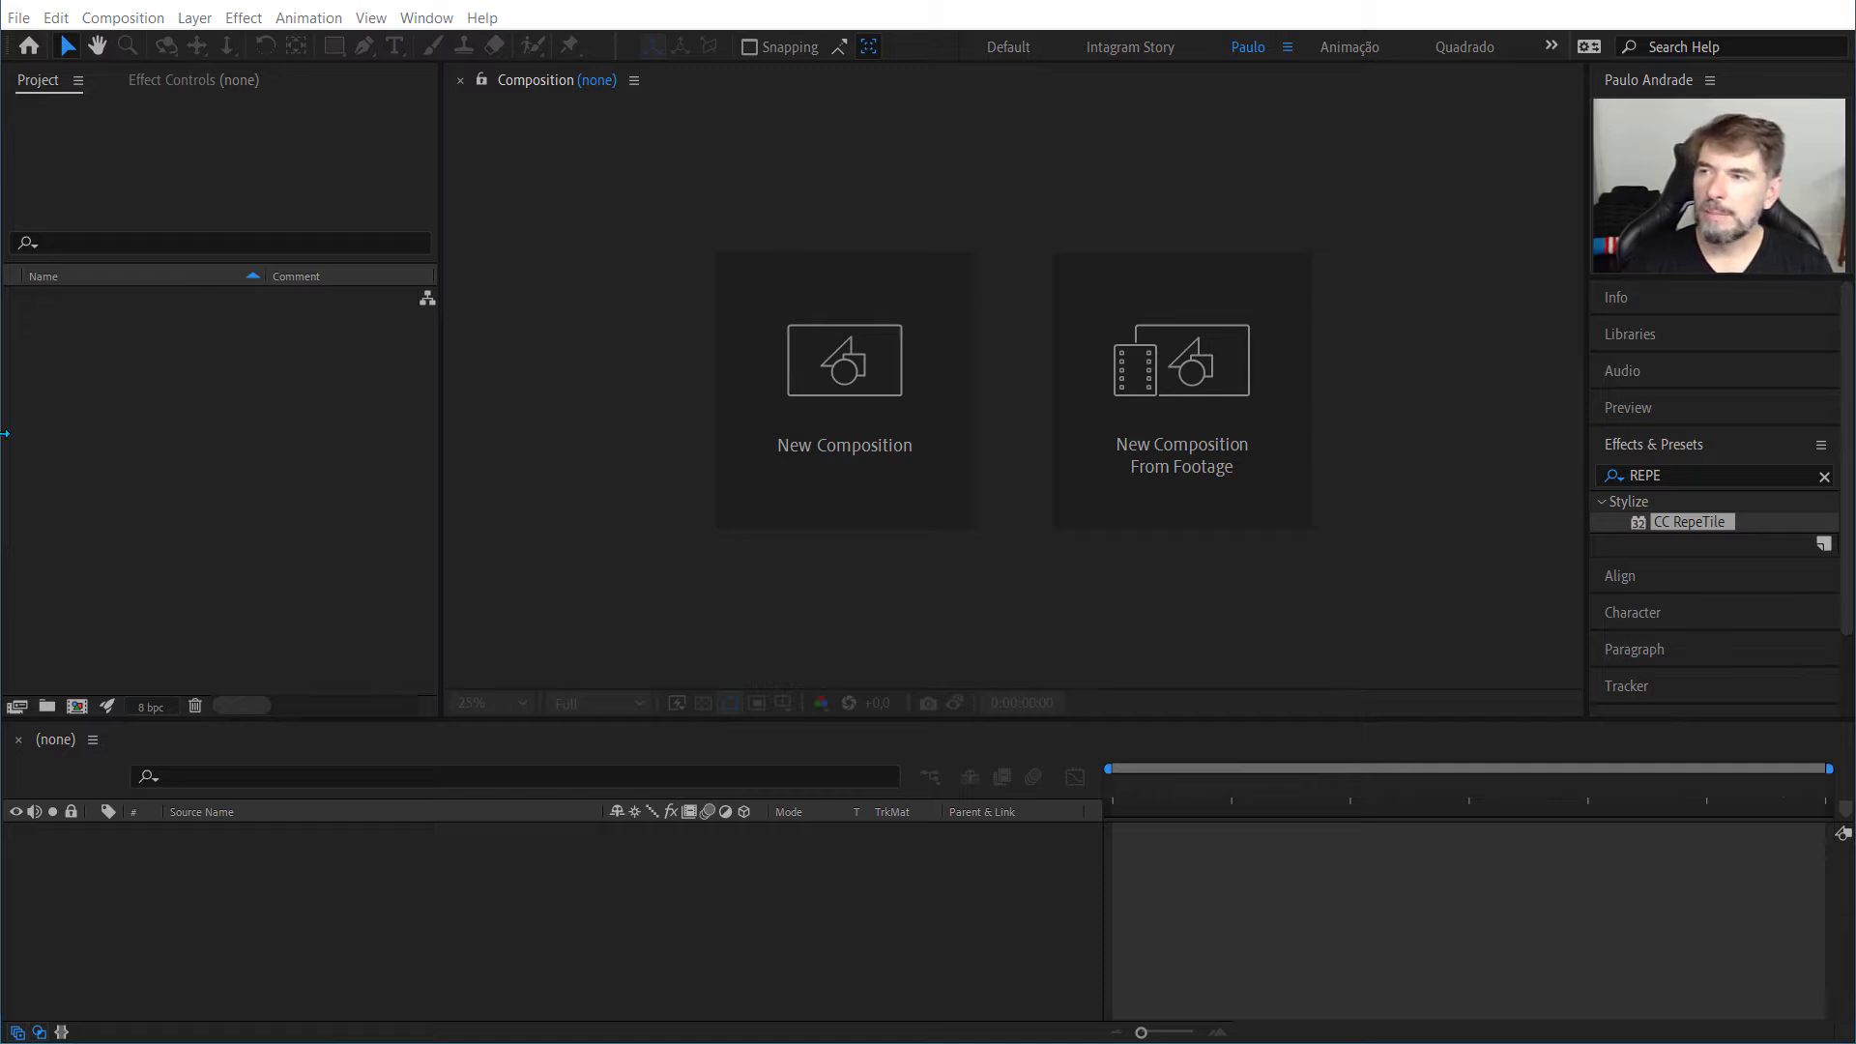
Step: Save the project as "Projeto Logo.aep" in the AnimArte folder
{"action": "left_click", "coordinate": [119, 172]}
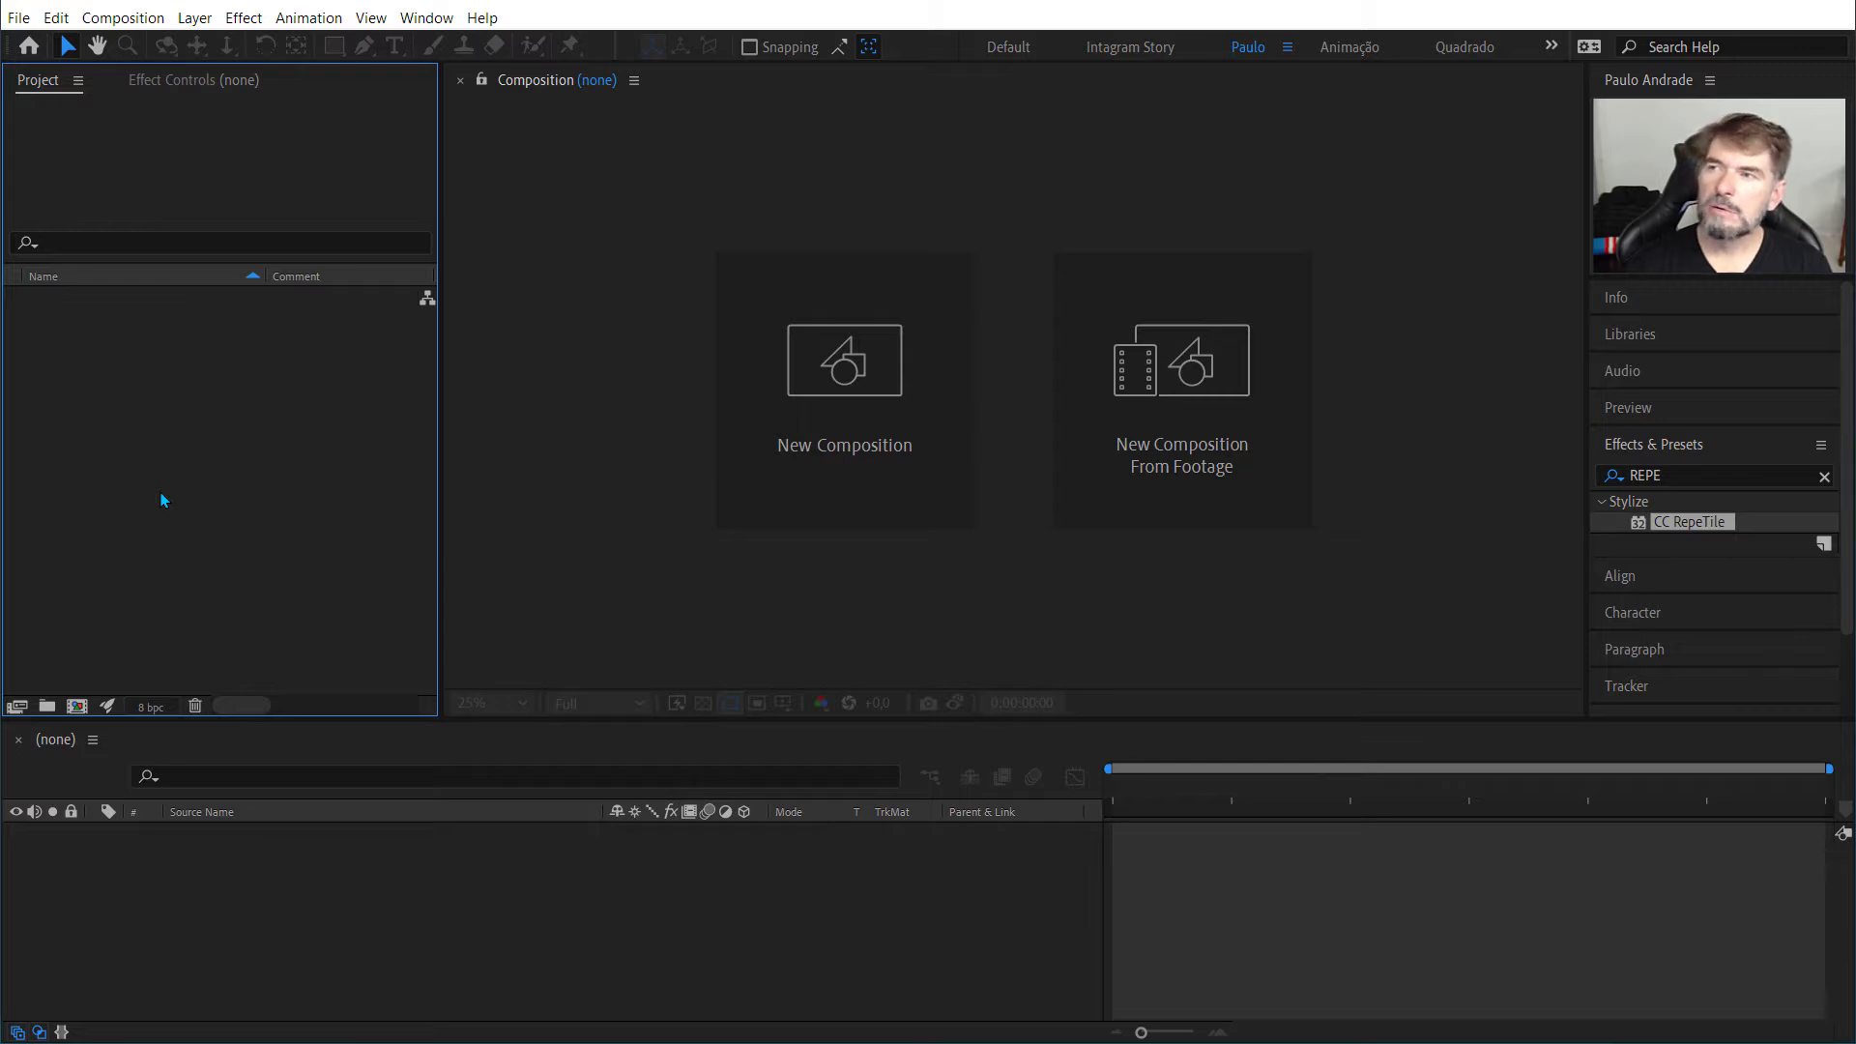
{"action": "left_click", "coordinate": [19, 18]}
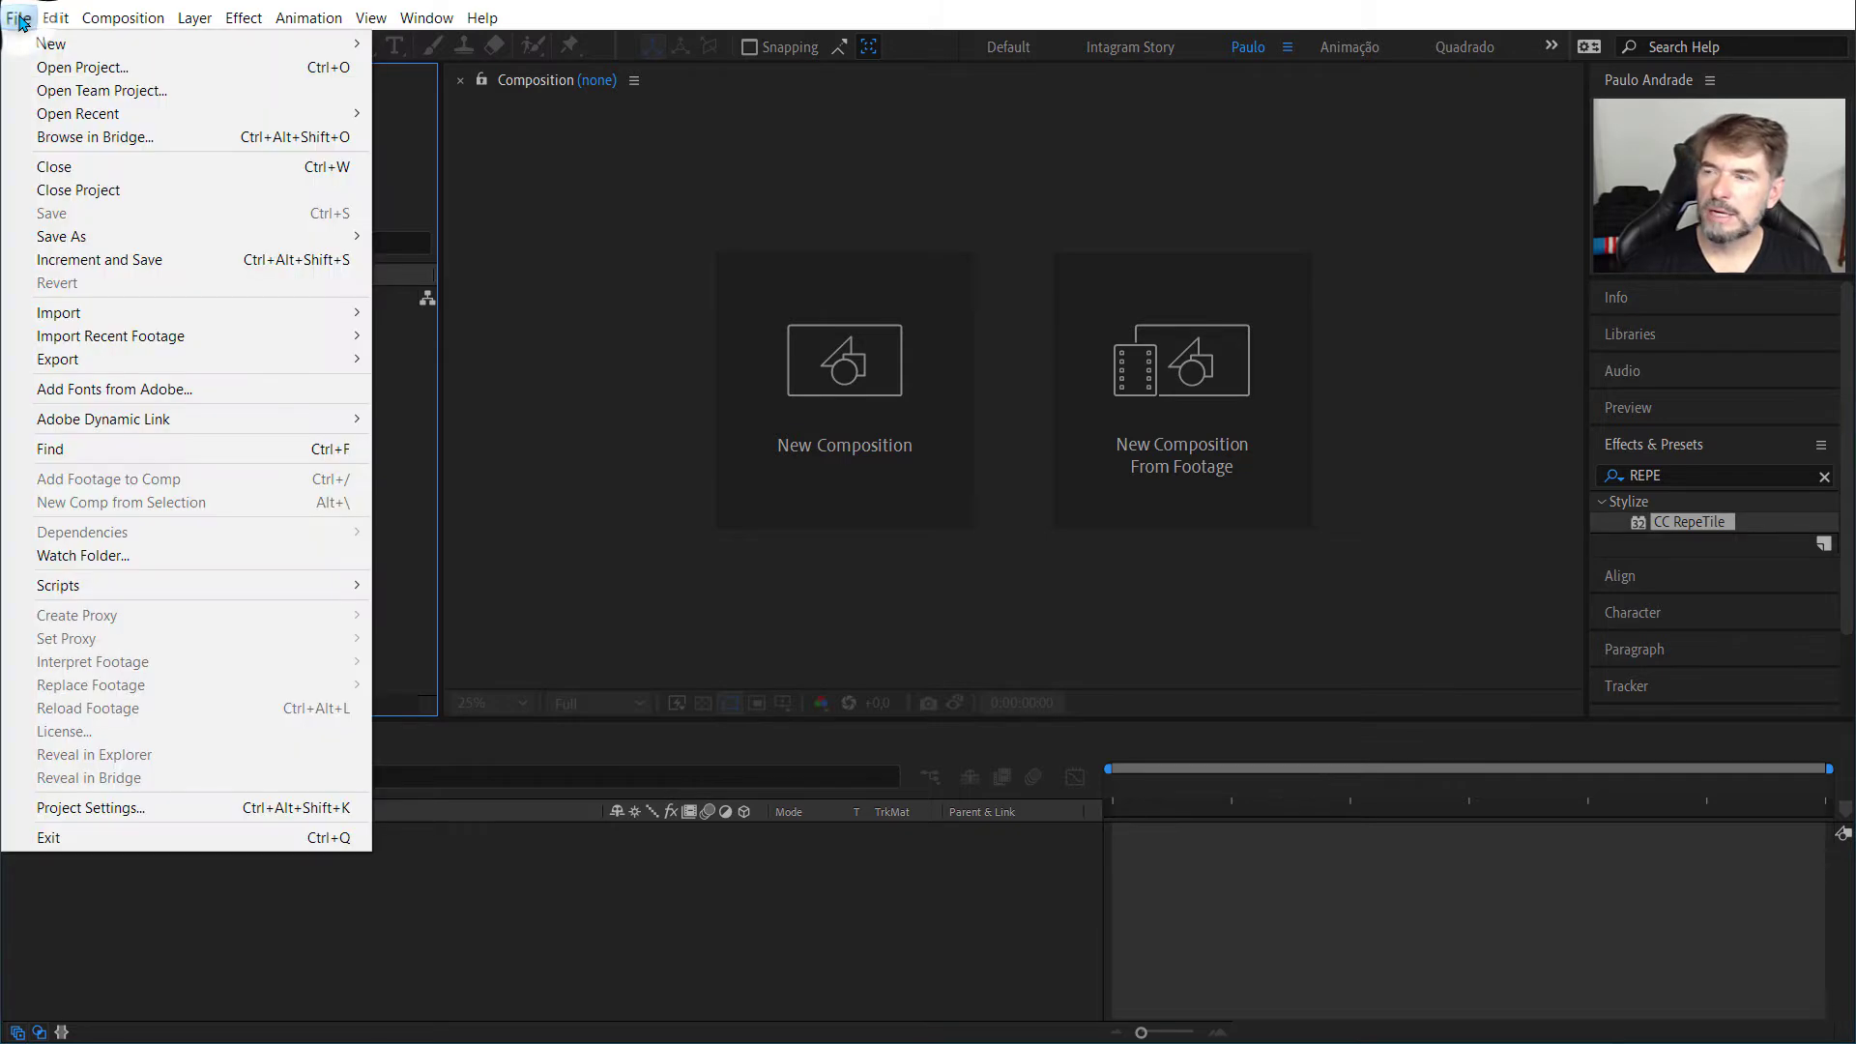
{"action": "mouse_move", "coordinate": [41, 236]}
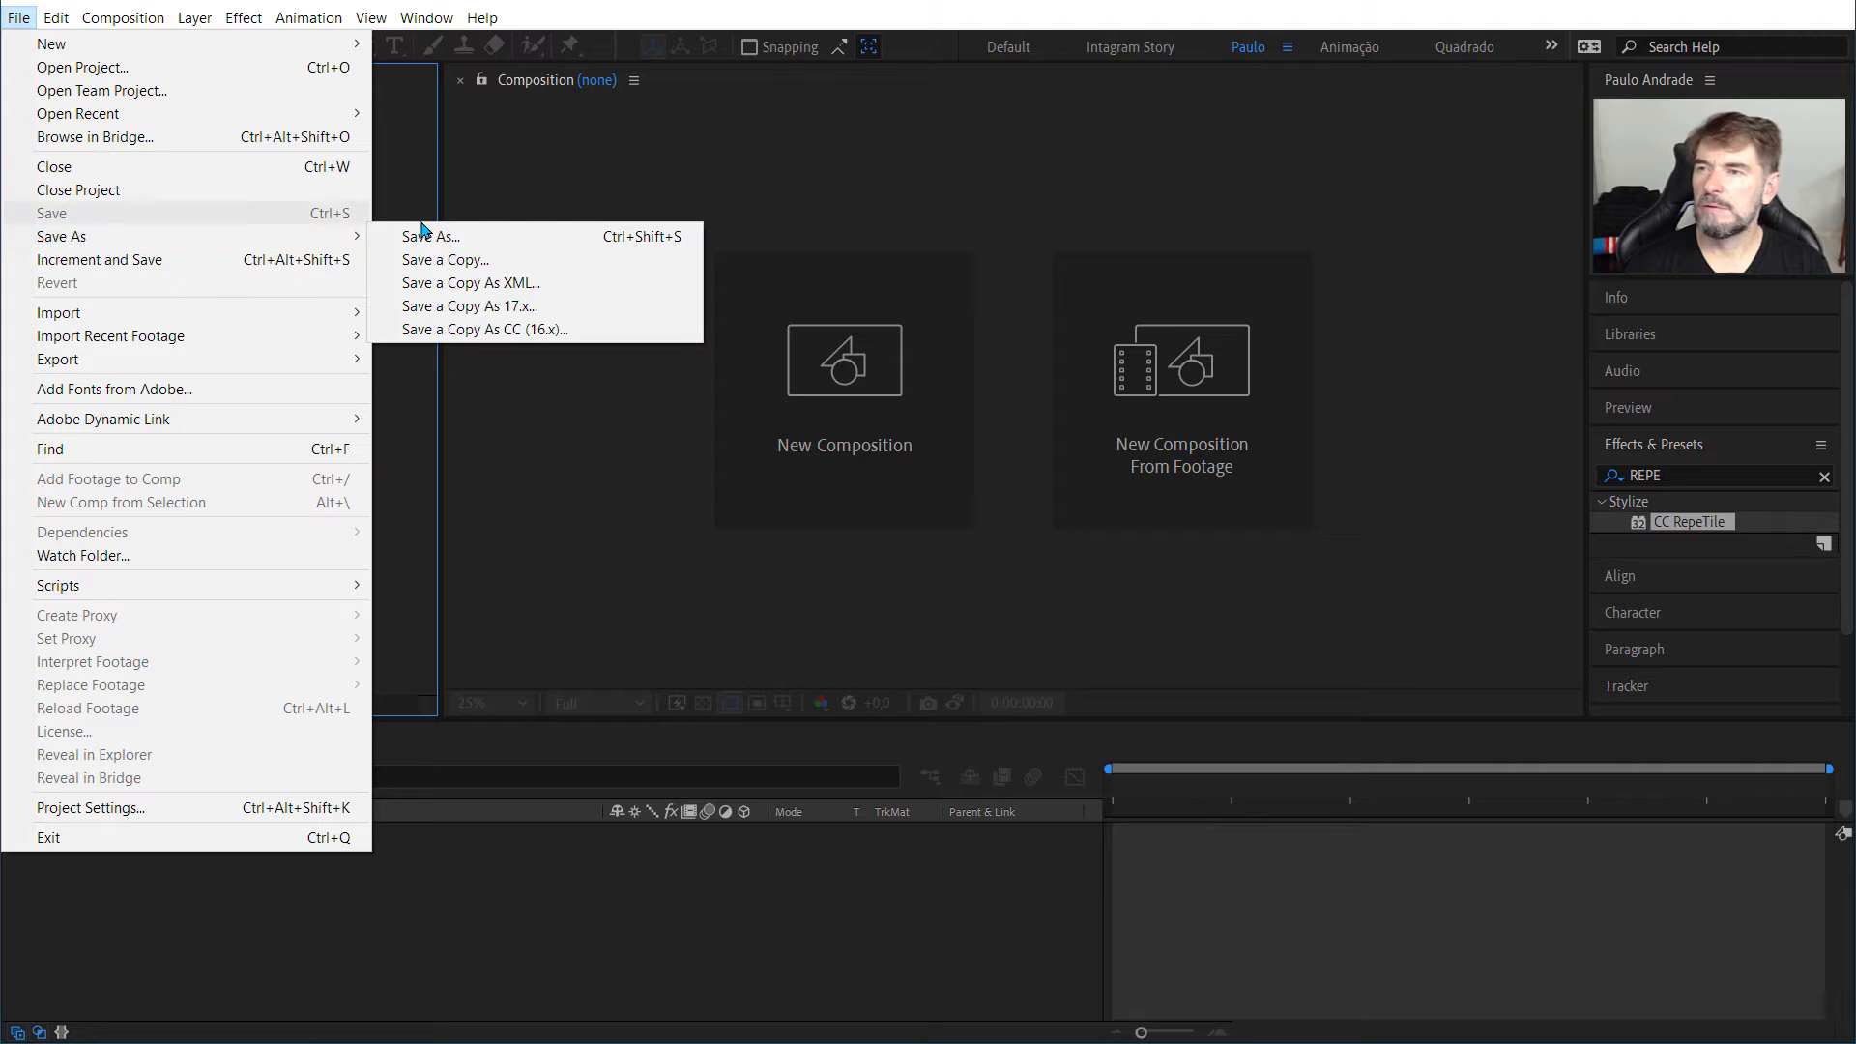
{"action": "left_click", "coordinate": [396, 239]}
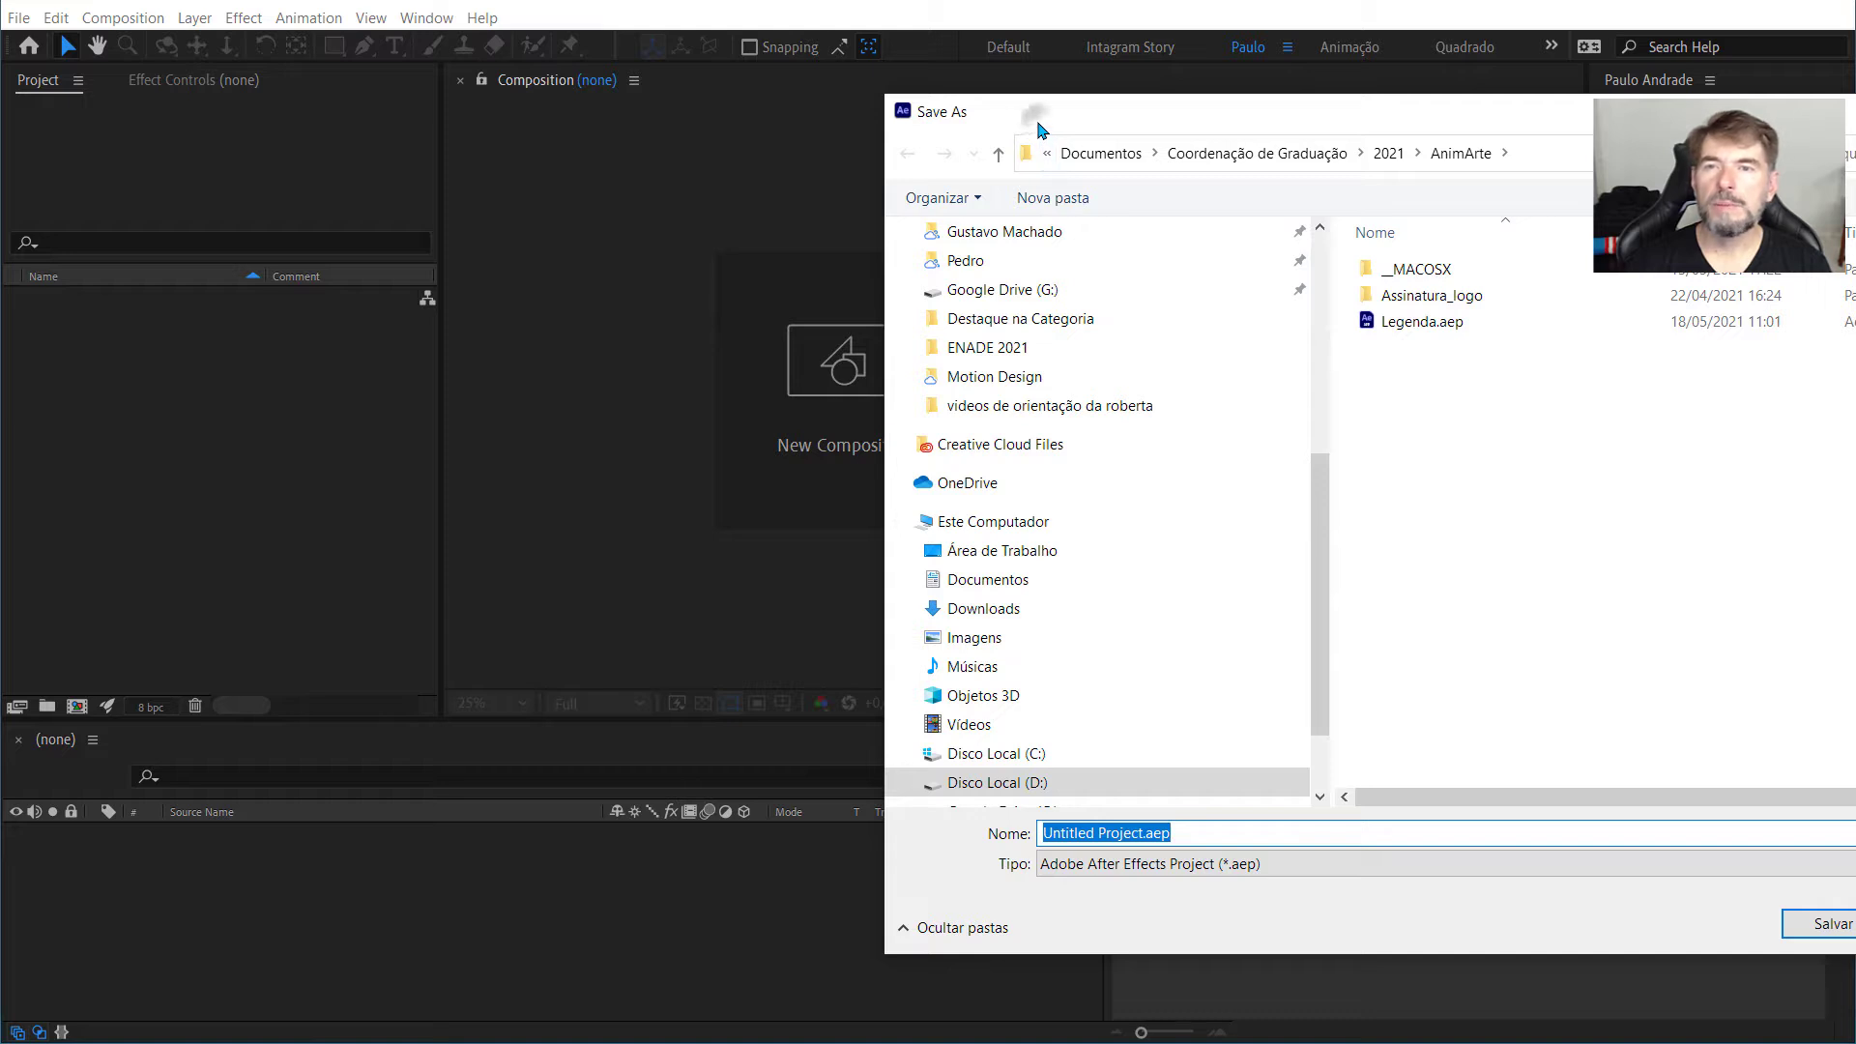
{"action": "left_click_drag", "start_coordinate": [1039, 125], "coordinate": [709, 126]}
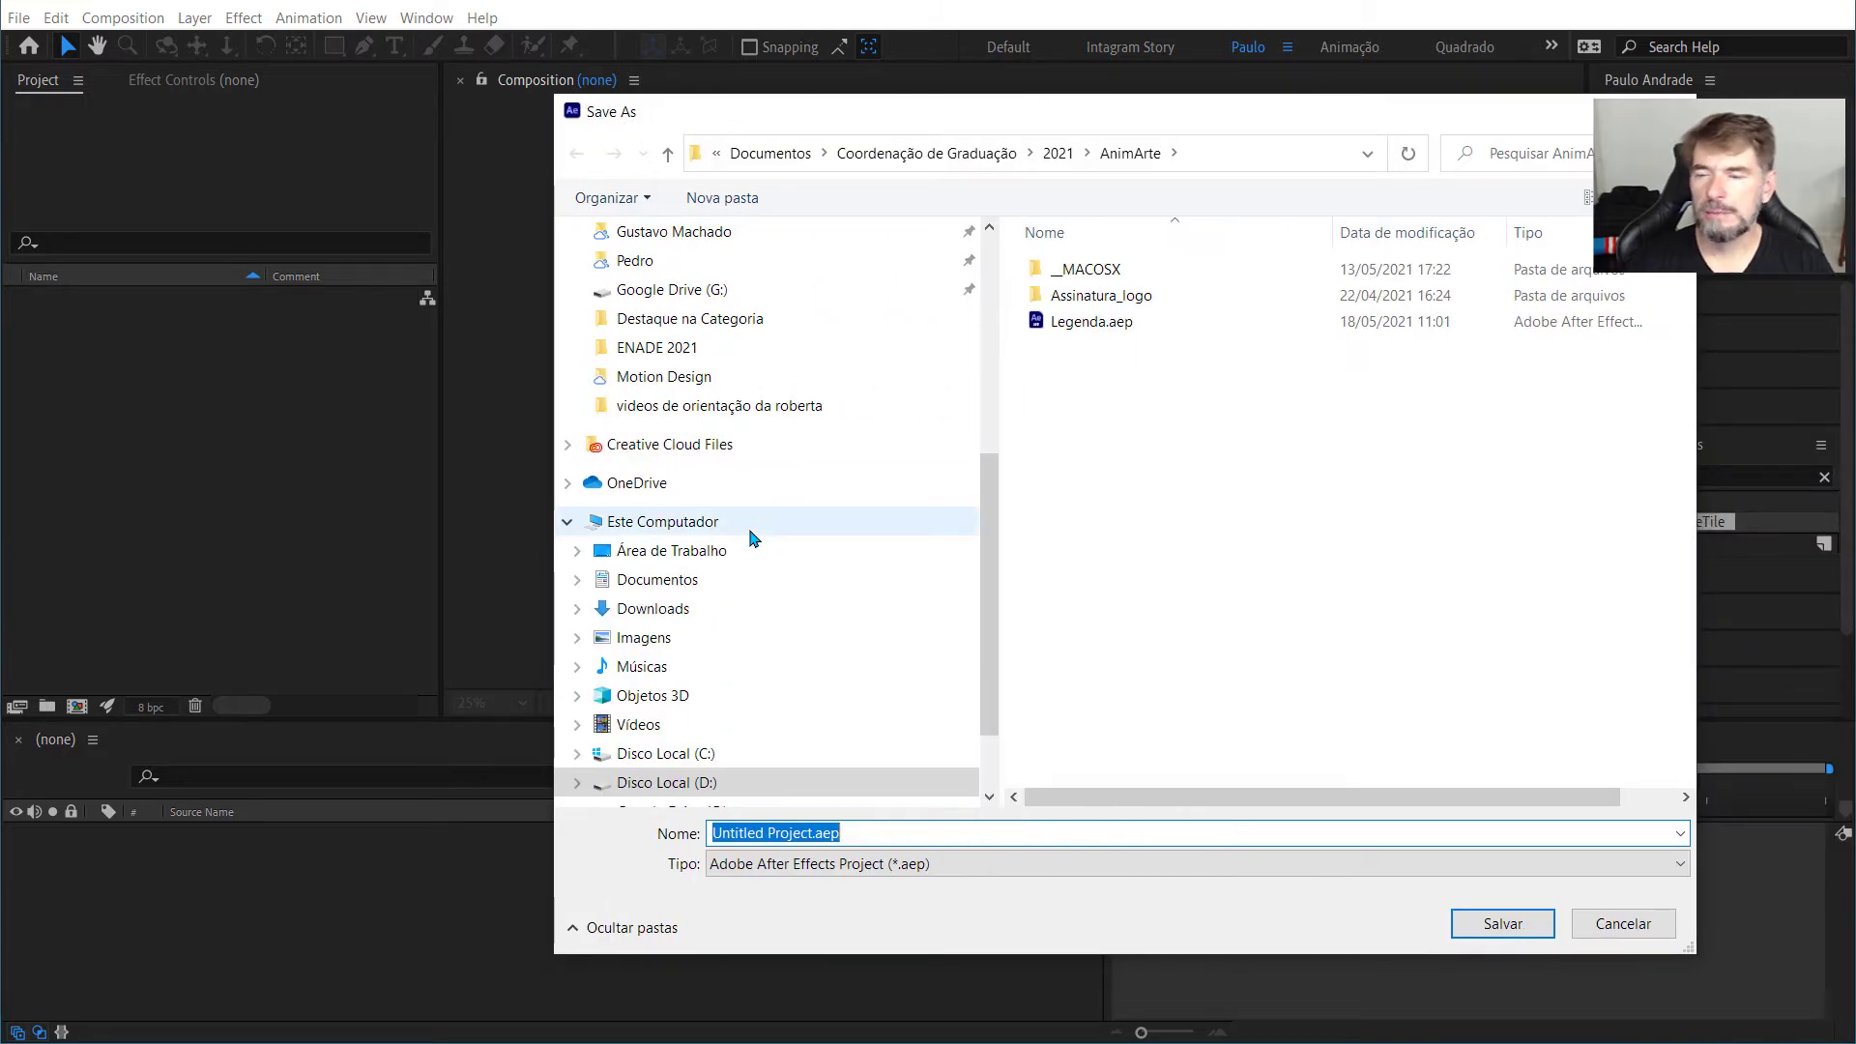
{"action": "key", "text": "Home"}
{"action": "key", "text": "shift+Right"}
{"action": "key", "text": "shift+Right"}
{"action": "key", "text": "shift+Right"}
{"action": "key", "text": "shift+Right"}
{"action": "key", "text": "shift+Right"}
{"action": "key", "text": "shift+Right"}
{"action": "key", "text": "shift+Right"}
{"action": "key", "text": "shift+Right"}
{"action": "key", "text": "shift+Right"}
{"action": "key", "text": "shift+Right"}
{"action": "key", "text": "shift+Right"}
{"action": "key", "text": "shift+Right"}
{"action": "key", "text": "shift+Right"}
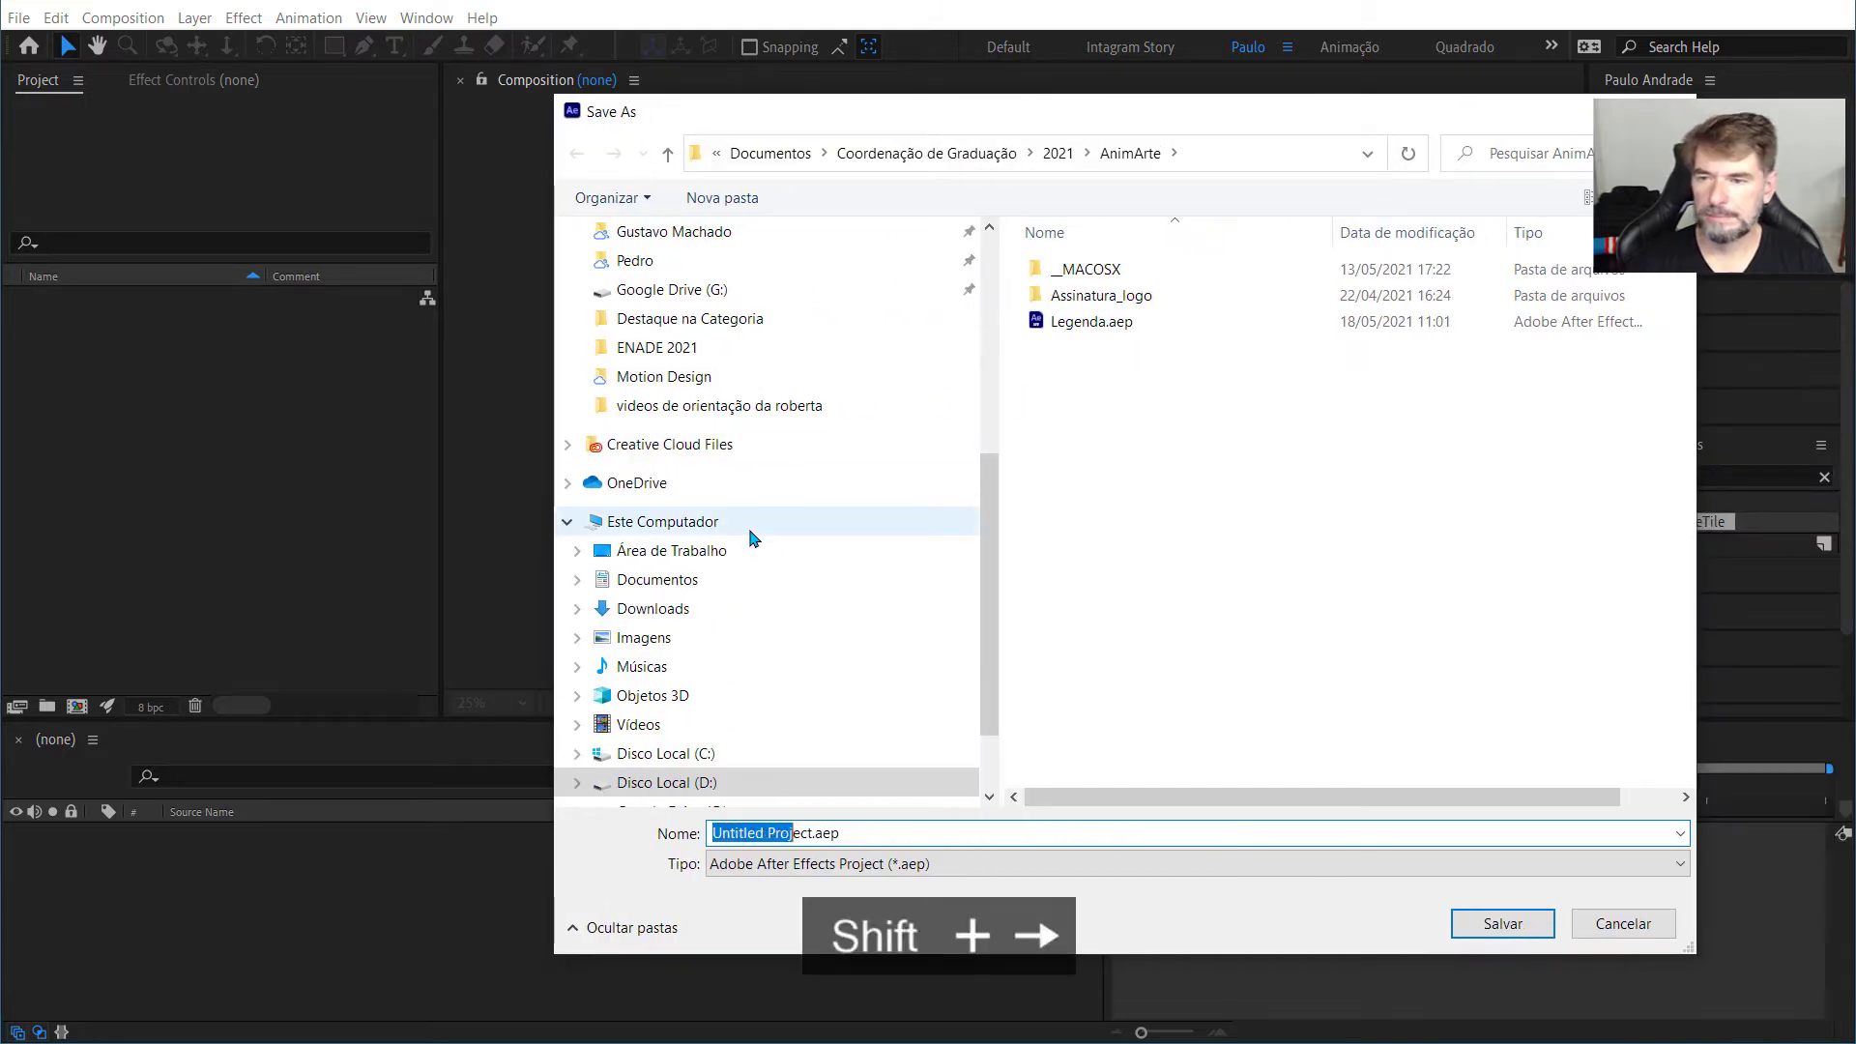
{"action": "key", "text": "shift+Right"}
{"action": "key", "text": "shift+Right"}
{"action": "key", "text": "shift+Right"}
{"action": "type", "text": "Projeto "}
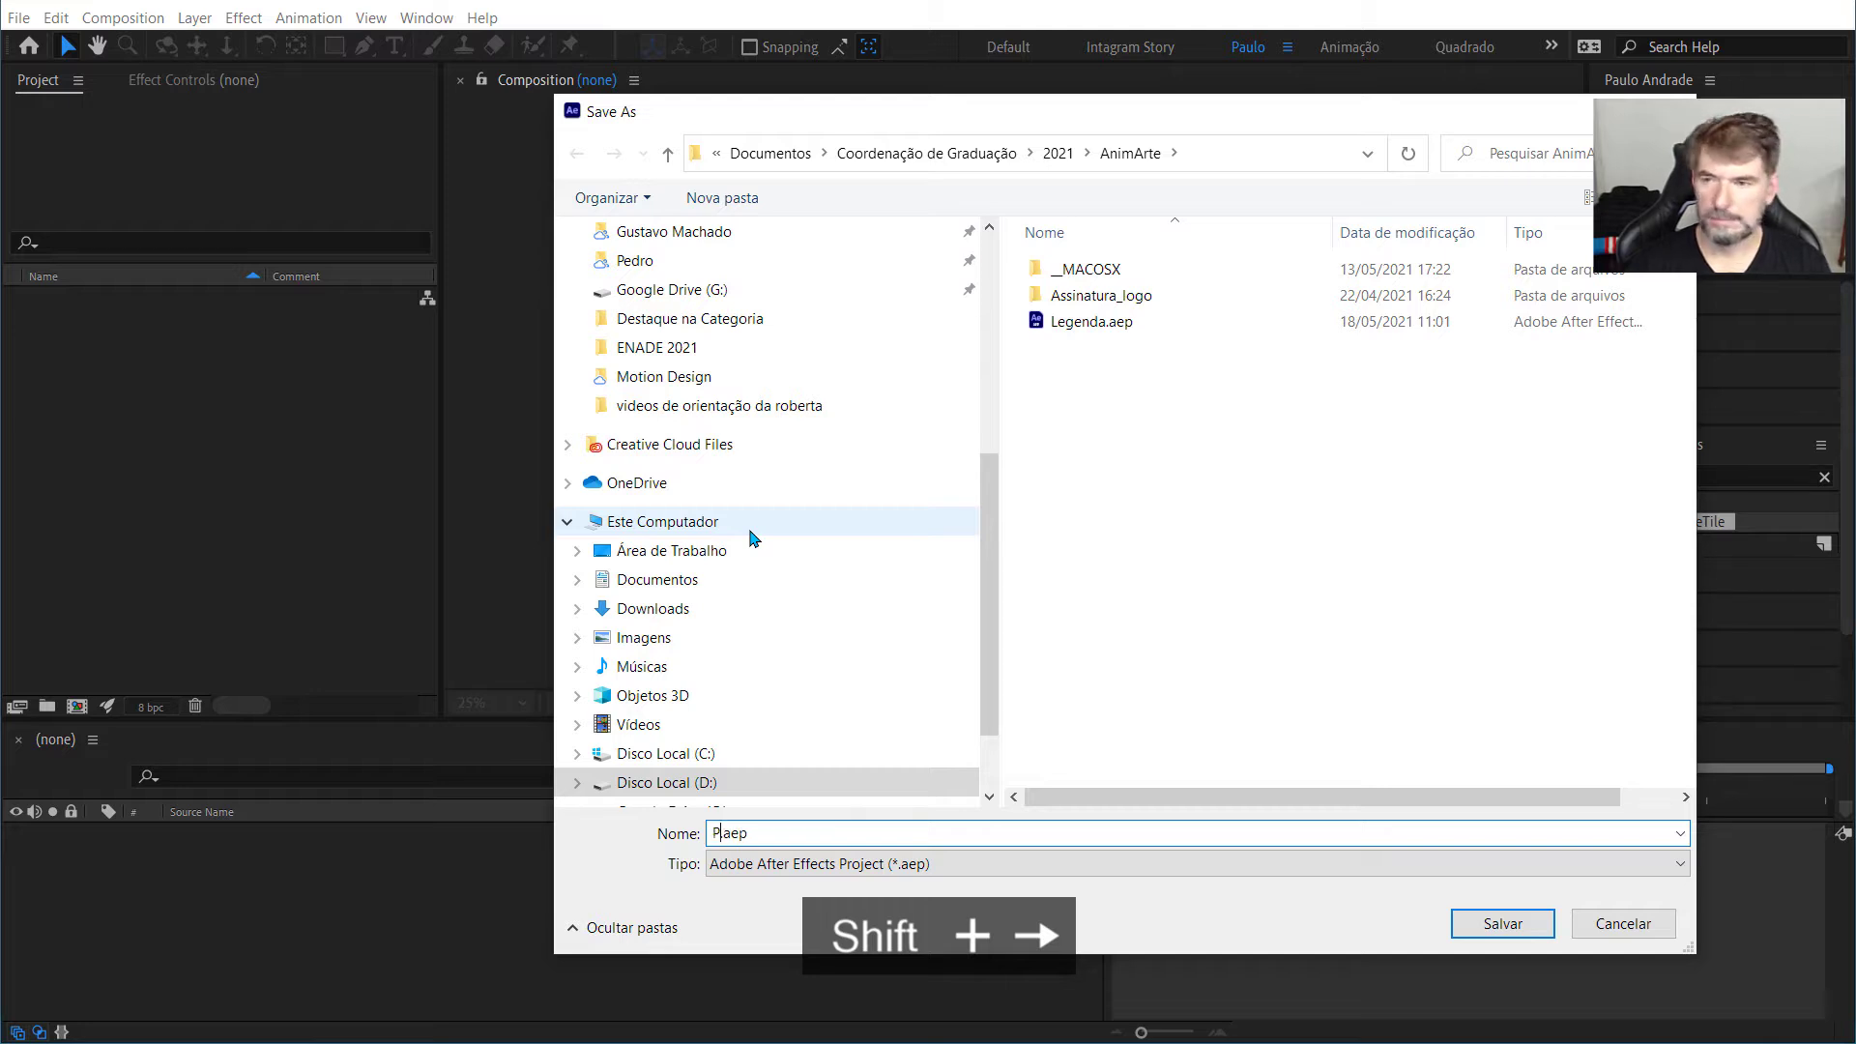
{"action": "type", "text": "Logo"}
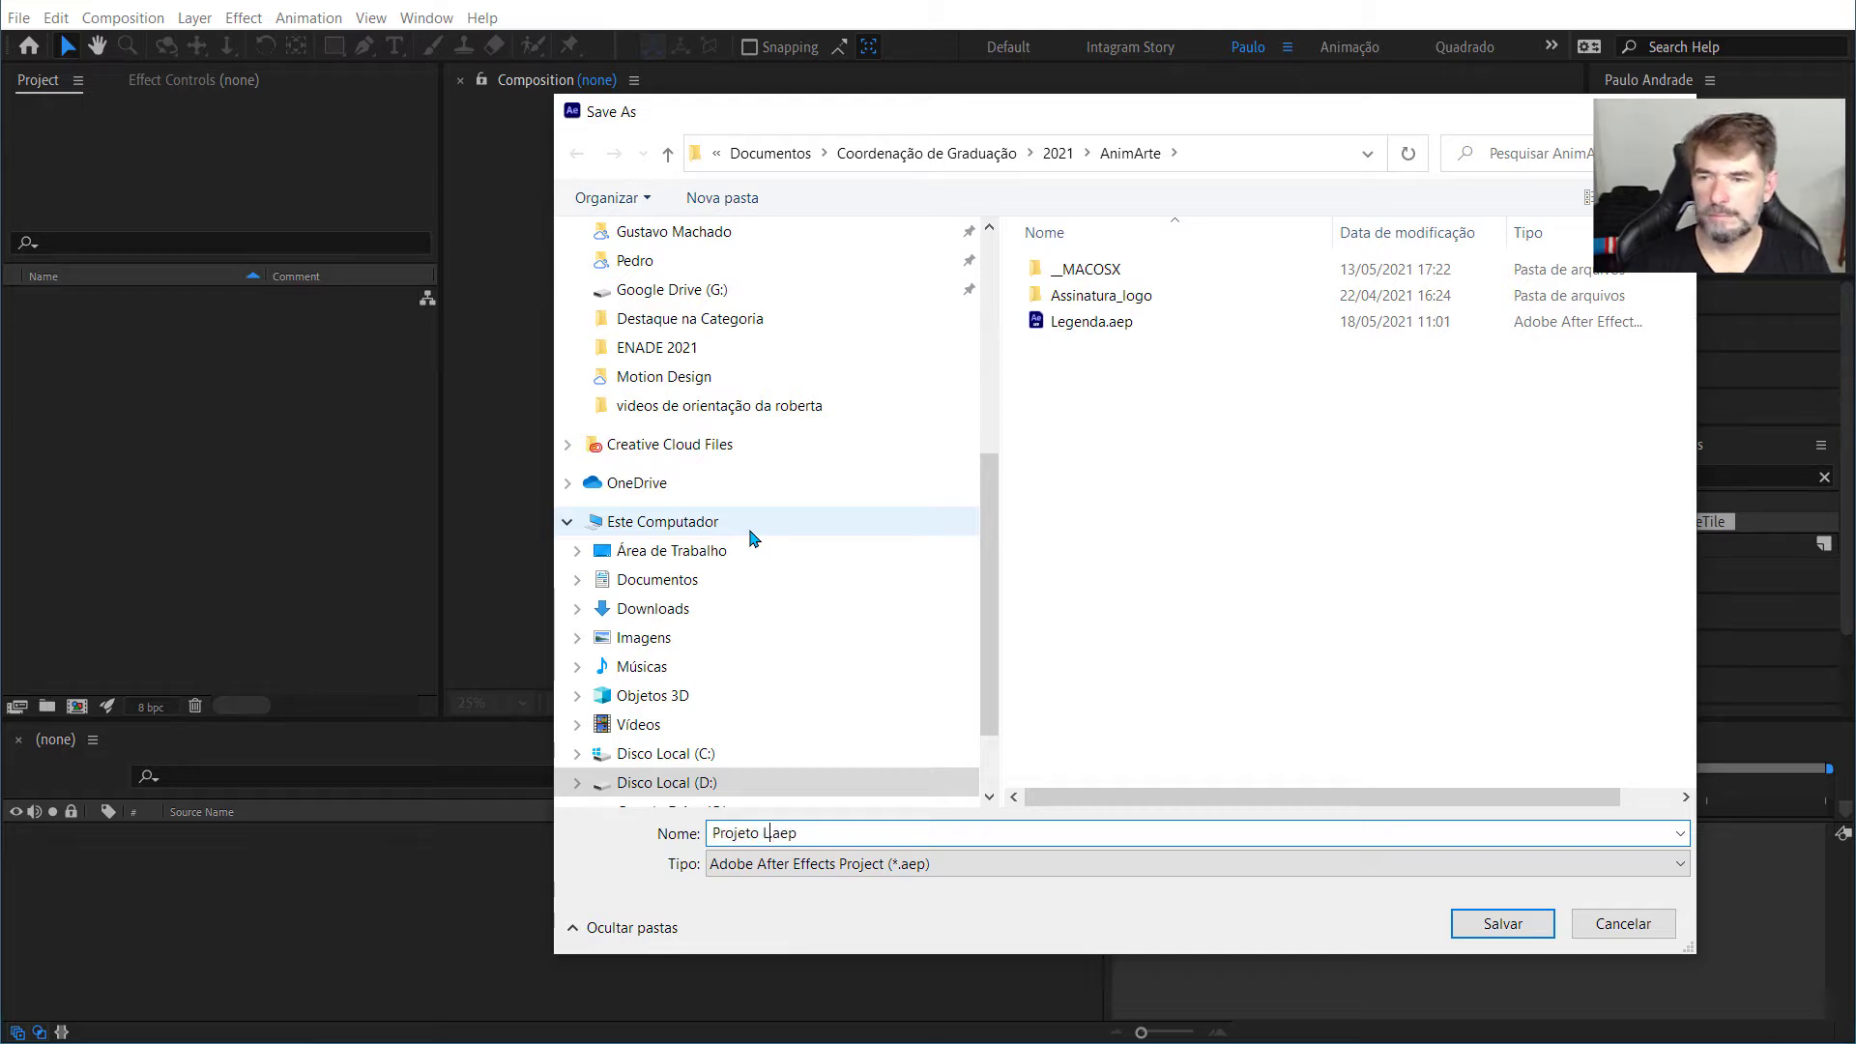
{"action": "key", "text": "Return"}
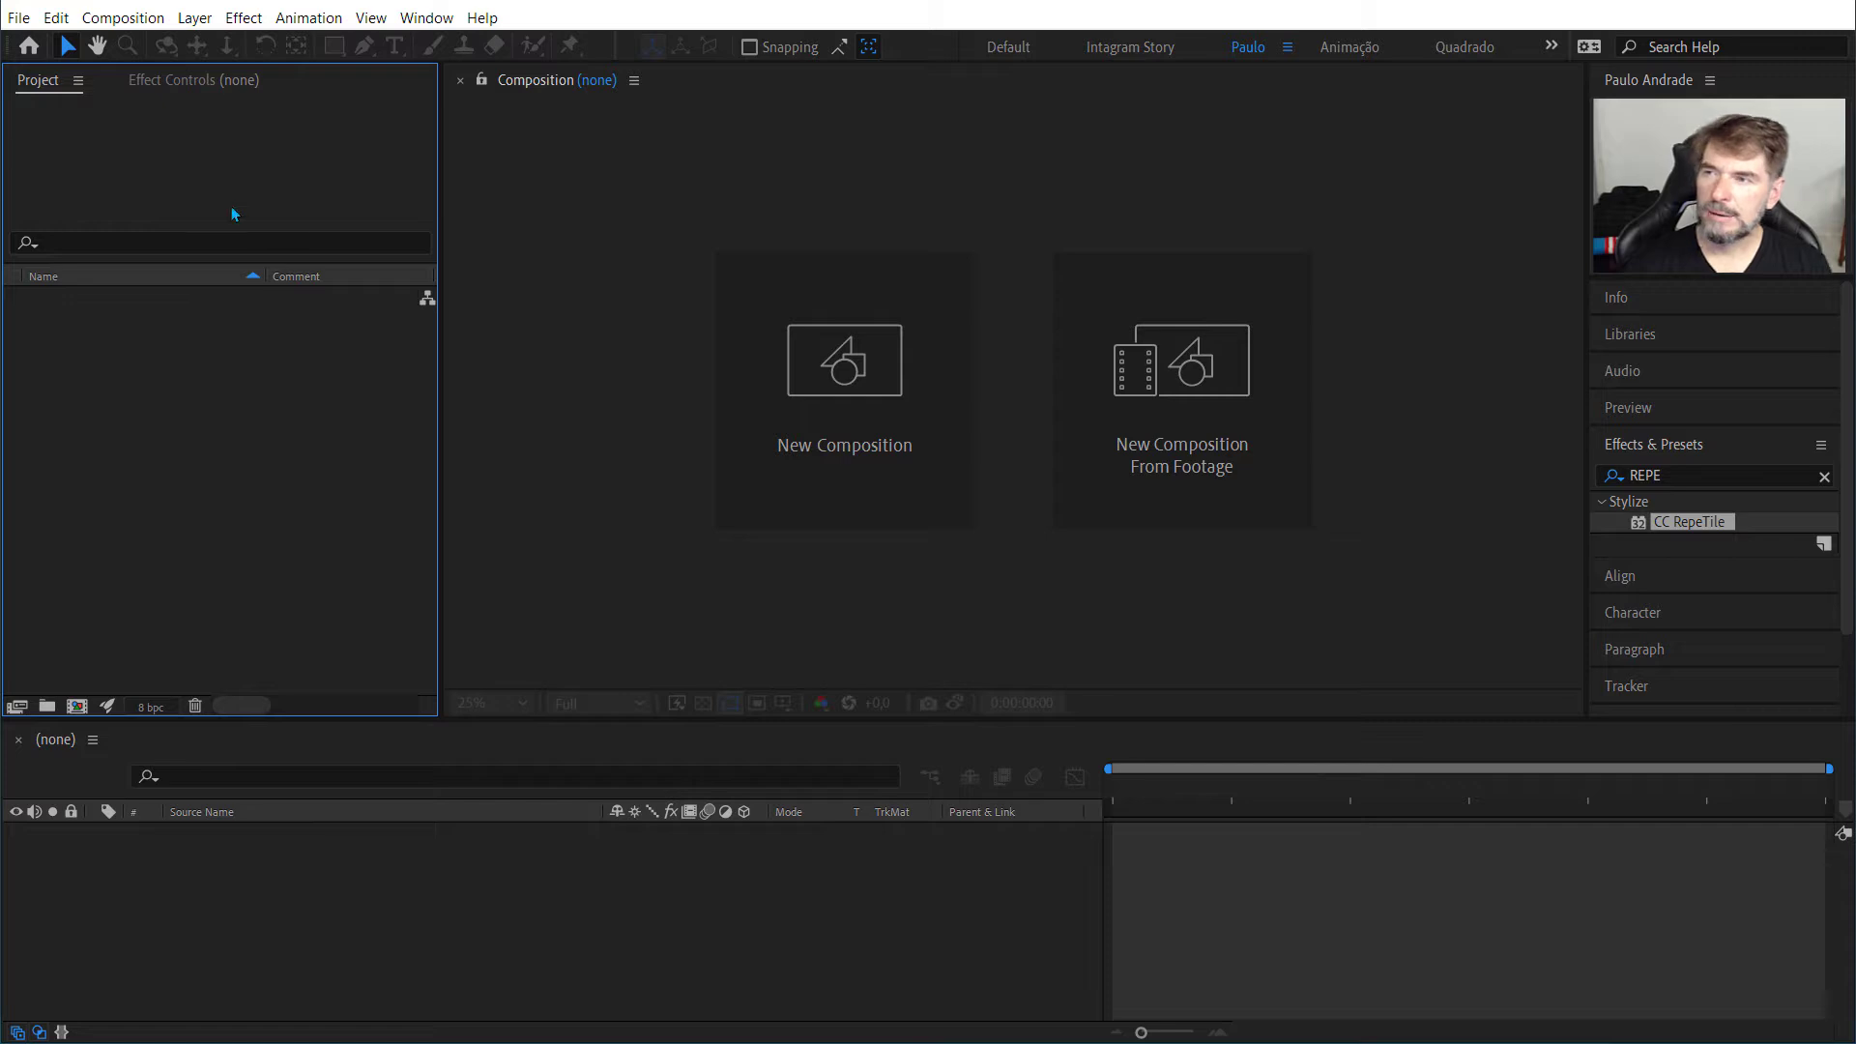
{"action": "left_click", "coordinate": [204, 770]}
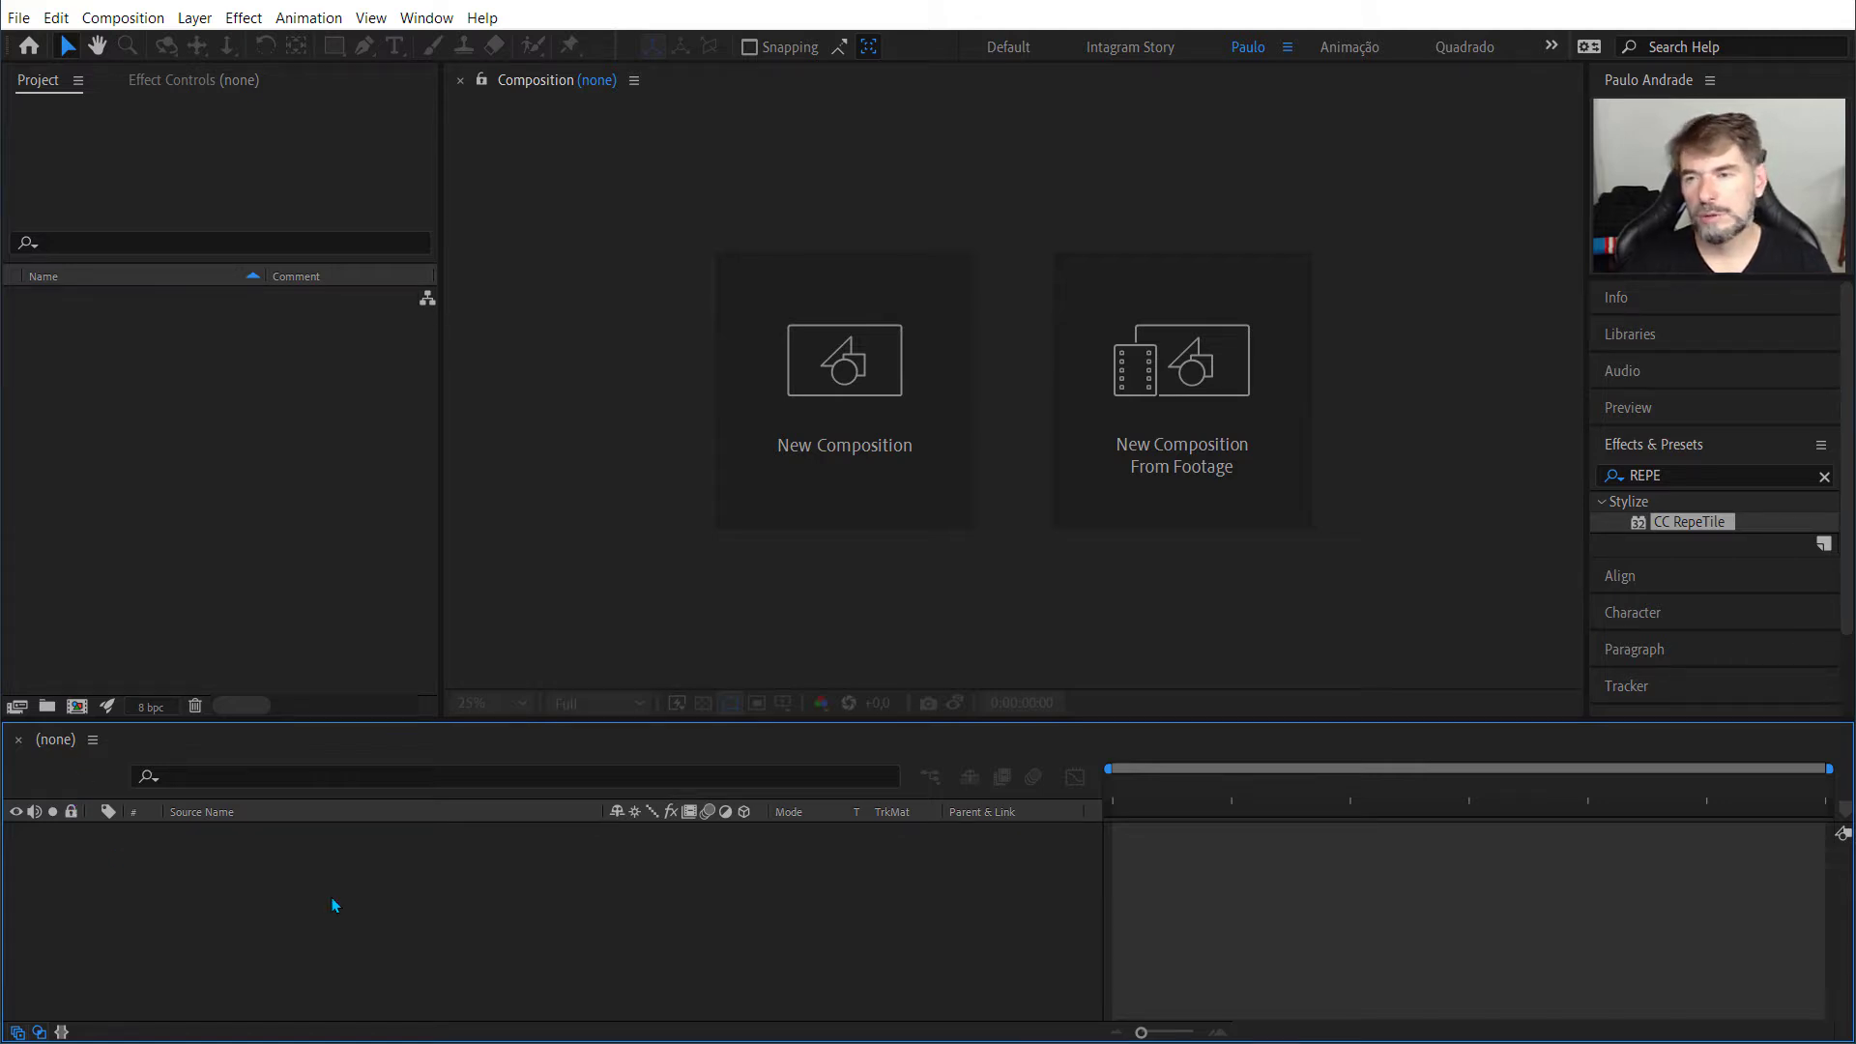
{"action": "left_click", "coordinate": [648, 288]}
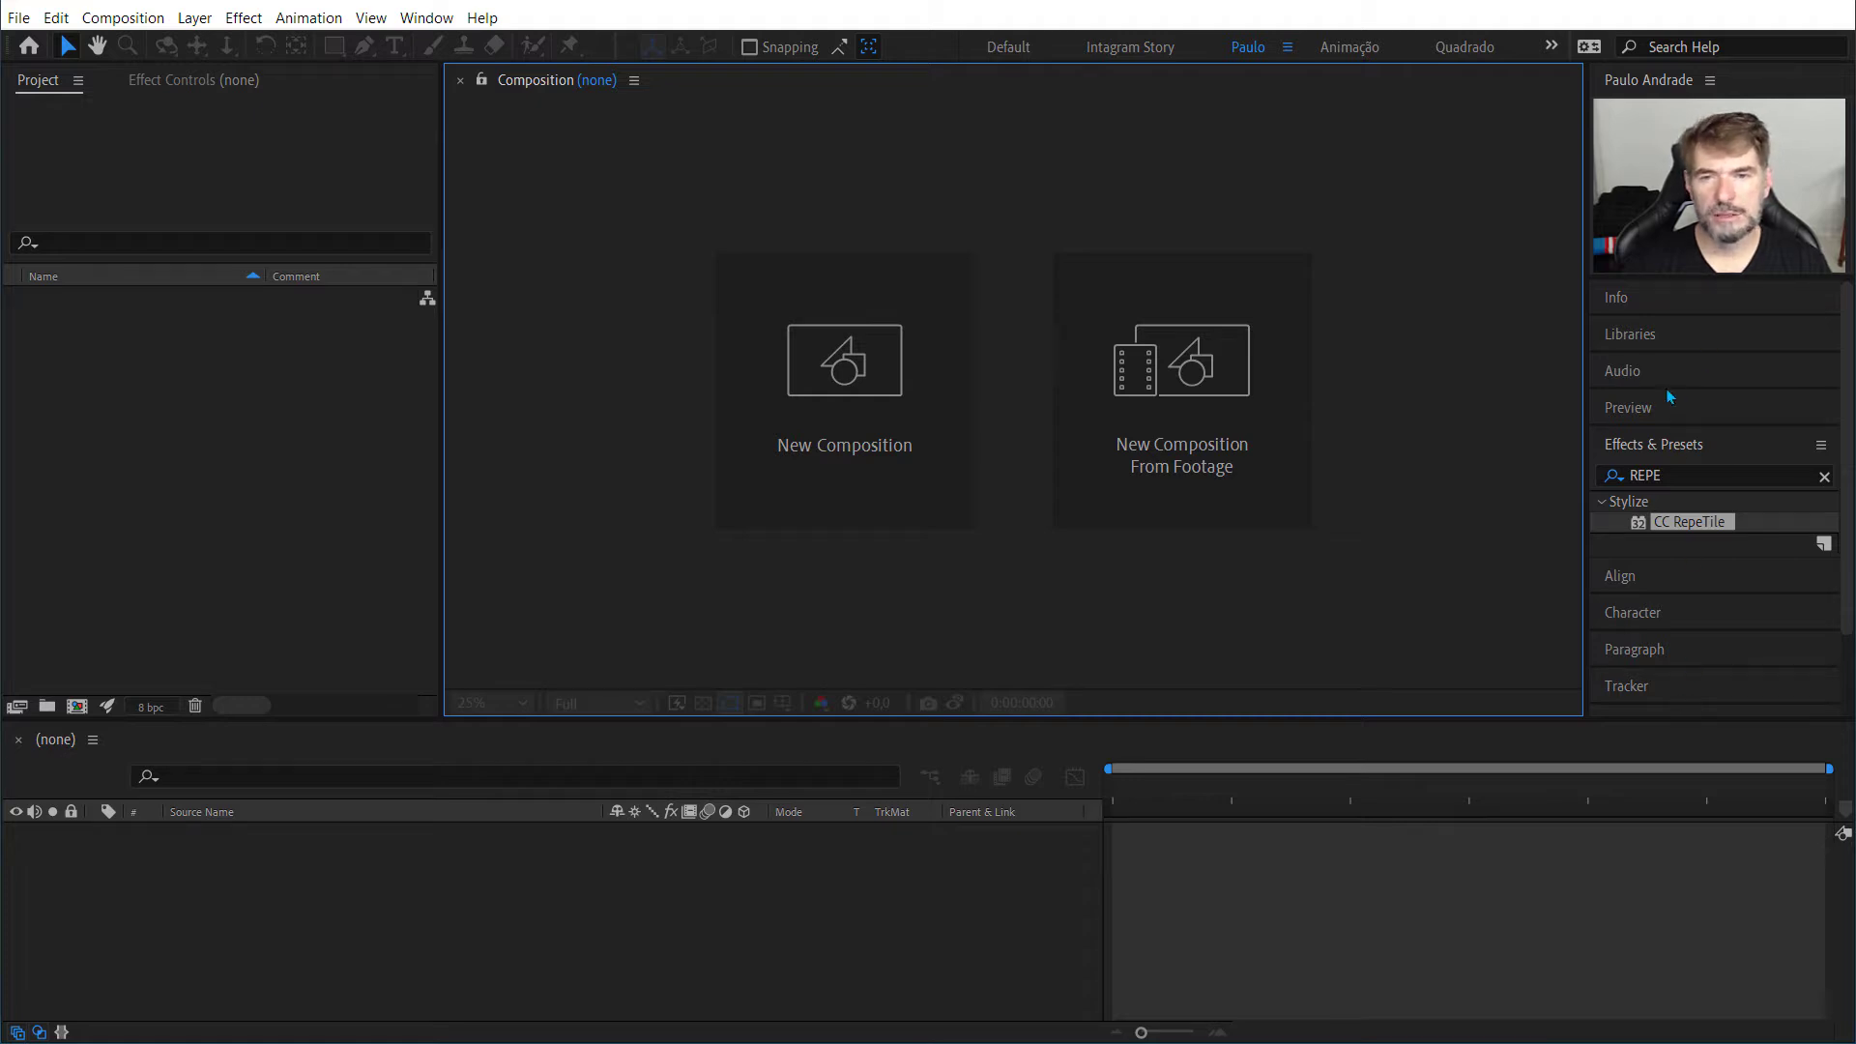
Step: Clear the search text in Effects & Presets and collapse that section
{"action": "left_click", "coordinate": [1676, 471]}
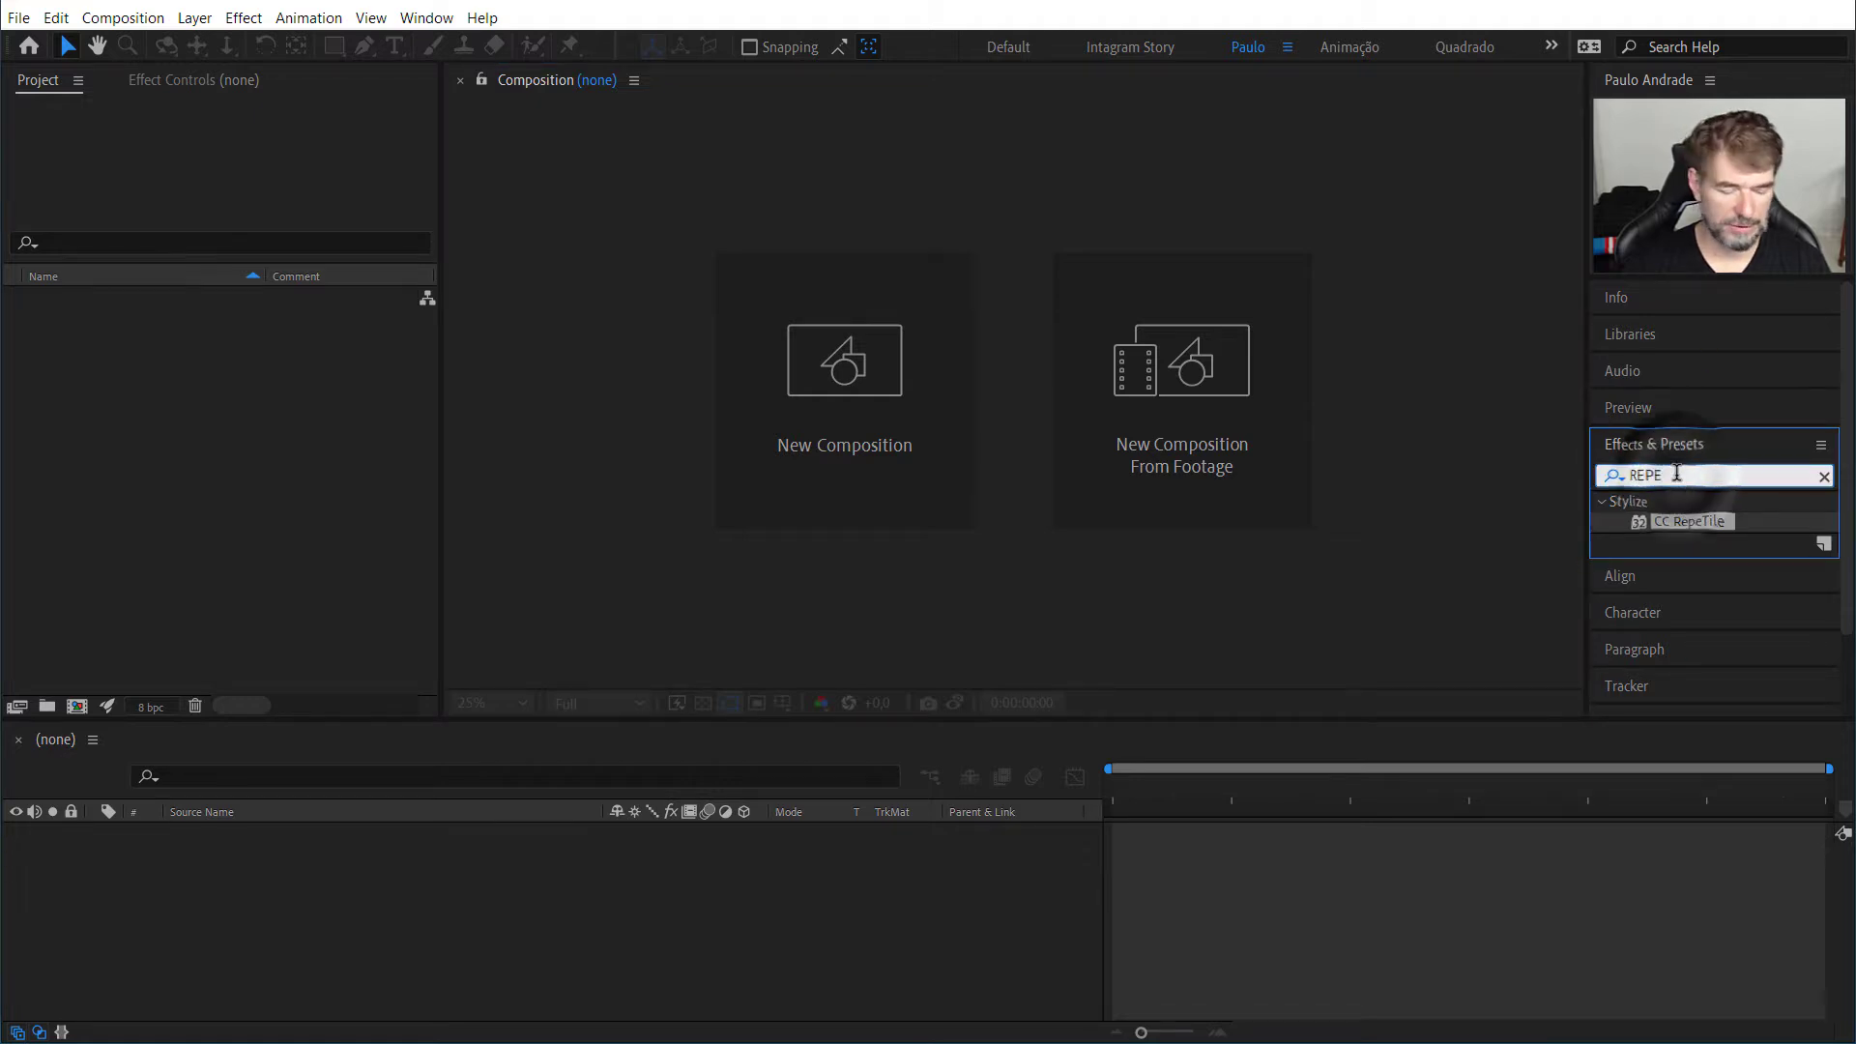
{"action": "key", "text": "BackSpace"}
{"action": "type", "text": "R"}
{"action": "left_click", "coordinate": [1533, 387]}
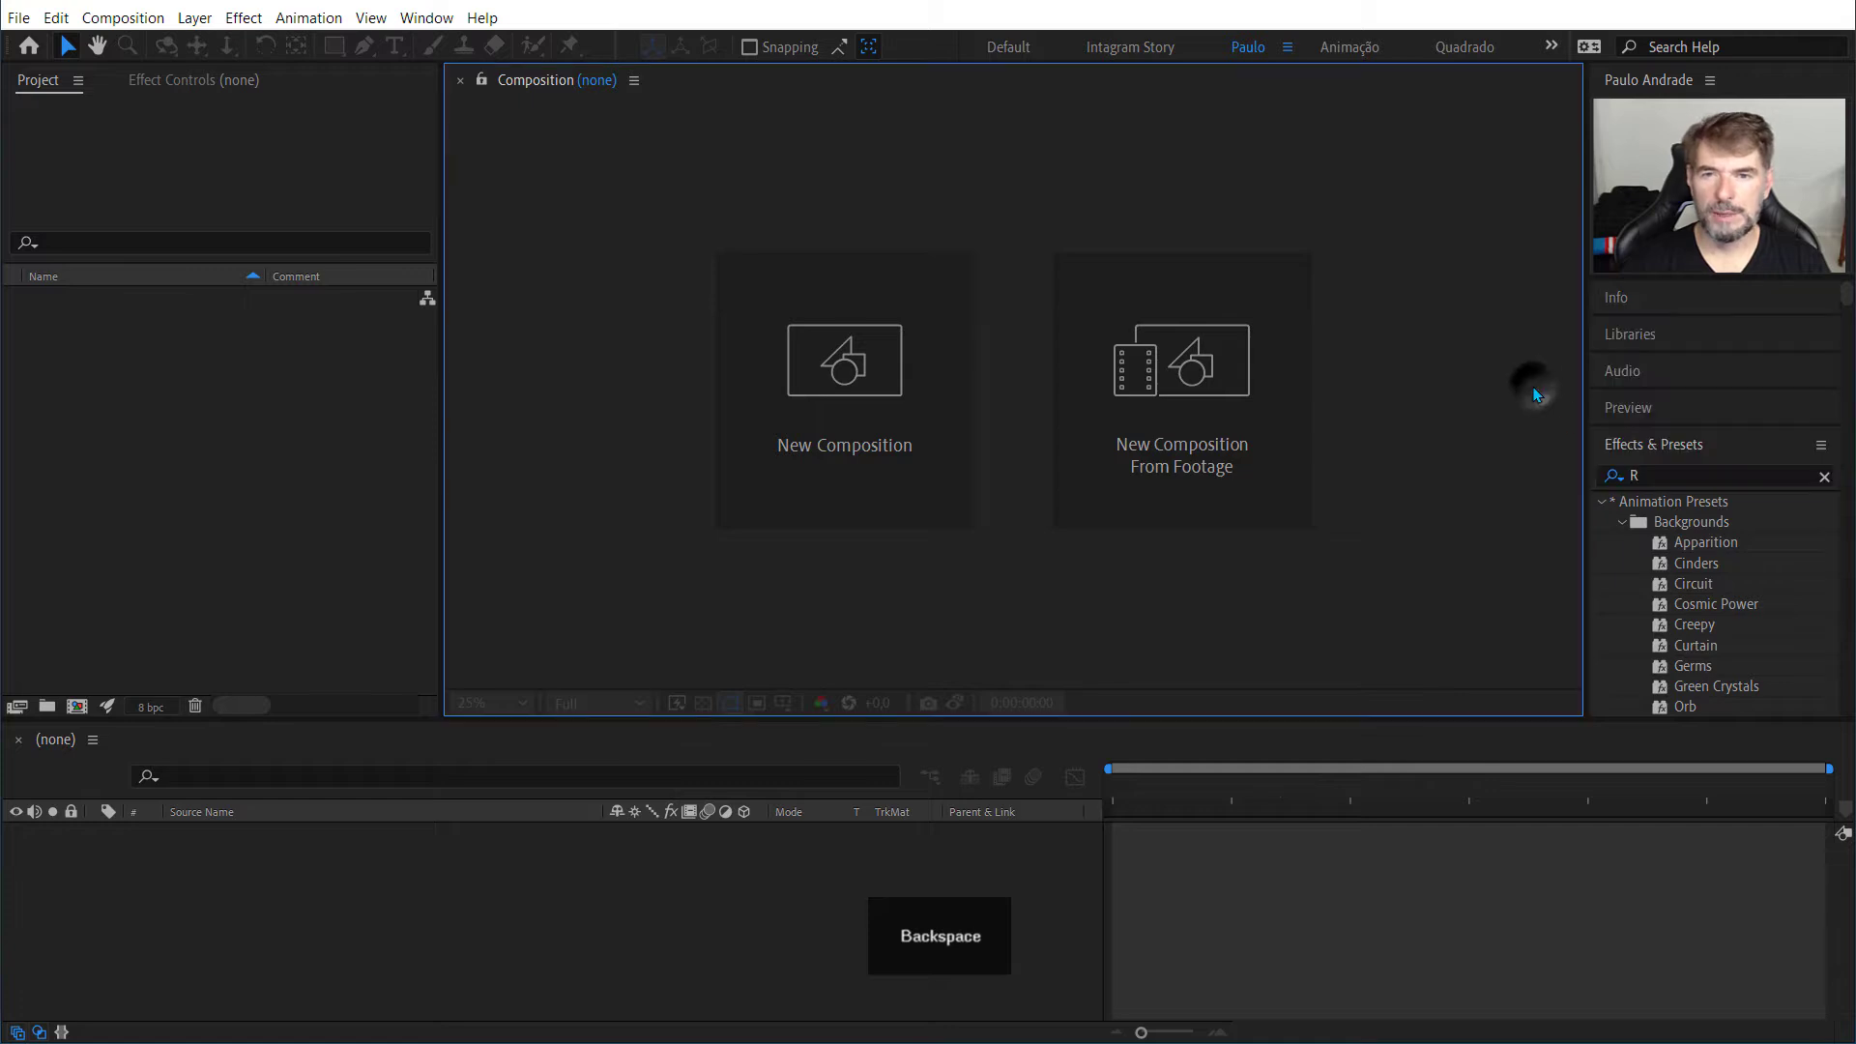
{"action": "left_click", "coordinate": [1666, 472]}
{"action": "key", "text": "BackSpace"}
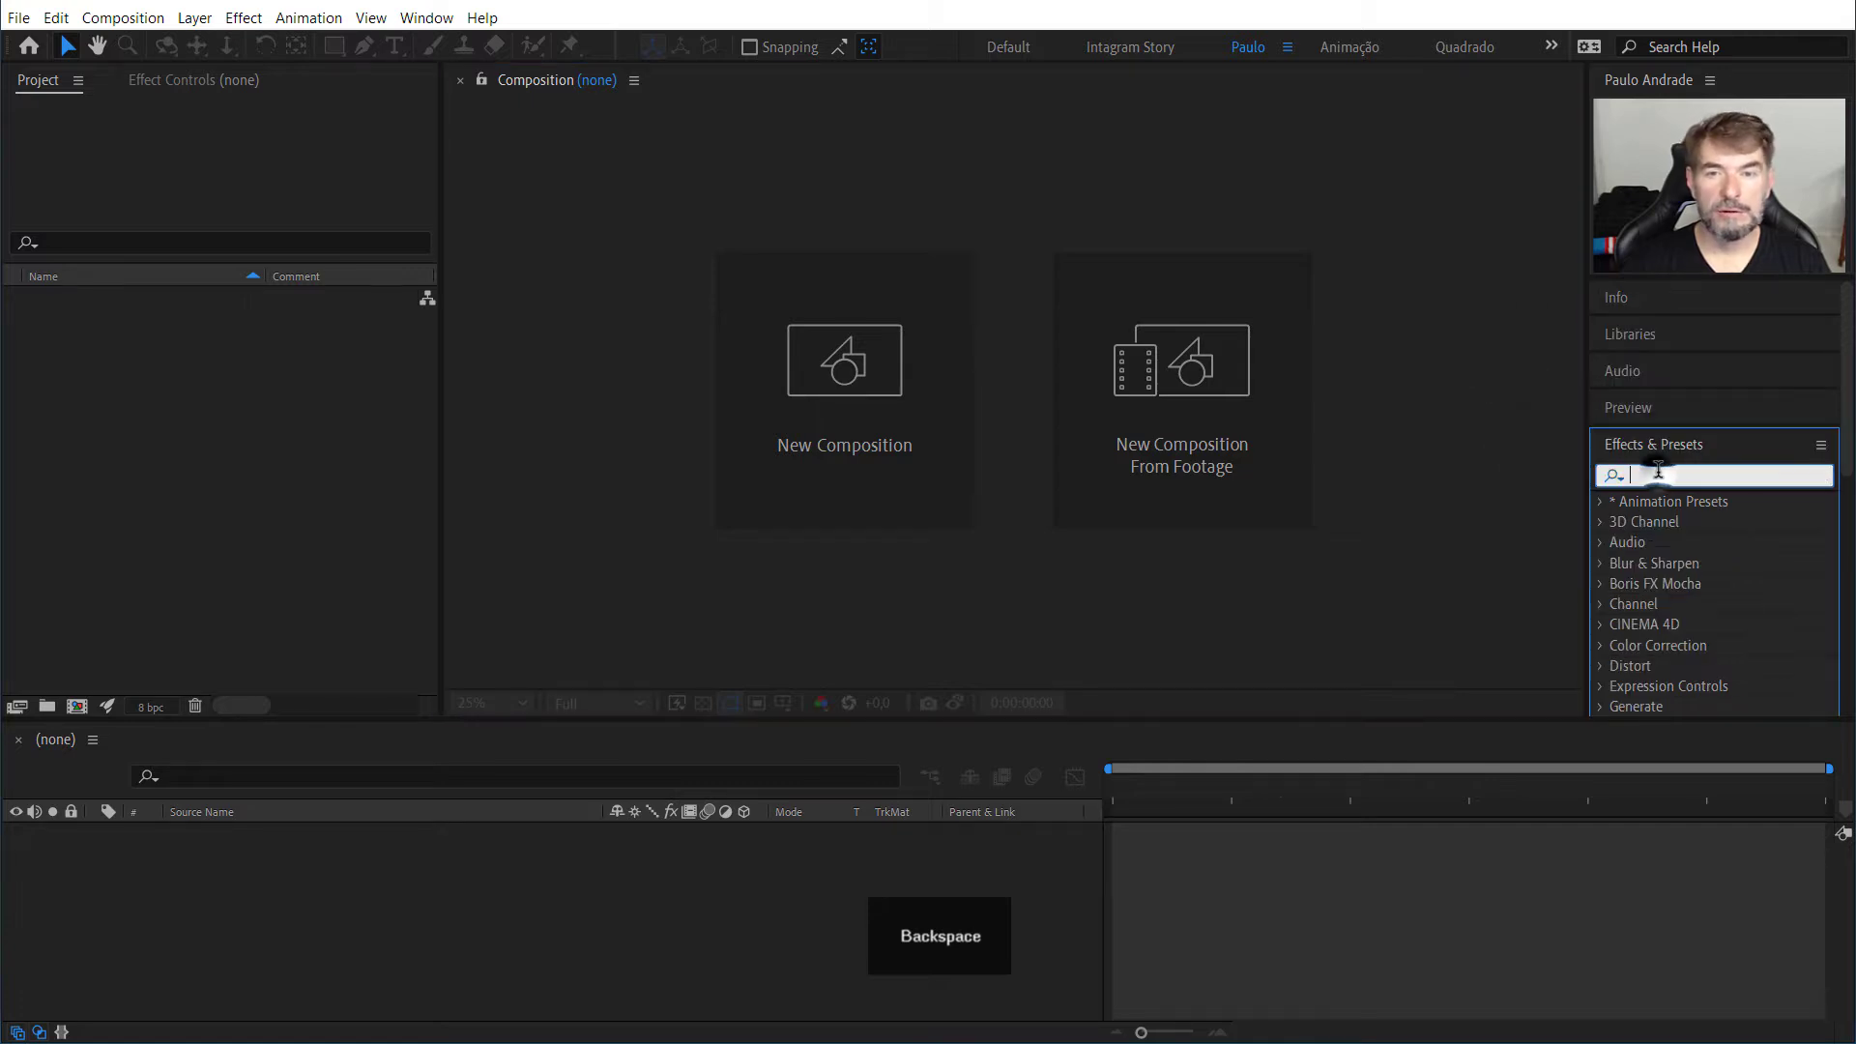
{"action": "left_click", "coordinate": [1479, 417]}
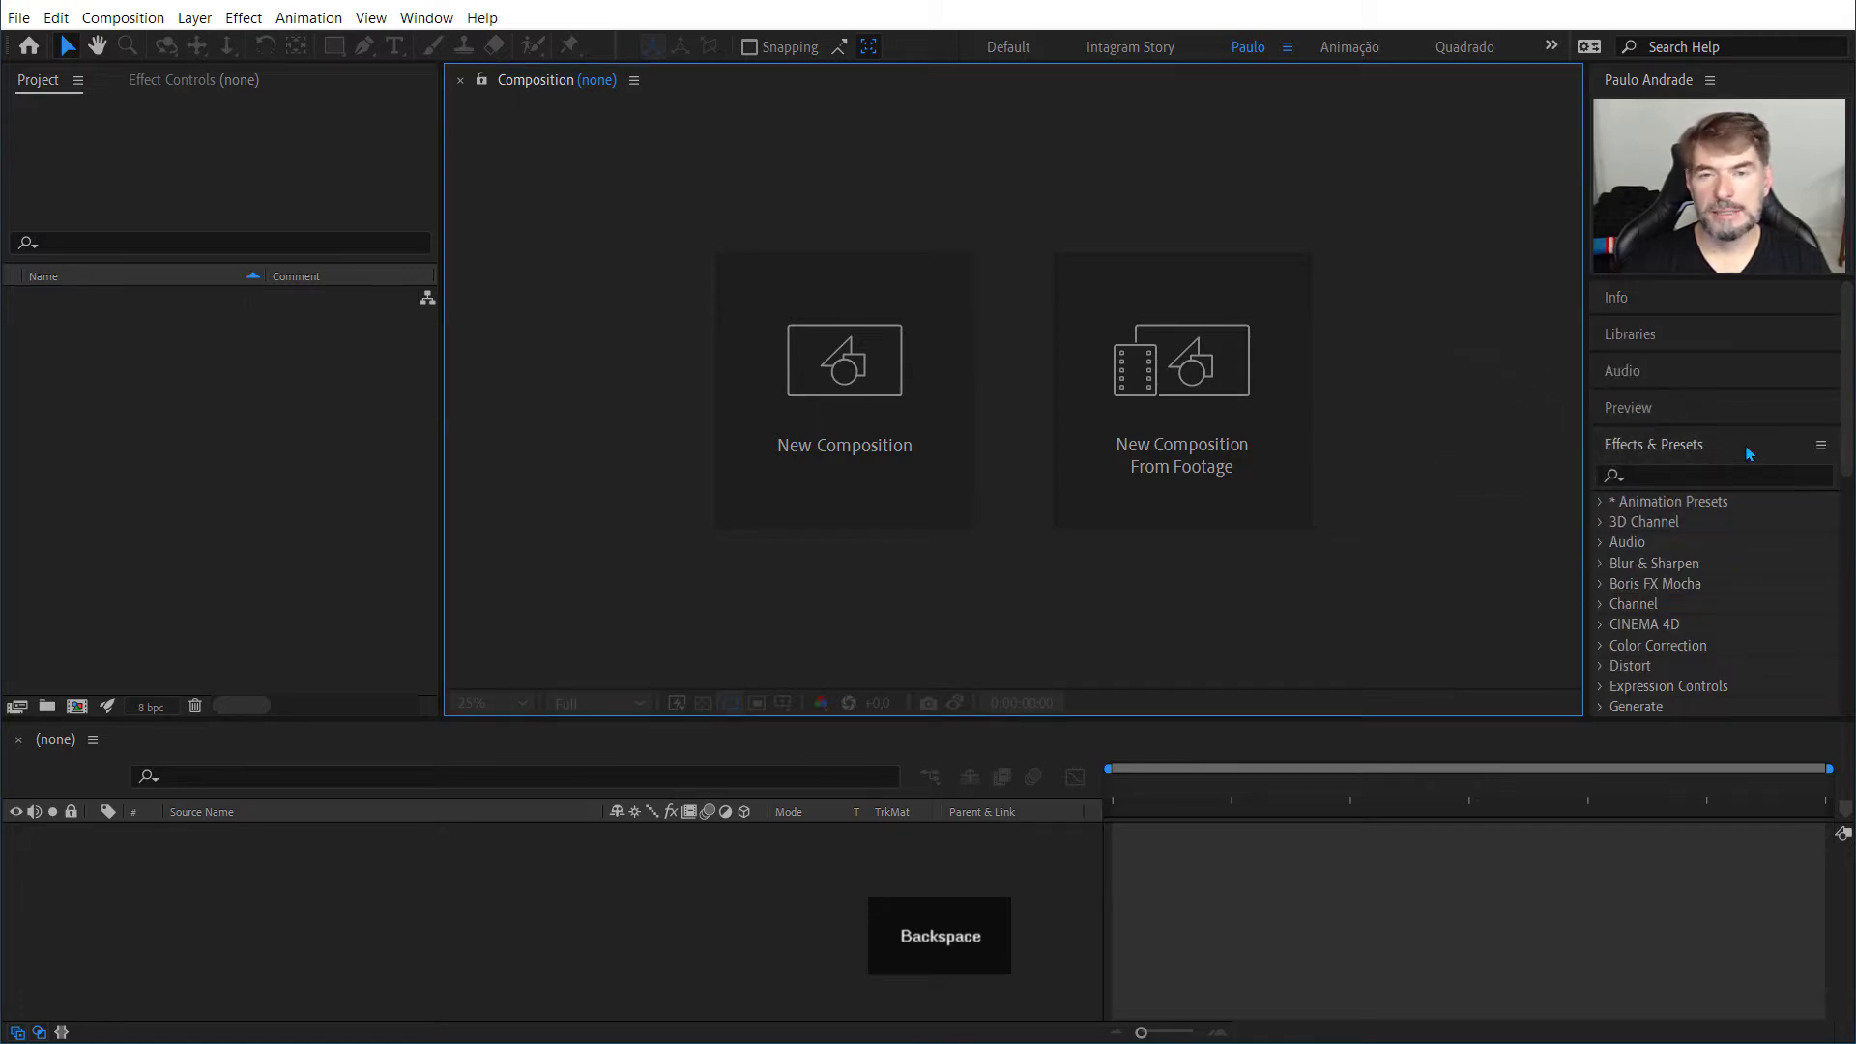
{"action": "left_click", "coordinate": [1655, 448]}
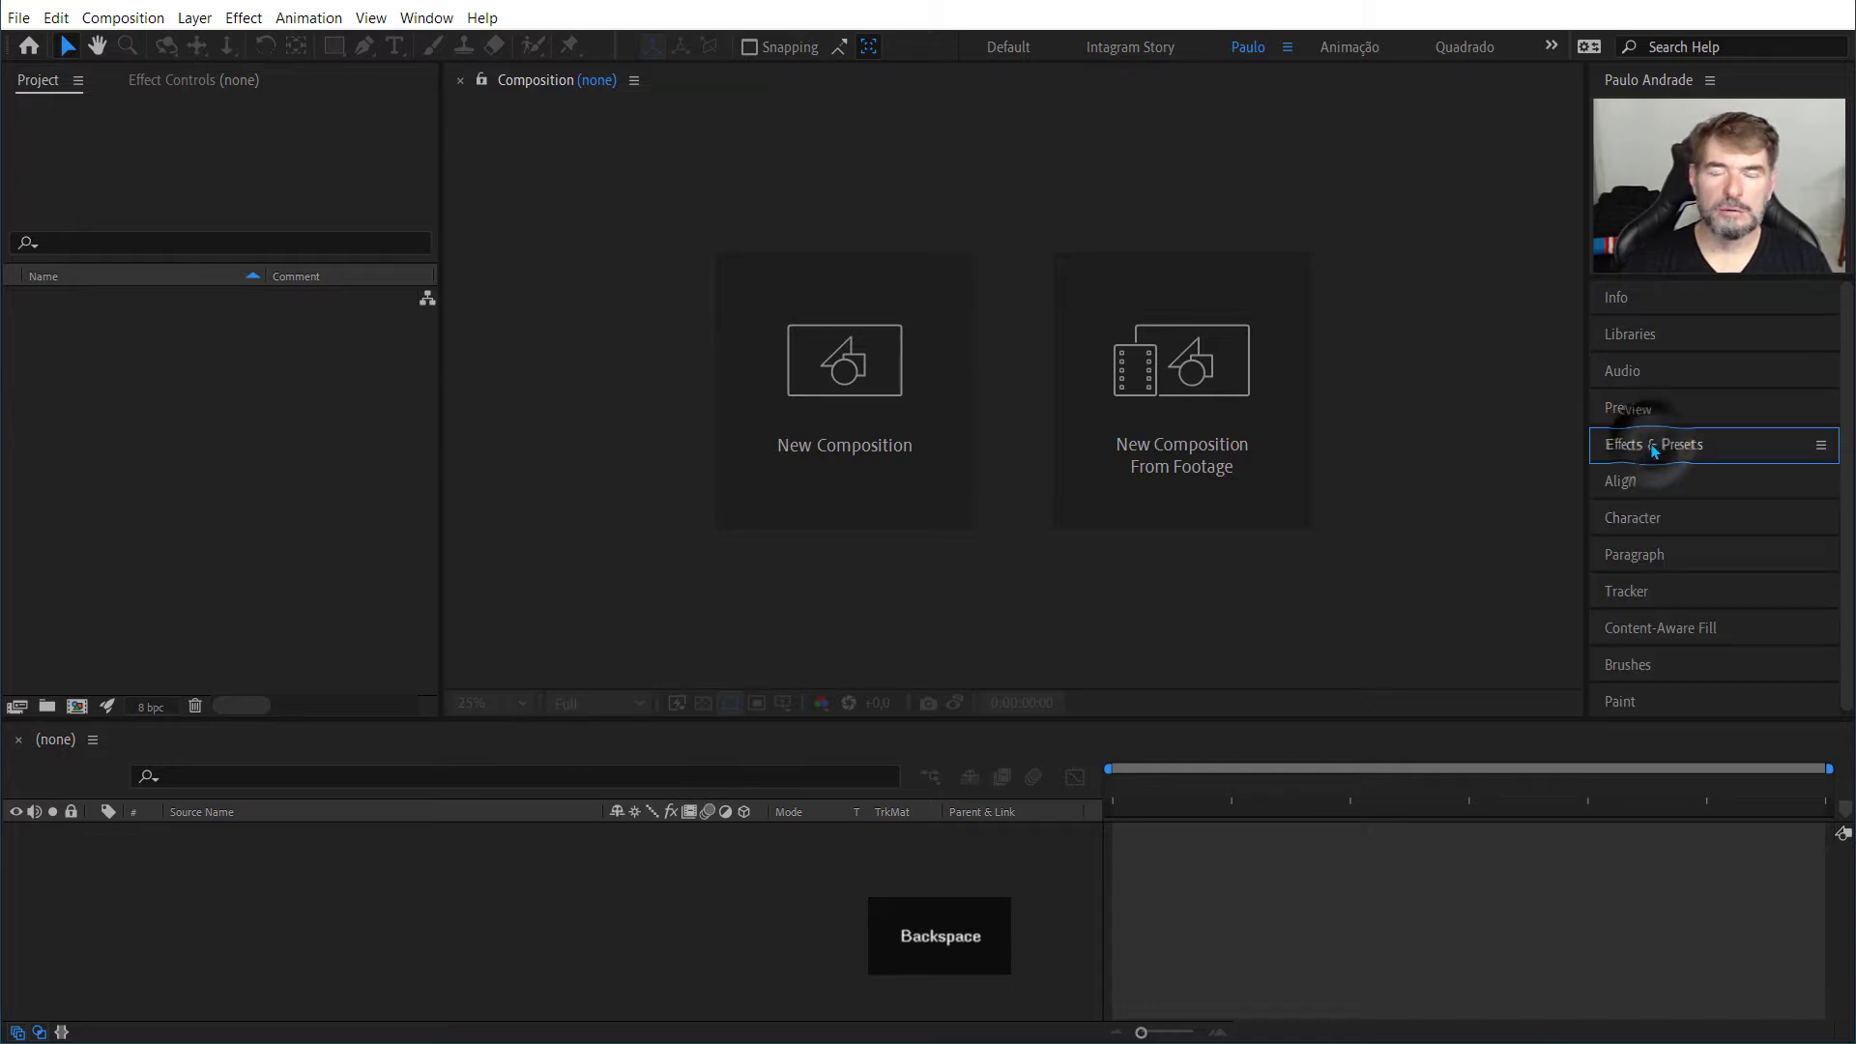
{"action": "left_click", "coordinate": [427, 18]}
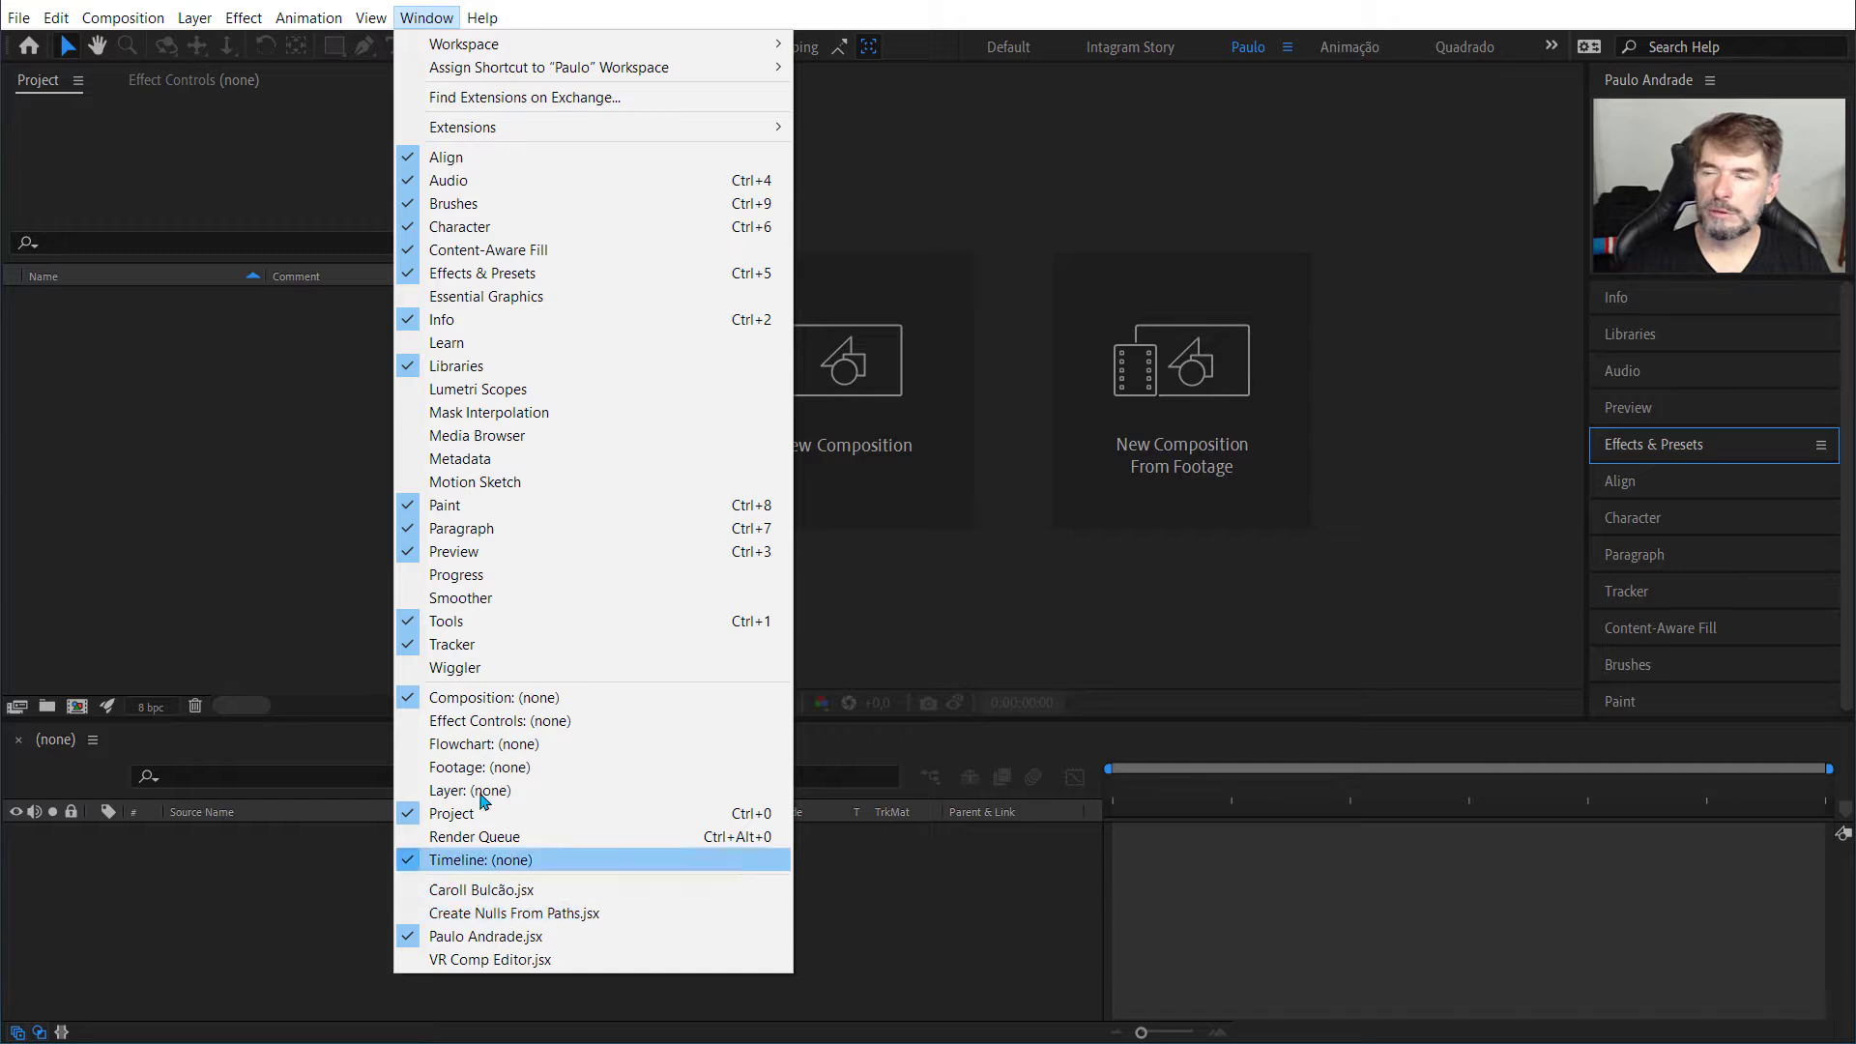
{"action": "left_click", "coordinate": [1015, 909]}
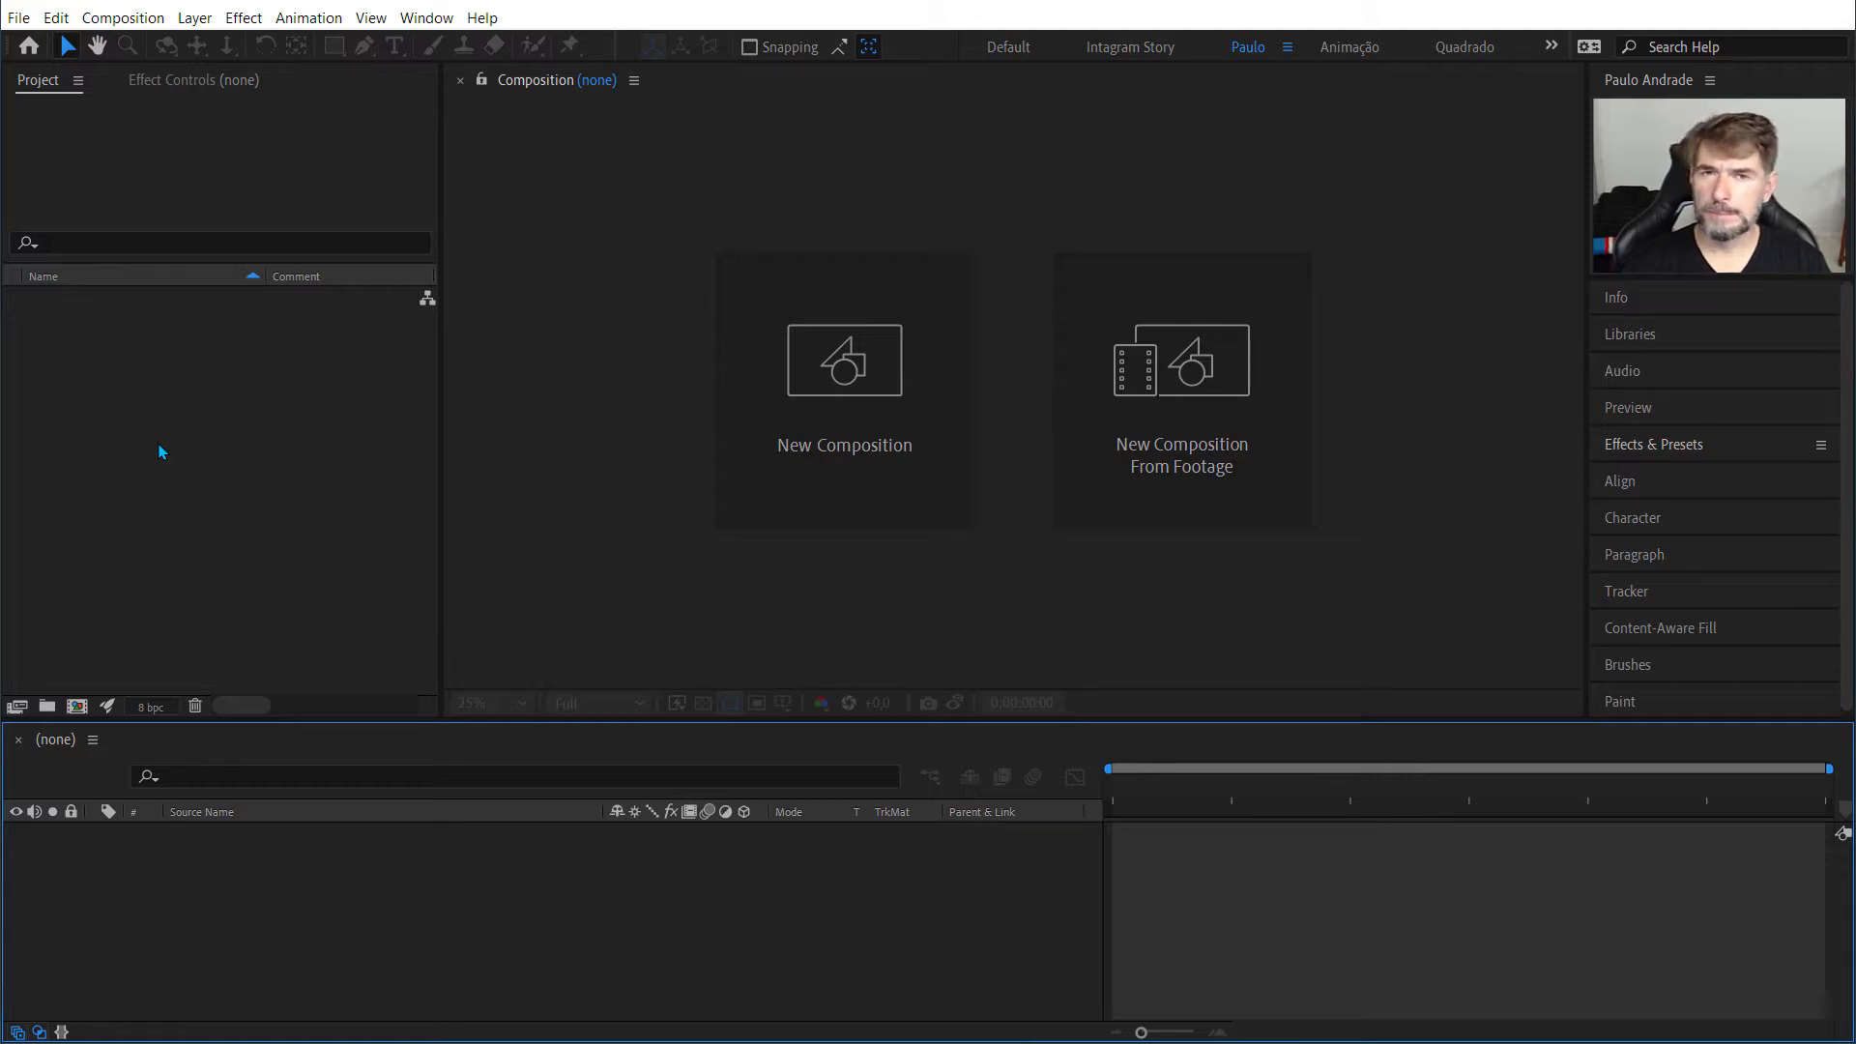
Step: Start a new composition in the project with the name "Instagram Story"
{"action": "right_click", "coordinate": [112, 383]}
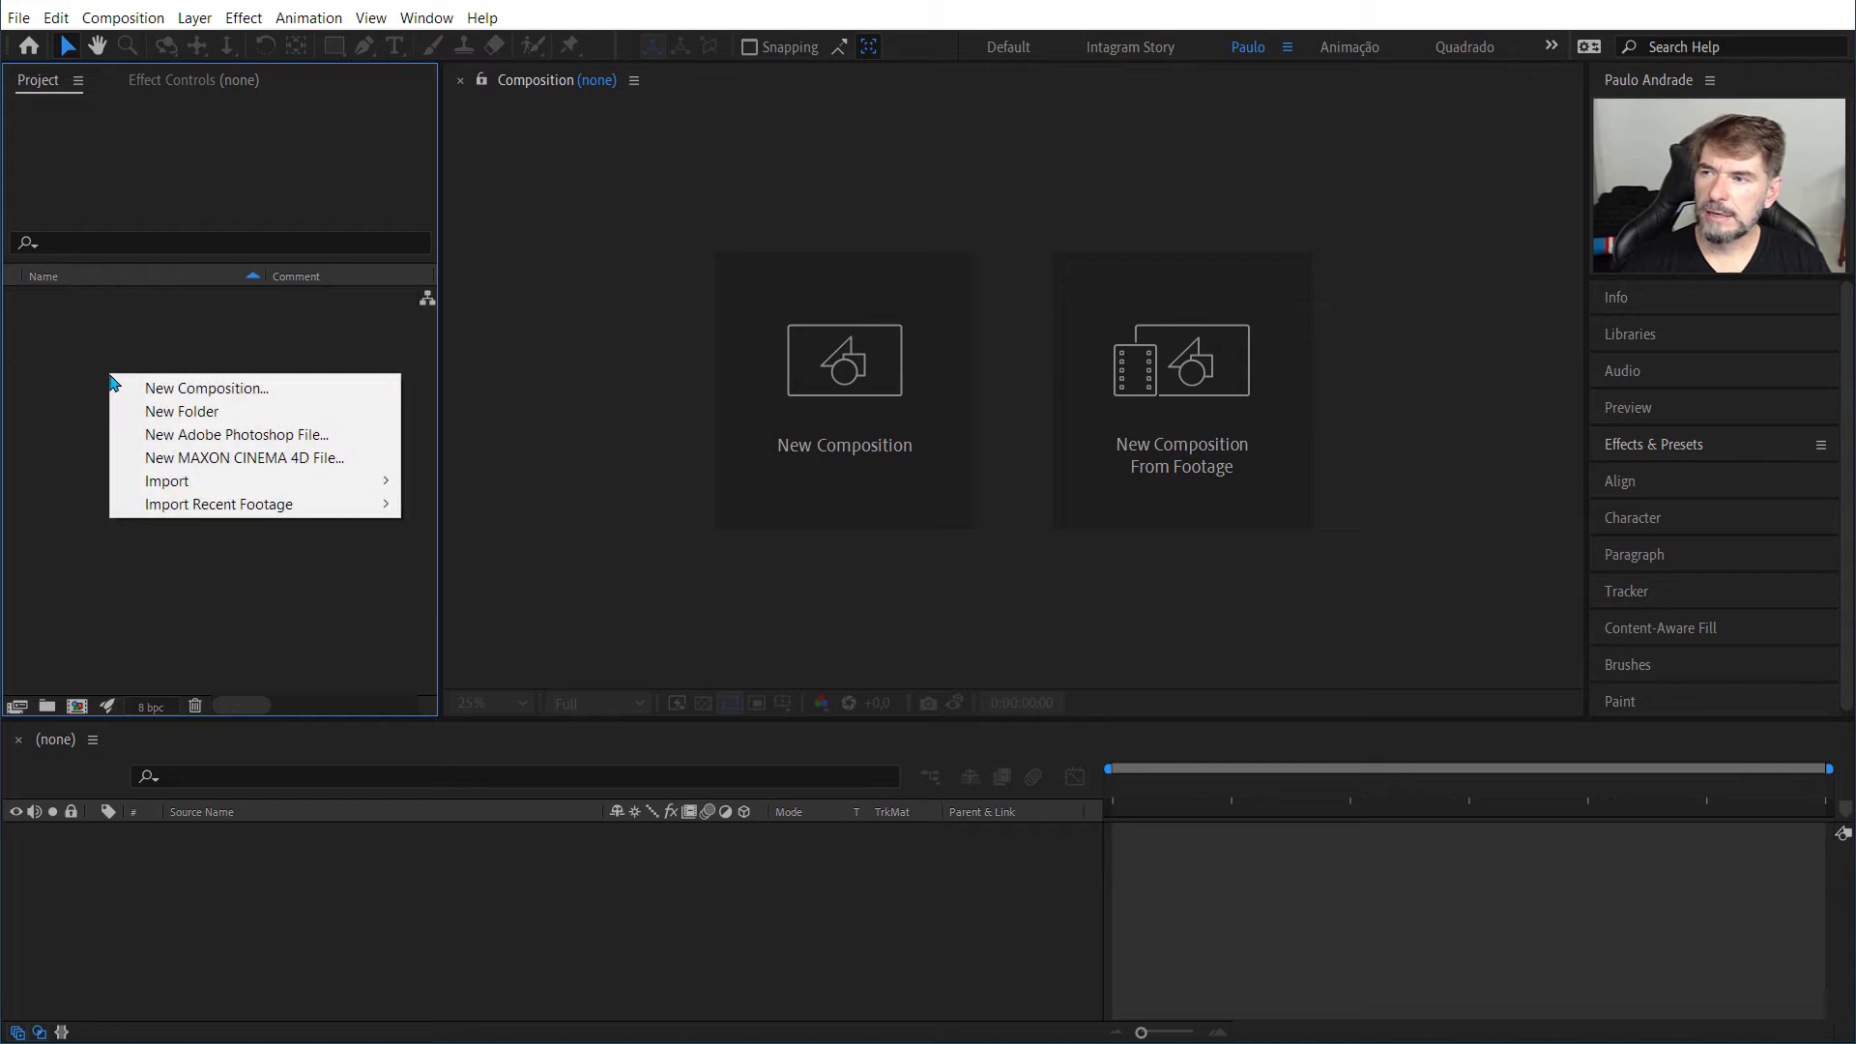
{"action": "left_click", "coordinate": [171, 397]}
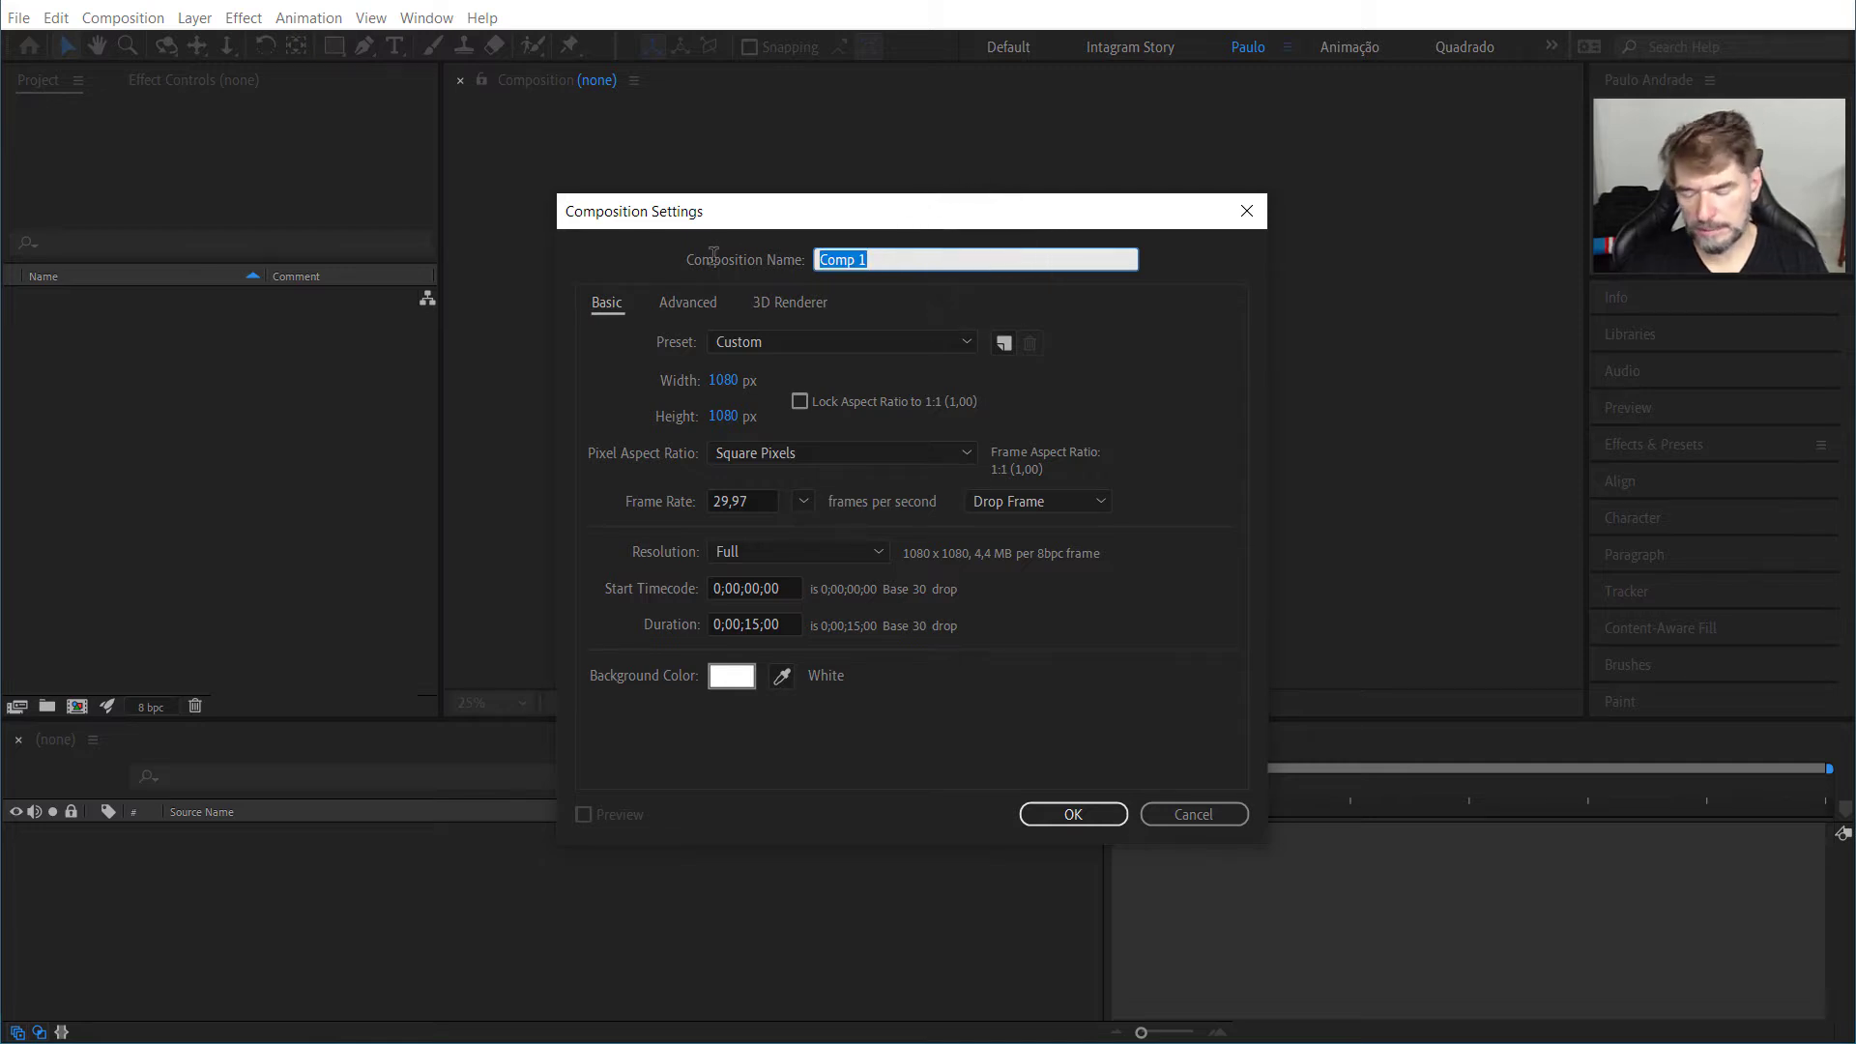
{"action": "type", "text": "Instagram "}
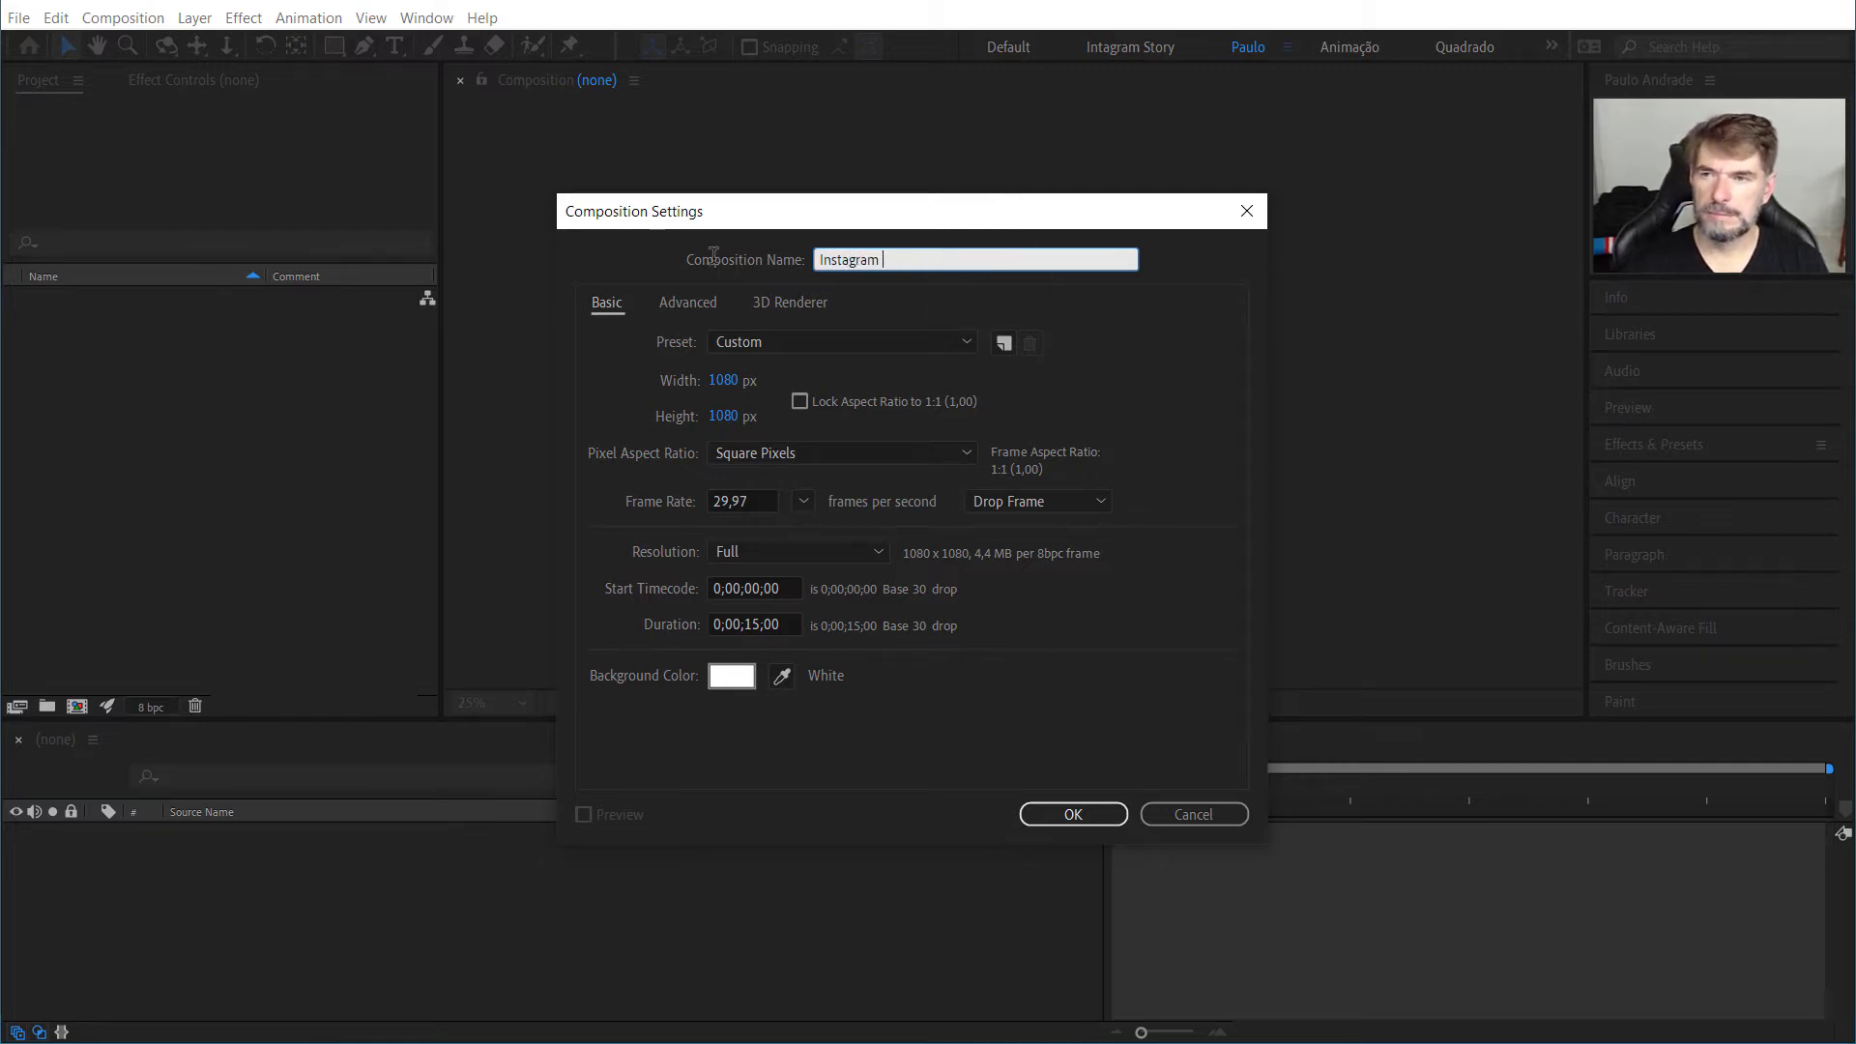
{"action": "type", "text": "Story"}
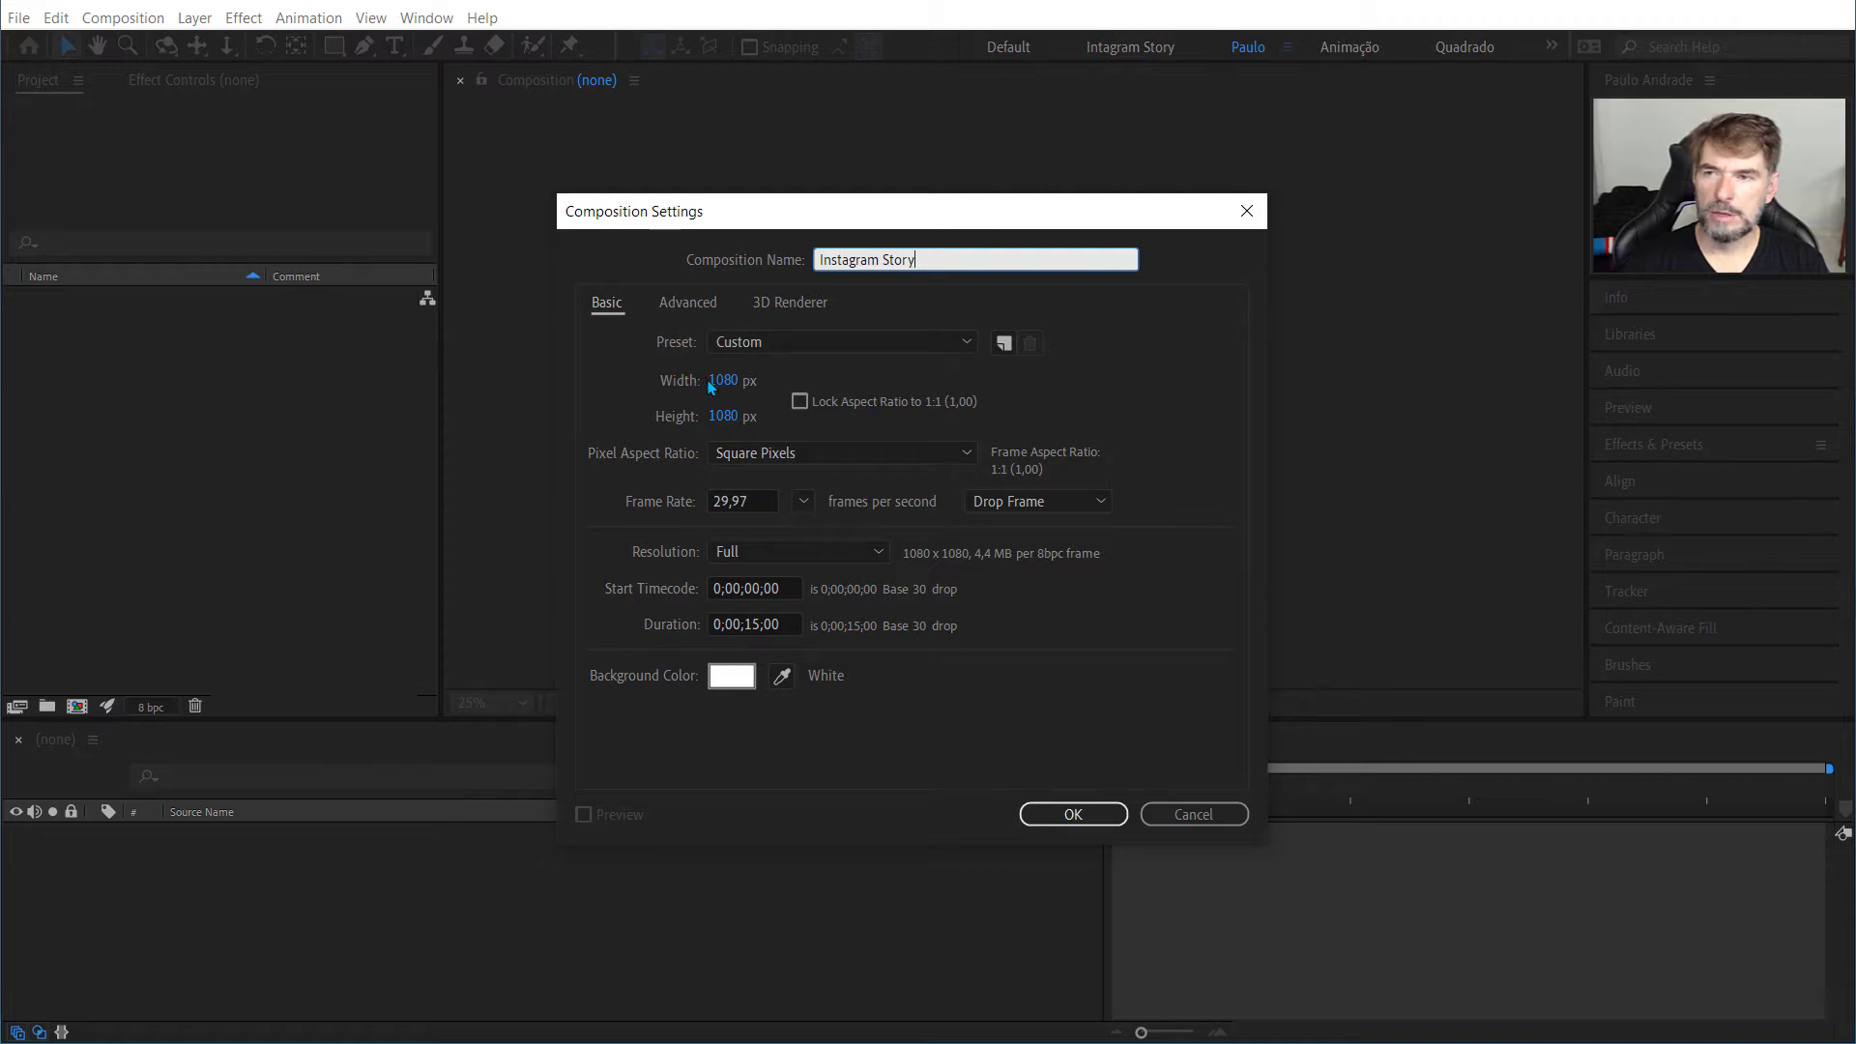
Step: Set the new composition's height to 1920 px and its frame rate to 30 frames per second
{"action": "left_click", "coordinate": [723, 415]}
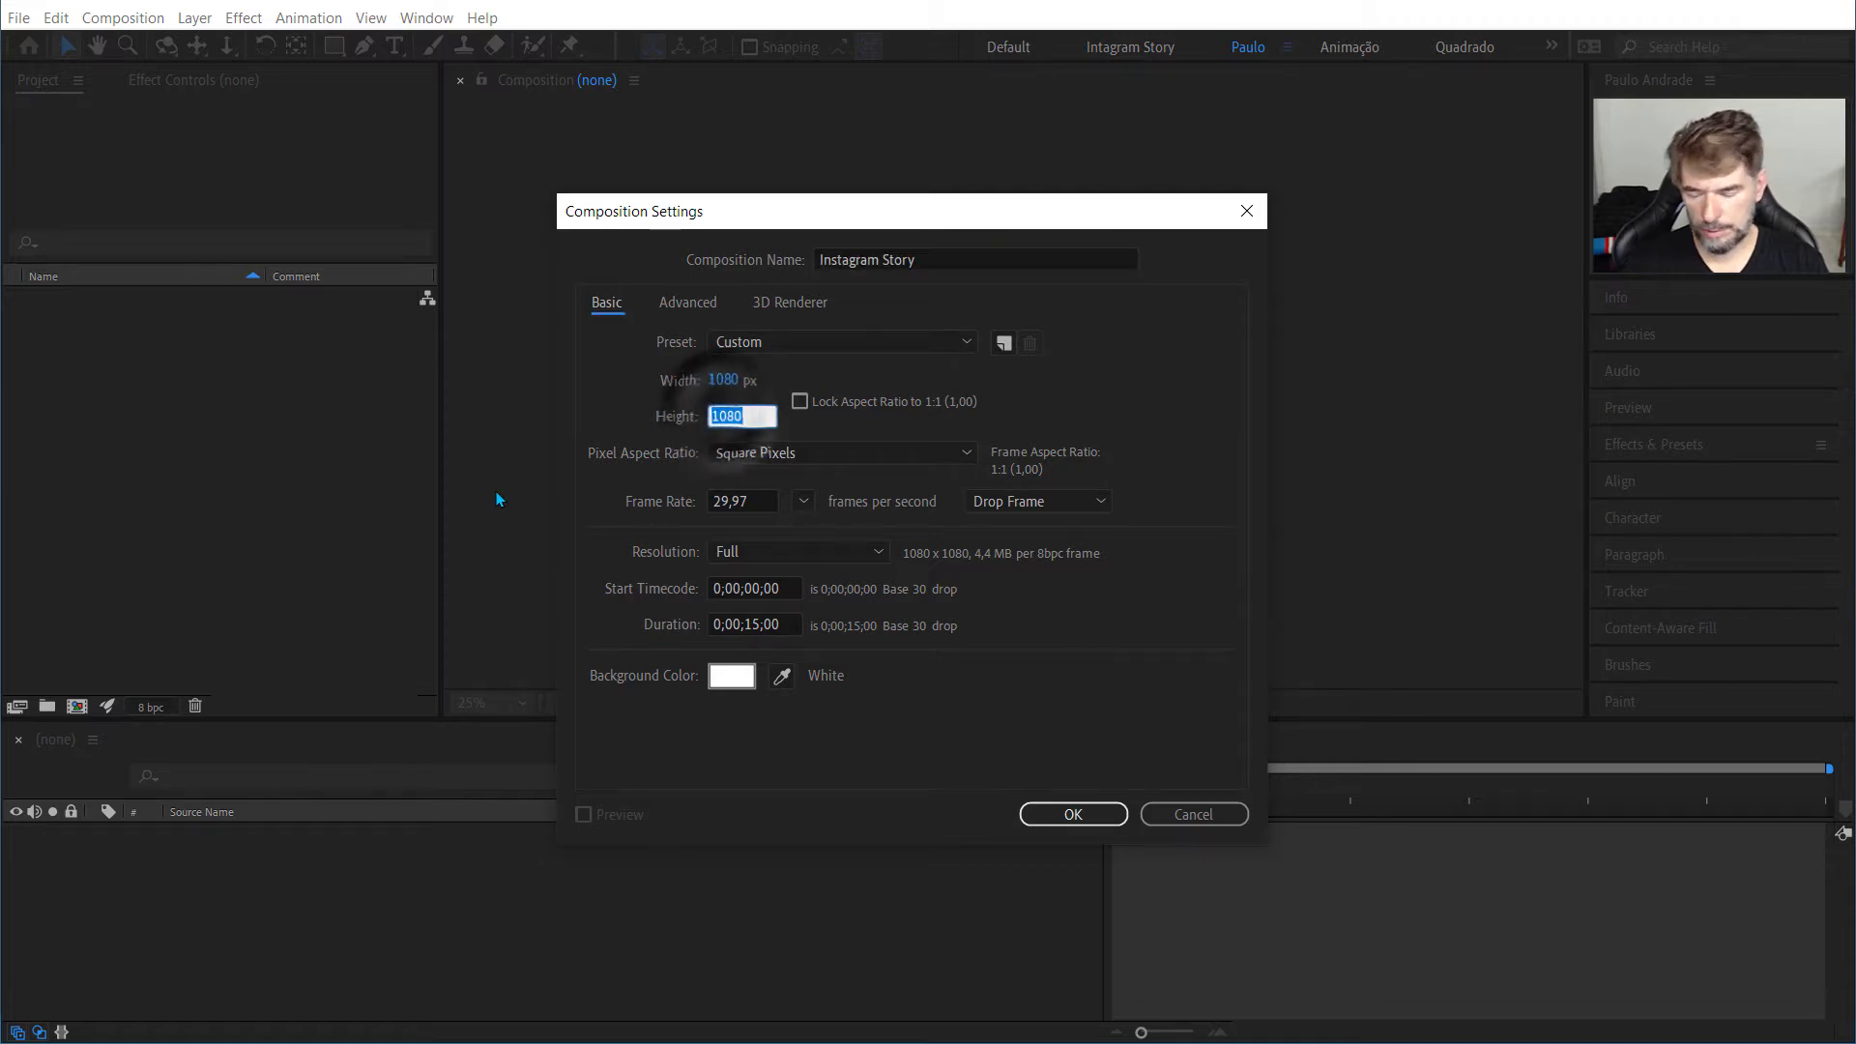
{"action": "type", "text": "1920"}
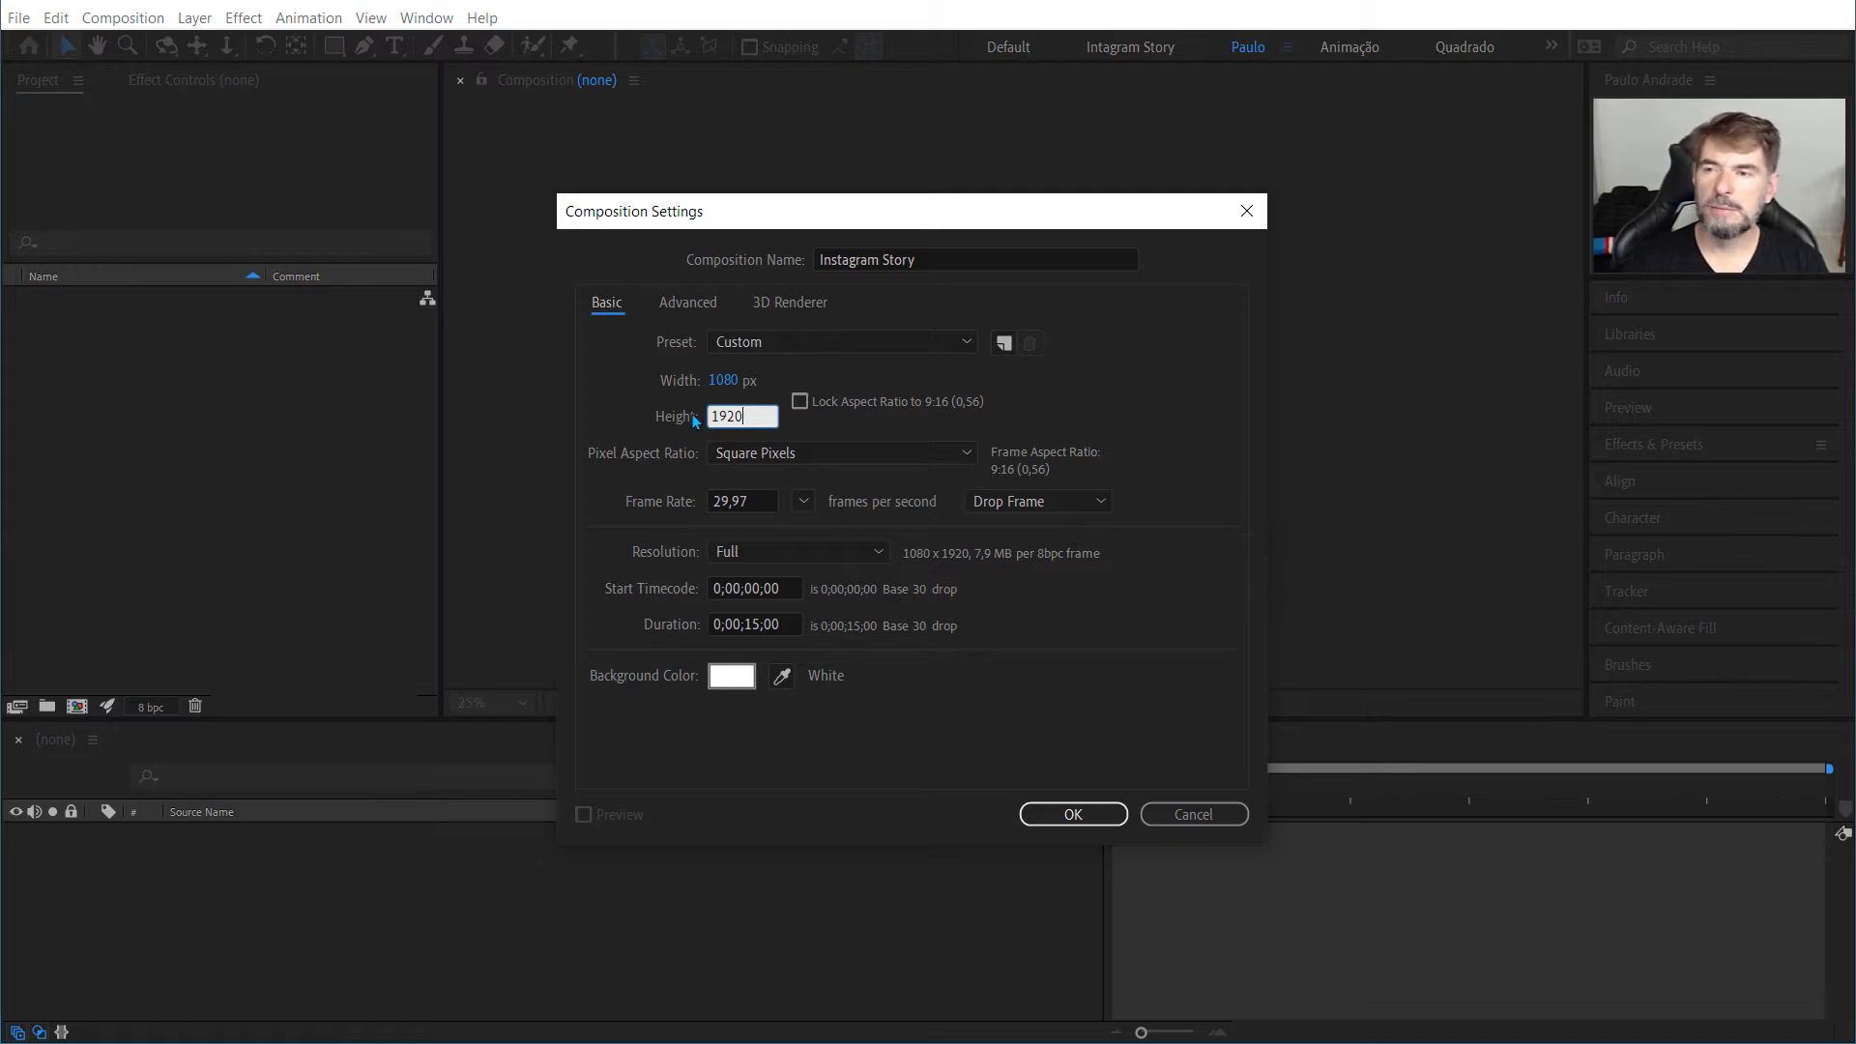
{"action": "key", "text": "Tab"}
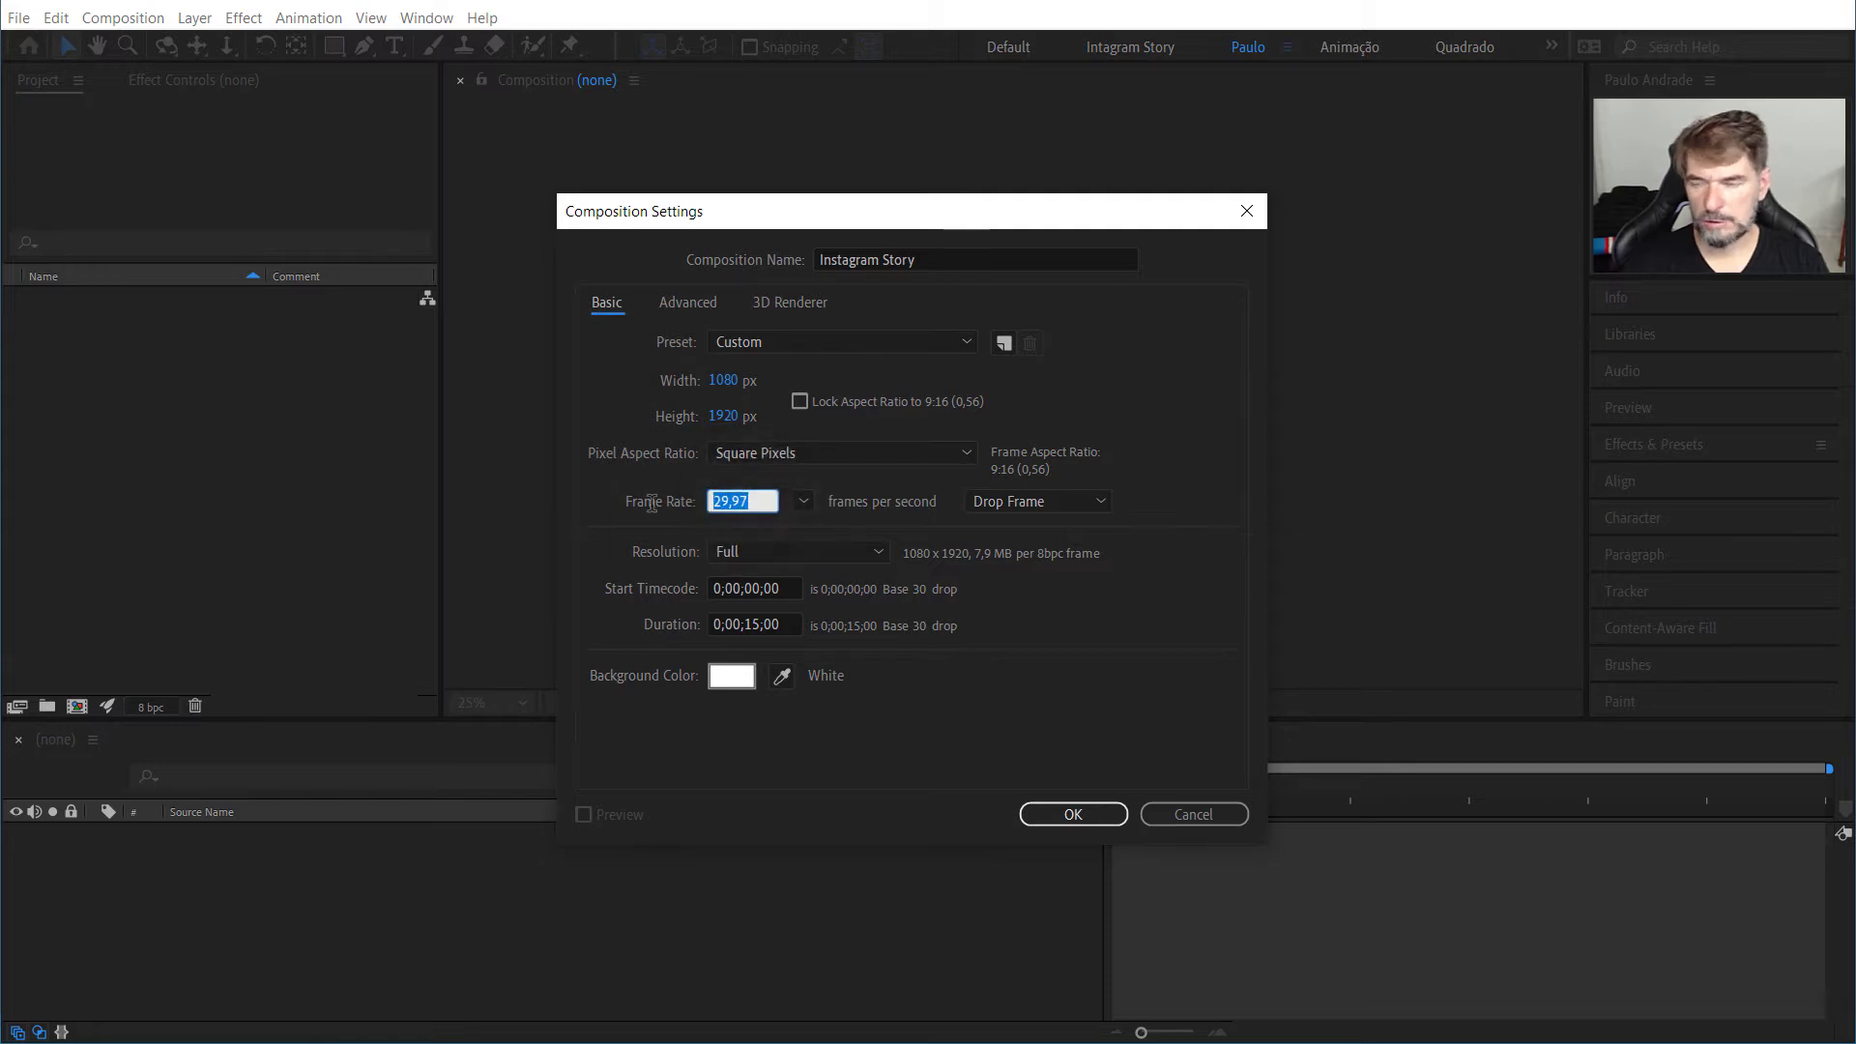
{"action": "type", "text": "30"}
{"action": "left_click", "coordinate": [642, 421]}
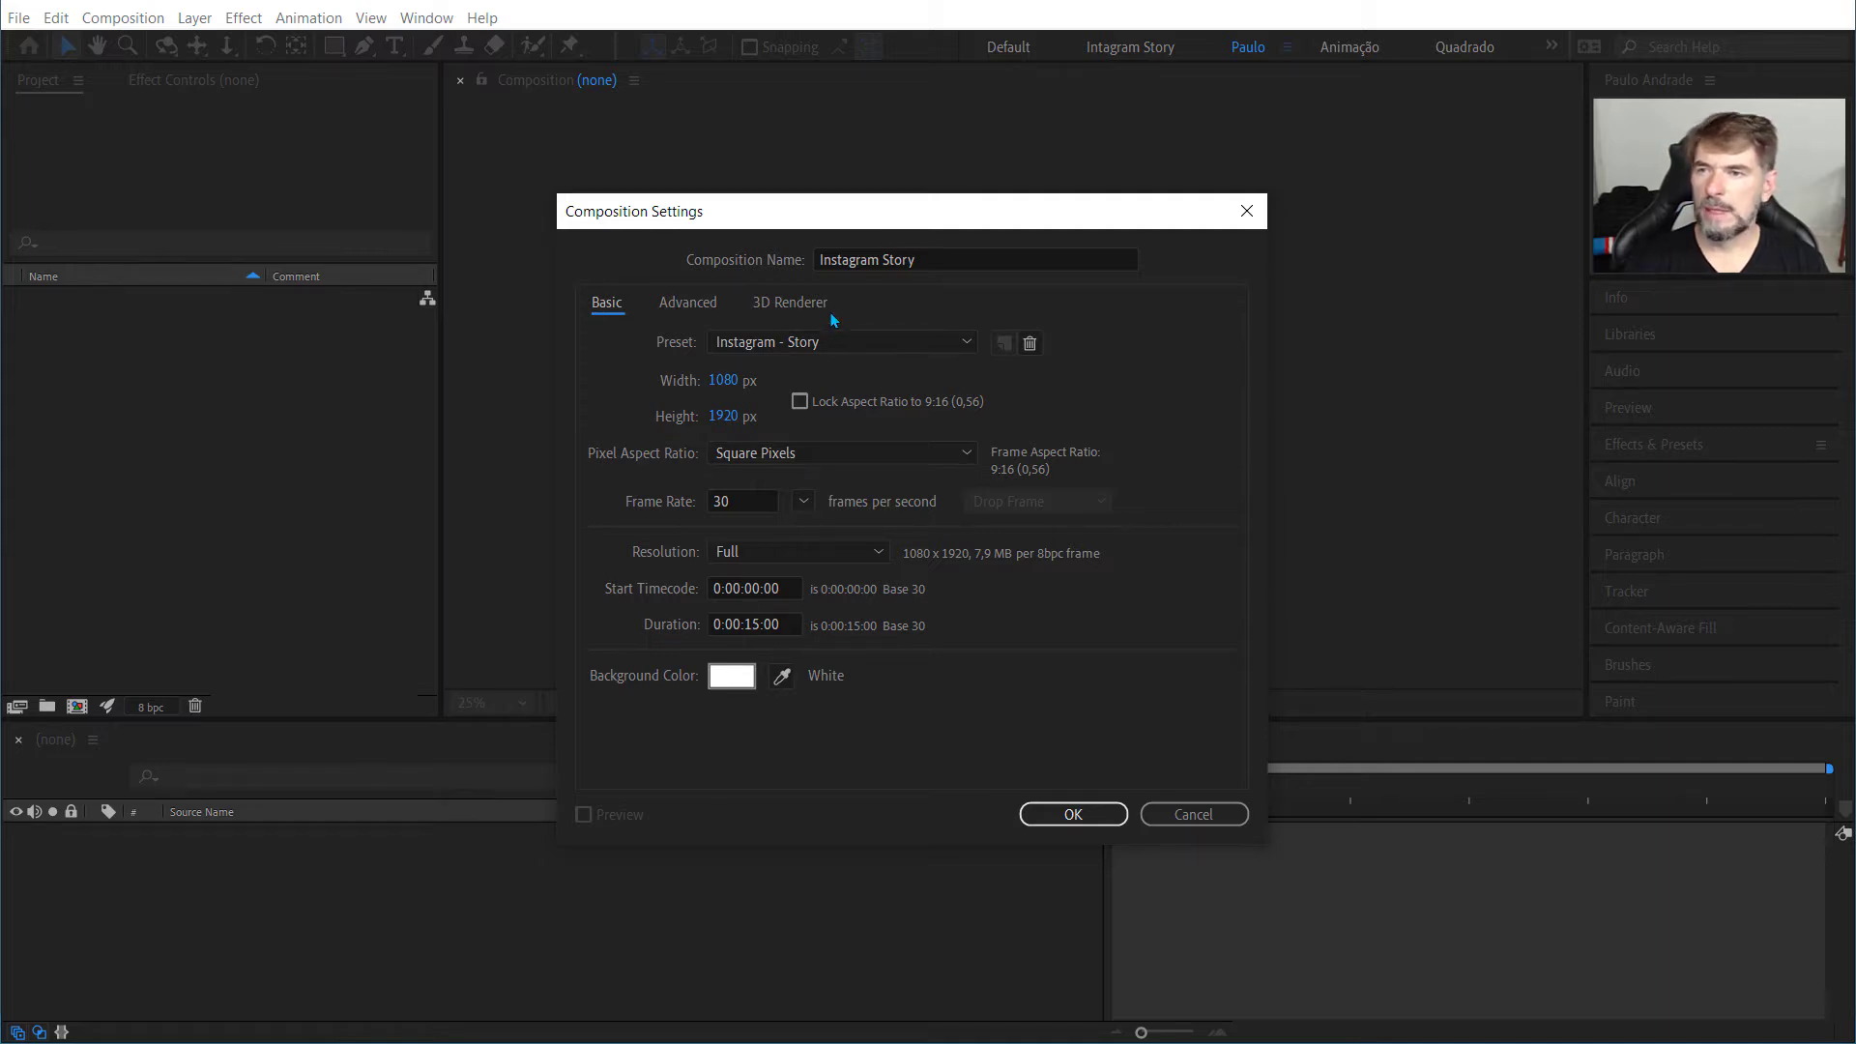
Step: Extend the composition name to "Instagram Story - Loop" and create the composition
{"action": "left_click", "coordinate": [976, 259]}
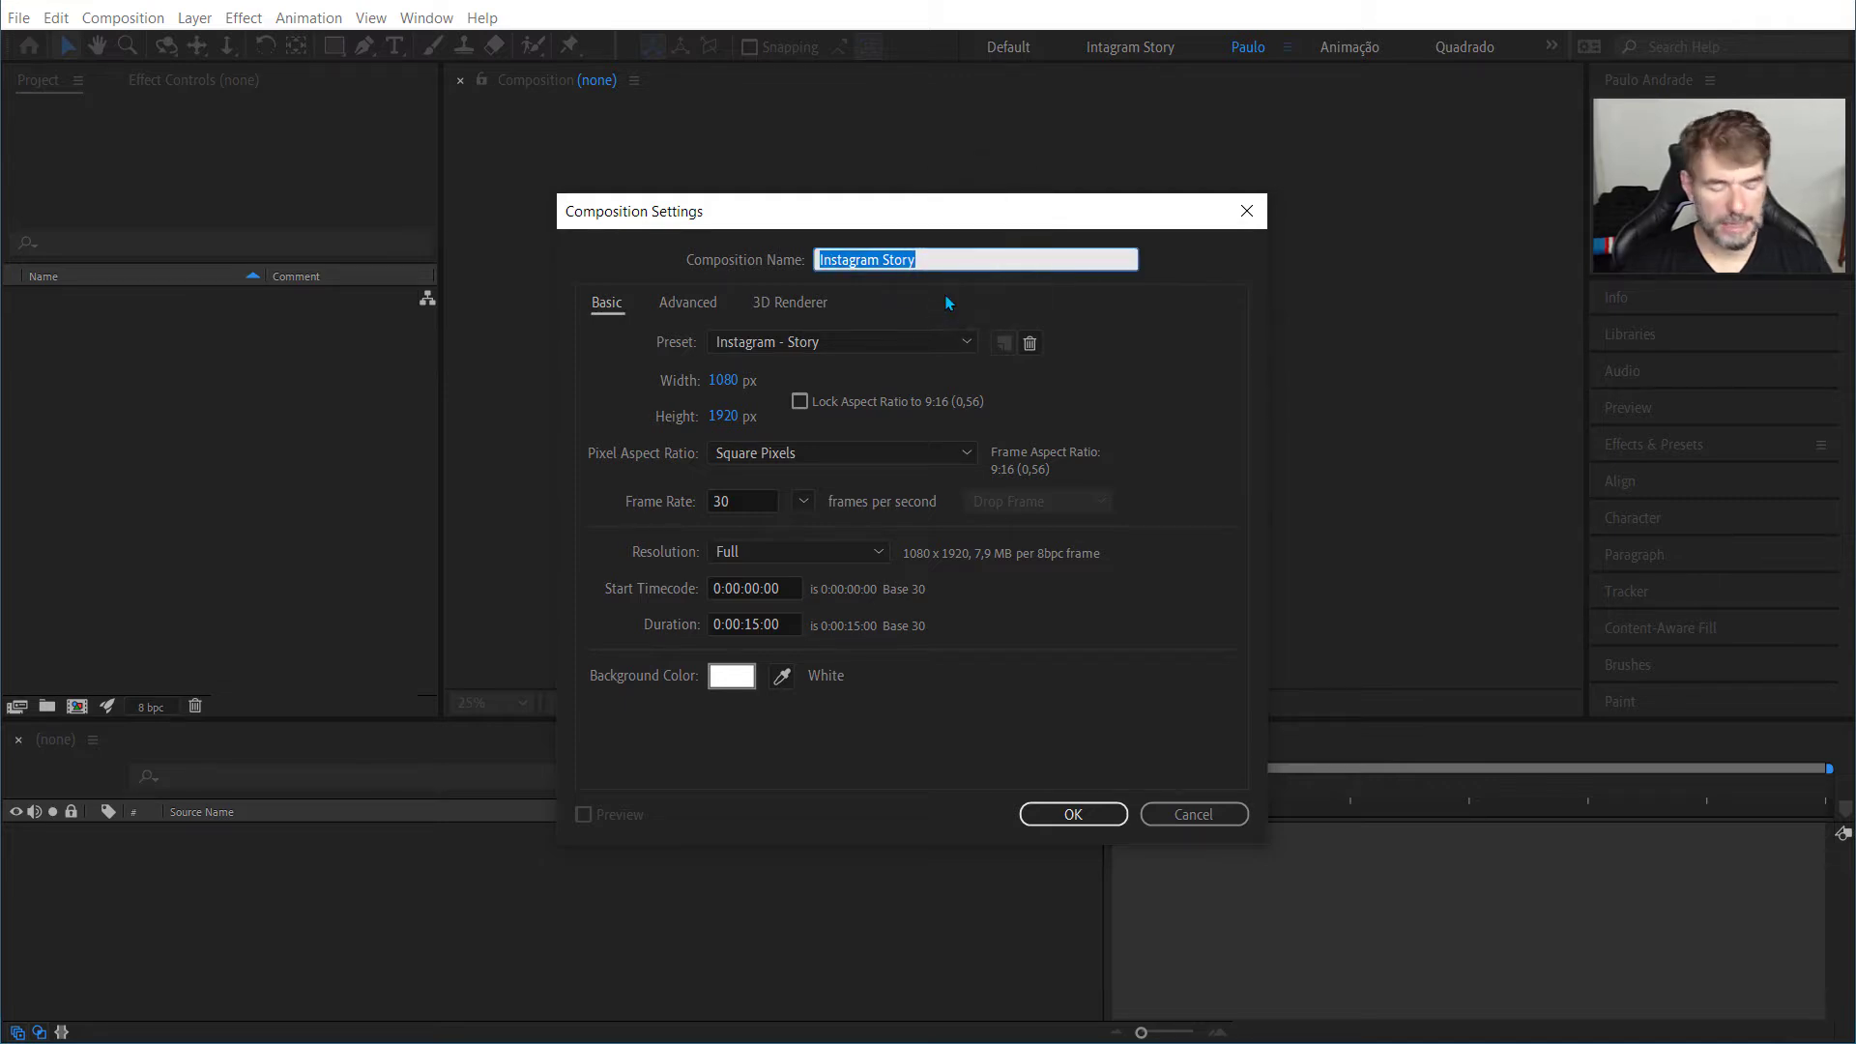
{"action": "key", "text": "Home"}
{"action": "key", "text": "End"}
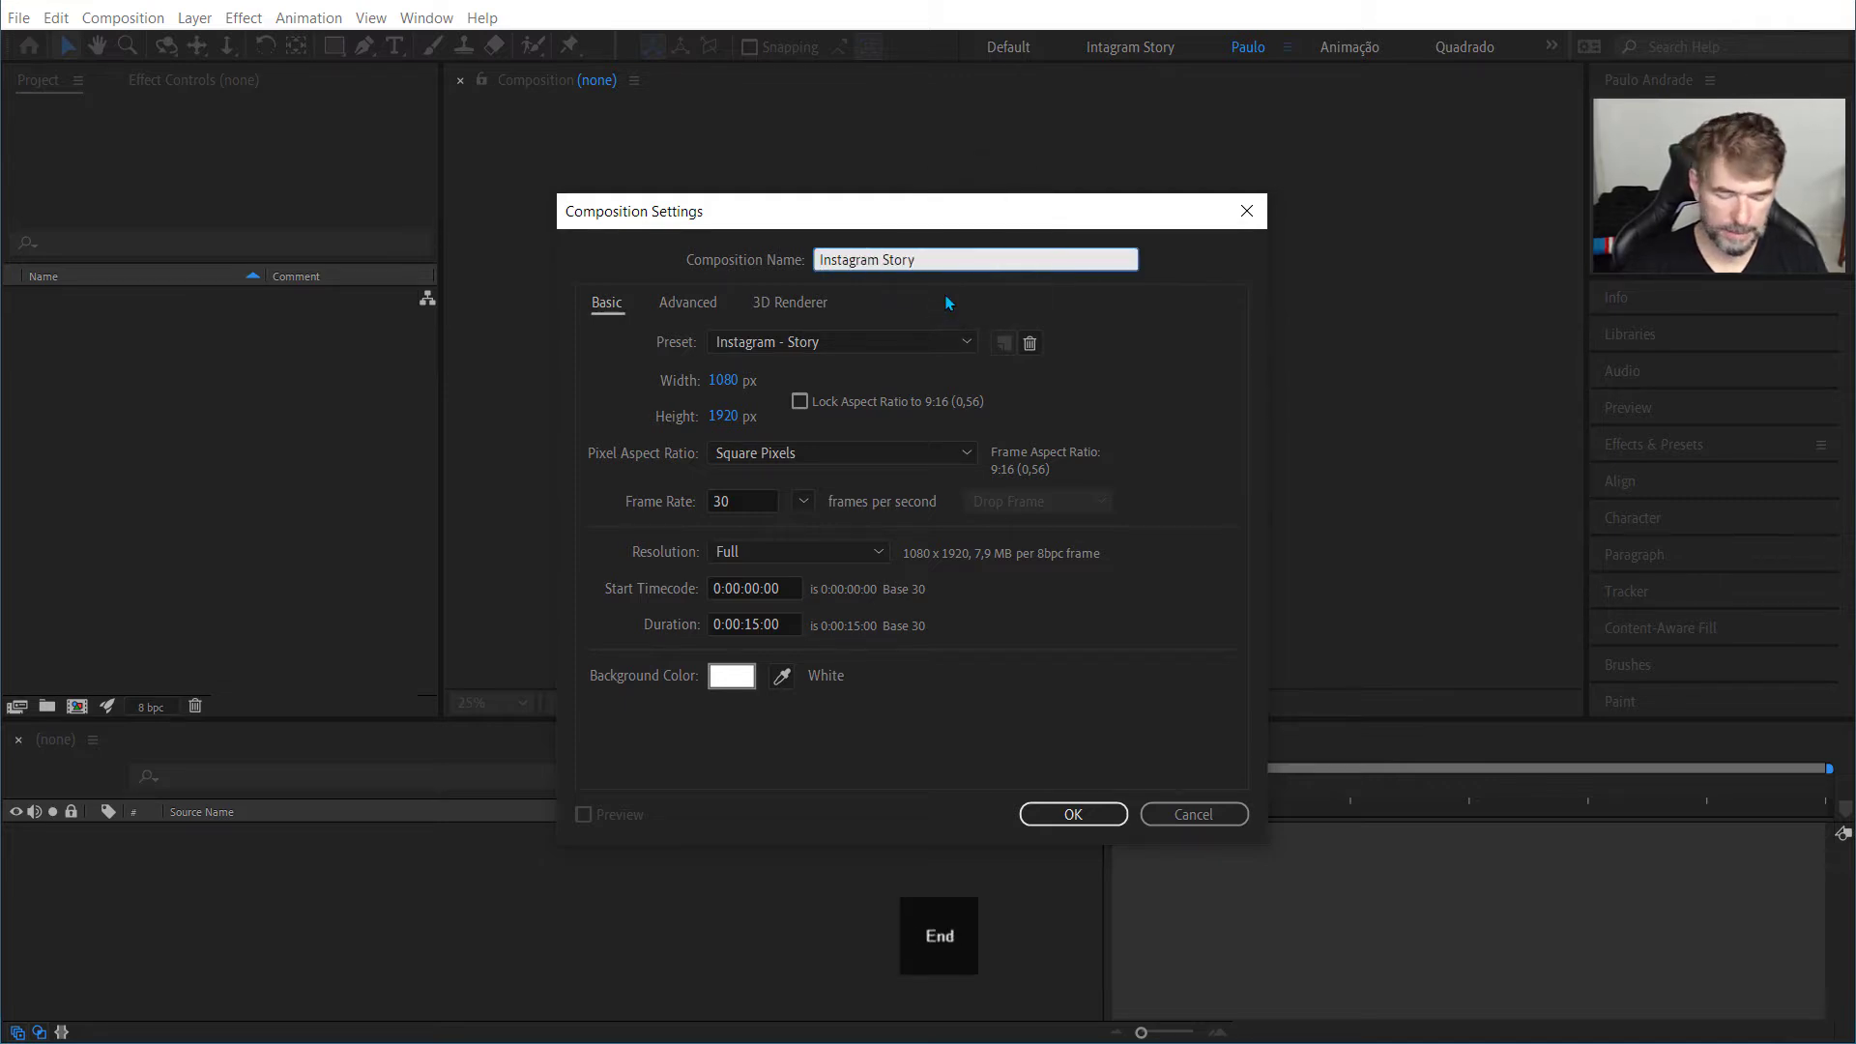
{"action": "type", "text": "- Loop"}
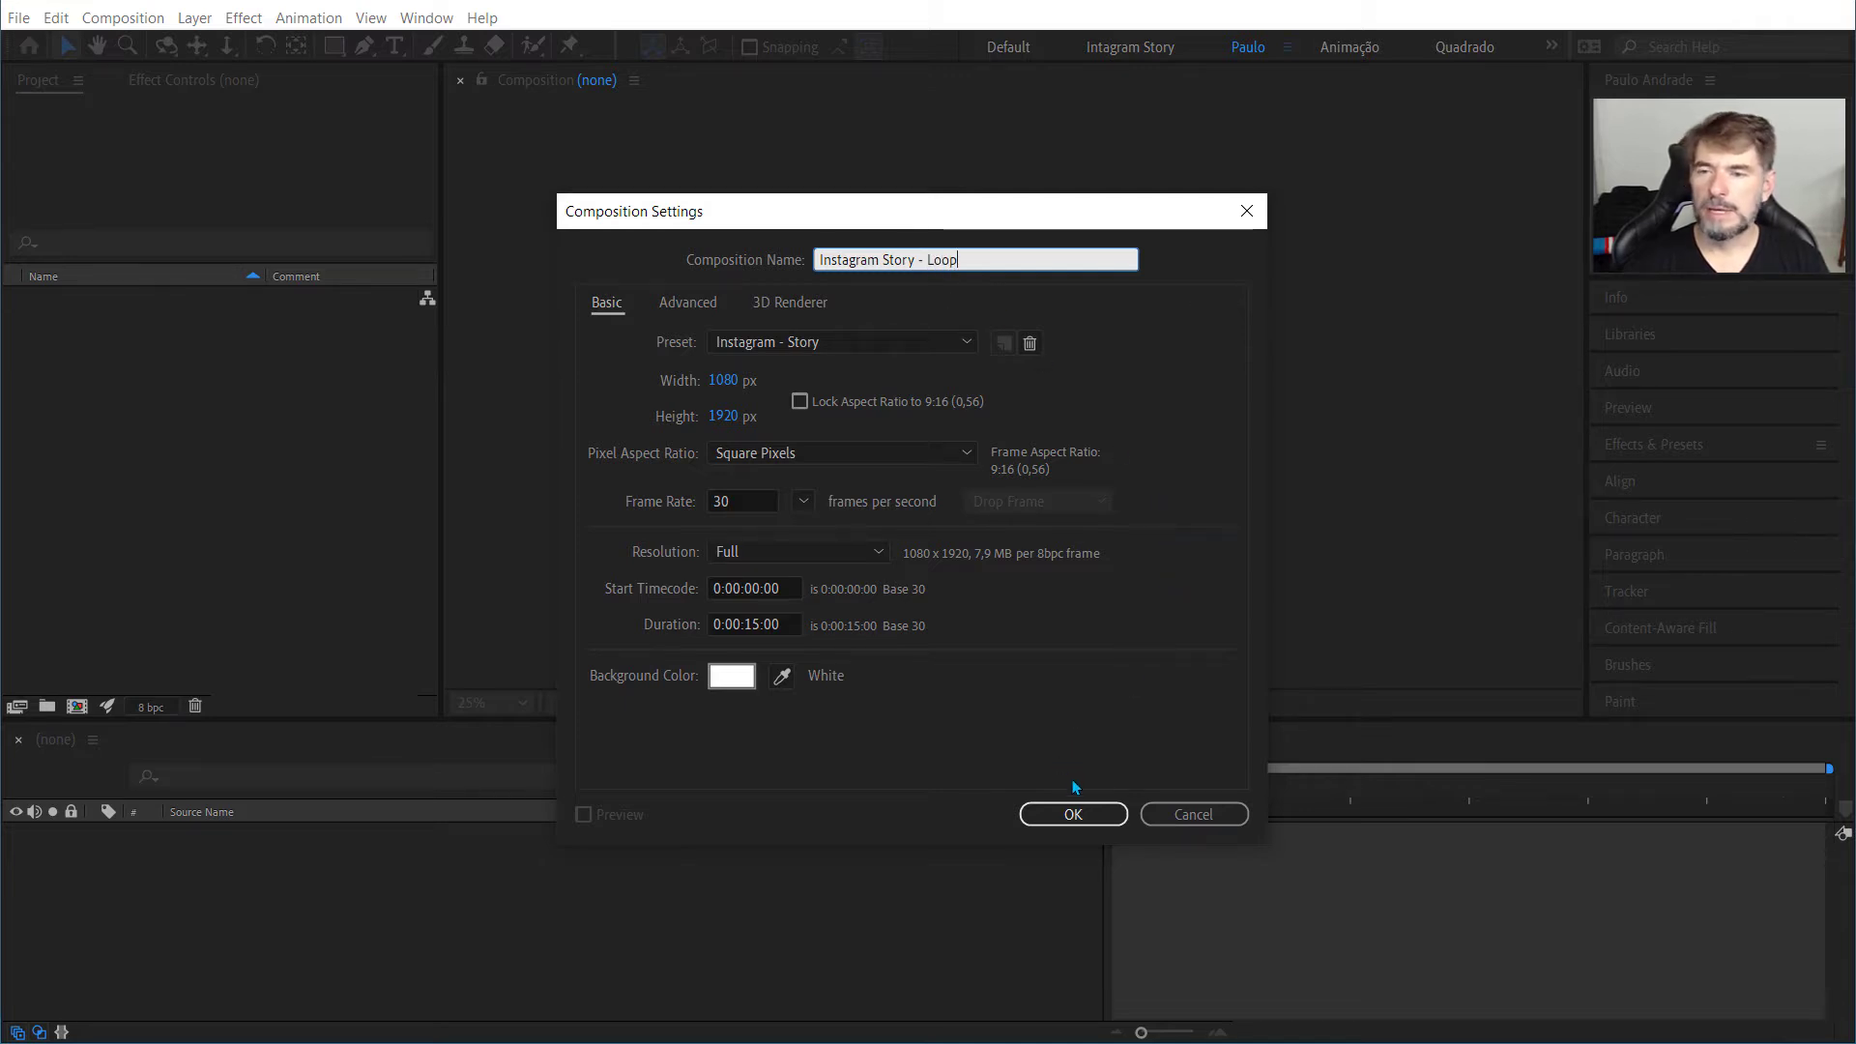
{"action": "left_click", "coordinate": [1075, 814]}
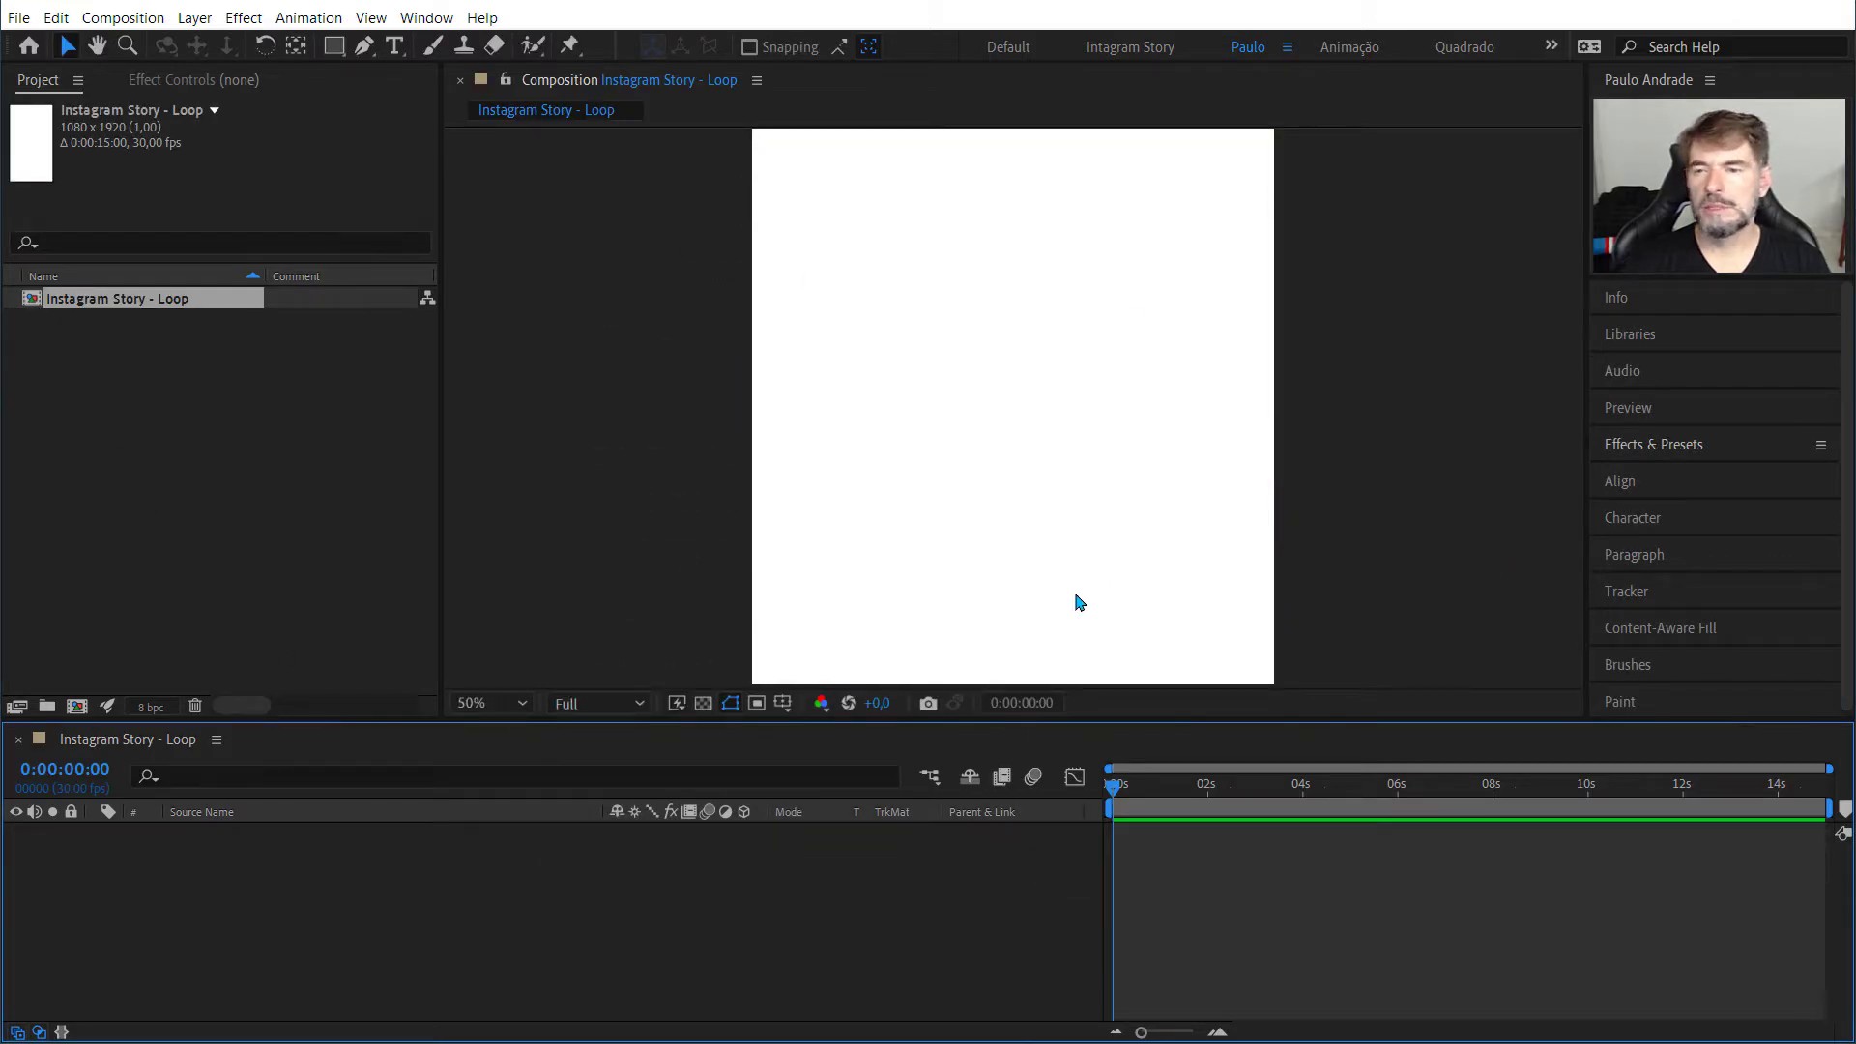
Step: Add a shape layer with a rectangle that fills the entire Instagram Story - Loop frame
{"action": "scroll", "coordinate": [1065, 575], "scroll_direction": "down", "scroll_amount": 2}
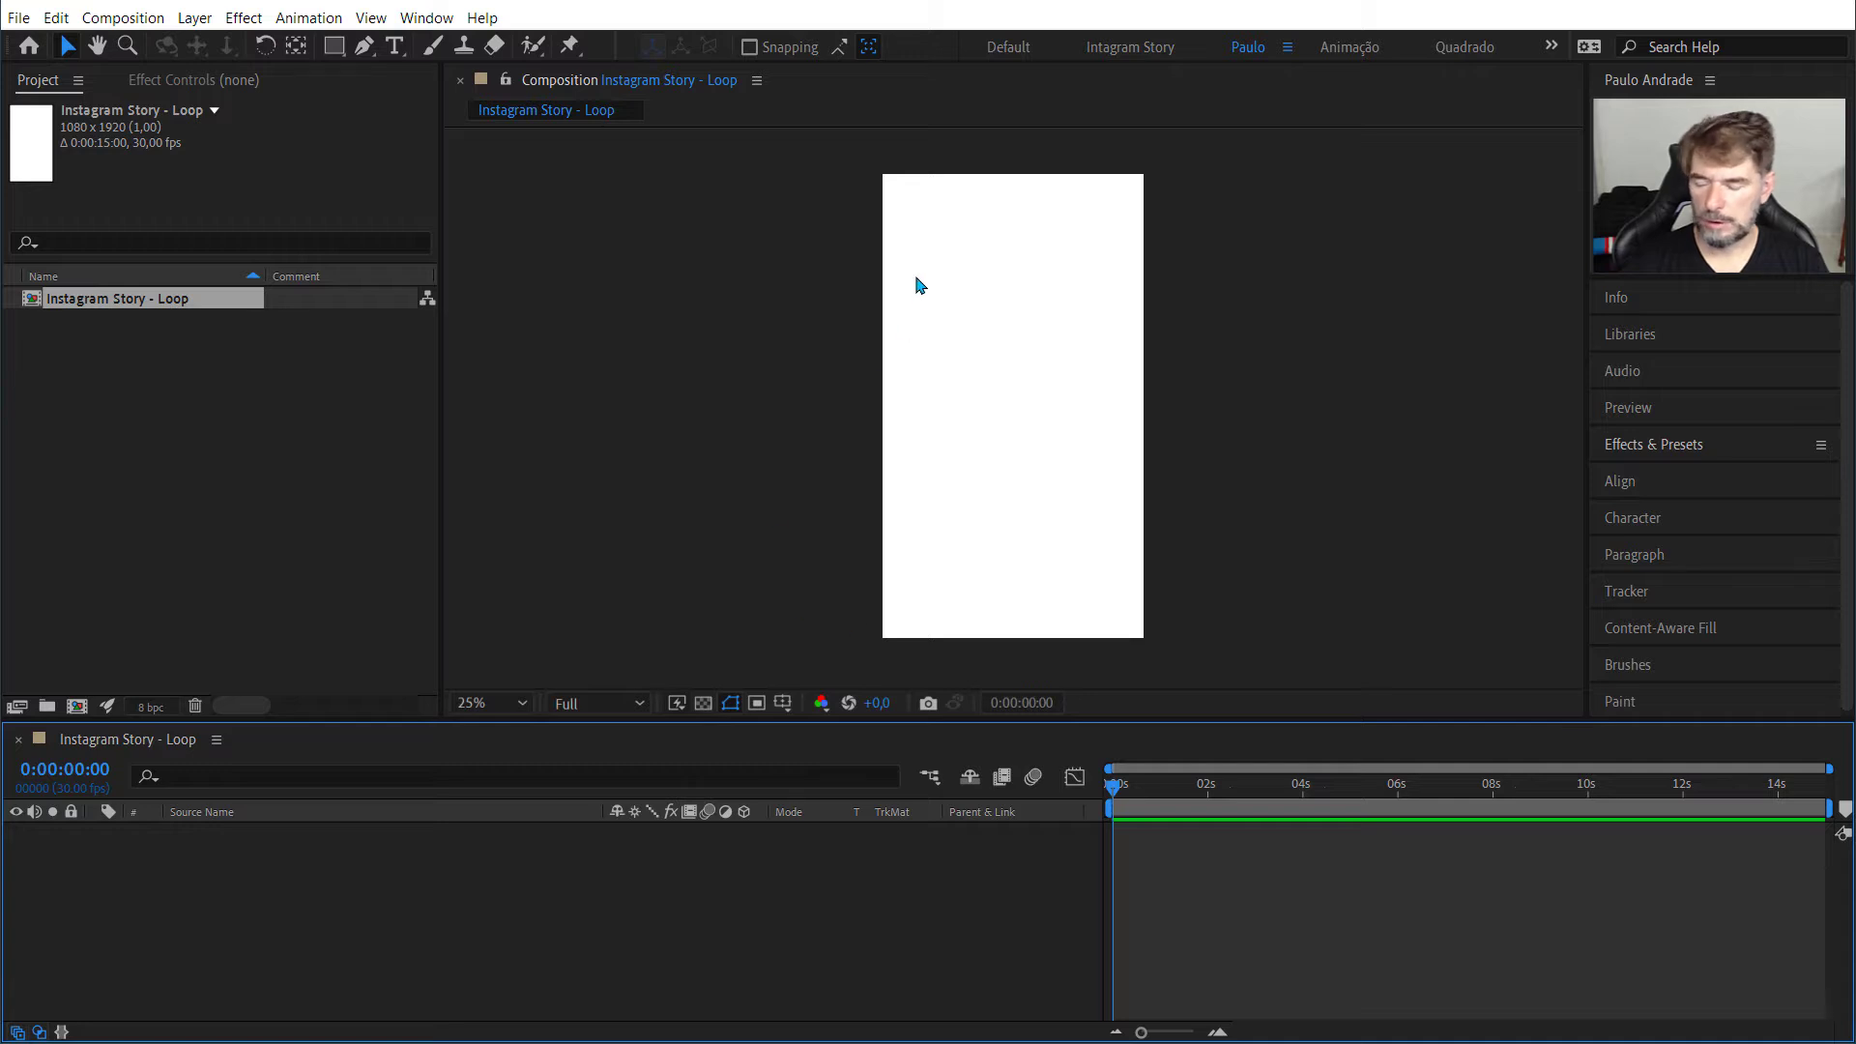
{"action": "scroll", "coordinate": [917, 280], "scroll_direction": "down", "scroll_amount": 1}
{"action": "scroll", "coordinate": [916, 280], "scroll_direction": "up", "scroll_amount": 2}
{"action": "scroll", "coordinate": [917, 279], "scroll_direction": "down", "scroll_amount": 2}
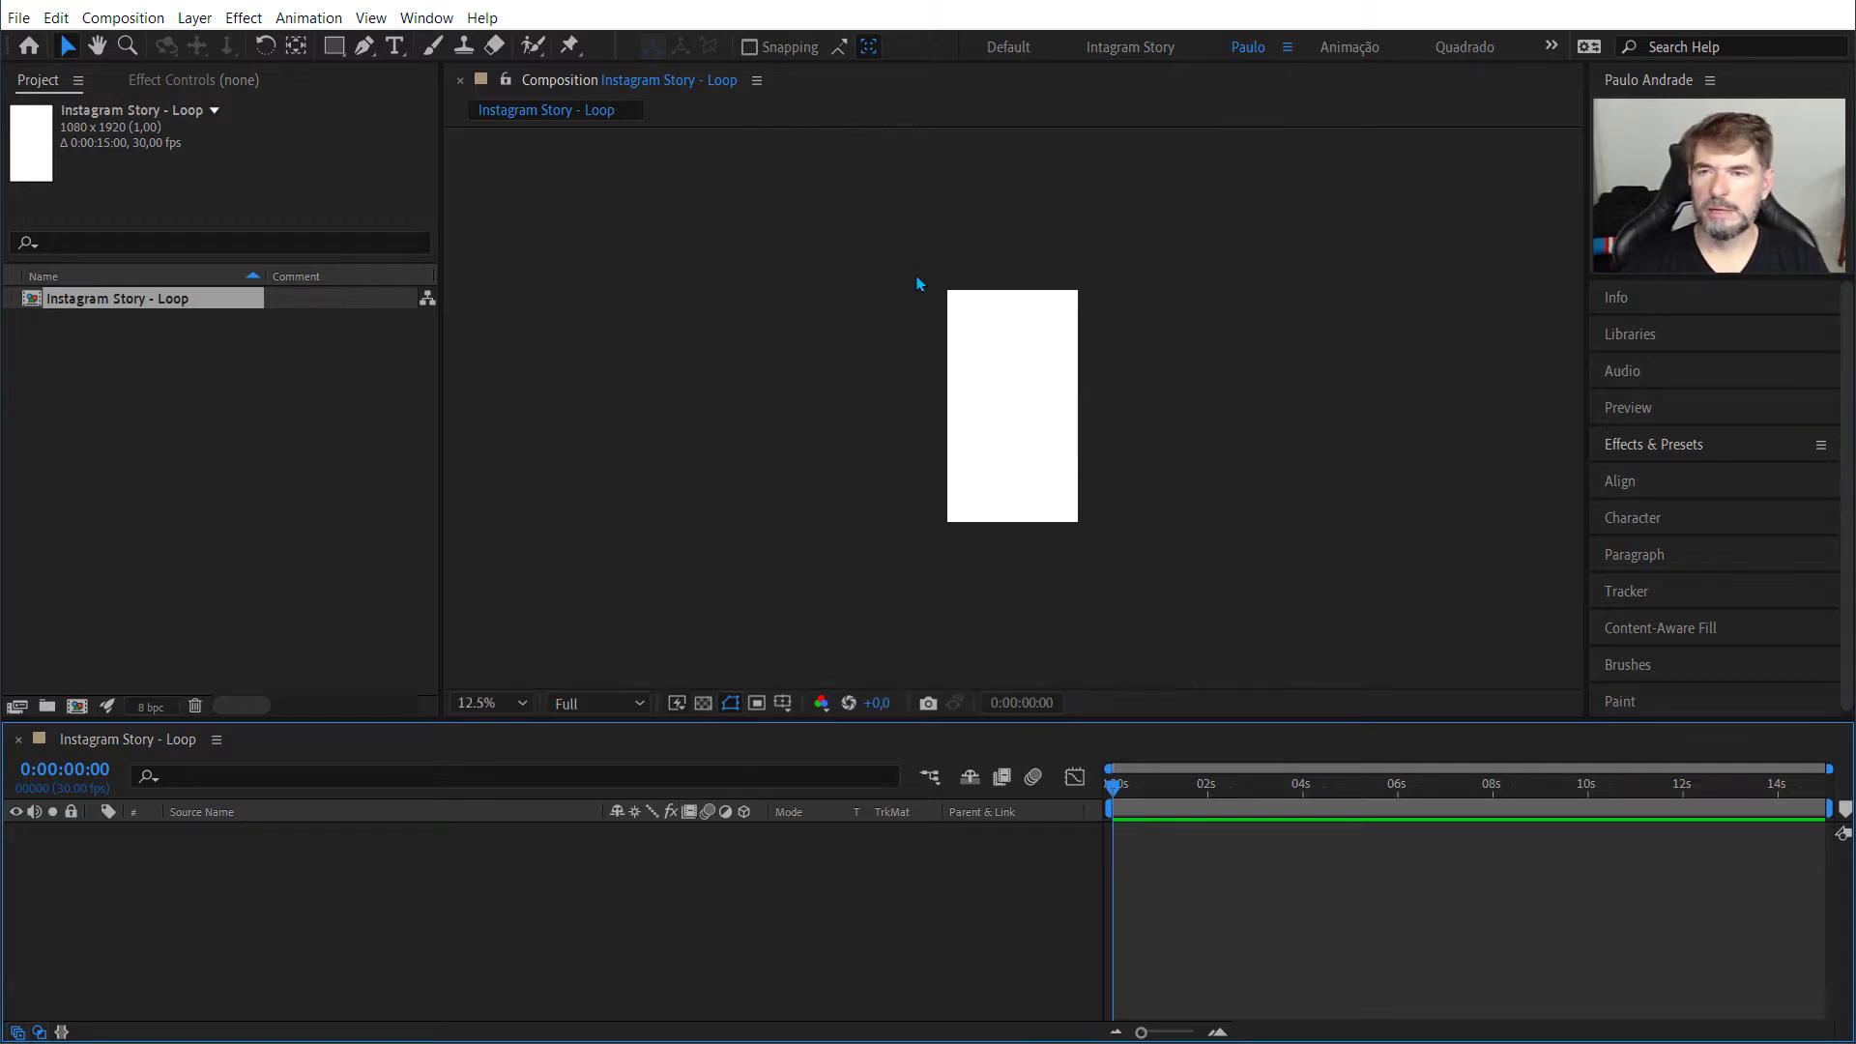
{"action": "scroll", "coordinate": [916, 280], "scroll_direction": "up", "scroll_amount": 3}
{"action": "scroll", "coordinate": [917, 279], "scroll_direction": "down", "scroll_amount": 1}
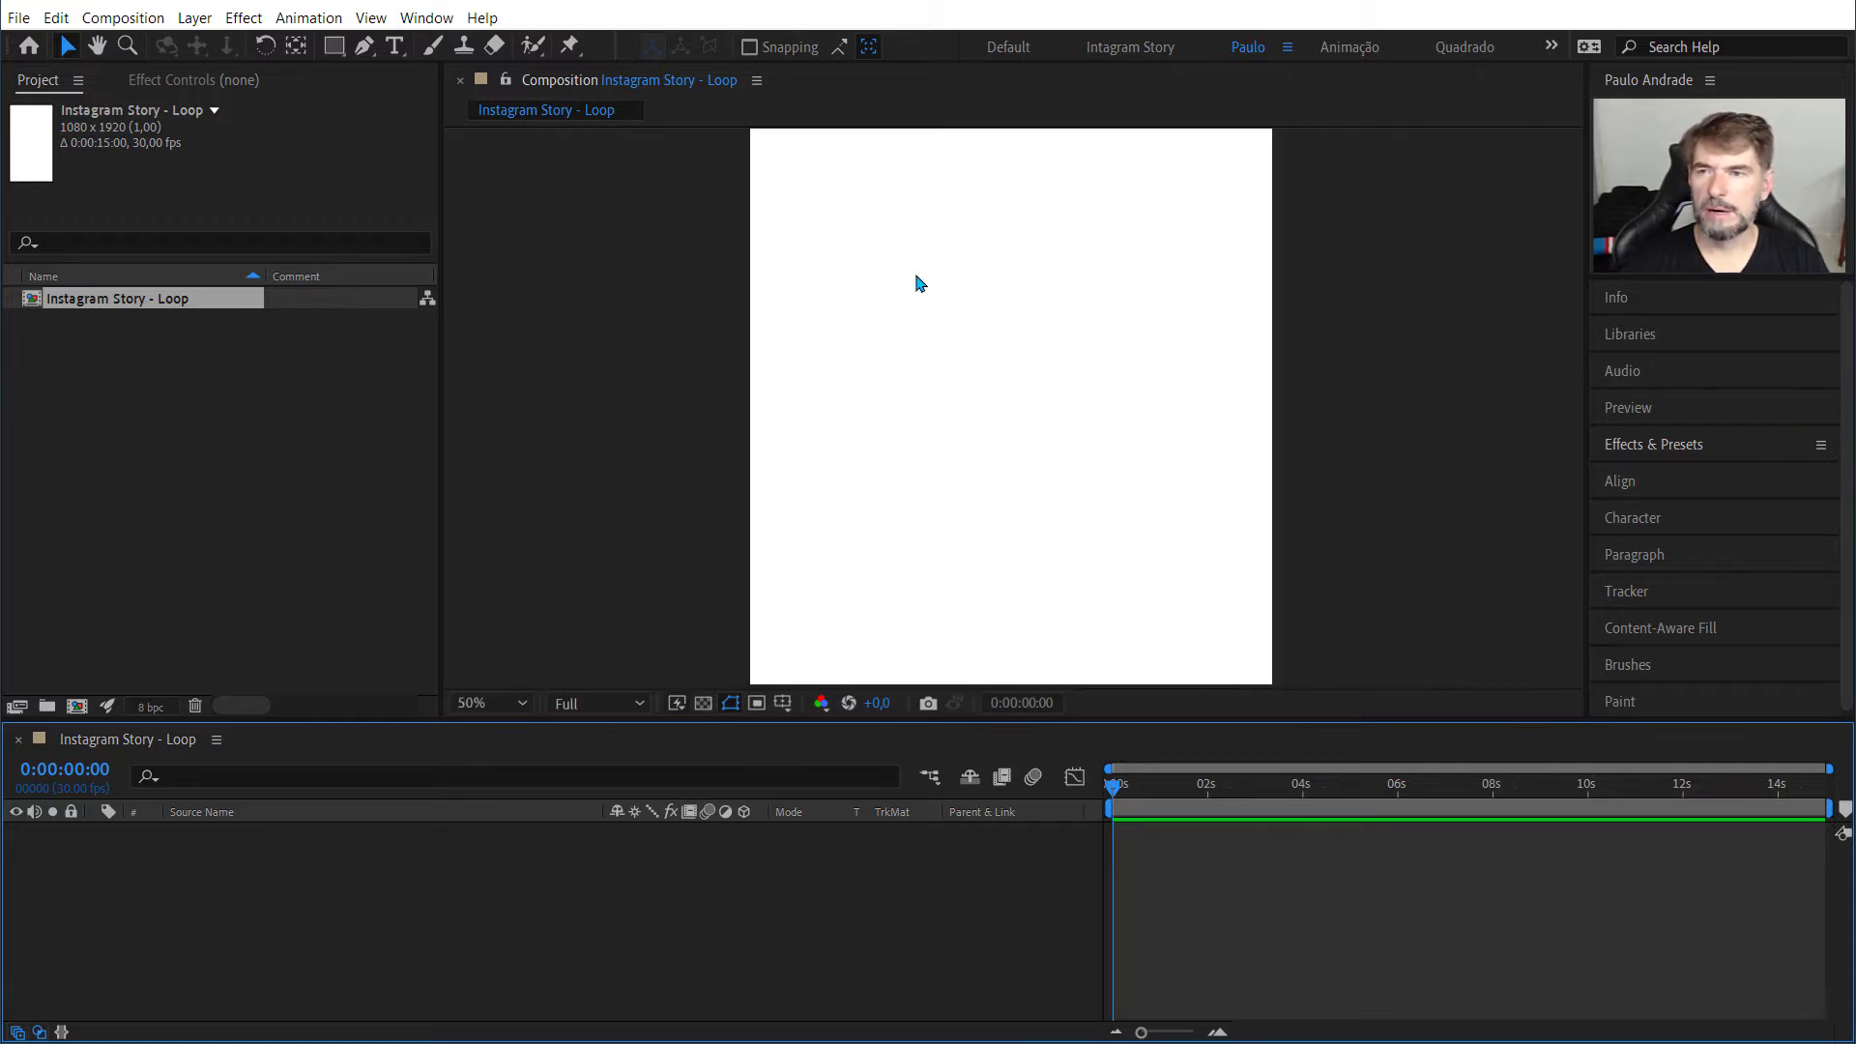
{"action": "scroll", "coordinate": [915, 275], "scroll_direction": "down", "scroll_amount": 1}
{"action": "scroll", "coordinate": [916, 276], "scroll_direction": "up", "scroll_amount": 1}
{"action": "scroll", "coordinate": [915, 256], "scroll_direction": "down", "scroll_amount": 1}
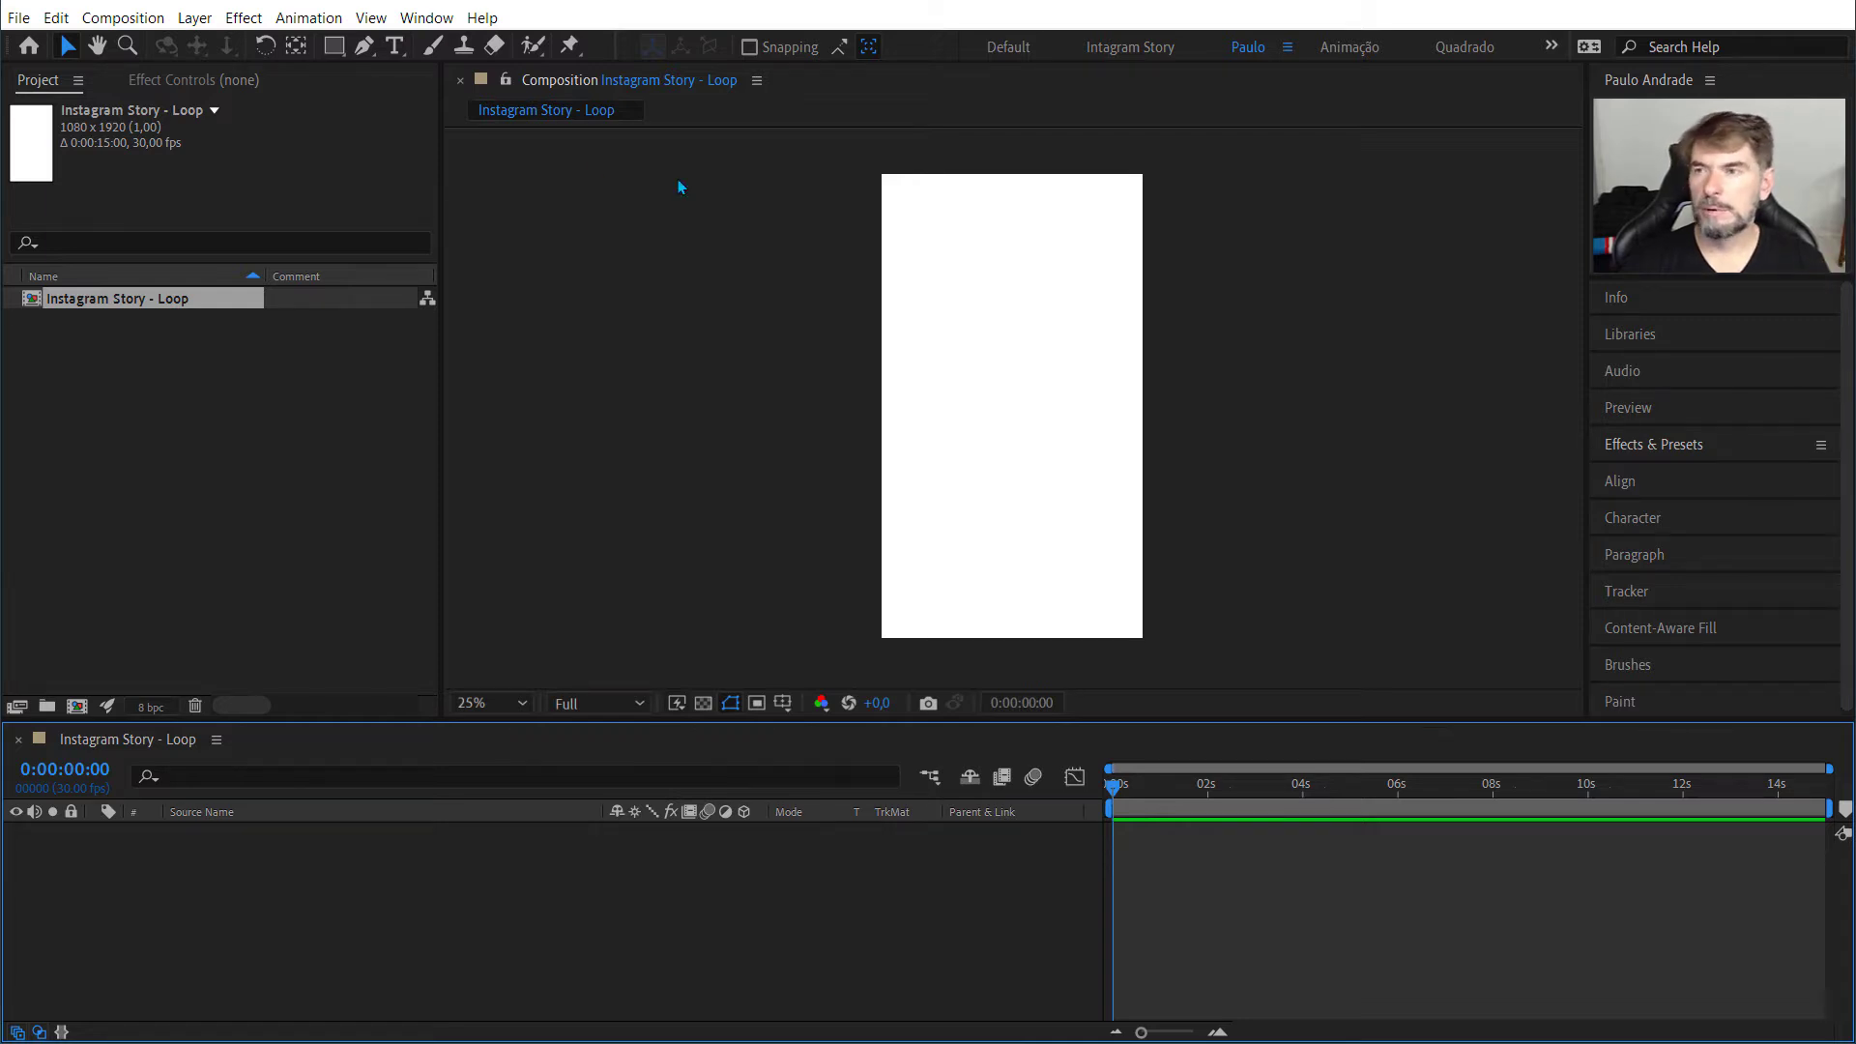
{"action": "double_click", "coordinate": [333, 47]}
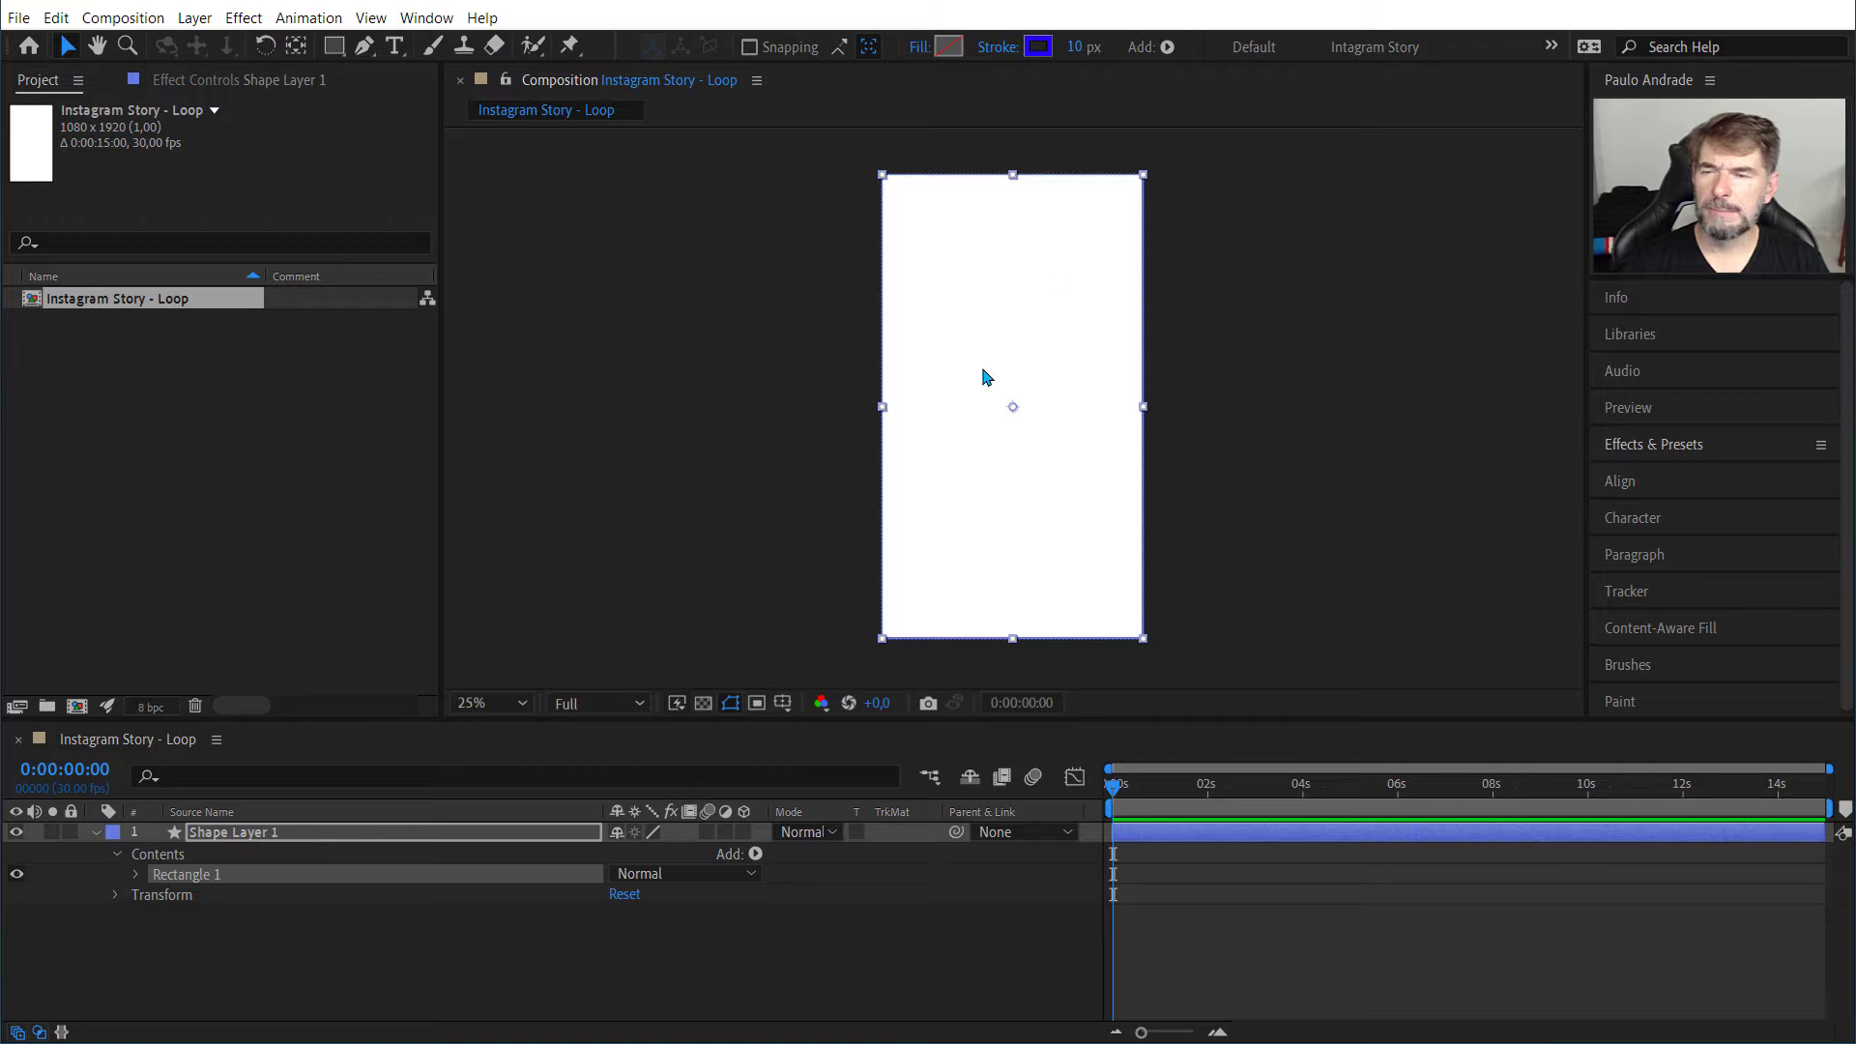
Step: Rename the rectangle's shape layer to "Retangulo"
{"action": "key", "text": "period"}
{"action": "key", "text": "period"}
{"action": "key", "text": "period"}
{"action": "key", "text": "period"}
{"action": "key", "text": "comma"}
{"action": "key", "text": "comma"}
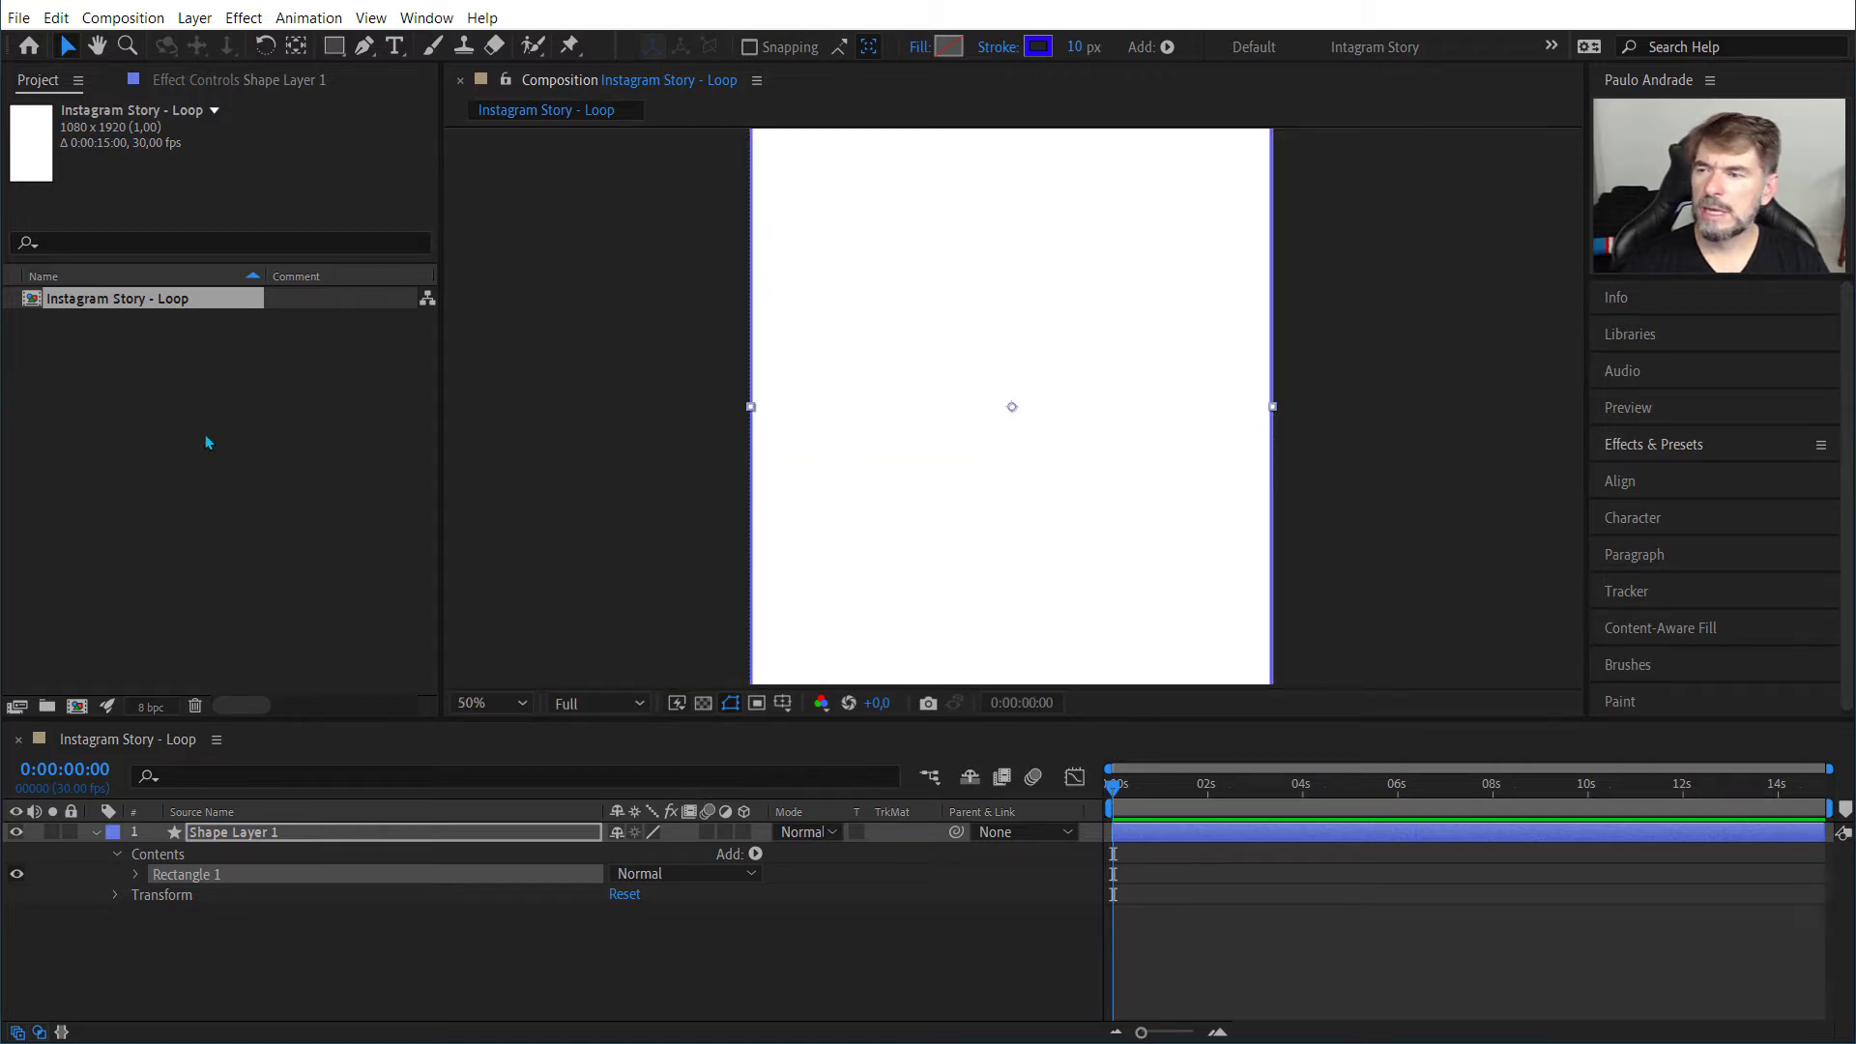
{"action": "left_click", "coordinate": [226, 833]}
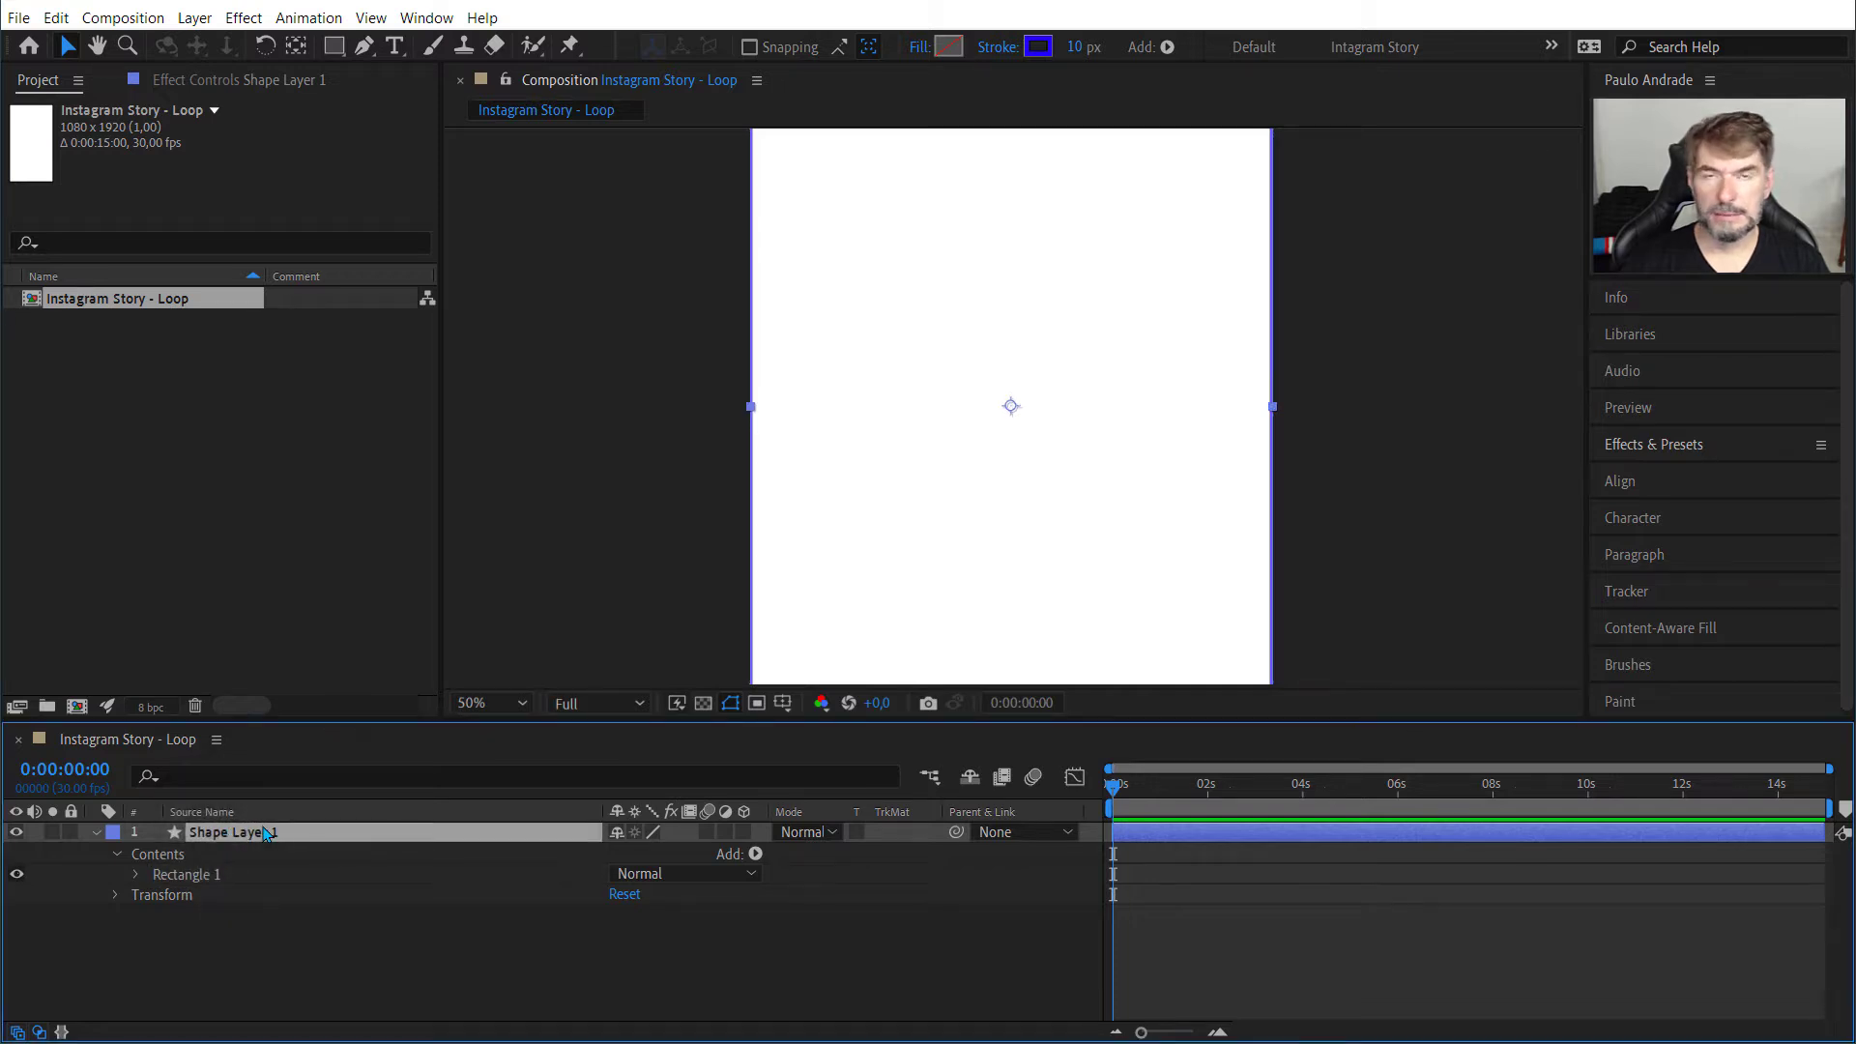
{"action": "key", "text": "Return"}
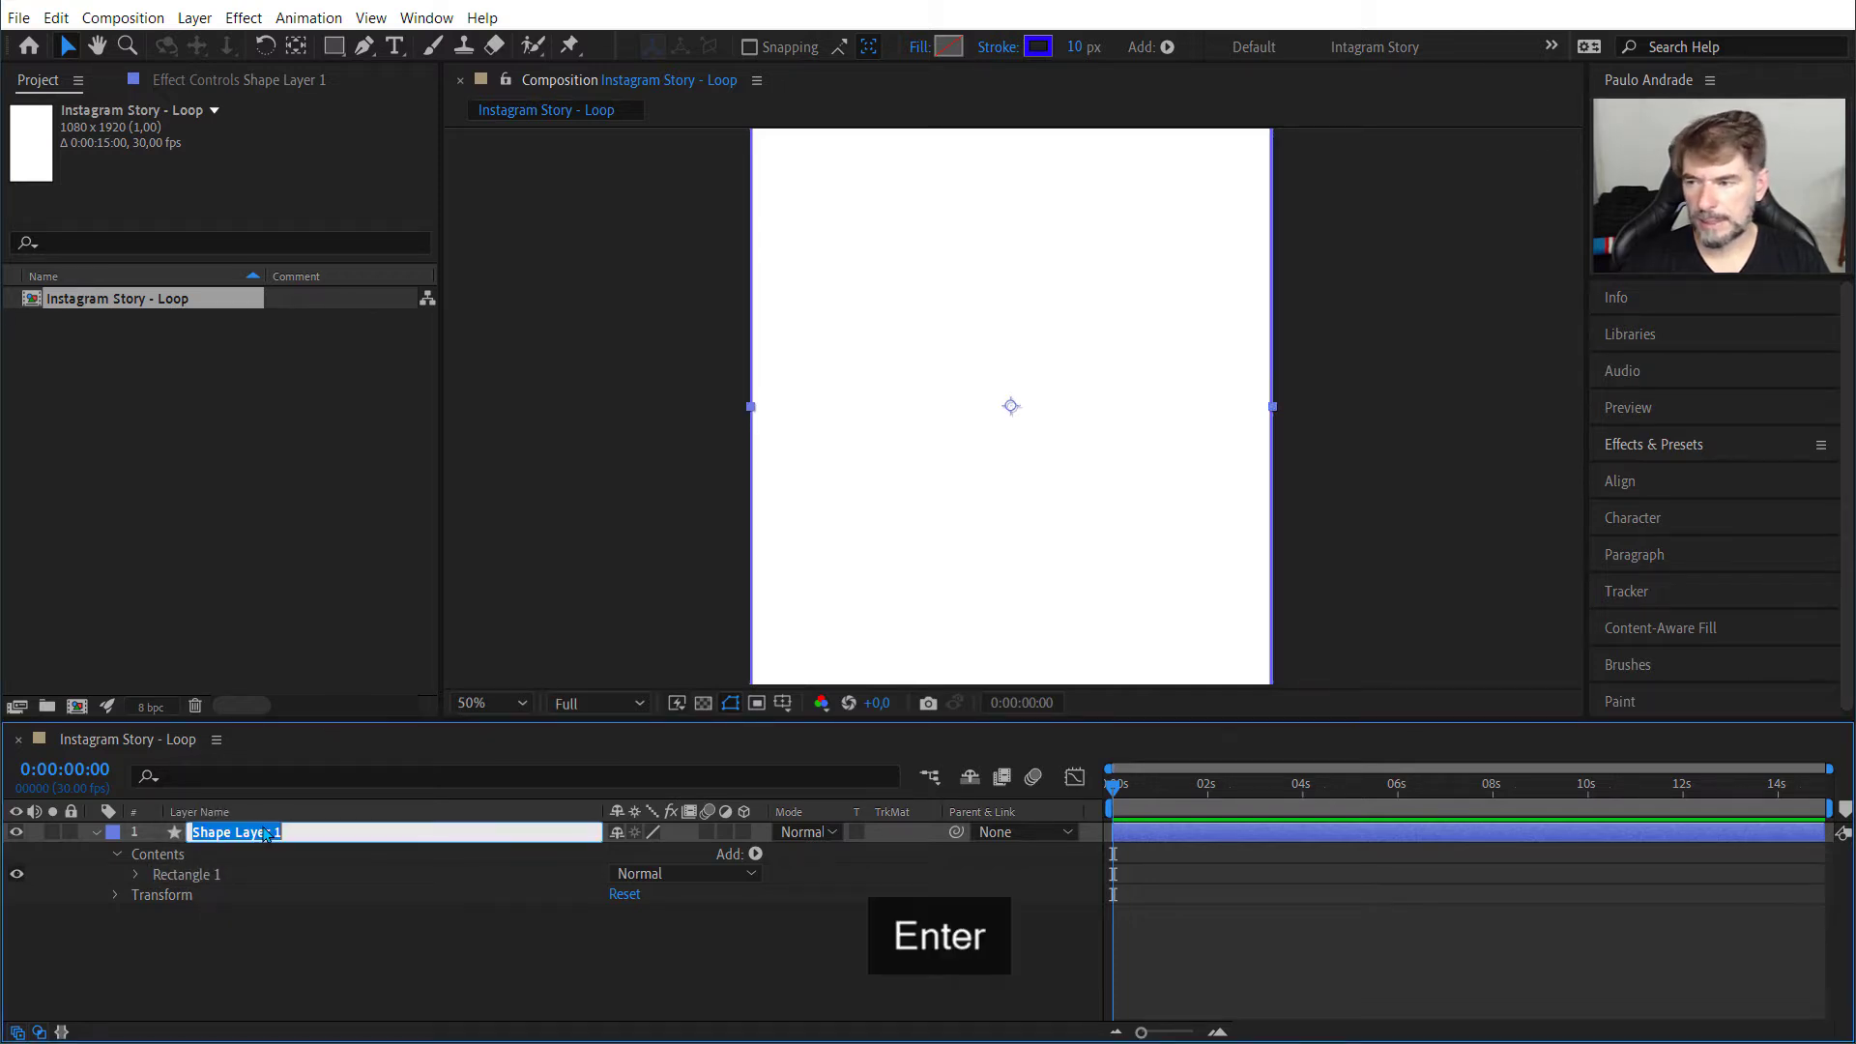
{"action": "type", "text": "Retan"}
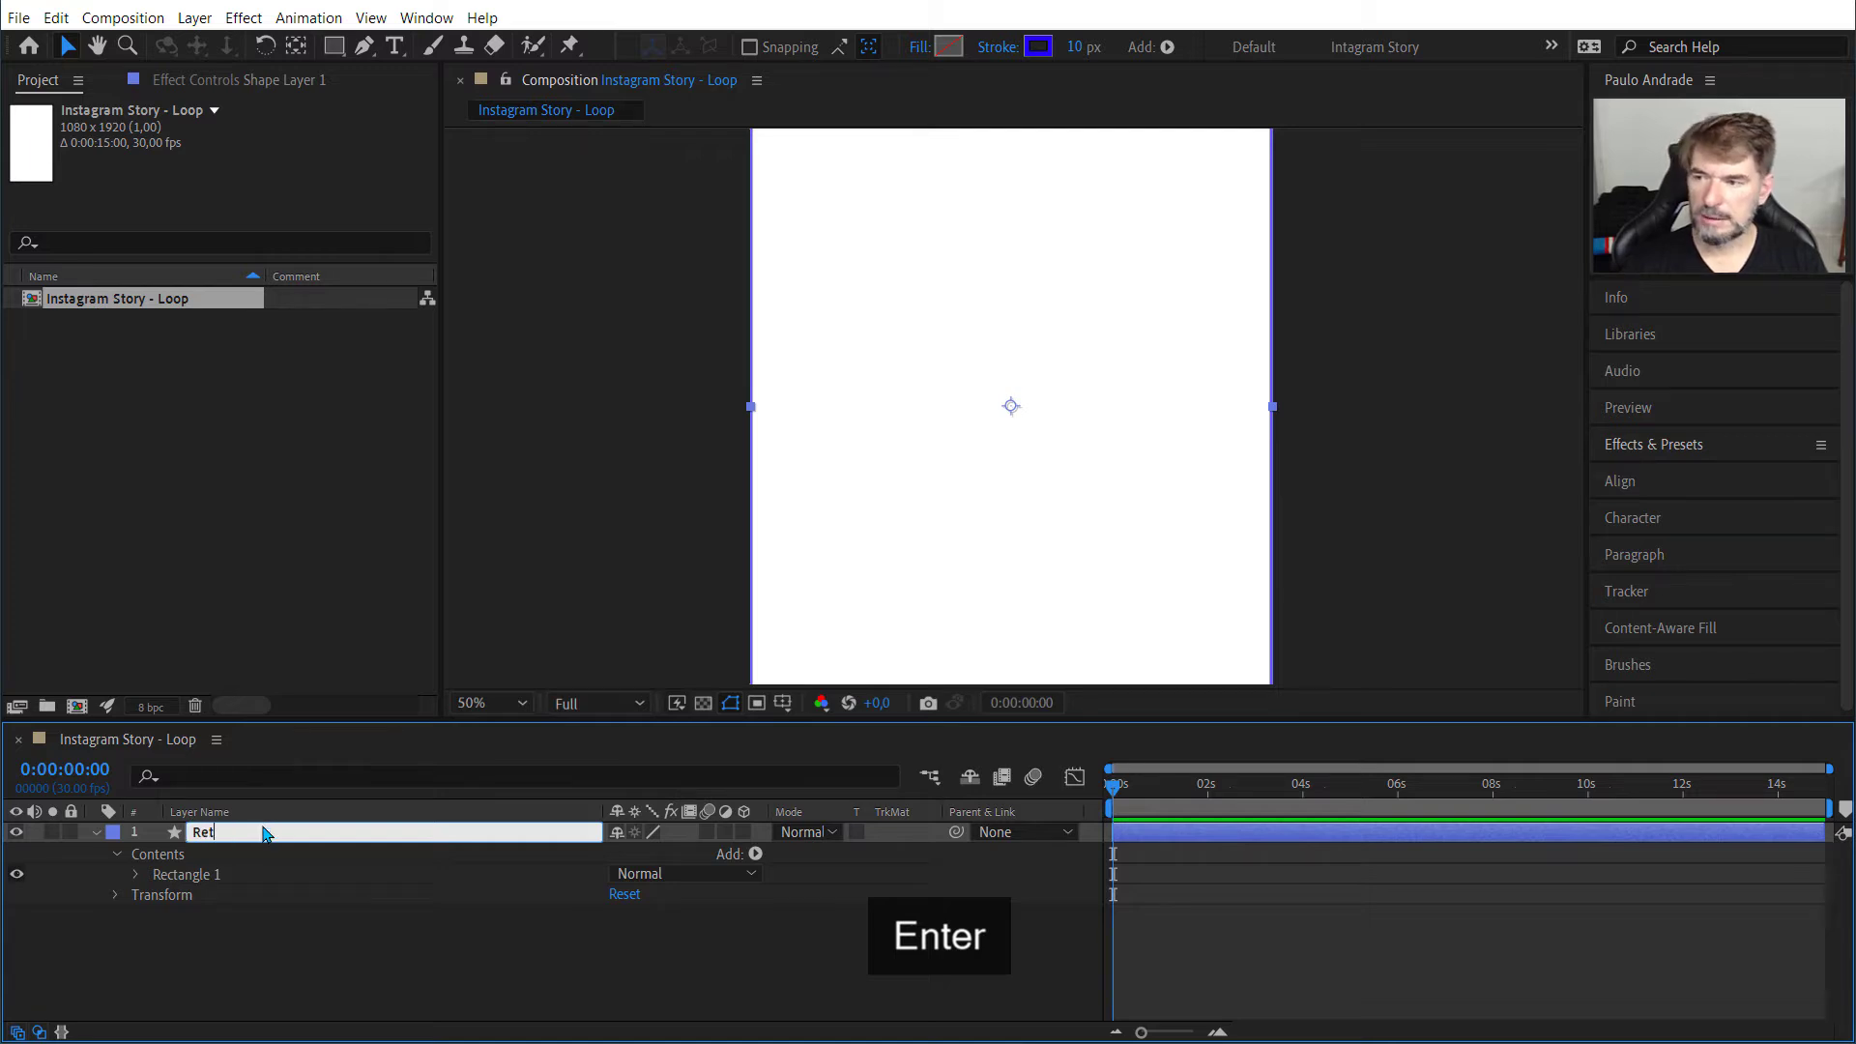
{"action": "type", "text": "gulo"}
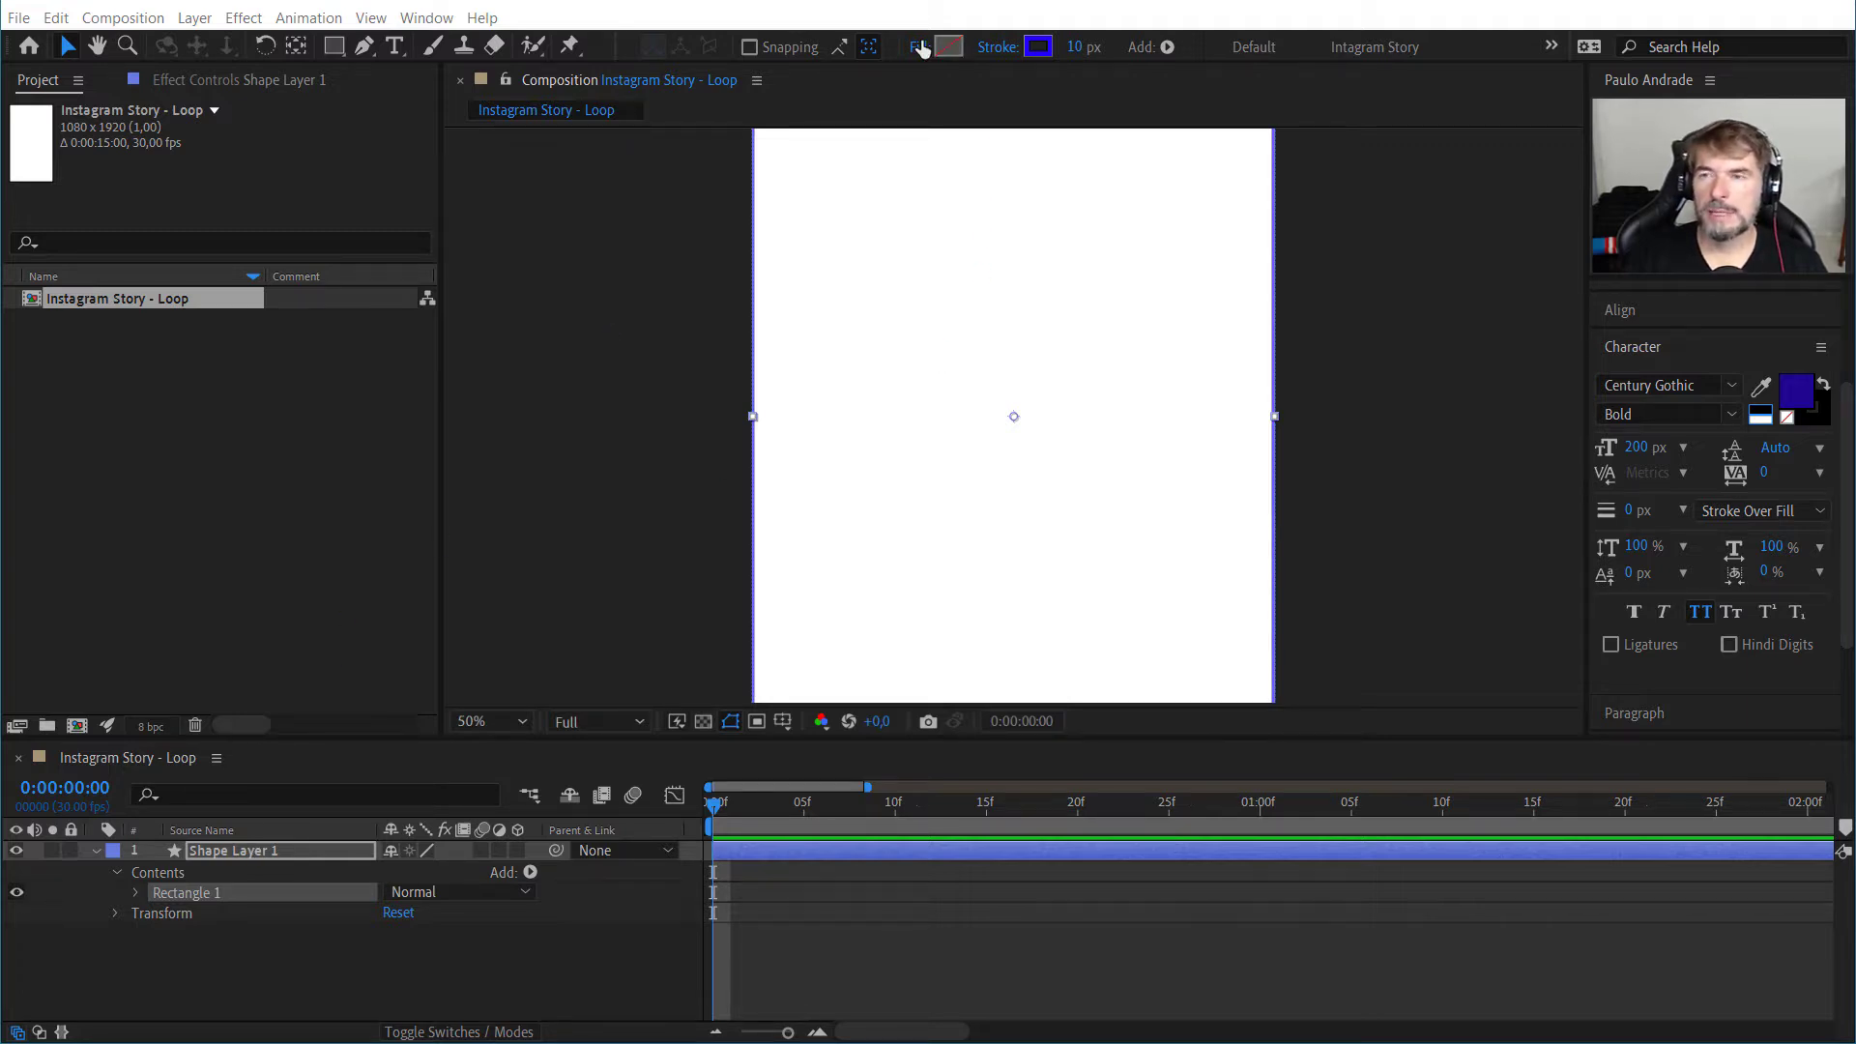
Step: Try an orange FF4E00 stroke colour on the rectangle, and undo the colour change
{"action": "left_click", "coordinate": [1034, 54]}
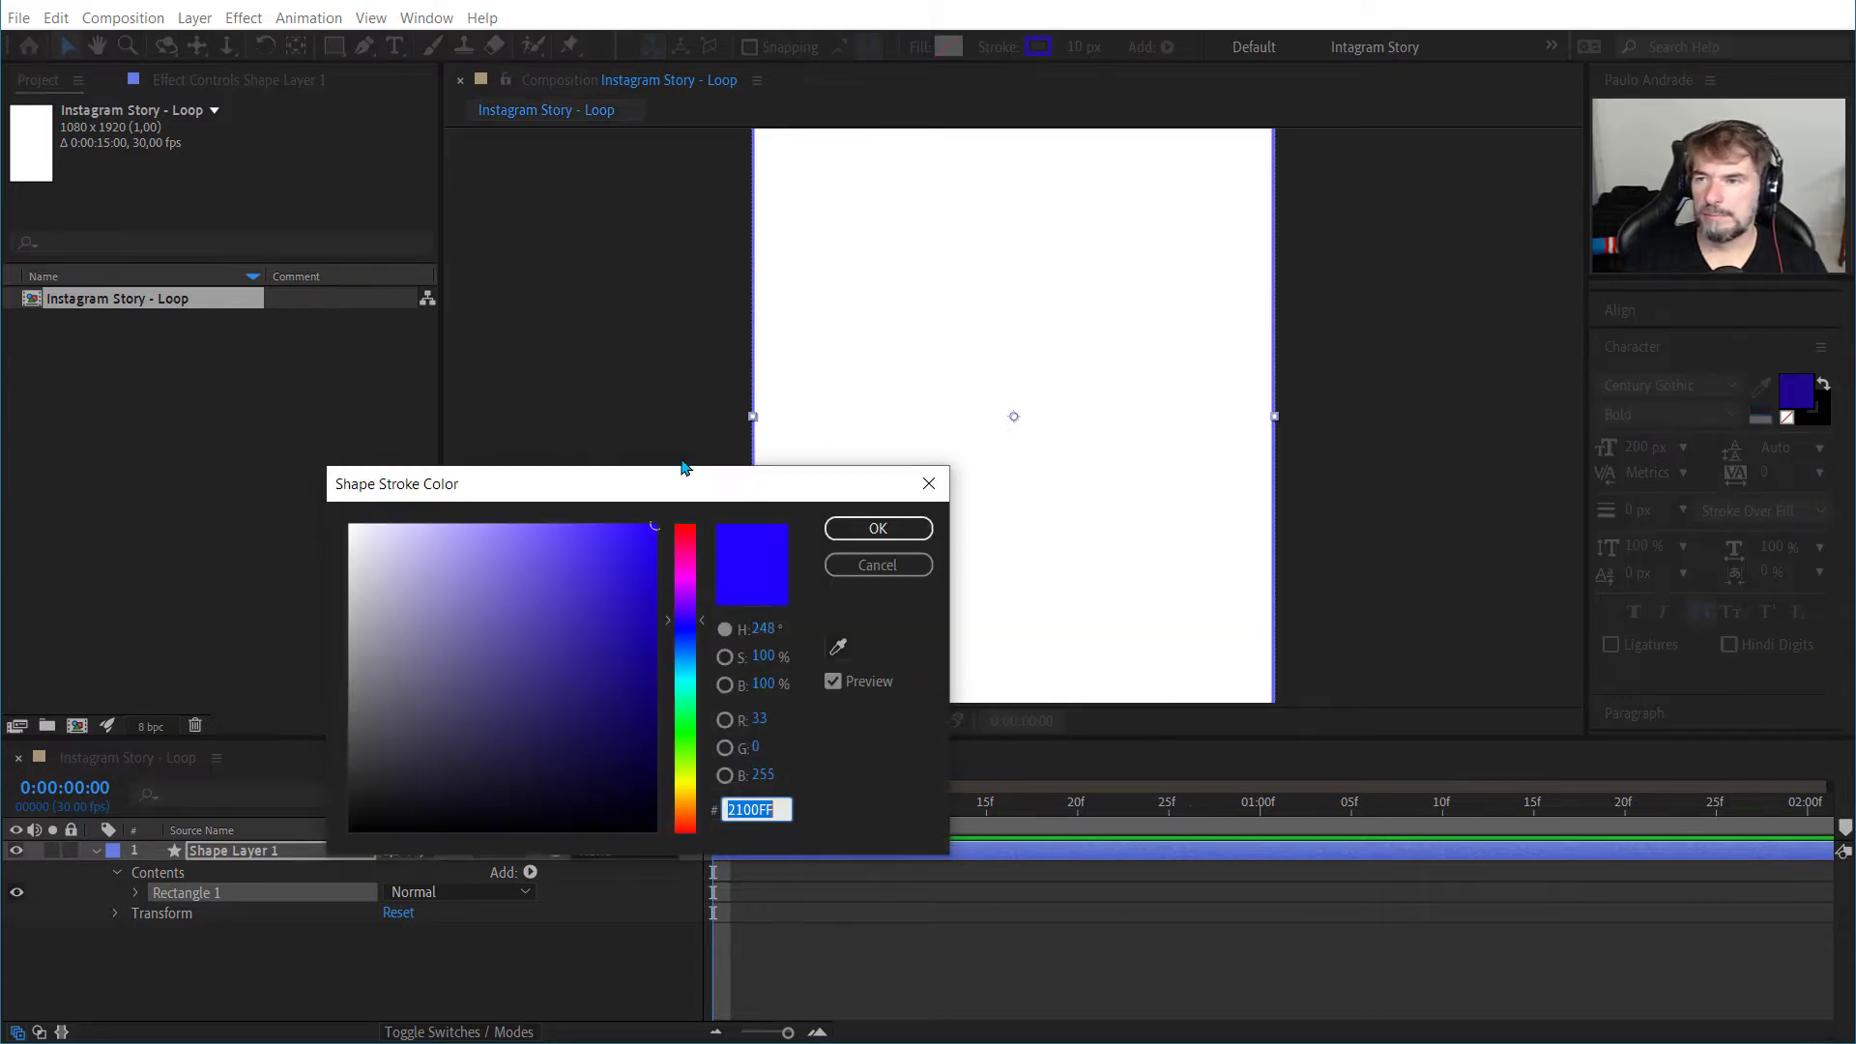
{"action": "left_click", "coordinate": [684, 816]}
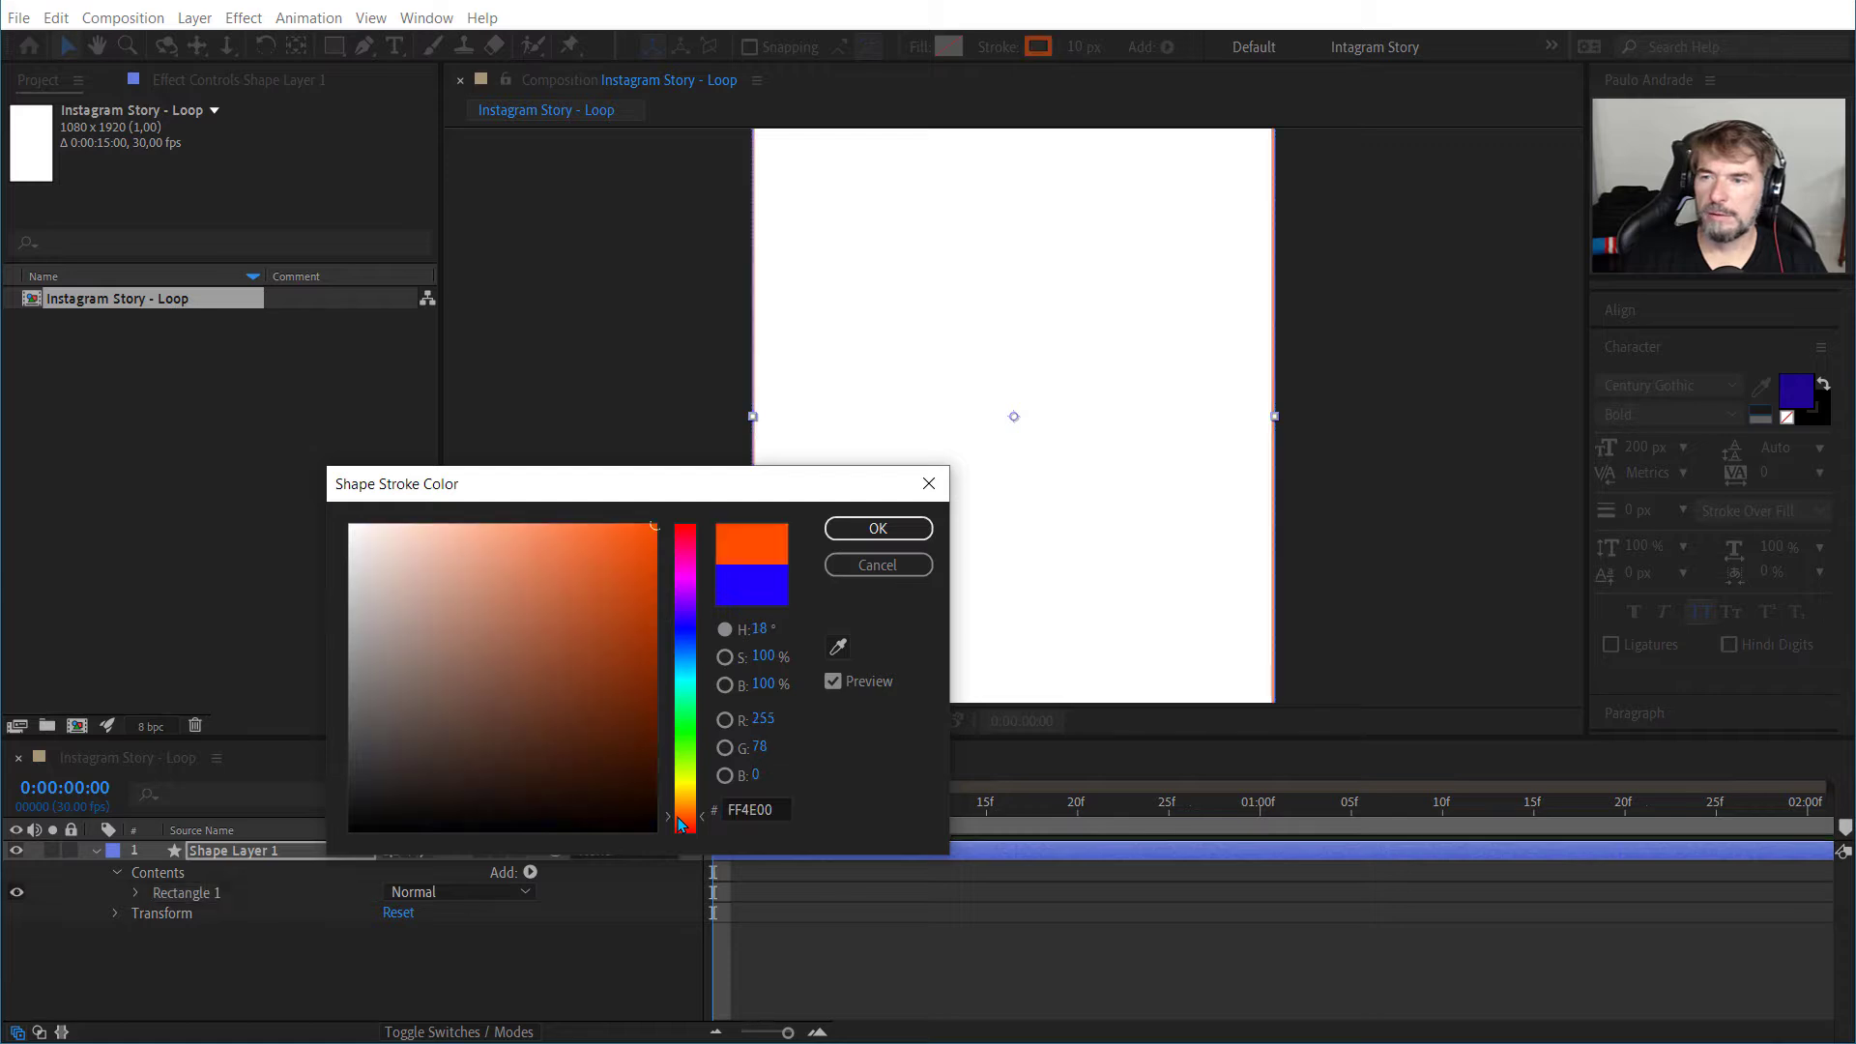
{"action": "left_click", "coordinate": [875, 528]}
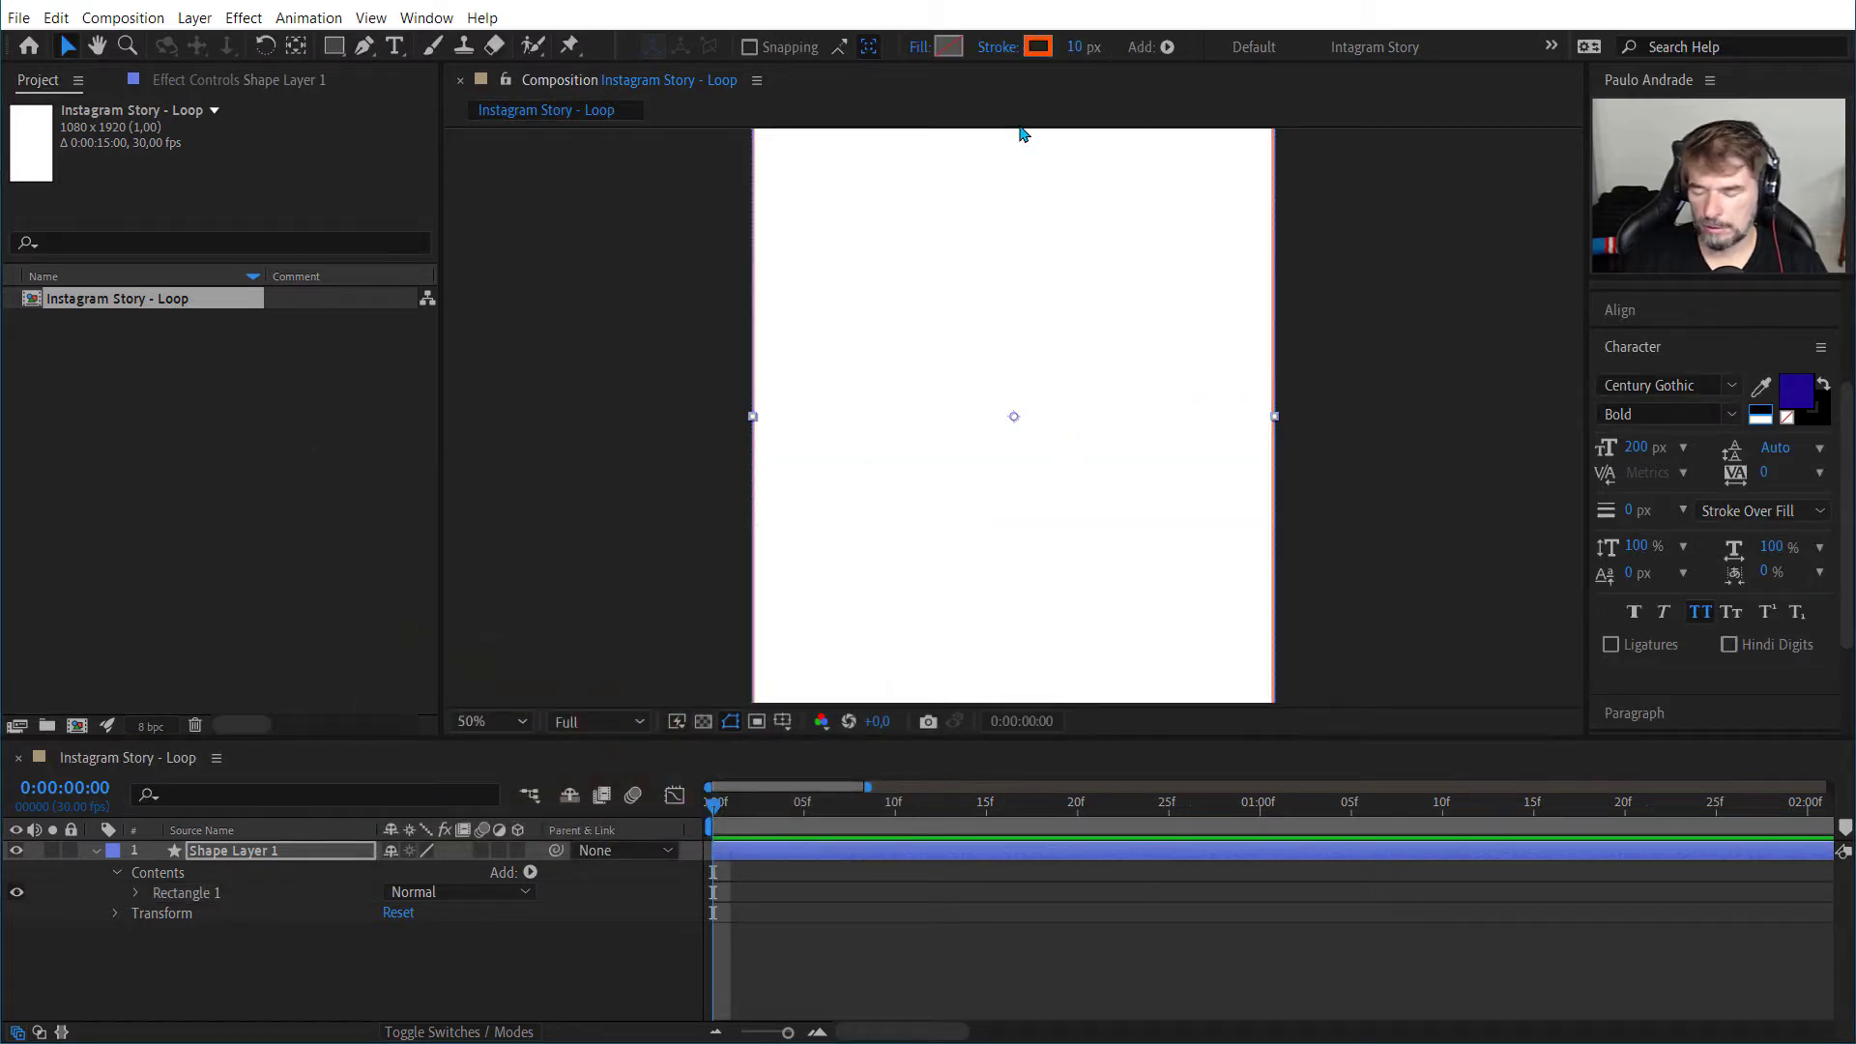
{"action": "key", "text": "ctrl+z"}
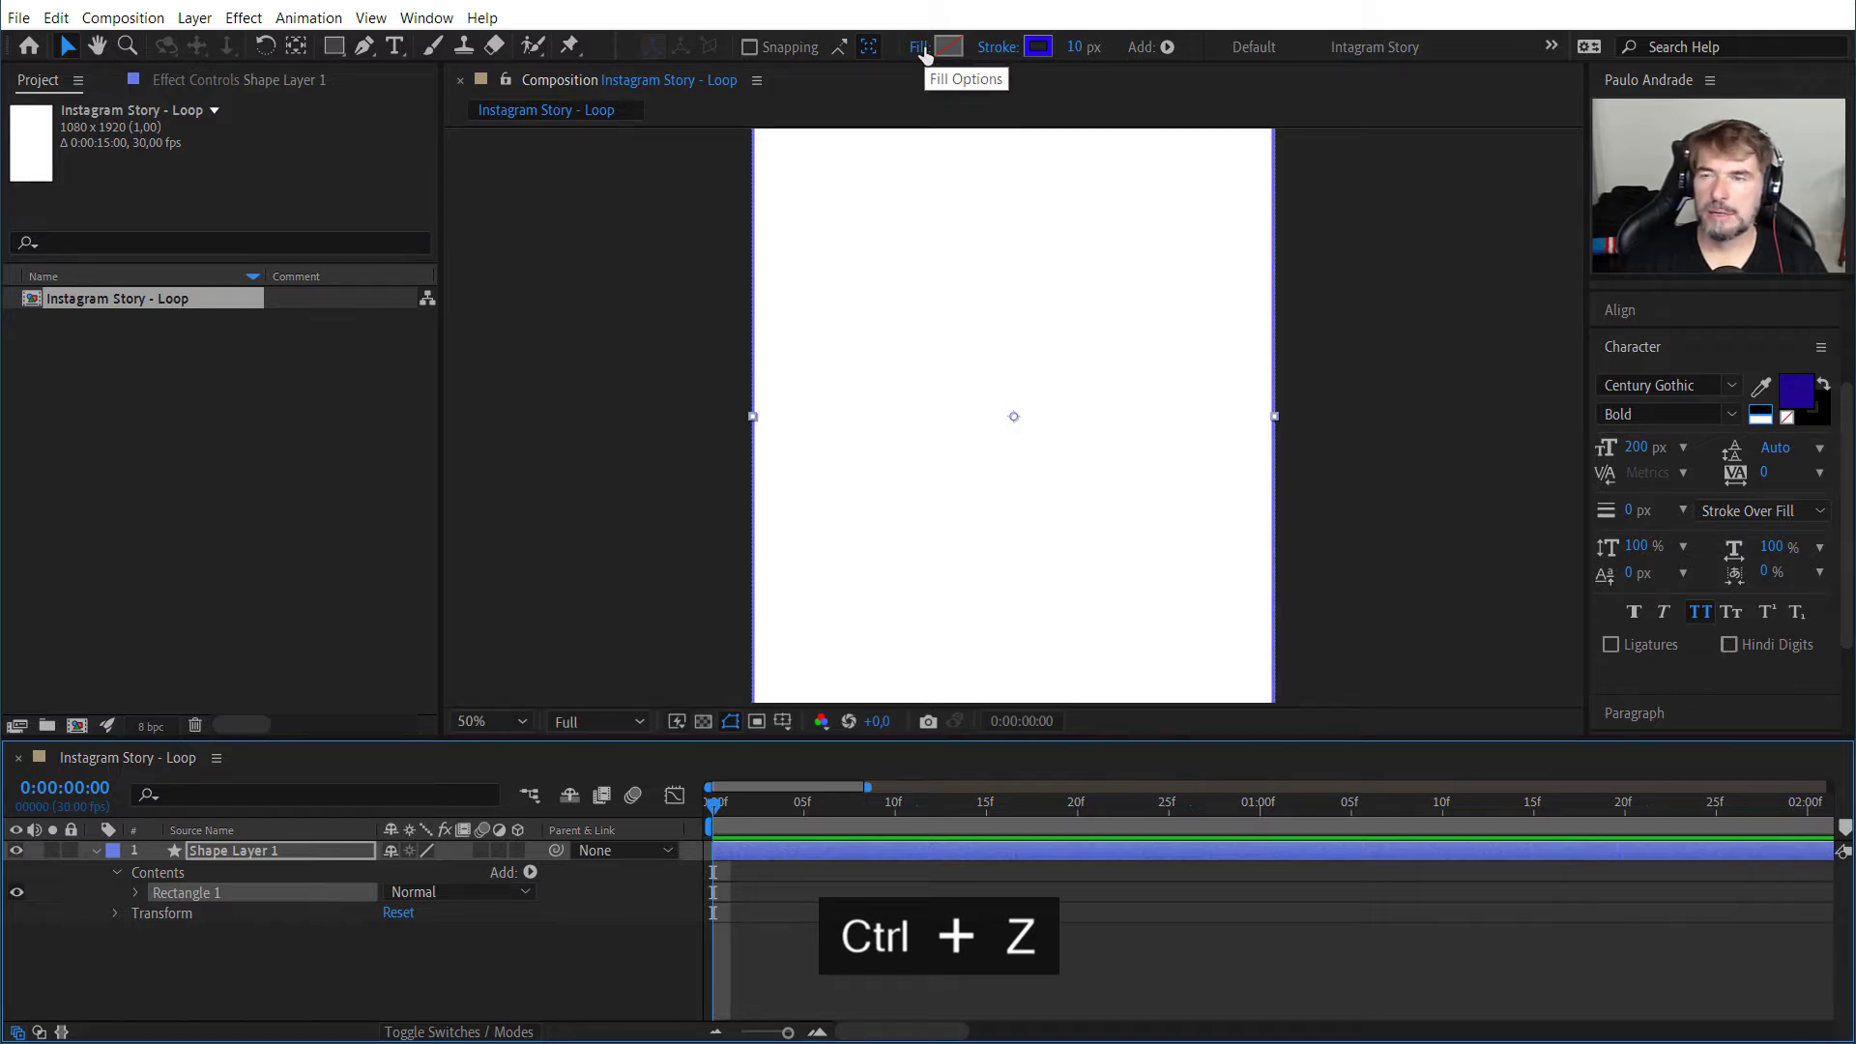
Step: Switch the rectangle's fill type to Solid Color with Normal blending and 100% opacity
{"action": "left_click", "coordinate": [917, 50]}
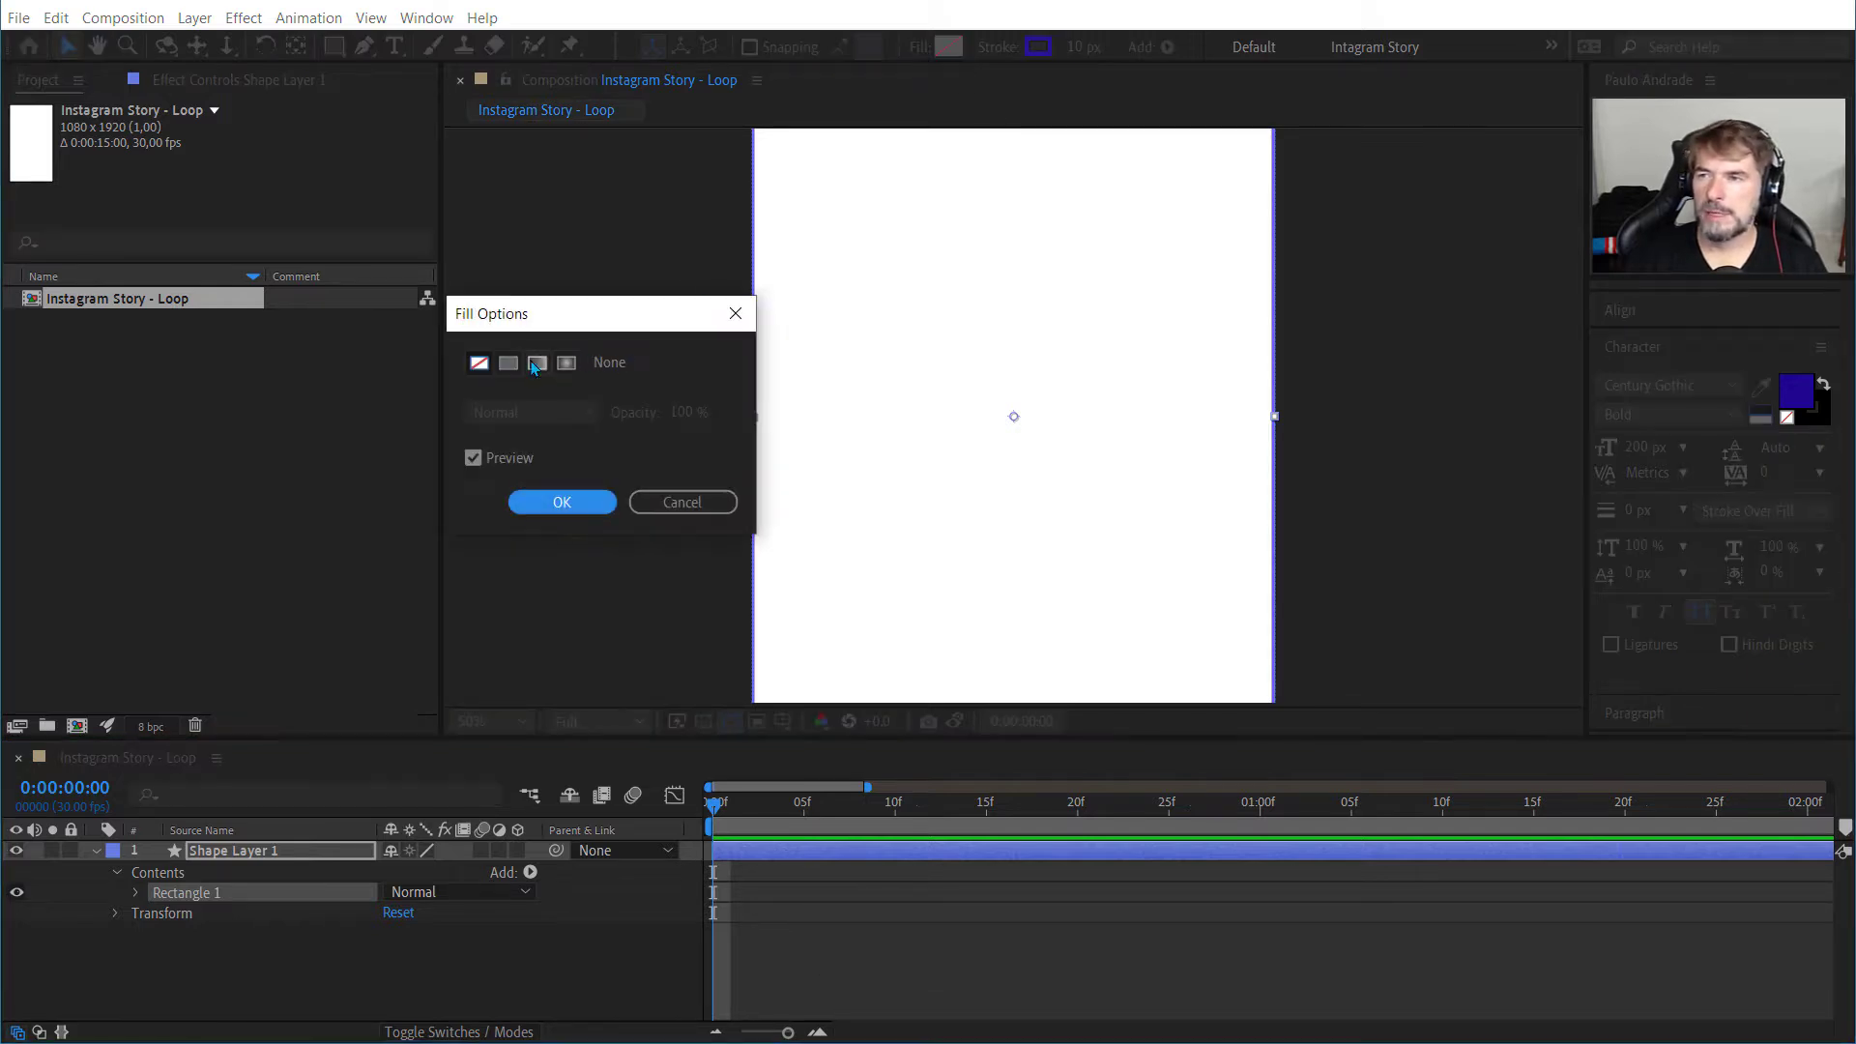
{"action": "left_click", "coordinate": [509, 368]}
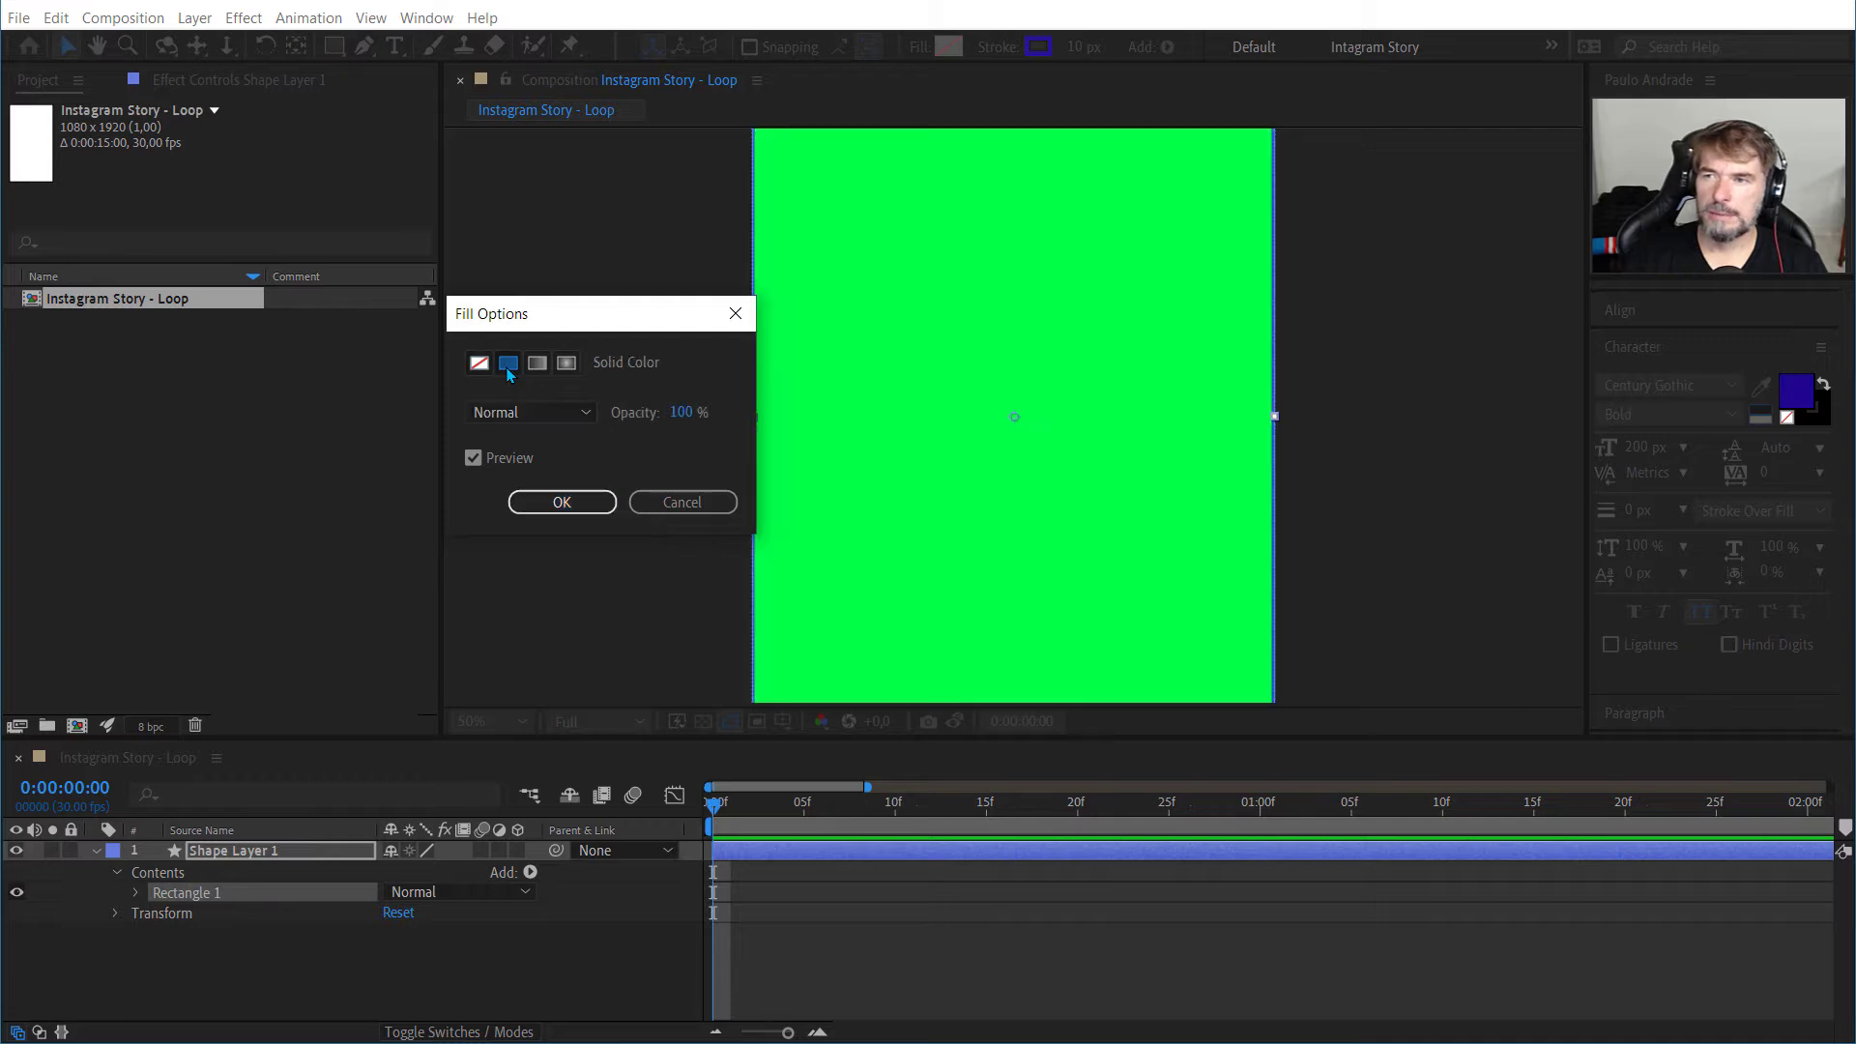
{"action": "left_click", "coordinate": [561, 502]}
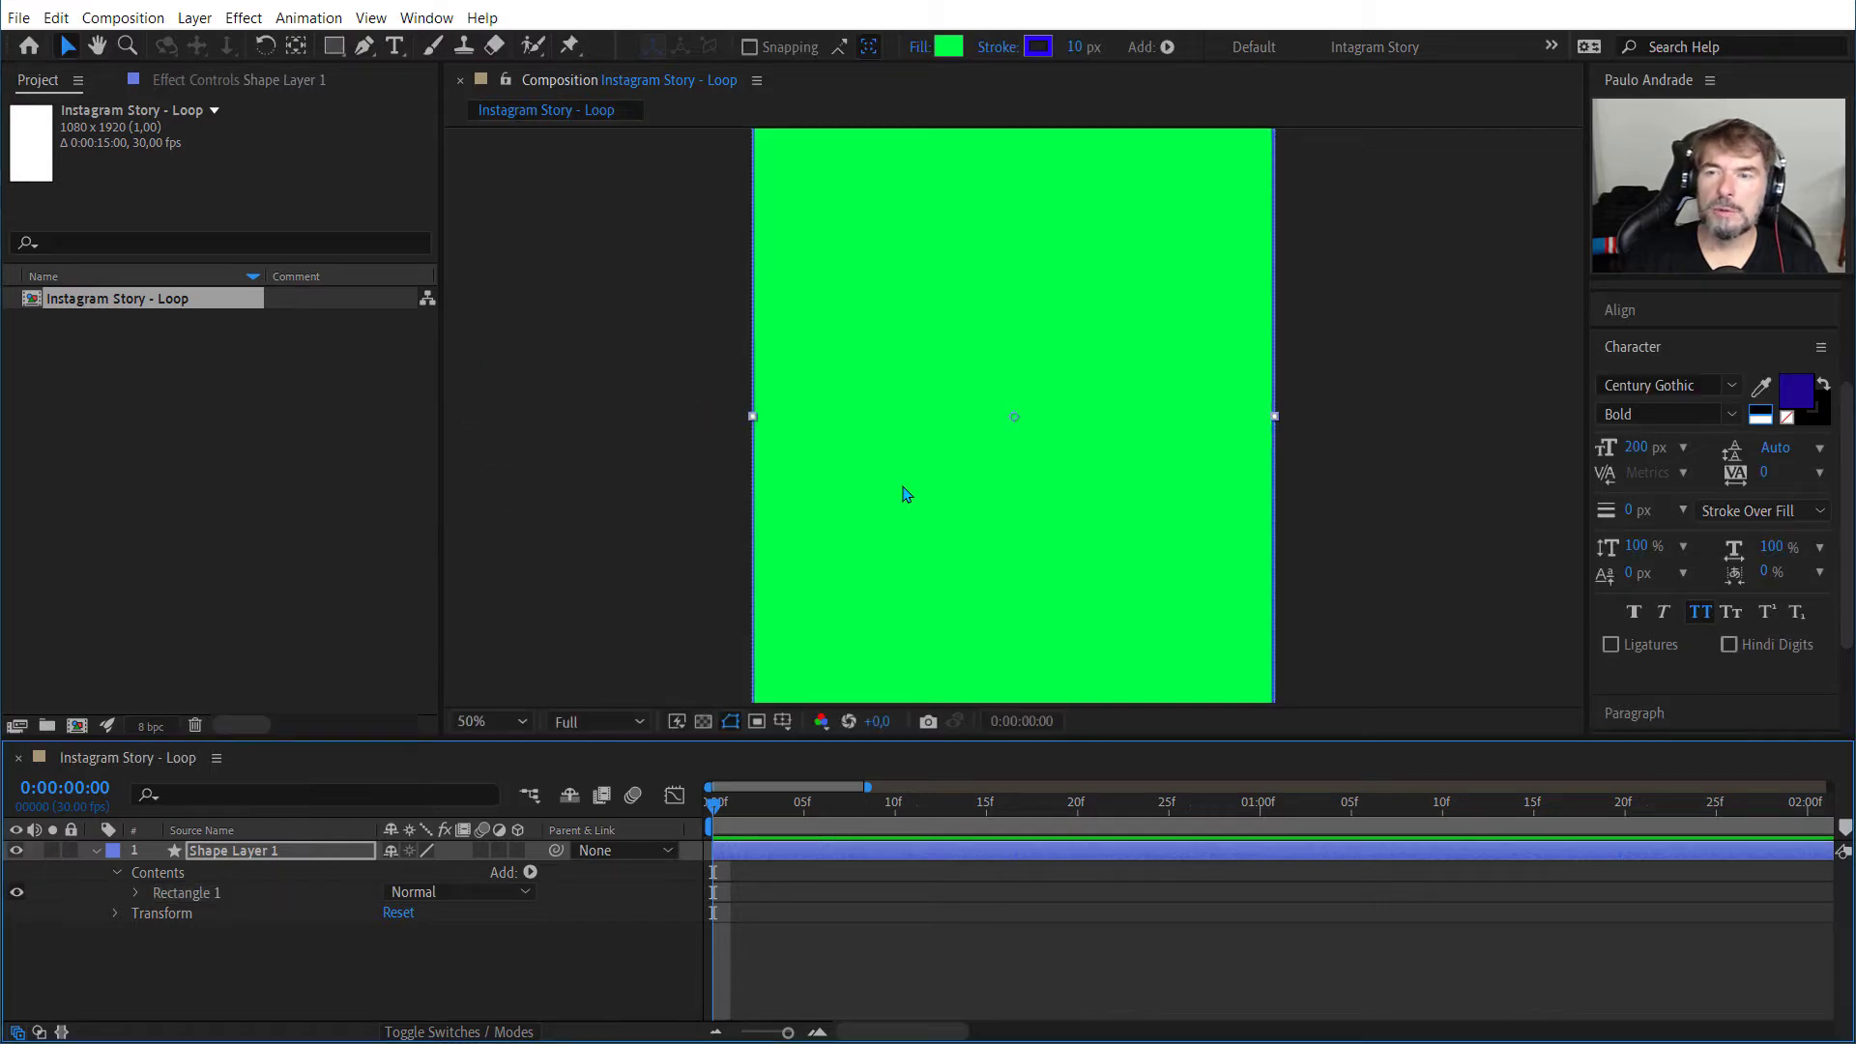
Step: Try a magenta CE21C5 fill colour on the rectangle and discard the colour choice
{"action": "left_click", "coordinate": [949, 48]}
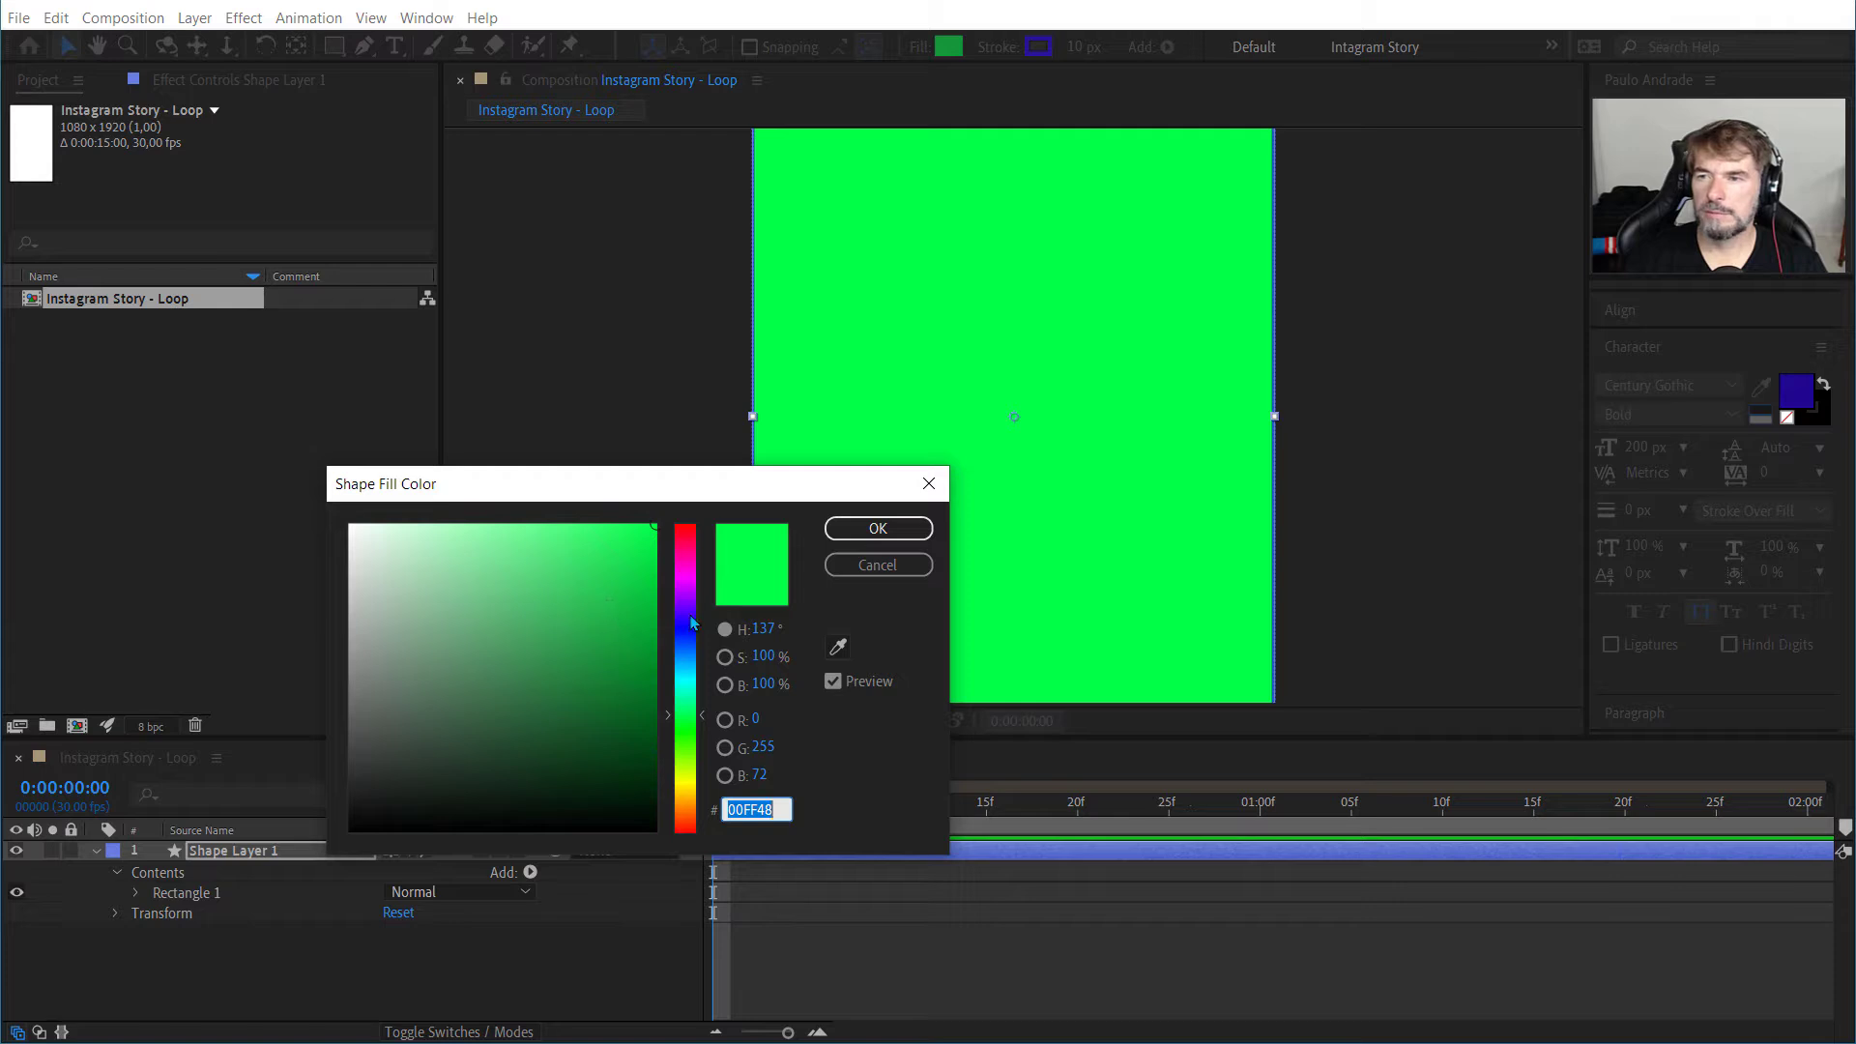
{"action": "left_click", "coordinate": [682, 579]}
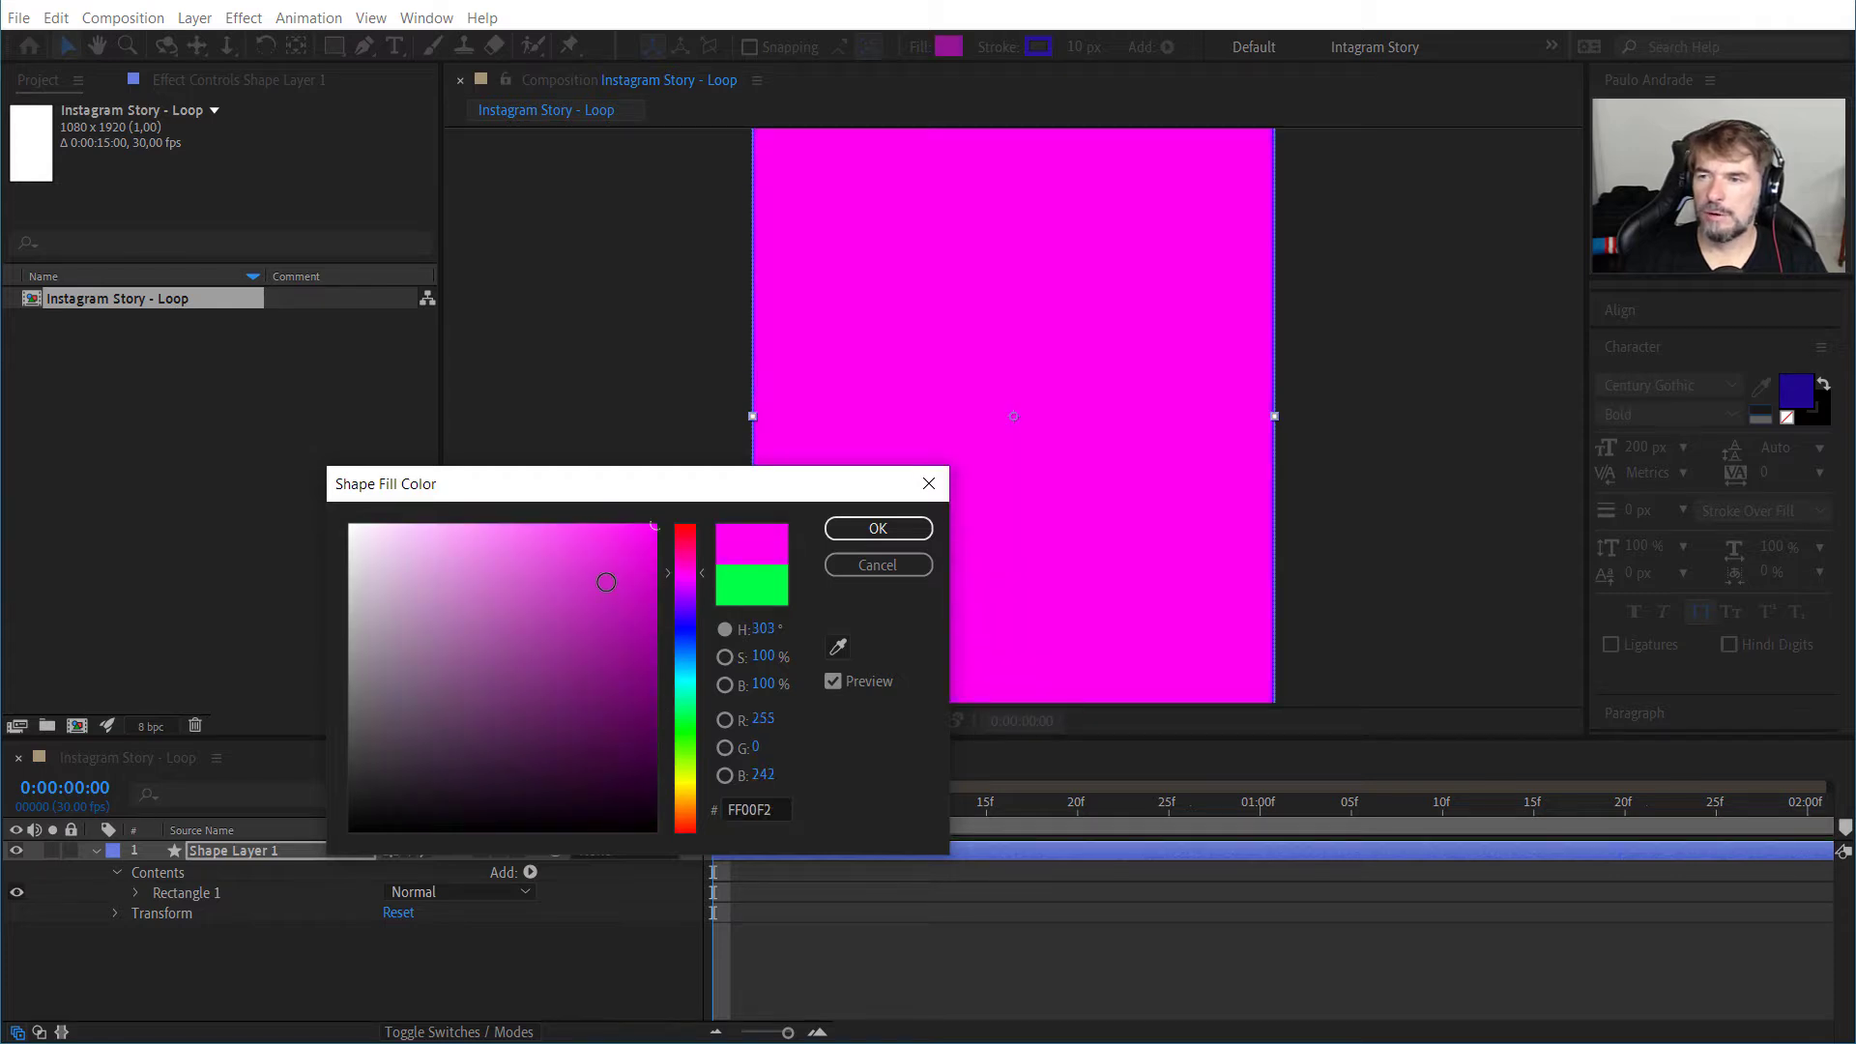
{"action": "left_click", "coordinate": [607, 583]}
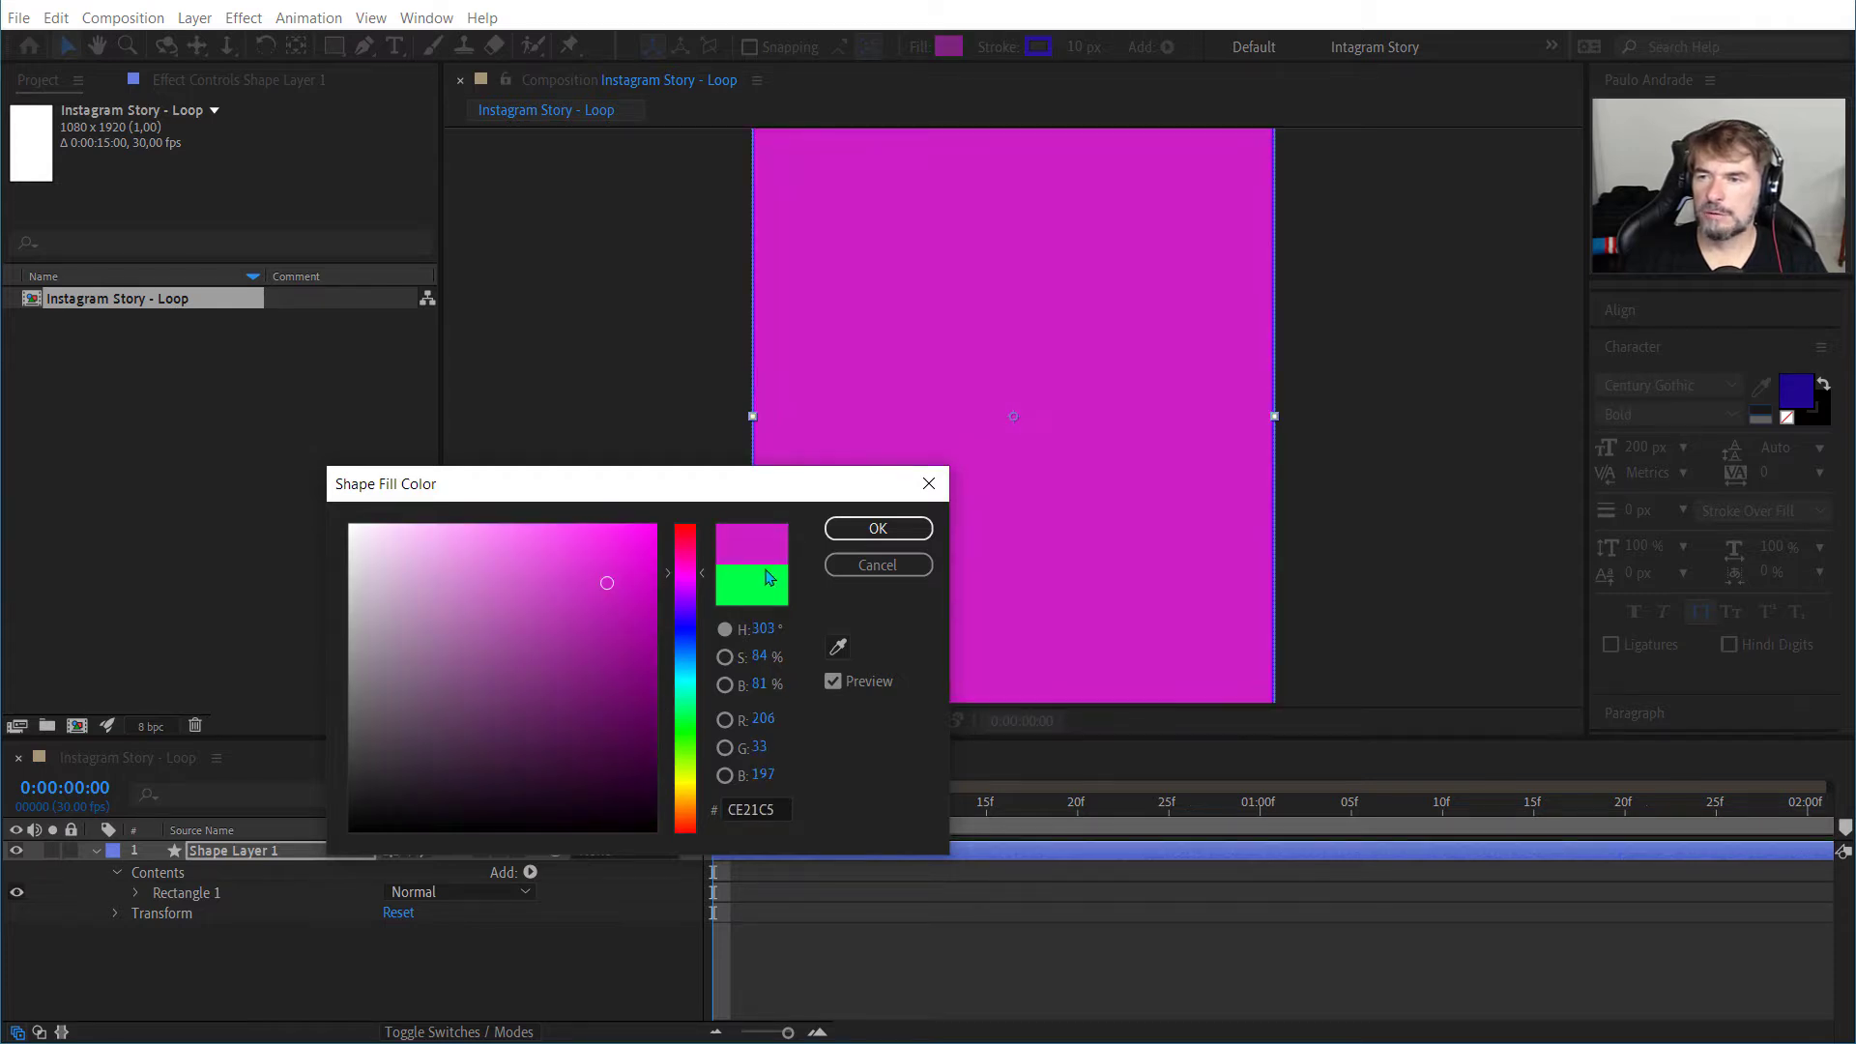
{"action": "left_click", "coordinate": [852, 563]}
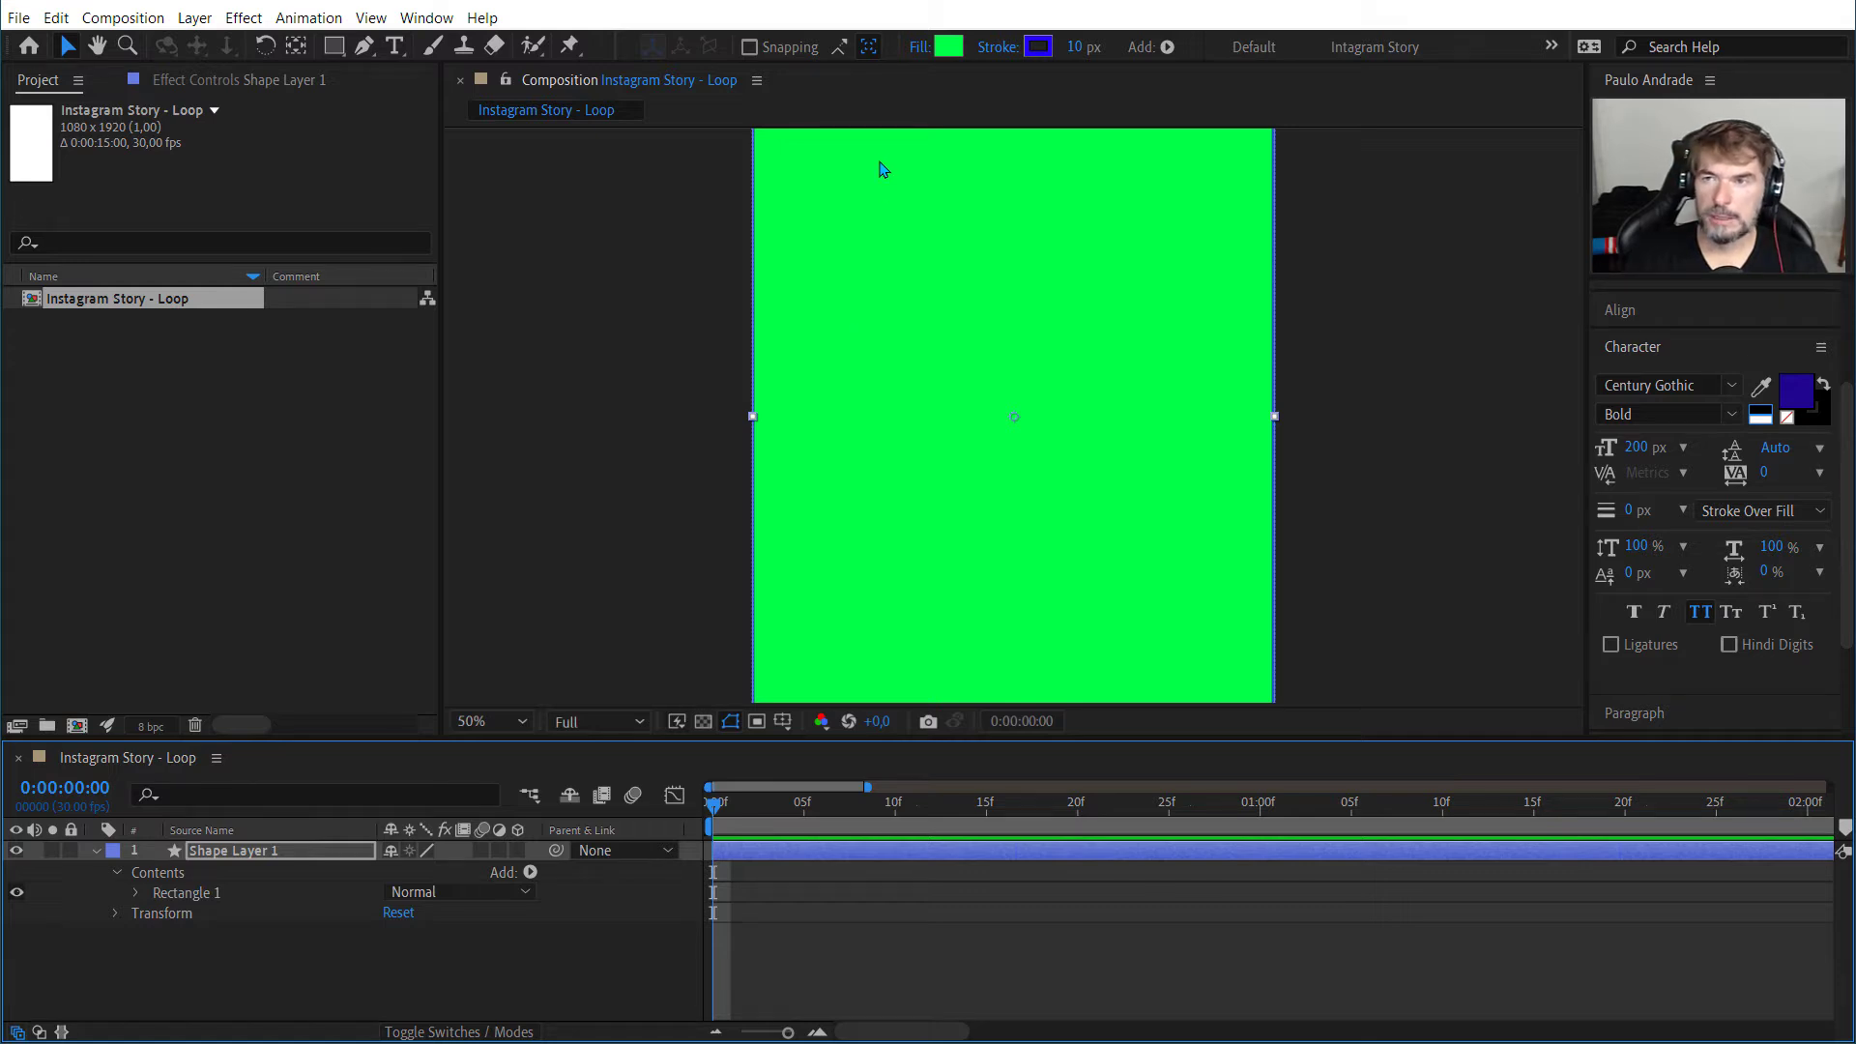
Step: Set the rectangle's fill type to None
{"action": "left_click", "coordinate": [919, 48]}
{"action": "left_click", "coordinate": [480, 363]}
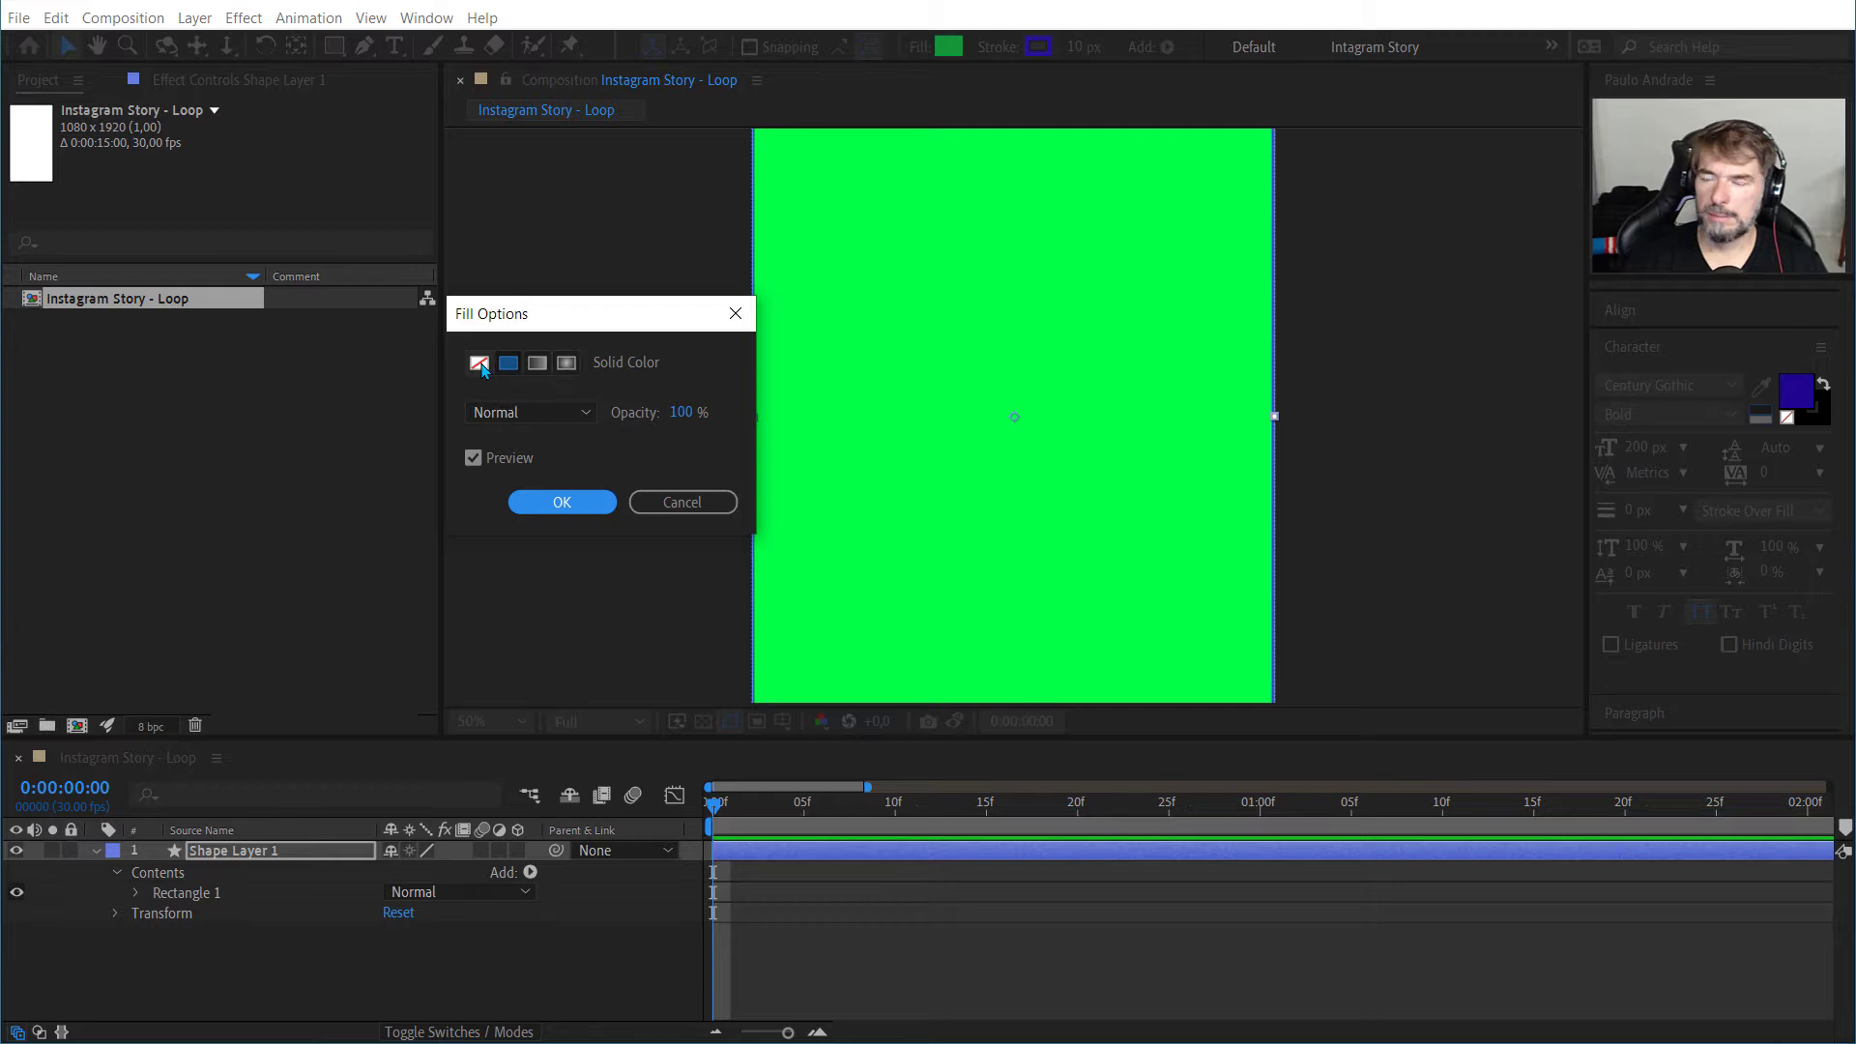
{"action": "left_click", "coordinate": [561, 502]}
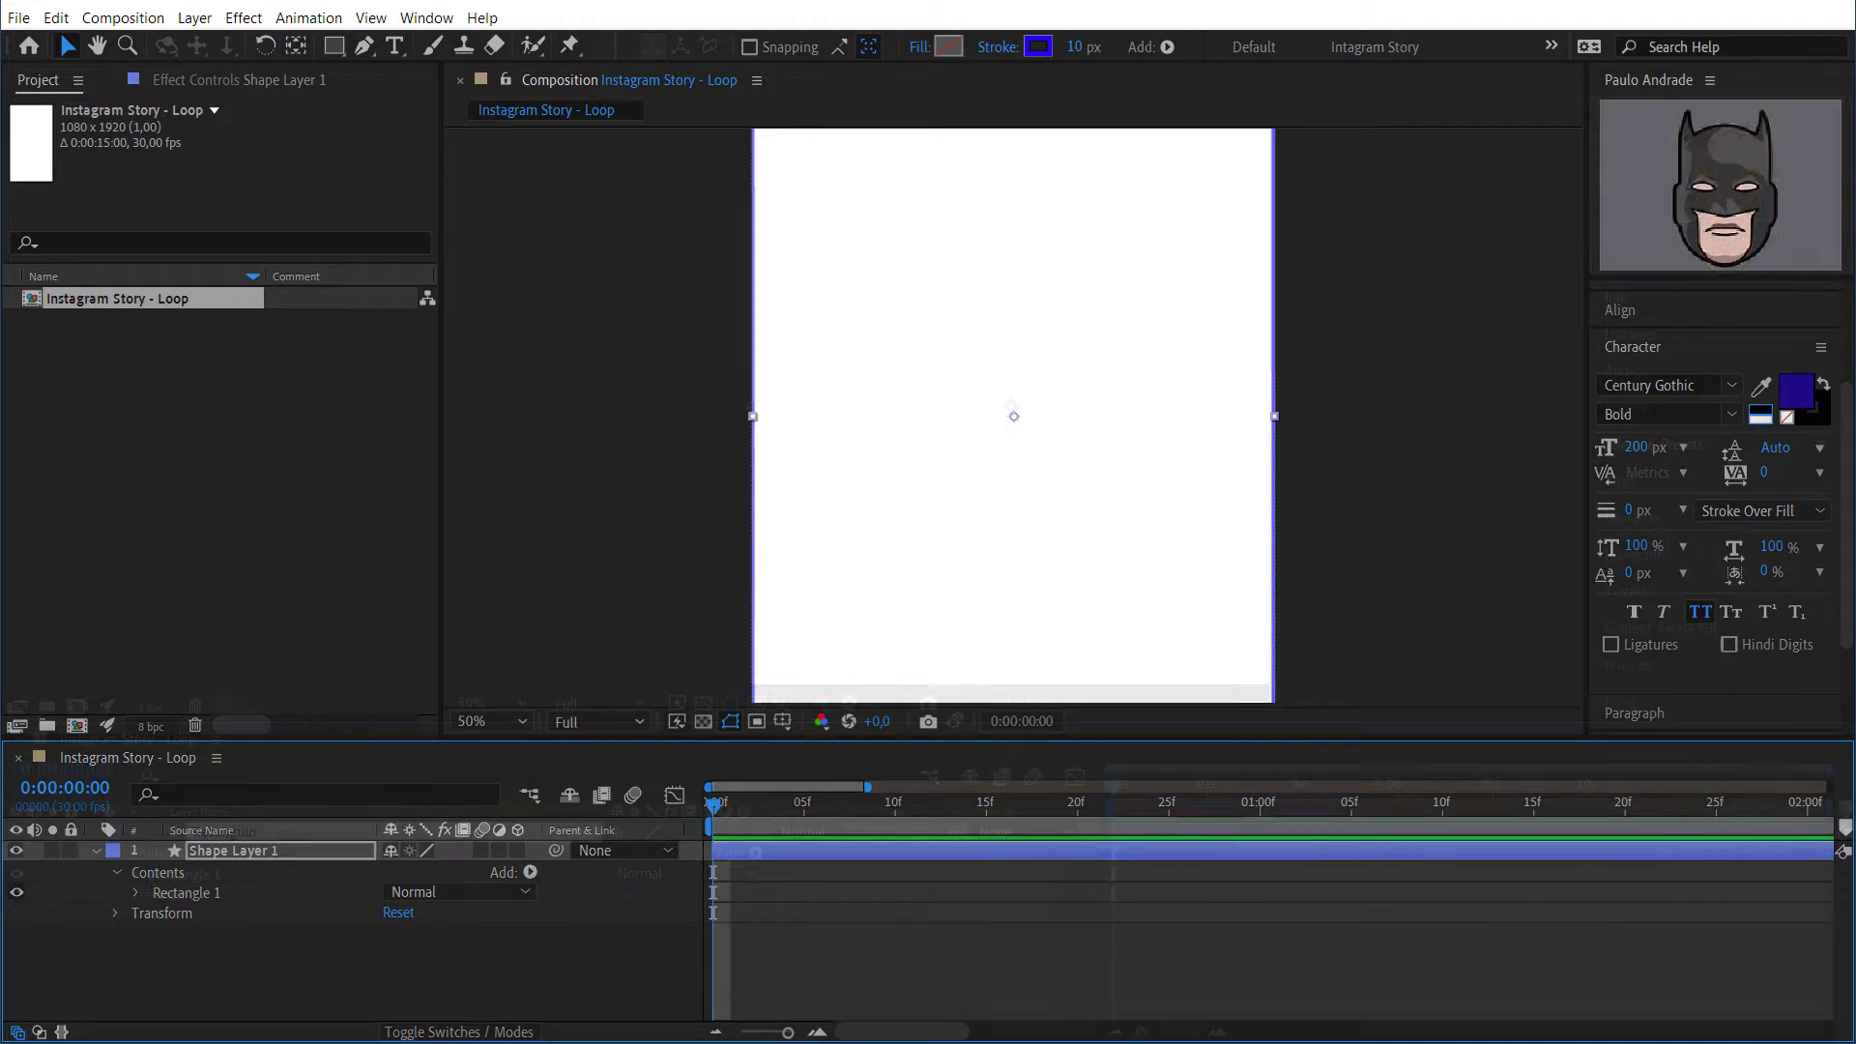
Step: Confirm the Retangulo layer name and expand Rectangle 1 down to the properties of Rectangle Path 1
{"action": "key", "text": "Return"}
{"action": "left_click", "coordinate": [137, 874]}
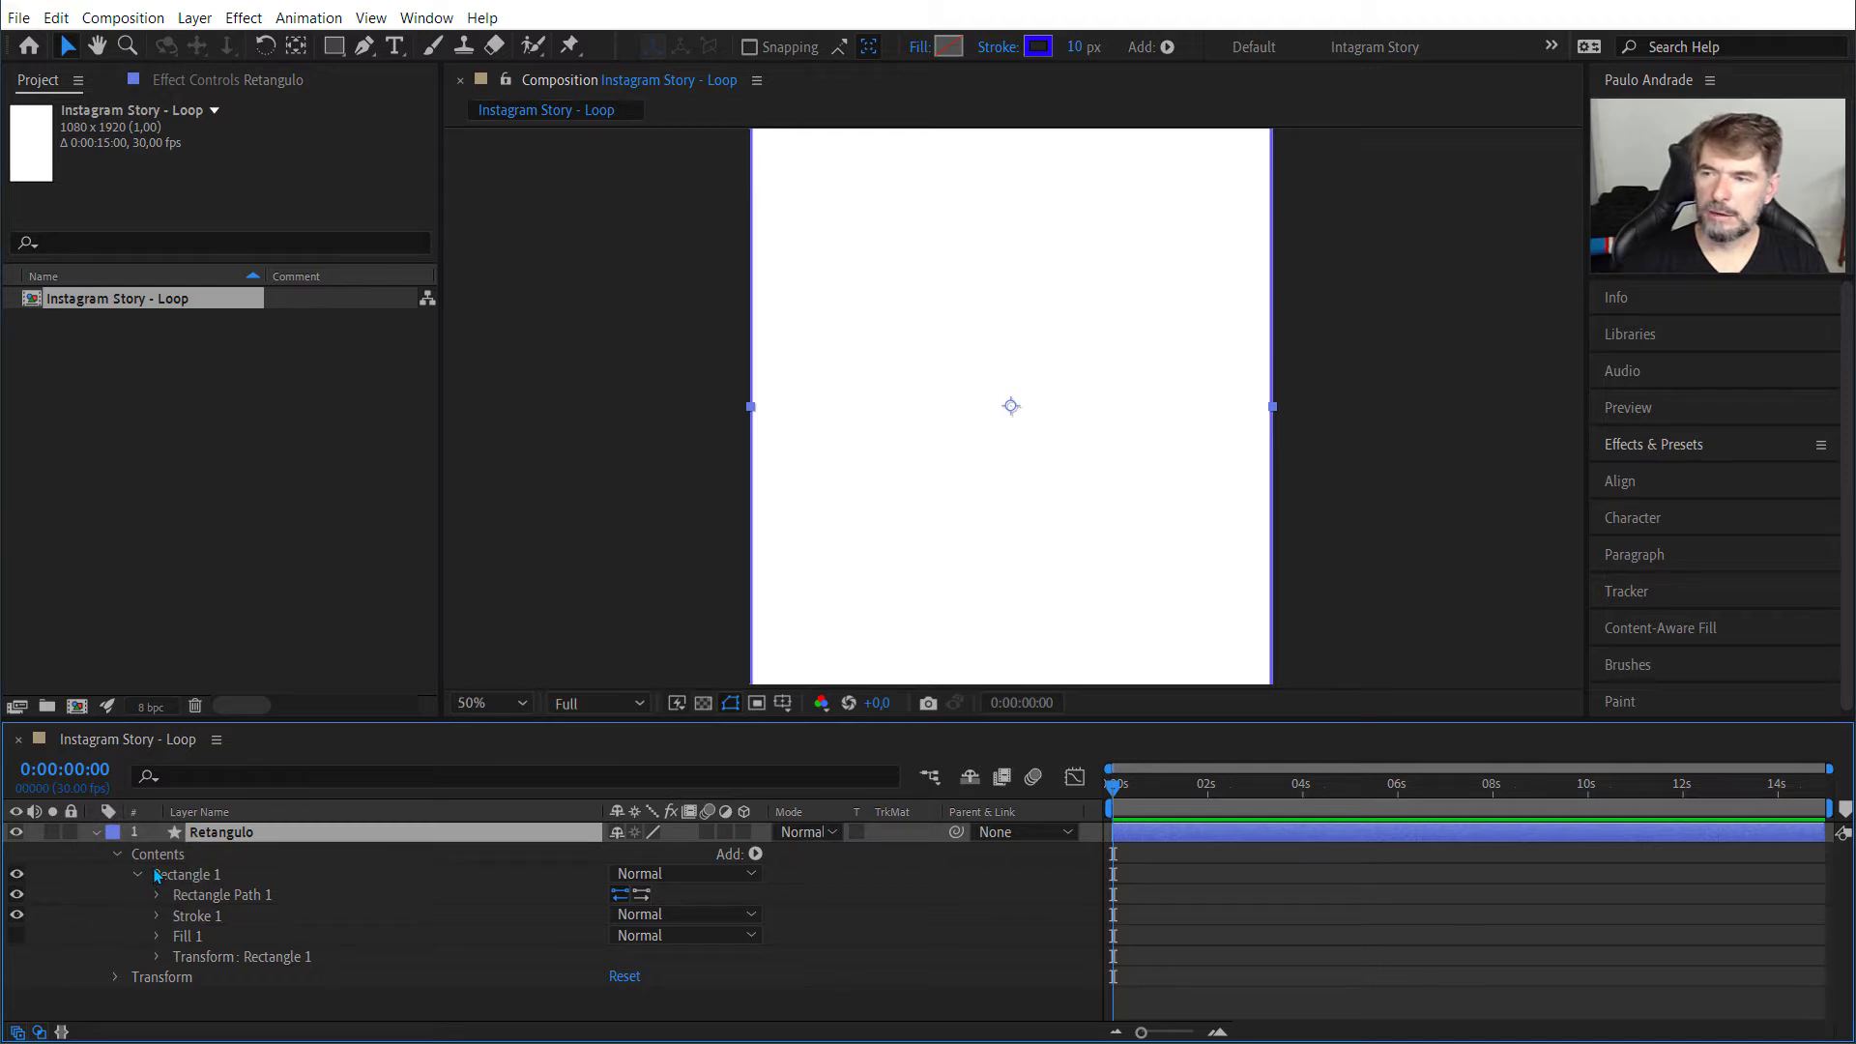
{"action": "left_click", "coordinate": [118, 855]}
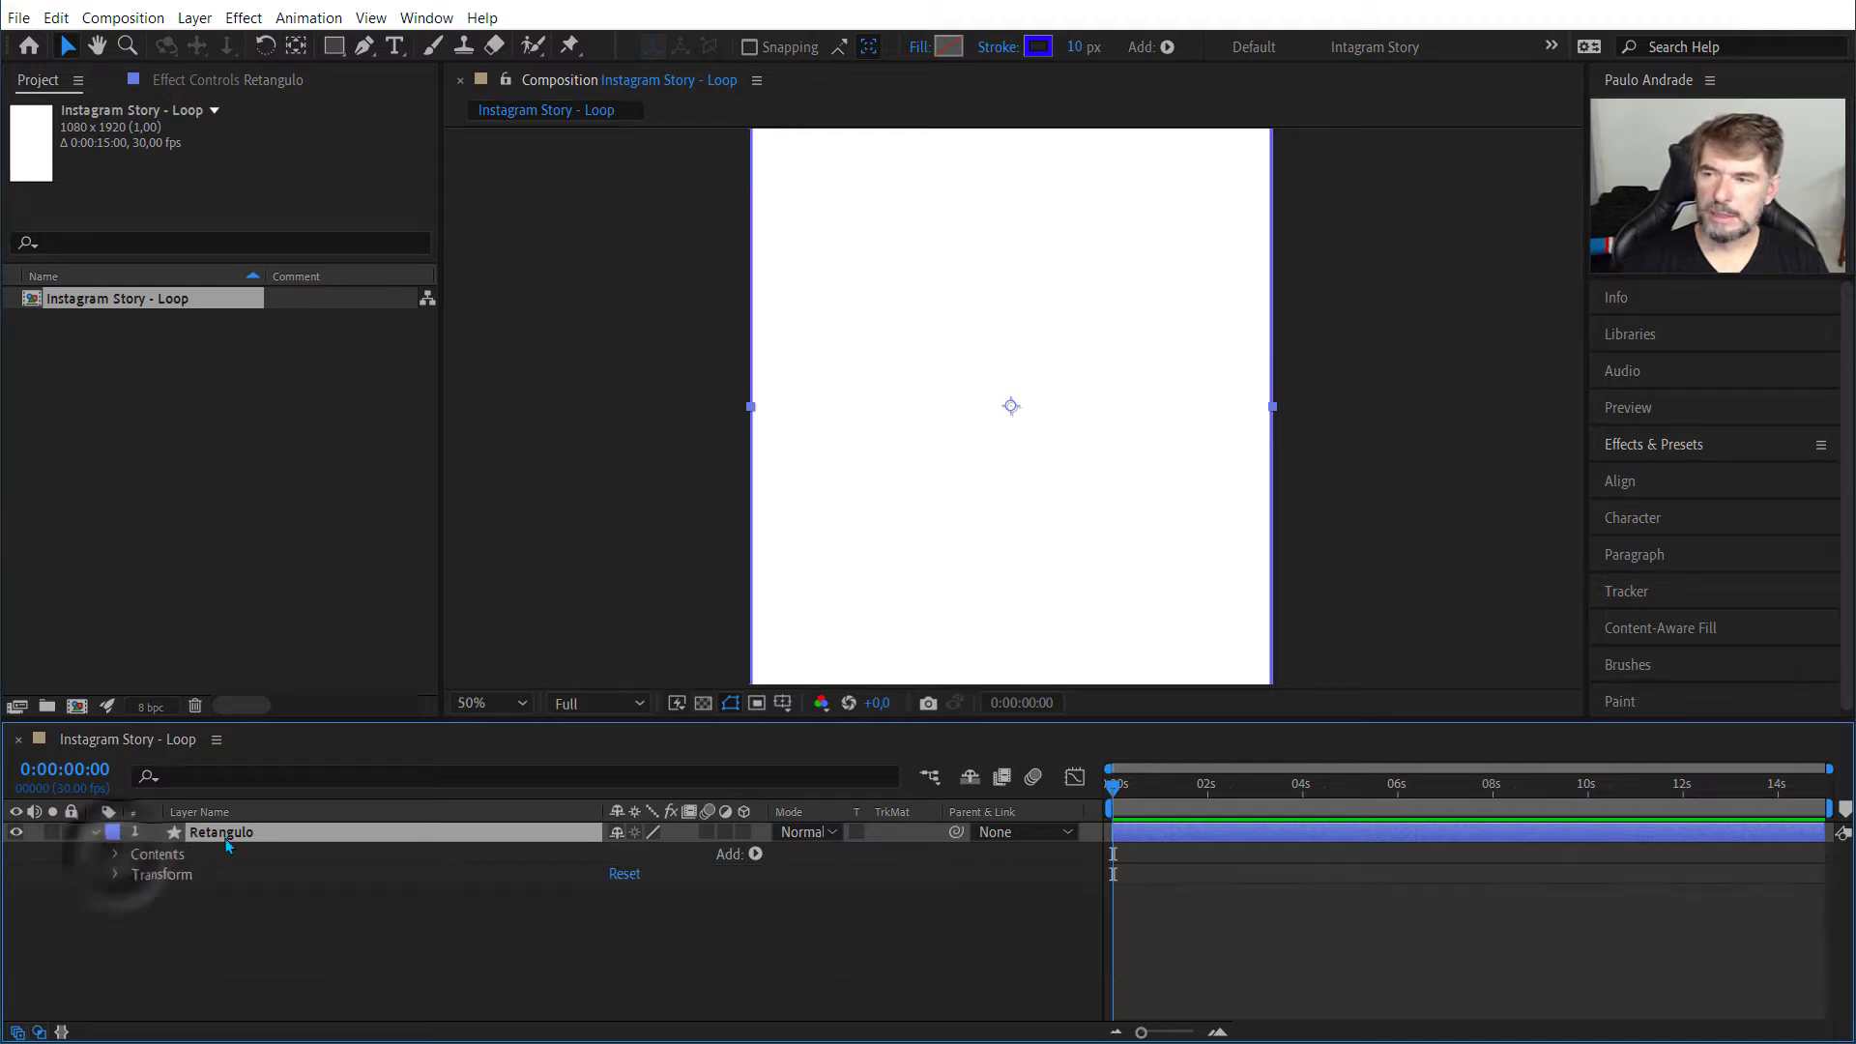
{"action": "left_click", "coordinate": [152, 860]}
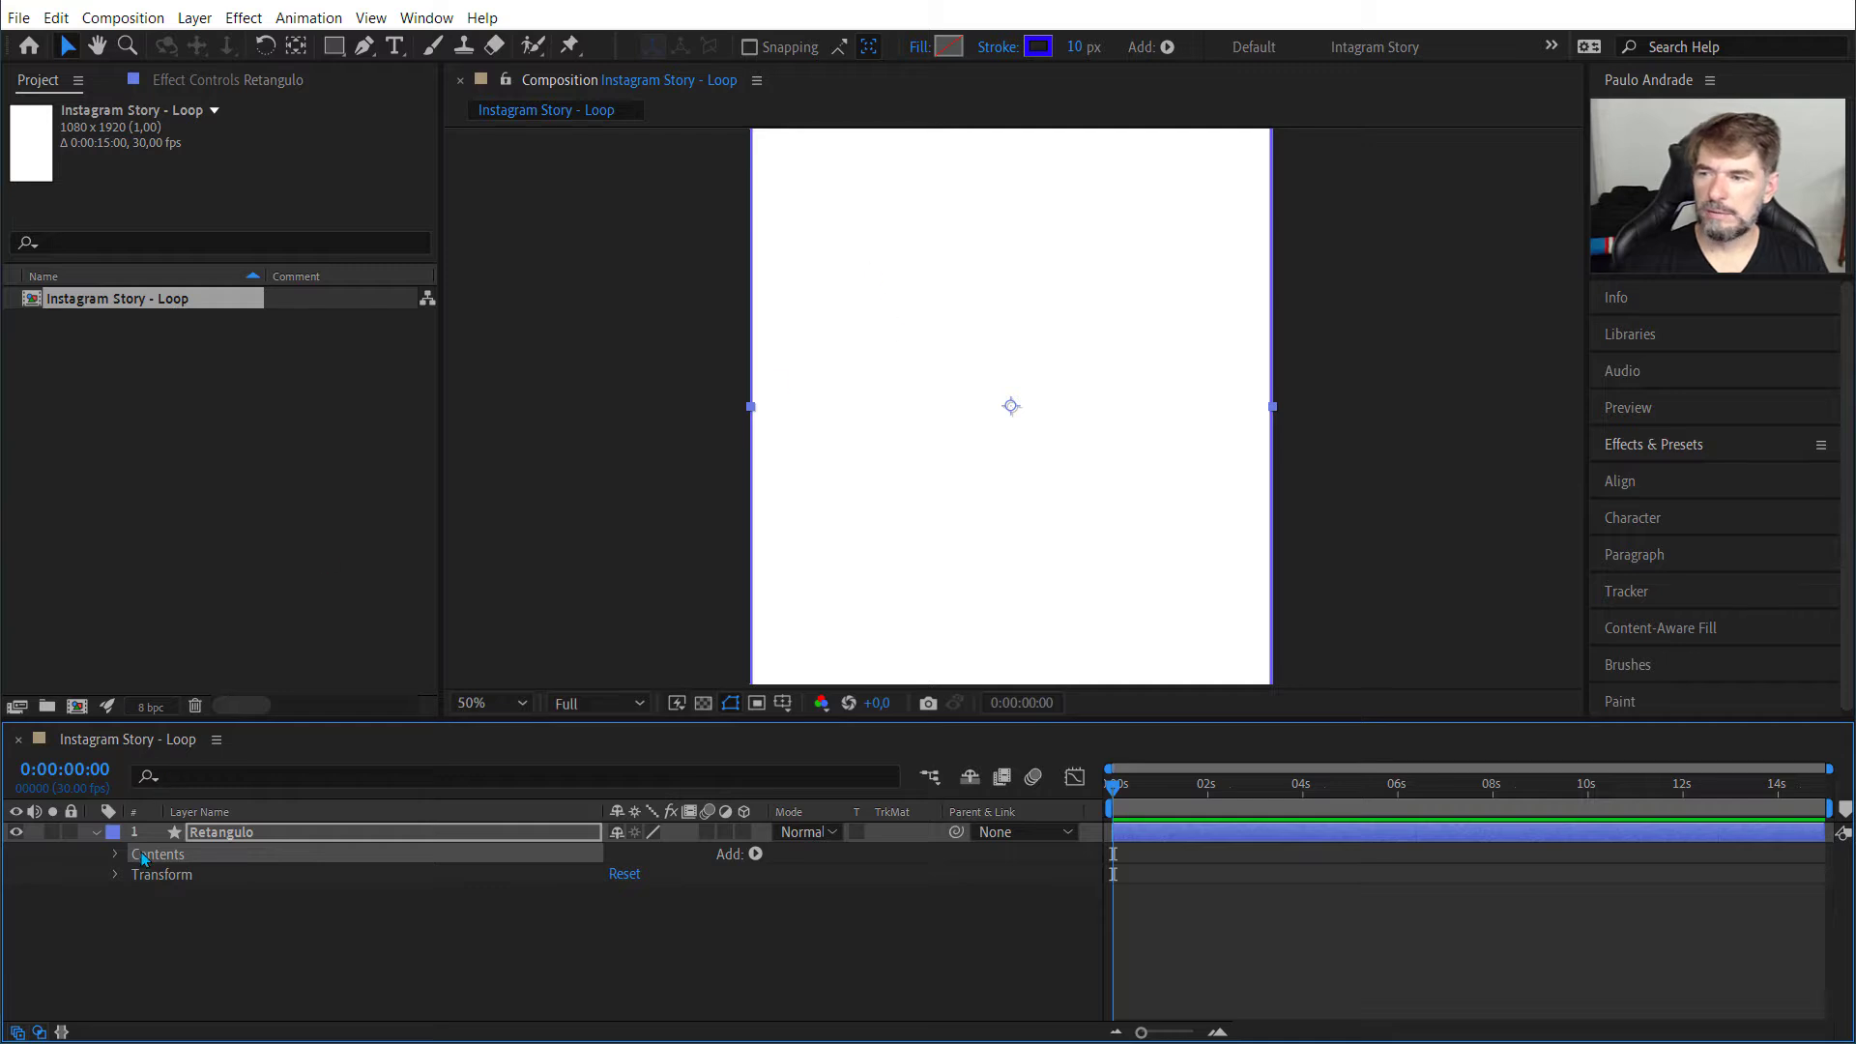
{"action": "left_click", "coordinate": [116, 853]}
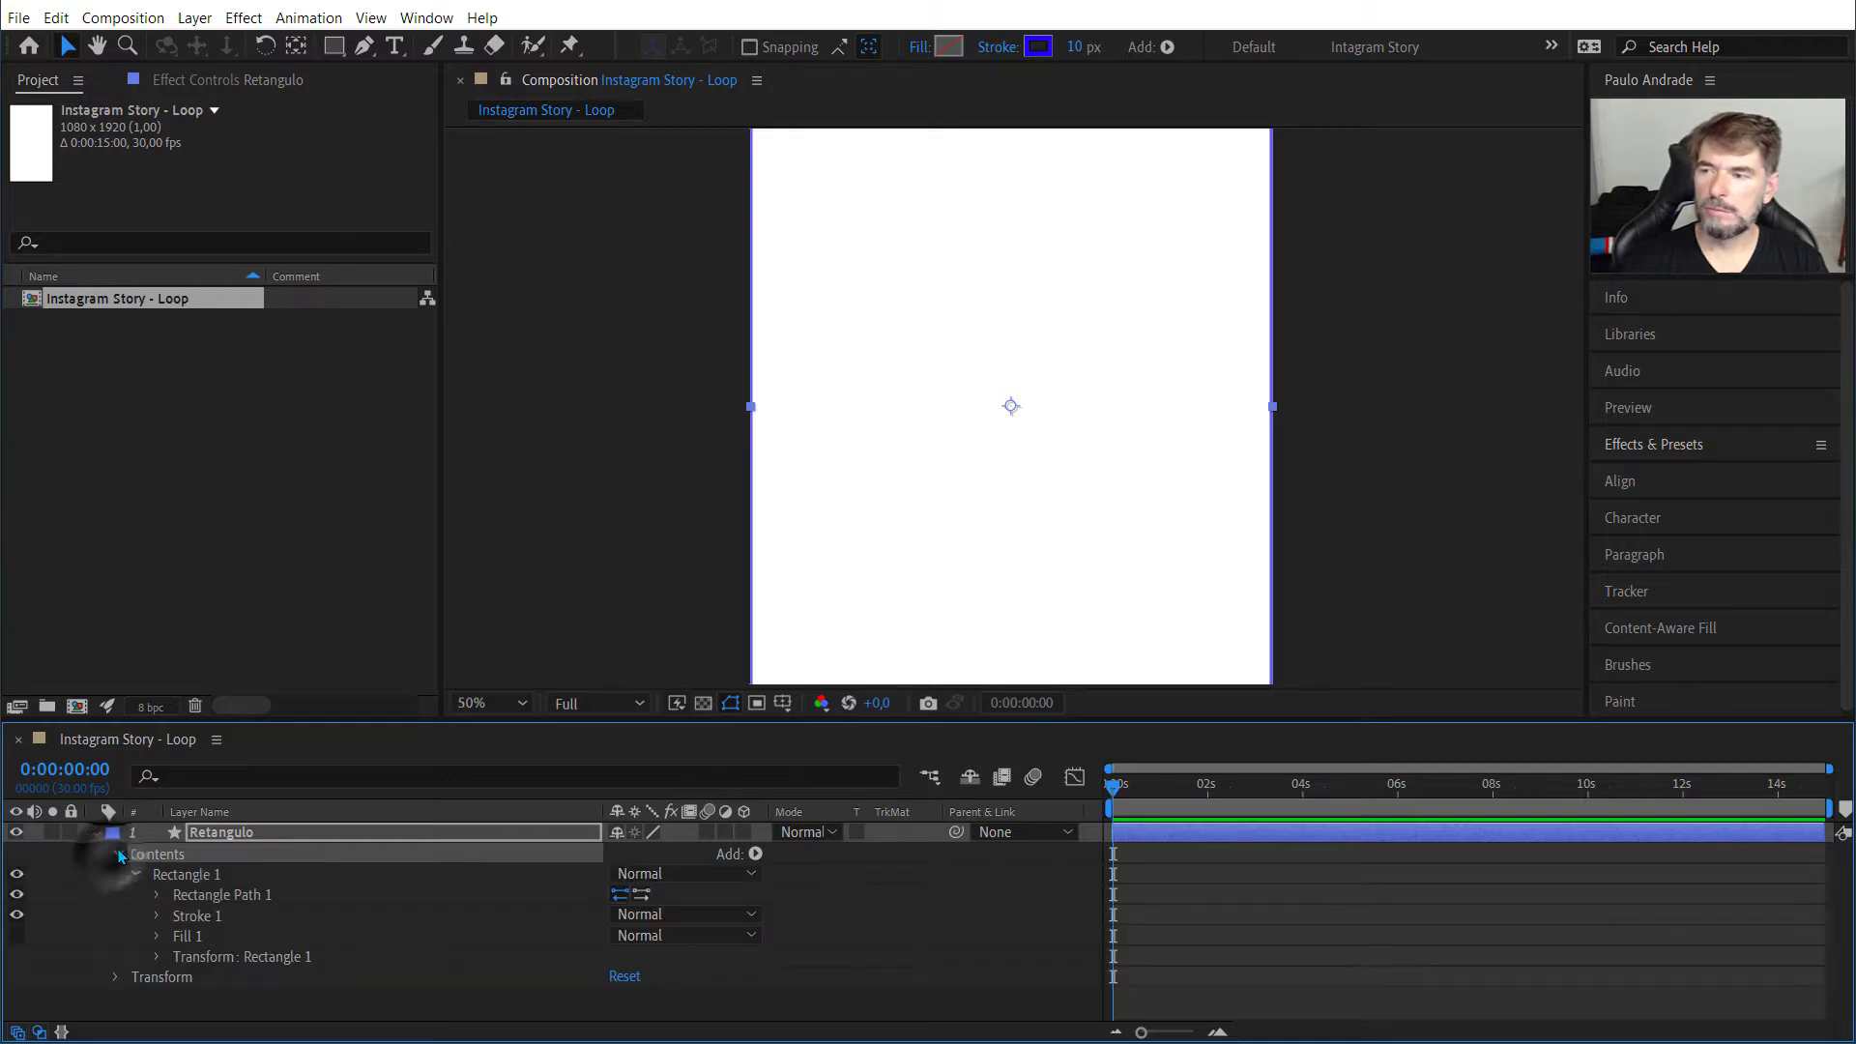
{"action": "left_click", "coordinate": [208, 875]}
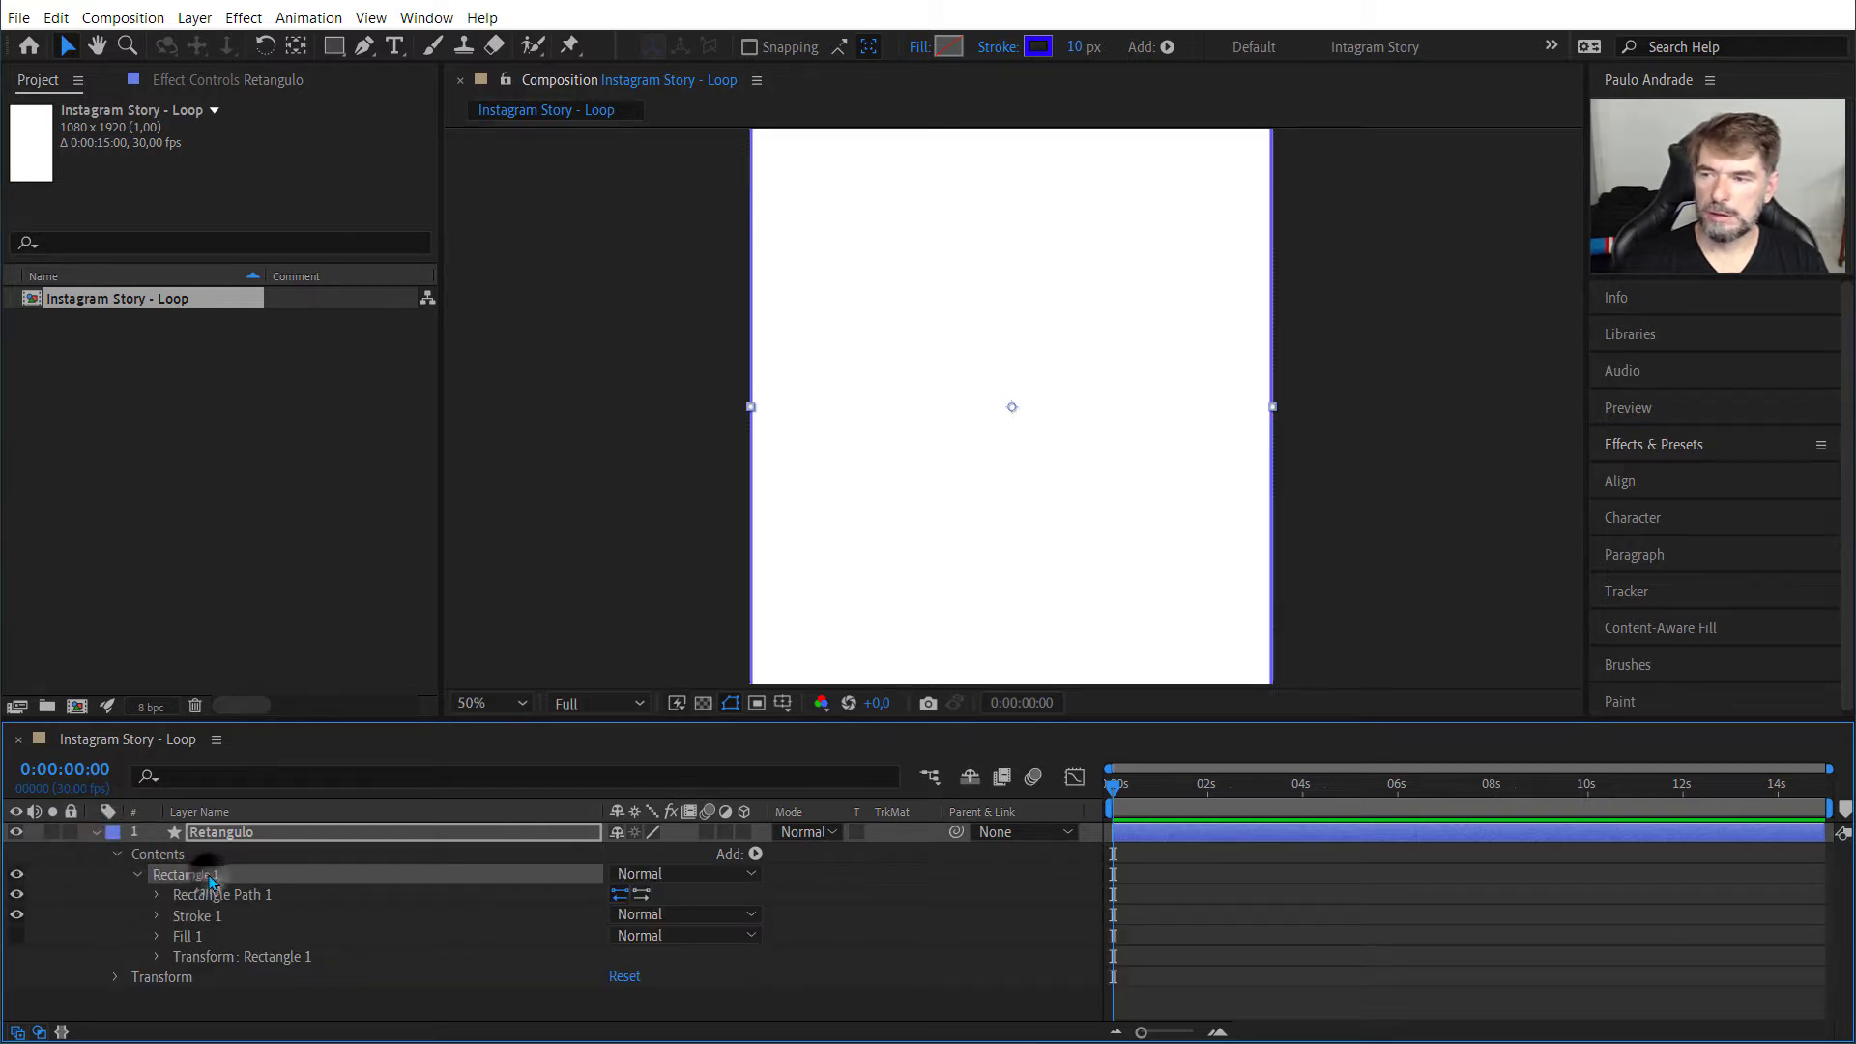
{"action": "left_click", "coordinate": [155, 894]}
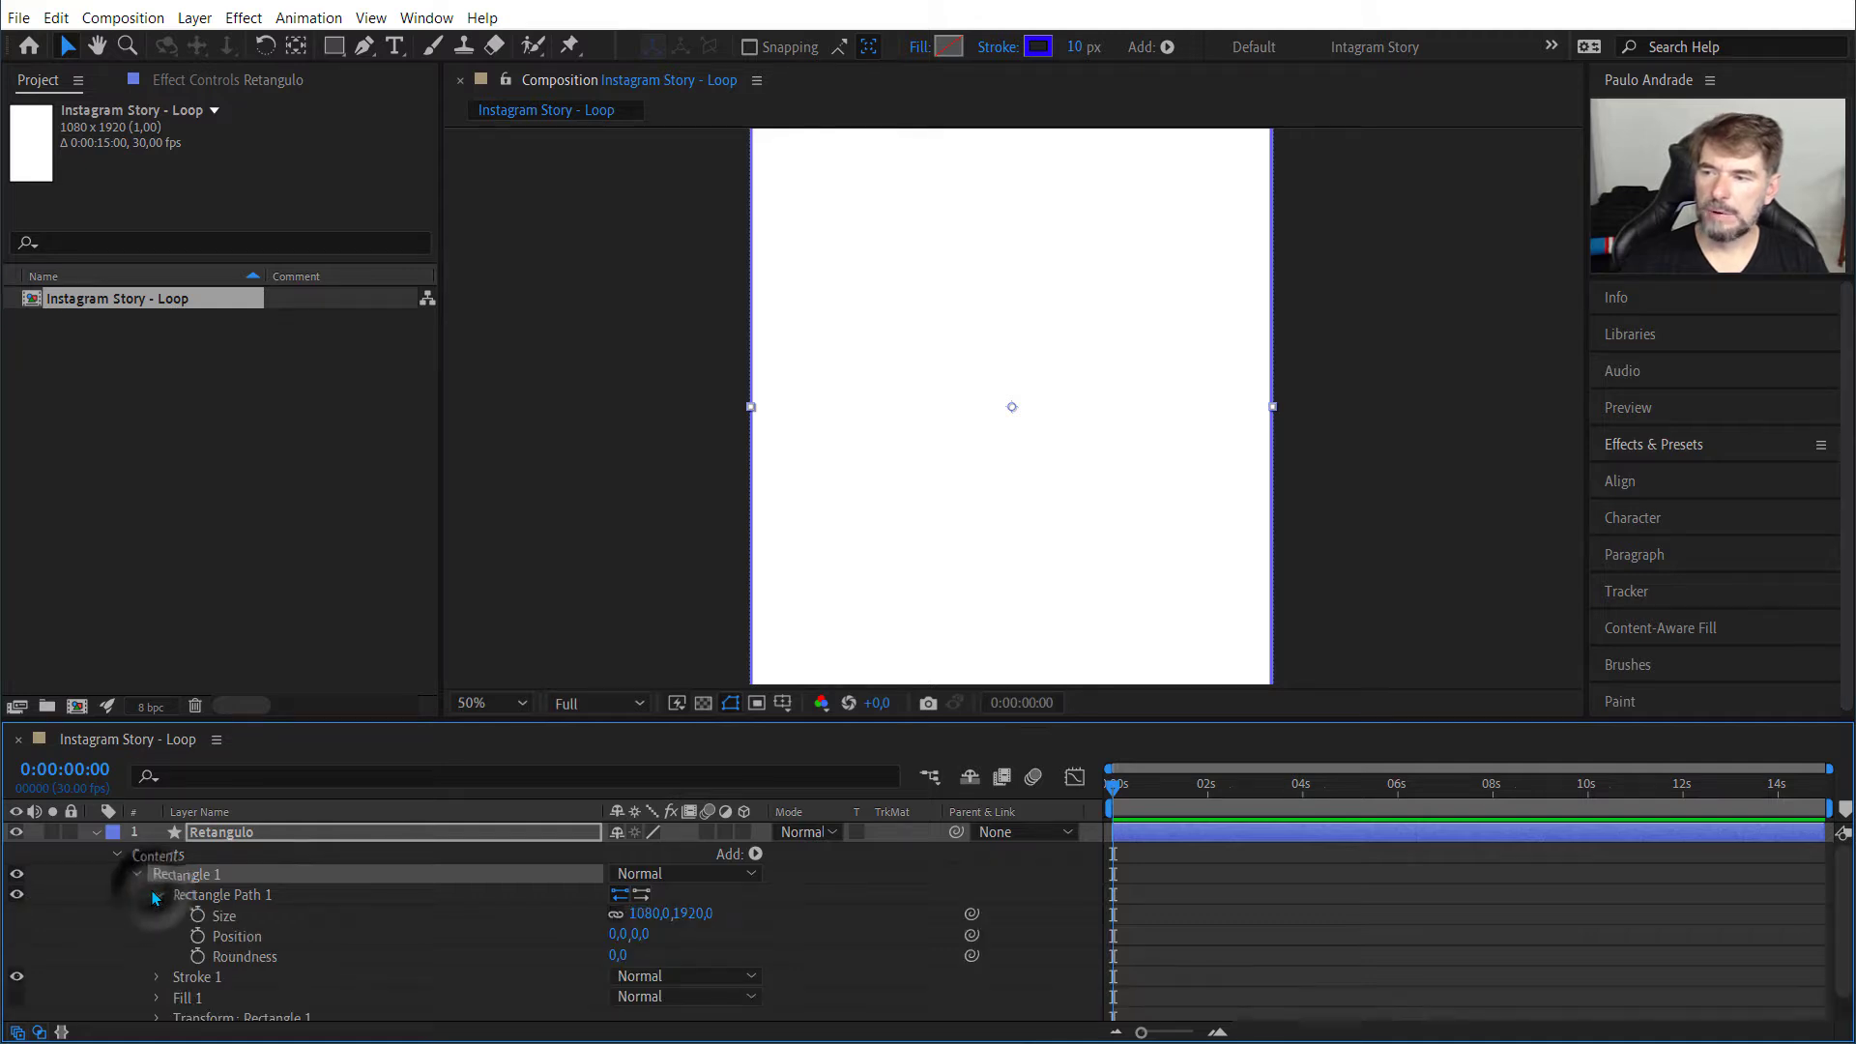
Step: Try to size Rectangle Path 1 to 200 by 200 with its proportions constrained
{"action": "left_click", "coordinate": [650, 921]}
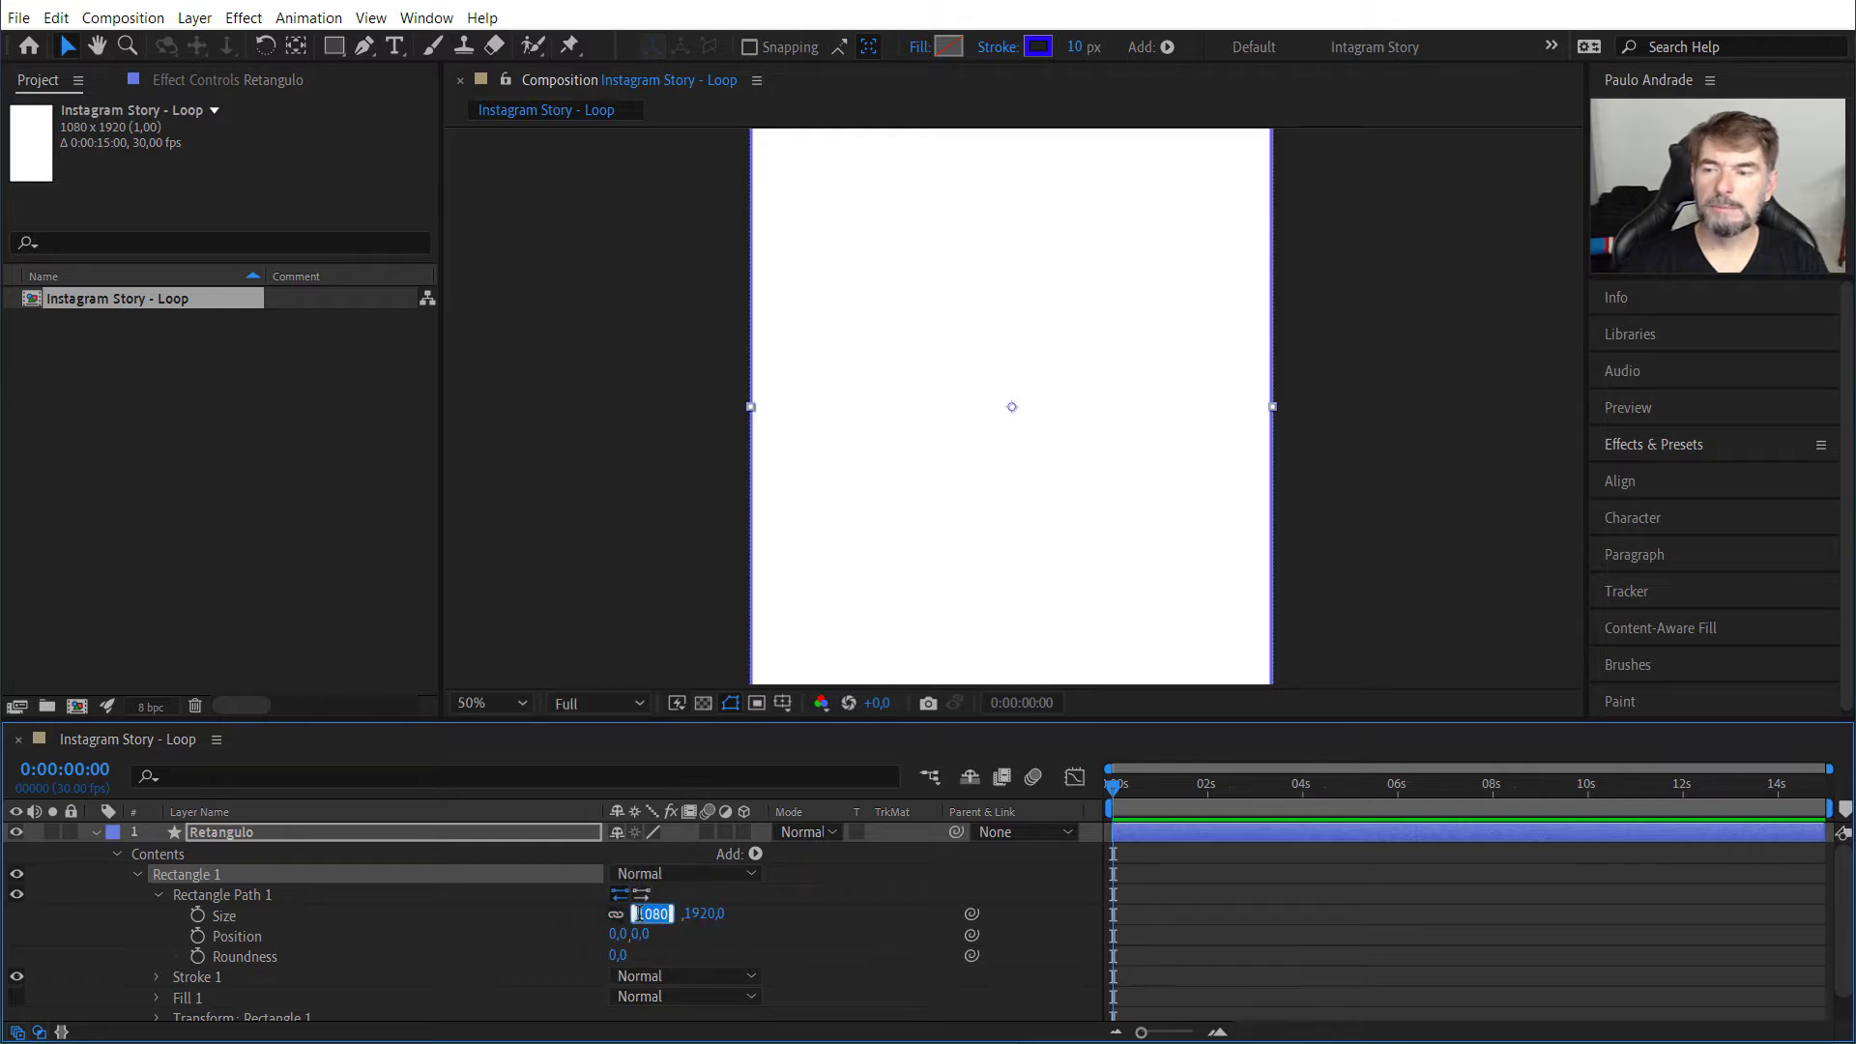
{"action": "left_click", "coordinate": [652, 915]}
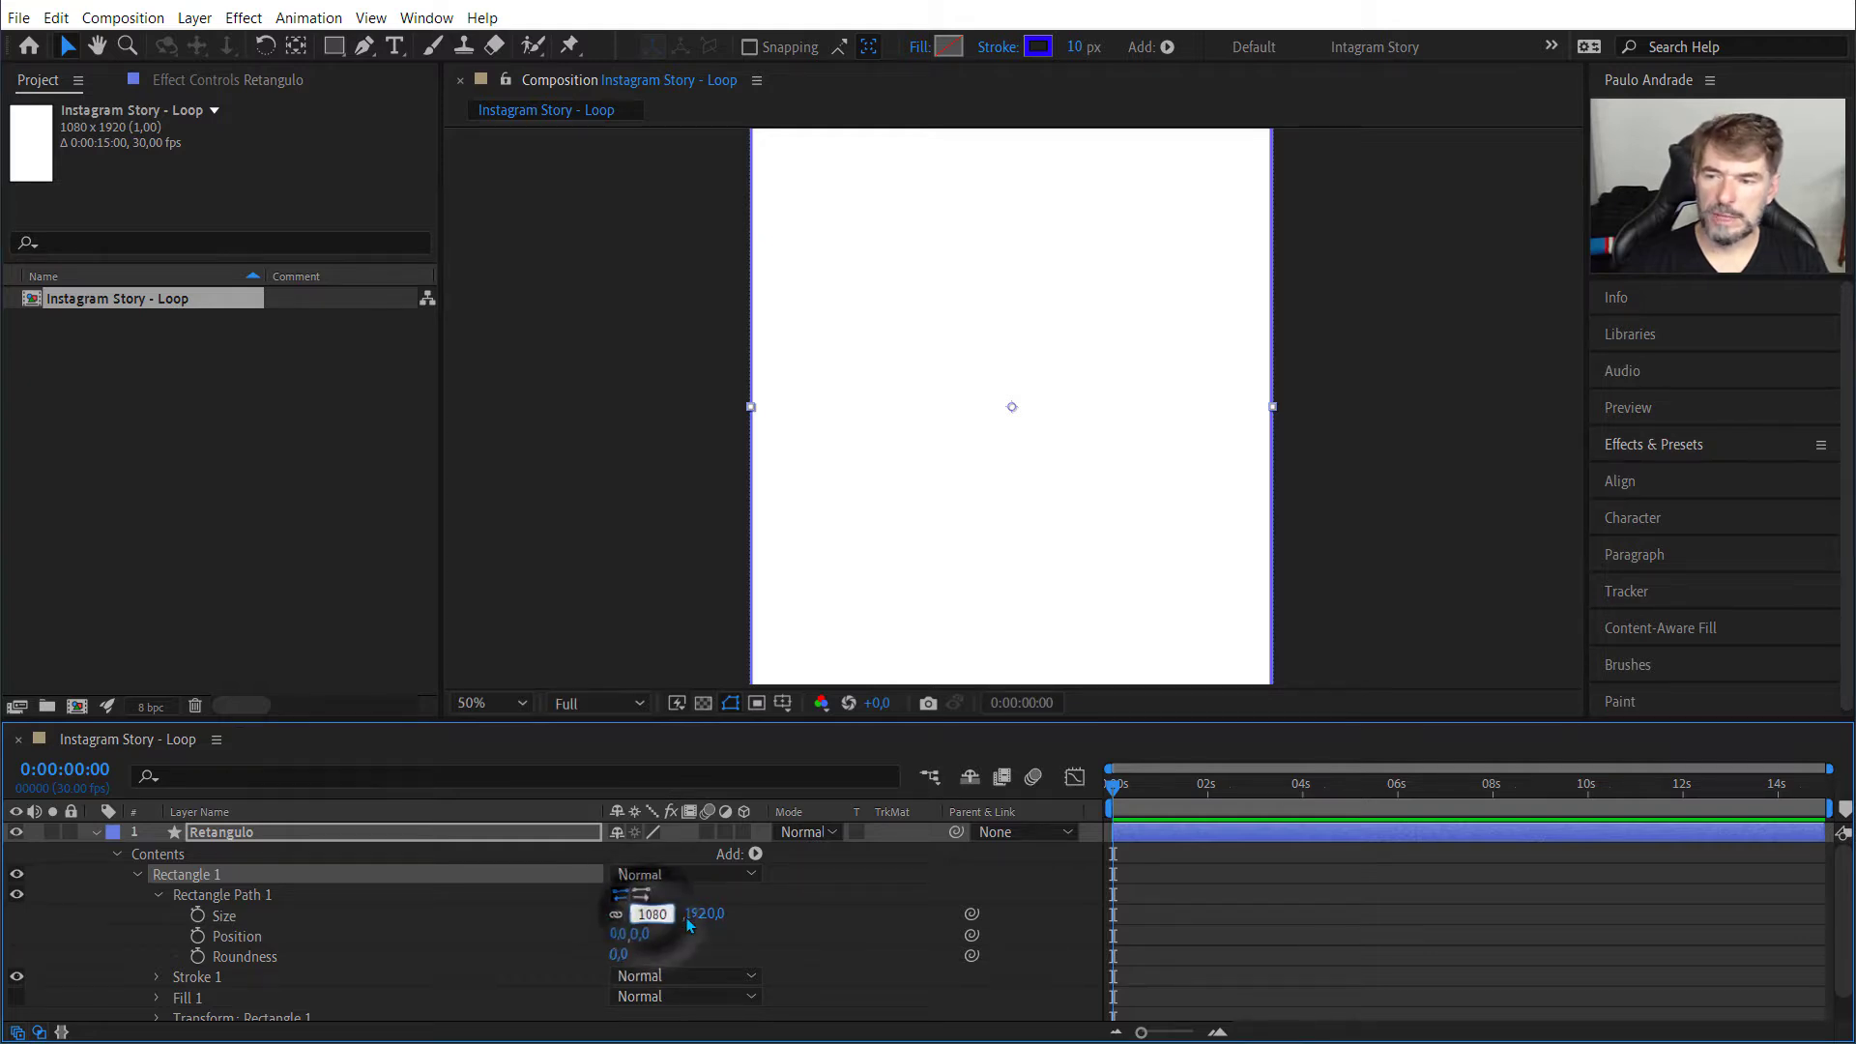
{"action": "left_click", "coordinate": [693, 918]}
{"action": "left_click", "coordinate": [634, 916]}
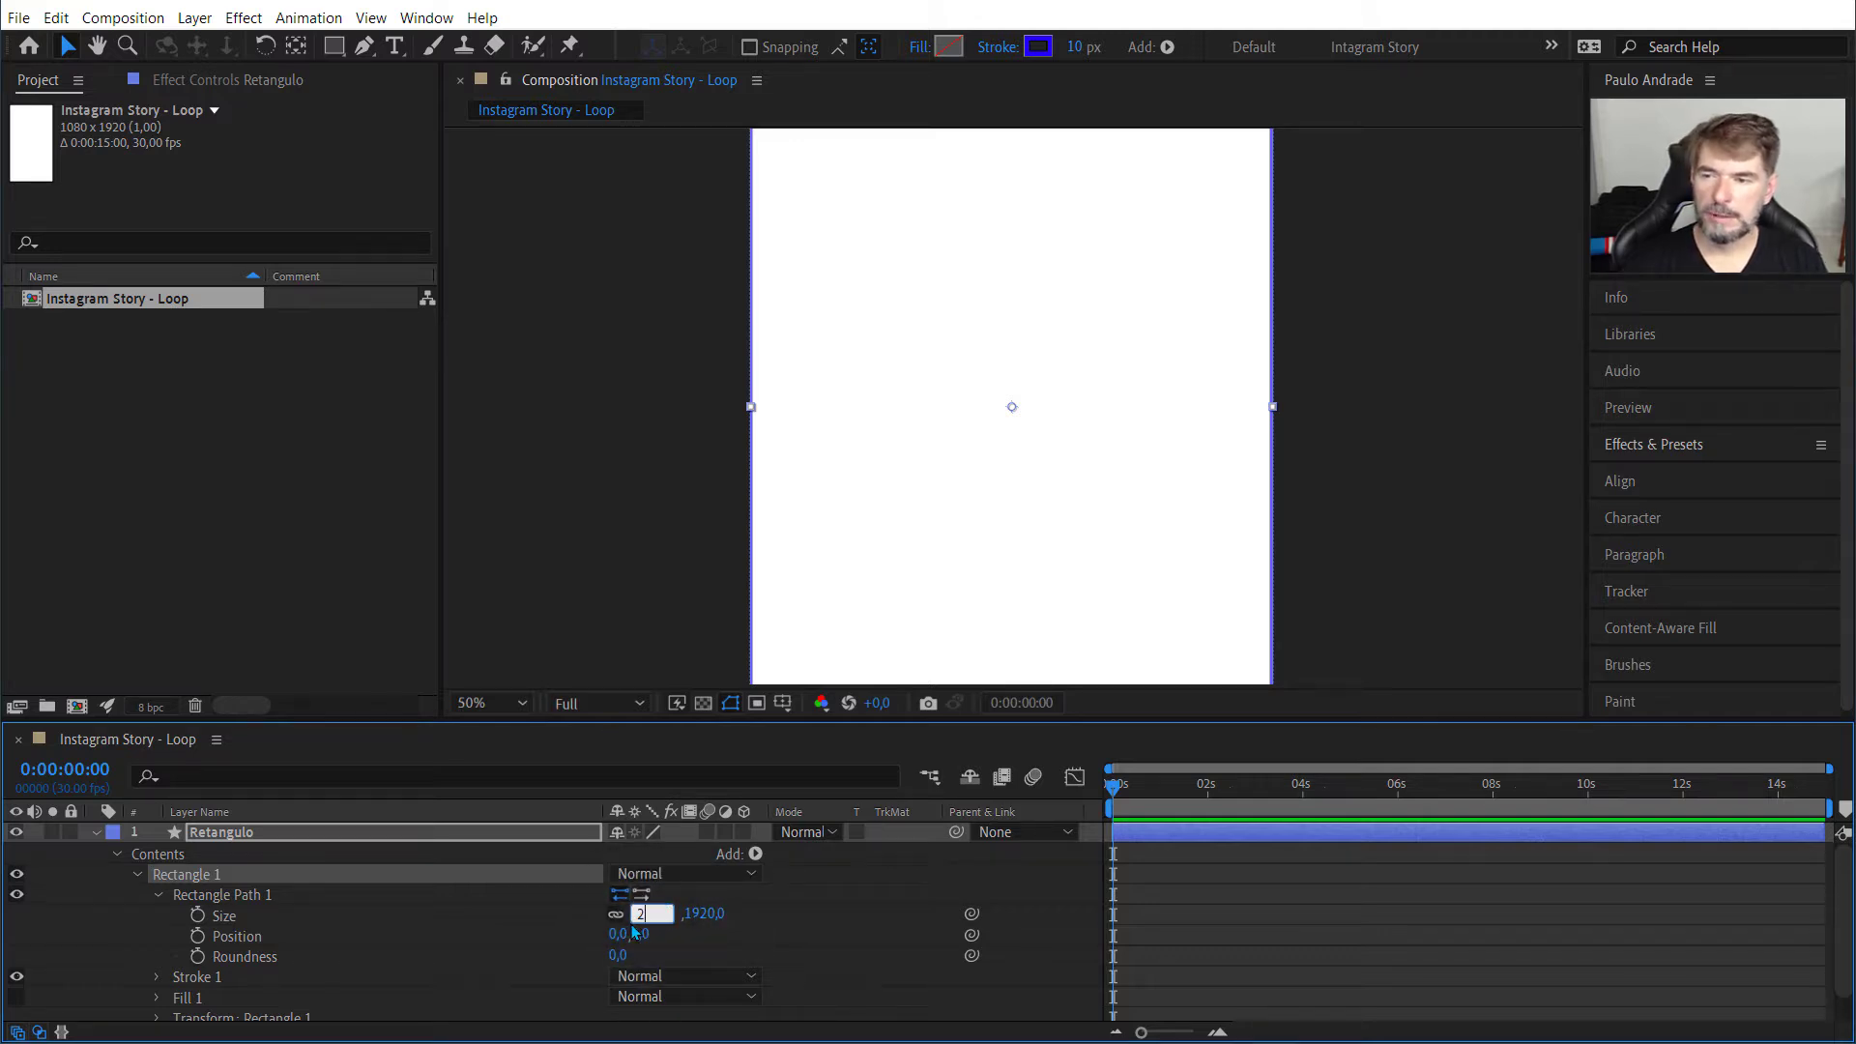
{"action": "type", "text": "200"}
{"action": "key", "text": "Tab"}
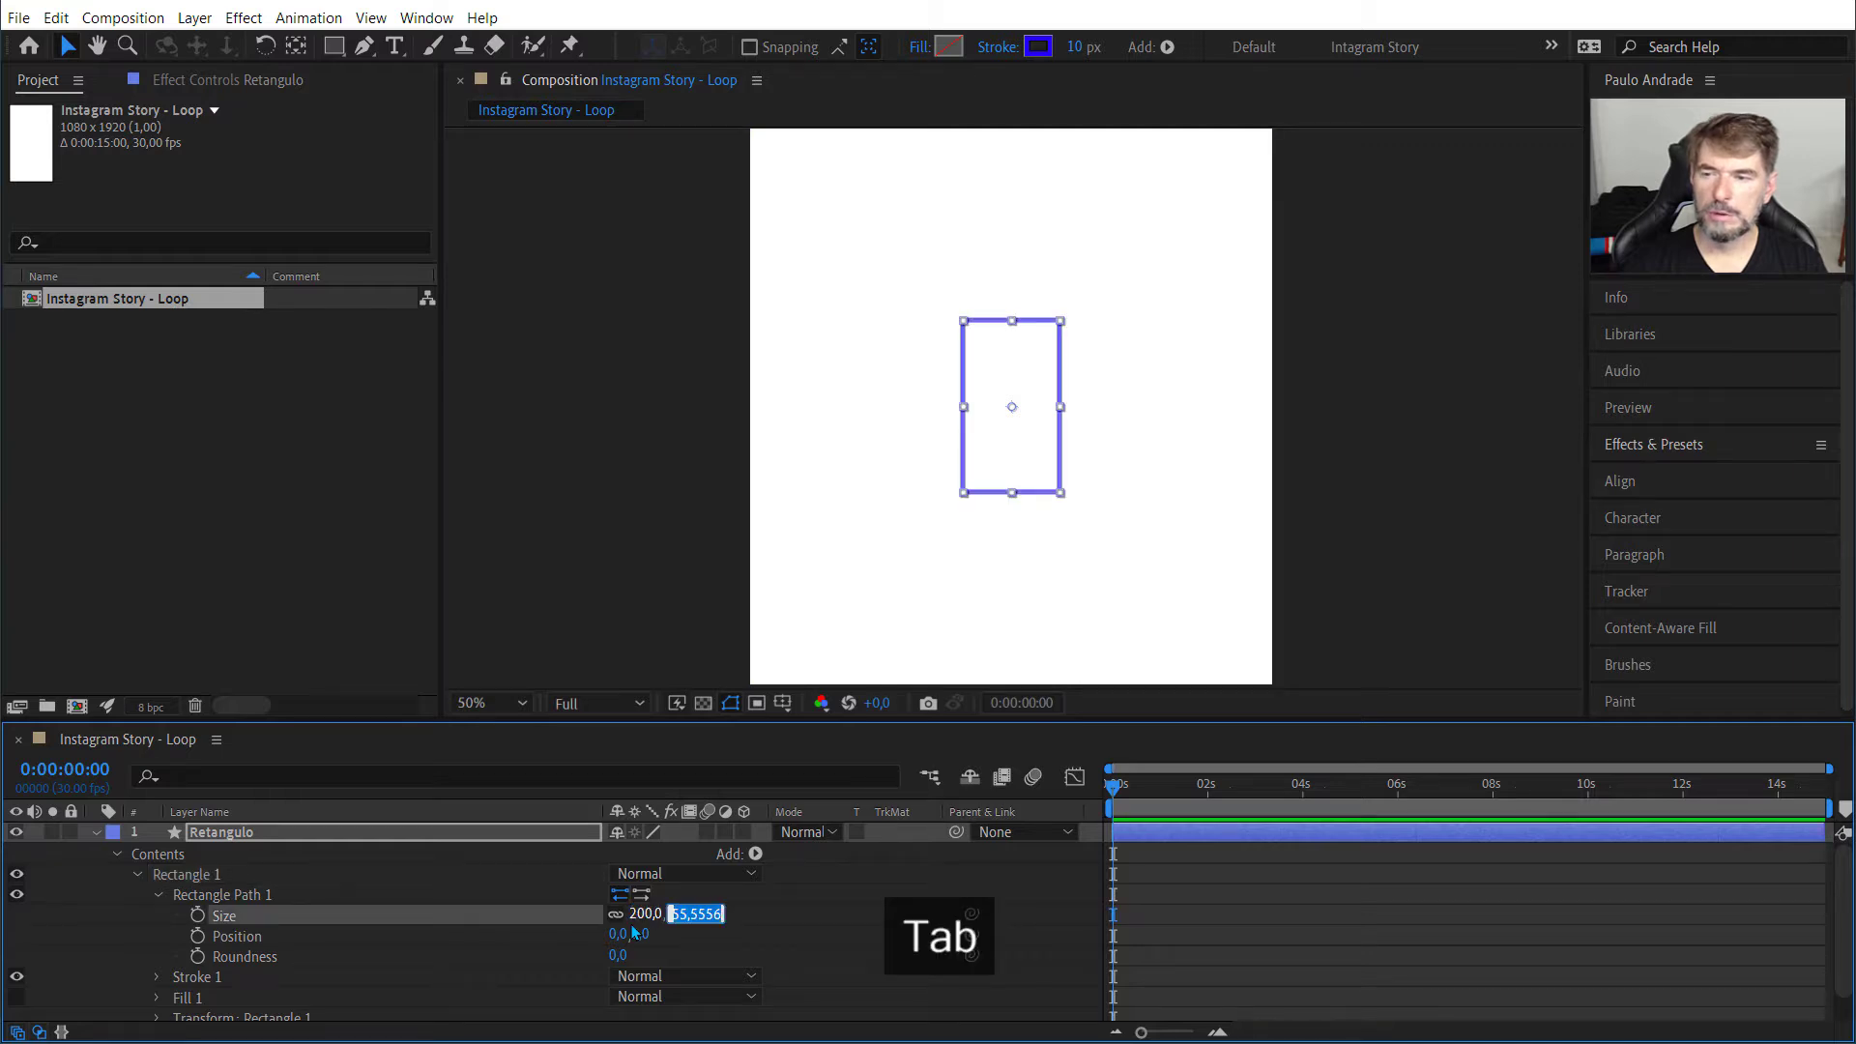
{"action": "type", "text": "200"}
{"action": "key", "text": "Return"}
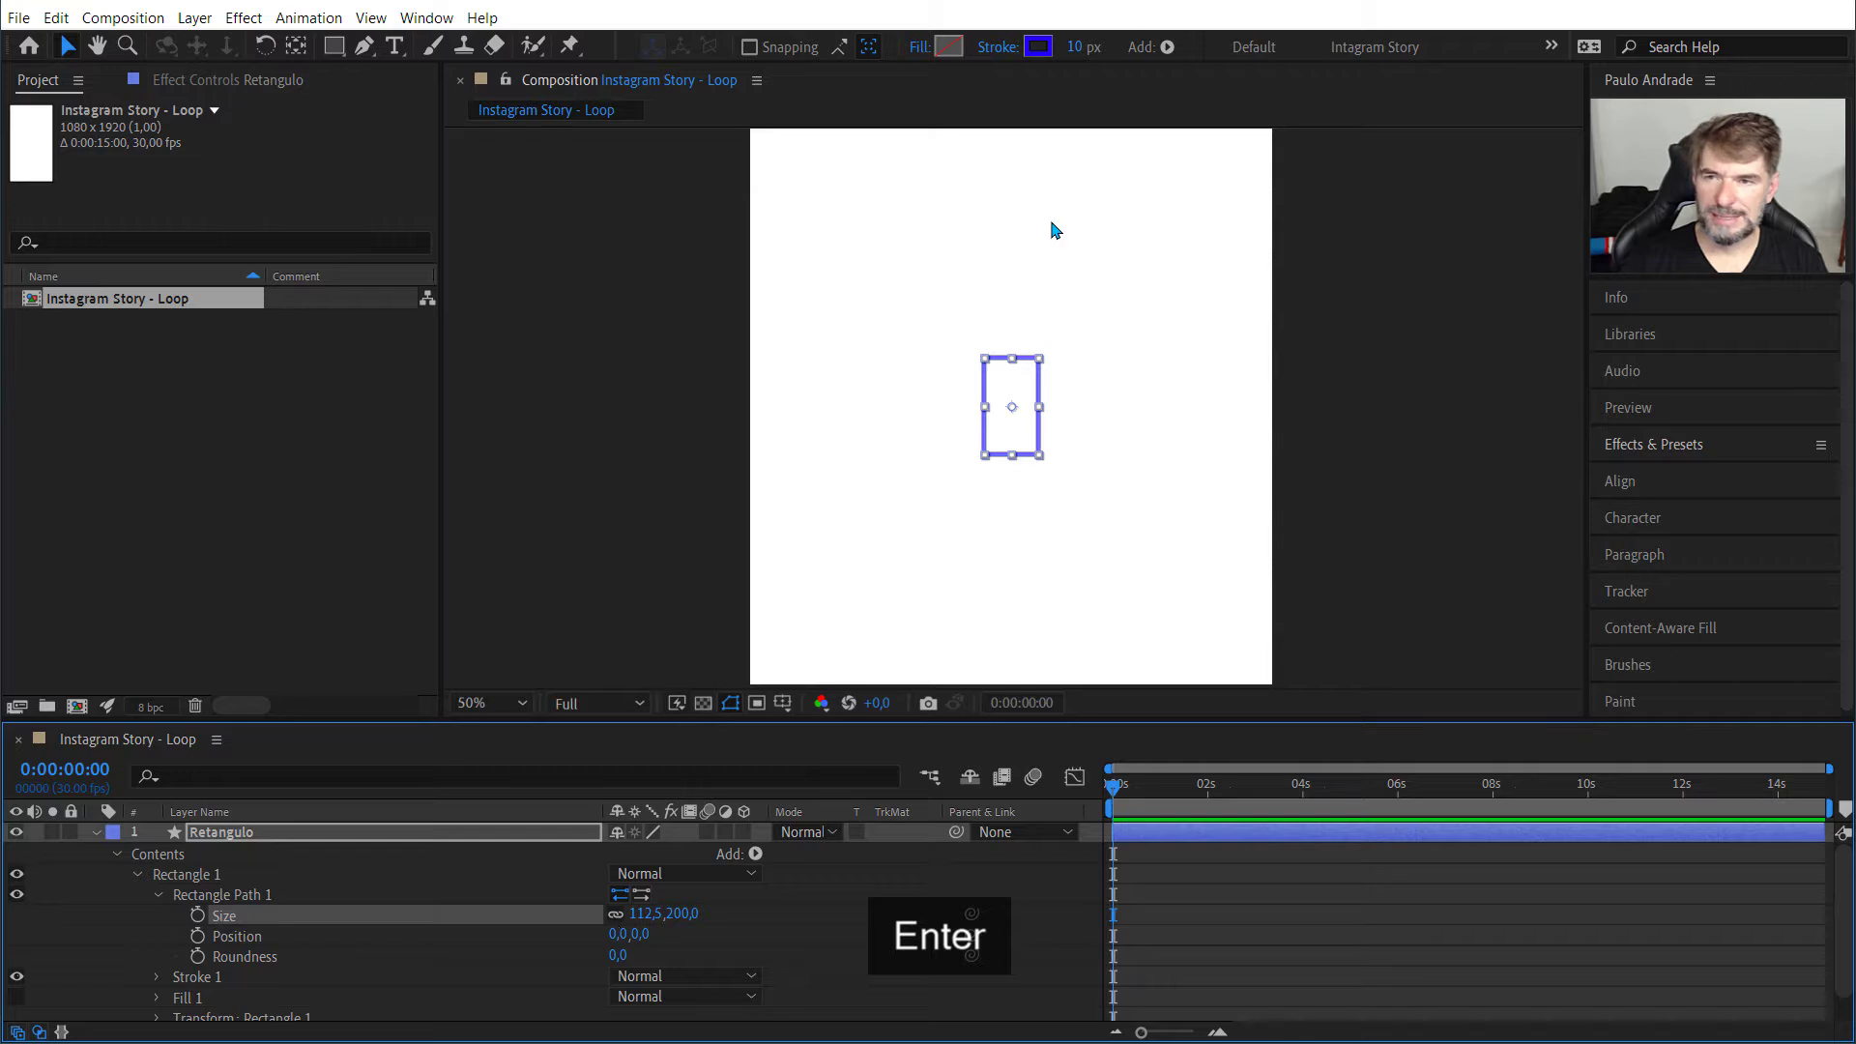
Step: Unlink the size proportions of Rectangle Path 1 and set its width to 200
{"action": "left_click", "coordinate": [615, 915]}
{"action": "left_click", "coordinate": [640, 915]}
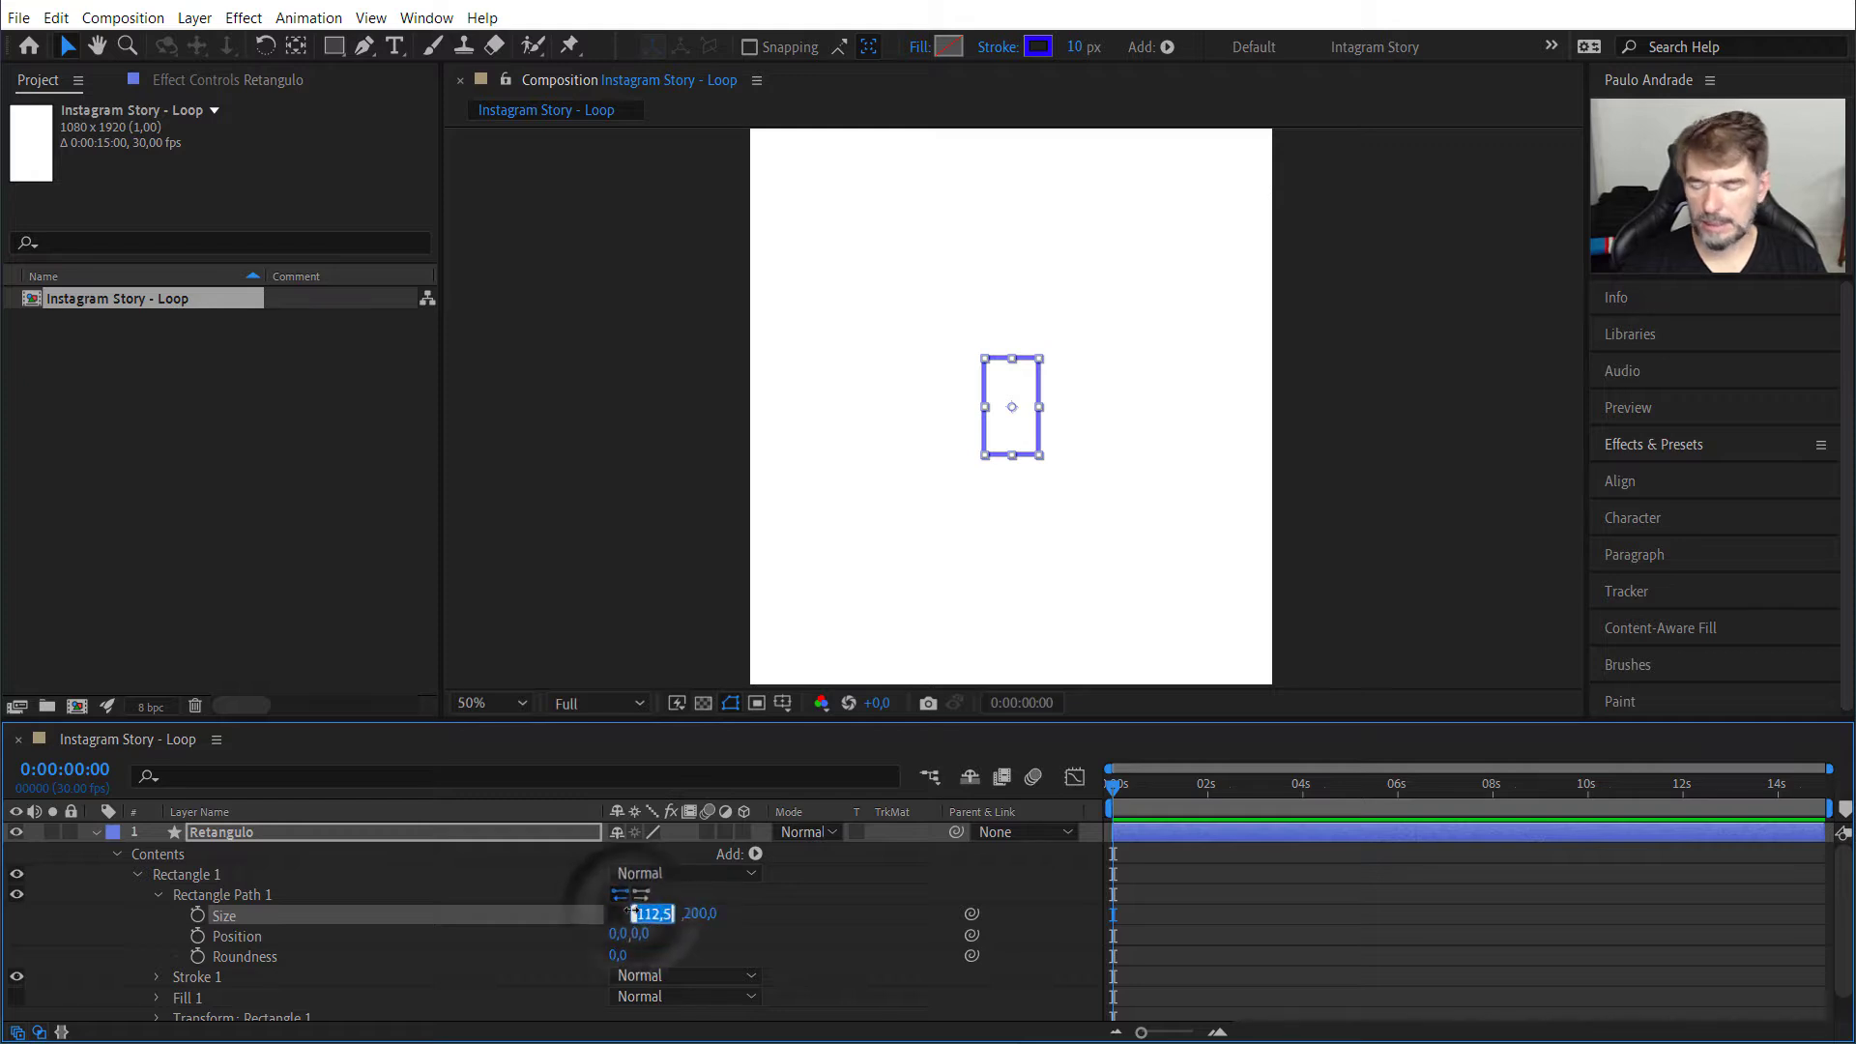
{"action": "type", "text": "200"}
{"action": "key", "text": "Return"}
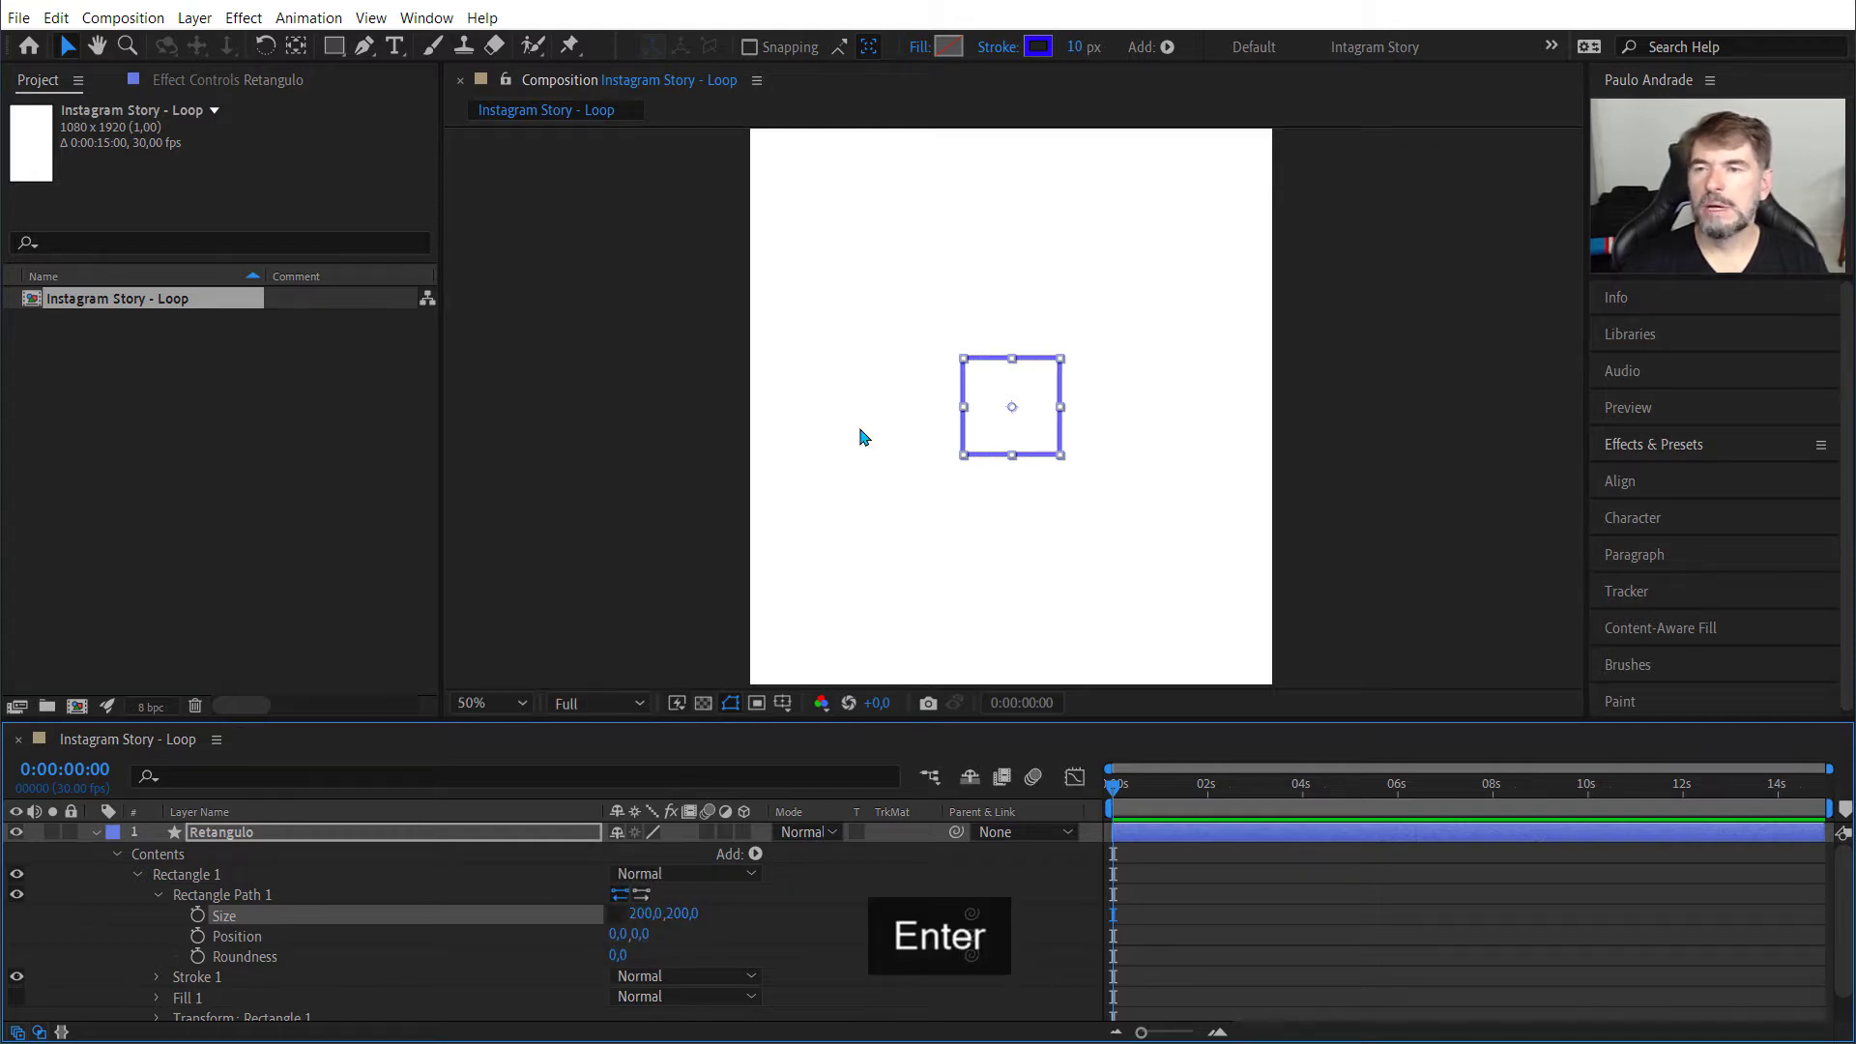
Step: Set the size of Rectangle Path 1 to 100 by 100
{"action": "key", "text": "slash"}
{"action": "key", "text": "comma"}
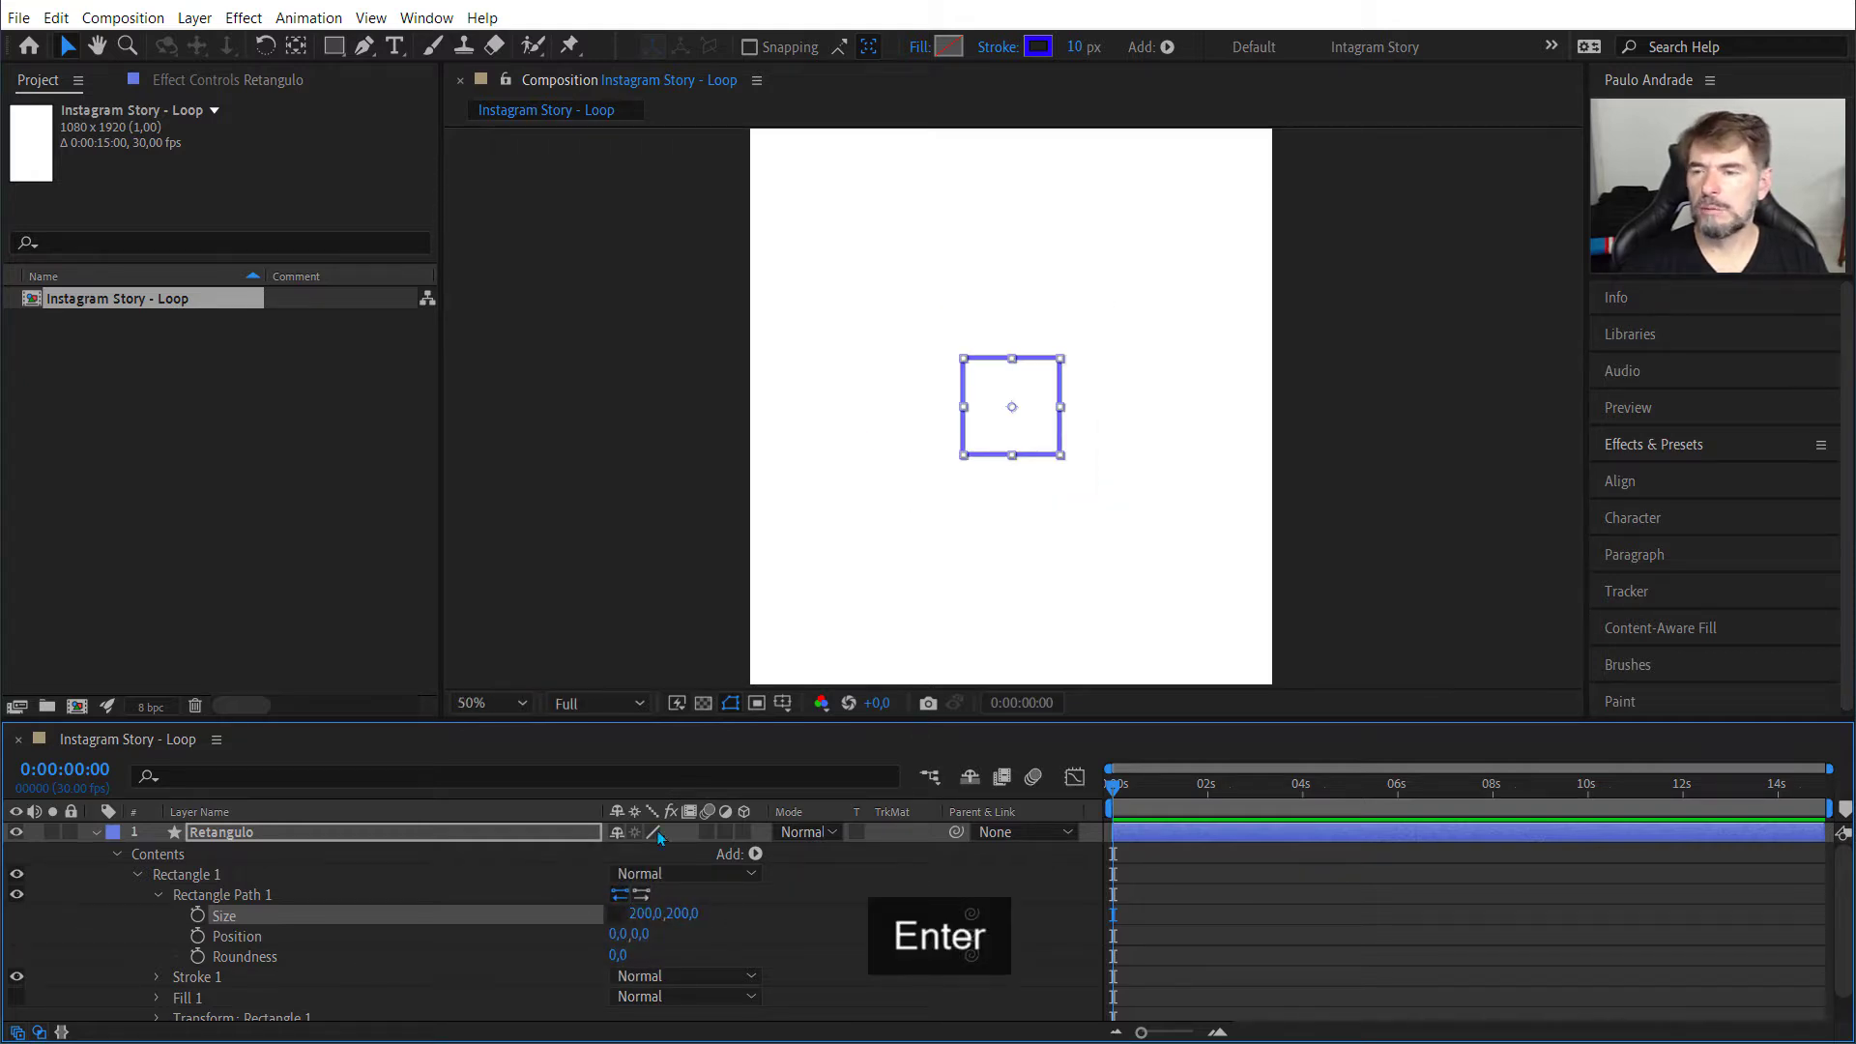
{"action": "left_click", "coordinate": [641, 913]}
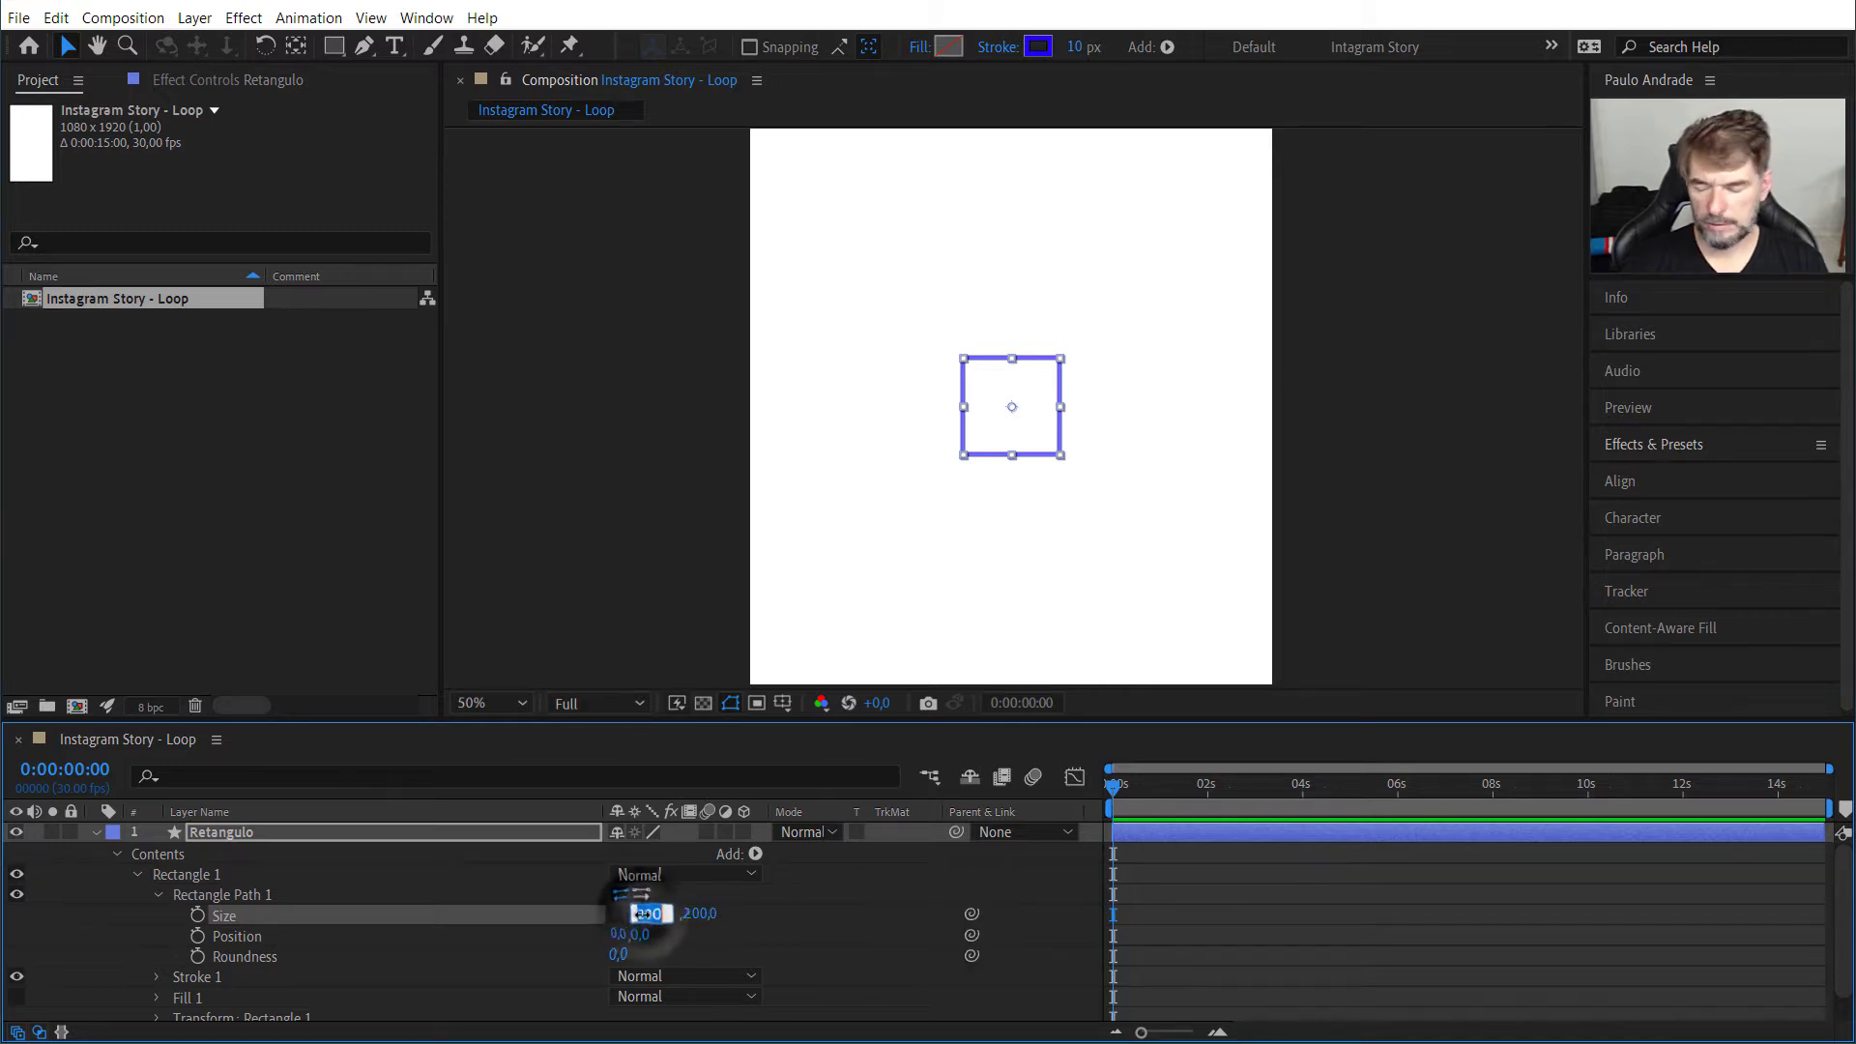
{"action": "type", "text": "100"}
{"action": "key", "text": "Tab"}
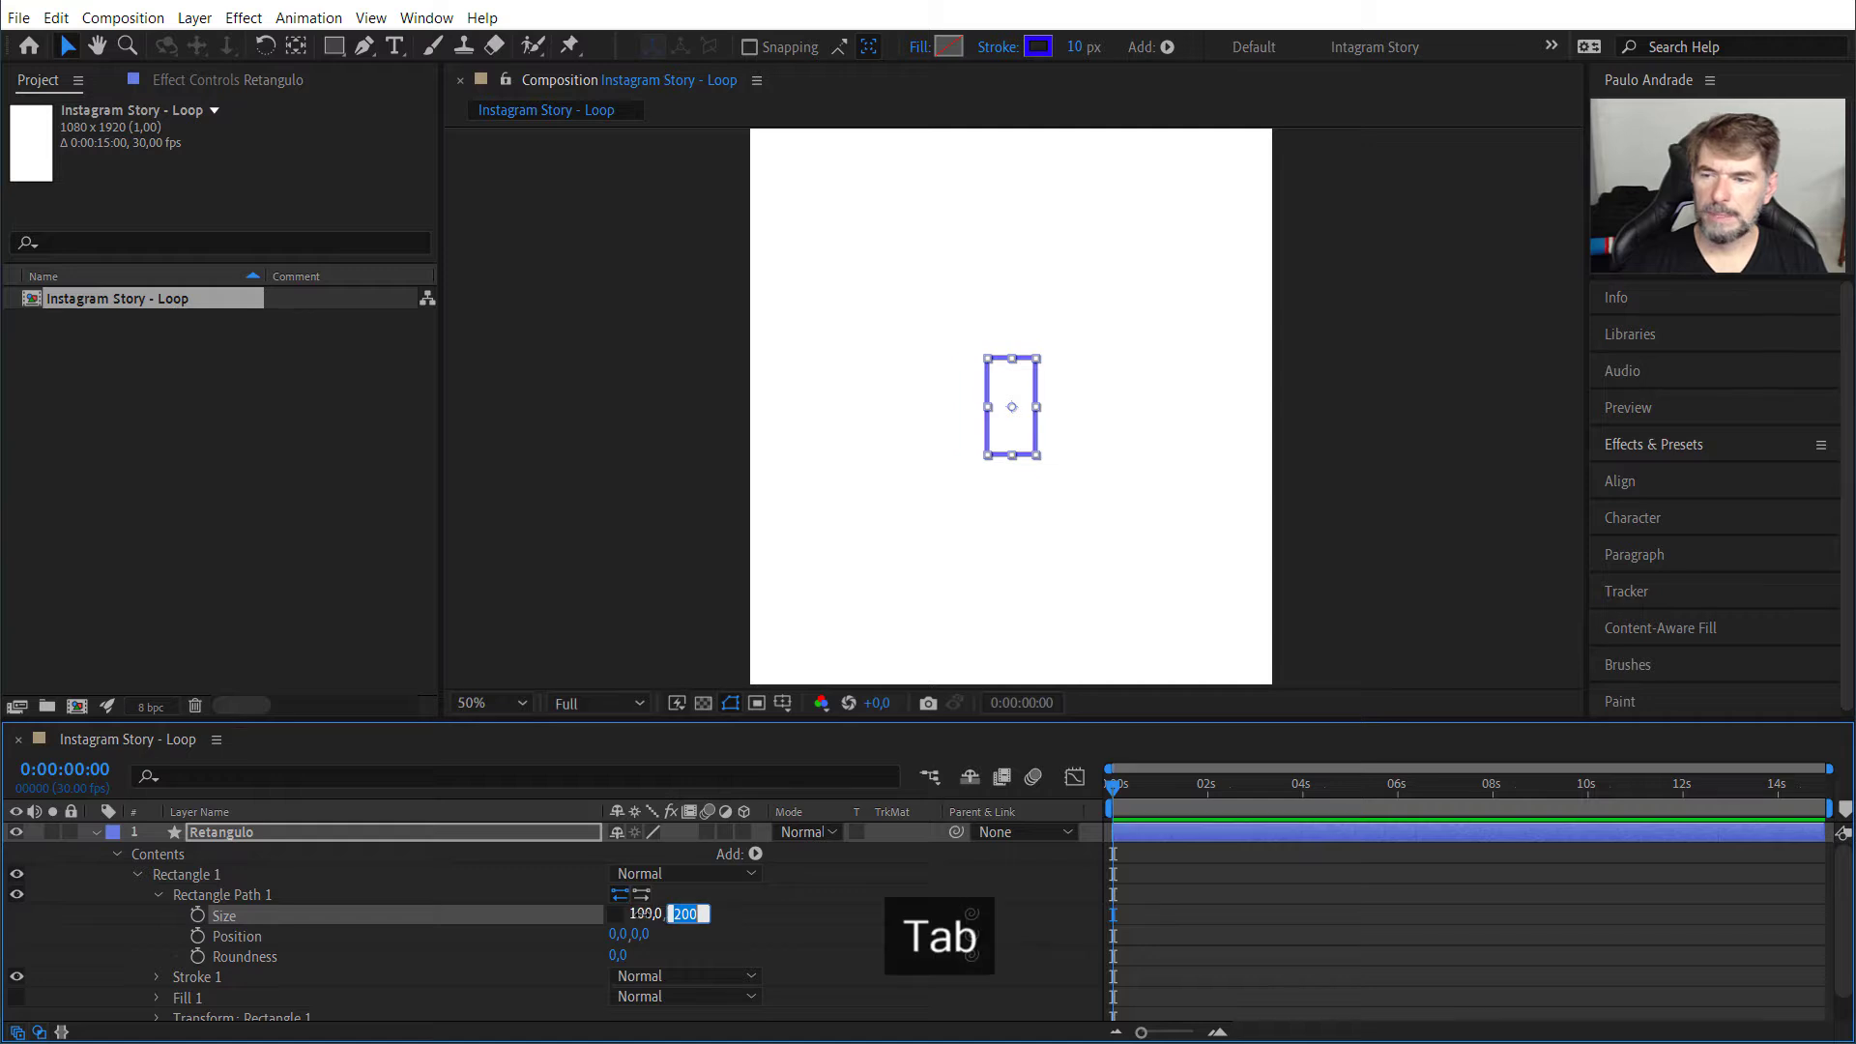
{"action": "type", "text": "1"}
{"action": "key", "text": "Return"}
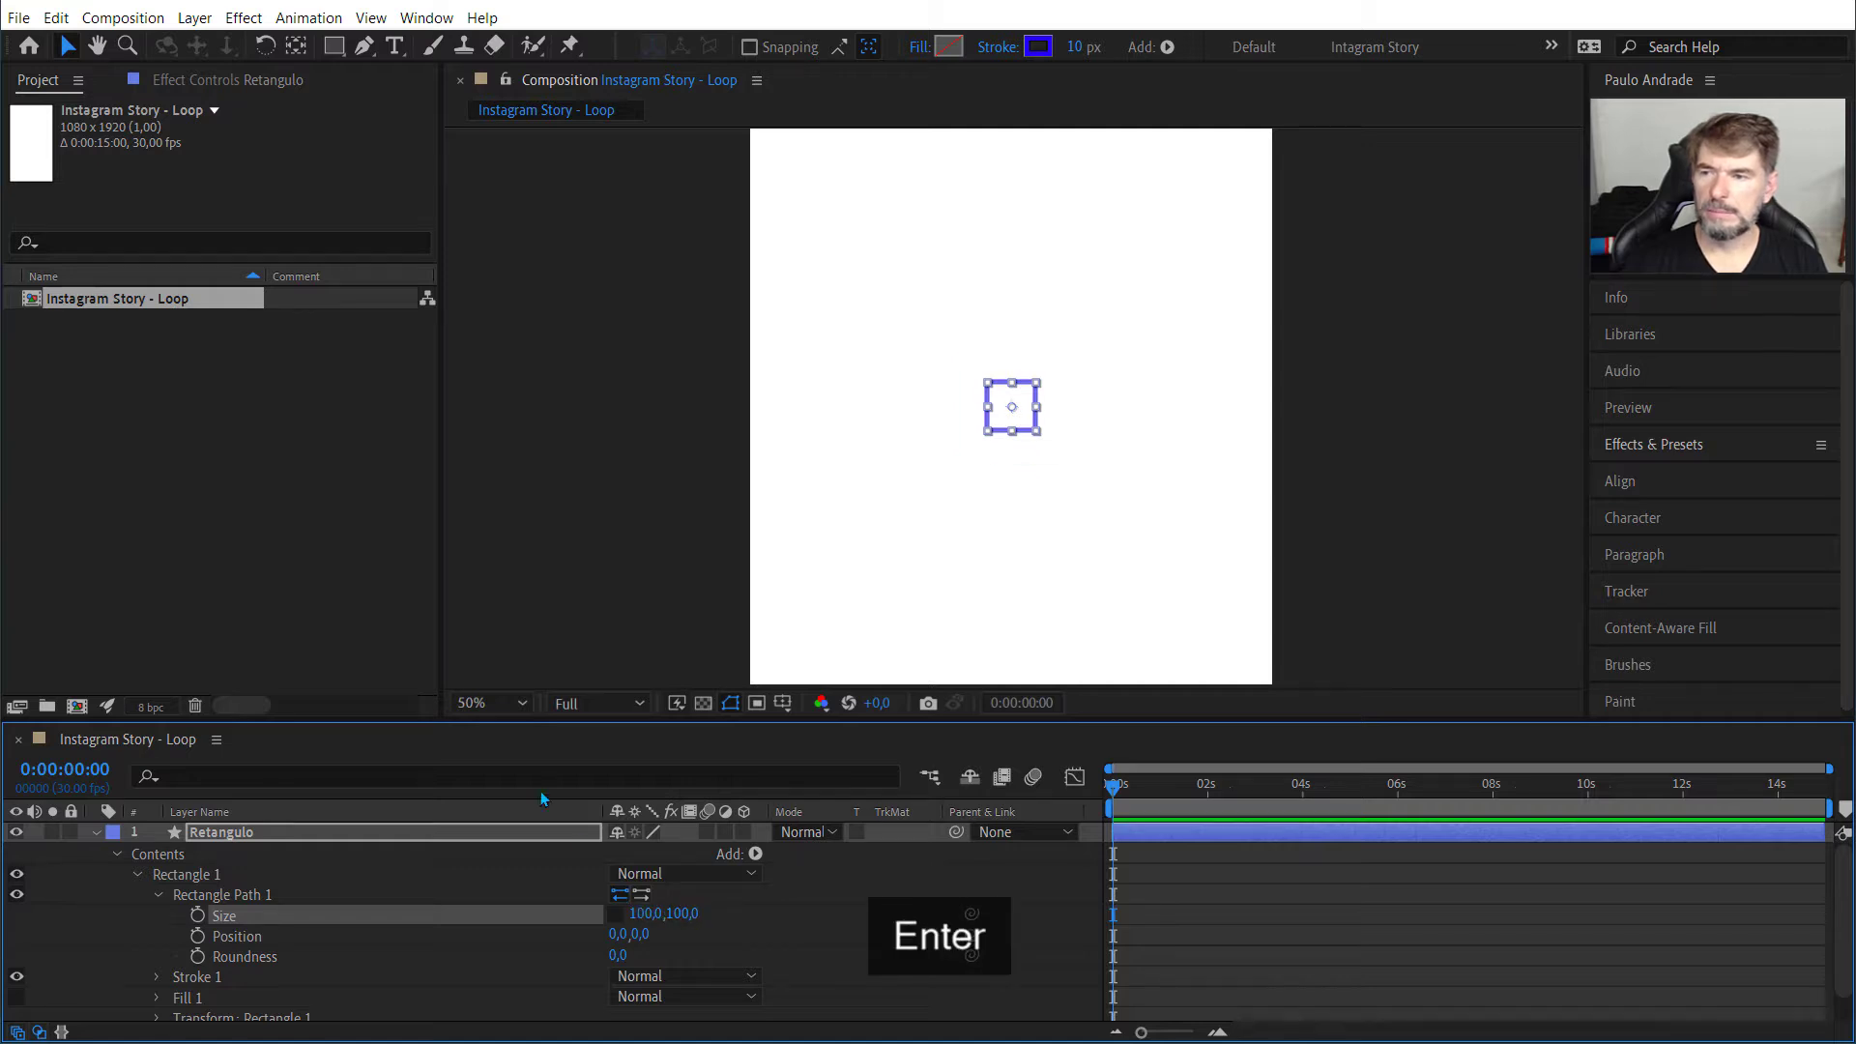
Step: Hide the transfer-mode and layer-switch columns of the Instagram Story - Loop timeline
{"action": "left_click", "coordinate": [489, 708]}
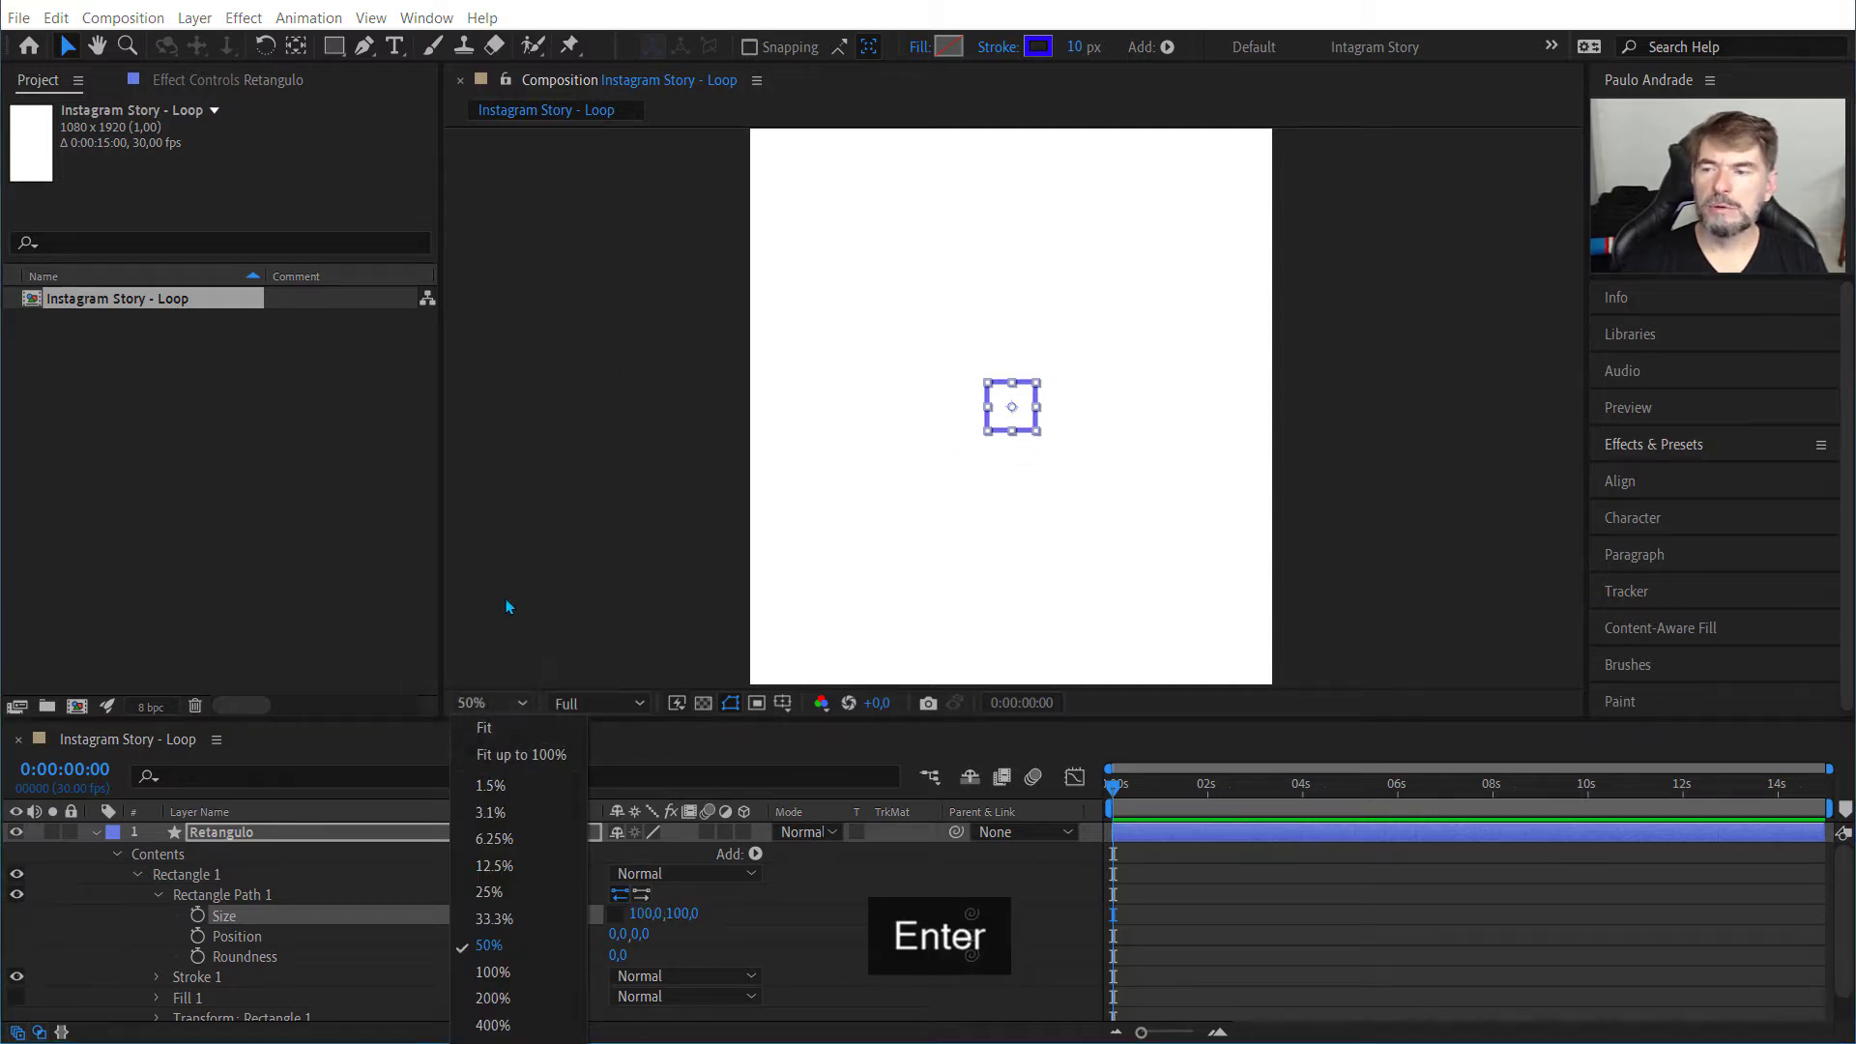
{"action": "left_click", "coordinate": [493, 971]}
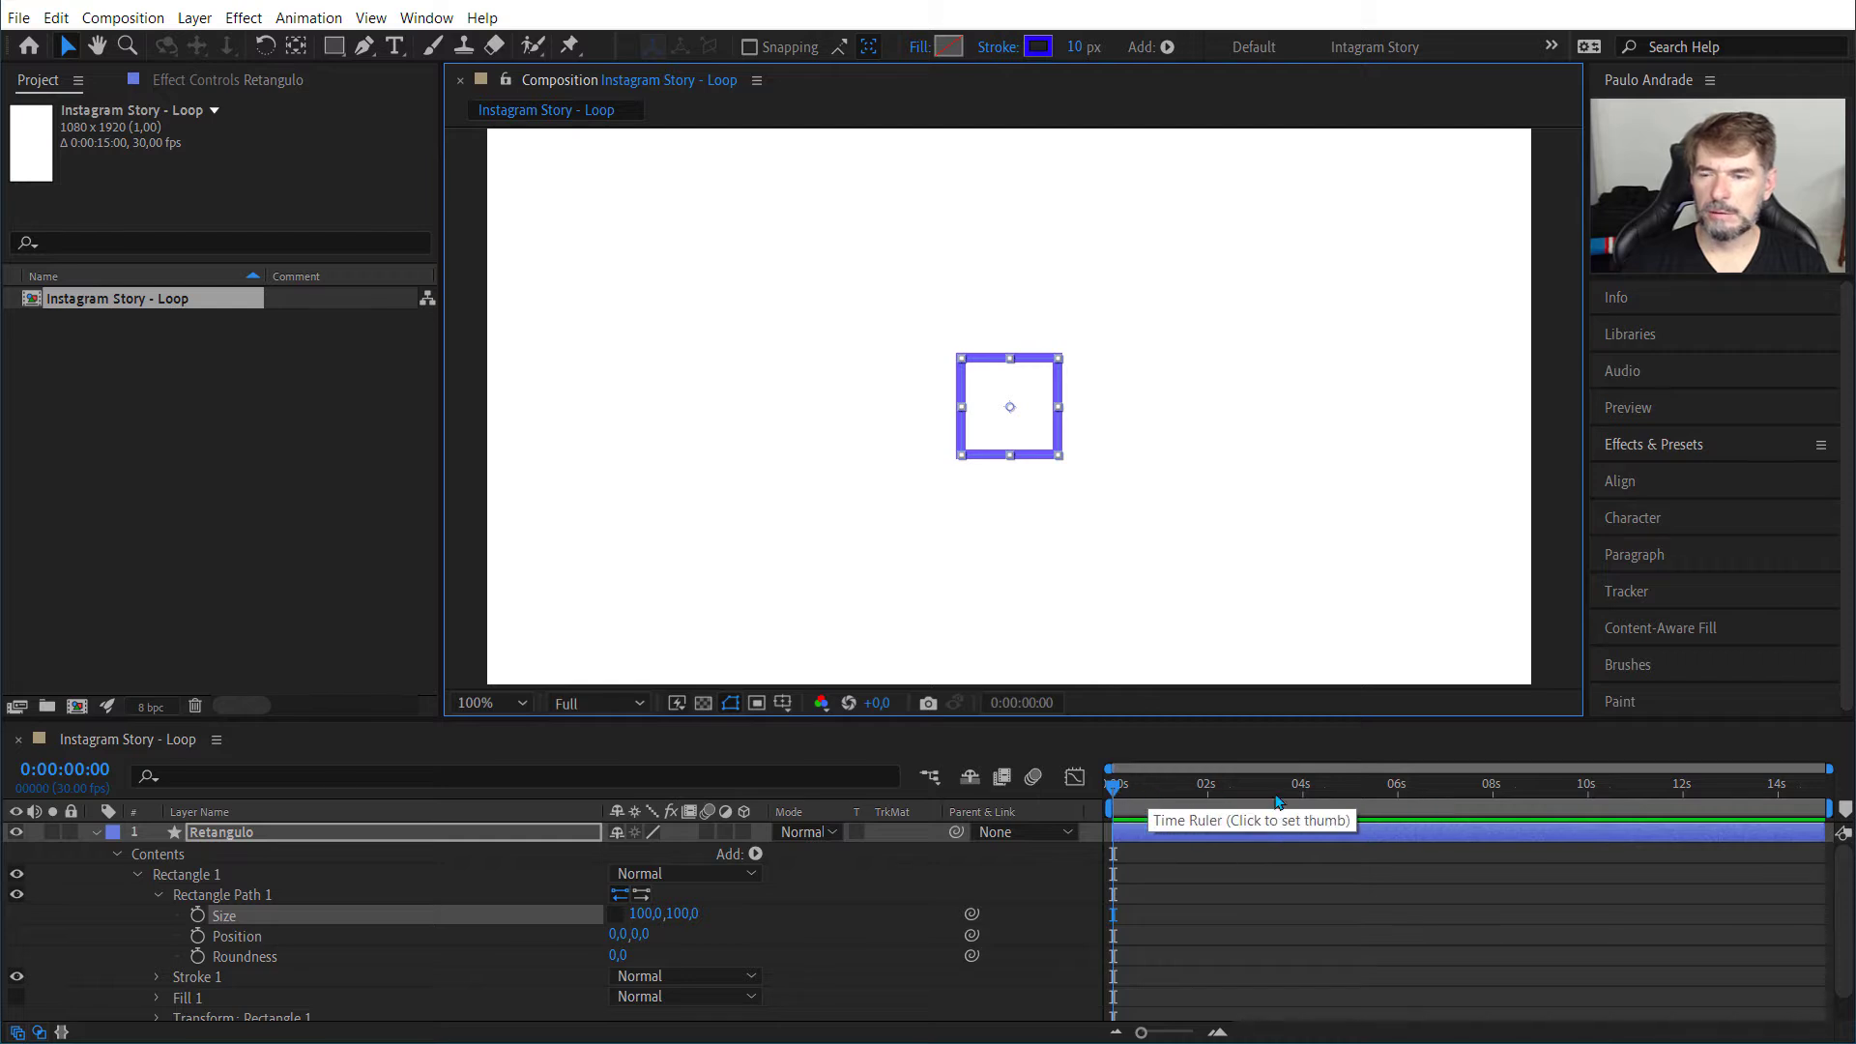
{"action": "left_click", "coordinate": [38, 1033]}
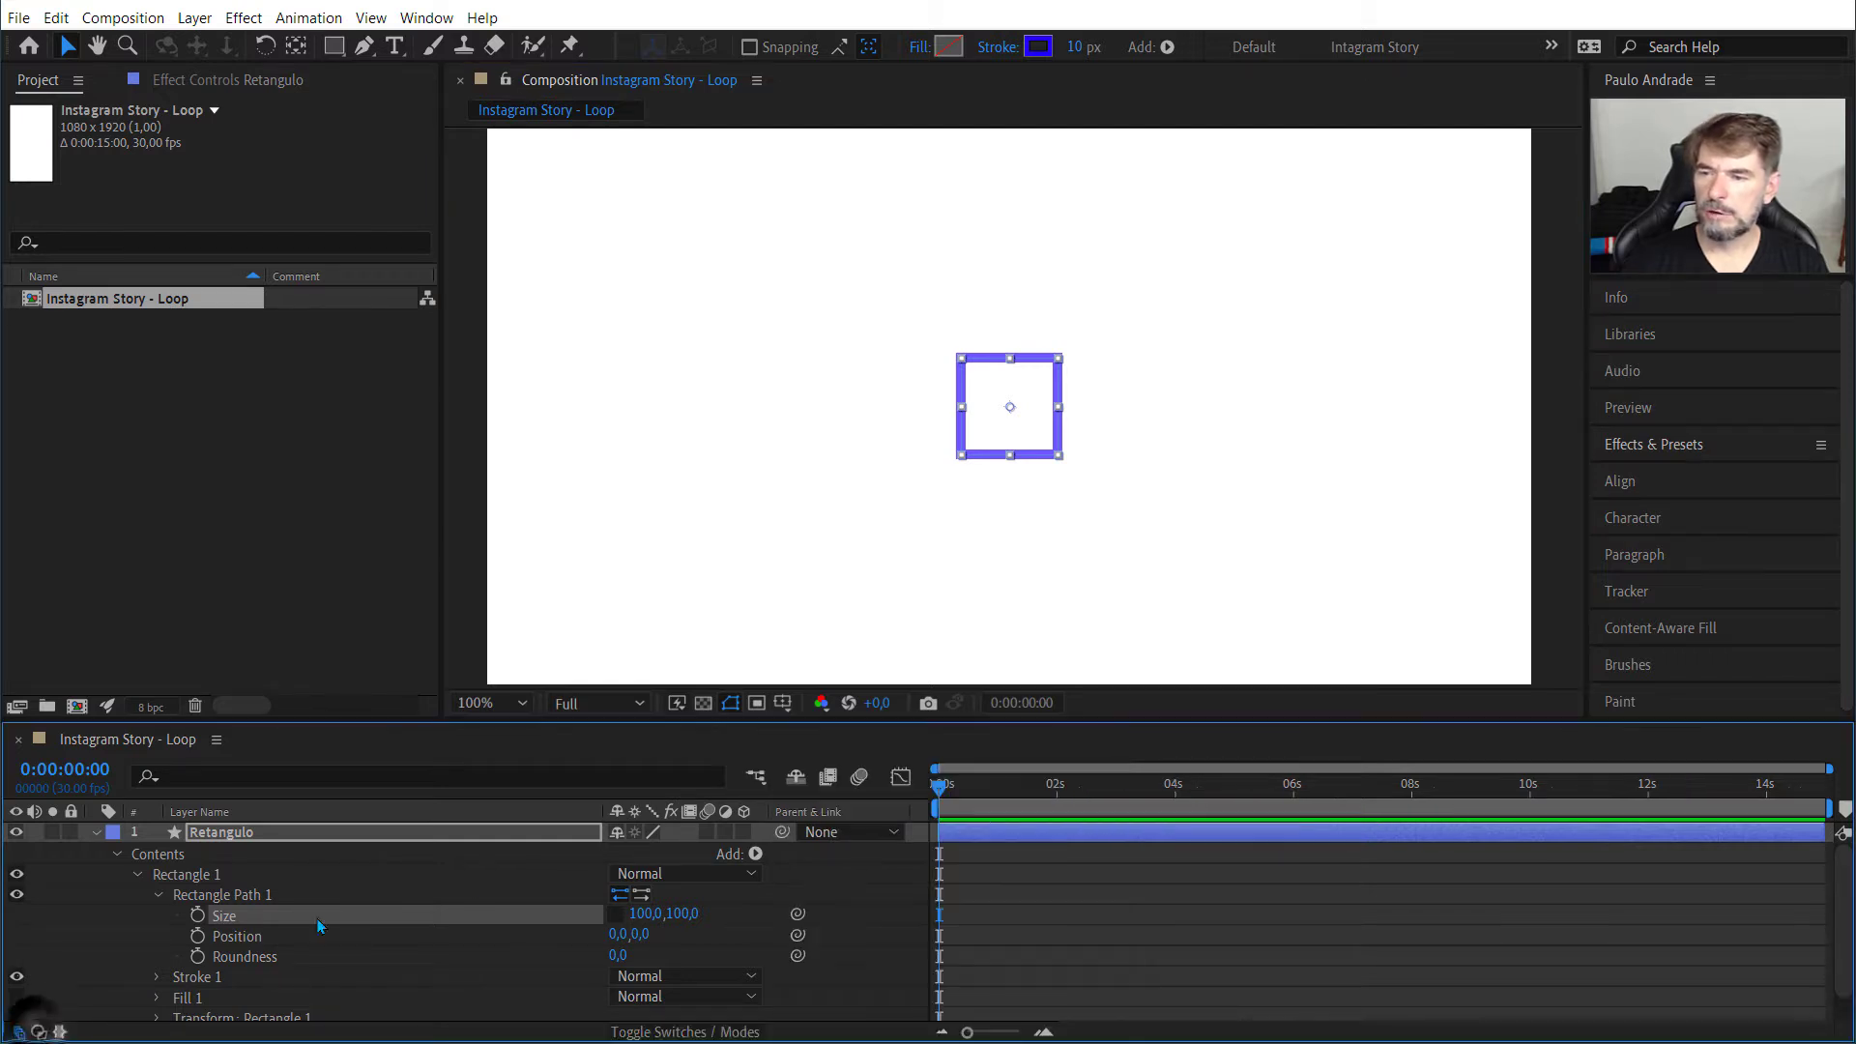
{"action": "left_click", "coordinate": [17, 1032]}
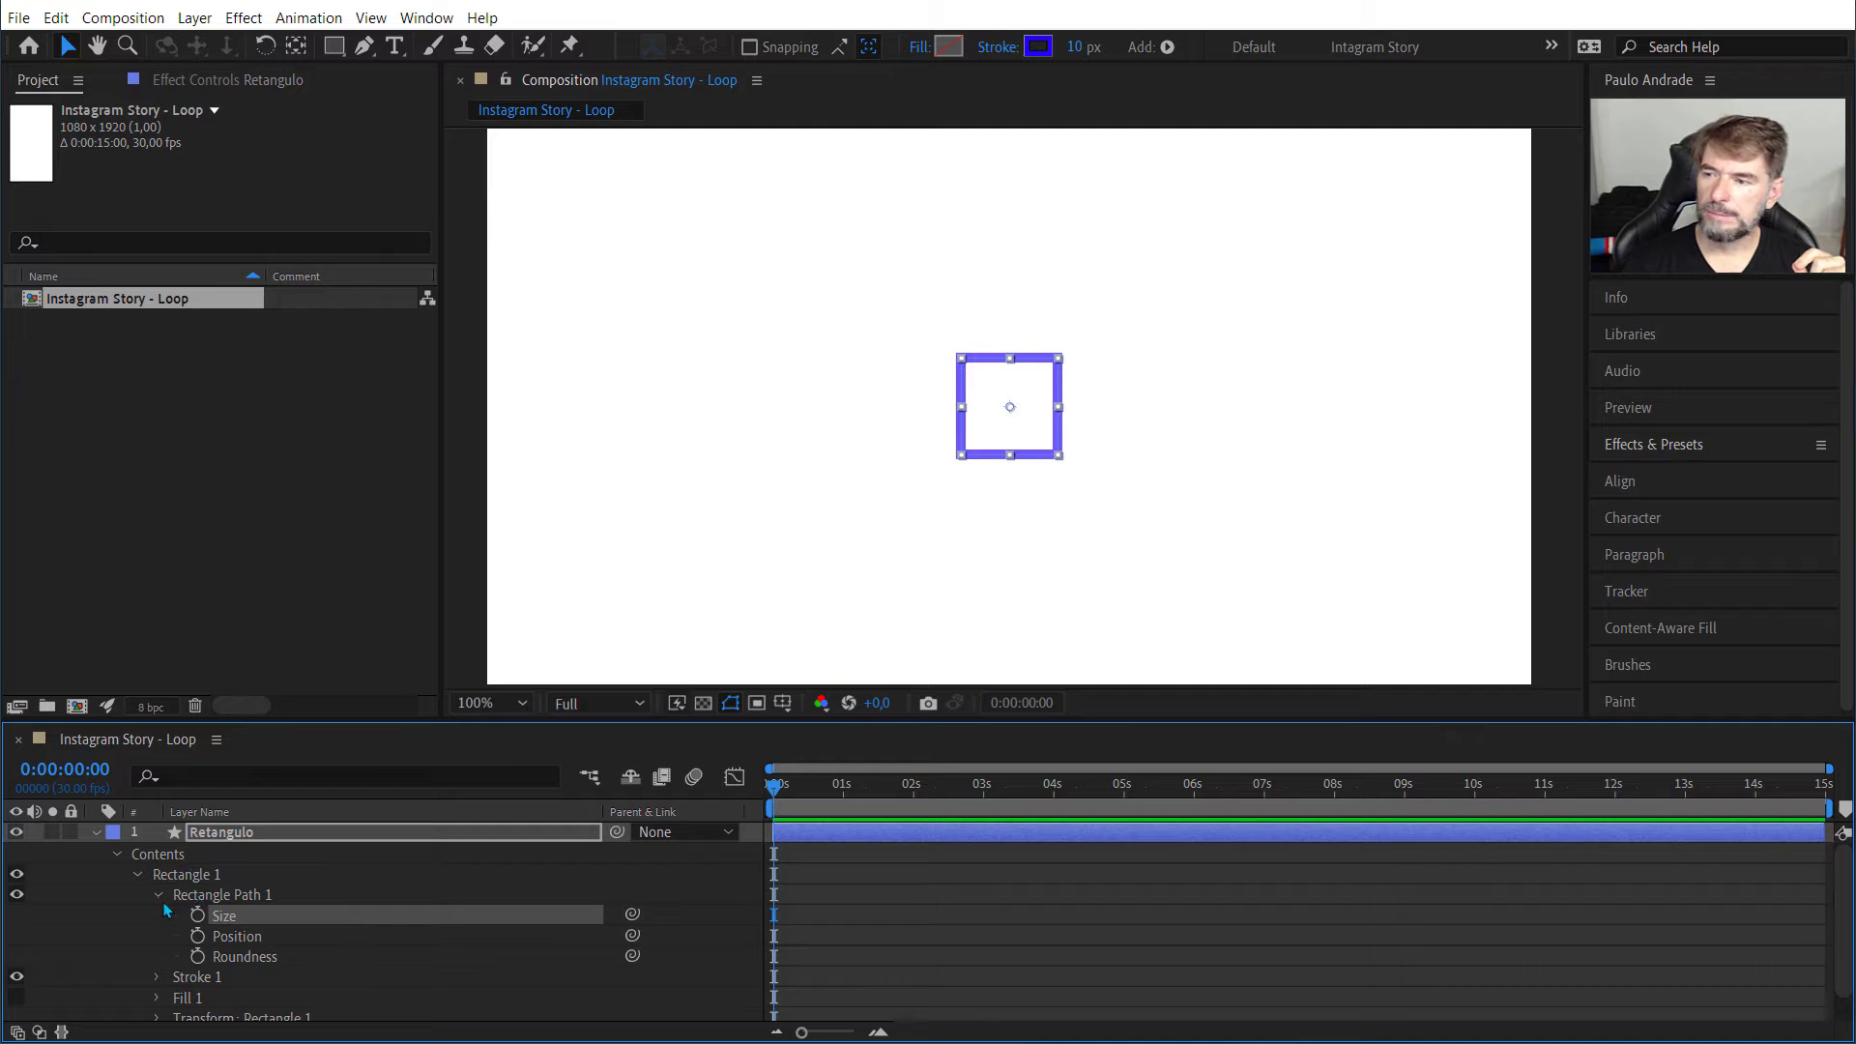
Step: Add a Roundness keyframe to Rectangle Path 1 at 0:00:00:00 and set the current time to 0:00:01:00
{"action": "left_click", "coordinate": [223, 958]}
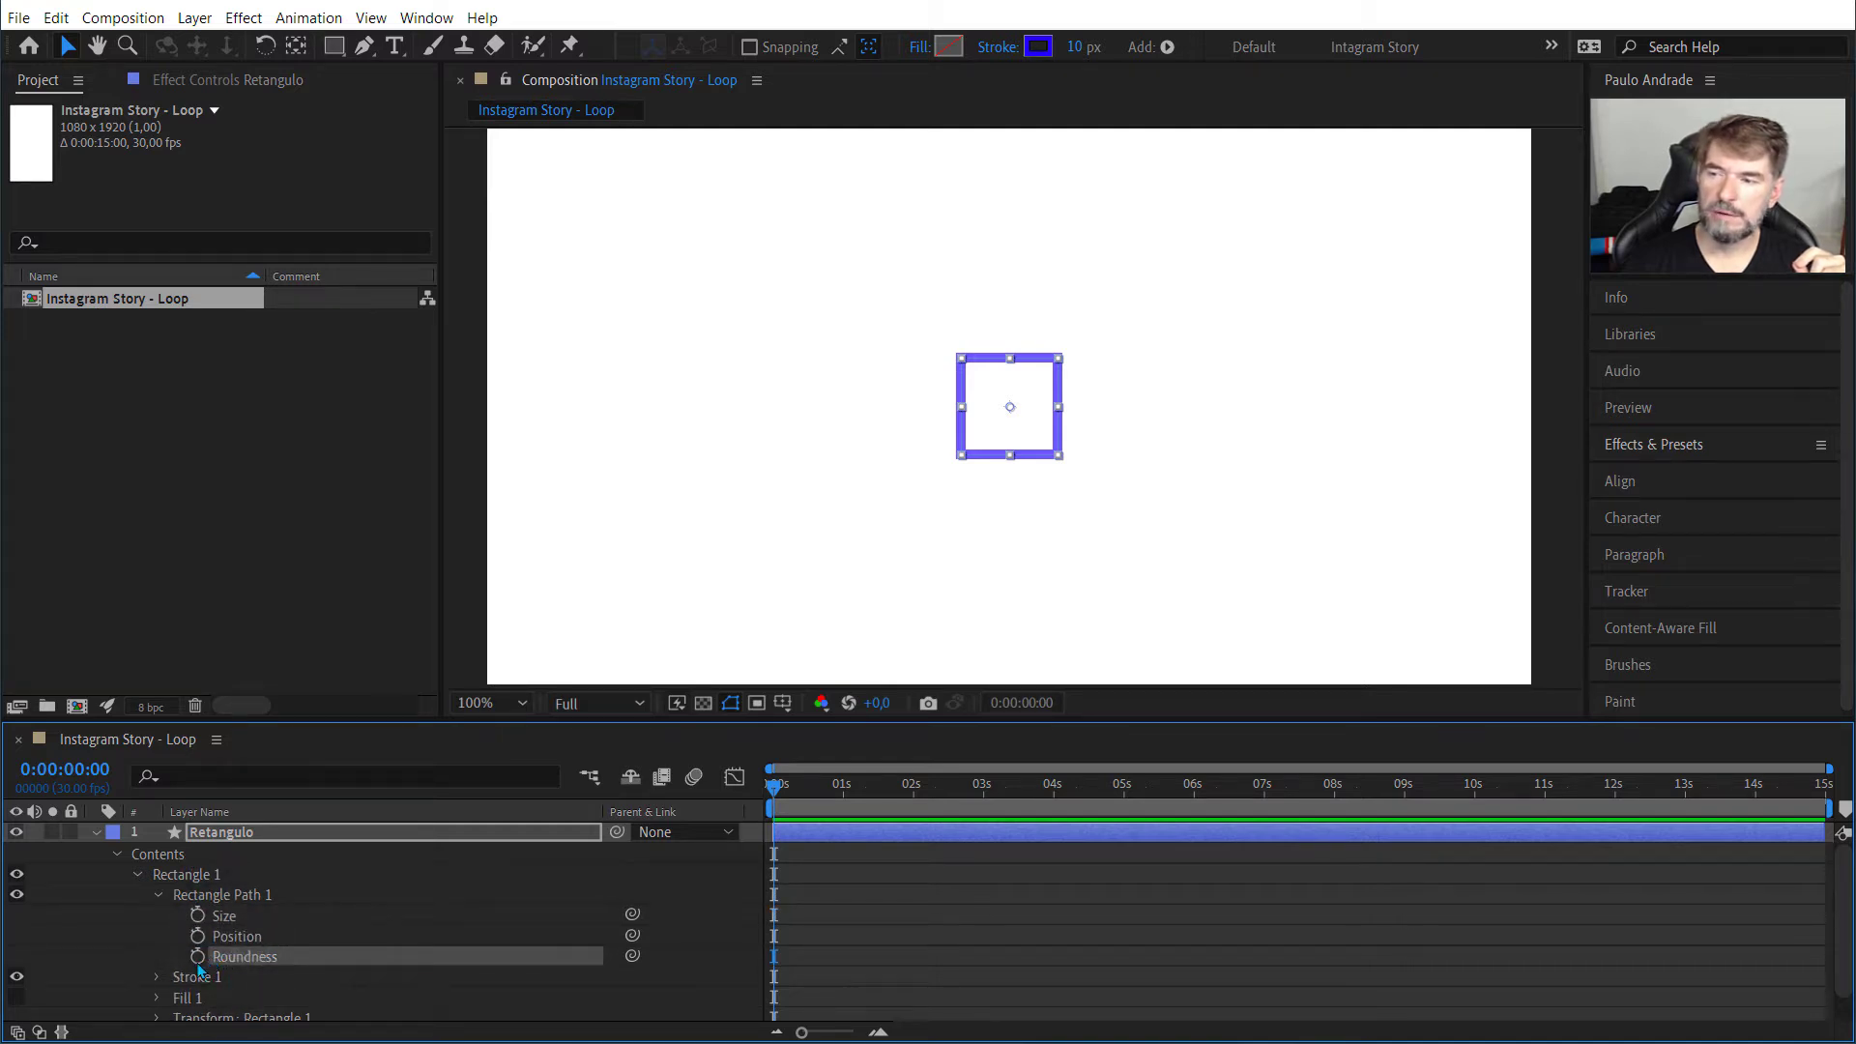
{"action": "left_click", "coordinate": [199, 957]}
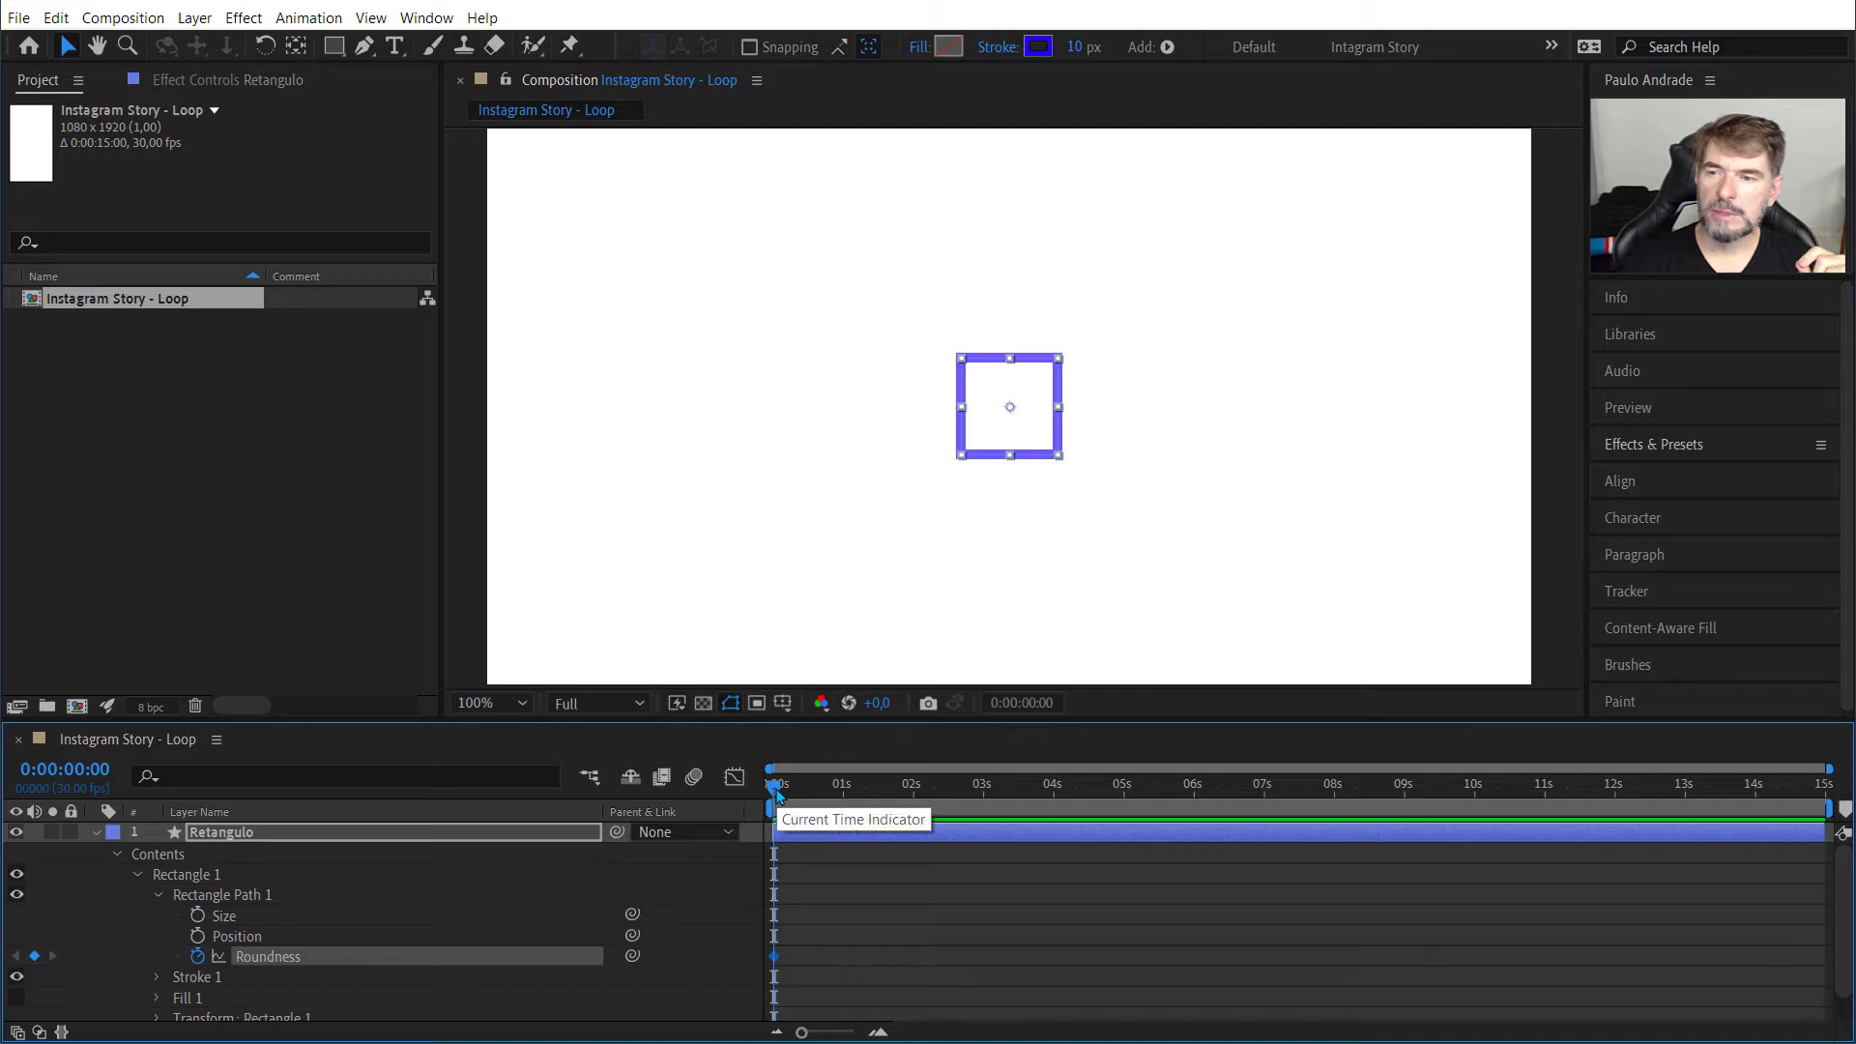
{"action": "left_click_drag", "start_coordinate": [781, 798], "coordinate": [847, 803]}
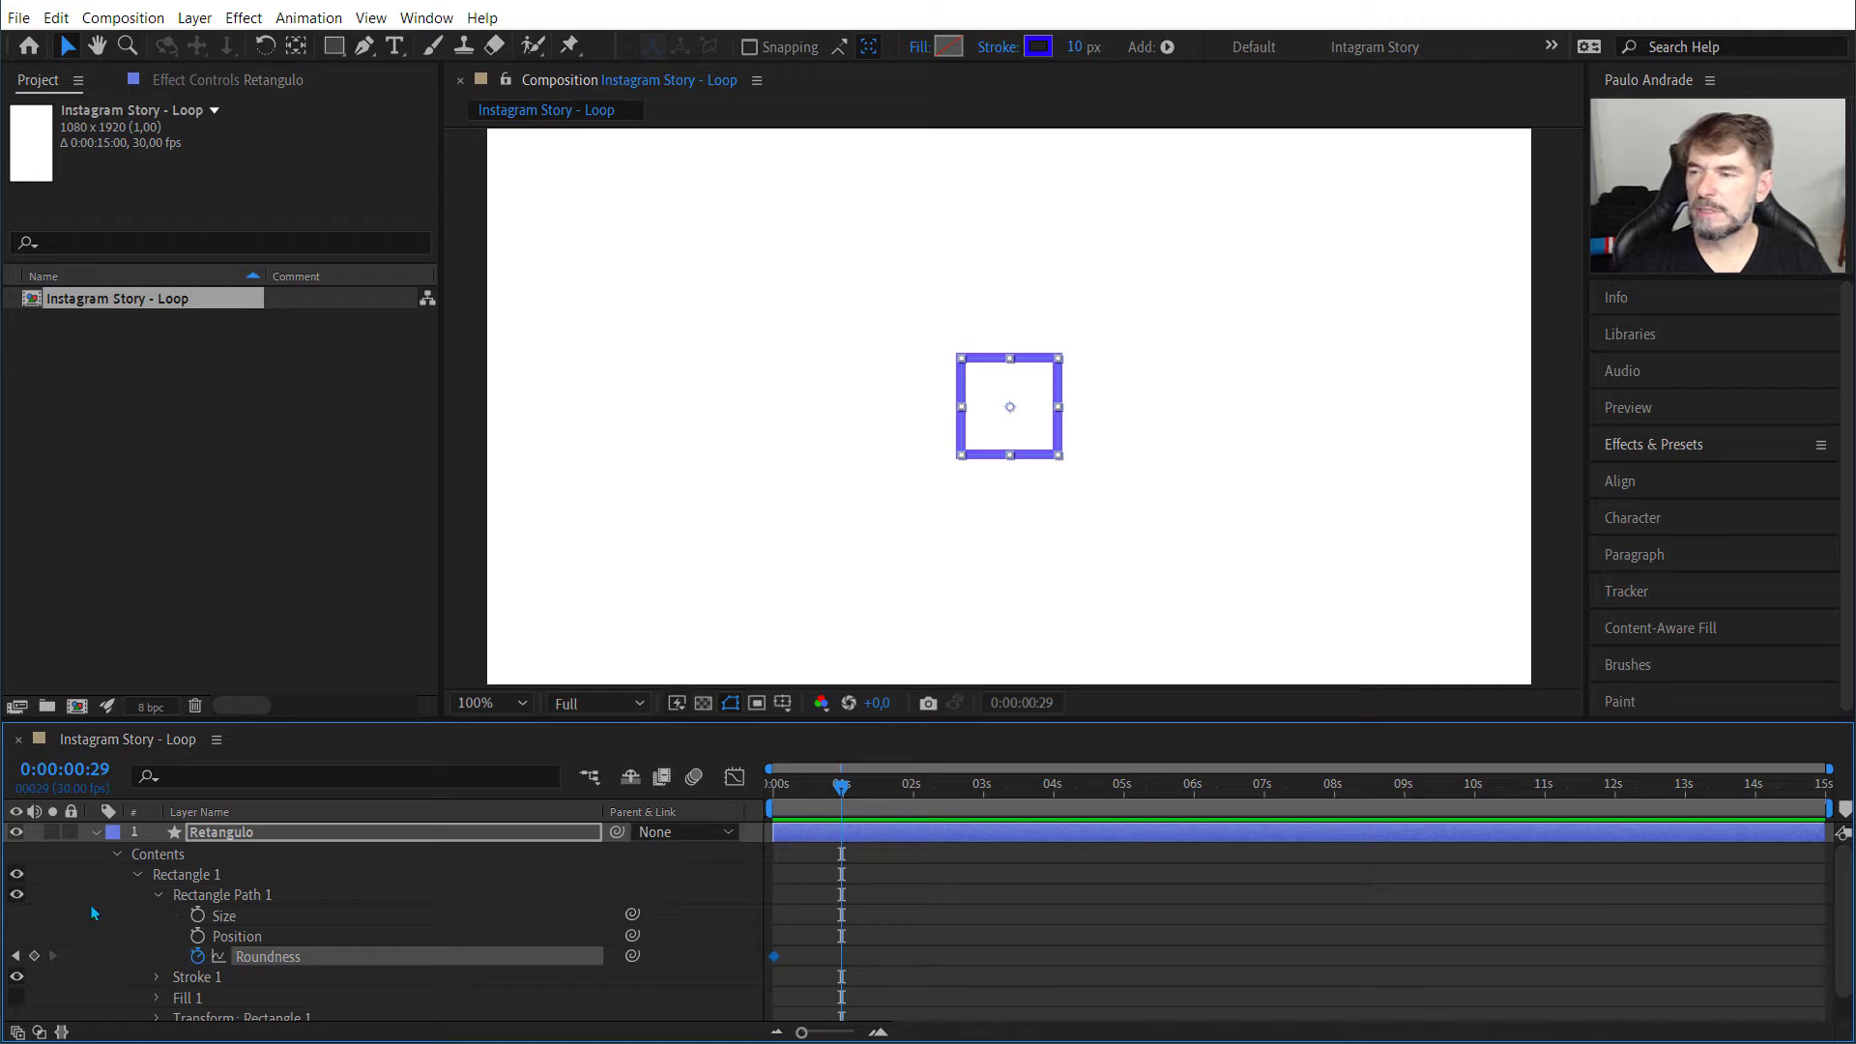
{"action": "left_click", "coordinate": [106, 781]}
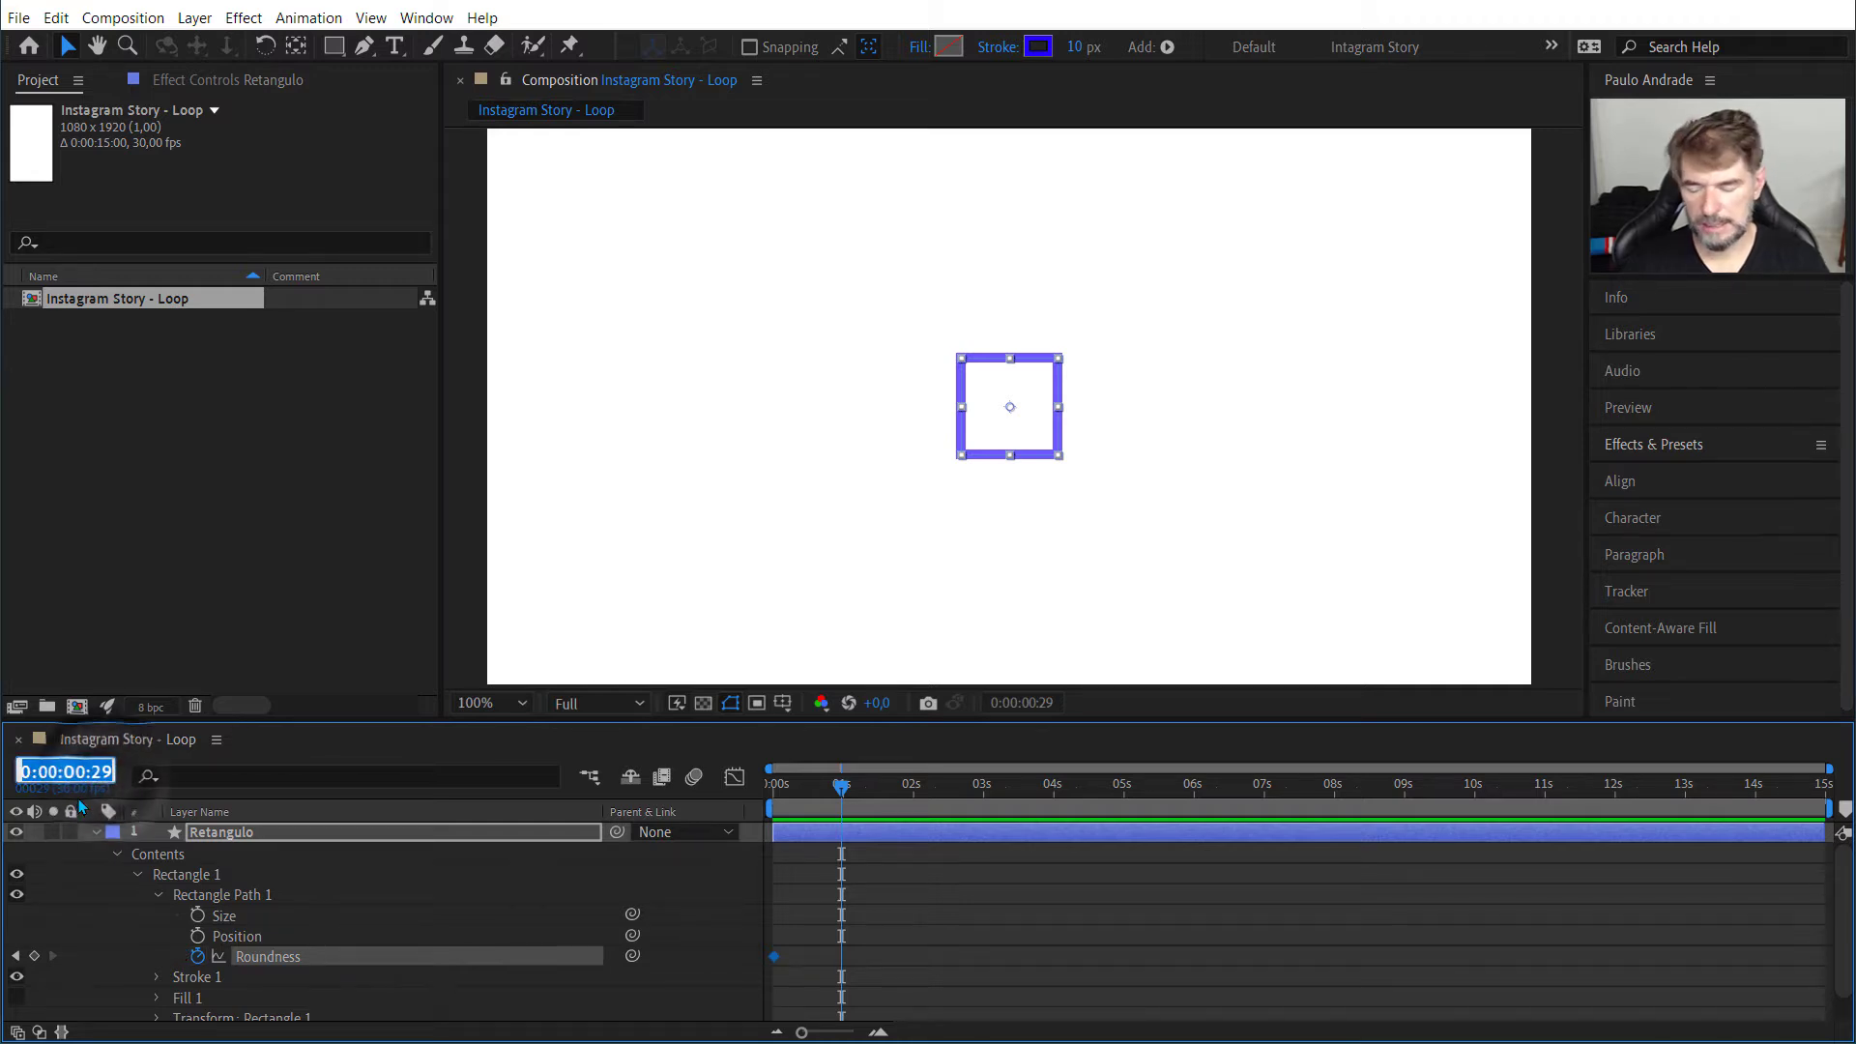
{"action": "key", "text": "Right"}
{"action": "key", "text": "Left"}
{"action": "key", "text": "Left"}
{"action": "key", "text": "Delete"}
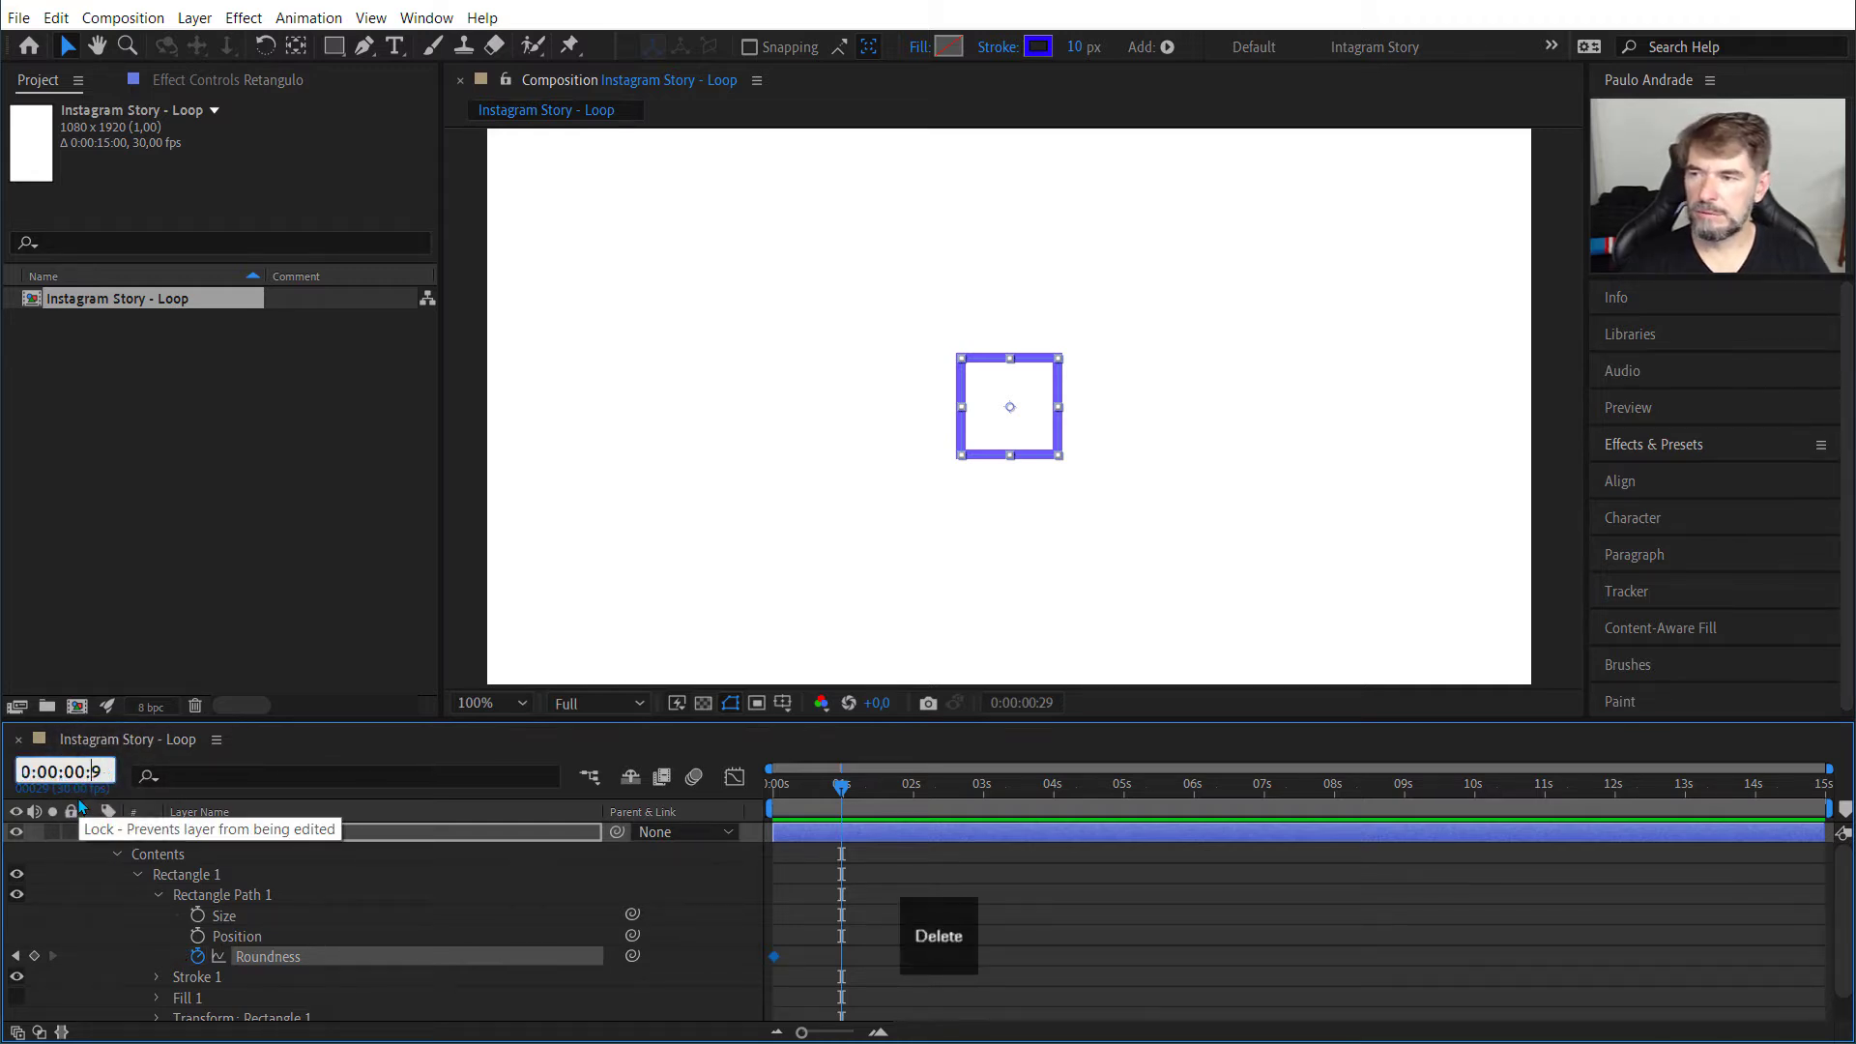
{"action": "key", "text": "Left"}
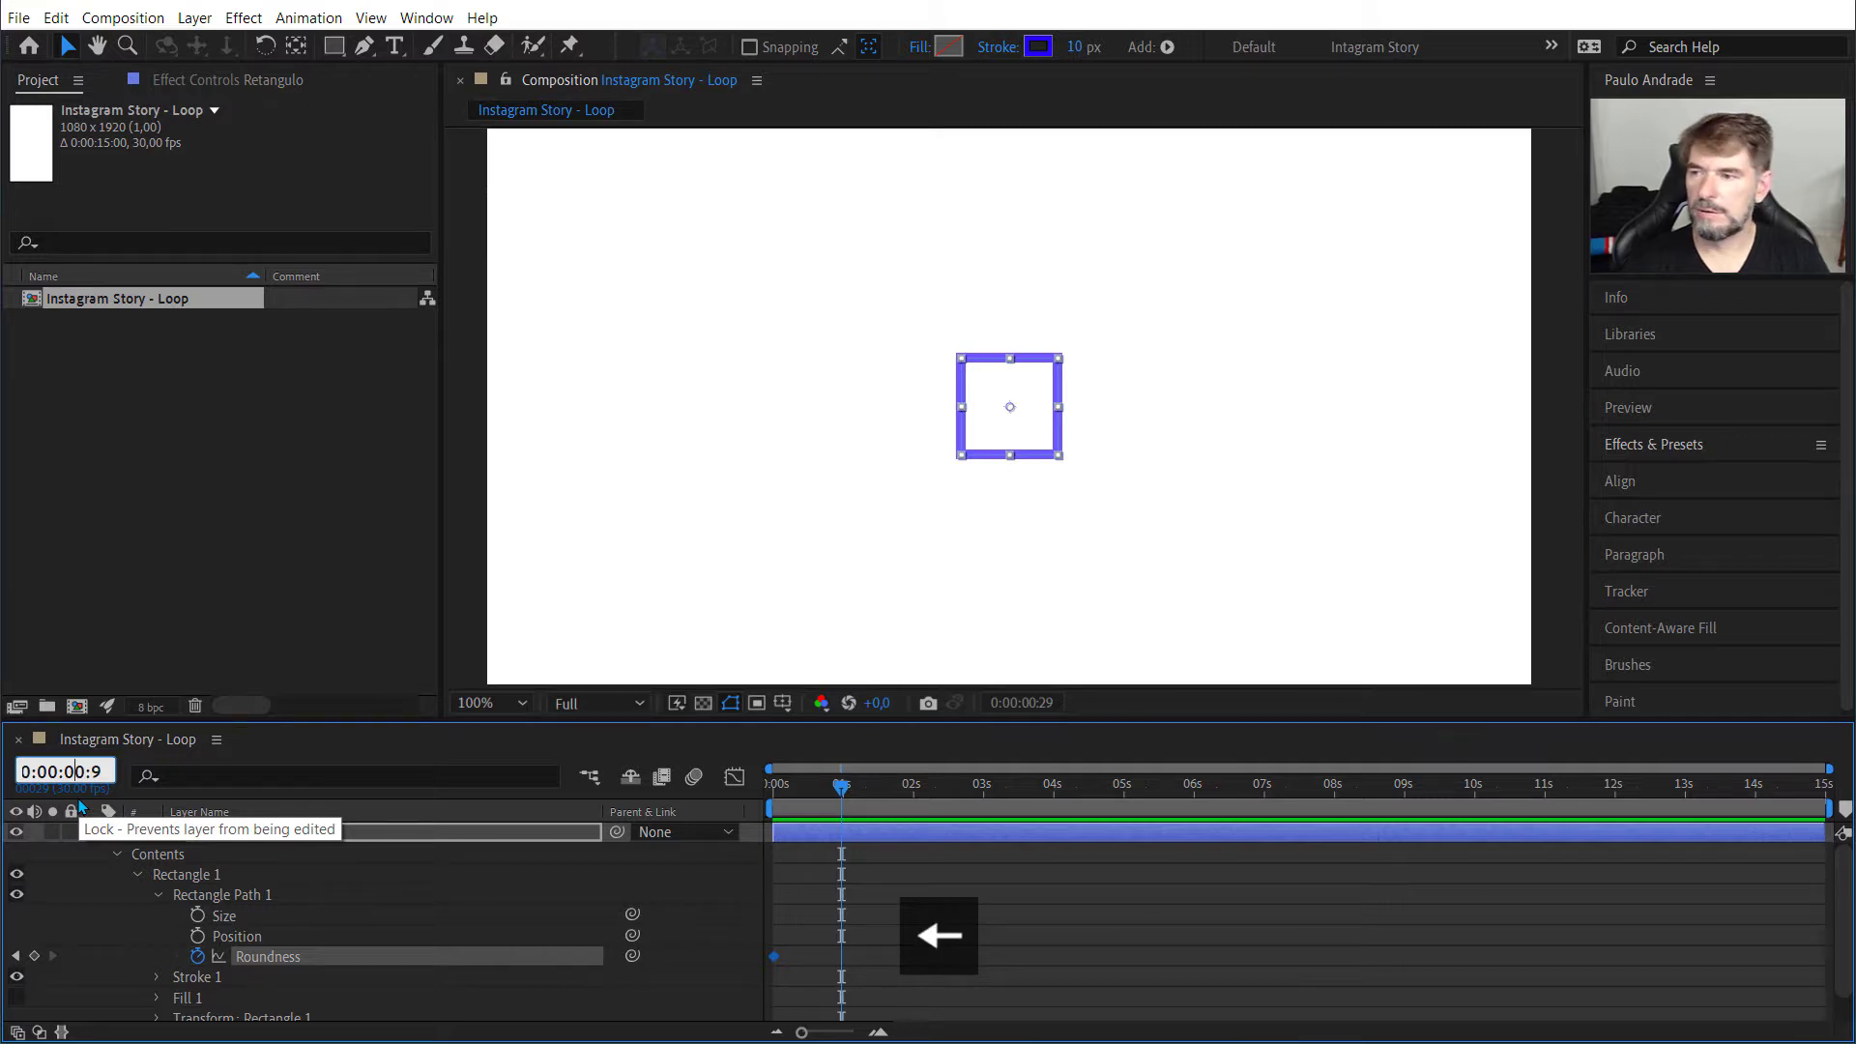
{"action": "type", "text": "1"}
{"action": "key", "text": "Delete"}
{"action": "key", "text": "Right"}
{"action": "key", "text": "Delete"}
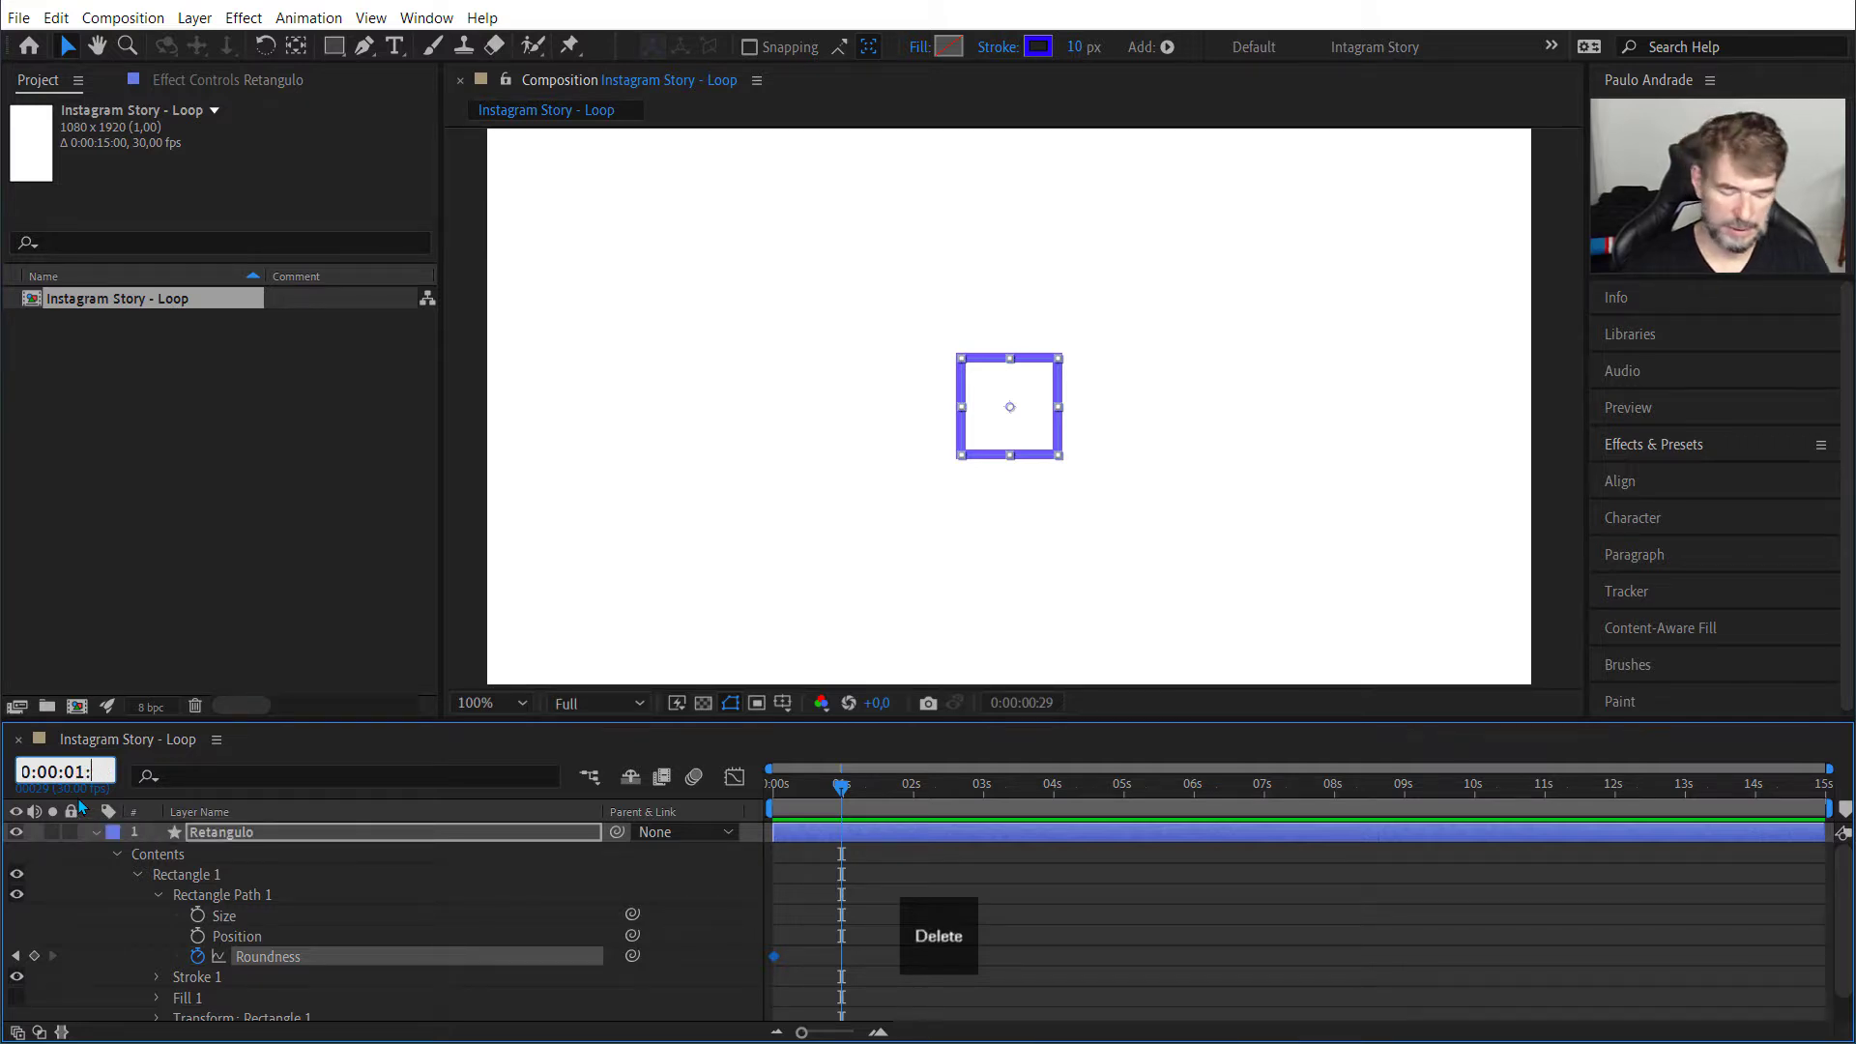
{"action": "type", "text": "00"}
{"action": "key", "text": "BackSpace"}
{"action": "type", "text": "0"}
{"action": "key", "text": "Return"}
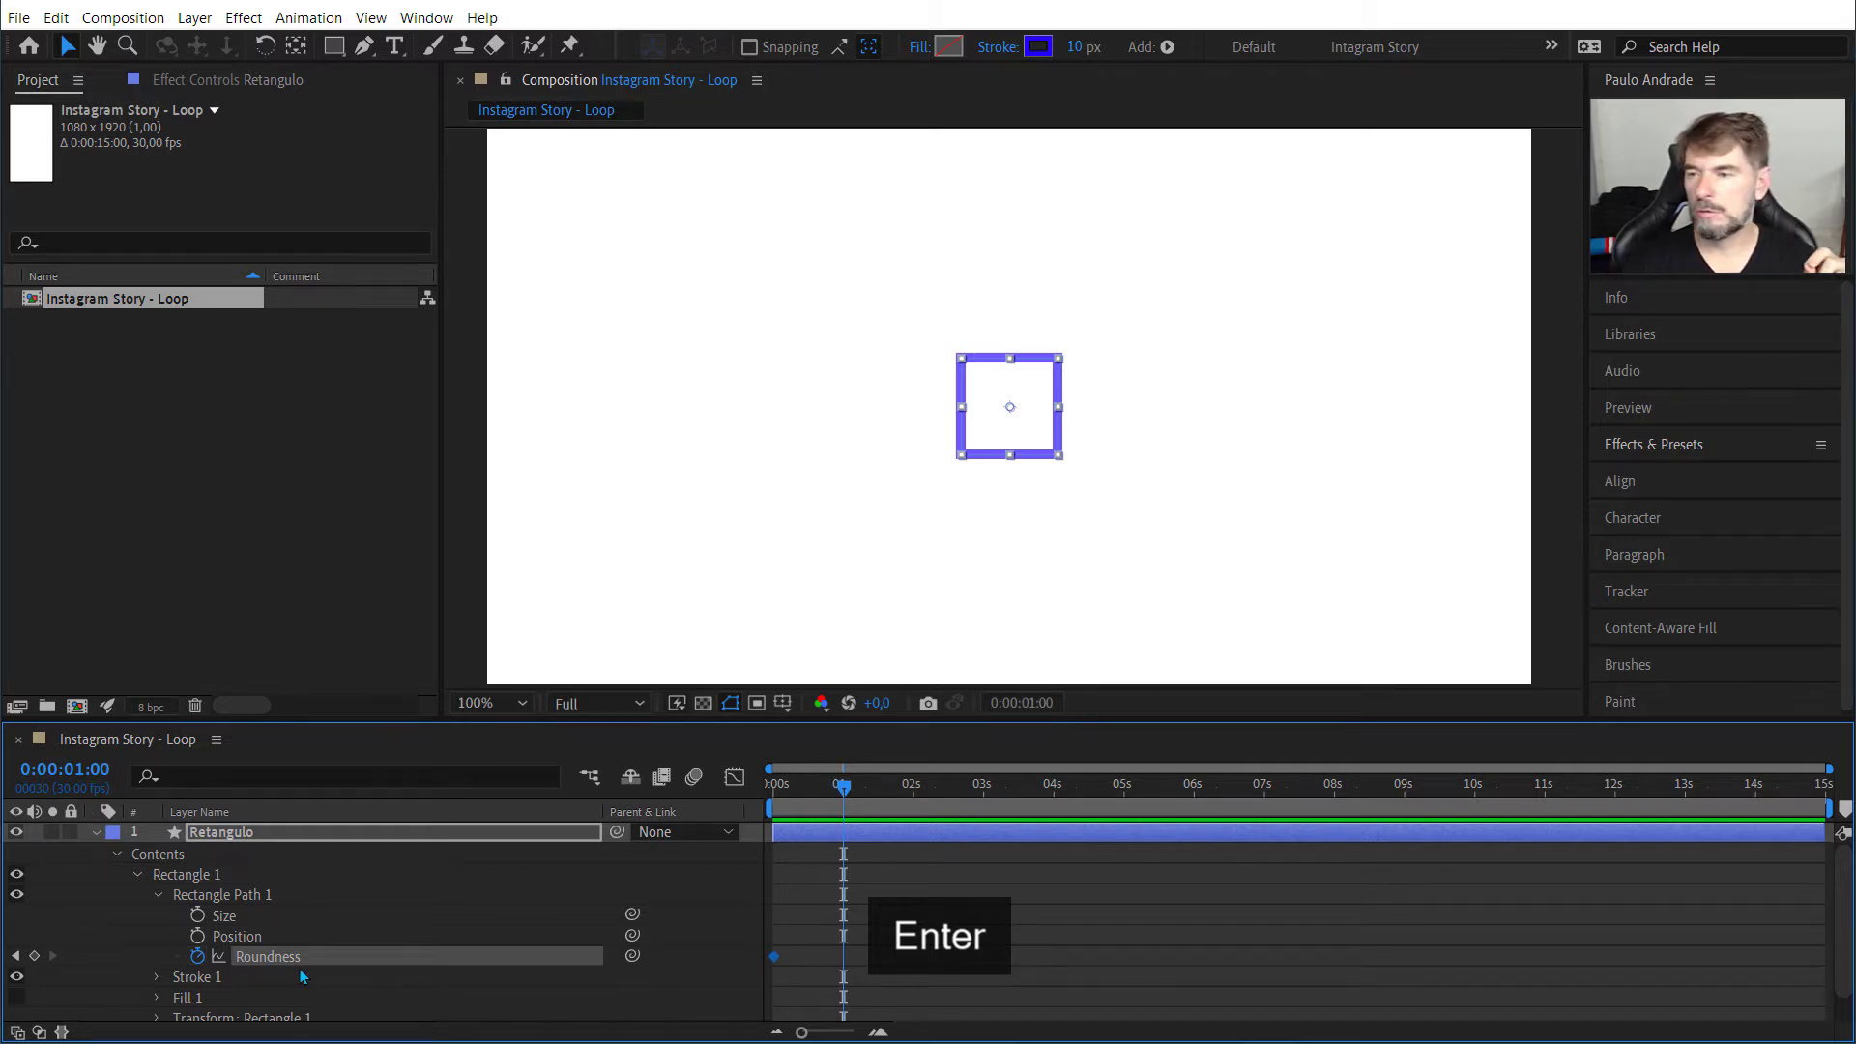
Step: Narrow the layer name column, show the layer switches, and set Rectangle Path 1's Roundness to 50 at 0:00:01:00
{"action": "left_click_drag", "start_coordinate": [600, 805], "coordinate": [377, 812]}
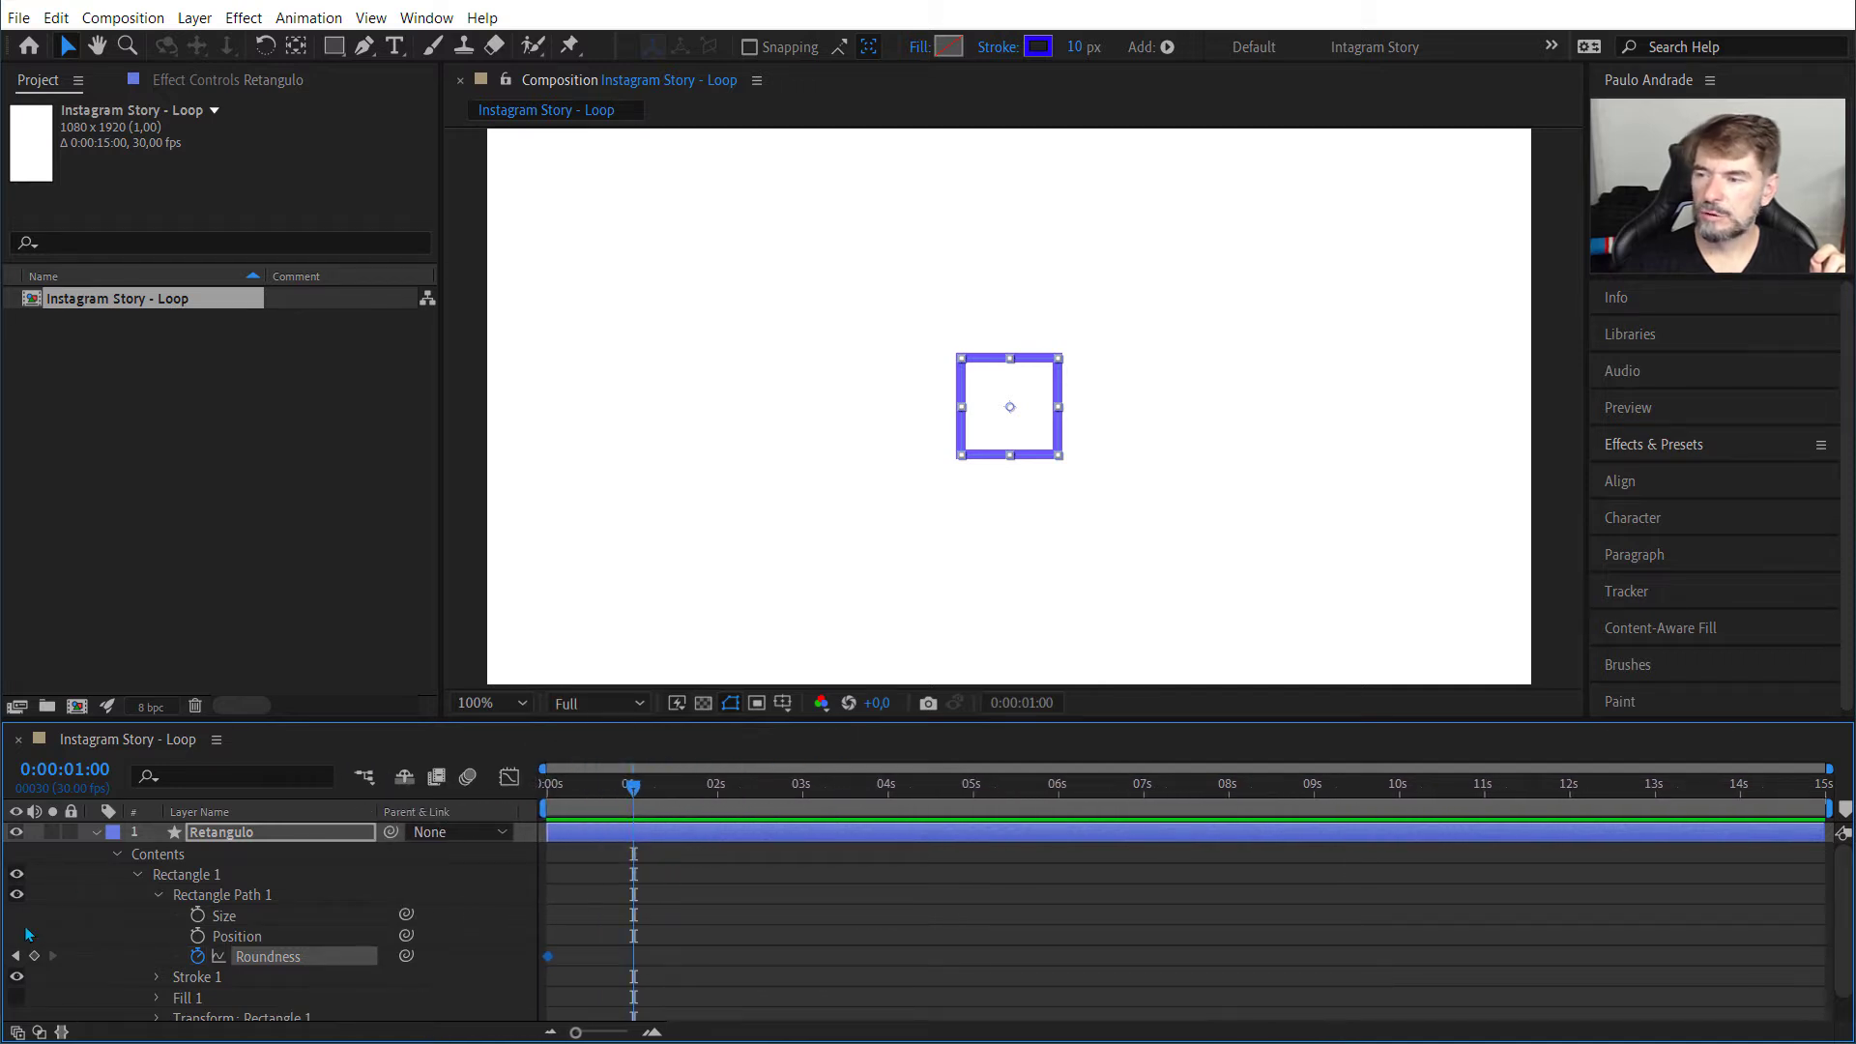
{"action": "left_click", "coordinate": [19, 1032]}
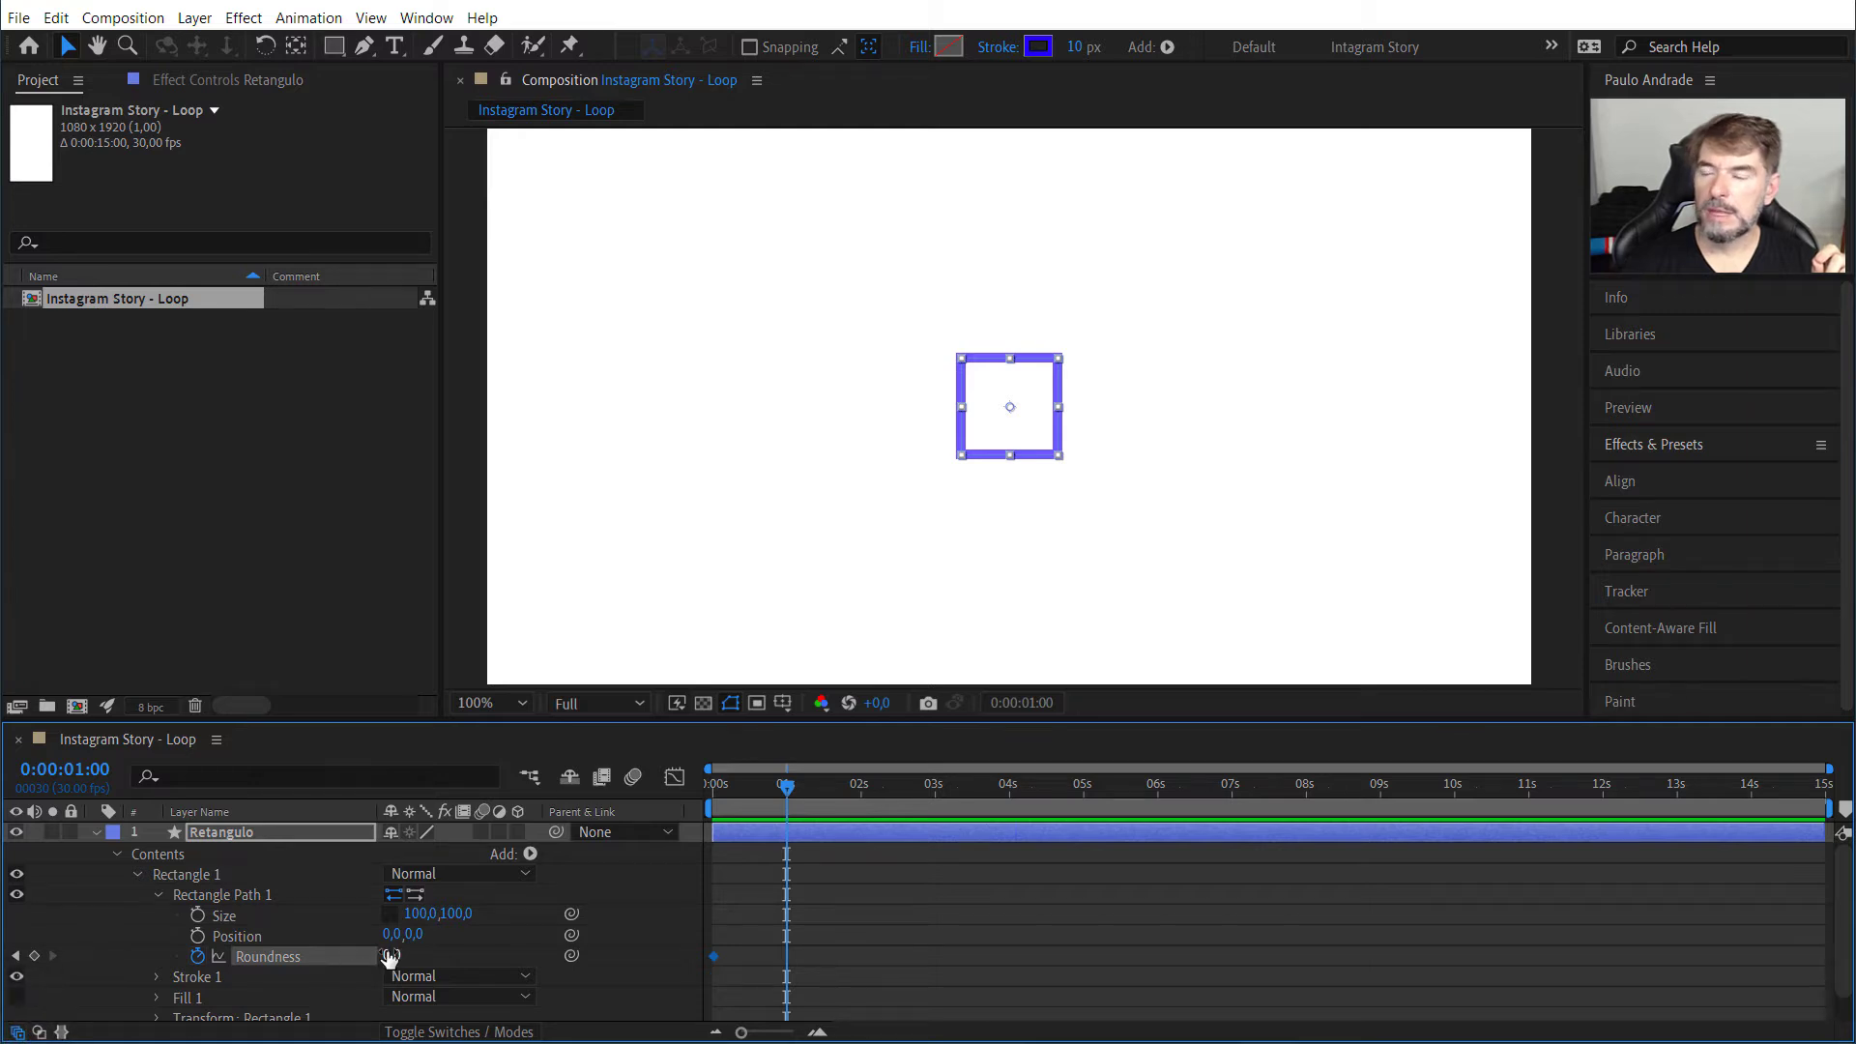
{"action": "left_click_drag", "start_coordinate": [389, 957], "coordinate": [439, 942]}
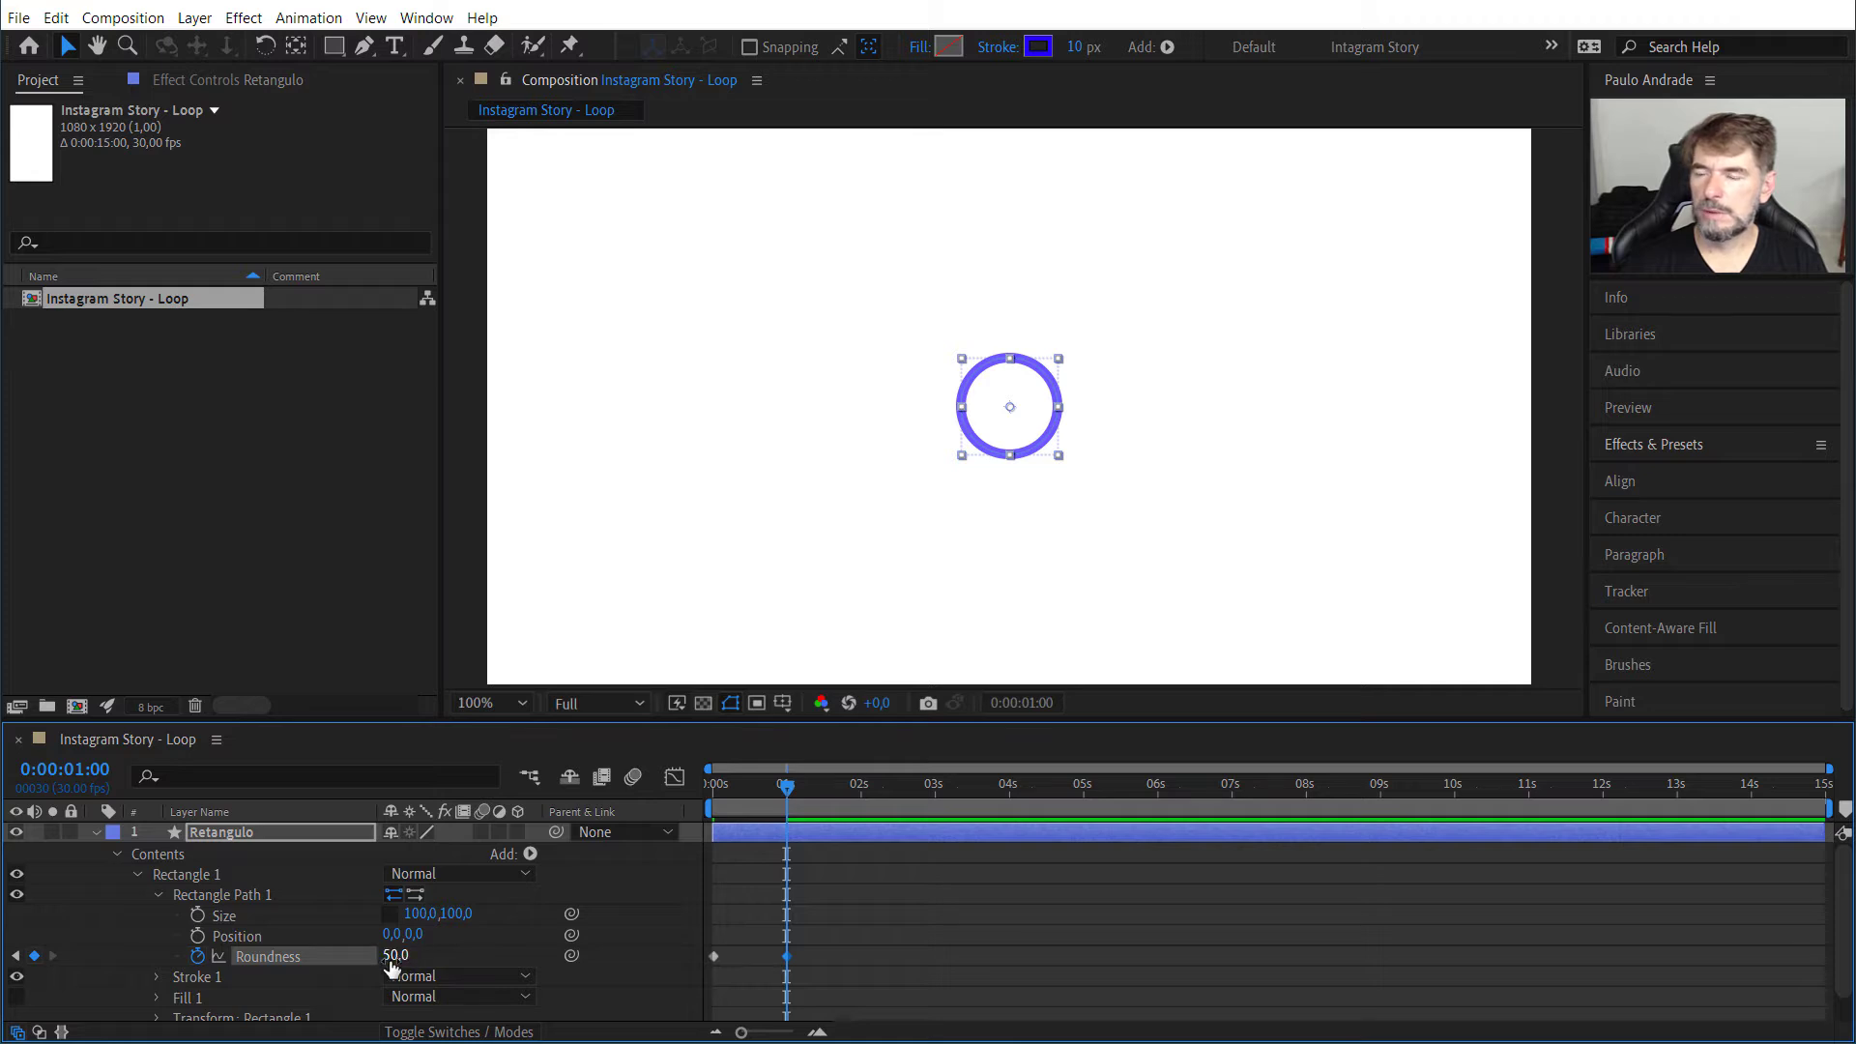
{"action": "left_click_drag", "start_coordinate": [401, 957], "coordinate": [358, 955]}
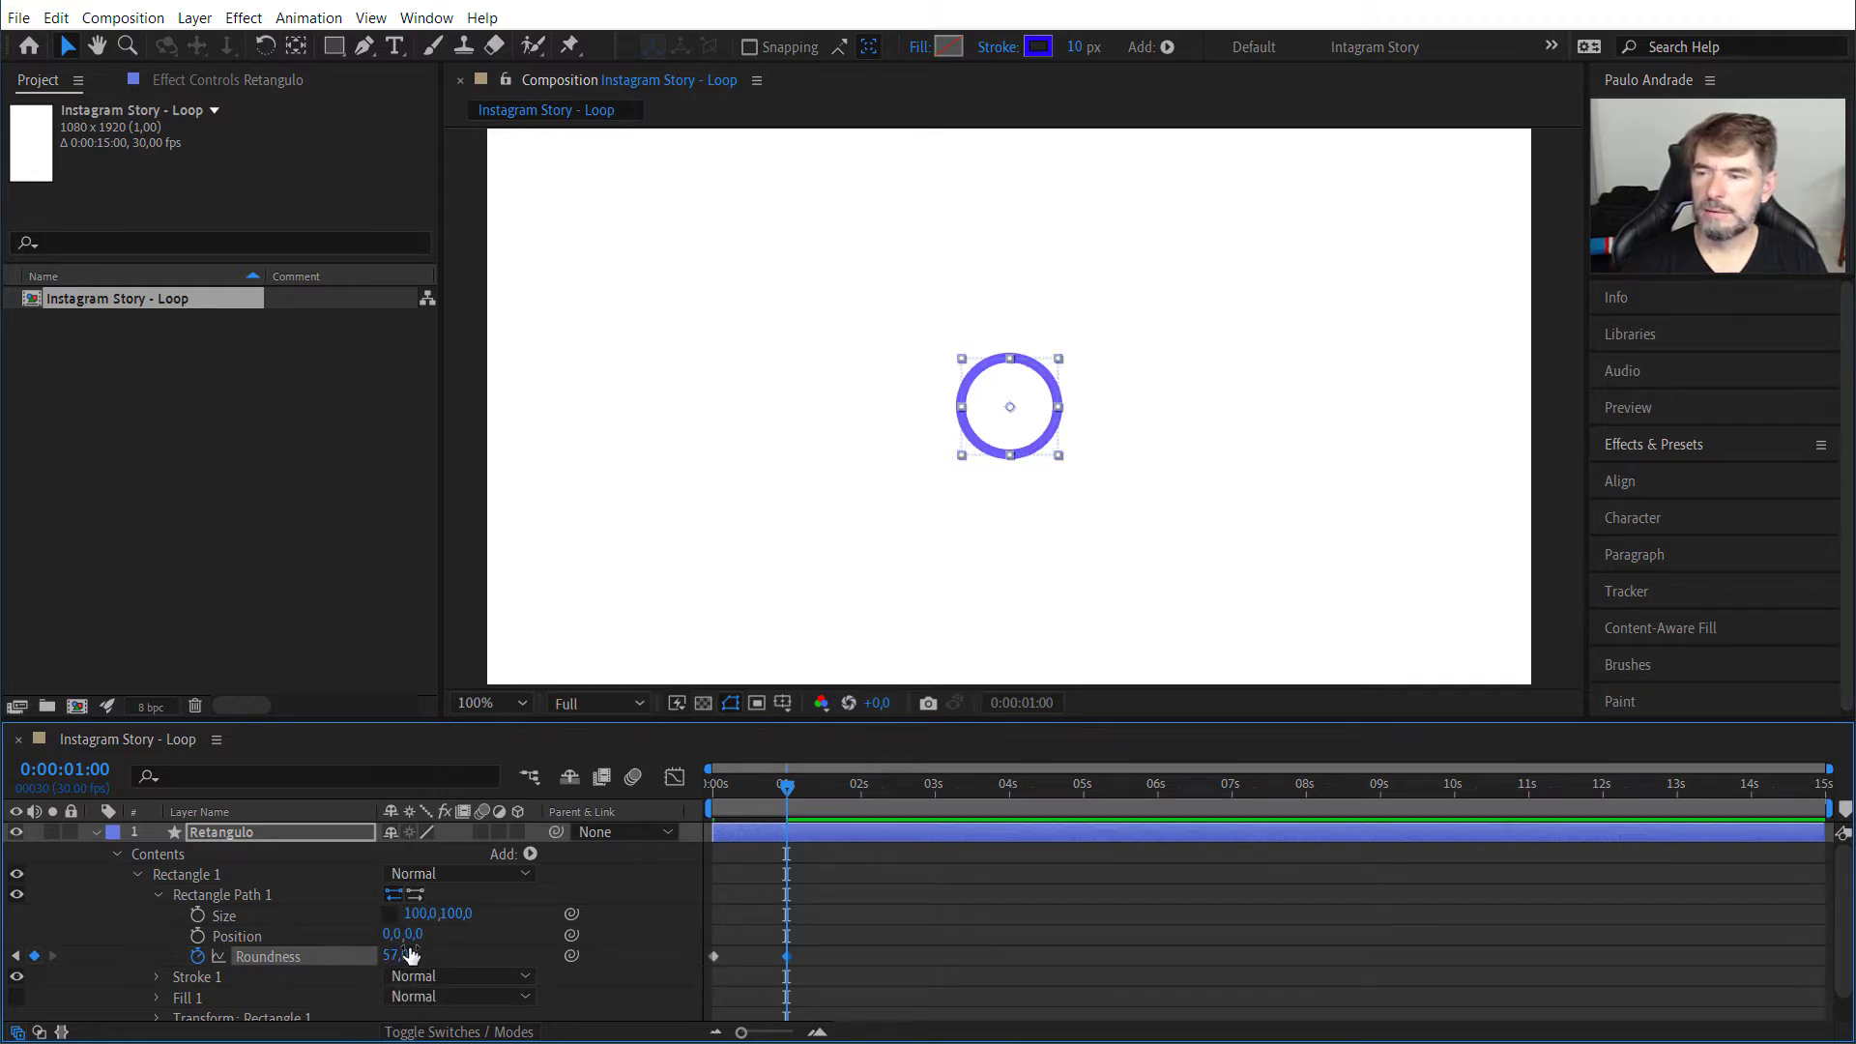
{"action": "left_click", "coordinate": [398, 955]}
{"action": "type", "text": "50"}
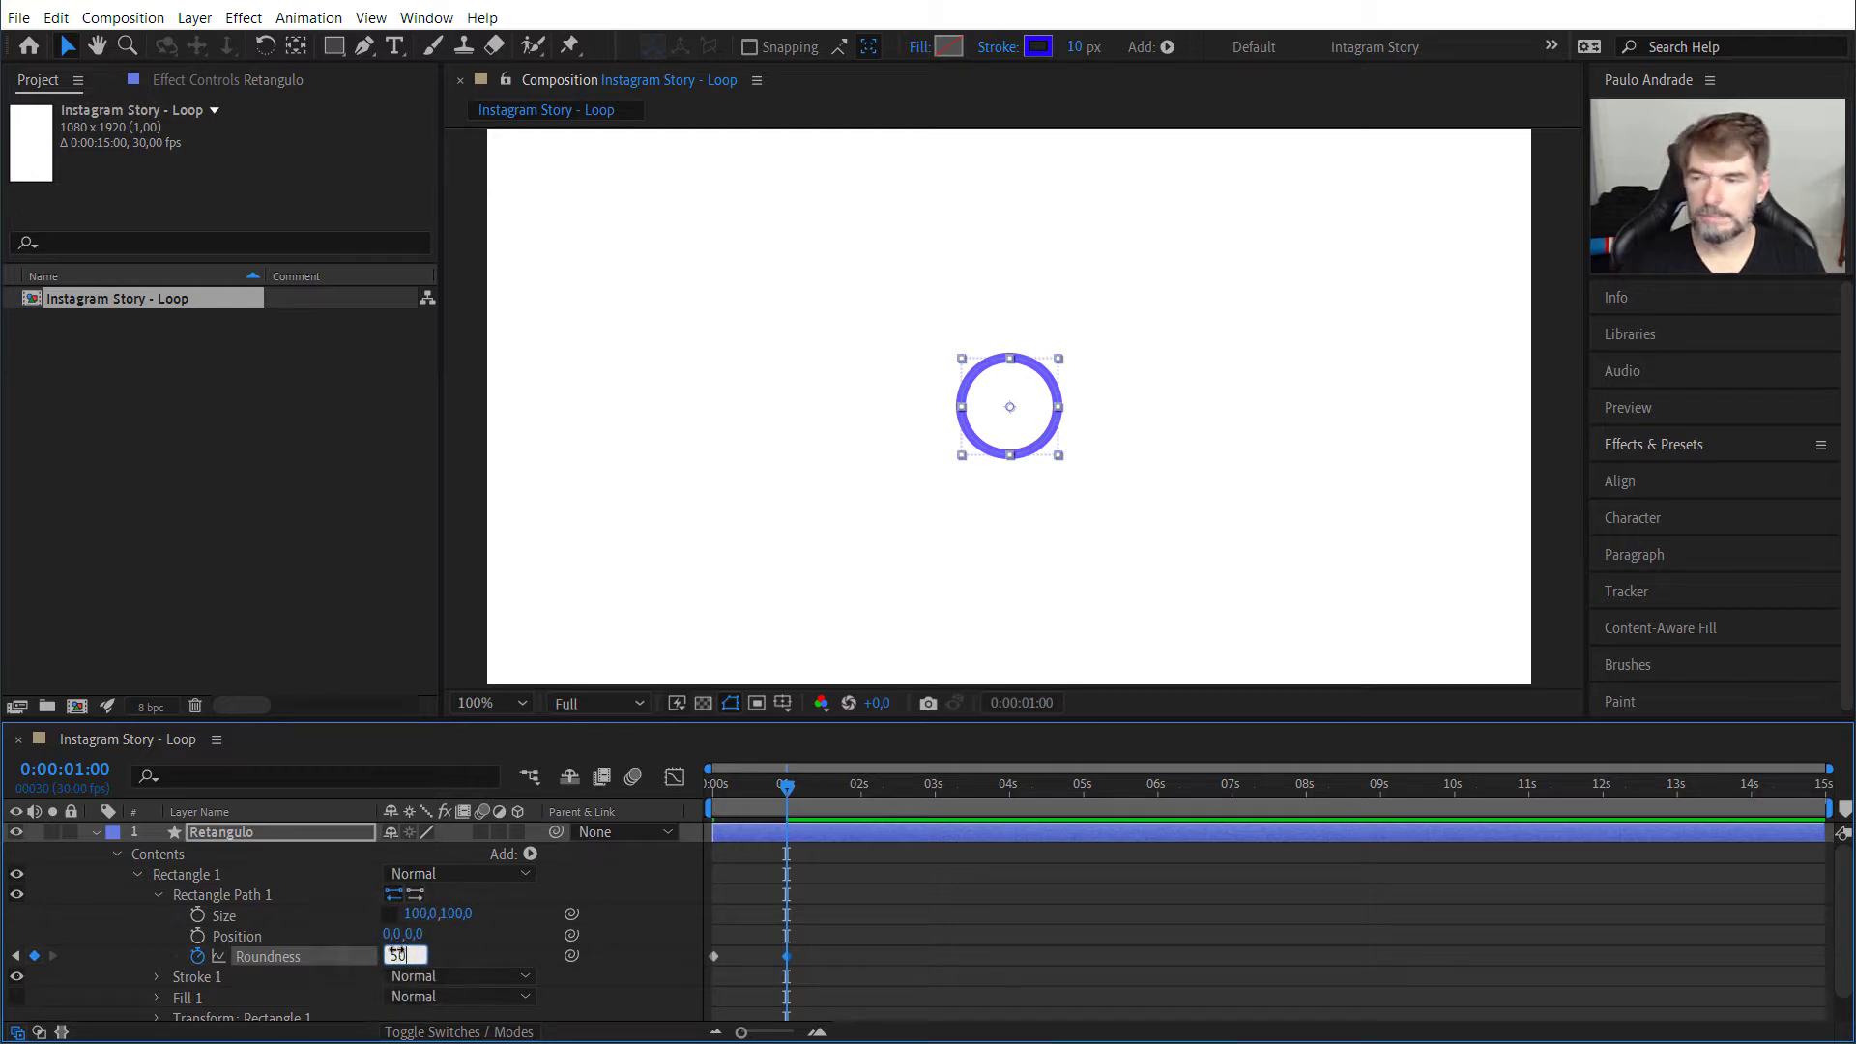
{"action": "key", "text": "Return"}
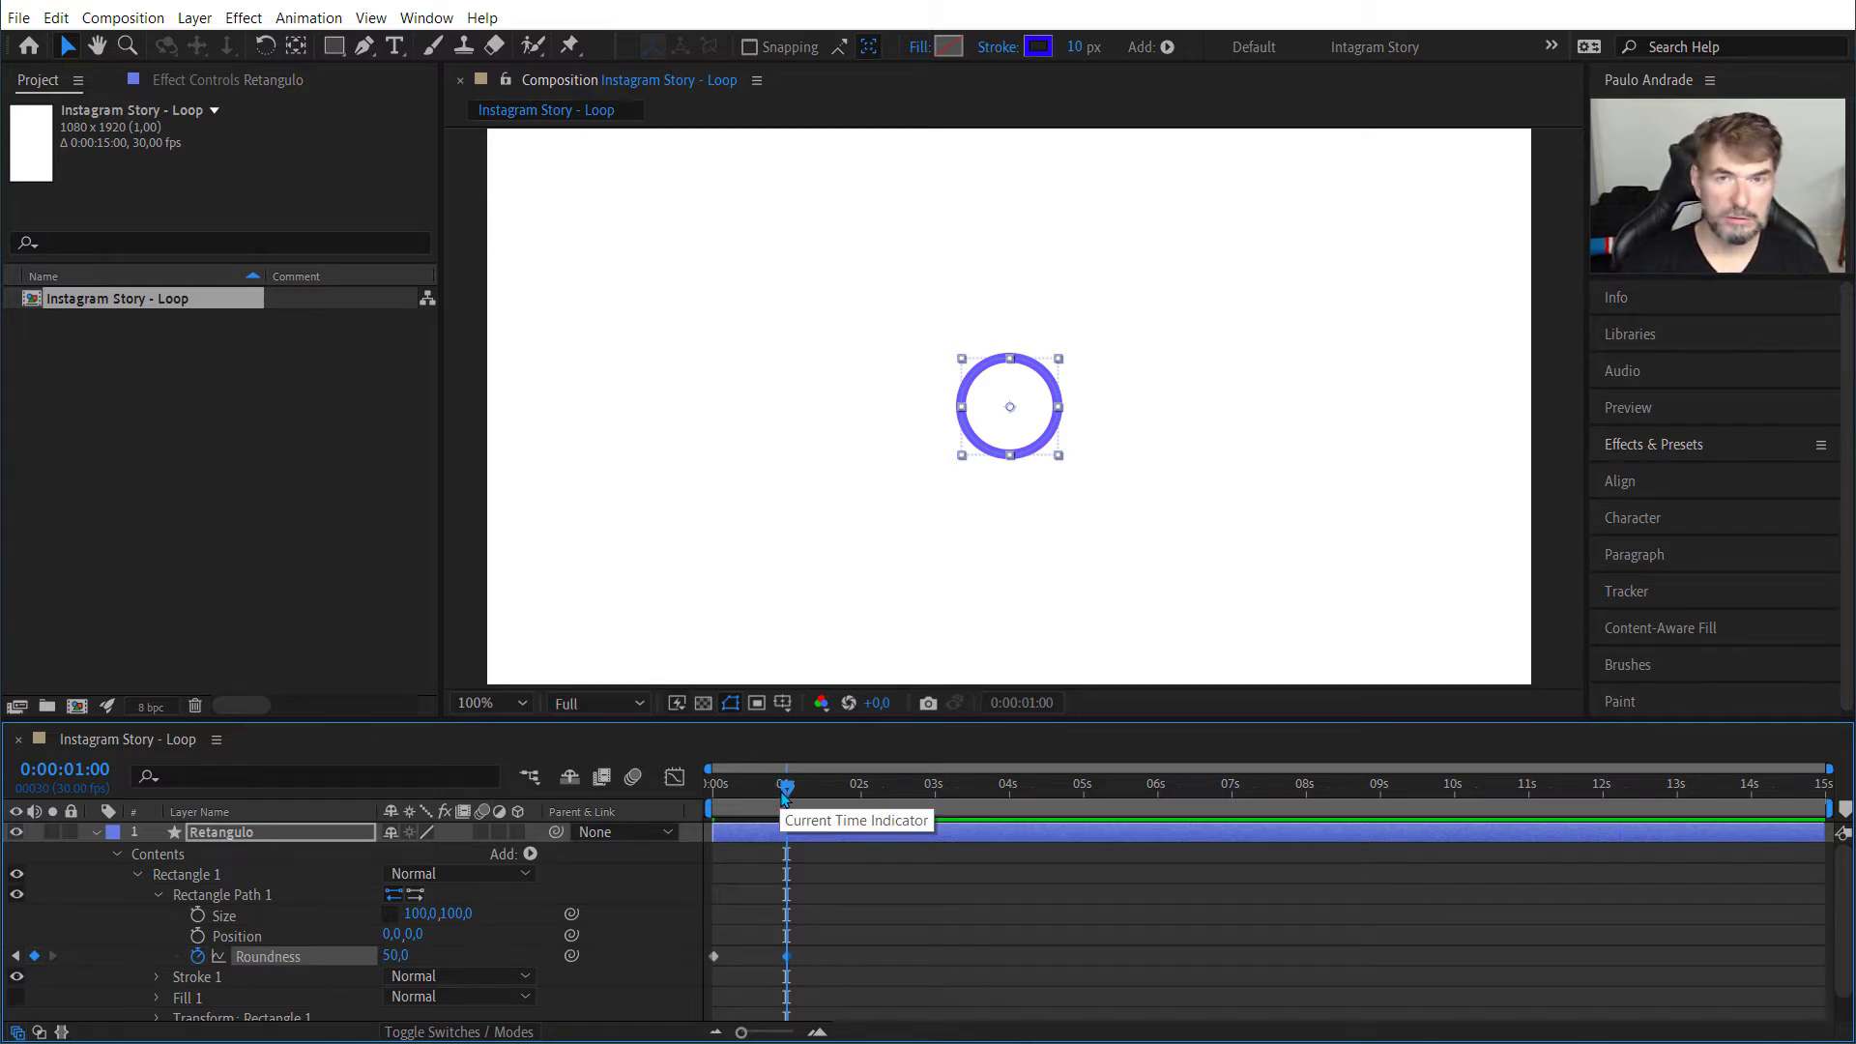
Step: Scrub and play the Roundness animation from the start several times, and return to 0:00:00:00
{"action": "left_click_drag", "start_coordinate": [789, 795], "coordinate": [783, 795]}
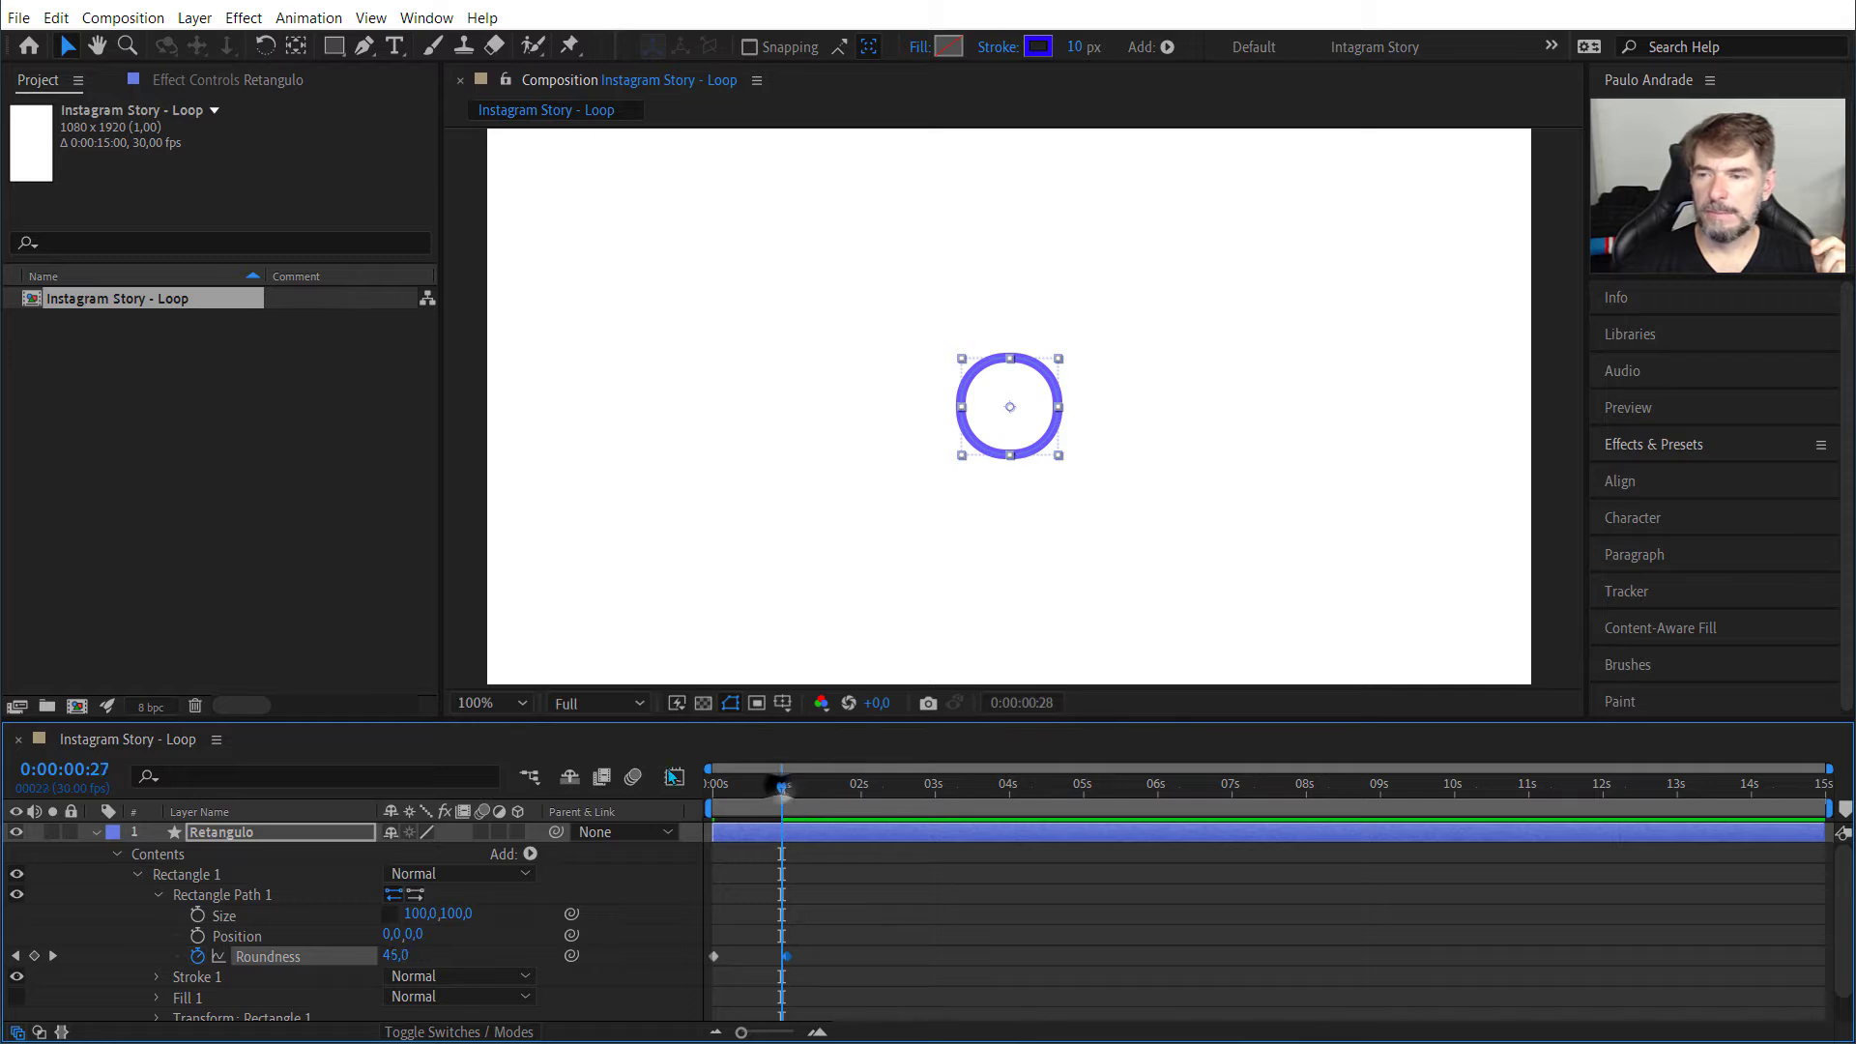
{"action": "left_click_drag", "start_coordinate": [783, 792], "coordinate": [713, 786]}
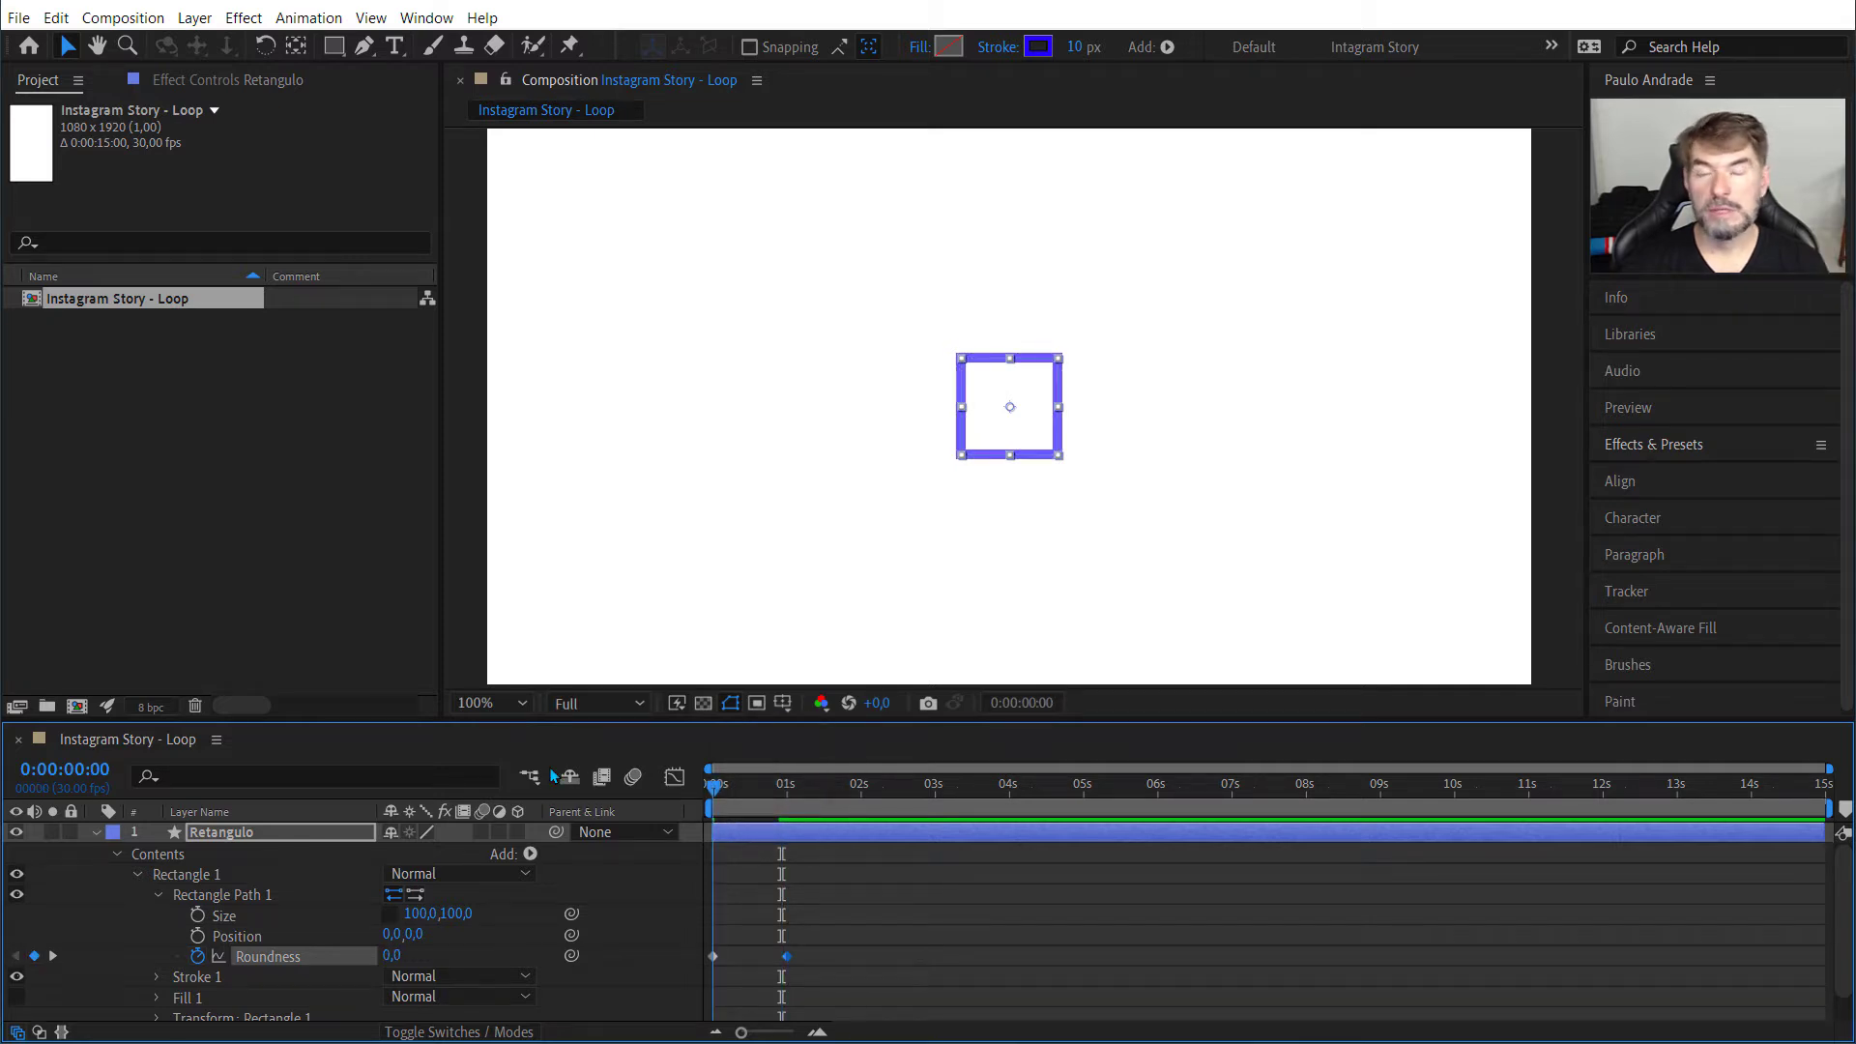
{"action": "key", "text": "space"}
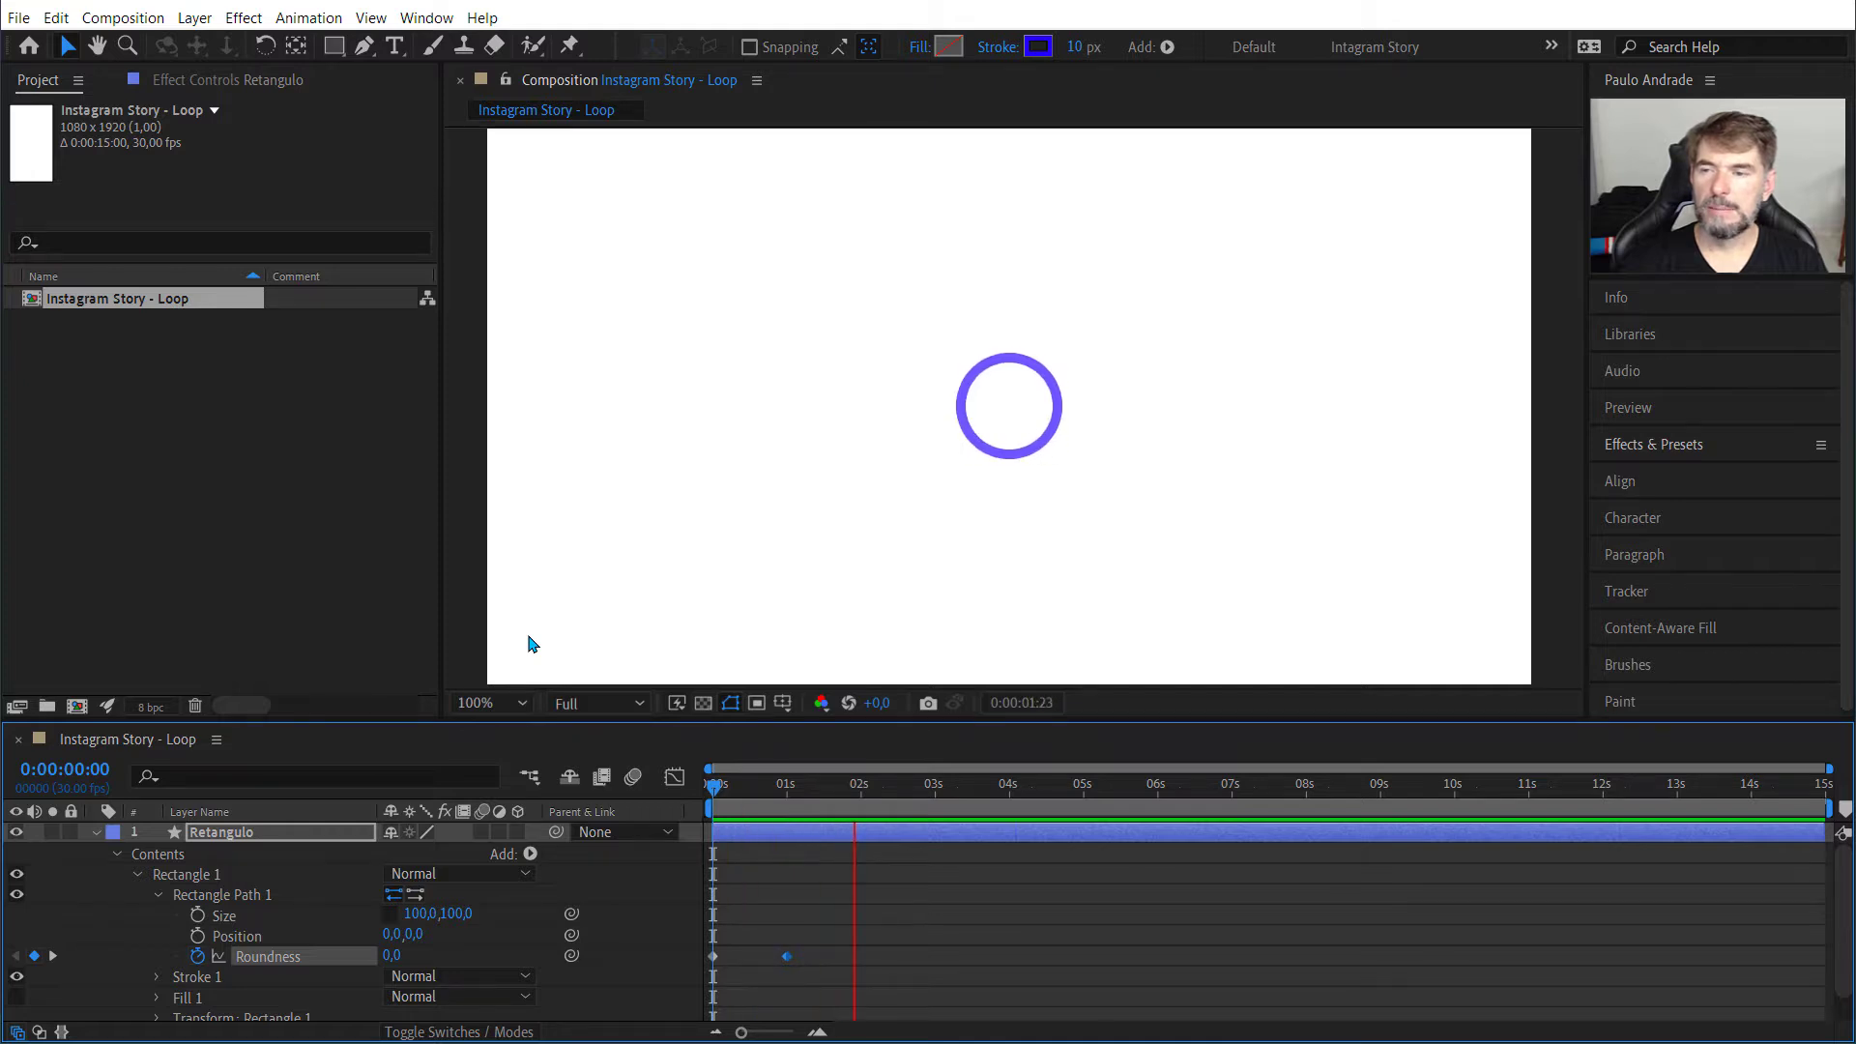
{"action": "key", "text": "space"}
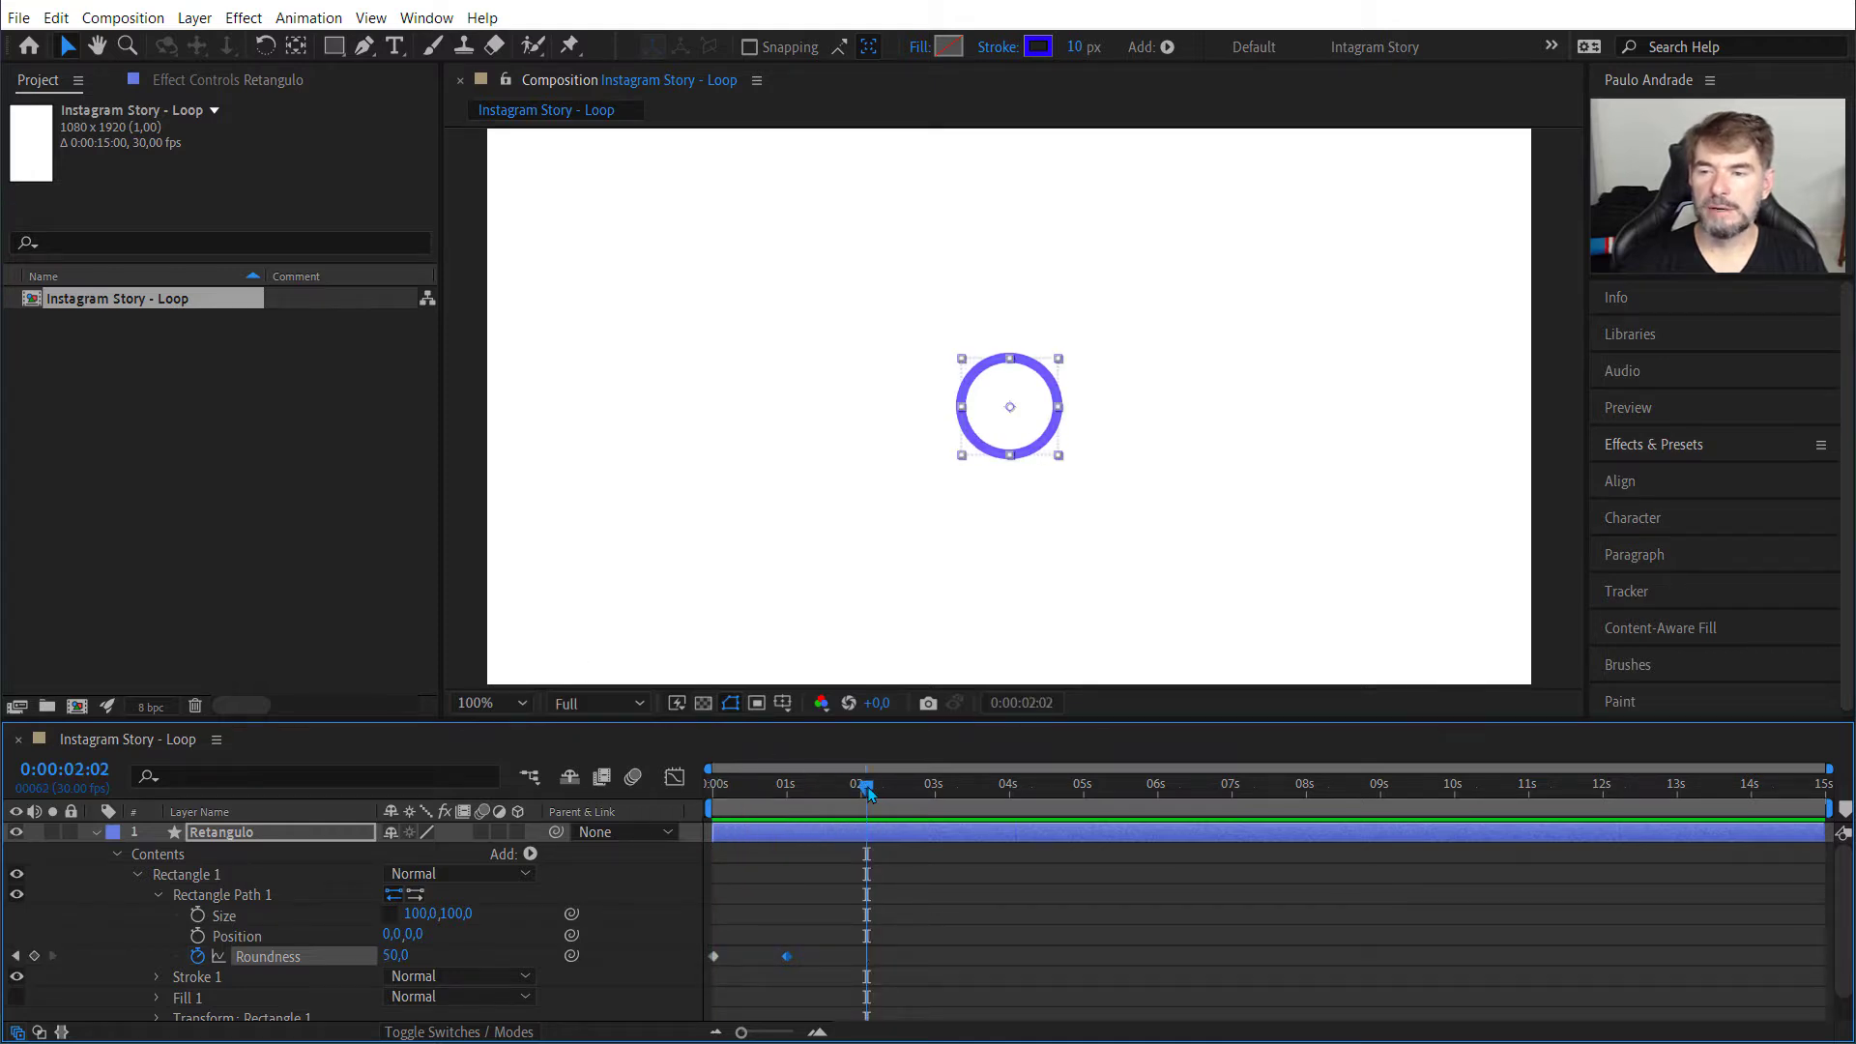
{"action": "left_click_drag", "start_coordinate": [868, 792], "coordinate": [713, 795]}
{"action": "key", "text": "space"}
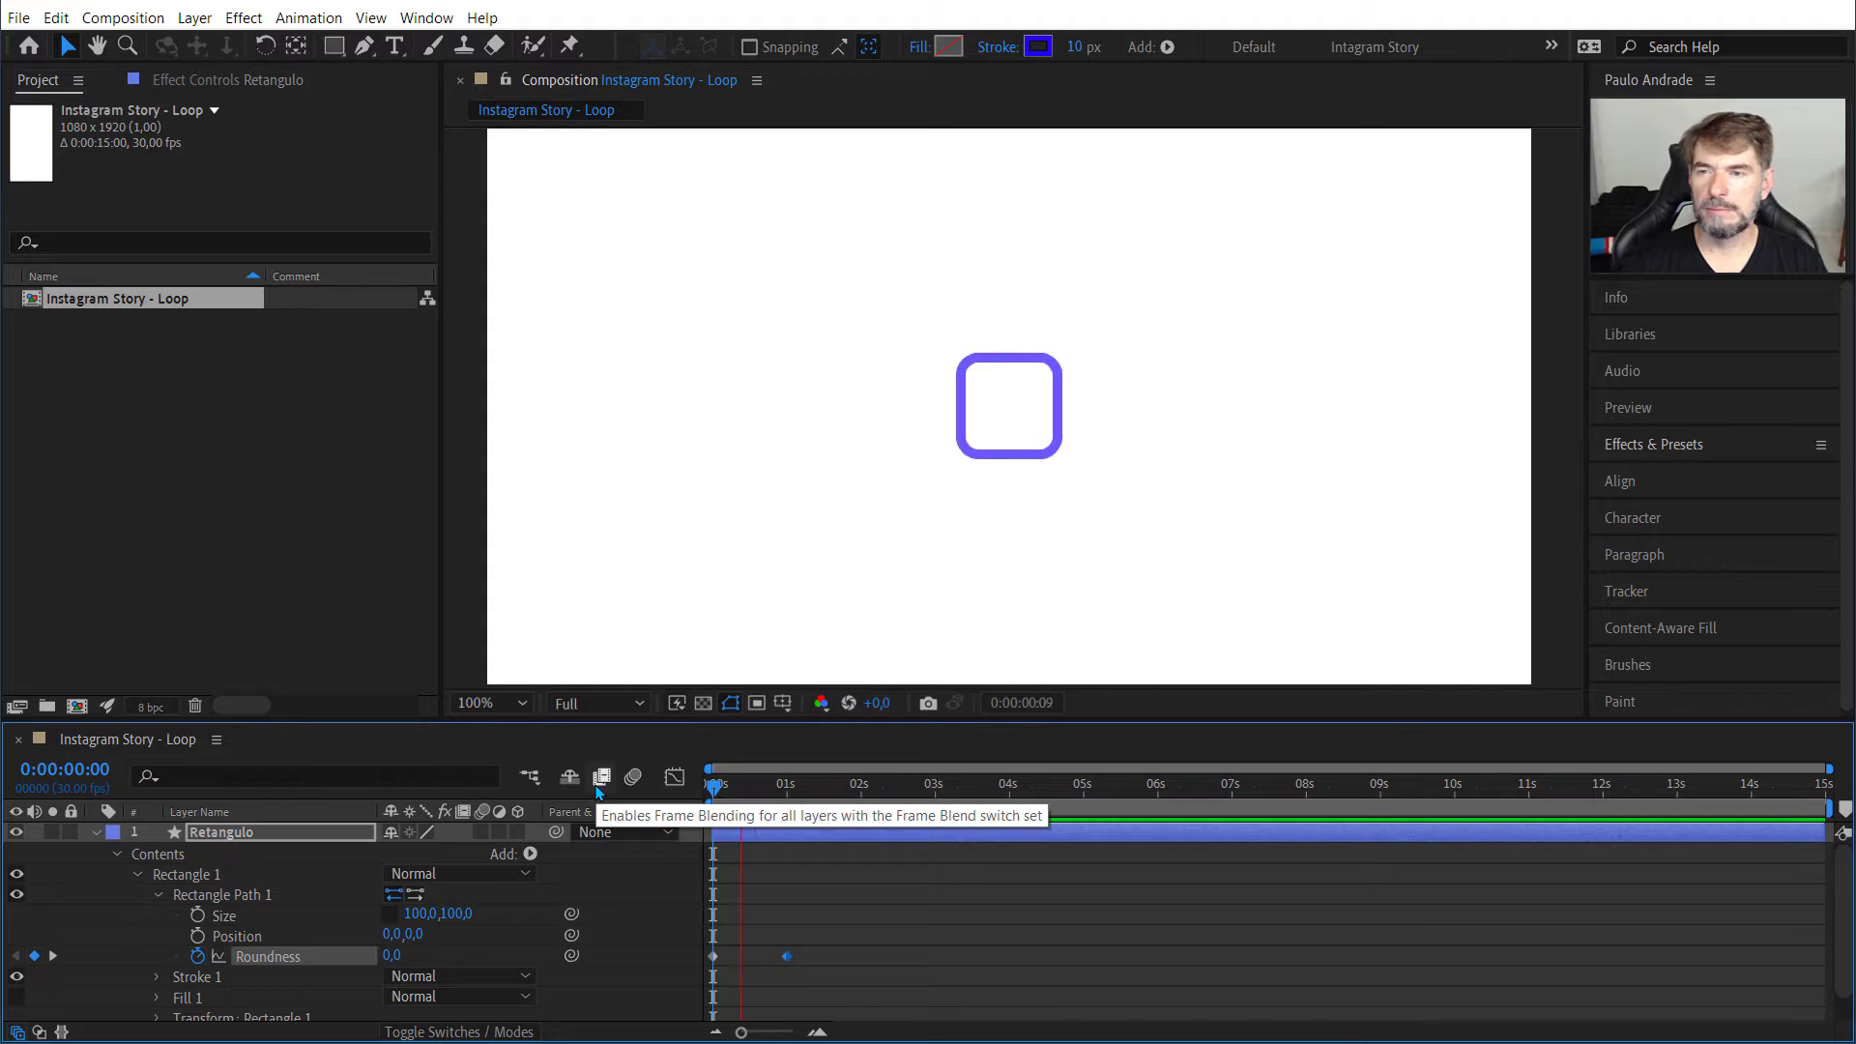
{"action": "key", "text": "space"}
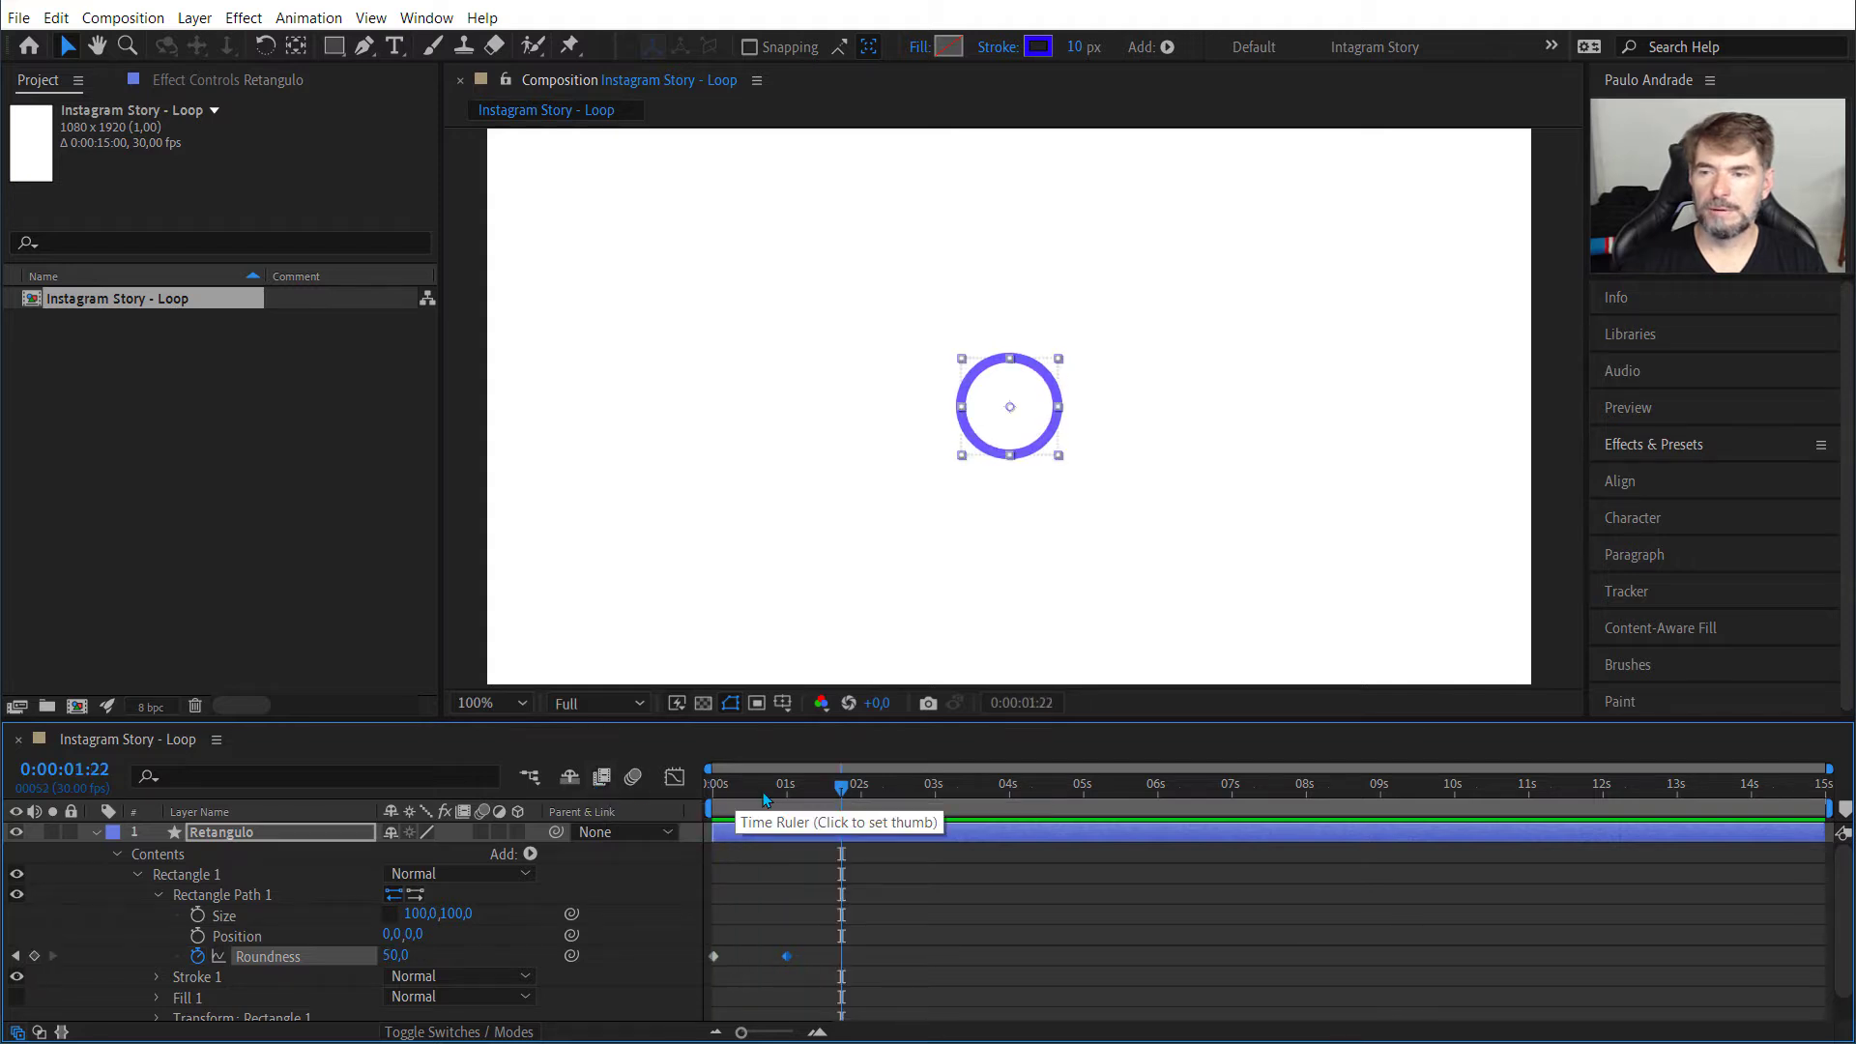
{"action": "left_click_drag", "start_coordinate": [829, 797], "coordinate": [635, 802]}
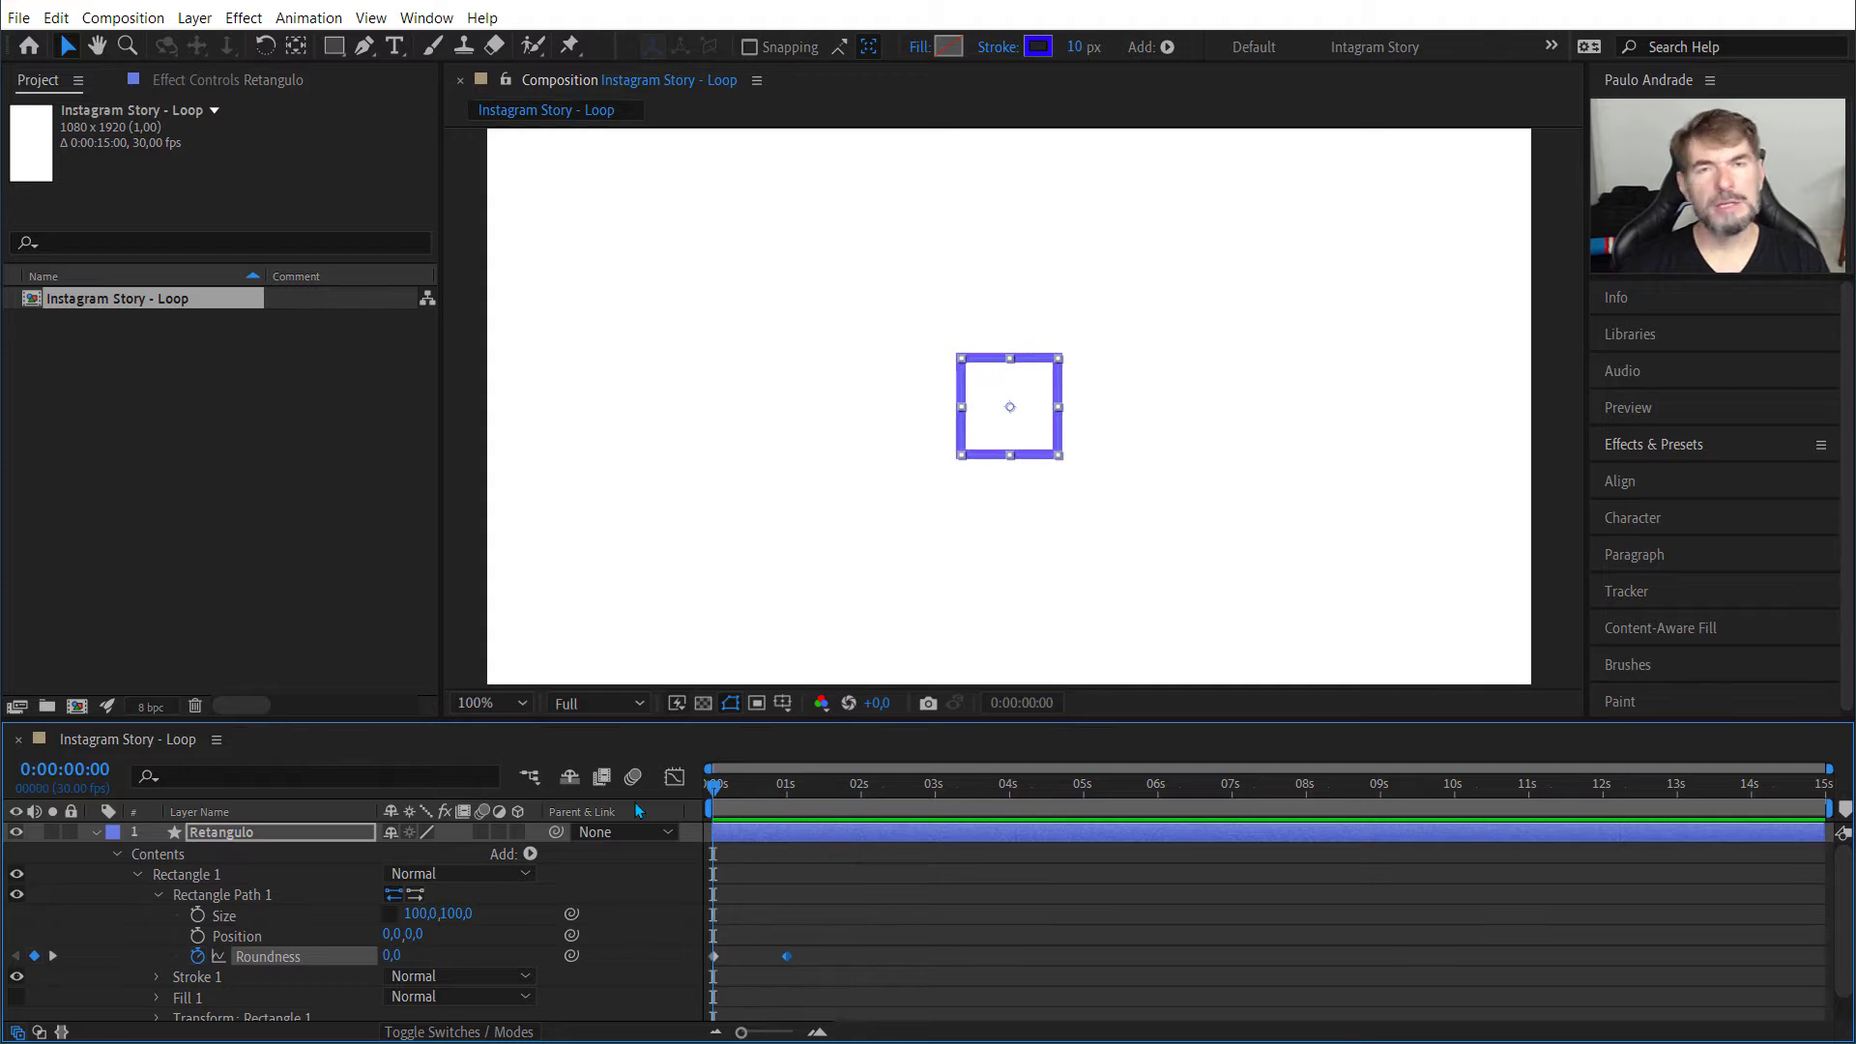
{"action": "key", "text": "space"}
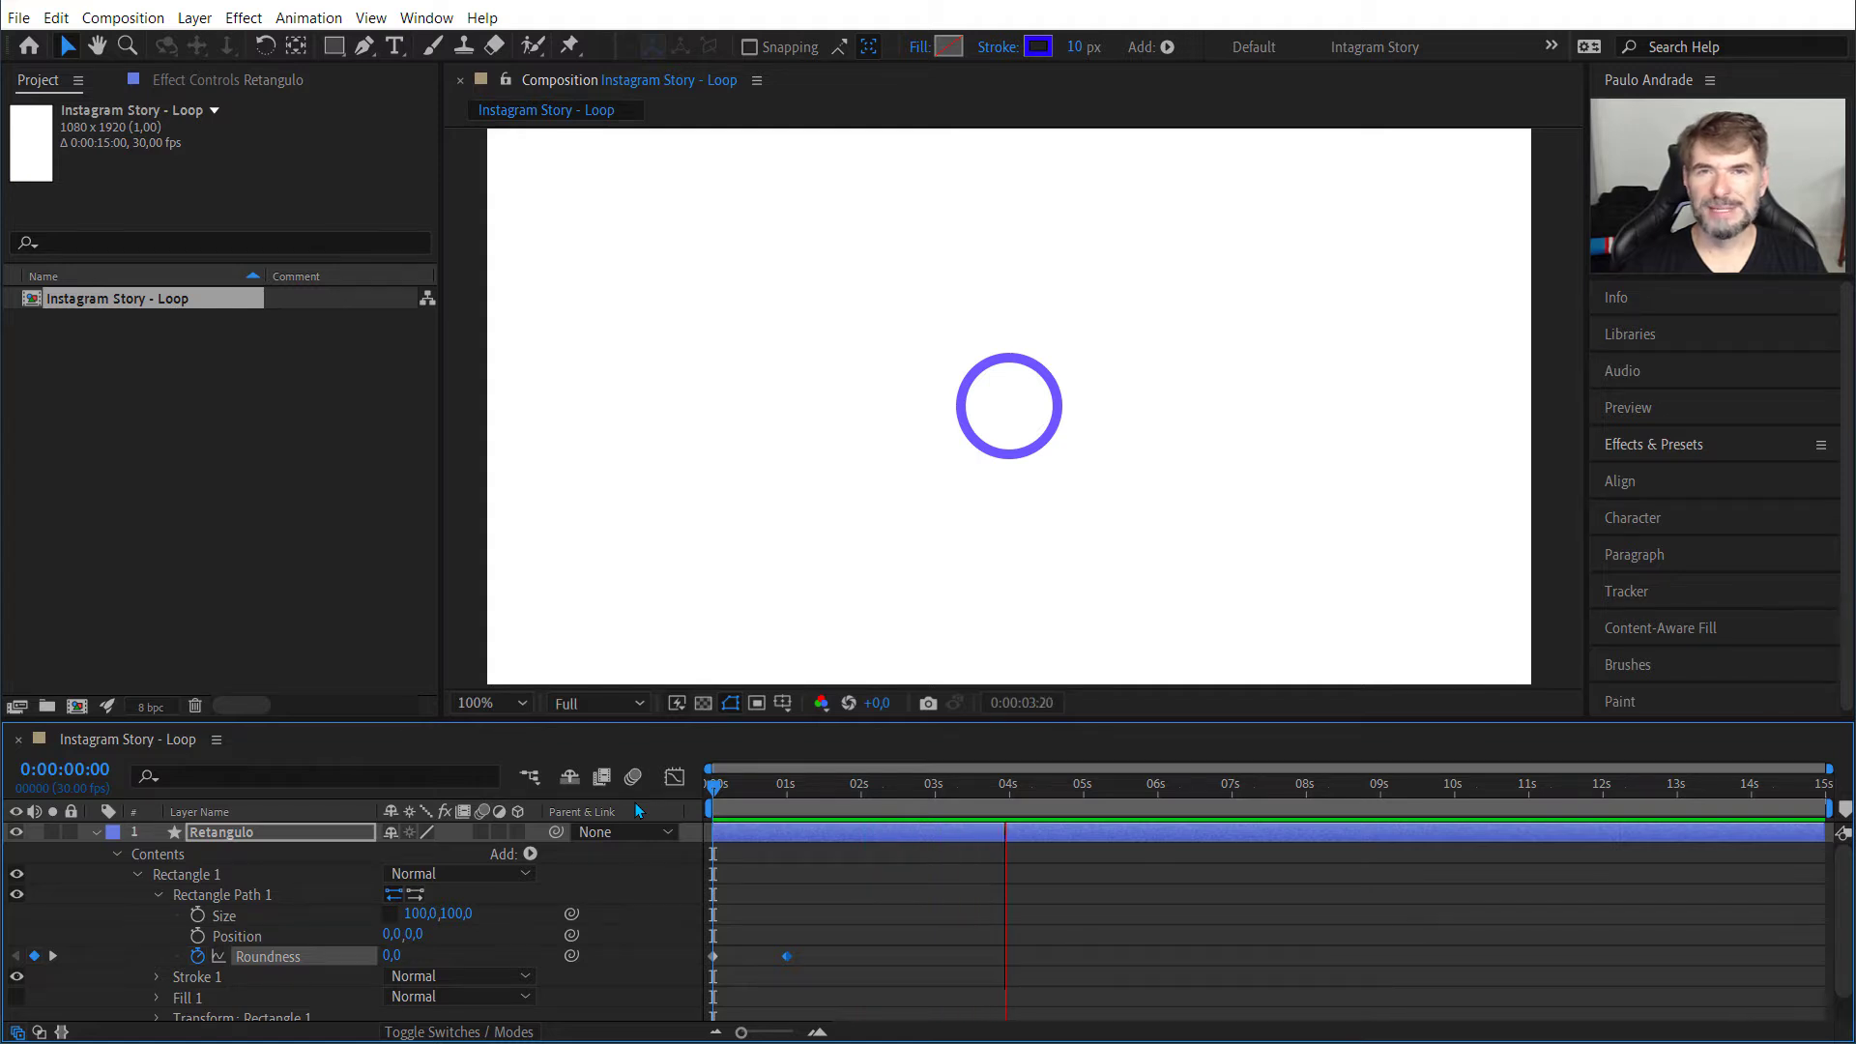
{"action": "key", "text": "space"}
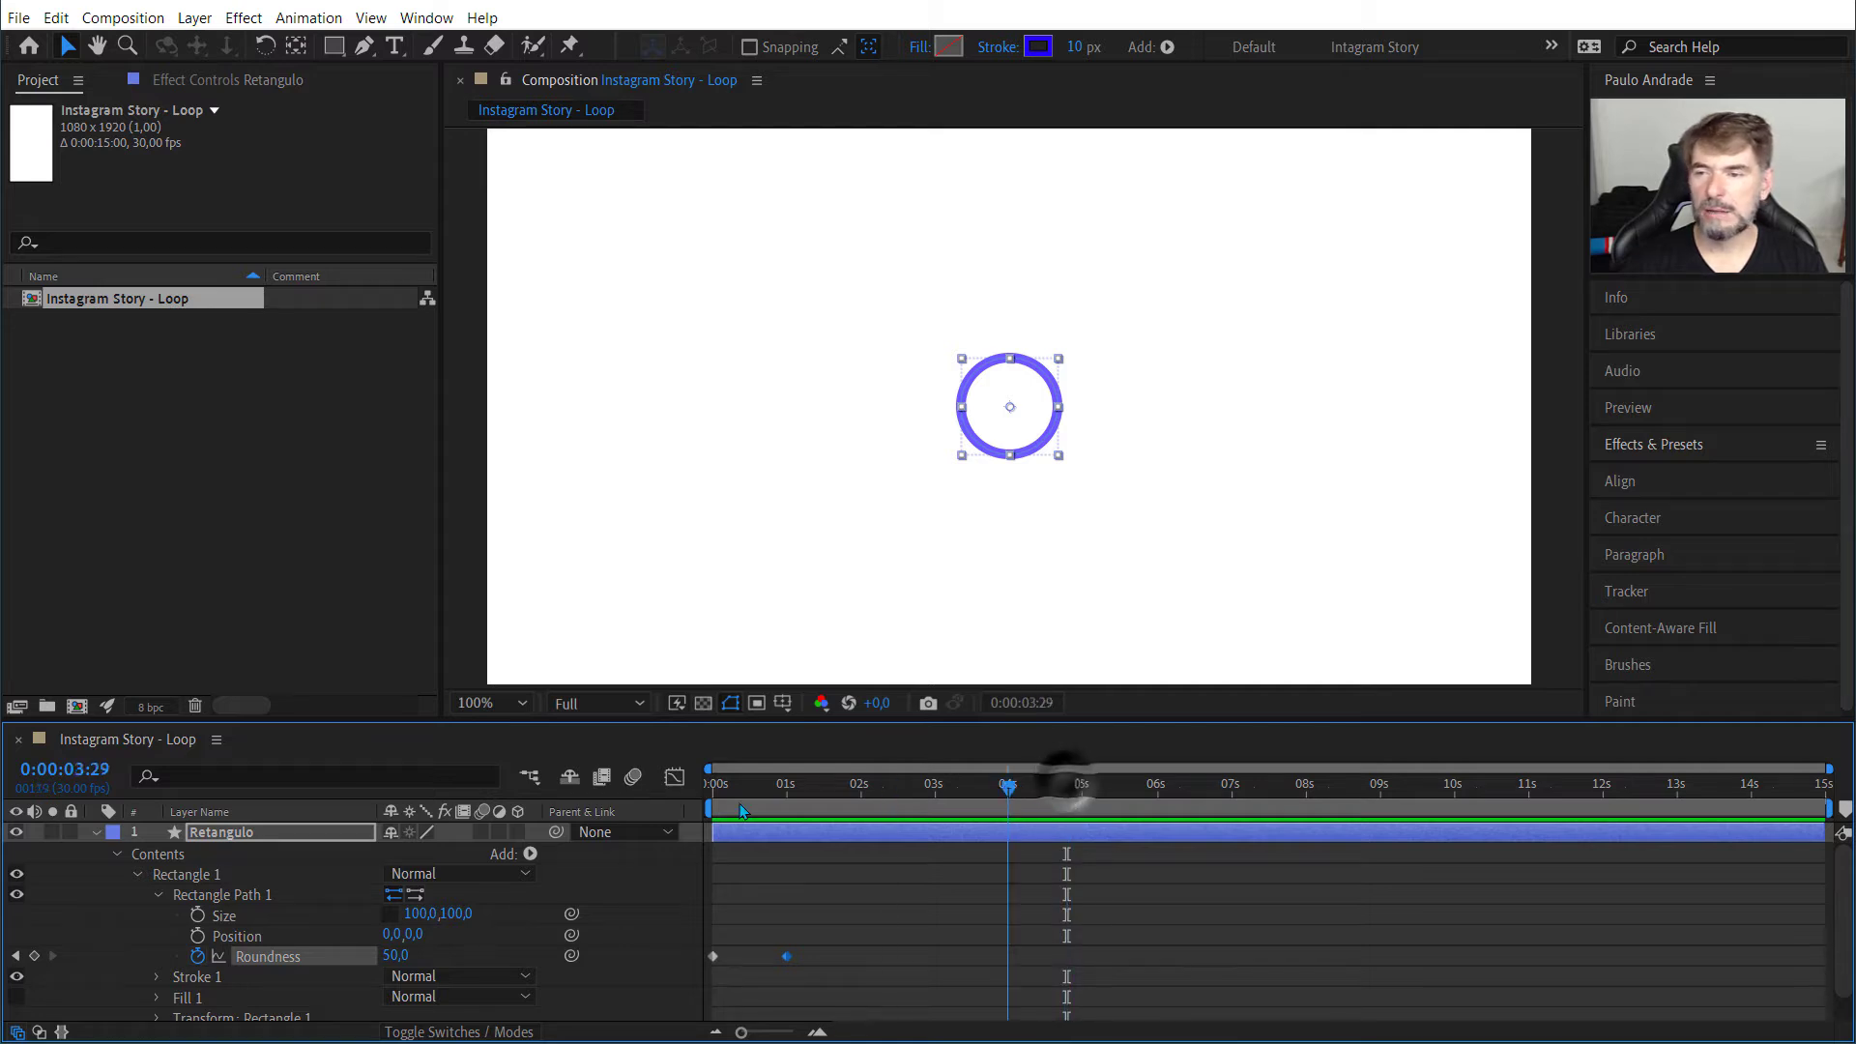
{"action": "key", "text": "Home"}
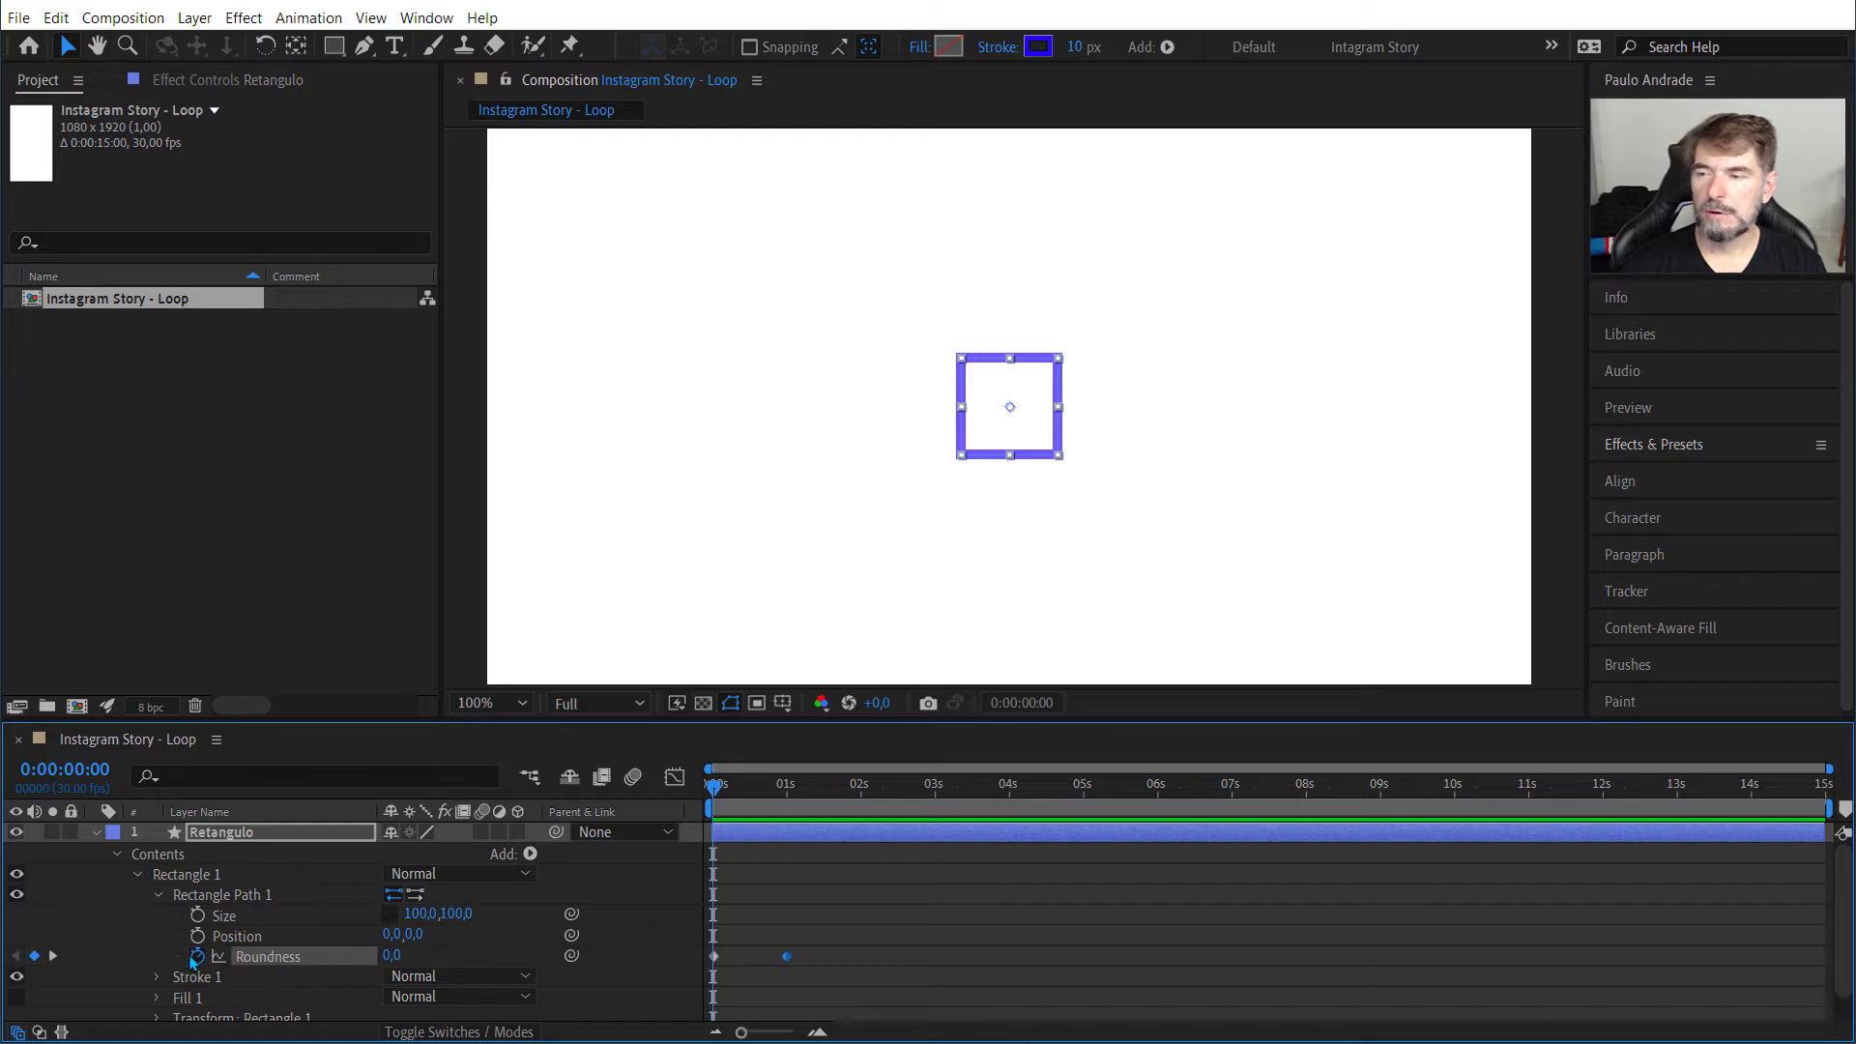
Step: Add the expression loopOut() to Rectangle Path 1's Roundness and play the looped animation
{"action": "left_click", "coordinate": [196, 957], "text": "alt"}
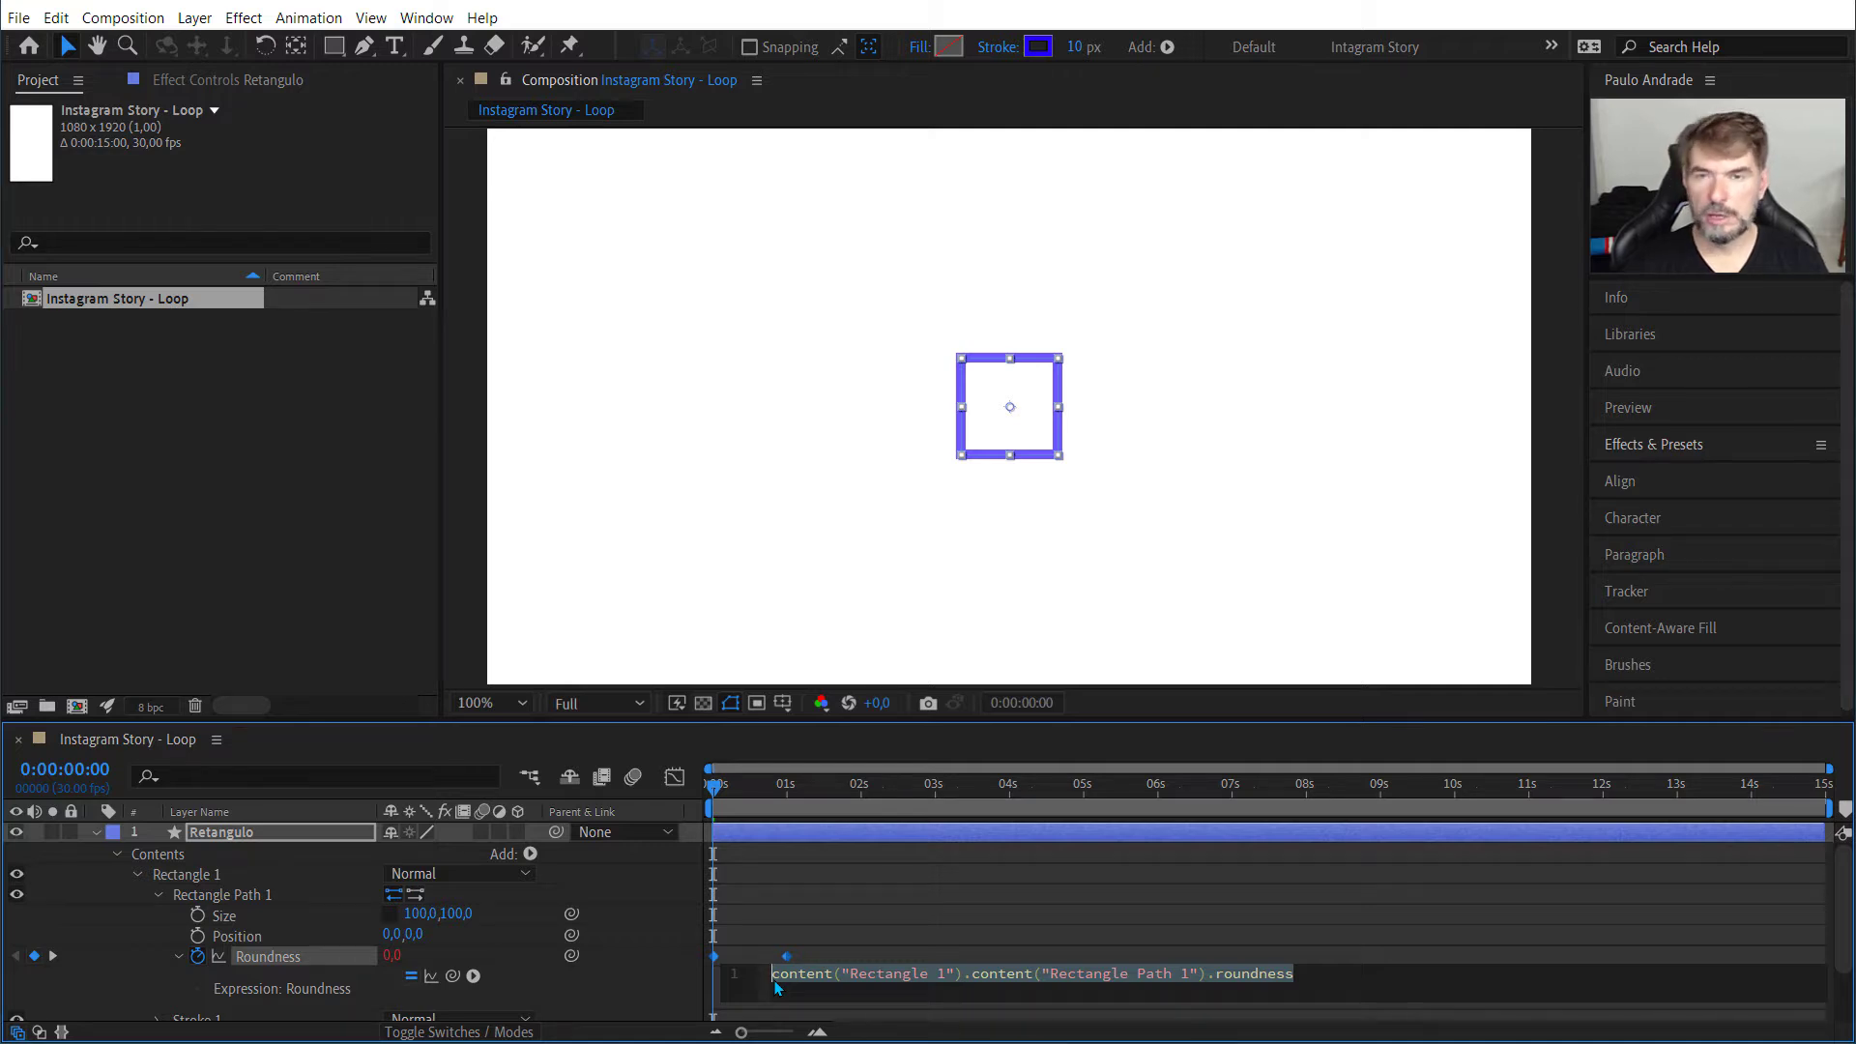
{"action": "type", "text": "loo"}
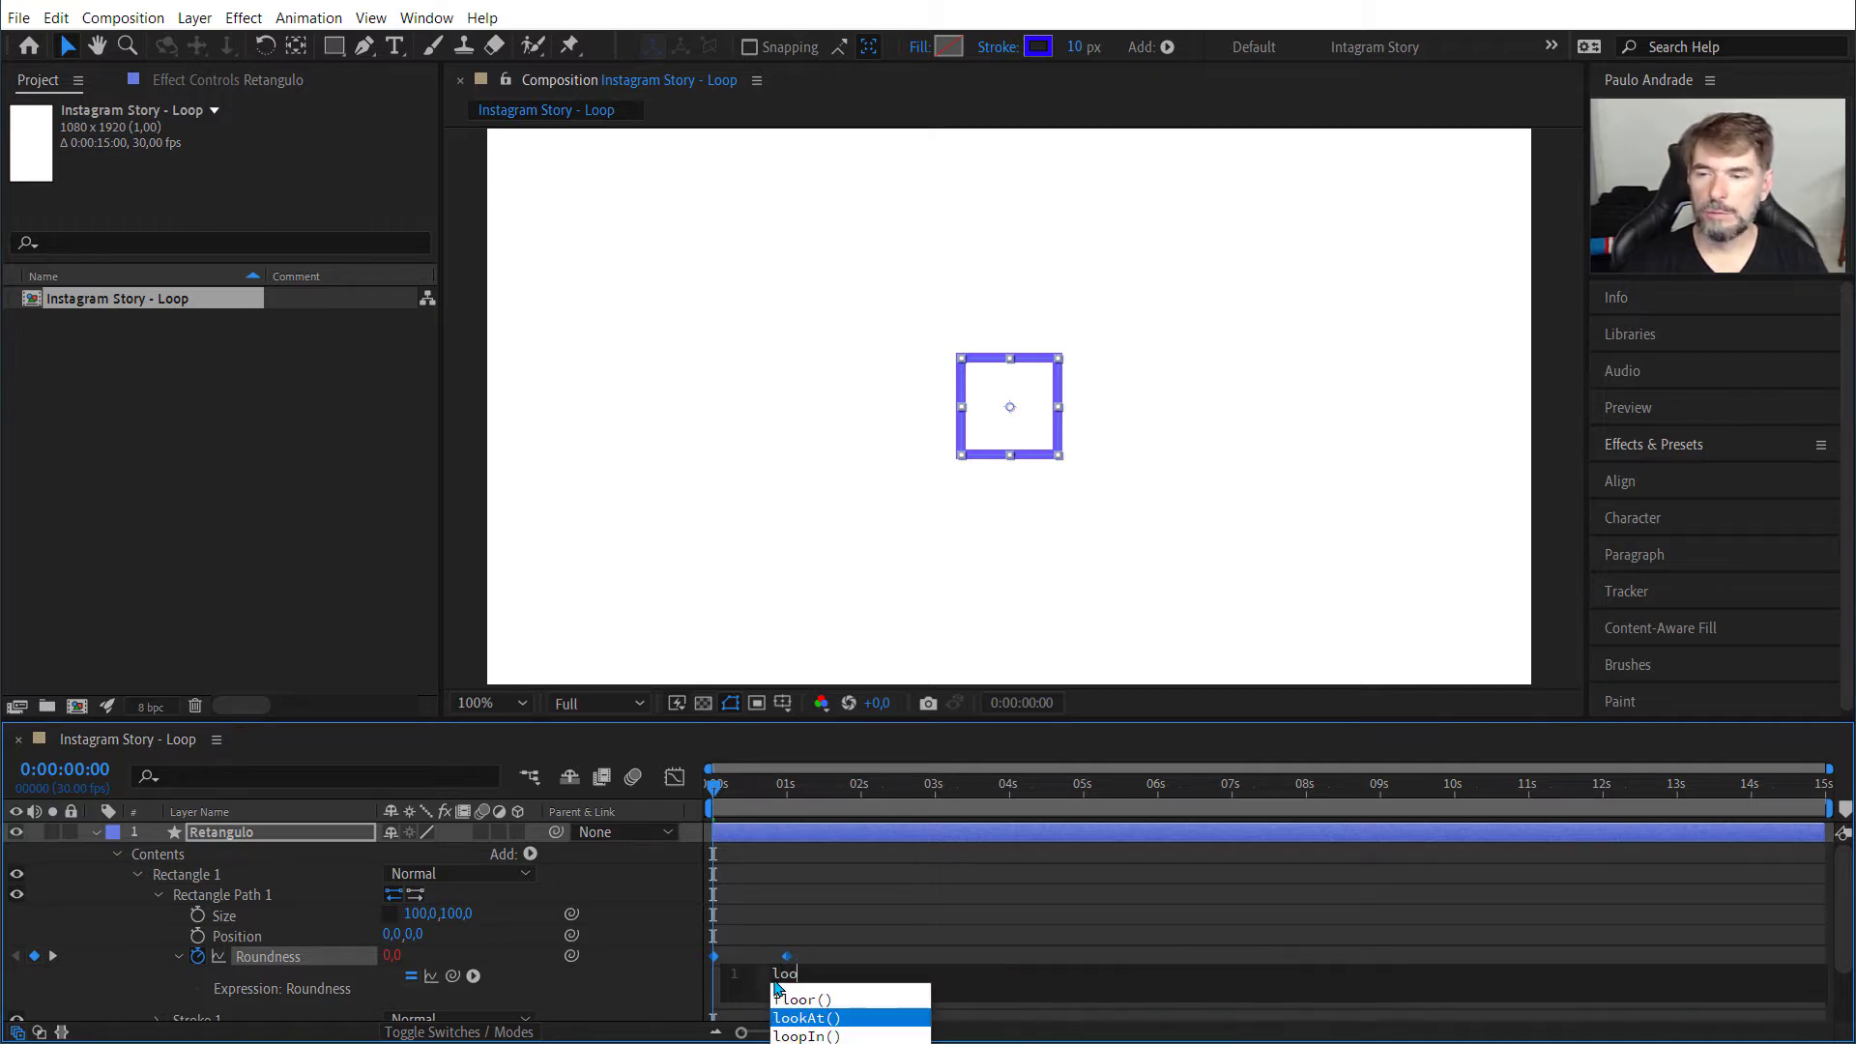
{"action": "type", "text": "p"}
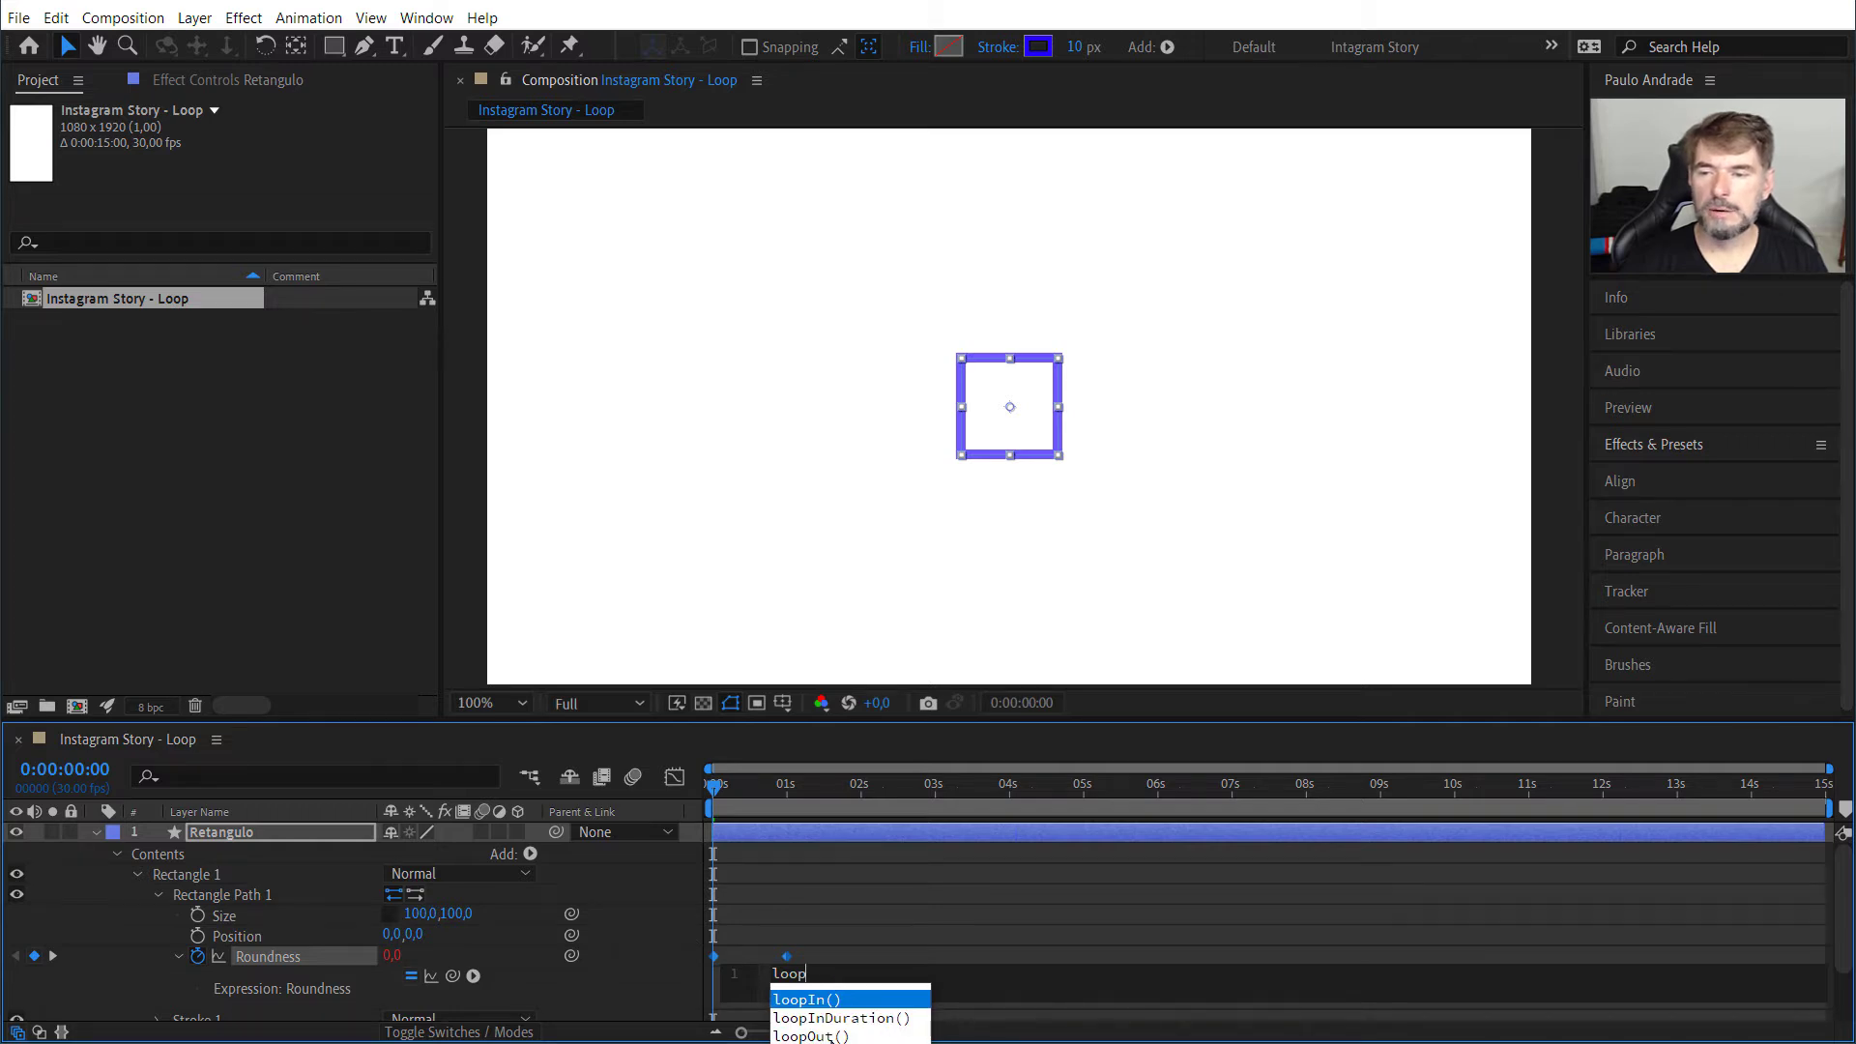
{"action": "key", "text": "Down"}
{"action": "key", "text": "Down"}
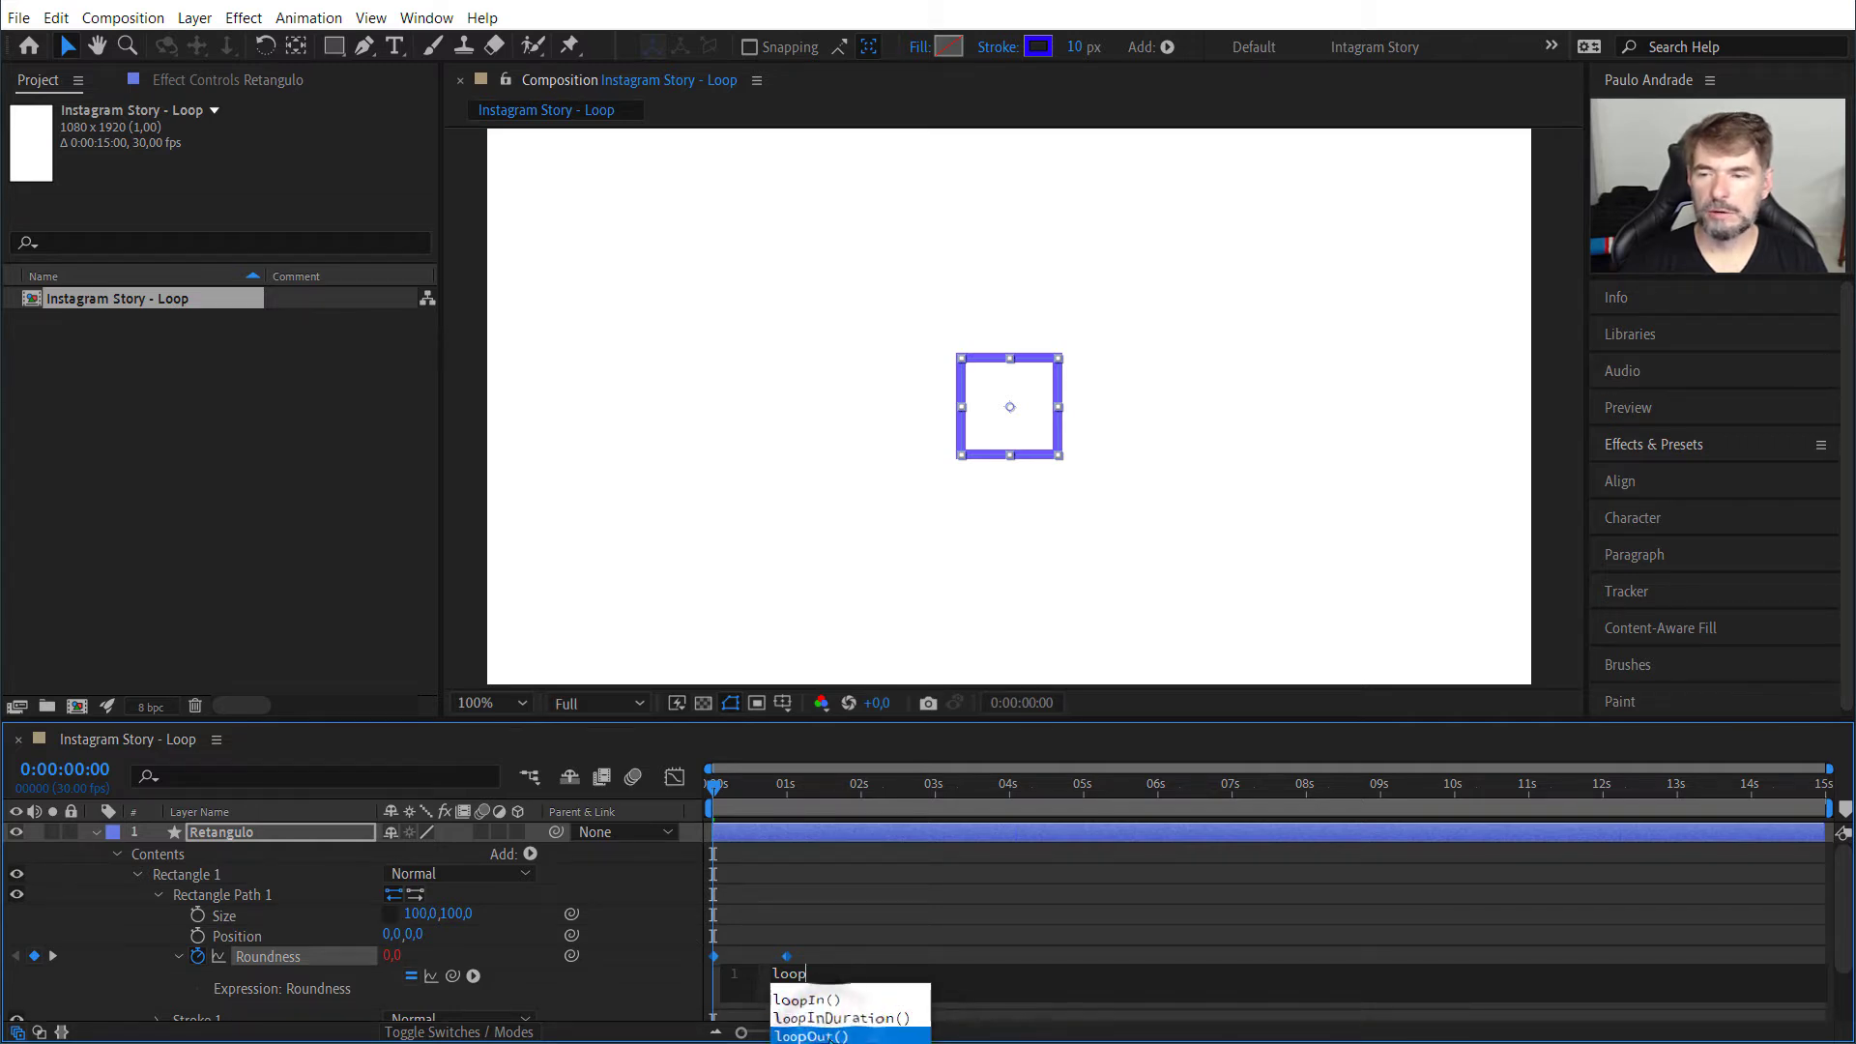
{"action": "key", "text": "Return"}
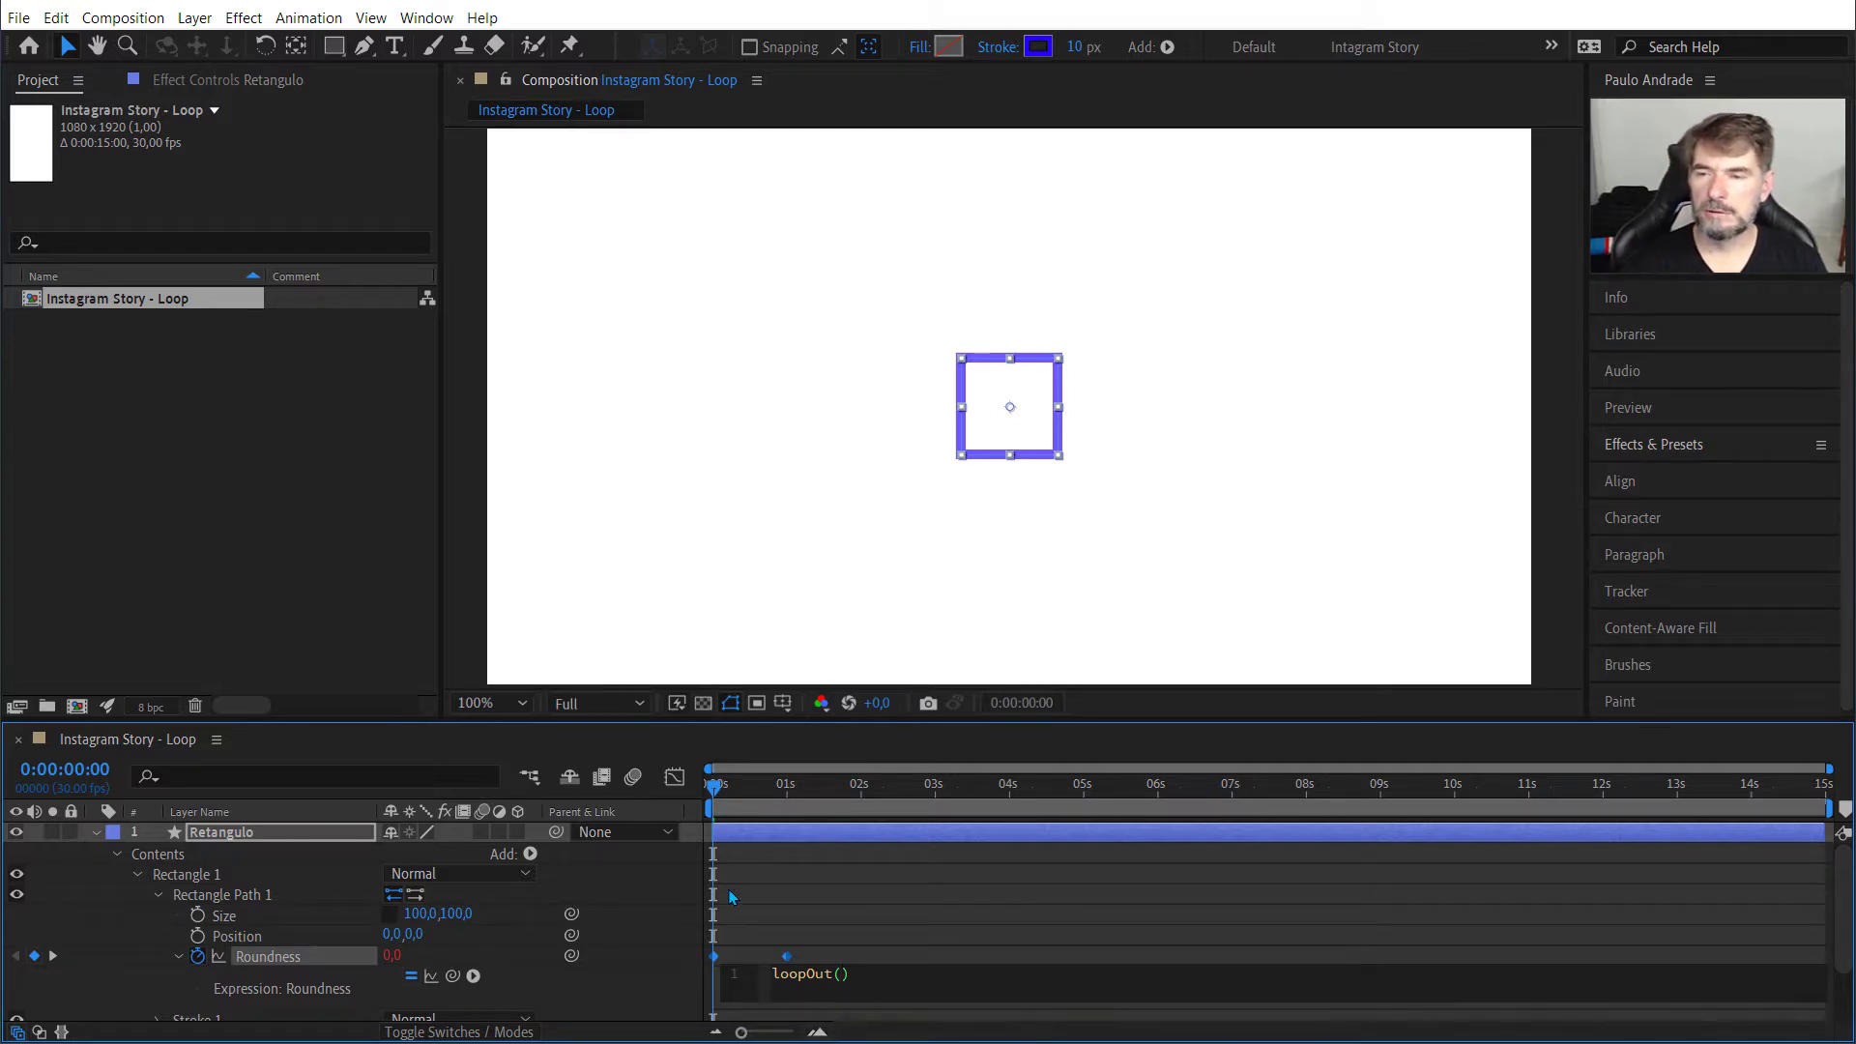
{"action": "left_click", "coordinate": [727, 667]}
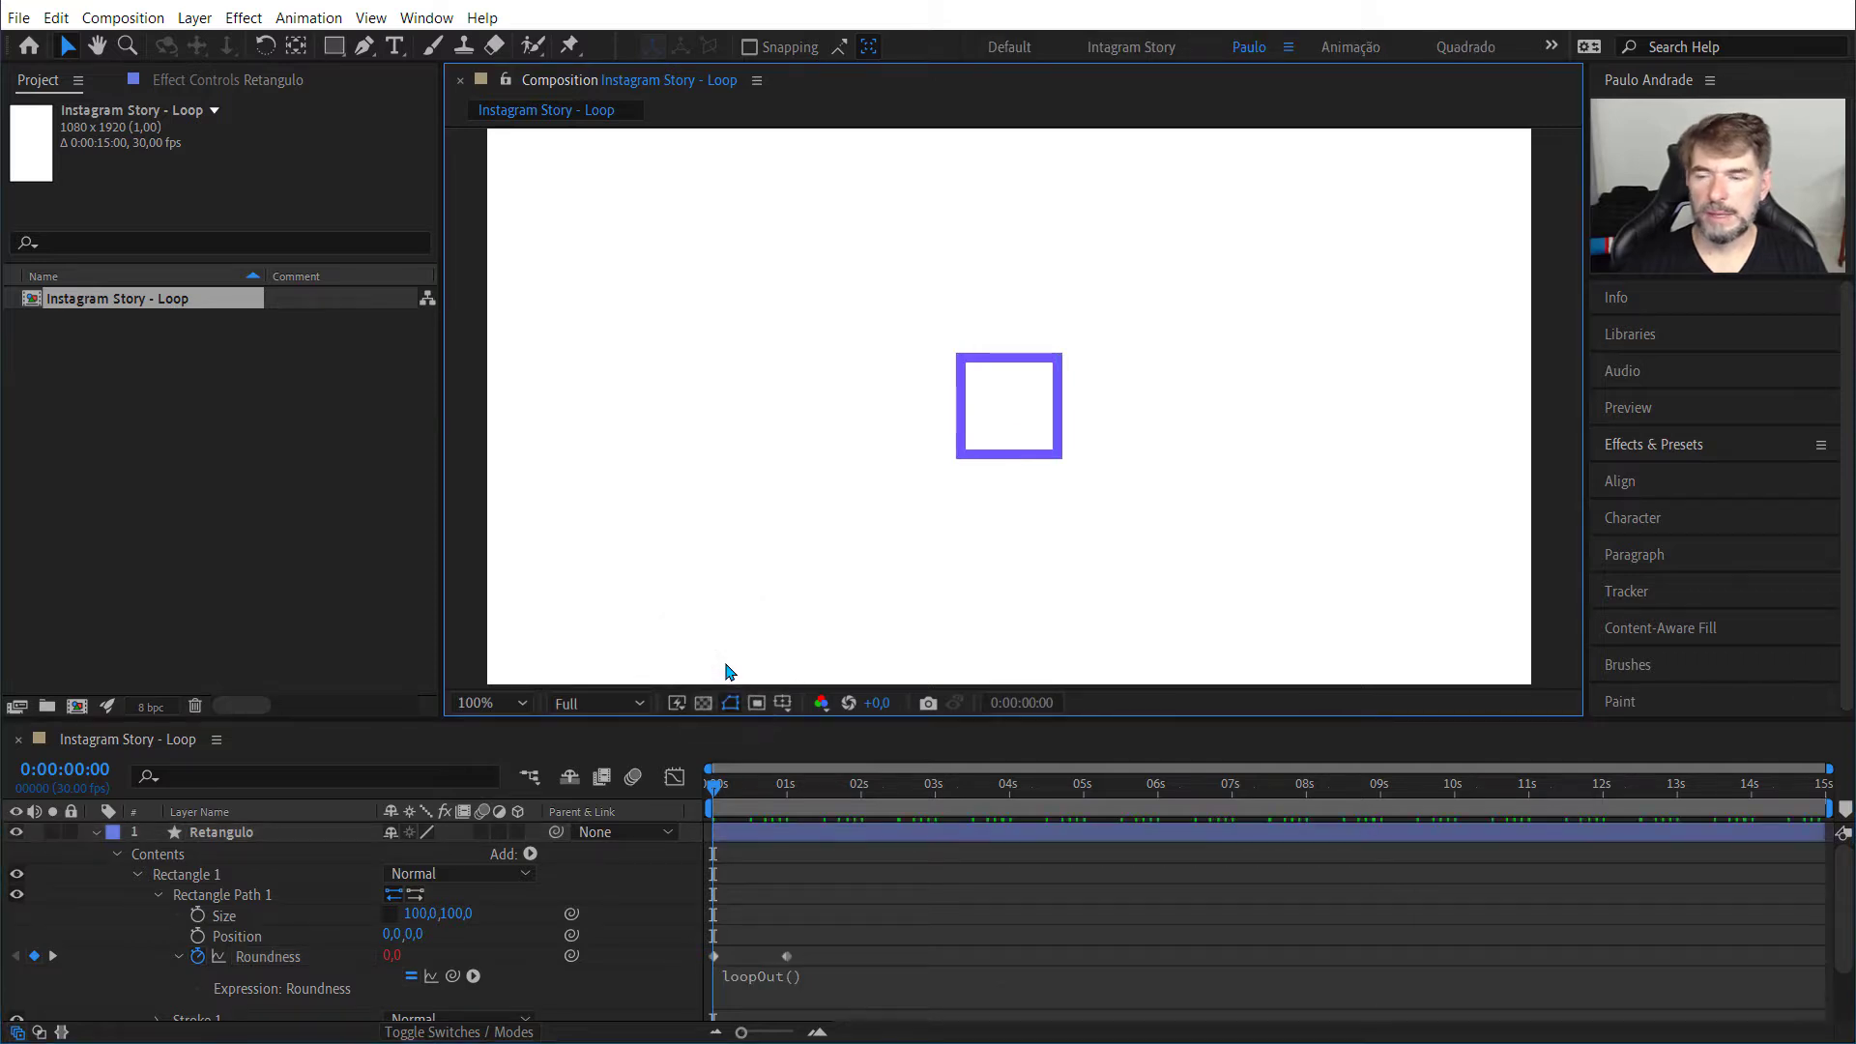
{"action": "key", "text": "space"}
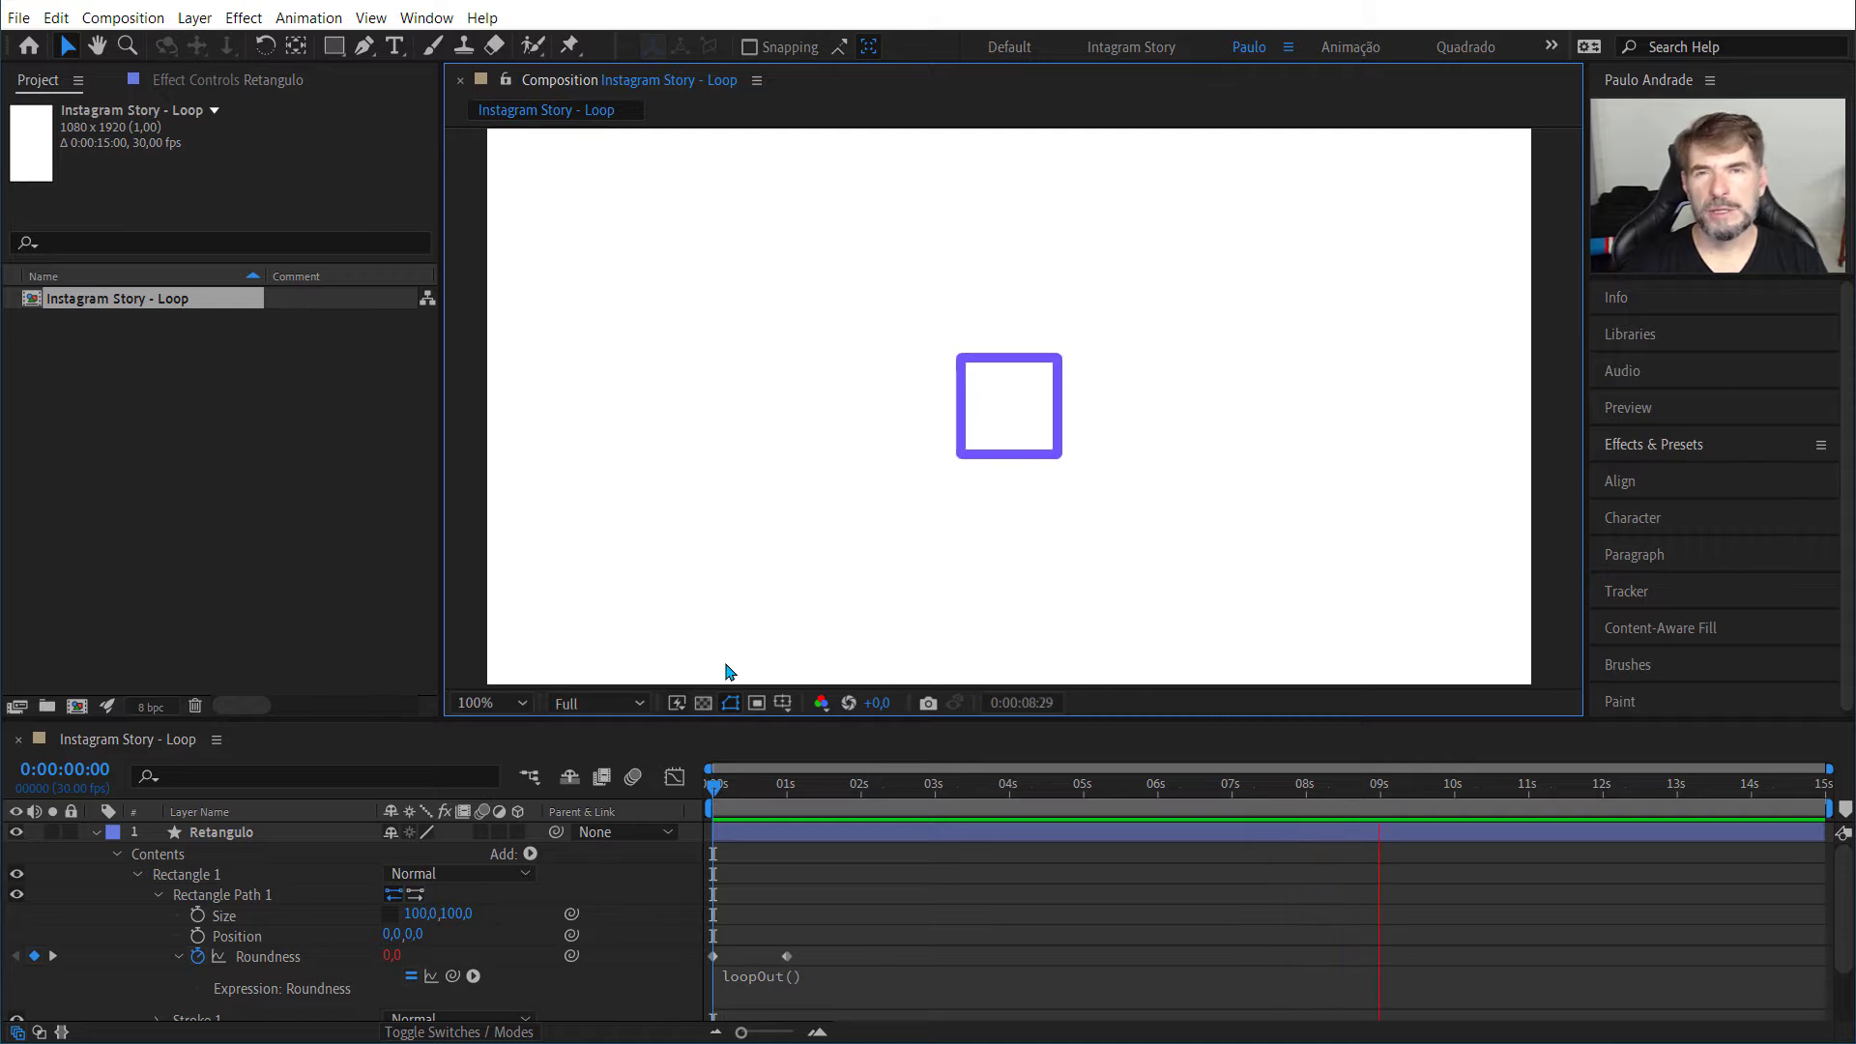
Step: Change the Roundness expression of Rectangle Path 1 to loopOut("pingpong"), play the animation and return to 0:00:00:00
{"action": "key", "text": "space"}
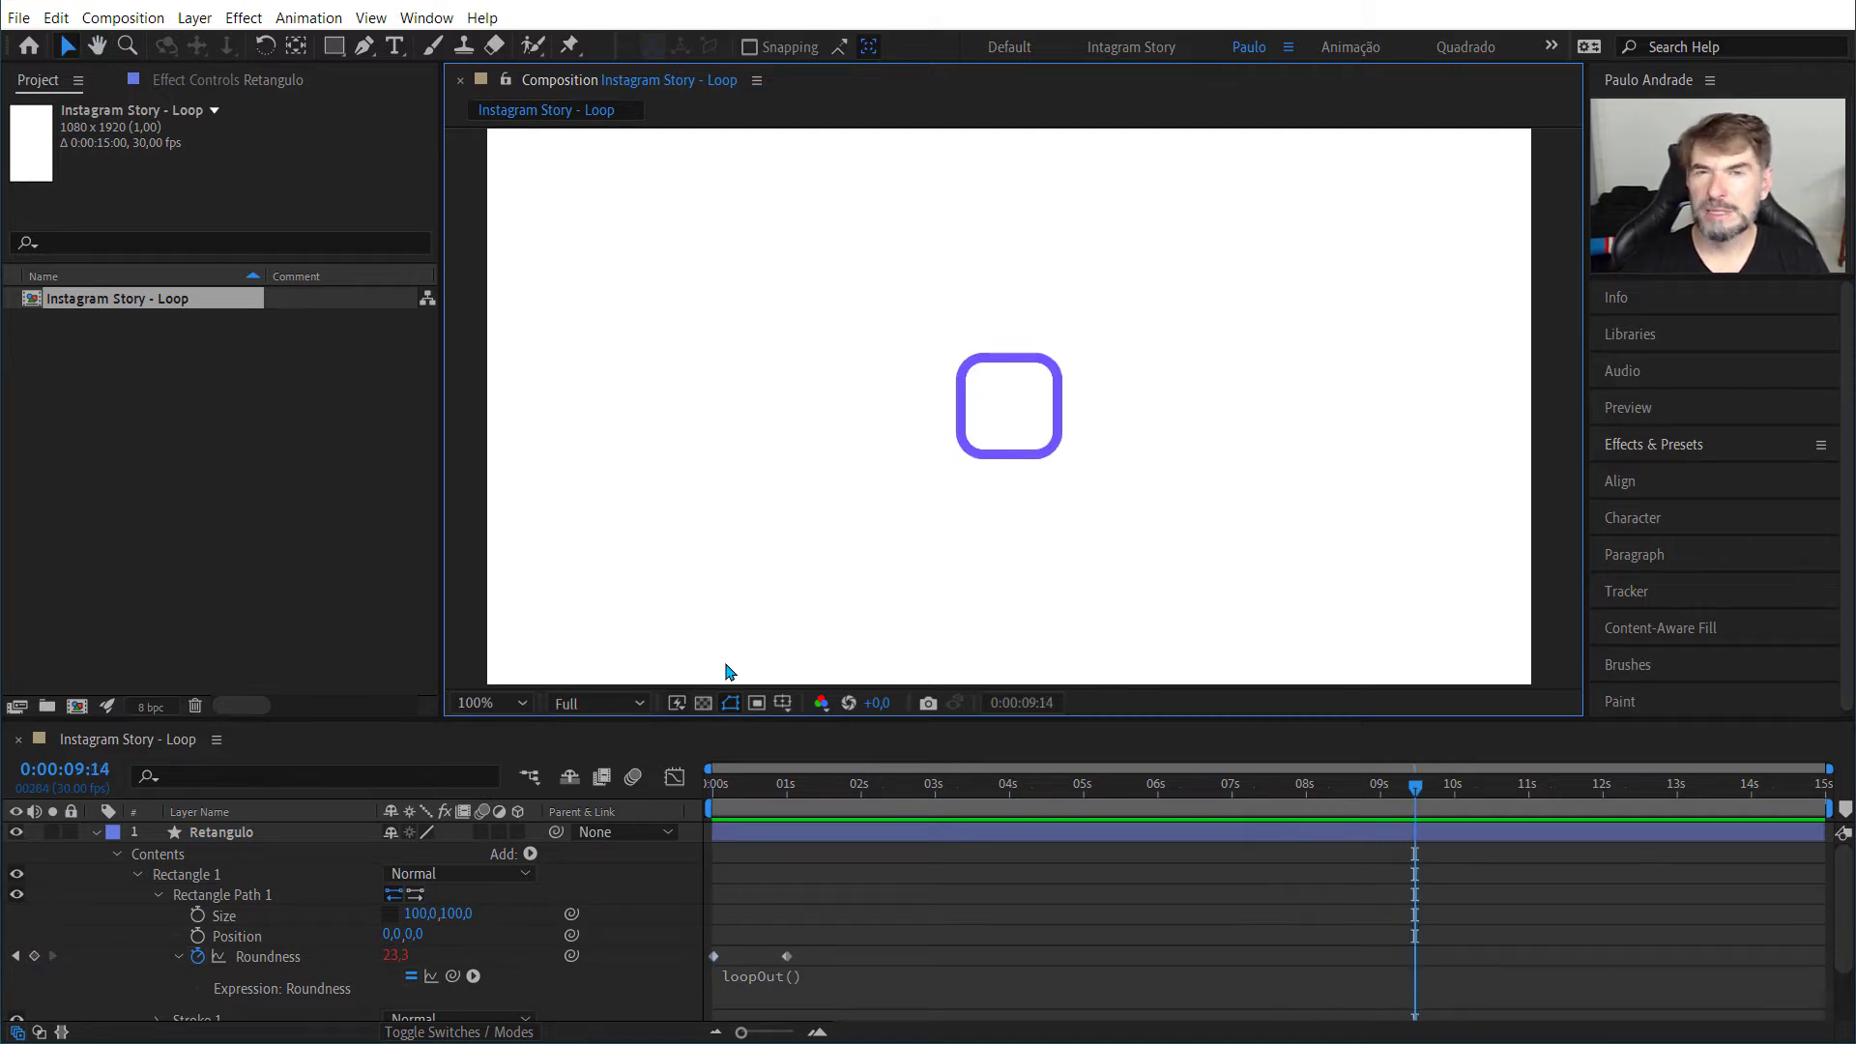
{"action": "key", "text": "Home"}
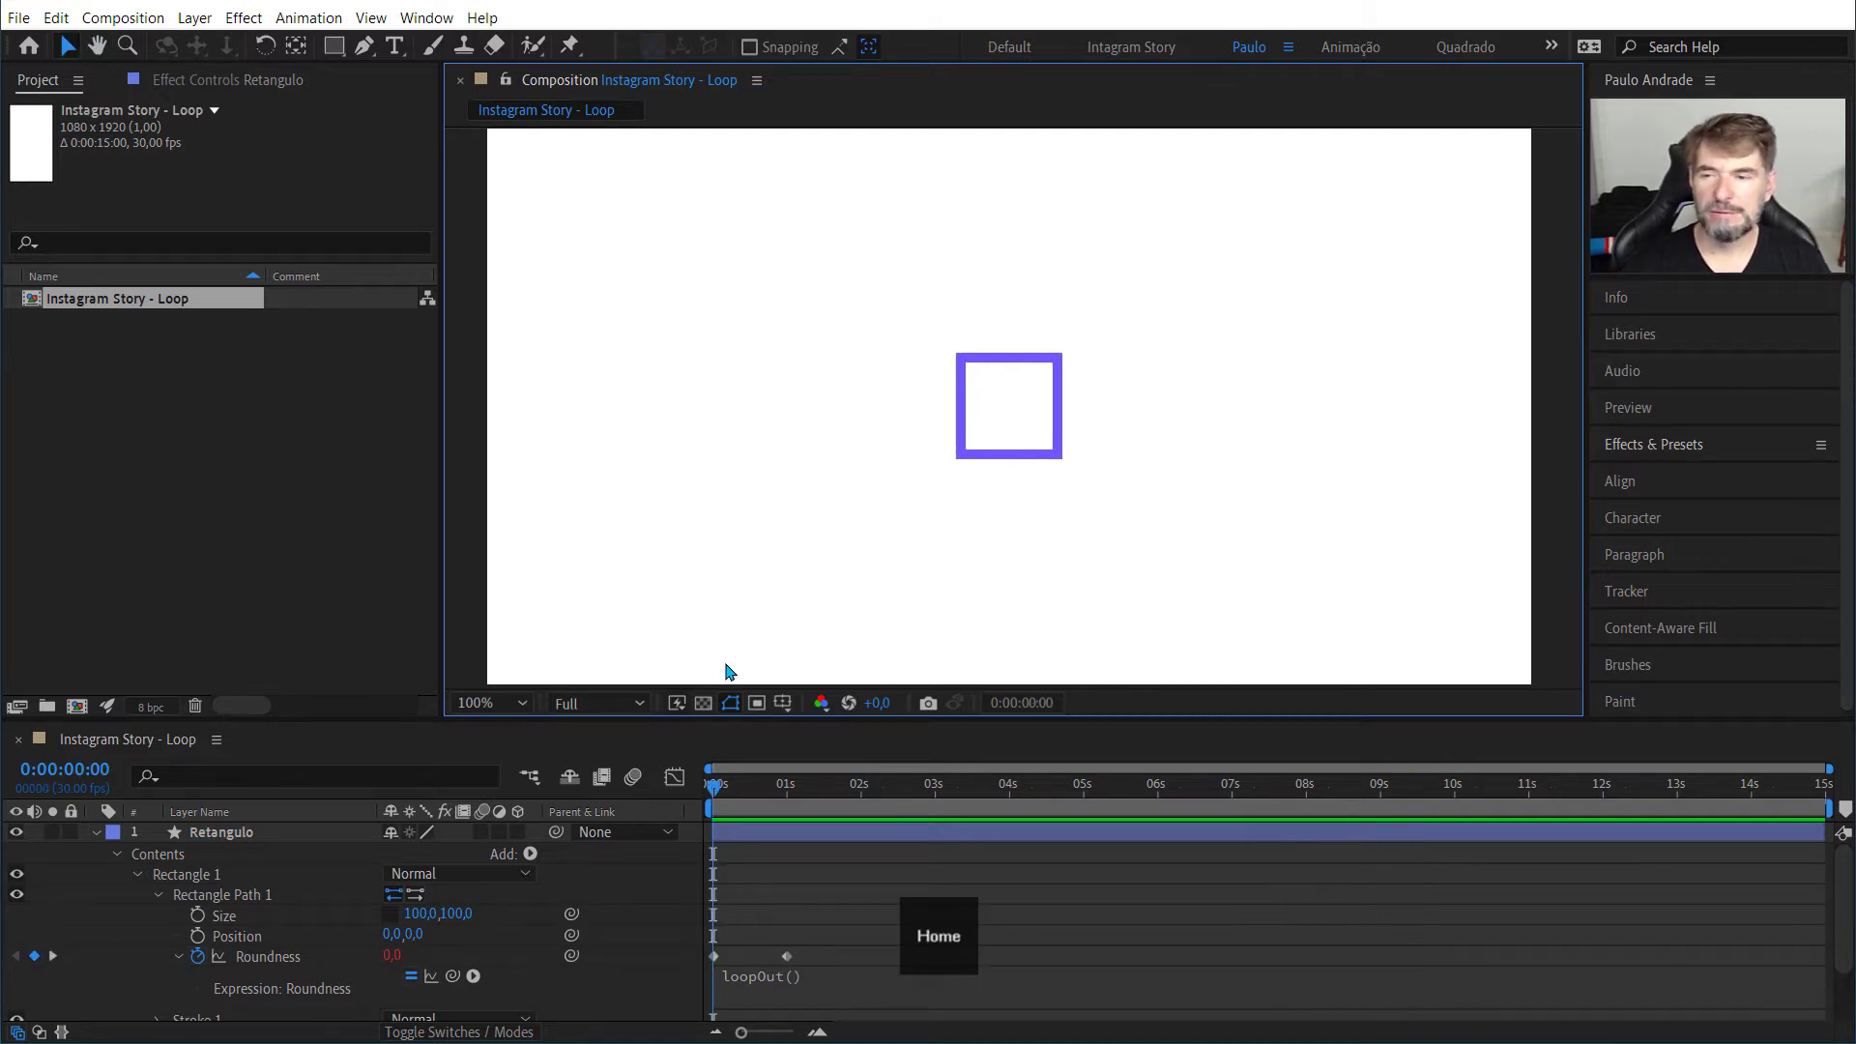
{"action": "left_click", "coordinate": [785, 980]}
{"action": "left_click", "coordinate": [840, 972]}
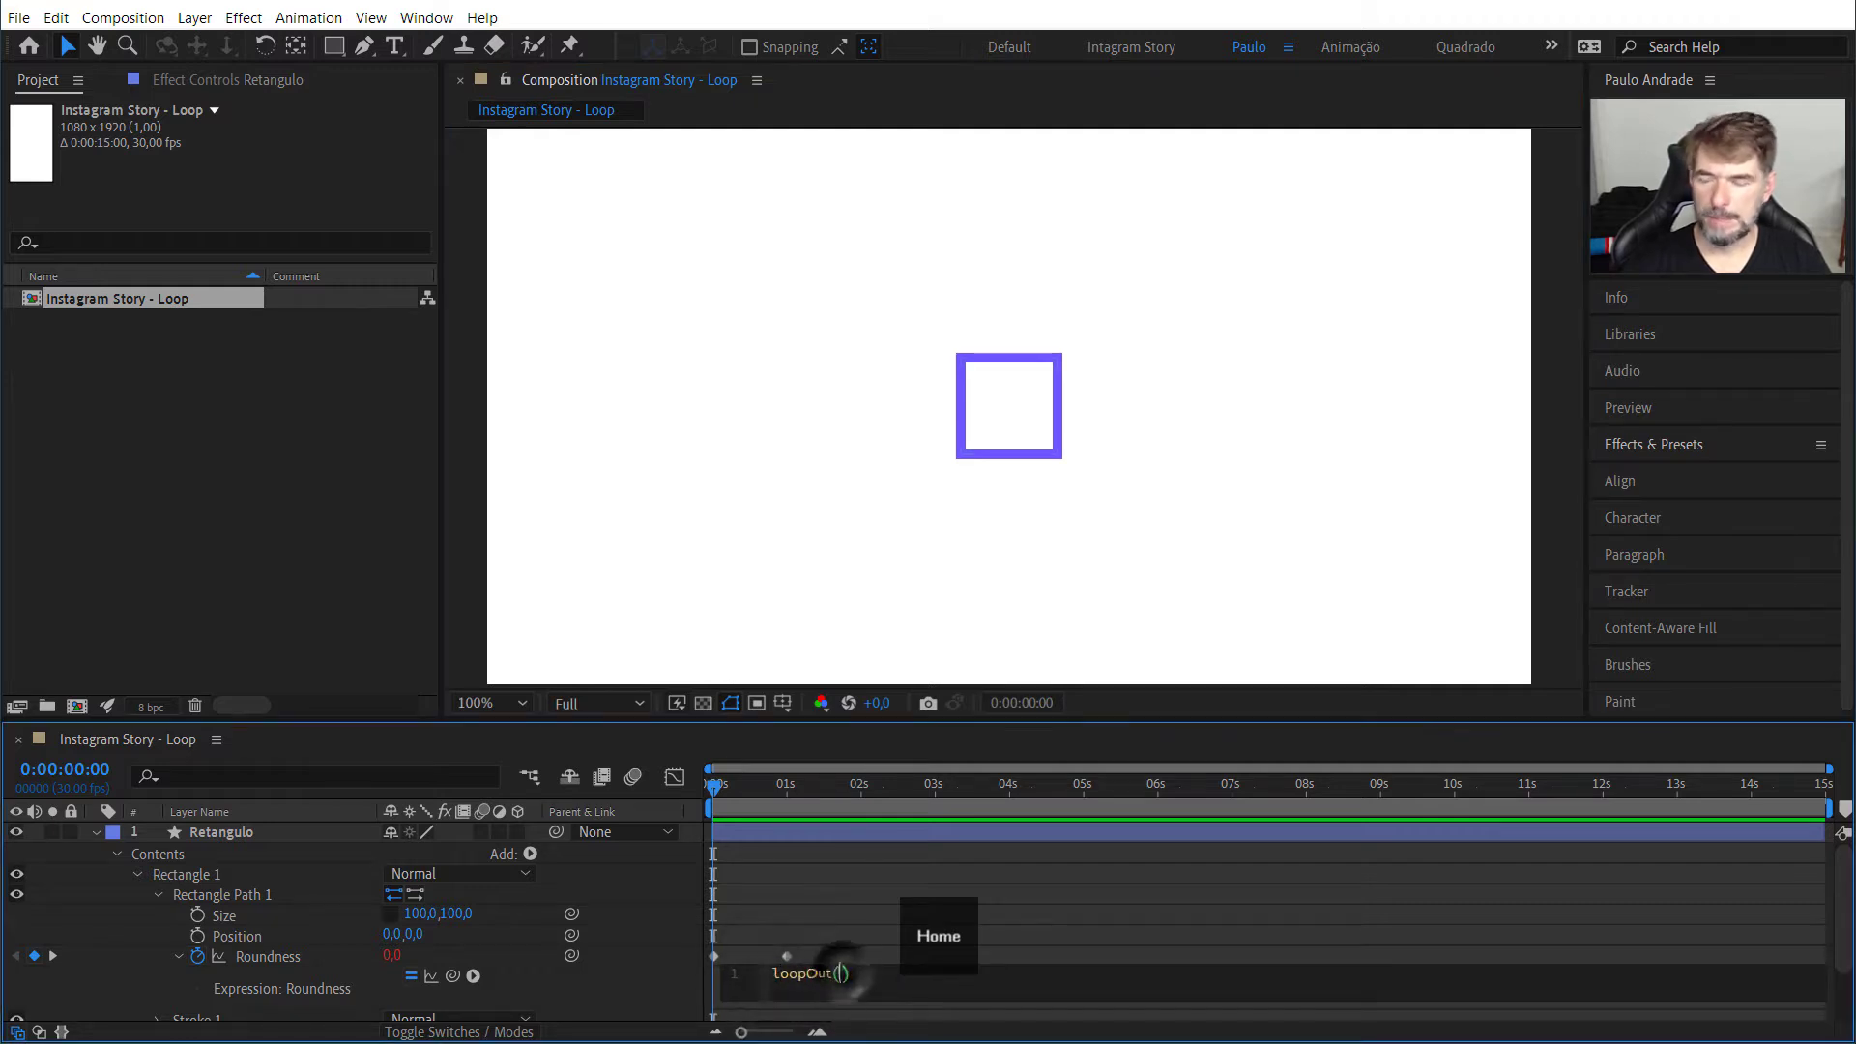
{"action": "type", "text": "\""}
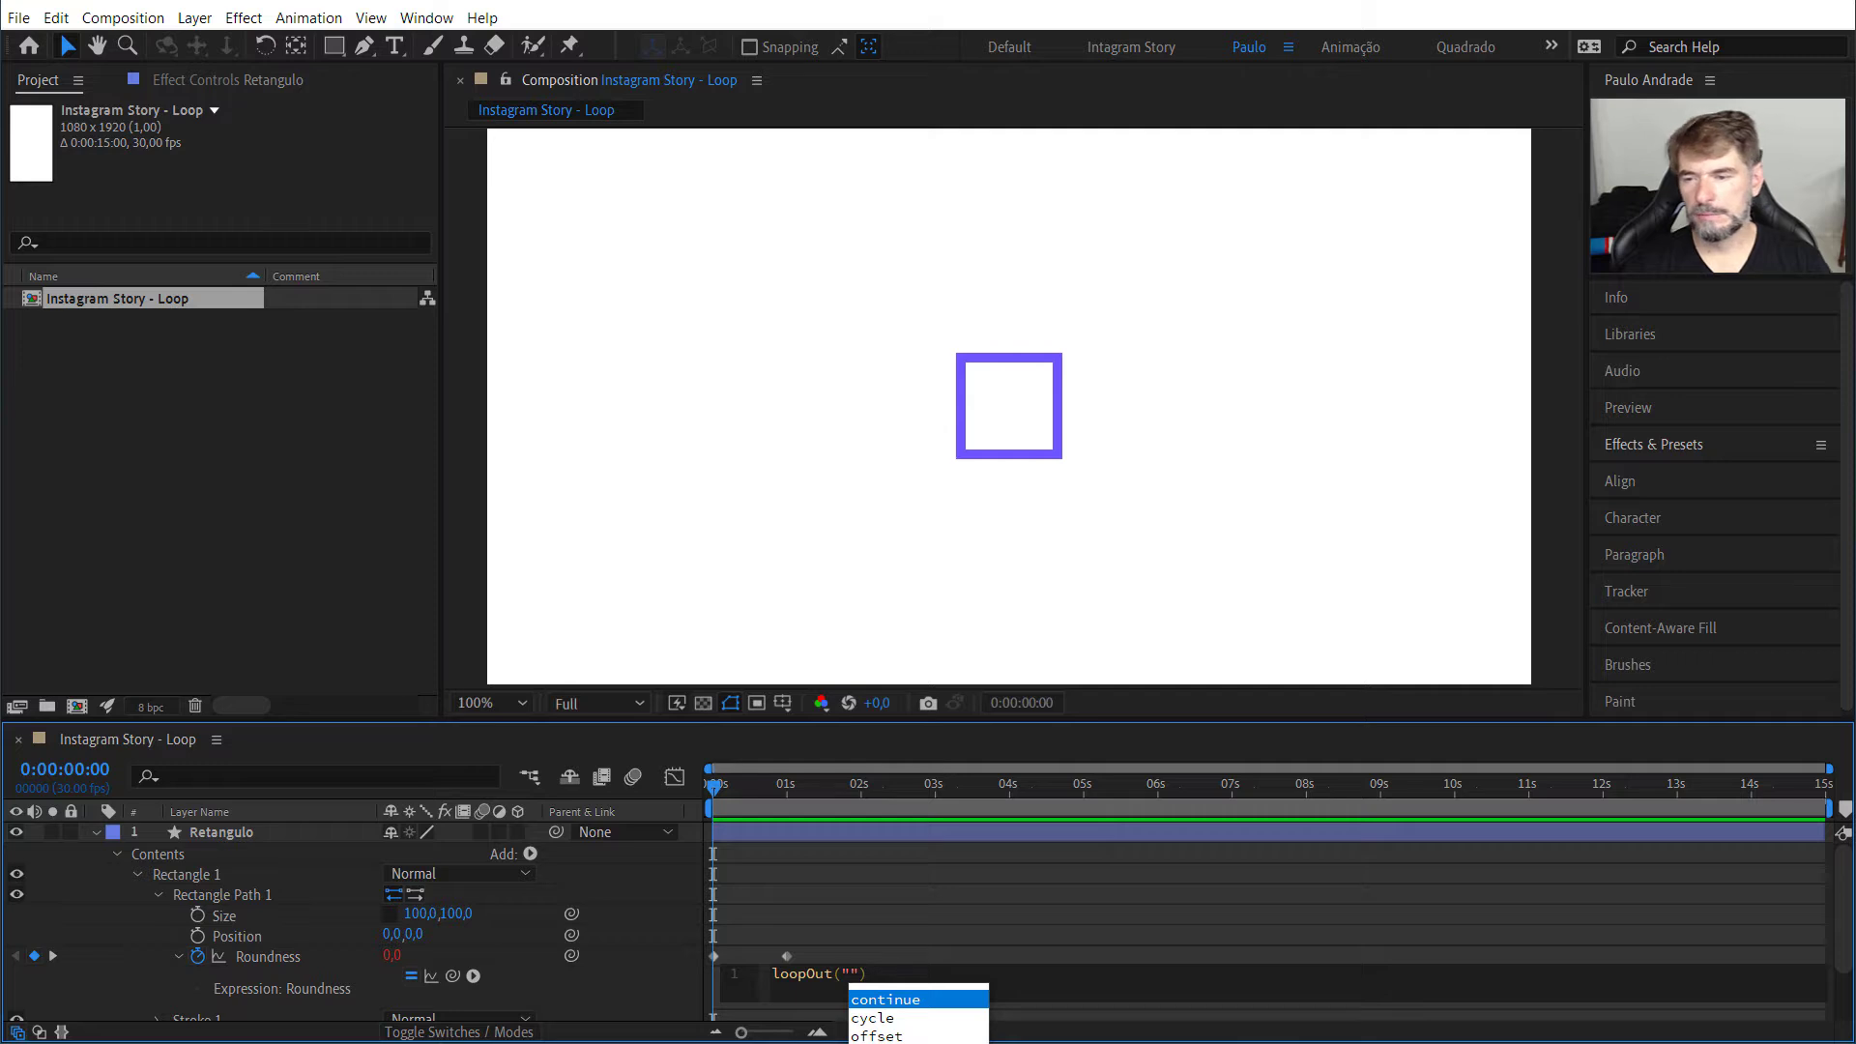
{"action": "key", "text": "Down"}
{"action": "key", "text": "Down"}
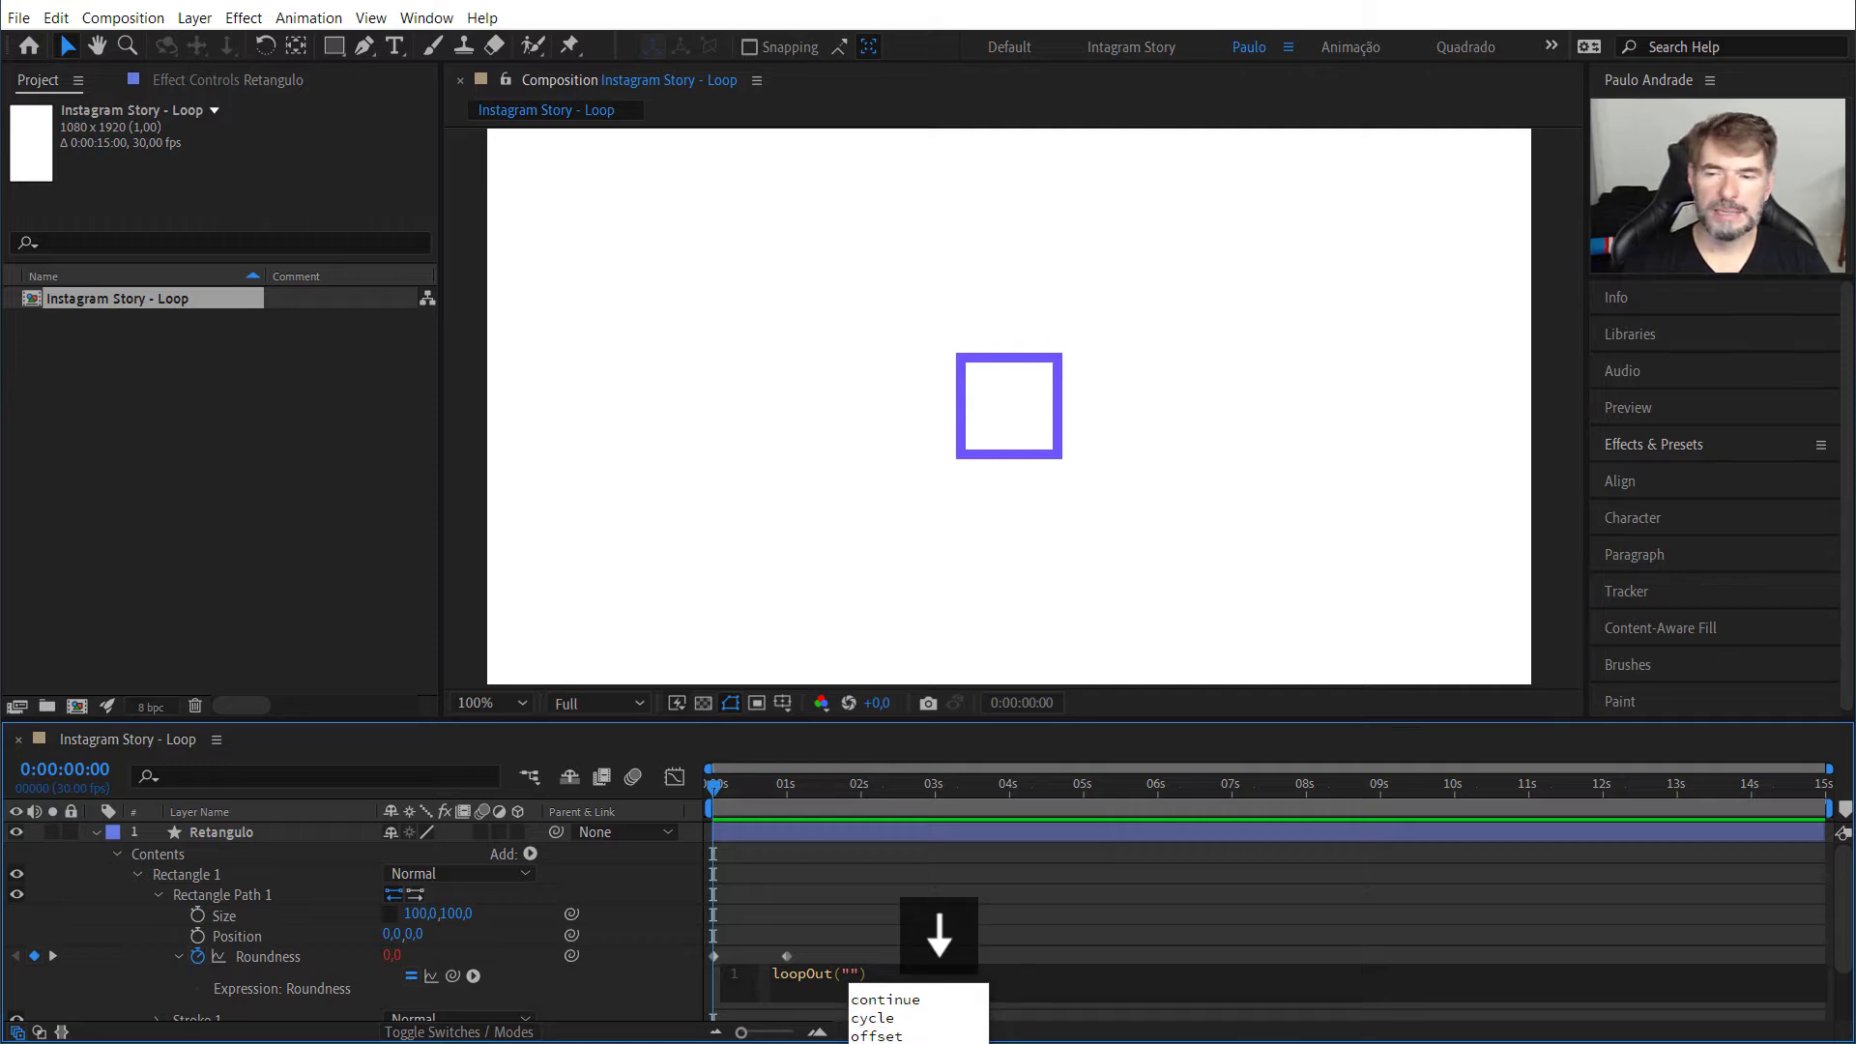
{"action": "key", "text": "Return"}
{"action": "key", "text": "End"}
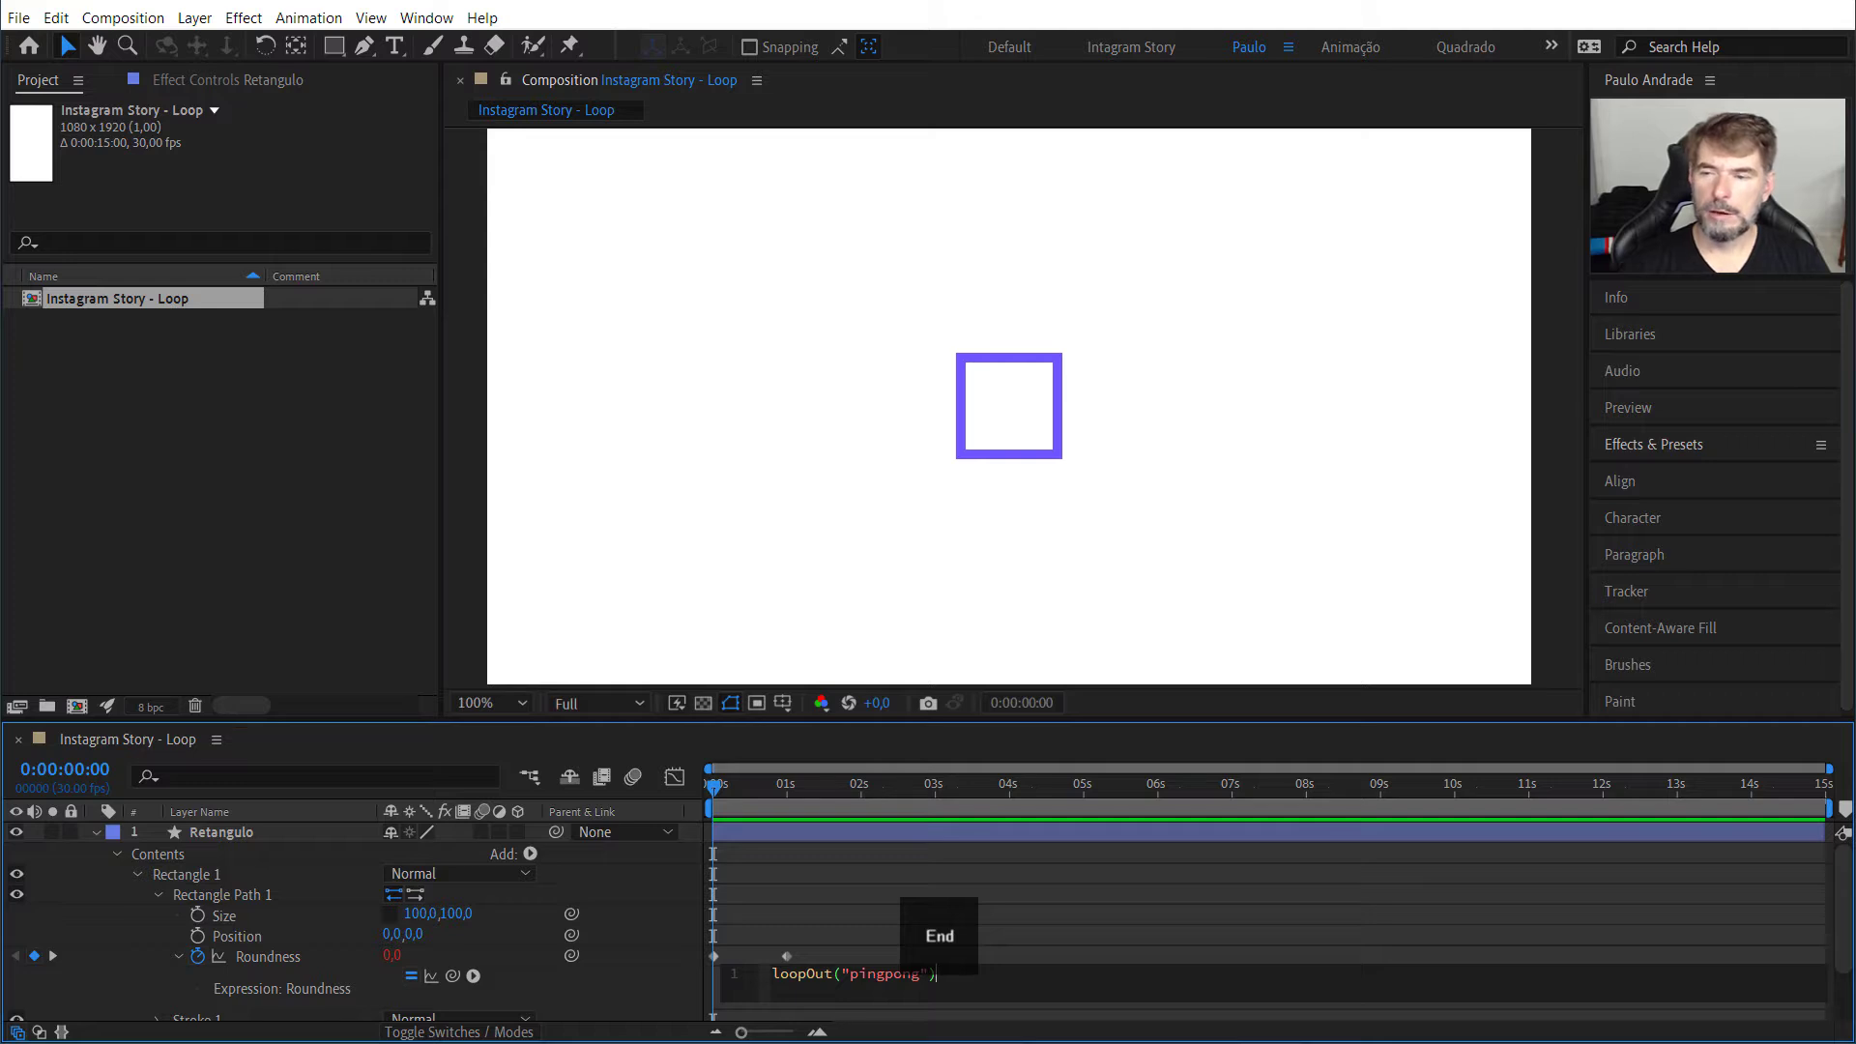
{"action": "left_click", "coordinate": [675, 262]}
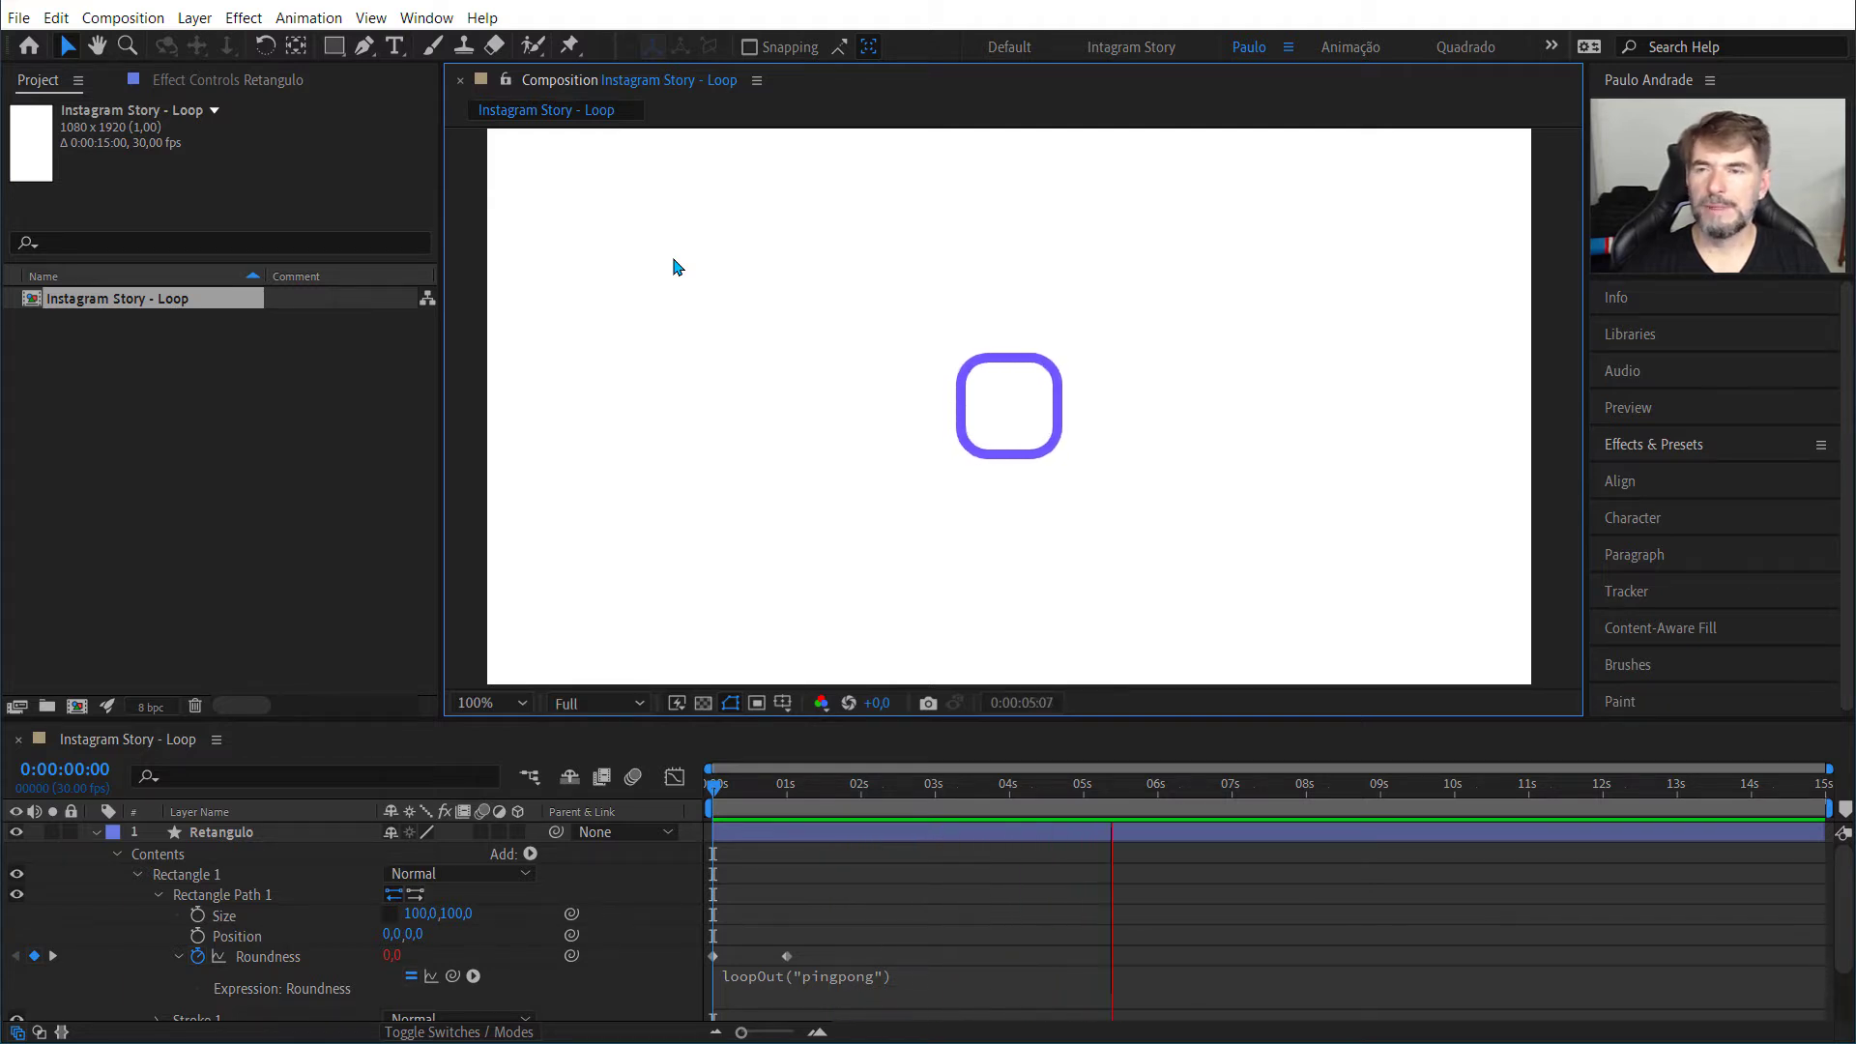
{"action": "key", "text": "Home"}
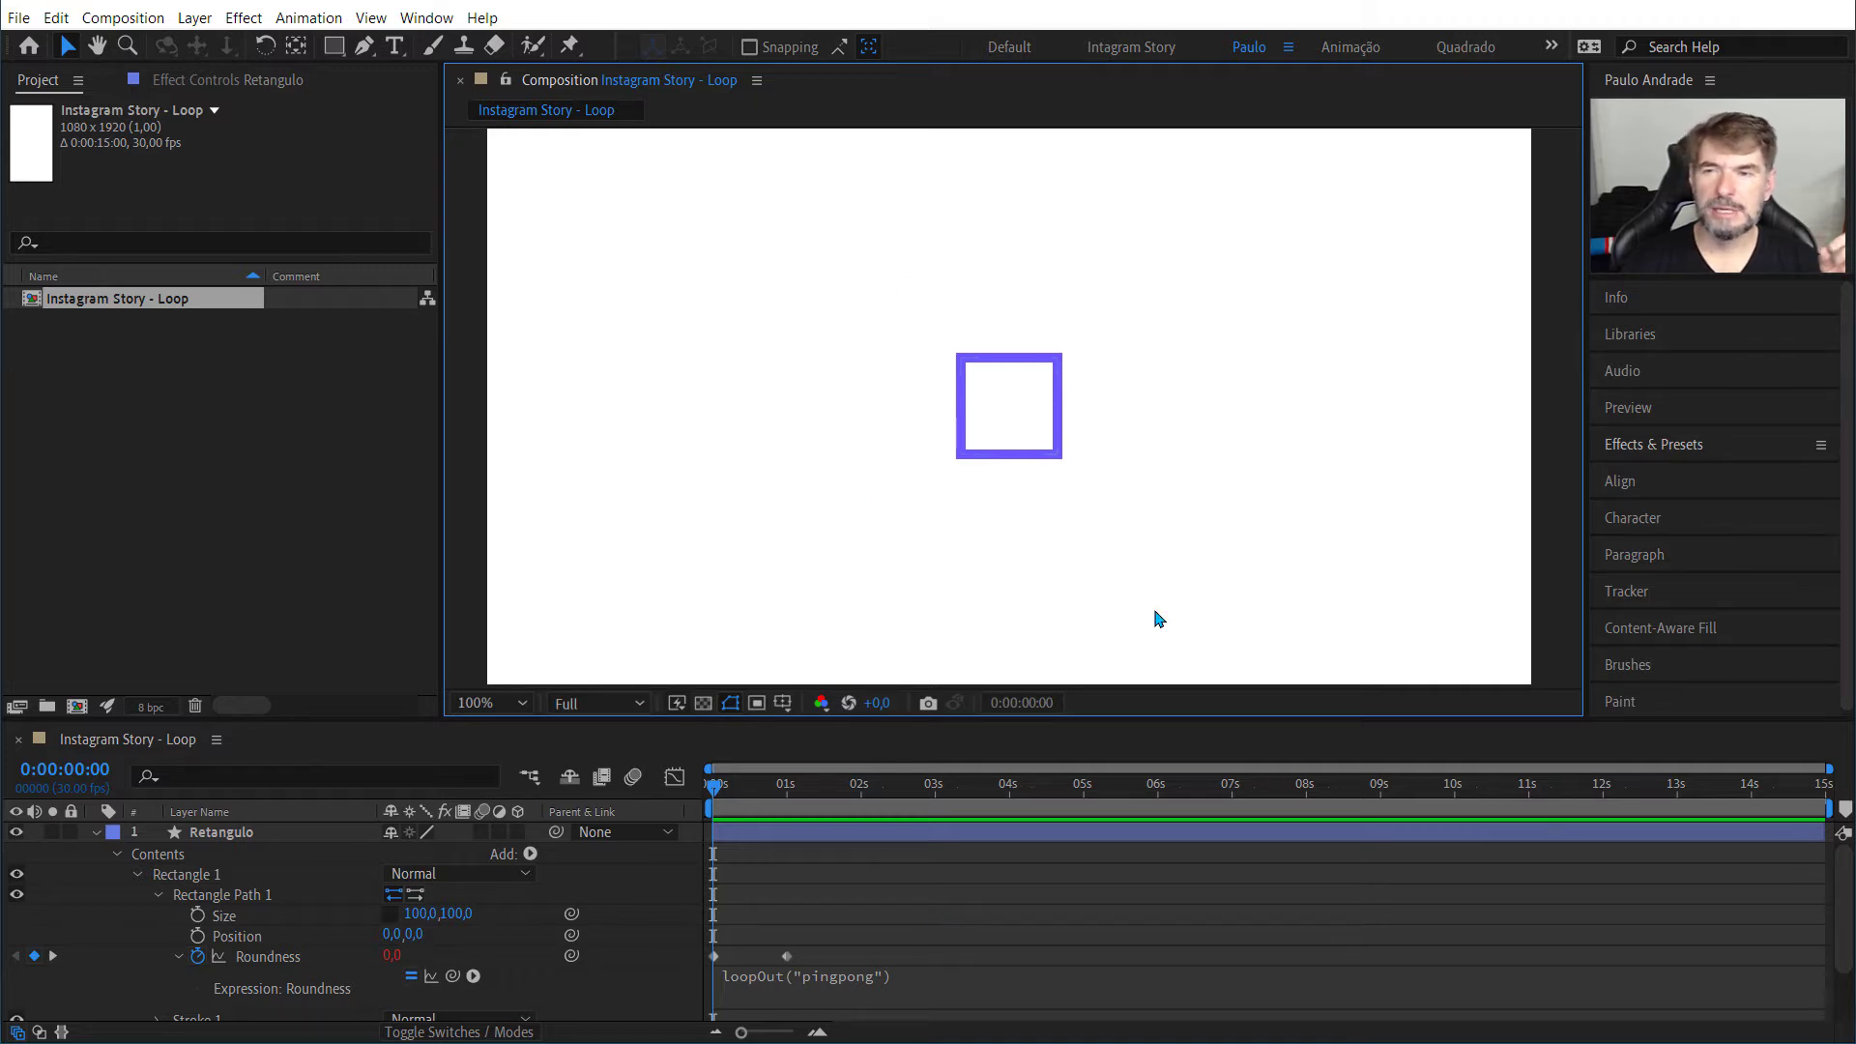
Step: Collapse Rectangle Path 1, expand Transform: Rectangle 1 and add a Rotation keyframe at 0:00:00:00
{"action": "left_click", "coordinate": [166, 899]}
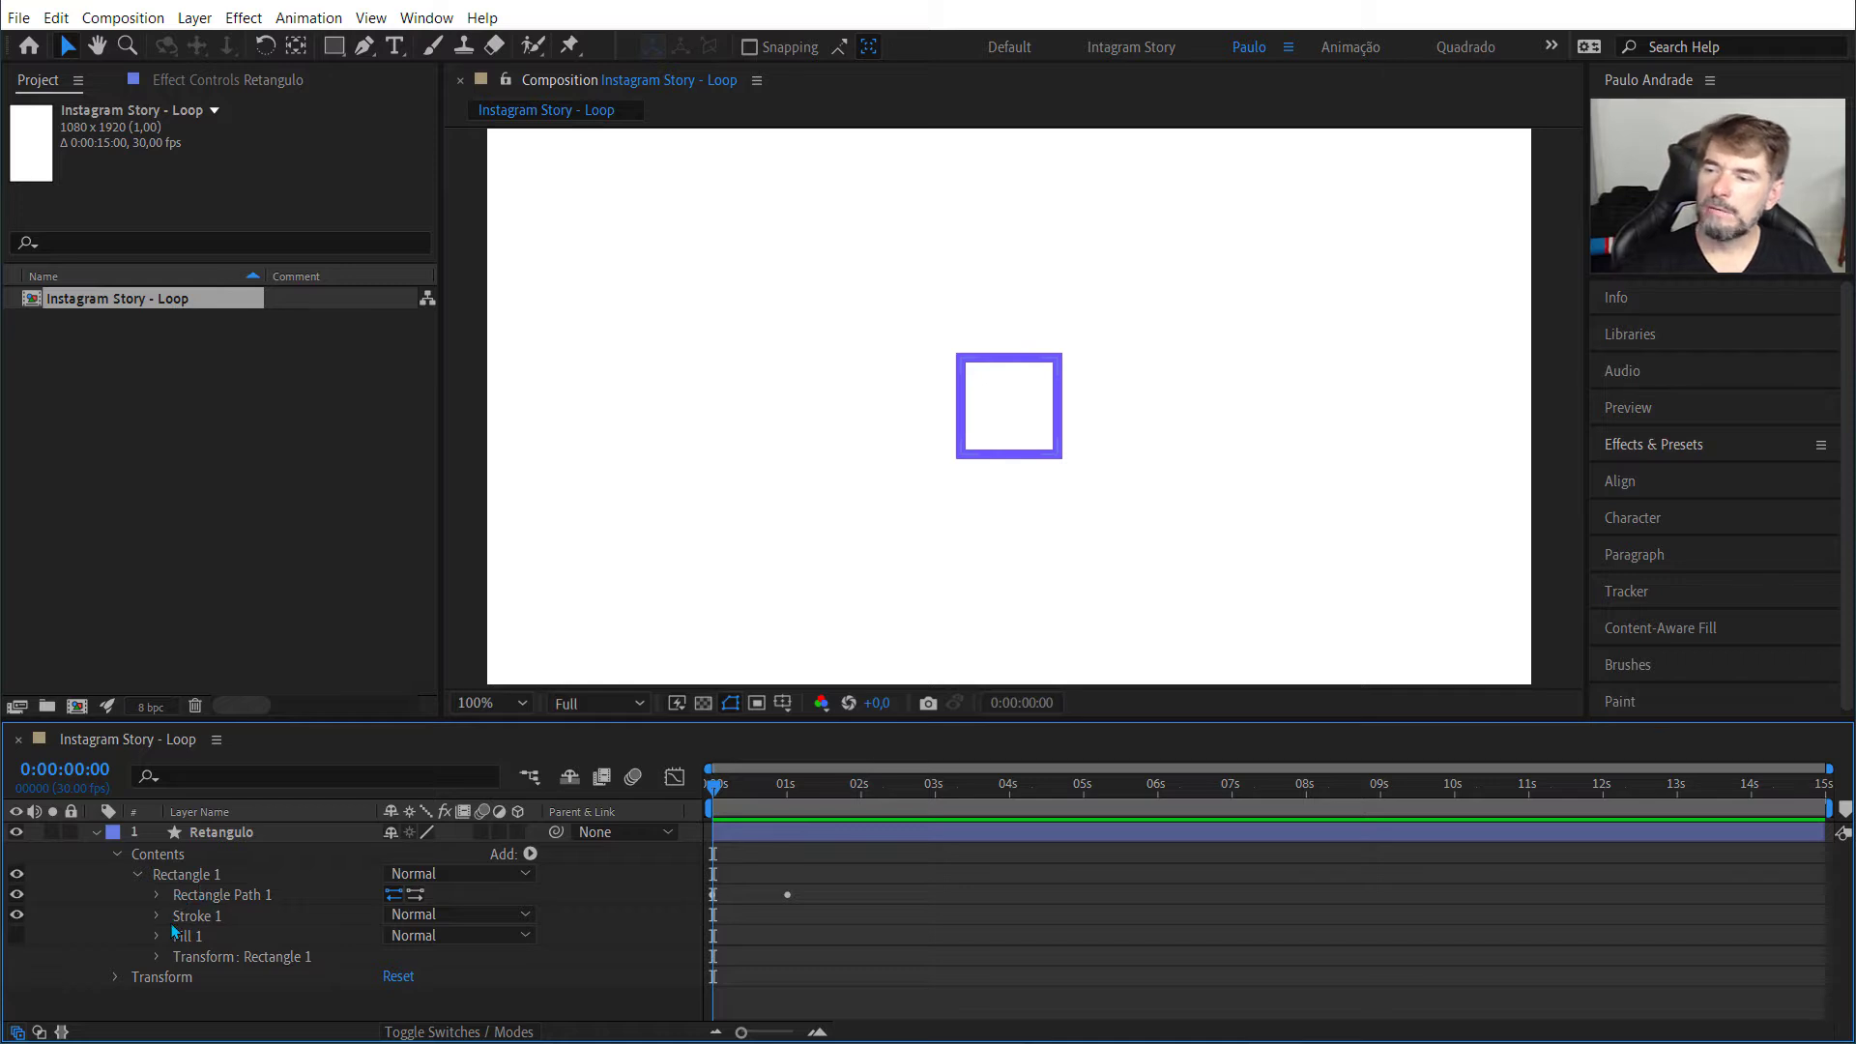
{"action": "left_click", "coordinate": [159, 956]}
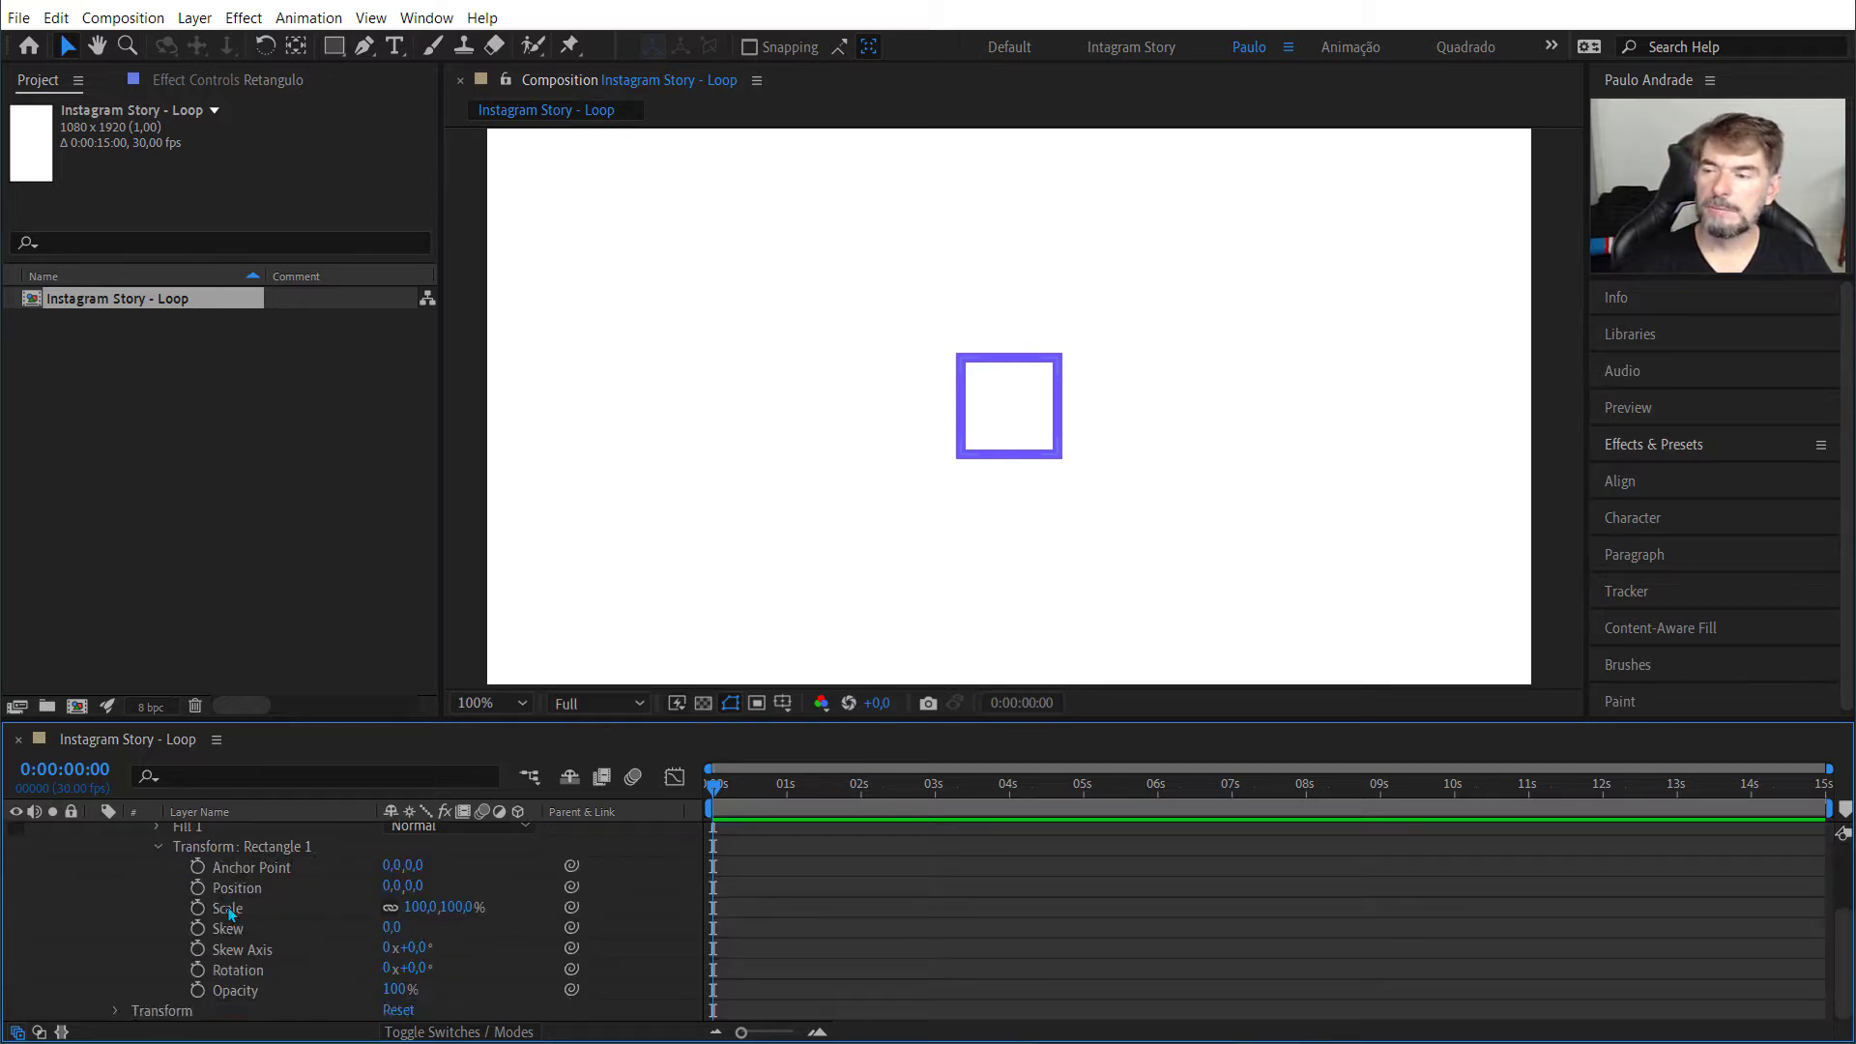
{"action": "left_click", "coordinate": [198, 970]}
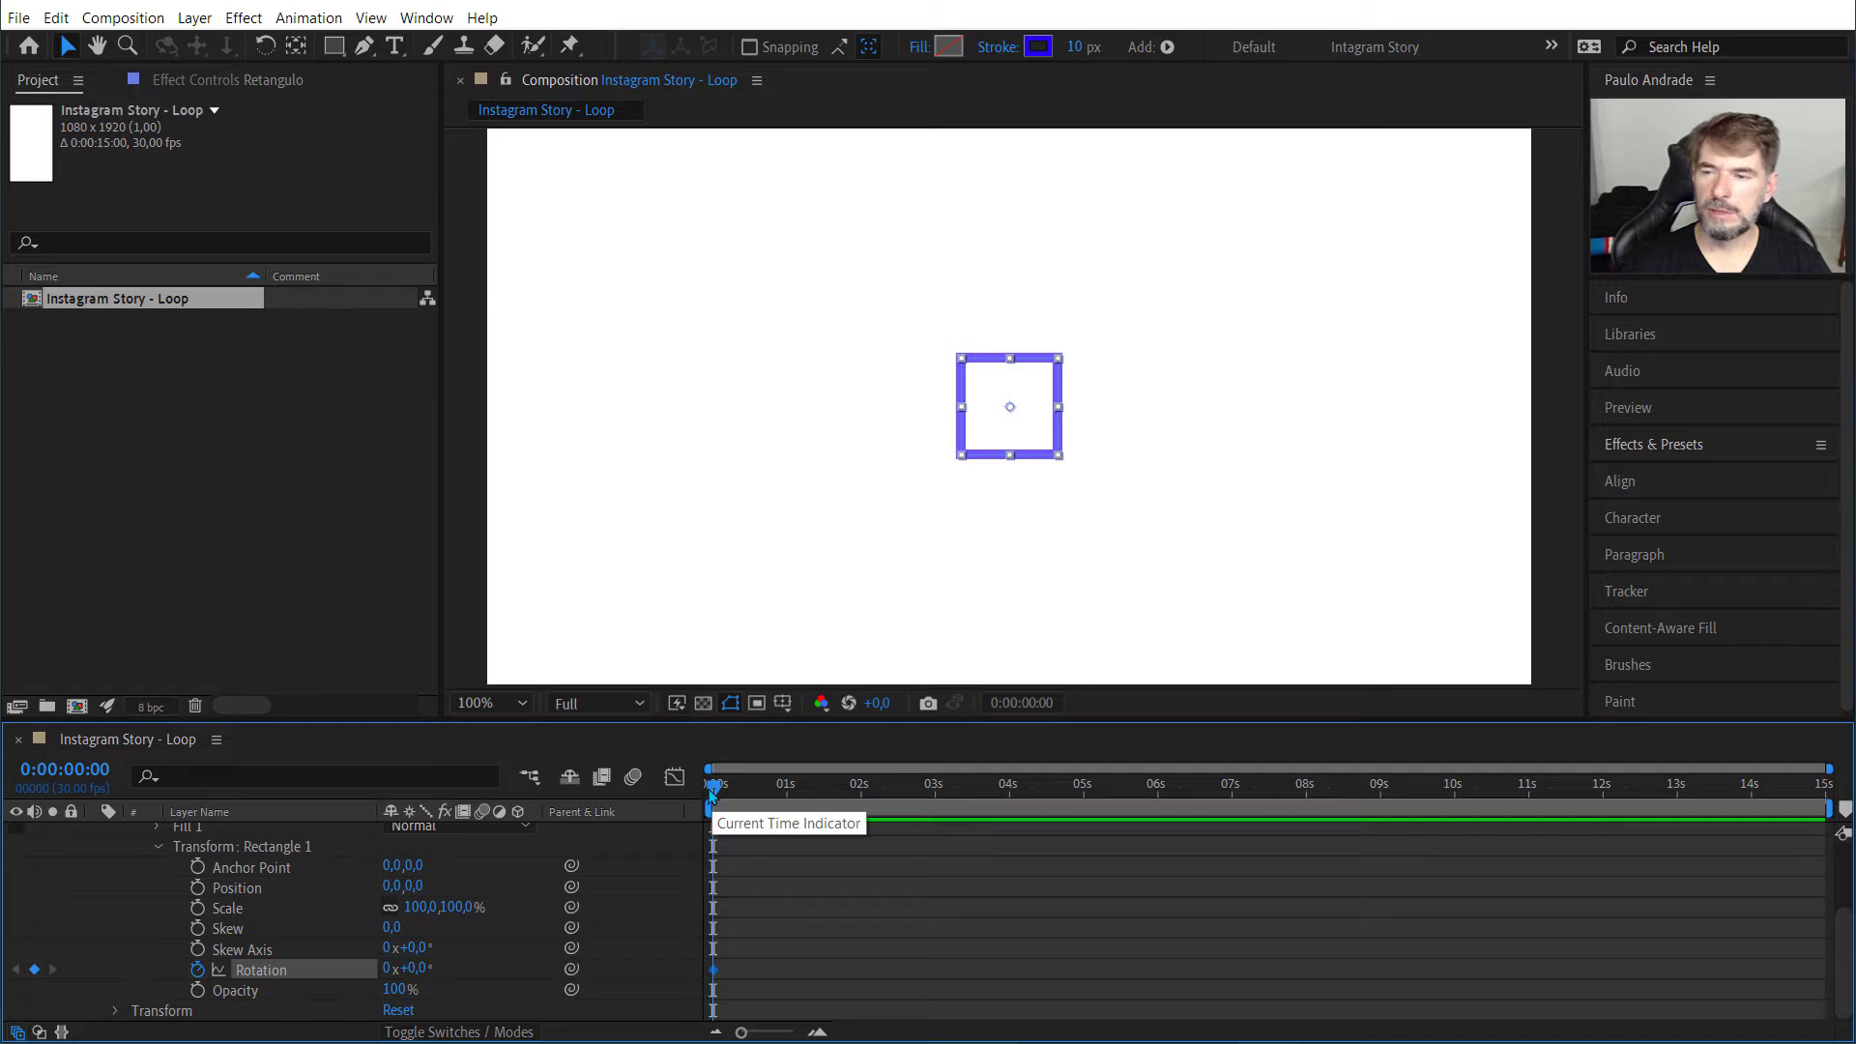
Step: Set the current time to 0:00:01:00
{"action": "left_click_drag", "start_coordinate": [713, 796], "coordinate": [784, 787]}
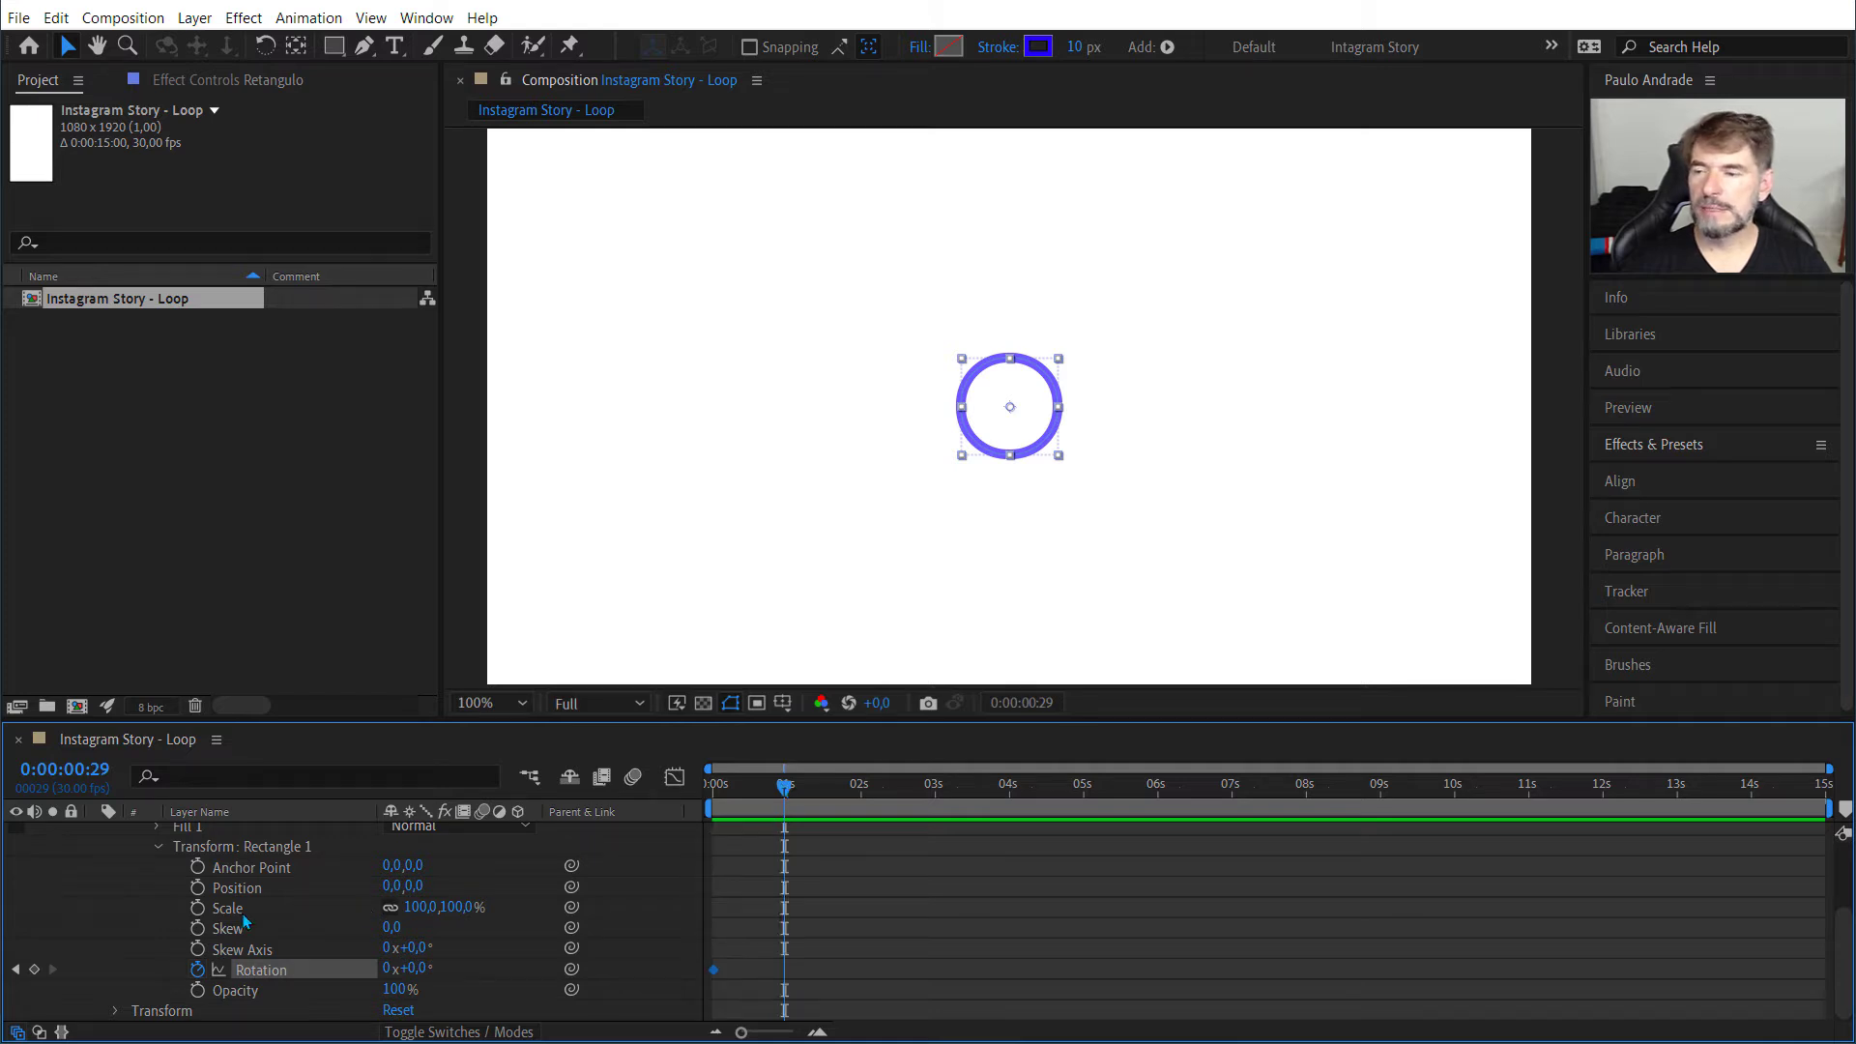
{"action": "left_click", "coordinate": [65, 773]}
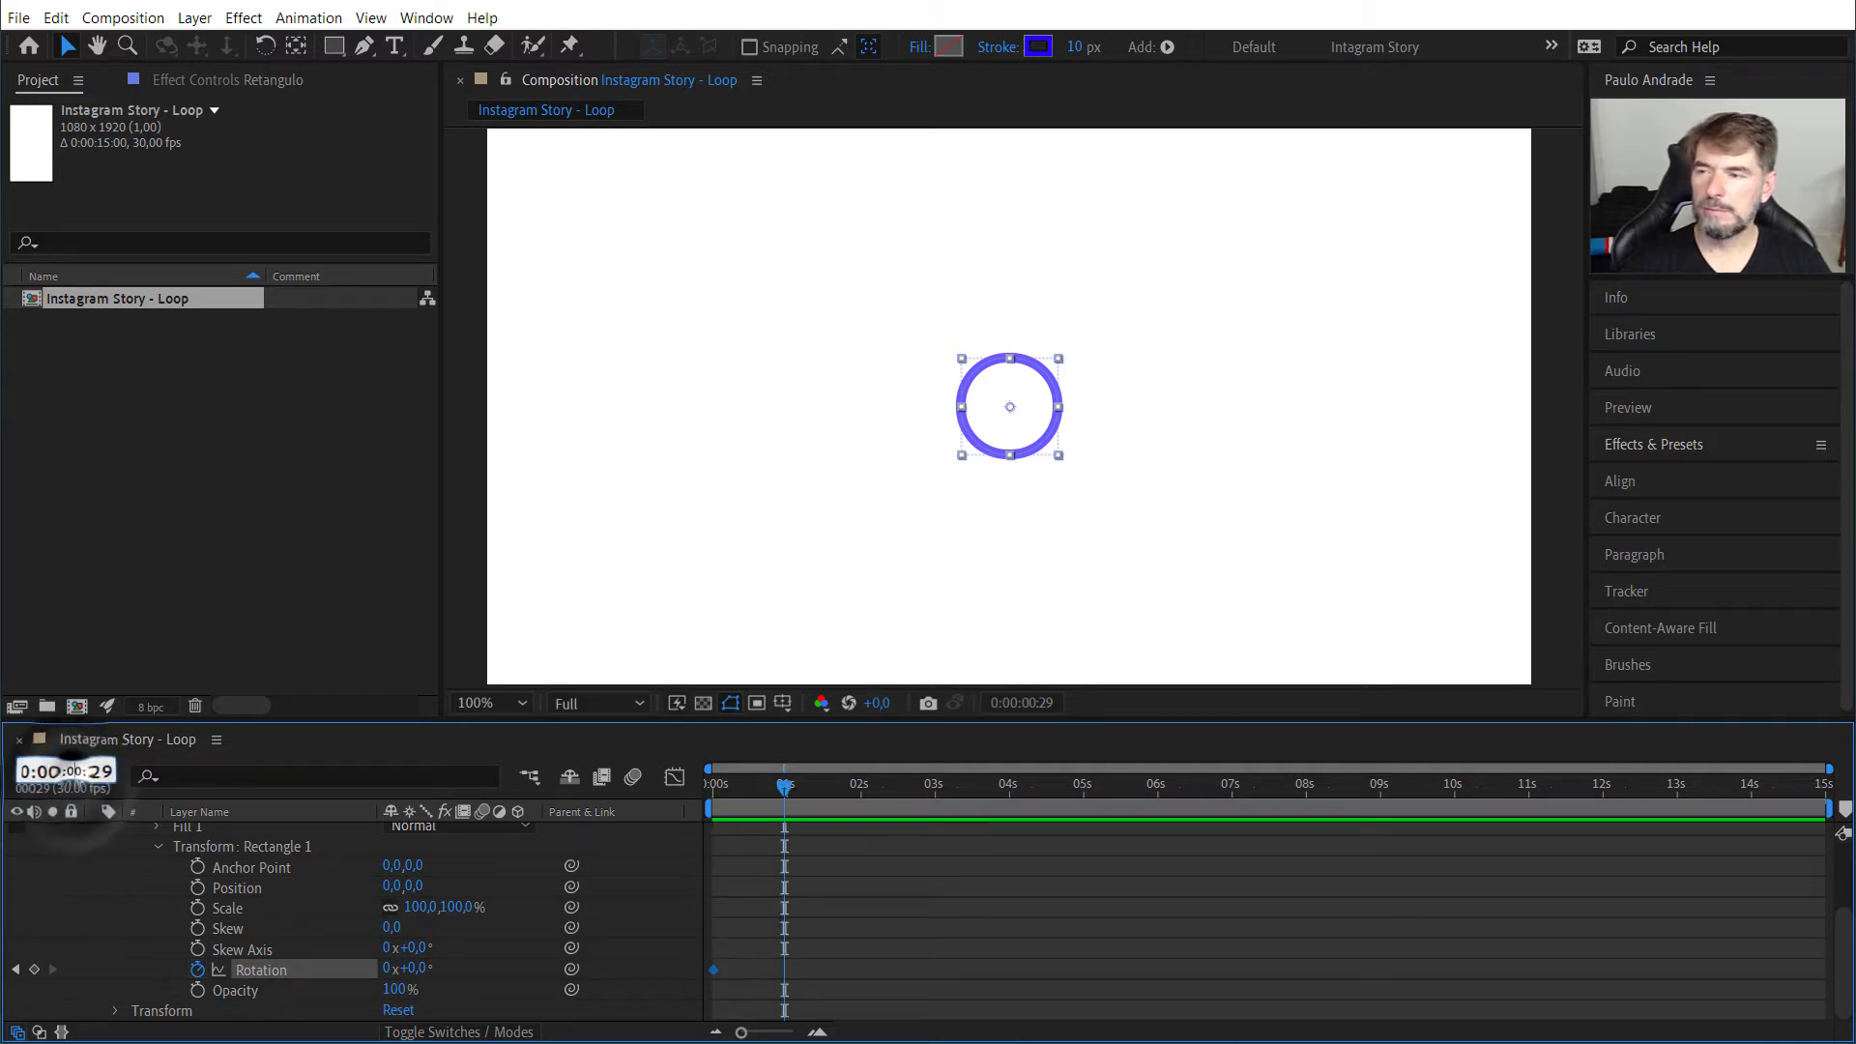
{"action": "key", "text": "Delete"}
{"action": "type", "text": "1"}
{"action": "key", "text": "Right"}
{"action": "key", "text": "Delete"}
{"action": "key", "text": "Delete"}
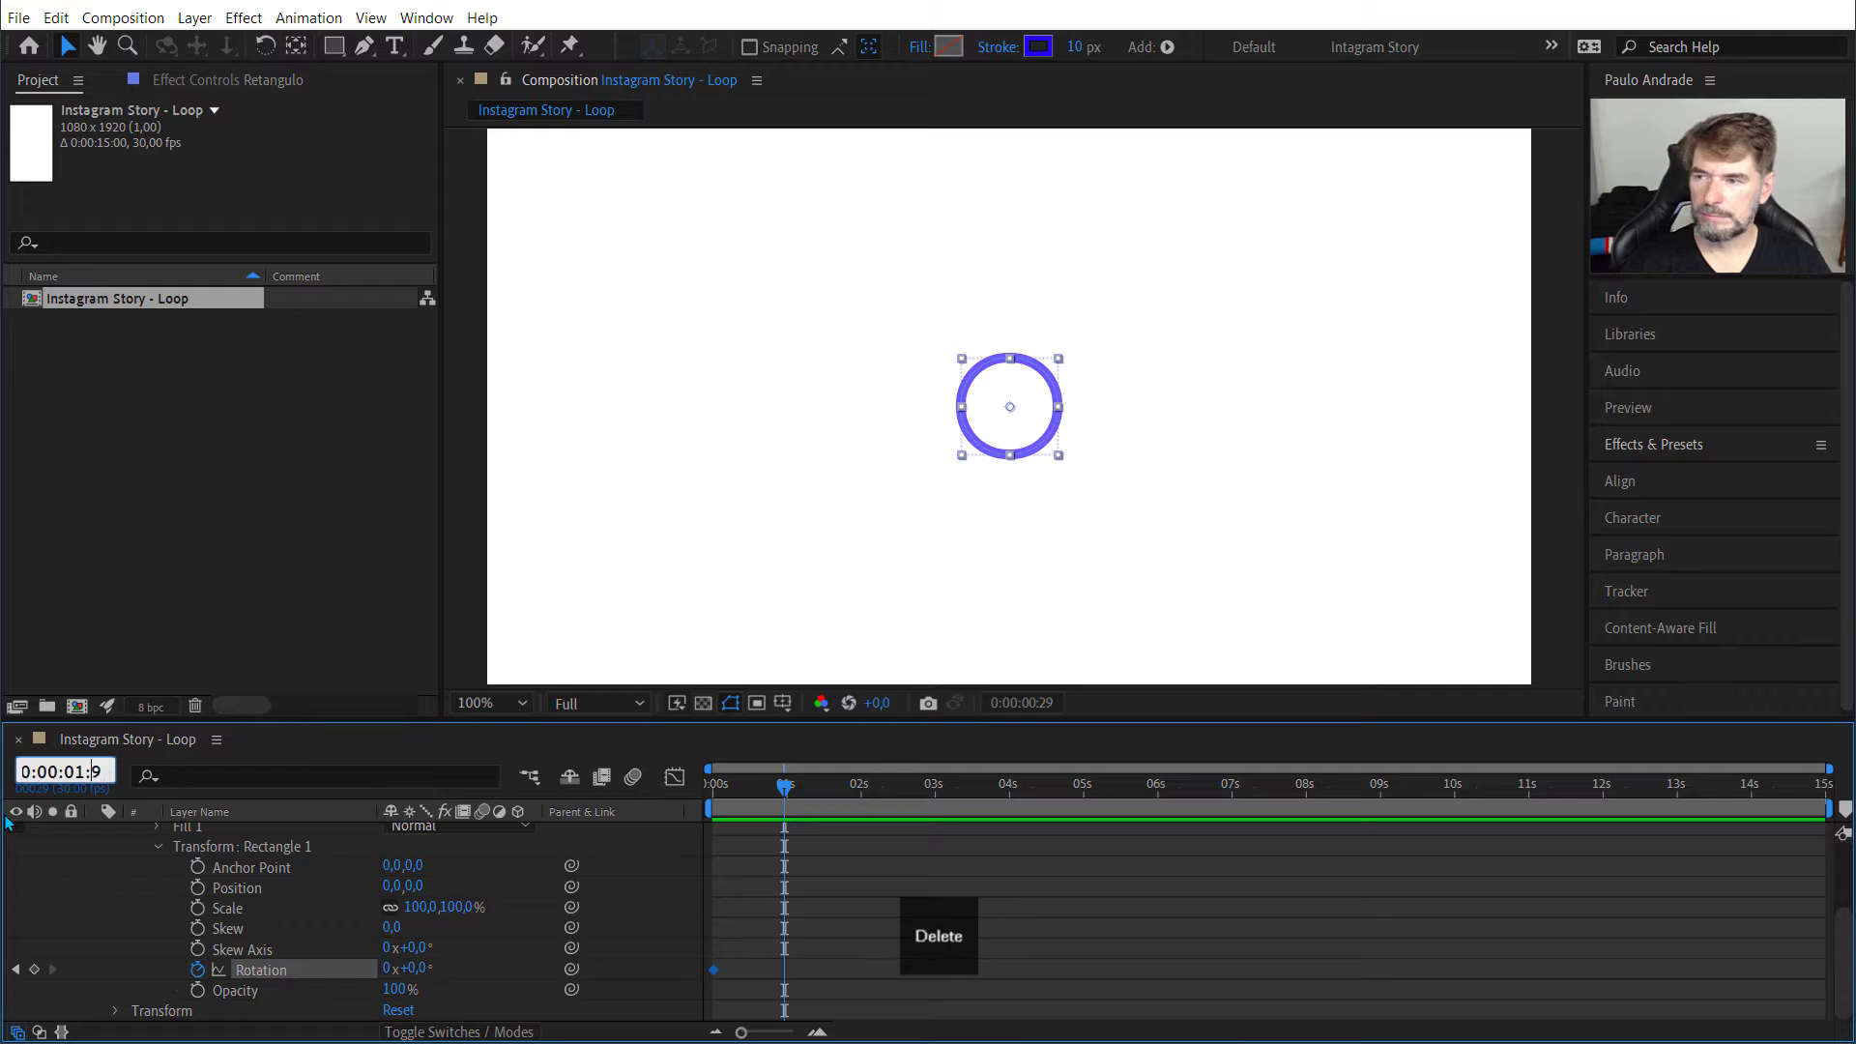
{"action": "type", "text": "00"}
{"action": "key", "text": "Return"}
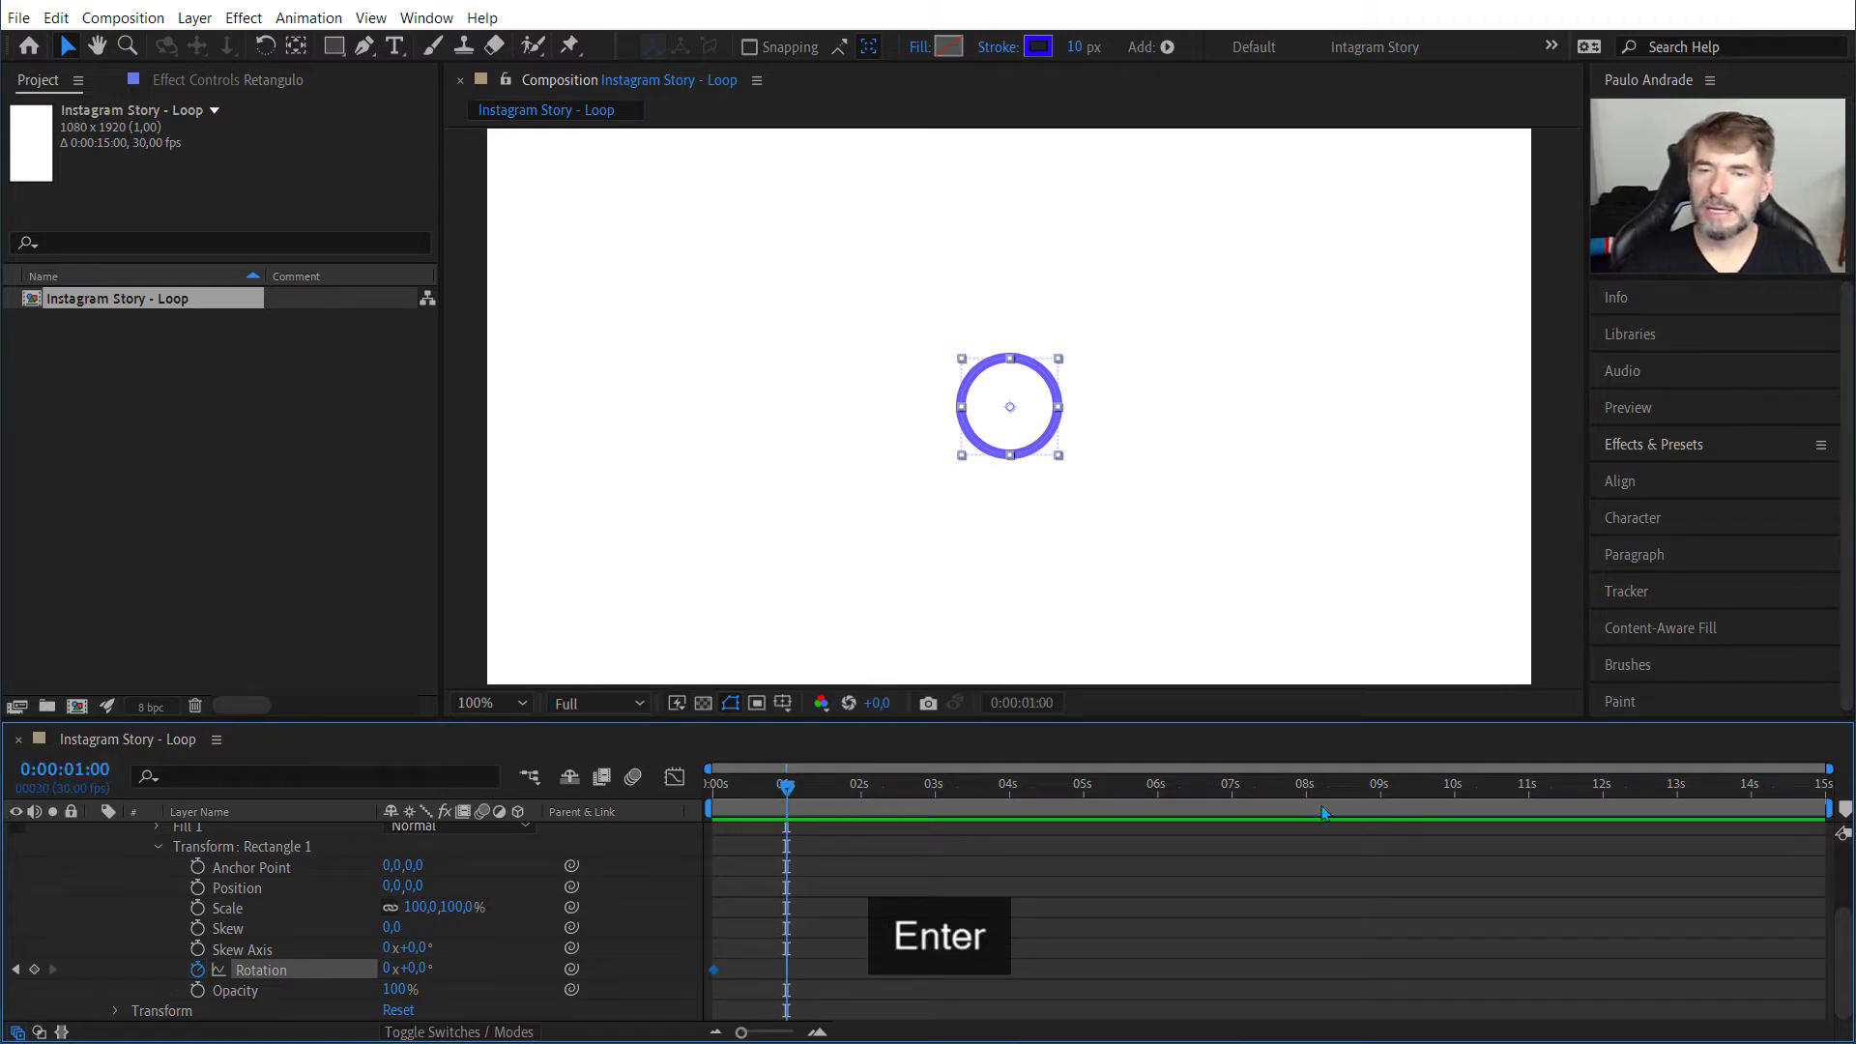
Step: Zoom the timeline to about the first two seconds and play the animation from the start
{"action": "left_click_drag", "start_coordinate": [1823, 788], "coordinate": [865, 763]}
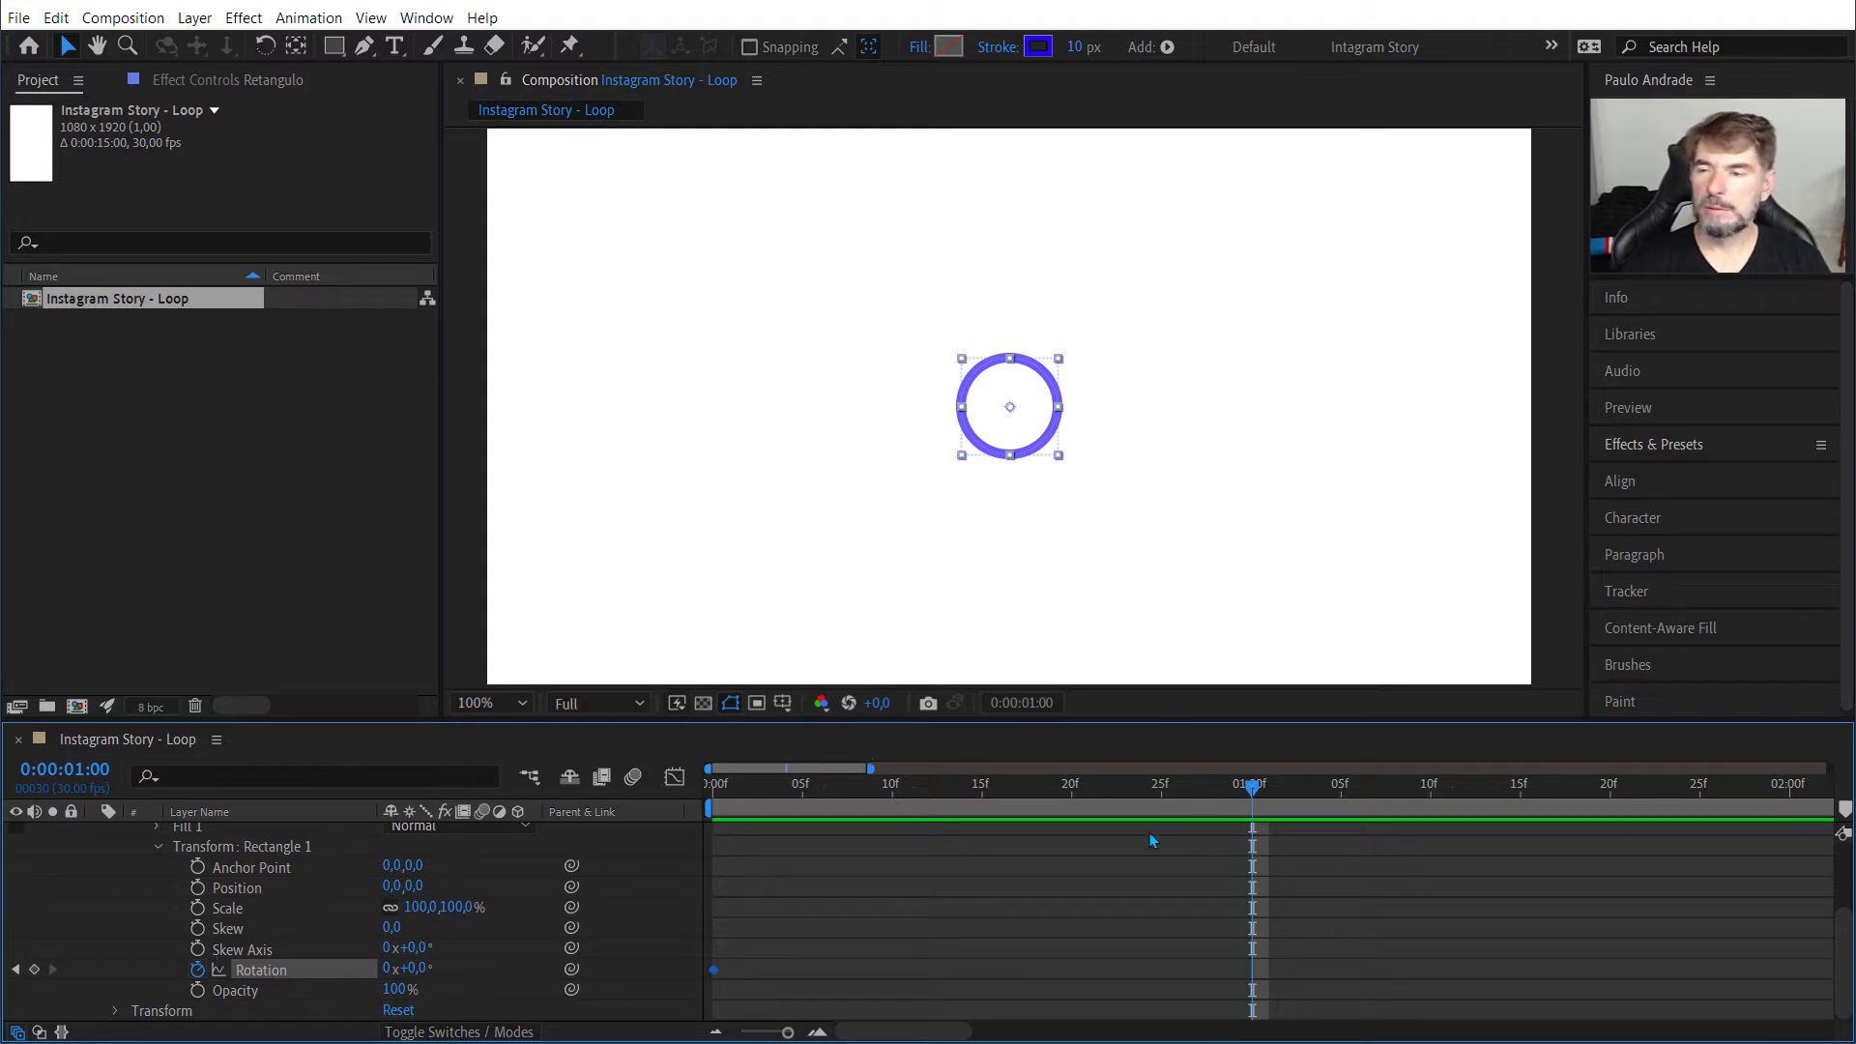
{"action": "key", "text": "Home"}
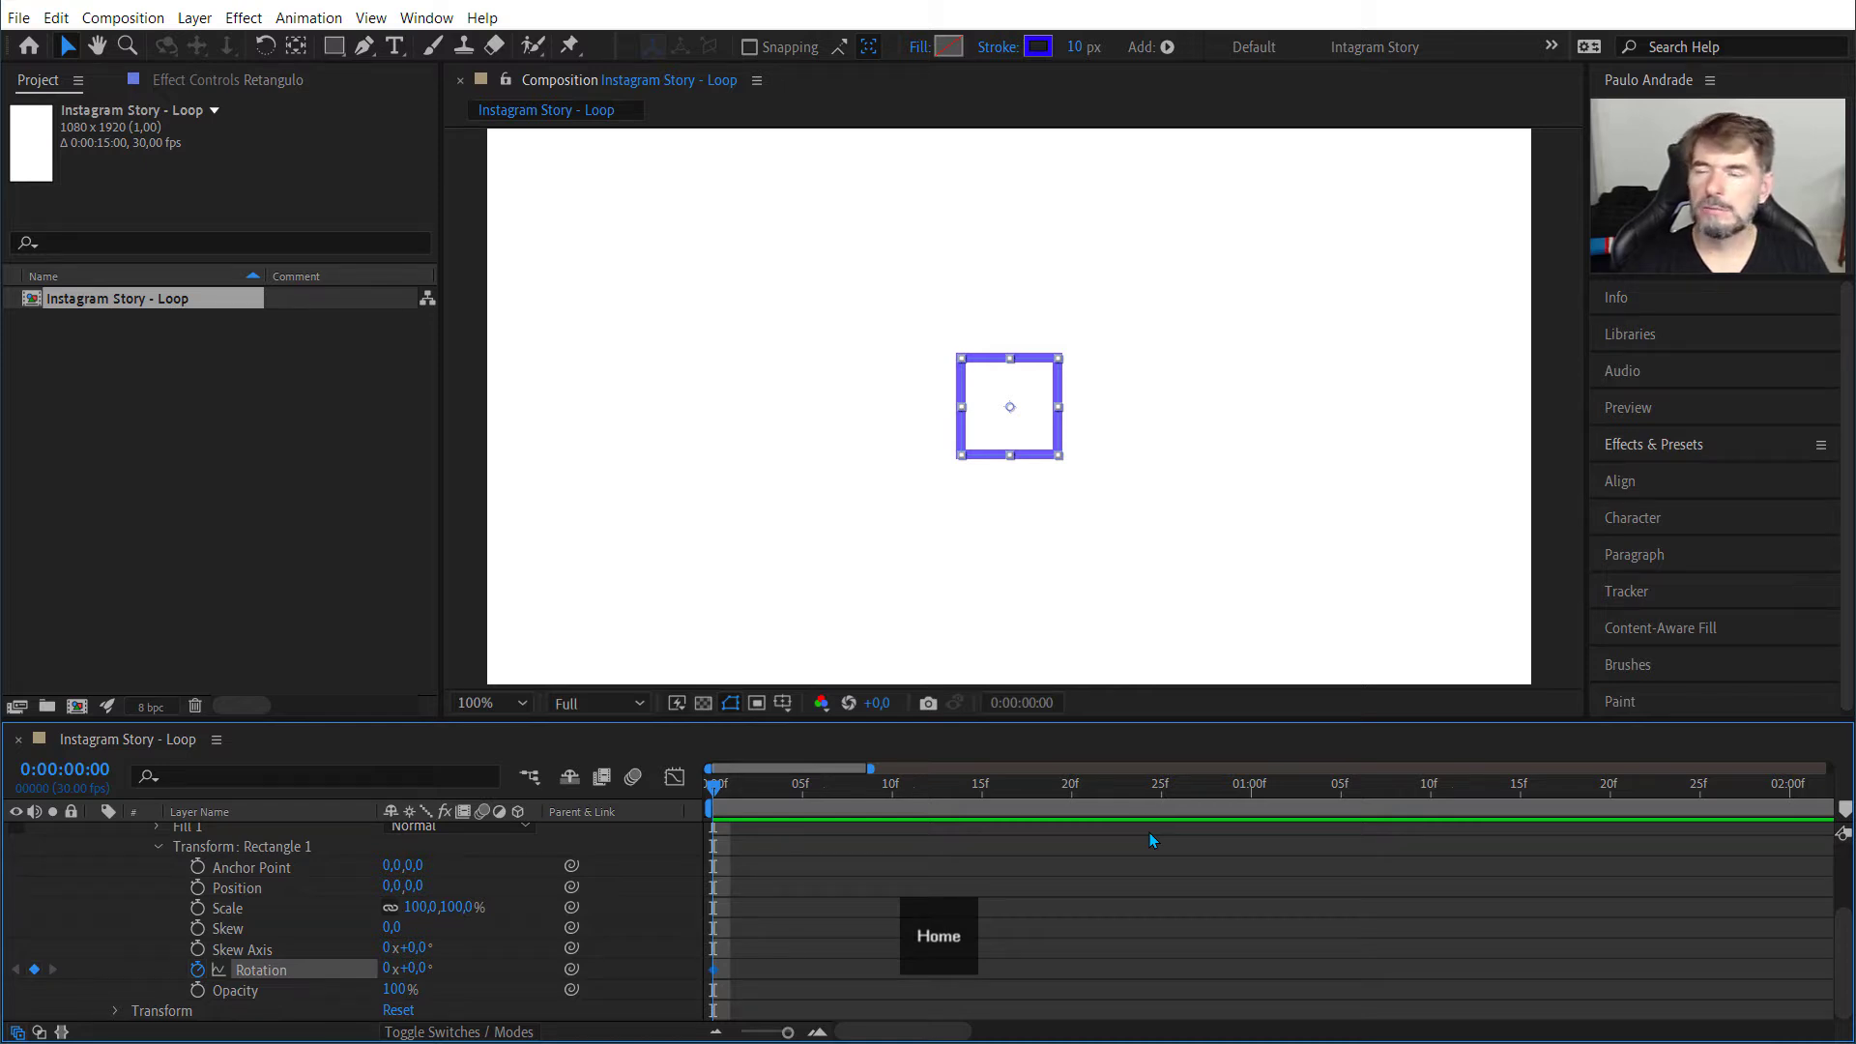
{"action": "key", "text": "space"}
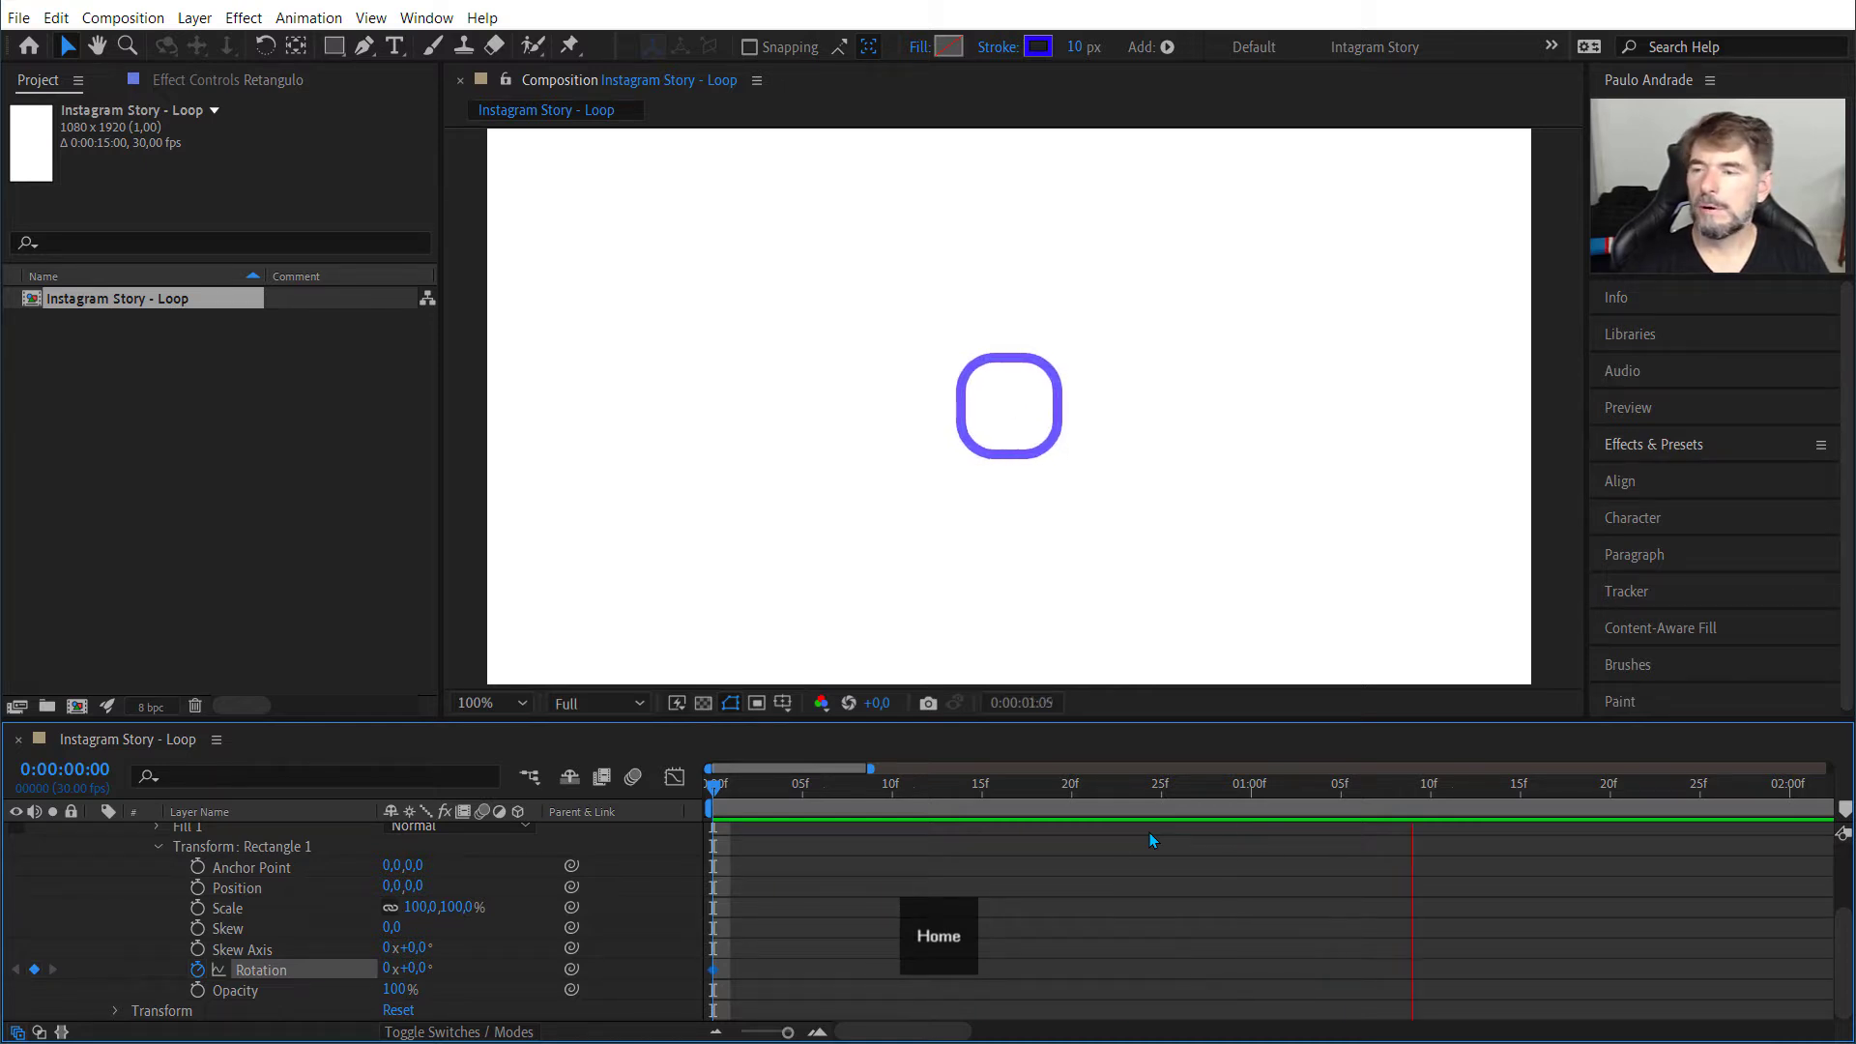
{"action": "key", "text": "space"}
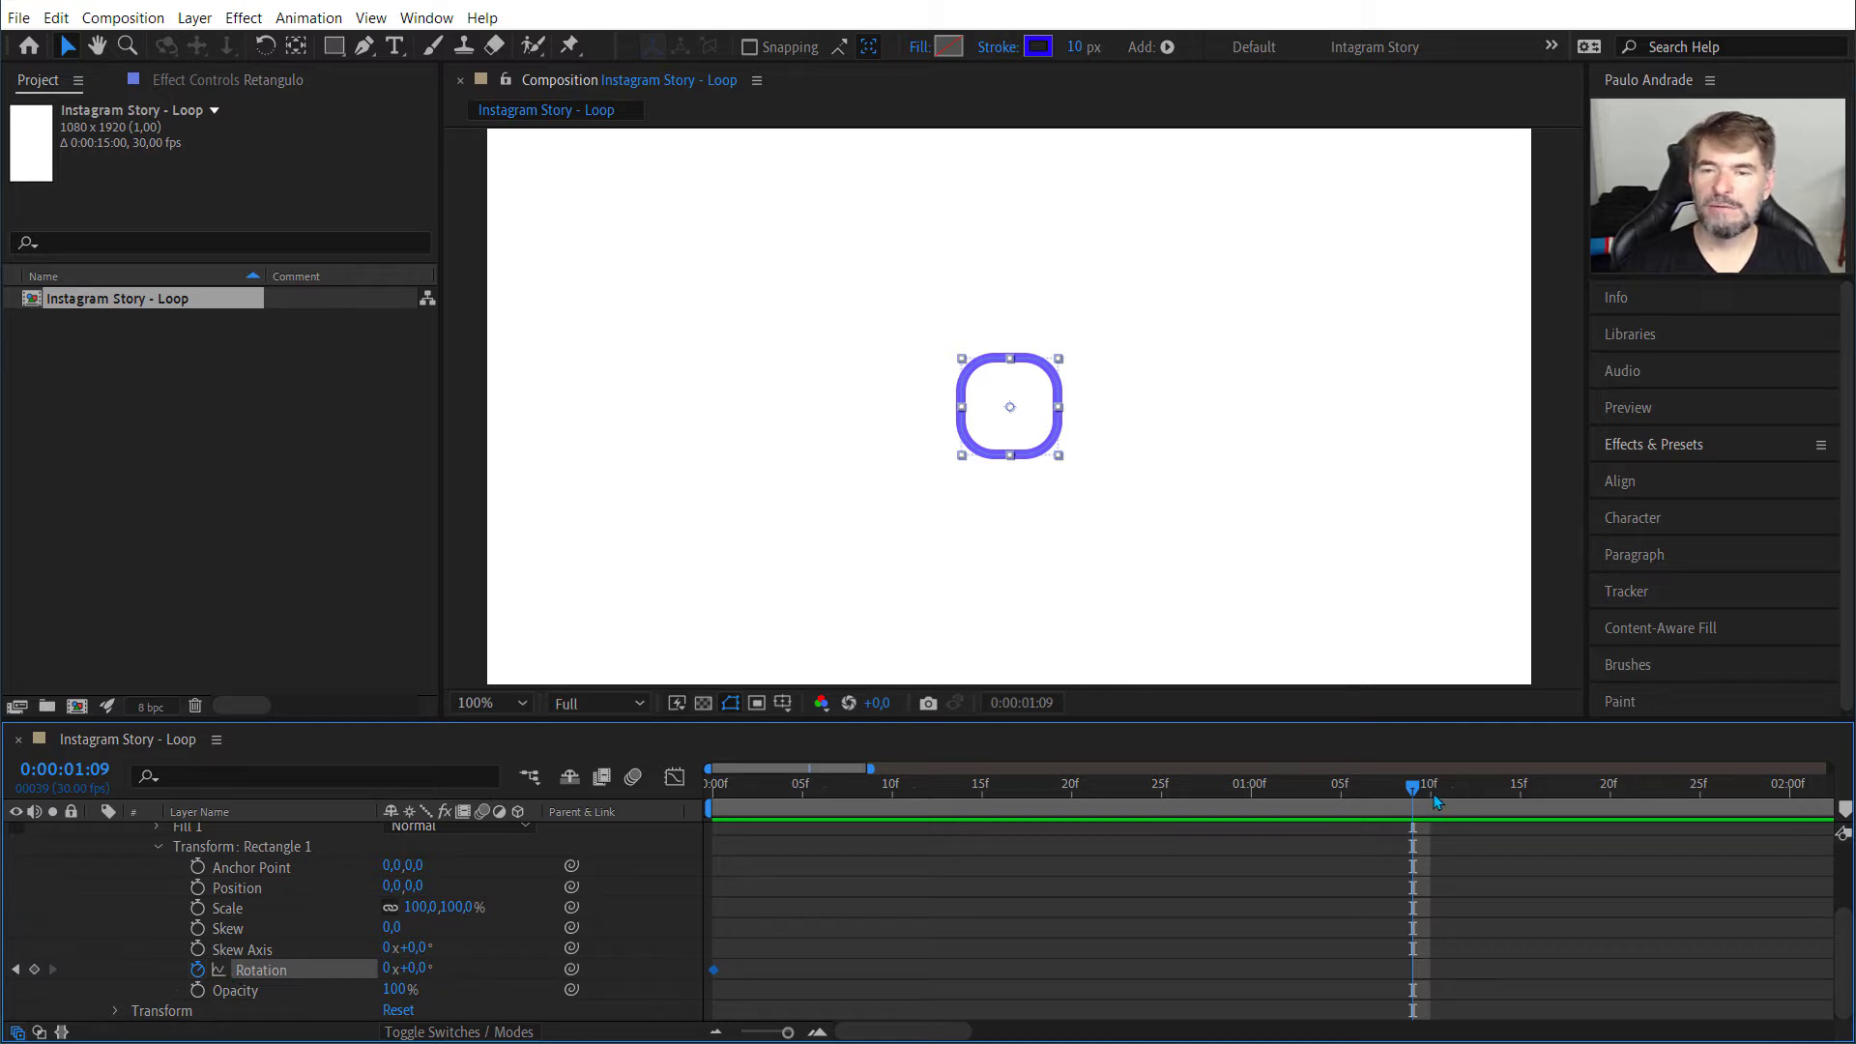
Step: Set the Rotation of Transform: Rectangle 1 to one full revolution (1x+0,0°) at 0:00:01:00
{"action": "left_click_drag", "start_coordinate": [1376, 799], "coordinate": [1252, 797]}
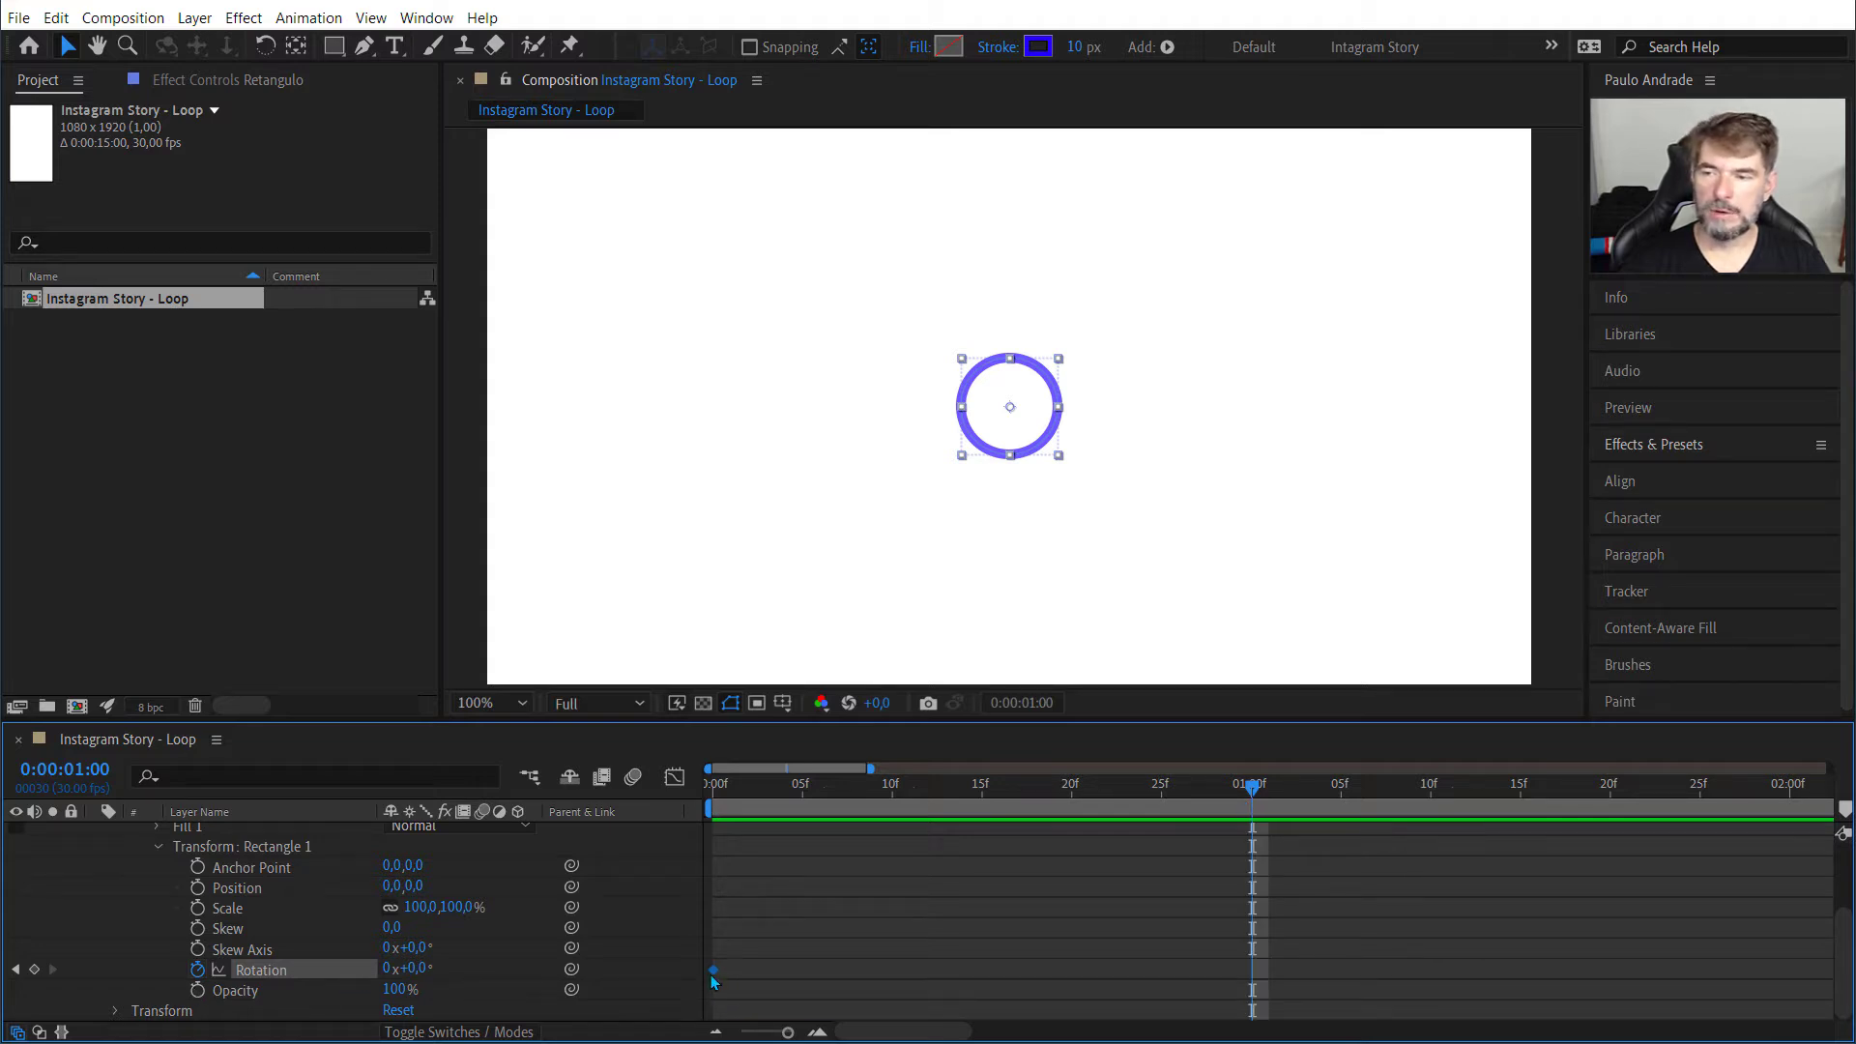
{"action": "left_click", "coordinate": [388, 967]}
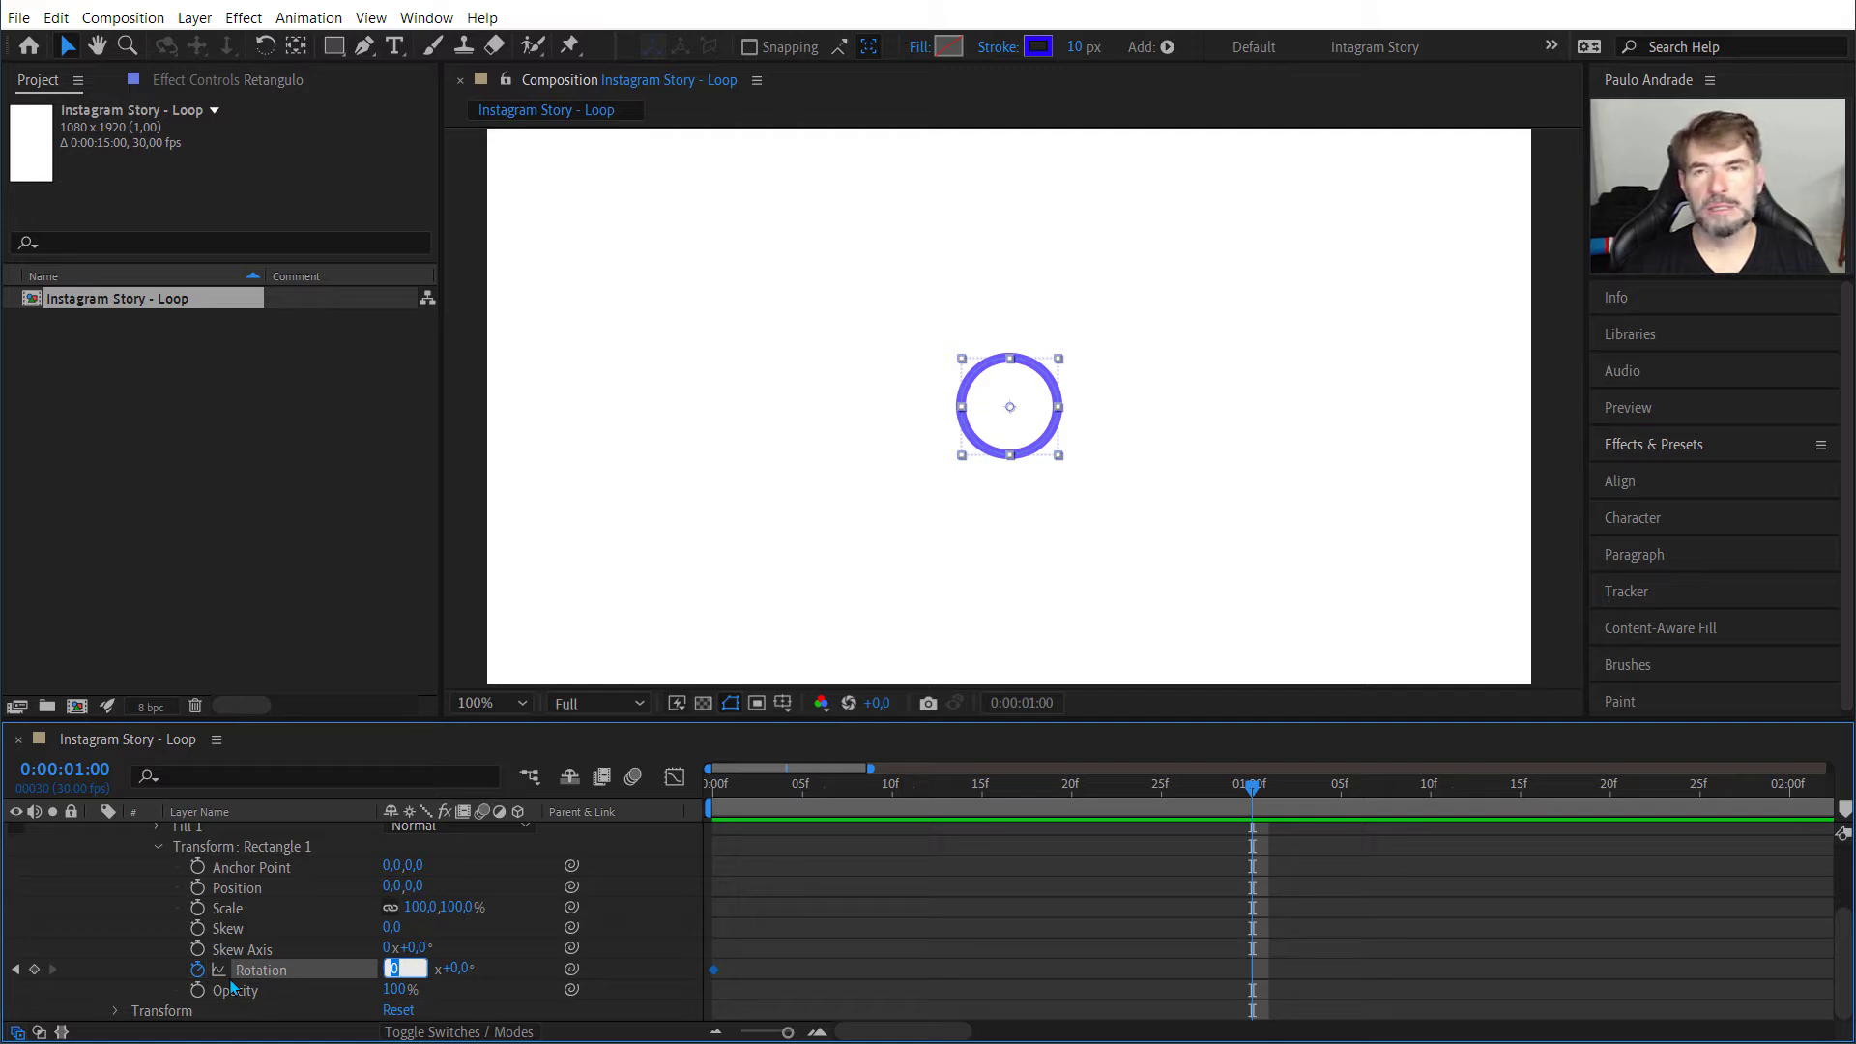
{"action": "type", "text": "1"}
{"action": "key", "text": "Return"}
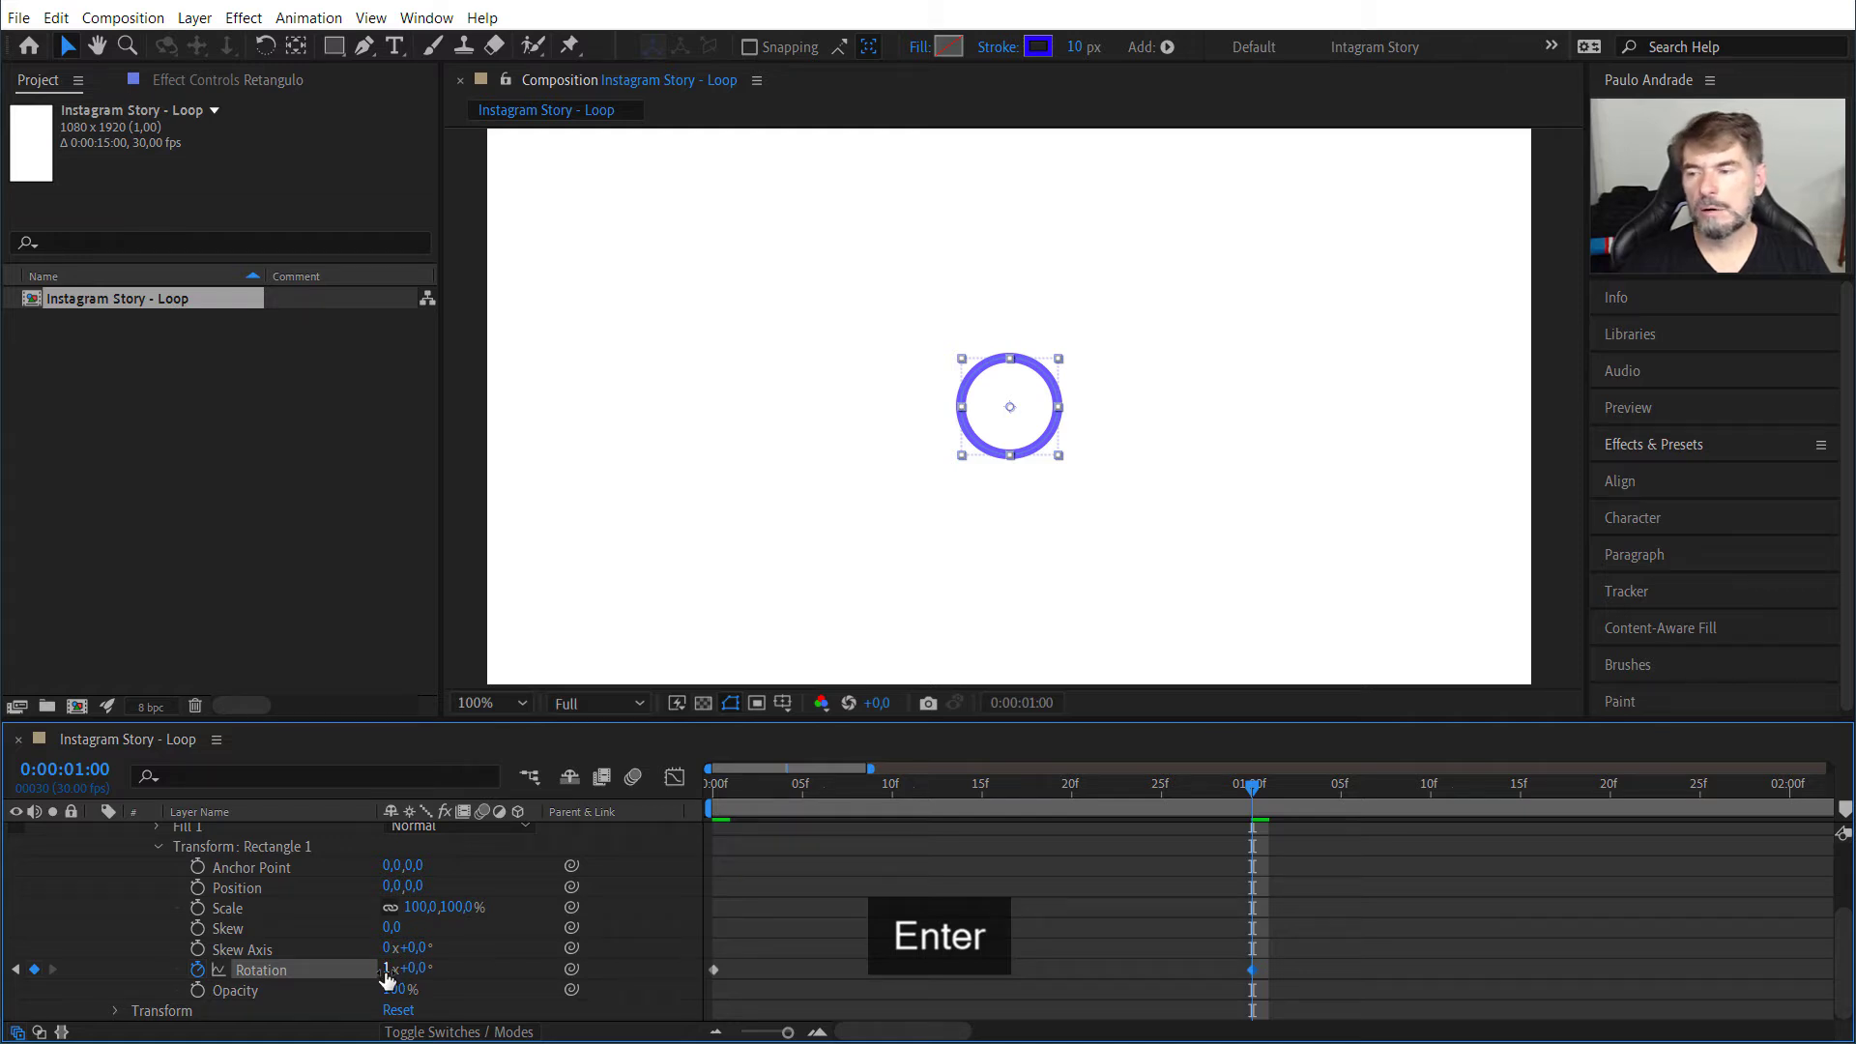
Step: Play the animation from 0:00:00:00 several times to check the square's rotation
{"action": "key", "text": "Home"}
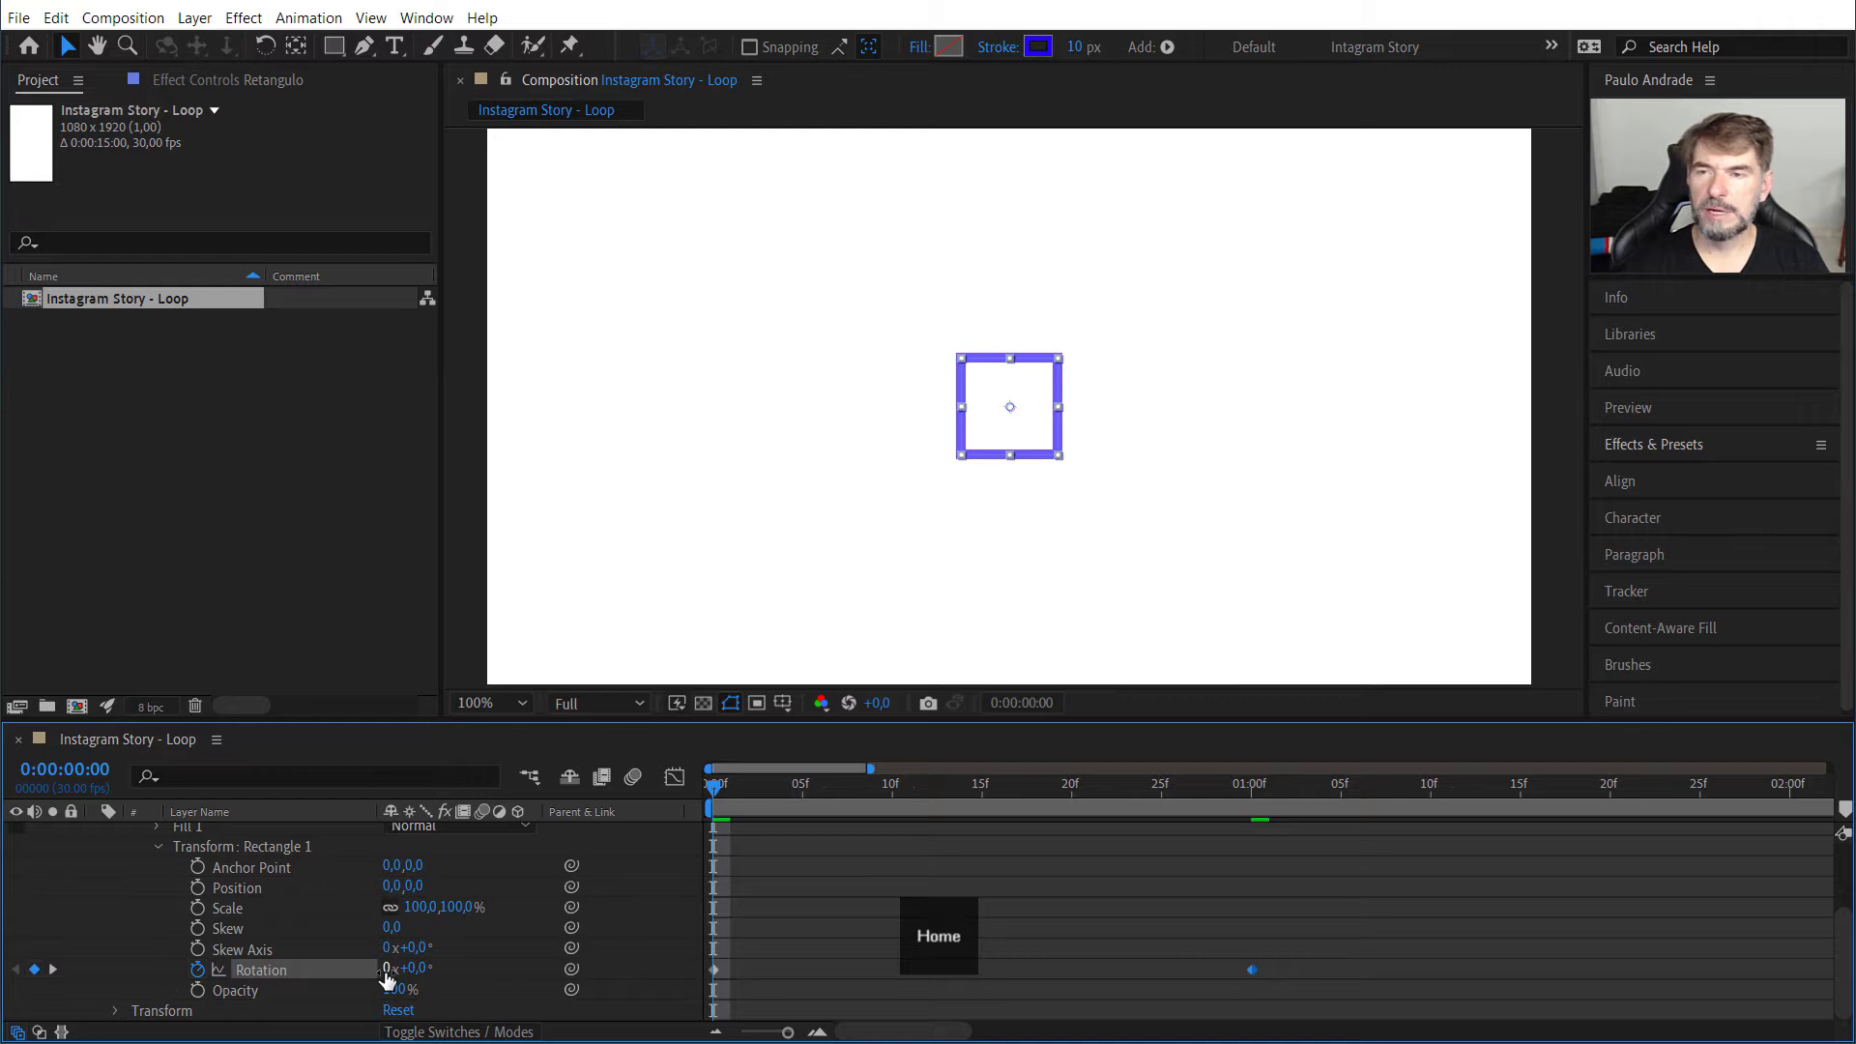
{"action": "key", "text": "space"}
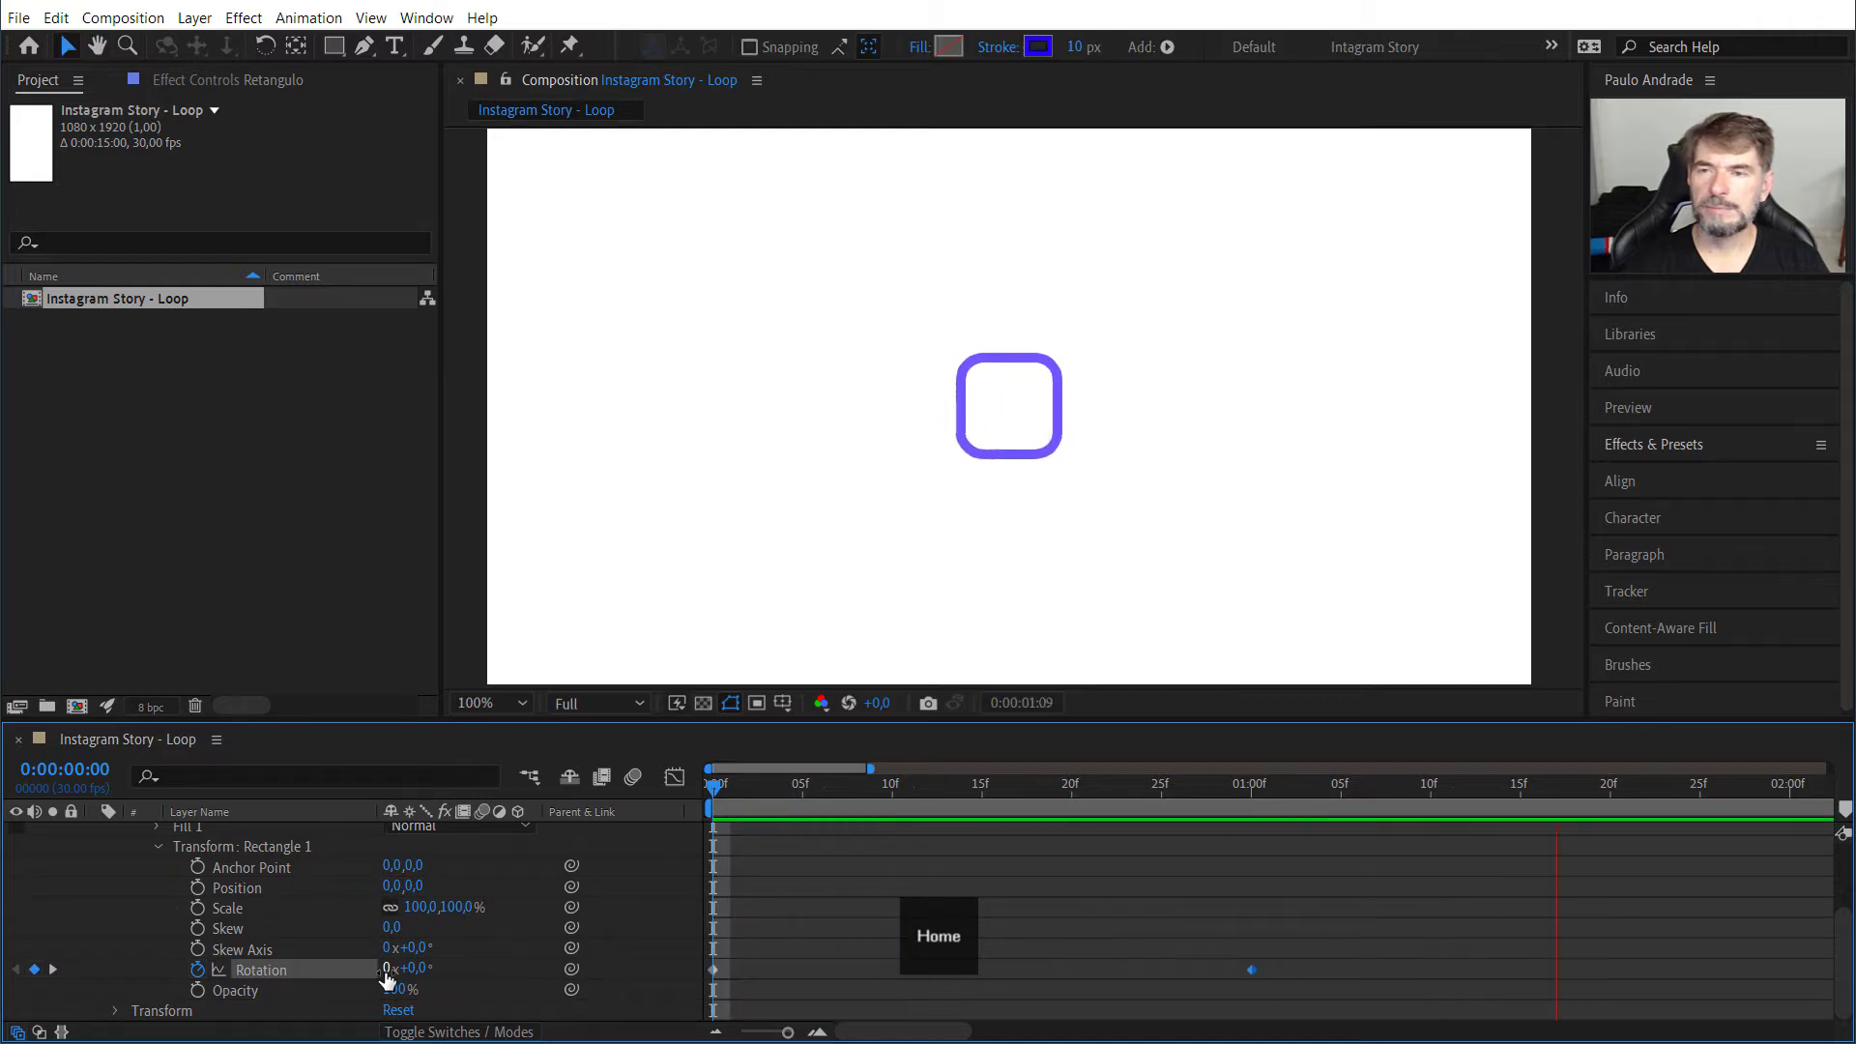
{"action": "key", "text": "space"}
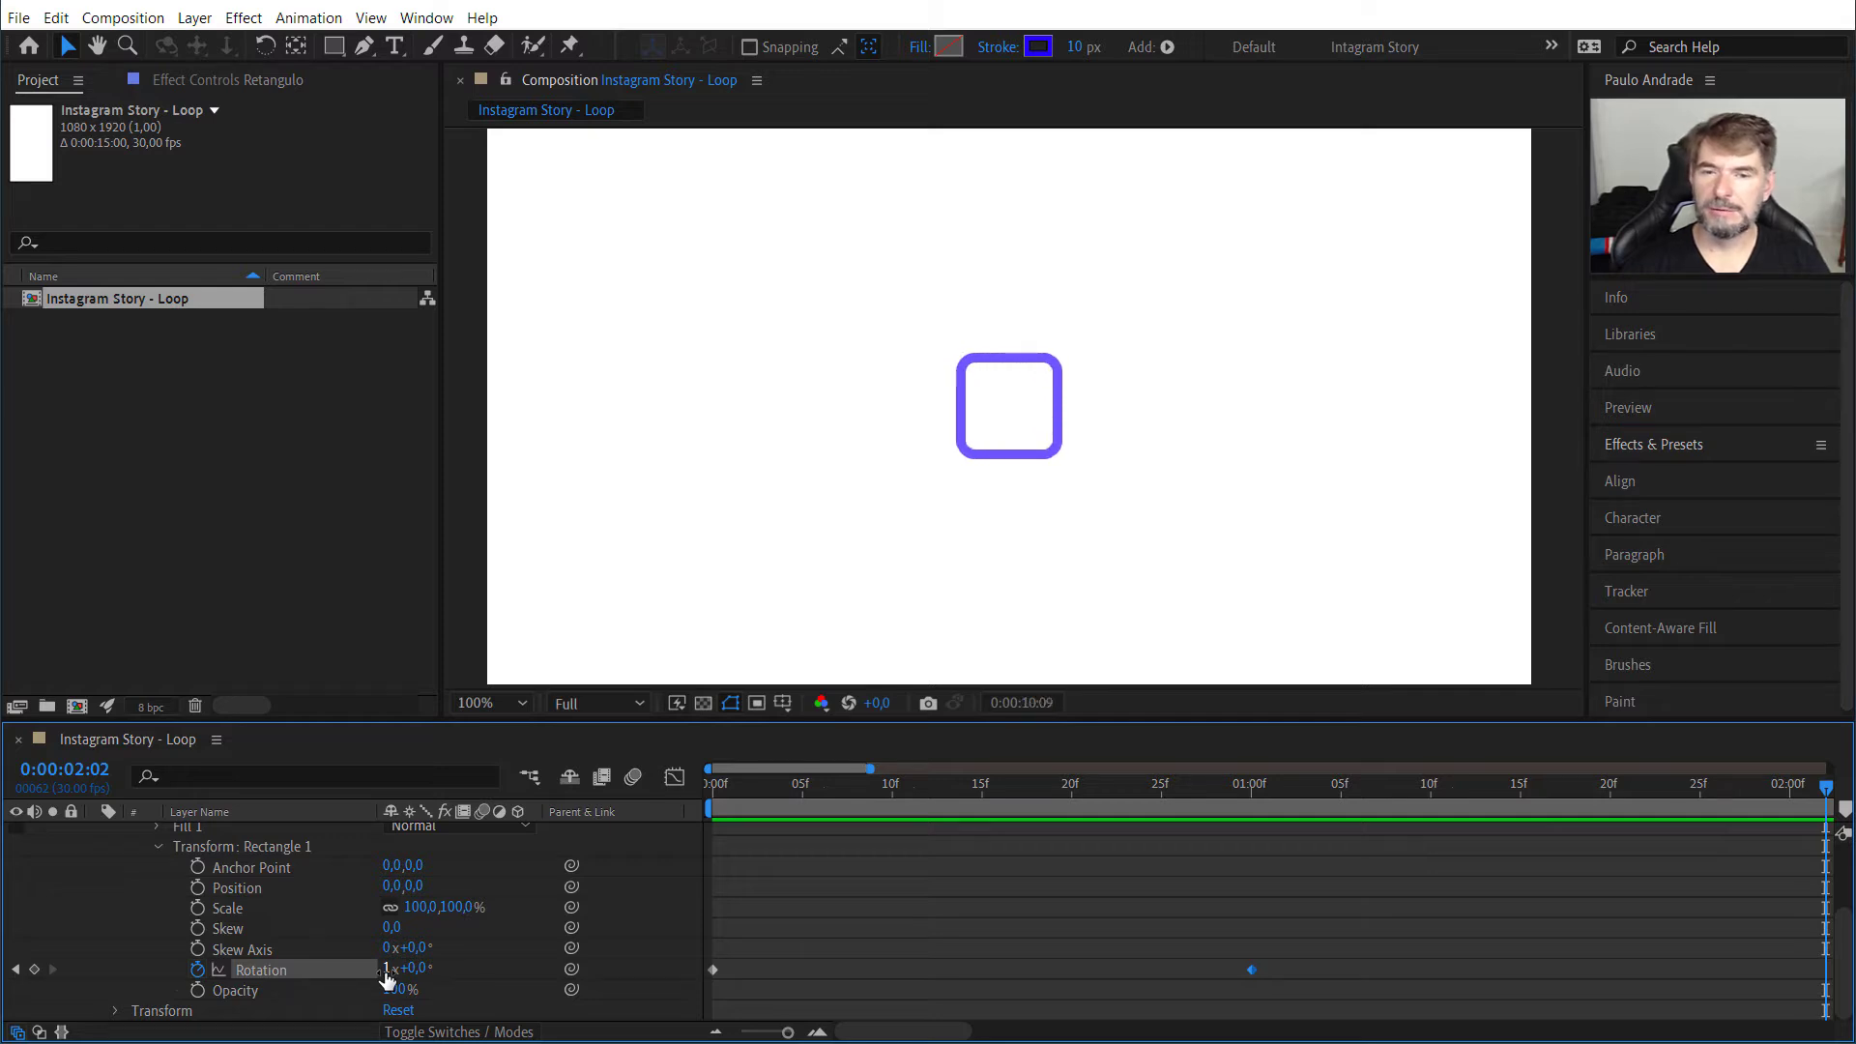
{"action": "key", "text": "Home"}
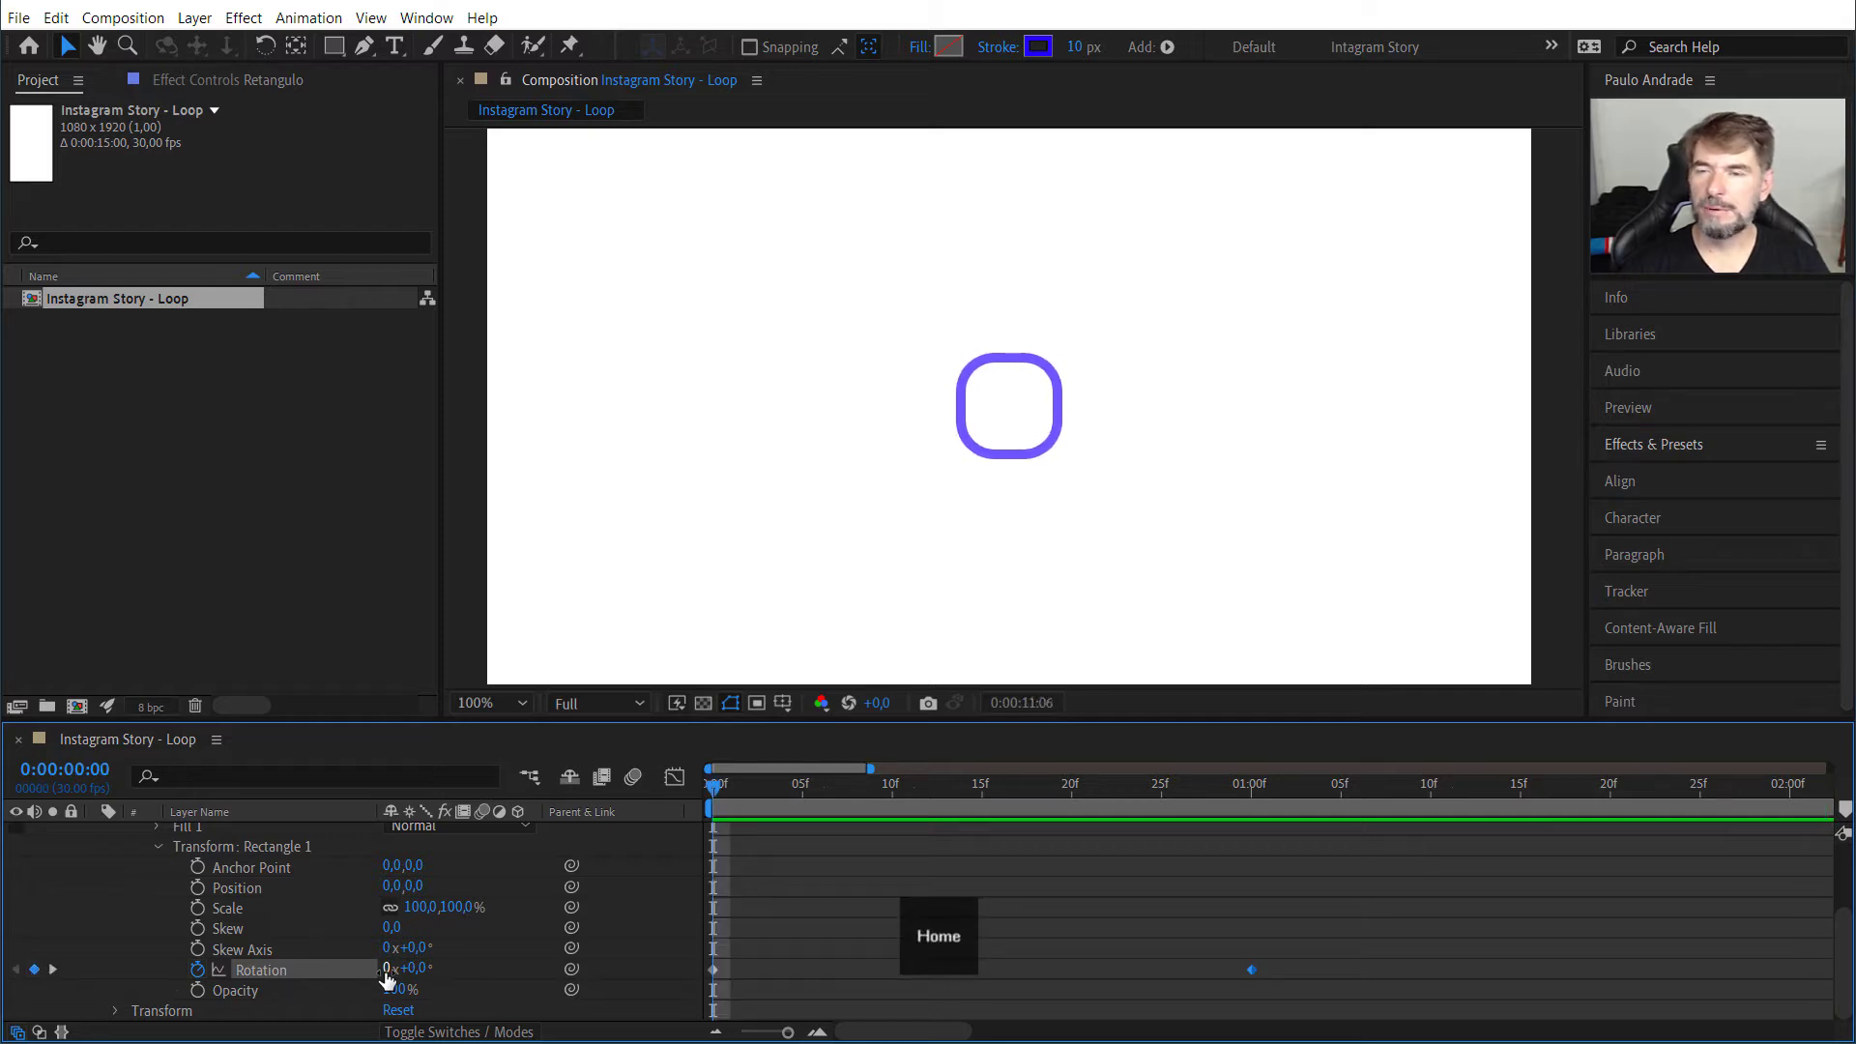
{"action": "key", "text": "space"}
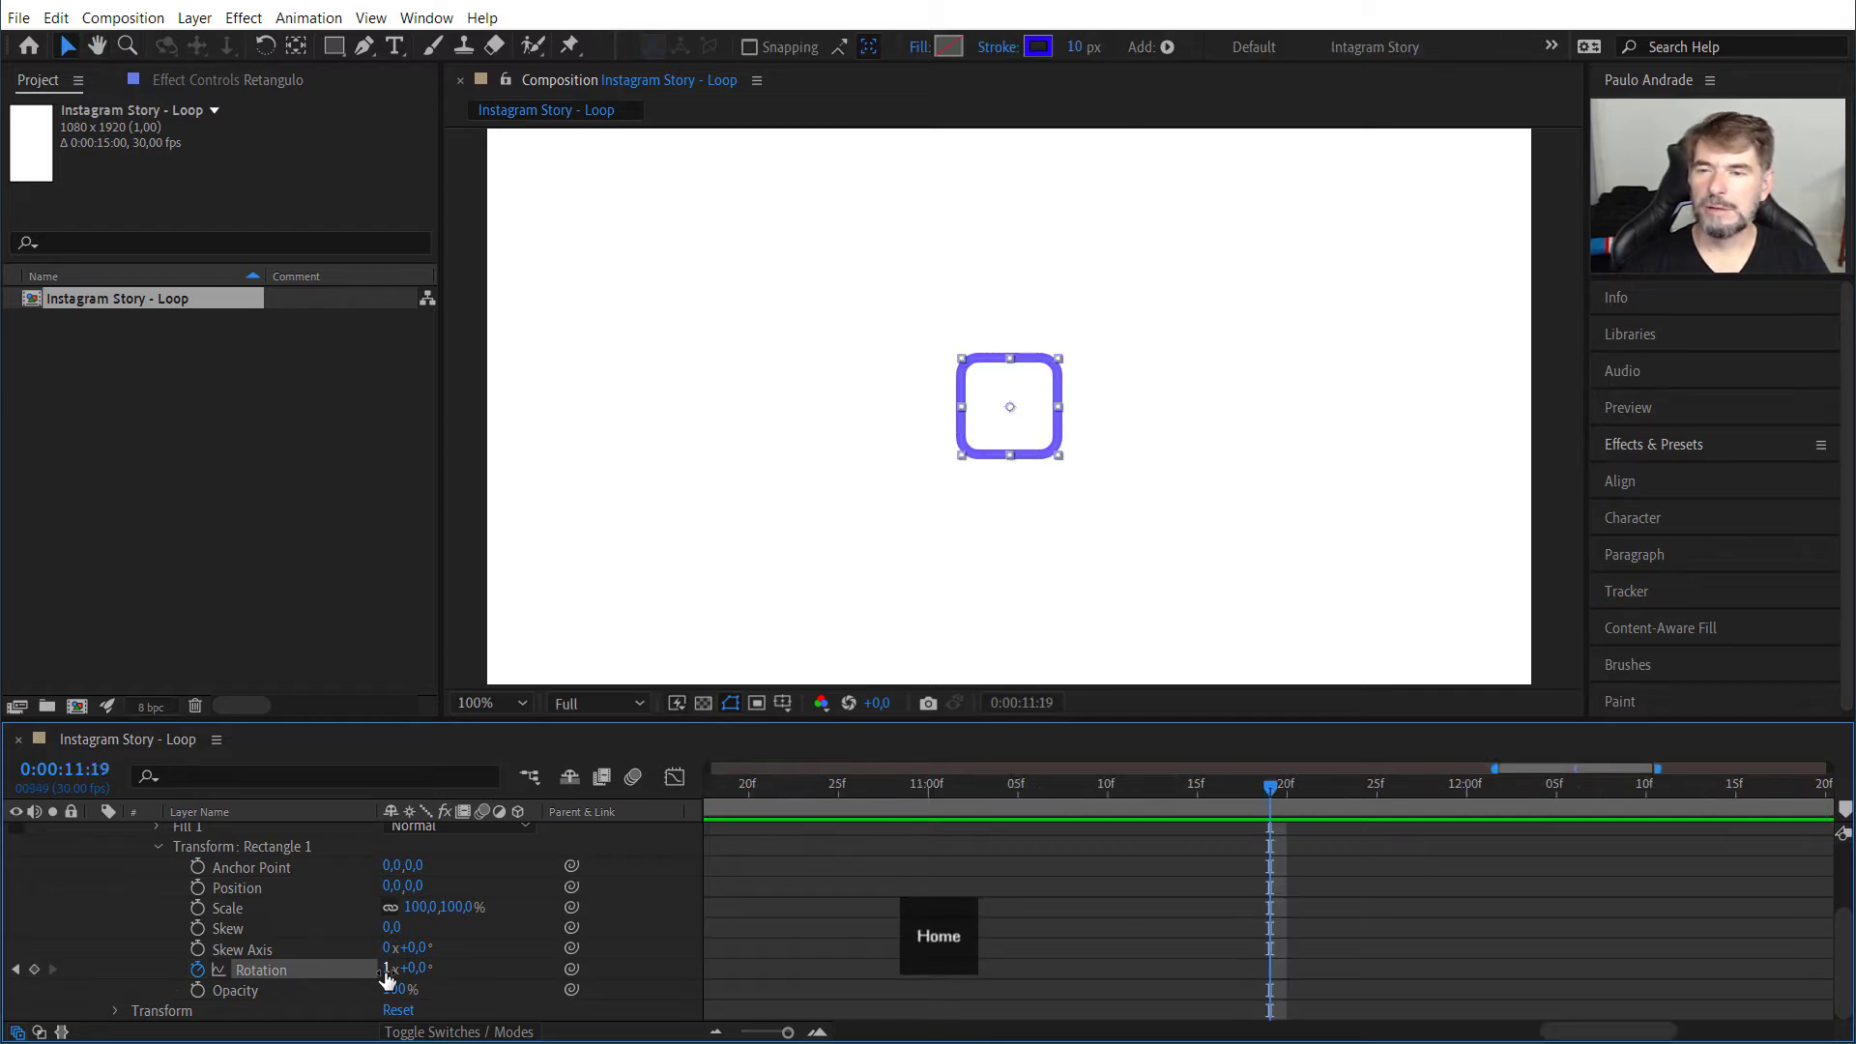
{"action": "key", "text": "Home"}
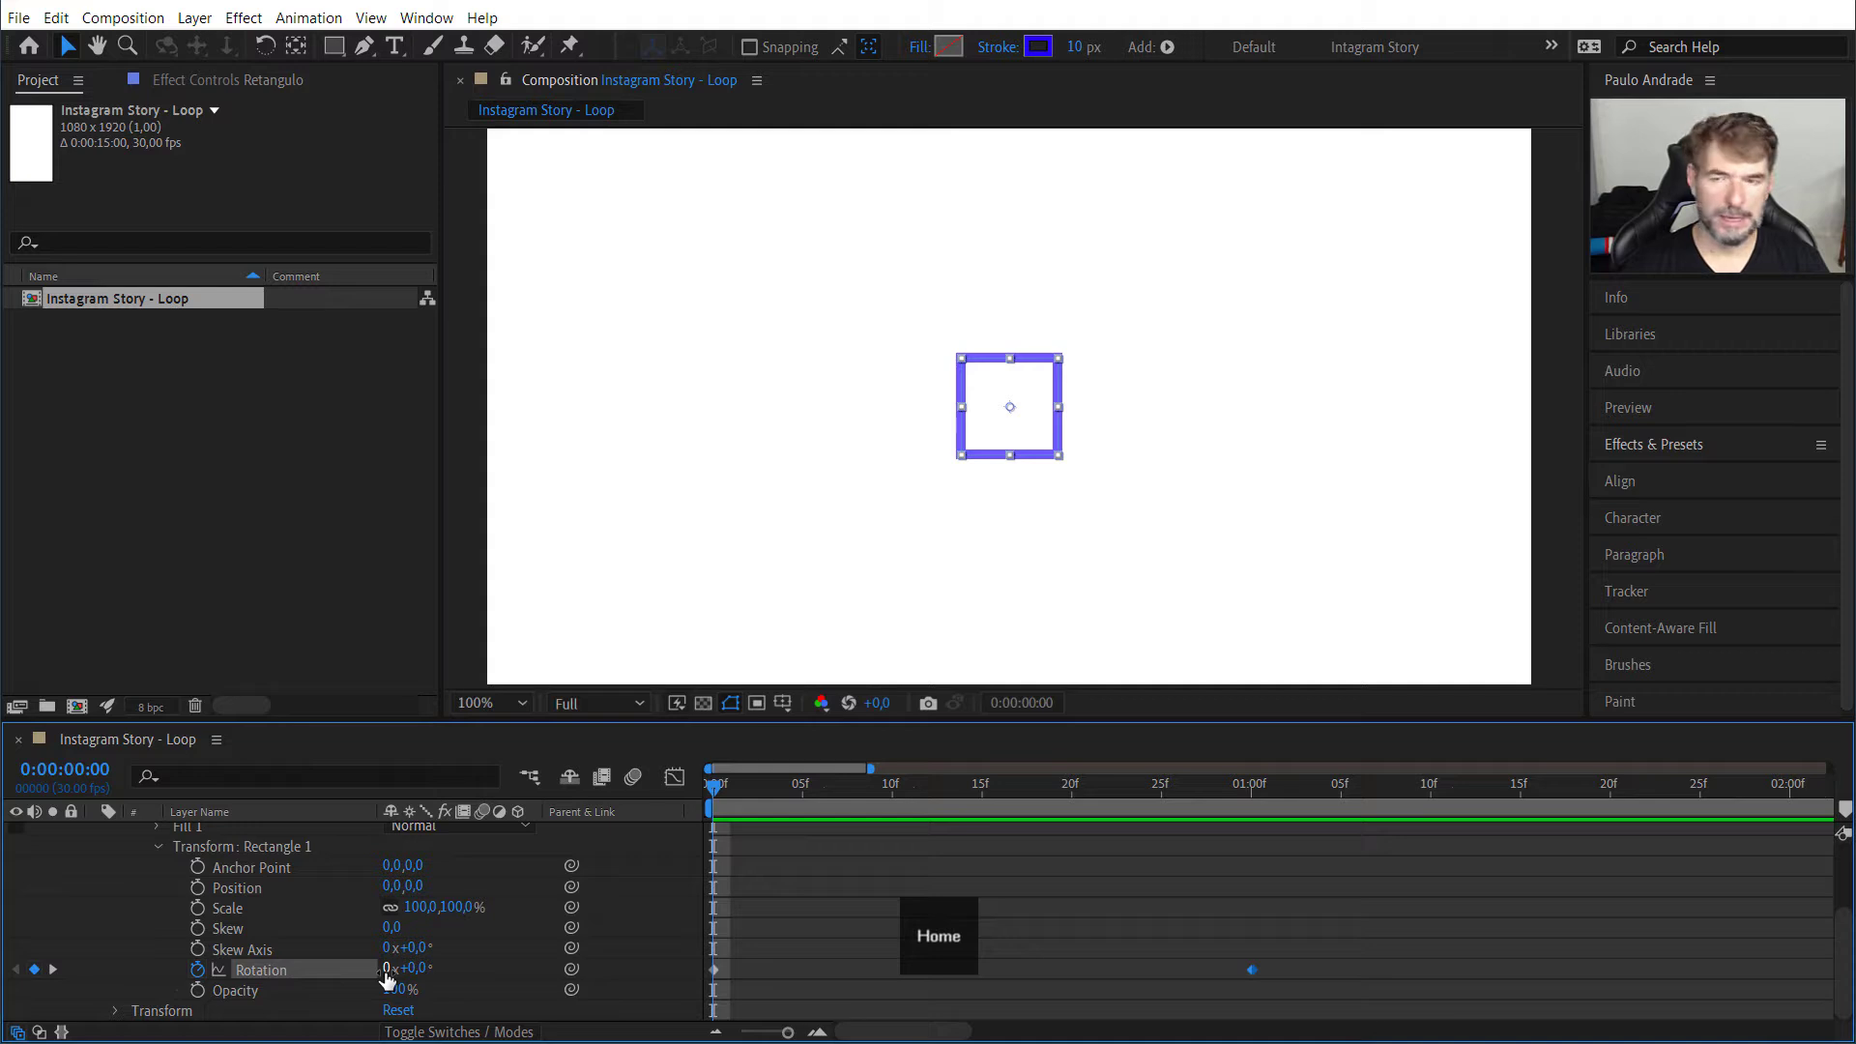
{"action": "key", "text": "space"}
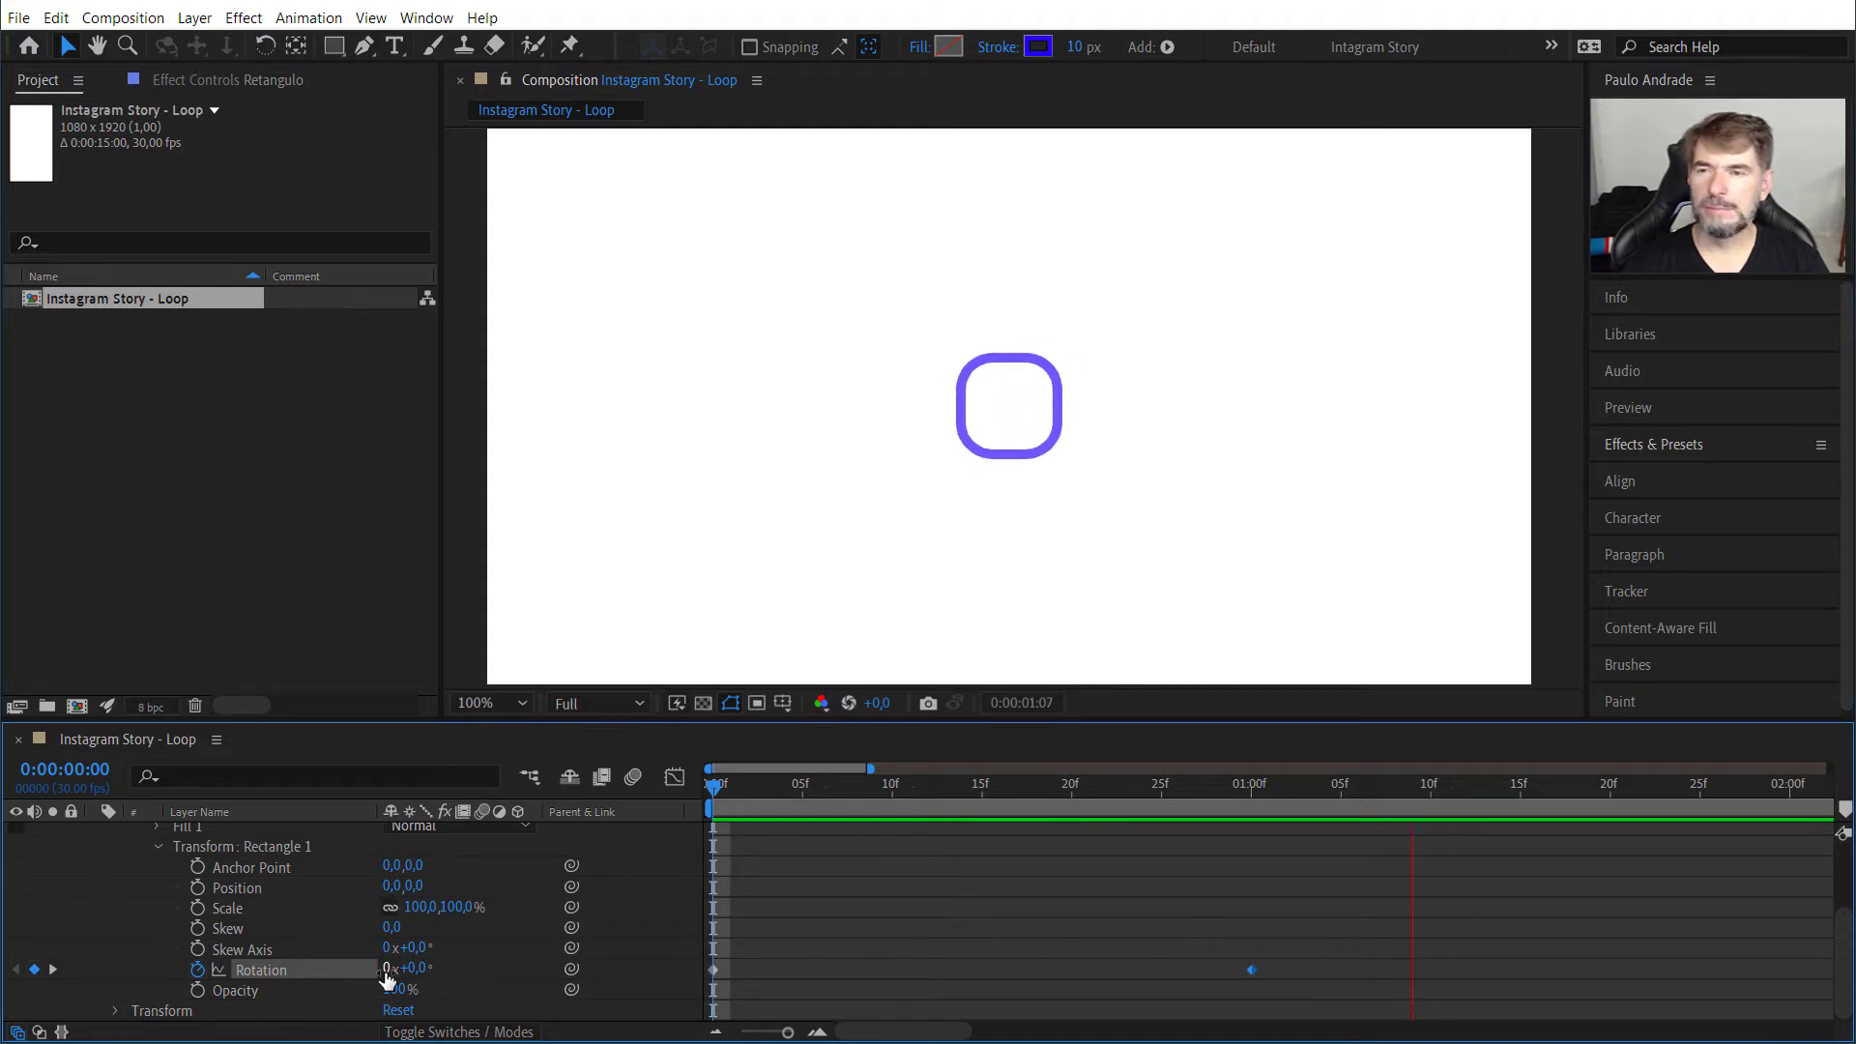
{"action": "key", "text": "space"}
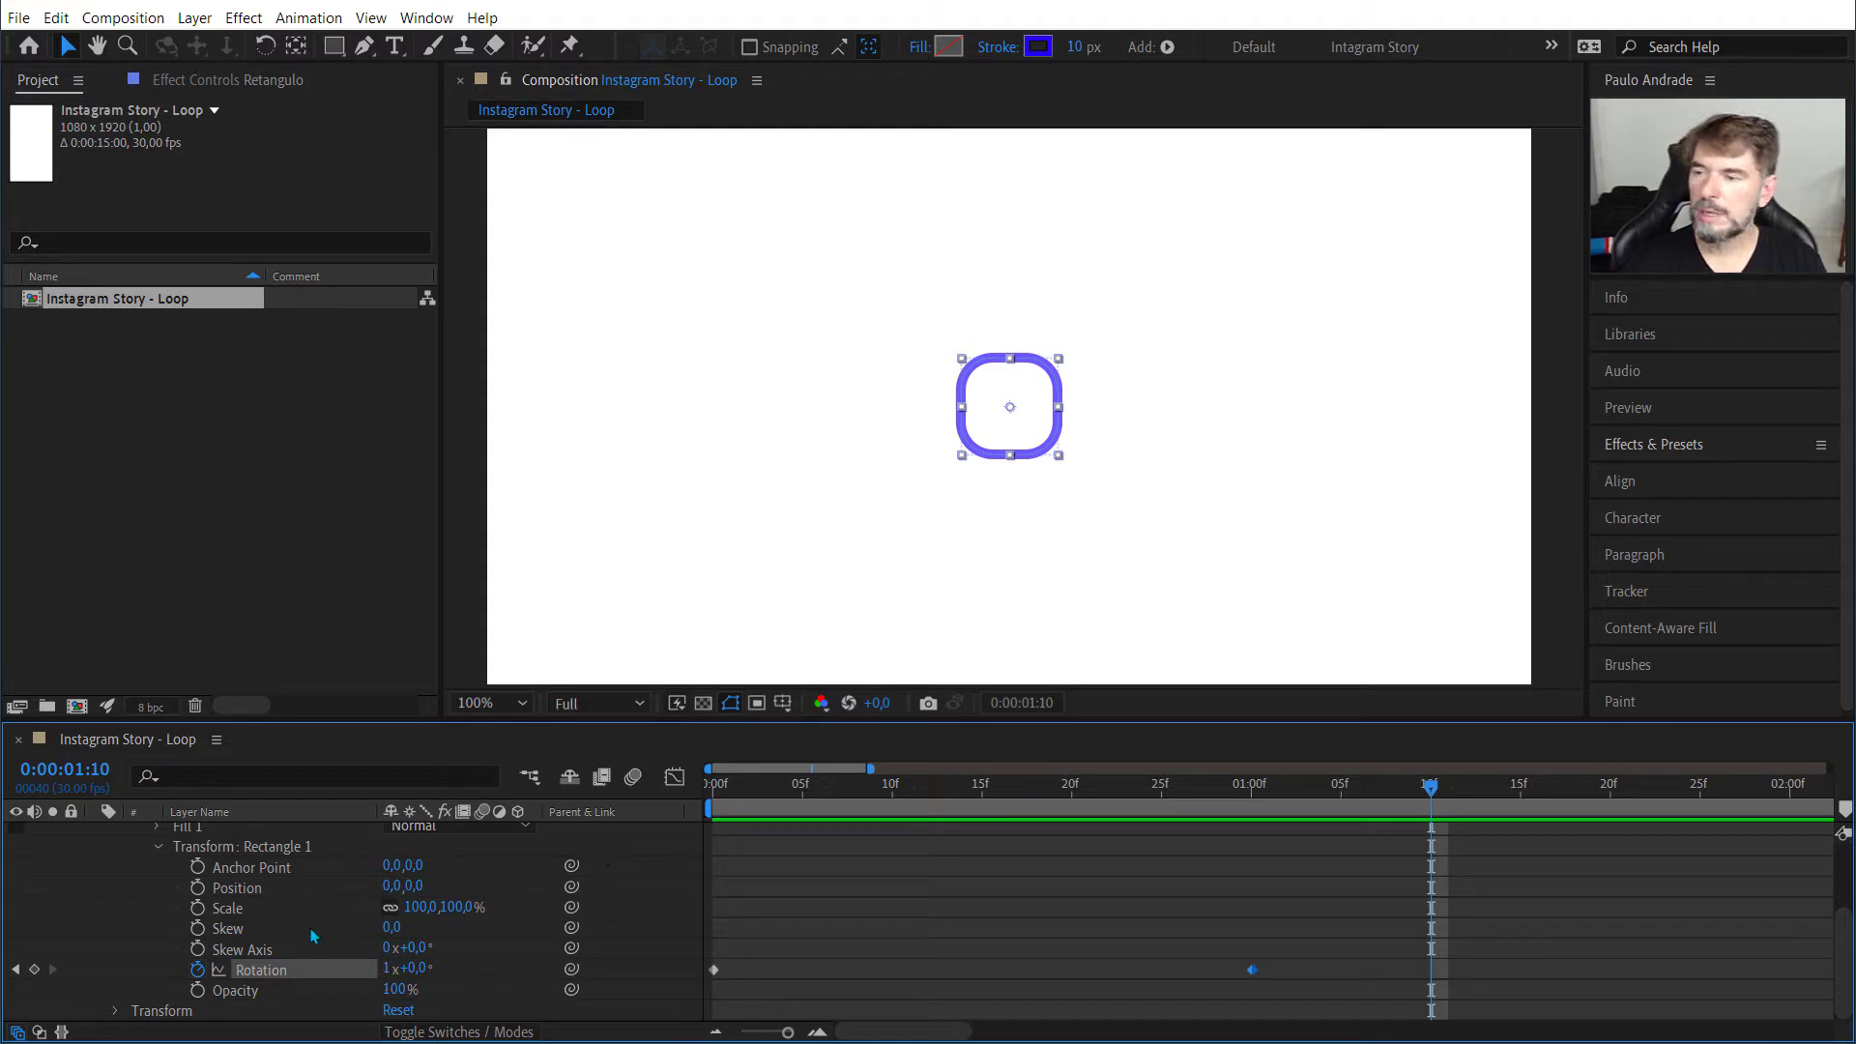
Step: Add the expression loopOut() without arguments to the Rotation property of Transform: Rectangle 1
{"action": "left_click", "coordinate": [197, 971], "text": "alt"}
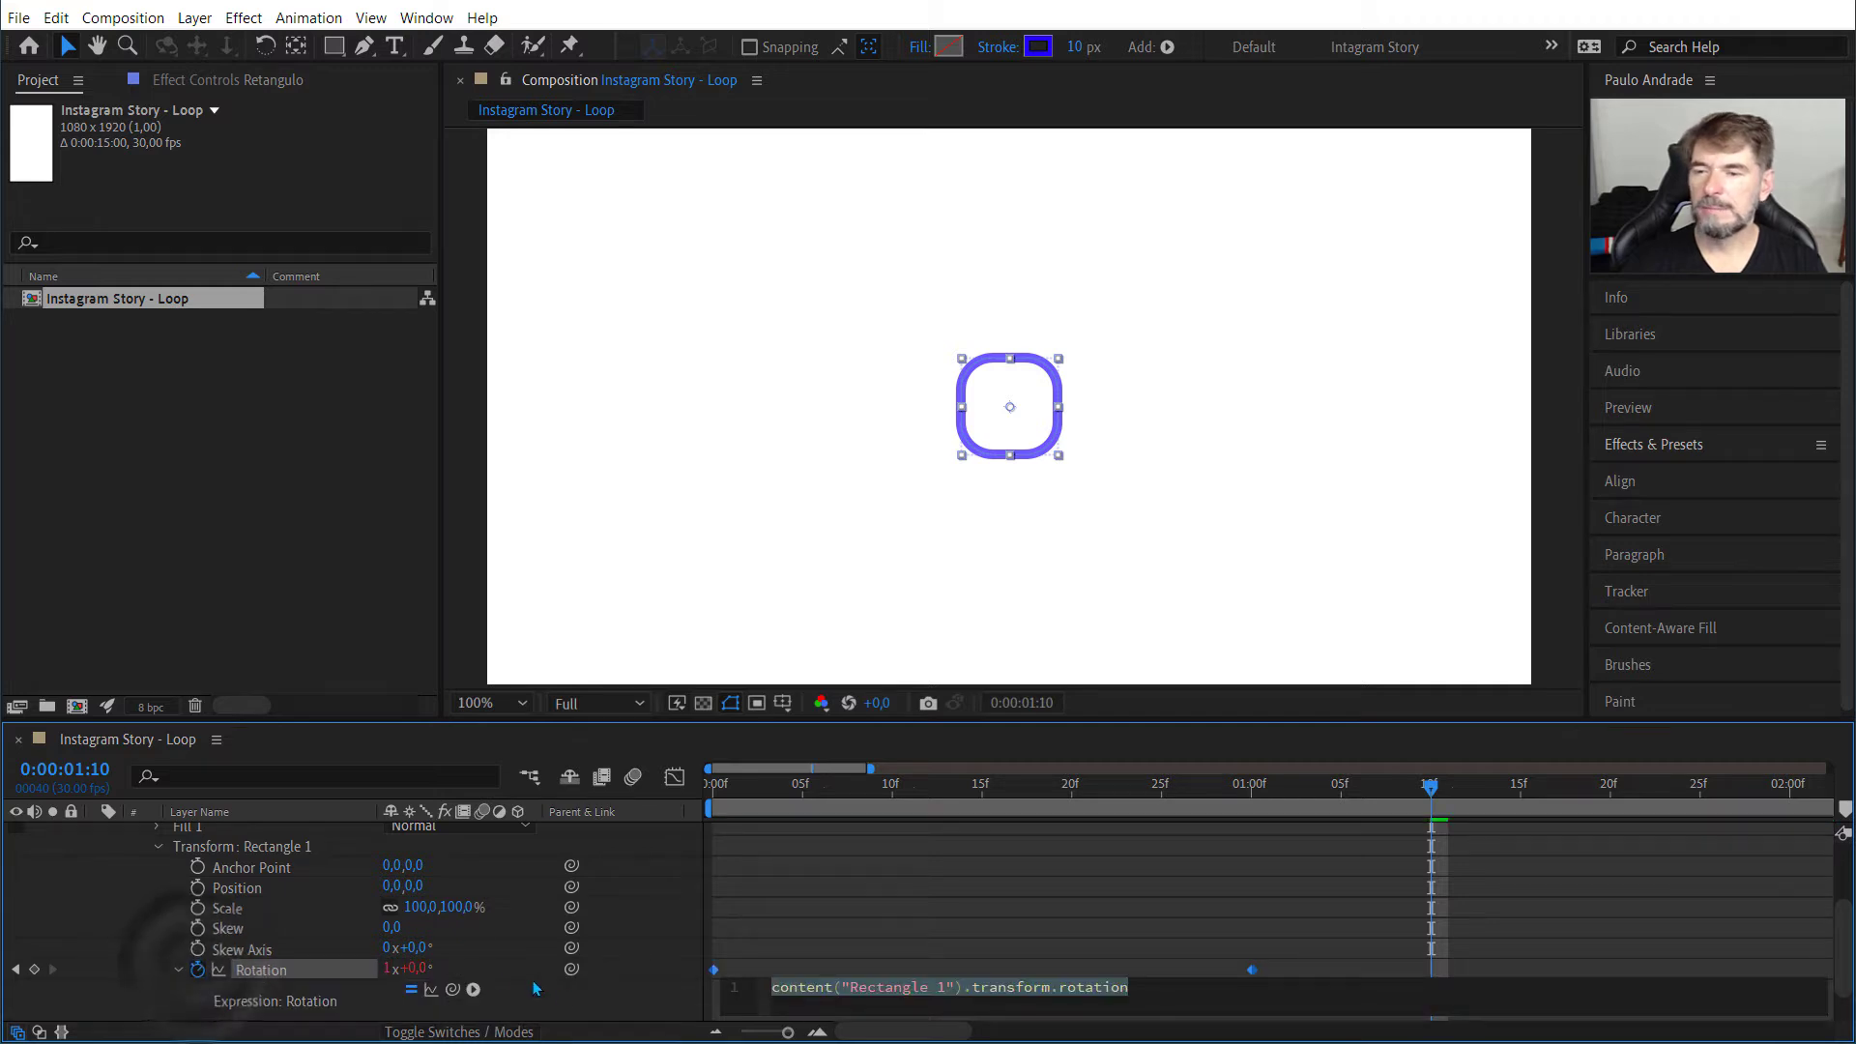
{"action": "type", "text": "loop"}
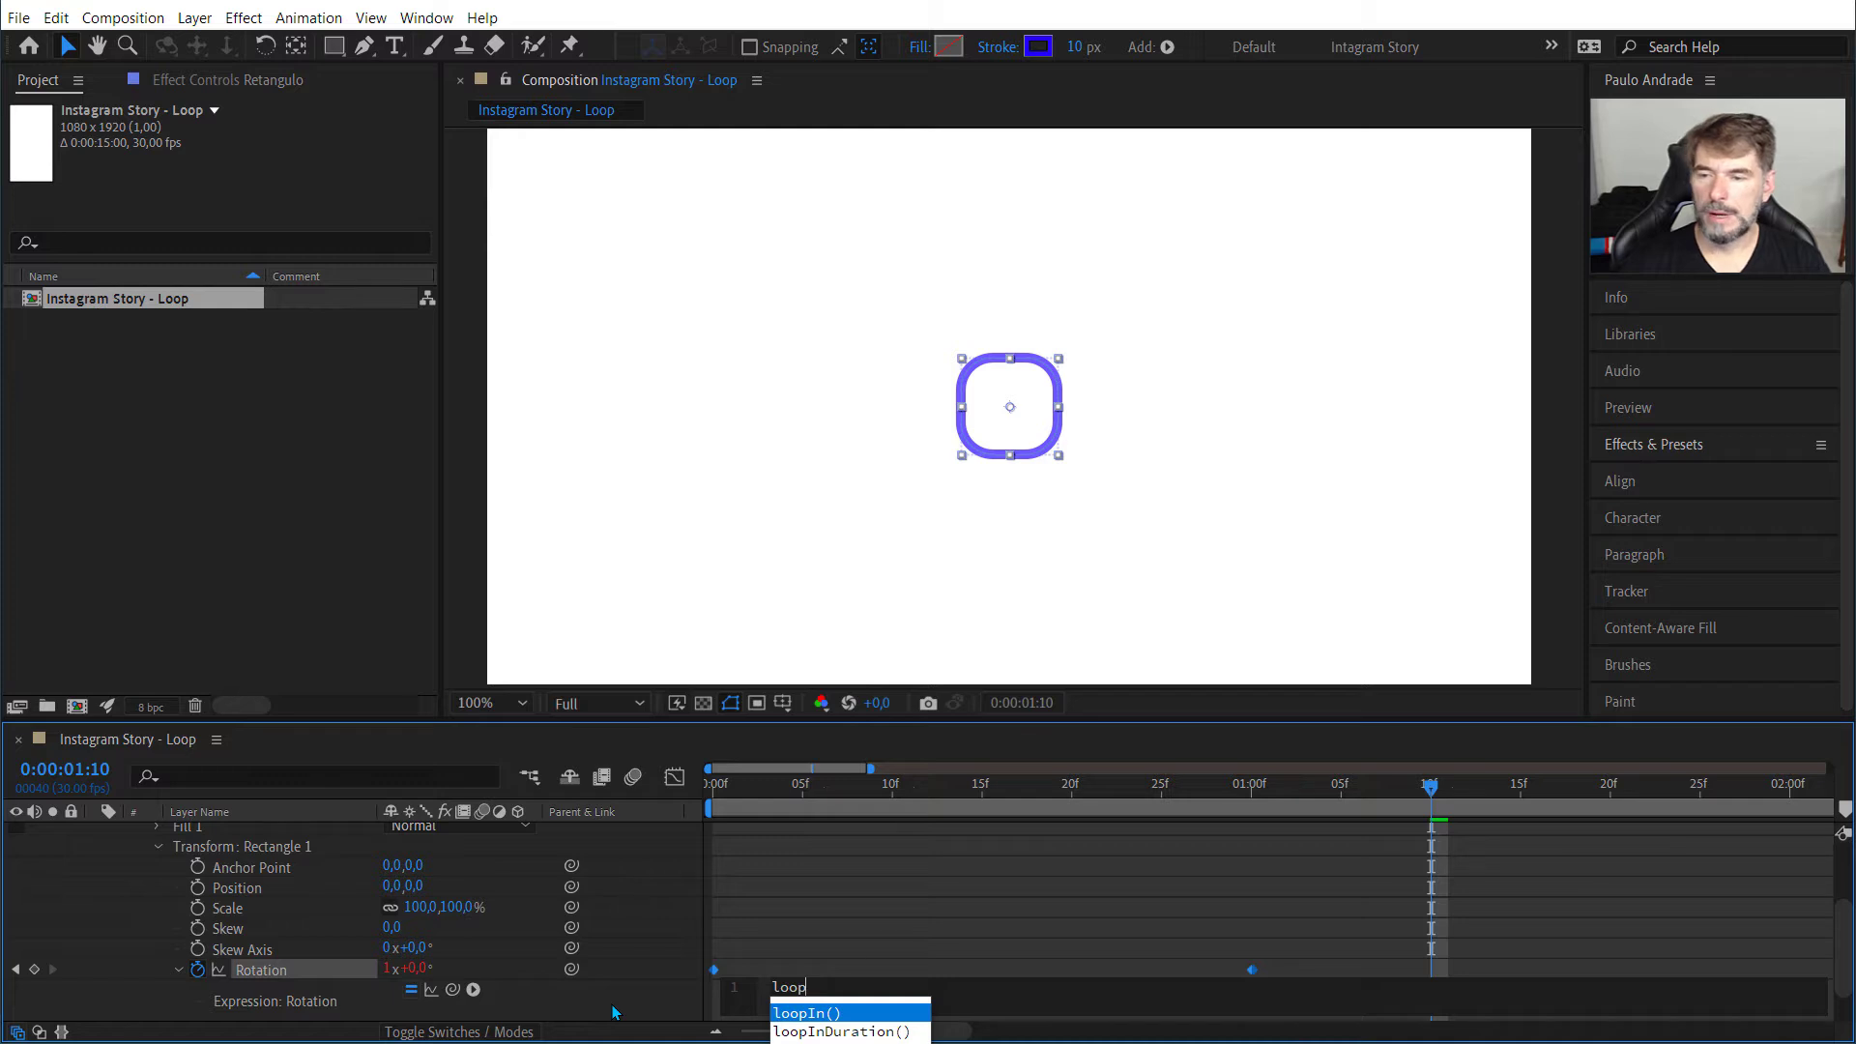
{"action": "key", "text": "Down"}
{"action": "key", "text": "Down"}
{"action": "key", "text": "Return"}
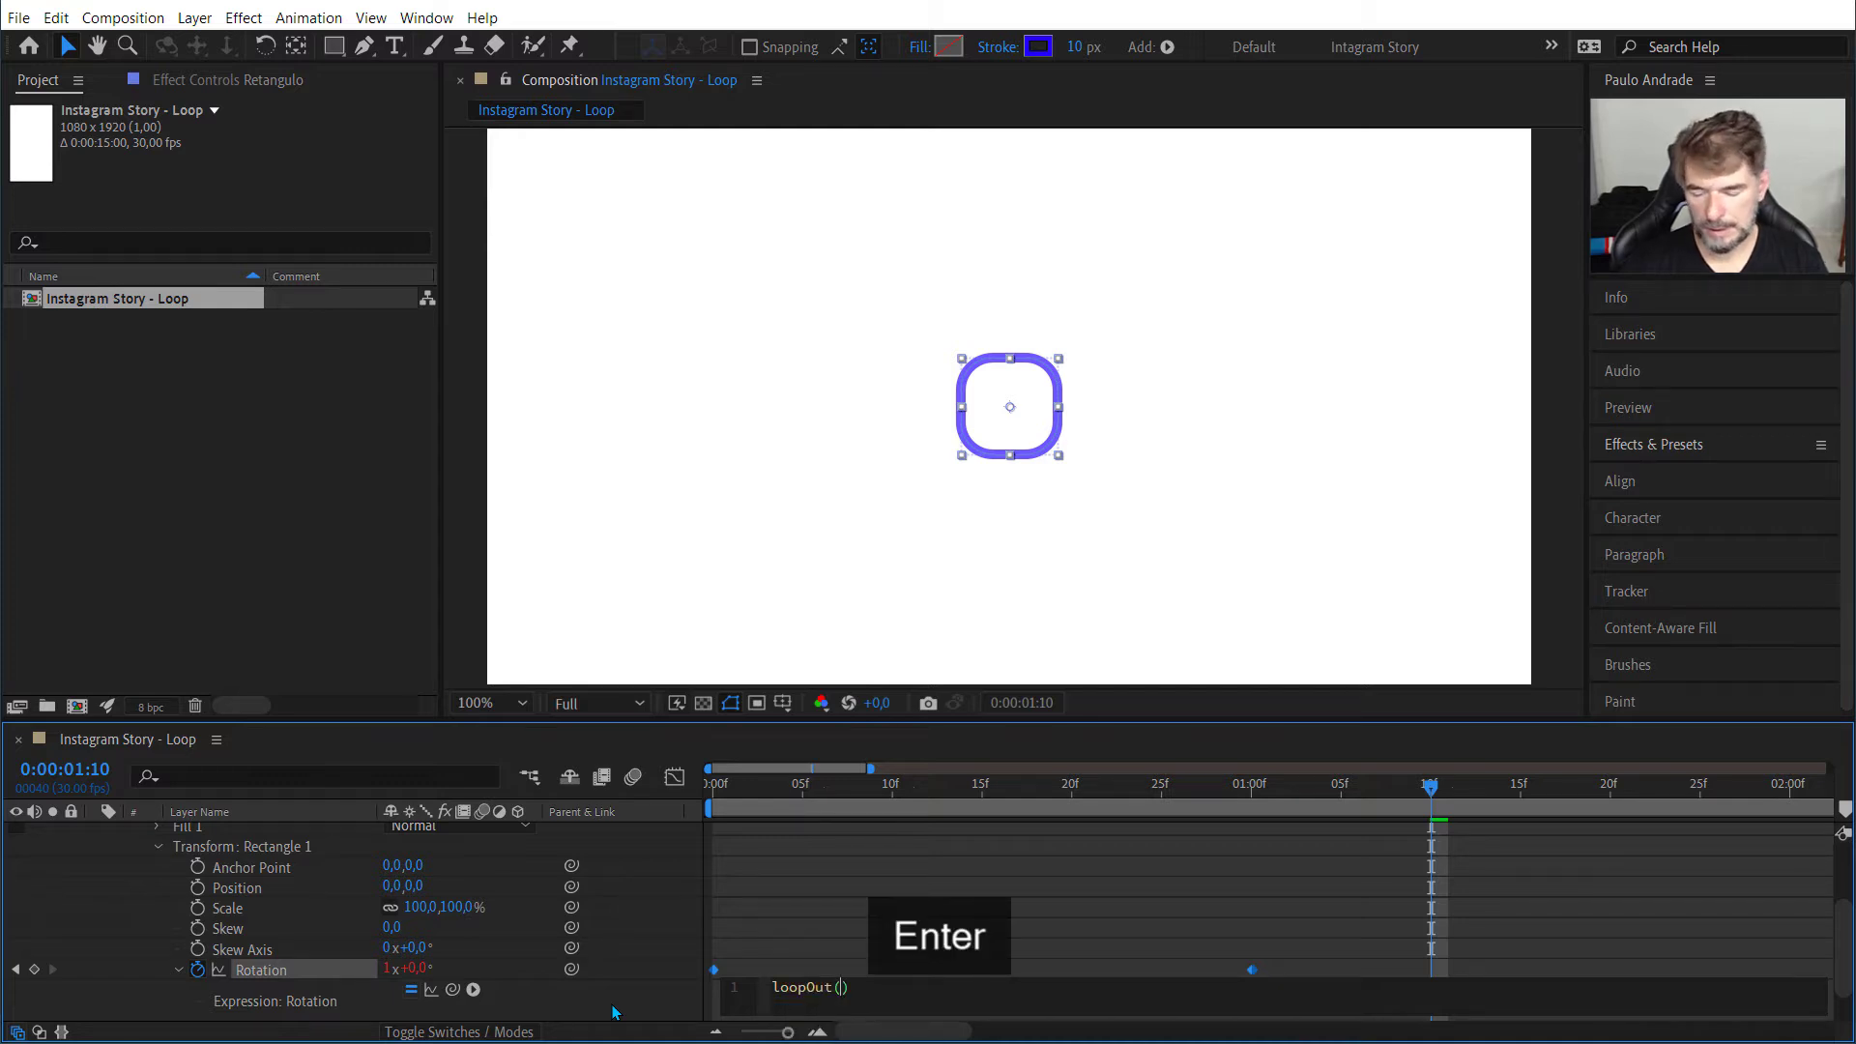
{"action": "type", "text": "\""}
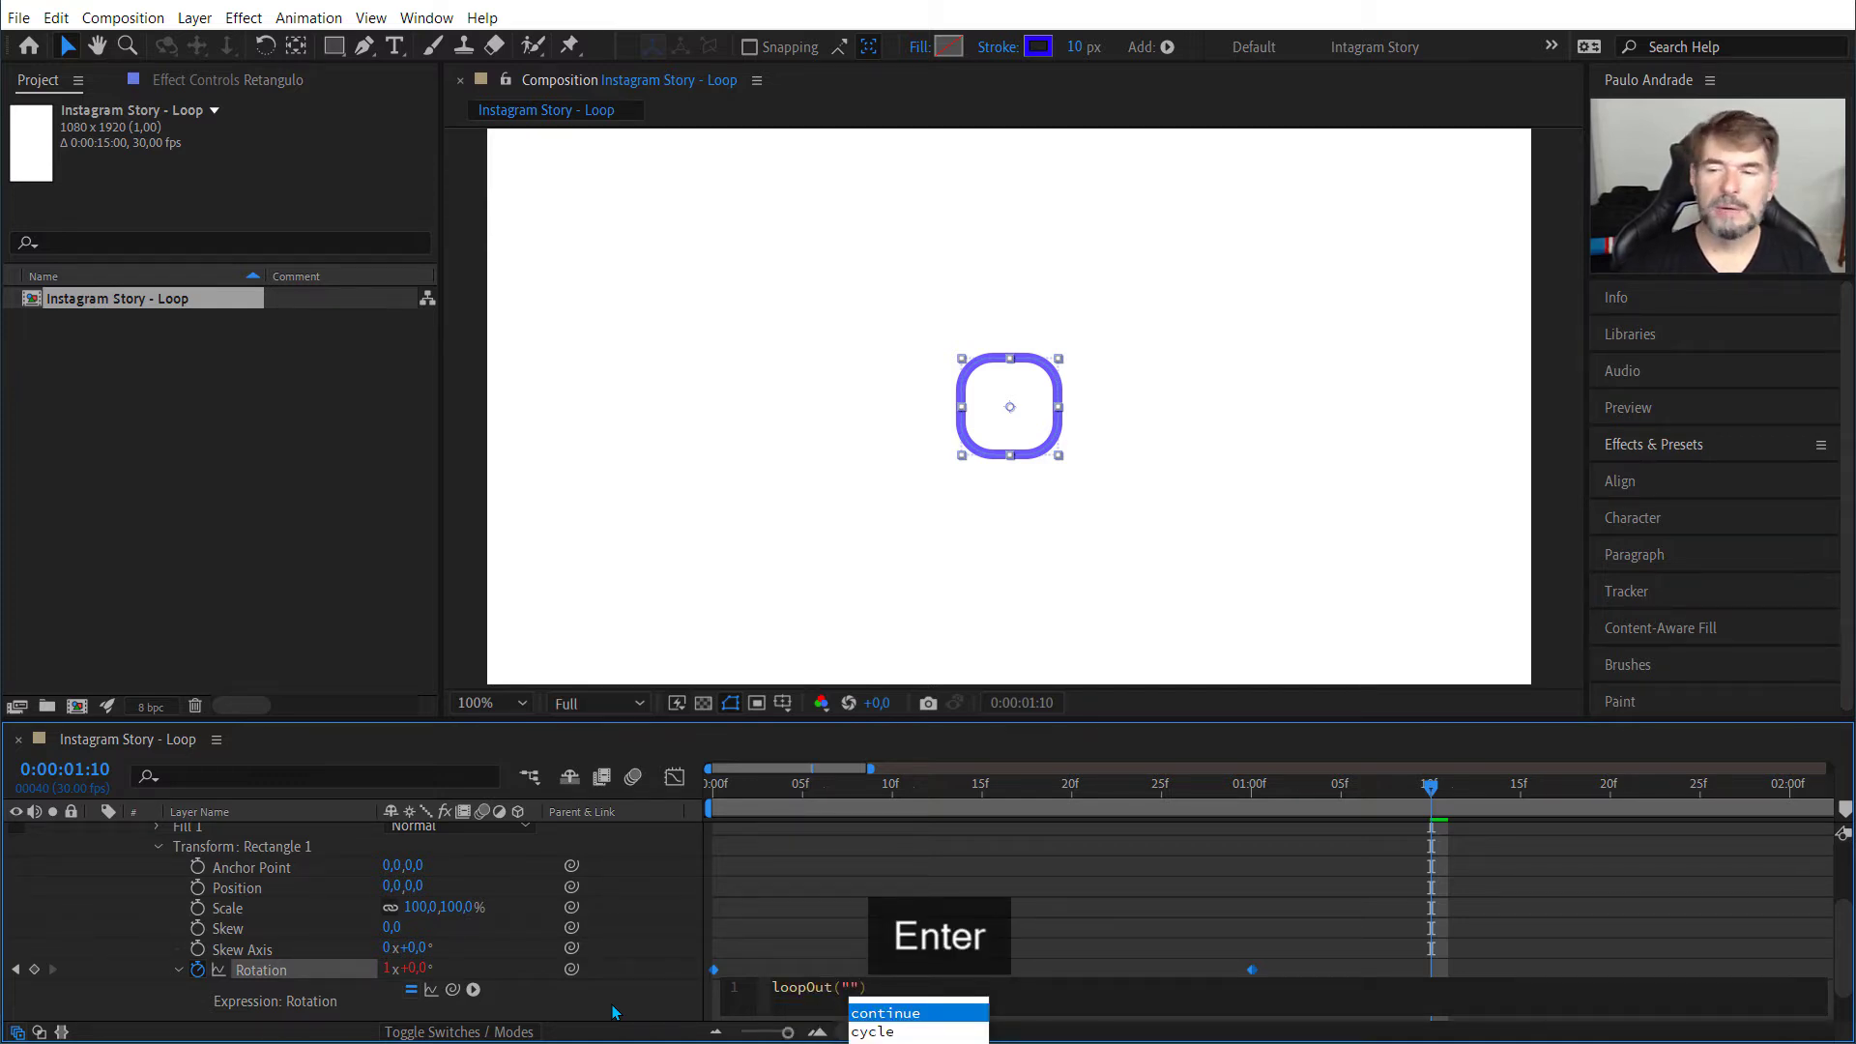
{"action": "key", "text": "Left"}
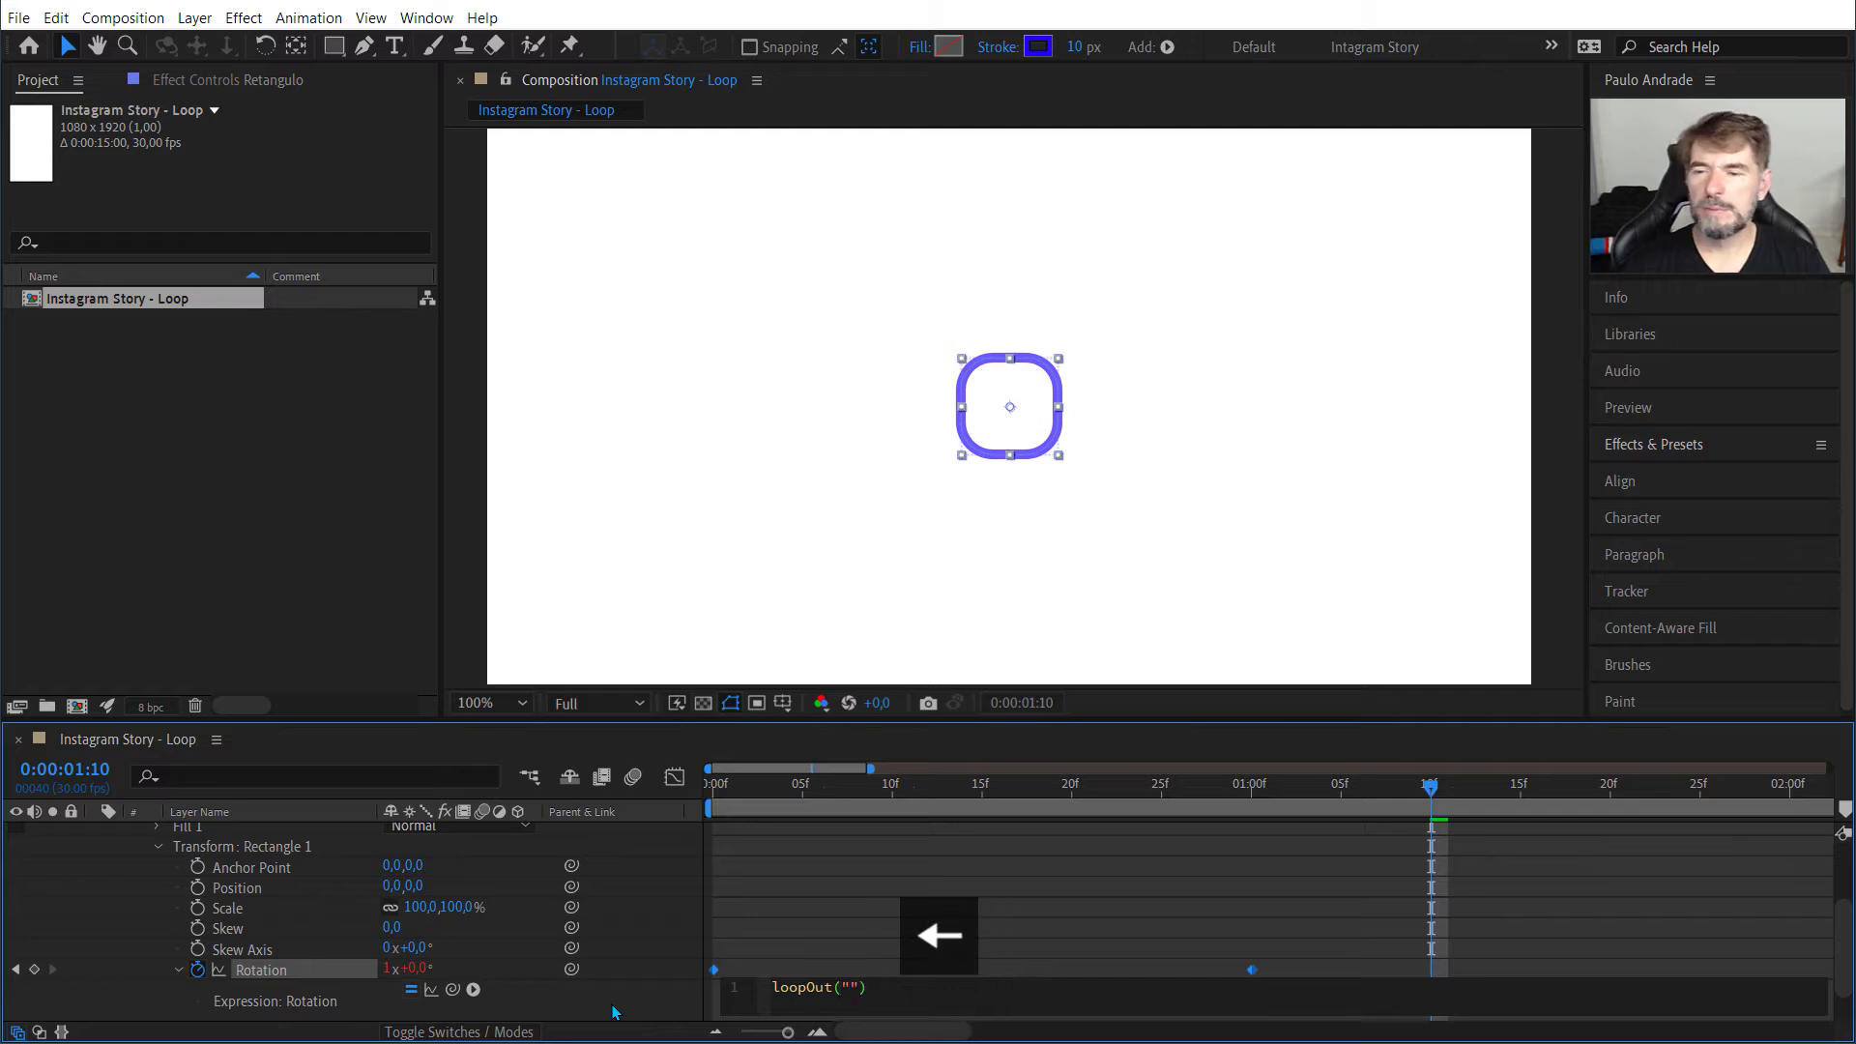
{"action": "key", "text": "Delete"}
{"action": "key", "text": "Delete"}
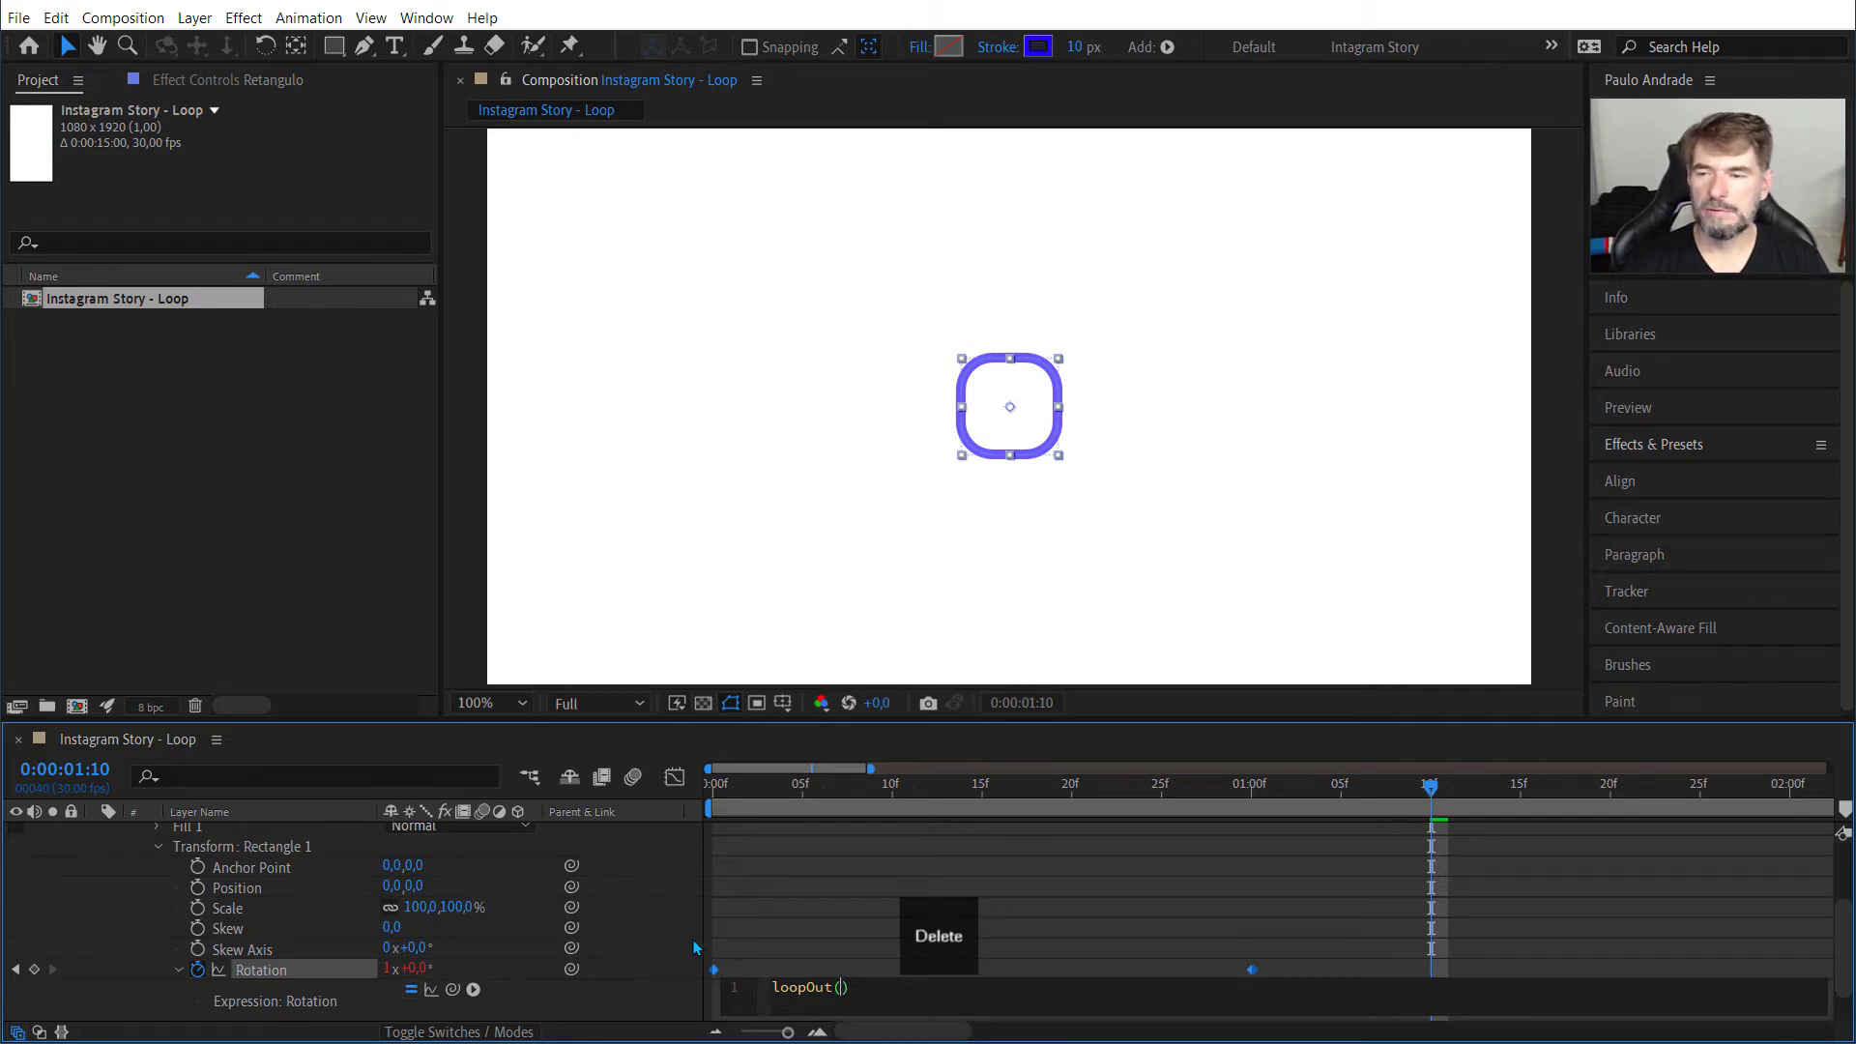
{"action": "left_click", "coordinate": [725, 909]}
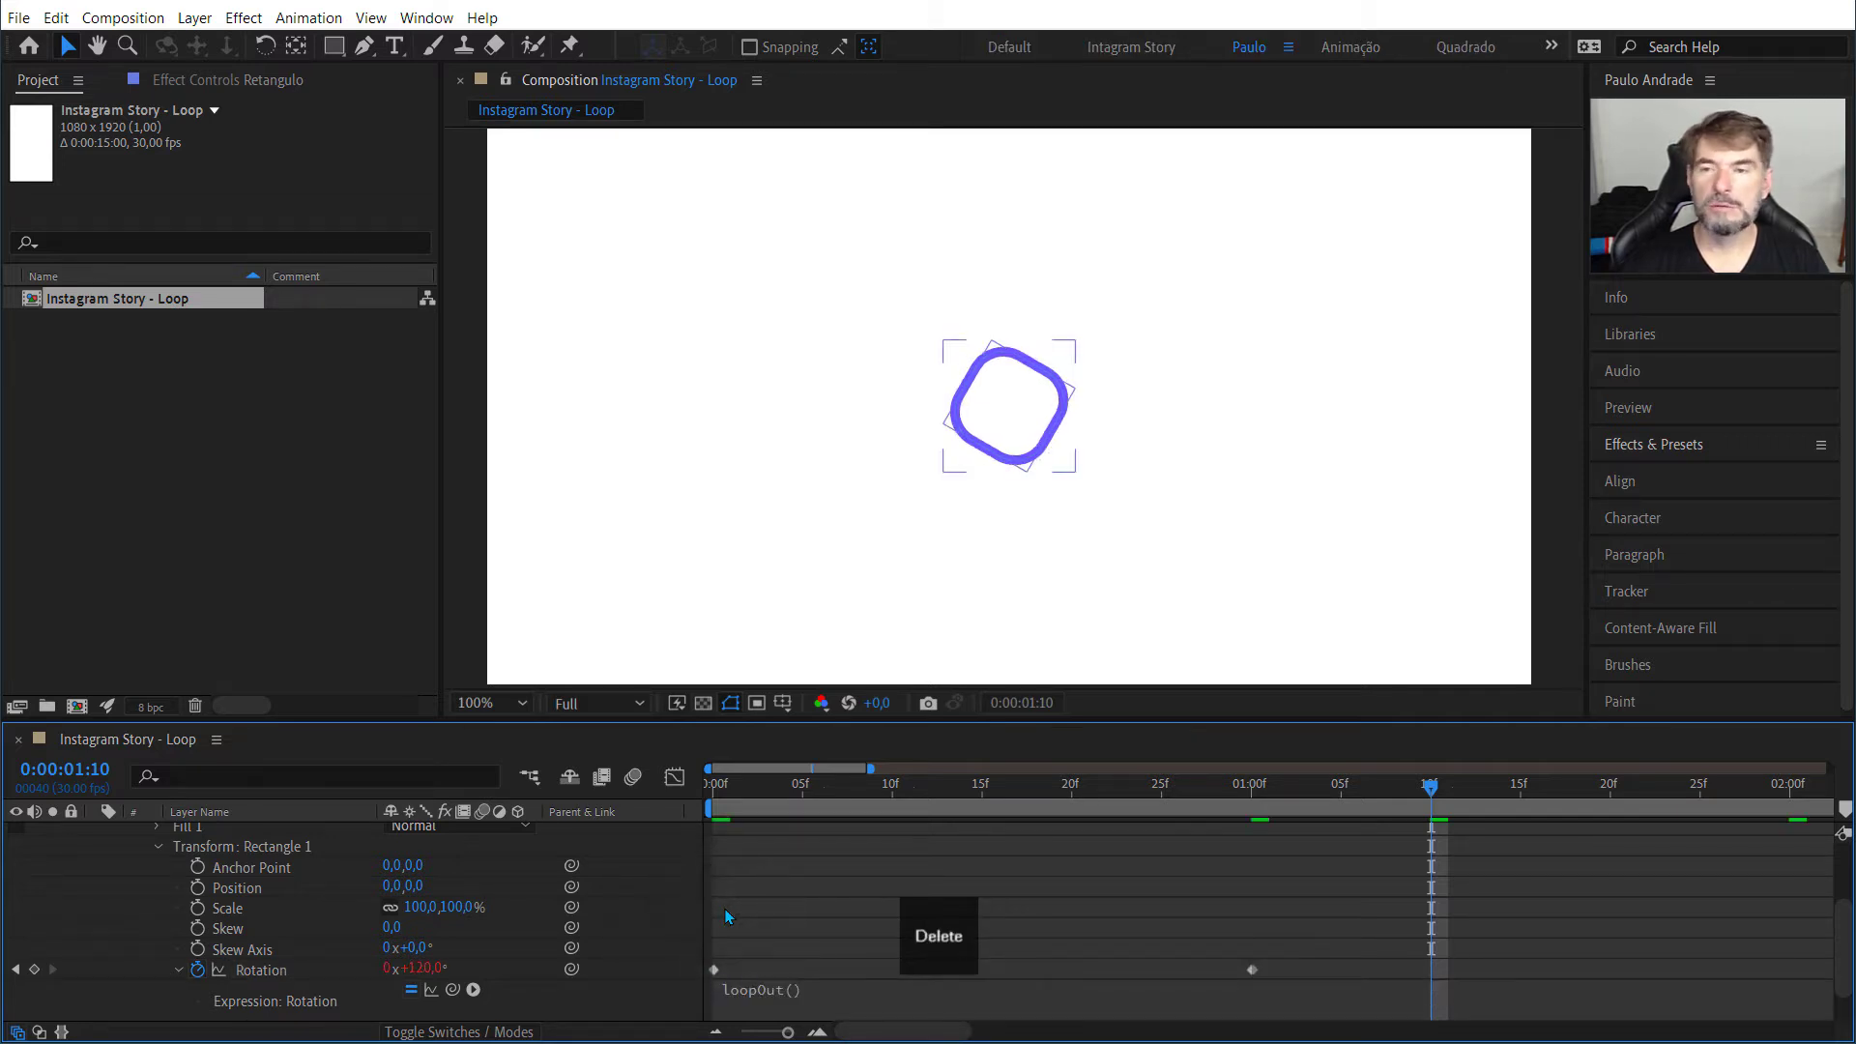
Step: Play the composition from 0:00:00:00 to check the square's looping rotation
{"action": "key", "text": "Home"}
{"action": "key", "text": "space"}
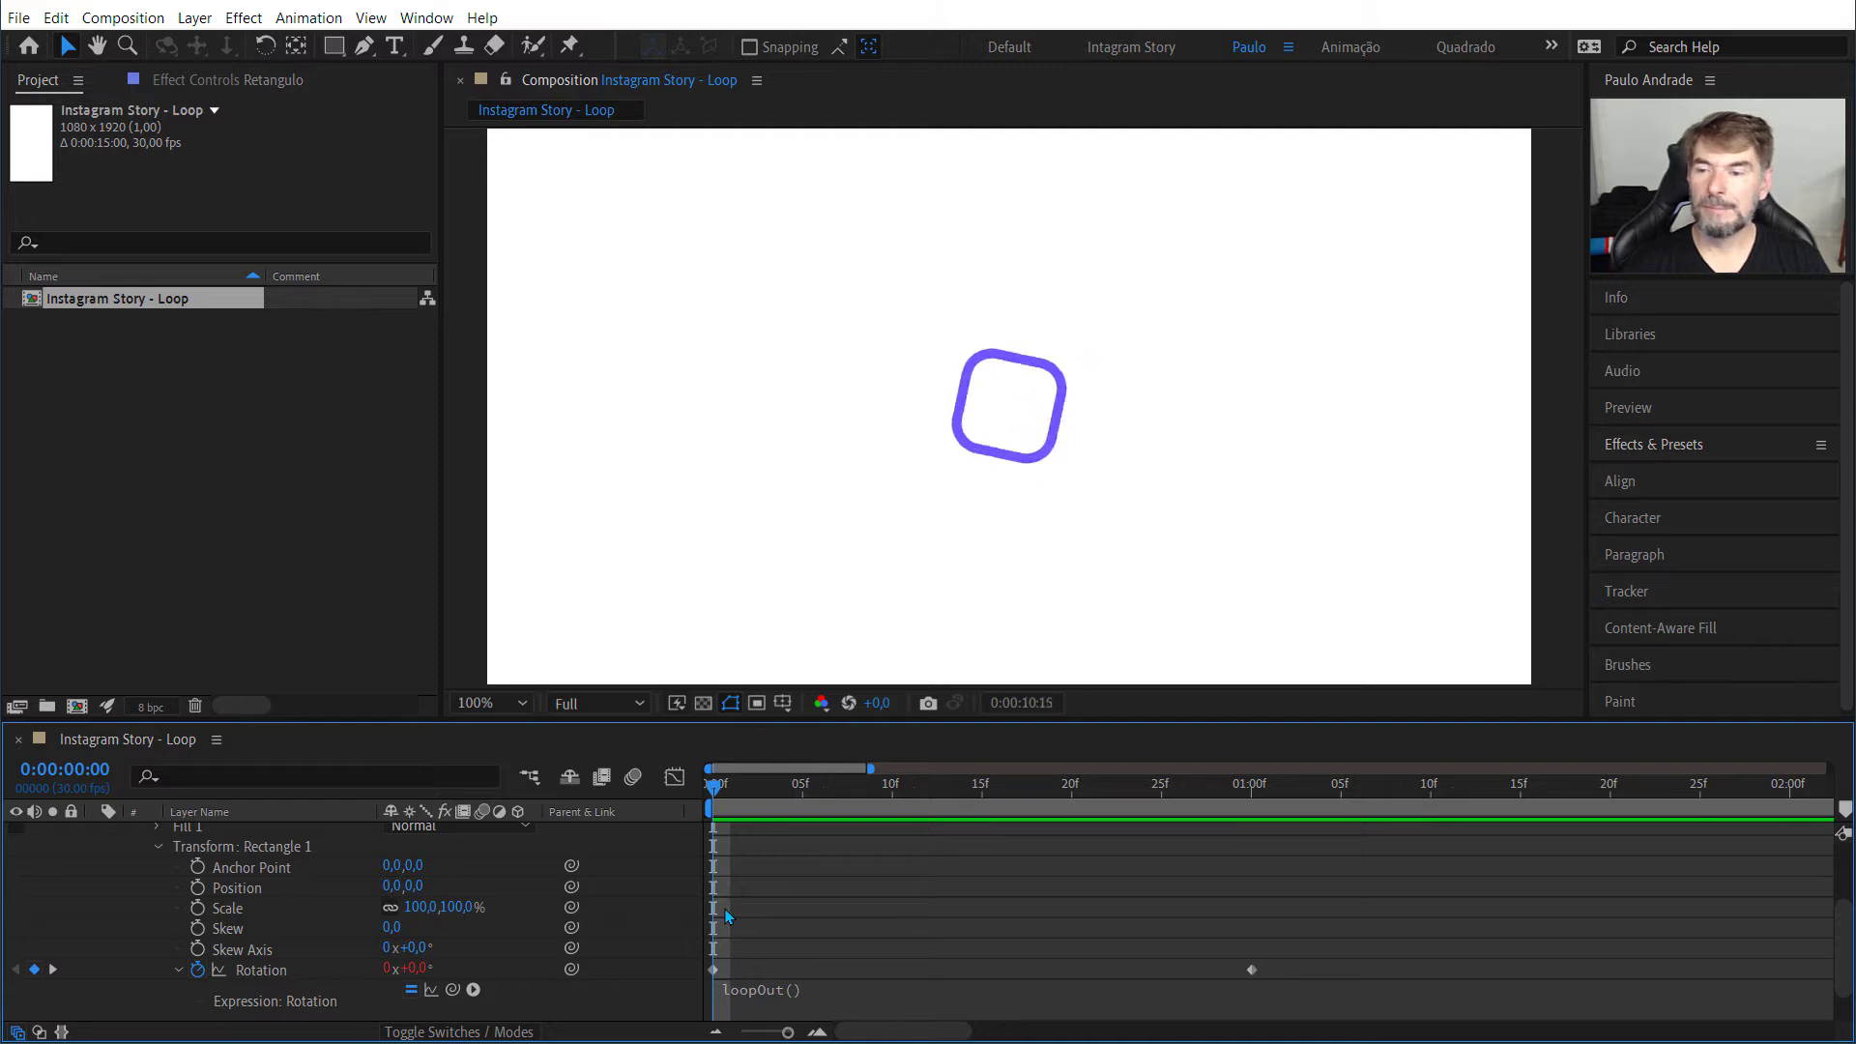
{"action": "key", "text": "space"}
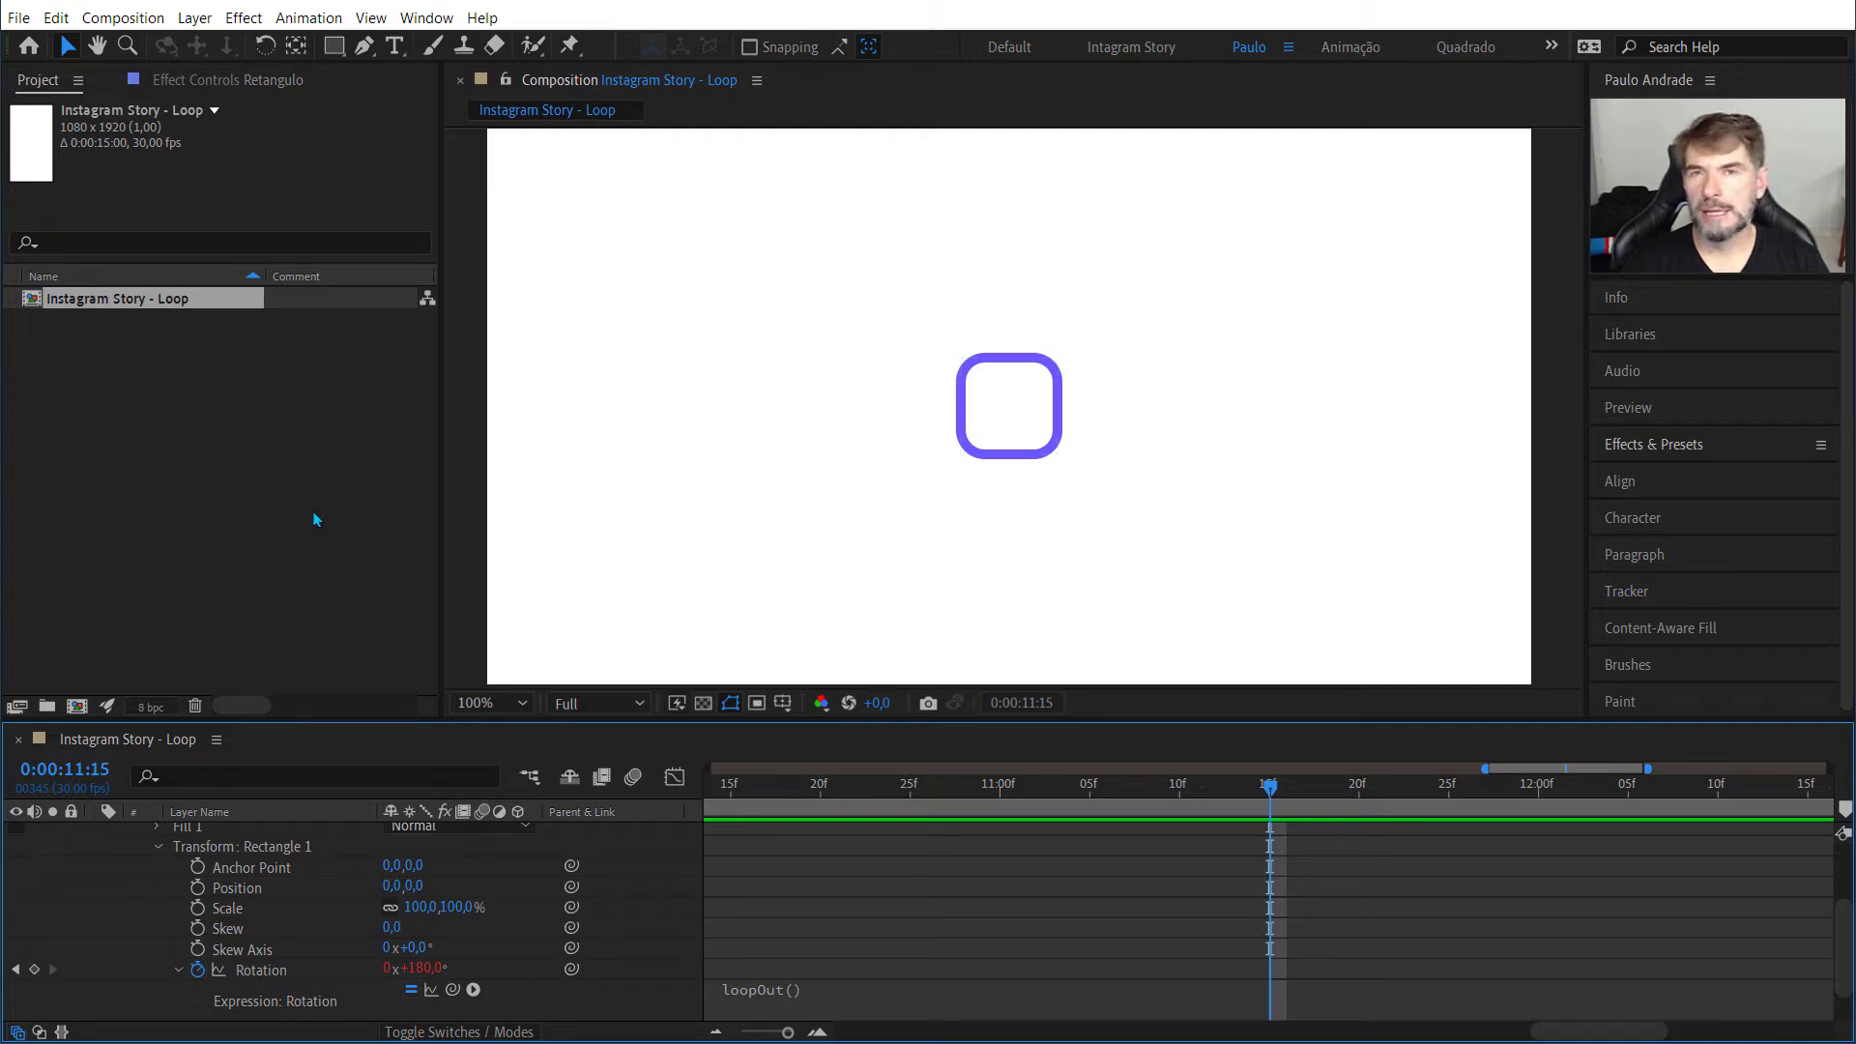
Step: Collapse the Retangulo layer's properties and select the layer
{"action": "scroll", "coordinate": [1052, 546], "scroll_direction": "down", "scroll_amount": 2}
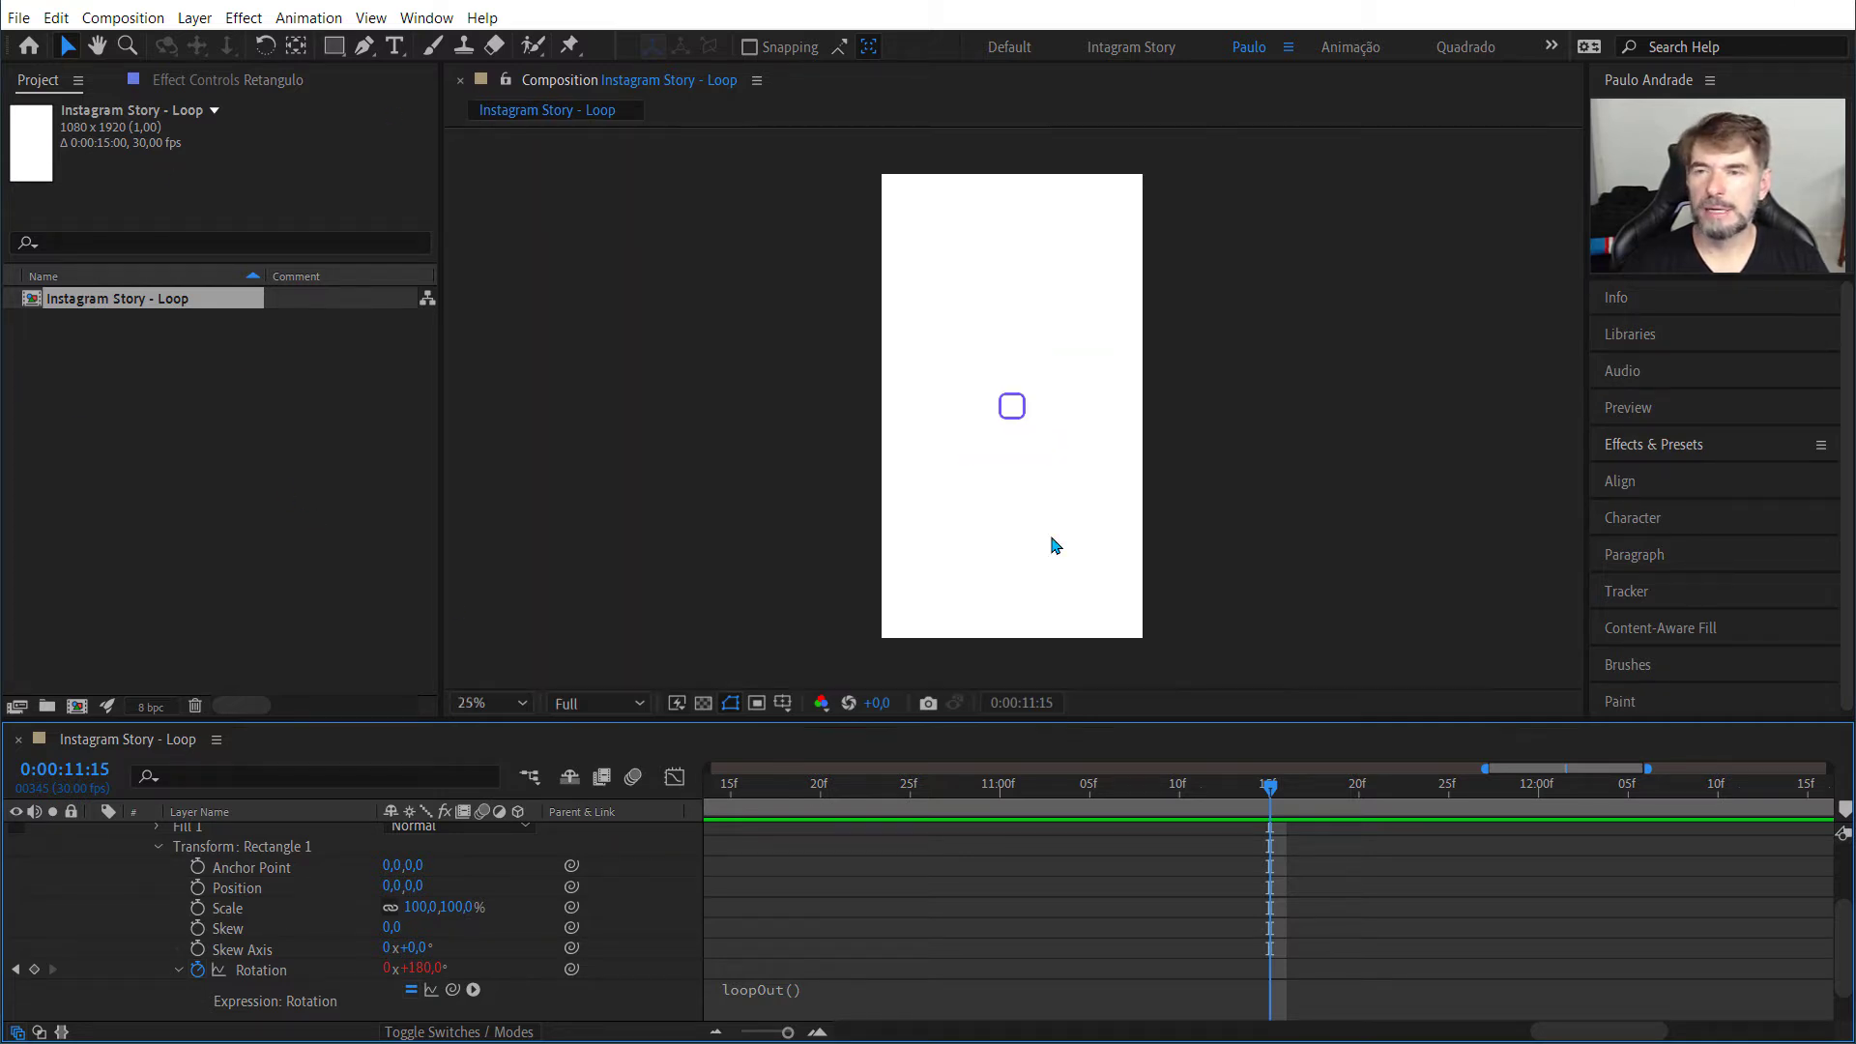
{"action": "scroll", "coordinate": [1051, 546], "scroll_direction": "up", "scroll_amount": 3}
{"action": "scroll", "coordinate": [1054, 546], "scroll_direction": "down", "scroll_amount": 3}
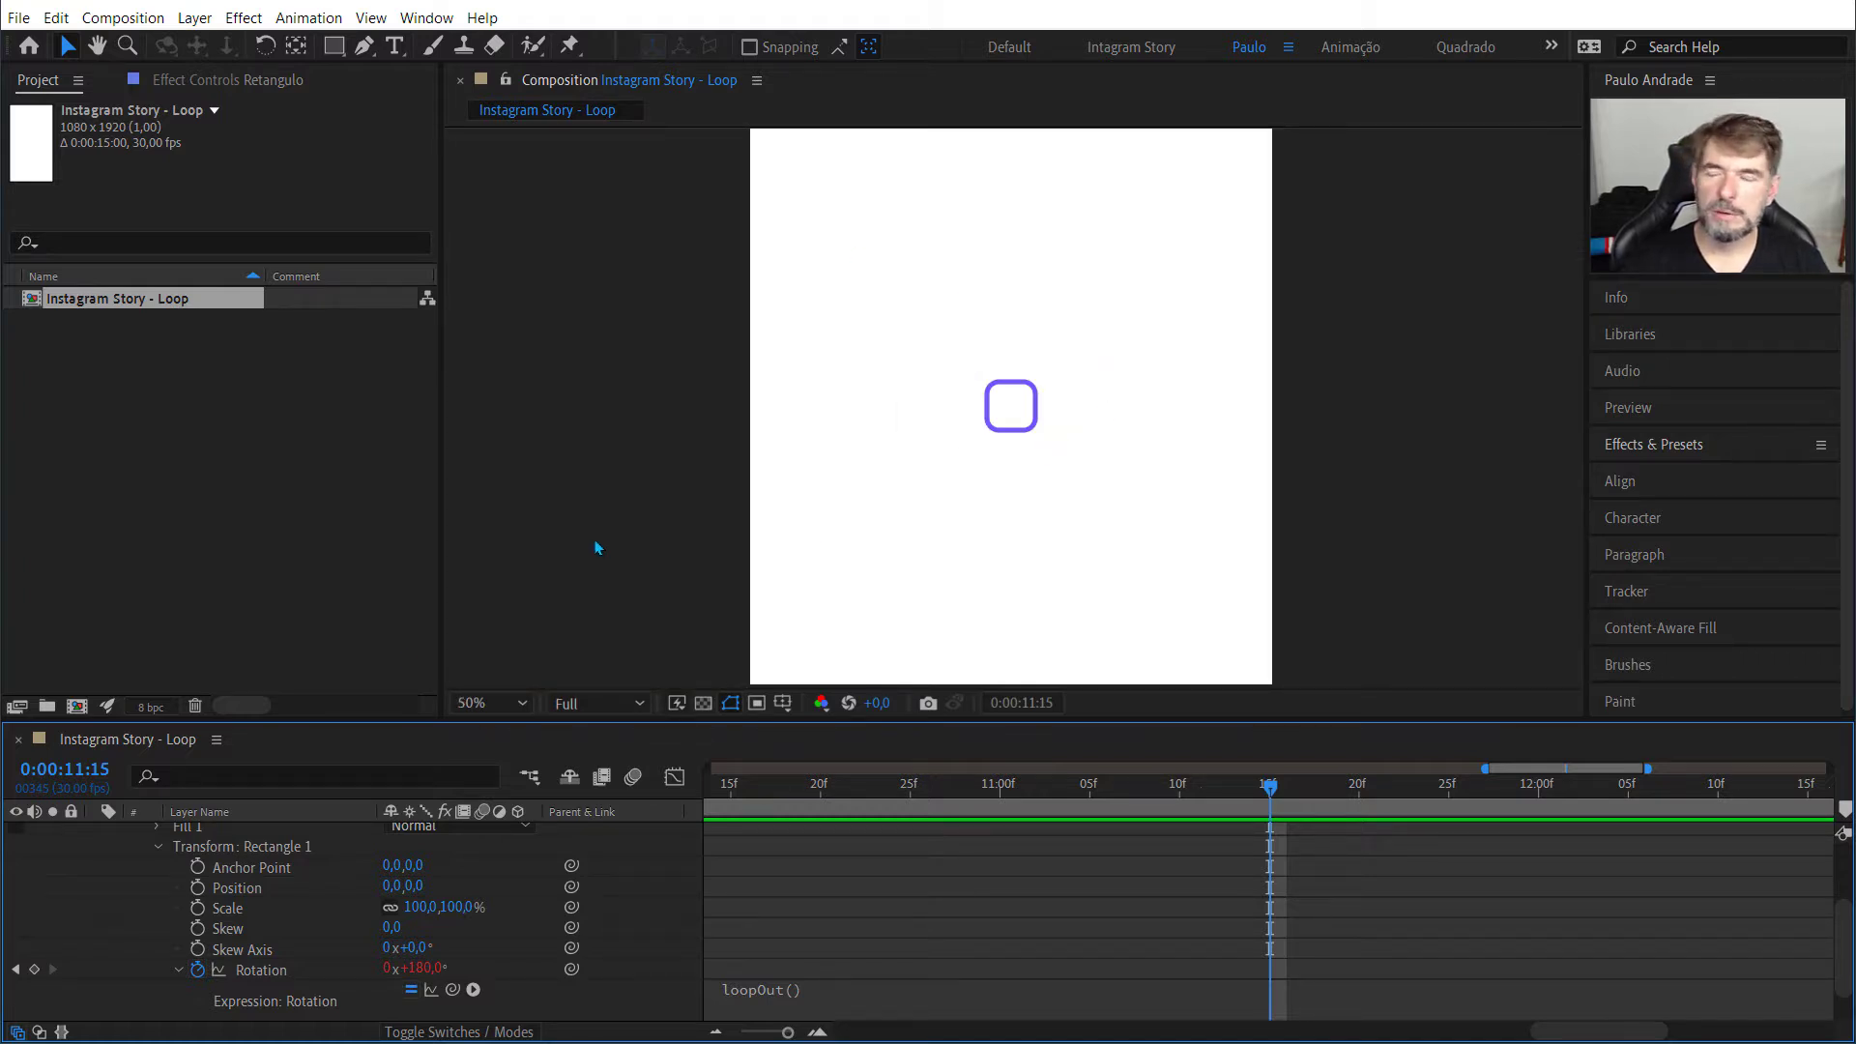
{"action": "scroll", "coordinate": [101, 926], "scroll_direction": "up", "scroll_amount": 3}
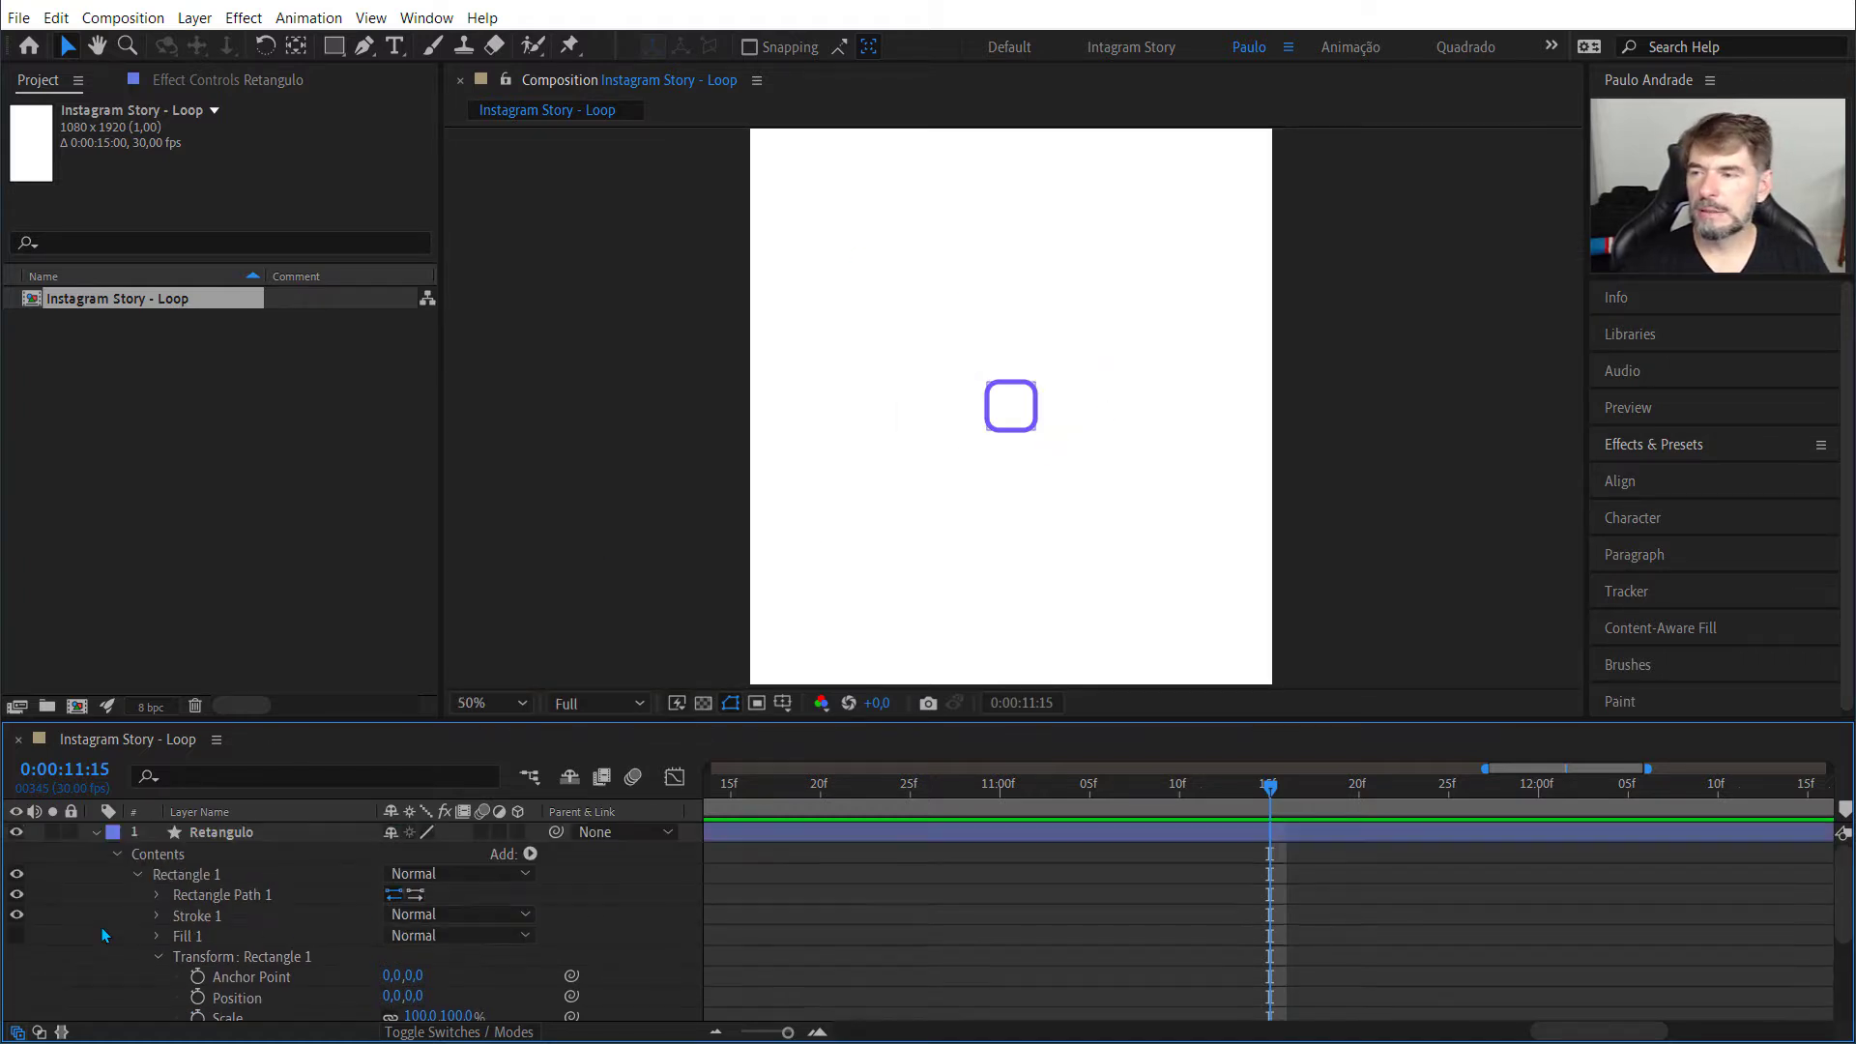
{"action": "left_click", "coordinate": [97, 834]}
{"action": "left_click", "coordinate": [247, 838]}
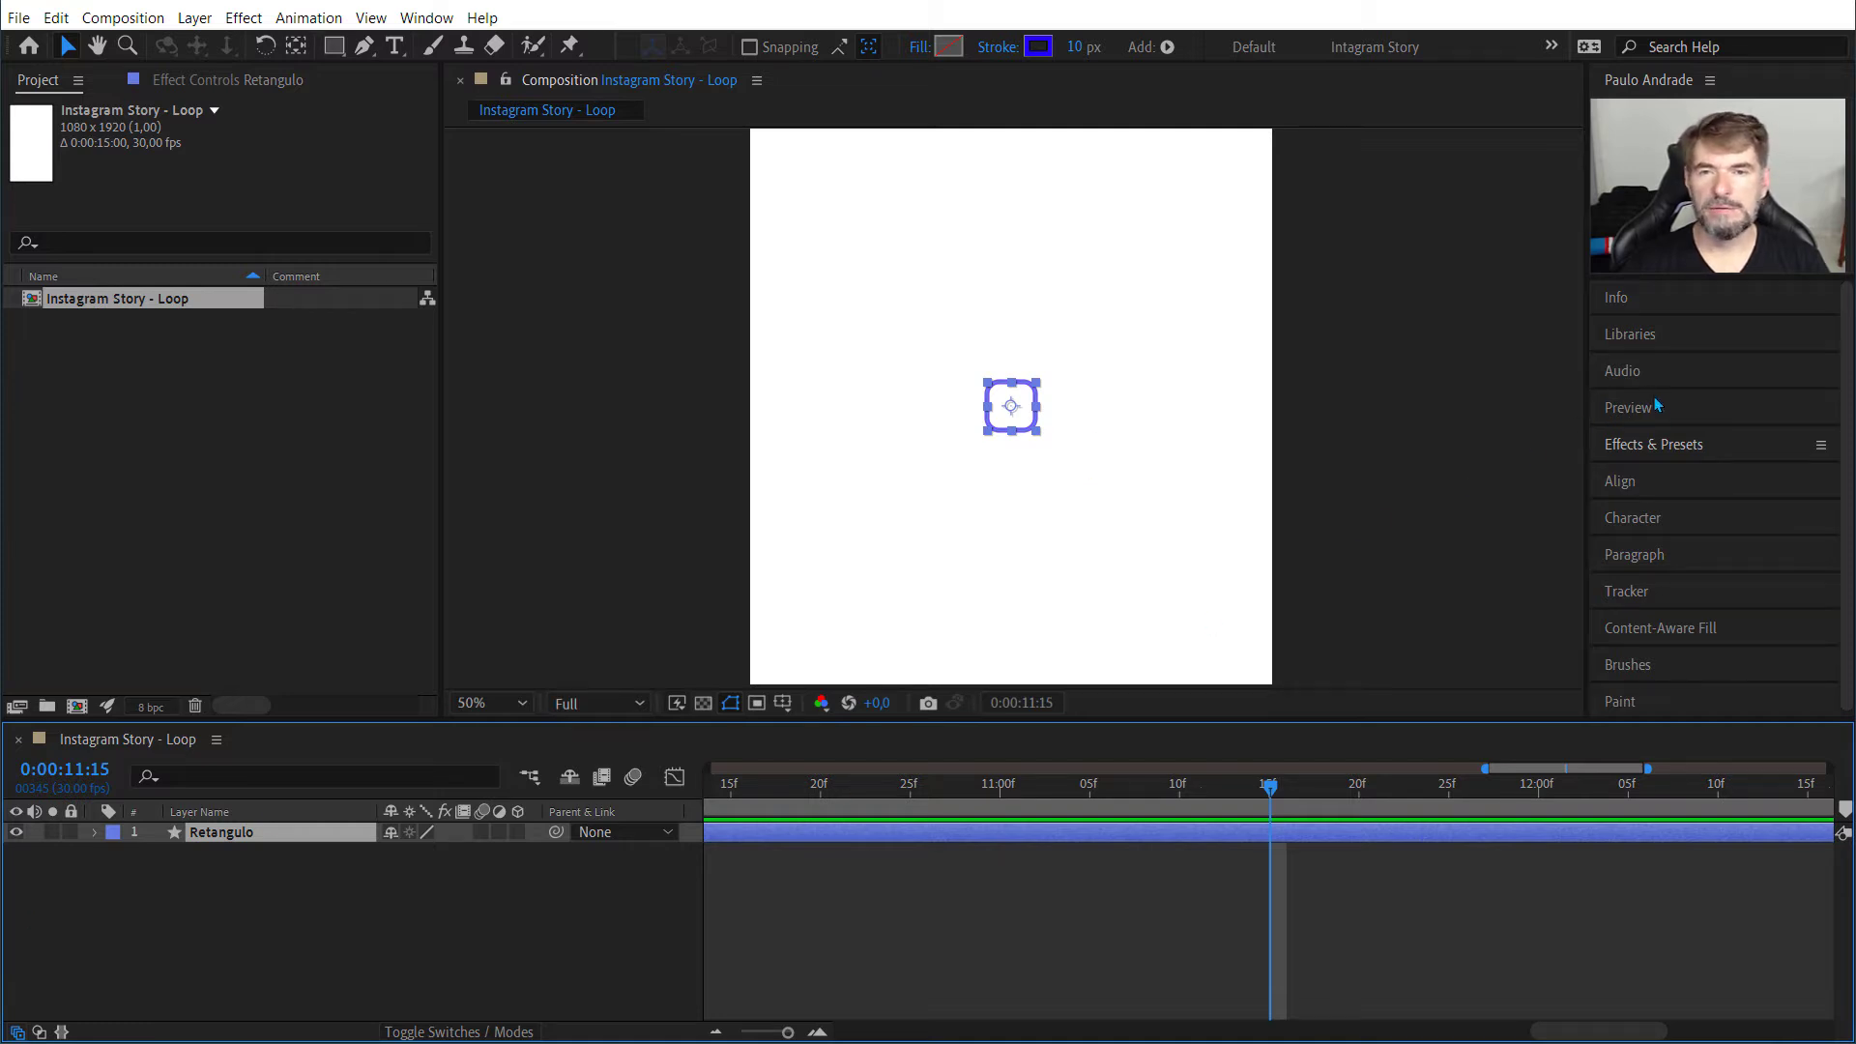
Step: Search the effects for "repe" and apply CC RepeTile to the Retangulo layer
{"action": "left_click", "coordinate": [1667, 446]}
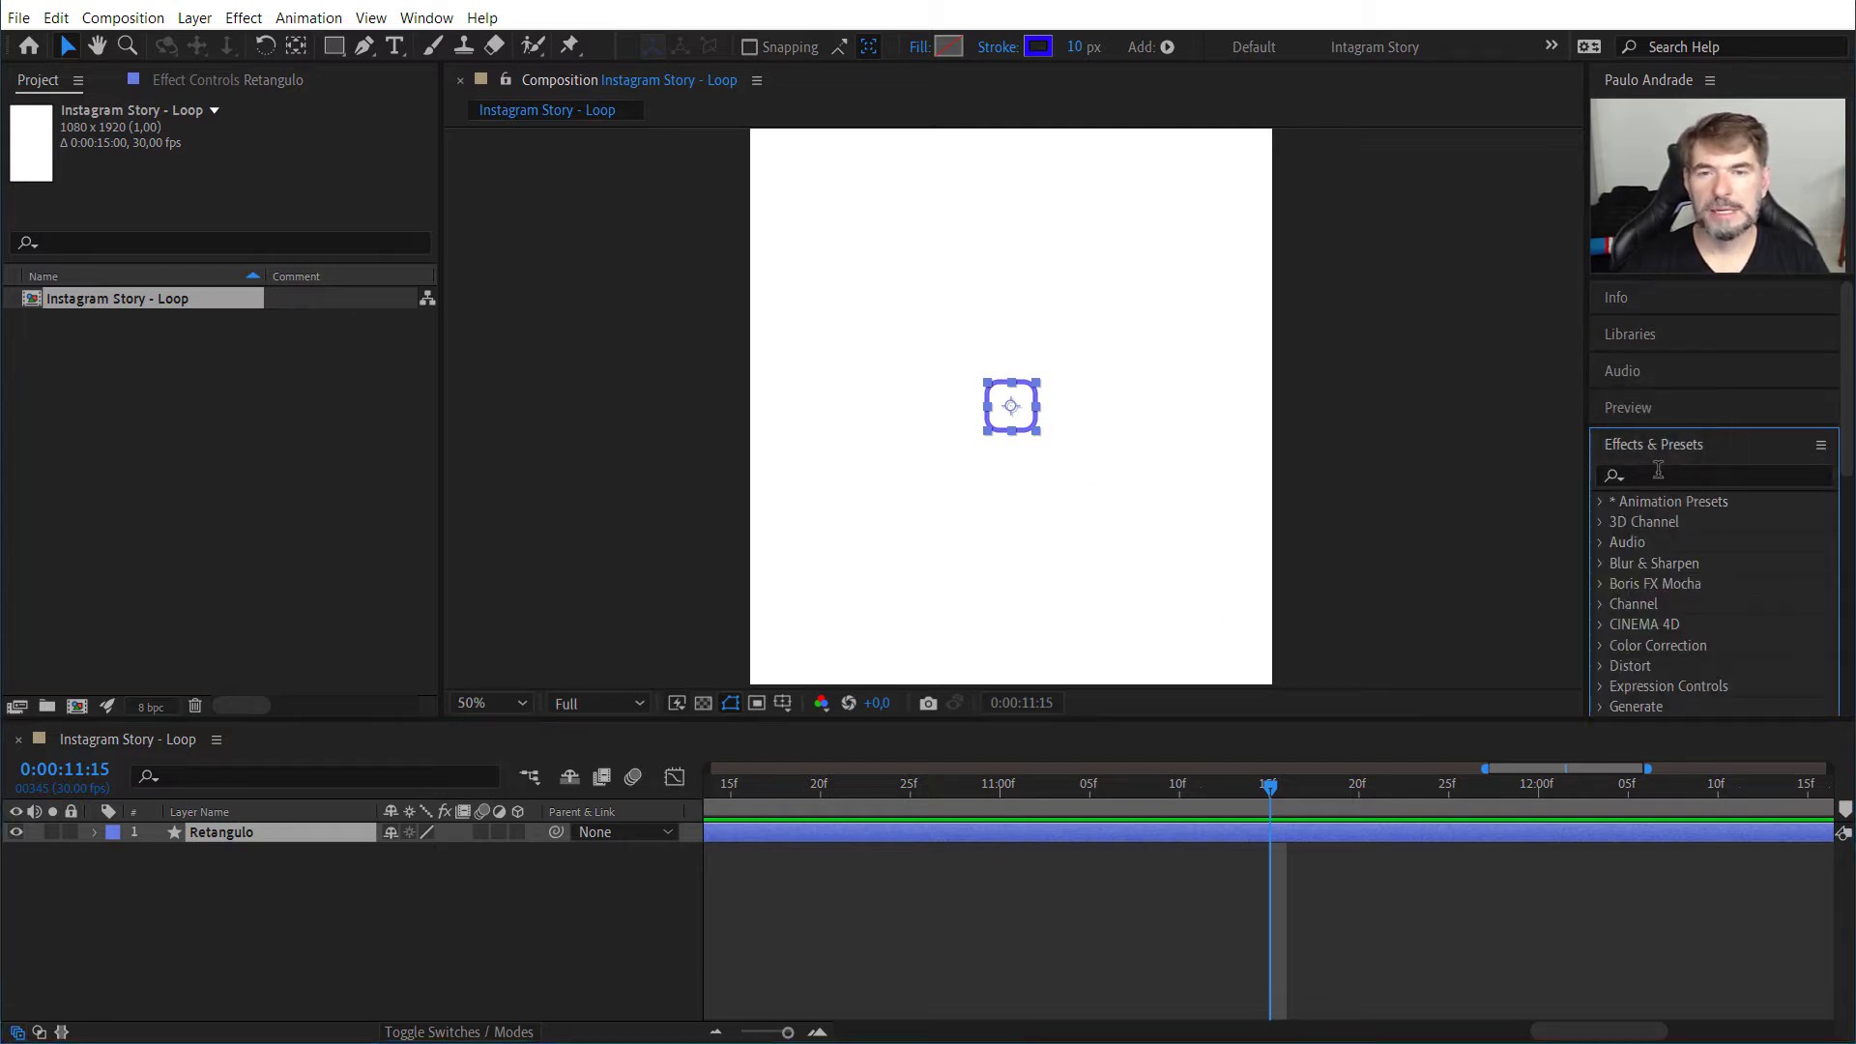
{"action": "left_click", "coordinate": [1658, 470]}
{"action": "scroll", "coordinate": [1660, 551], "scroll_direction": "down", "scroll_amount": 8}
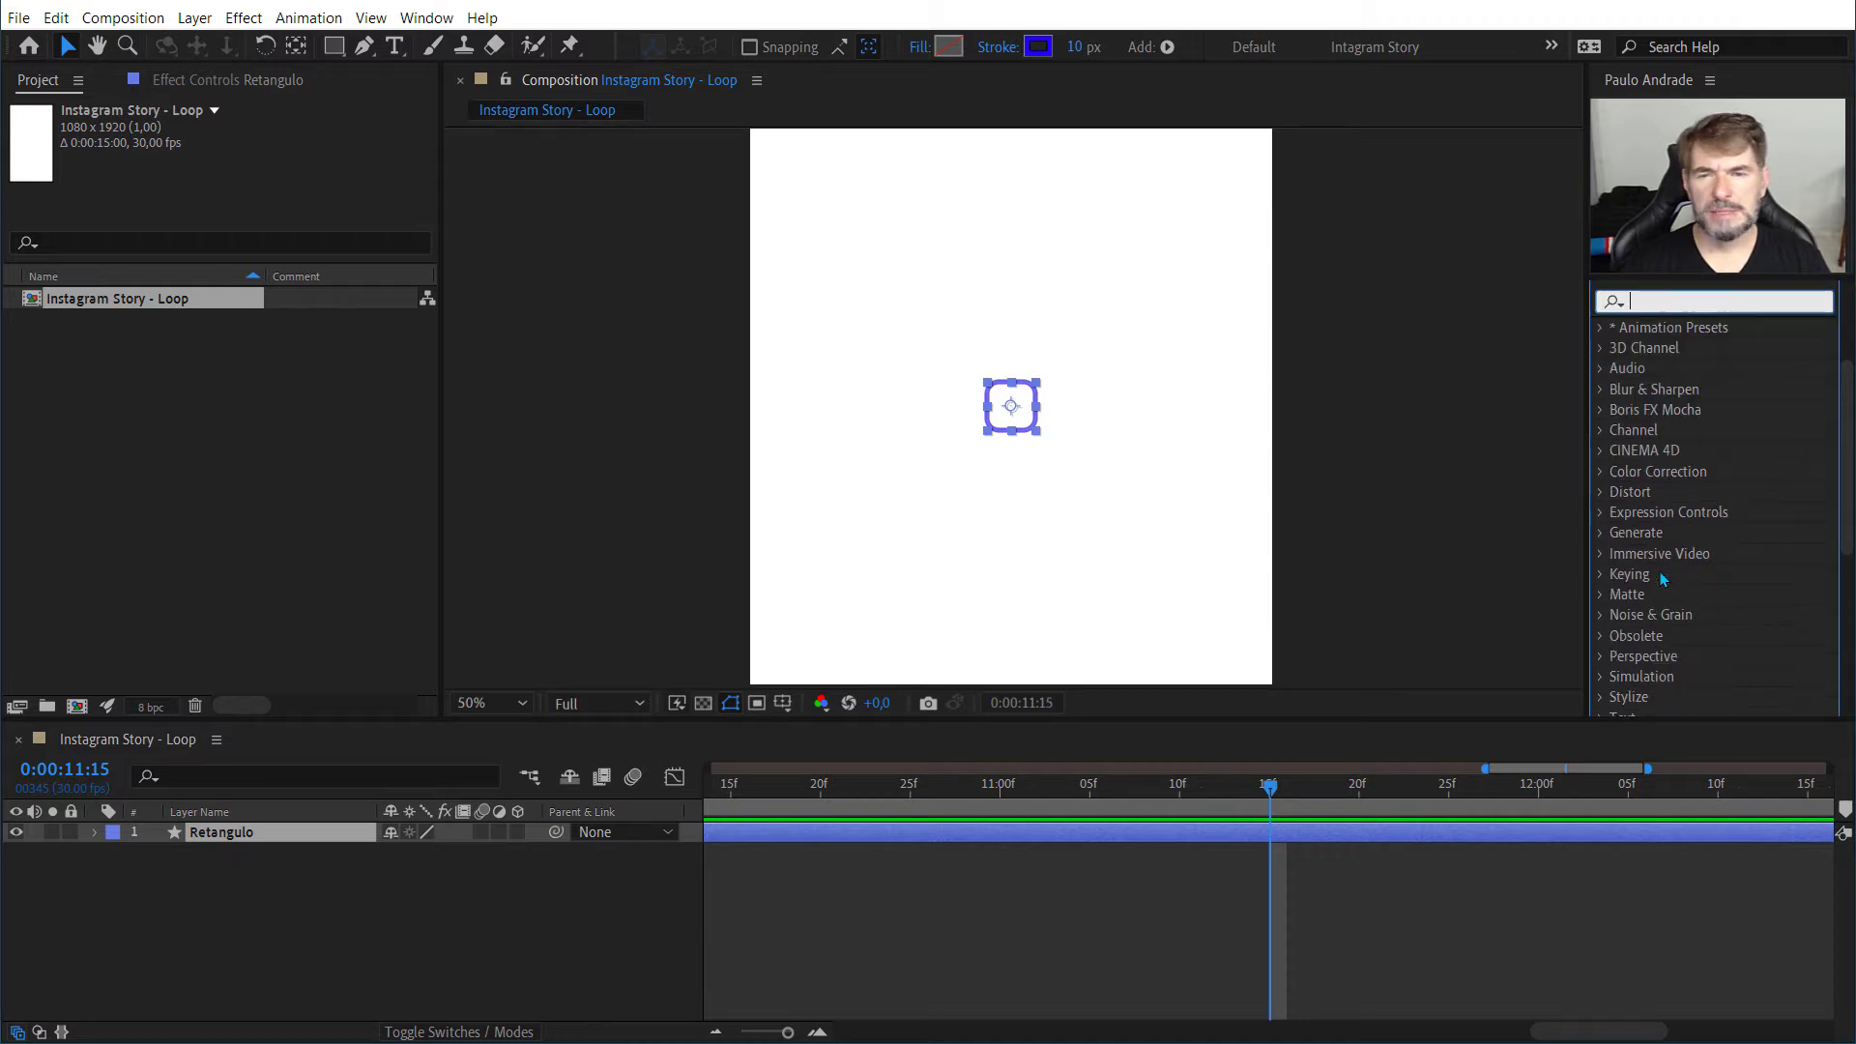
{"action": "scroll", "coordinate": [1663, 578], "scroll_direction": "up", "scroll_amount": 8}
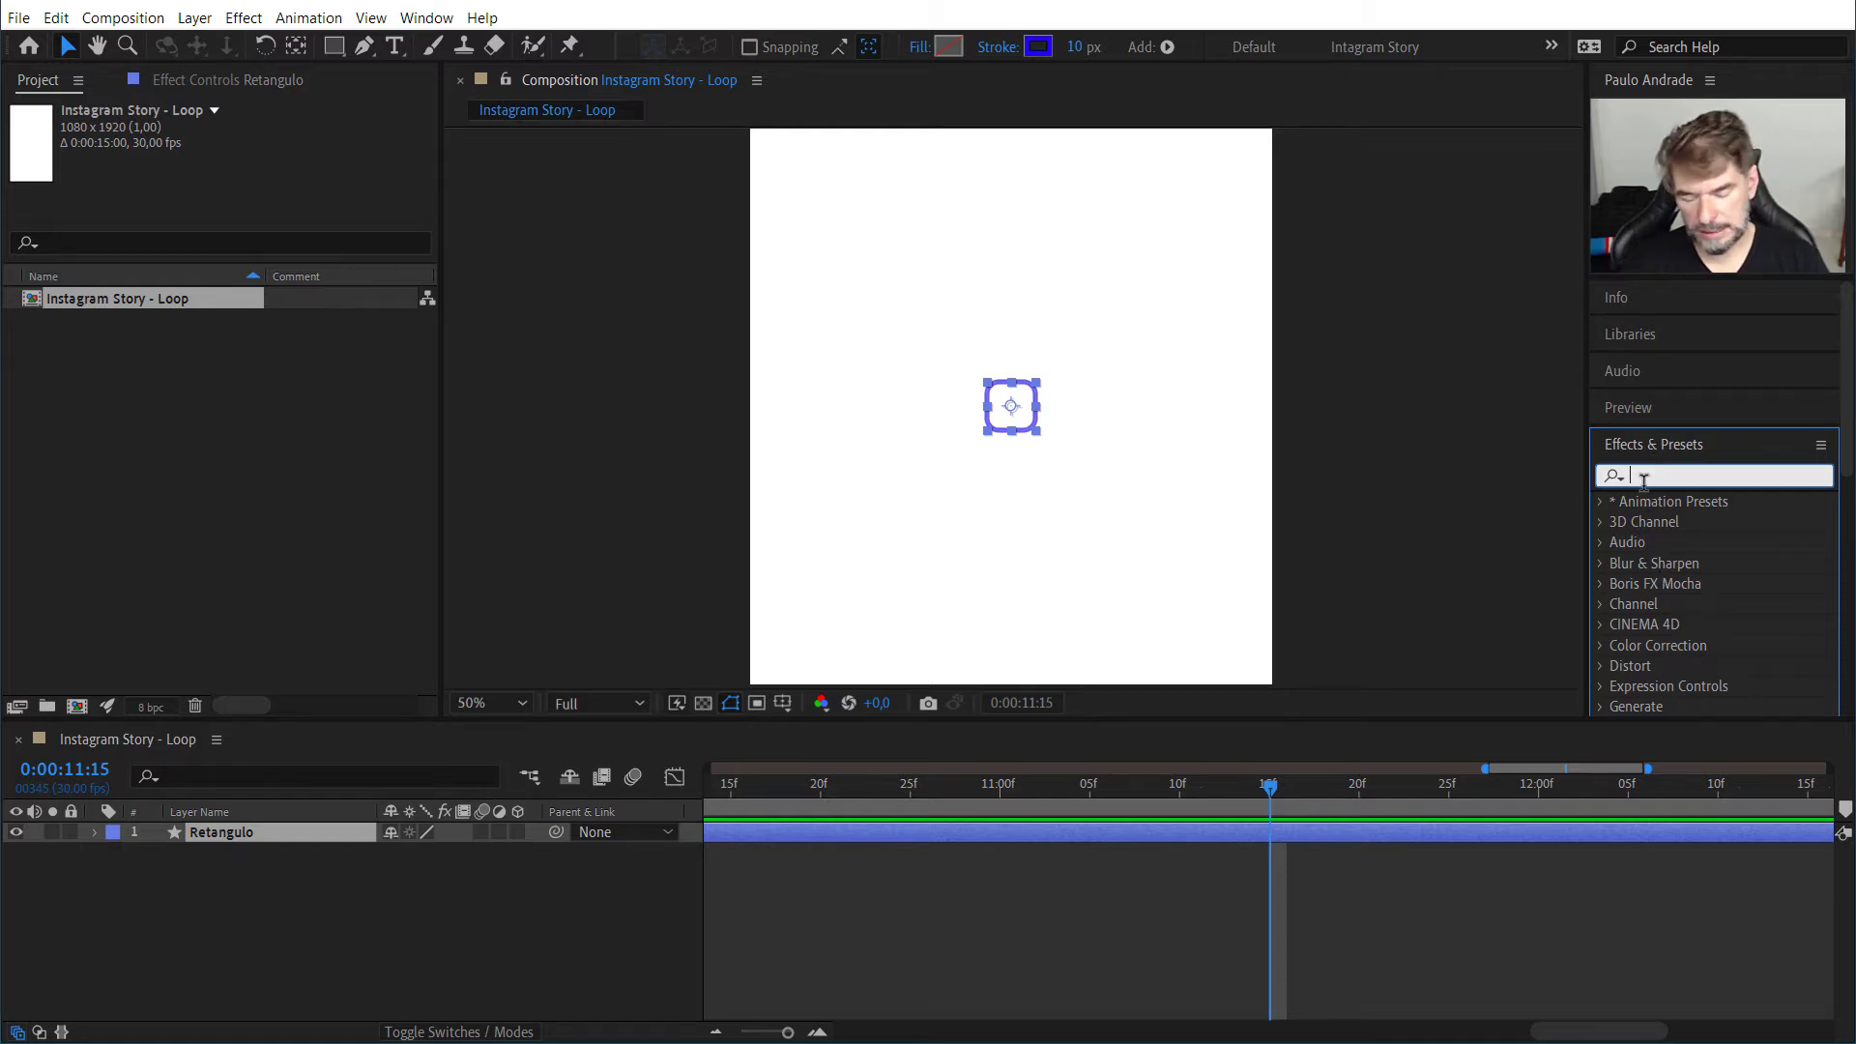
{"action": "type", "text": "re"}
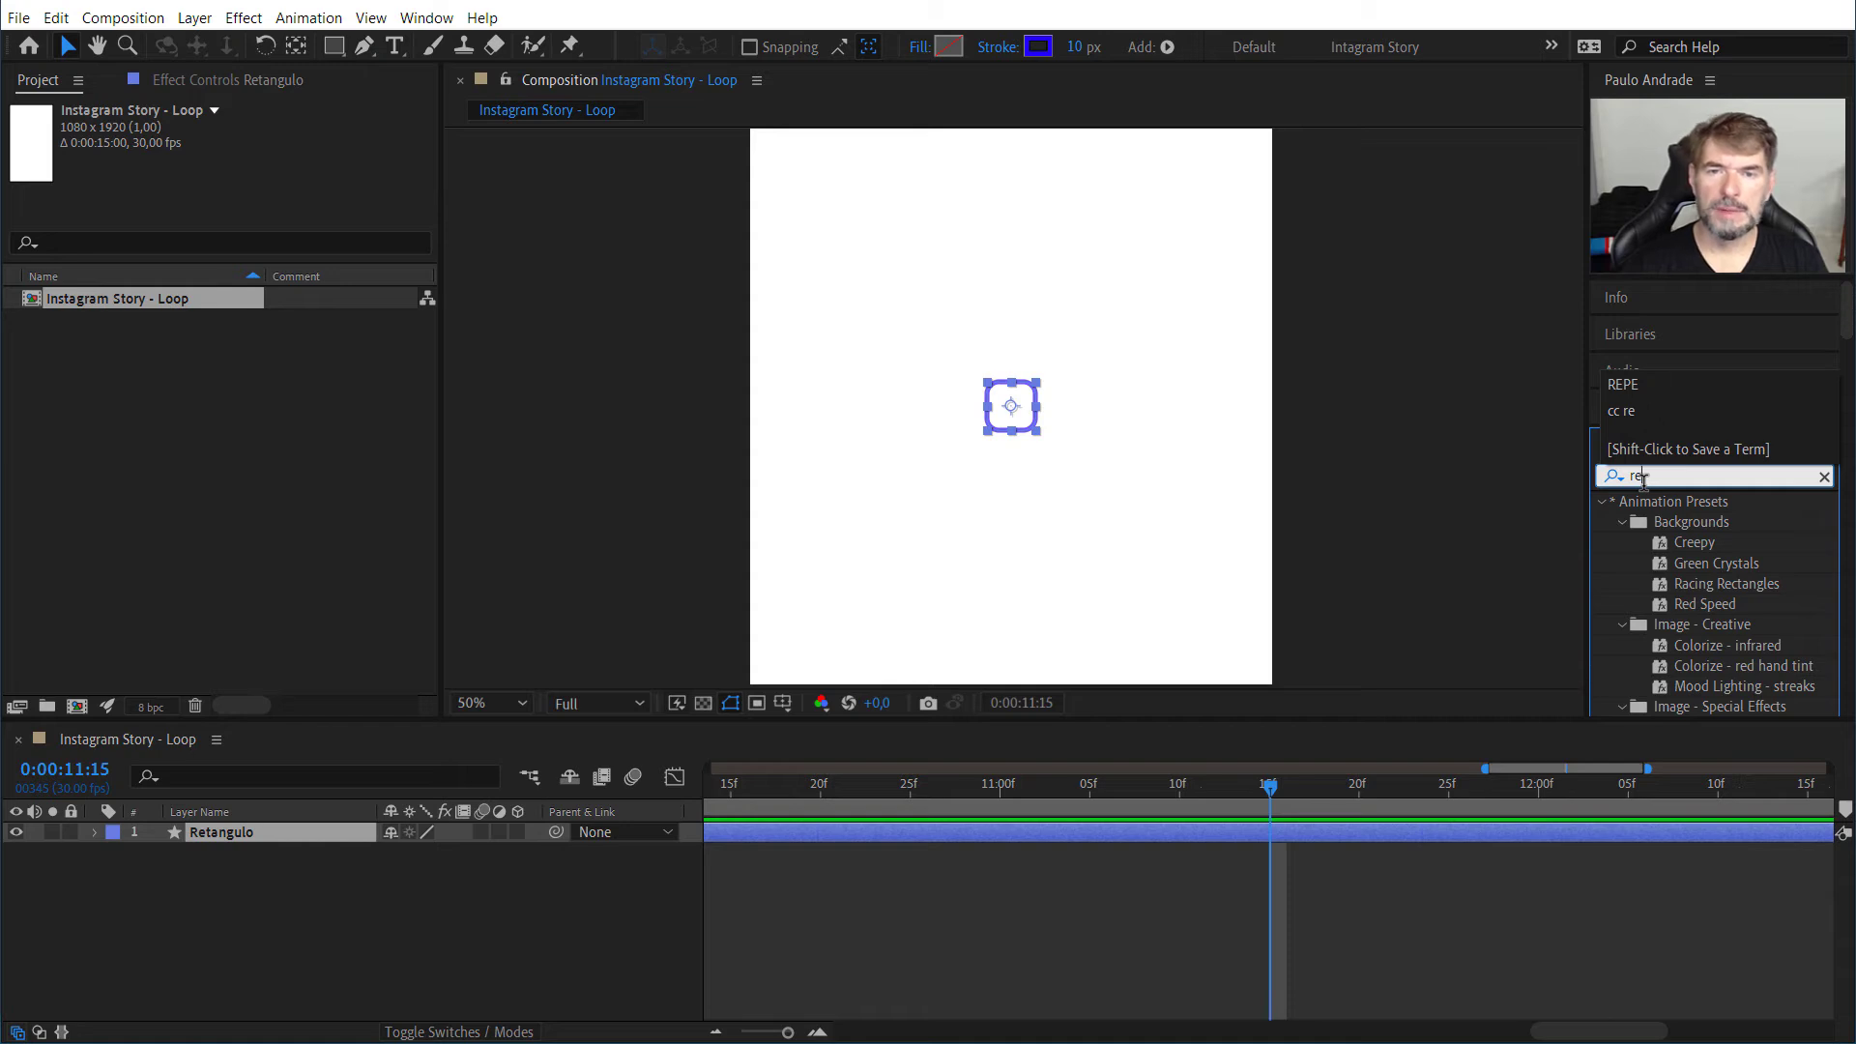
{"action": "type", "text": "nle"}
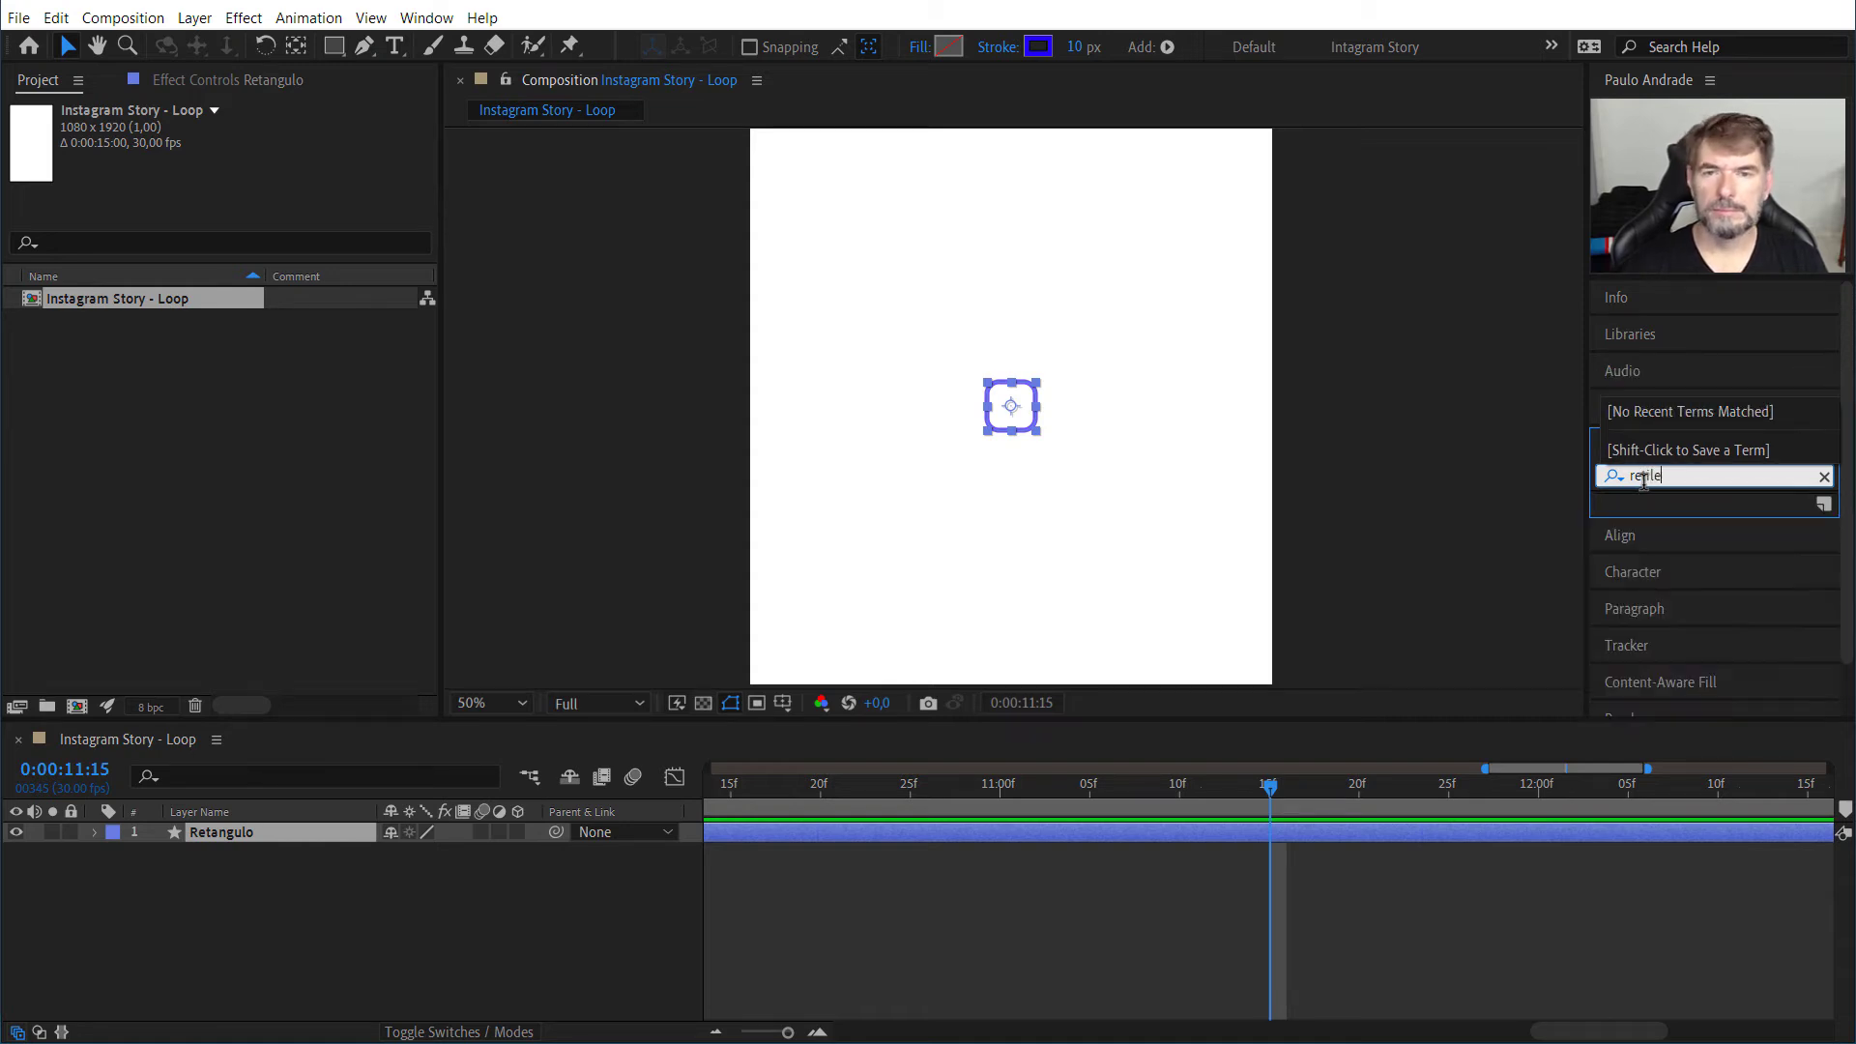
{"action": "key", "text": "BackSpace"}
{"action": "type", "text": "p"}
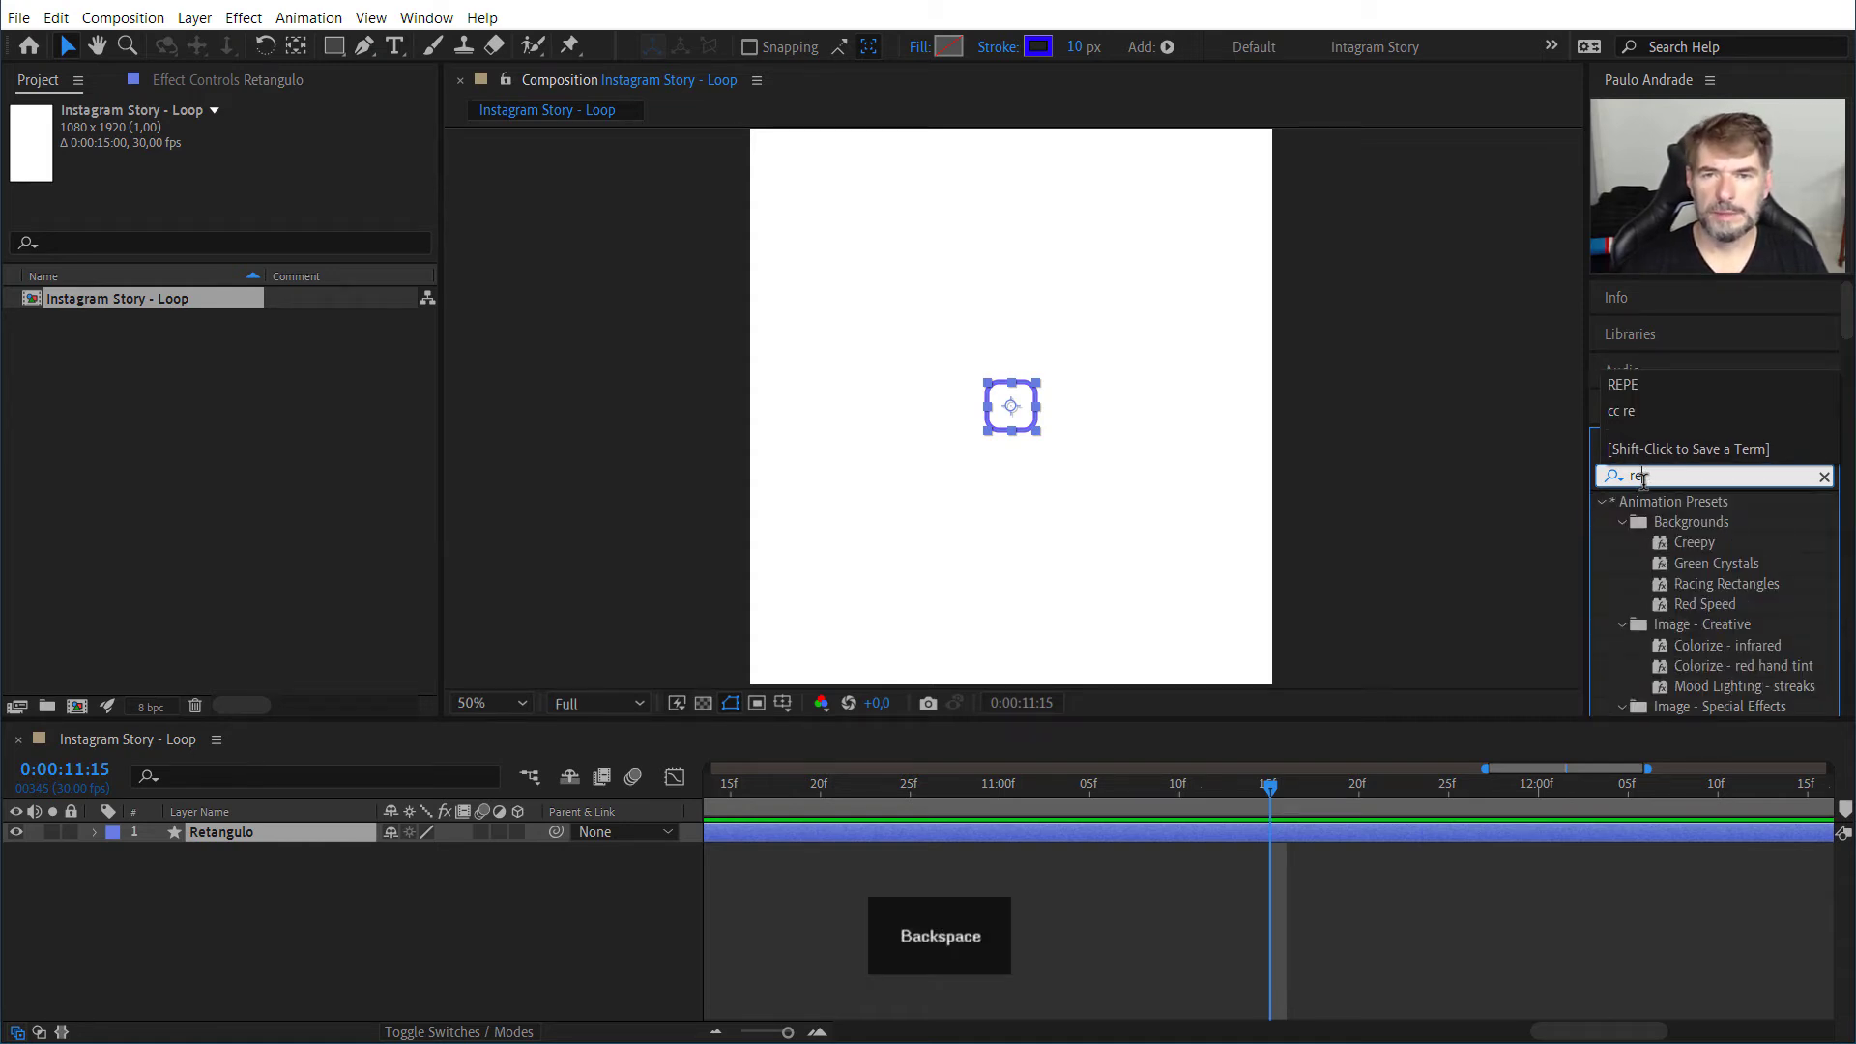
{"action": "type", "text": "e"}
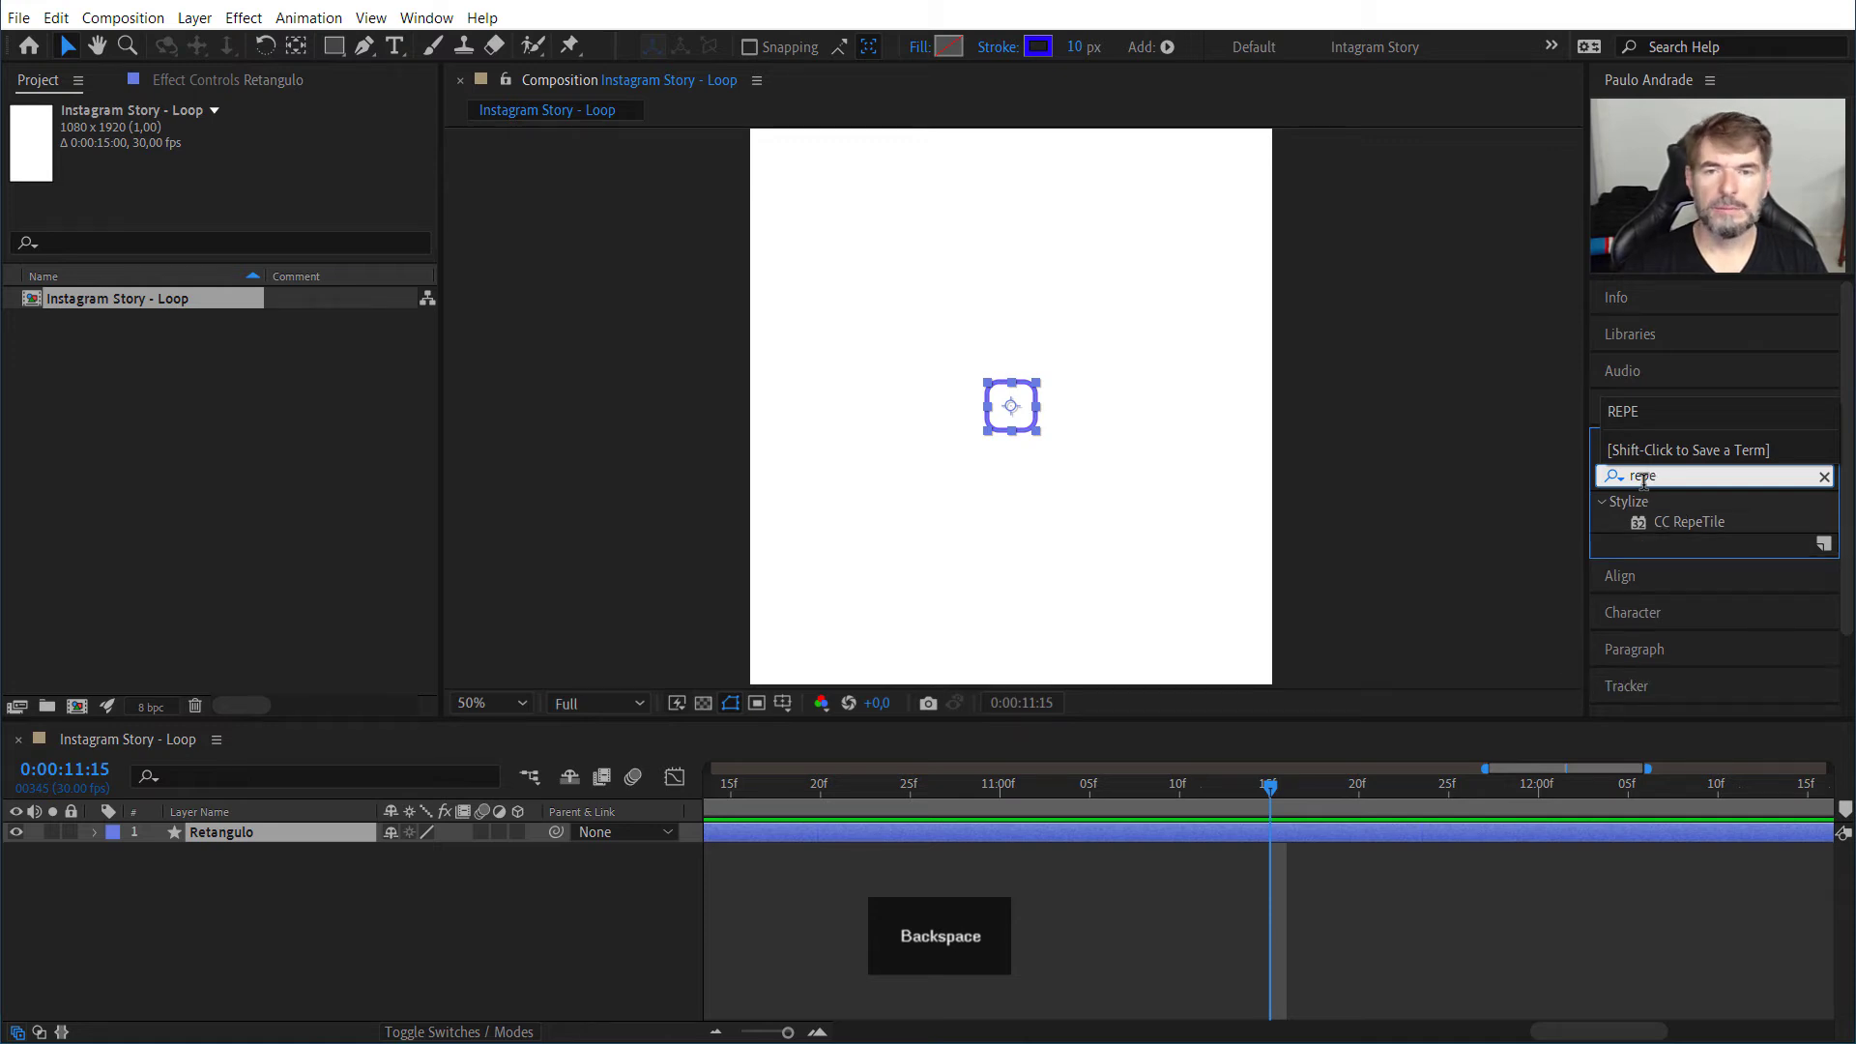
{"action": "left_click", "coordinate": [1683, 523]}
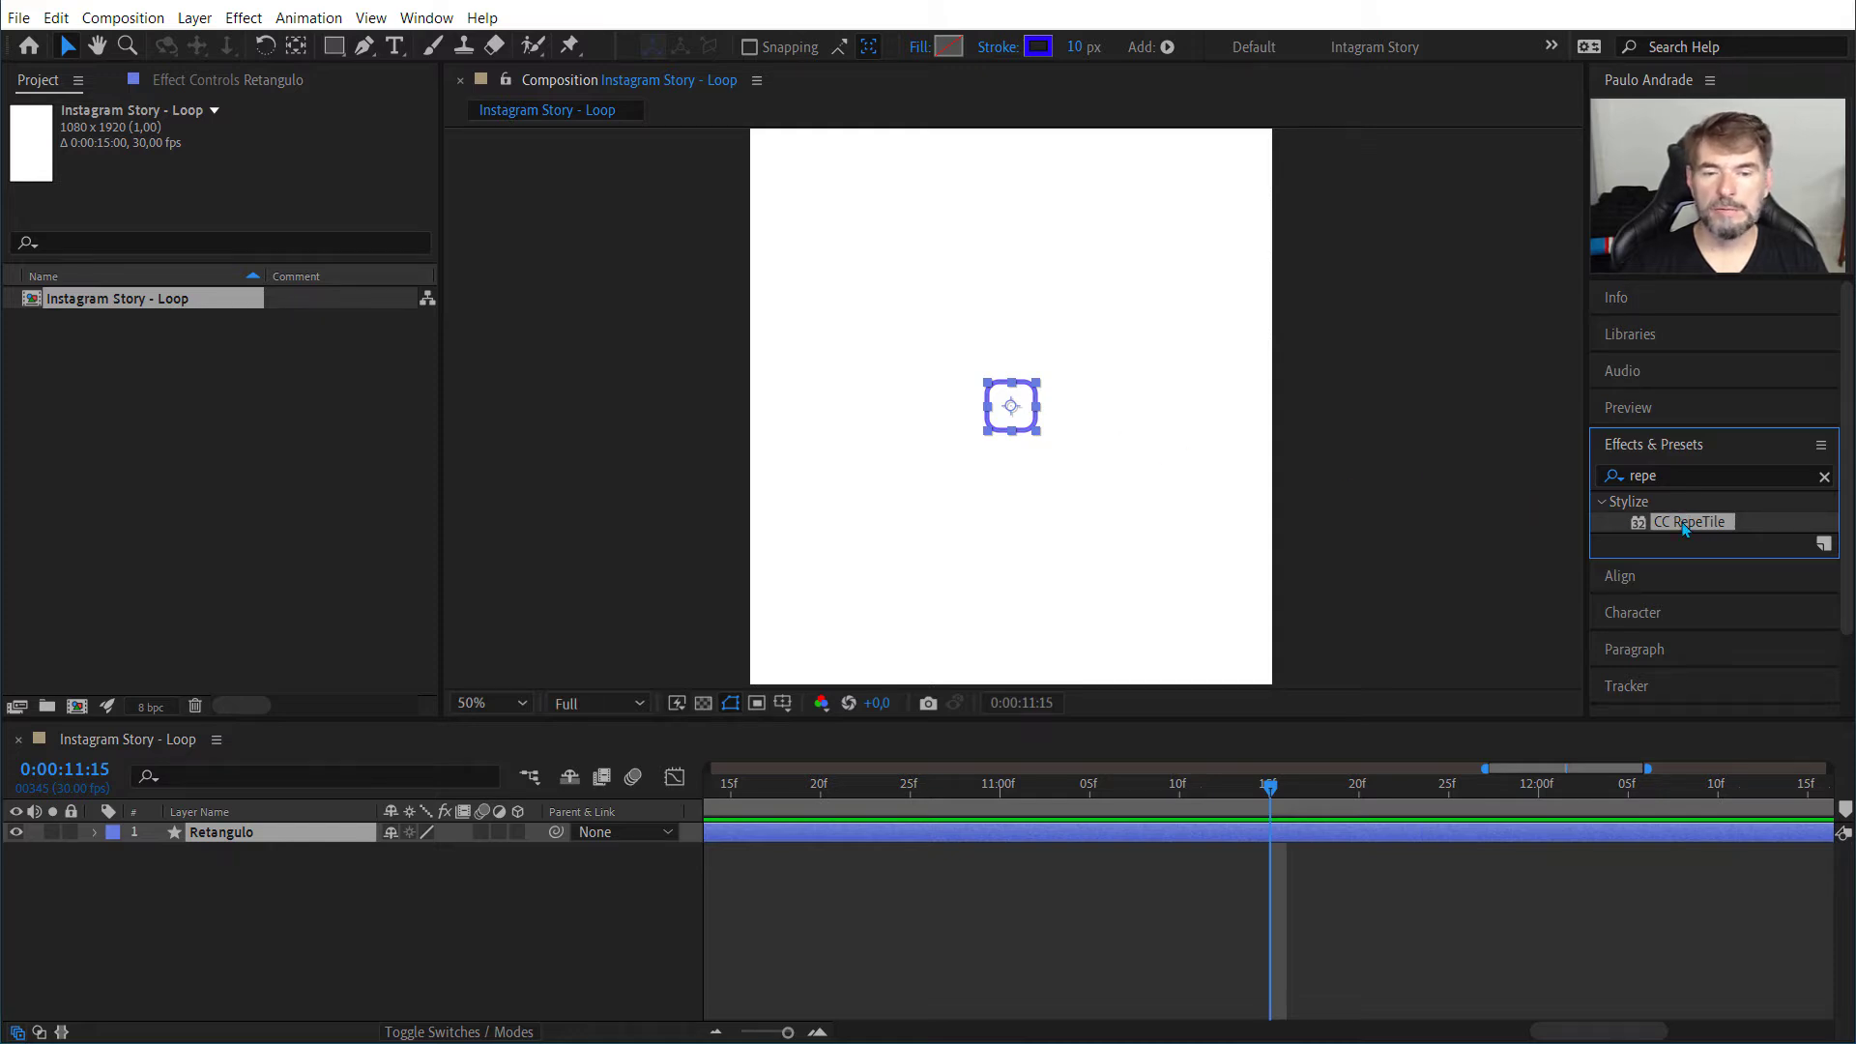
{"action": "left_click_drag", "start_coordinate": [1682, 520], "coordinate": [228, 839]}
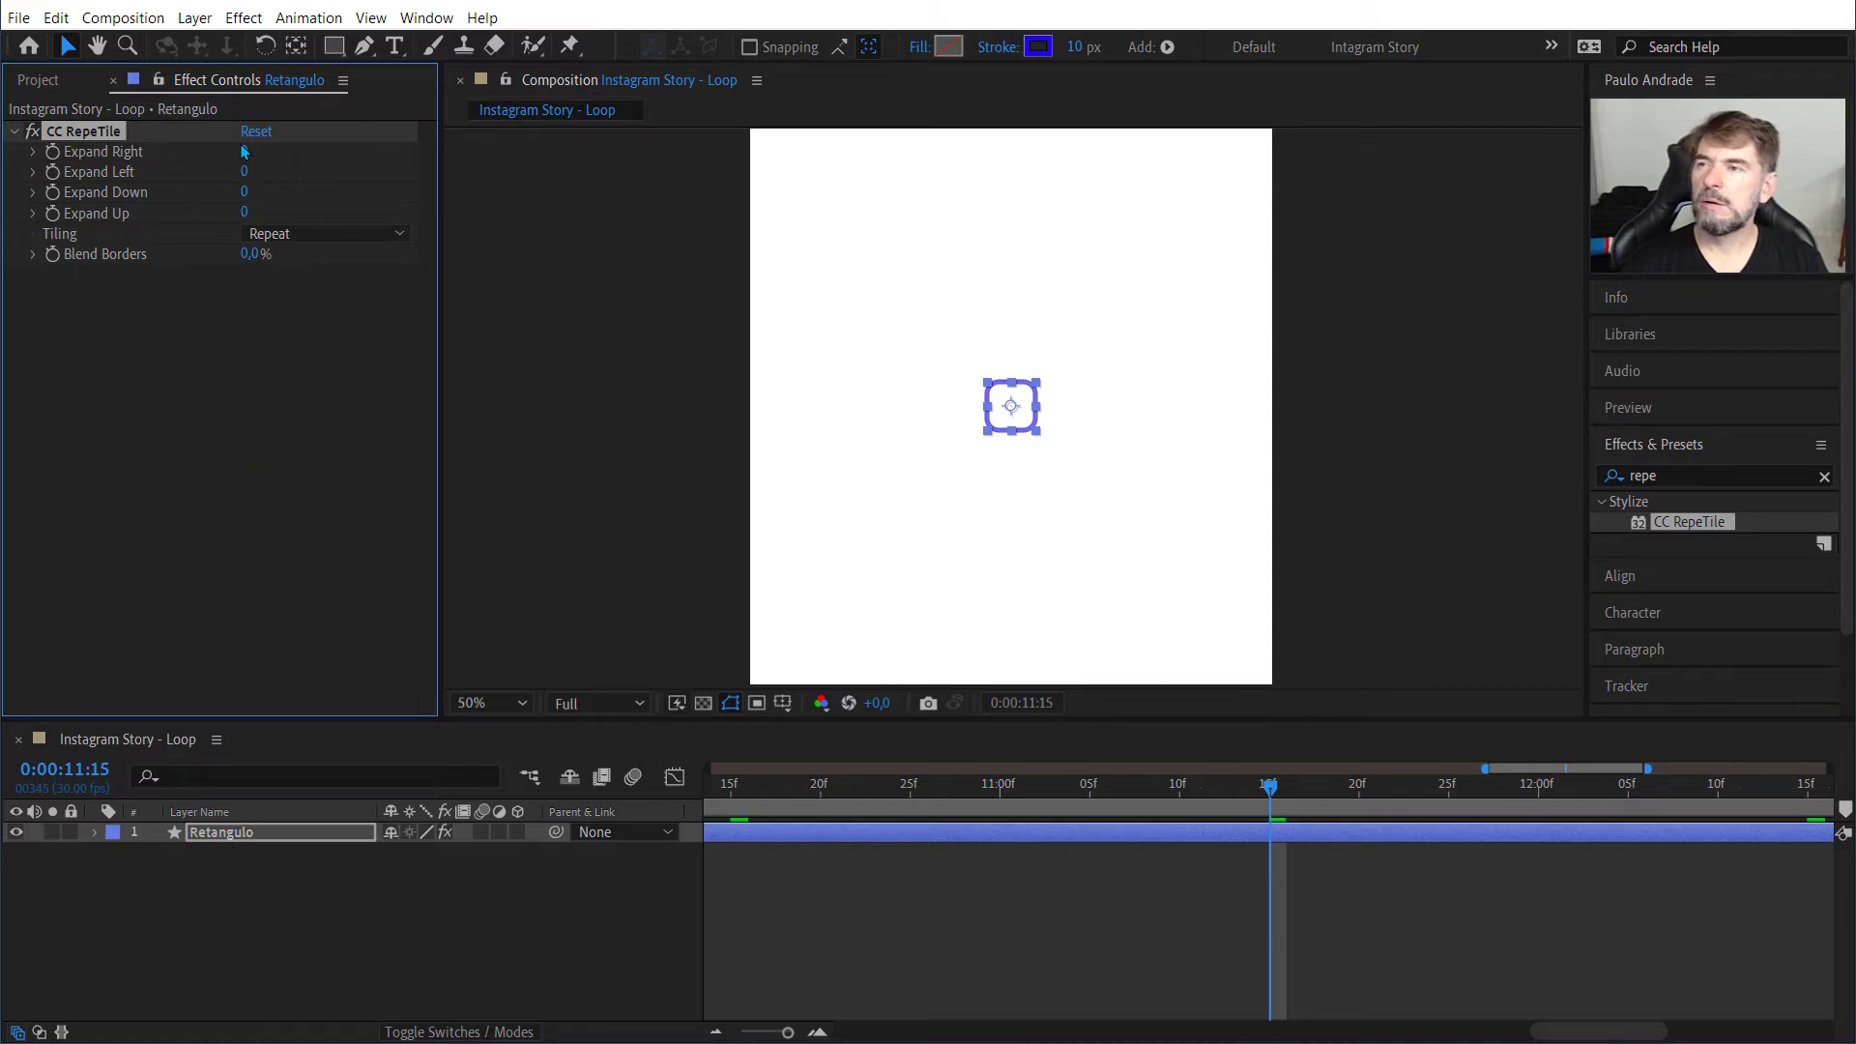
Step: Set both Expand Right and Expand Left of CC RepeTile to 500
{"action": "left_click_drag", "start_coordinate": [244, 152], "coordinate": [804, 139]}
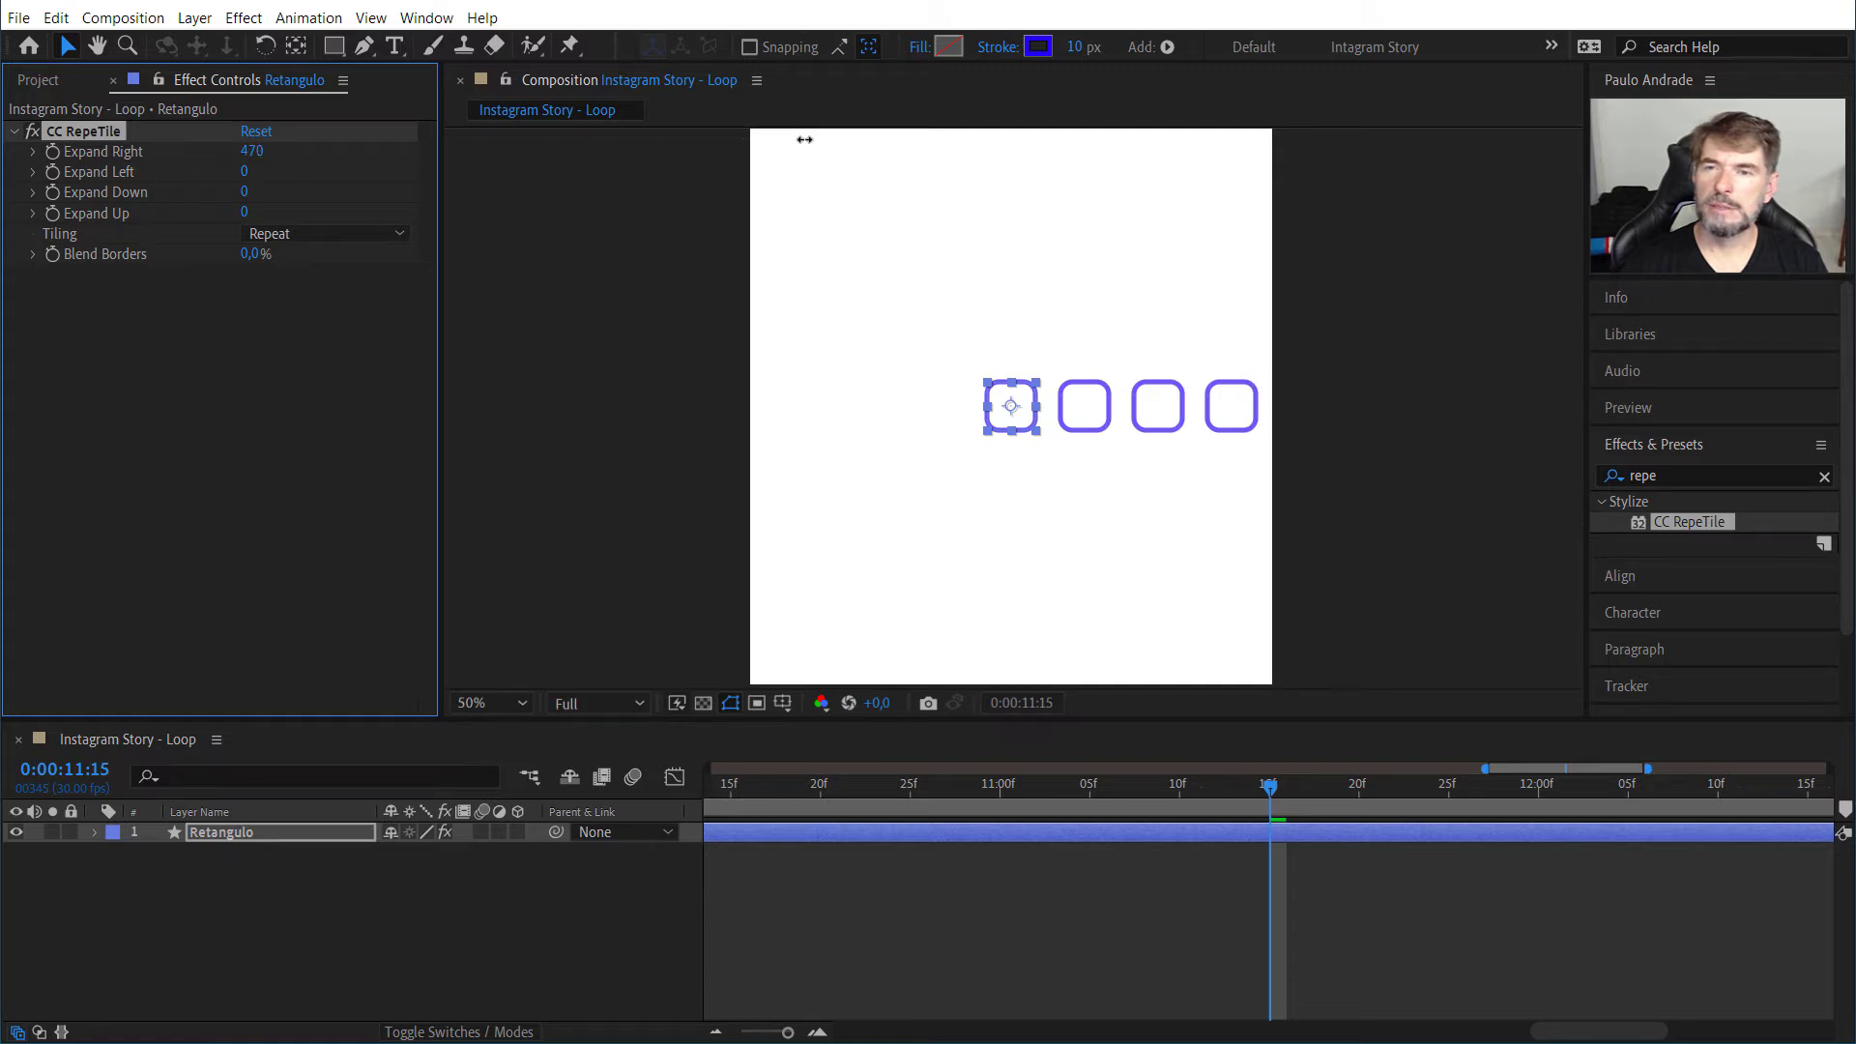
{"action": "left_click", "coordinate": [253, 152]}
{"action": "type", "text": "500"}
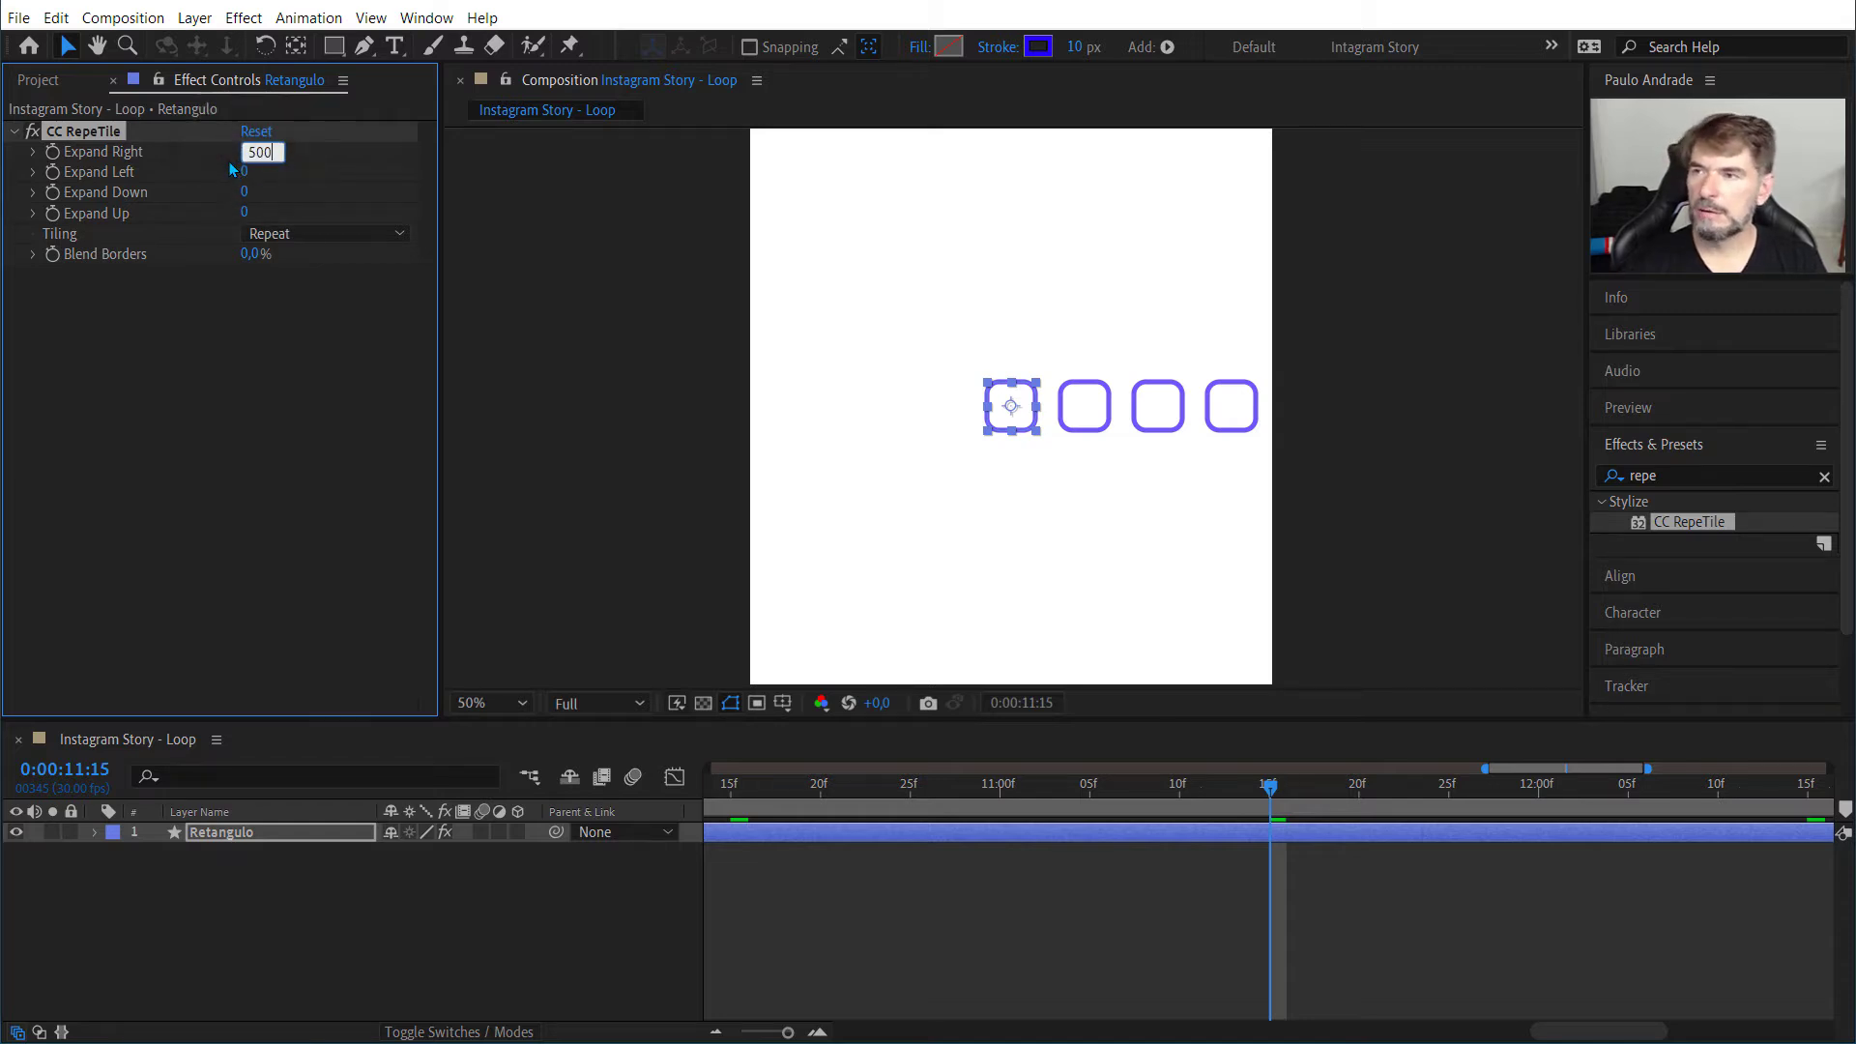
{"action": "key", "text": "Tab"}
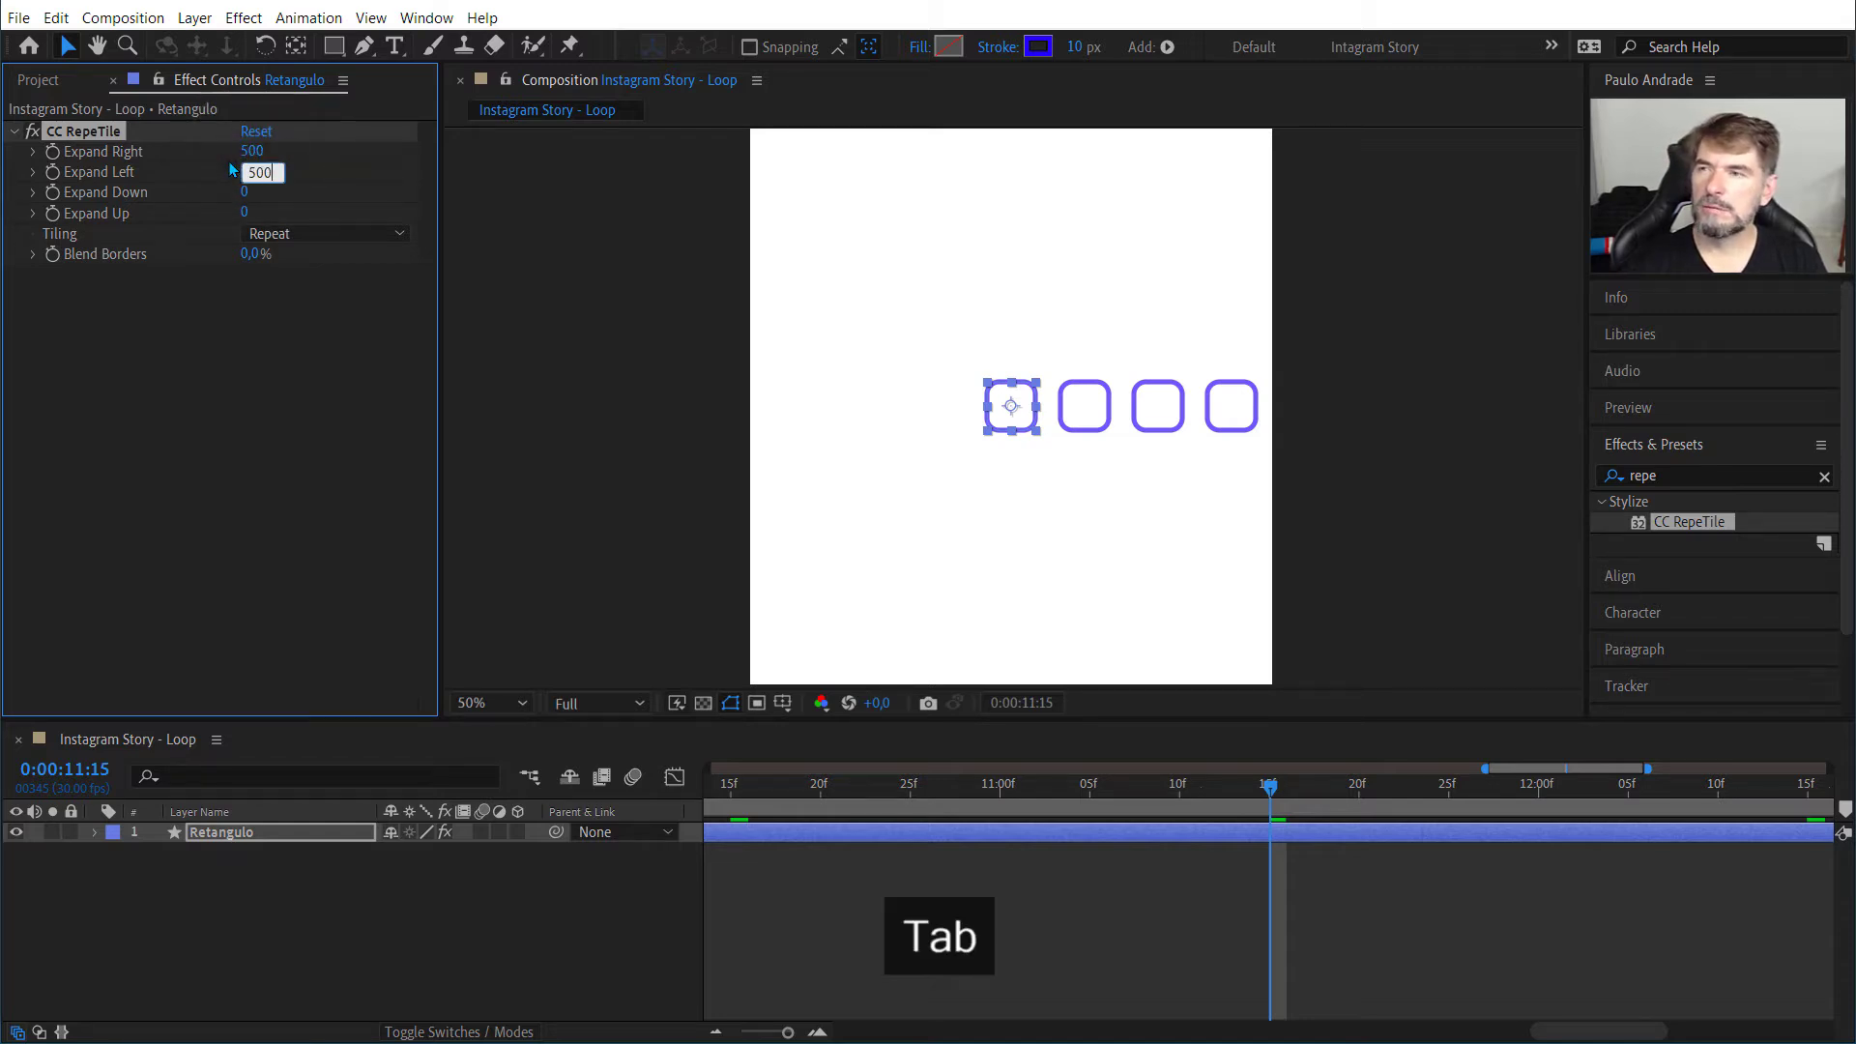
{"action": "key", "text": "Tab"}
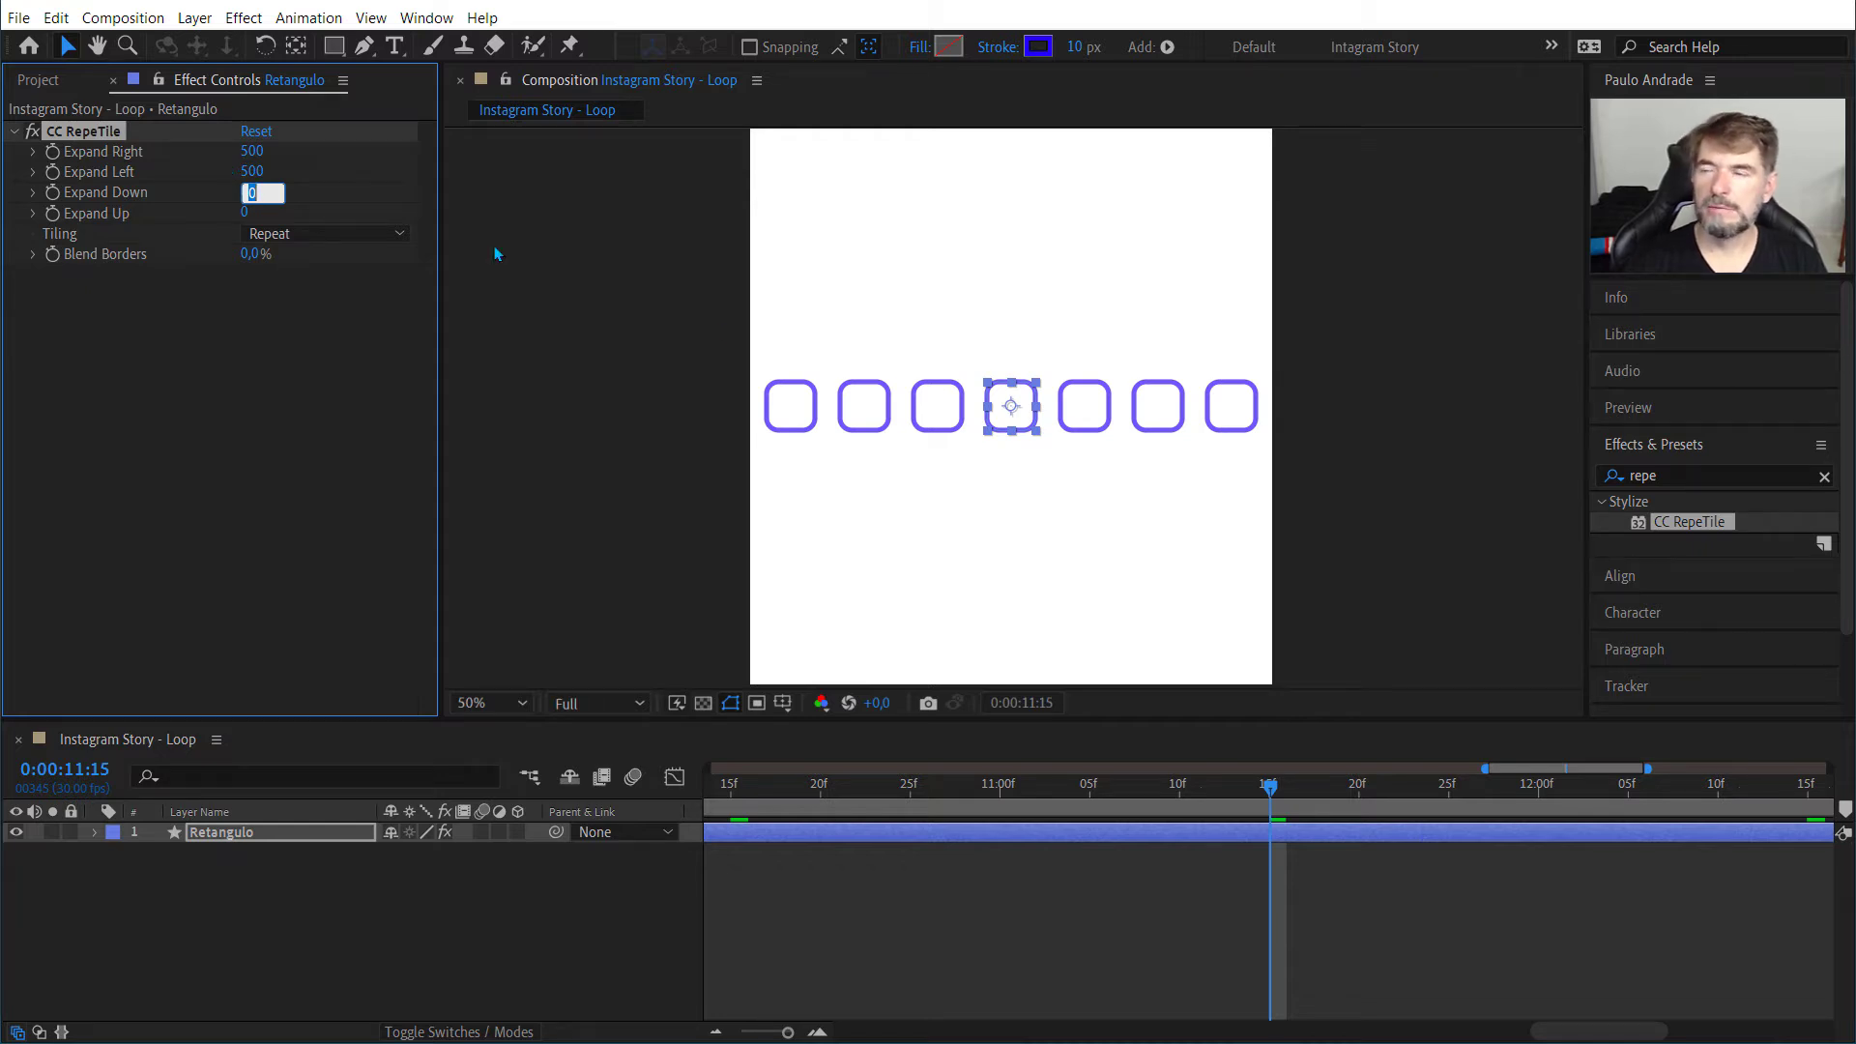
Step: Set both Expand Down and Expand Up of CC RepeTile to 700
{"action": "type", "text": "700"}
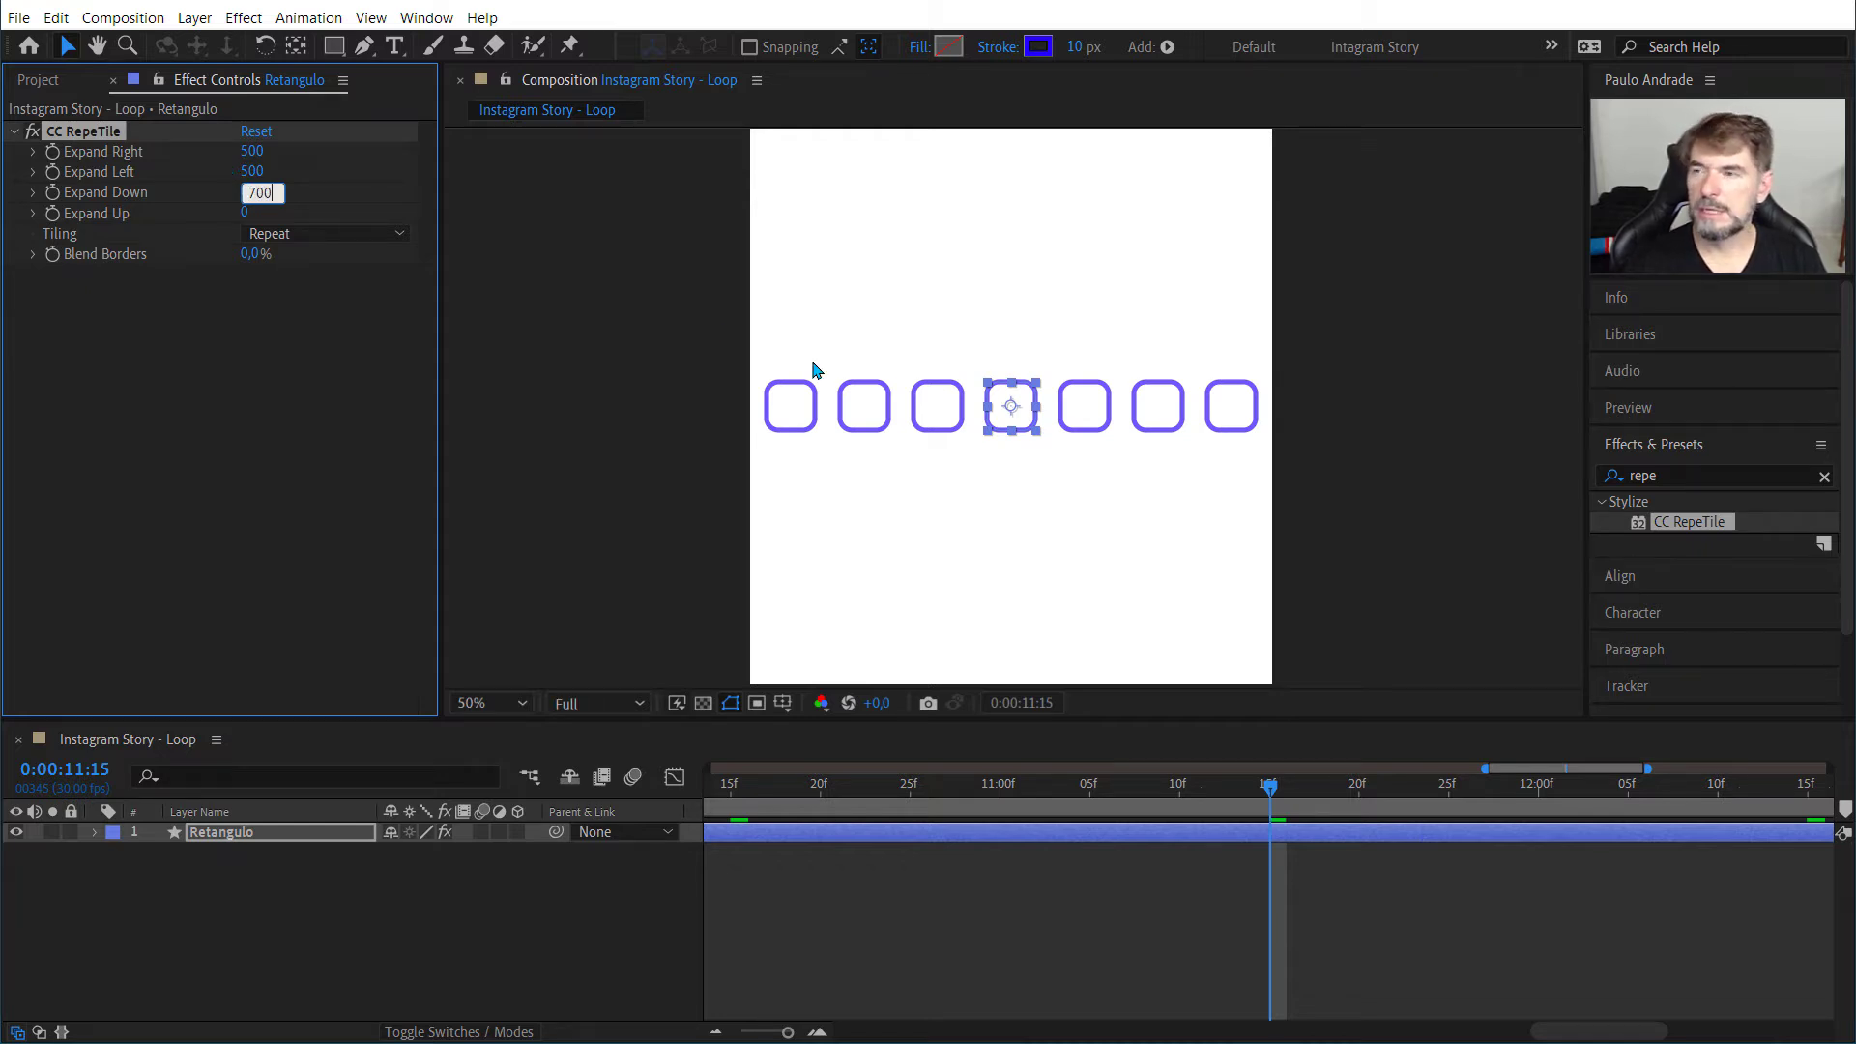
{"action": "key", "text": "Tab"}
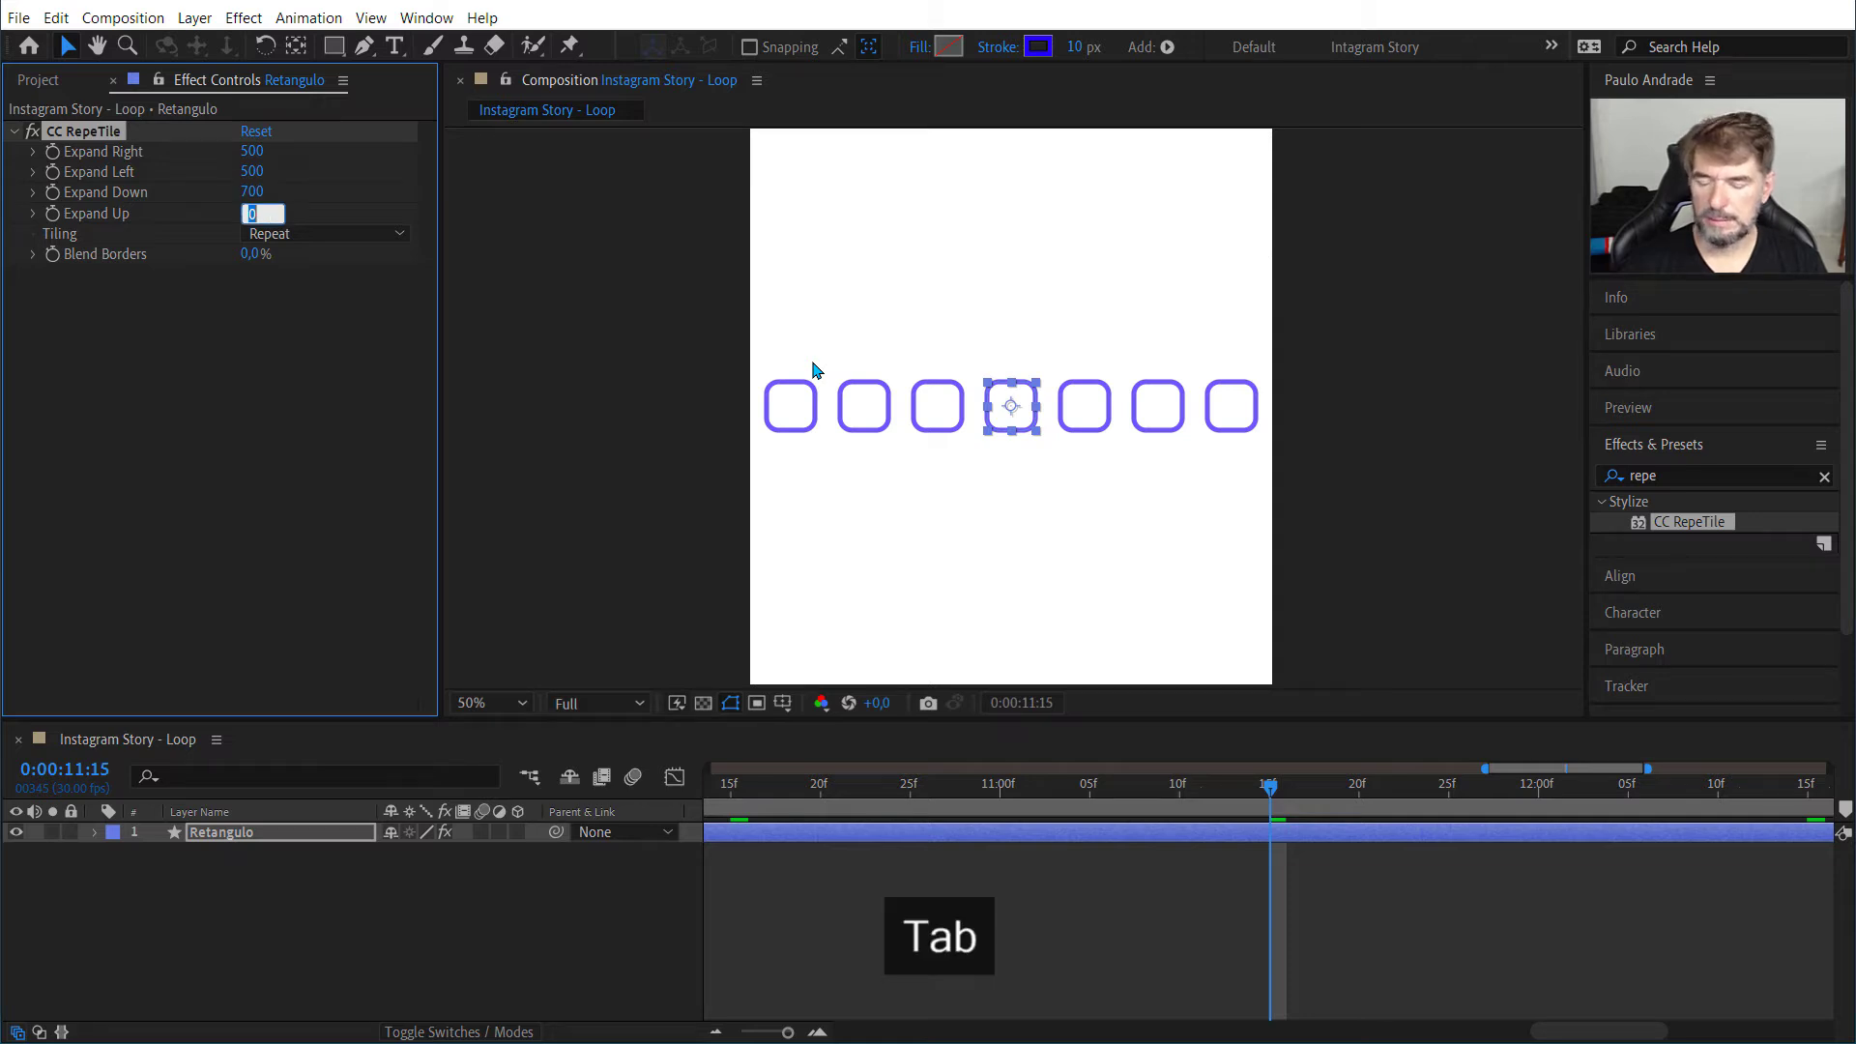
{"action": "type", "text": "700"}
{"action": "key", "text": "Return"}
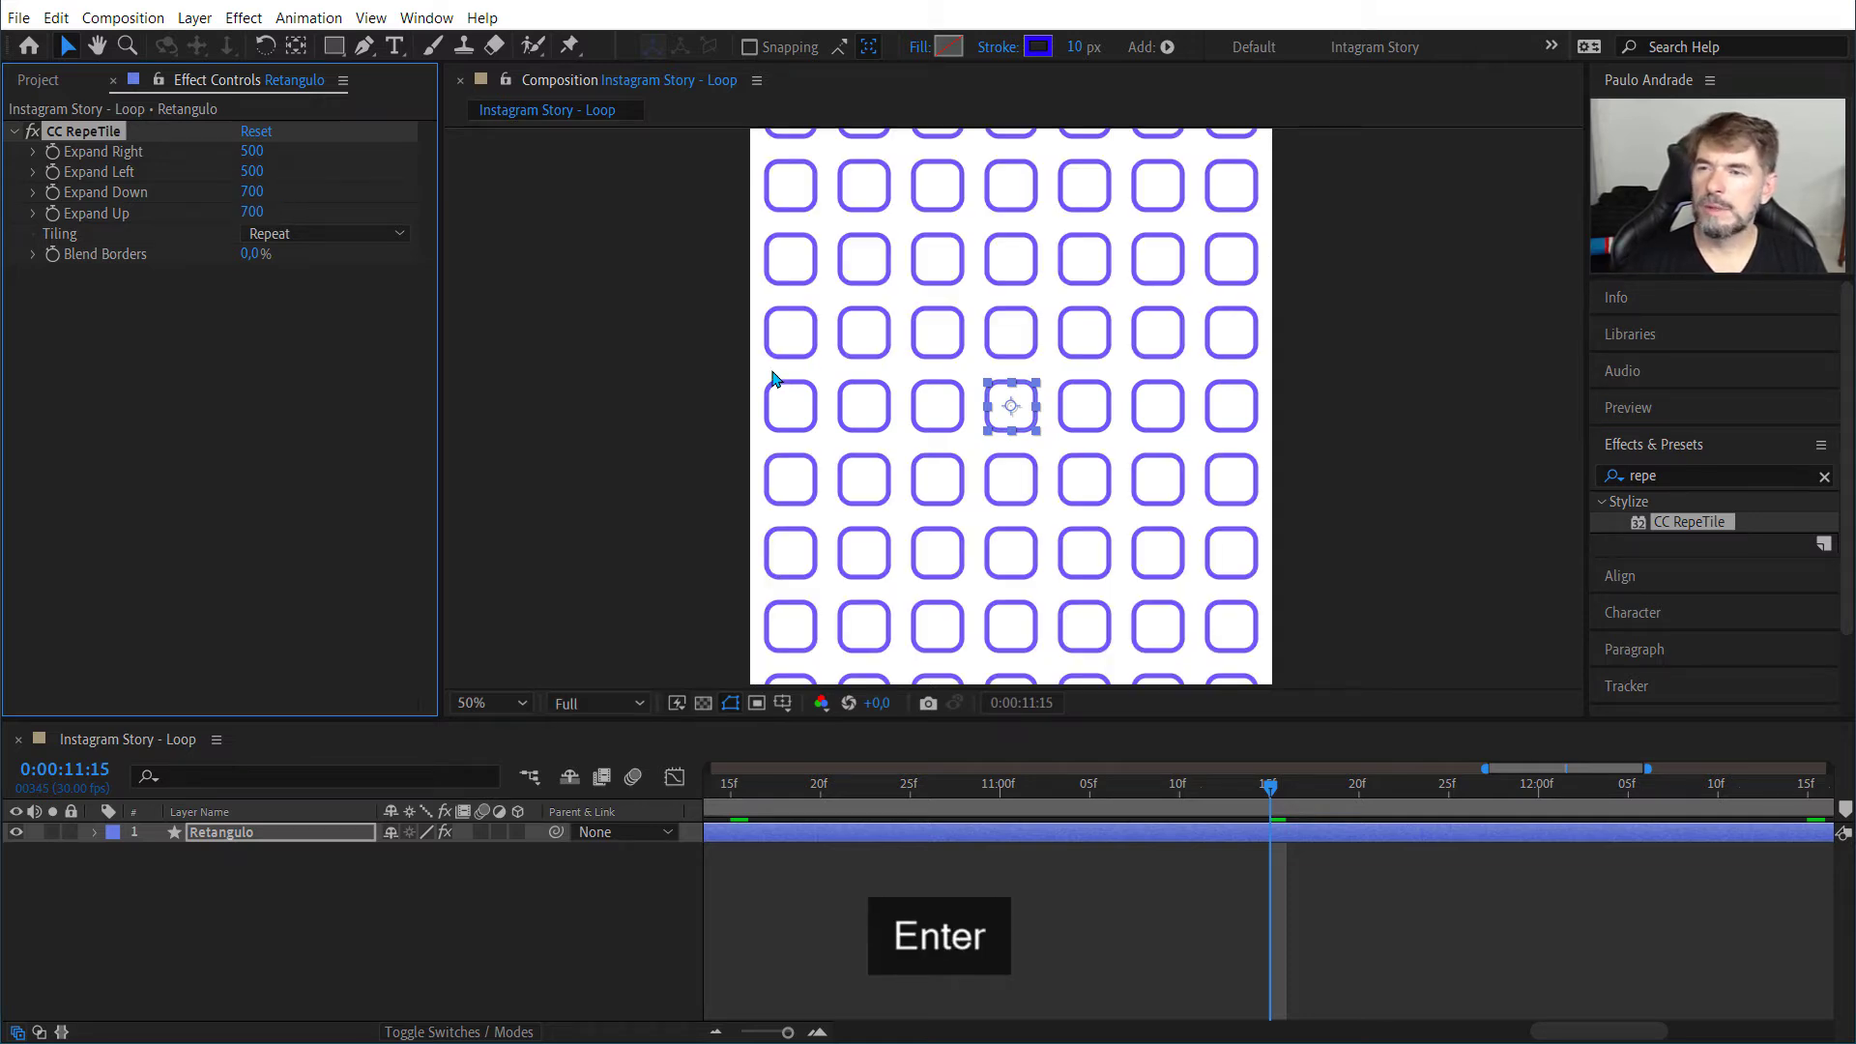
Step: Set Expand Down of CC RepeTile to 800
{"action": "key", "text": "comma"}
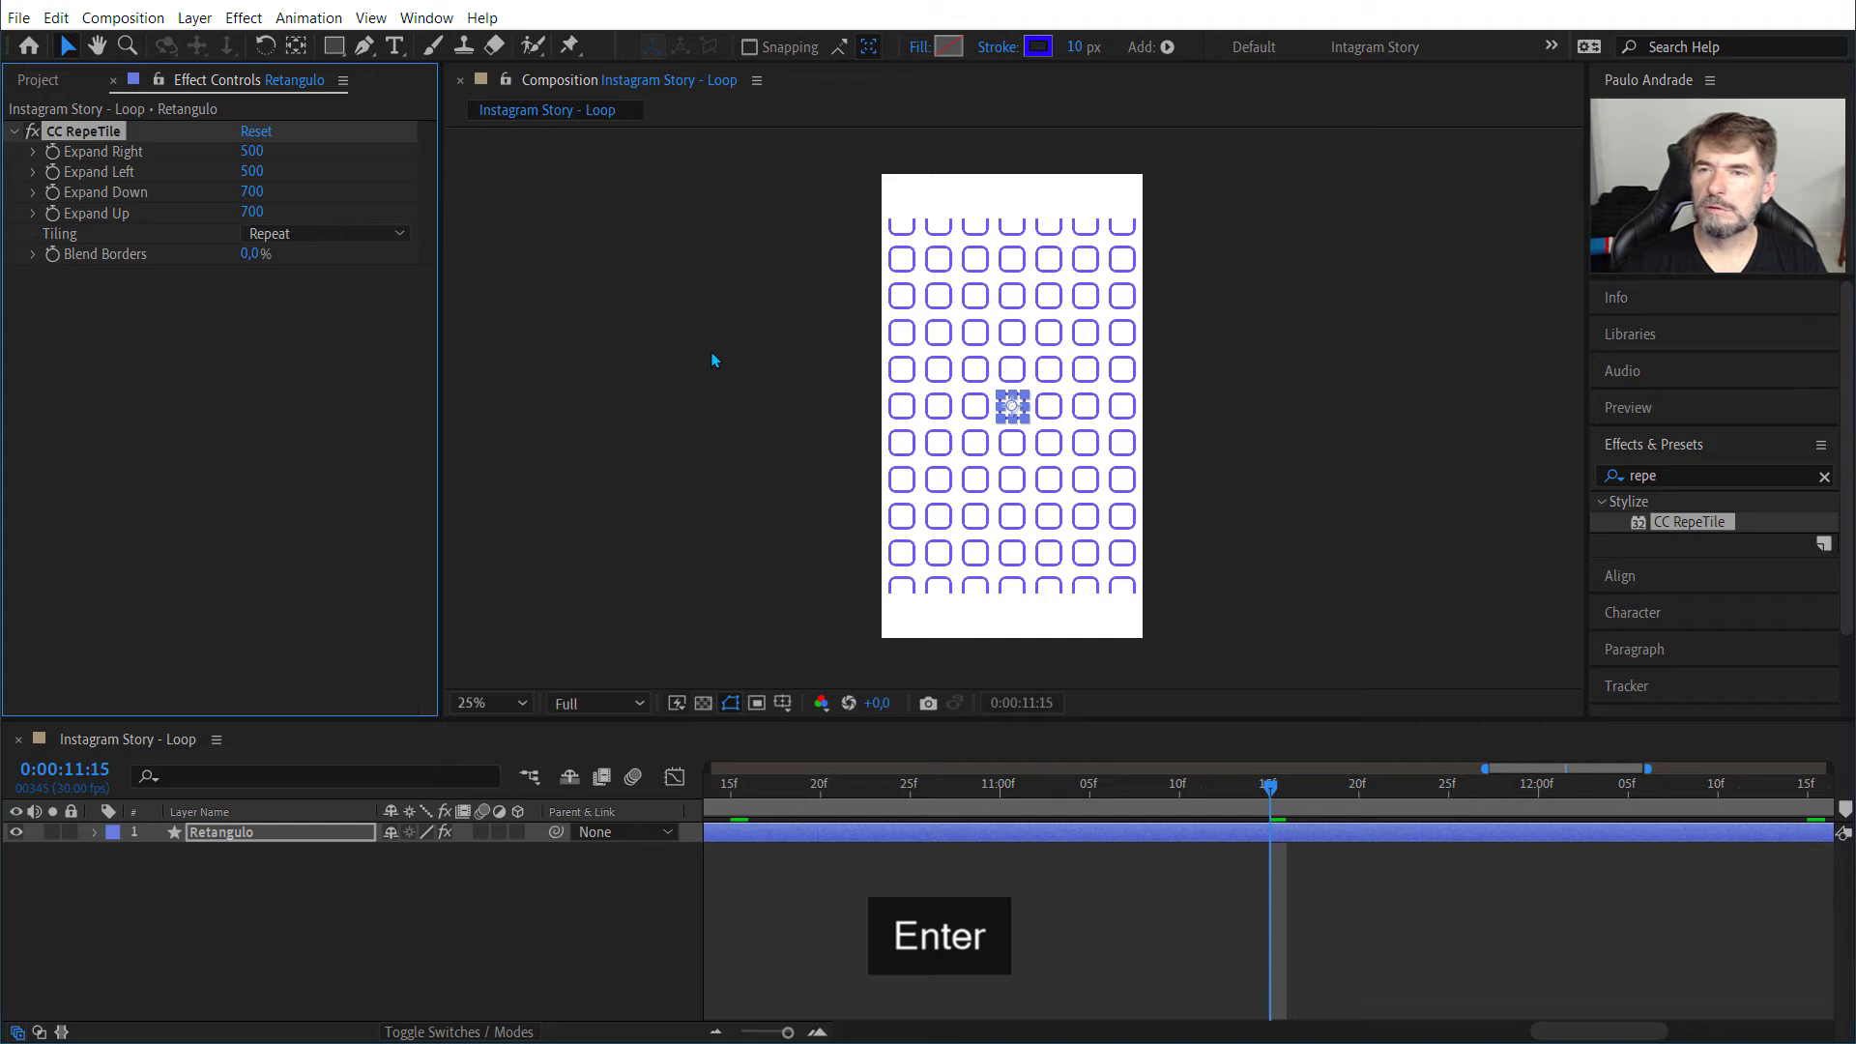
{"action": "left_click", "coordinate": [244, 194]}
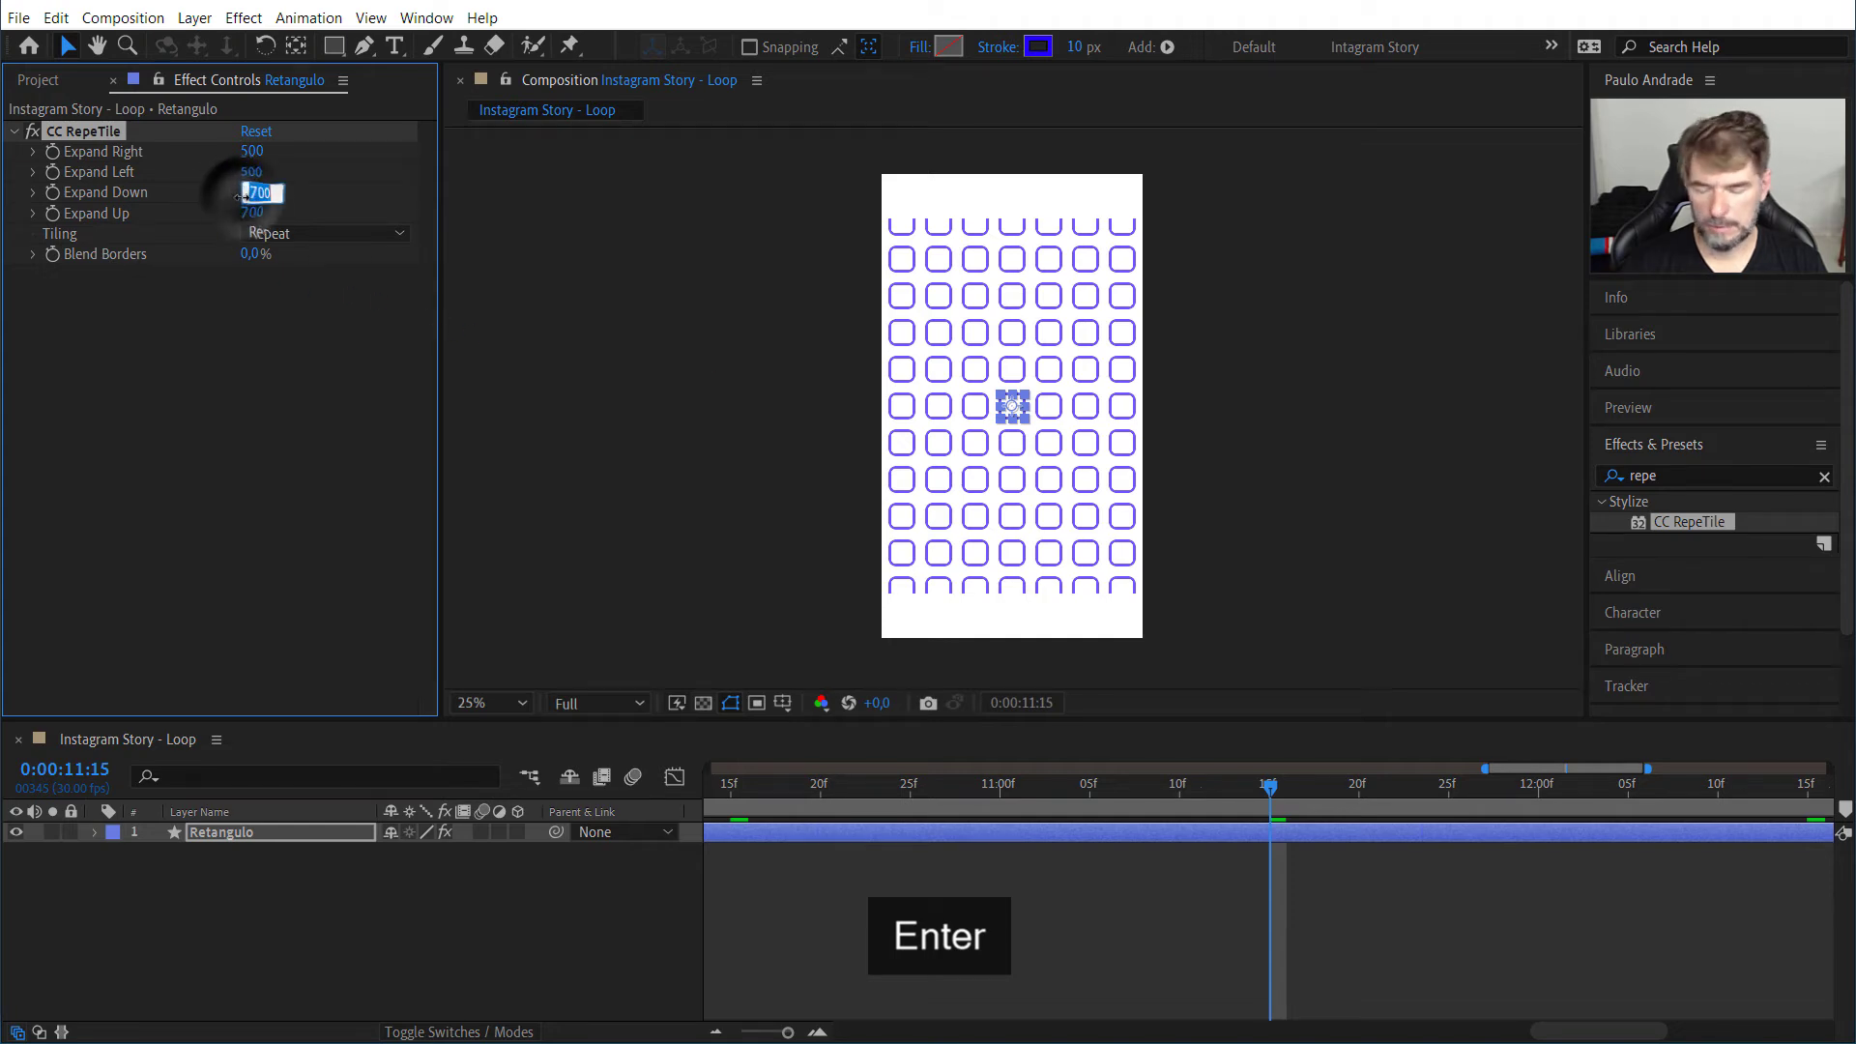
{"action": "type", "text": "800"}
{"action": "key", "text": "Tab"}
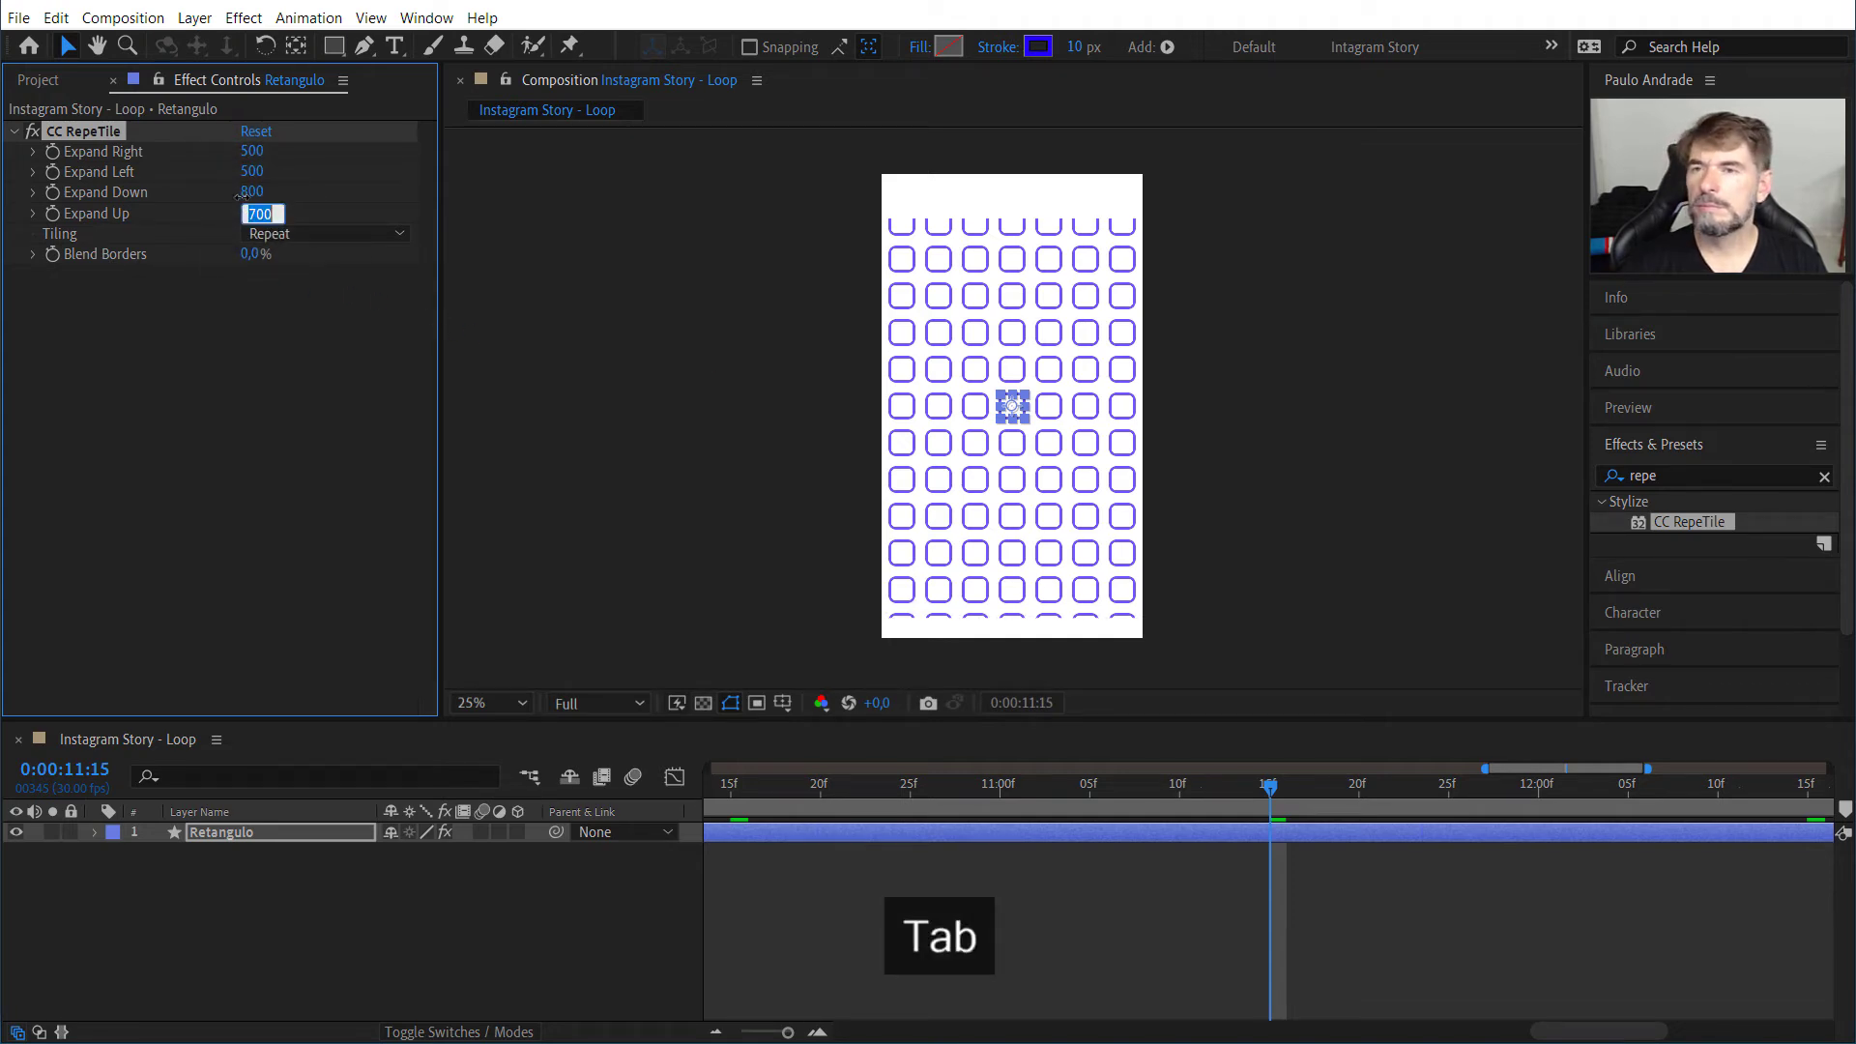
Step: Set both Expand Down and Expand Up of CC RepeTile to 100
{"action": "left_click", "coordinate": [243, 197]}
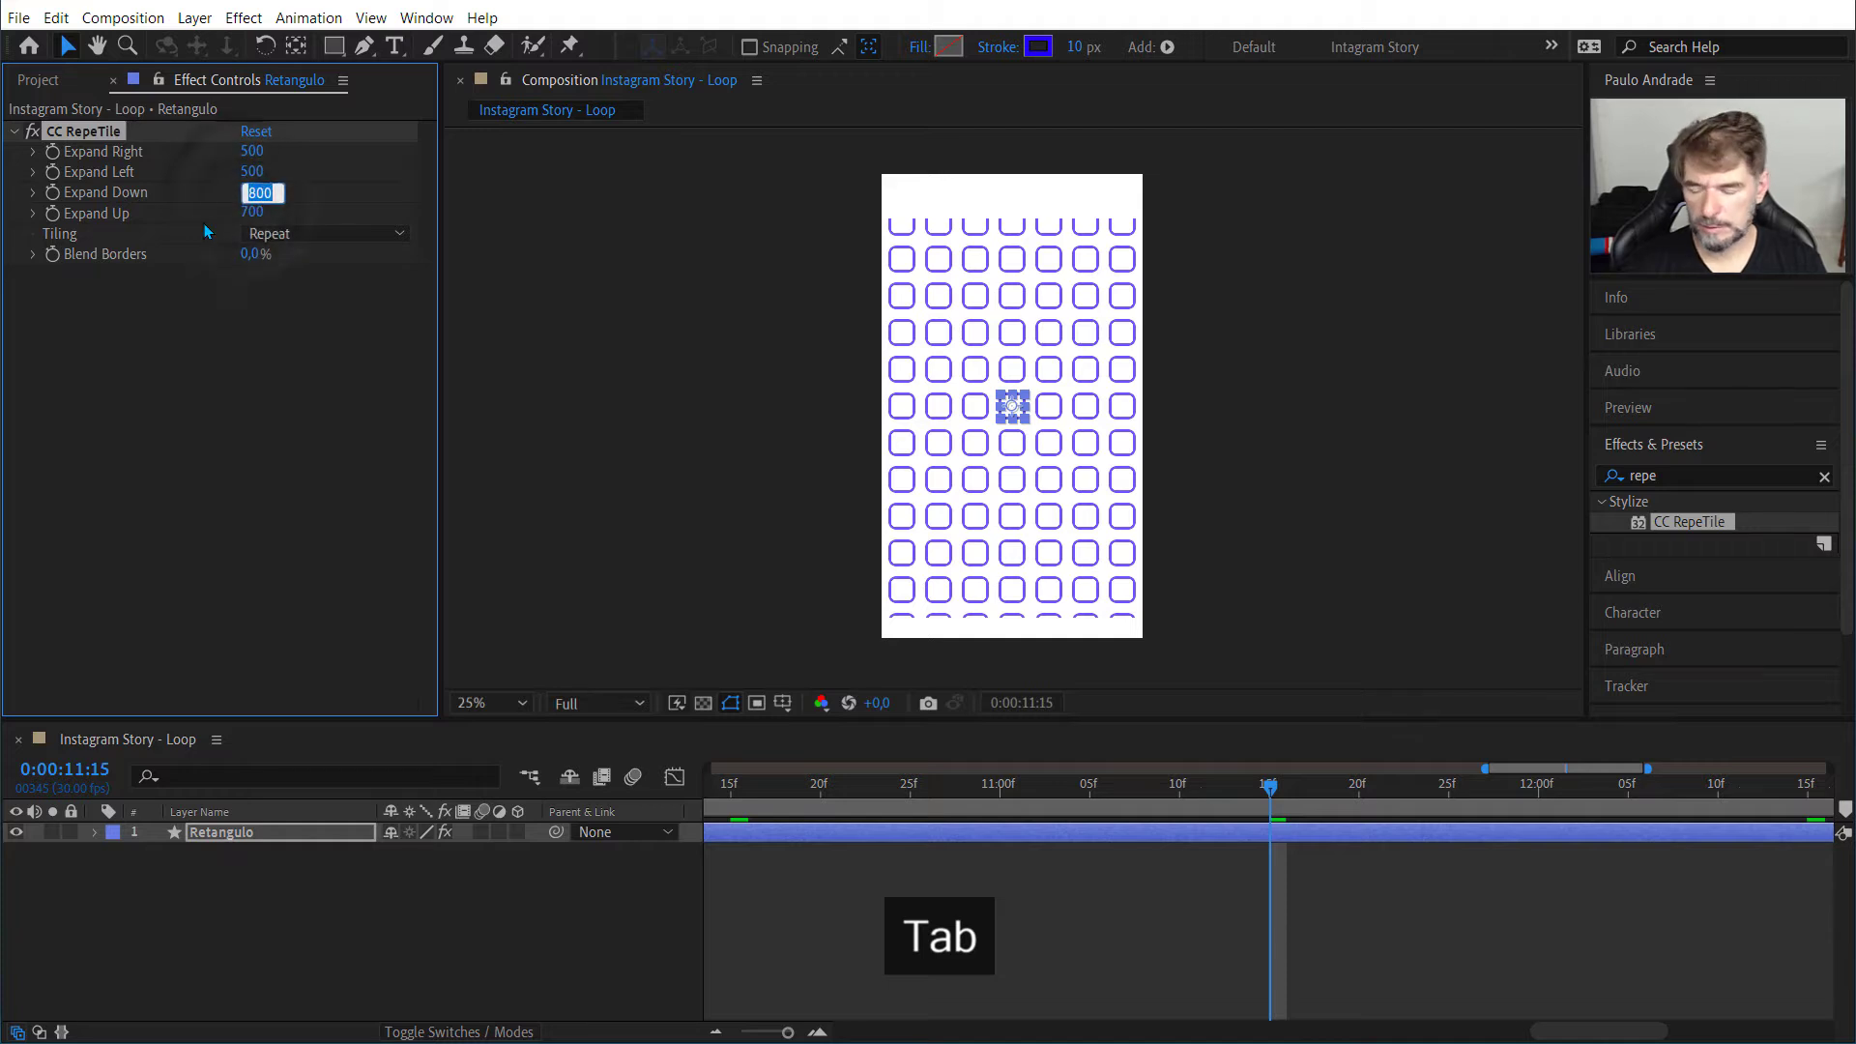
{"action": "type", "text": "100"}
{"action": "key", "text": "Tab"}
{"action": "type", "text": "100"}
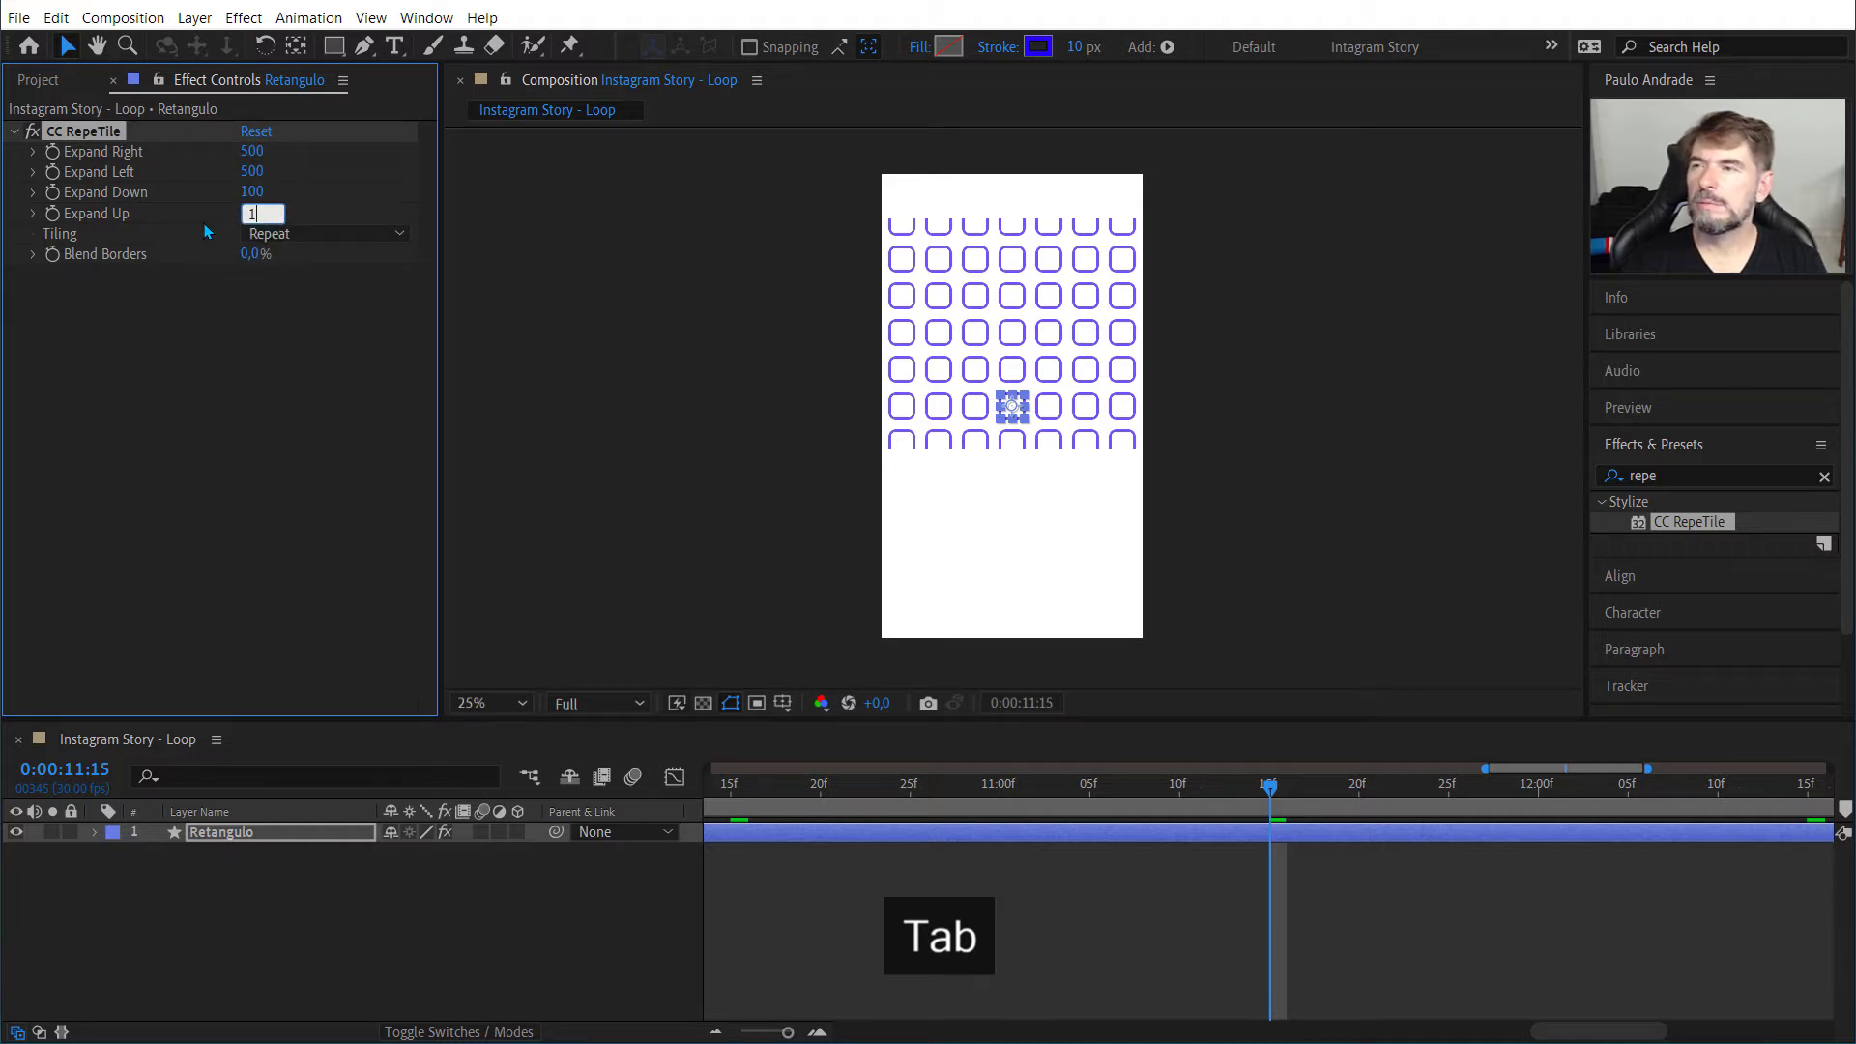
Step: Set both Expand Down and Expand Up of CC RepeTile to 1000
{"action": "key", "text": "shift+Tab"}
{"action": "type", "text": "1000"}
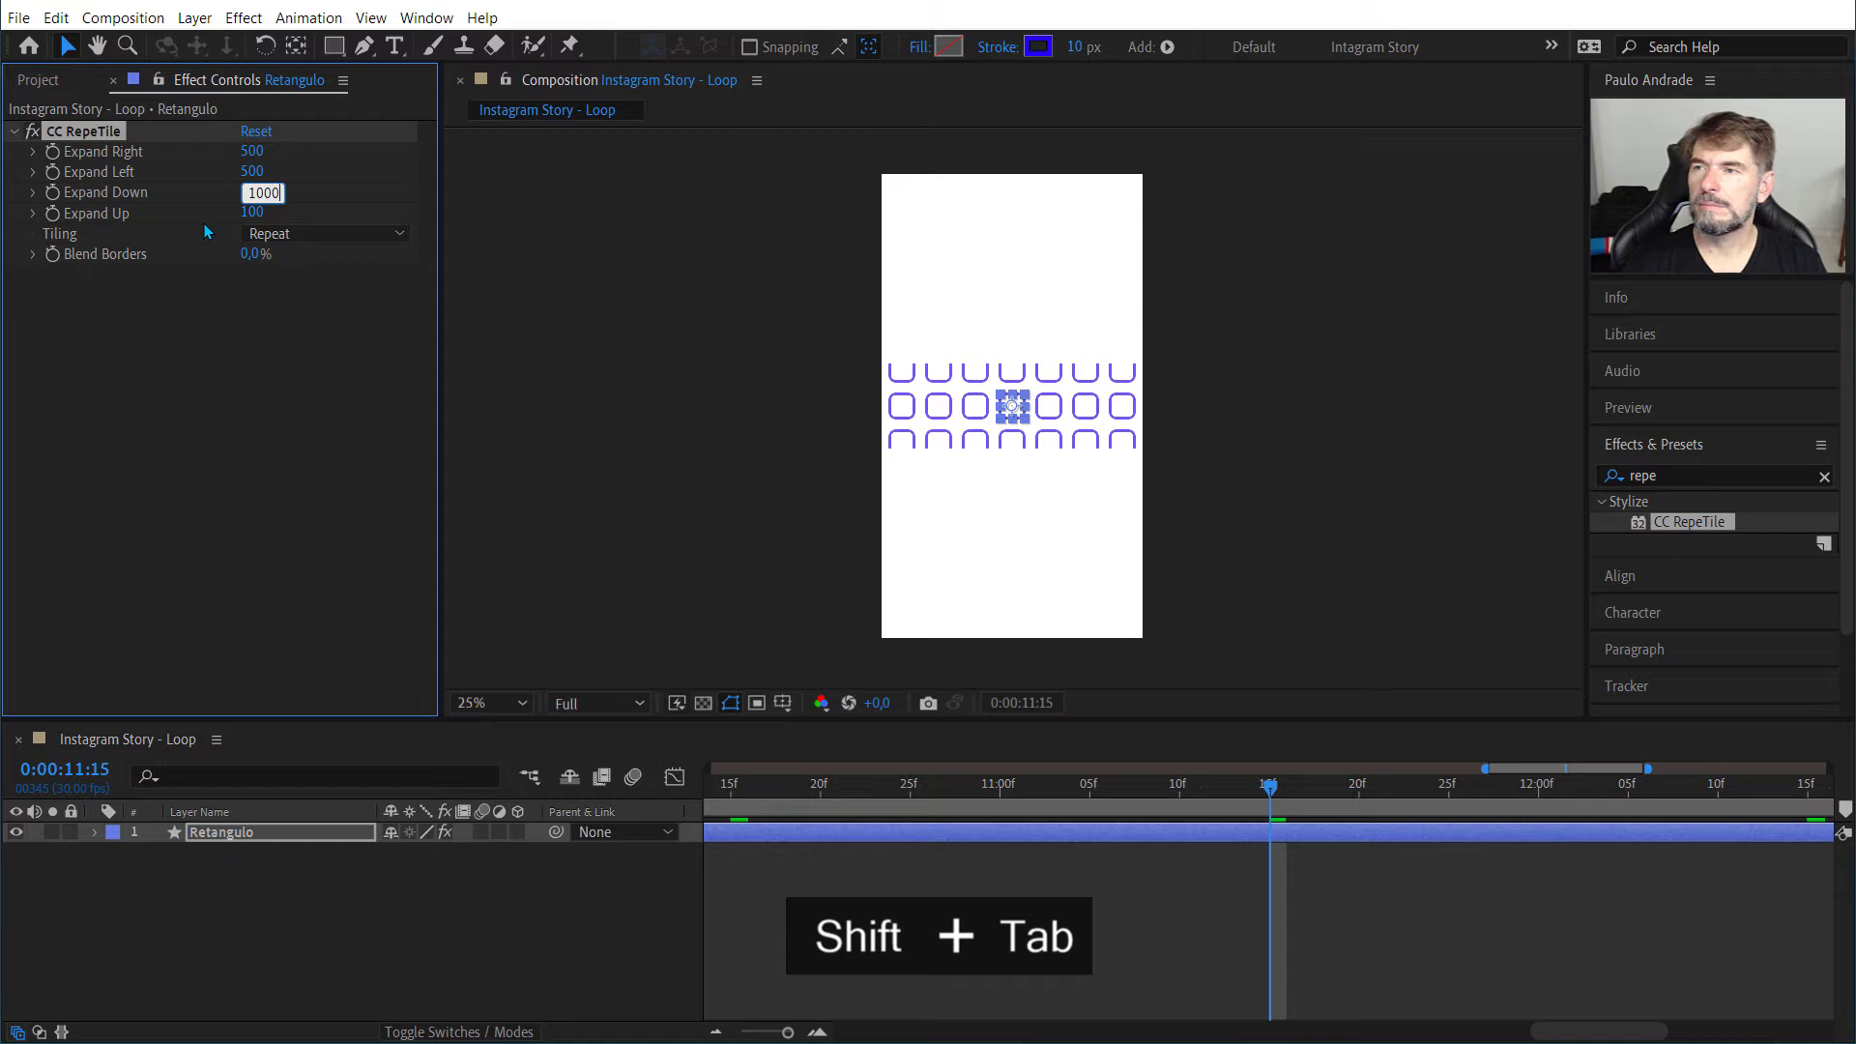
{"action": "key", "text": "Tab"}
{"action": "type", "text": "1000"}
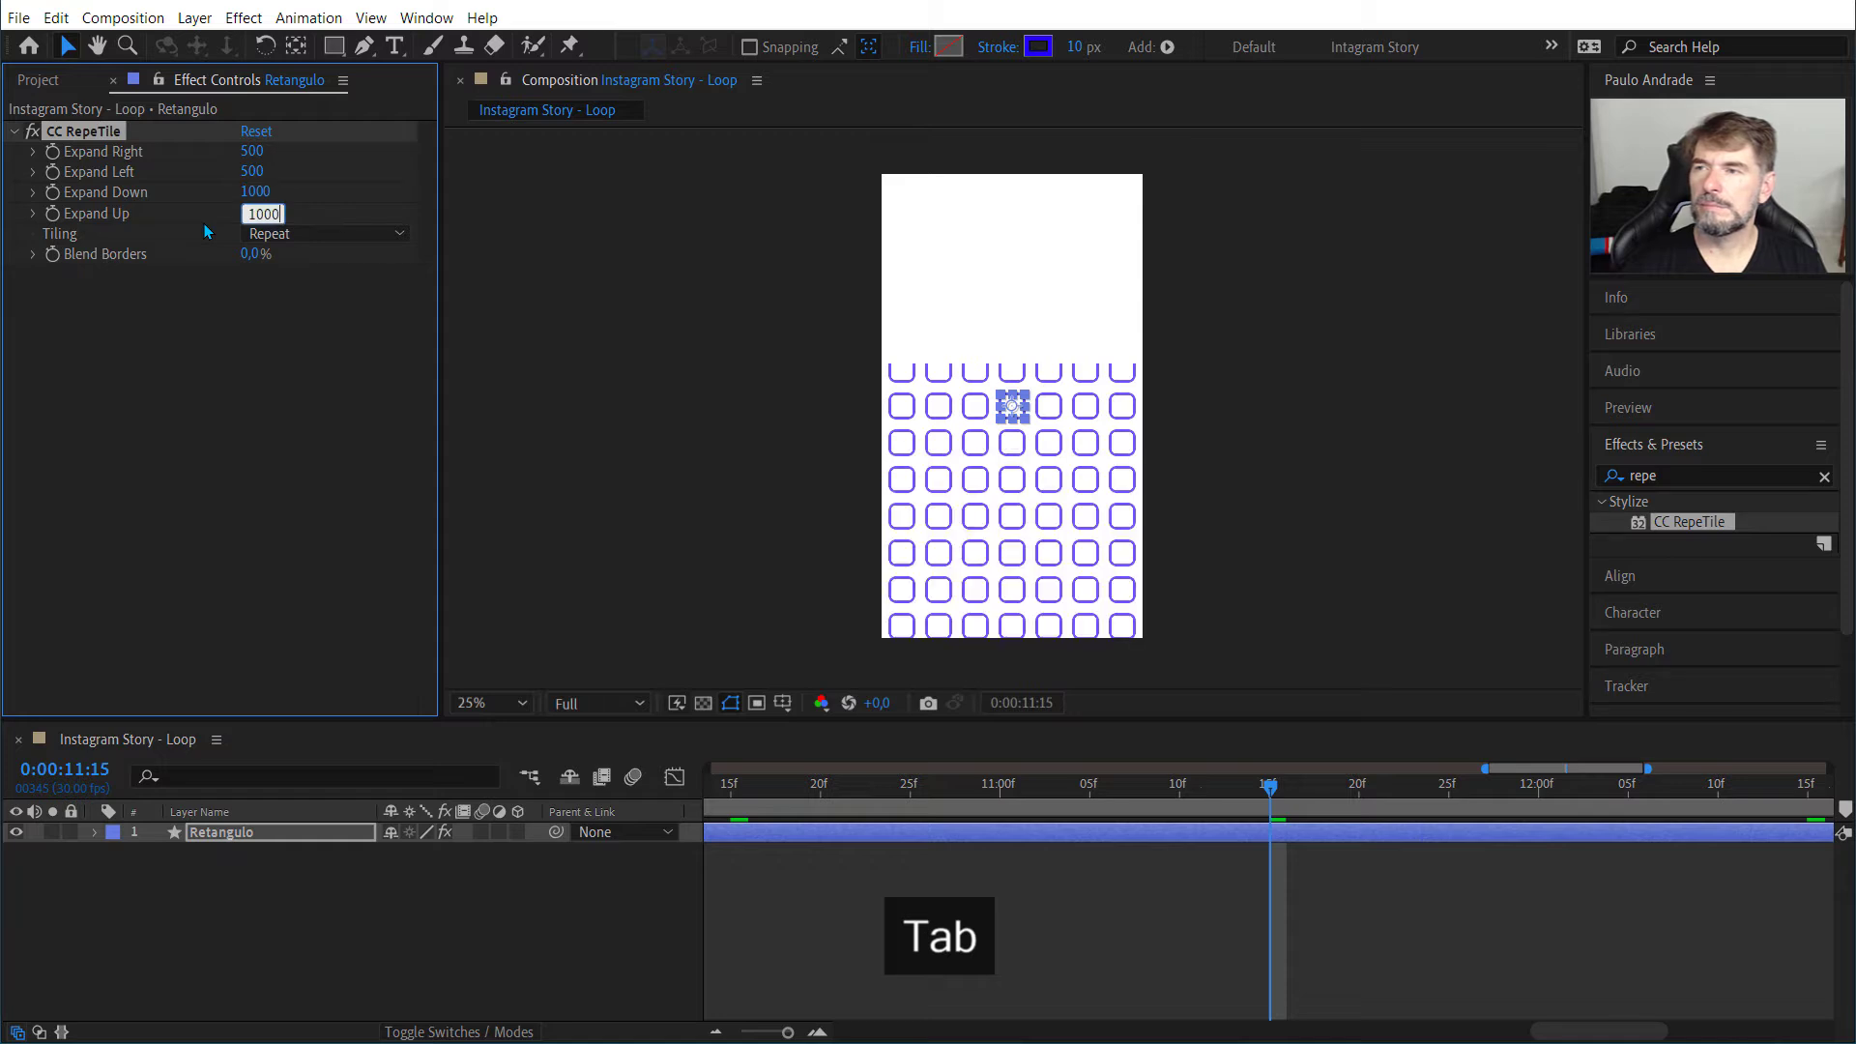
{"action": "left_click", "coordinate": [193, 427]}
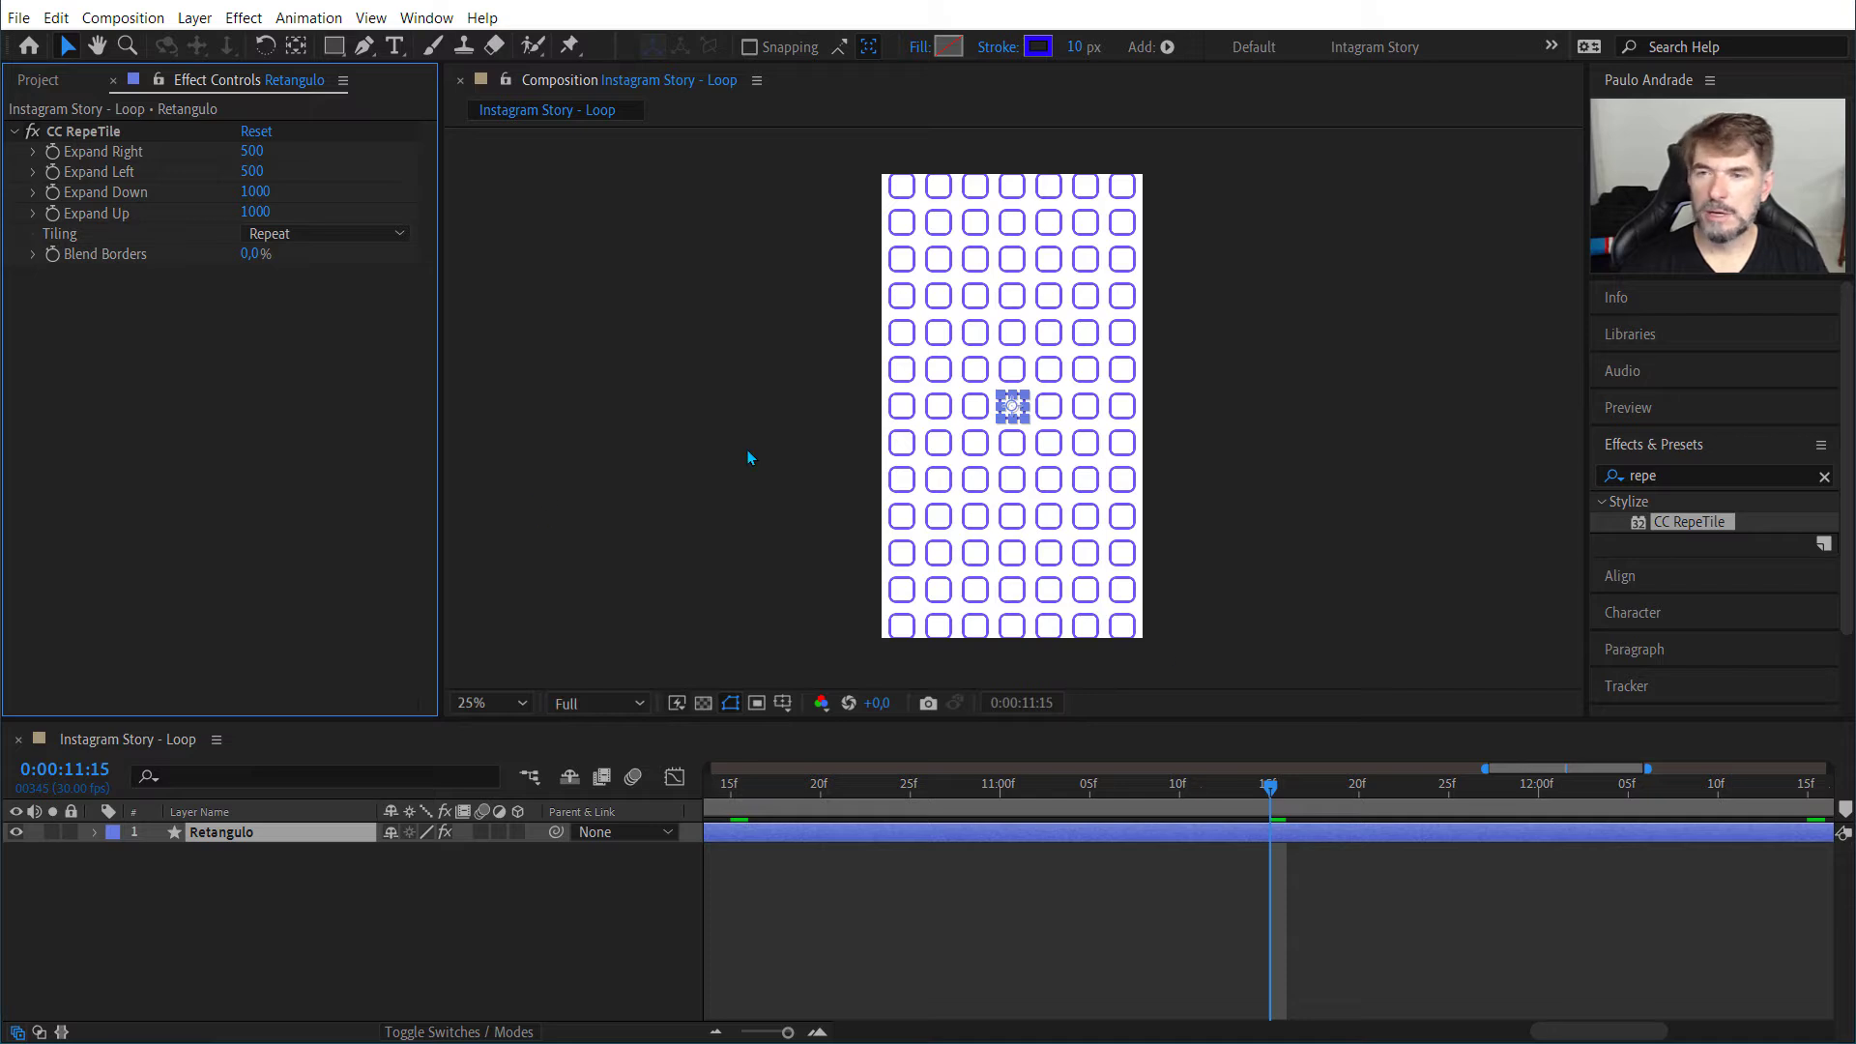
Step: Preview the tiled square animation with the layer deselected, and return to the first frame
{"action": "scroll", "coordinate": [750, 459], "scroll_direction": "up", "scroll_amount": 2}
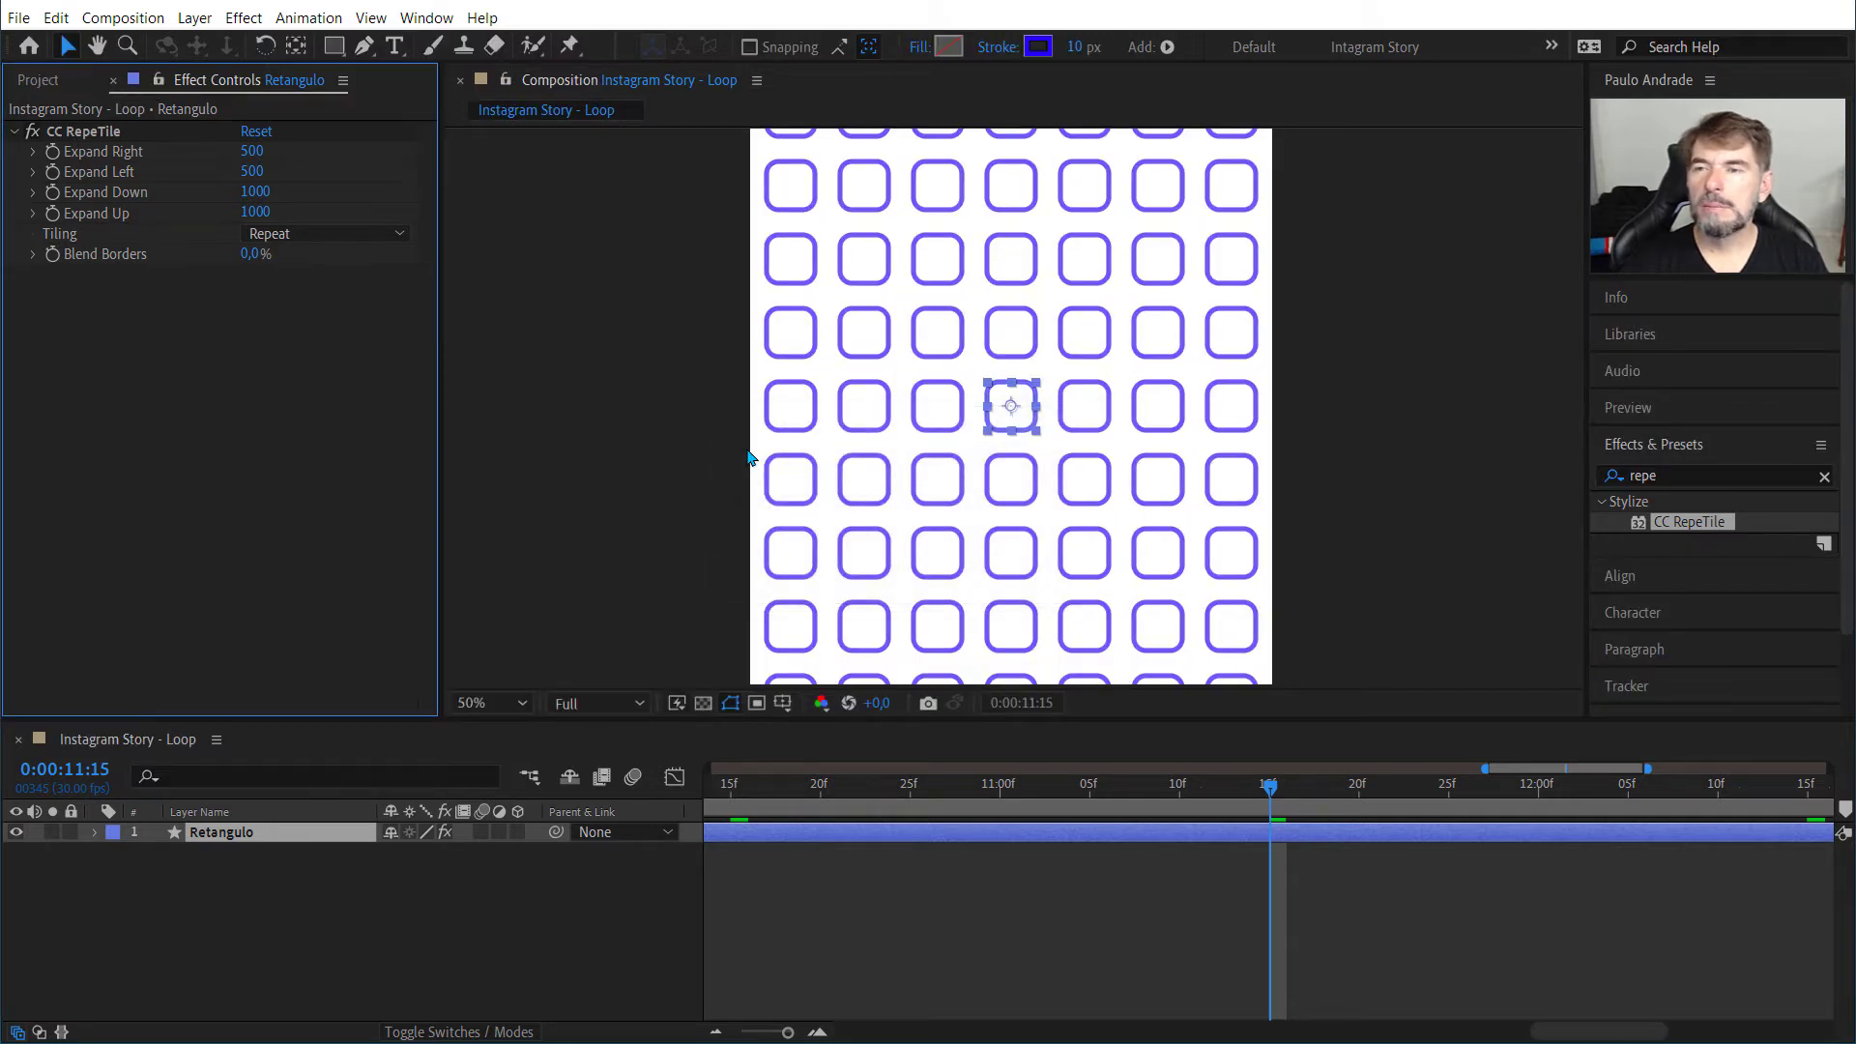
{"action": "scroll", "coordinate": [721, 433], "scroll_direction": "down", "scroll_amount": 2}
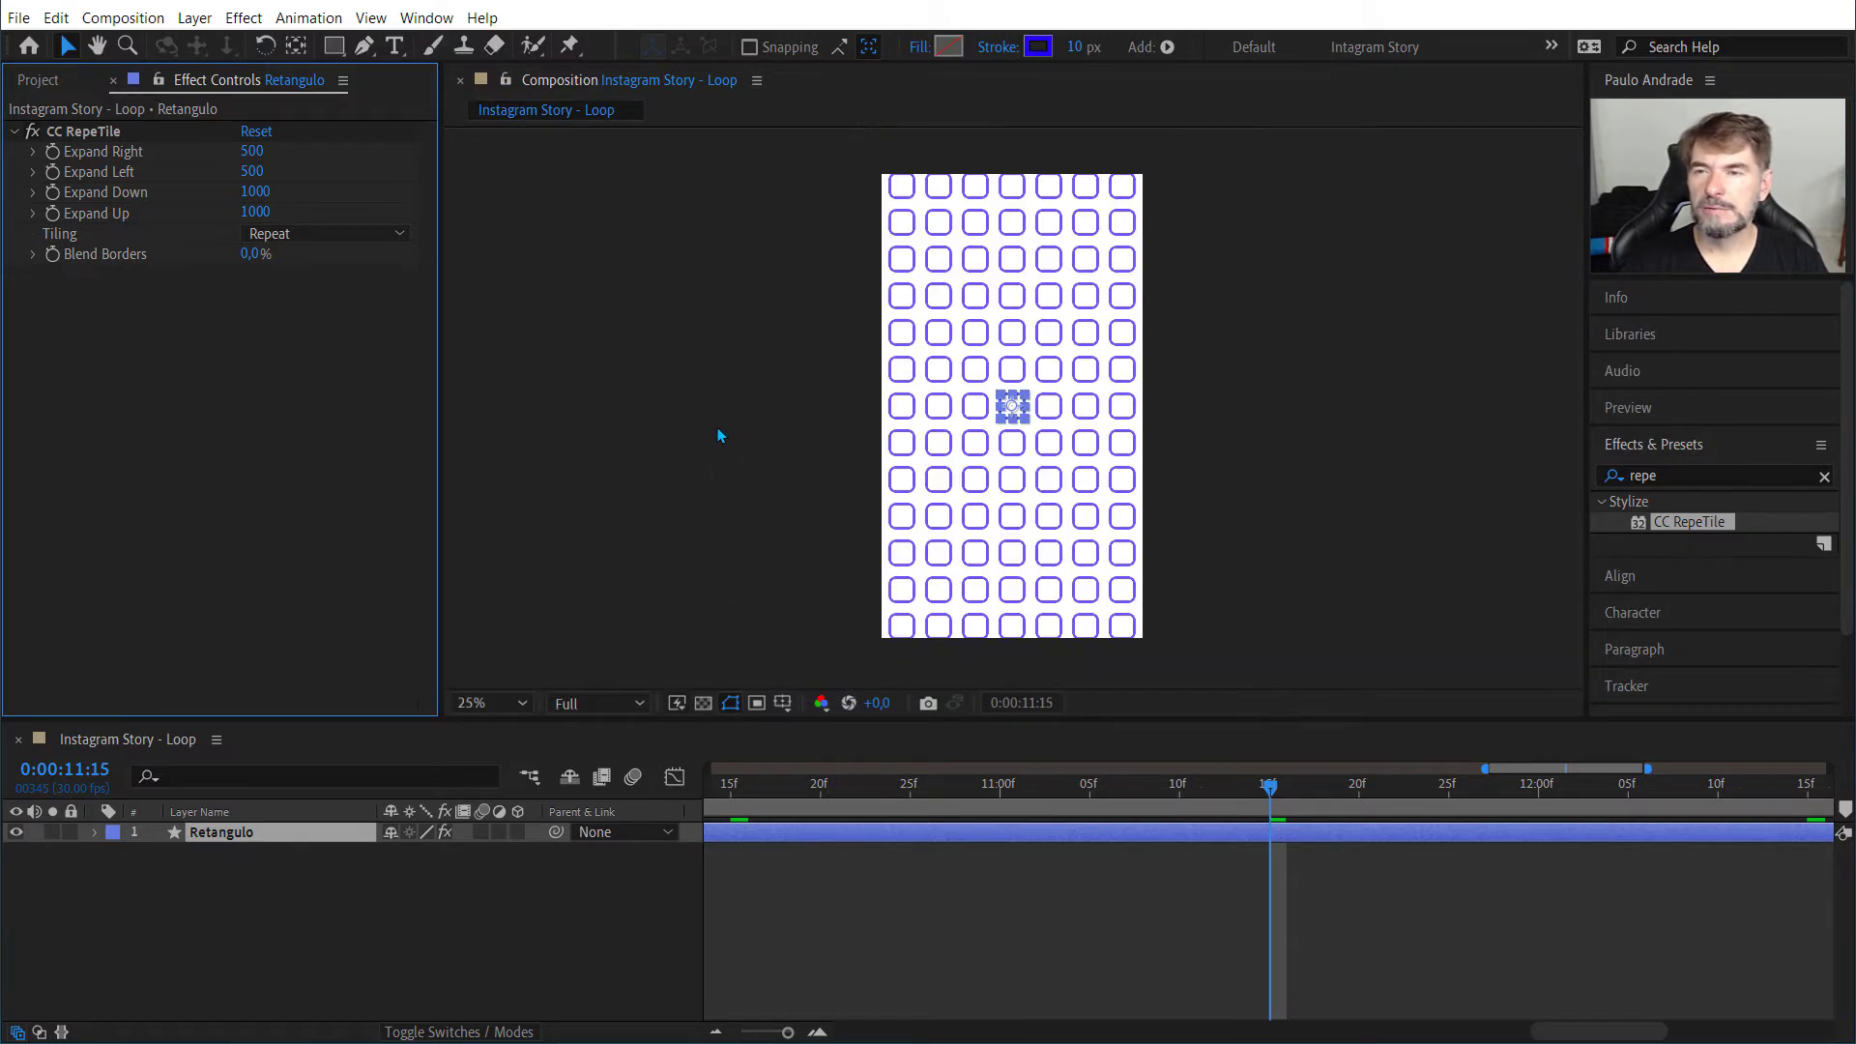
{"action": "left_click", "coordinate": [719, 435]}
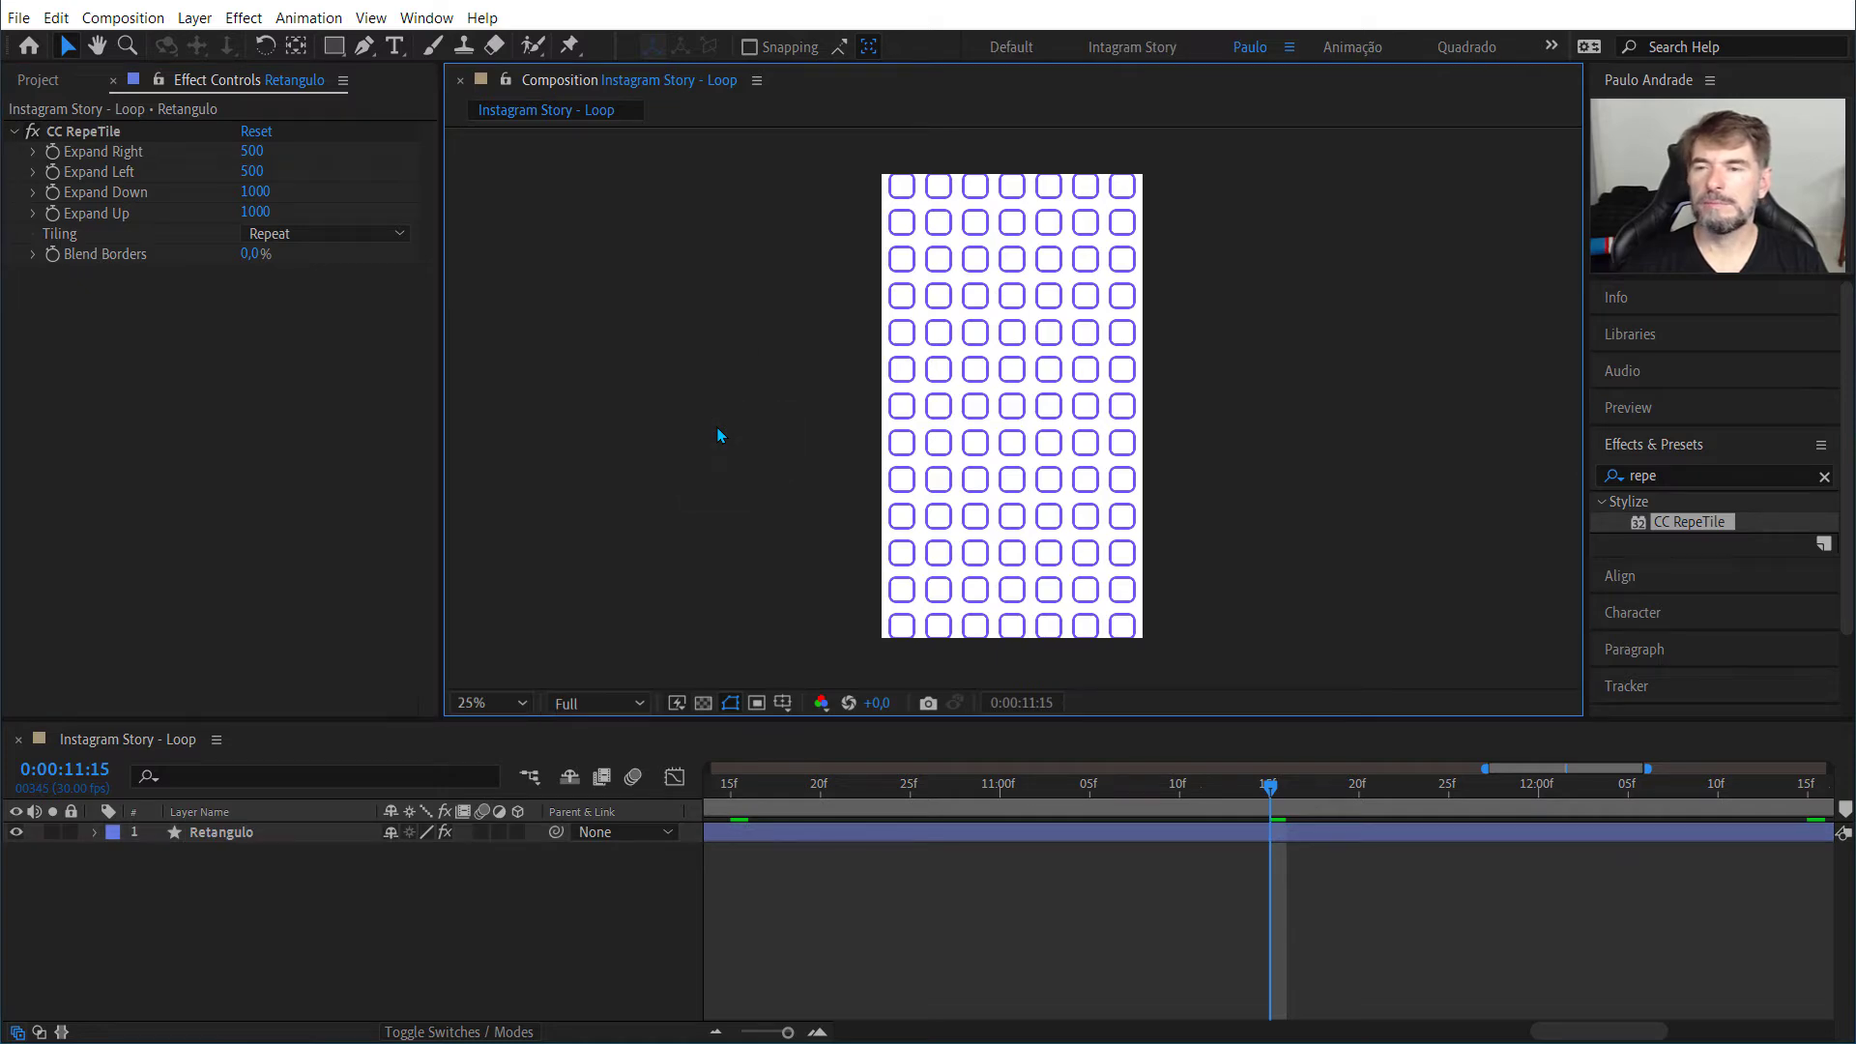
{"action": "scroll", "coordinate": [719, 435], "scroll_direction": "up", "scroll_amount": 2}
{"action": "key", "text": "space"}
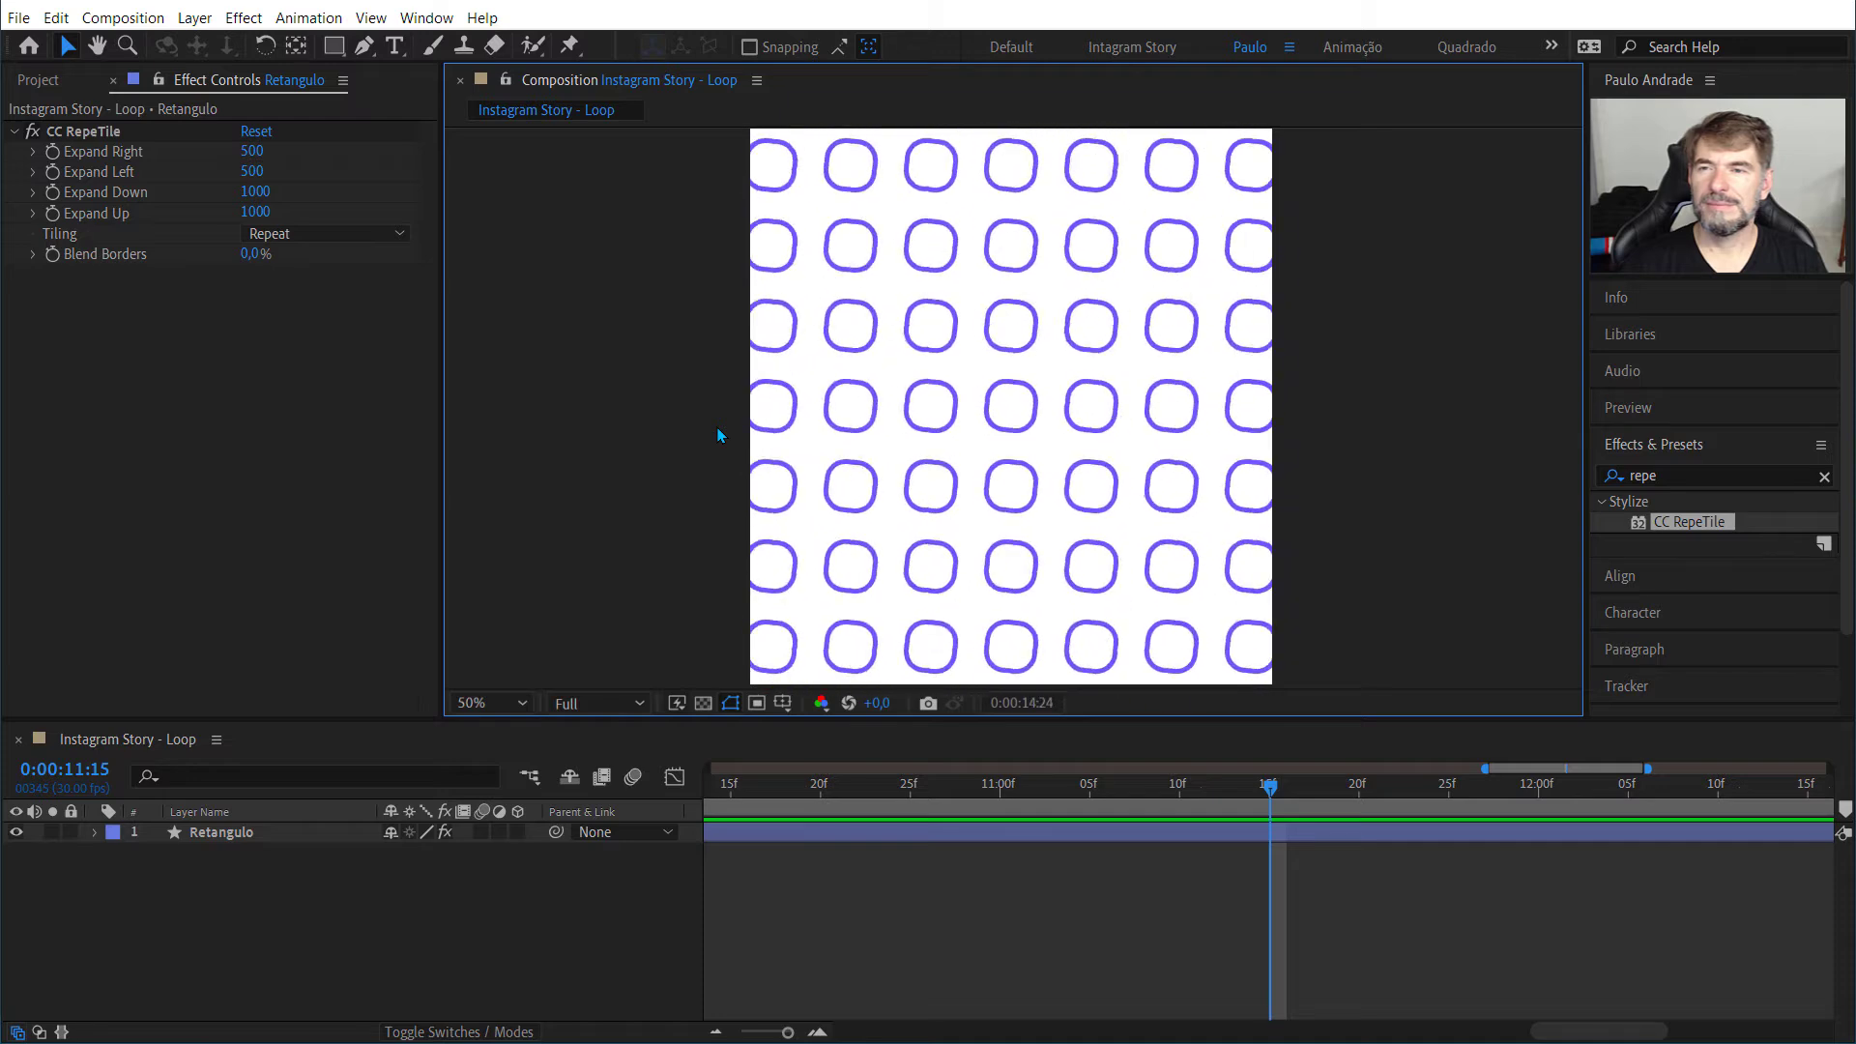
{"action": "key", "text": "space"}
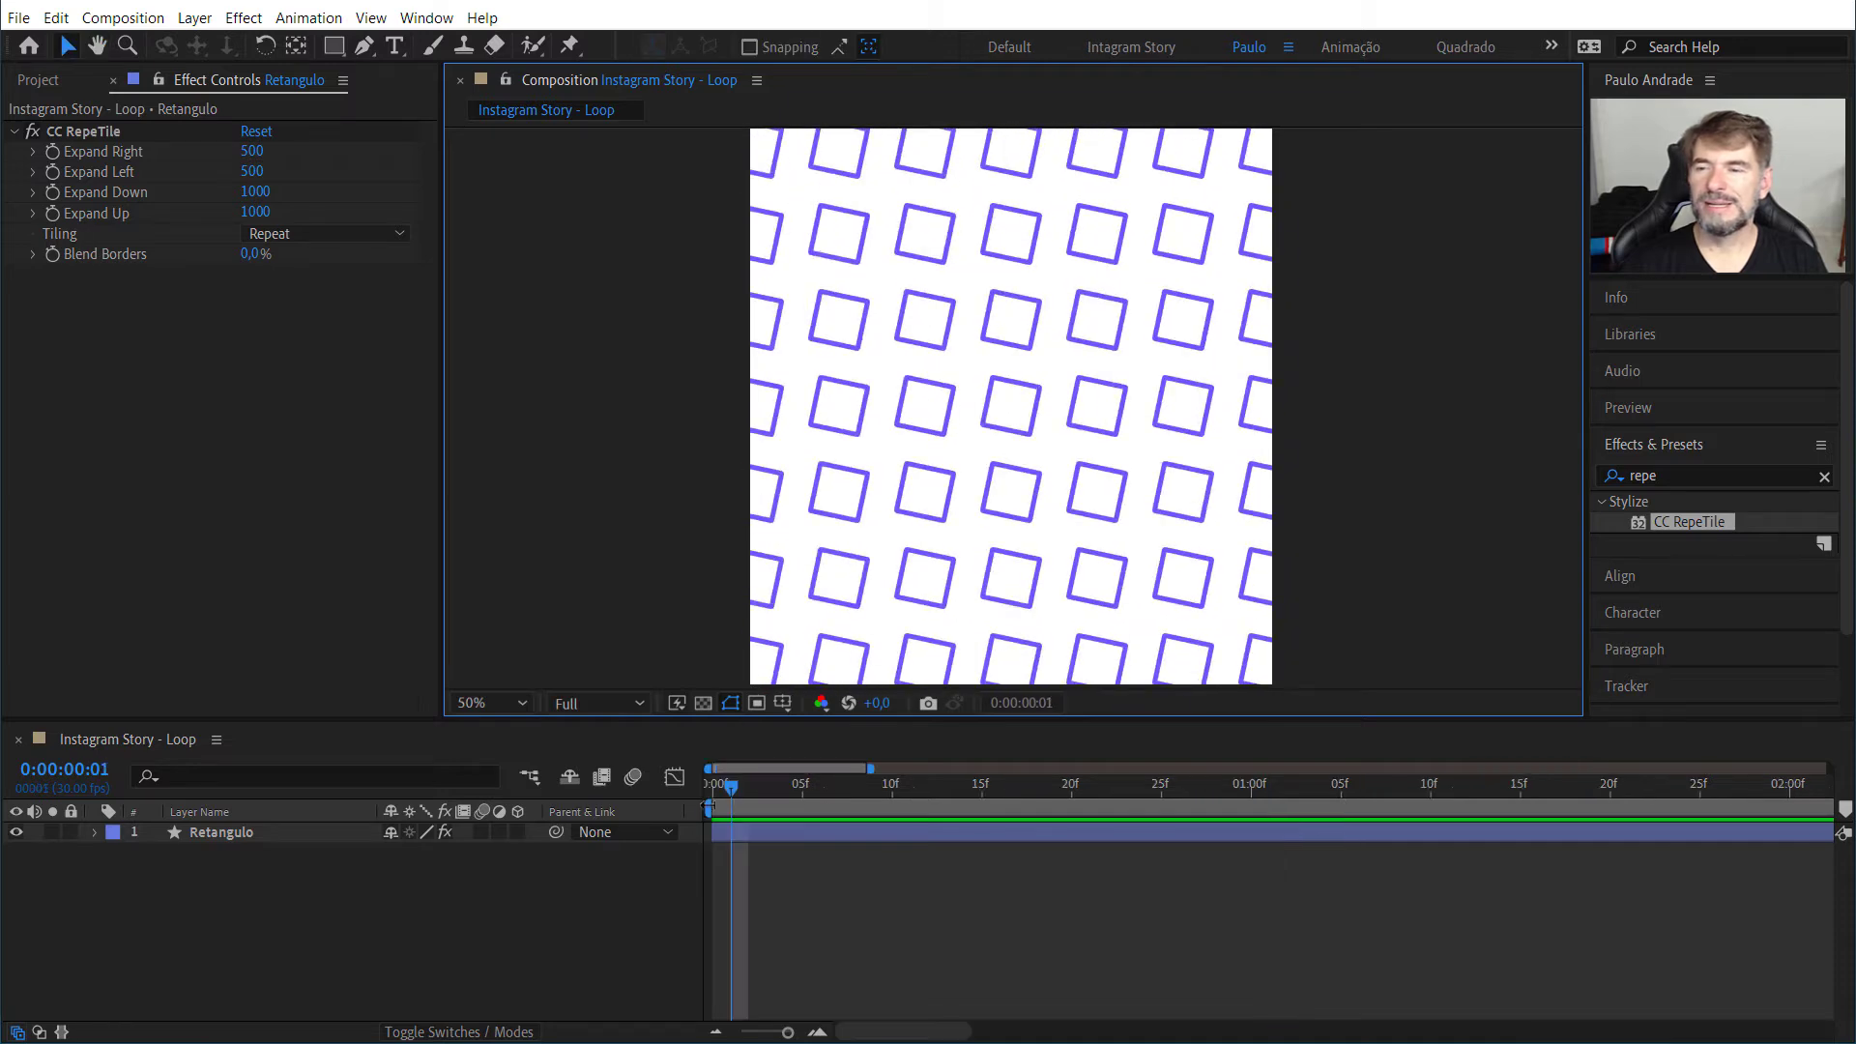
{"action": "left_click_drag", "start_coordinate": [737, 802], "coordinate": [651, 579]}
{"action": "key", "text": "space"}
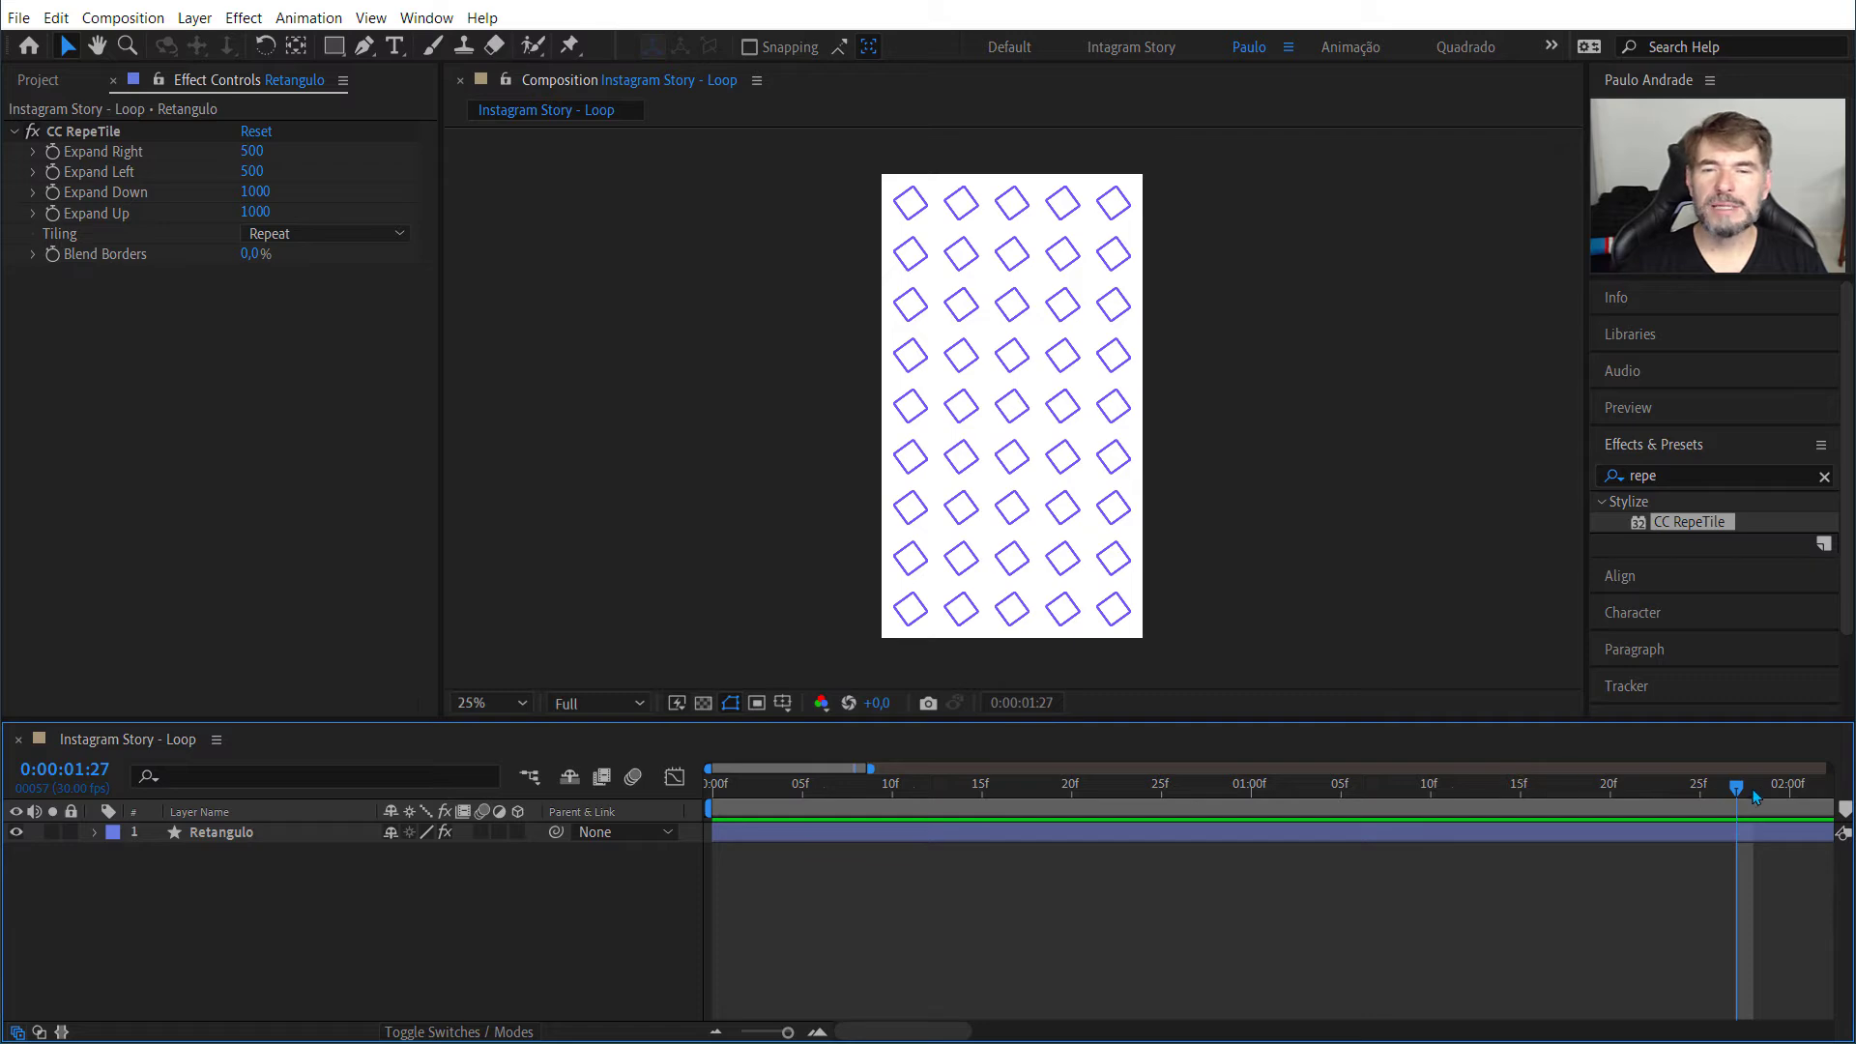
{"action": "left_click_drag", "start_coordinate": [1736, 787], "coordinate": [711, 790]}
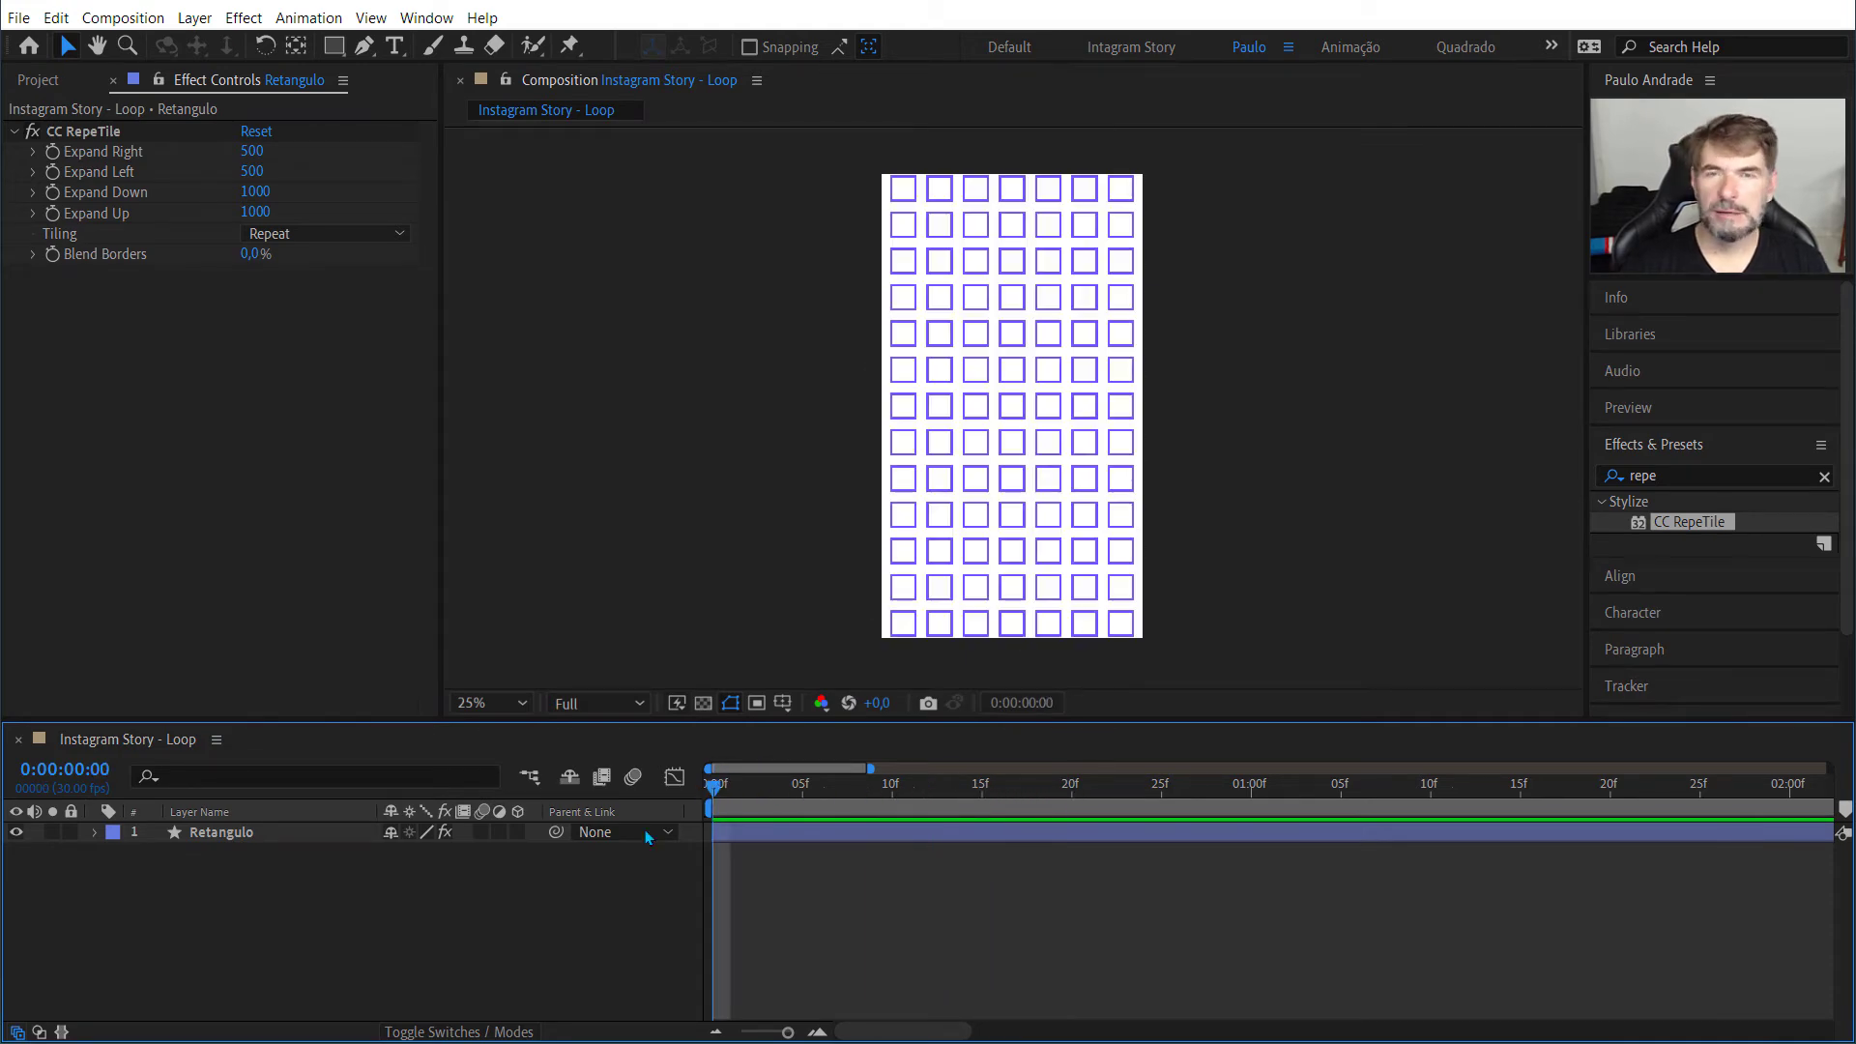
Step: Reveal the keyframed properties of the Retangulo layer and turn off its CC RepeTile effect
{"action": "left_click", "coordinate": [215, 847]}
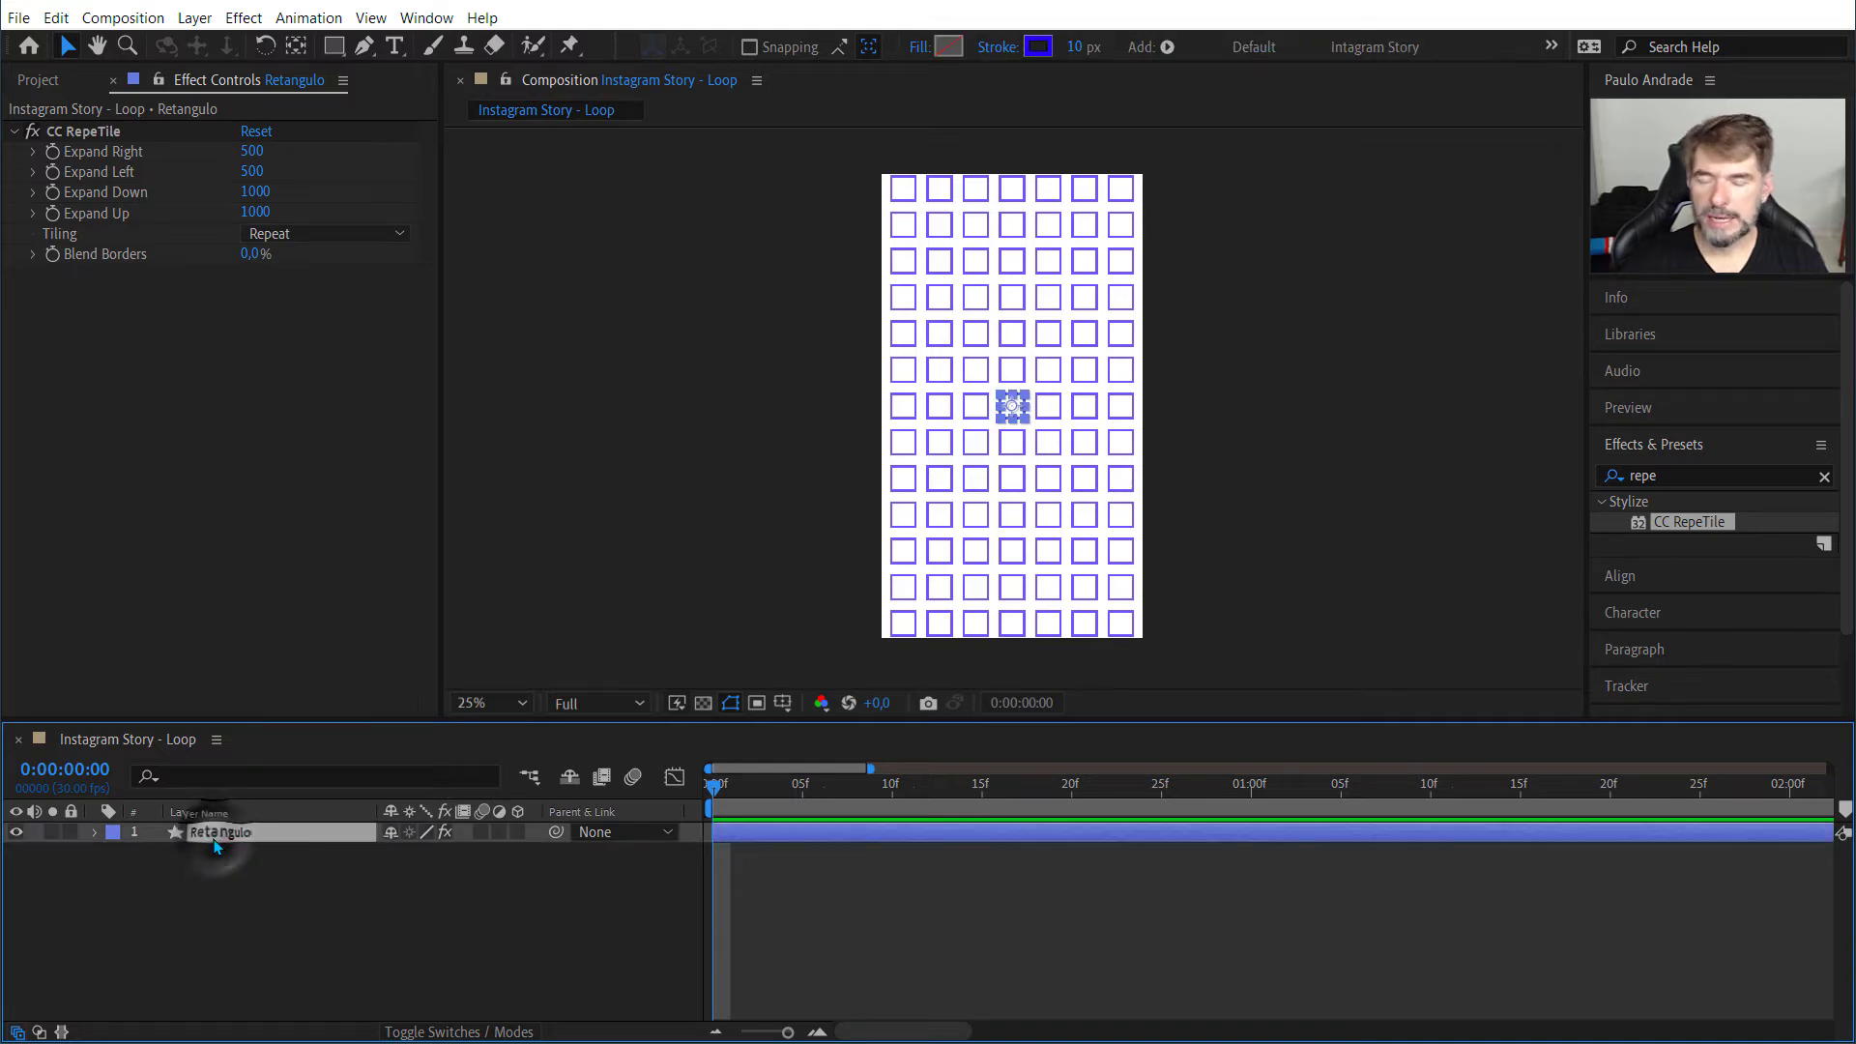
{"action": "key", "text": "u"}
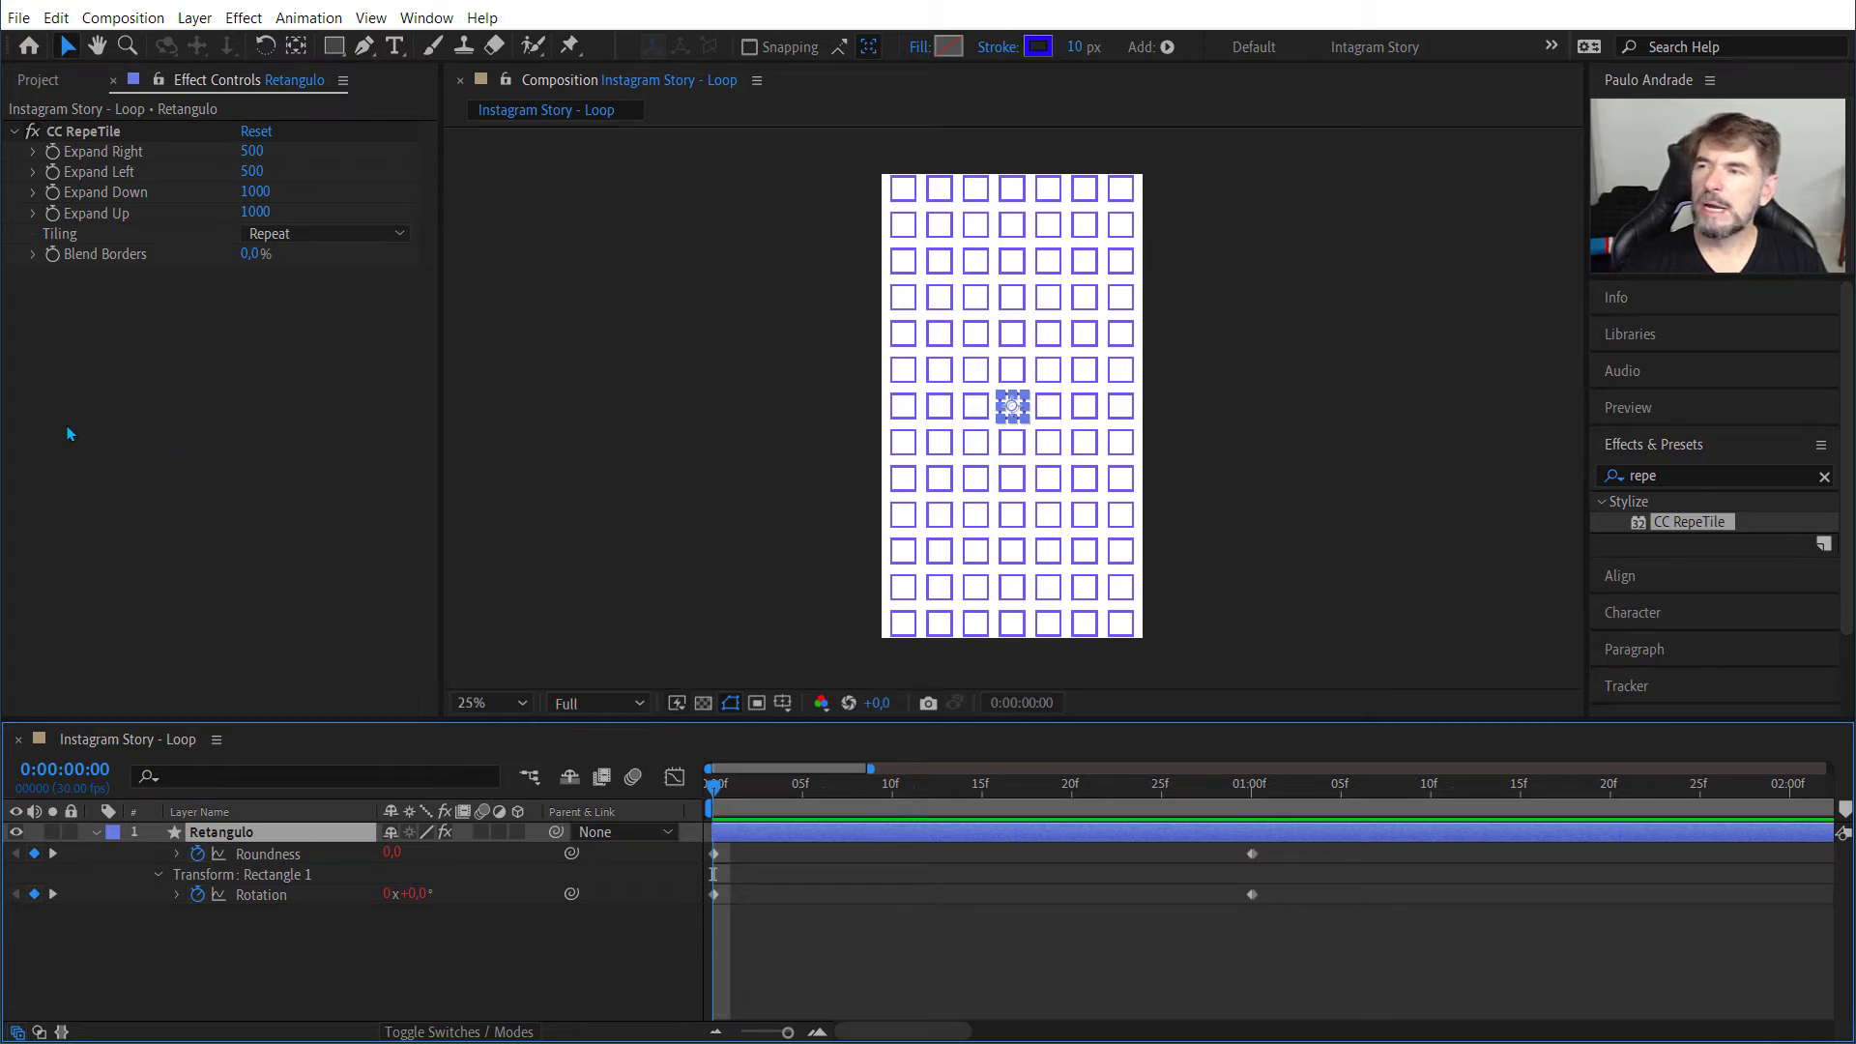
{"action": "left_click", "coordinate": [33, 132]}
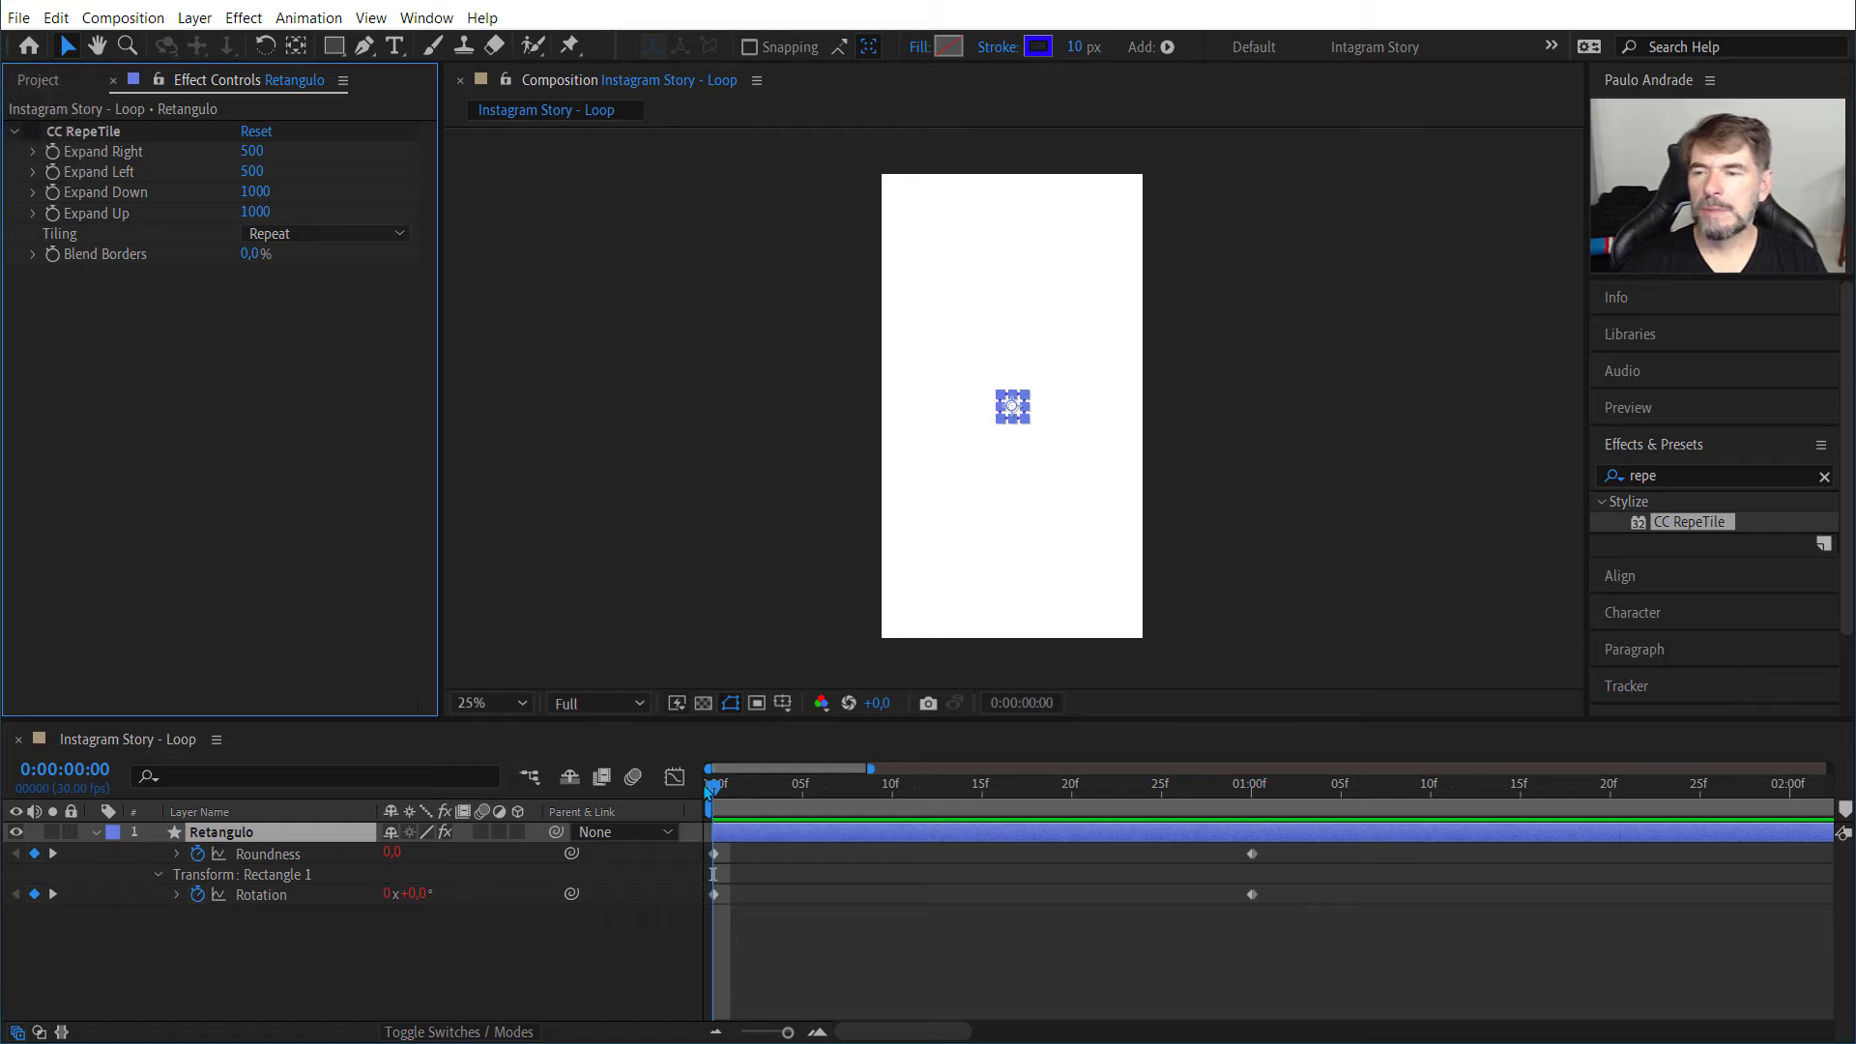
Step: Examine the single untiled square at 100% magnification while scrubbing around the first frames
{"action": "mouse_move", "coordinate": [710, 788]}
{"action": "left_mouse_down"}
{"action": "mouse_move", "coordinate": [1168, 792]}
{"action": "mouse_move", "coordinate": [732, 787]}
{"action": "mouse_move", "coordinate": [716, 823]}
{"action": "left_mouse_up"}
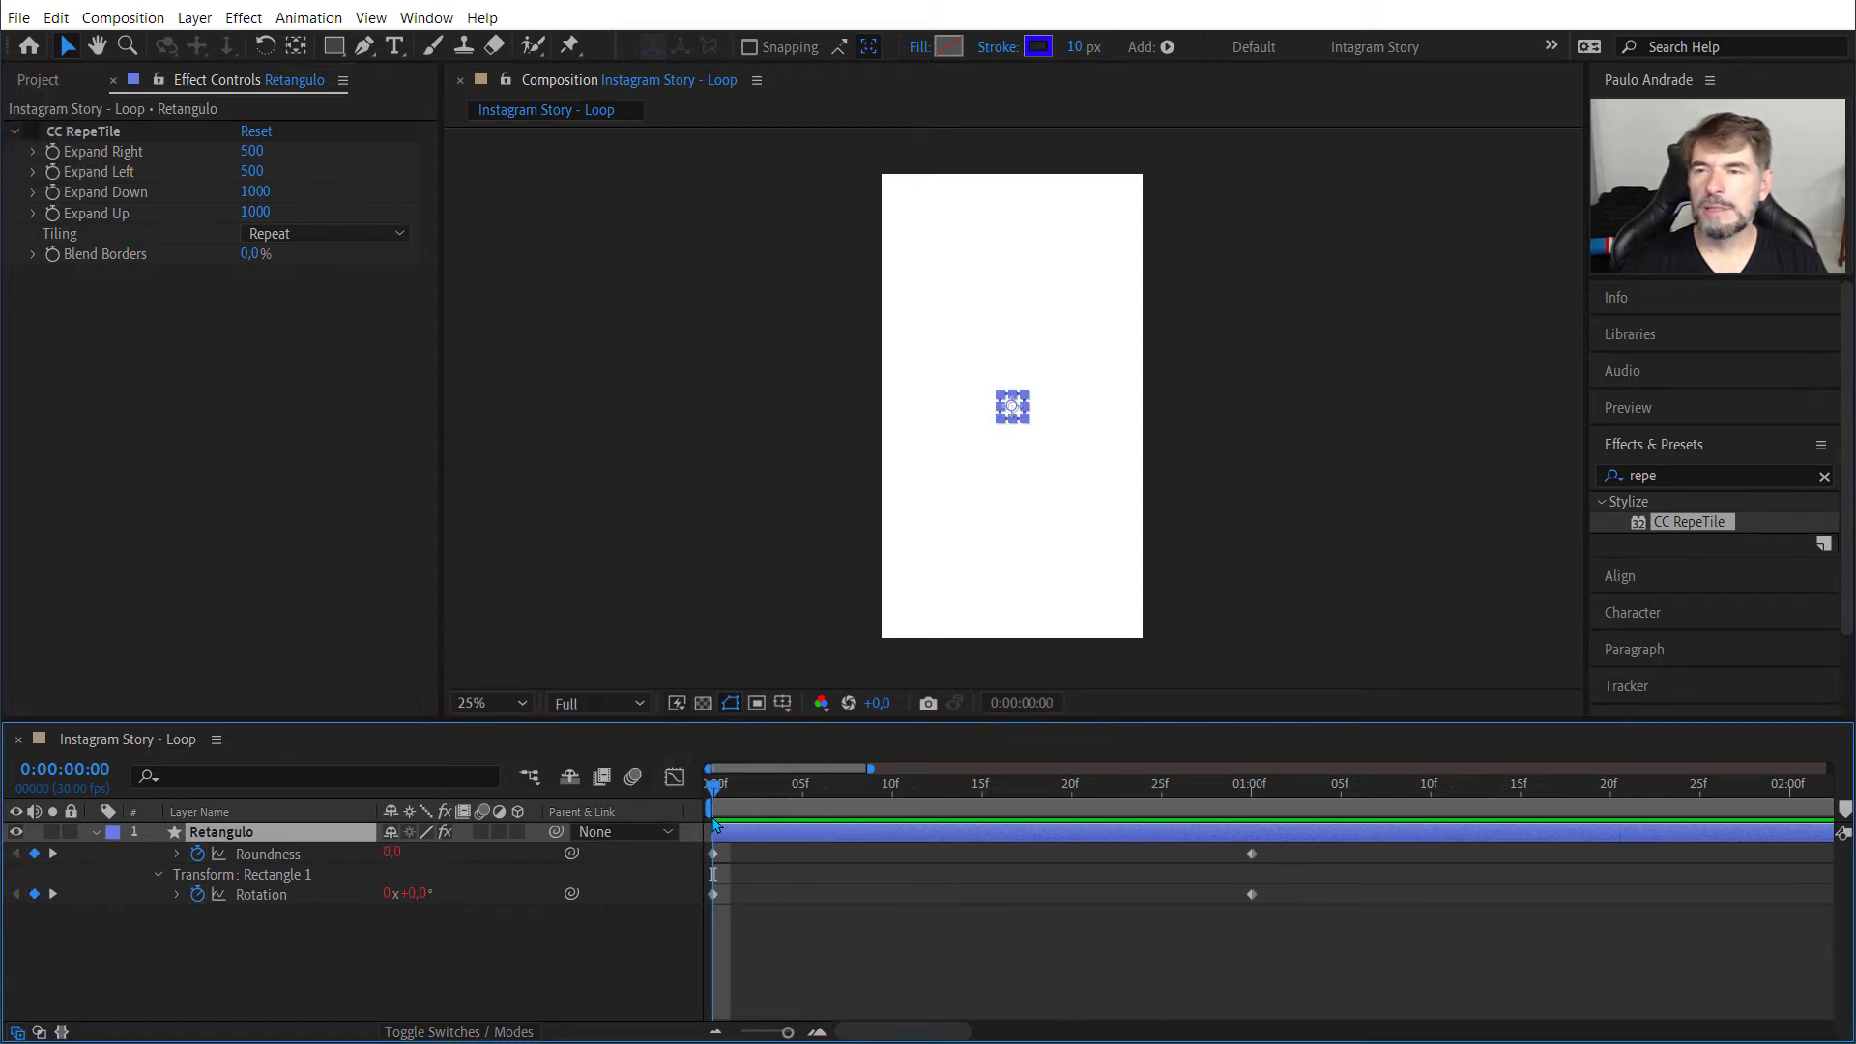
{"action": "key", "text": "period"}
{"action": "key", "text": "period"}
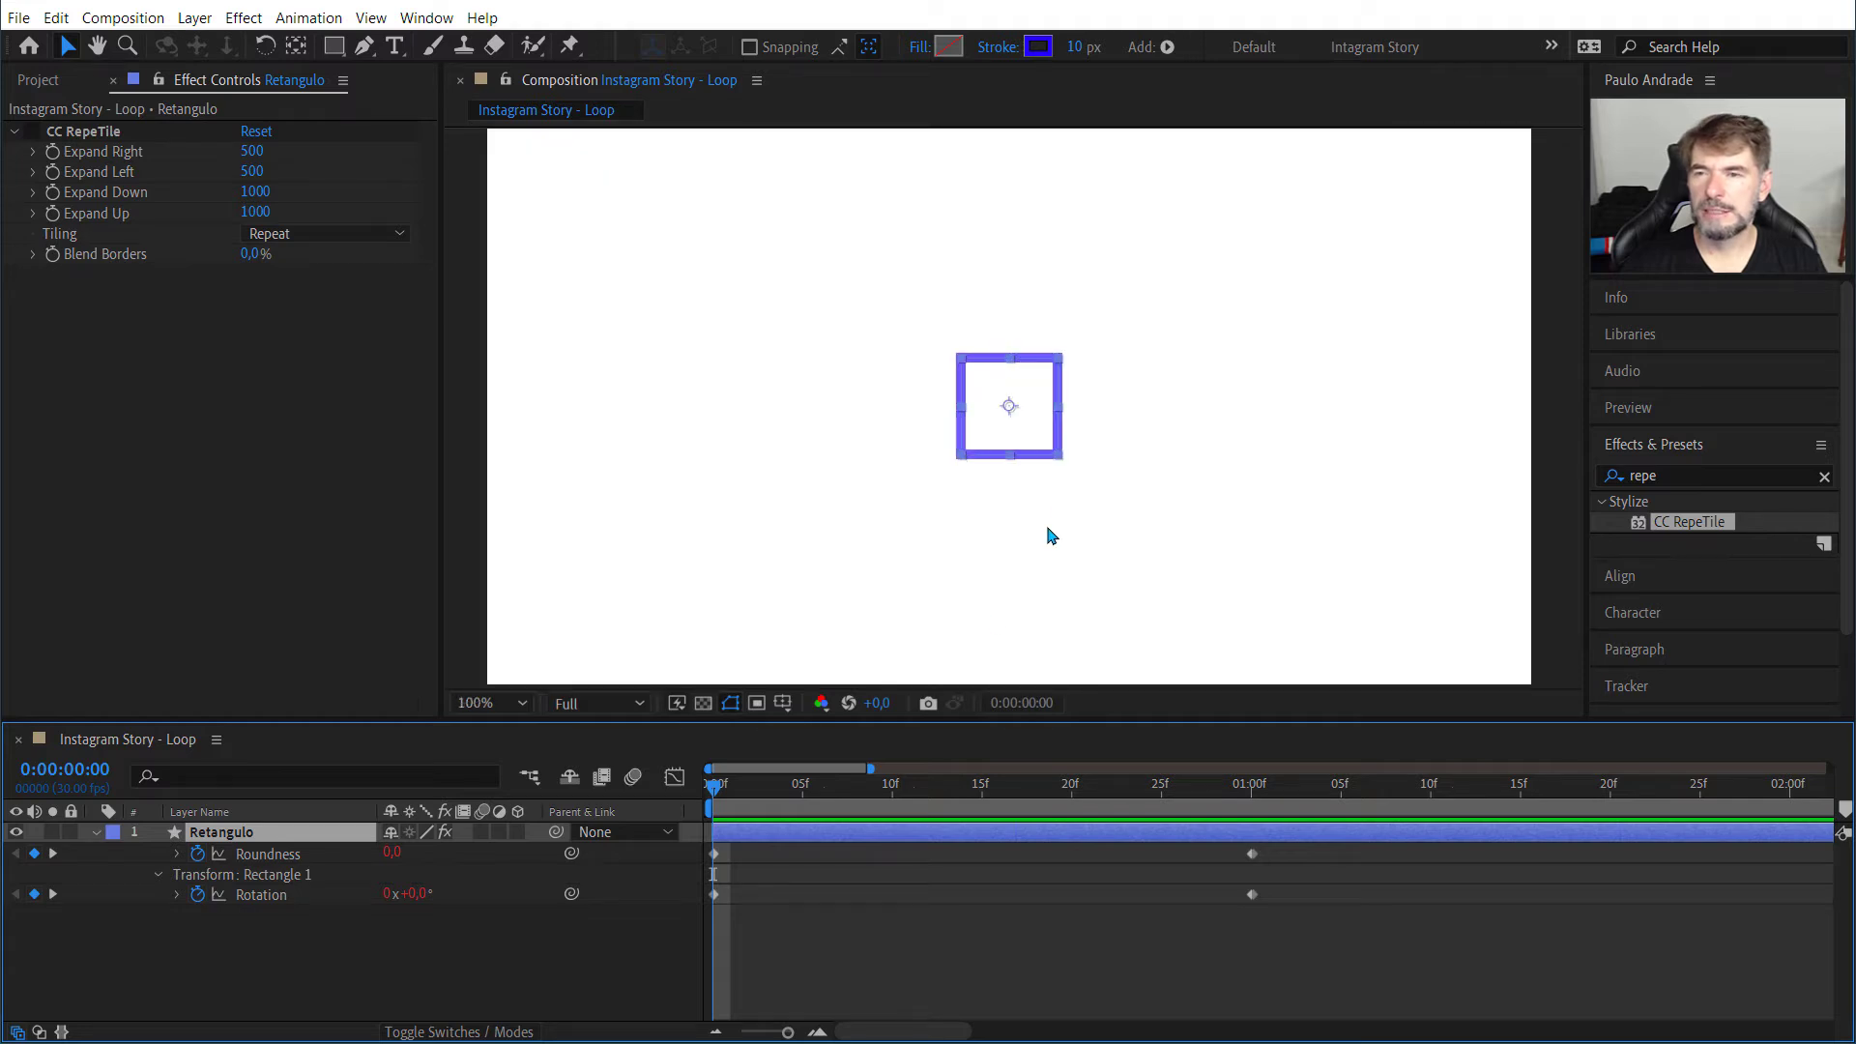
{"action": "mouse_move", "coordinate": [715, 794]}
{"action": "left_mouse_down"}
{"action": "mouse_move", "coordinate": [1199, 793]}
{"action": "mouse_move", "coordinate": [763, 788]}
{"action": "mouse_move", "coordinate": [713, 829]}
{"action": "left_mouse_up"}
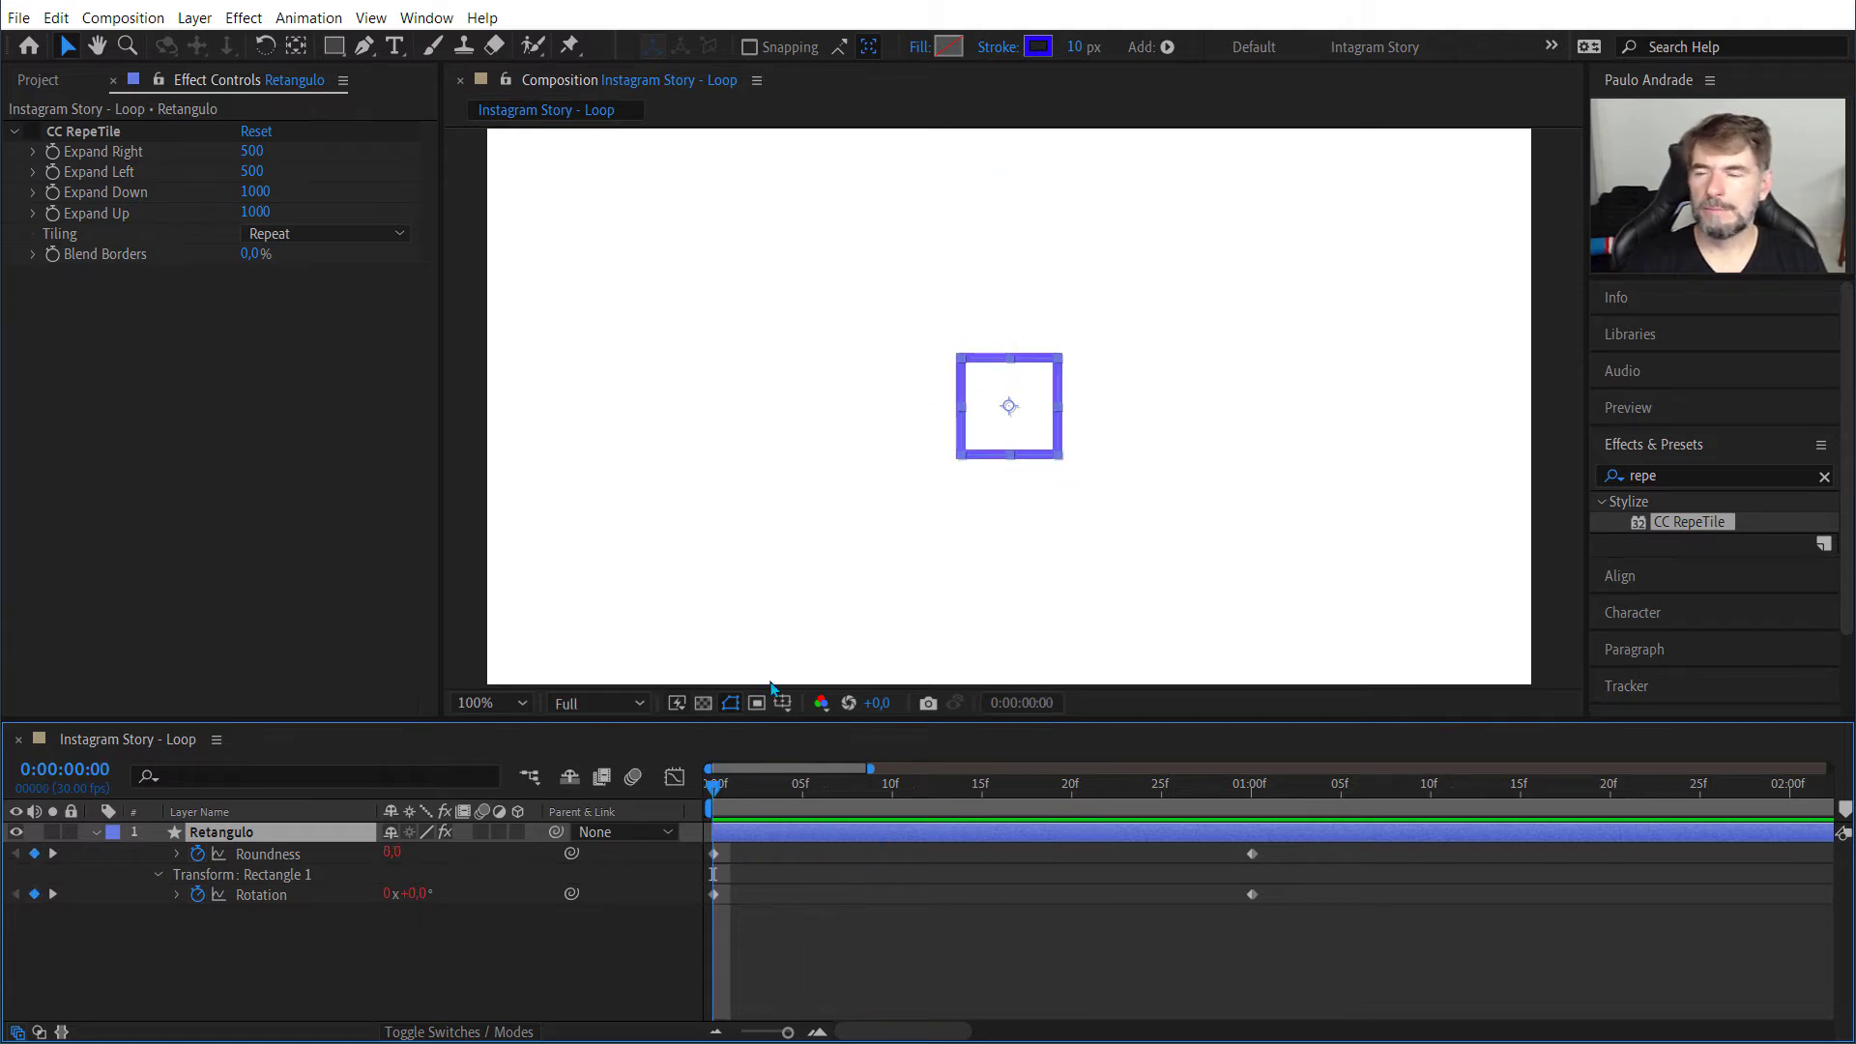
{"action": "left_click_drag", "start_coordinate": [726, 787], "coordinate": [682, 816]}
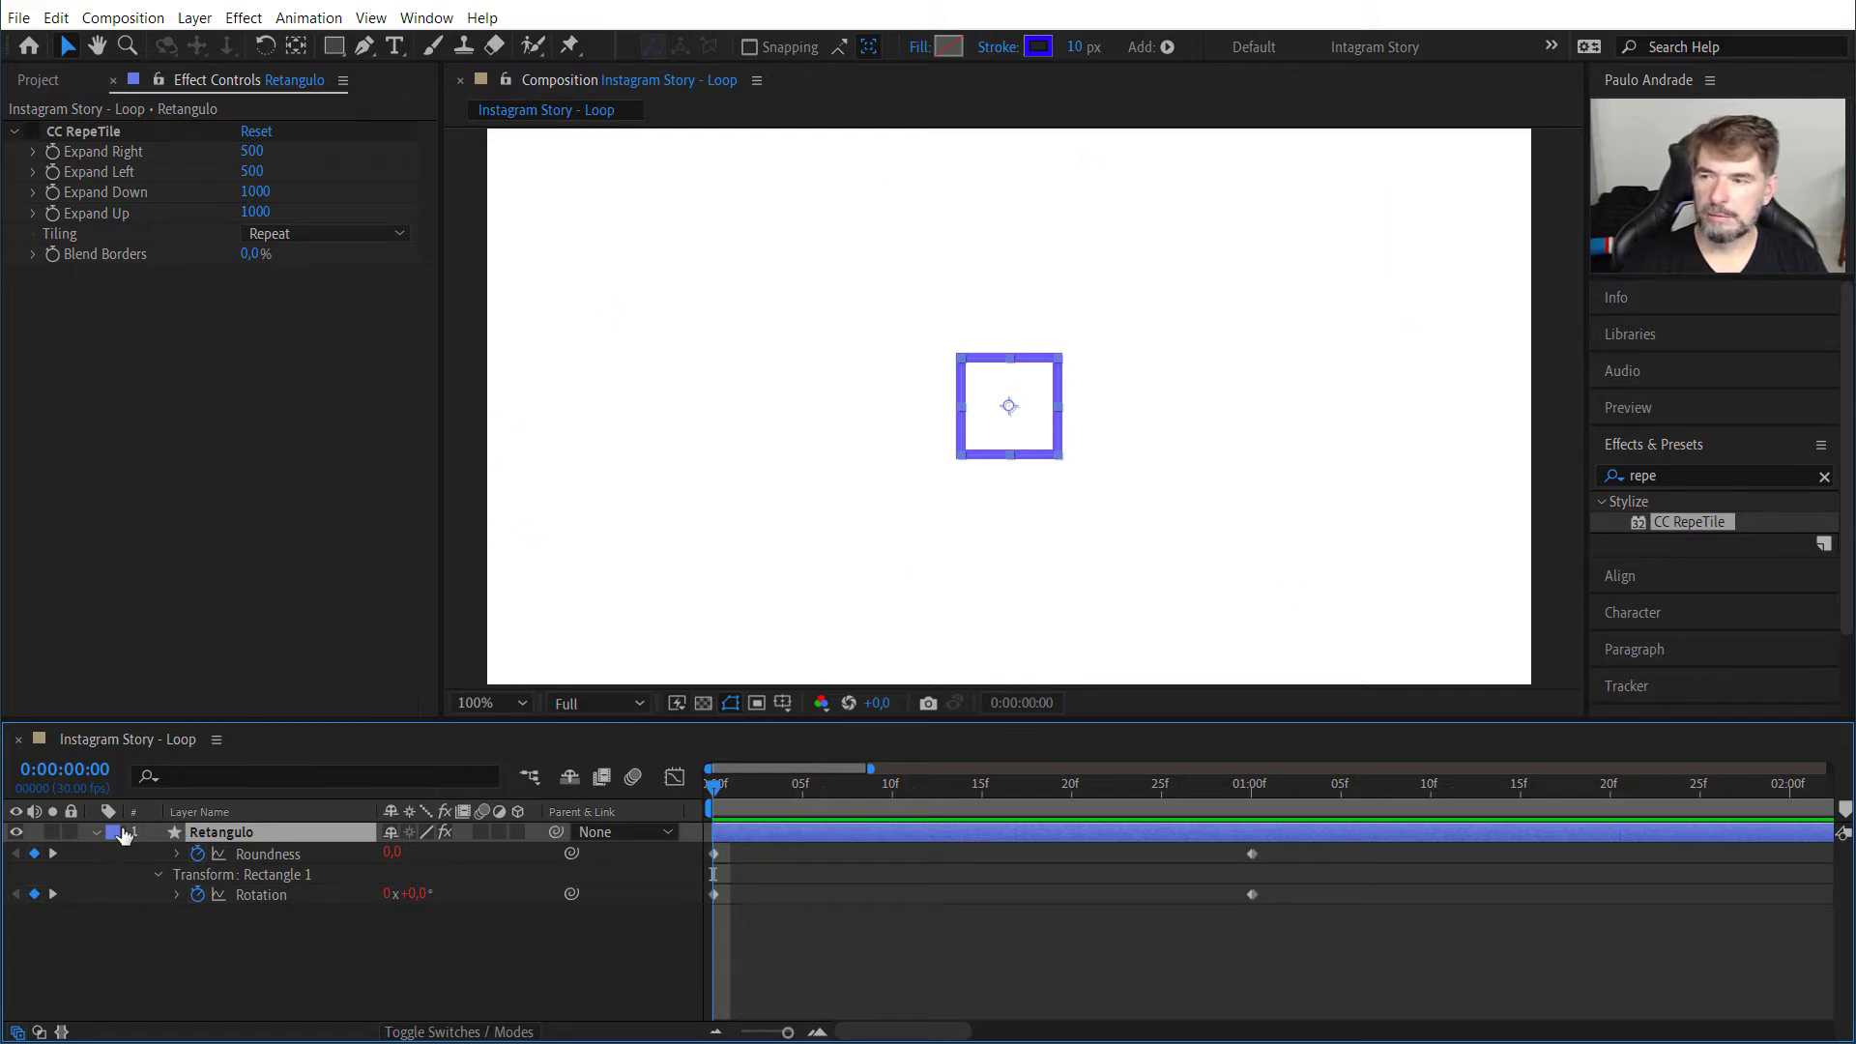
Step: Collapse the Retangulo layer's properties and enlarge the timeline area
{"action": "left_click", "coordinate": [95, 835]}
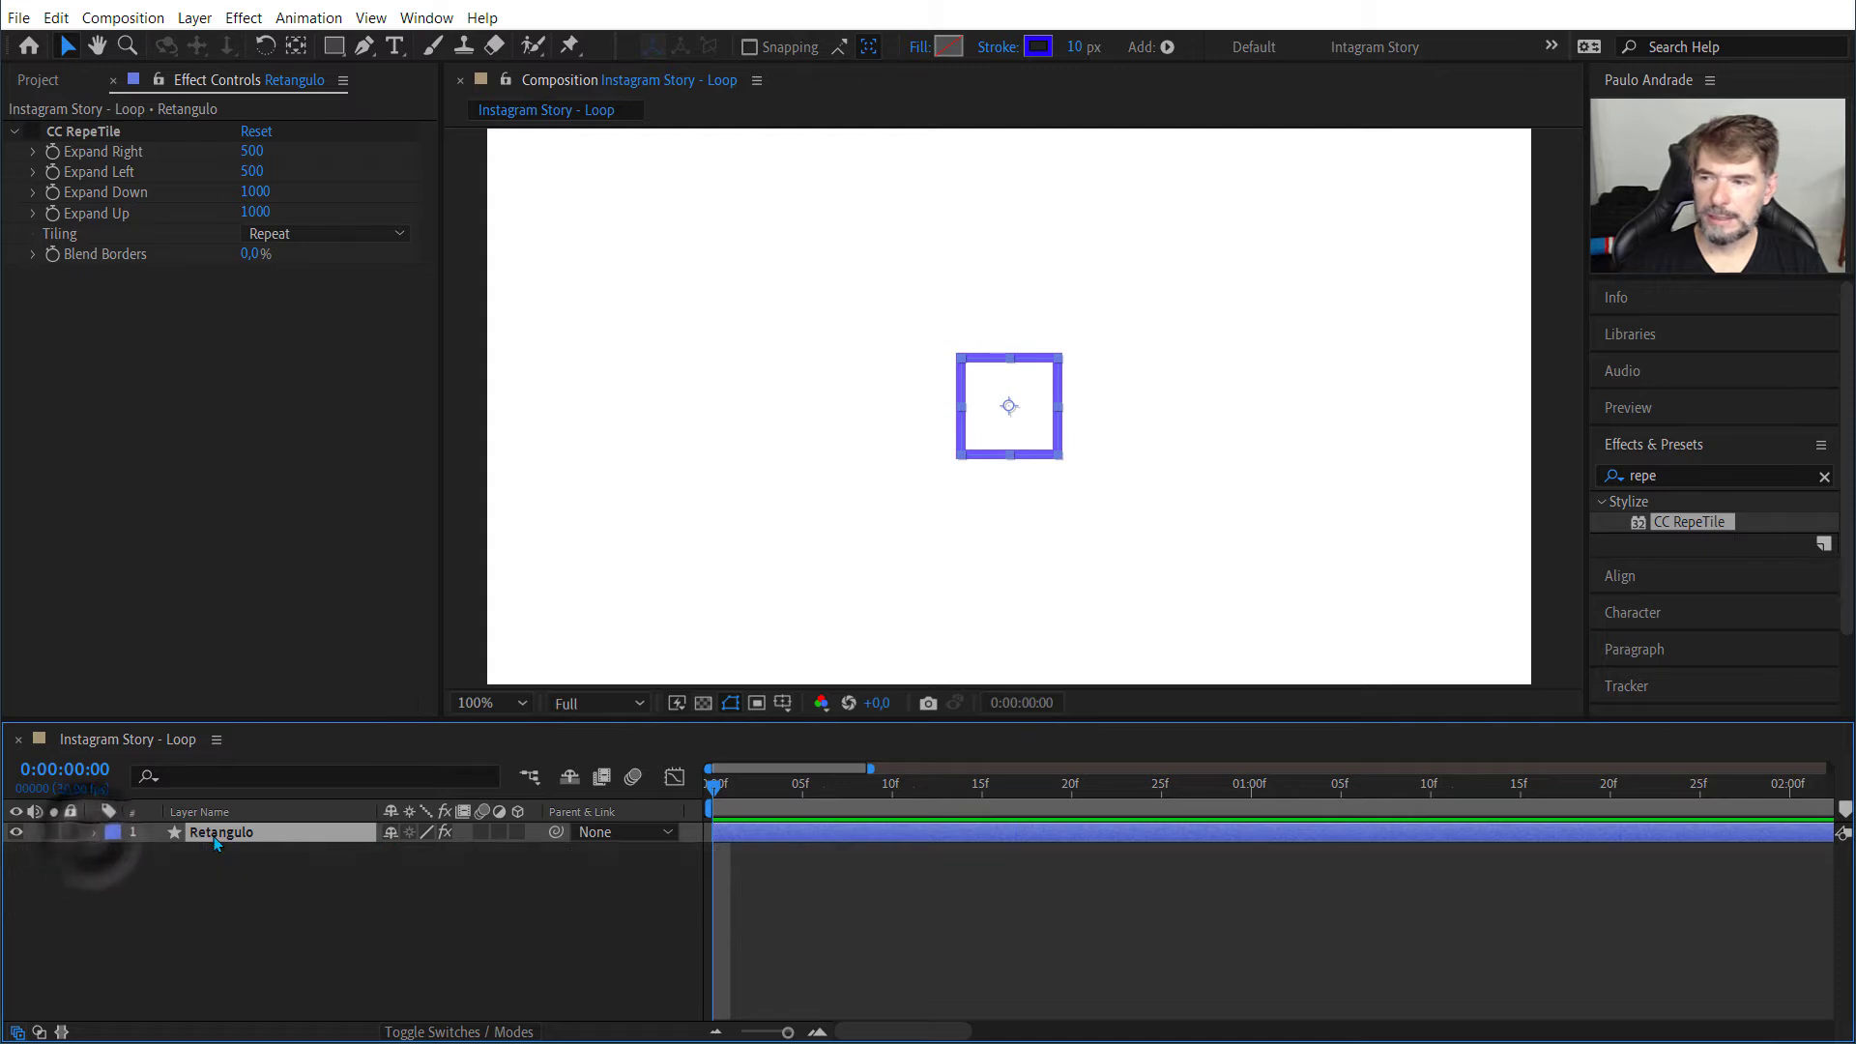
{"action": "left_click", "coordinate": [214, 841]}
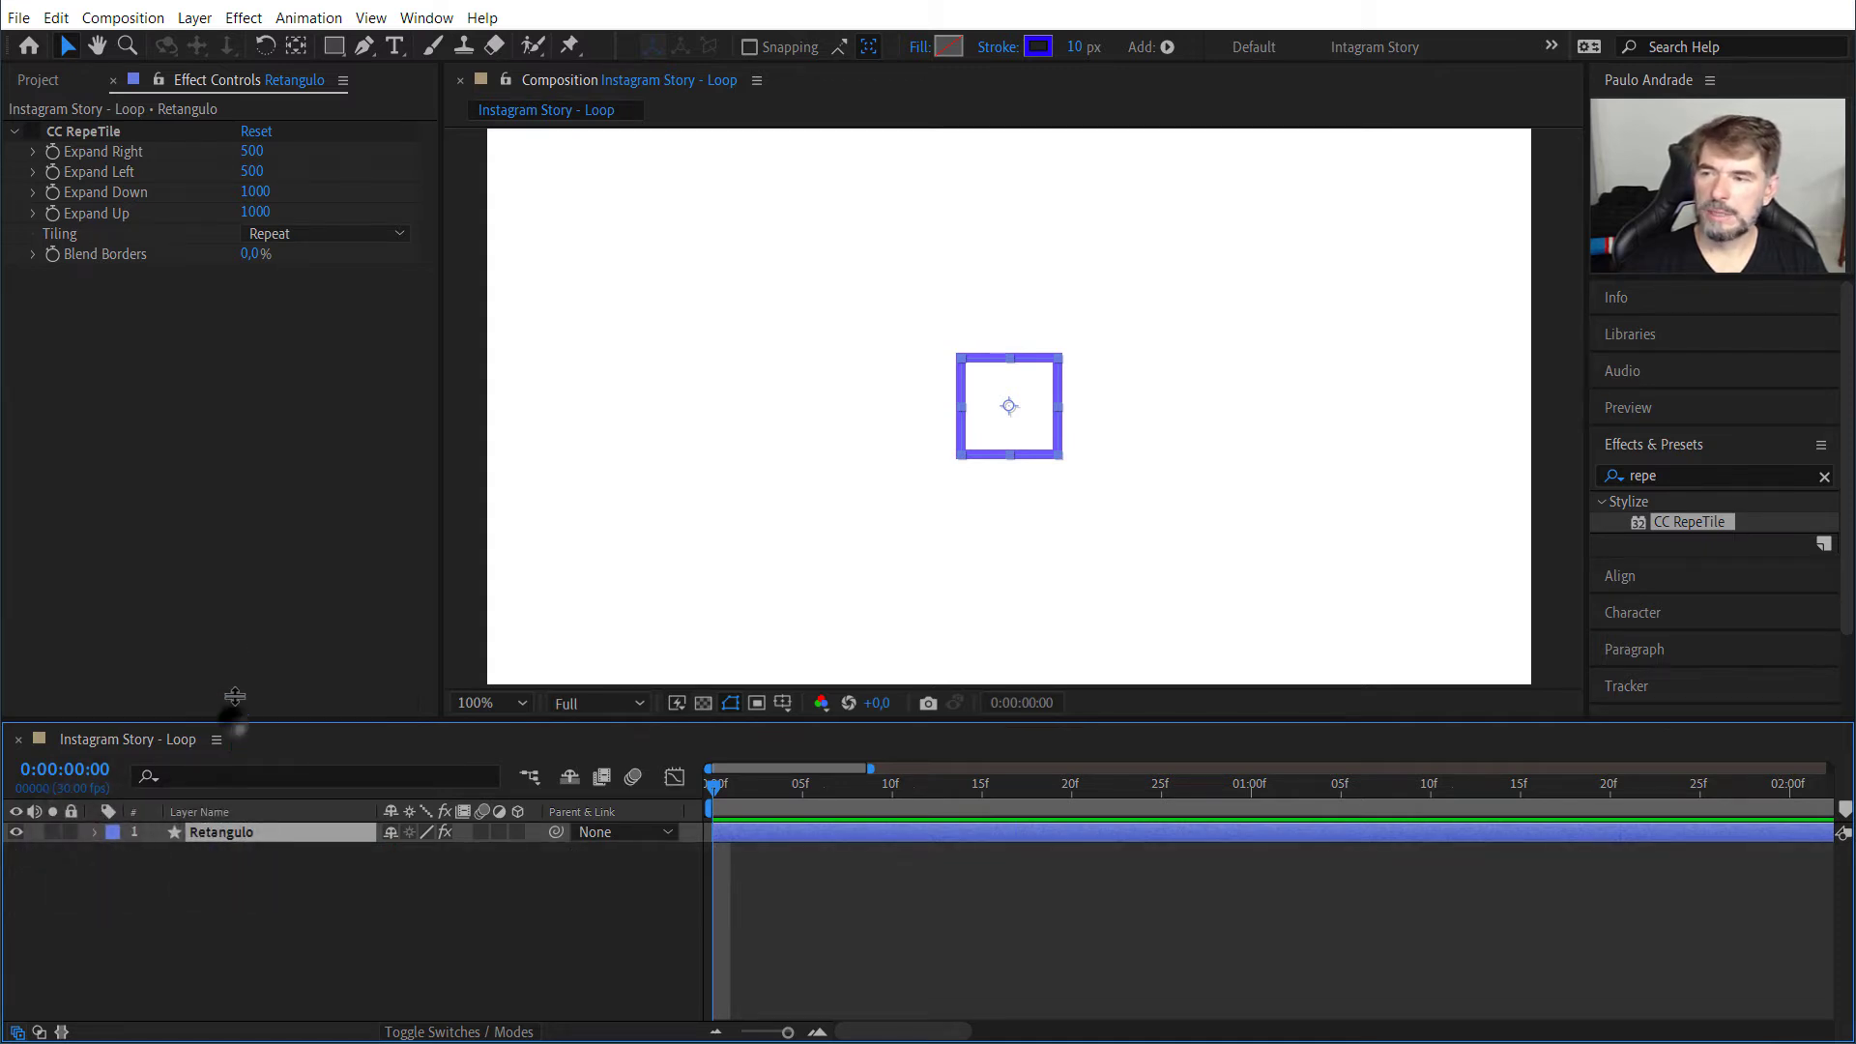
{"action": "left_click_drag", "start_coordinate": [234, 725], "coordinate": [237, 566]}
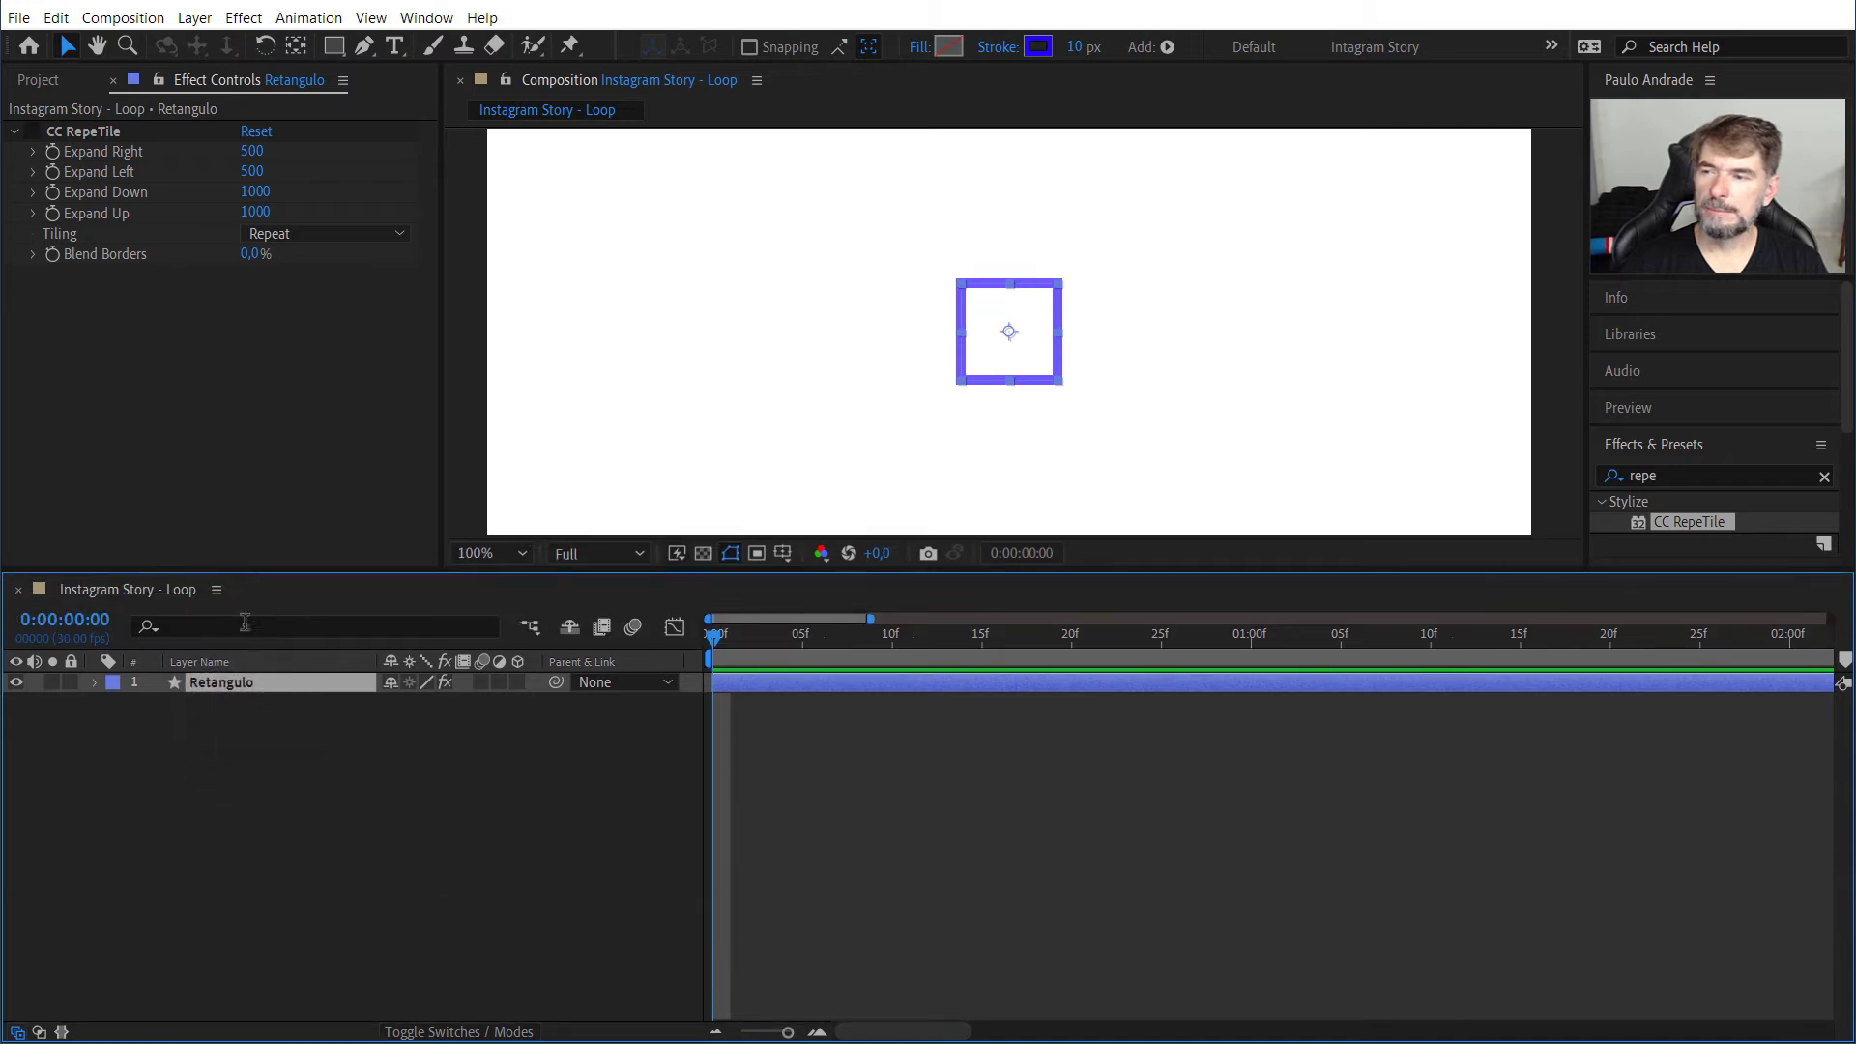
{"action": "right_click", "coordinate": [255, 680]}
{"action": "left_click", "coordinate": [193, 737]}
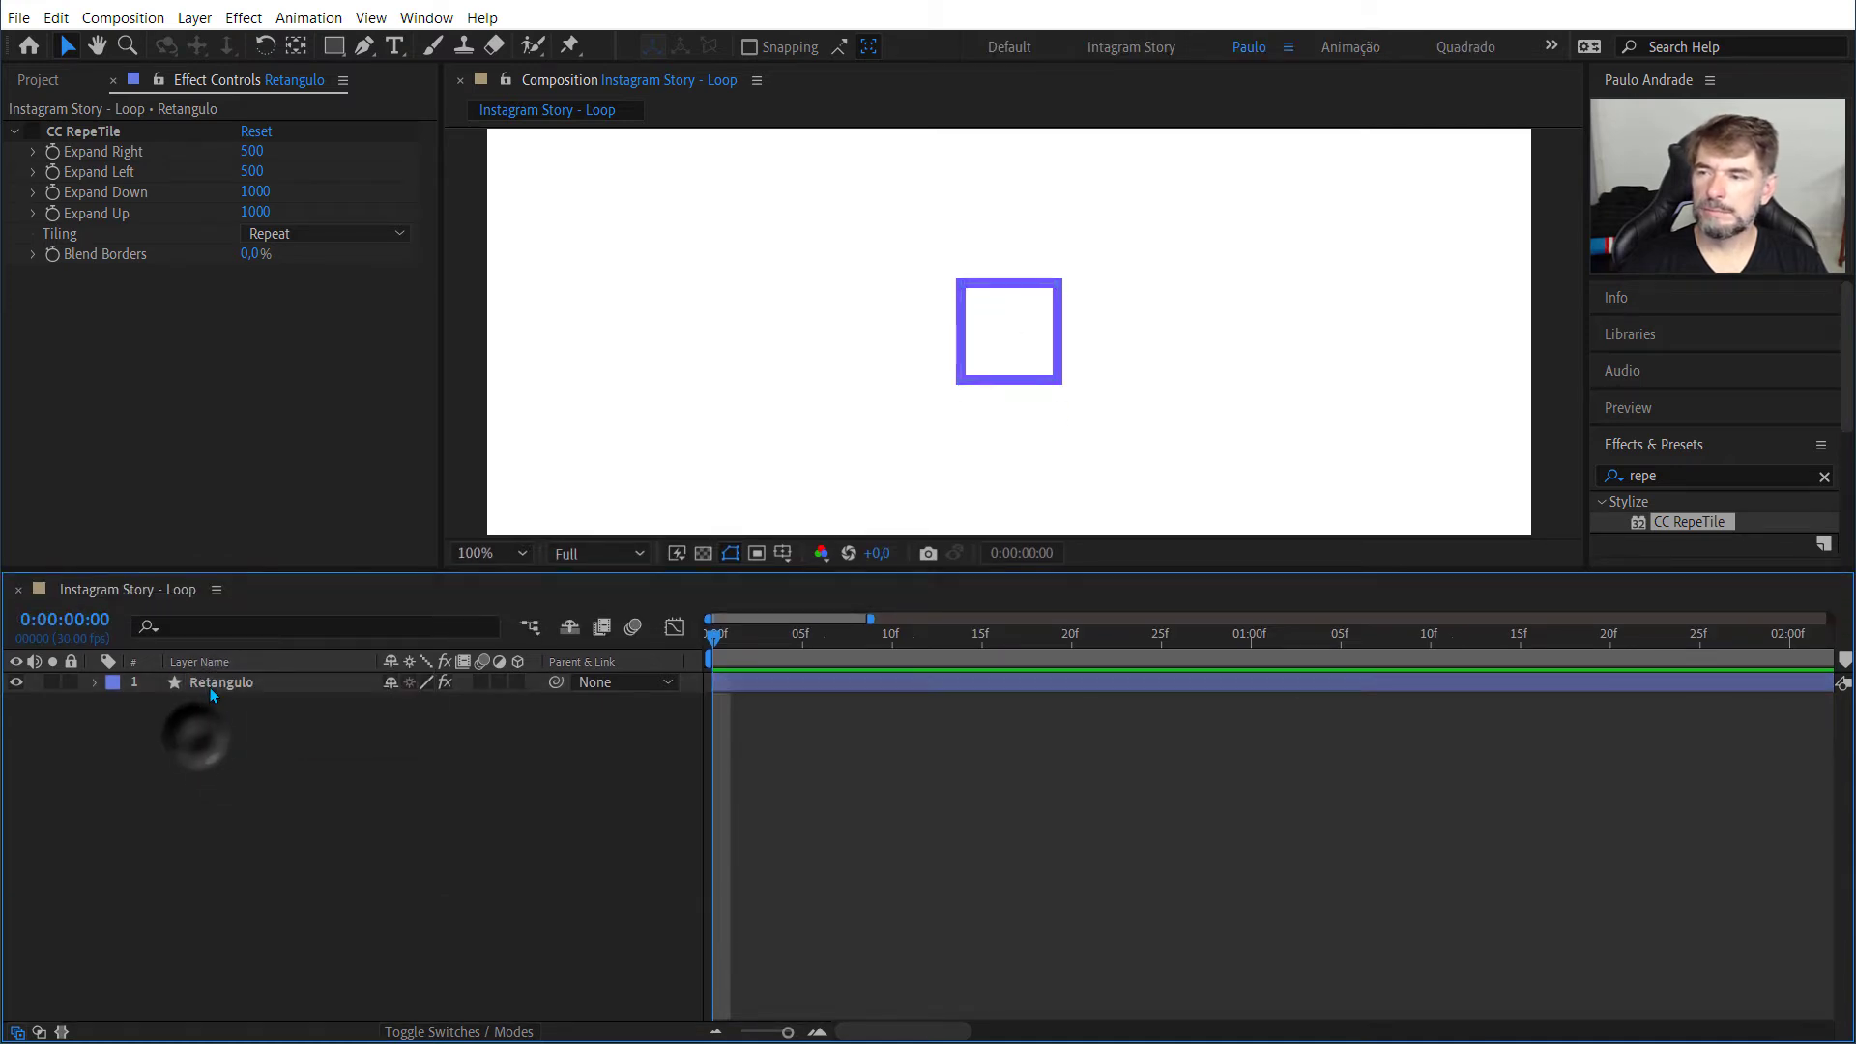
{"action": "right_click", "coordinate": [208, 684]}
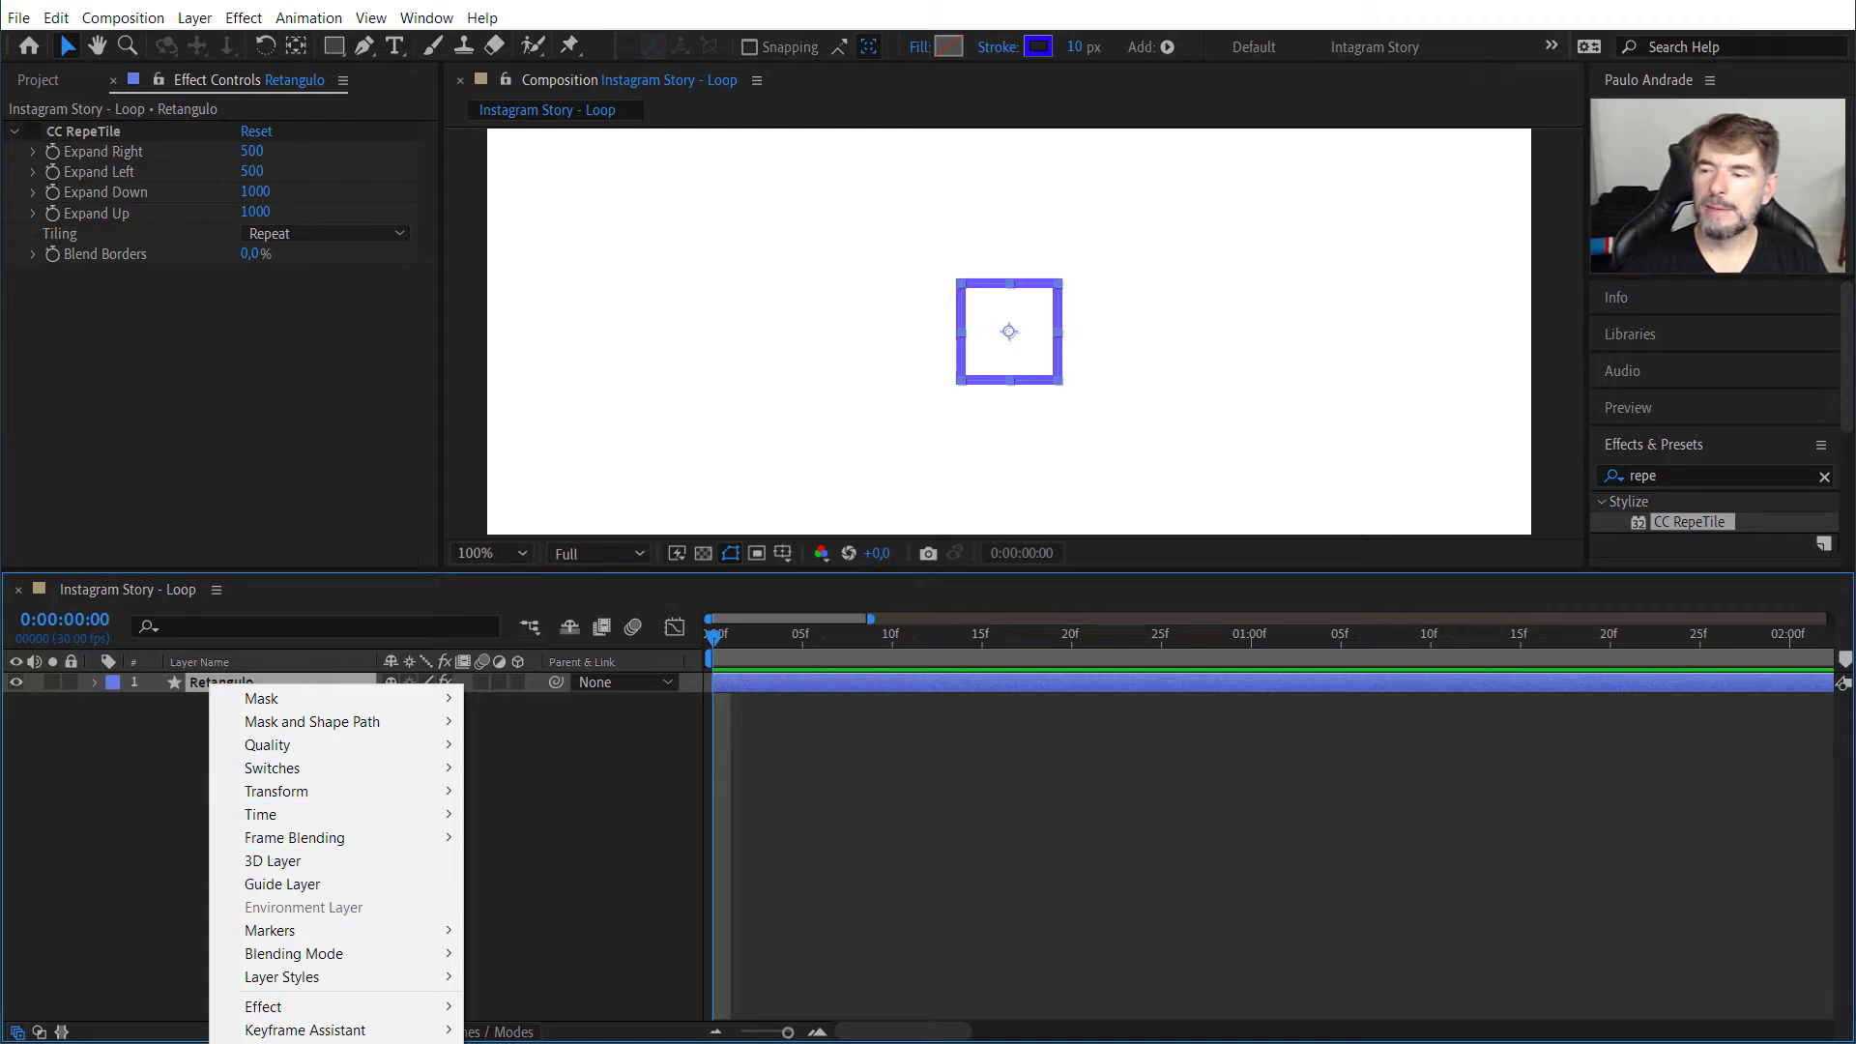
{"action": "left_click", "coordinate": [143, 19]}
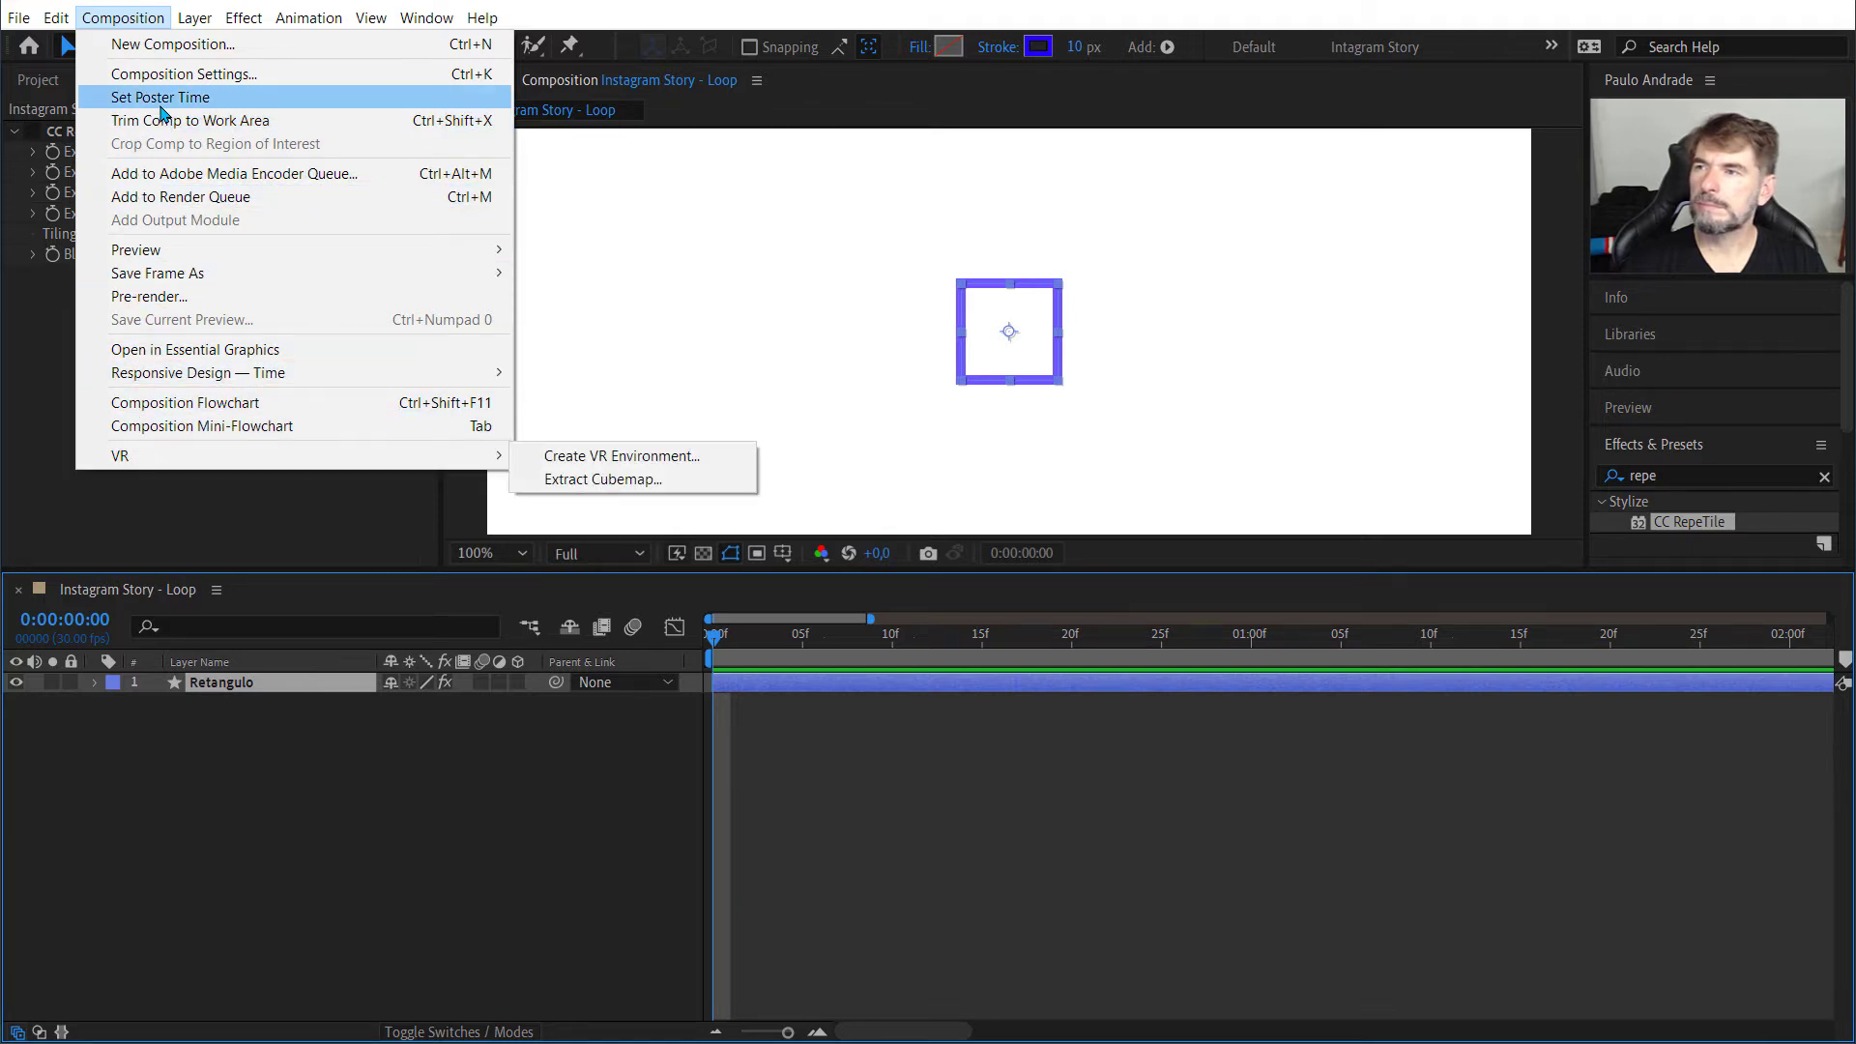
{"action": "mouse_move", "coordinate": [194, 21]}
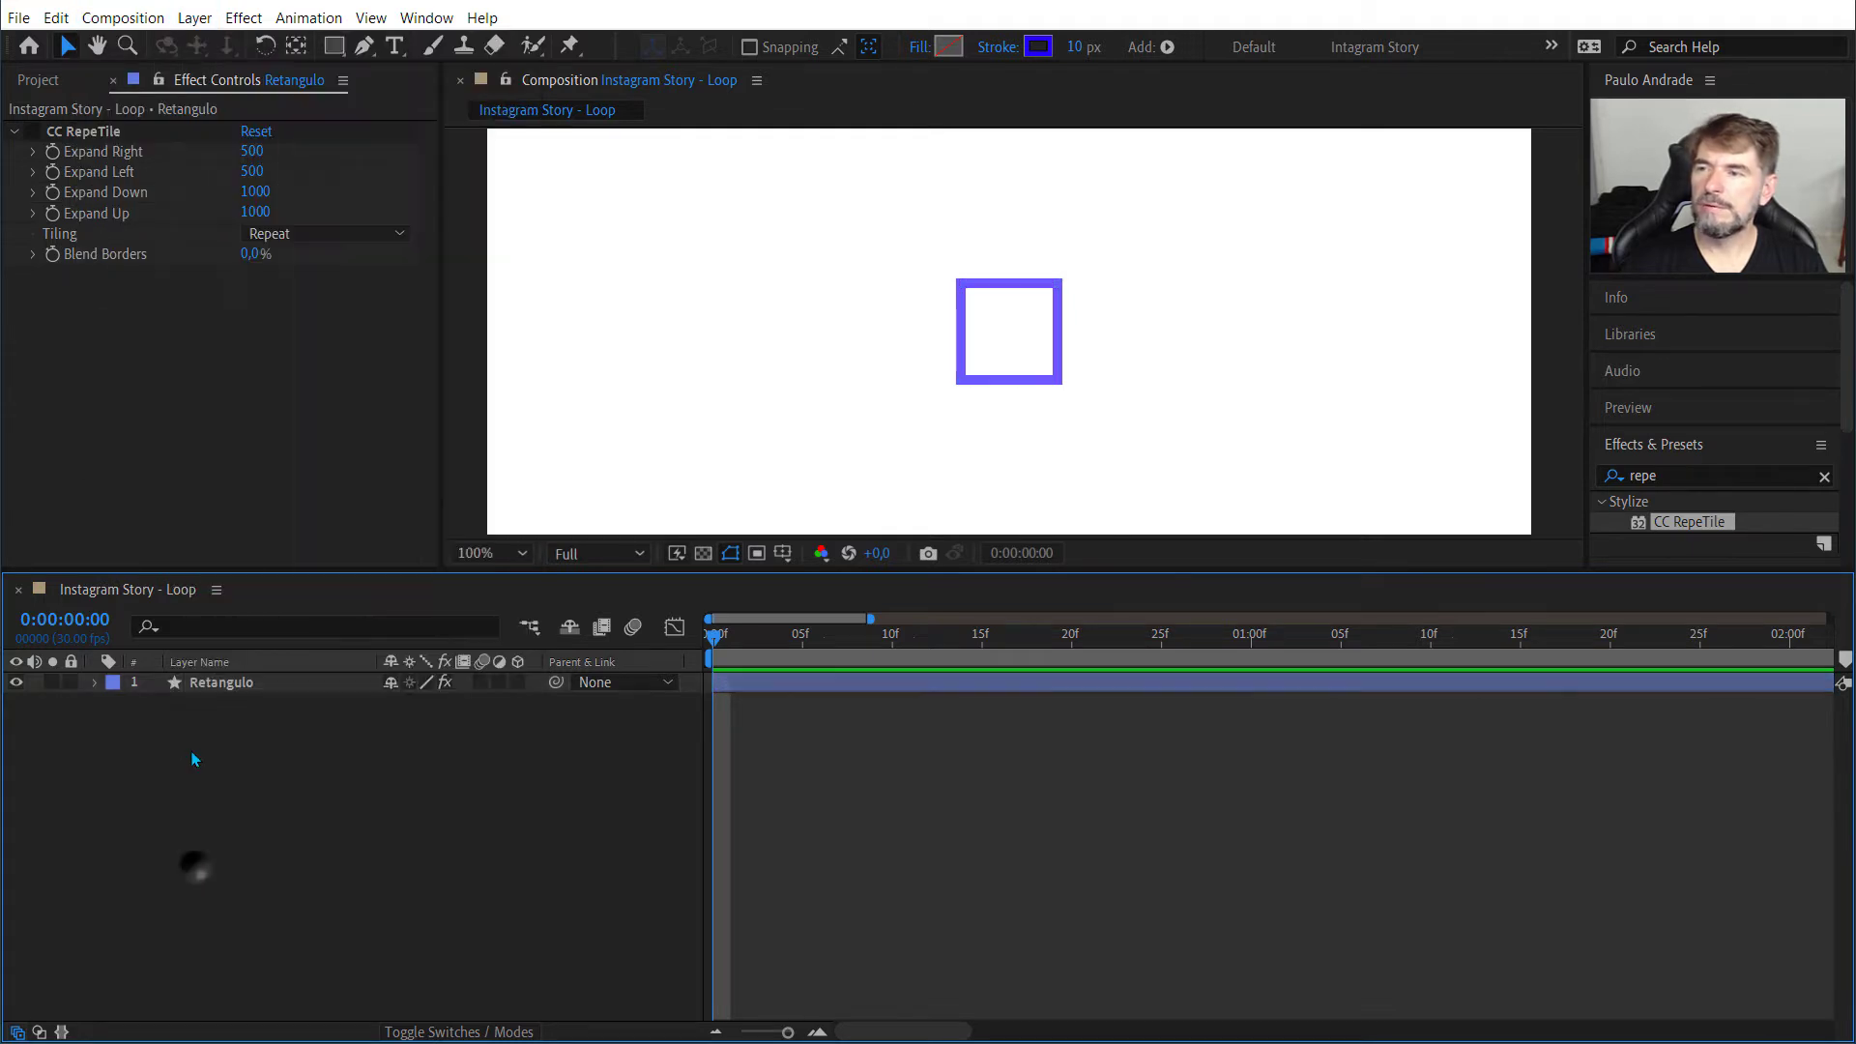
{"action": "left_click", "coordinate": [197, 865]}
Step: Pre-compose the Retangulo layer into a new composition named Loop, moving all attributes and matching the duration to the layer
{"action": "right_click", "coordinate": [203, 691]}
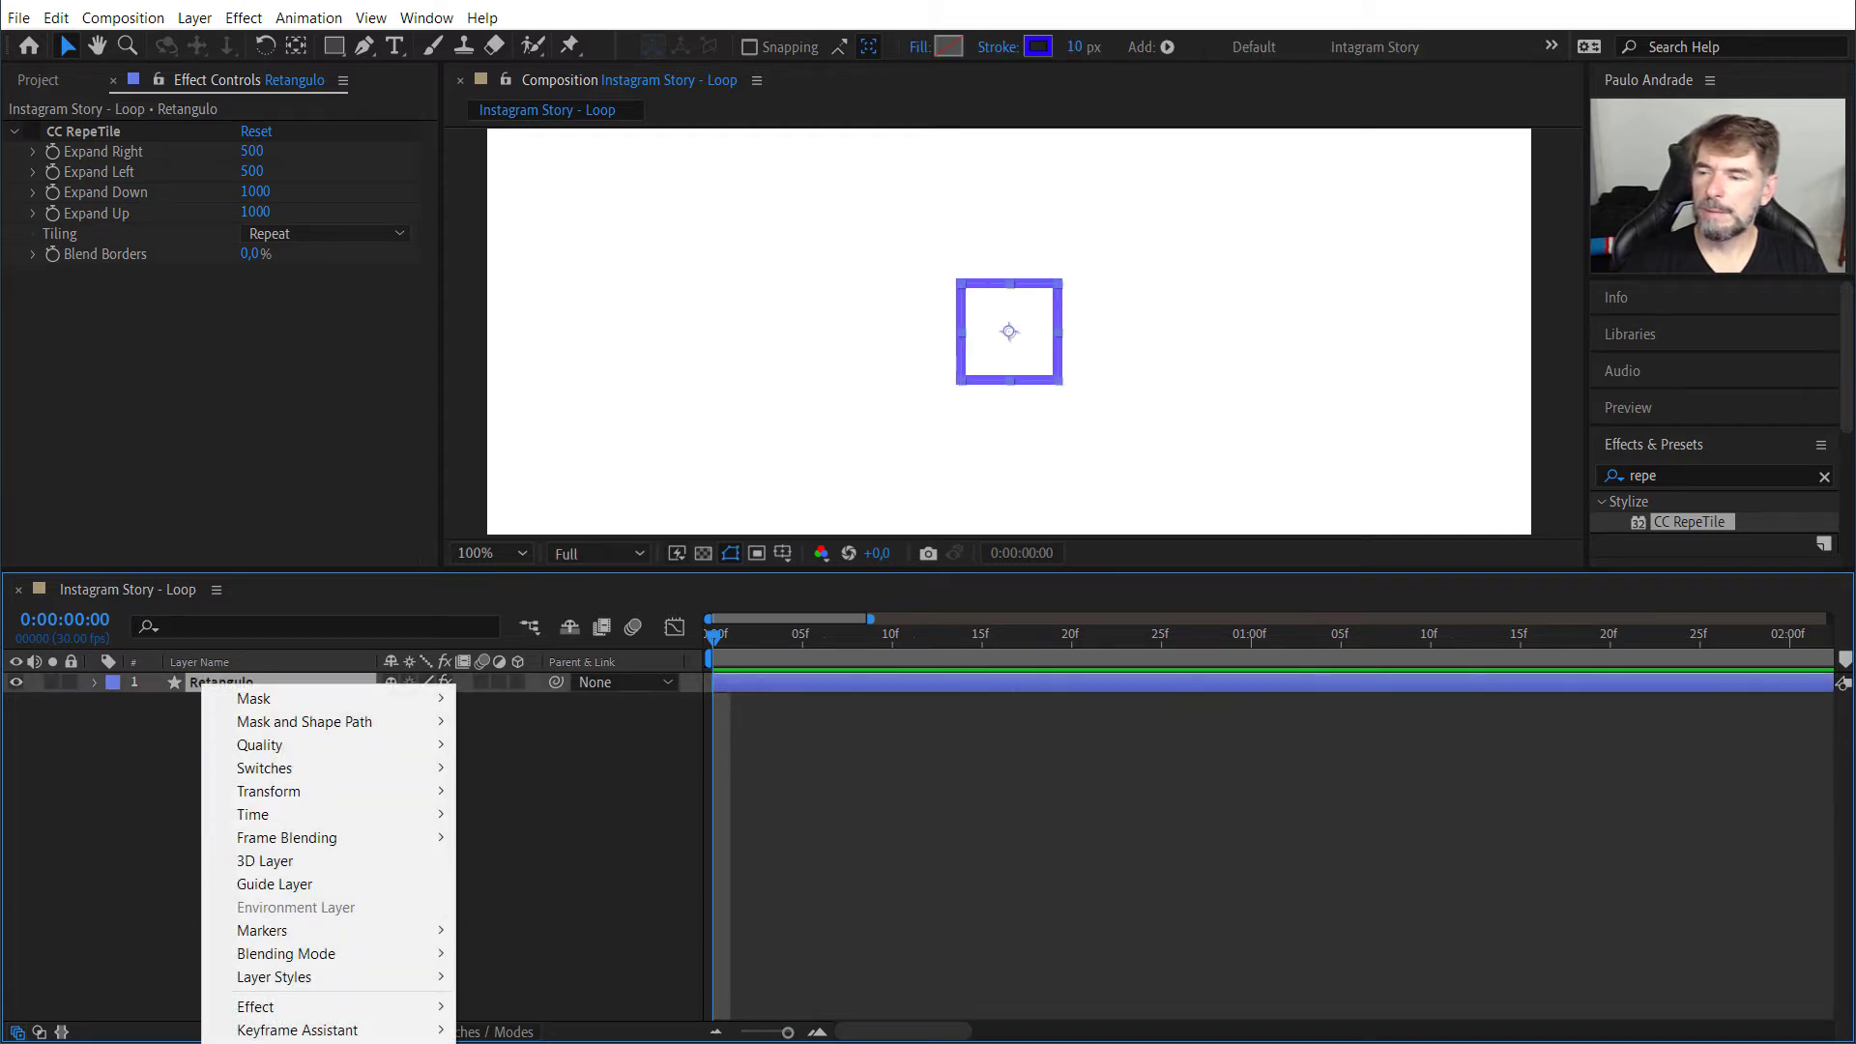
{"action": "left_click", "coordinate": [279, 820]}
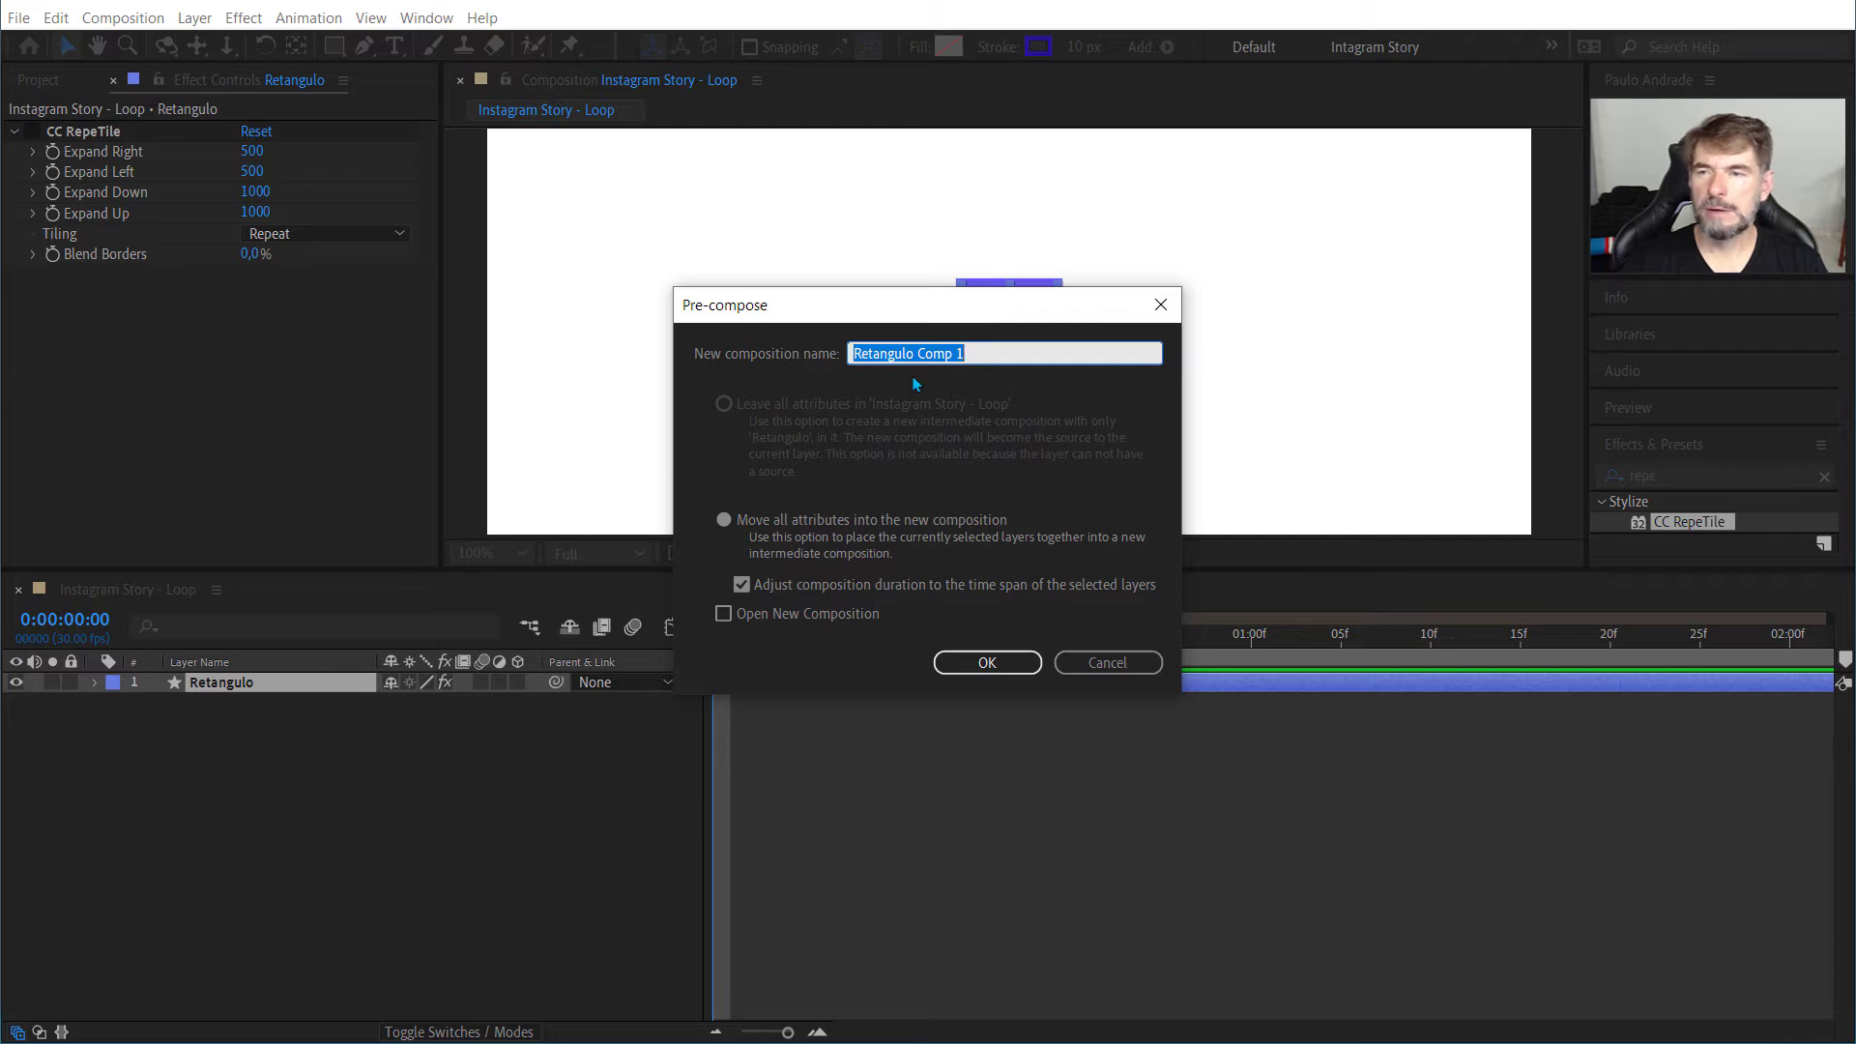
{"action": "key", "text": "Home"}
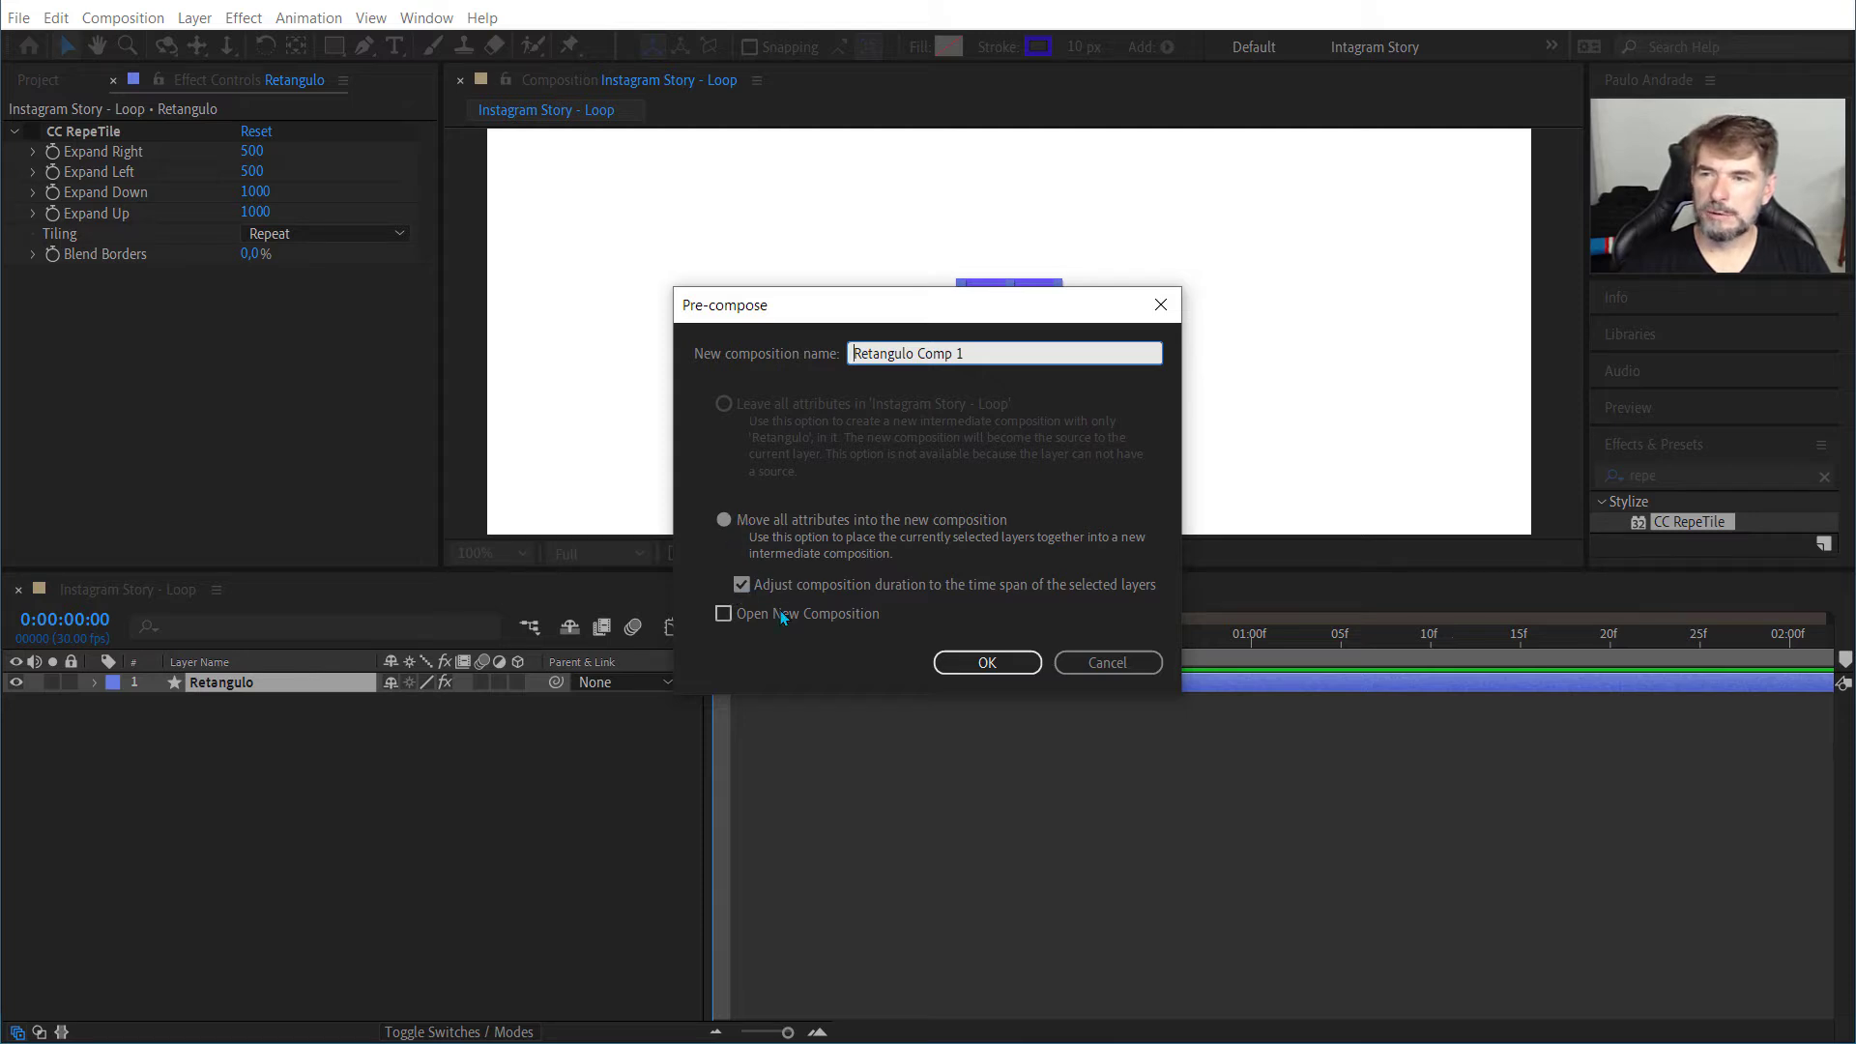
{"action": "left_click_drag", "start_coordinate": [988, 349], "coordinate": [667, 346]}
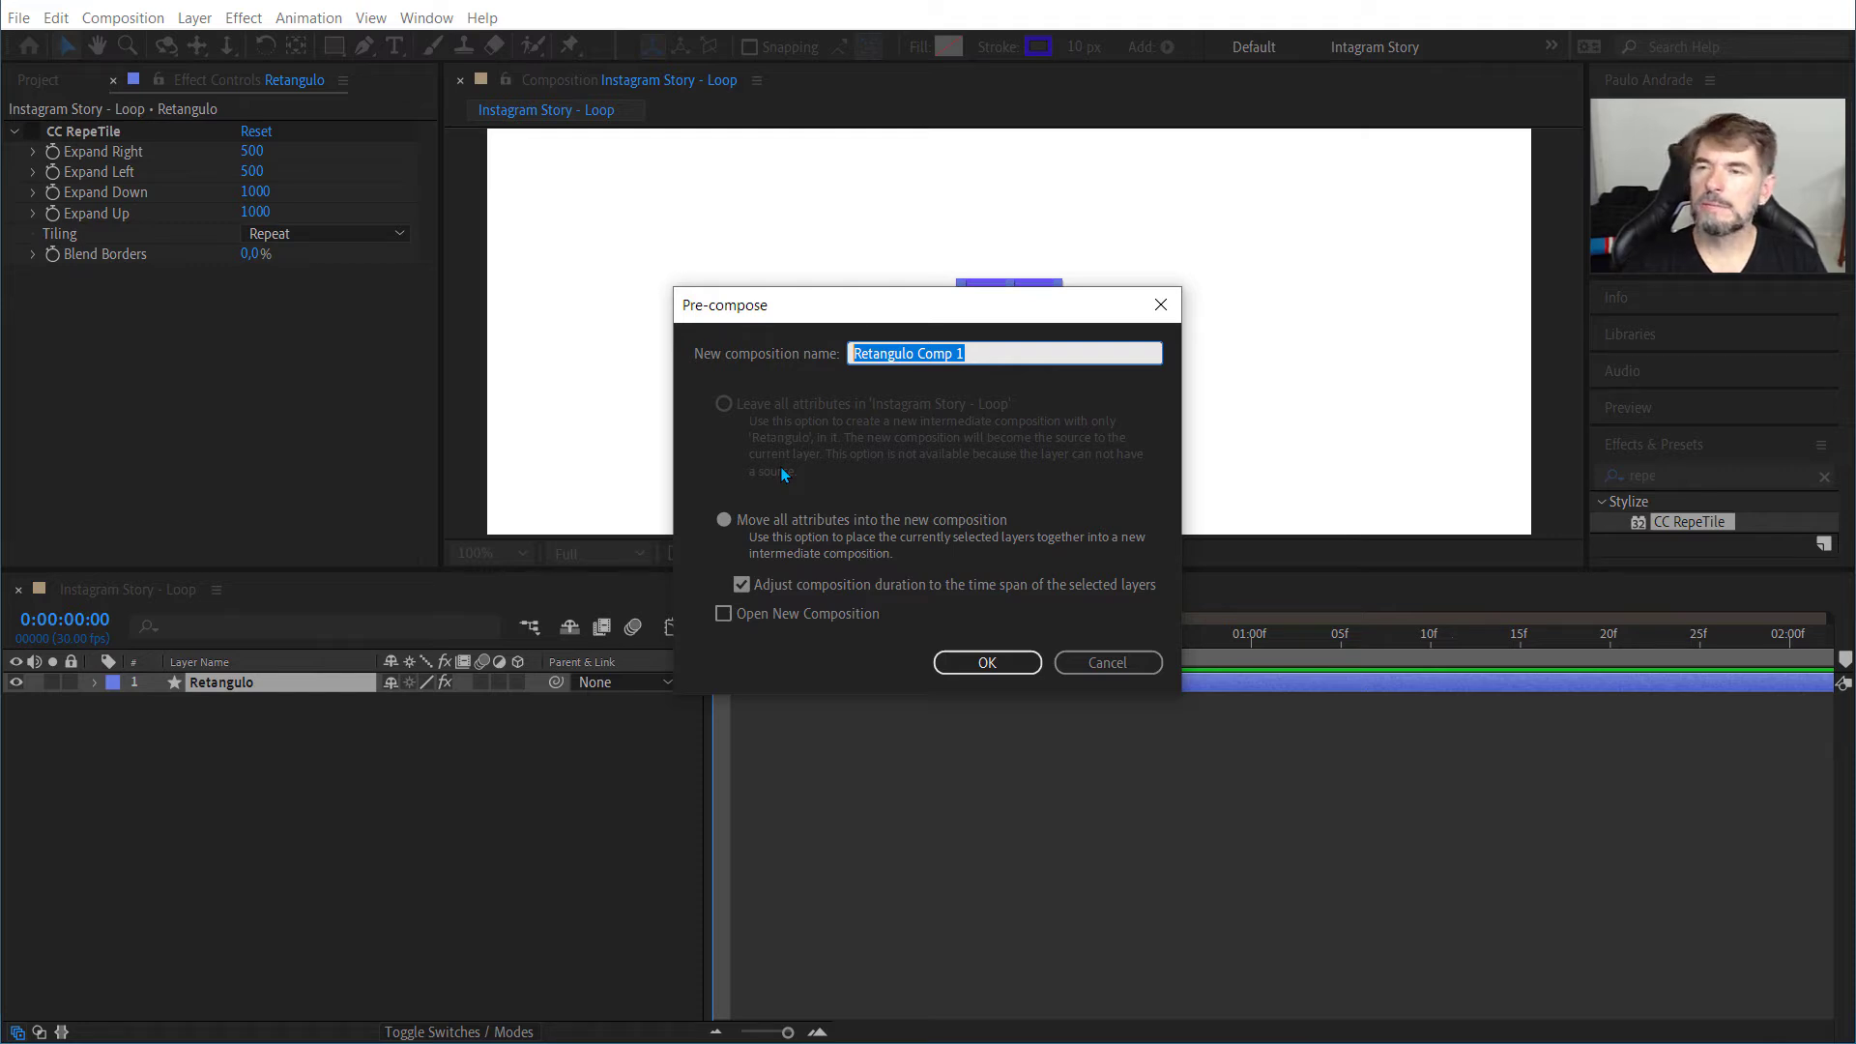
{"action": "type", "text": "R"}
{"action": "key", "text": "shift+BackSpace"}
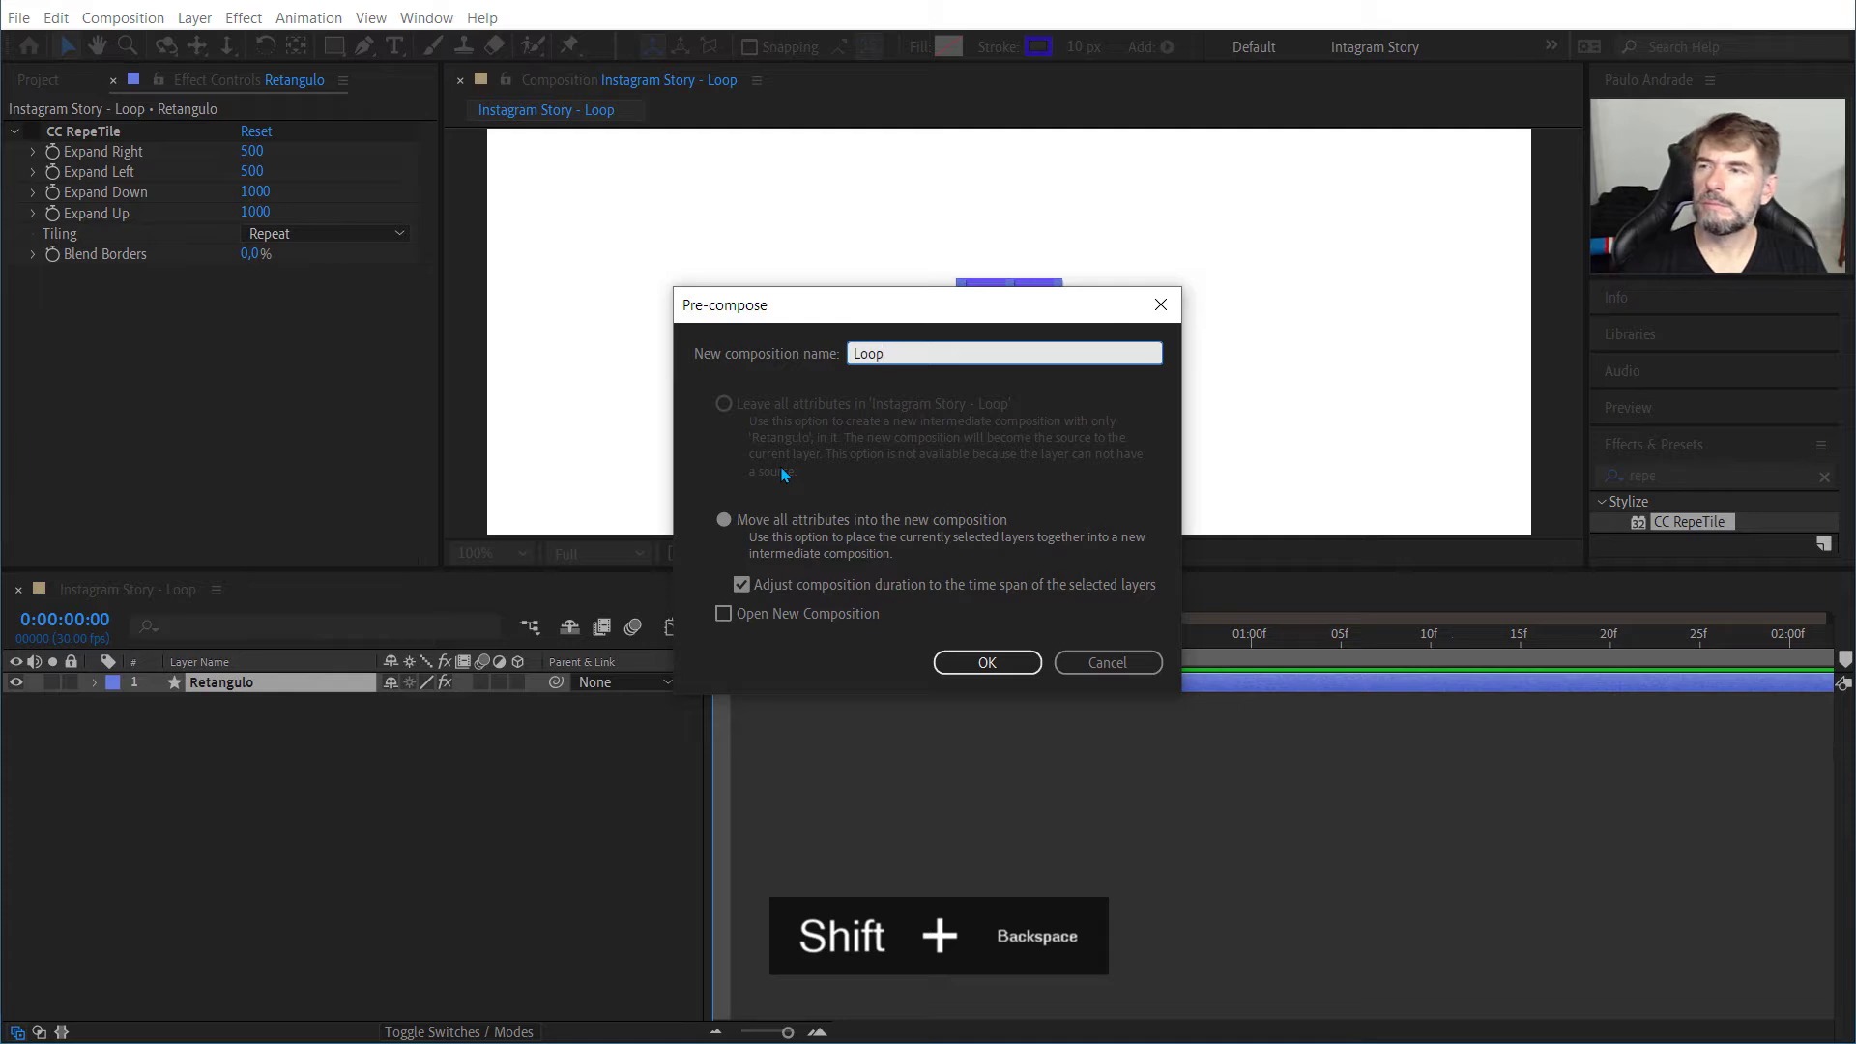
{"action": "left_click", "coordinate": [993, 663]}
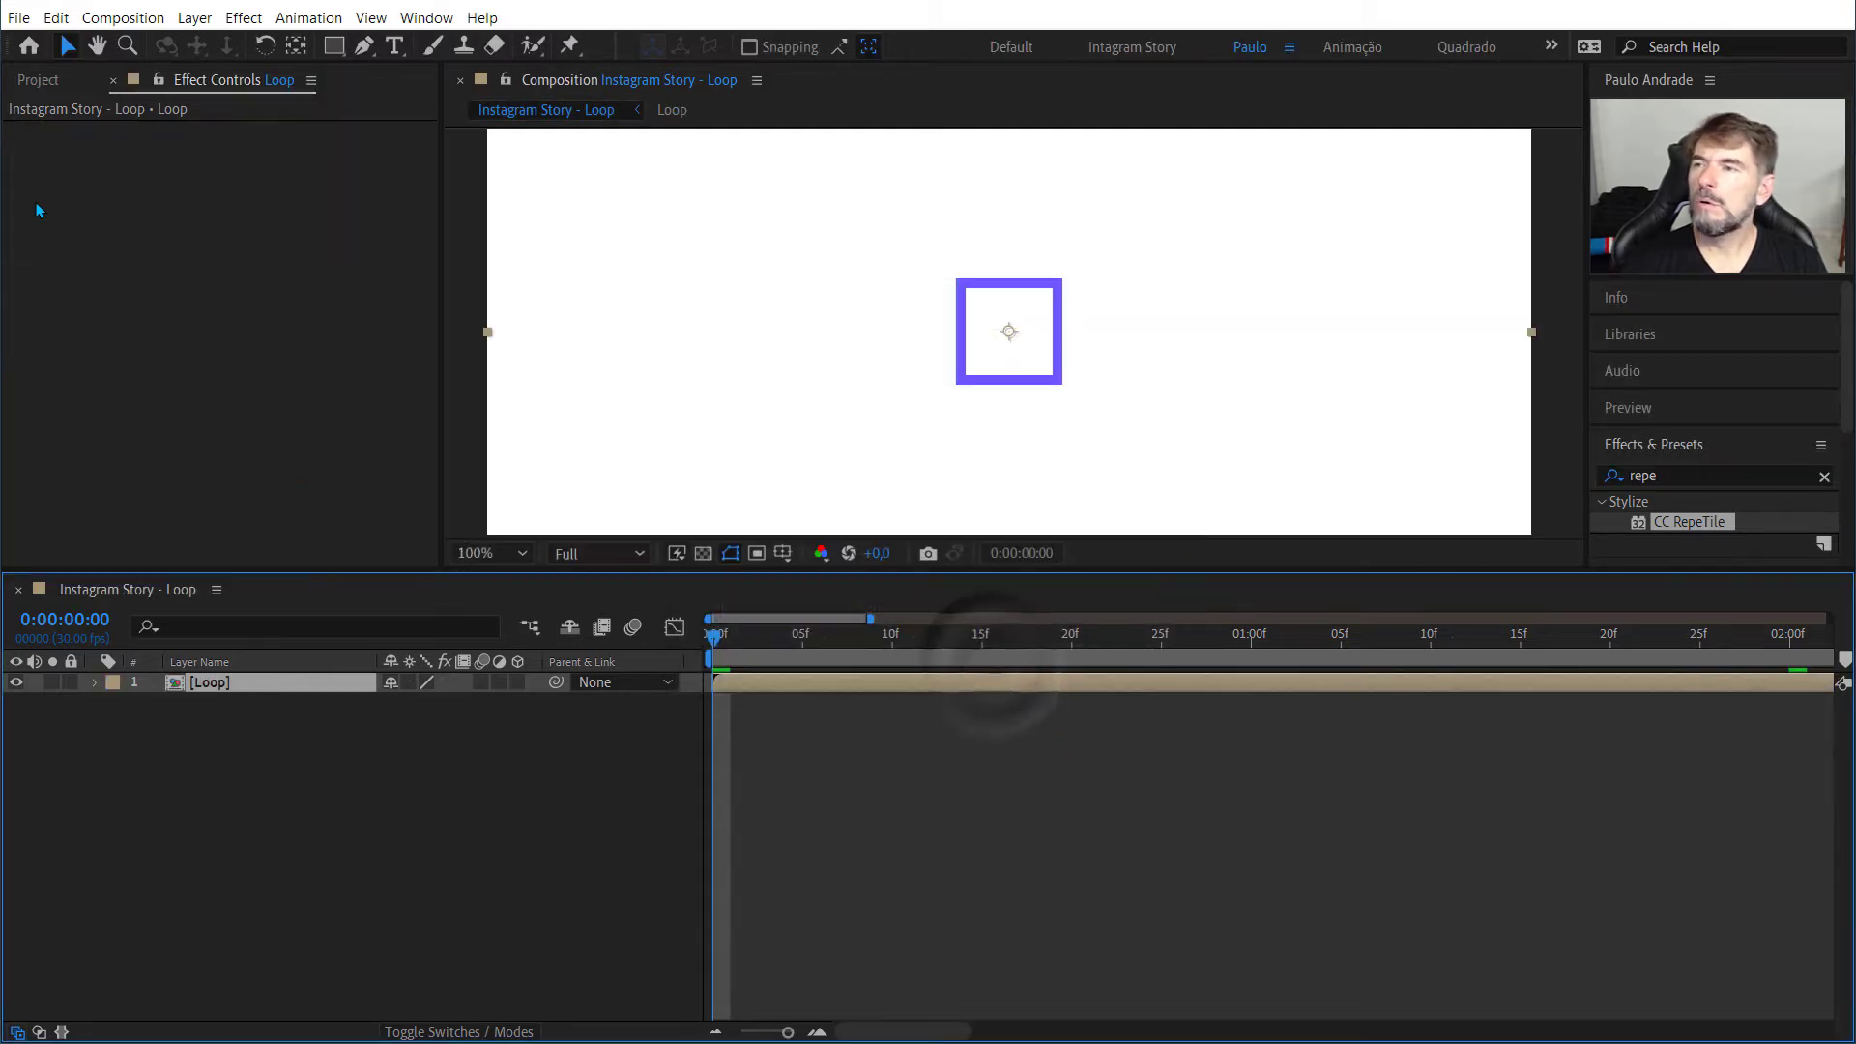
Step: Open the Loop composition's settings from the project and set its width and height to 120 px
{"action": "left_click", "coordinate": [37, 80]}
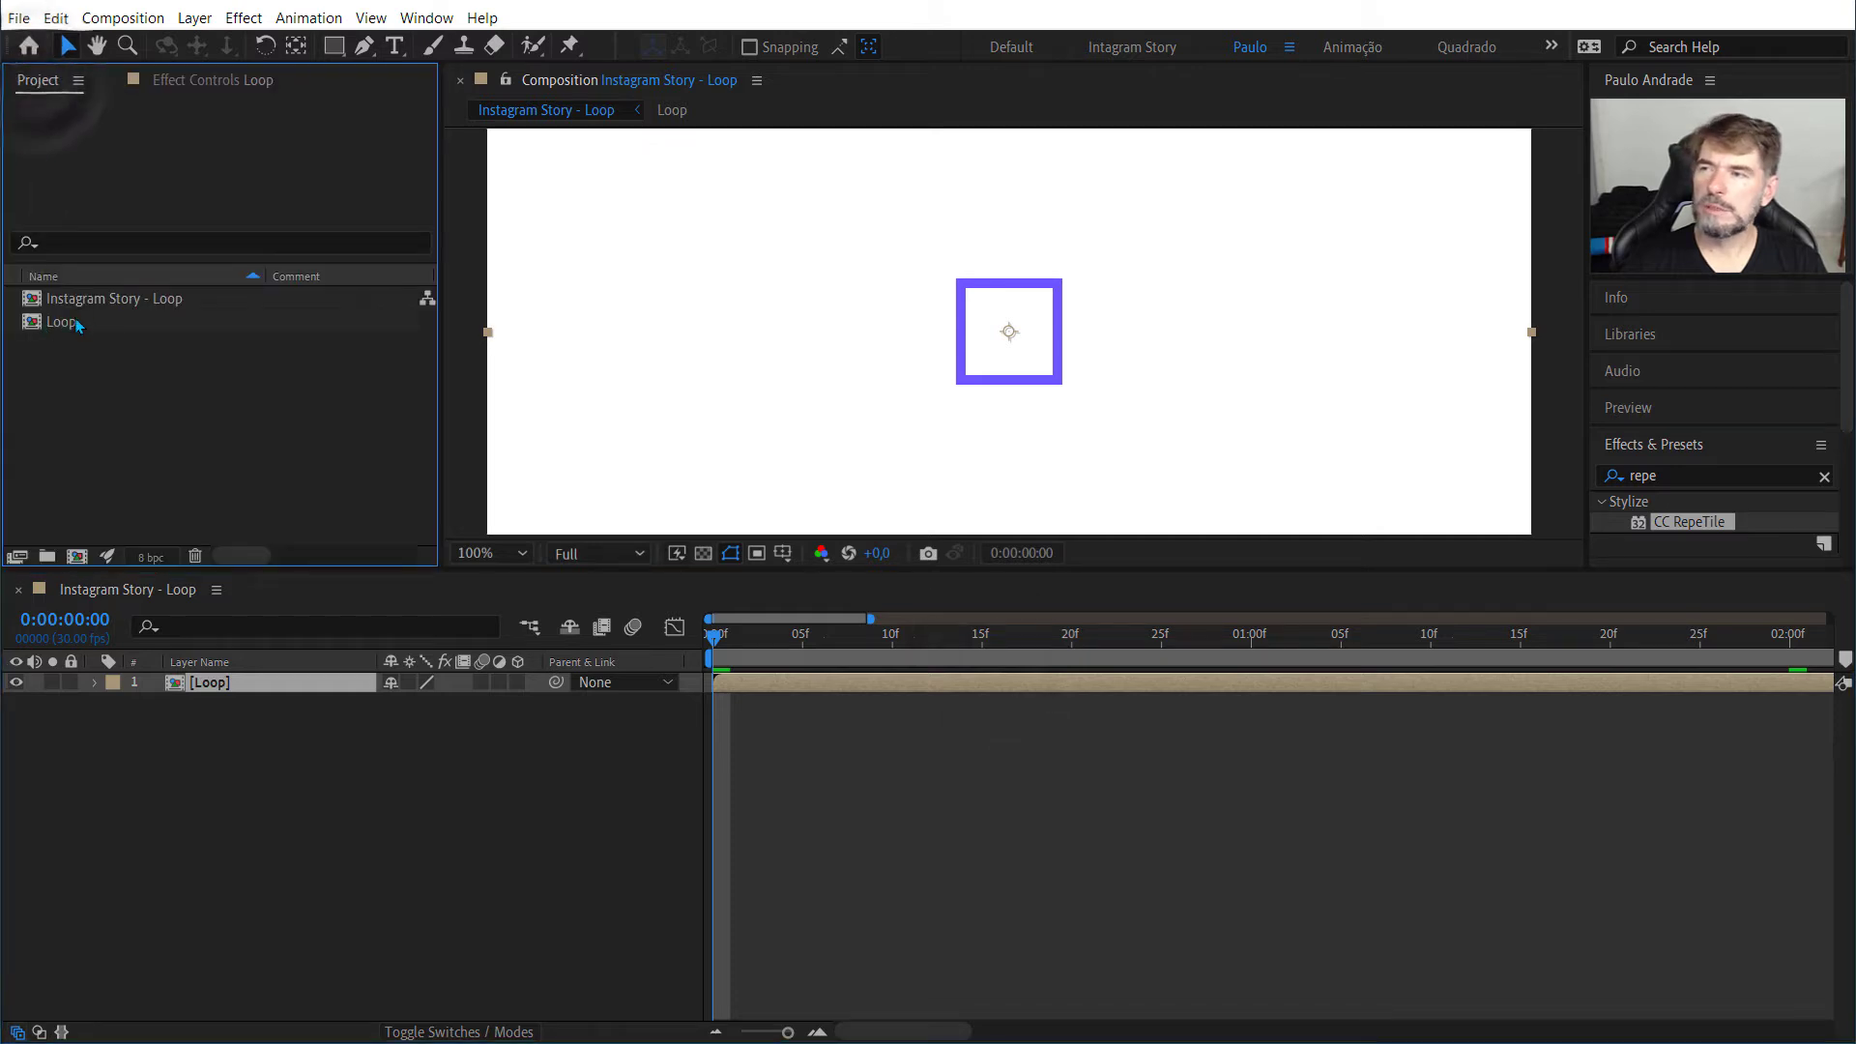
{"action": "left_click", "coordinate": [89, 300]}
{"action": "left_click", "coordinate": [72, 322]}
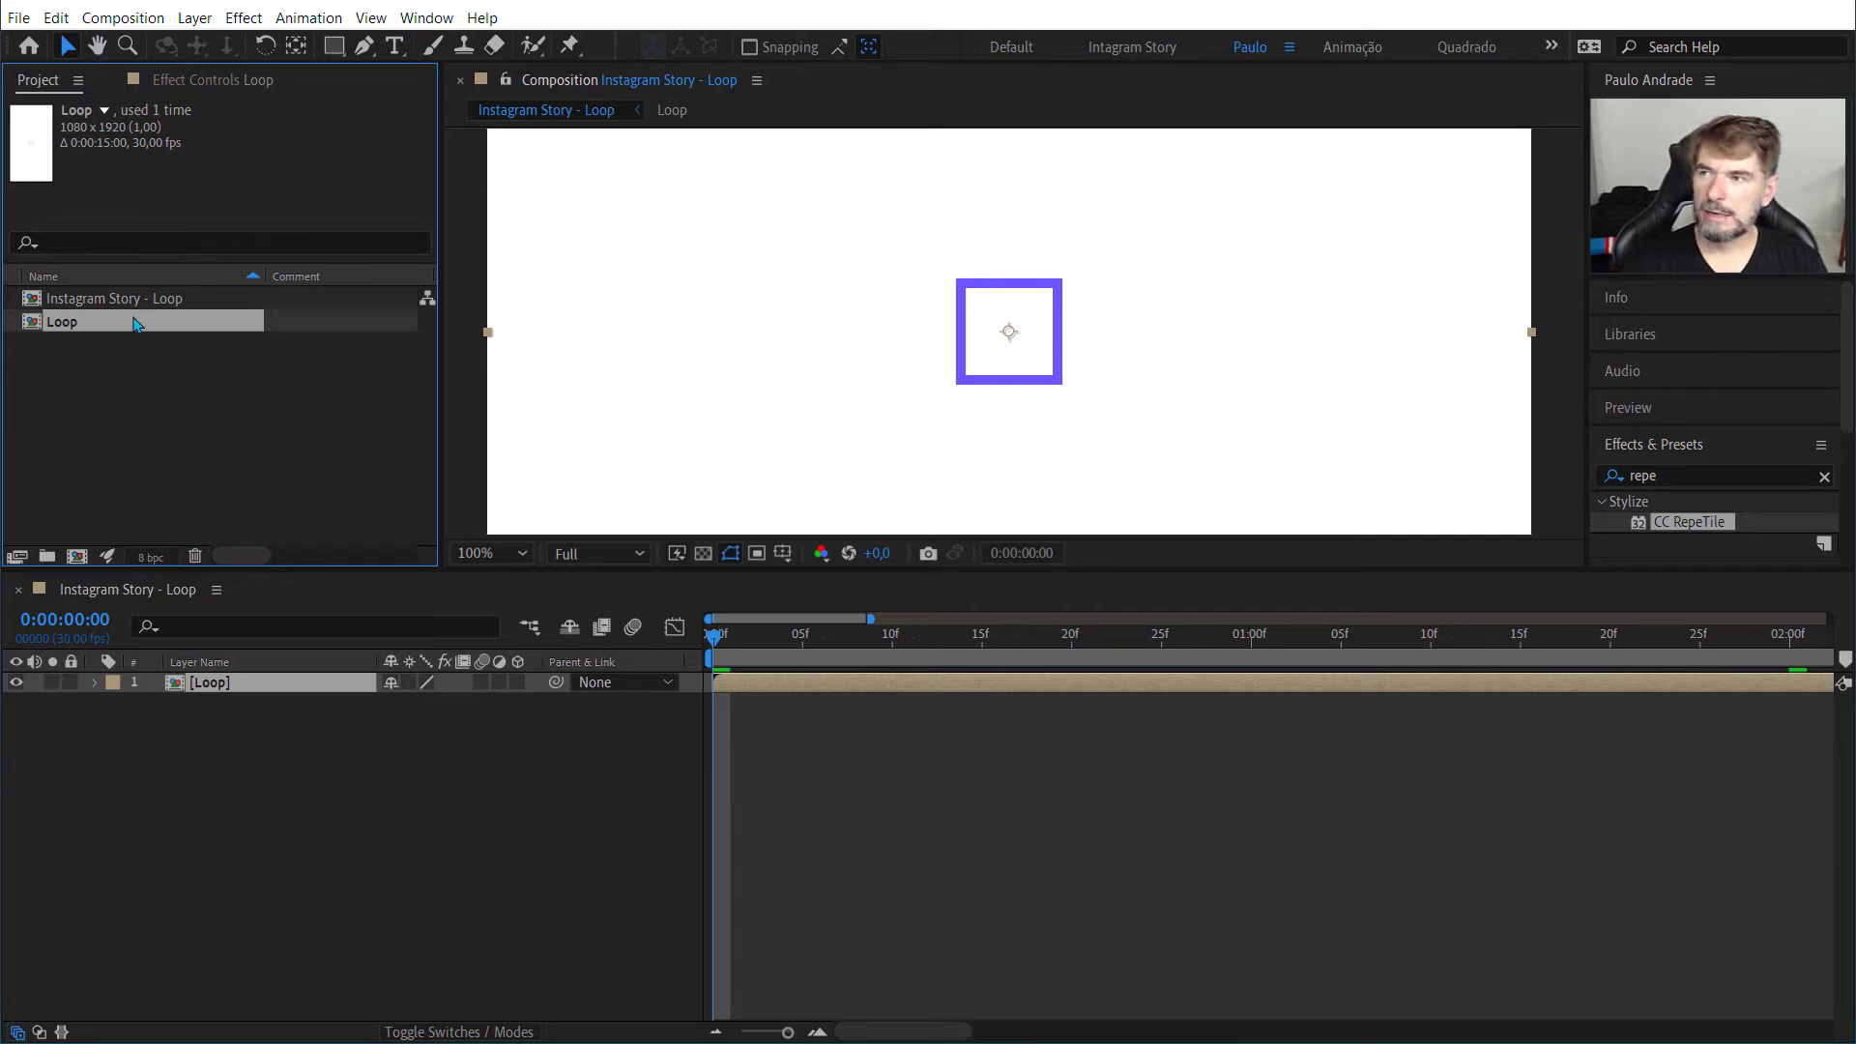
{"action": "right_click", "coordinate": [49, 323]}
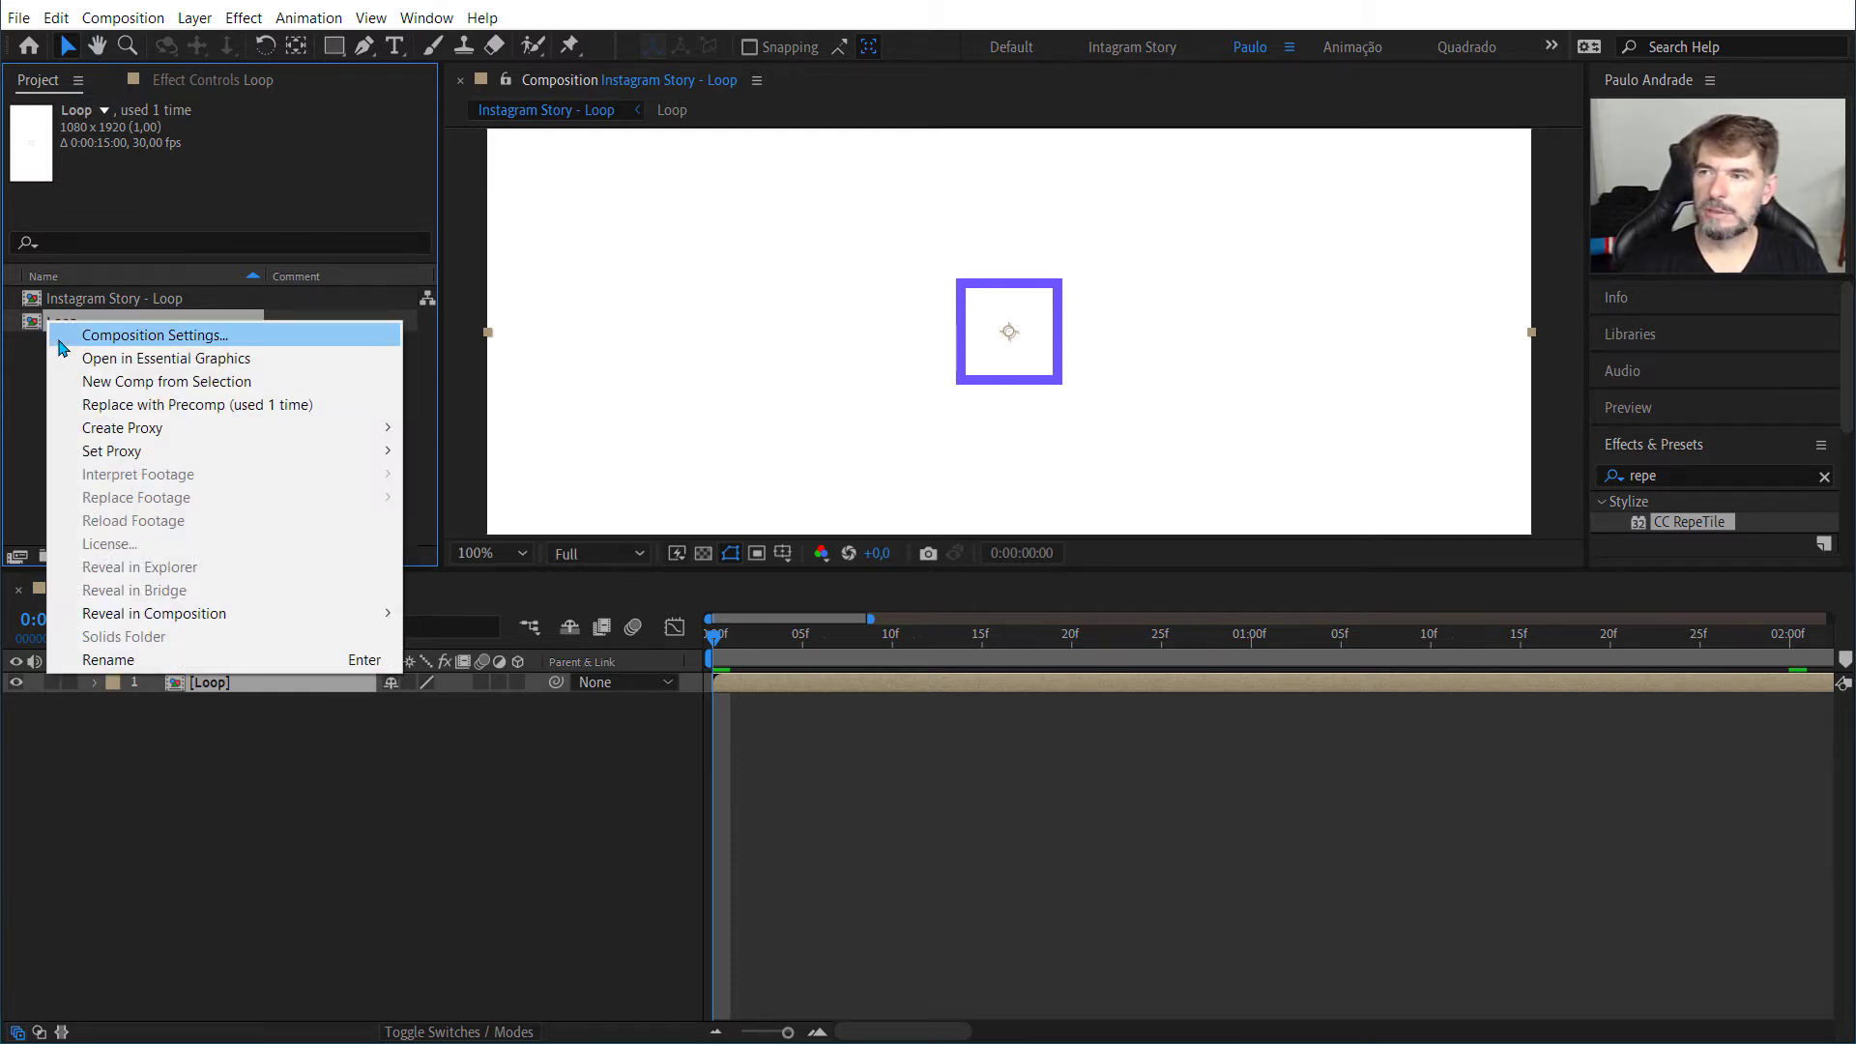
{"action": "left_click", "coordinate": [60, 340]}
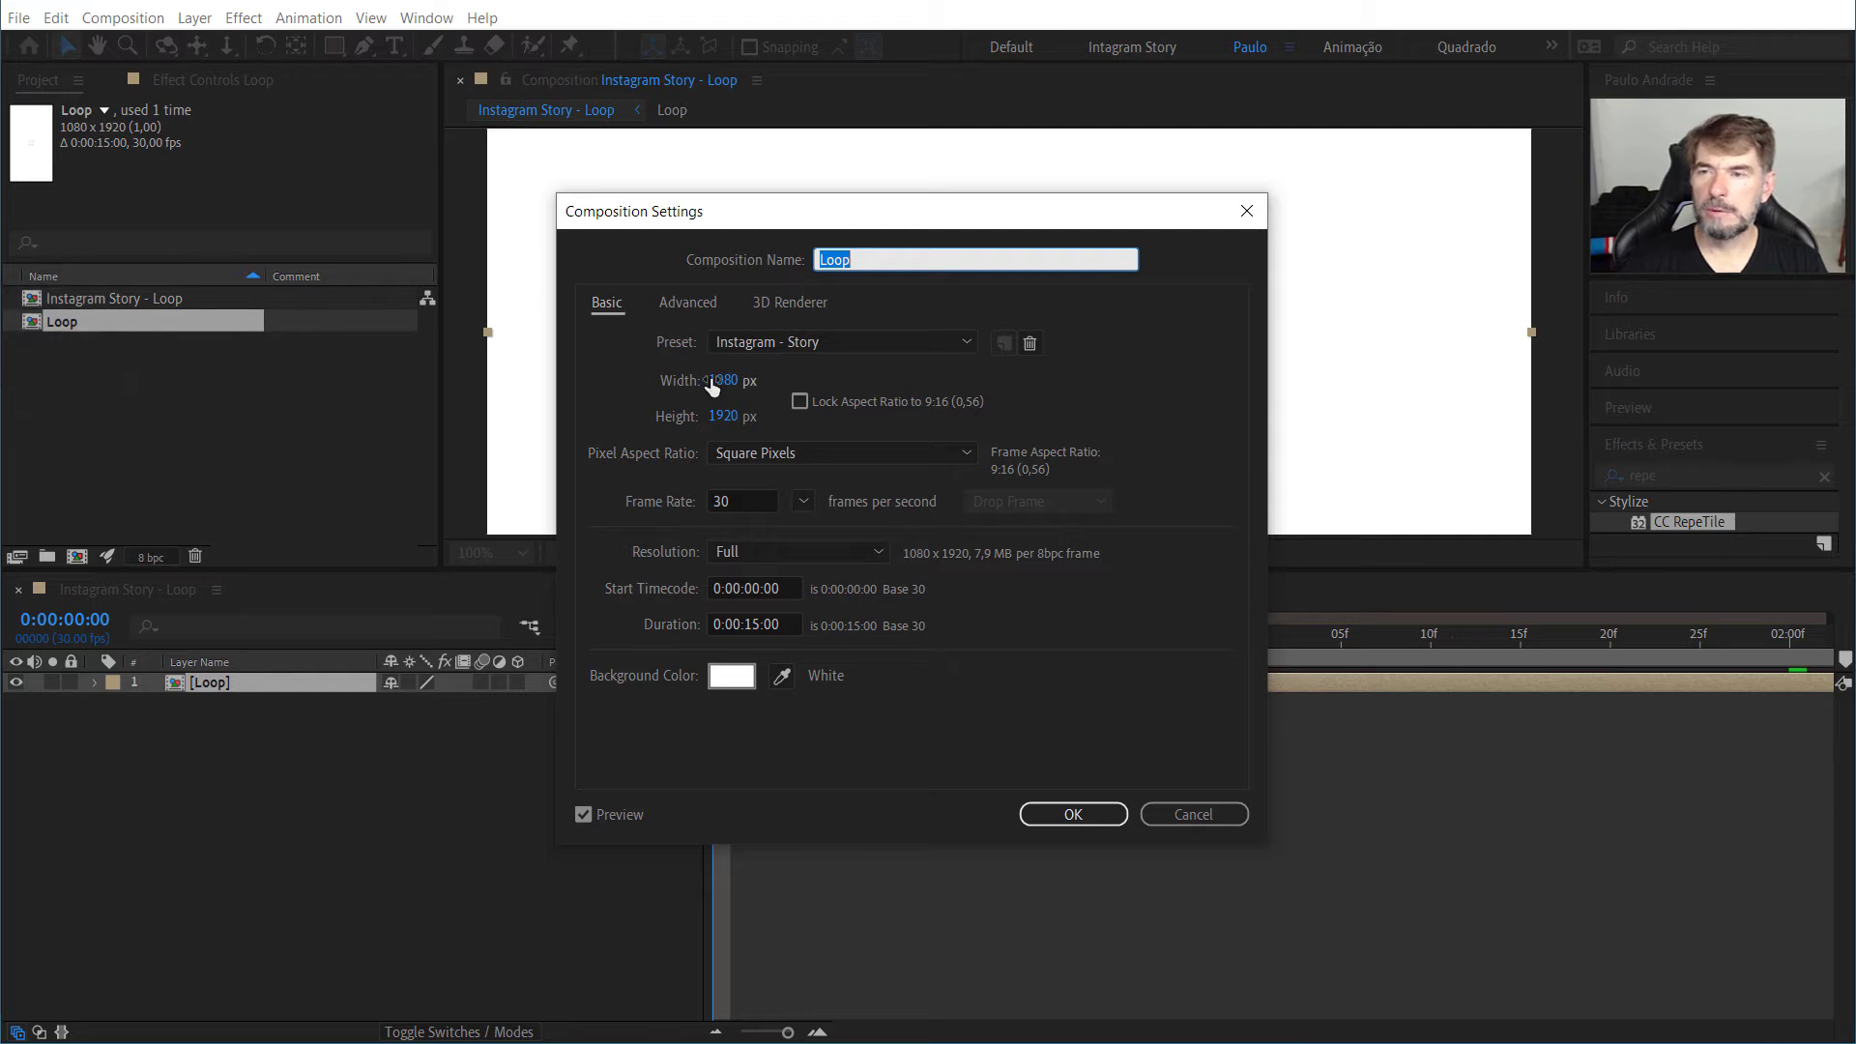
{"action": "left_click", "coordinate": [713, 383]}
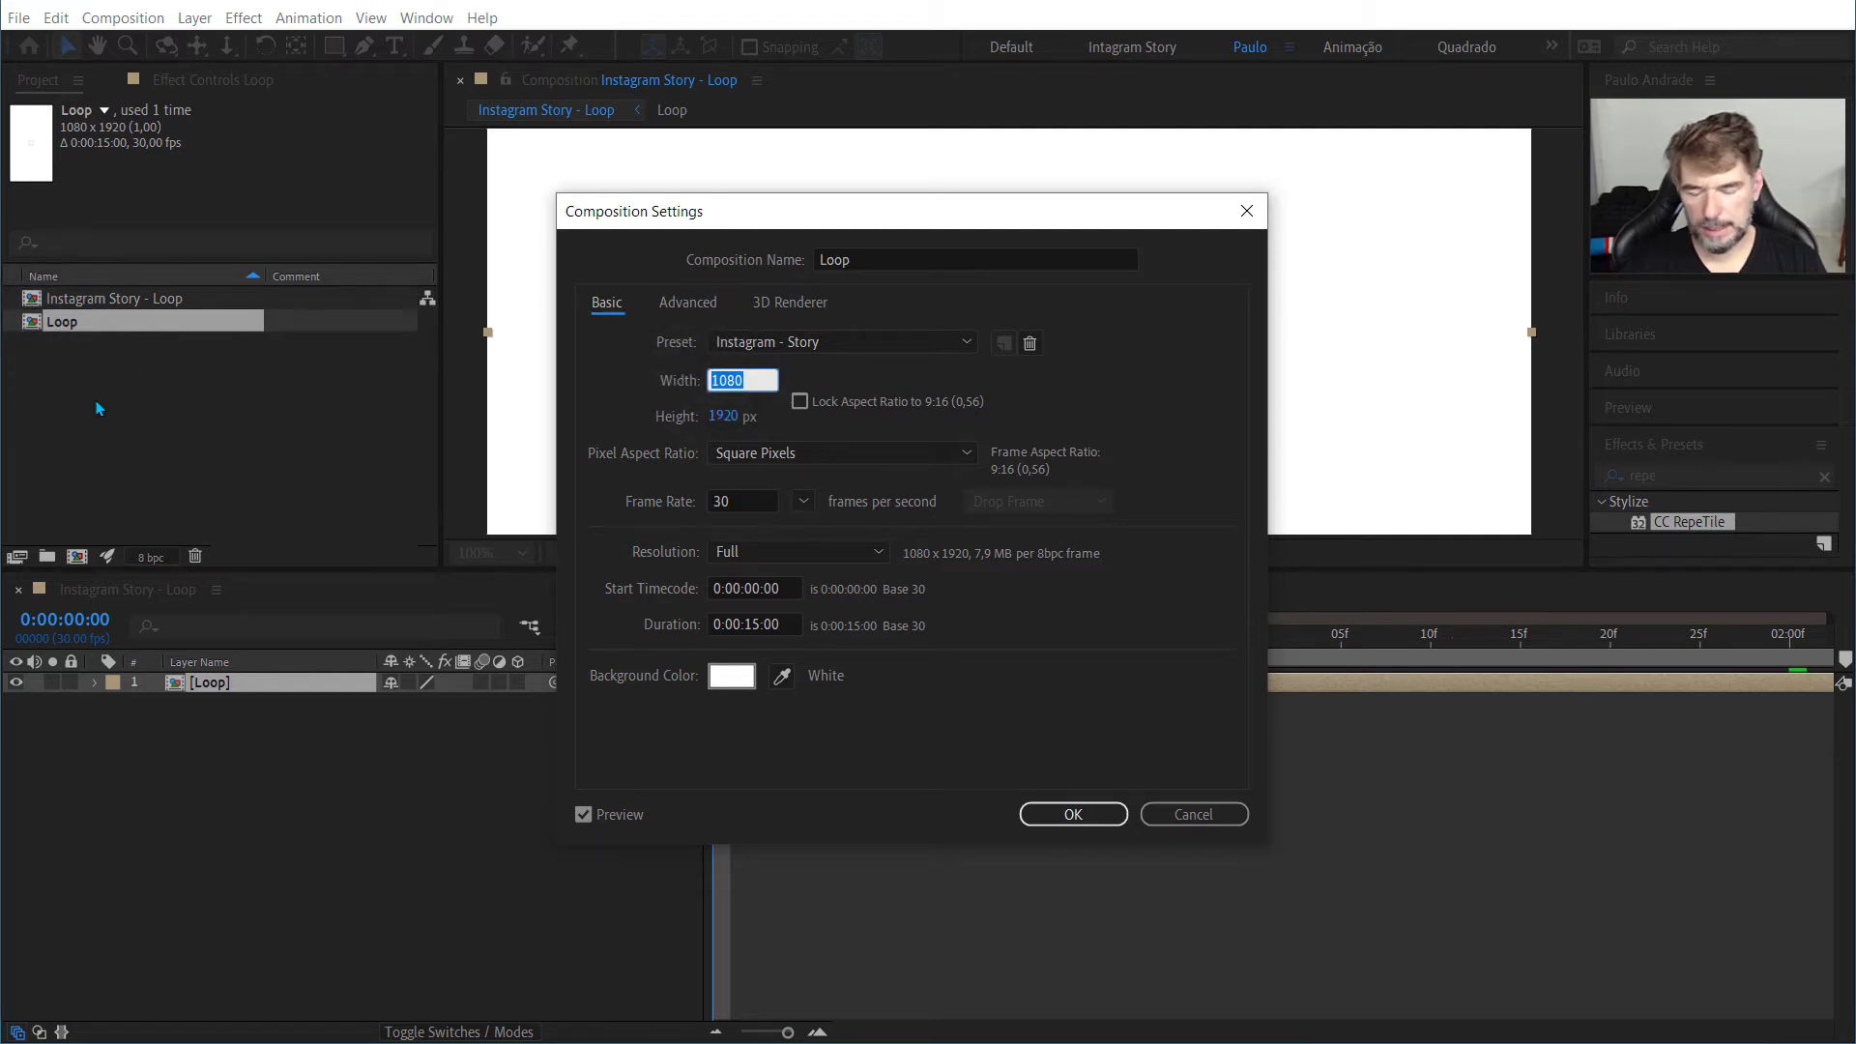
{"action": "type", "text": "1200"}
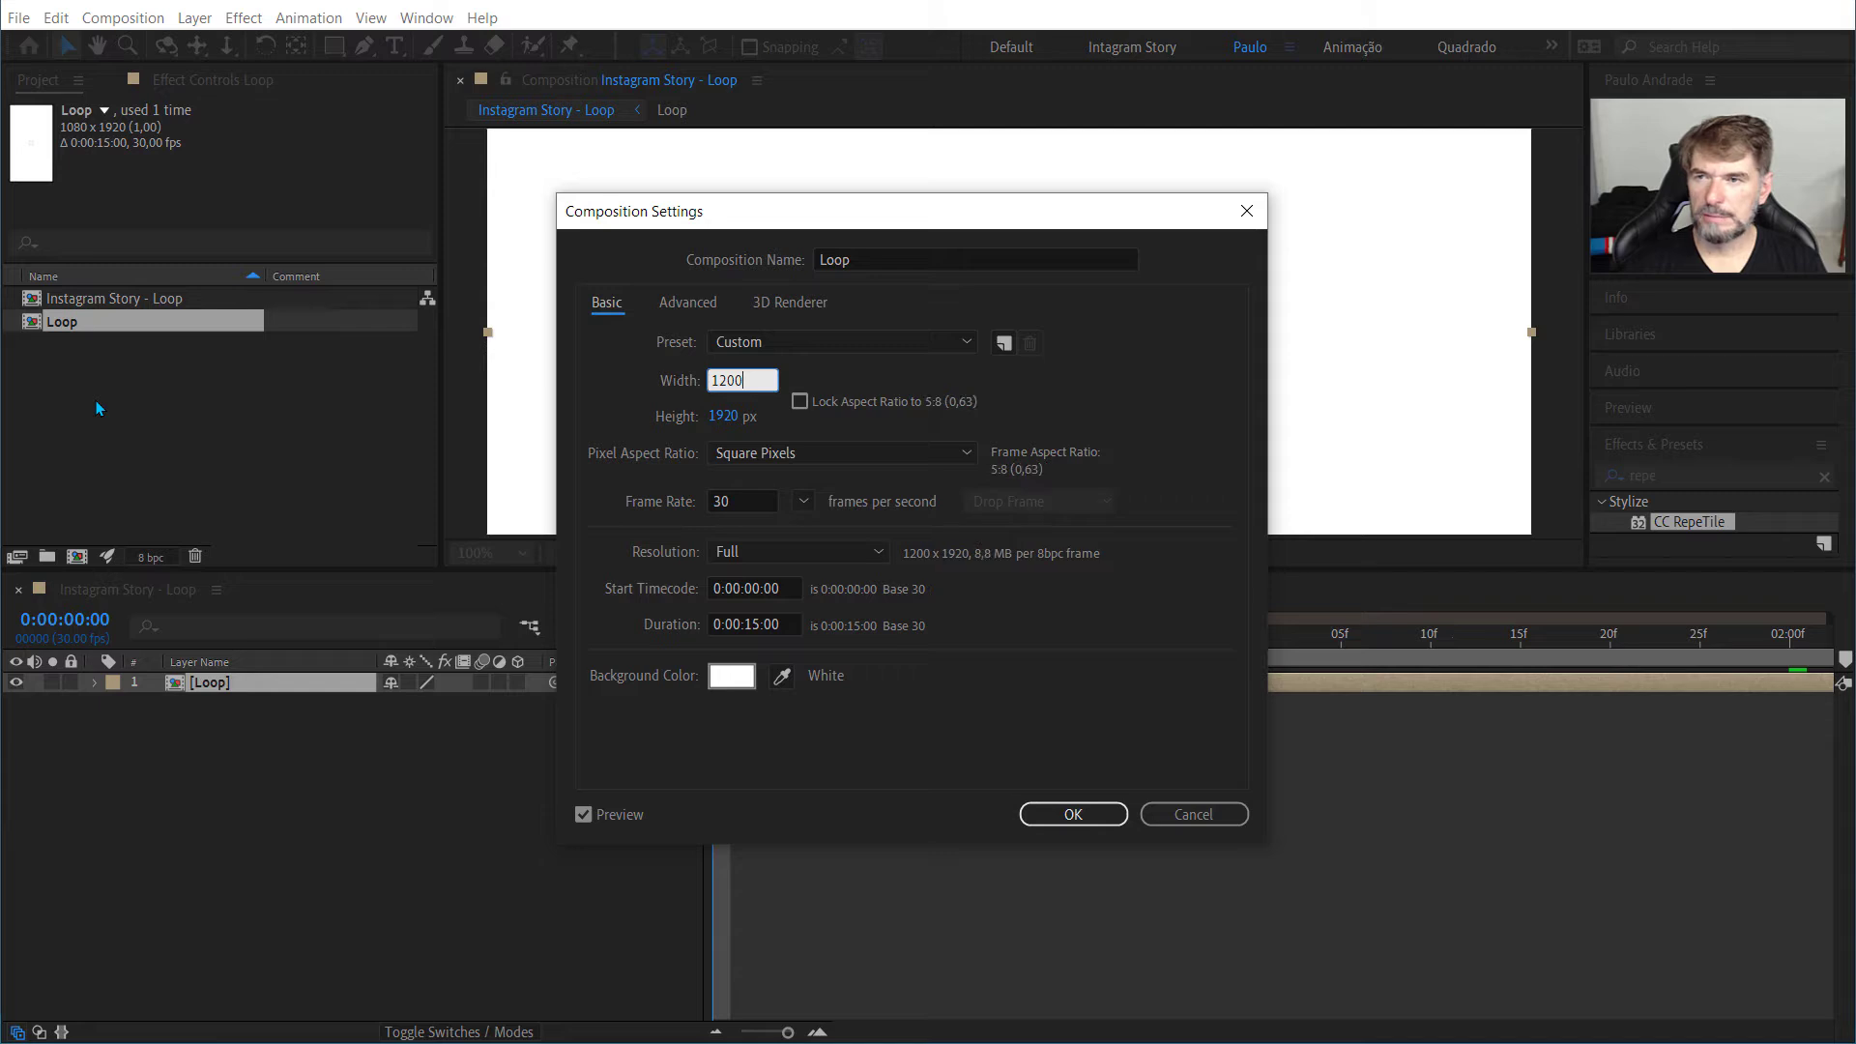
{"action": "key", "text": "BackSpace"}
{"action": "key", "text": "Tab"}
{"action": "type", "text": "1200"}
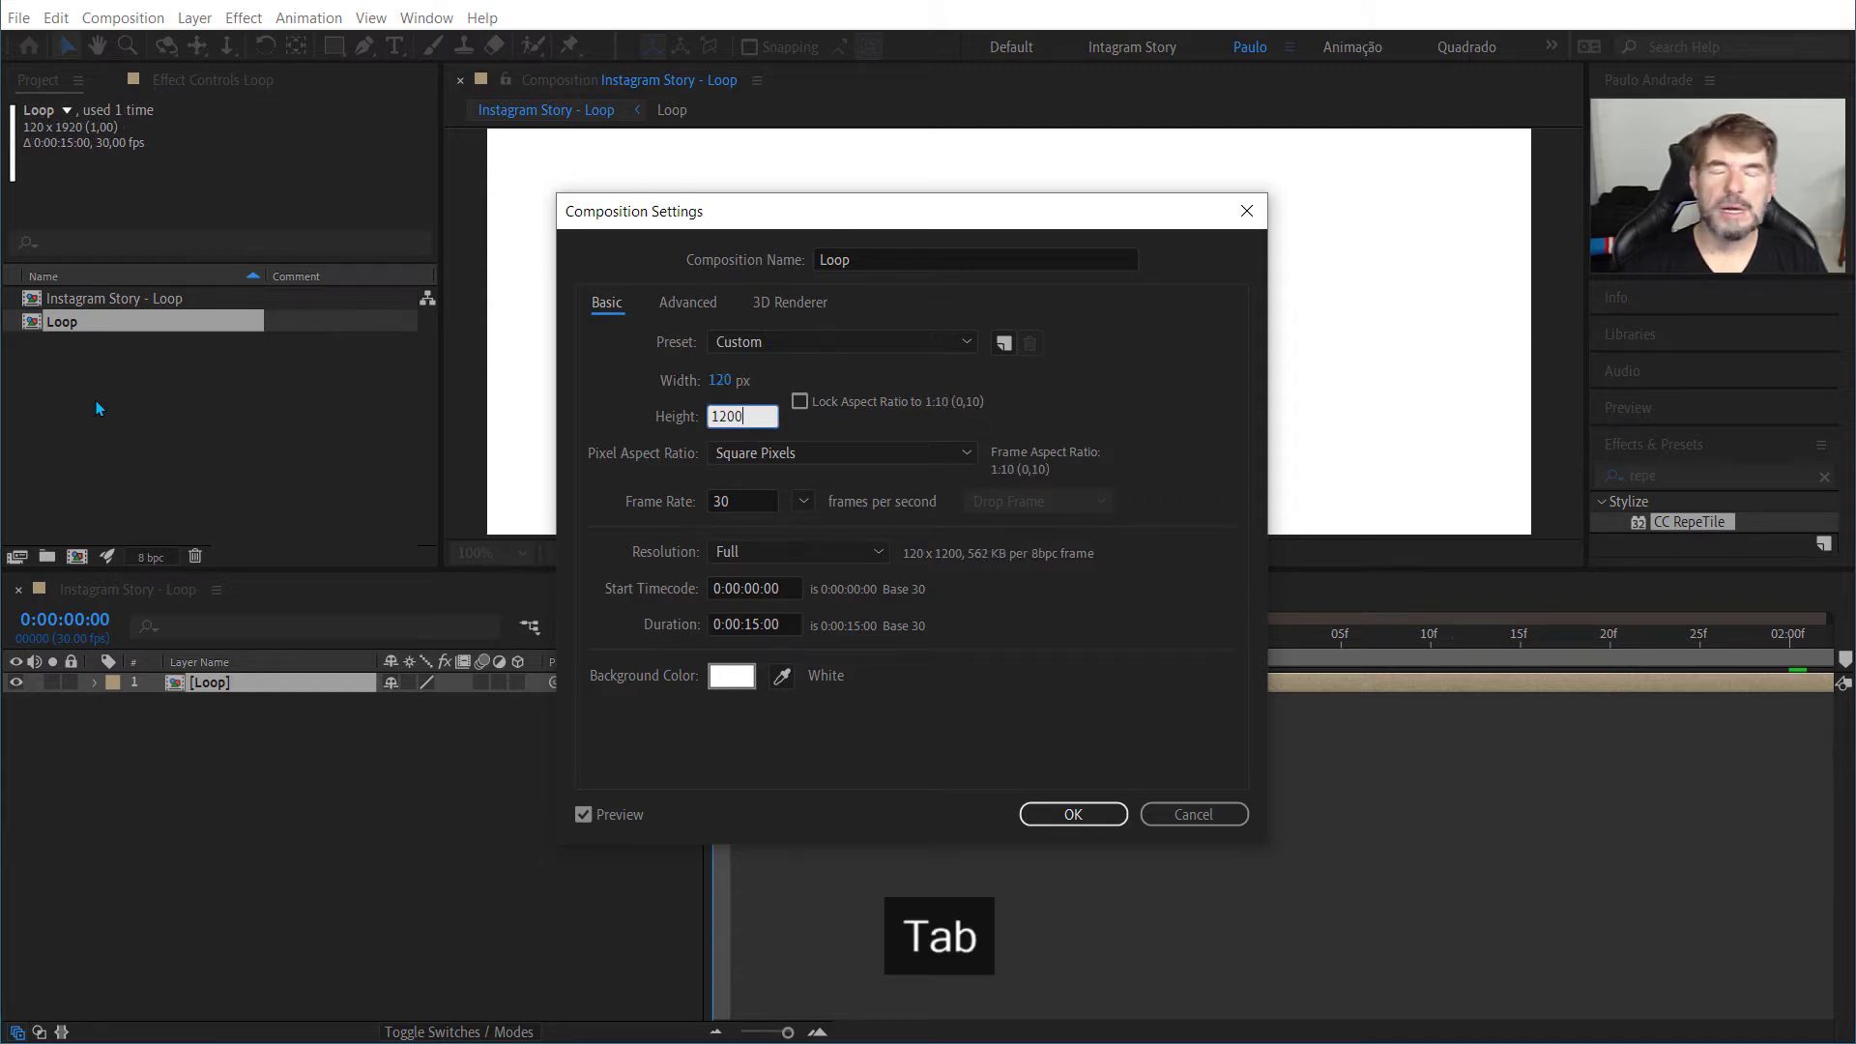
{"action": "key", "text": "BackSpace"}
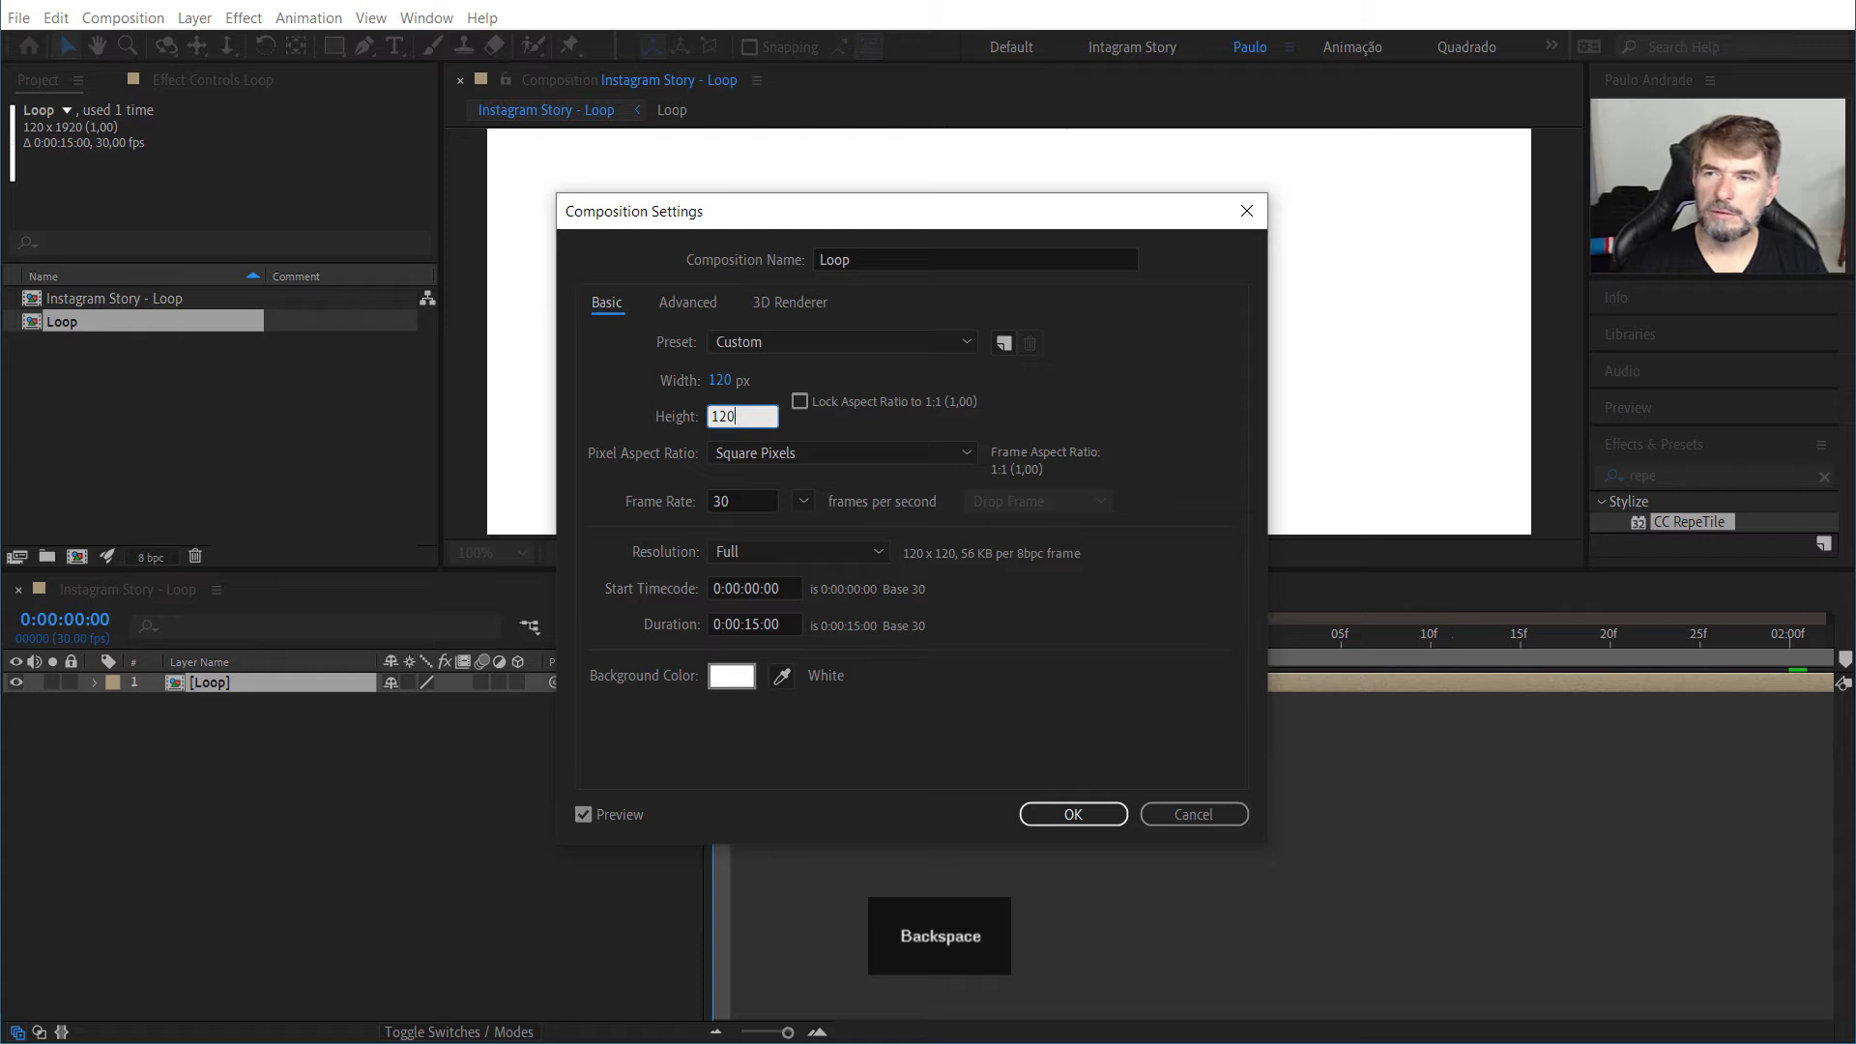
Step: Set the Loop composition's duration to 0:00:02:00 and apply the settings
{"action": "left_click", "coordinate": [745, 624]}
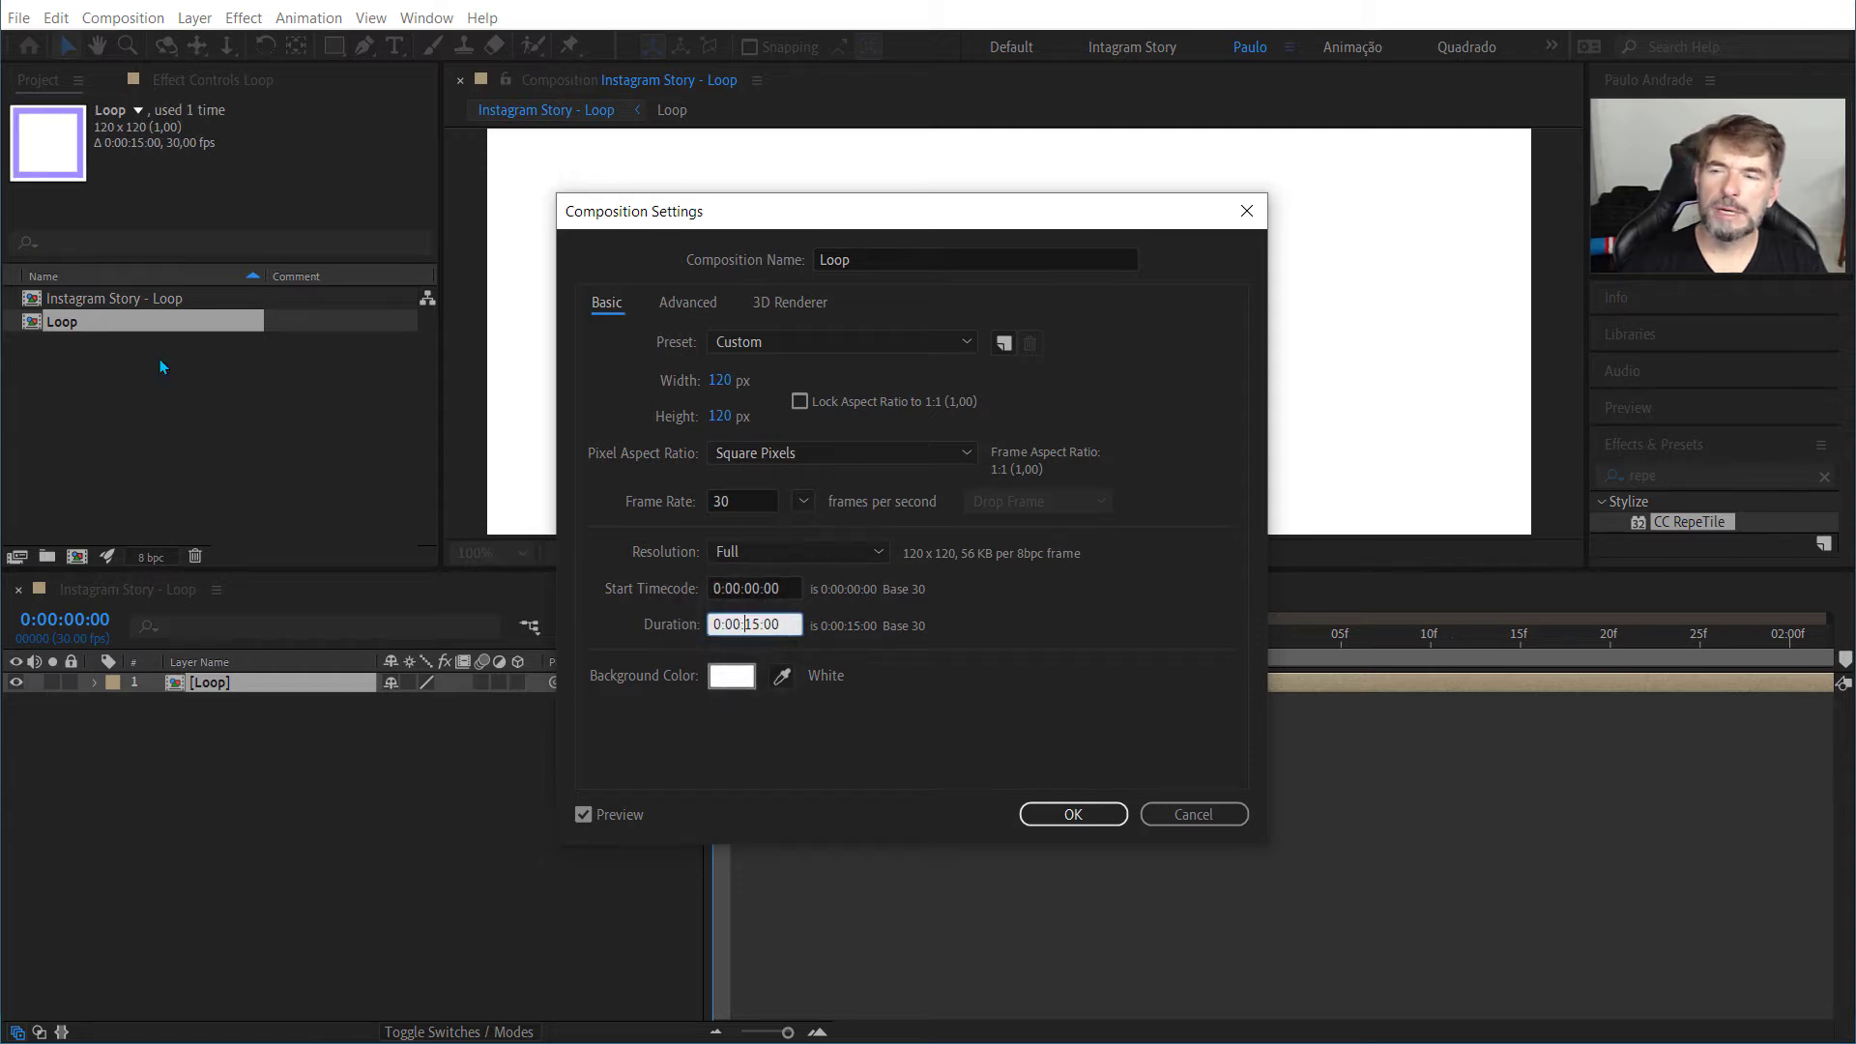
{"action": "left_click", "coordinate": [741, 619]}
{"action": "key", "text": "Right"}
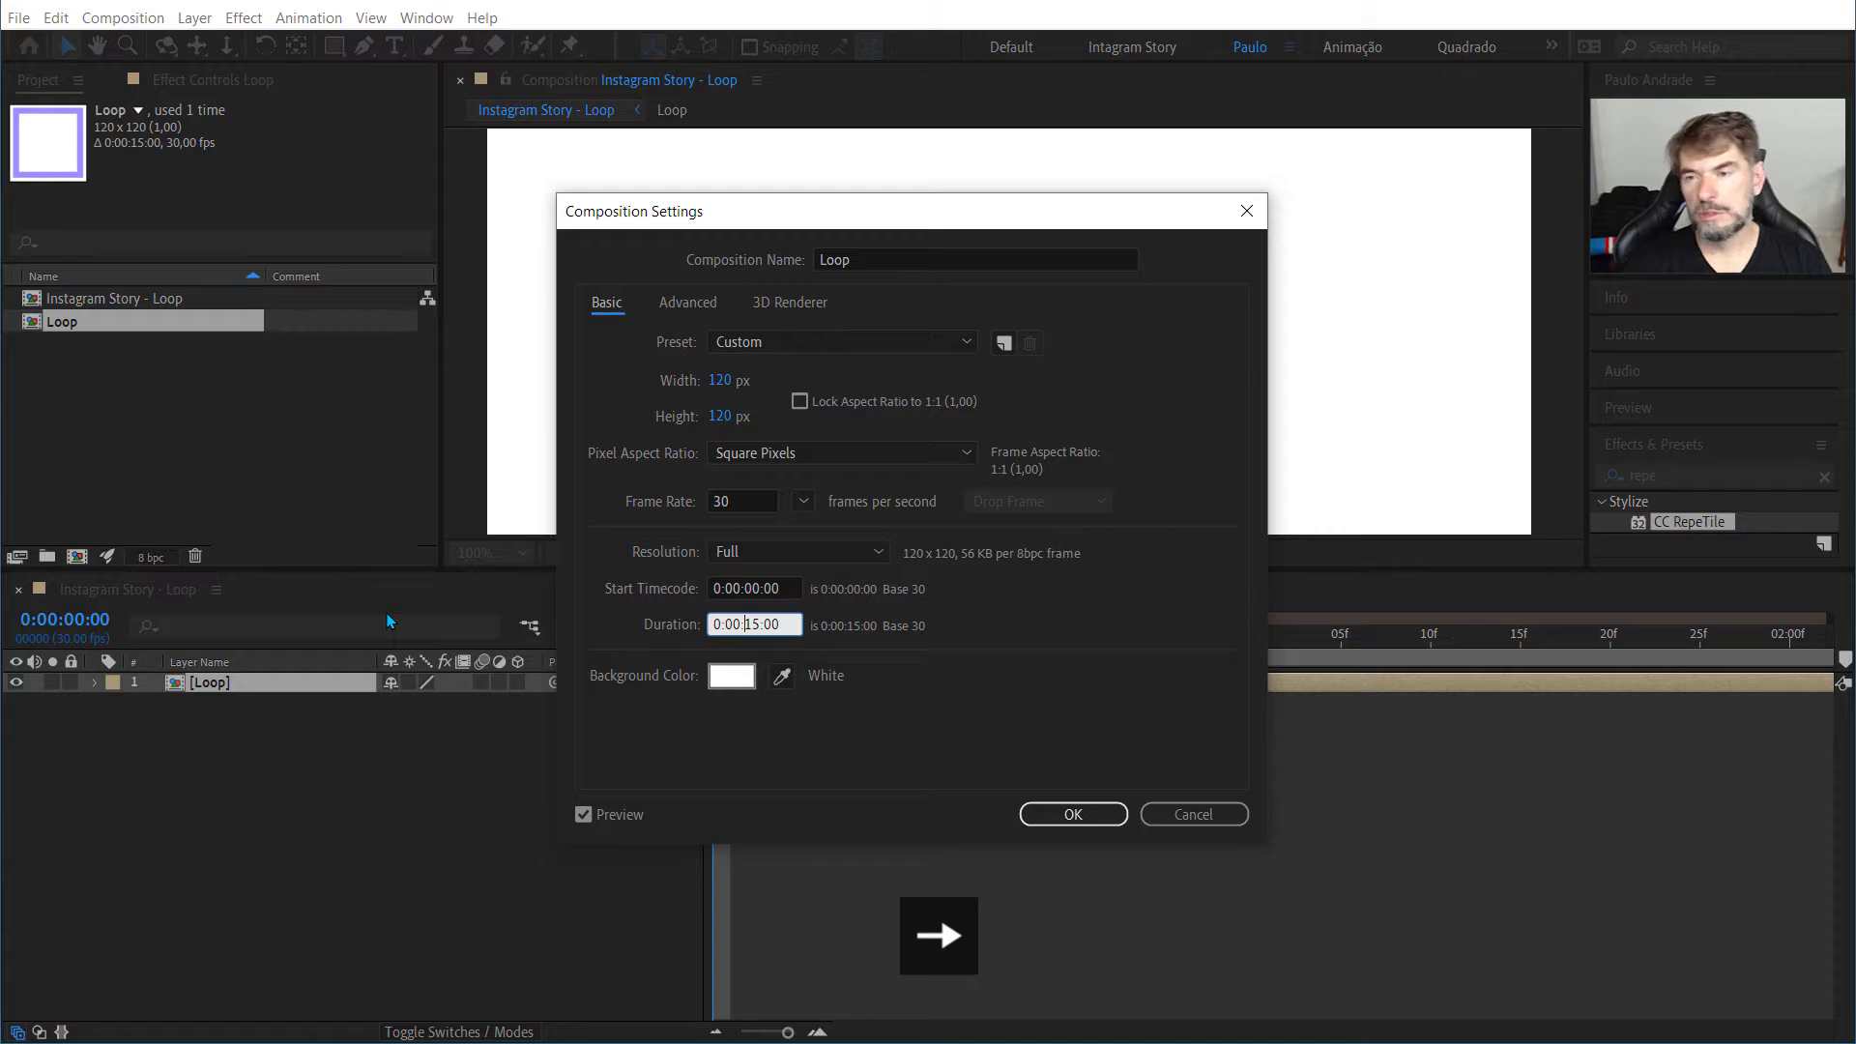
{"action": "key", "text": "Left"}
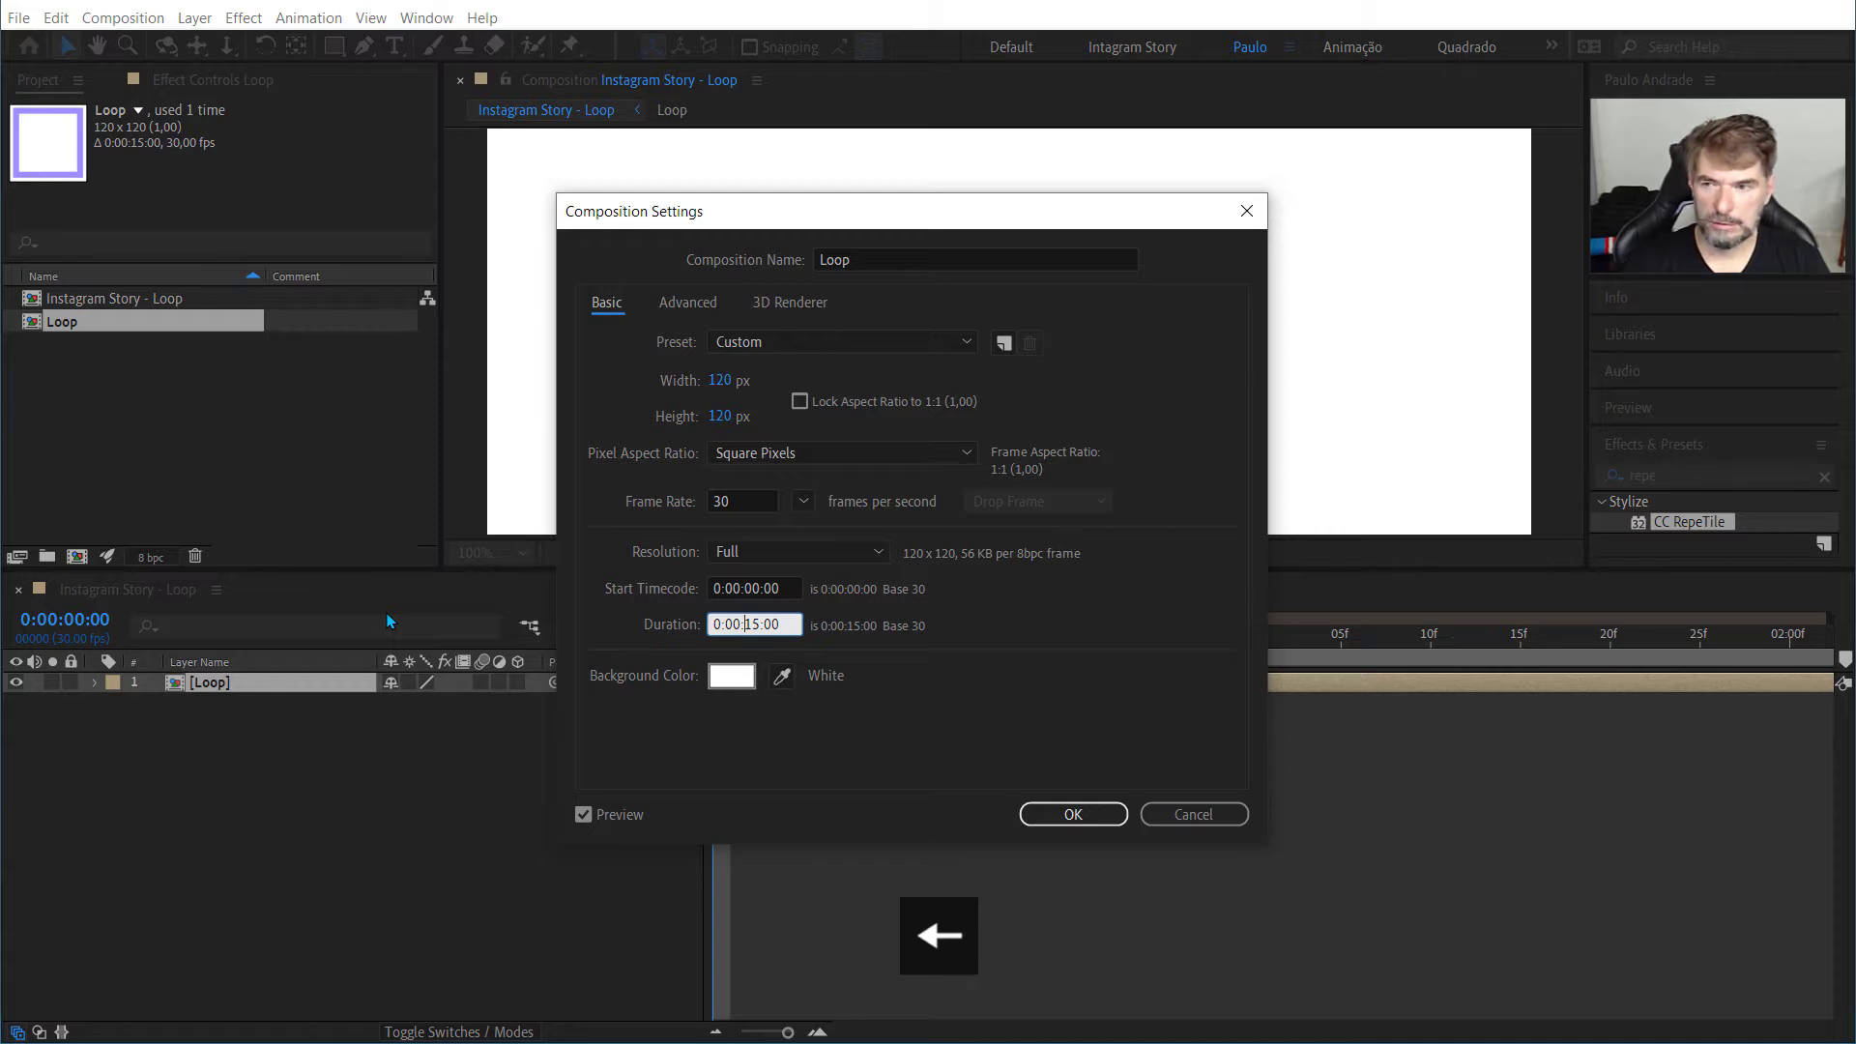
{"action": "key", "text": "Delete"}
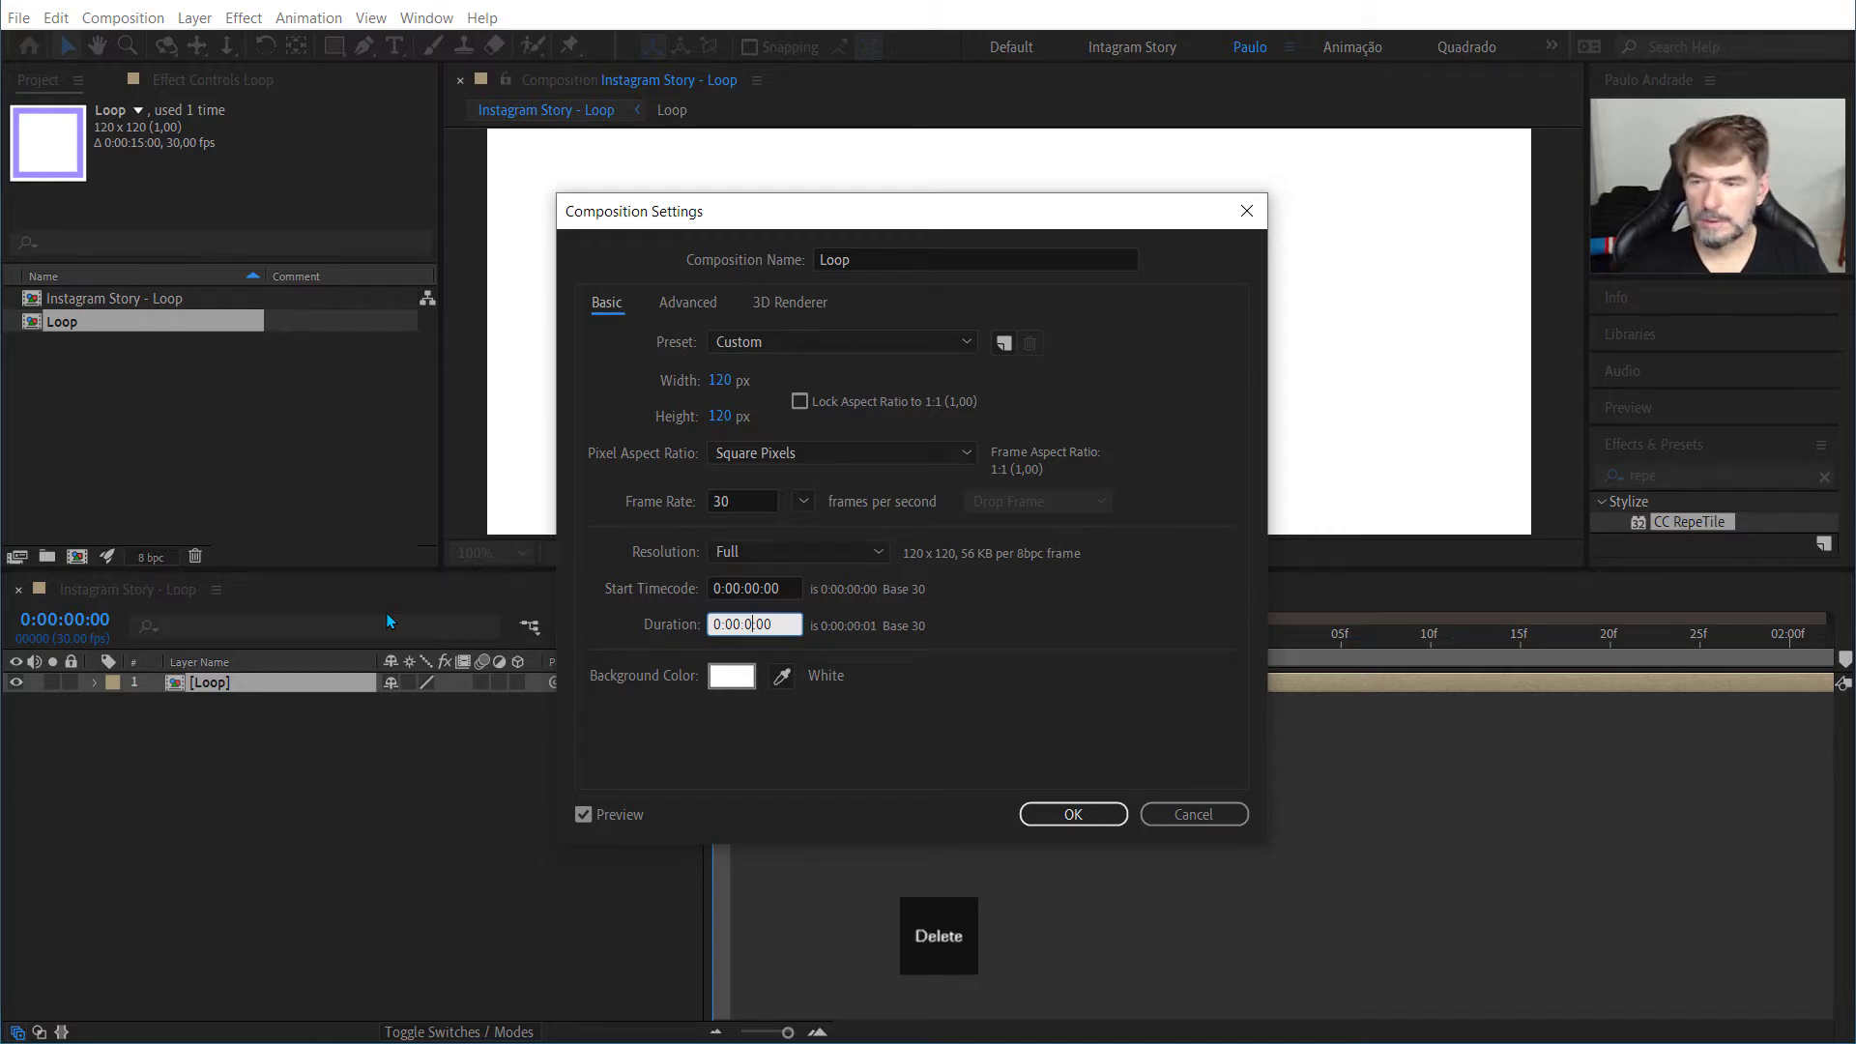
{"action": "type", "text": "2"}
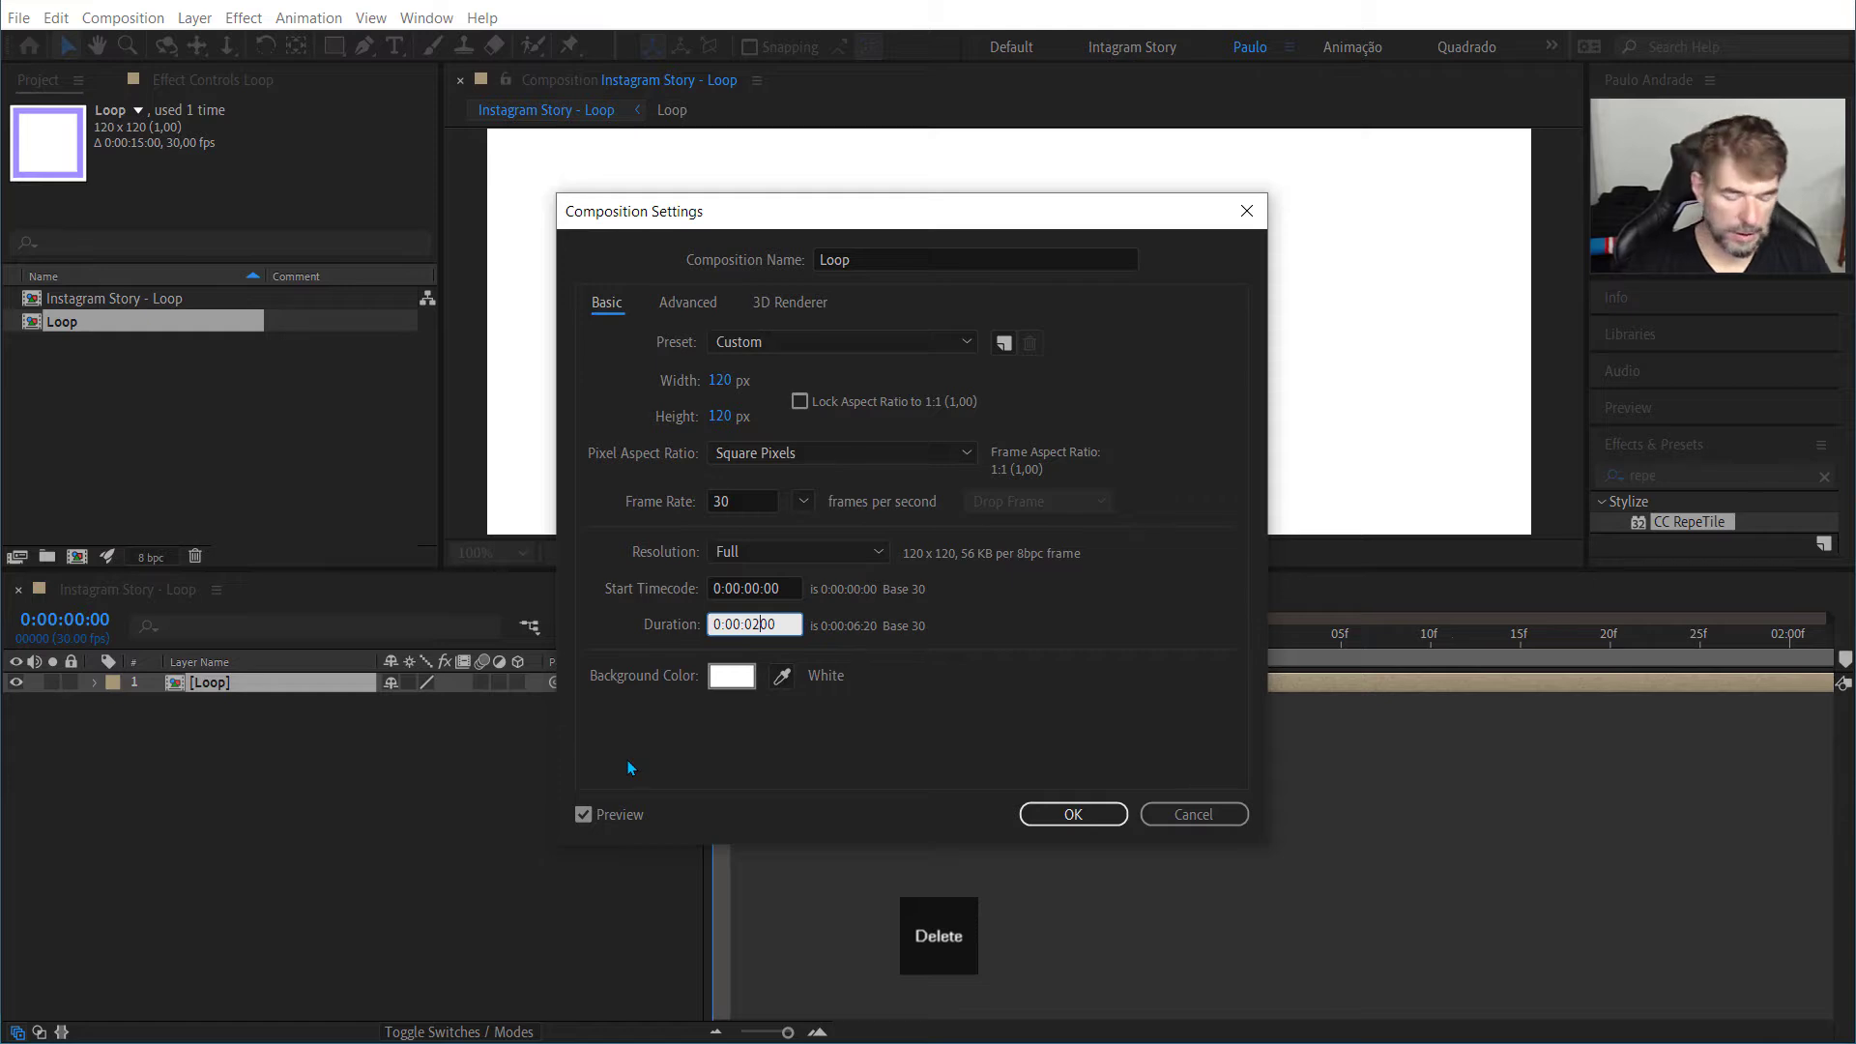
{"action": "type", "text": ":"}
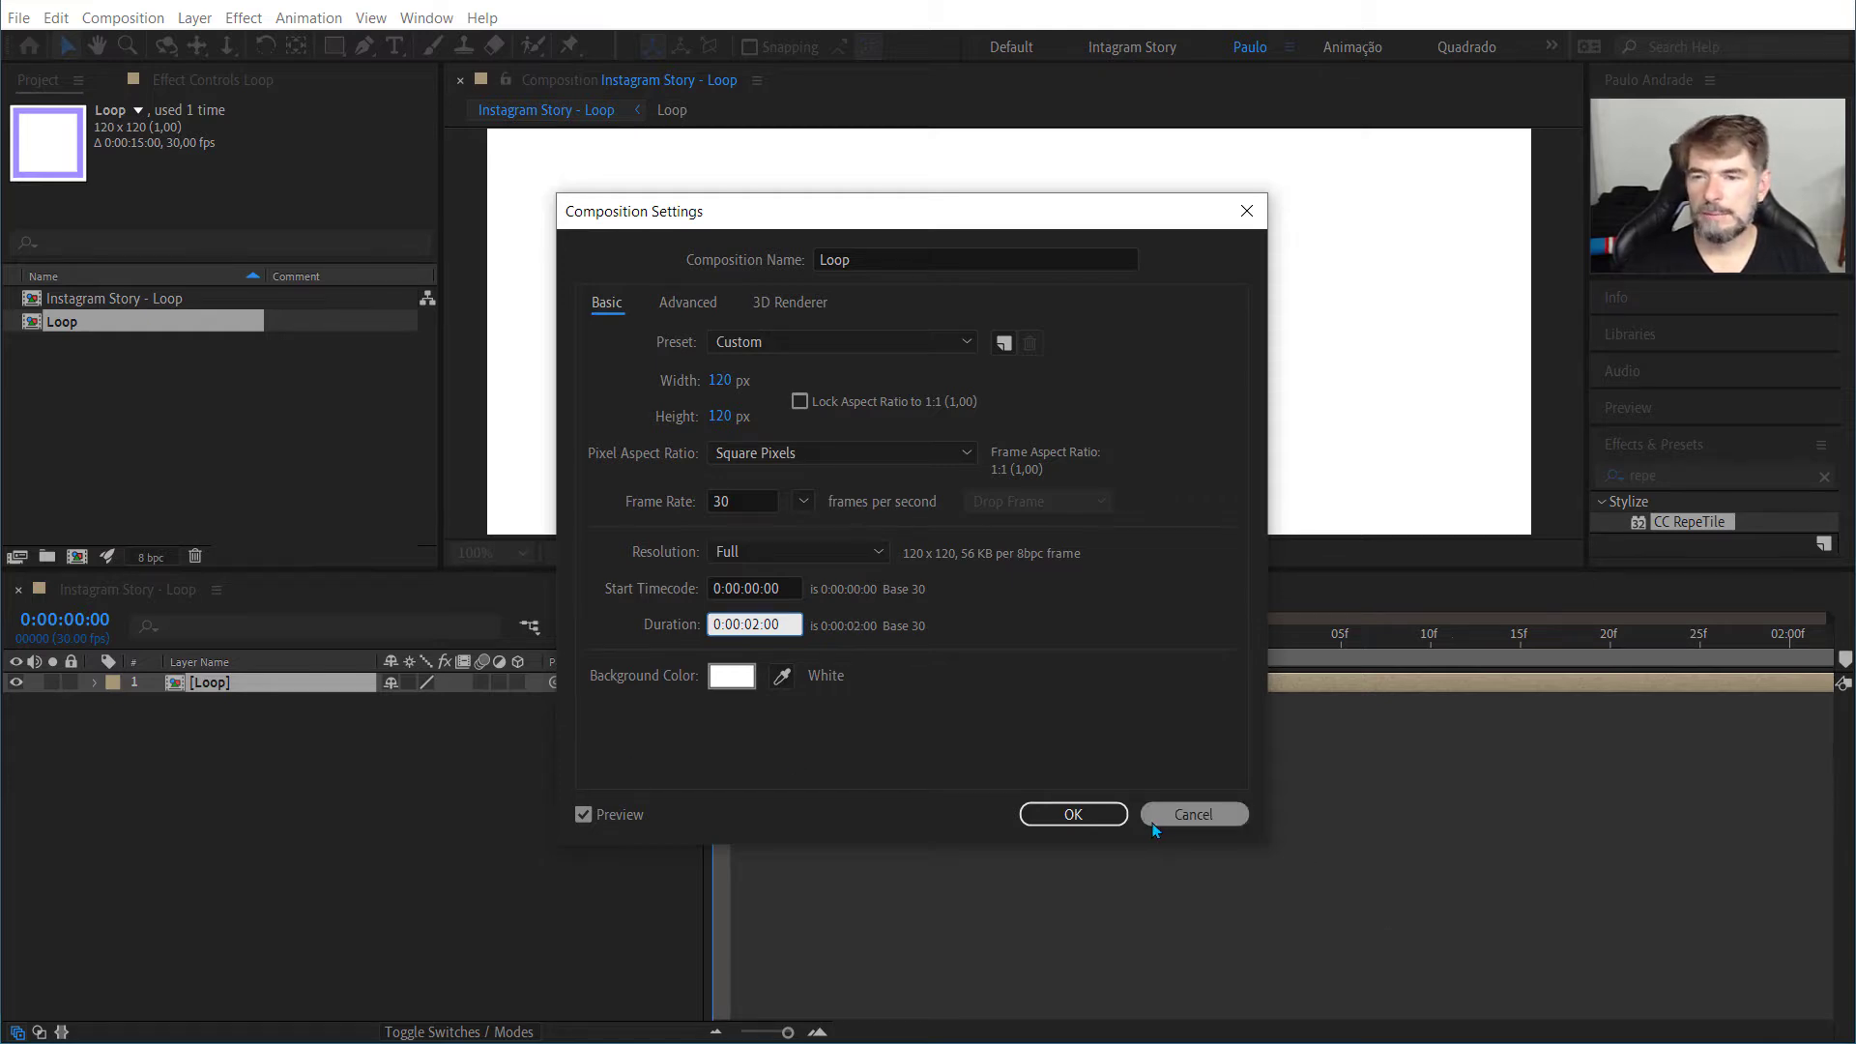
{"action": "left_click", "coordinate": [1085, 814]}
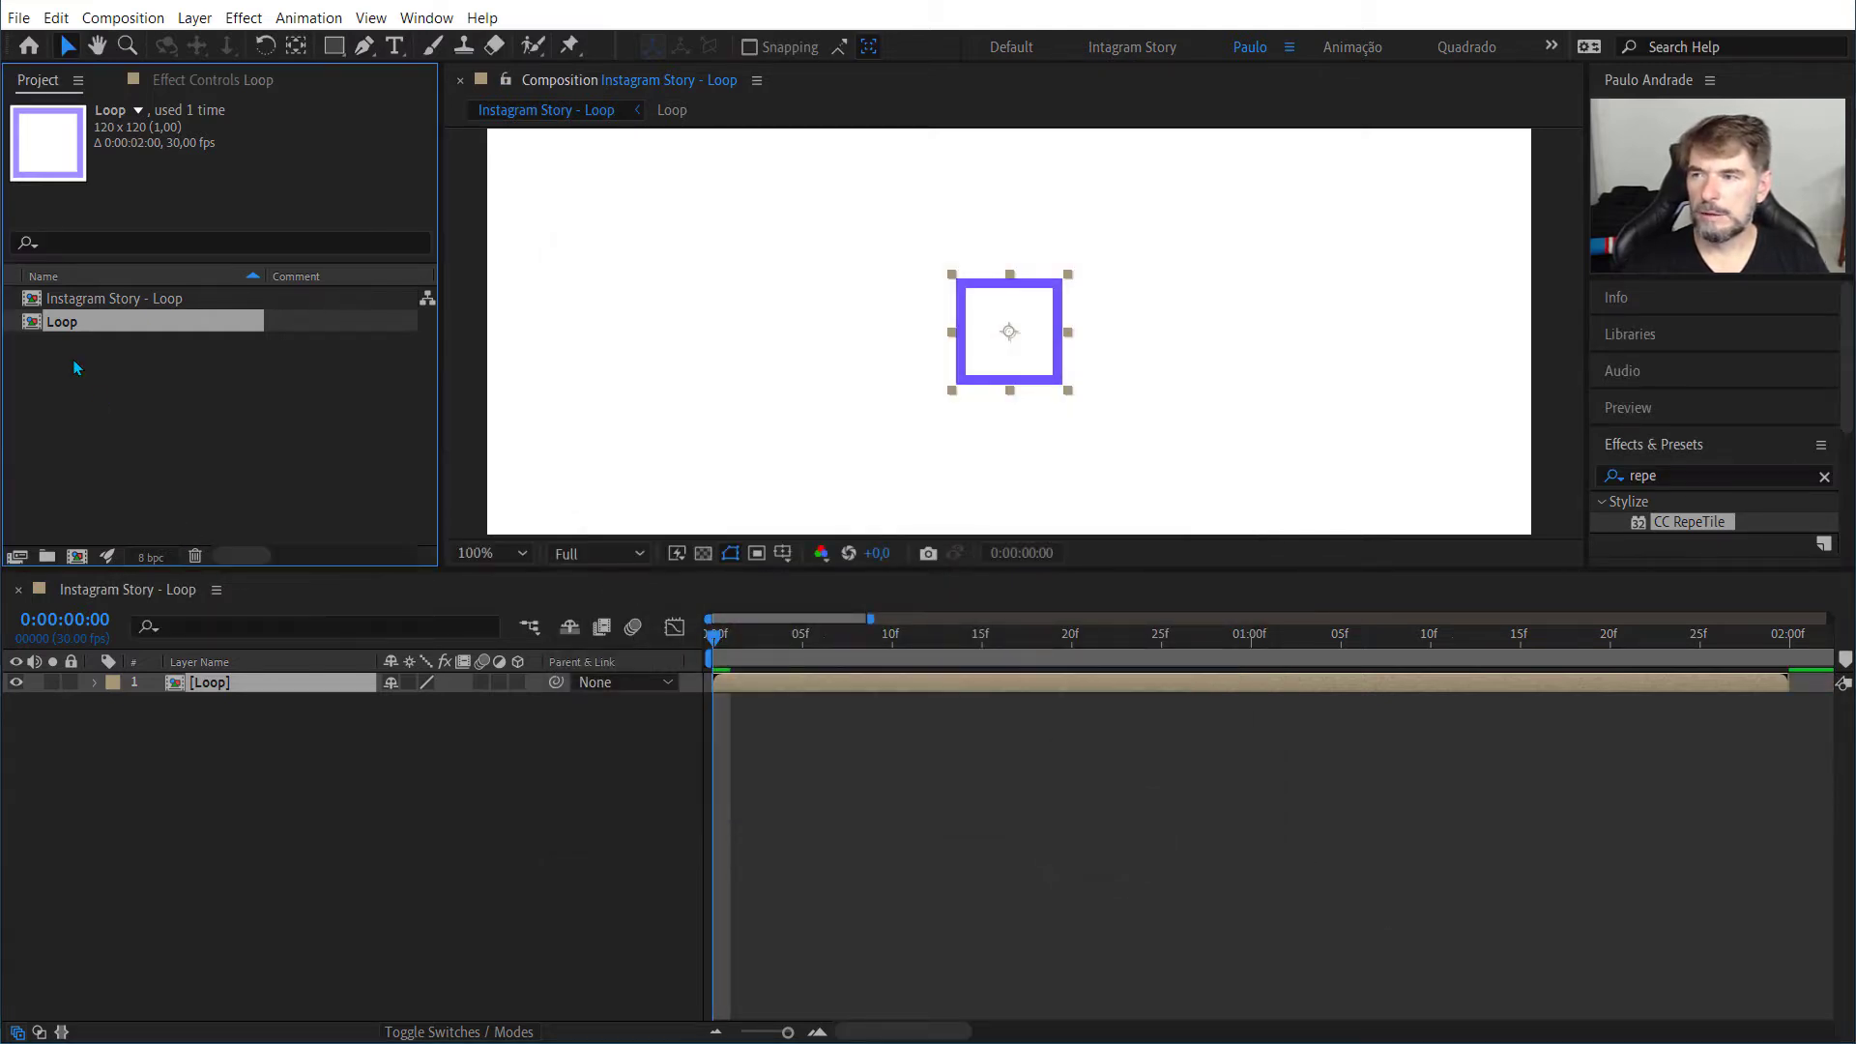
Step: Open the Loop composition and play it back to check whether the rotating square fits the frame
{"action": "double_click", "coordinate": [55, 324]}
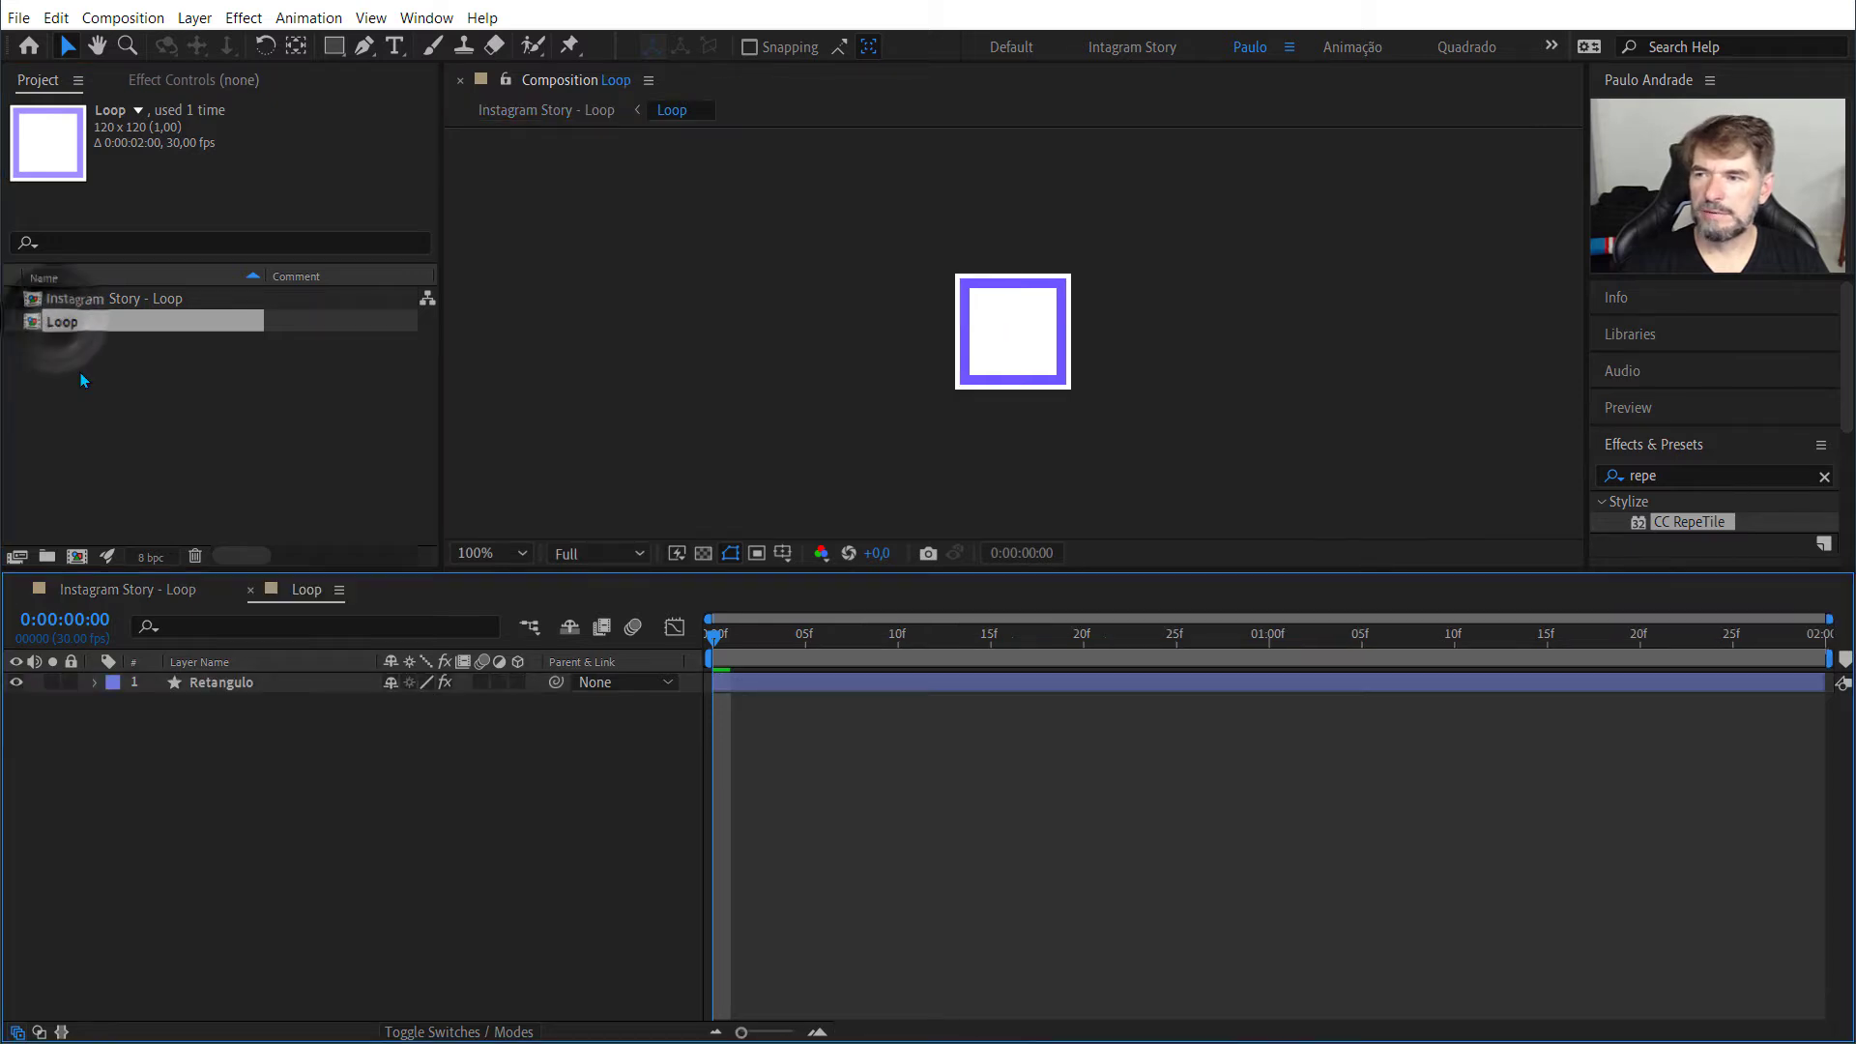
{"action": "left_click", "coordinate": [733, 447]}
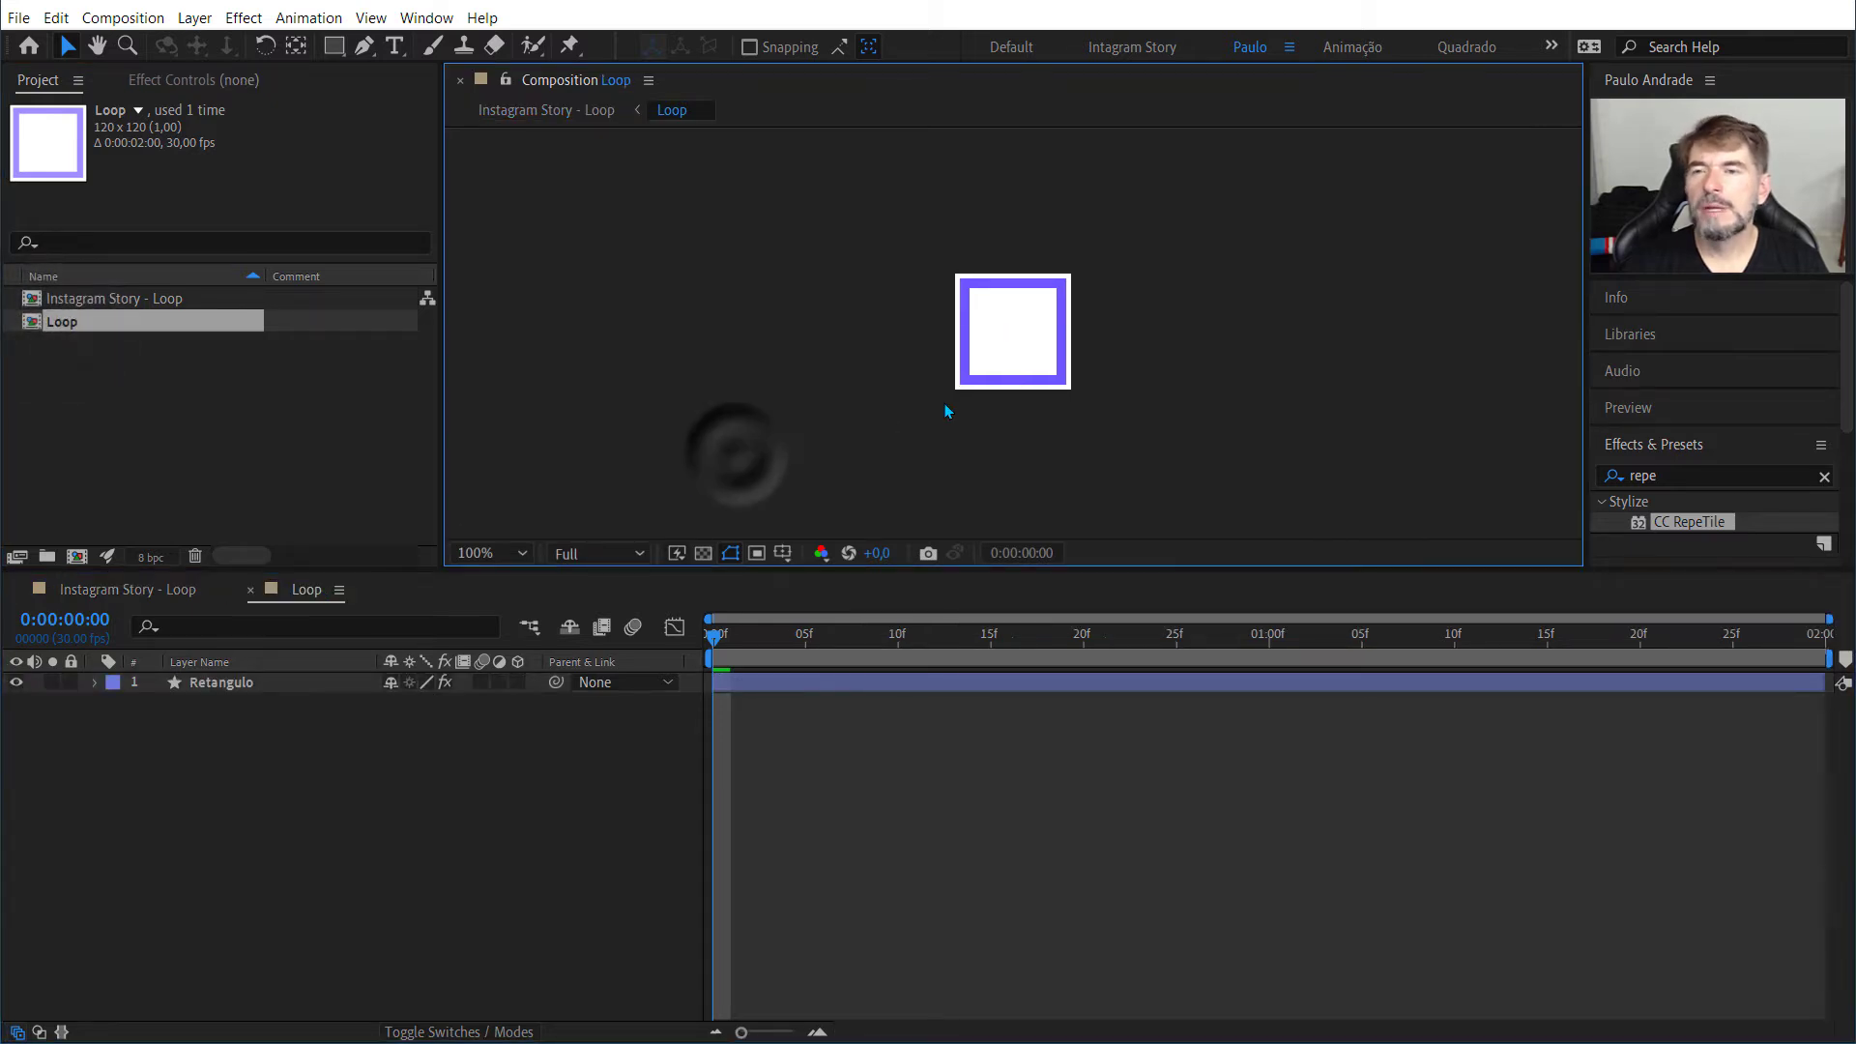
{"action": "key", "text": "space"}
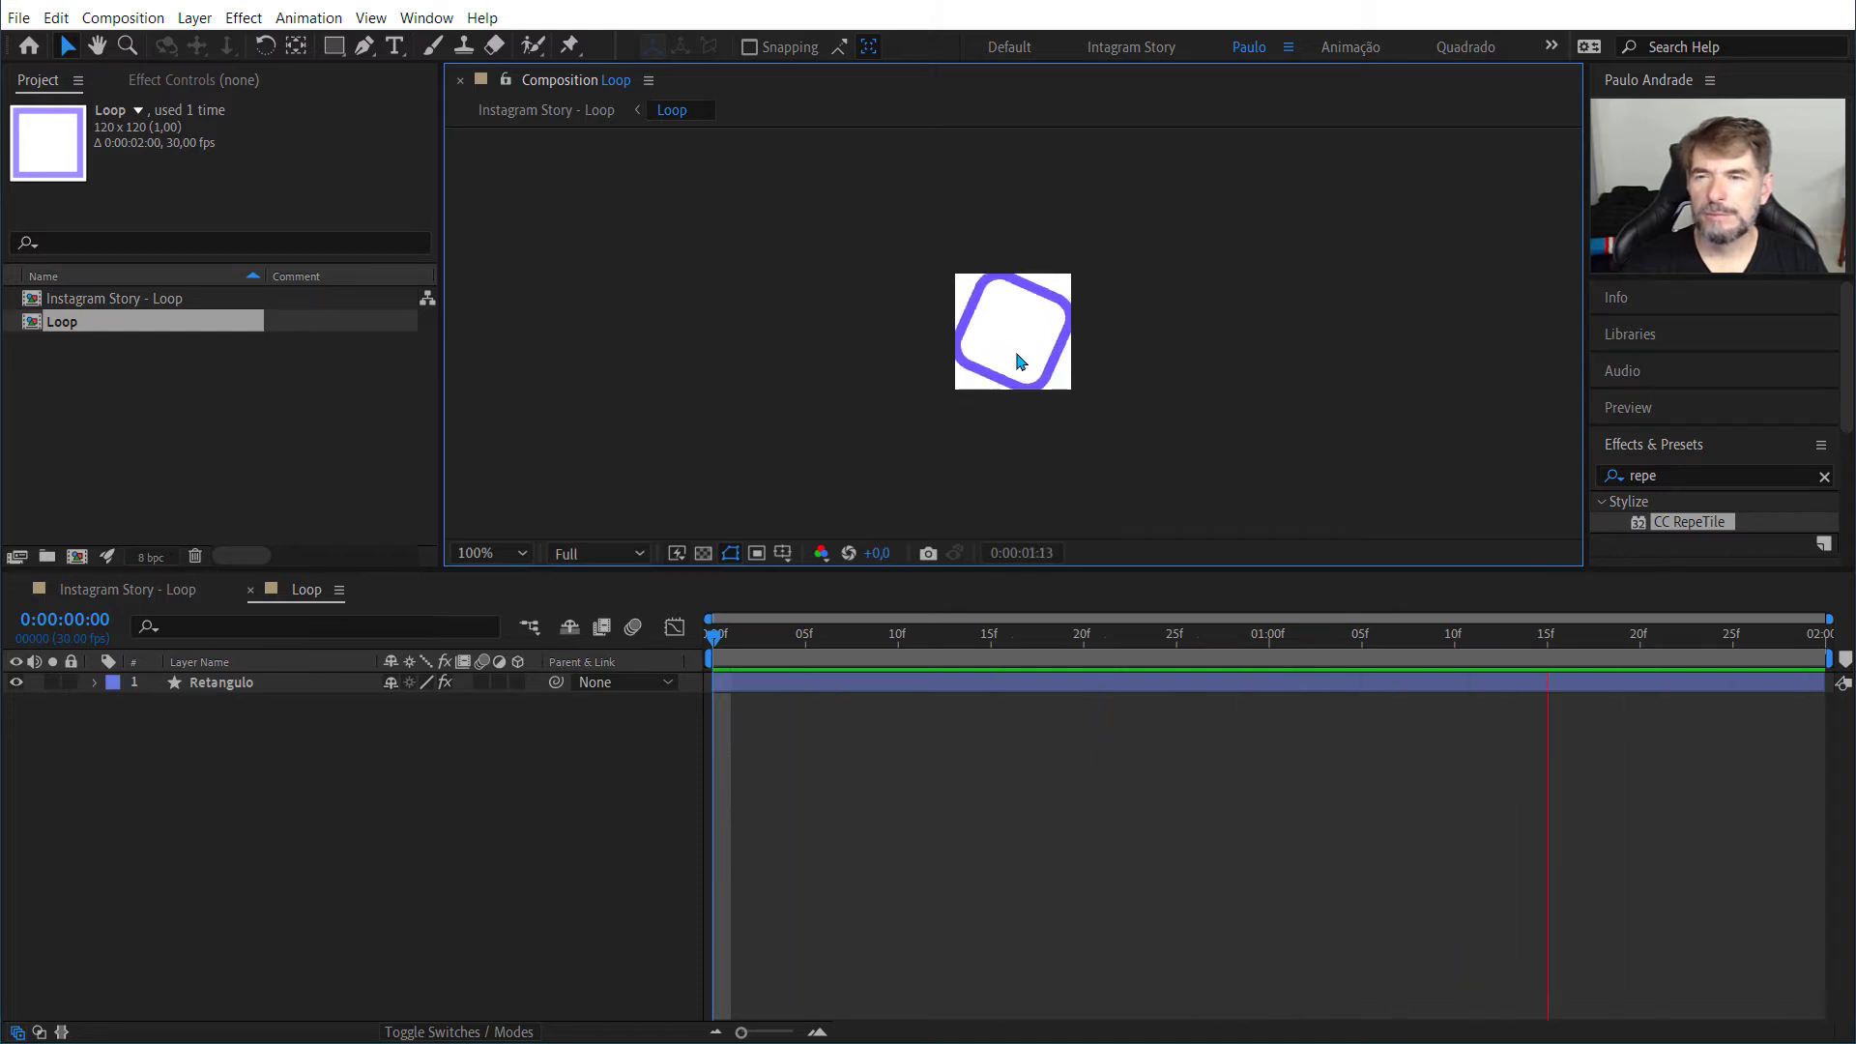
{"action": "key", "text": "space"}
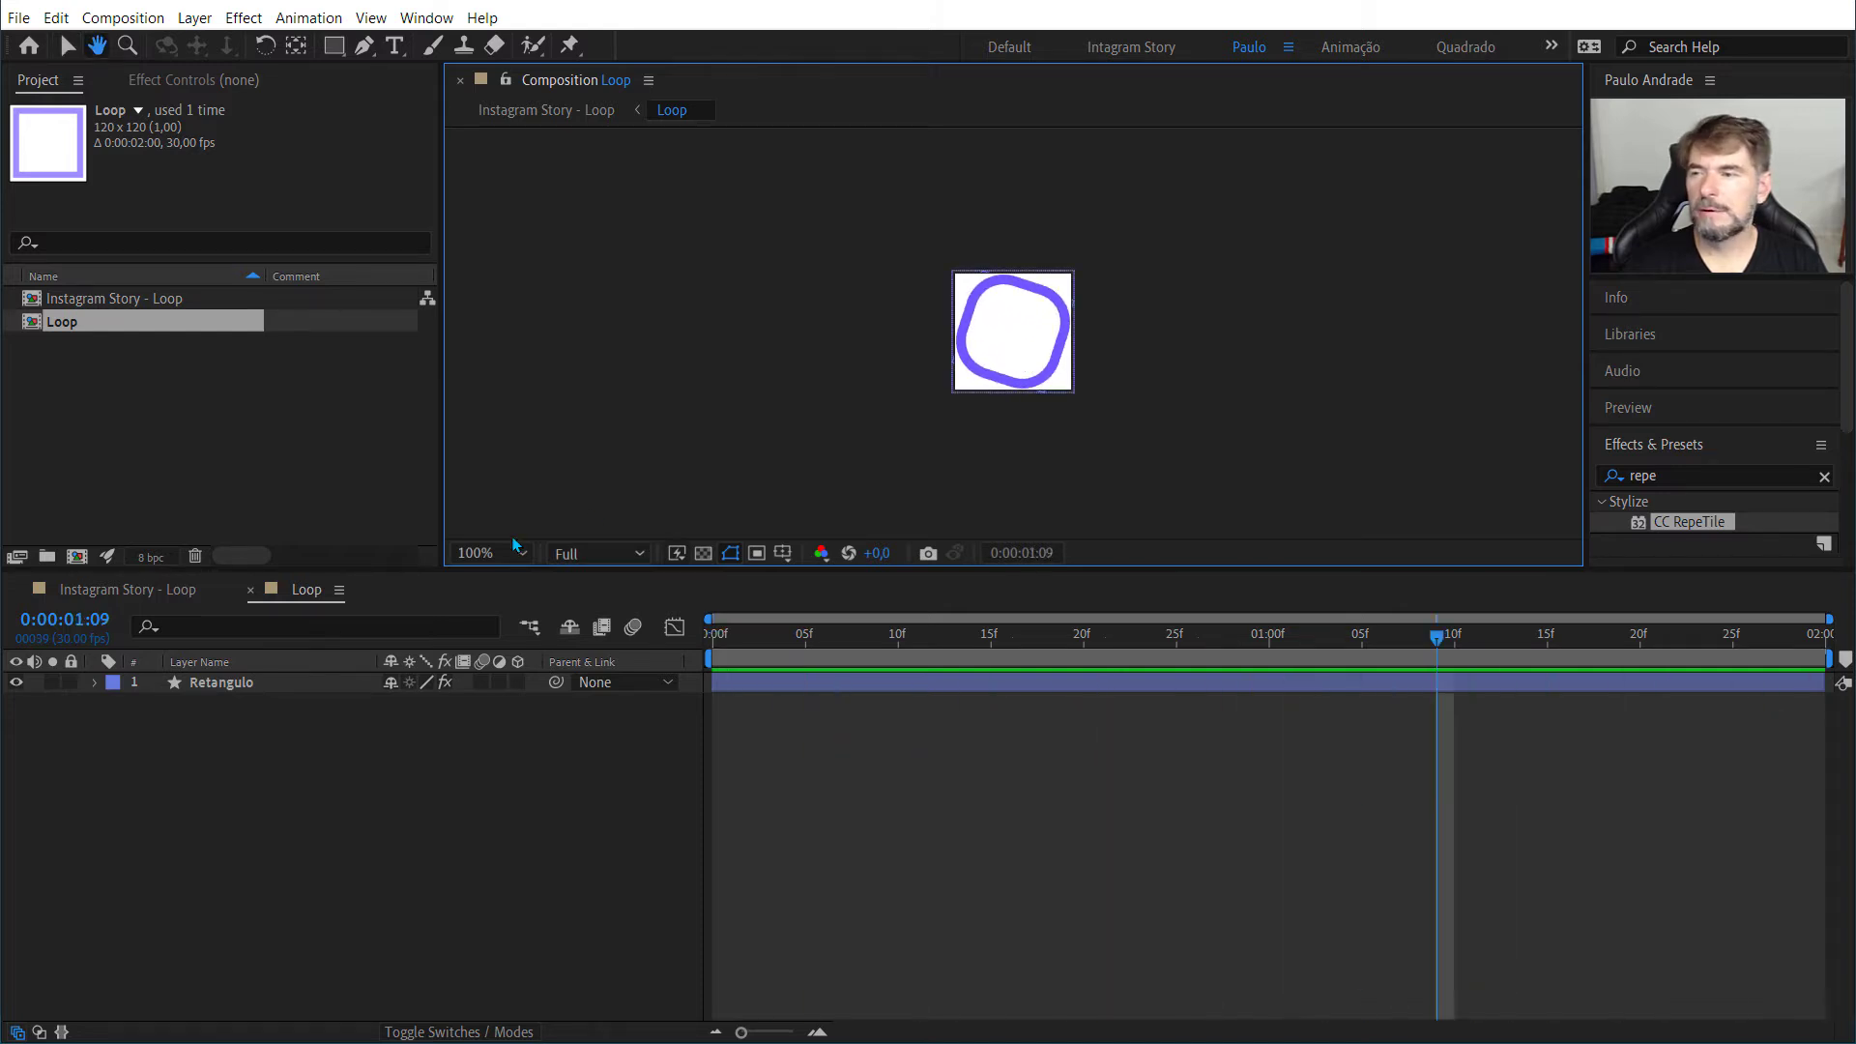
Step: Enlarge the Loop composition to 150 px wide and 150 px high
{"action": "right_click", "coordinate": [81, 322]}
{"action": "left_click", "coordinate": [106, 334]}
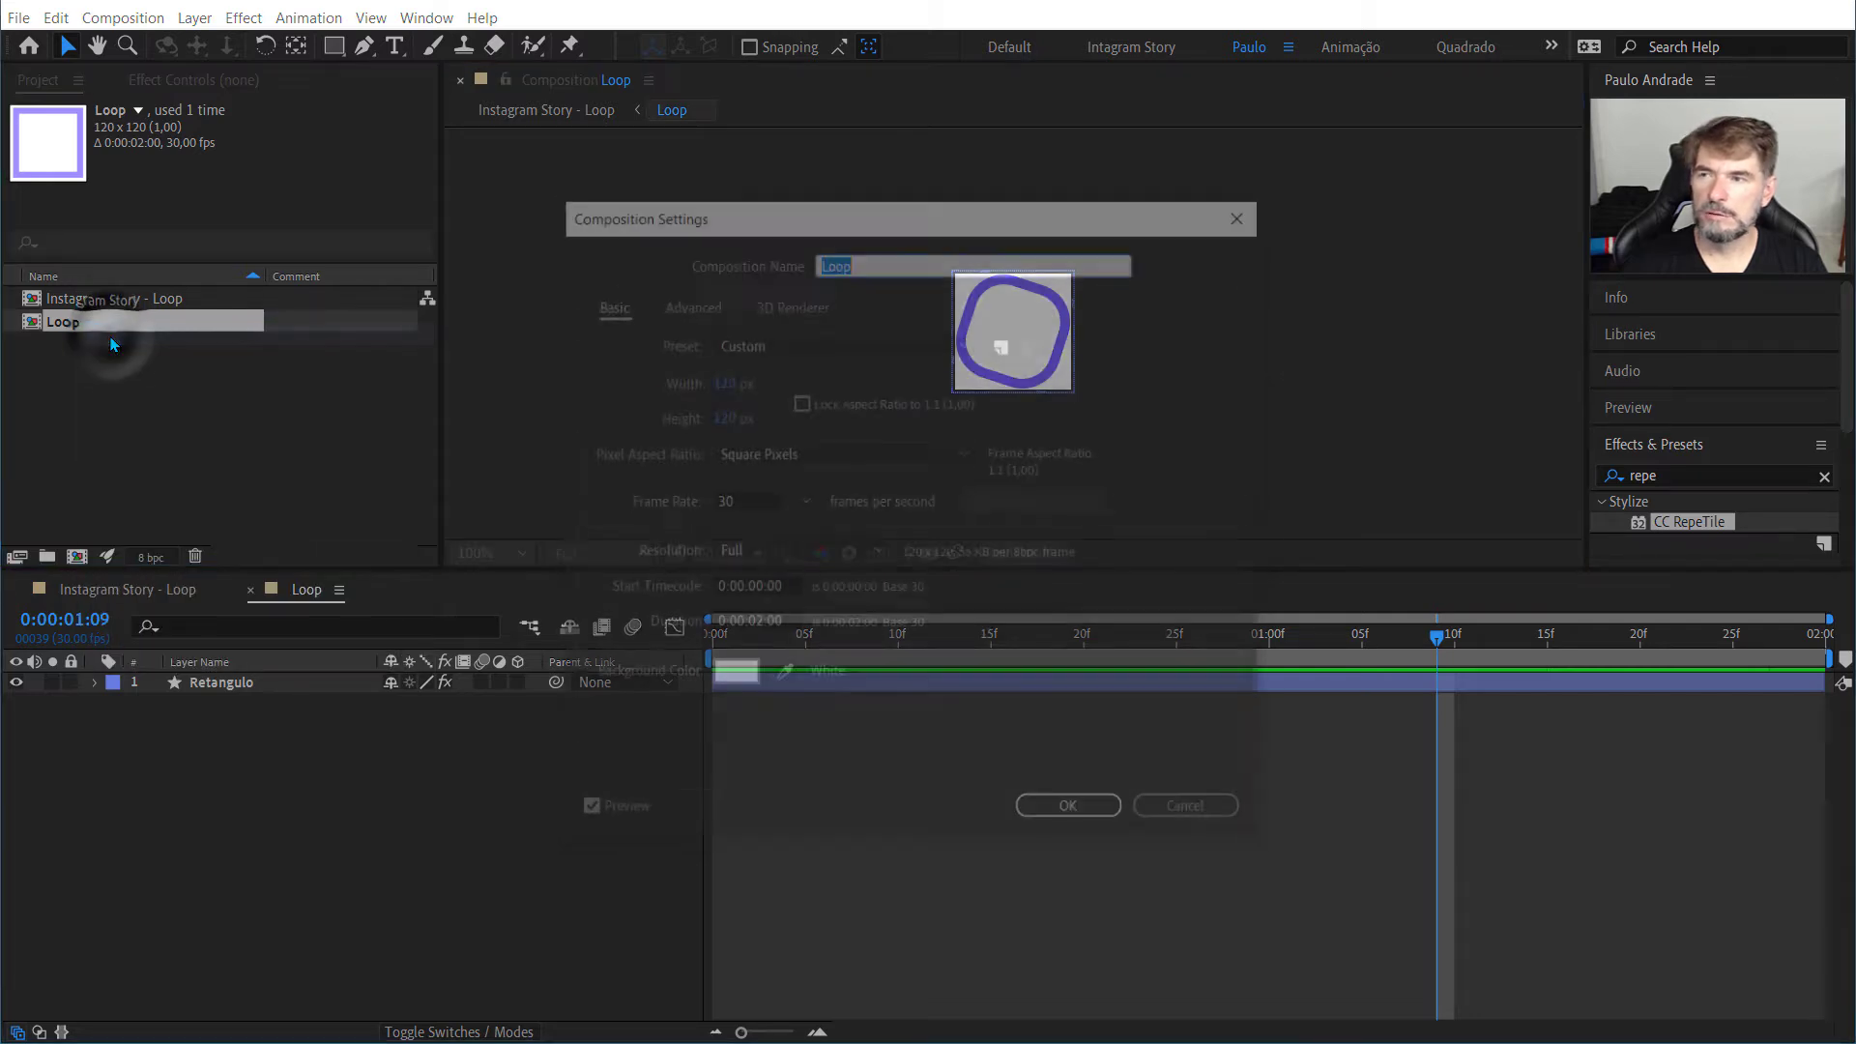
{"action": "left_click", "coordinate": [722, 384]}
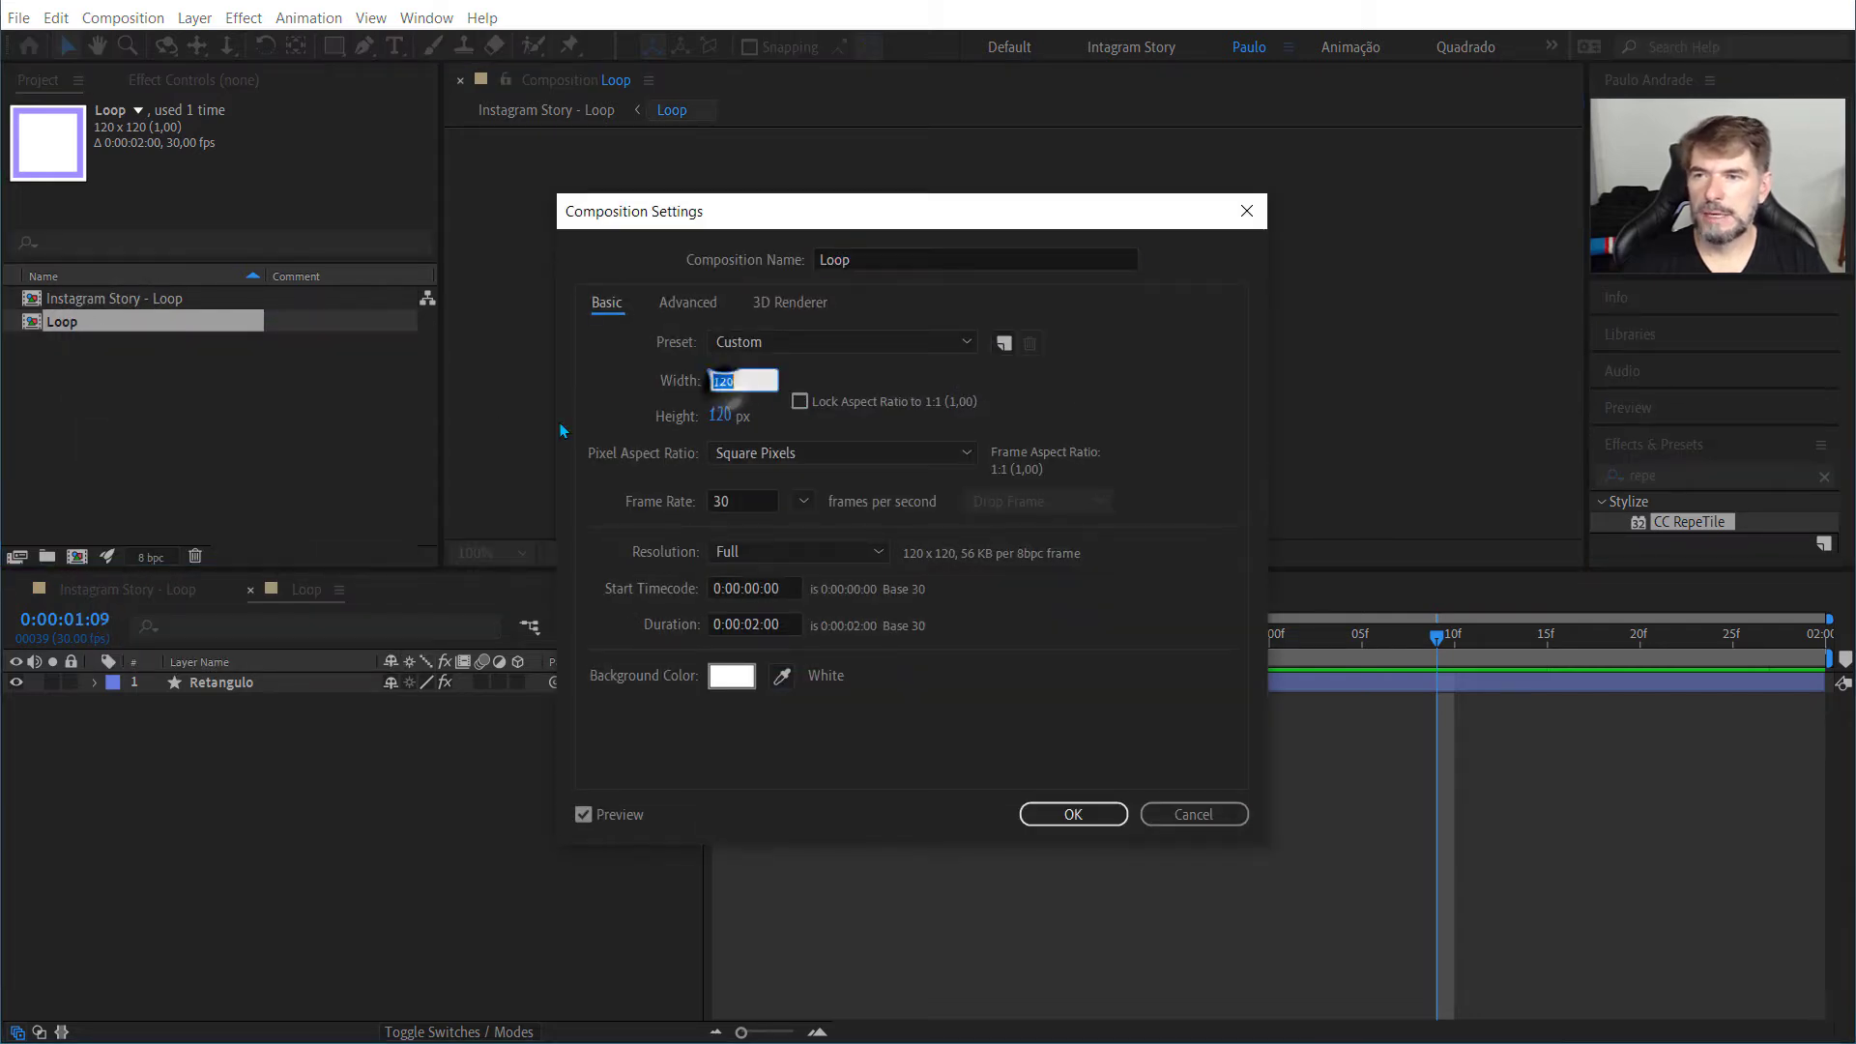
{"action": "type", "text": "150"}
{"action": "key", "text": "Tab"}
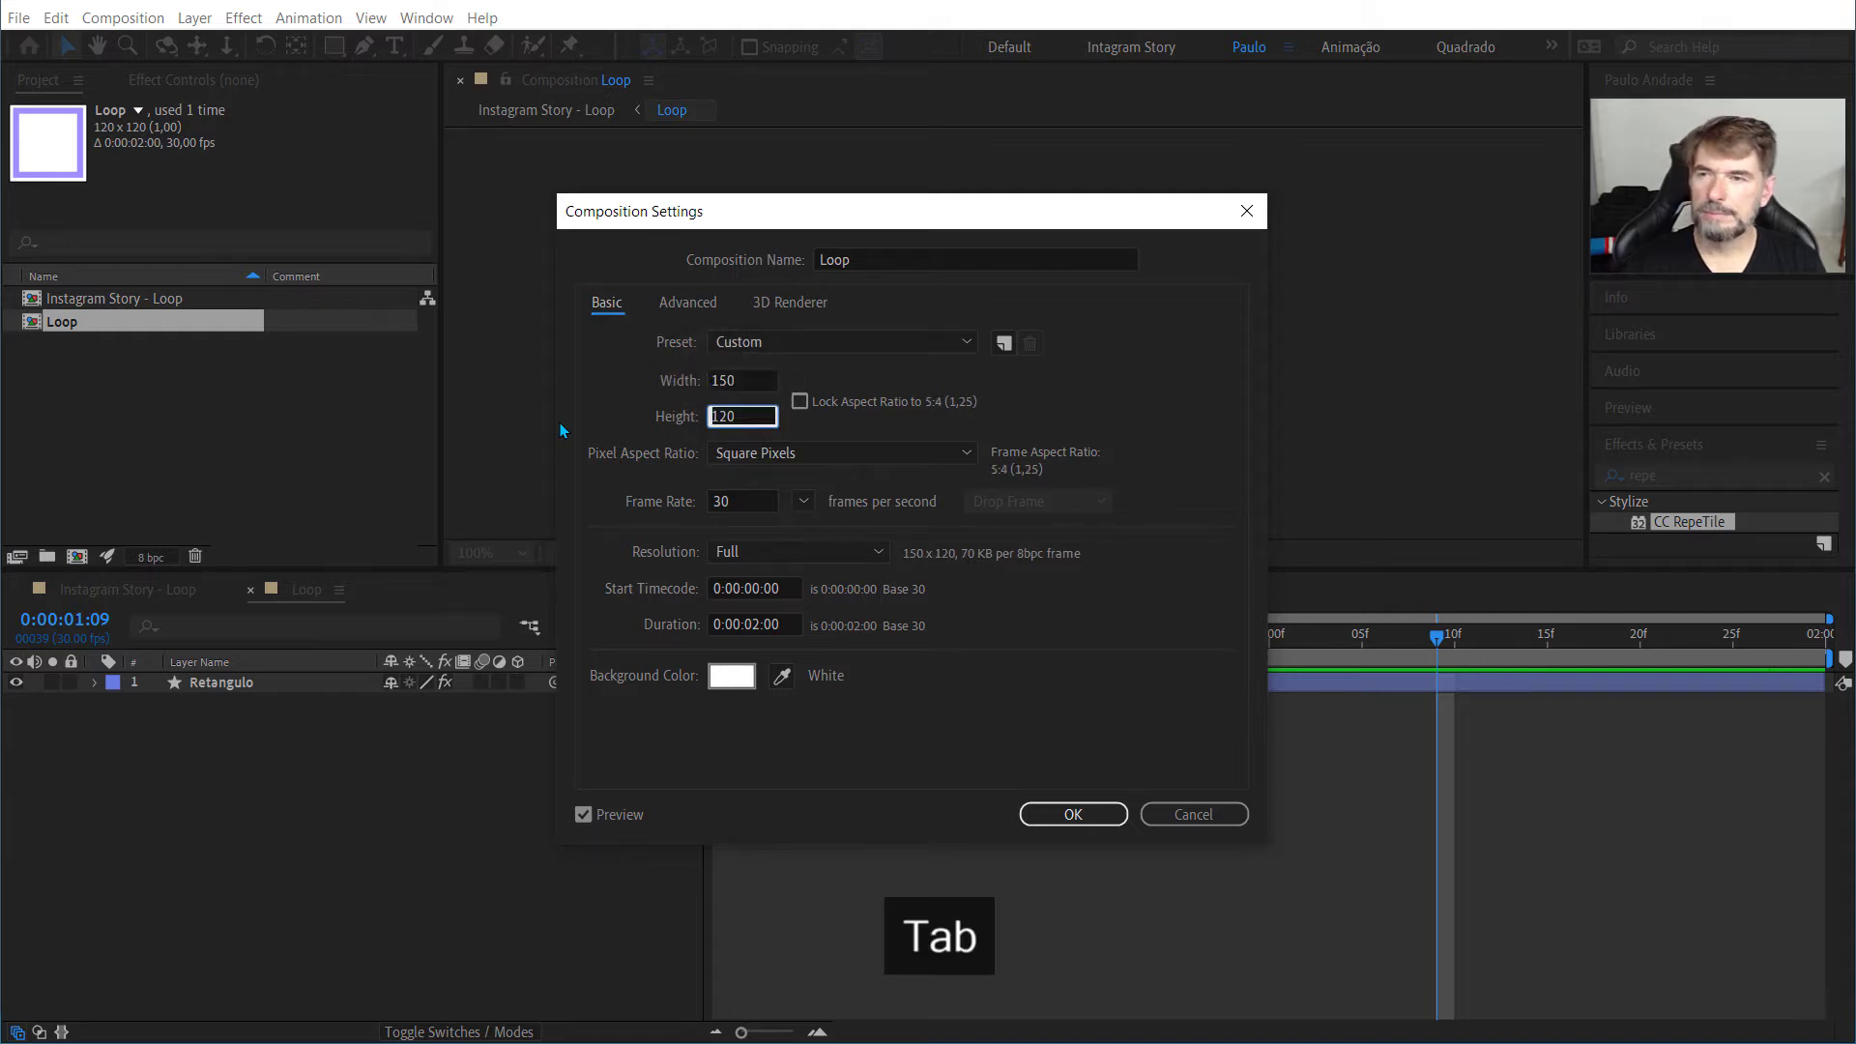
{"action": "type", "text": "150"}
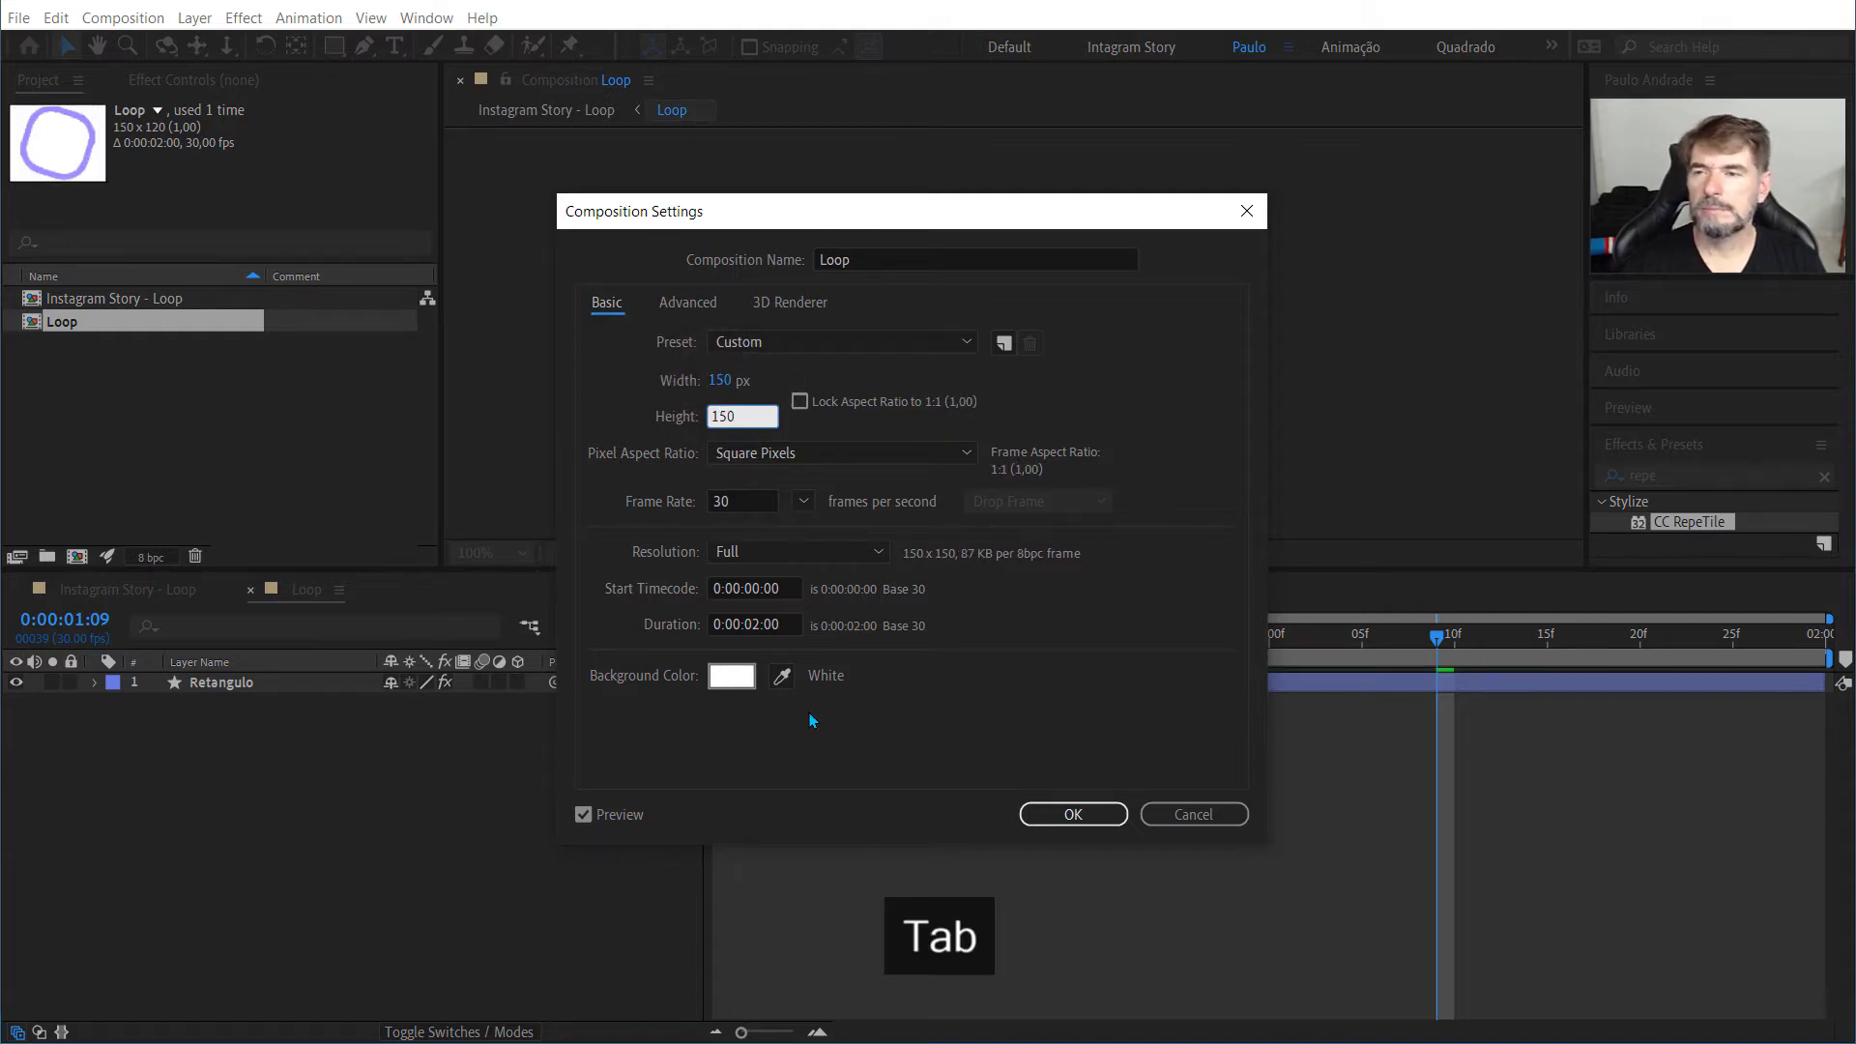
{"action": "left_click", "coordinate": [1036, 812]}
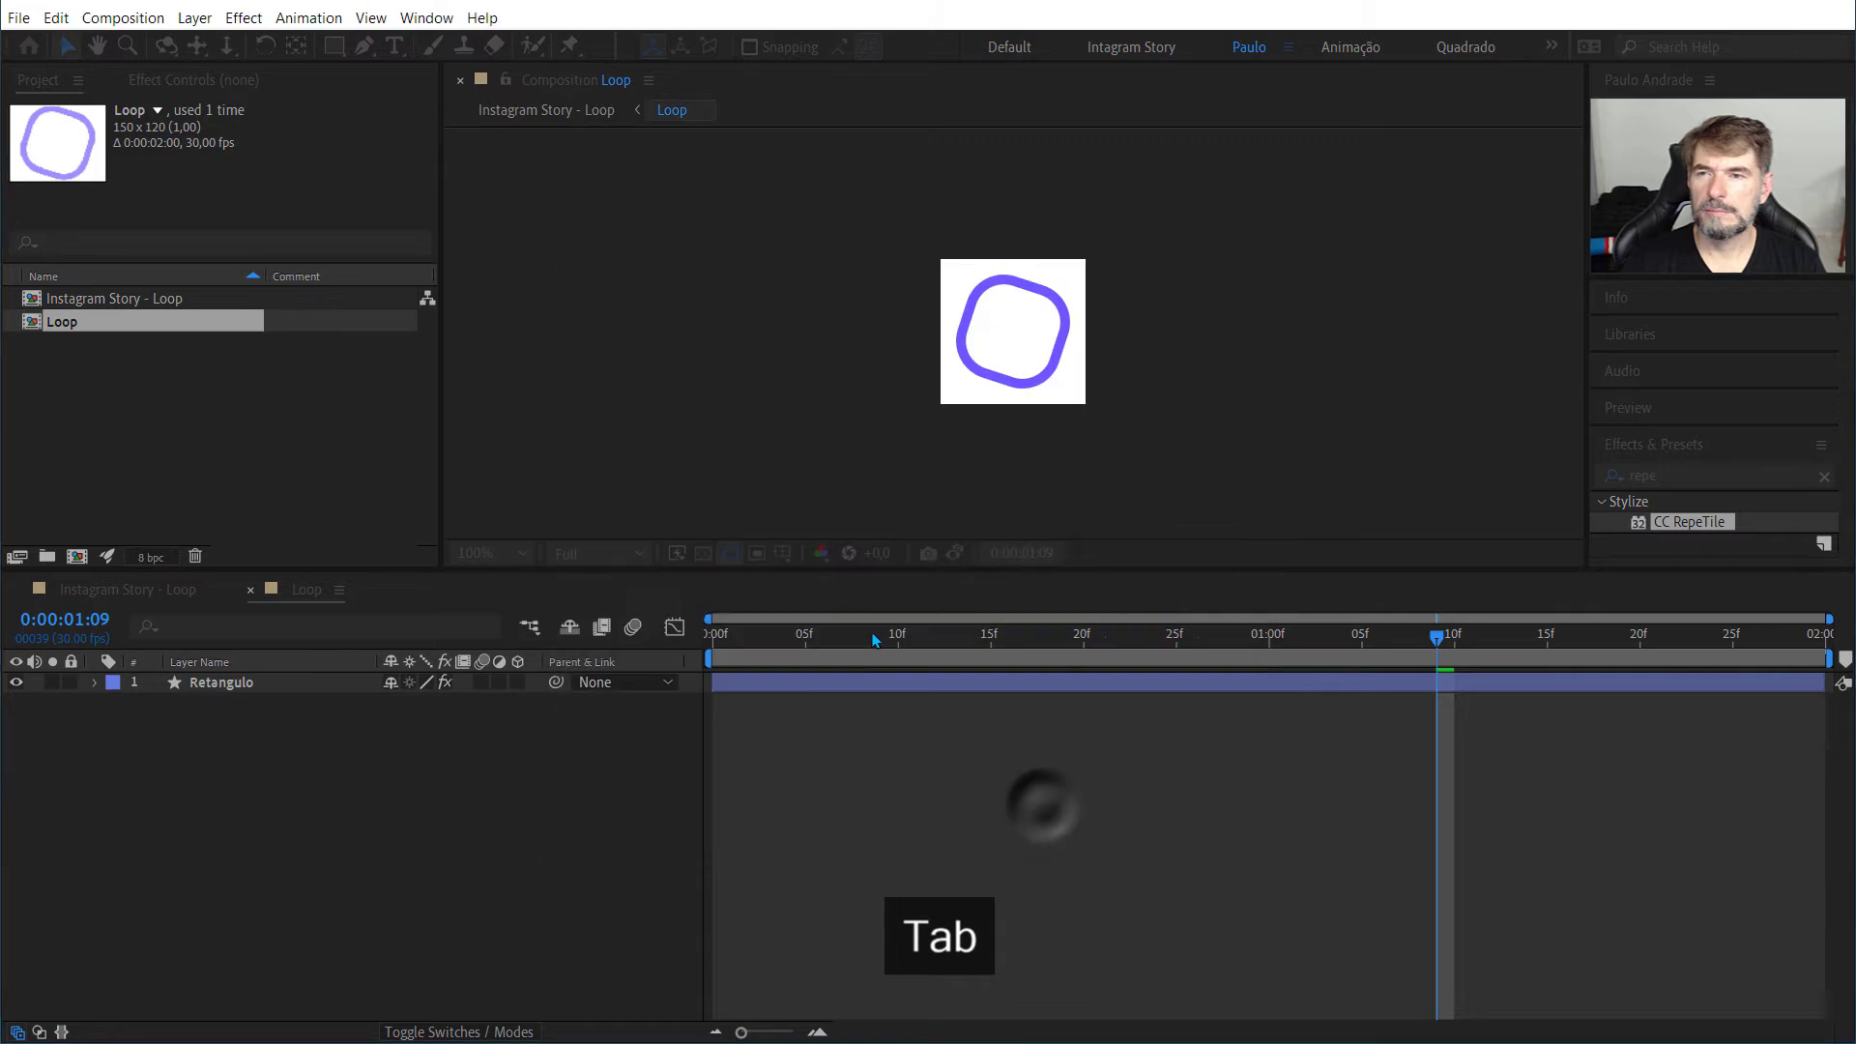
Step: Play back the animation in the resized Loop composition and in the Instagram Story - Loop composition
{"action": "key", "text": "space"}
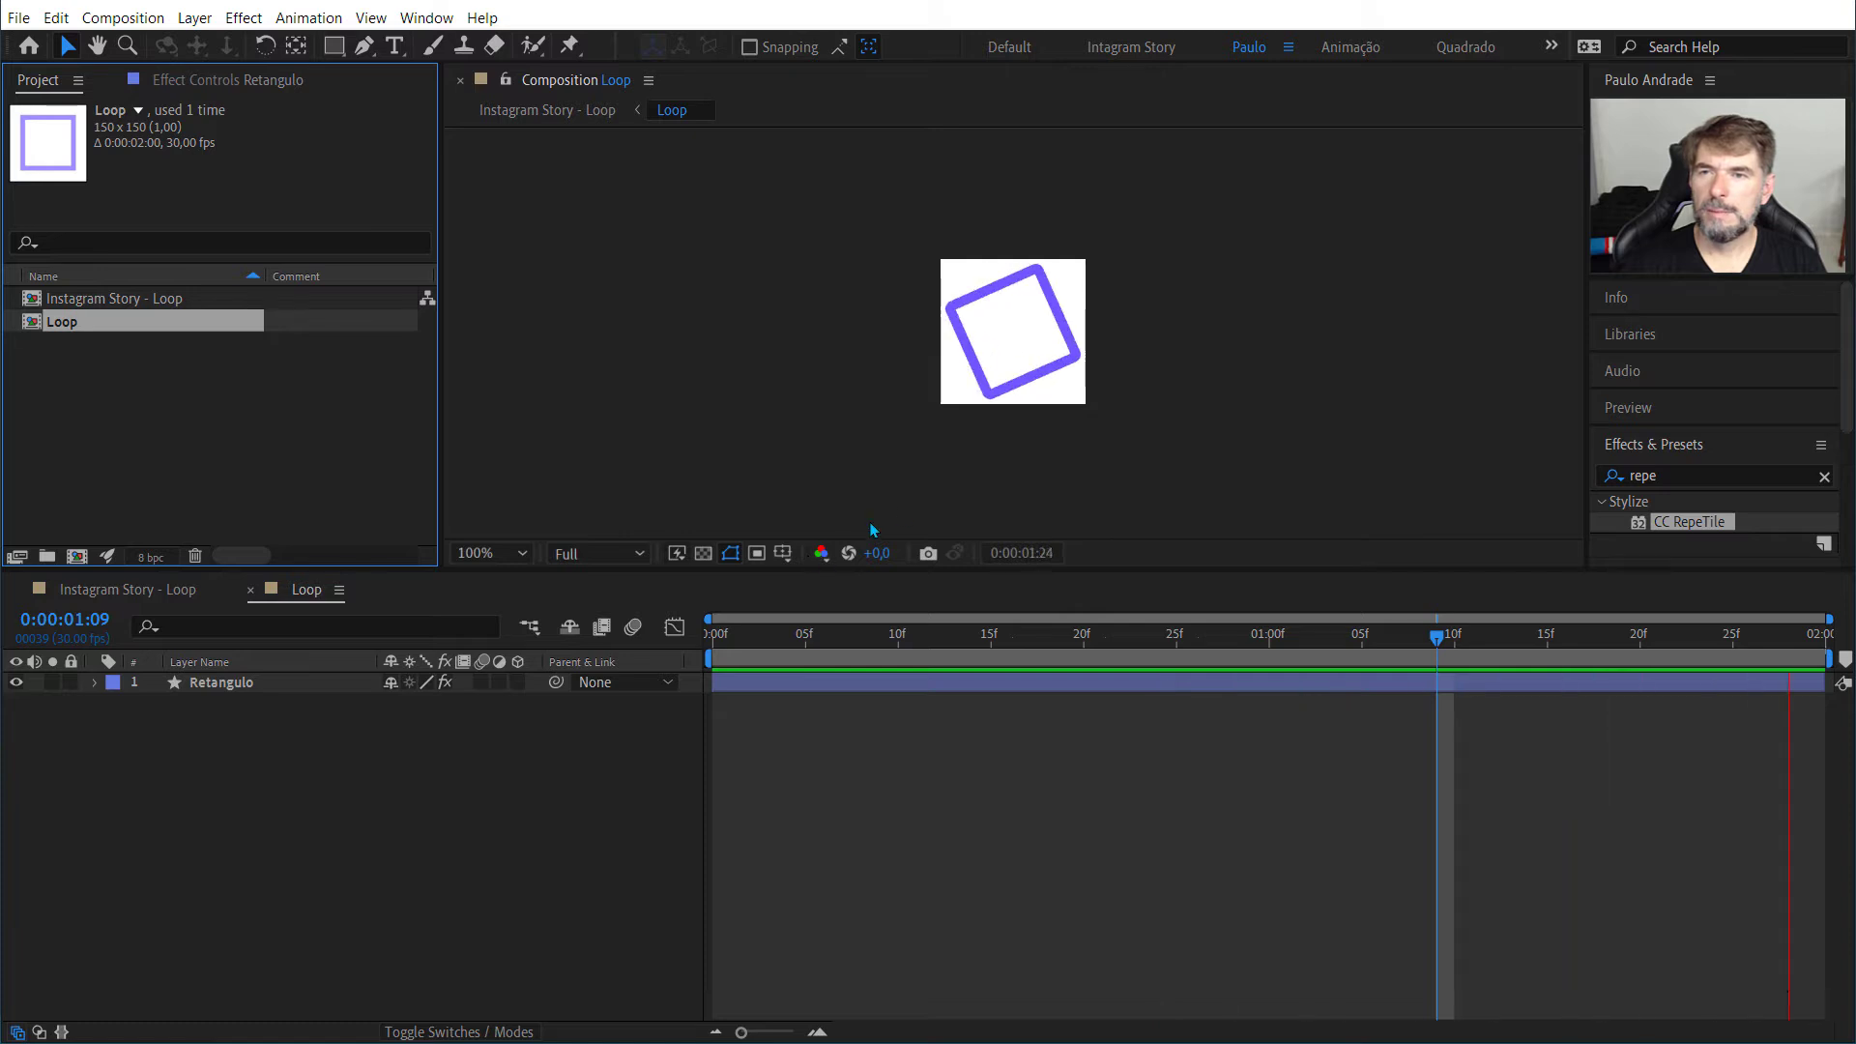
{"action": "key", "text": "space"}
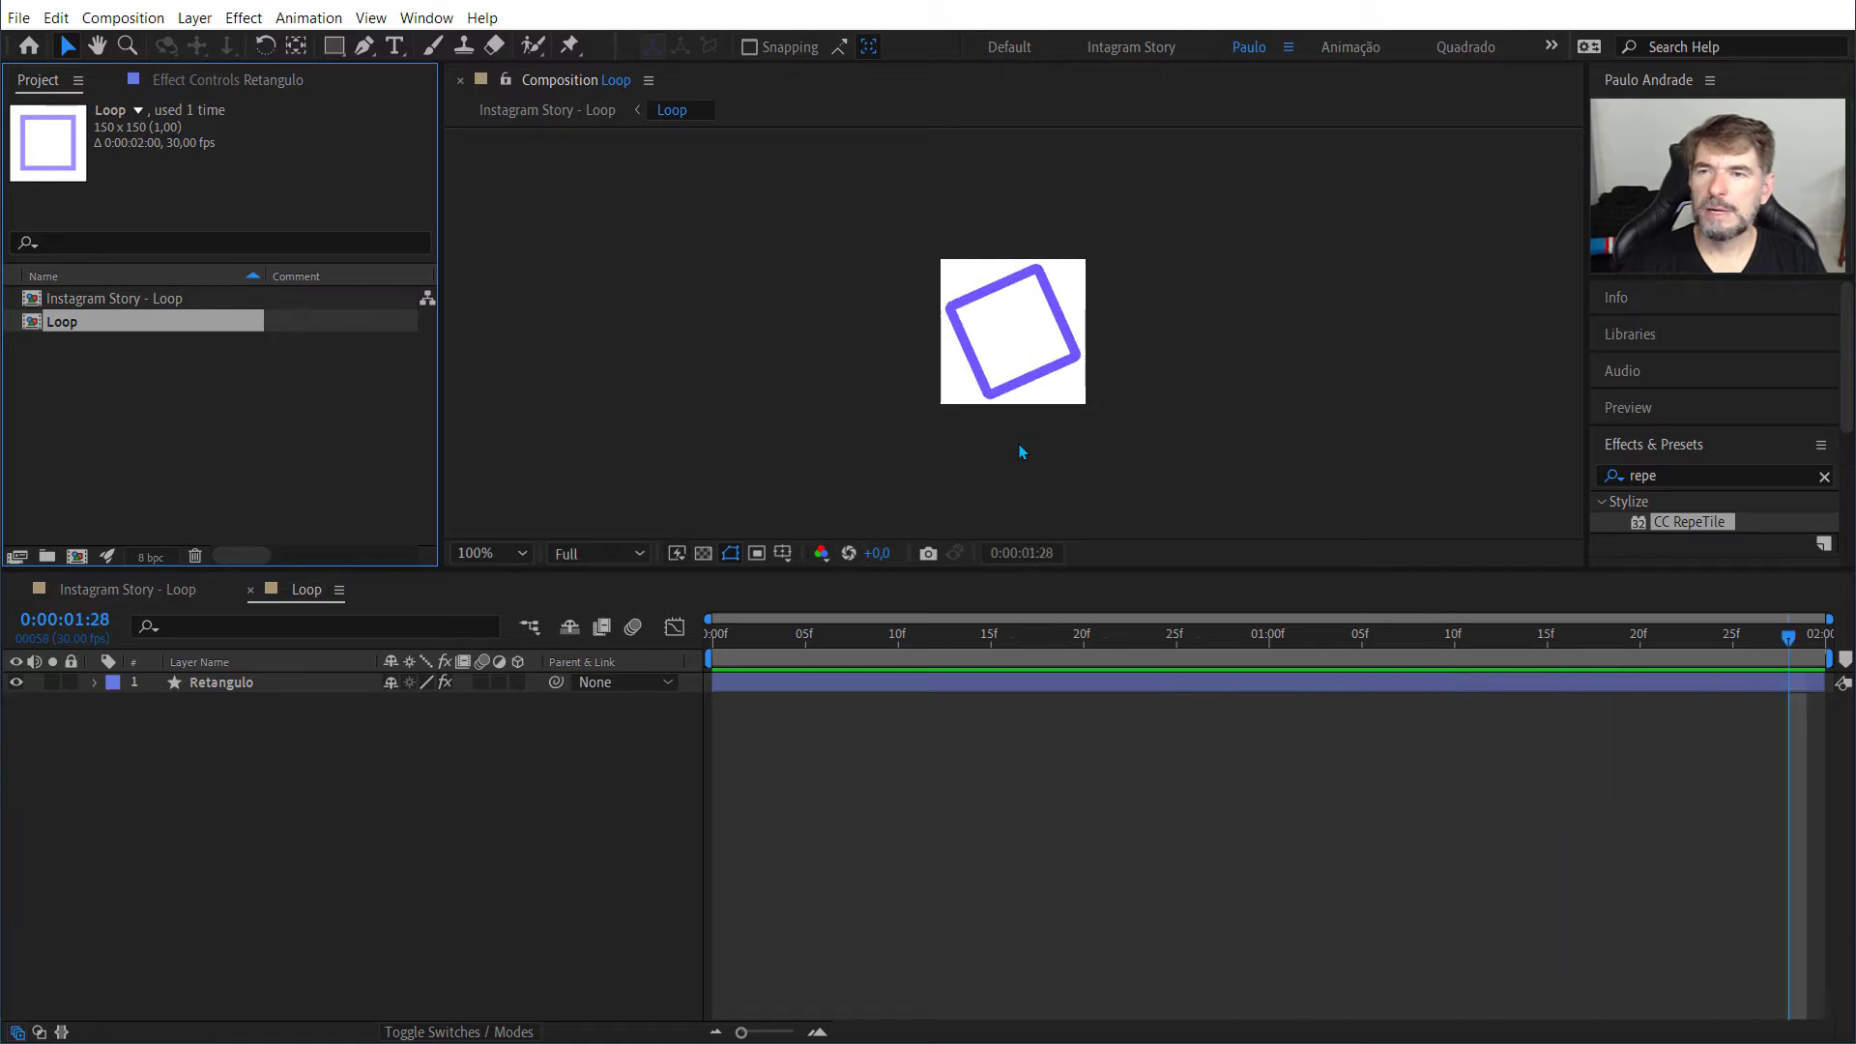
{"action": "left_click", "coordinate": [216, 687]}
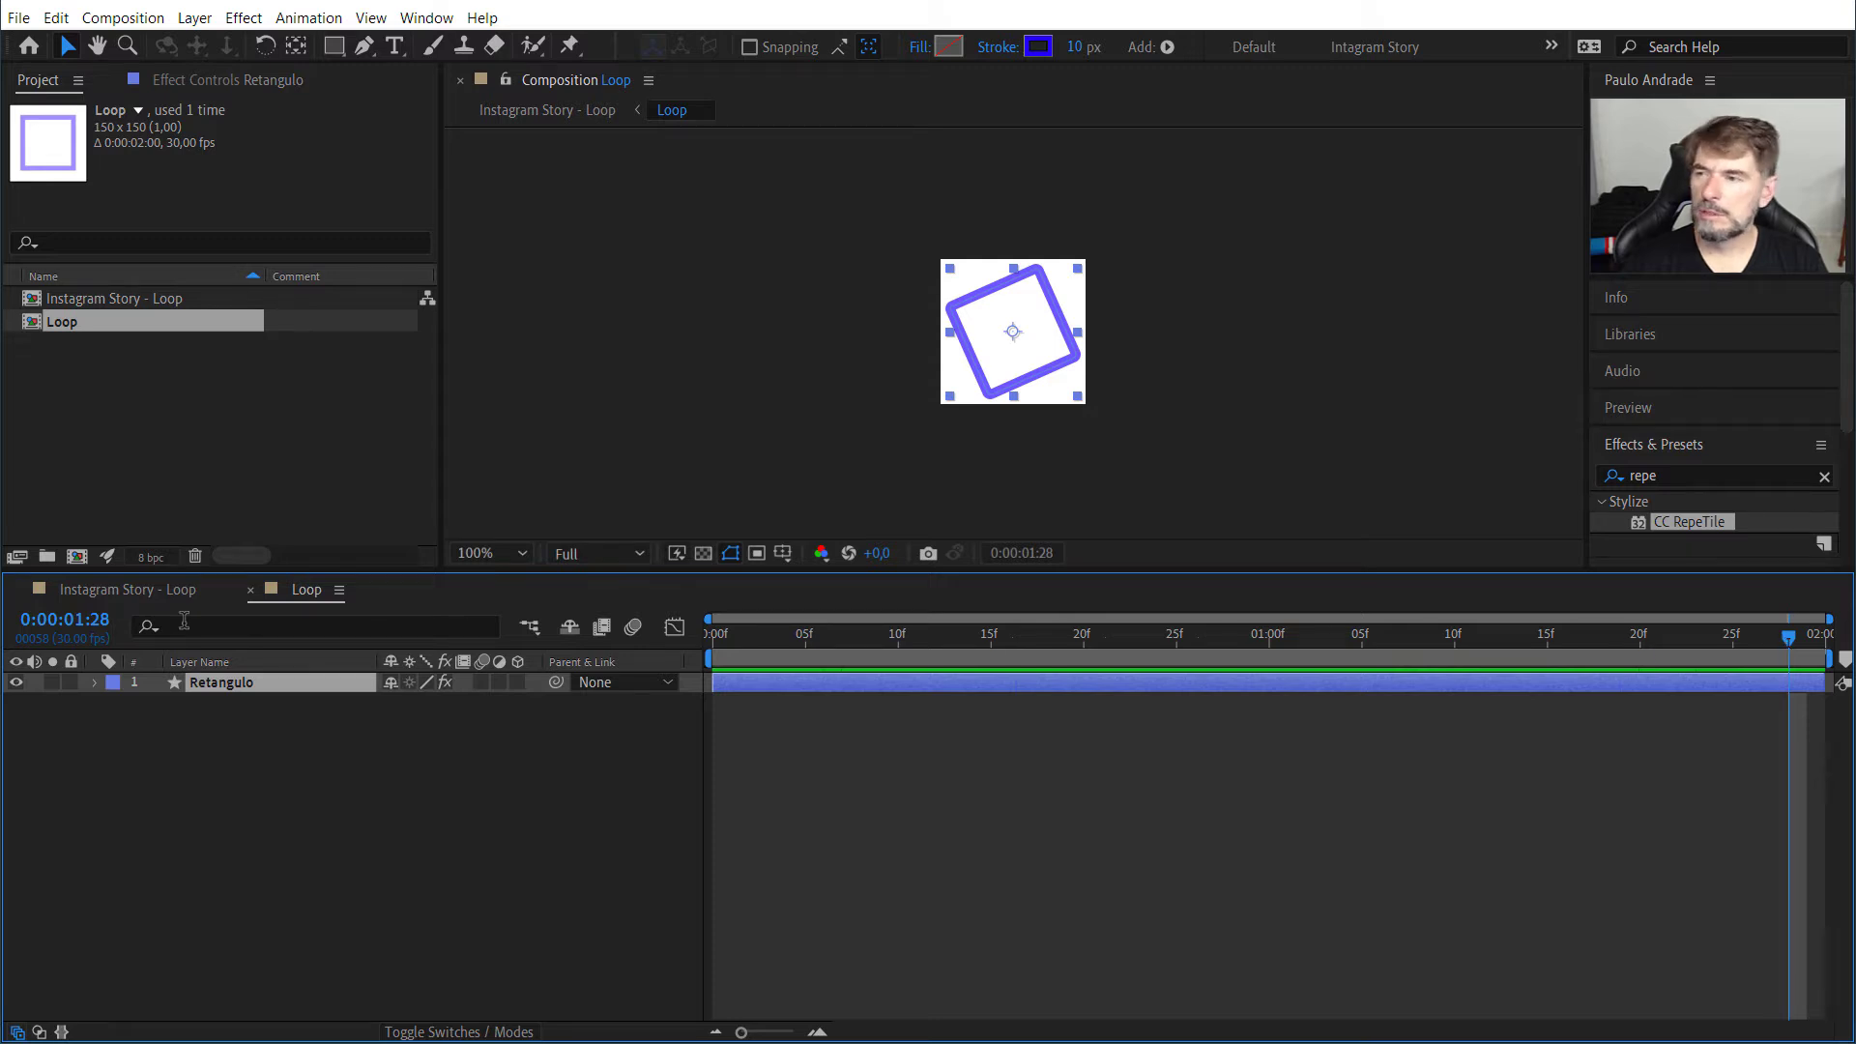
{"action": "left_click", "coordinate": [154, 592]}
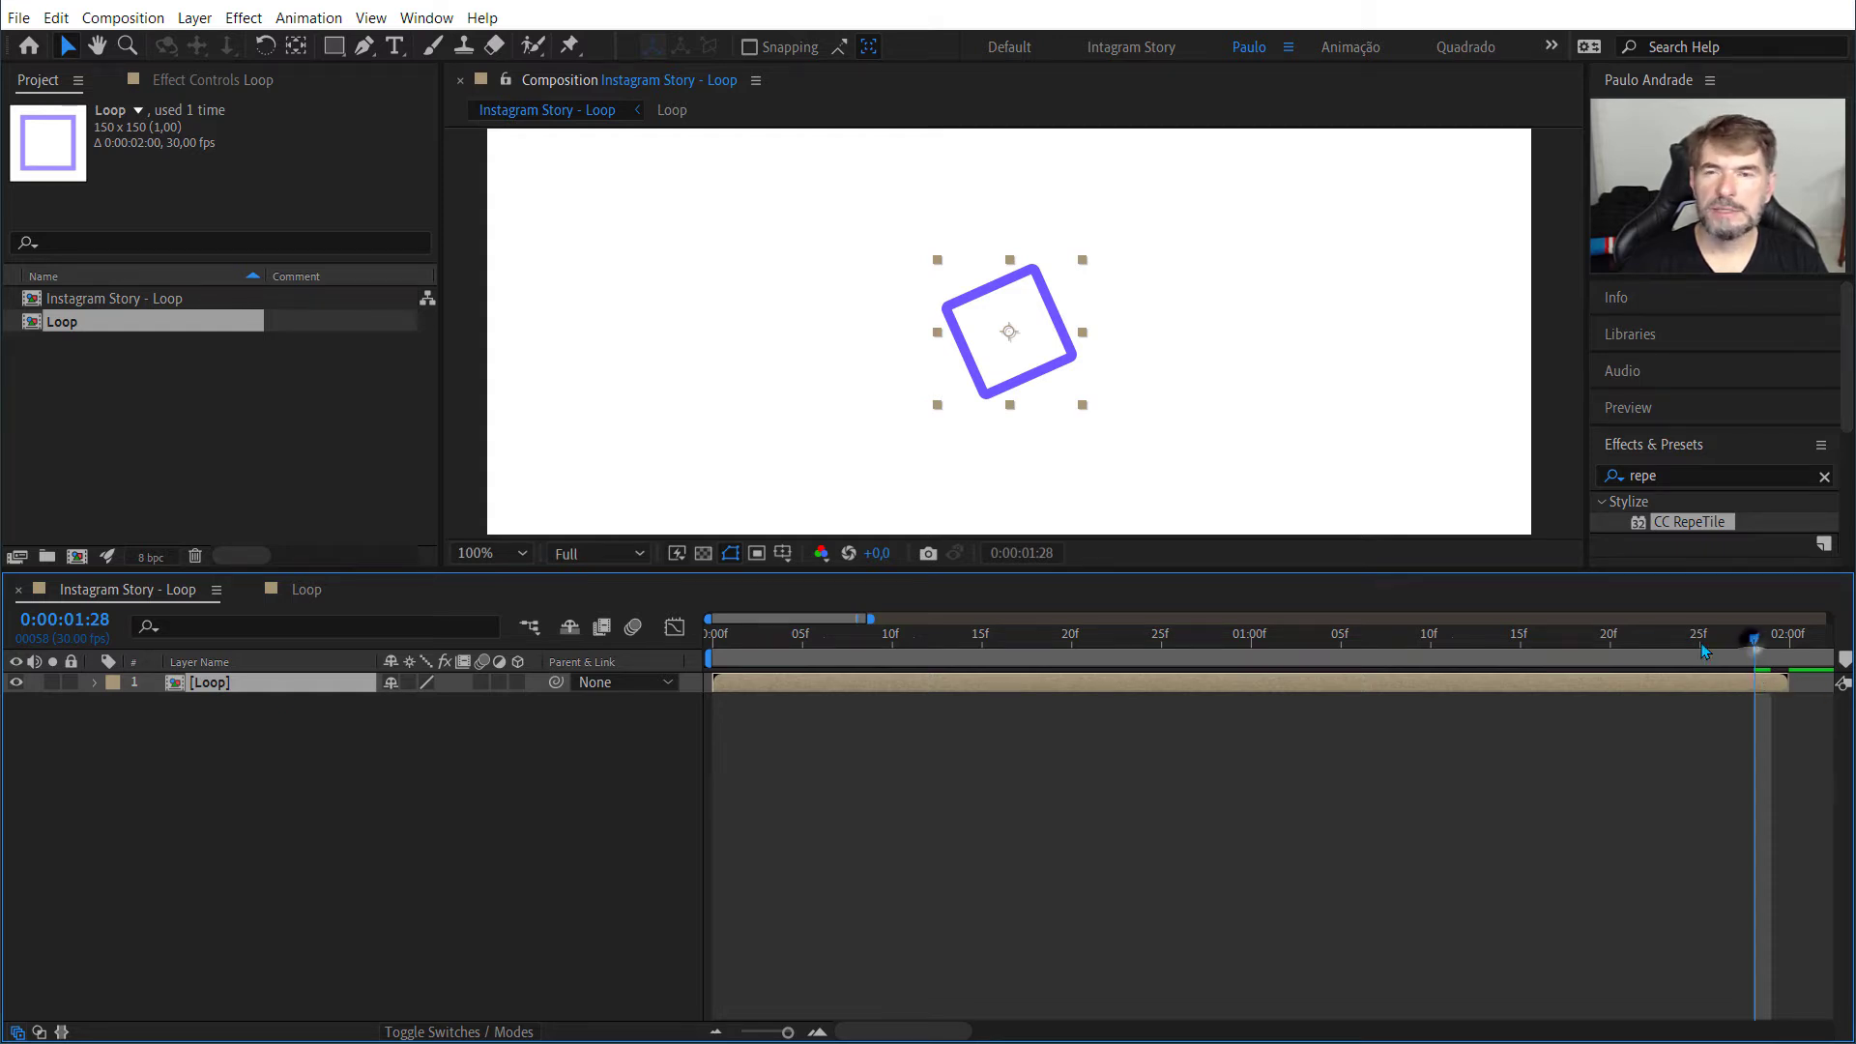
{"action": "key", "text": "space"}
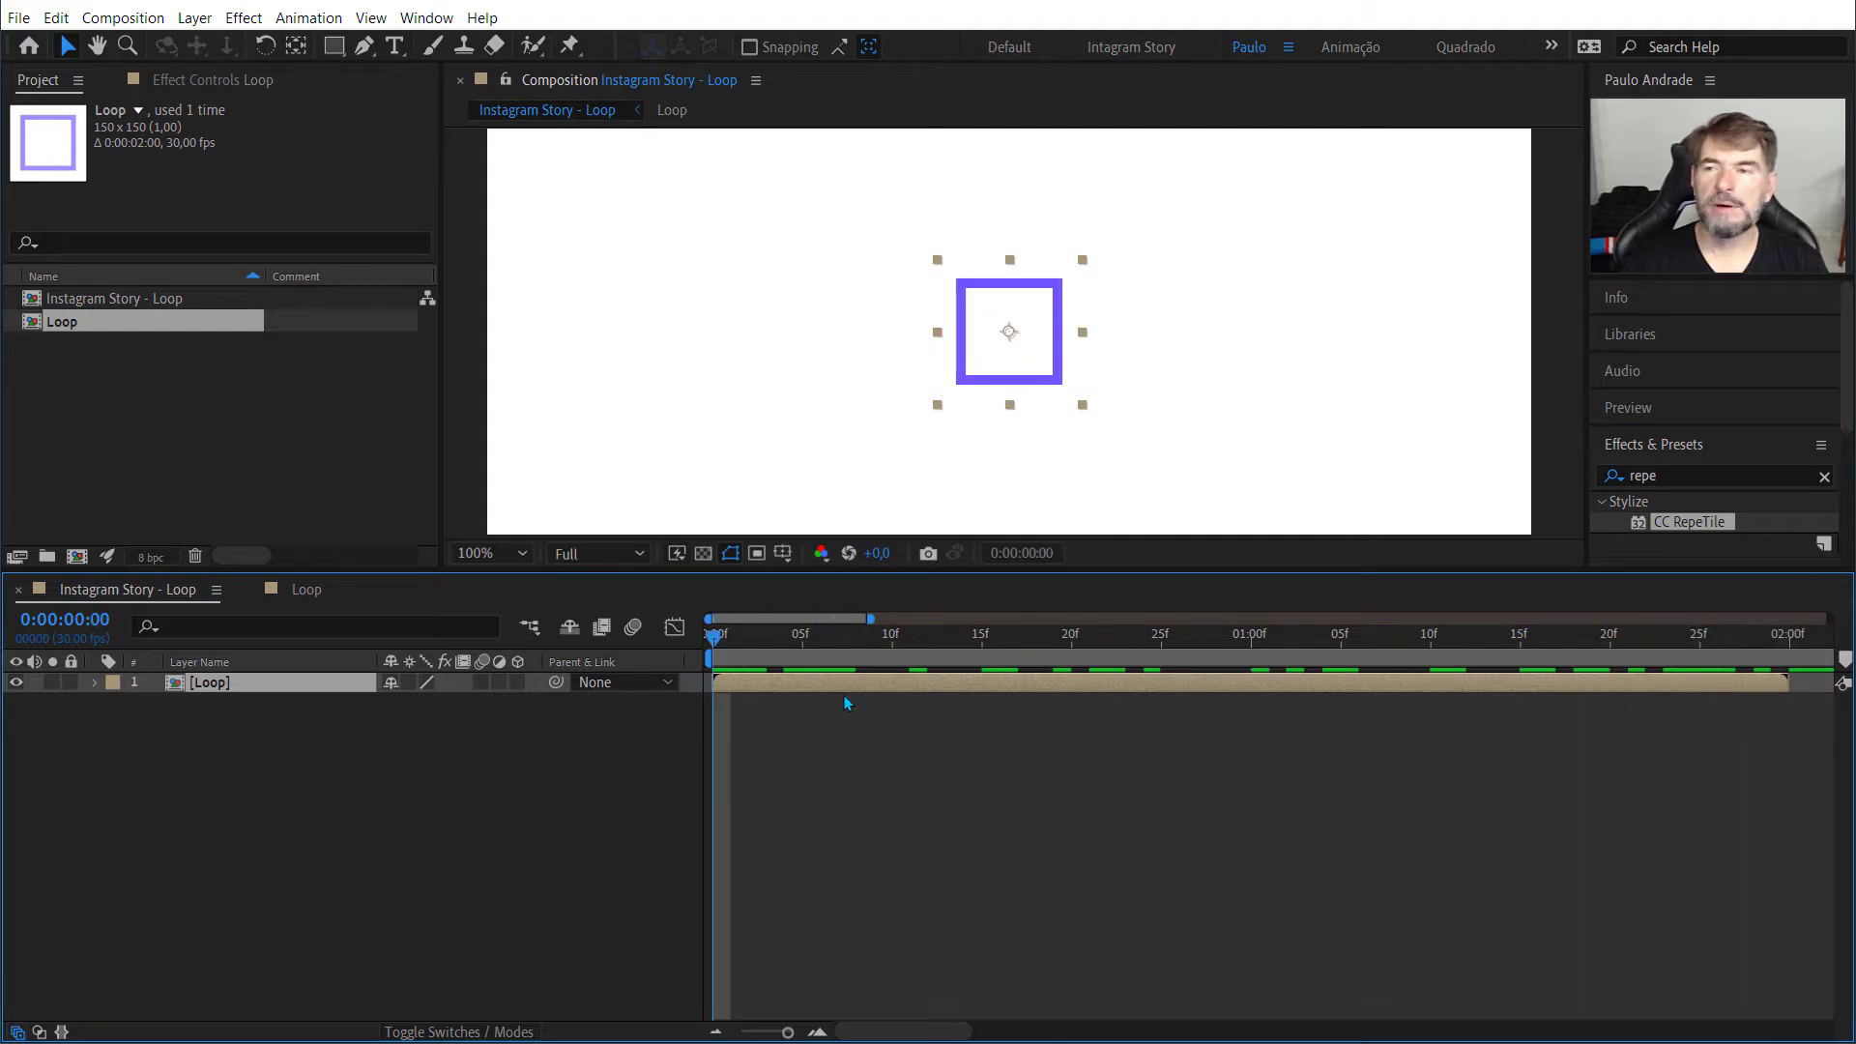
Step: Delete the CC RepeTile effect from the Retangulo layer inside the Loop composition
{"action": "double_click", "coordinate": [235, 682]}
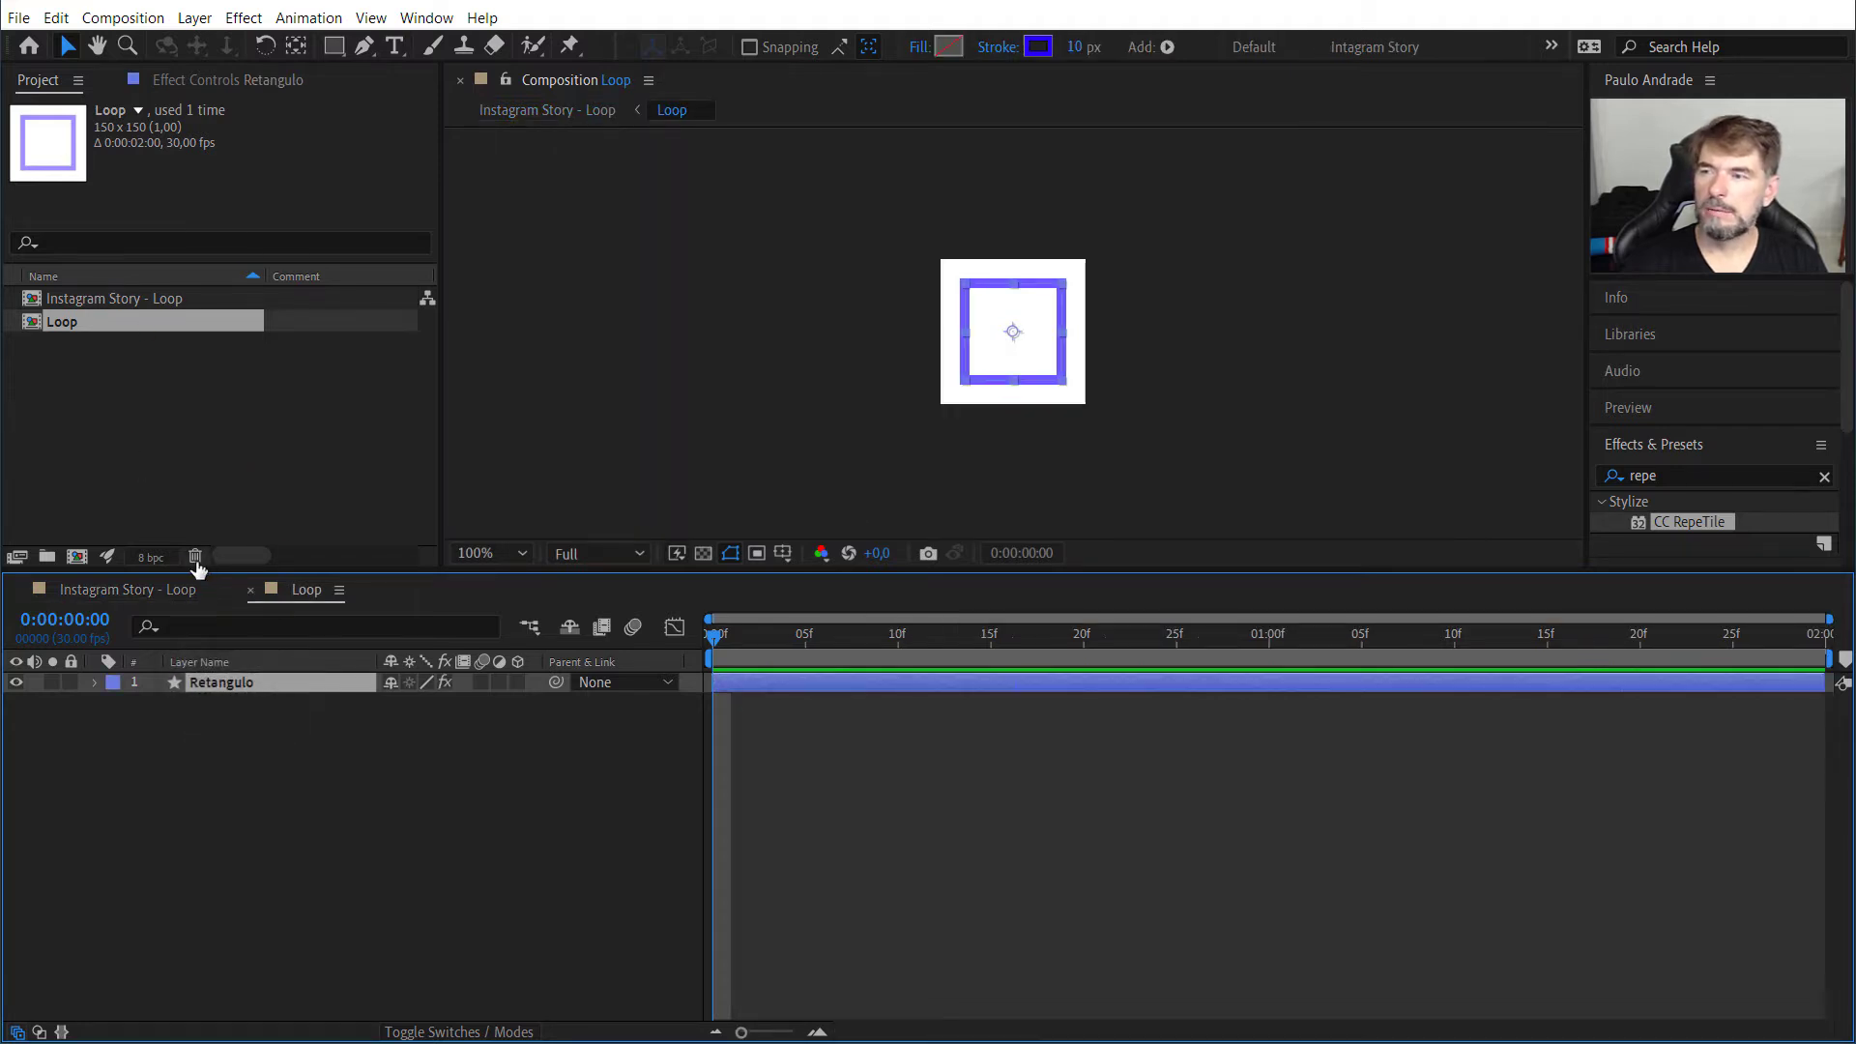
{"action": "left_click", "coordinate": [199, 78]}
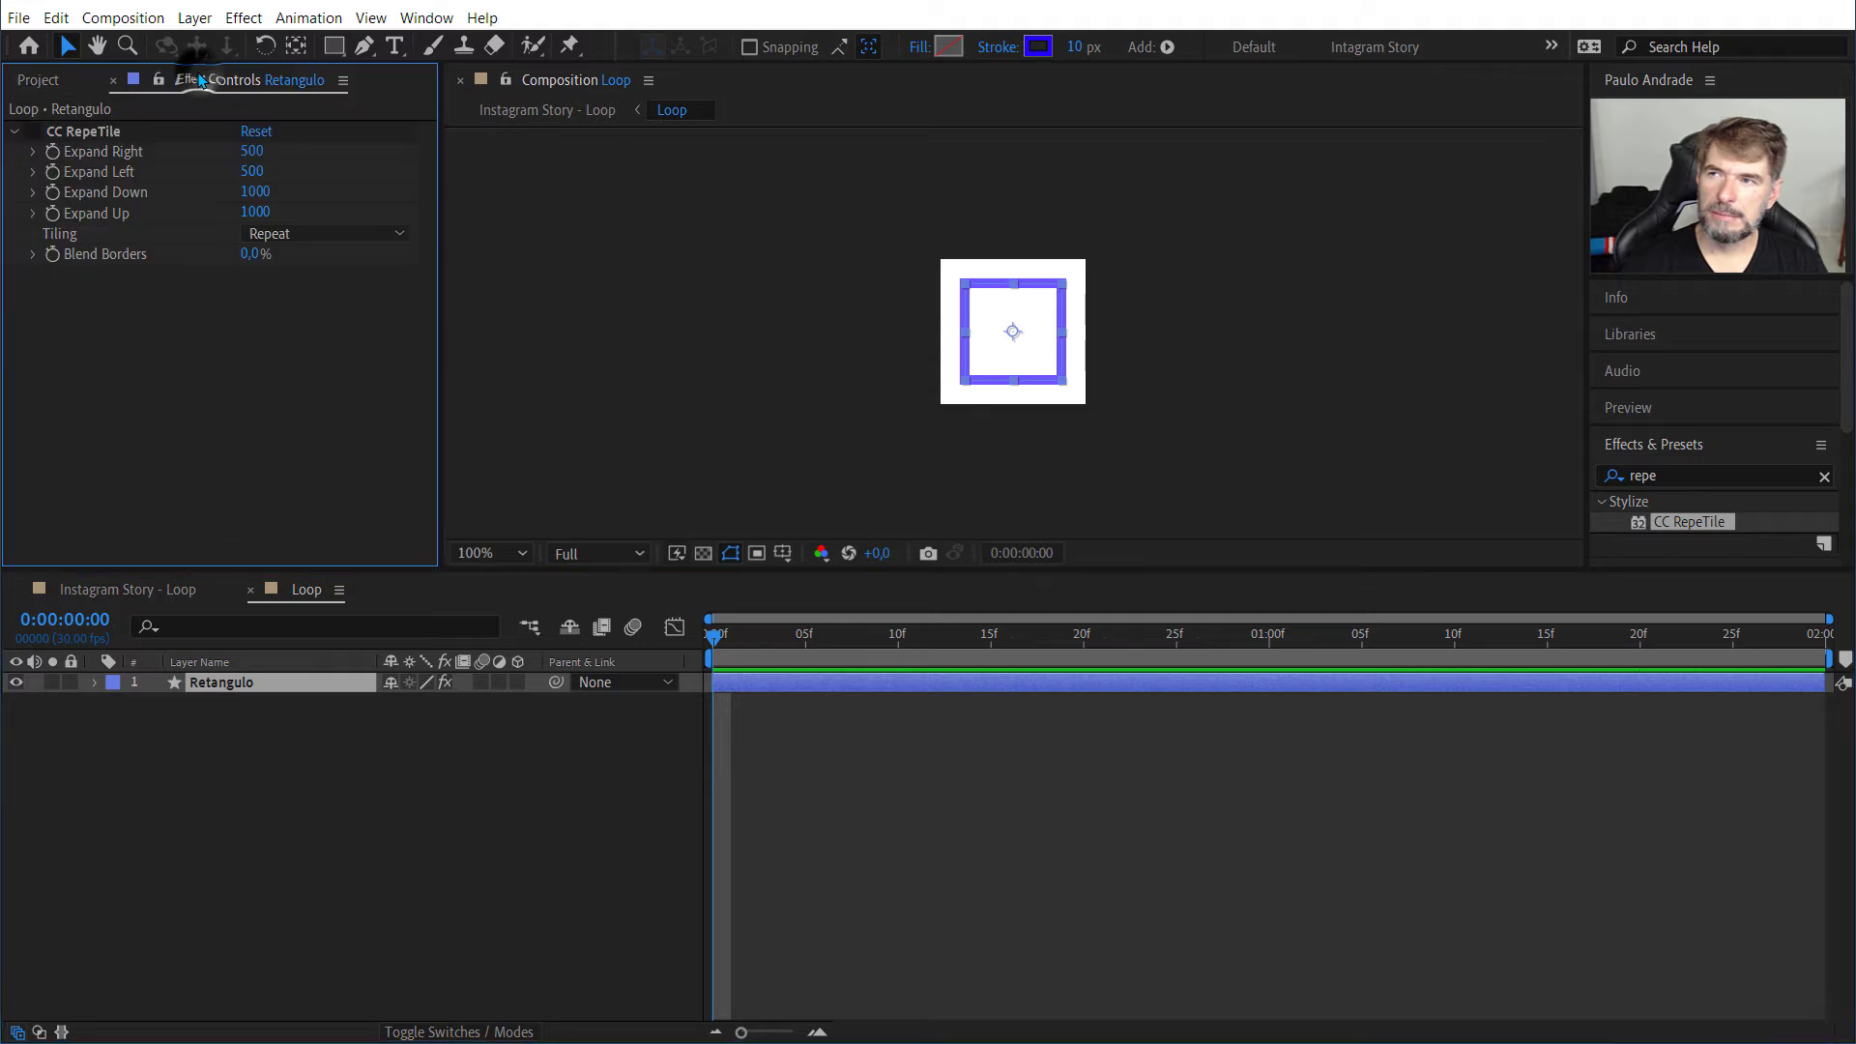
{"action": "left_click", "coordinate": [108, 133]}
{"action": "key", "text": "Delete"}
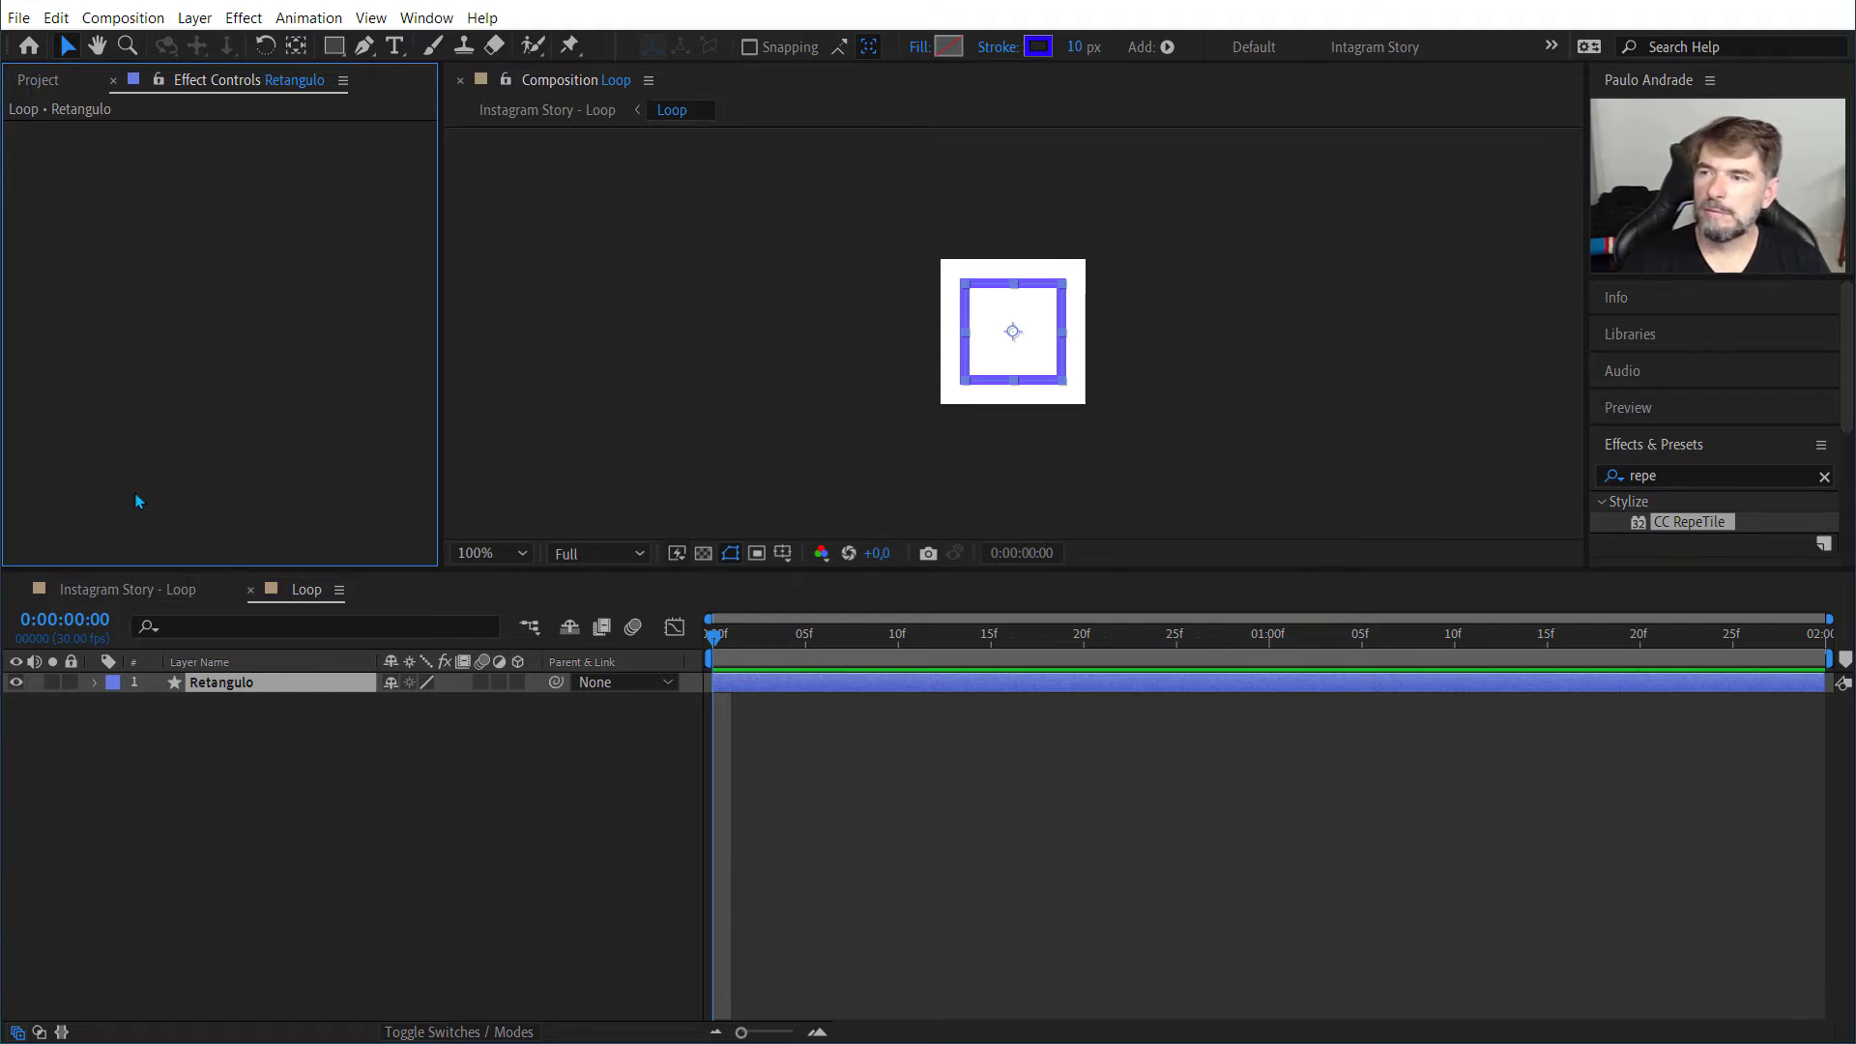
Step: Apply CC RepeTile to the Loop layer in the Instagram Story - Loop composition and preview from the first frame
{"action": "left_click", "coordinate": [128, 588]}
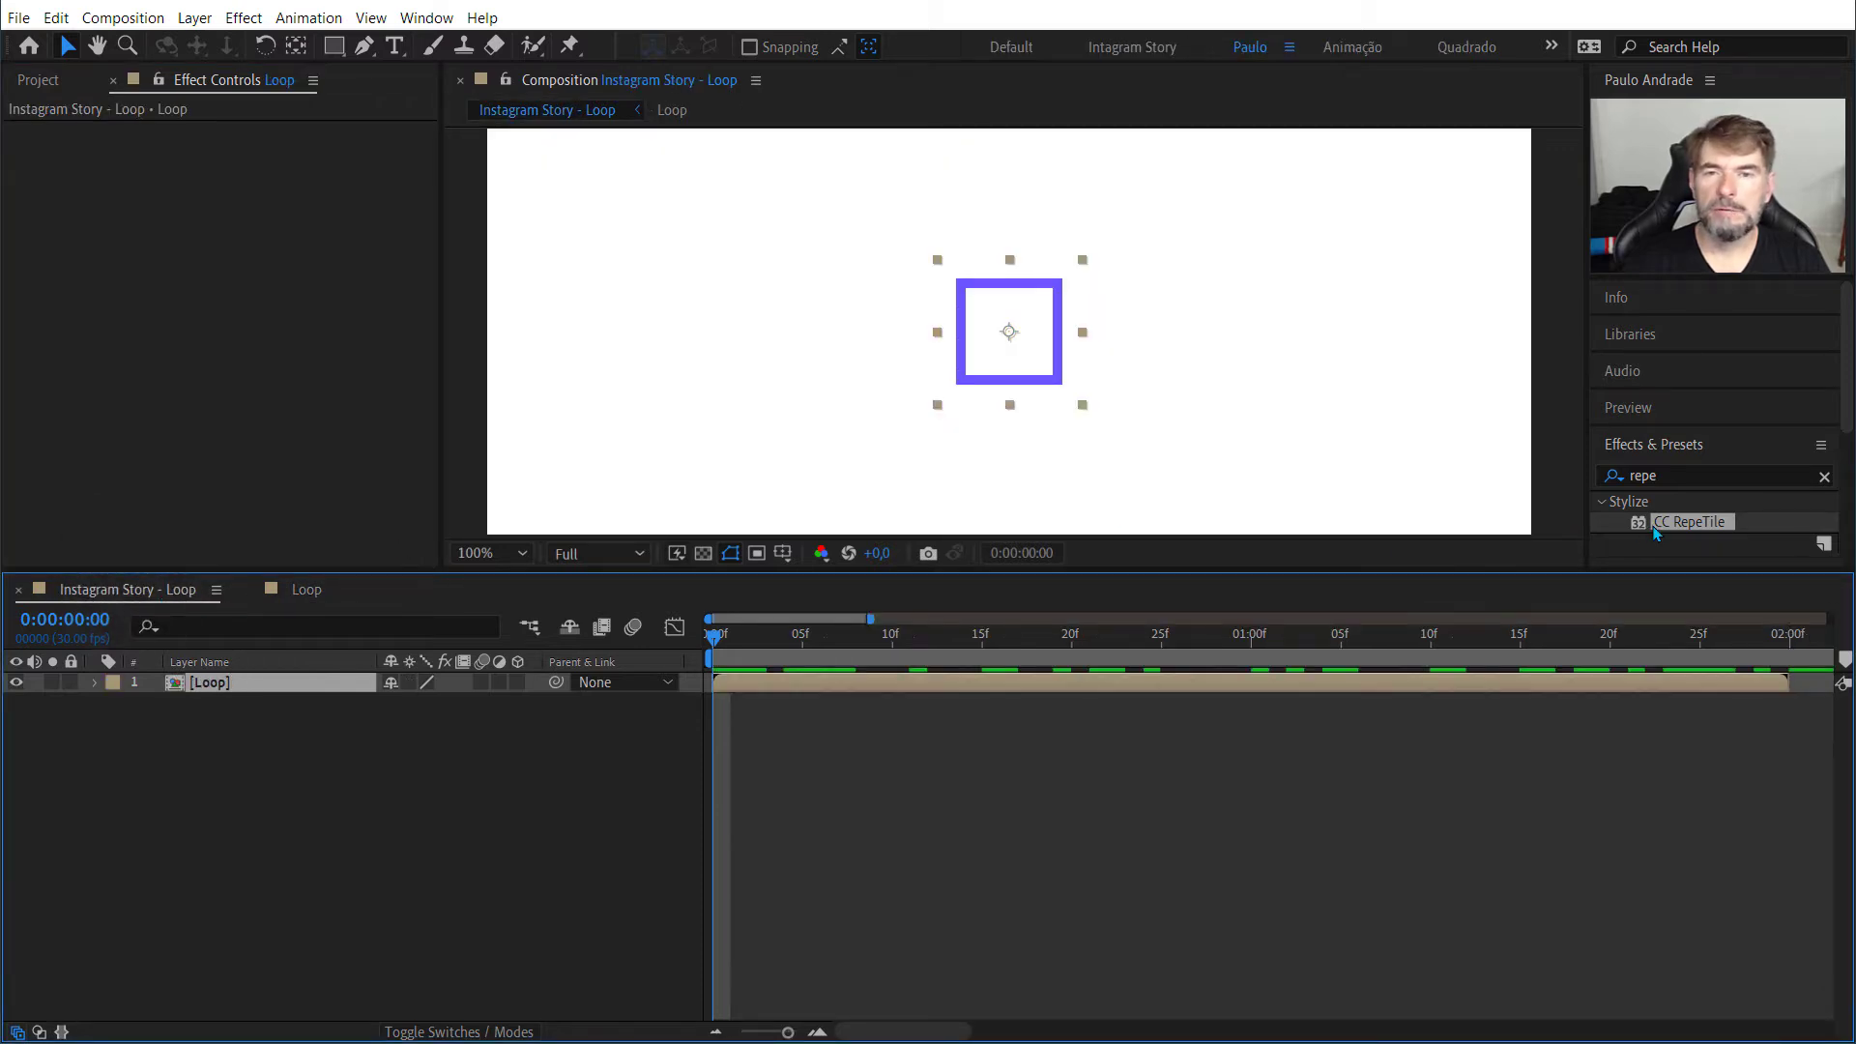
{"action": "left_click_drag", "start_coordinate": [1655, 530], "coordinate": [281, 676]}
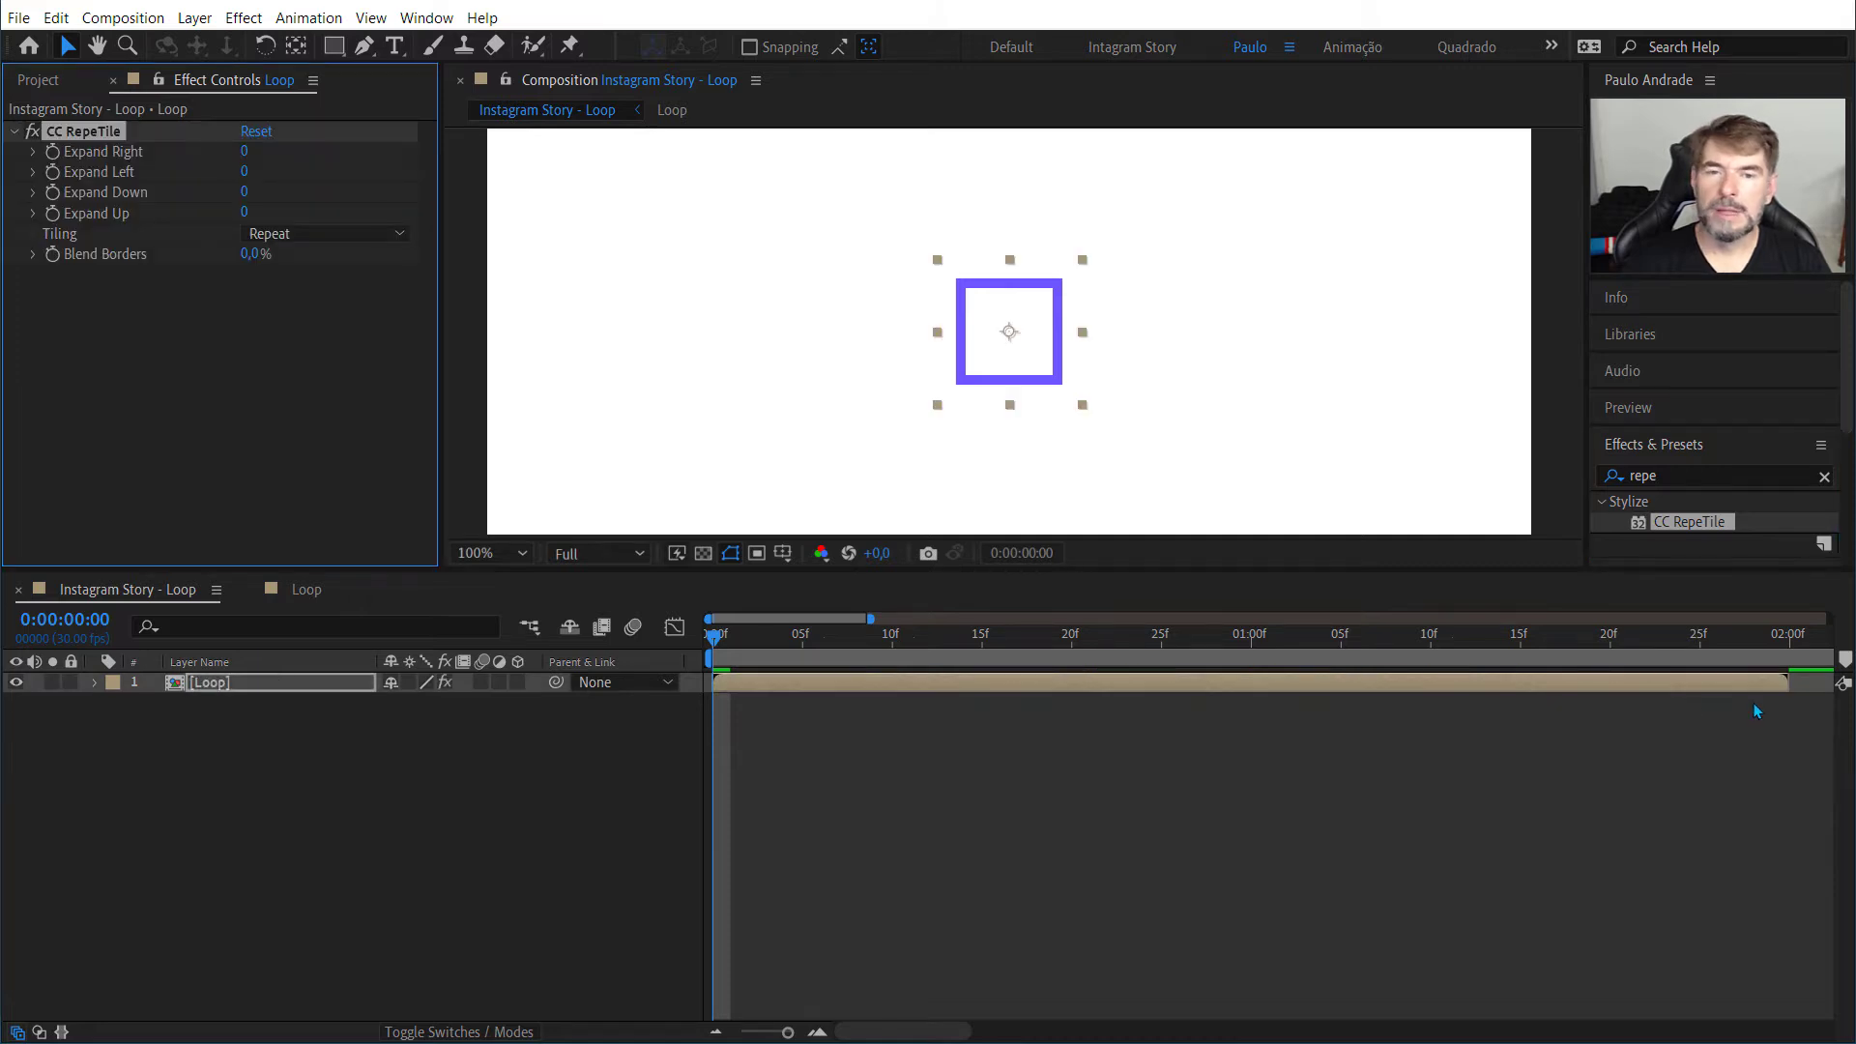
{"action": "left_click", "coordinate": [715, 635]}
{"action": "key", "text": "space"}
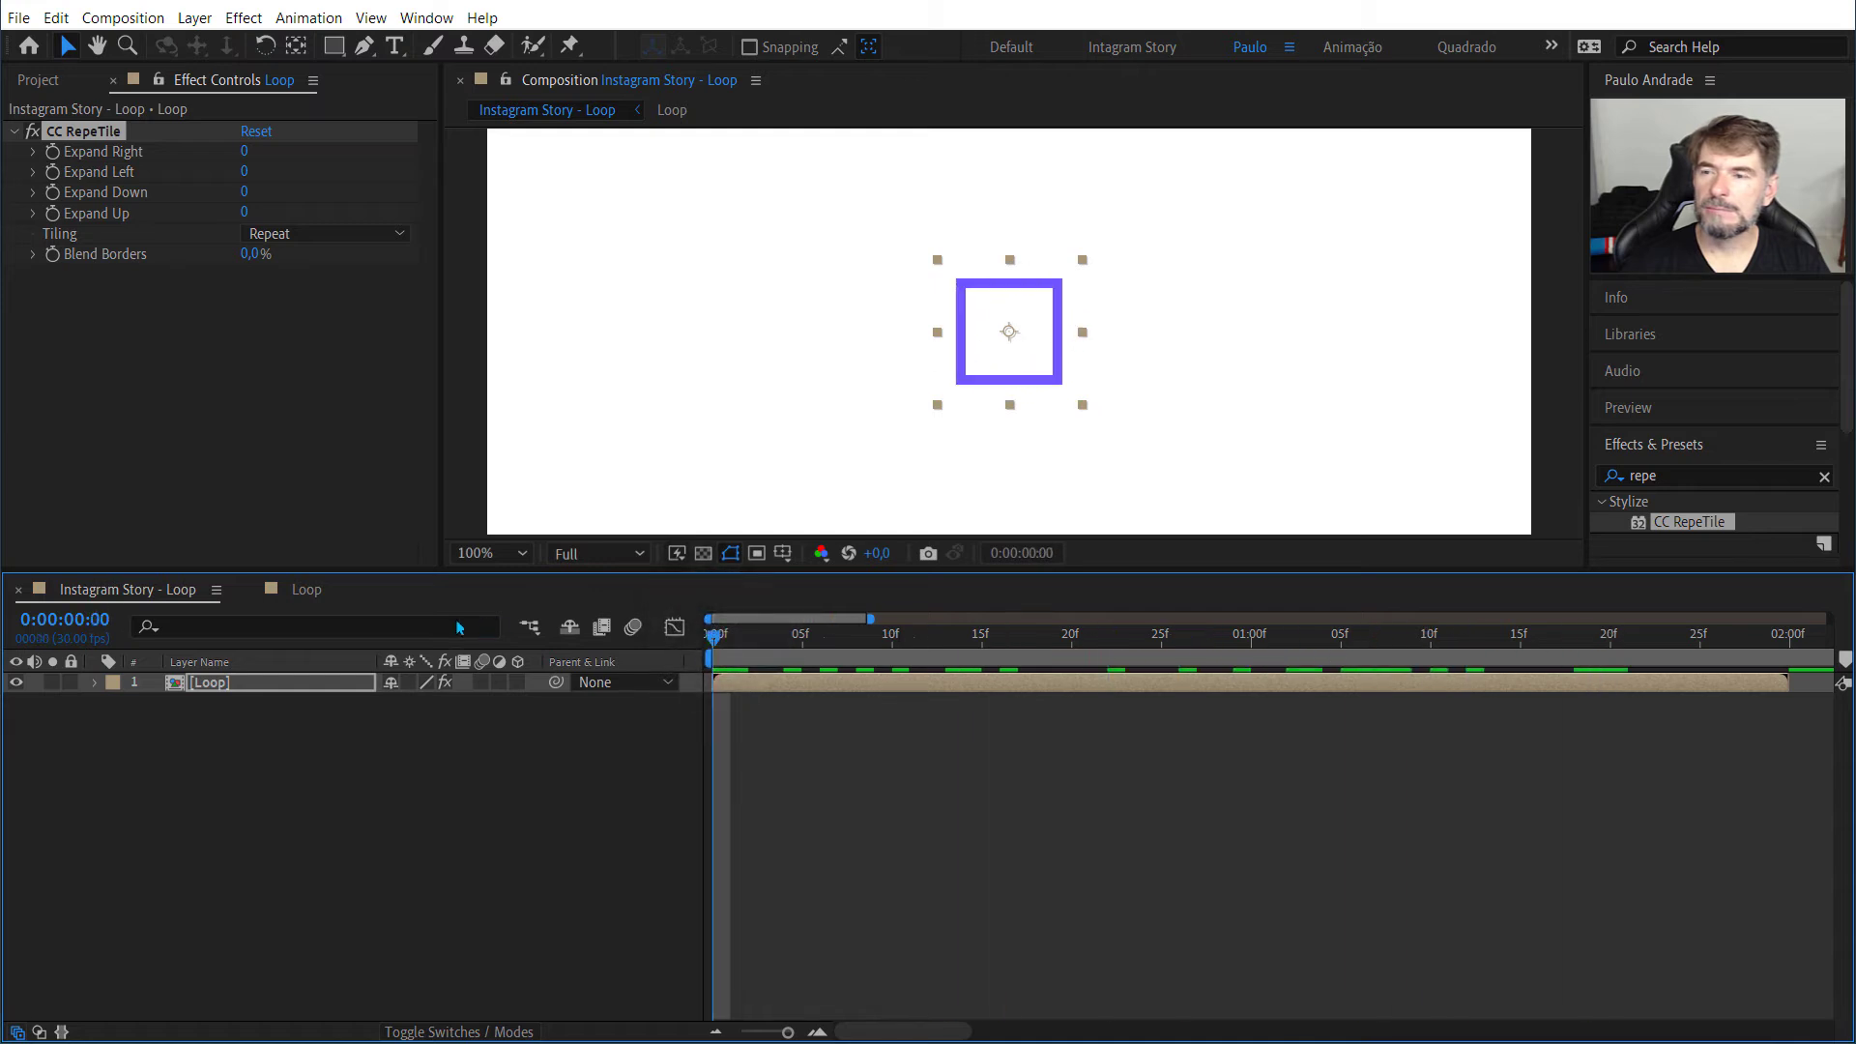
Step: Set the Loop layer's CC RepeTile expansion to 500 for right and left and 1000 for down and up
{"action": "left_click", "coordinate": [243, 152]}
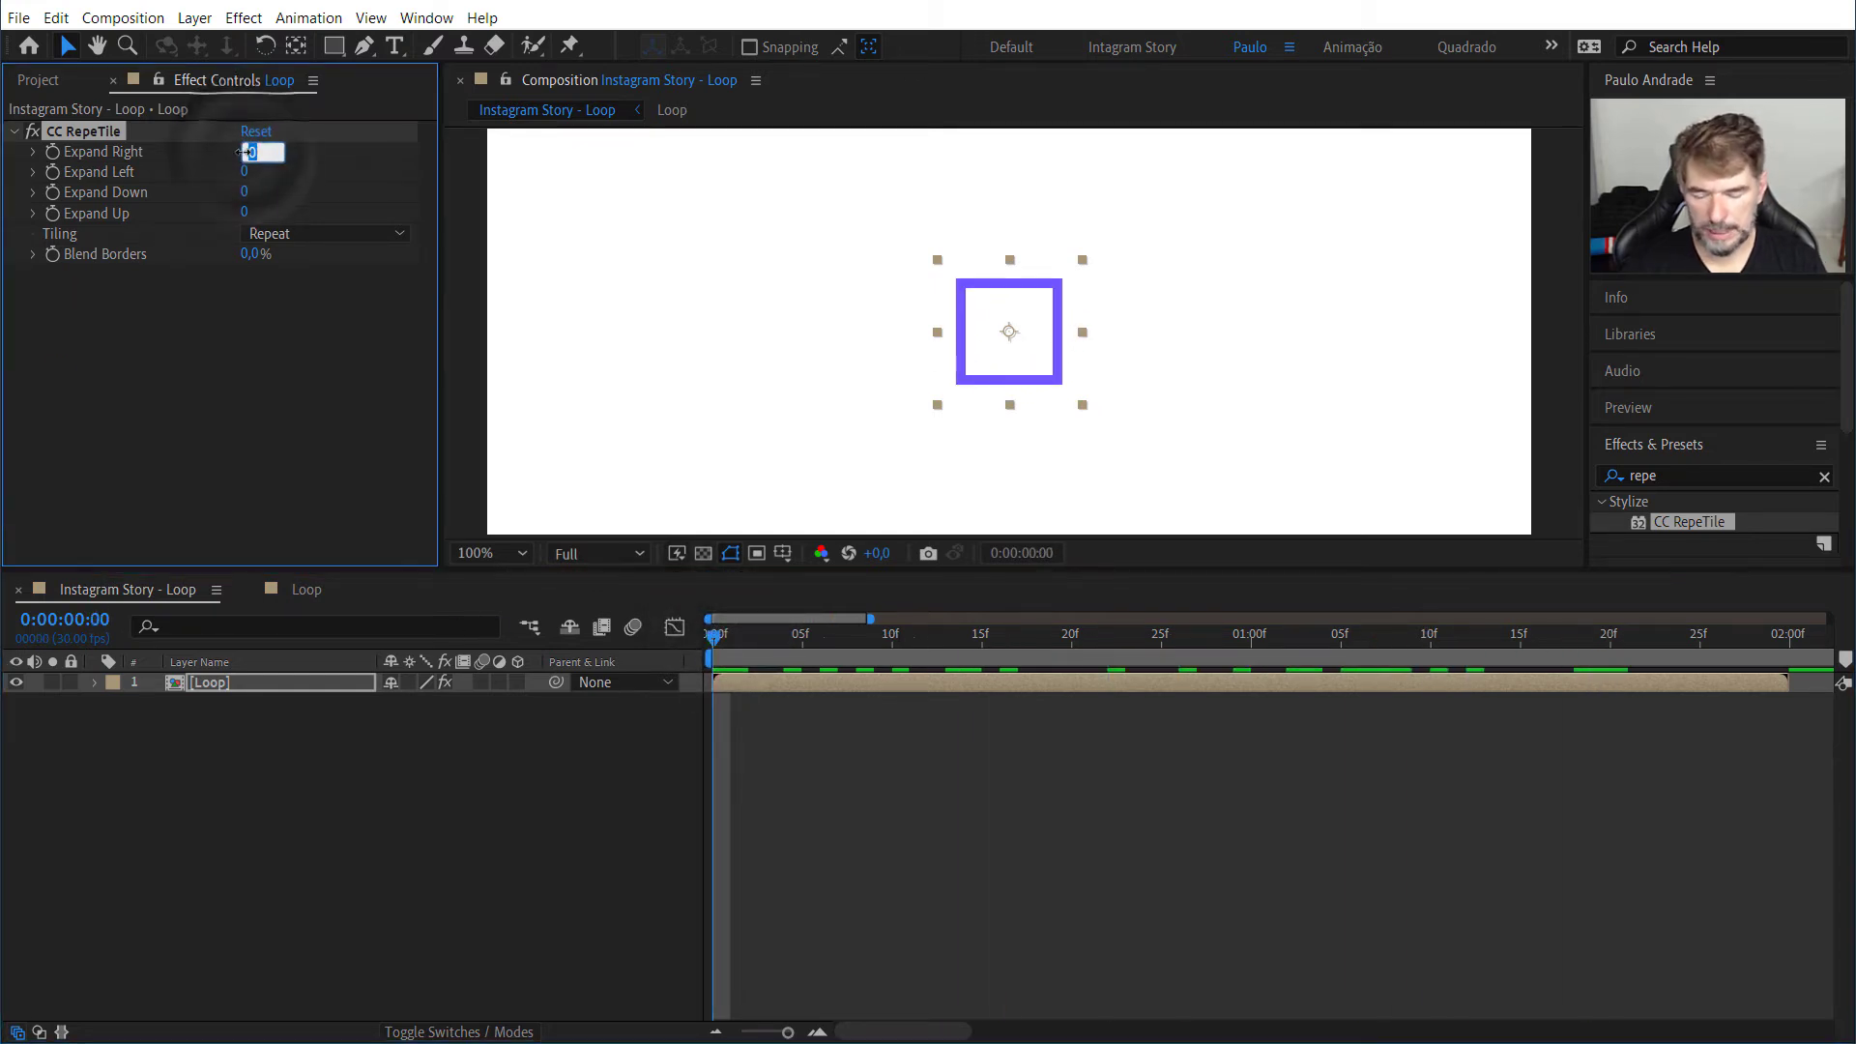
{"action": "type", "text": "500"}
{"action": "key", "text": "Tab"}
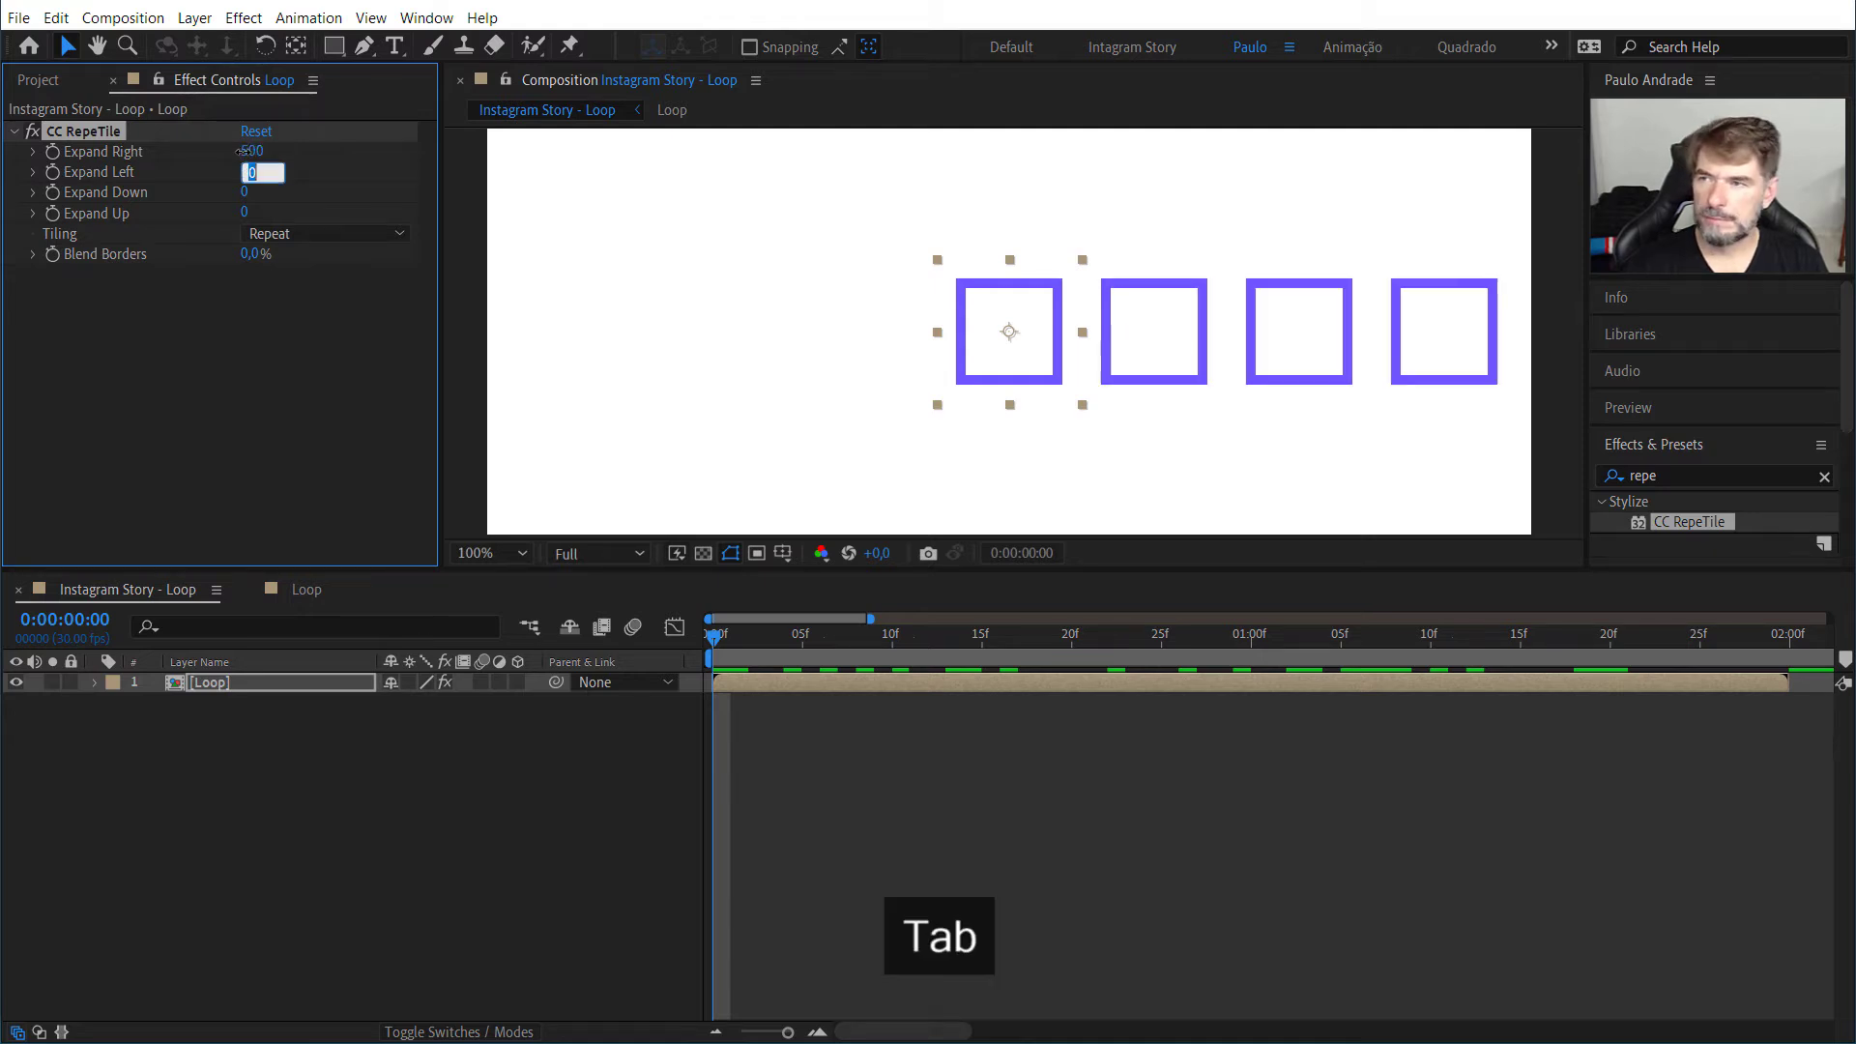
{"action": "type", "text": "500"}
{"action": "key", "text": "Tab"}
{"action": "type", "text": "1"}
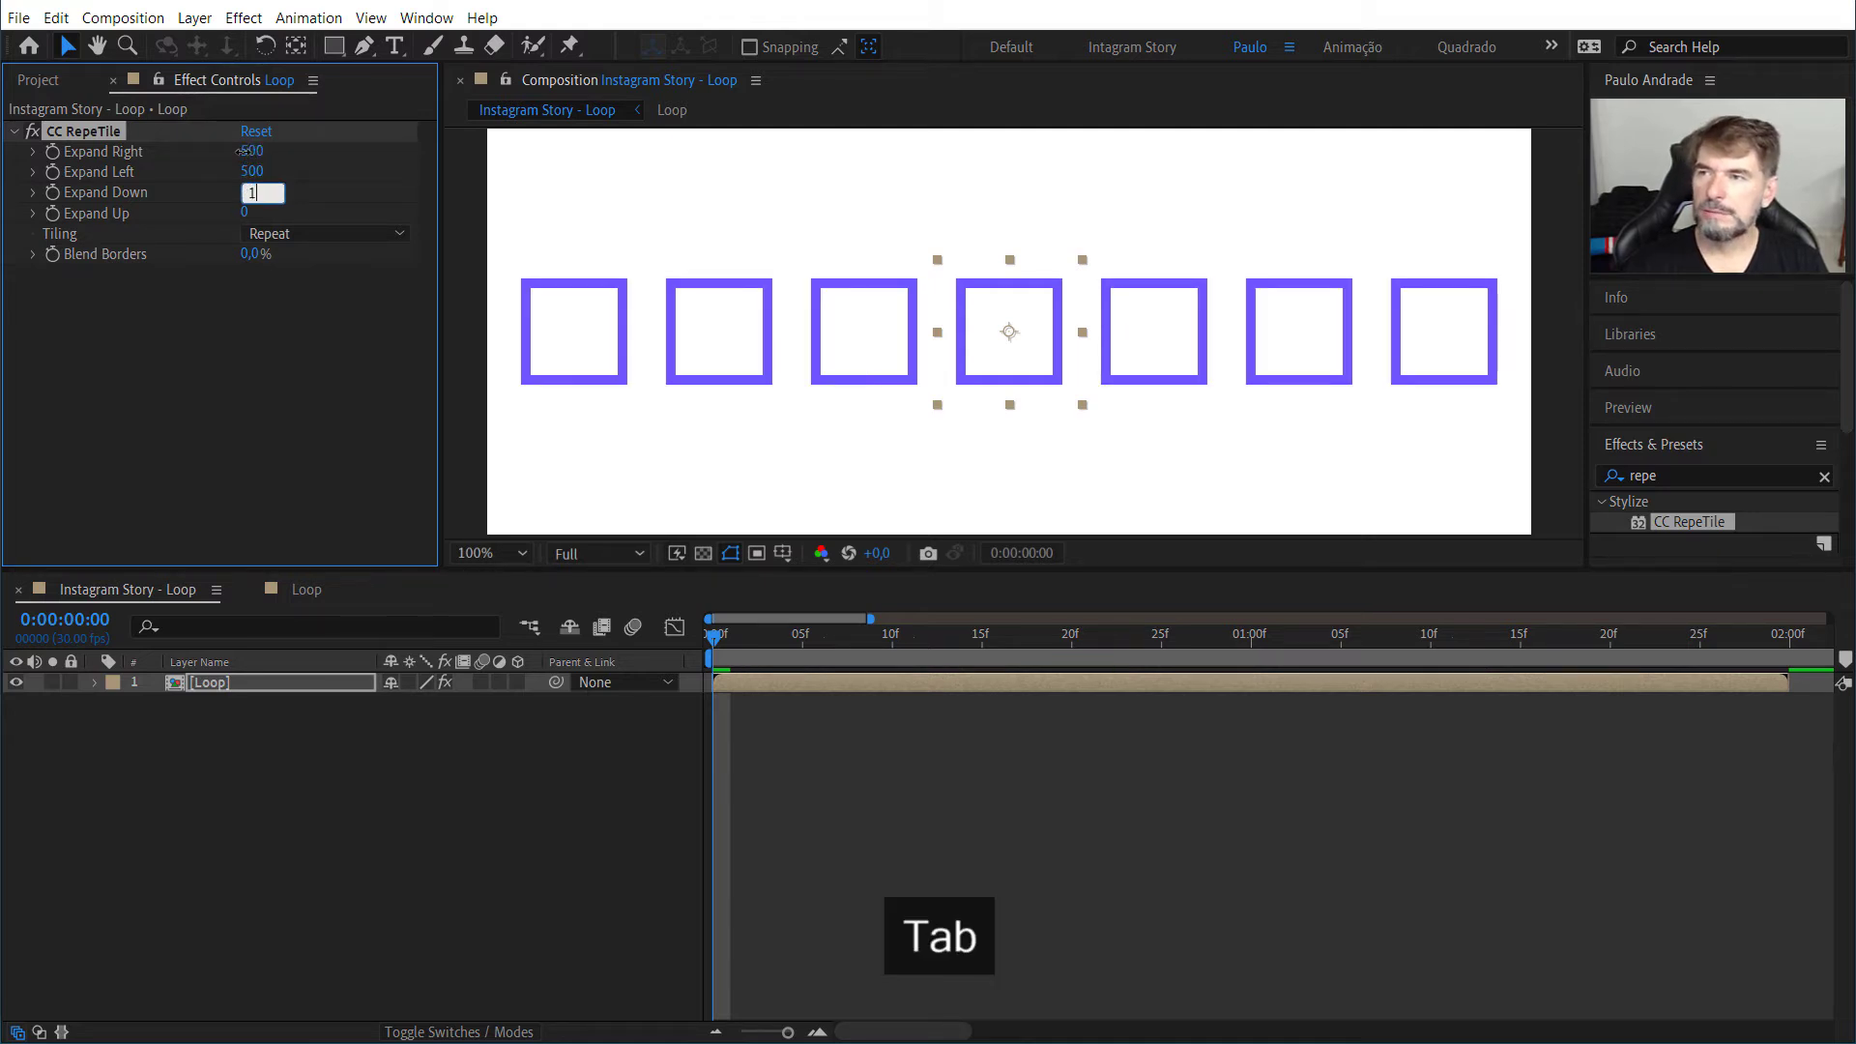
{"action": "type", "text": "000"}
{"action": "key", "text": "Tab"}
{"action": "type", "text": "1000"}
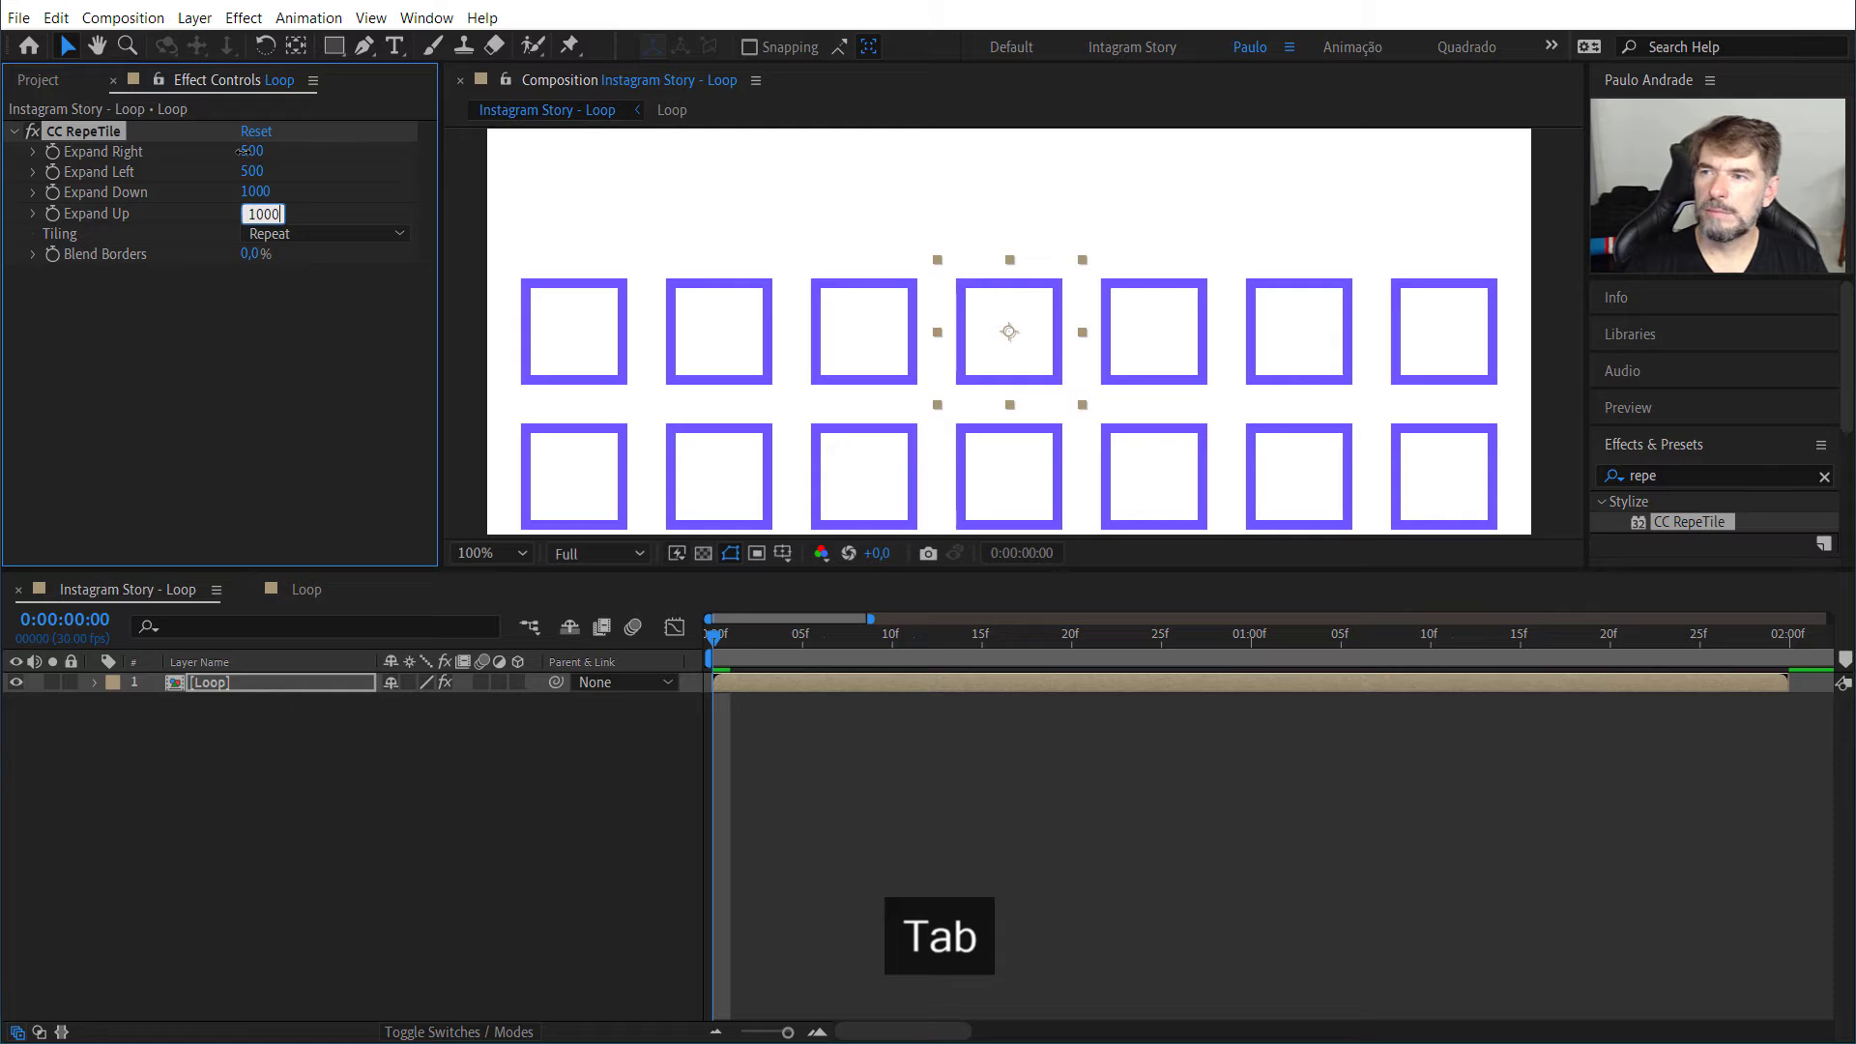
{"action": "left_click", "coordinate": [307, 304]}
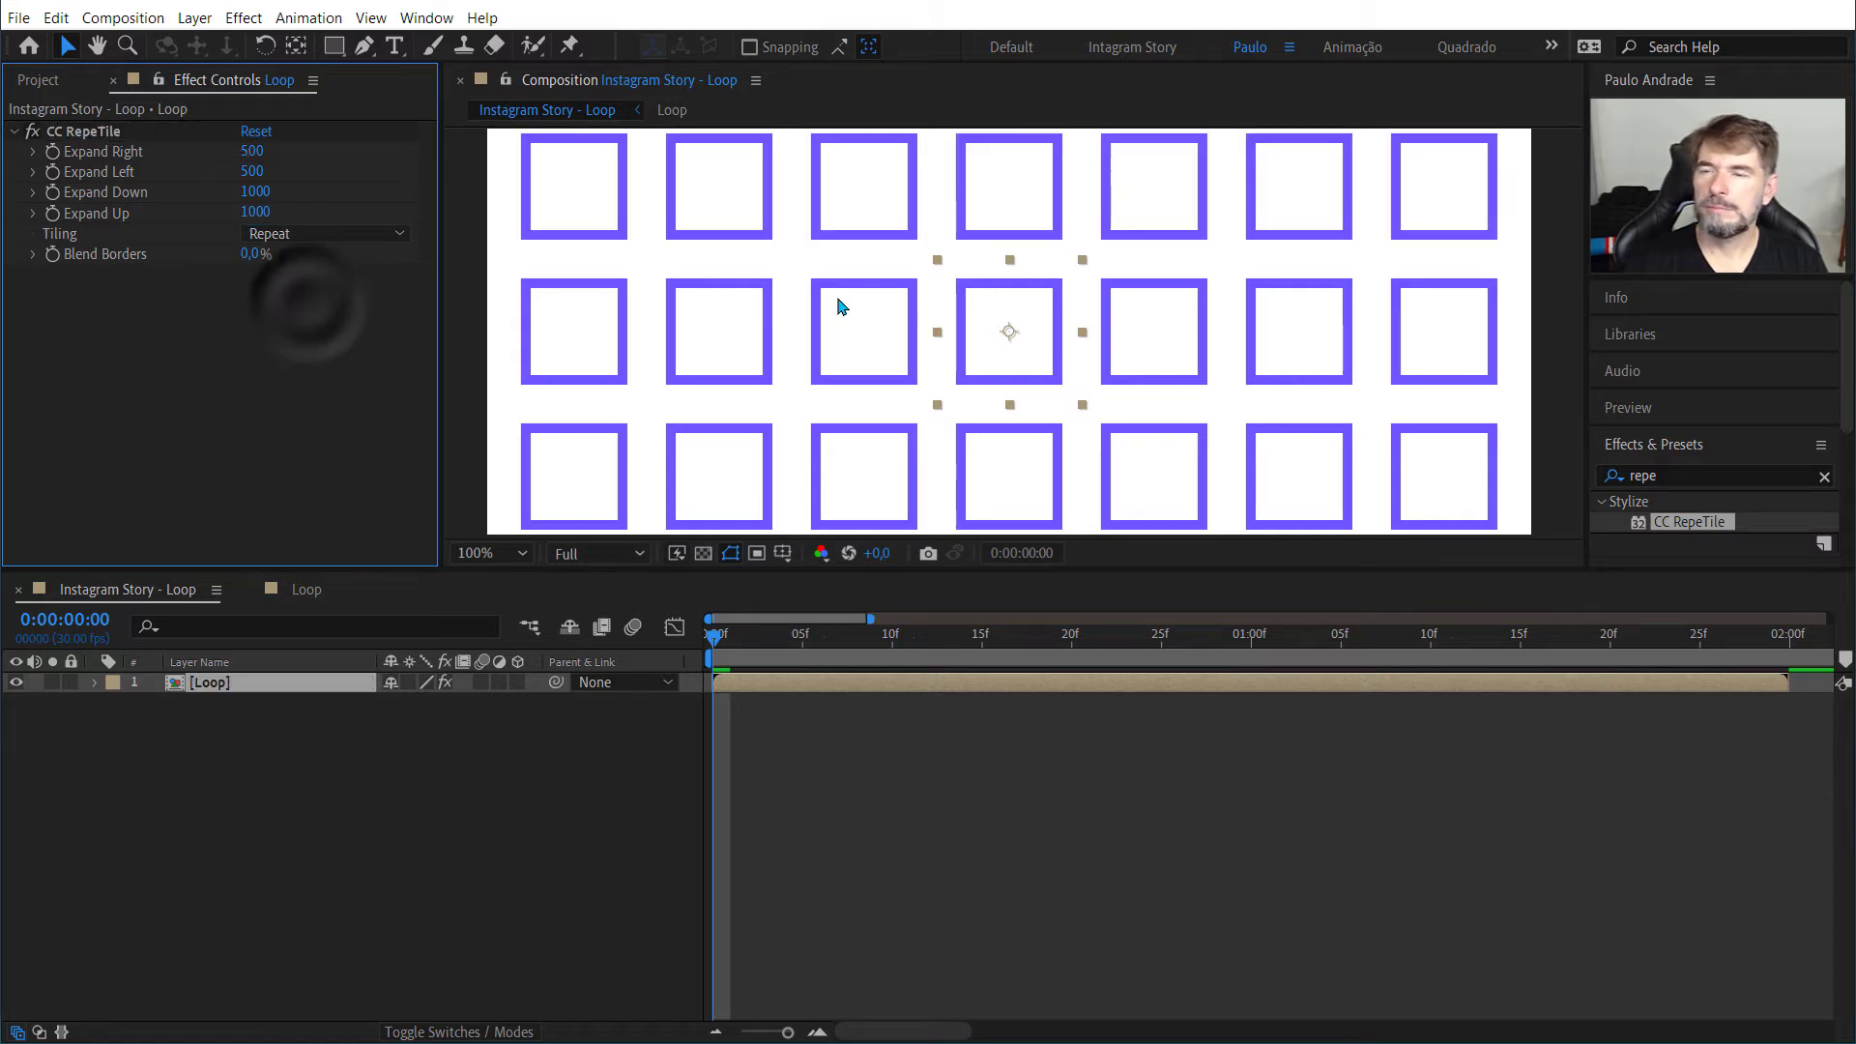
Step: Play back the tiled animation across the full Story frame and return the playhead to the first frame
{"action": "scroll", "coordinate": [839, 305], "scroll_direction": "down", "scroll_amount": 1}
{"action": "scroll", "coordinate": [839, 305], "scroll_direction": "down", "scroll_amount": 1}
{"action": "key", "text": "space"}
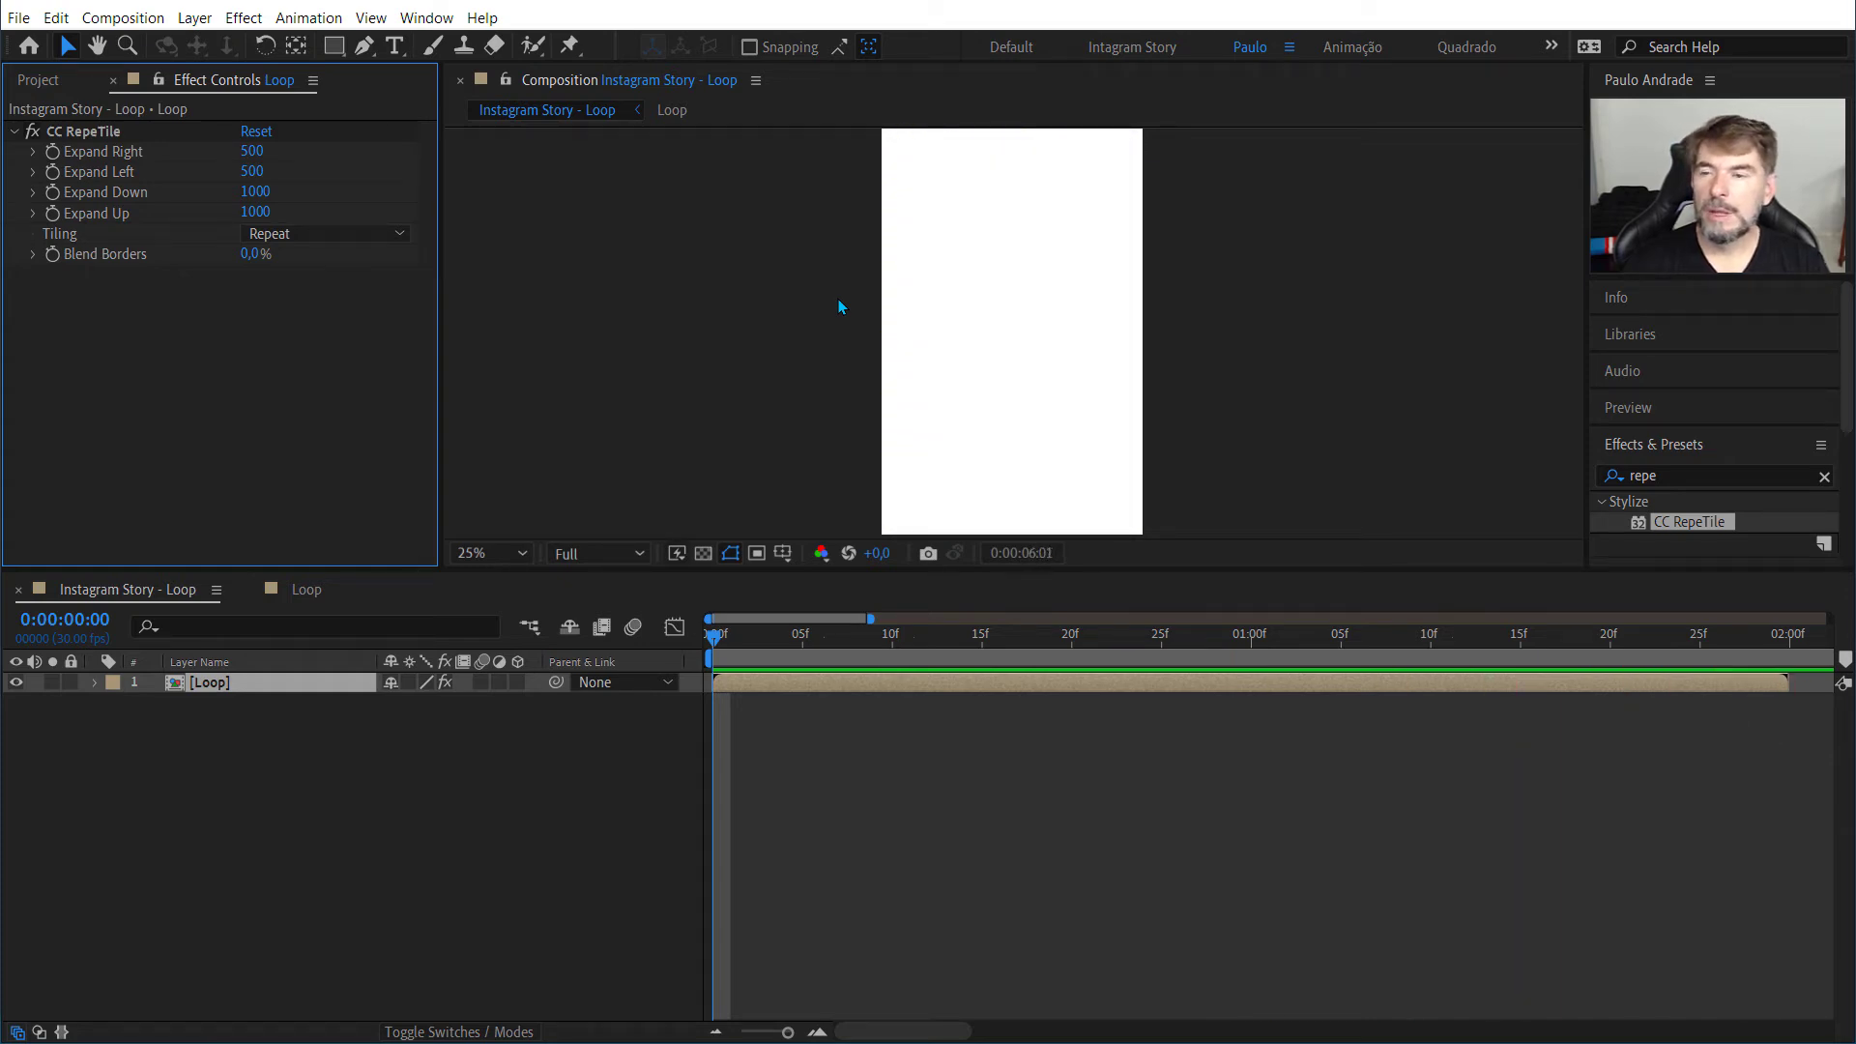
{"action": "key", "text": "space"}
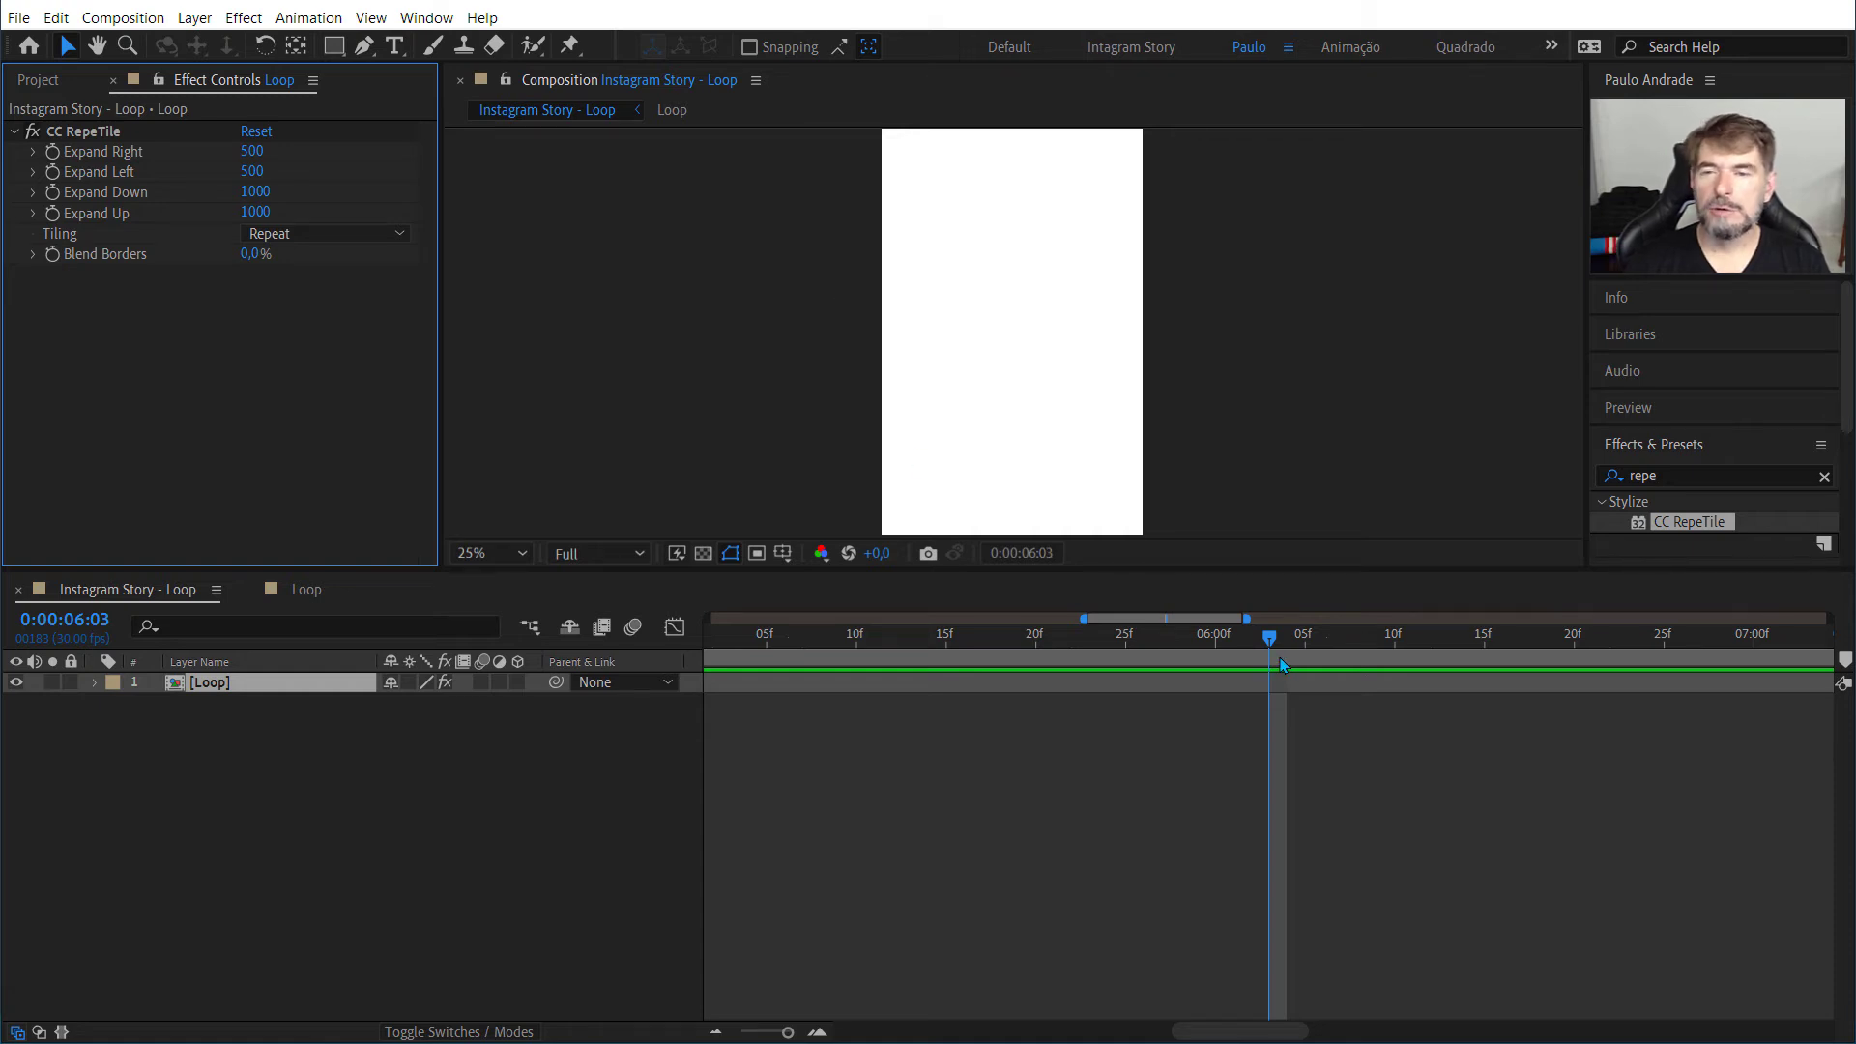
{"action": "left_click_drag", "start_coordinate": [1270, 644], "coordinate": [566, 648]}
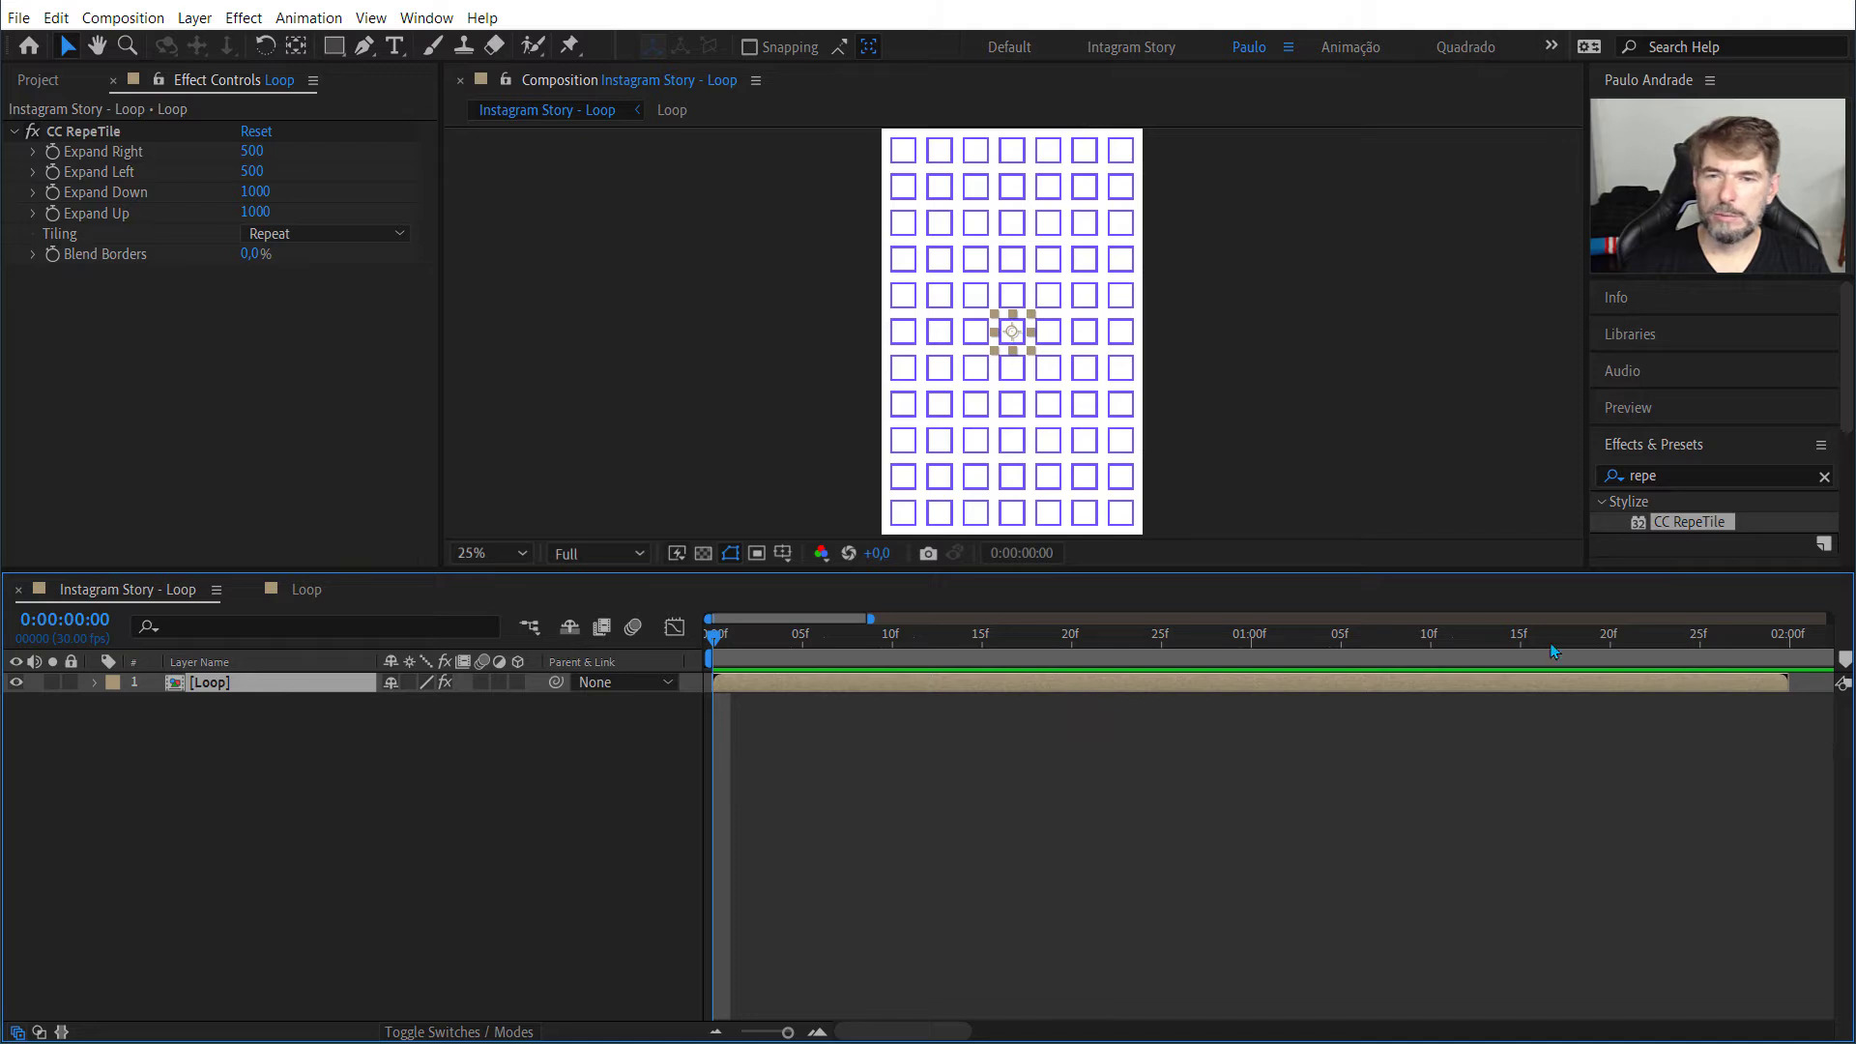
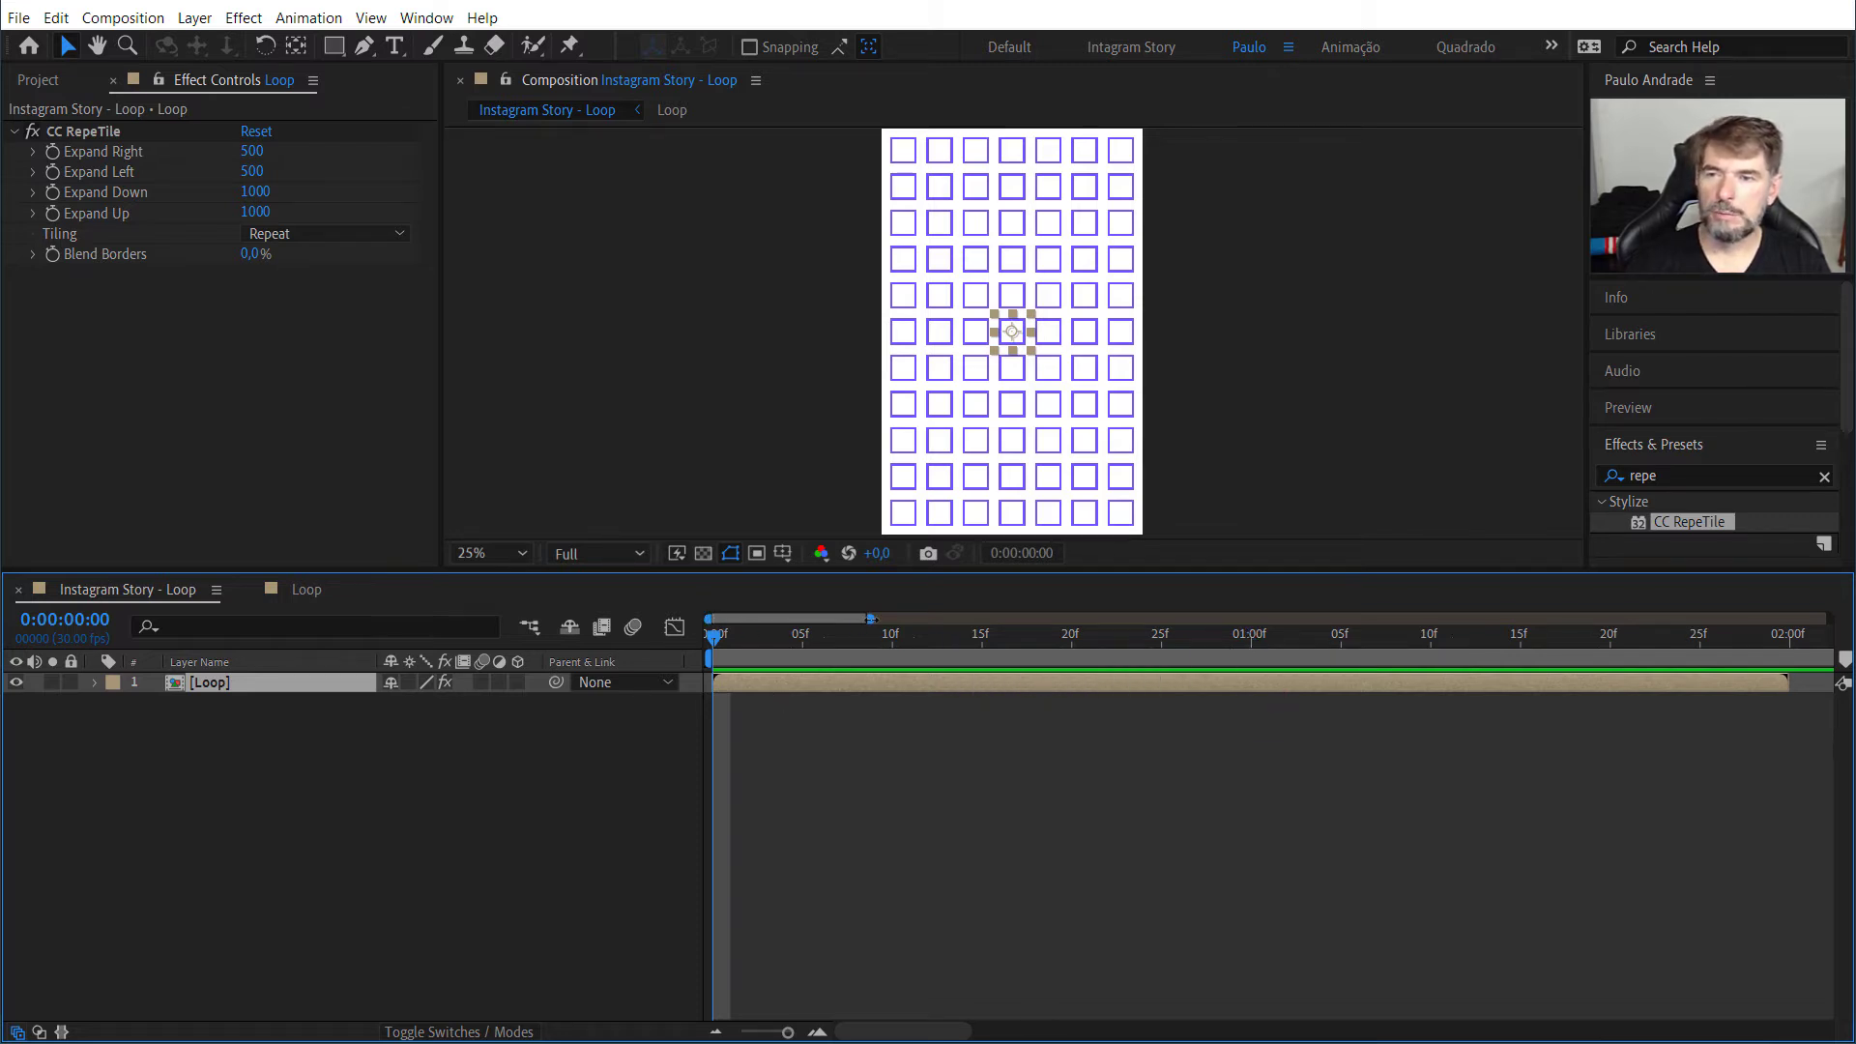
Step: Enable time remapping on the Loop layer in the Instagram Story - Loop composition and preview the animation
{"action": "left_click_drag", "start_coordinate": [869, 620], "coordinate": [1825, 626]}
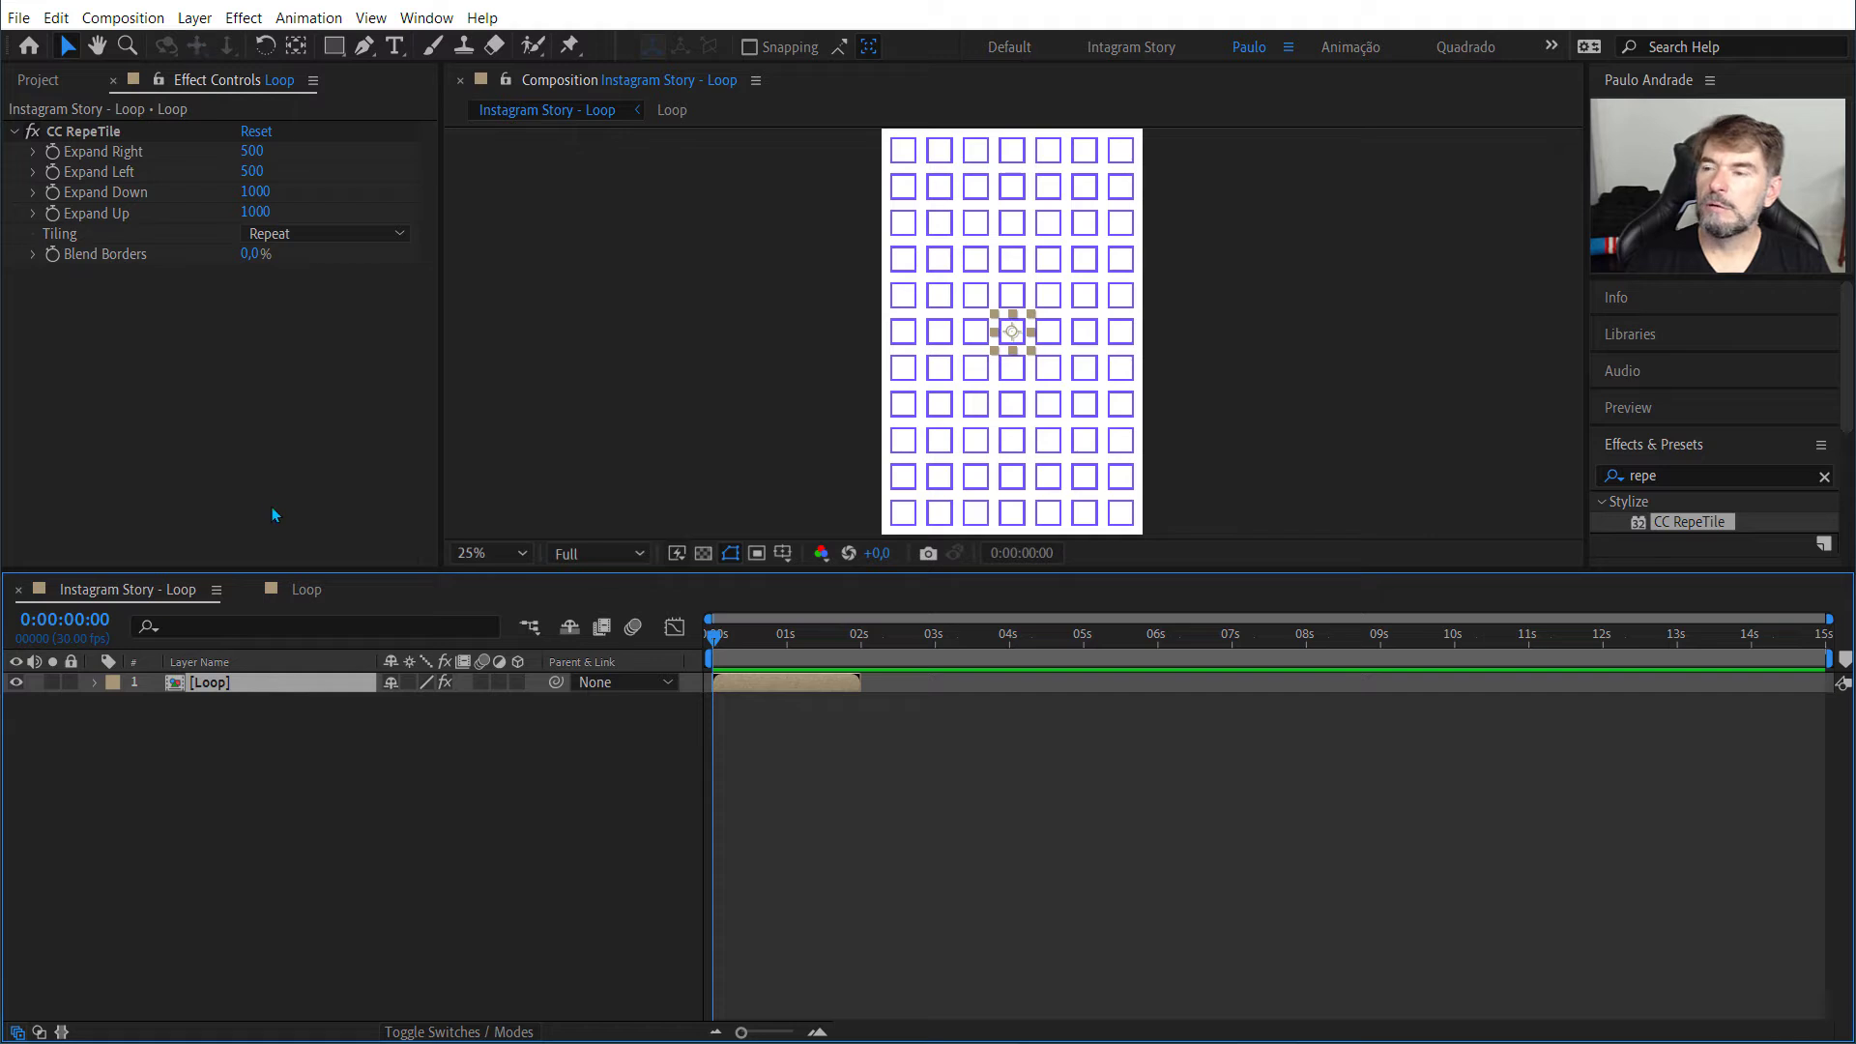
{"action": "right_click", "coordinate": [217, 686]}
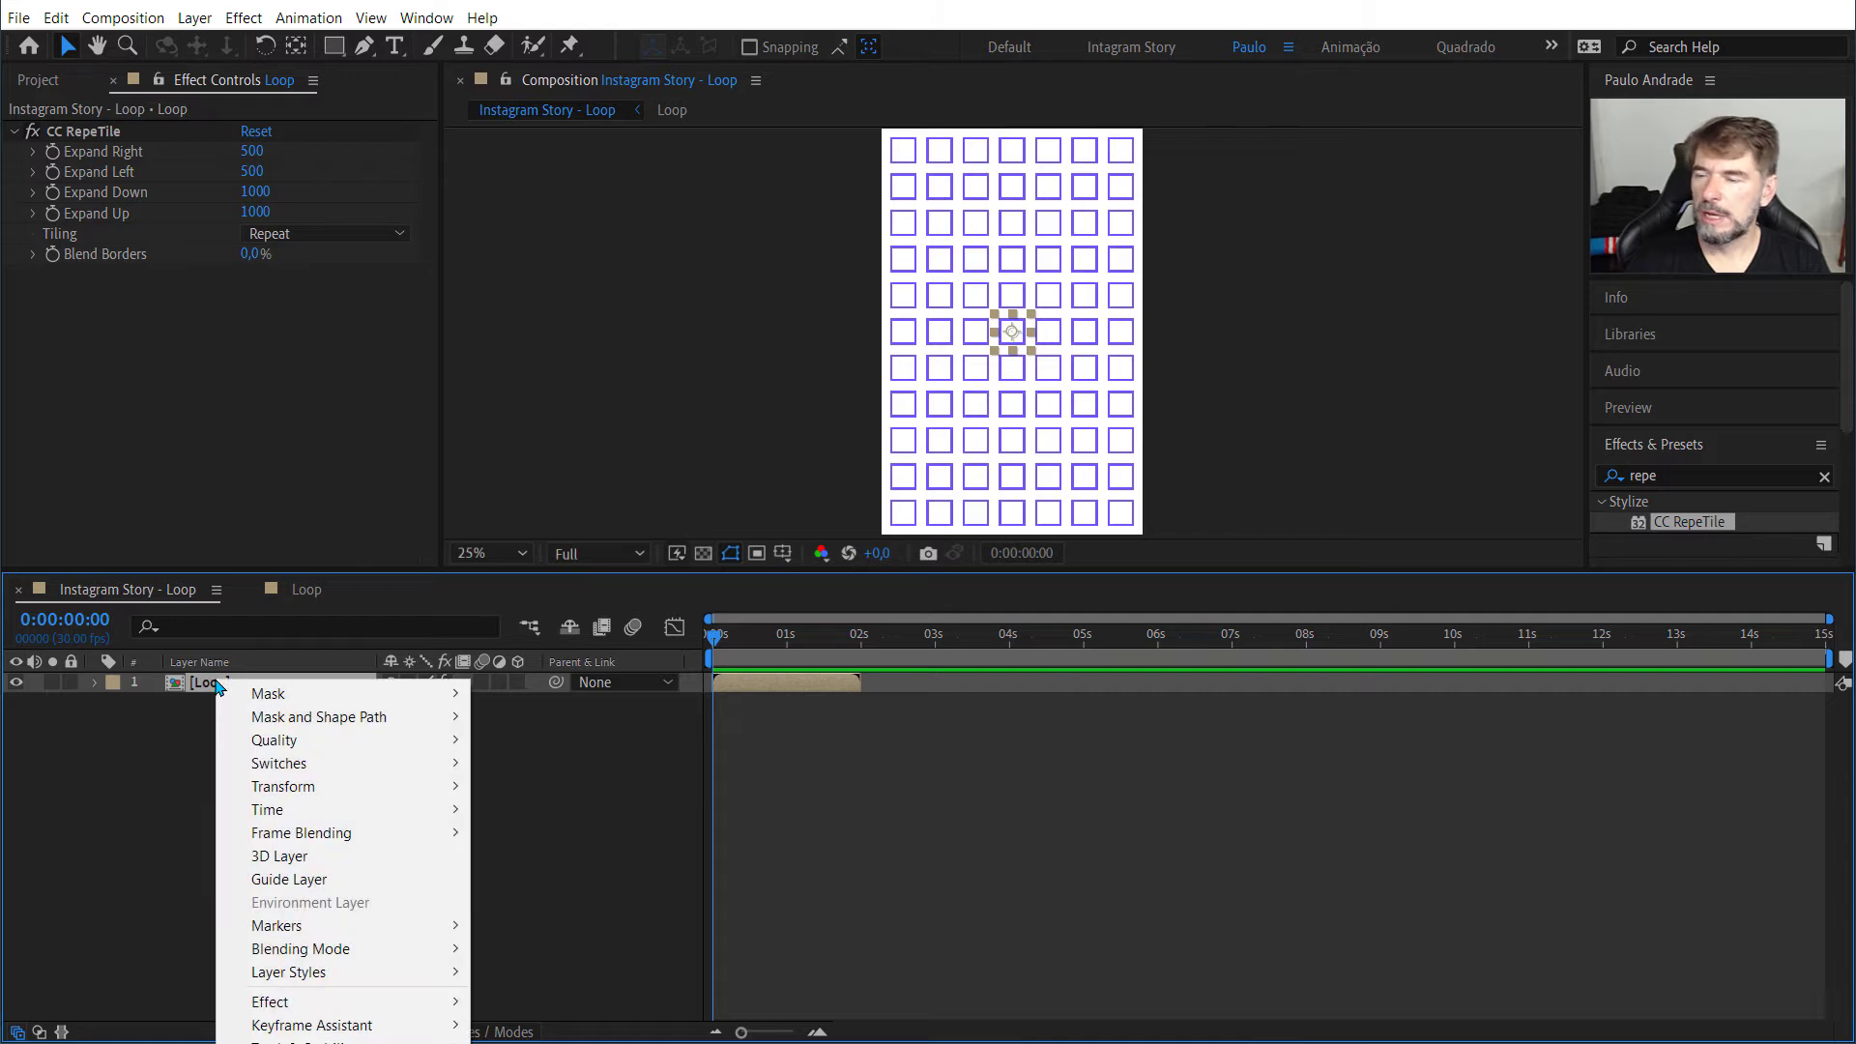
{"action": "mouse_move", "coordinate": [268, 810]}
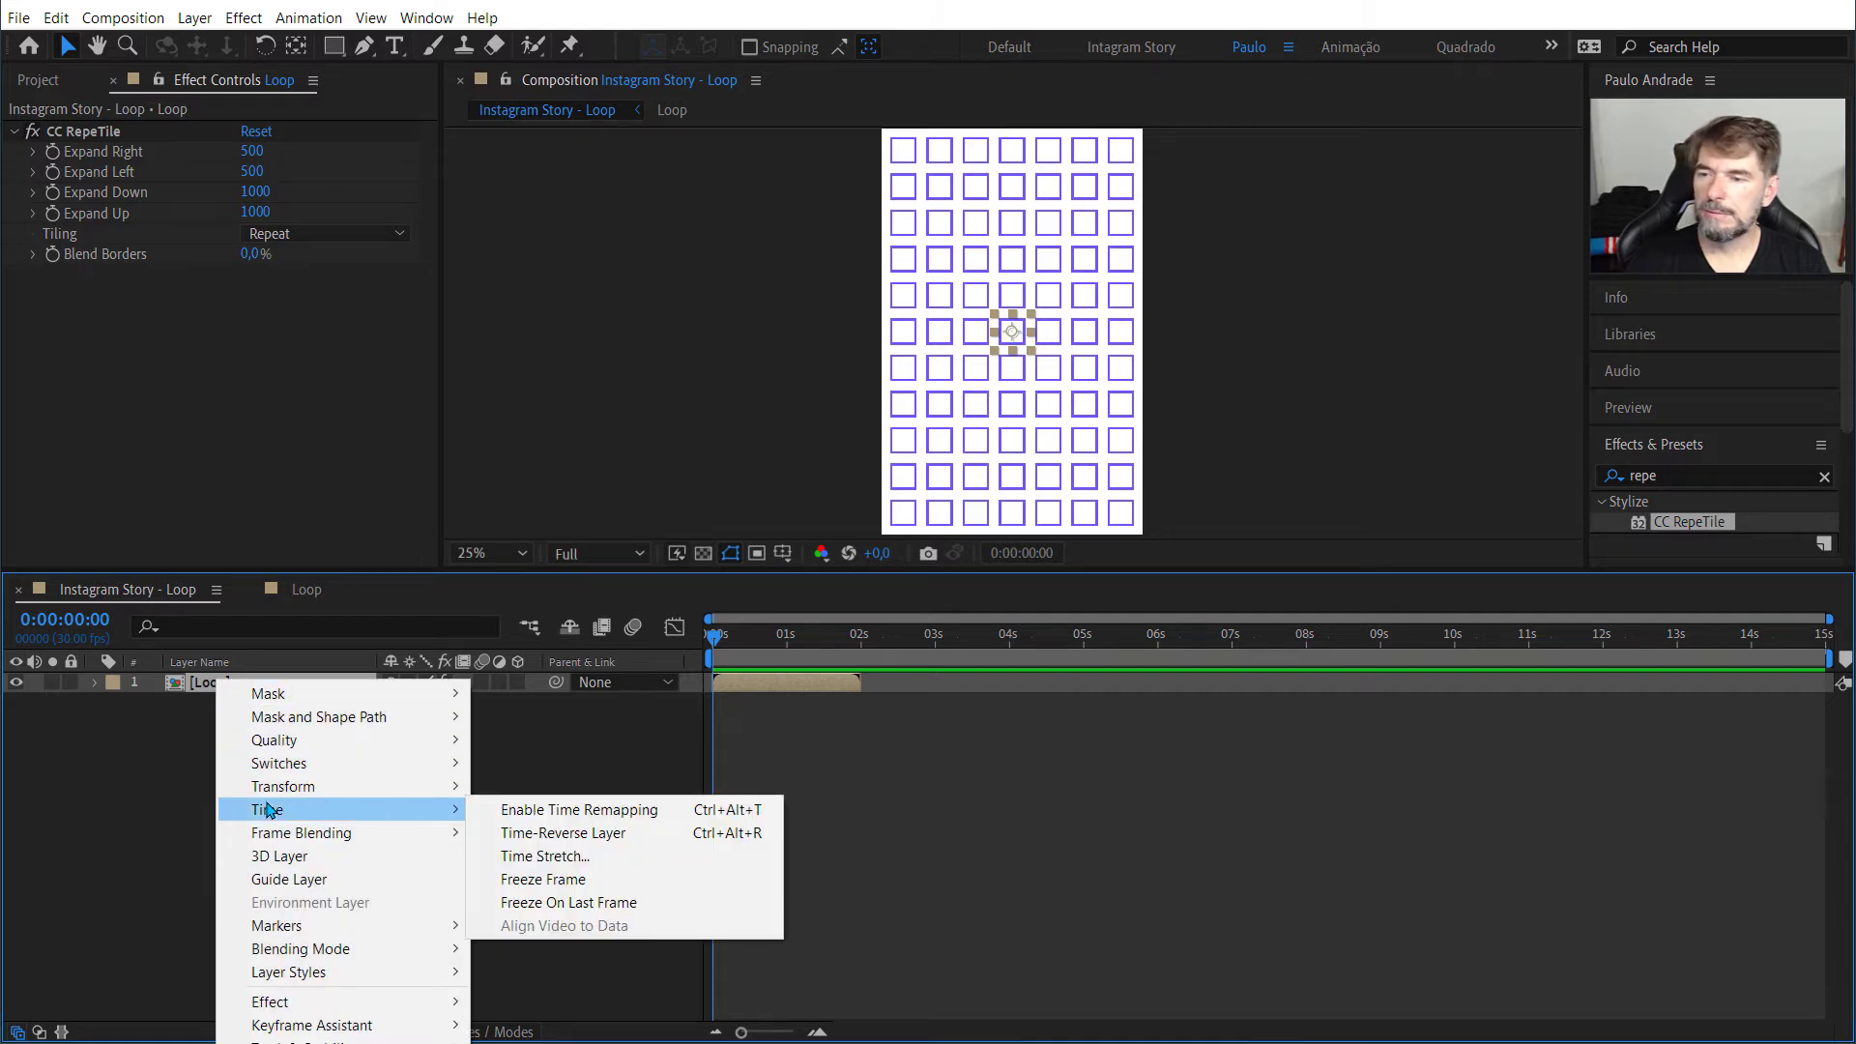
{"action": "left_click", "coordinate": [520, 812]}
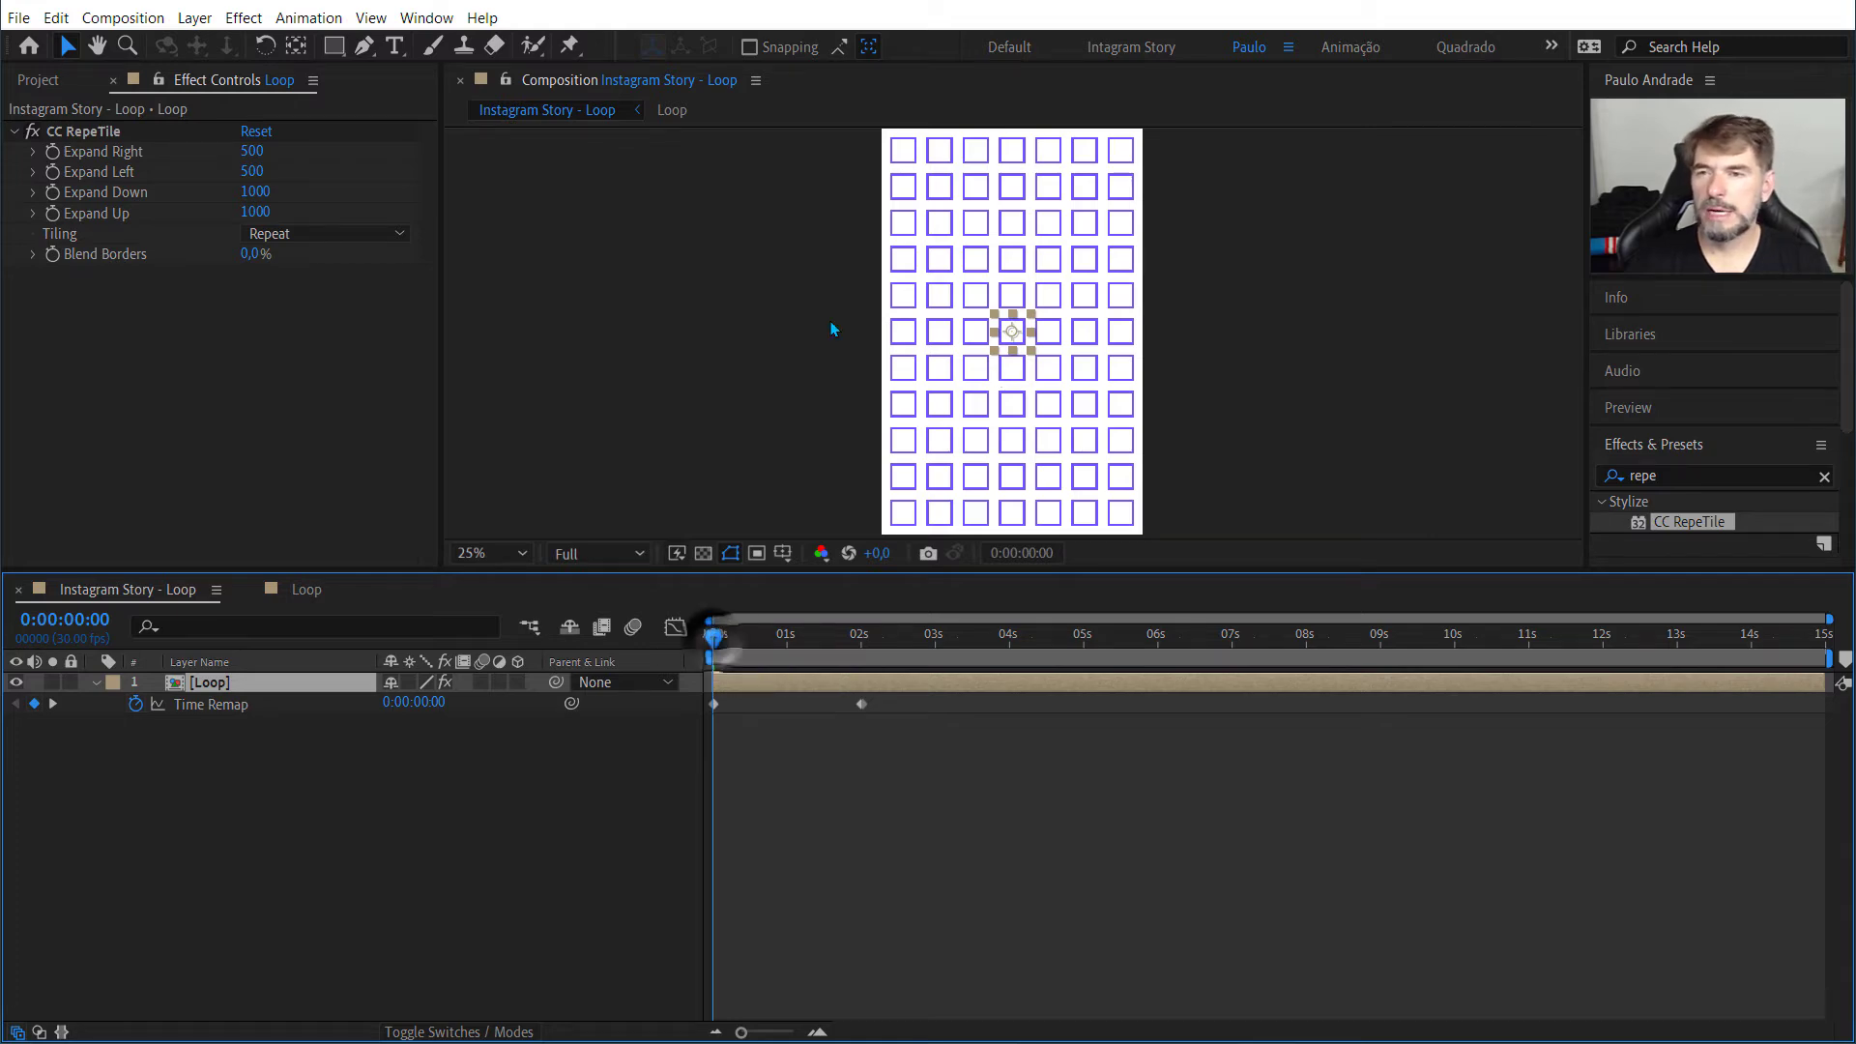
{"action": "scroll", "coordinate": [831, 326], "scroll_direction": "up", "scroll_amount": 4}
{"action": "key", "text": "space"}
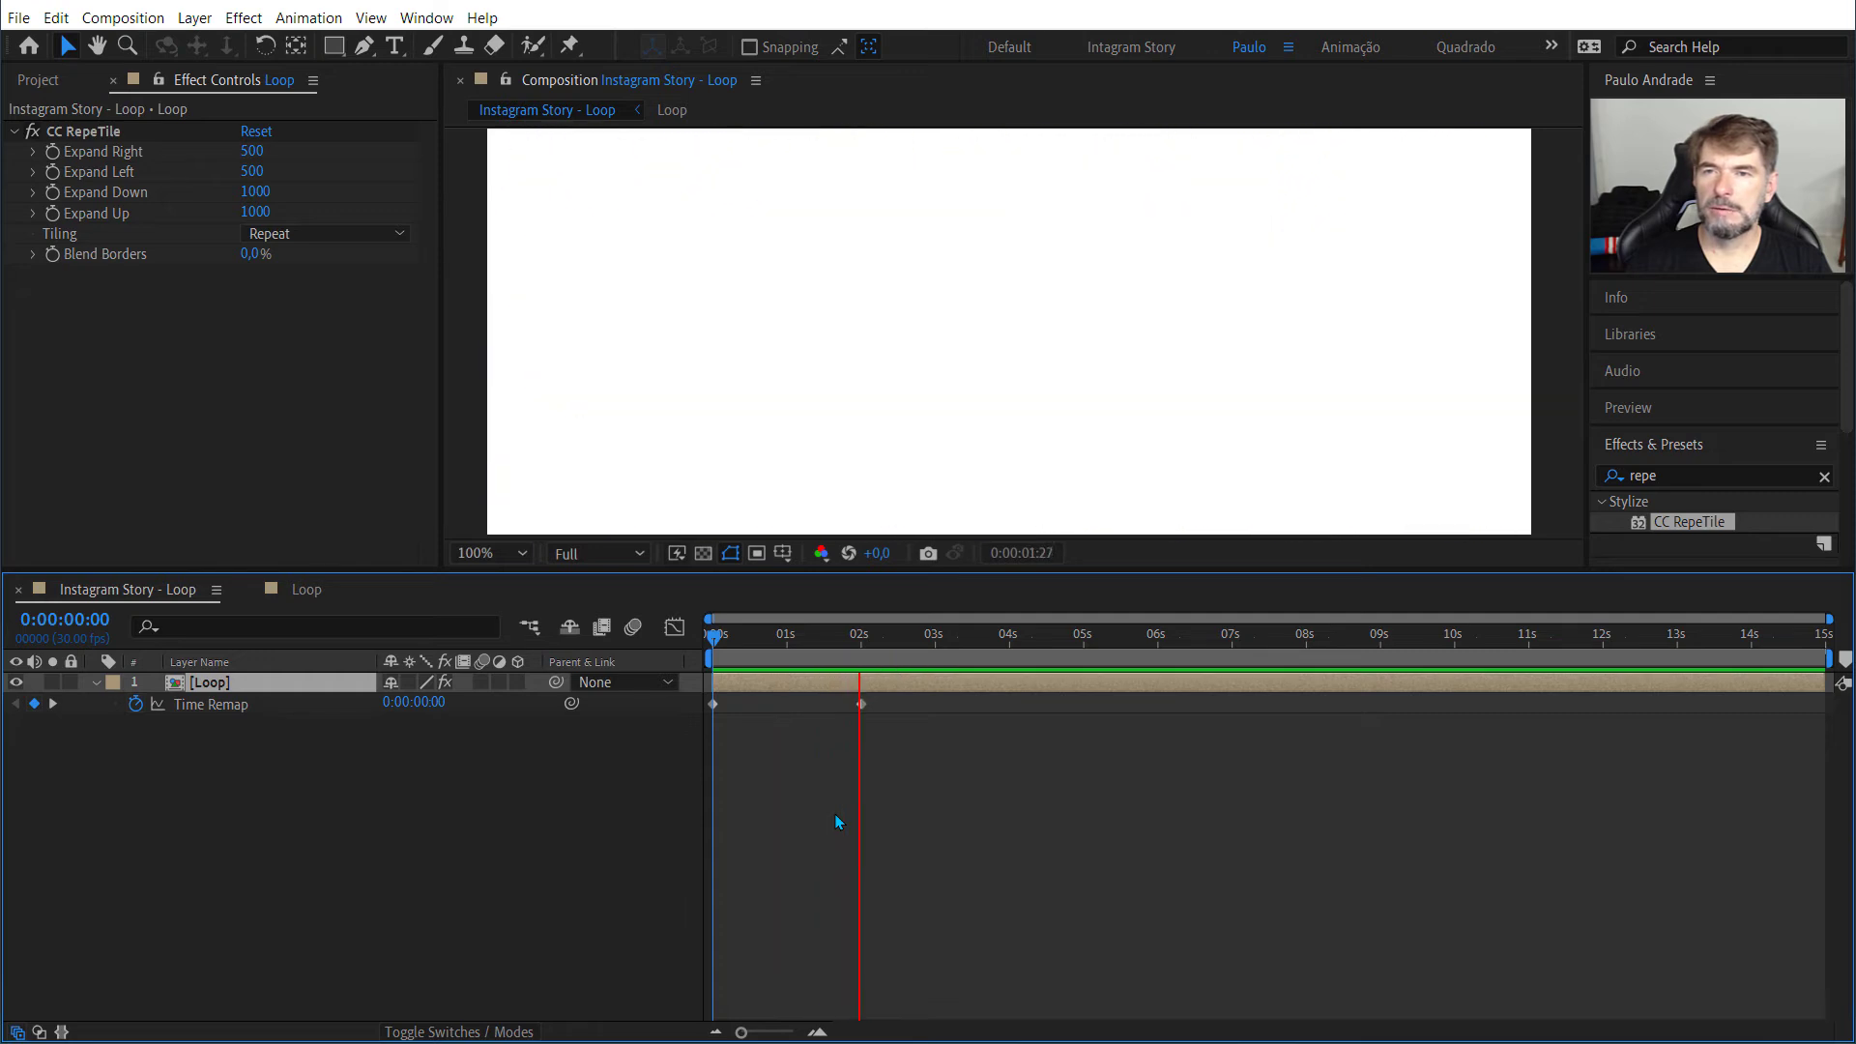
{"action": "key", "text": "space"}
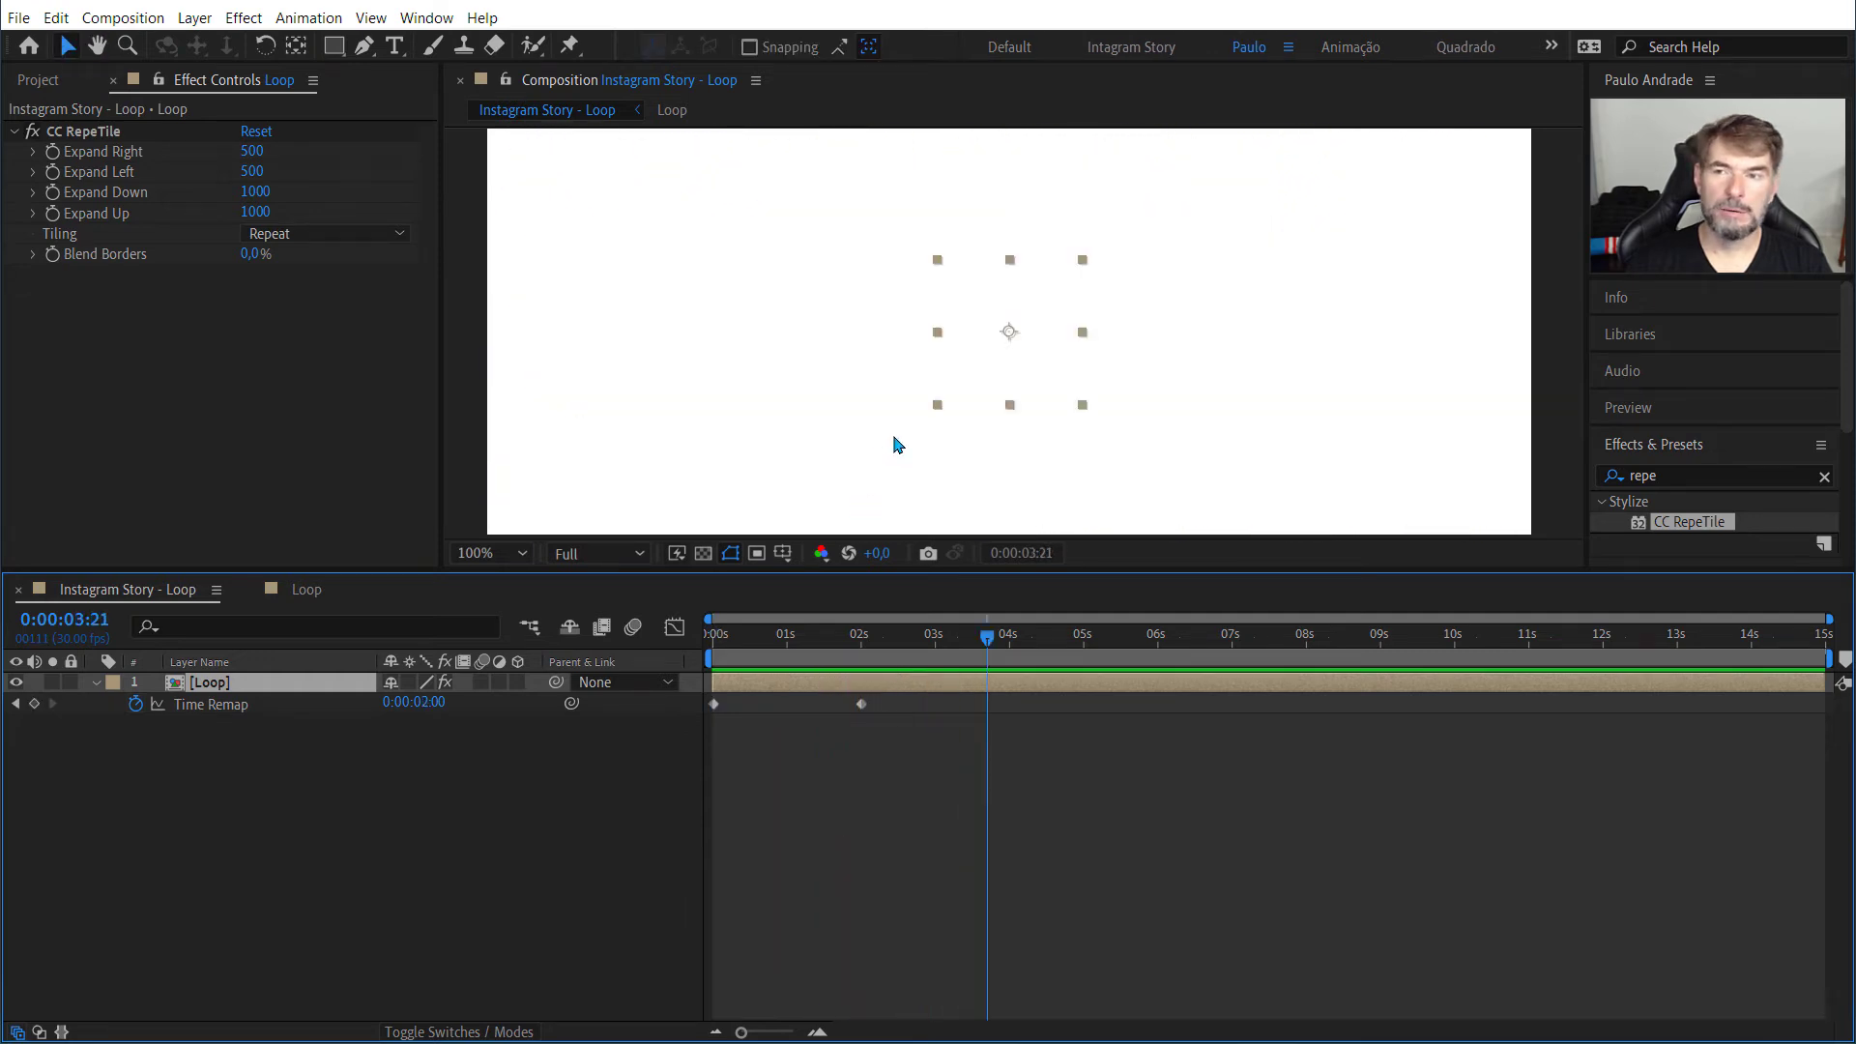
Step: Move the Loop layer's last Time Remap keyframe to 1 second and preview from the first frame
{"action": "scroll", "coordinate": [890, 442], "scroll_direction": "down", "scroll_amount": 2}
{"action": "left_click_drag", "start_coordinate": [863, 711], "coordinate": [790, 716]}
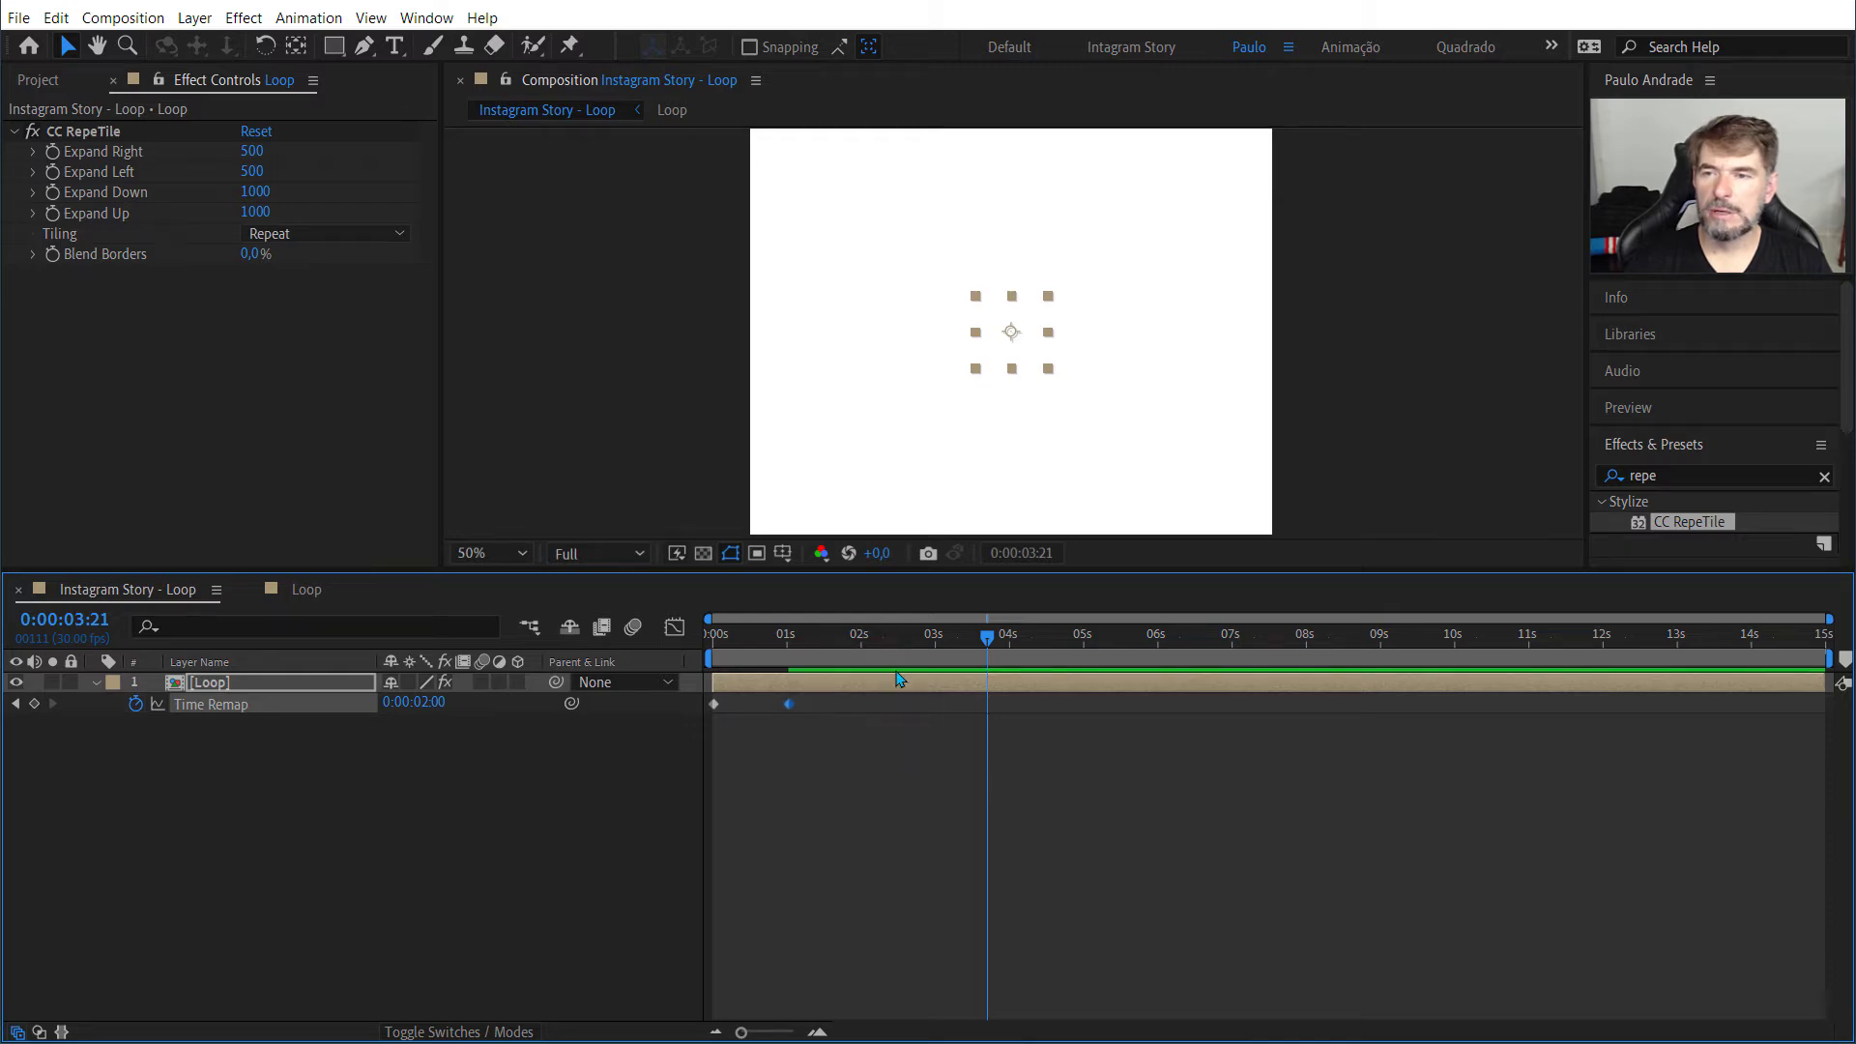
{"action": "key", "text": "Home"}
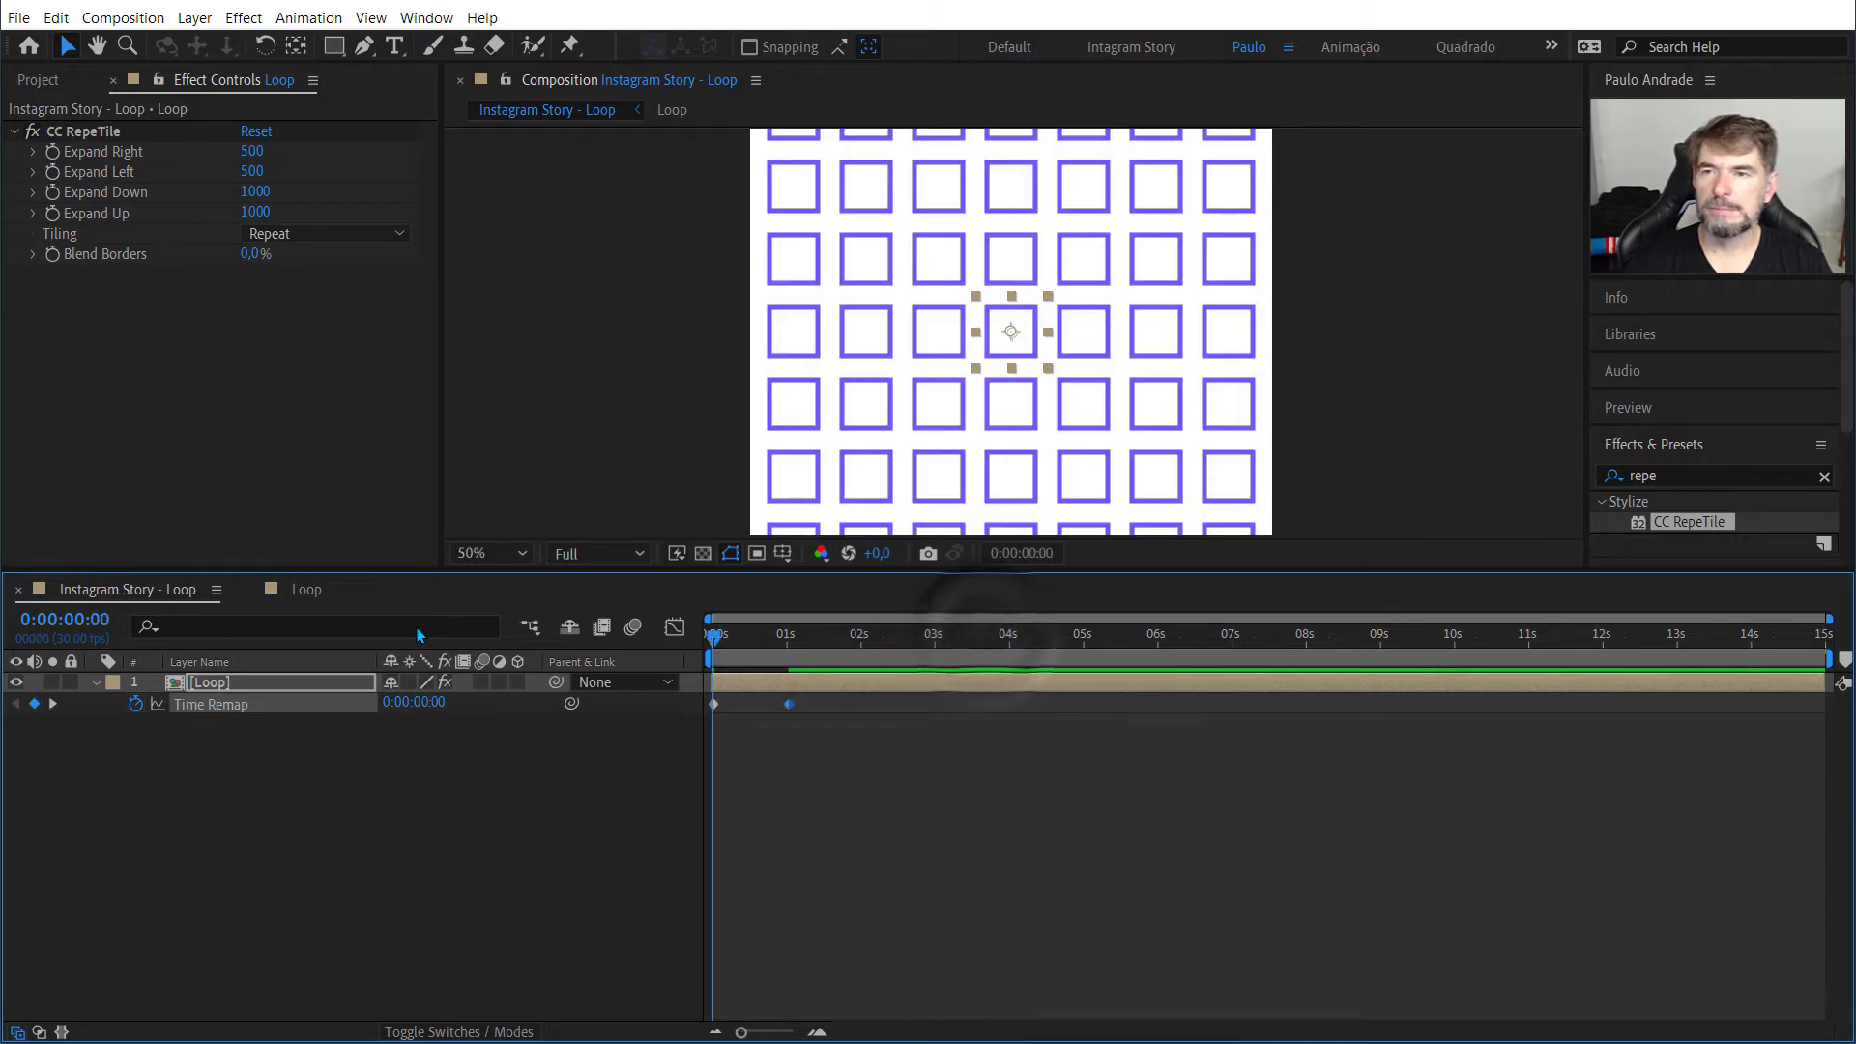
{"action": "key", "text": "space"}
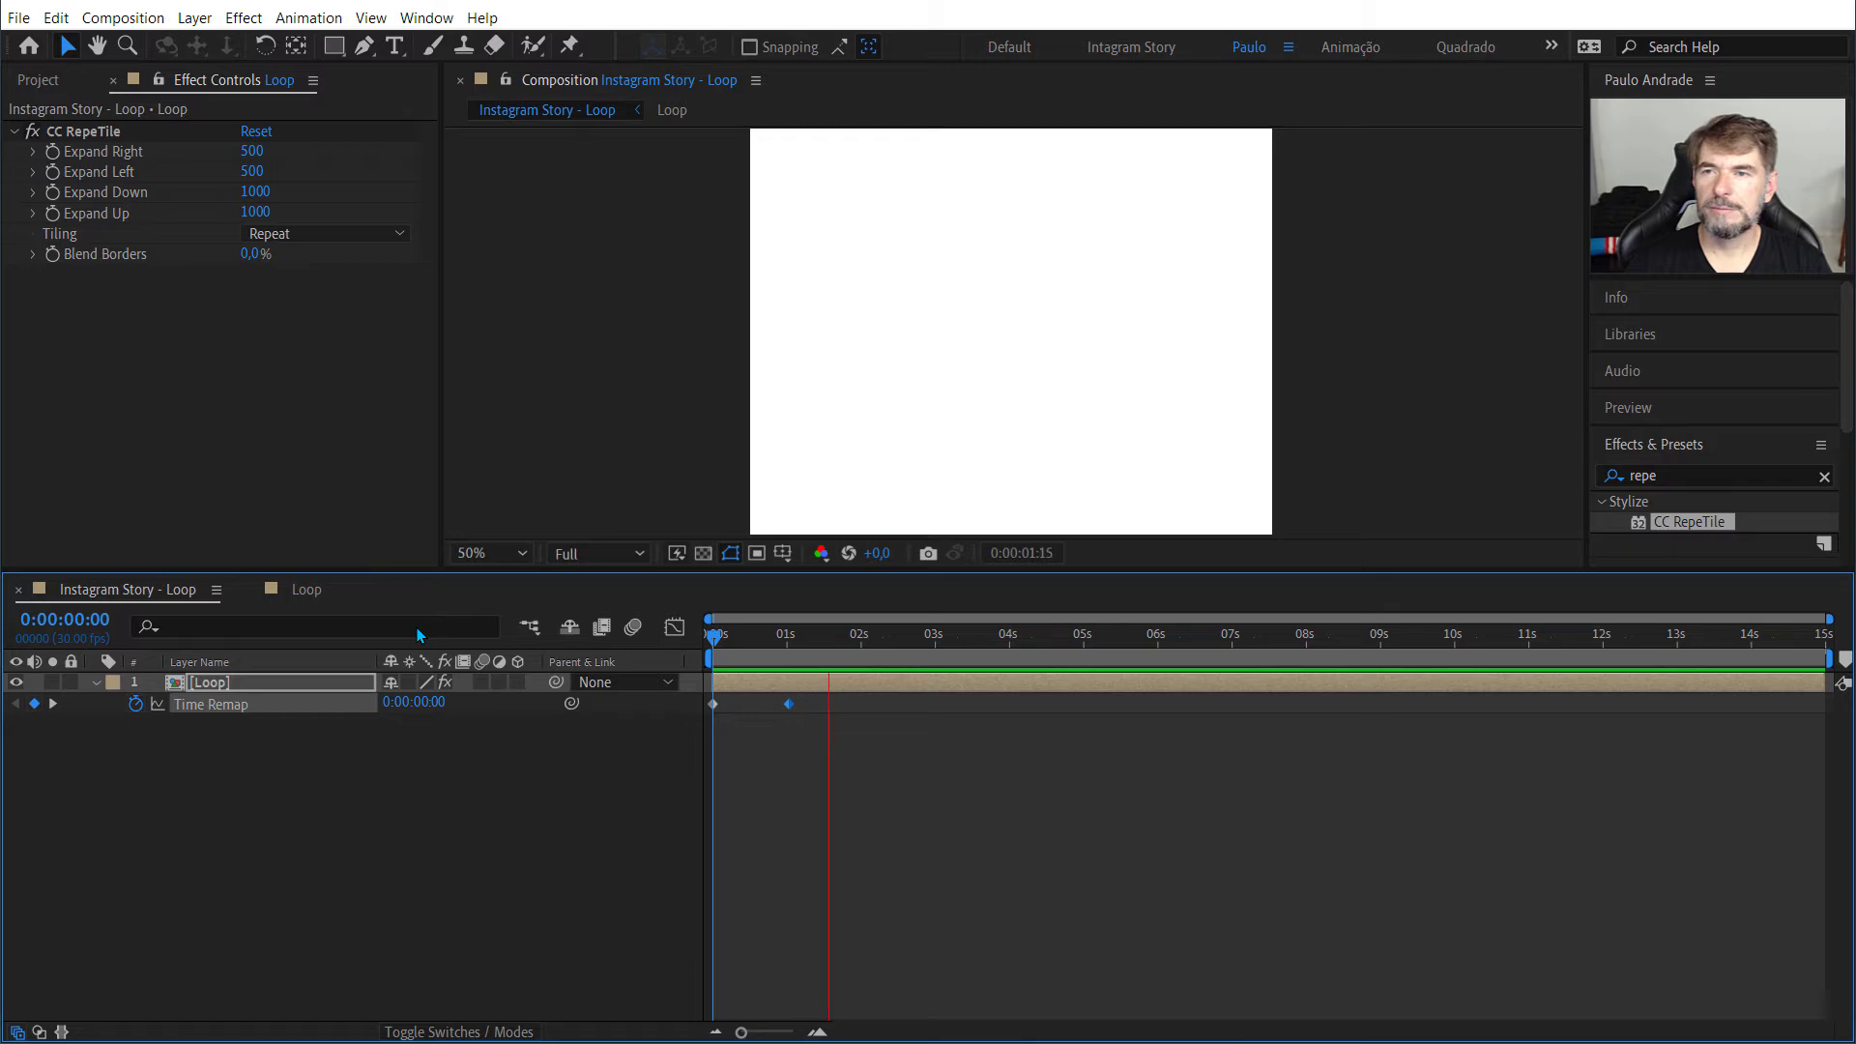
{"action": "key", "text": "space"}
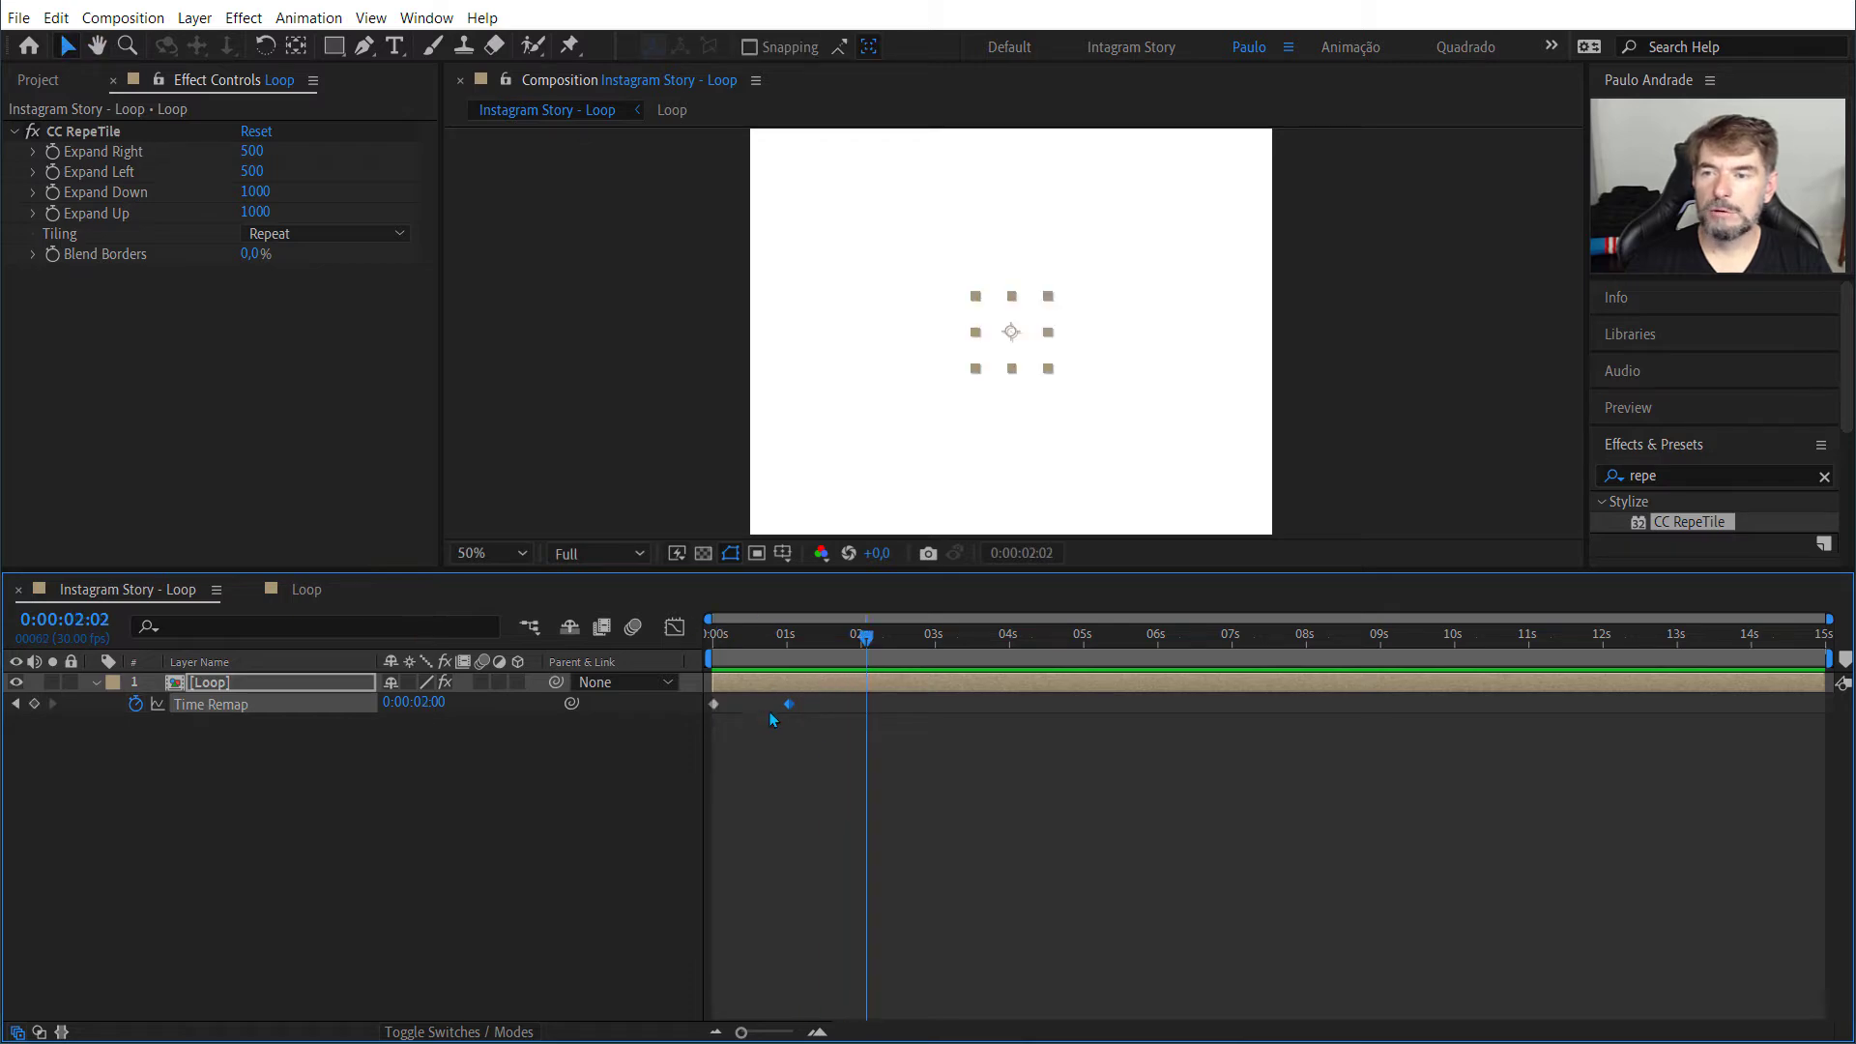
Step: Move the Loop layer's last Time Remap keyframe to about 14 seconds and preview the slowed animation
{"action": "left_click_drag", "start_coordinate": [788, 704], "coordinate": [1754, 694]}
{"action": "key", "text": "space"}
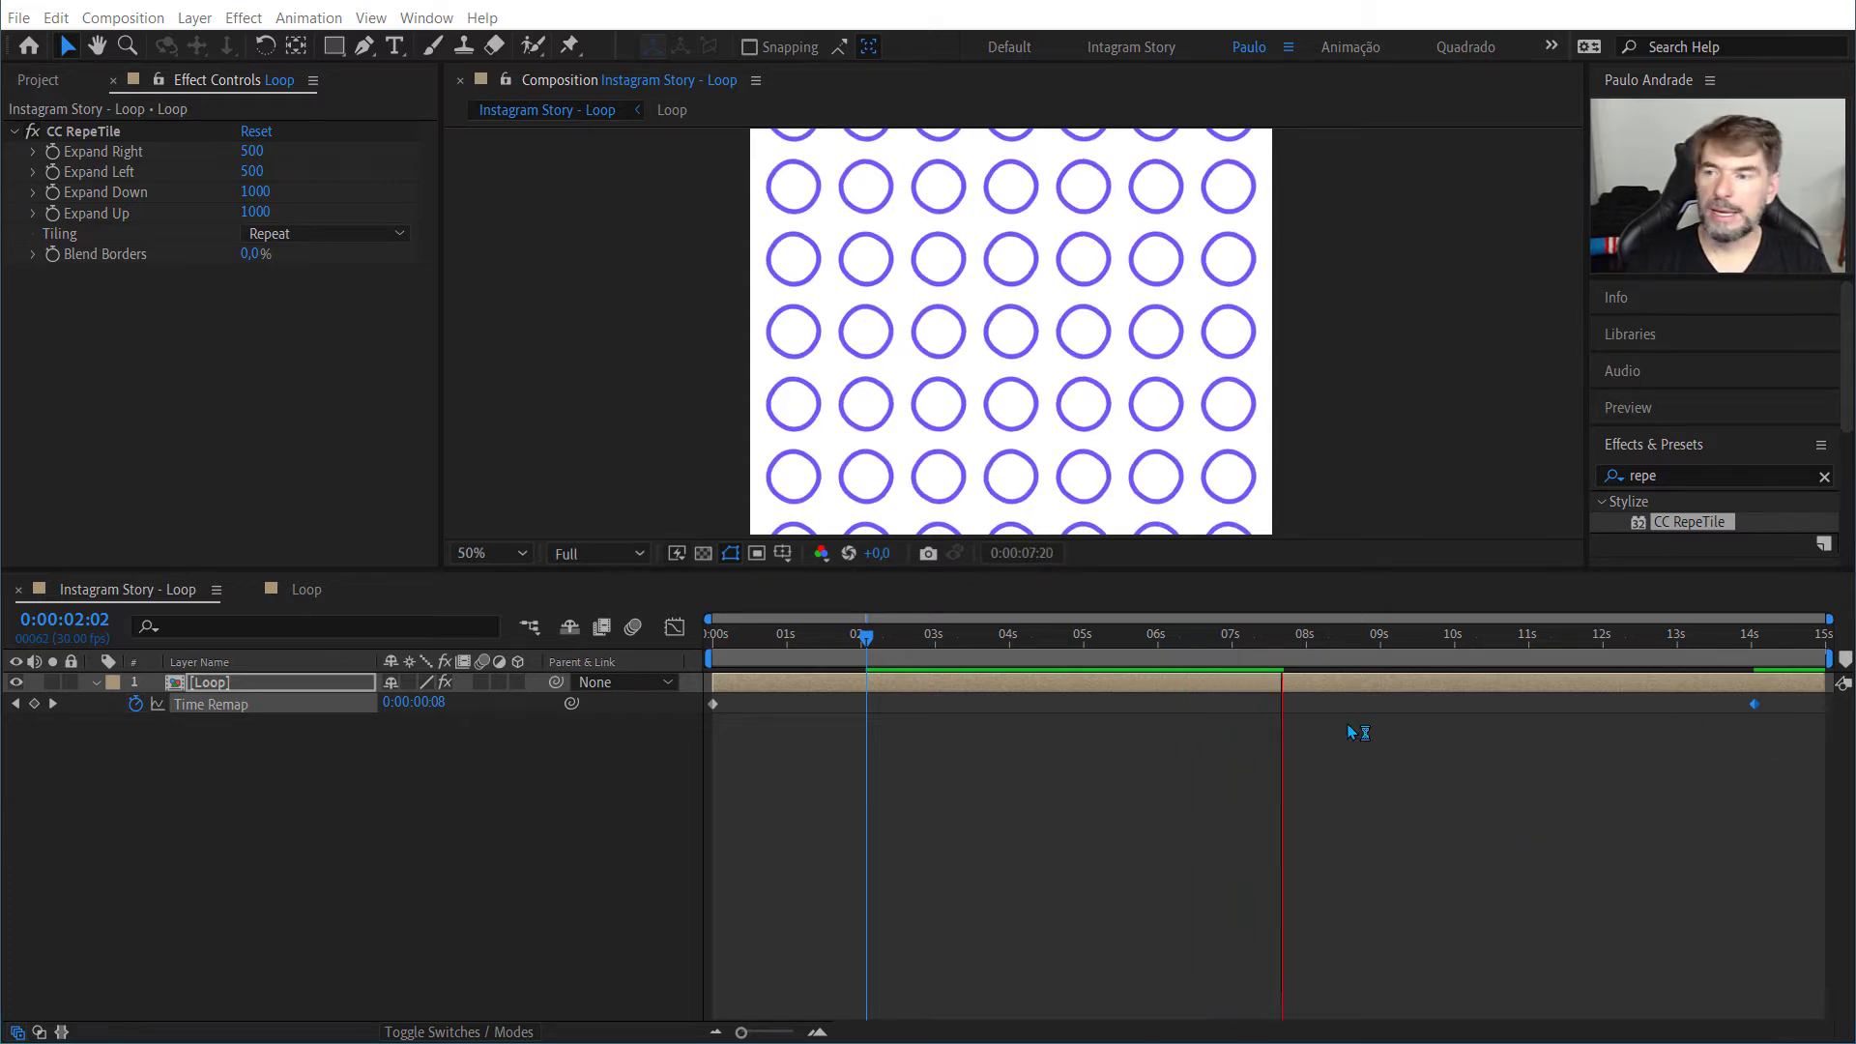
{"action": "left_click", "coordinate": [281, 732]}
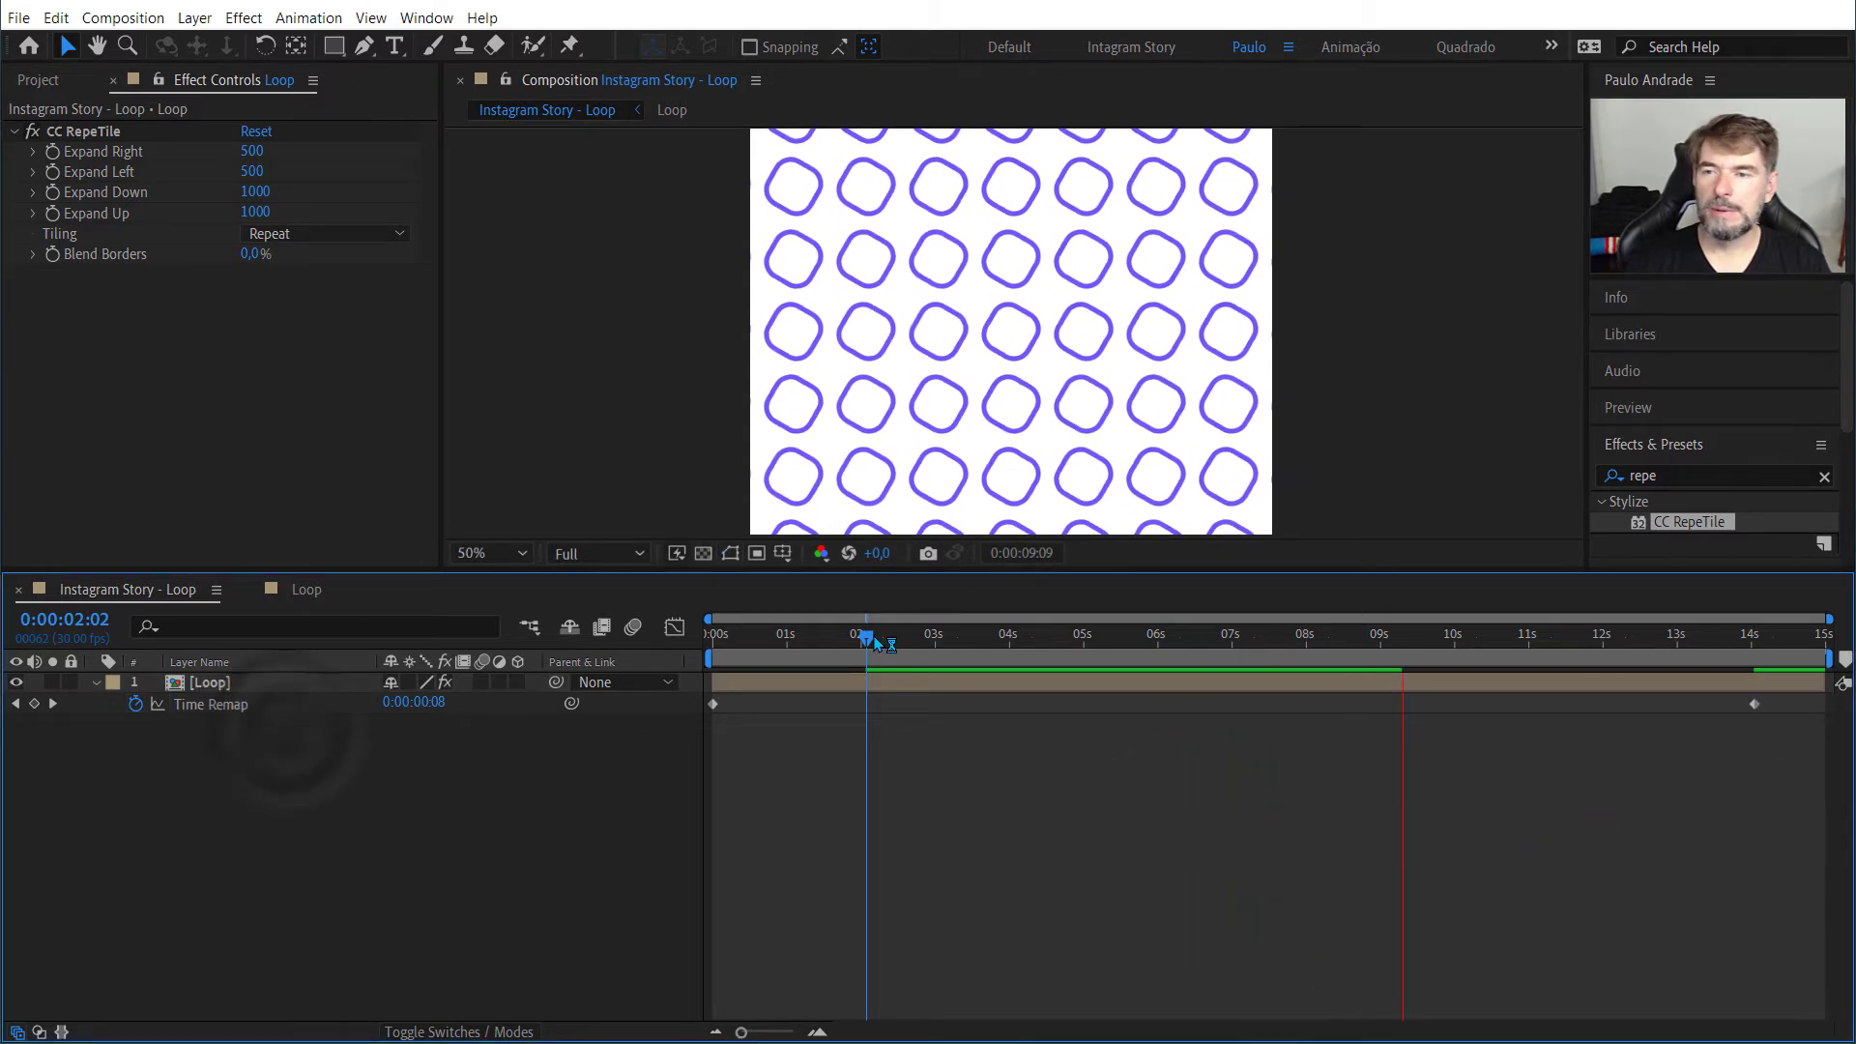
{"action": "left_click", "coordinate": [878, 637]}
{"action": "key", "text": "space"}
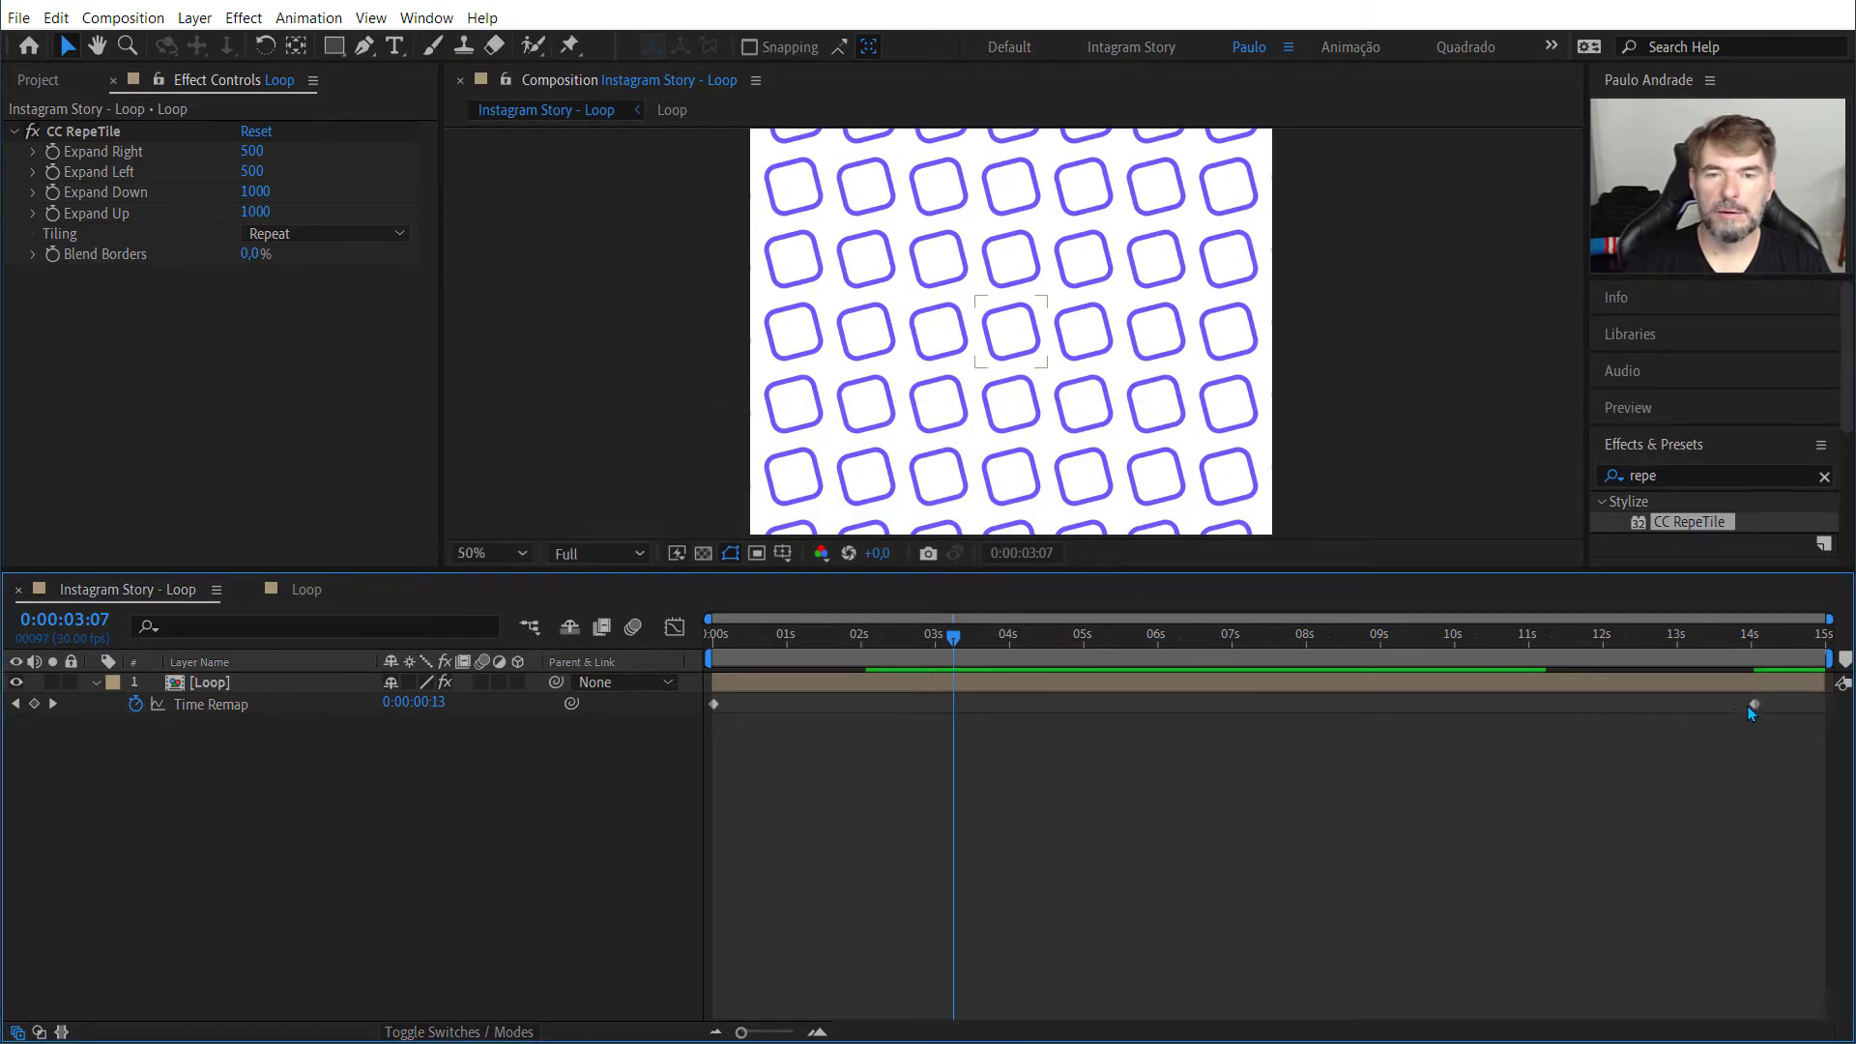
Step: Move the last Time Remap keyframe back to 2 seconds and preview from the first frame
{"action": "left_click_drag", "start_coordinate": [1754, 704], "coordinate": [860, 711]}
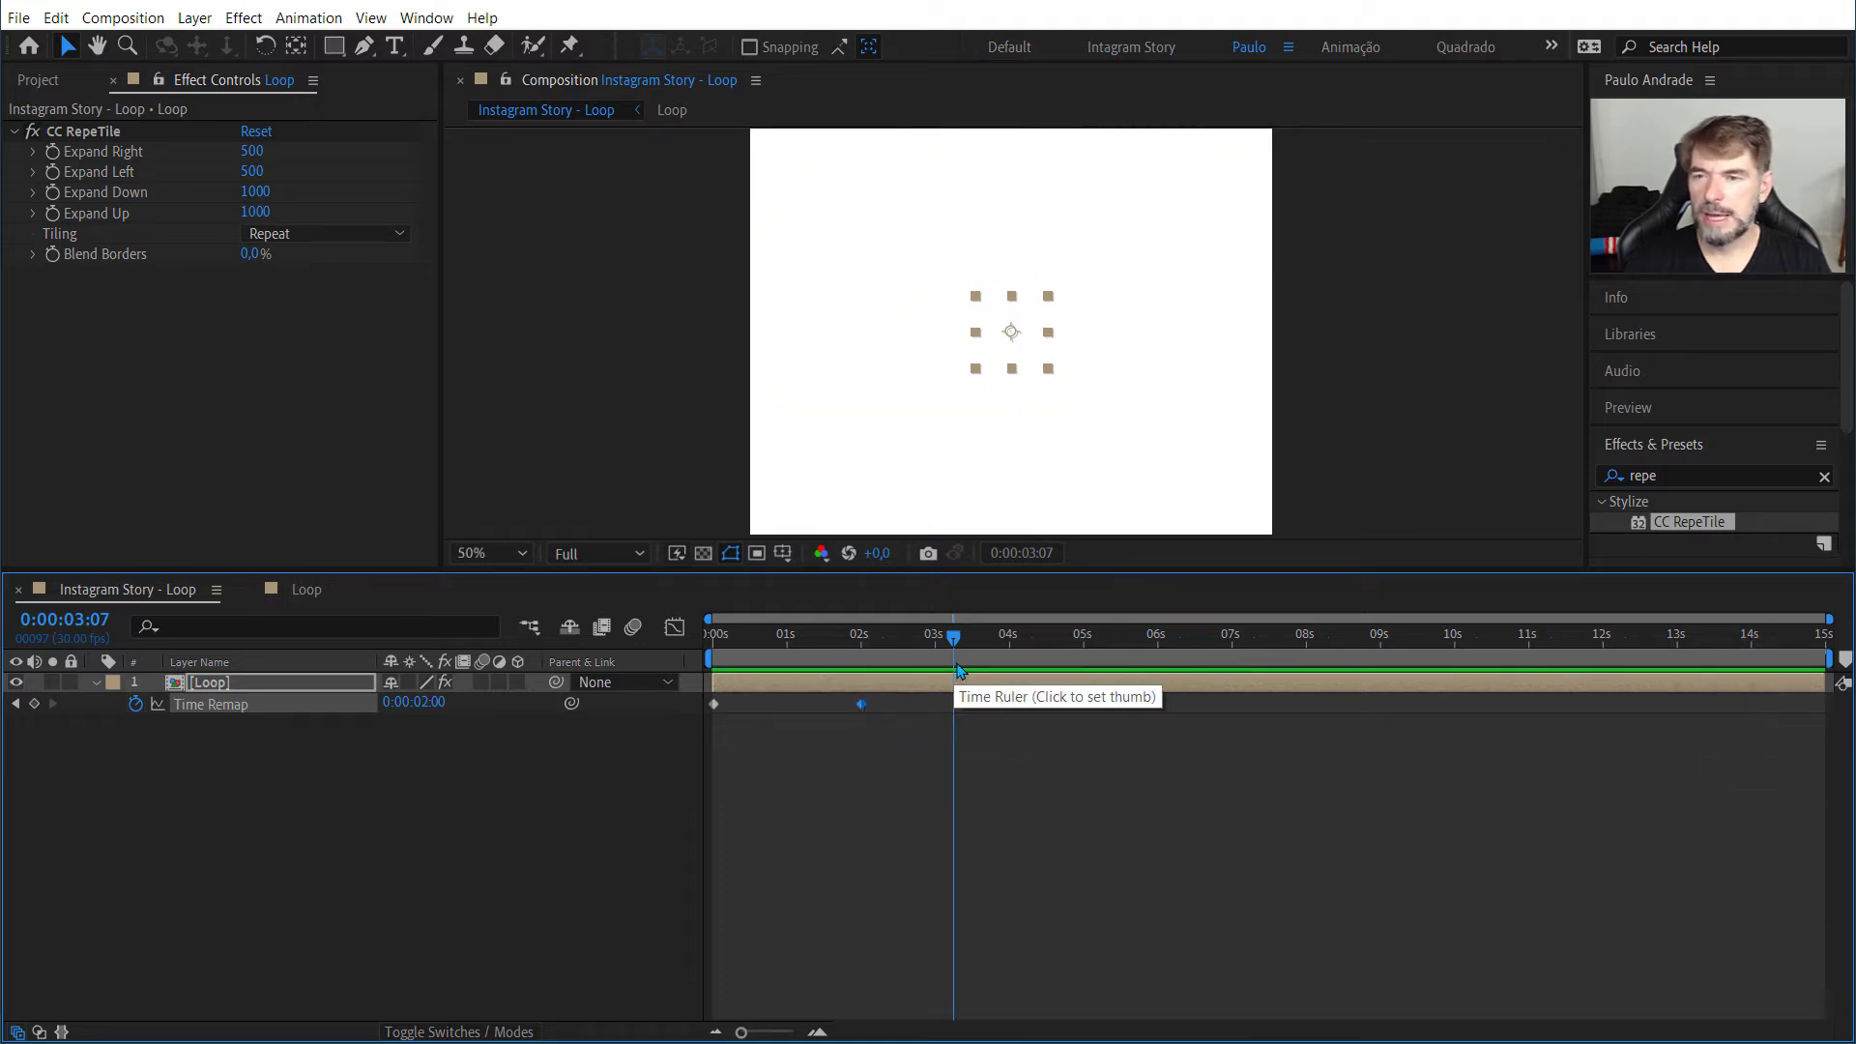
{"action": "left_click_drag", "start_coordinate": [957, 646], "coordinate": [682, 641]}
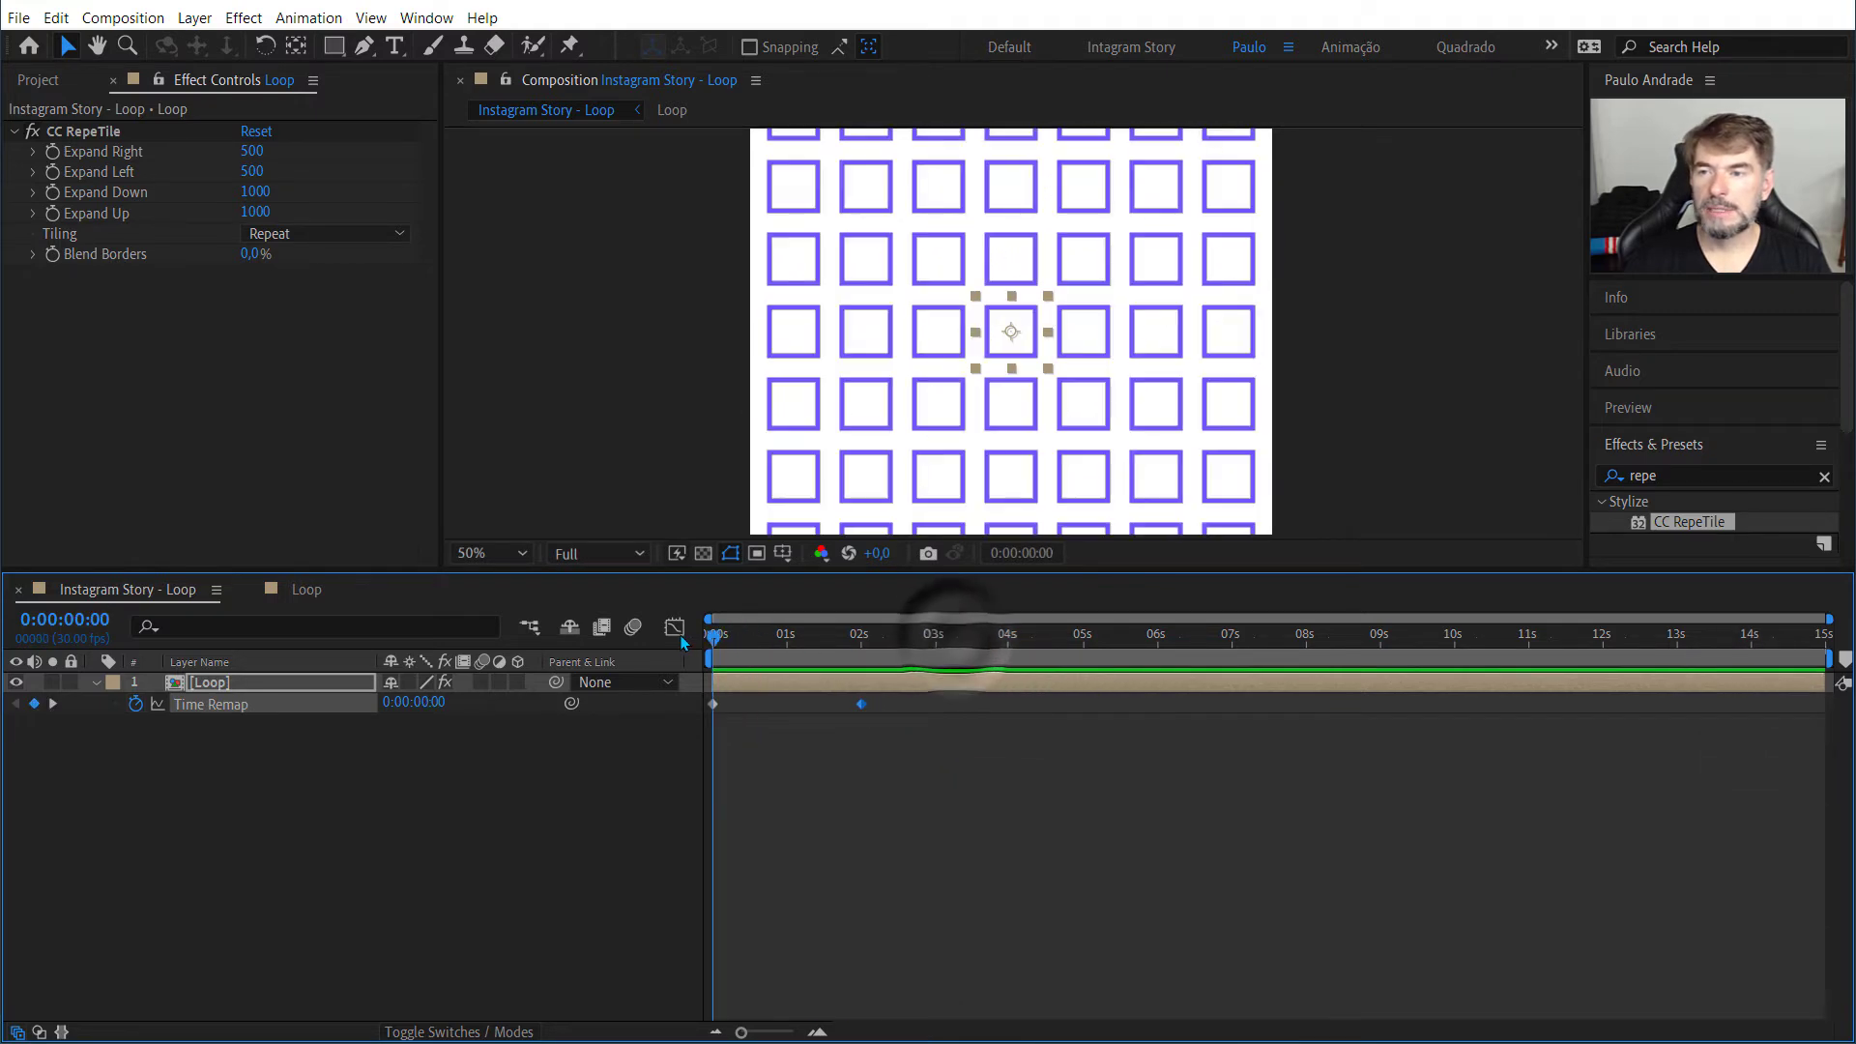
{"action": "key", "text": "space"}
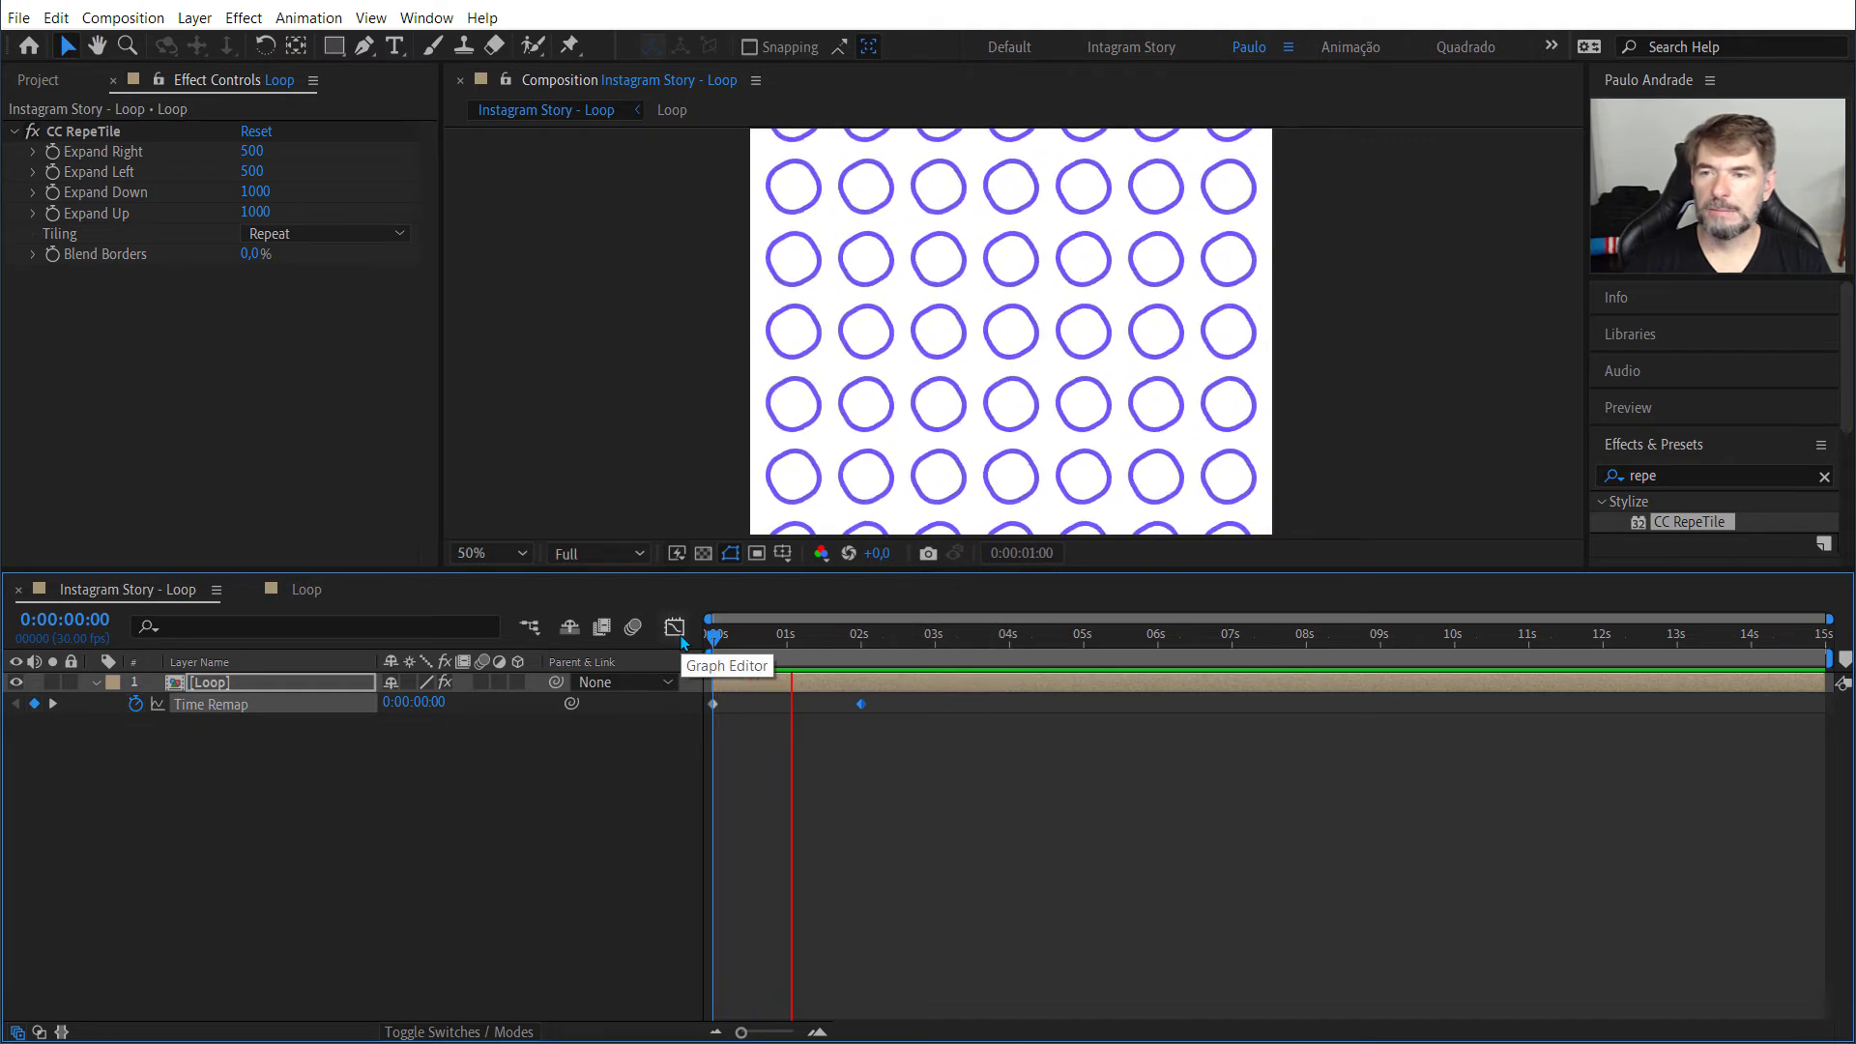
{"action": "key", "text": "space"}
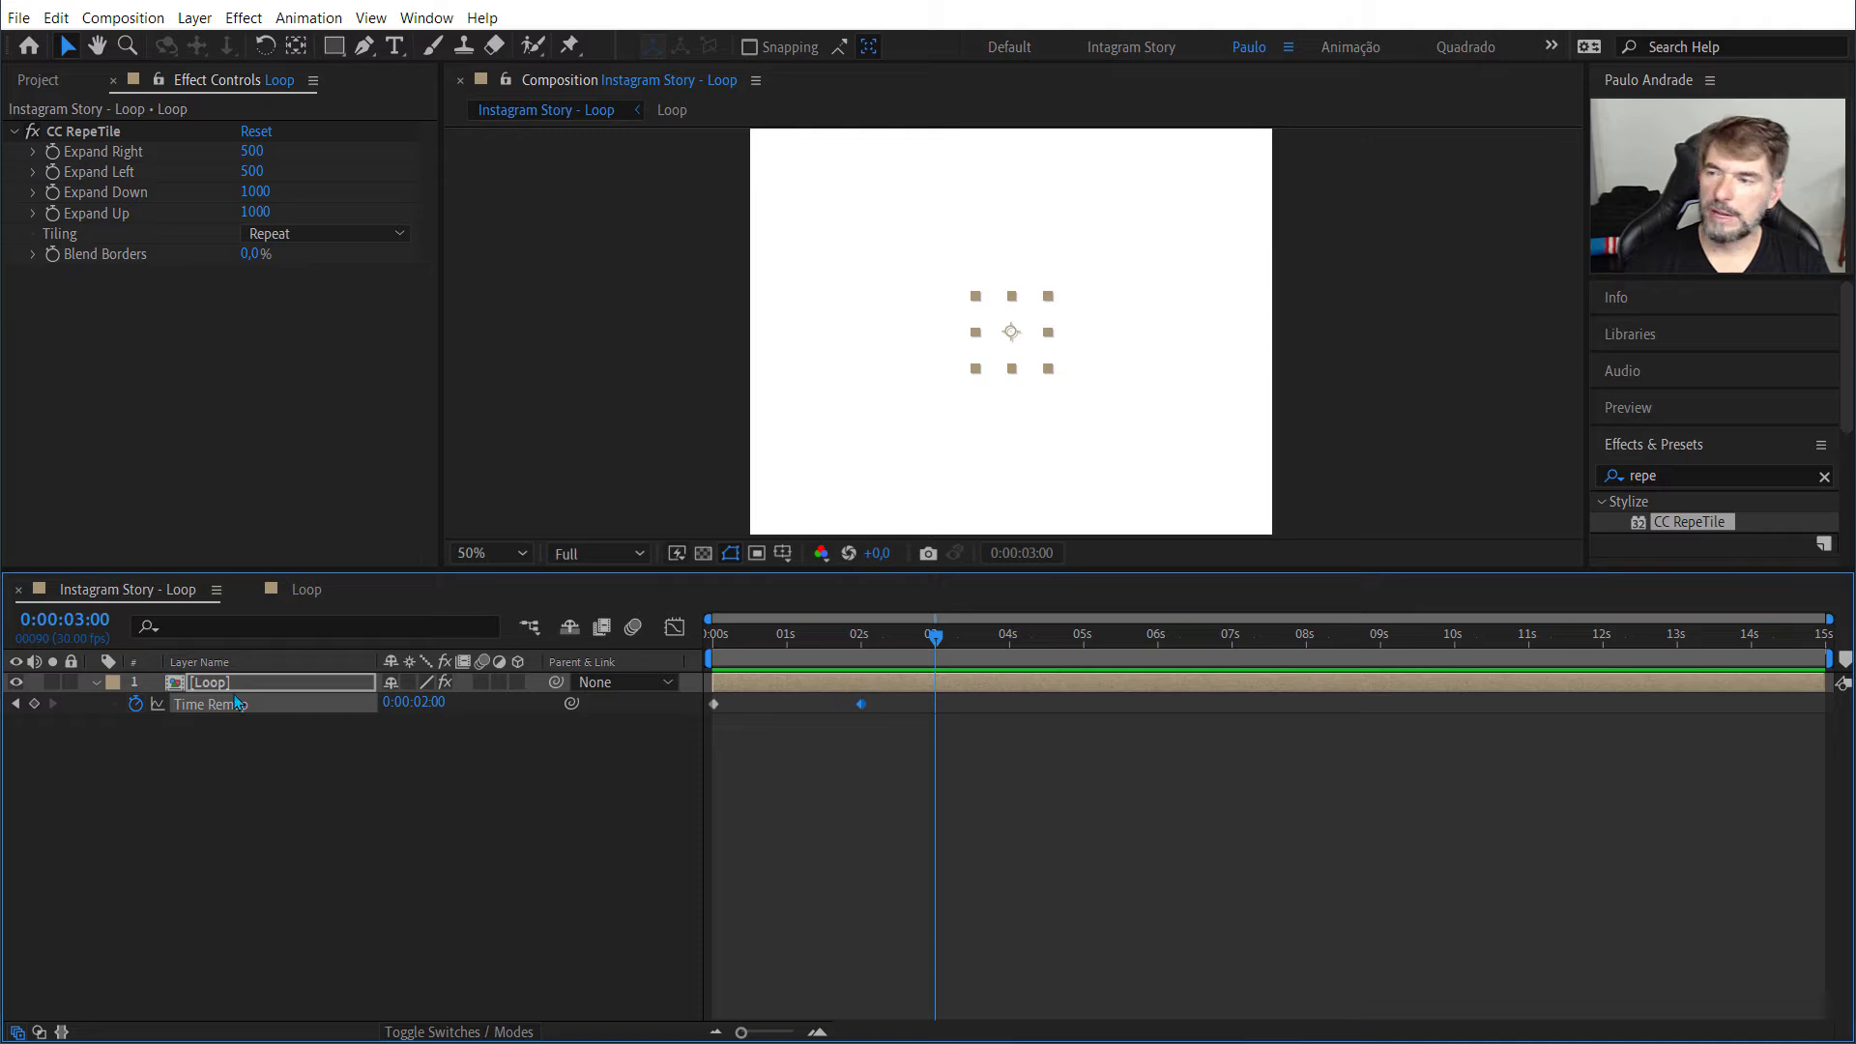
Step: Add the expression loopOut("pingpong") to the Loop layer's Time Remap property
{"action": "left_click", "coordinate": [136, 702], "text": "alt"}
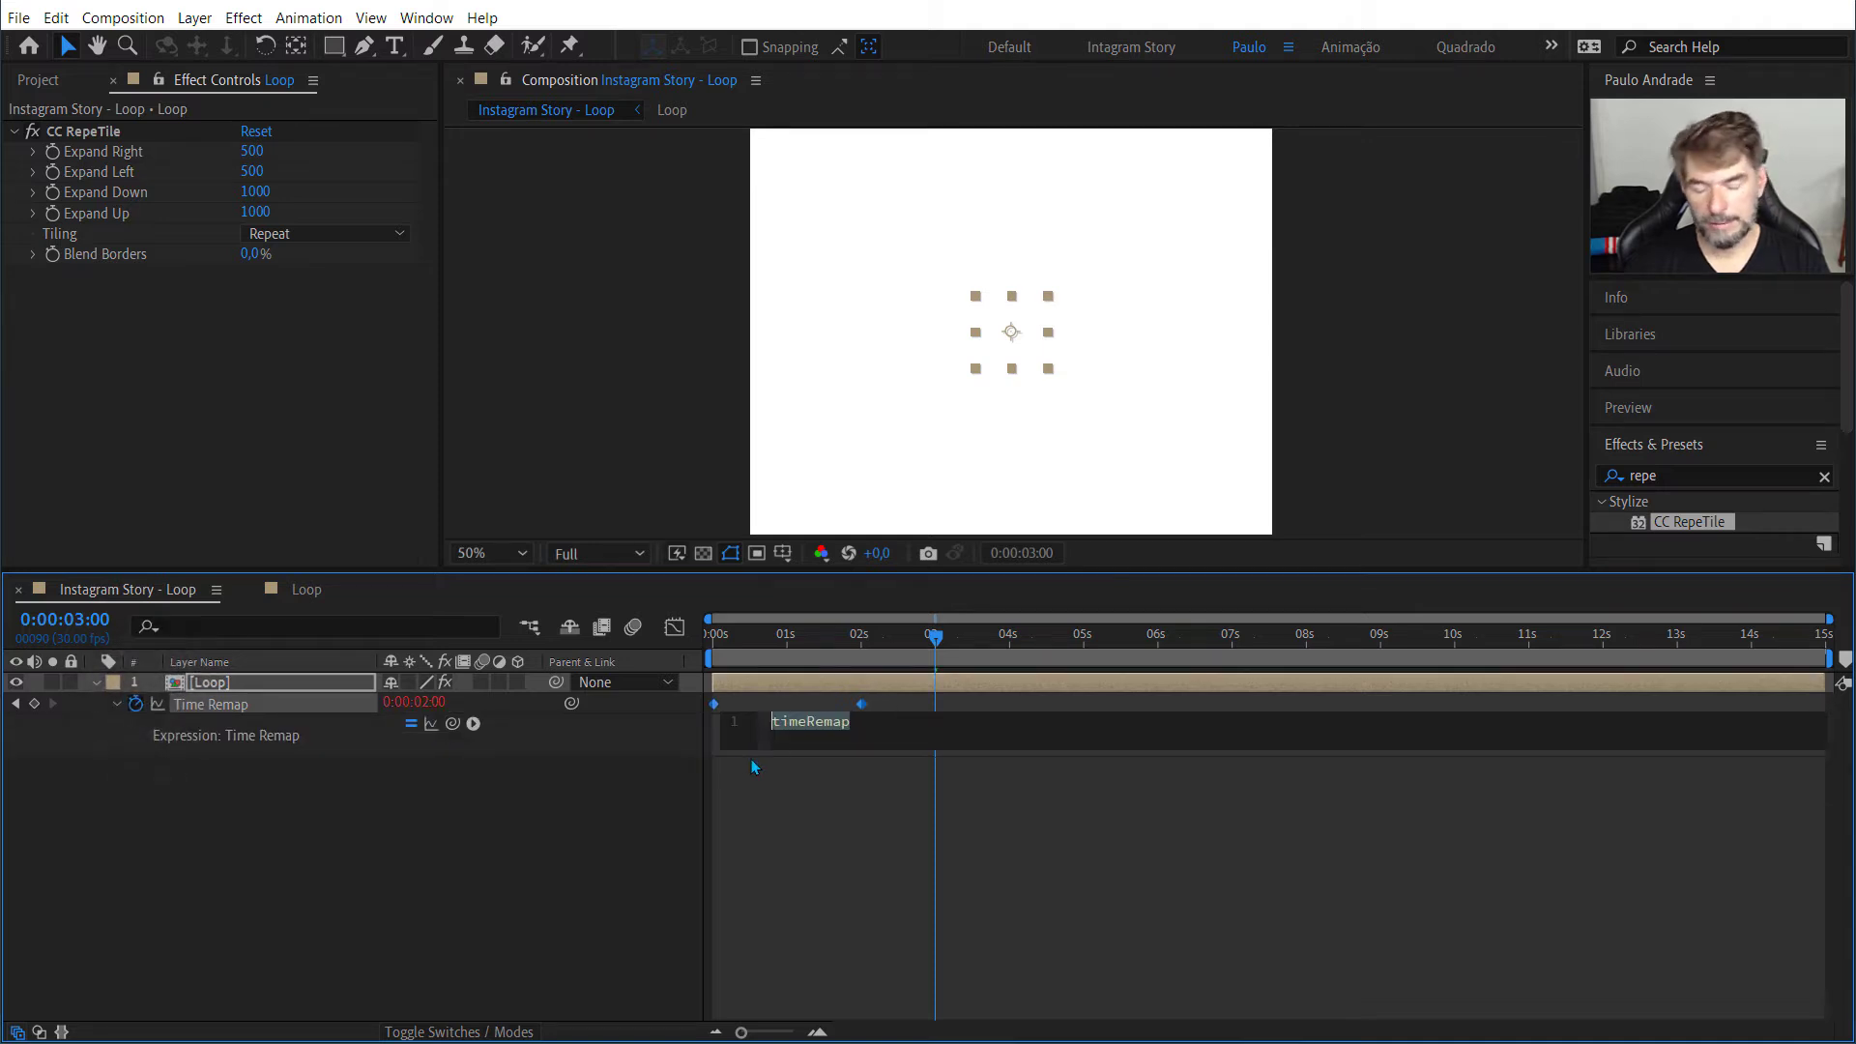
{"action": "type", "text": "l"}
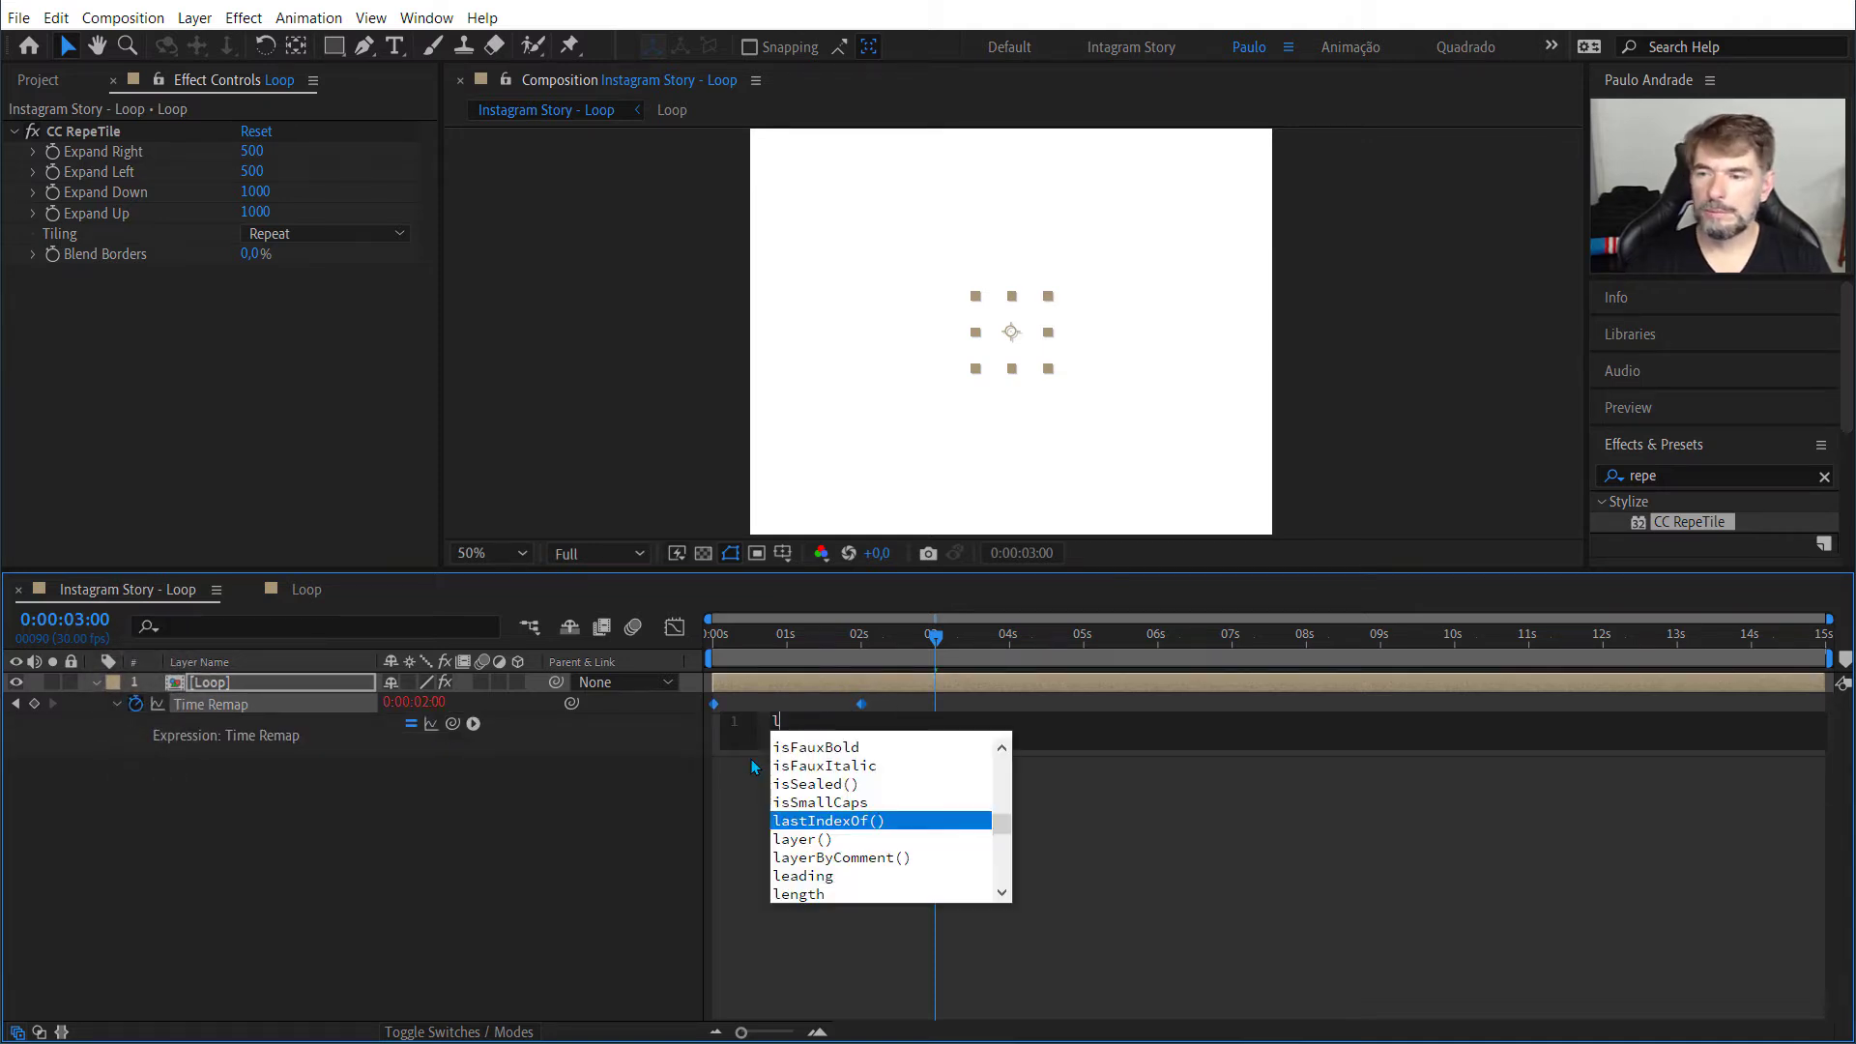
{"action": "type", "text": "oop"}
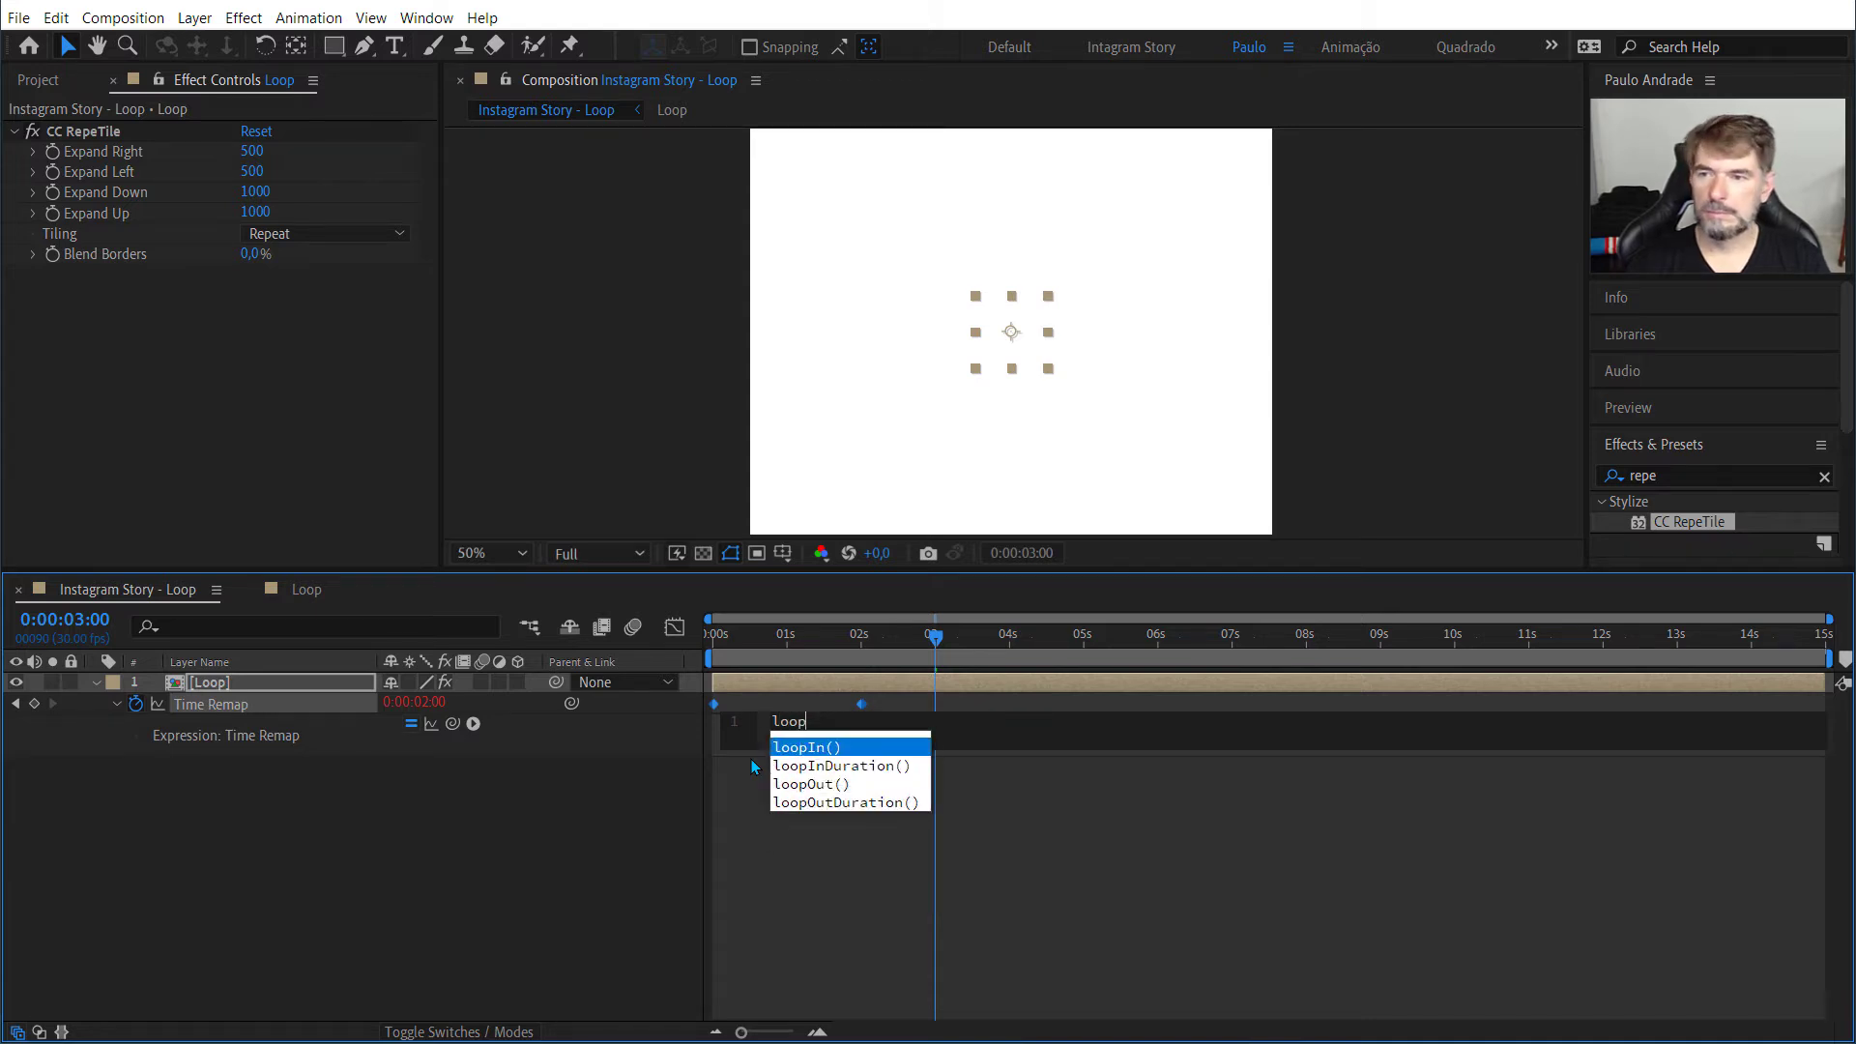
{"action": "key", "text": "Down"}
{"action": "key", "text": "Down"}
{"action": "key", "text": "Return"}
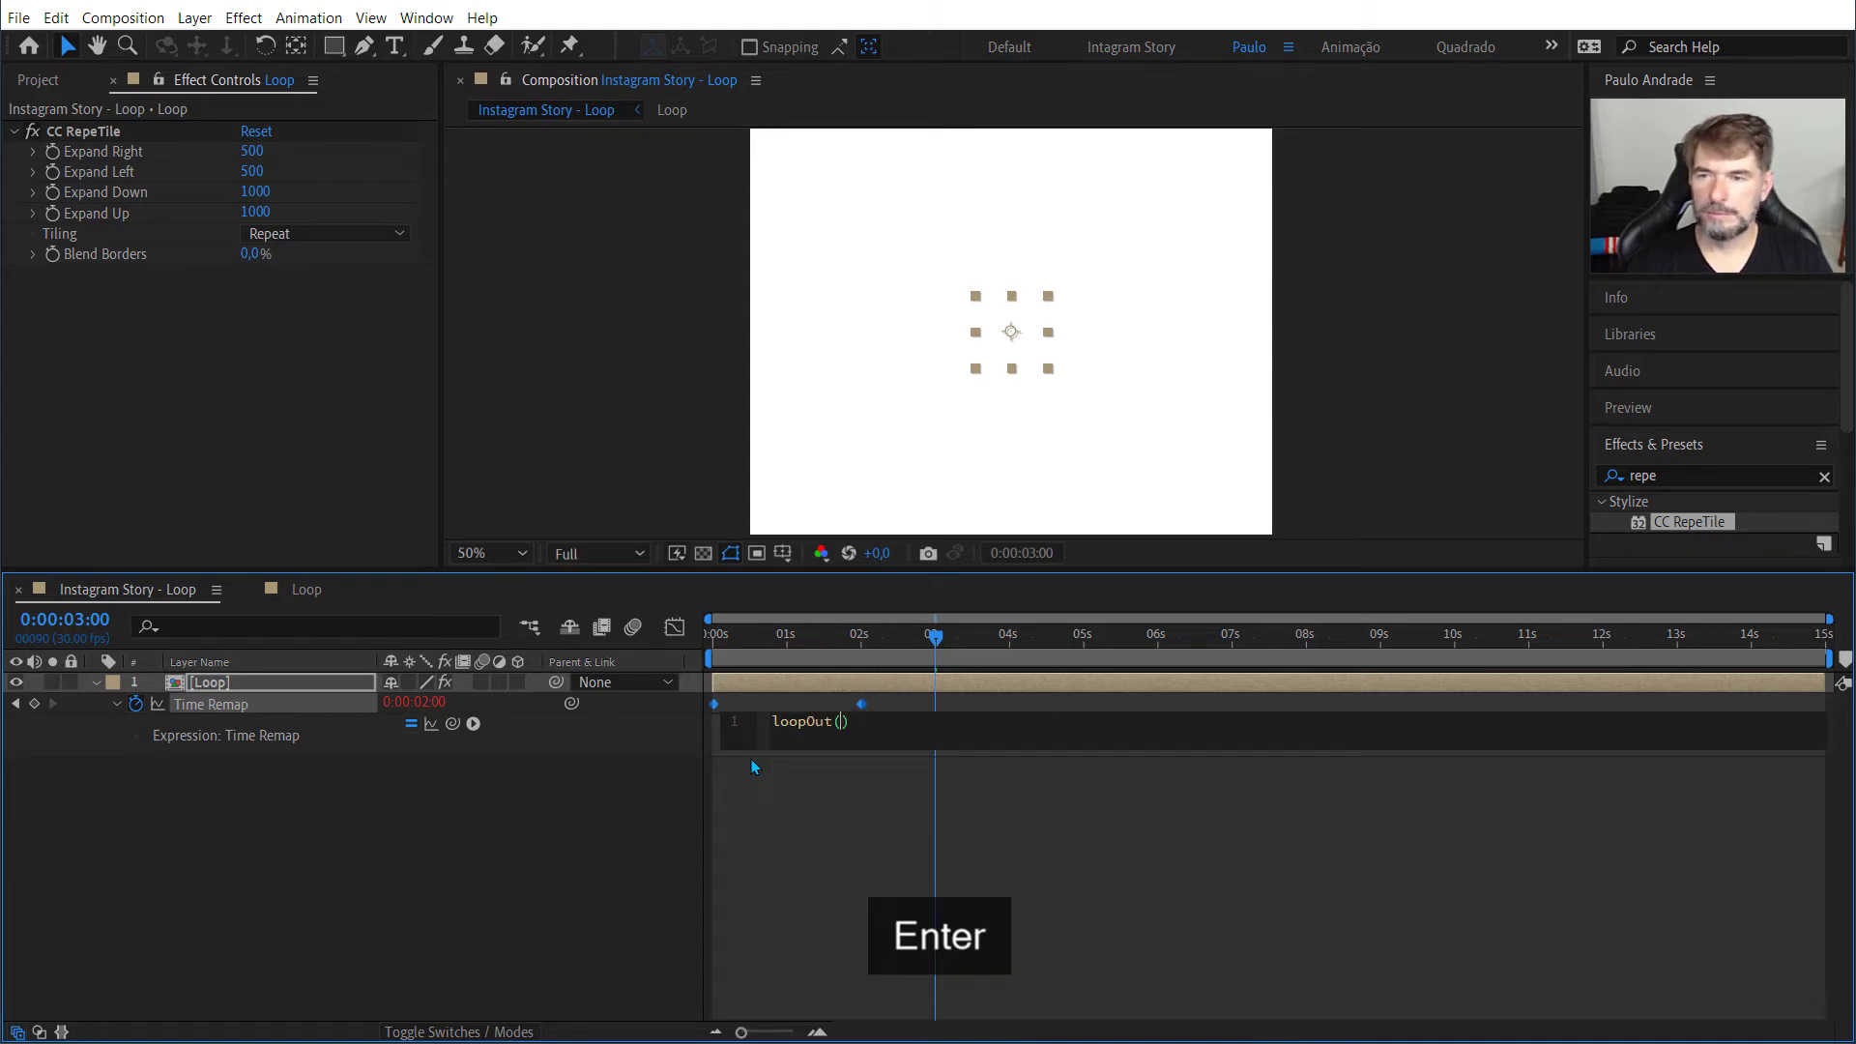
{"action": "type", "text": "\""}
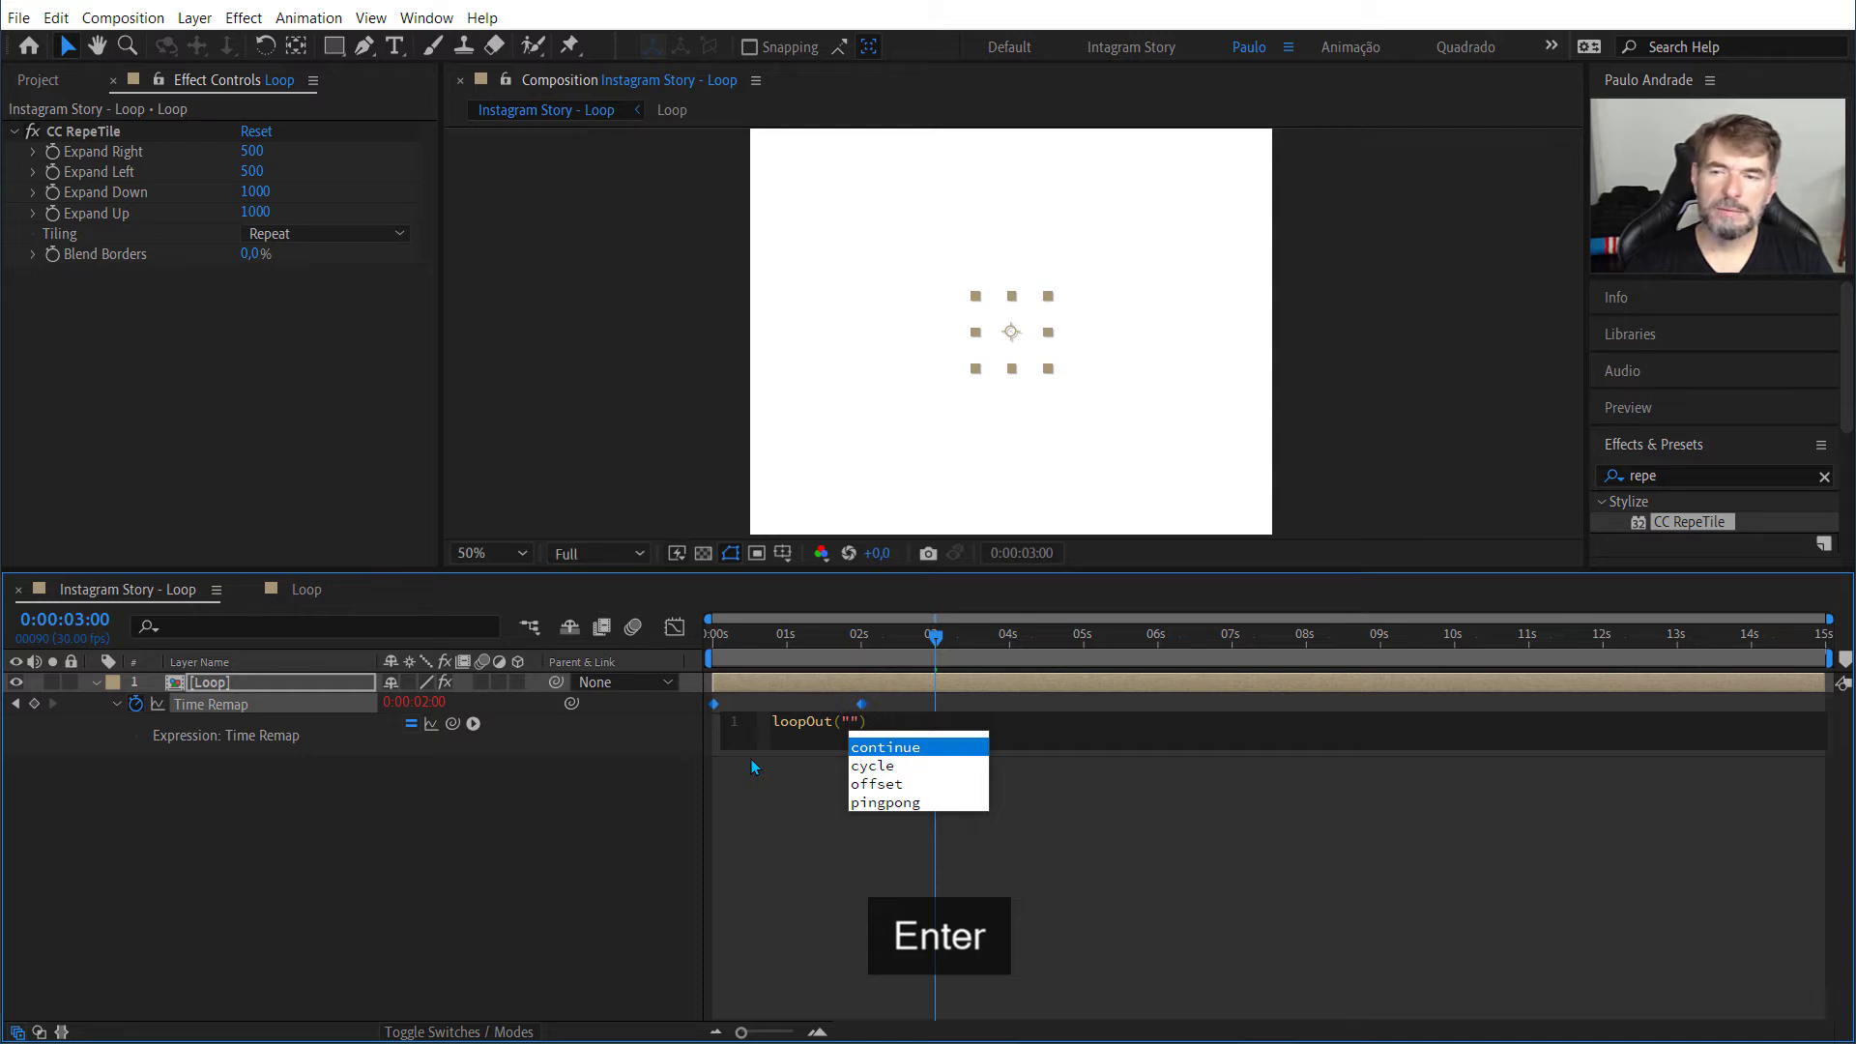
{"action": "key", "text": "Down"}
{"action": "key", "text": "Down"}
{"action": "key", "text": "Down"}
{"action": "key", "text": "Return"}
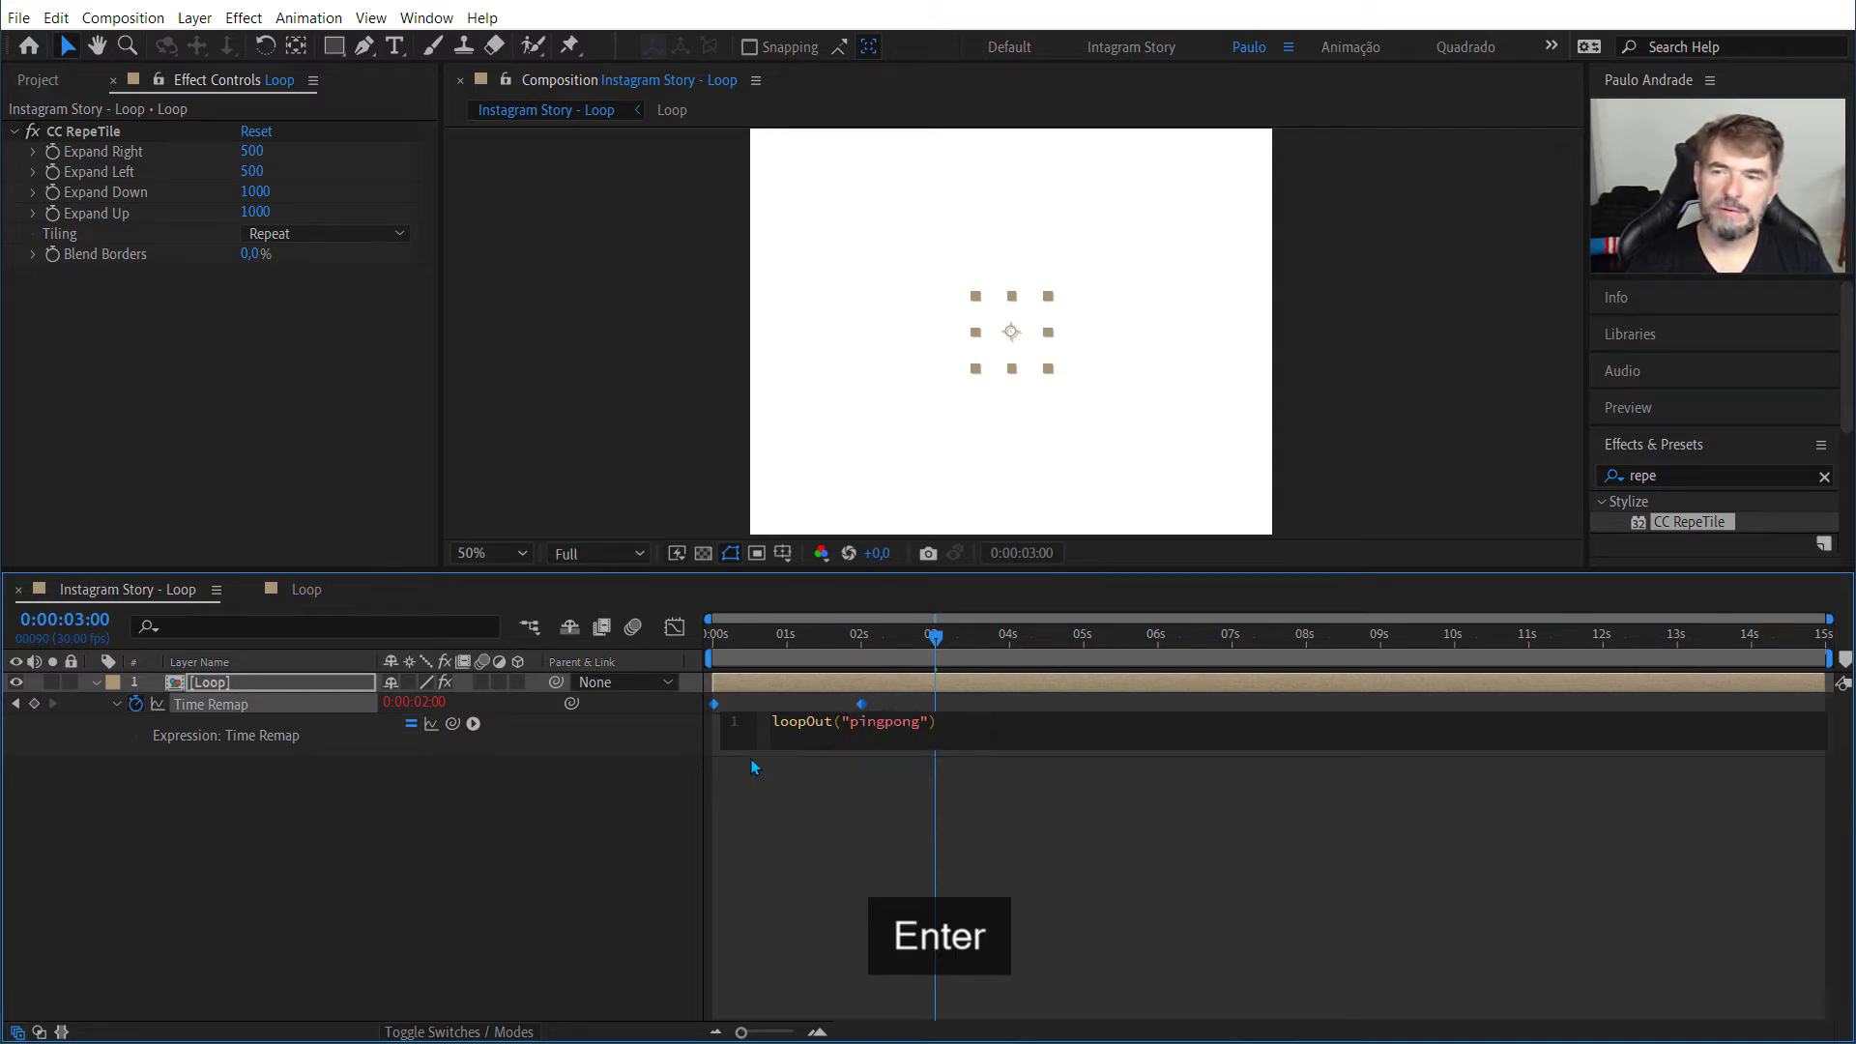
{"action": "left_click", "coordinate": [758, 768]}
Step: Play back the ping-pong loop from the first frame and return the playhead to the start
{"action": "key", "text": "Home"}
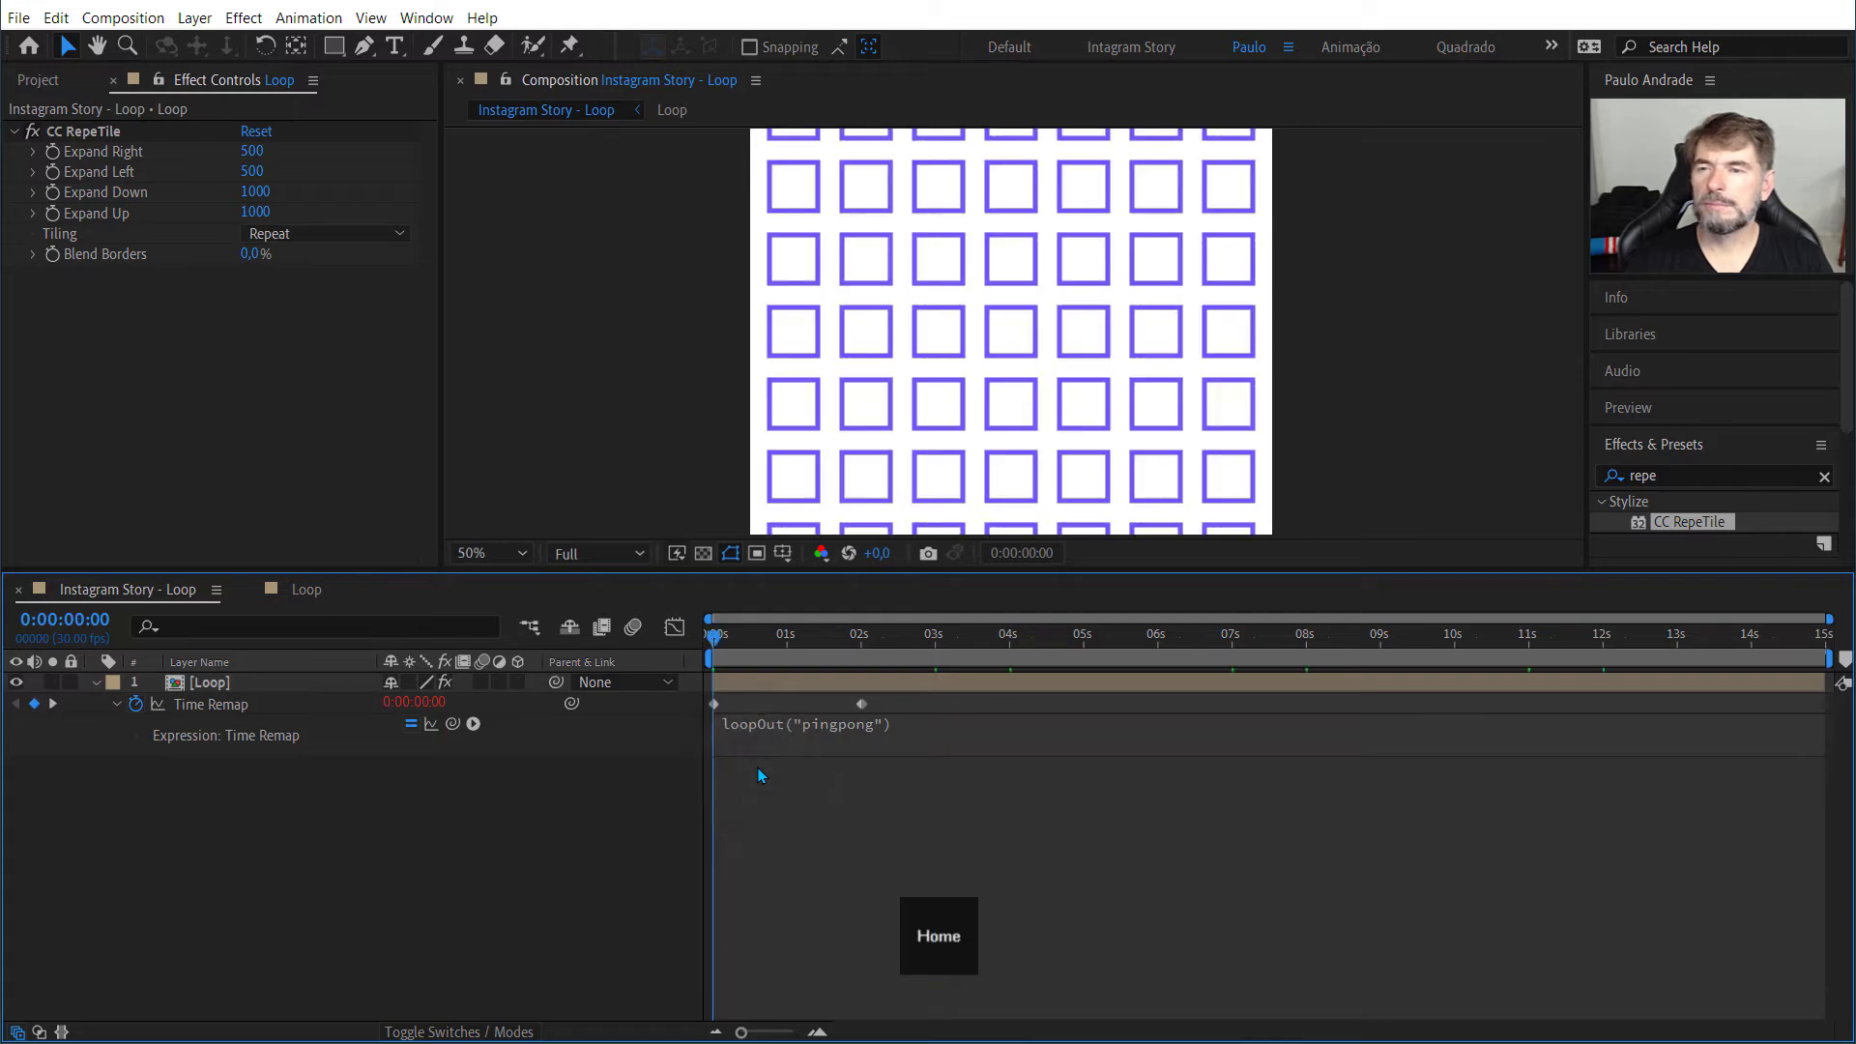
{"action": "key", "text": "space"}
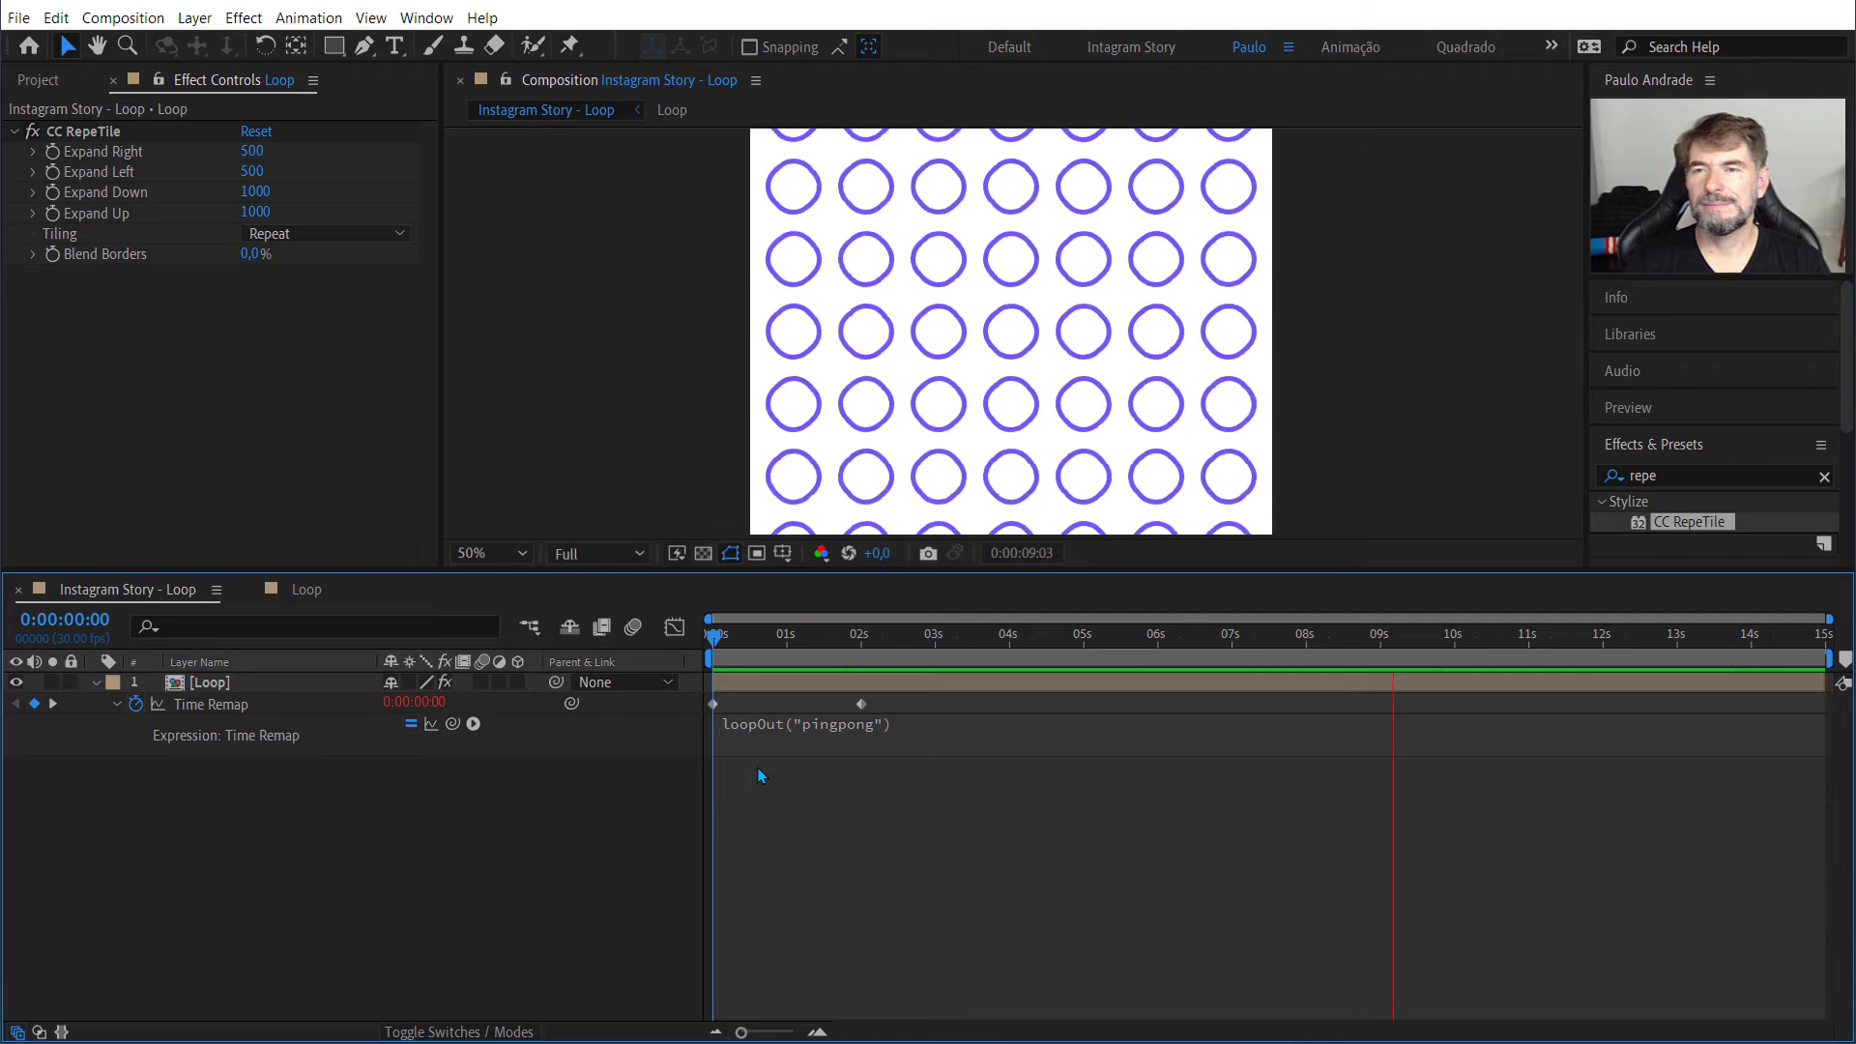
{"action": "key", "text": "space"}
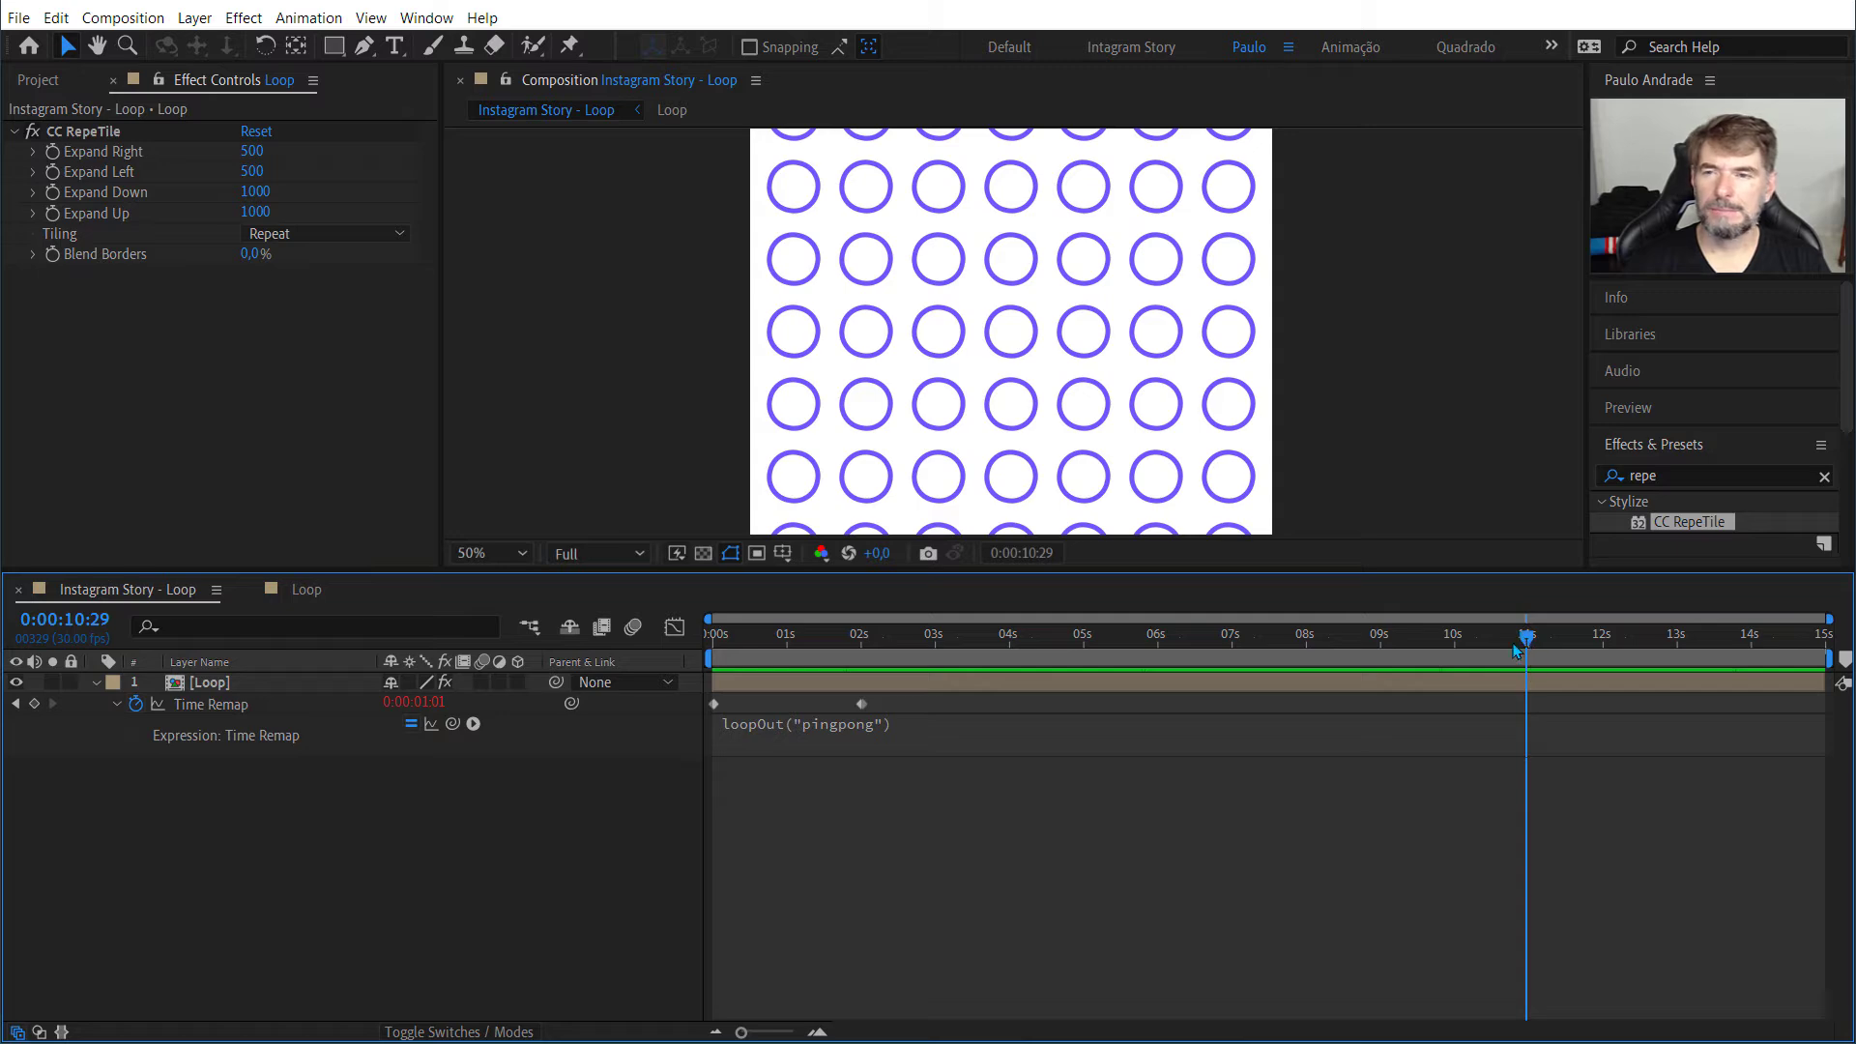
{"action": "left_click_drag", "start_coordinate": [1516, 651], "coordinate": [713, 645]}
Step: Open the Loop pre-composition from its layer and preview its animation
{"action": "left_click", "coordinate": [207, 684]}
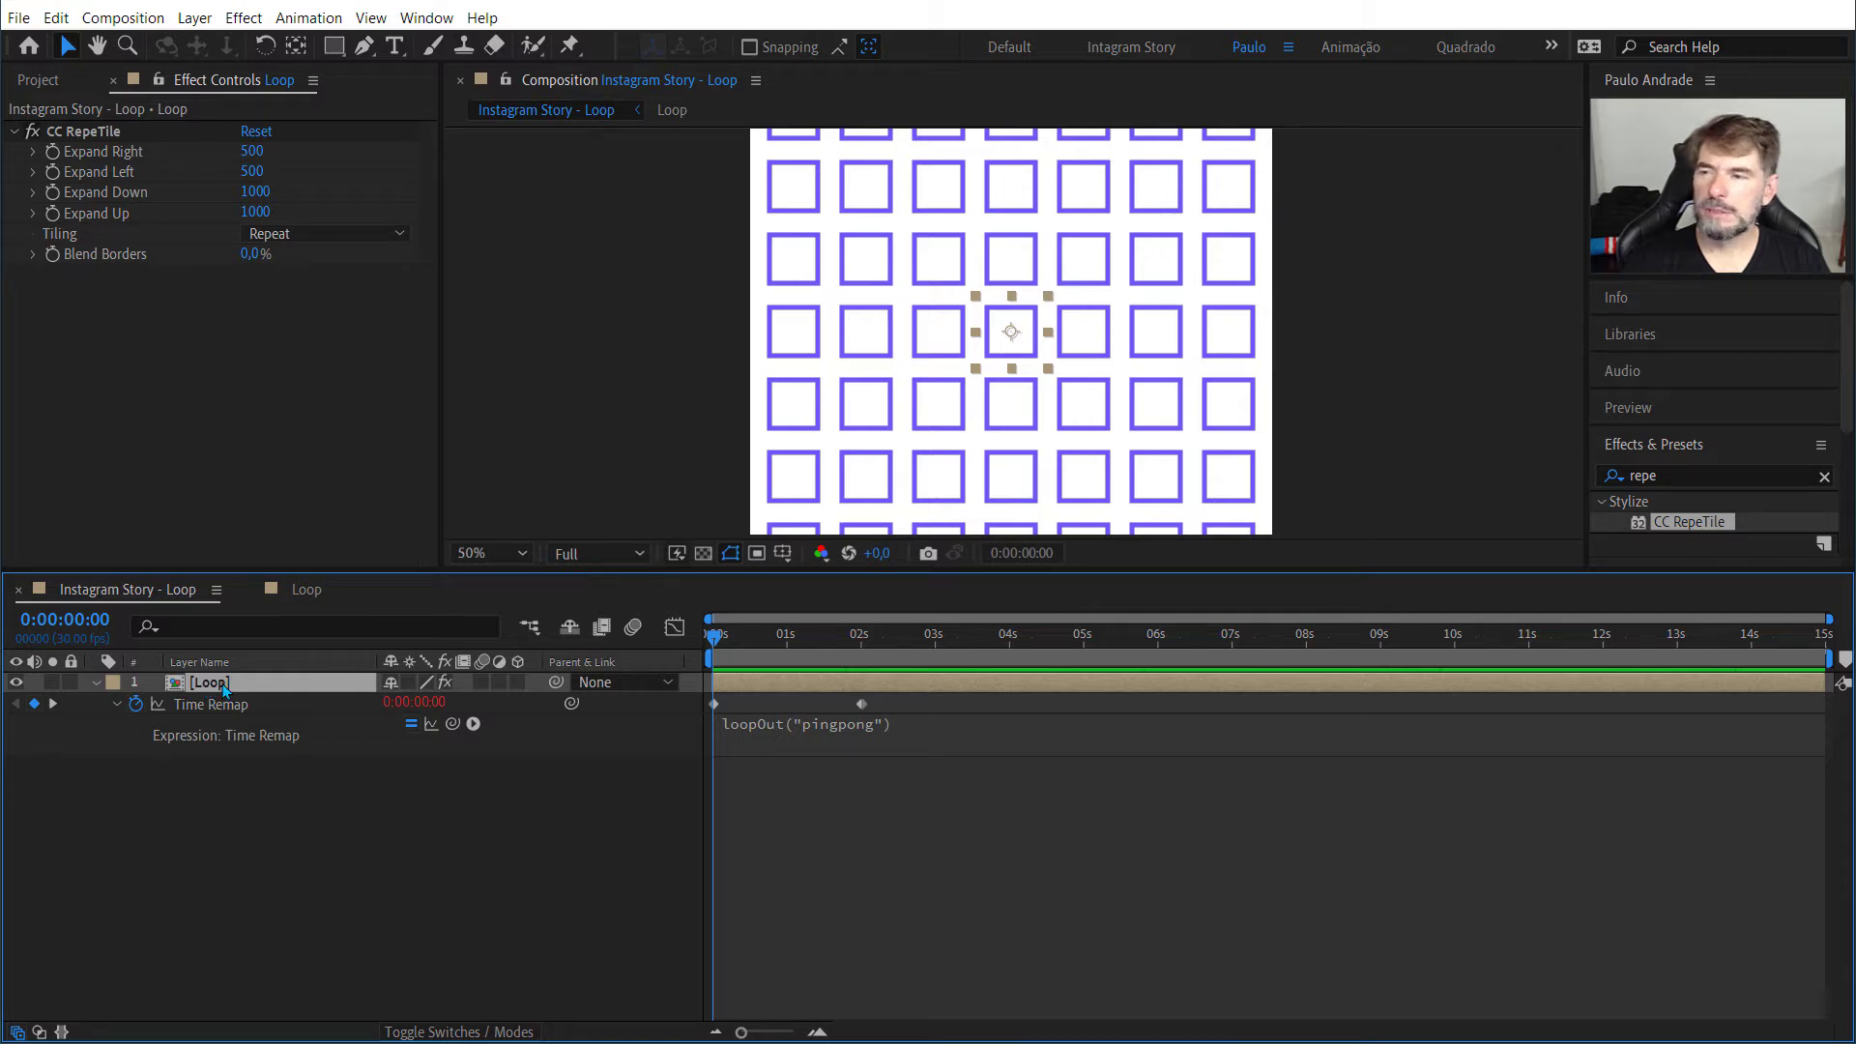
{"action": "double_click", "coordinate": [223, 686]}
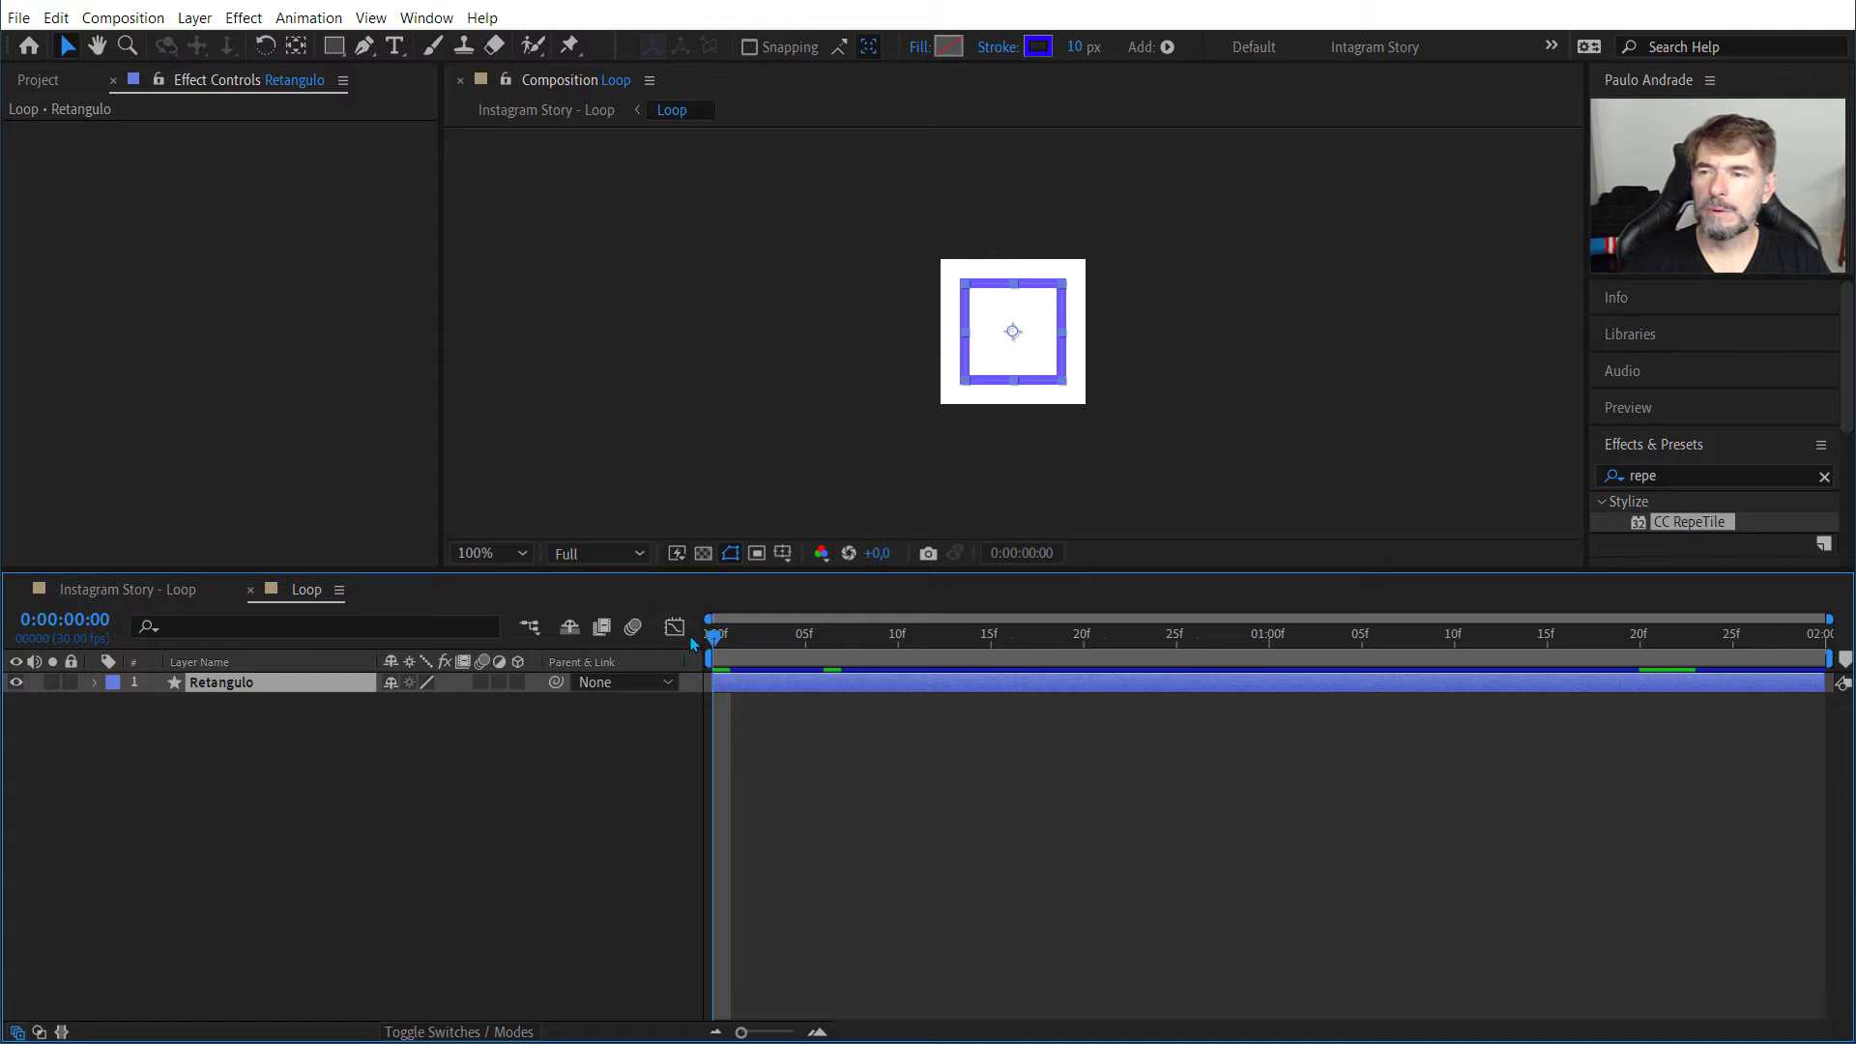
{"action": "key", "text": "space"}
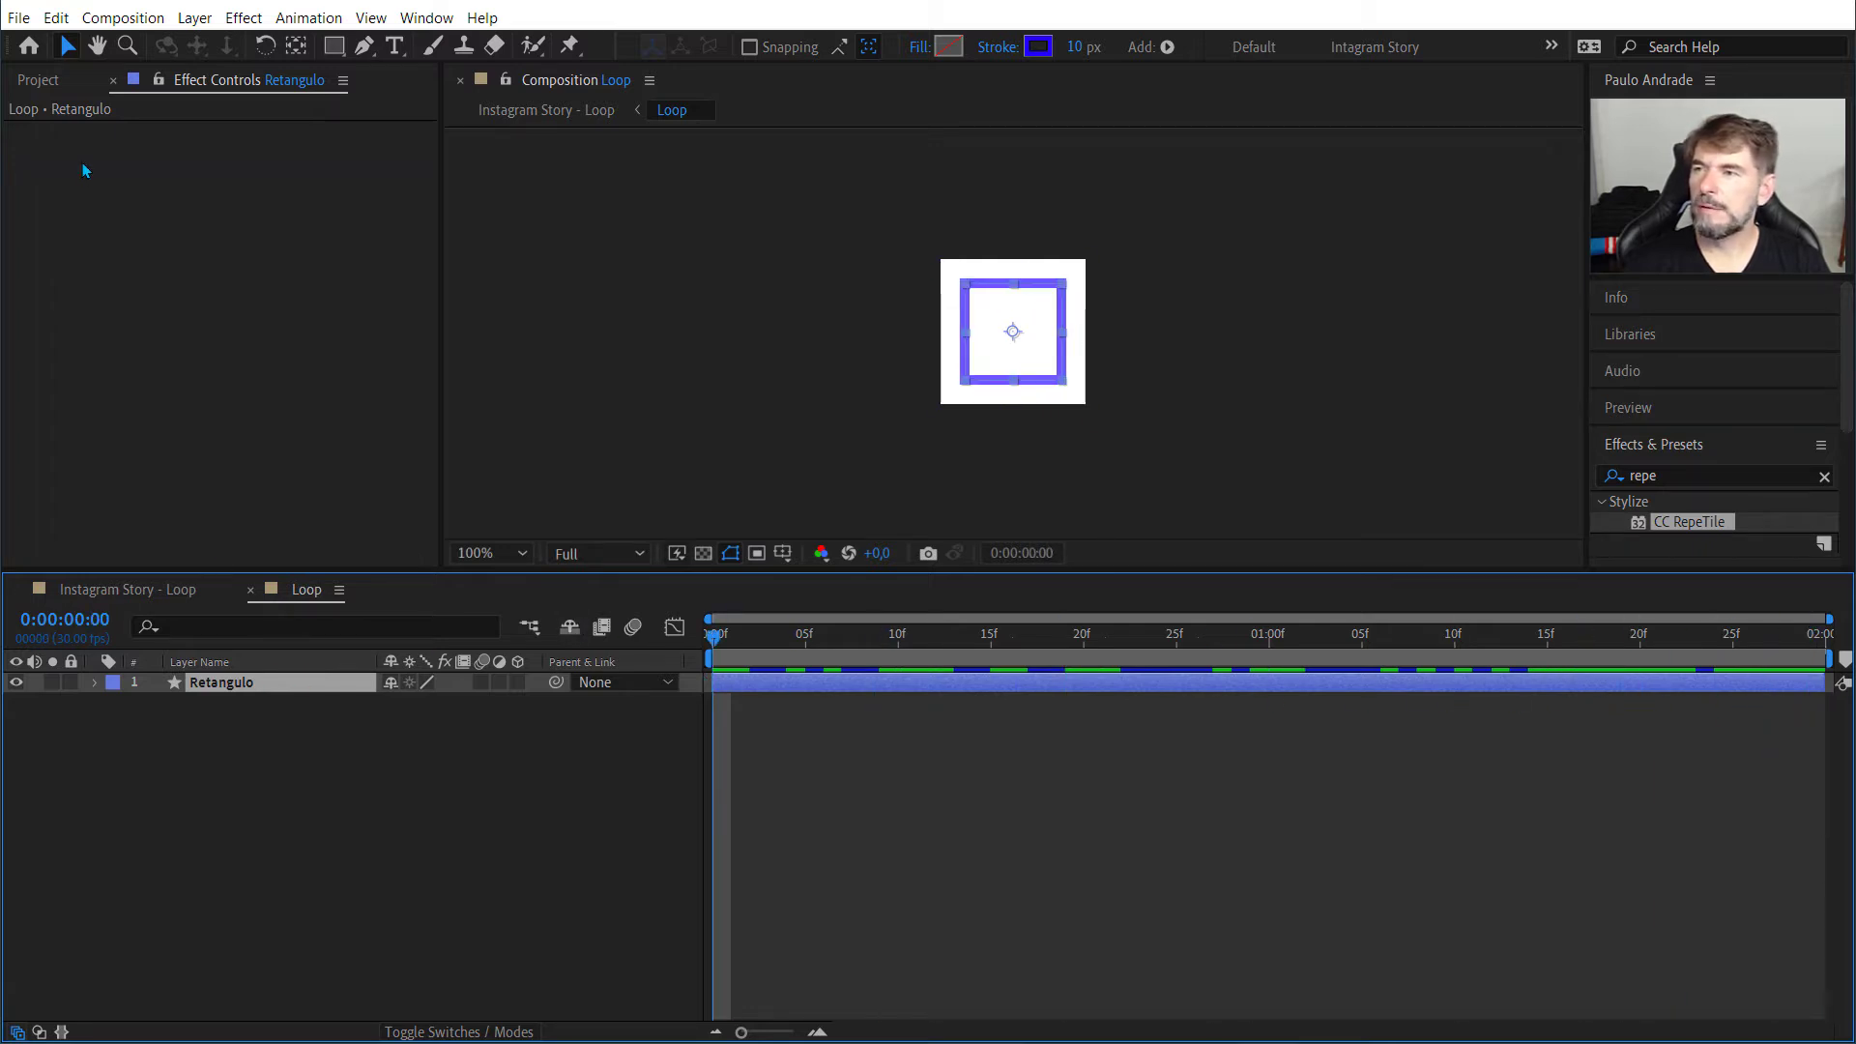
Step: Review the Loop composition's settings from the project and close them without changes
{"action": "left_click", "coordinate": [44, 82]}
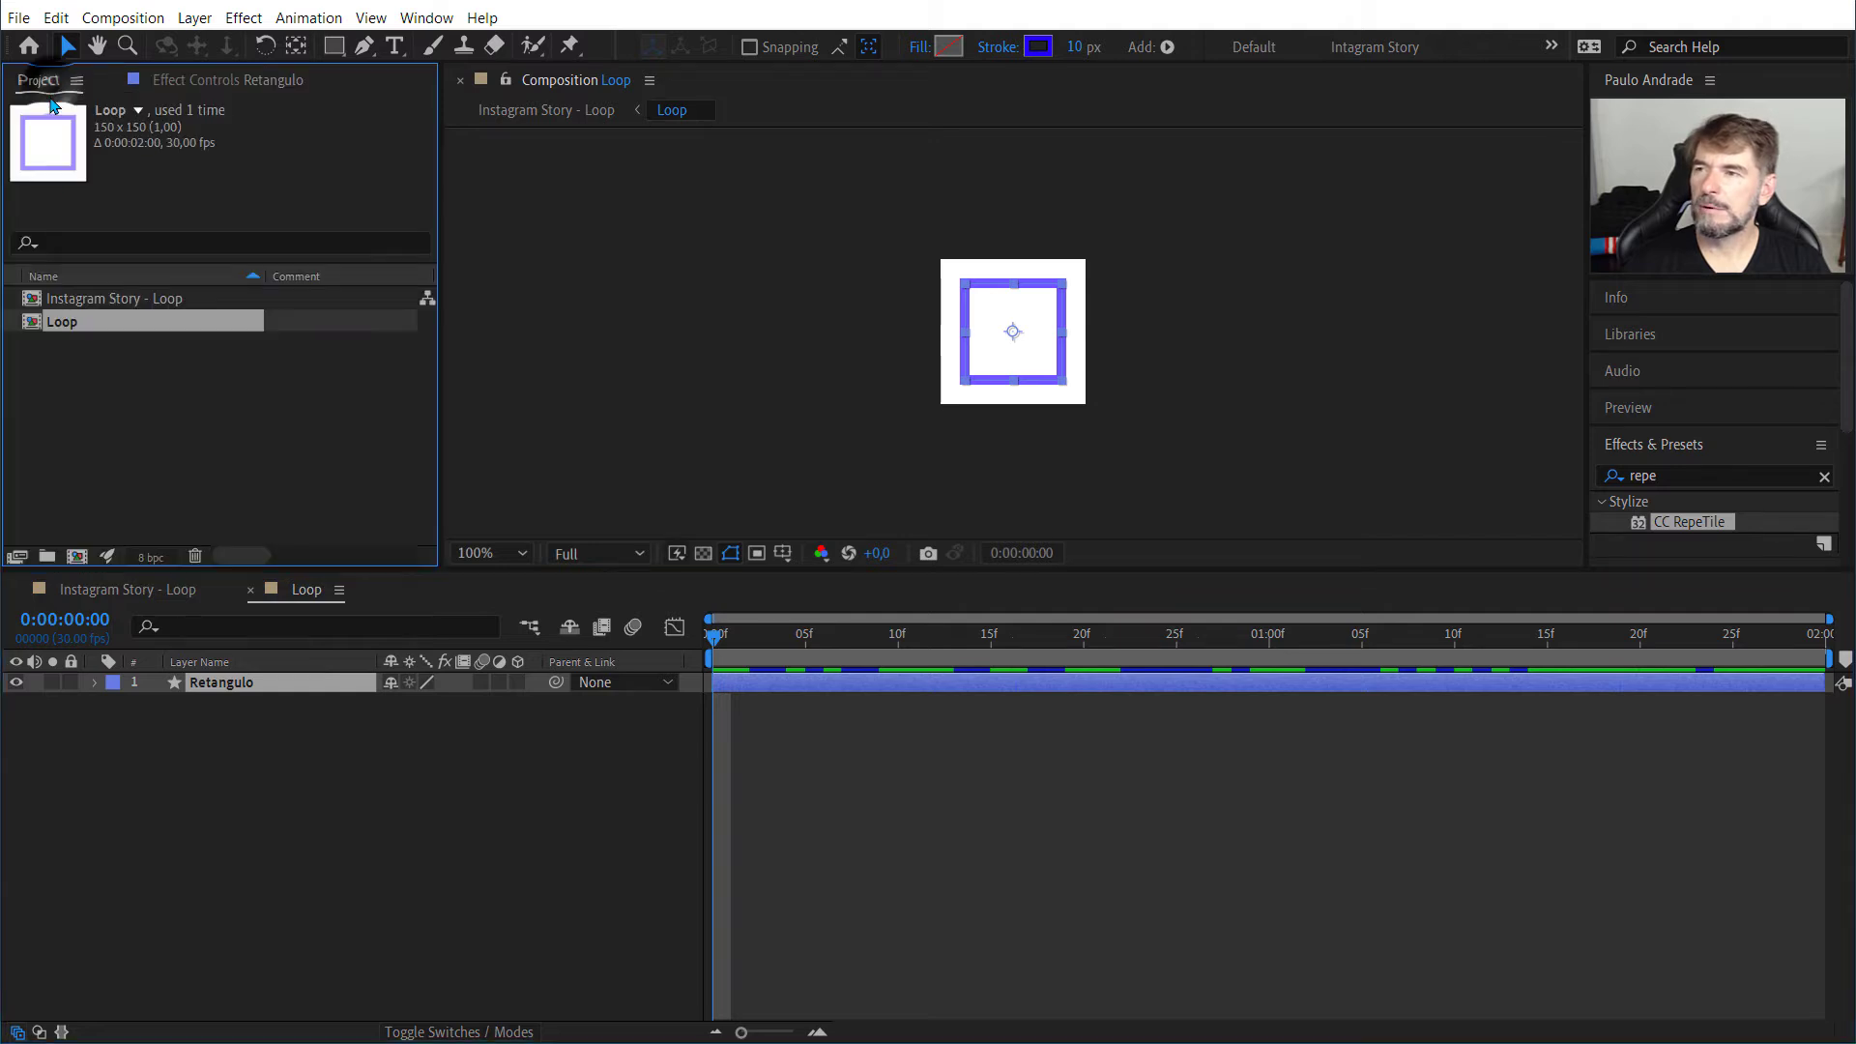
{"action": "right_click", "coordinate": [83, 322]}
{"action": "left_click", "coordinate": [135, 328]}
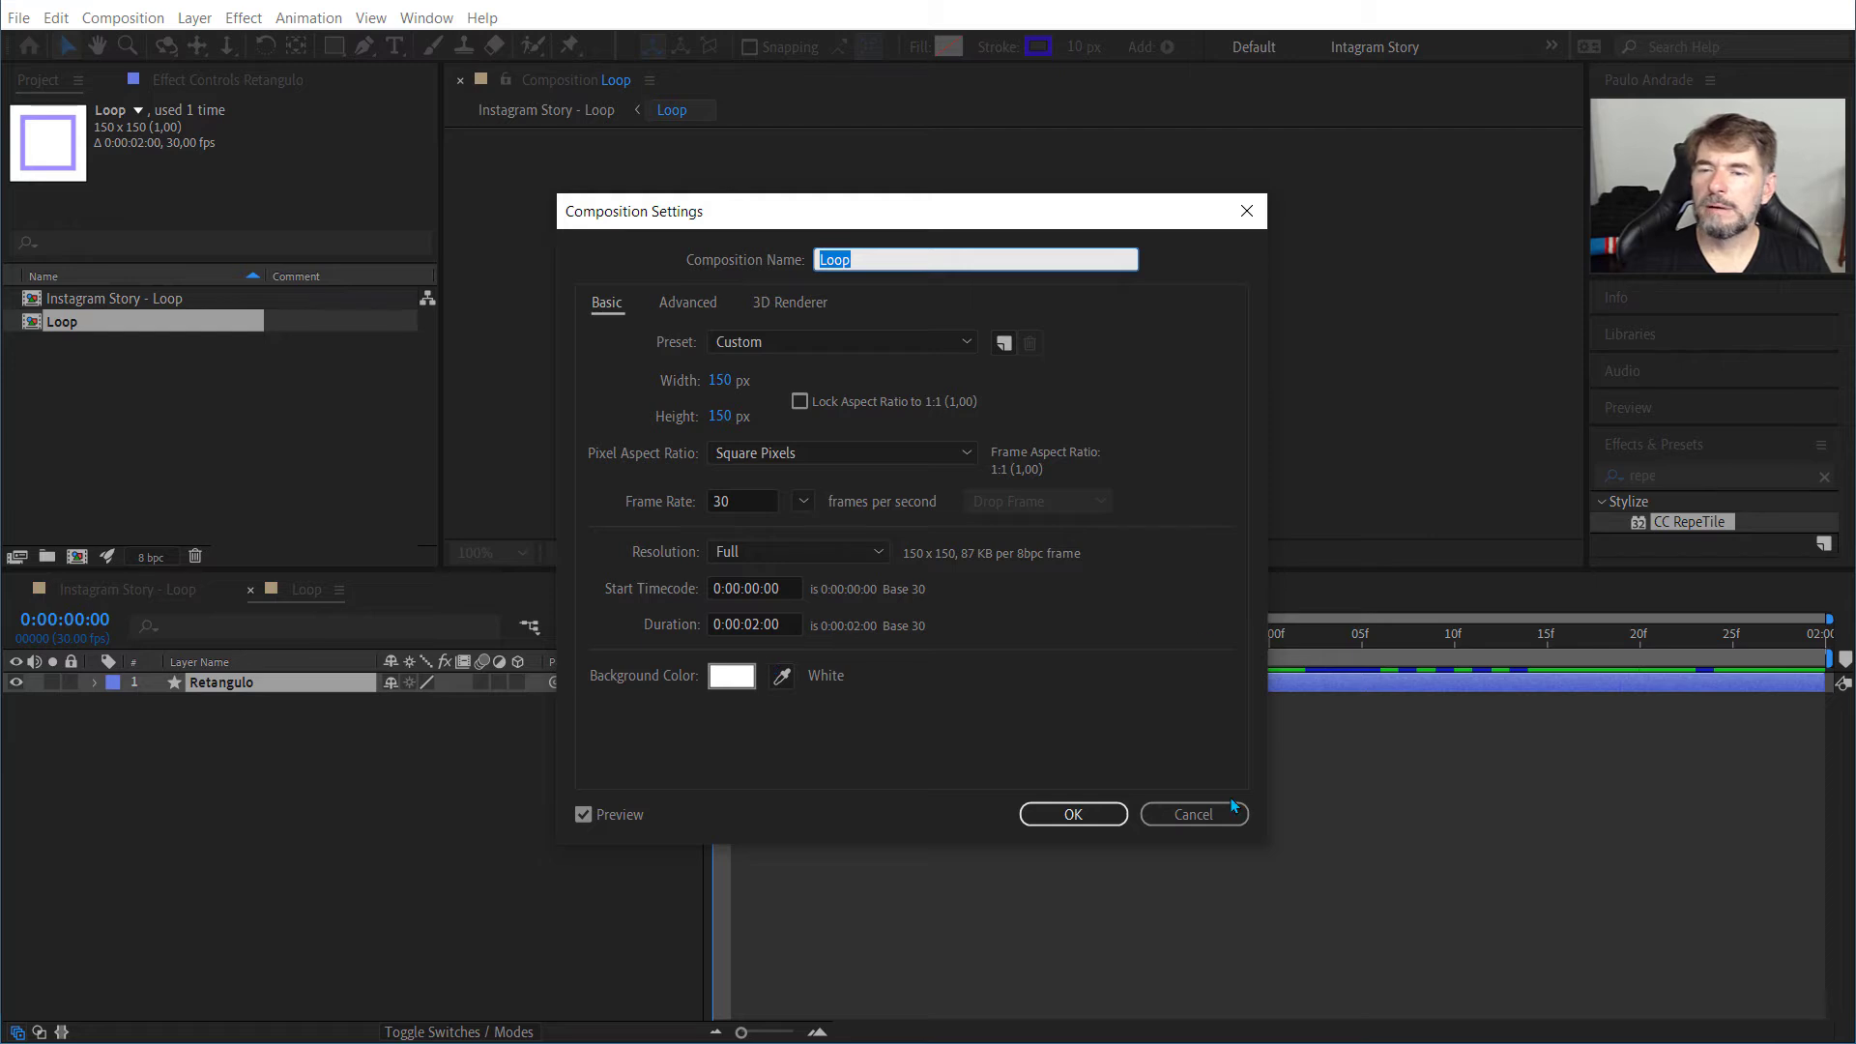
{"action": "left_click", "coordinate": [1171, 822]}
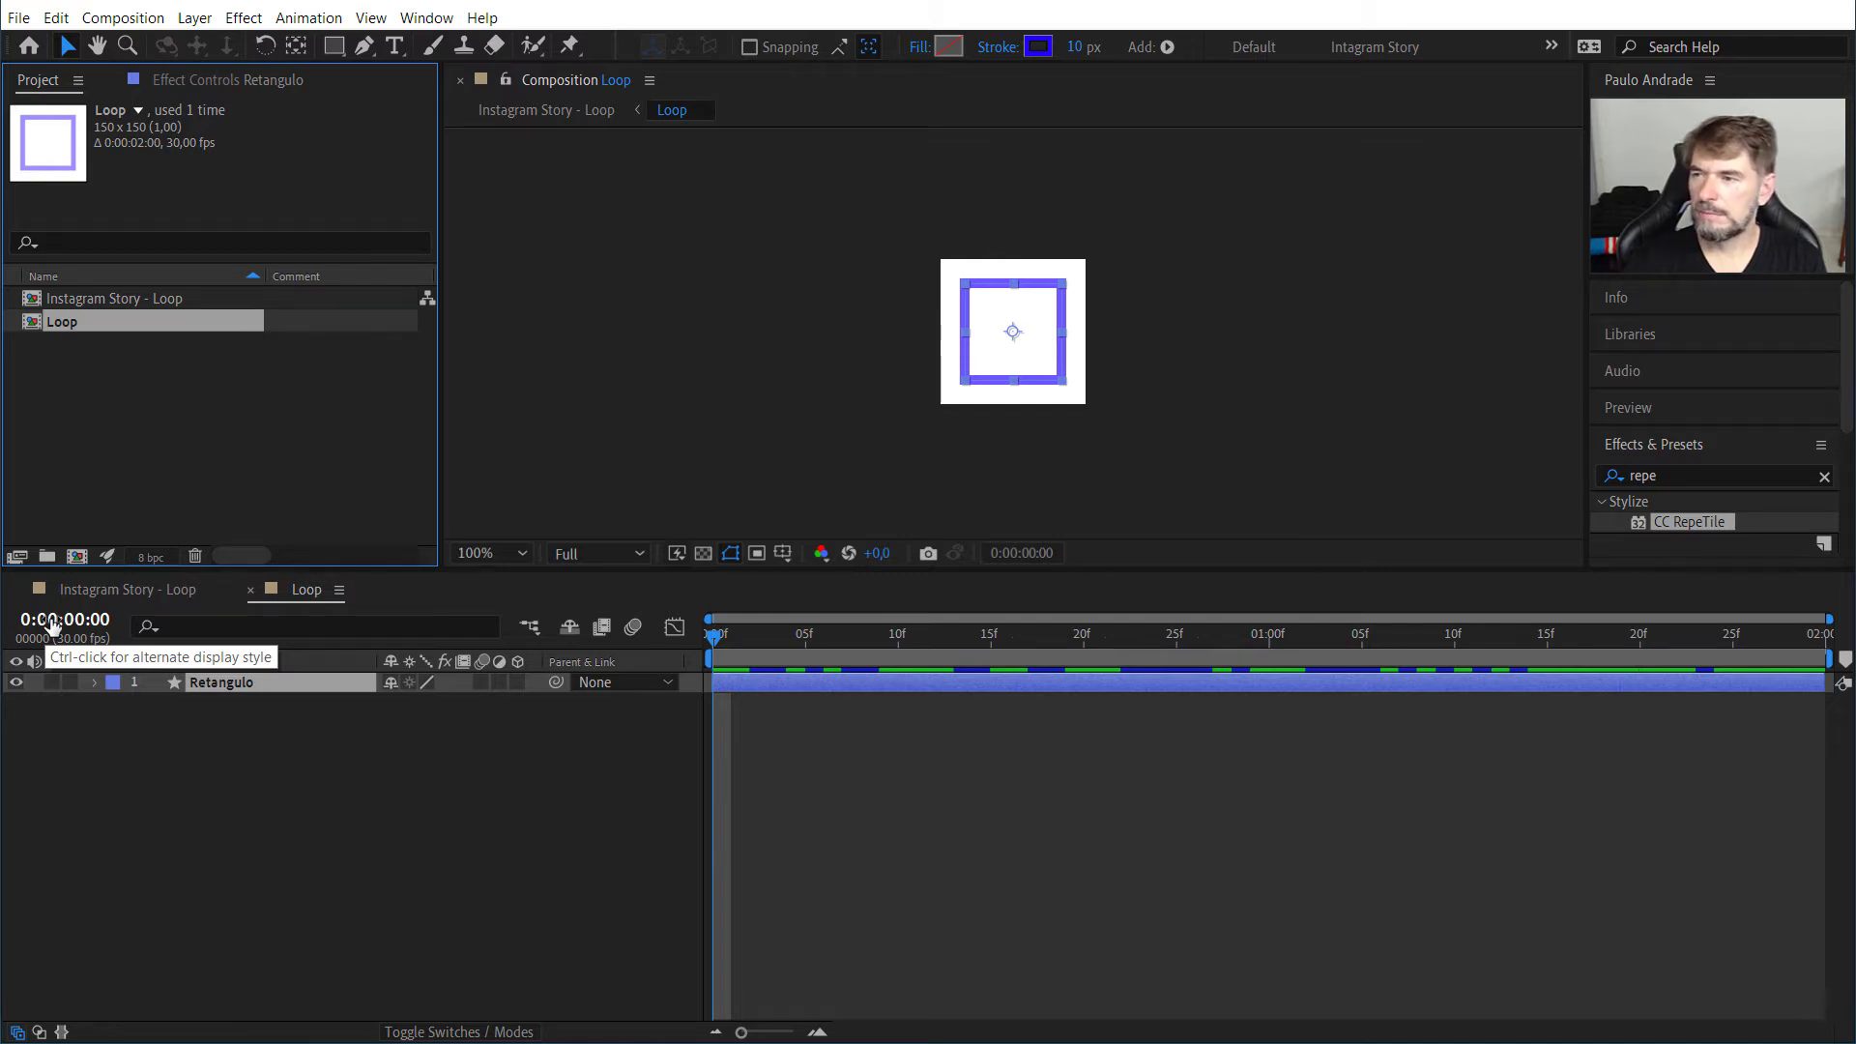
Step: Switch the Loop composition's time display from timecode to frame numbers, keeping the playhead on the first frame
{"action": "left_click", "coordinate": [54, 621], "text": "ctrl"}
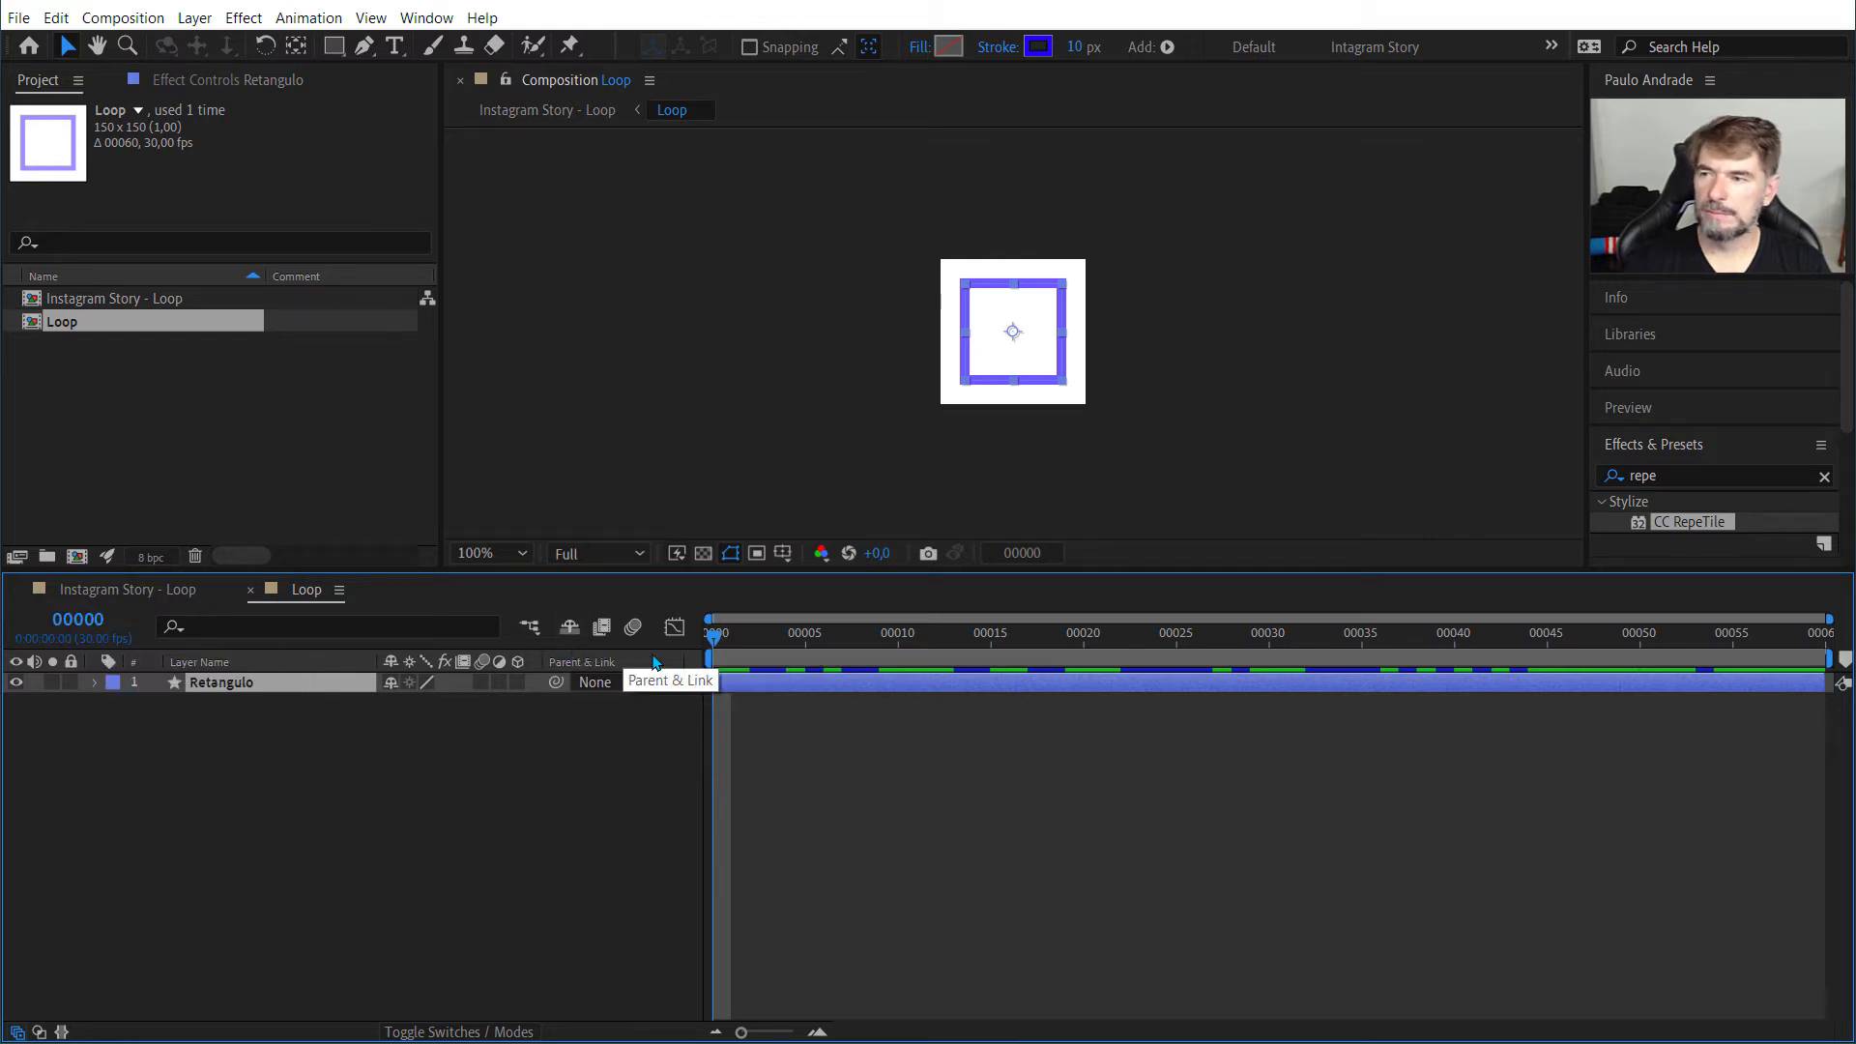
{"action": "left_click_drag", "start_coordinate": [712, 641], "coordinate": [525, 651]}
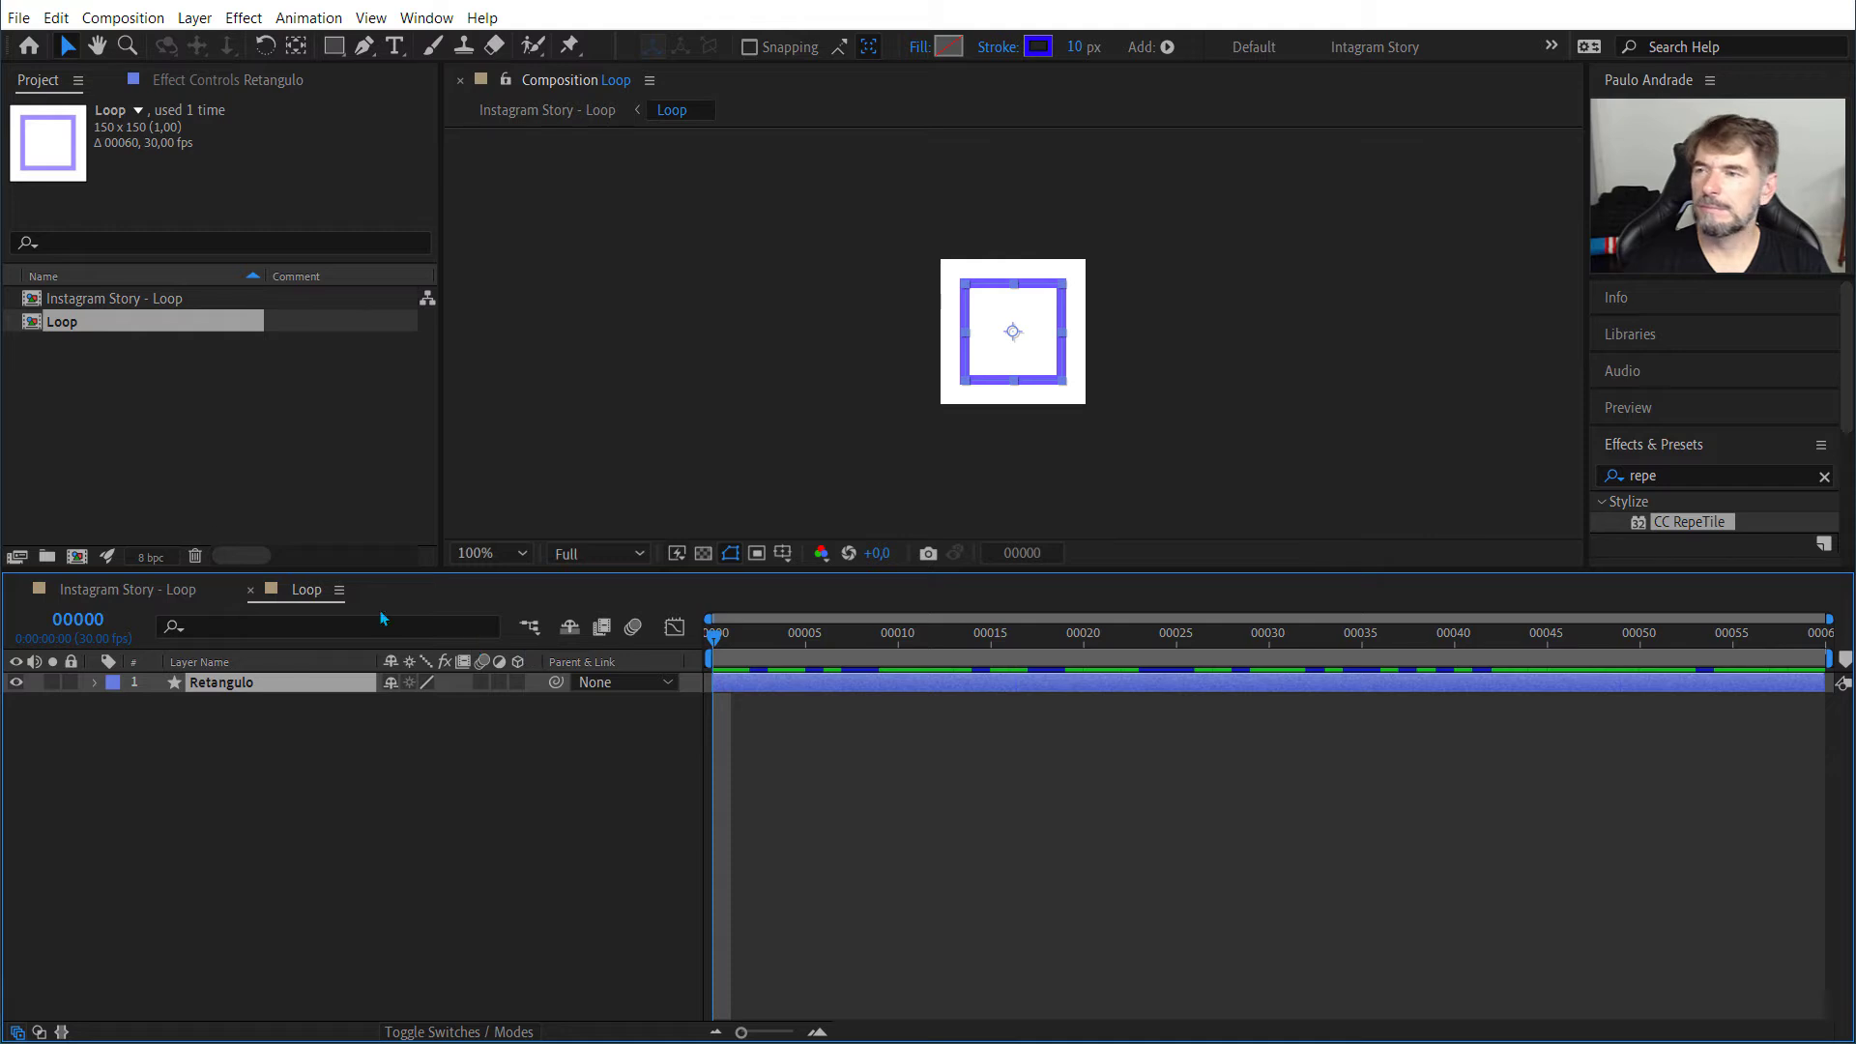
Step: Set the Loop composition's duration to 59 frames in its composition settings
{"action": "right_click", "coordinate": [60, 331]}
{"action": "left_click", "coordinate": [126, 340]}
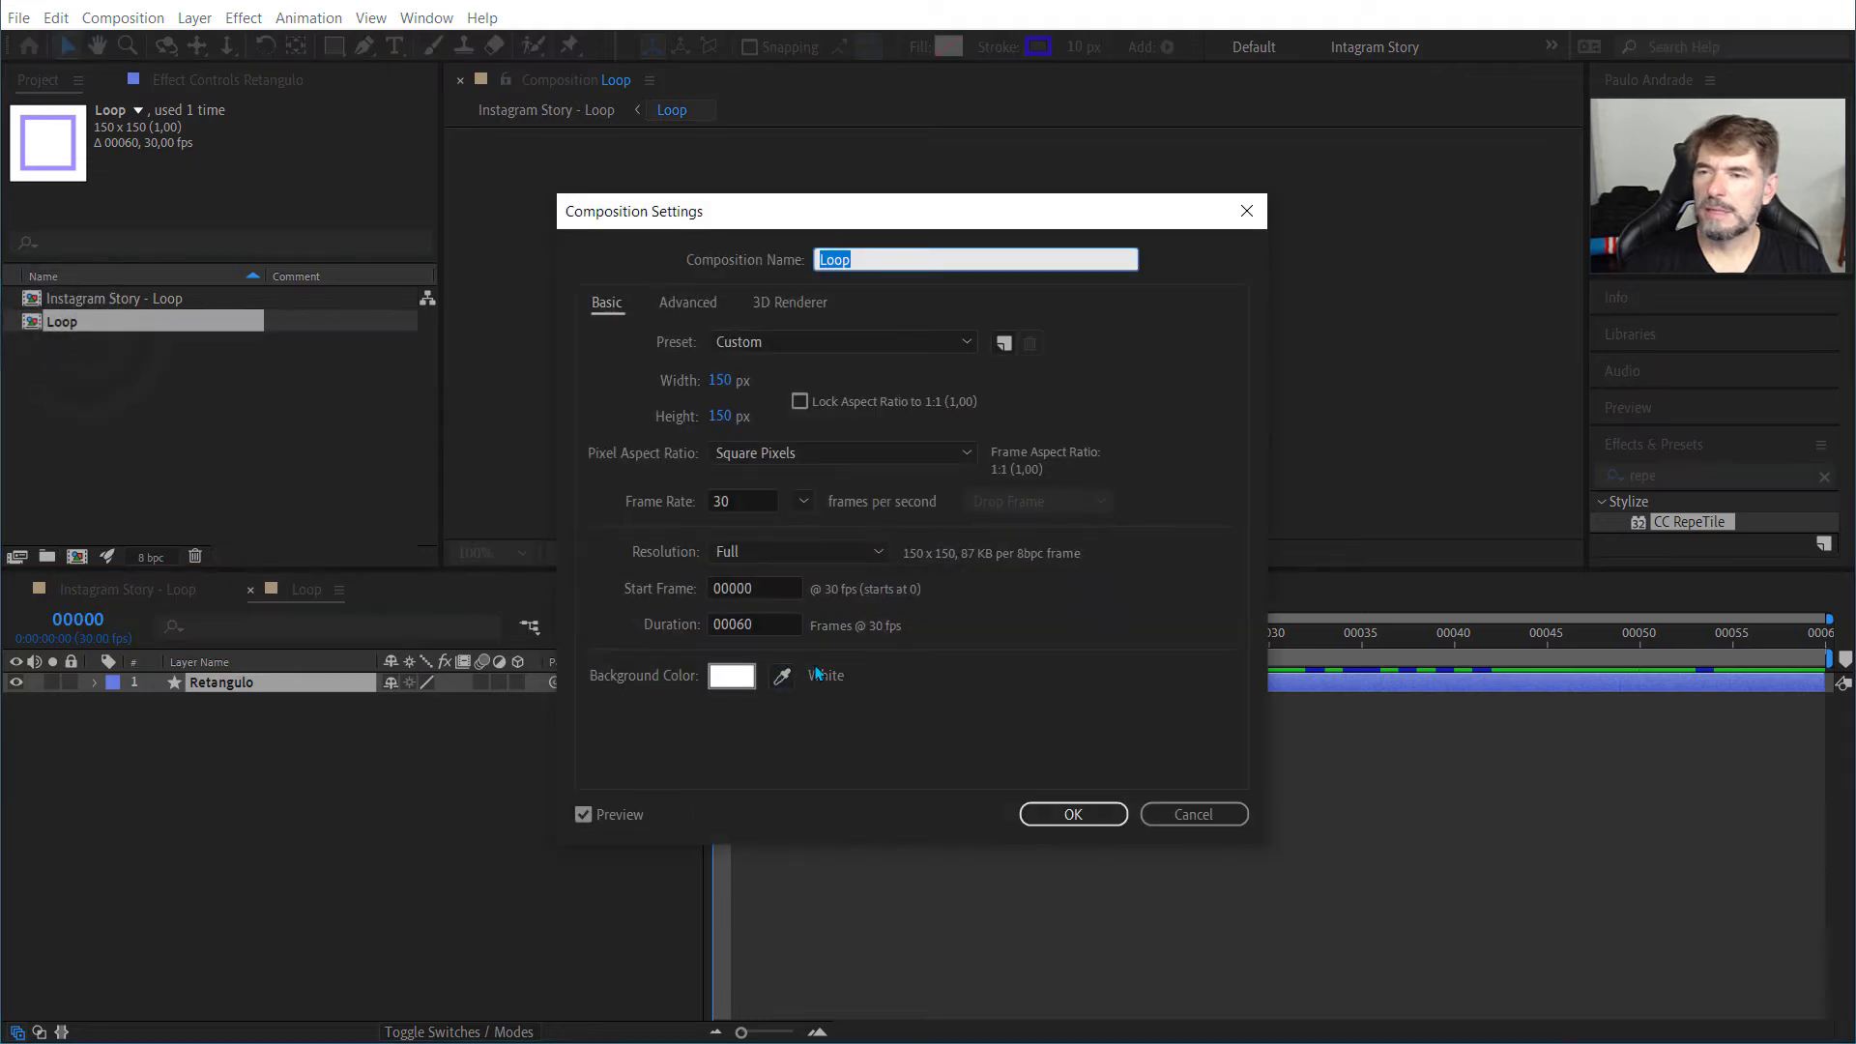
{"action": "left_click", "coordinate": [754, 623]}
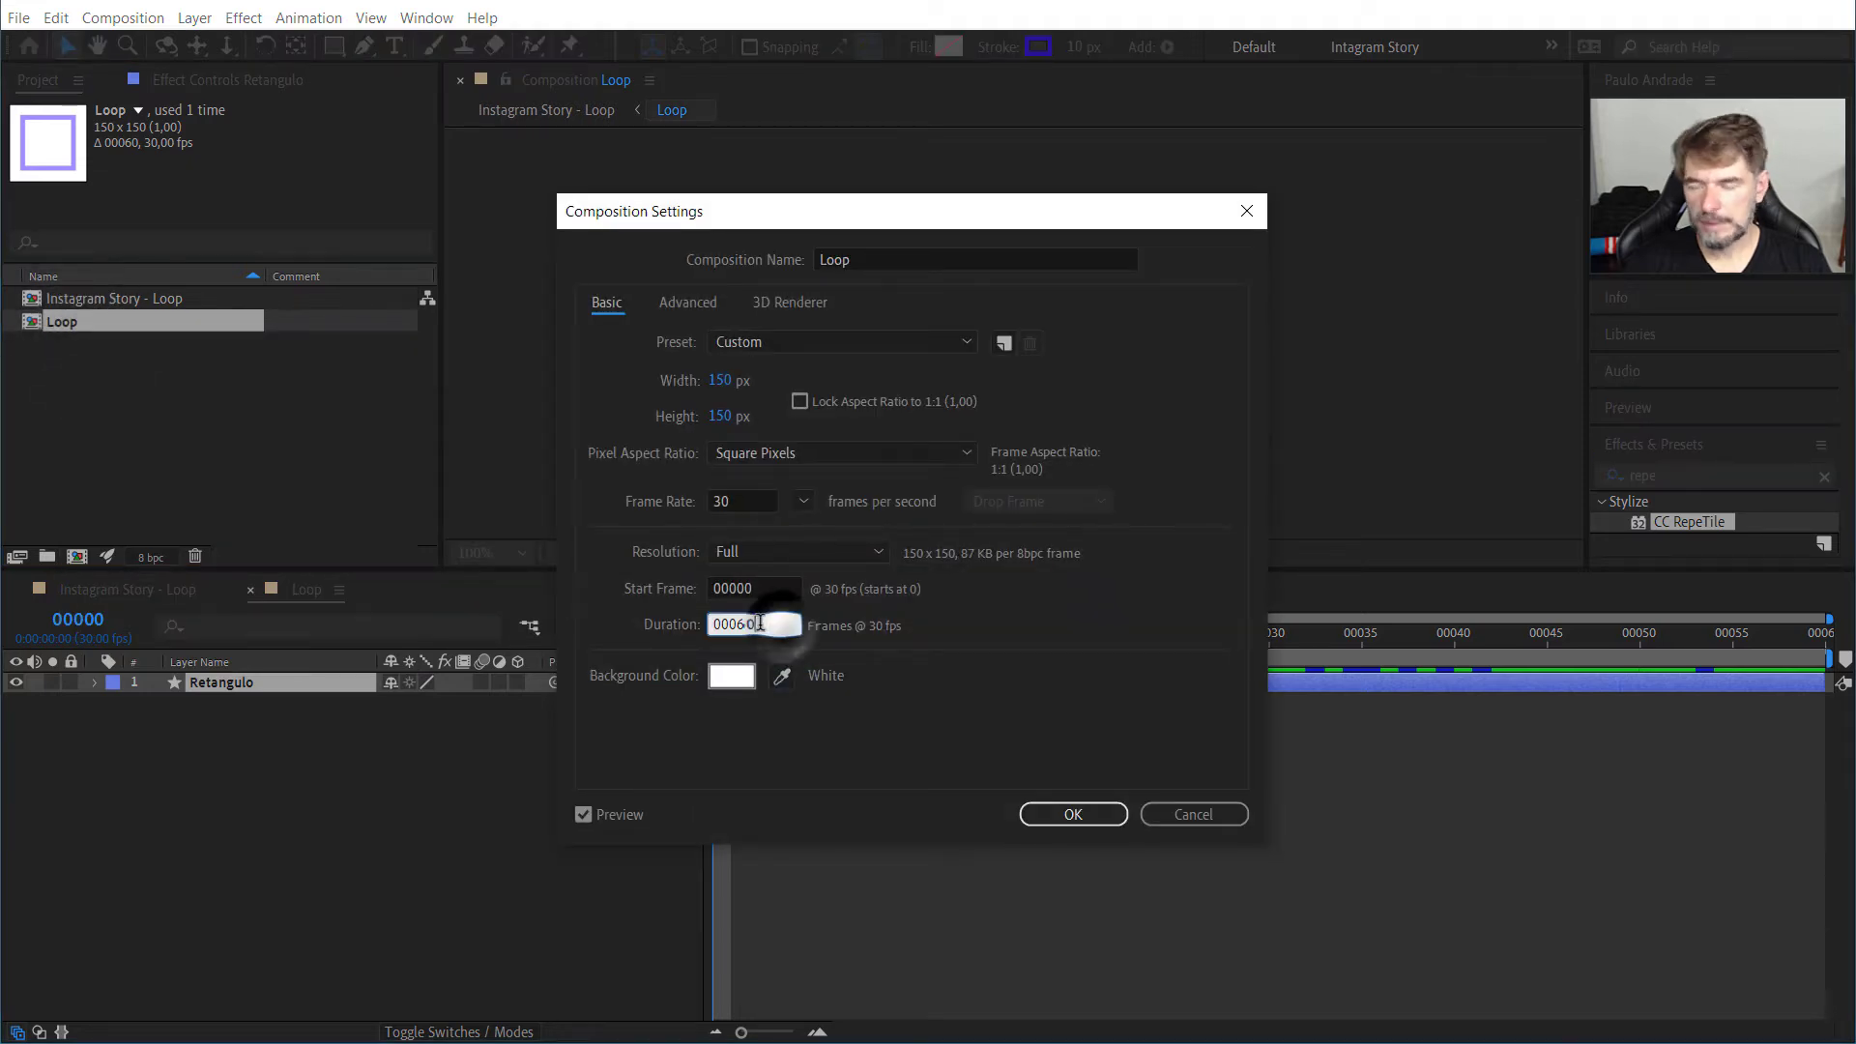
{"action": "key", "text": "BackSpace"}
{"action": "key", "text": "BackSpace"}
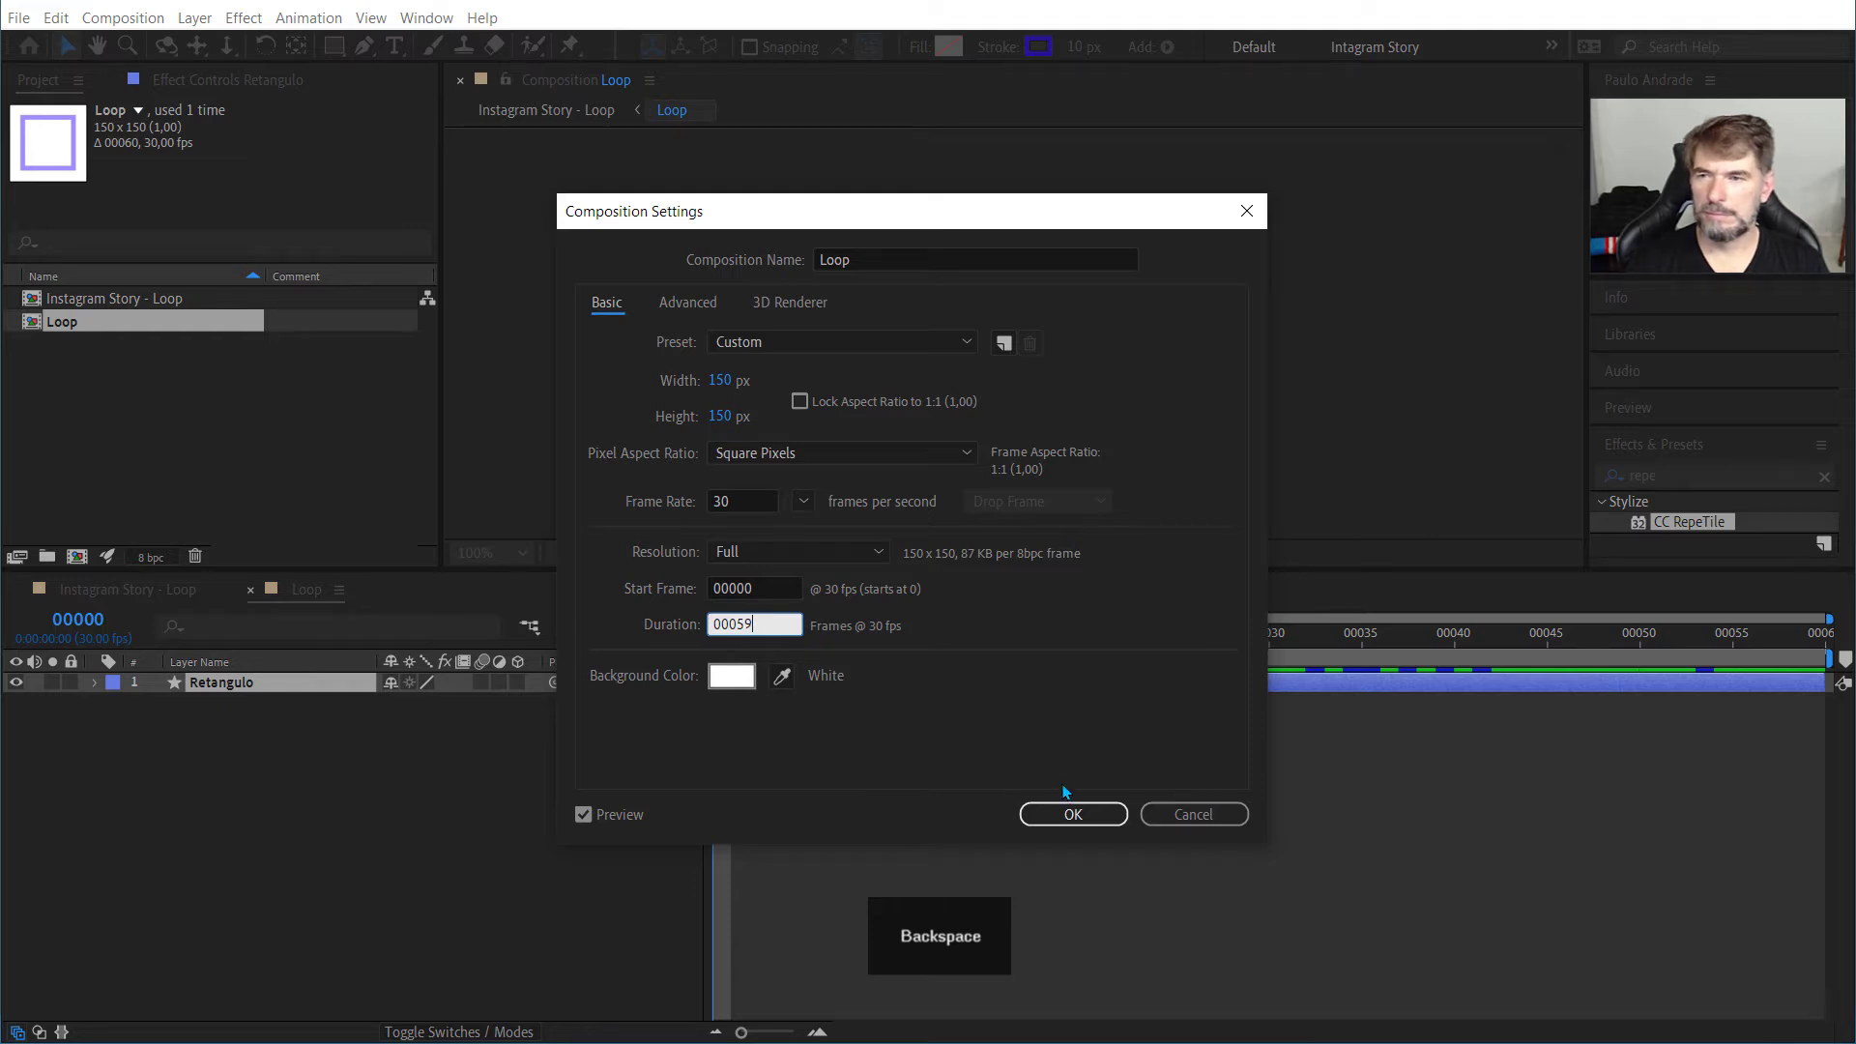
{"action": "type", "text": "59"}
{"action": "left_click", "coordinate": [1071, 814]}
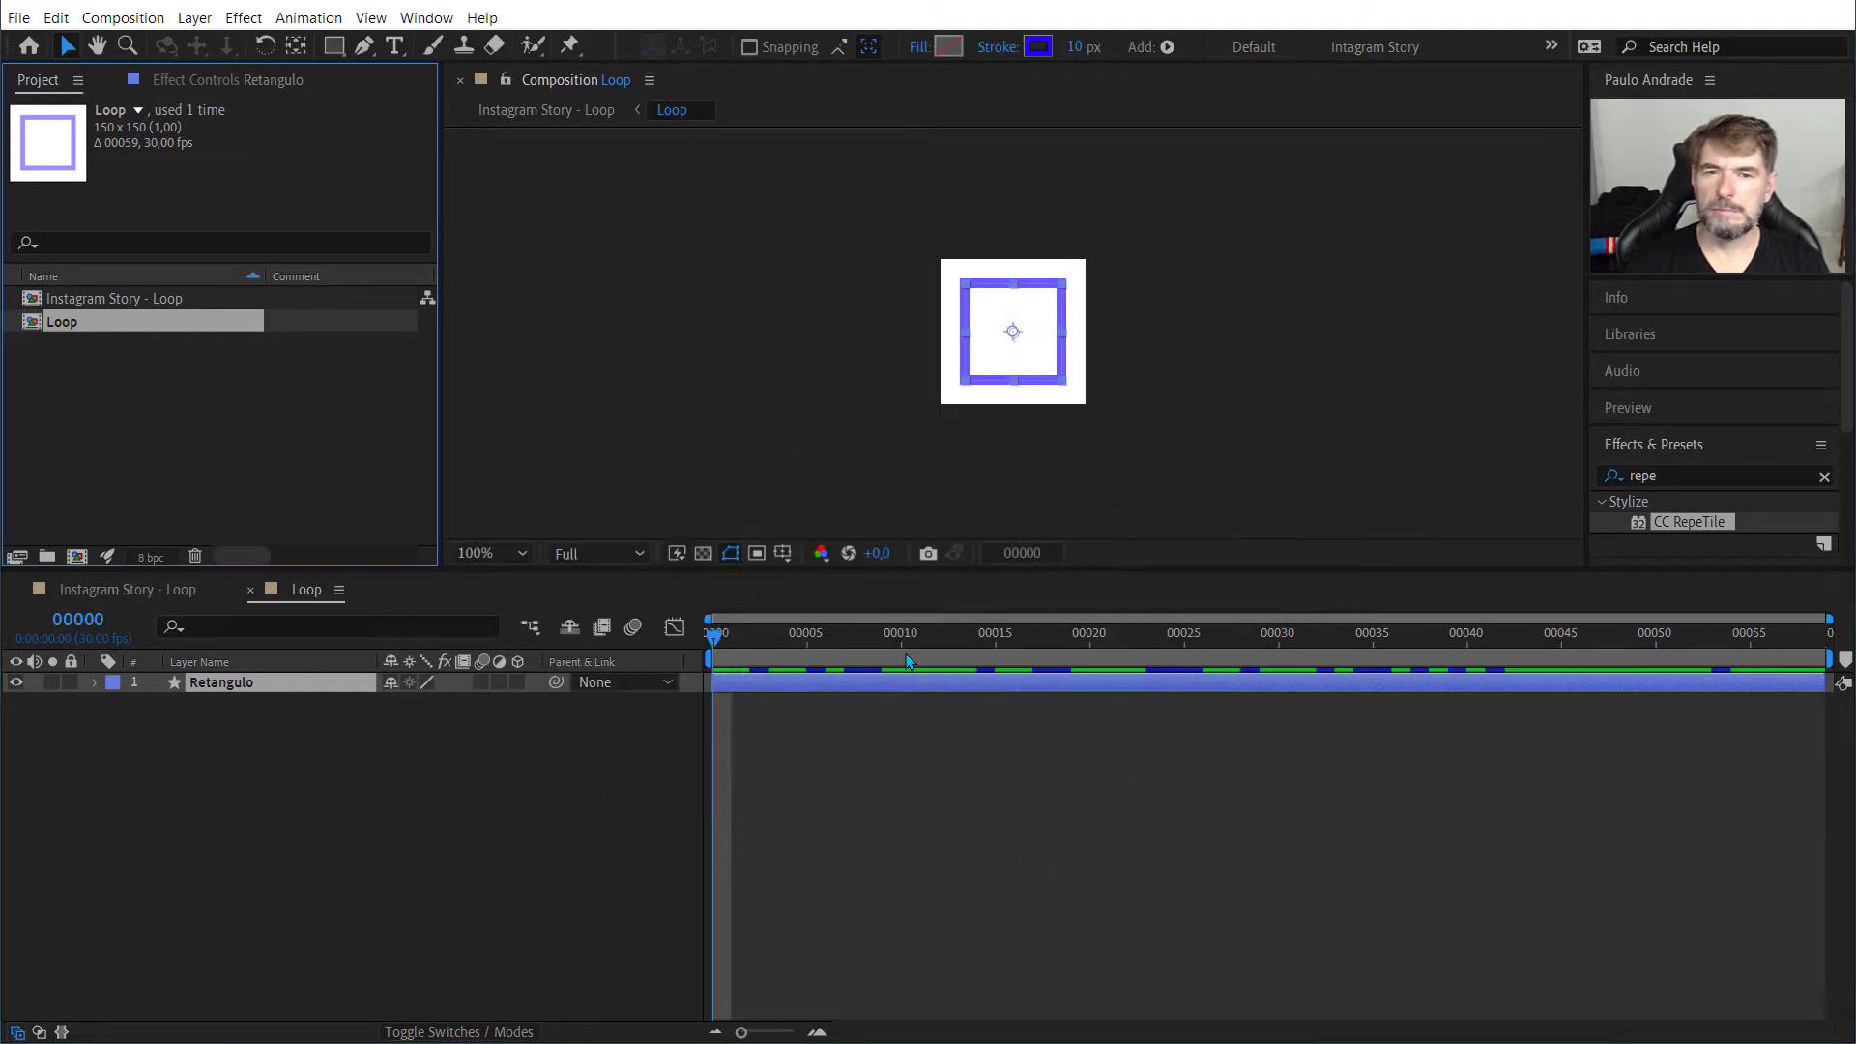
Step: Preview the Loop composition's animation from the first frame, then stop playback
{"action": "left_click", "coordinate": [720, 638]}
{"action": "key", "text": "space"}
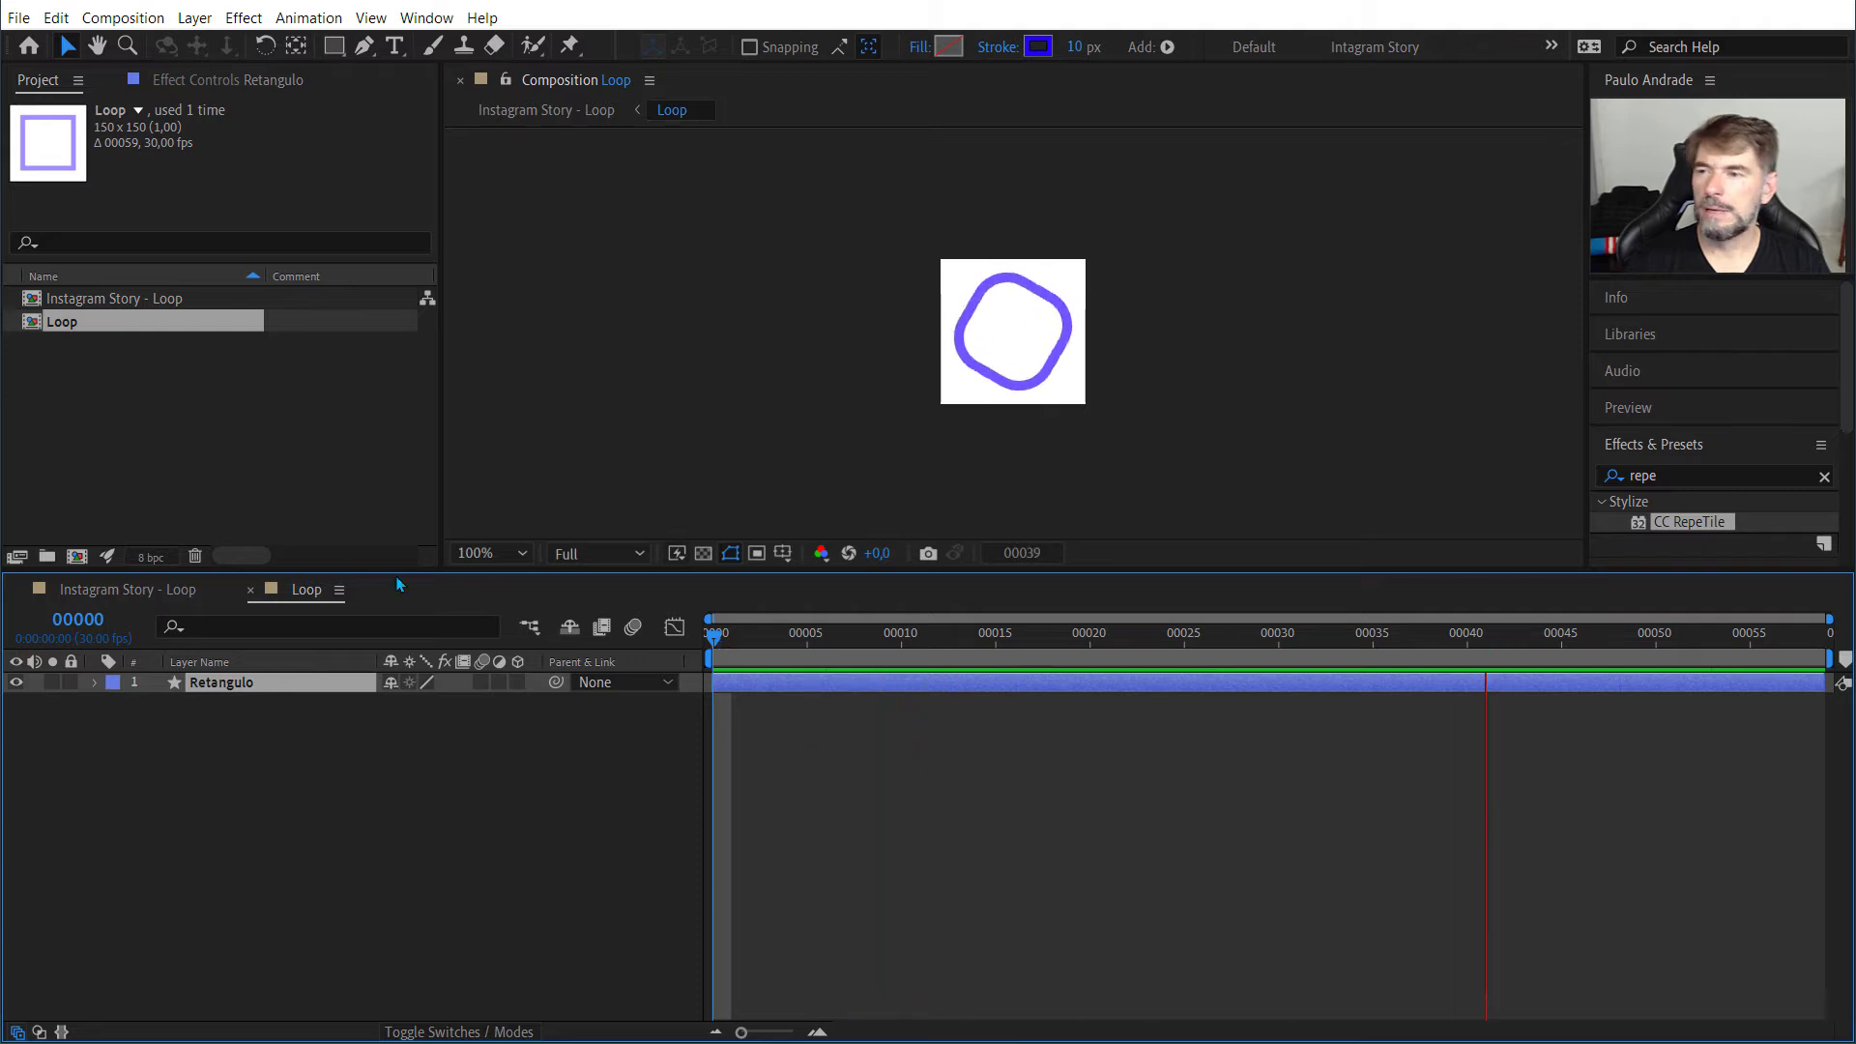
{"action": "key", "text": "space"}
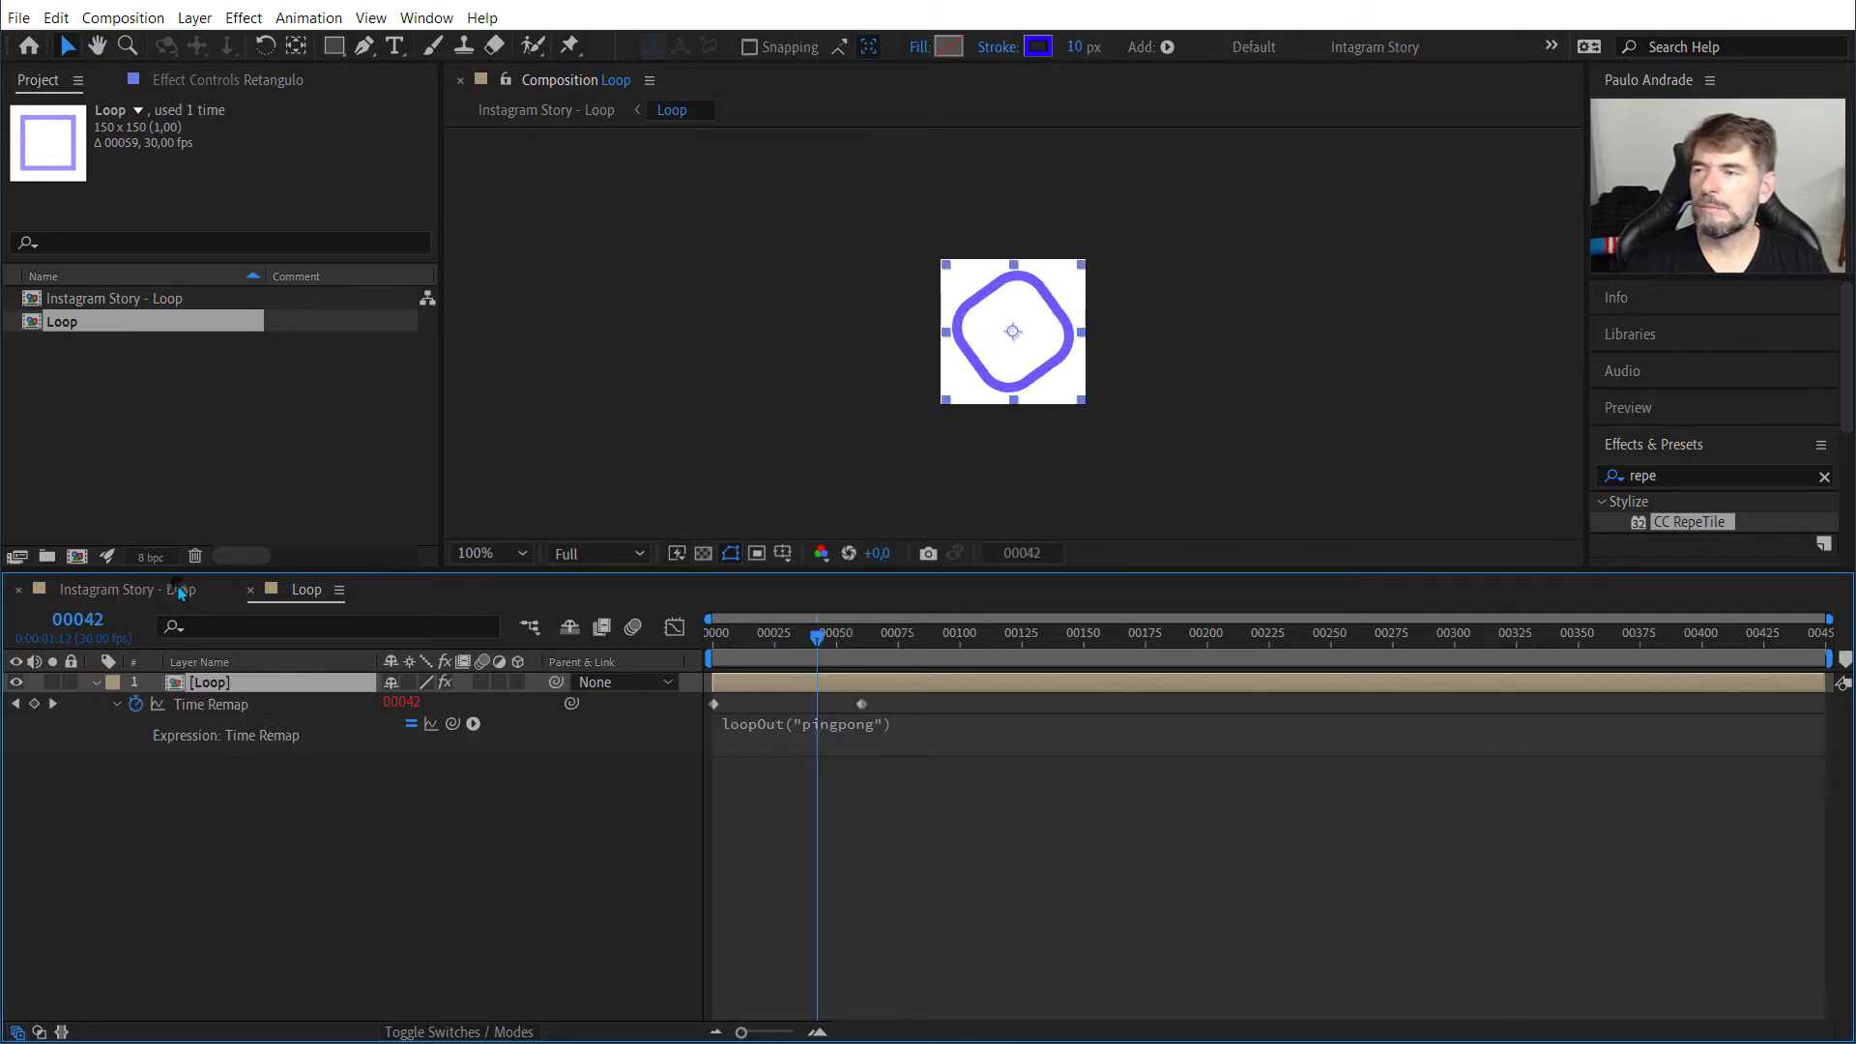
Step: Return to the Instagram Story - Loop composition and play it back from frame 0
{"action": "left_click", "coordinate": [179, 590]}
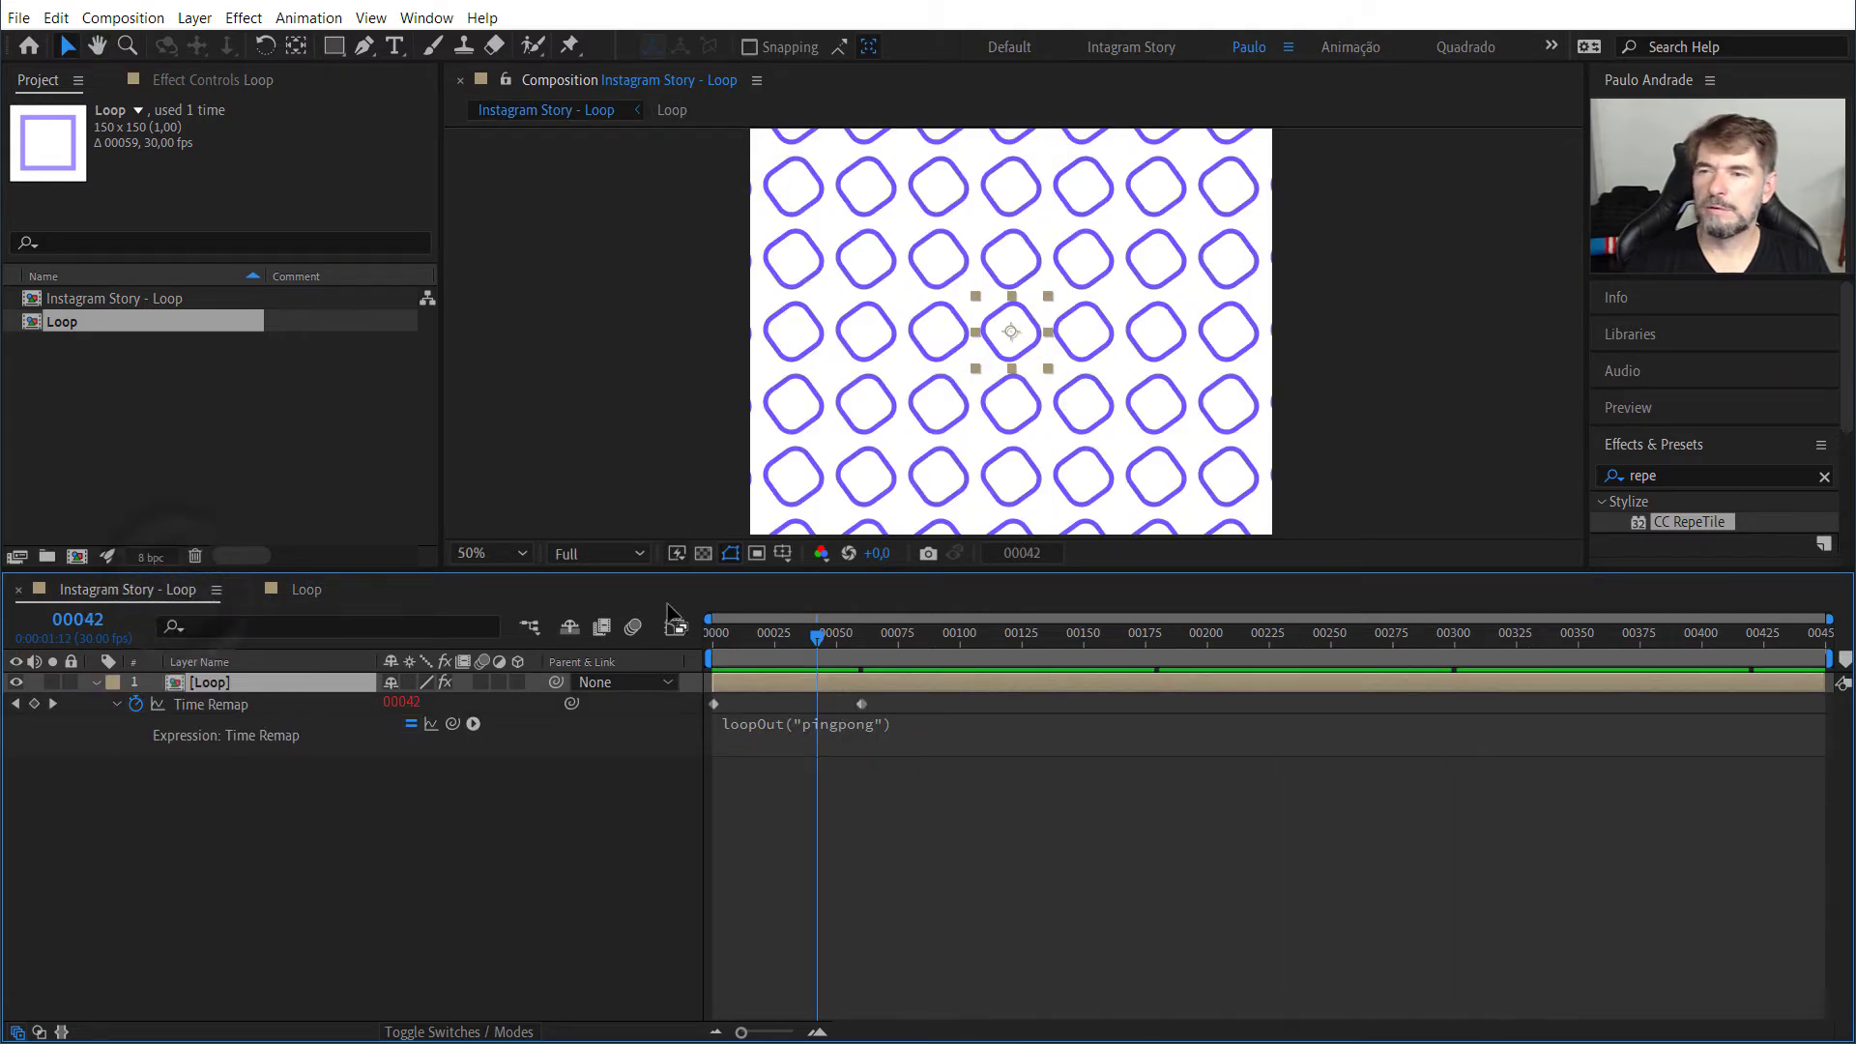
{"action": "left_click_drag", "start_coordinate": [815, 643], "coordinate": [713, 640]}
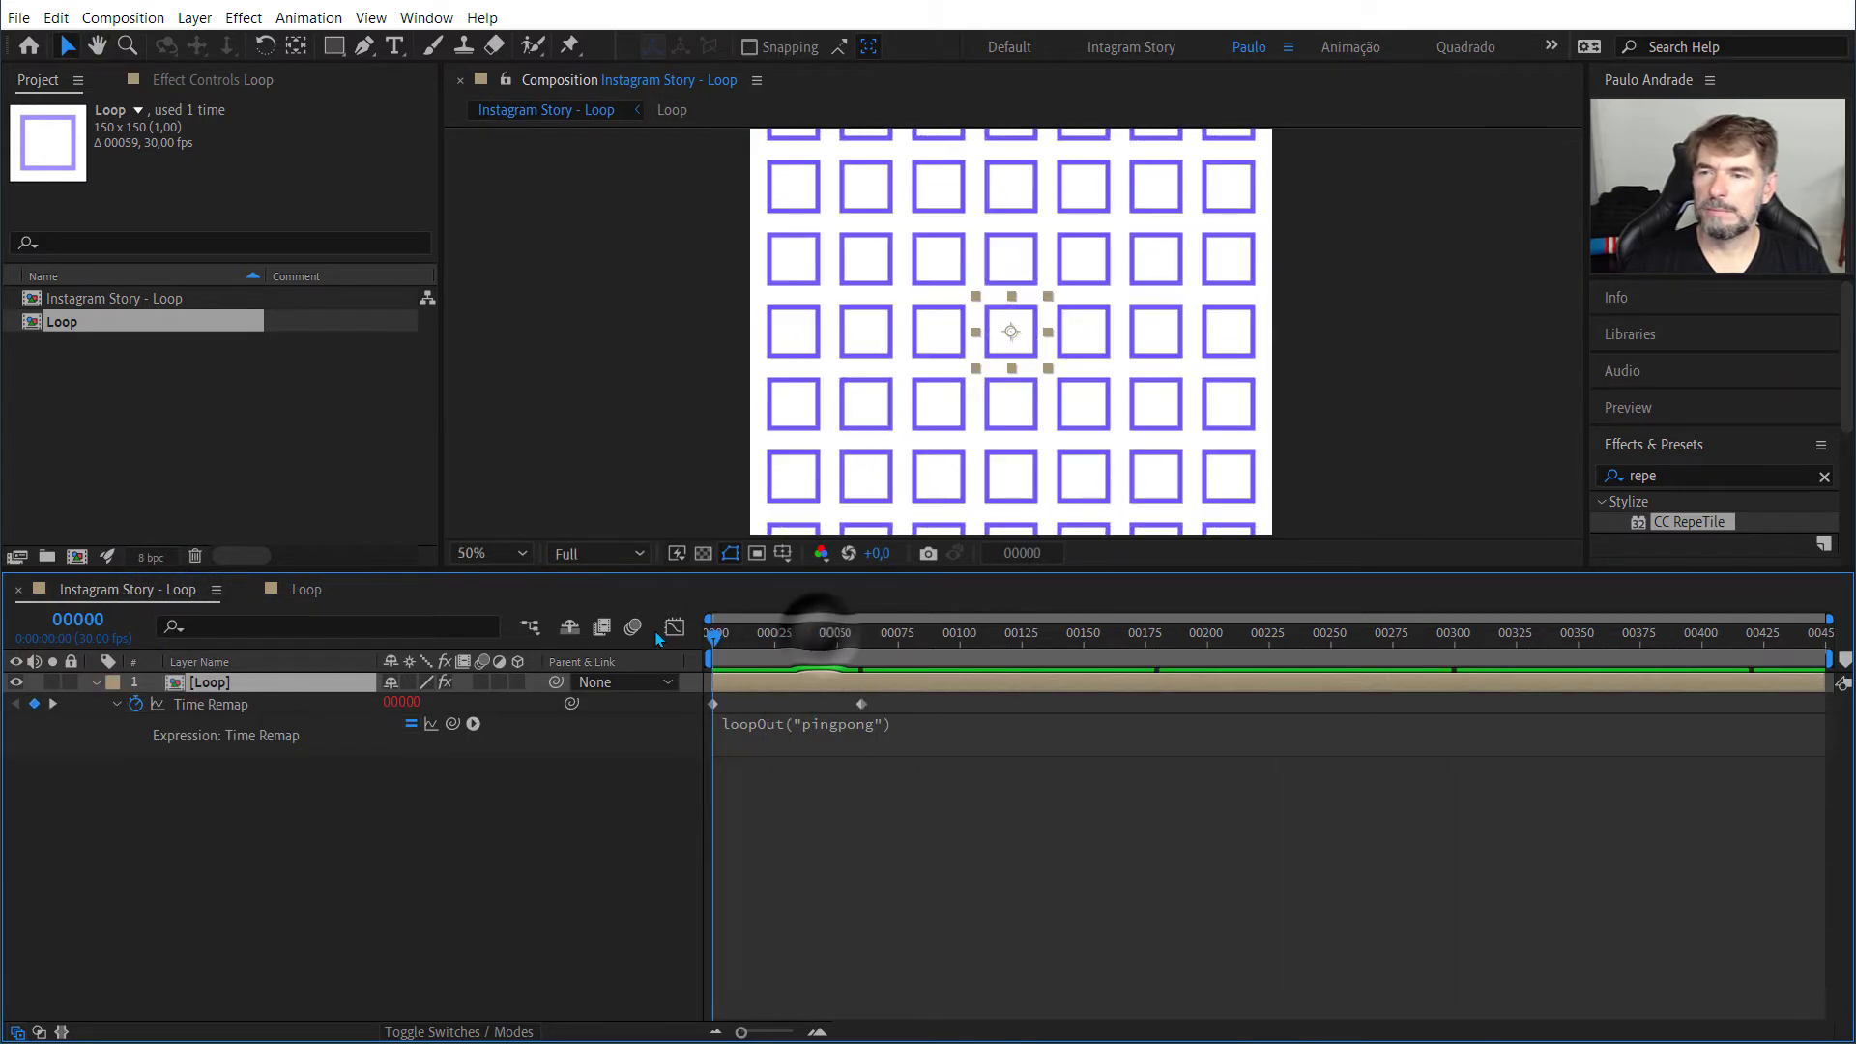
{"action": "key", "text": "space"}
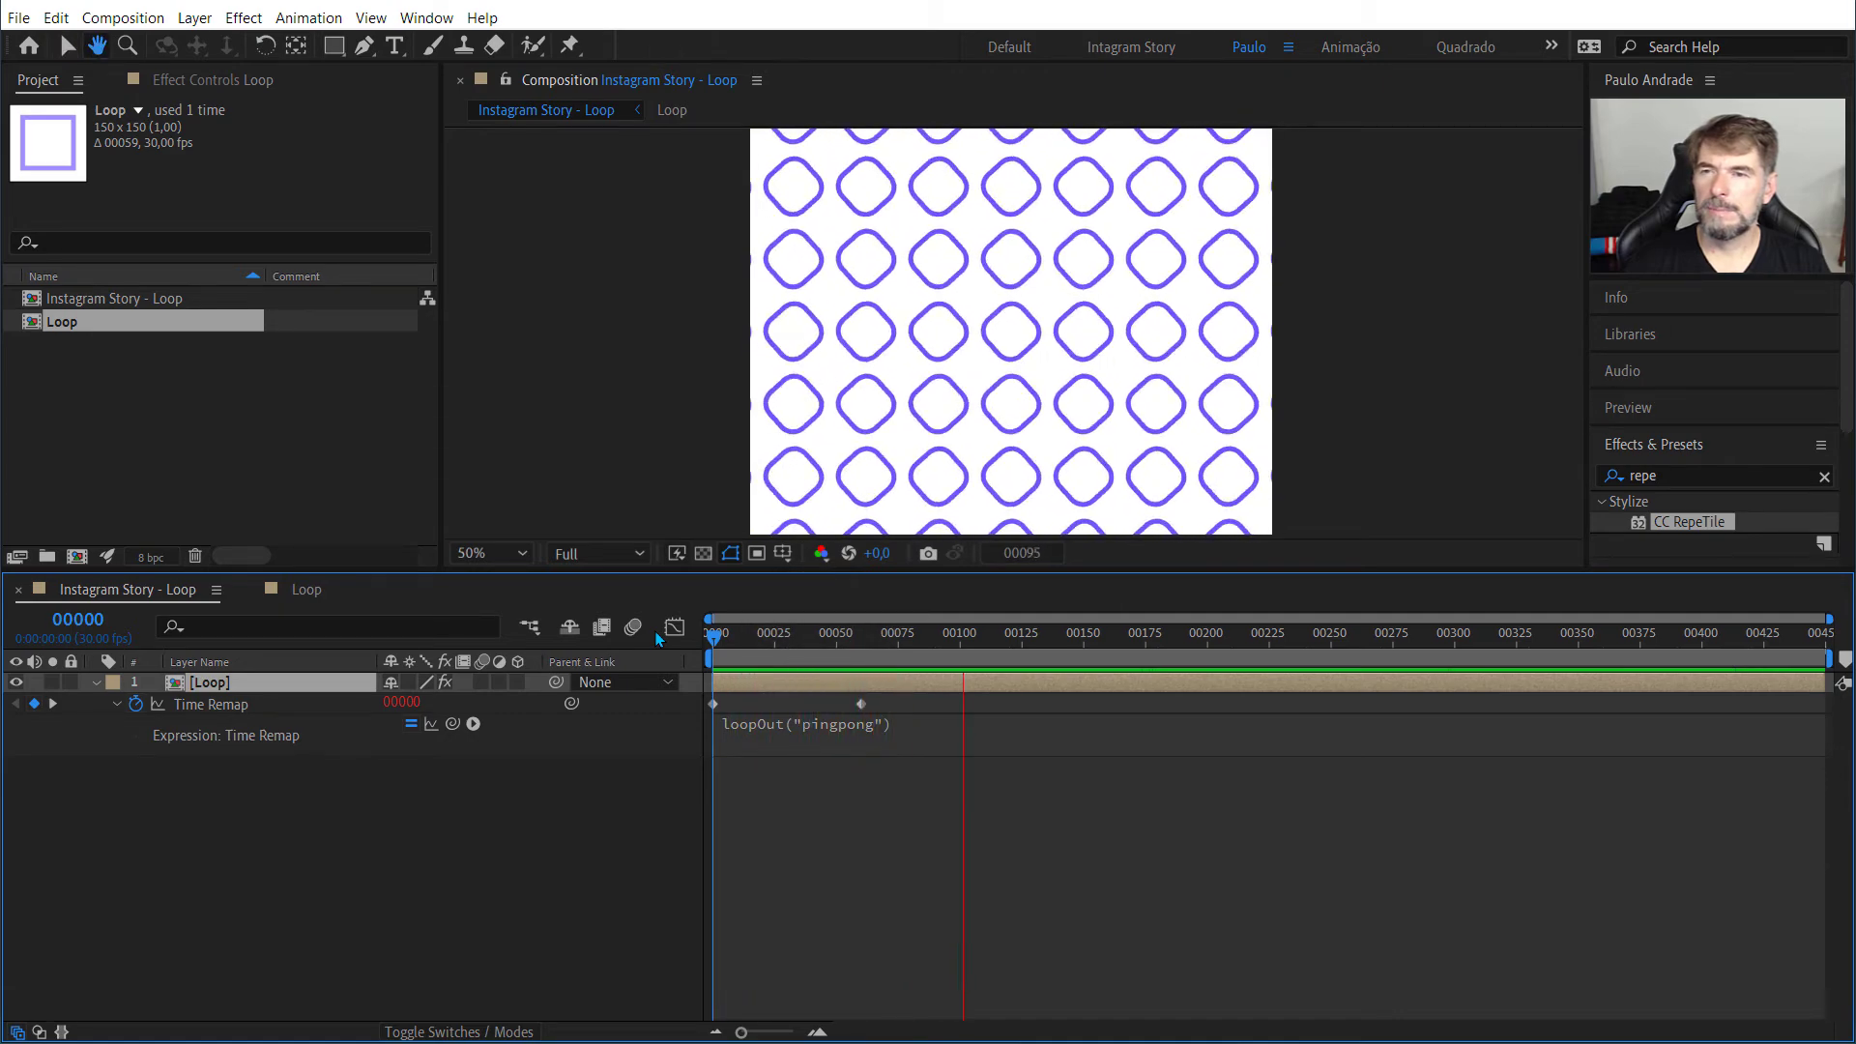
{"action": "key", "text": "space"}
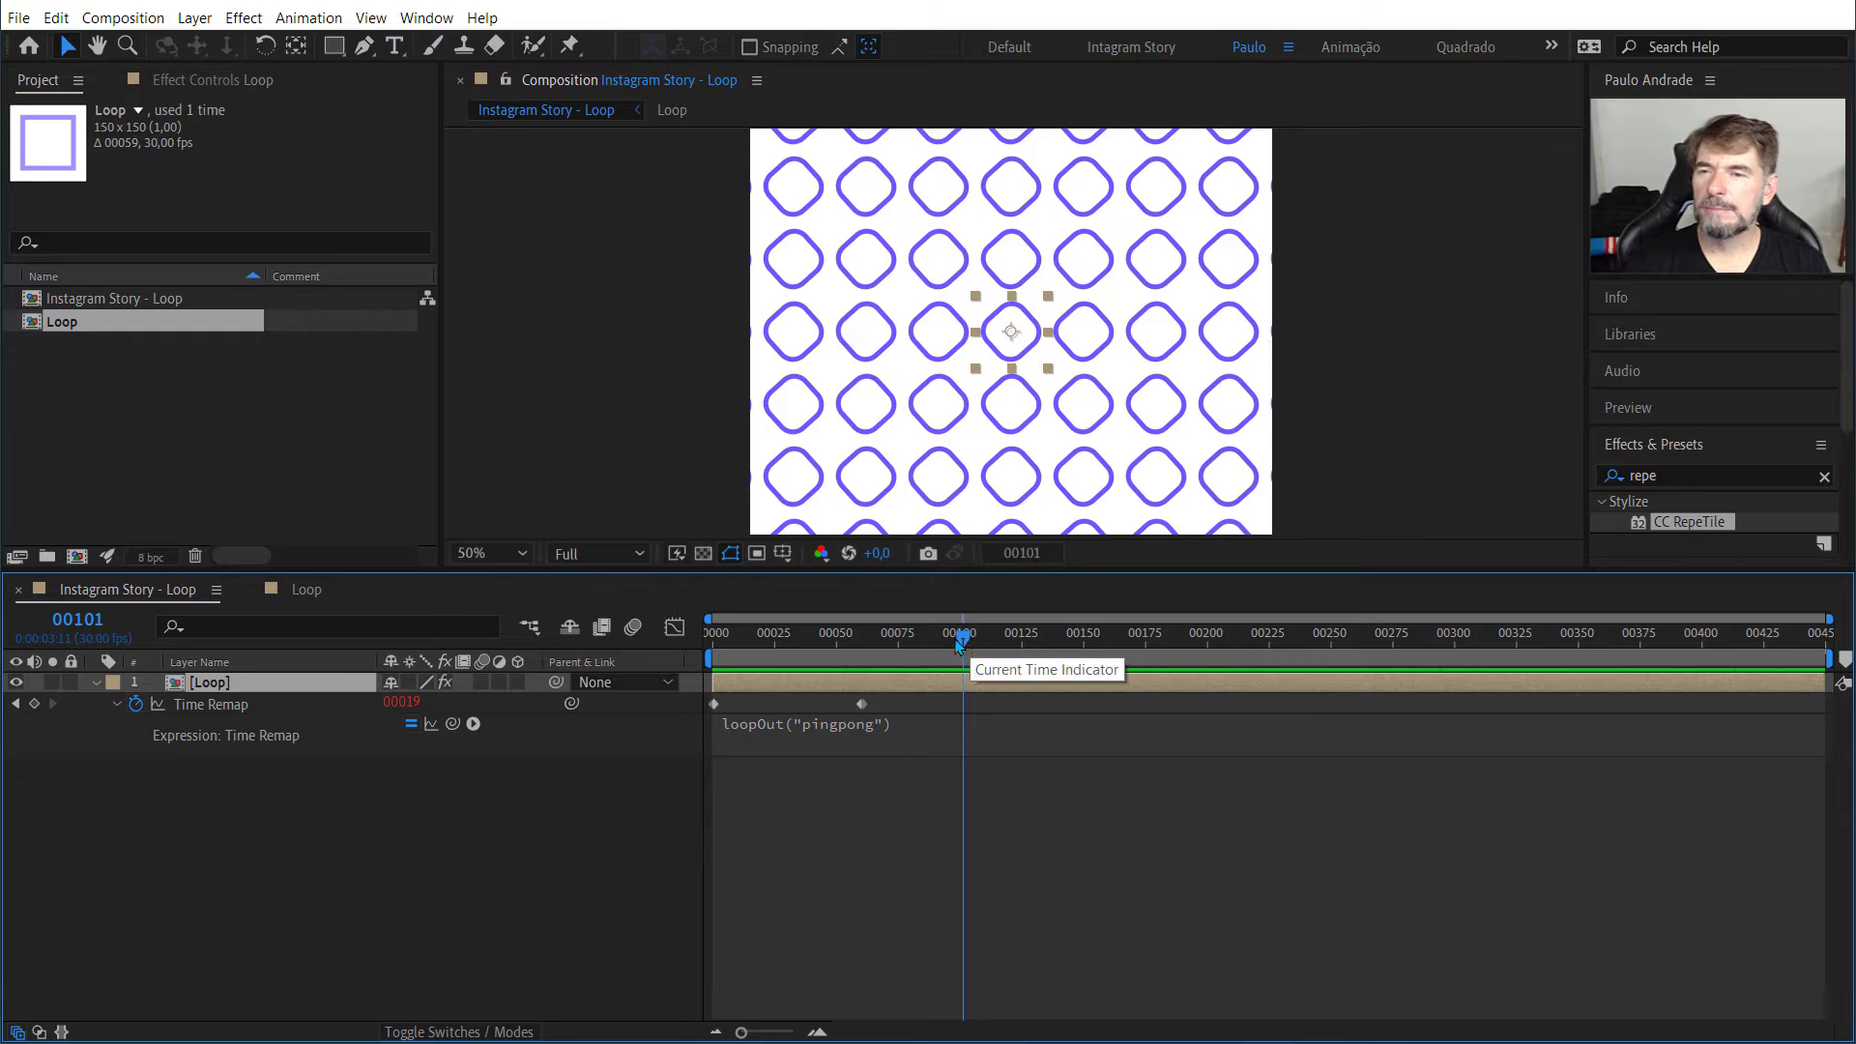
Step: Move the playhead to the second Time Remap keyframe at frame 60 and remove time remapping from the Loop layer
{"action": "left_click_drag", "start_coordinate": [963, 640], "coordinate": [857, 655]}
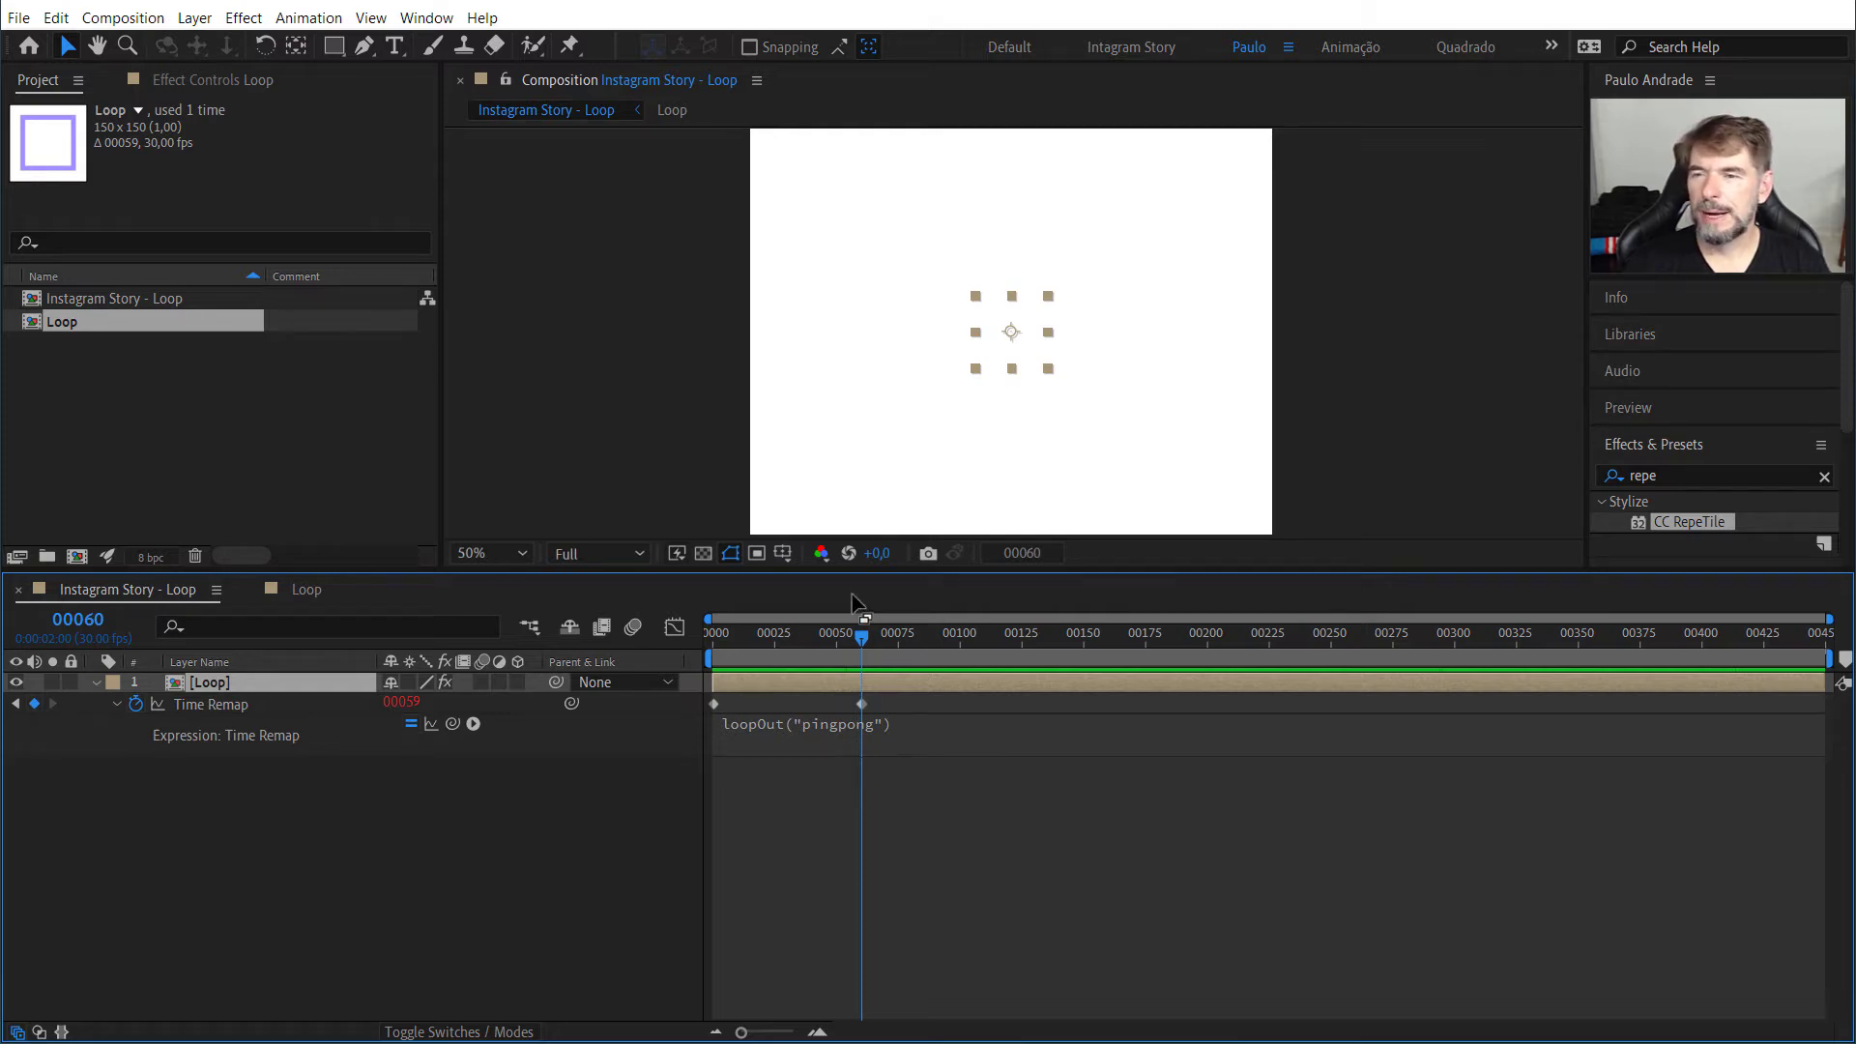
{"action": "left_click_drag", "start_coordinate": [862, 639], "coordinate": [862, 641]}
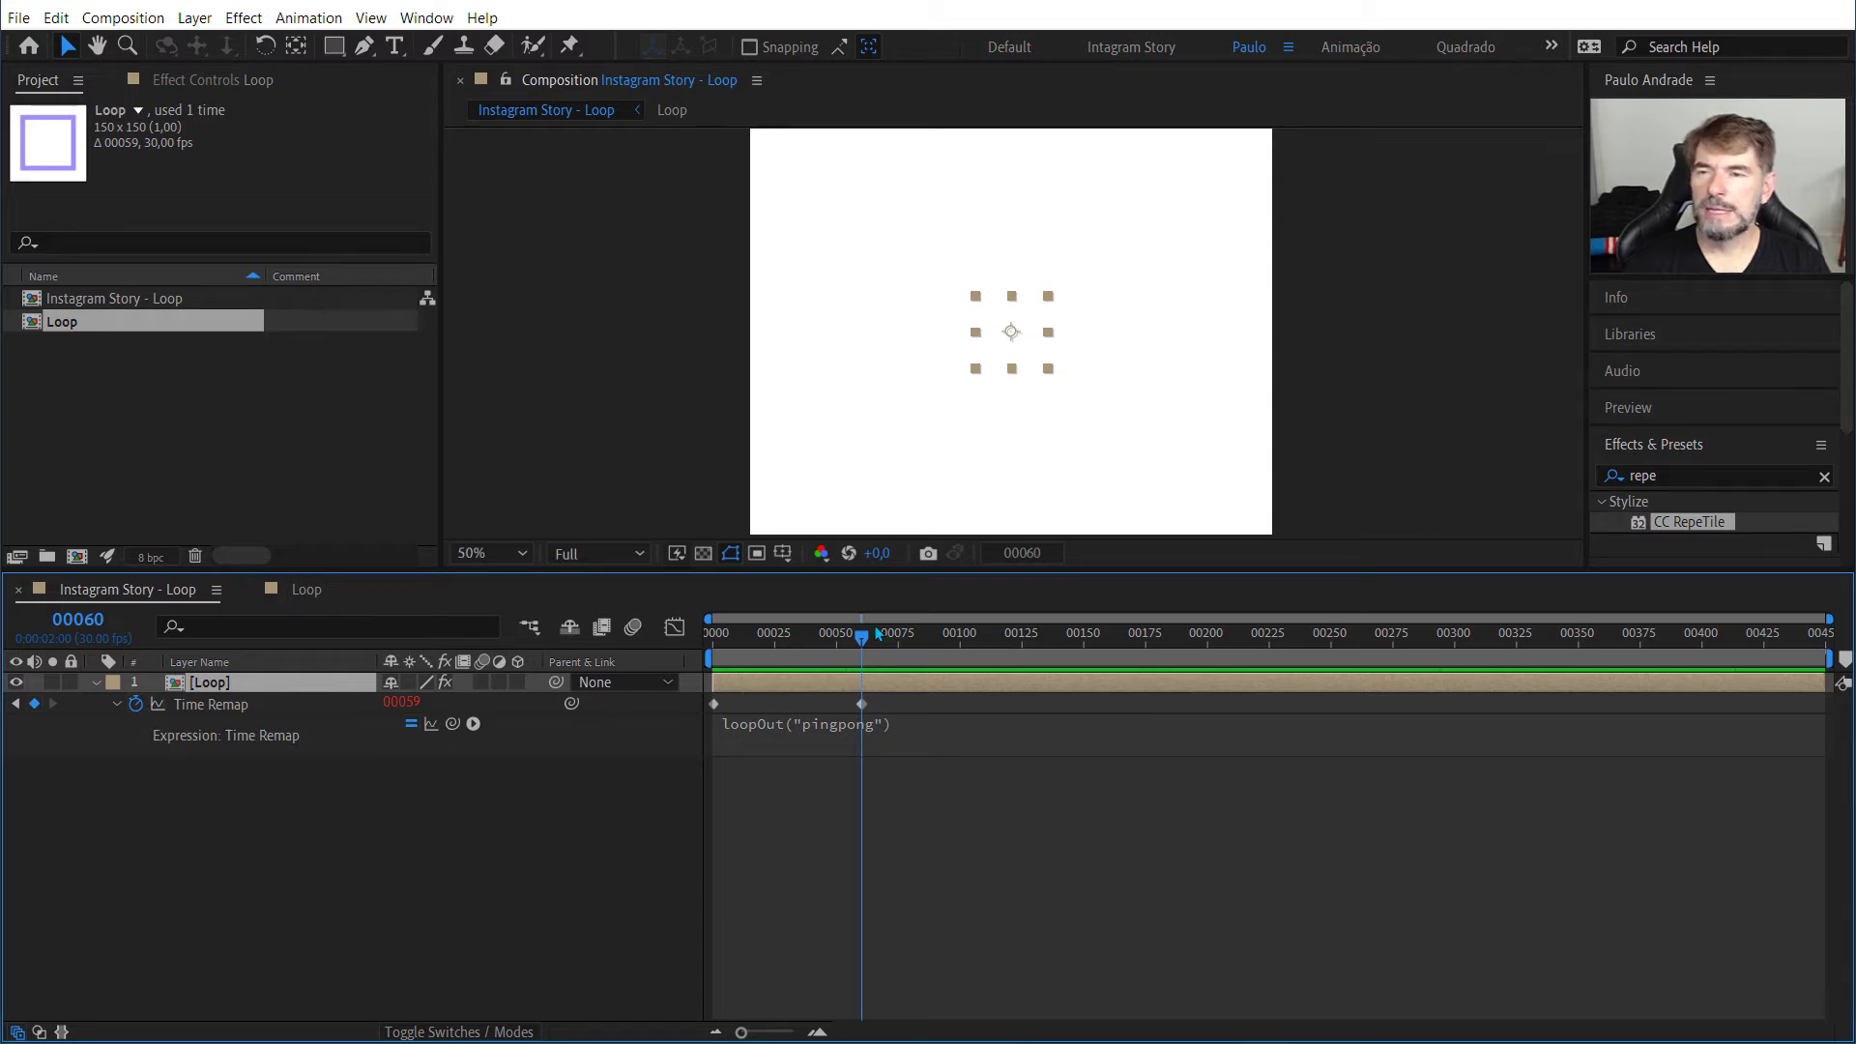
{"action": "mouse_move", "coordinate": [863, 643]}
{"action": "left_mouse_down"}
{"action": "mouse_move", "coordinate": [850, 636]}
{"action": "mouse_move", "coordinate": [866, 648]}
{"action": "left_mouse_up"}
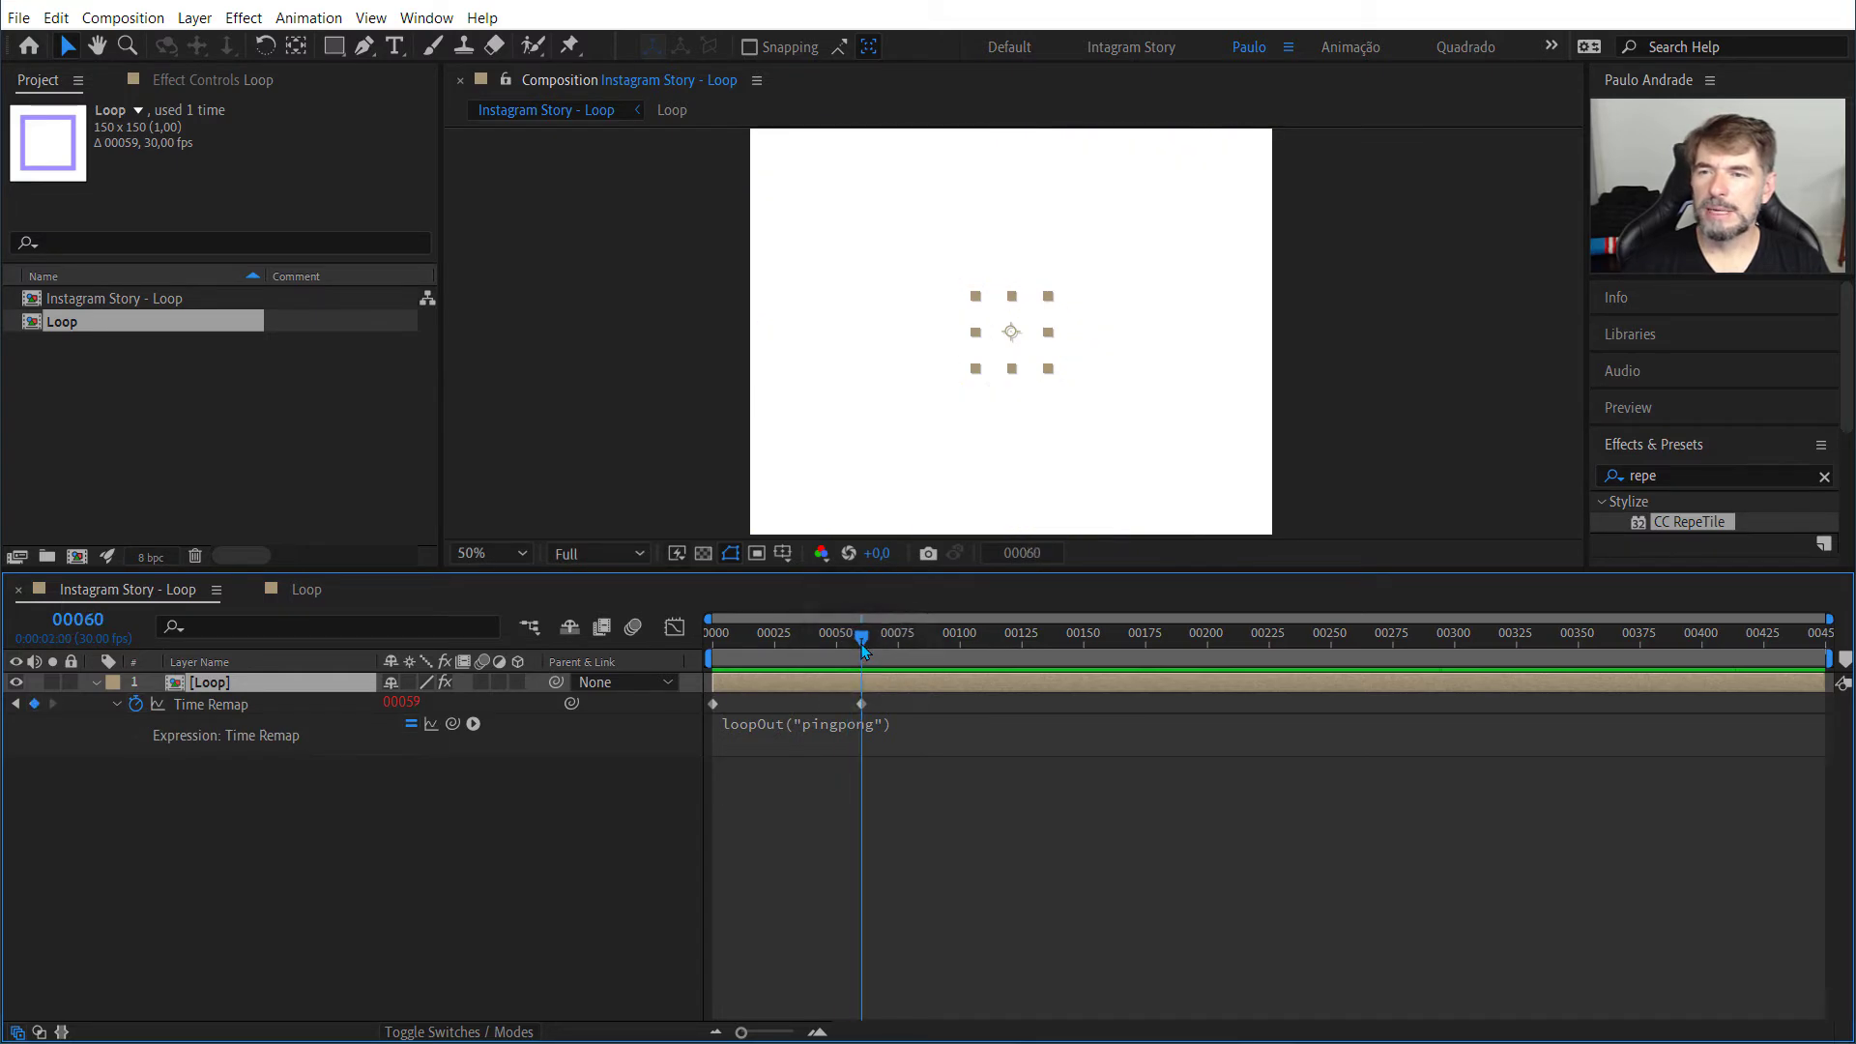
{"action": "left_click", "coordinate": [136, 705]}
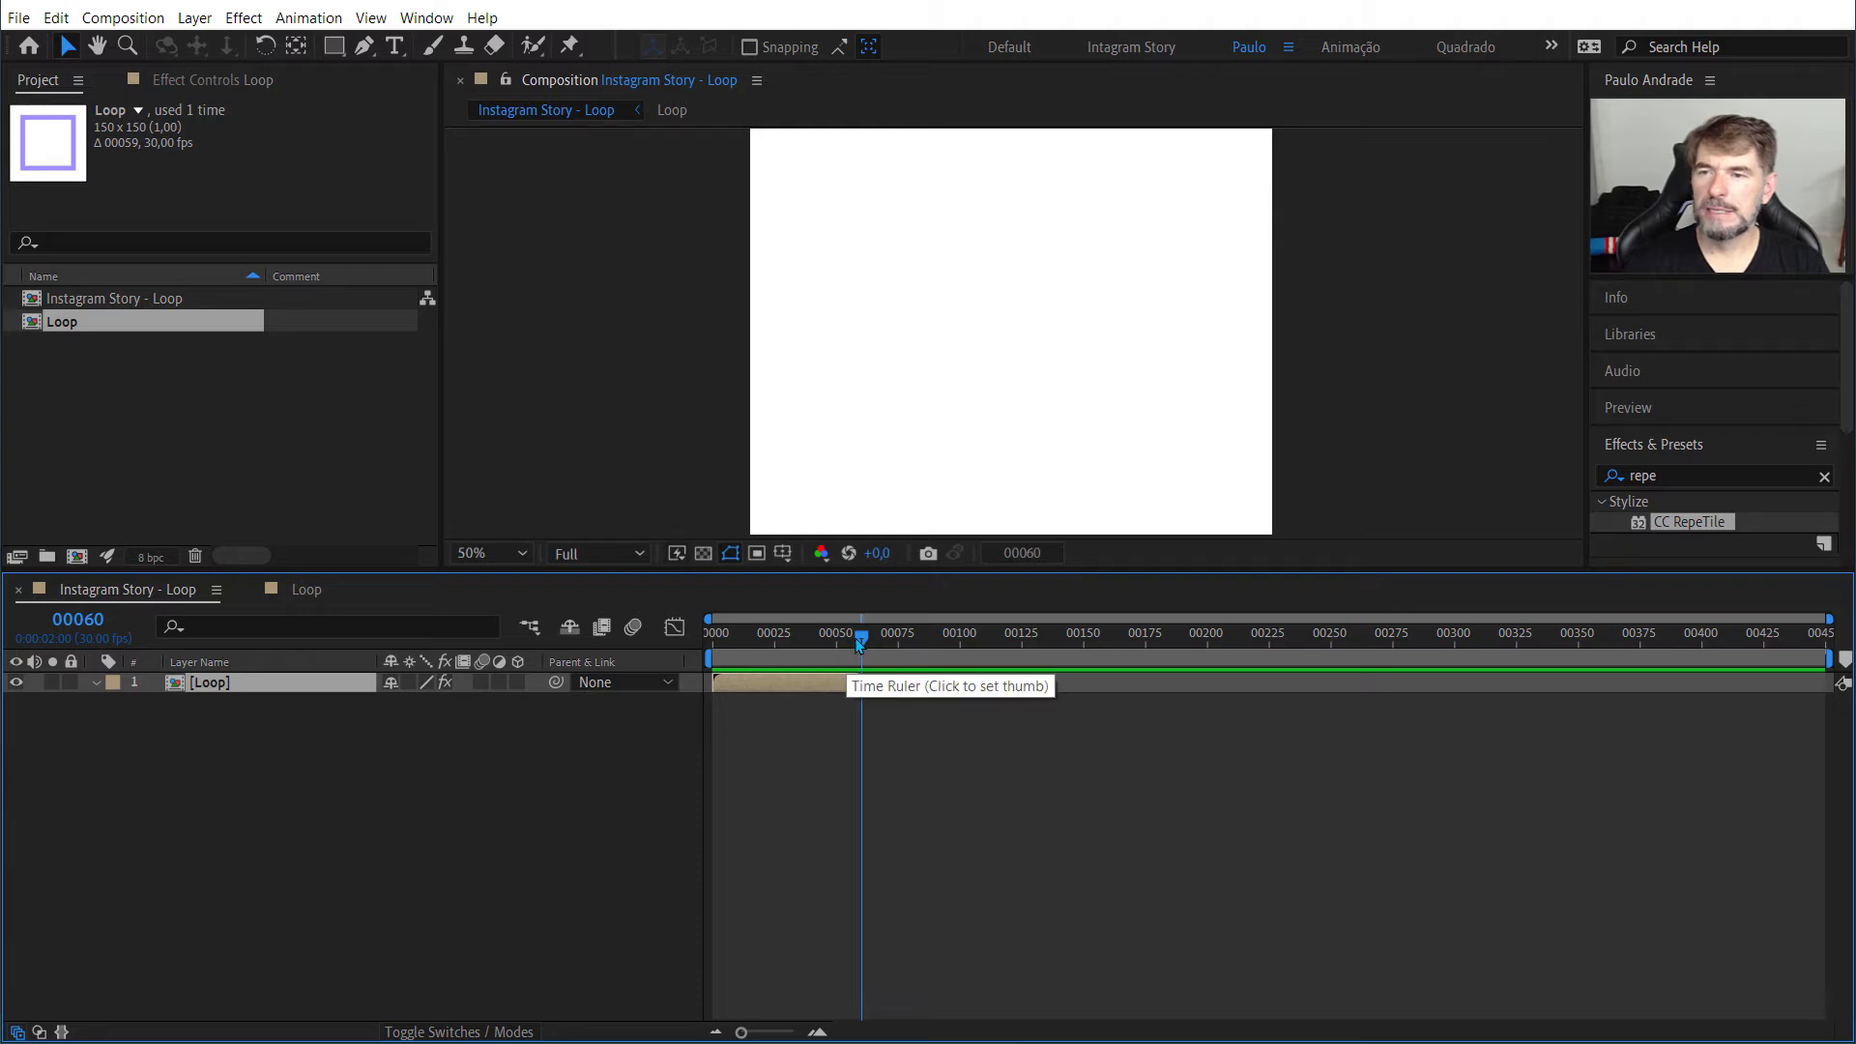
Step: Examine the end of the Loop layer closely, scrubbing the main composition between frames 57 and 59
{"action": "mouse_move", "coordinate": [861, 637]}
{"action": "left_mouse_down"}
{"action": "mouse_move", "coordinate": [761, 638]}
{"action": "mouse_move", "coordinate": [705, 662]}
{"action": "mouse_move", "coordinate": [859, 662]}
{"action": "left_mouse_up"}
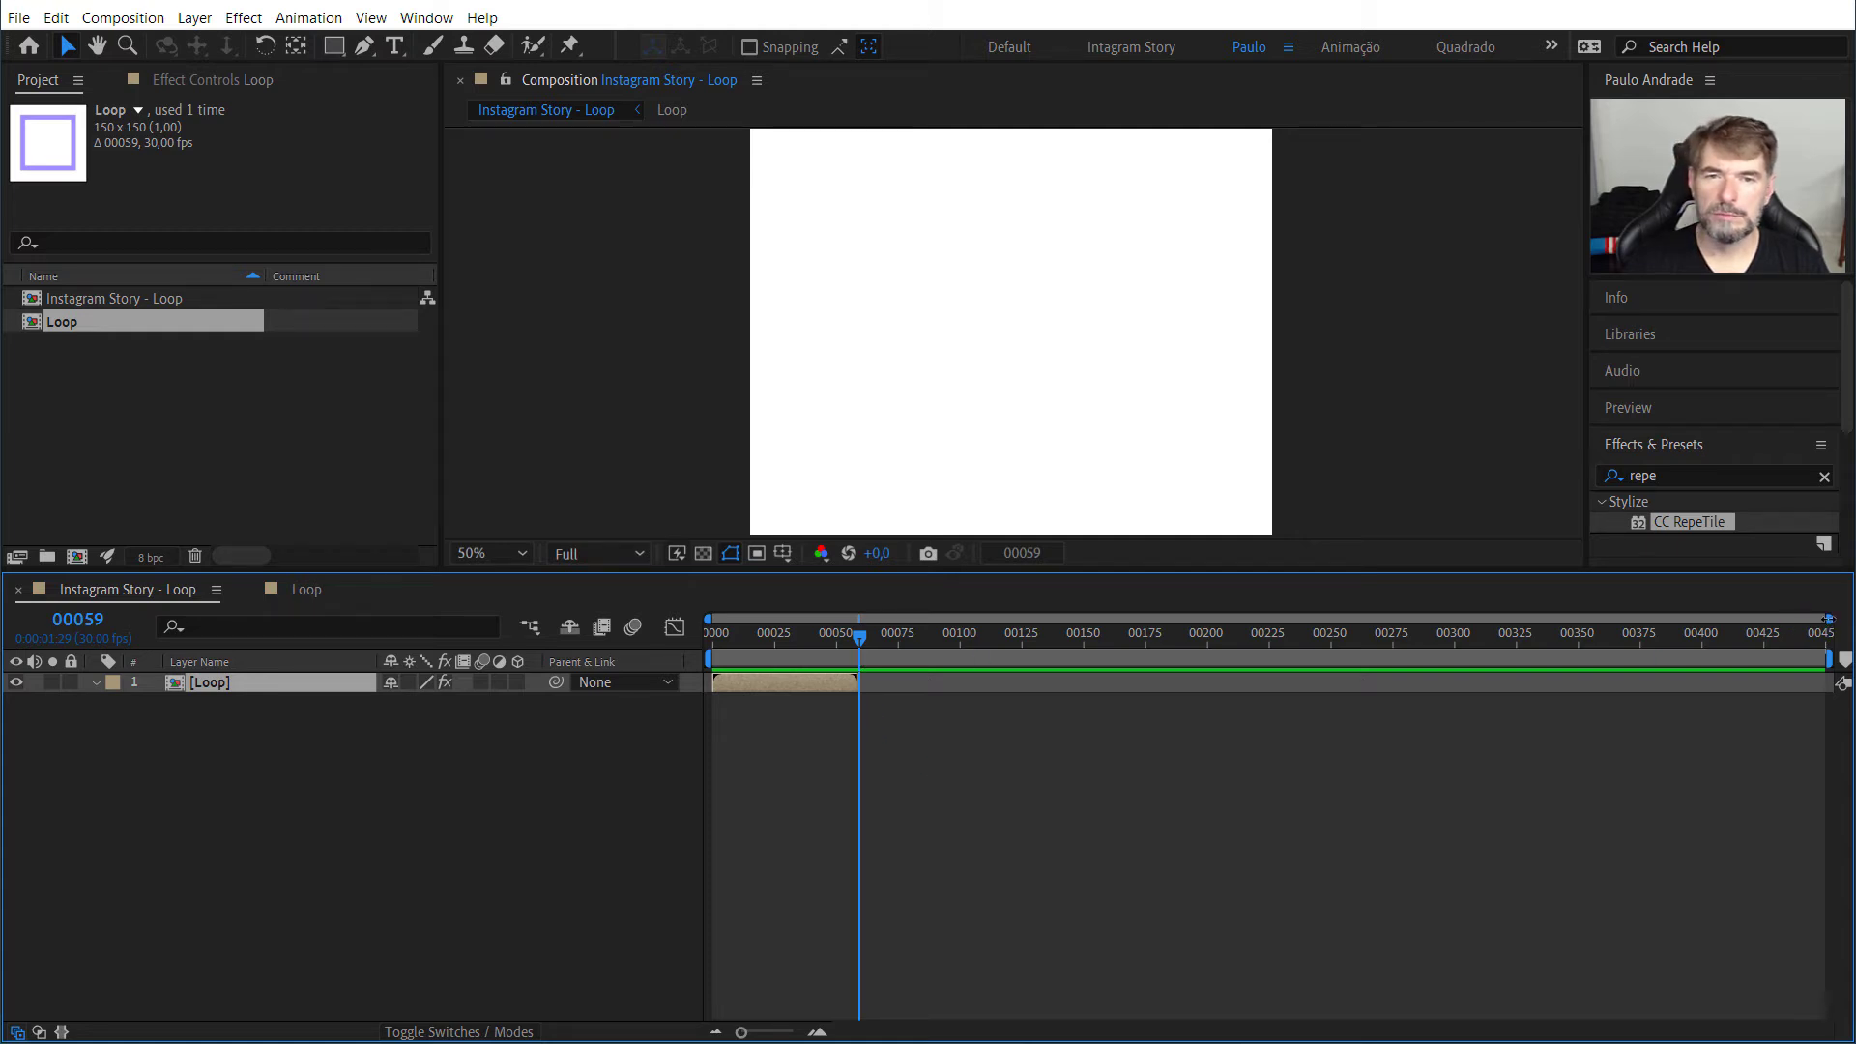
{"action": "scroll", "coordinate": [1187, 725], "scroll_direction": "up", "scroll_amount": 5}
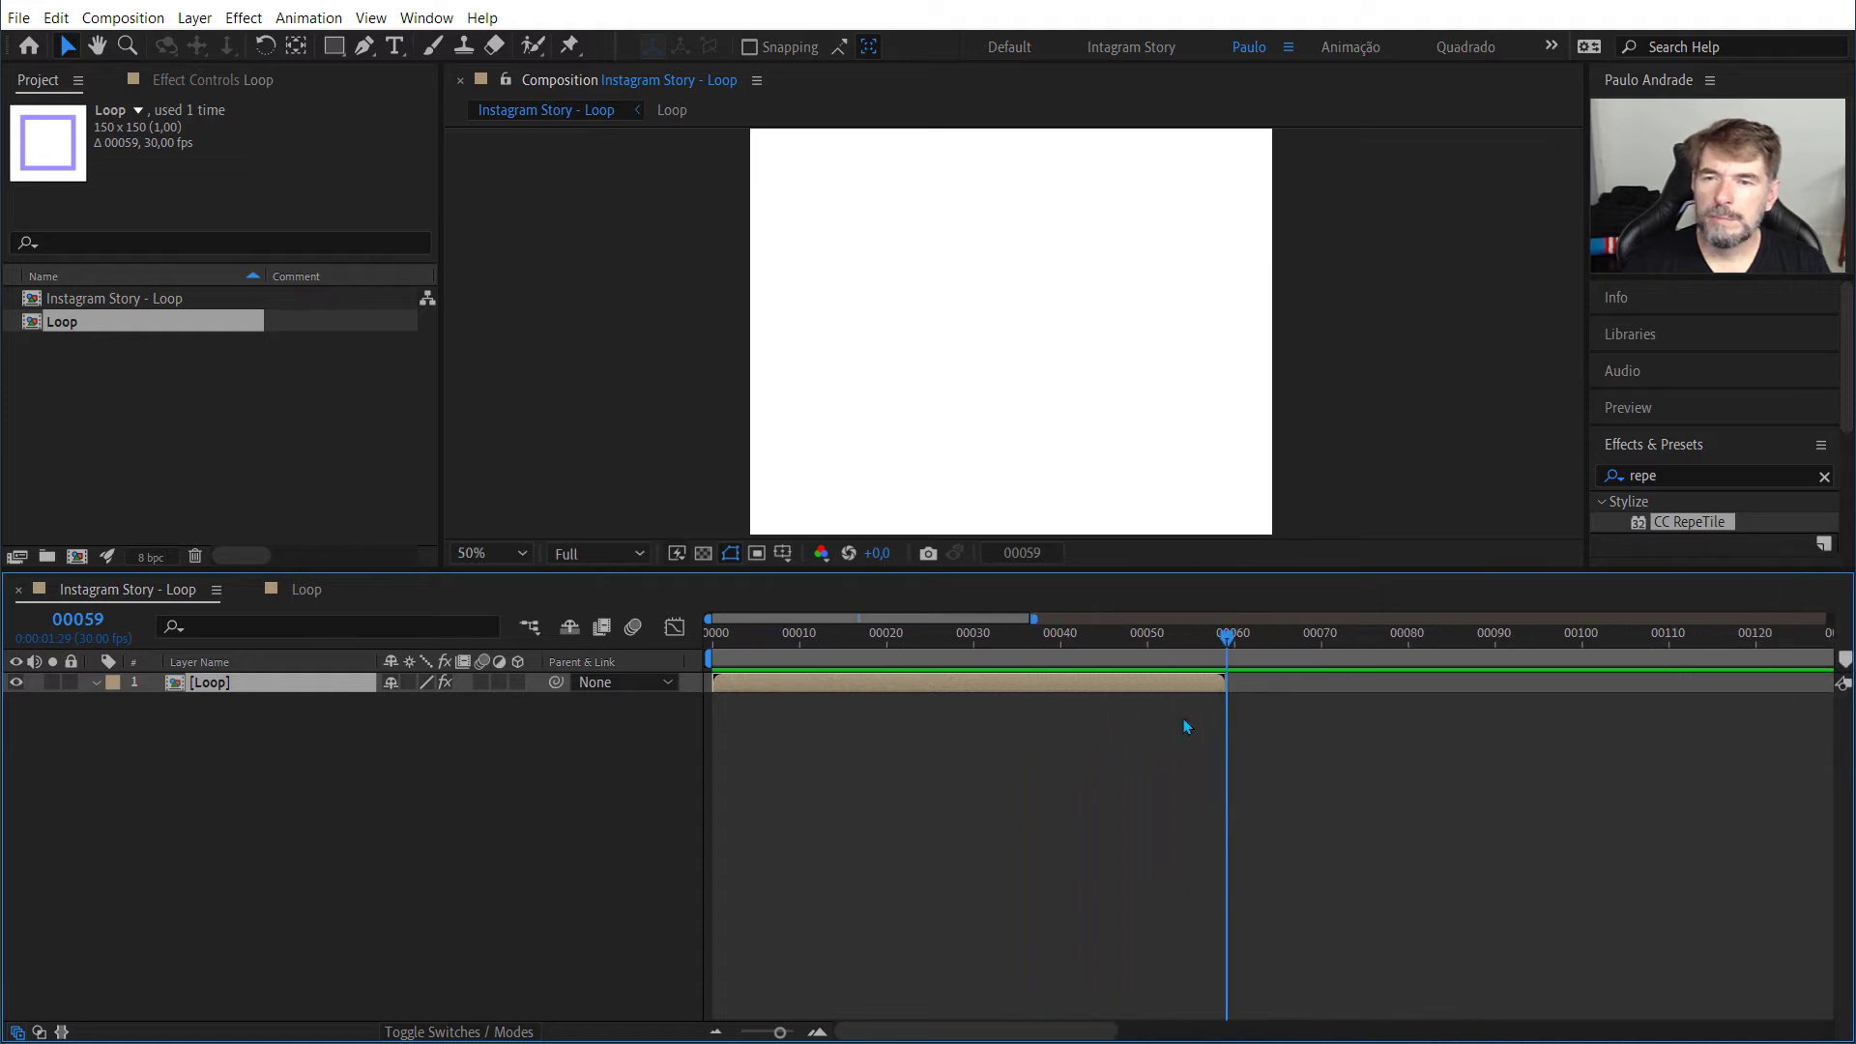
{"action": "mouse_move", "coordinate": [1227, 686]}
{"action": "left_mouse_down"}
{"action": "mouse_move", "coordinate": [1216, 649]}
{"action": "mouse_move", "coordinate": [1181, 650]}
{"action": "mouse_move", "coordinate": [1219, 648]}
{"action": "mouse_move", "coordinate": [1224, 679]}
{"action": "left_mouse_up"}
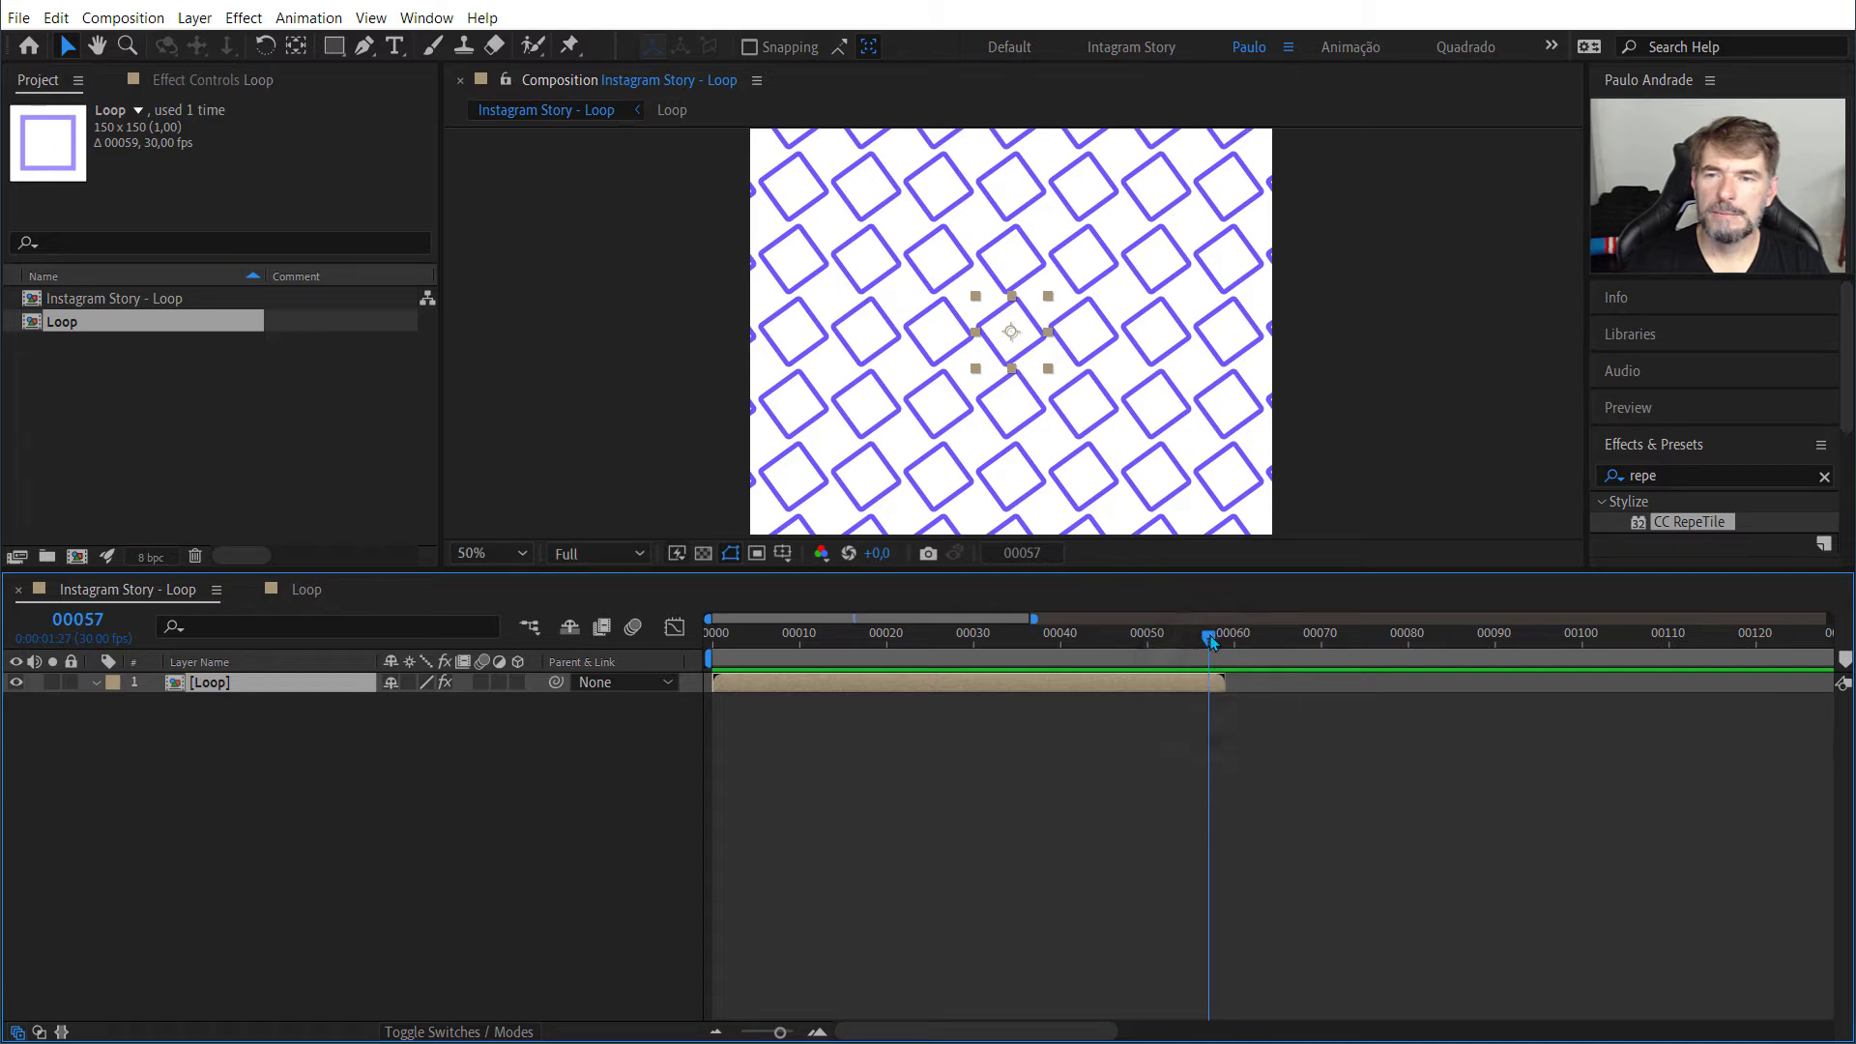
{"action": "left_click_drag", "start_coordinate": [1210, 642], "coordinate": [1219, 642]}
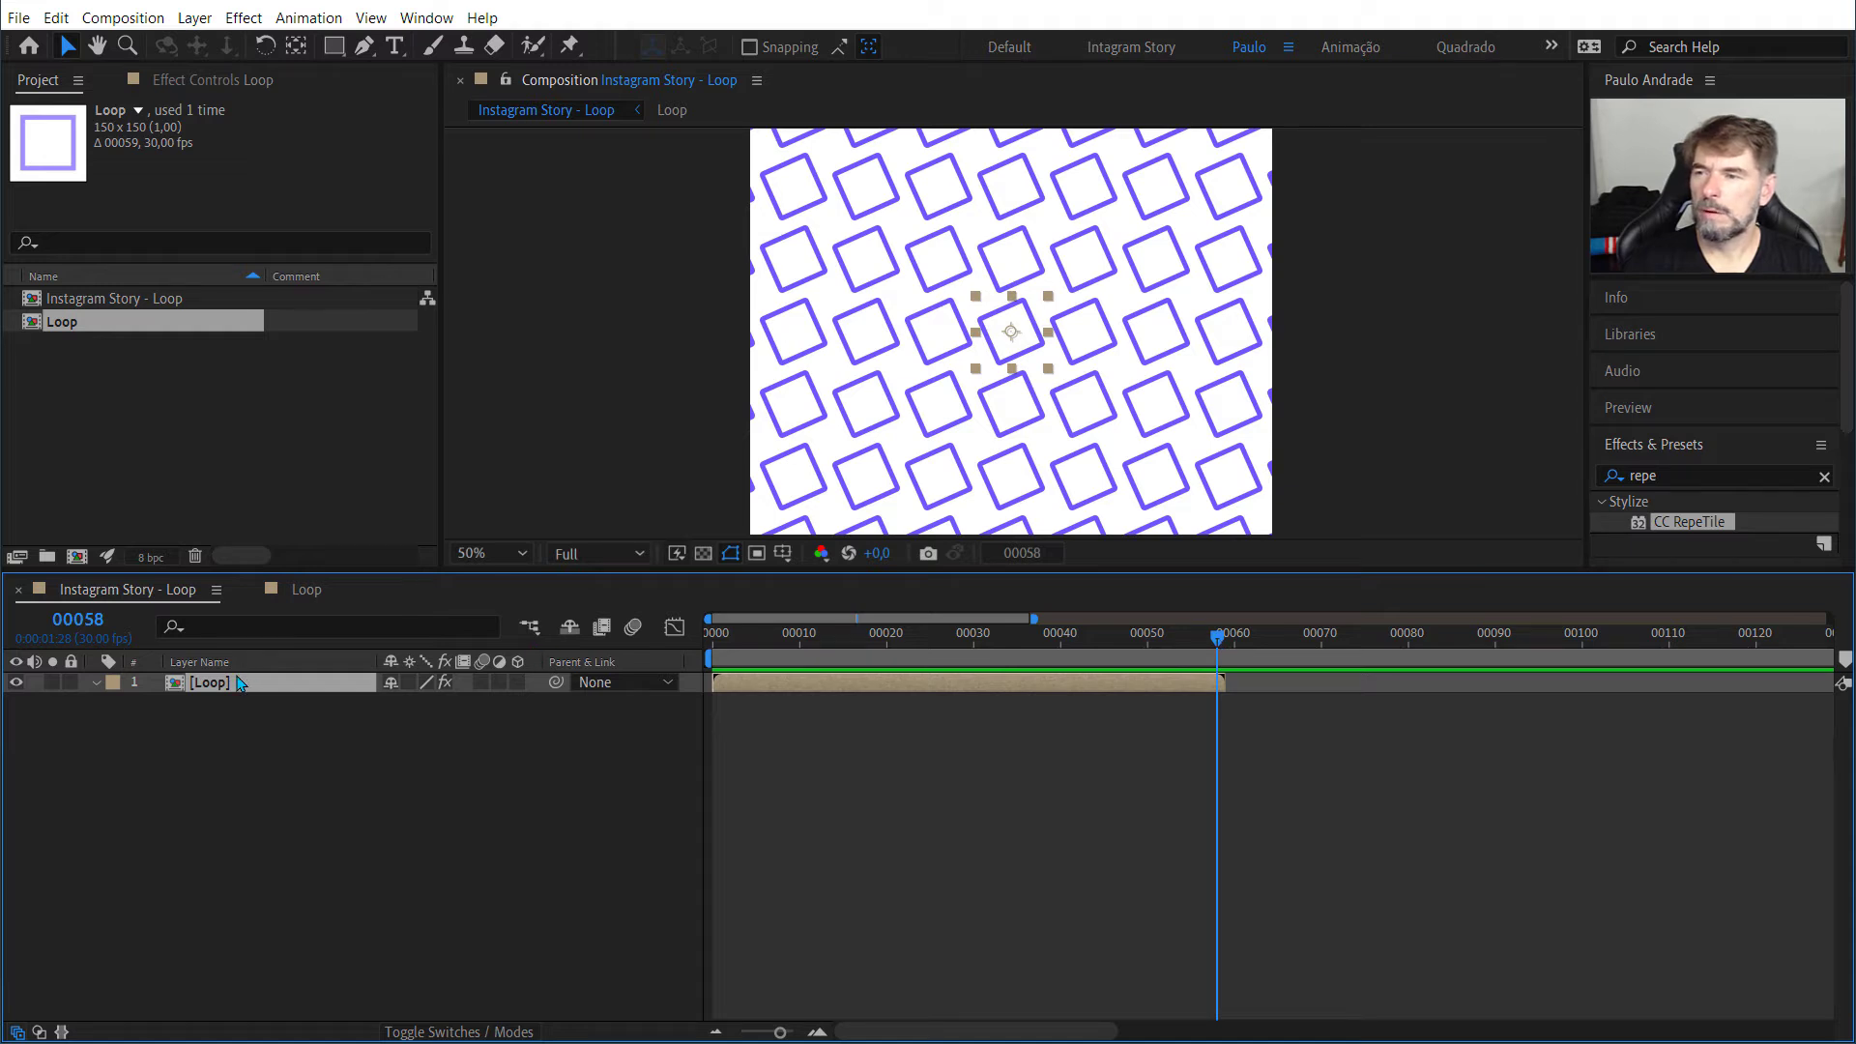
Step: Check the duration in the Loop composition's settings and close them without changes
{"action": "right_click", "coordinate": [107, 323]}
{"action": "left_click", "coordinate": [124, 333]}
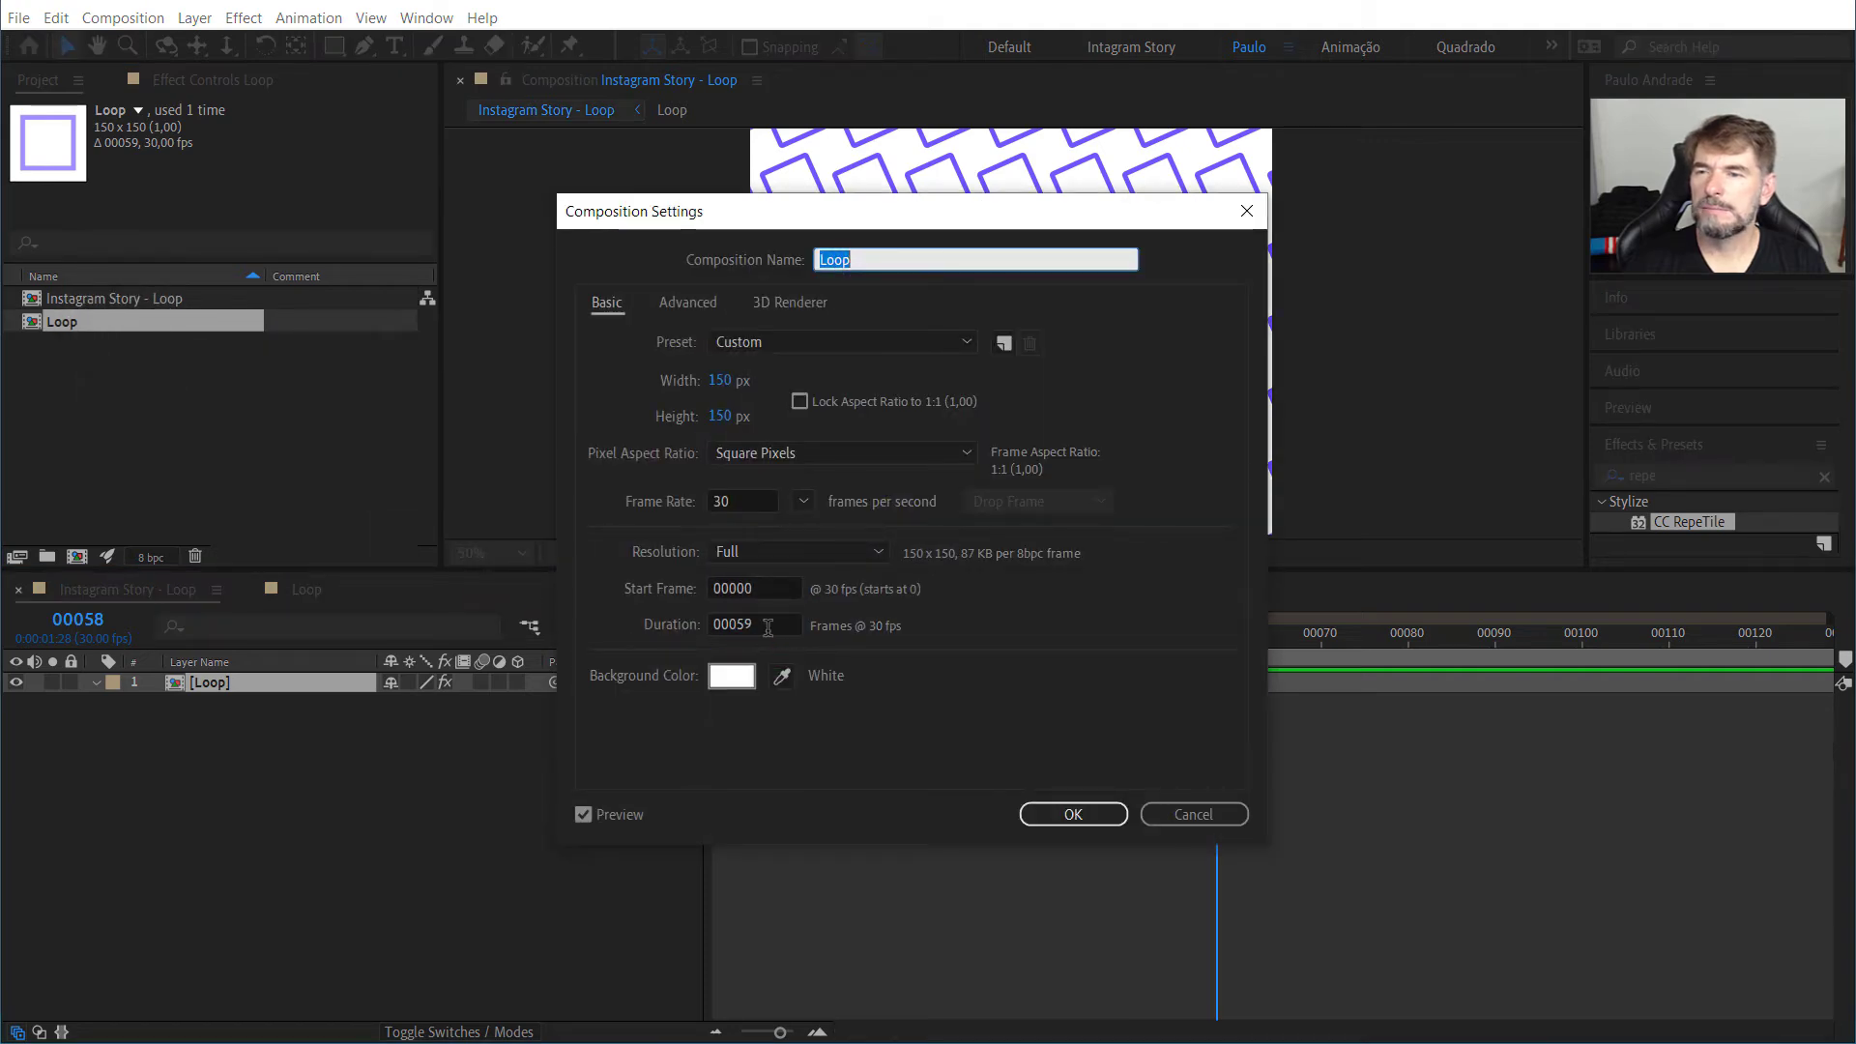
{"action": "left_click", "coordinate": [767, 628]}
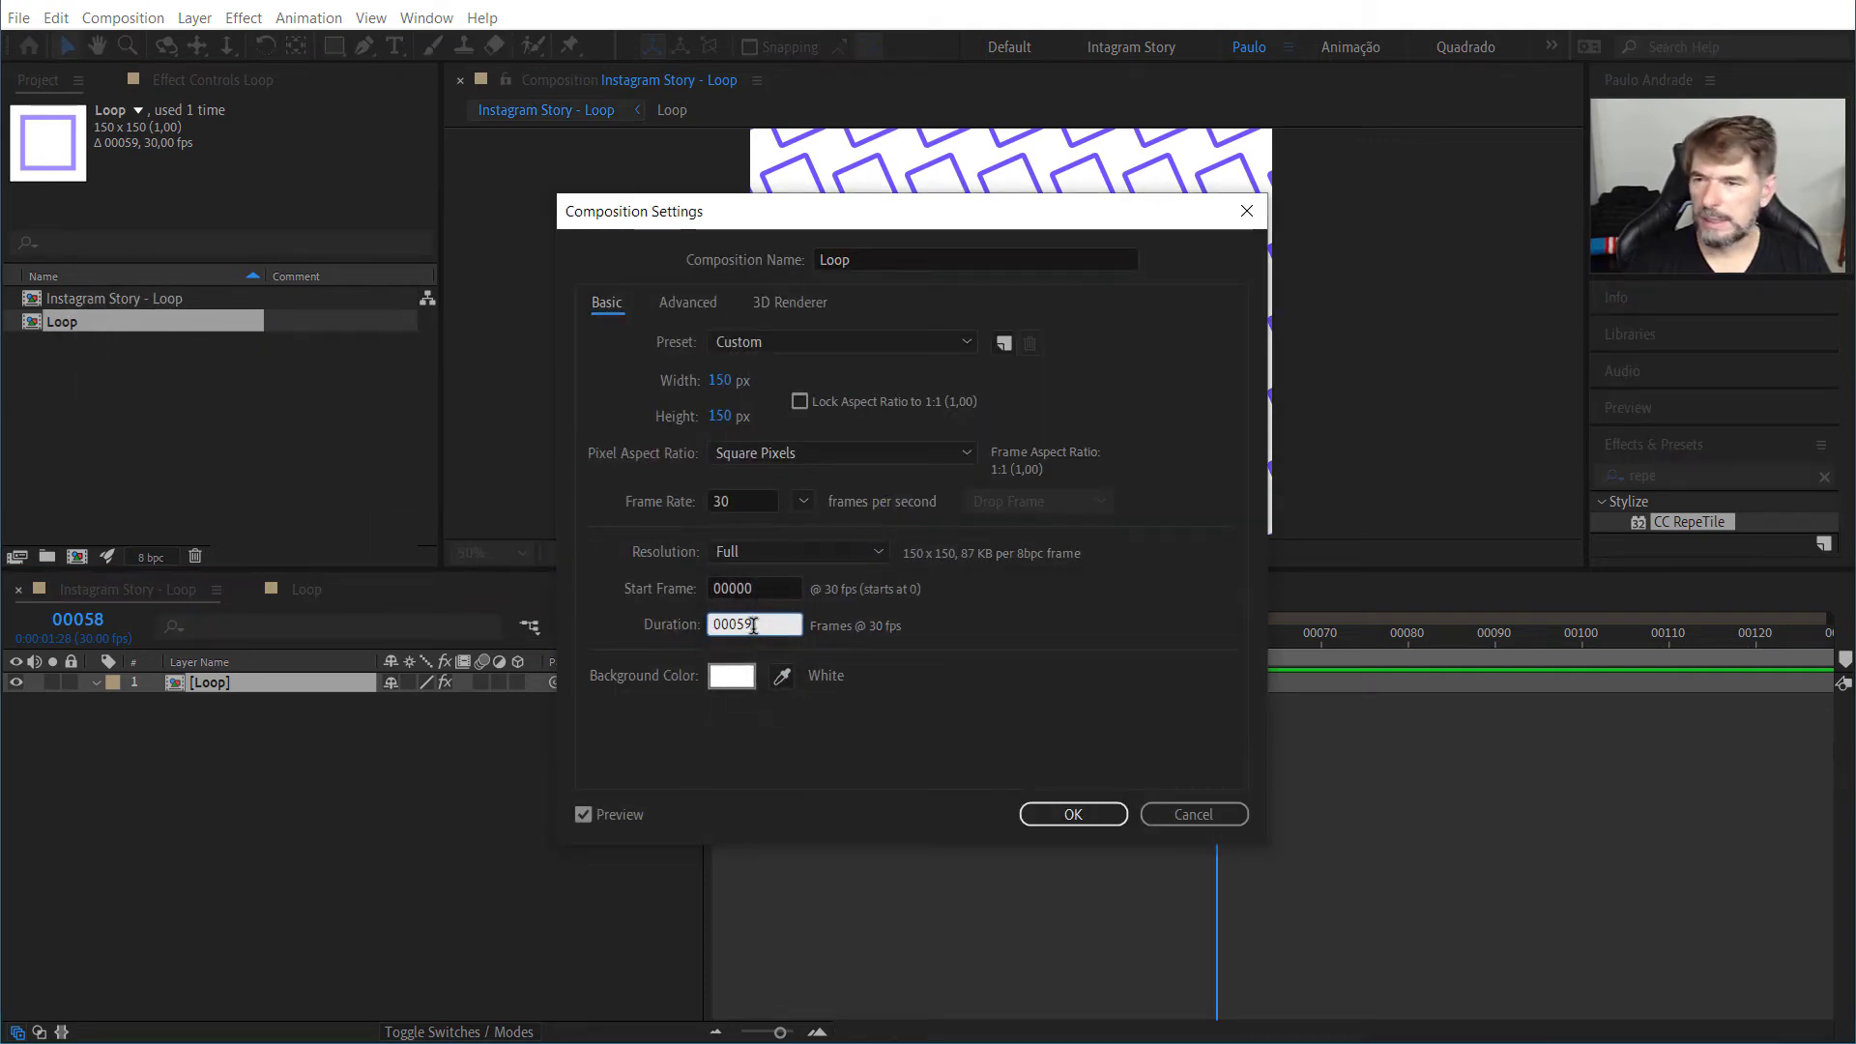
{"action": "left_click", "coordinate": [1070, 814]}
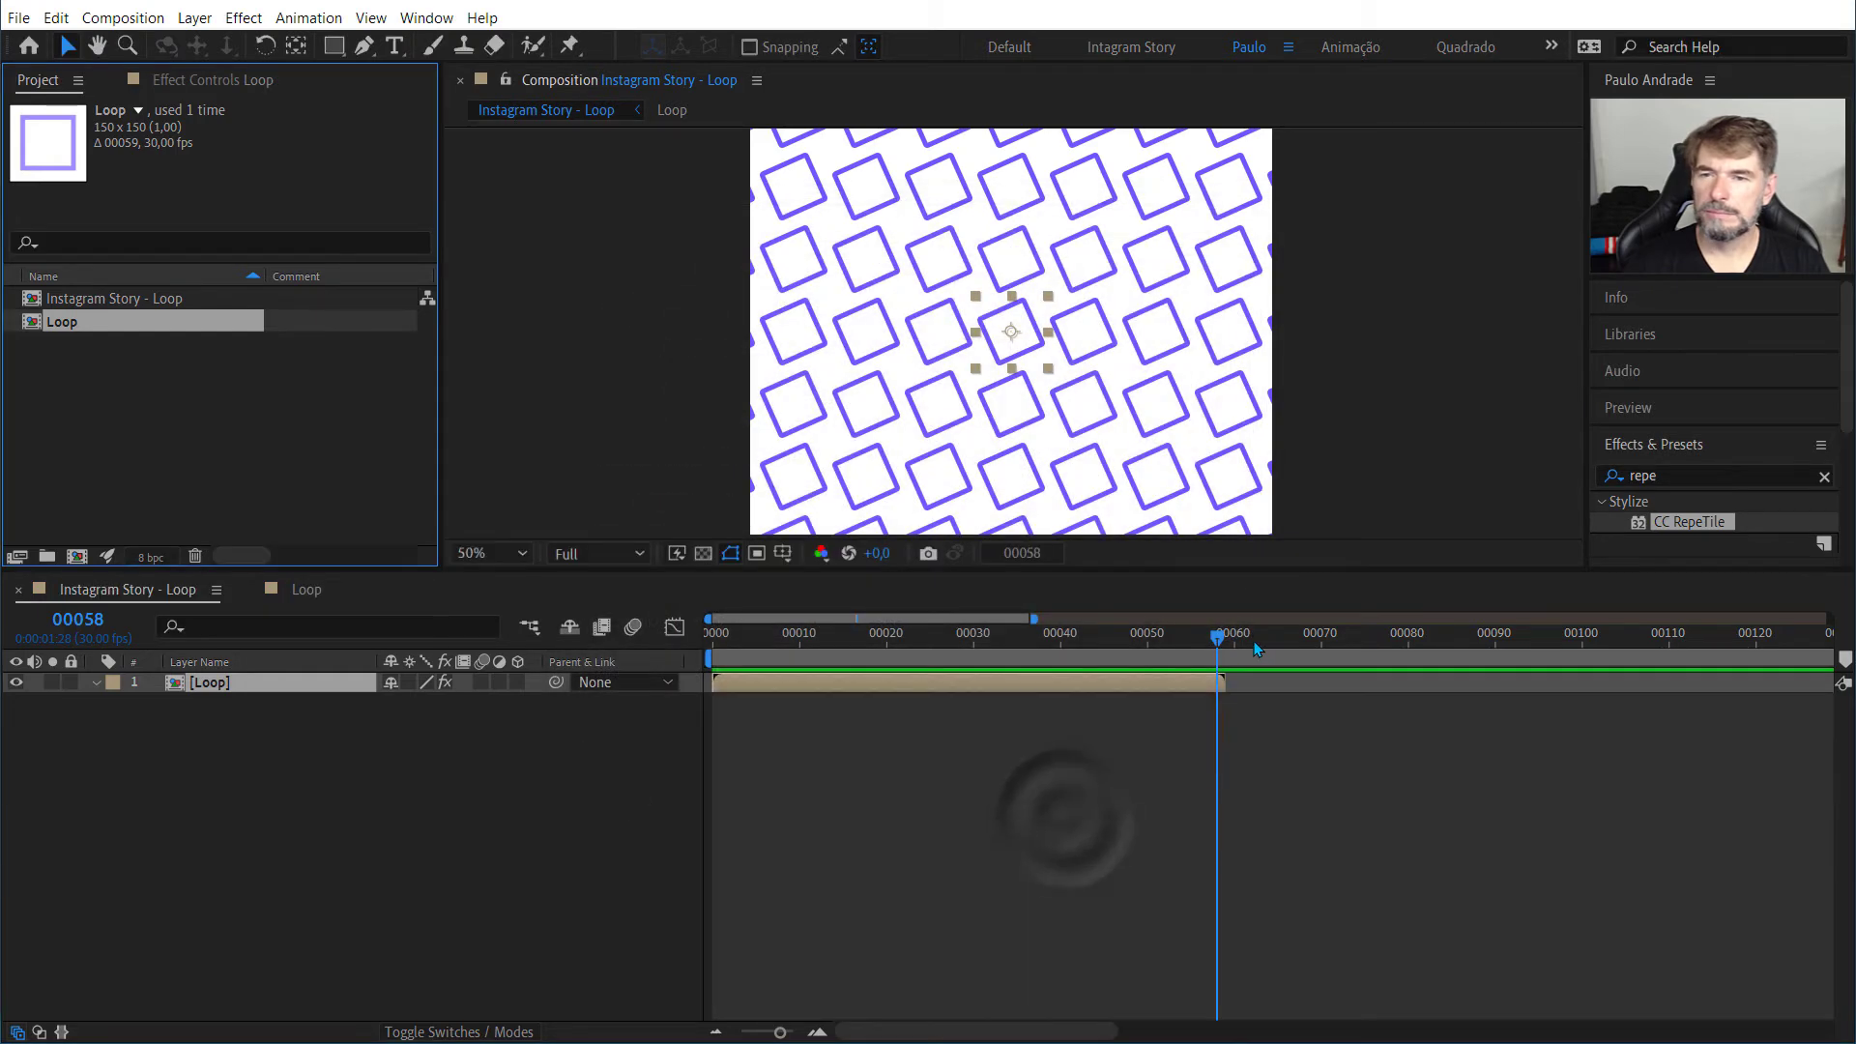
Step: Scrub back to frame 53, open the Loop composition and examine its final frames up to frame 58
{"action": "left_click_drag", "start_coordinate": [1214, 635], "coordinate": [1173, 646]}
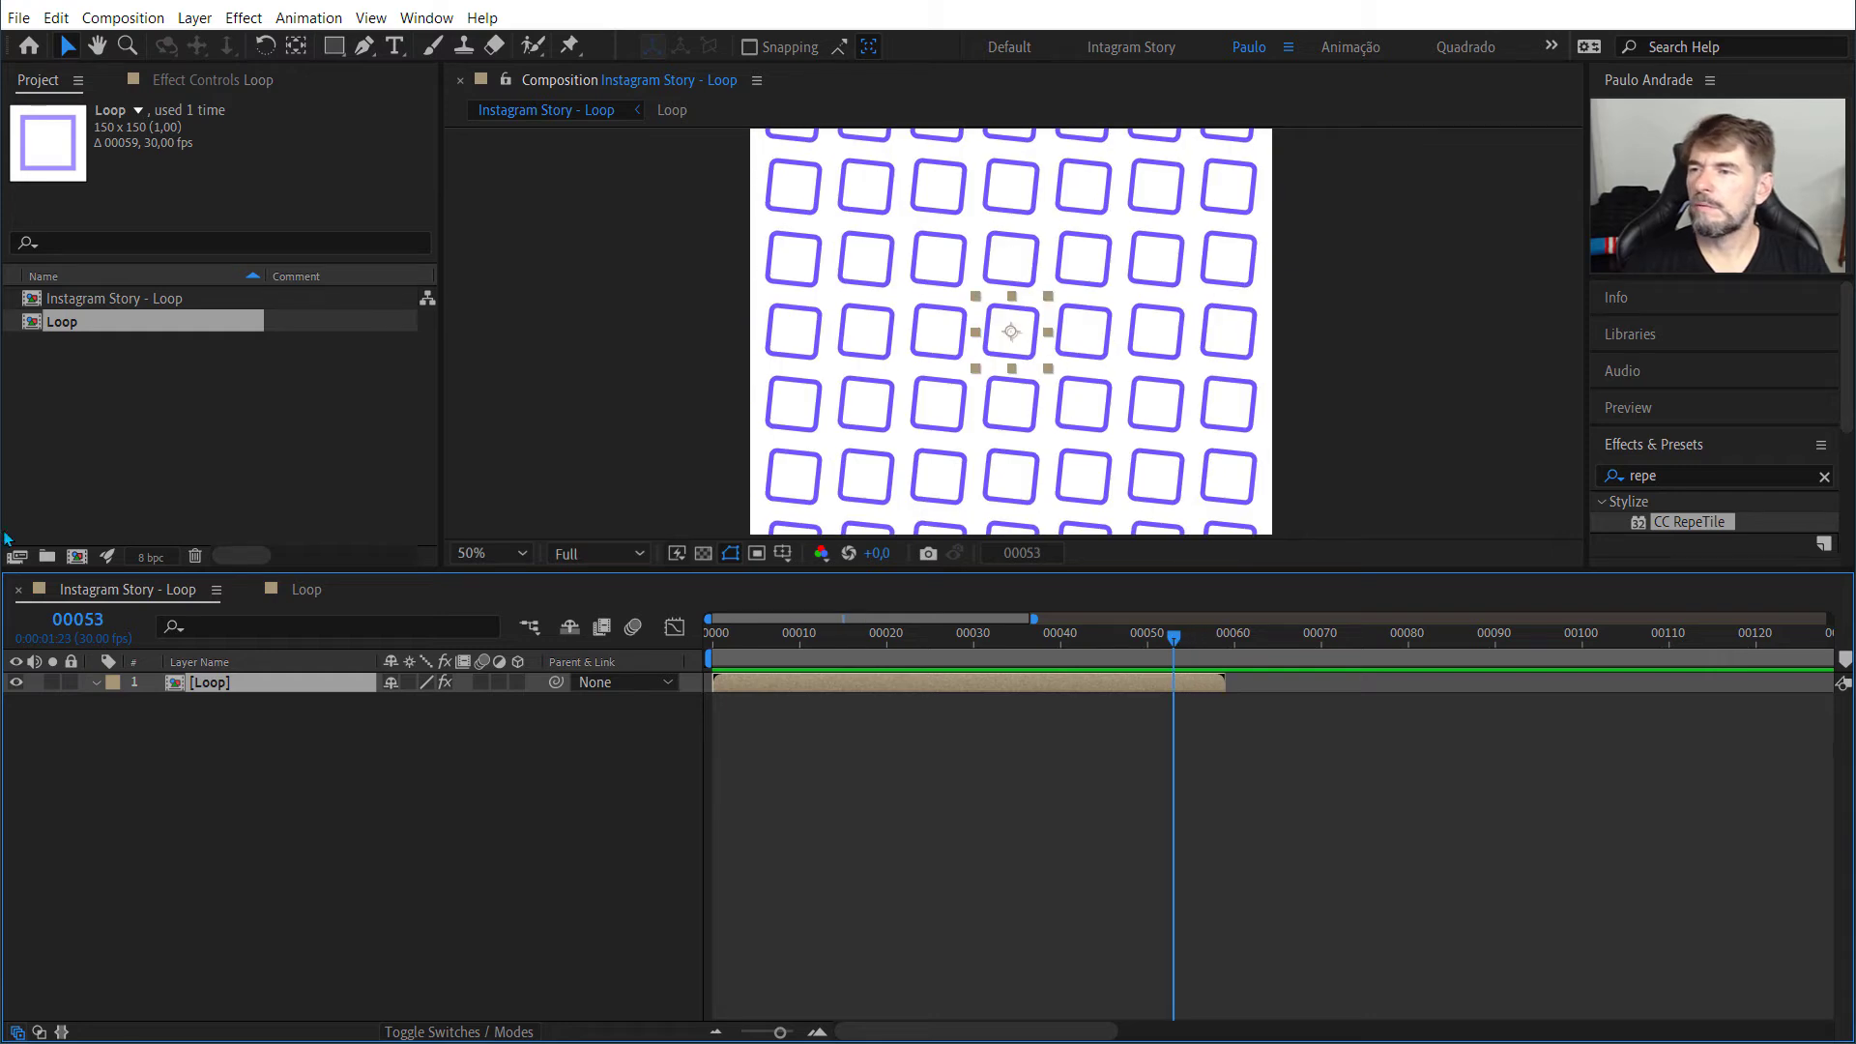
{"action": "left_click", "coordinate": [306, 592]}
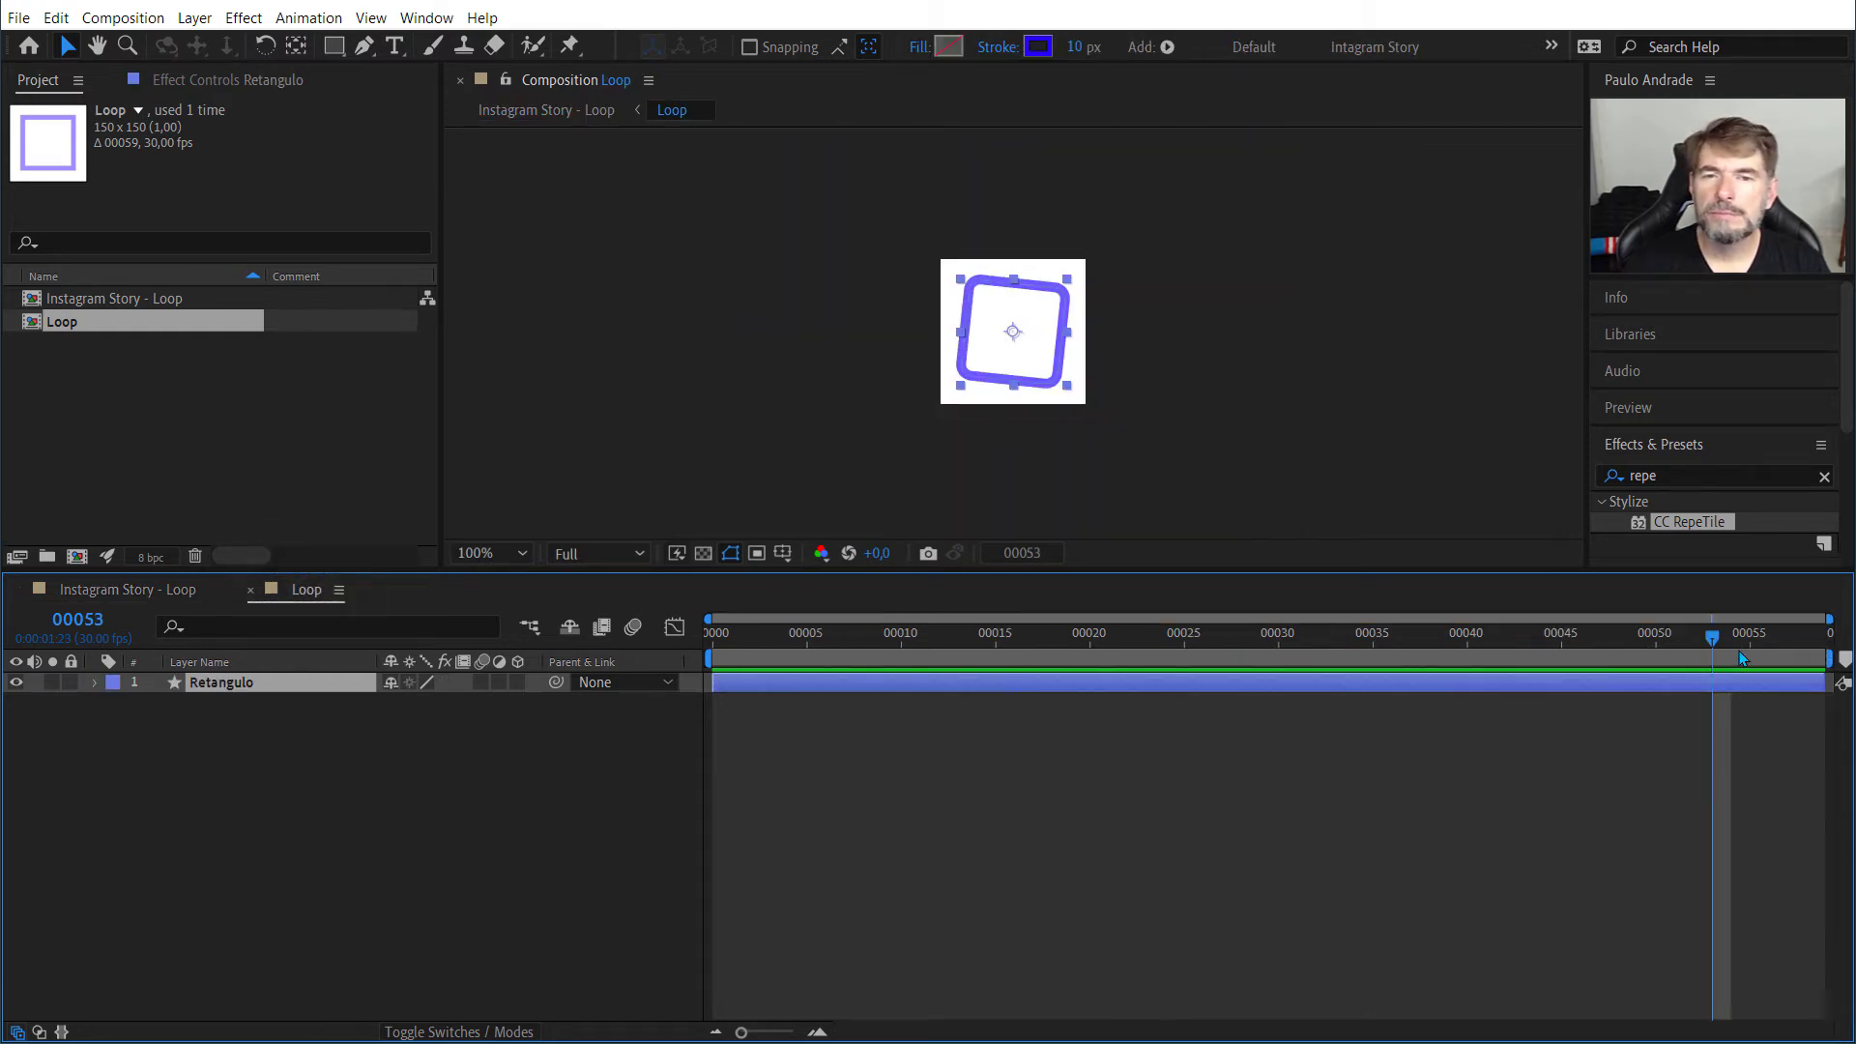
{"action": "left_click_drag", "start_coordinate": [1697, 638], "coordinate": [1811, 652]}
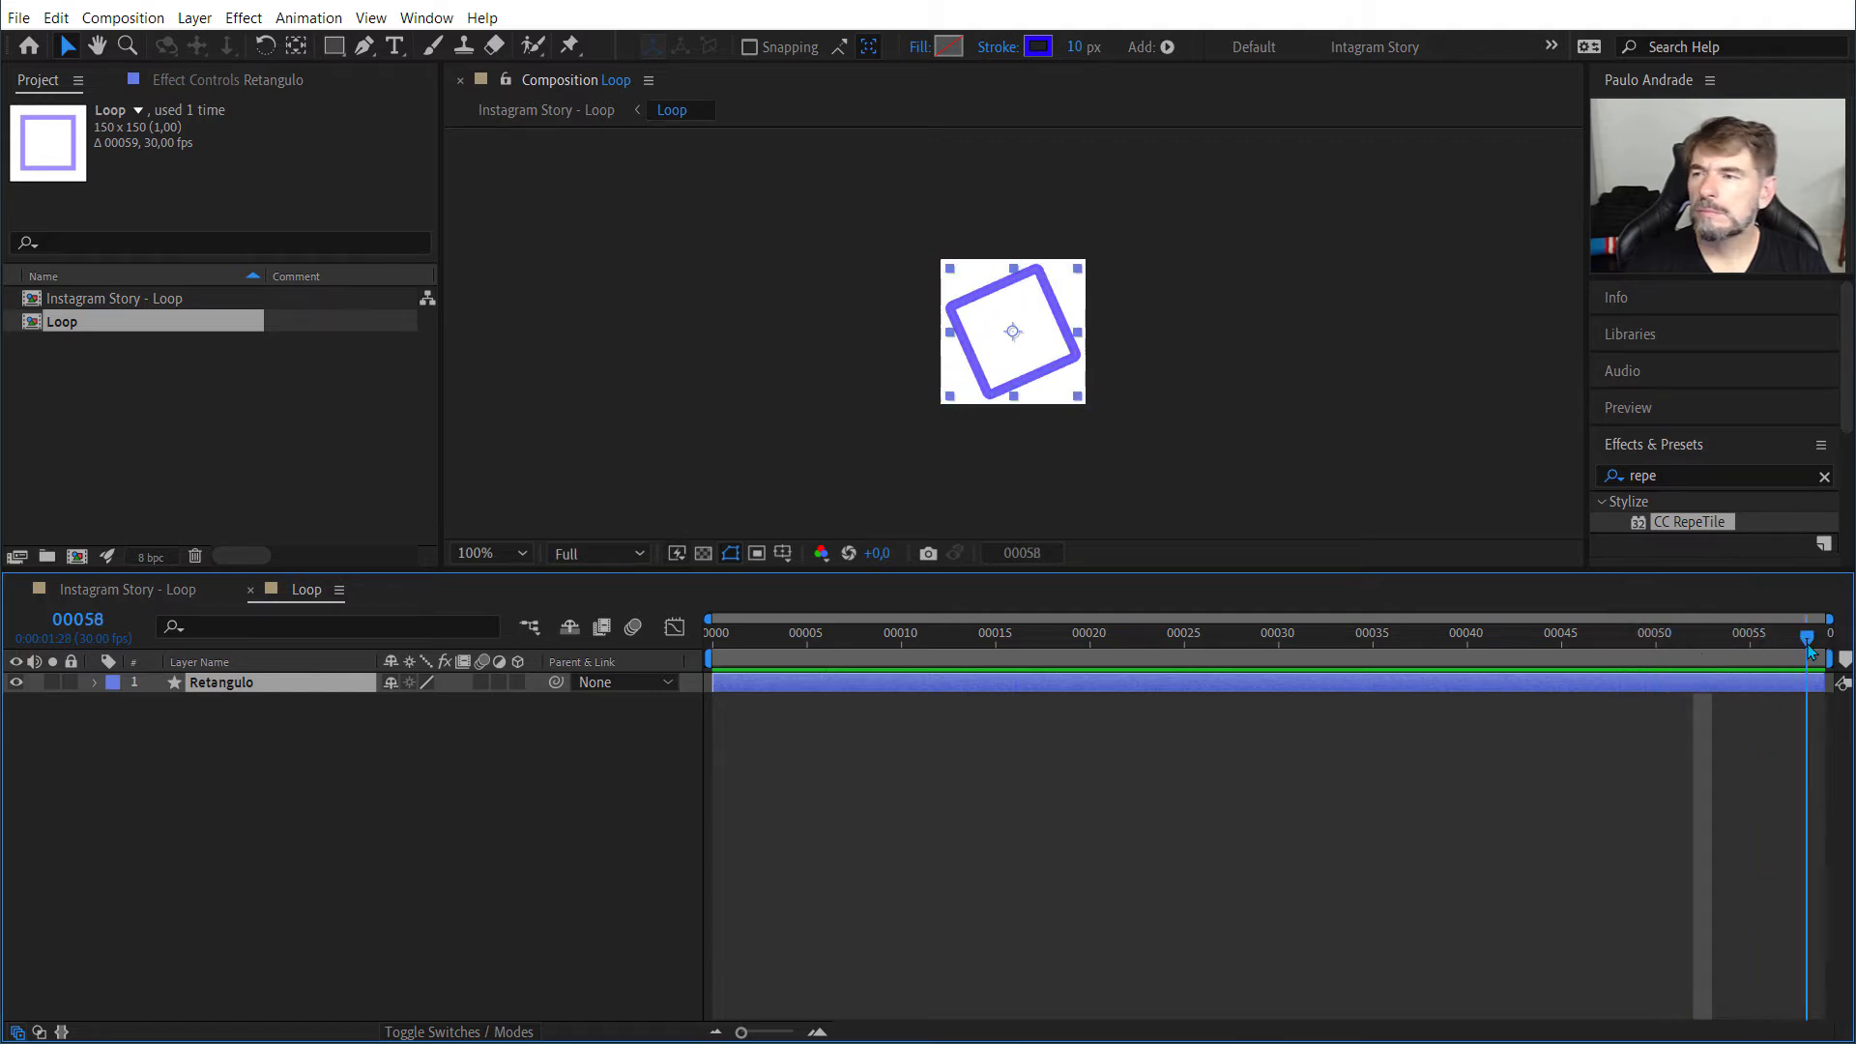
Step: Set the Loop composition's duration to 61 frames in its composition settings
{"action": "right_click", "coordinate": [133, 324]}
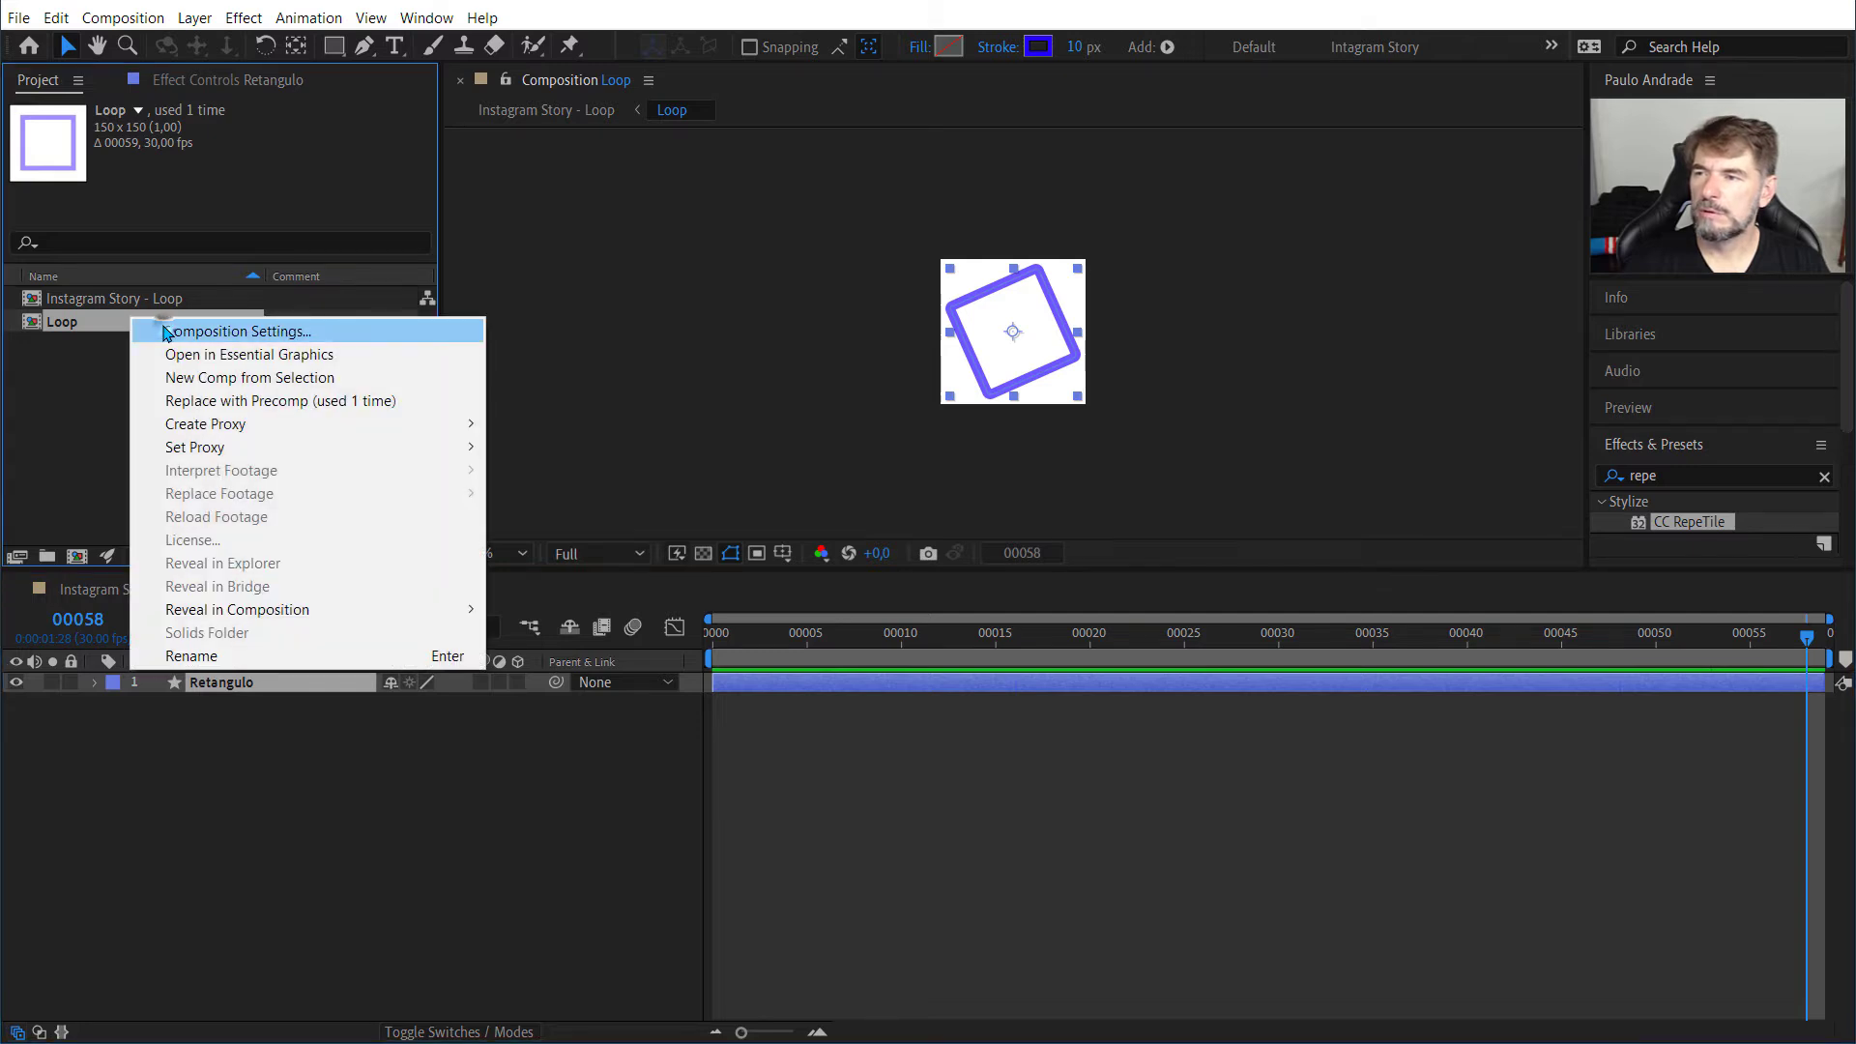
{"action": "left_click", "coordinate": [166, 333]}
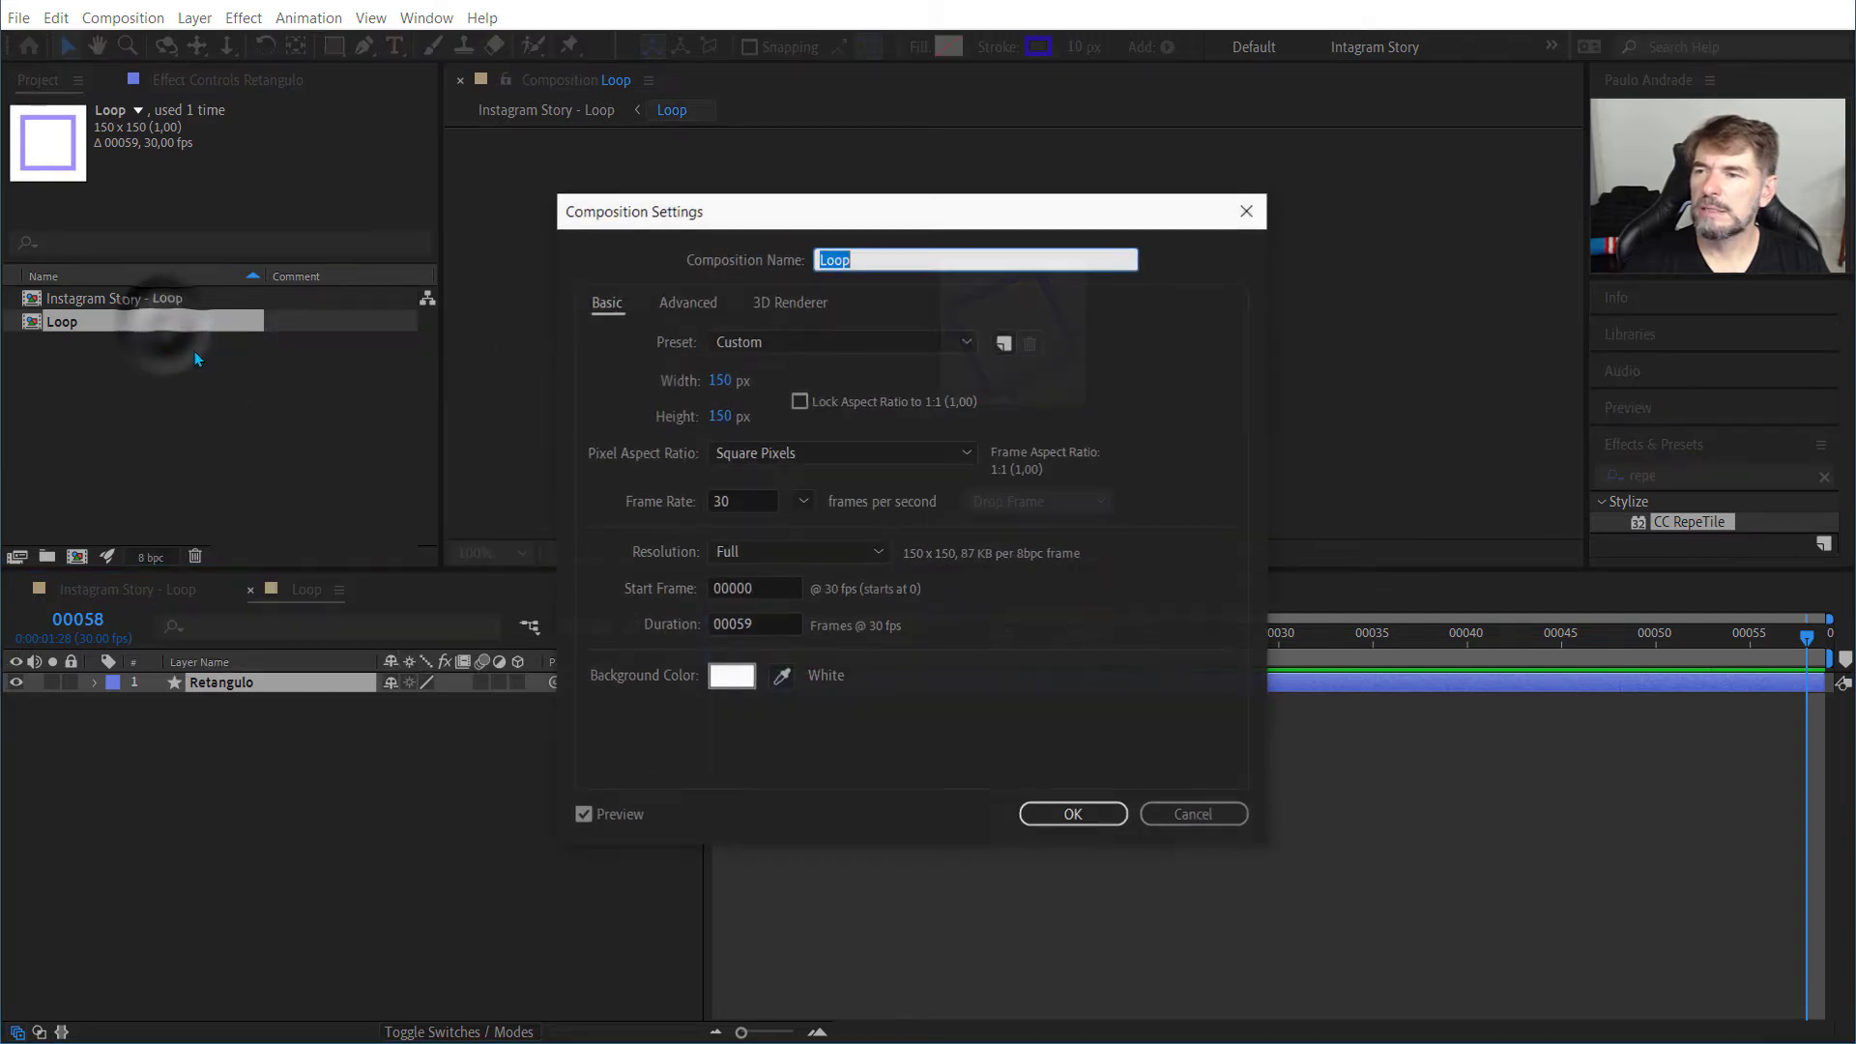
{"action": "left_click", "coordinate": [767, 626]}
{"action": "key", "text": "BackSpace"}
{"action": "key", "text": "BackSpace"}
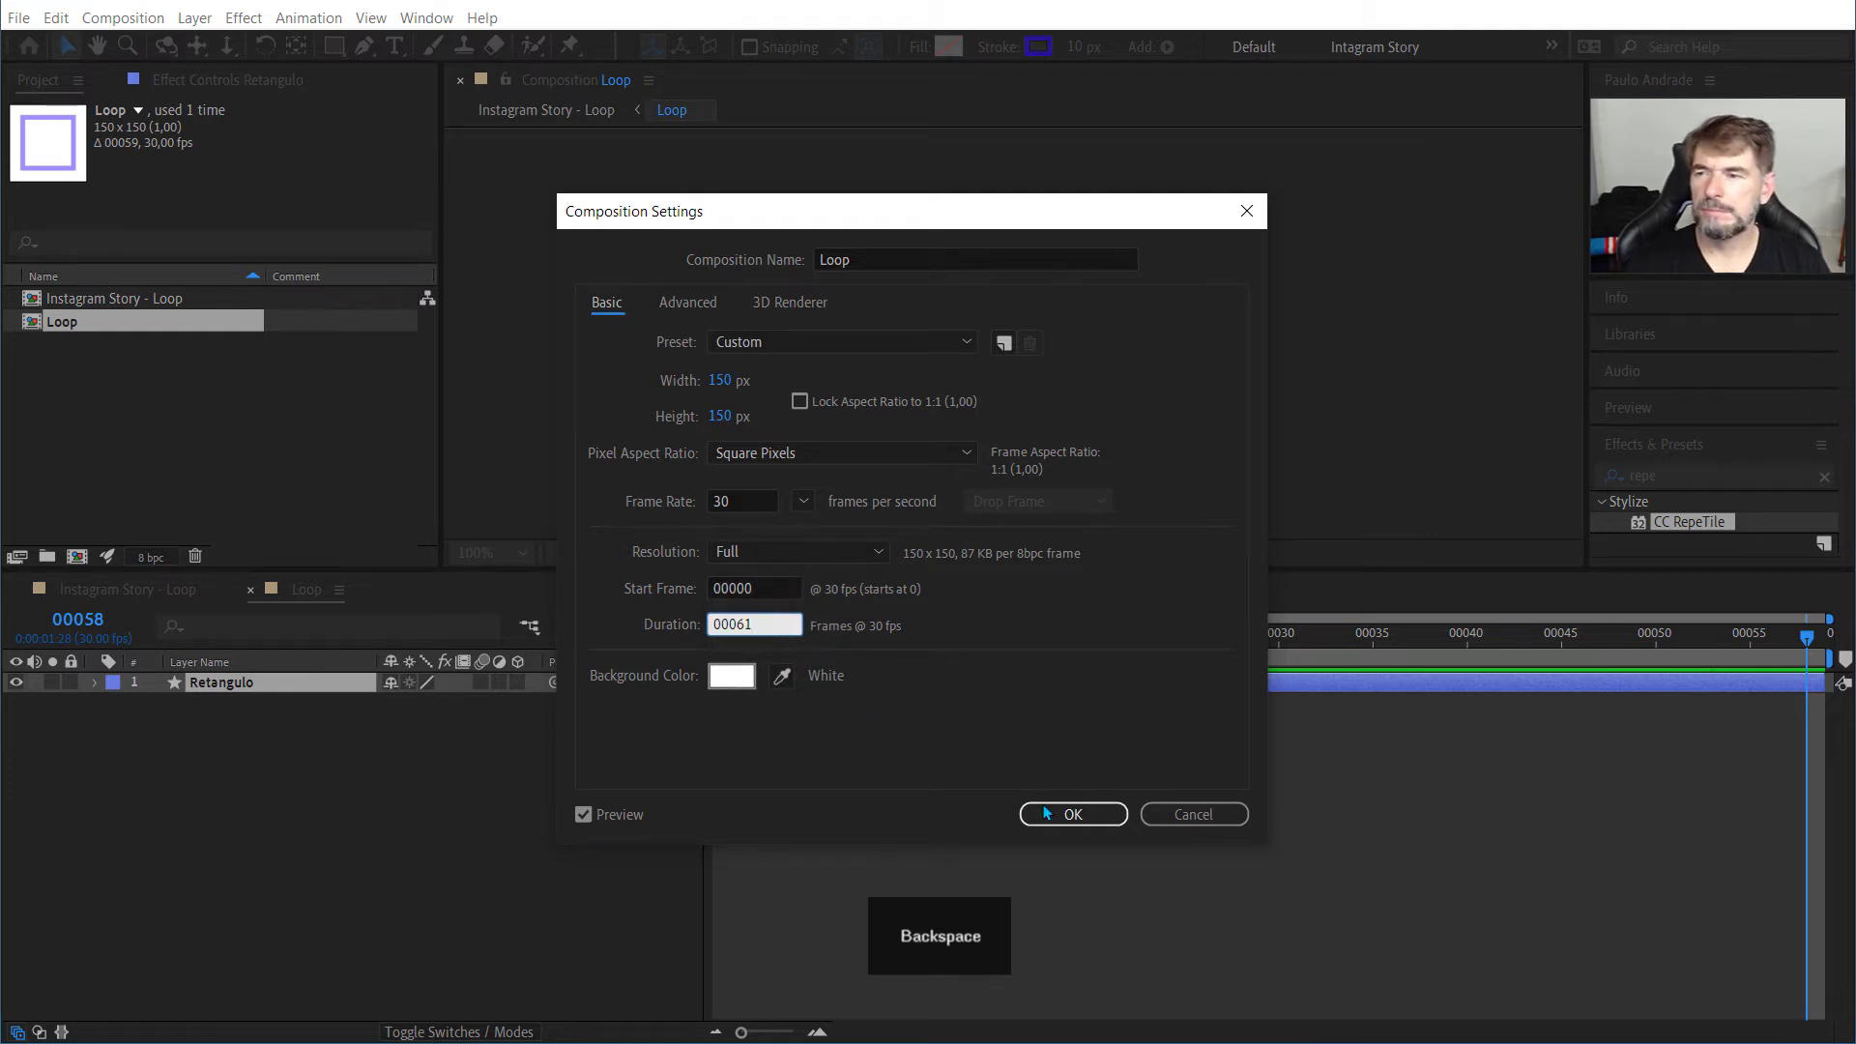
{"action": "left_click", "coordinate": [1099, 814]}
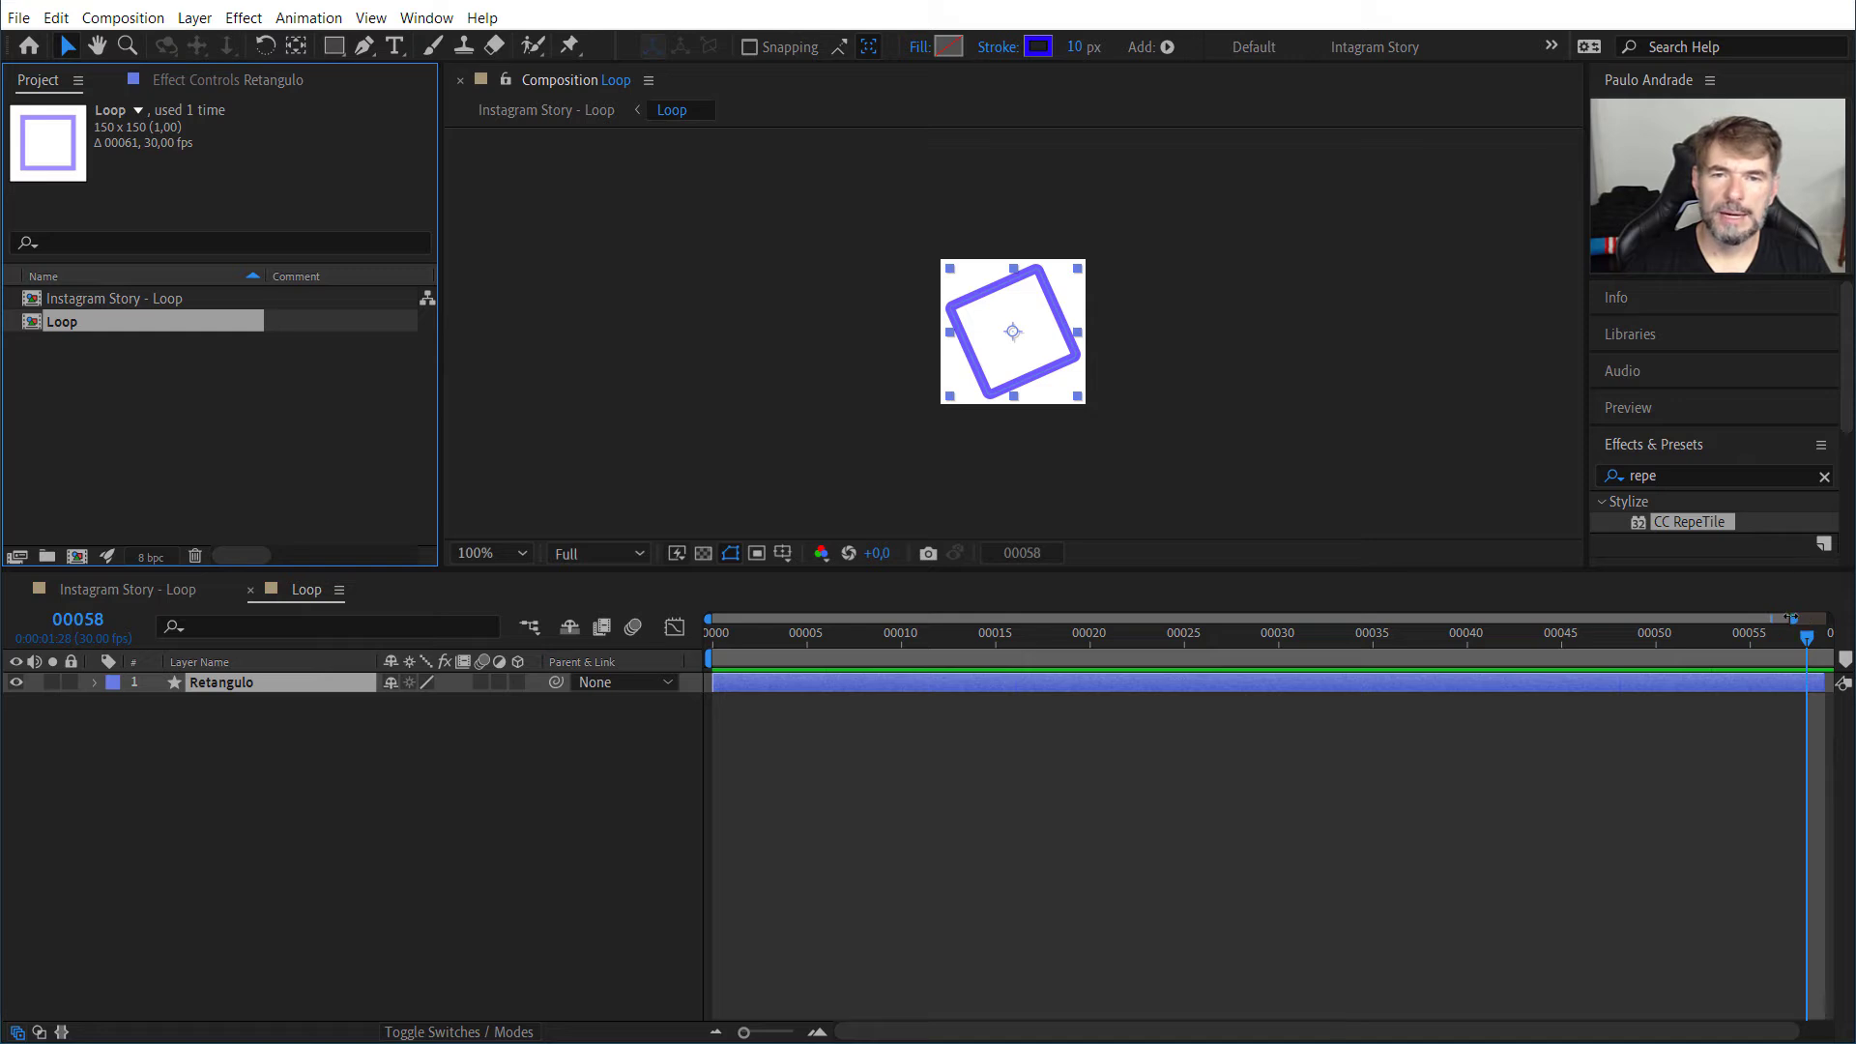
Step: Show the Loop composition's full time range and extend the Retangulo layer to the end of the composition
{"action": "left_click_drag", "start_coordinate": [1800, 619], "coordinate": [1829, 619]}
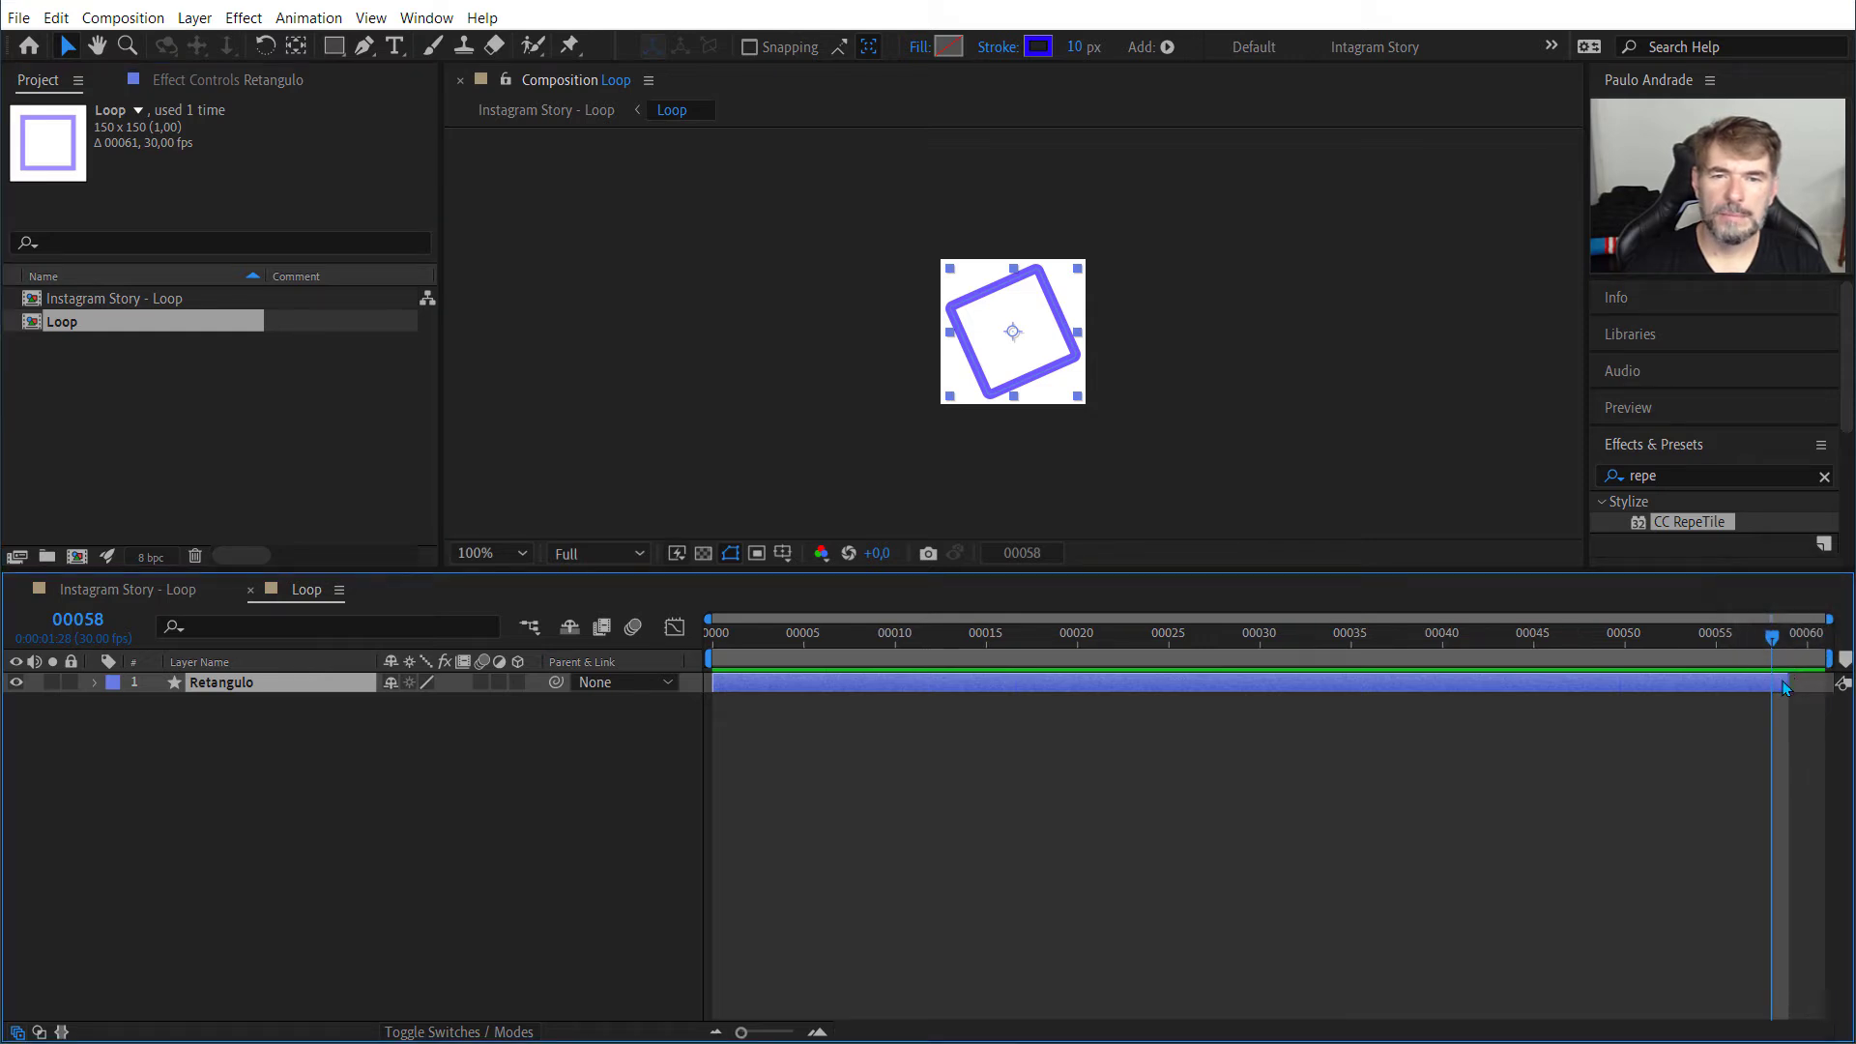
{"action": "left_click_drag", "start_coordinate": [1785, 682], "coordinate": [1827, 680]}
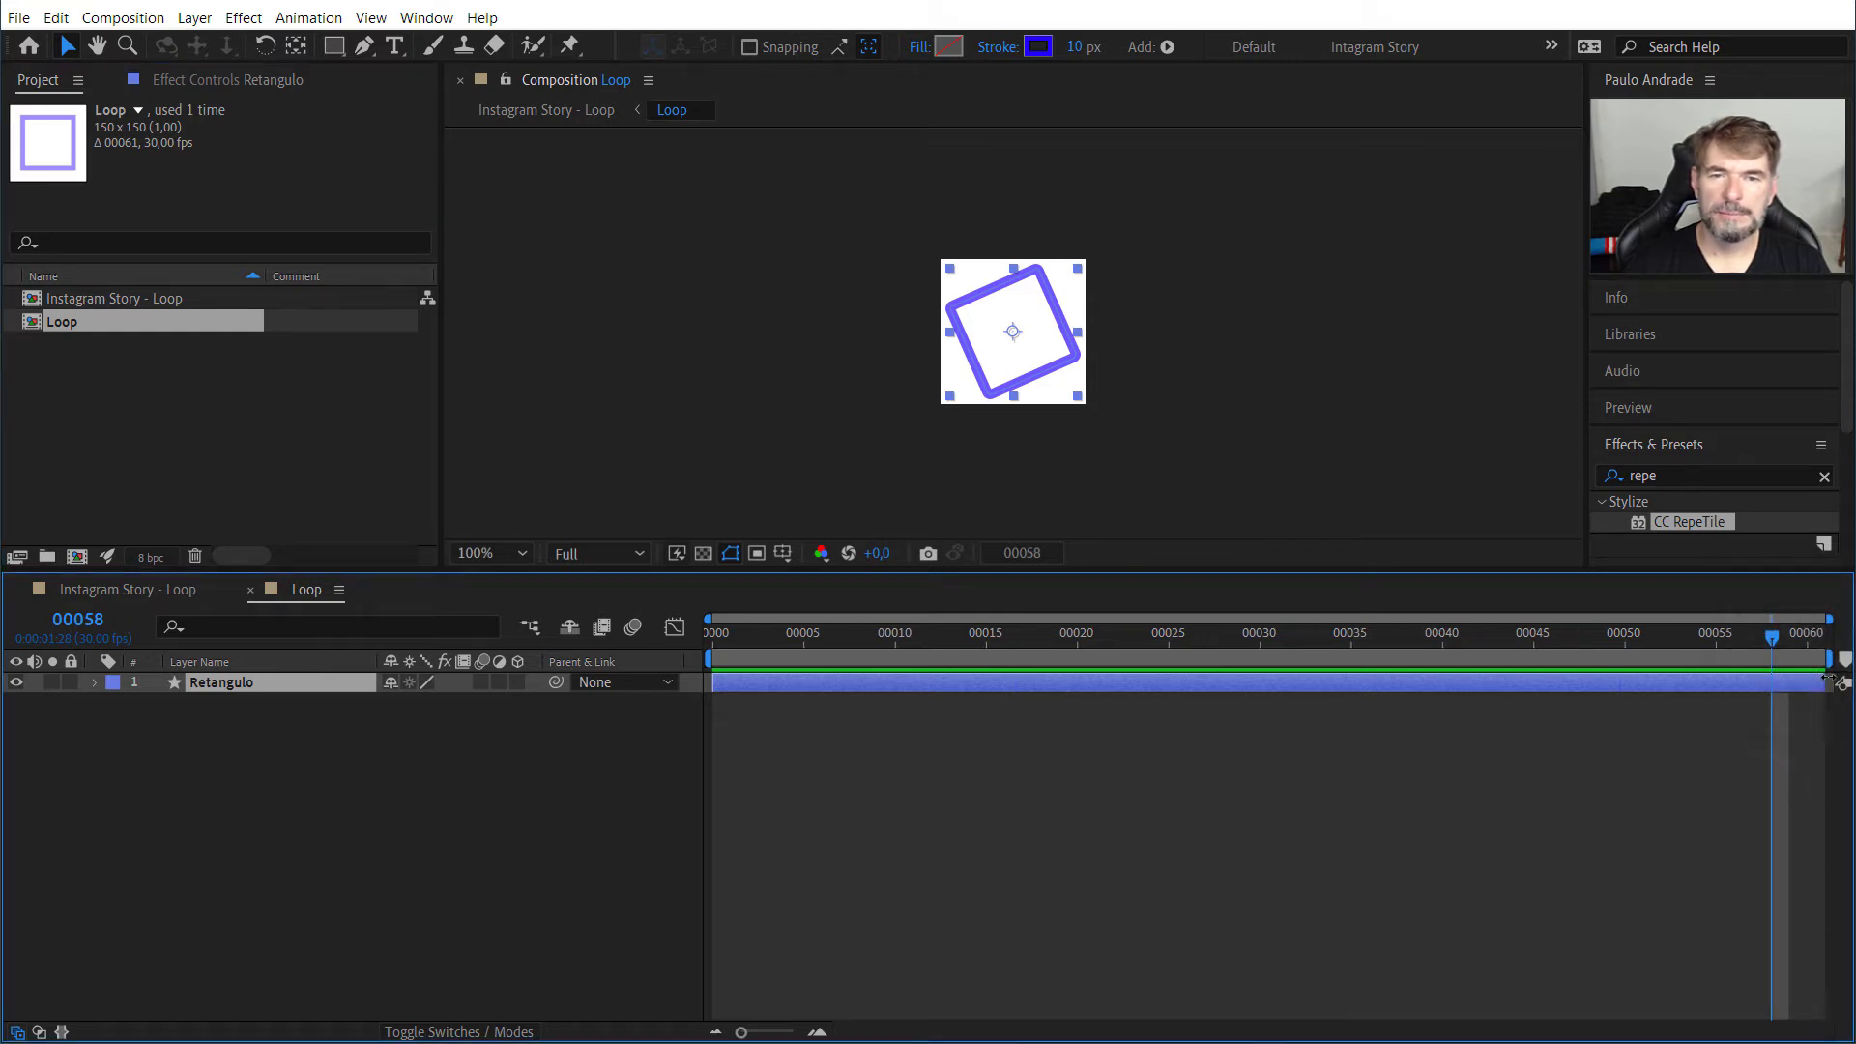
Step: Move the playhead to frame 60 in the Loop composition and preview the extended animation
{"action": "left_click", "coordinate": [1793, 638]}
{"action": "left_click", "coordinate": [1807, 640]}
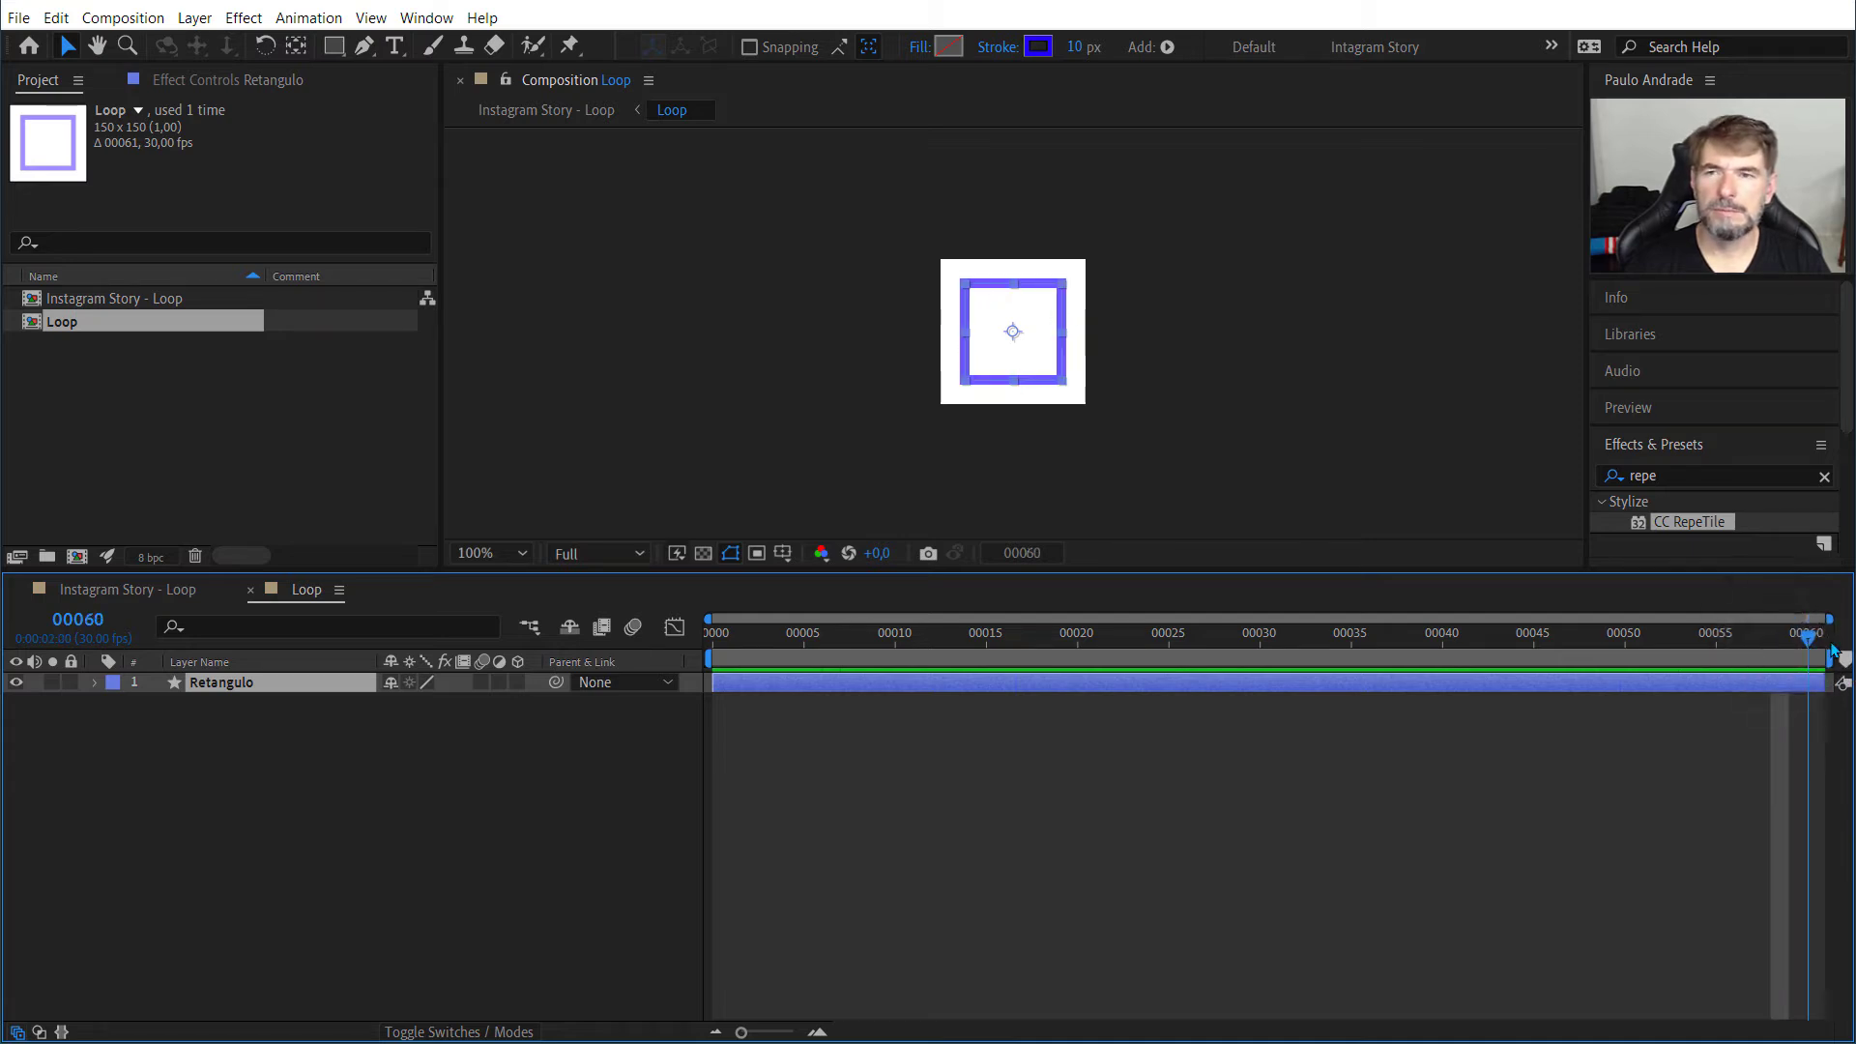
{"action": "key", "text": "space"}
{"action": "key", "text": "space"}
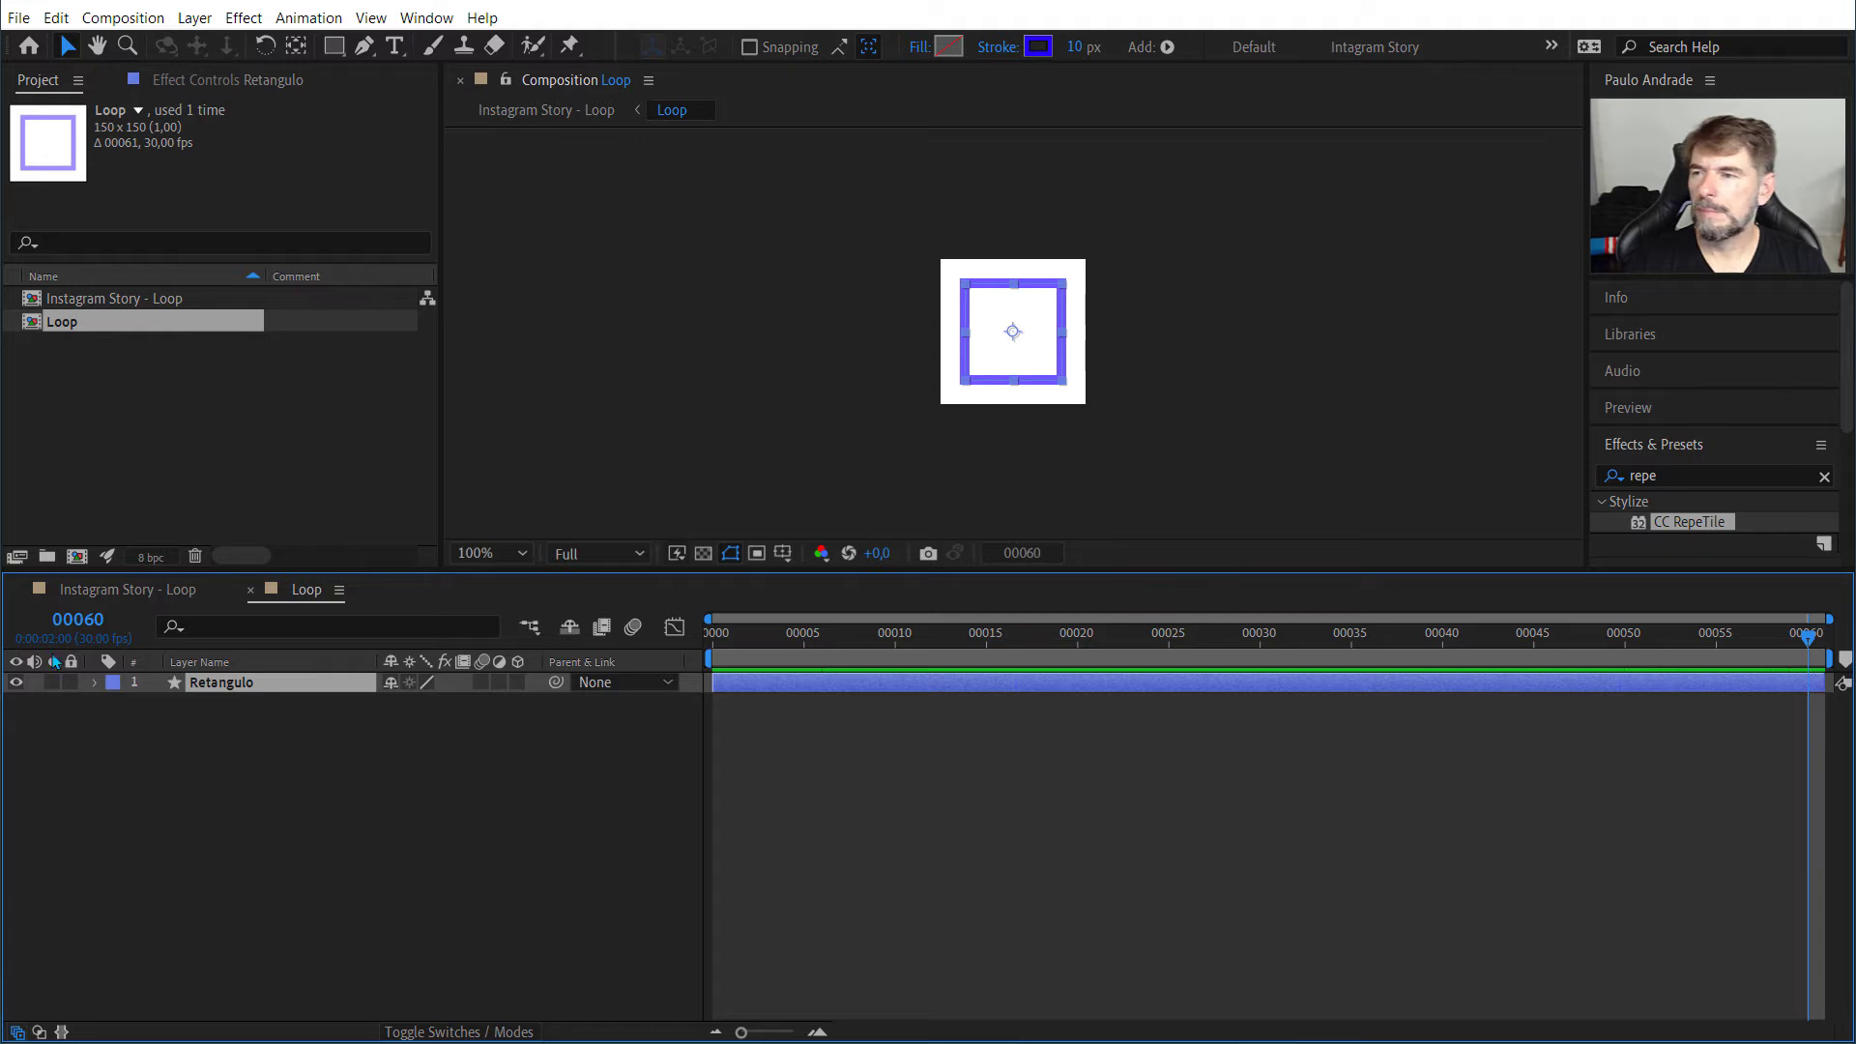
Step: Return to Instagram Story - Loop, extend the Loop layer to its full new length and scrub to frame 60
{"action": "left_click", "coordinate": [90, 591]}
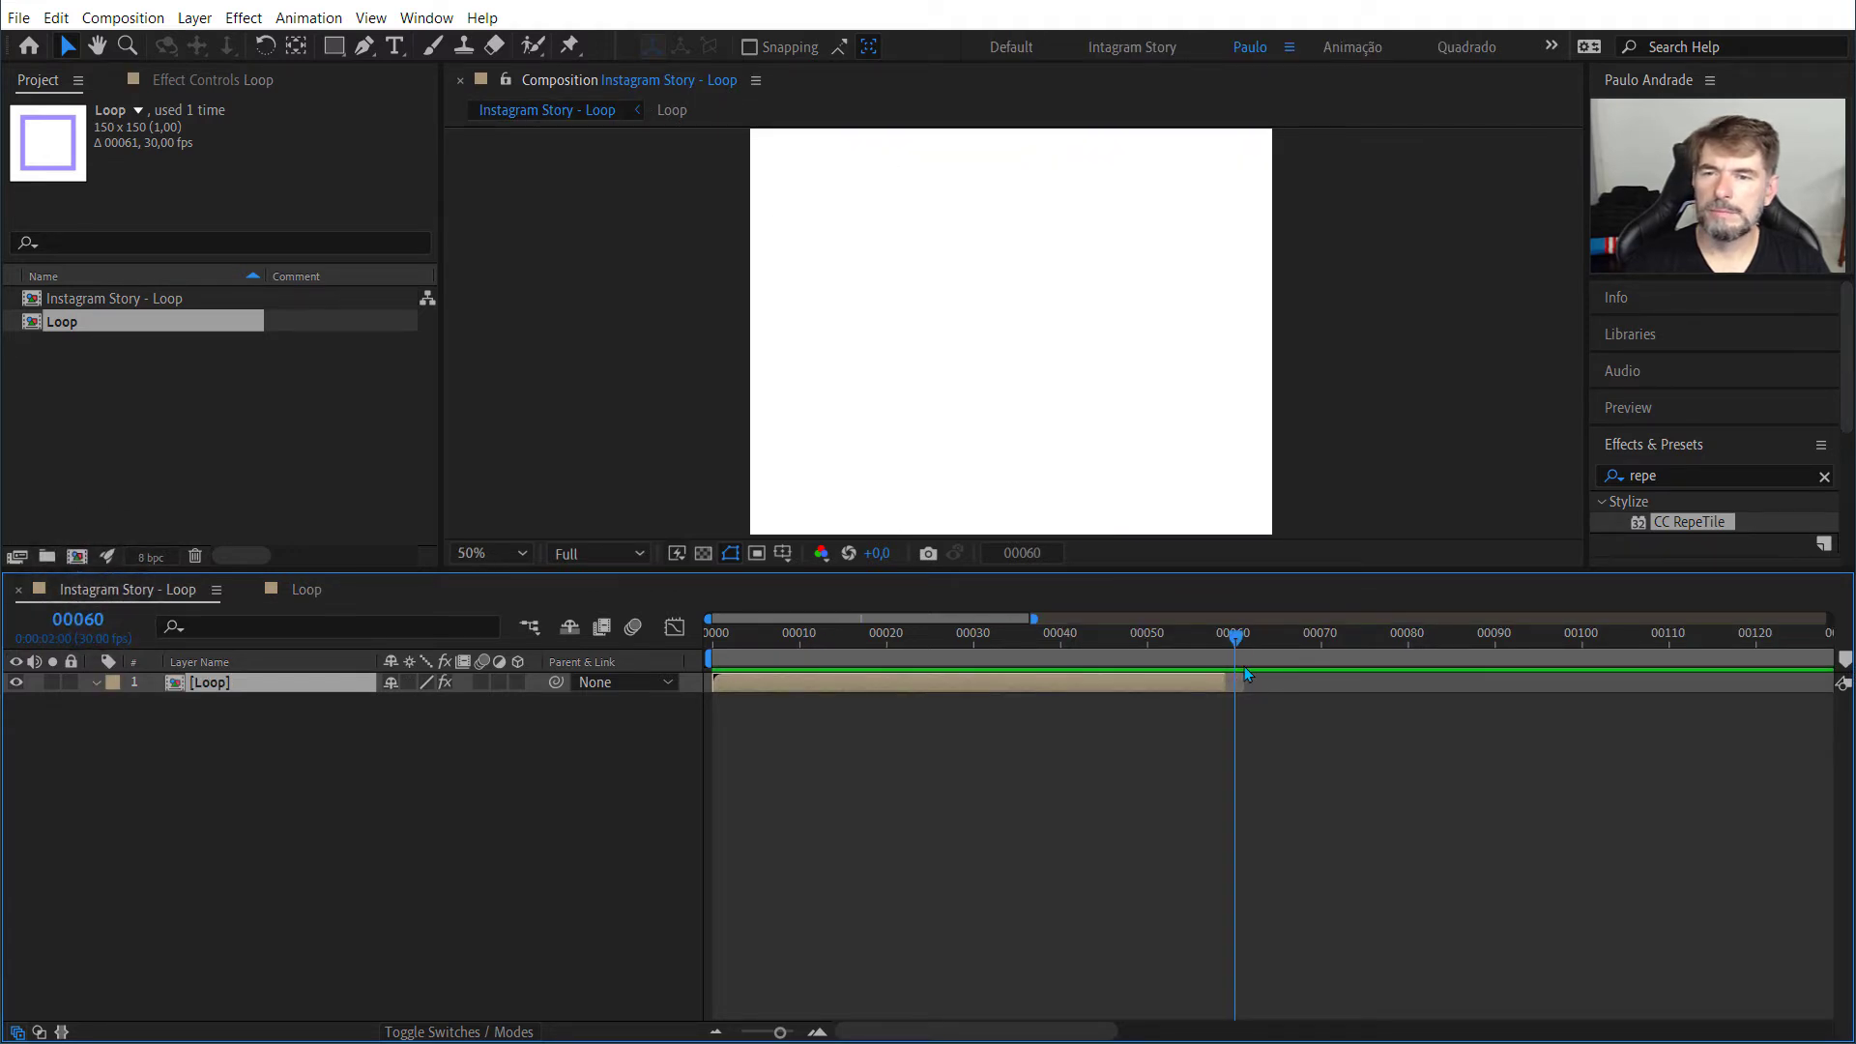
{"action": "left_click", "coordinate": [1228, 636]}
{"action": "mouse_move", "coordinate": [1227, 636]}
{"action": "left_mouse_down"}
{"action": "mouse_move", "coordinate": [1226, 692]}
{"action": "mouse_move", "coordinate": [1242, 688]}
{"action": "mouse_move", "coordinate": [1211, 646]}
{"action": "mouse_move", "coordinate": [1239, 650]}
{"action": "left_mouse_up"}
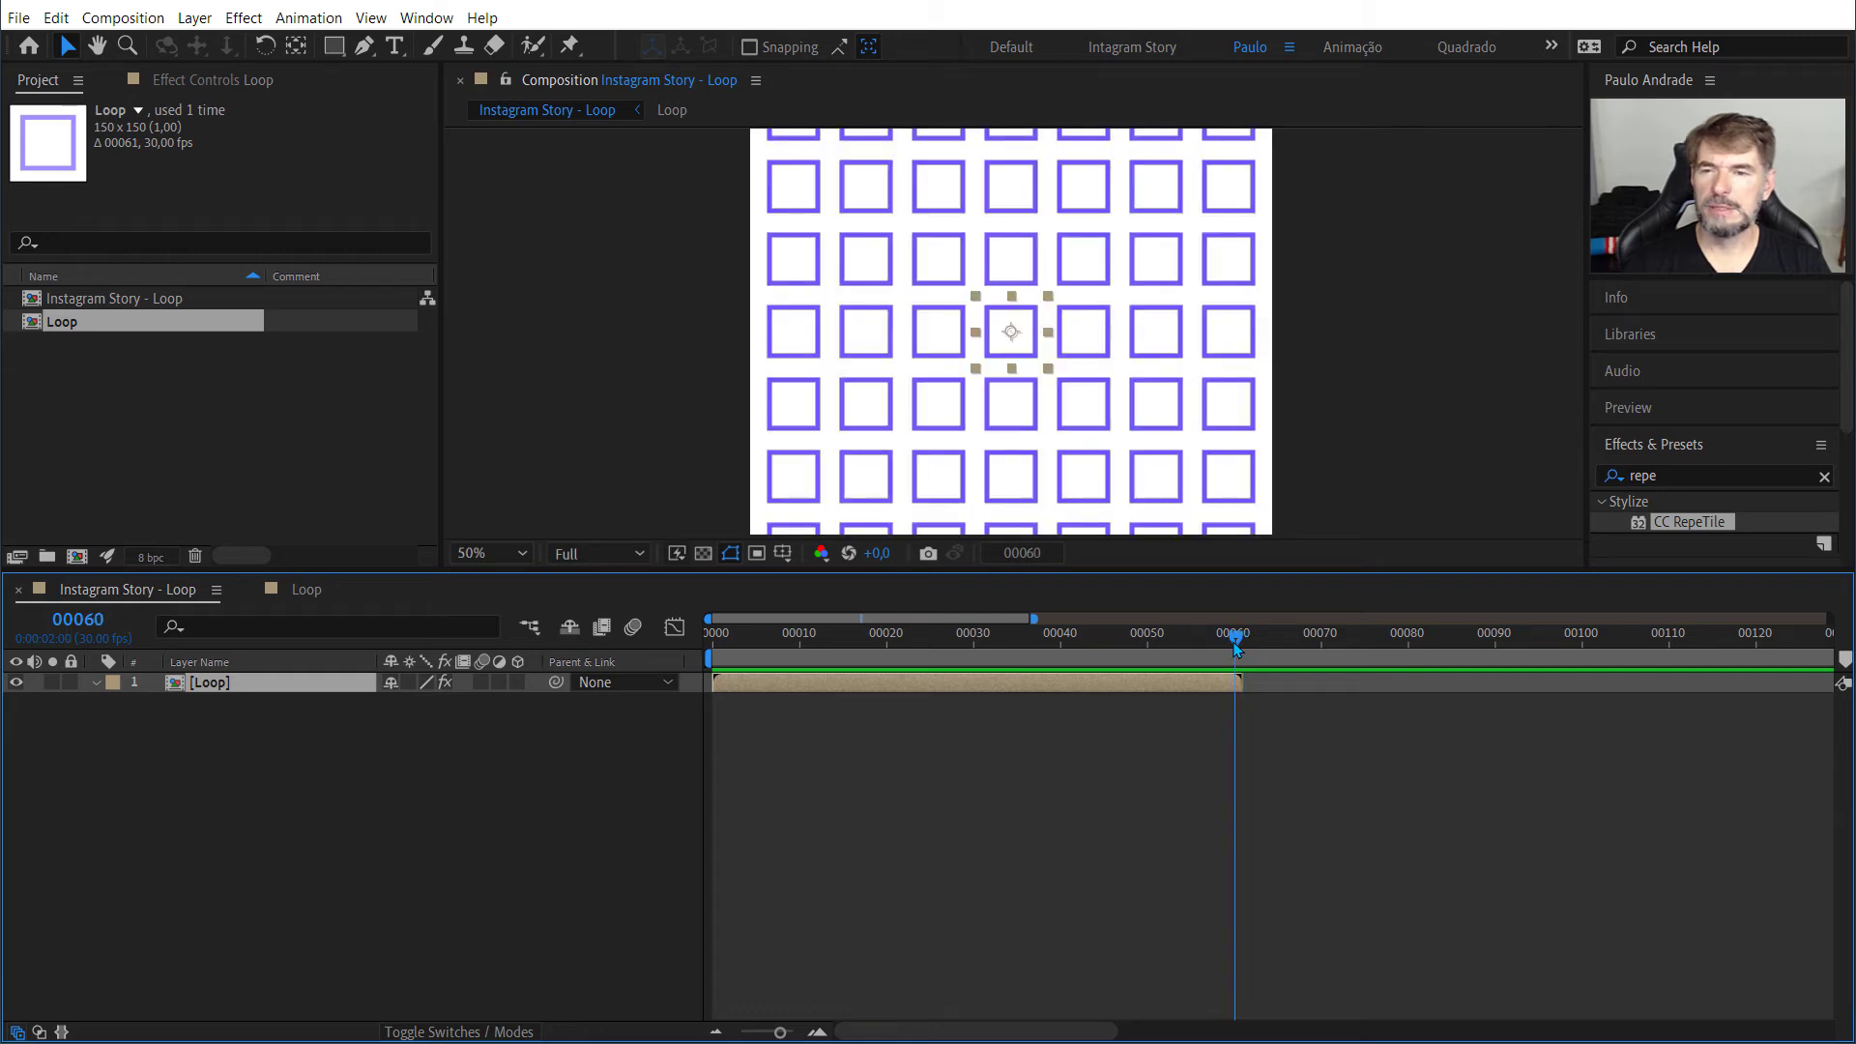
Step: Scrub the Instagram Story - Loop composition back to frame 49 and enable time remapping on the Loop layer
{"action": "left_click_drag", "start_coordinate": [1236, 649], "coordinate": [1140, 648]}
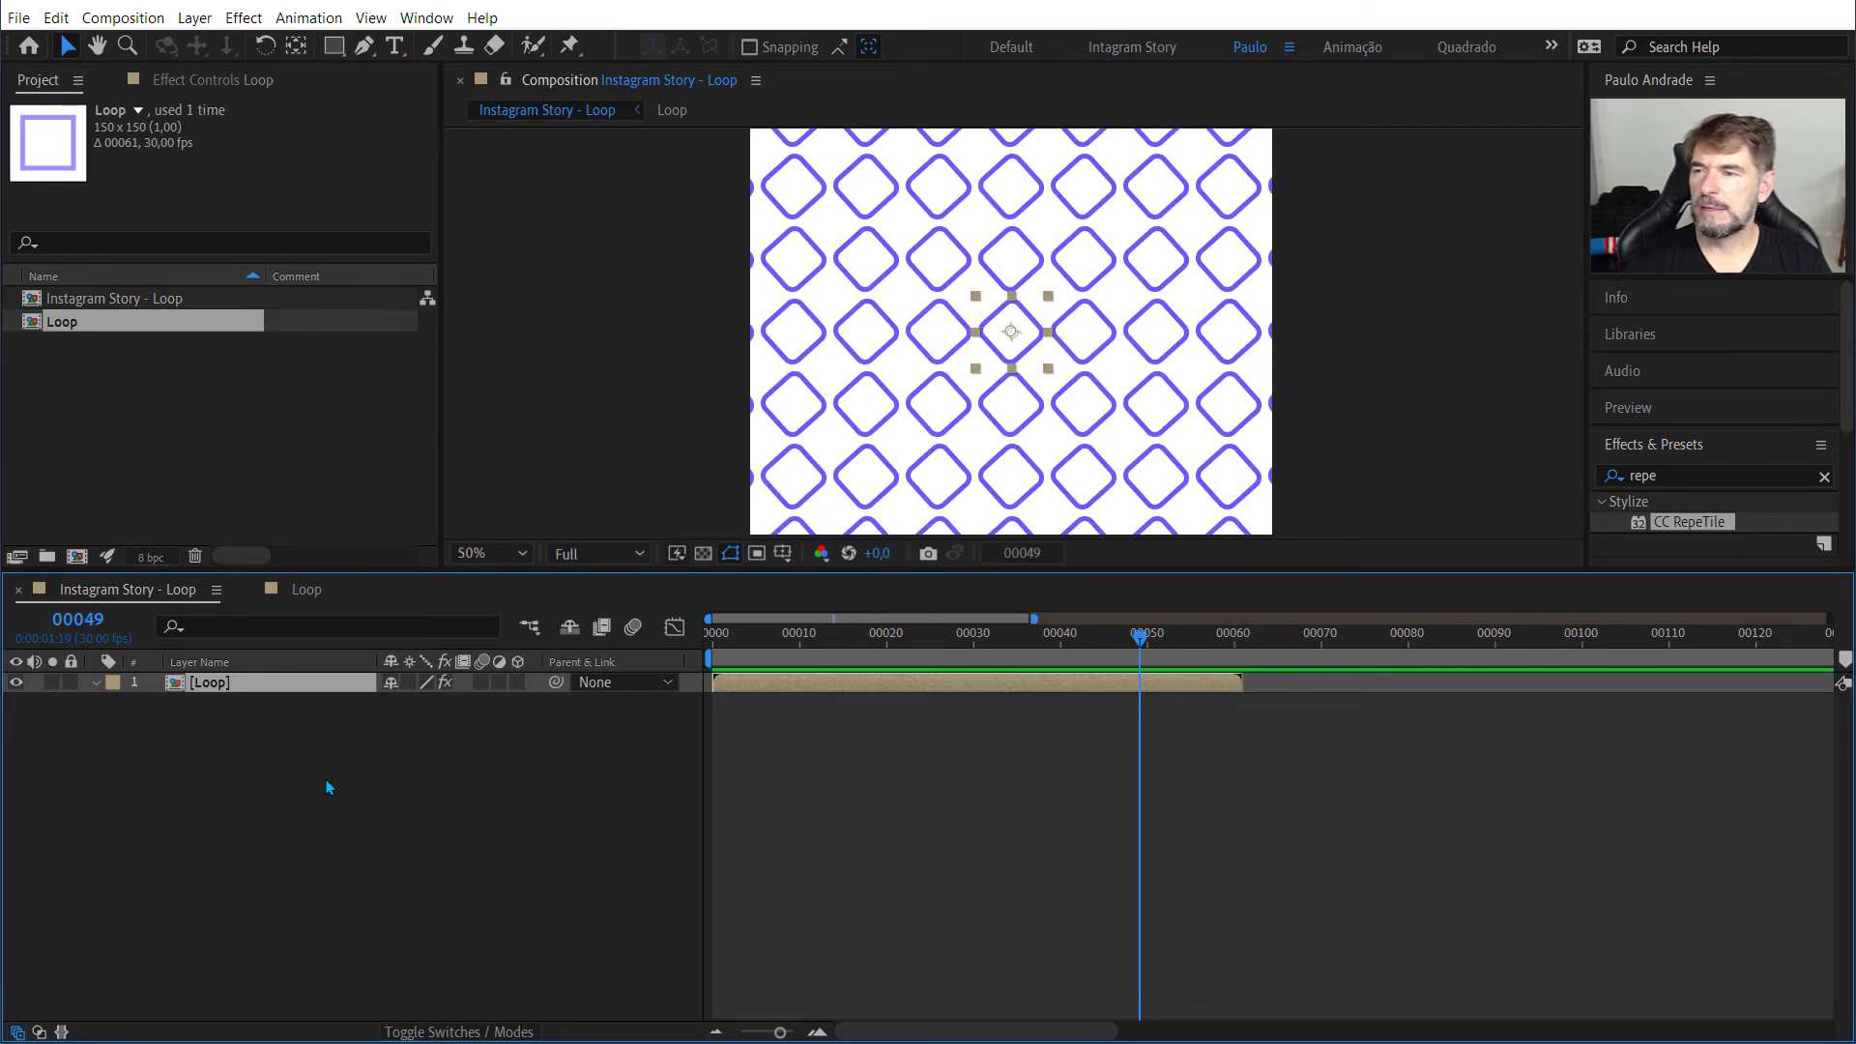
{"action": "right_click", "coordinate": [249, 686]}
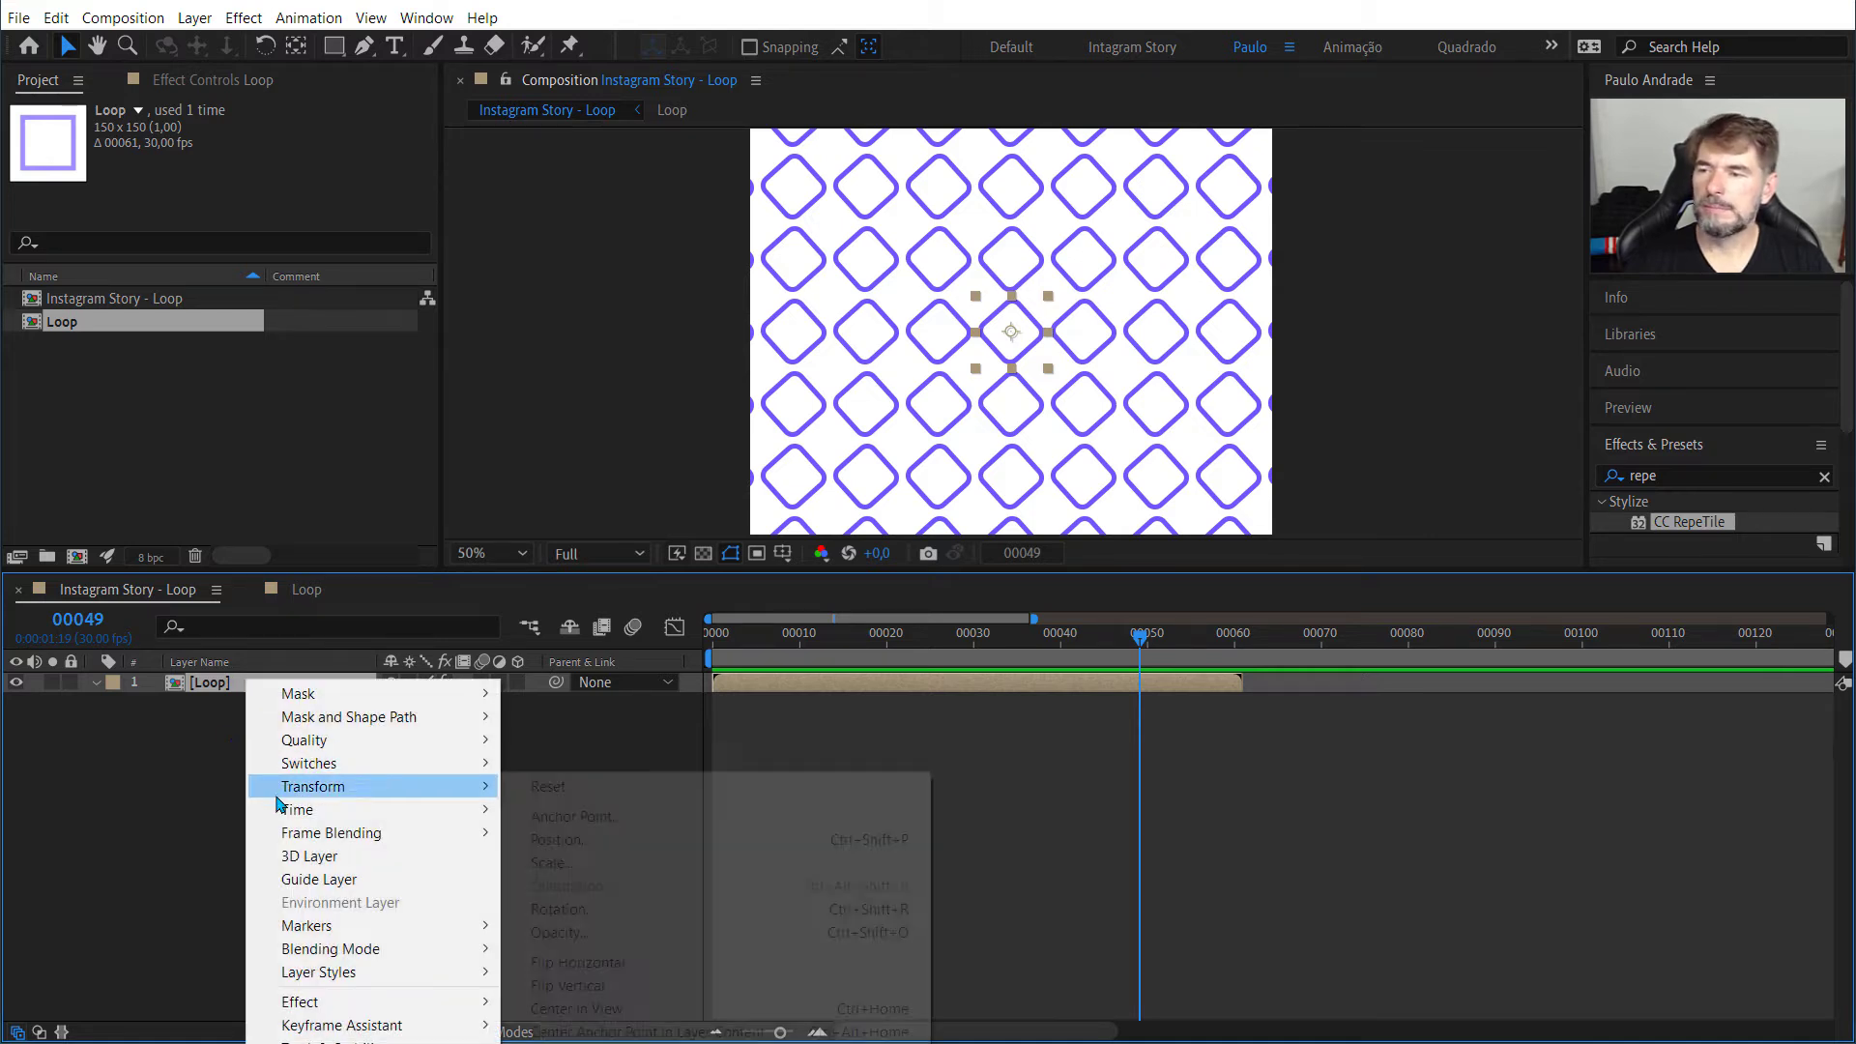
{"action": "mouse_move", "coordinate": [287, 805]}
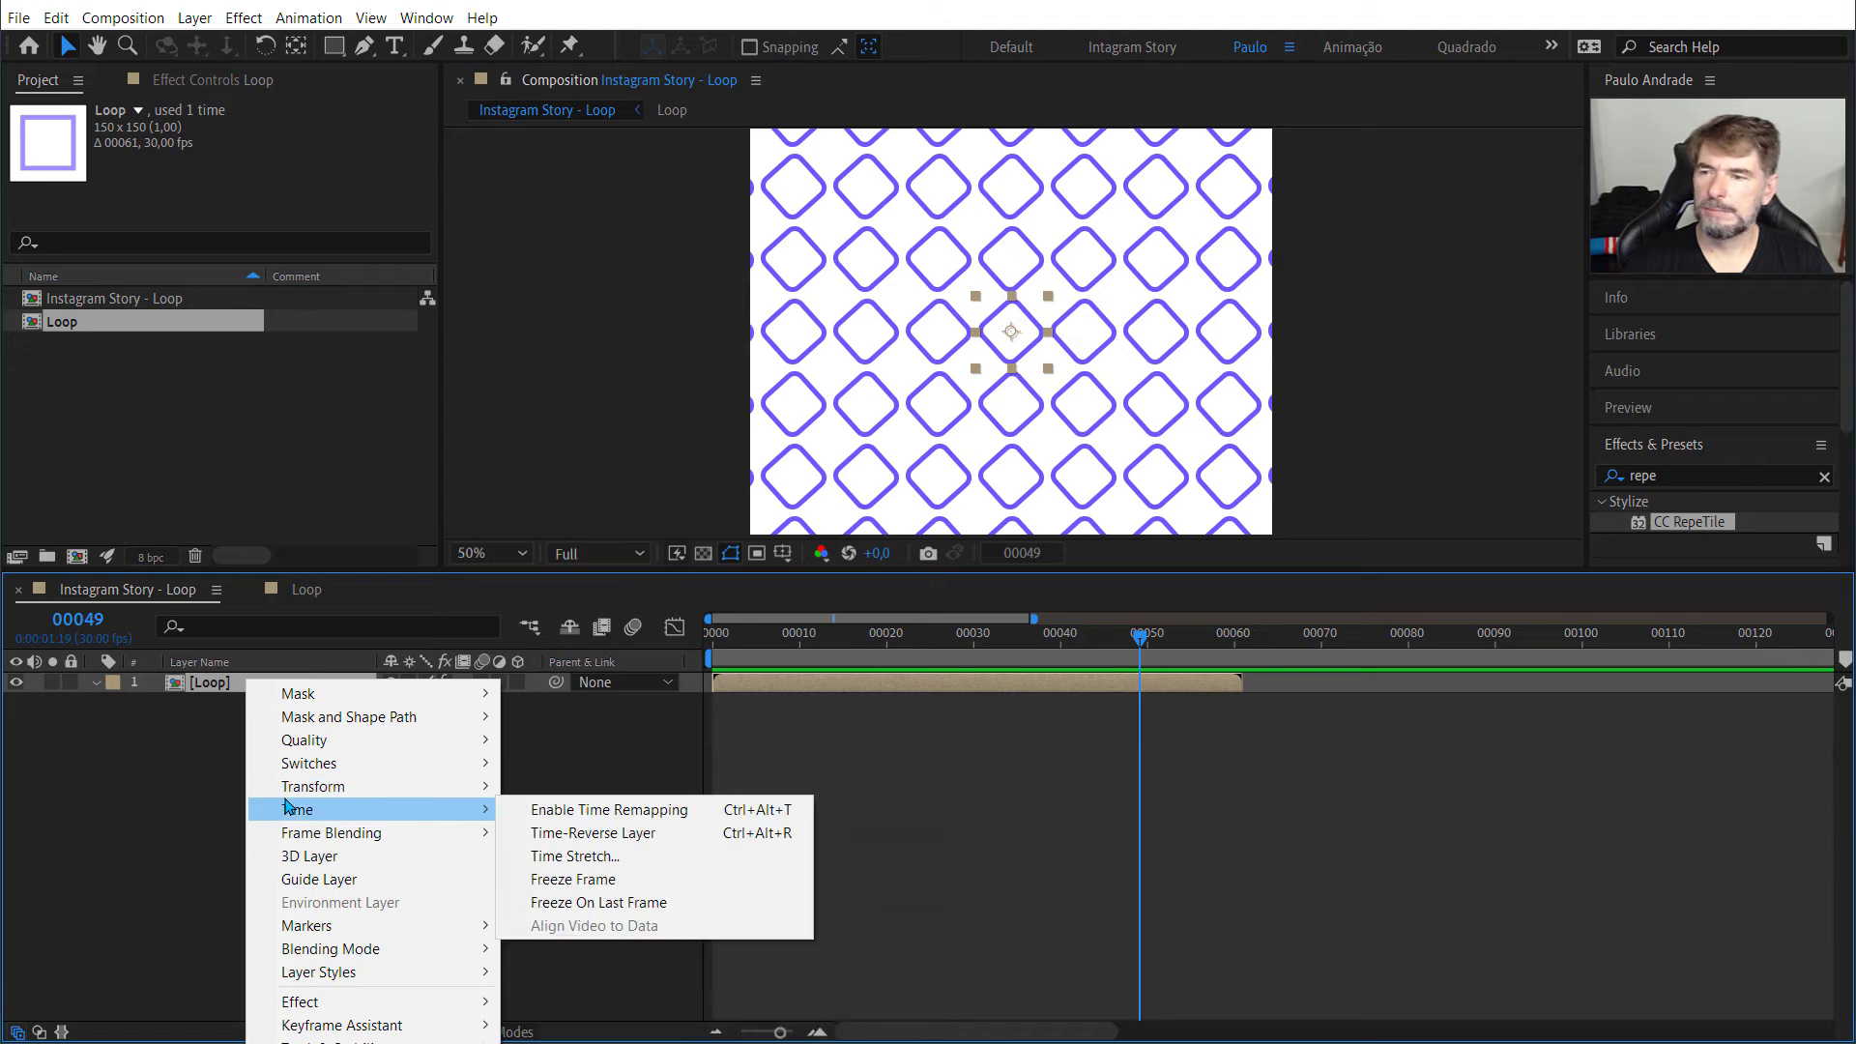
{"action": "left_click", "coordinate": [568, 818]}
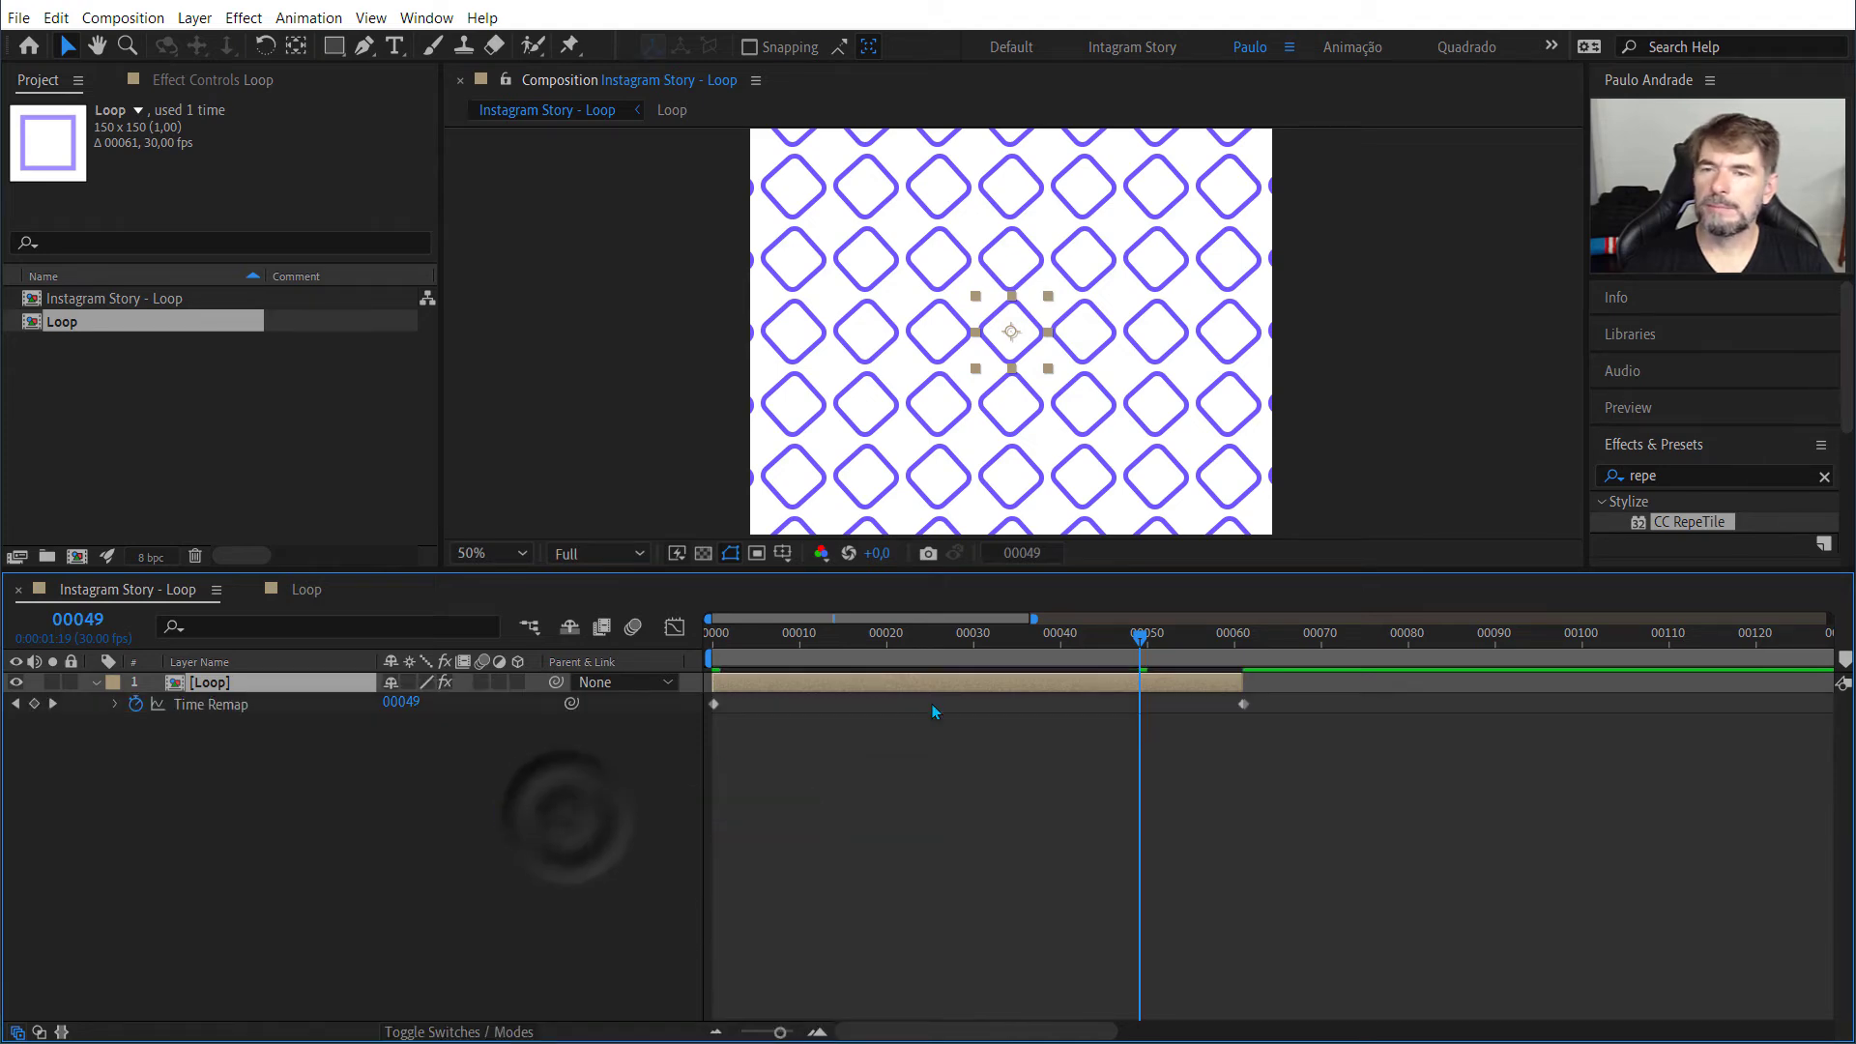
Step: Try moving the Loop layer's ending Time Remap keyframe to frame 60
{"action": "left_click_drag", "start_coordinate": [1141, 646], "coordinate": [1243, 705]}
{"action": "left_click", "coordinate": [1243, 683]}
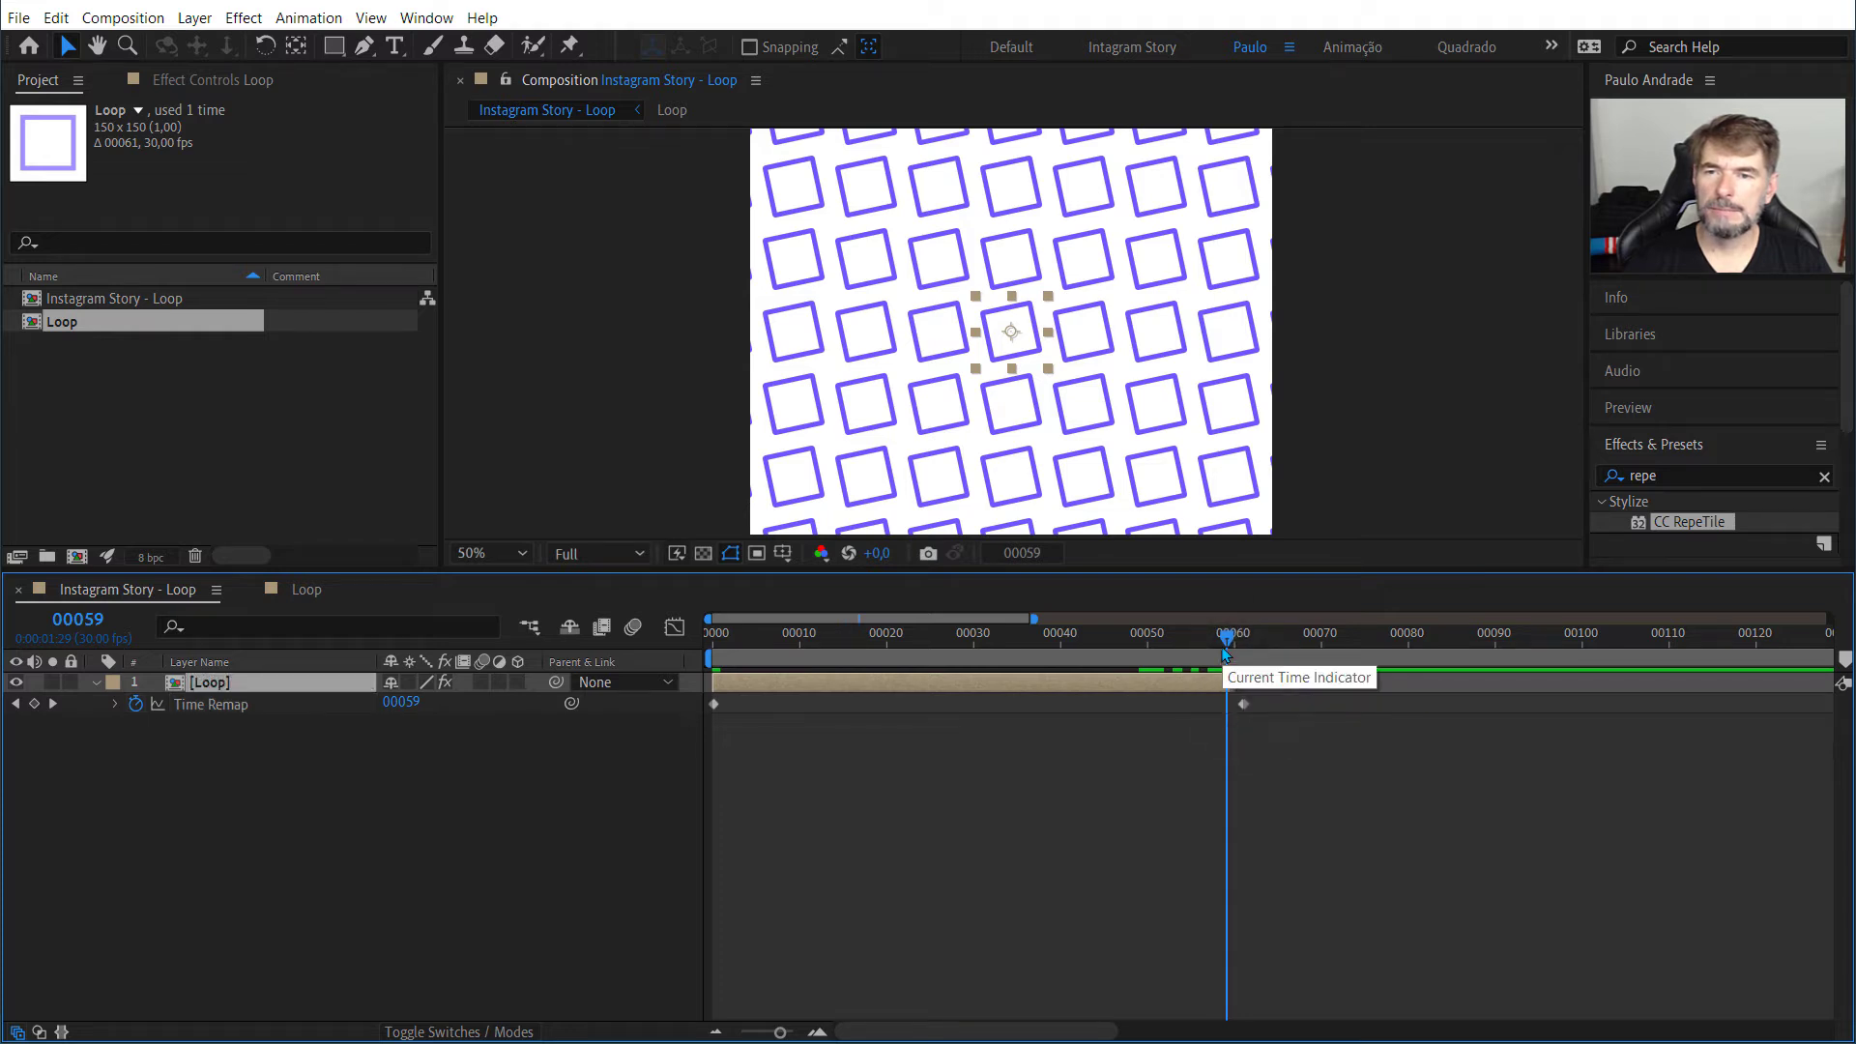
{"action": "left_click_drag", "start_coordinate": [1228, 635], "coordinate": [1235, 634]}
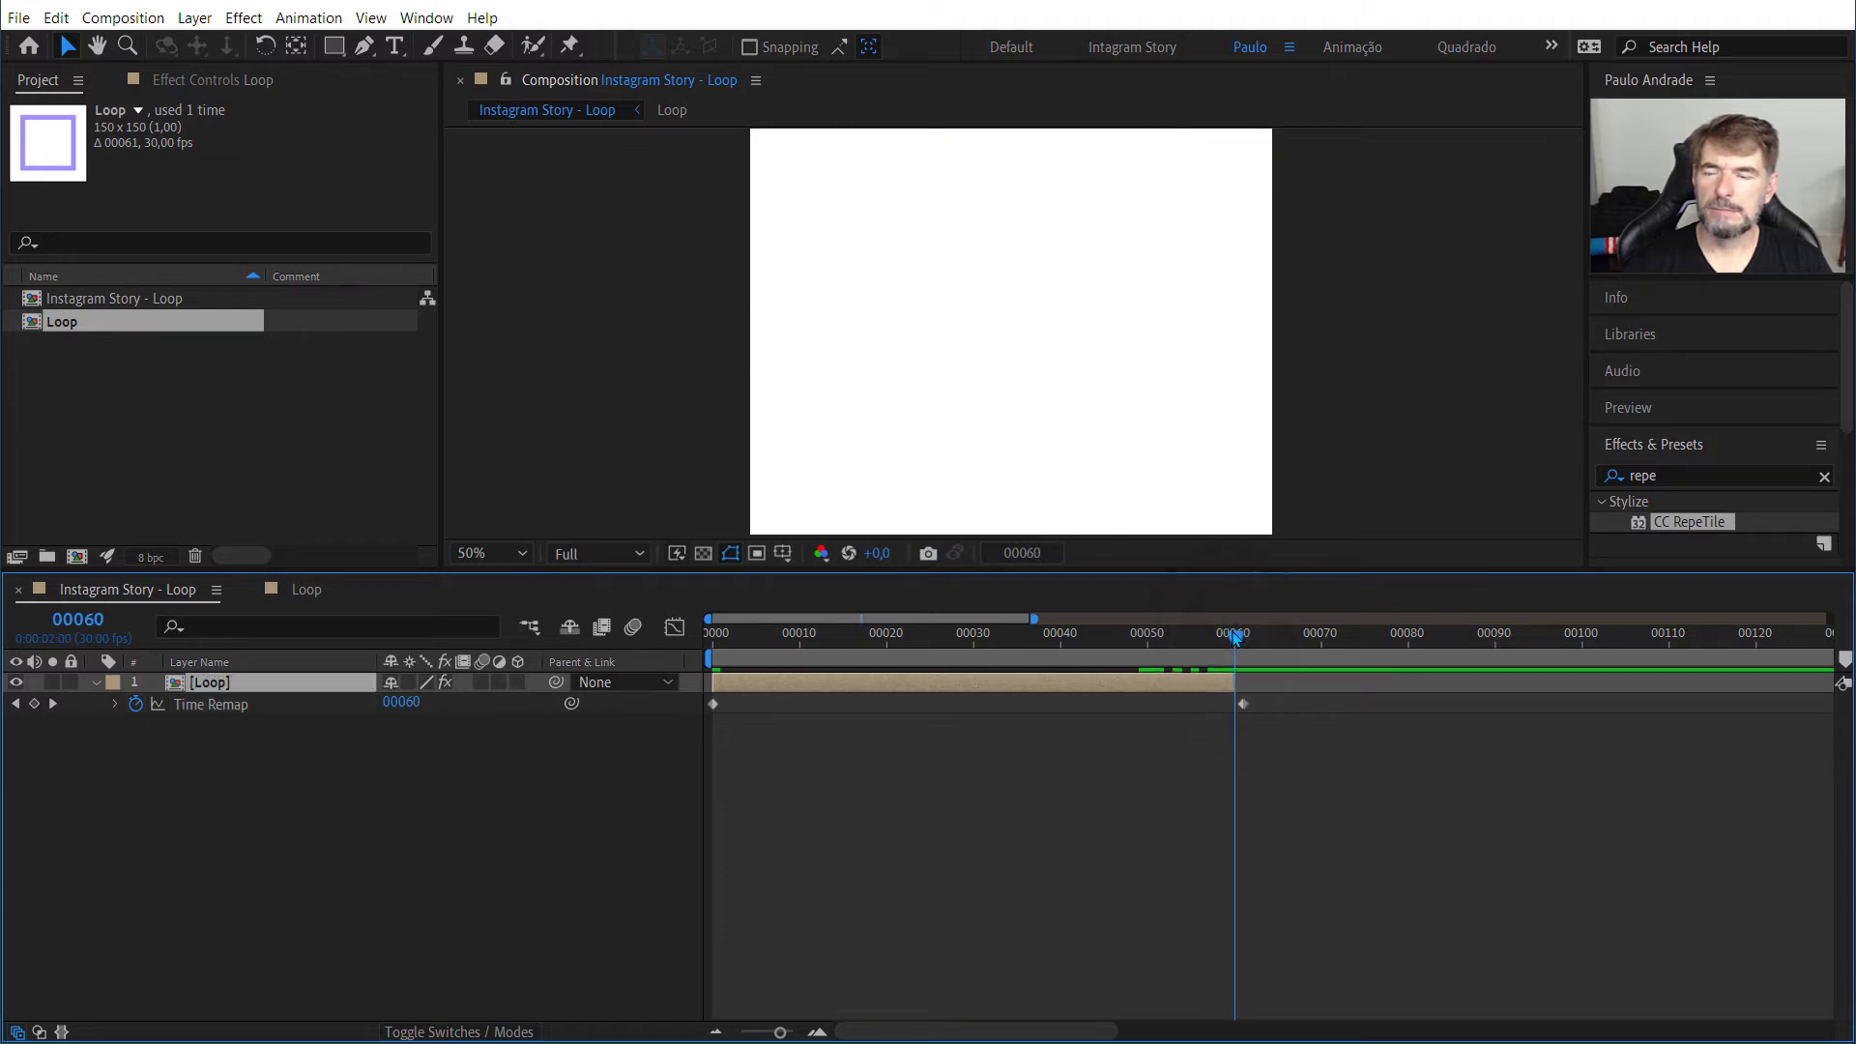
{"action": "left_click_drag", "start_coordinate": [1242, 704], "coordinate": [1235, 705]}
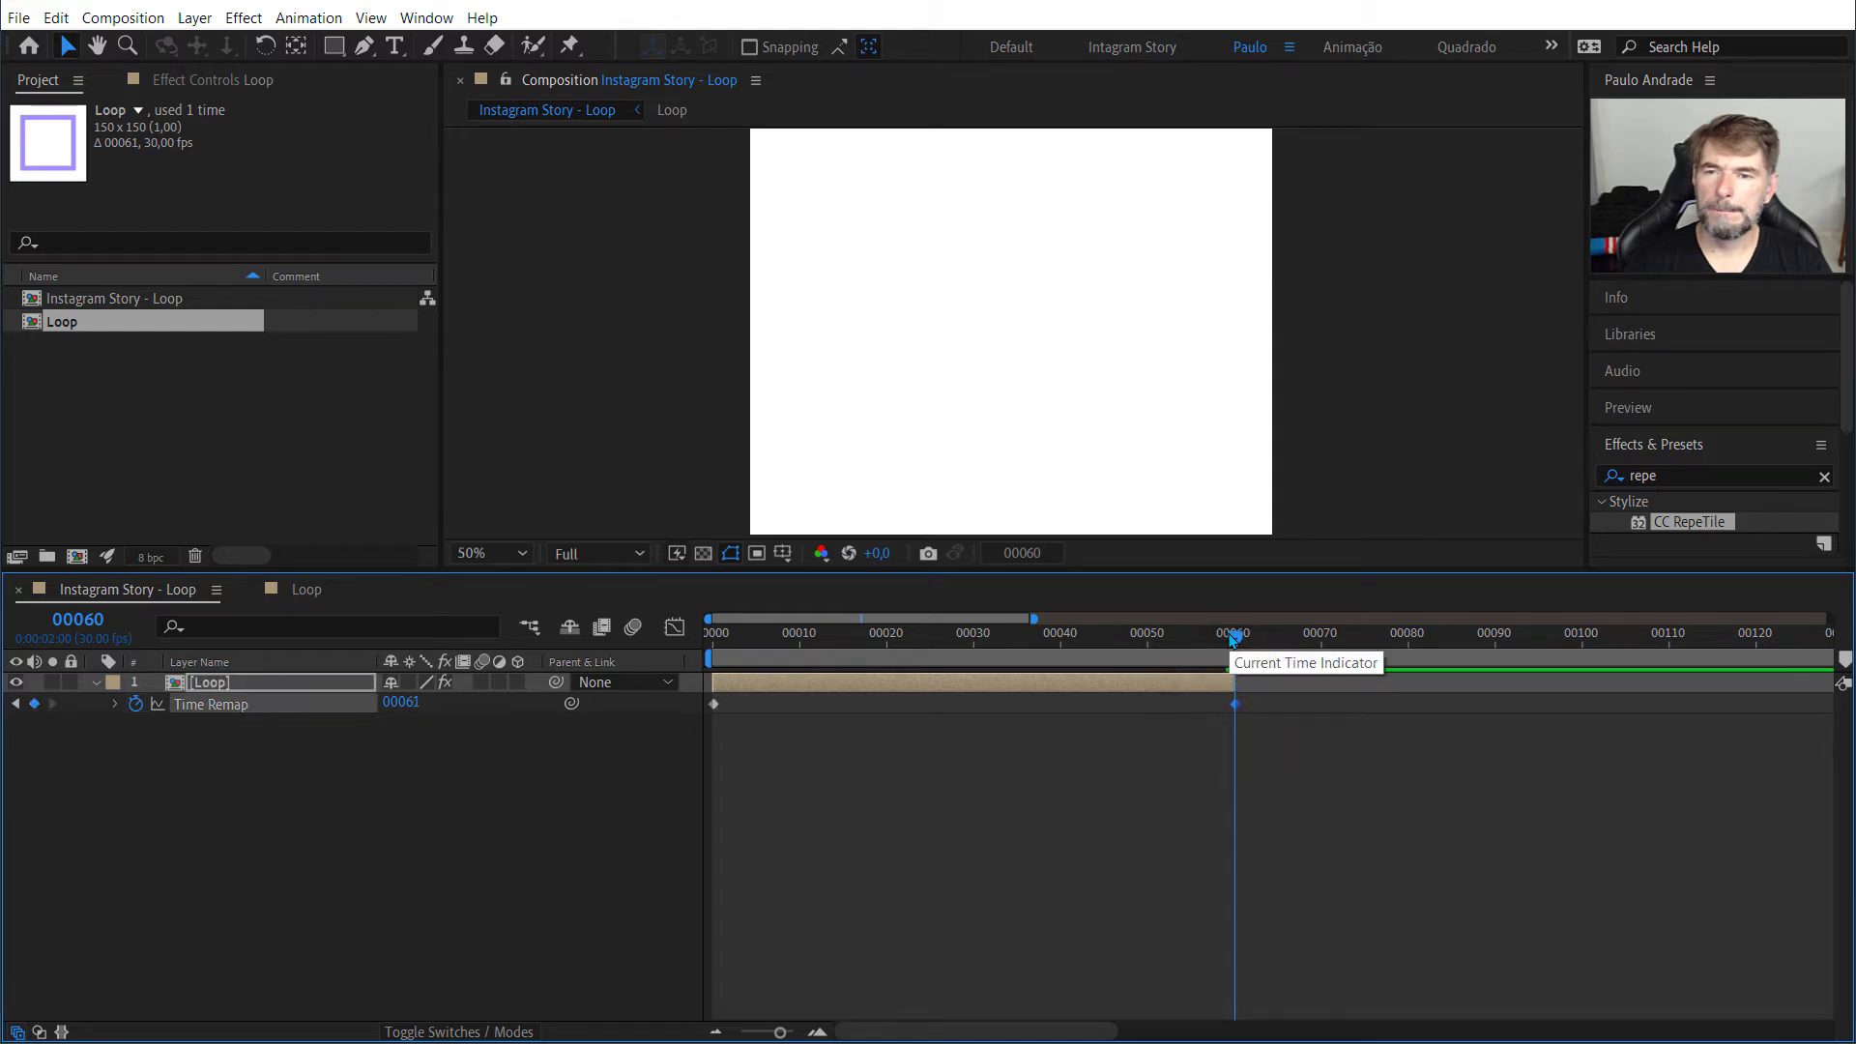
{"action": "left_click", "coordinate": [1235, 680]}
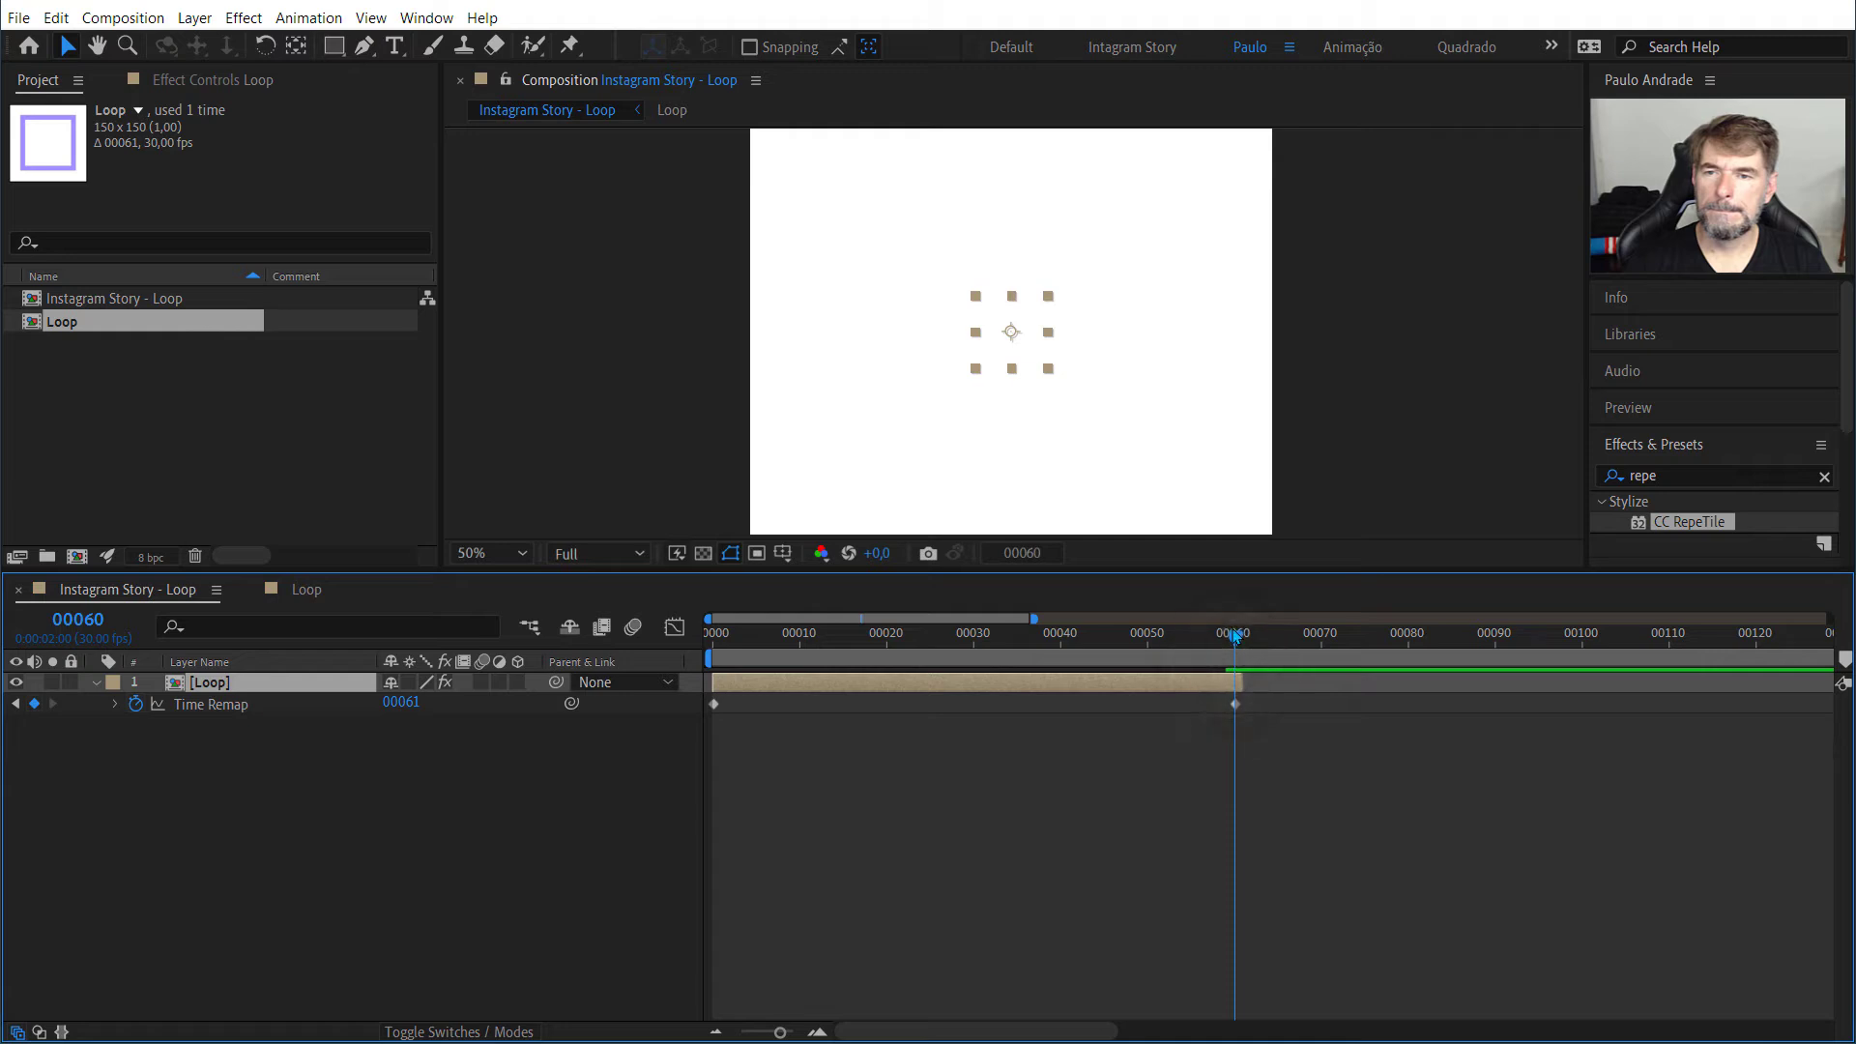
Step: Extend the Loop layer to about frame 70 and try shifting its final Time Remap keyframe to frame 64
{"action": "left_click_drag", "start_coordinate": [1239, 683], "coordinate": [1327, 682]}
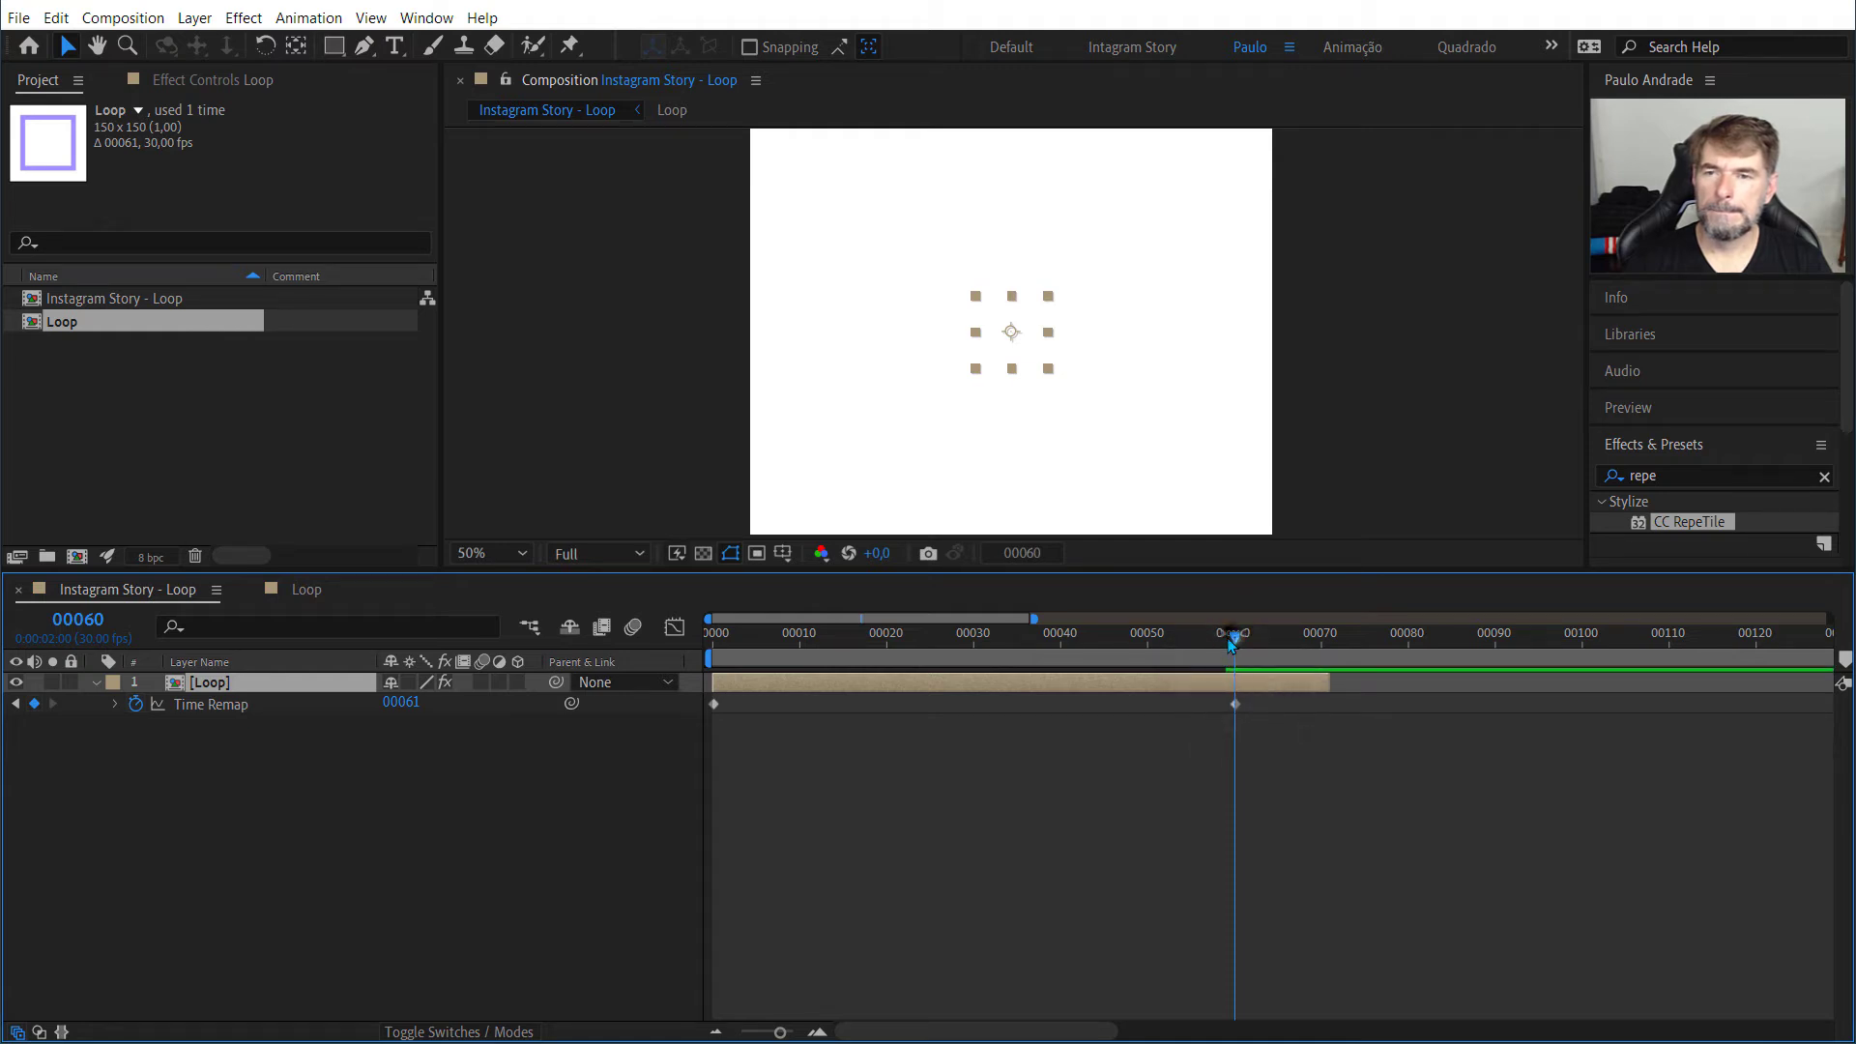
{"action": "left_click_drag", "start_coordinate": [1233, 636], "coordinate": [1276, 704]}
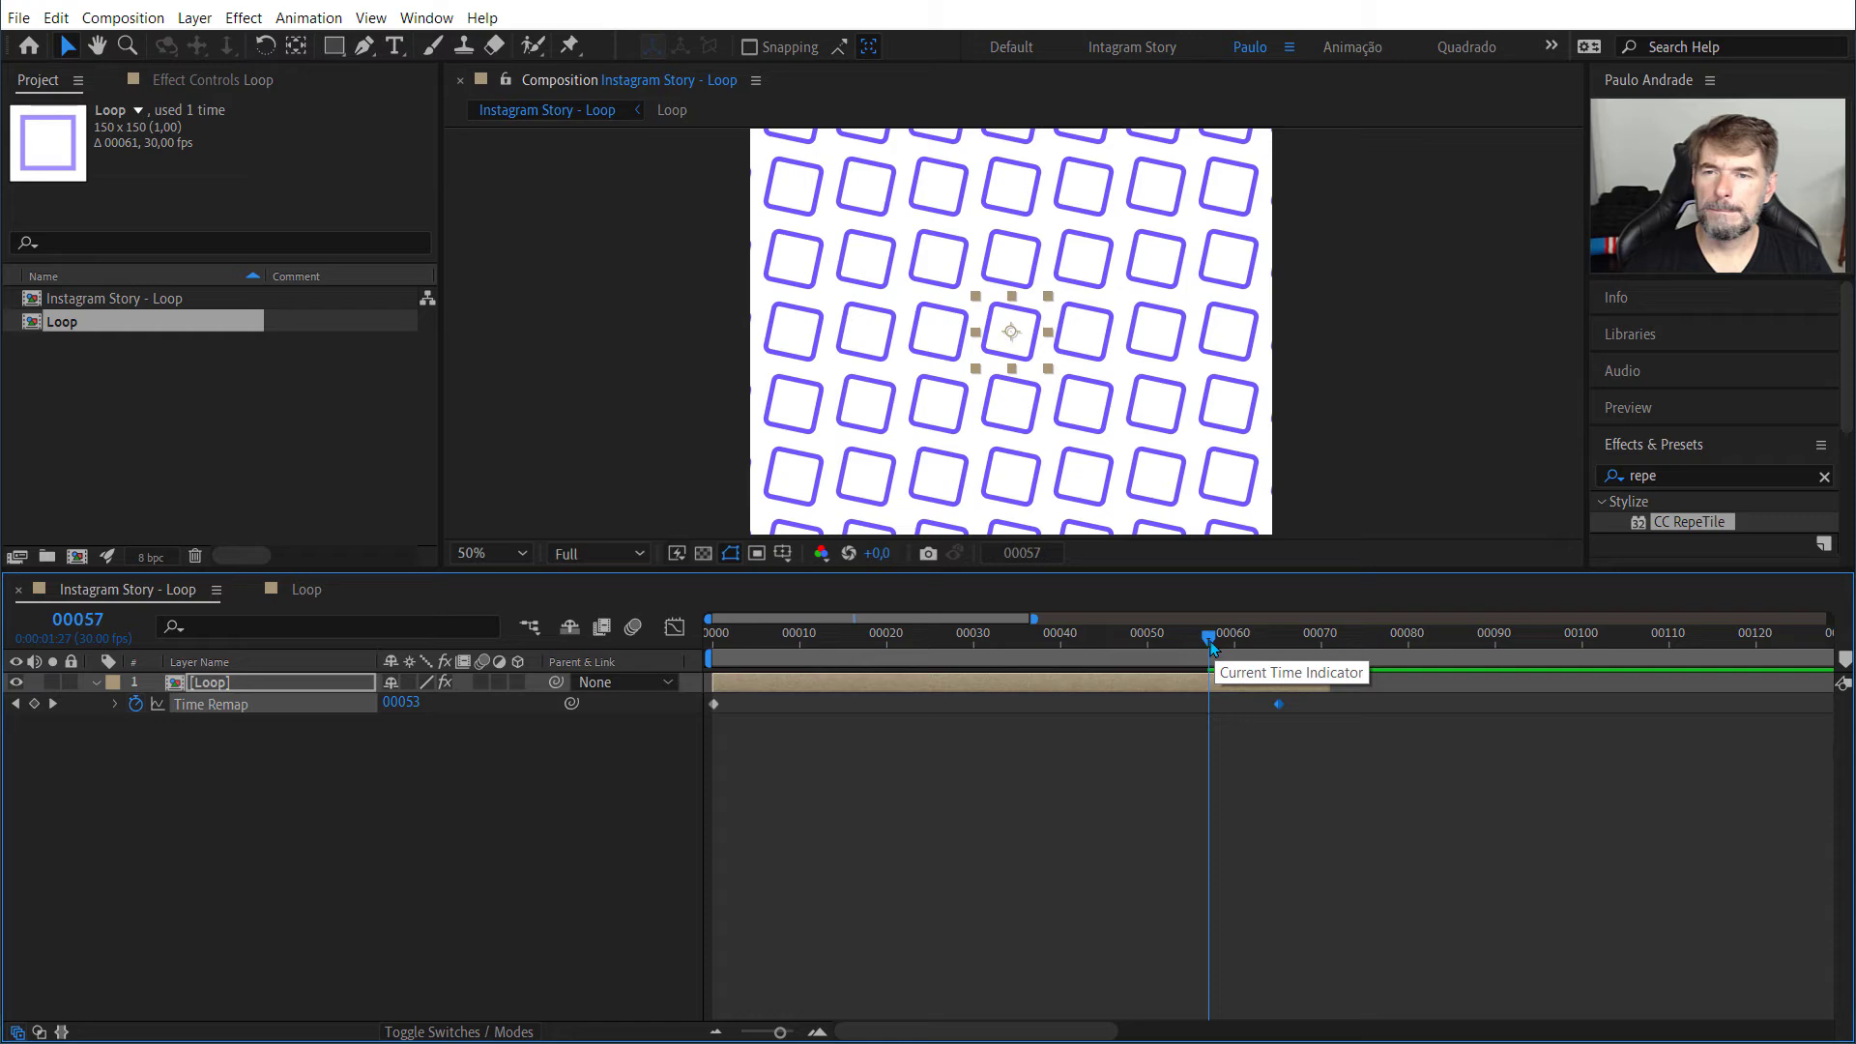
{"action": "left_click_drag", "start_coordinate": [1210, 640], "coordinate": [1274, 651]}
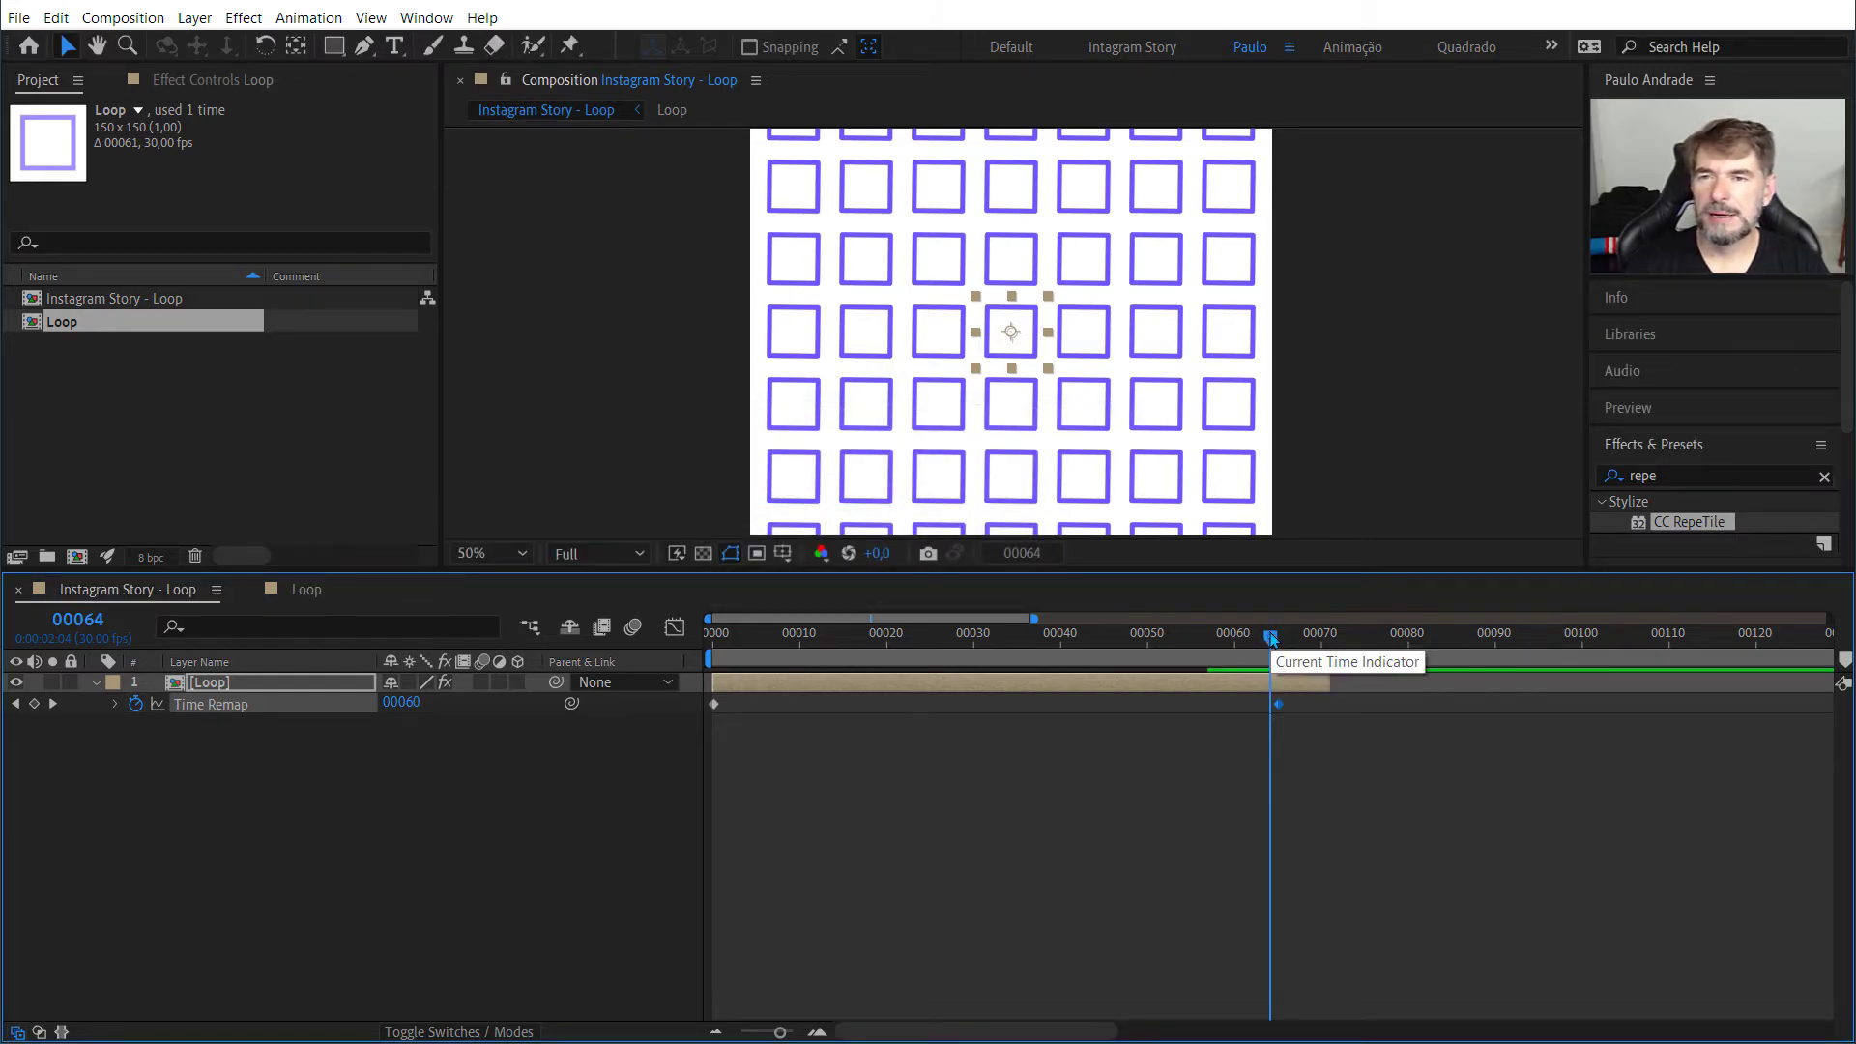
{"action": "left_click_drag", "start_coordinate": [1270, 635], "coordinate": [1043, 638]}
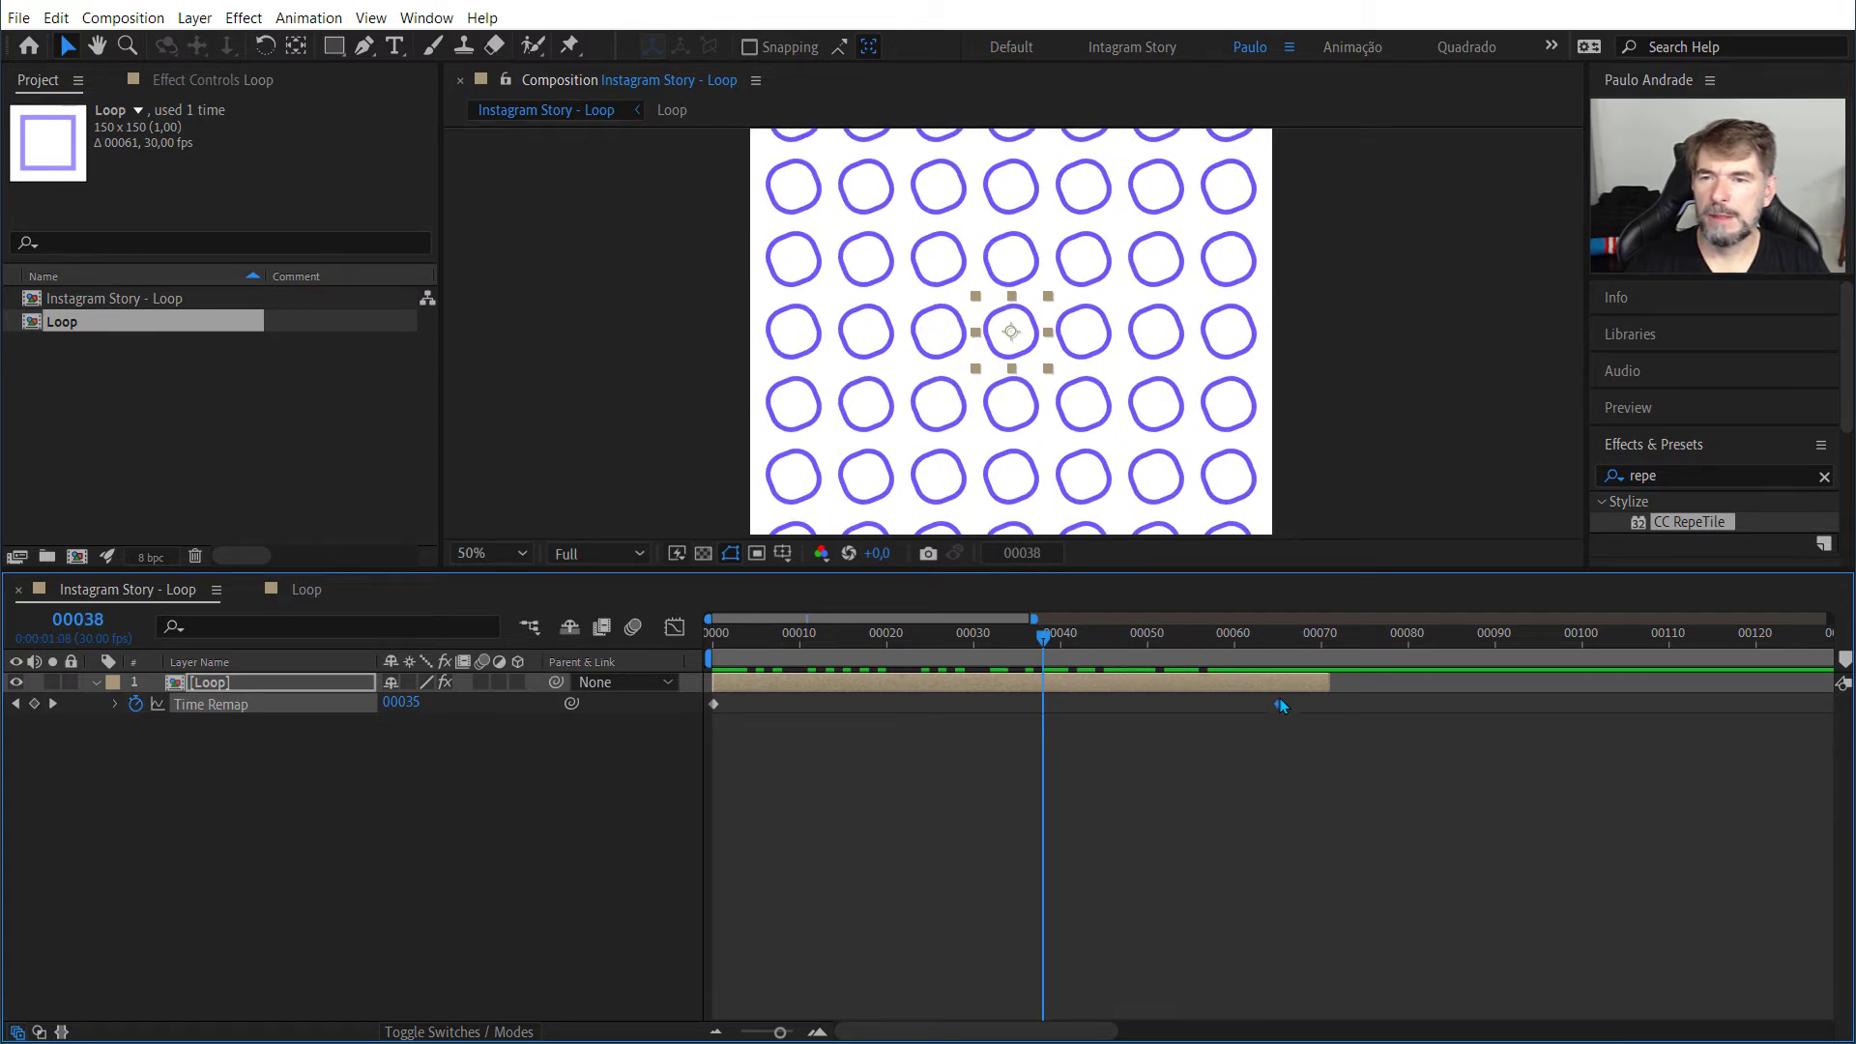
{"action": "left_click_drag", "start_coordinate": [1279, 706], "coordinate": [1270, 705]}
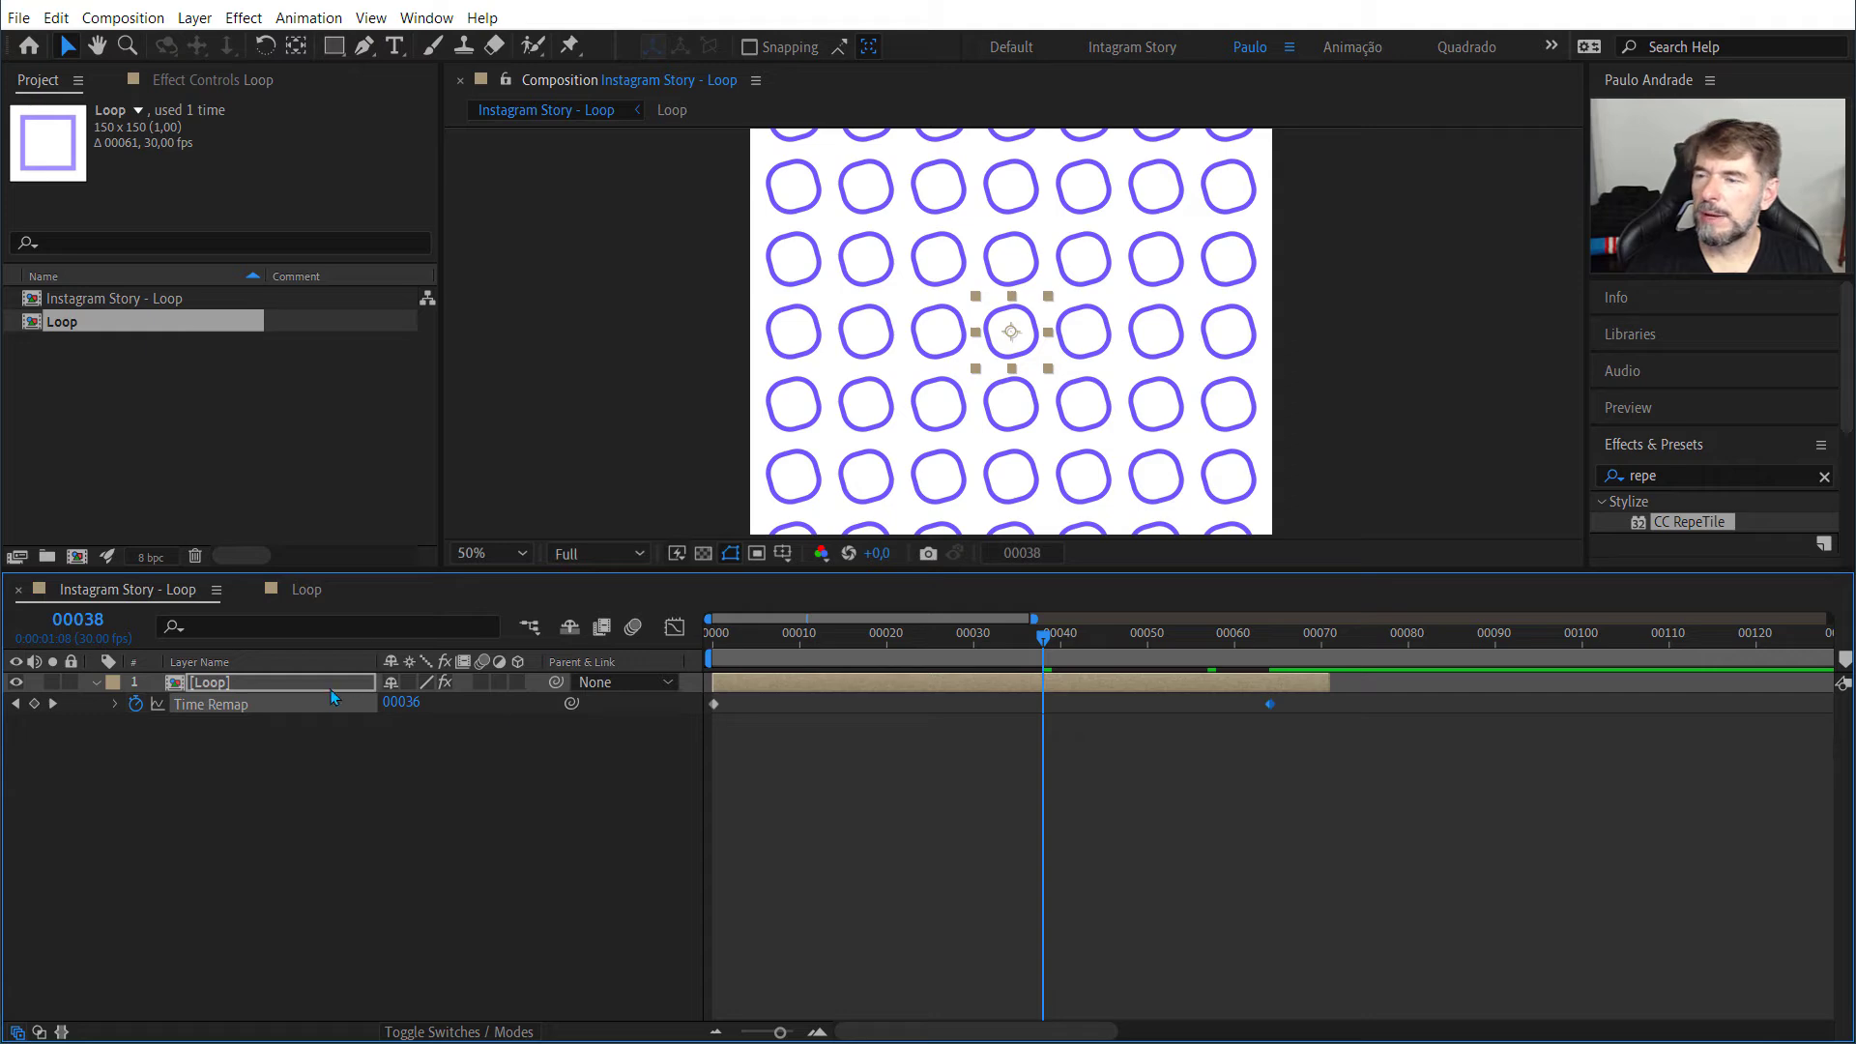
Step: Remove the time remapping from the Loop layer, preview the animation from frame 0 and return to frame 60
{"action": "key", "text": "Delete"}
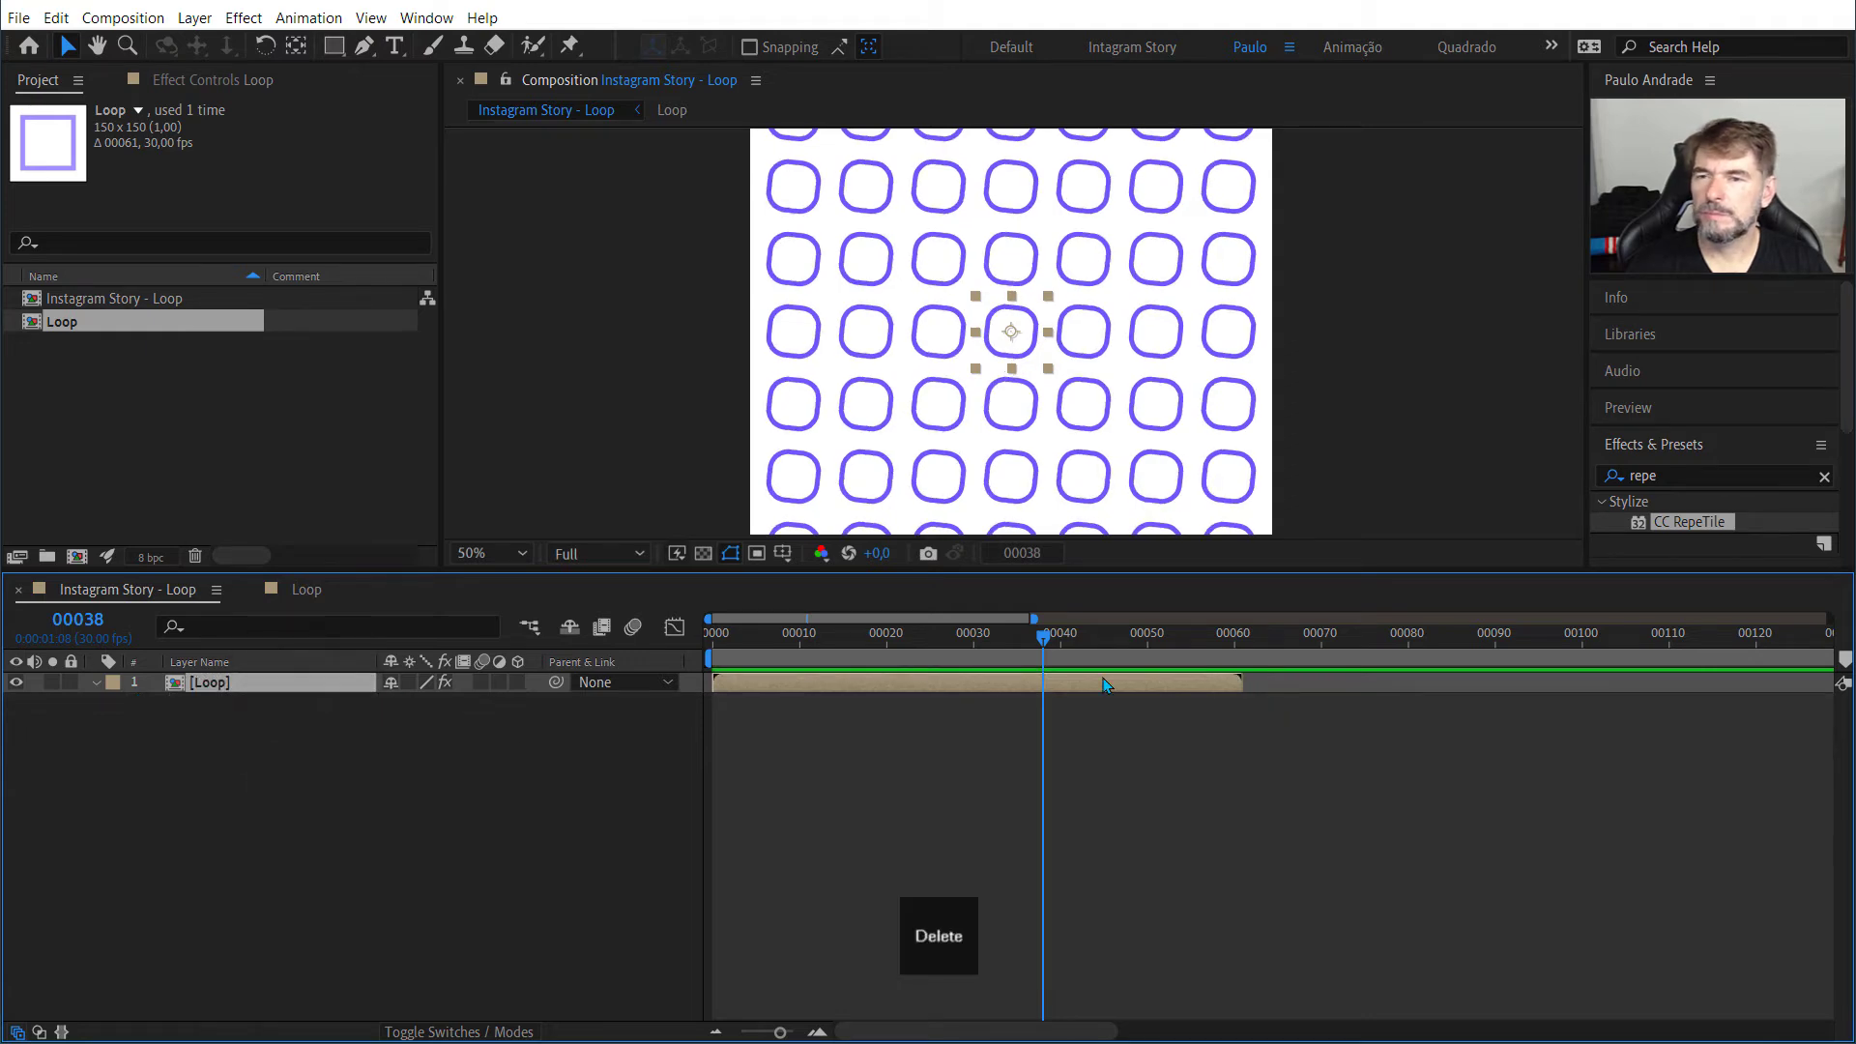
{"action": "left_click_drag", "start_coordinate": [1045, 642], "coordinate": [606, 632]}
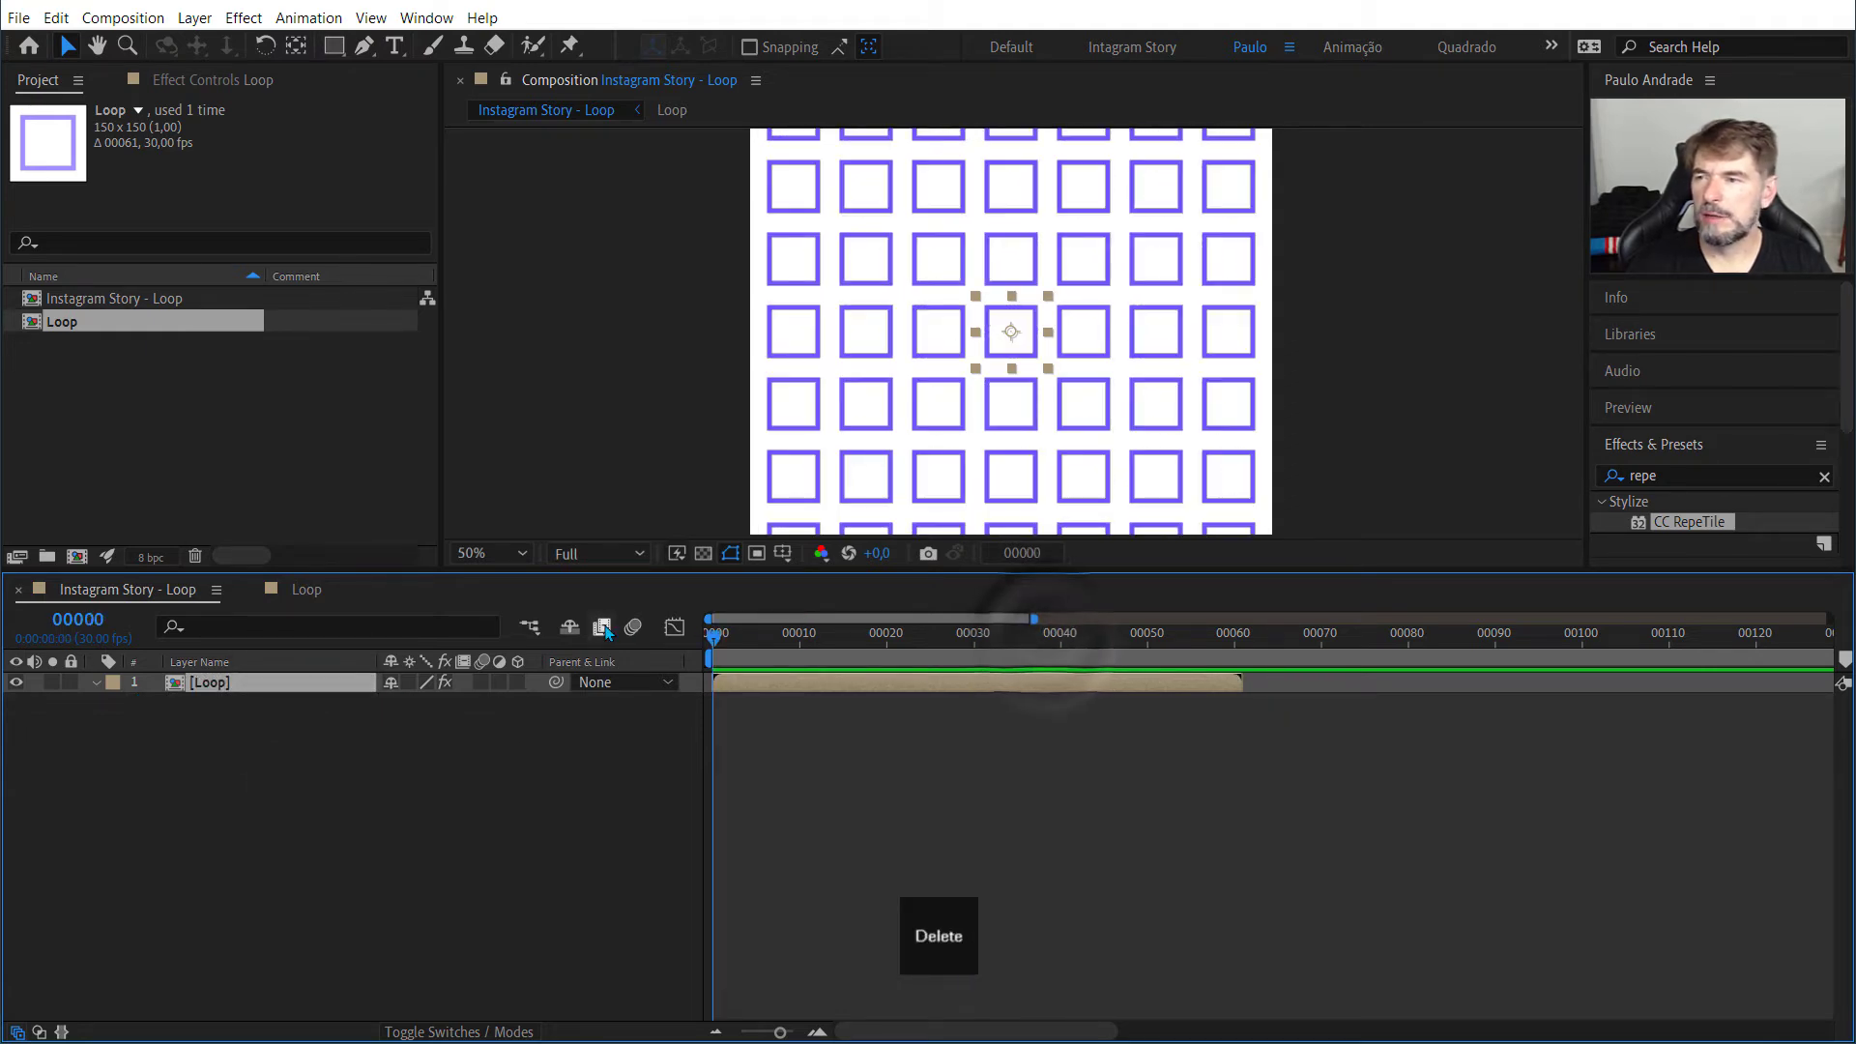
{"action": "key", "text": "space"}
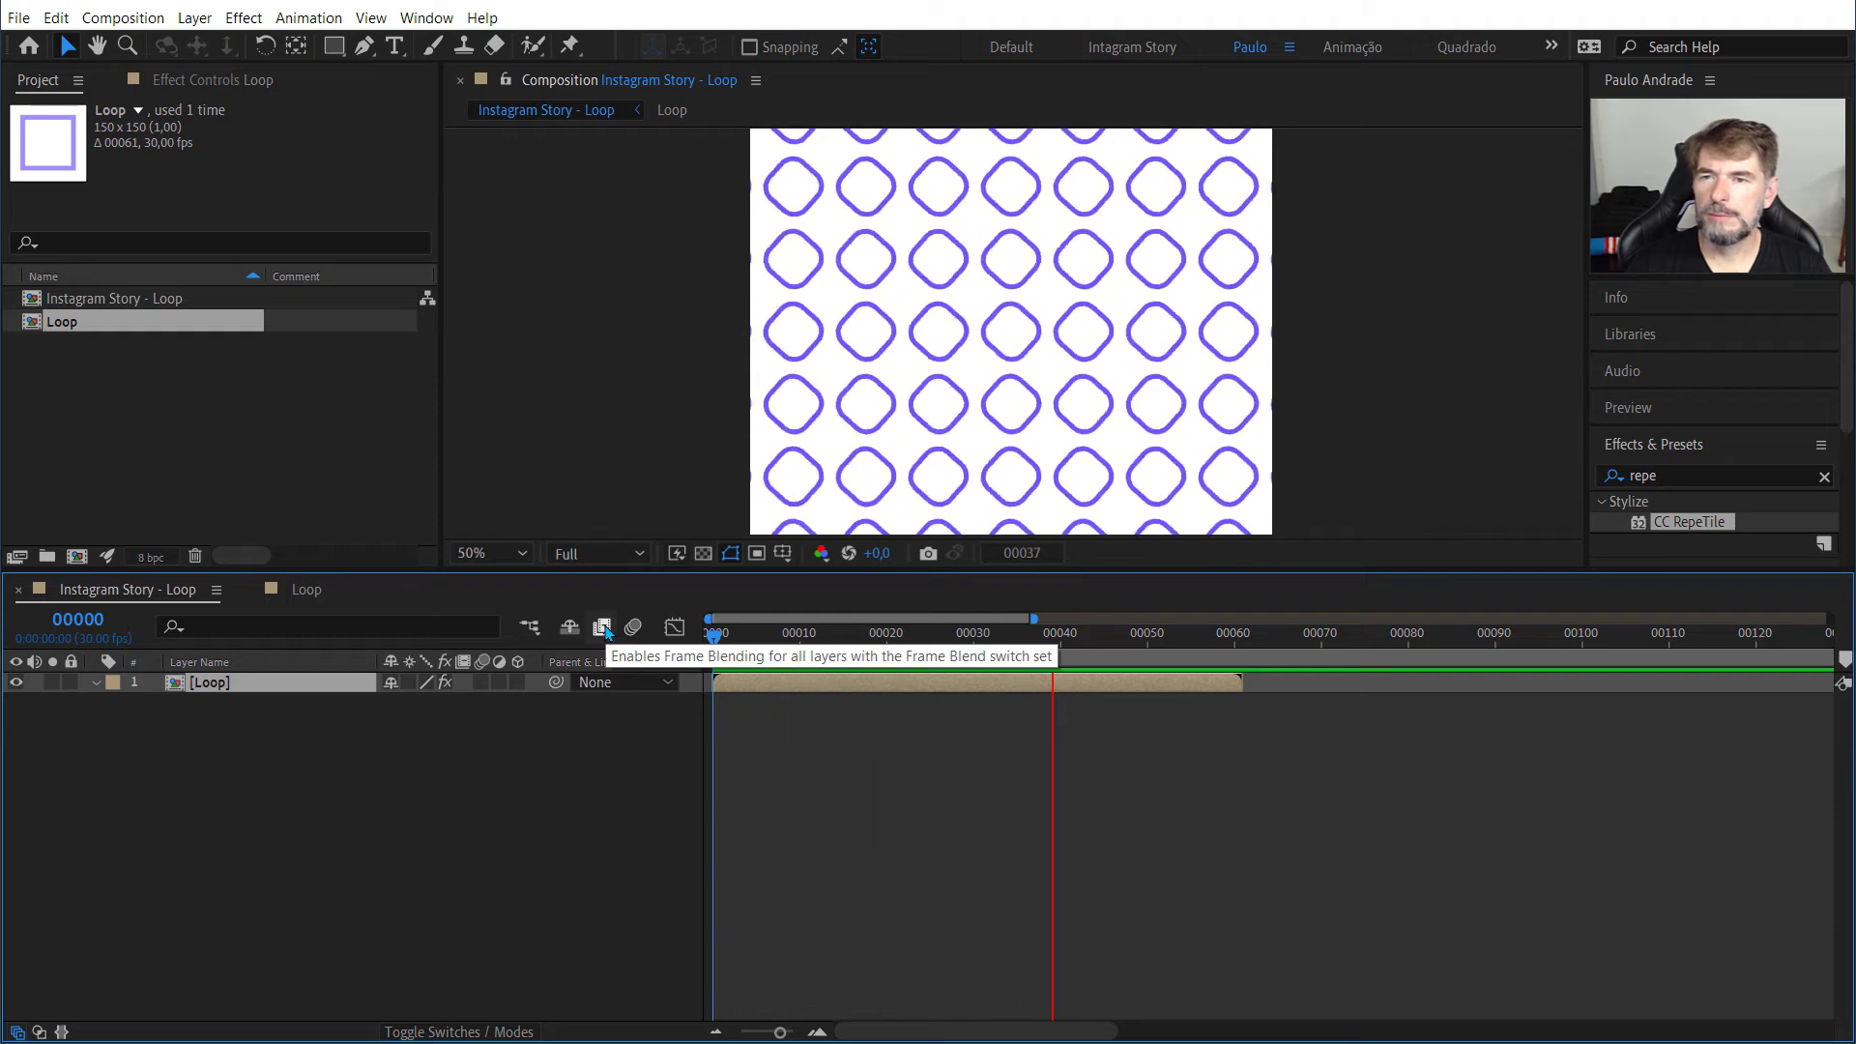
{"action": "key", "text": "space"}
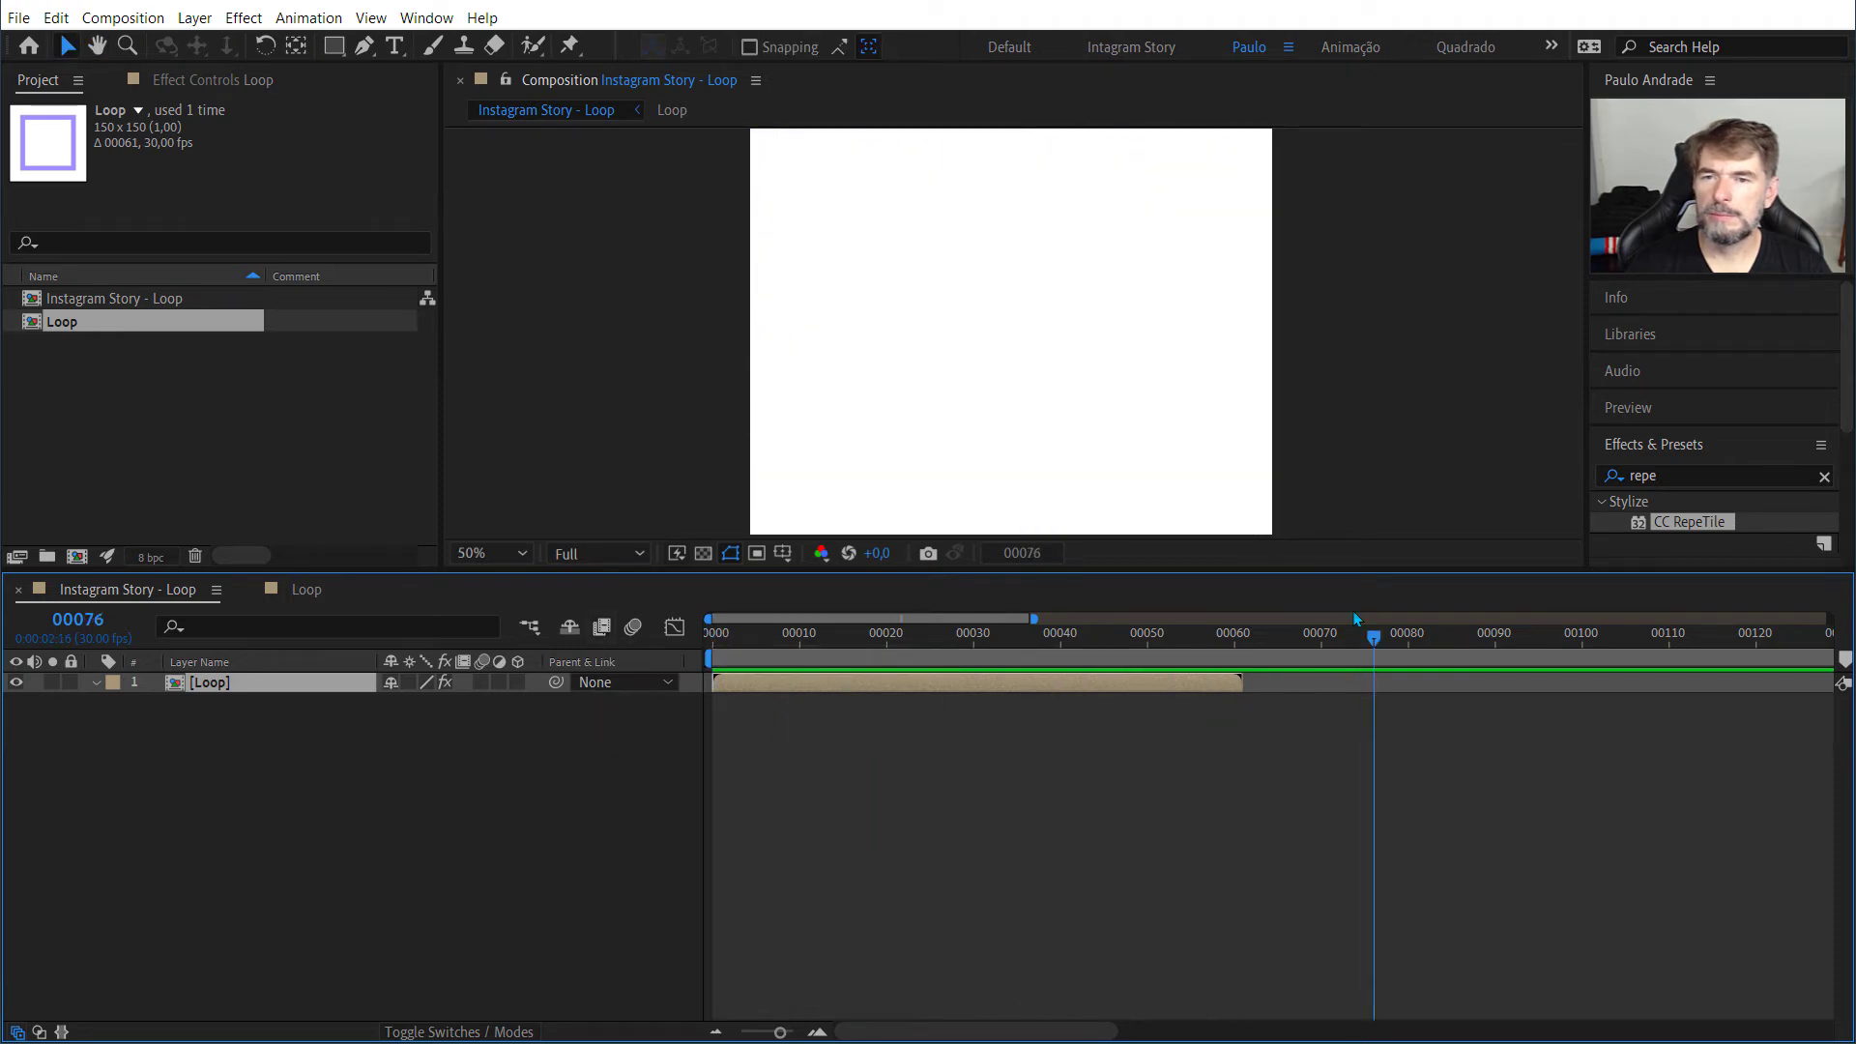
{"action": "left_click_drag", "start_coordinate": [1374, 642], "coordinate": [1233, 657]}
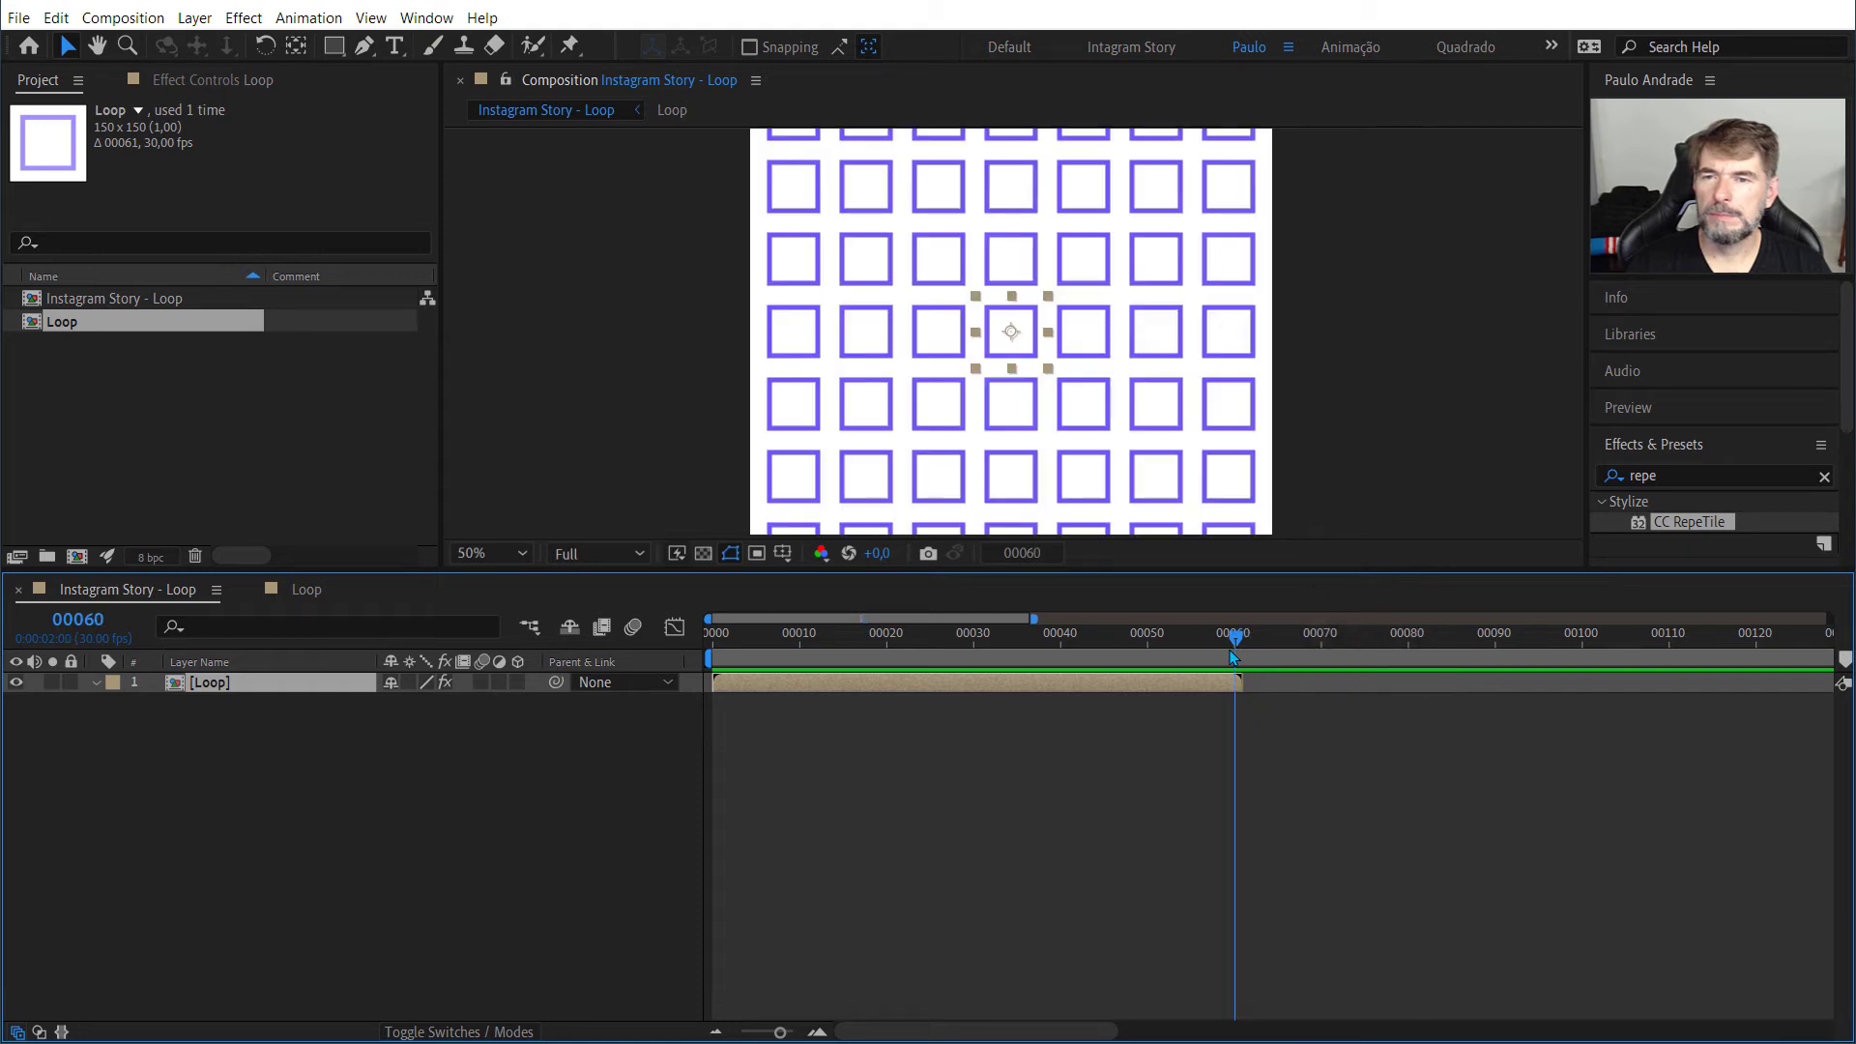
Step: Pre-compose the Loop layer as "Loop 2", moving all attributes into it without adjusting the duration to the layer's time span
{"action": "right_click", "coordinate": [261, 682]}
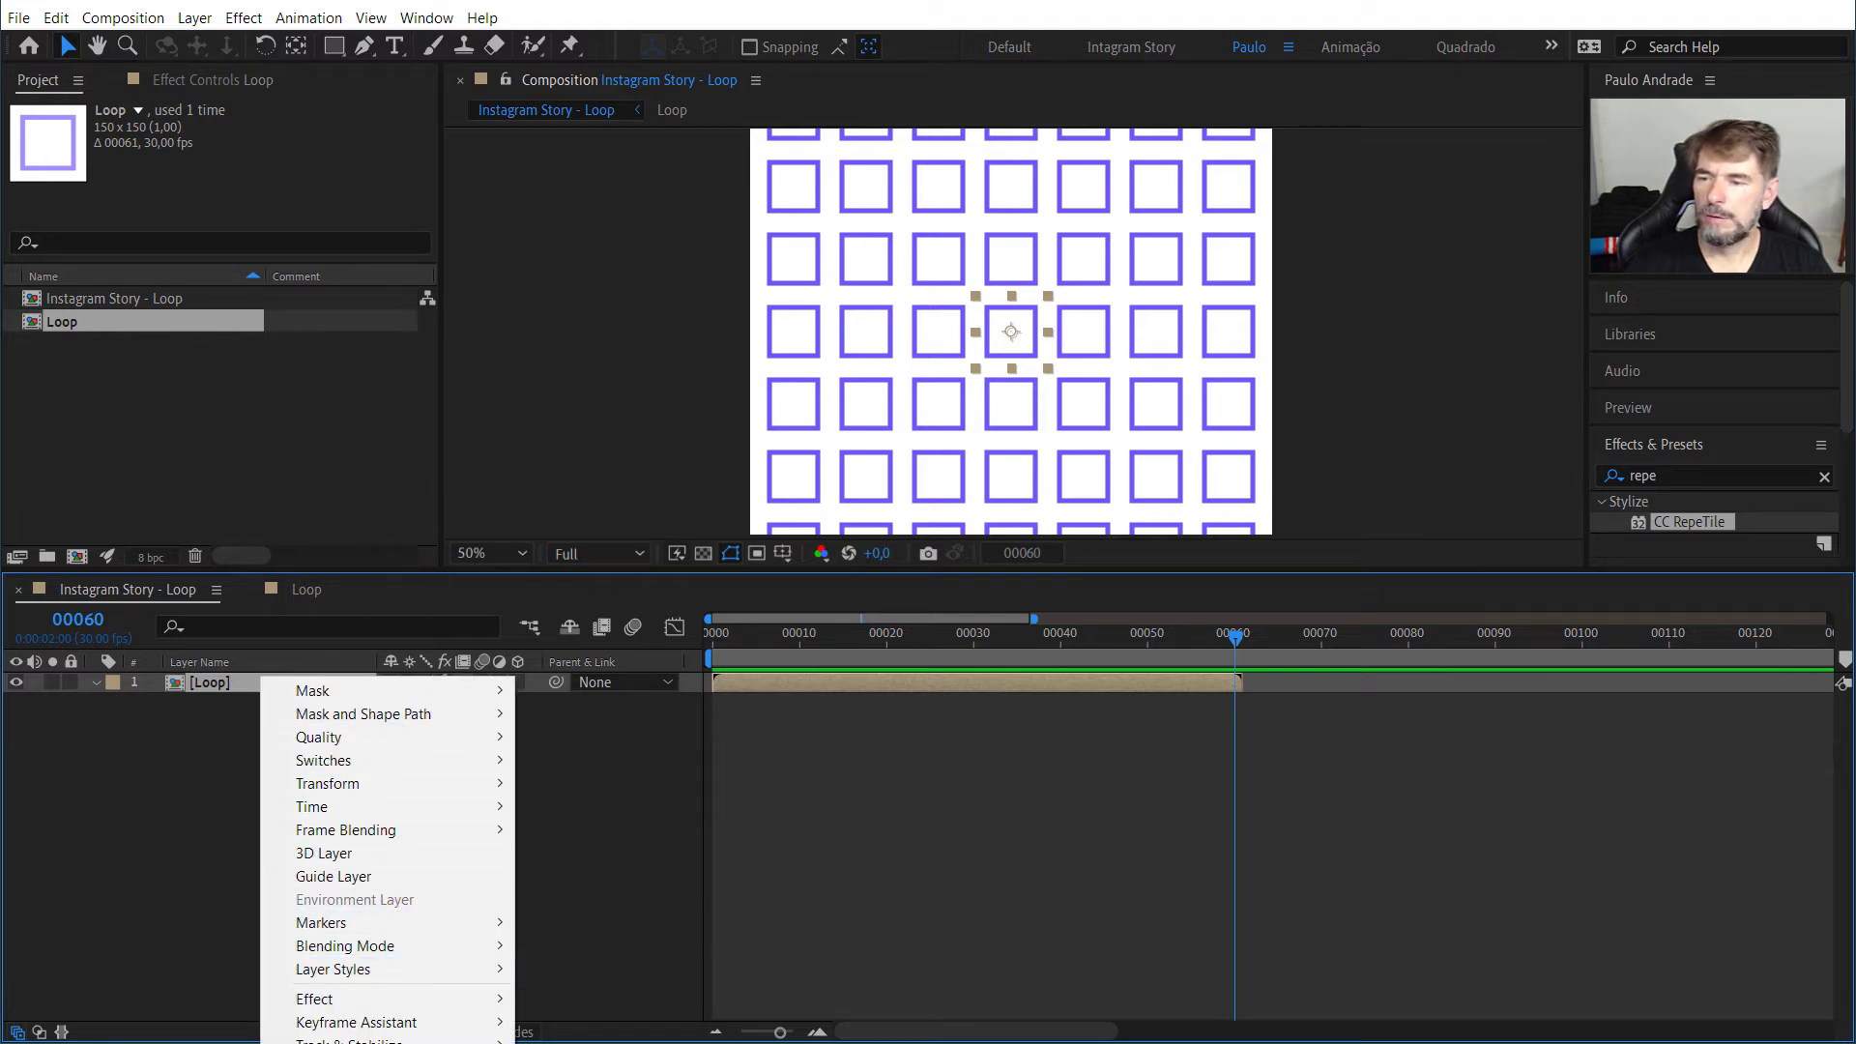
{"action": "left_click", "coordinate": [367, 1043]}
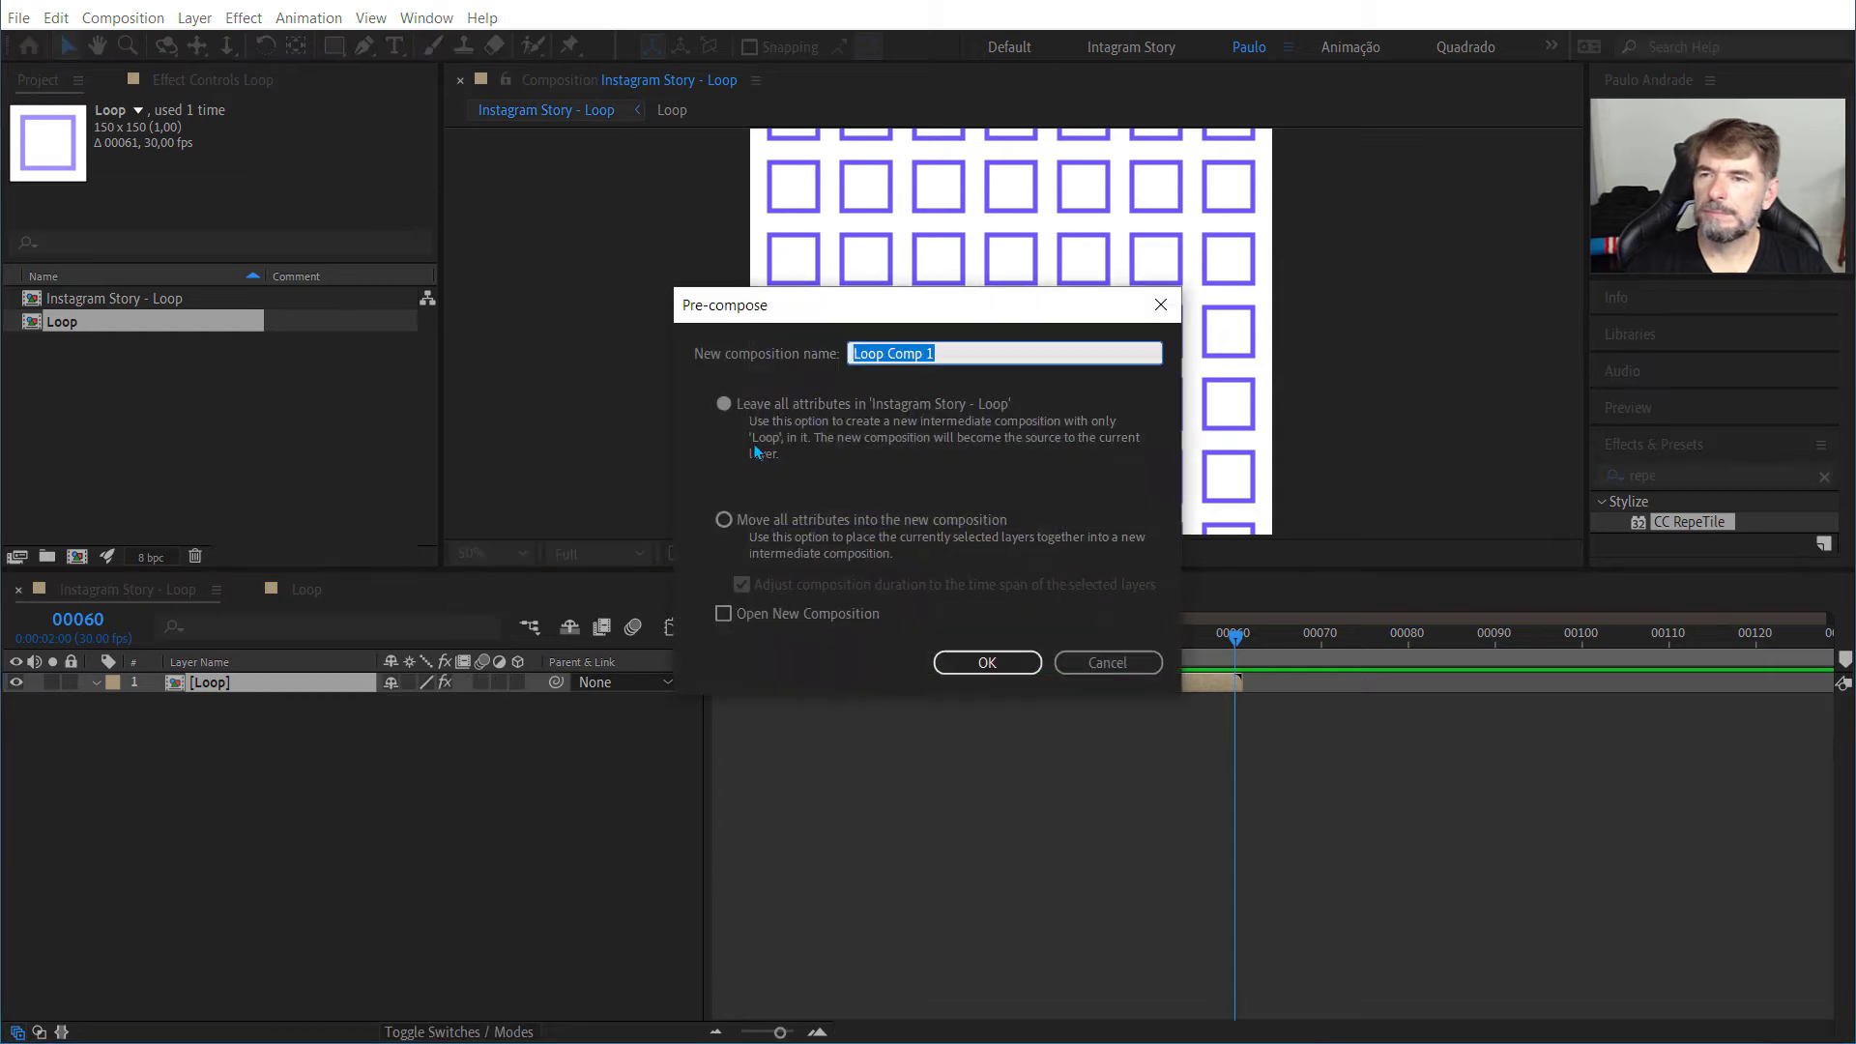
{"action": "left_click", "coordinate": [963, 354]}
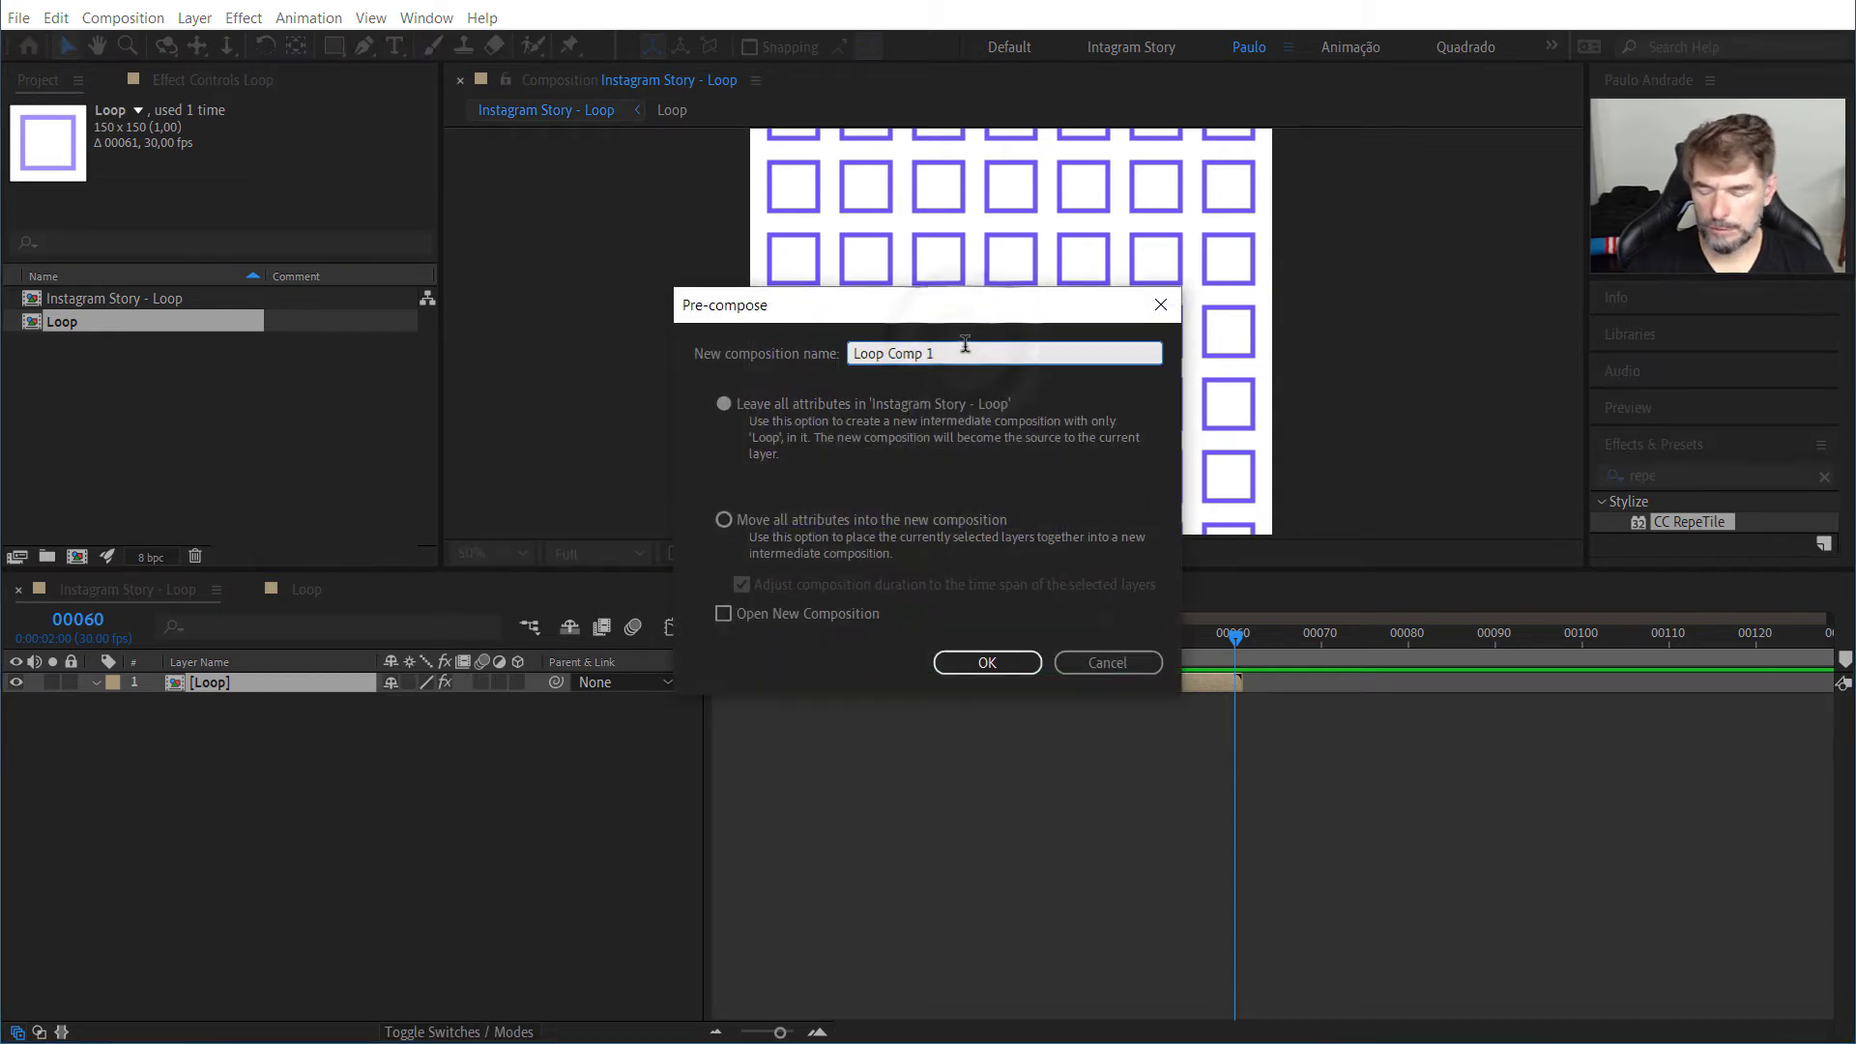
{"action": "key", "text": "BackSpace"}
{"action": "key", "text": "BackSpace"}
{"action": "key", "text": "BackSpace"}
{"action": "key", "text": "BackSpace"}
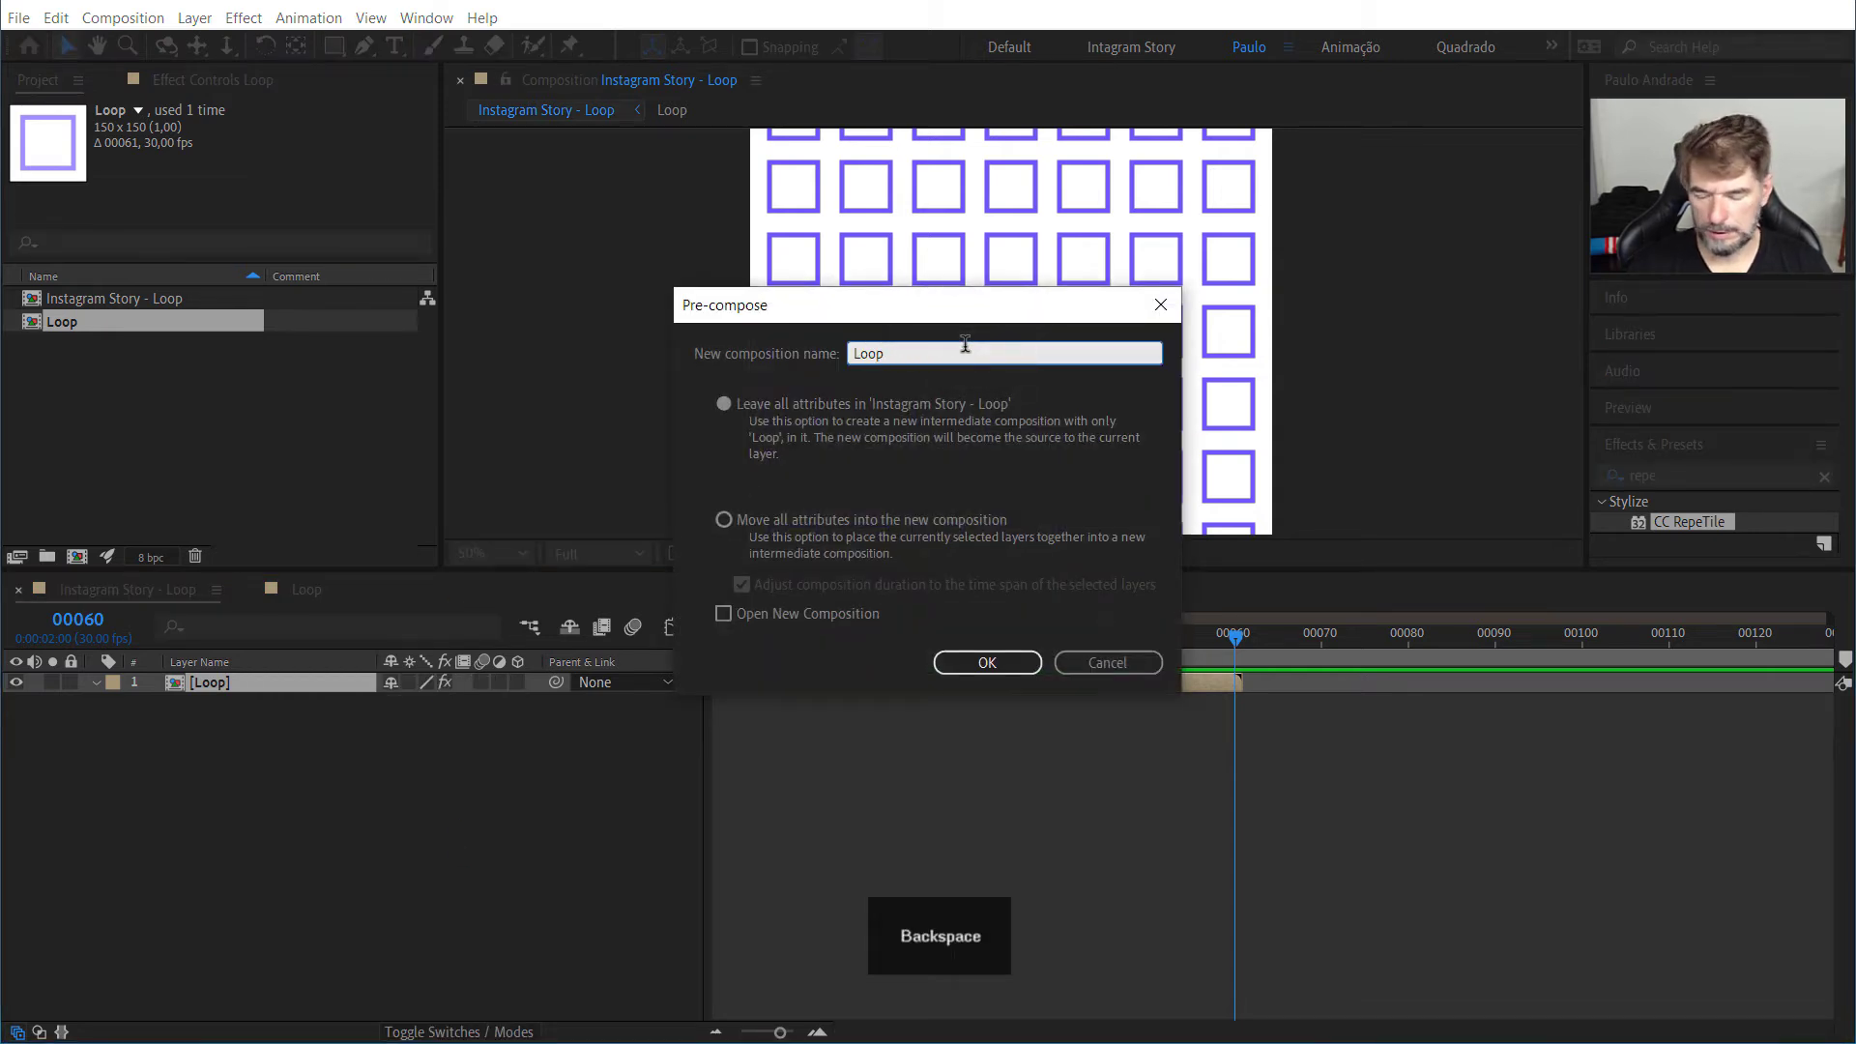
{"action": "type", "text": "2"}
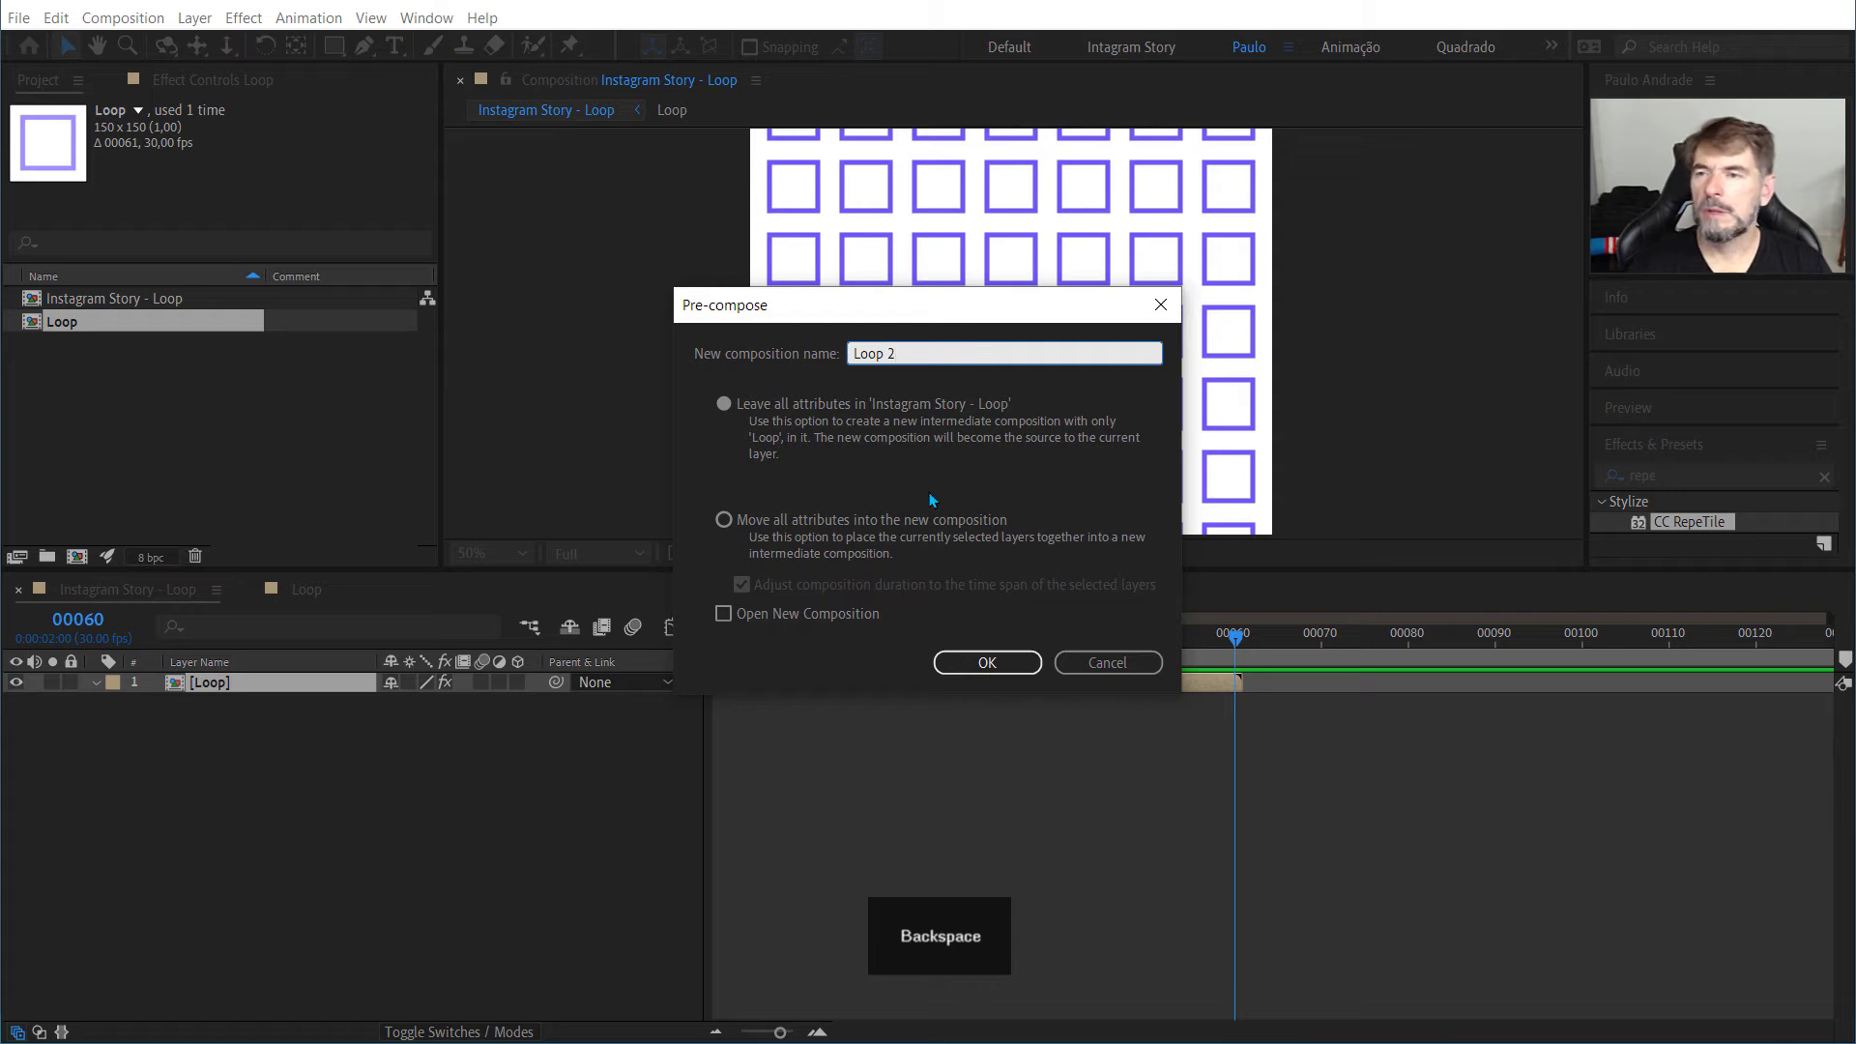
{"action": "left_click", "coordinate": [725, 522]}
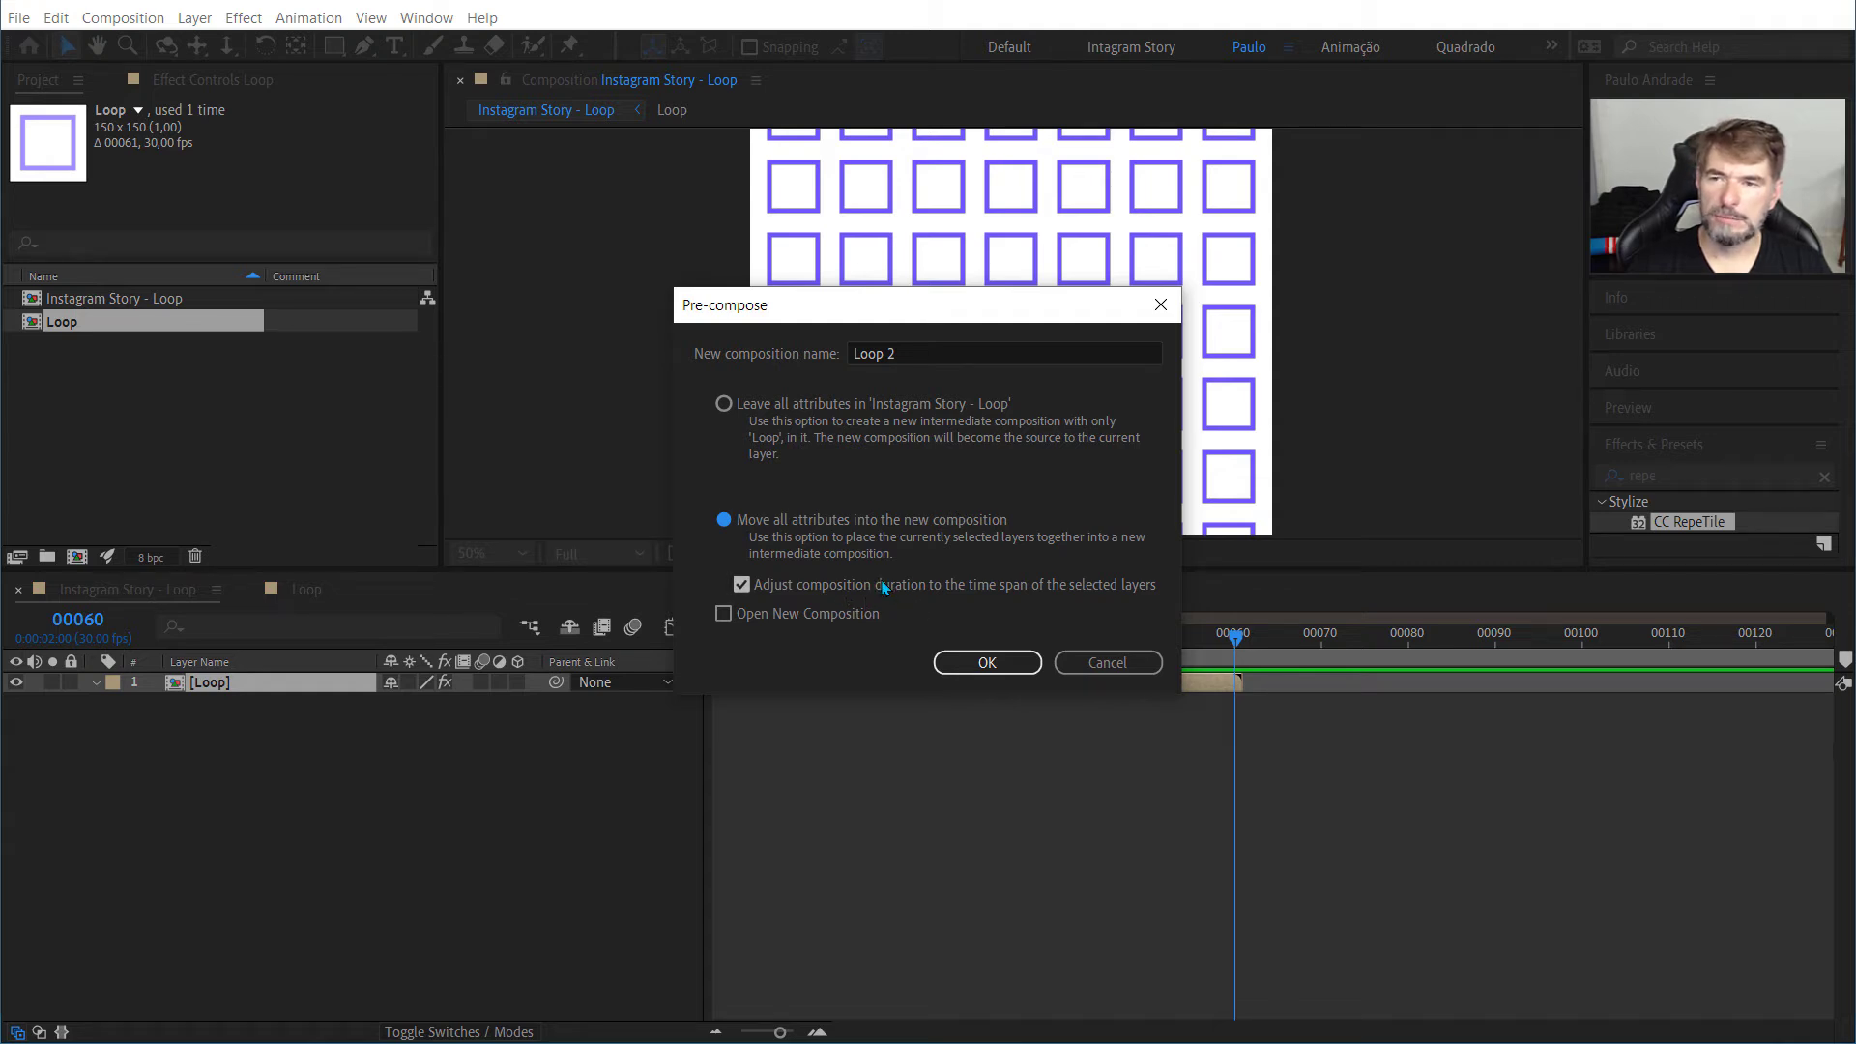
{"action": "left_click", "coordinate": [882, 586]}
{"action": "left_click", "coordinate": [989, 663]}
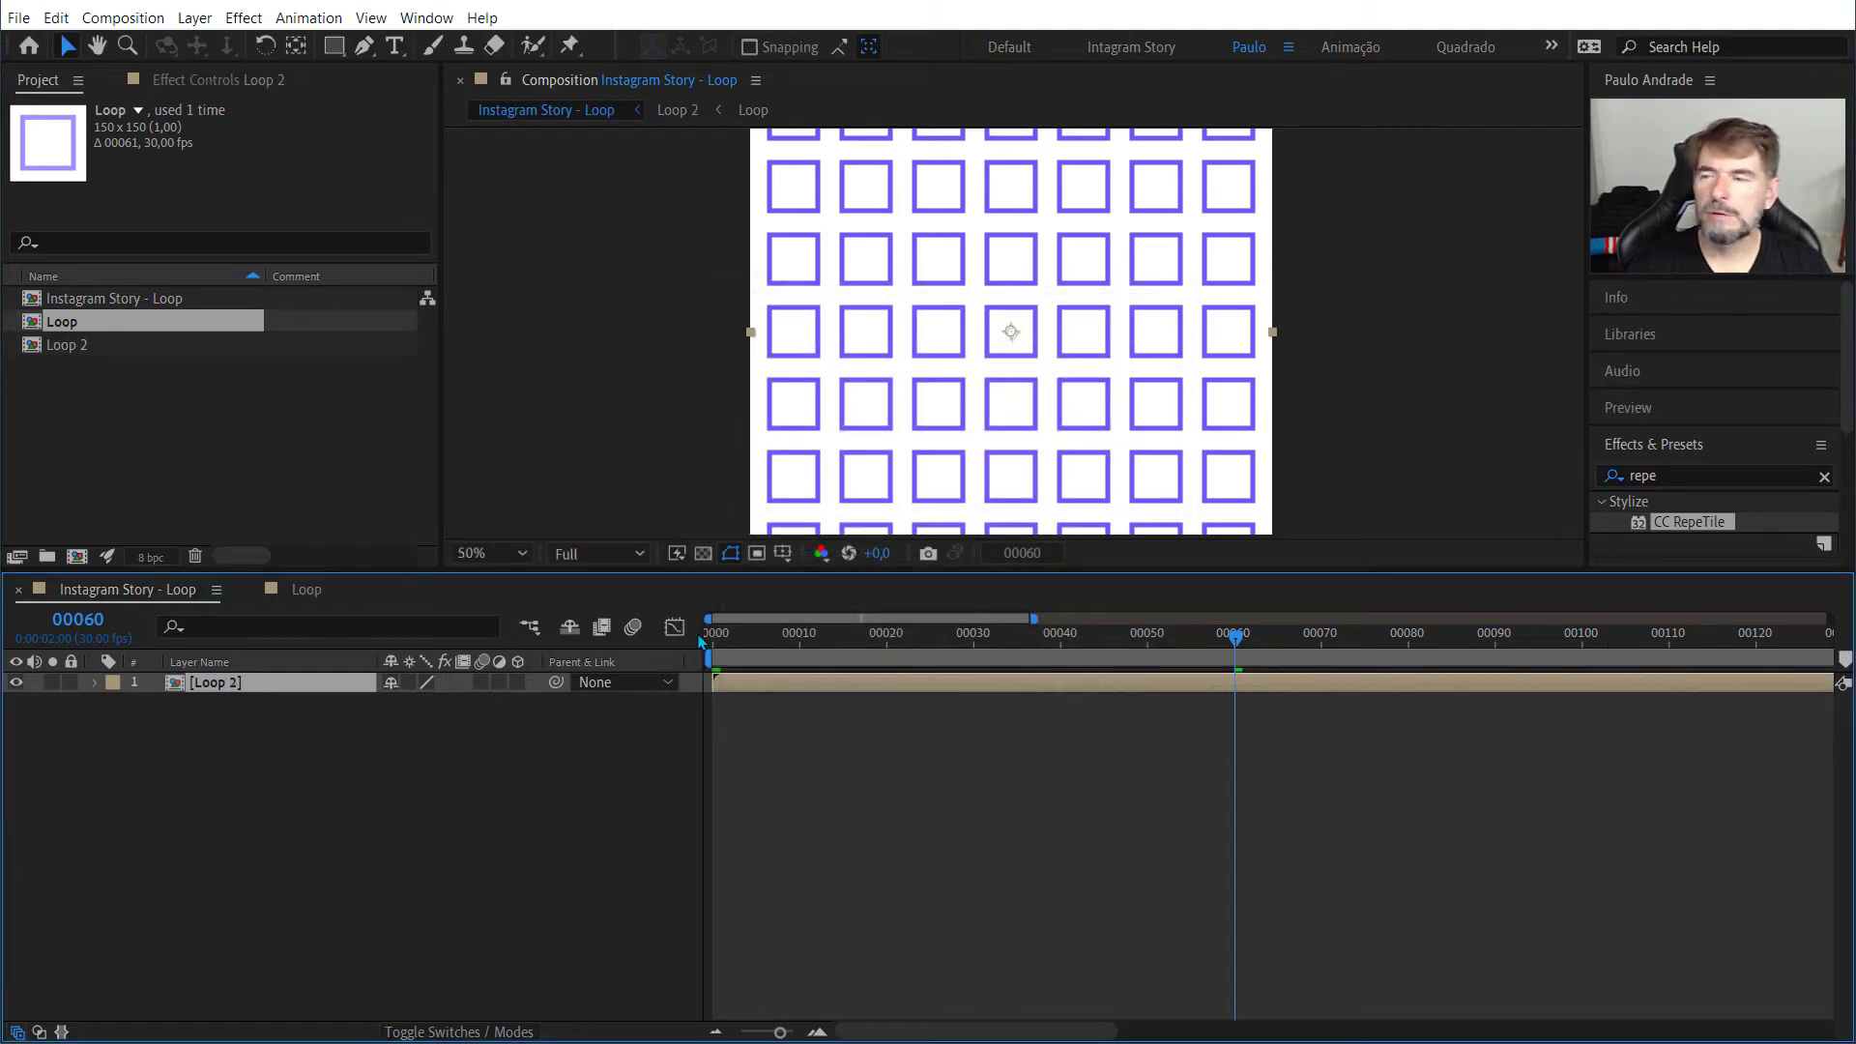
Step: Set the Loop composition's duration to 60 frames in its composition settings
{"action": "right_click", "coordinate": [48, 331]}
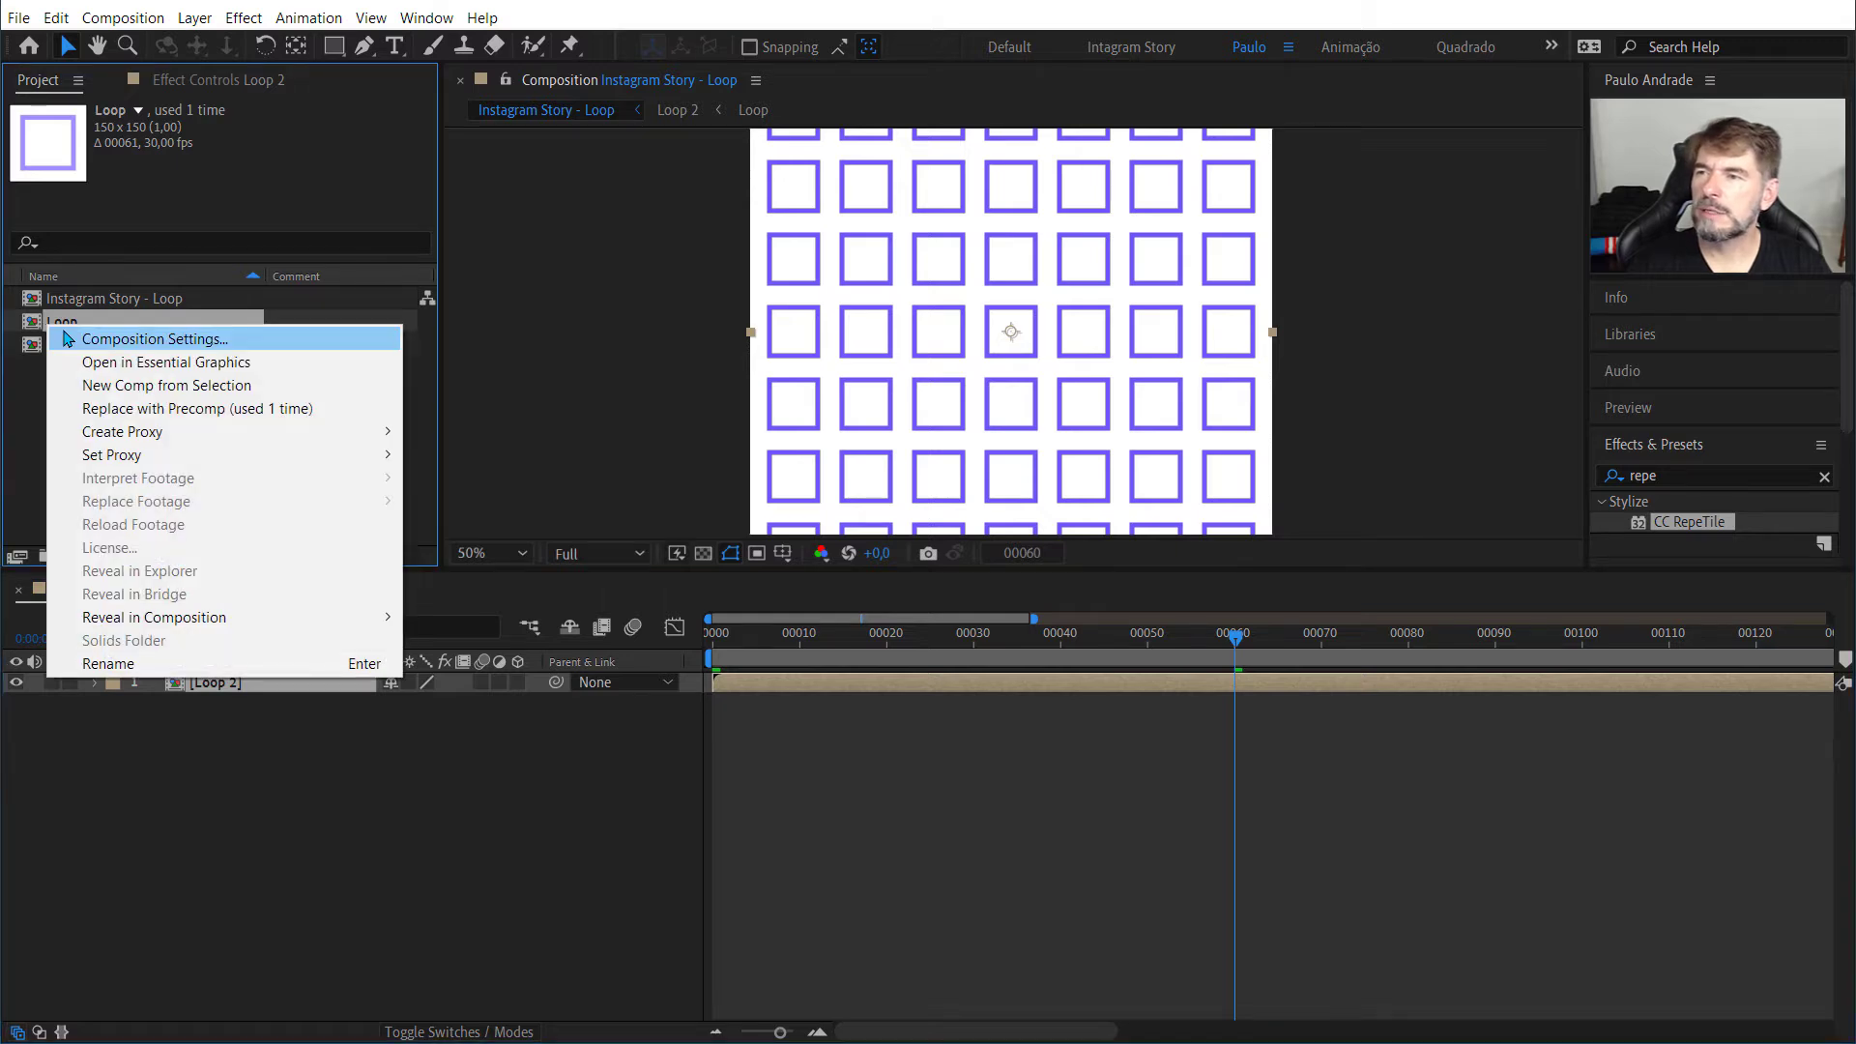
{"action": "left_click", "coordinate": [69, 338]}
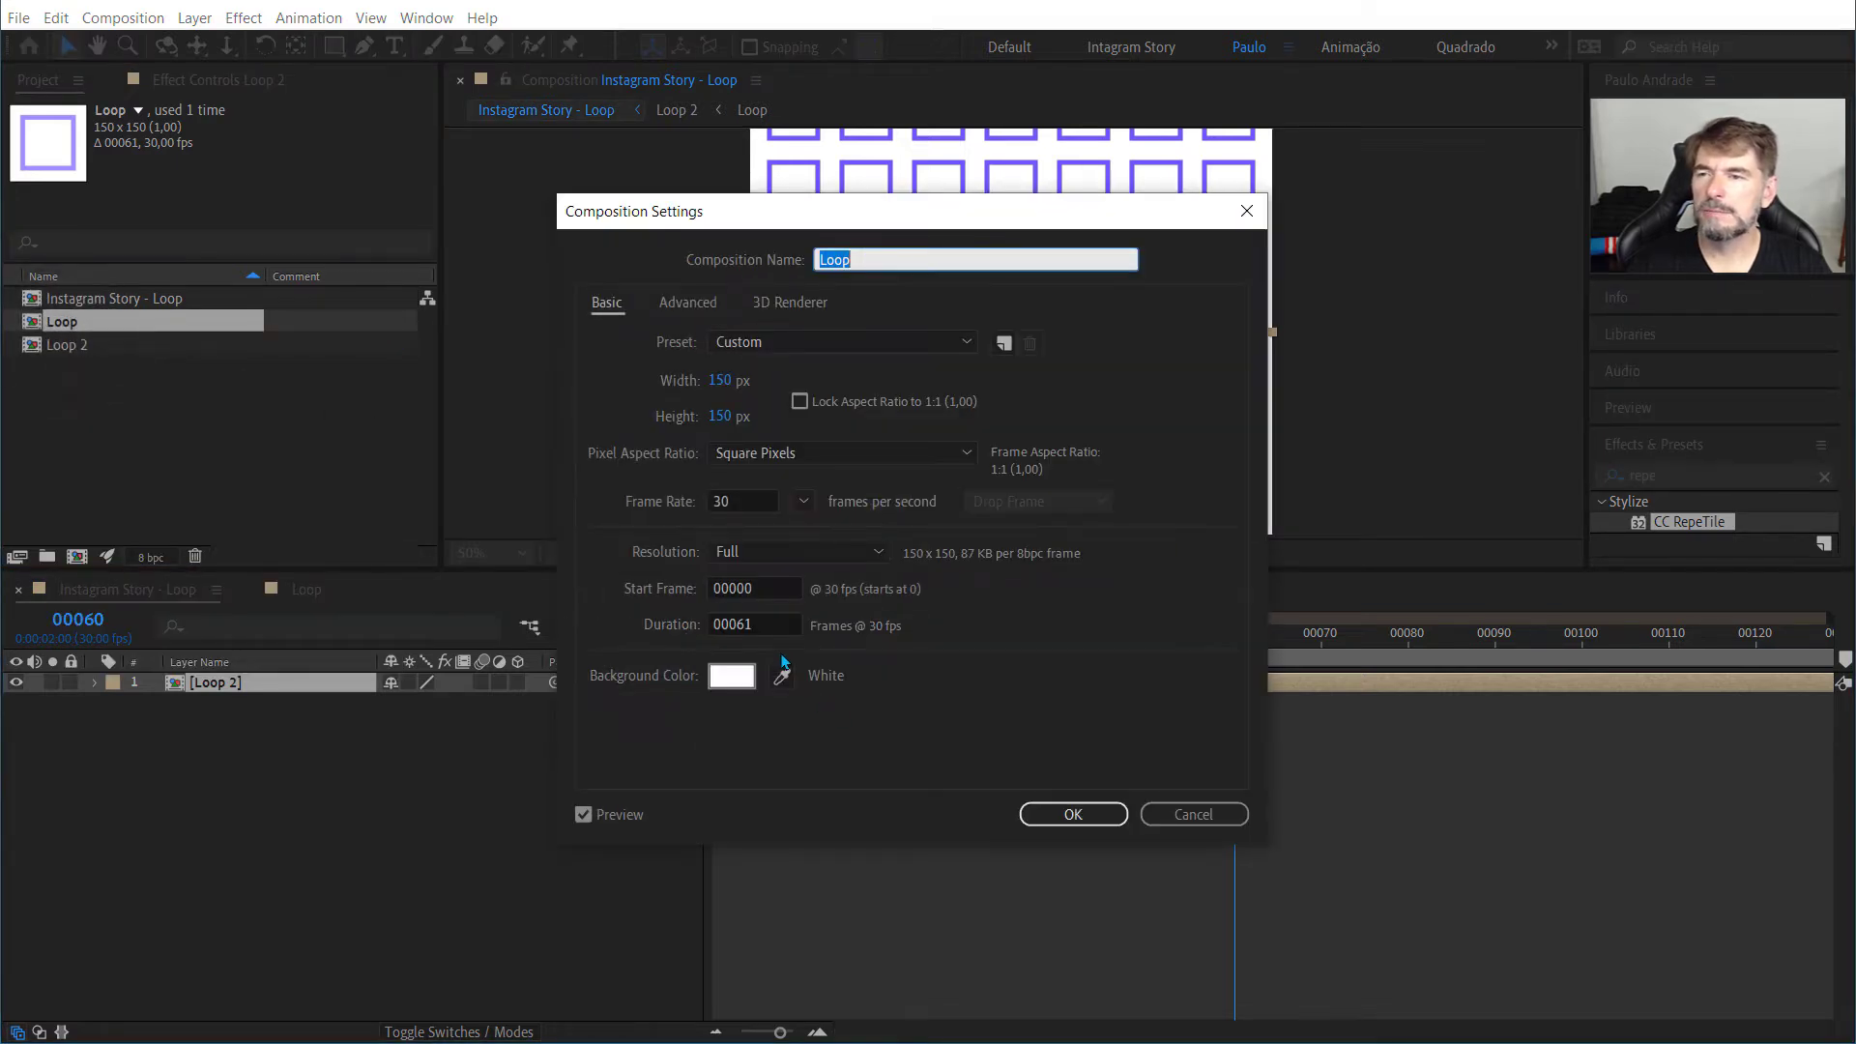
{"action": "left_click", "coordinate": [772, 616]}
{"action": "key", "text": "BackSpace"}
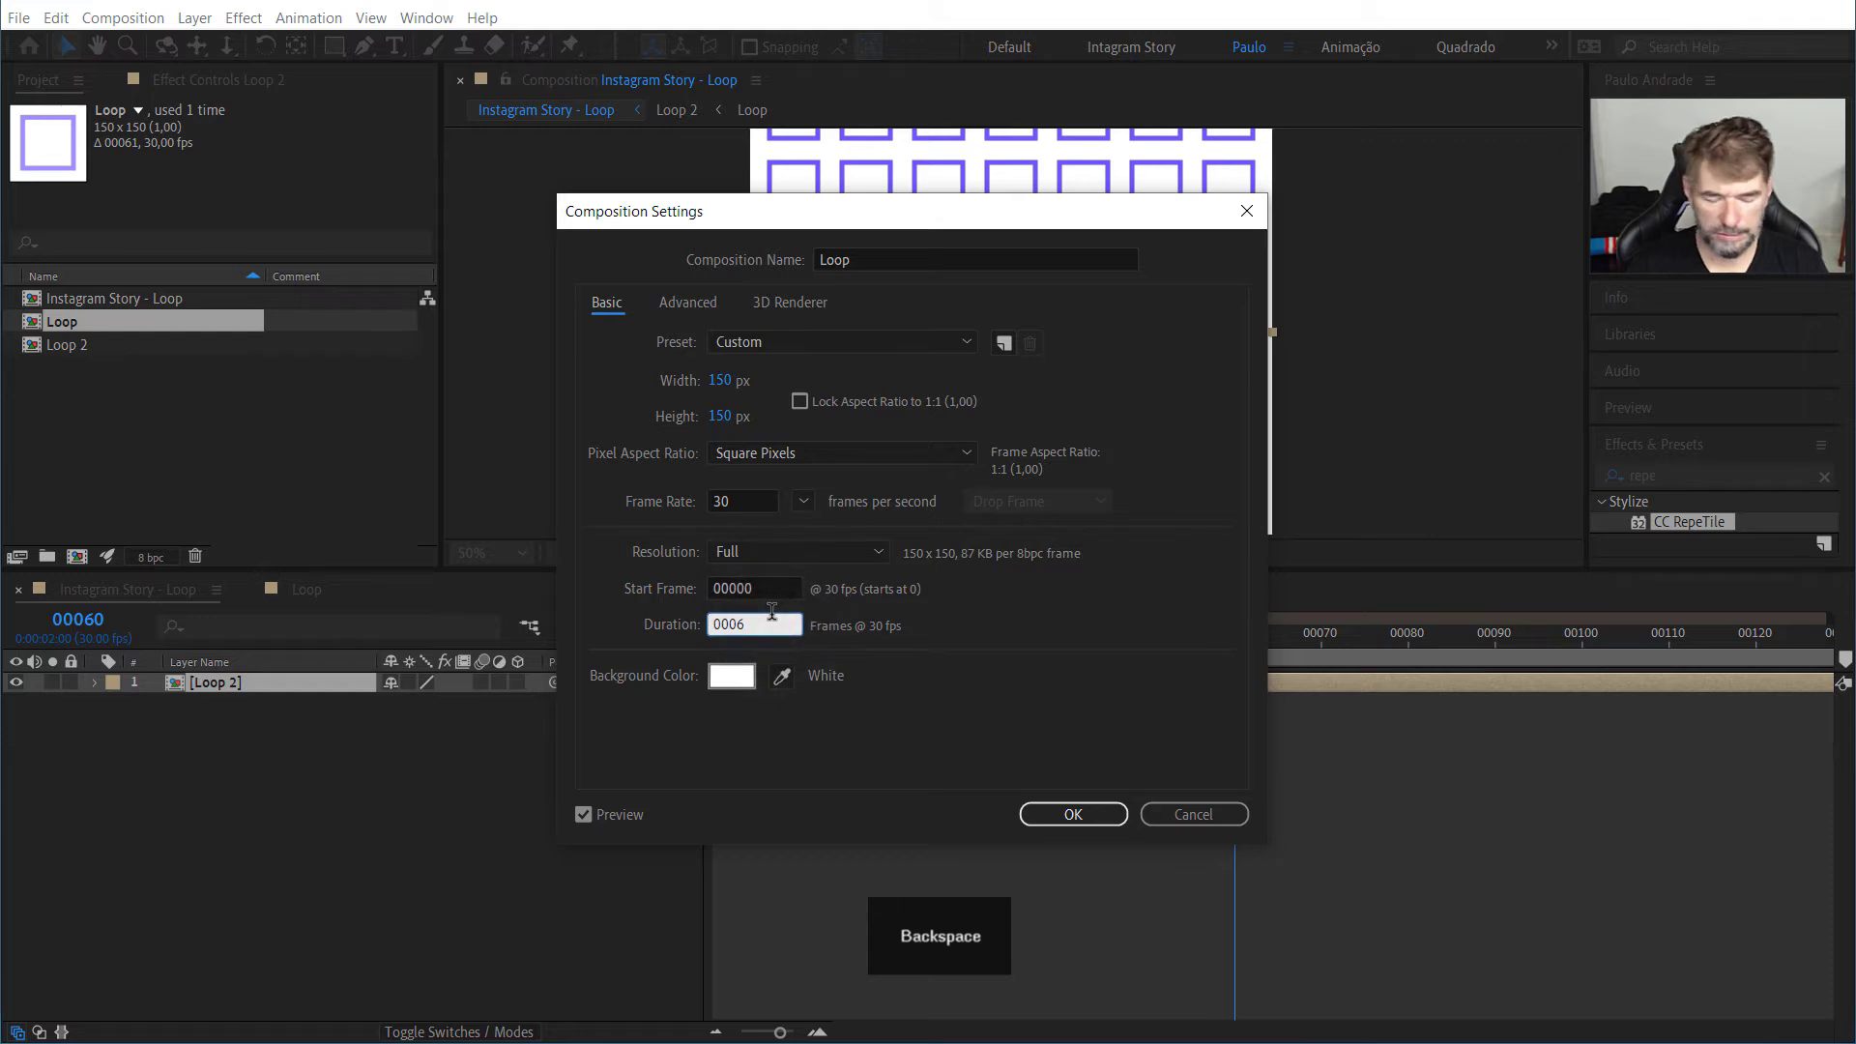
{"action": "type", "text": "0"}
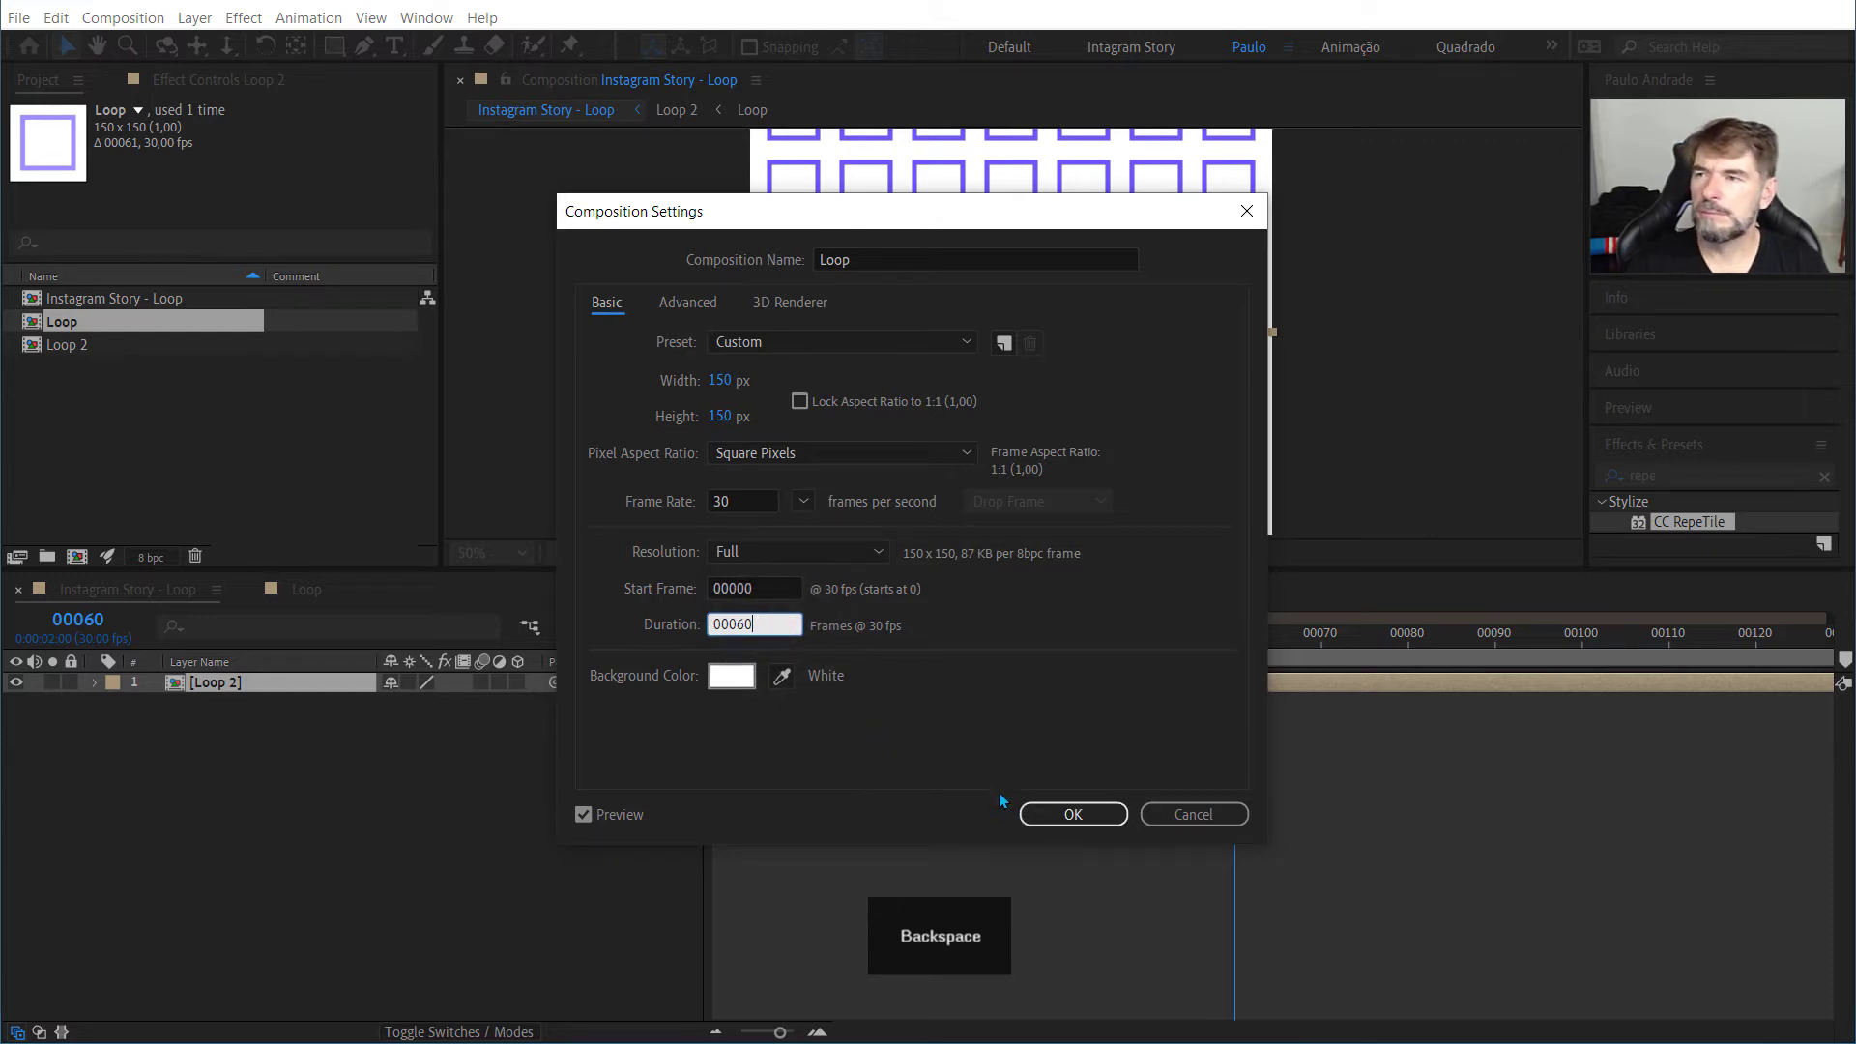
{"action": "left_click", "coordinate": [1108, 810]}
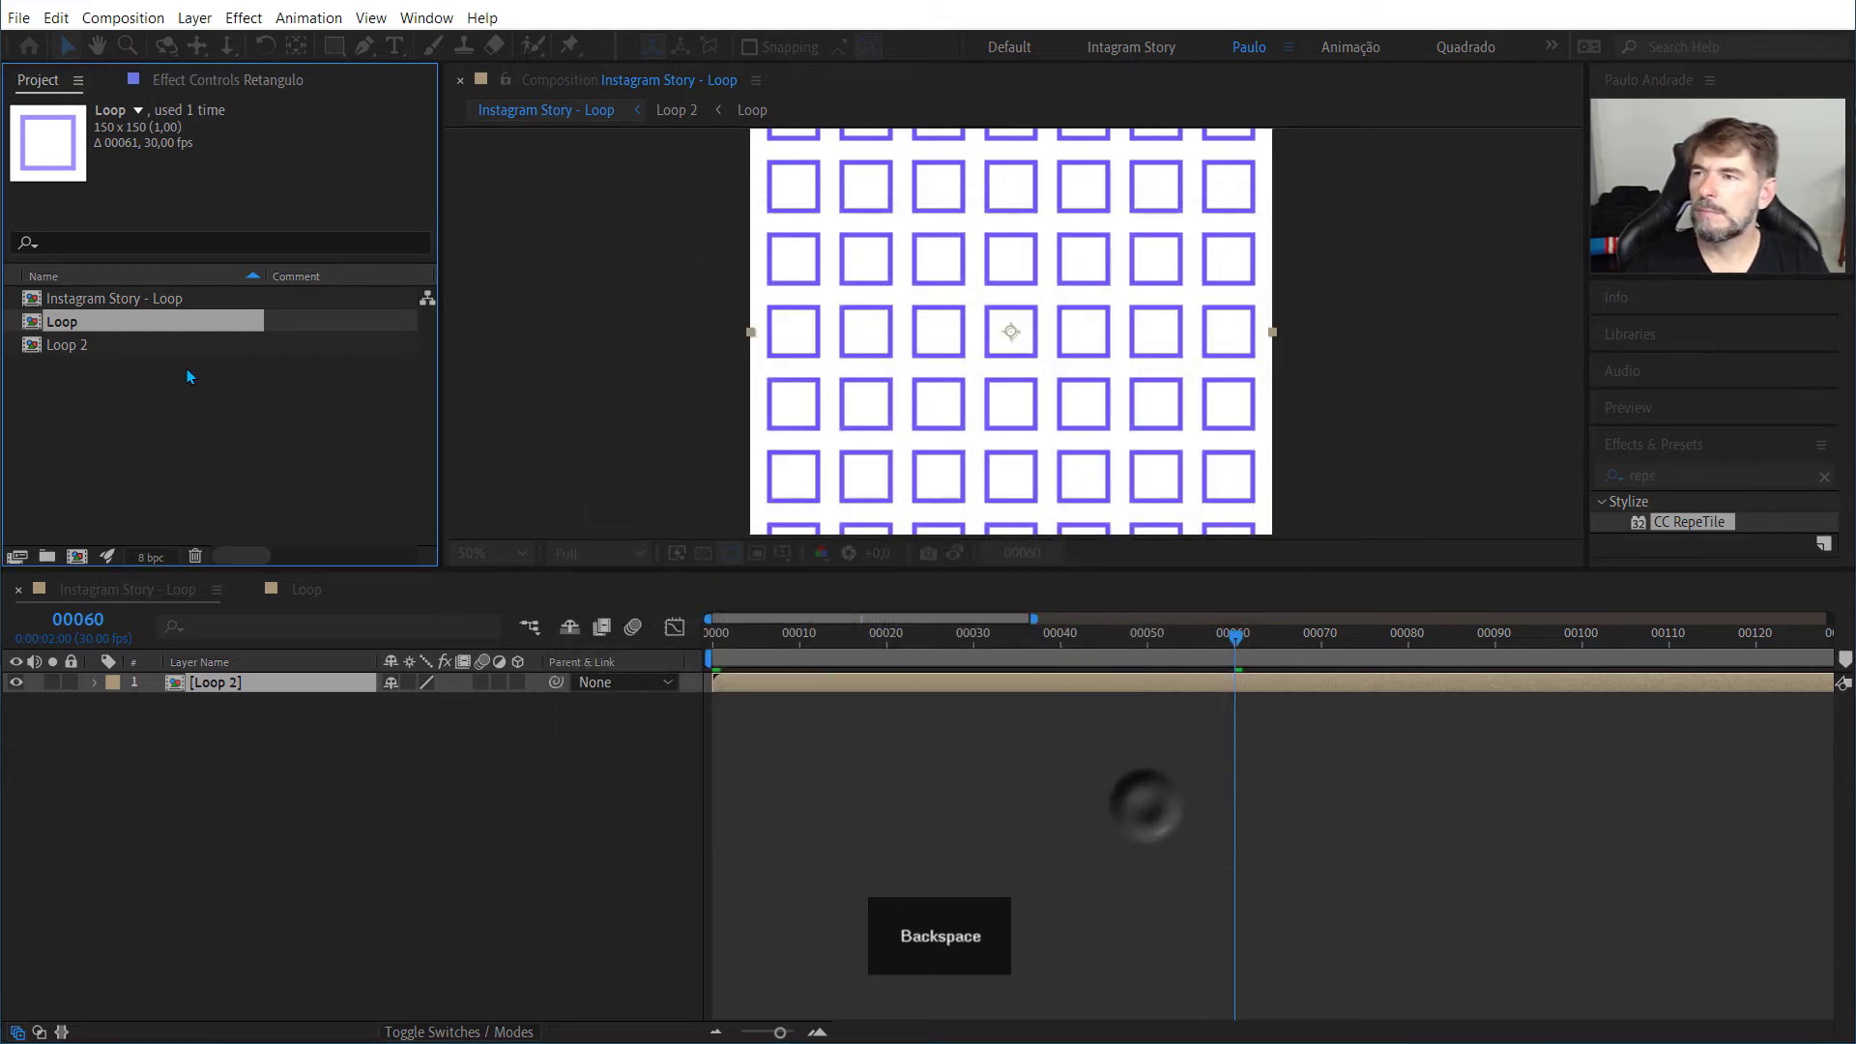
Step: Set the Loop 2 composition's duration to 60 frames and preview Instagram Story - Loop from frame 0
{"action": "left_click", "coordinate": [94, 354]}
{"action": "right_click", "coordinate": [95, 356]}
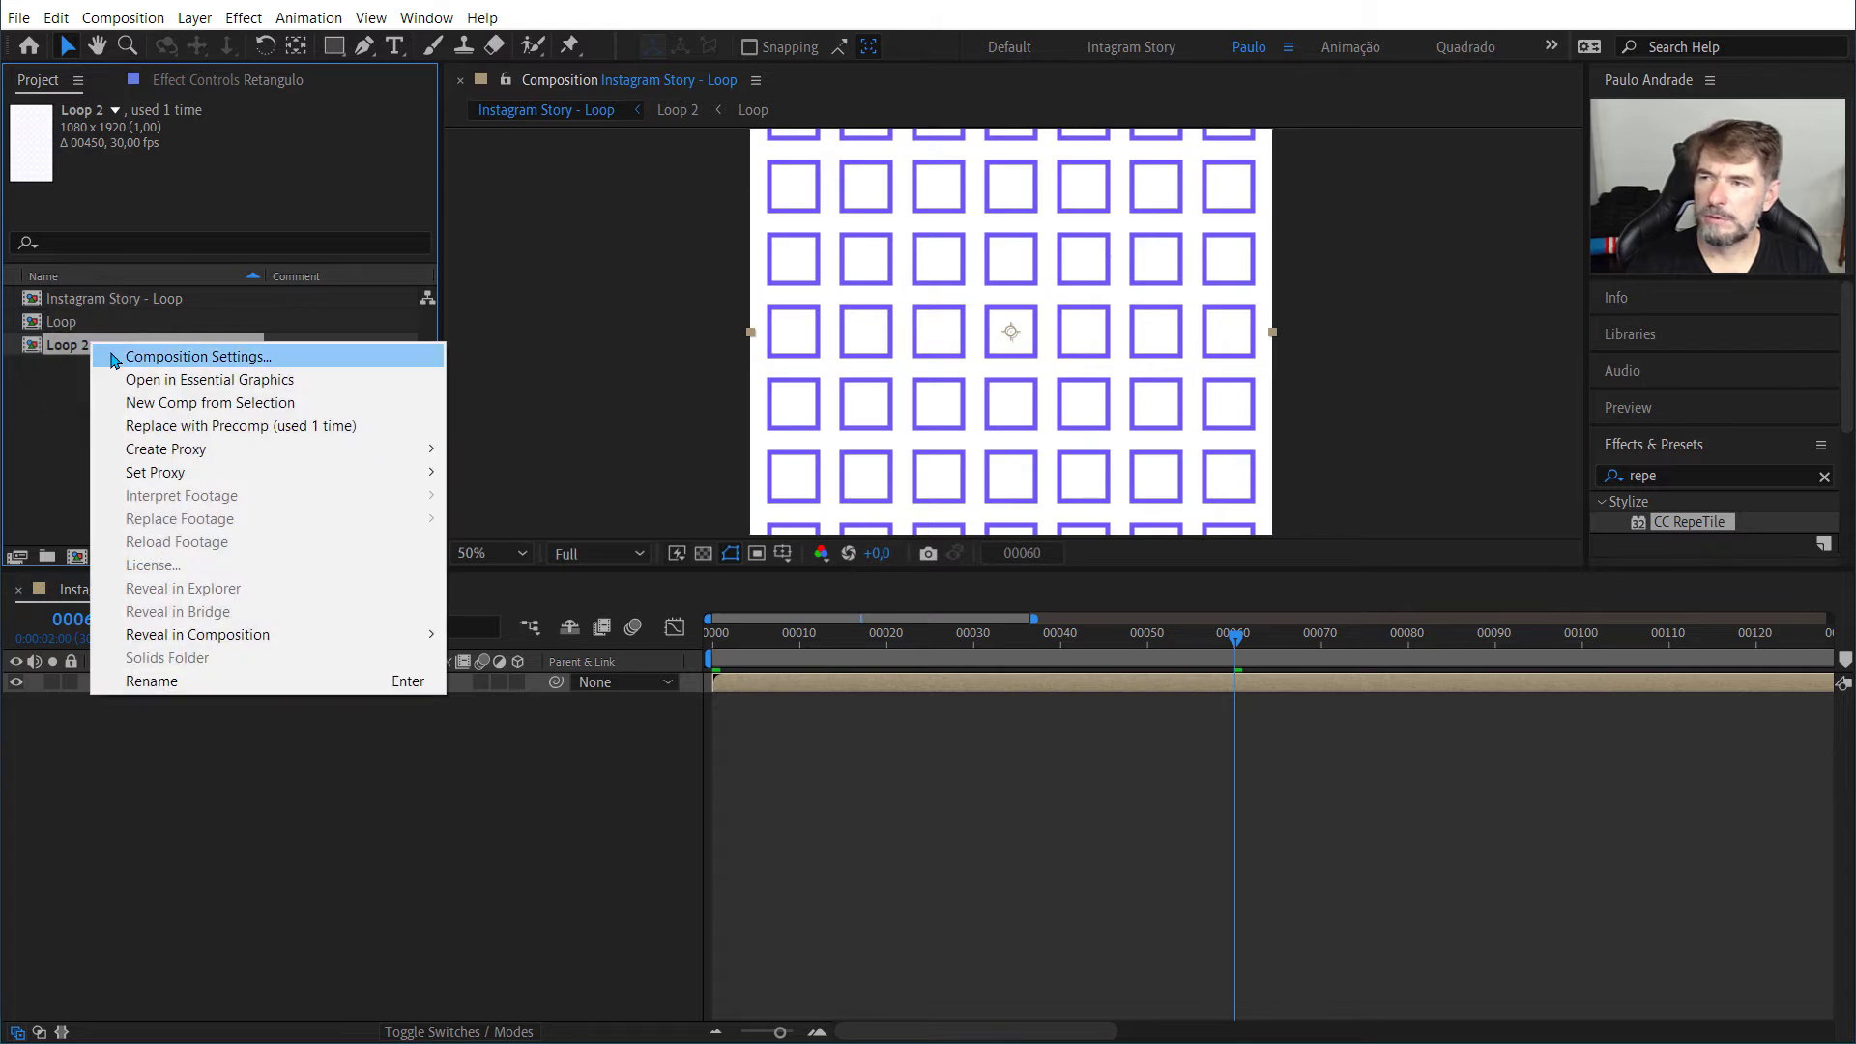
{"action": "left_click", "coordinate": [114, 352]}
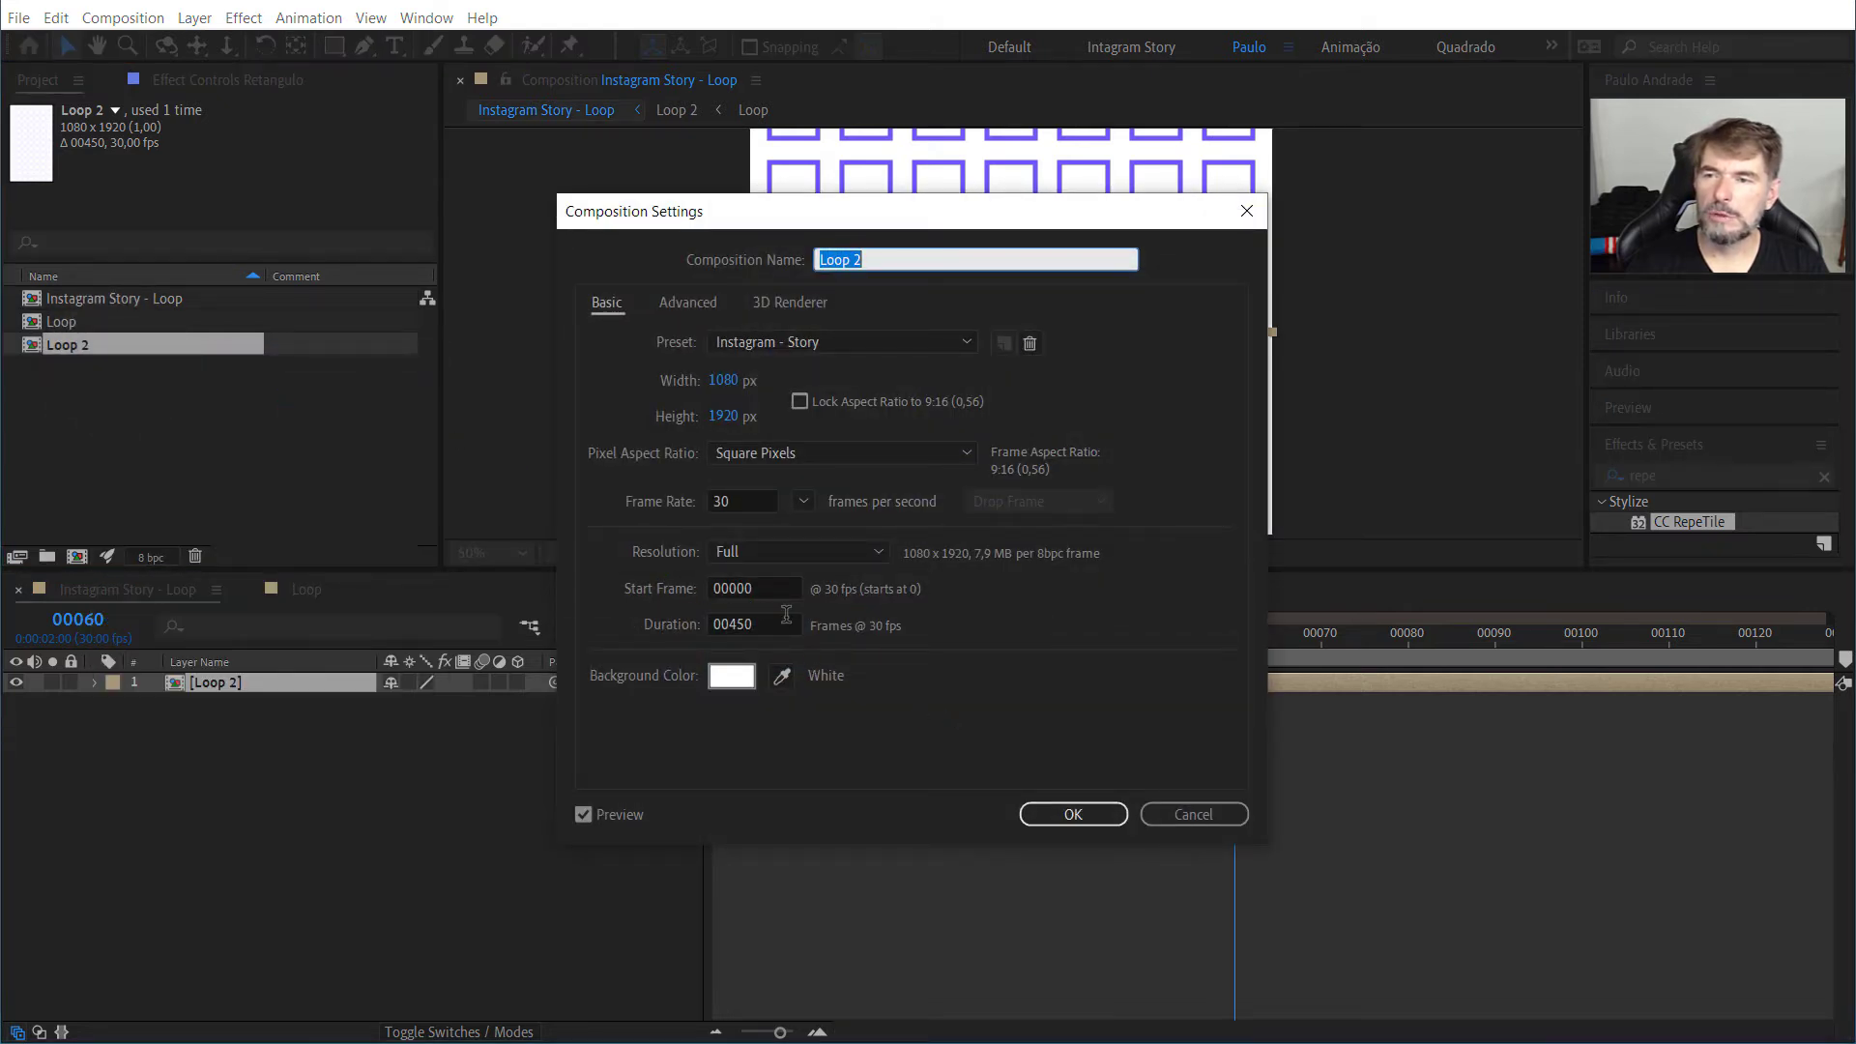
{"action": "left_click", "coordinate": [778, 622]}
{"action": "key", "text": "BackSpace"}
{"action": "type", "text": "00"}
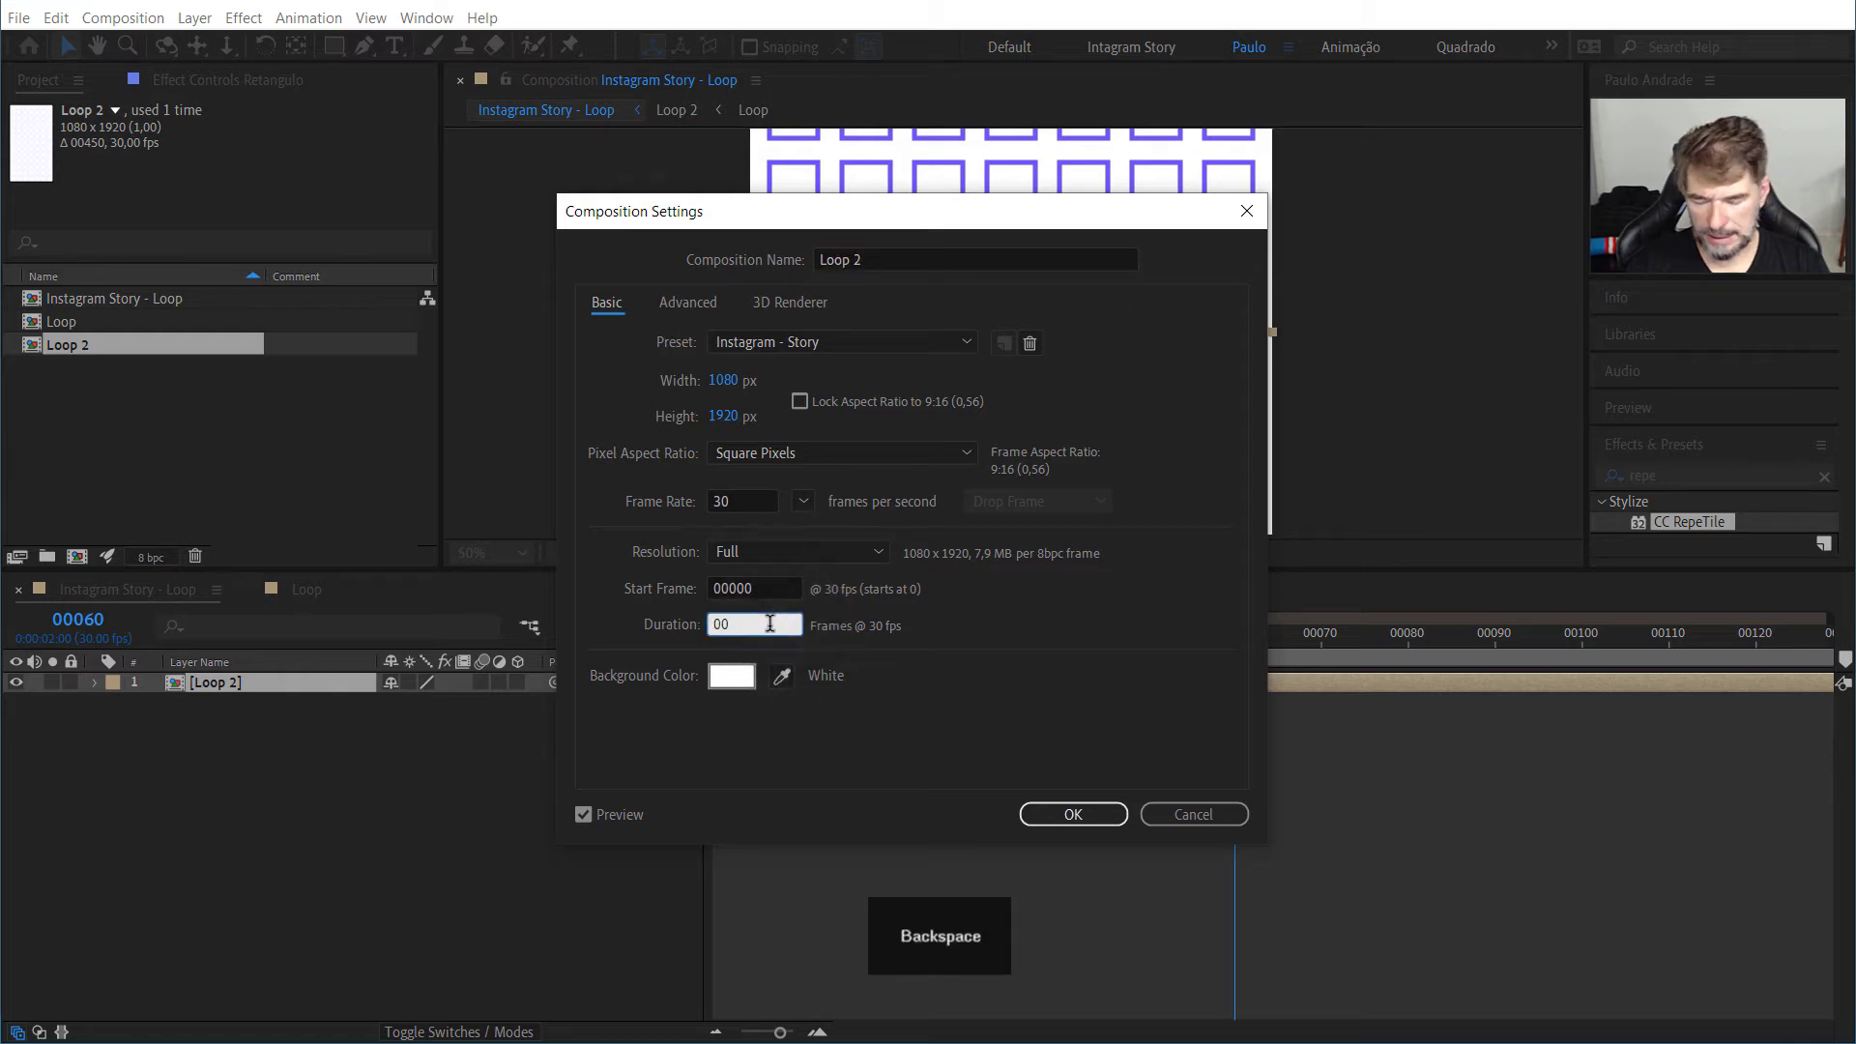
{"action": "left_click", "coordinate": [1048, 822]}
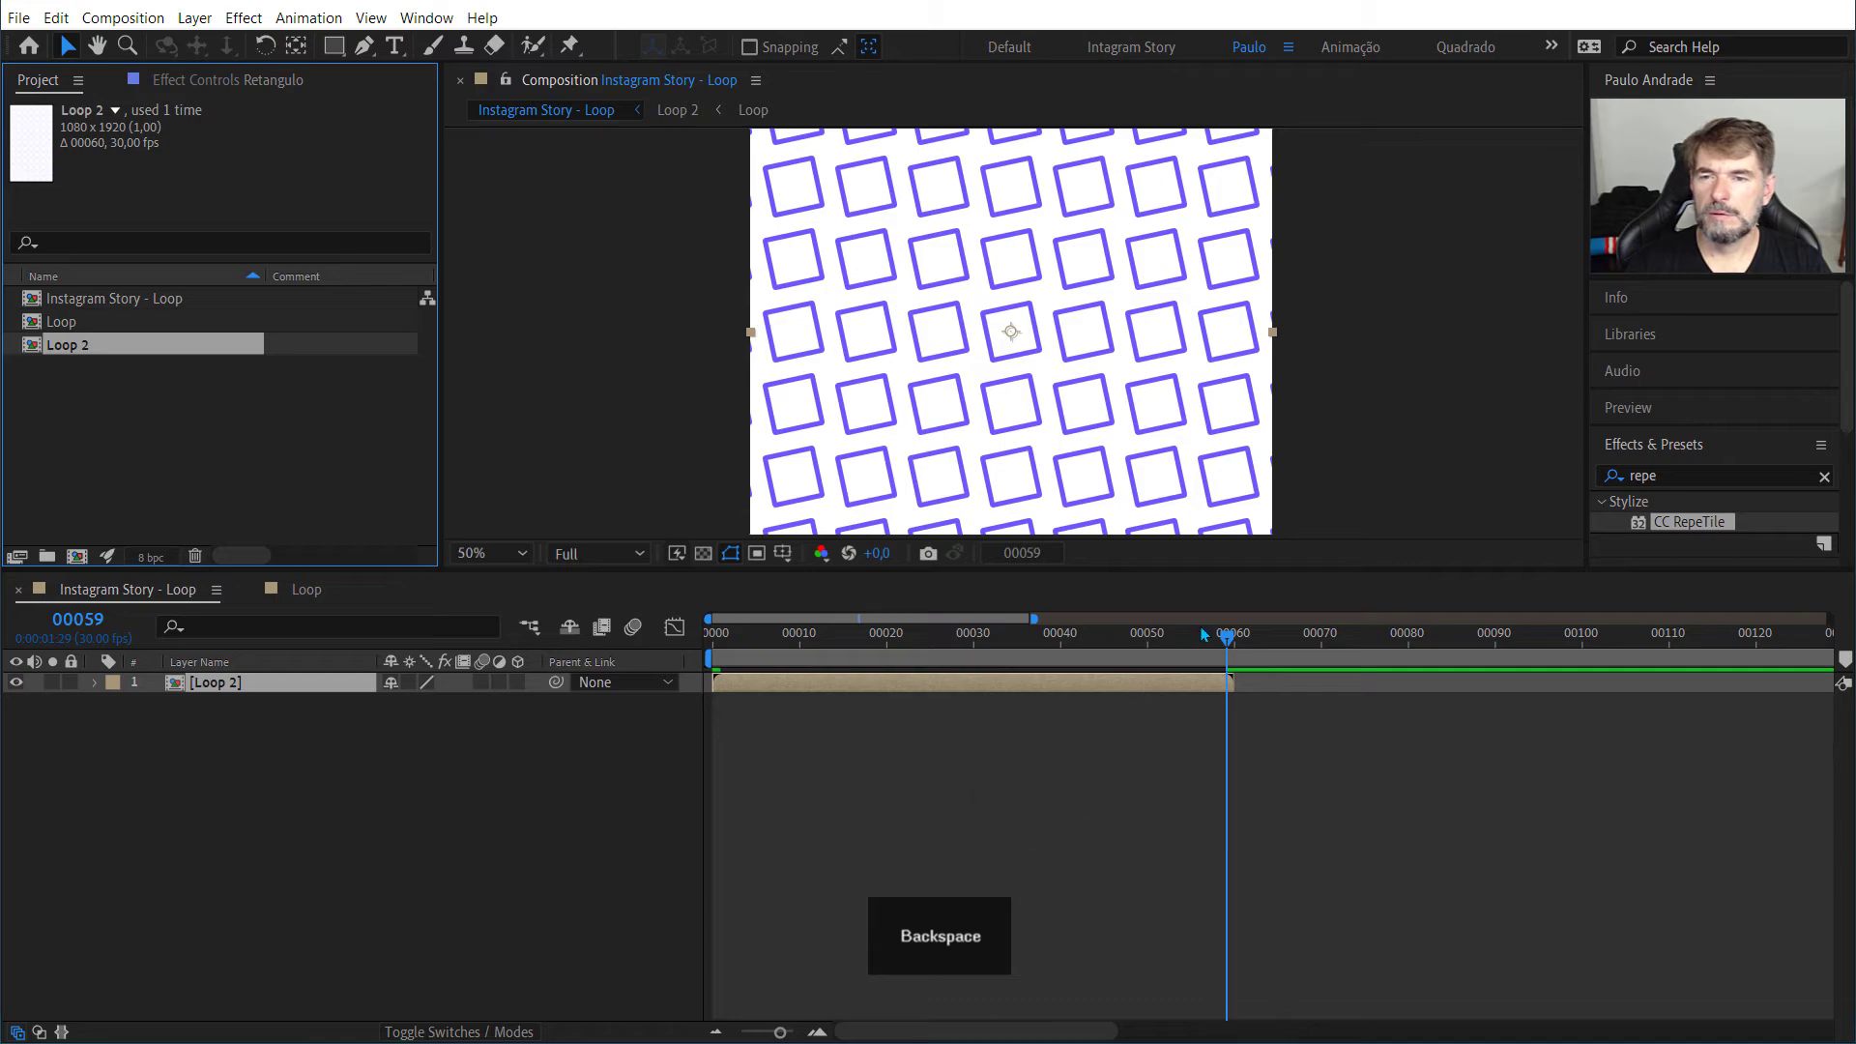
{"action": "left_click_drag", "start_coordinate": [1228, 635], "coordinate": [552, 607]}
{"action": "key", "text": "space"}
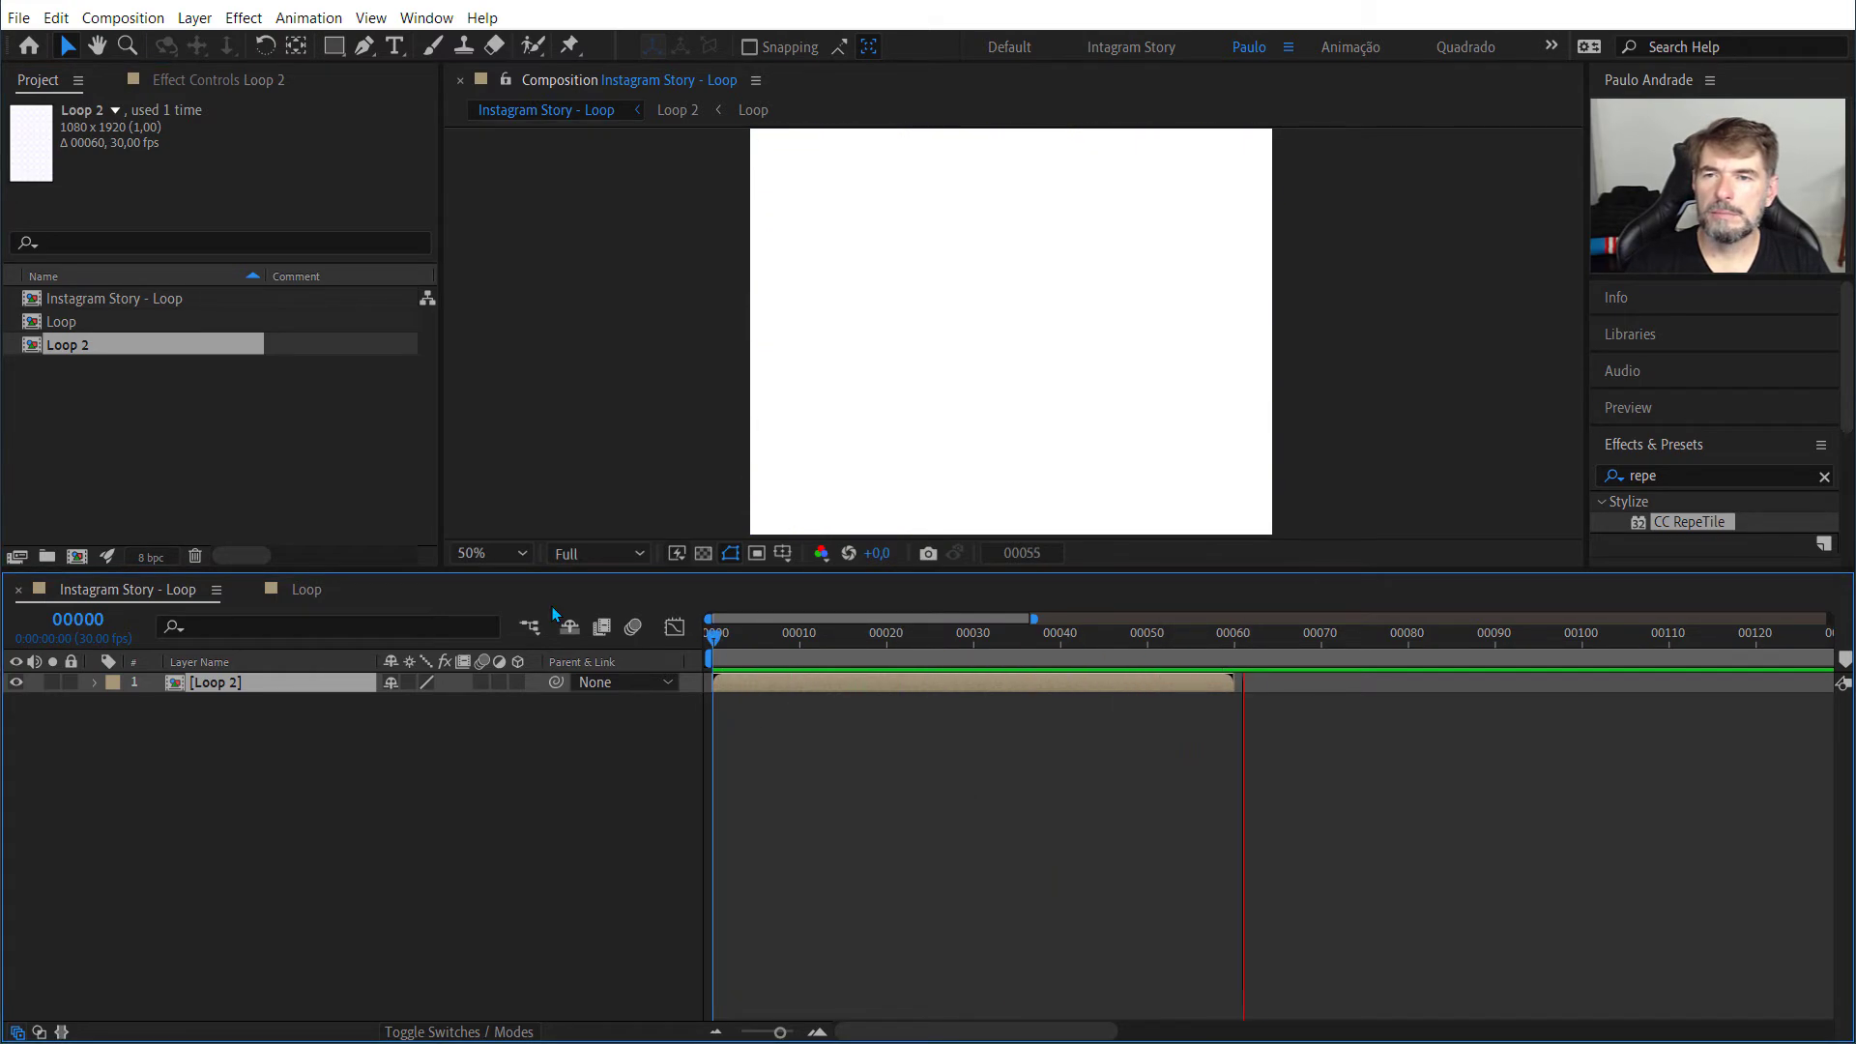
Step: Stop the preview, return to frame 0, enable time remapping on the Loop 2 layer and scrub through its animation
{"action": "key", "text": "space"}
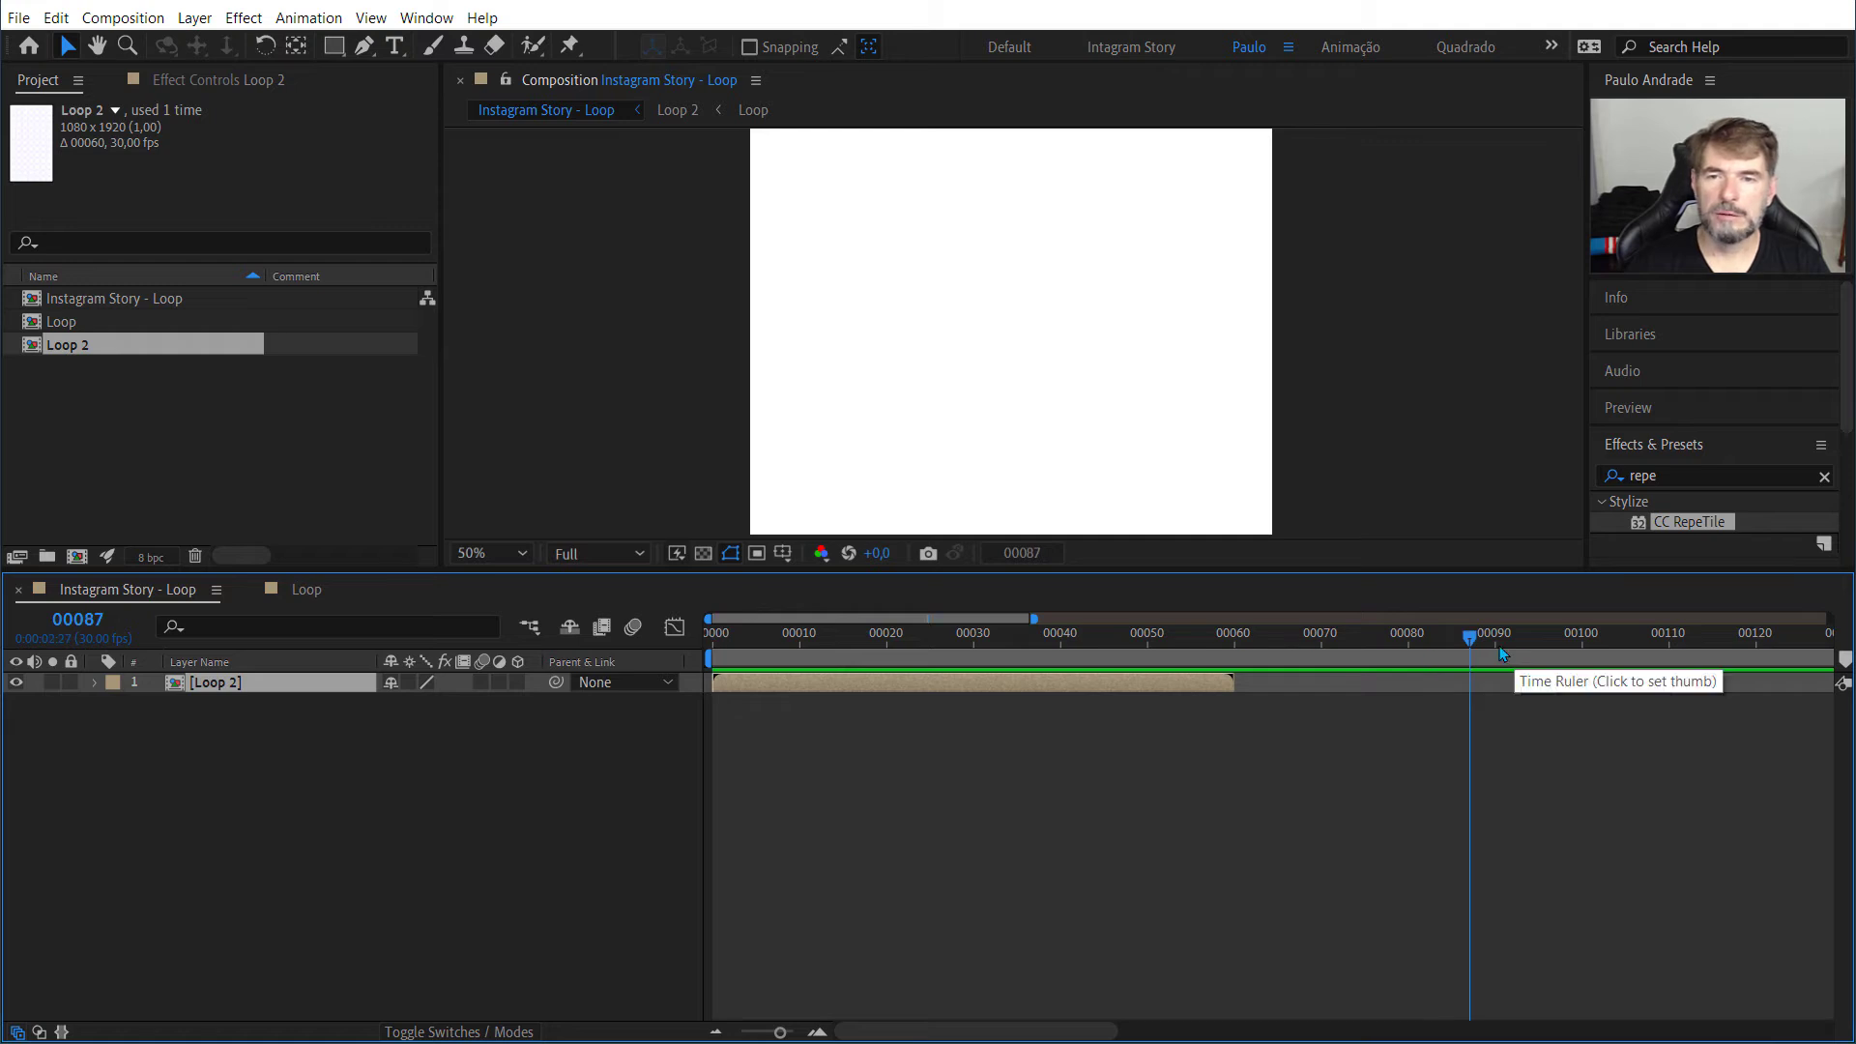
{"action": "left_click_drag", "start_coordinate": [1470, 646], "coordinate": [519, 620]}
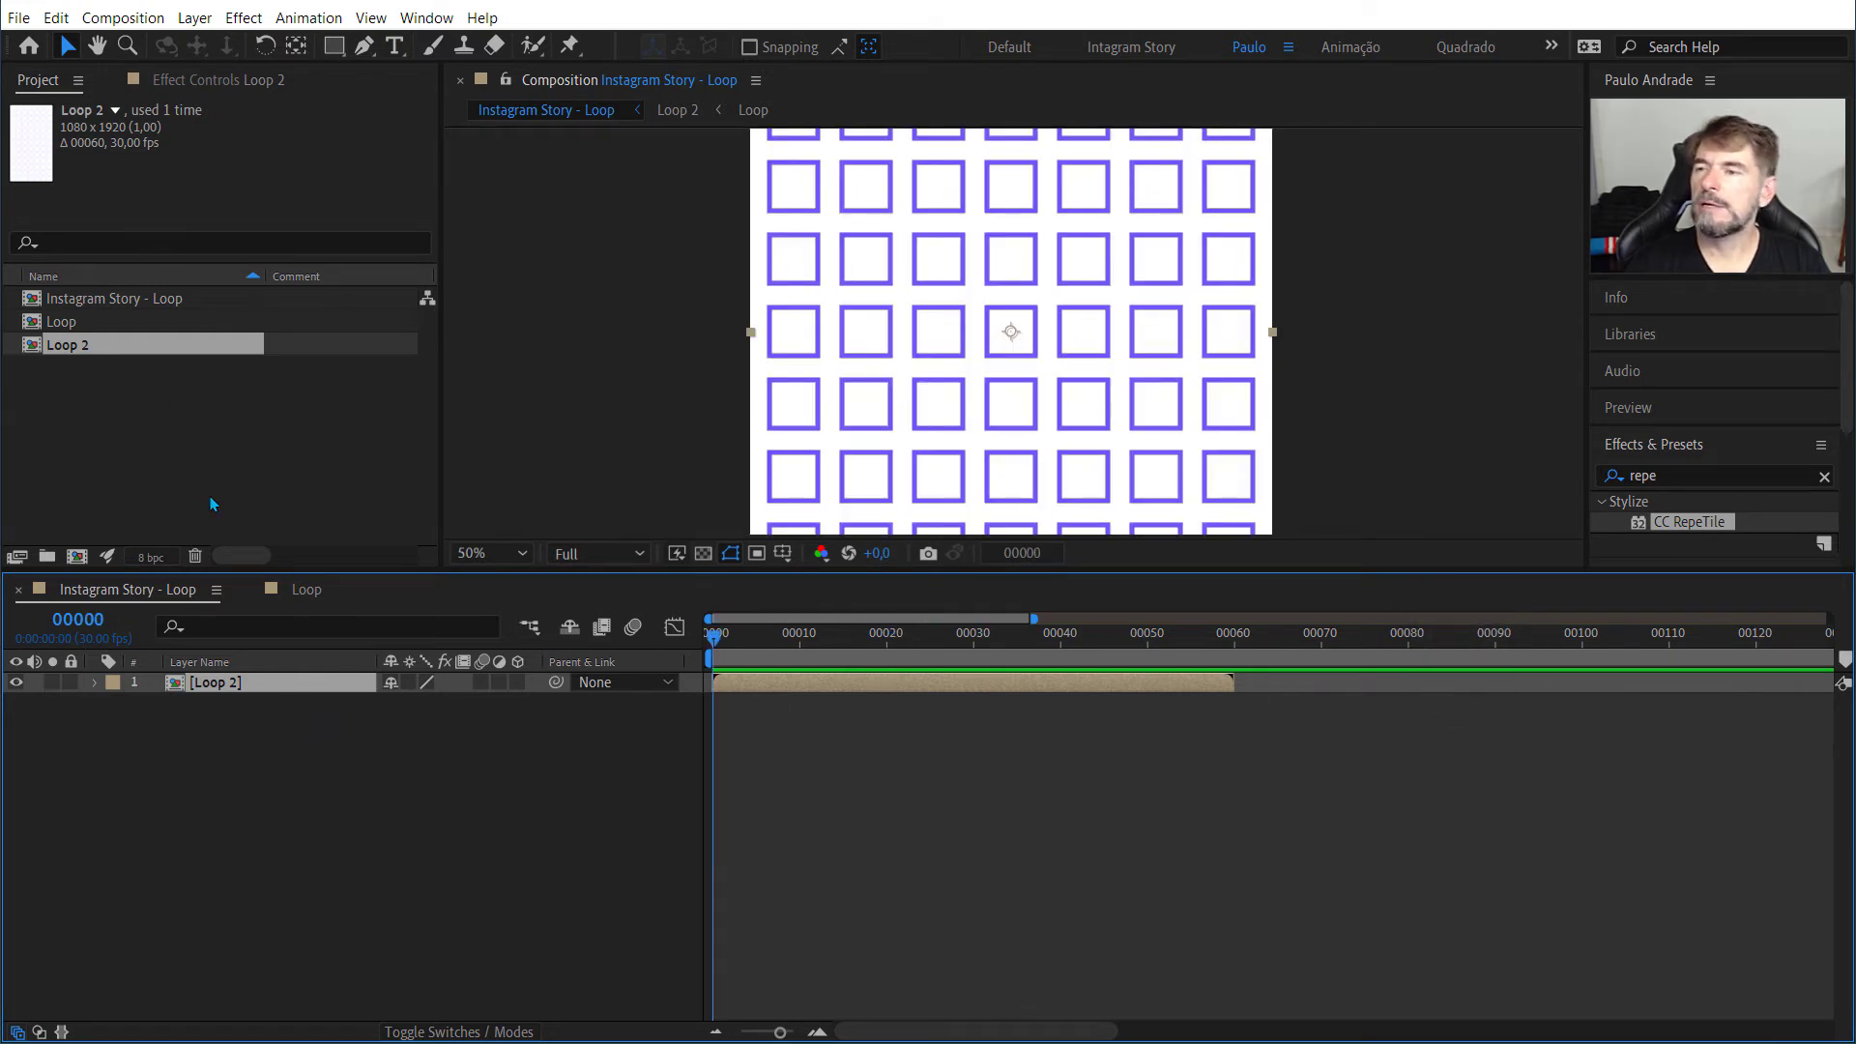
{"action": "right_click", "coordinate": [181, 681]}
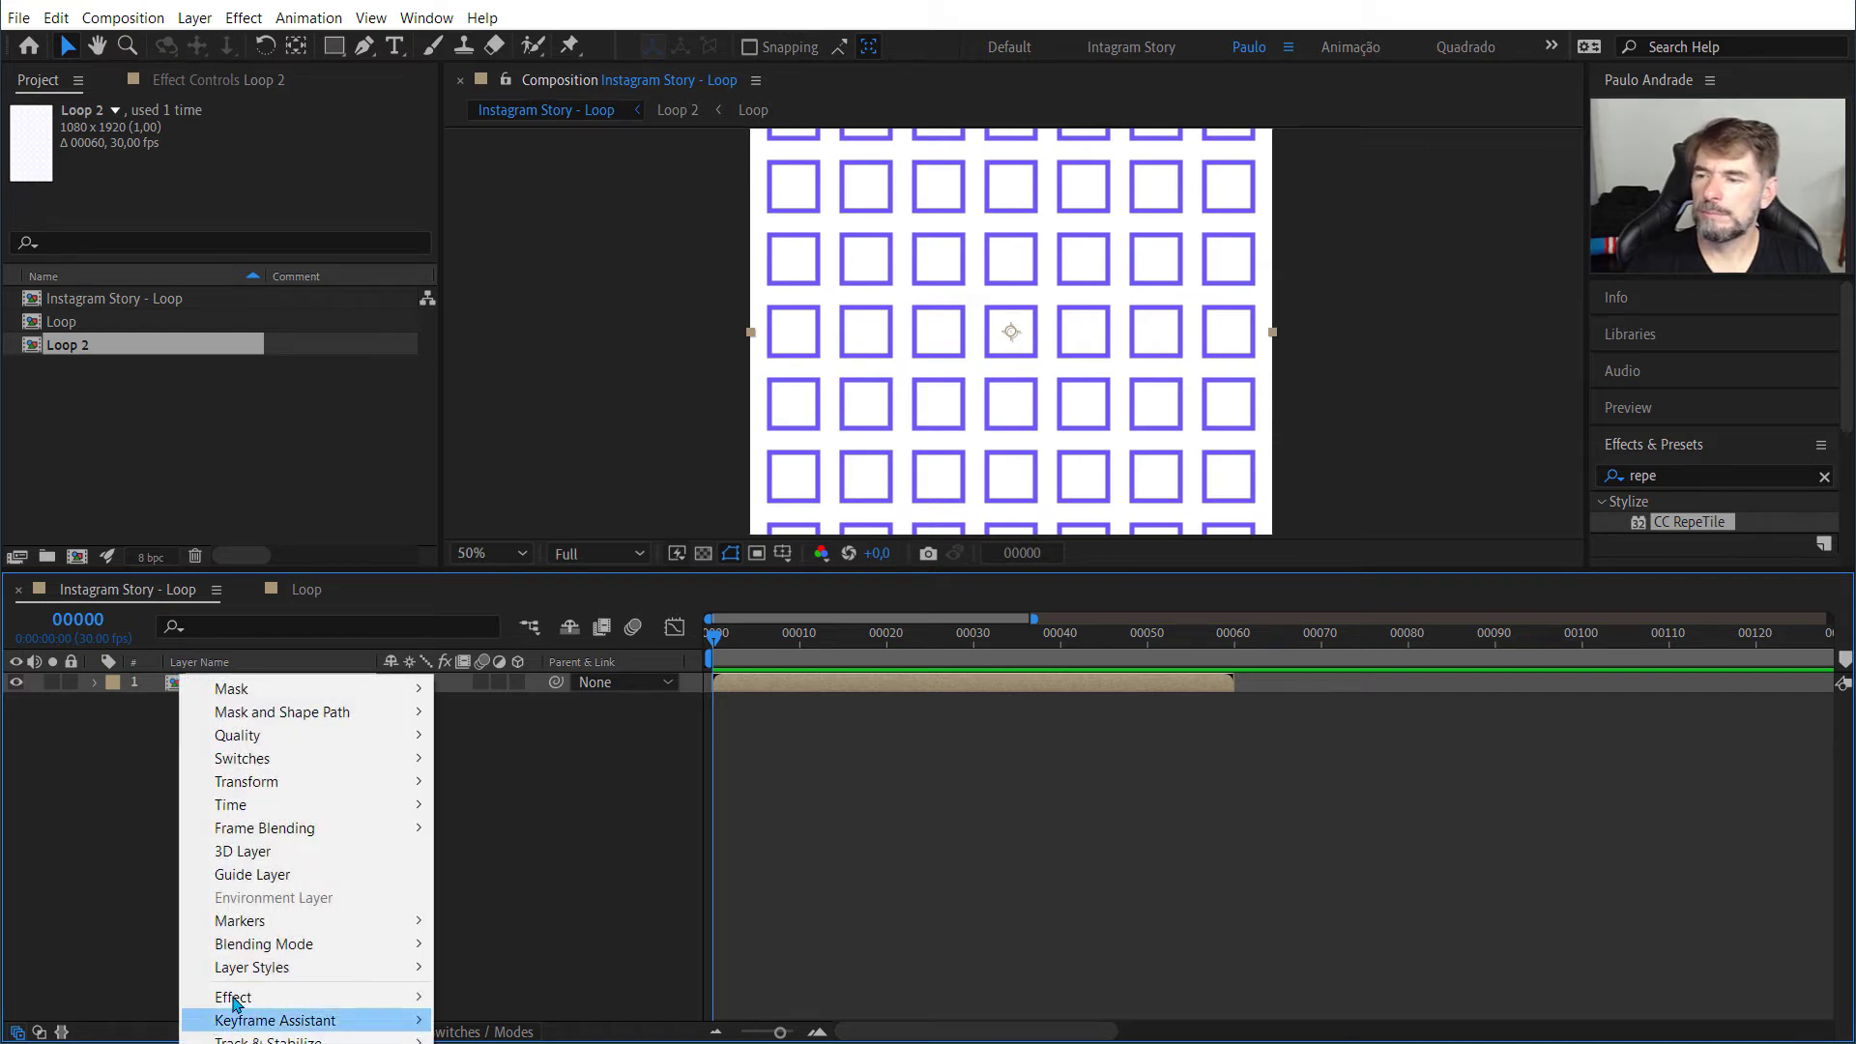
{"action": "mouse_move", "coordinate": [238, 806]}
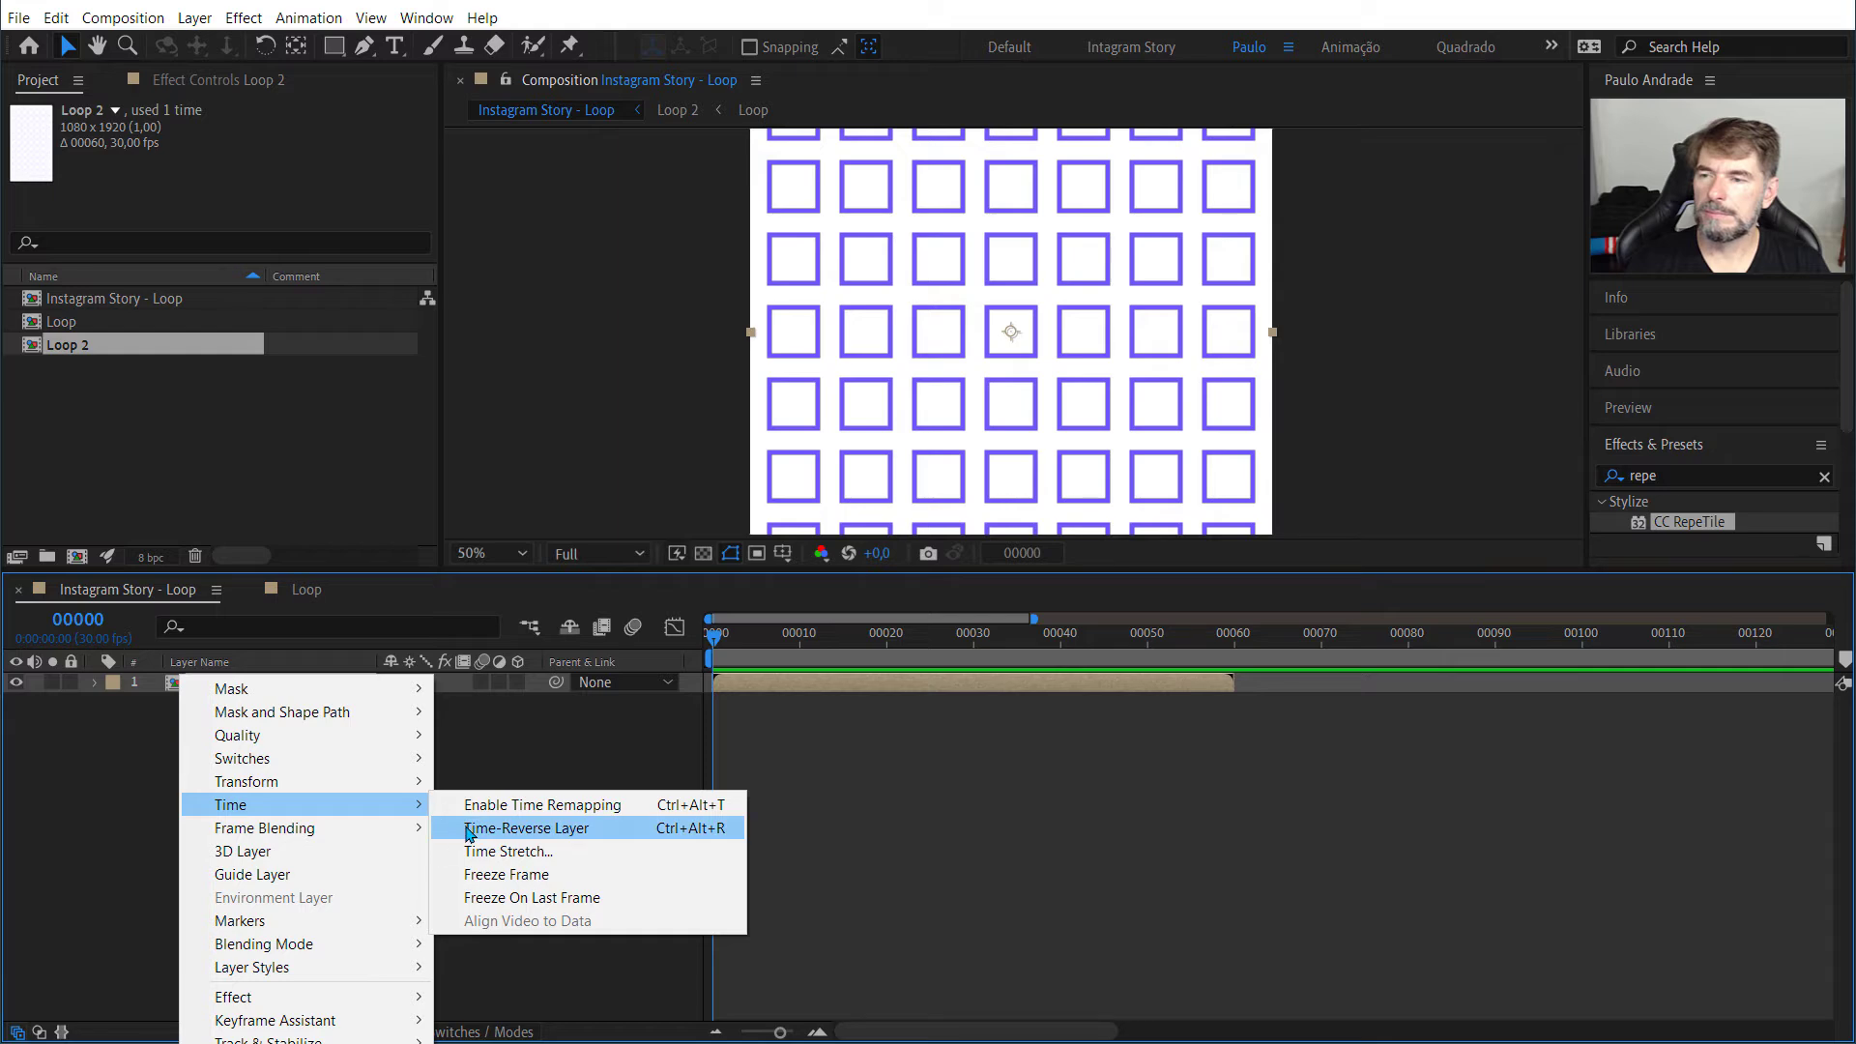
{"action": "left_click", "coordinate": [469, 806]}
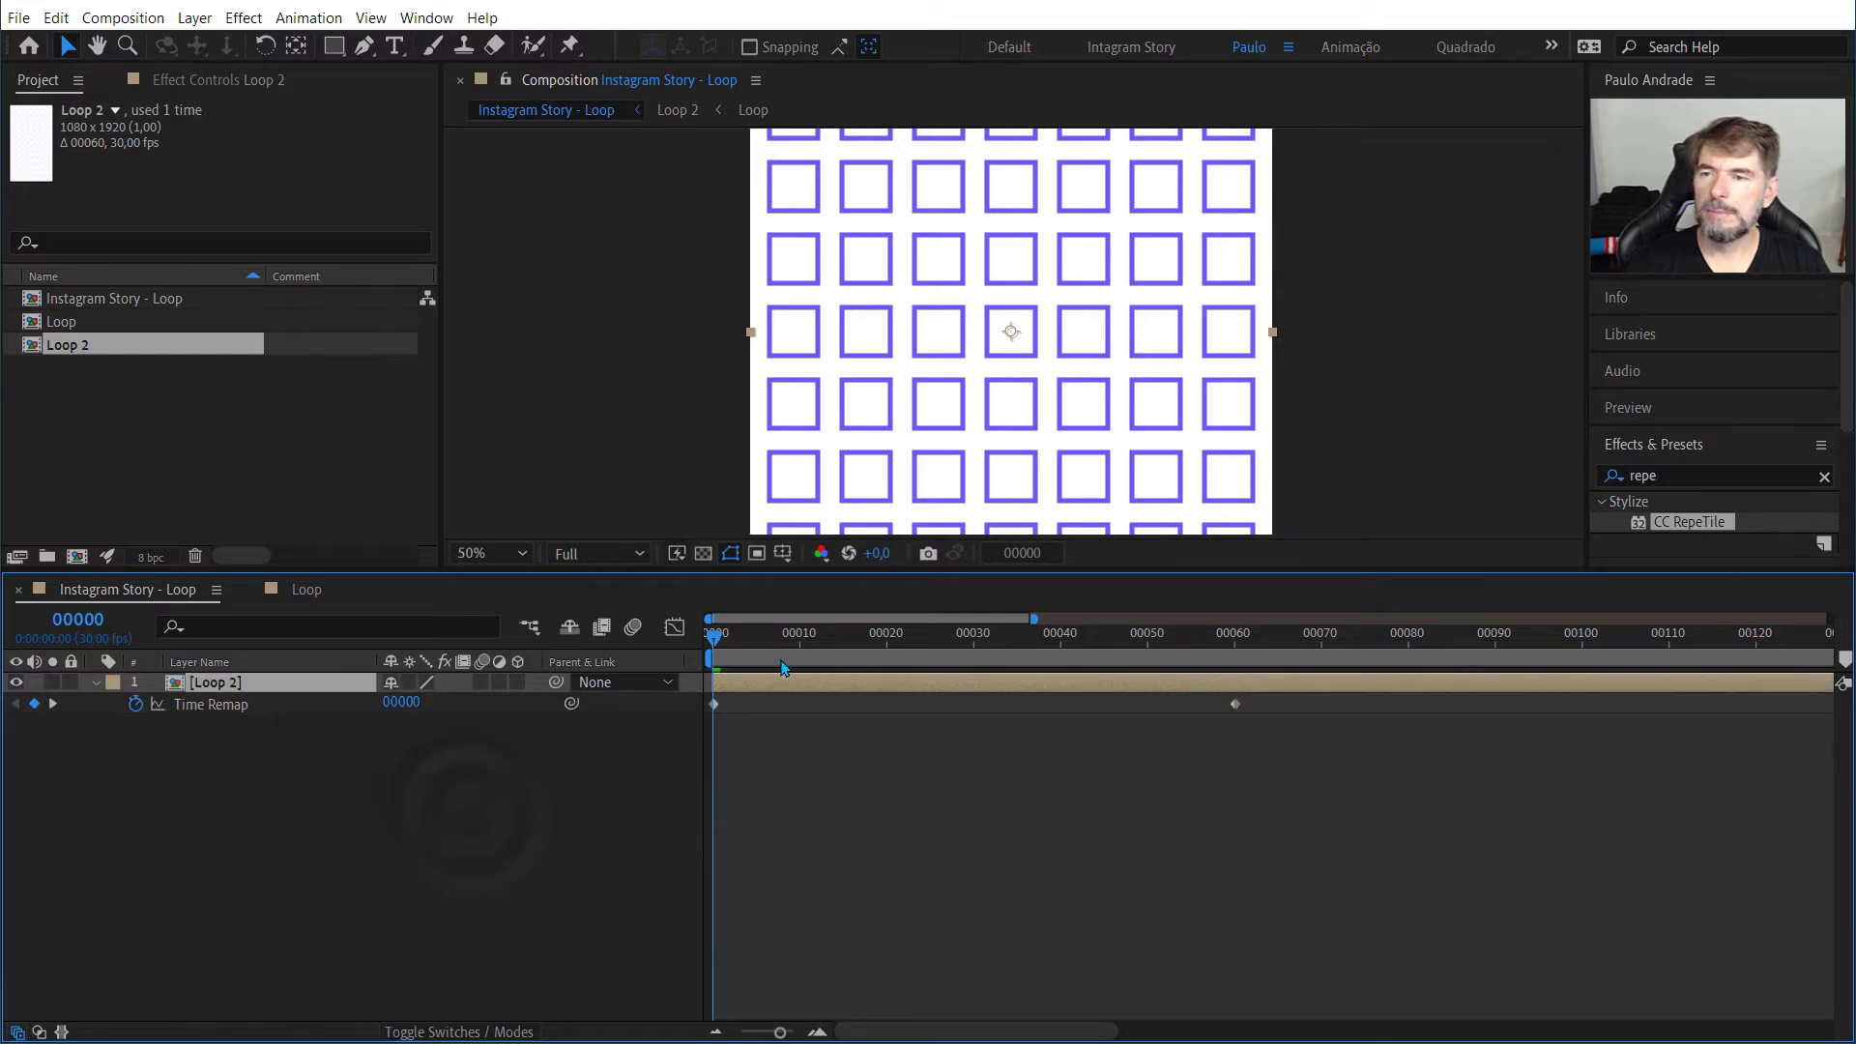
{"action": "left_click_drag", "start_coordinate": [717, 638], "coordinate": [783, 638]}
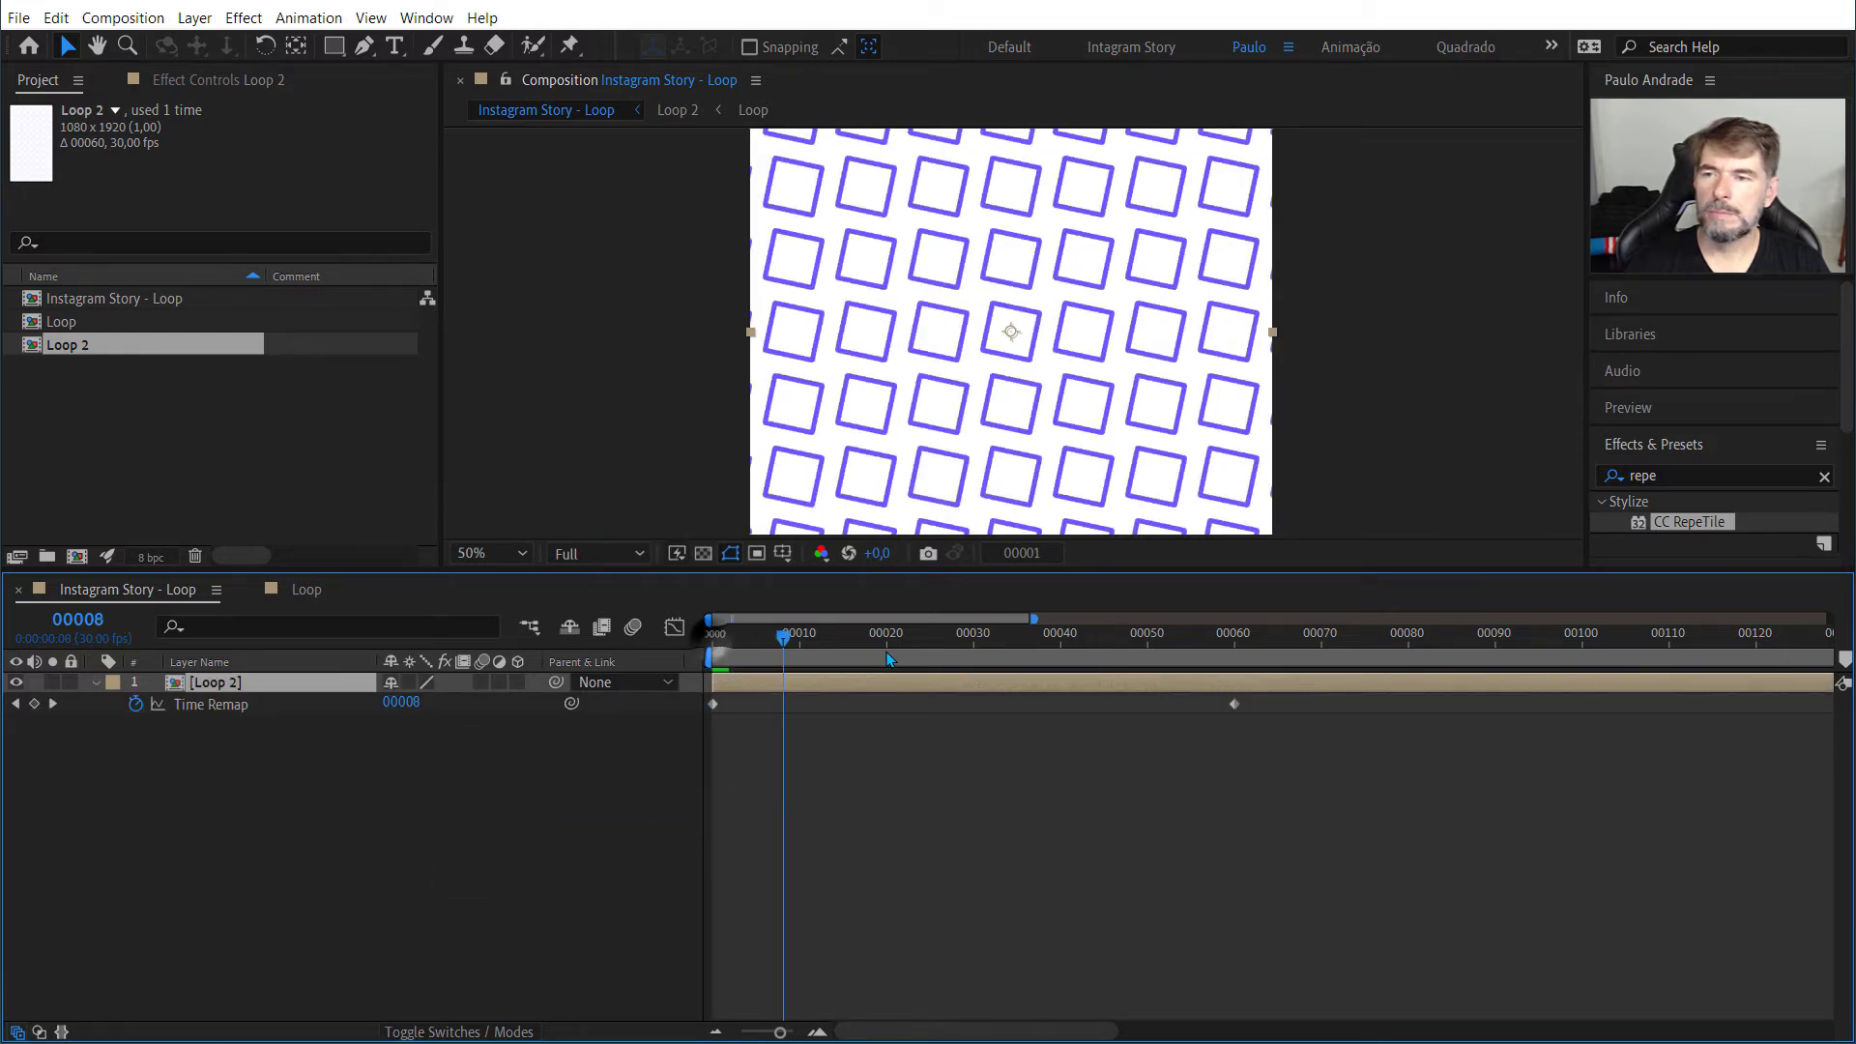
{"action": "left_click_drag", "start_coordinate": [890, 658], "coordinate": [361, 651]}
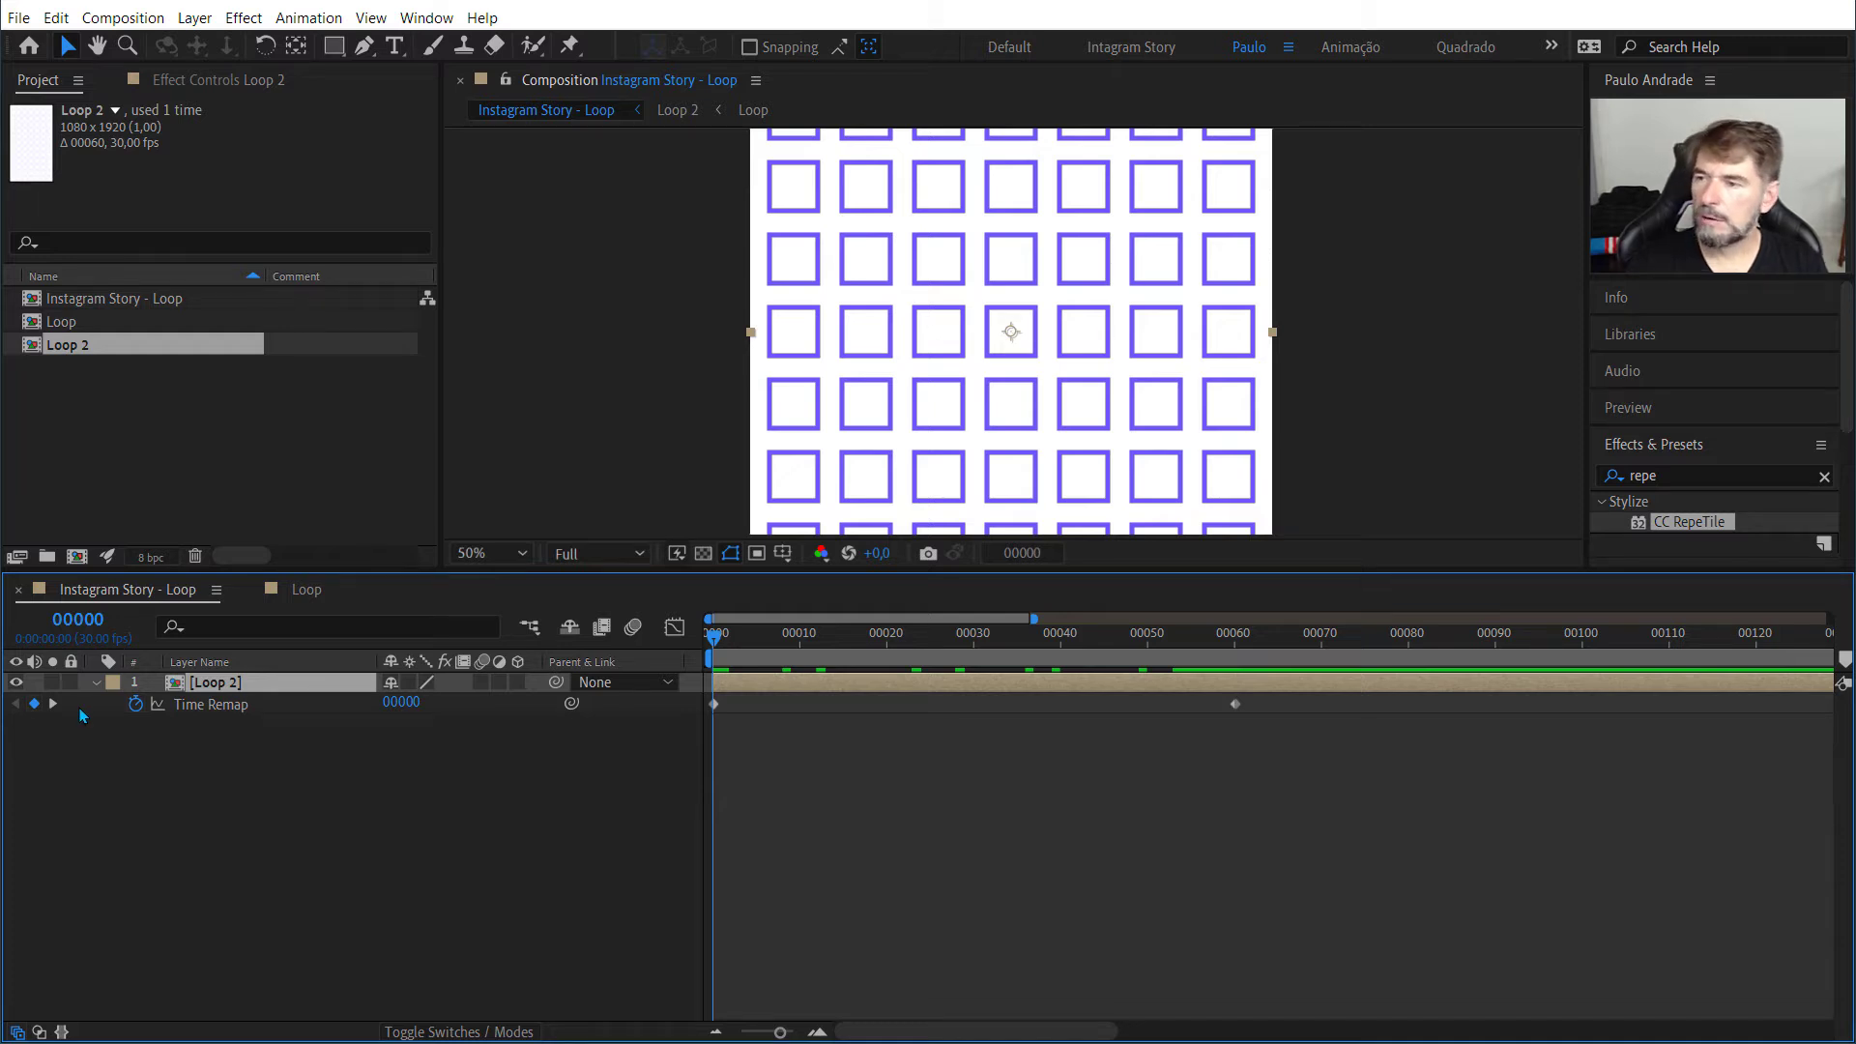
Step: Add the expression loopOut() to the Loop 2 layer's Time Remap property
{"action": "left_click", "coordinate": [134, 705], "text": "alt"}
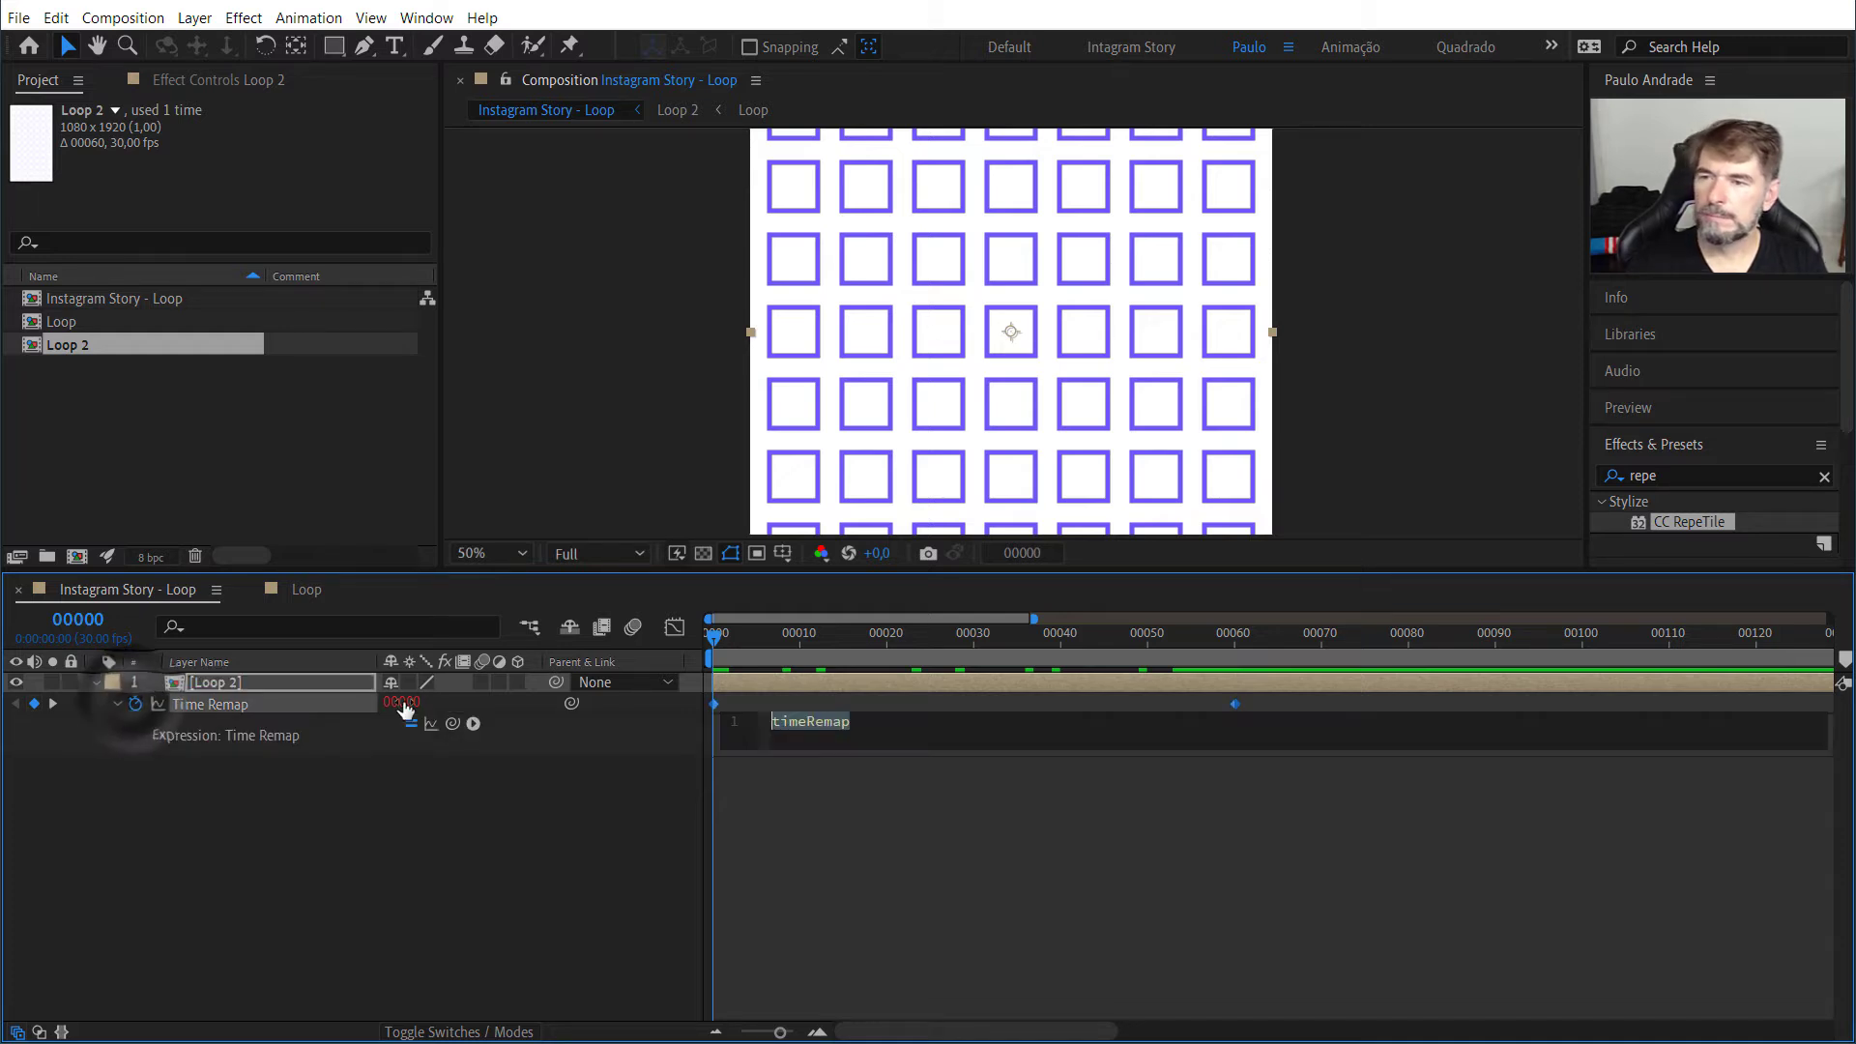
{"action": "type", "text": "loop"}
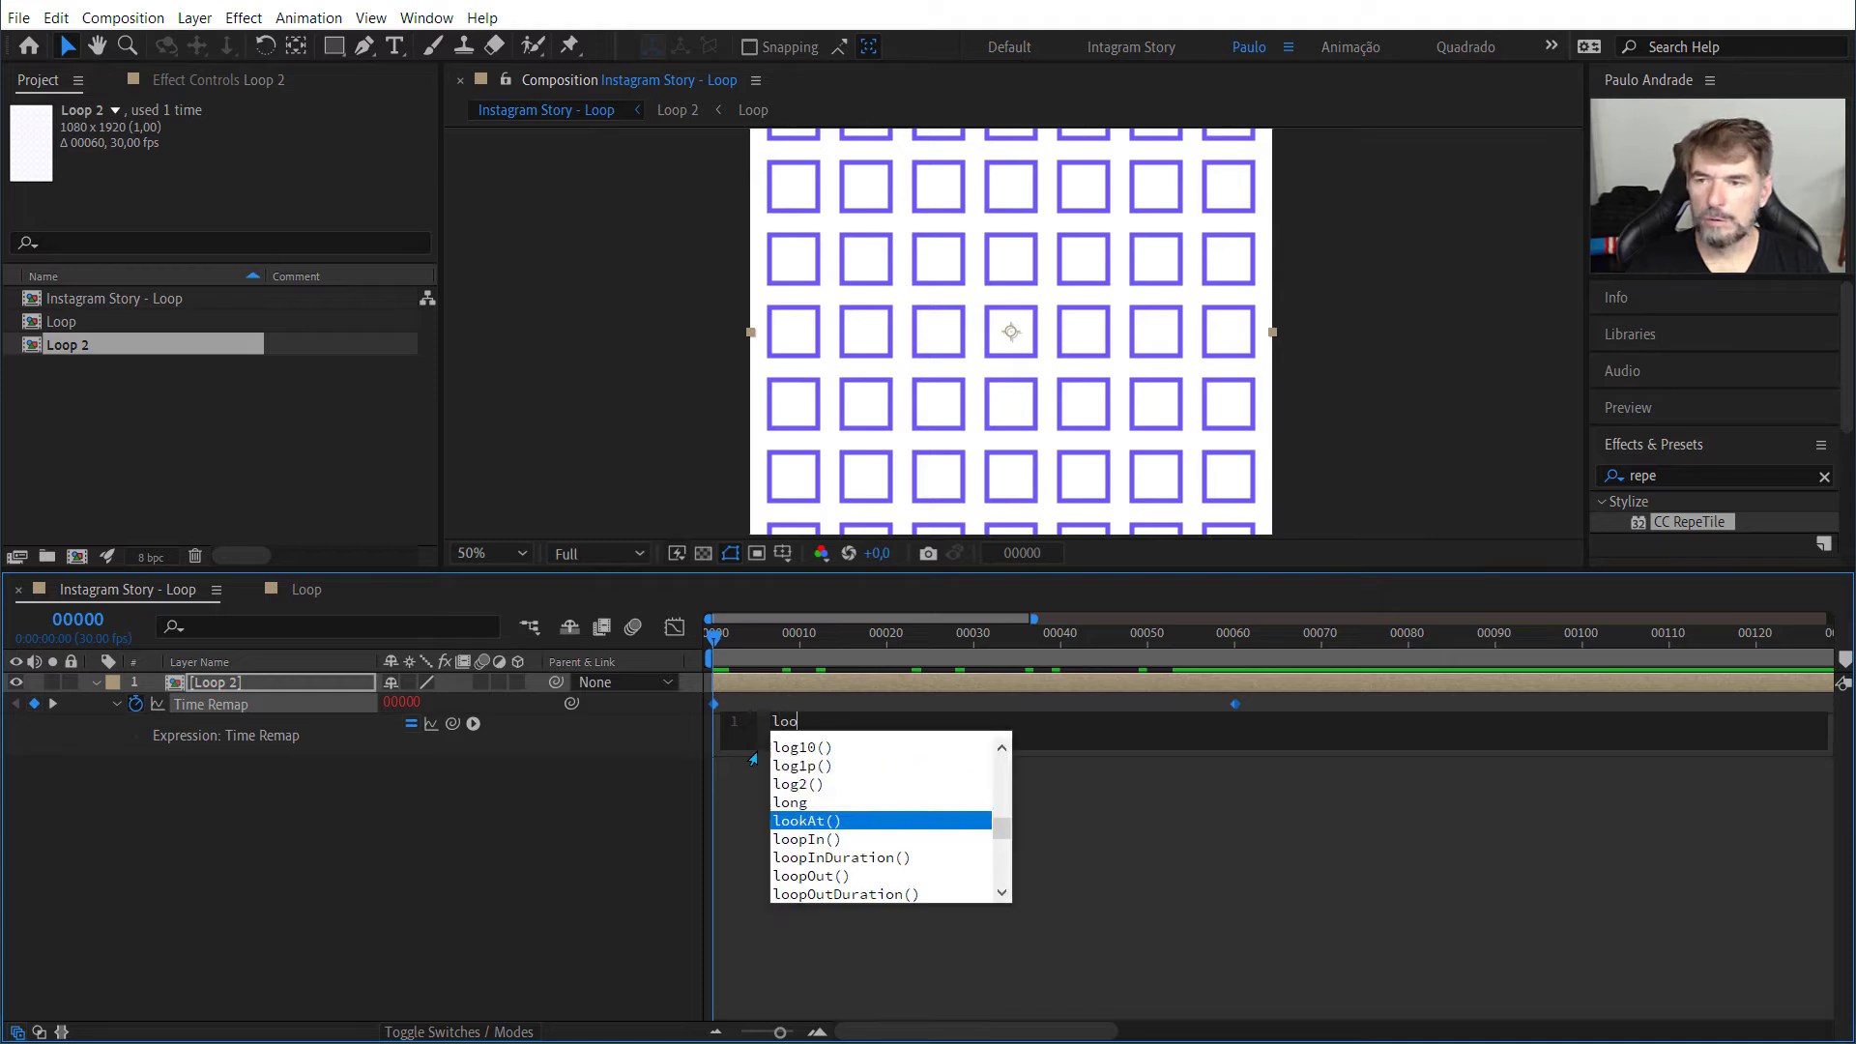
{"action": "key", "text": "Down"}
{"action": "key", "text": "Down"}
{"action": "key", "text": "Return"}
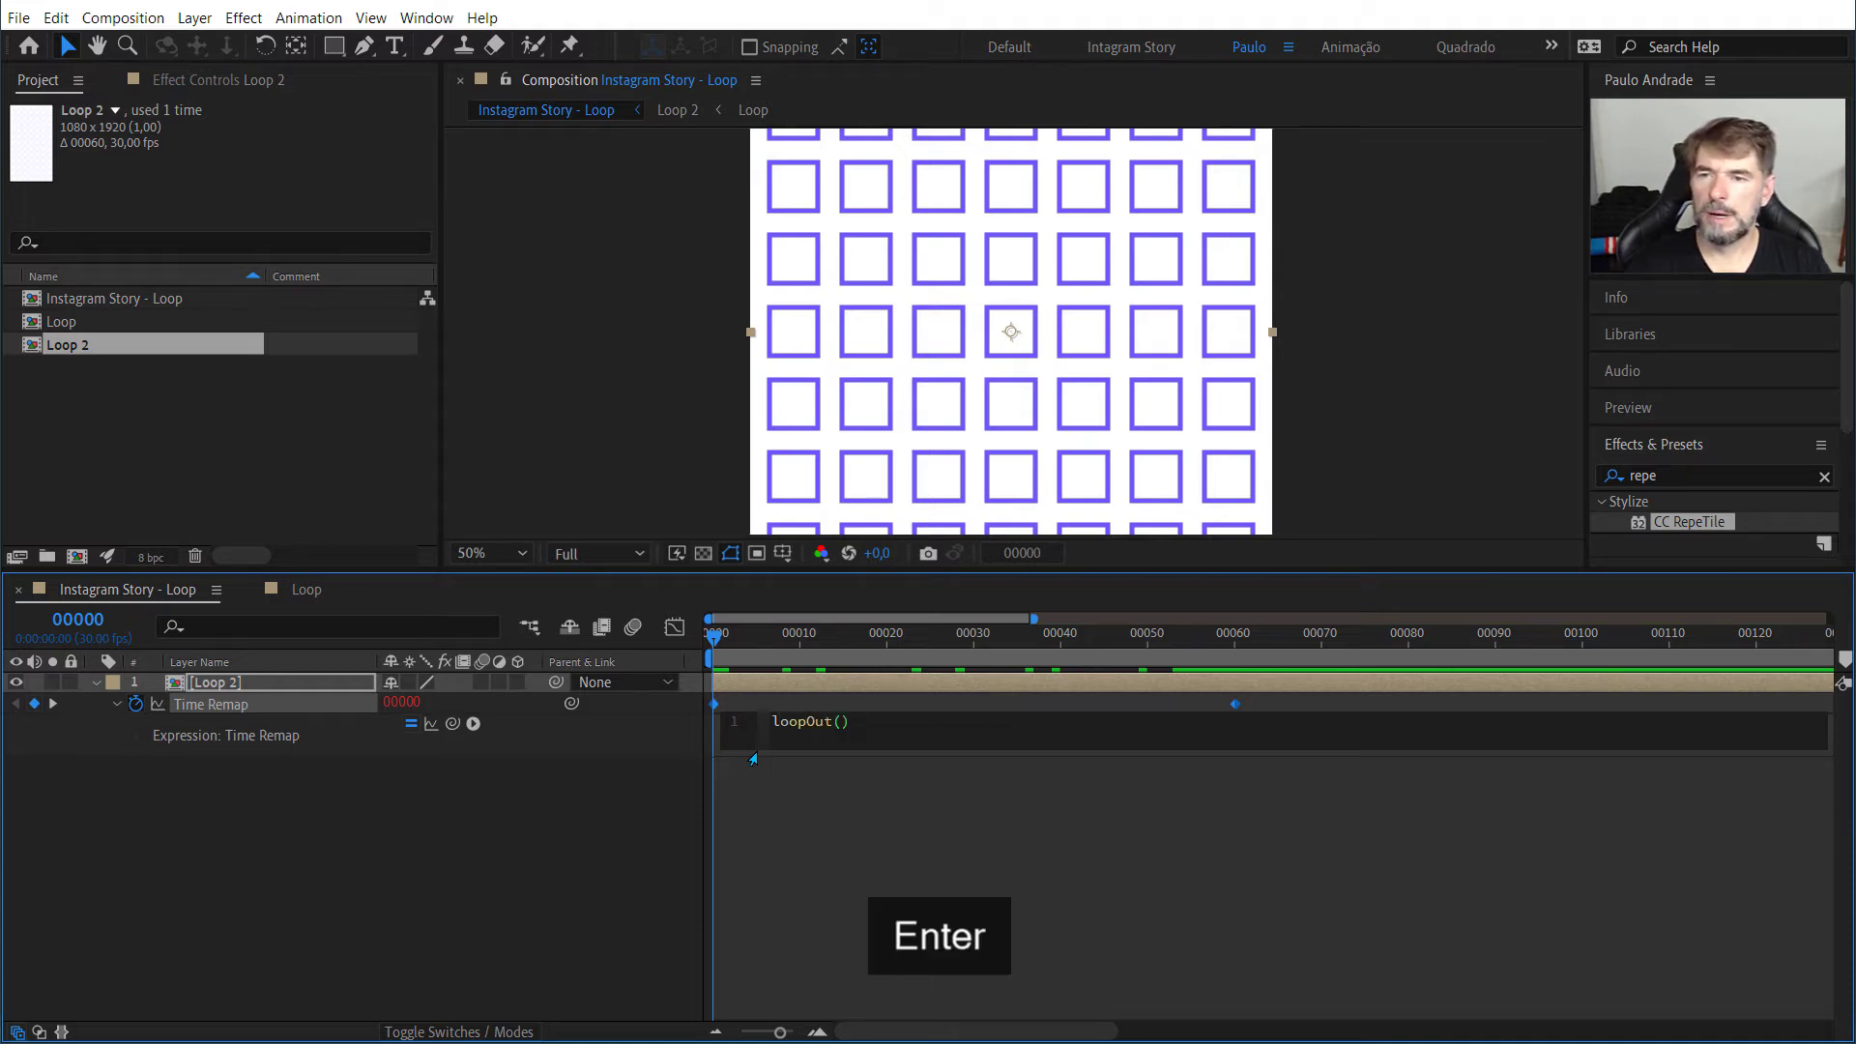
{"action": "left_click", "coordinate": [657, 850]}
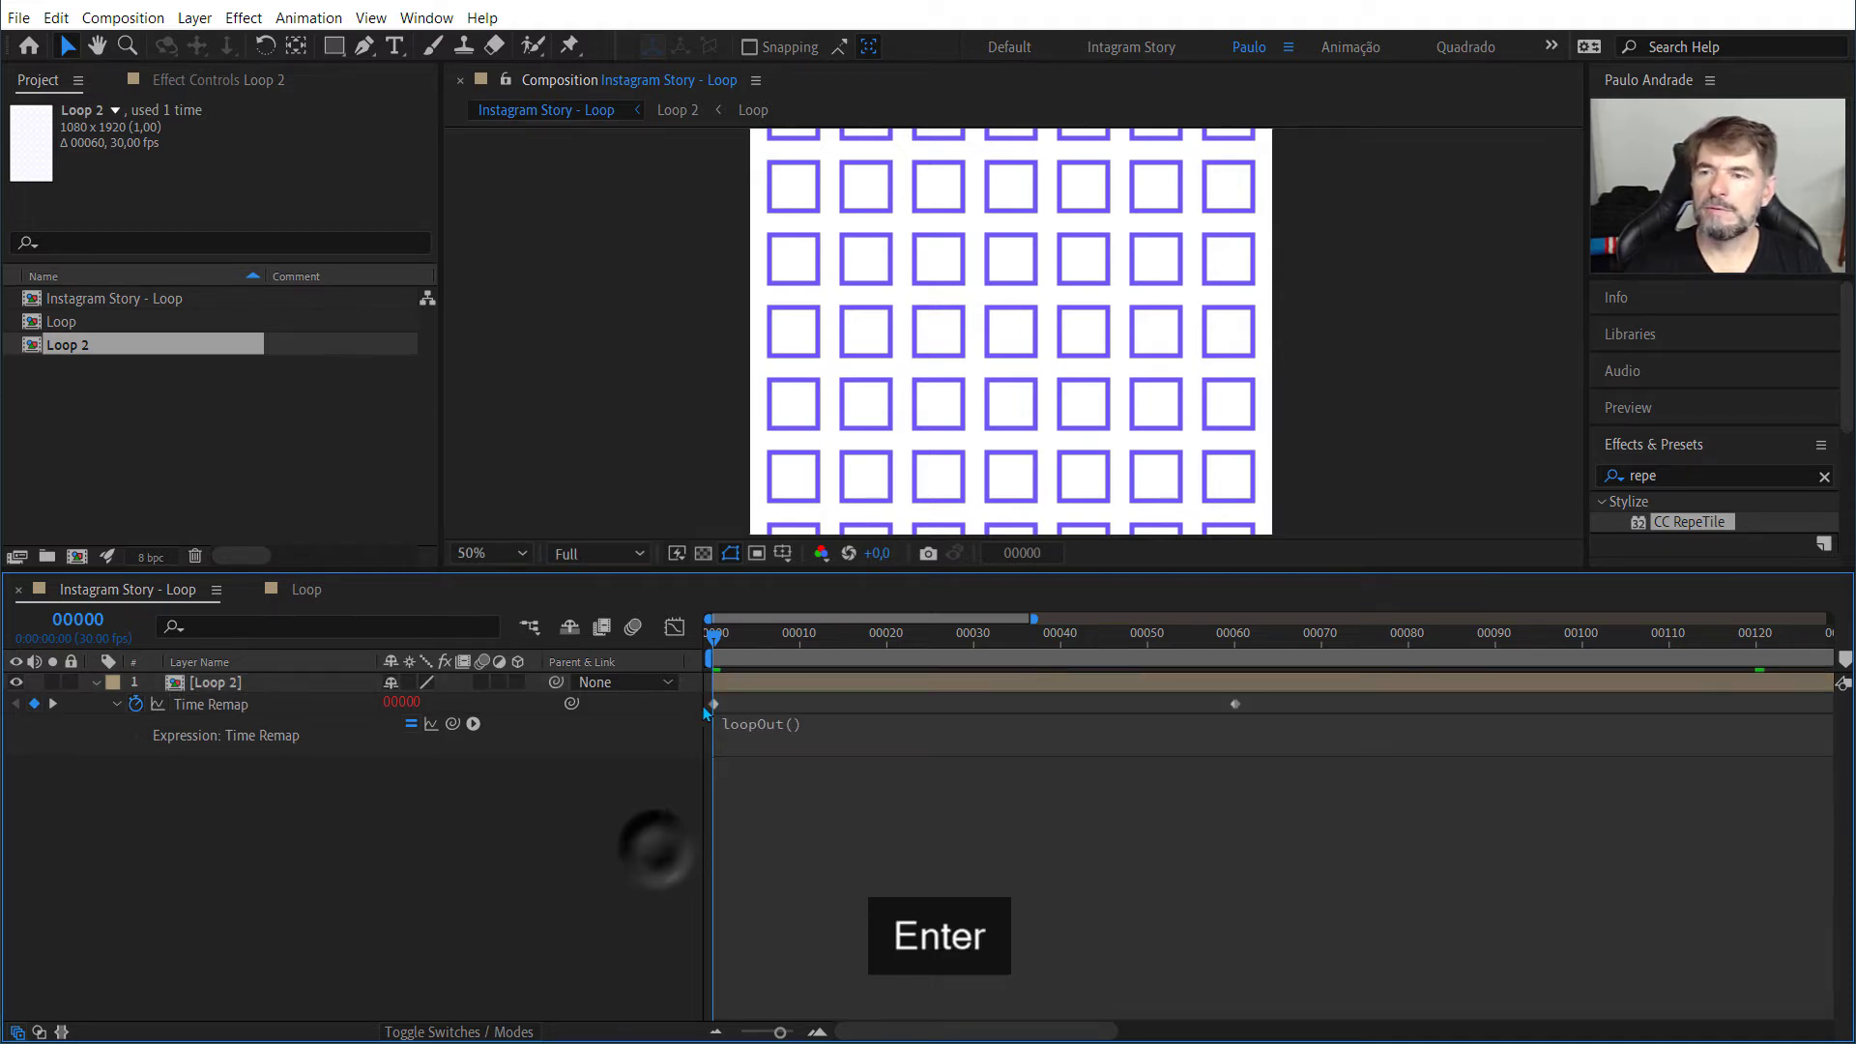
Step: Preview the looping animation from frame 0 and show the full composition duration in the timeline
{"action": "key", "text": "space"}
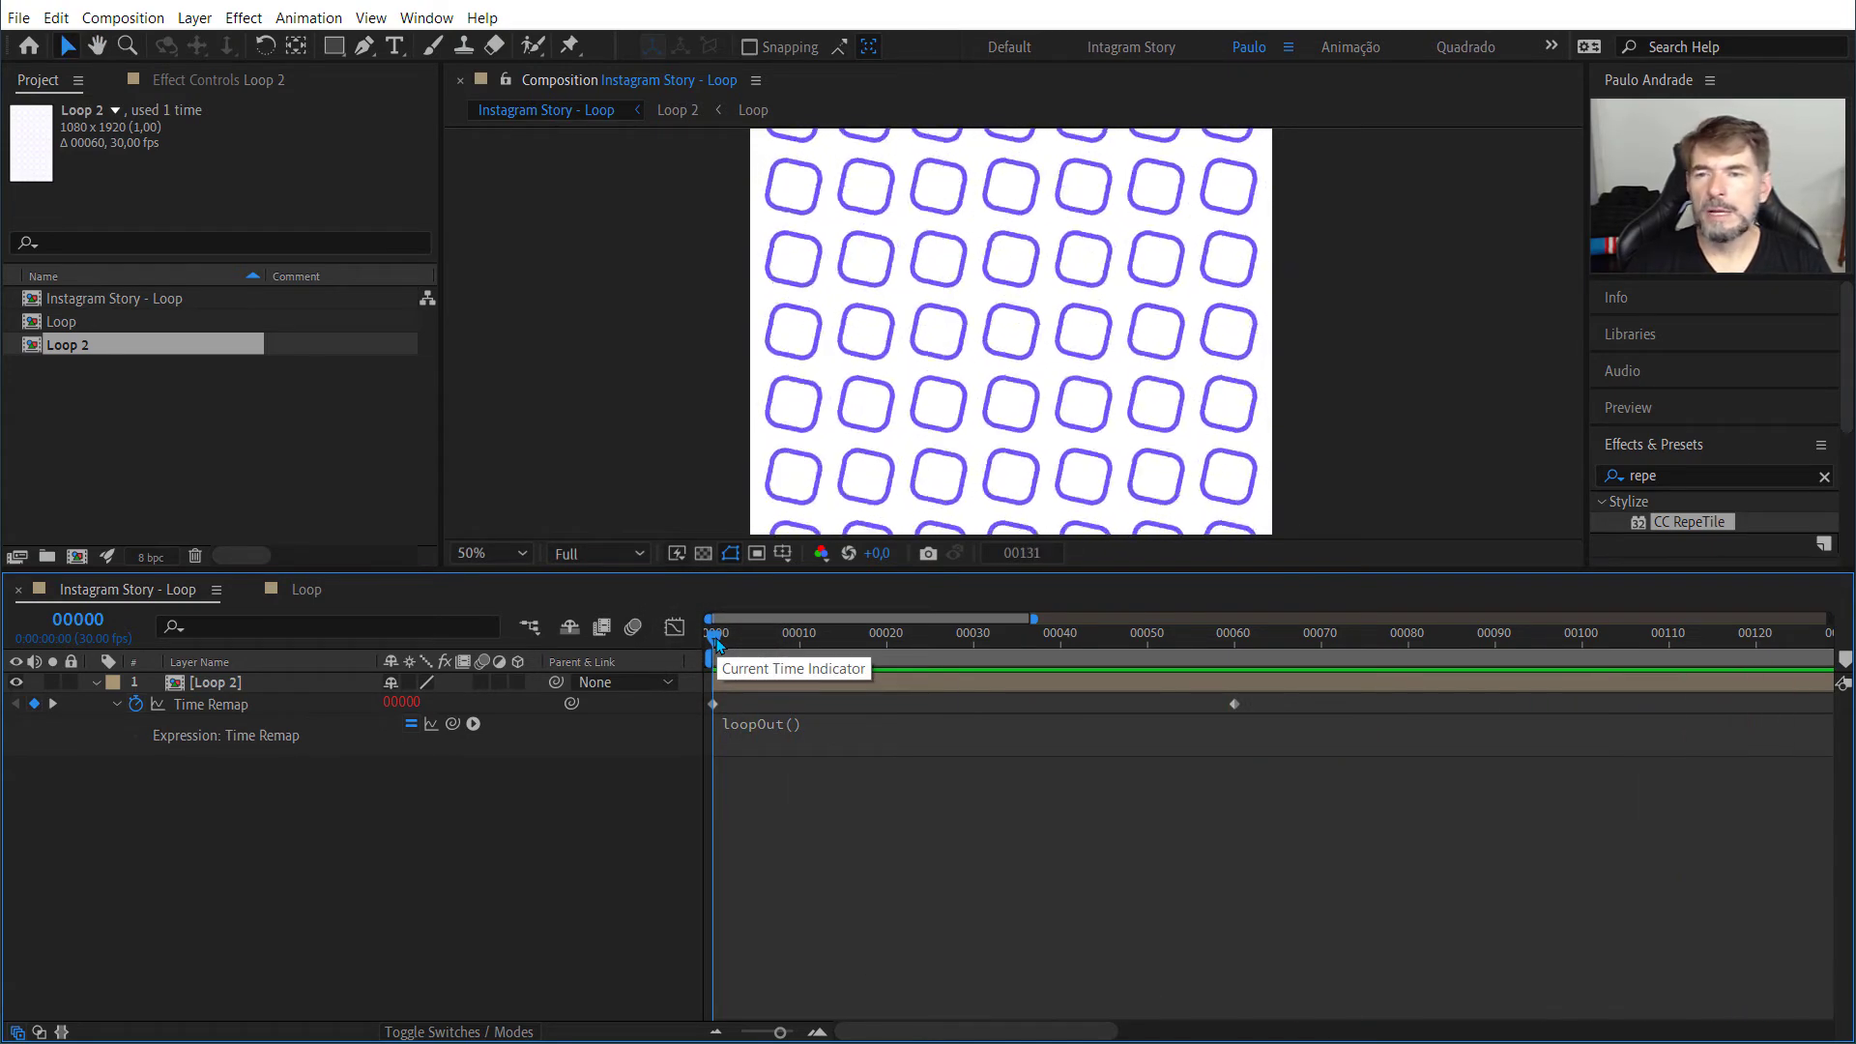
{"action": "key", "text": "space"}
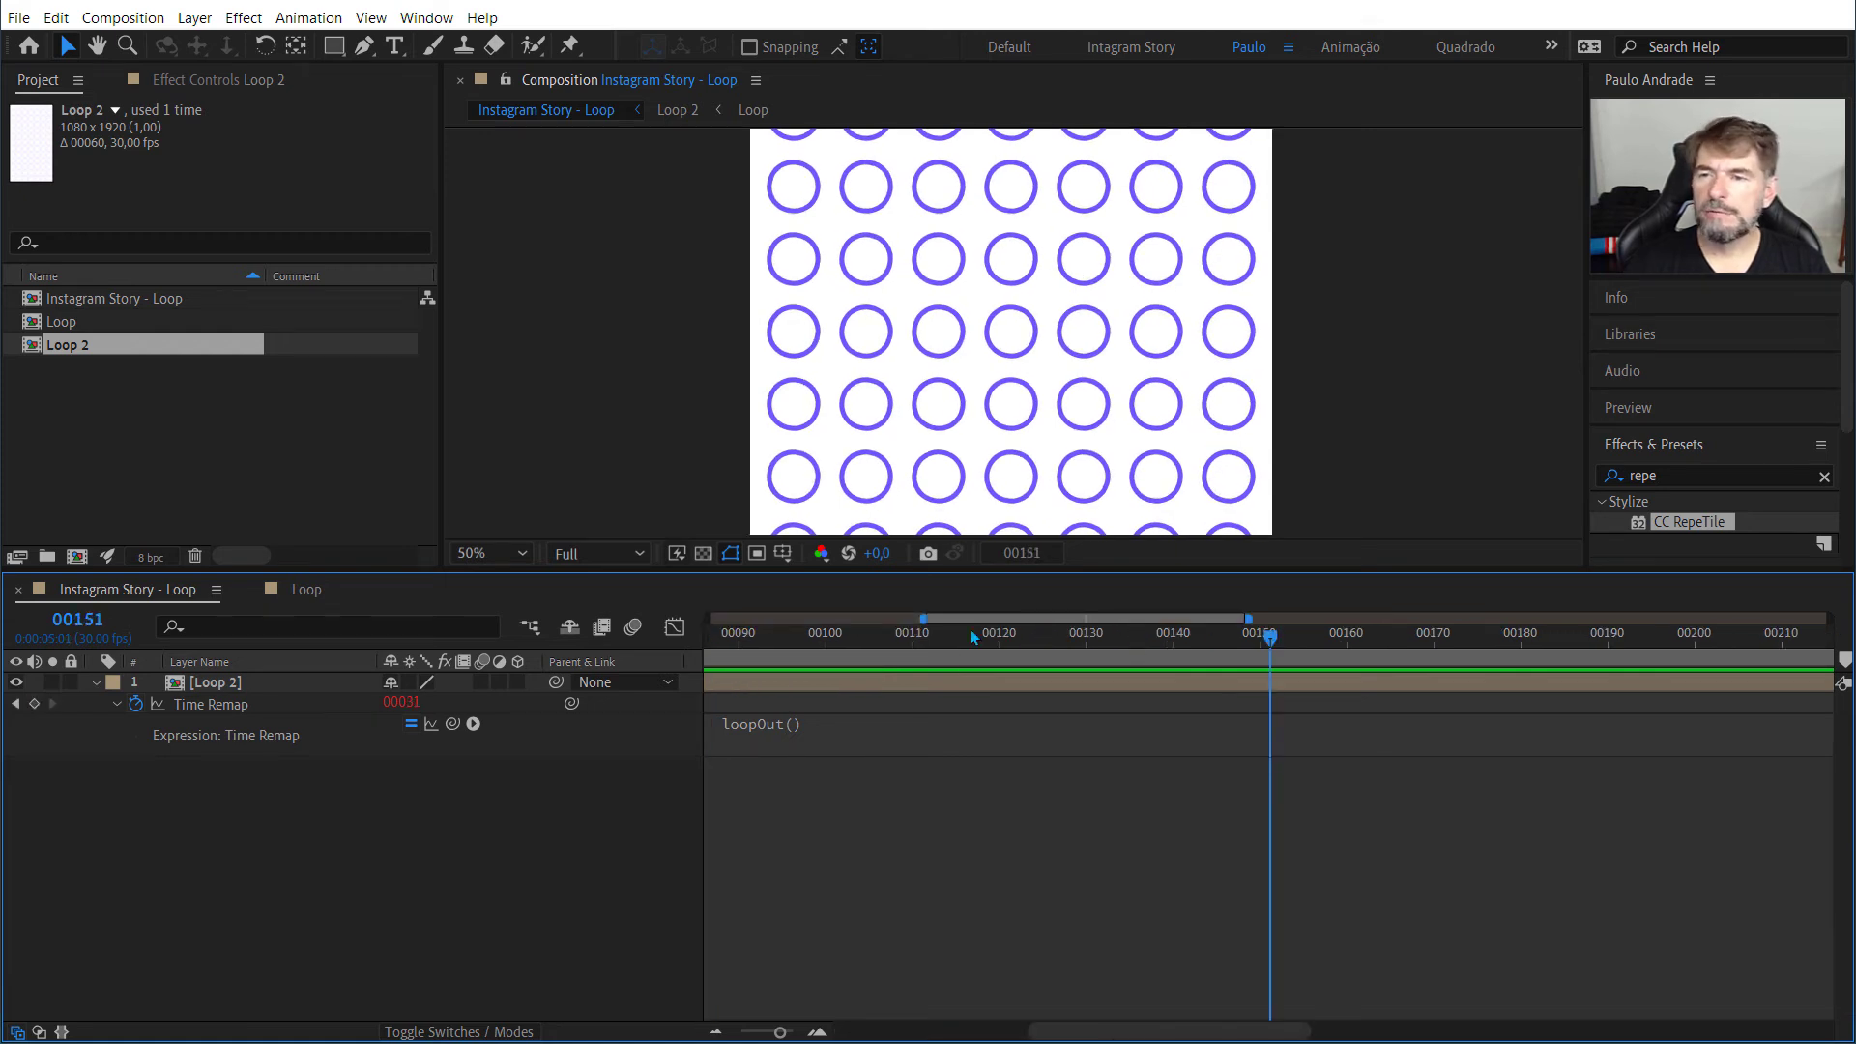
{"action": "left_click_drag", "start_coordinate": [923, 618], "coordinate": [493, 580]}
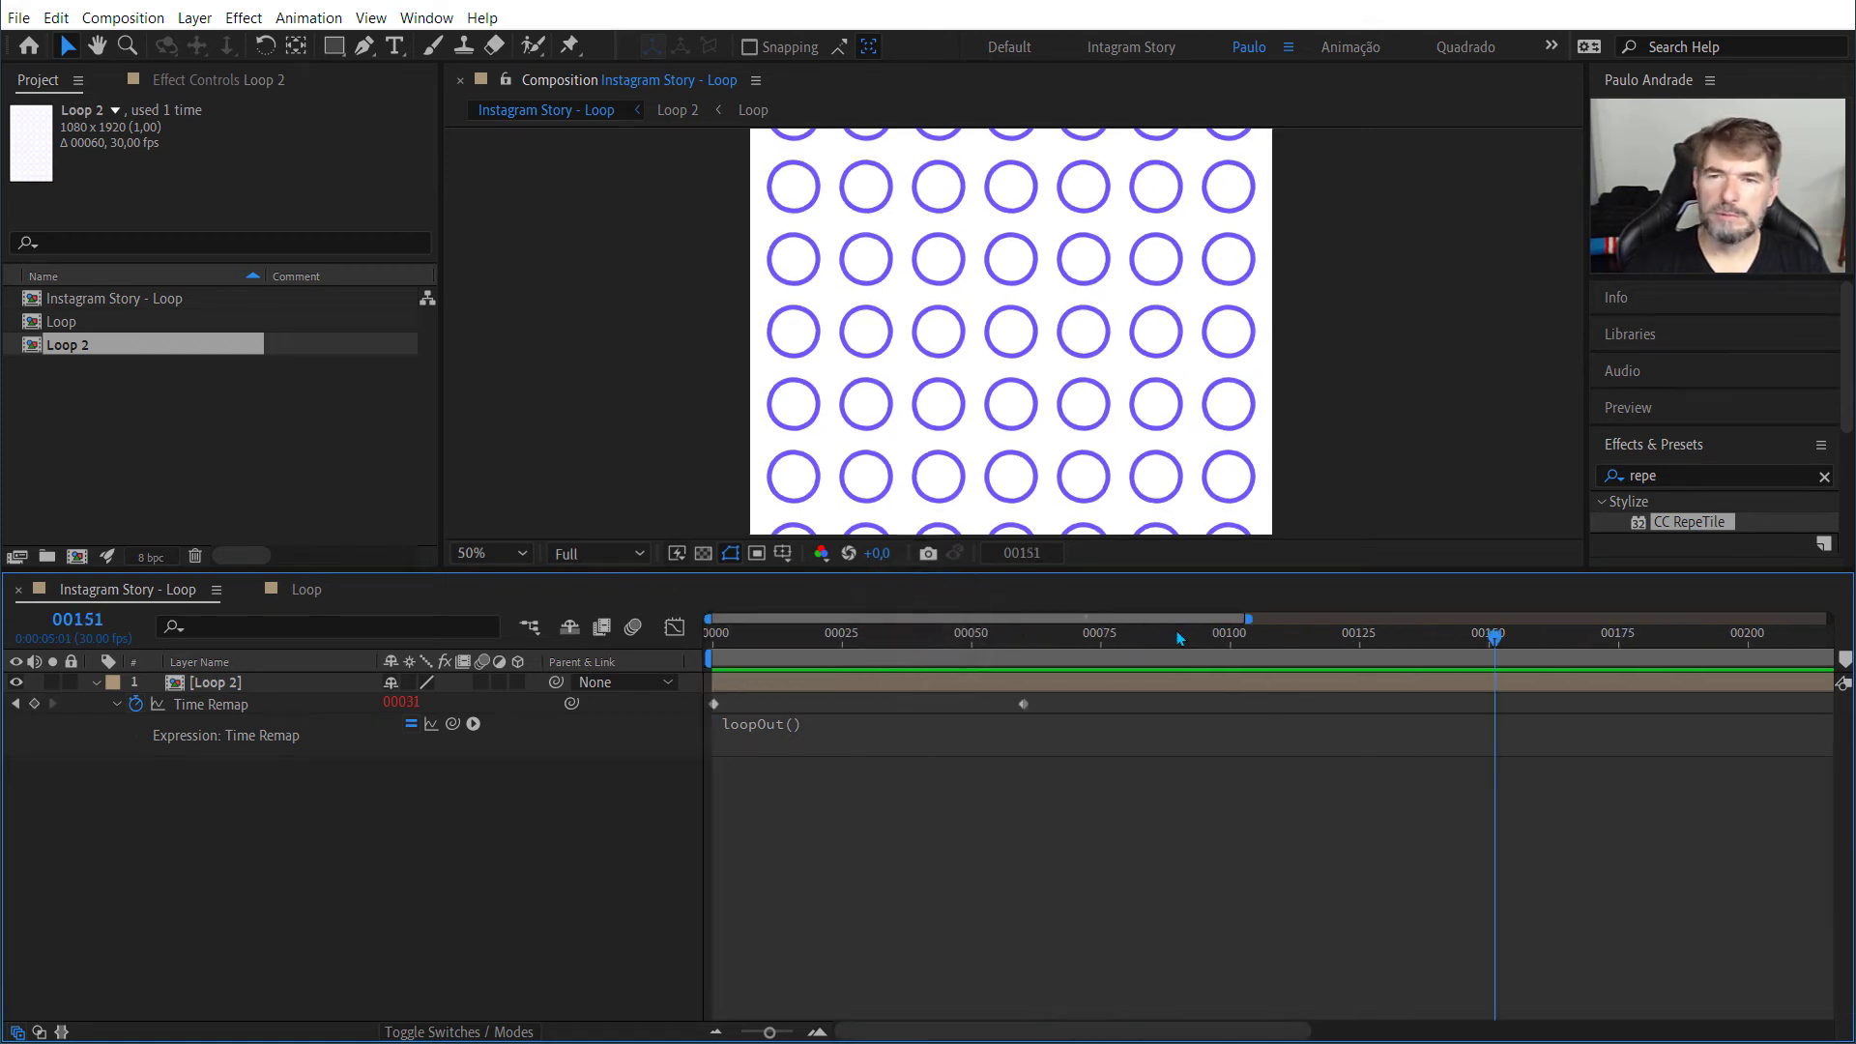
{"action": "left_click_drag", "start_coordinate": [1248, 617], "coordinate": [1827, 618]}
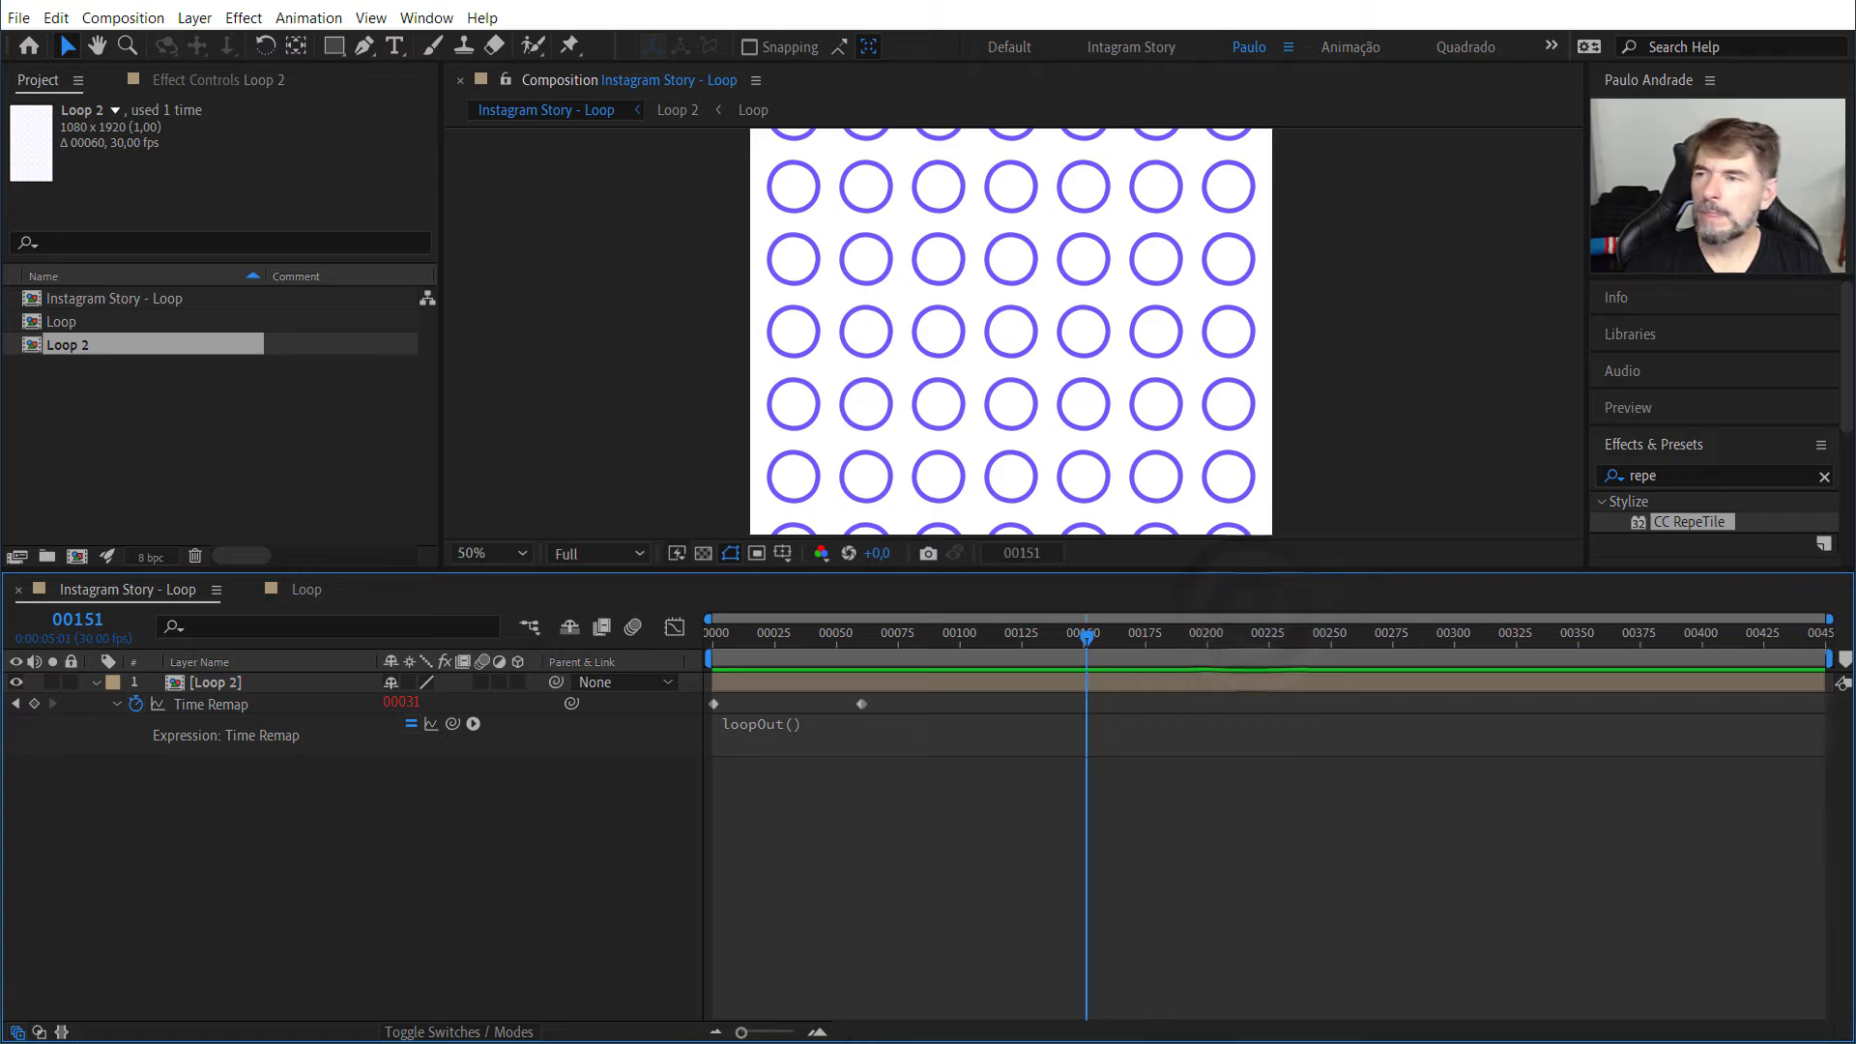
Step: Review the details of Instagram Story - Loop, Loop and Loop 2 in the project, and preview the story from frame 0
{"action": "left_click", "coordinate": [112, 305]}
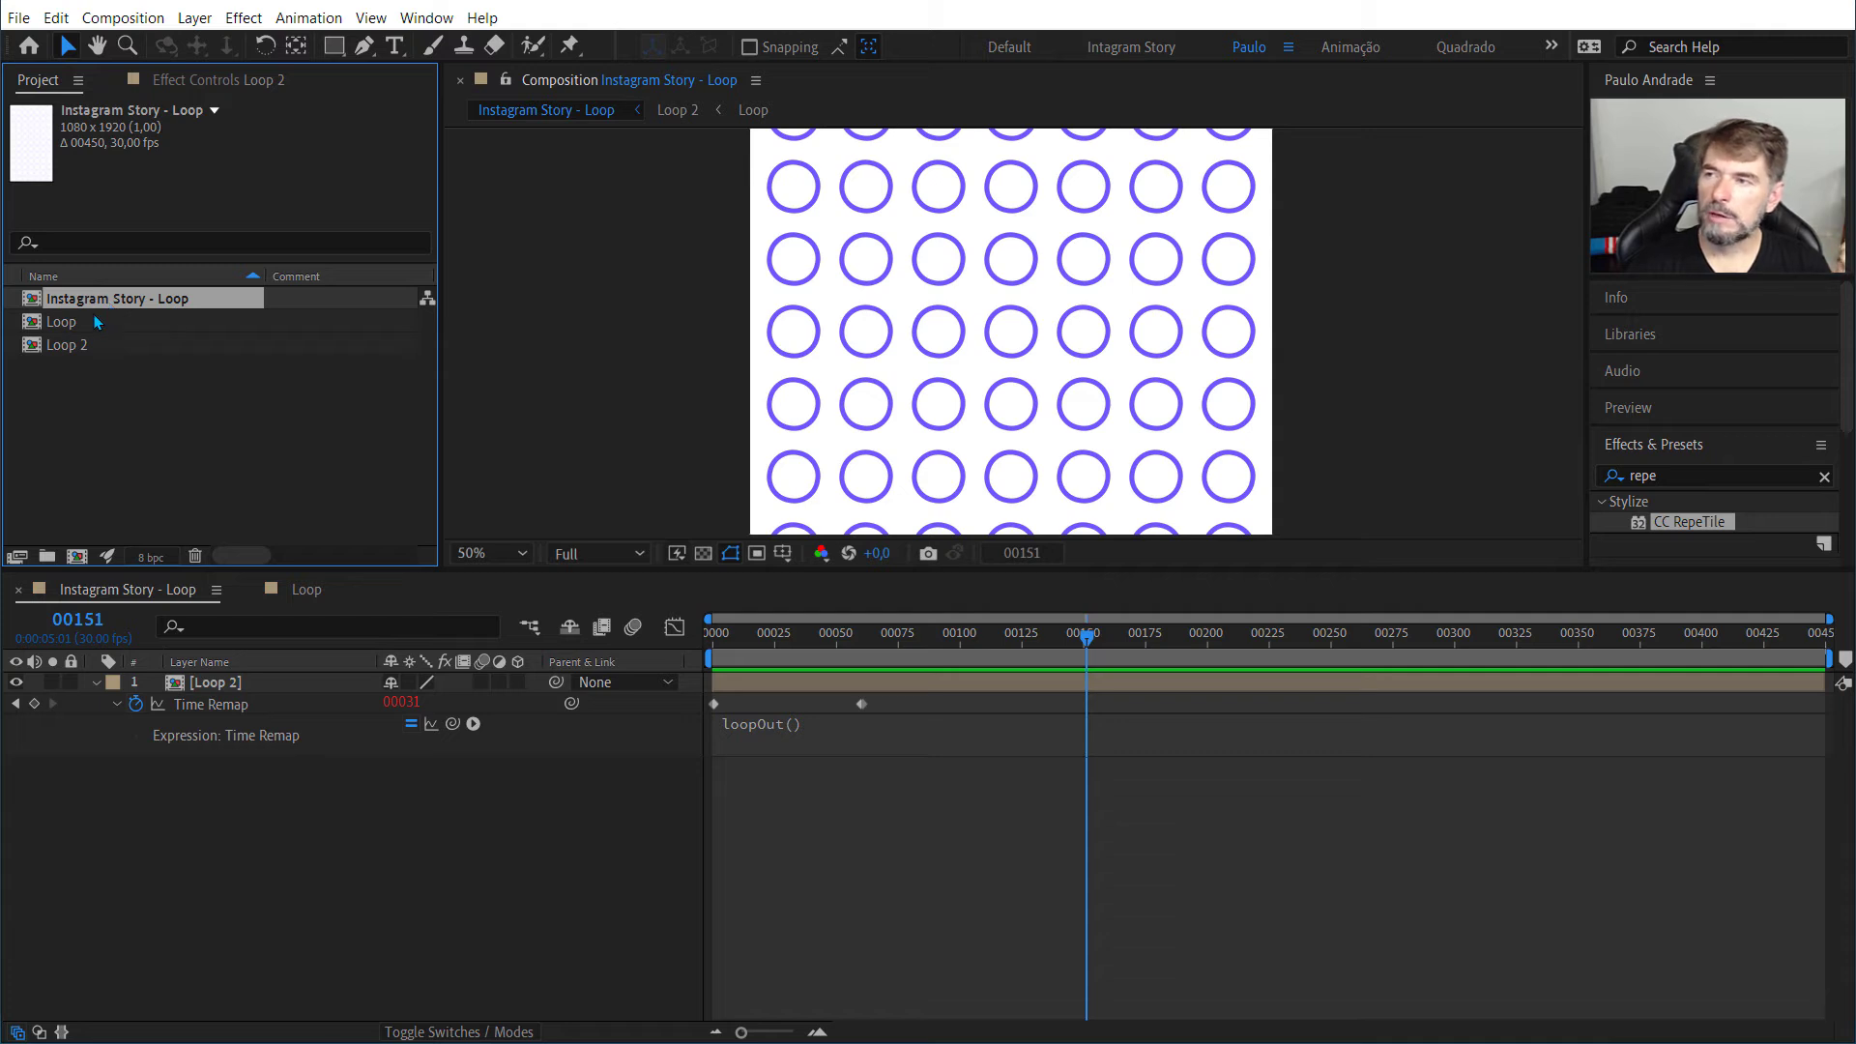
{"action": "left_click", "coordinate": [94, 319]}
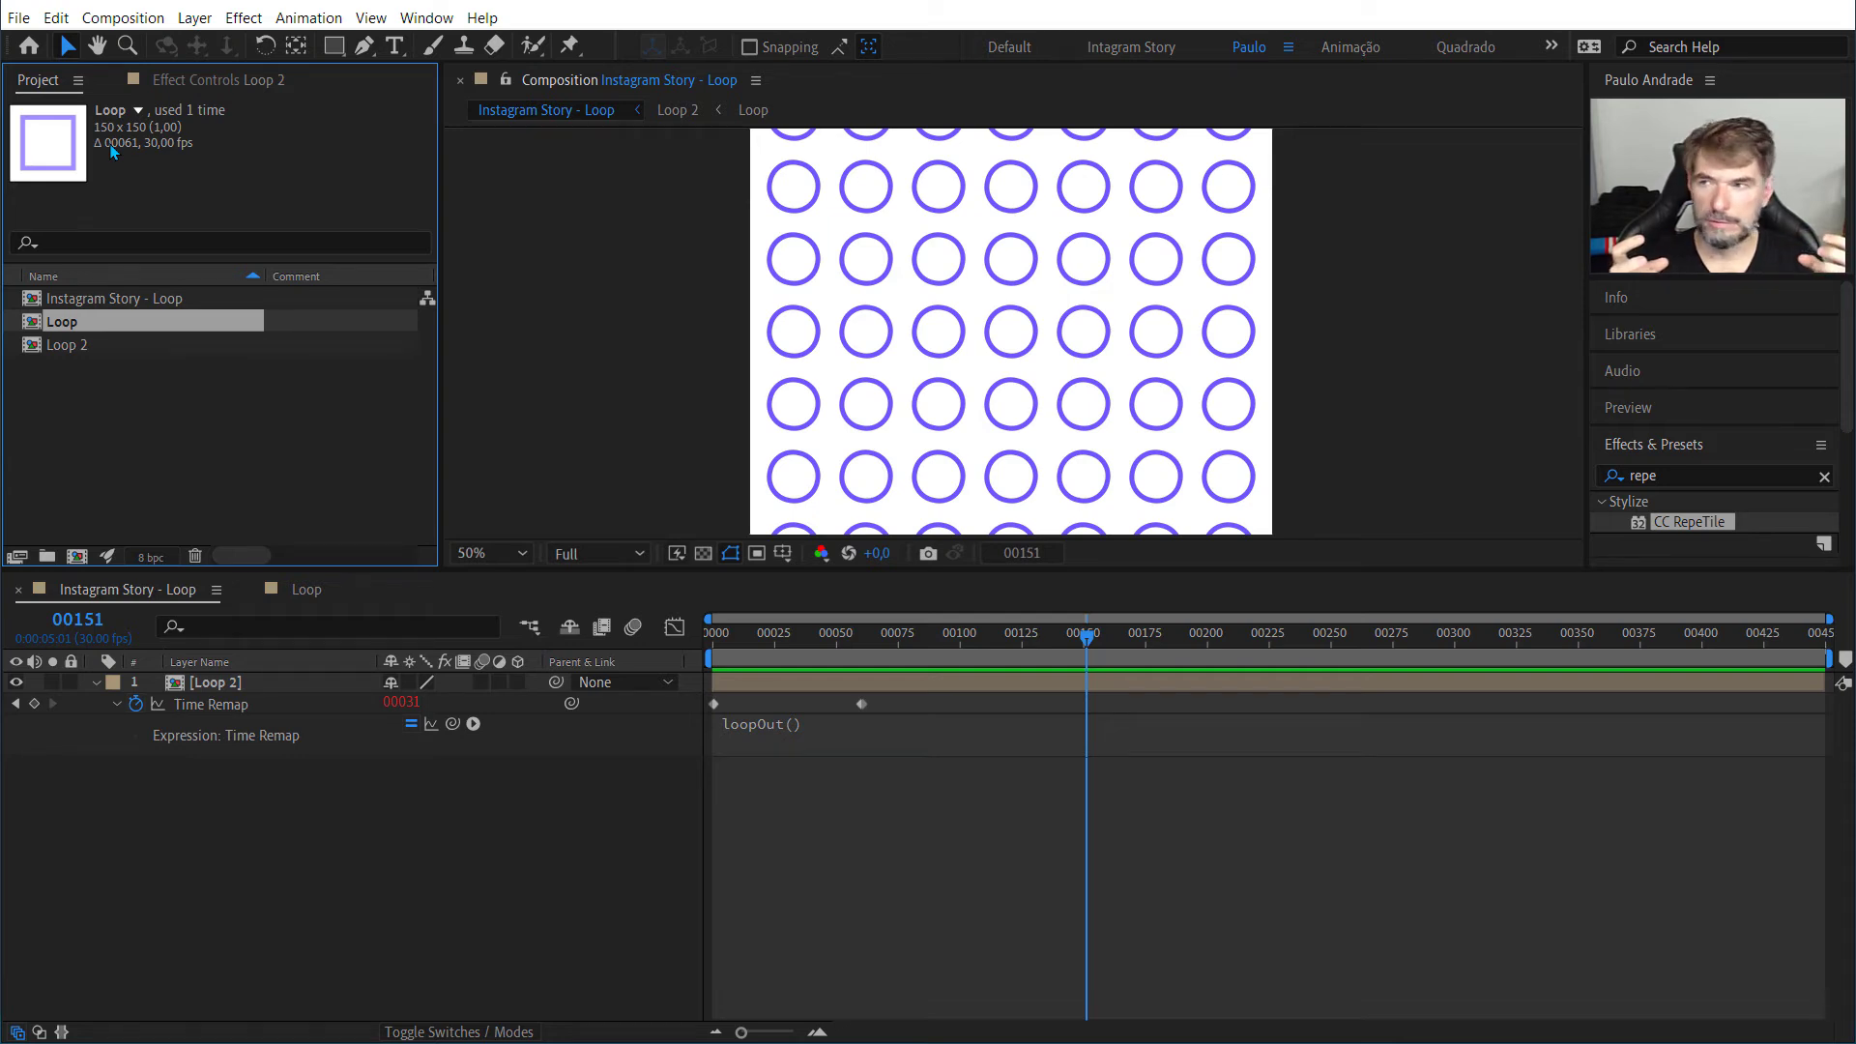
{"action": "left_click", "coordinate": [52, 348]}
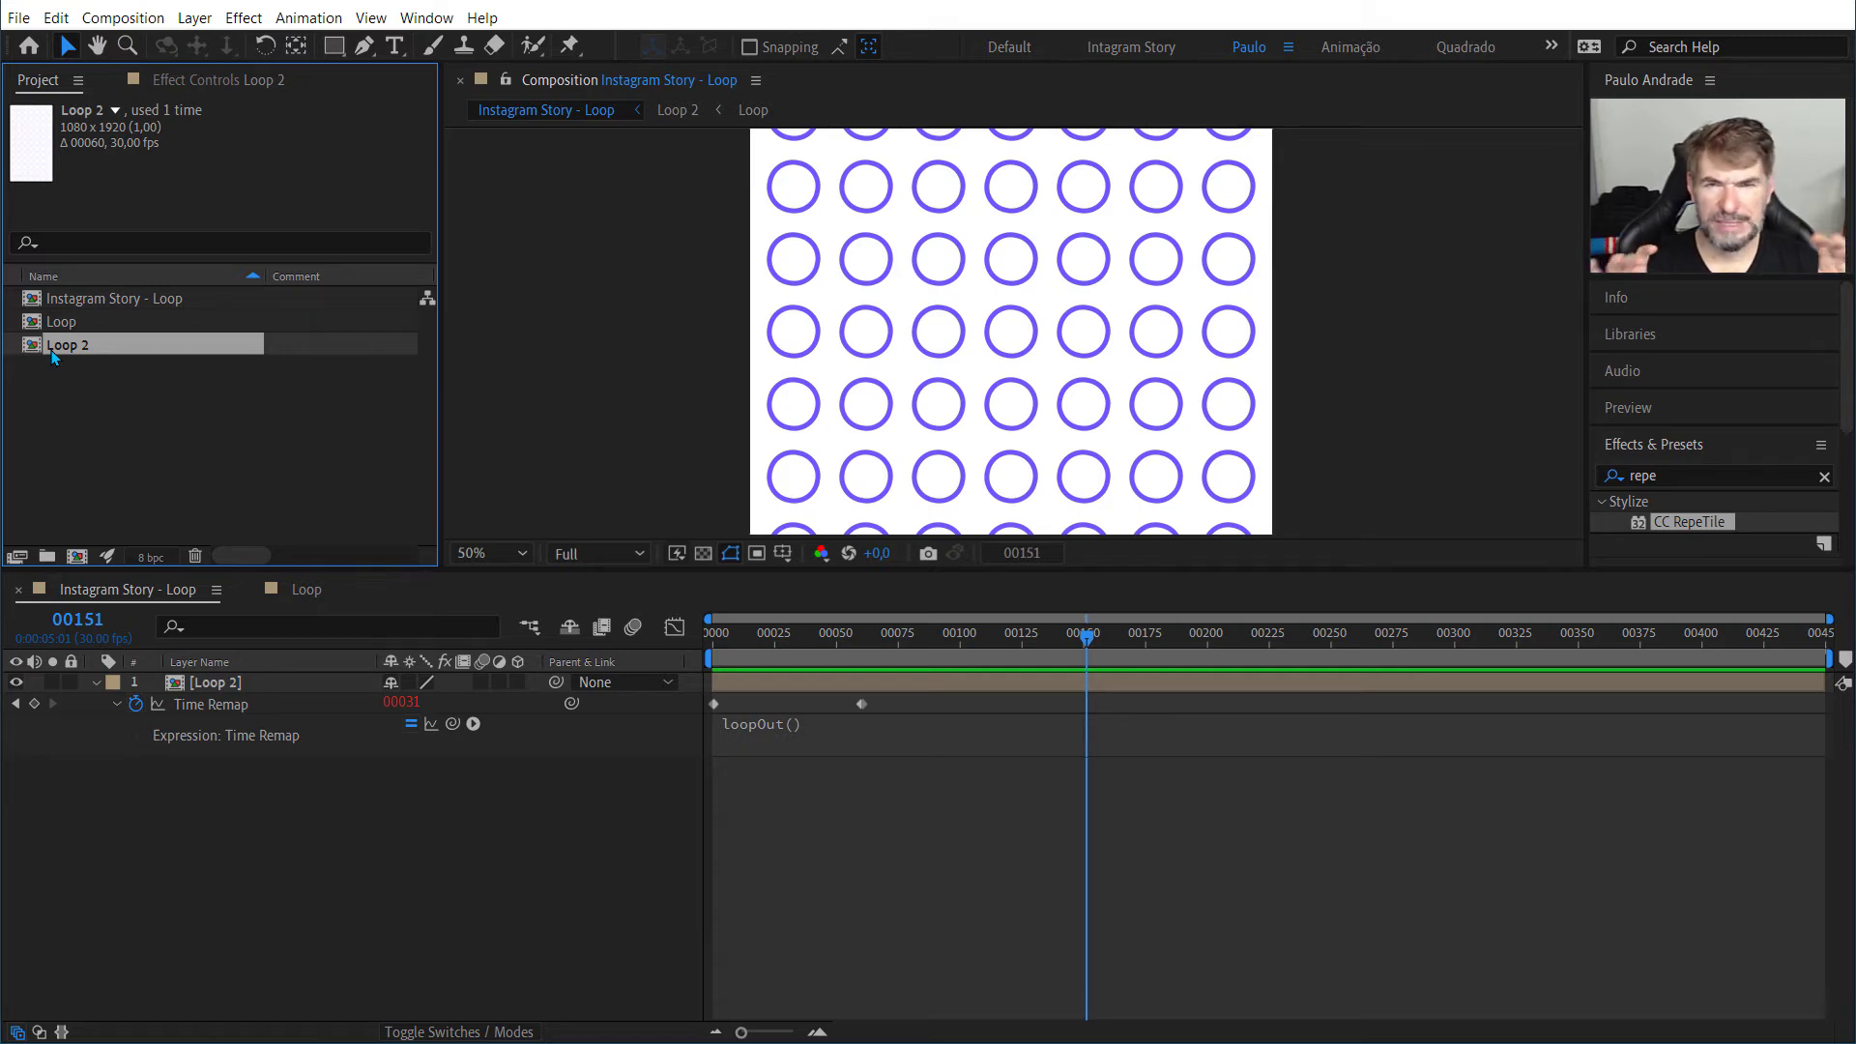
{"action": "key", "text": "Home"}
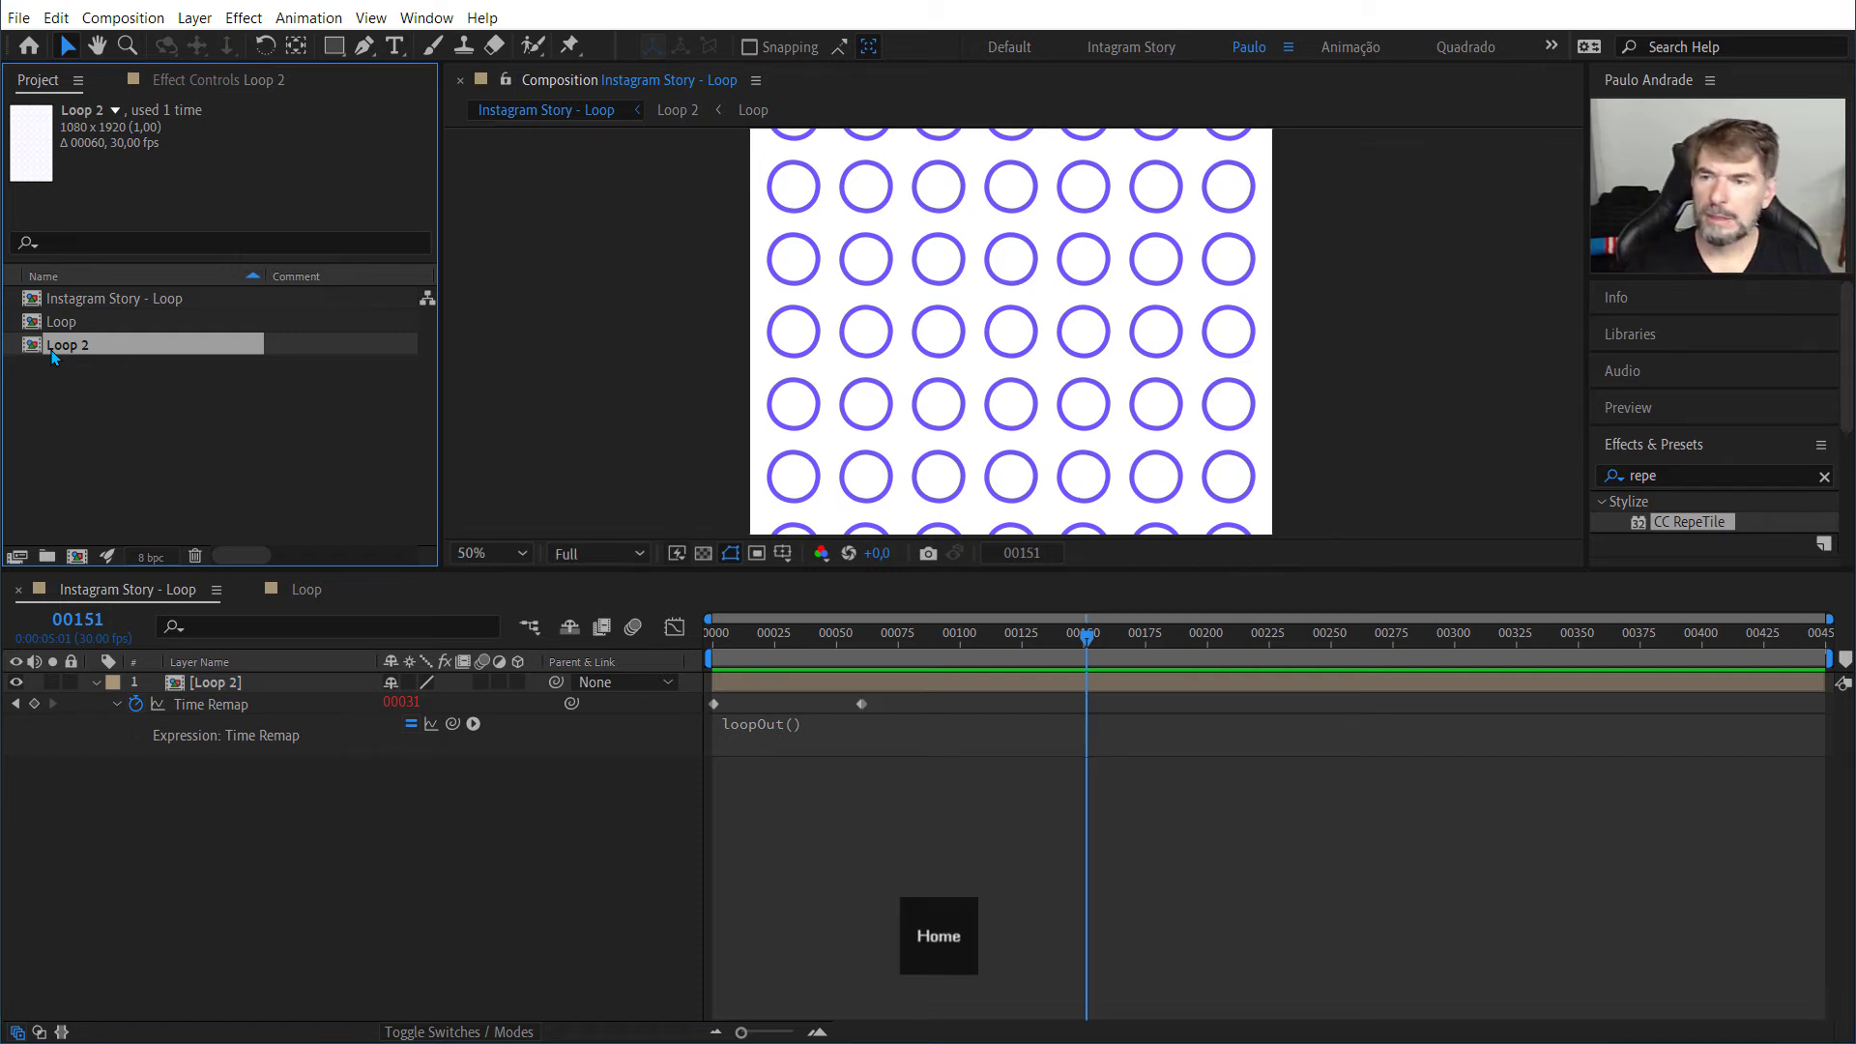
{"action": "left_click", "coordinate": [1071, 636]}
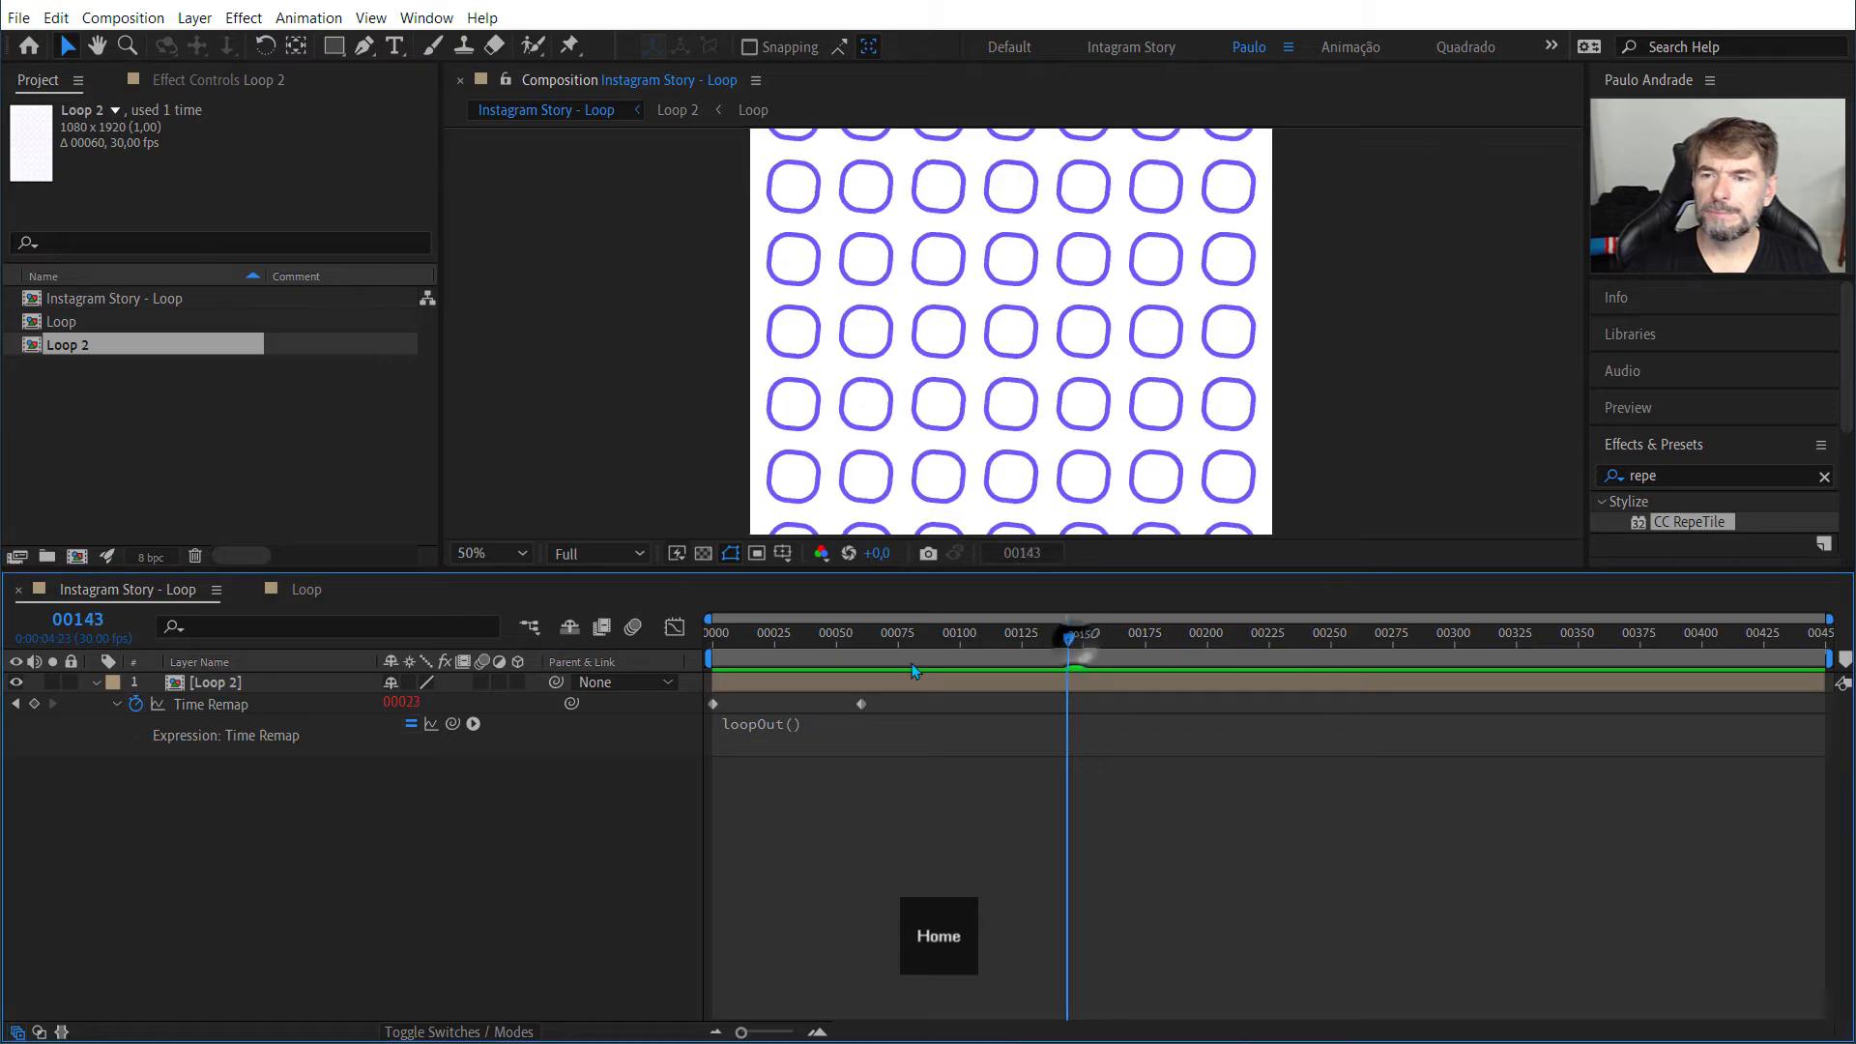
{"action": "key", "text": "Home"}
{"action": "key", "text": "space"}
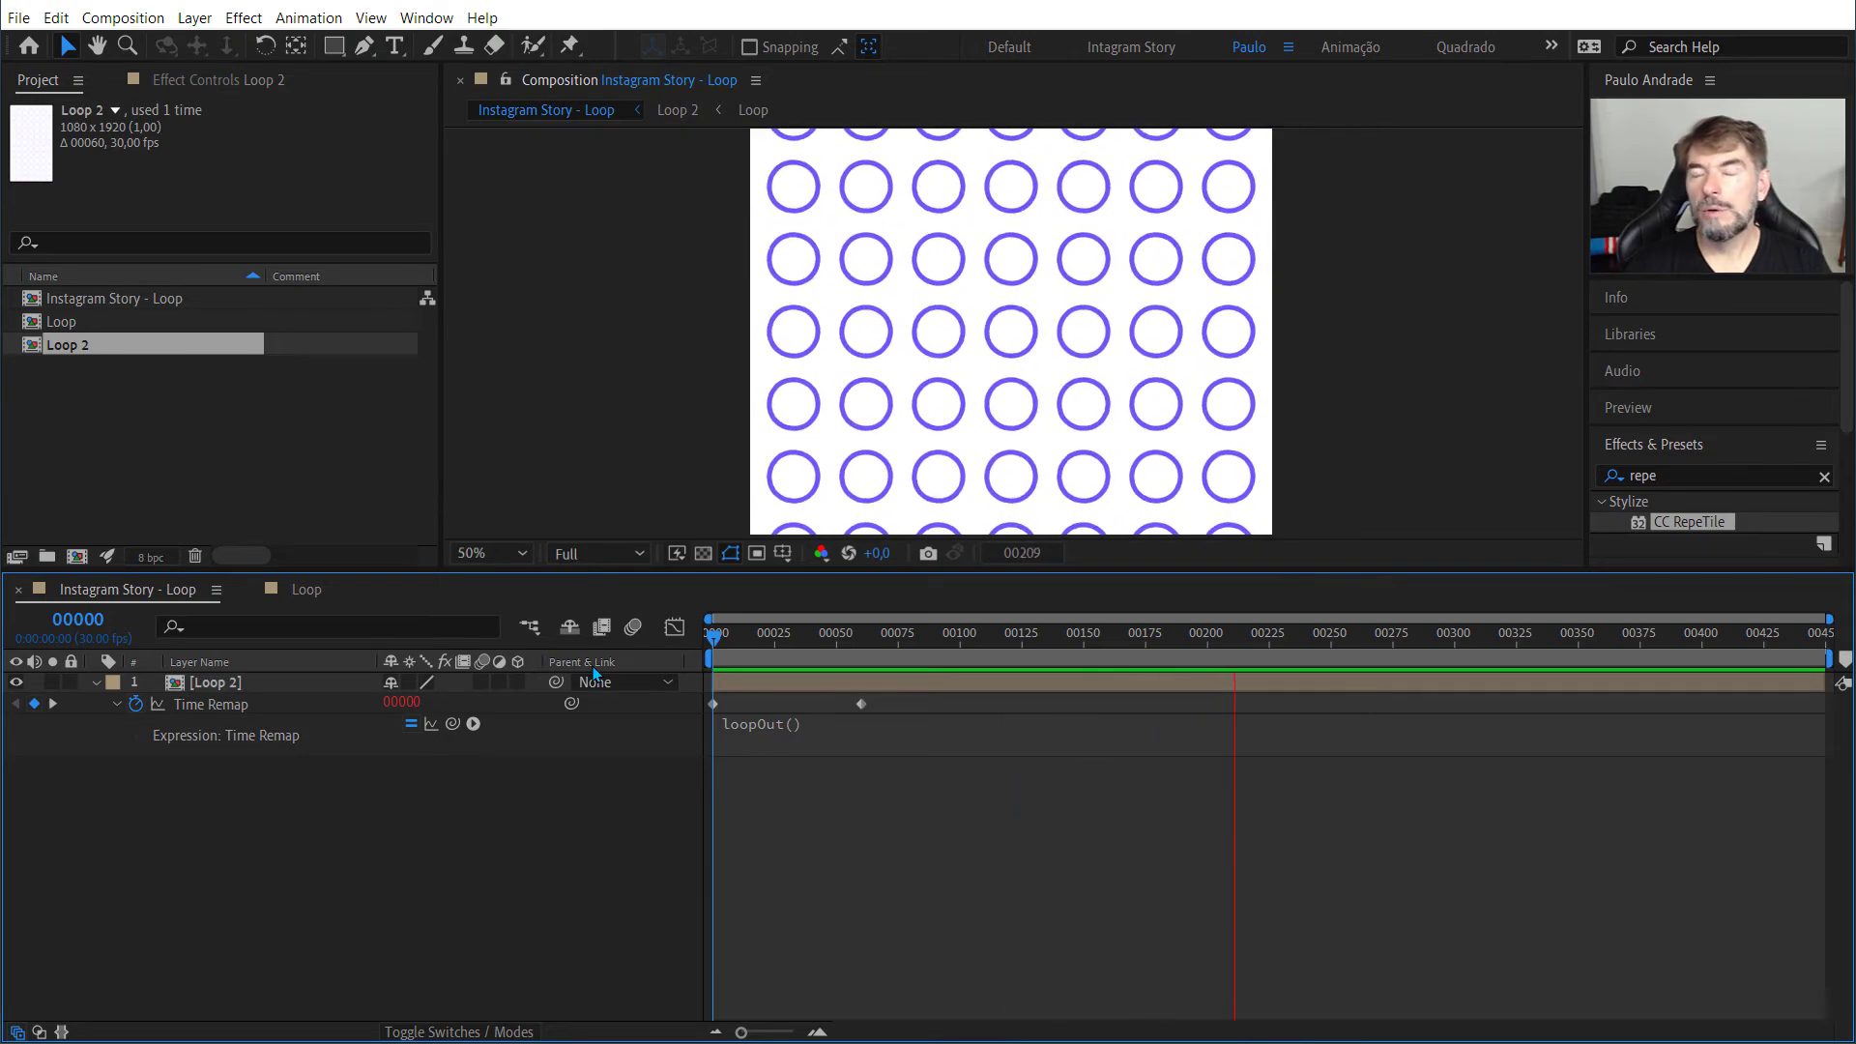
{"action": "key", "text": "space"}
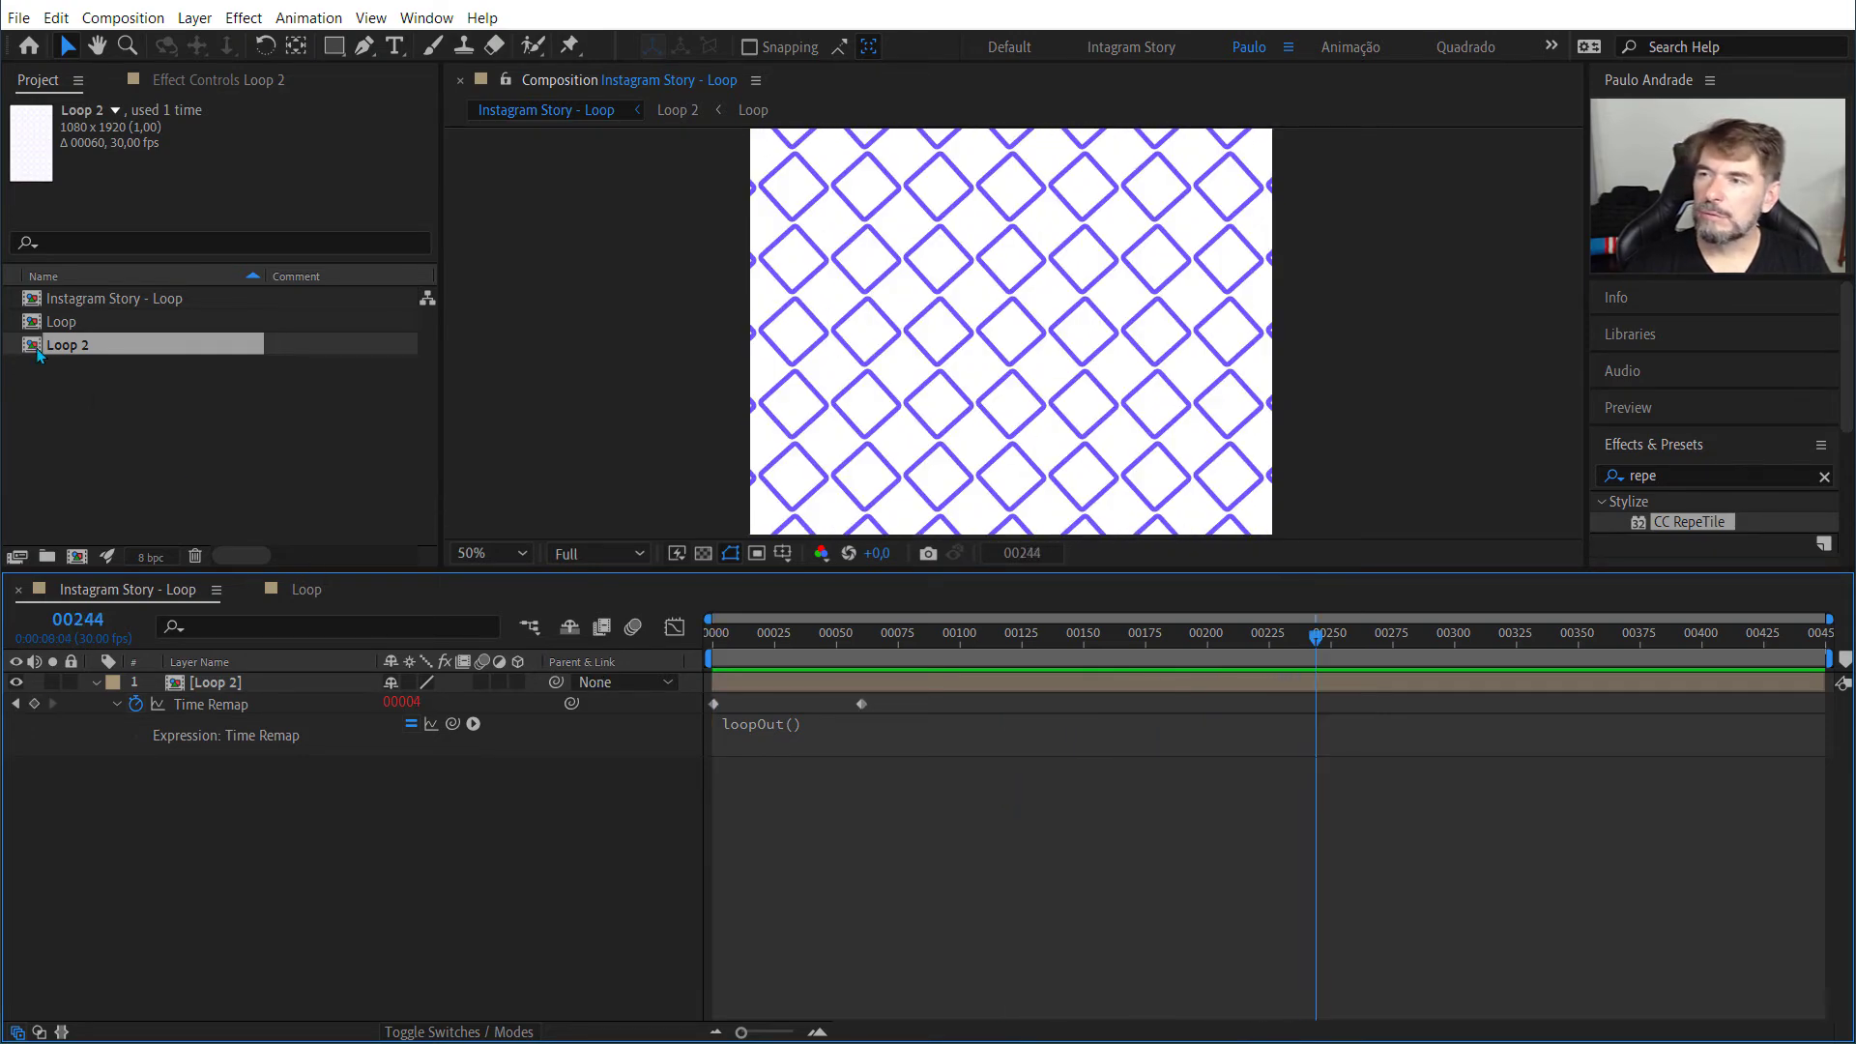
Step: Examine the effects on the Retangulo layer in Loop and on the Loop layer in the Loop 2 composition
{"action": "left_click", "coordinate": [314, 598]}
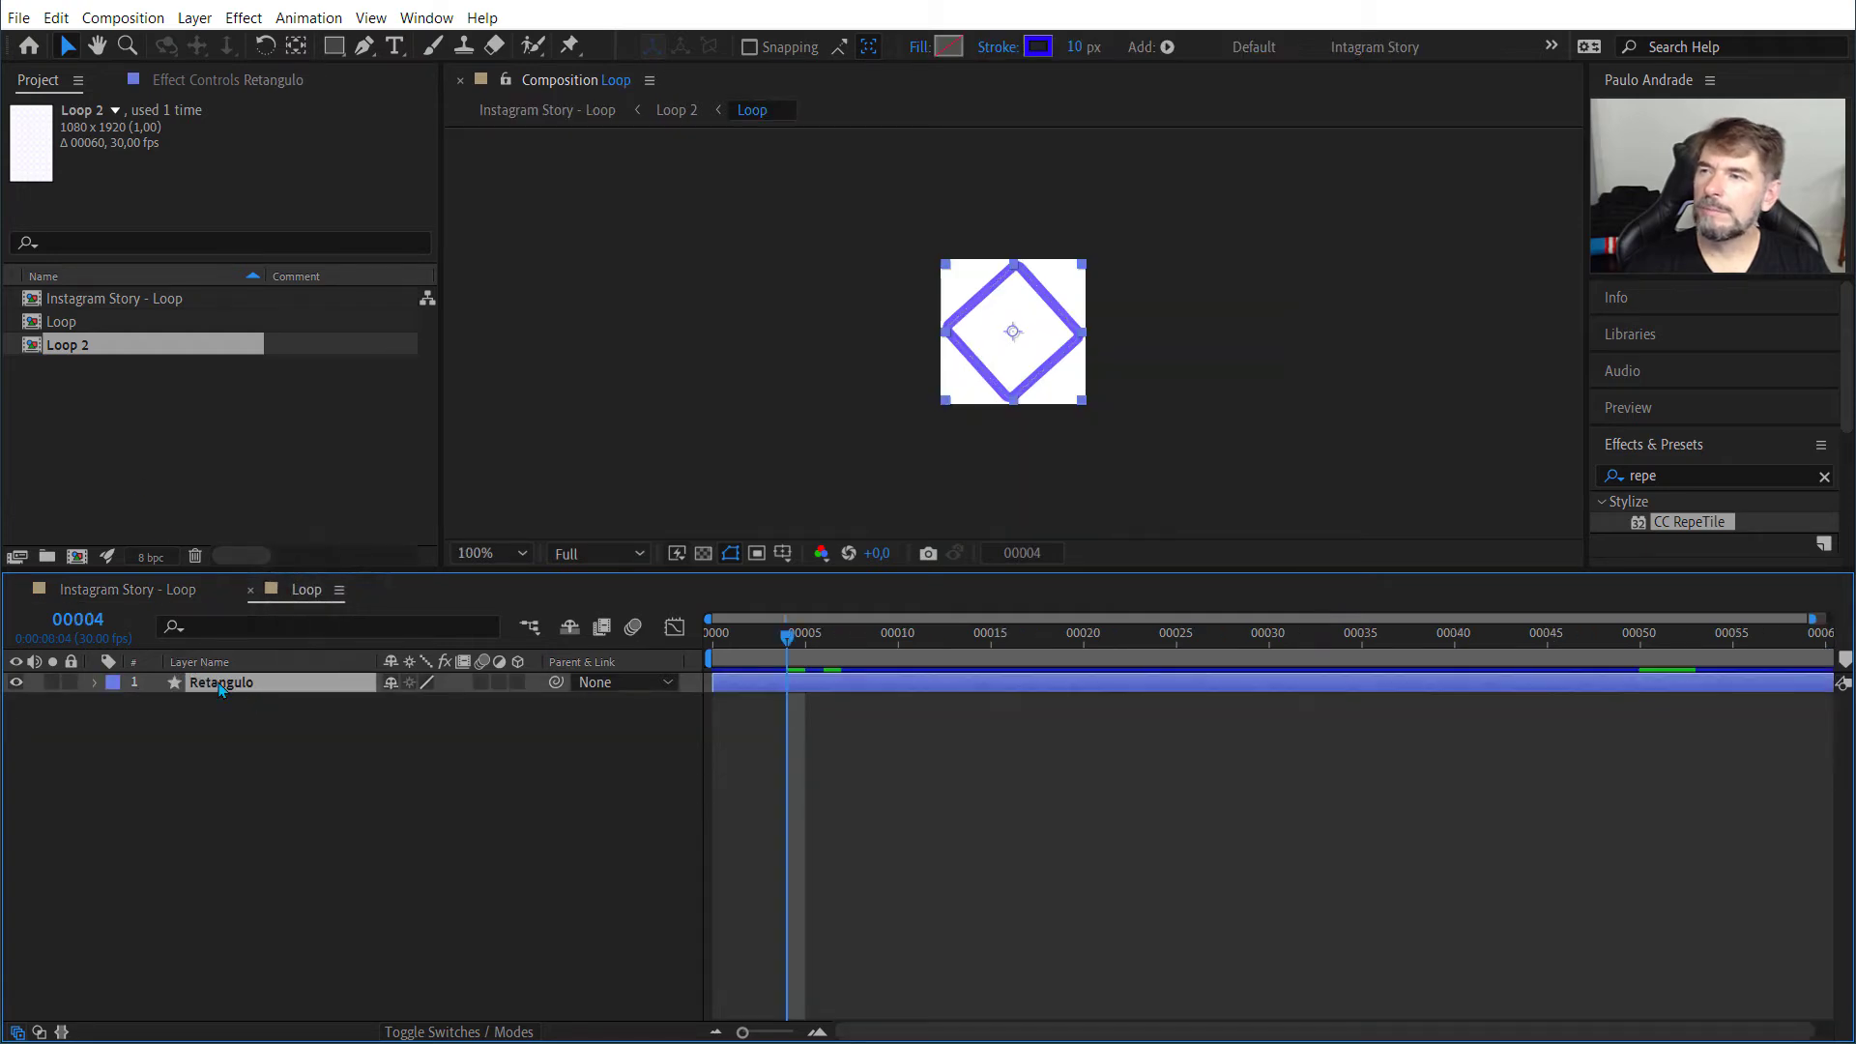
{"action": "left_click", "coordinate": [194, 85]}
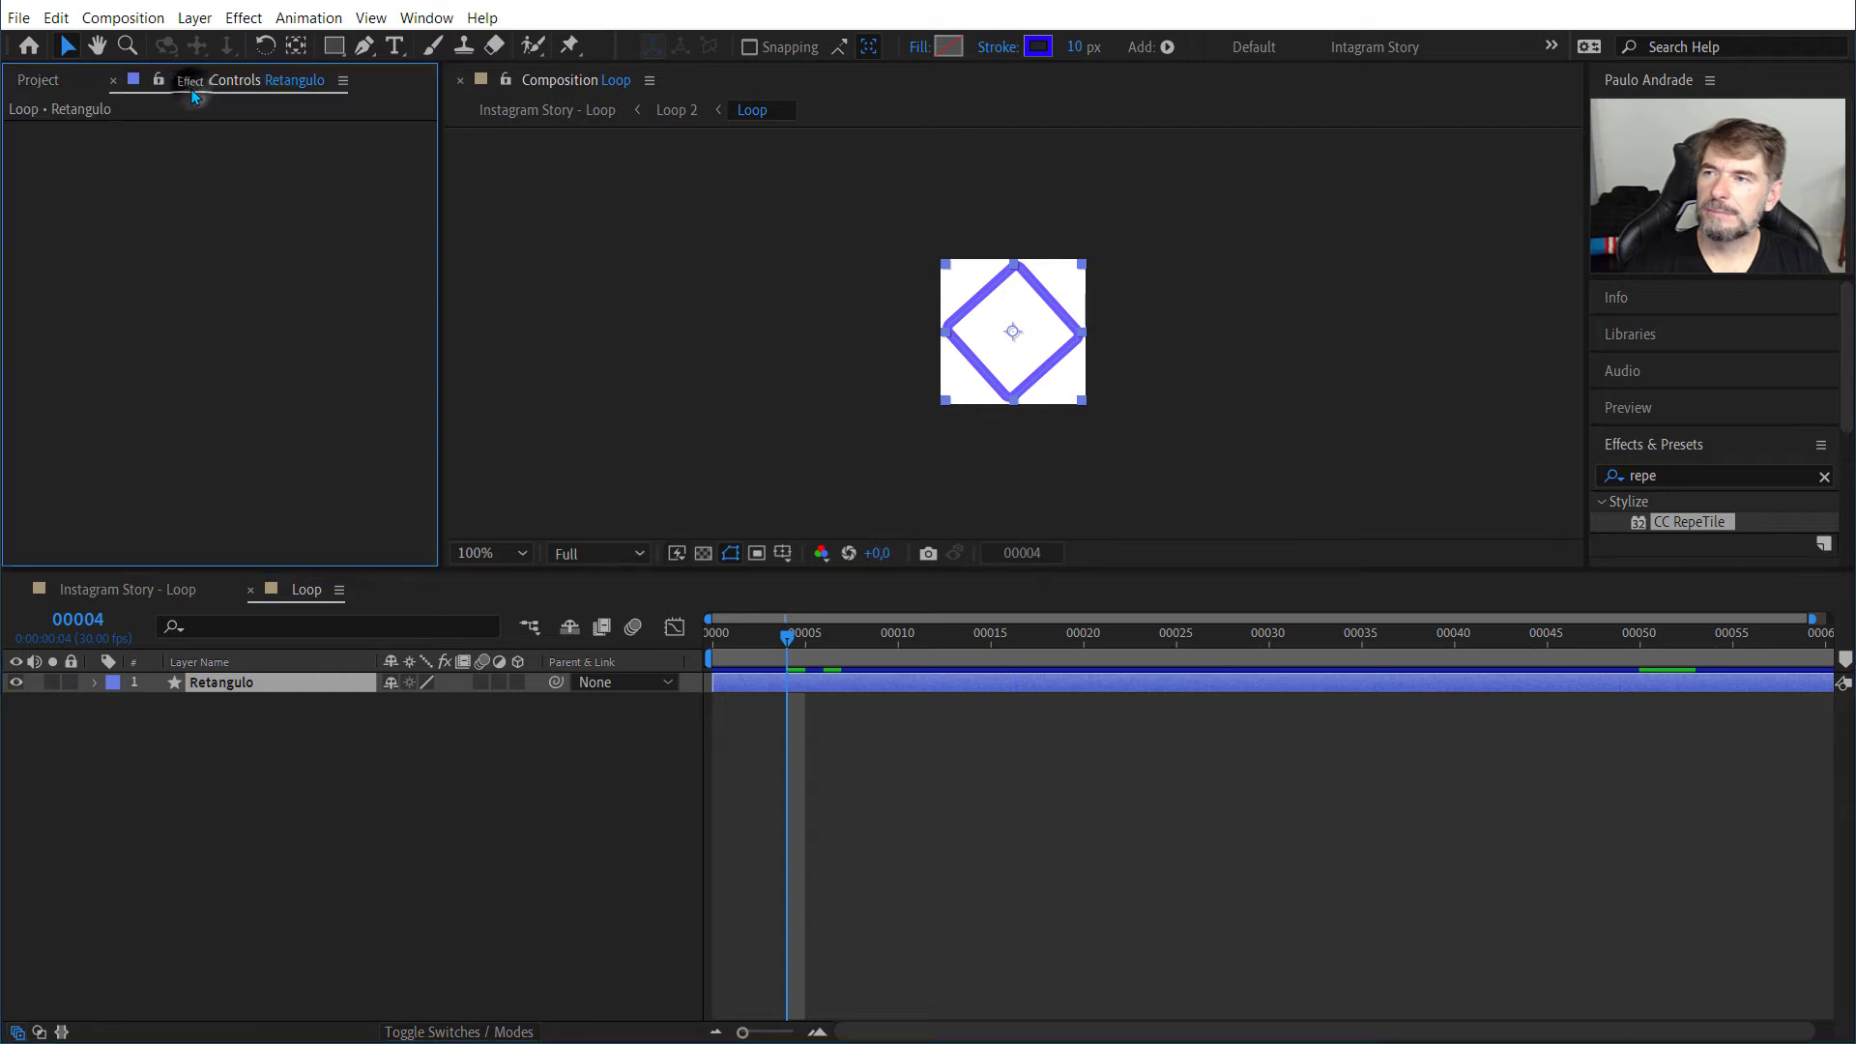
{"action": "left_click", "coordinate": [68, 83]}
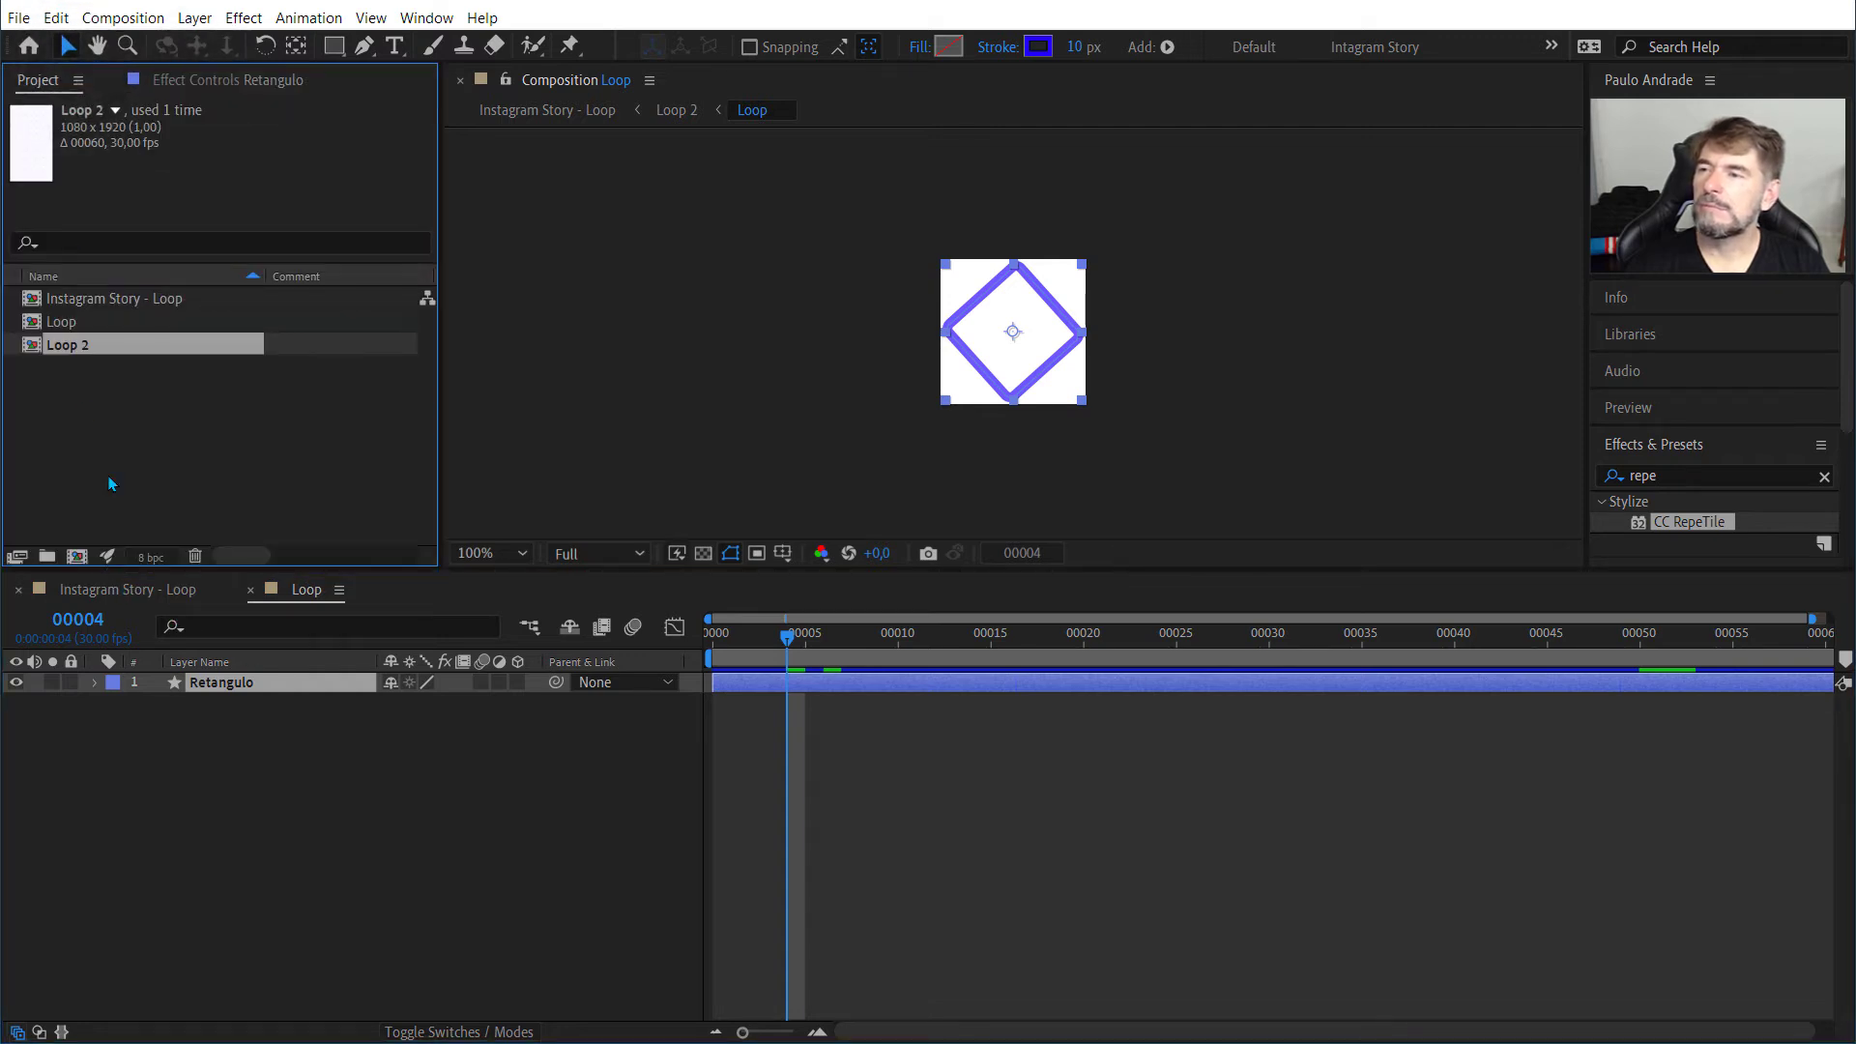
{"action": "double_click", "coordinate": [70, 345]}
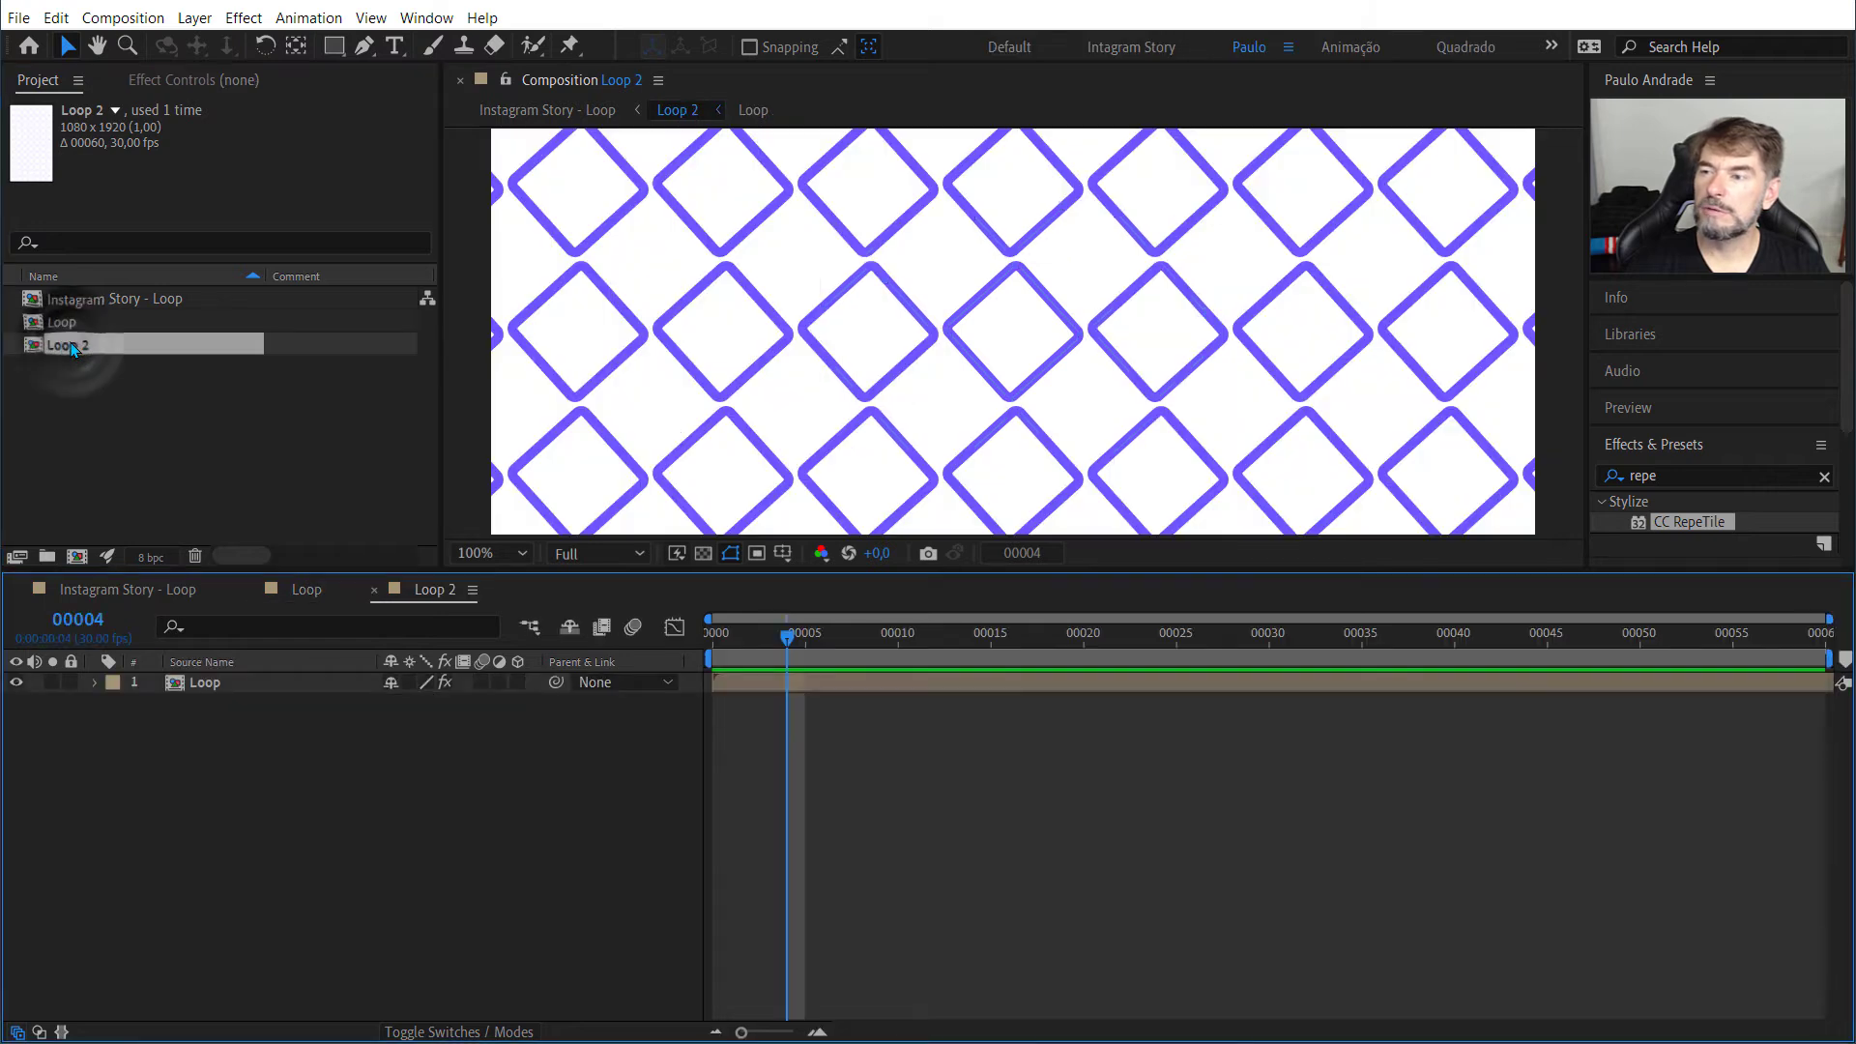
{"action": "left_click", "coordinate": [241, 676]}
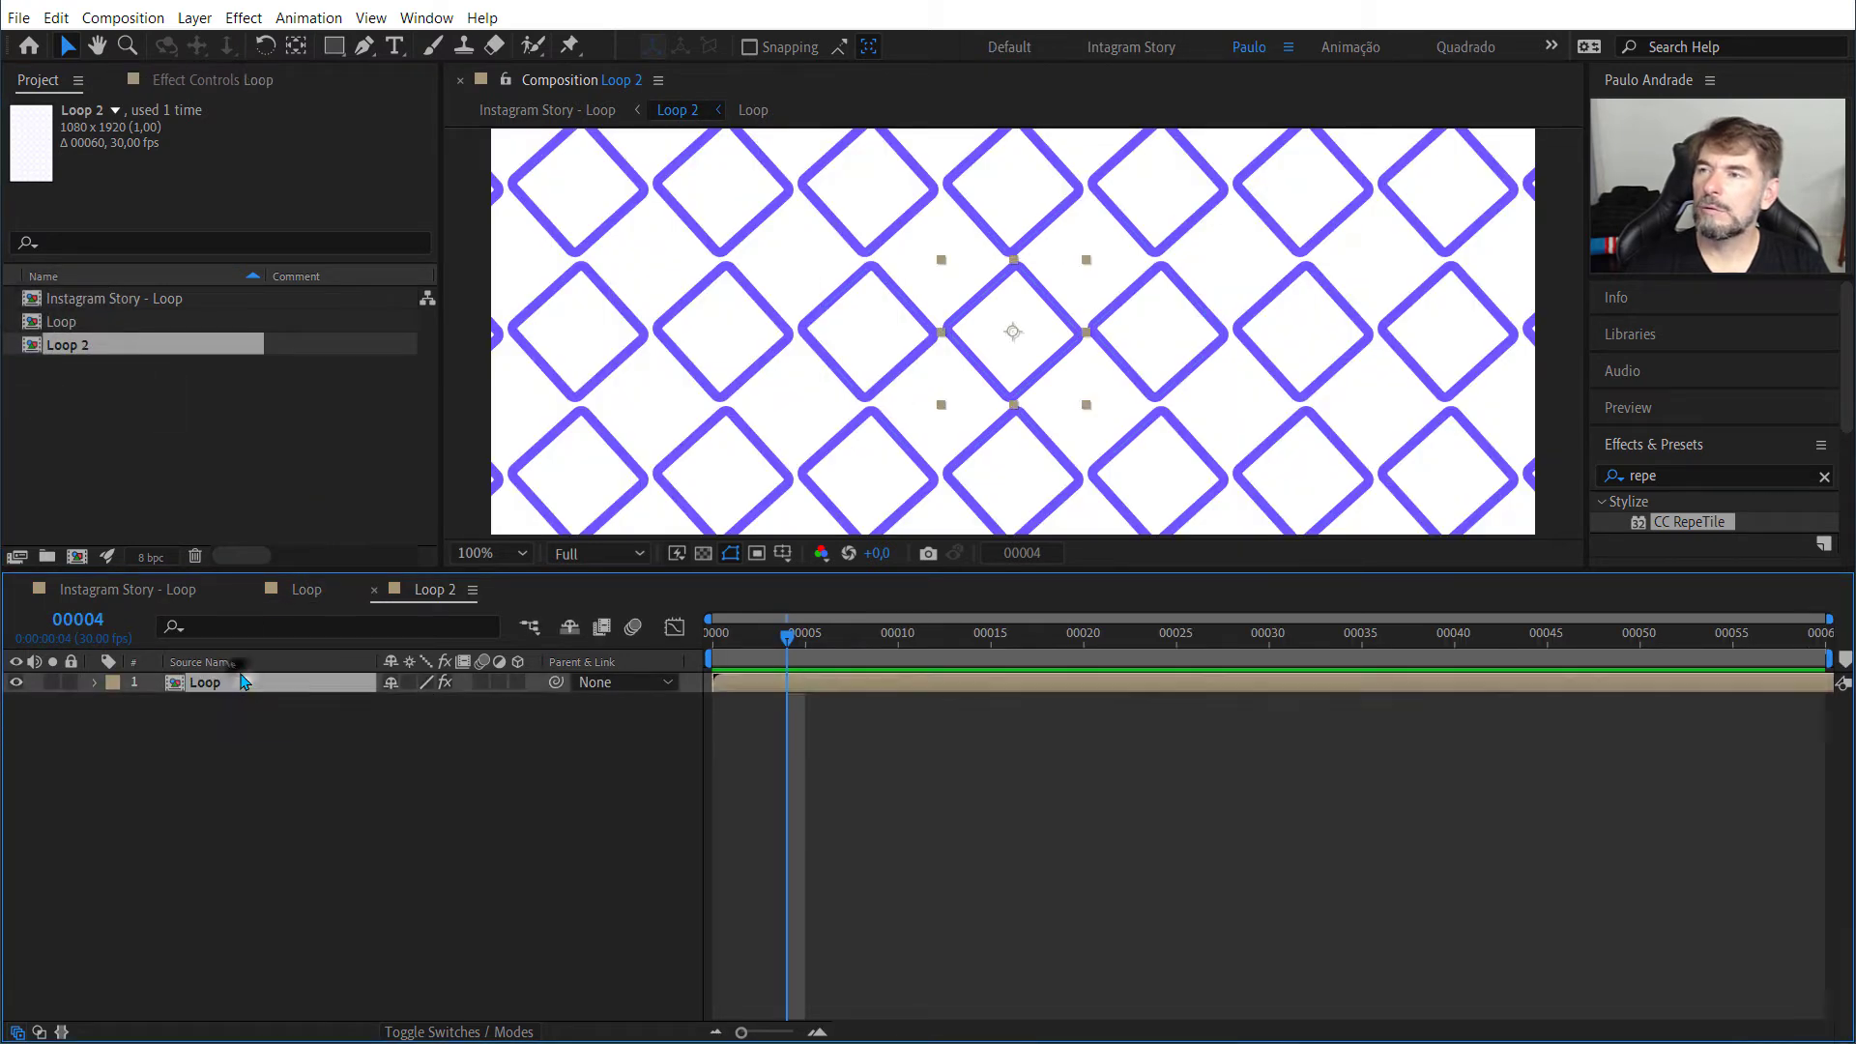
{"action": "left_click", "coordinate": [189, 79]}
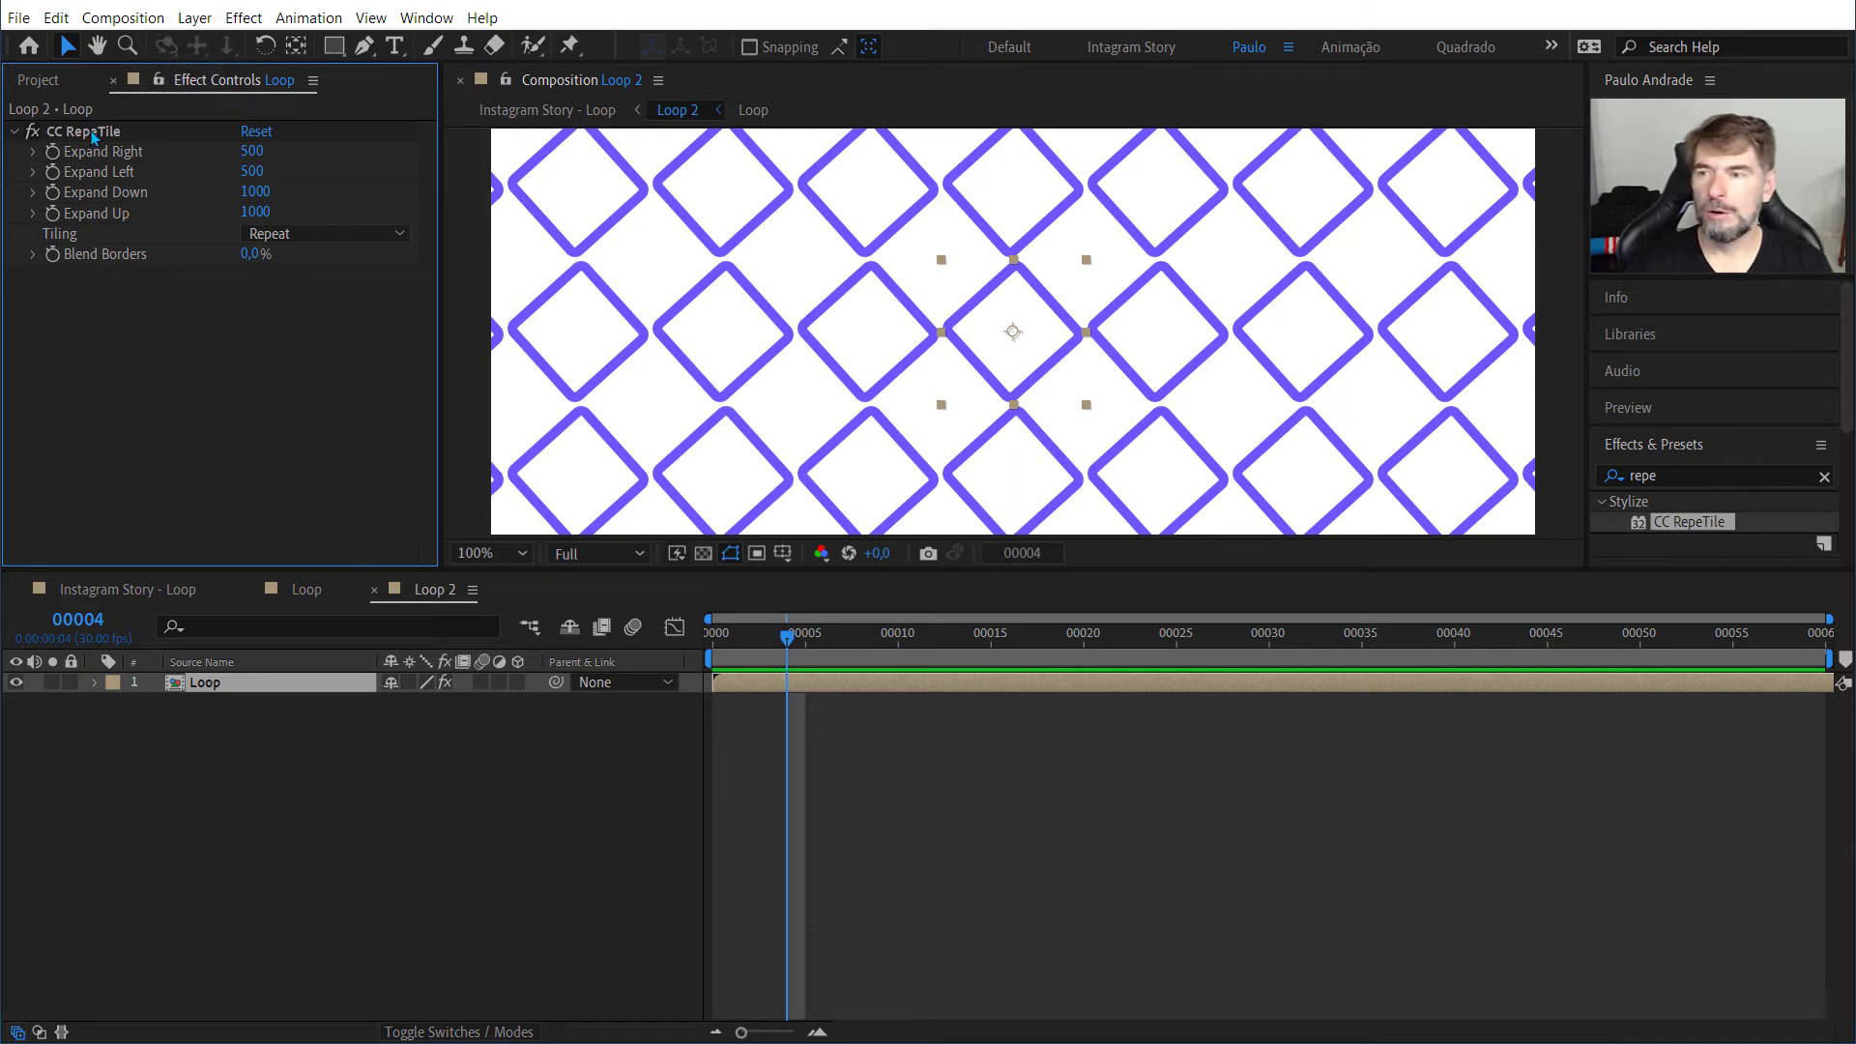
Step: Compare the effects on the Loop 2 layer in Instagram Story - Loop with Loop 2's CC RepeTile effect and inspect the tiled pattern
{"action": "left_click", "coordinate": [153, 588]}
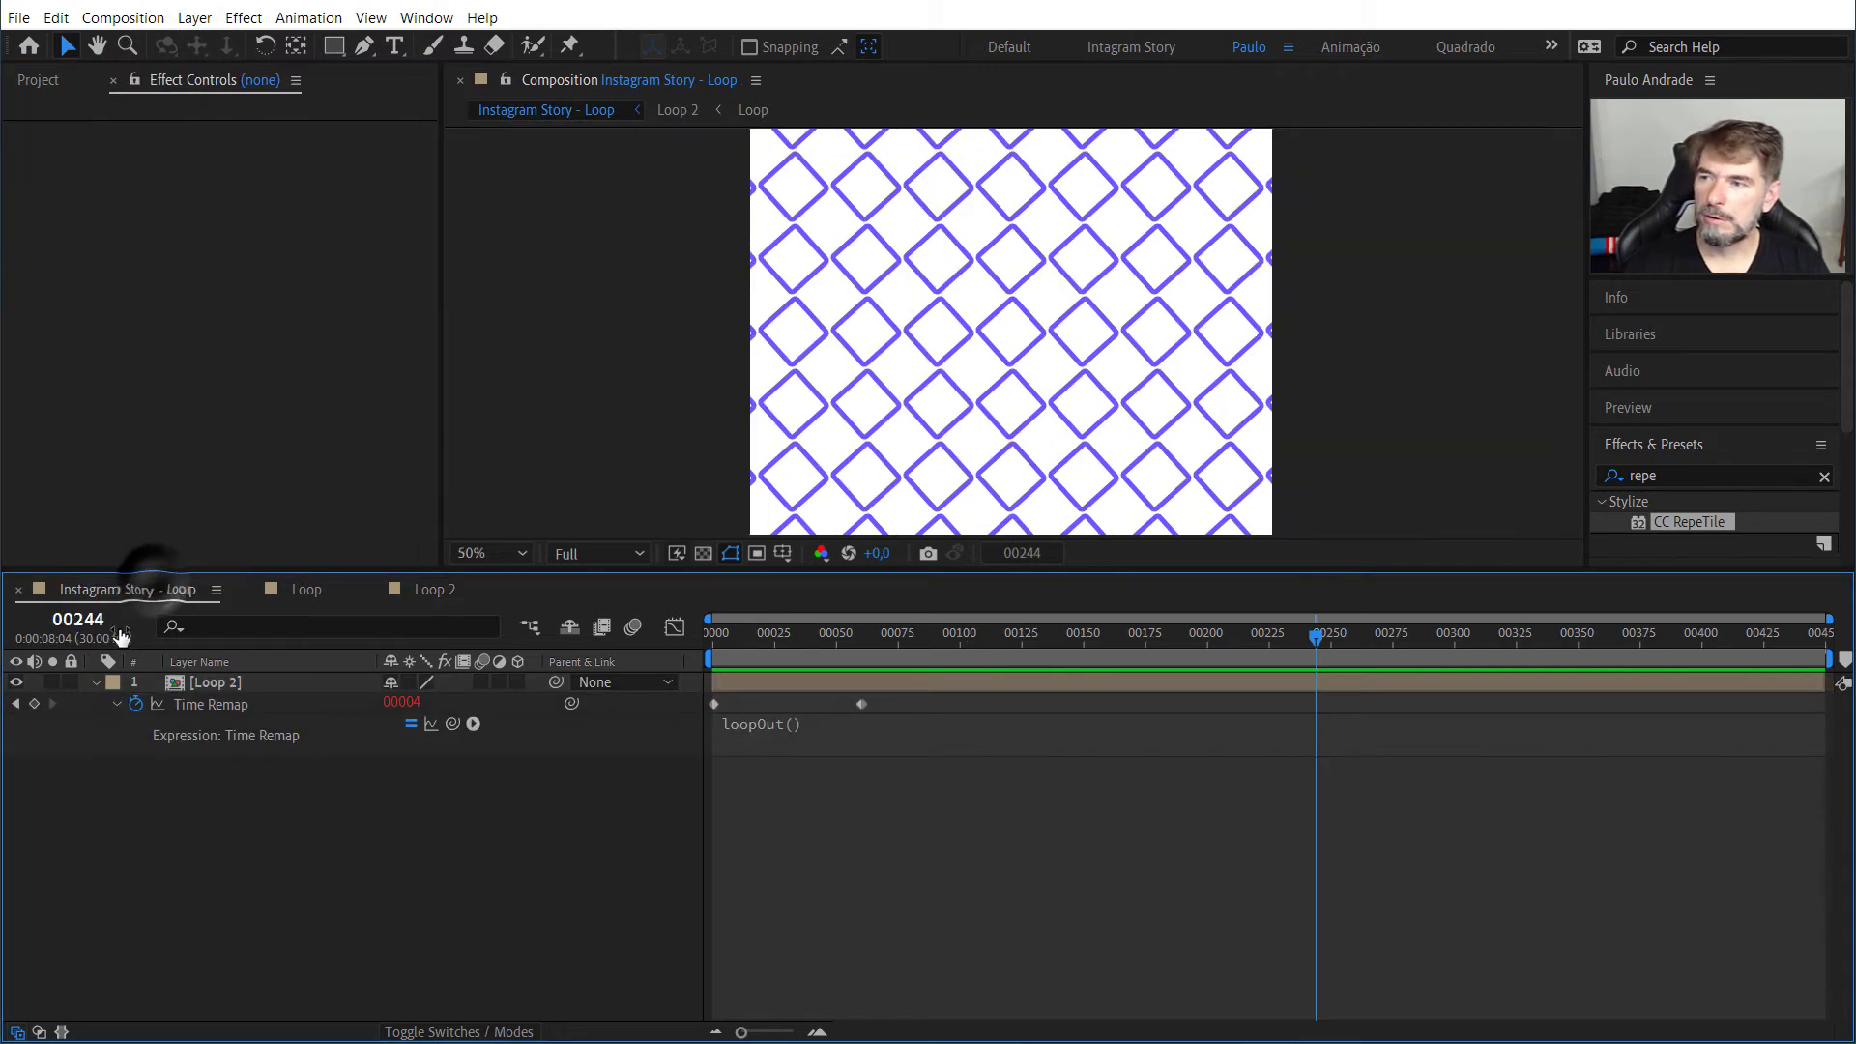
{"action": "left_click", "coordinate": [197, 684]}
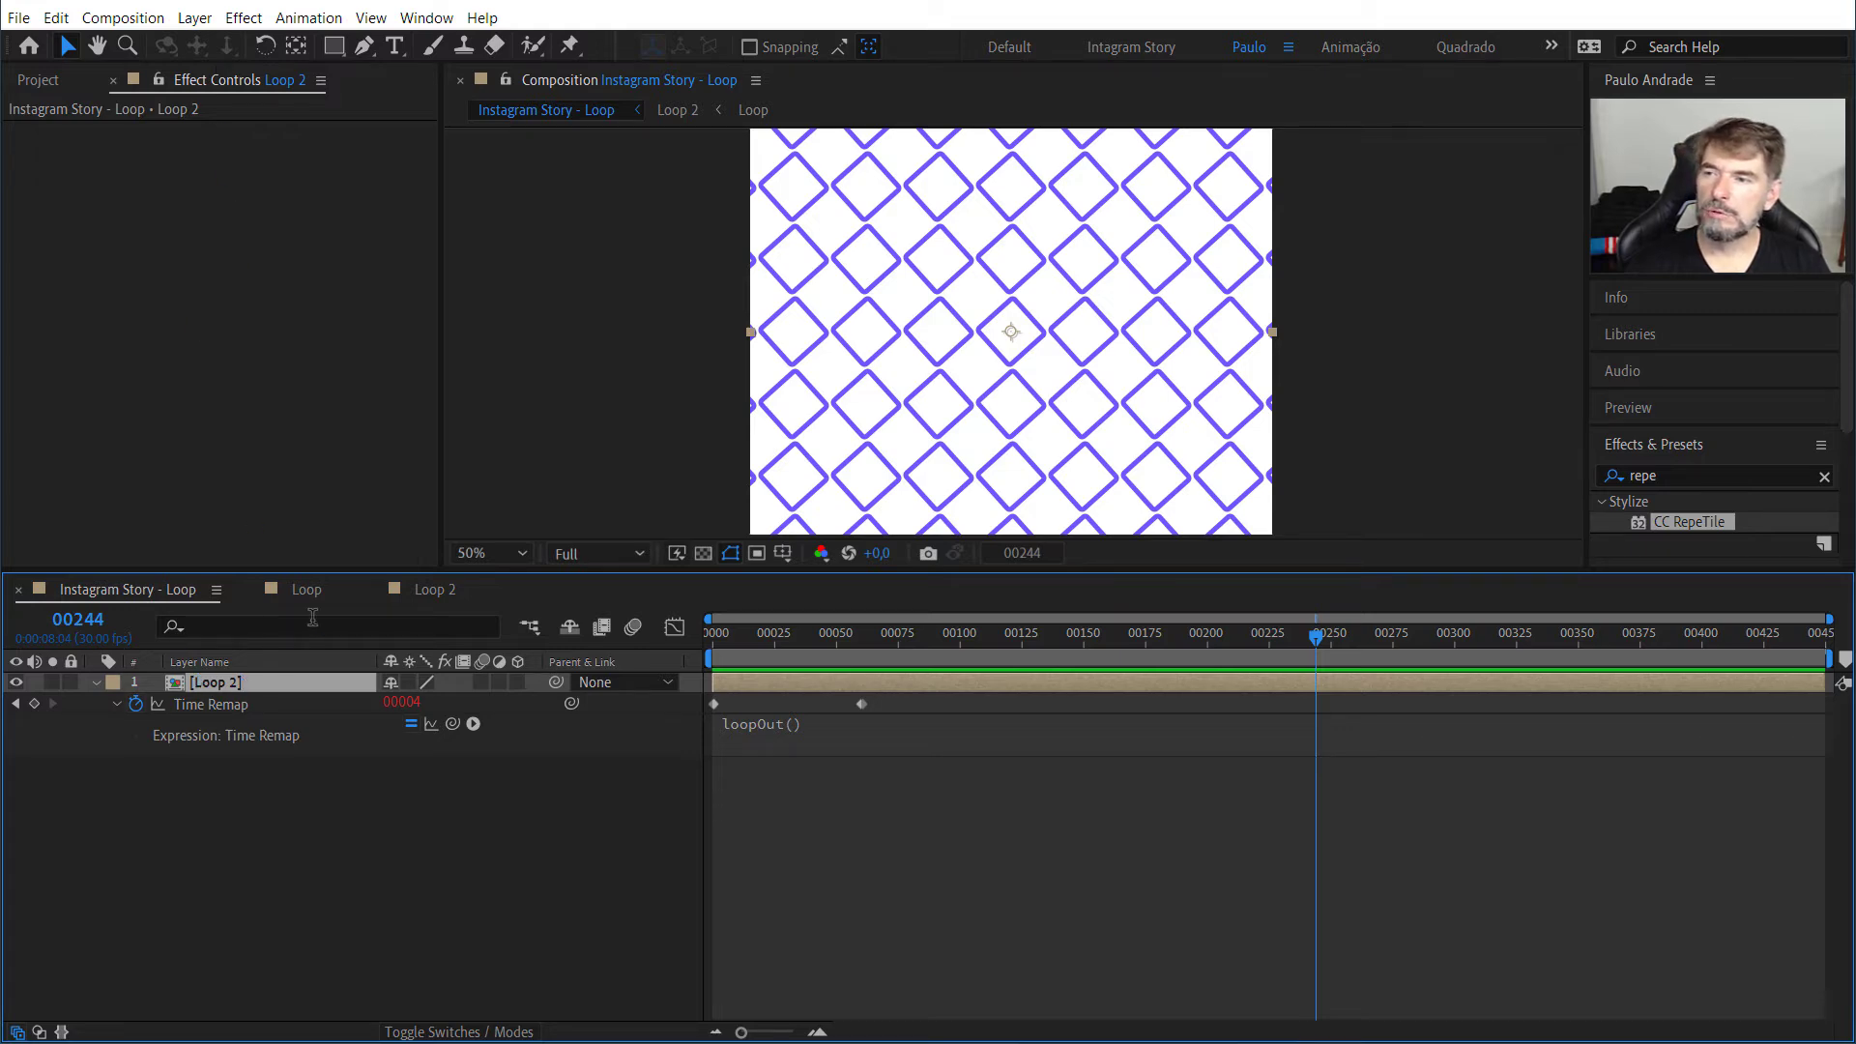
{"action": "left_click", "coordinate": [437, 594]}
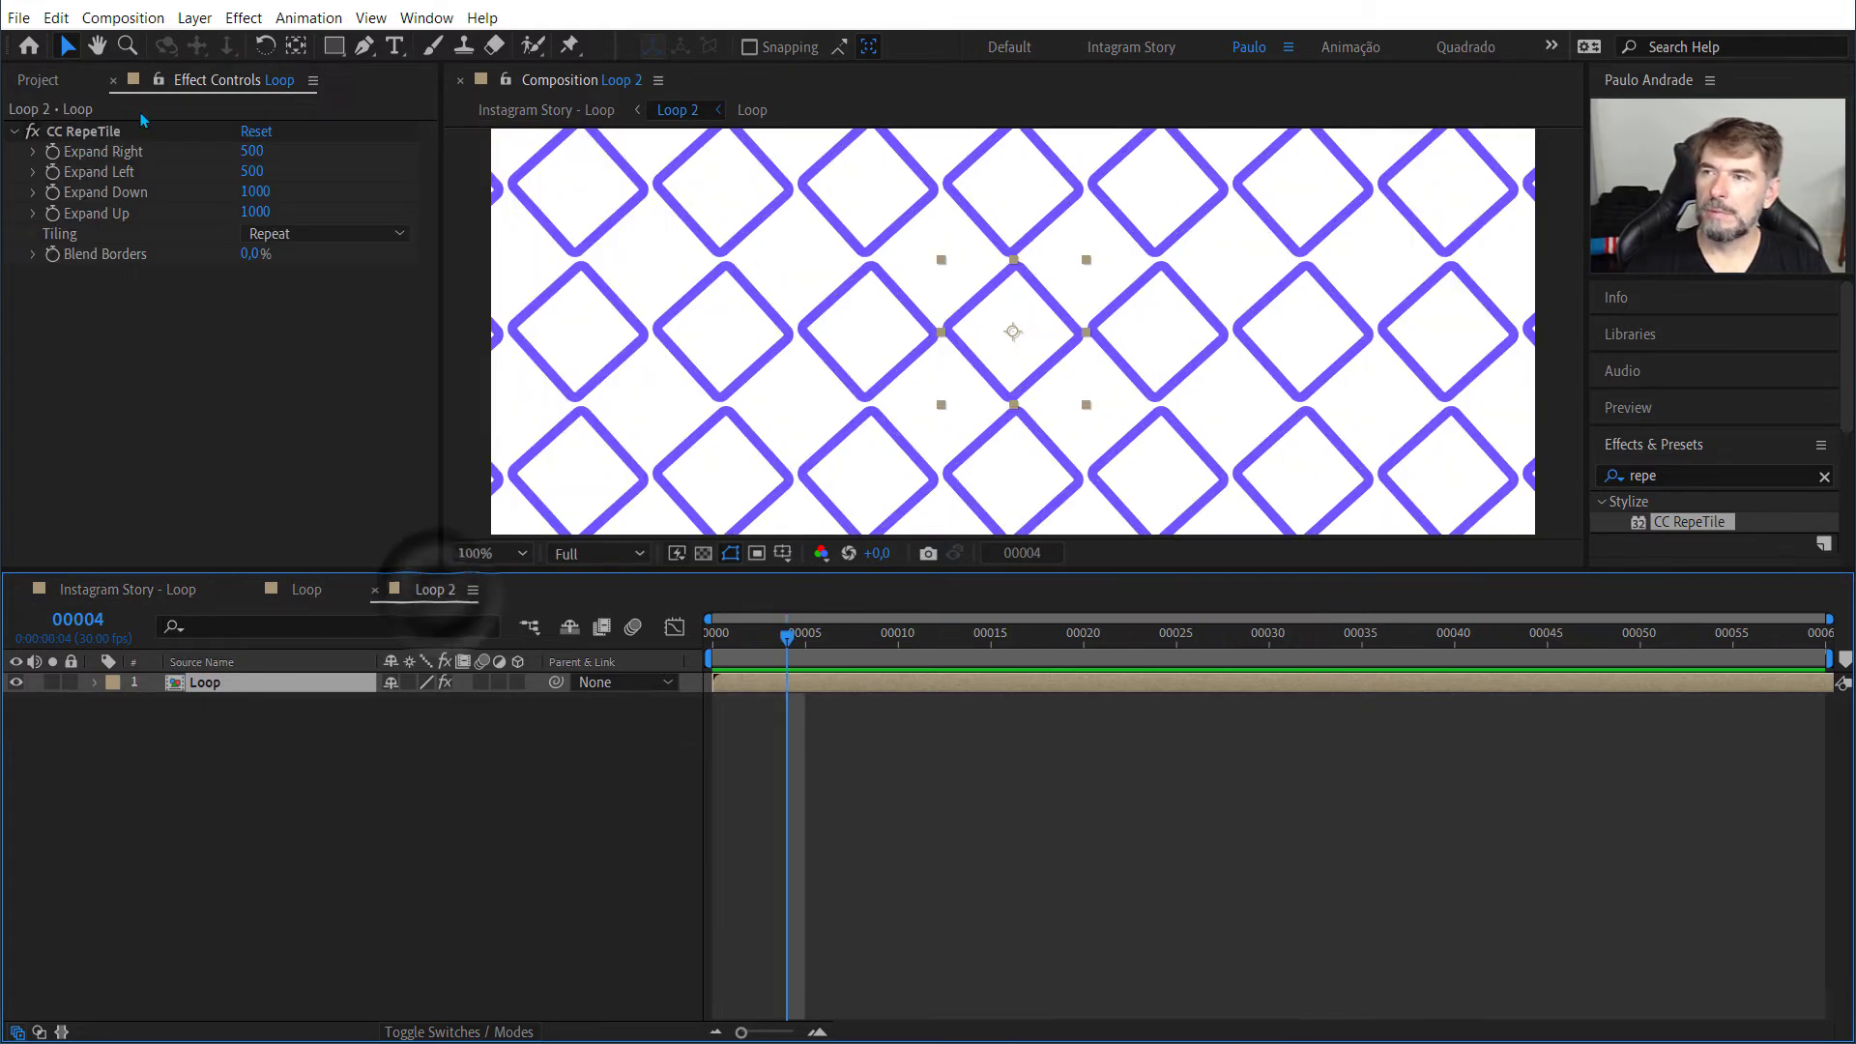
{"action": "scroll", "coordinate": [1048, 340], "scroll_direction": "down", "scroll_amount": 2}
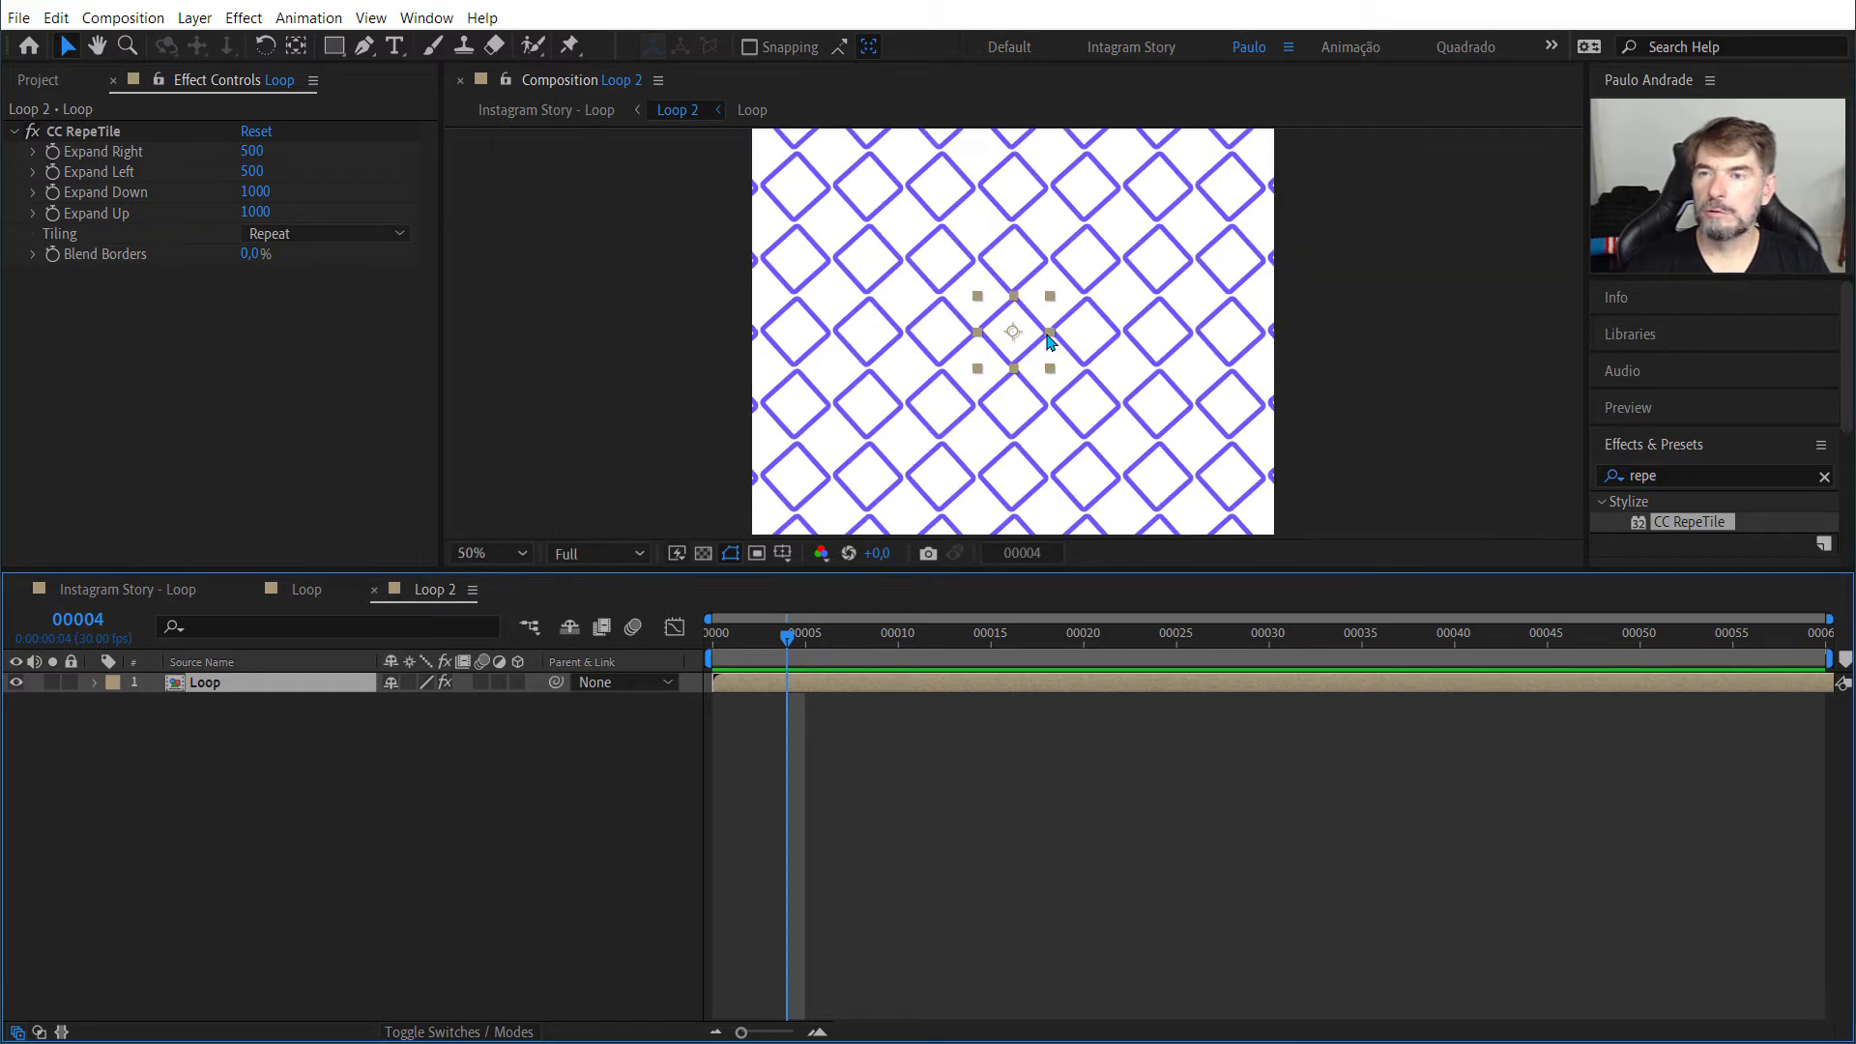
{"action": "scroll", "coordinate": [1049, 340], "scroll_direction": "down", "scroll_amount": 2}
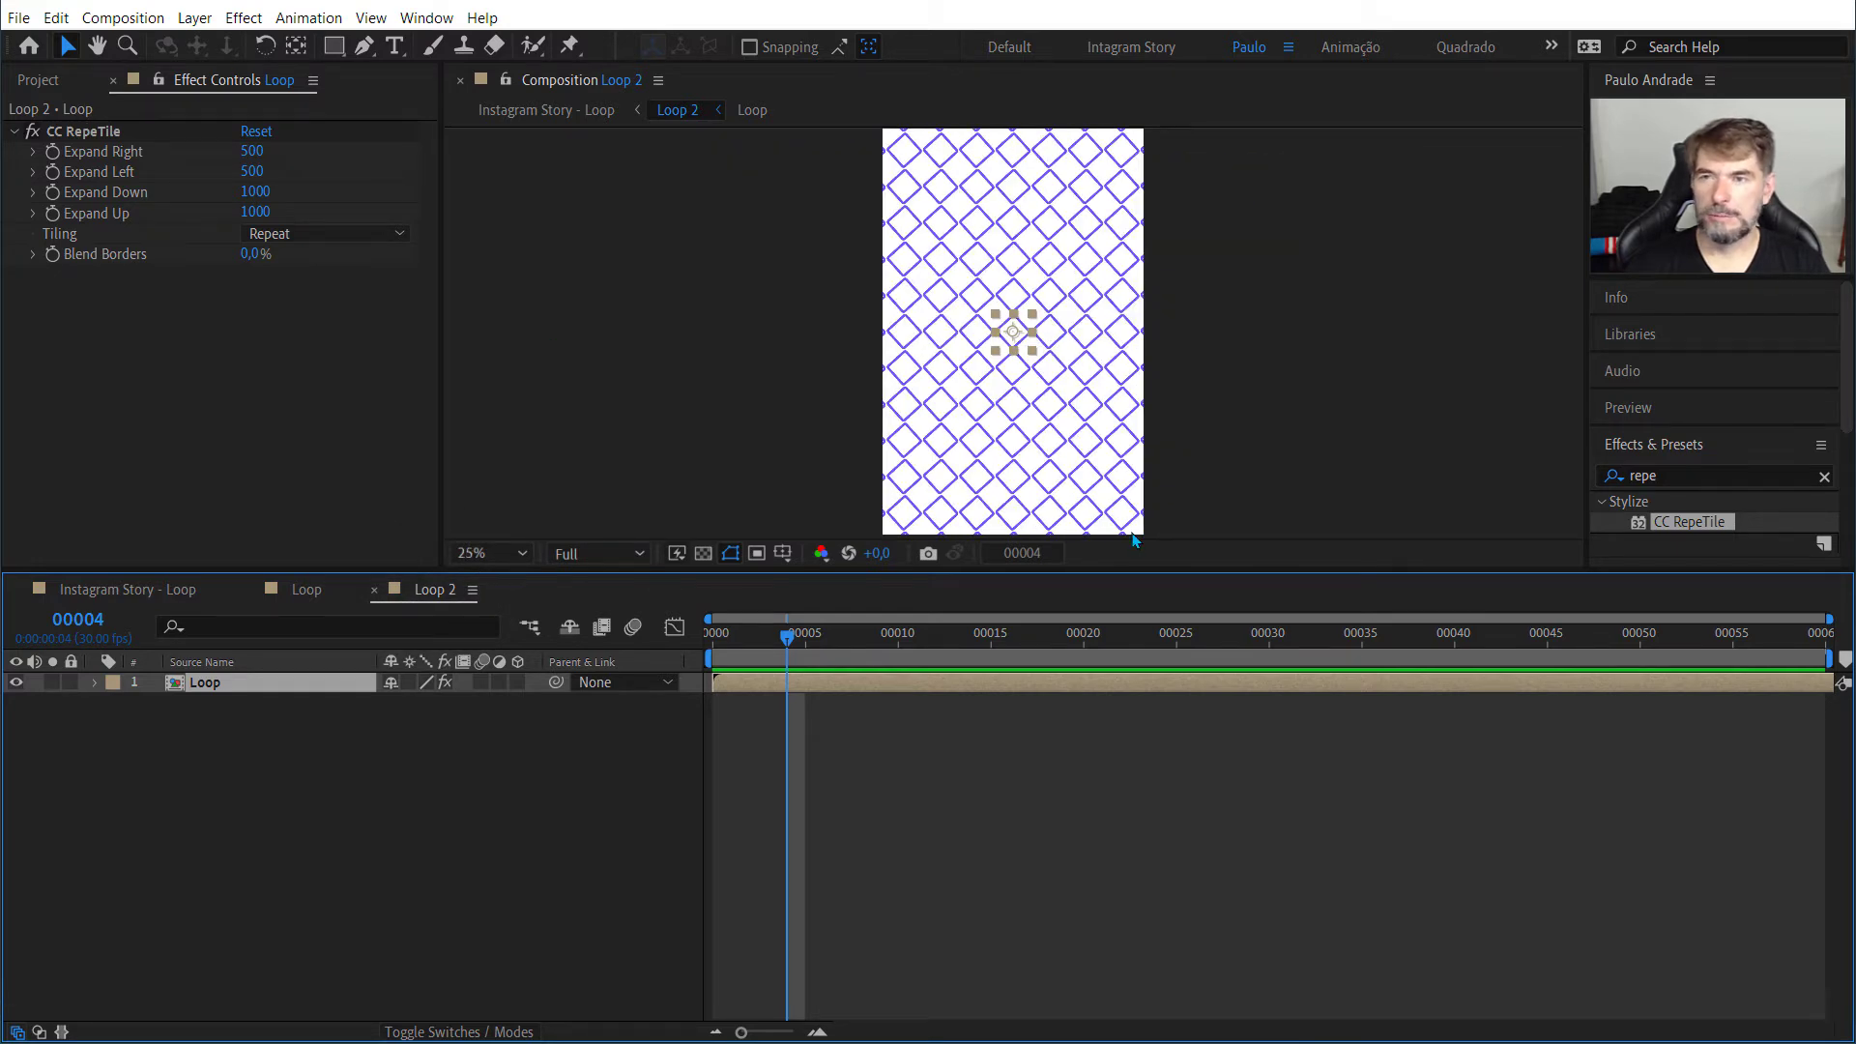
{"action": "scroll", "coordinate": [849, 402], "scroll_direction": "up", "scroll_amount": 4}
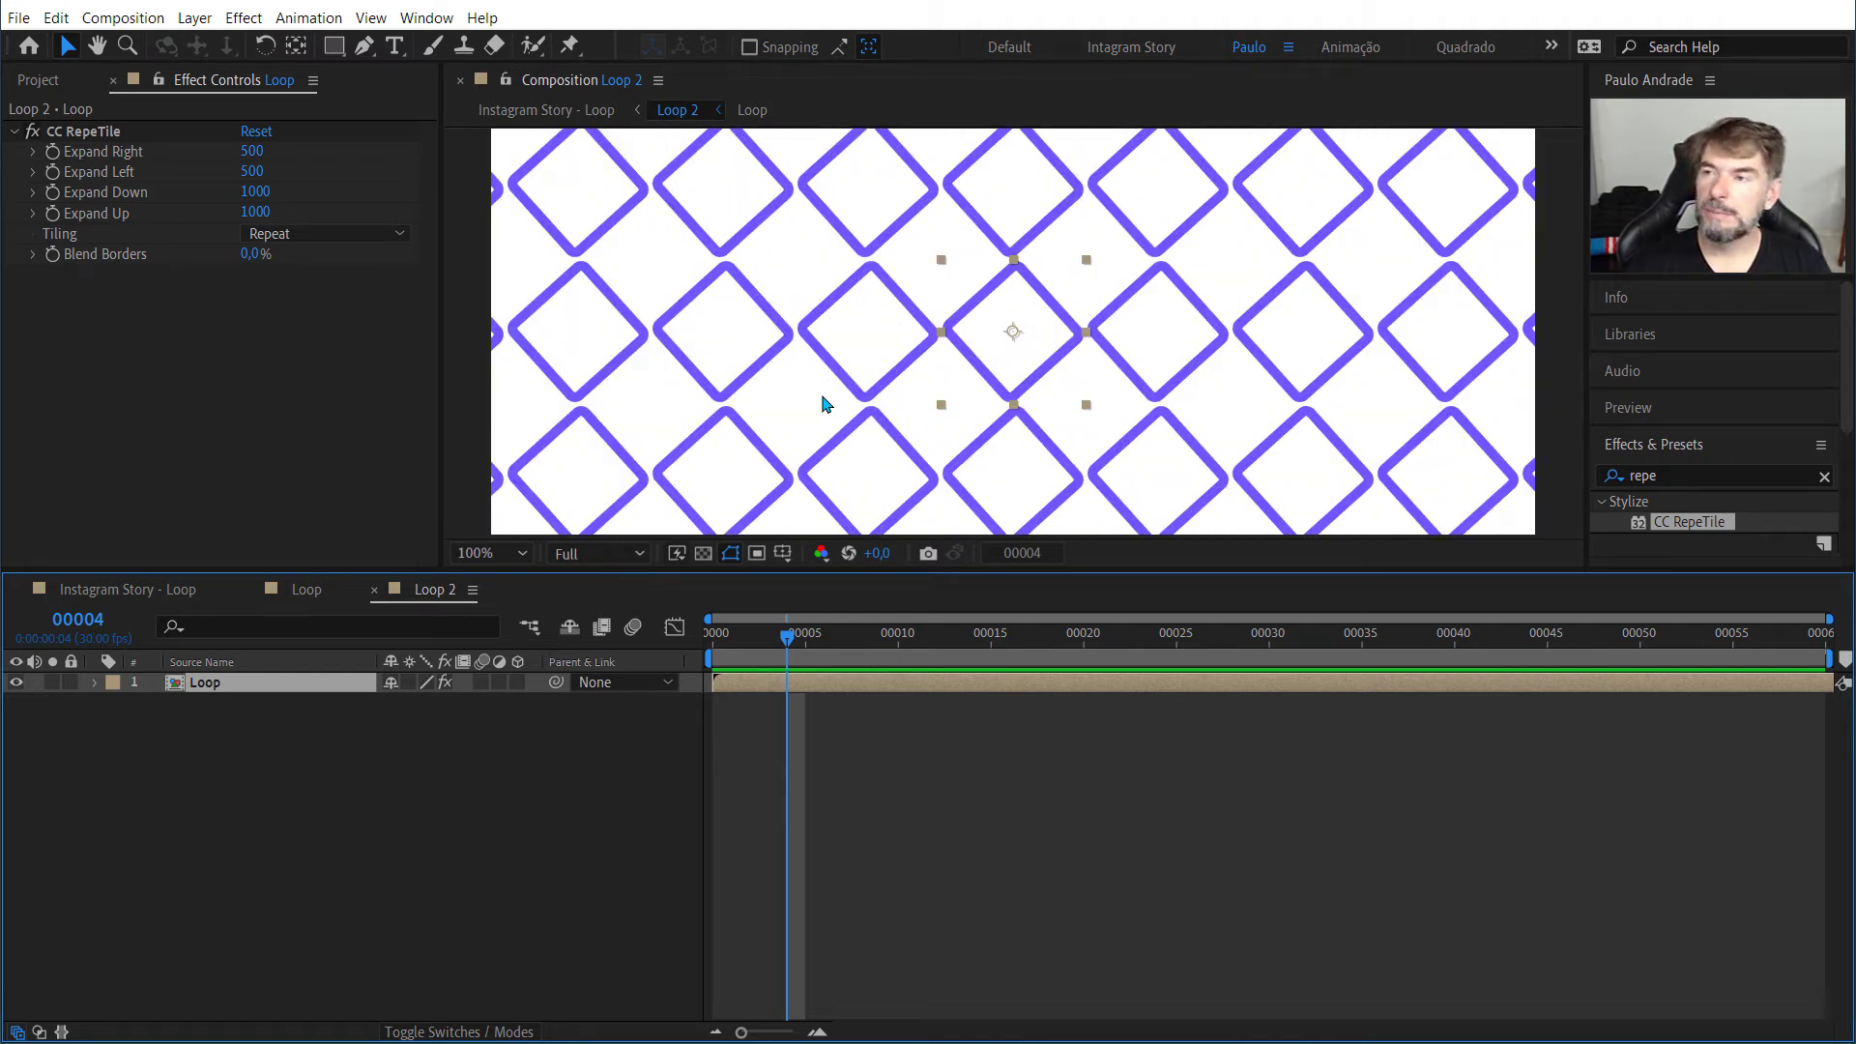
{"action": "scroll", "coordinate": [696, 390], "scroll_direction": "down", "scroll_amount": 2}
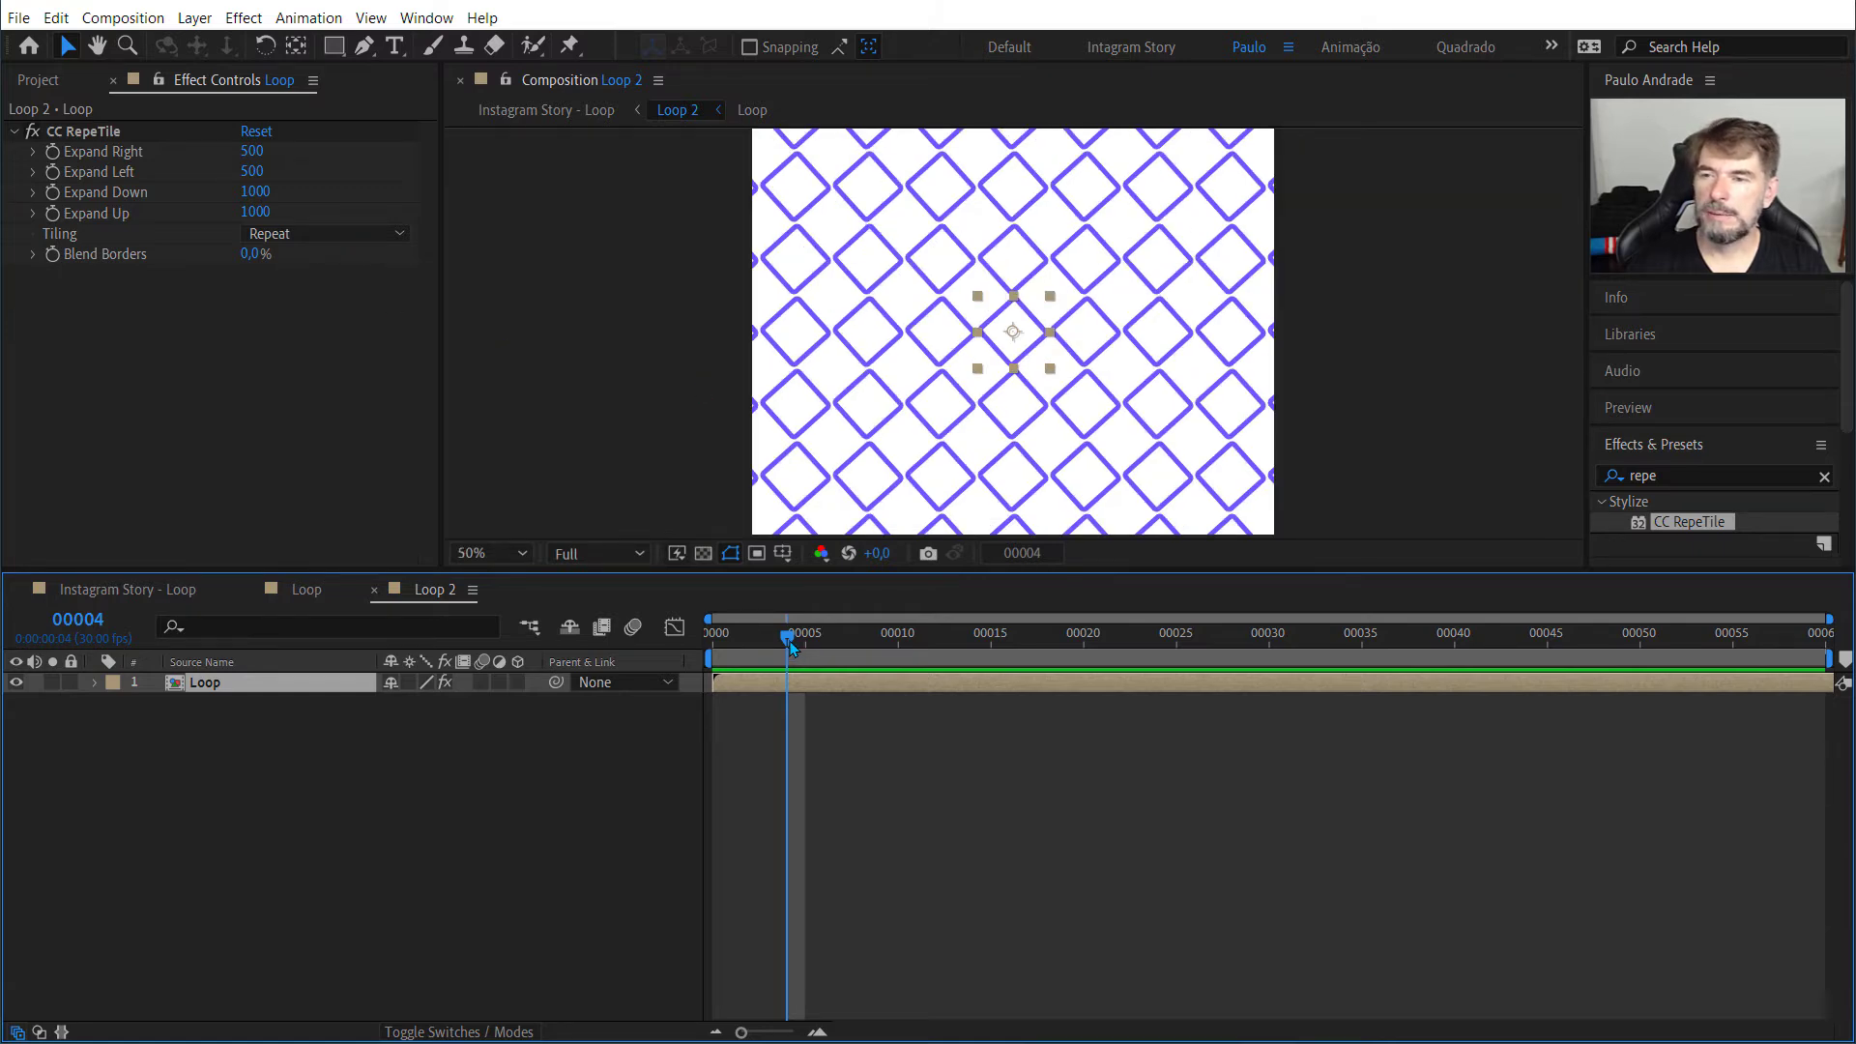
Step: Preview the tiled pattern in the Loop 2 composition from frame 0 with Repeat tiling
{"action": "left_click_drag", "start_coordinate": [788, 640], "coordinate": [721, 647]}
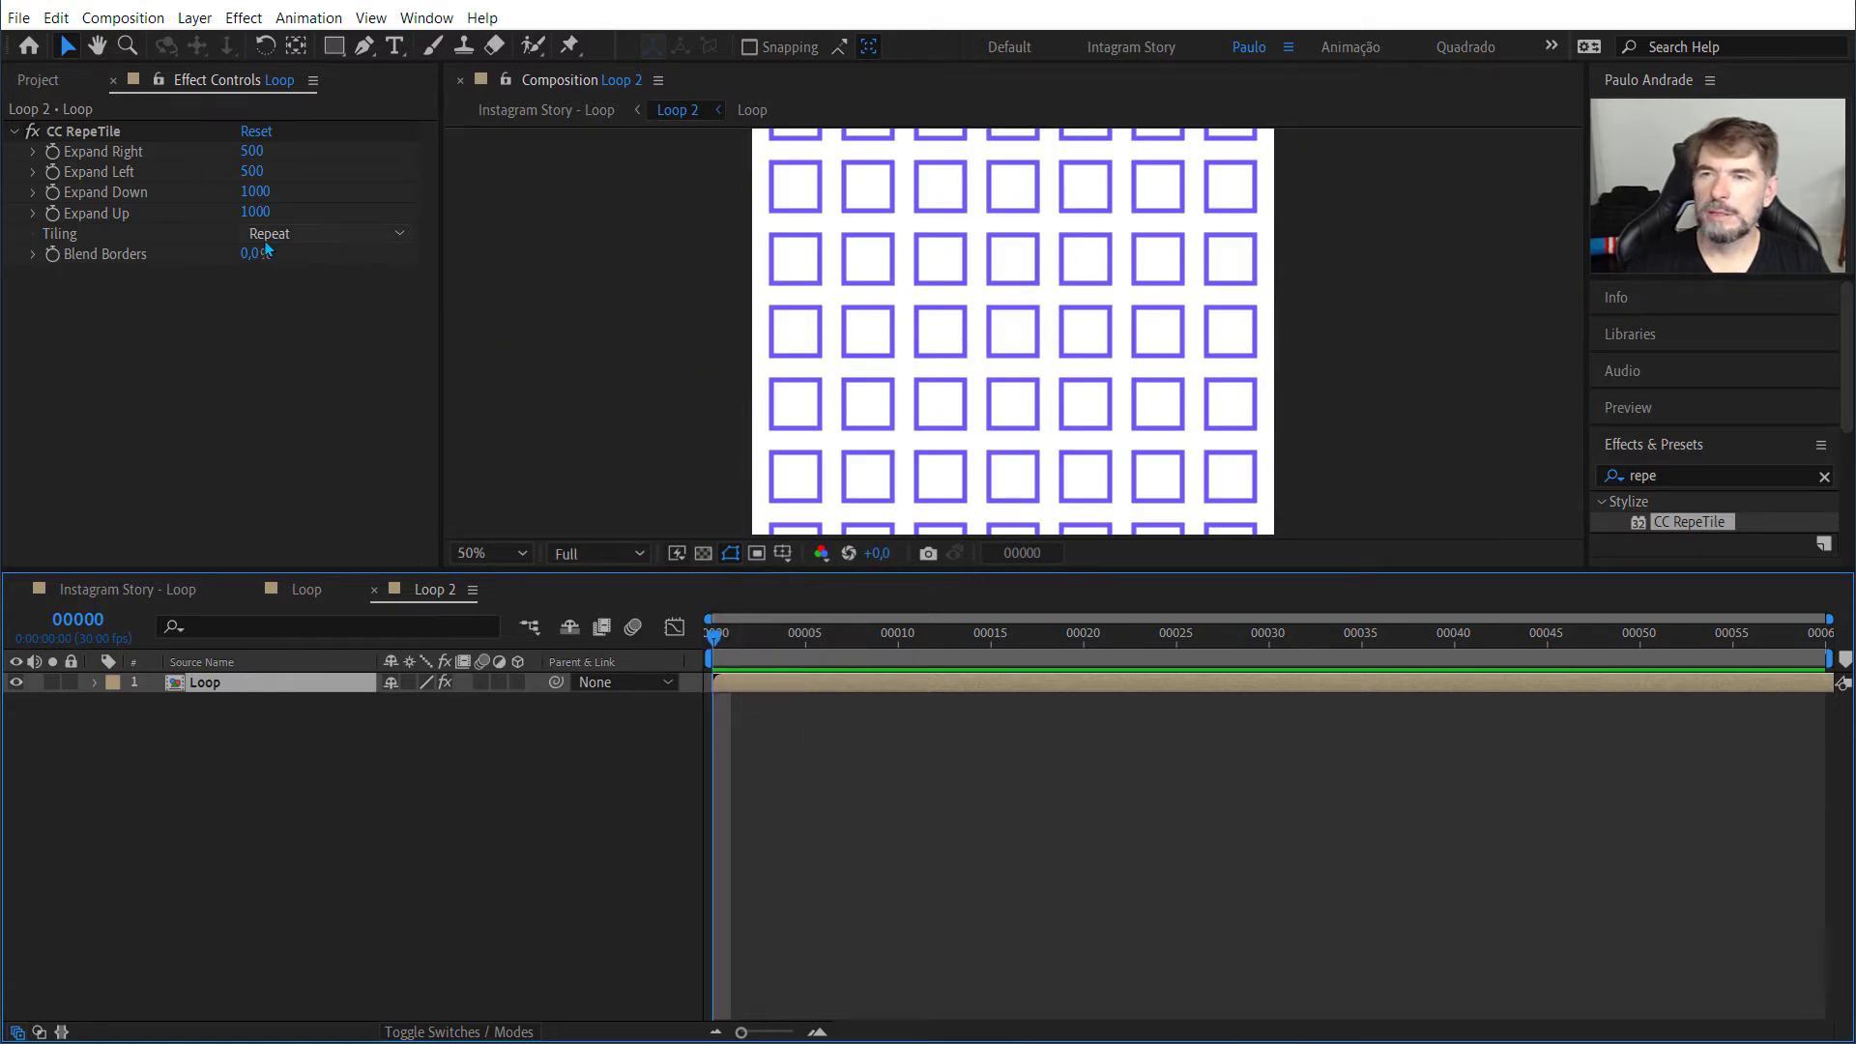
{"action": "key", "text": "space"}
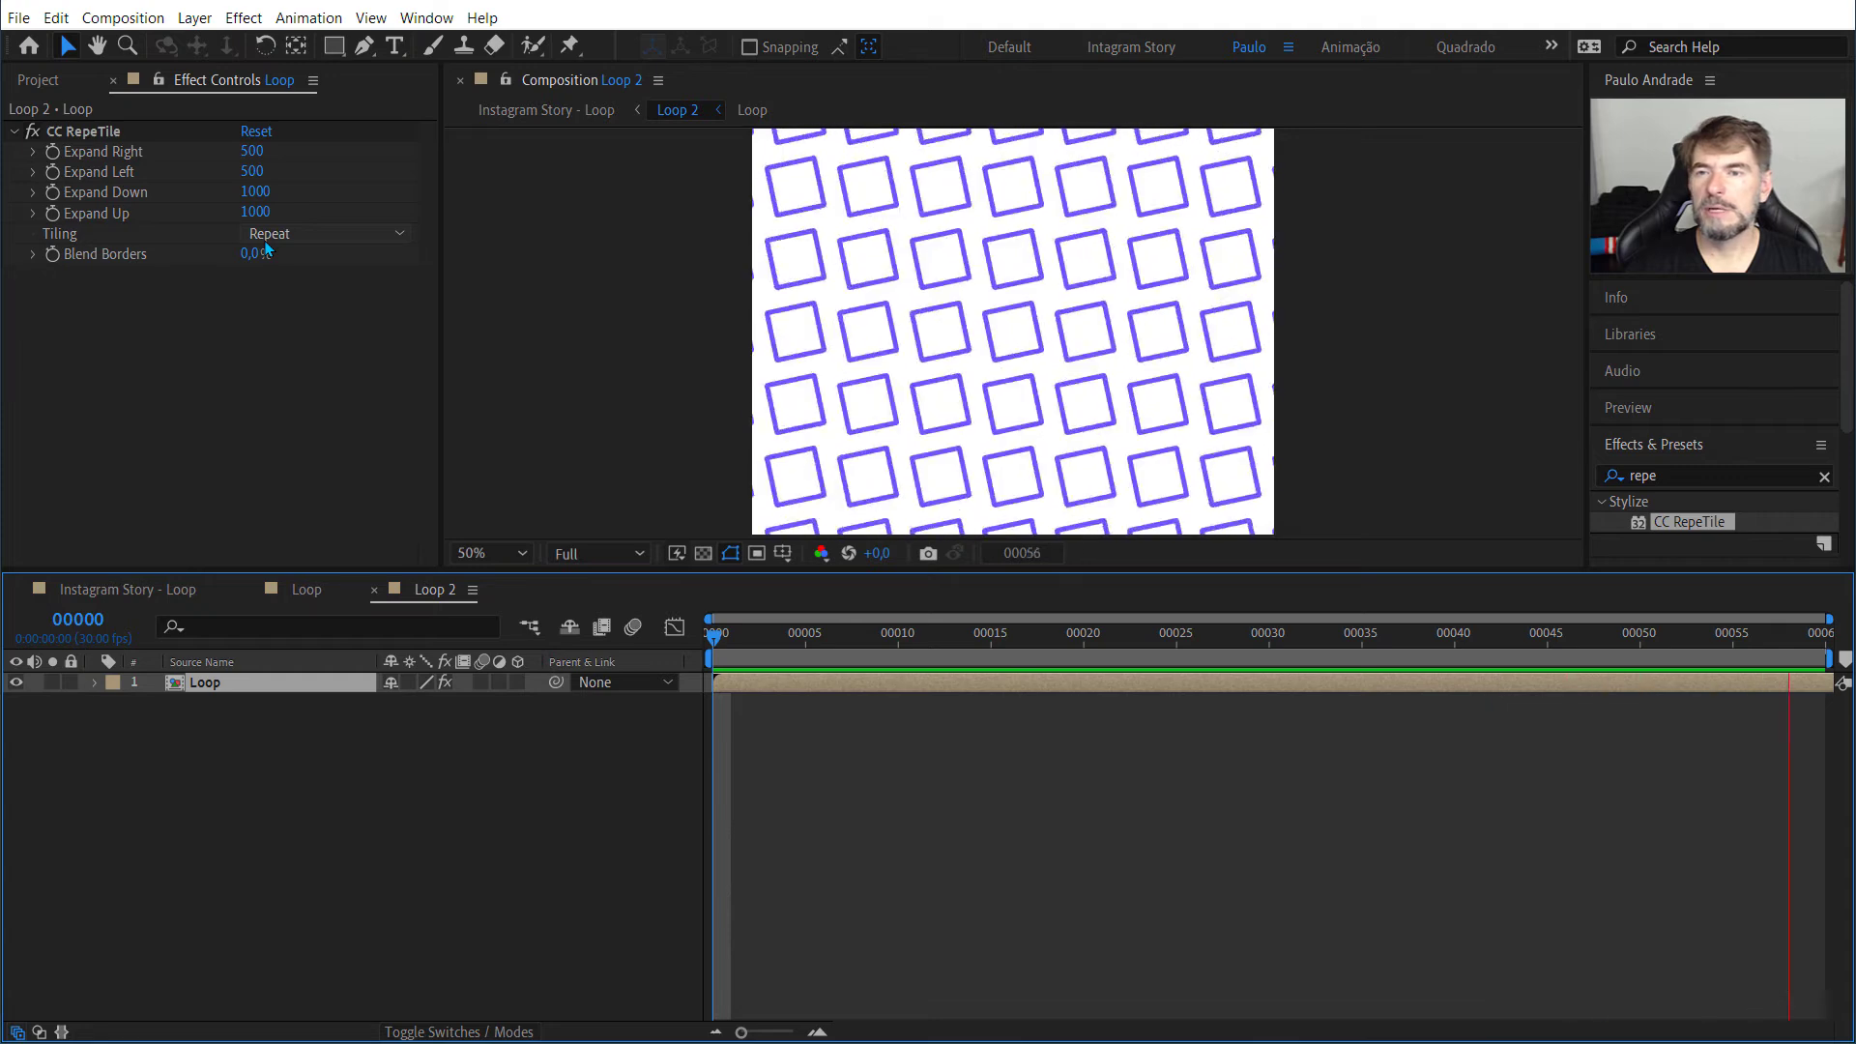
{"action": "key", "text": "space"}
Step: Try Checker Flip H as the CC RepeTile tiling mode and preview the animation from frame 0
{"action": "left_click", "coordinate": [276, 238]}
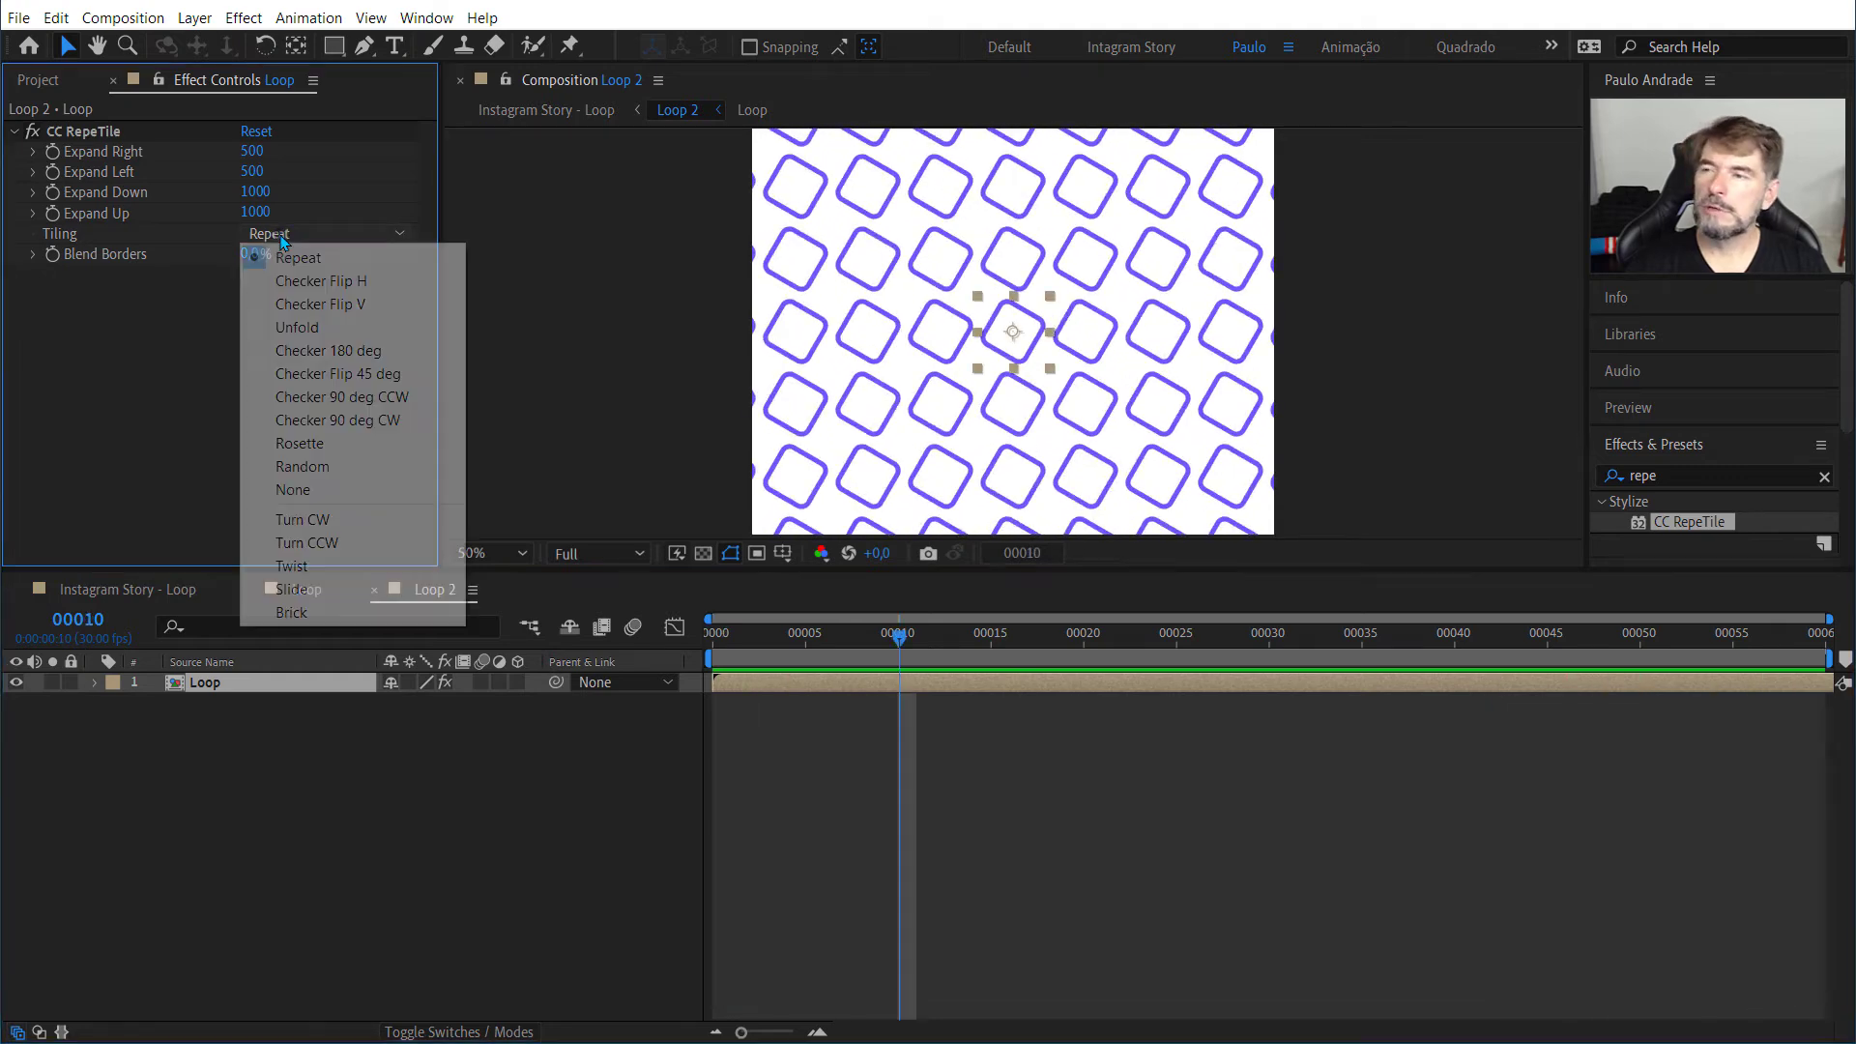
{"action": "left_click", "coordinate": [311, 282]}
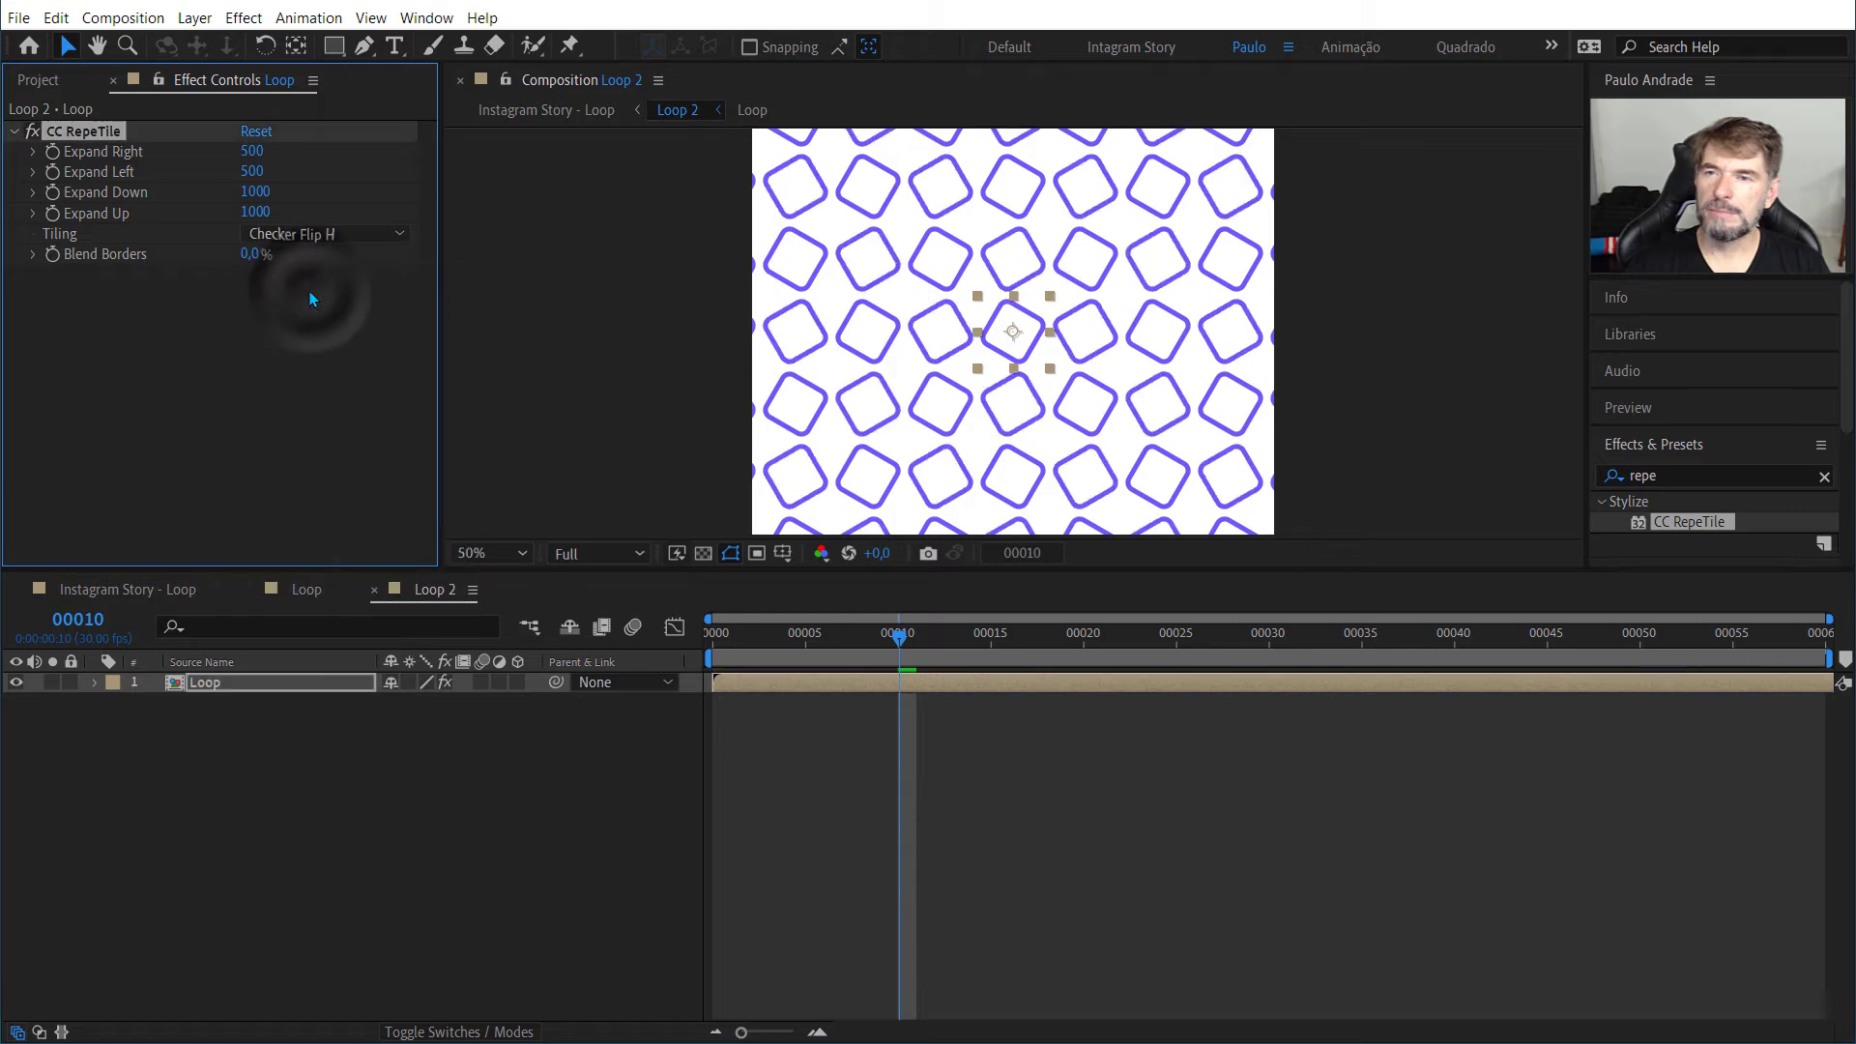
{"action": "left_click_drag", "start_coordinate": [899, 640], "coordinate": [567, 684]}
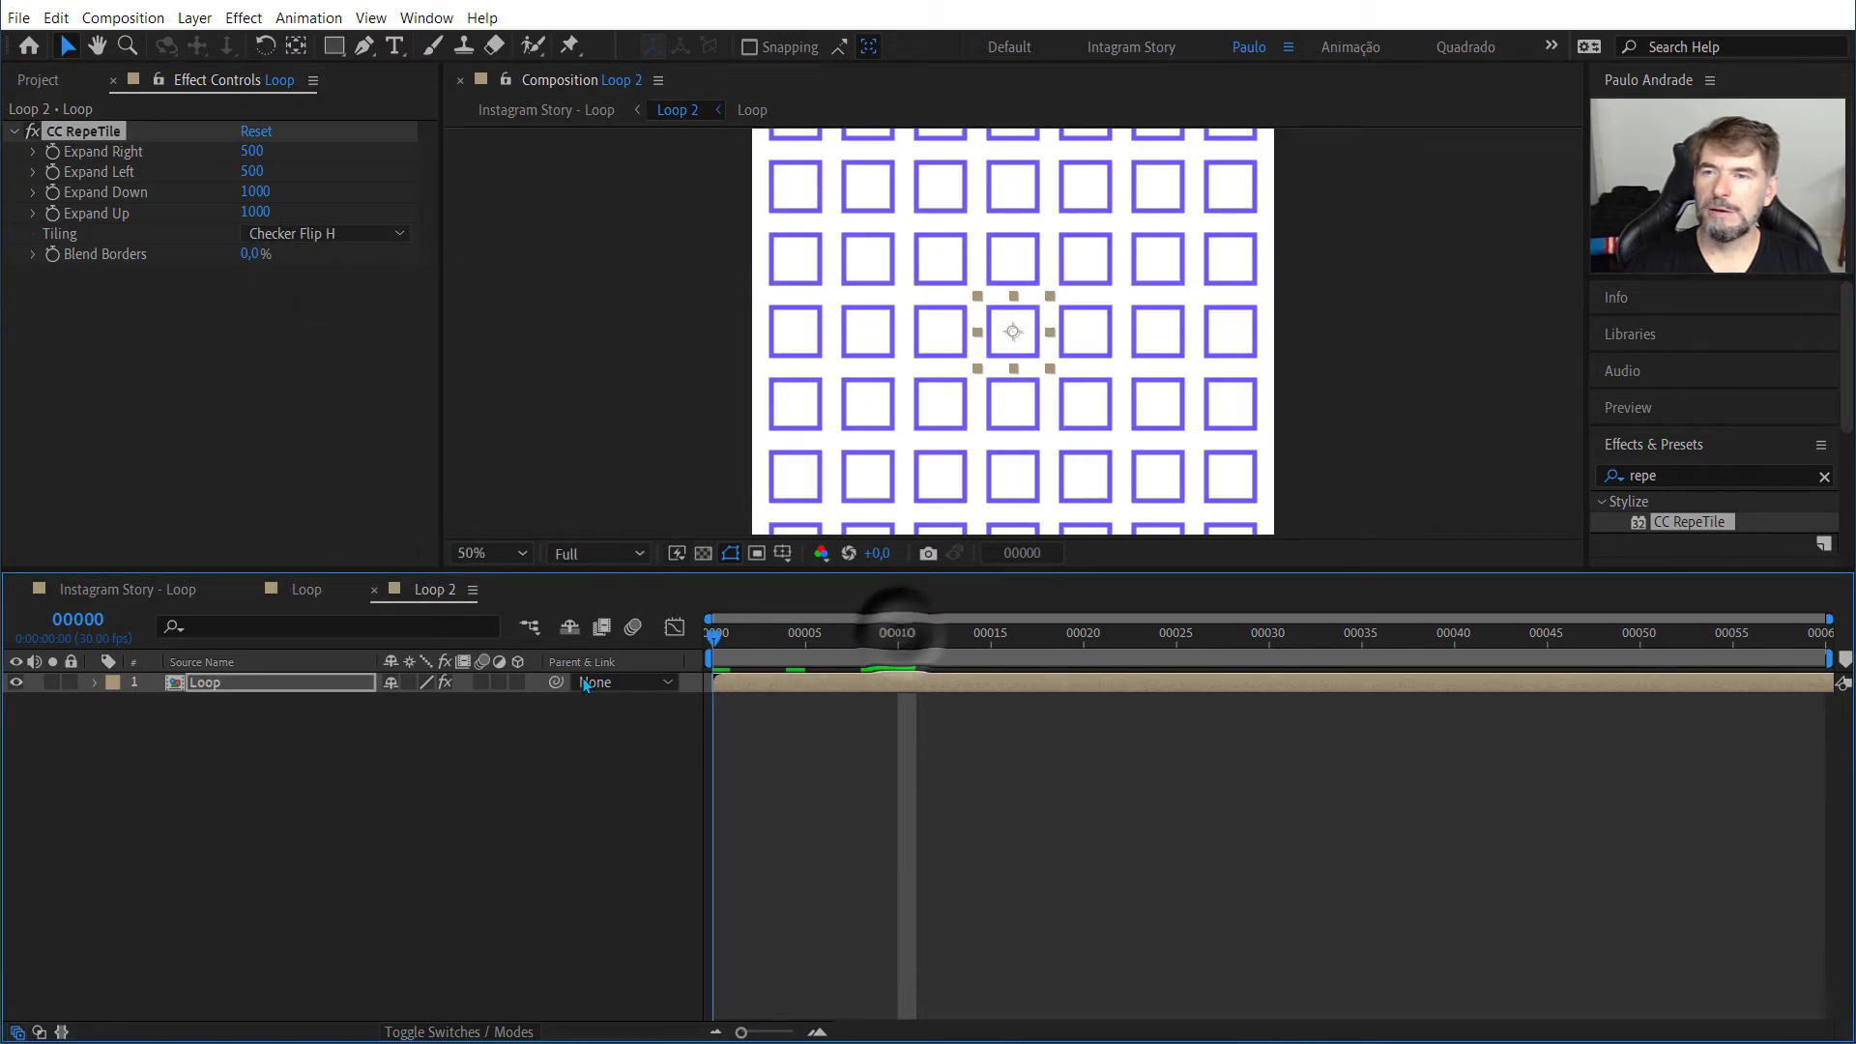
{"action": "key", "text": "space"}
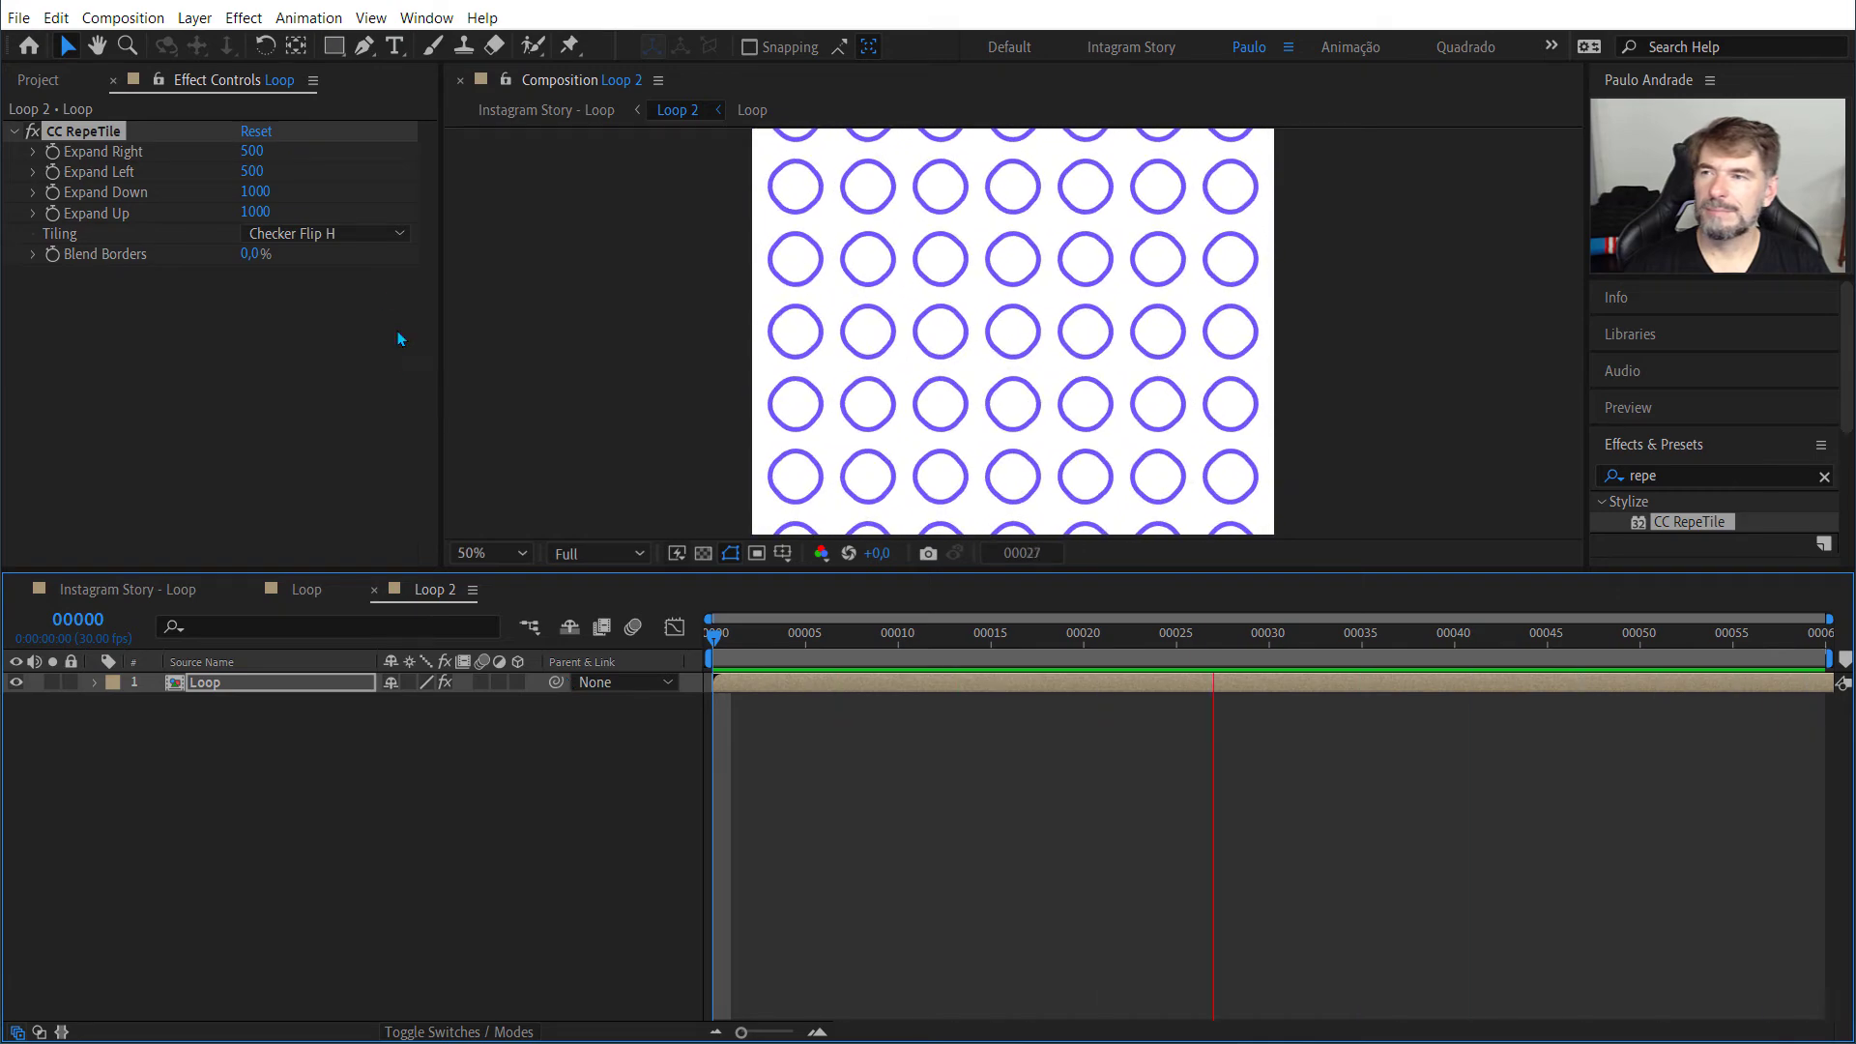
{"action": "key", "text": "space"}
Step: Try Checker 180 deg as the CC RepeTile tiling mode and preview the animation
{"action": "left_click", "coordinate": [368, 232]}
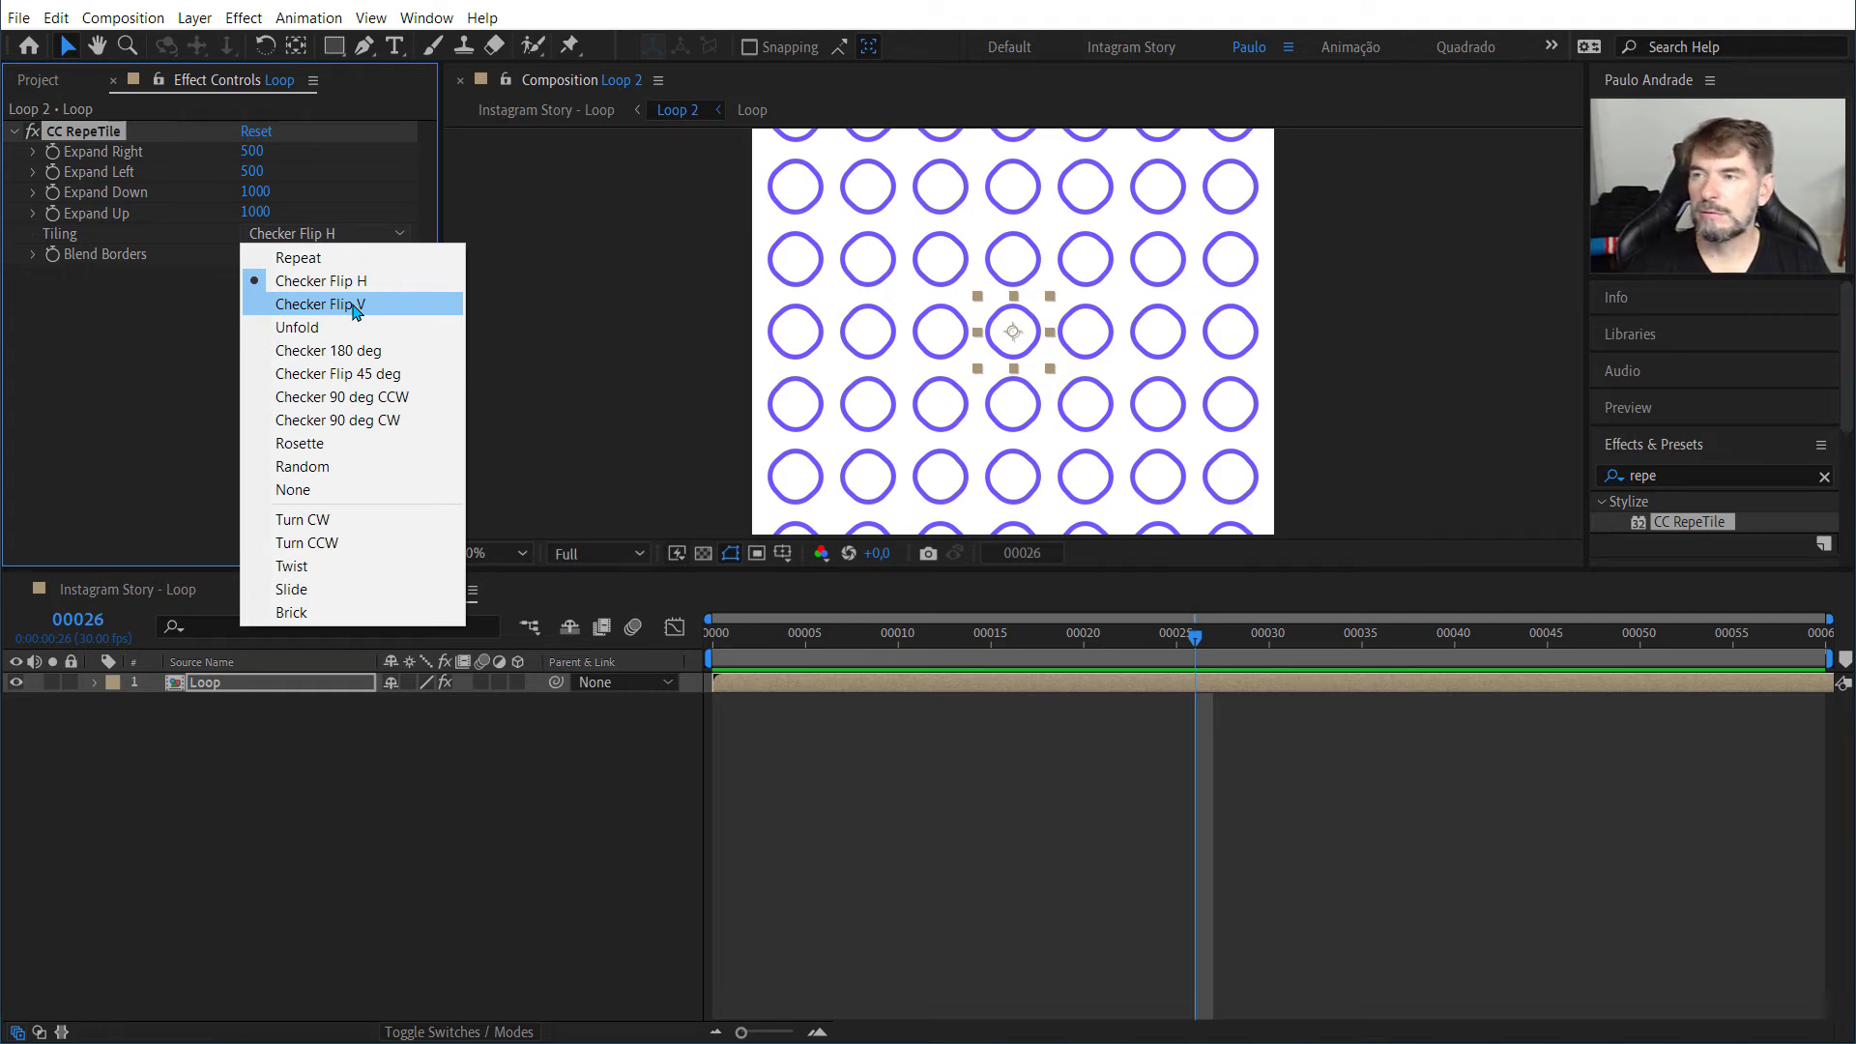
{"action": "left_click", "coordinate": [344, 350]}
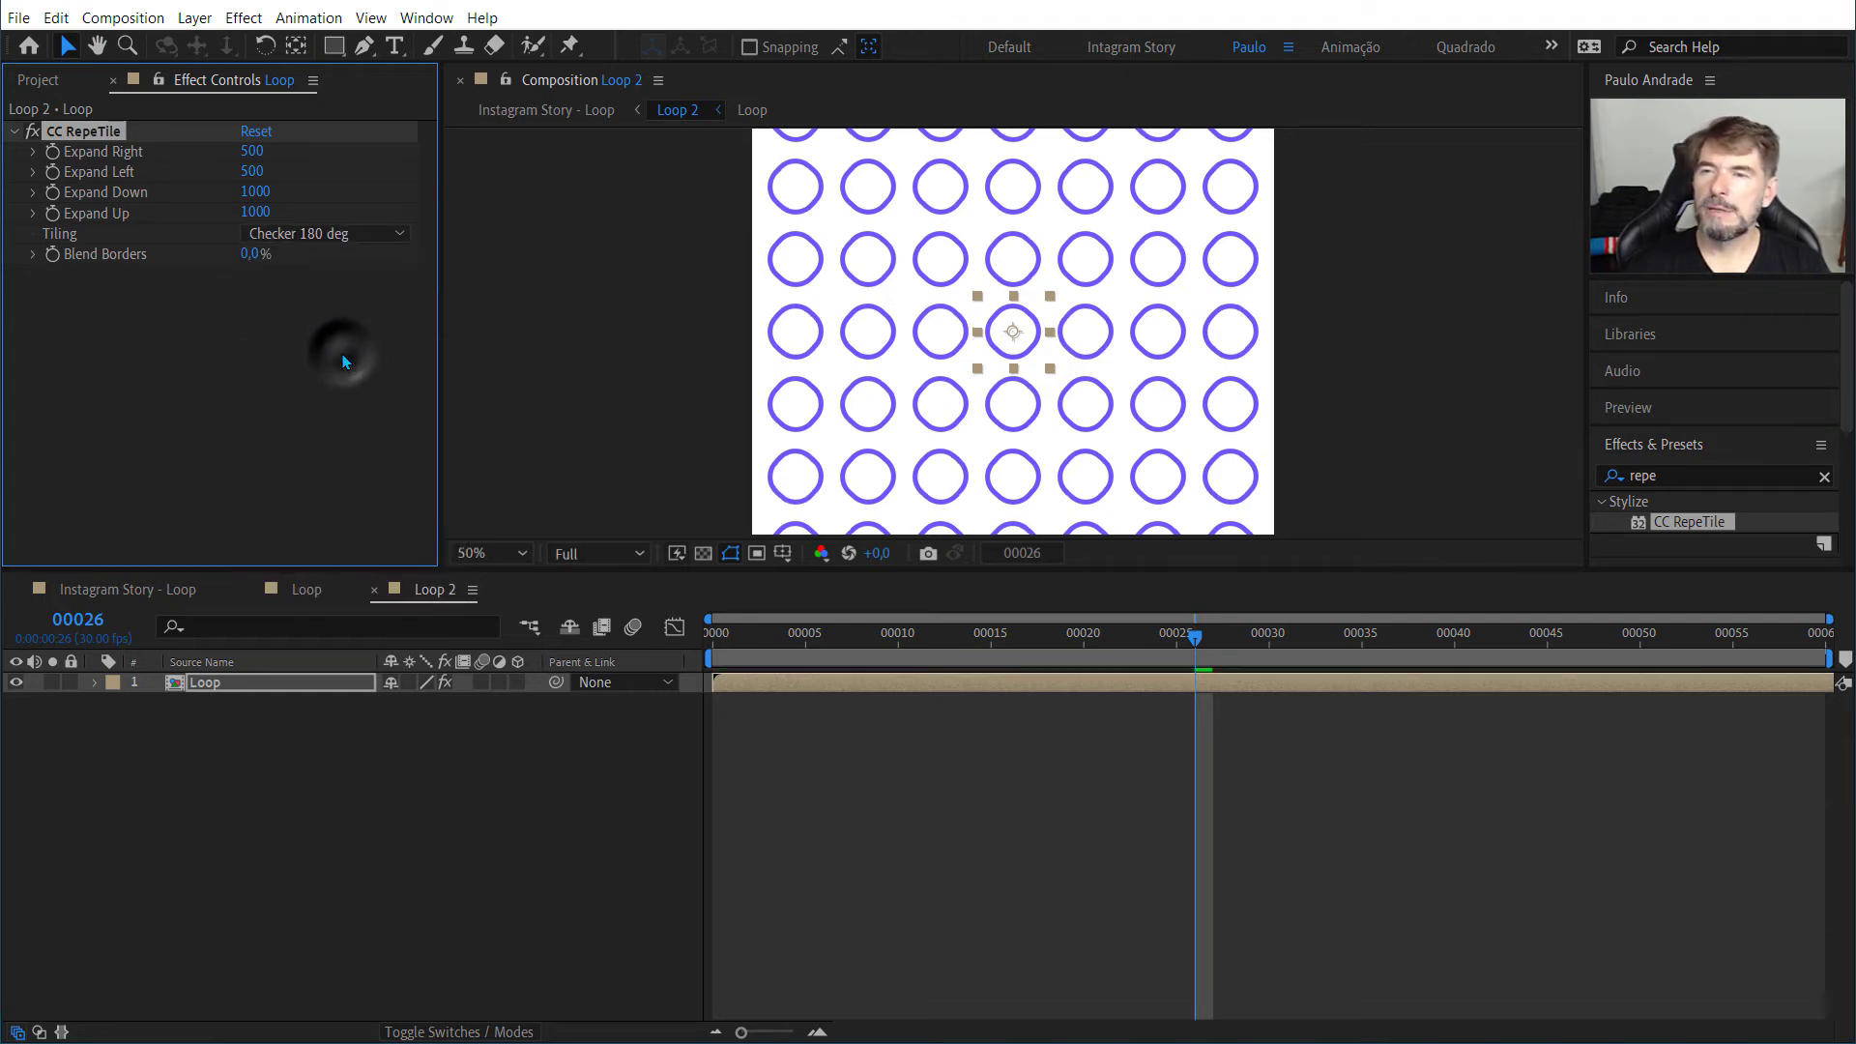
{"action": "key", "text": "space"}
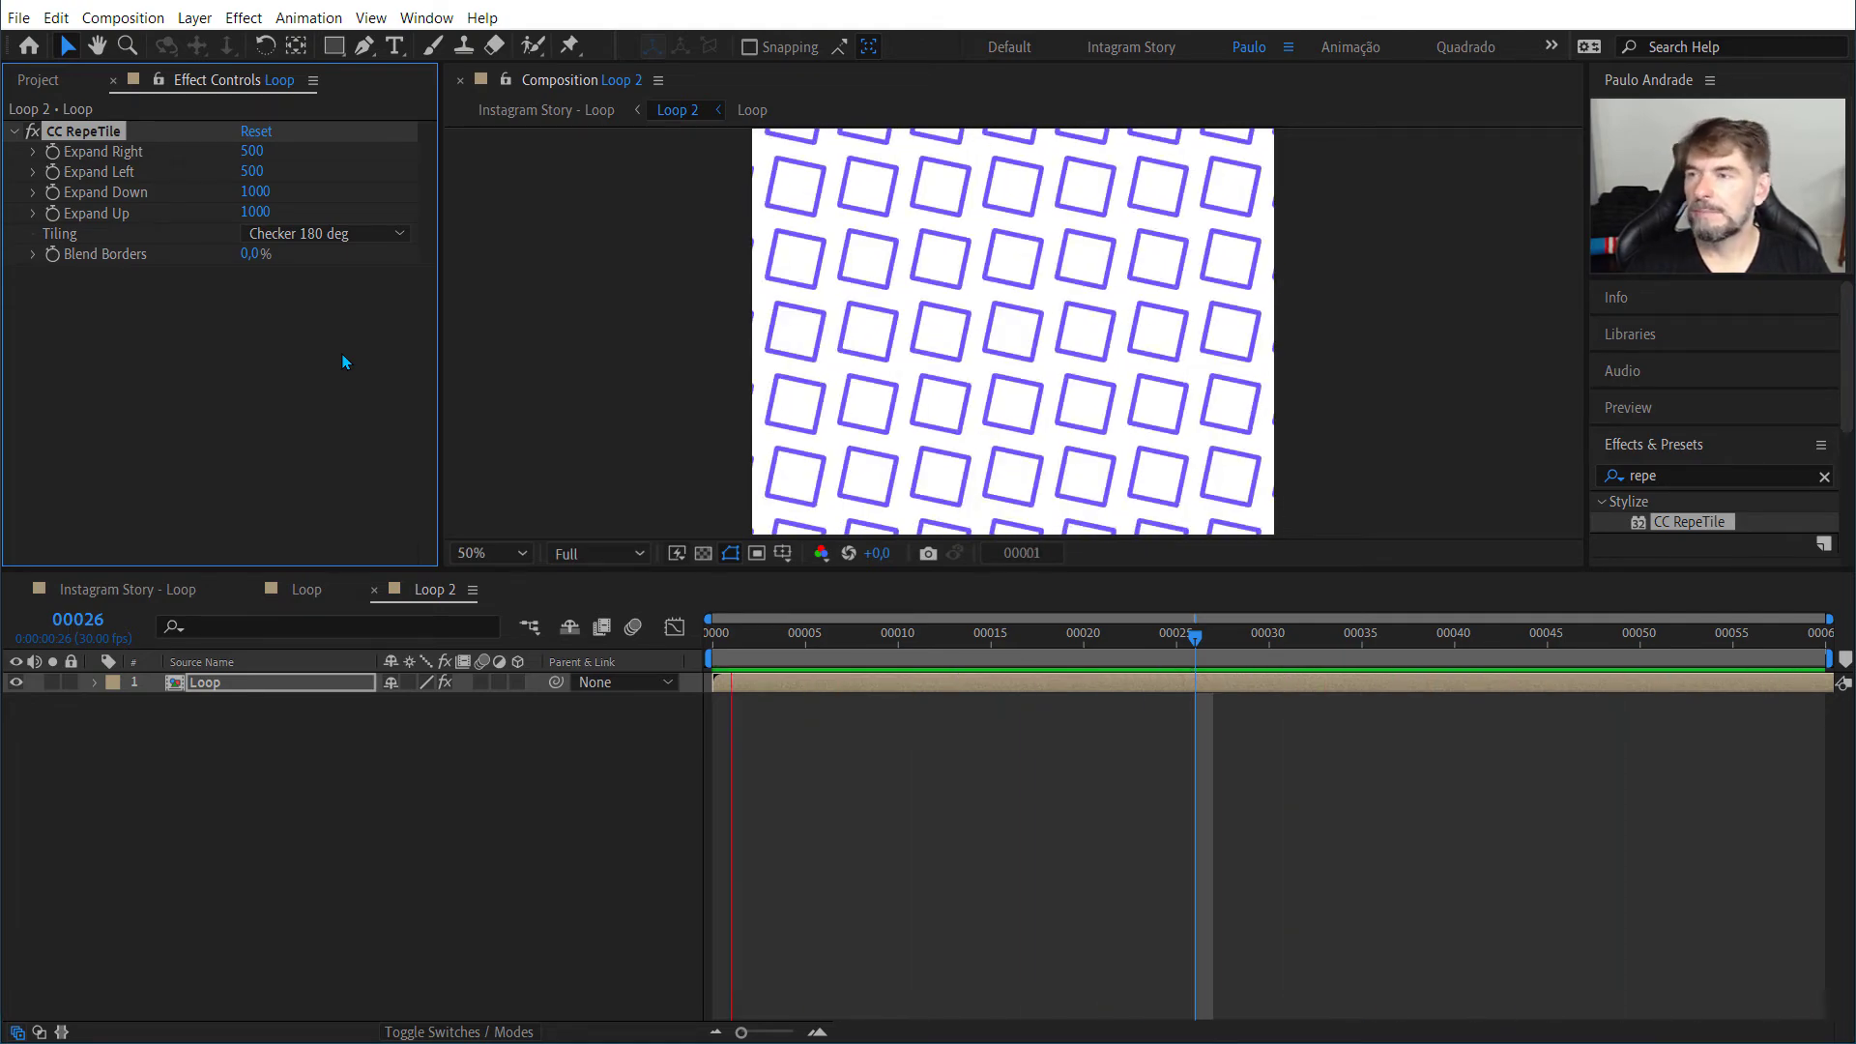
{"action": "key", "text": "space"}
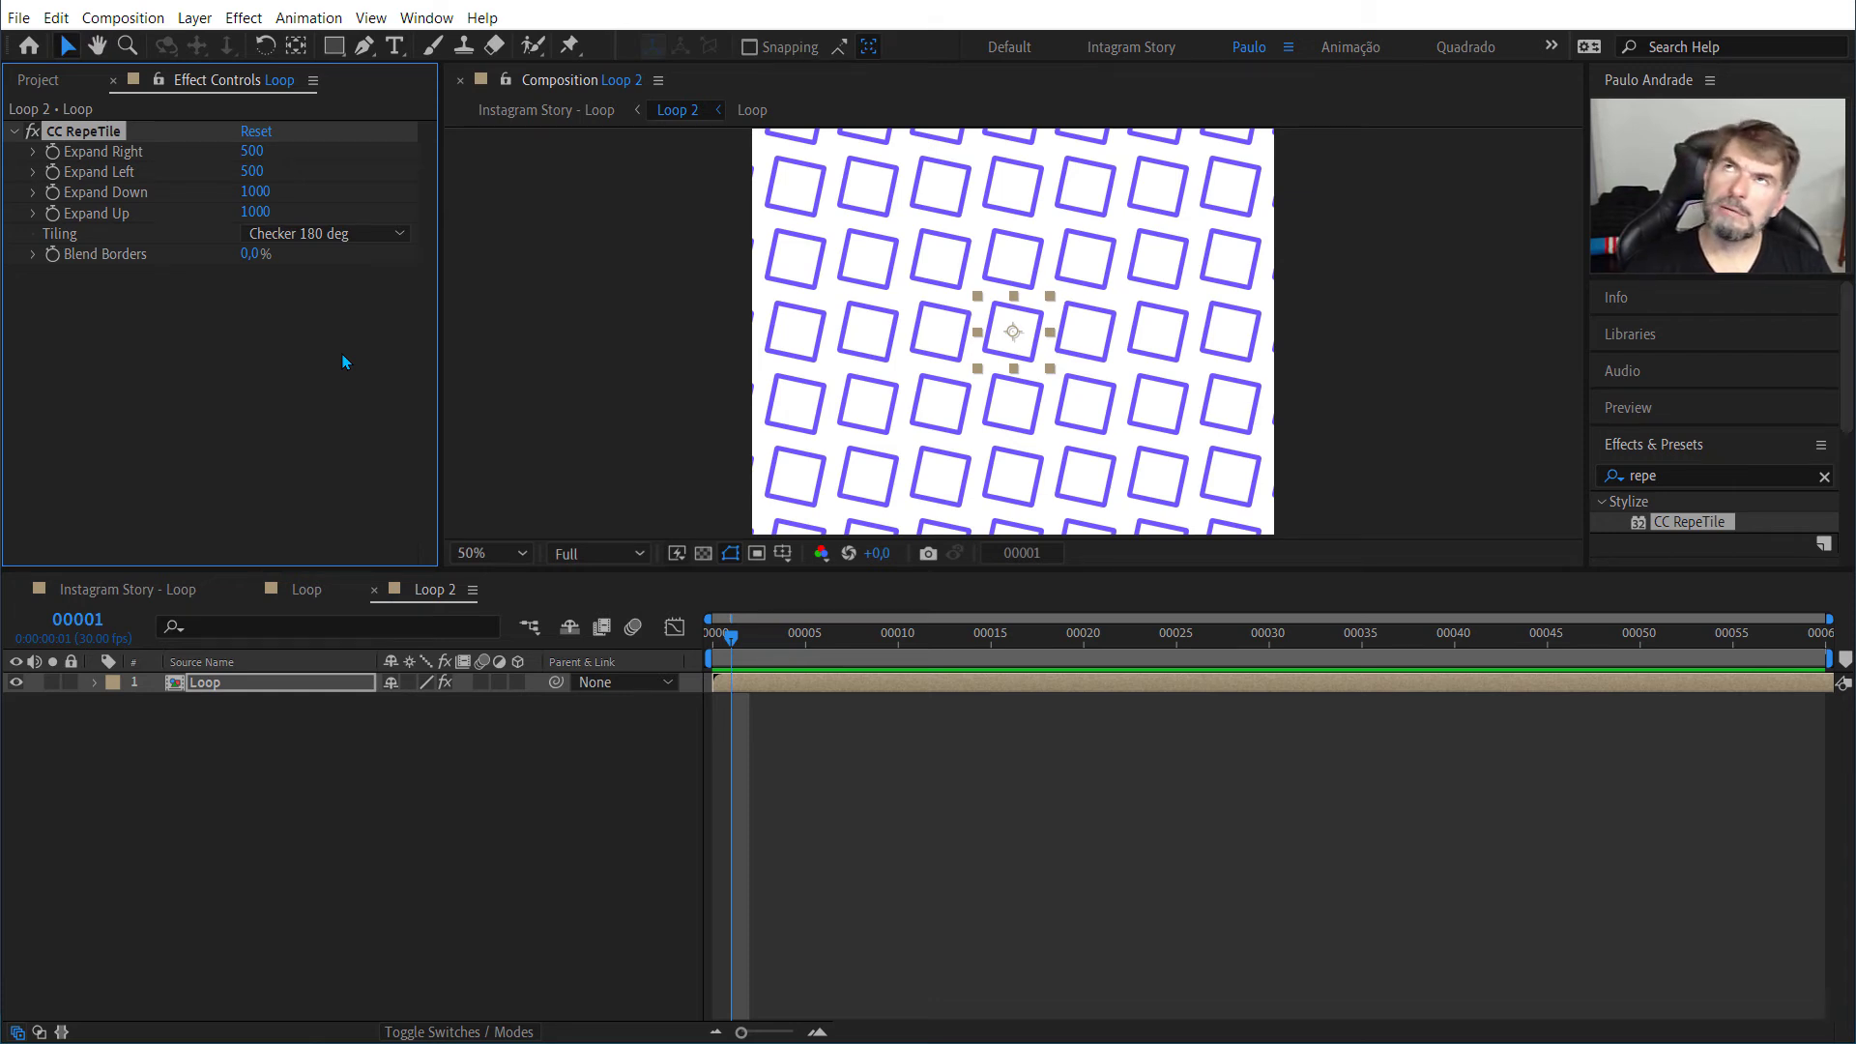
Step: Try Random as the CC RepeTile tiling mode and preview the animation
{"action": "left_click", "coordinate": [308, 236]}
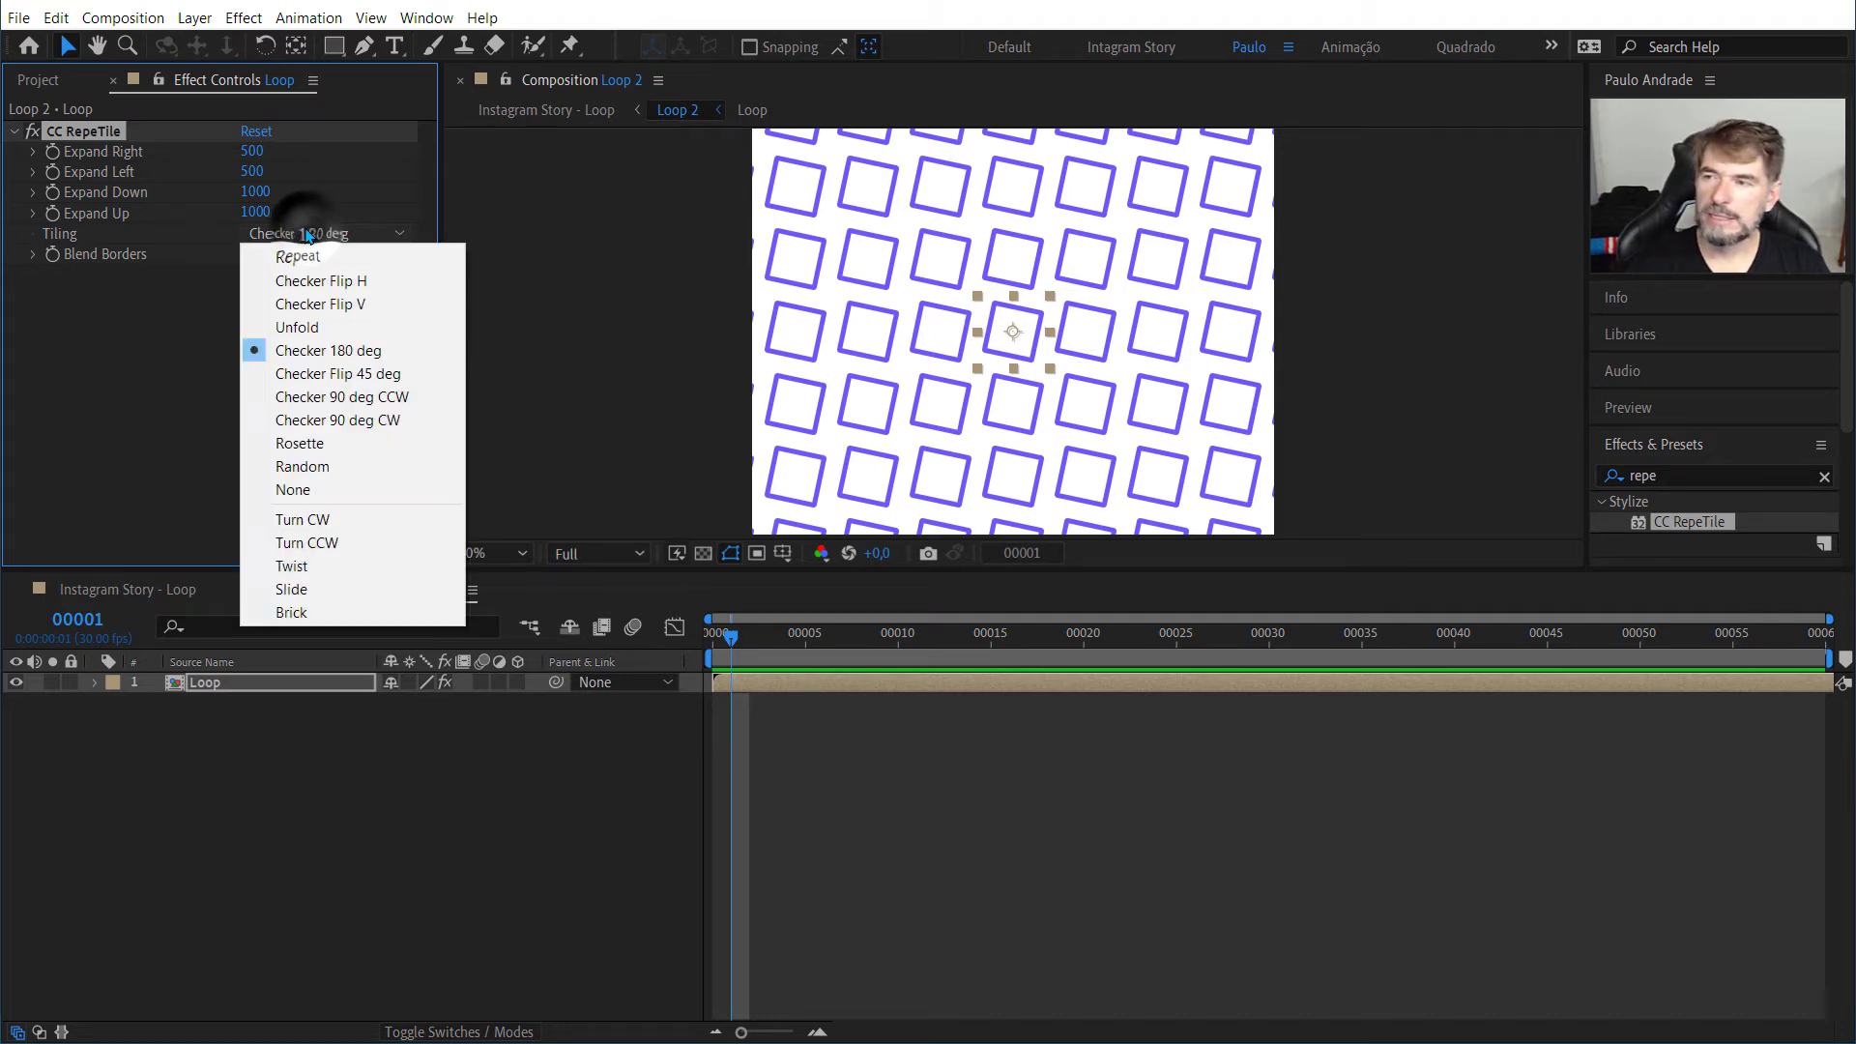
{"action": "left_click", "coordinate": [286, 468]}
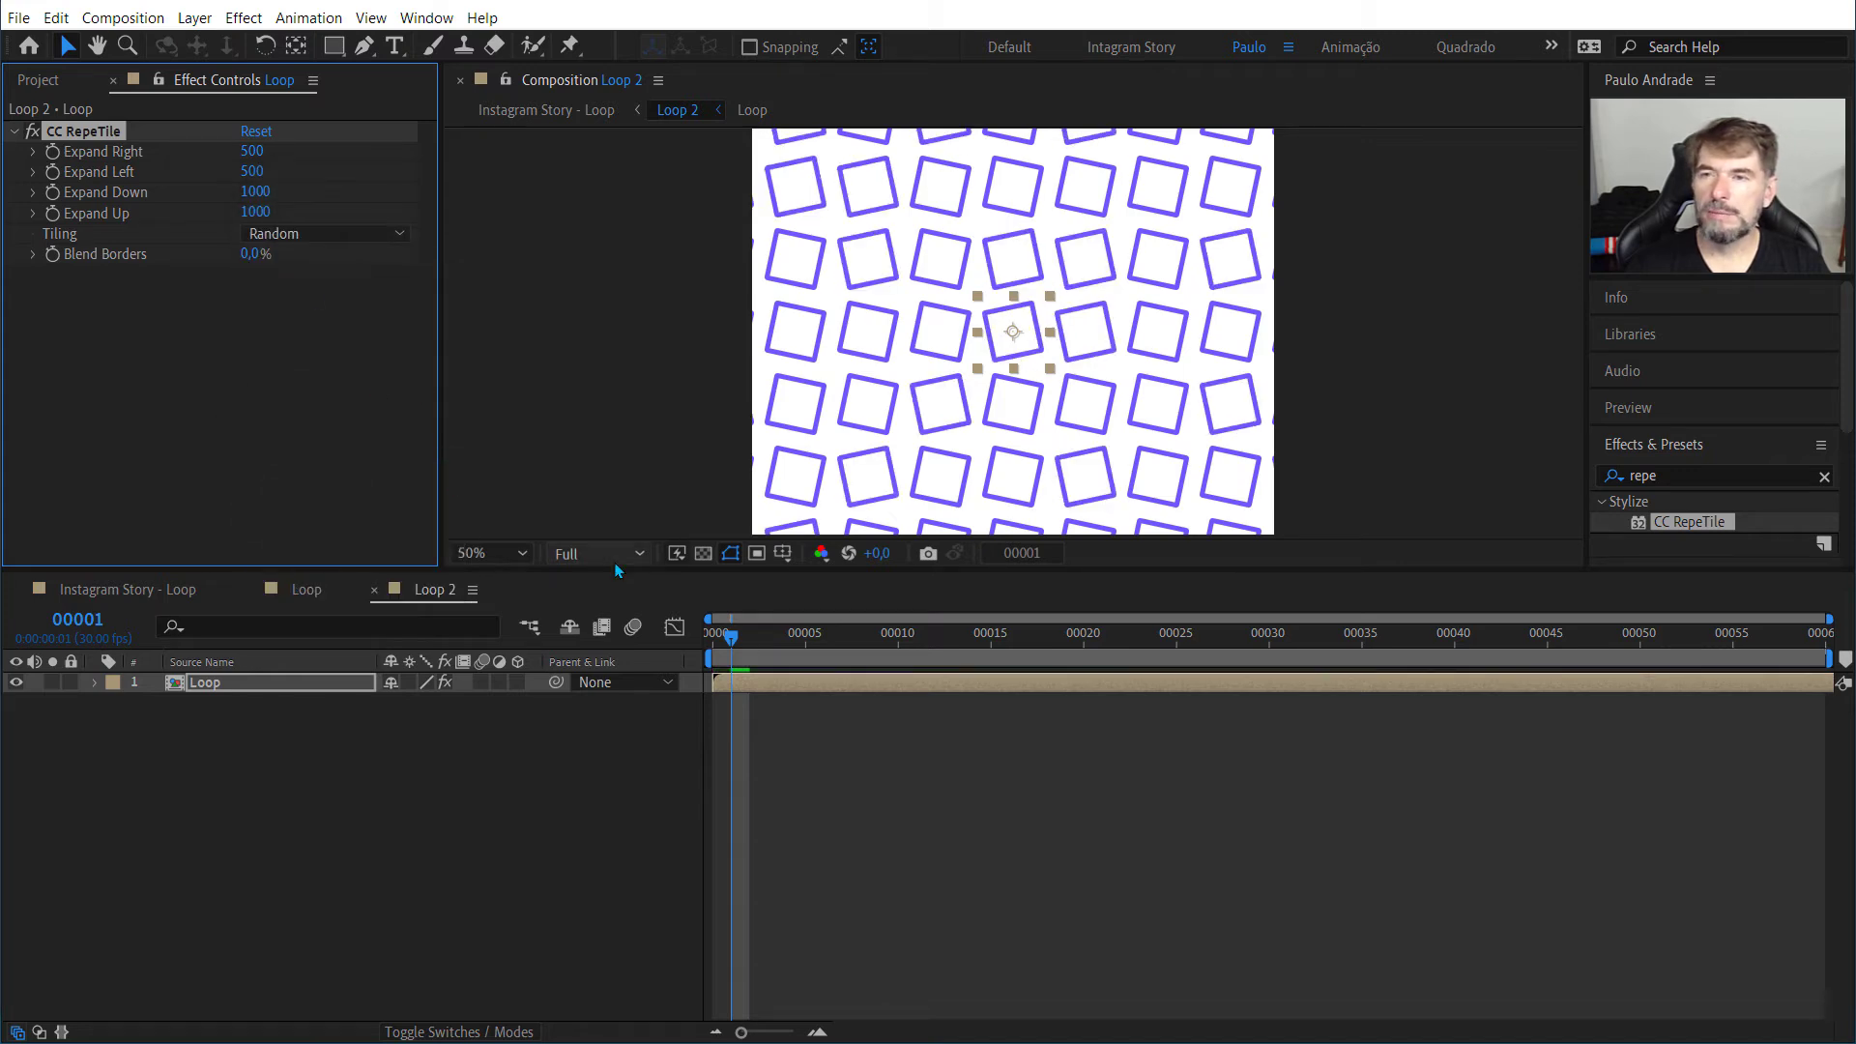
{"action": "key", "text": "space"}
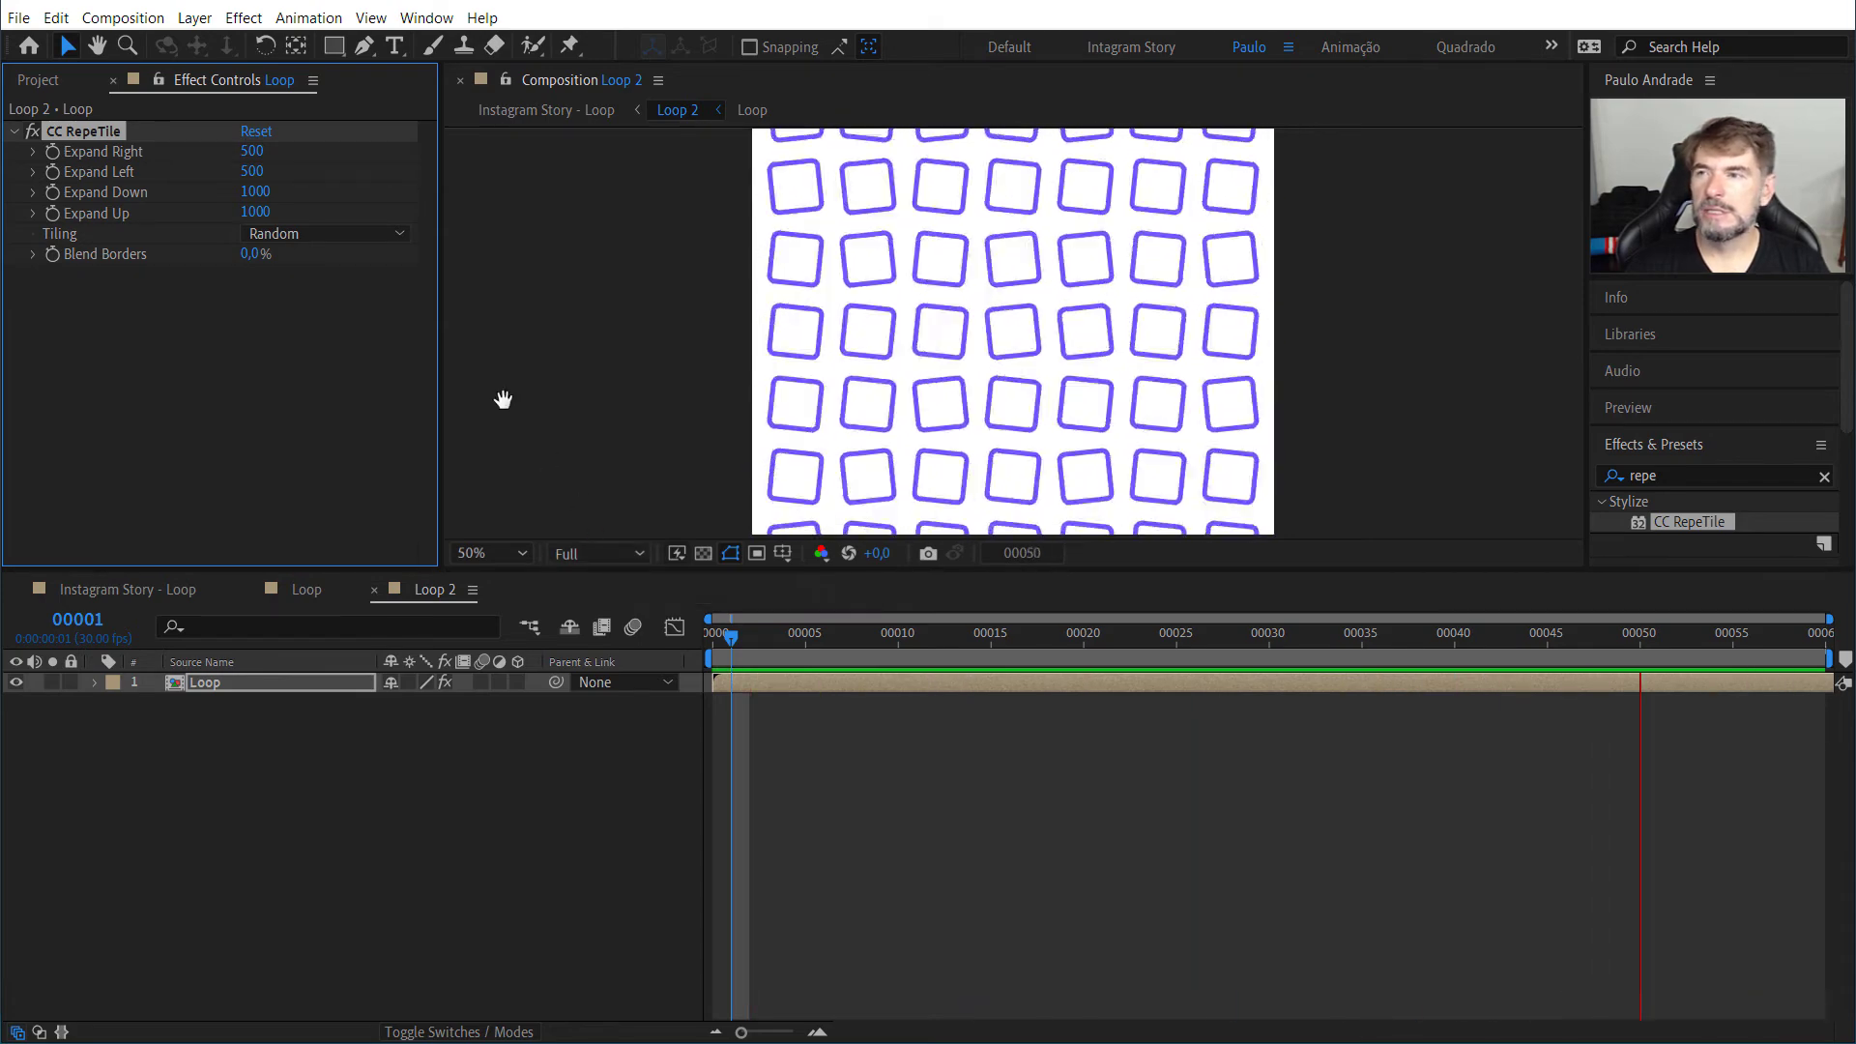
{"action": "key", "text": "space"}
Step: Try Turn CCW as the CC RepeTile tiling mode and preview the animation
{"action": "left_click", "coordinate": [398, 233]}
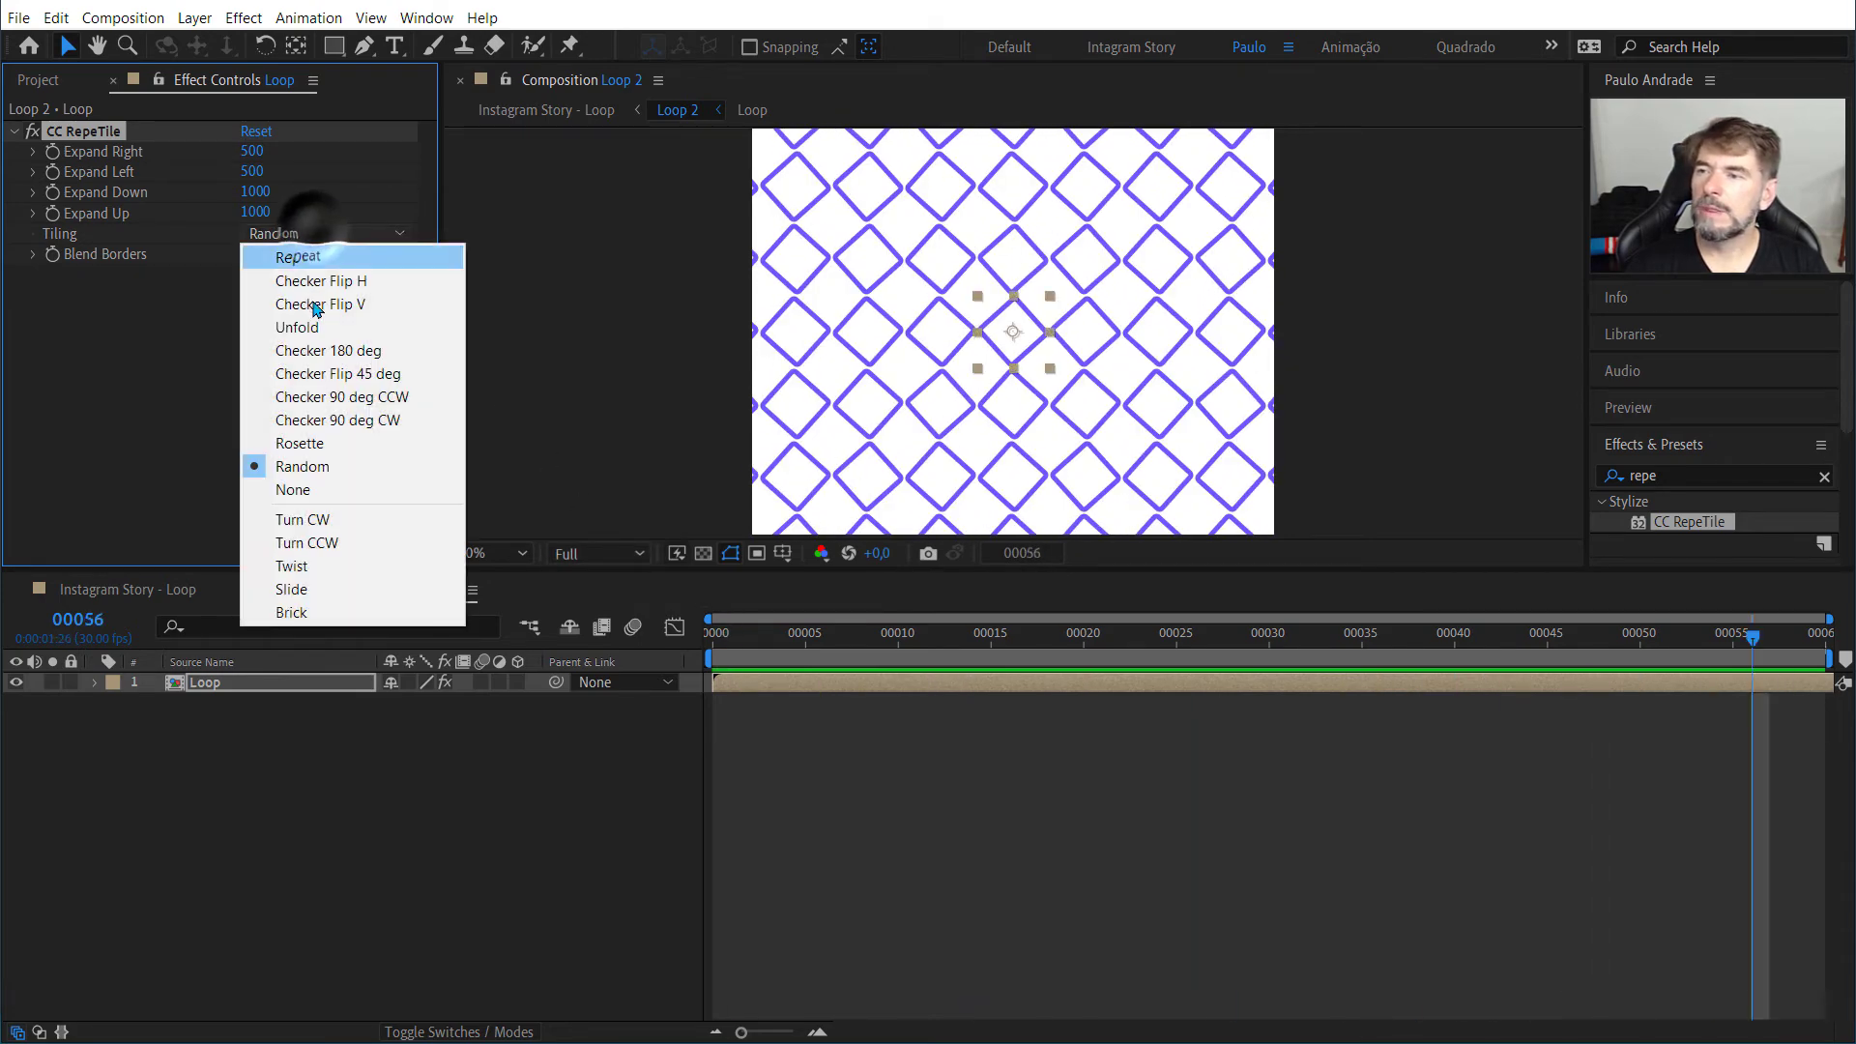
{"action": "left_click", "coordinate": [288, 543]}
{"action": "key", "text": "space"}
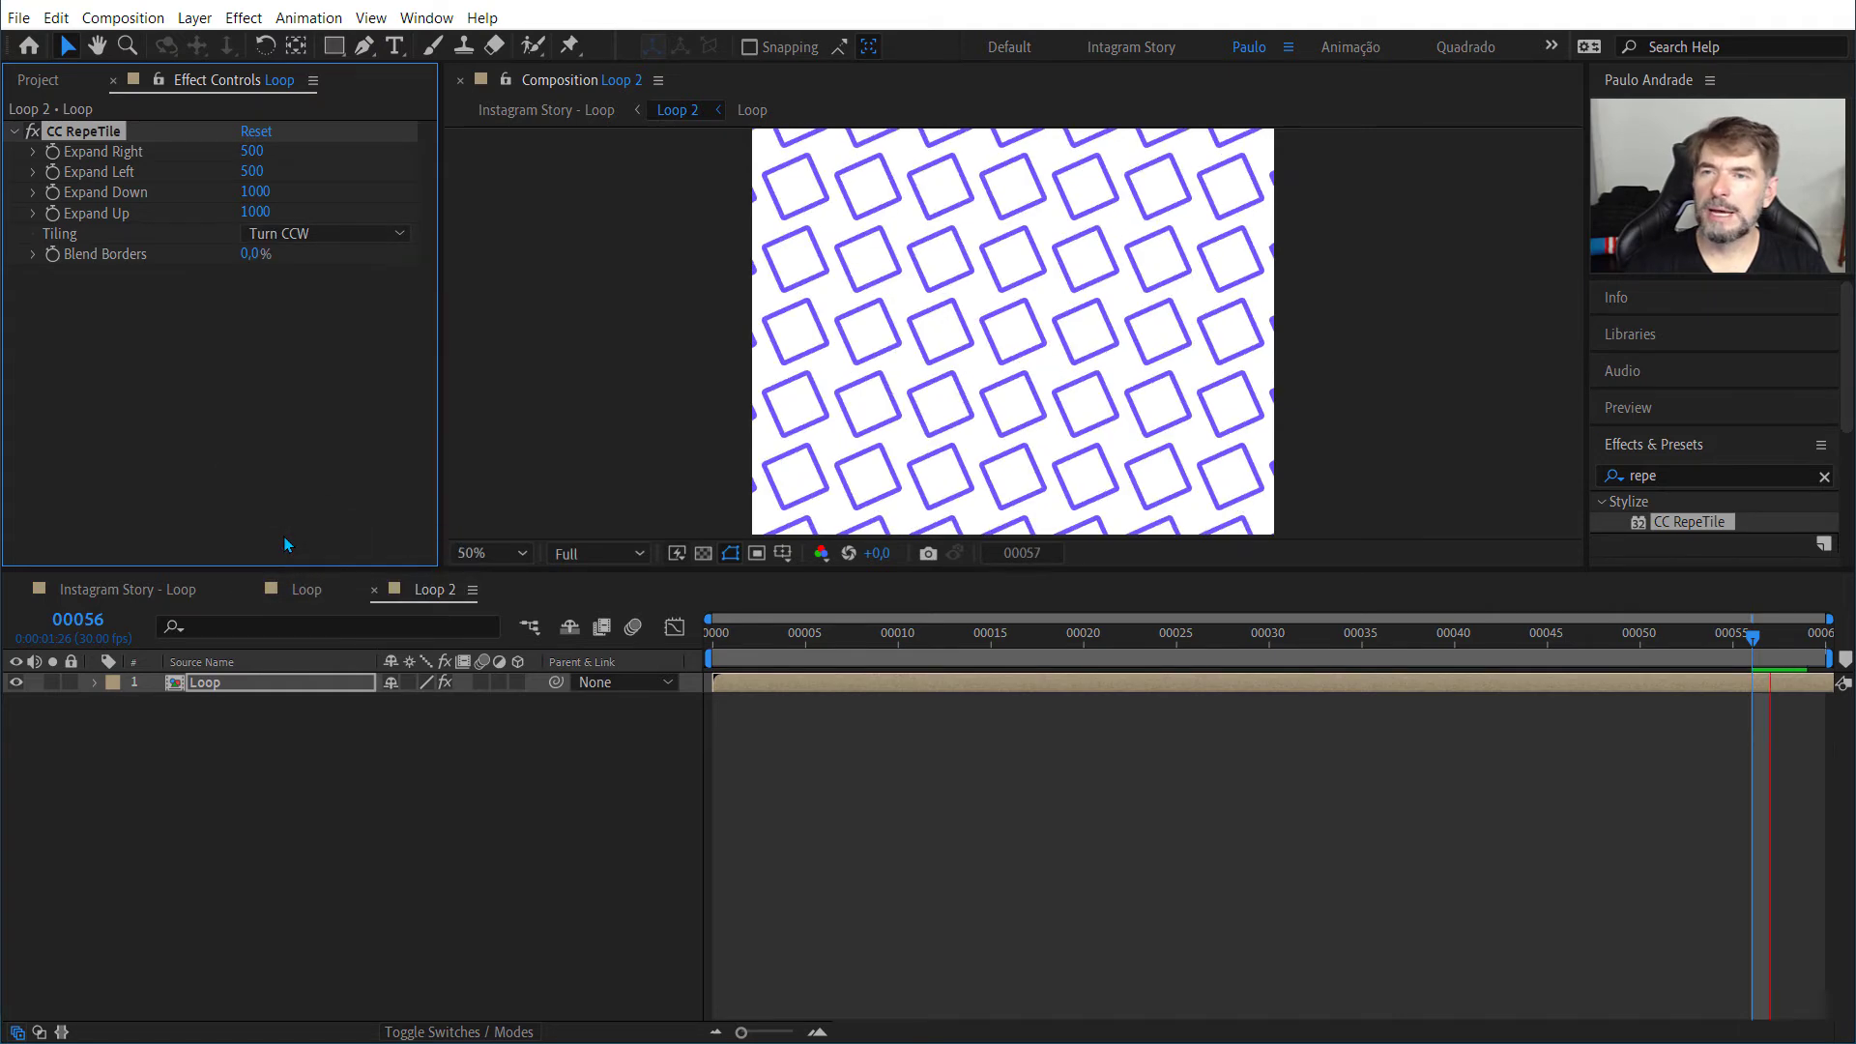
{"action": "key", "text": "space"}
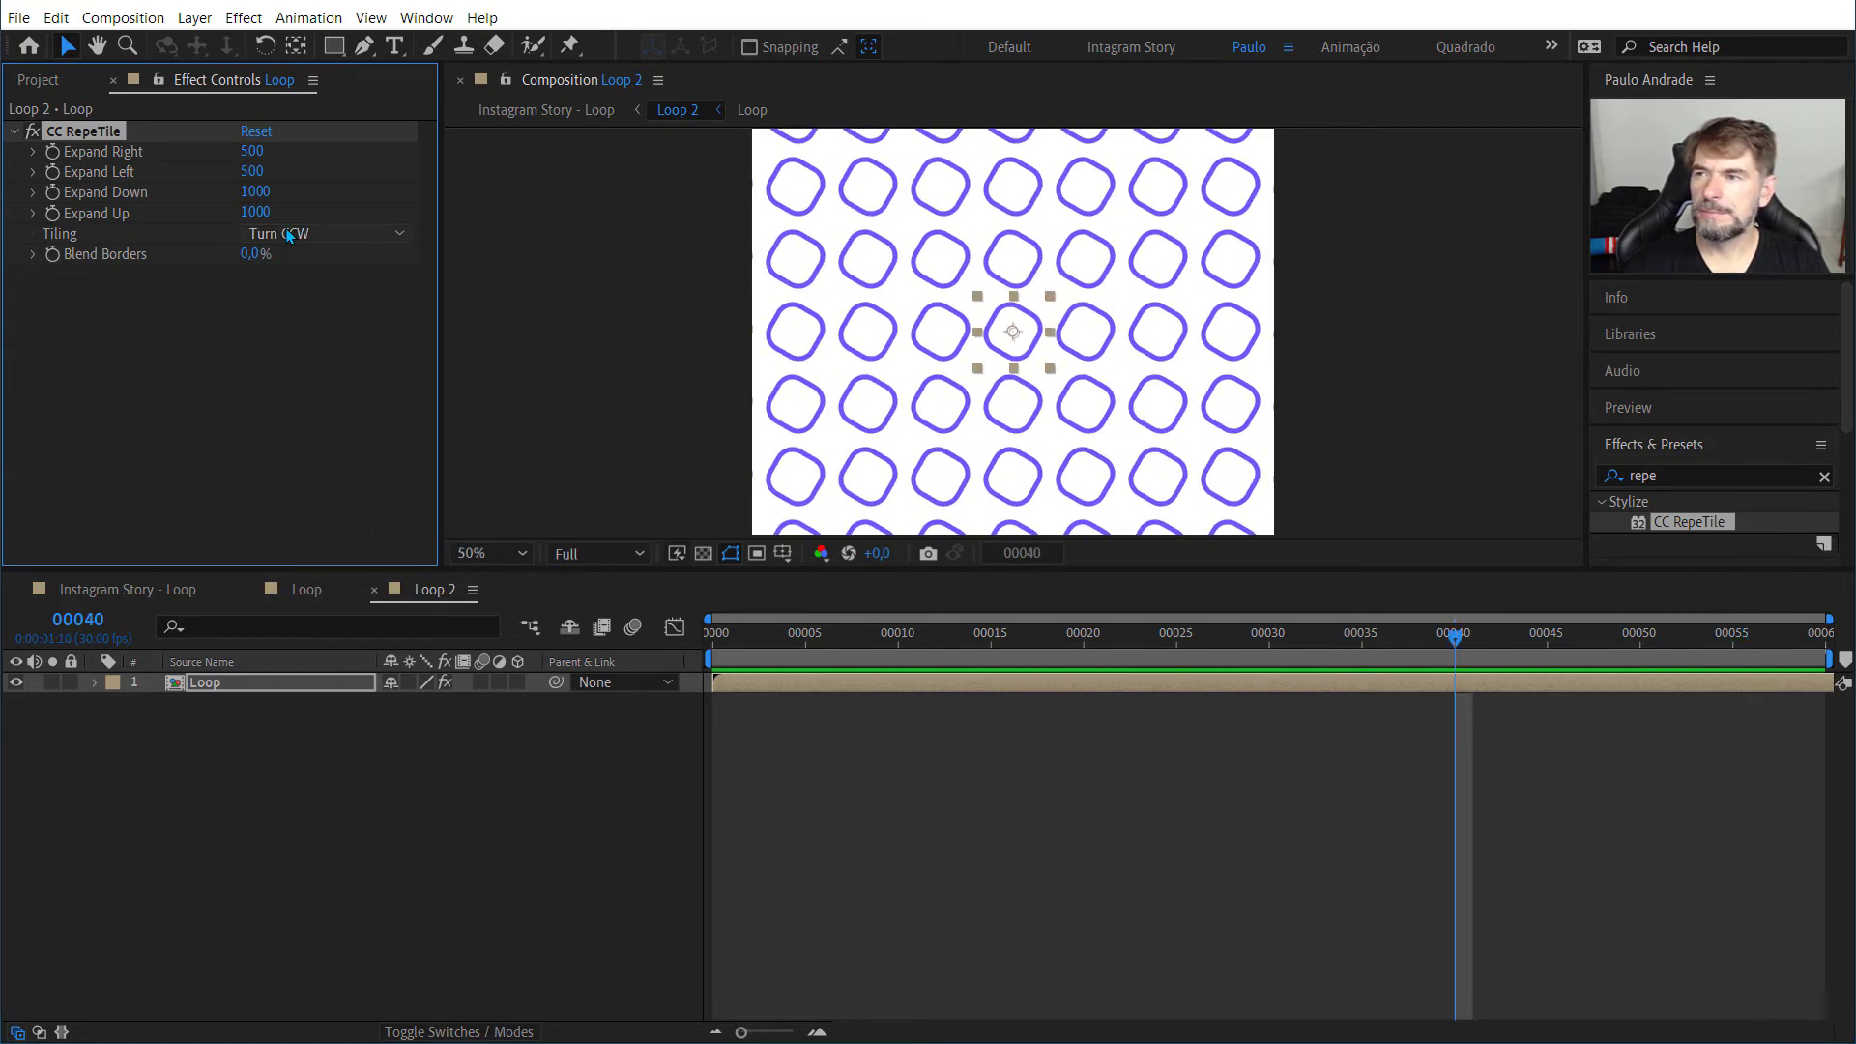
Step: Set the CC RepeTile tiling mode to Rosette and preview the pattern across the whole frame
{"action": "left_click", "coordinate": [290, 233]}
{"action": "left_click", "coordinate": [278, 446]}
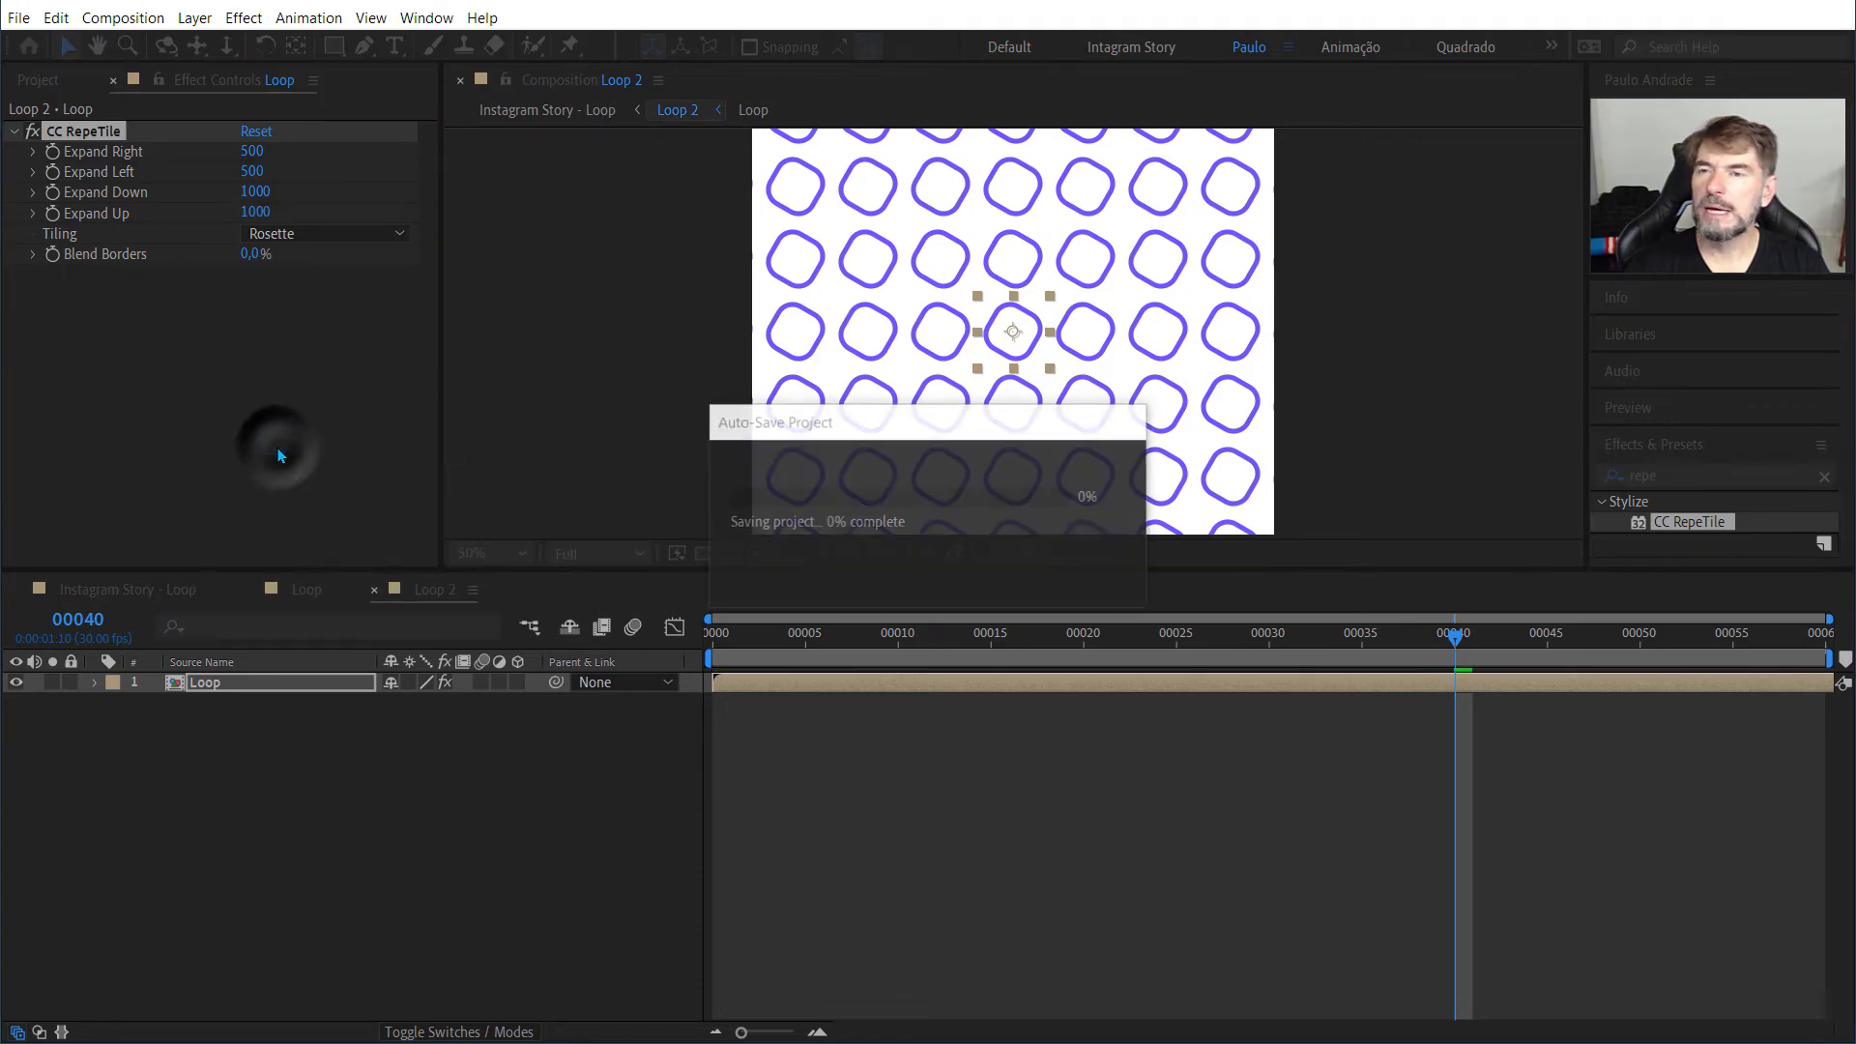
{"action": "key", "text": "space"}
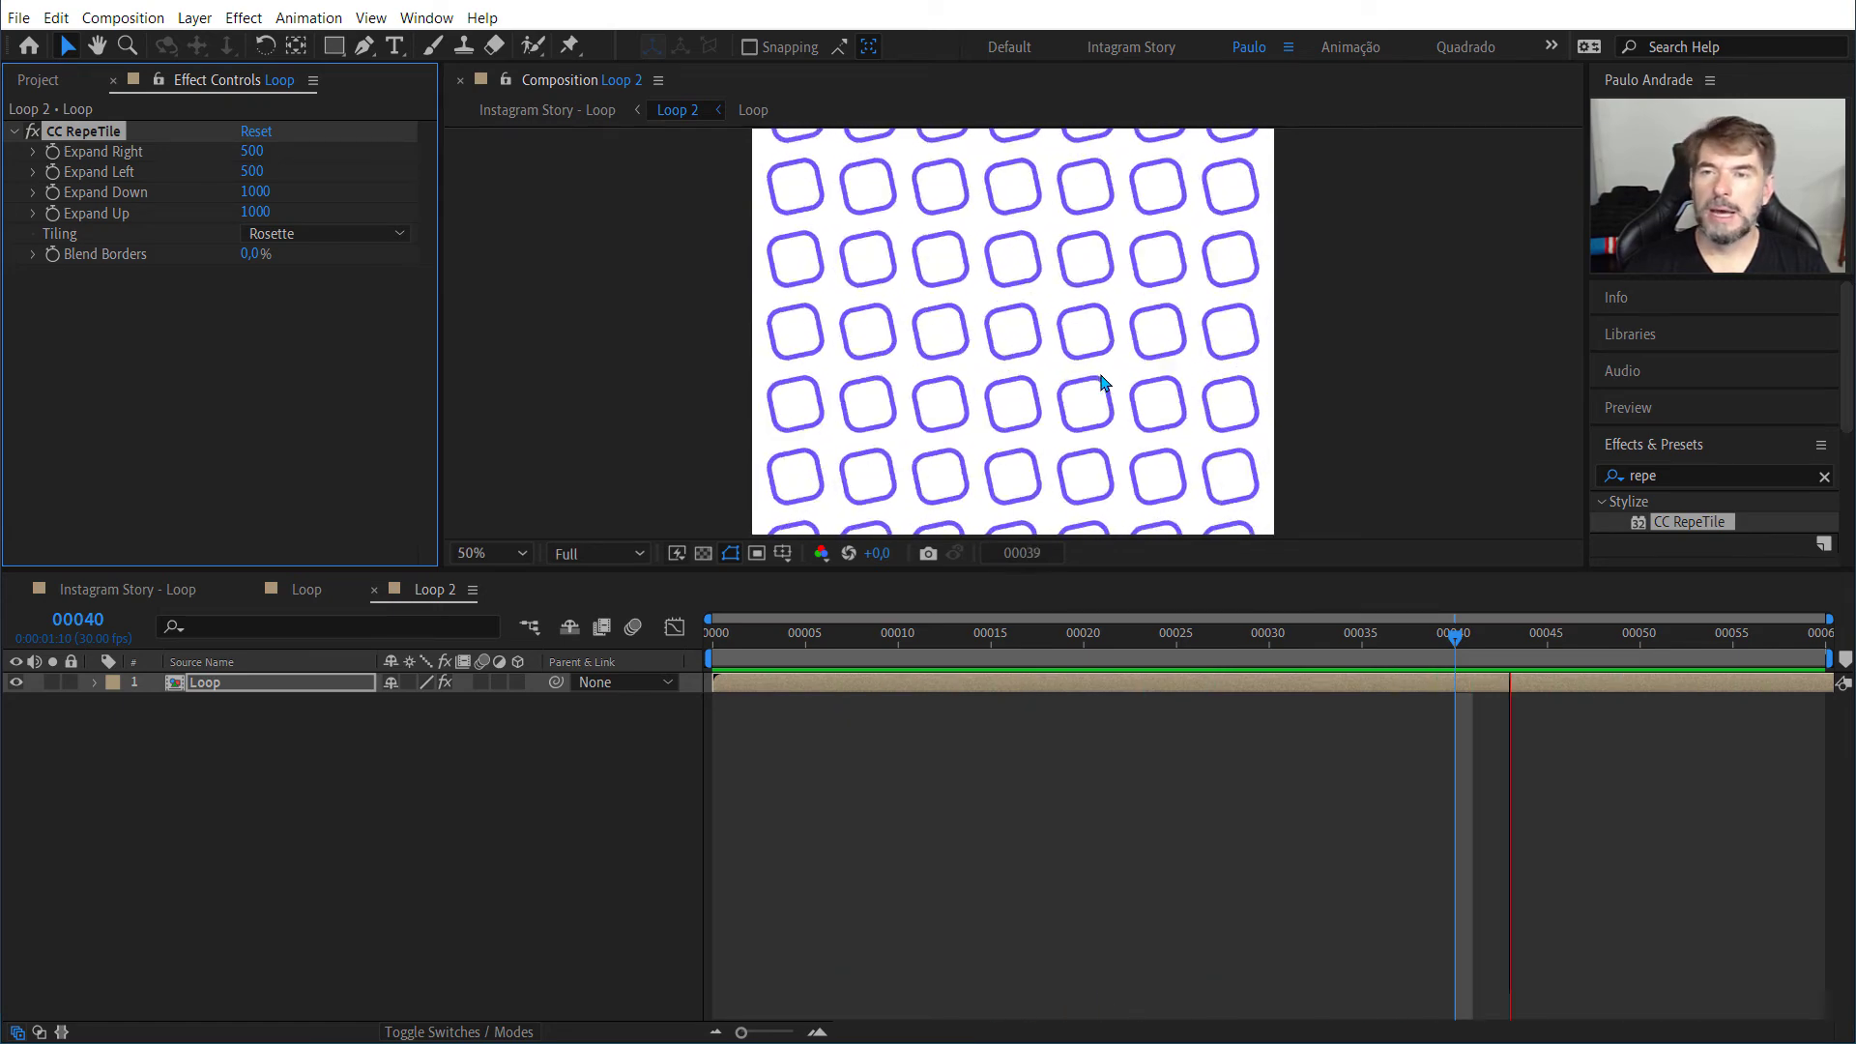
{"action": "key", "text": "comma"}
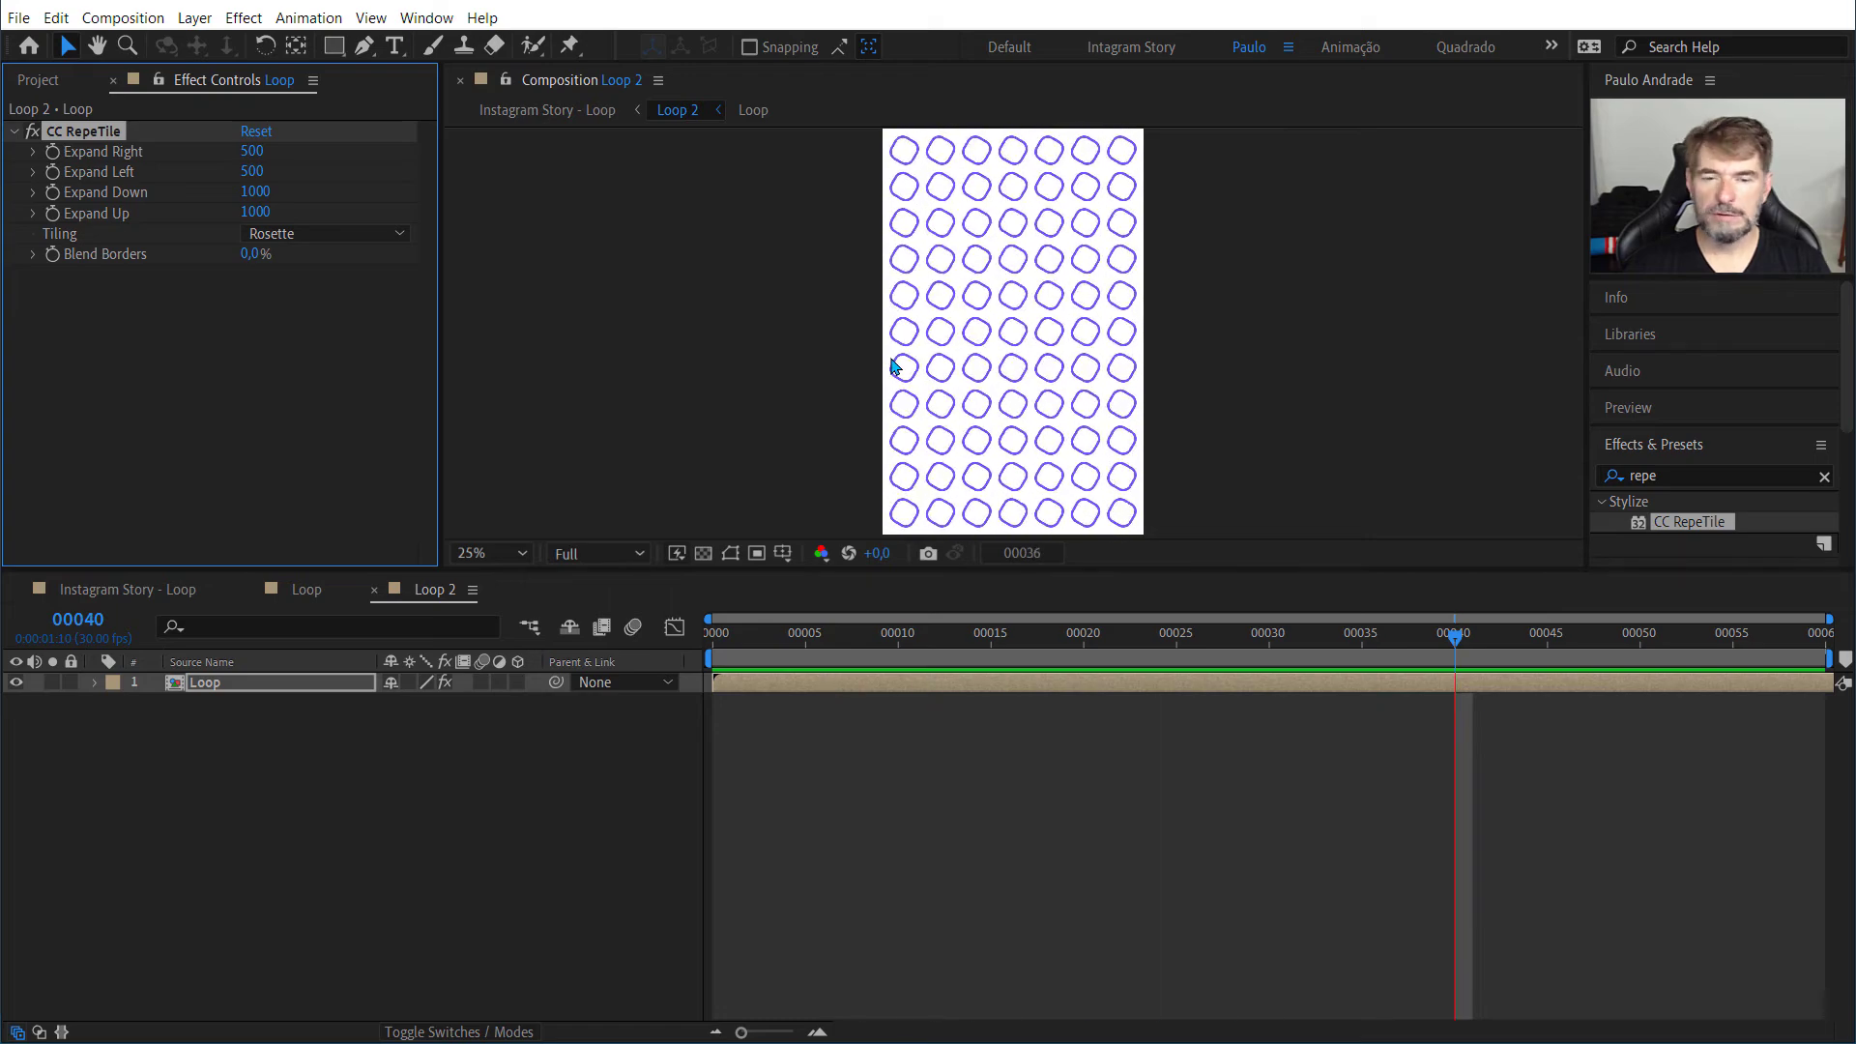
{"action": "key", "text": "space"}
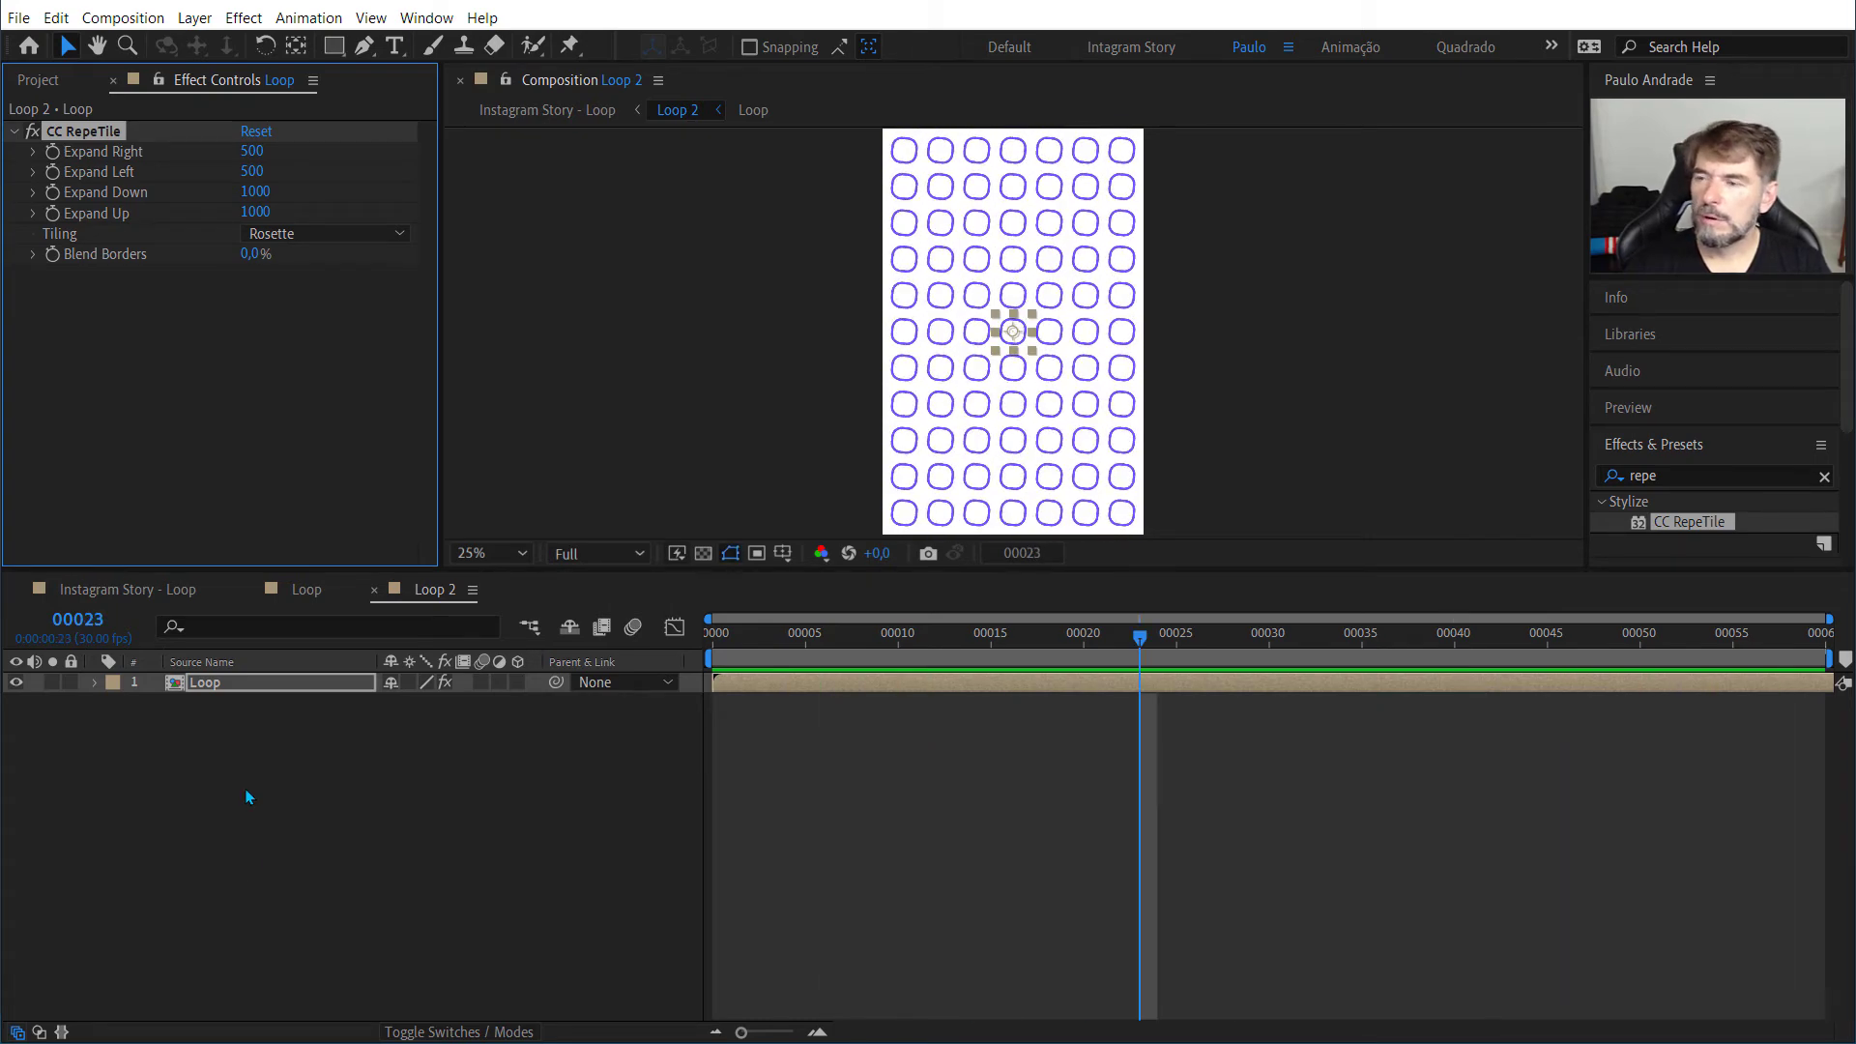
Step: Check the Instagram Story - Loop composition, and set the Loop layer's scale in Loop 2 to 50%
{"action": "left_click", "coordinate": [131, 589]}
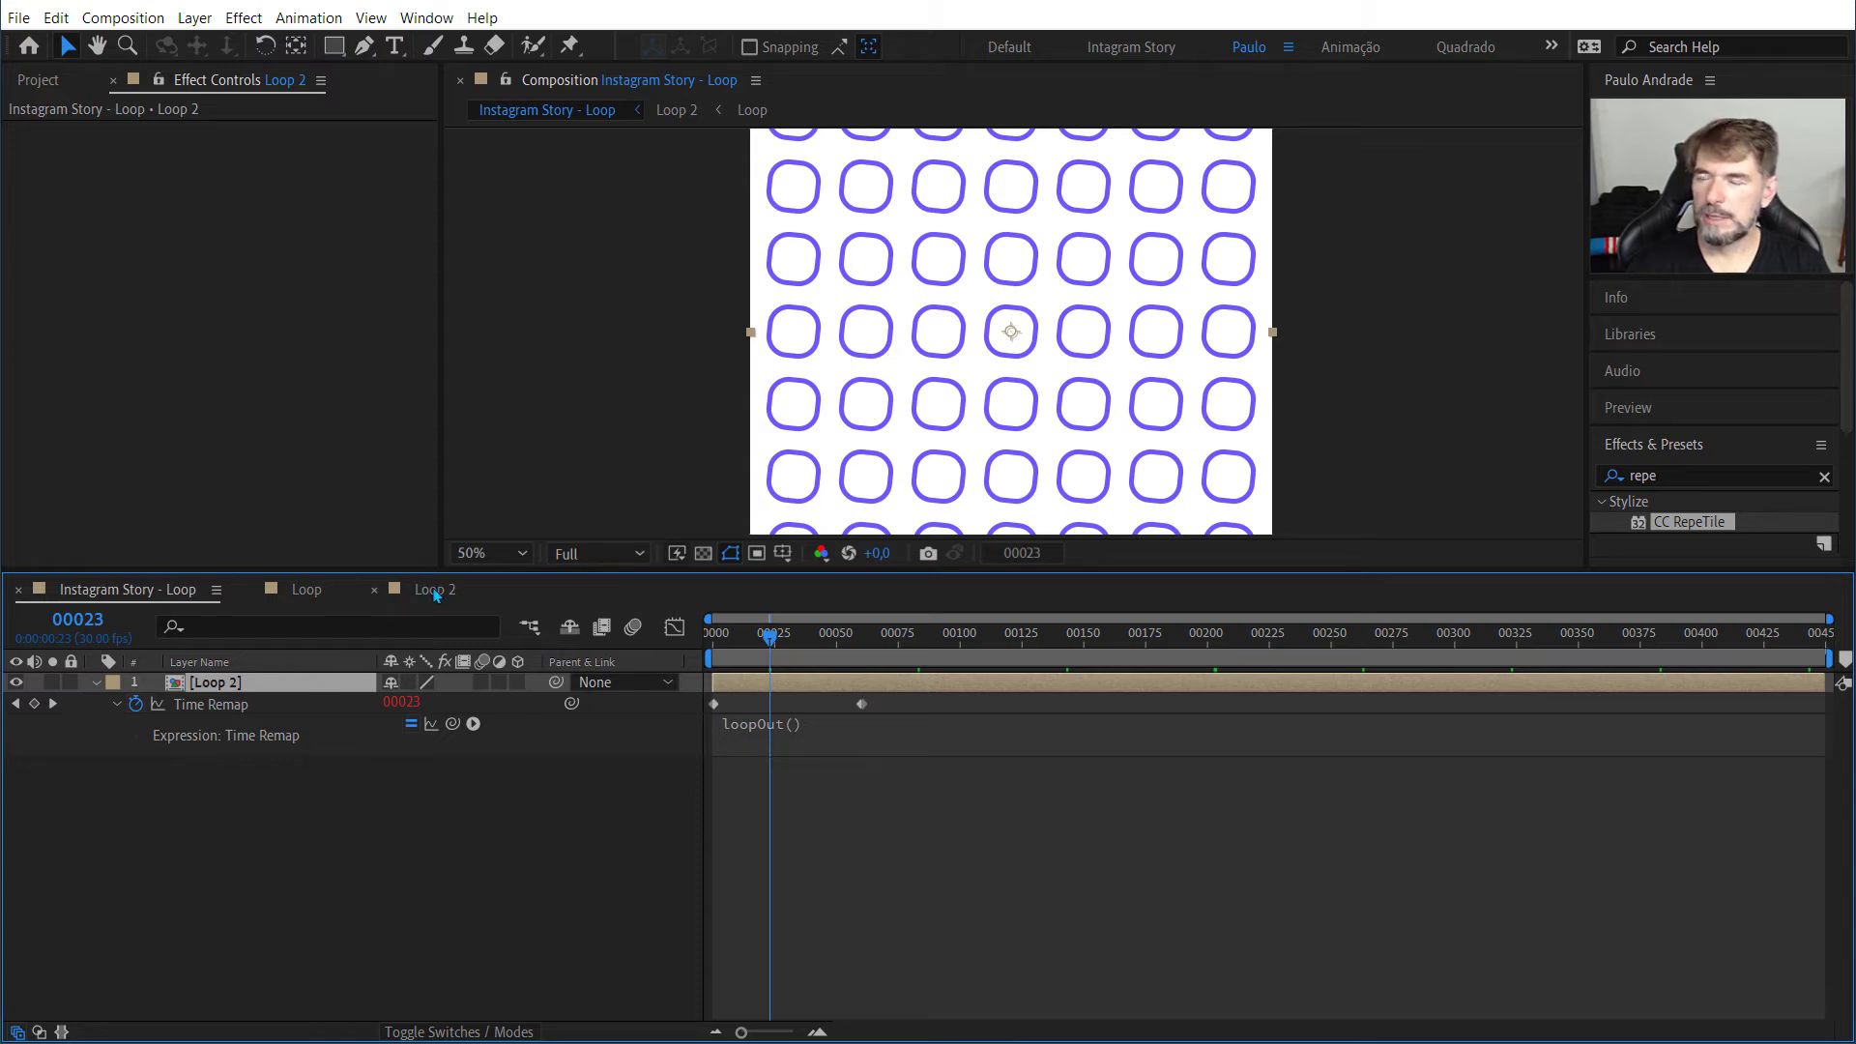
{"action": "left_click", "coordinate": [409, 589]}
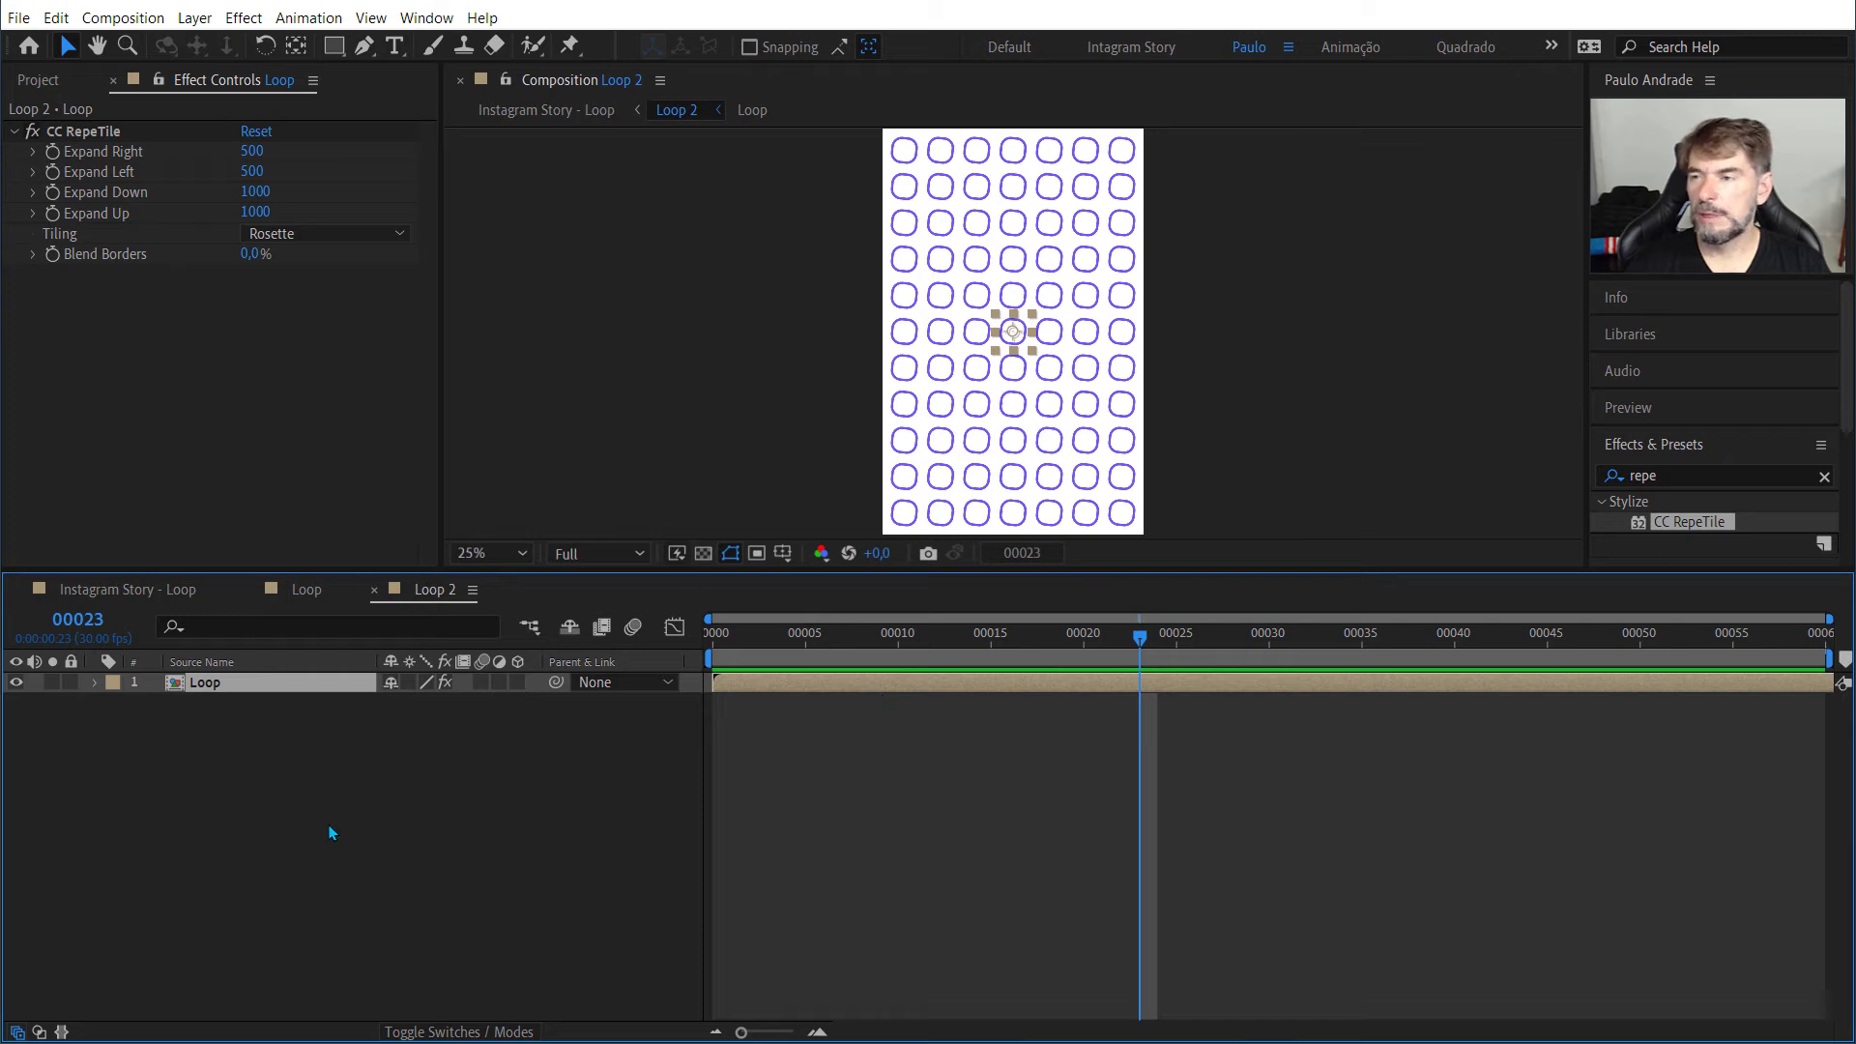
{"action": "left_click", "coordinate": [276, 690]}
{"action": "key", "text": "s"}
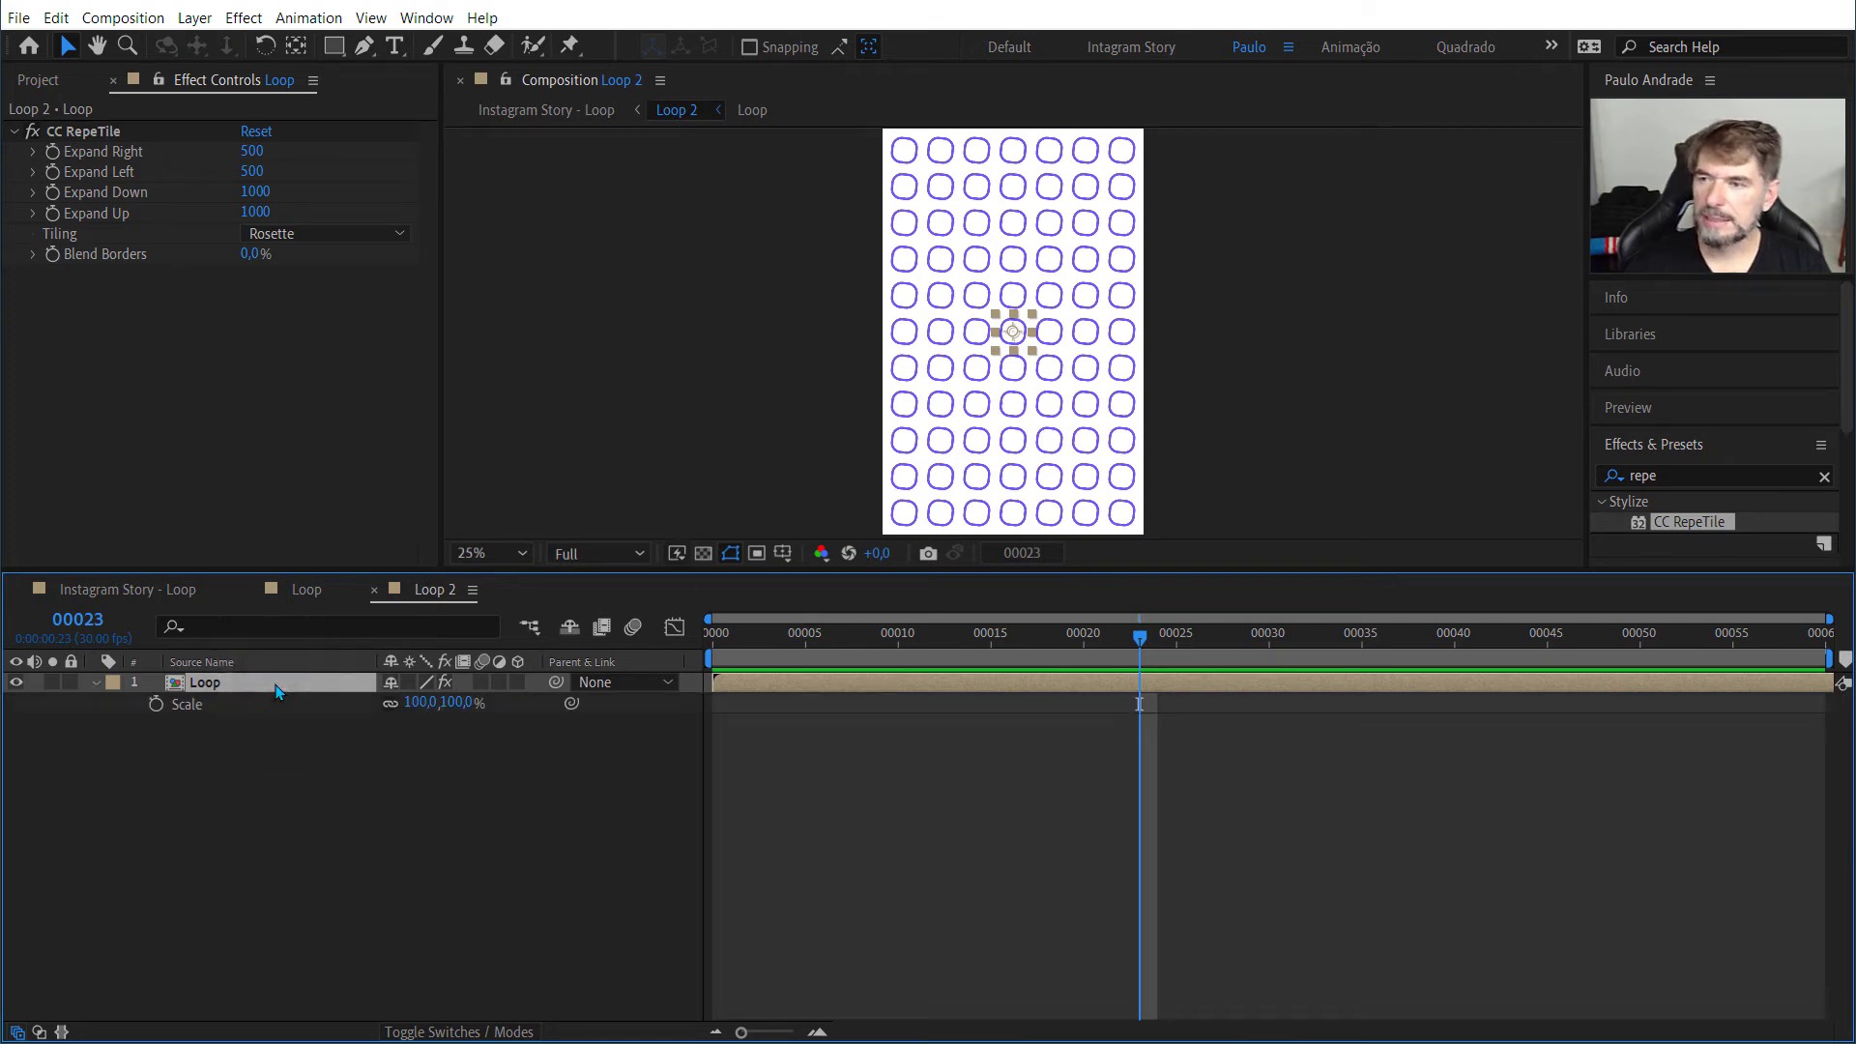
{"action": "left_click", "coordinate": [410, 704]}
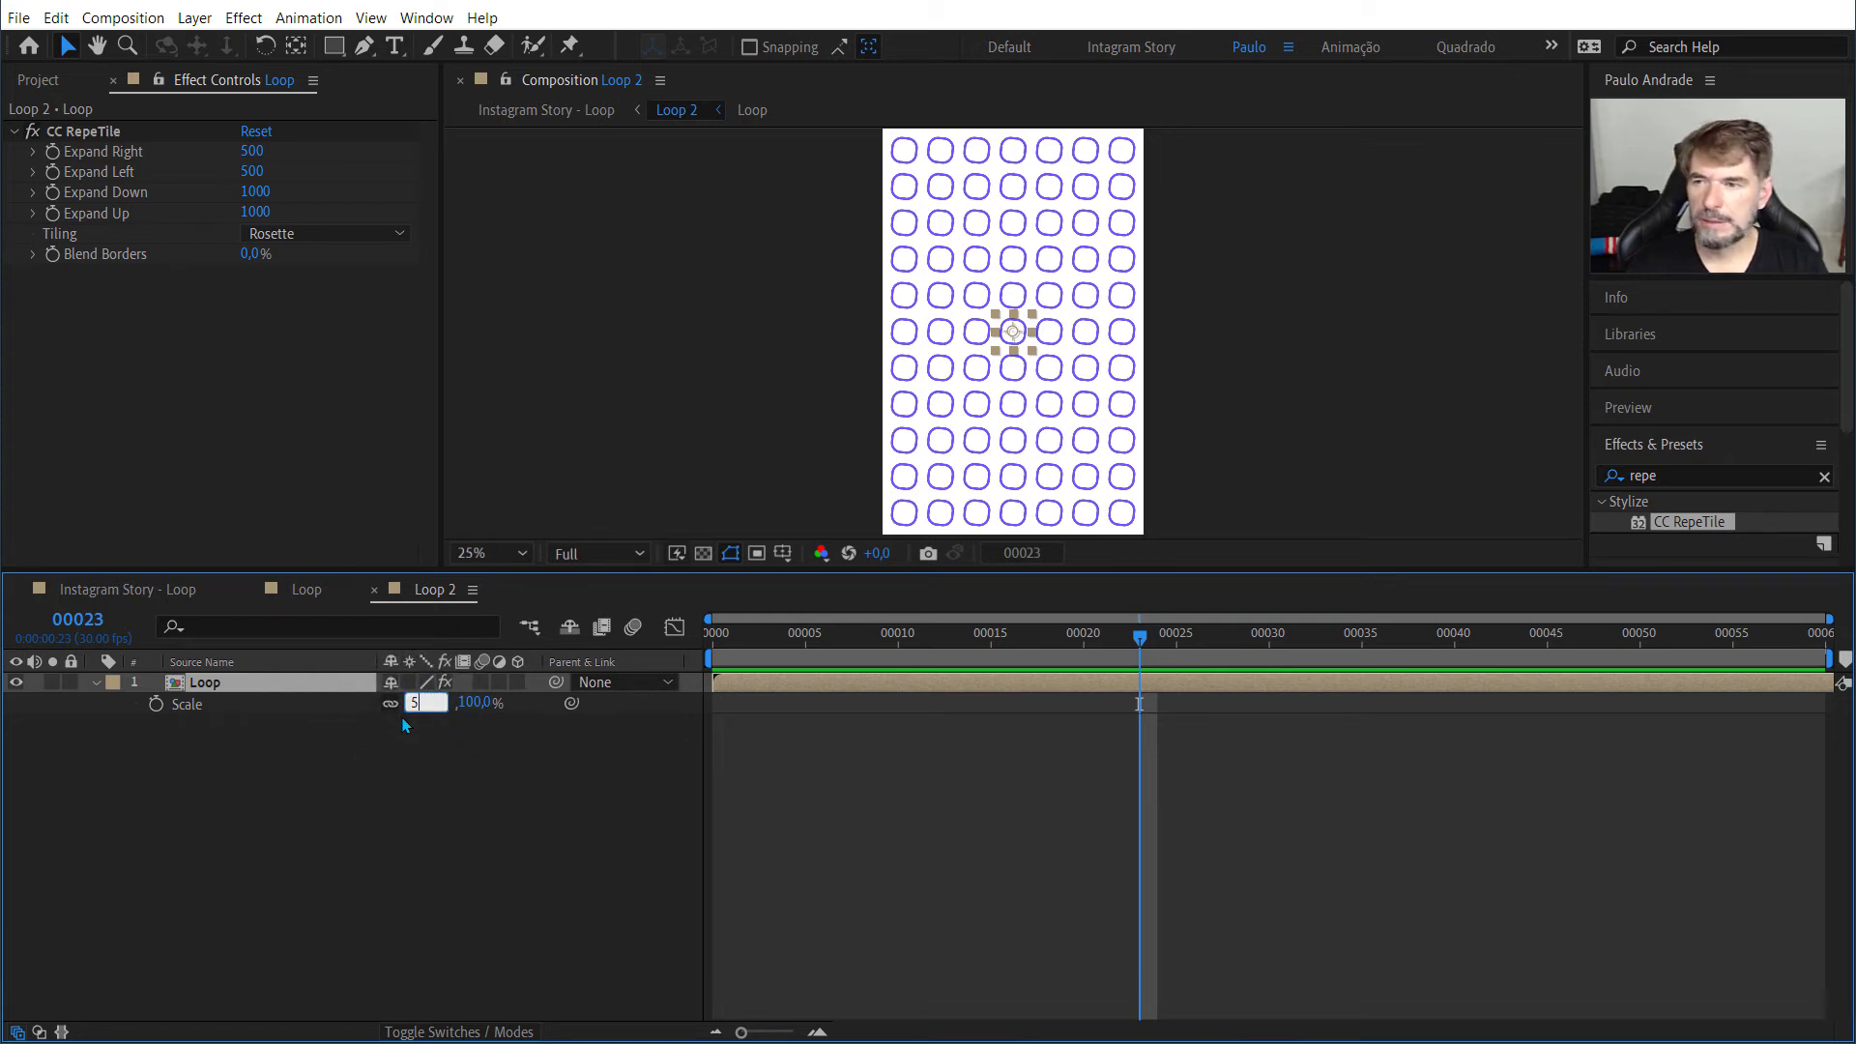
{"action": "key", "text": "Tab"}
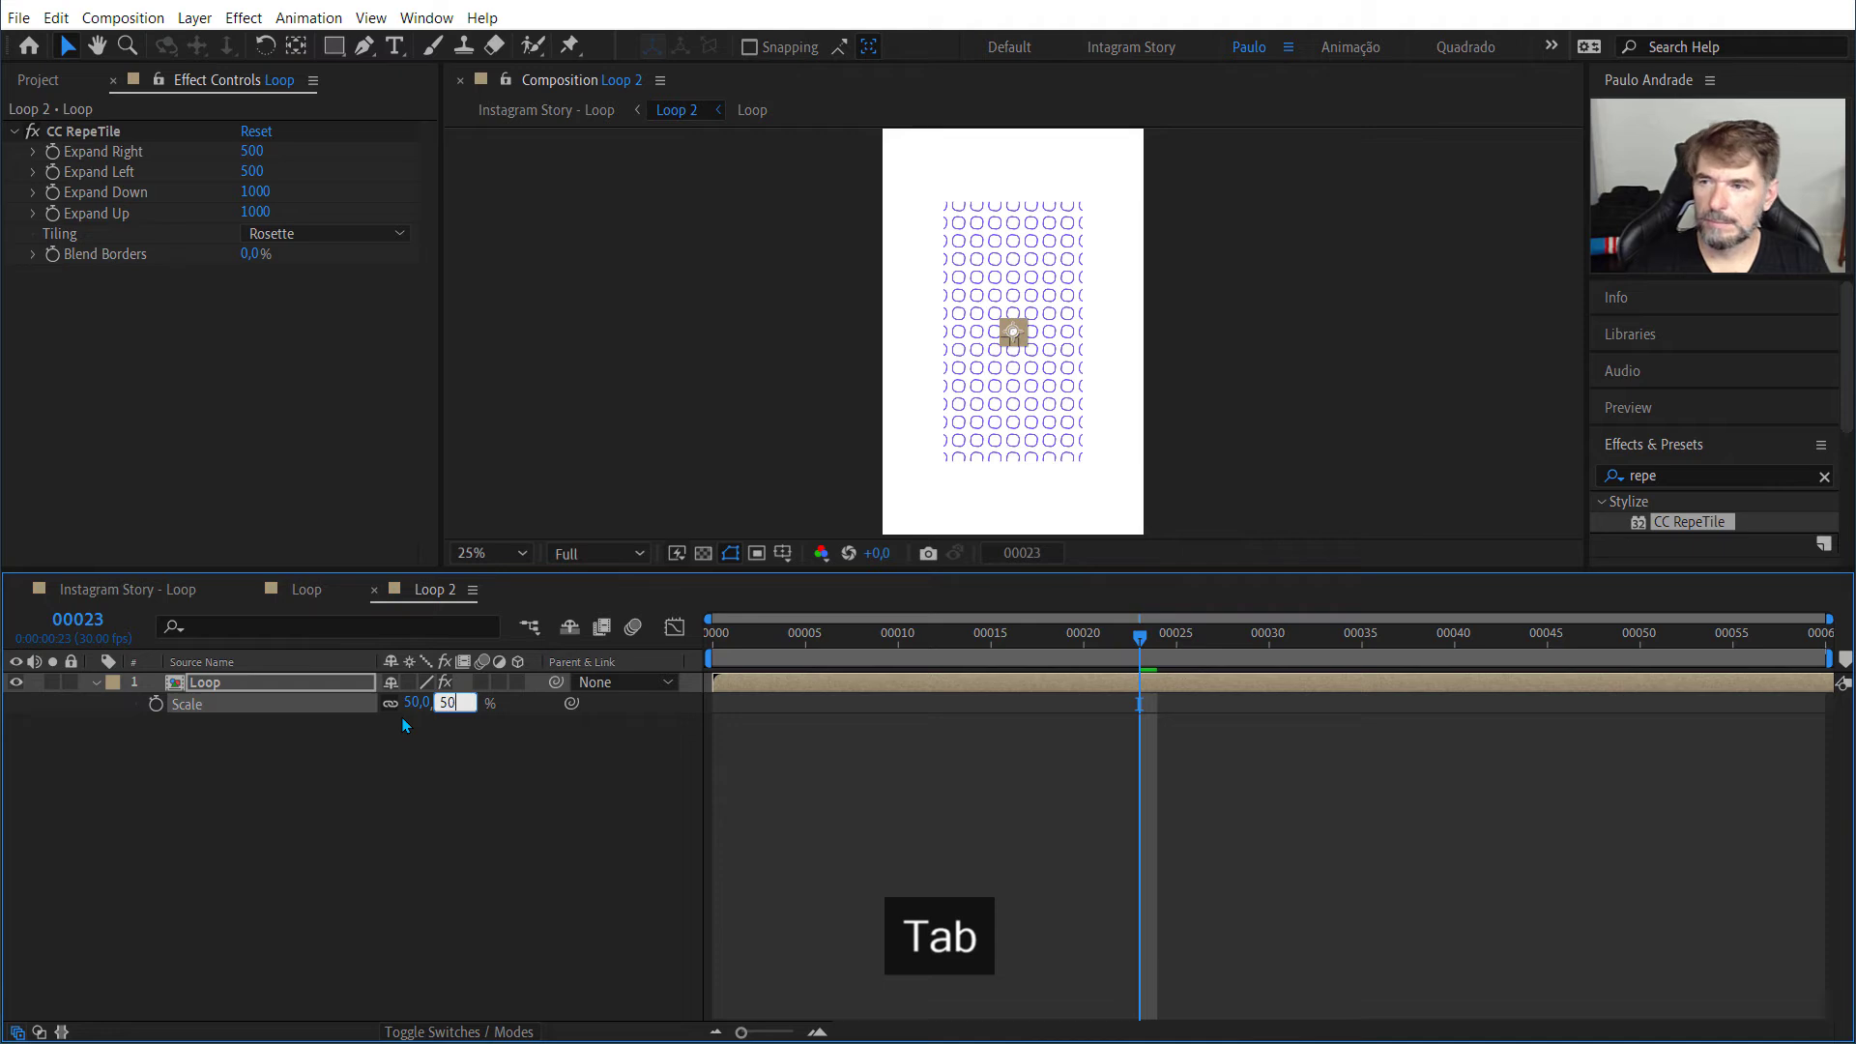
{"action": "key", "text": "Tab"}
{"action": "left_click", "coordinate": [701, 279]}
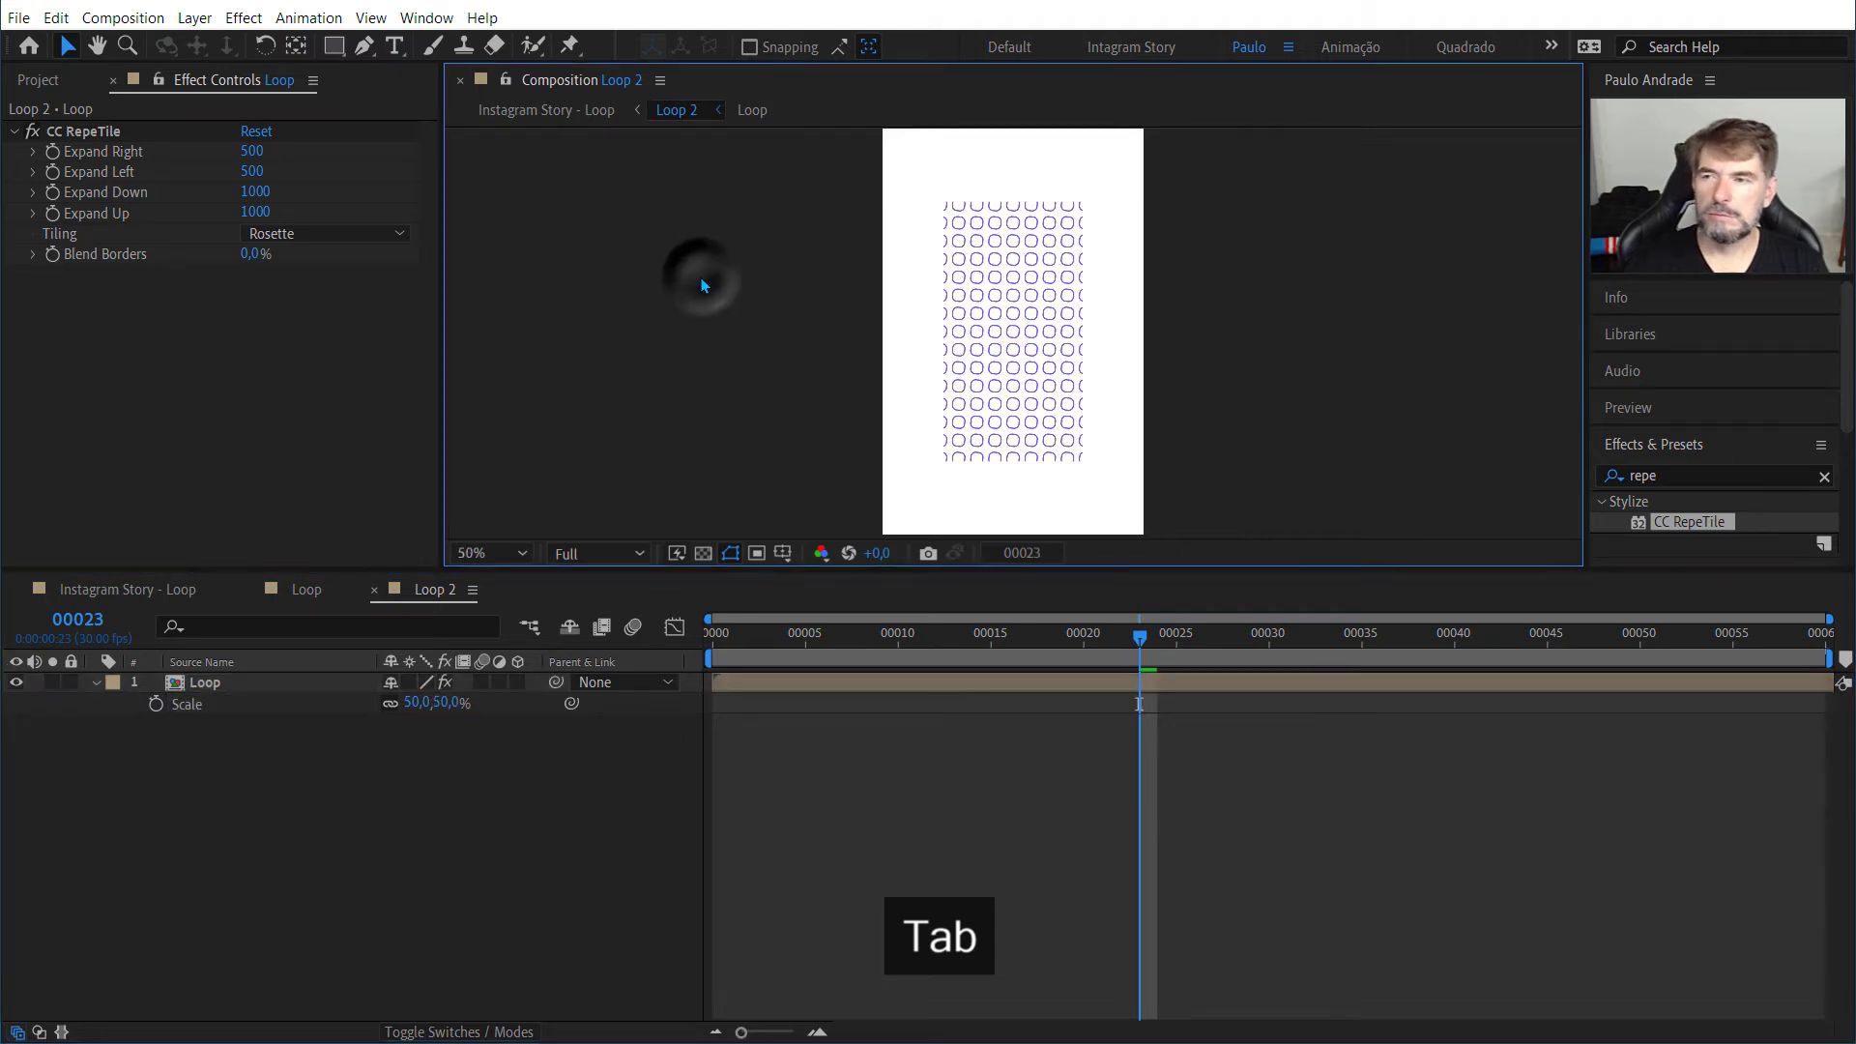
Step: Set CC RepeTile's Expand Right and Expand Left to 1000, and Expand Down and Expand Up to 2000
{"action": "scroll", "coordinate": [701, 278], "scroll_direction": "up", "scroll_amount": 2}
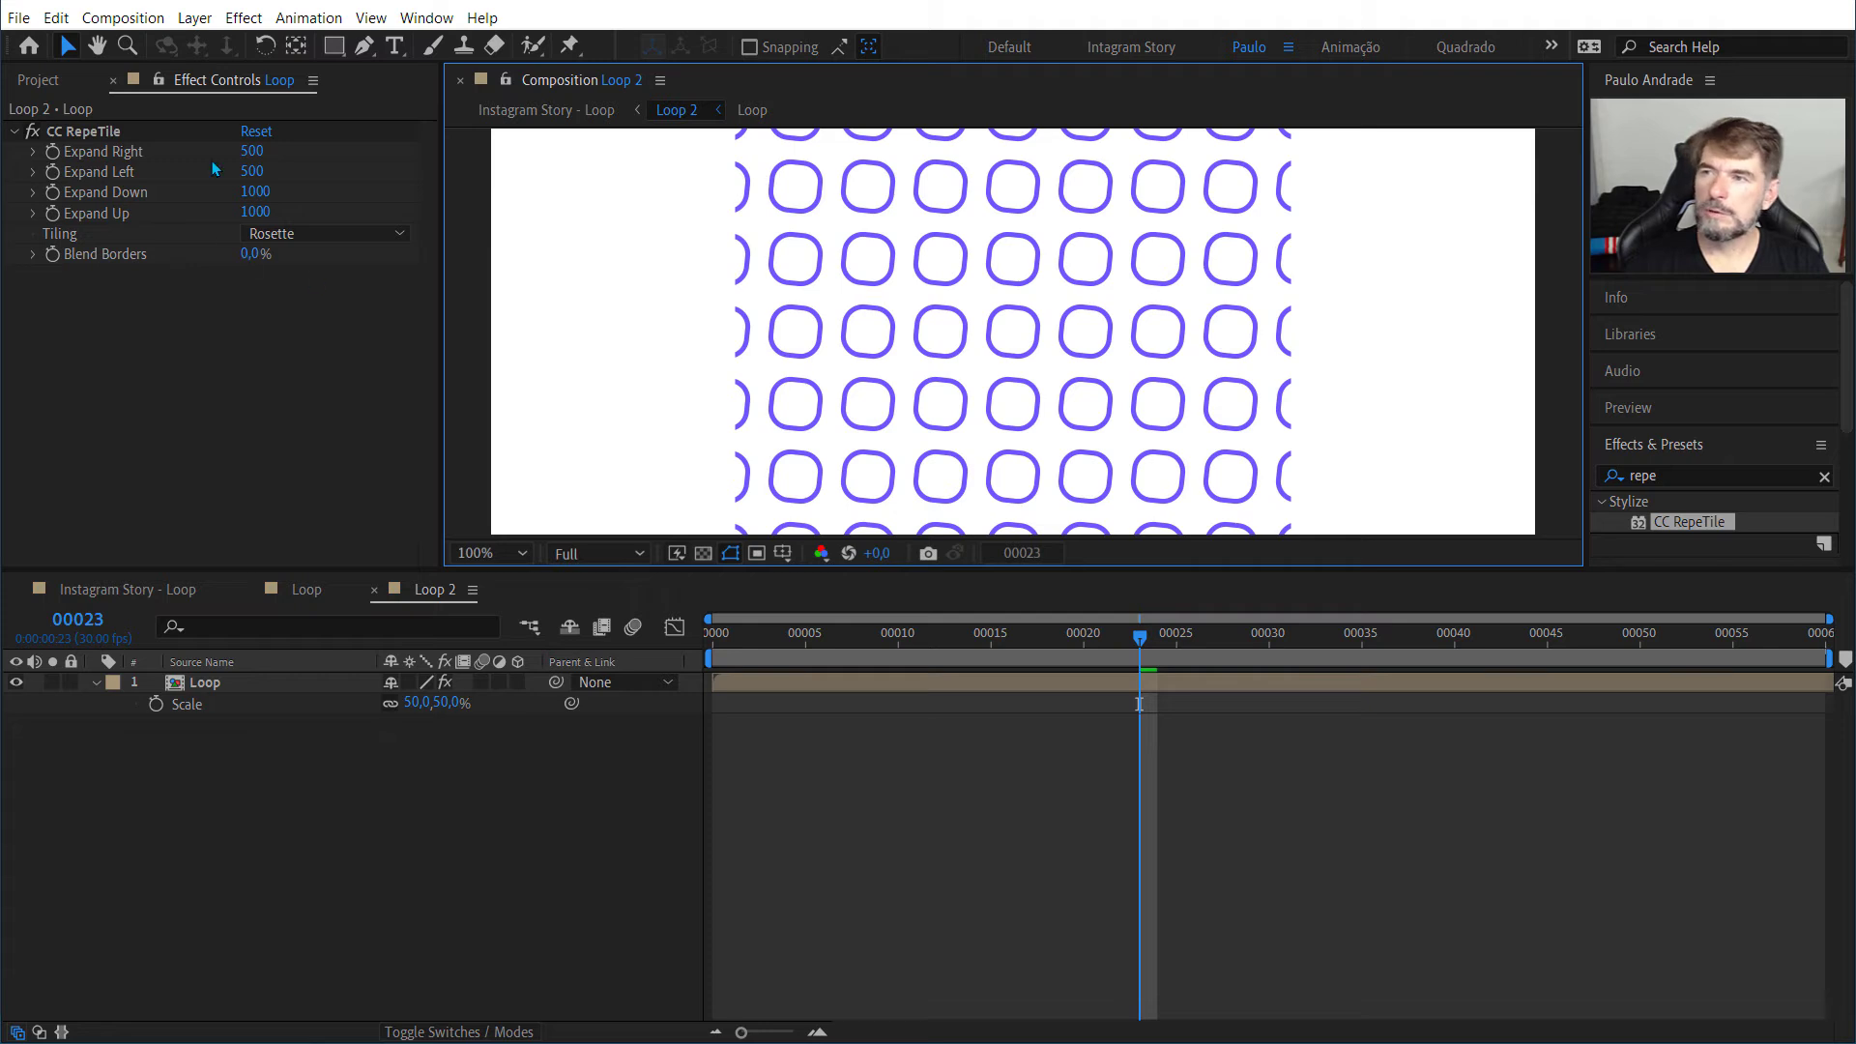
{"action": "left_click", "coordinate": [253, 152]}
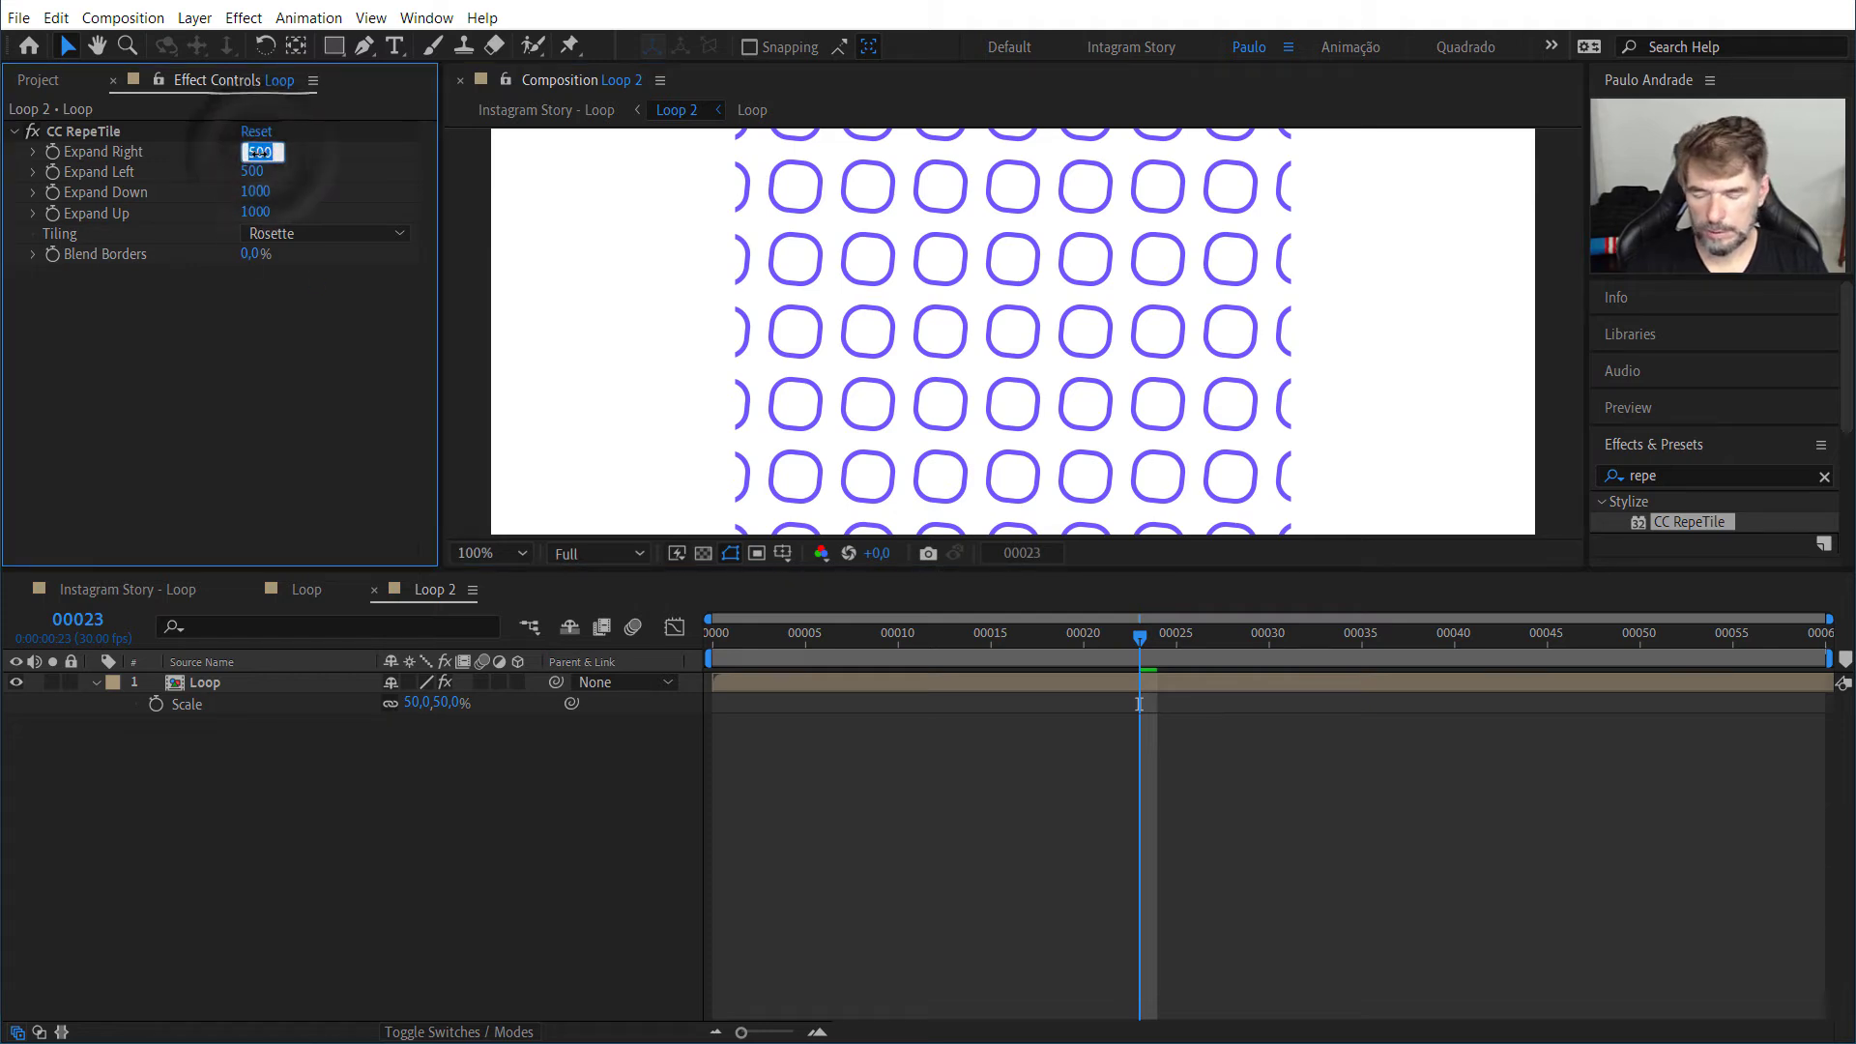
{"action": "type", "text": "1000"}
{"action": "key", "text": "Tab"}
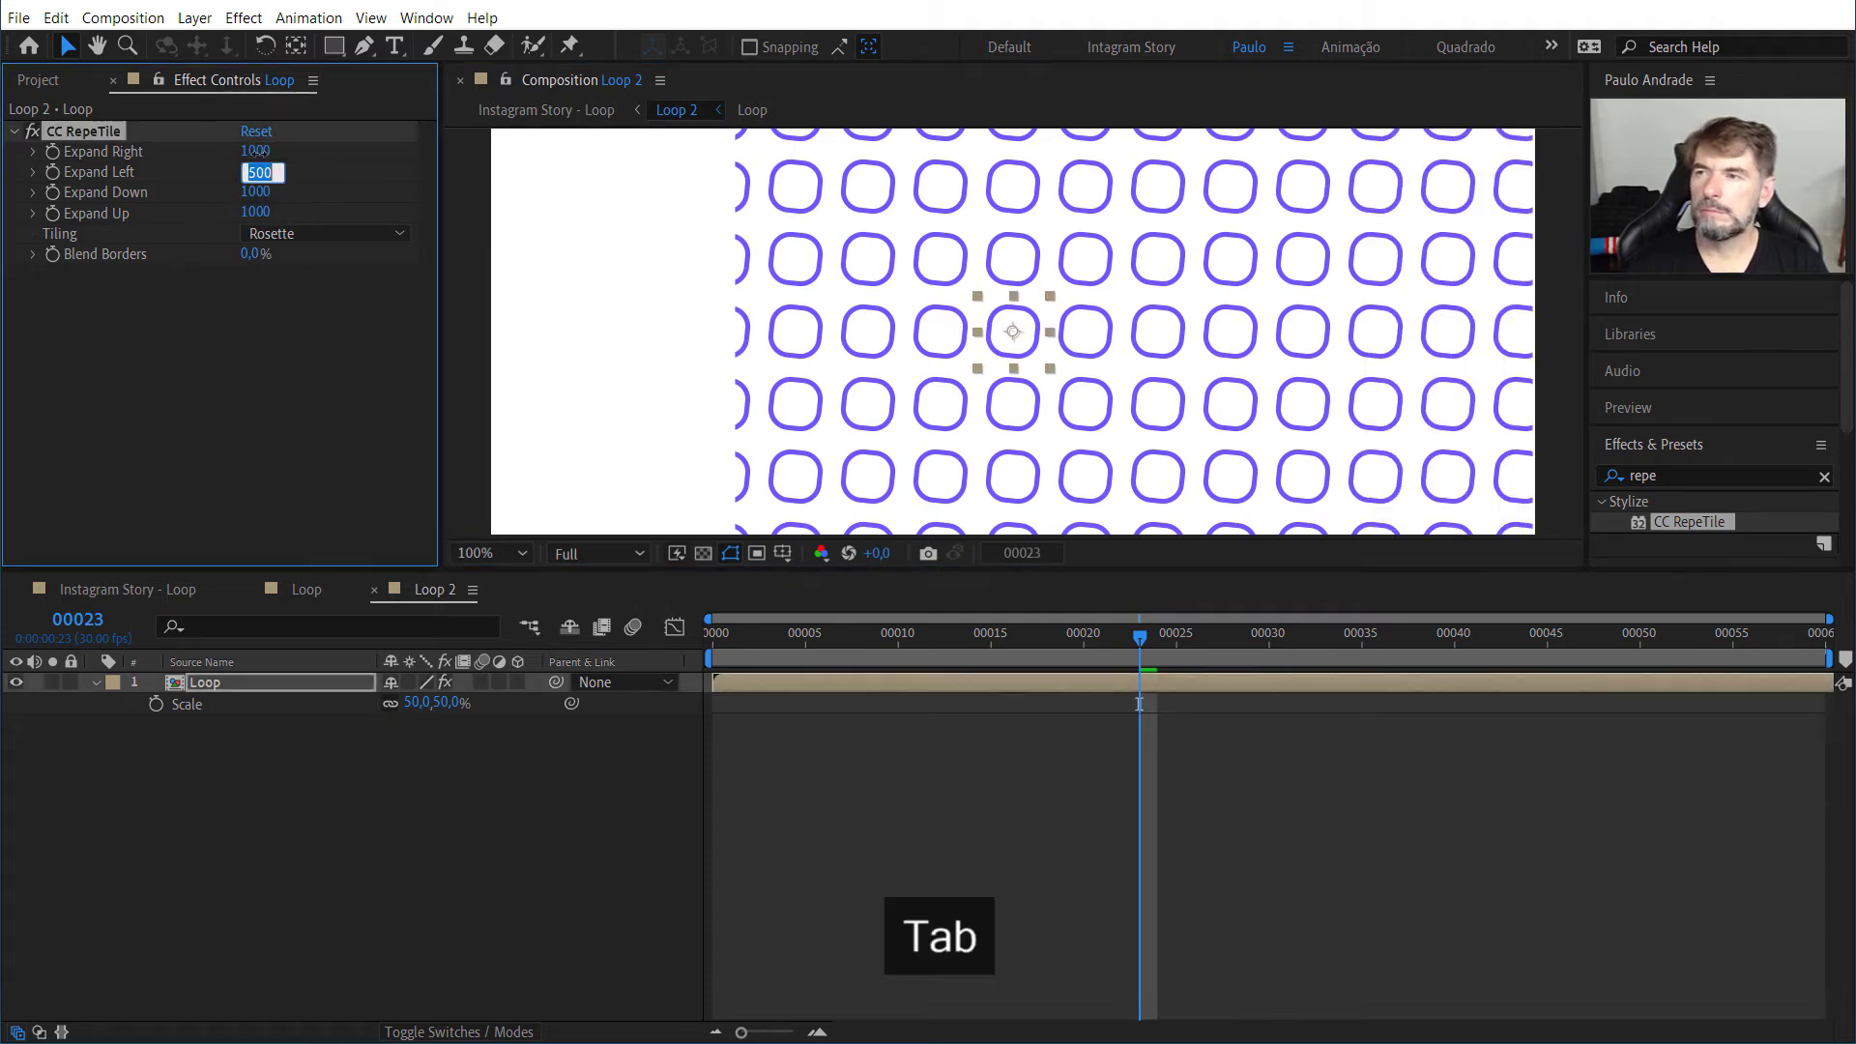
{"action": "type", "text": "1000"}
{"action": "key", "text": "Tab"}
{"action": "type", "text": "2"}
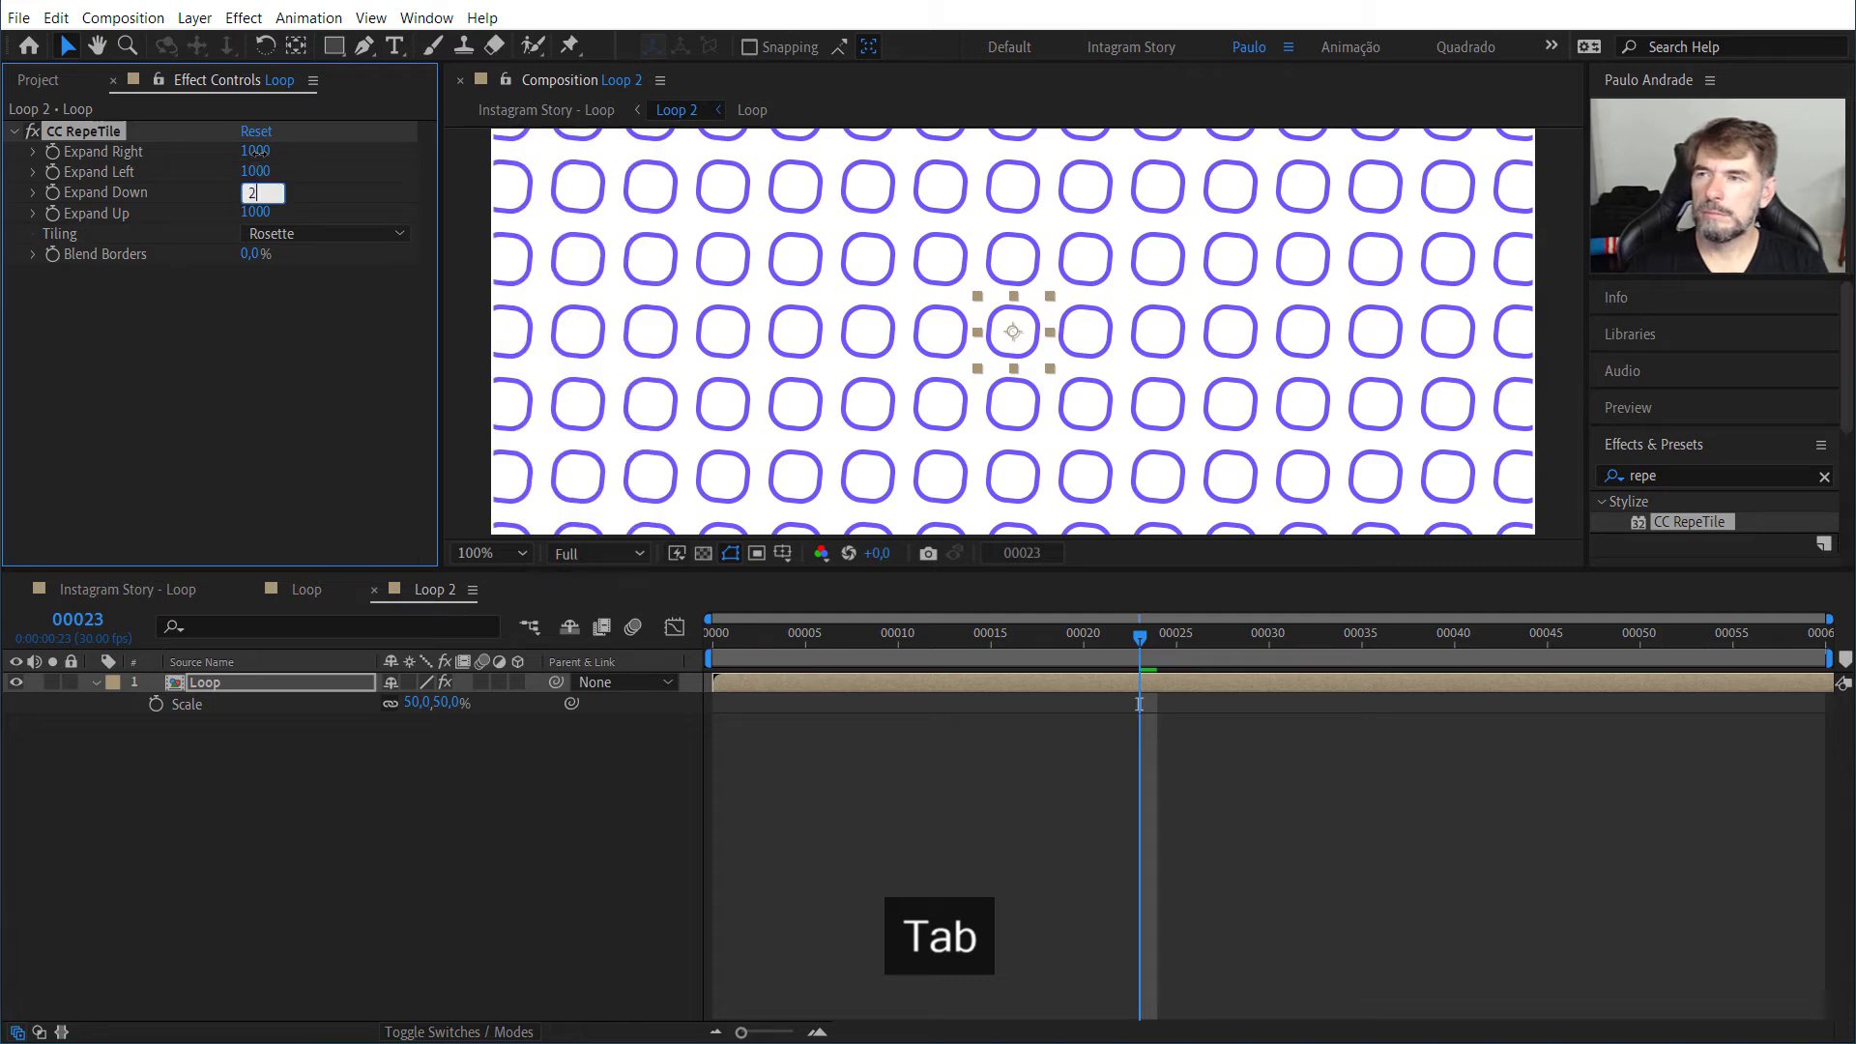
{"action": "key", "text": "Tab"}
{"action": "type", "text": "20"}
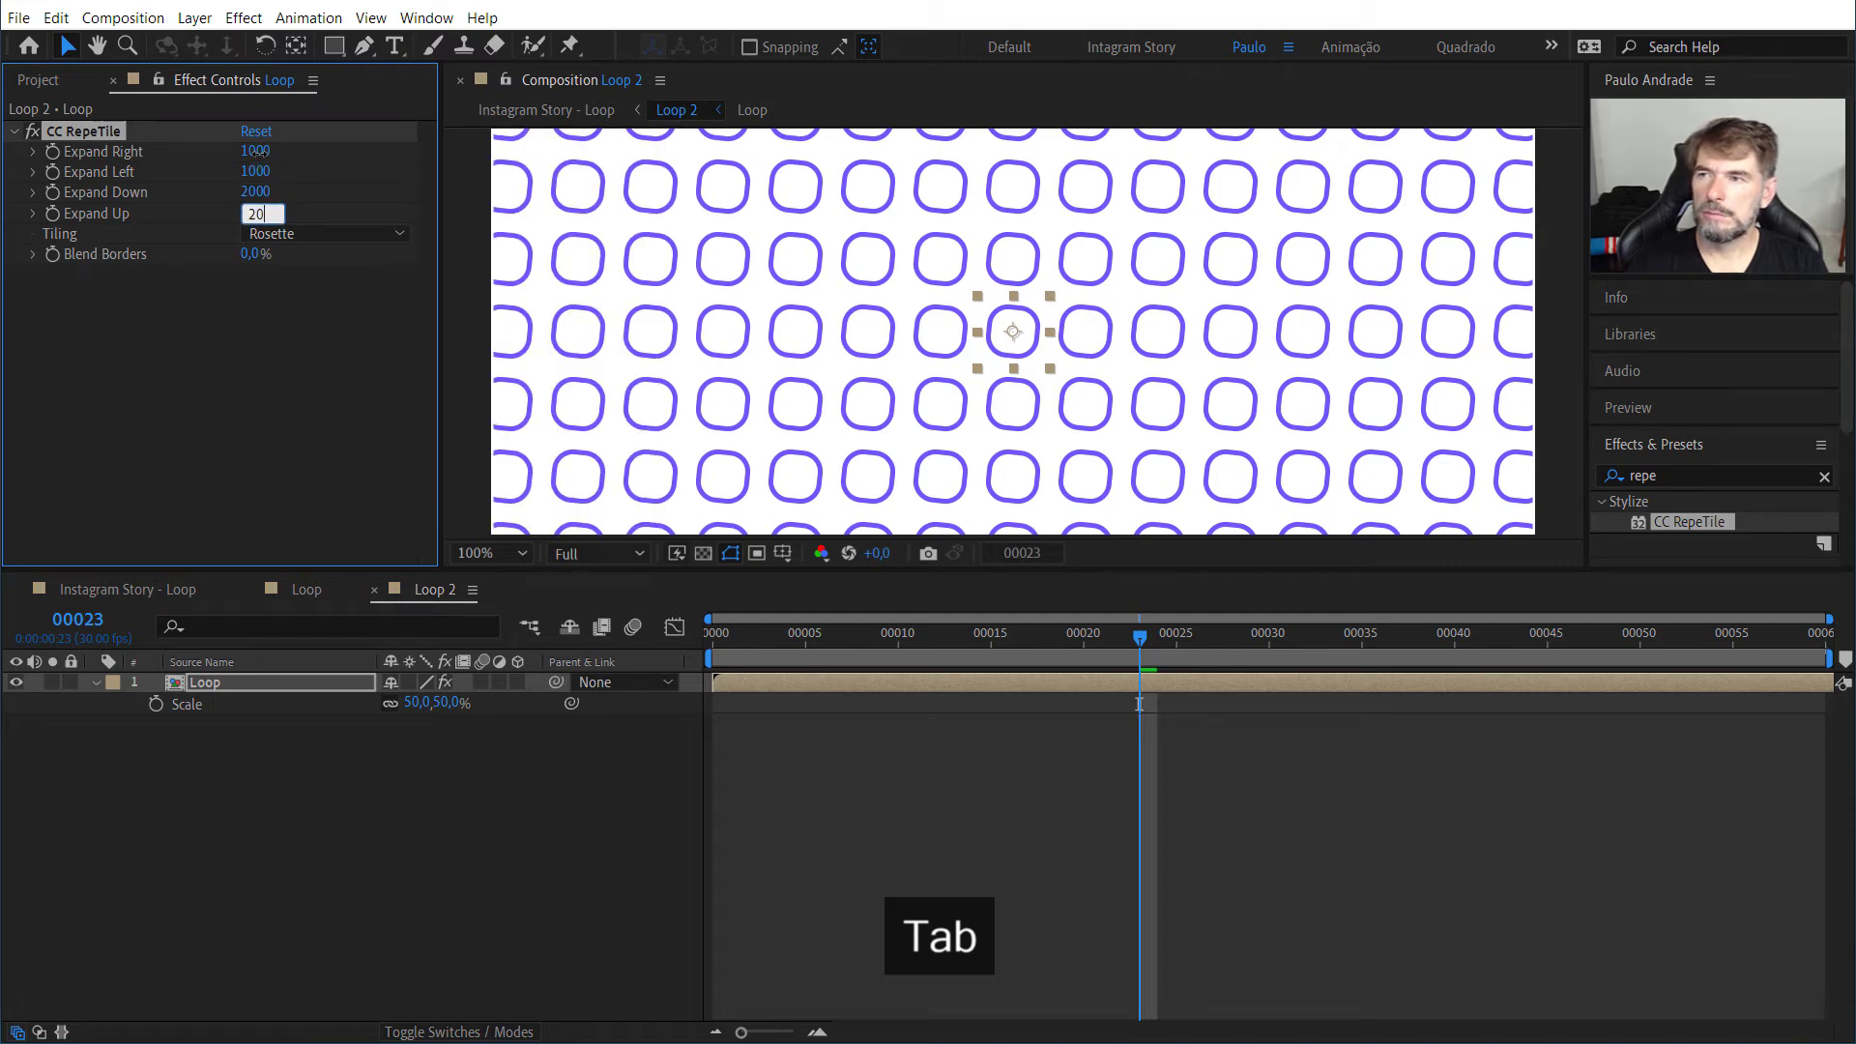
{"action": "left_click", "coordinate": [296, 361]}
Step: Inspect the denser tiled pattern in full and up close, and preview its animation in Loop 2
{"action": "scroll", "coordinate": [798, 434], "scroll_direction": "down", "scroll_amount": 2}
{"action": "scroll", "coordinate": [797, 435], "scroll_direction": "up", "scroll_amount": 1}
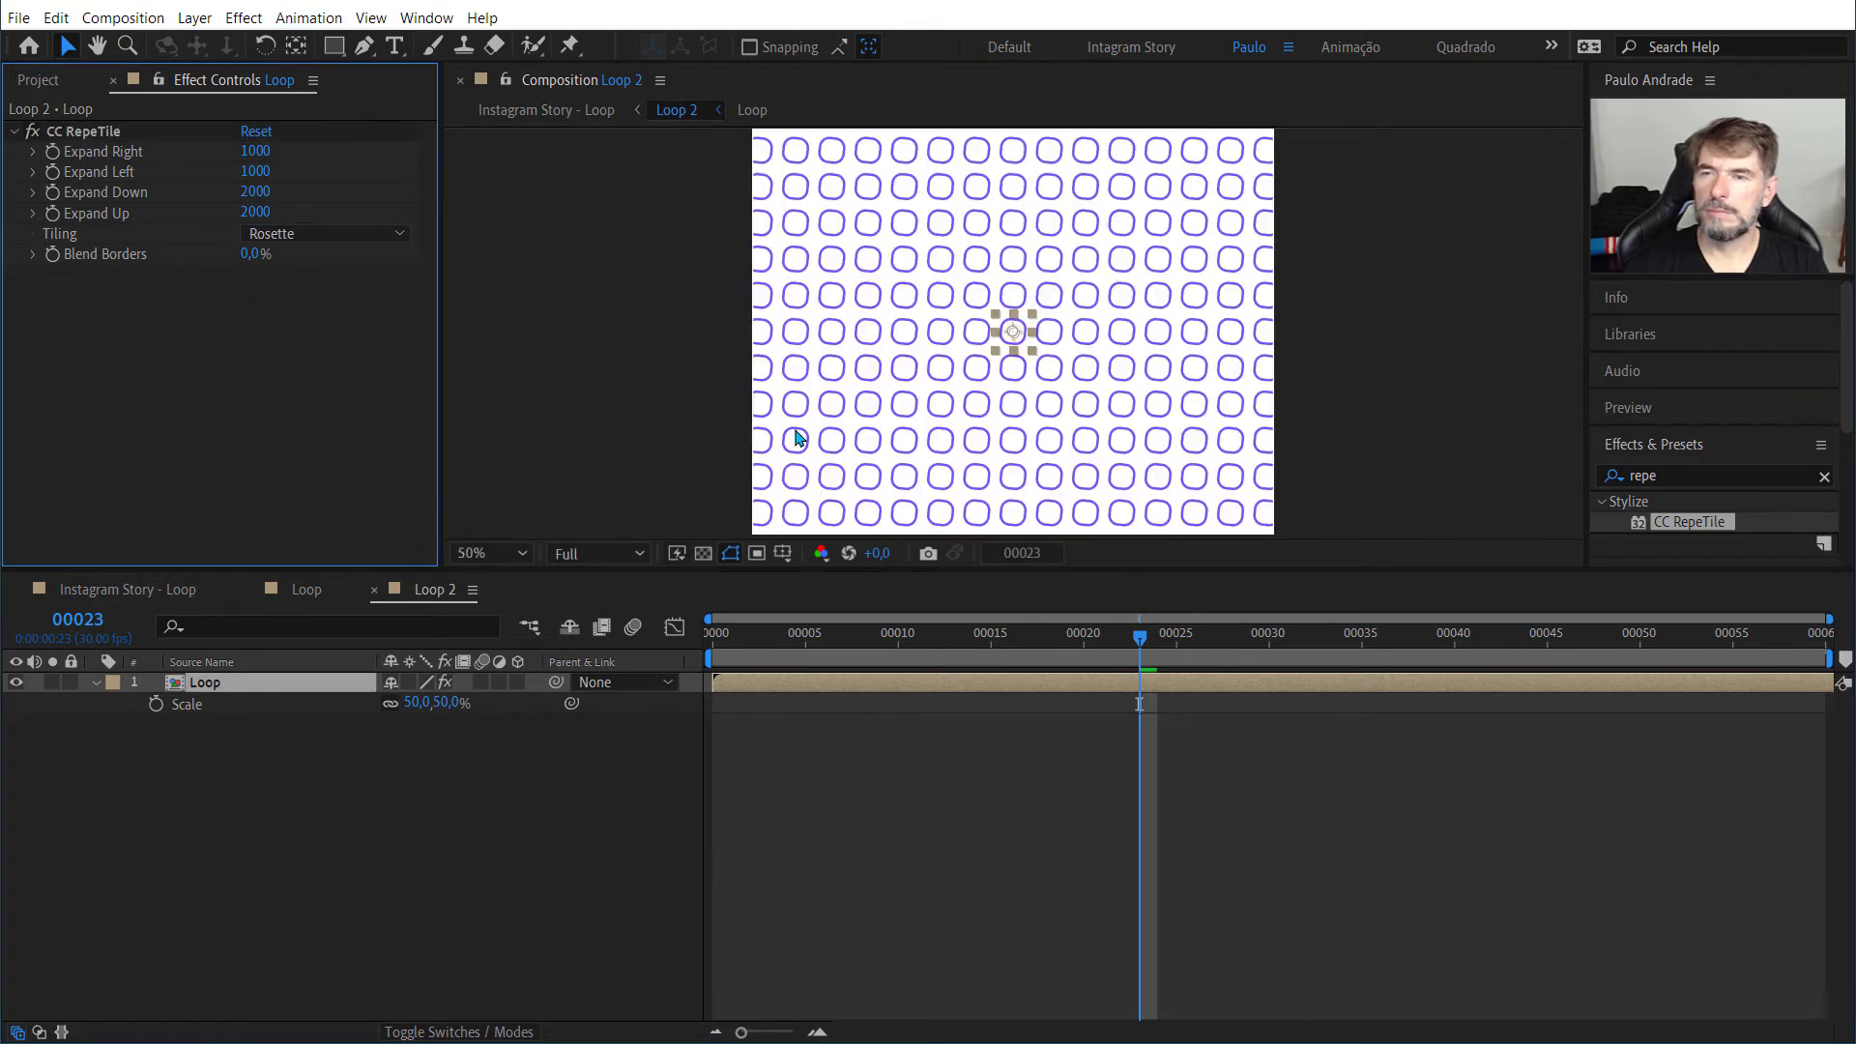
{"action": "scroll", "coordinate": [797, 437], "scroll_direction": "down", "scroll_amount": 1}
{"action": "key", "text": "space"}
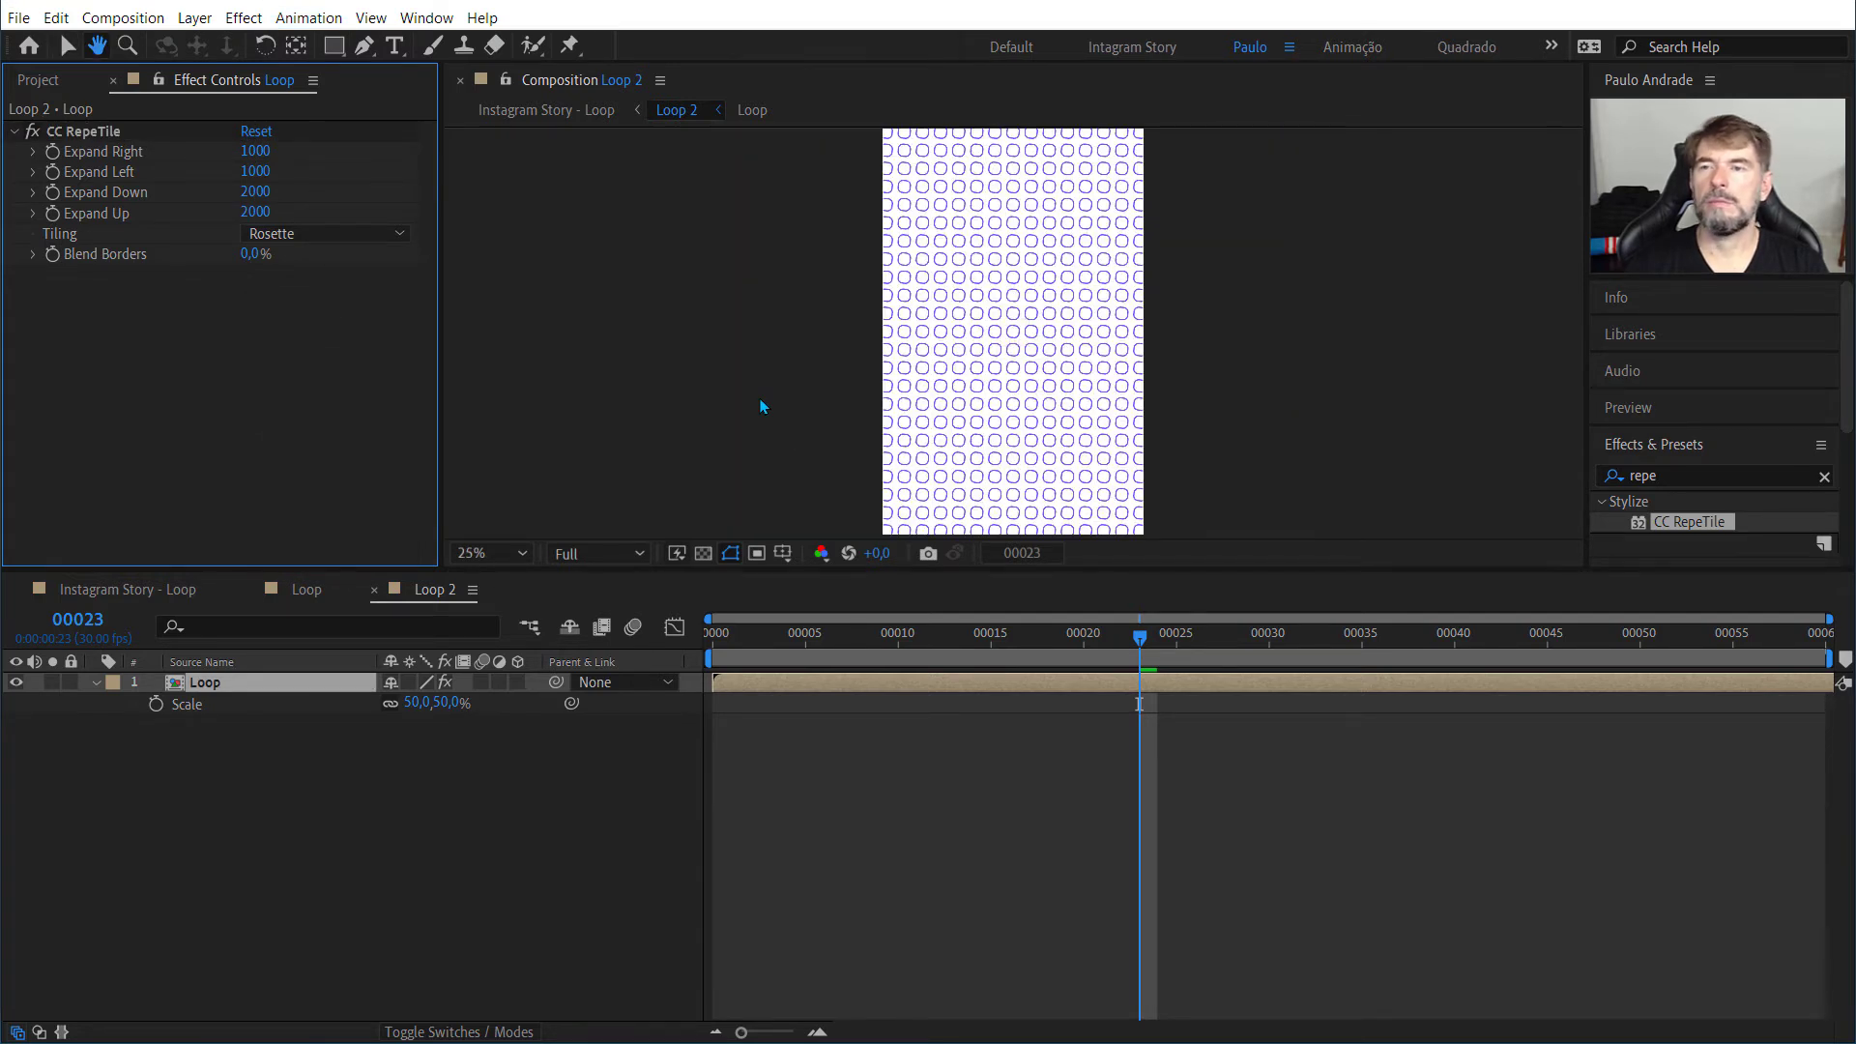
{"action": "scroll", "coordinate": [762, 406], "scroll_direction": "up", "scroll_amount": 4}
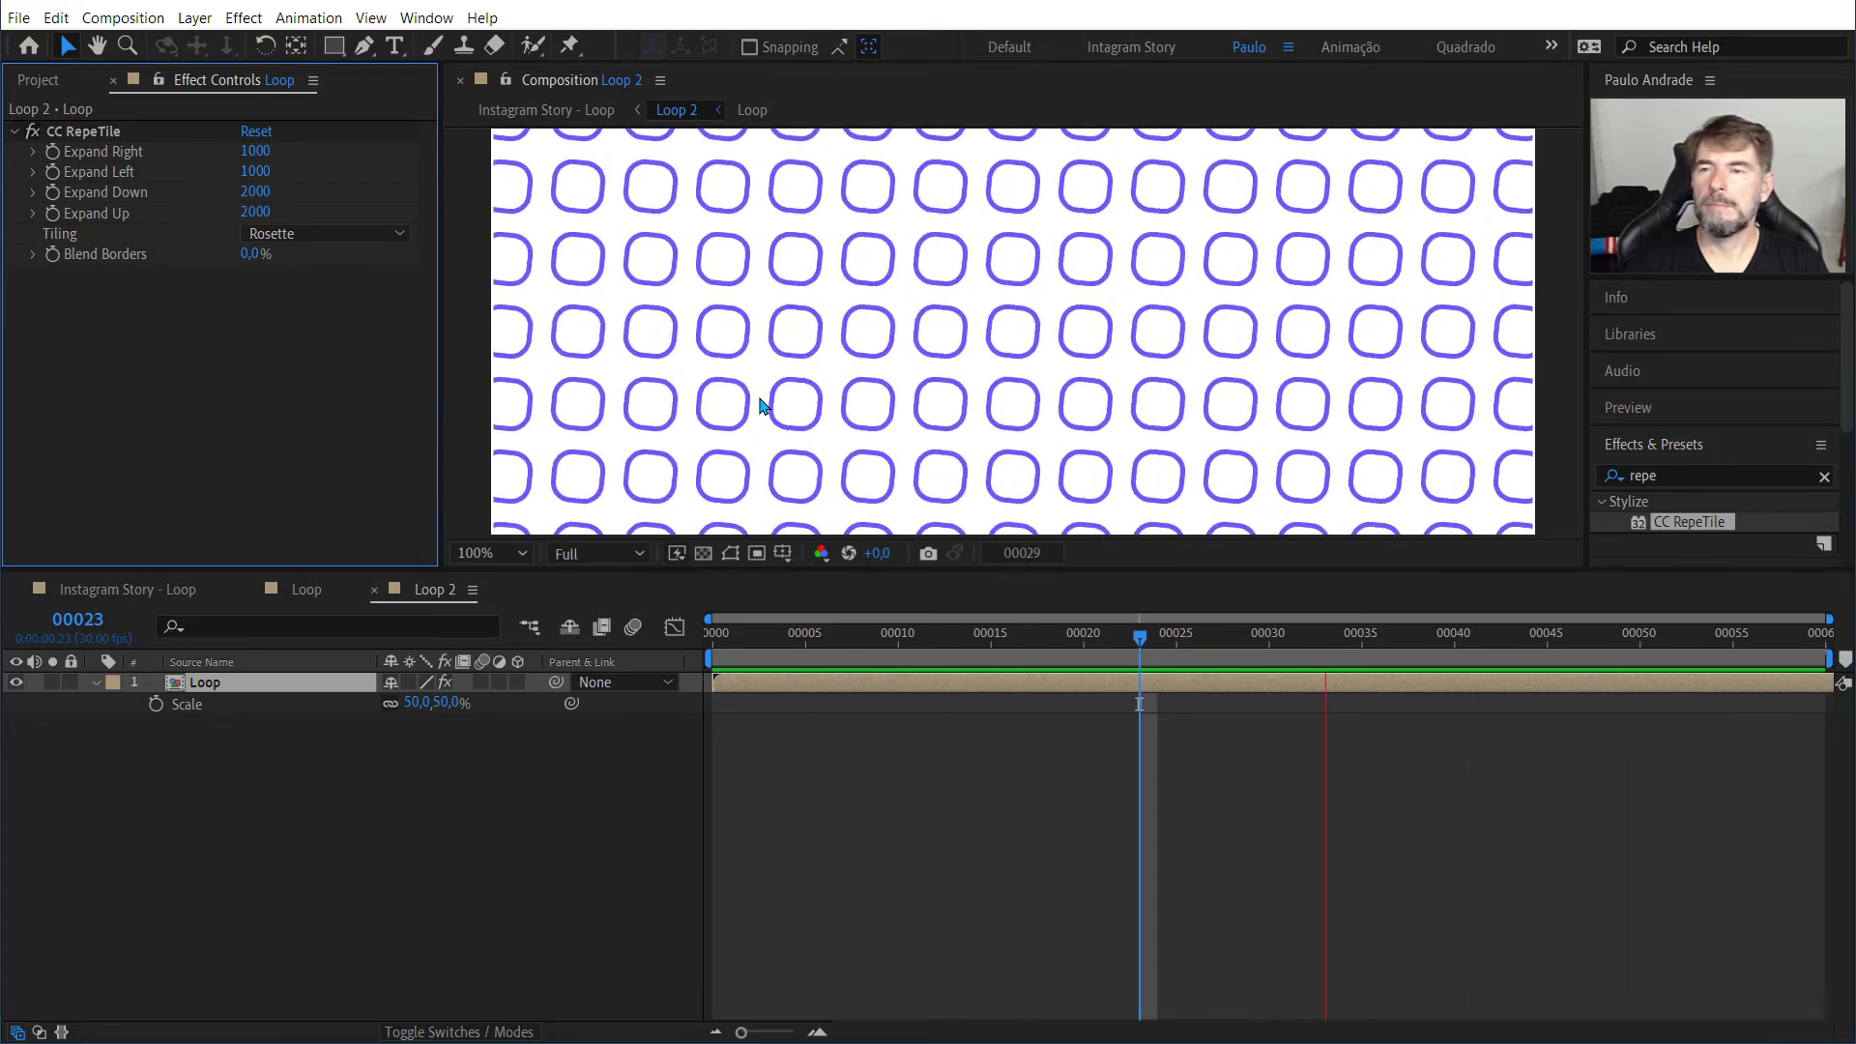
{"action": "key", "text": "space"}
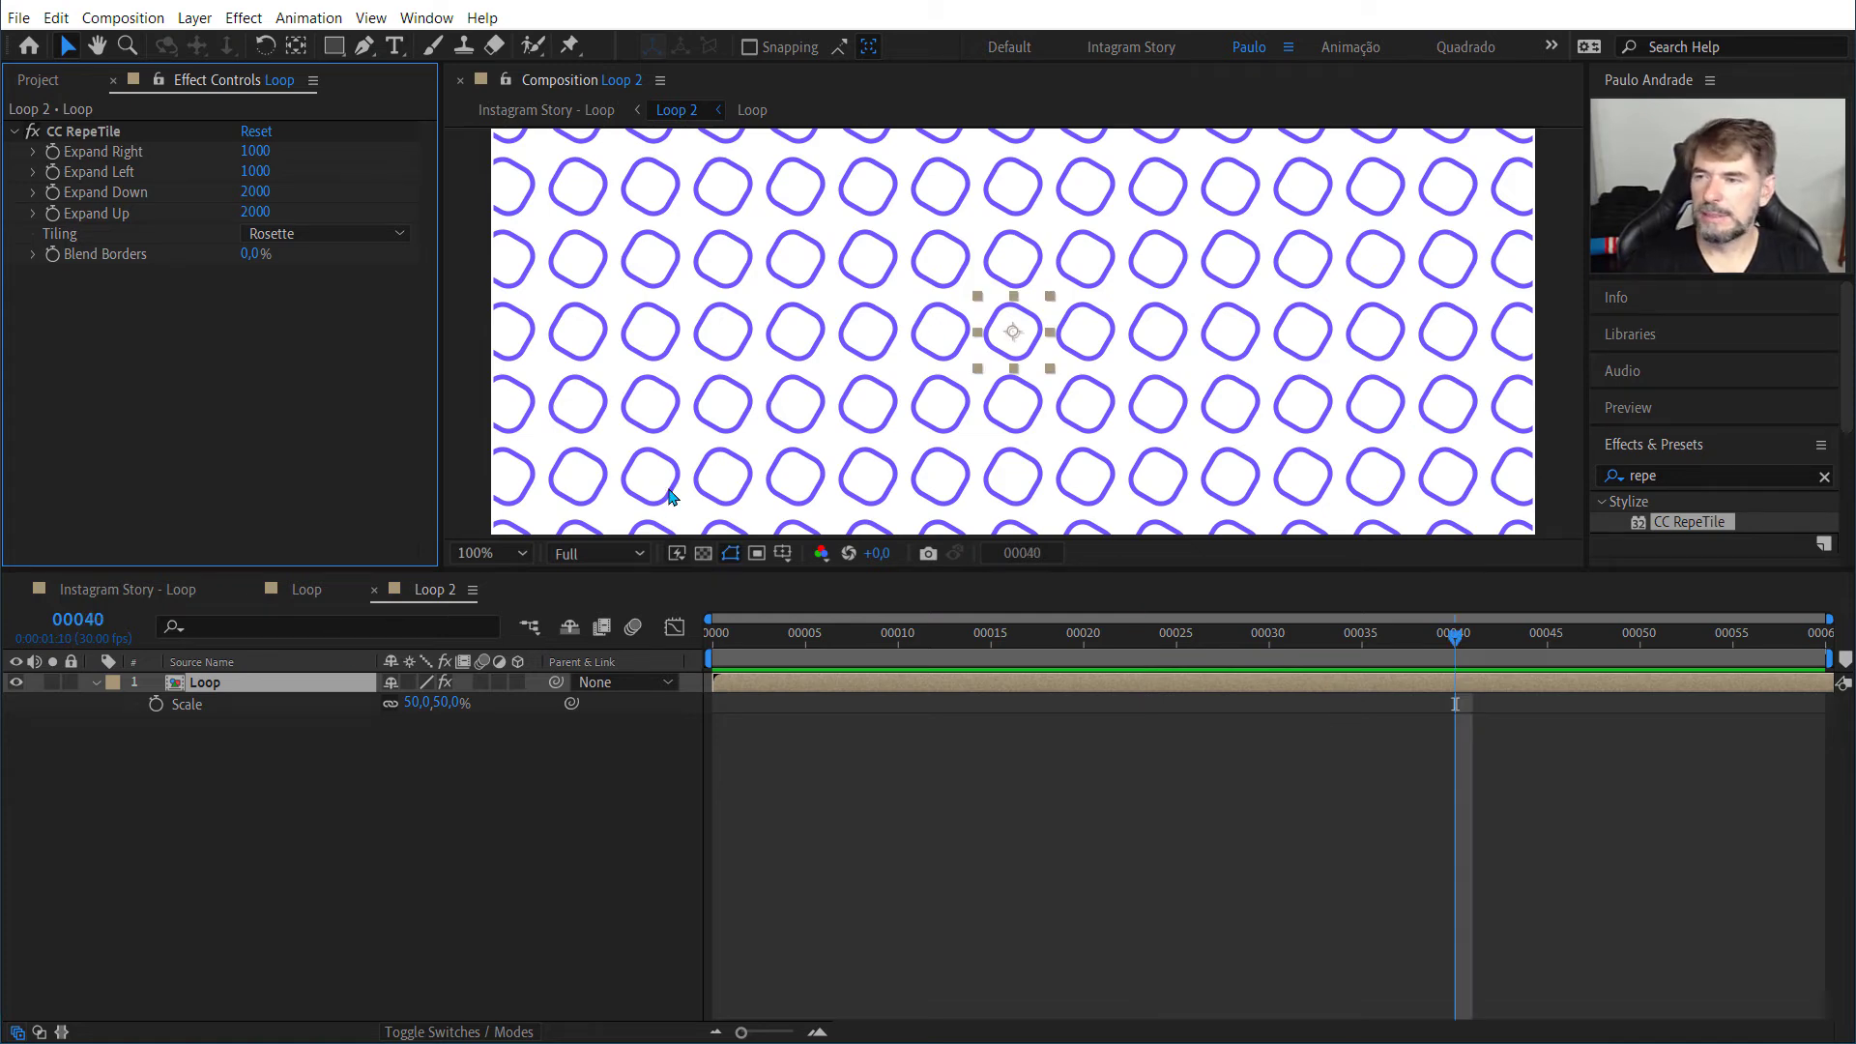
Step: Set the Loop composition's width and height to 200 px
{"action": "left_click", "coordinate": [298, 599]}
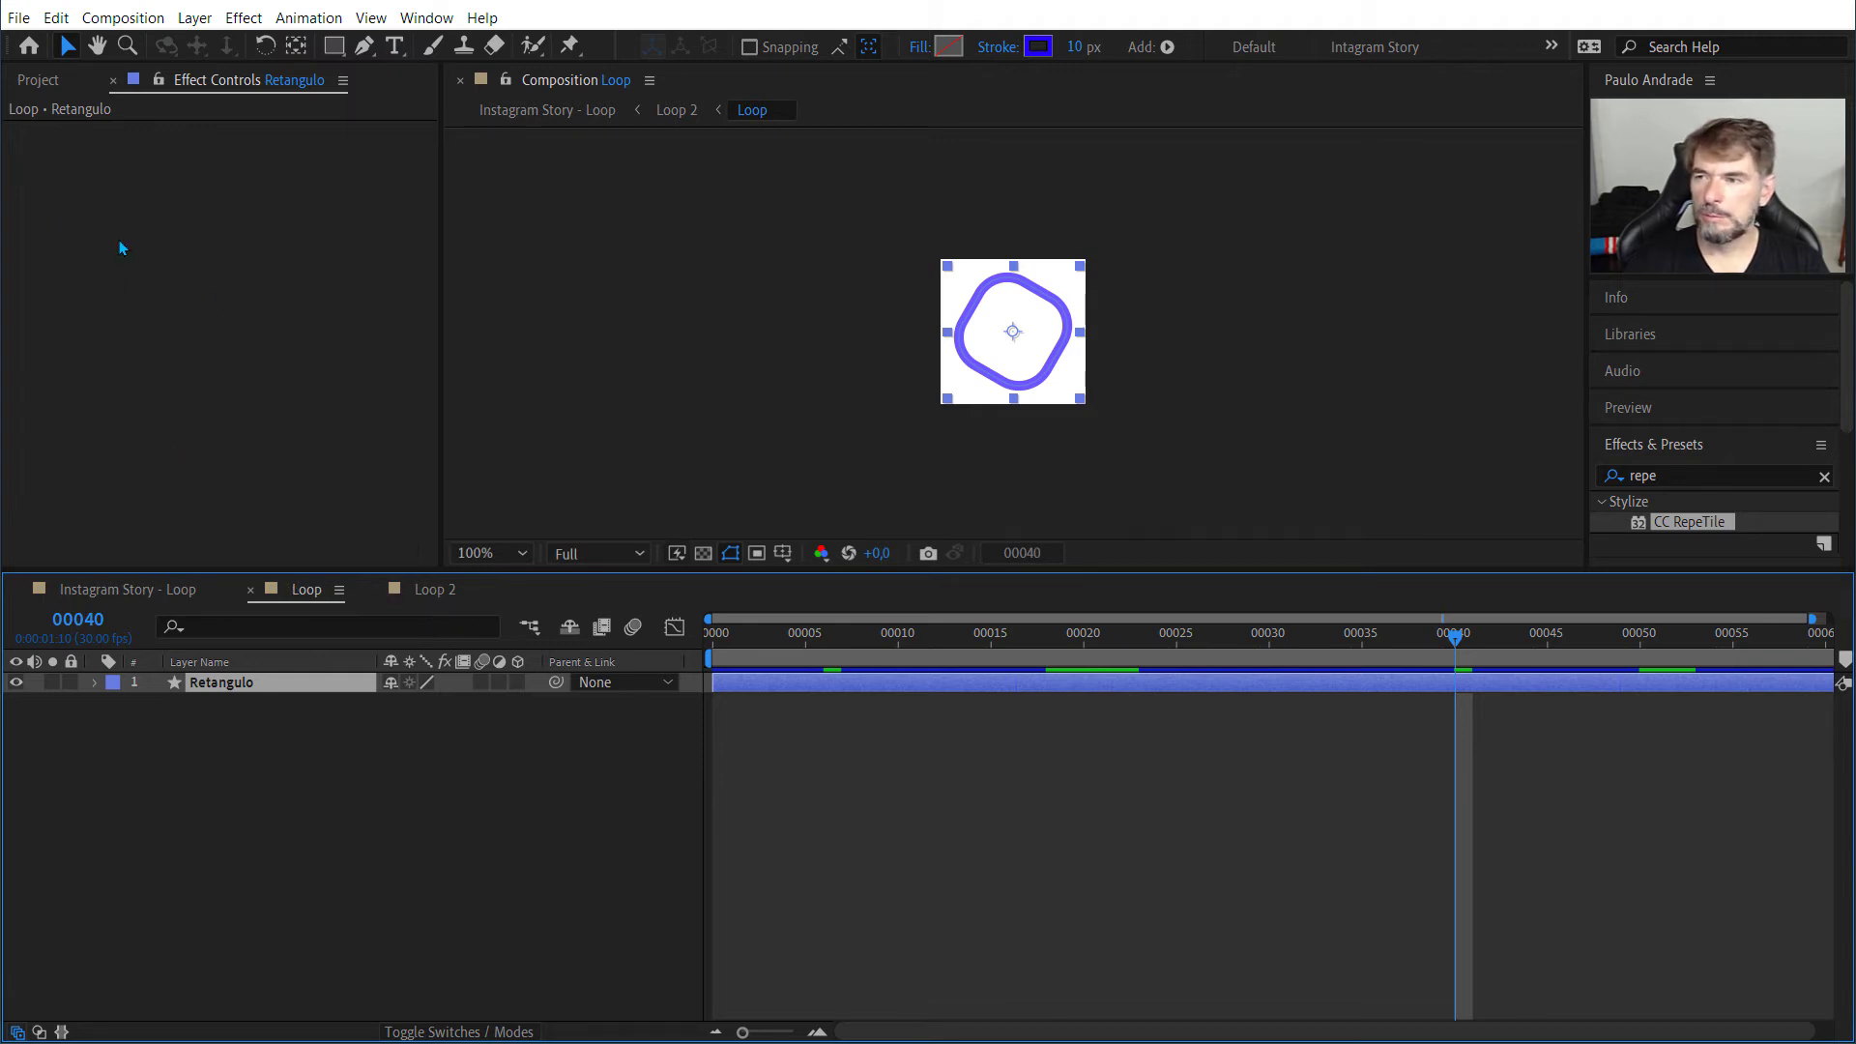
{"action": "left_click", "coordinate": [39, 80]}
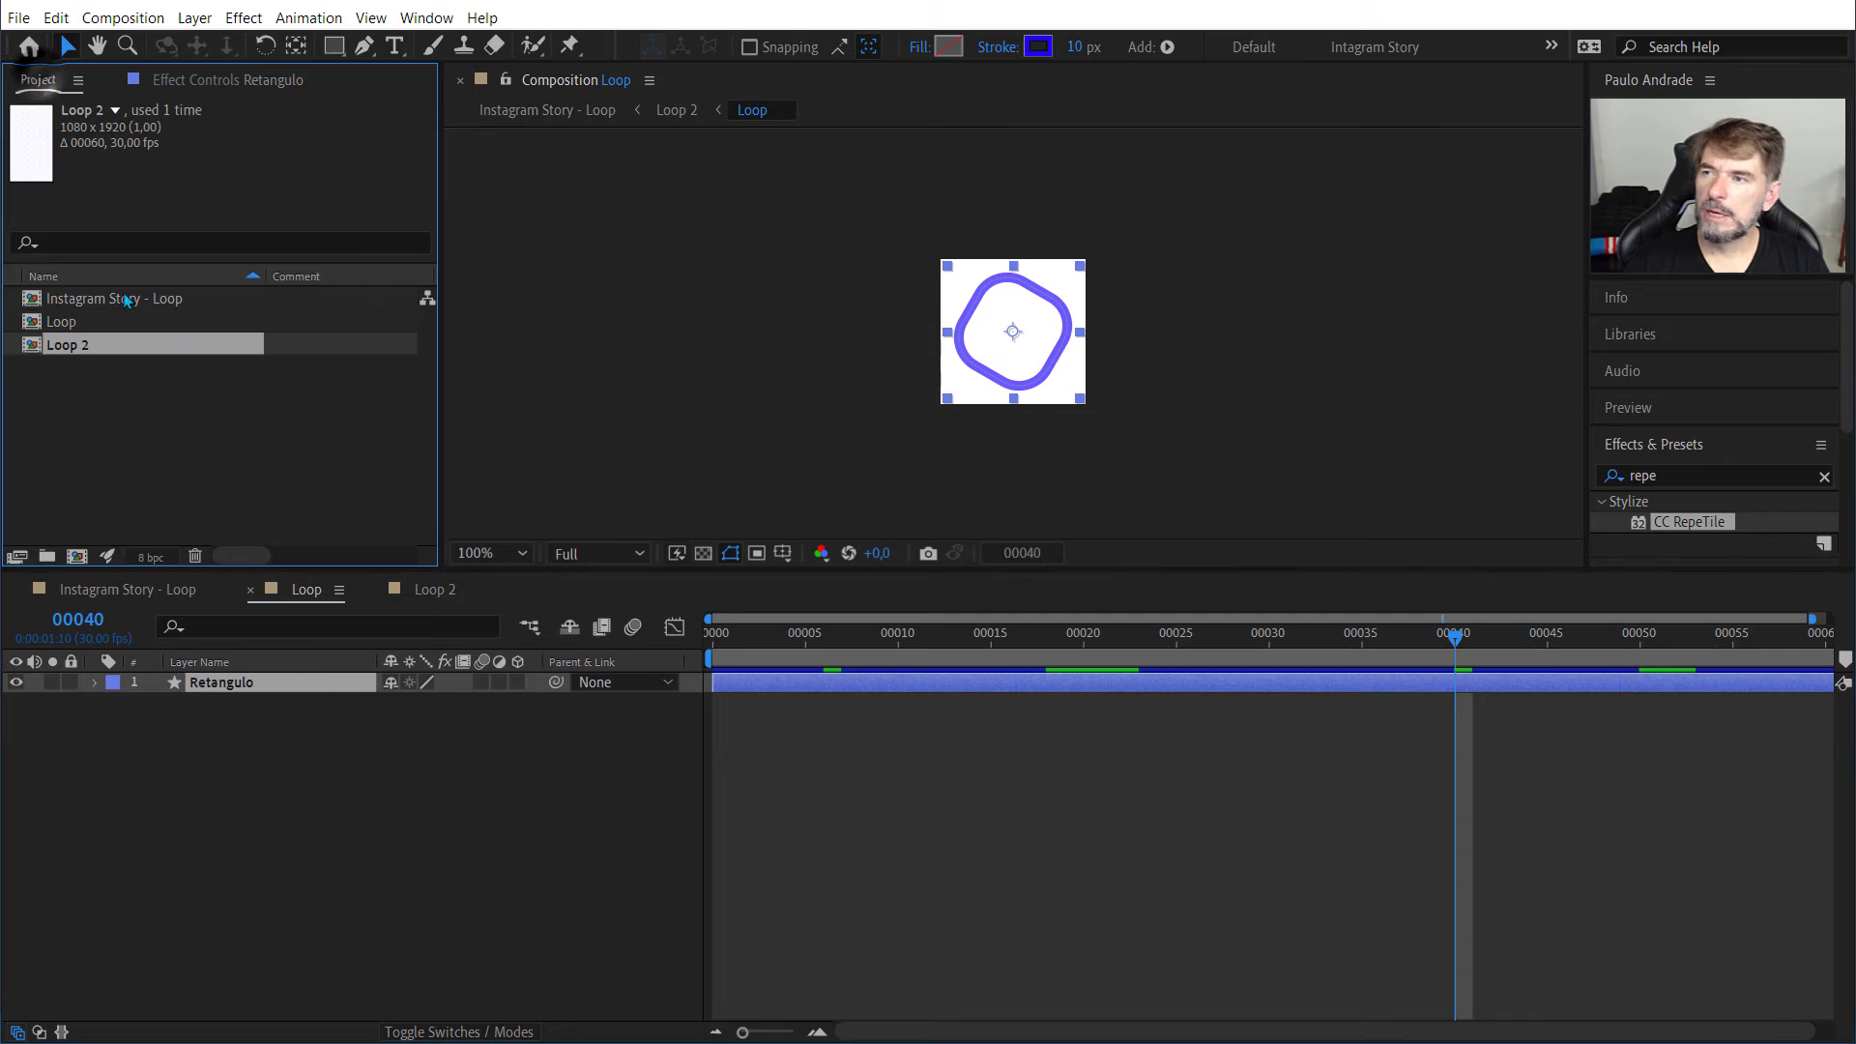
{"action": "left_click", "coordinate": [72, 327]}
{"action": "right_click", "coordinate": [71, 328]}
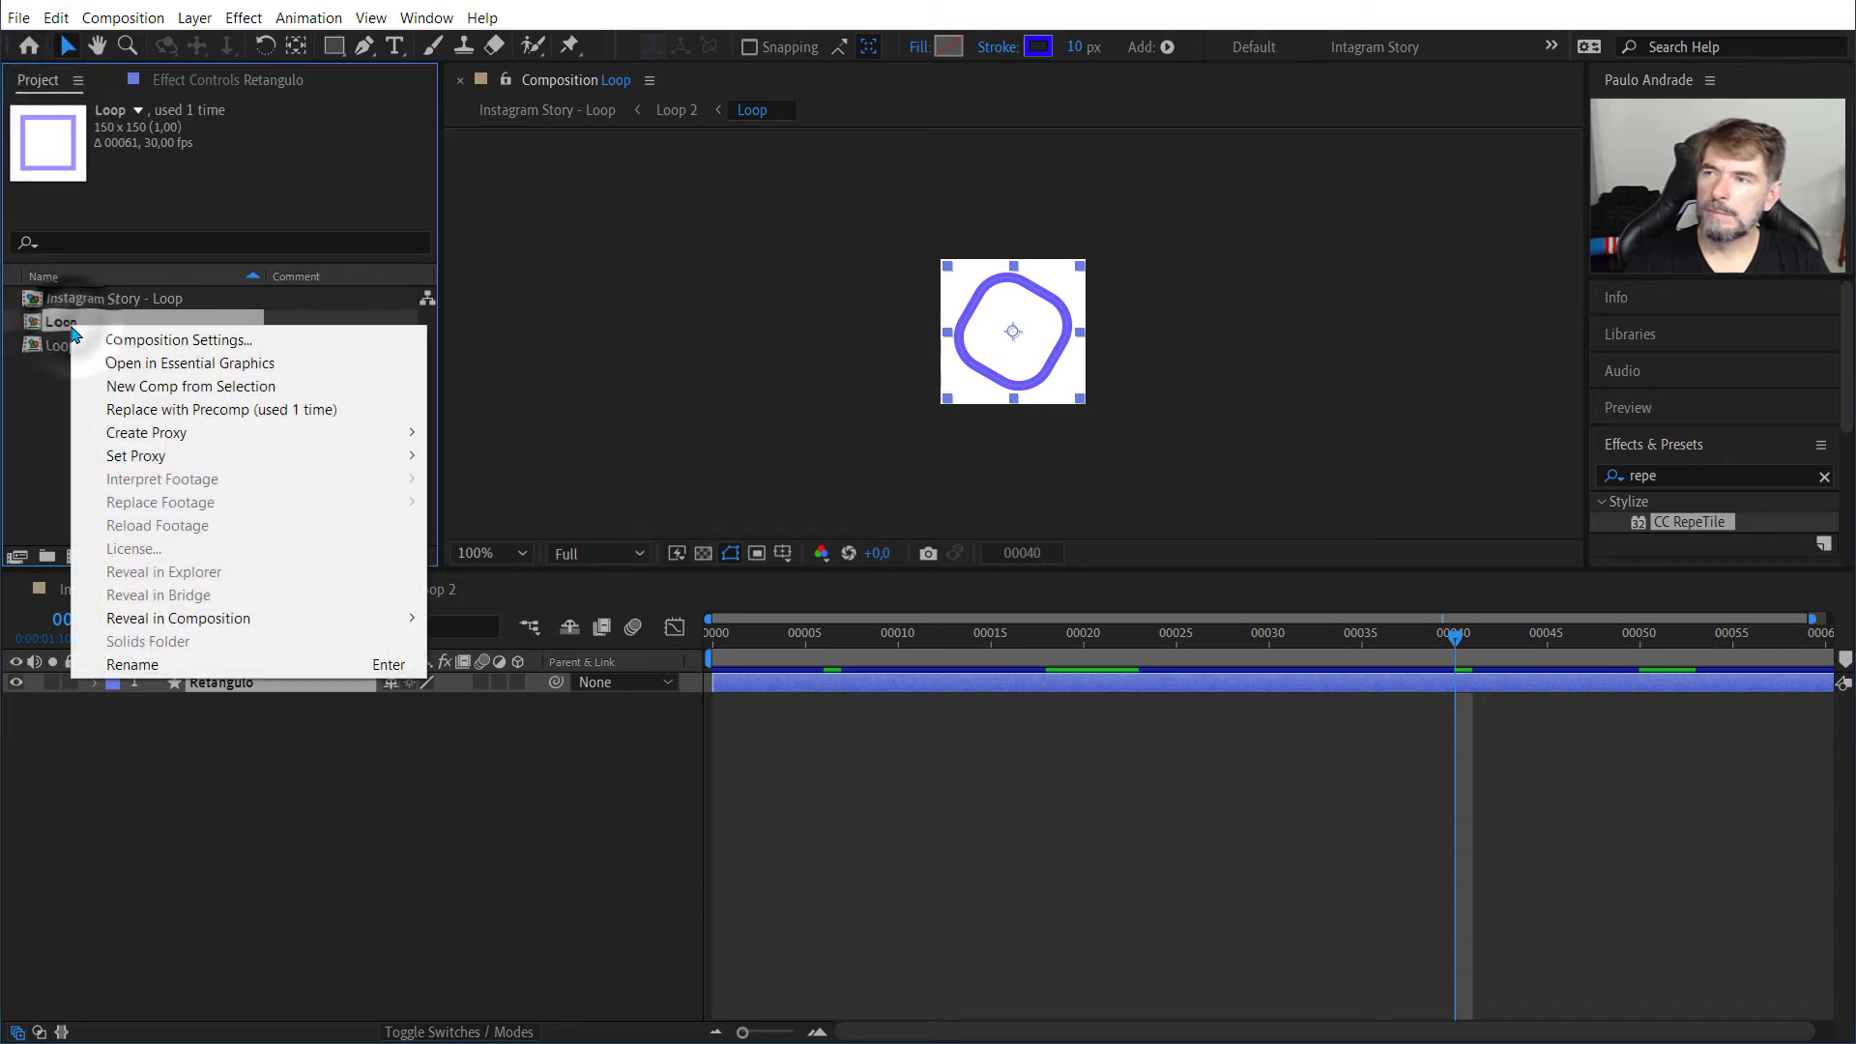
{"action": "left_click", "coordinate": [125, 339]}
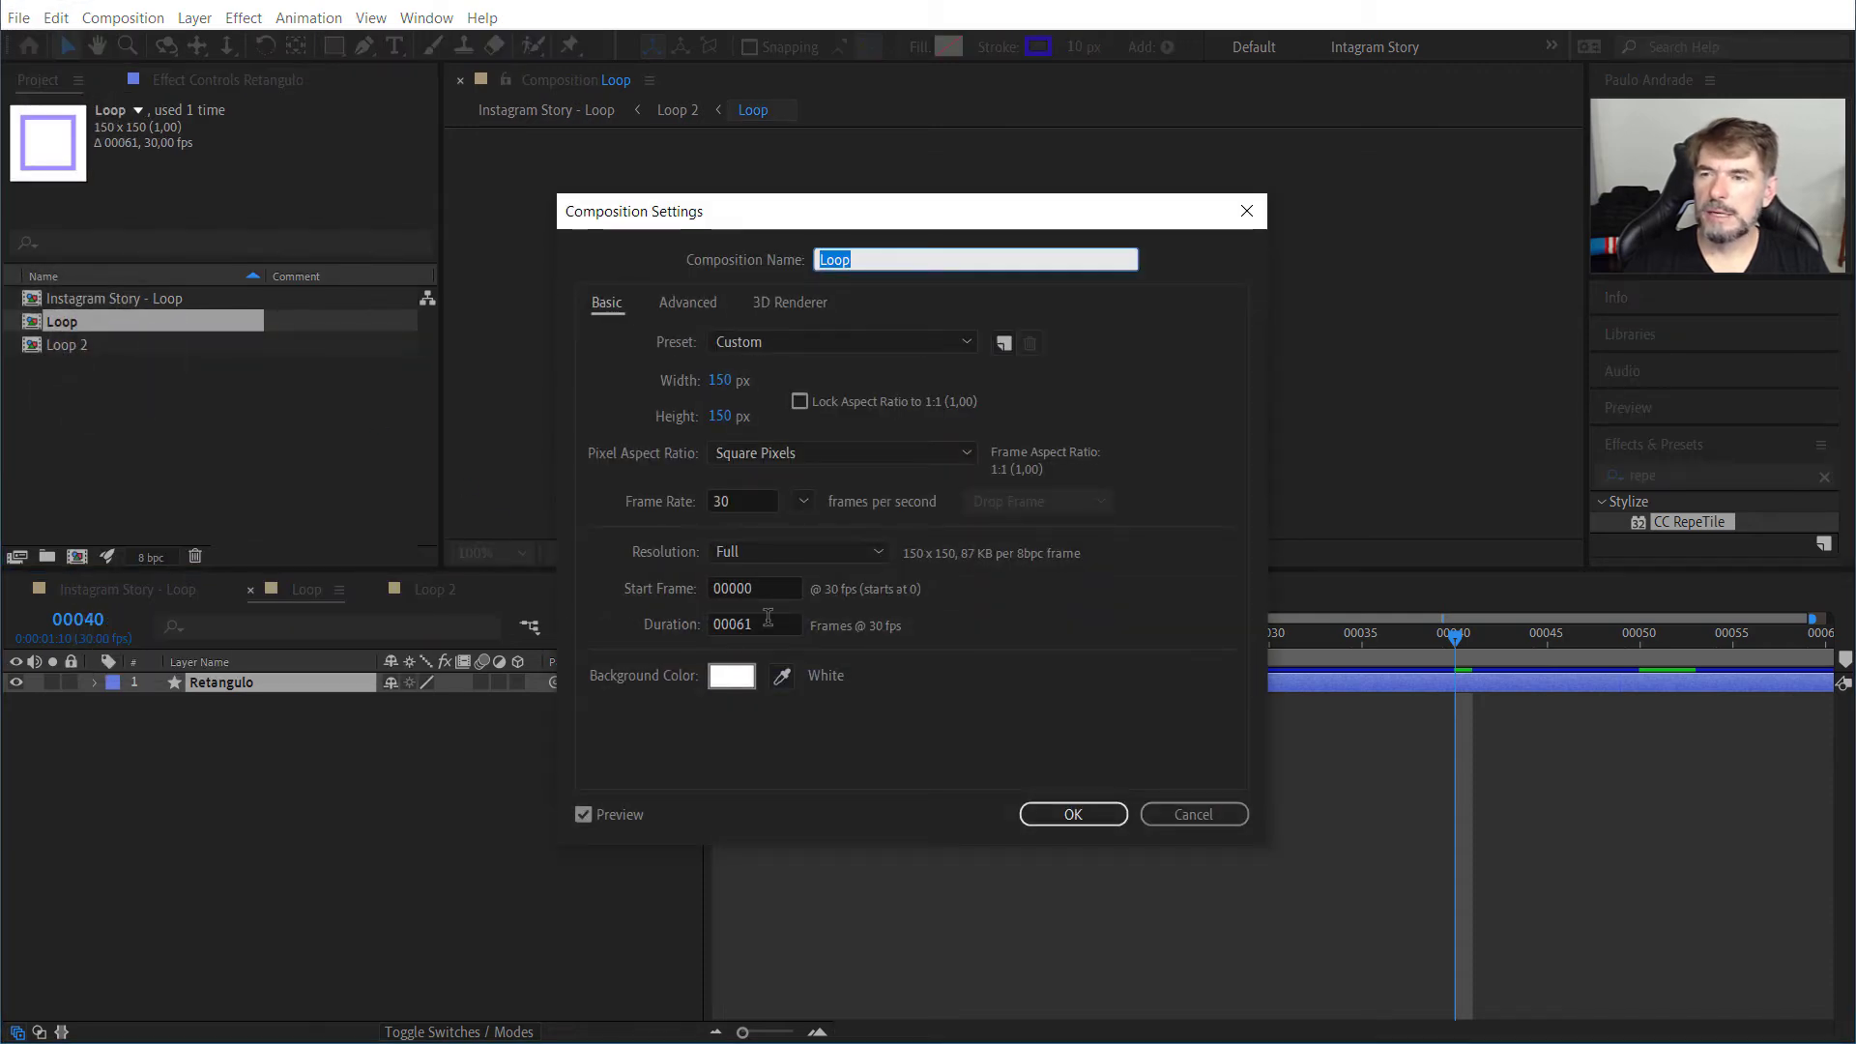
{"action": "left_click", "coordinate": [719, 381]}
{"action": "type", "text": "200"}
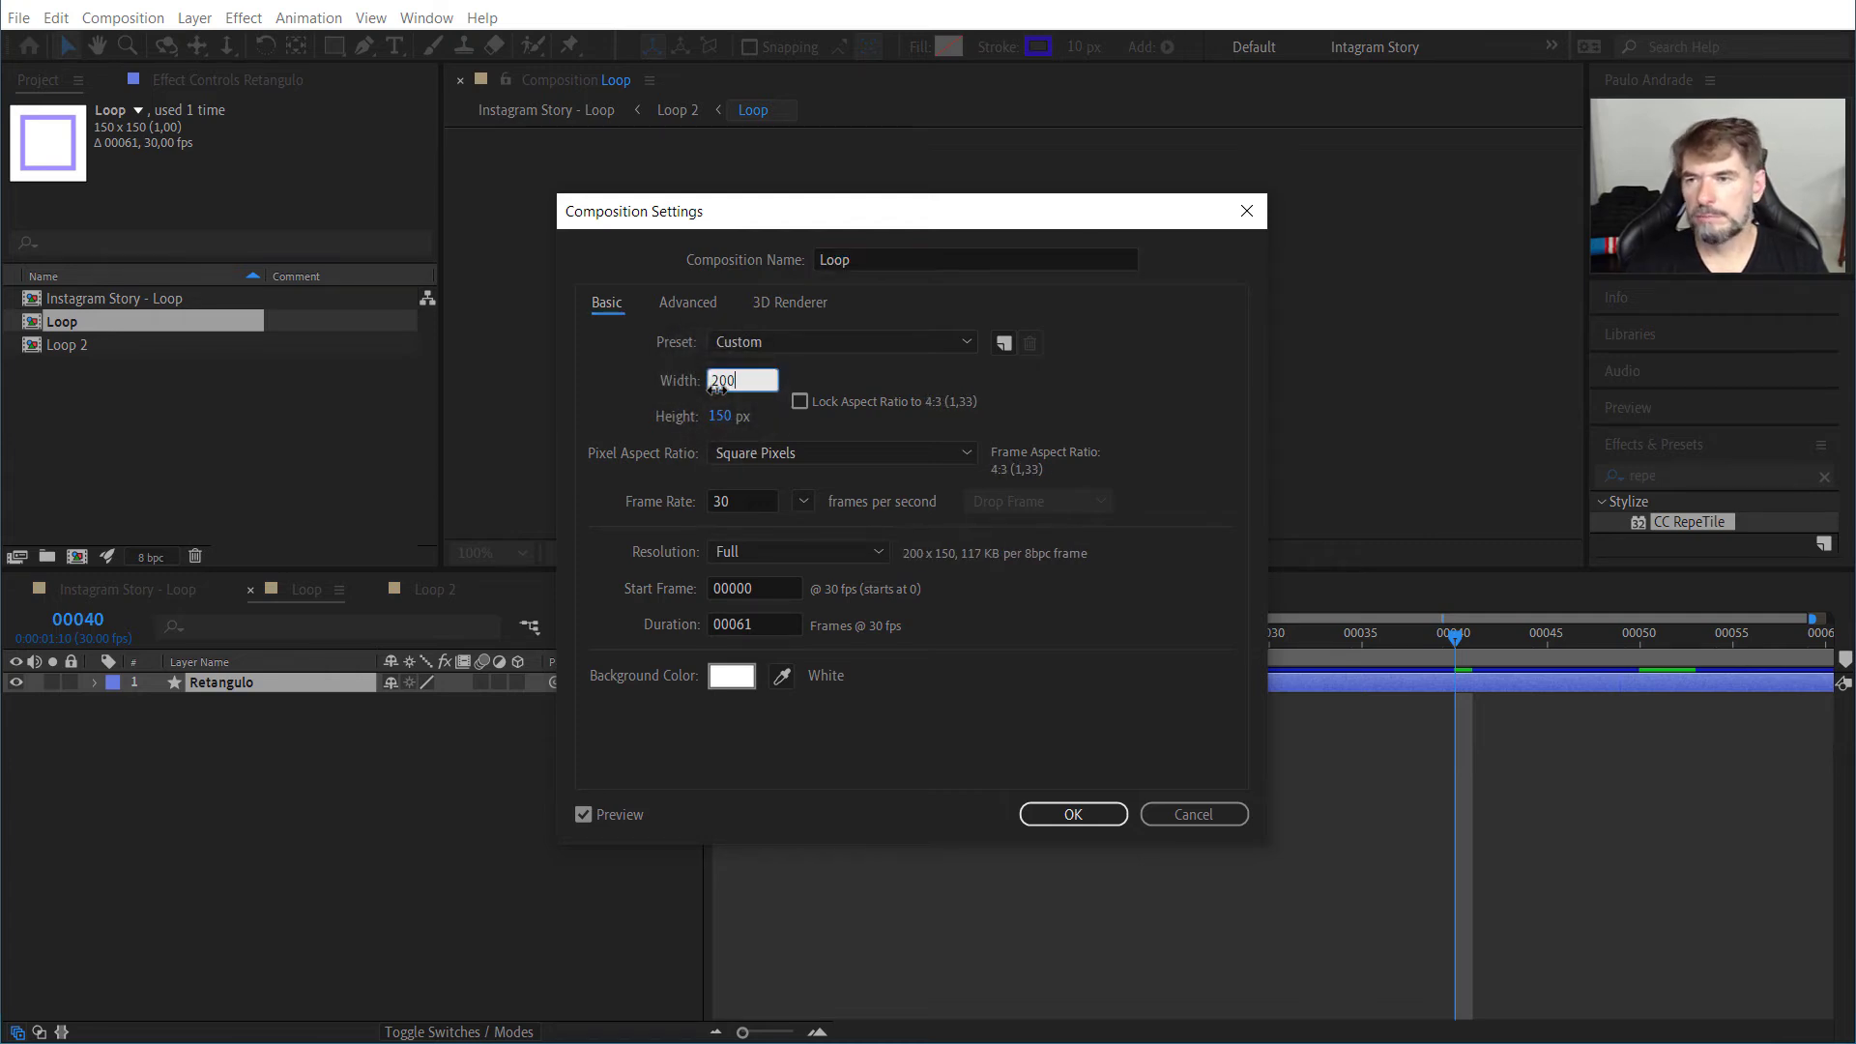
{"action": "key", "text": "Tab"}
{"action": "type", "text": "200"}
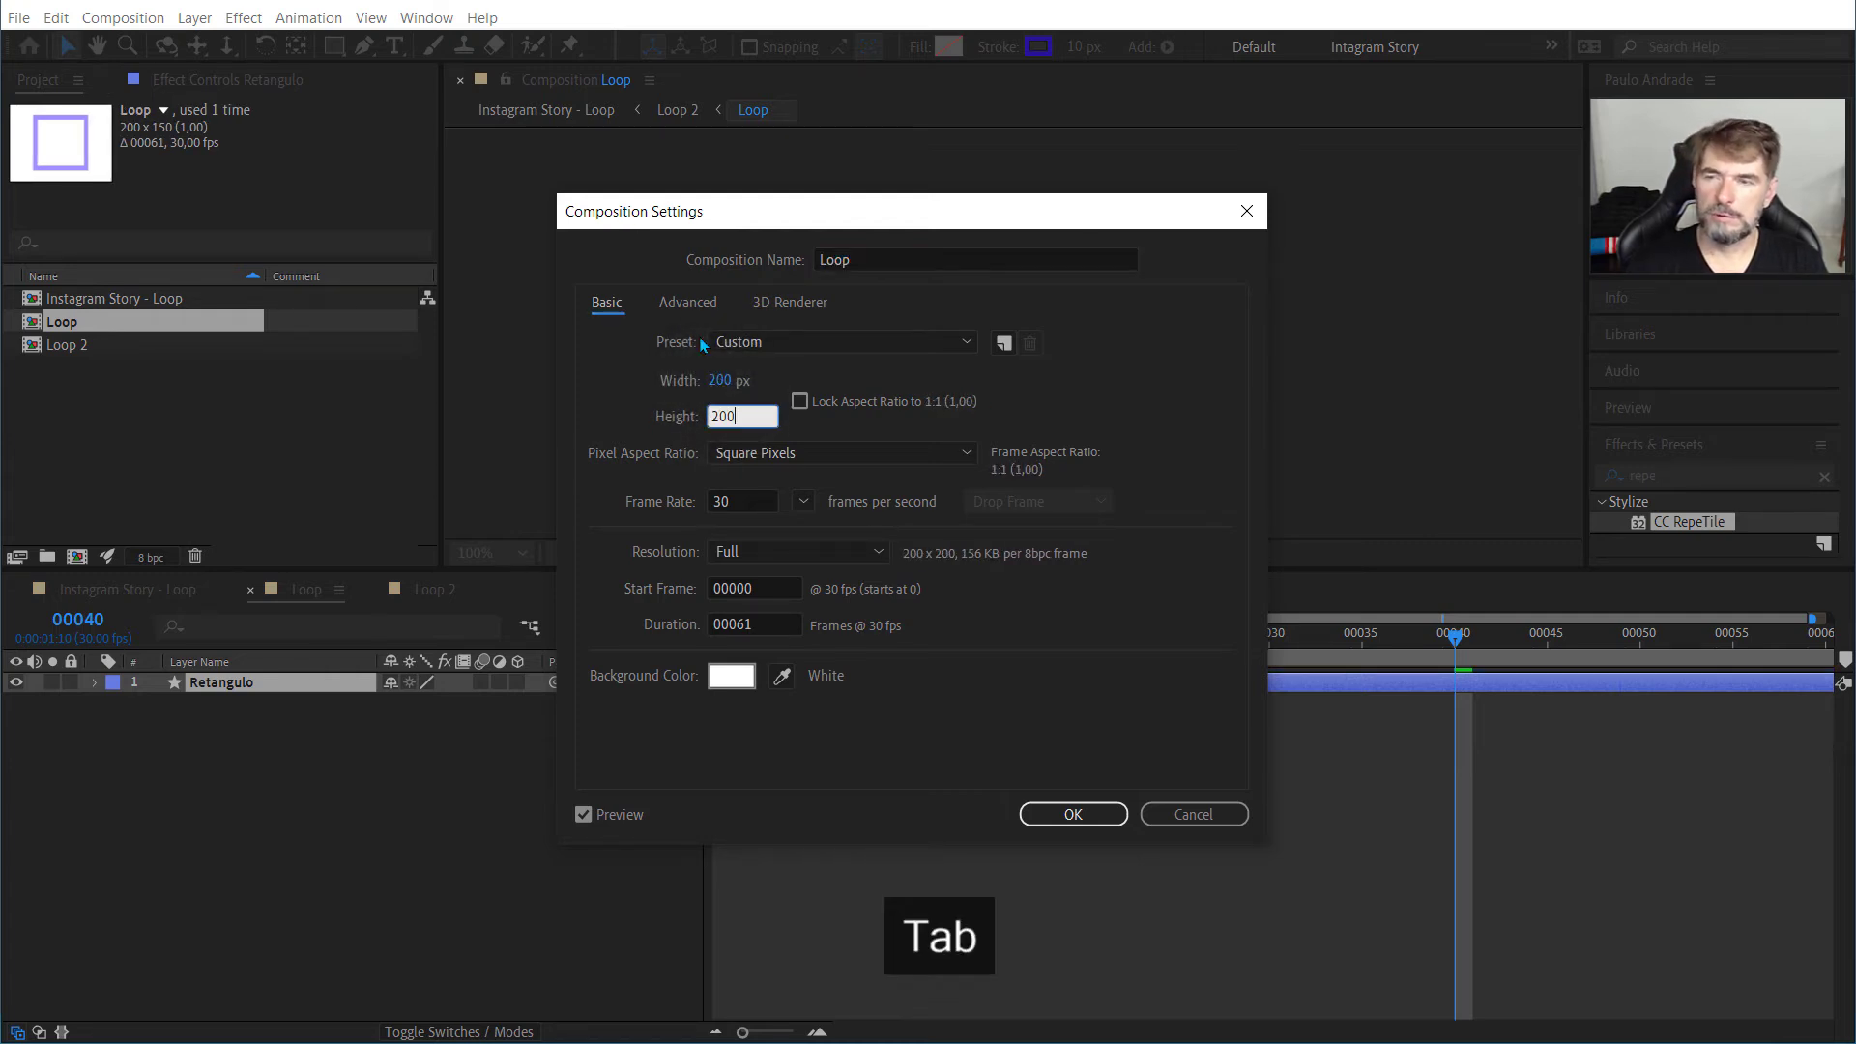
{"action": "left_click", "coordinate": [1098, 812]}
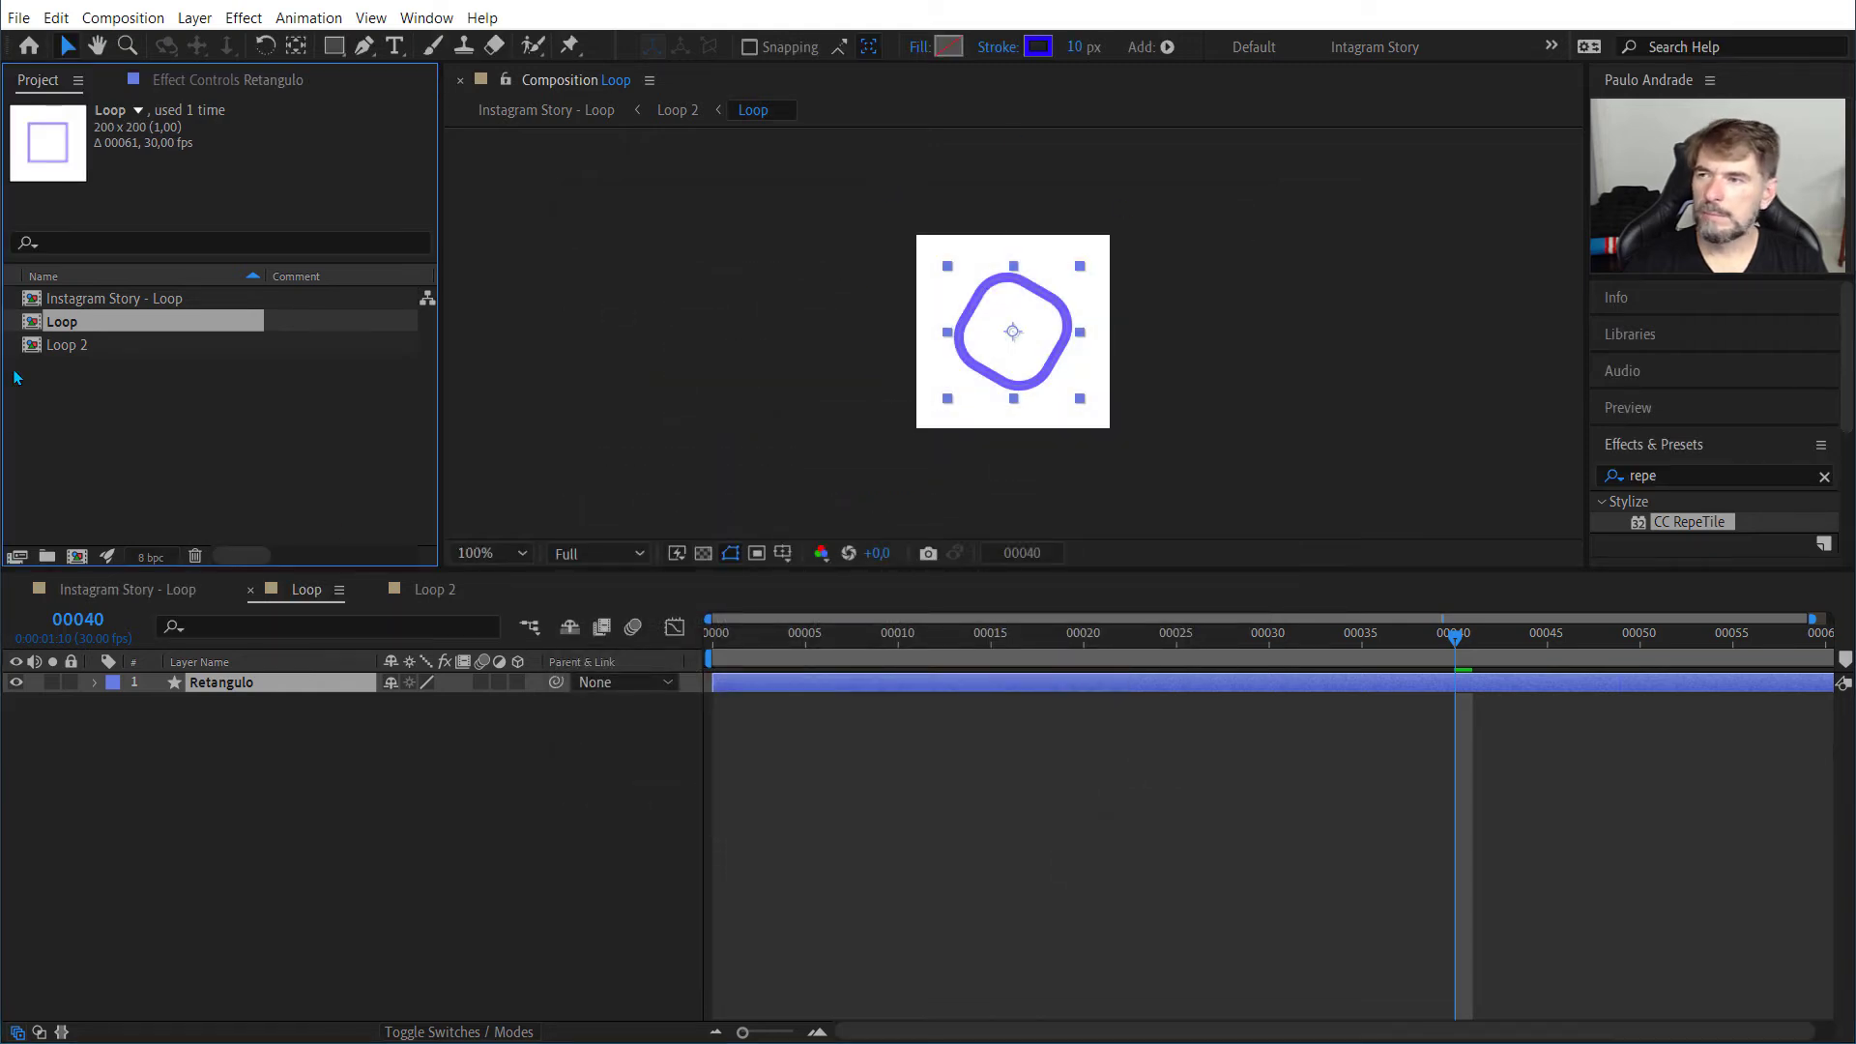
Step: Check the frame size in Loop 2's composition settings without changing anything
{"action": "left_click", "coordinate": [49, 348]}
{"action": "right_click", "coordinate": [50, 348]}
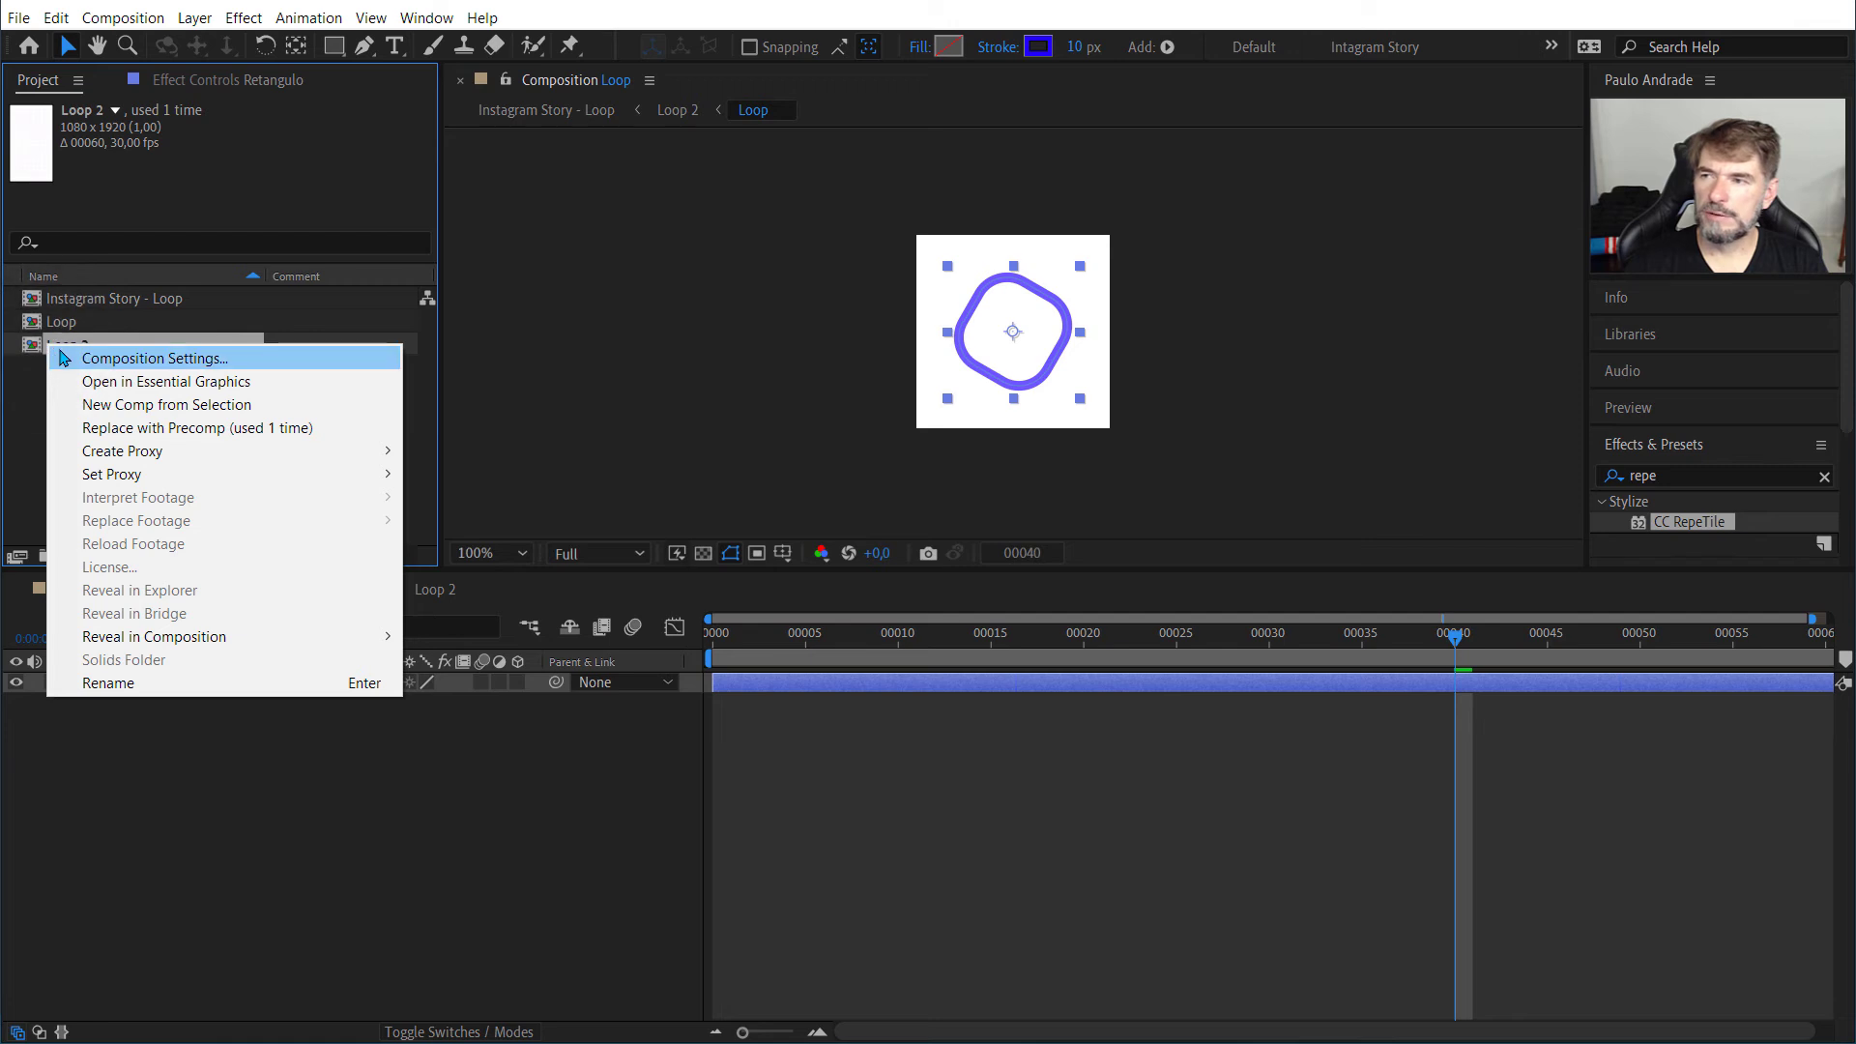
{"action": "left_click", "coordinate": [62, 358]}
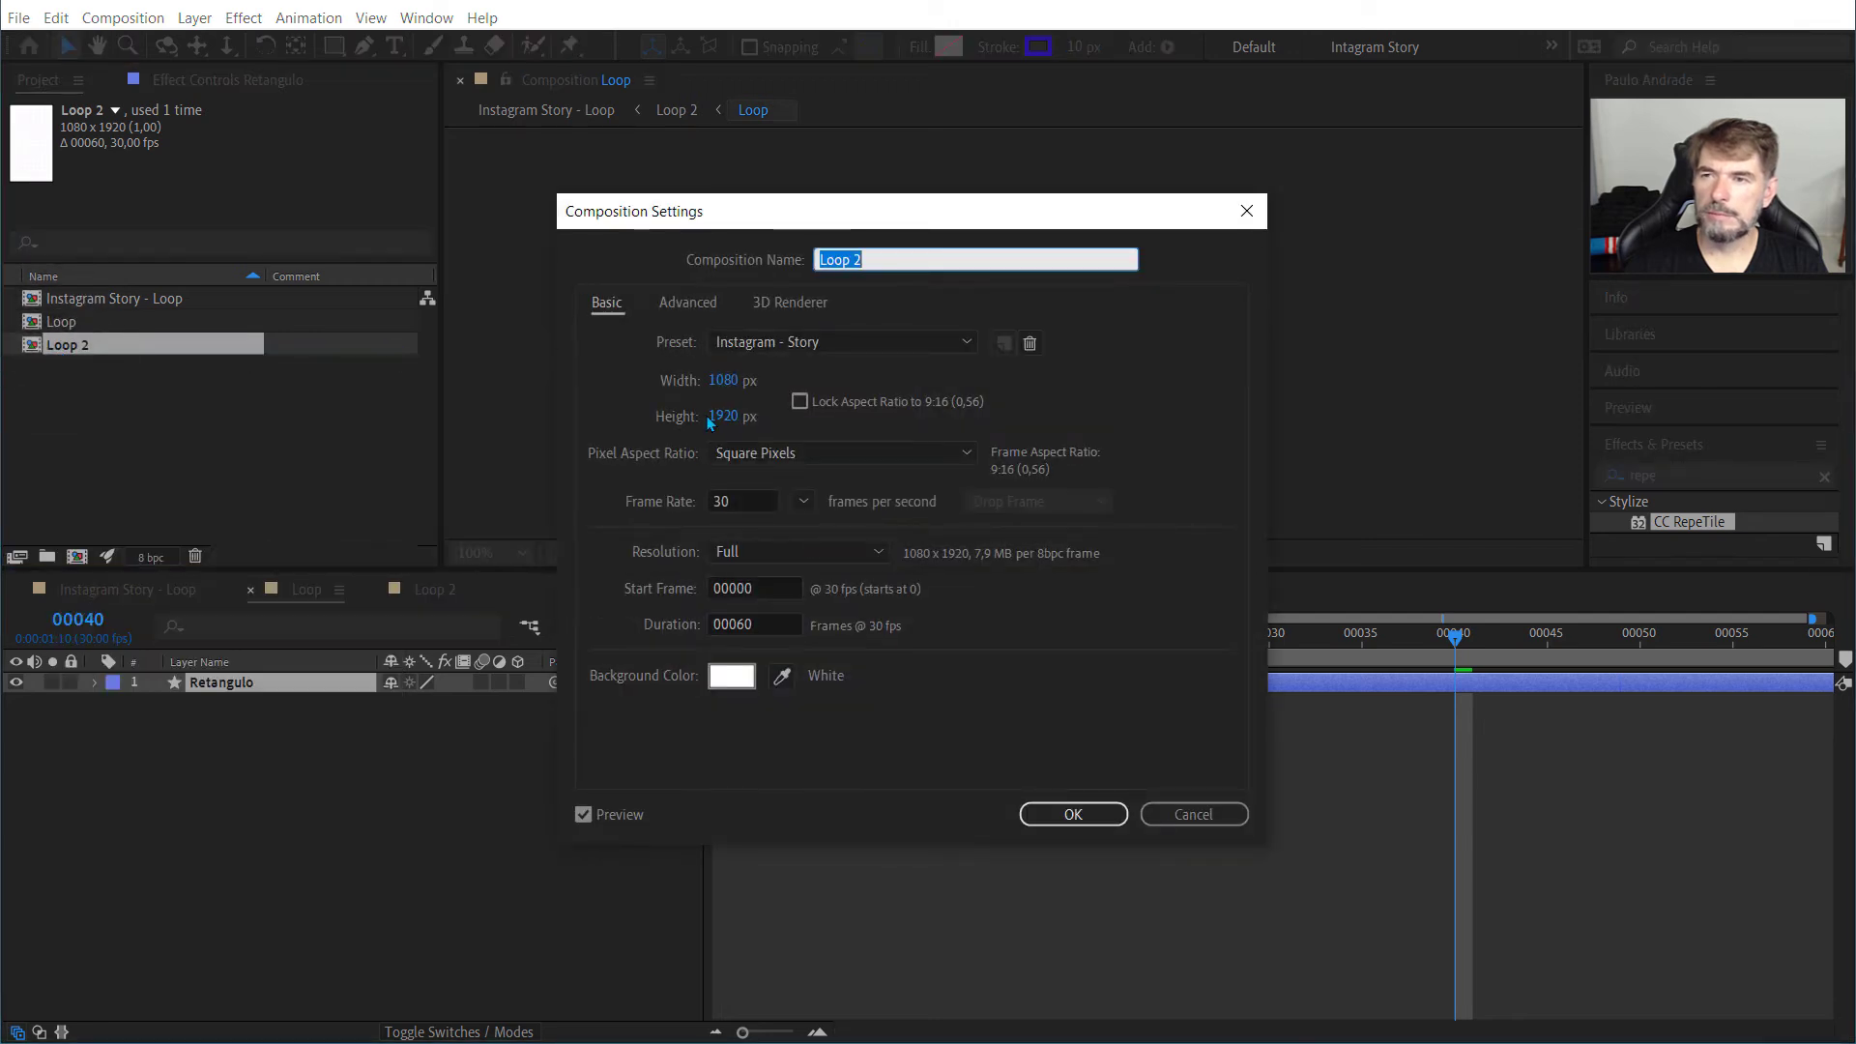
{"action": "left_click", "coordinate": [1155, 810]}
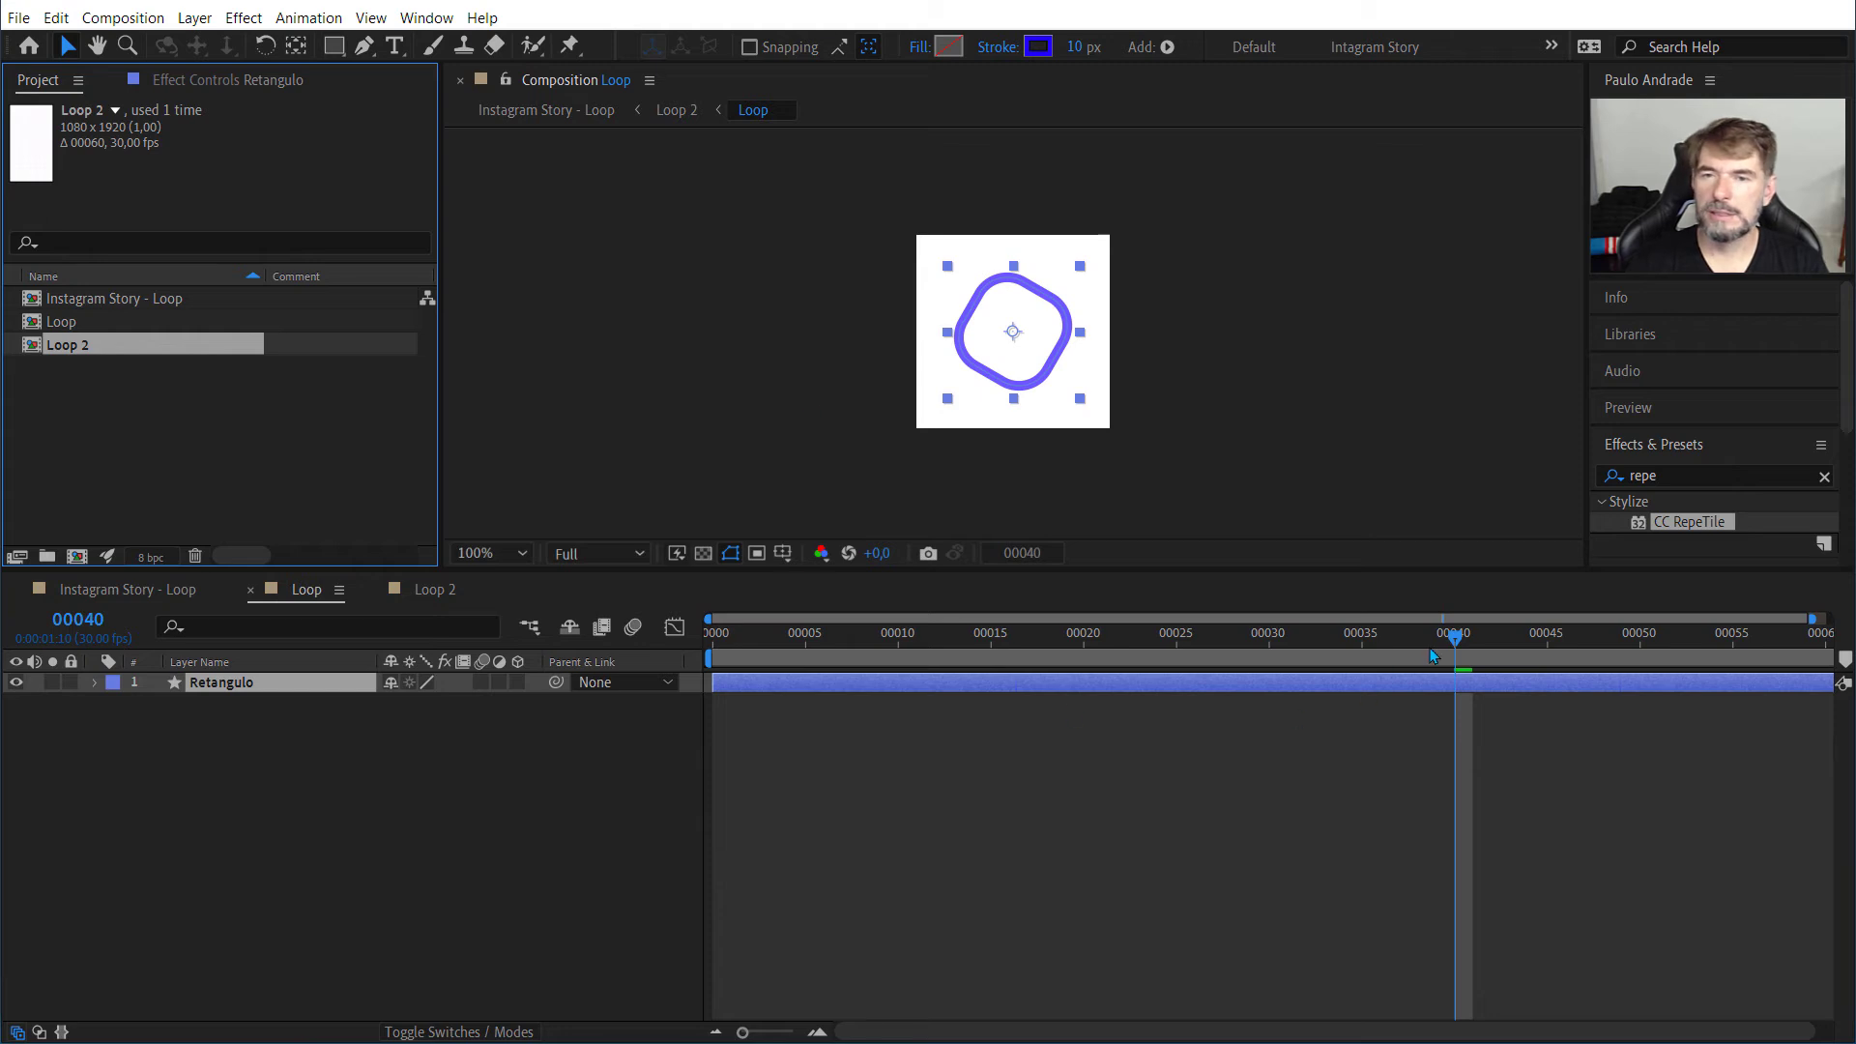
Step: Preview the more widely spaced pattern in the Instagram Story - Loop composition
{"action": "left_click_drag", "start_coordinate": [1454, 643], "coordinate": [434, 488]}
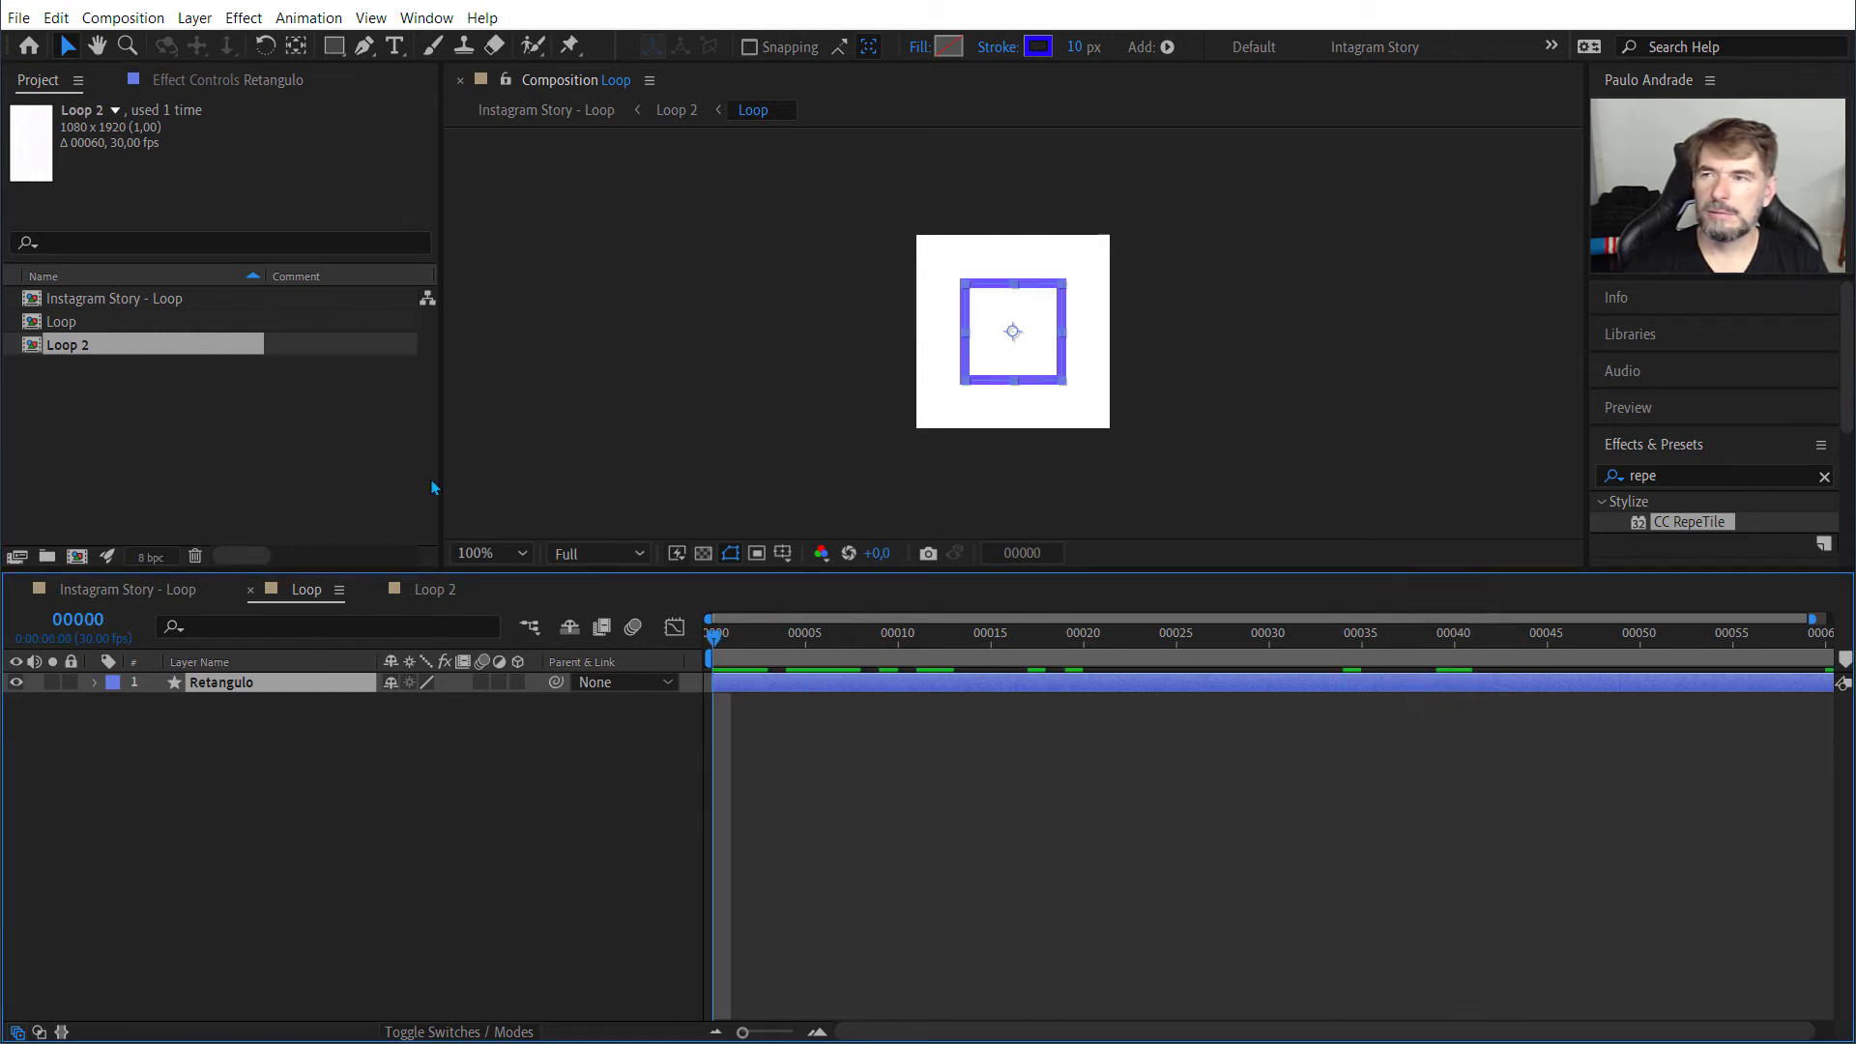
{"action": "left_click", "coordinate": [143, 591]}
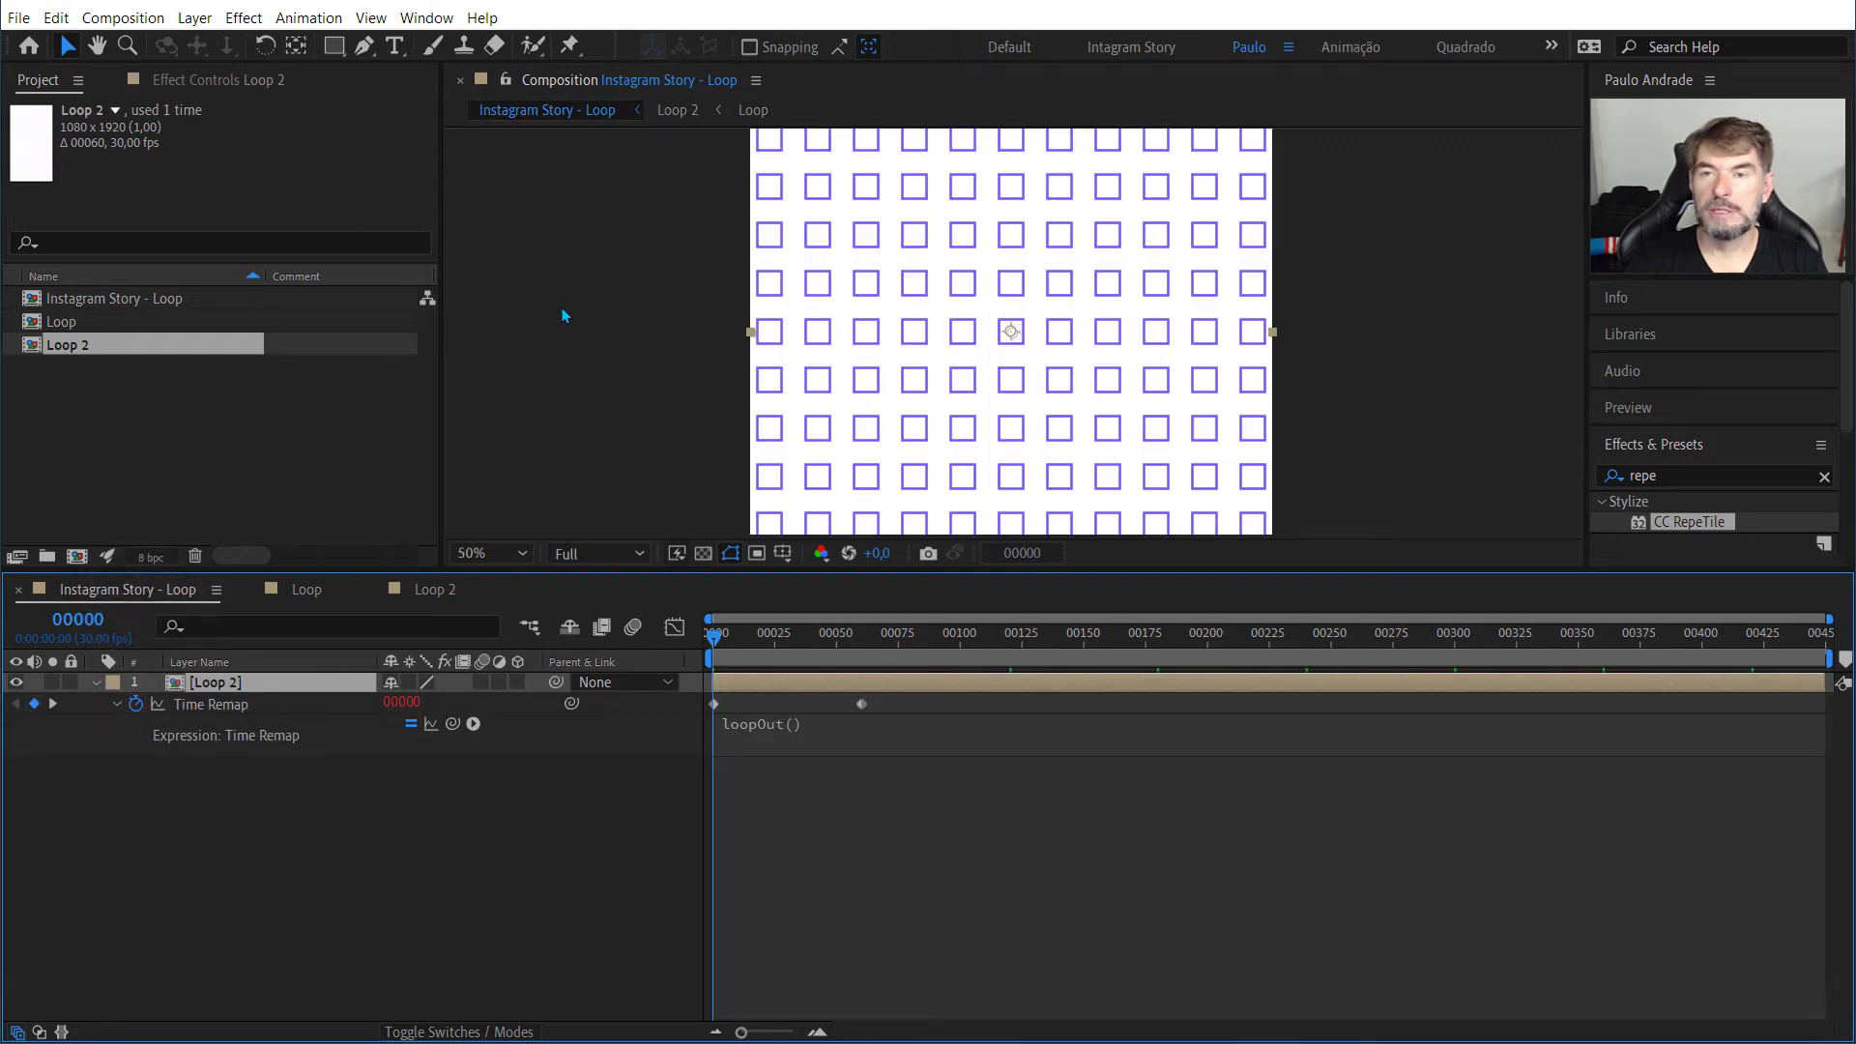
{"action": "key", "text": "space"}
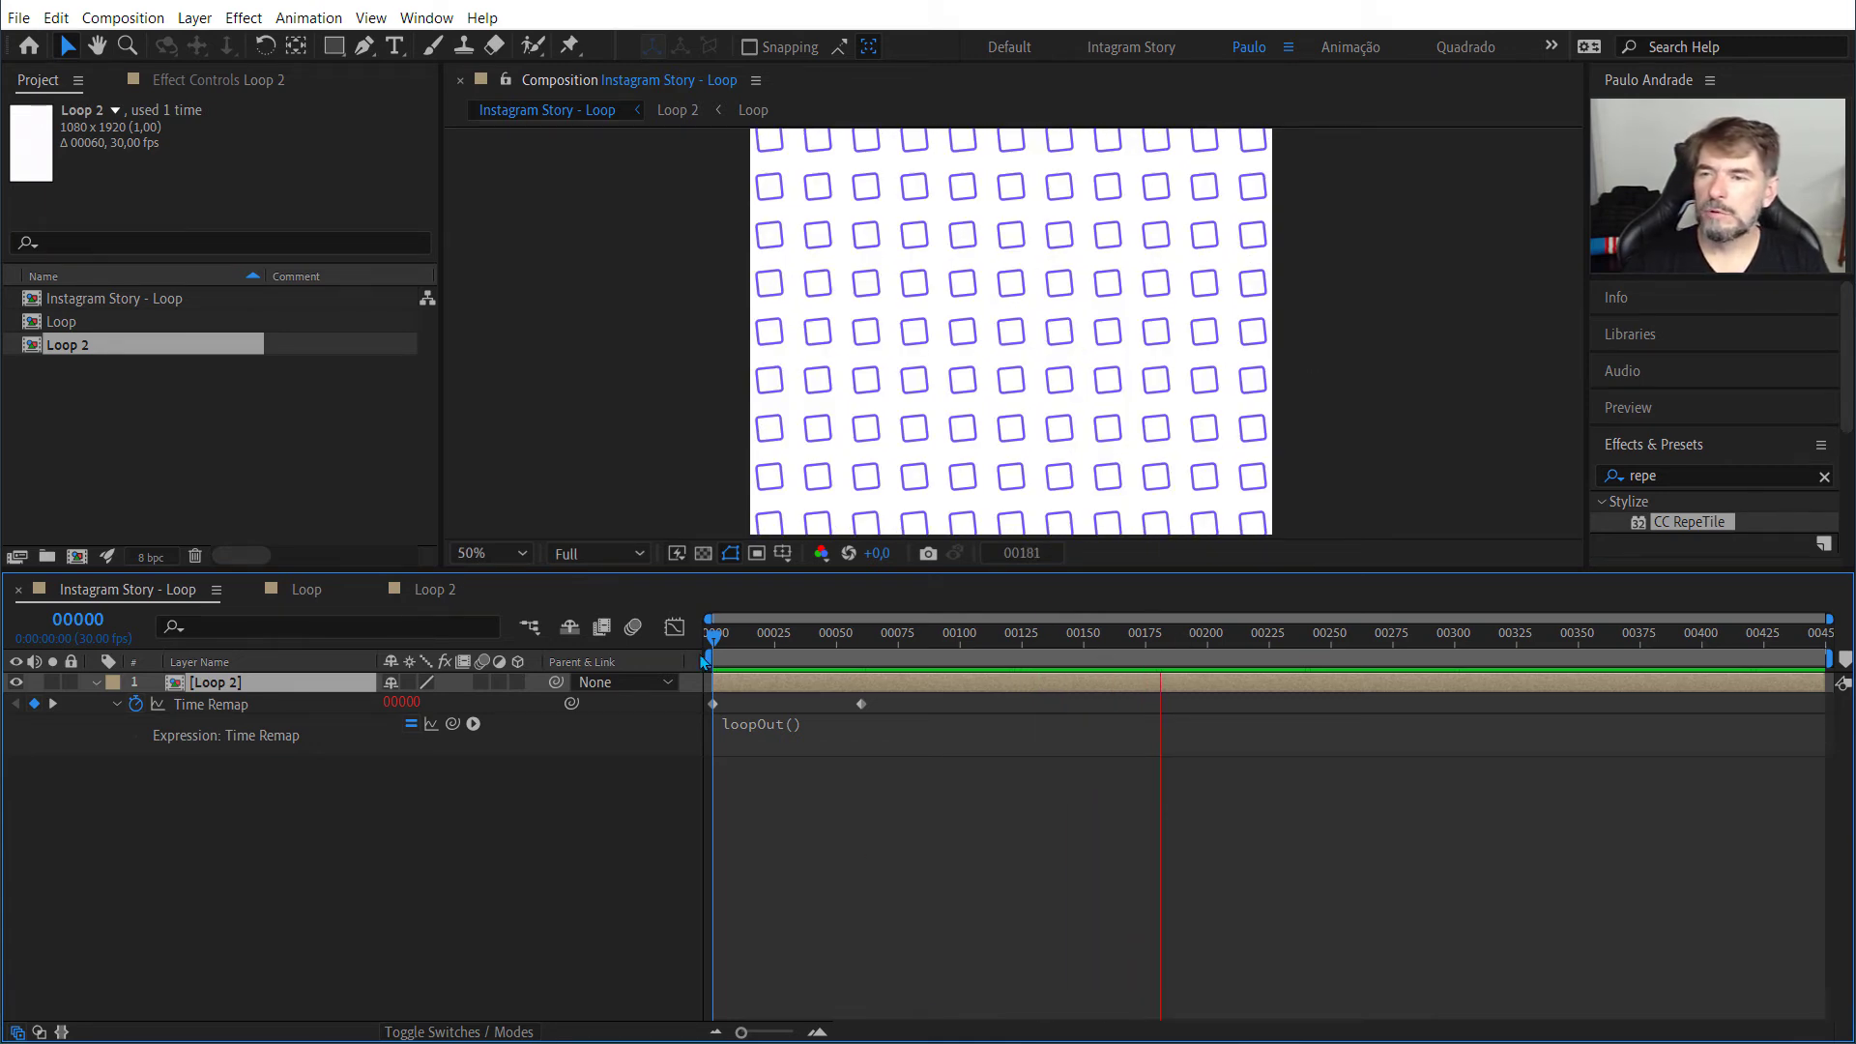
{"action": "key", "text": "space"}
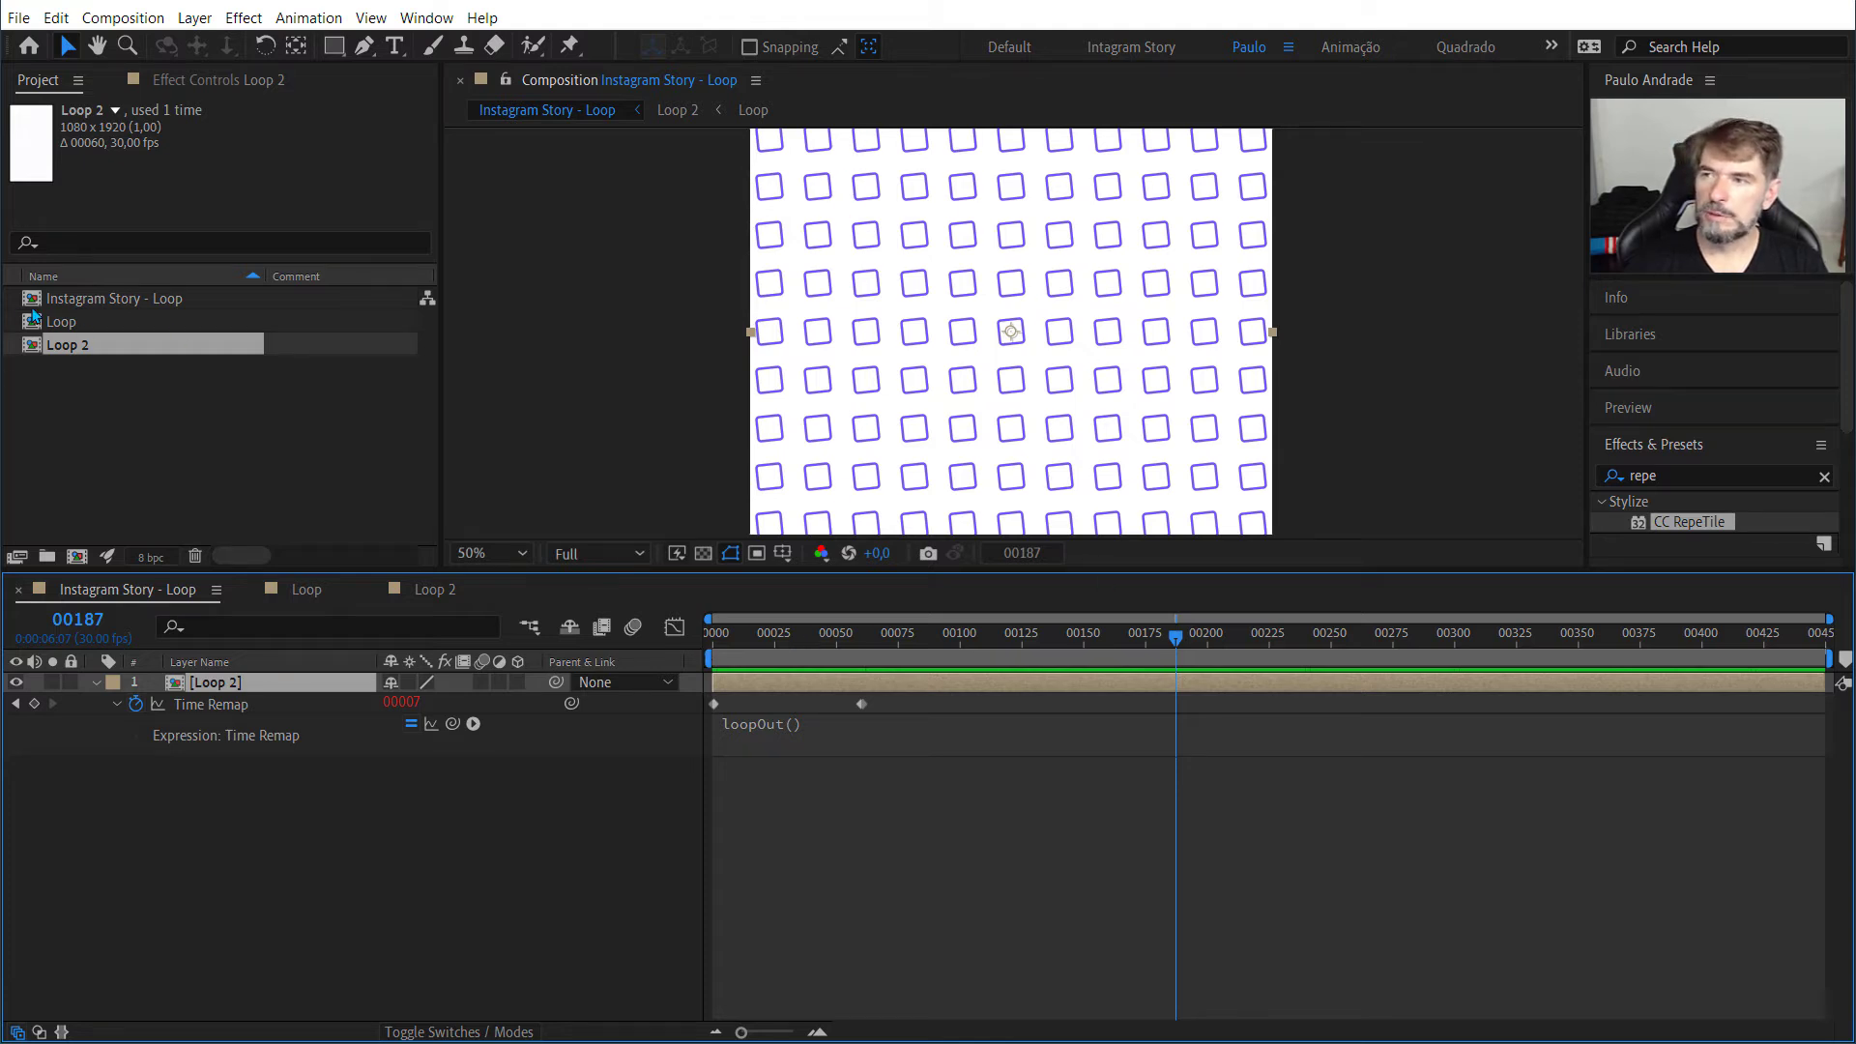
Step: Preview the rectangle's animation in the Loop composition and return to frame 0
{"action": "double_click", "coordinate": [58, 323]}
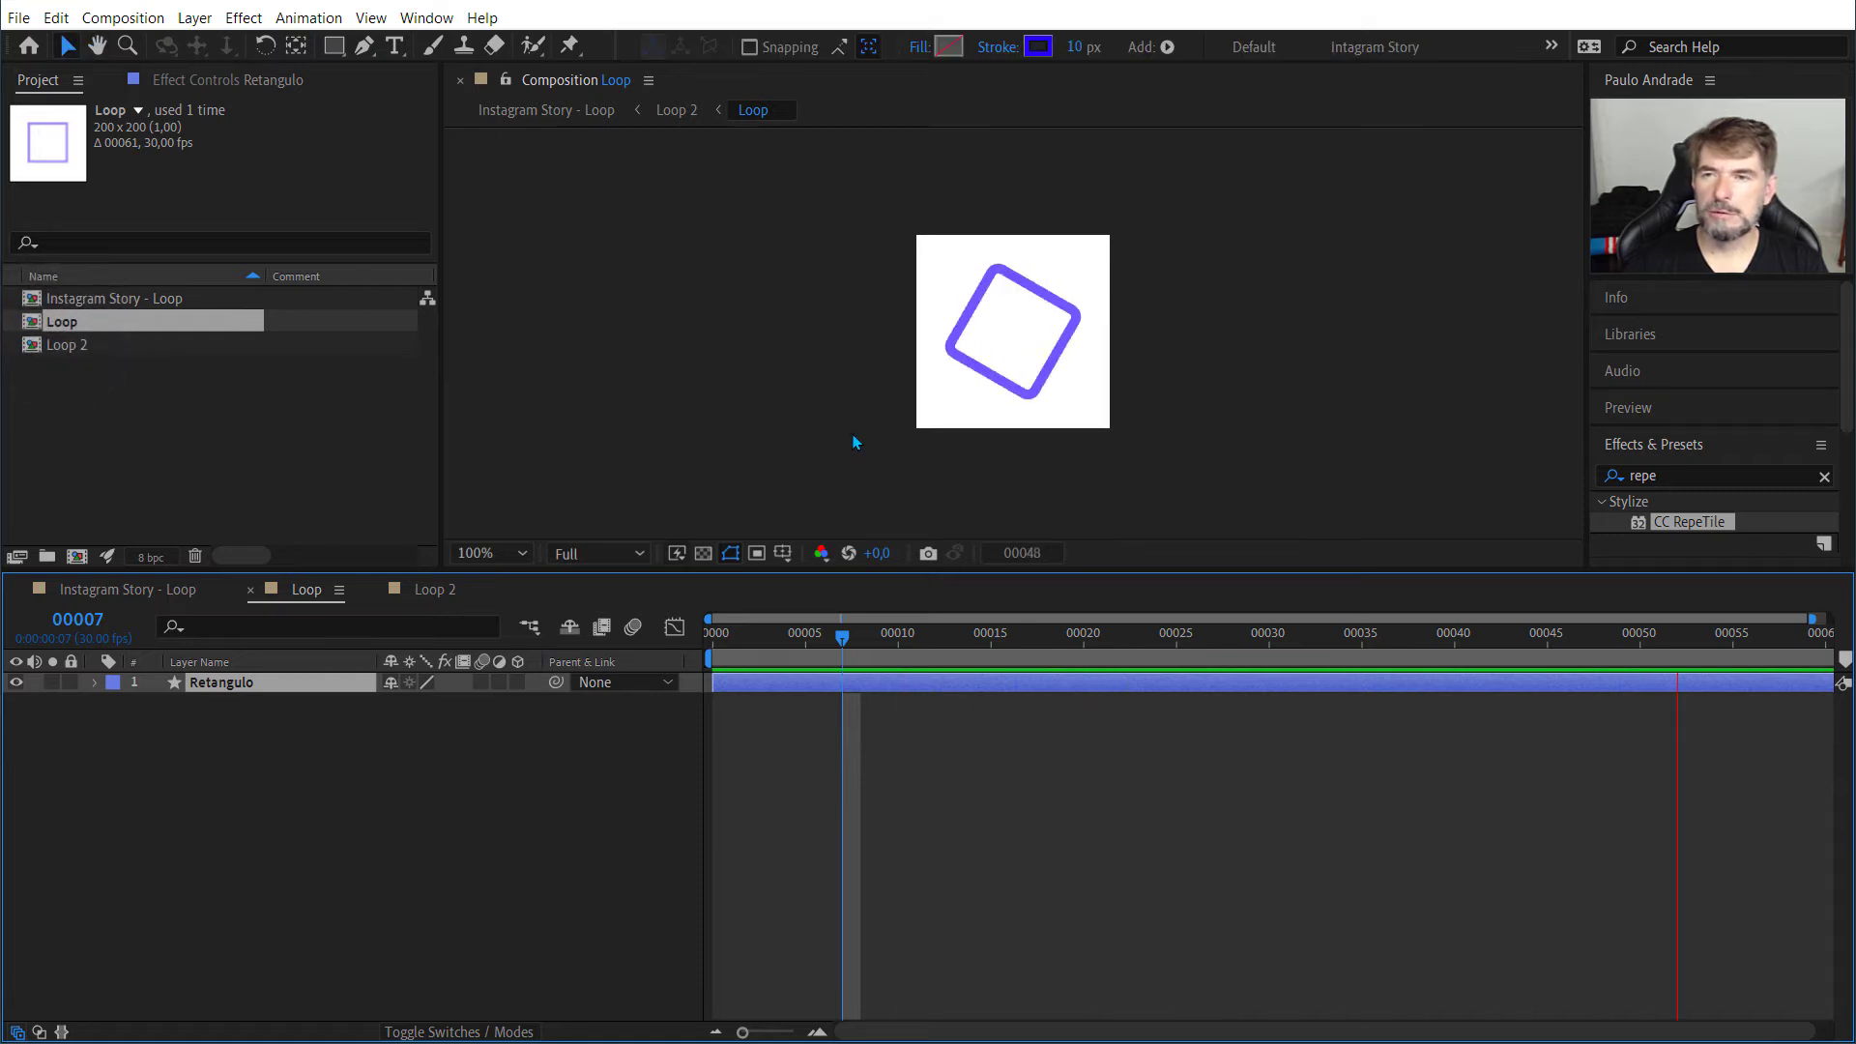
{"action": "key", "text": "space"}
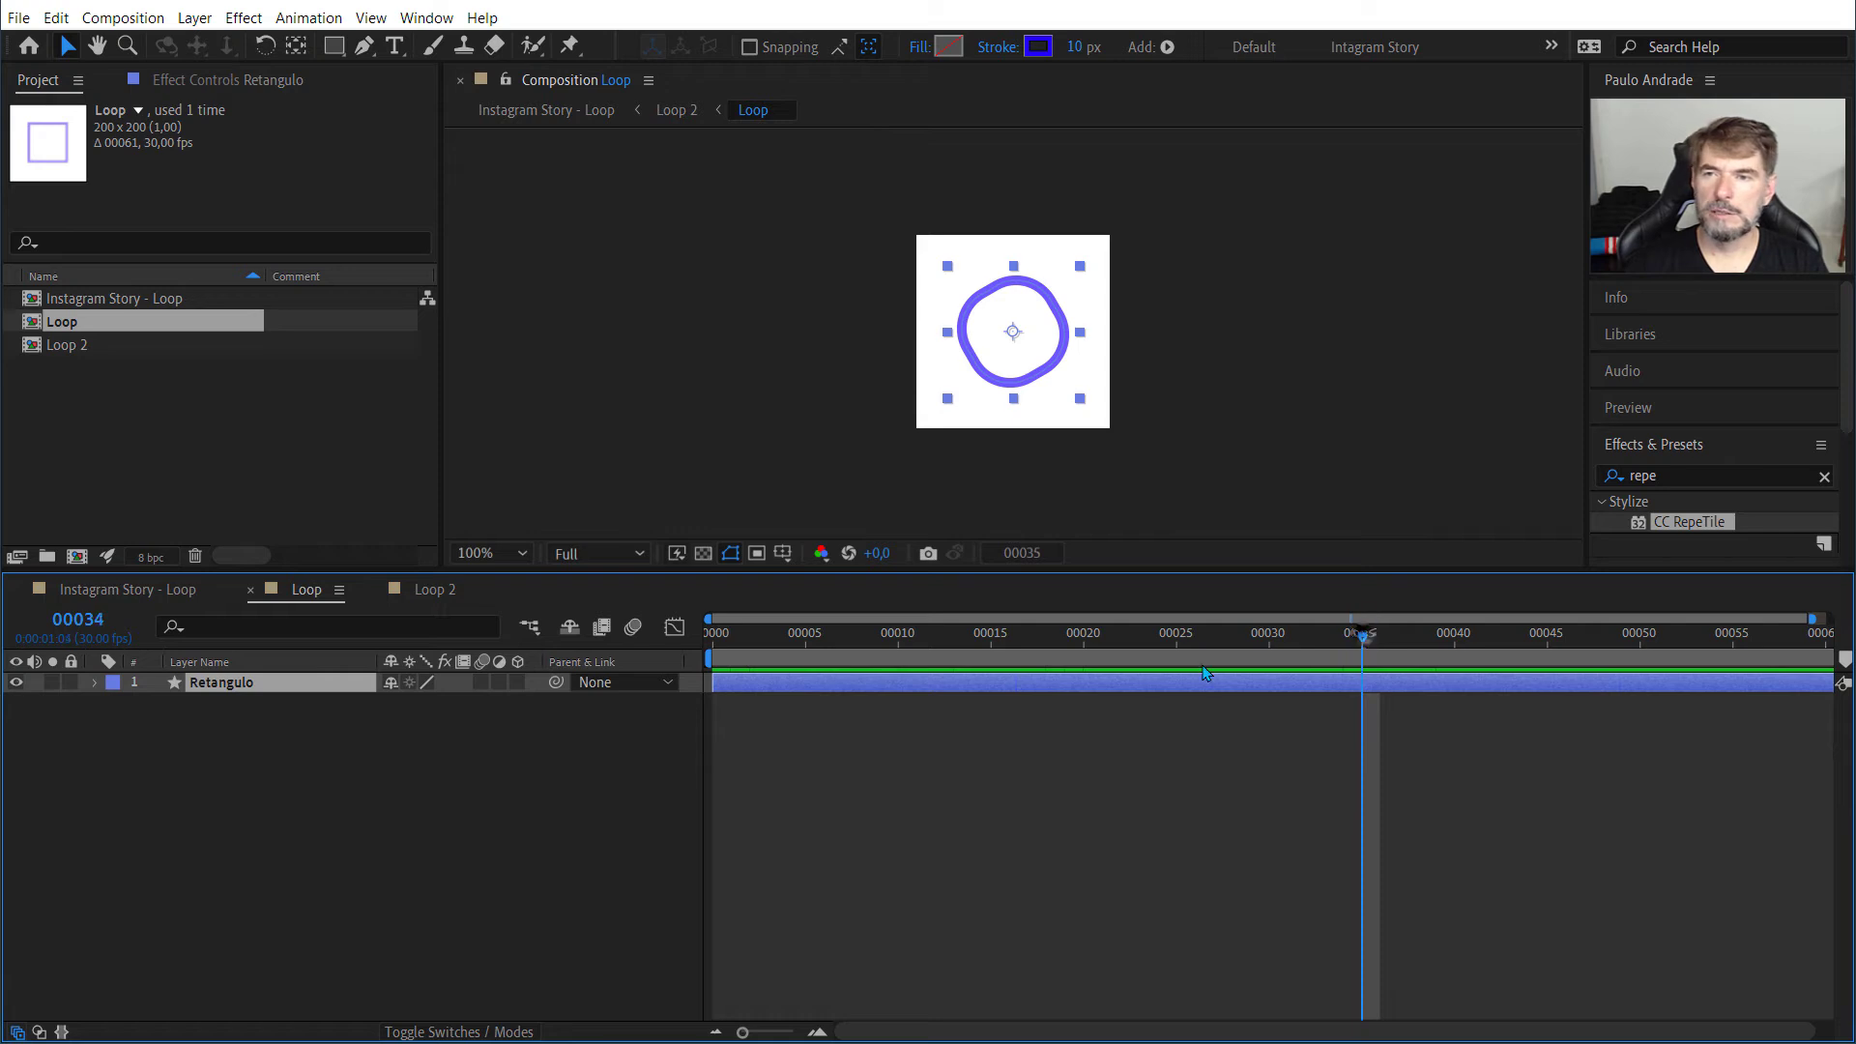
{"action": "key", "text": "Home"}
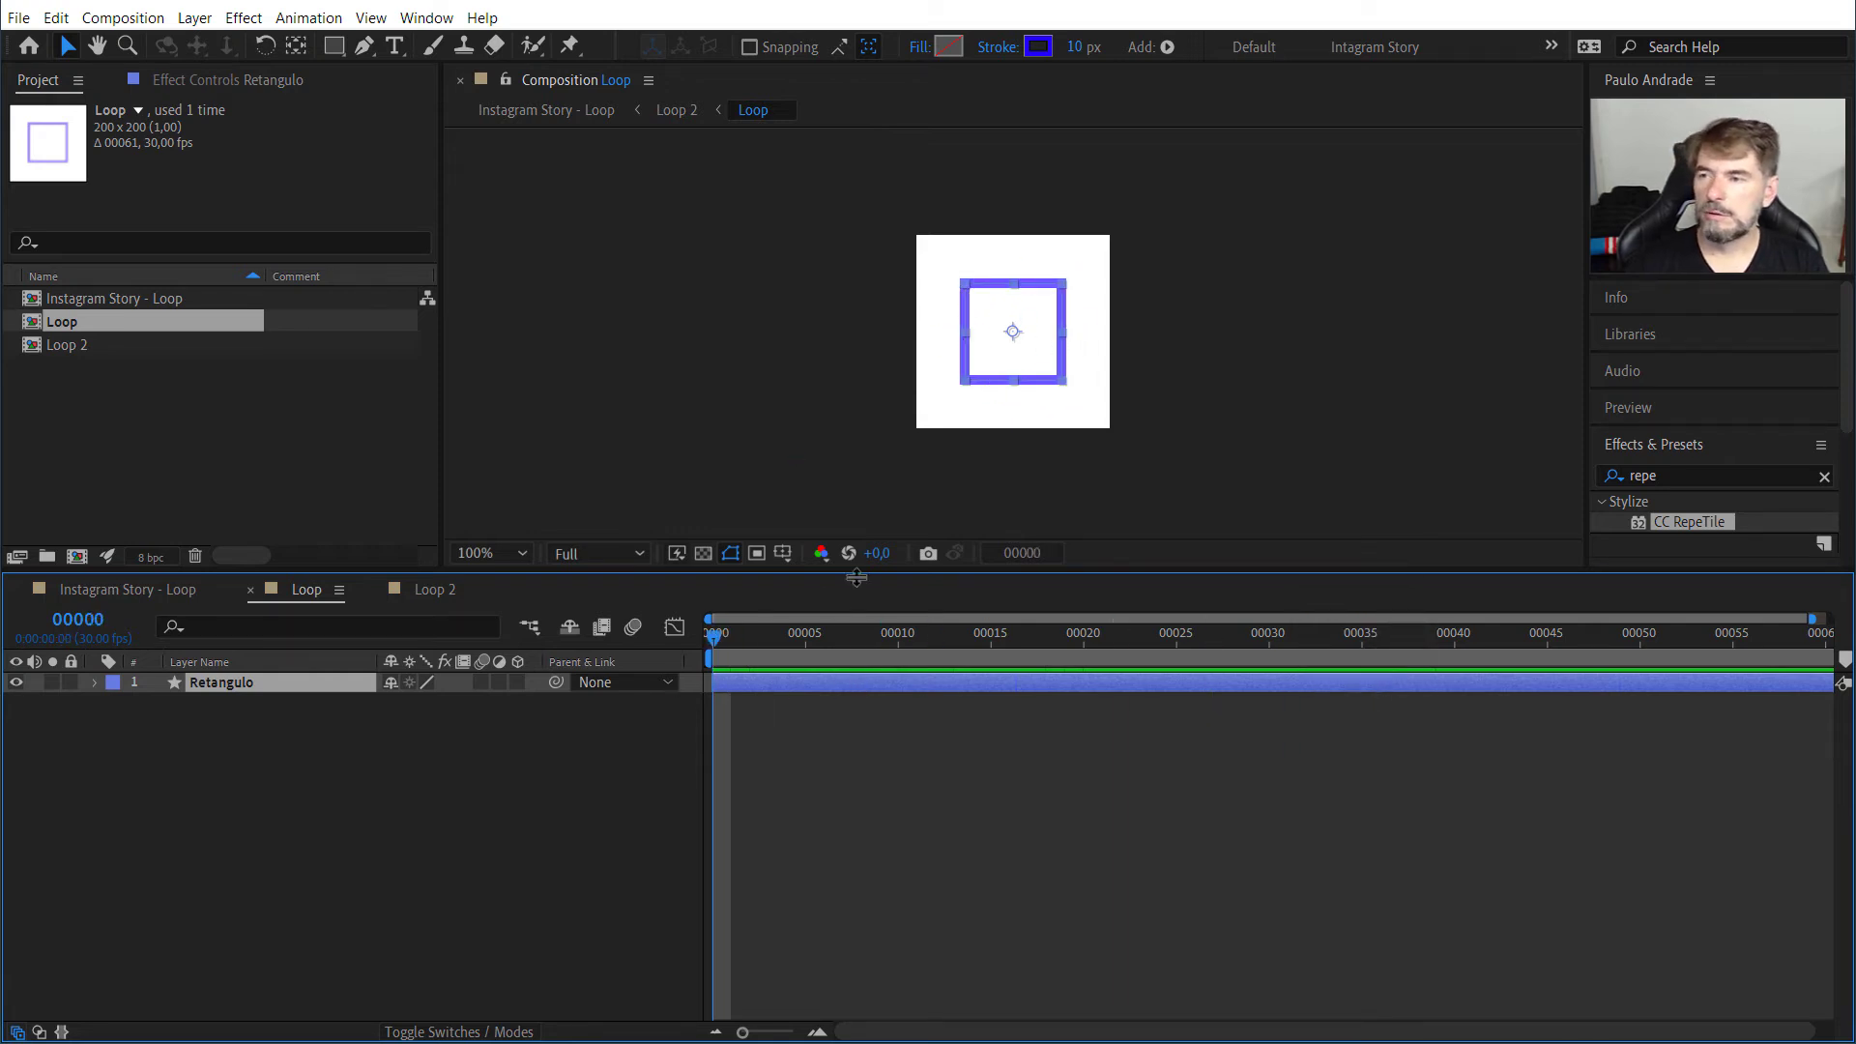
Step: With no layer selected, choose the Ellipse tool and set its fill color to green 00FF48
{"action": "left_click", "coordinate": [264, 799]}
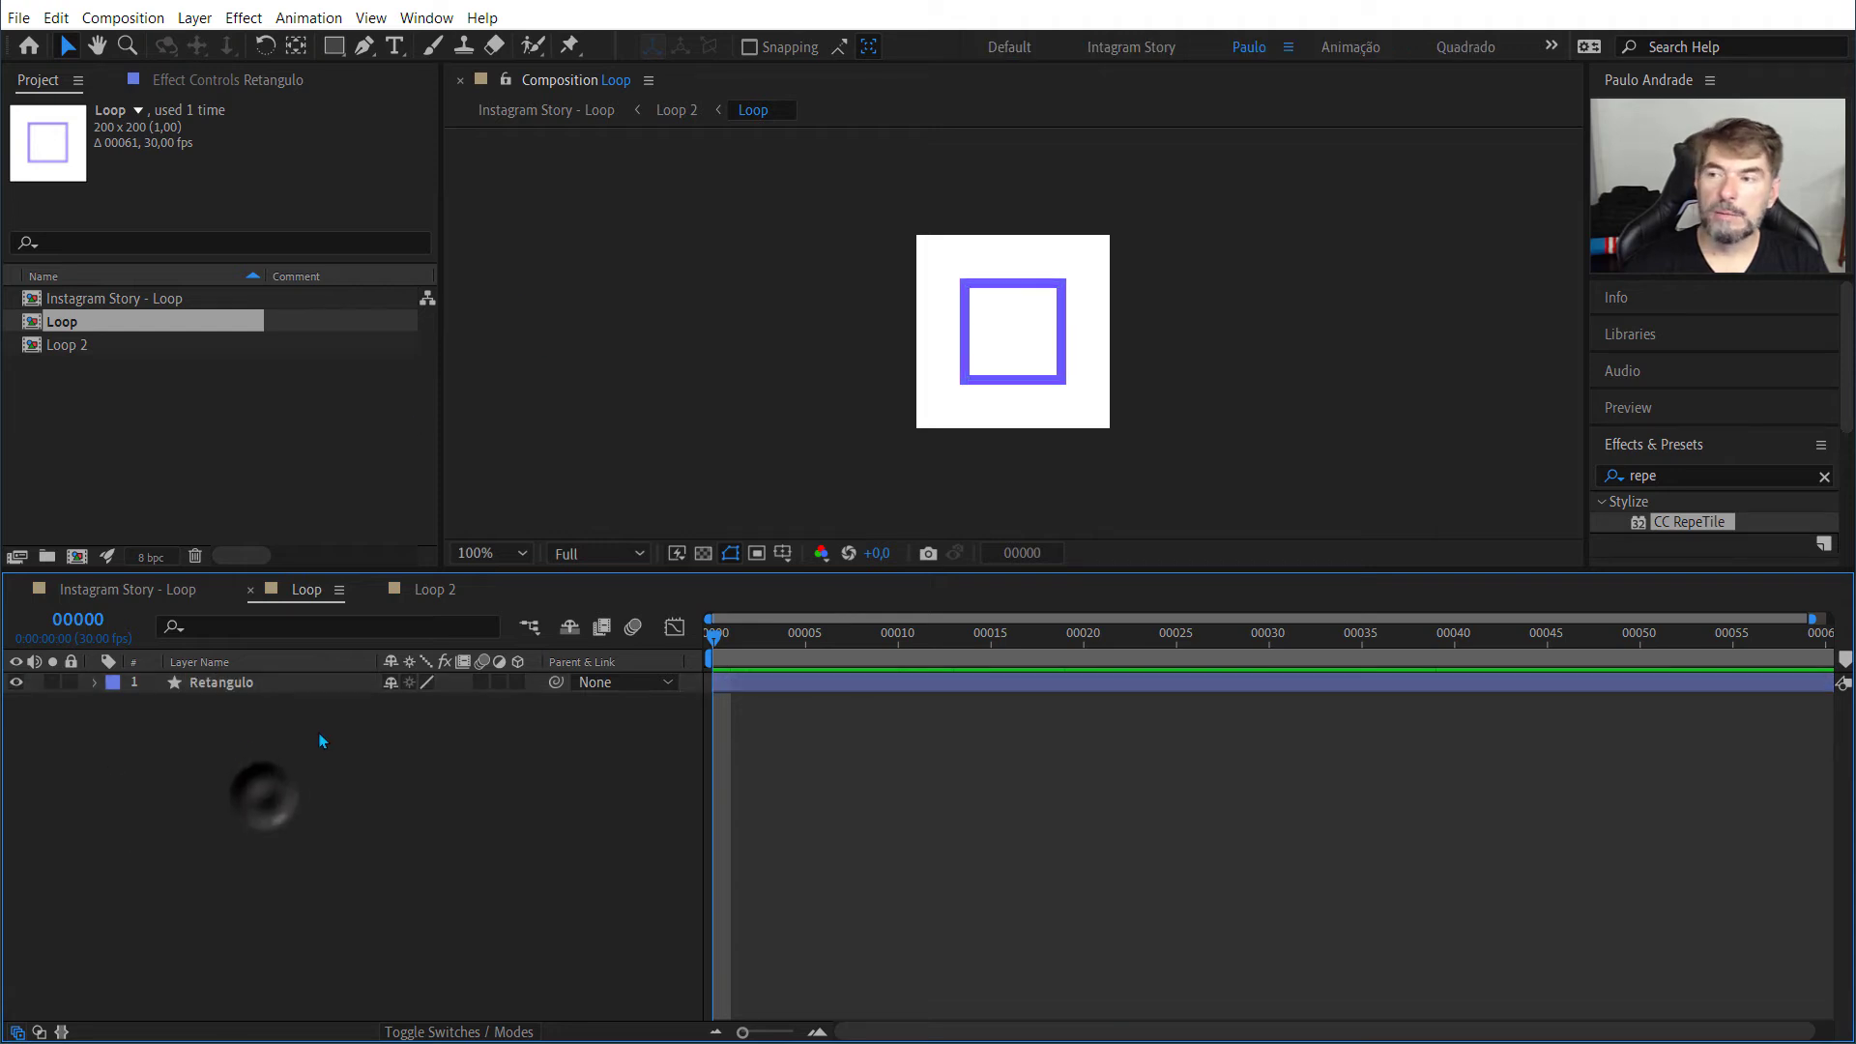
{"action": "left_click", "coordinate": [230, 685]}
{"action": "left_click", "coordinate": [263, 773]}
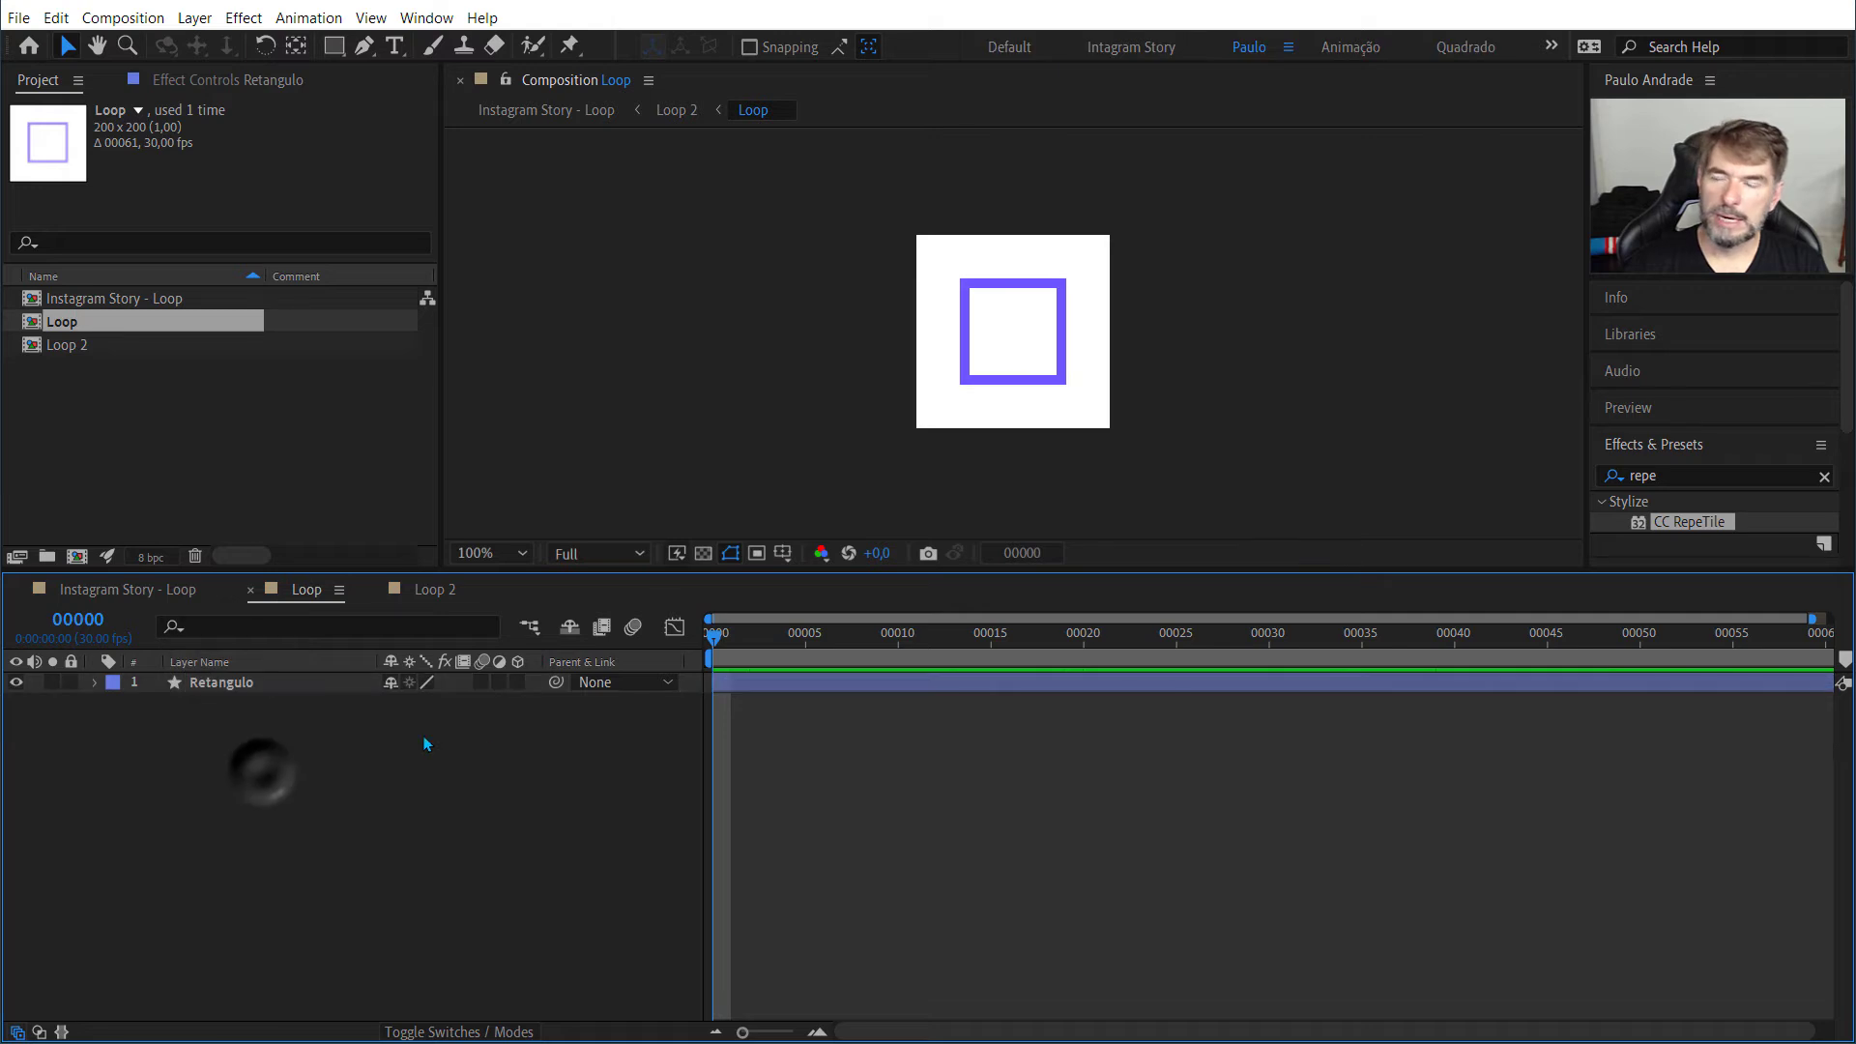
{"action": "left_click_drag", "start_coordinate": [333, 45], "coordinate": [381, 98]}
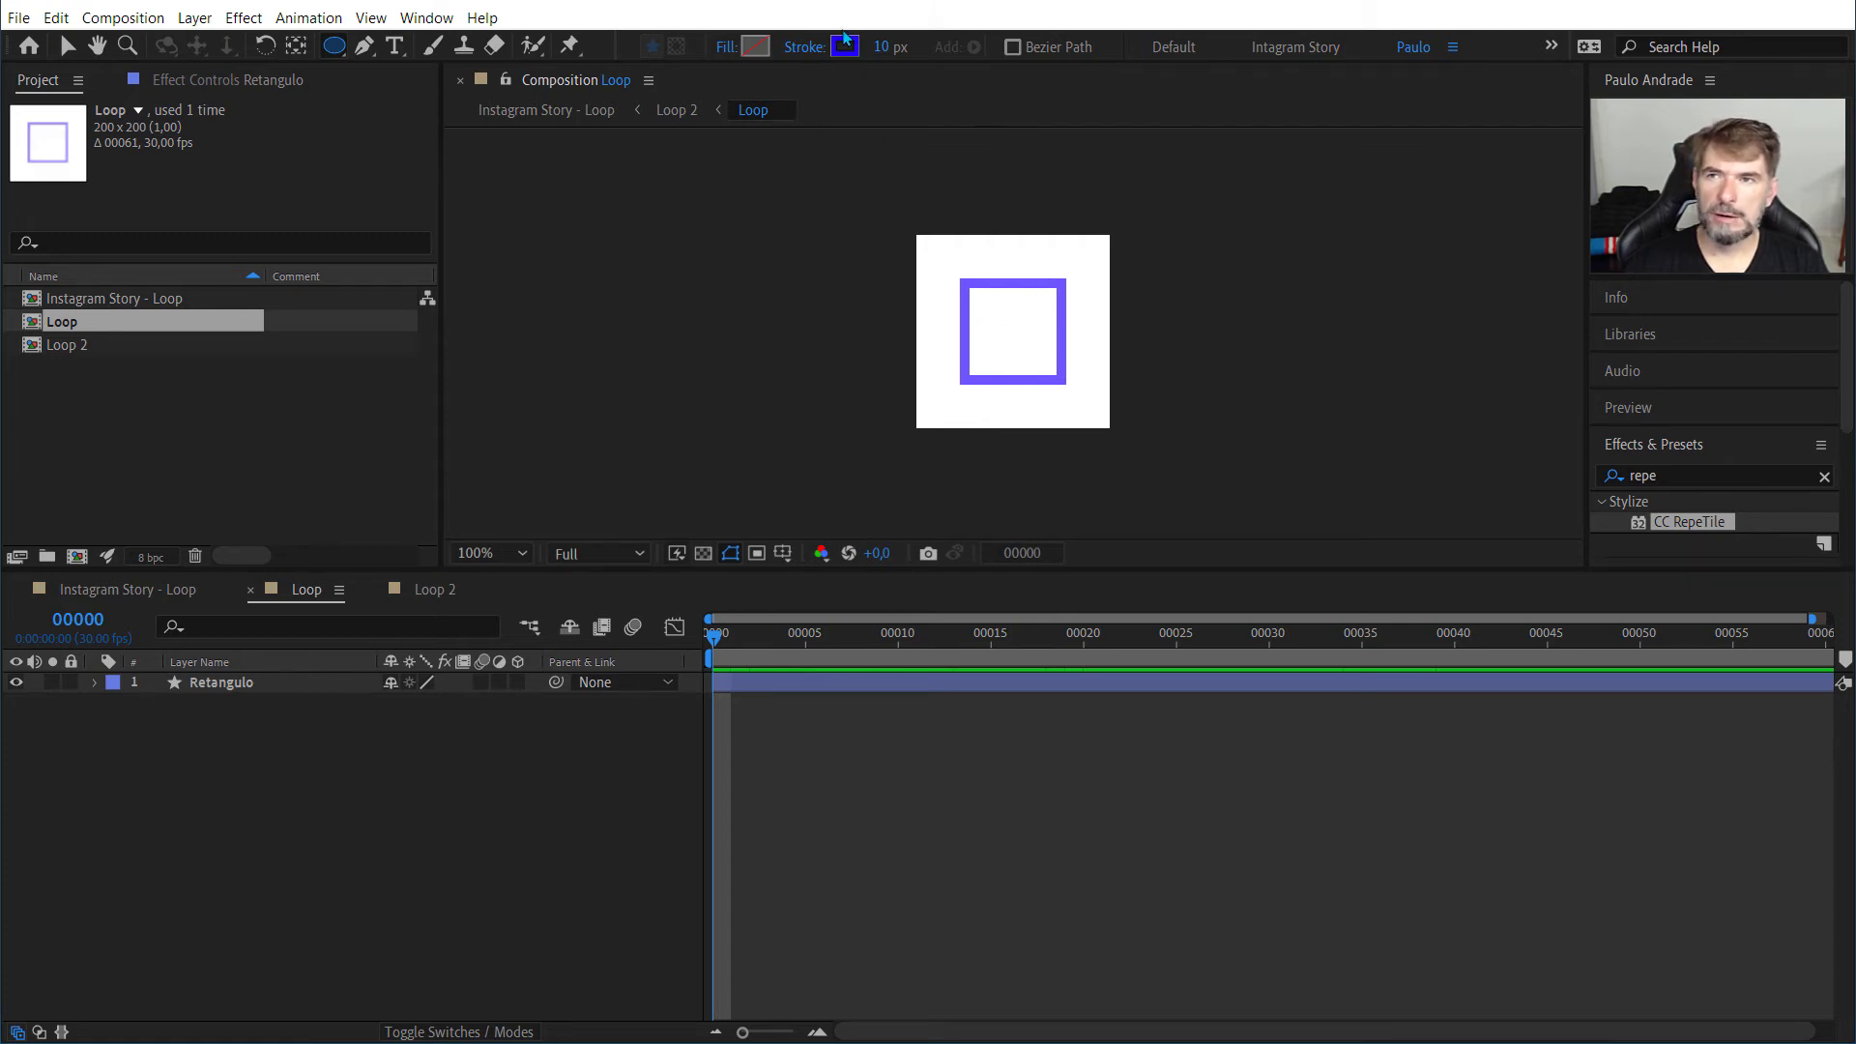
{"action": "left_click", "coordinate": [757, 48]}
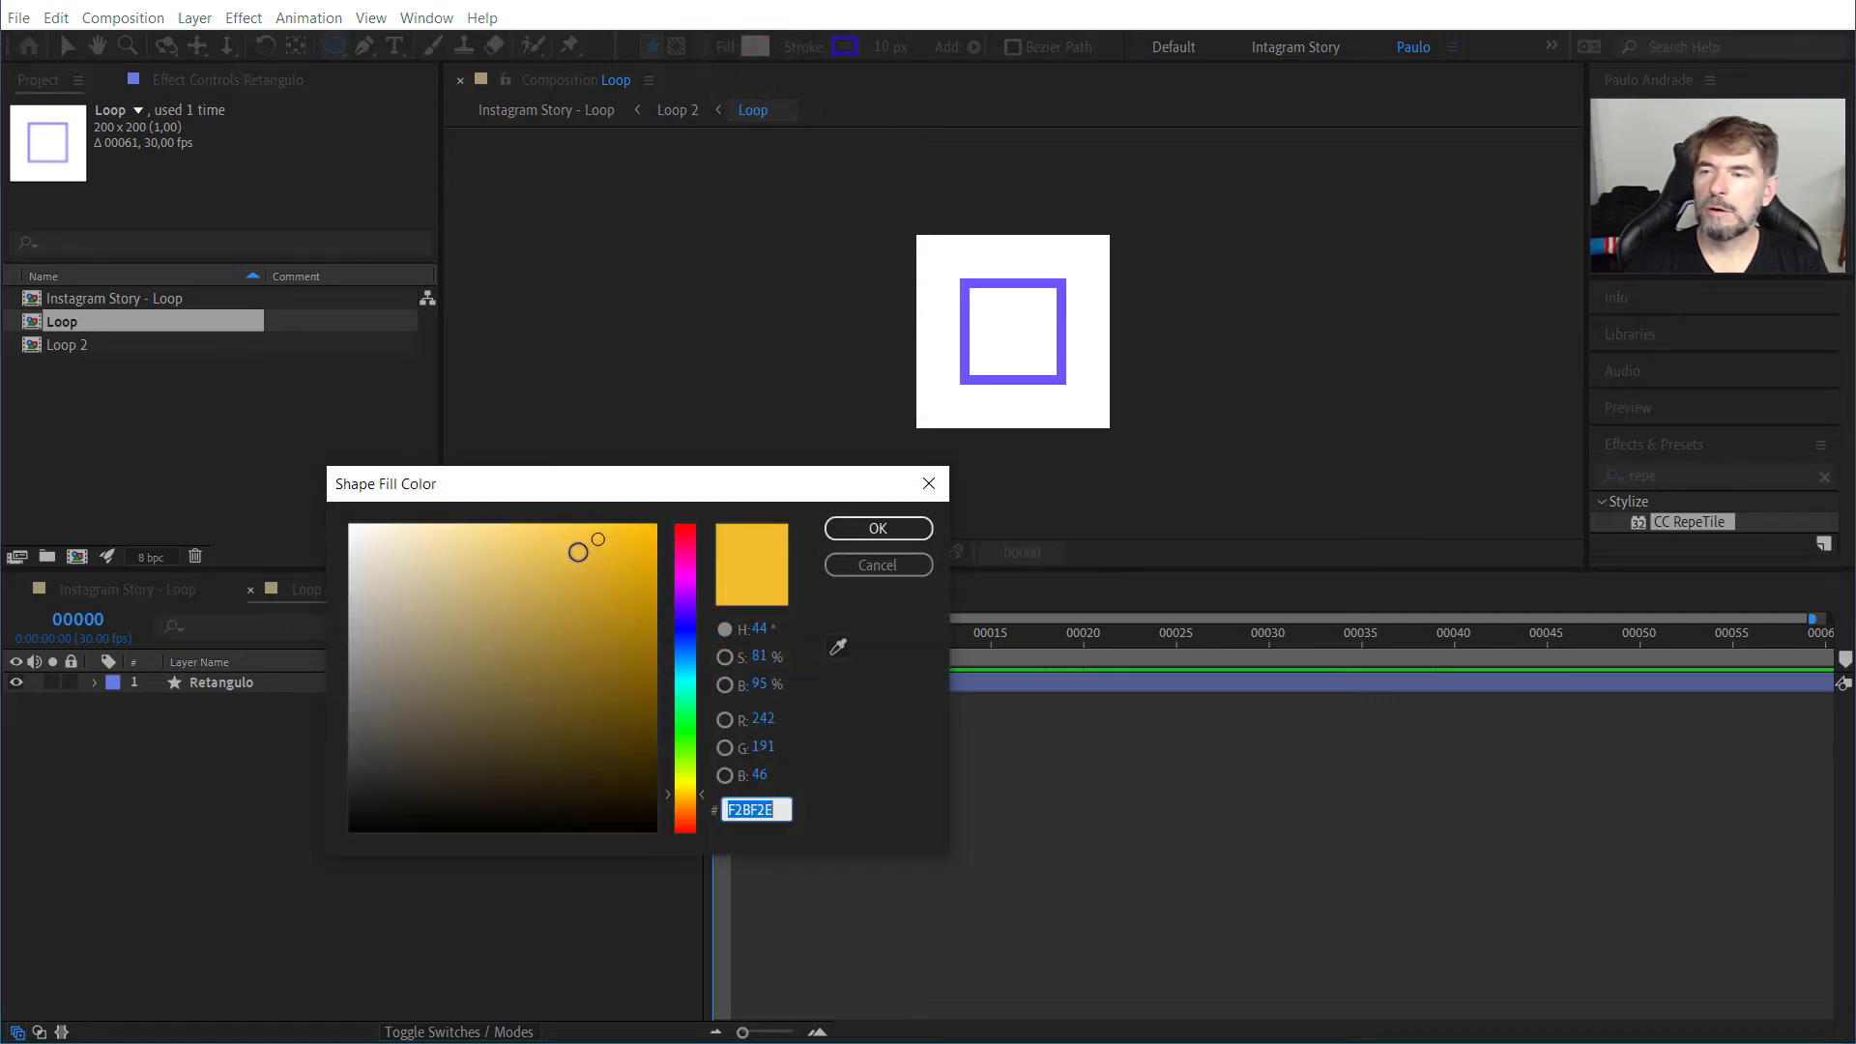
{"action": "left_click", "coordinate": [685, 718]}
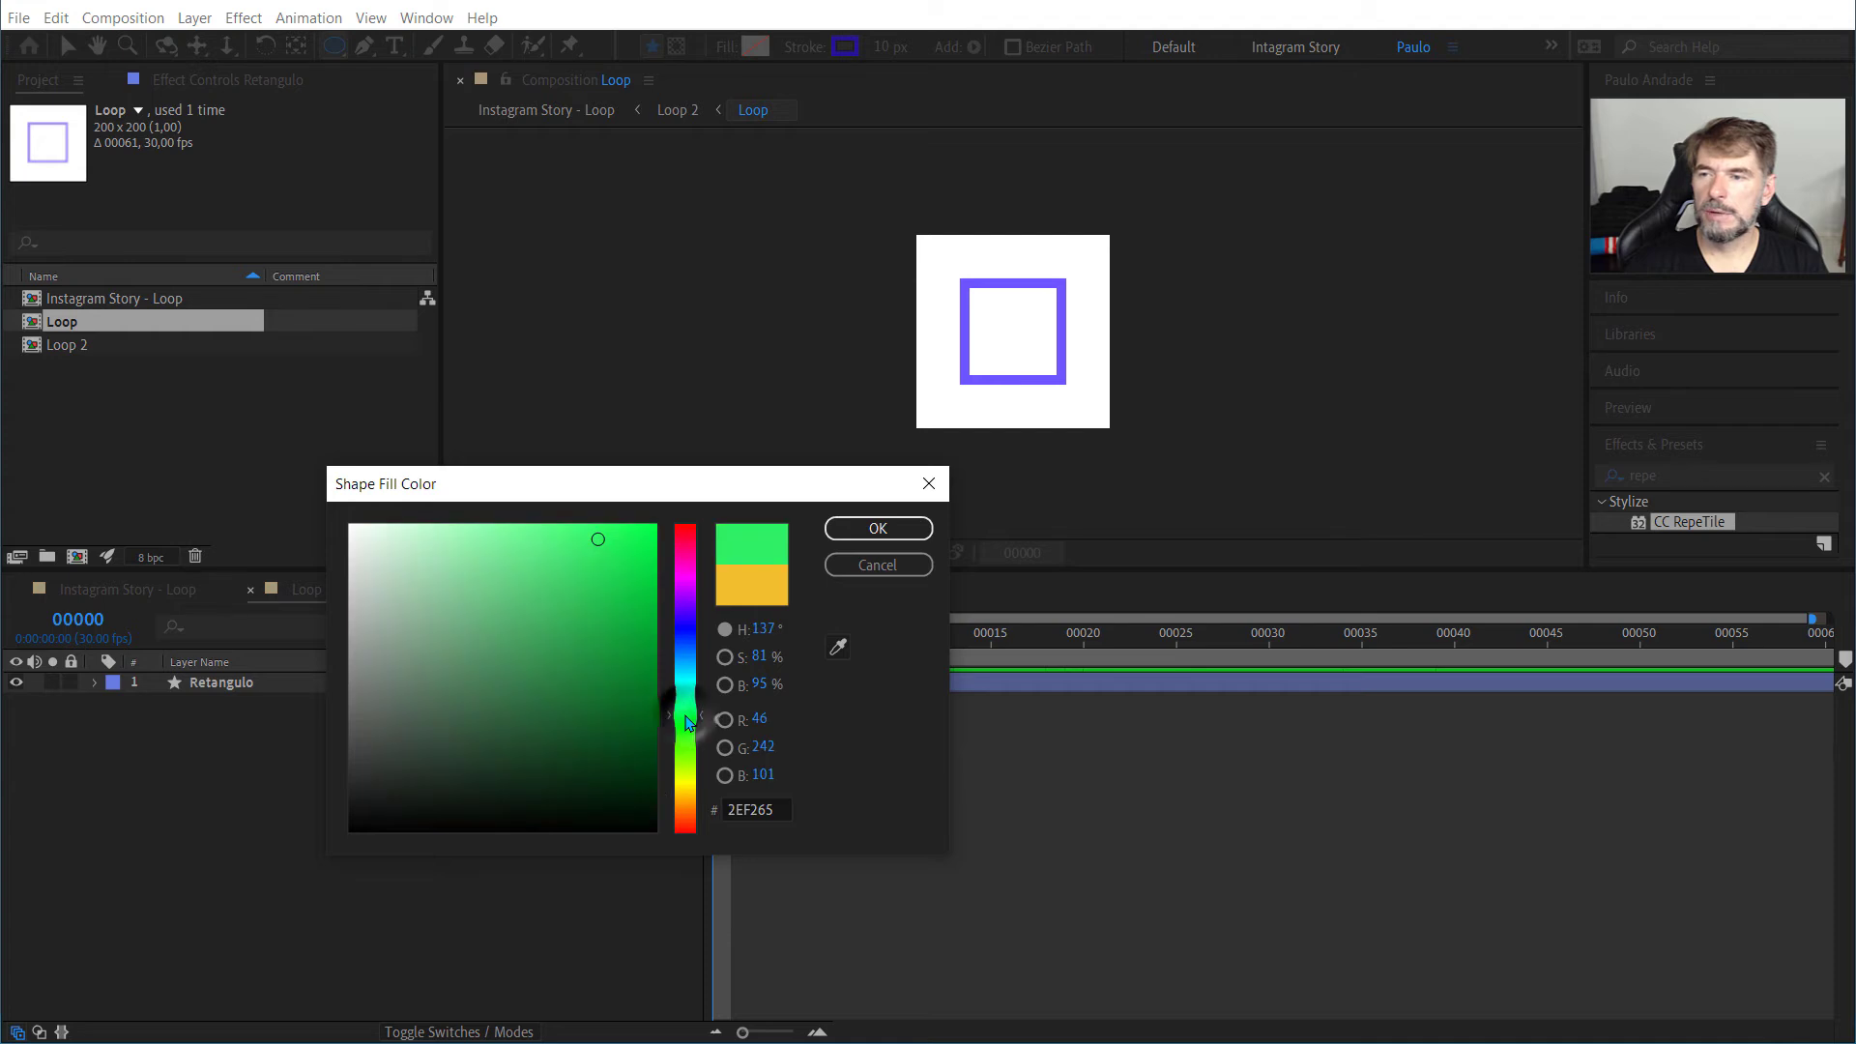
{"action": "left_click_drag", "start_coordinate": [589, 540], "coordinate": [658, 514]}
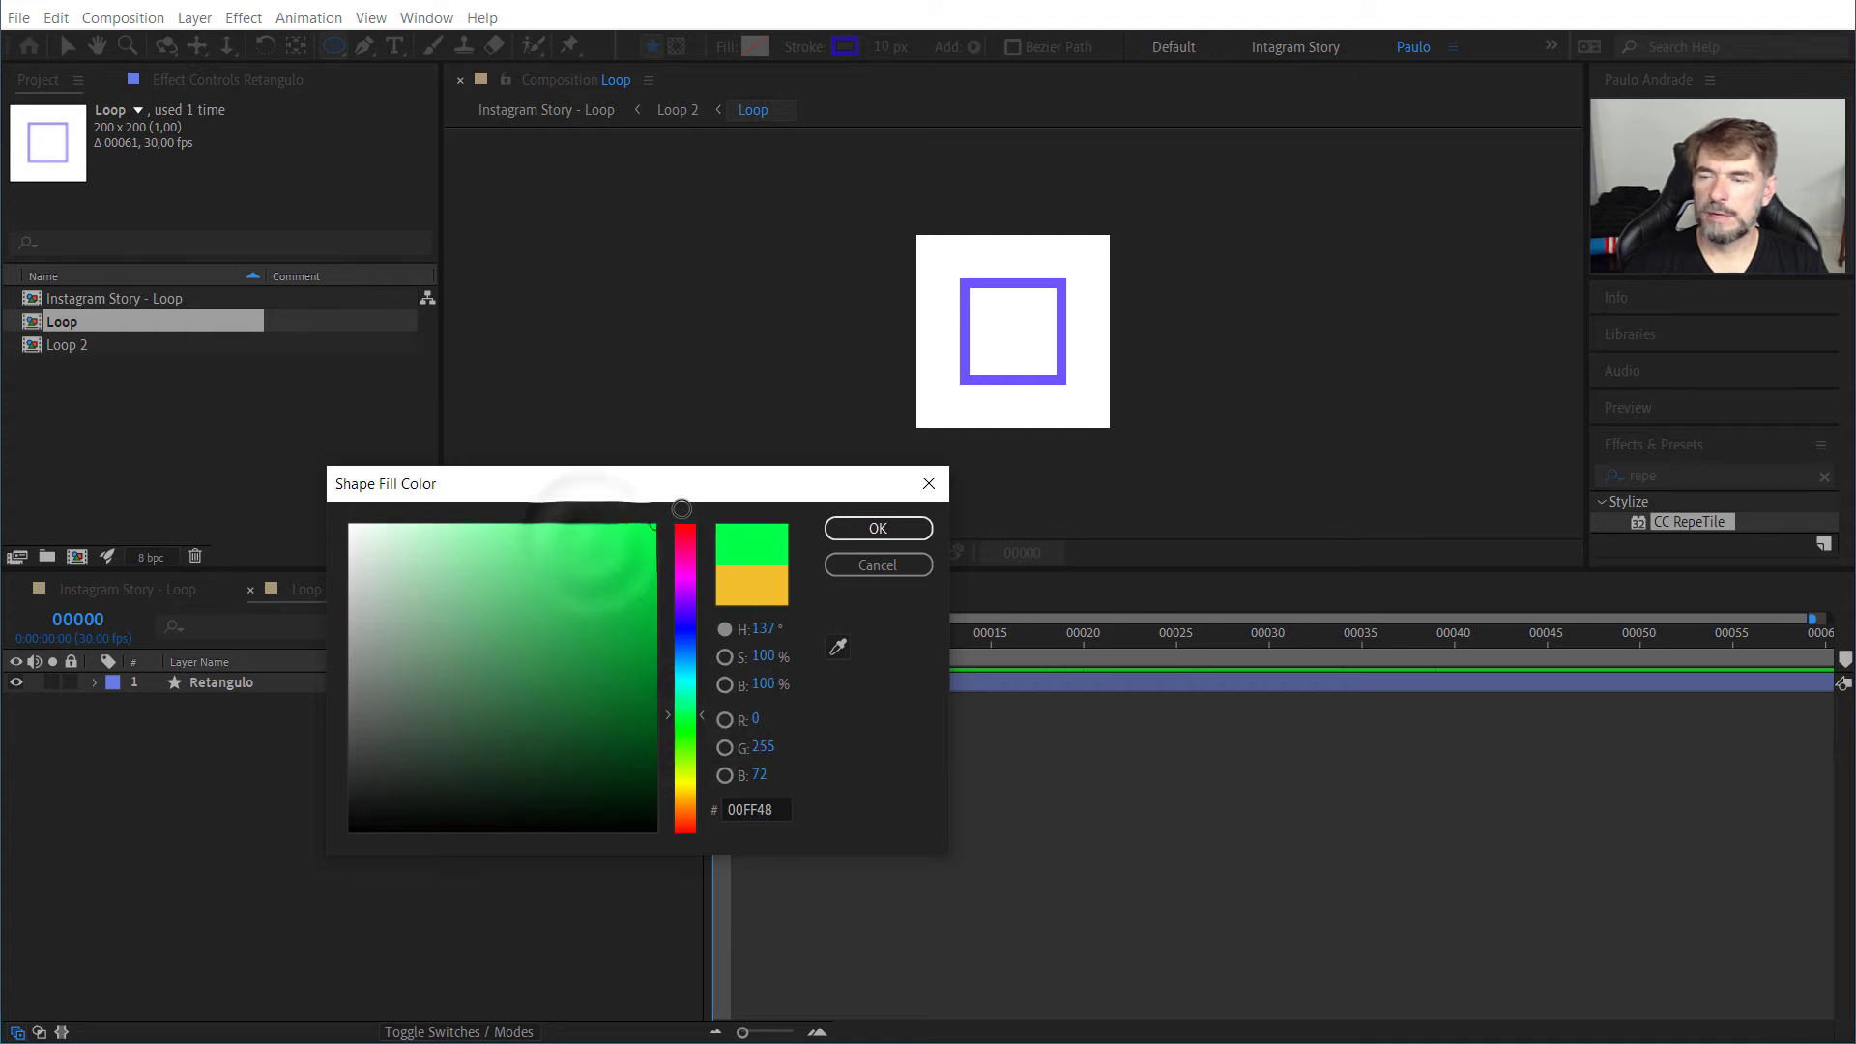
{"action": "left_click", "coordinate": [878, 528]}
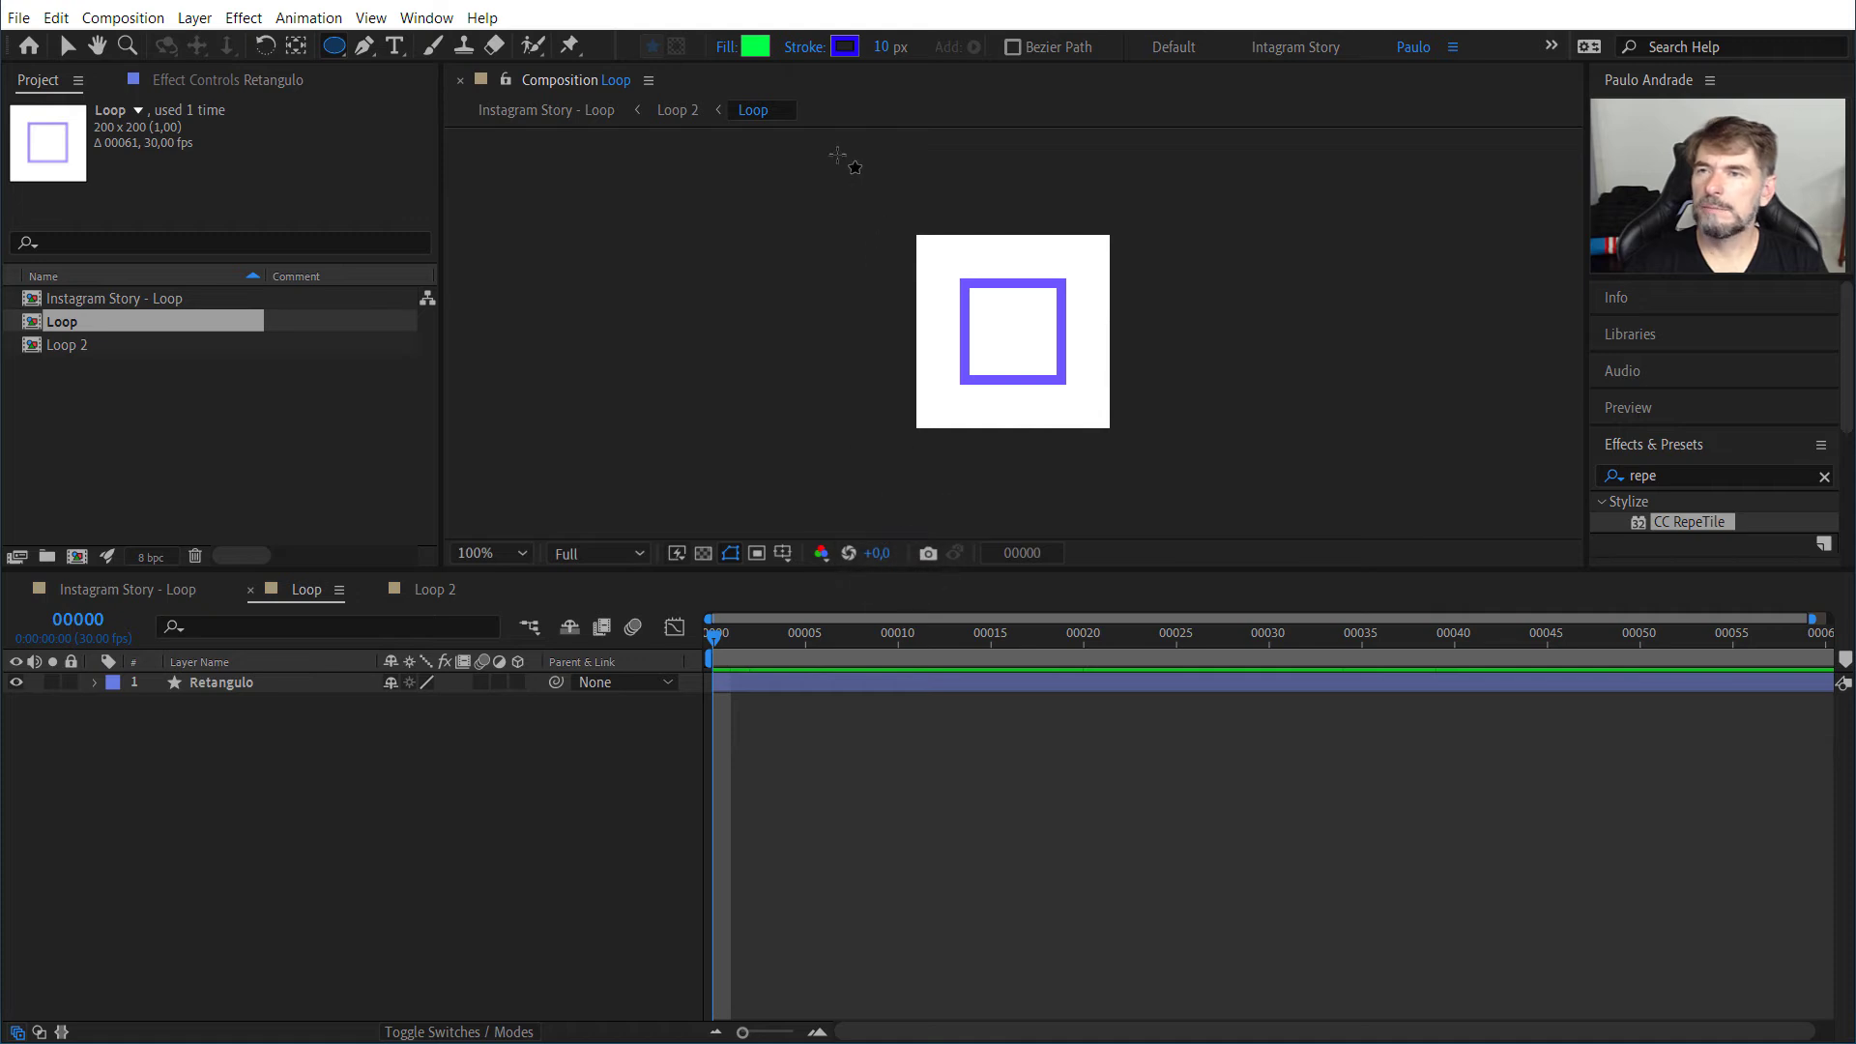
Step: Set the stroke width for the new ellipse to 0 px, leaving the stroke color as it is
{"action": "left_click", "coordinate": [845, 46]}
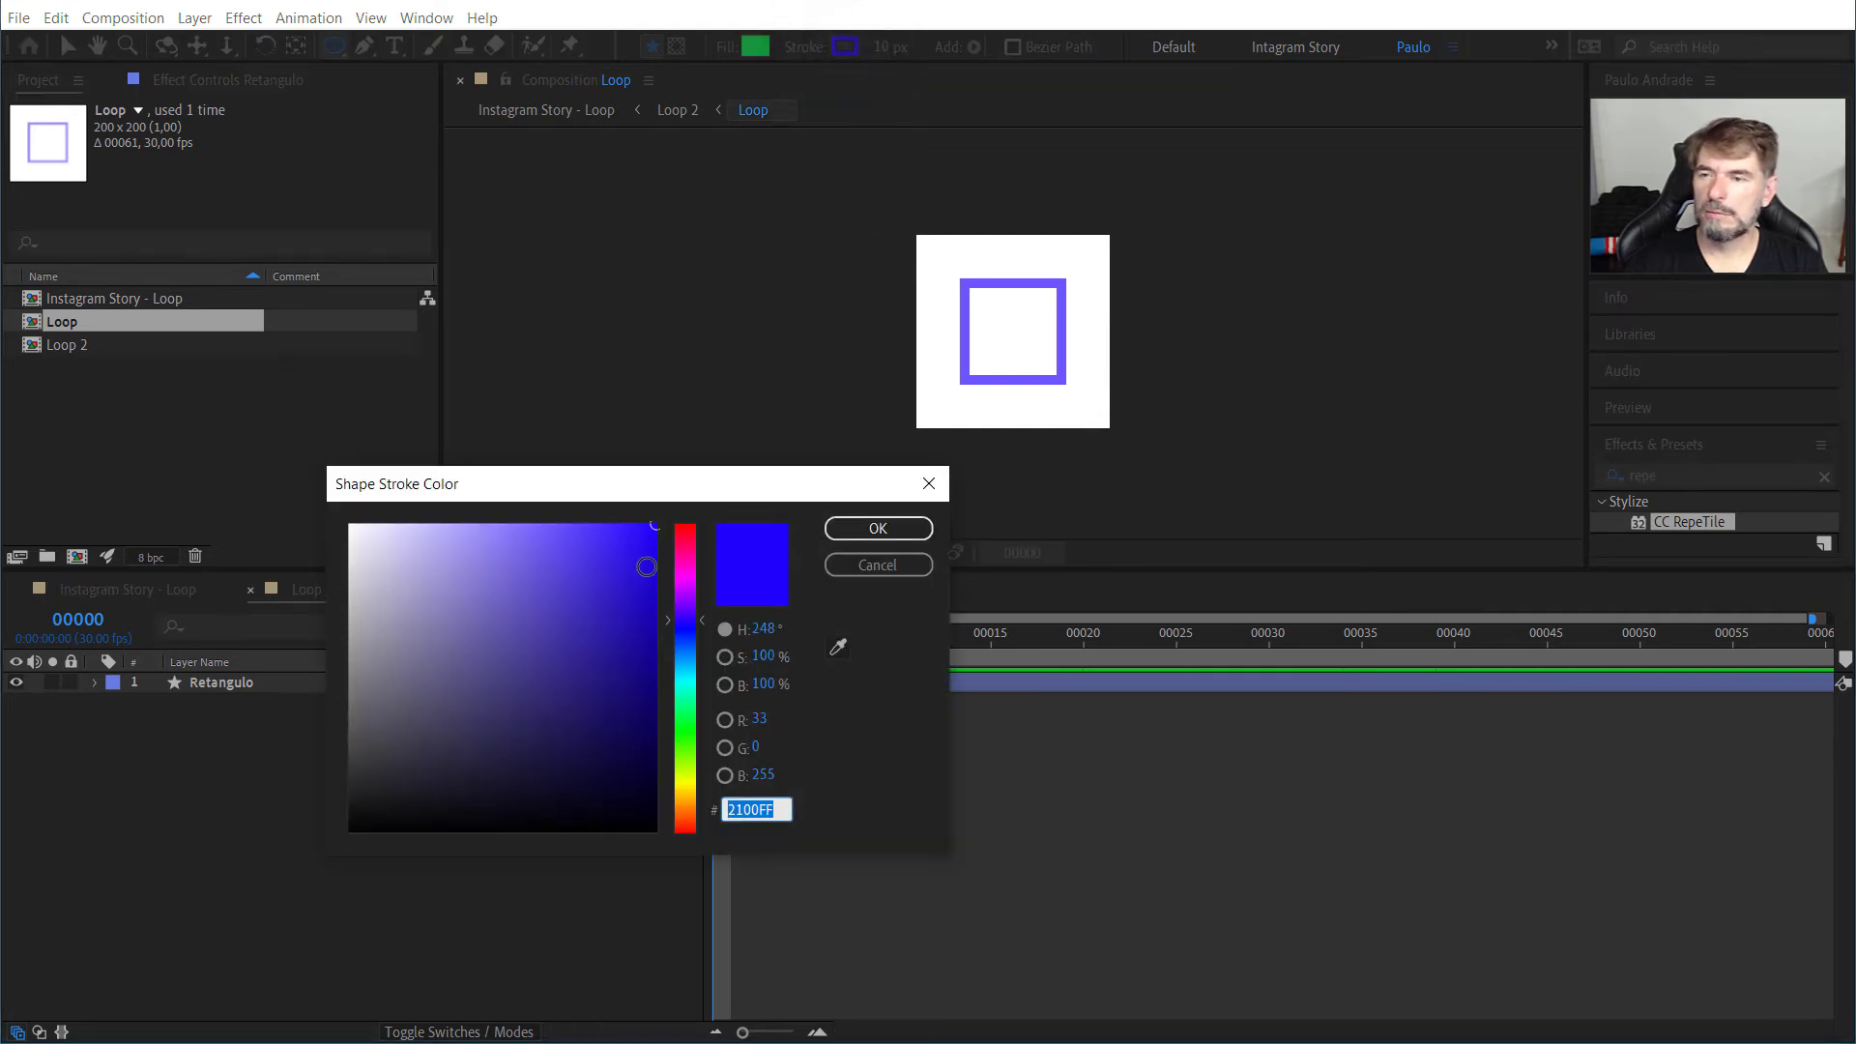
{"action": "left_click", "coordinate": [878, 565]}
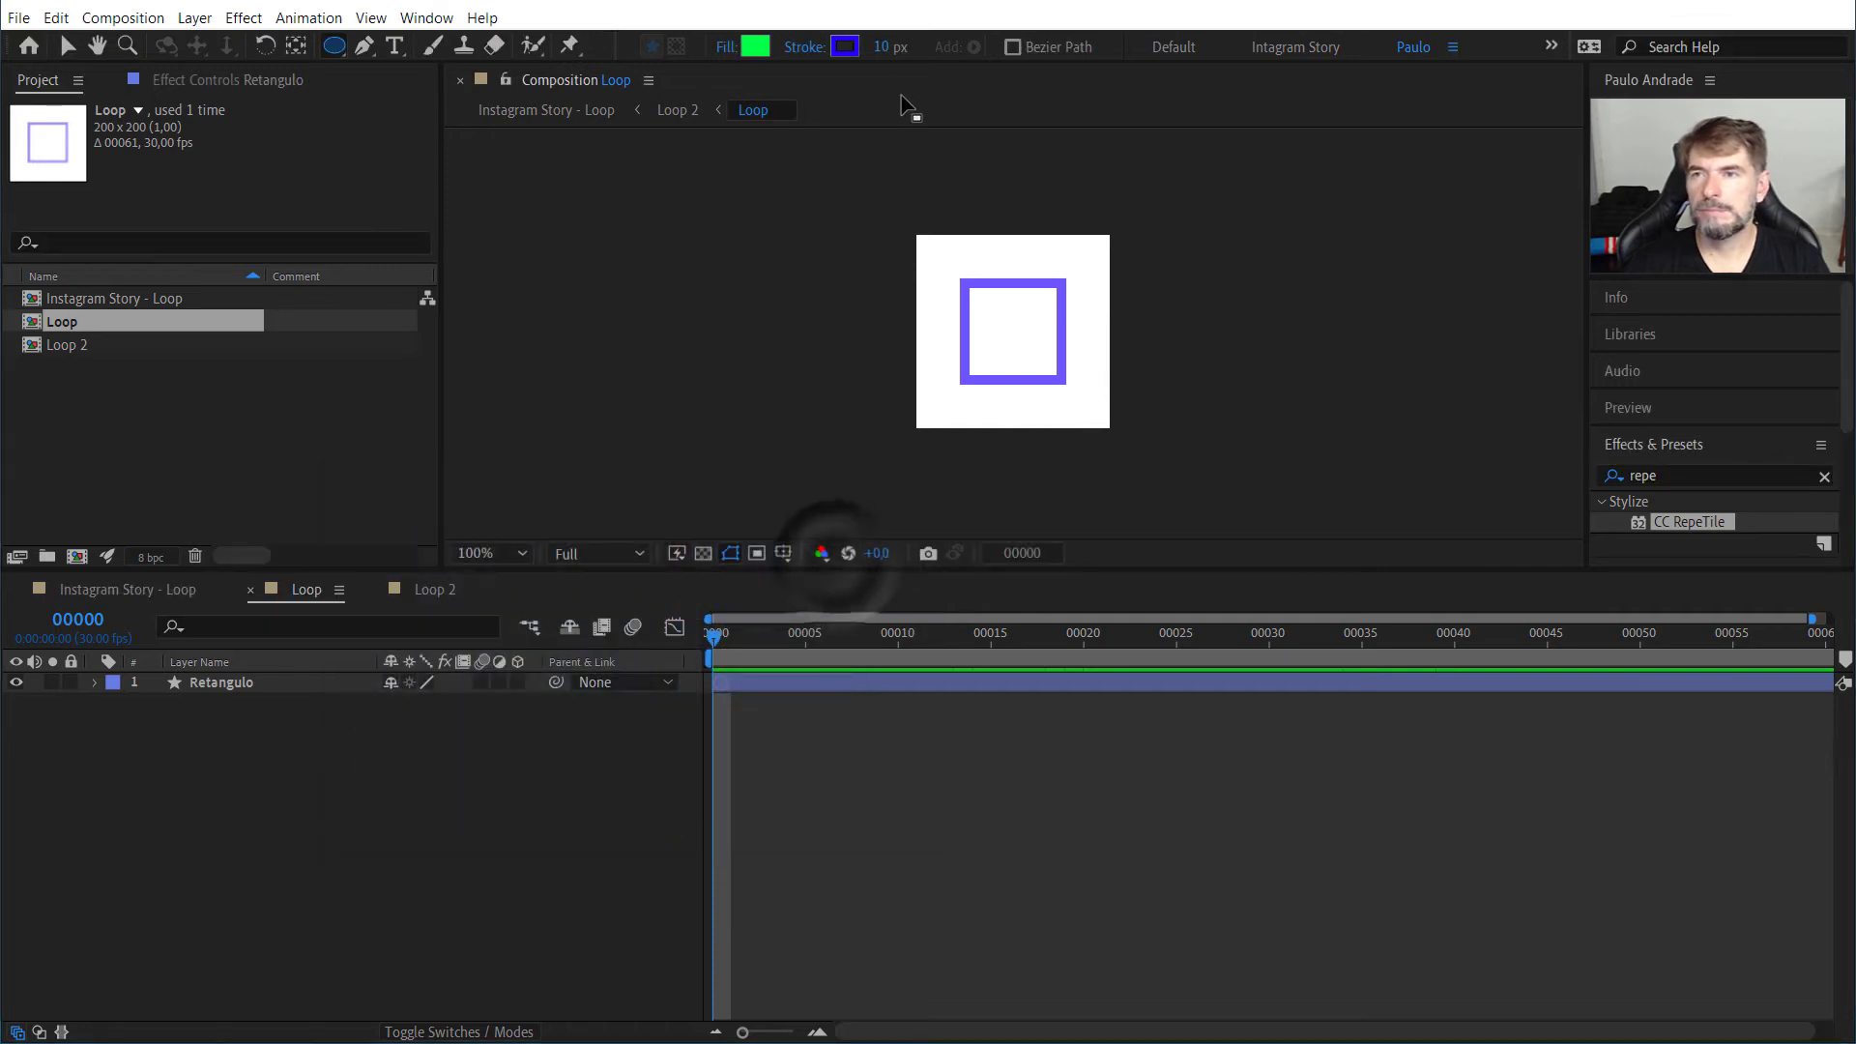
{"action": "left_click", "coordinate": [882, 48]}
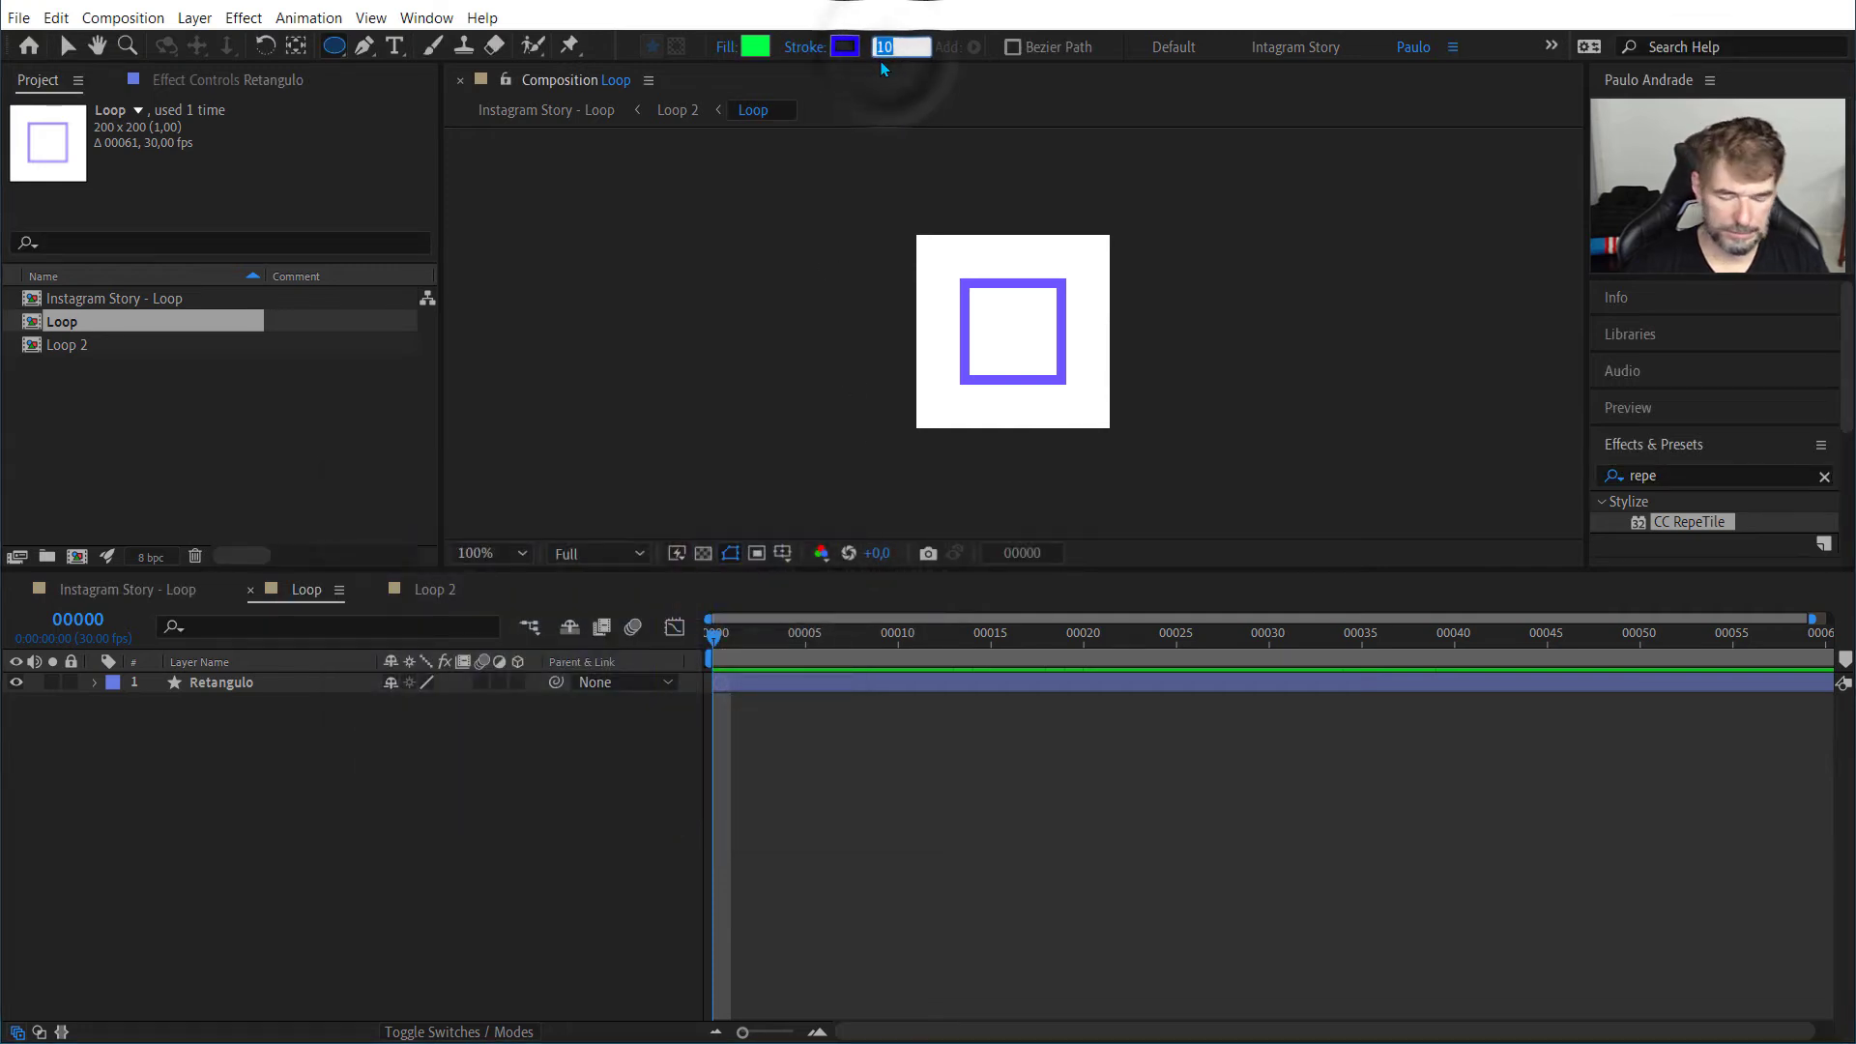
{"action": "key", "text": "Return"}
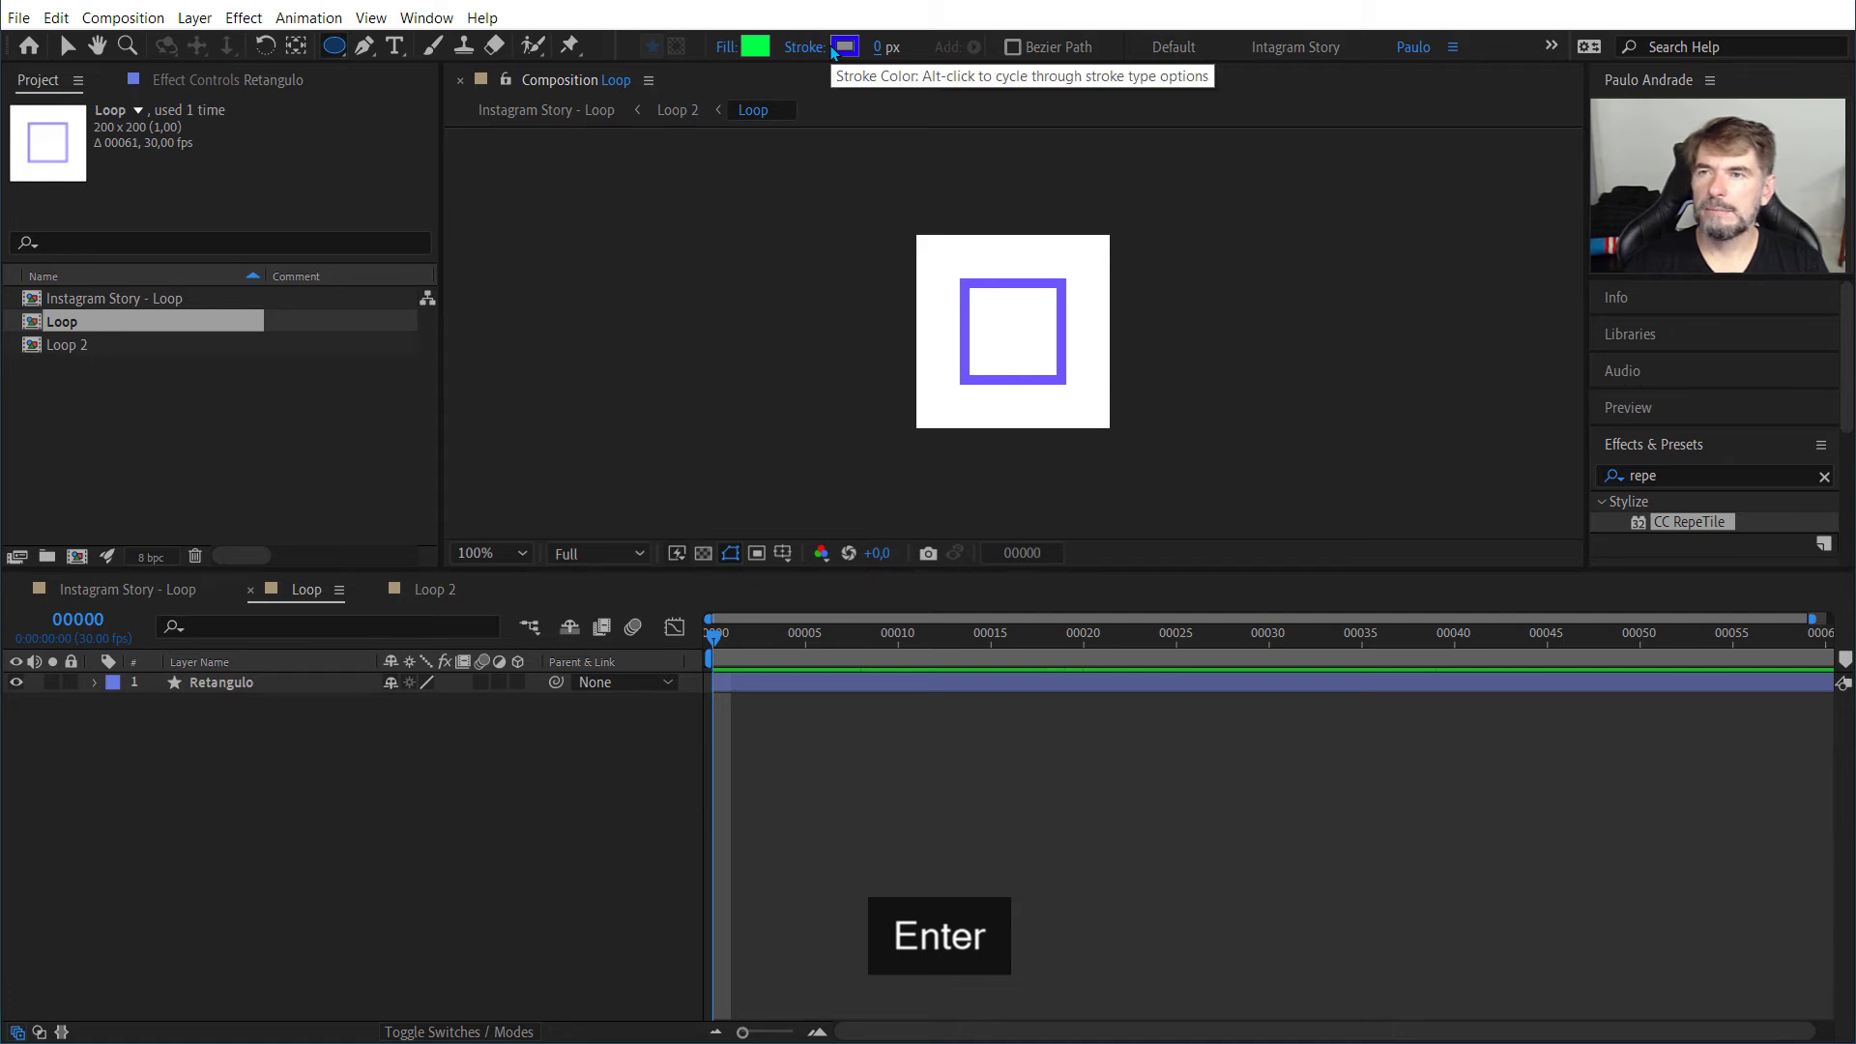
{"action": "left_click", "coordinate": [839, 49]}
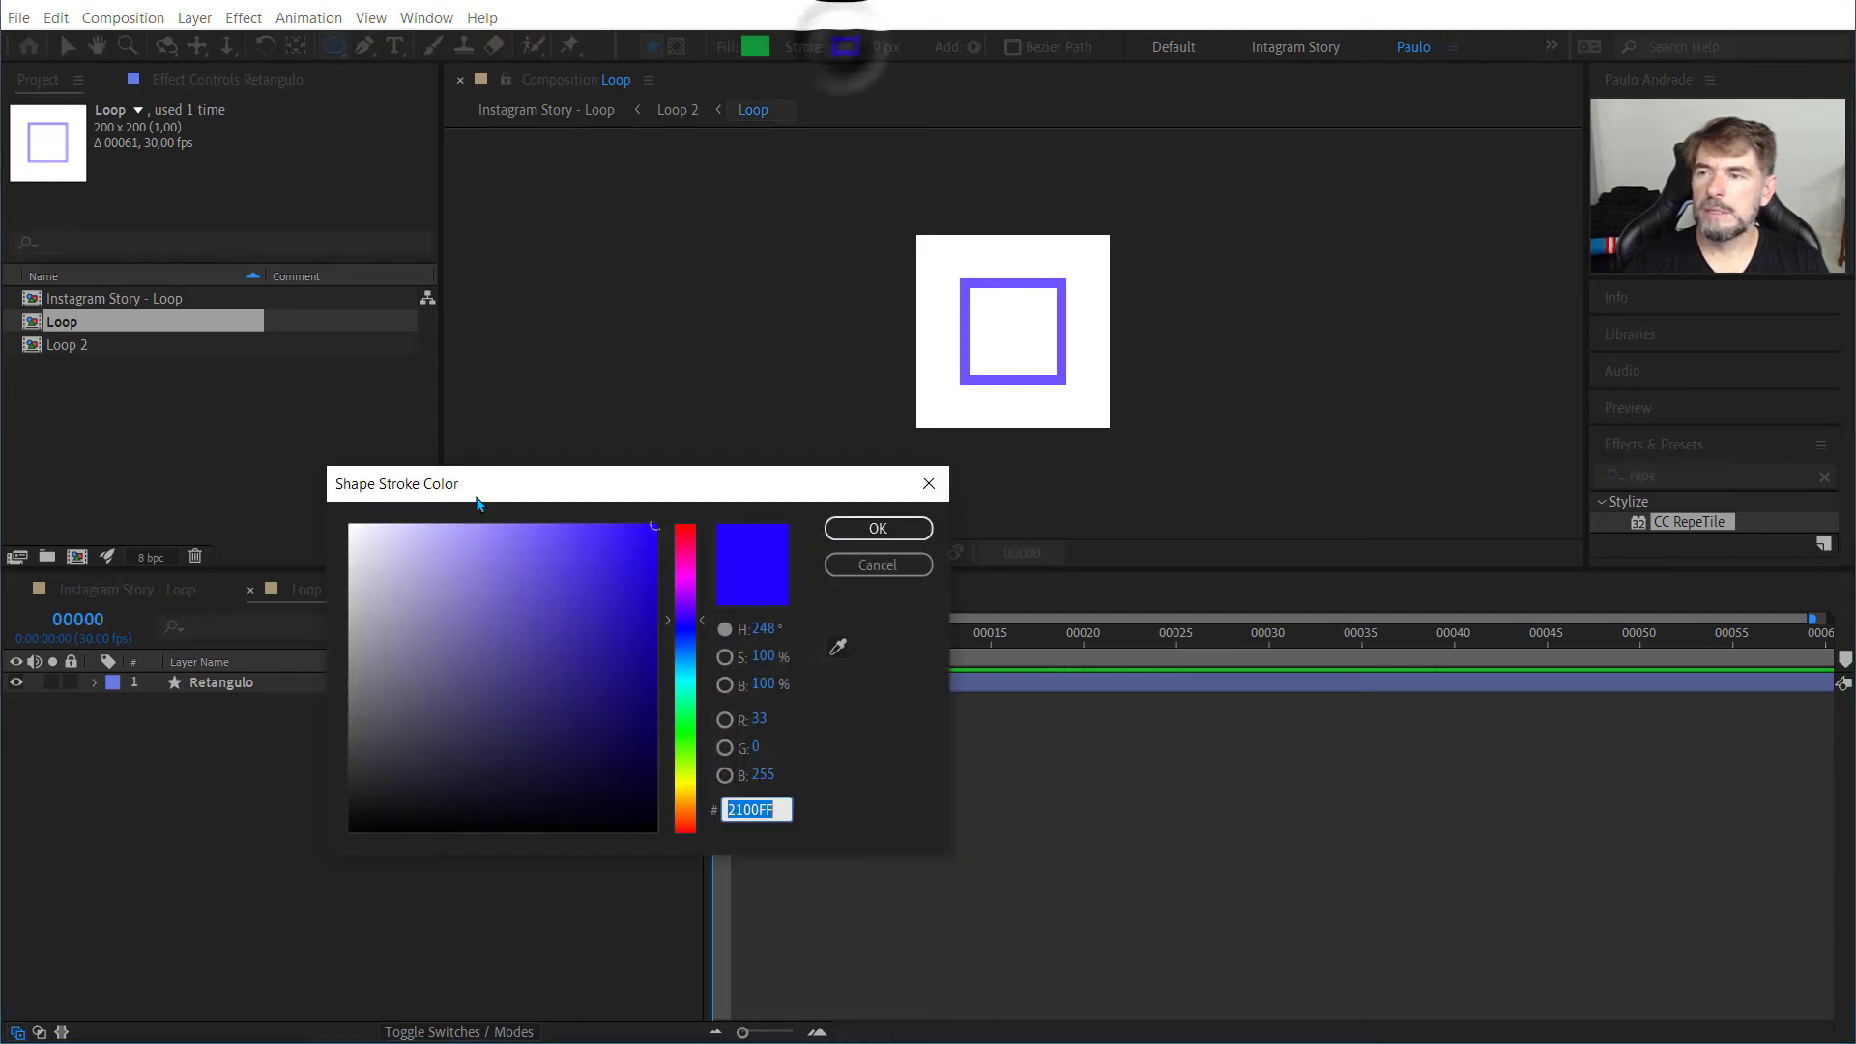
{"action": "left_click", "coordinate": [847, 561]}
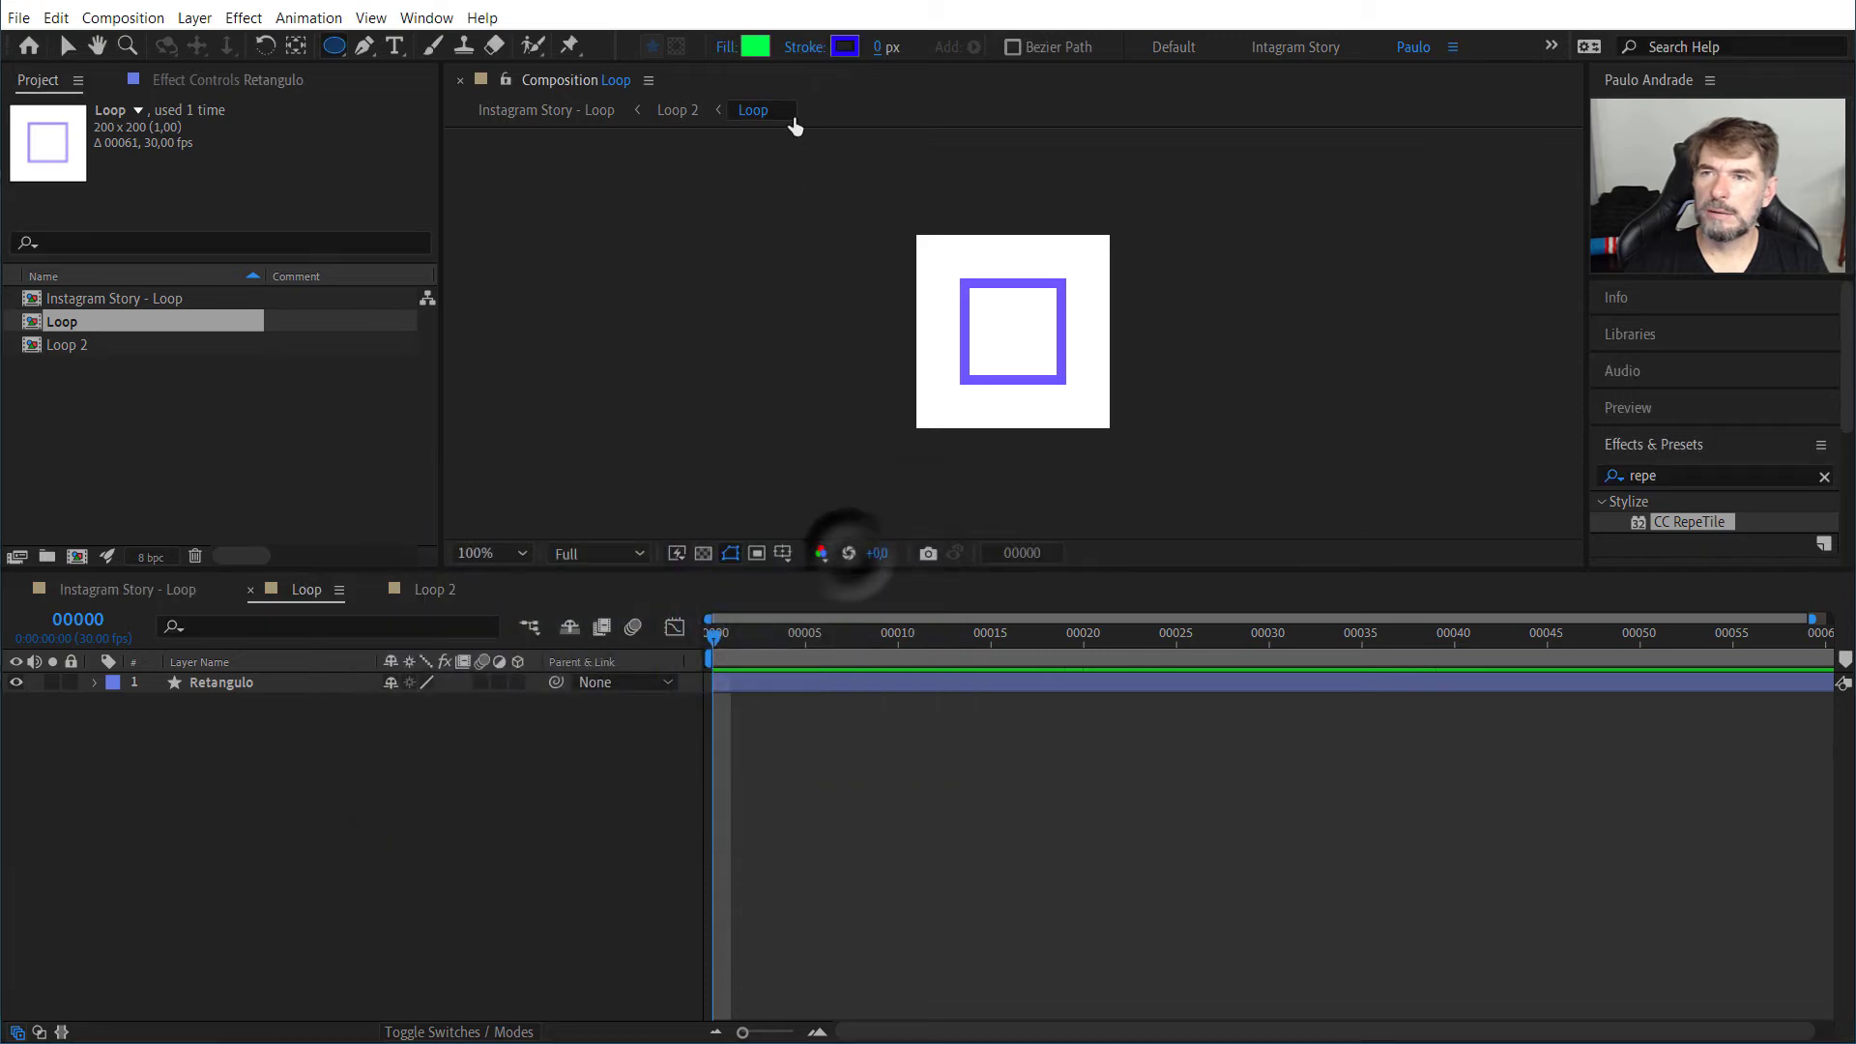
Step: Set the stroke type for the new ellipse to None
{"action": "left_click", "coordinate": [804, 47]}
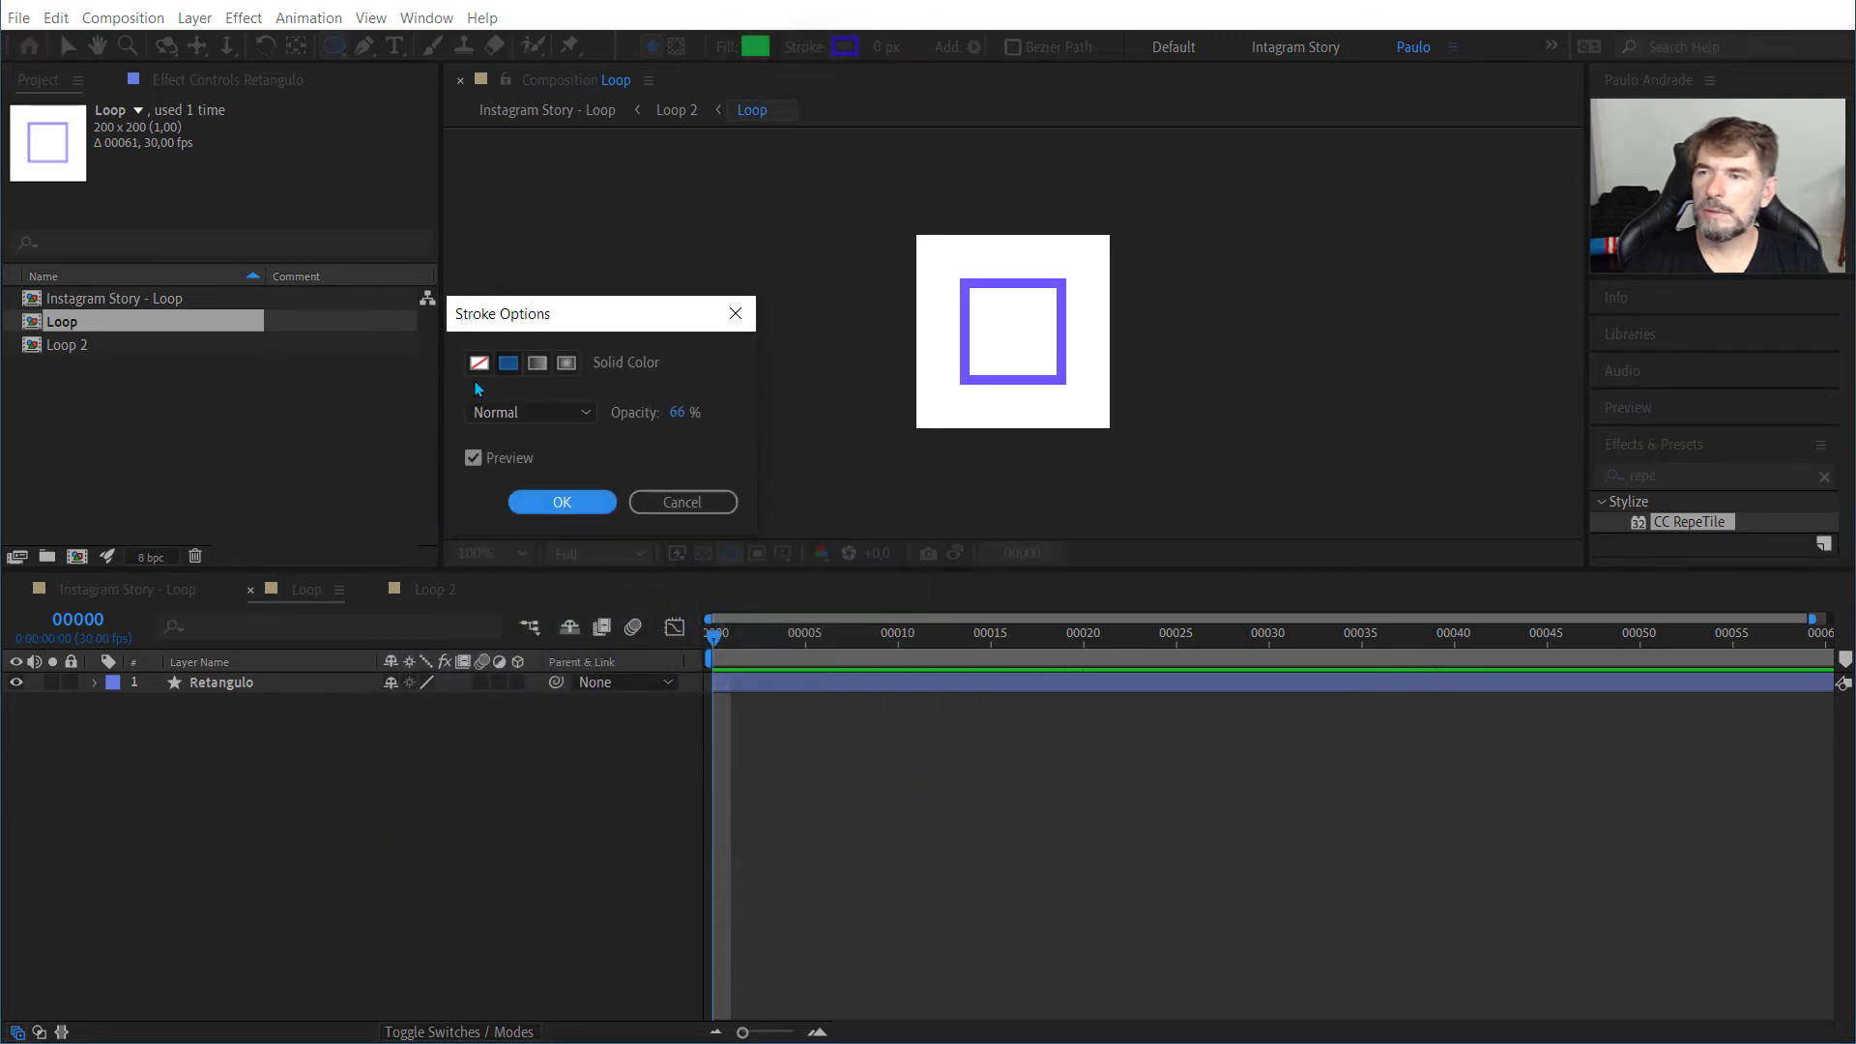
{"action": "left_click", "coordinate": [479, 363]}
{"action": "left_click", "coordinate": [563, 501]}
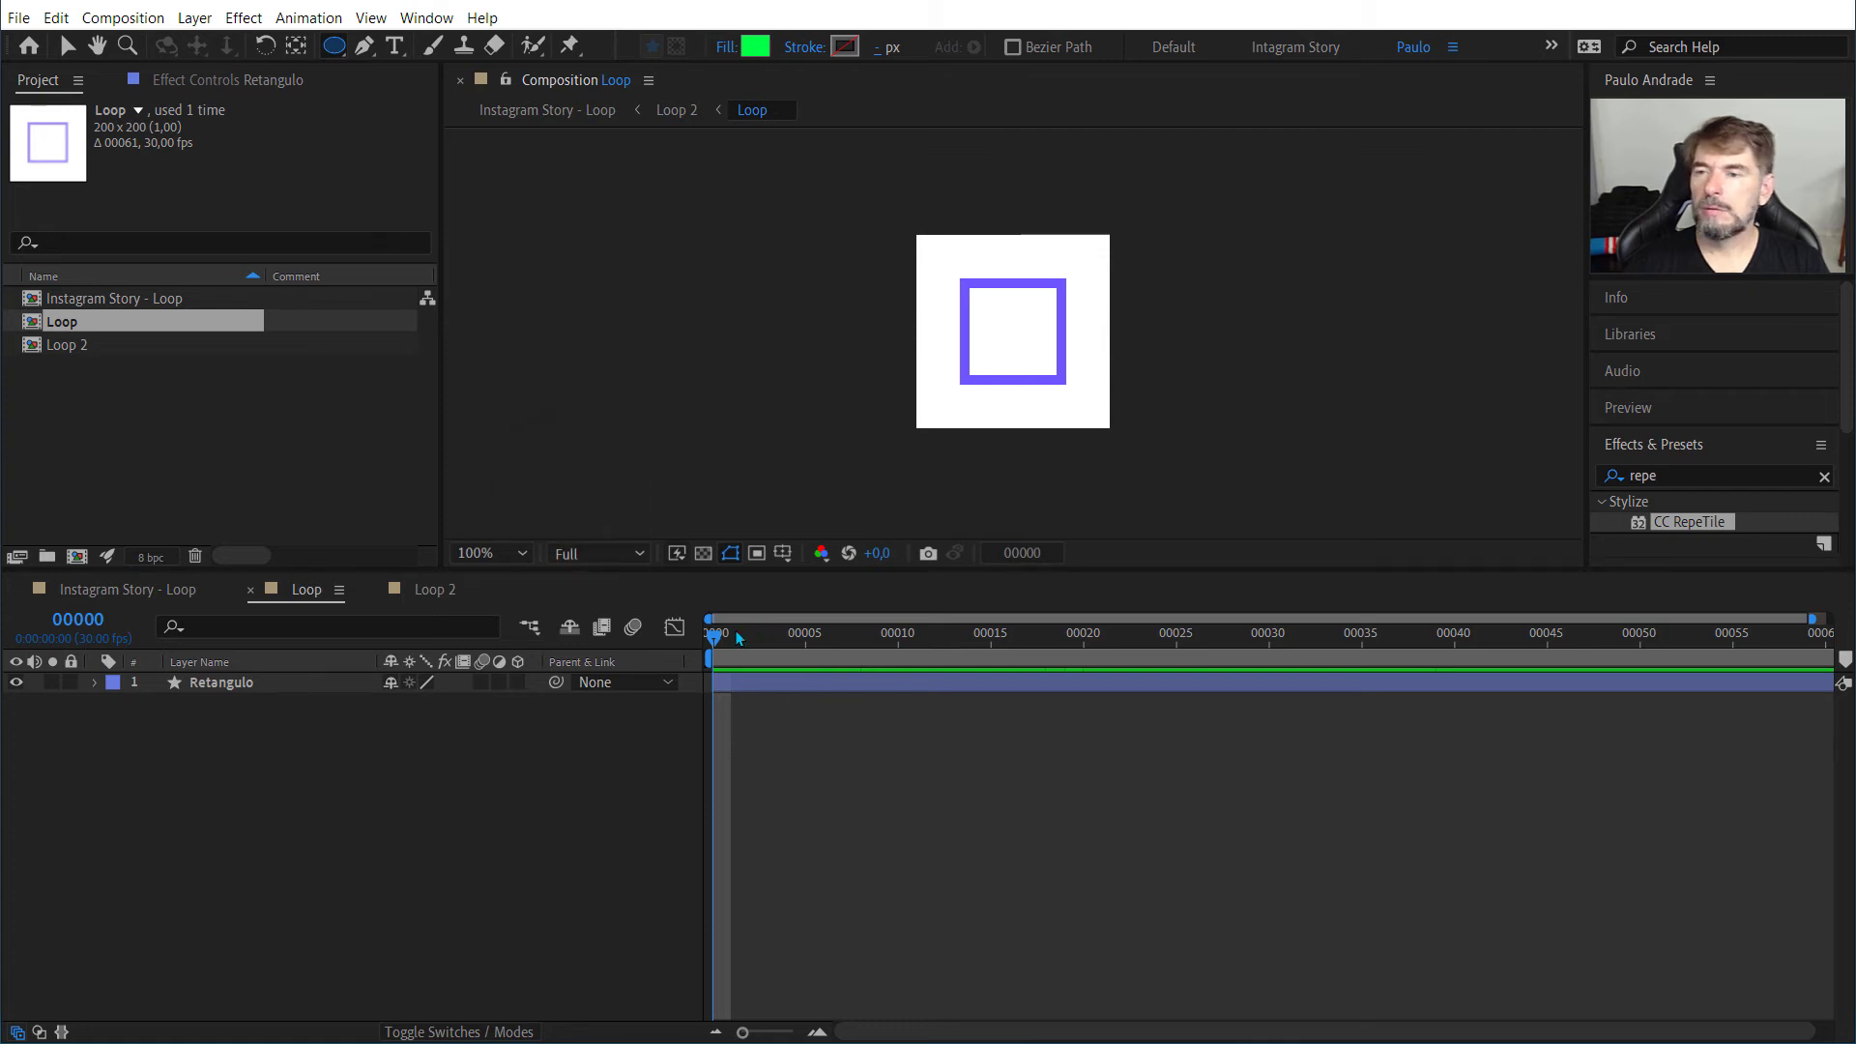
Step: Add a green ellipse shape layer at frame 0 that fills the whole Loop composition, and select the layer
{"action": "left_click_drag", "start_coordinate": [721, 640], "coordinate": [672, 645]}
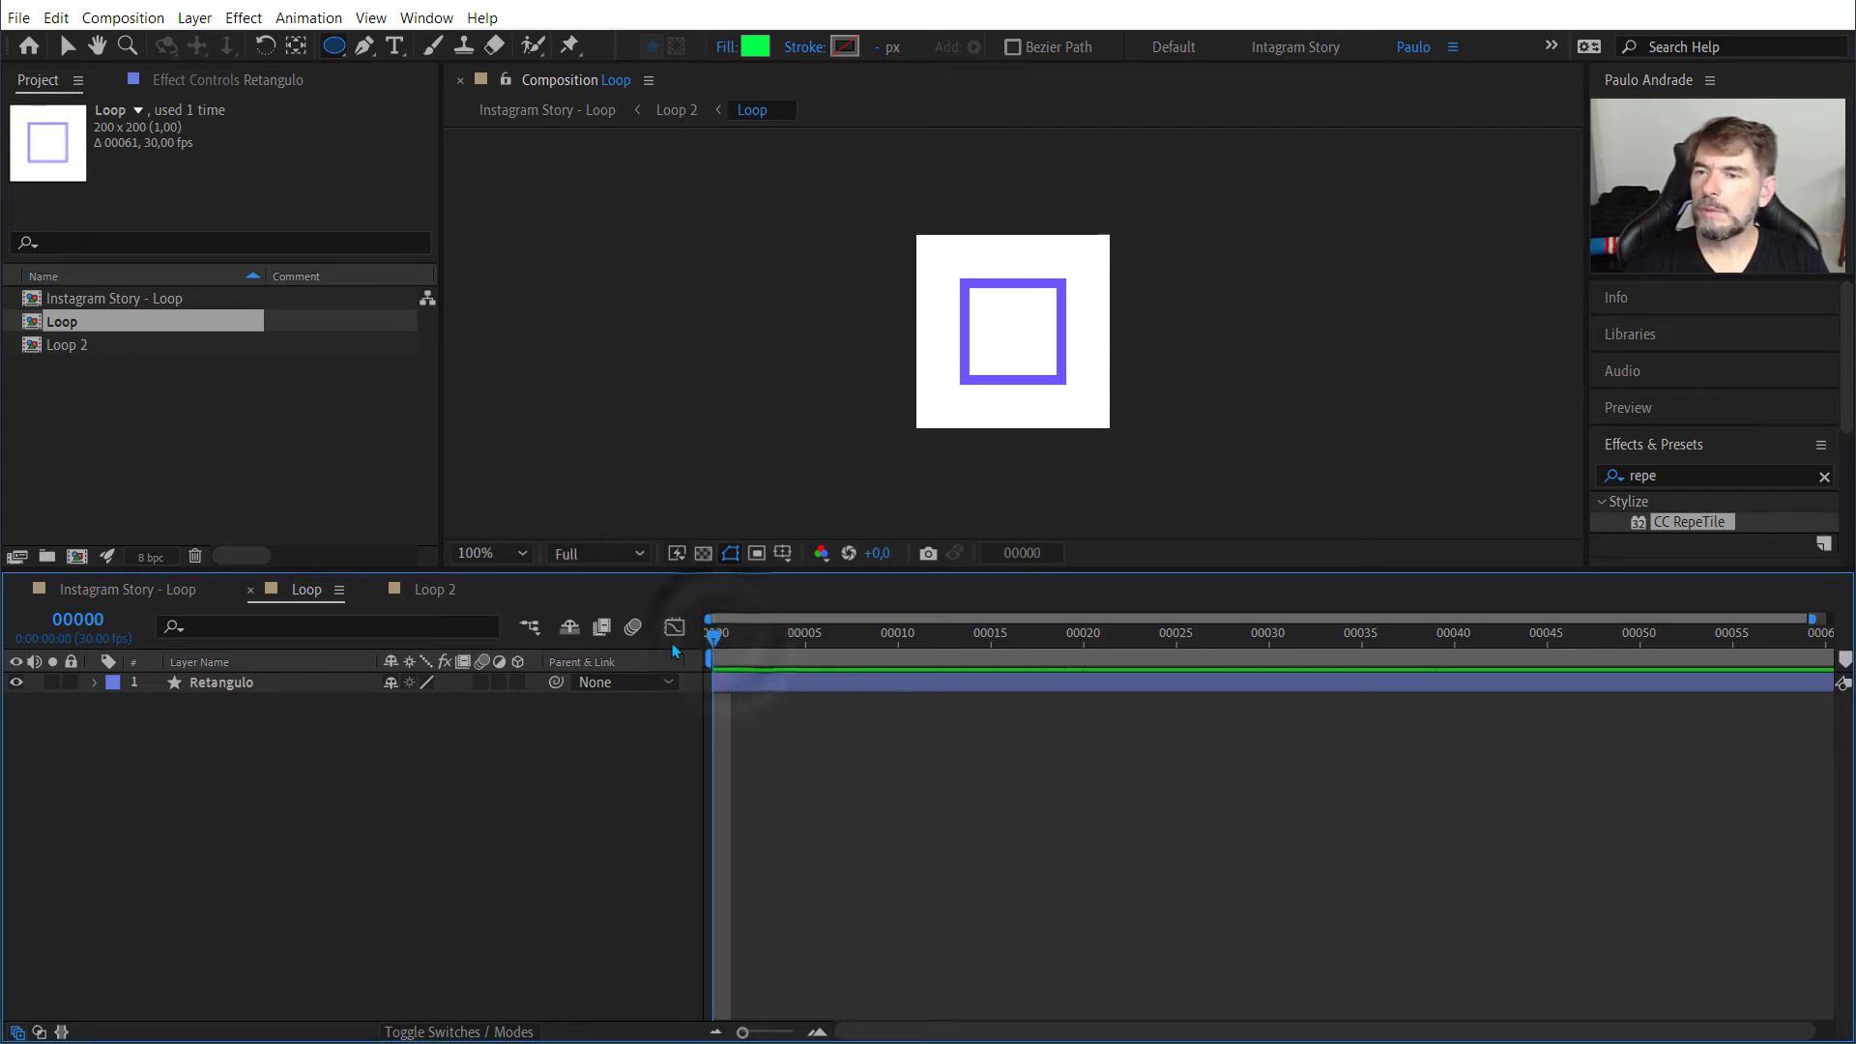
{"action": "double_click", "coordinate": [331, 48]}
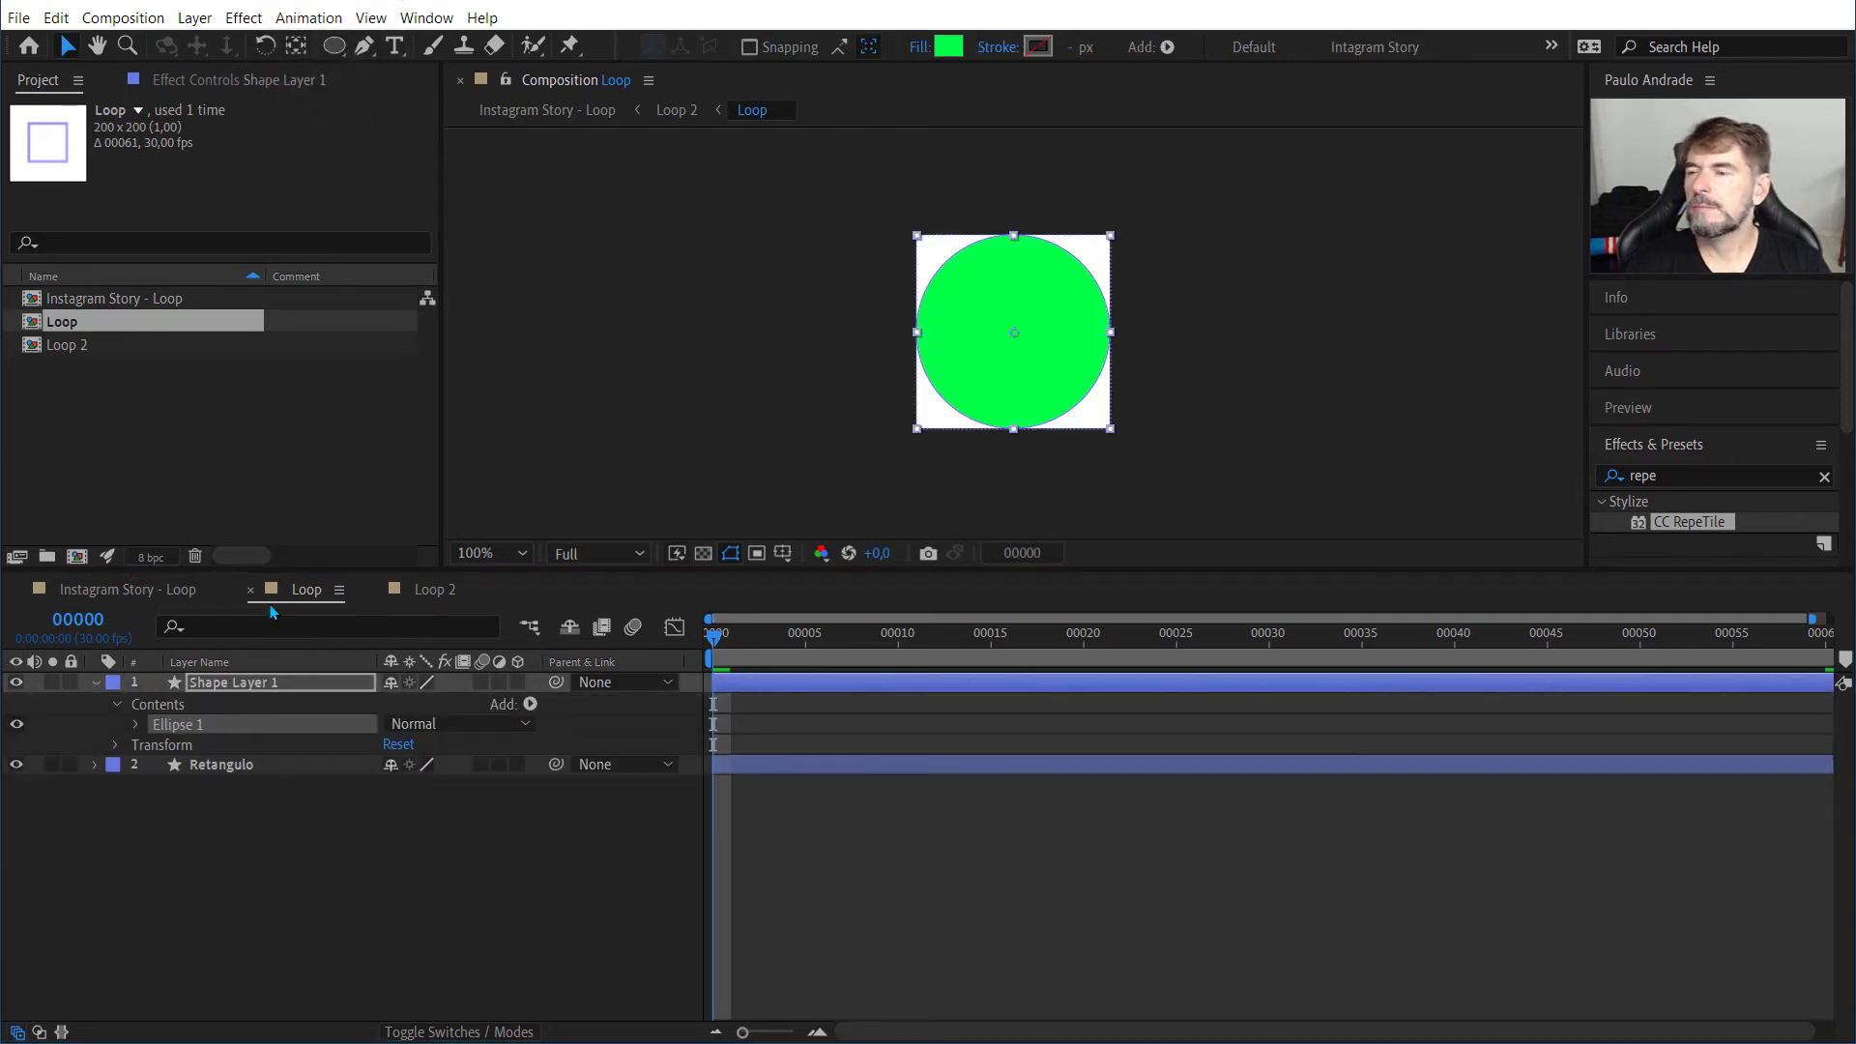
{"action": "left_click", "coordinate": [251, 685]}
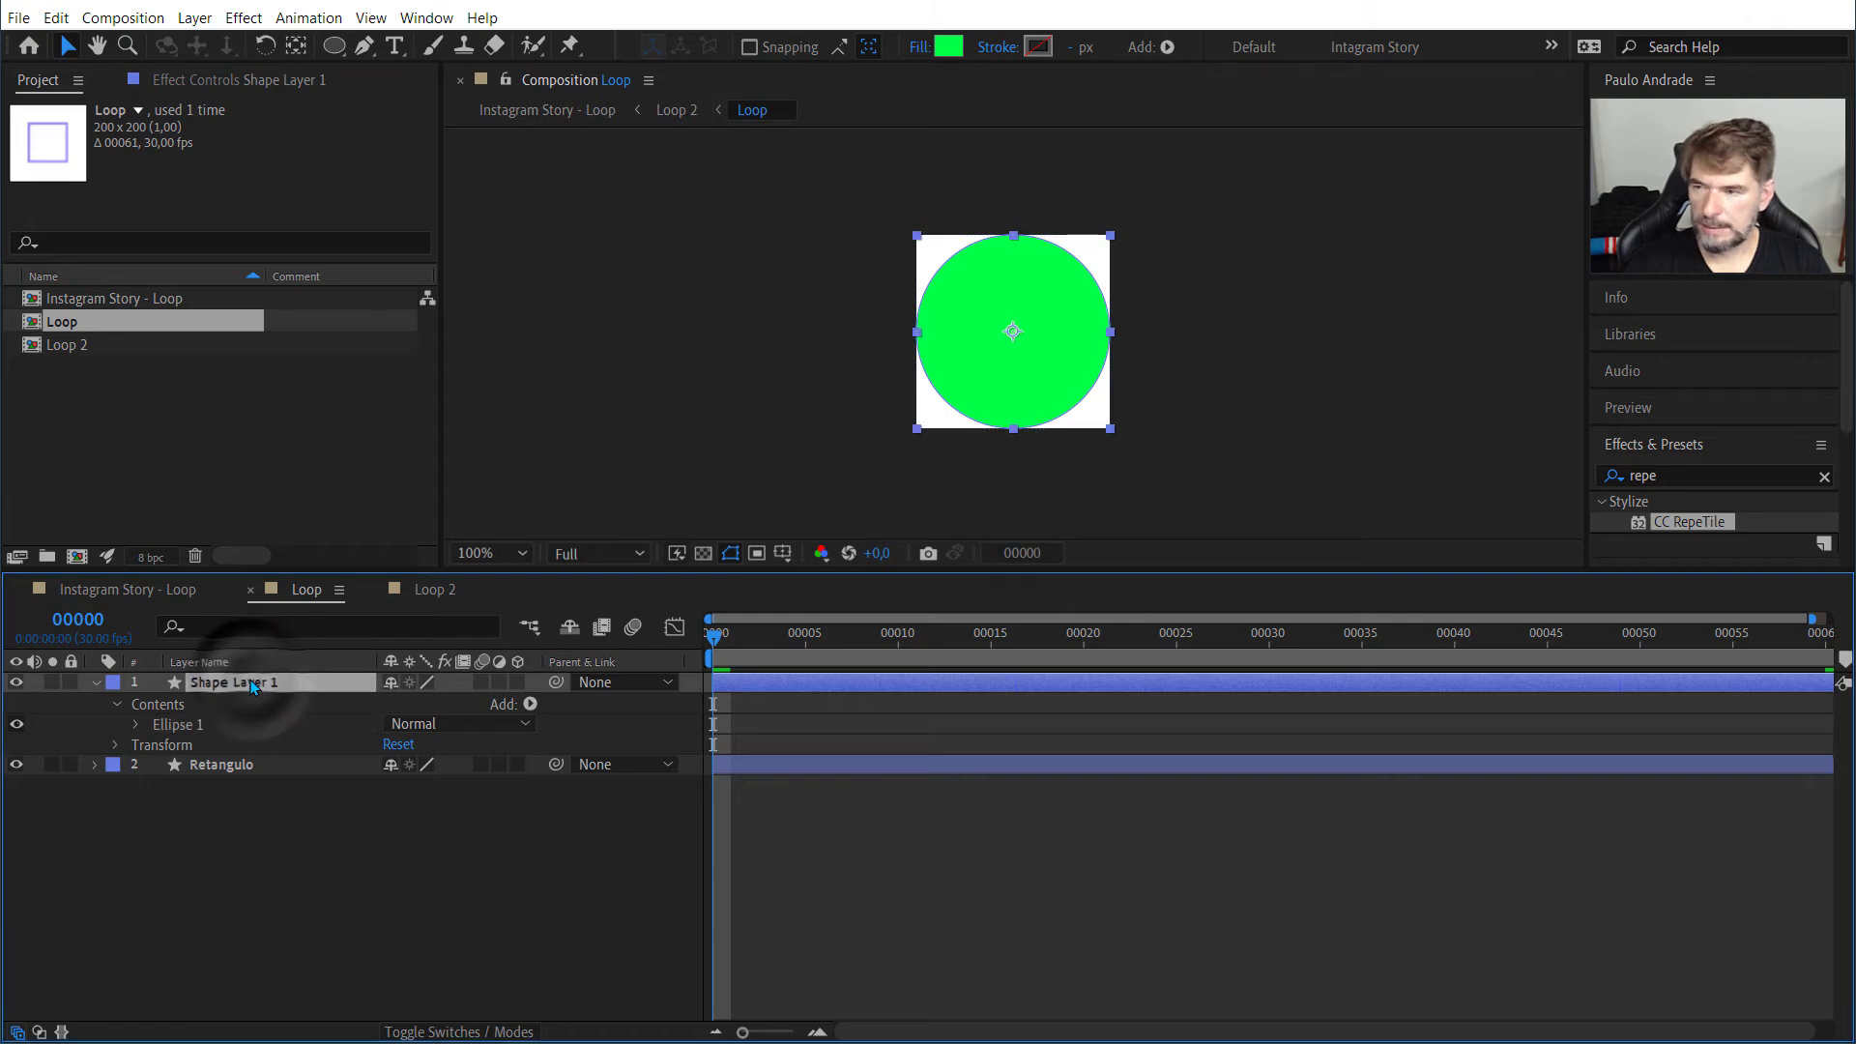
Step: Reveal the path properties of Ellipse 1 in Shape Layer 1 and set its size to 20 x 20
{"action": "left_click", "coordinate": [136, 726]}
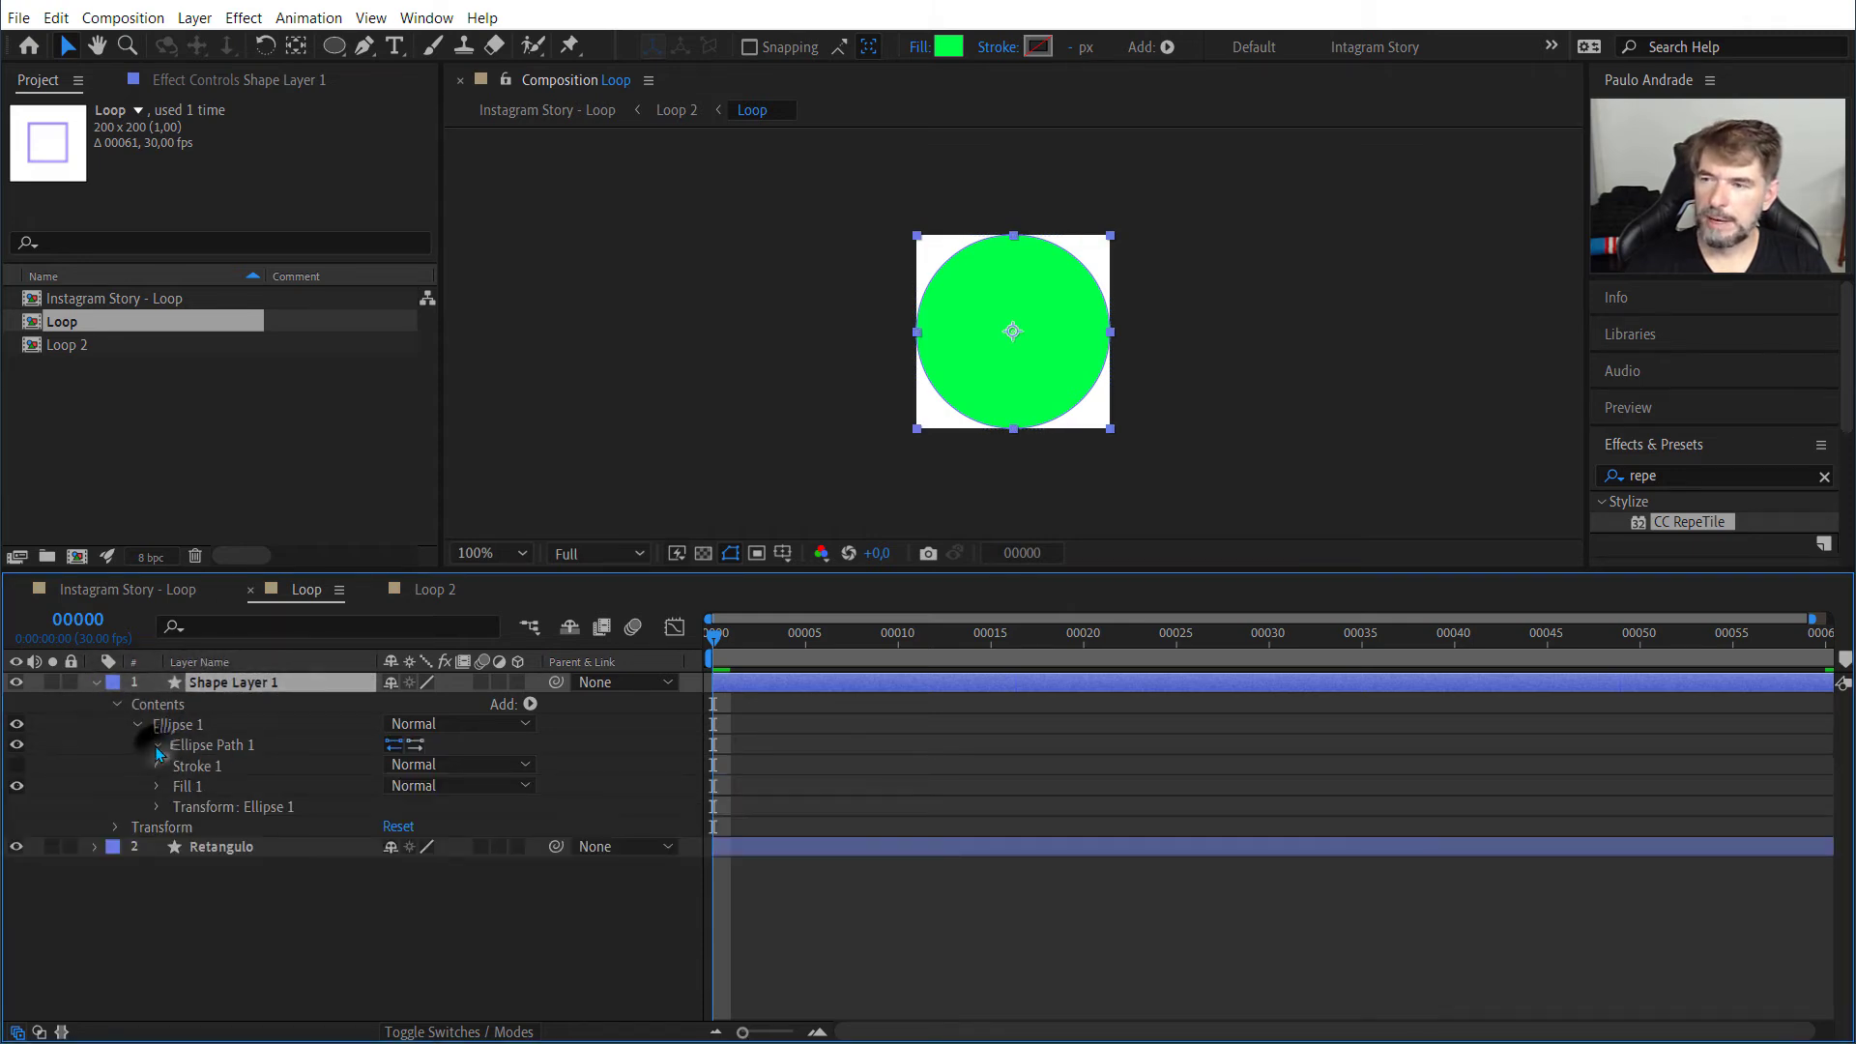
{"action": "left_click", "coordinate": [156, 745]}
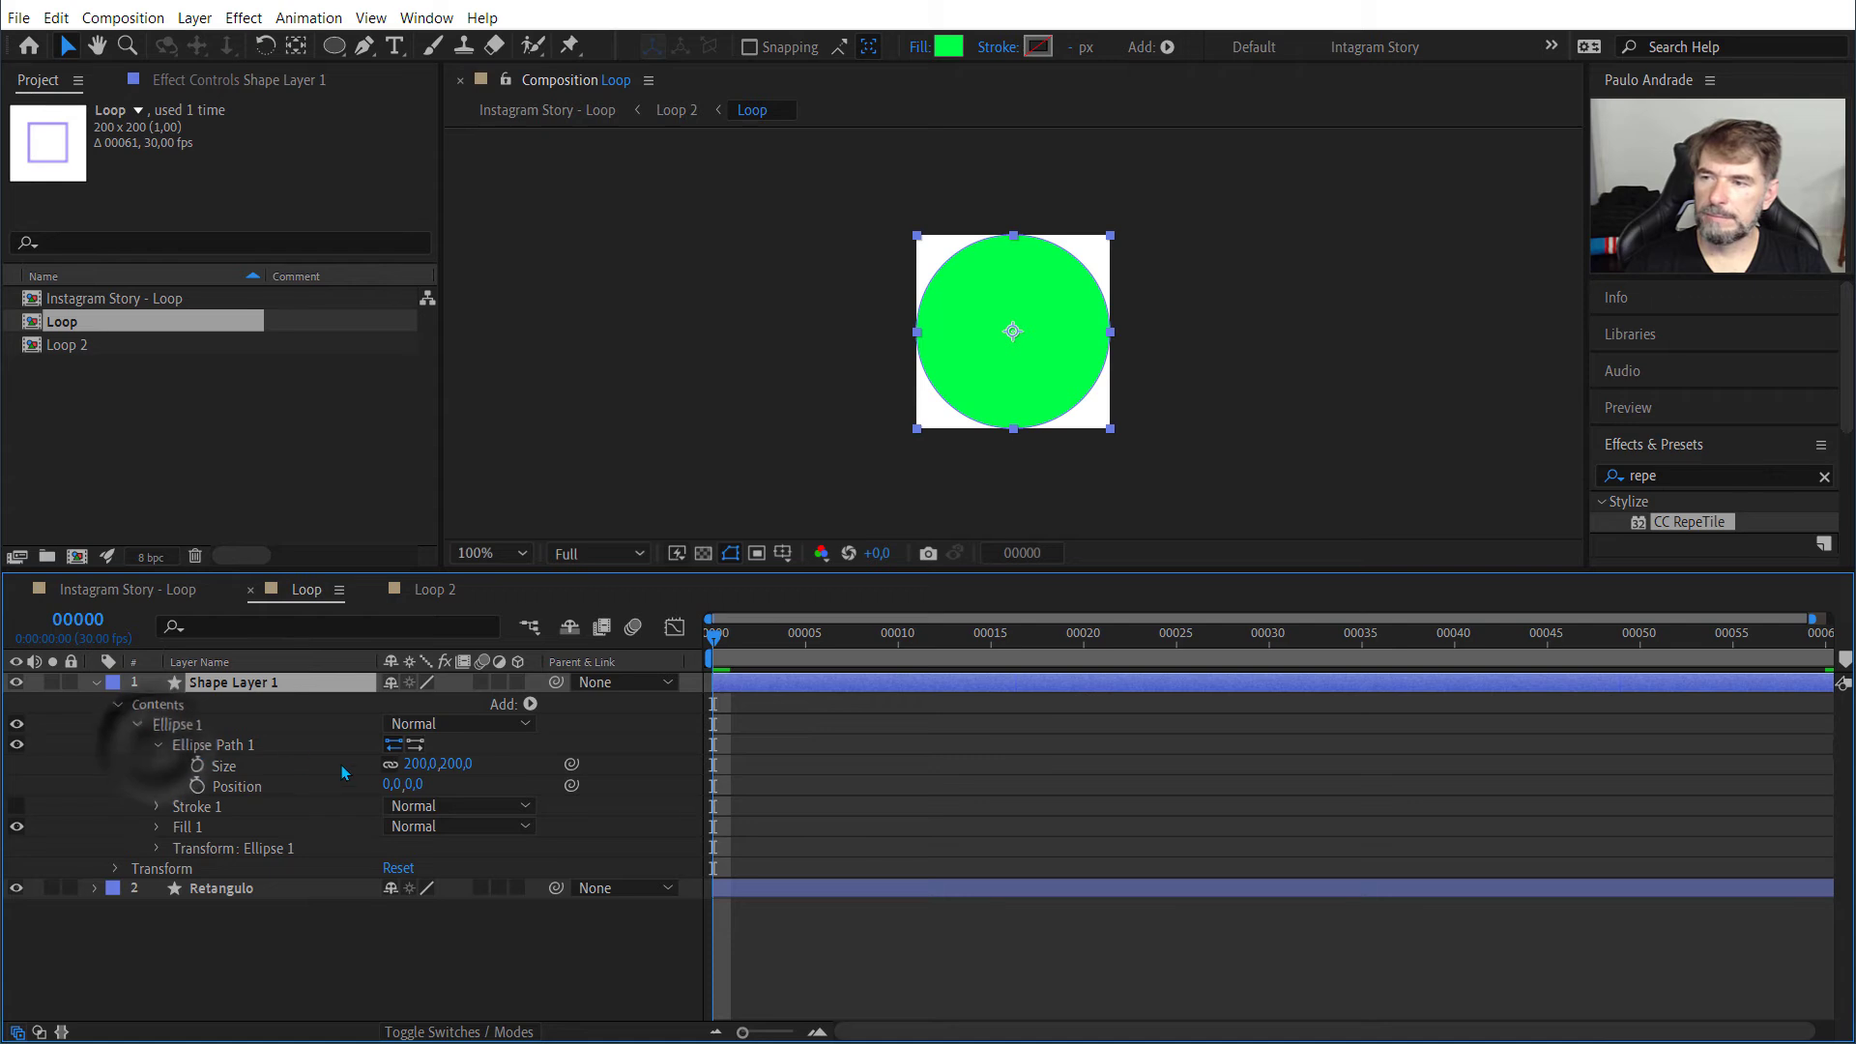
{"action": "left_click", "coordinate": [423, 766]}
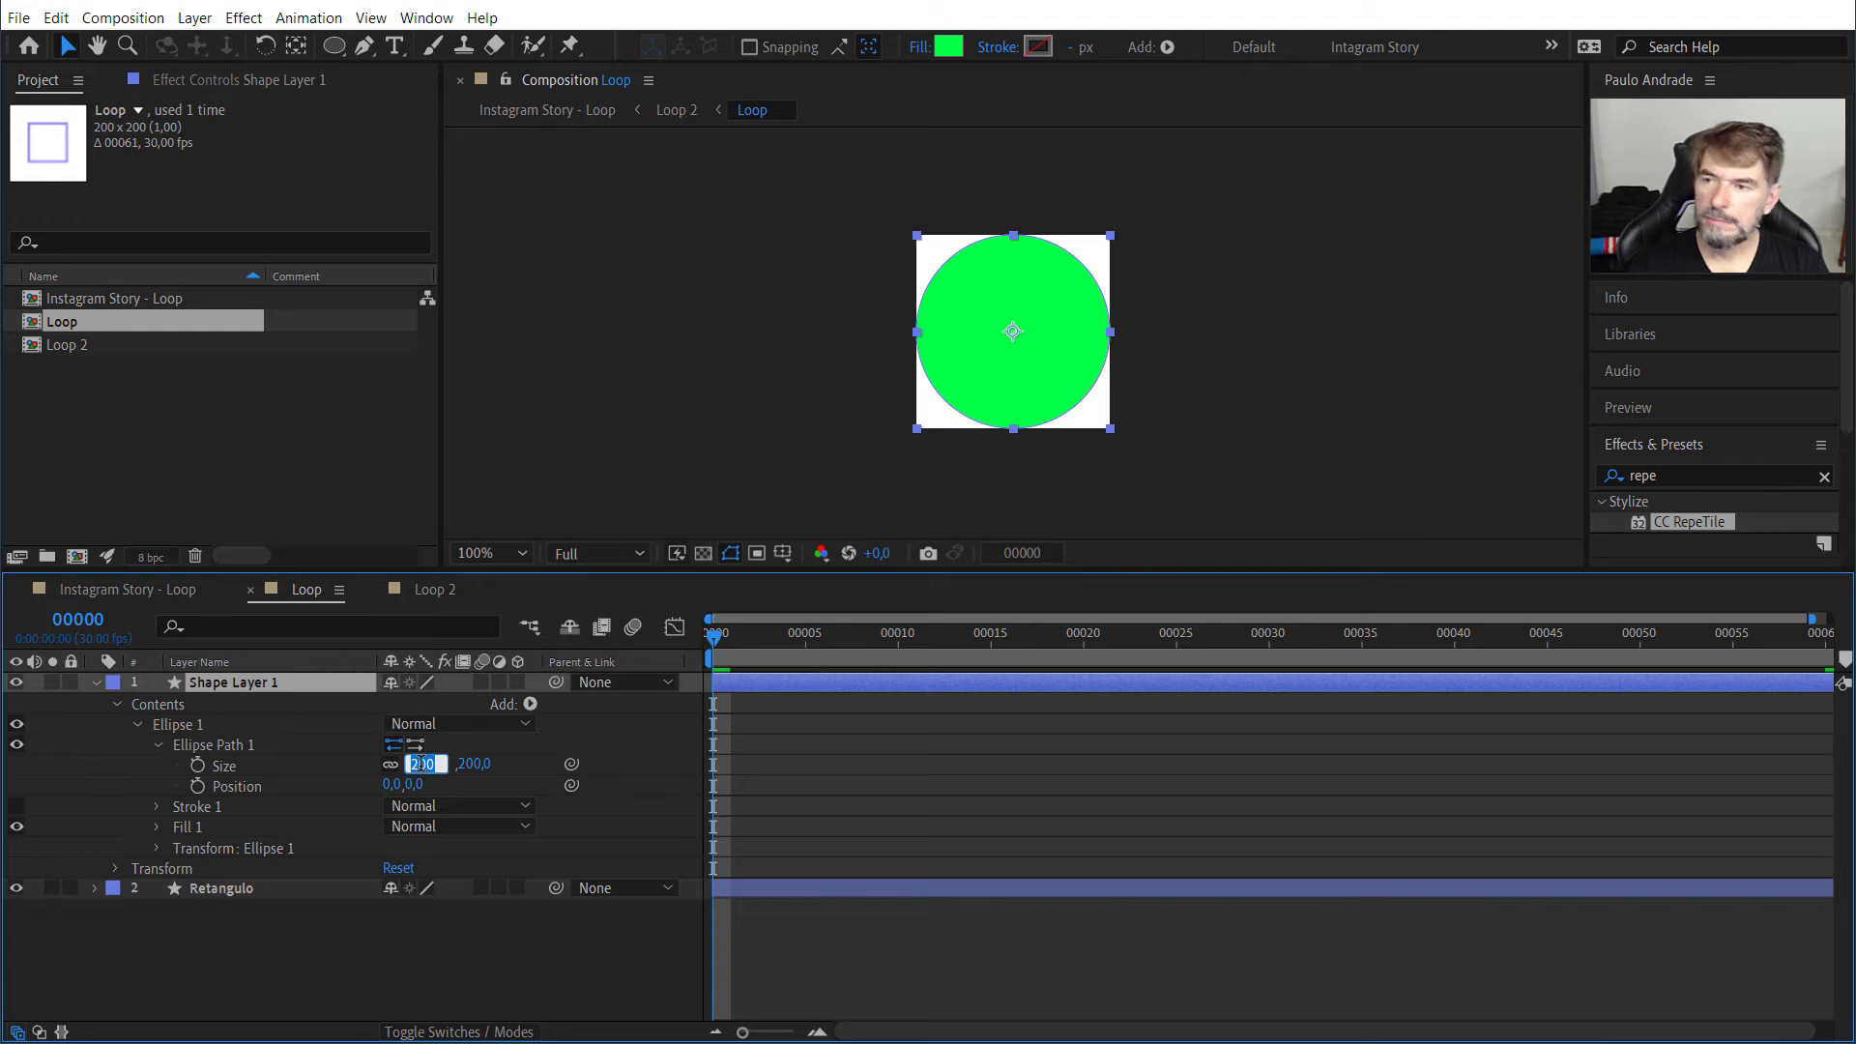
{"action": "type", "text": "2"}
{"action": "key", "text": "Tab"}
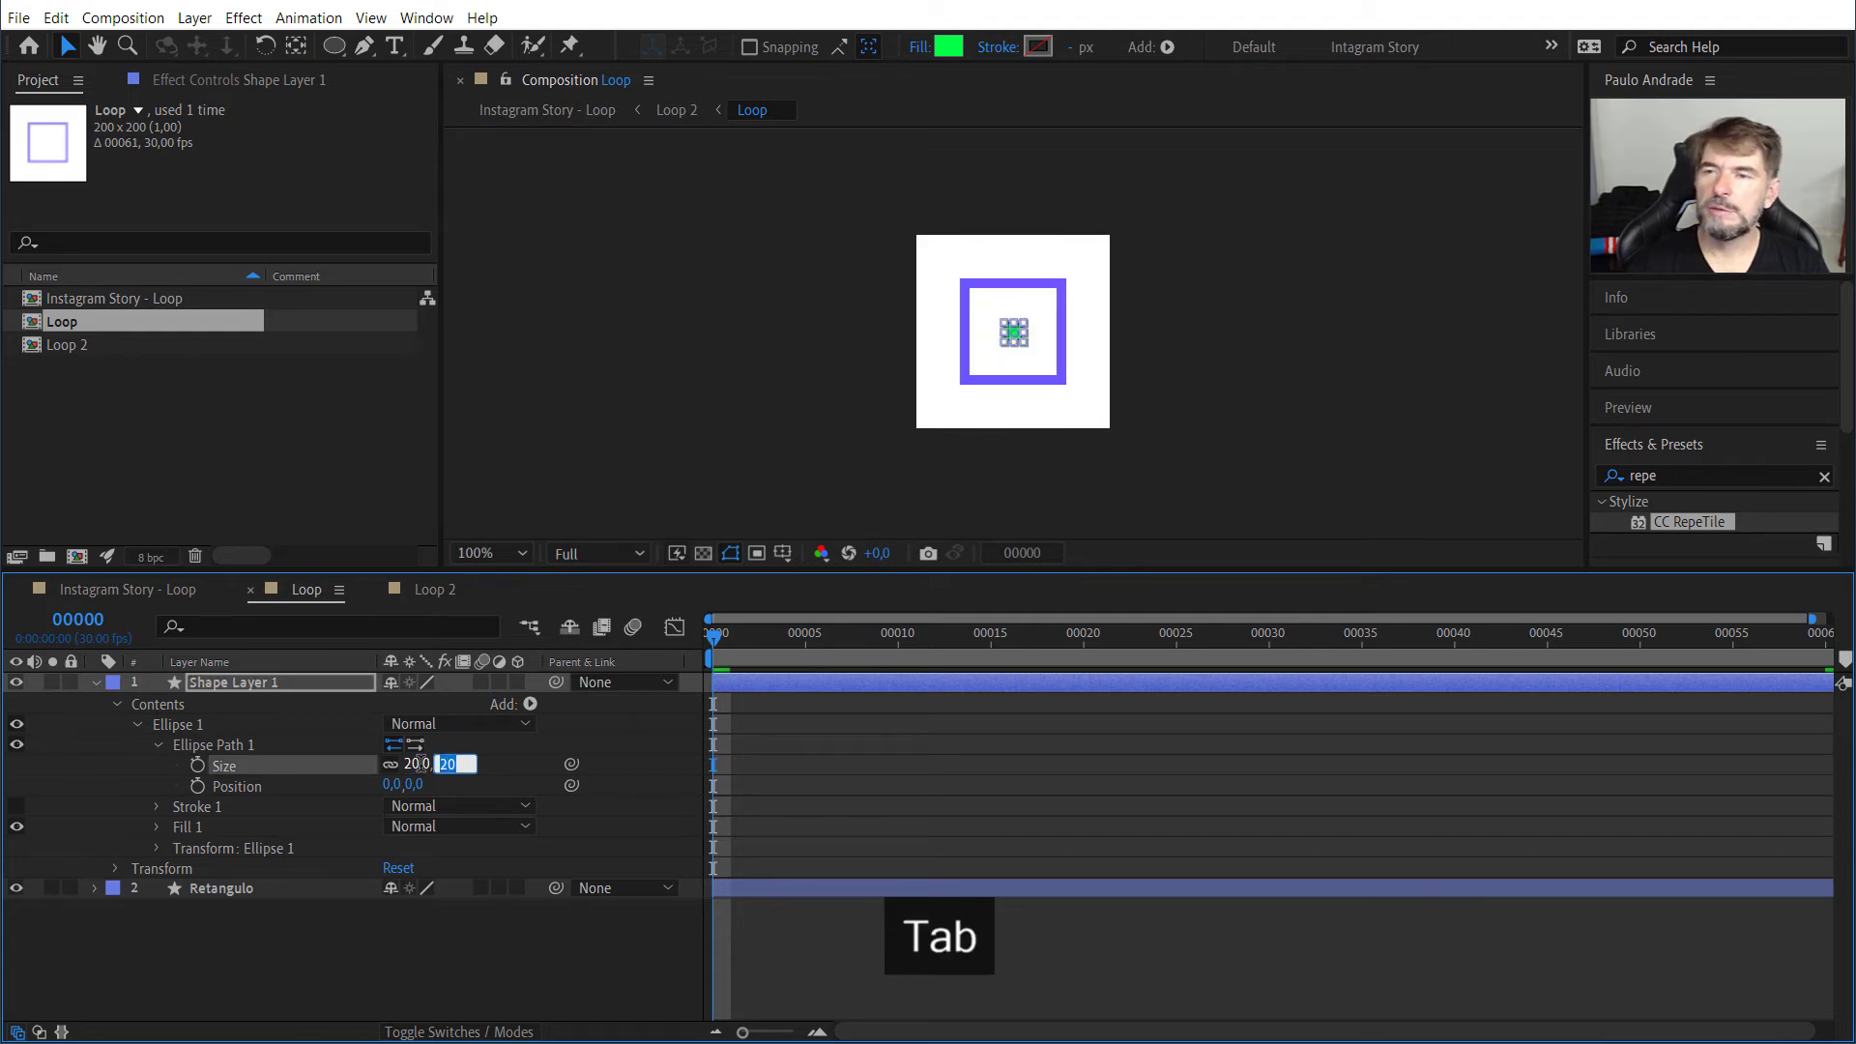
{"action": "left_click", "coordinate": [700, 373]}
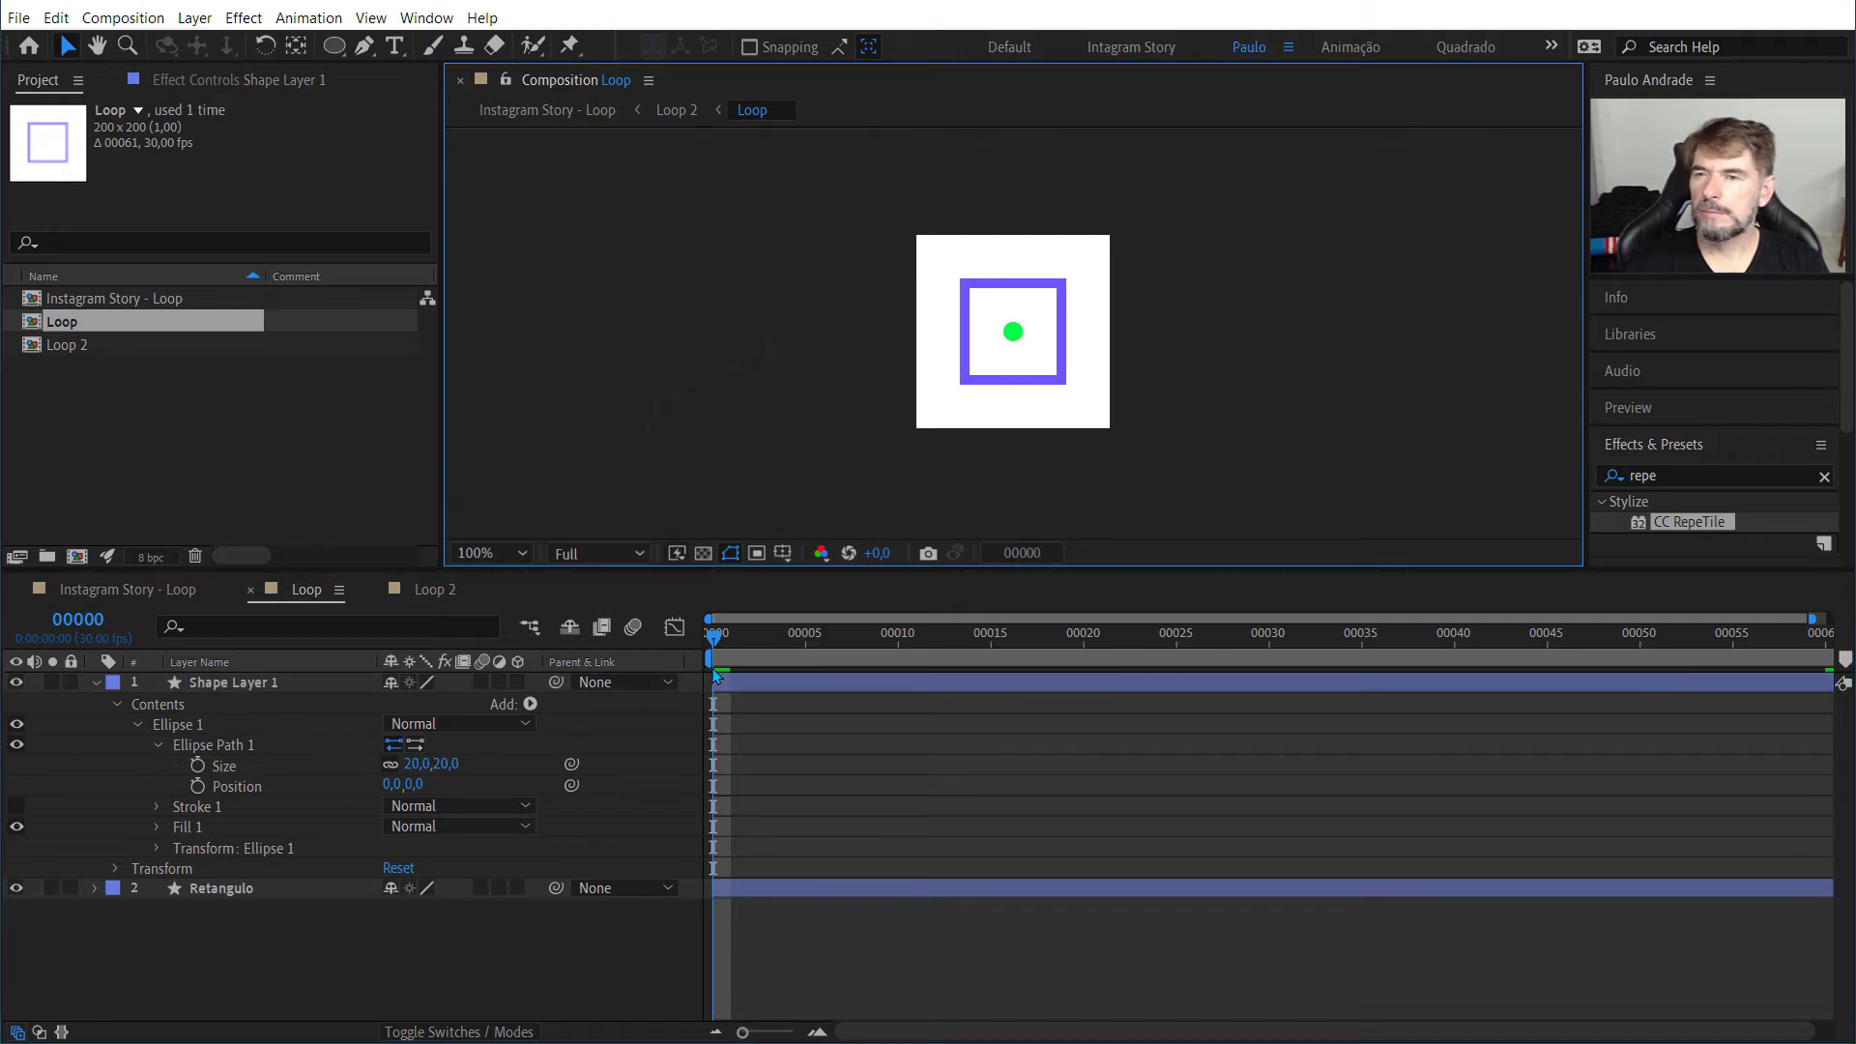
Step: Set the Ellipse Path 1 size of the green ellipse to 0 x 0
{"action": "left_click", "coordinate": [349, 763]}
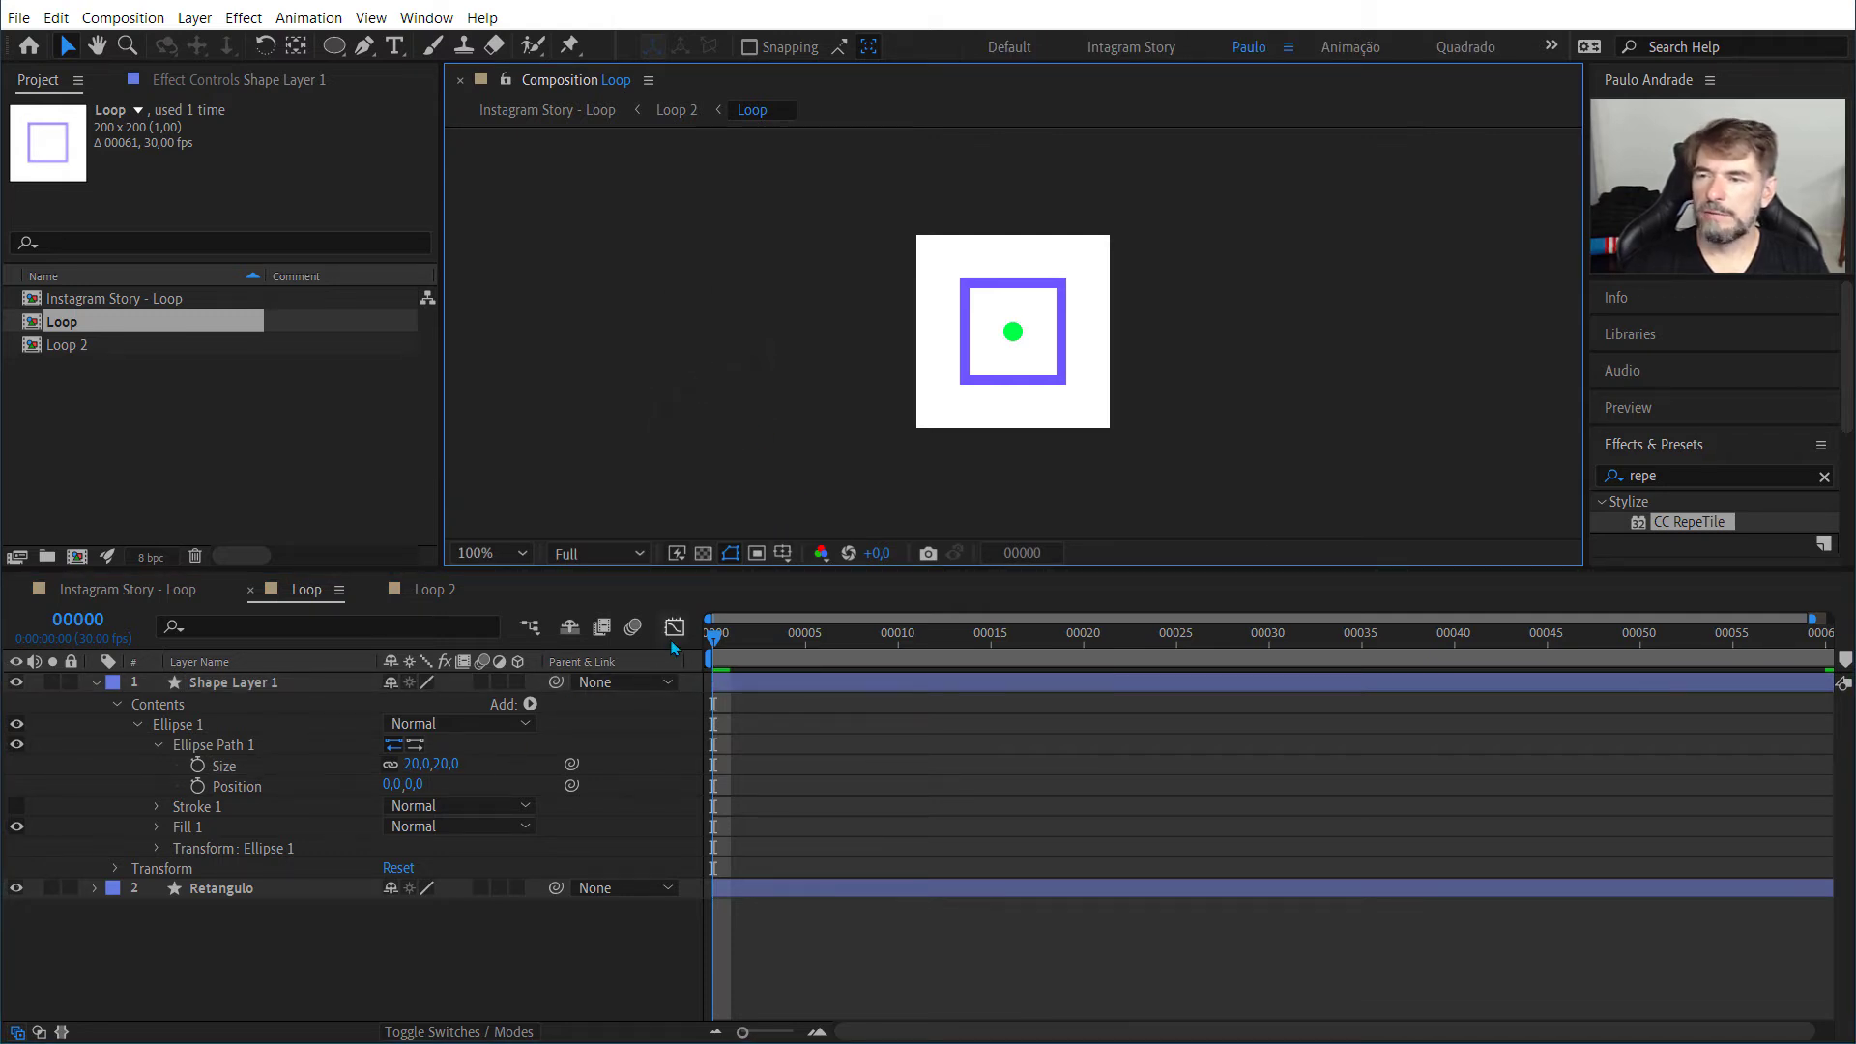
{"action": "left_click", "coordinate": [416, 764]}
{"action": "type", "text": "0"}
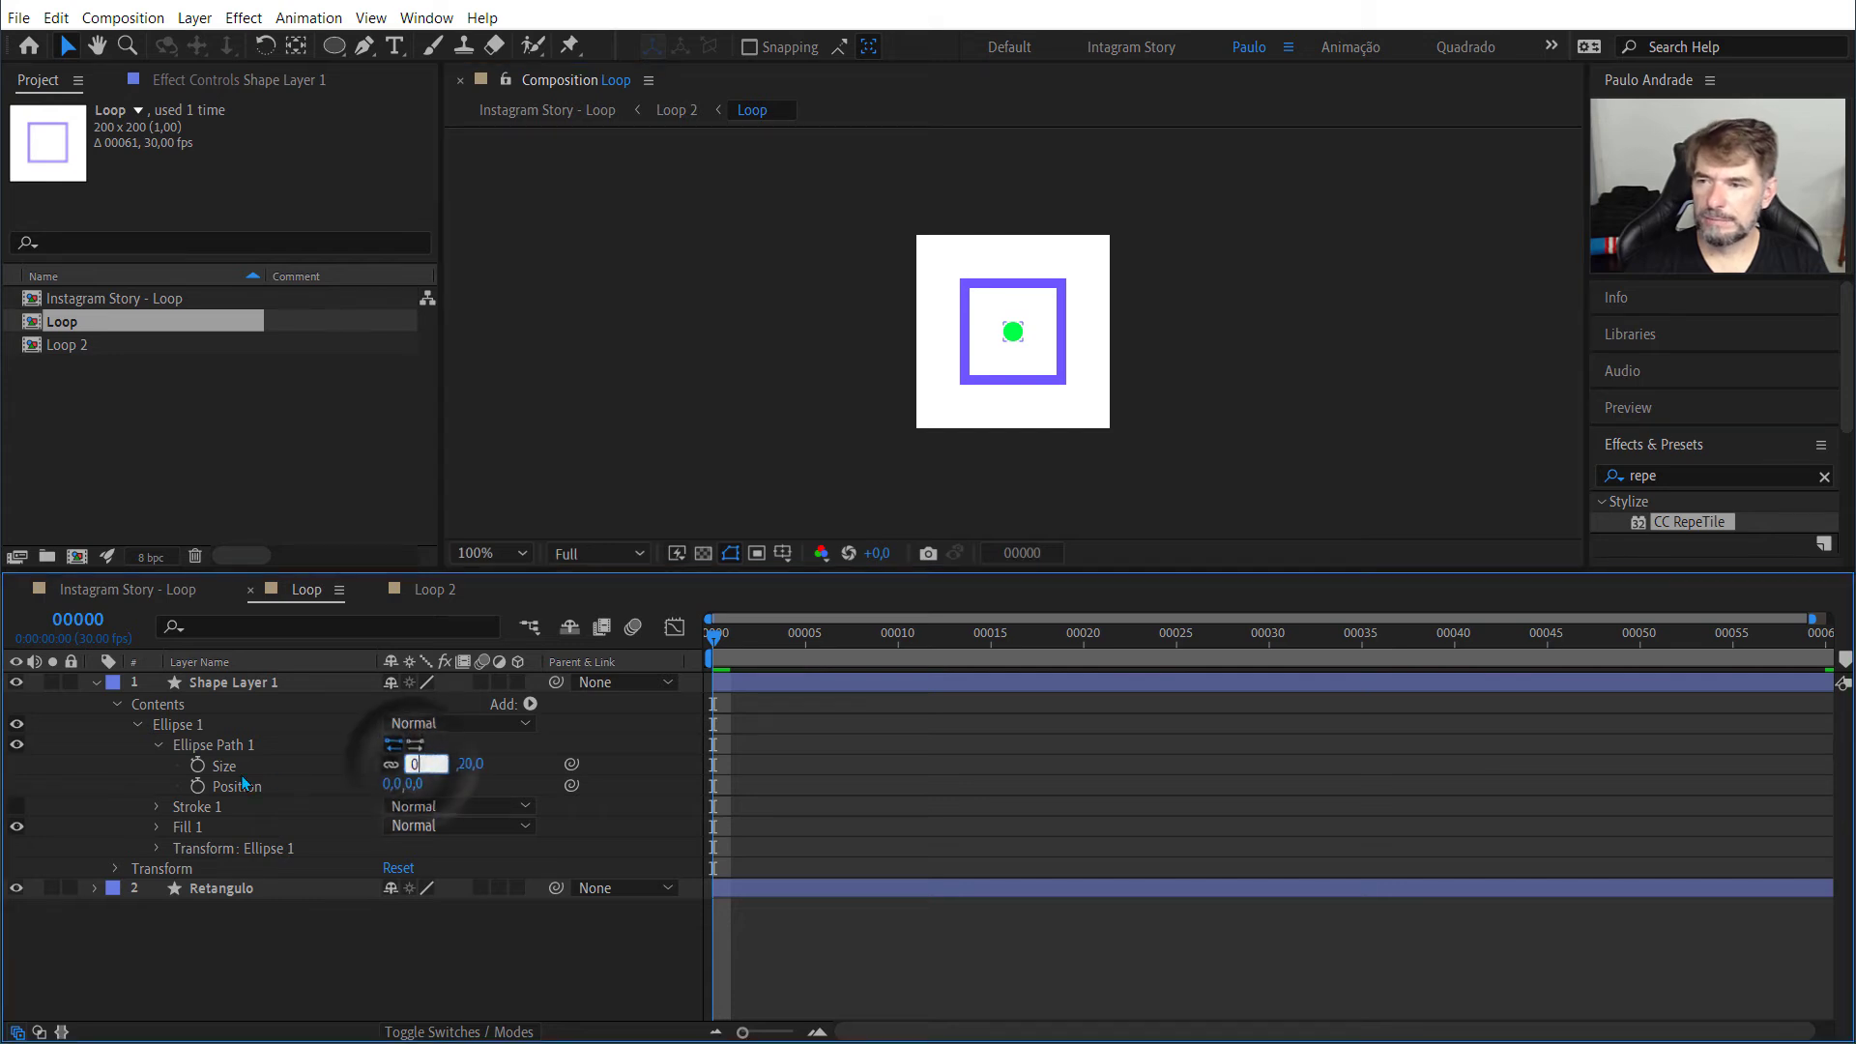
{"action": "key", "text": "Return"}
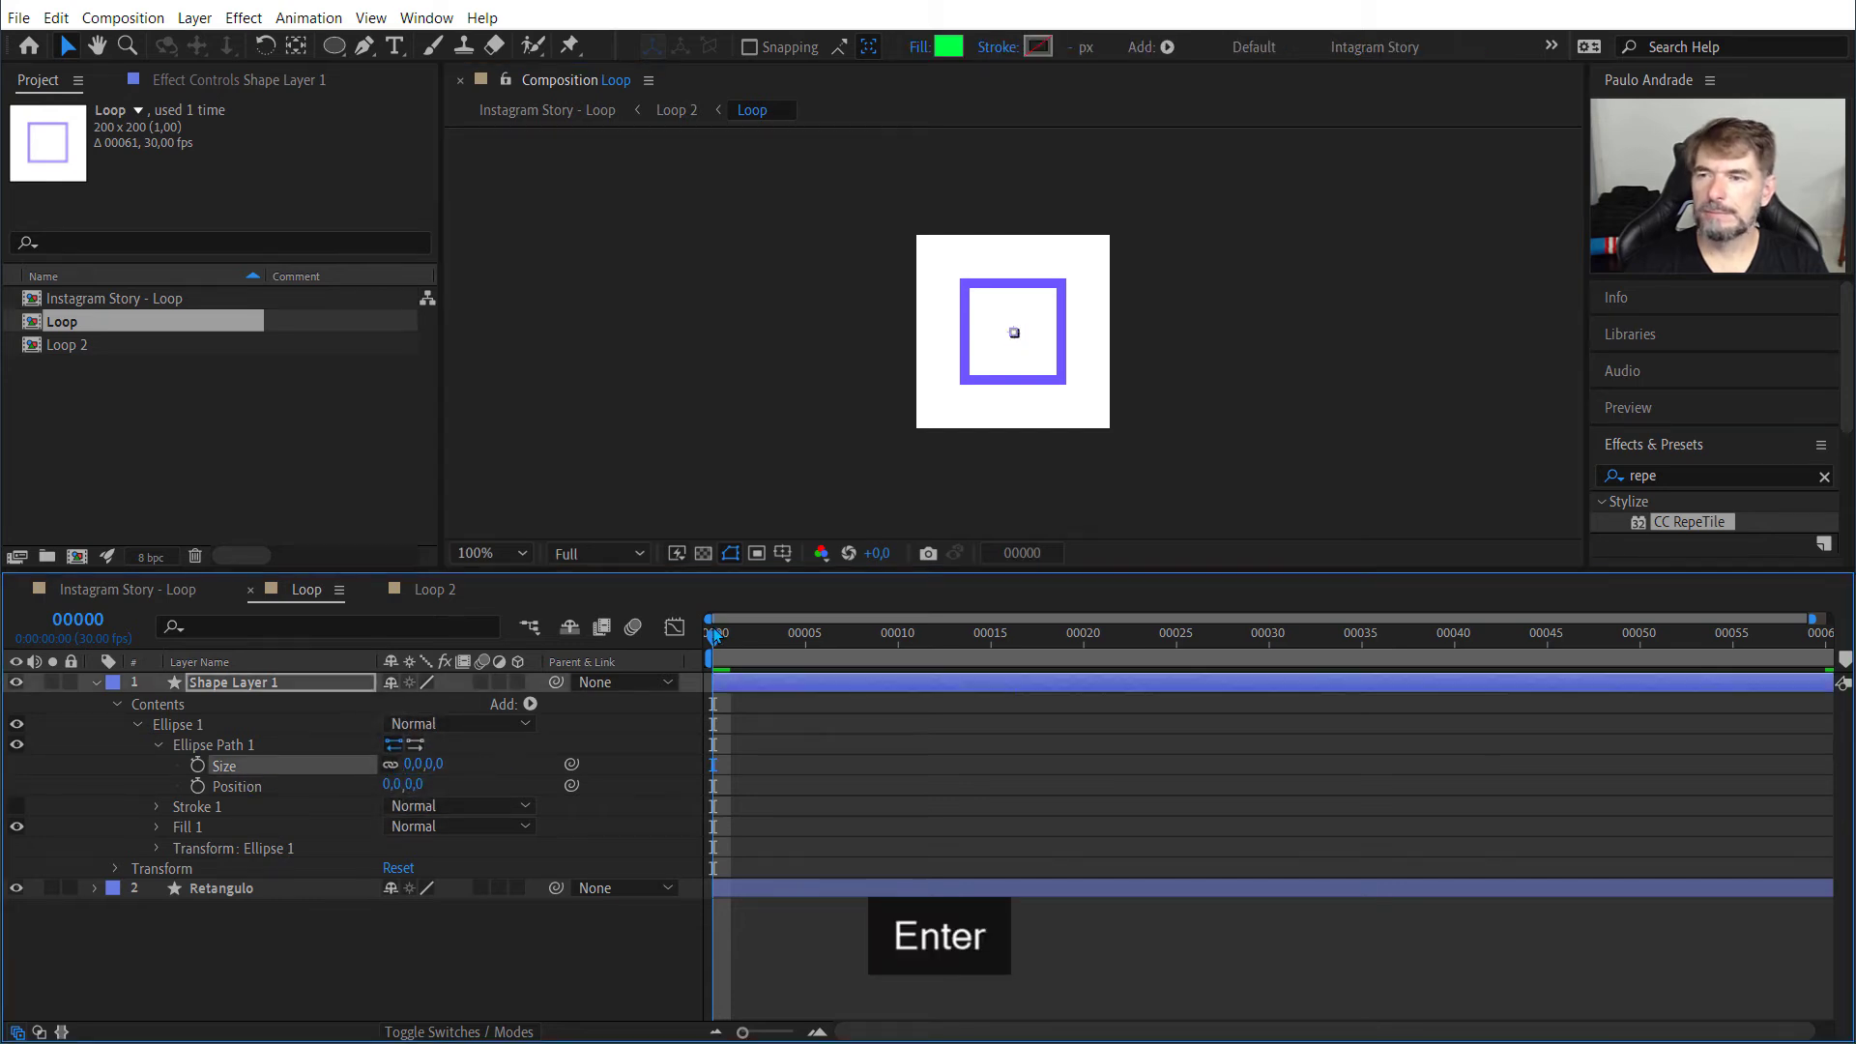
Step: Switch the Loop composition's time display from frames to timecode and move the current time to 0:00:01:00
{"action": "left_click_drag", "start_coordinate": [717, 638], "coordinate": [428, 665]}
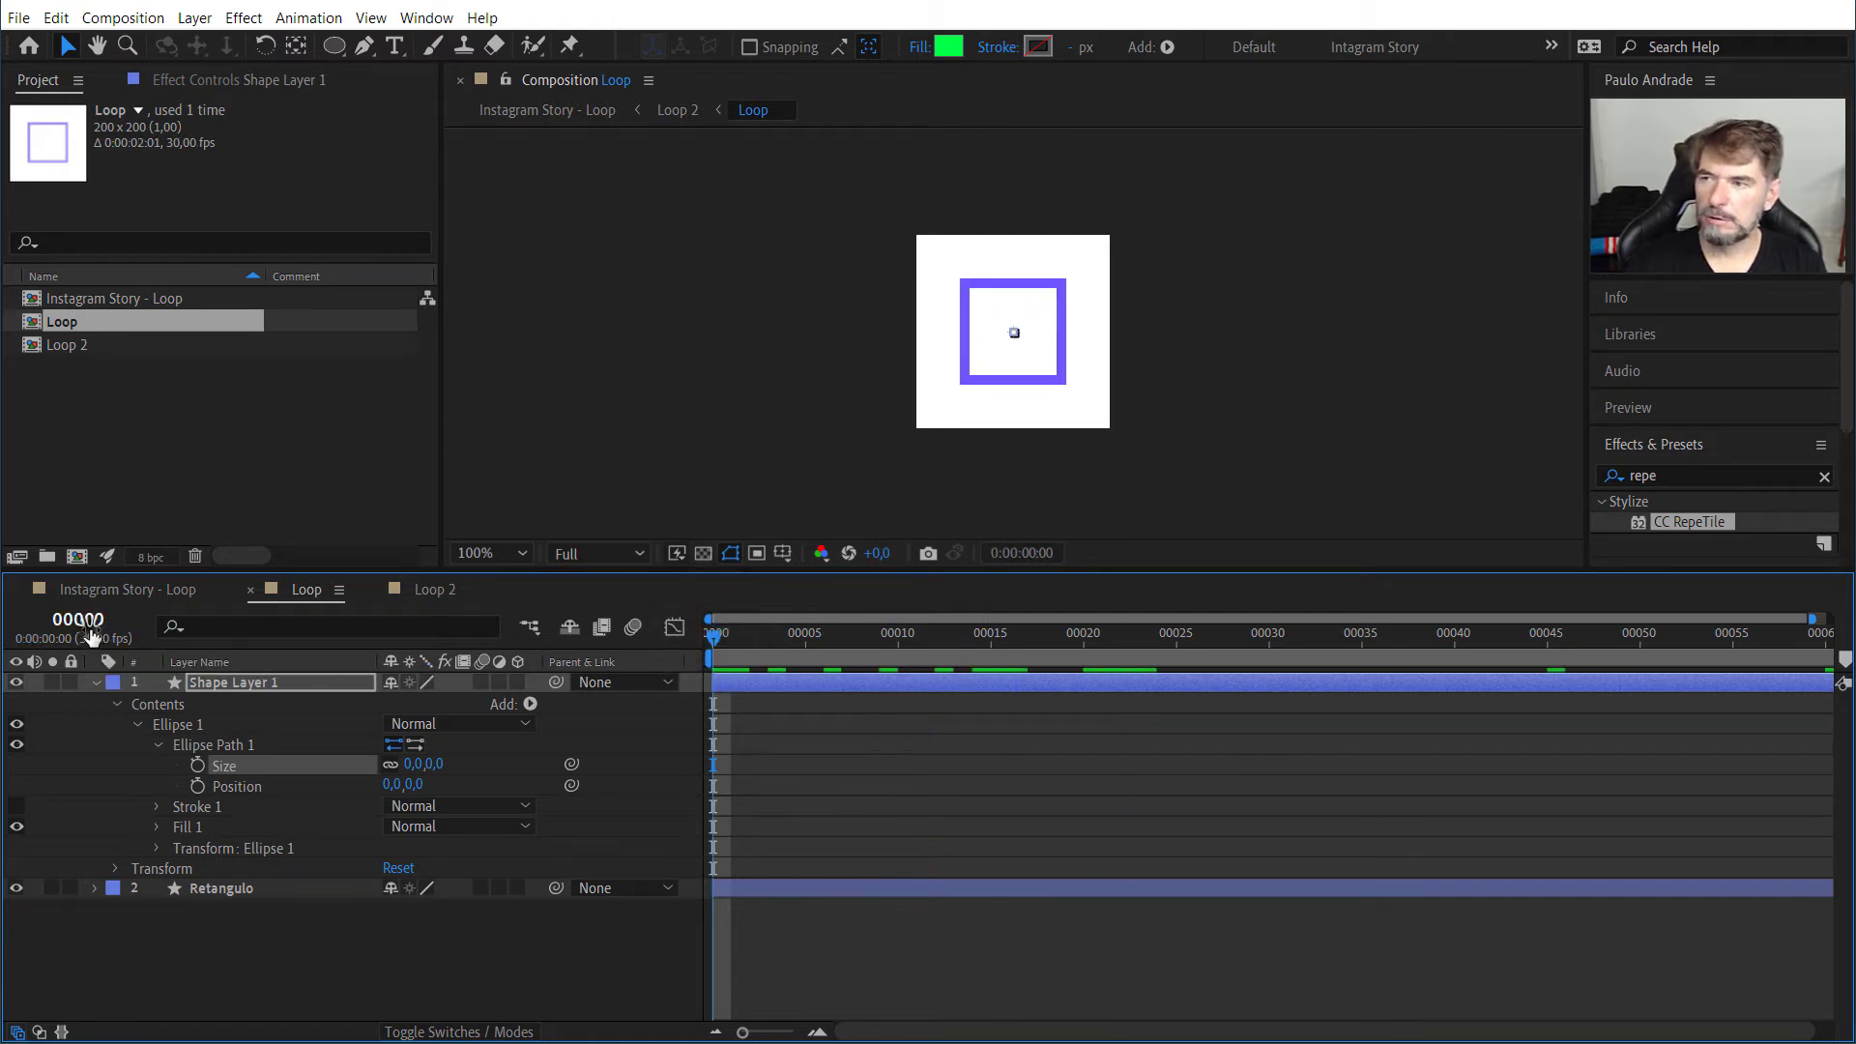
{"action": "left_click", "coordinate": [77, 626], "text": "ctrl"}
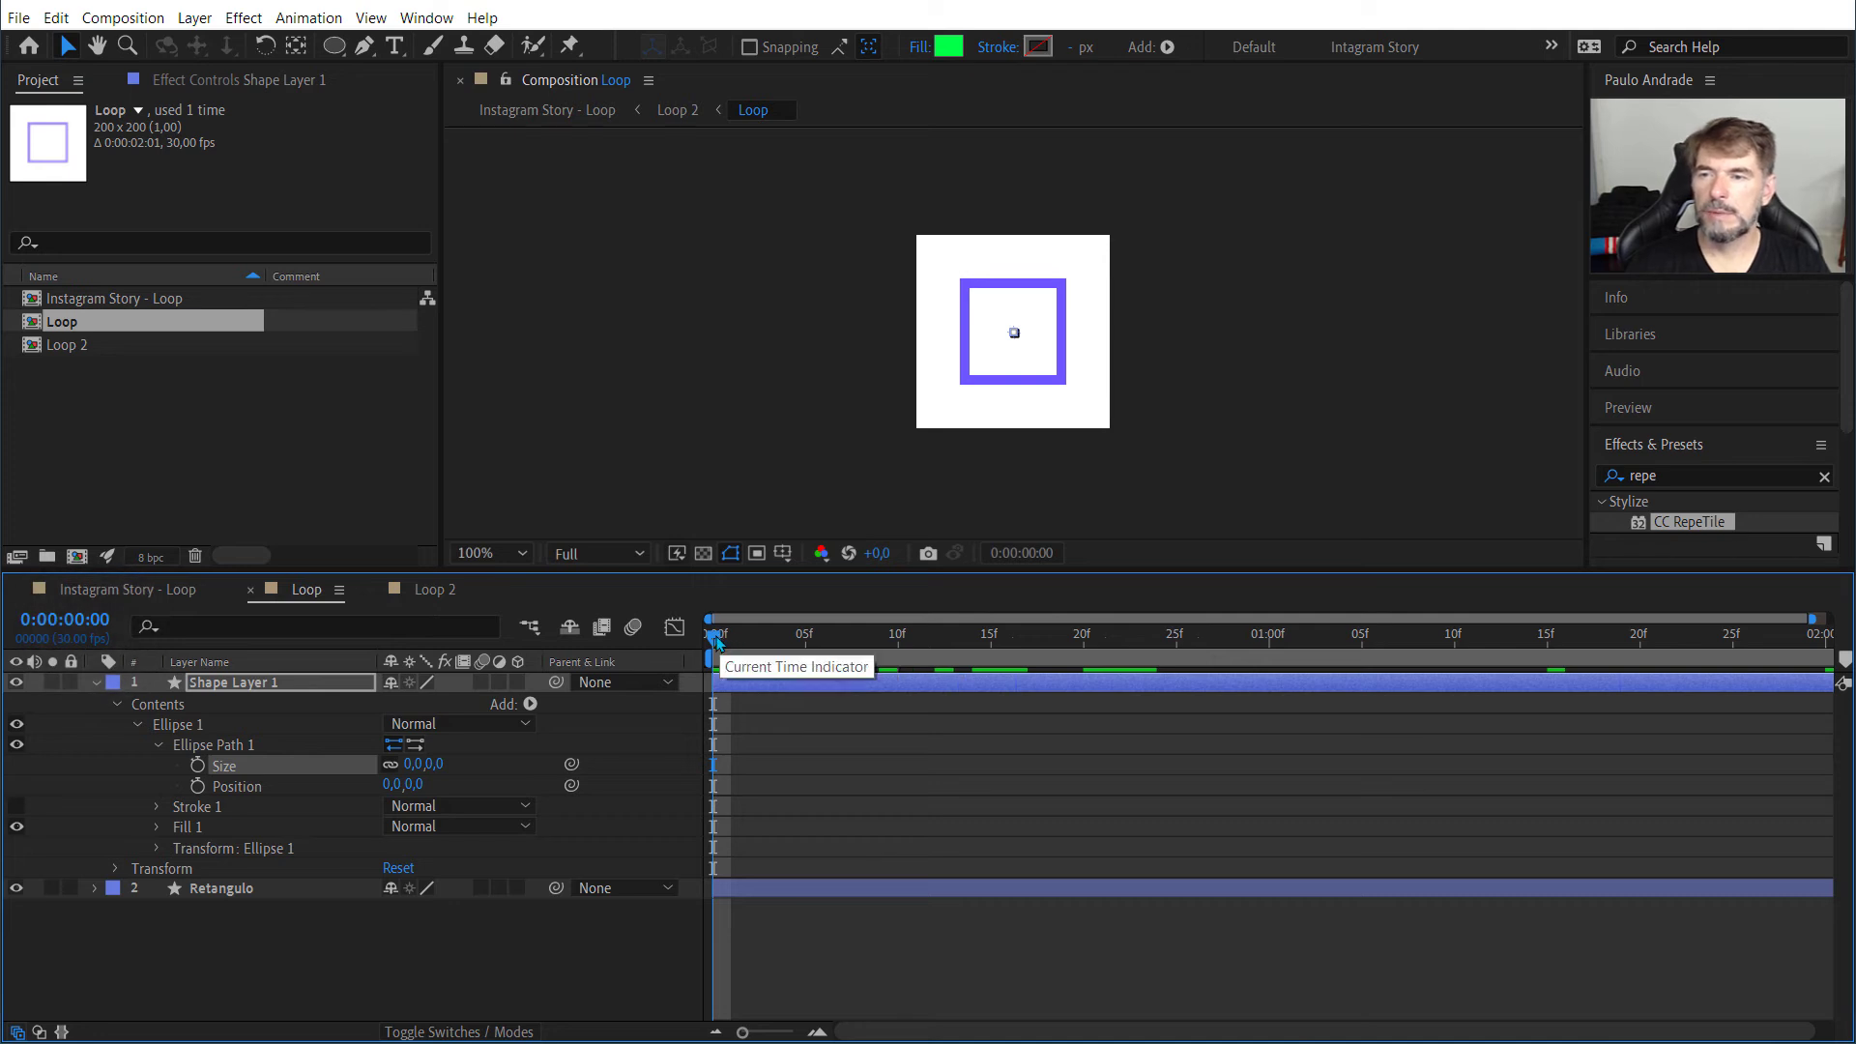
{"action": "key", "text": "space"}
{"action": "mouse_move", "coordinate": [1256, 663]}
{"action": "left_mouse_down"}
{"action": "mouse_move", "coordinate": [1306, 667]}
{"action": "mouse_move", "coordinate": [1279, 670]}
{"action": "left_mouse_up"}
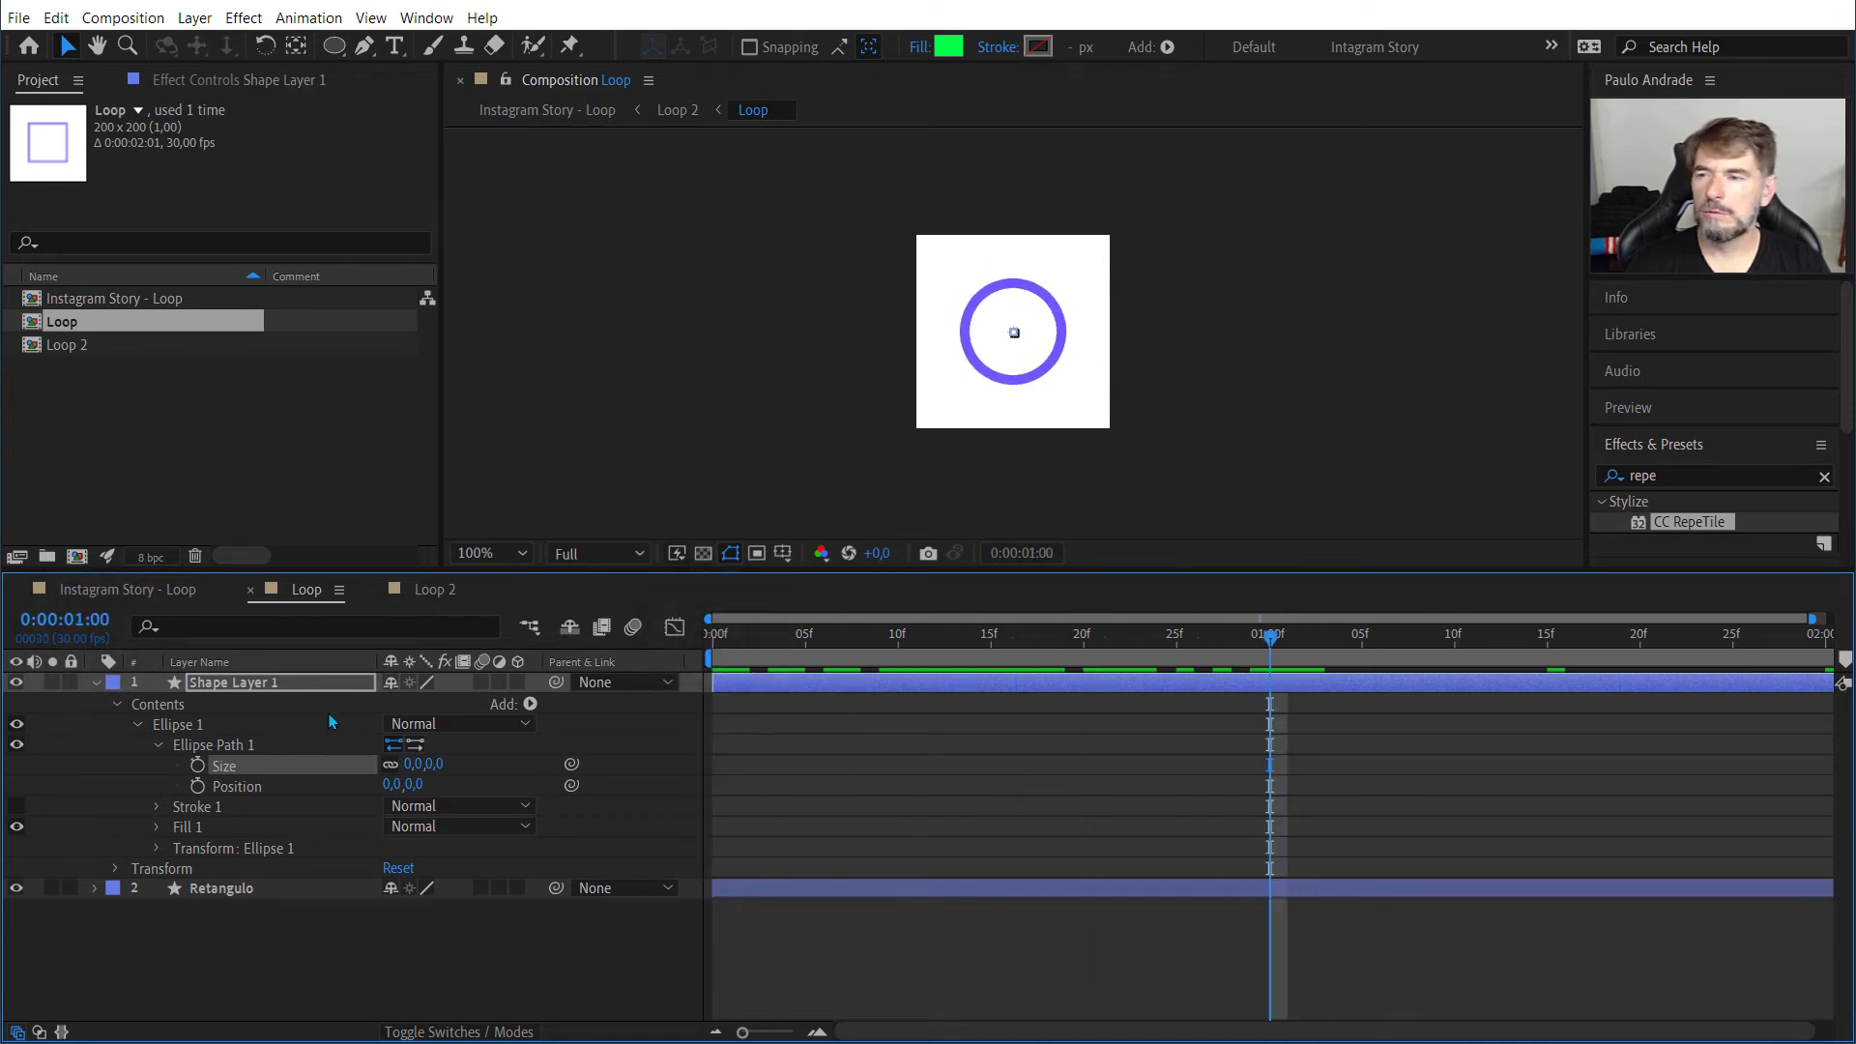
Step: Try a green ellipse path size of 50 x 50, and settle on 70 x 70
{"action": "left_click", "coordinate": [411, 765]}
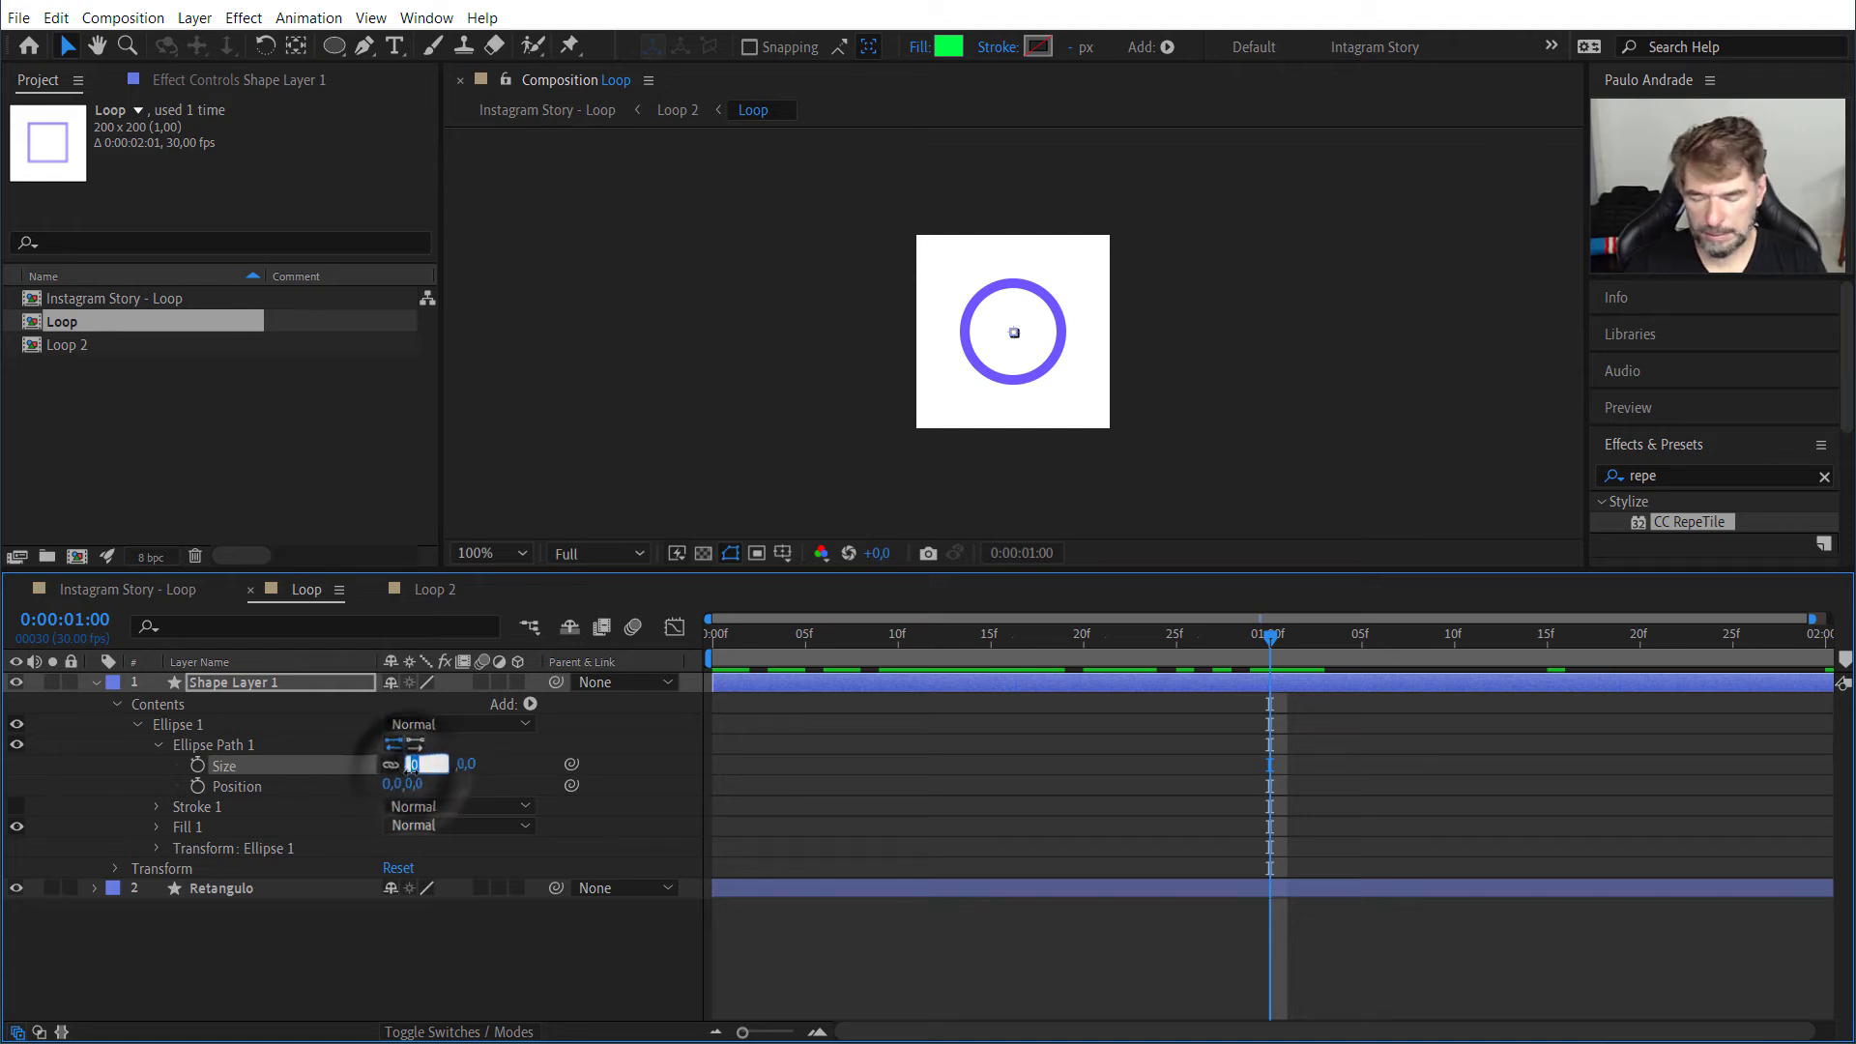
{"action": "key", "text": "Return"}
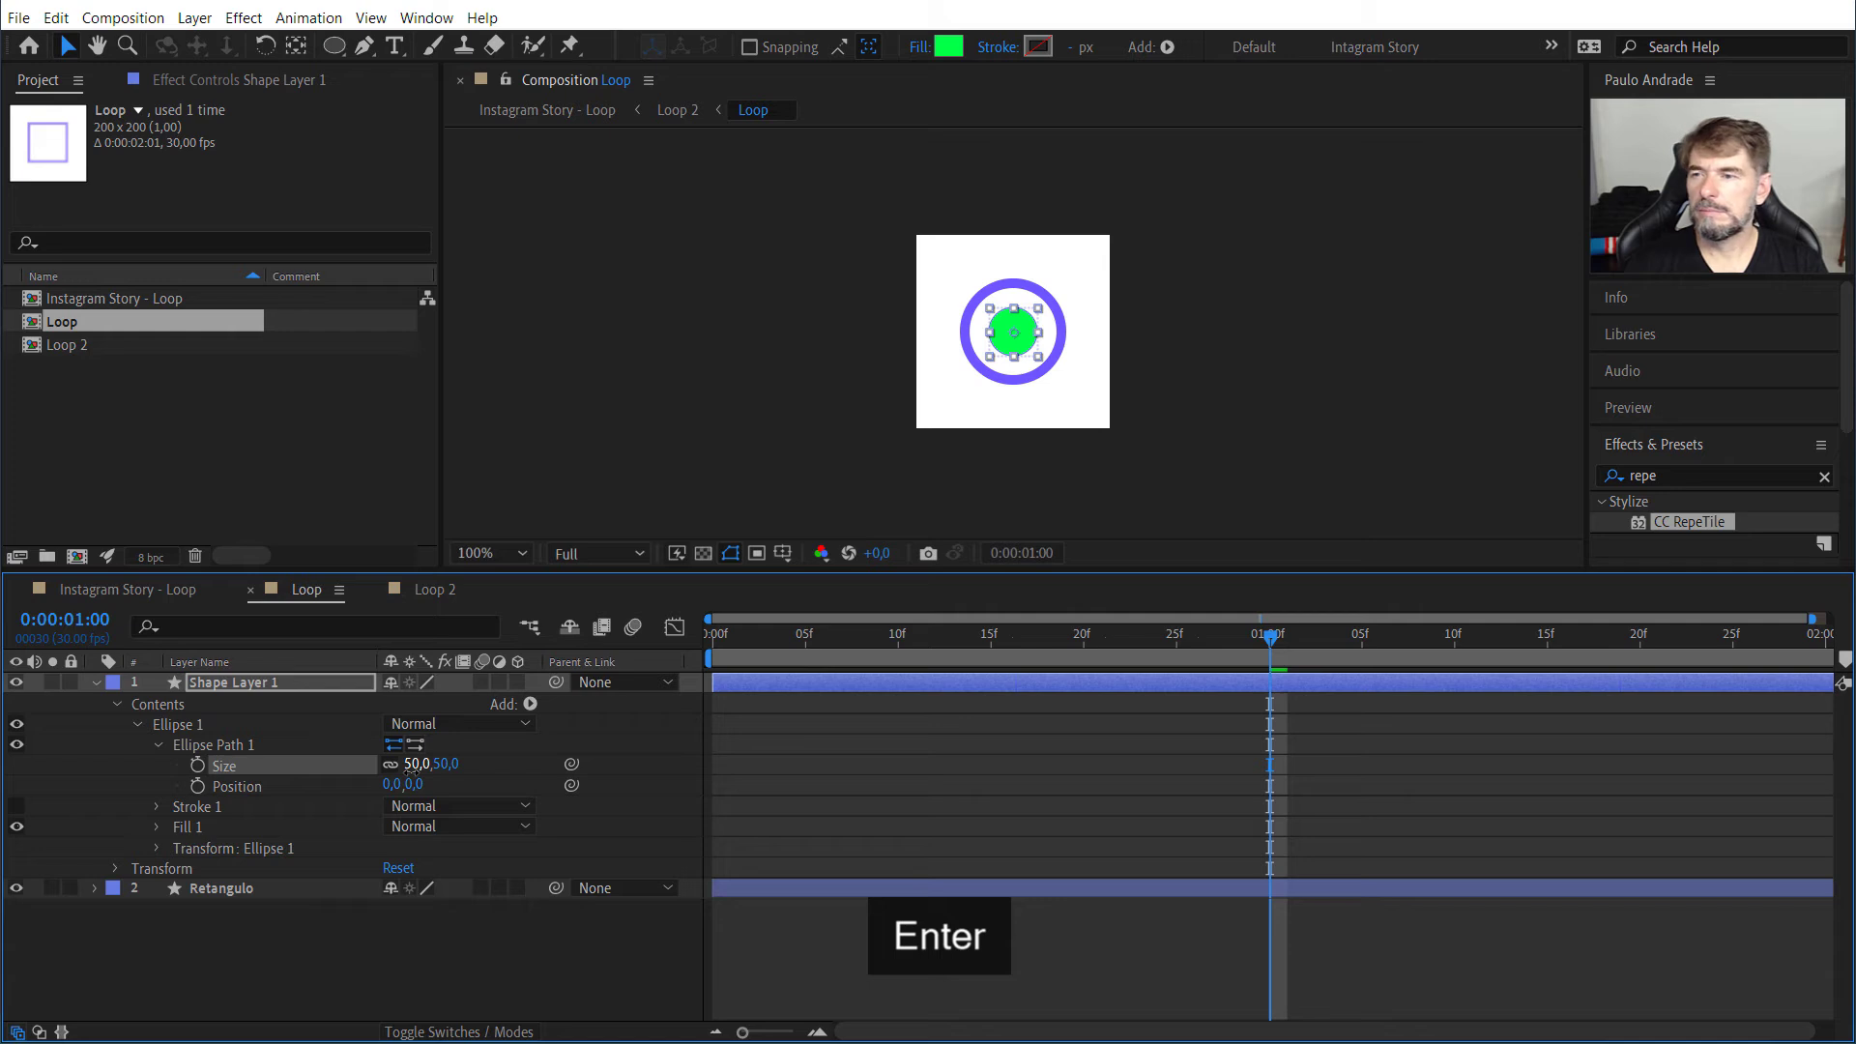
{"action": "left_click", "coordinate": [412, 764]}
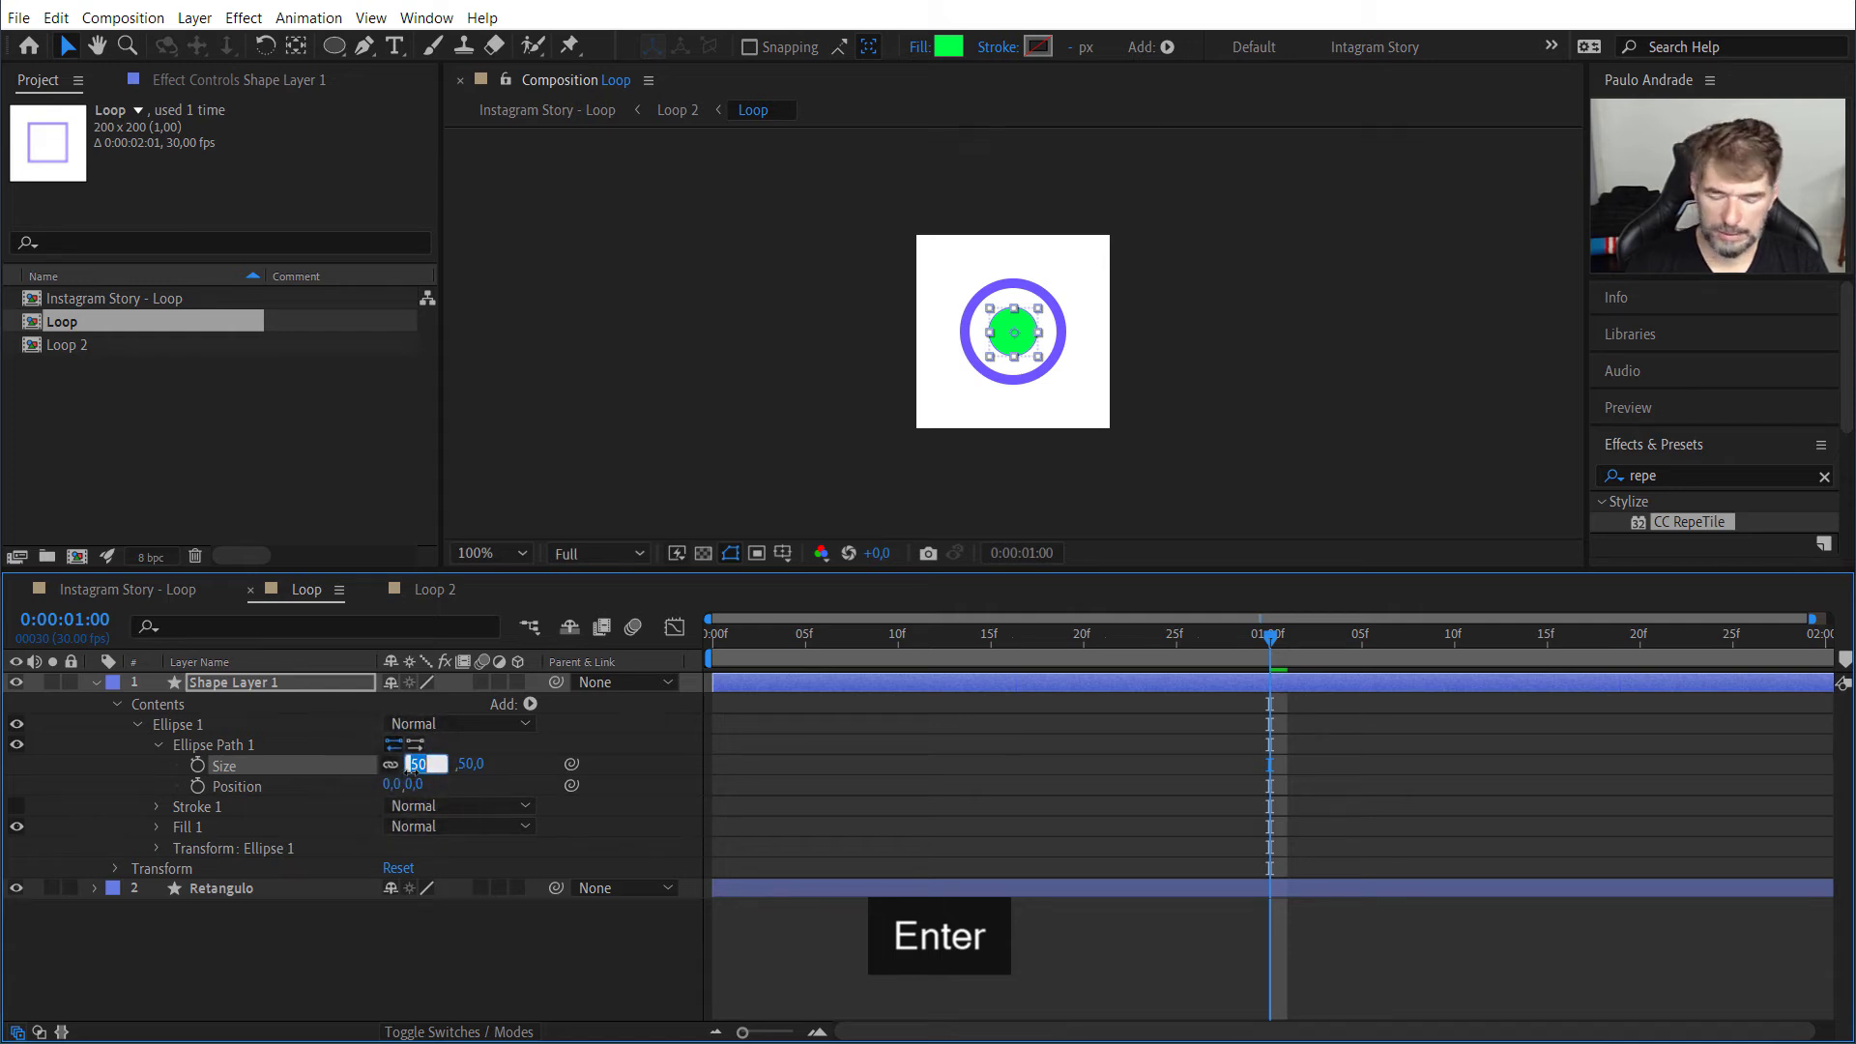
{"action": "key", "text": "Return"}
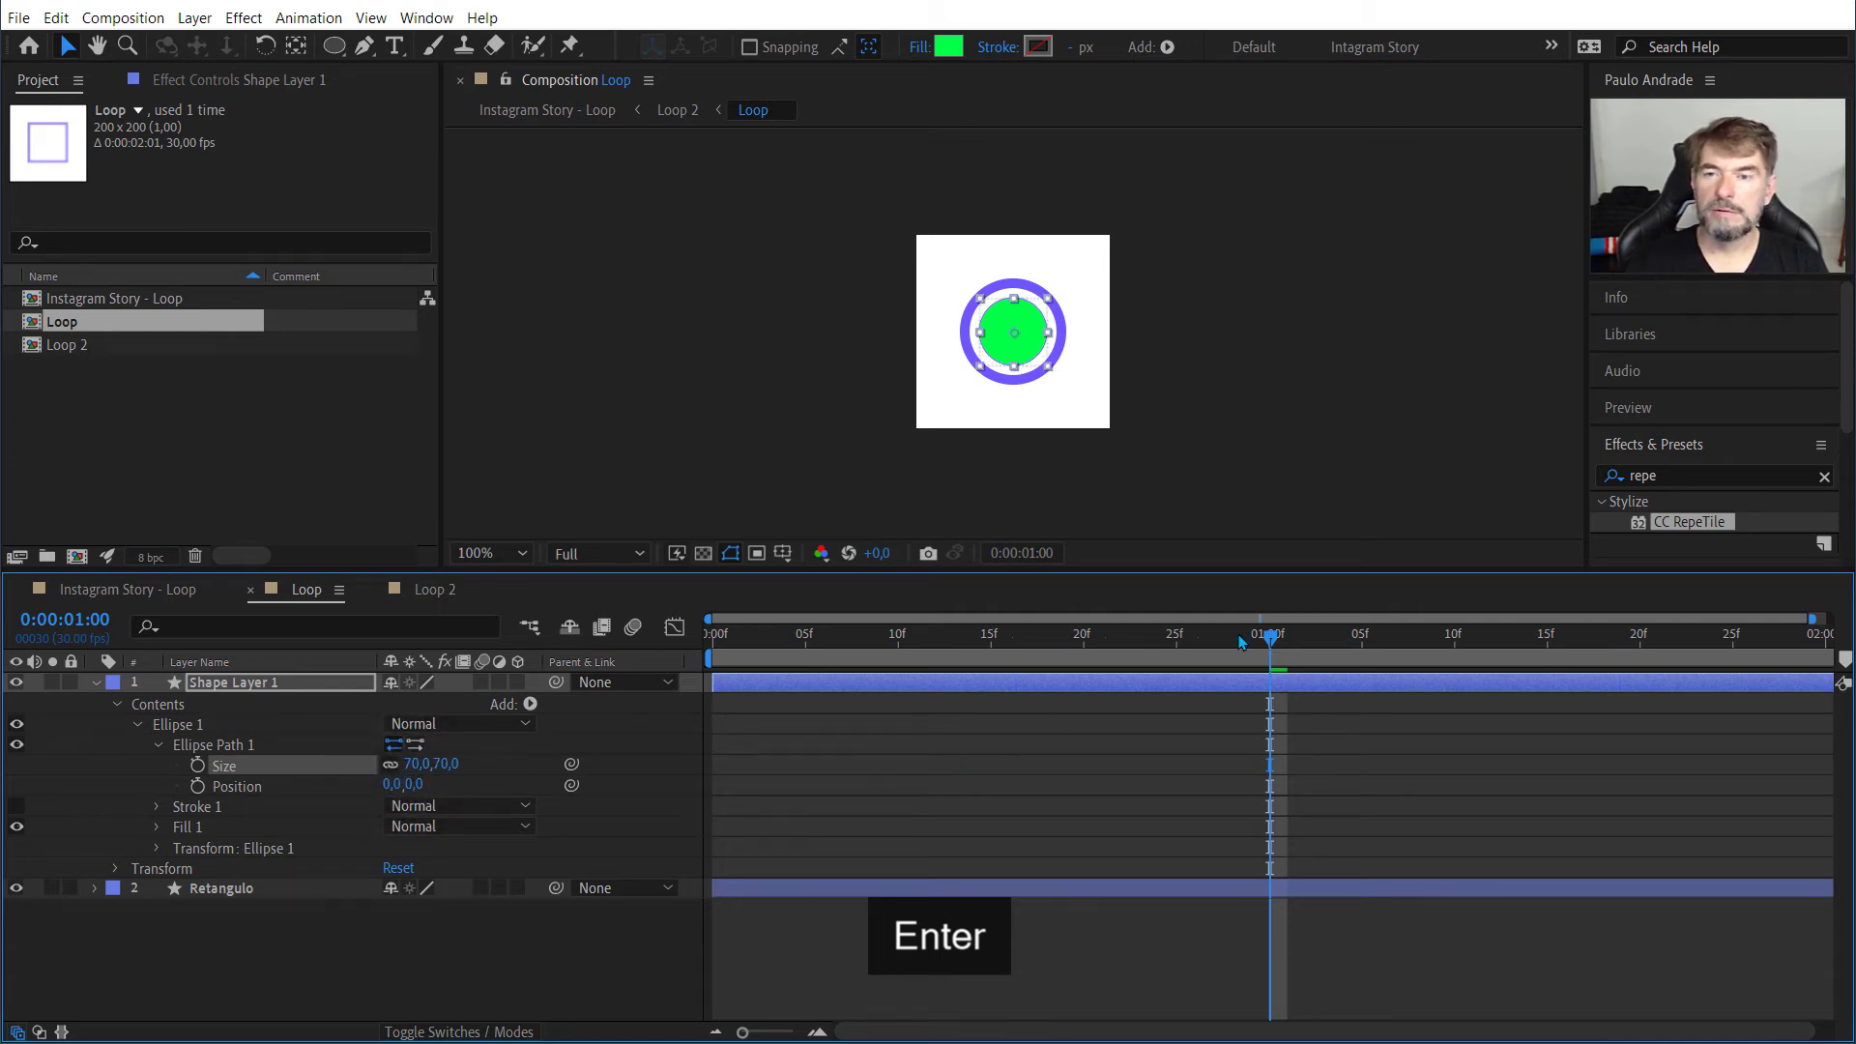
Step: Play back the Loop composition from the start and add a keyframe for the ellipse's Size at 0:00:01:00
{"action": "key", "text": "Home"}
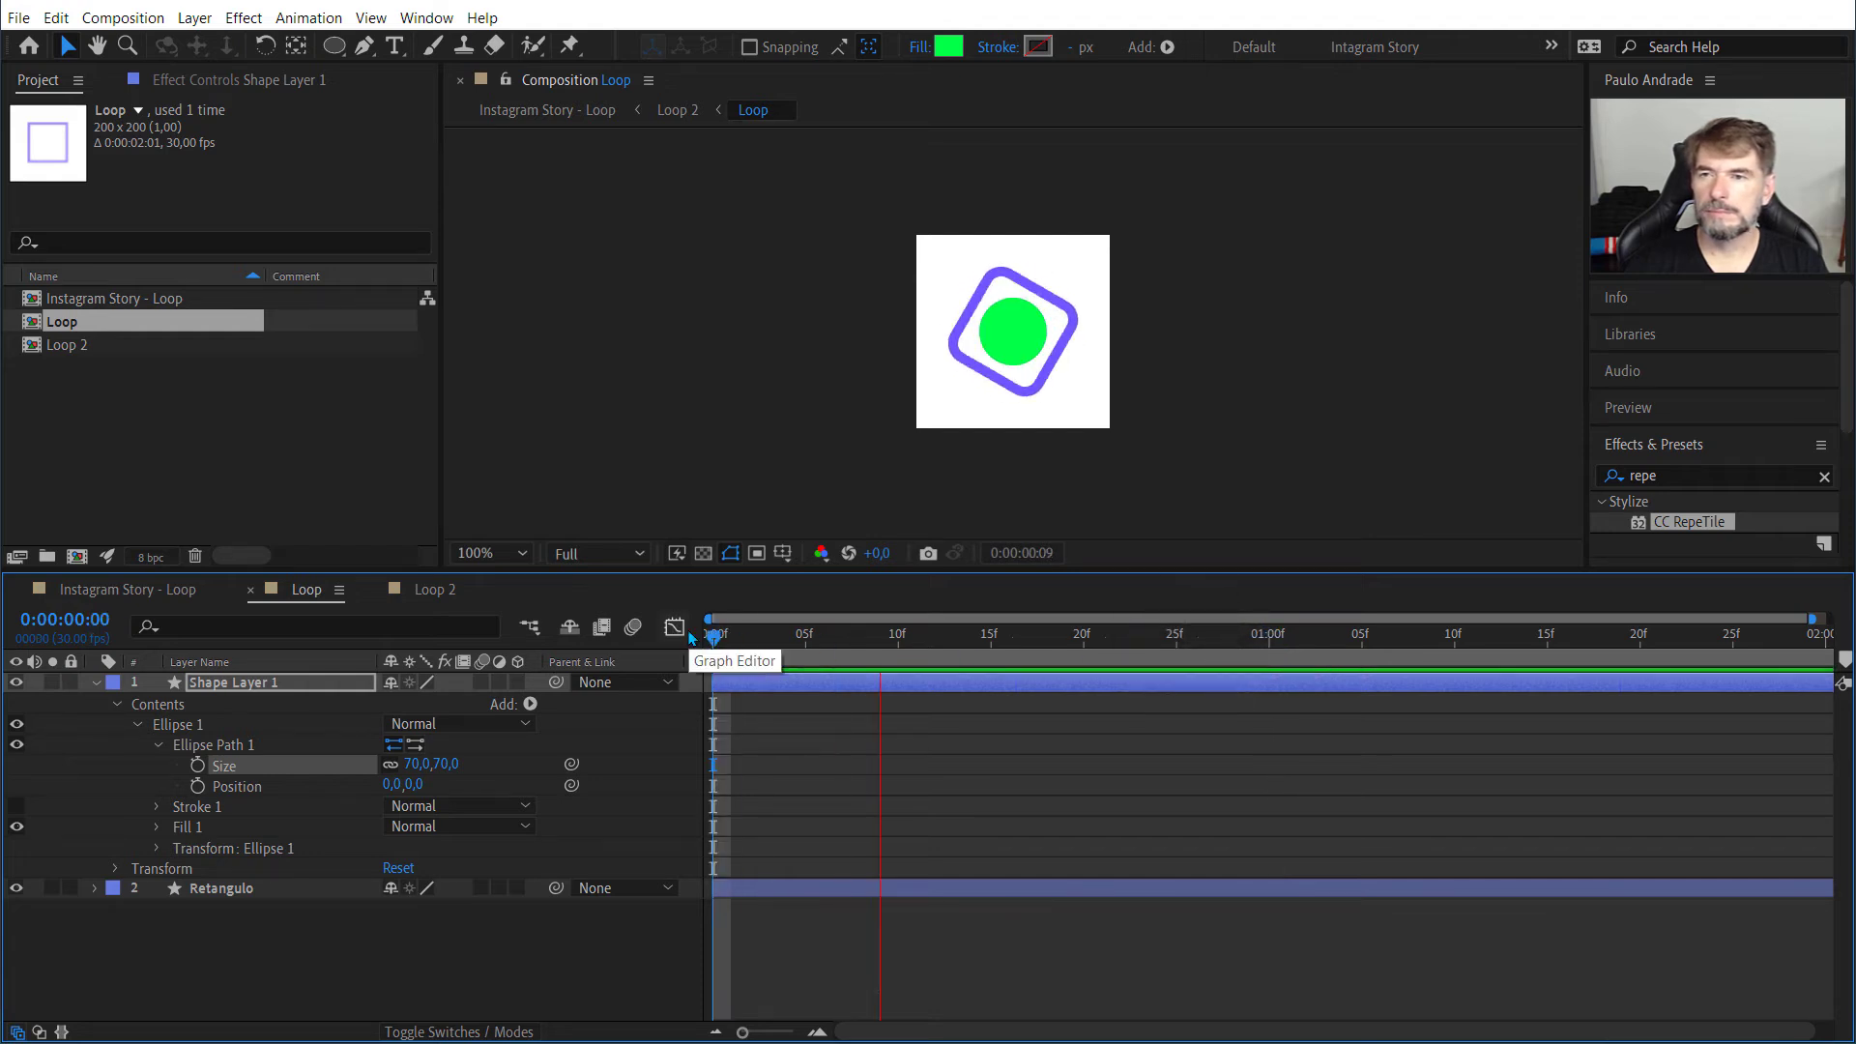
{"action": "key", "text": "space"}
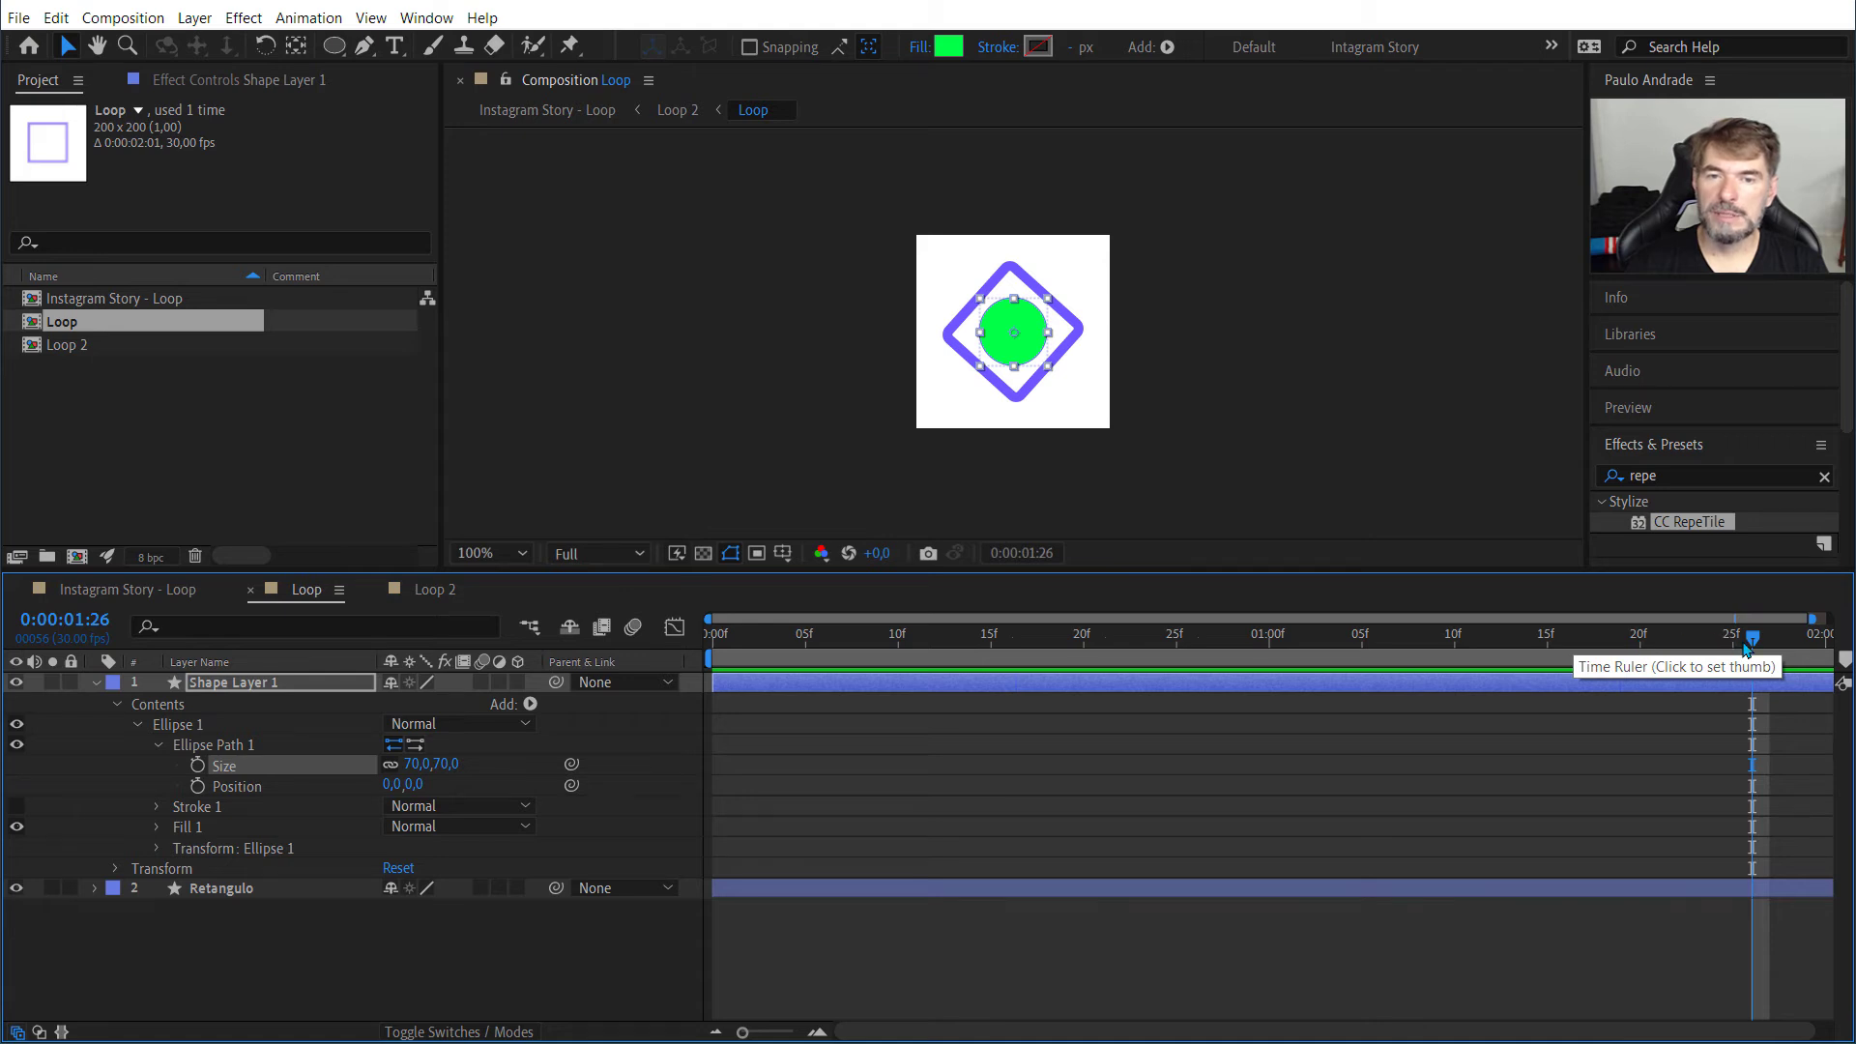
{"action": "left_click_drag", "start_coordinate": [1746, 642], "coordinate": [1269, 696]}
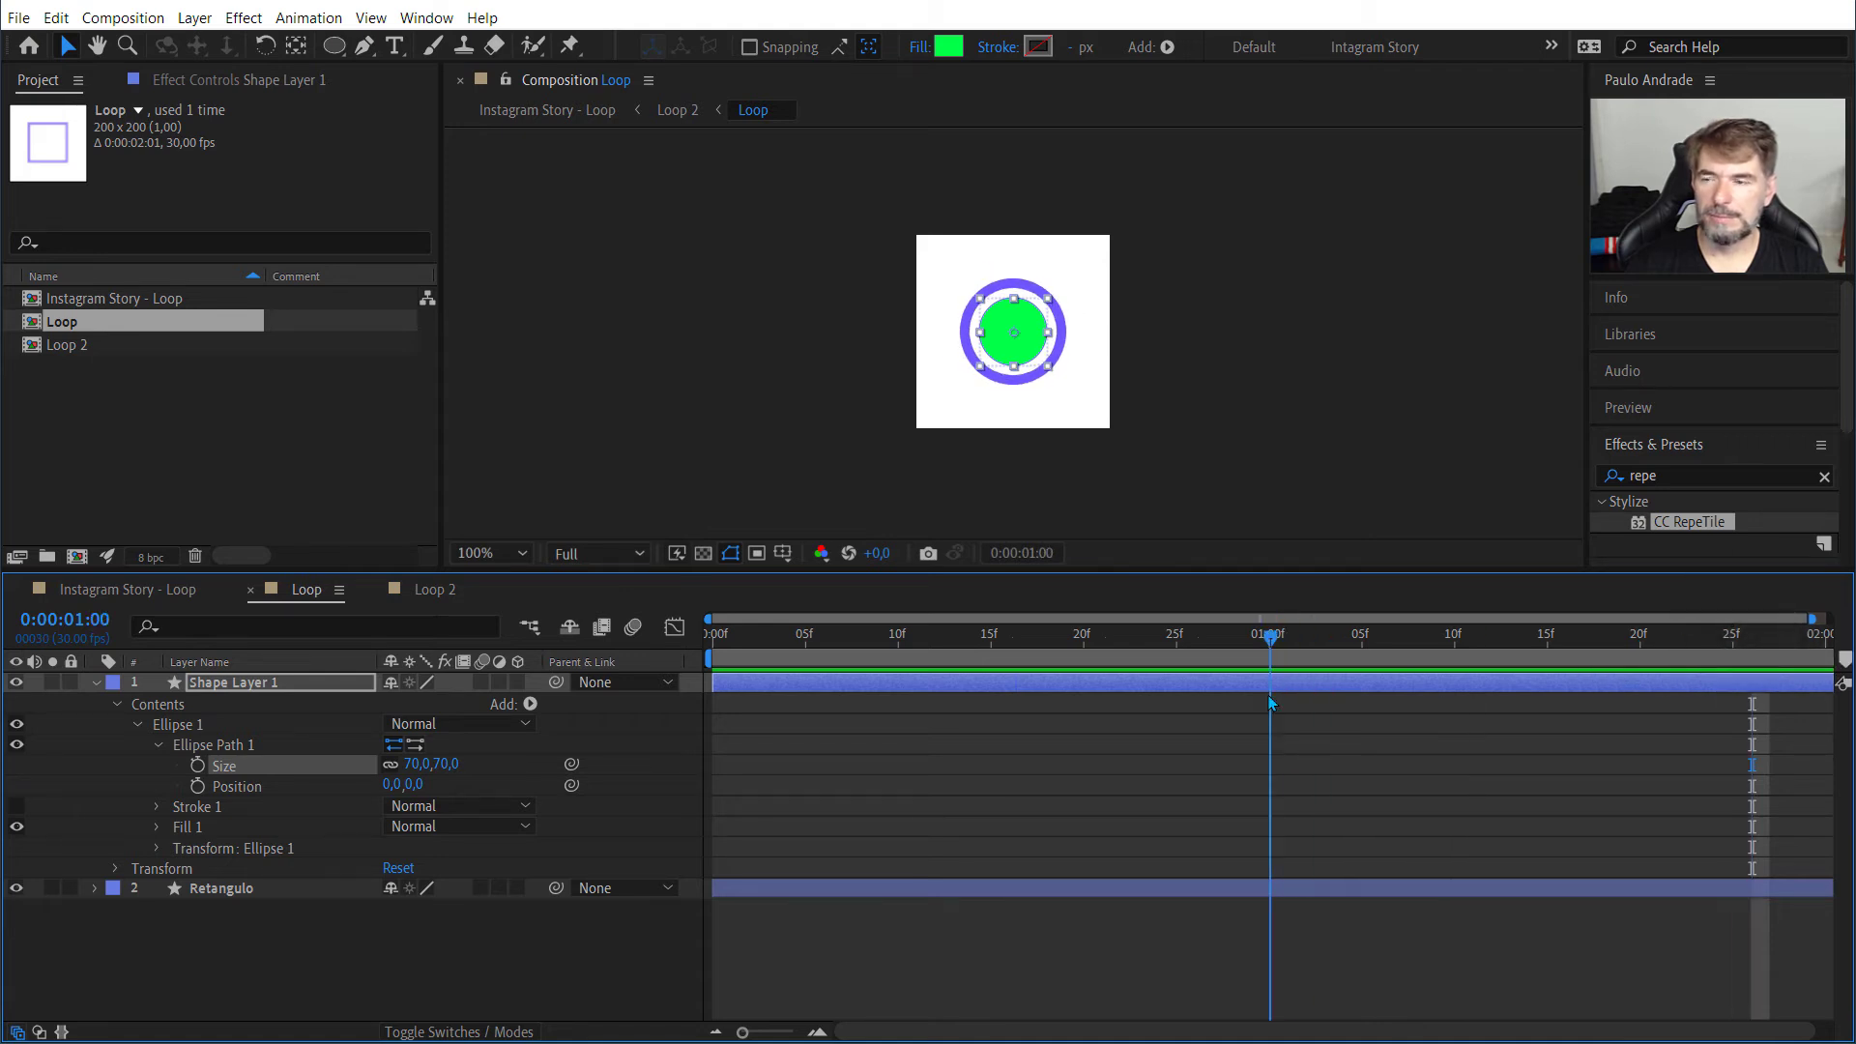
{"action": "left_click", "coordinate": [197, 764]}
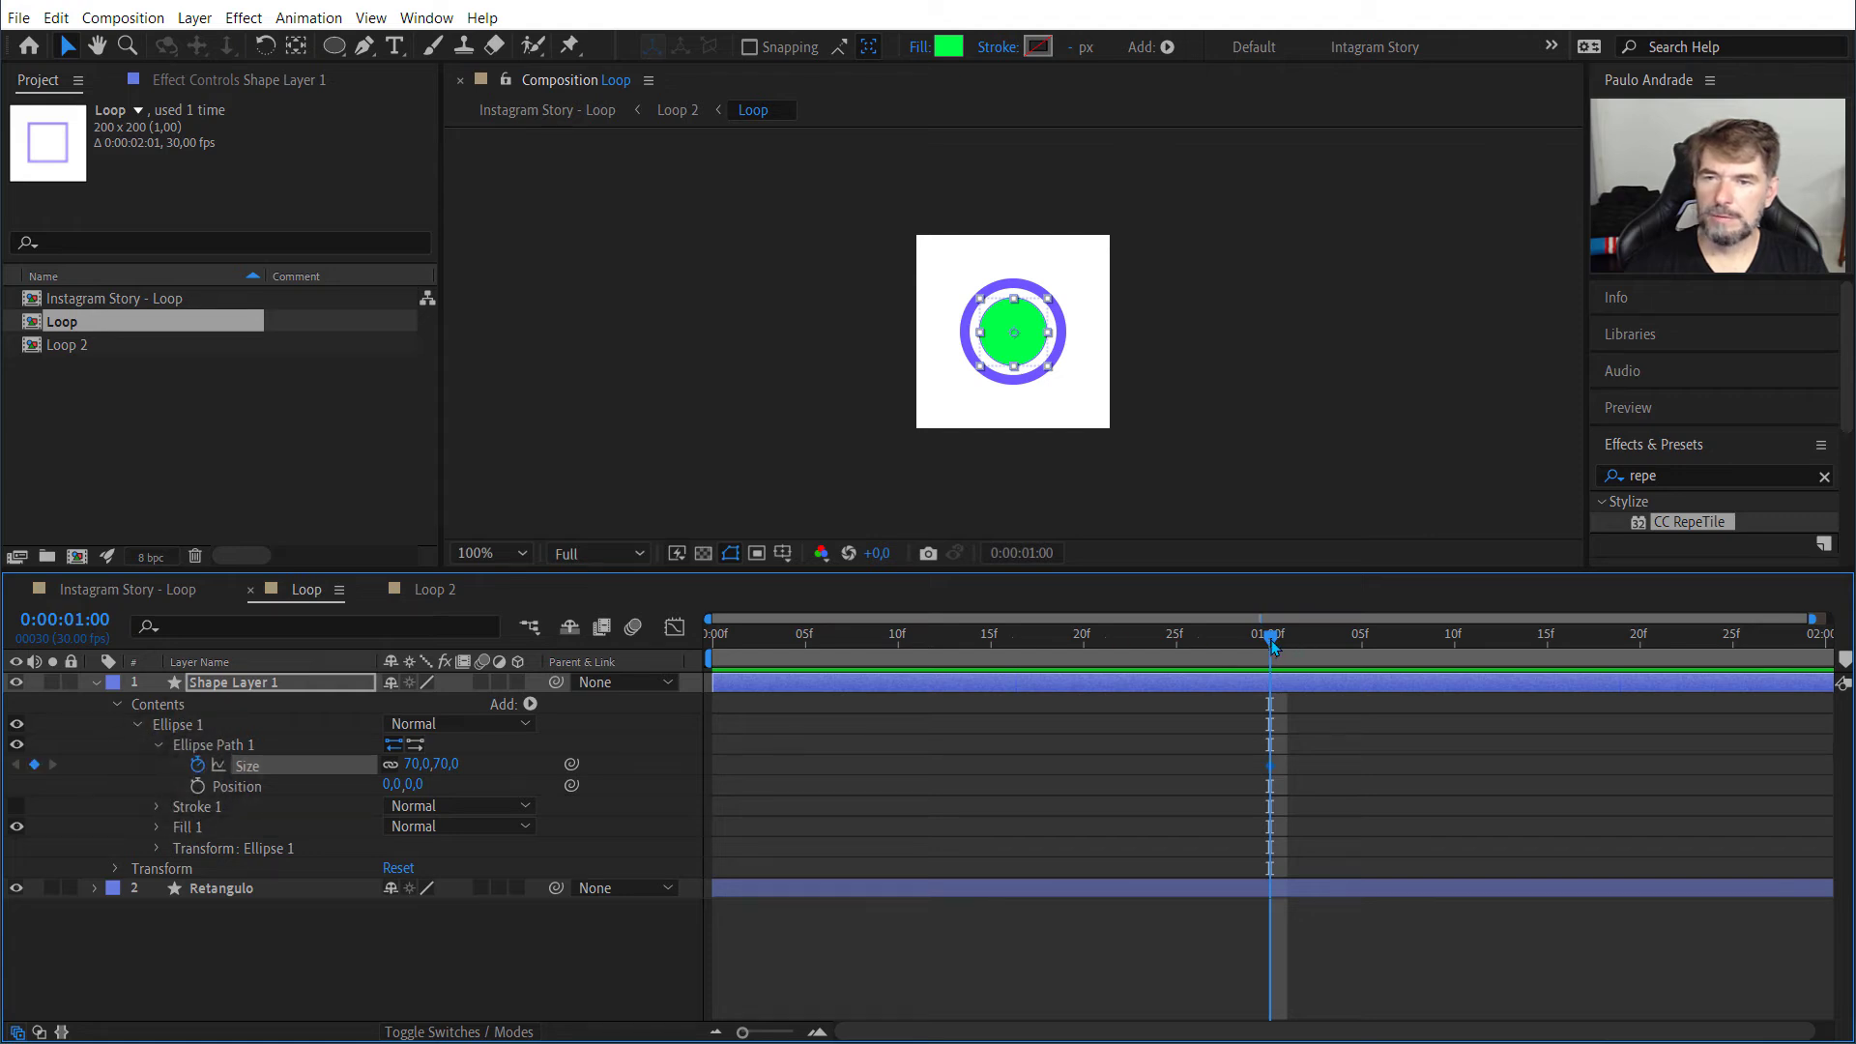
Step: Keyframe the ellipse path's size at 0 x 0 at 0:00:00:00
{"action": "key", "text": "Home"}
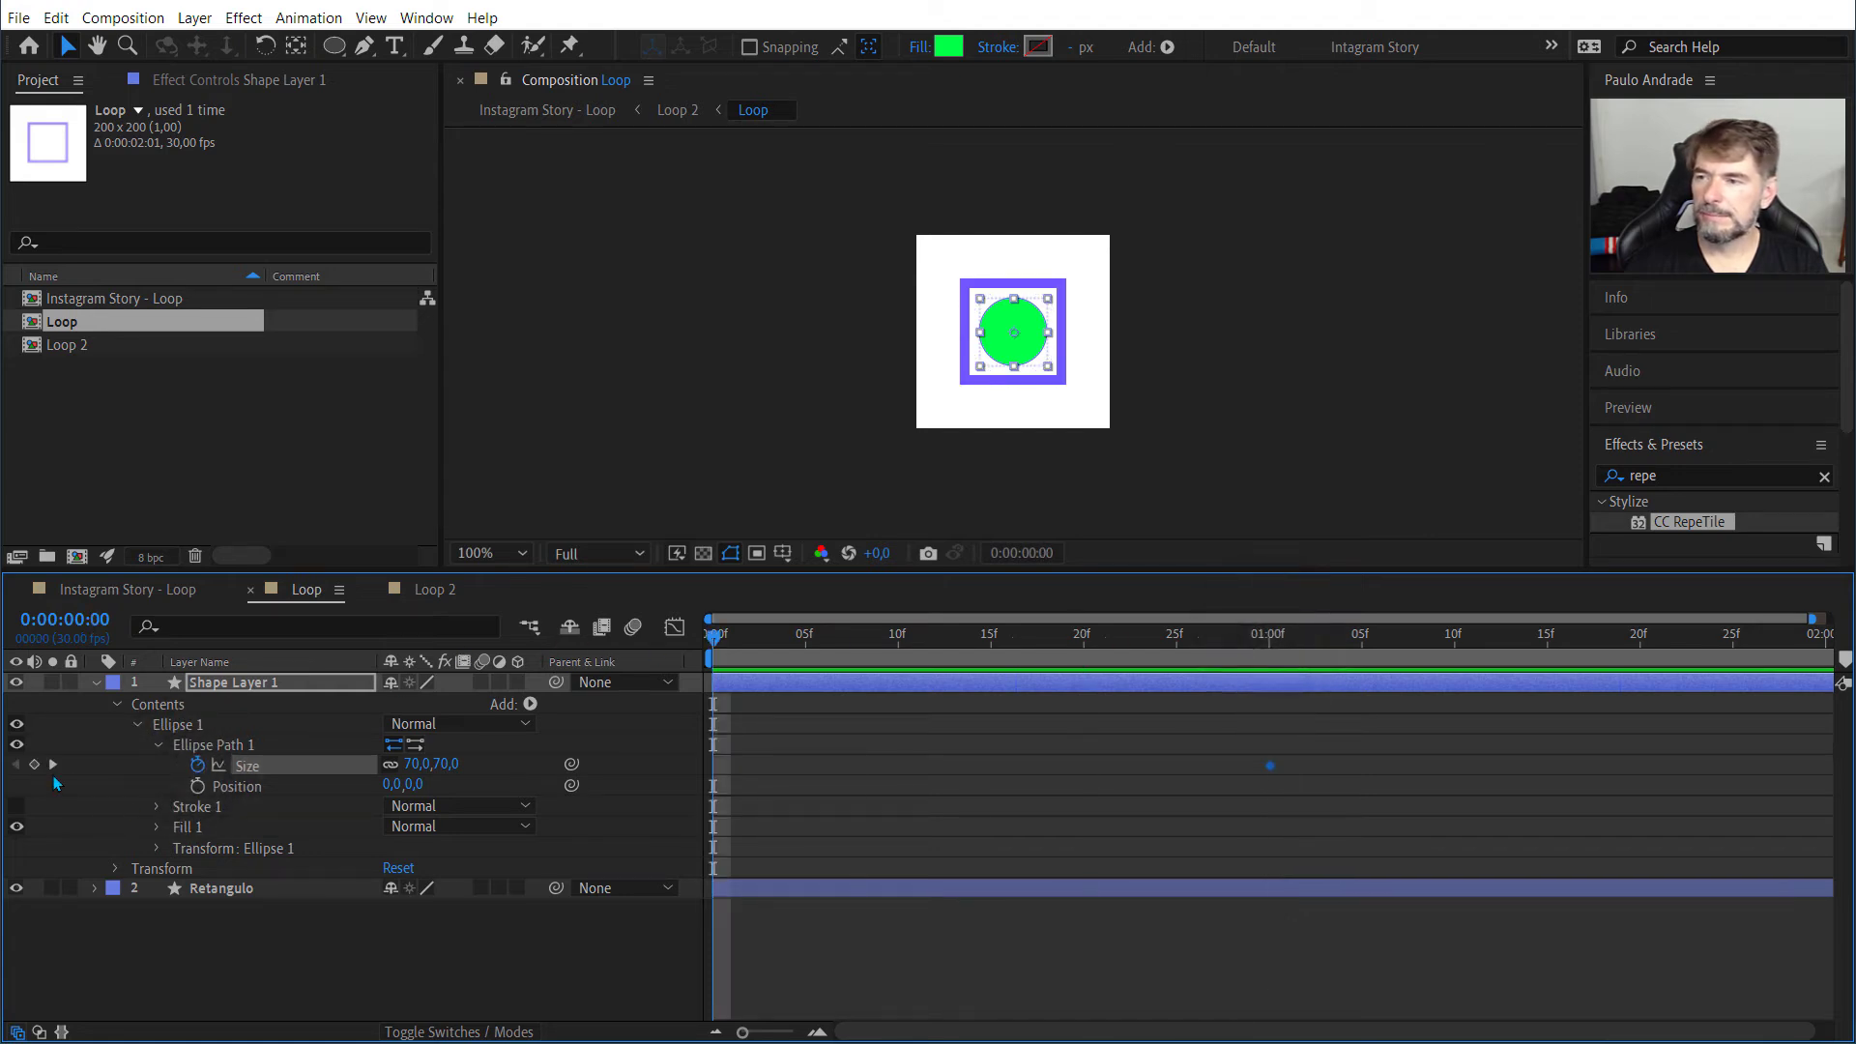
{"action": "left_click", "coordinate": [446, 763]}
{"action": "type", "text": "0"}
{"action": "key", "text": "Return"}
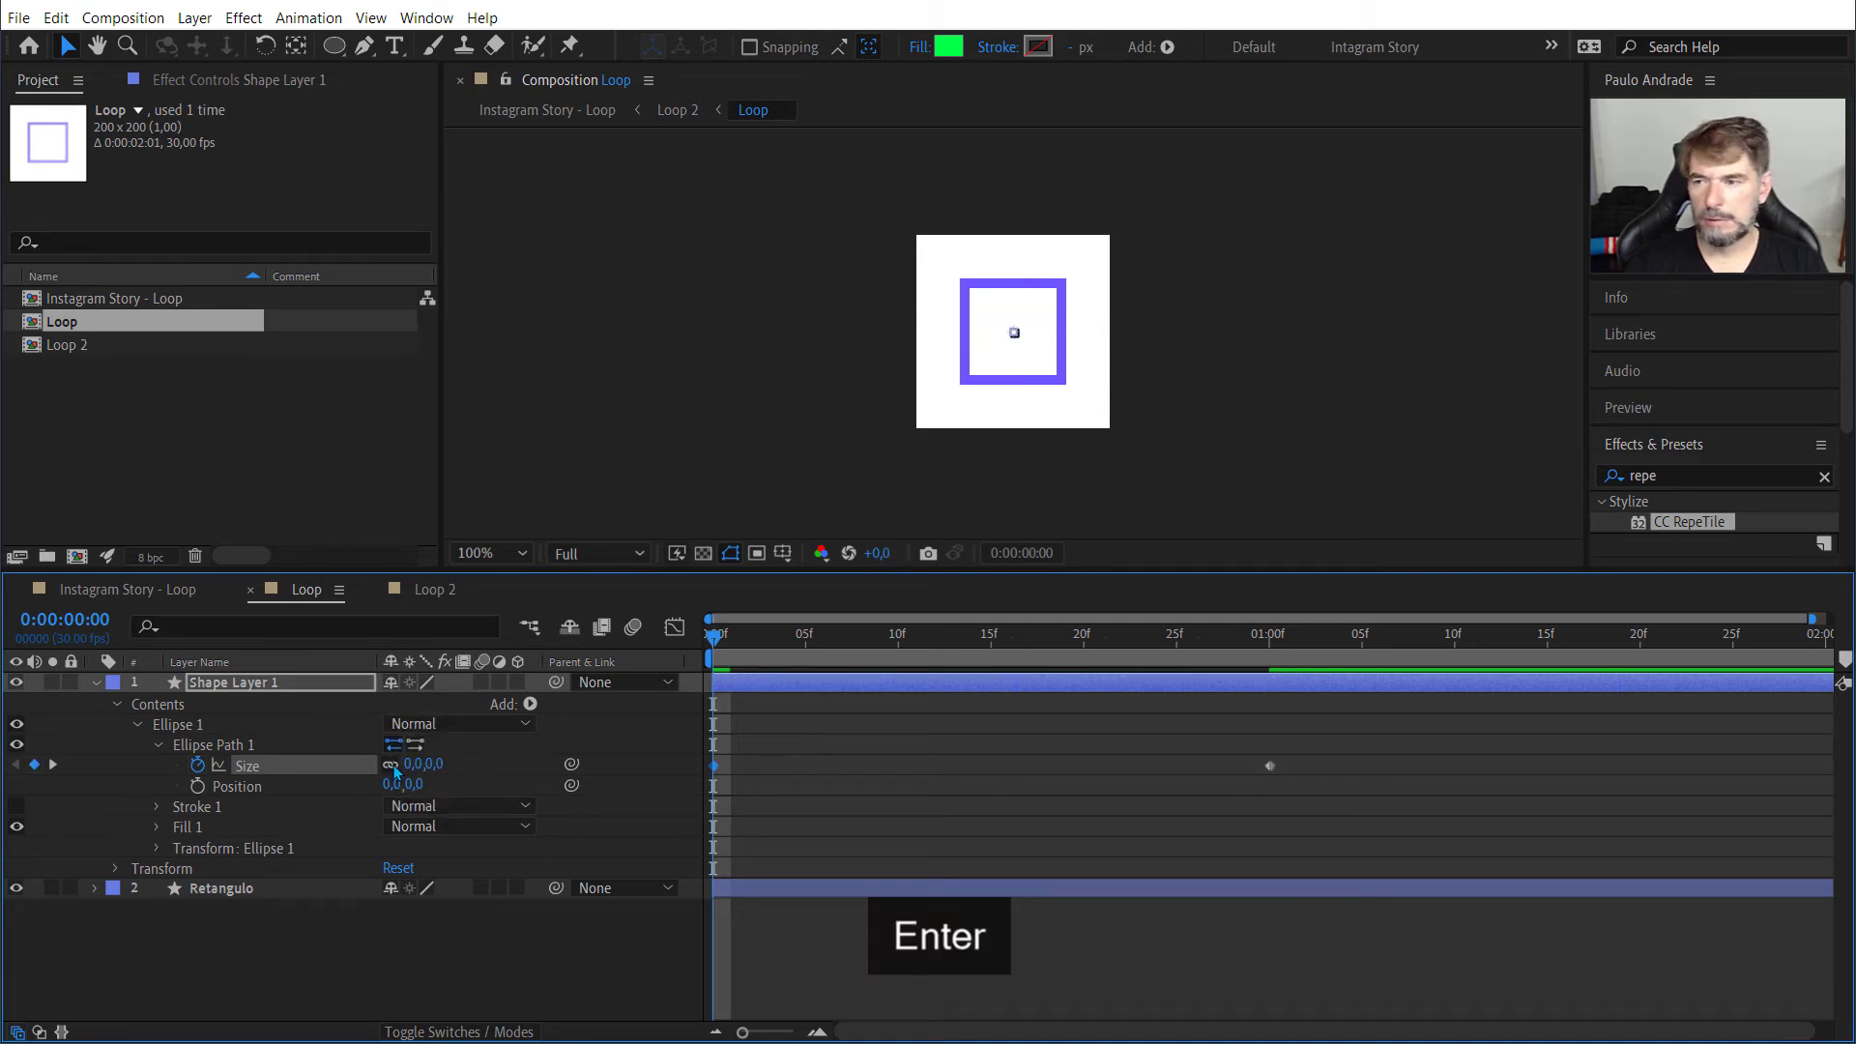
Step: Play back and scrub the Loop composition to examine the green circle's growth
{"action": "left_click", "coordinate": [713, 643]}
{"action": "key", "text": "space"}
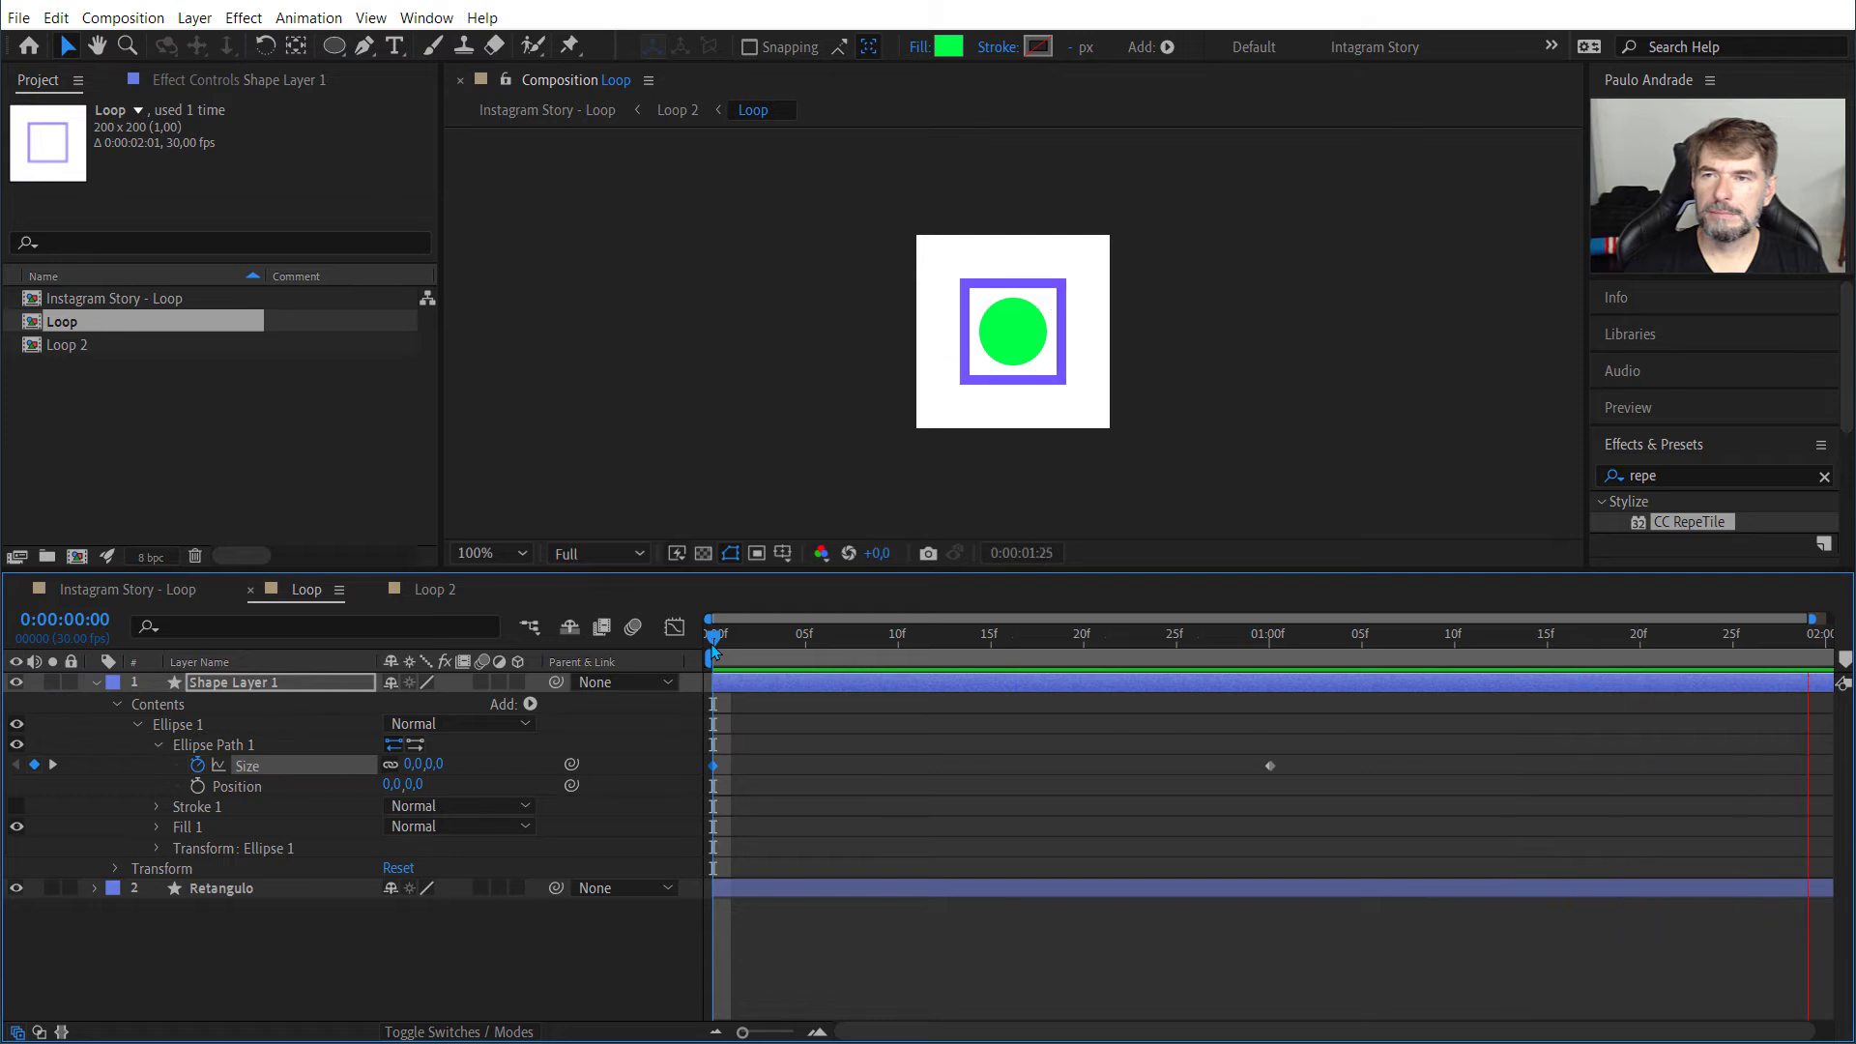
{"action": "key", "text": "space"}
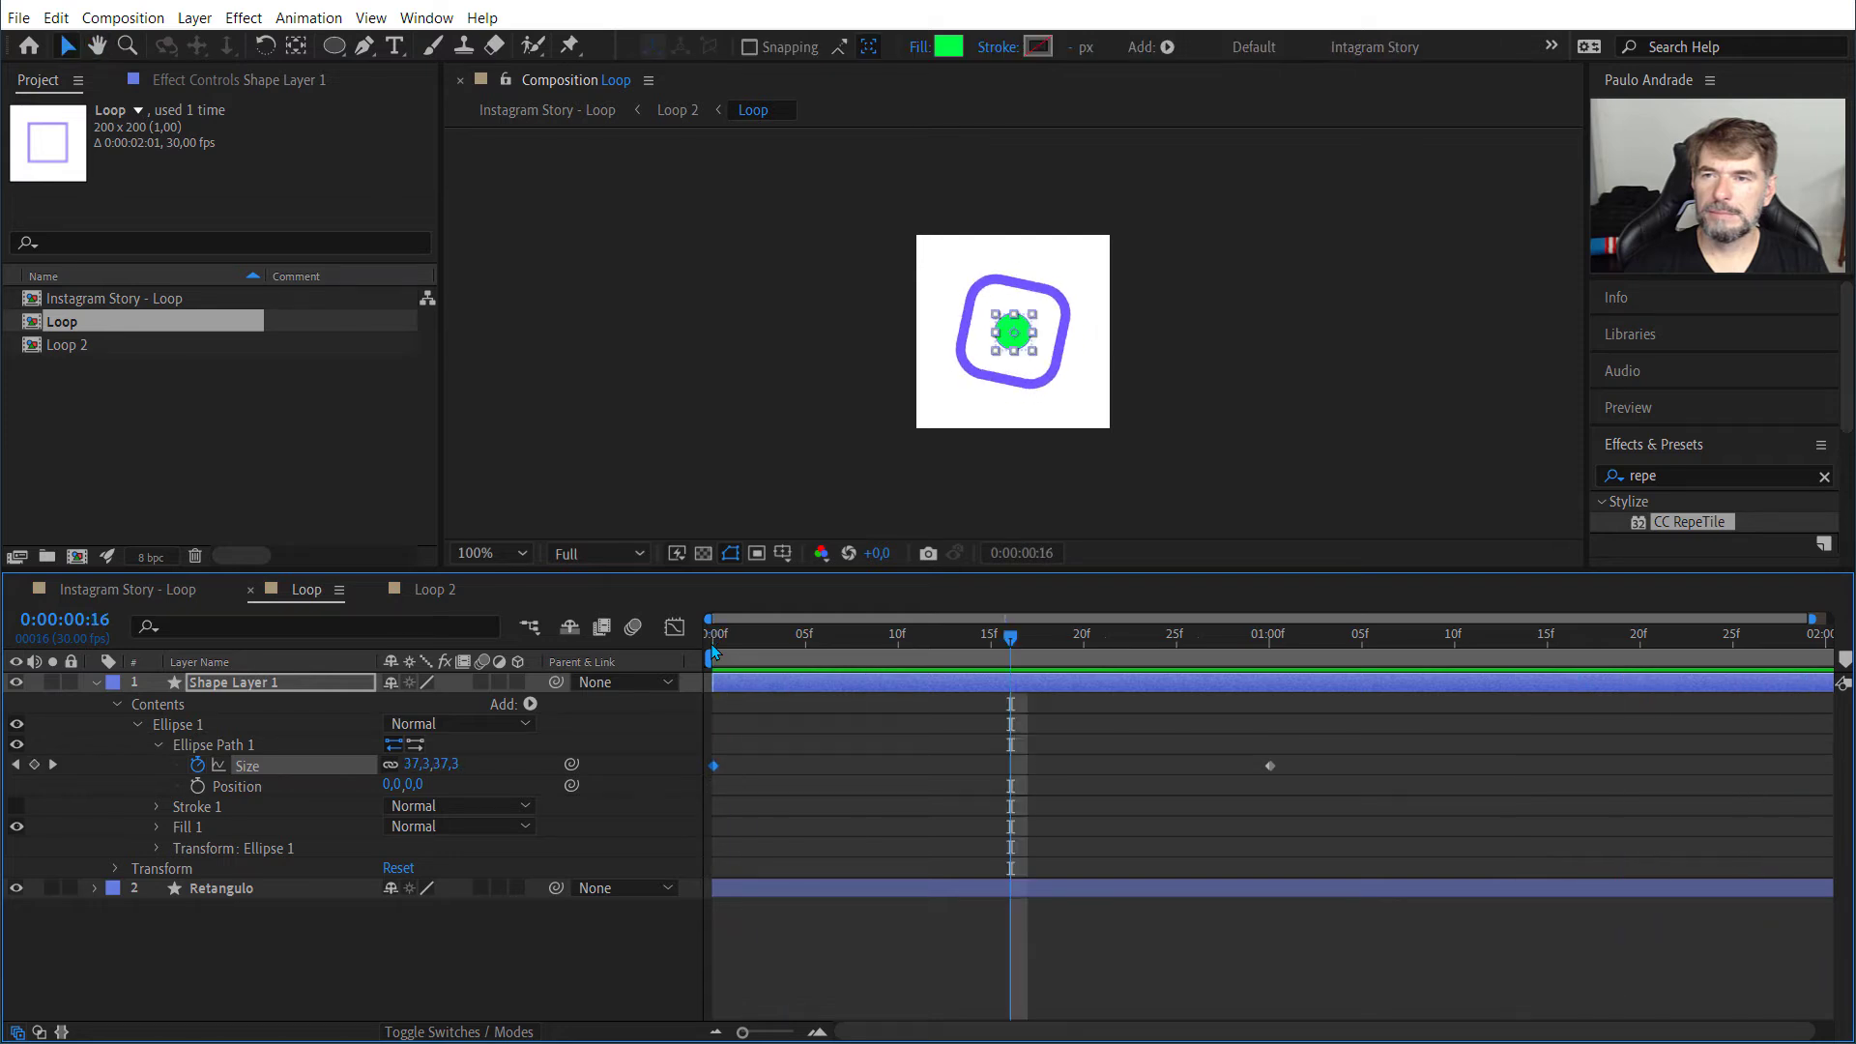
{"action": "left_click", "coordinate": [1012, 645]}
{"action": "key", "text": "space"}
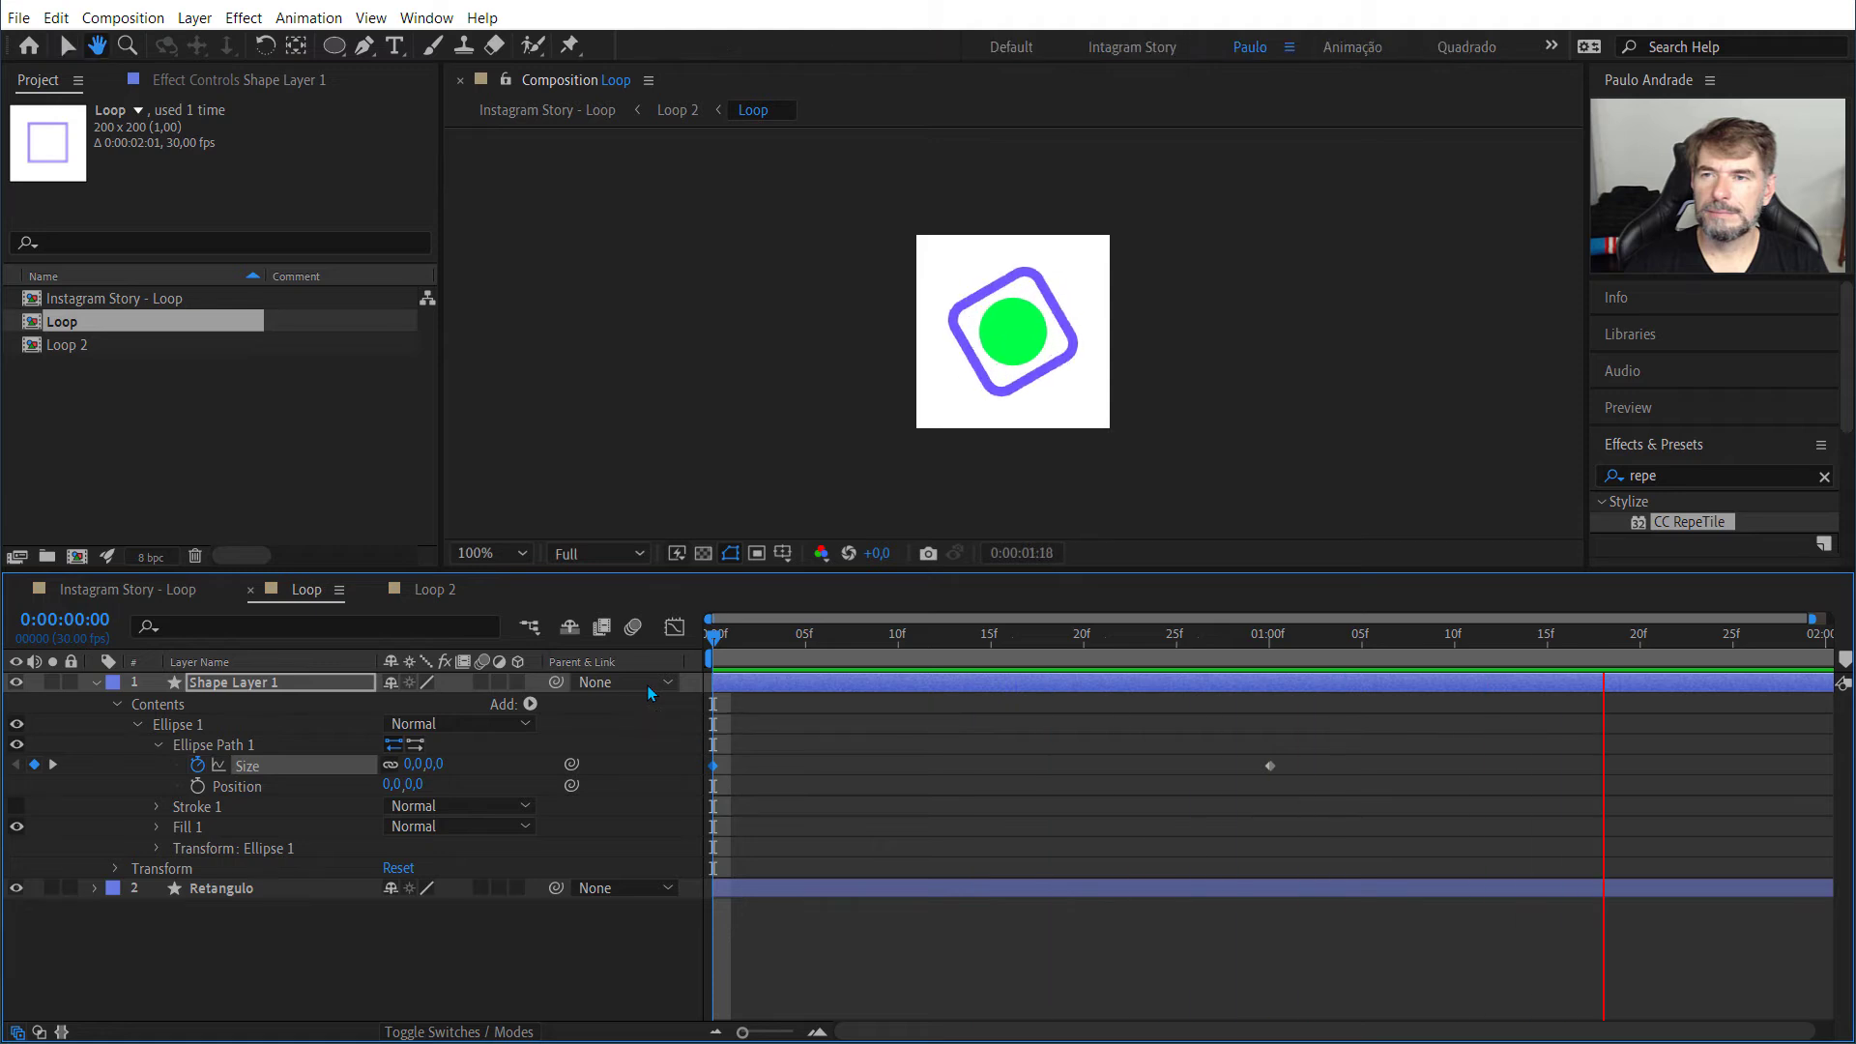
{"action": "key", "text": "space"}
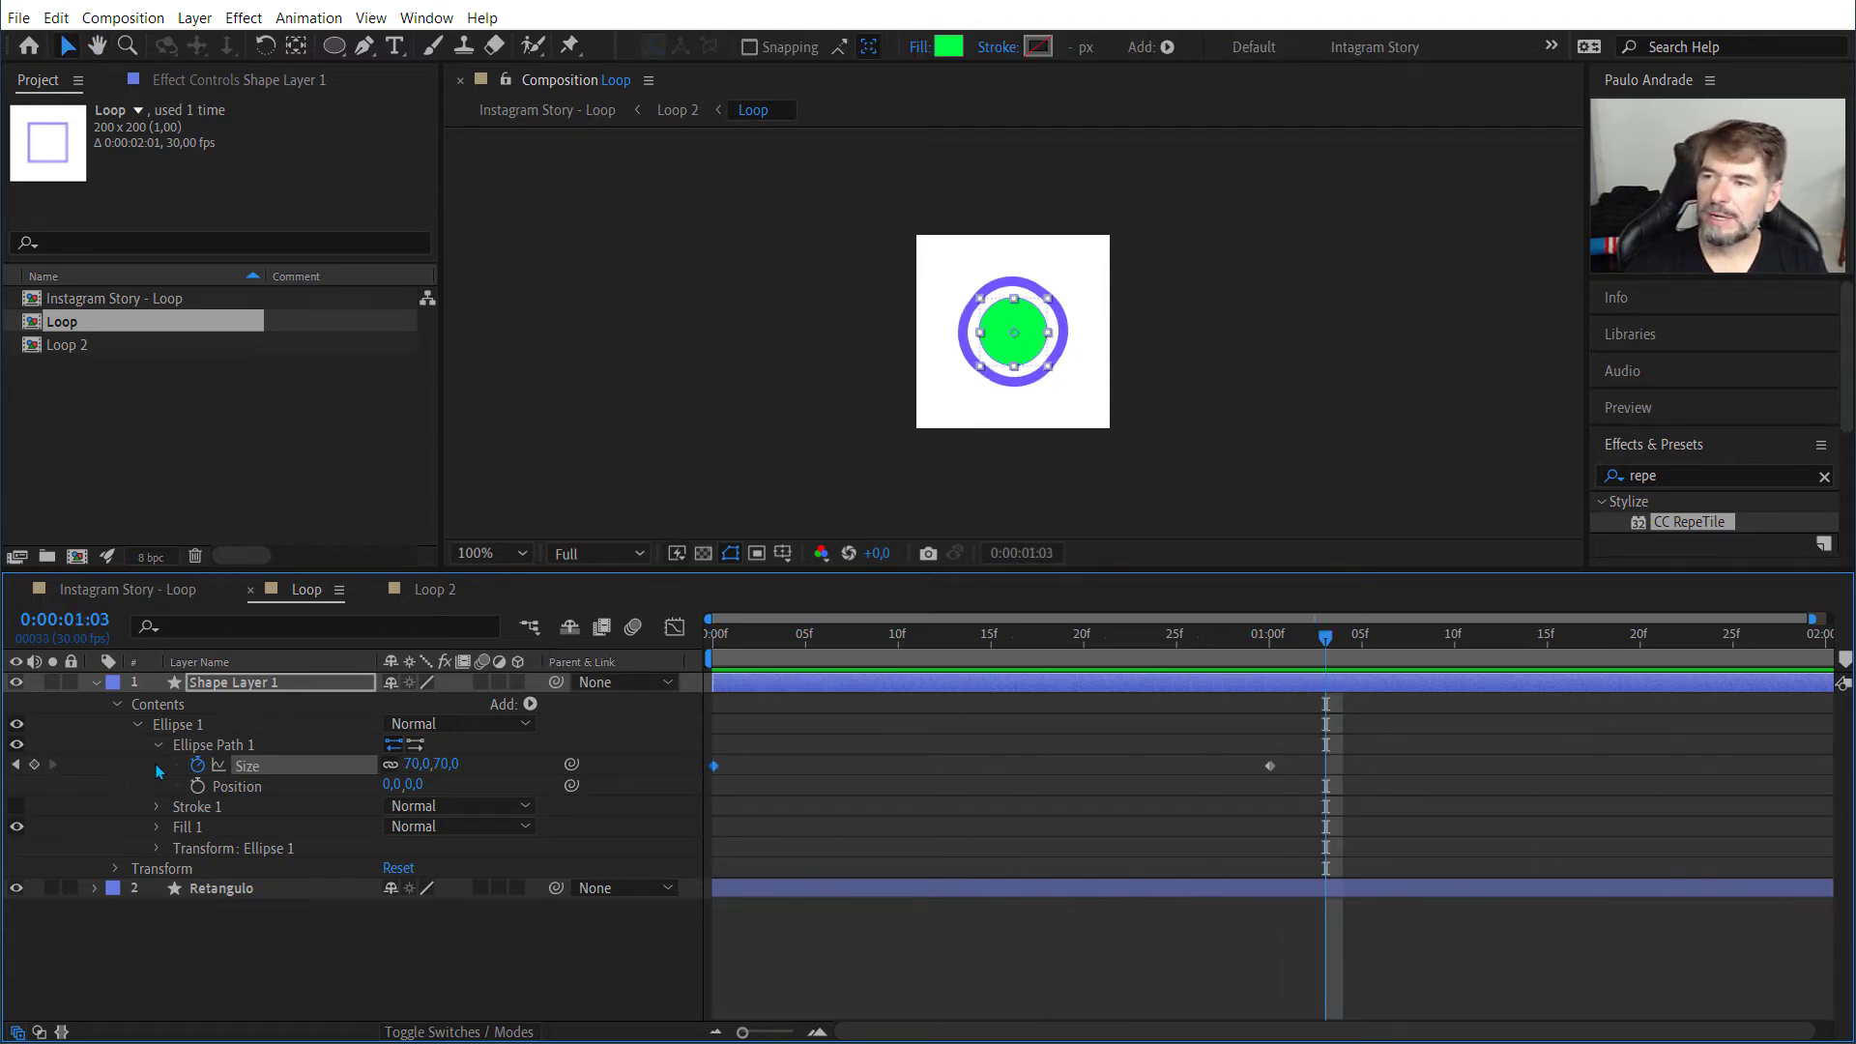
Step: Add the expression loopOut("pingpong") to the ellipse path's Size and return the current time to 0:00:00:00
{"action": "left_click", "coordinate": [197, 766], "text": "alt"}
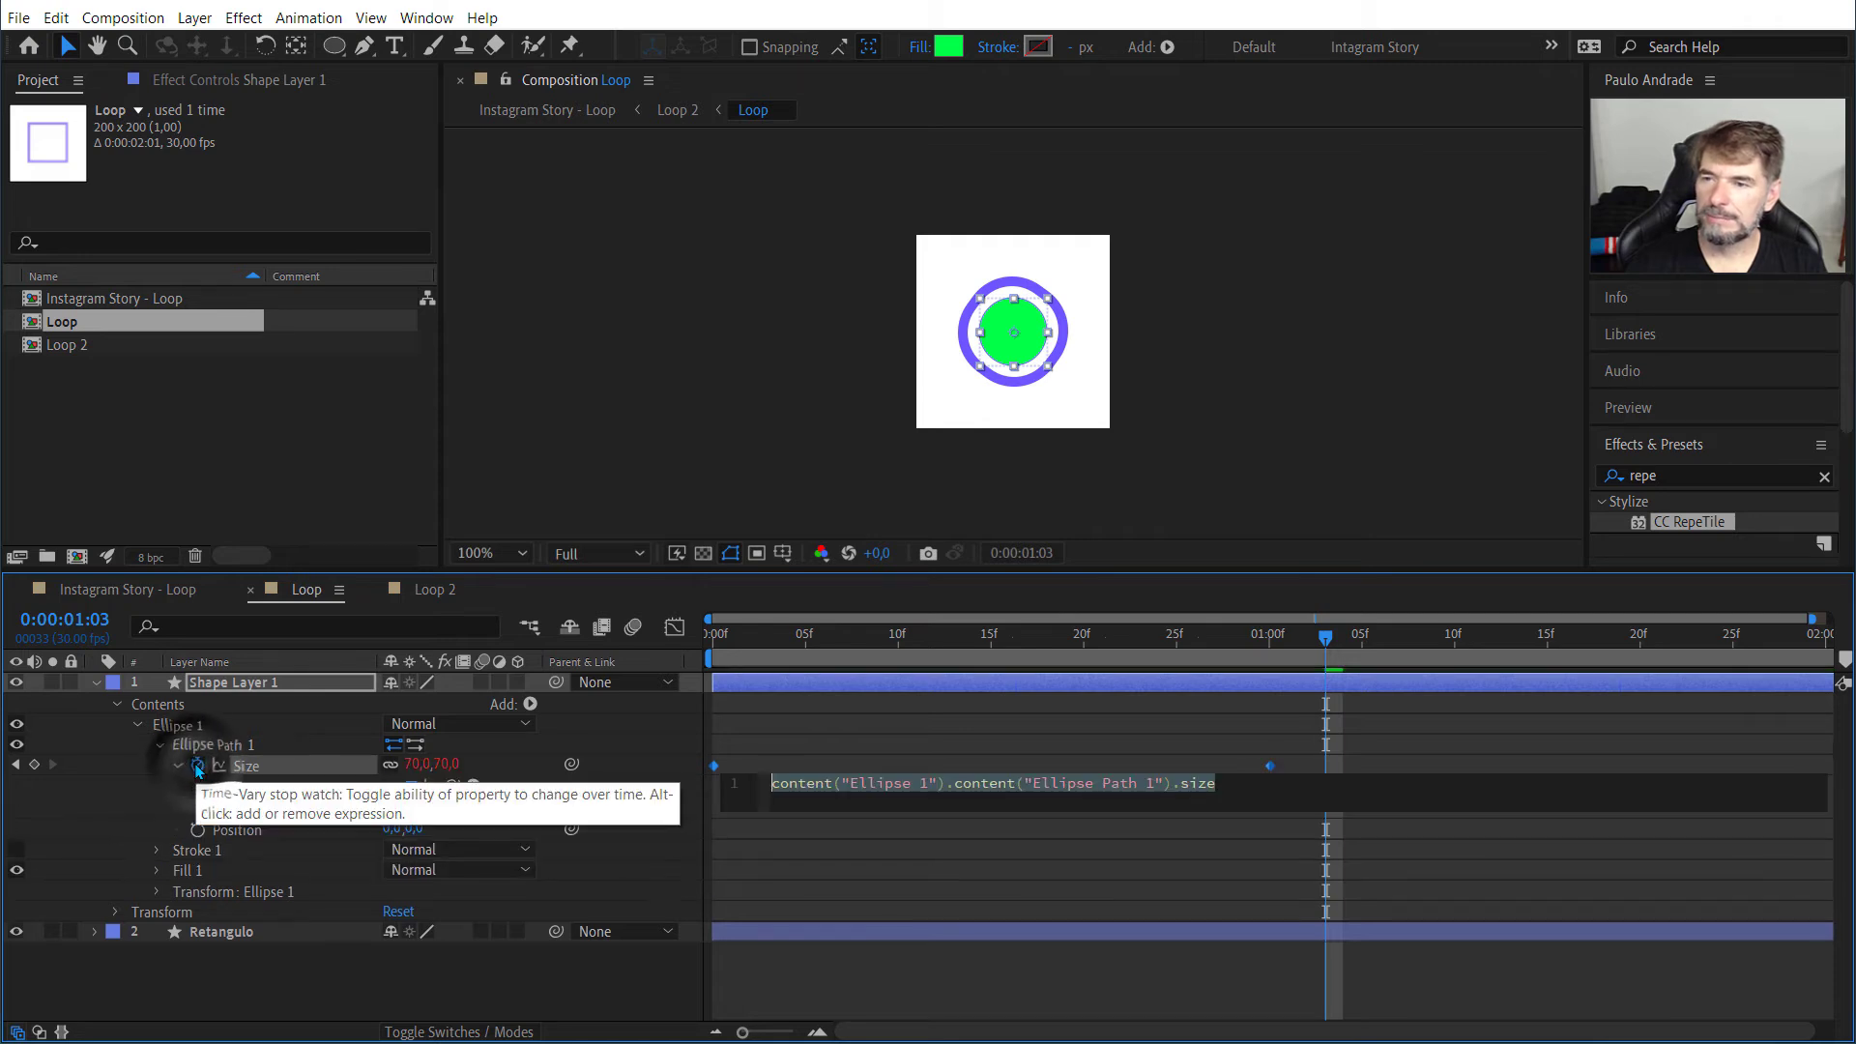
{"action": "type", "text": "loop"}
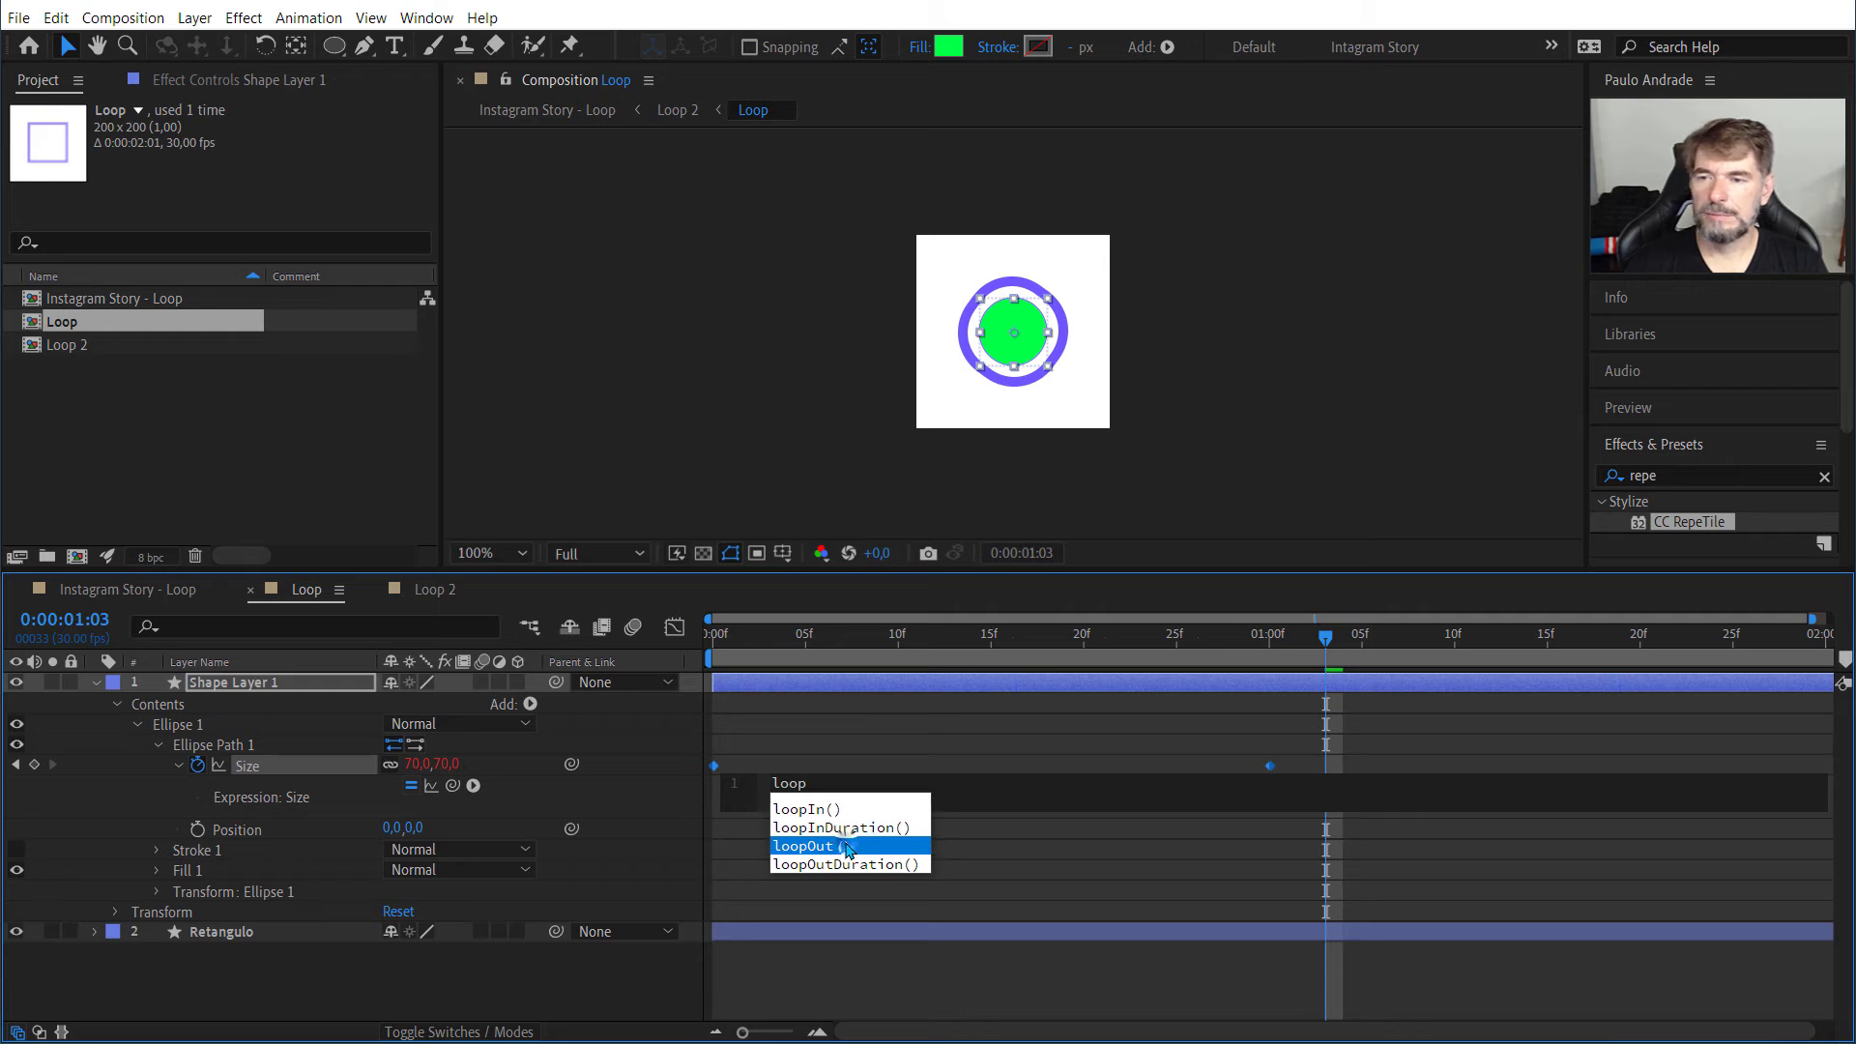
{"action": "key", "text": "Return"}
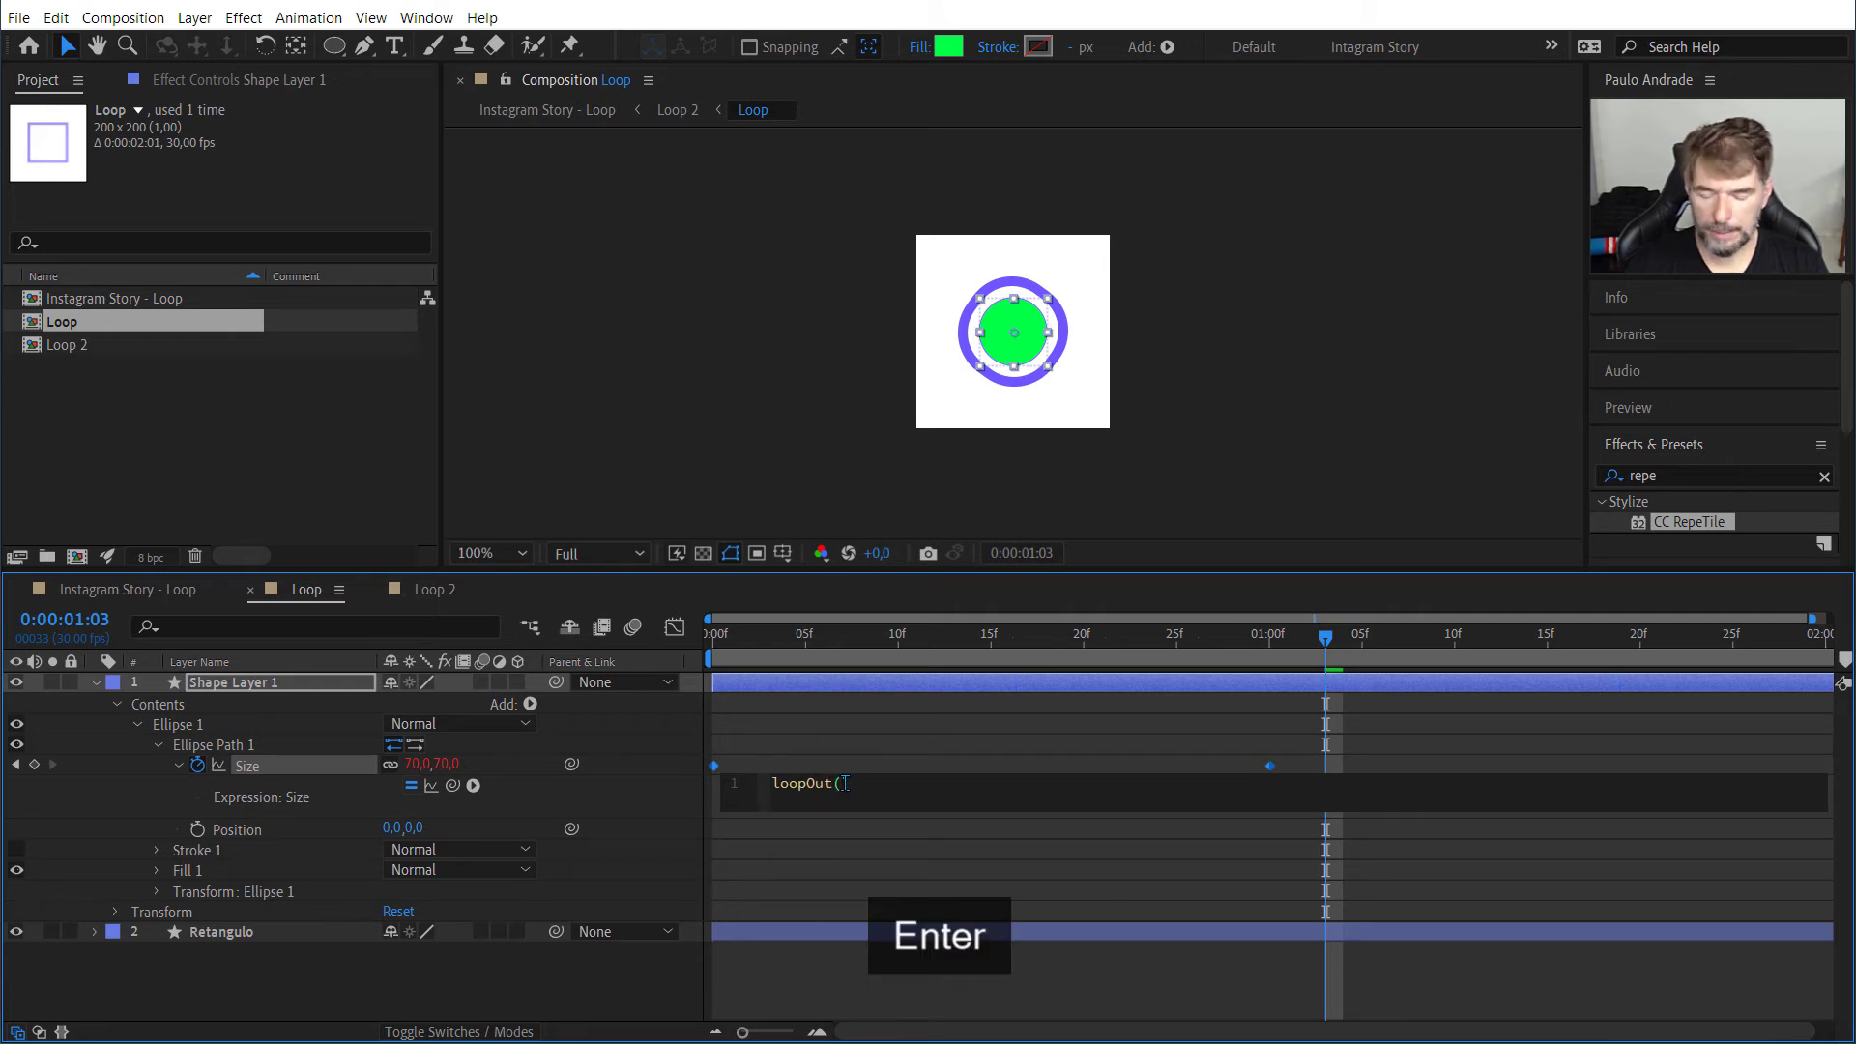
{"action": "type", "text": "\"p"}
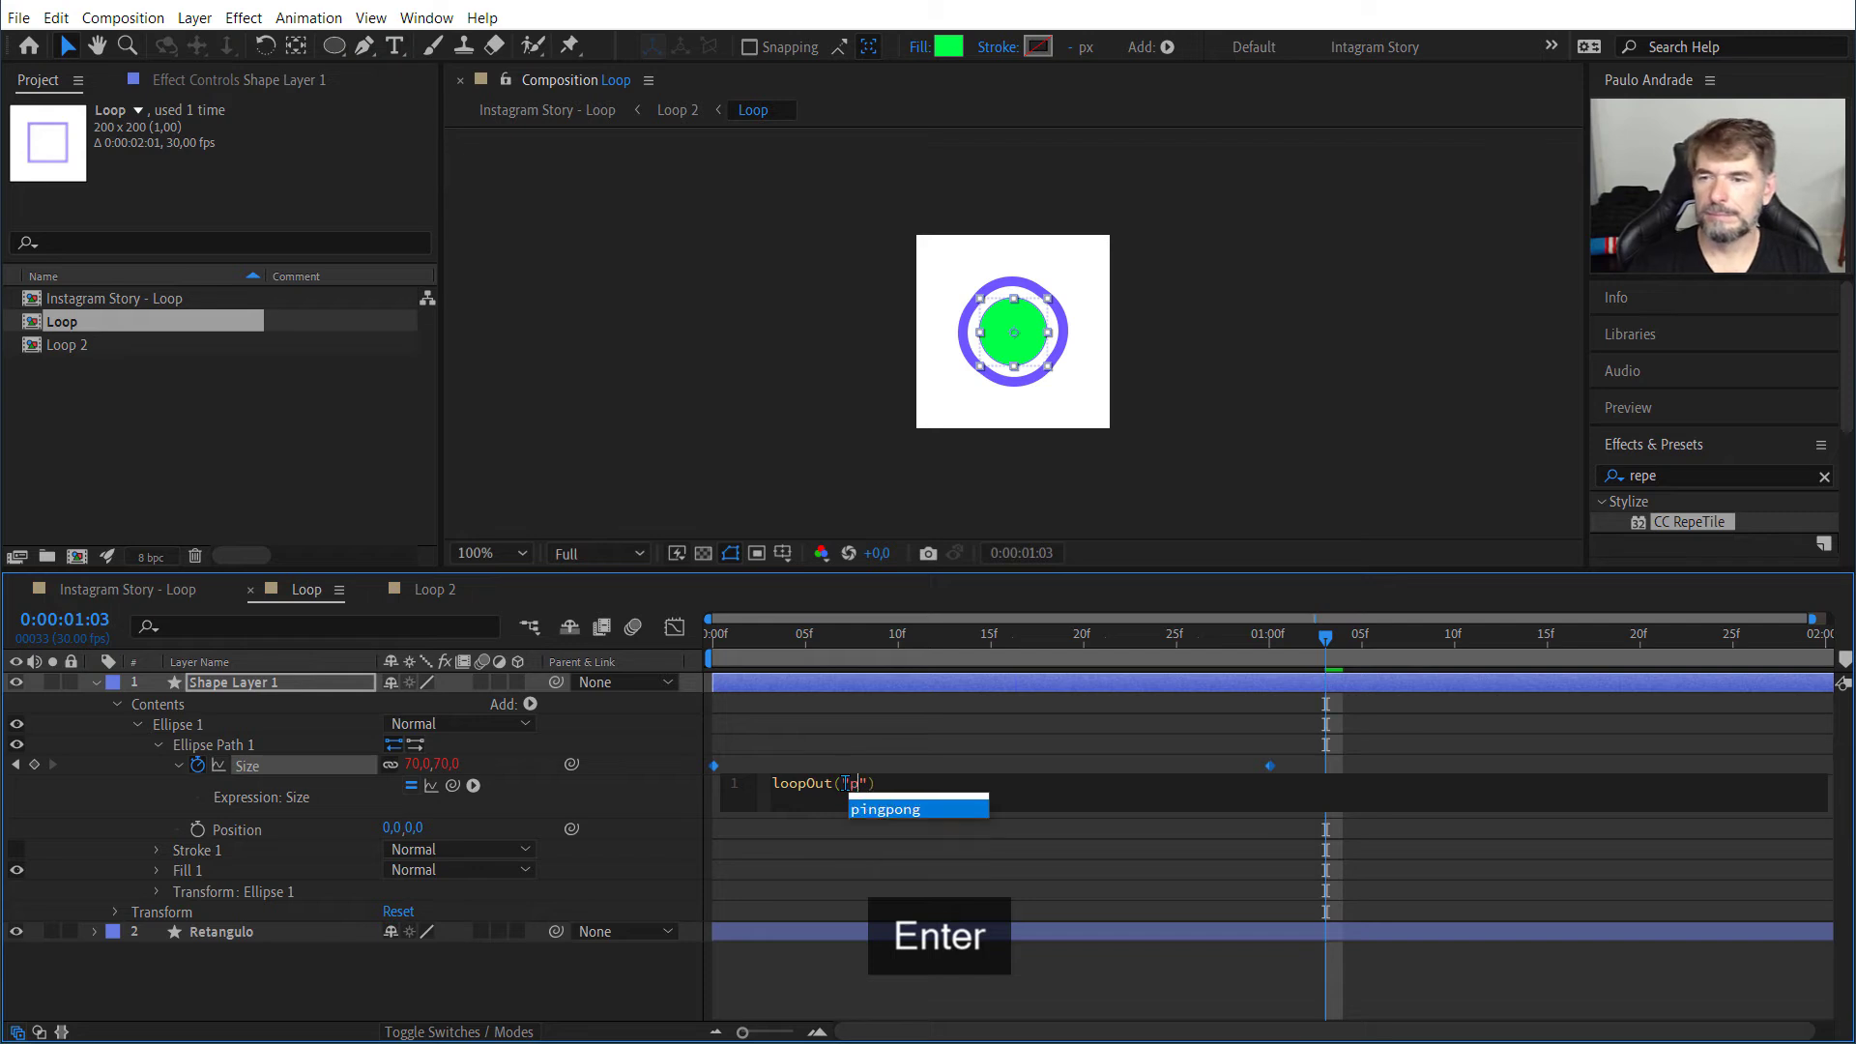
{"action": "key", "text": "Return"}
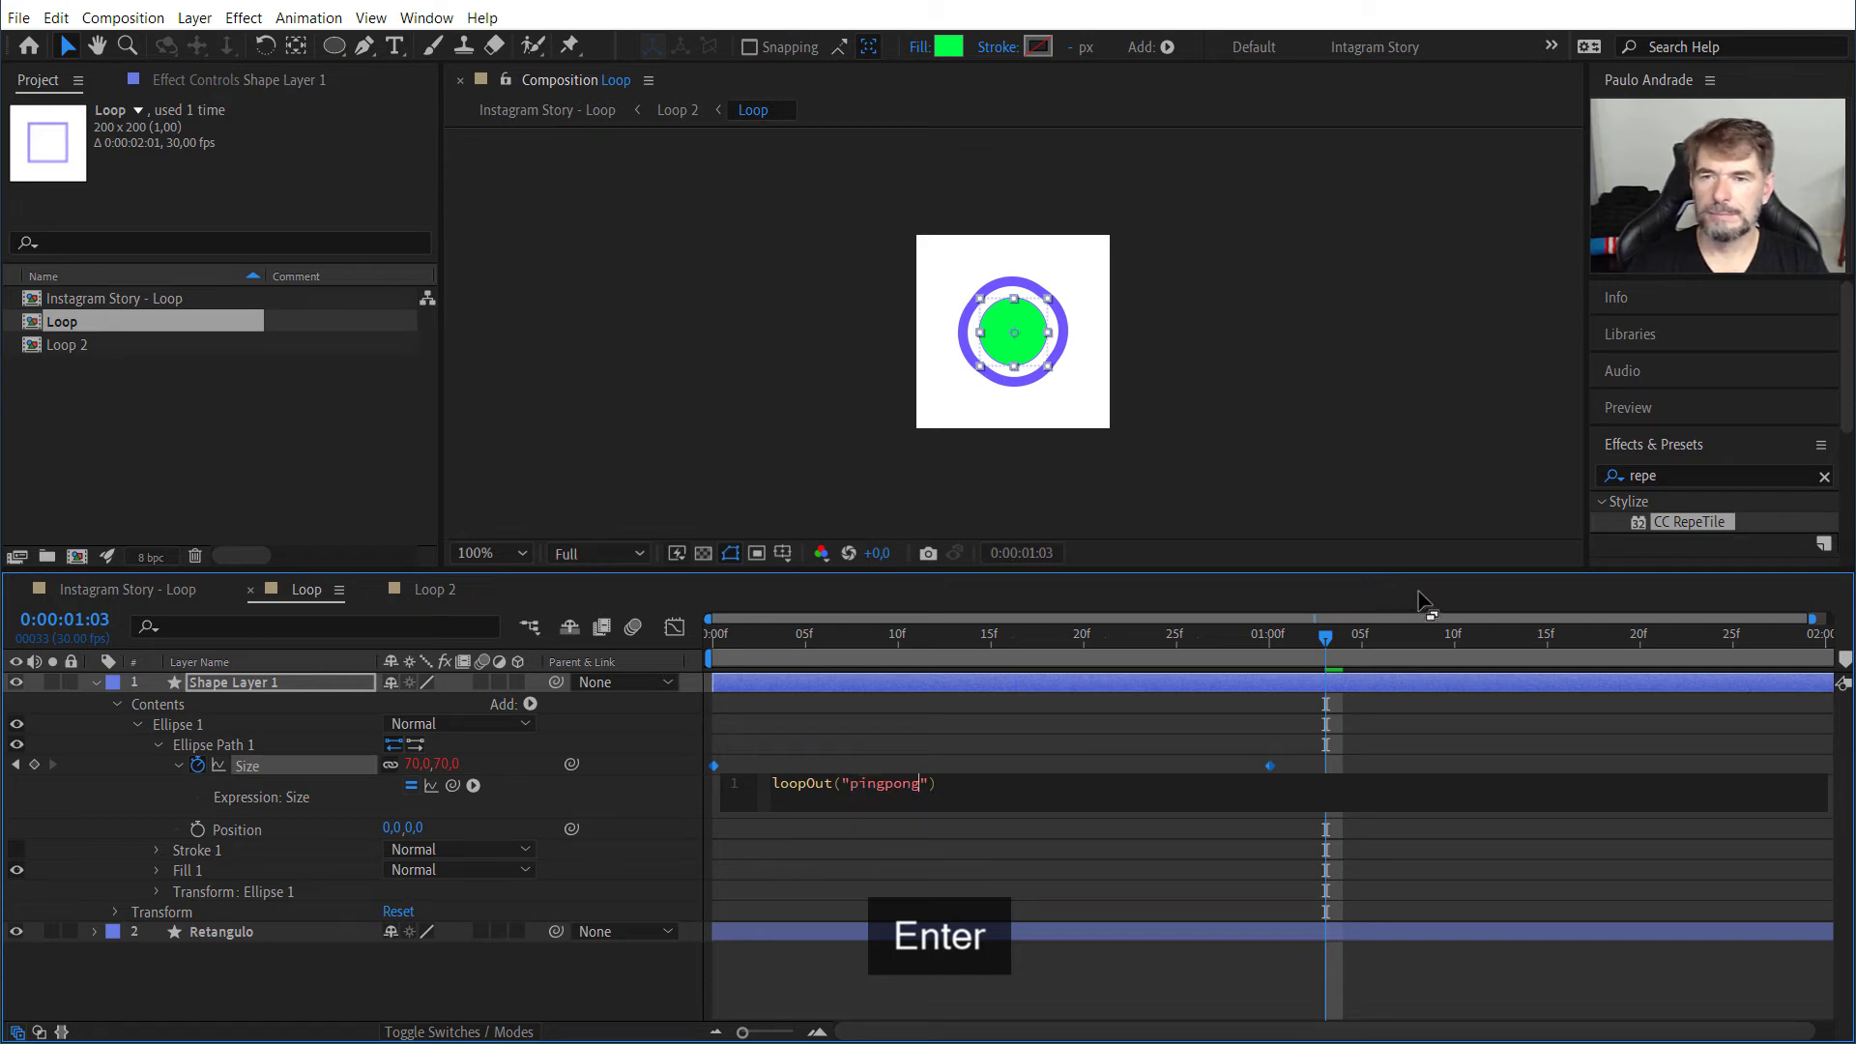
{"action": "left_click_drag", "start_coordinate": [1321, 638], "coordinate": [708, 634]}
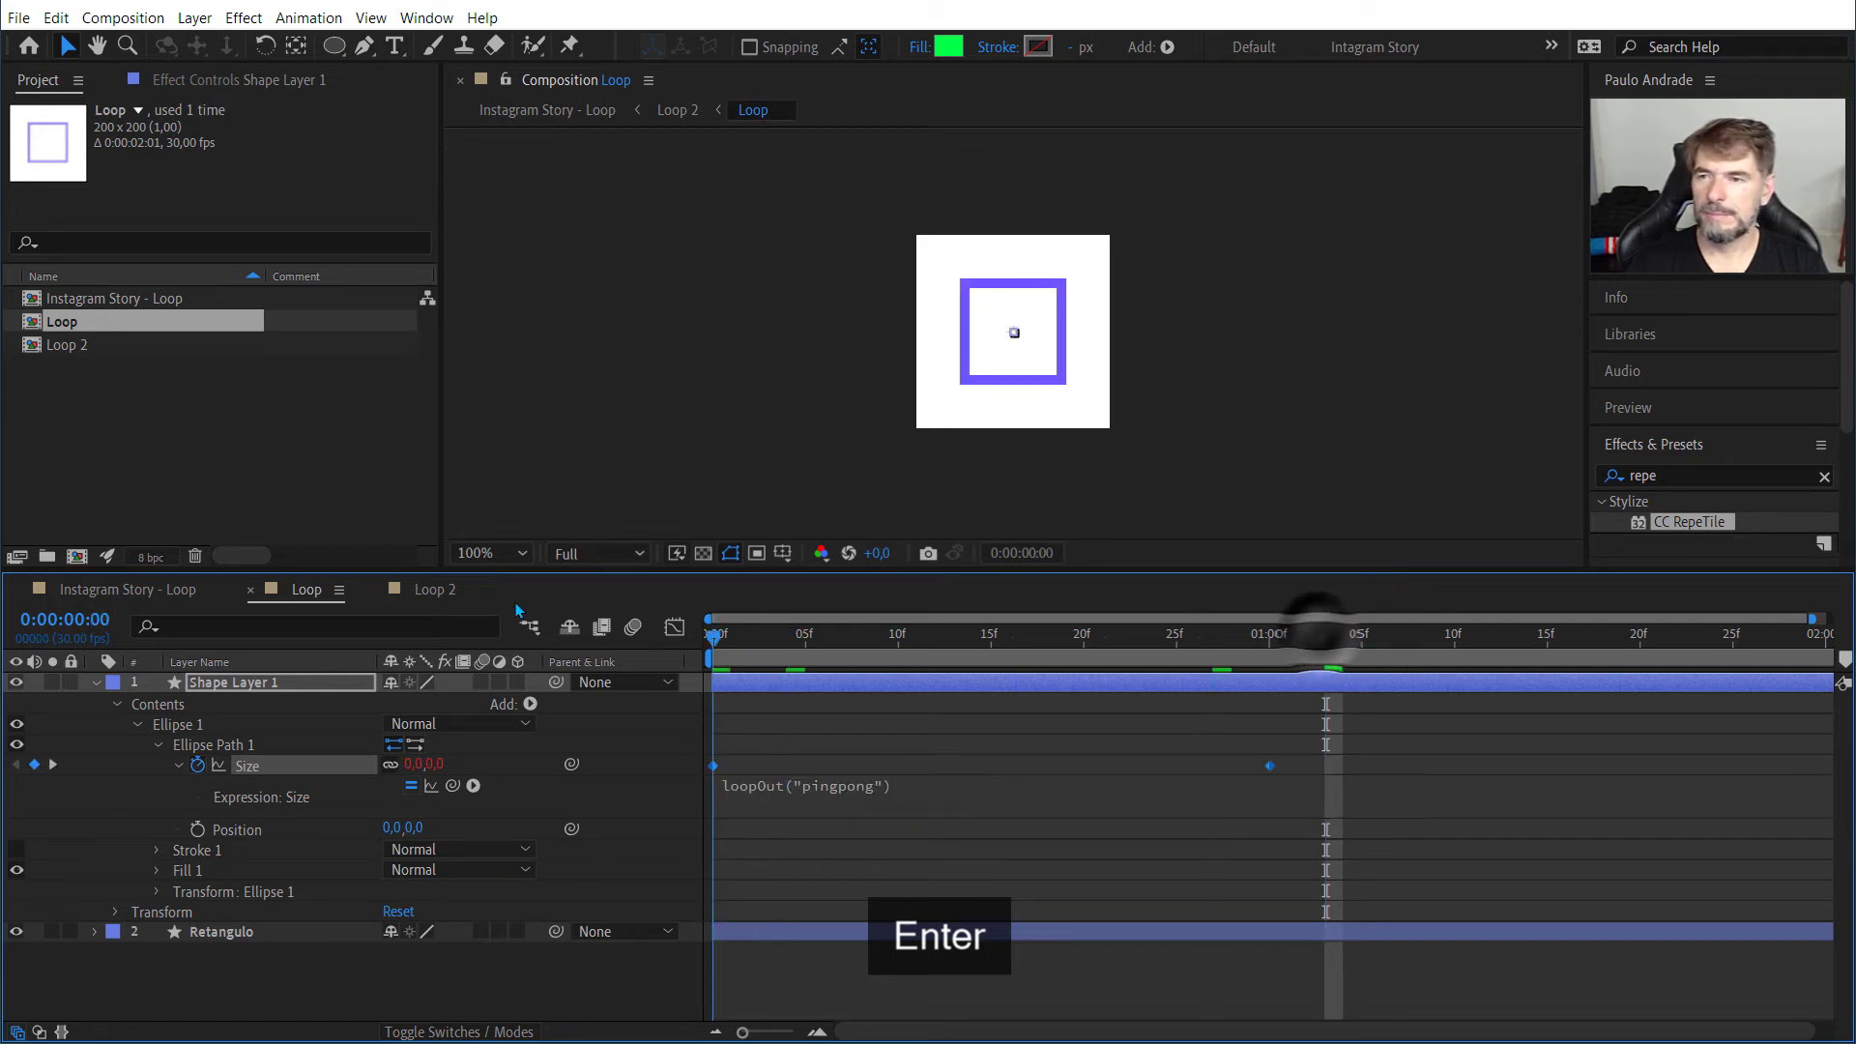
Step: Play back the Loop composition and the Instagram Story - Loop composition to check the pulsing circle in the tiled pattern
{"action": "key", "text": "space"}
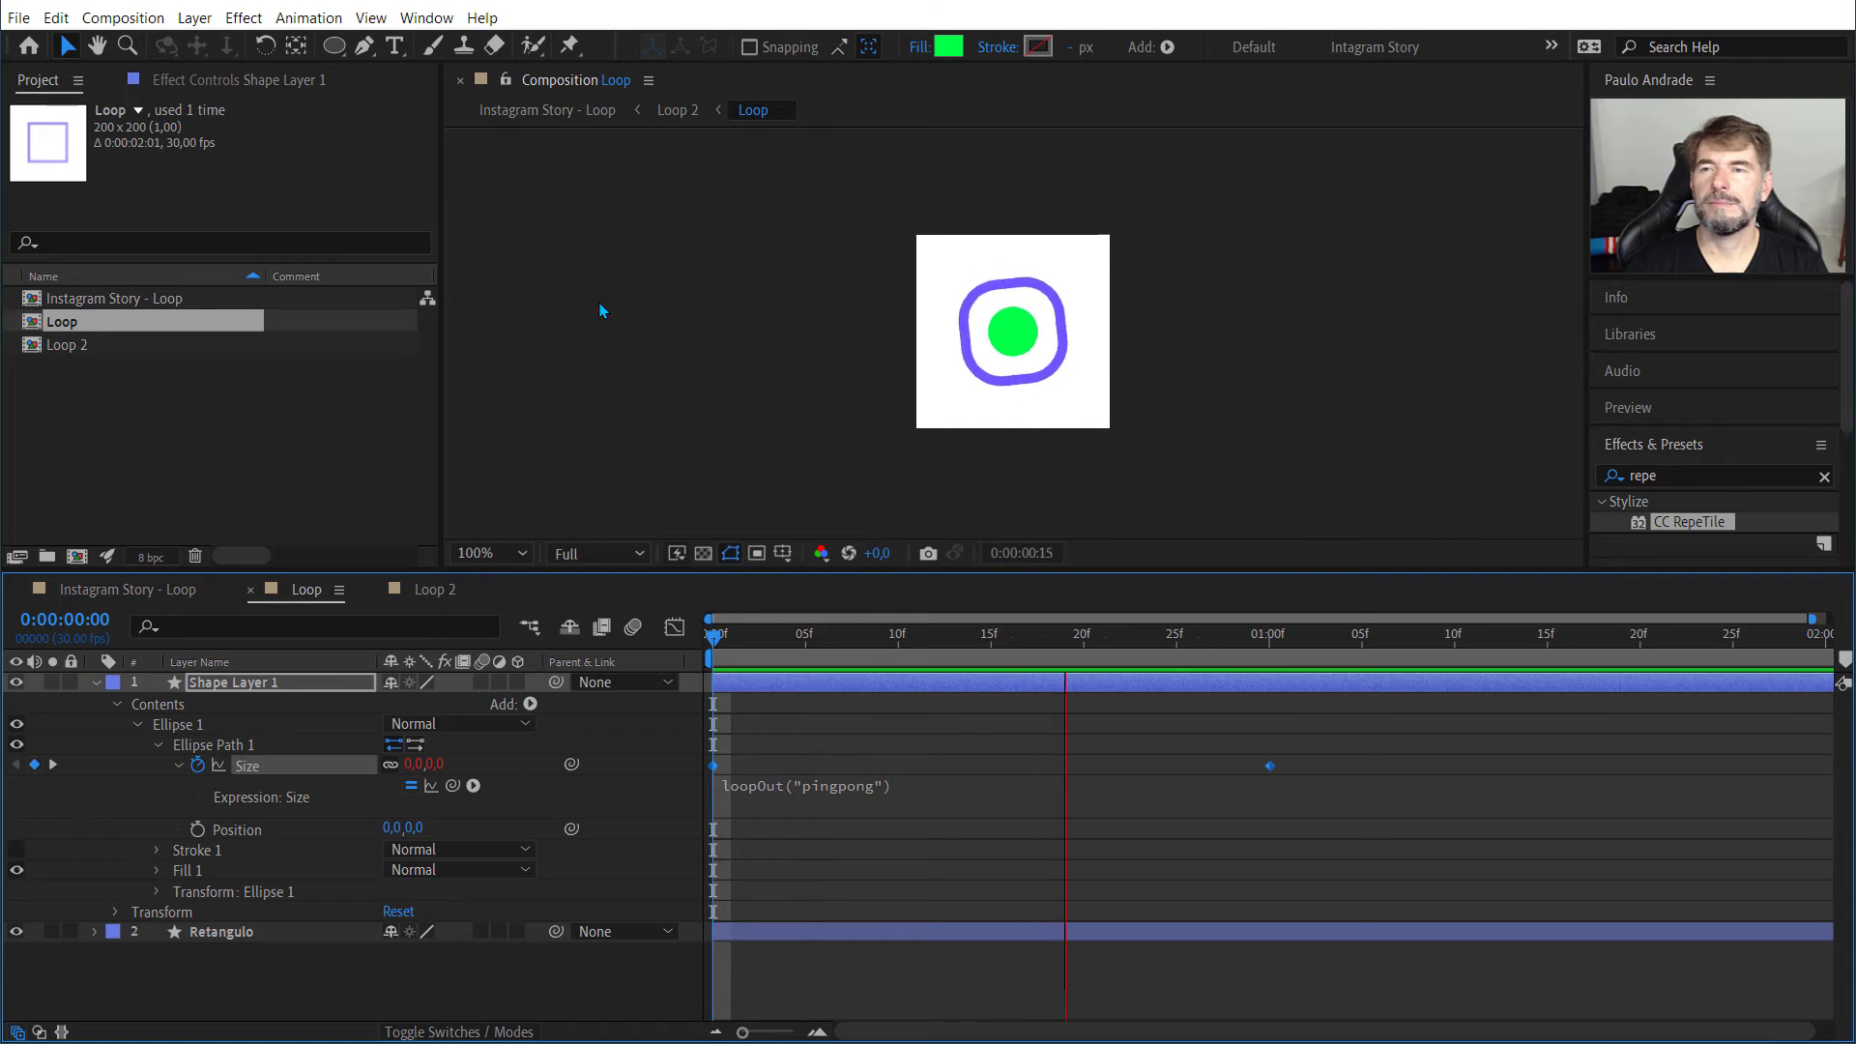
{"action": "key", "text": "space"}
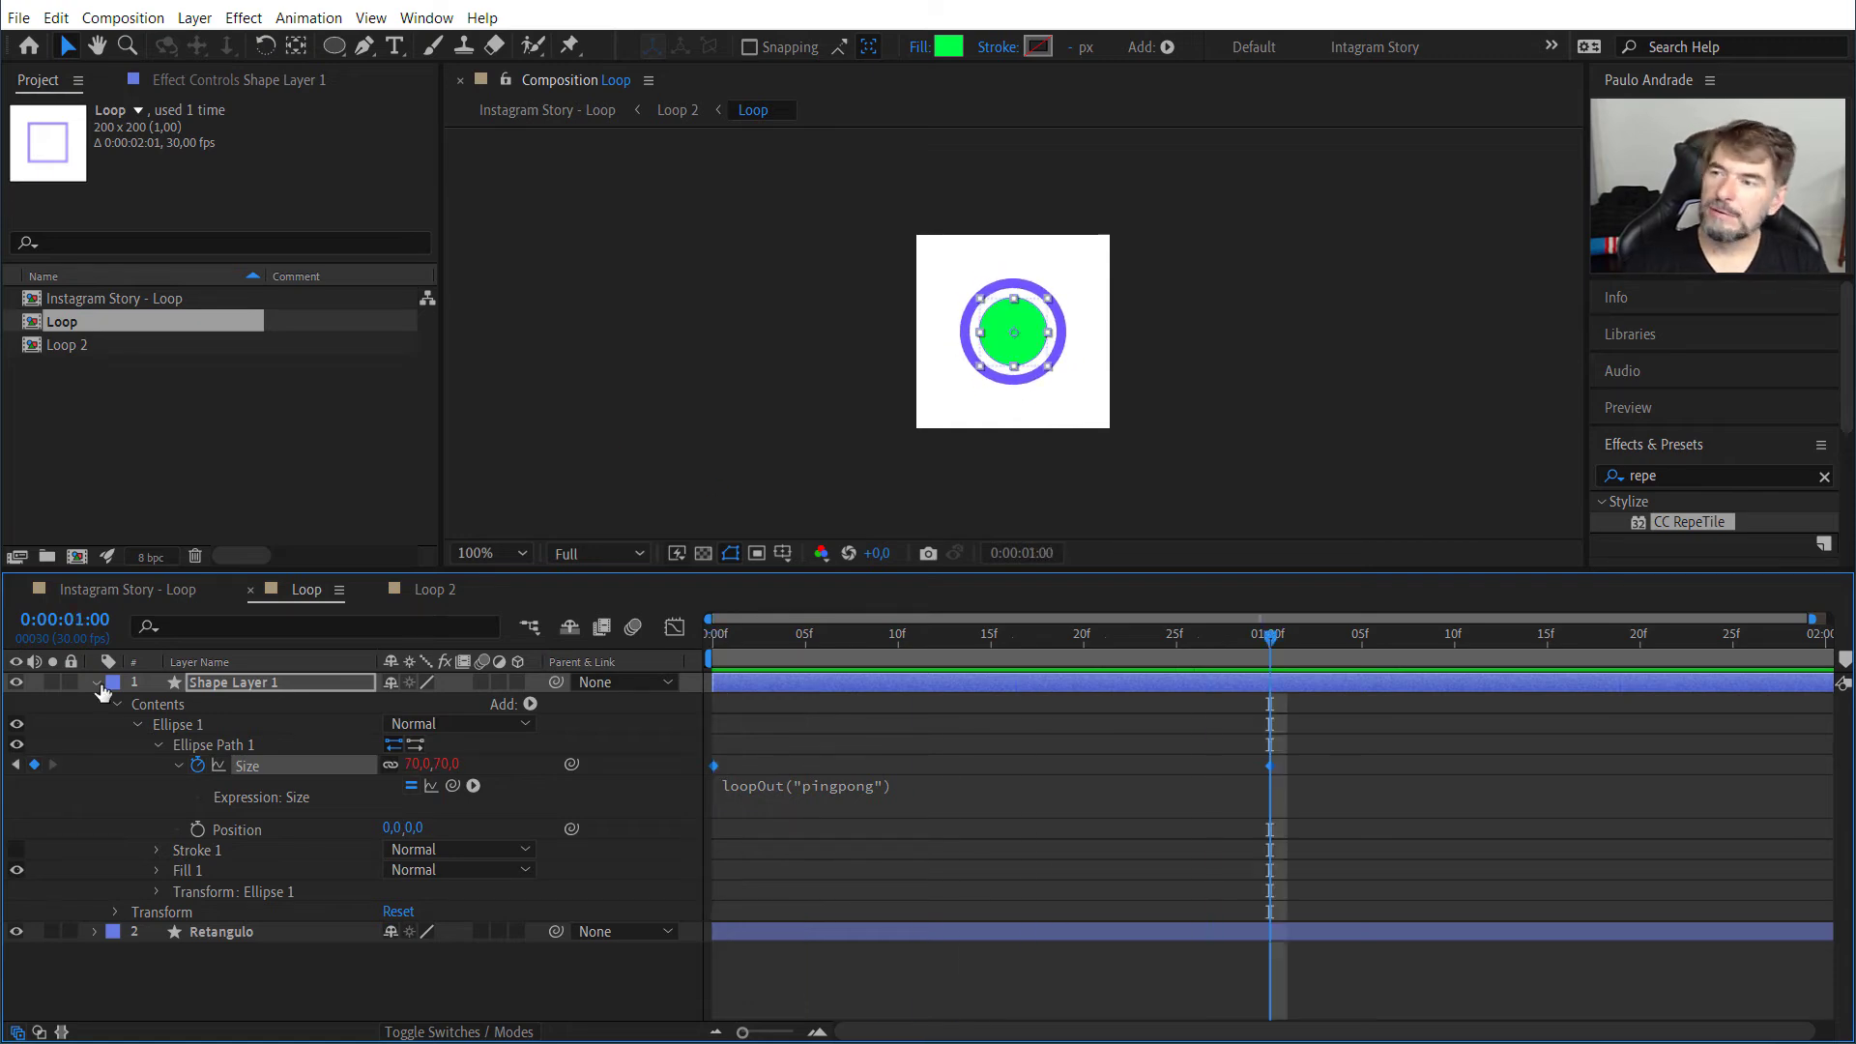
{"action": "left_click", "coordinate": [128, 589]}
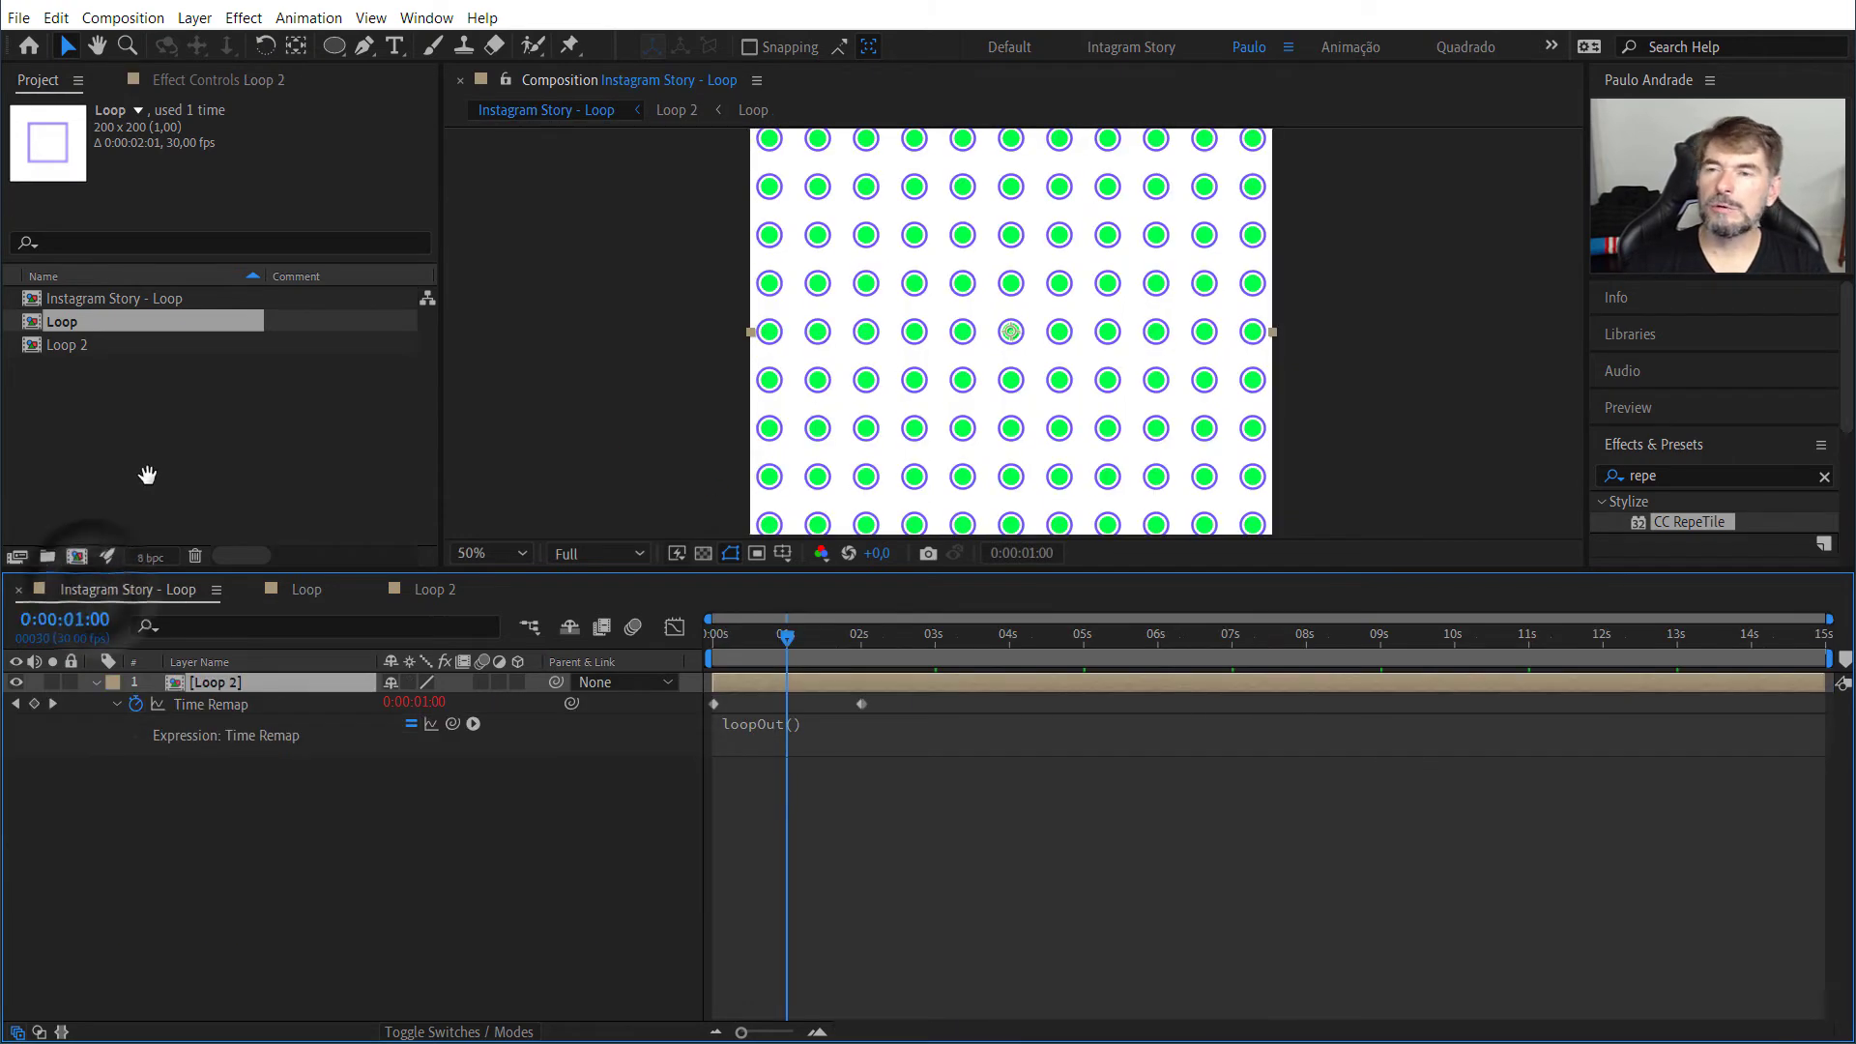
{"action": "key", "text": "space"}
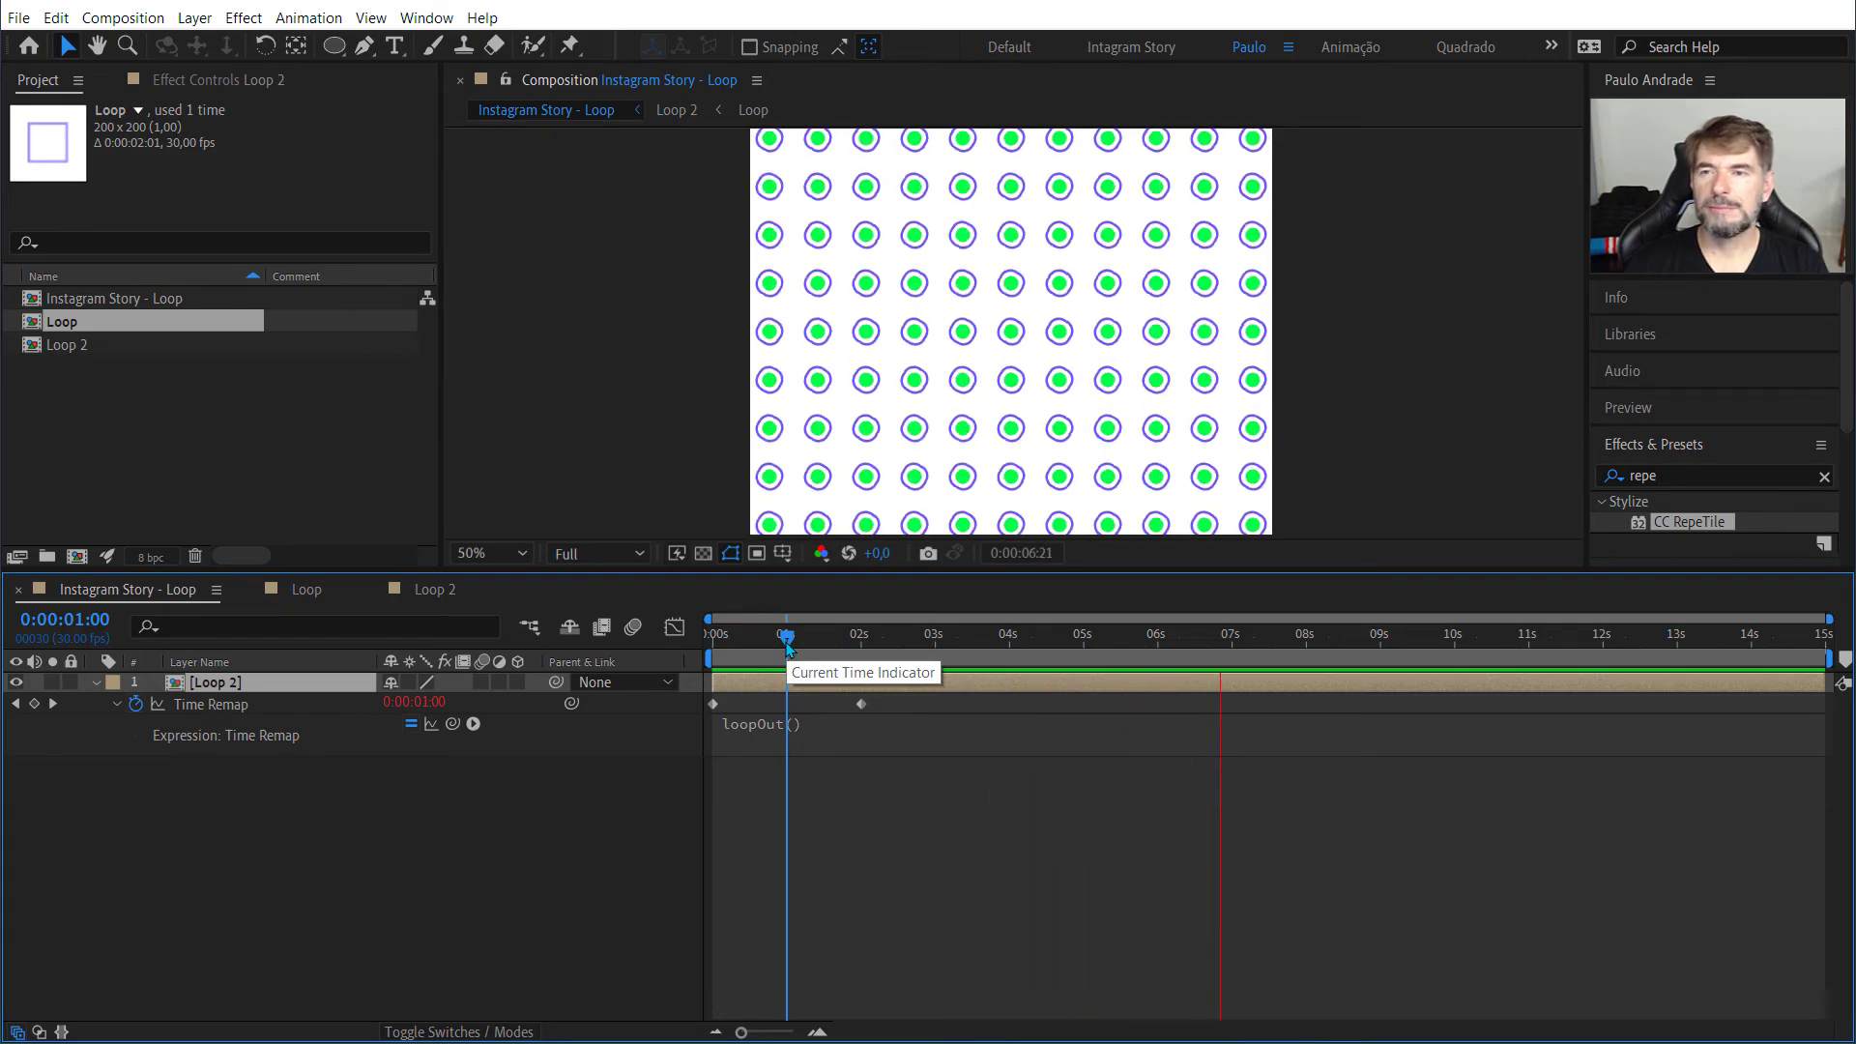
Step: Stop the playback, return Instagram Story - Loop to 0:00:00:00 and examine the tiled squares at 200% magnification
{"action": "key", "text": "space"}
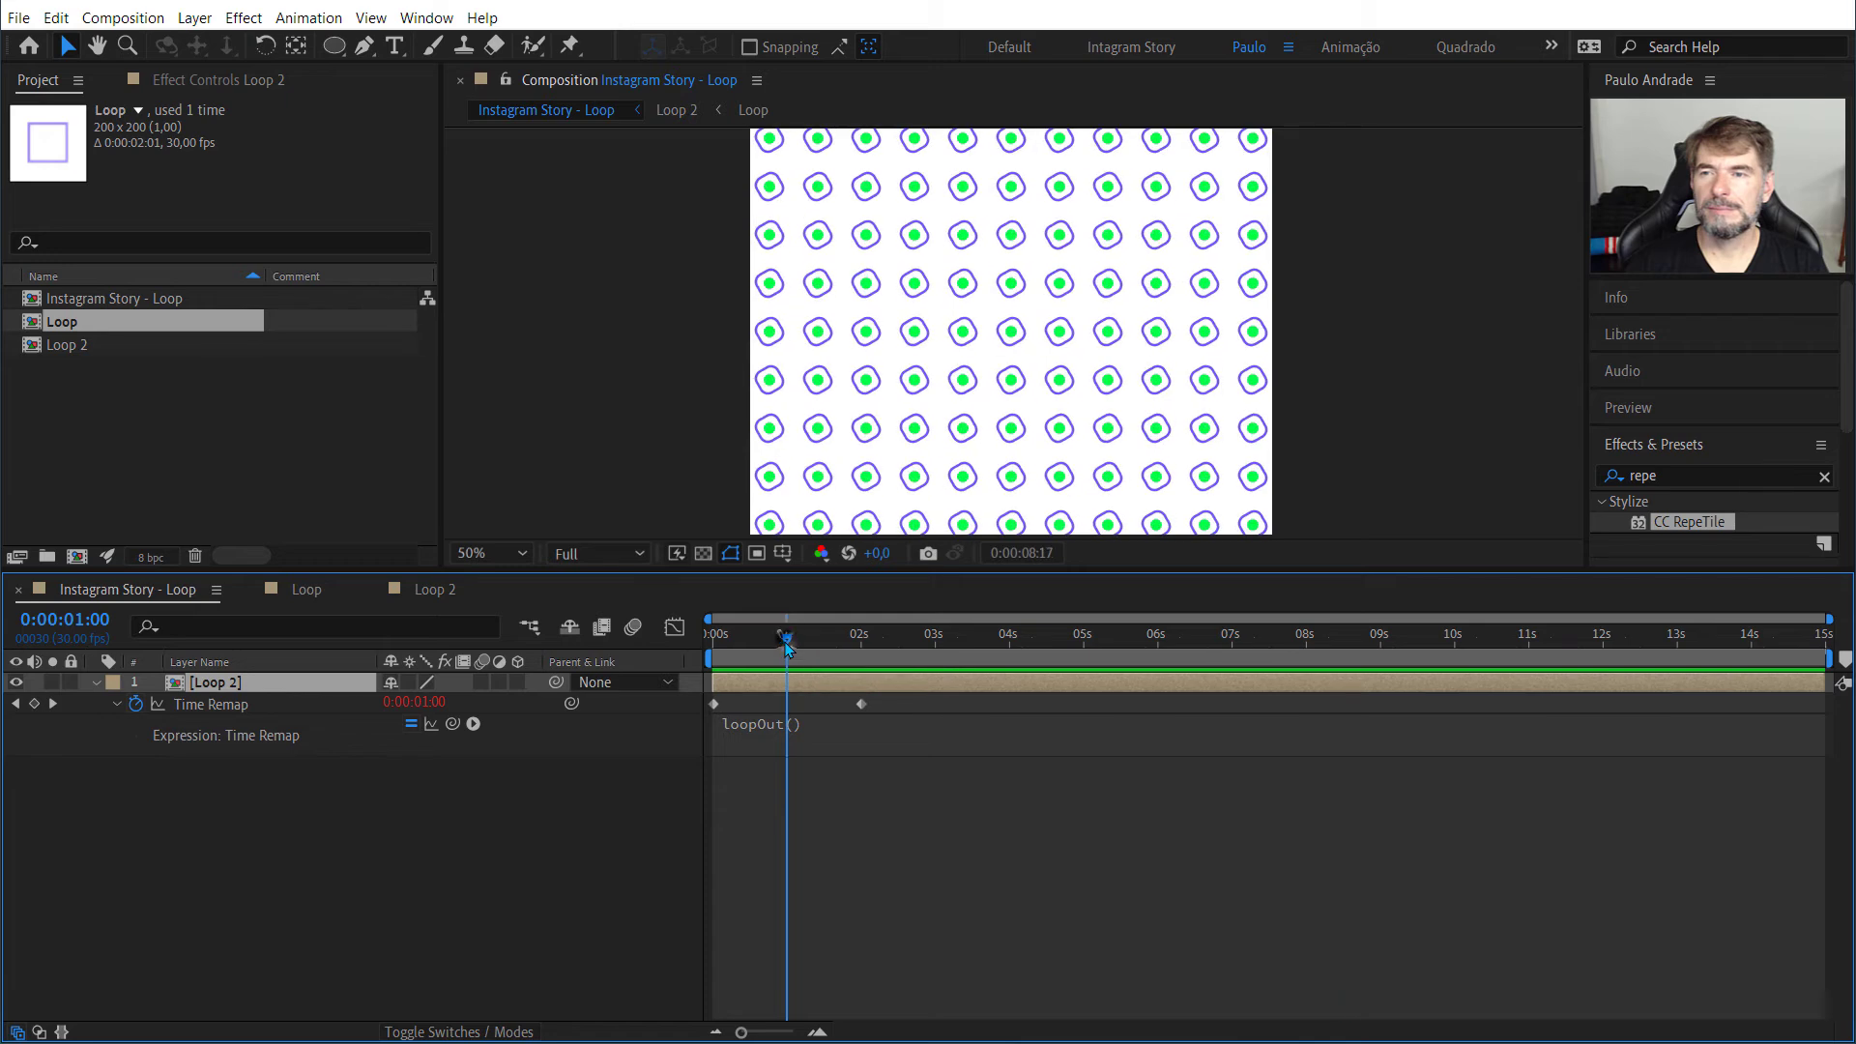
{"action": "left_click_drag", "start_coordinate": [787, 645], "coordinate": [699, 657]}
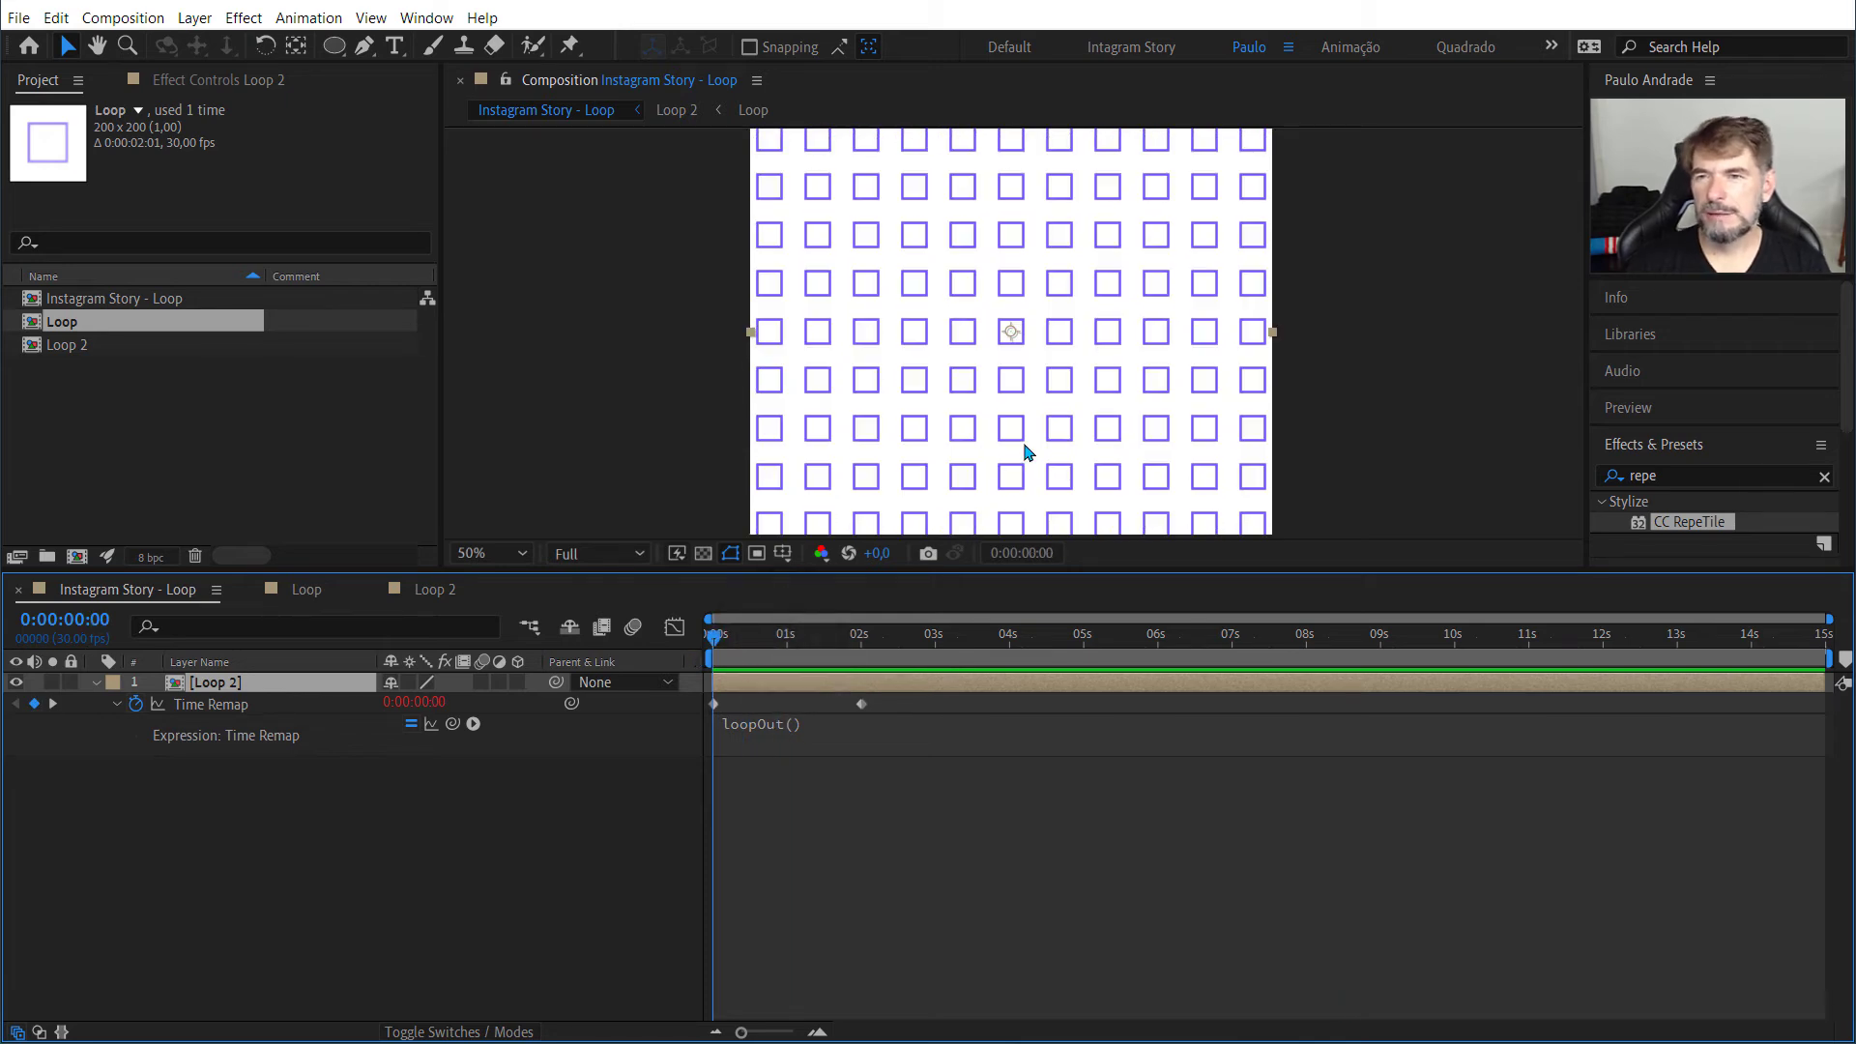
{"action": "key", "text": "period"}
{"action": "key", "text": "period"}
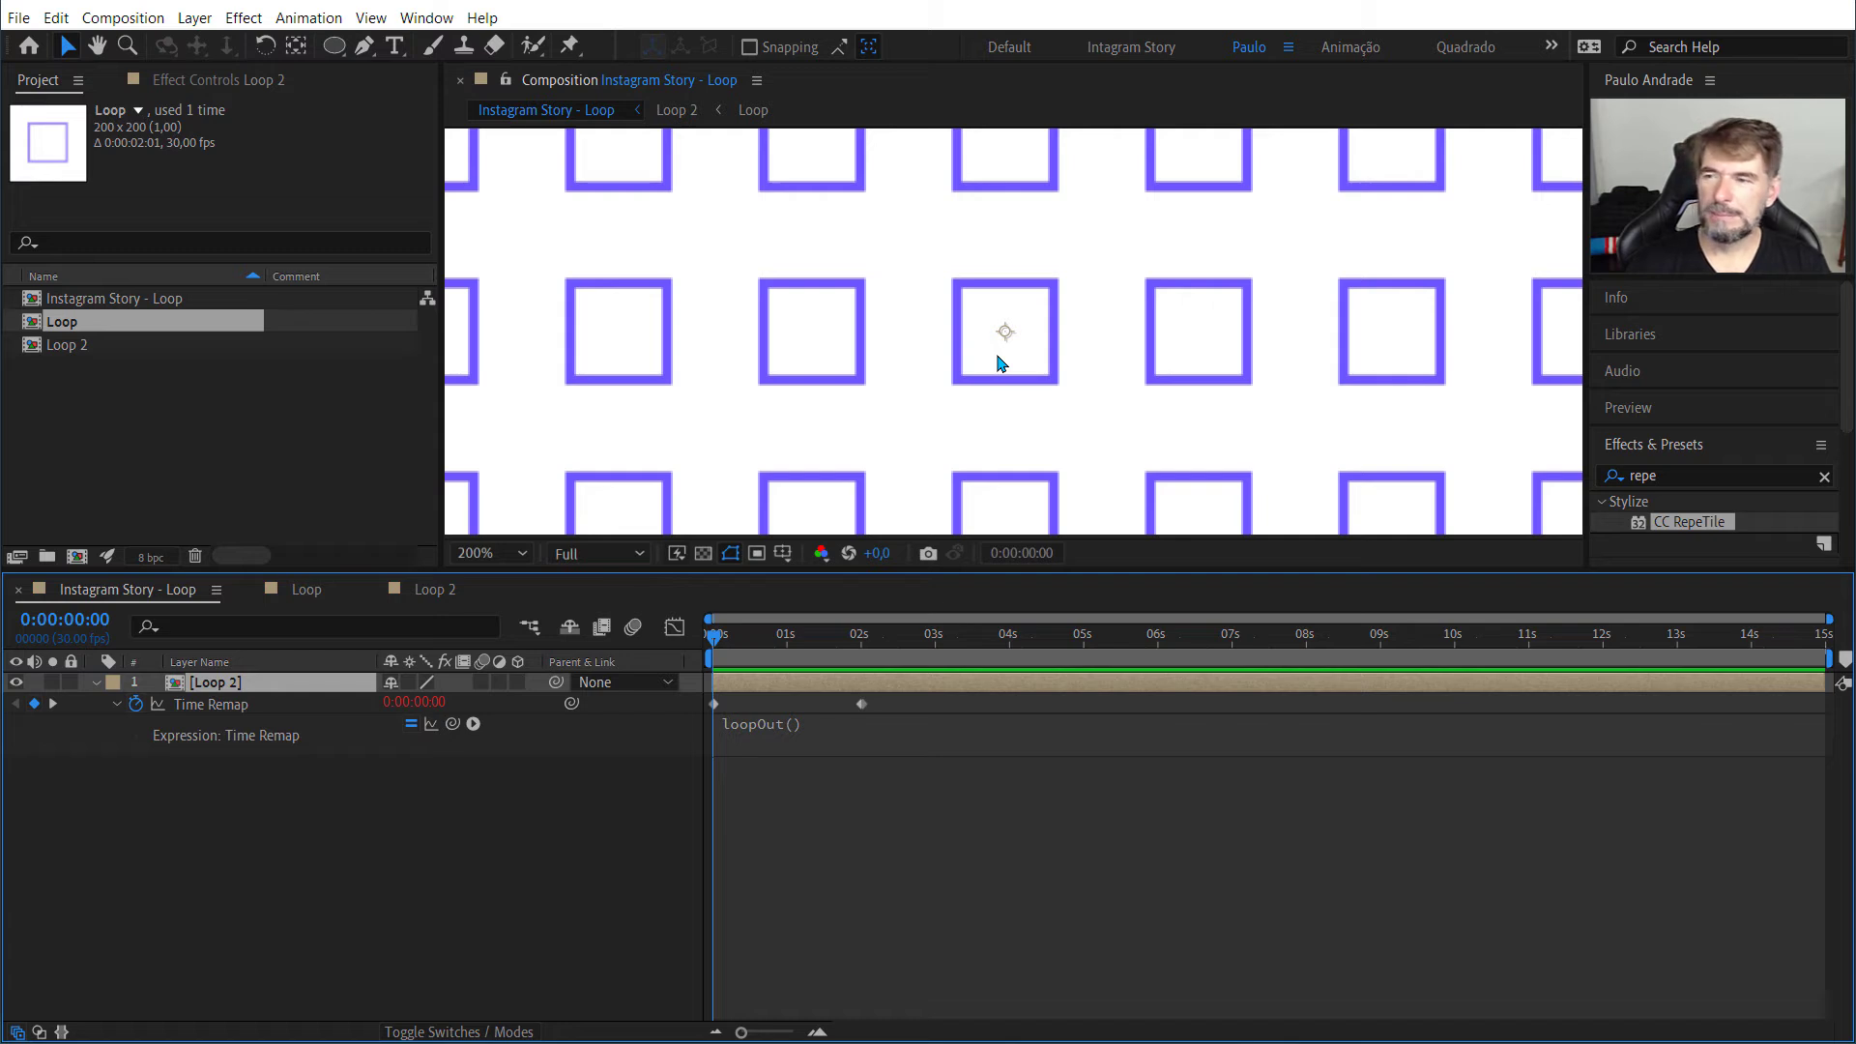
Step: Rename the ellipse's shape layer in the Loop composition as Bola
{"action": "left_click", "coordinate": [305, 599]}
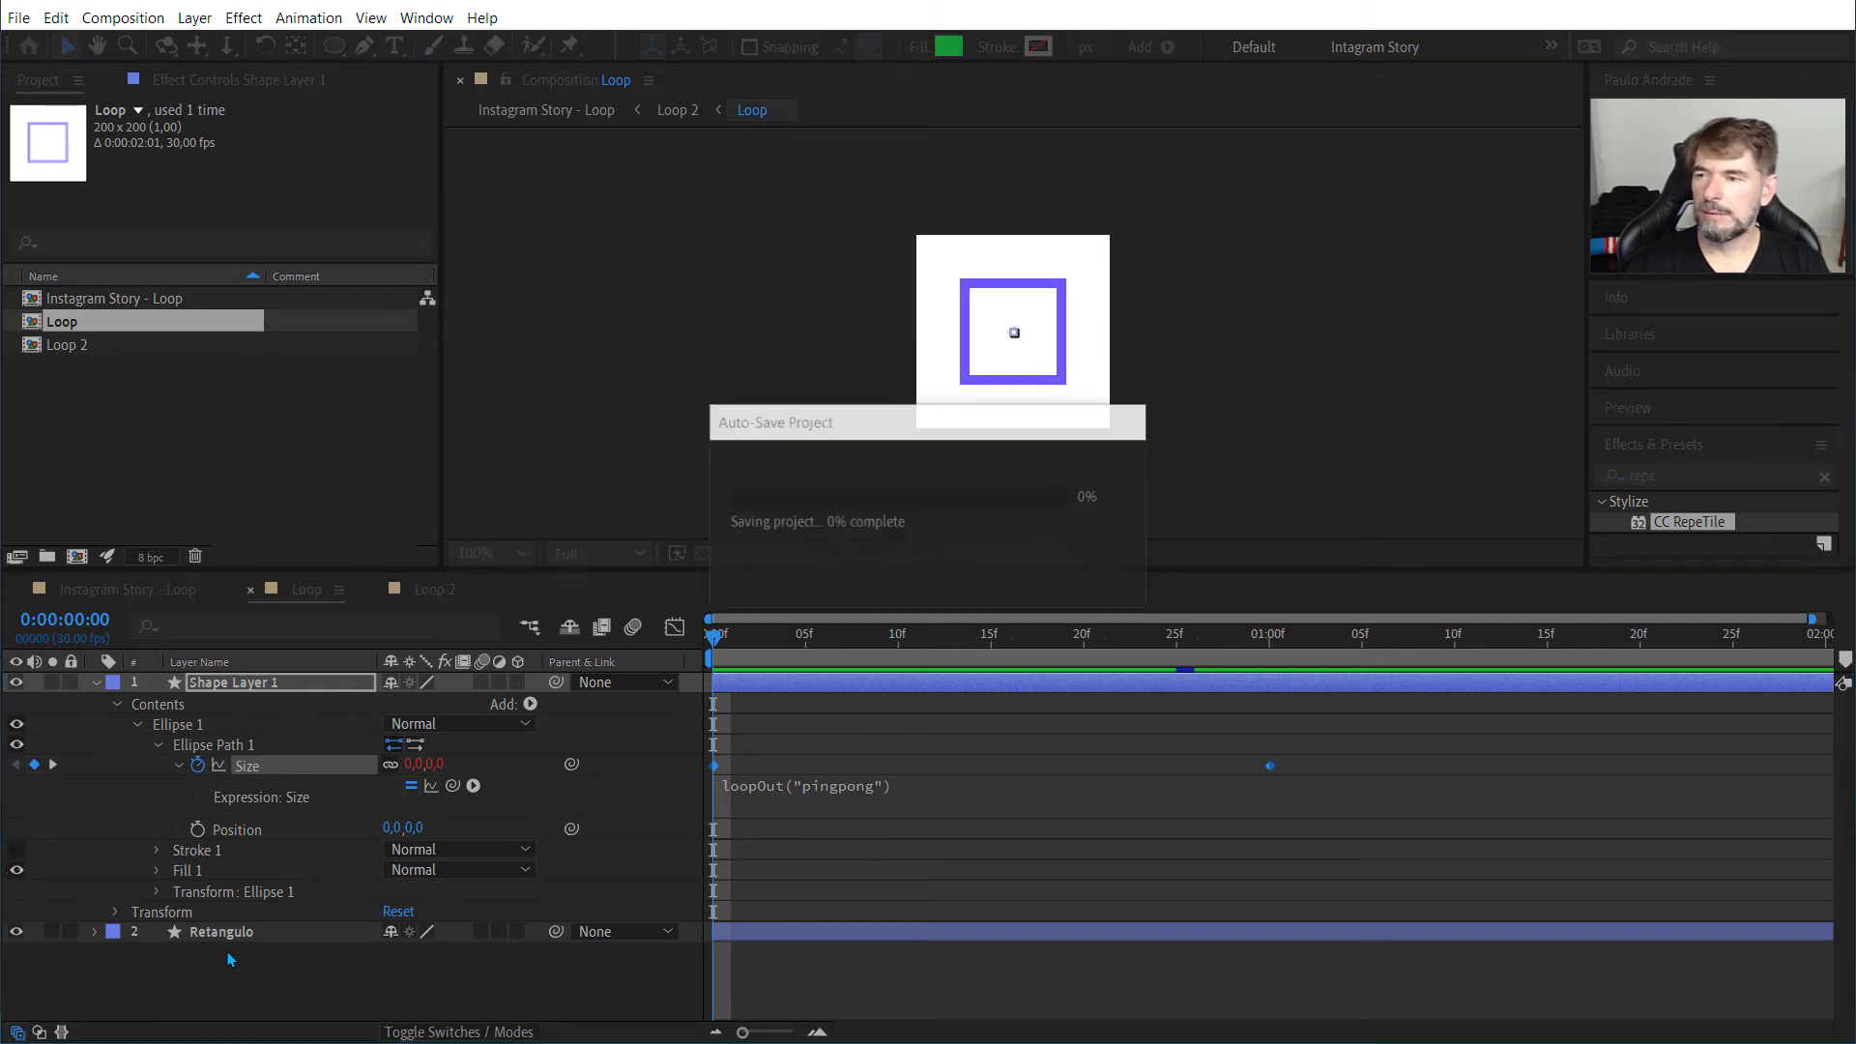
{"action": "left_click", "coordinate": [222, 687]}
{"action": "right_click", "coordinate": [223, 687]}
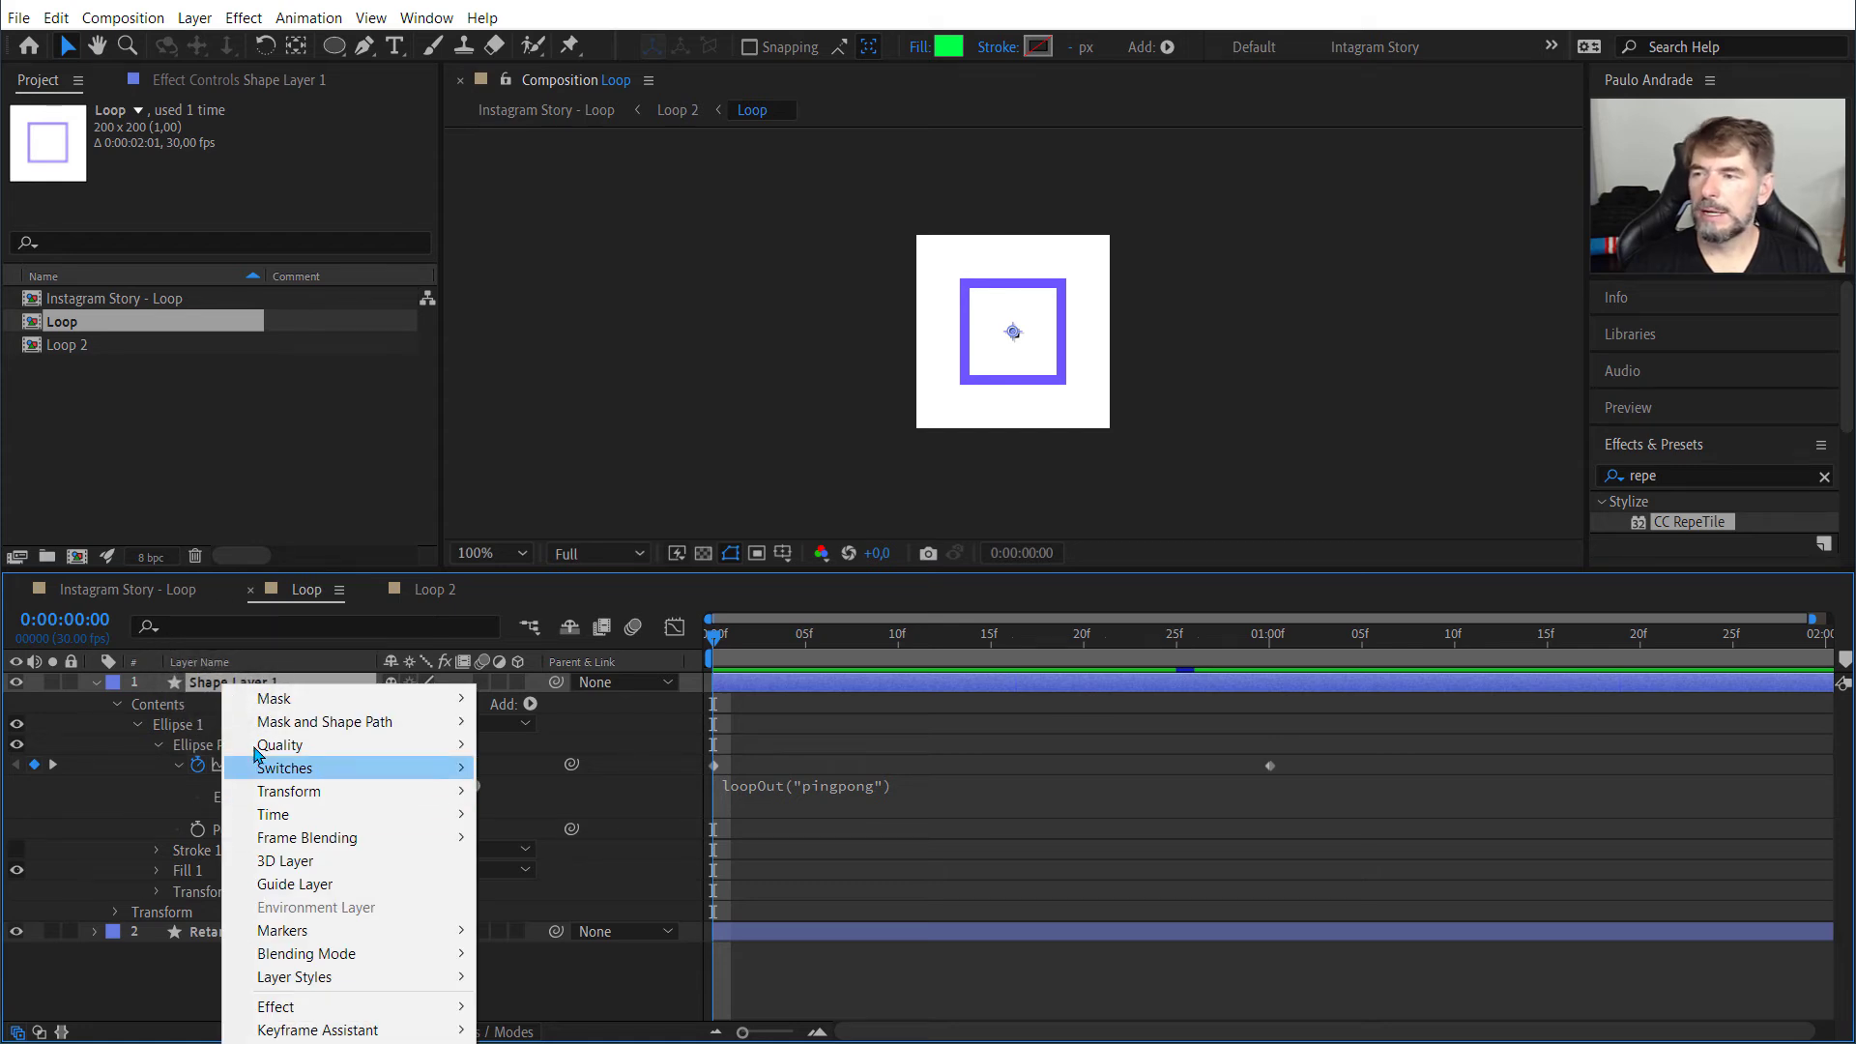
{"action": "left_click", "coordinate": [208, 682]}
{"action": "key", "text": "Return"}
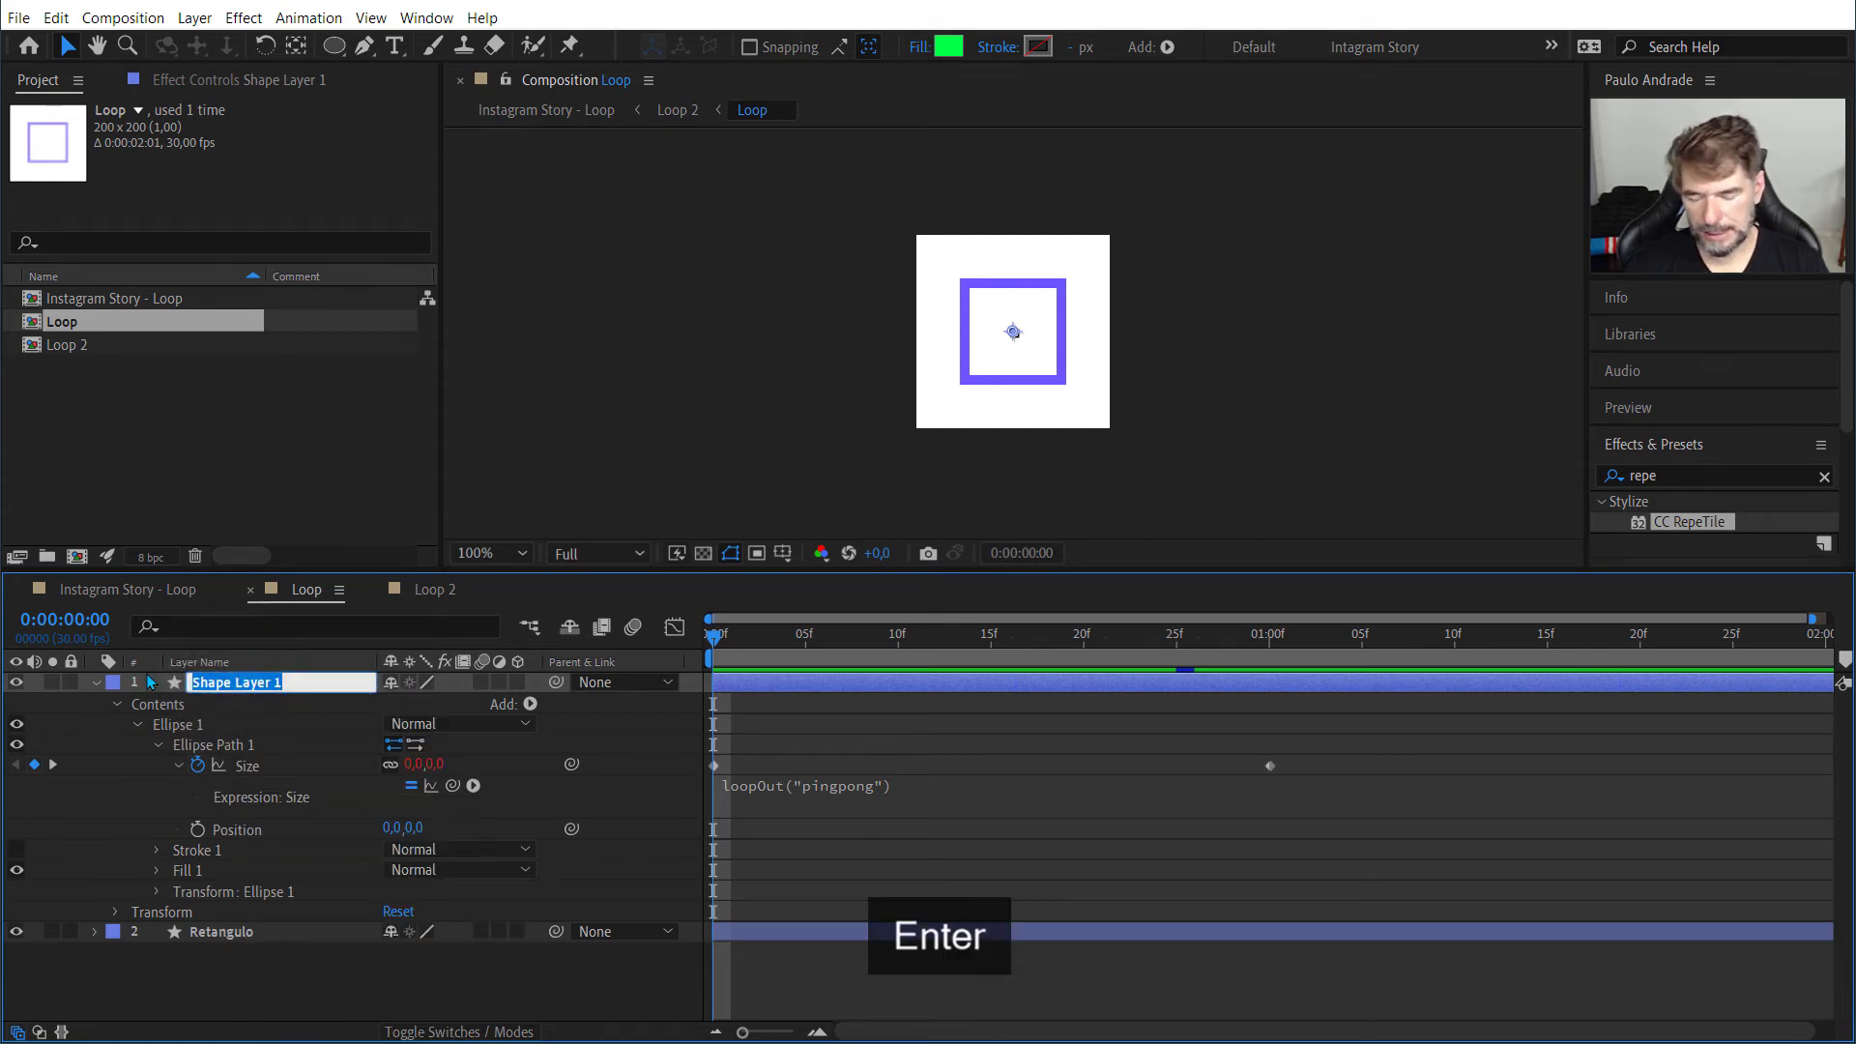
{"action": "type", "text": "Bolk"}
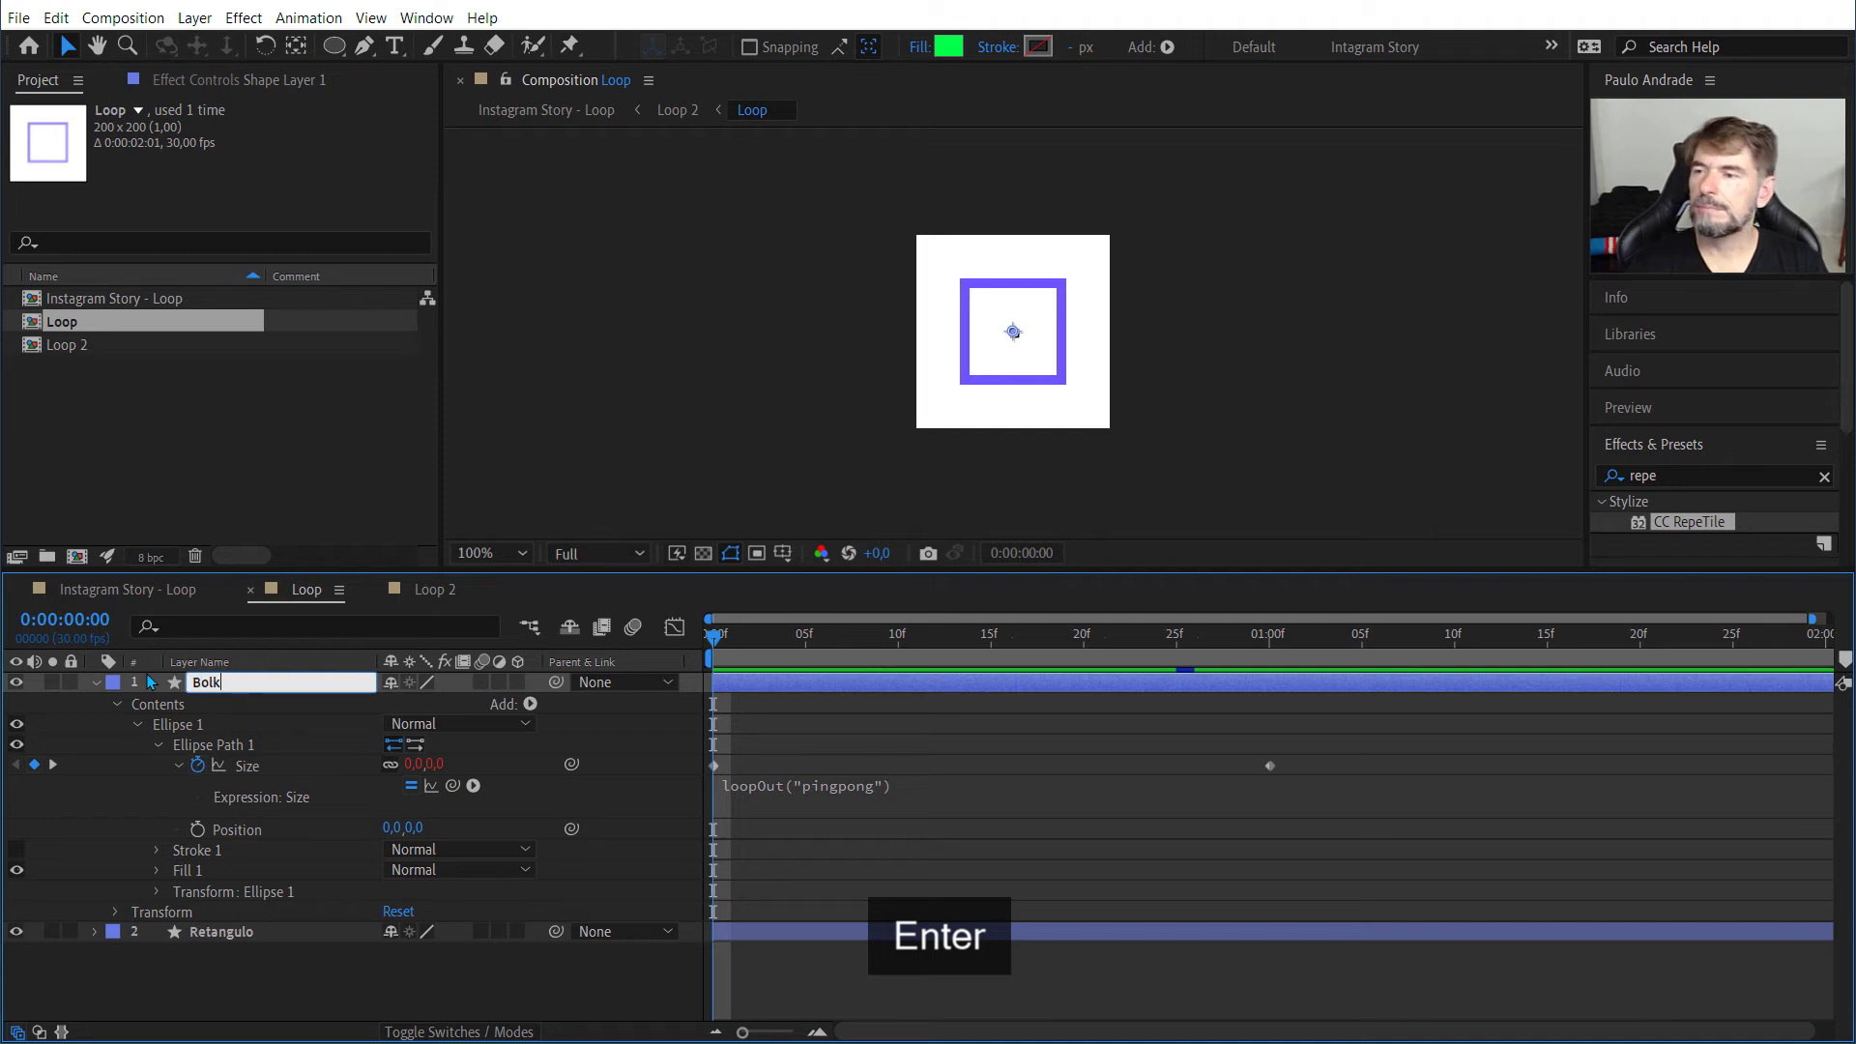
{"action": "key", "text": "BackSpace"}
{"action": "type", "text": "a"}
{"action": "key", "text": "Return"}
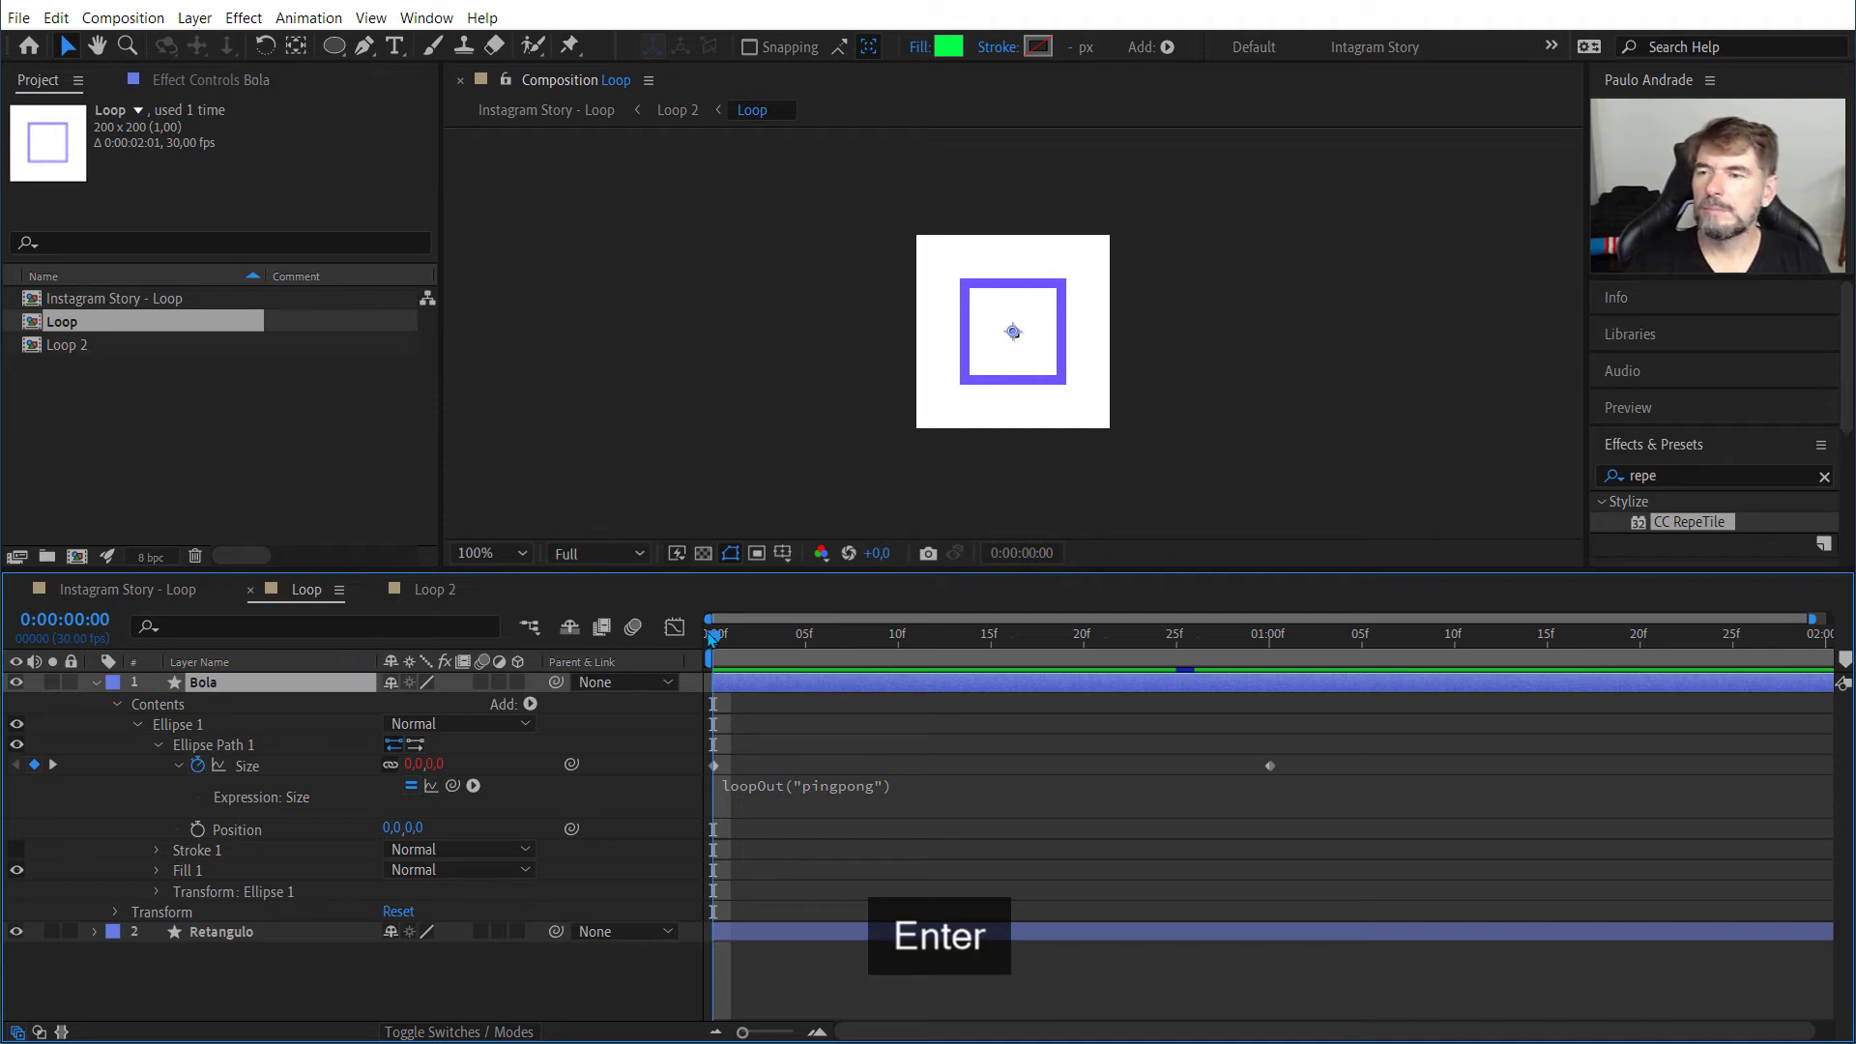
Step: Select both Size keyframes of the Bola layer's ellipse path and preview the circle's motion in the Loop composition
{"action": "left_click_drag", "start_coordinate": [718, 636], "coordinate": [815, 681]}
{"action": "key", "text": "Home"}
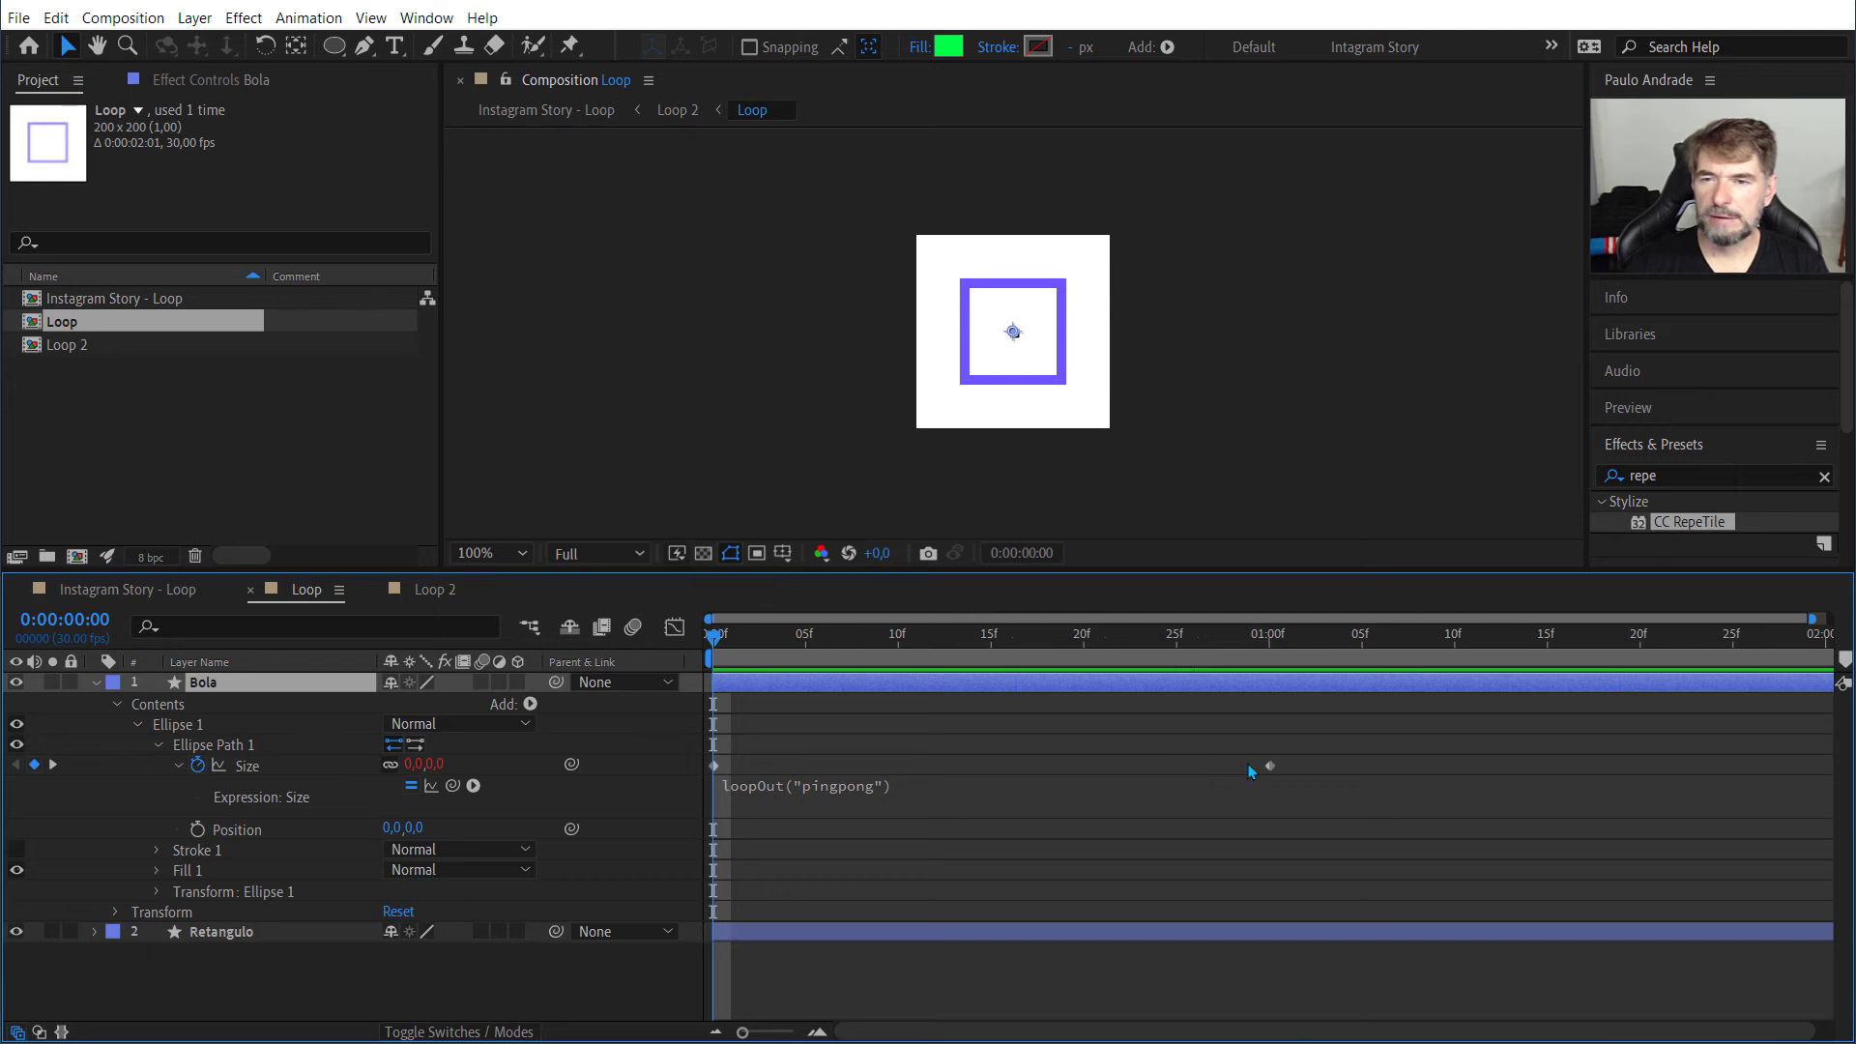
{"action": "left_click_drag", "start_coordinate": [1322, 747], "coordinate": [692, 785]}
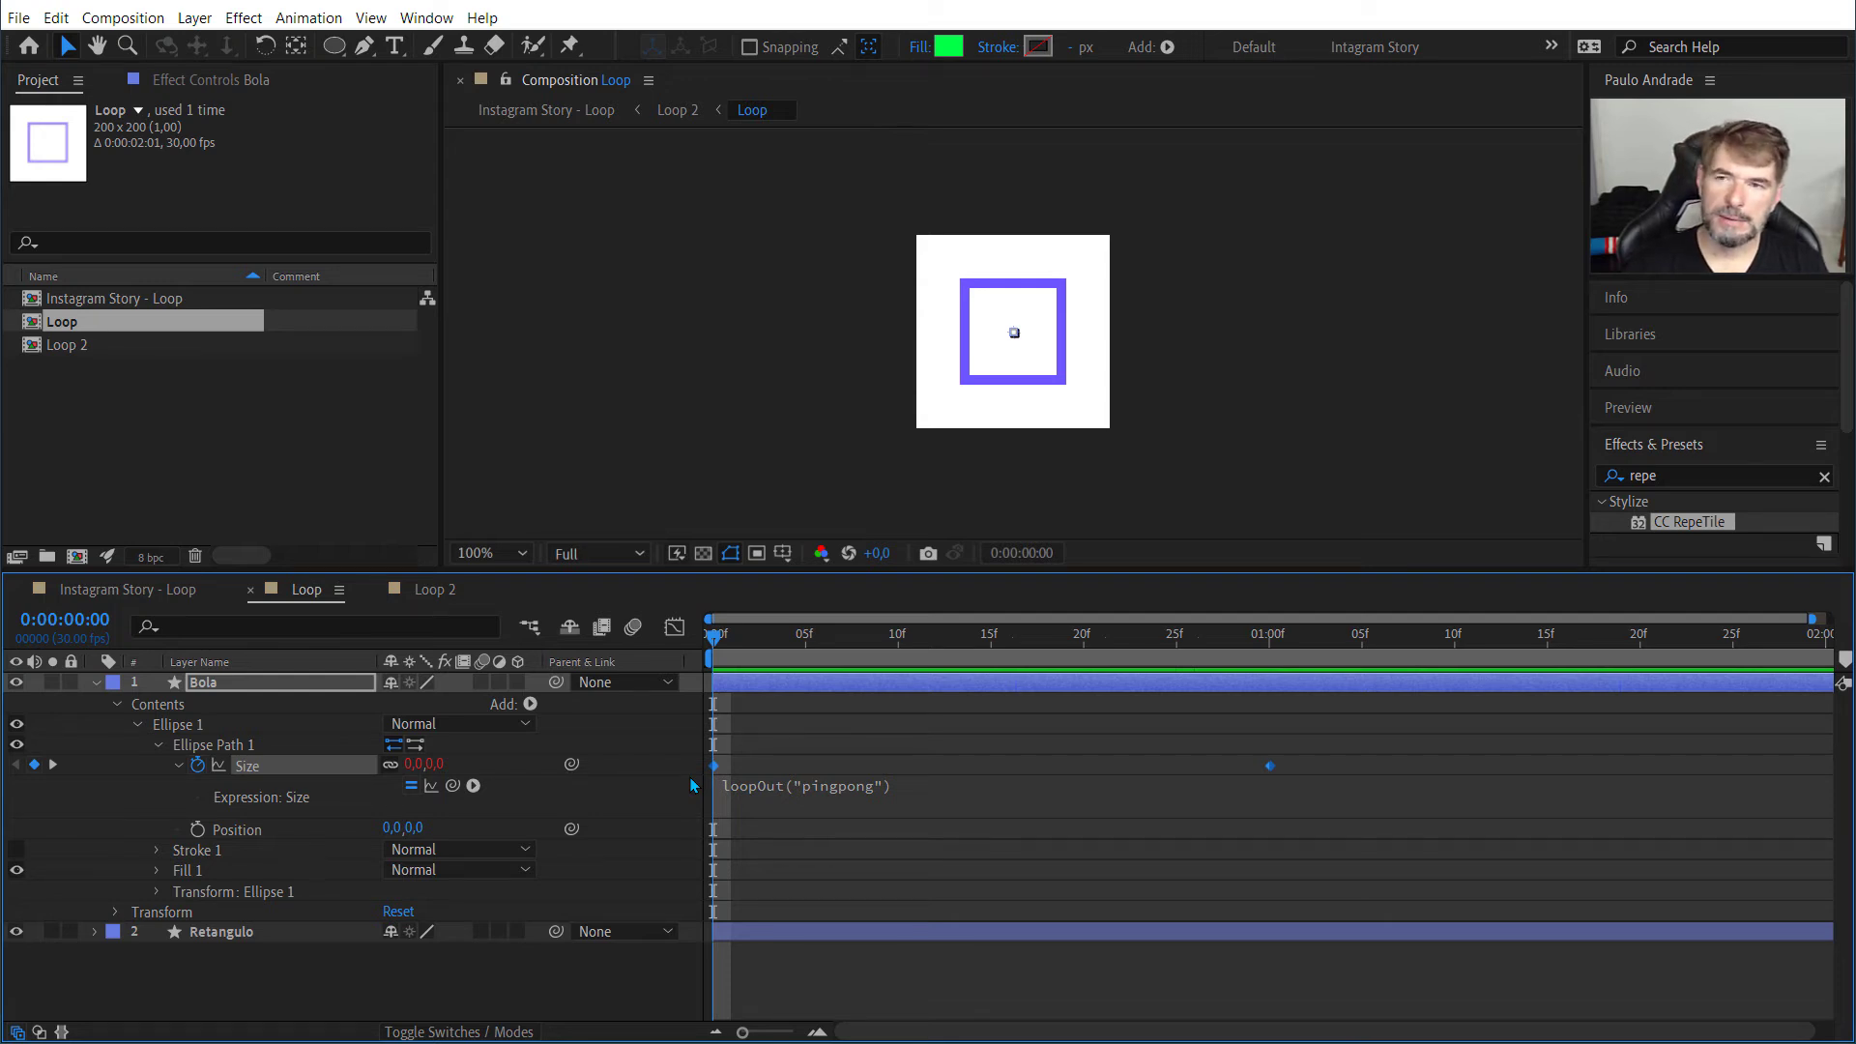
{"action": "key", "text": "space"}
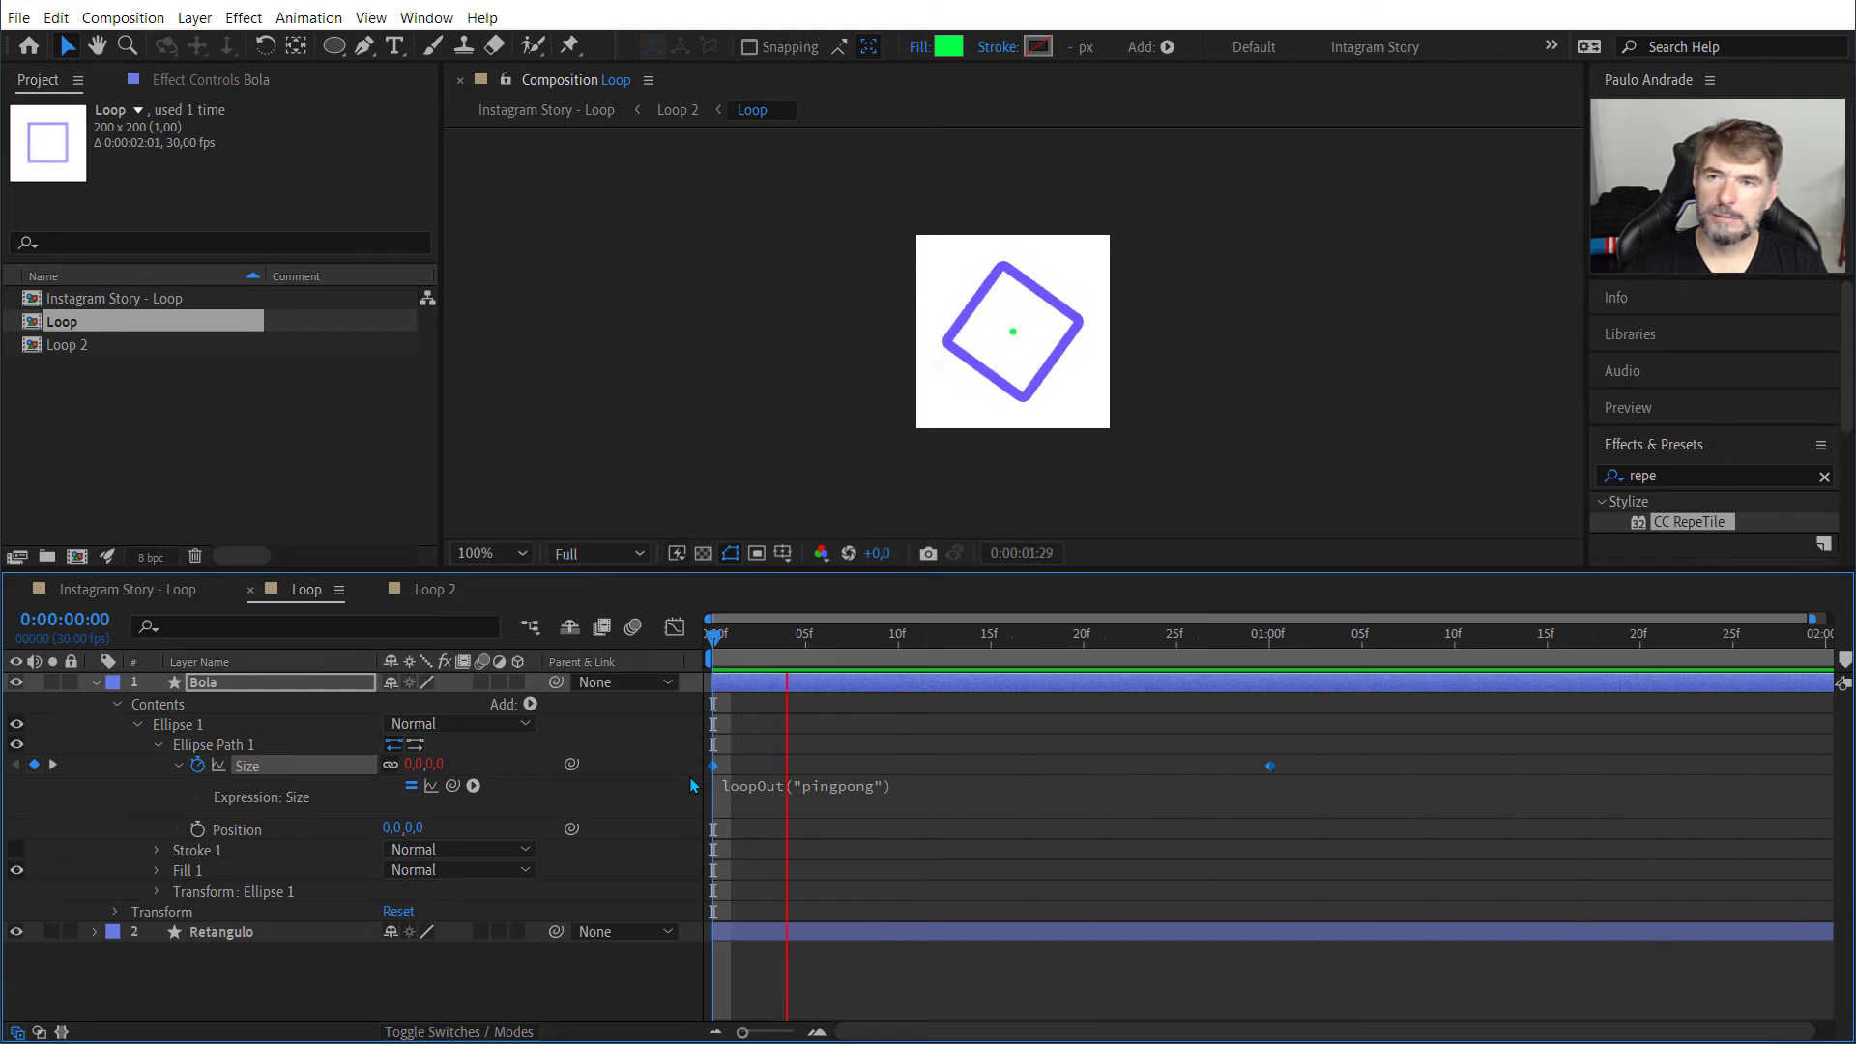
{"action": "key", "text": "space"}
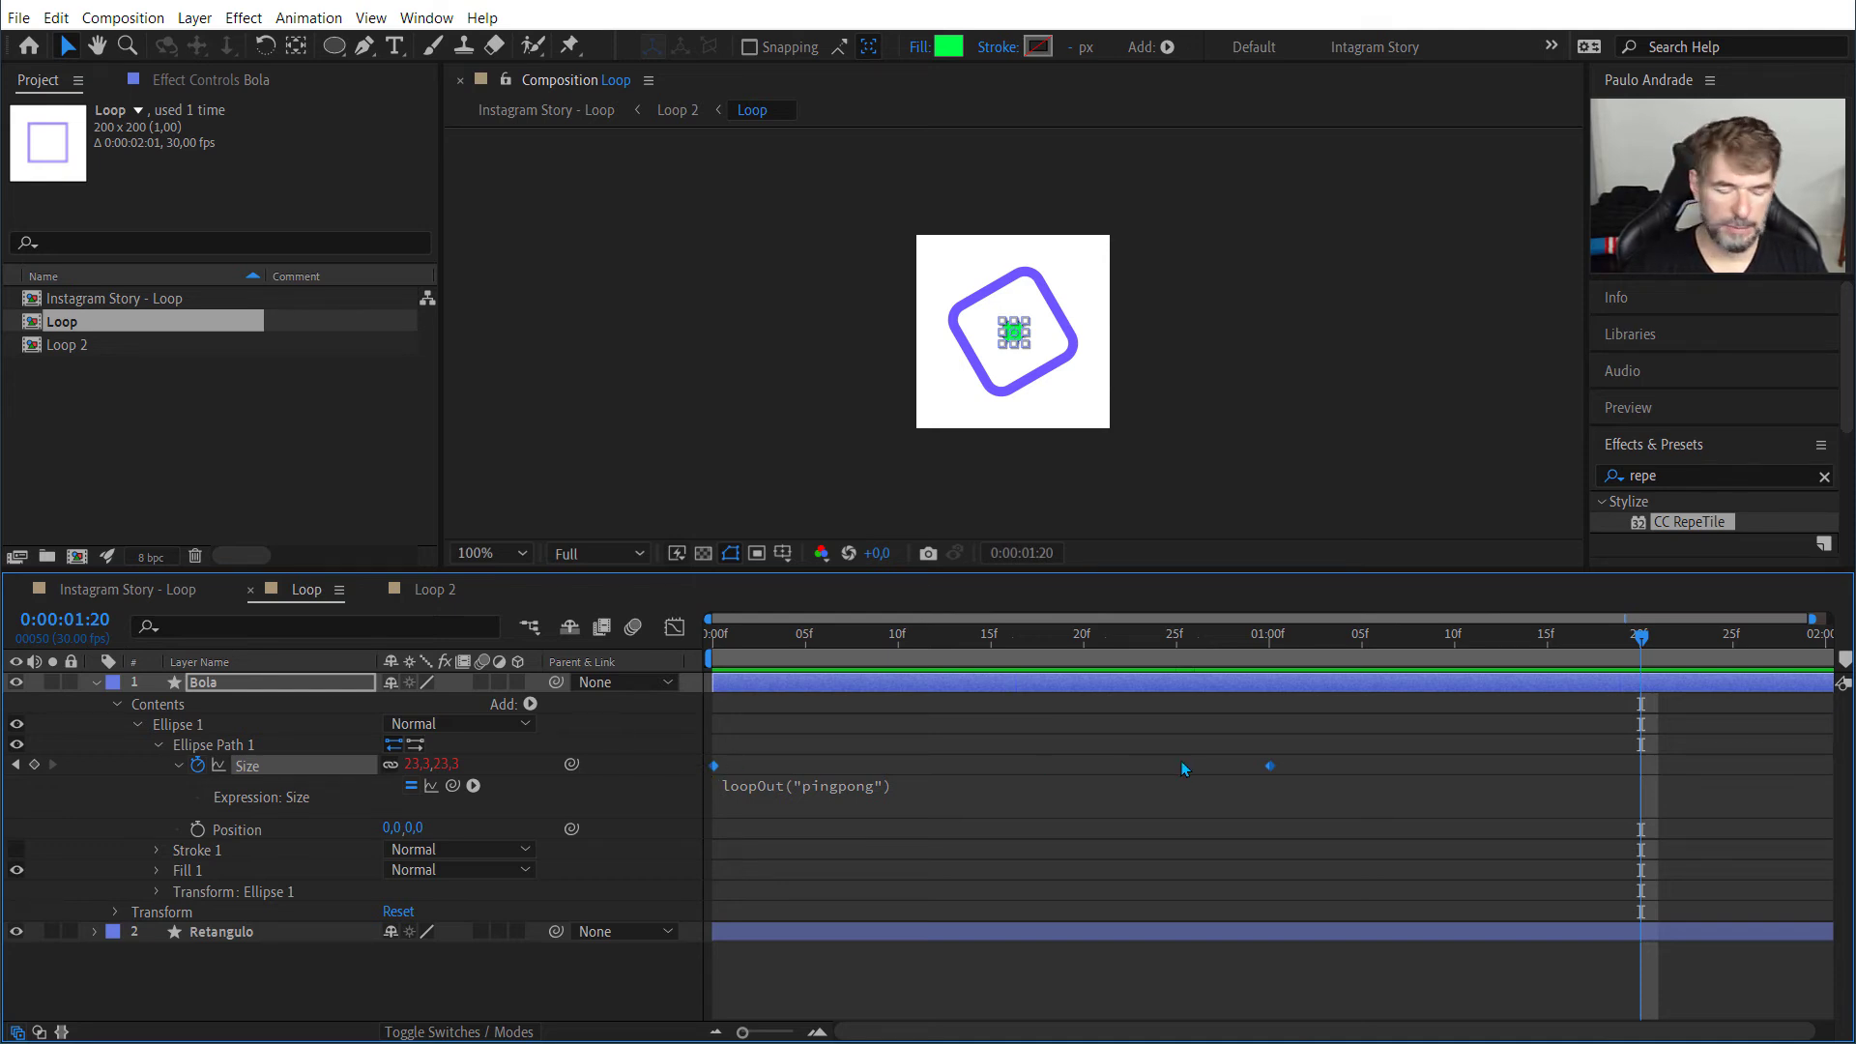
Step: Apply Easy Ease to the two selected Size keyframes of the Bola layer
{"action": "key", "text": "F9"}
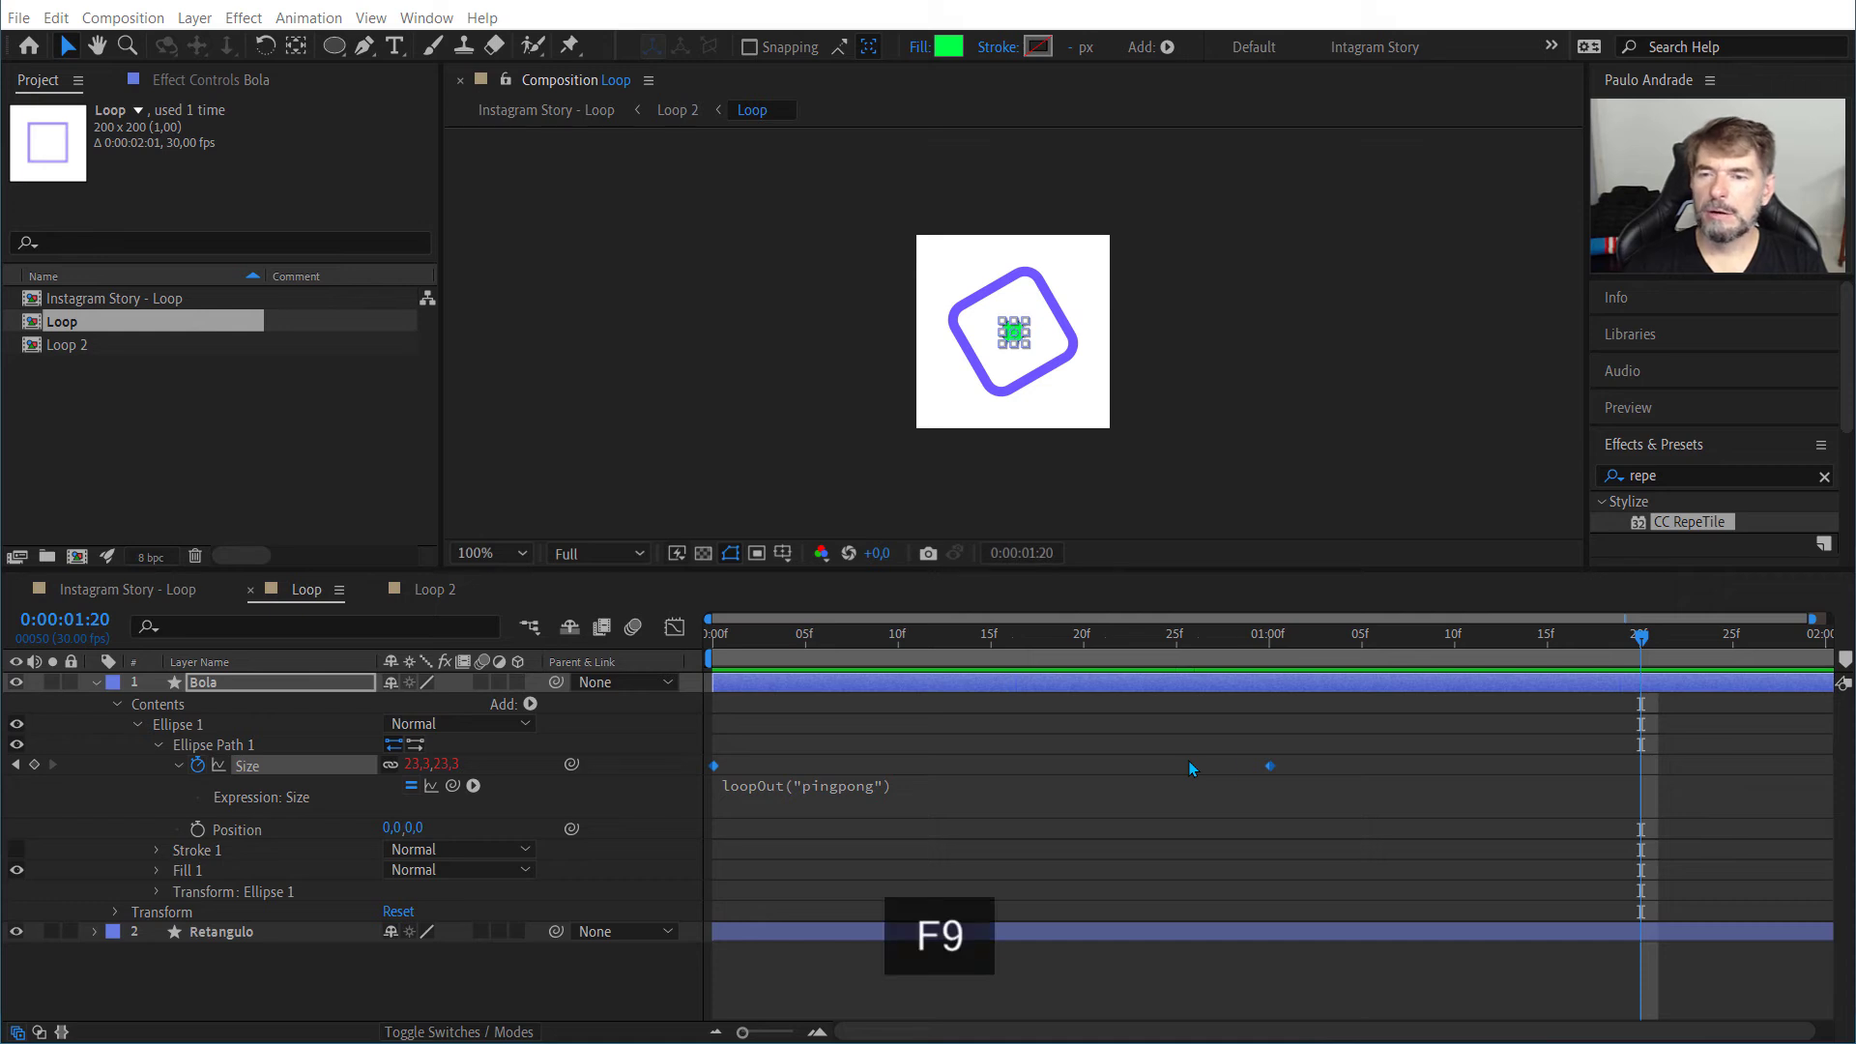
{"action": "left_click", "coordinate": [1316, 760]}
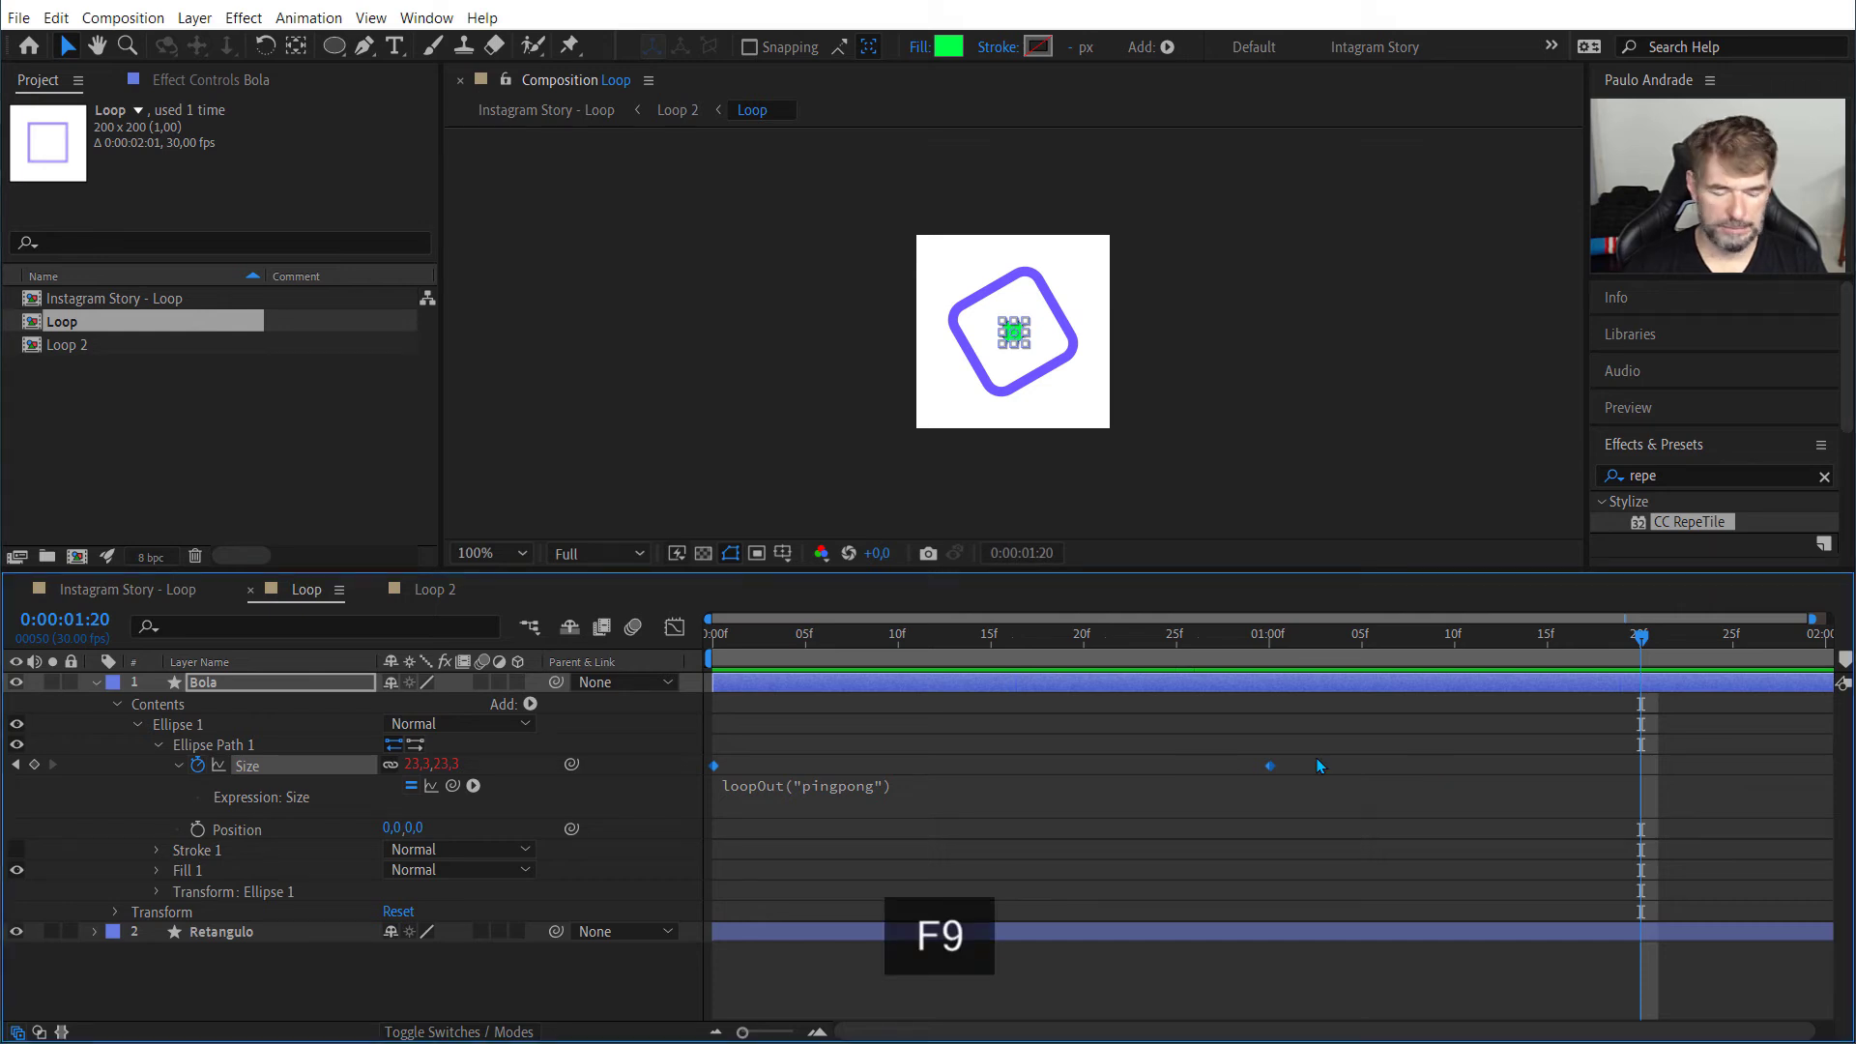
{"action": "right_click", "coordinate": [1268, 761]}
{"action": "mouse_move", "coordinate": [1315, 1023]}
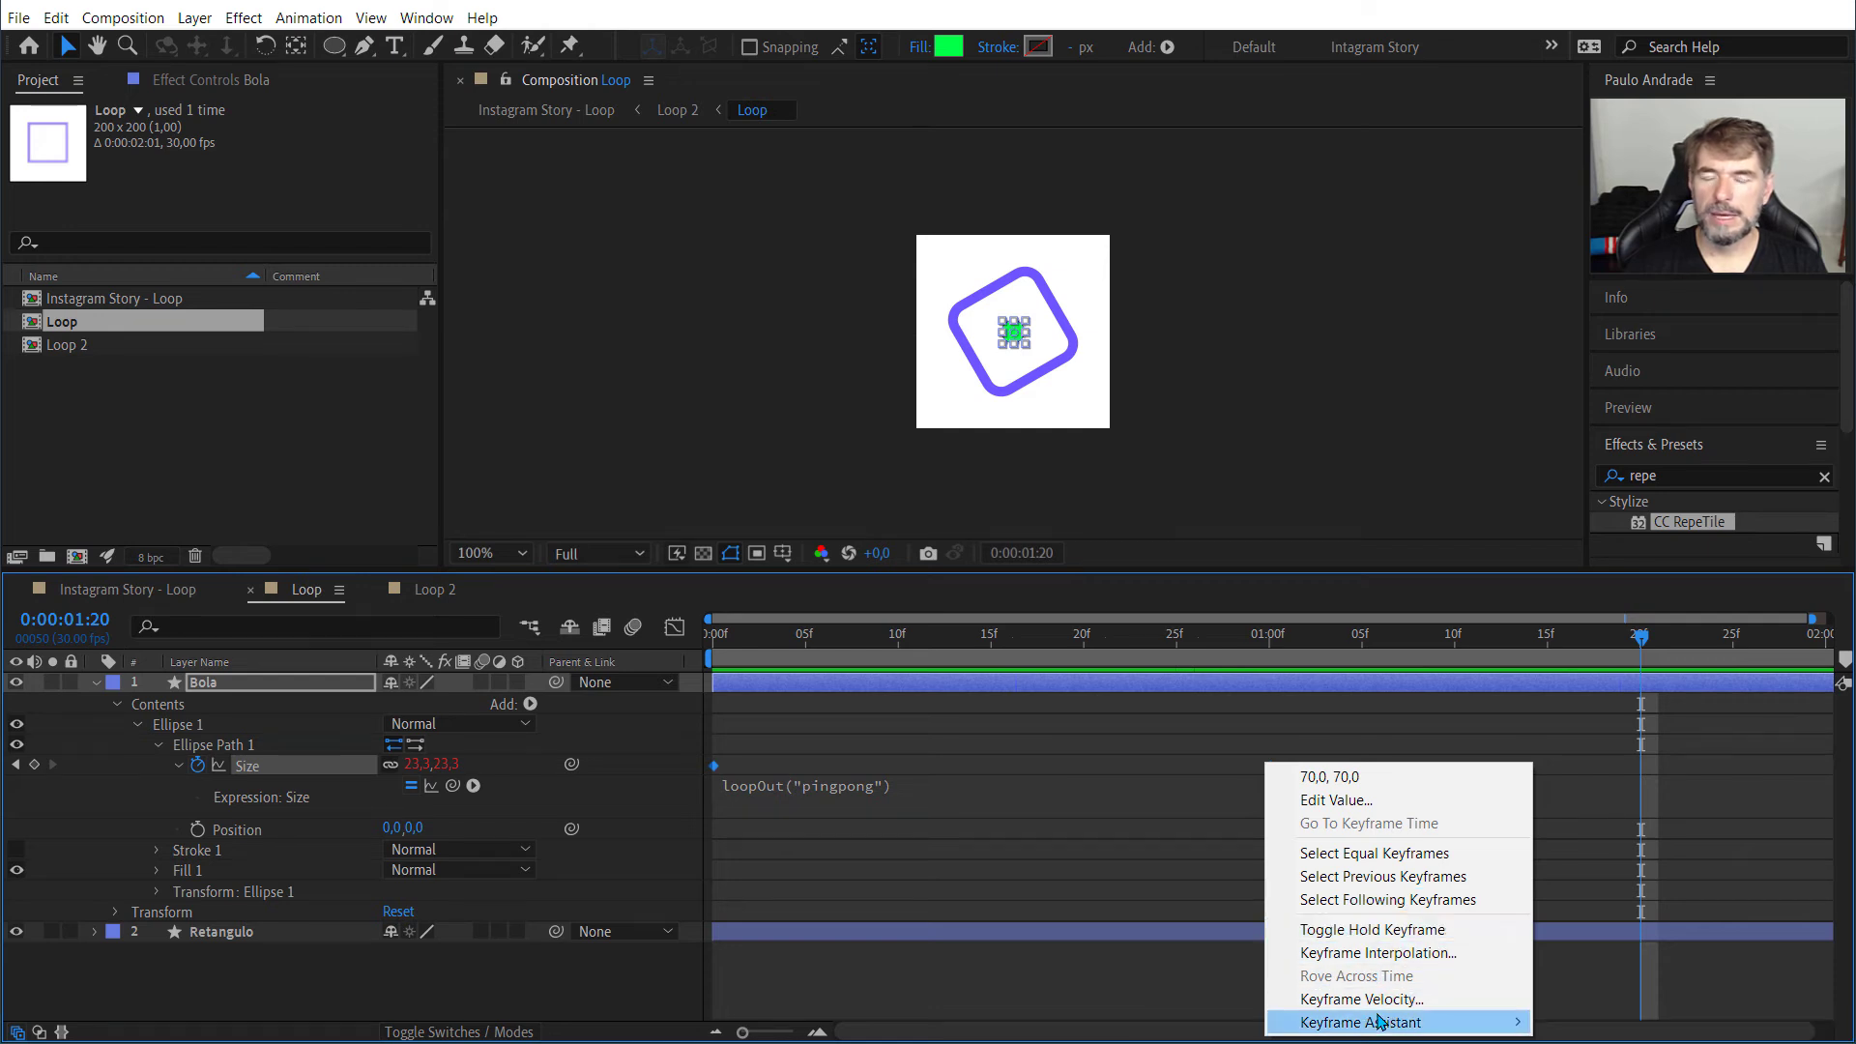
{"action": "mouse_move", "coordinate": [1380, 1022]}
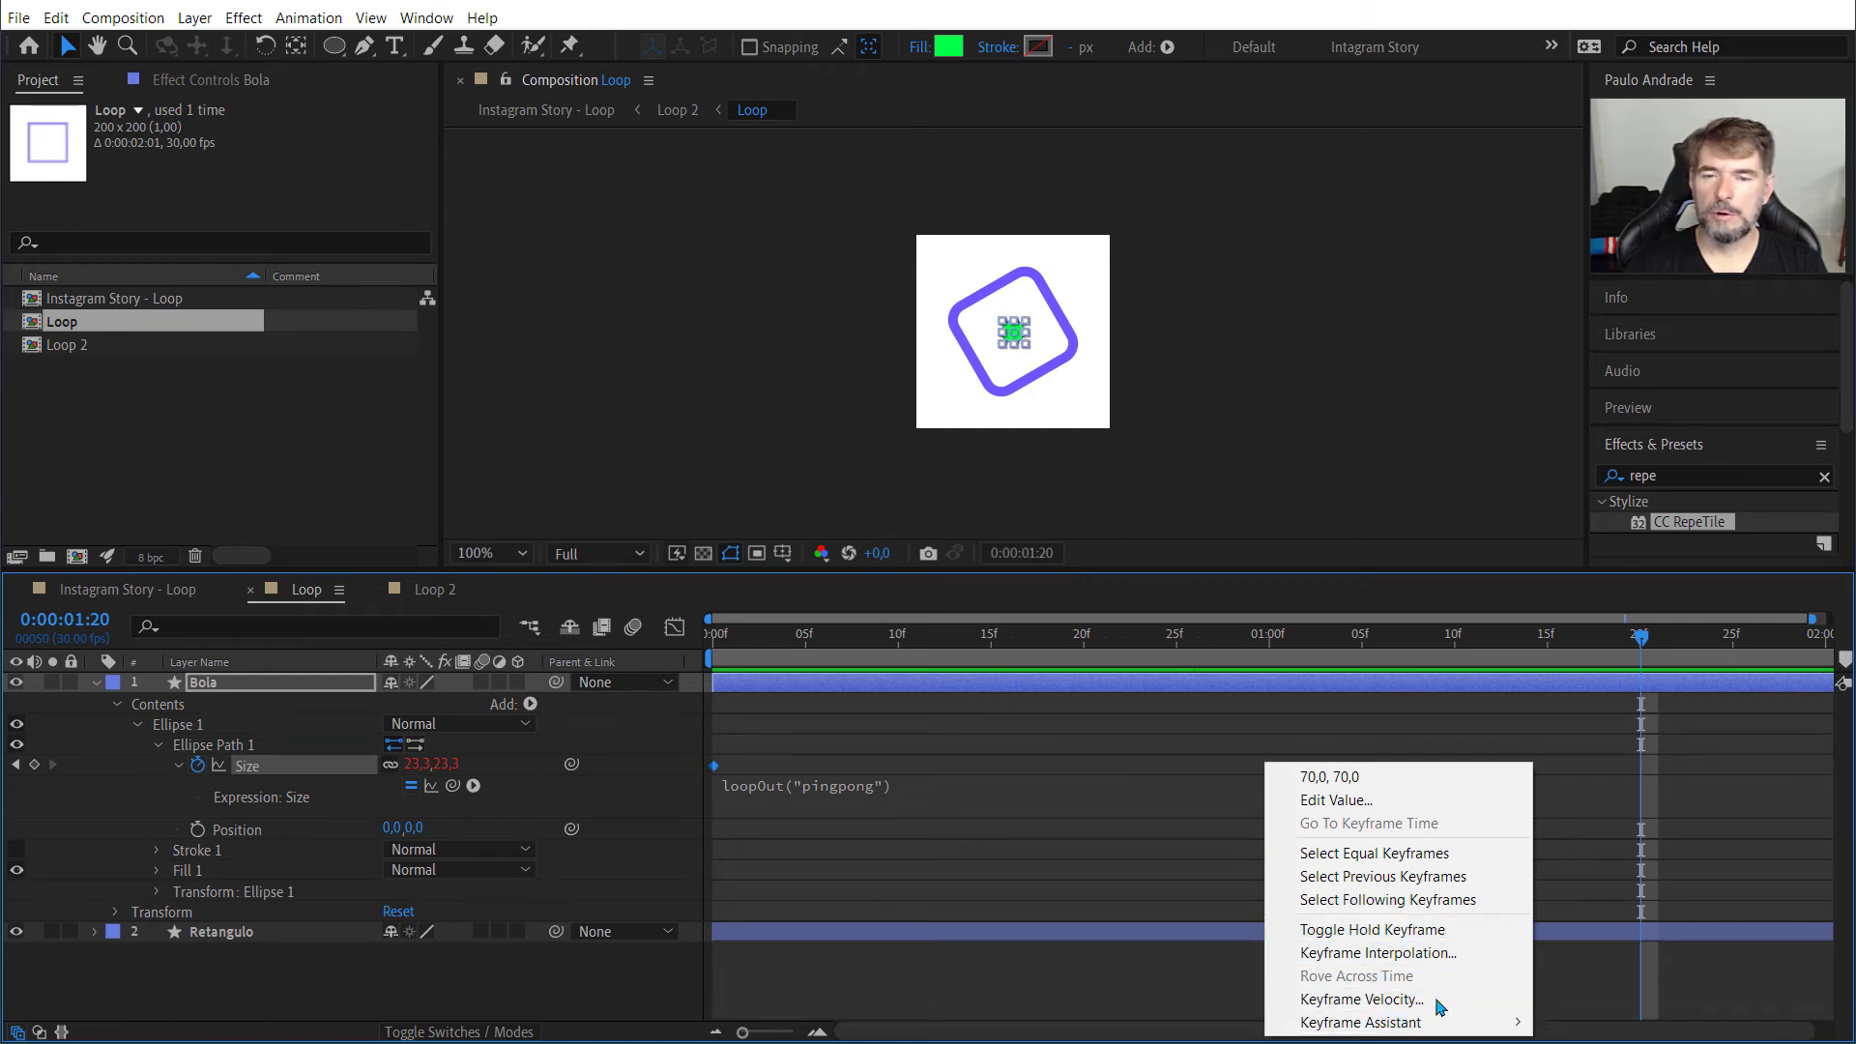
{"action": "key", "text": "Escape"}
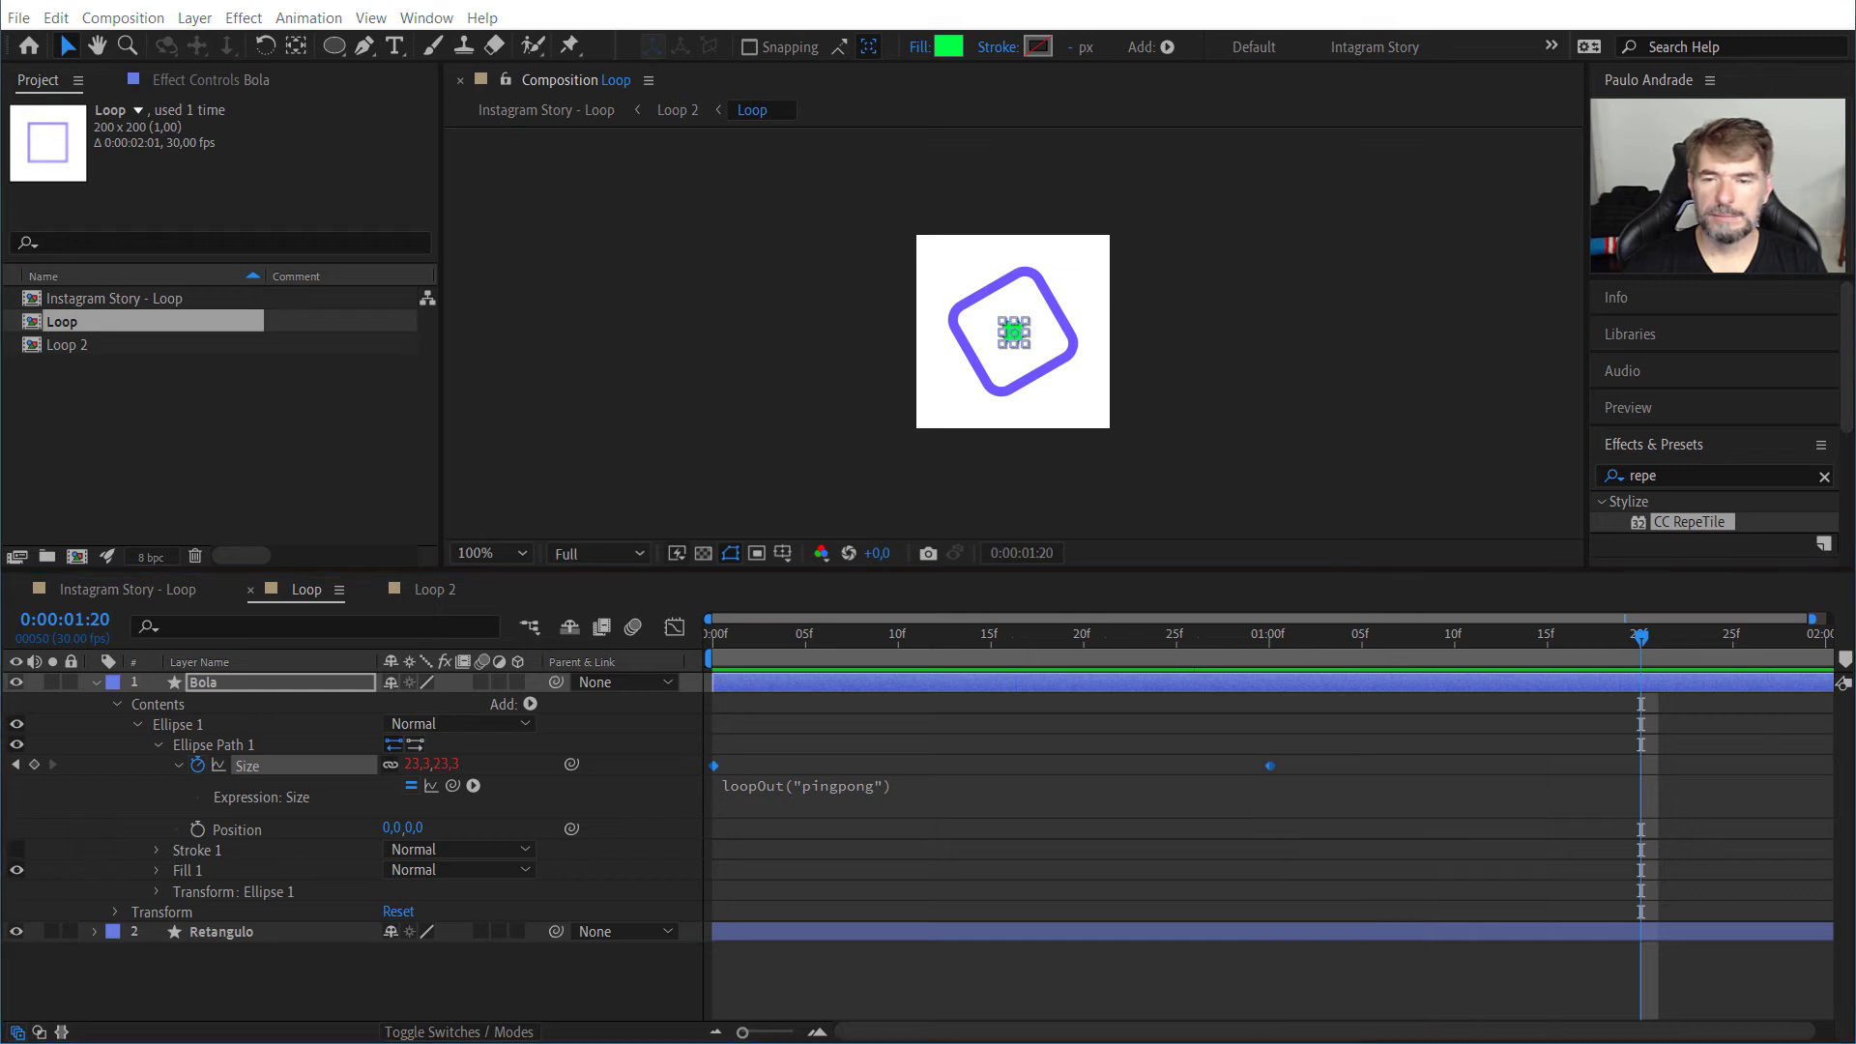
{"action": "key", "text": "F9"}
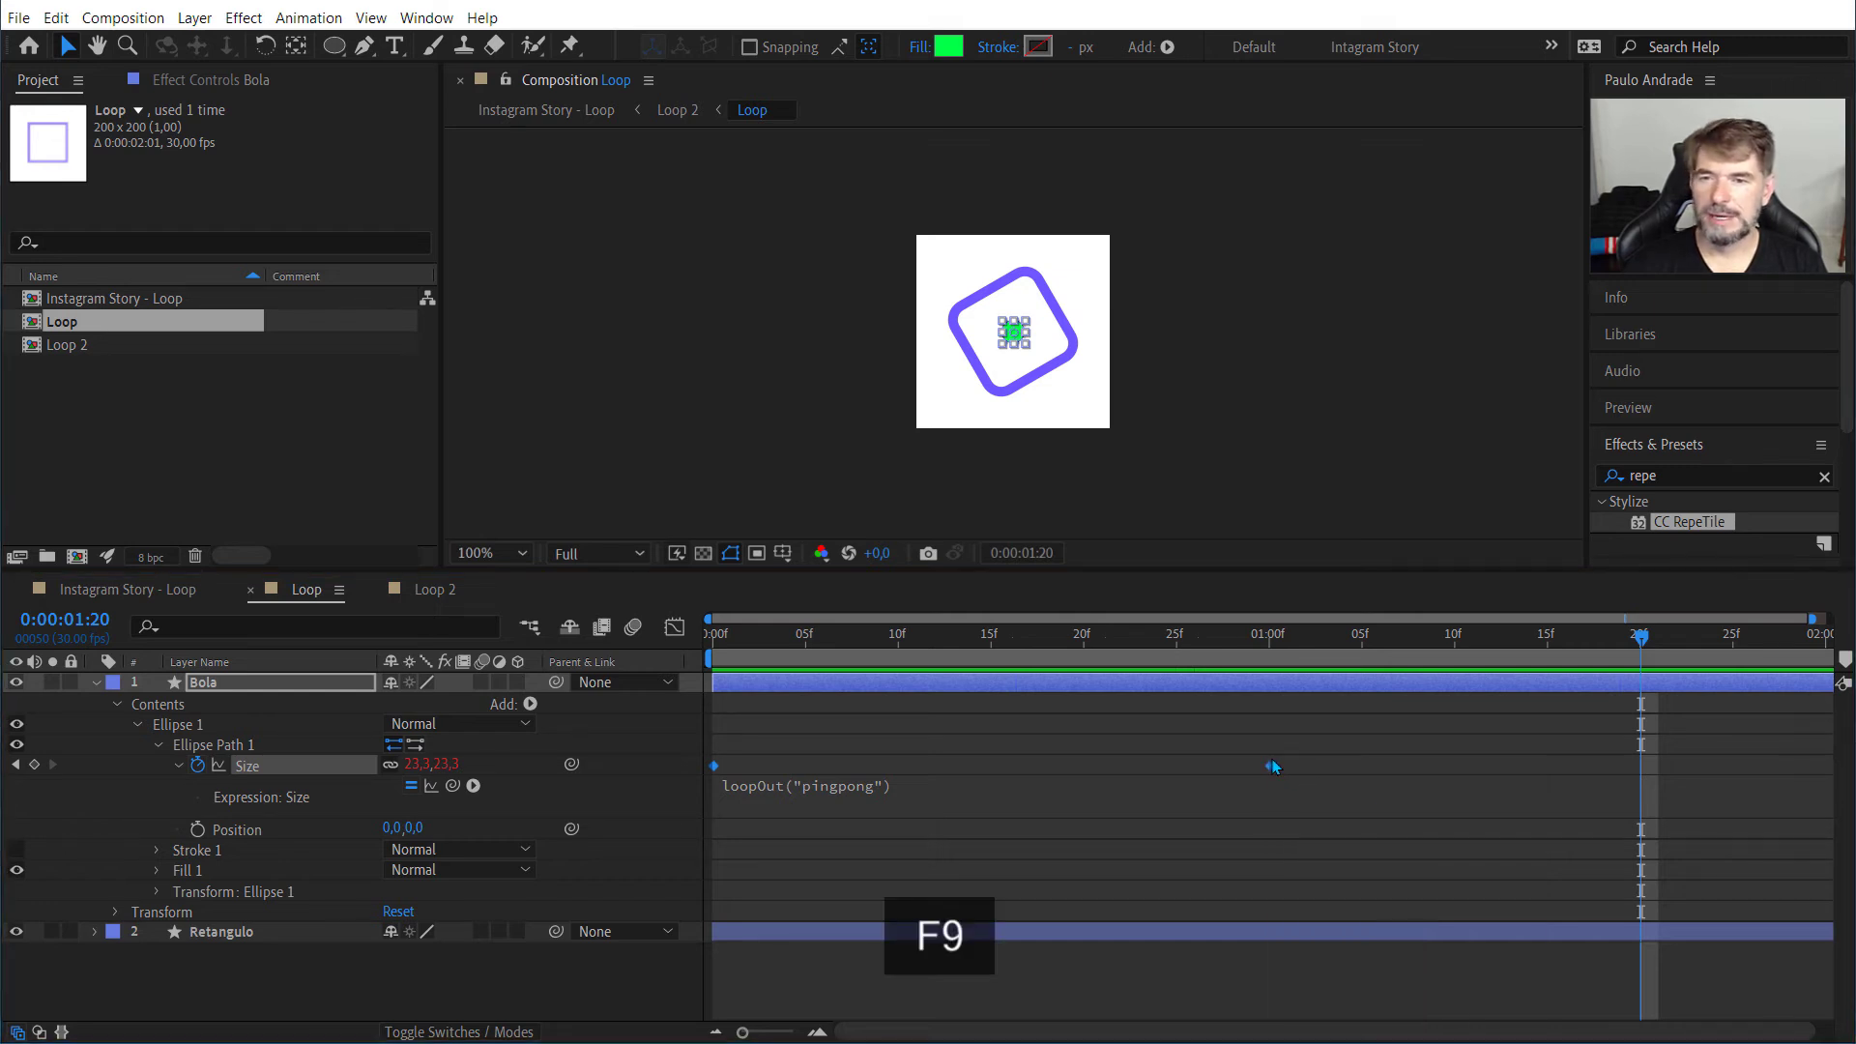
{"action": "right_click", "coordinate": [1272, 763]}
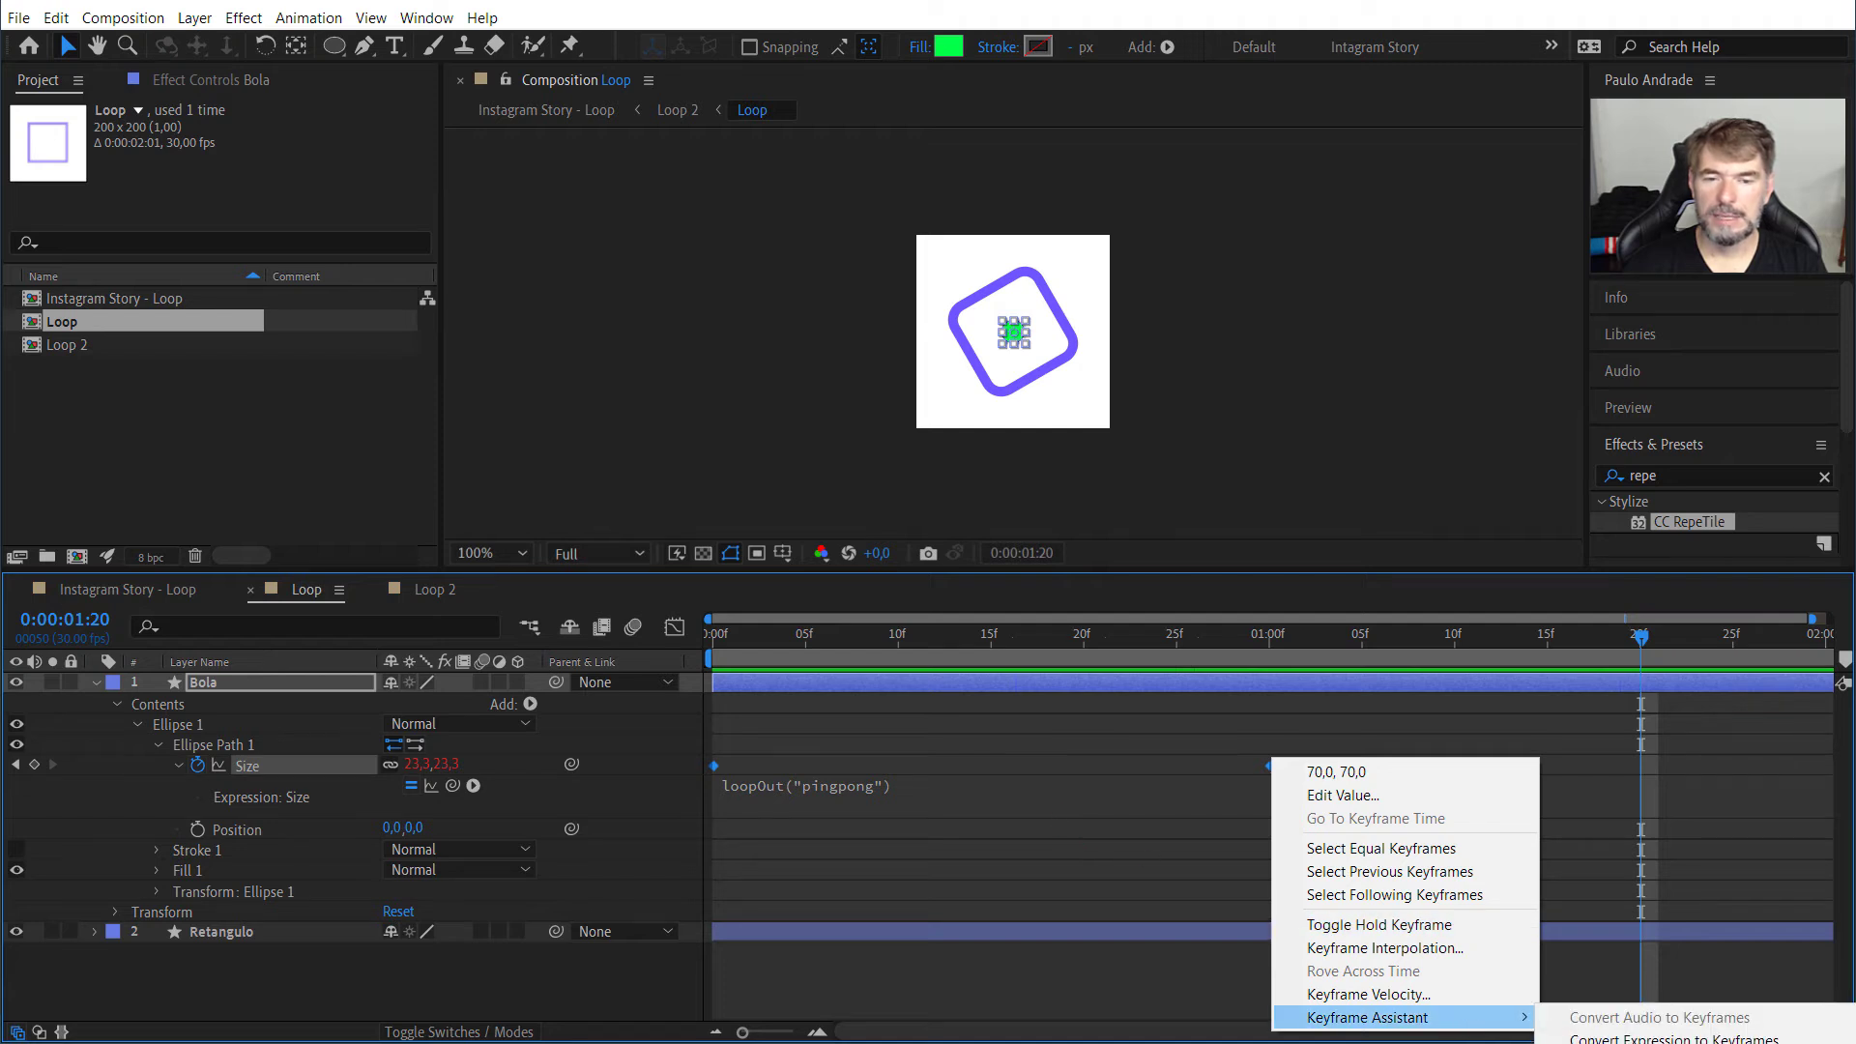
{"action": "key", "text": "F9"}
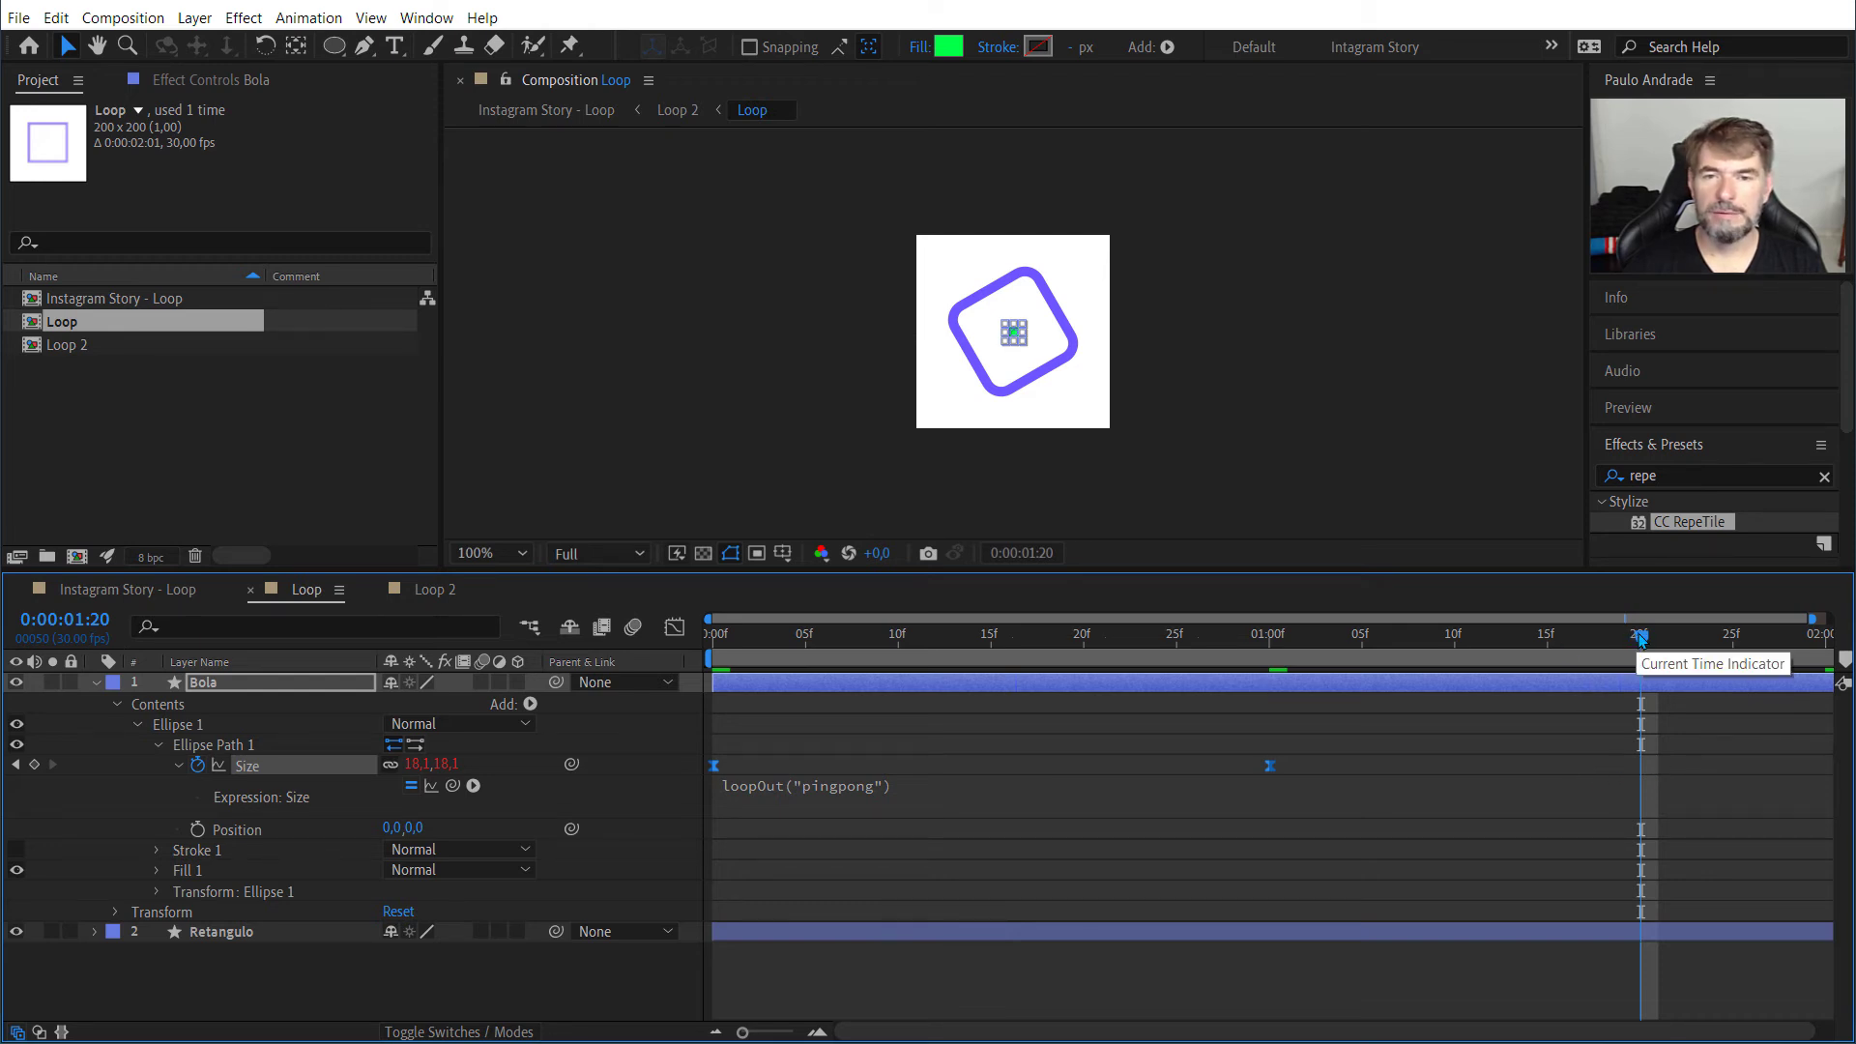
Step: Play back the Loop composition and the Instagram Story - Loop composition from 0:00:00:00 to check the eased circle motion
{"action": "left_click_drag", "start_coordinate": [1636, 638], "coordinate": [664, 660]}
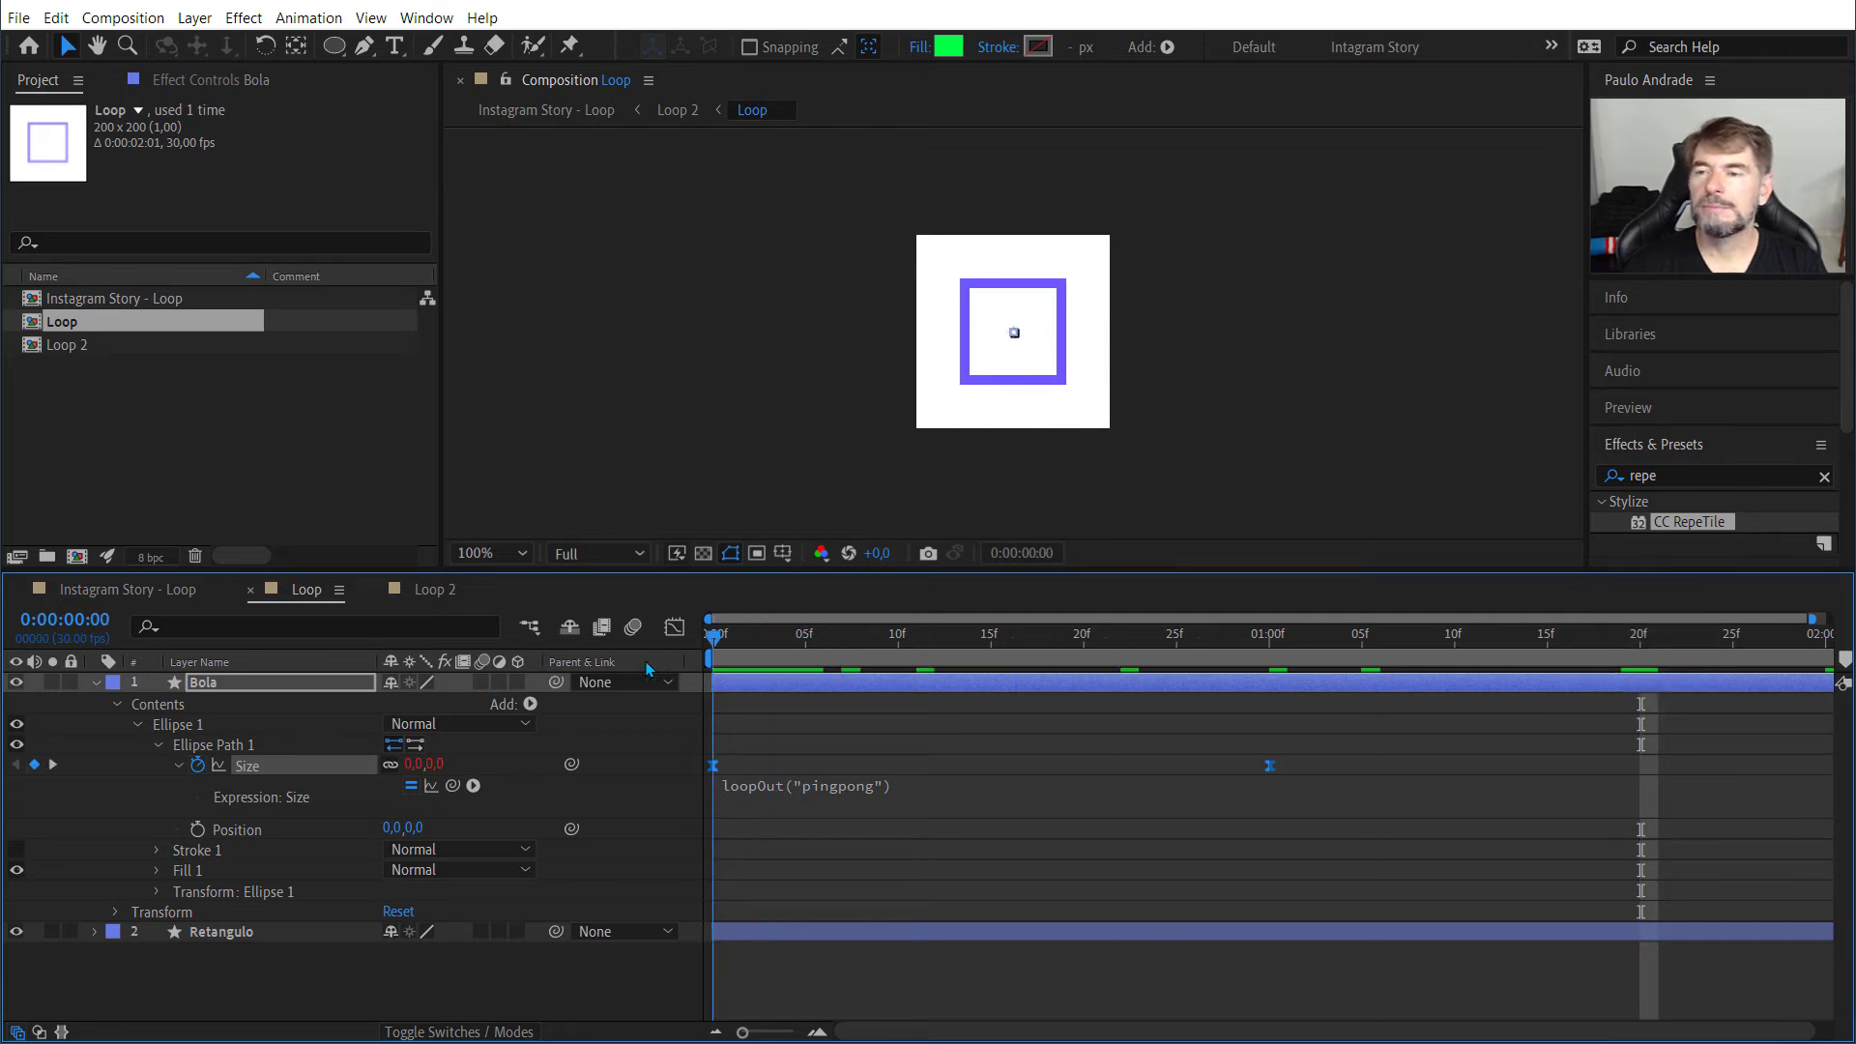
{"action": "key", "text": "space"}
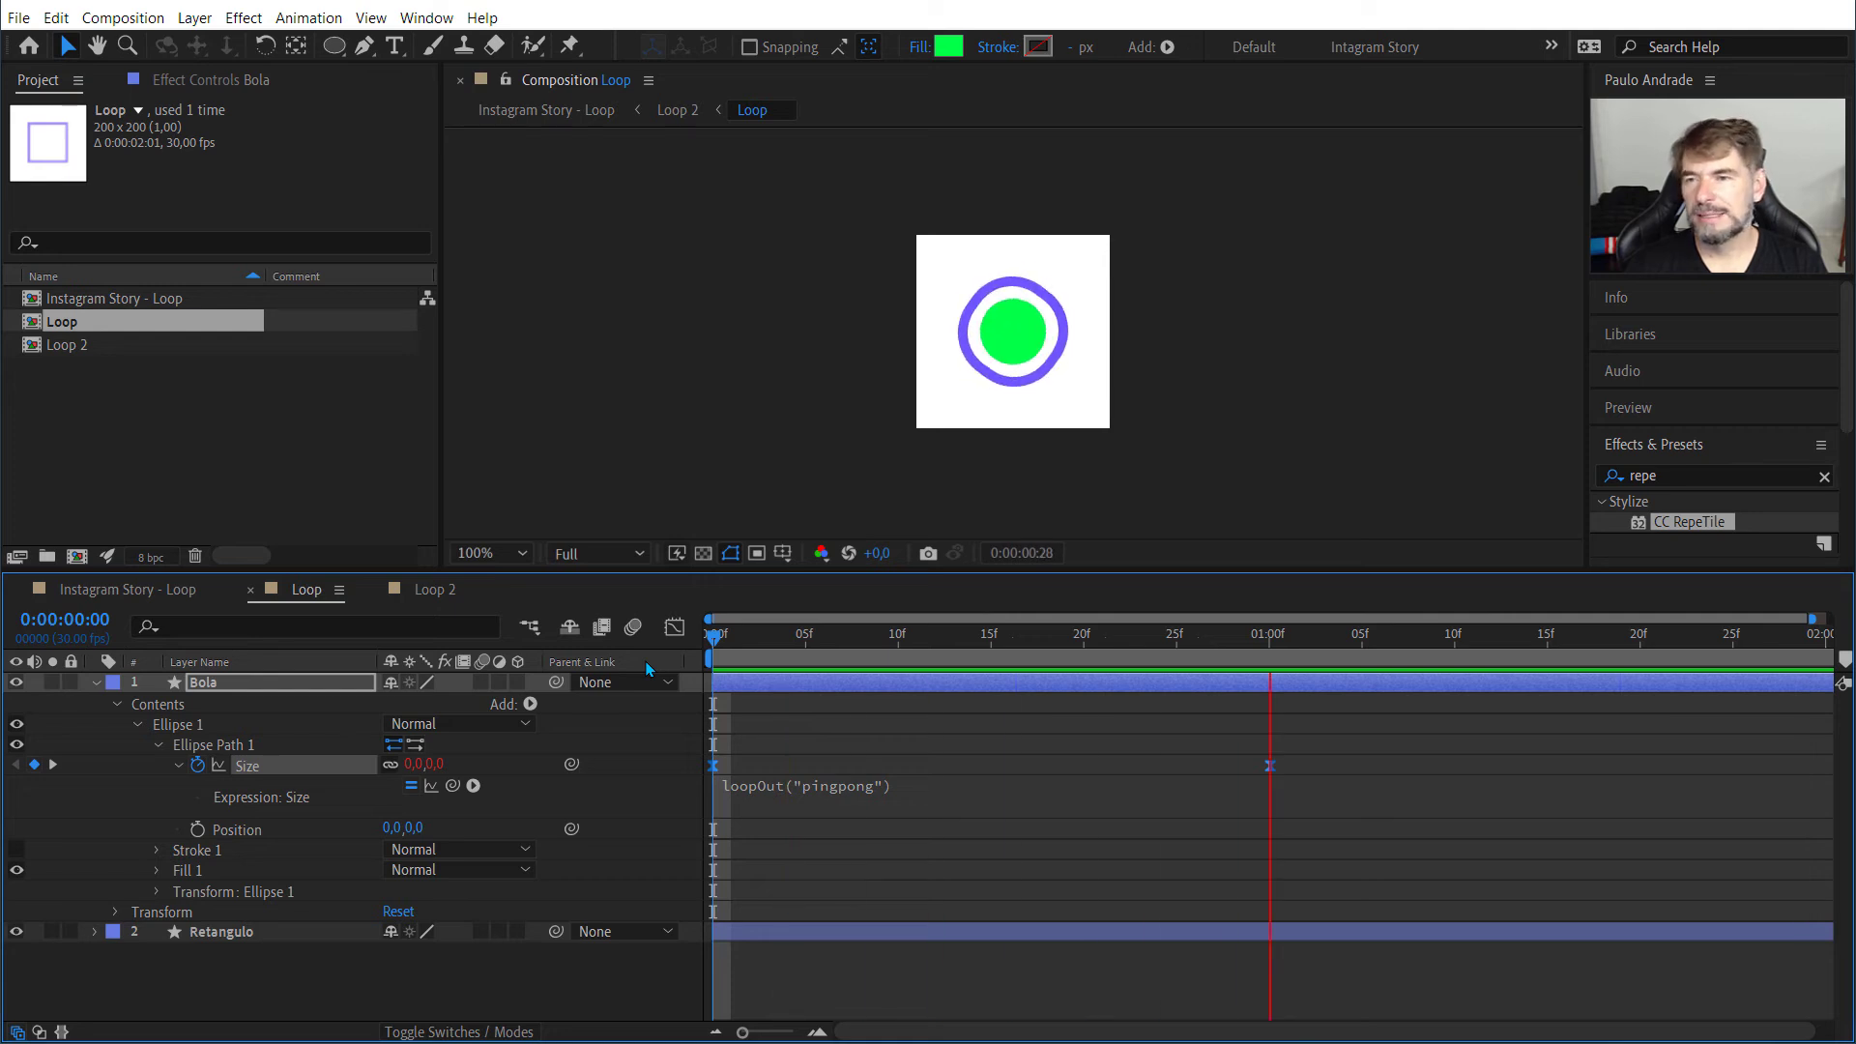
{"action": "left_click", "coordinate": [129, 591]}
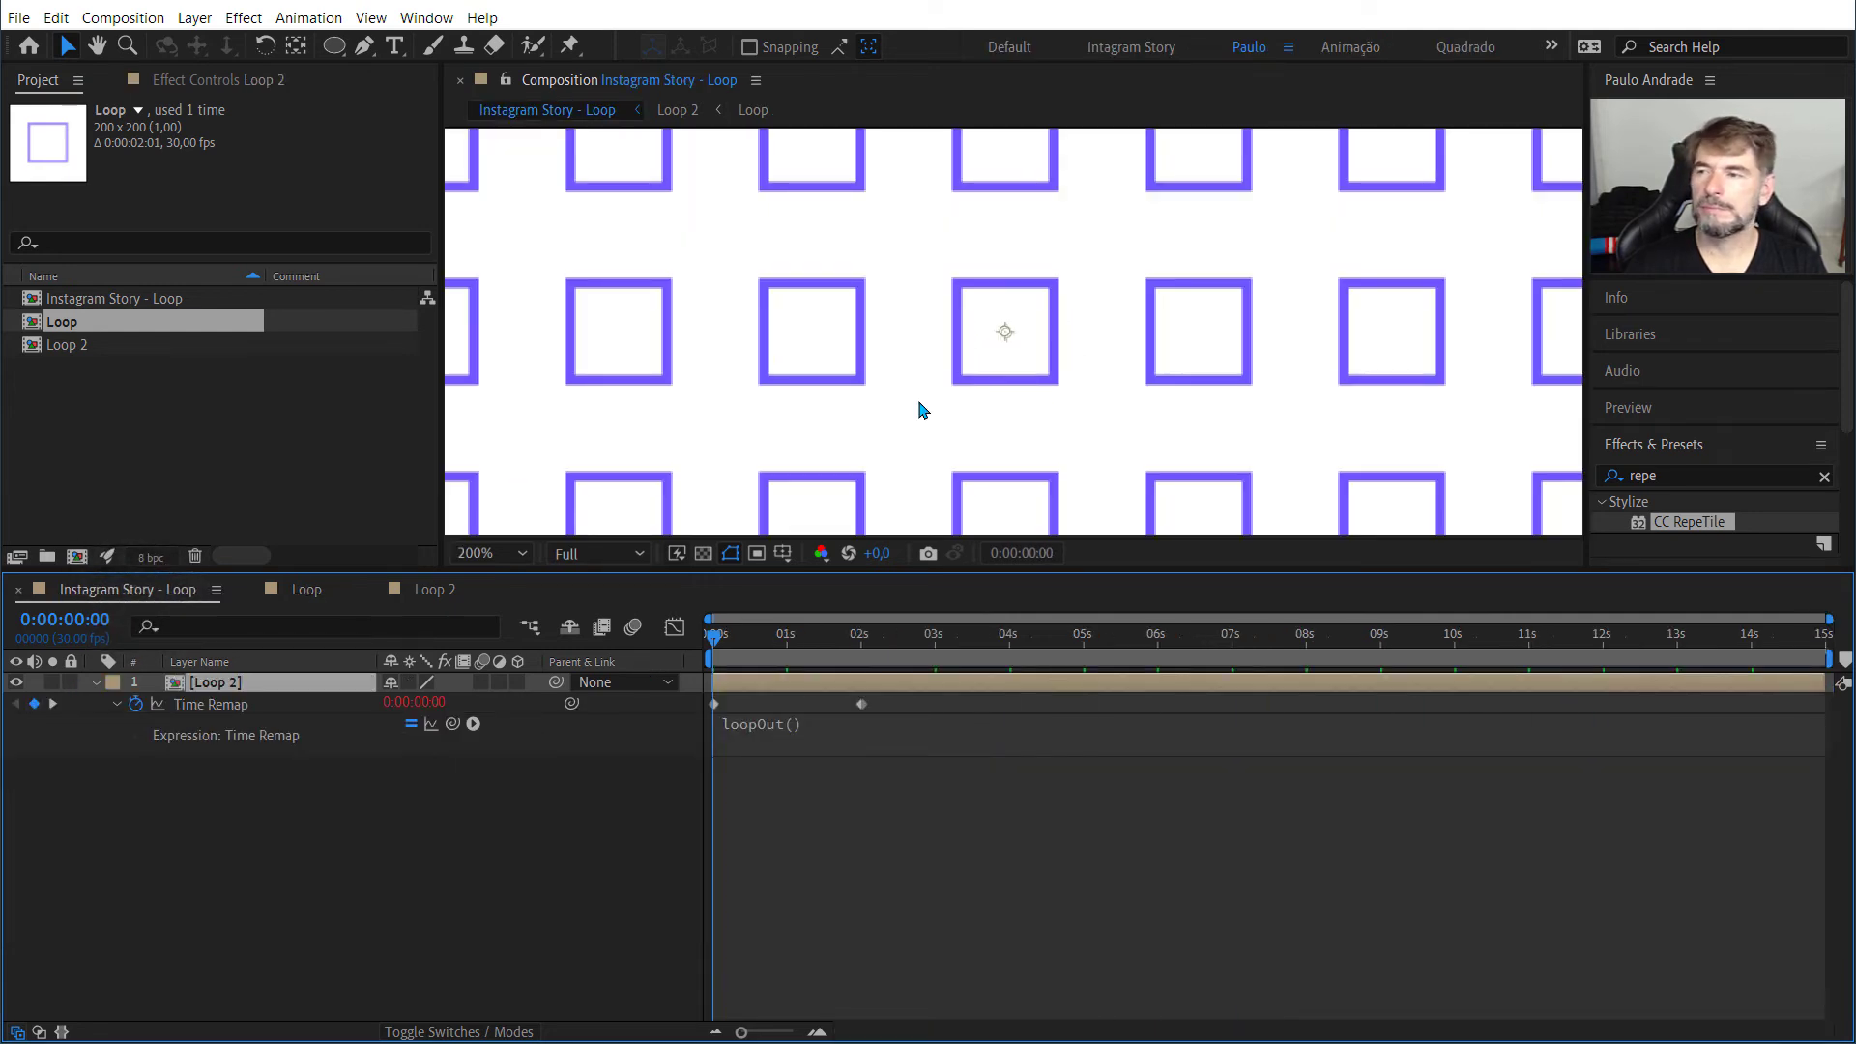
{"action": "key", "text": "comma"}
{"action": "key", "text": "comma"}
{"action": "key", "text": "space"}
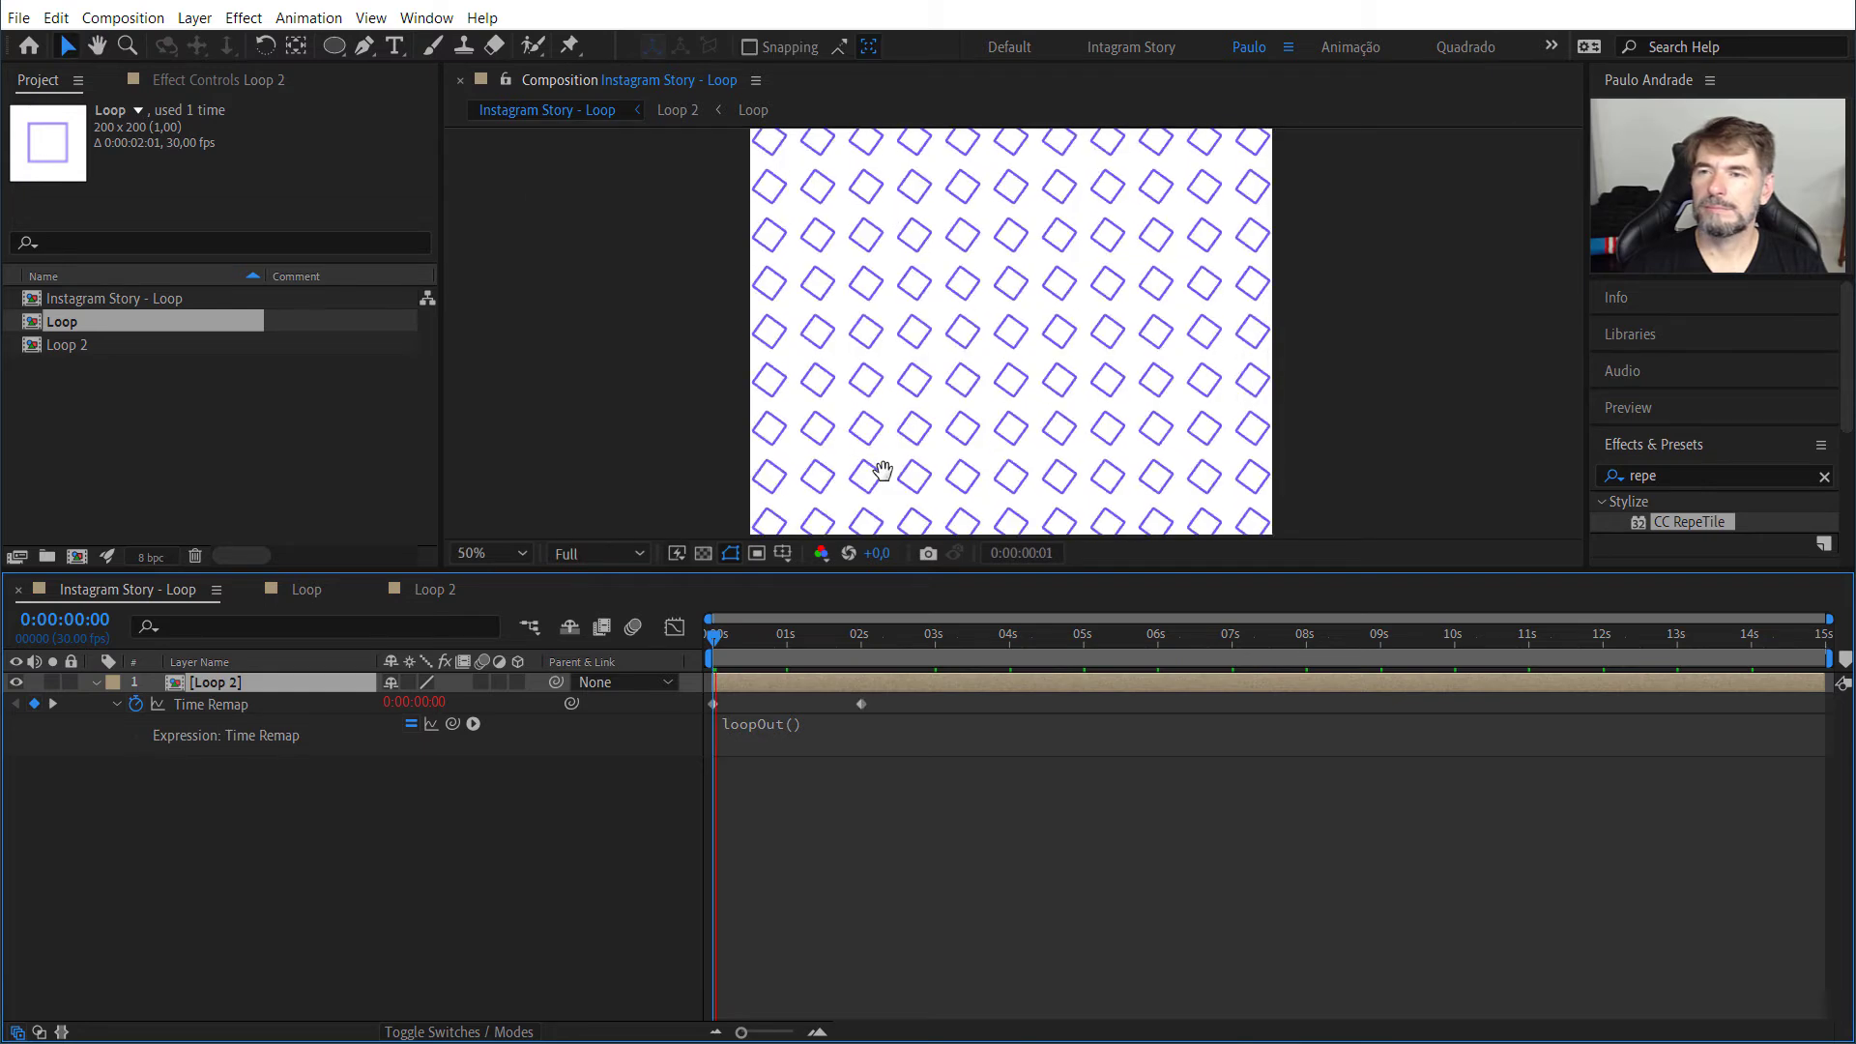
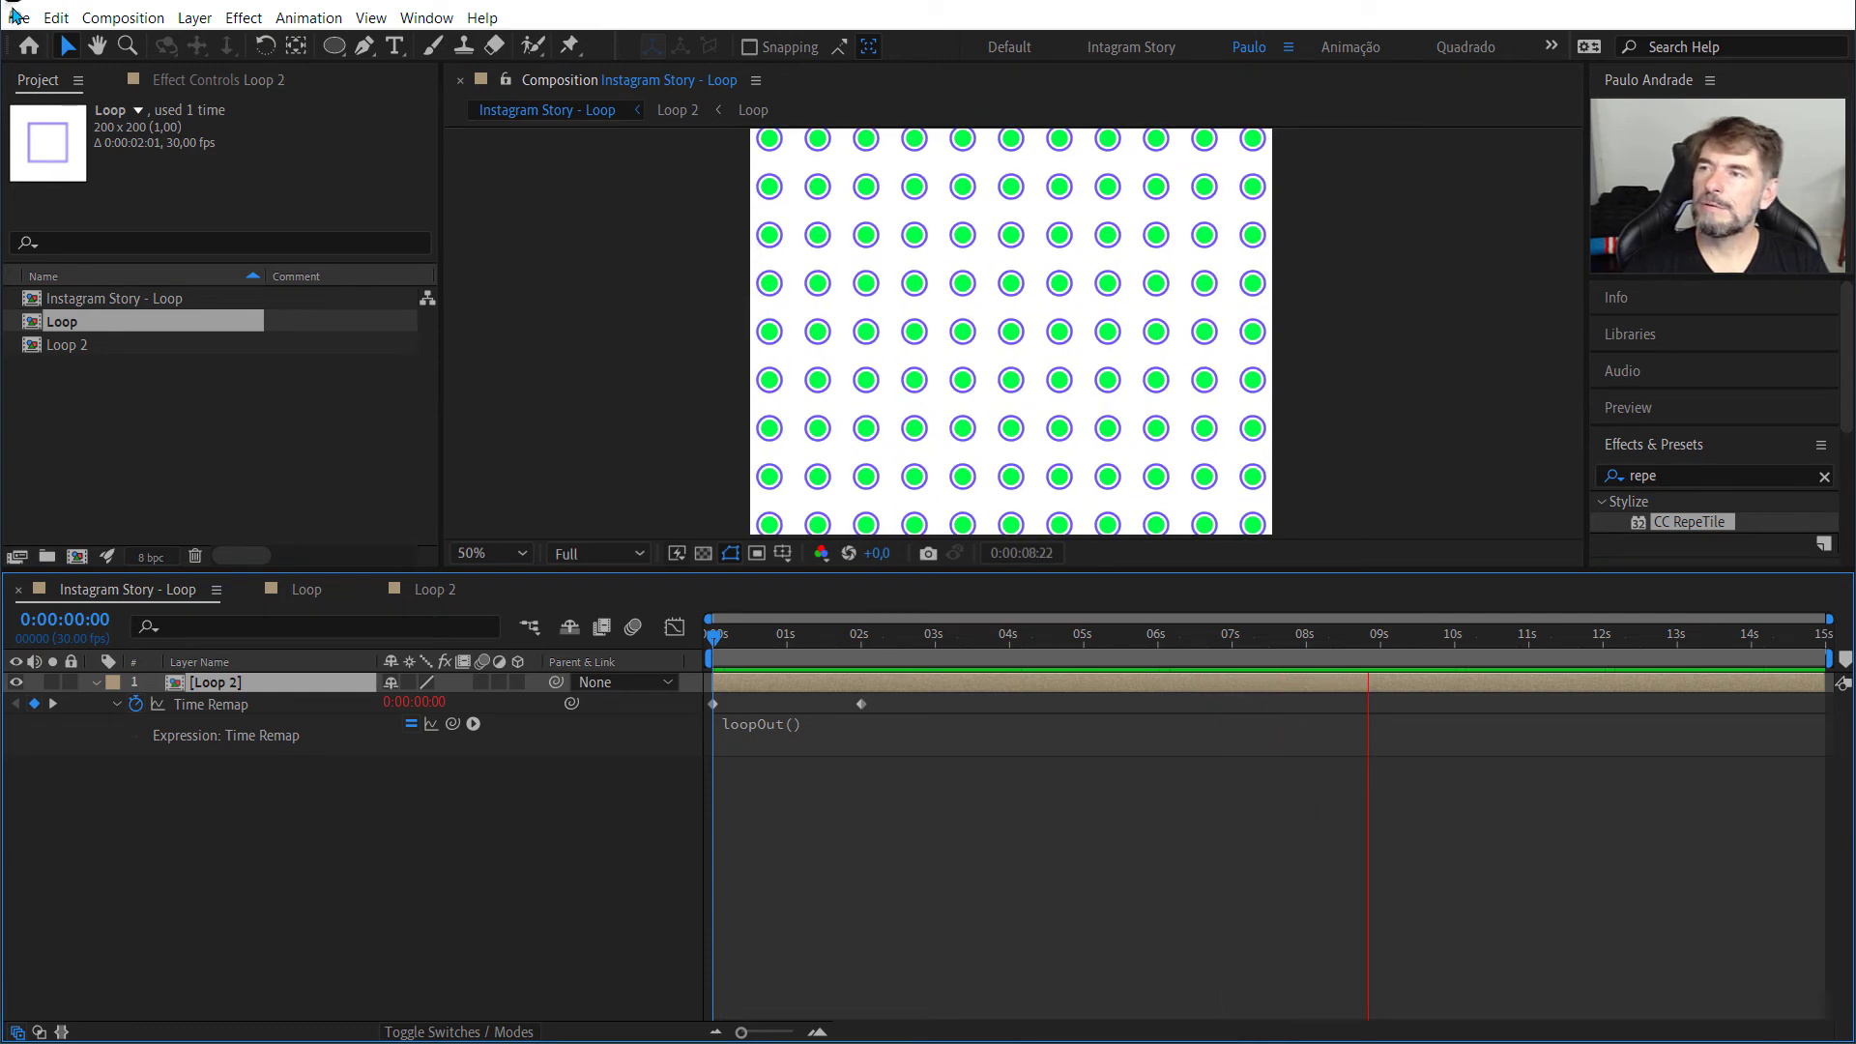
Step: Stop the playback of the Instagram Story - Loop composition and save the project
{"action": "key", "text": "space"}
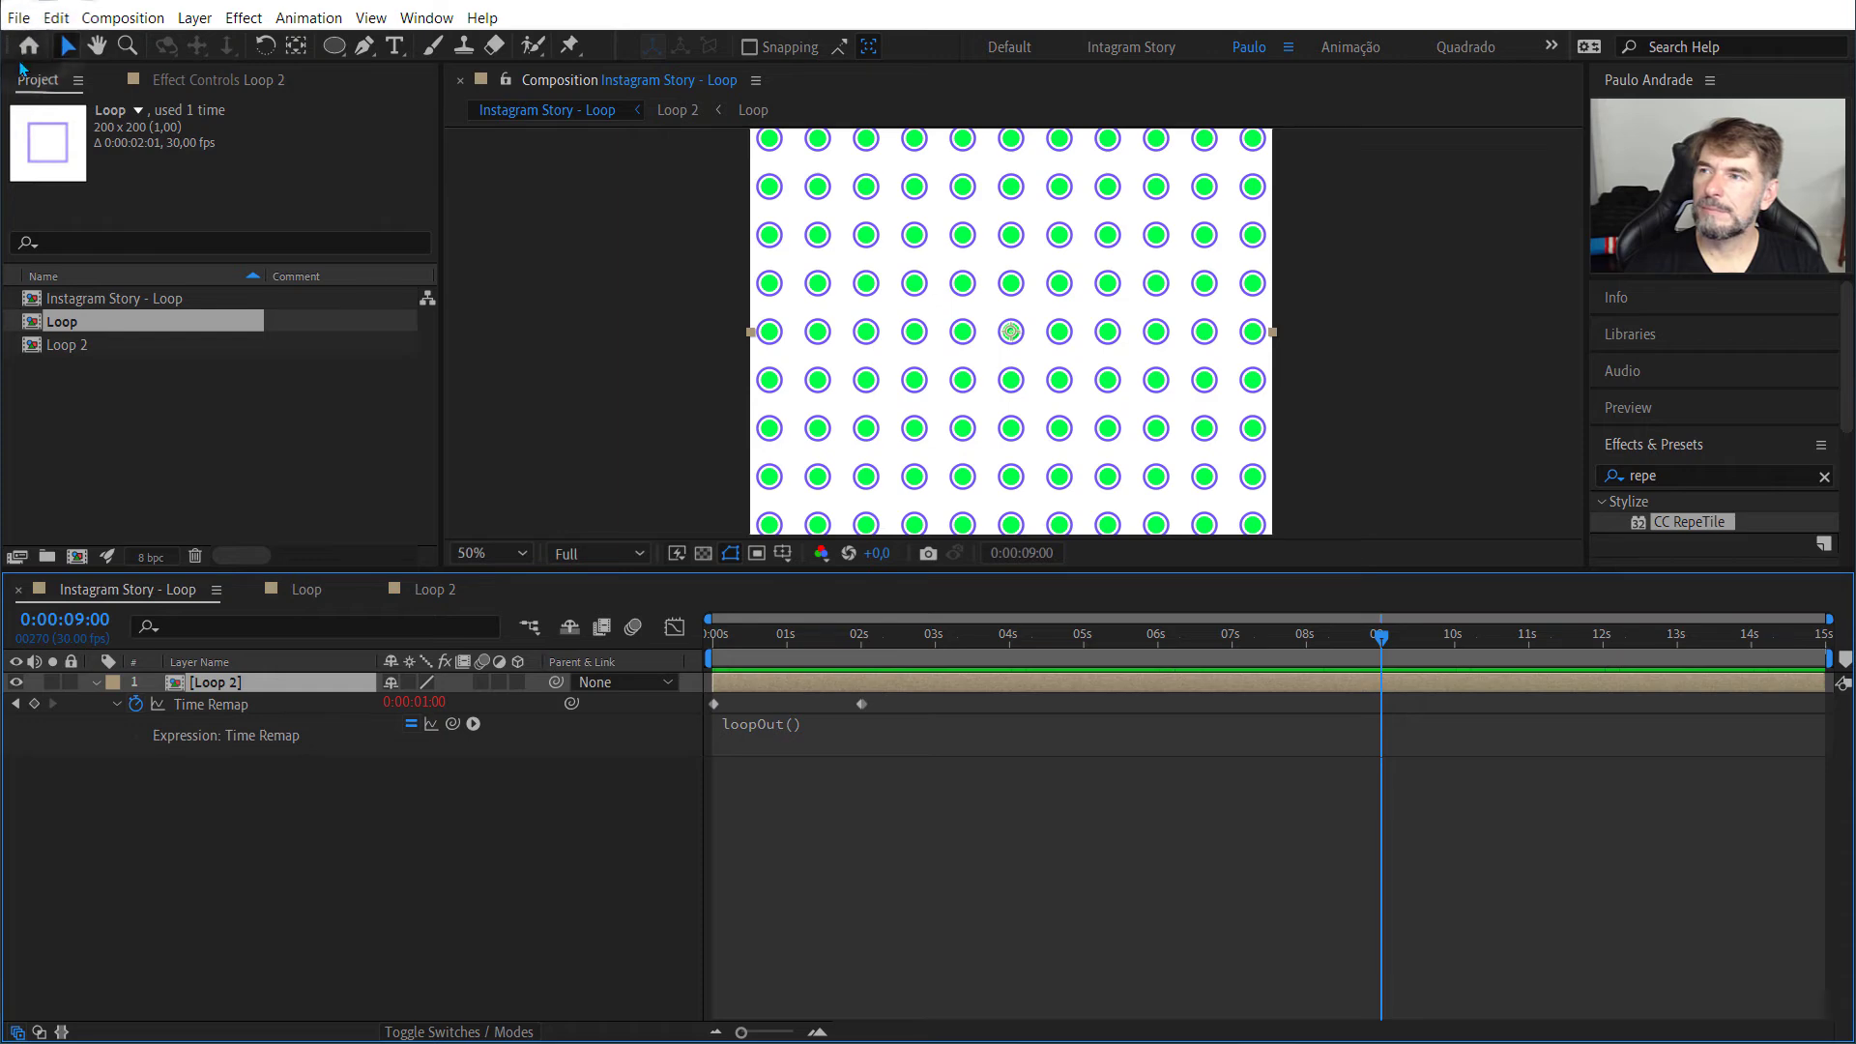
{"action": "left_click", "coordinate": [19, 18]}
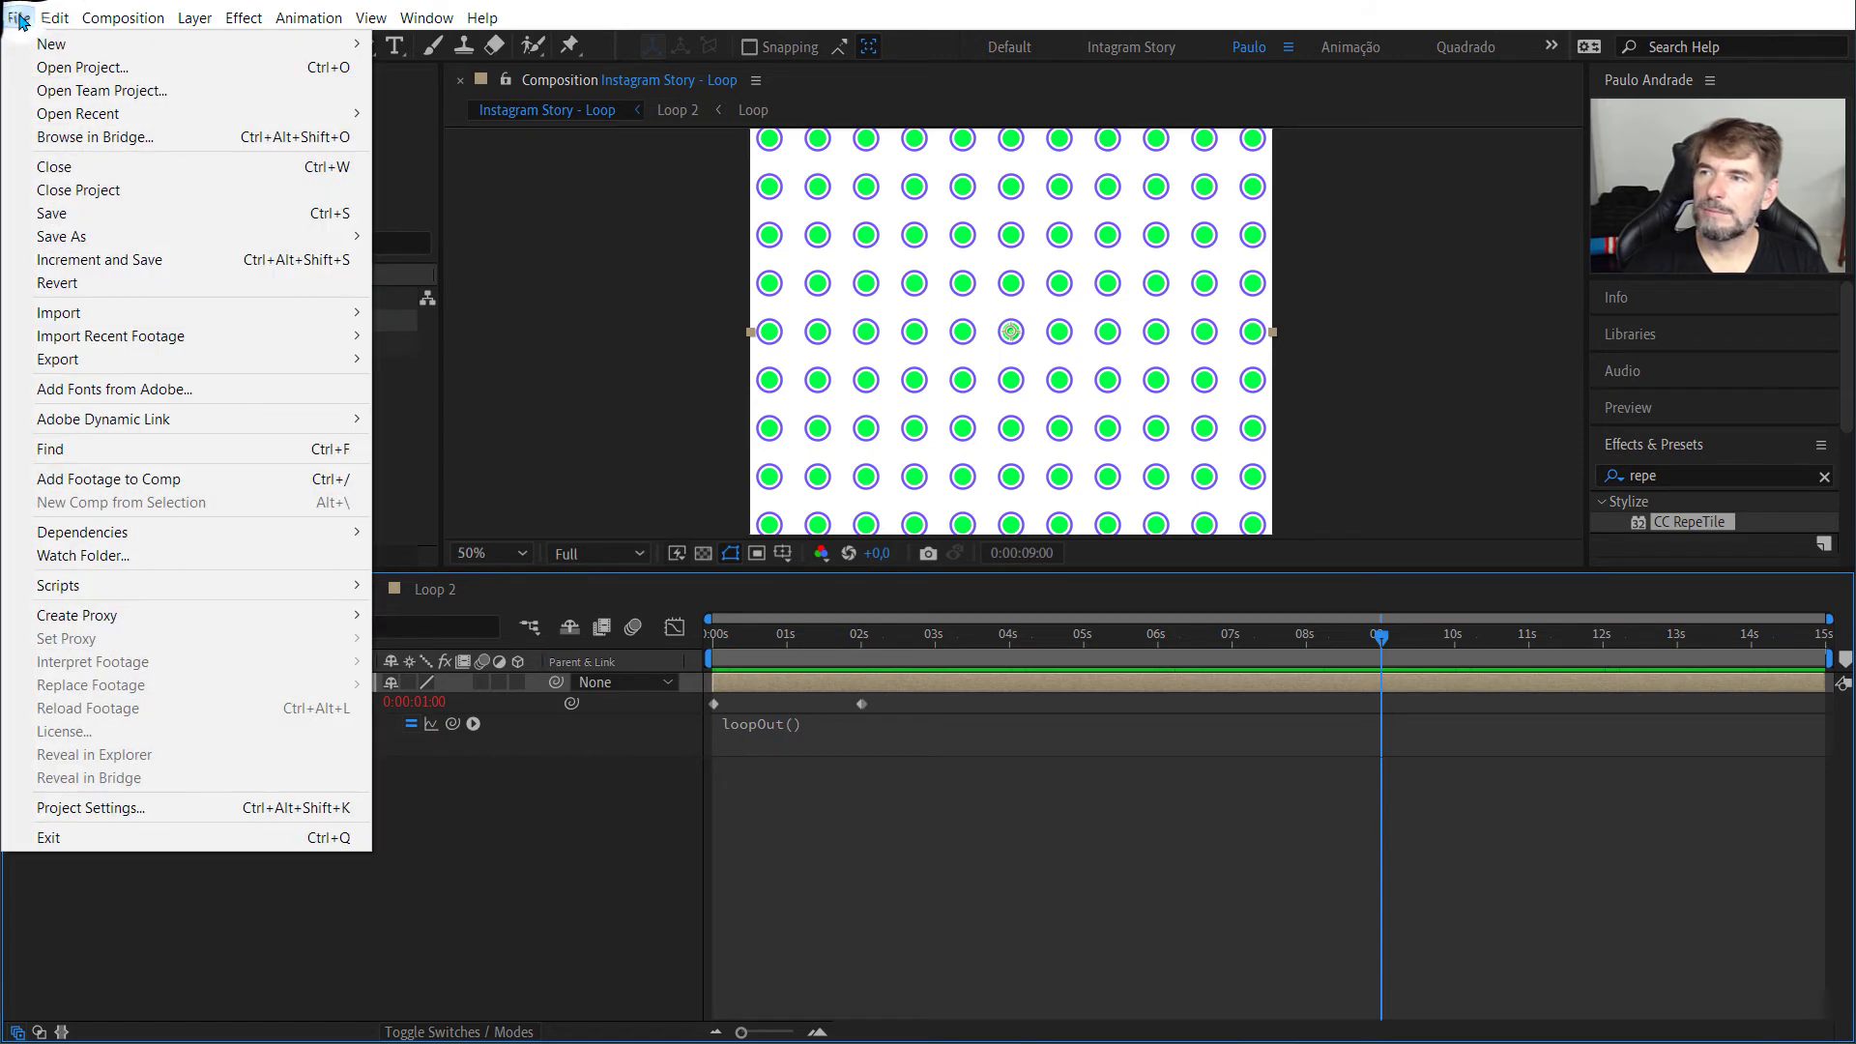
{"action": "left_click", "coordinate": [35, 212]}
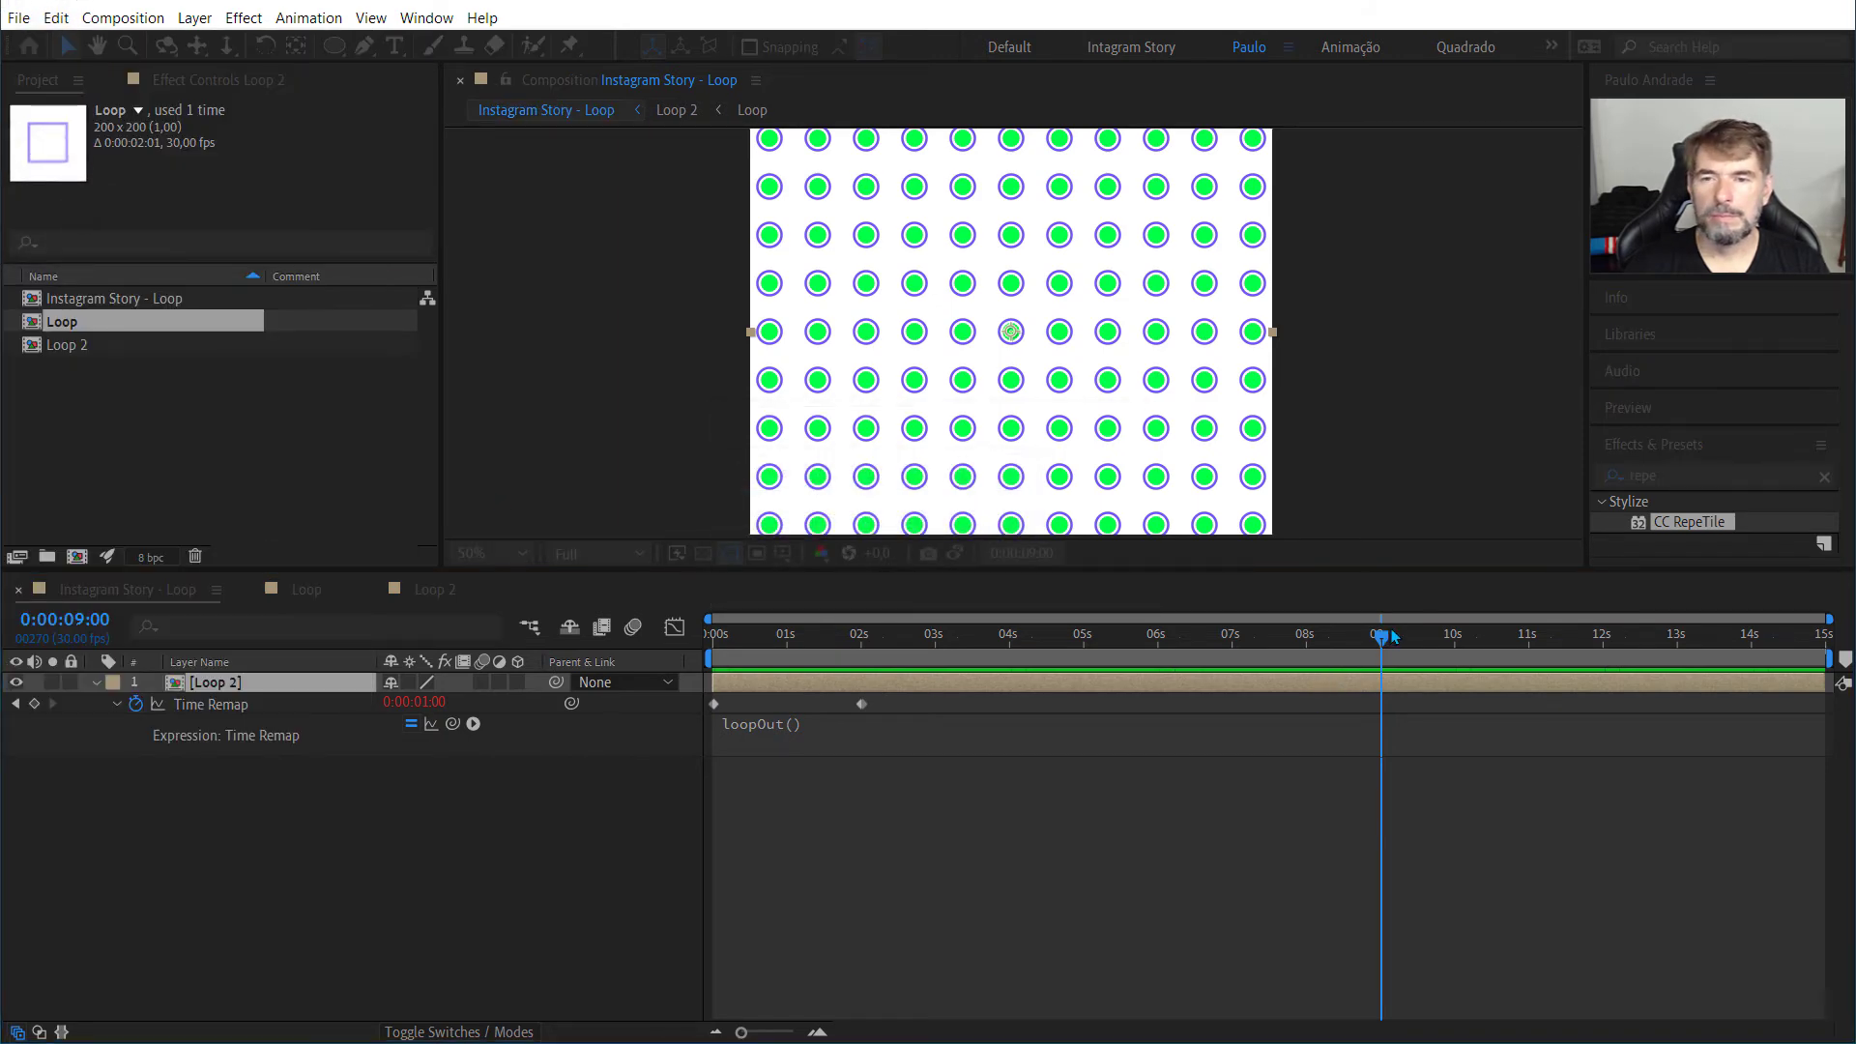
Step: Return the Instagram Story - Loop playhead to 0:00:00:00 and collapse the Bola layer's properties in the Loop composition
{"action": "left_click_drag", "start_coordinate": [1382, 633], "coordinate": [664, 682]}
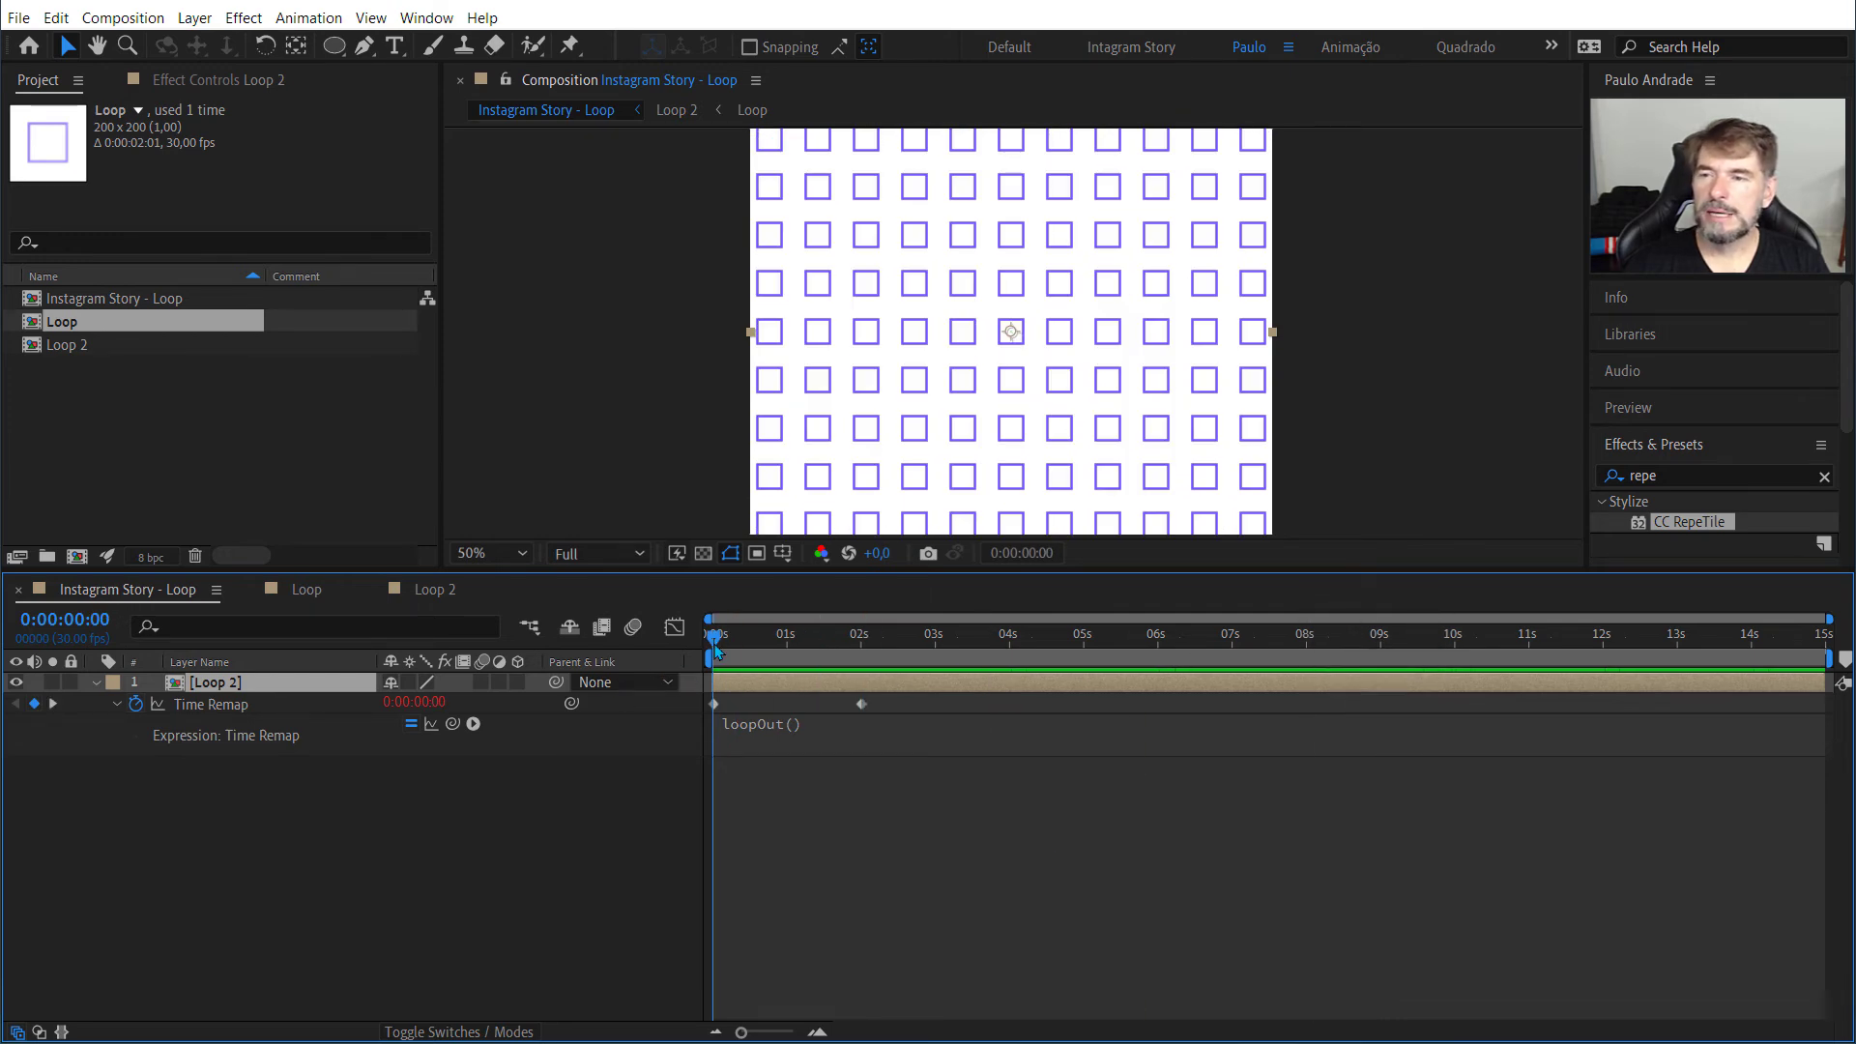
{"action": "left_click_drag", "start_coordinate": [715, 649], "coordinate": [664, 682]}
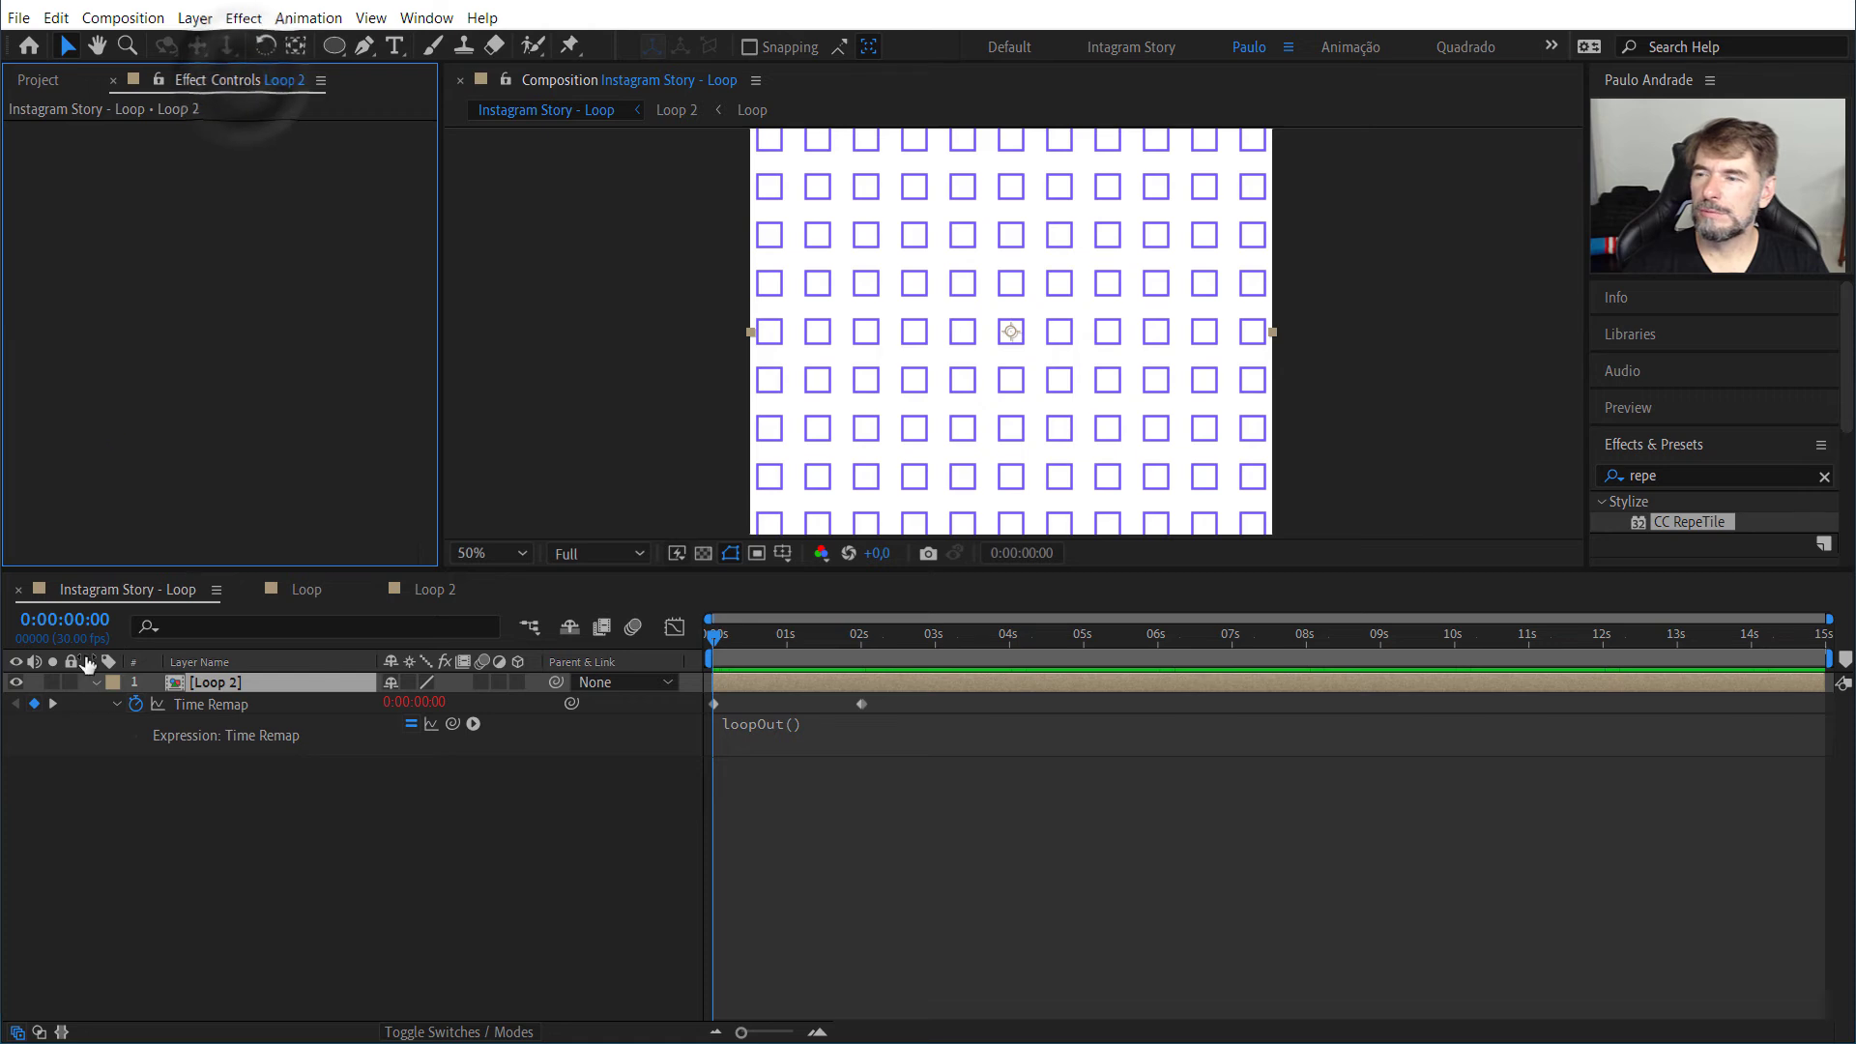
{"action": "left_click", "coordinate": [308, 590]}
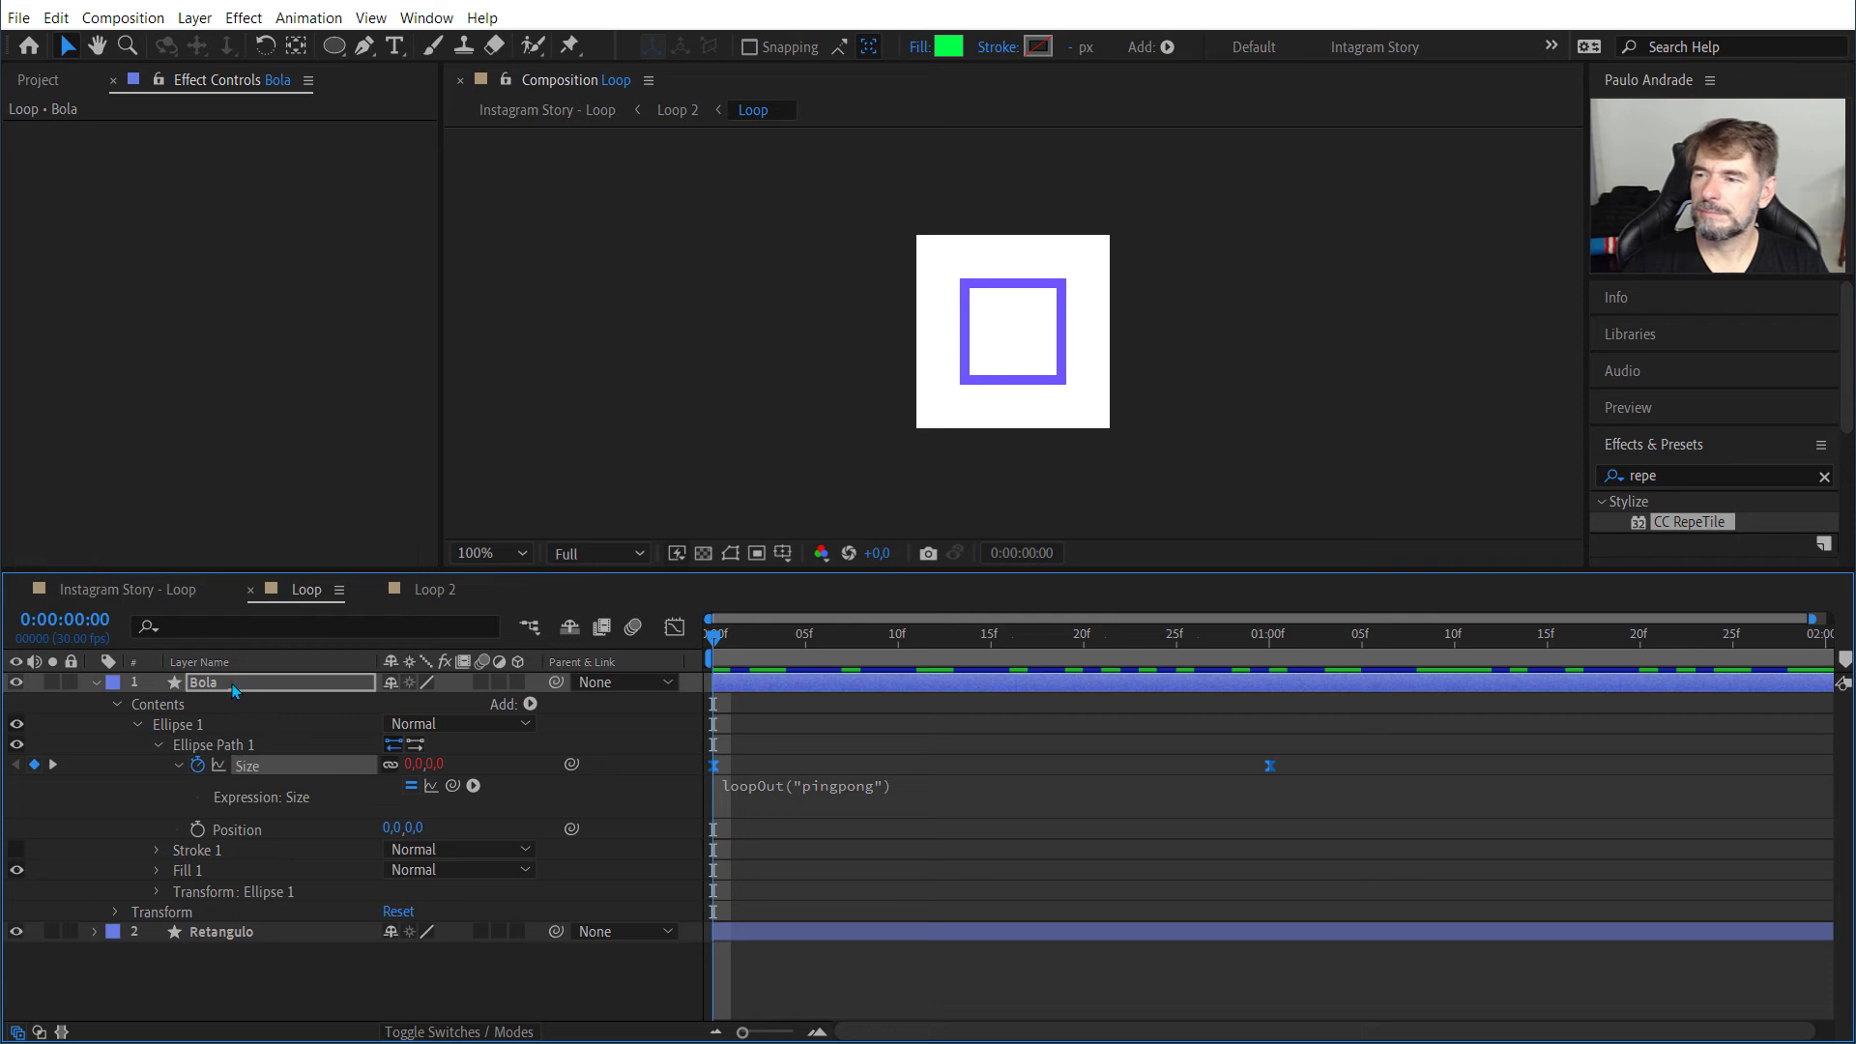
{"action": "left_click", "coordinate": [96, 682]}
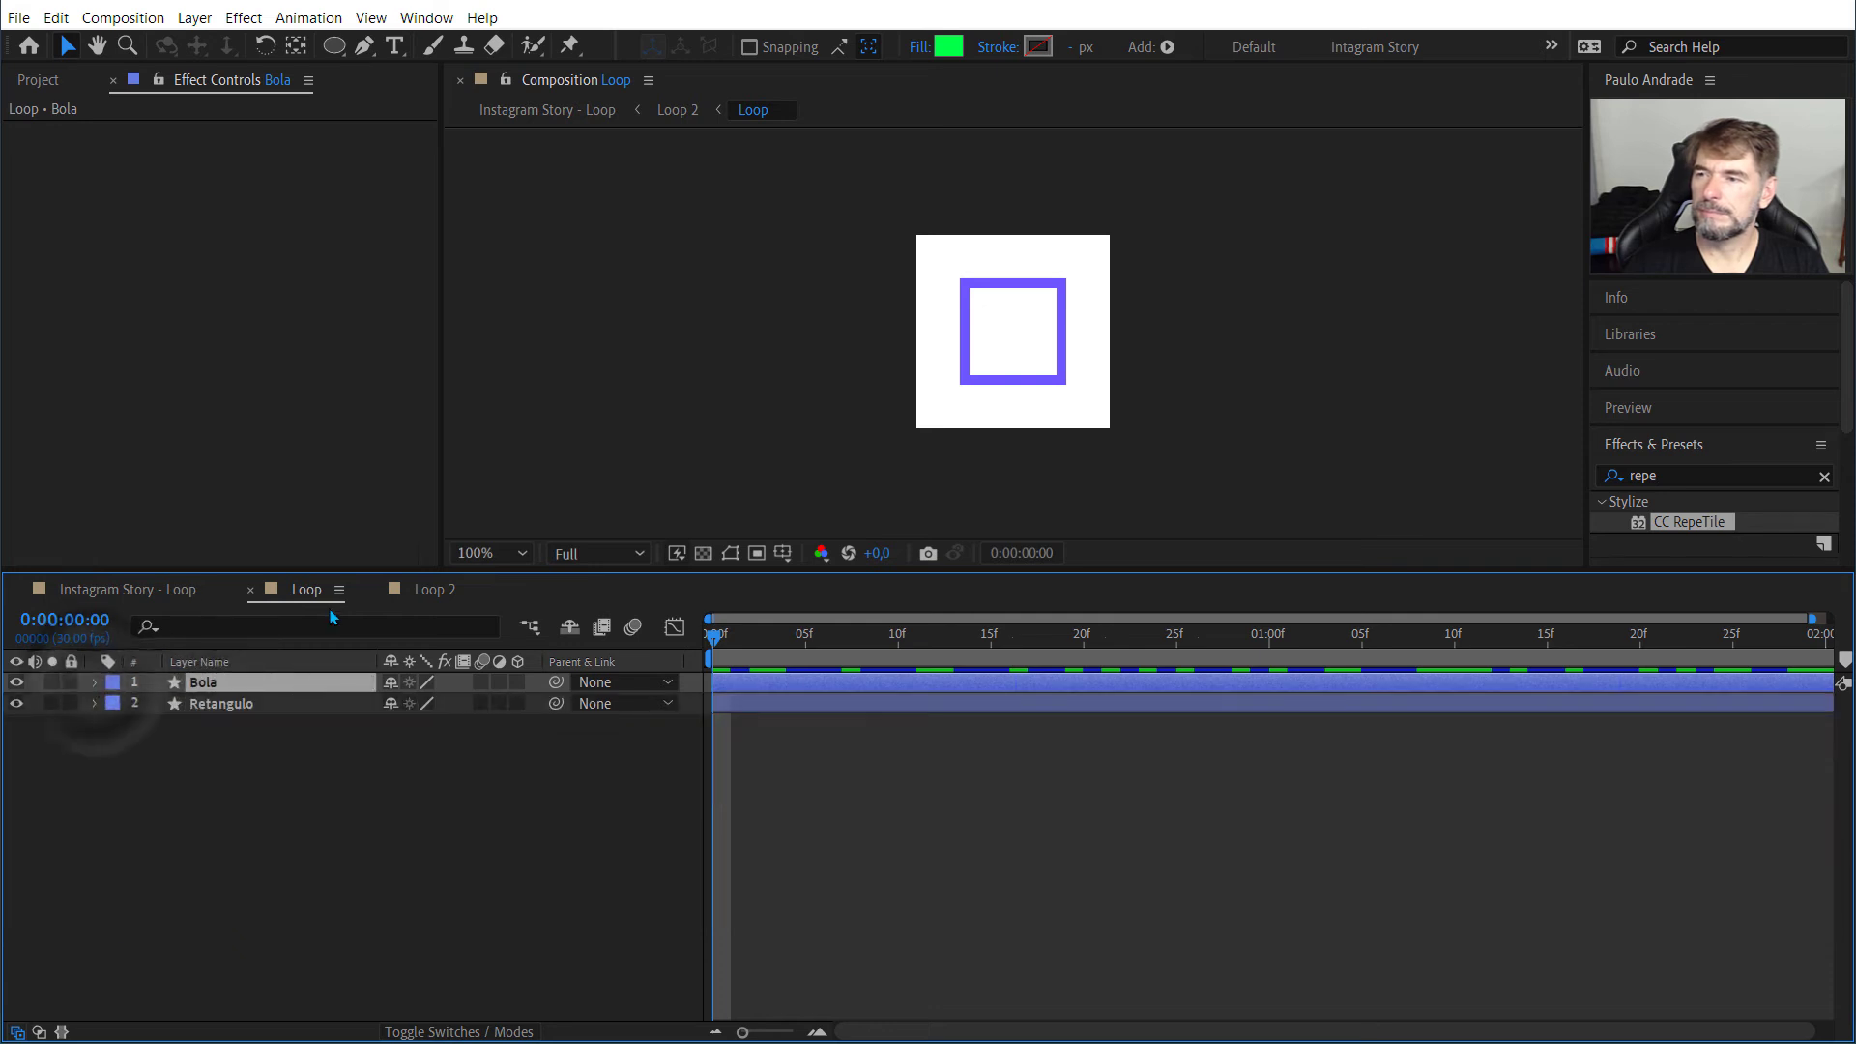
Step: Set the CC RepeTile tiling of the Loop layer in Loop 2 to Checker Flip H and preview the pattern
{"action": "left_click", "coordinate": [434, 590]}
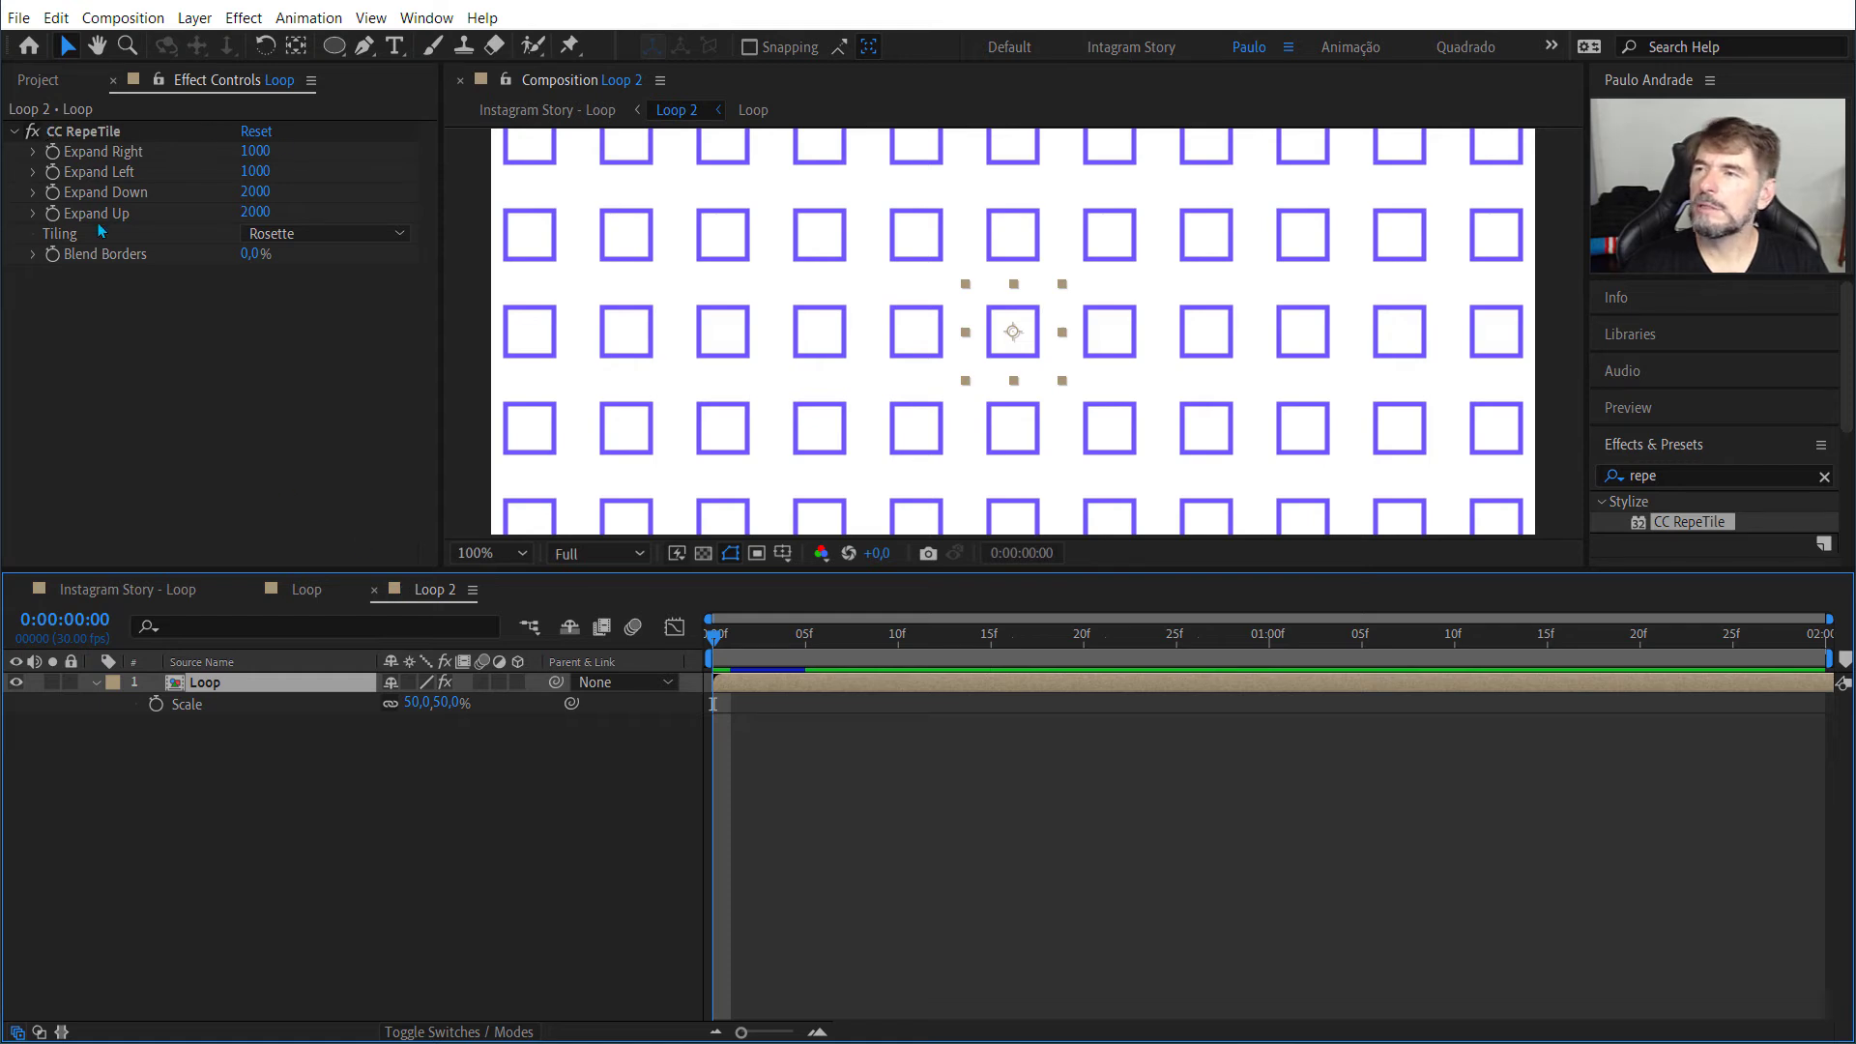
{"action": "left_click", "coordinate": [281, 235]}
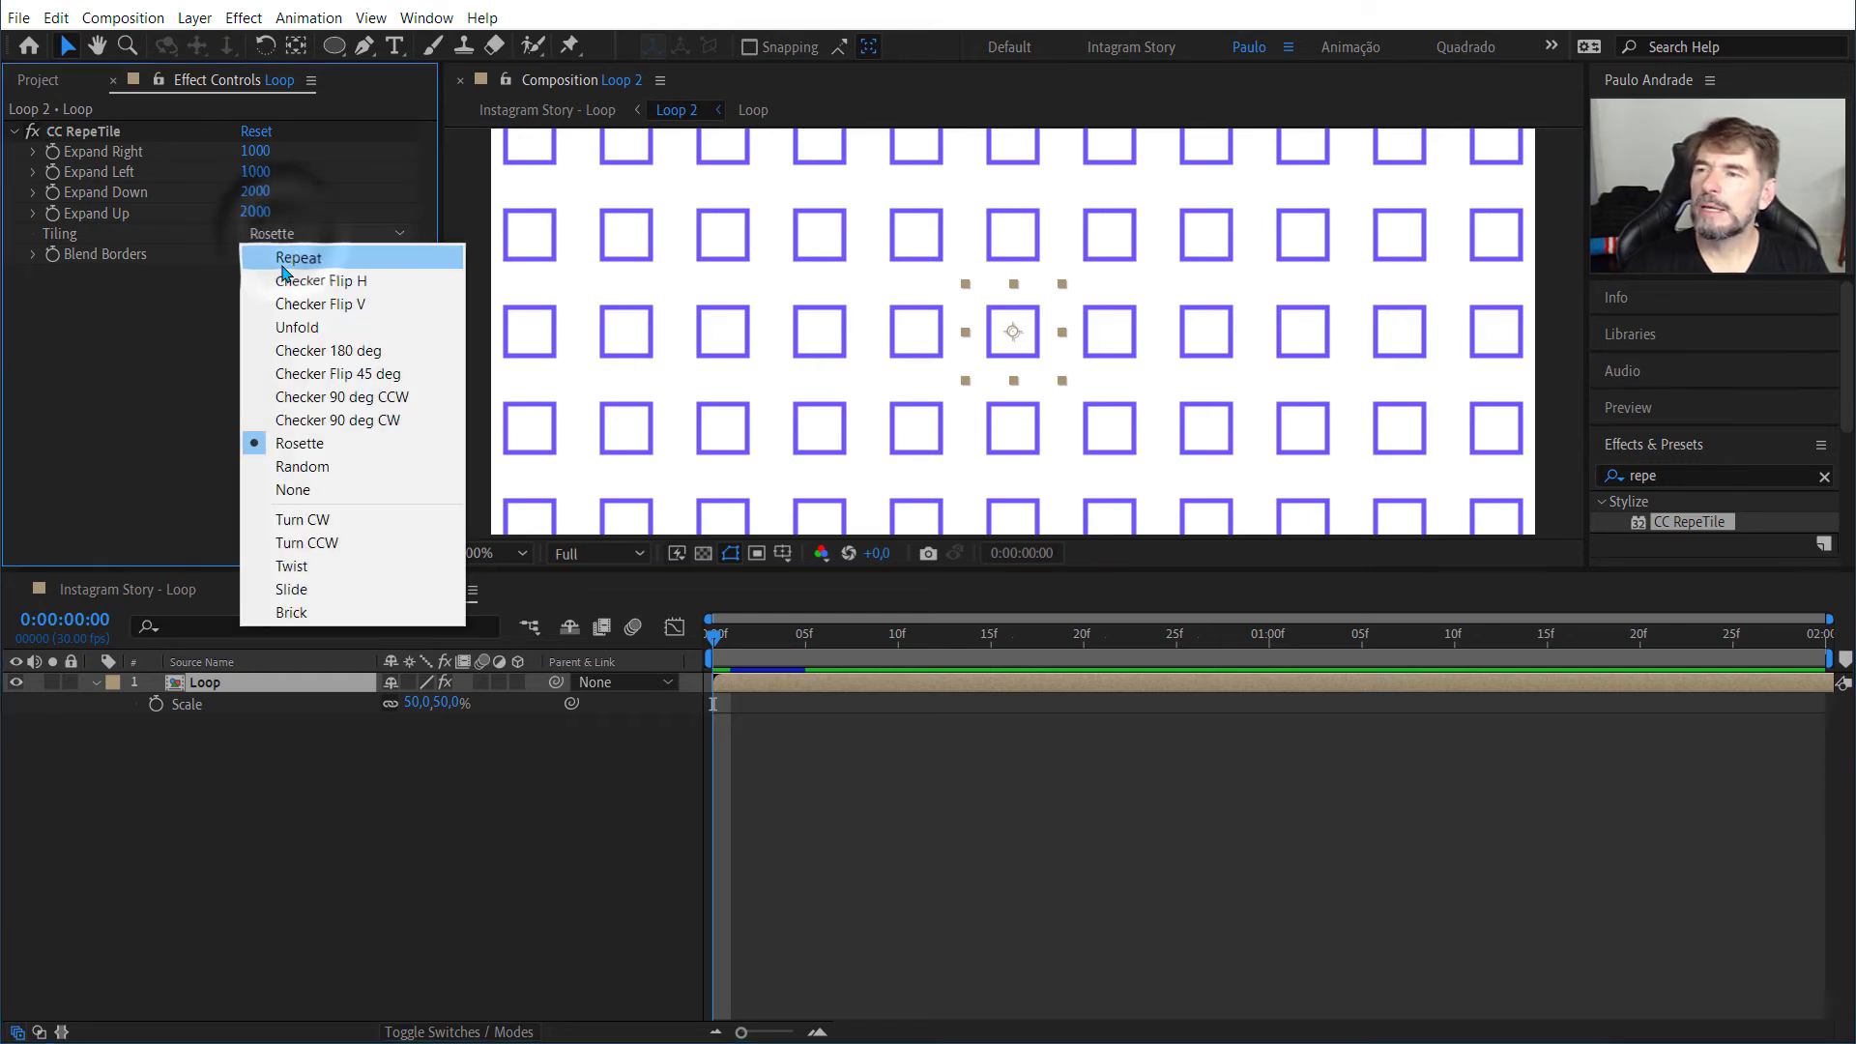
{"action": "left_click", "coordinate": [288, 293]}
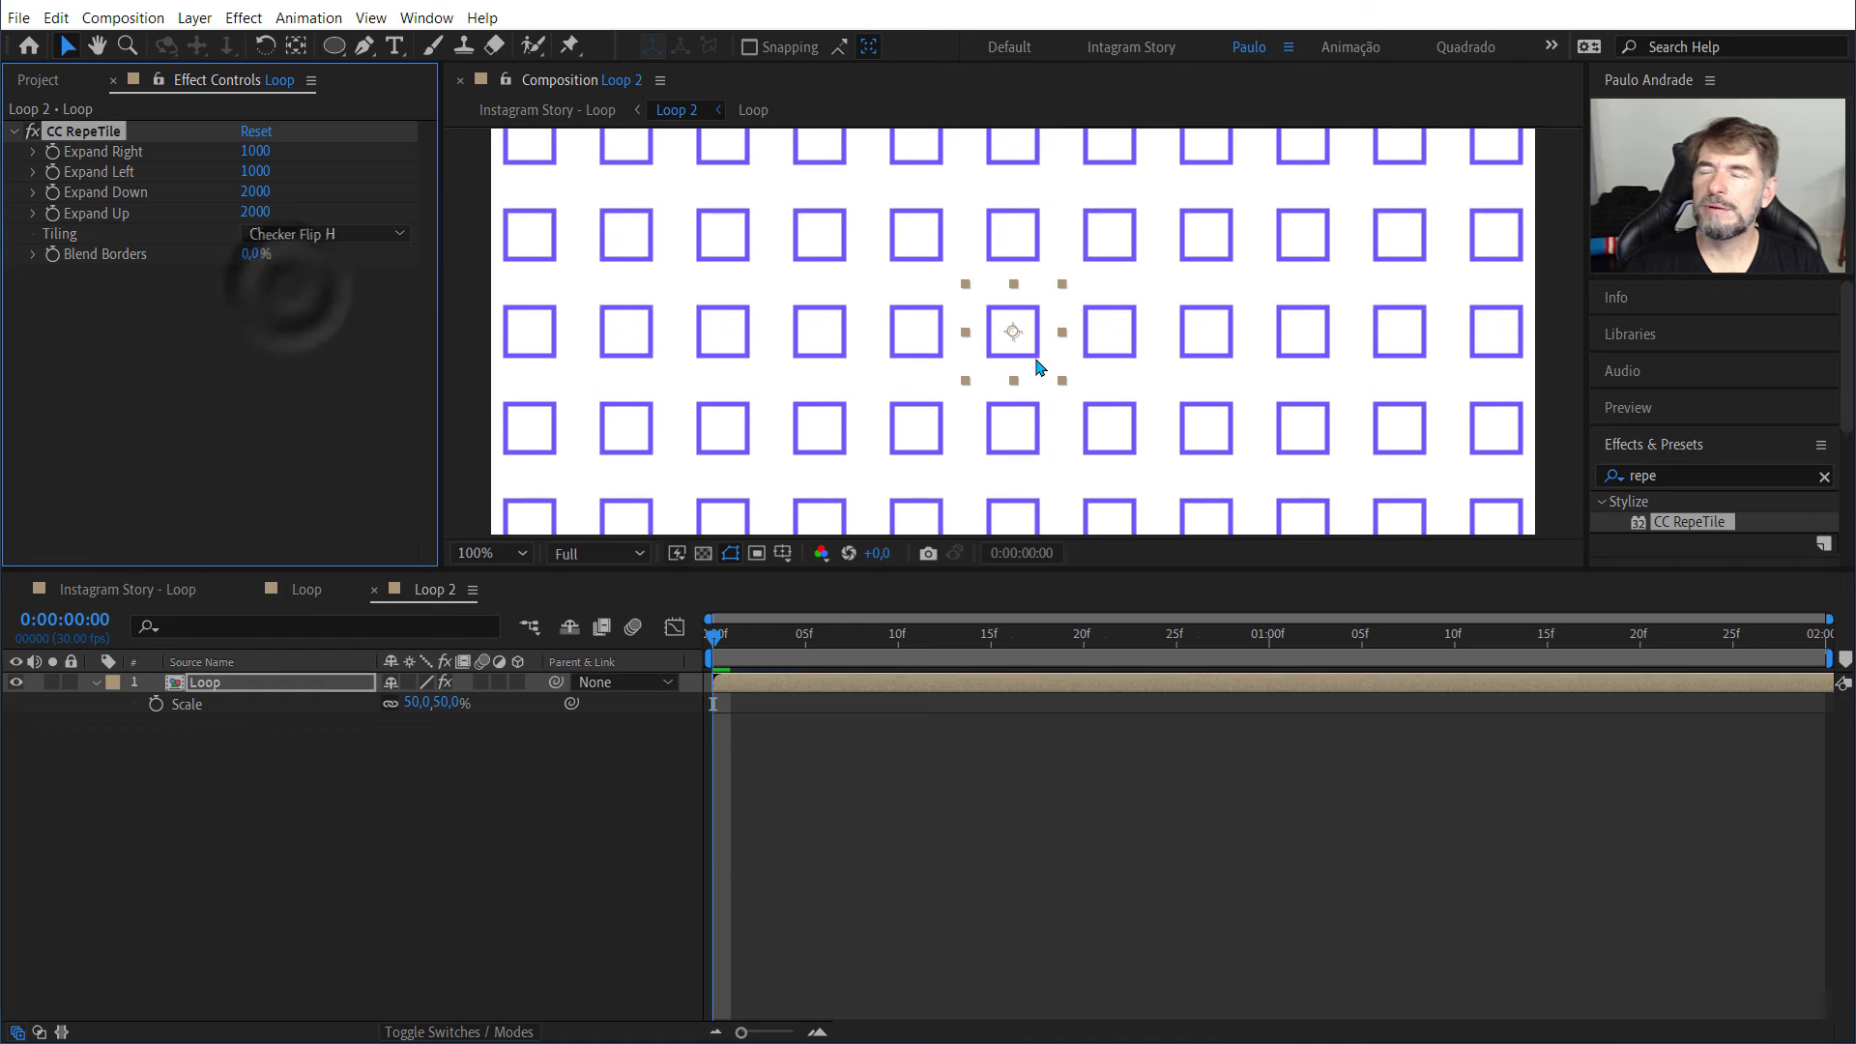
{"action": "scroll", "coordinate": [1036, 362], "scroll_direction": "down", "scroll_amount": 2}
{"action": "key", "text": "ctrl+shift+h"}
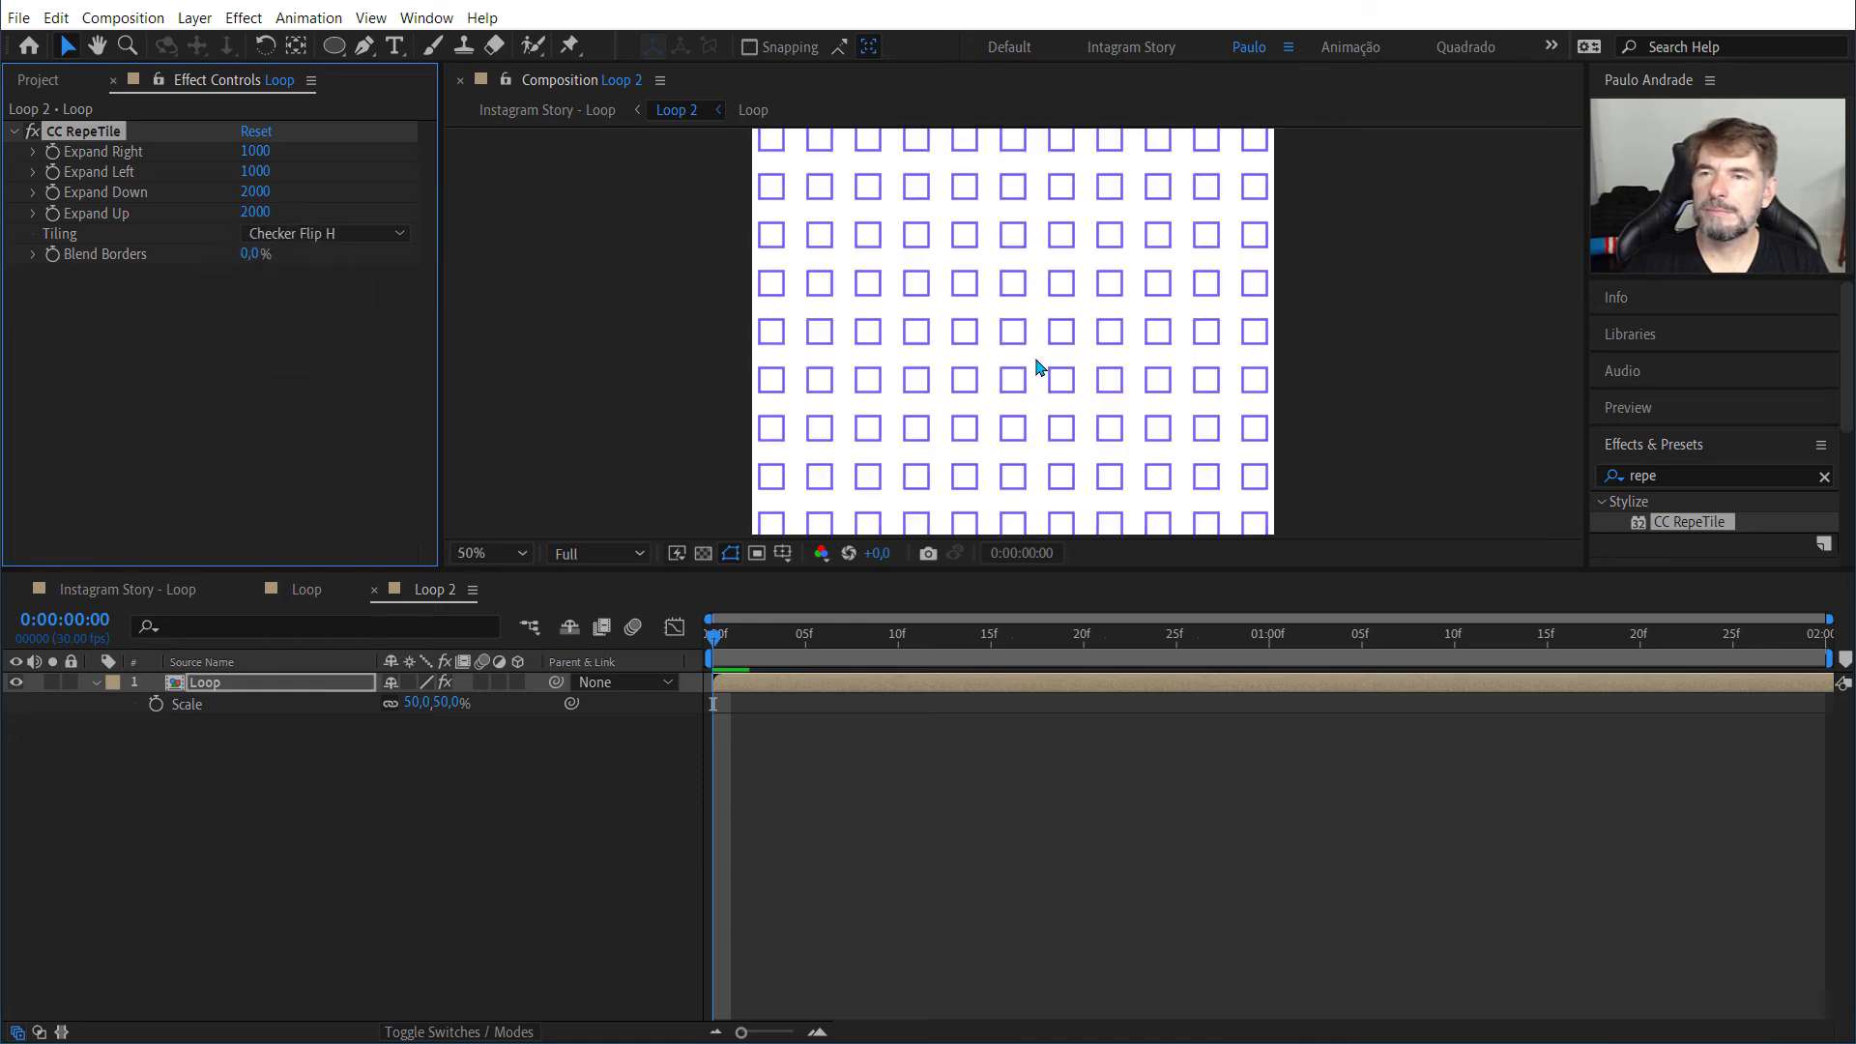
{"action": "key", "text": "space"}
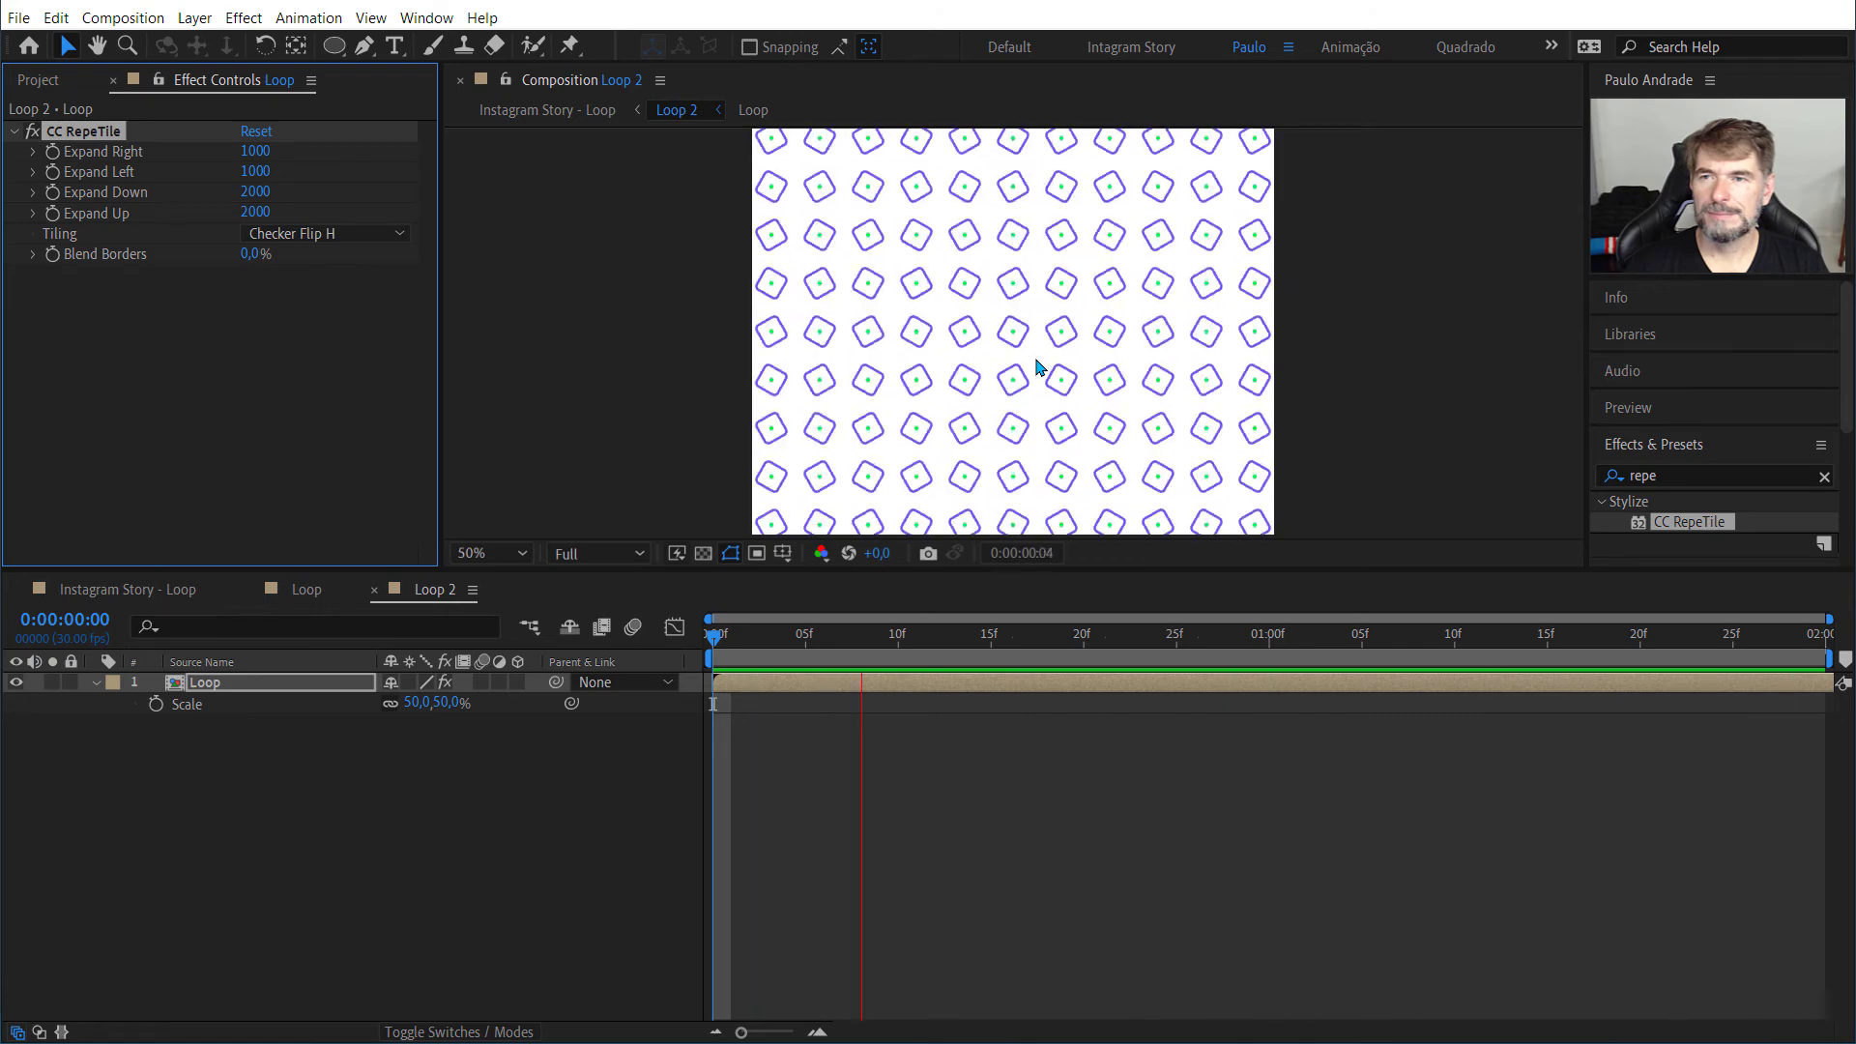
{"action": "key", "text": "space"}
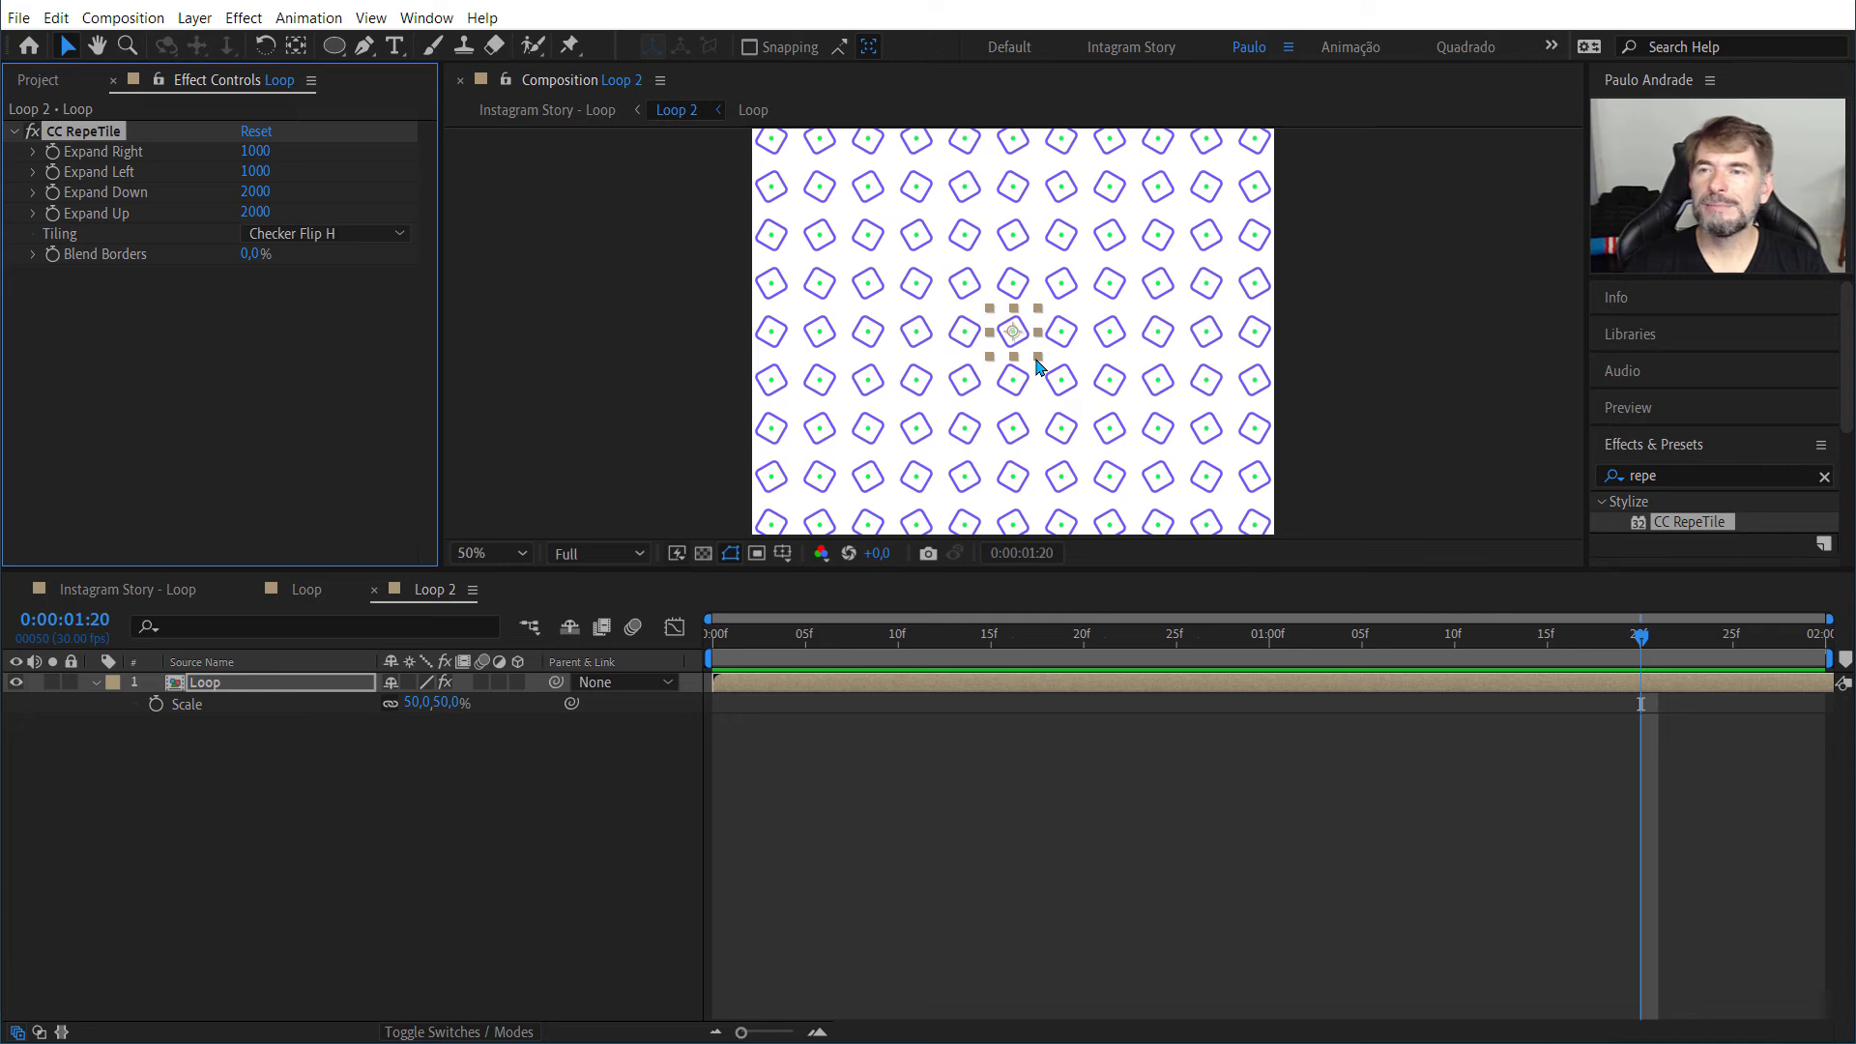
Step: Add a text layer to the Loop 2 composition with the presenter's first name in capitals
{"action": "left_click", "coordinate": [582, 284]}
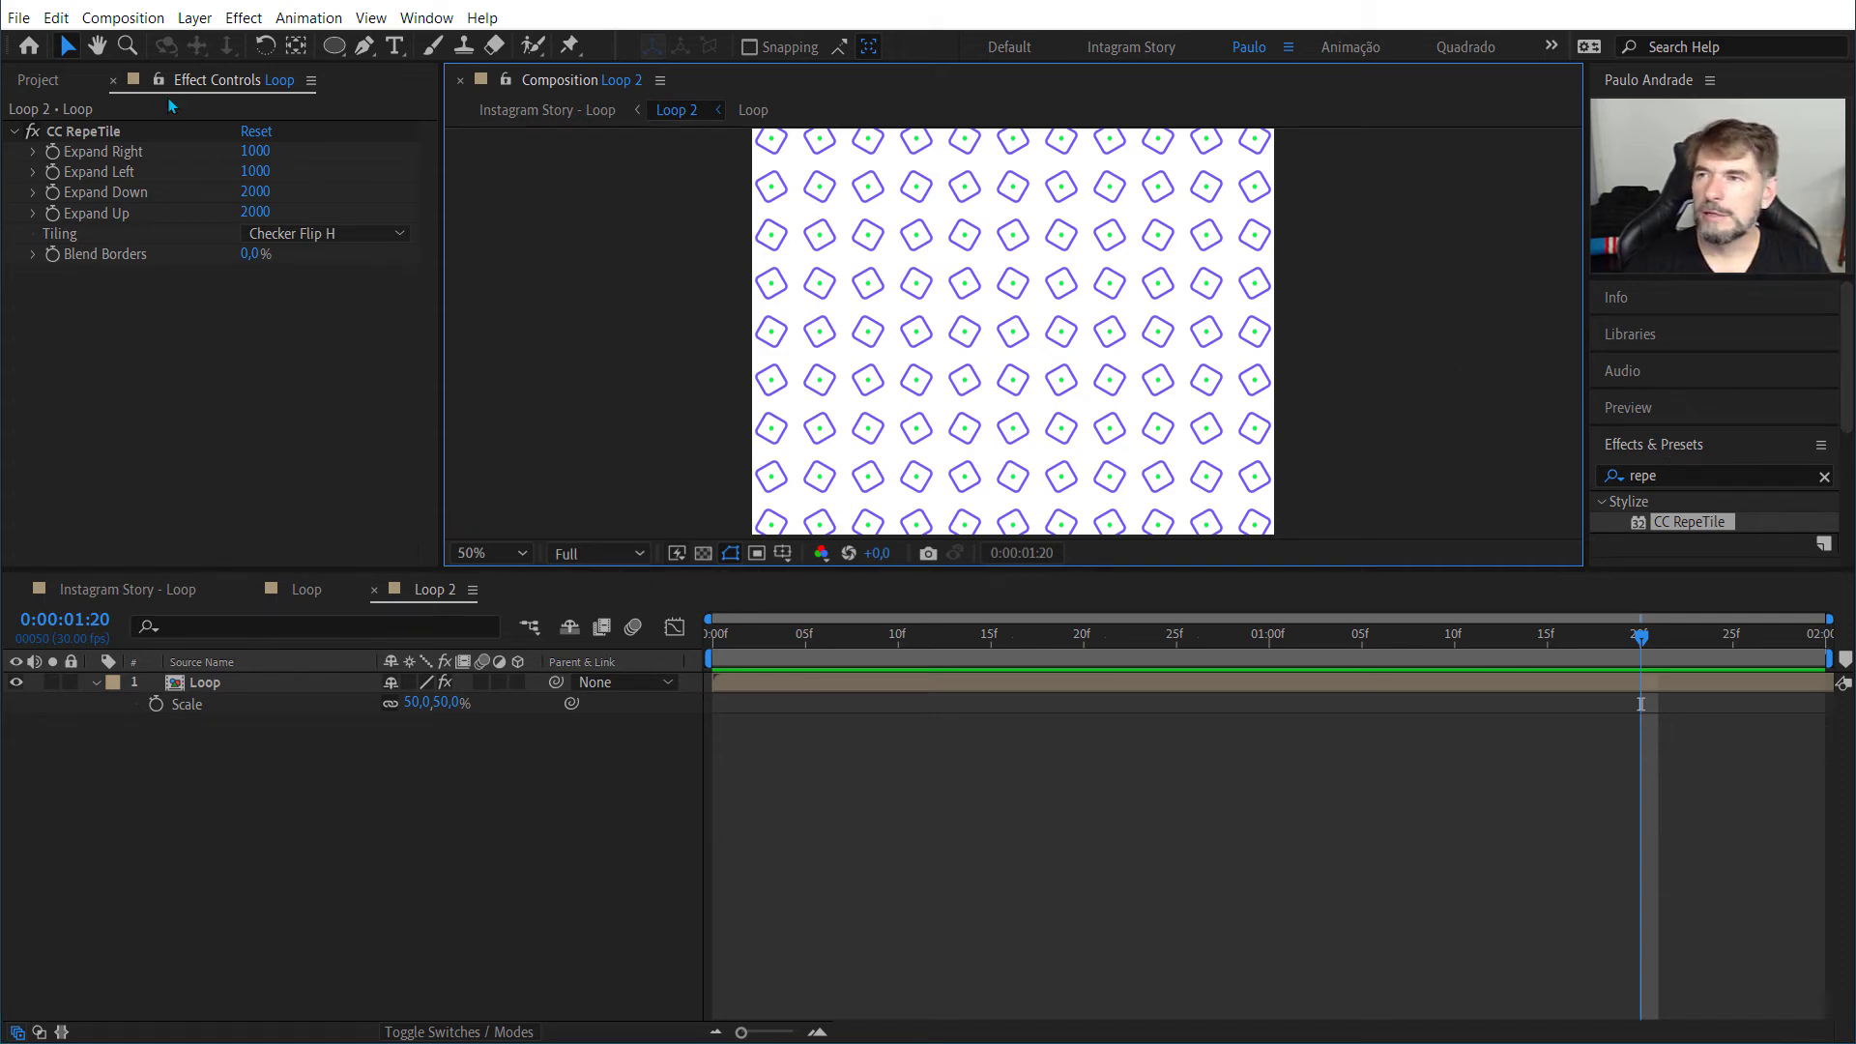
{"action": "left_click", "coordinate": [196, 19]}
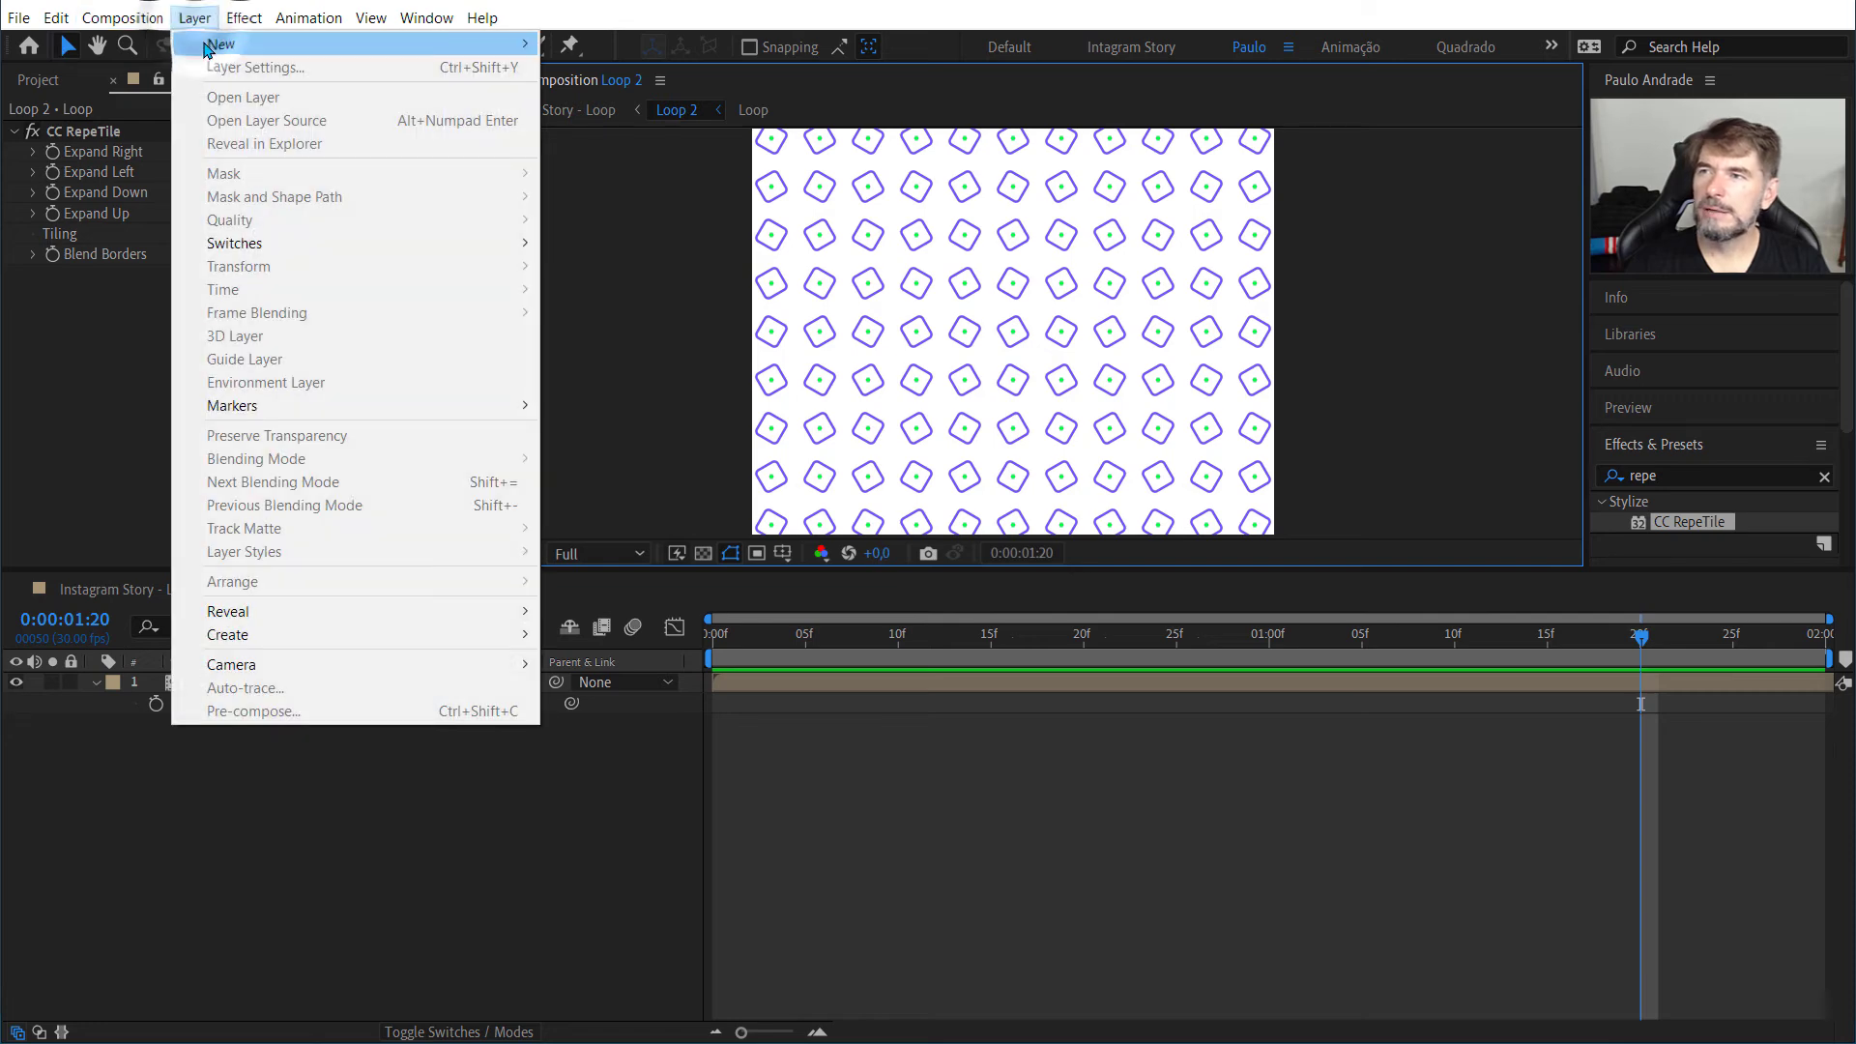
{"action": "mouse_move", "coordinate": [208, 44]}
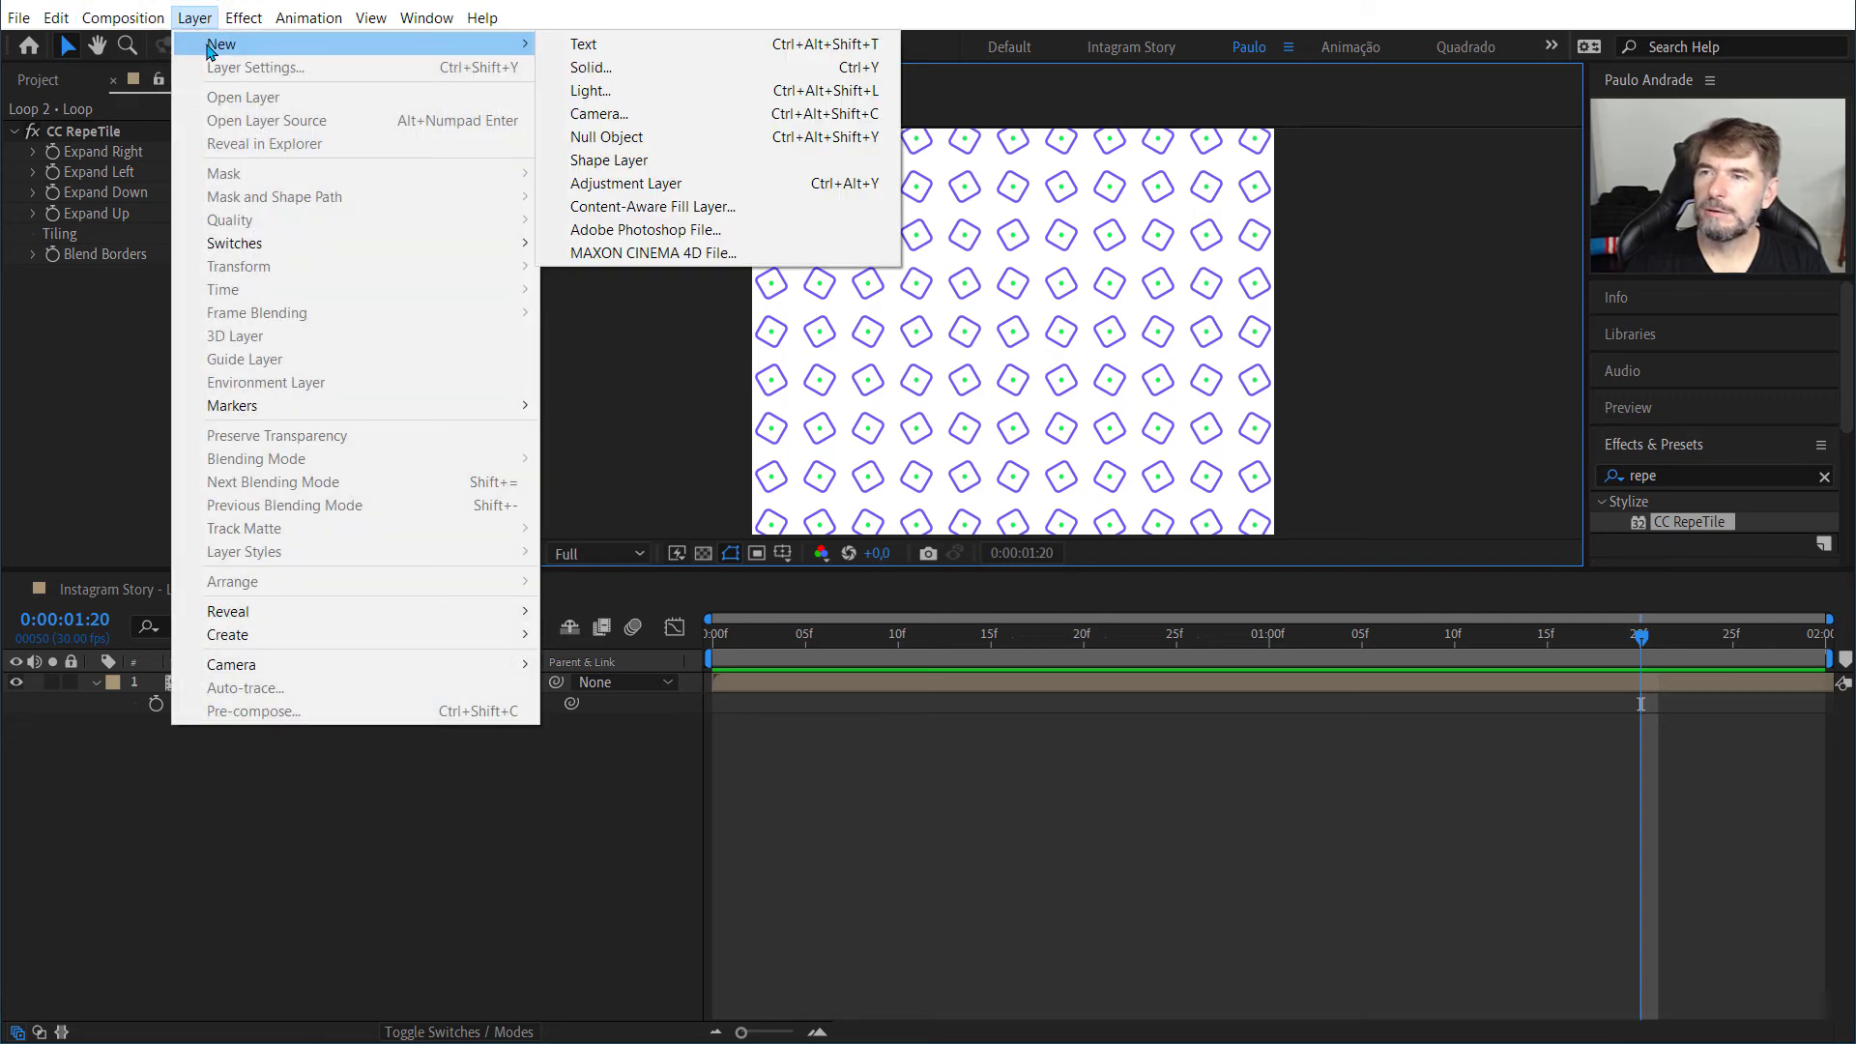
{"action": "left_click", "coordinate": [647, 41]}
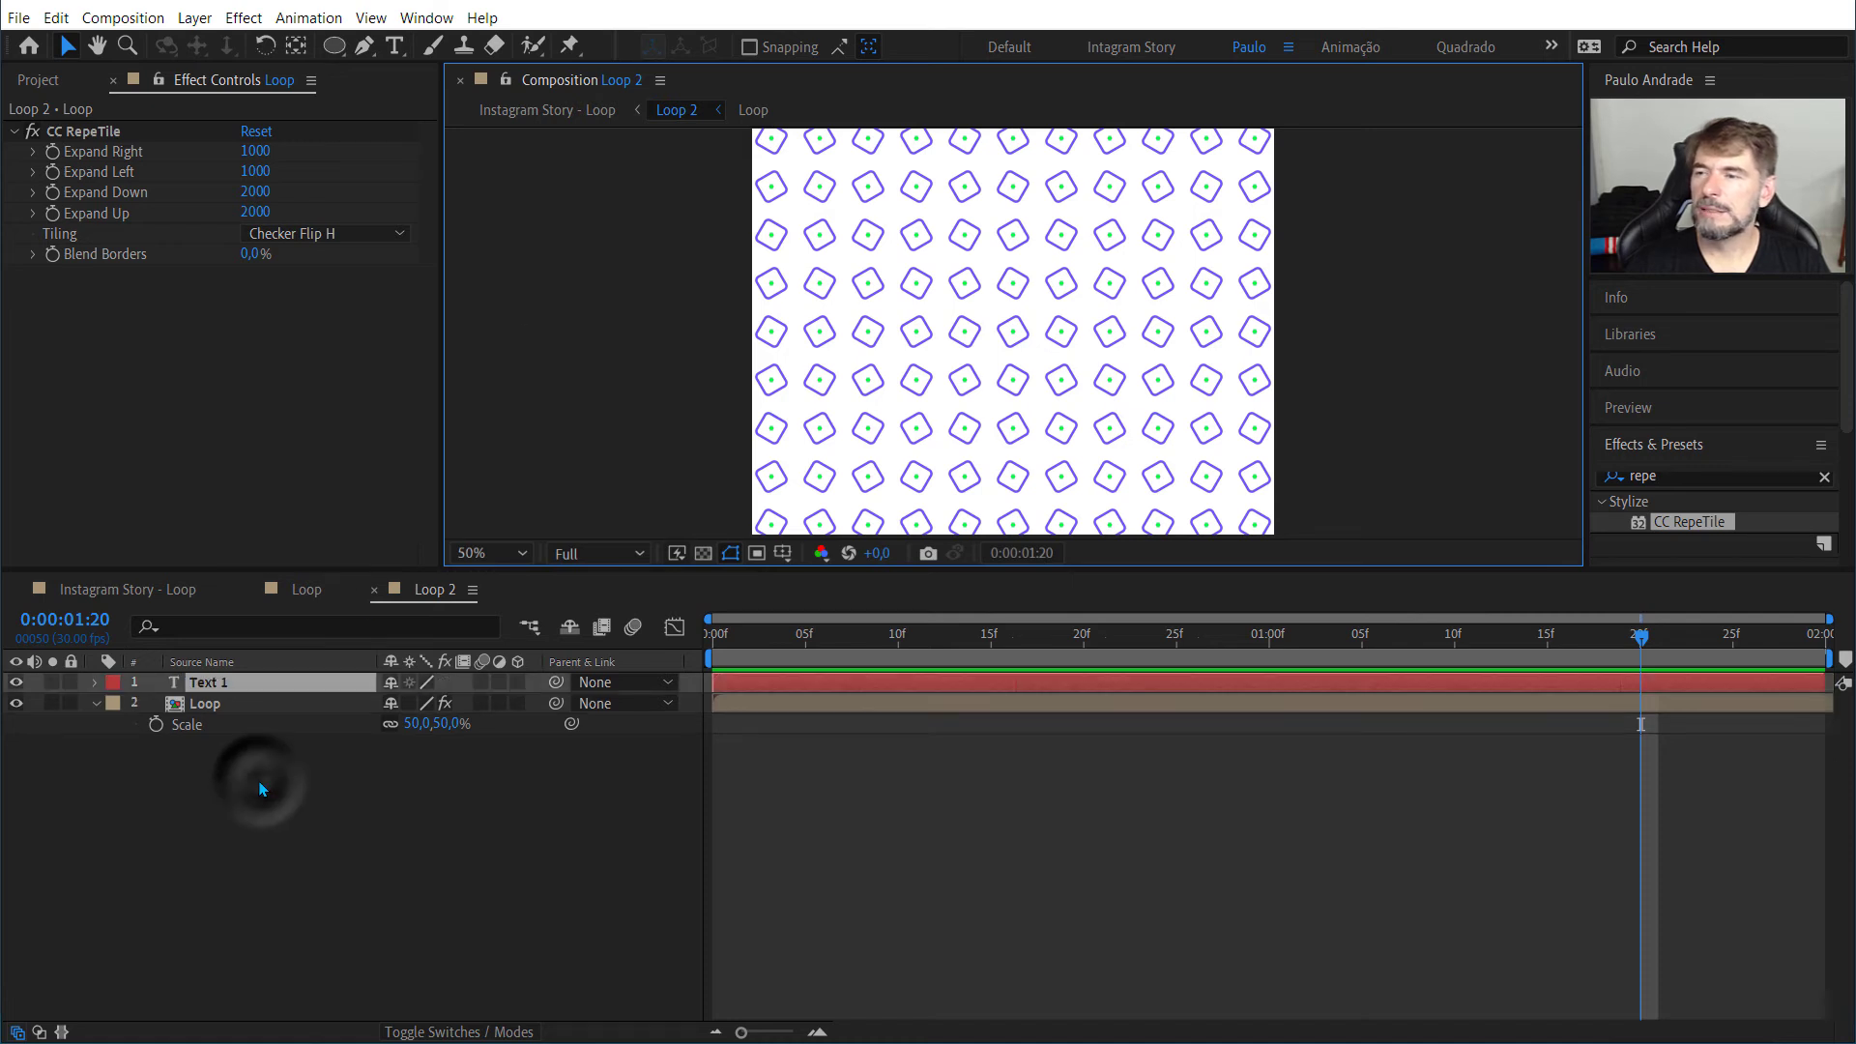
{"action": "double_click", "coordinate": [233, 690]}
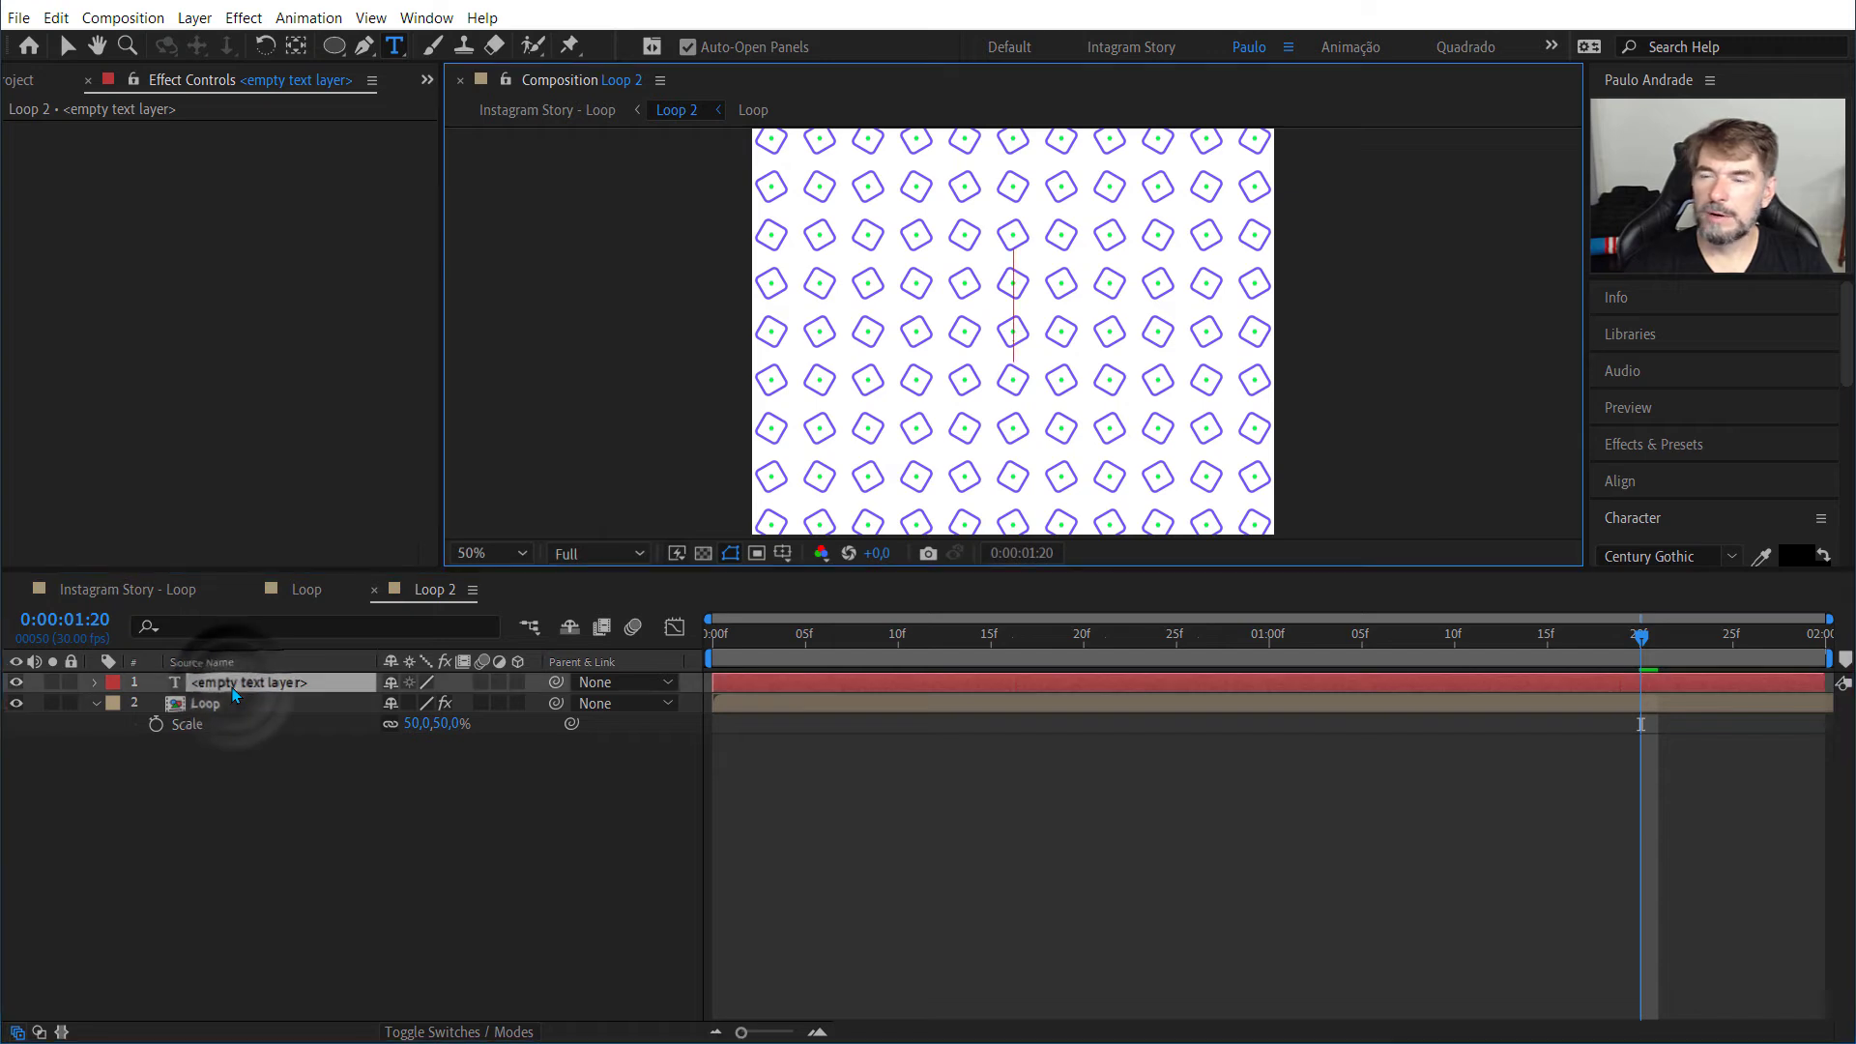
{"action": "type", "text": "PAULO"}
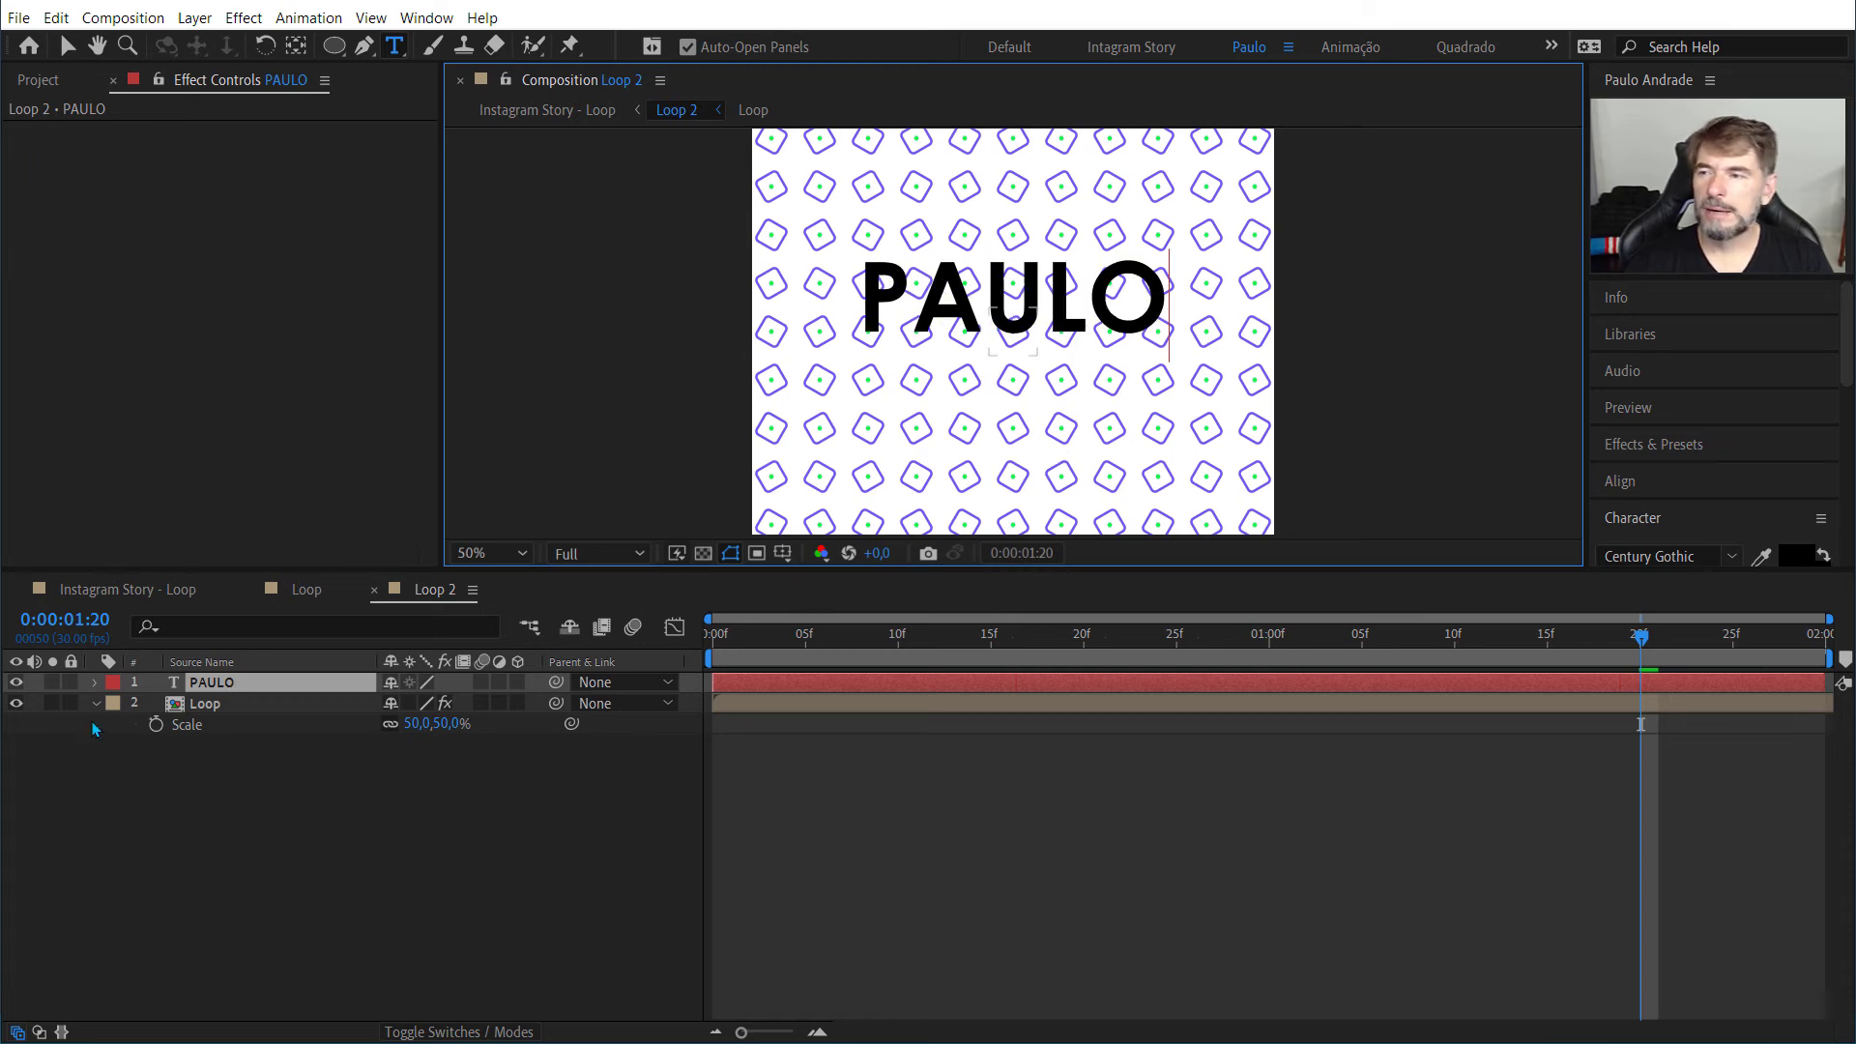
Step: Hide the Loop layer in Loop 2 and bring the text's character settings into view
{"action": "left_click", "coordinate": [16, 704]}
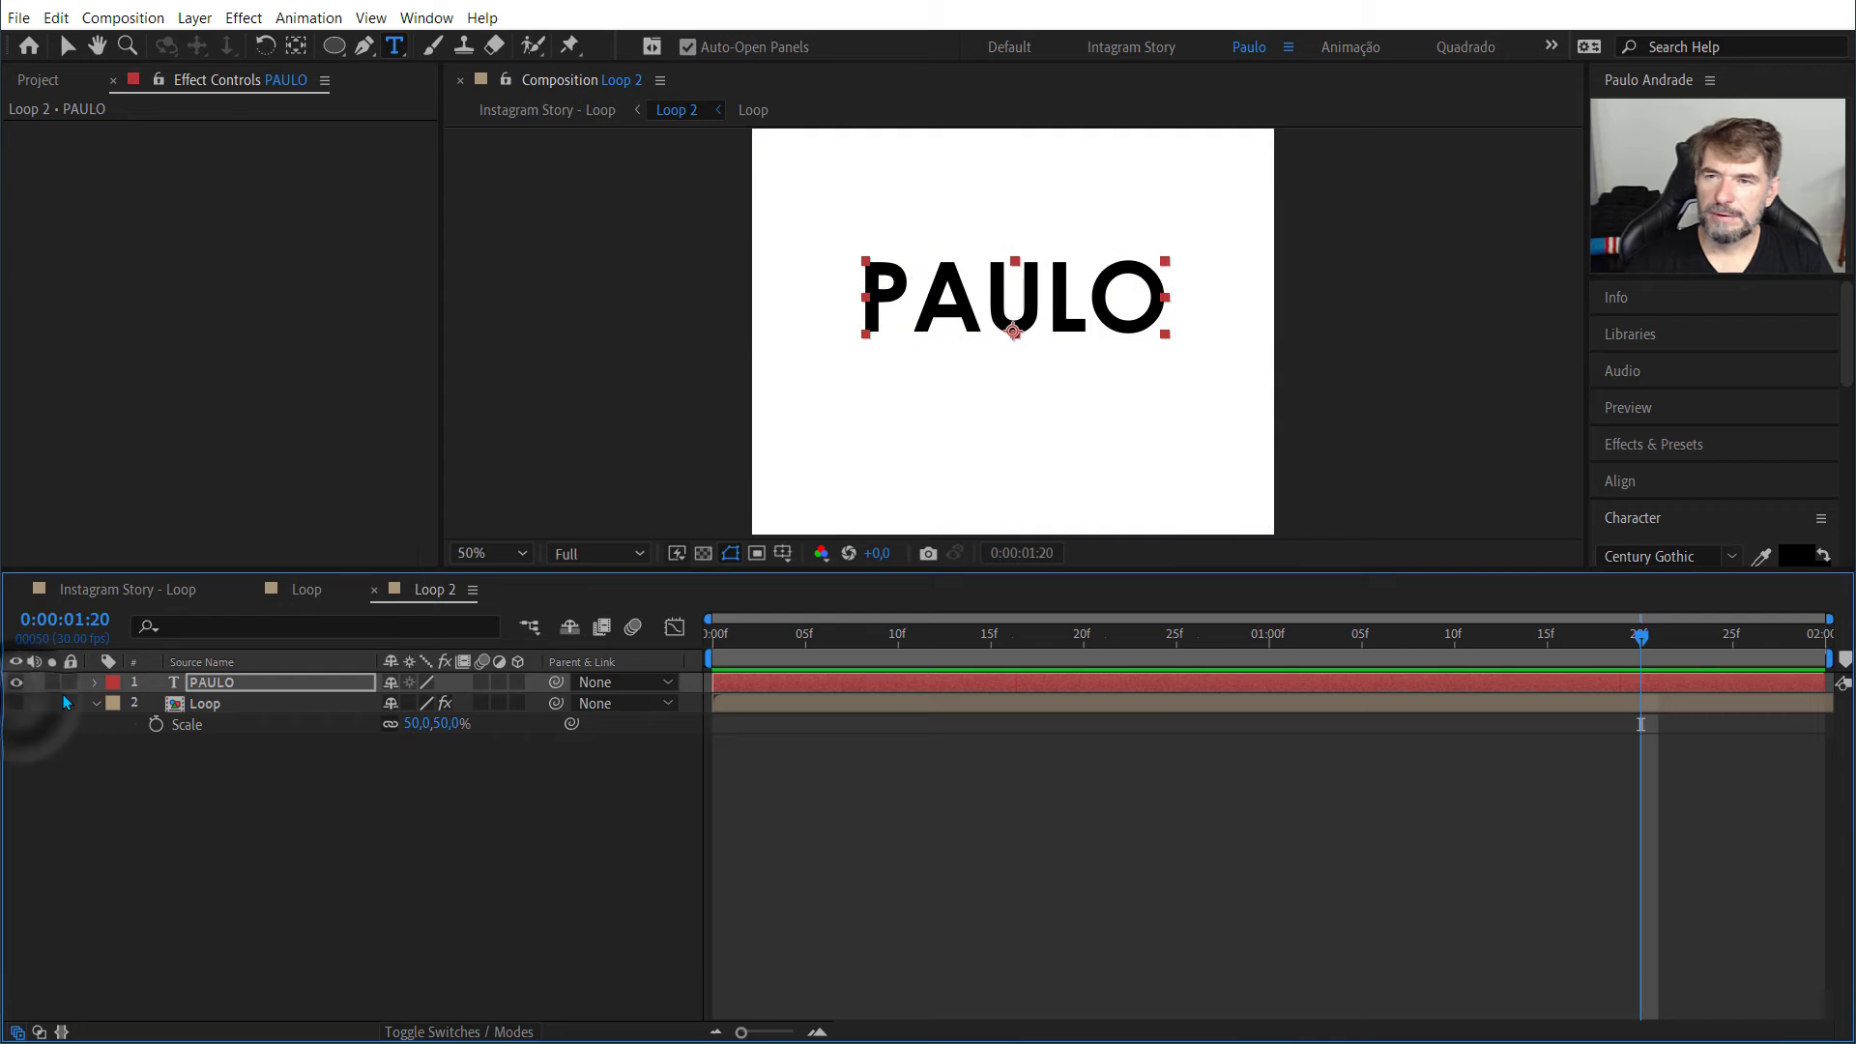
{"action": "scroll", "coordinate": [1071, 311], "scroll_direction": "down", "scroll_amount": 2}
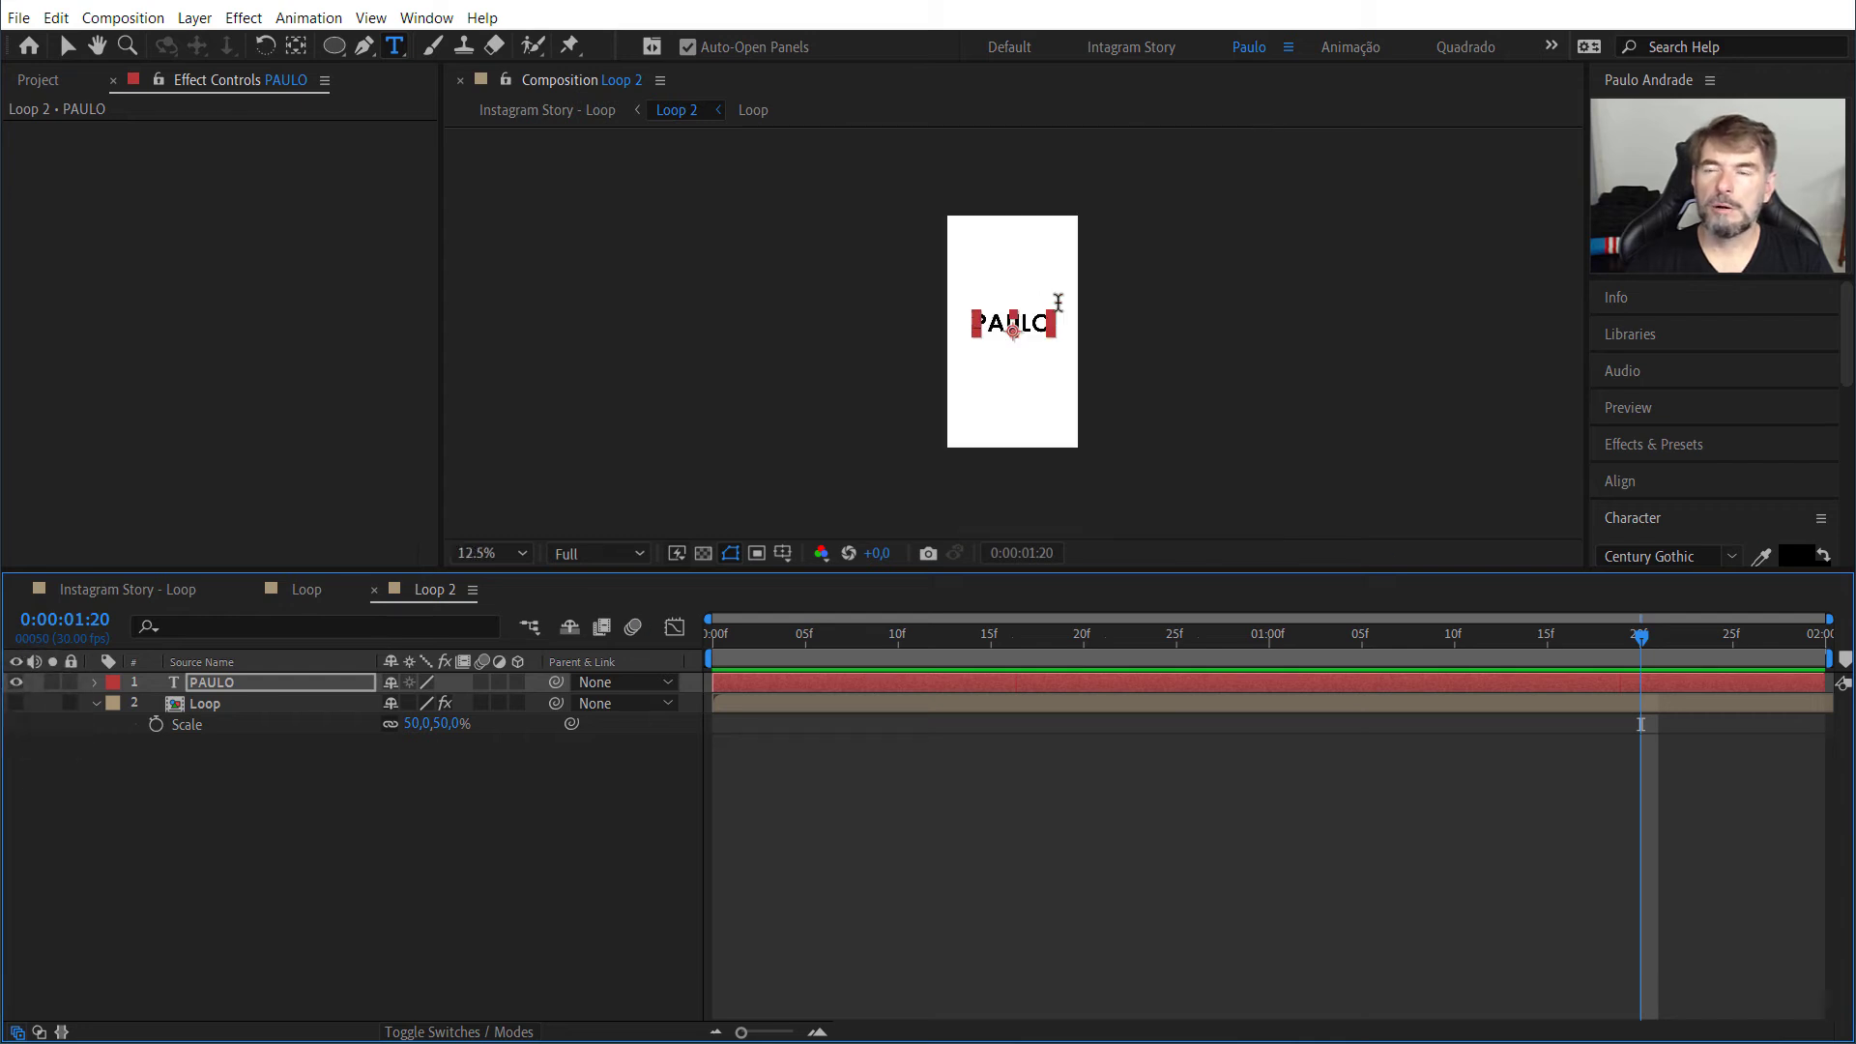
{"action": "scroll", "coordinate": [1058, 299], "scroll_direction": "up", "scroll_amount": 1}
{"action": "scroll", "coordinate": [1057, 298], "scroll_direction": "up", "scroll_amount": 1}
{"action": "scroll", "coordinate": [1057, 298], "scroll_direction": "down", "scroll_amount": 1}
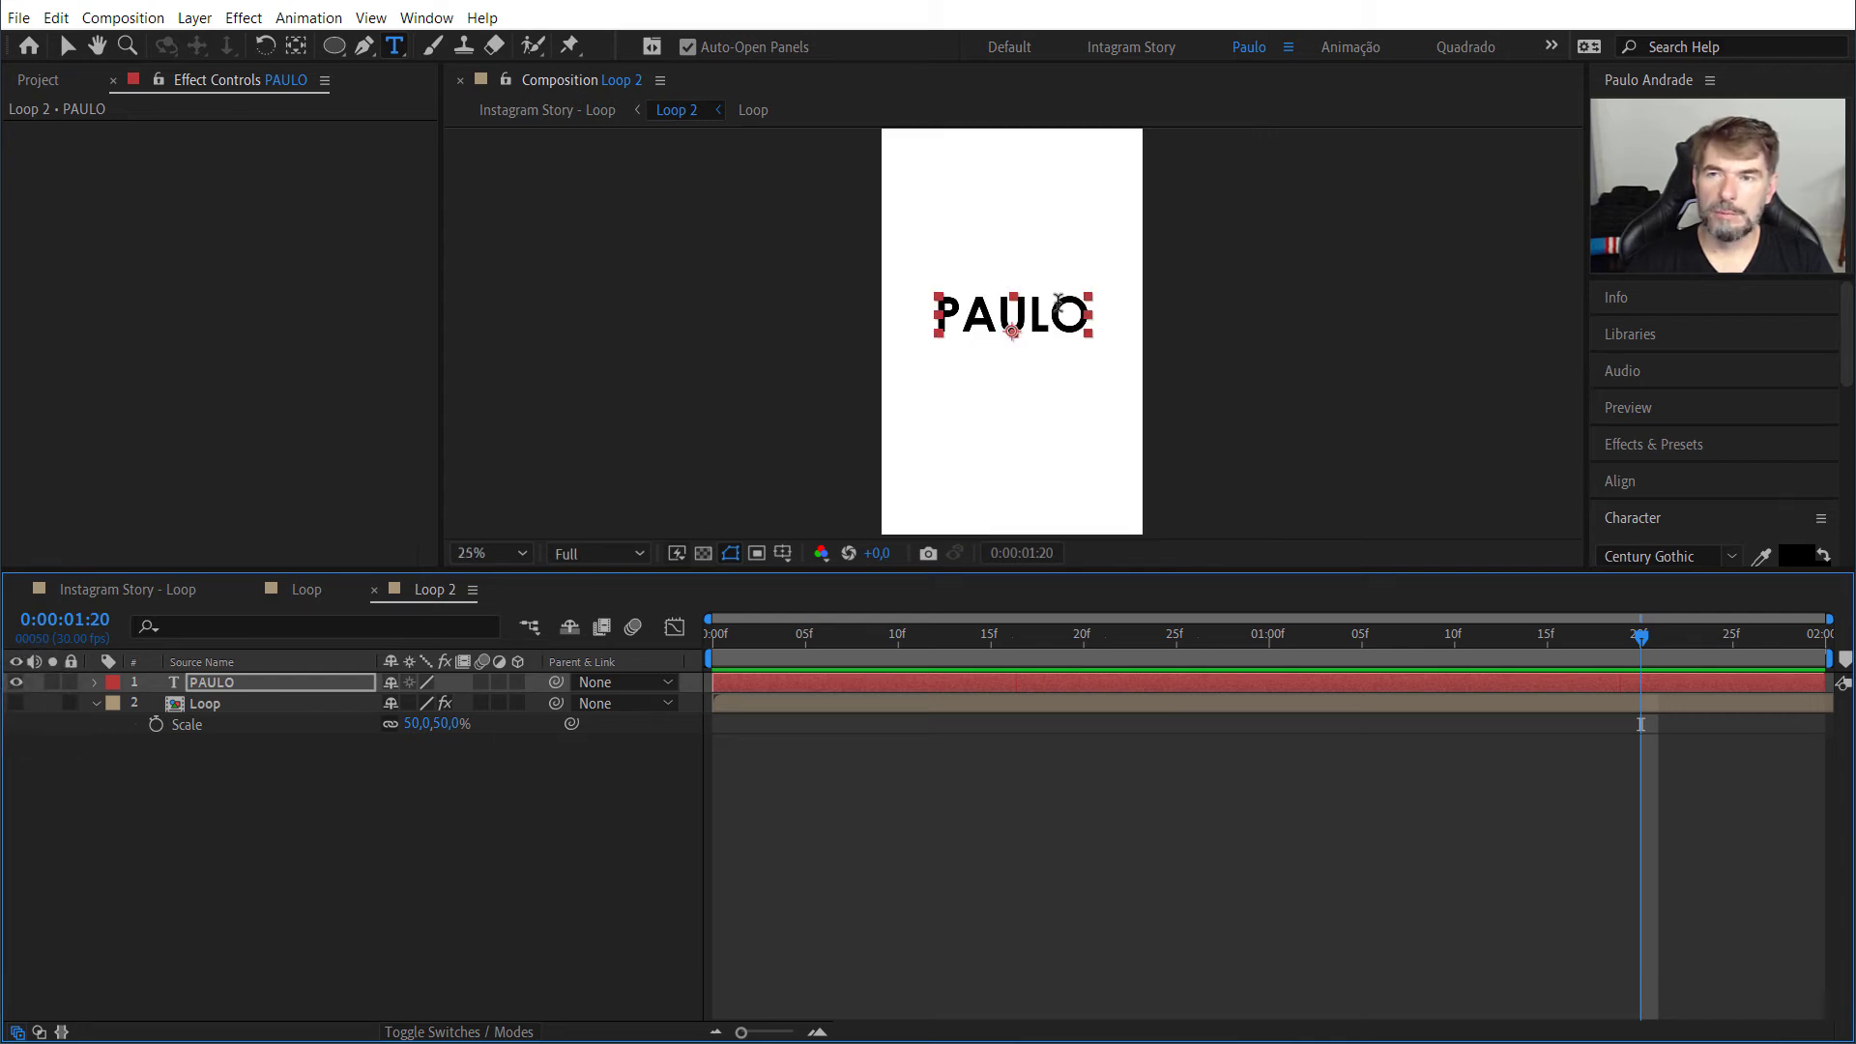
{"action": "scroll", "coordinate": [1057, 297], "scroll_direction": "up", "scroll_amount": 1}
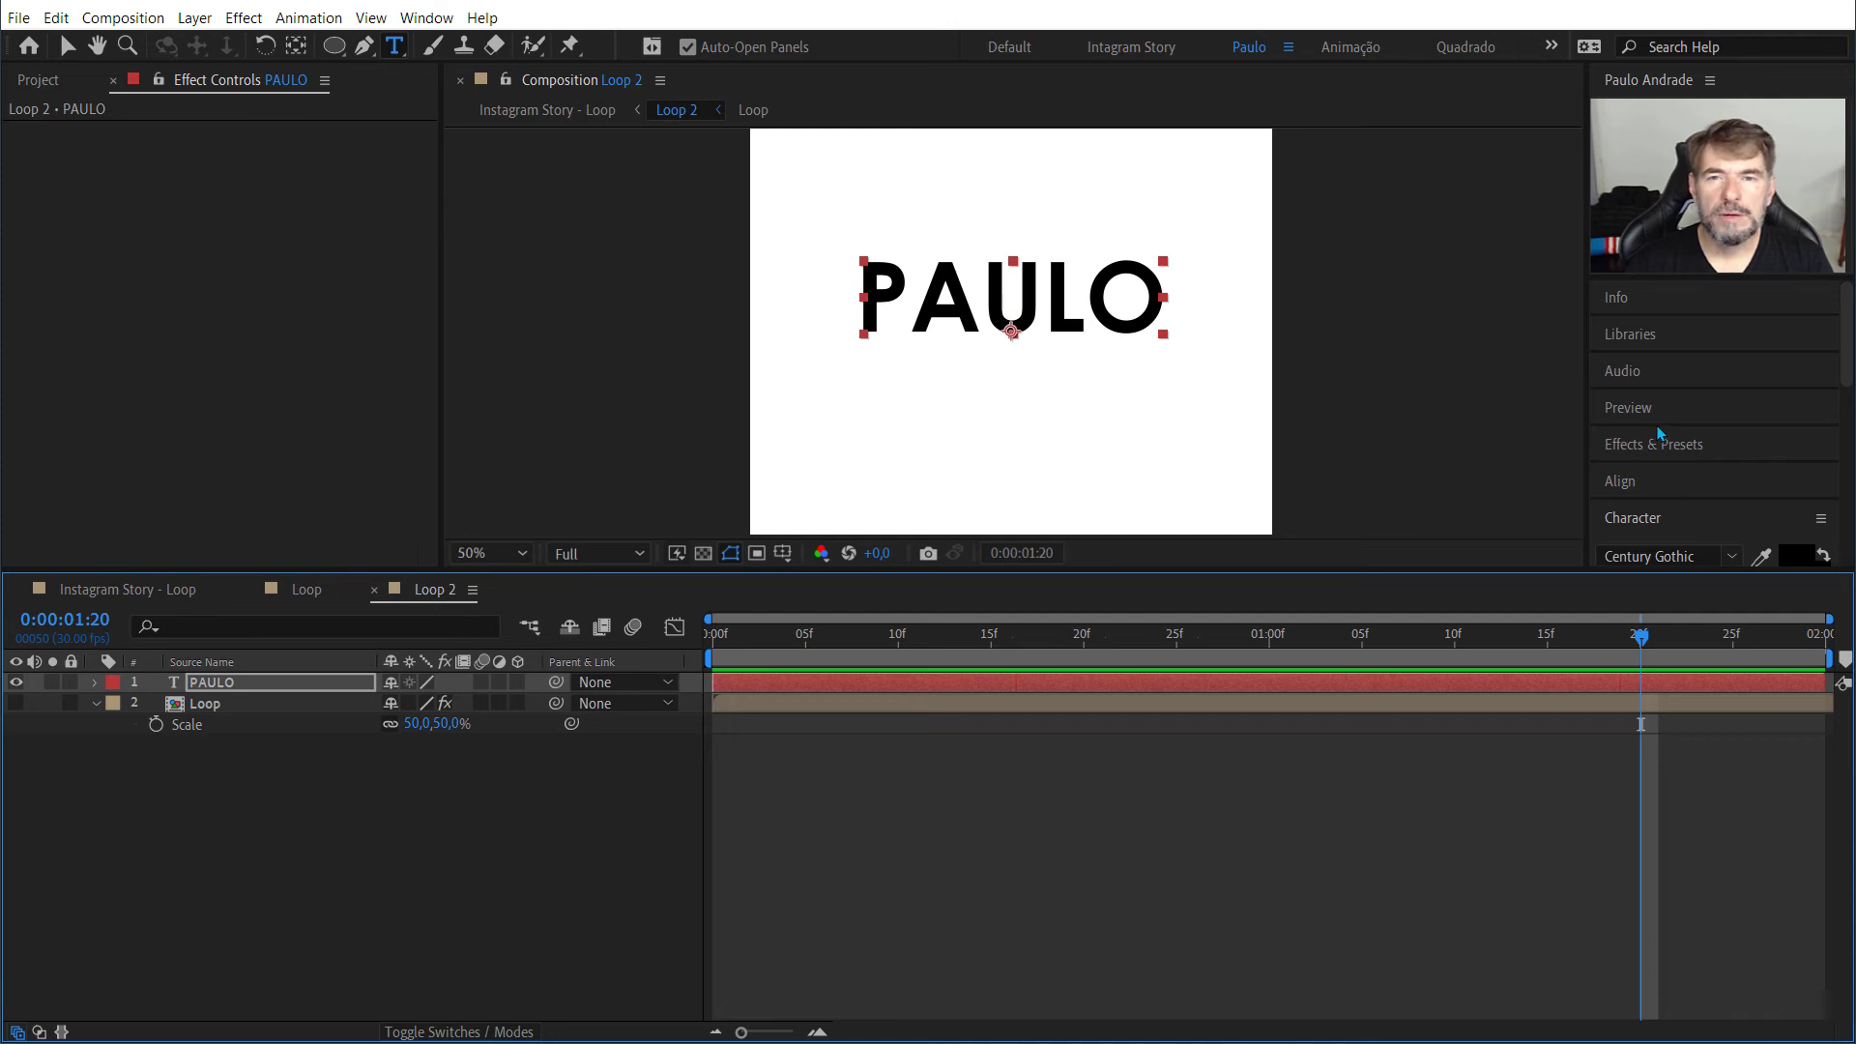
{"action": "scroll", "coordinate": [1659, 430], "scroll_direction": "down", "scroll_amount": 3}
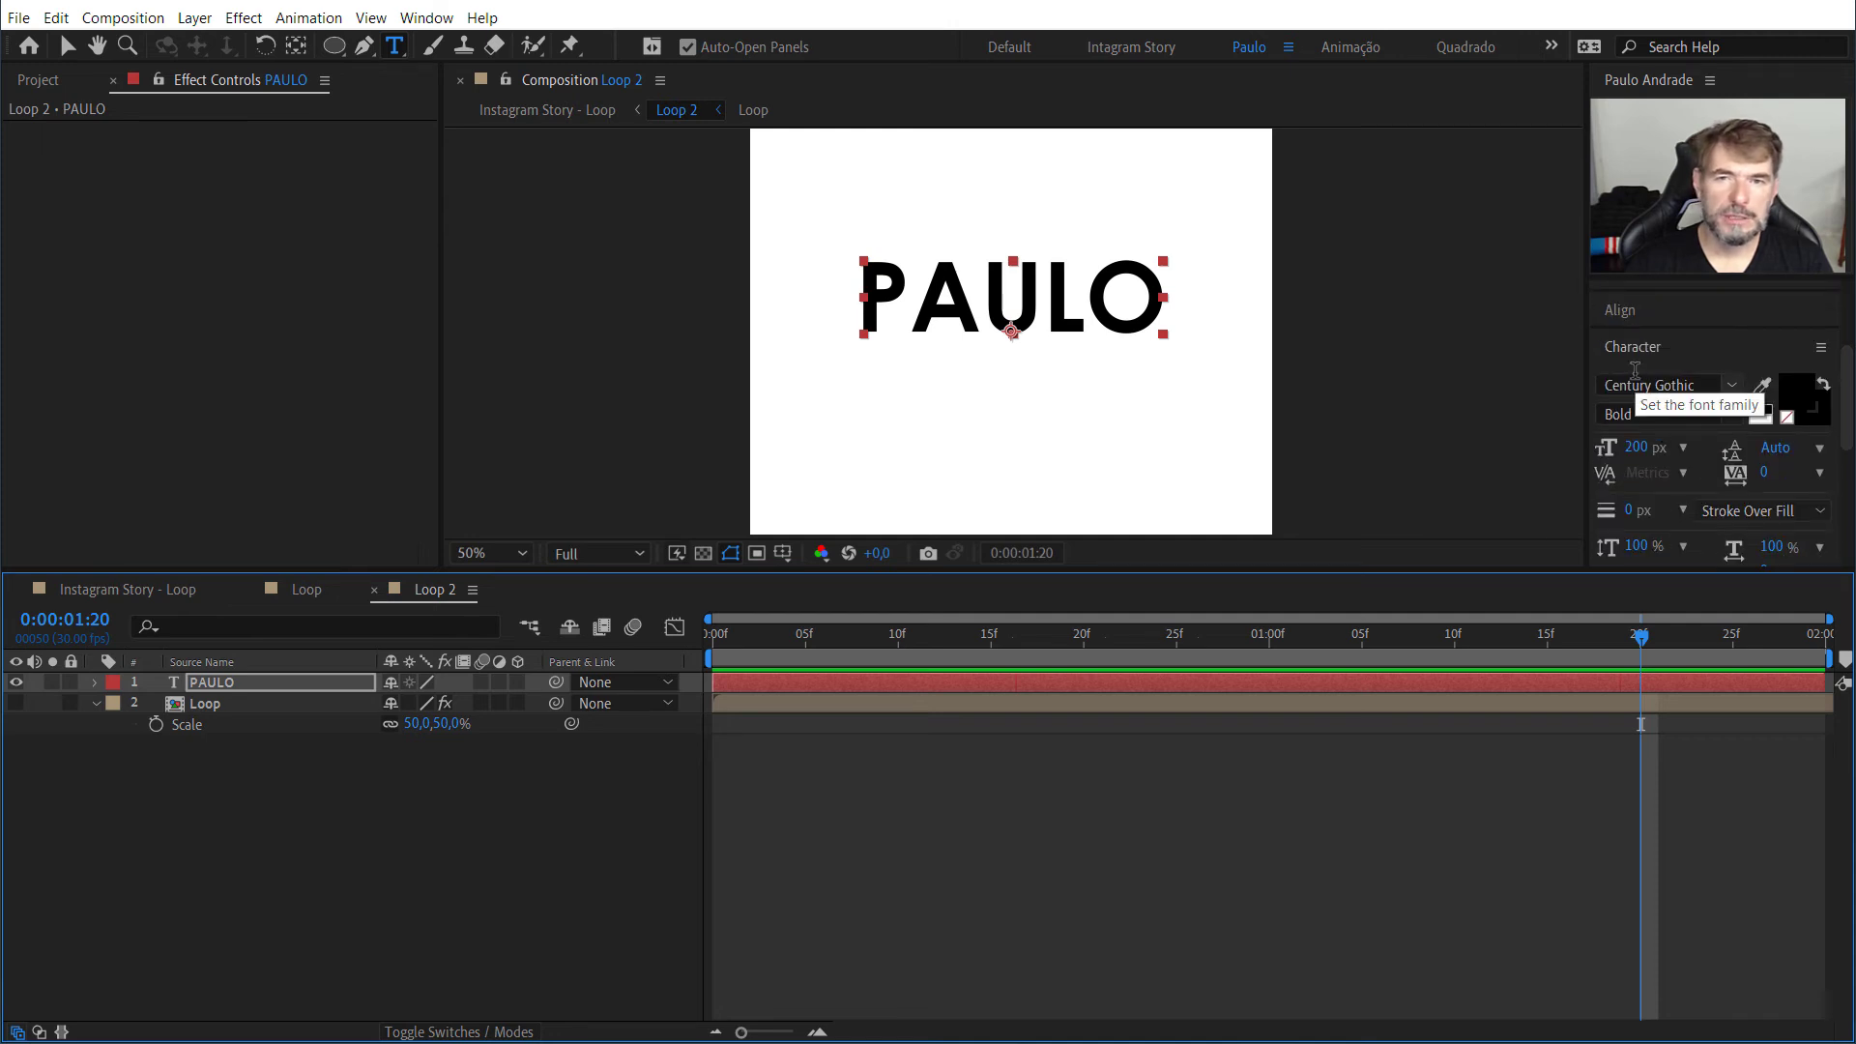
Step: Try the Cooper Black and Garamond fonts on the text layer in Loop 2 and save the project
{"action": "double_click", "coordinate": [246, 684]}
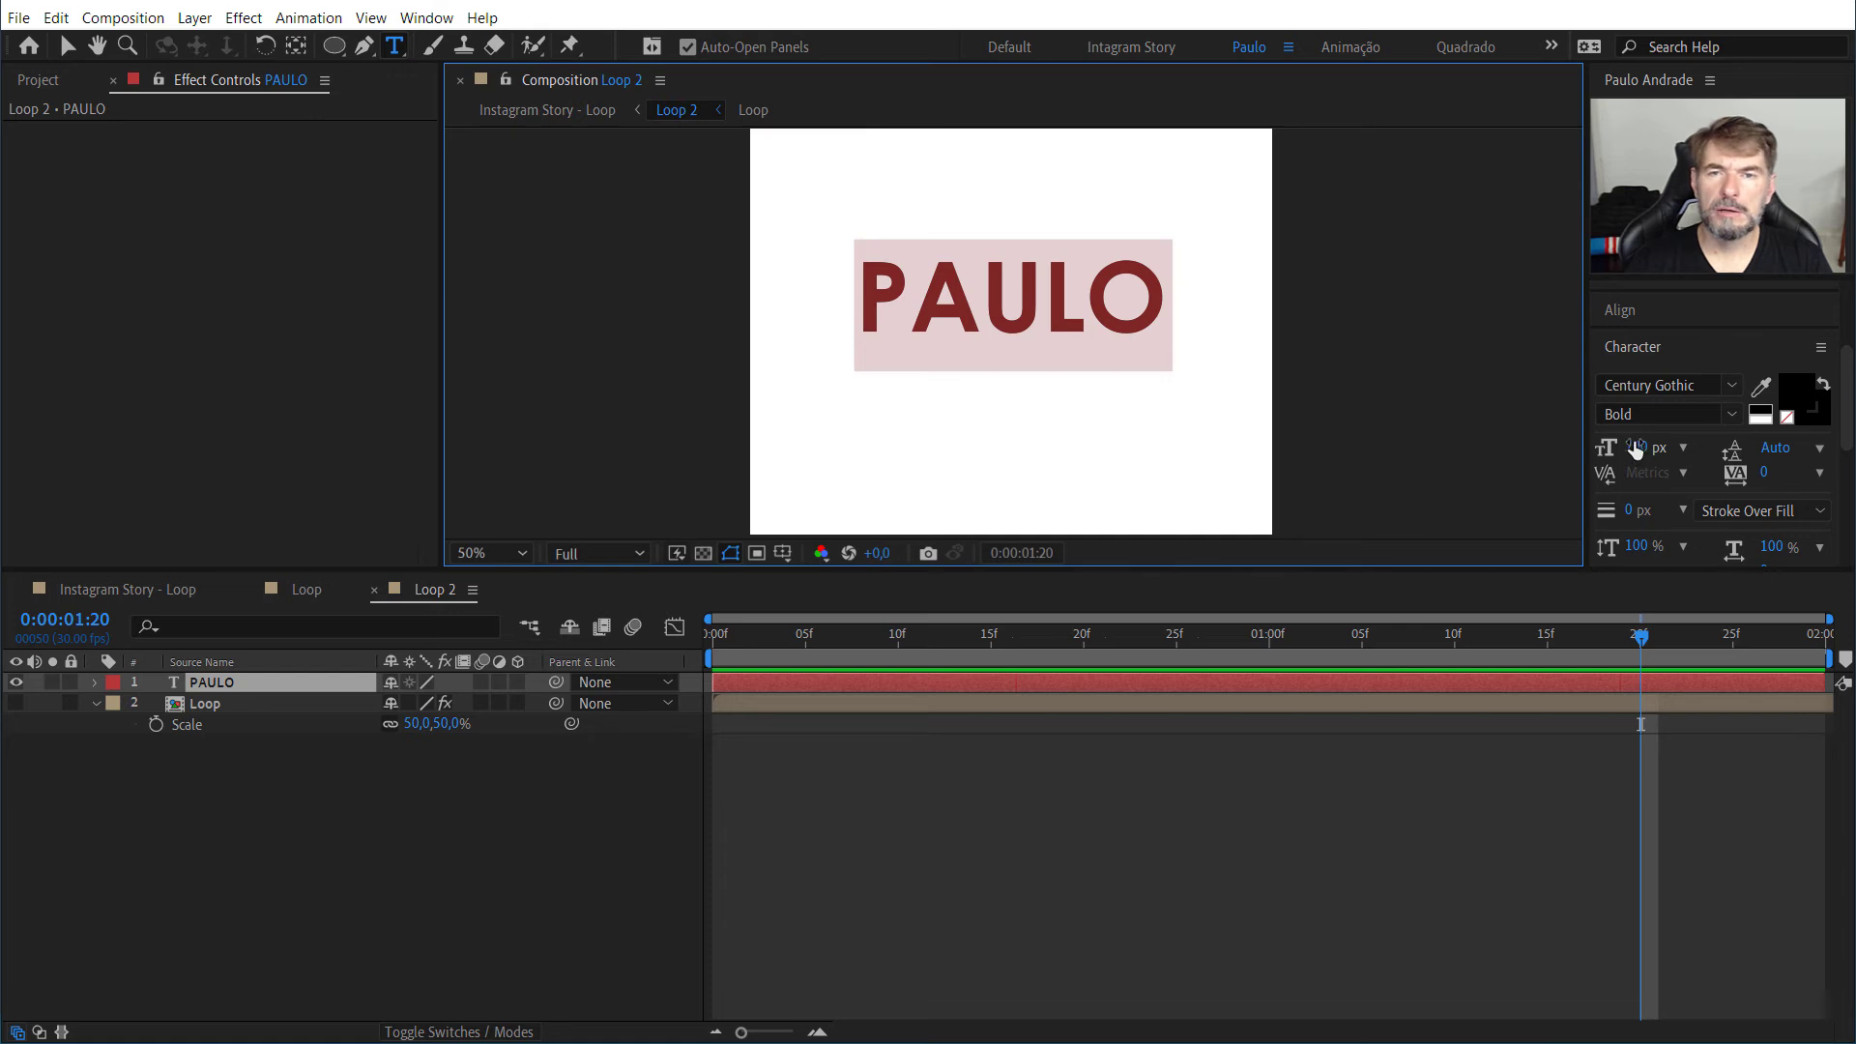
{"action": "left_click", "coordinate": [1735, 389]}
{"action": "left_click", "coordinate": [1732, 387]}
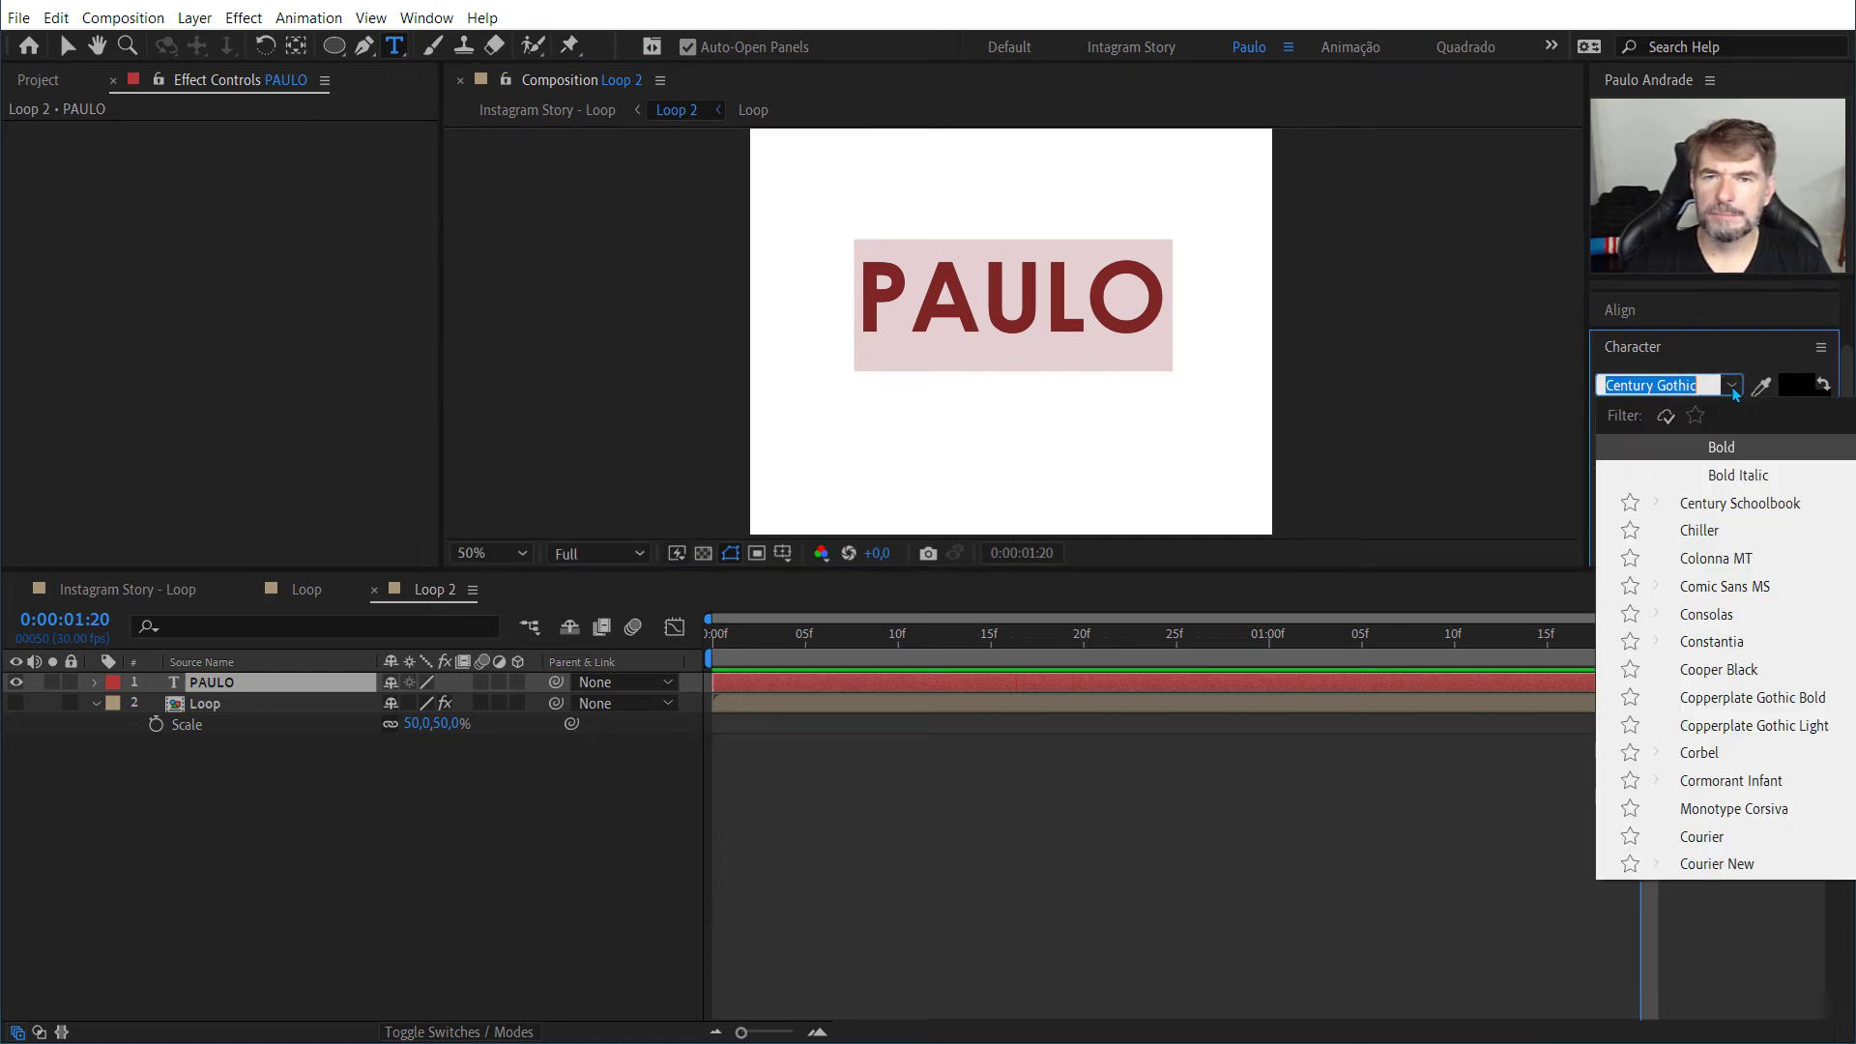
{"action": "left_click", "coordinate": [1690, 672]}
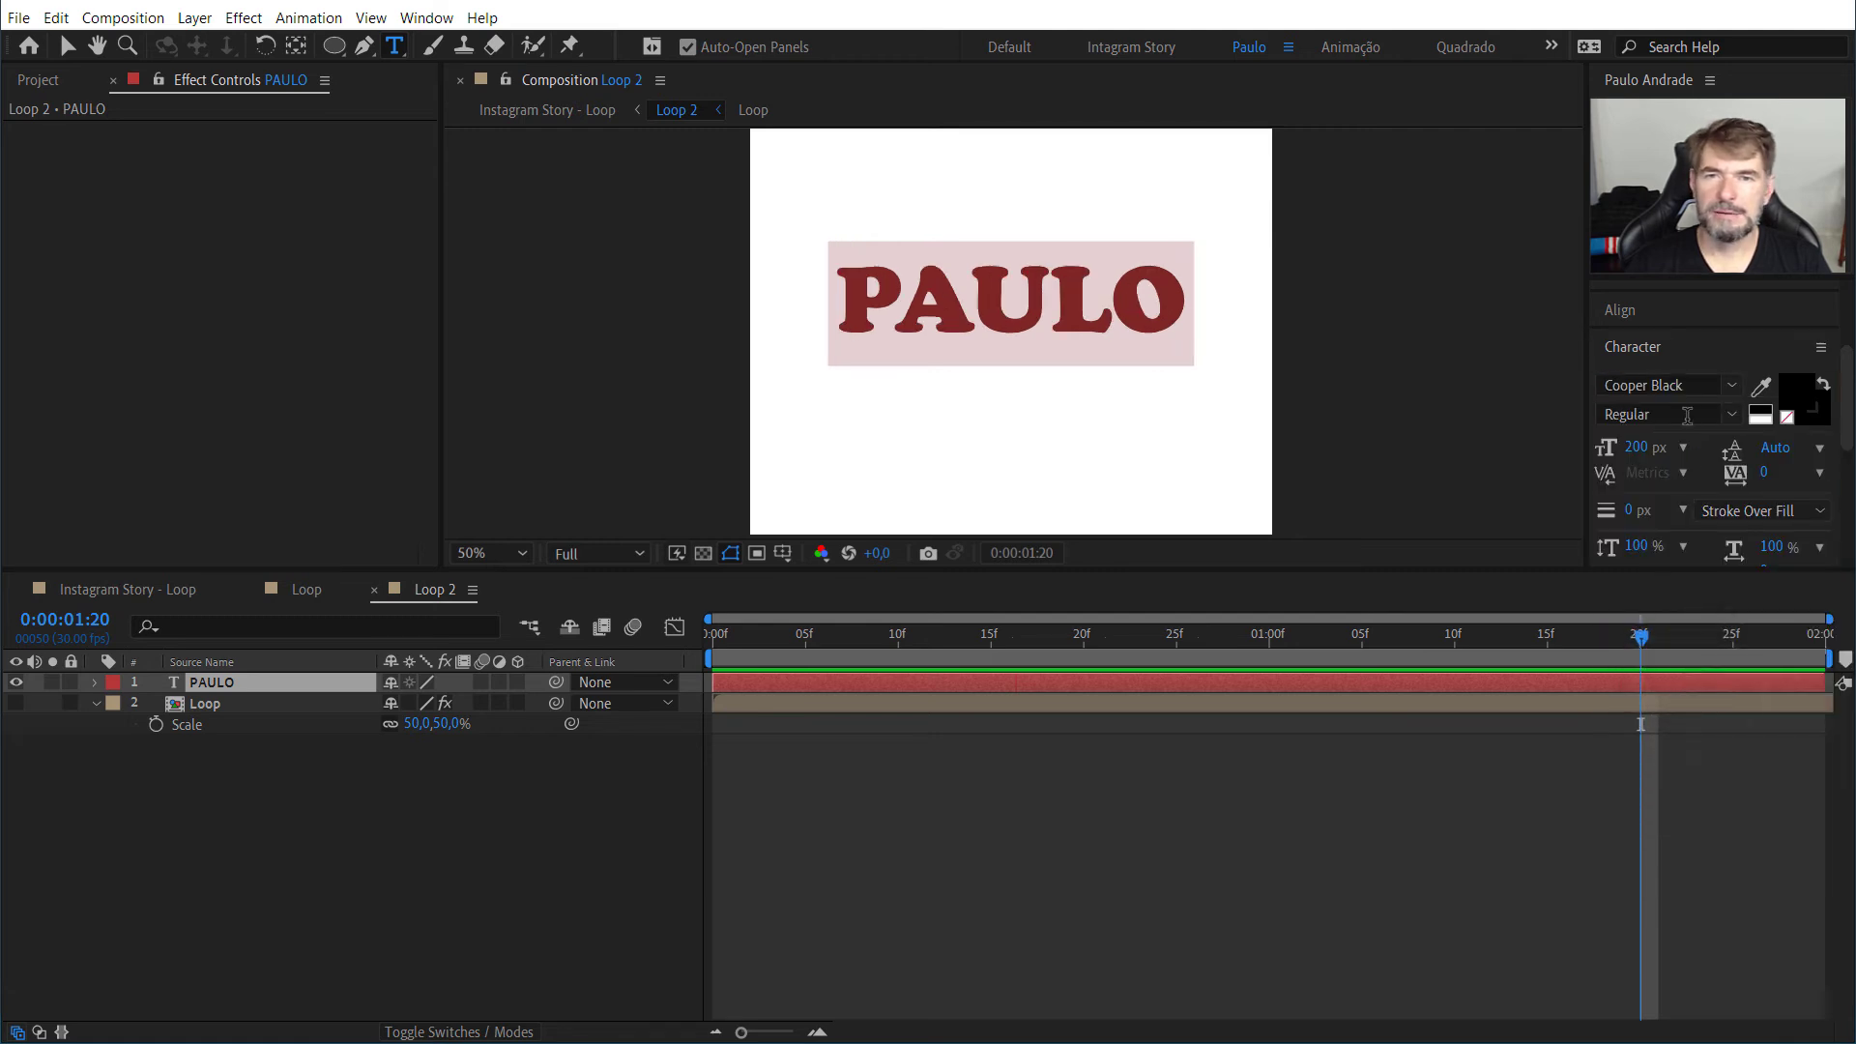
{"action": "left_click", "coordinate": [1726, 384]}
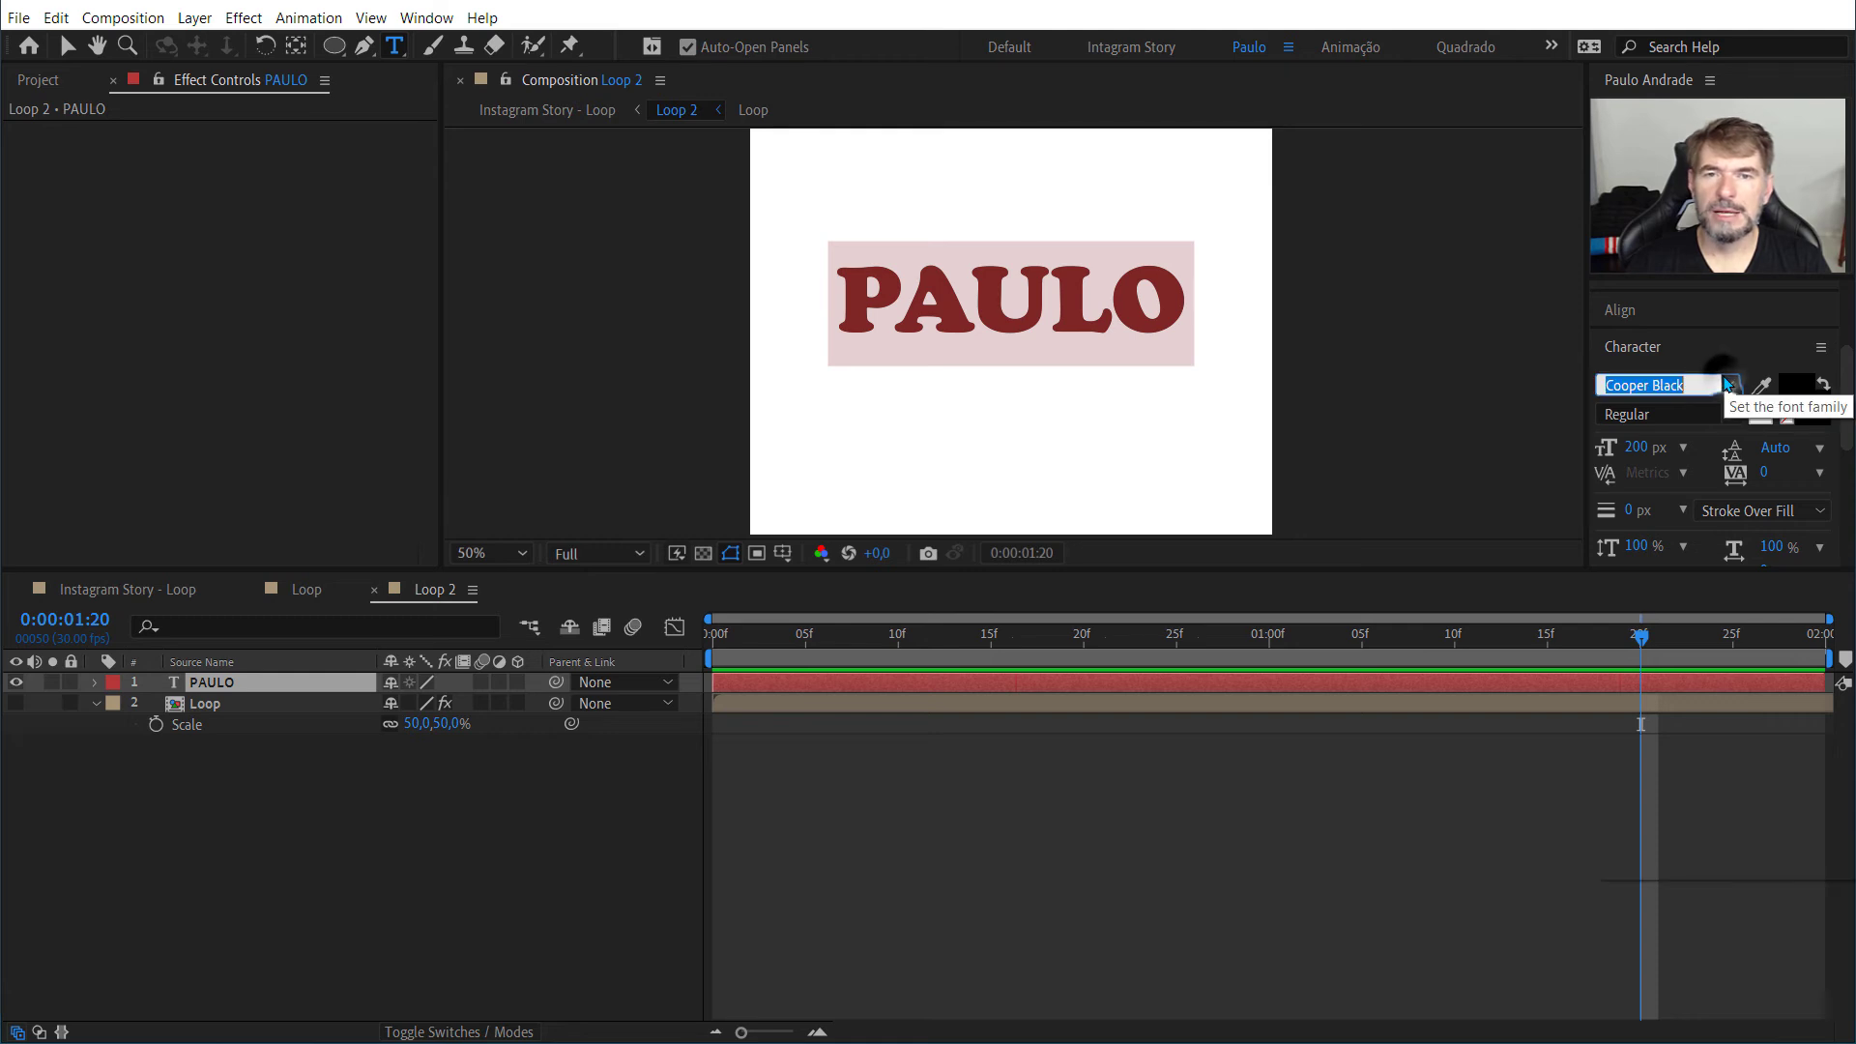
{"action": "left_click", "coordinate": [1731, 384]}
{"action": "scroll", "coordinate": [1673, 713], "scroll_direction": "down", "scroll_amount": 6}
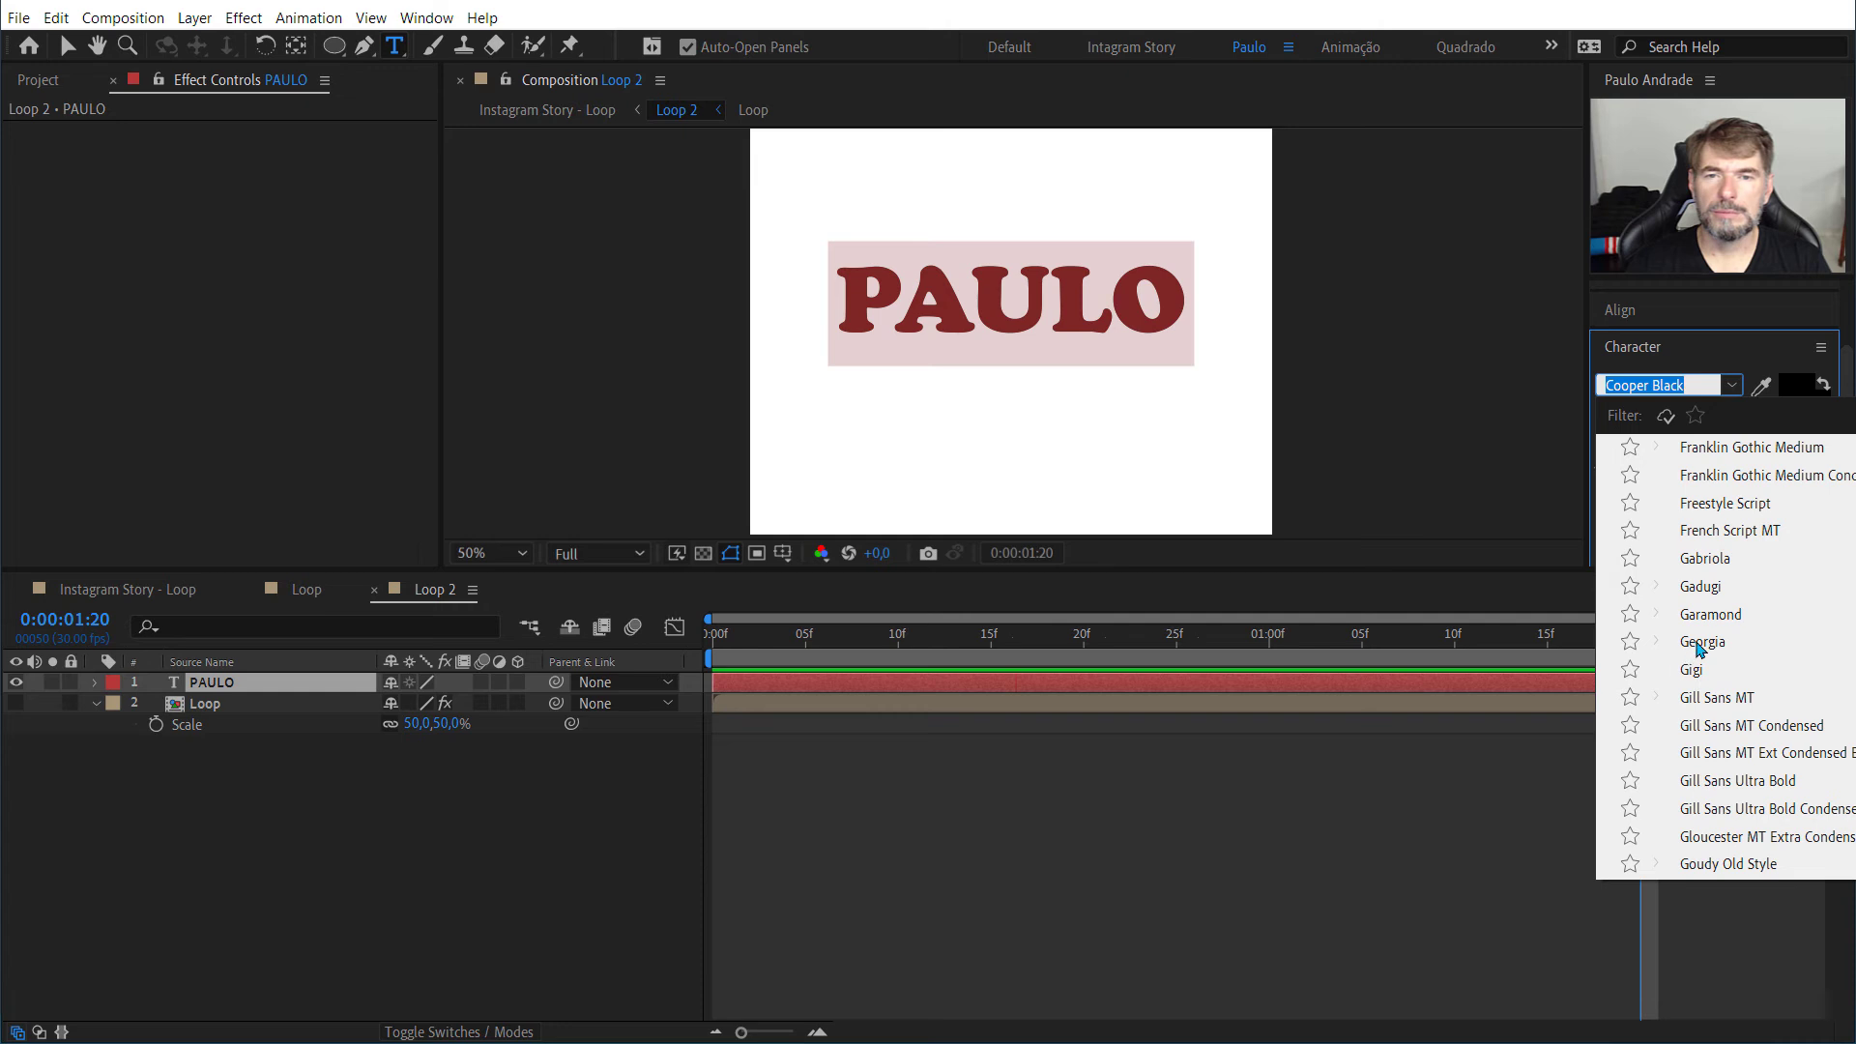
{"action": "left_click", "coordinate": [1701, 615]}
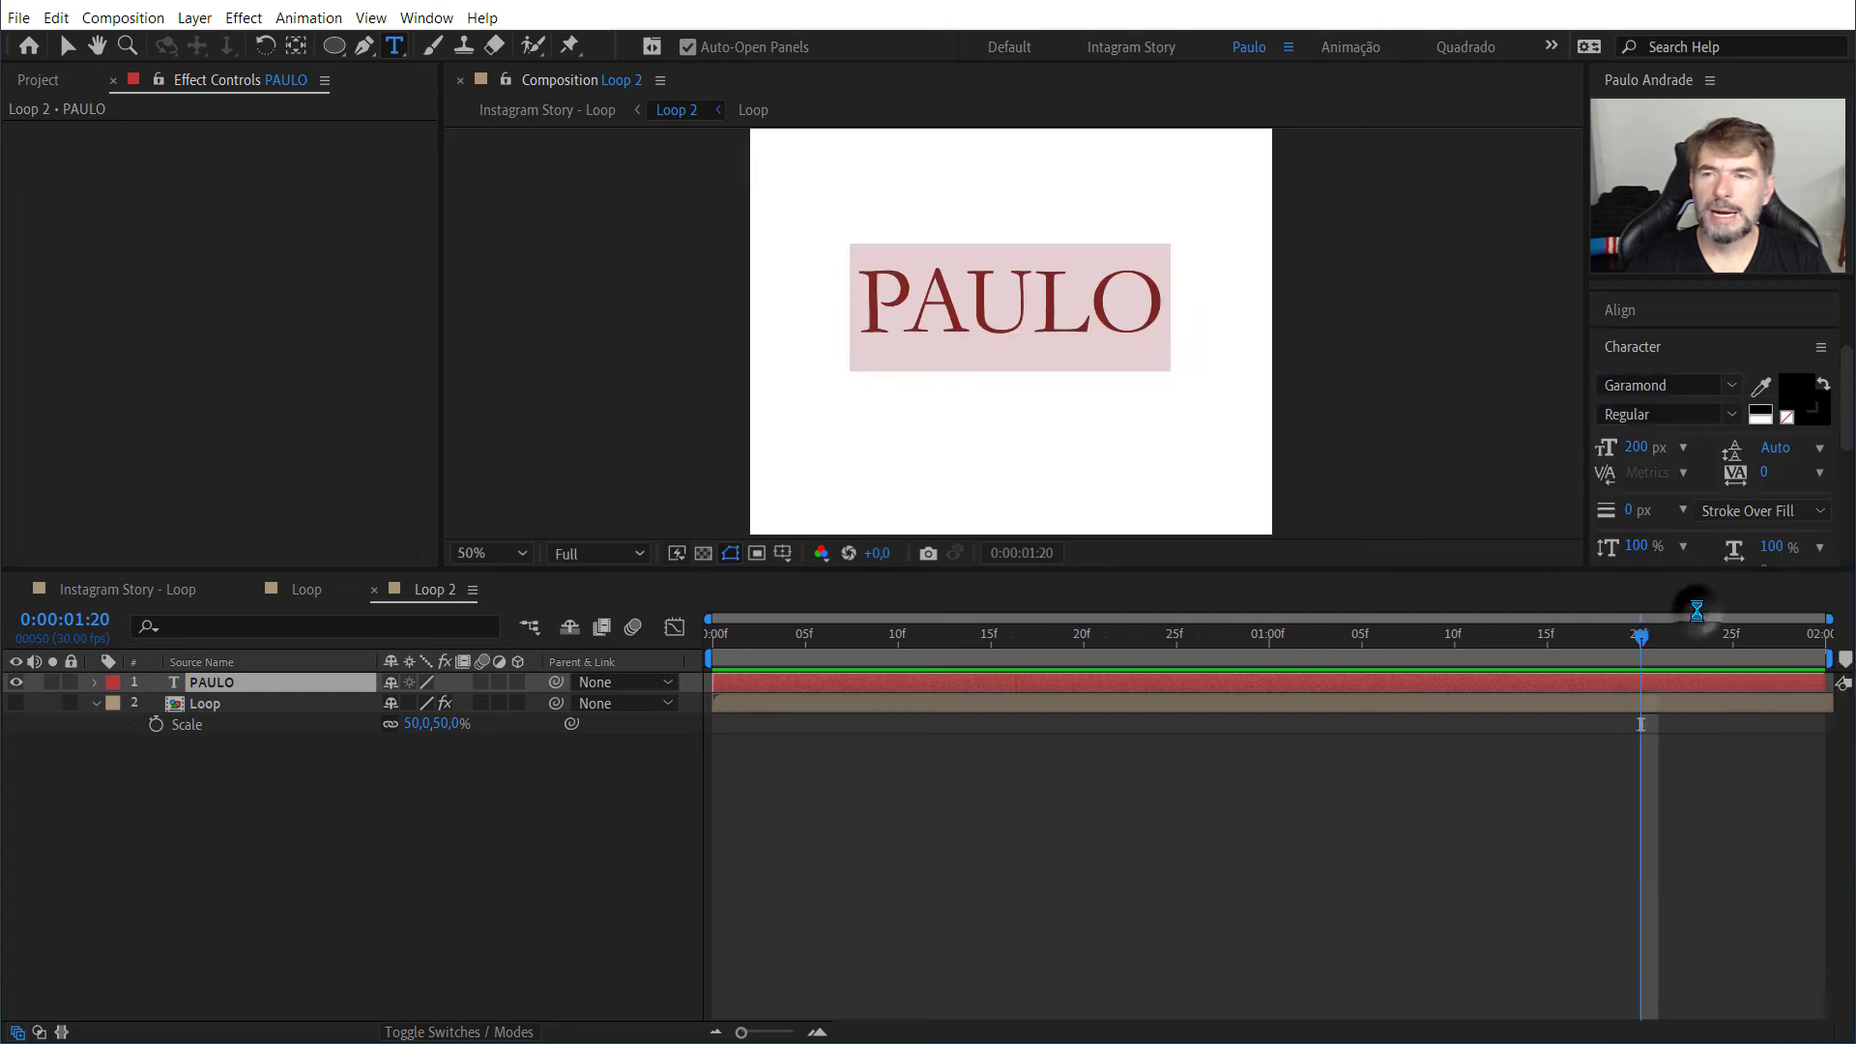
{"action": "left_click", "coordinate": [1687, 384]}
{"action": "scroll", "coordinate": [1690, 602], "scroll_direction": "up", "scroll_amount": 3}
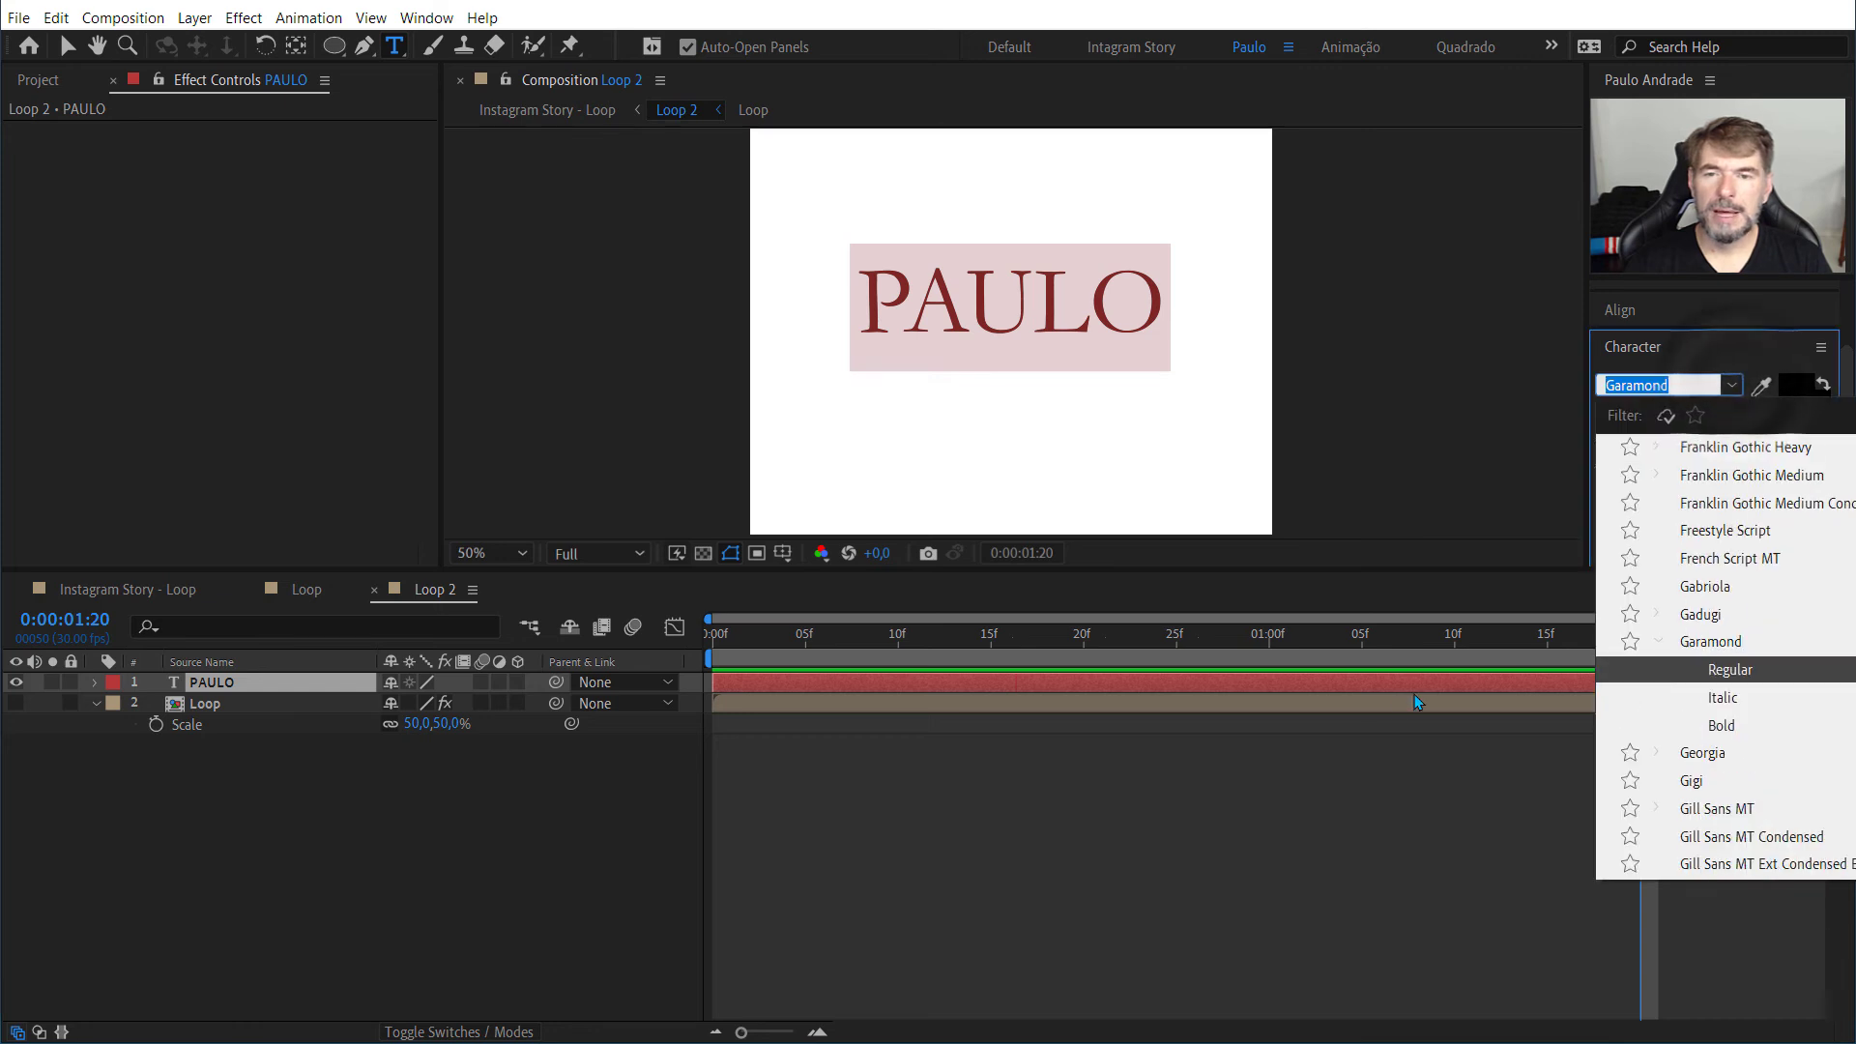
{"action": "left_click", "coordinate": [1379, 896]}
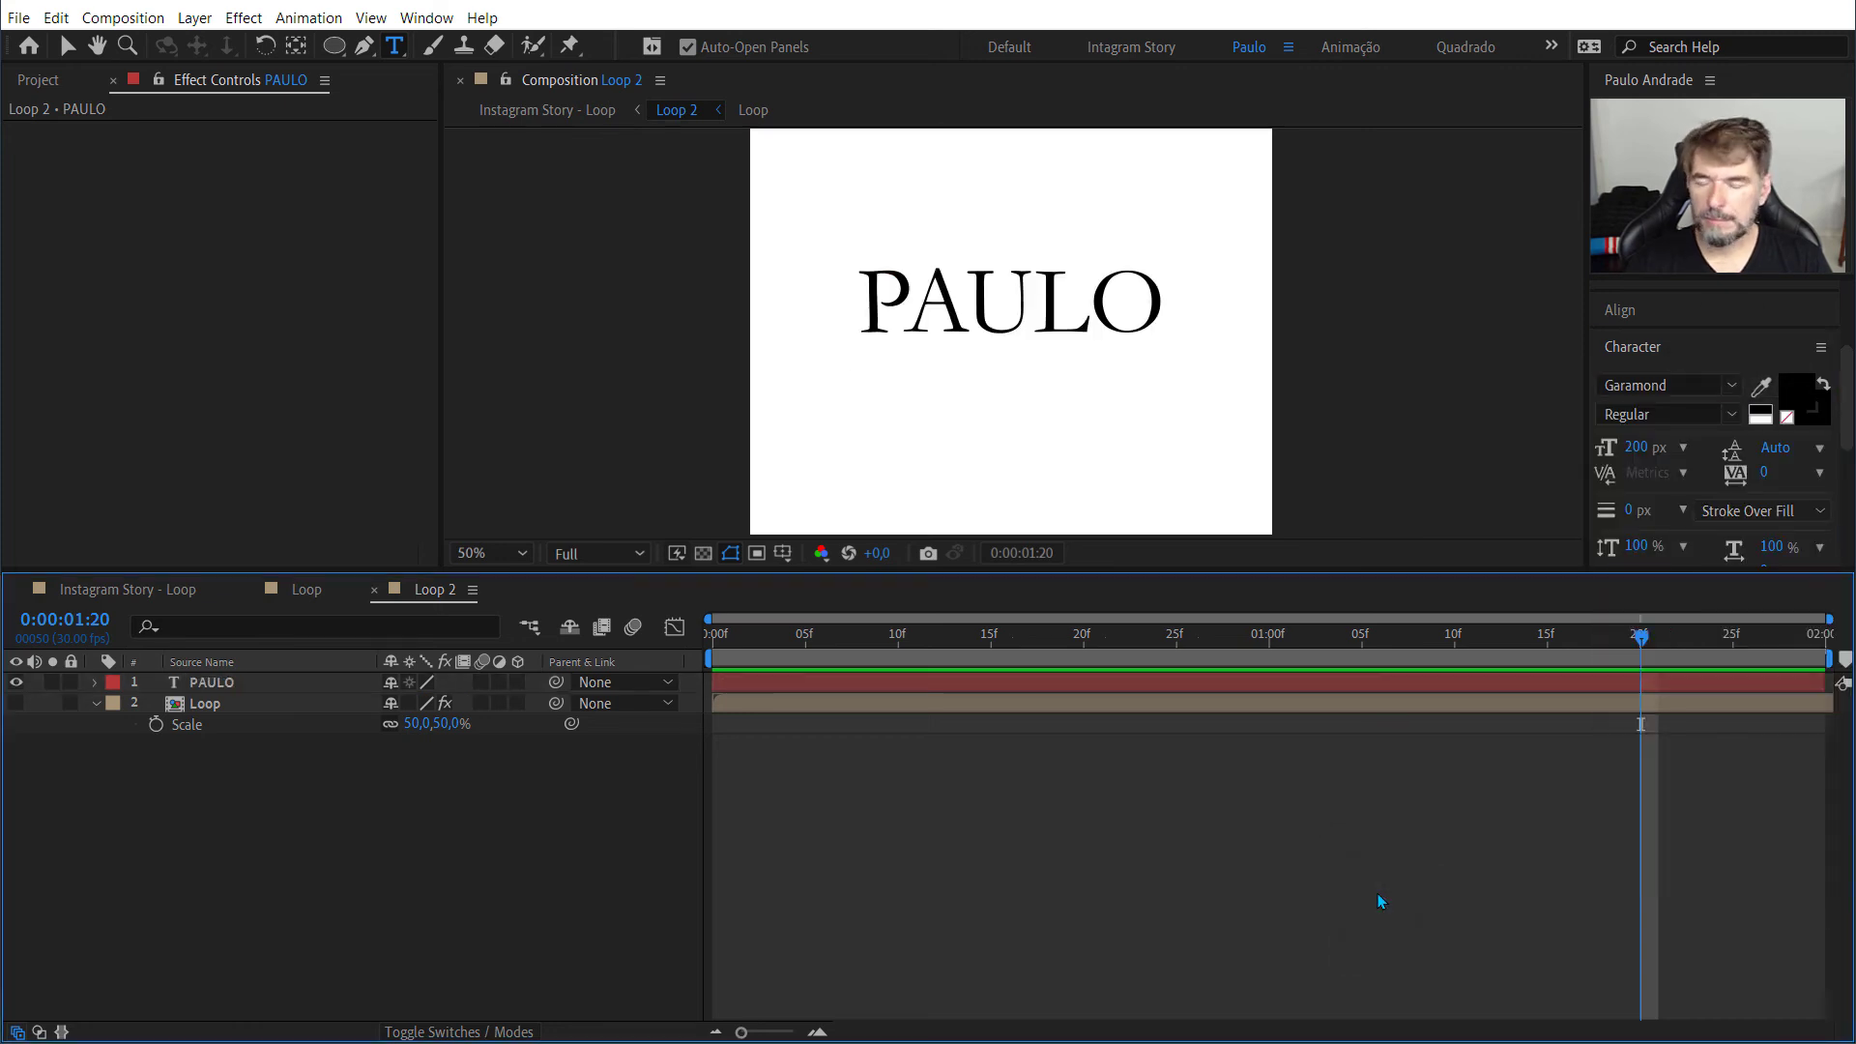
{"action": "key", "text": "ctrl+s"}
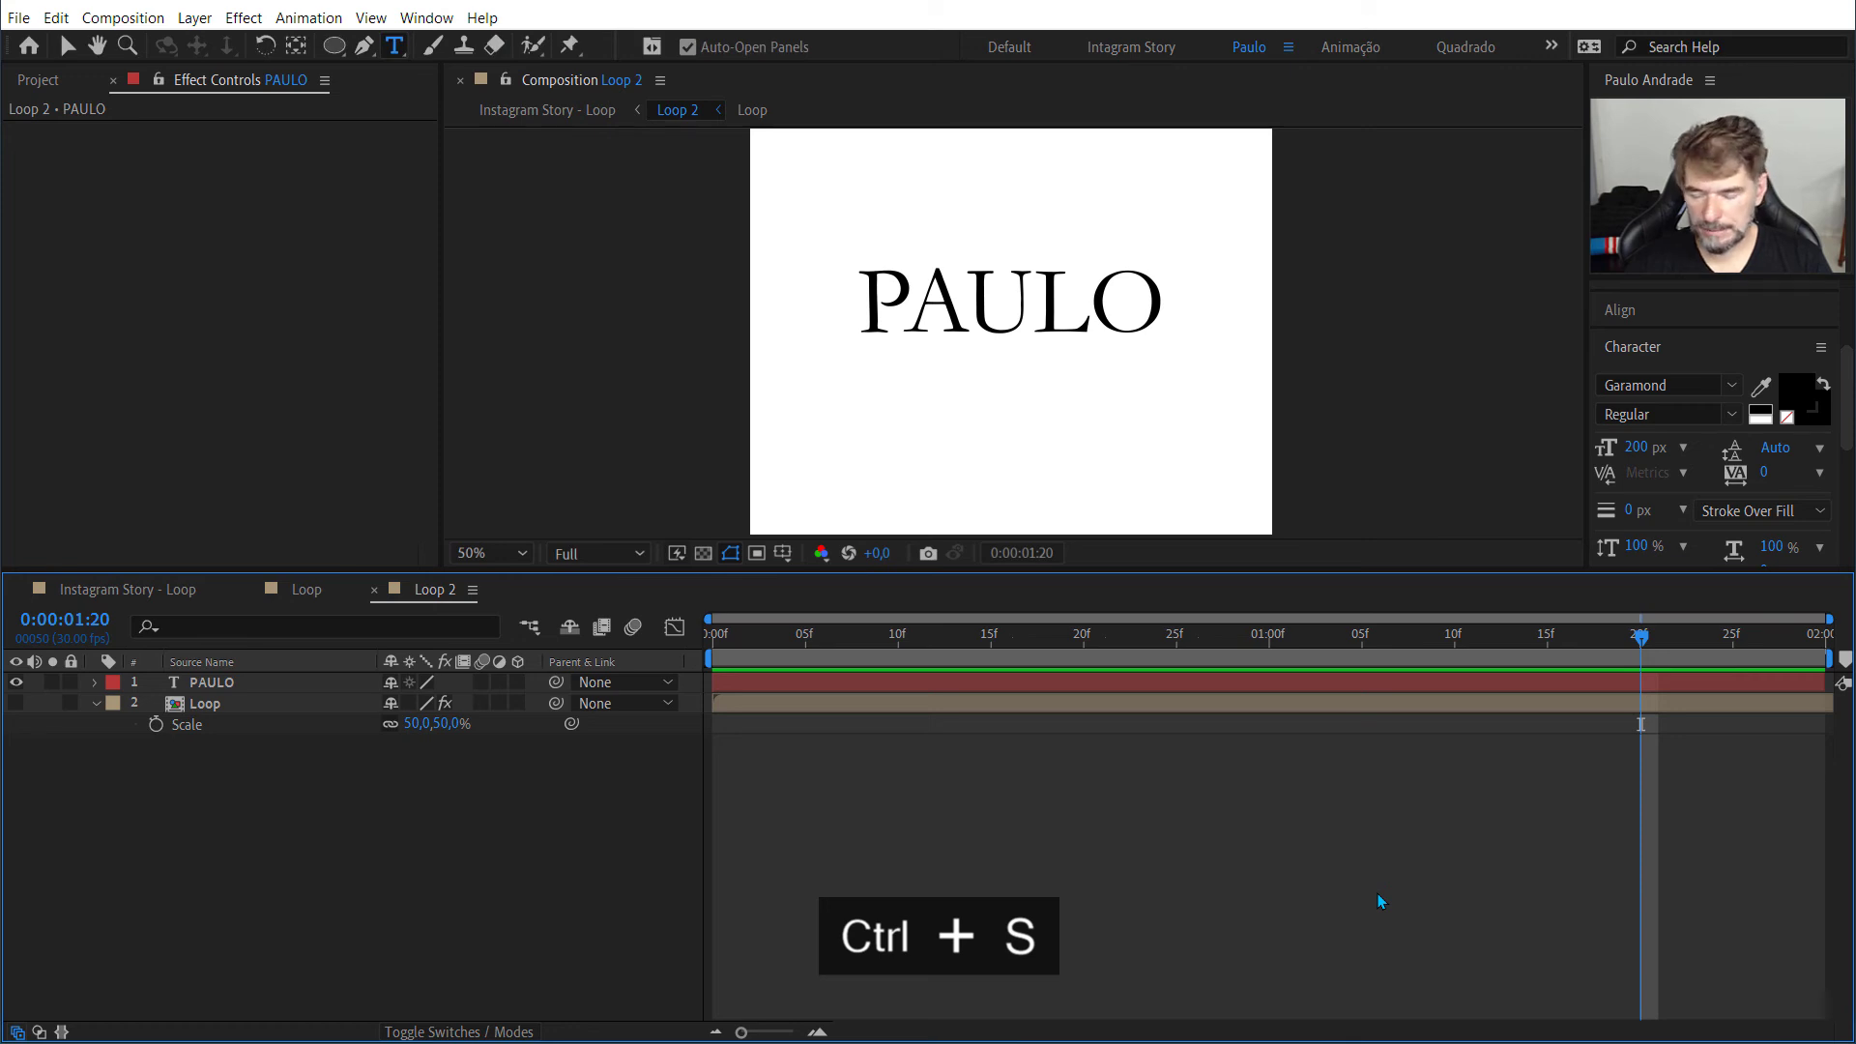
Step: Undo the font changes on the text layer and hide the Loop layer in the Loop 2 composition
{"action": "key", "text": "ctrl+z"}
{"action": "key", "text": "ctrl+z"}
{"action": "key", "text": "ctrl+z"}
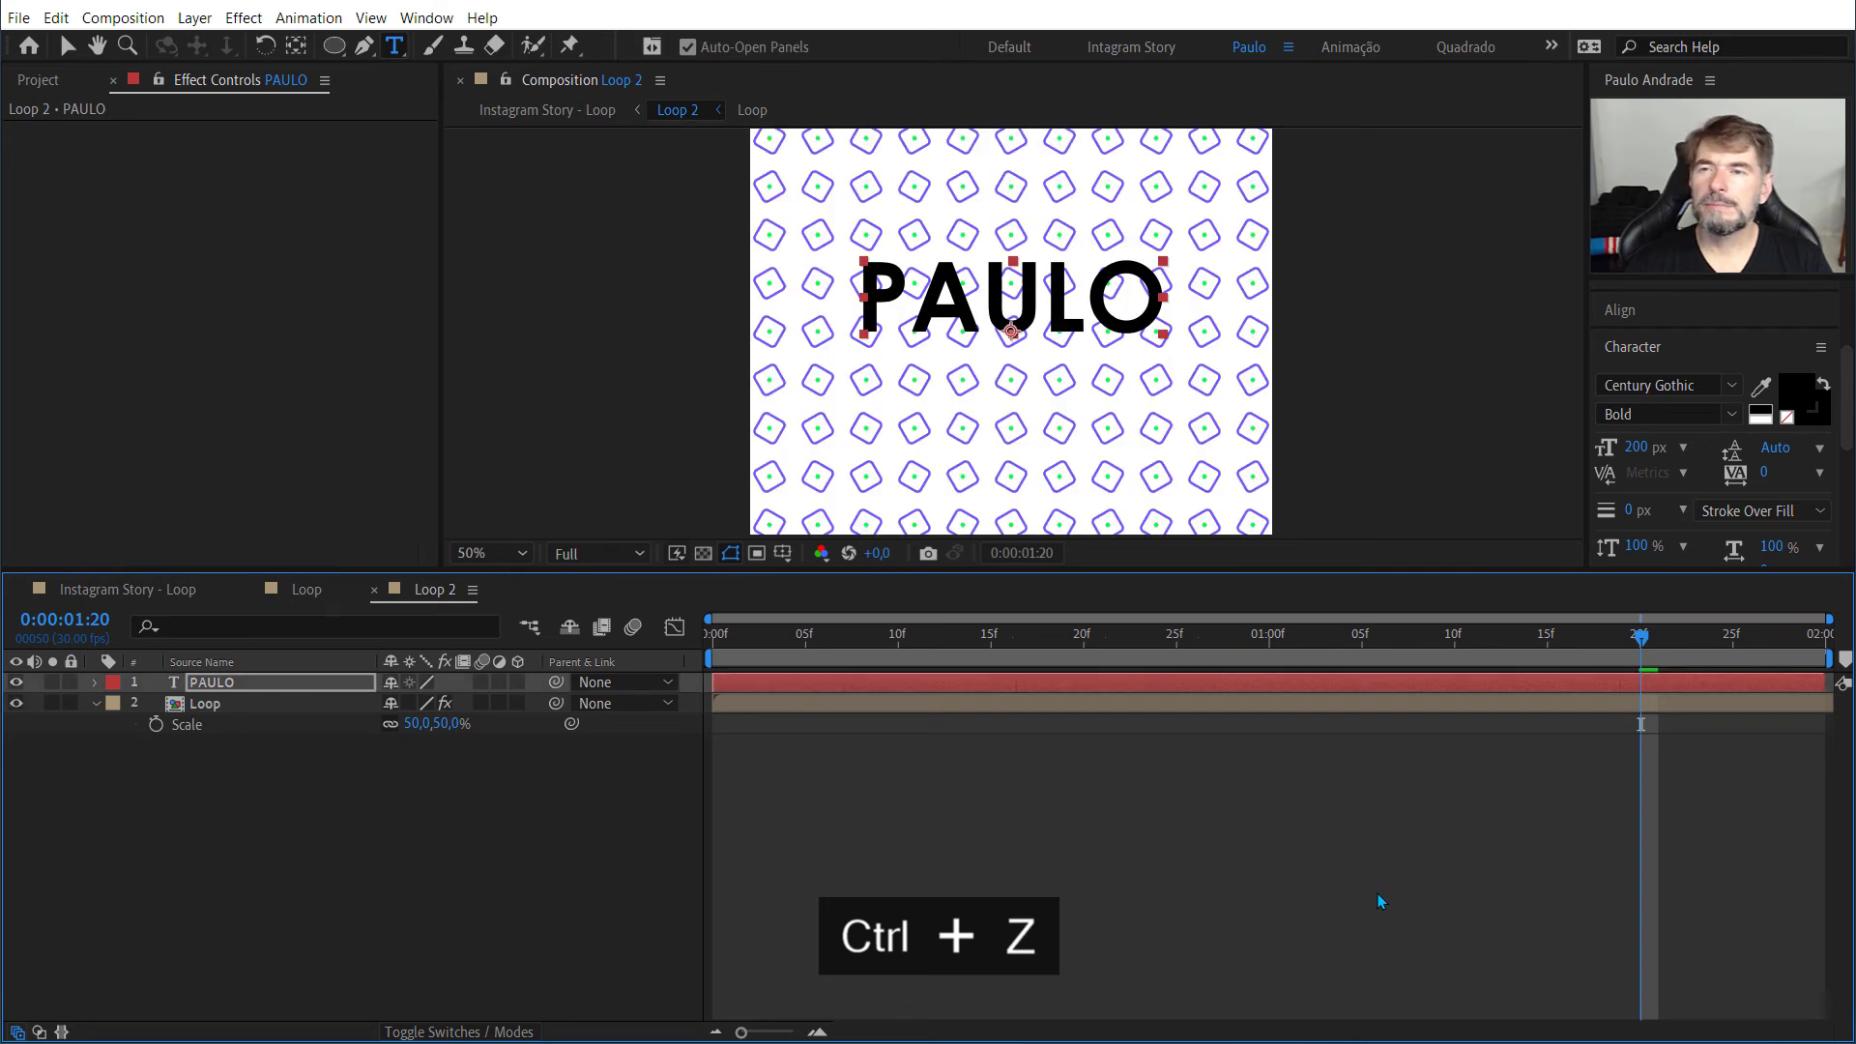
{"action": "left_click", "coordinate": [15, 702]}
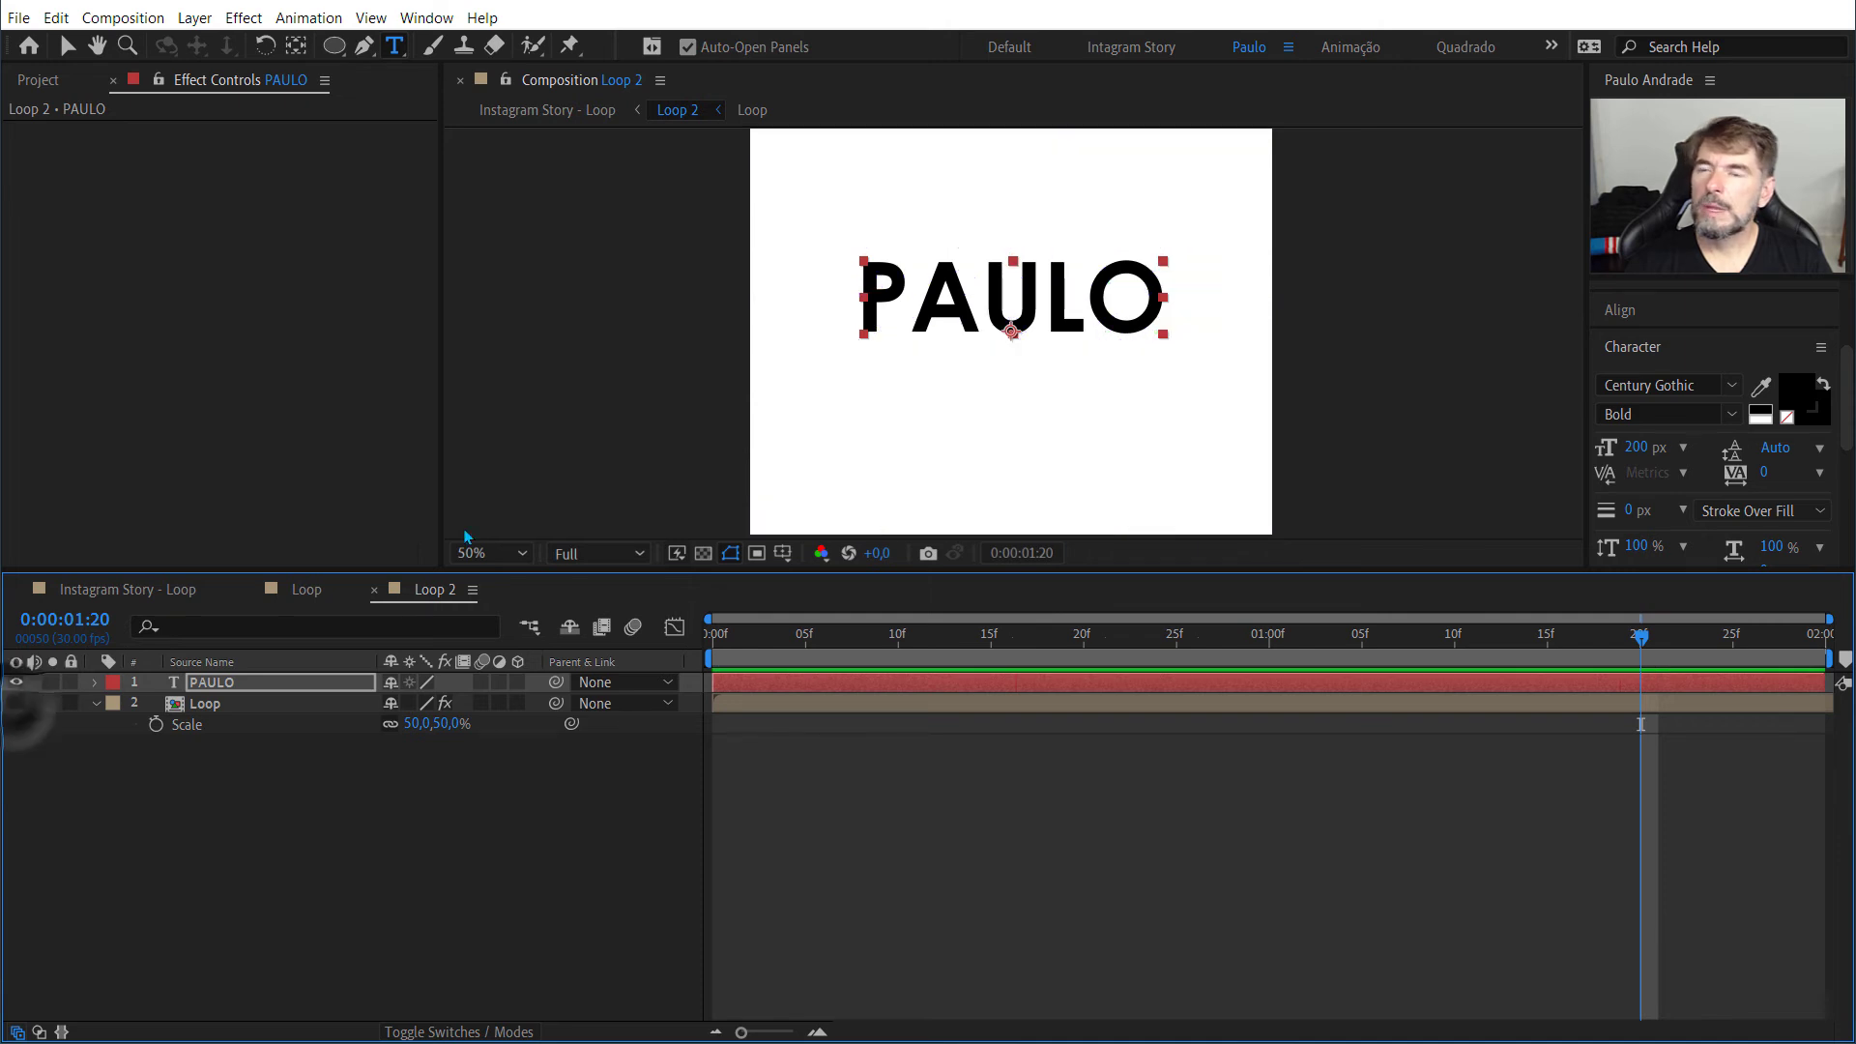
Step: Add the presenter's surname in capitals as a second line of the text and show the Loop layer again
{"action": "double_click", "coordinate": [967, 325]}
{"action": "key", "text": "End"}
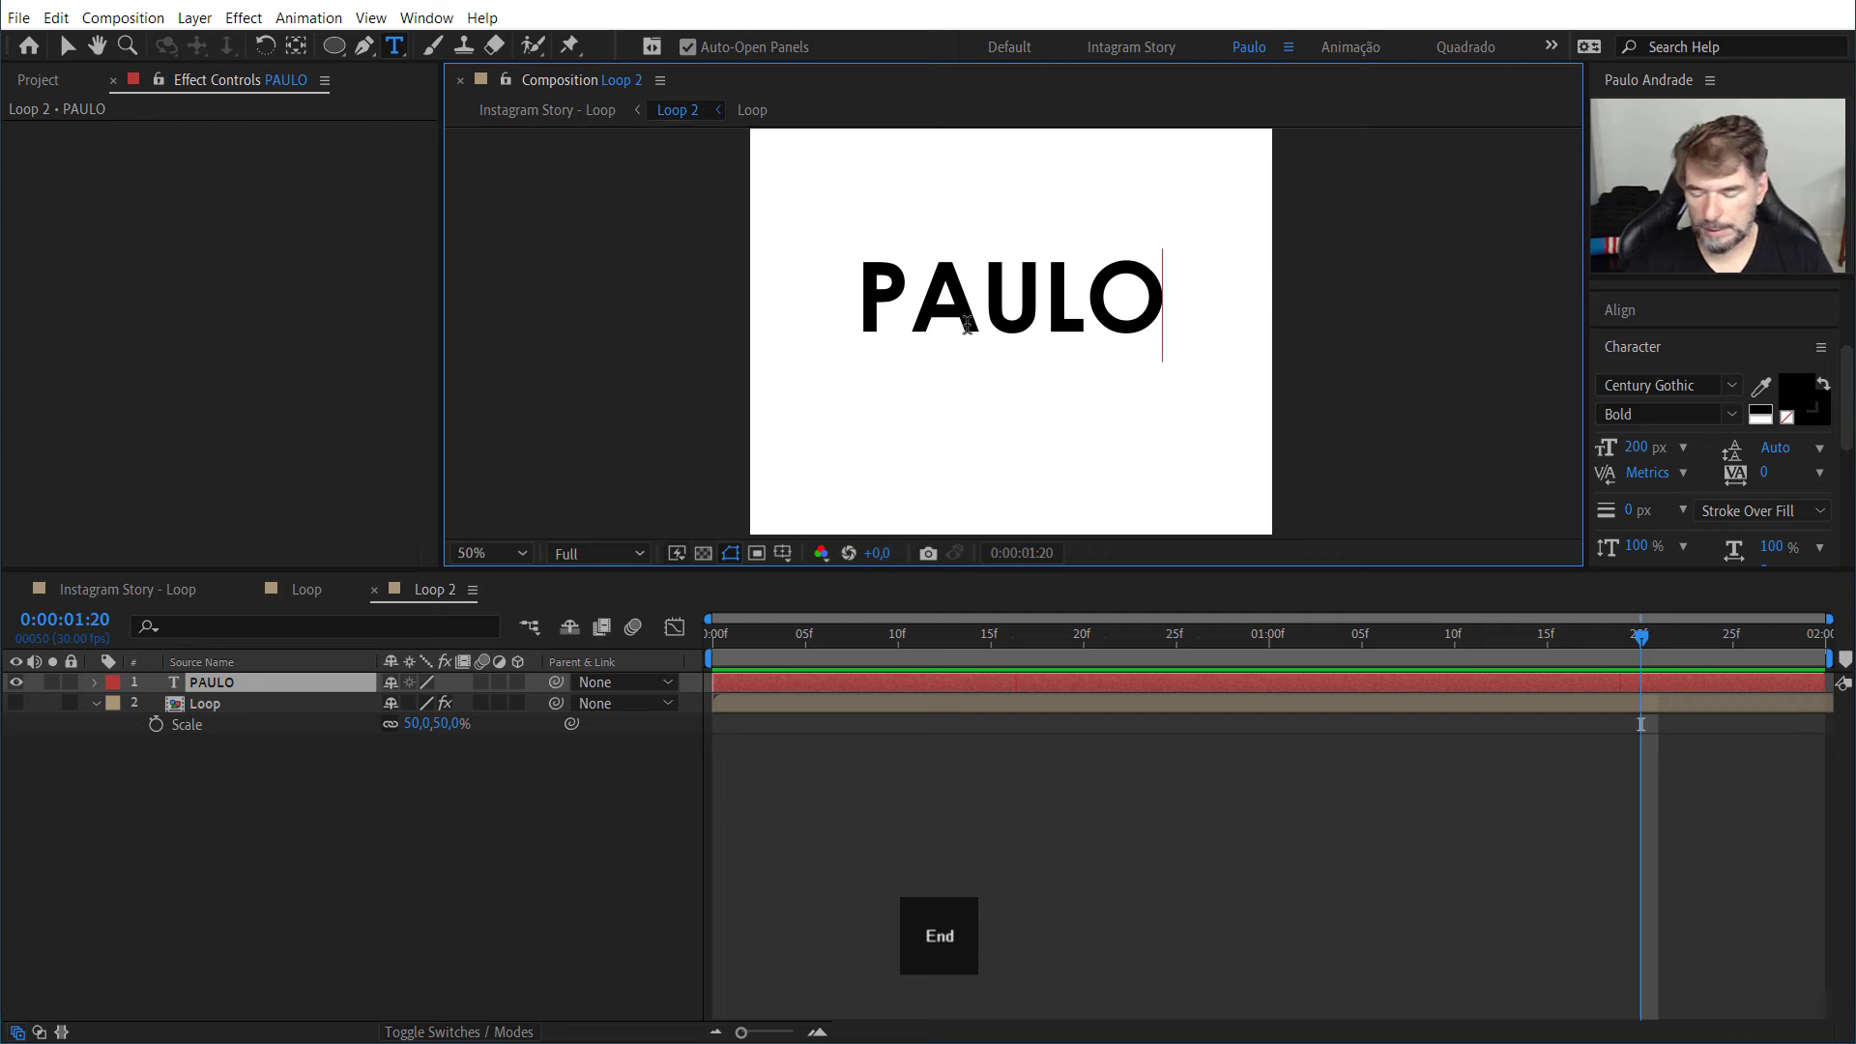
{"action": "key", "text": "Return"}
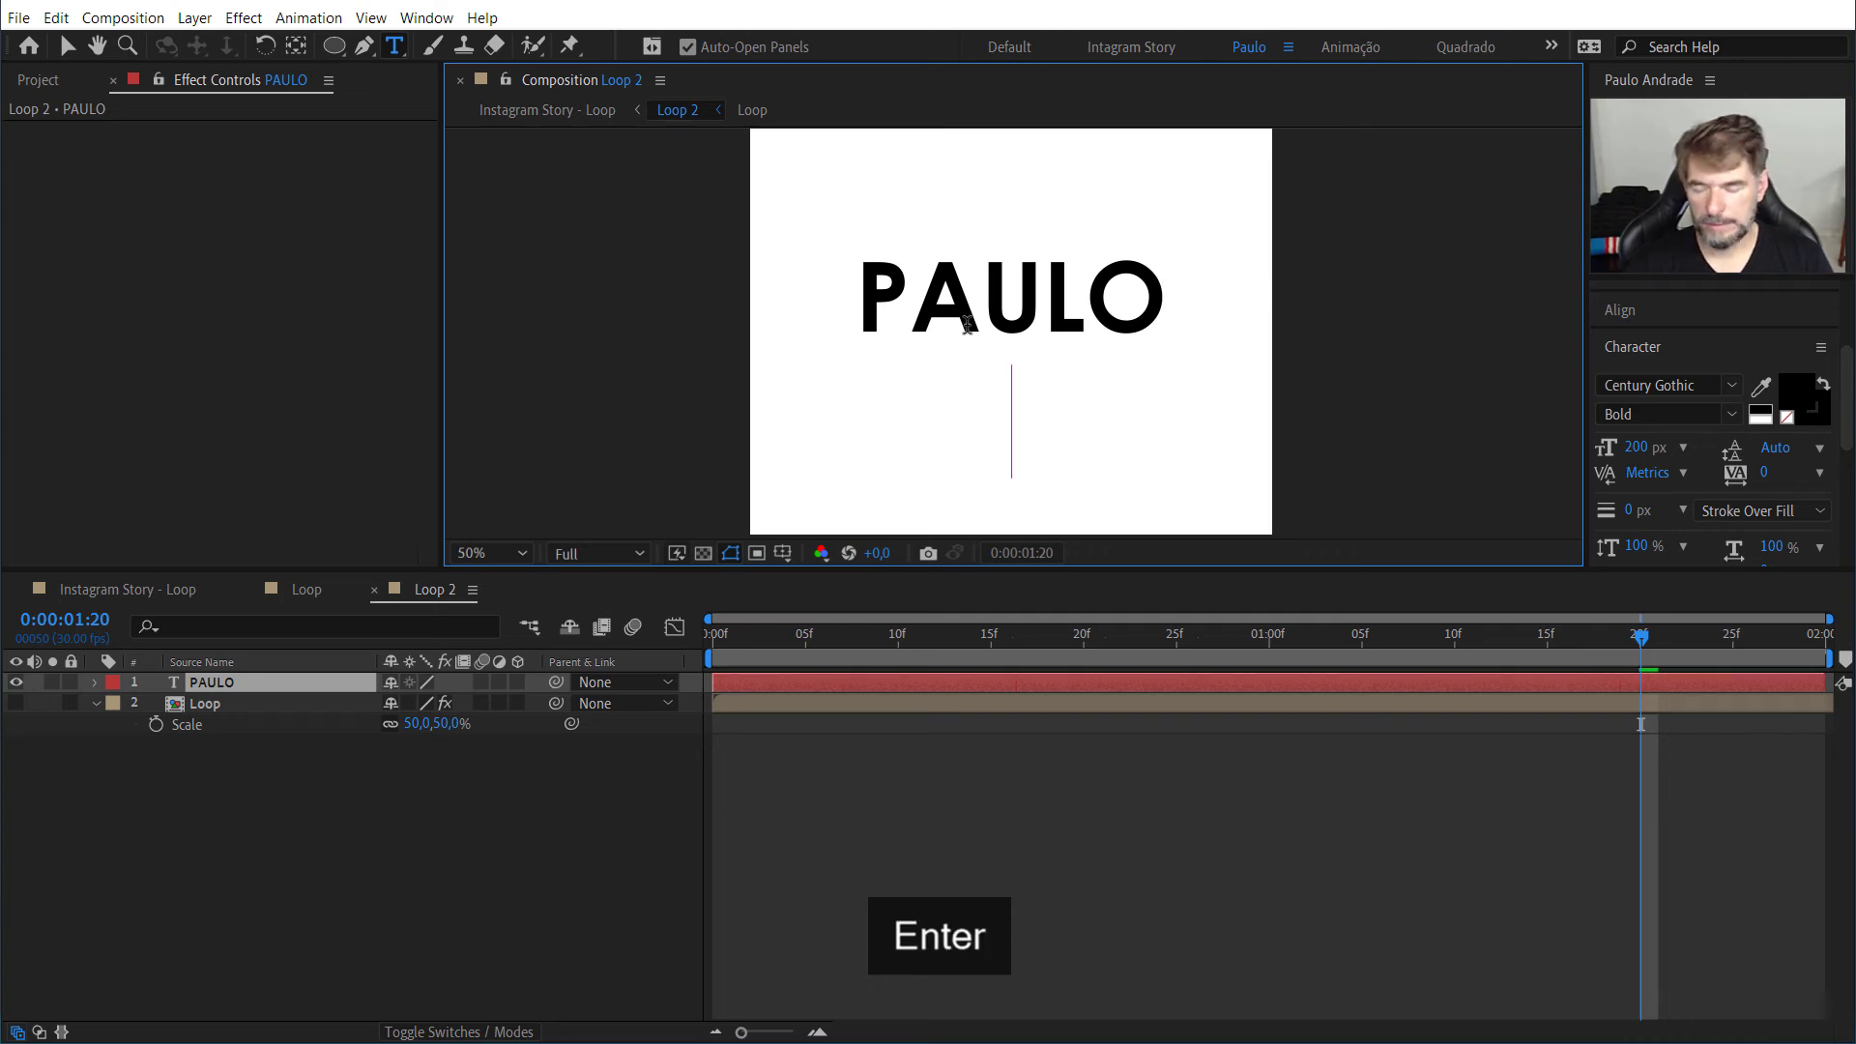
{"action": "key", "text": "Caps_Lock"}
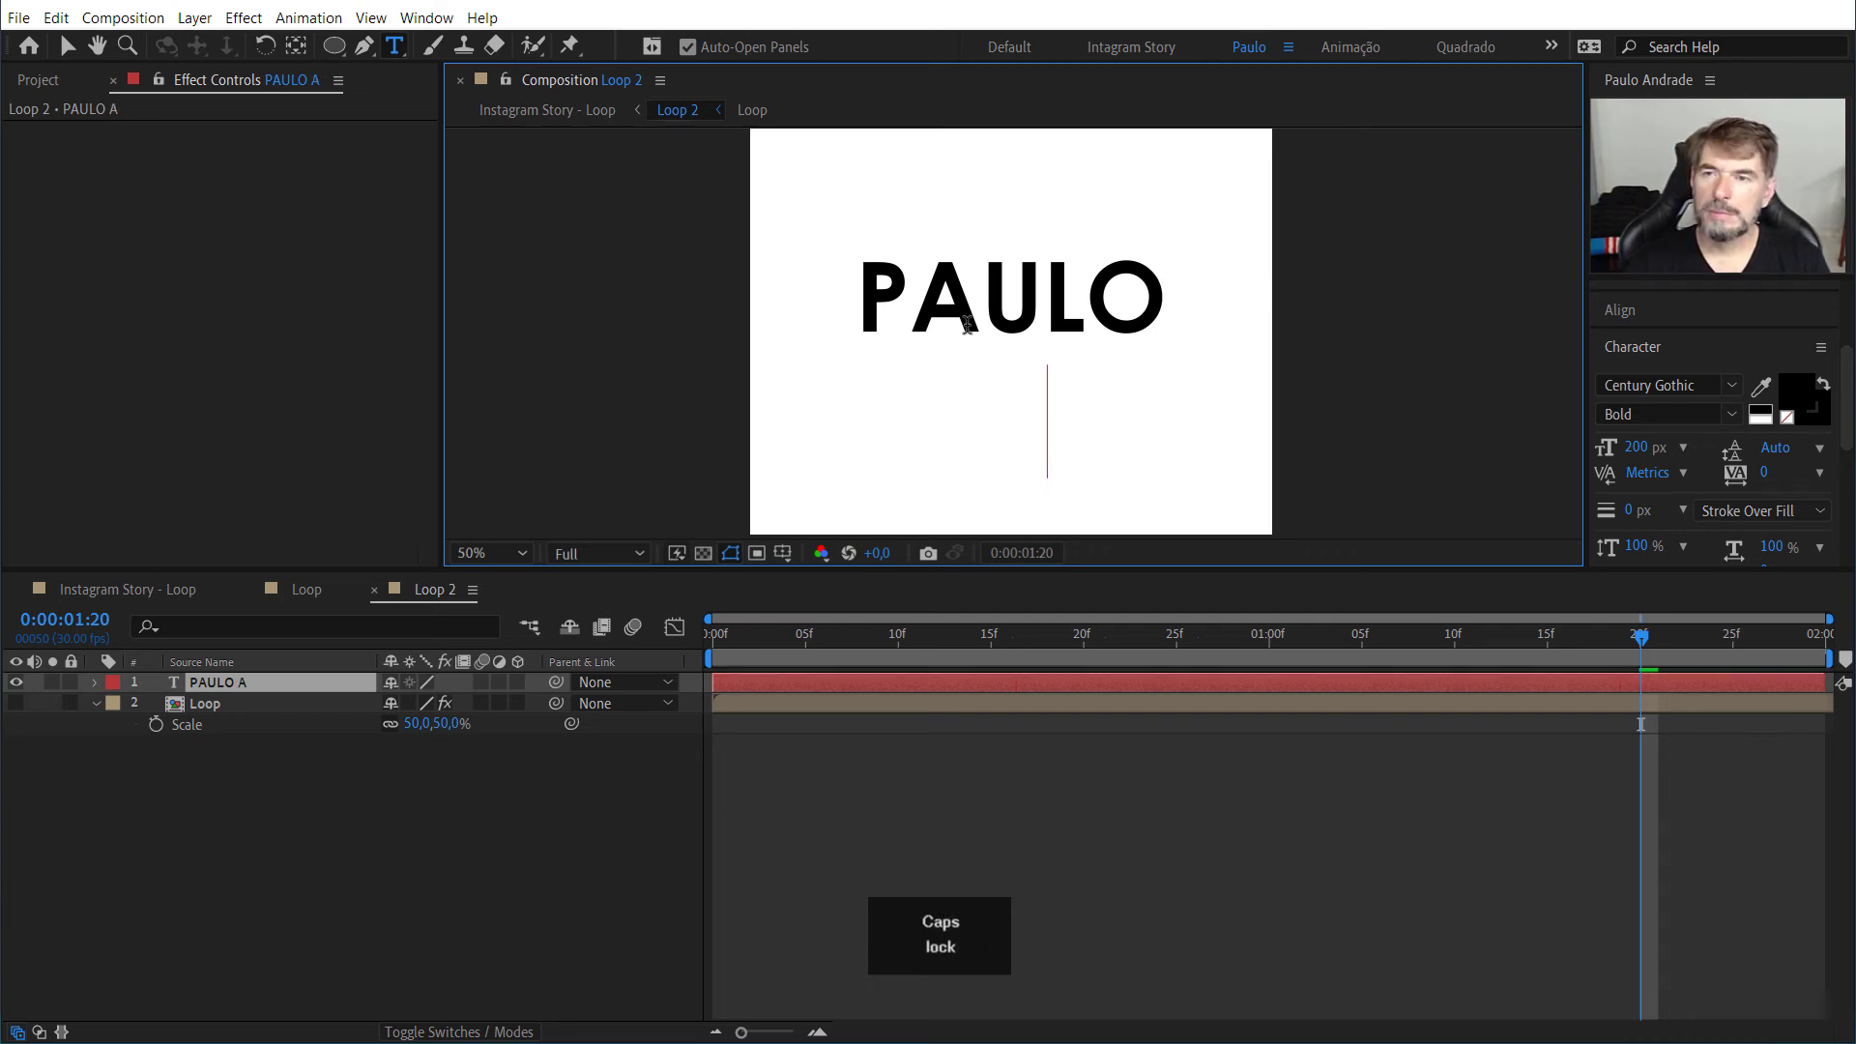
{"action": "type", "text": "ANDRADE"}
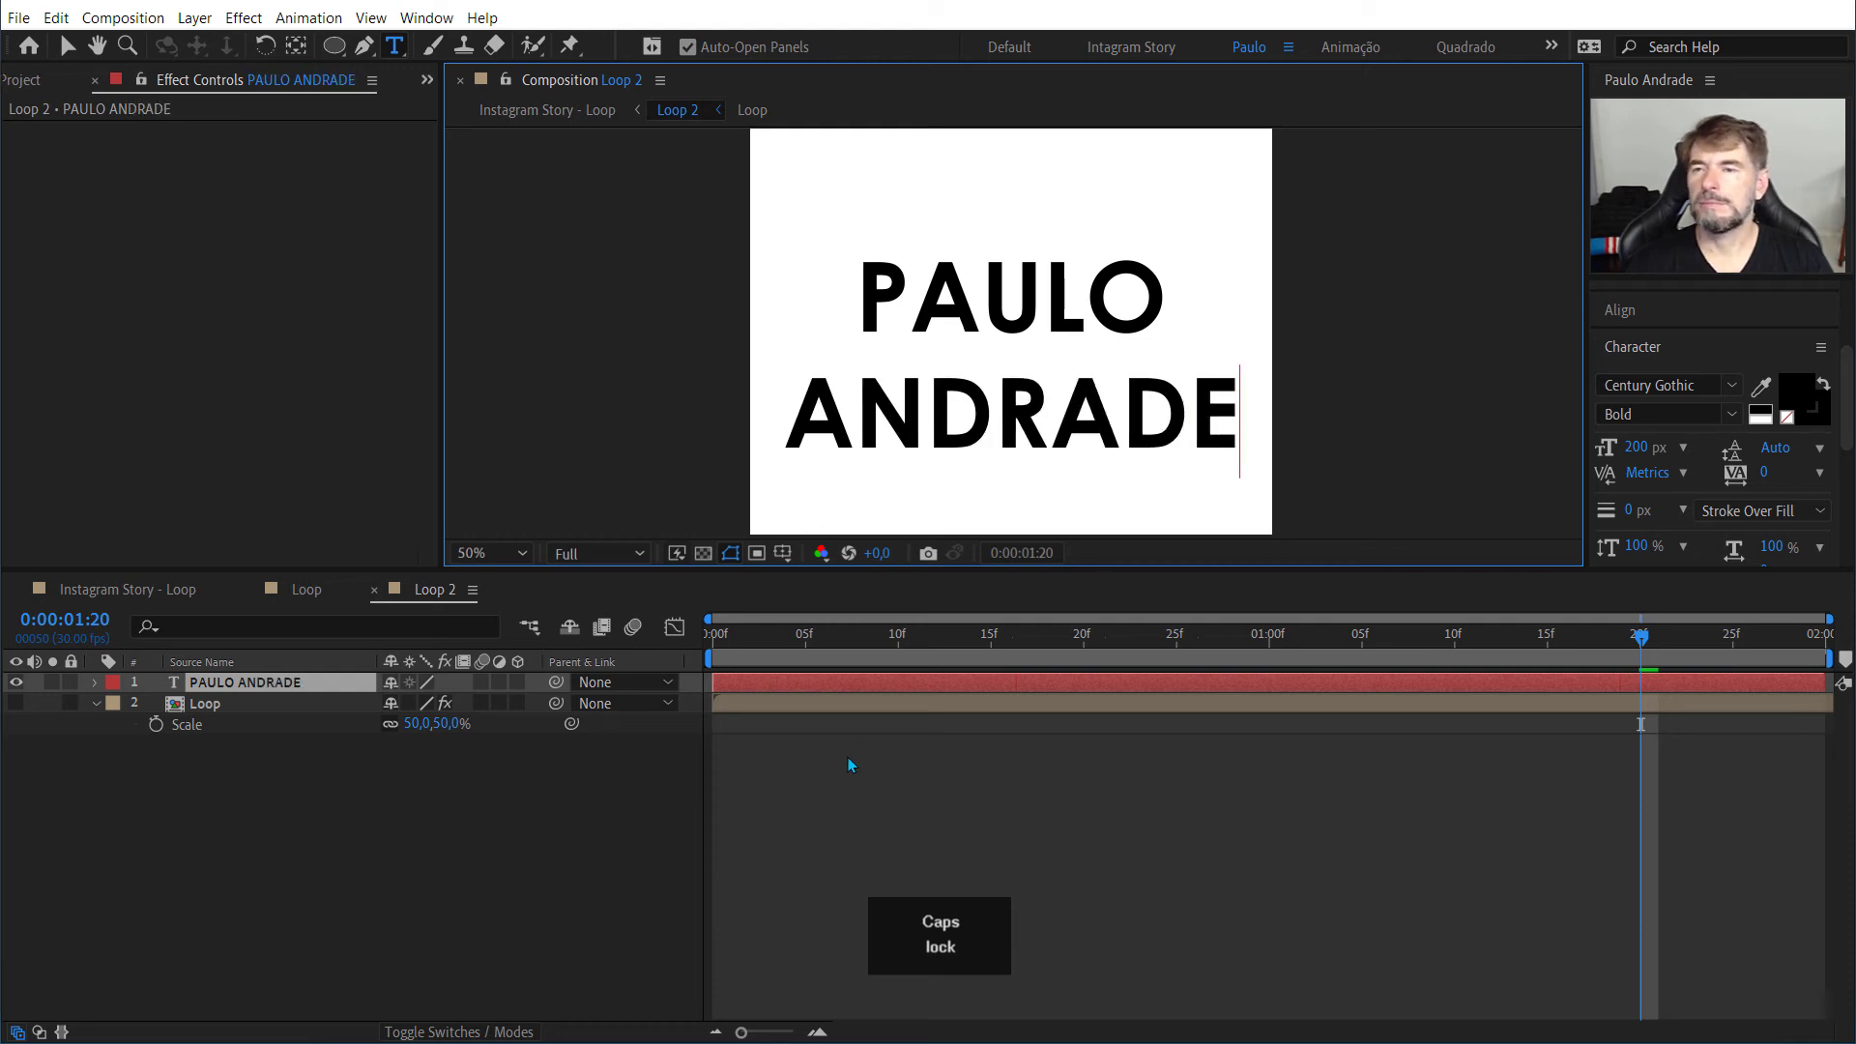
{"action": "left_click", "coordinate": [16, 706]}
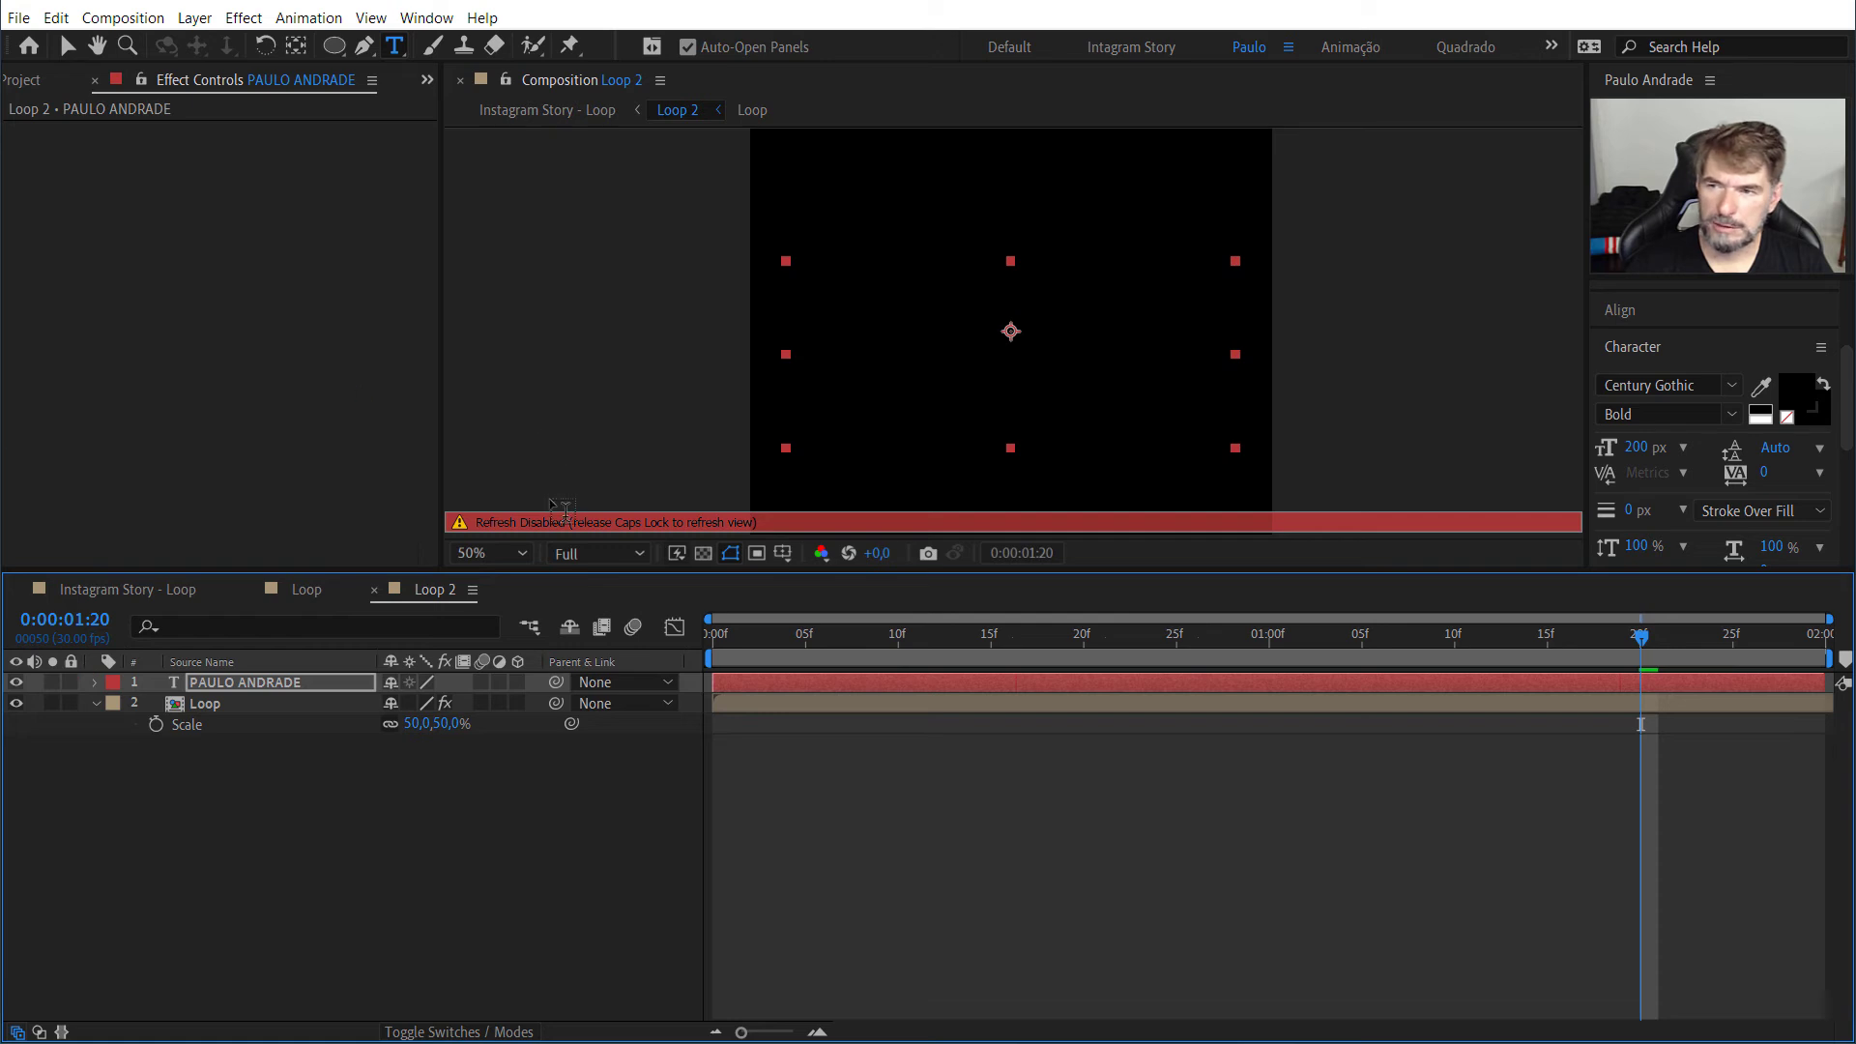
{"action": "key", "text": "Caps_Lock"}
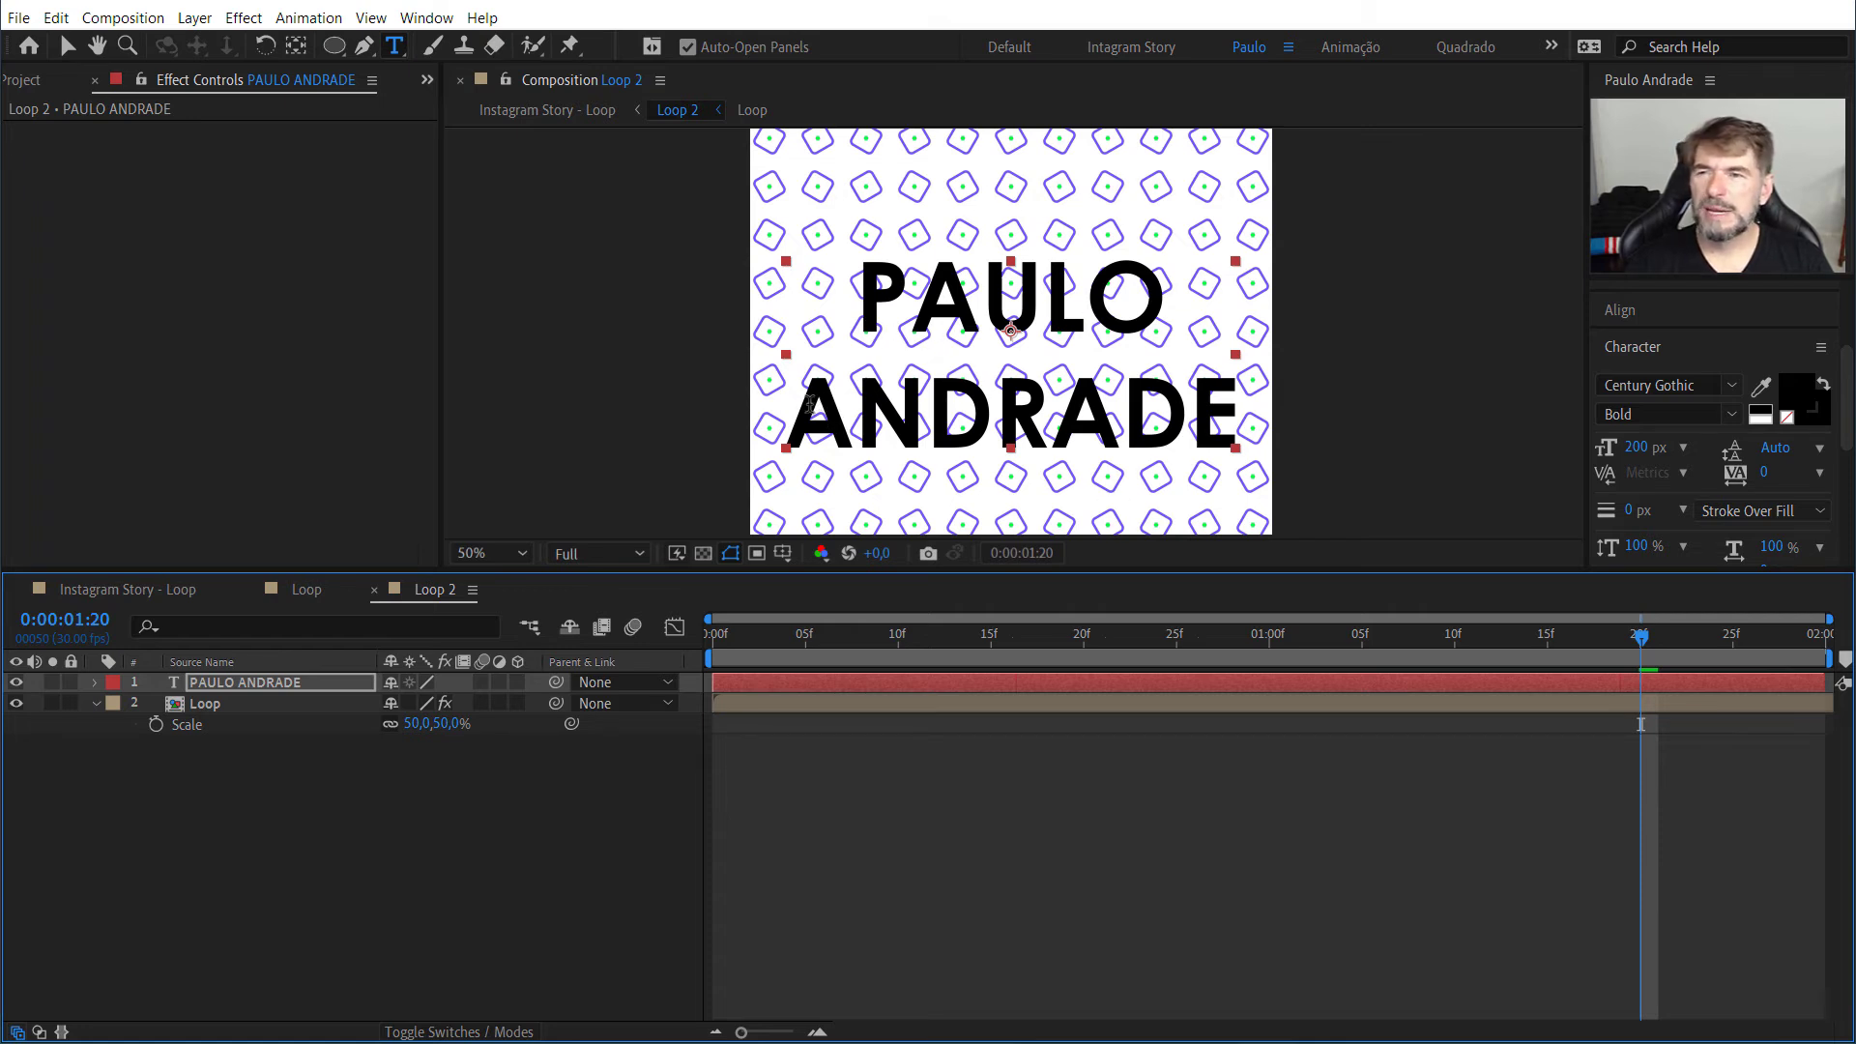
Step: Set the fill colour of both text lines to near-black 05000F
{"action": "left_click_drag", "start_coordinate": [797, 406], "coordinate": [1057, 416]}
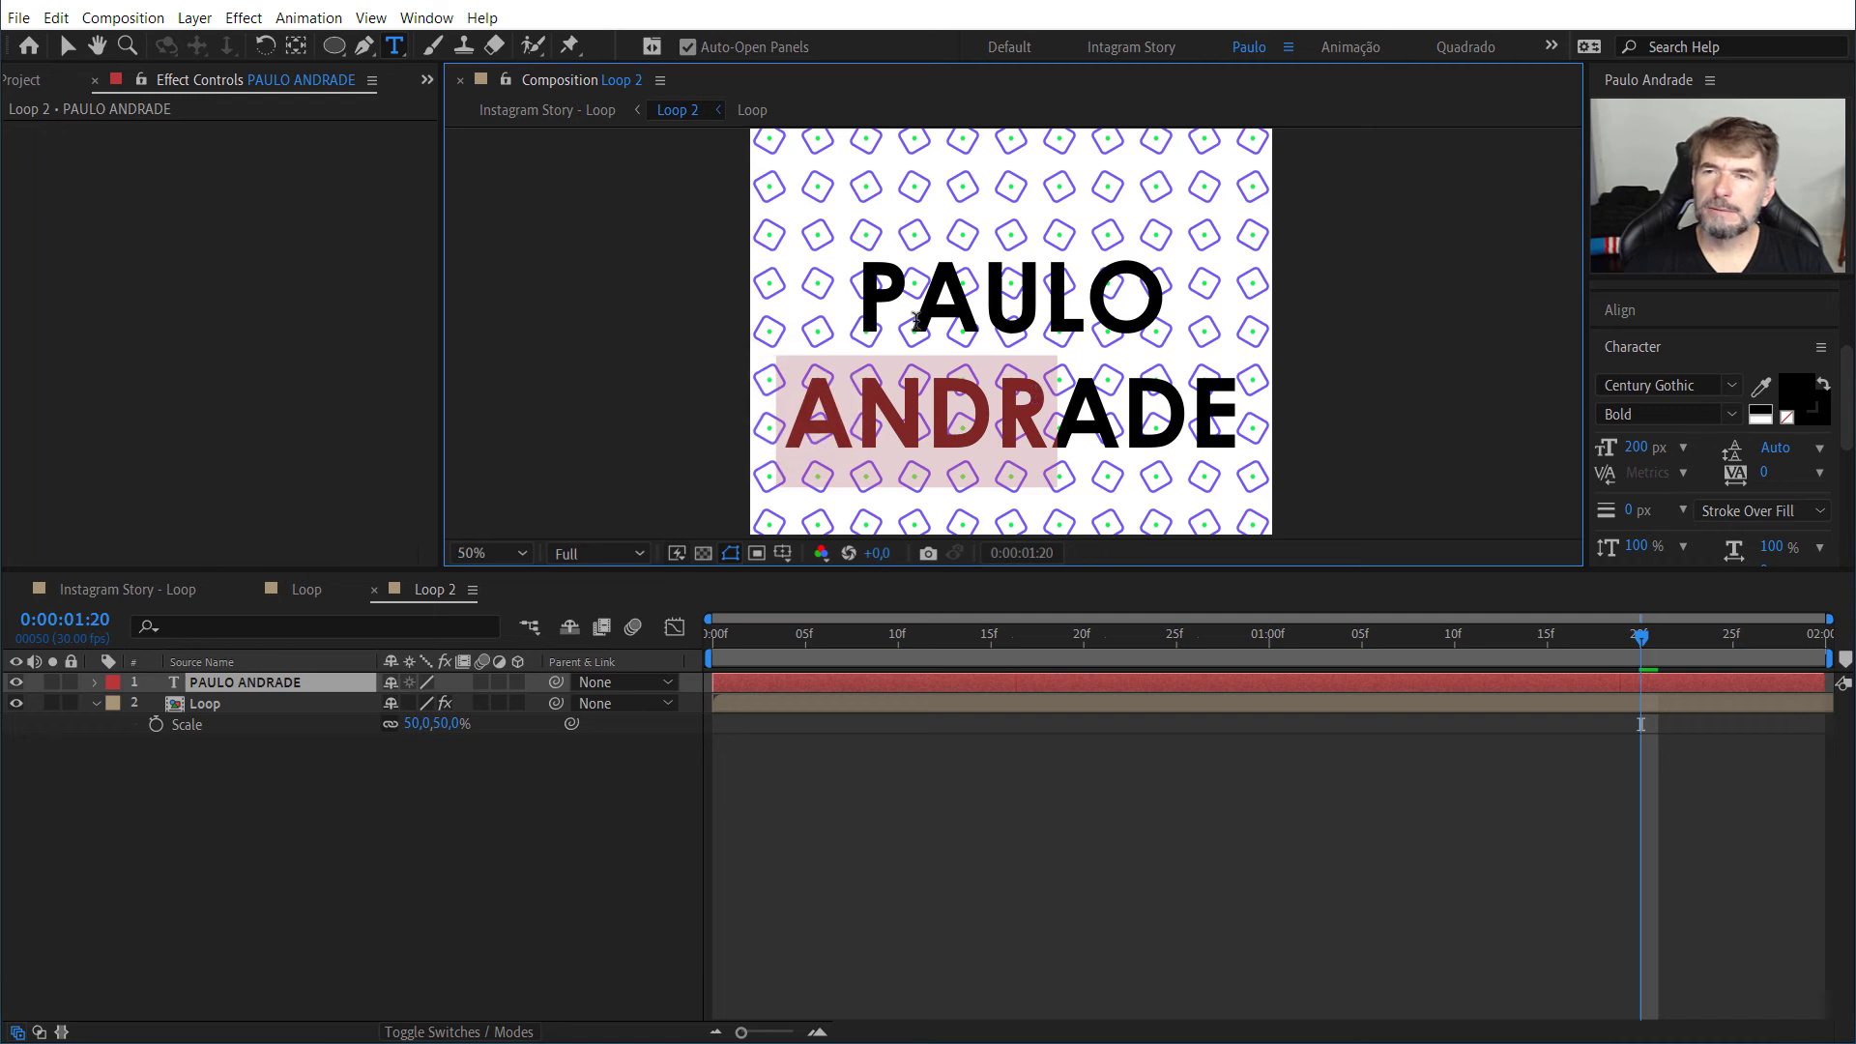
{"action": "left_click_drag", "start_coordinate": [872, 286], "coordinate": [1269, 391]}
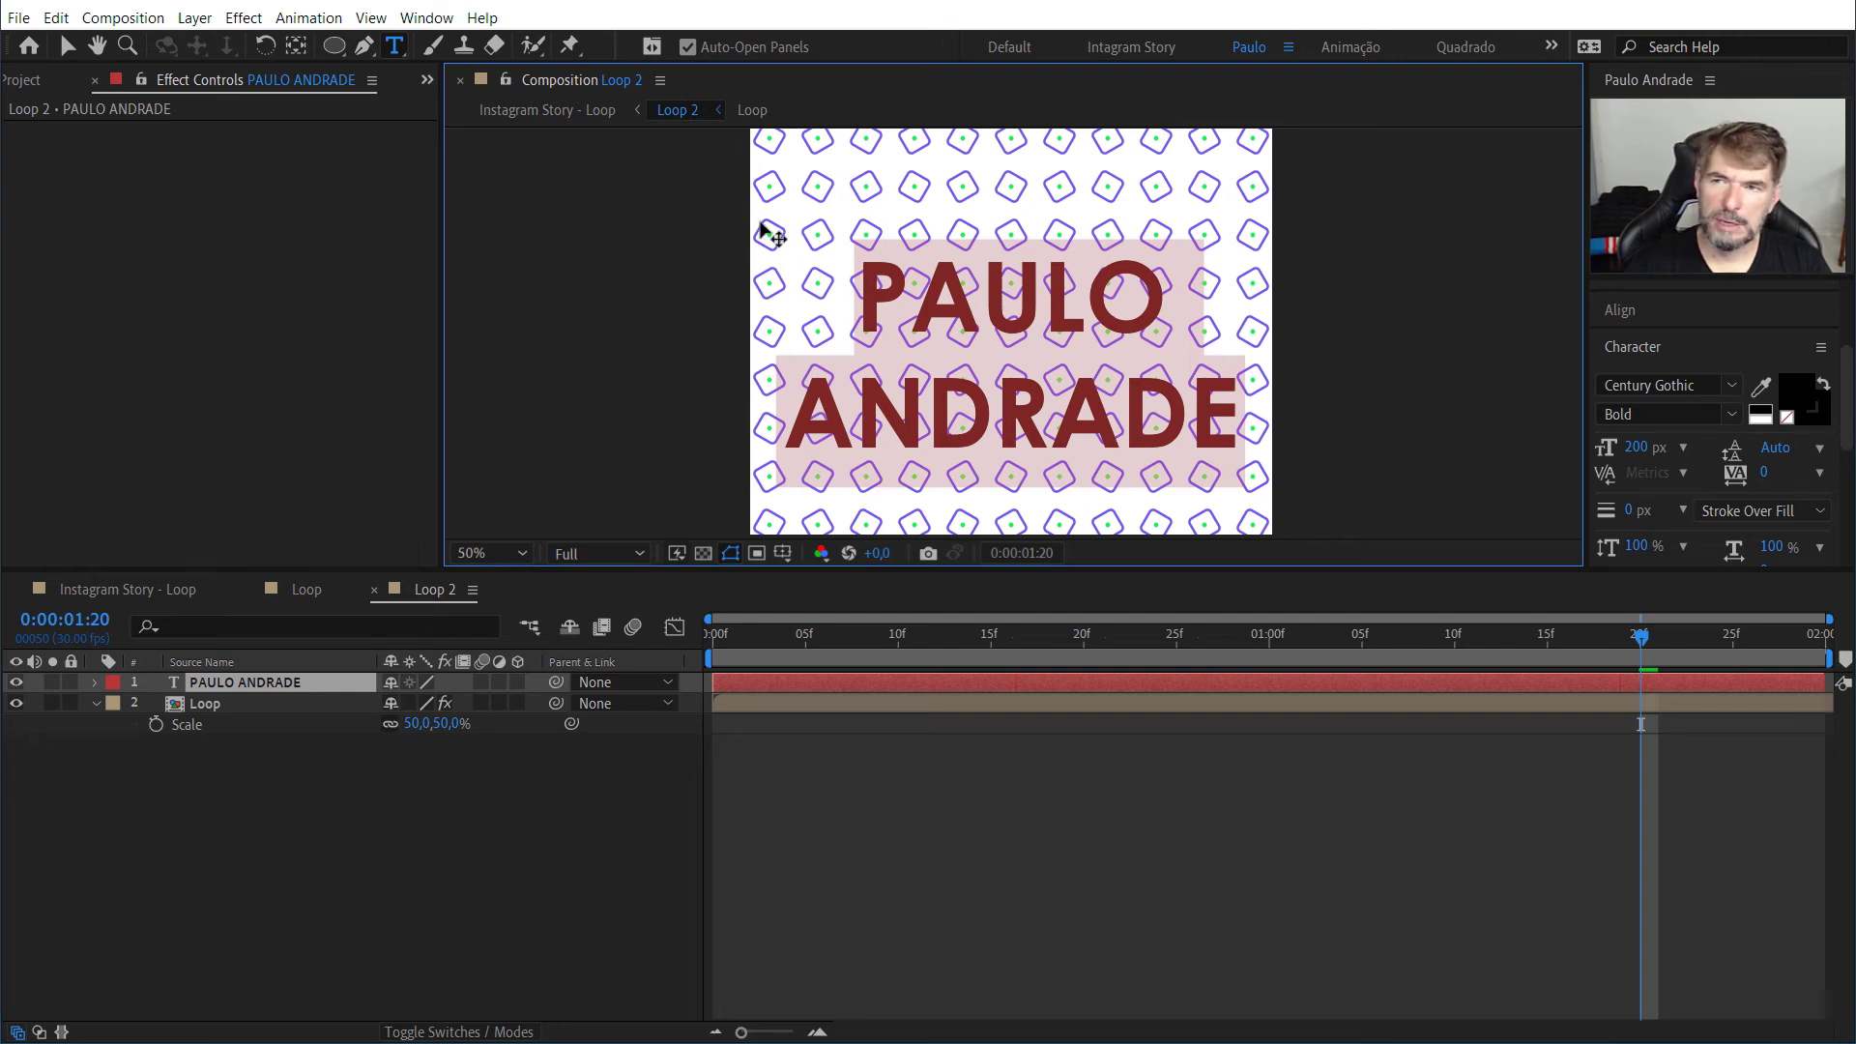
{"action": "left_click", "coordinate": [1788, 416]}
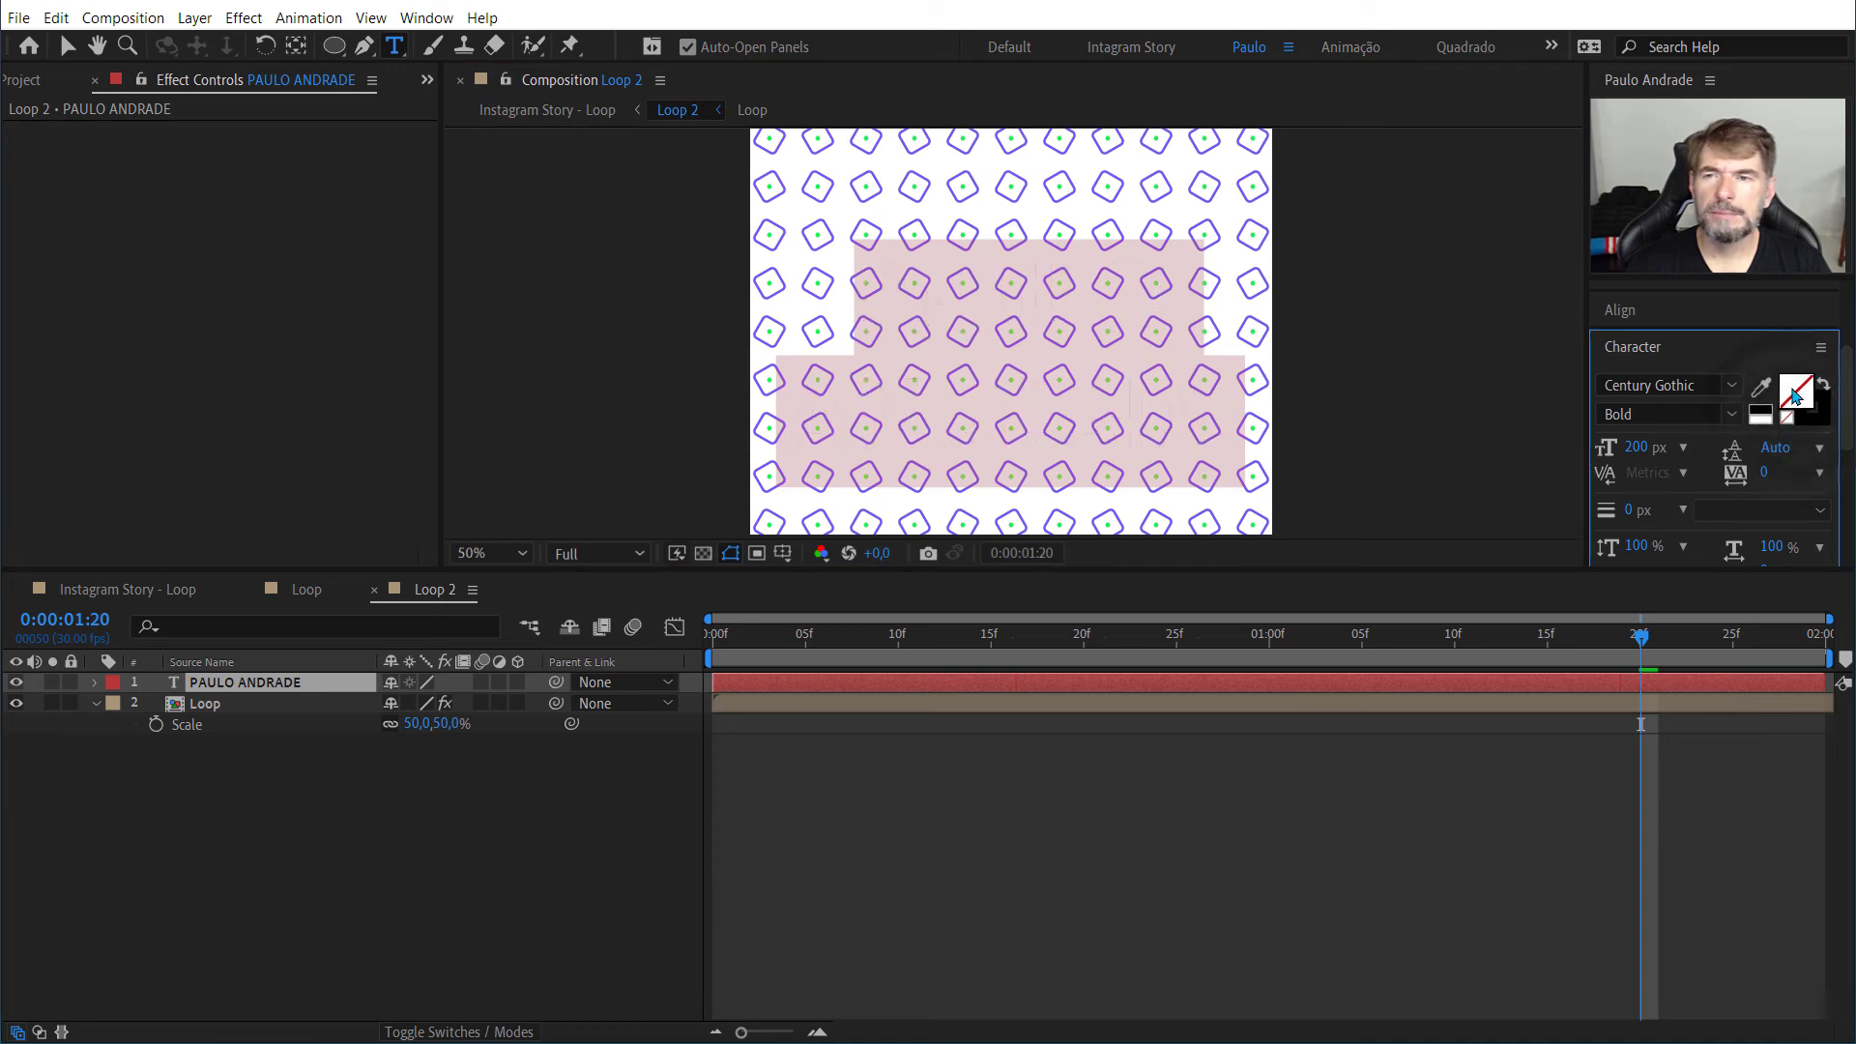
{"action": "left_click", "coordinate": [1795, 394]}
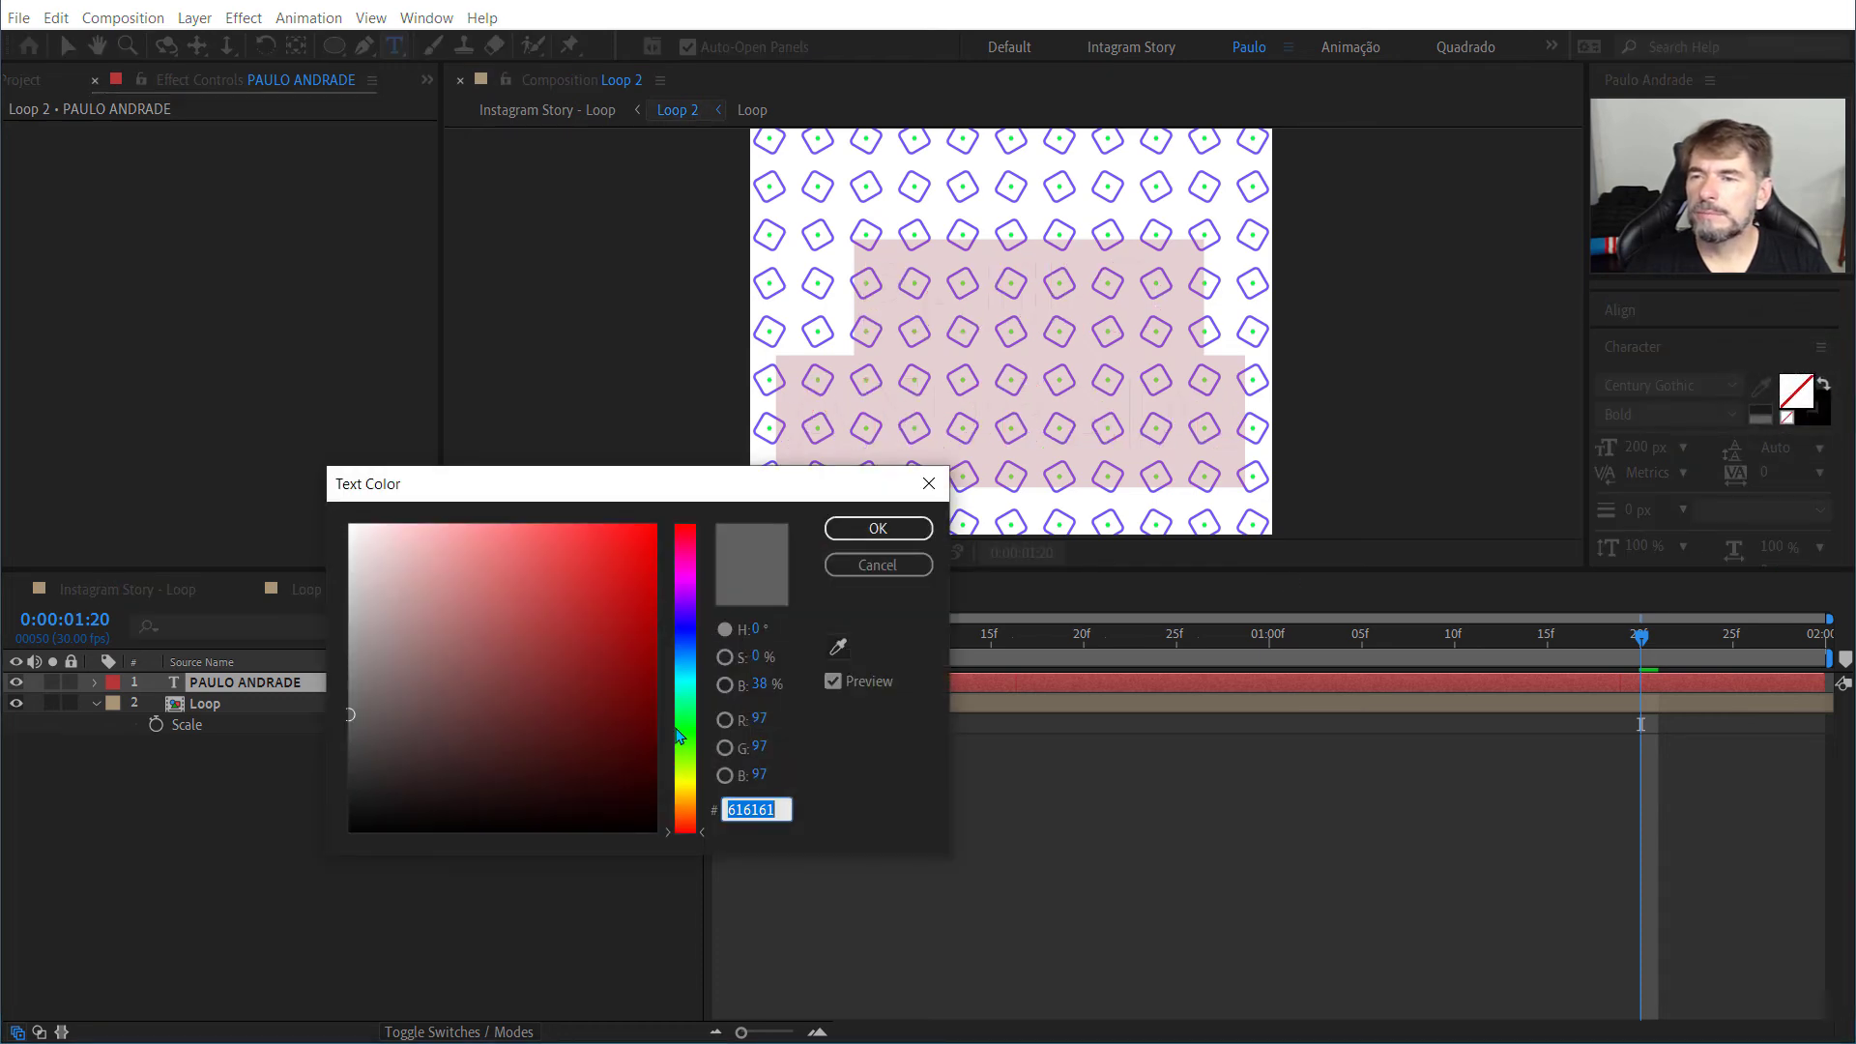
{"action": "left_click_drag", "start_coordinate": [685, 651], "coordinate": [685, 609]}
{"action": "left_click", "coordinate": [642, 820]}
{"action": "mouse_move", "coordinate": [642, 821]}
{"action": "left_mouse_down"}
{"action": "mouse_move", "coordinate": [649, 781]}
{"action": "mouse_move", "coordinate": [653, 812]}
{"action": "left_mouse_up"}
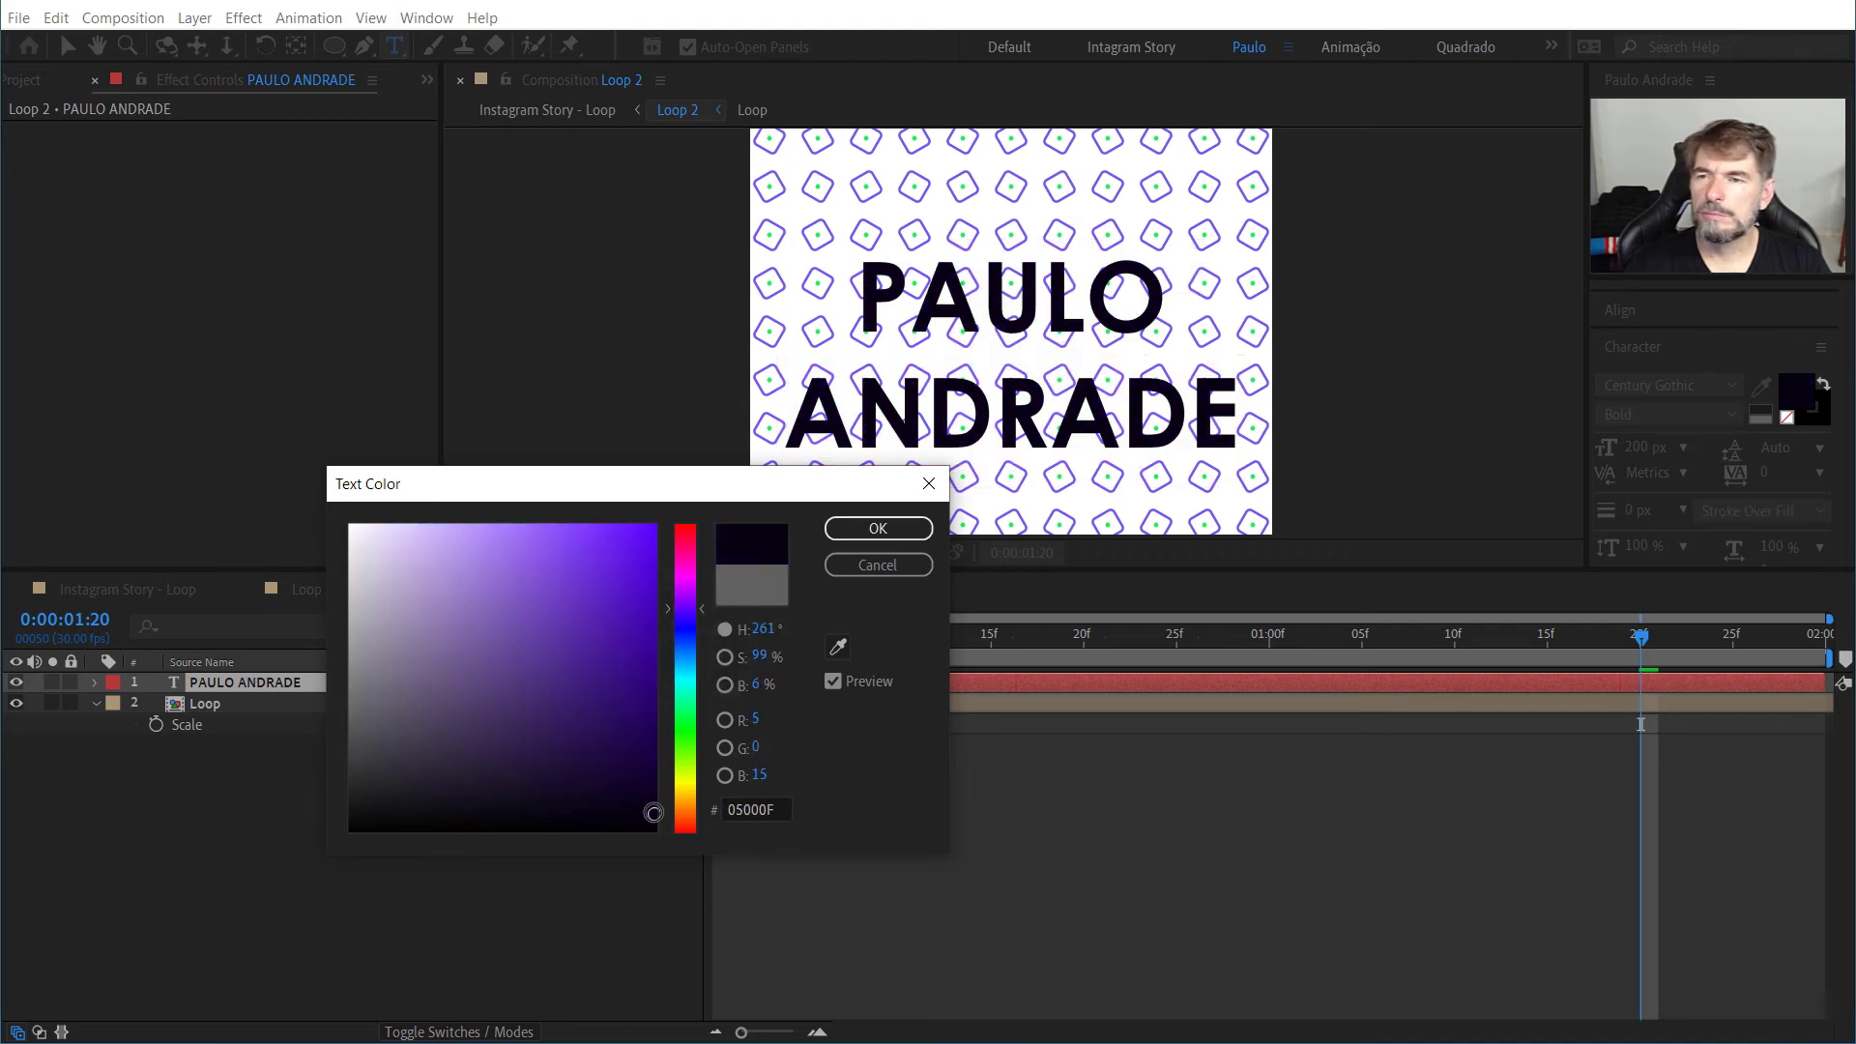
{"action": "left_click", "coordinate": [877, 528]}
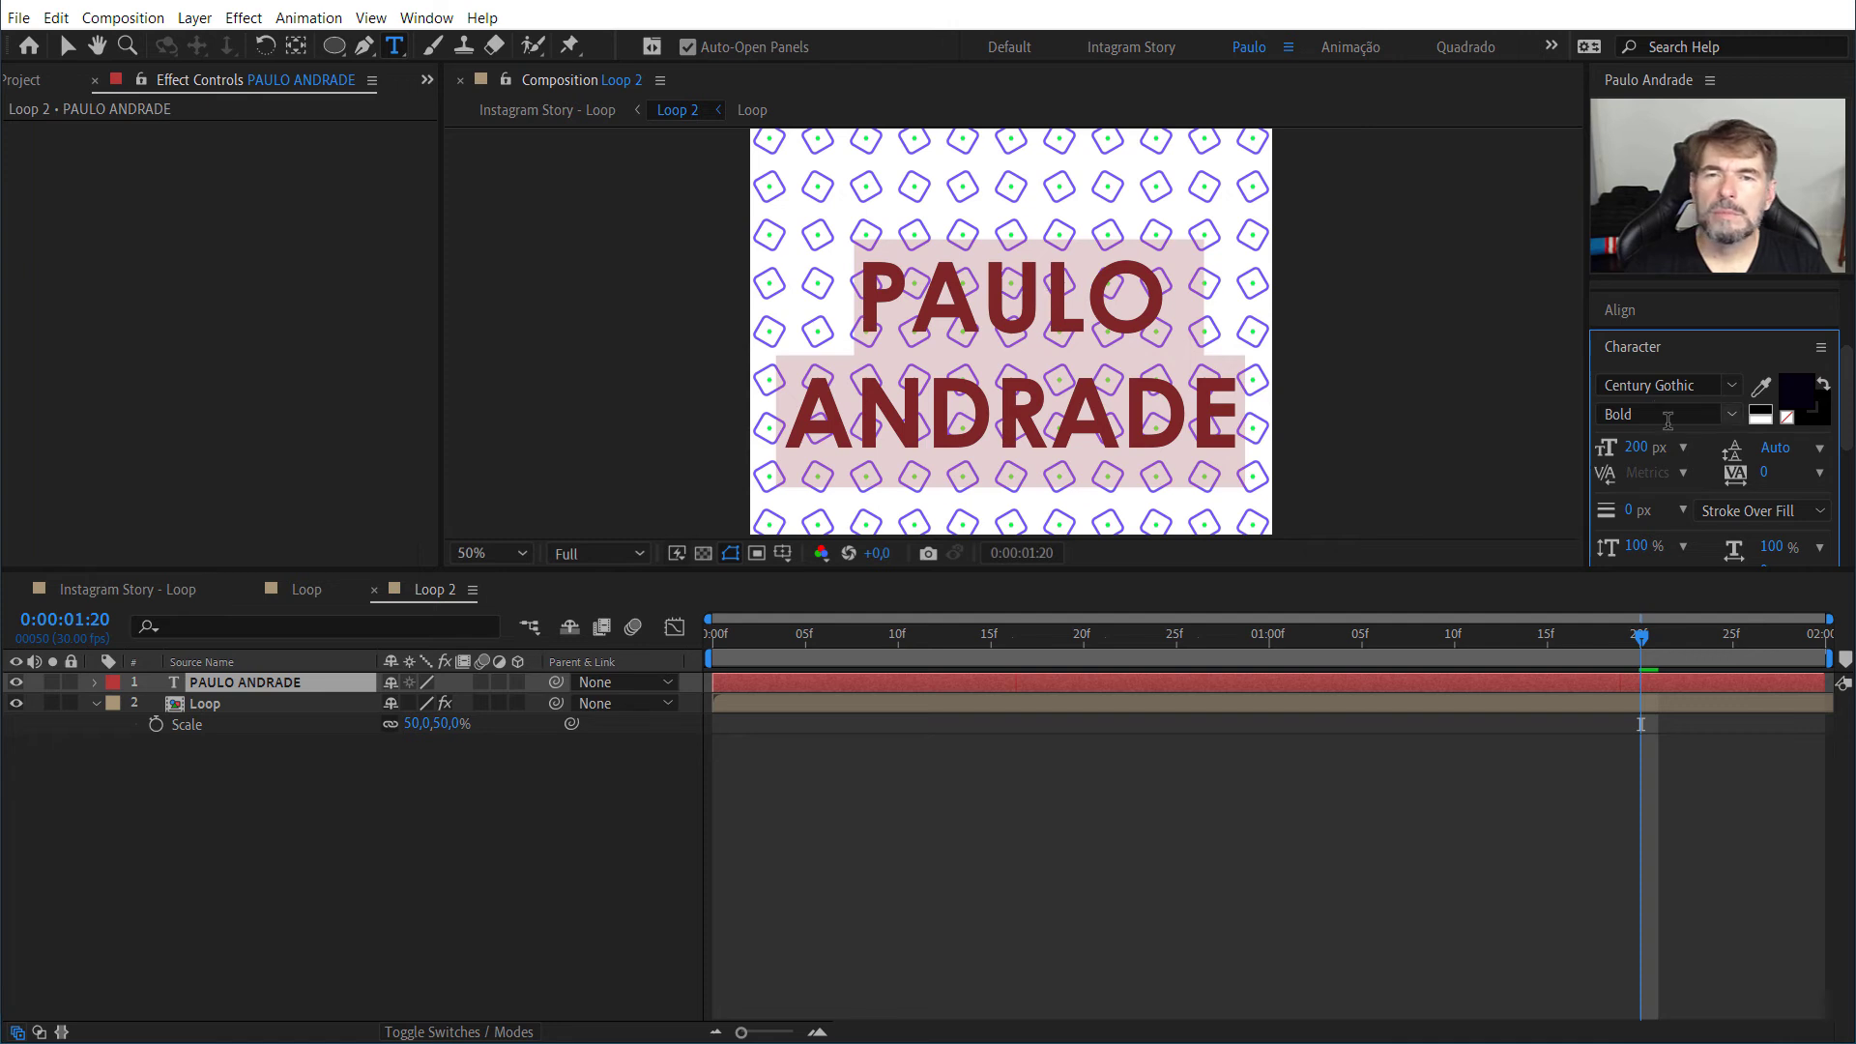
Step: Change the fill of both text lines to white and set their stroke width to 5 px
{"action": "left_click", "coordinate": [1765, 419]}
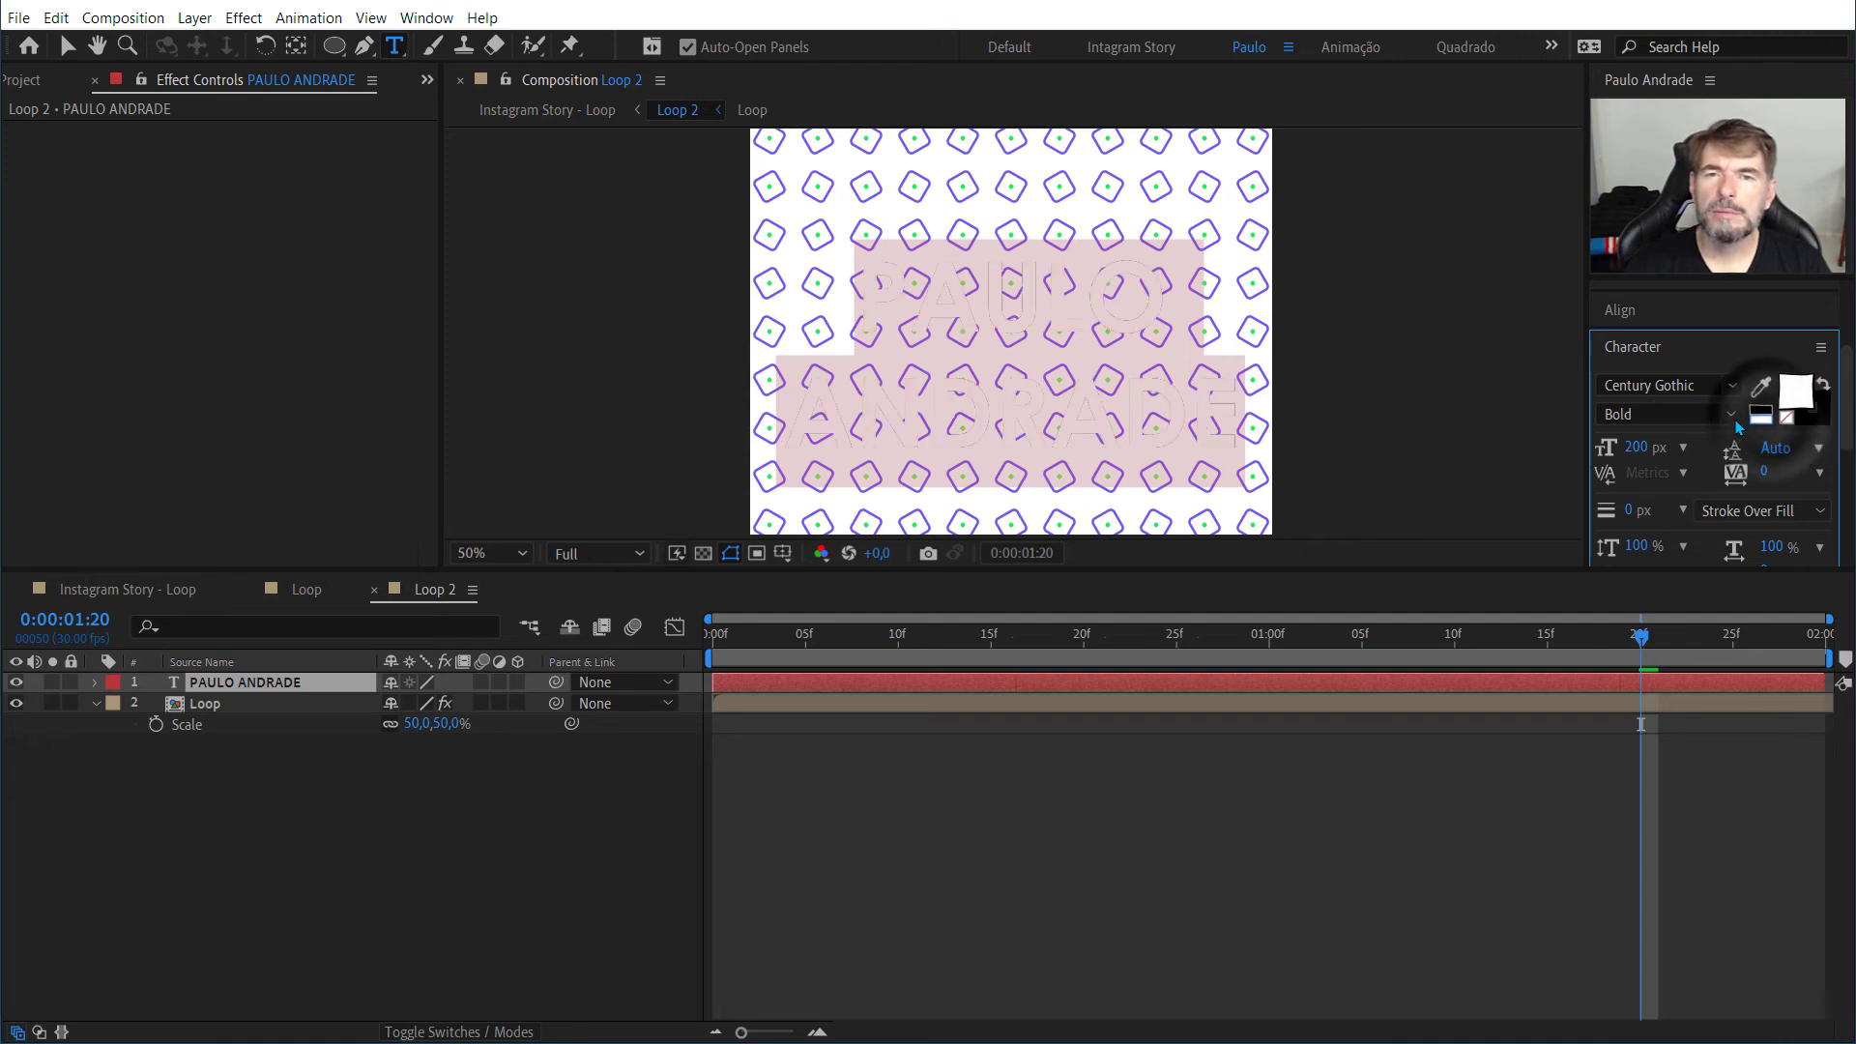
{"action": "left_click", "coordinate": [1356, 395]}
{"action": "left_click", "coordinate": [936, 419]}
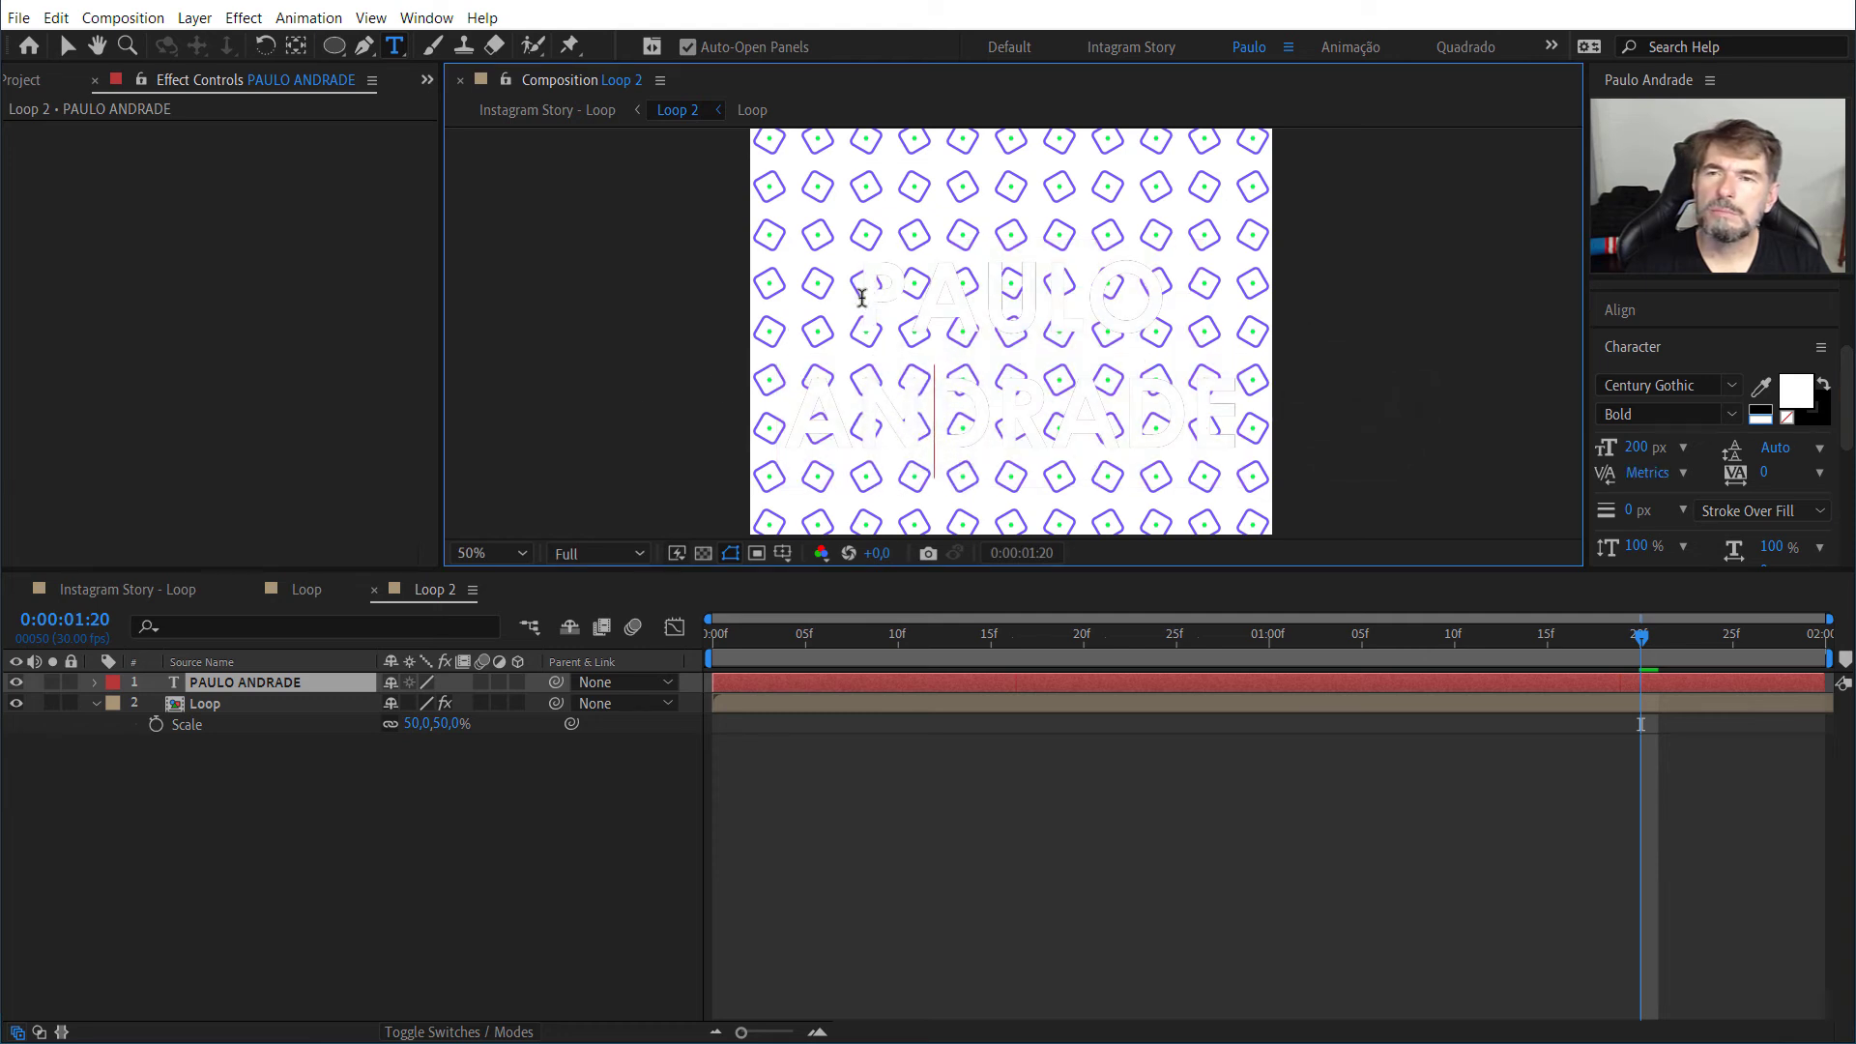
{"action": "left_click_drag", "start_coordinate": [862, 298], "coordinate": [1242, 425]}
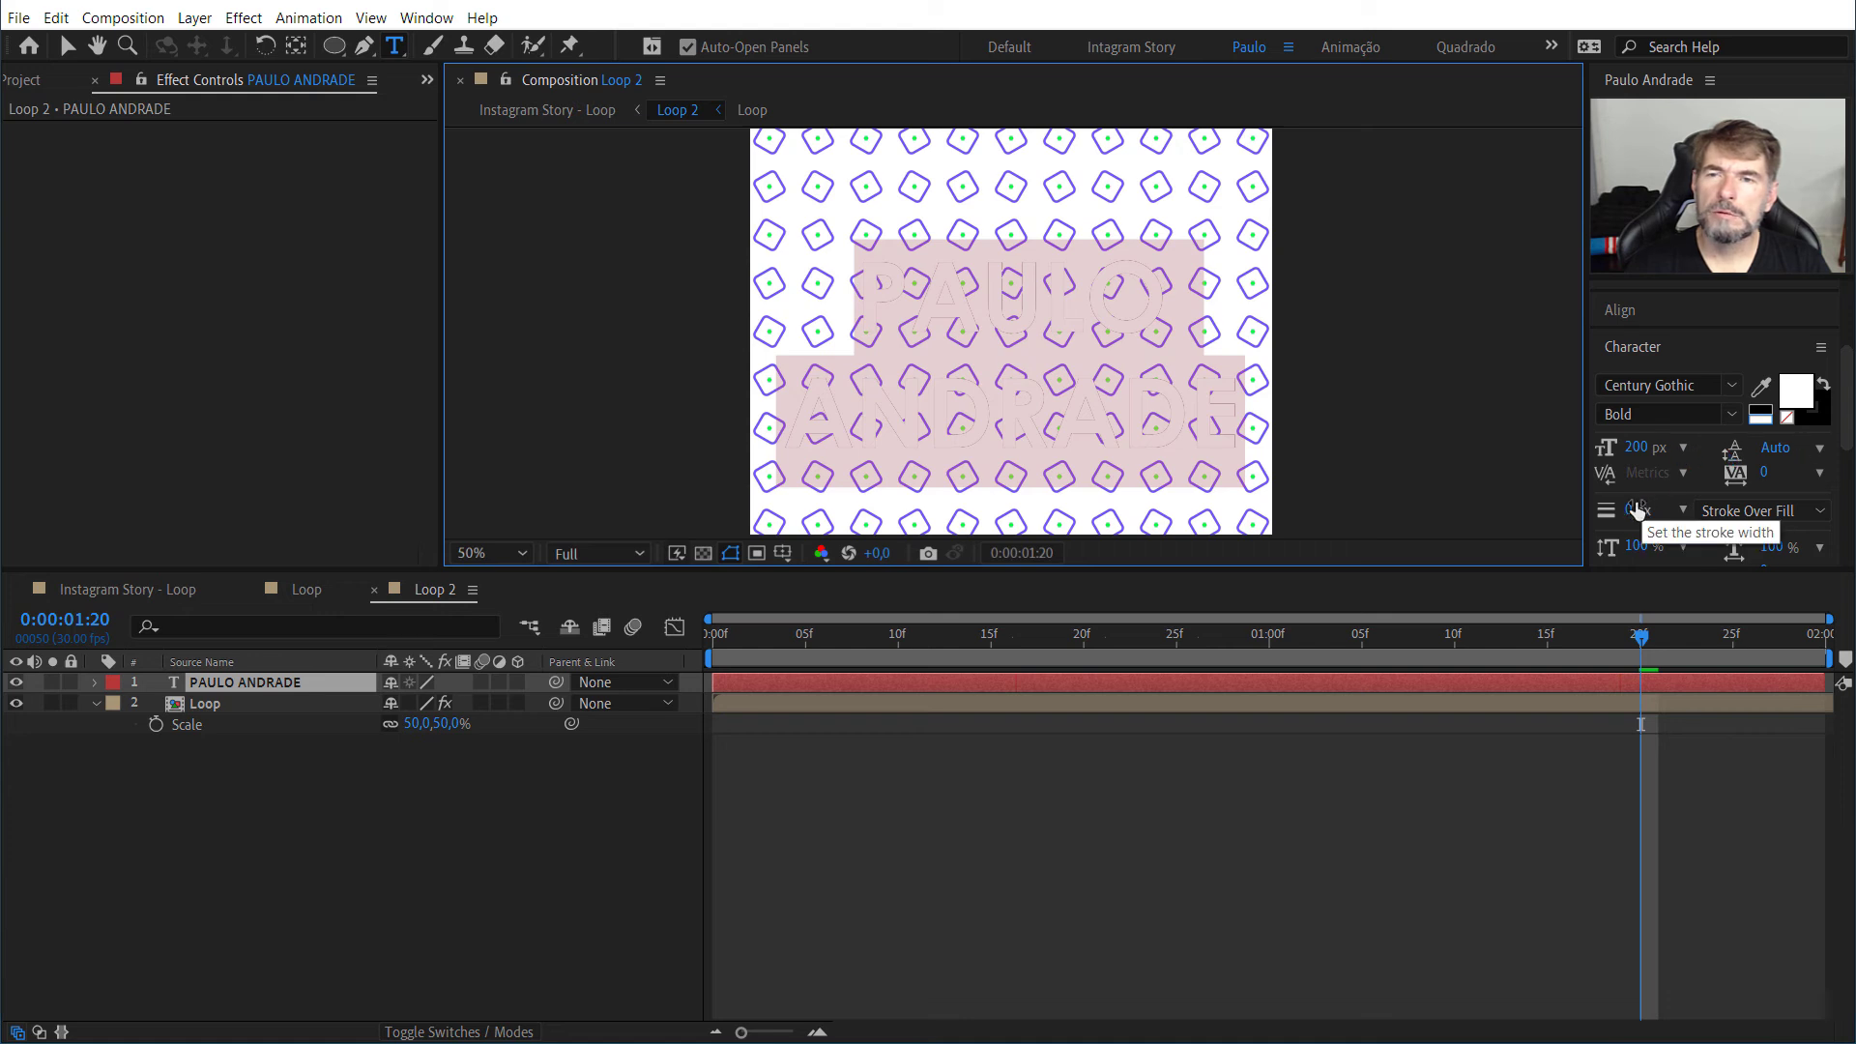
{"action": "left_click_drag", "start_coordinate": [1640, 510], "coordinate": [1650, 506]}
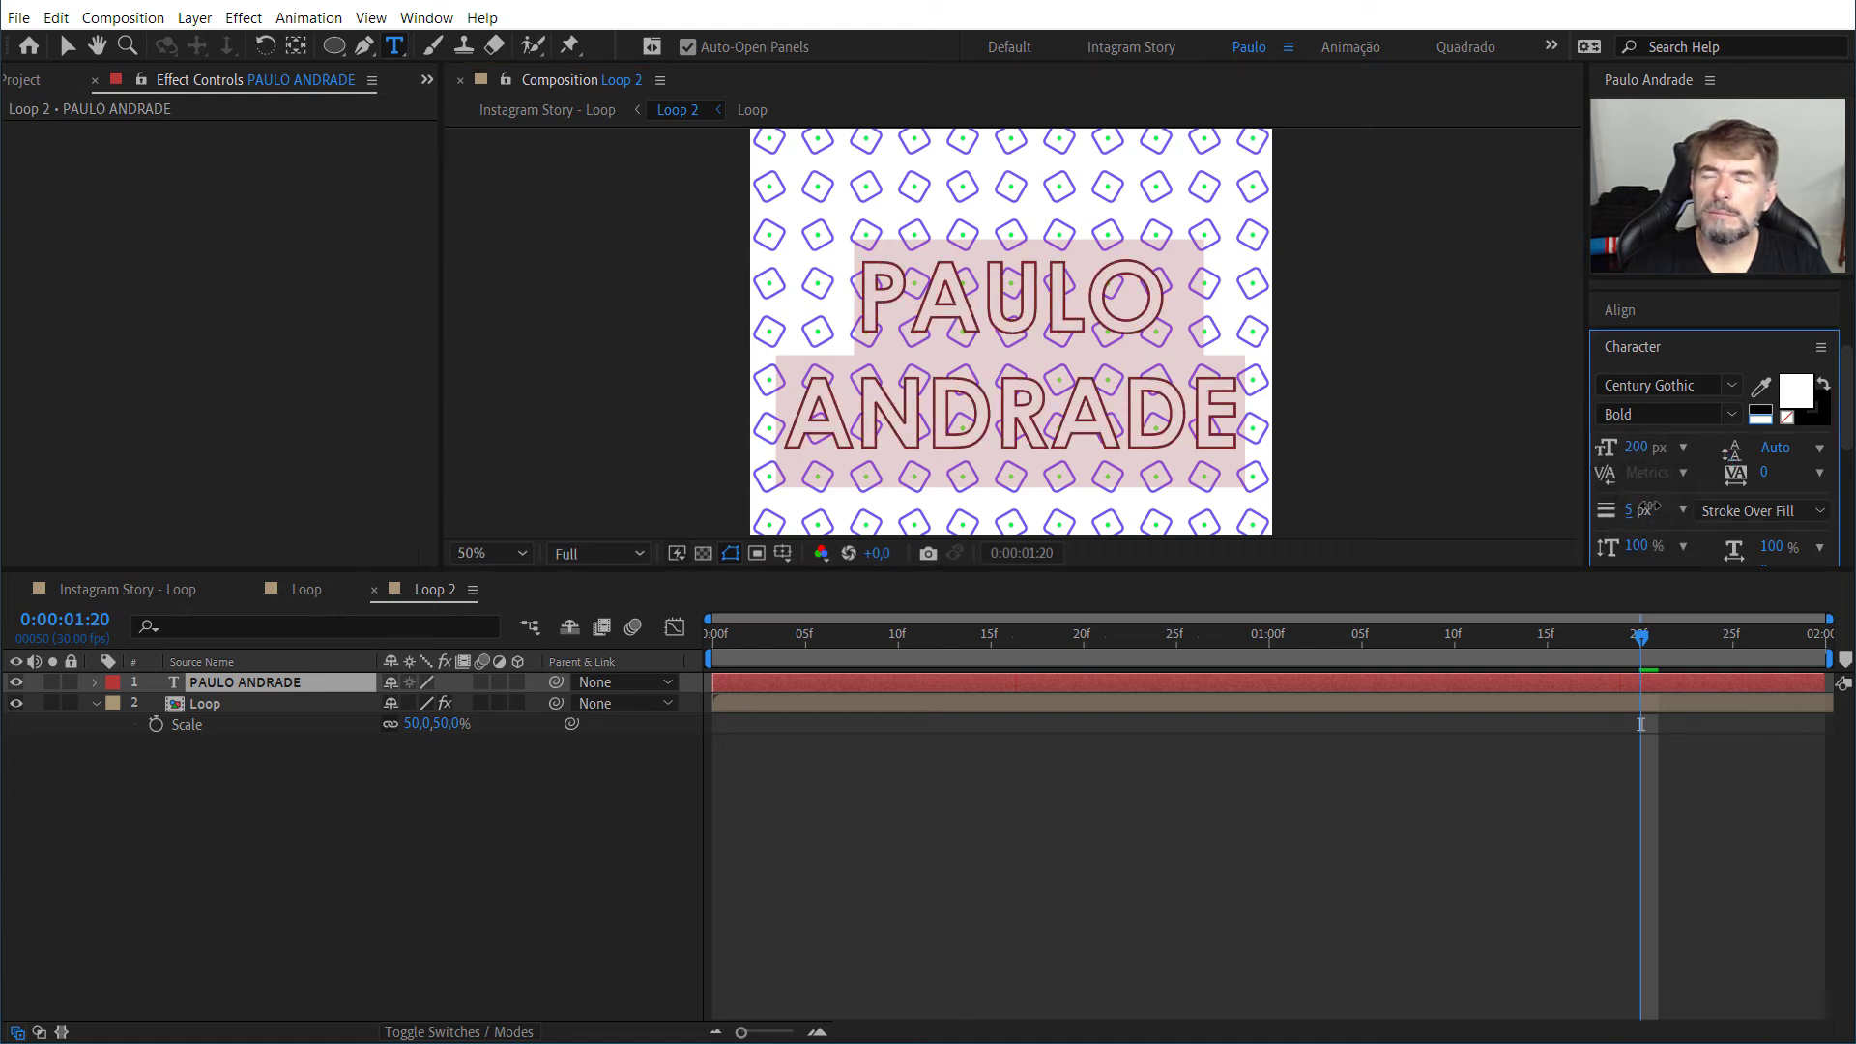
{"action": "left_click", "coordinate": [1462, 435]}
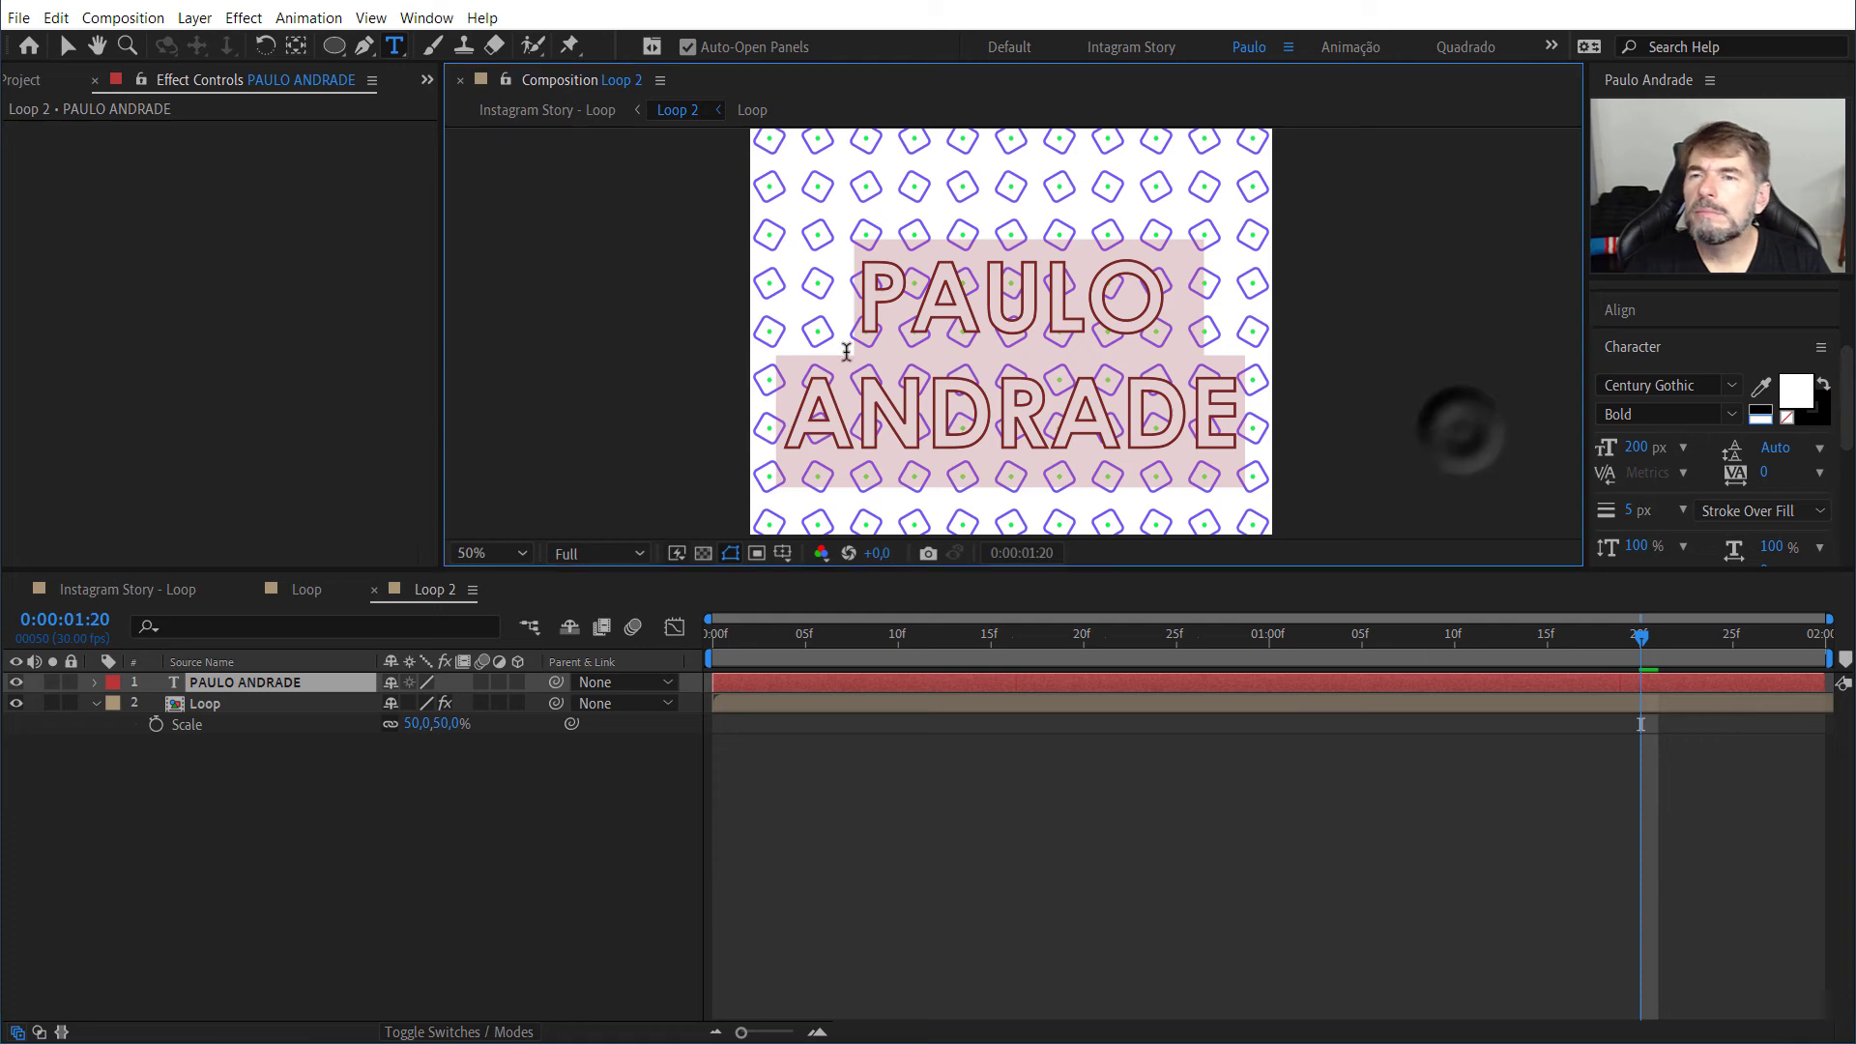
Step: Preview the Loop 2 animation from the first frame with the outlined text over the pattern
{"action": "left_click", "coordinate": [833, 425]}
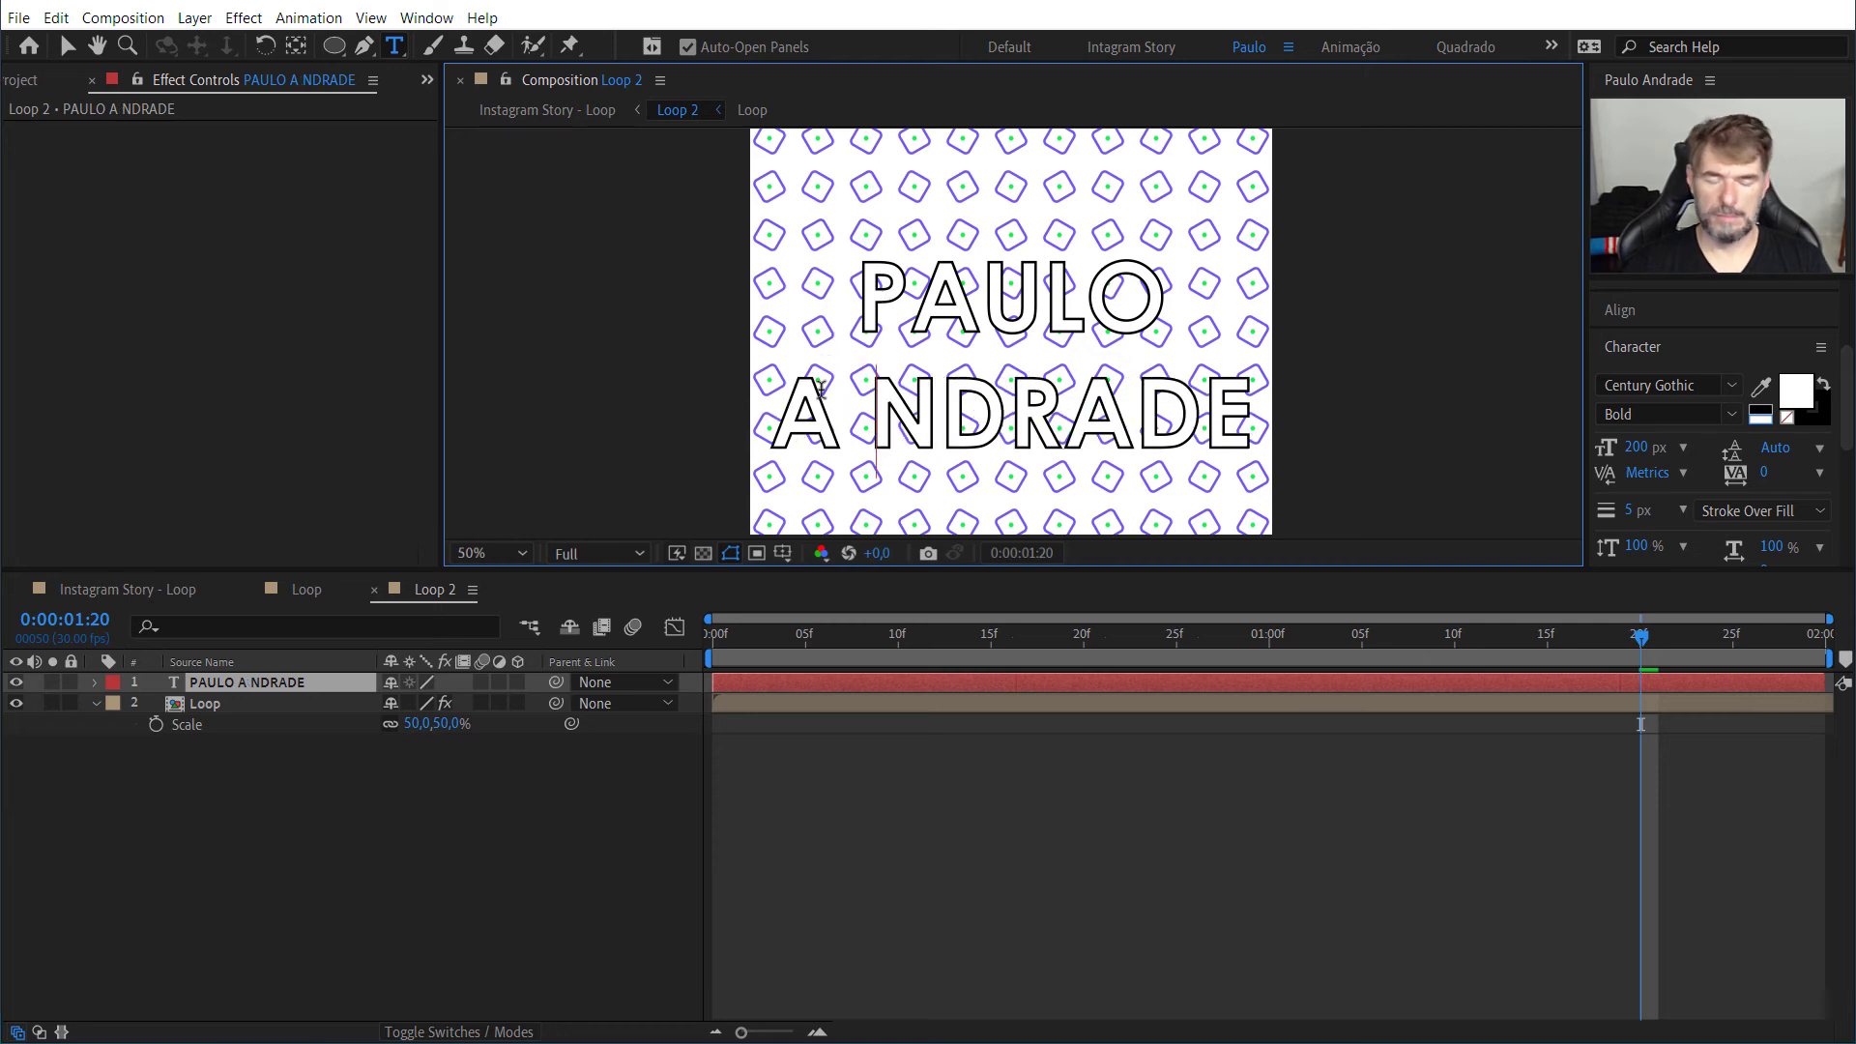
{"action": "key", "text": "BackSpace"}
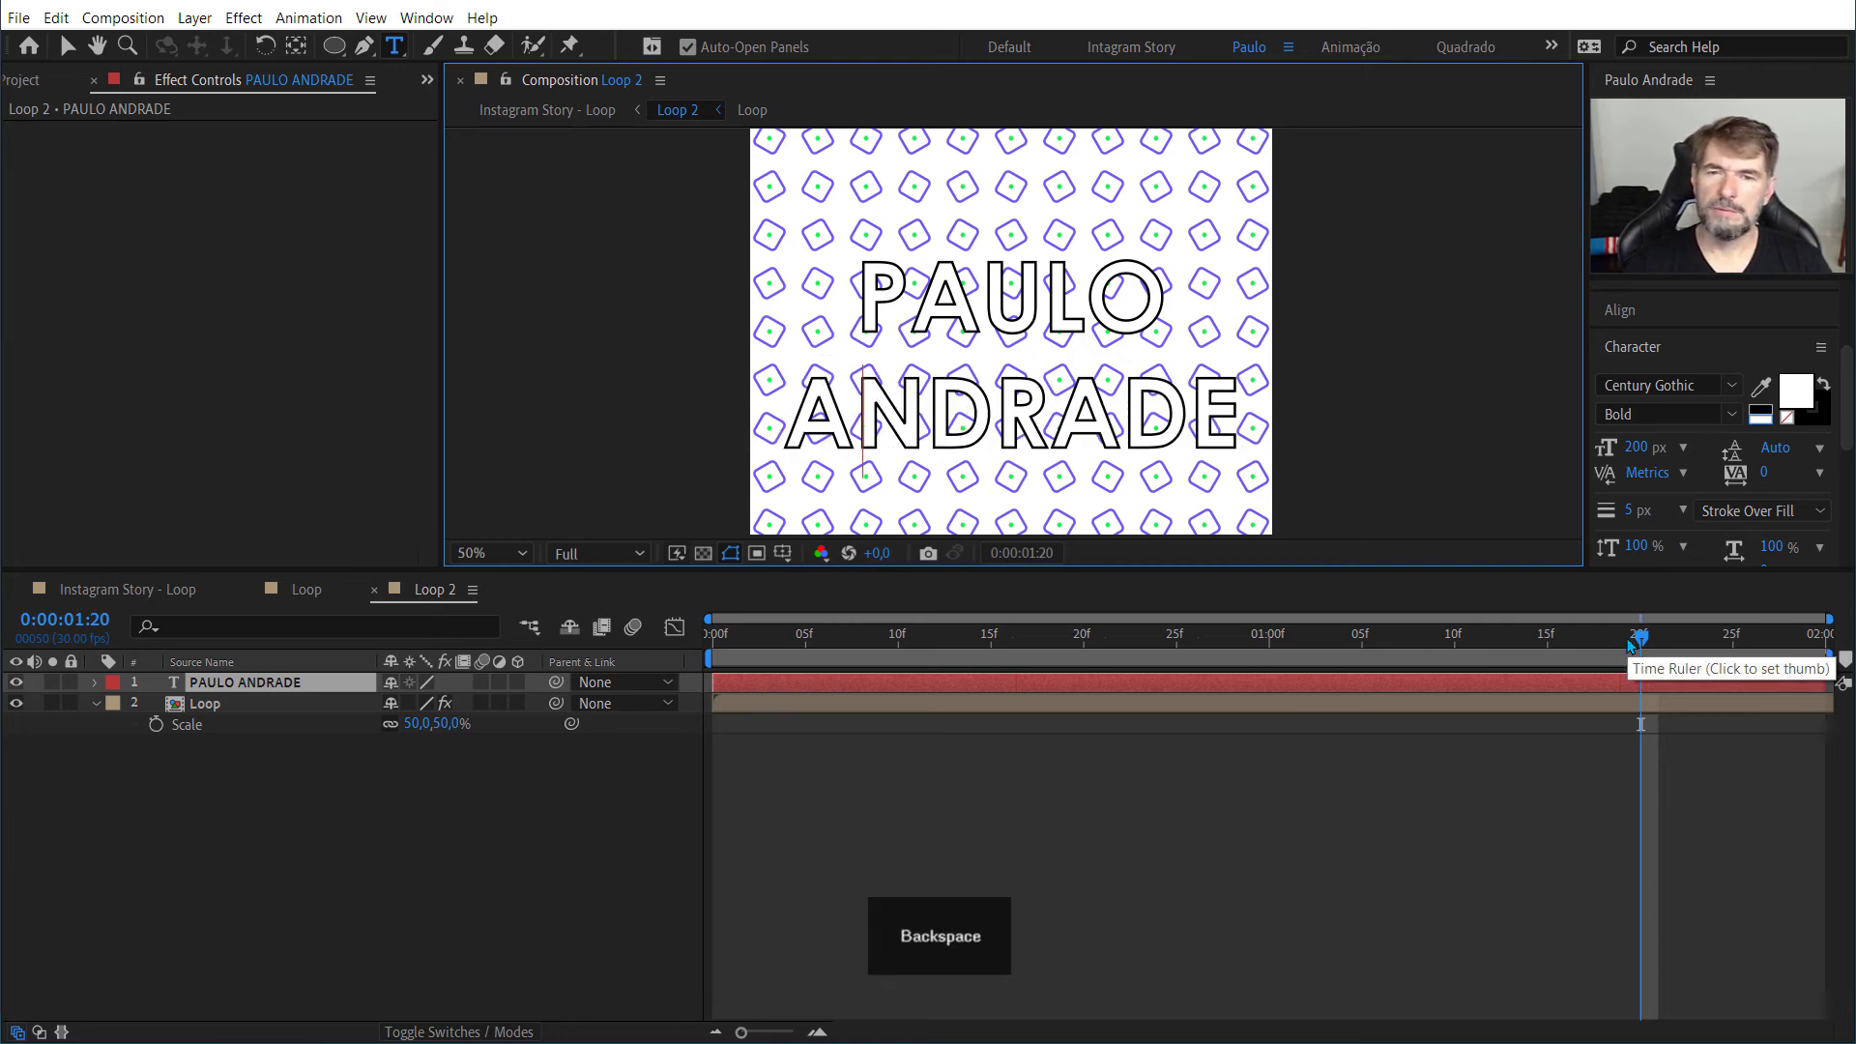
{"action": "left_click_drag", "start_coordinate": [1630, 644], "coordinate": [661, 658]}
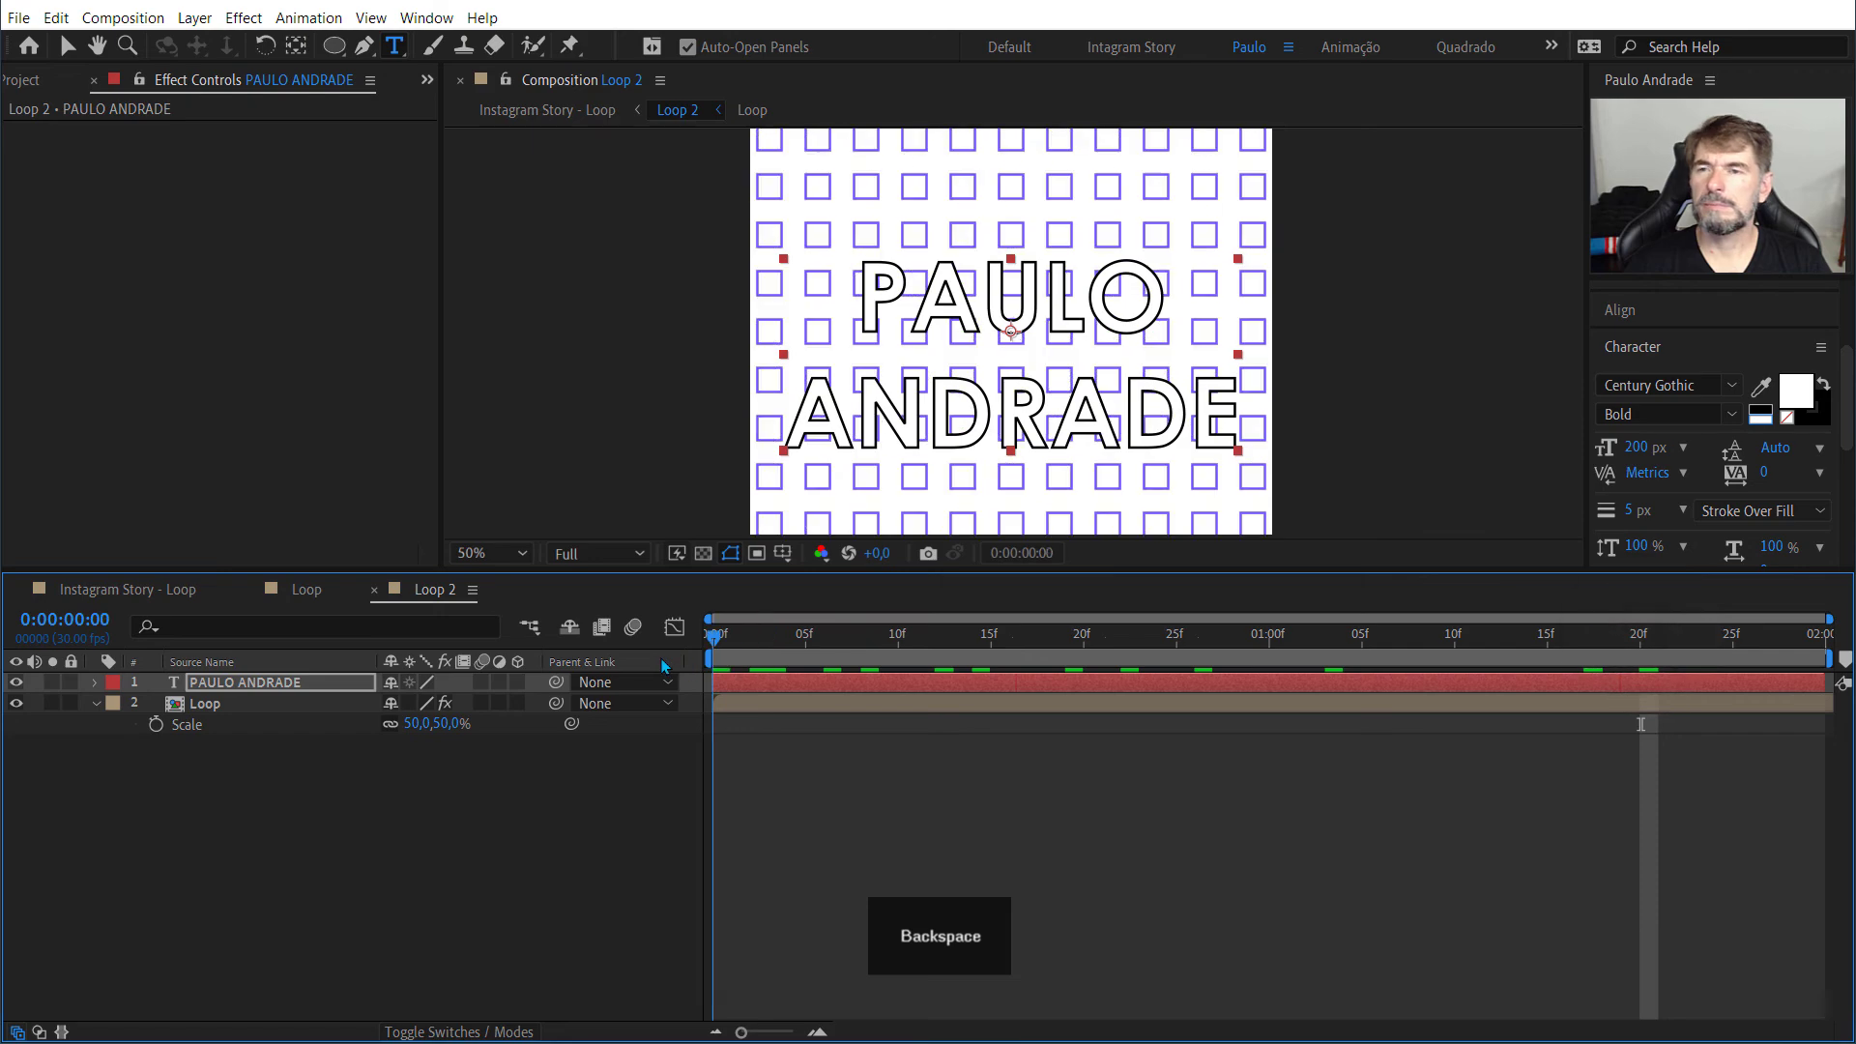
{"action": "key", "text": "space"}
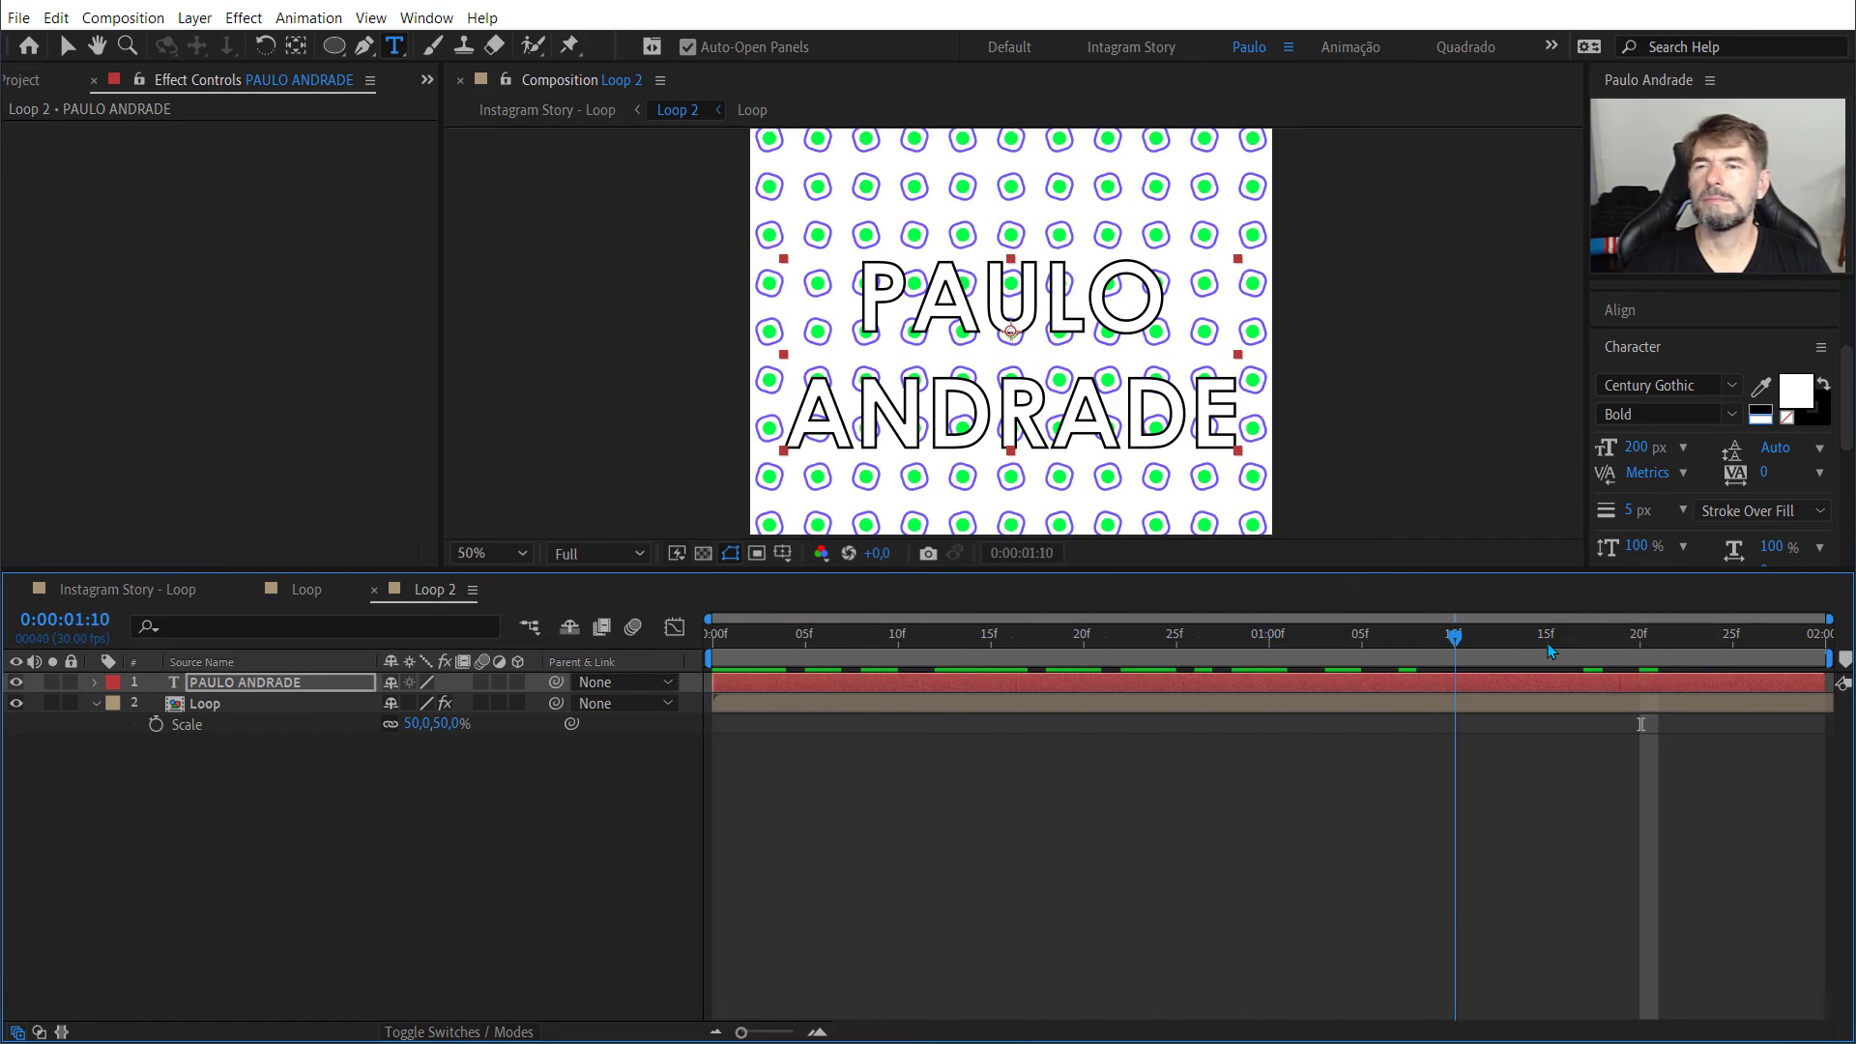
{"action": "left_click_drag", "start_coordinate": [1552, 651], "coordinate": [701, 663]}
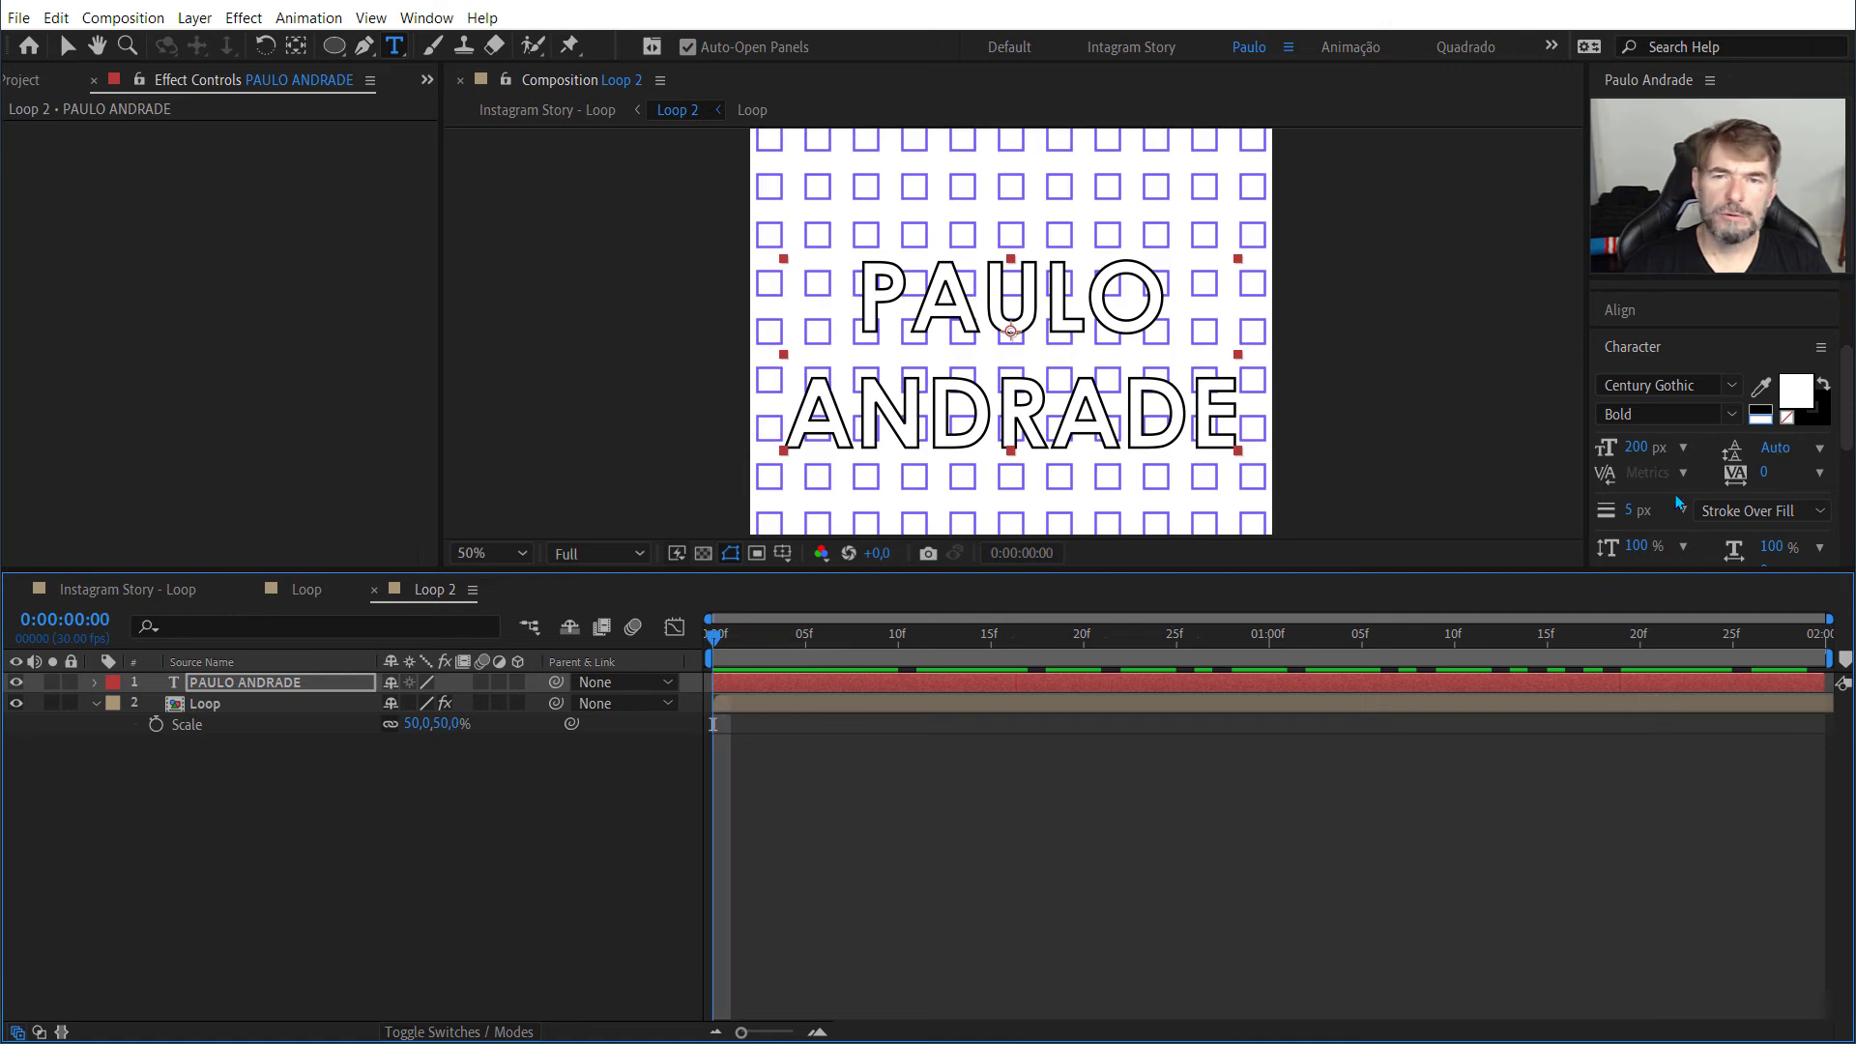
Step: Remove the text's fill and try stroke widths of 18 px and 3 px
{"action": "mouse_move", "coordinate": [1632, 509]}
{"action": "left_mouse_down"}
{"action": "mouse_move", "coordinate": [1682, 507]}
{"action": "mouse_move", "coordinate": [1638, 514]}
{"action": "mouse_move", "coordinate": [1655, 518]}
{"action": "left_mouse_up"}
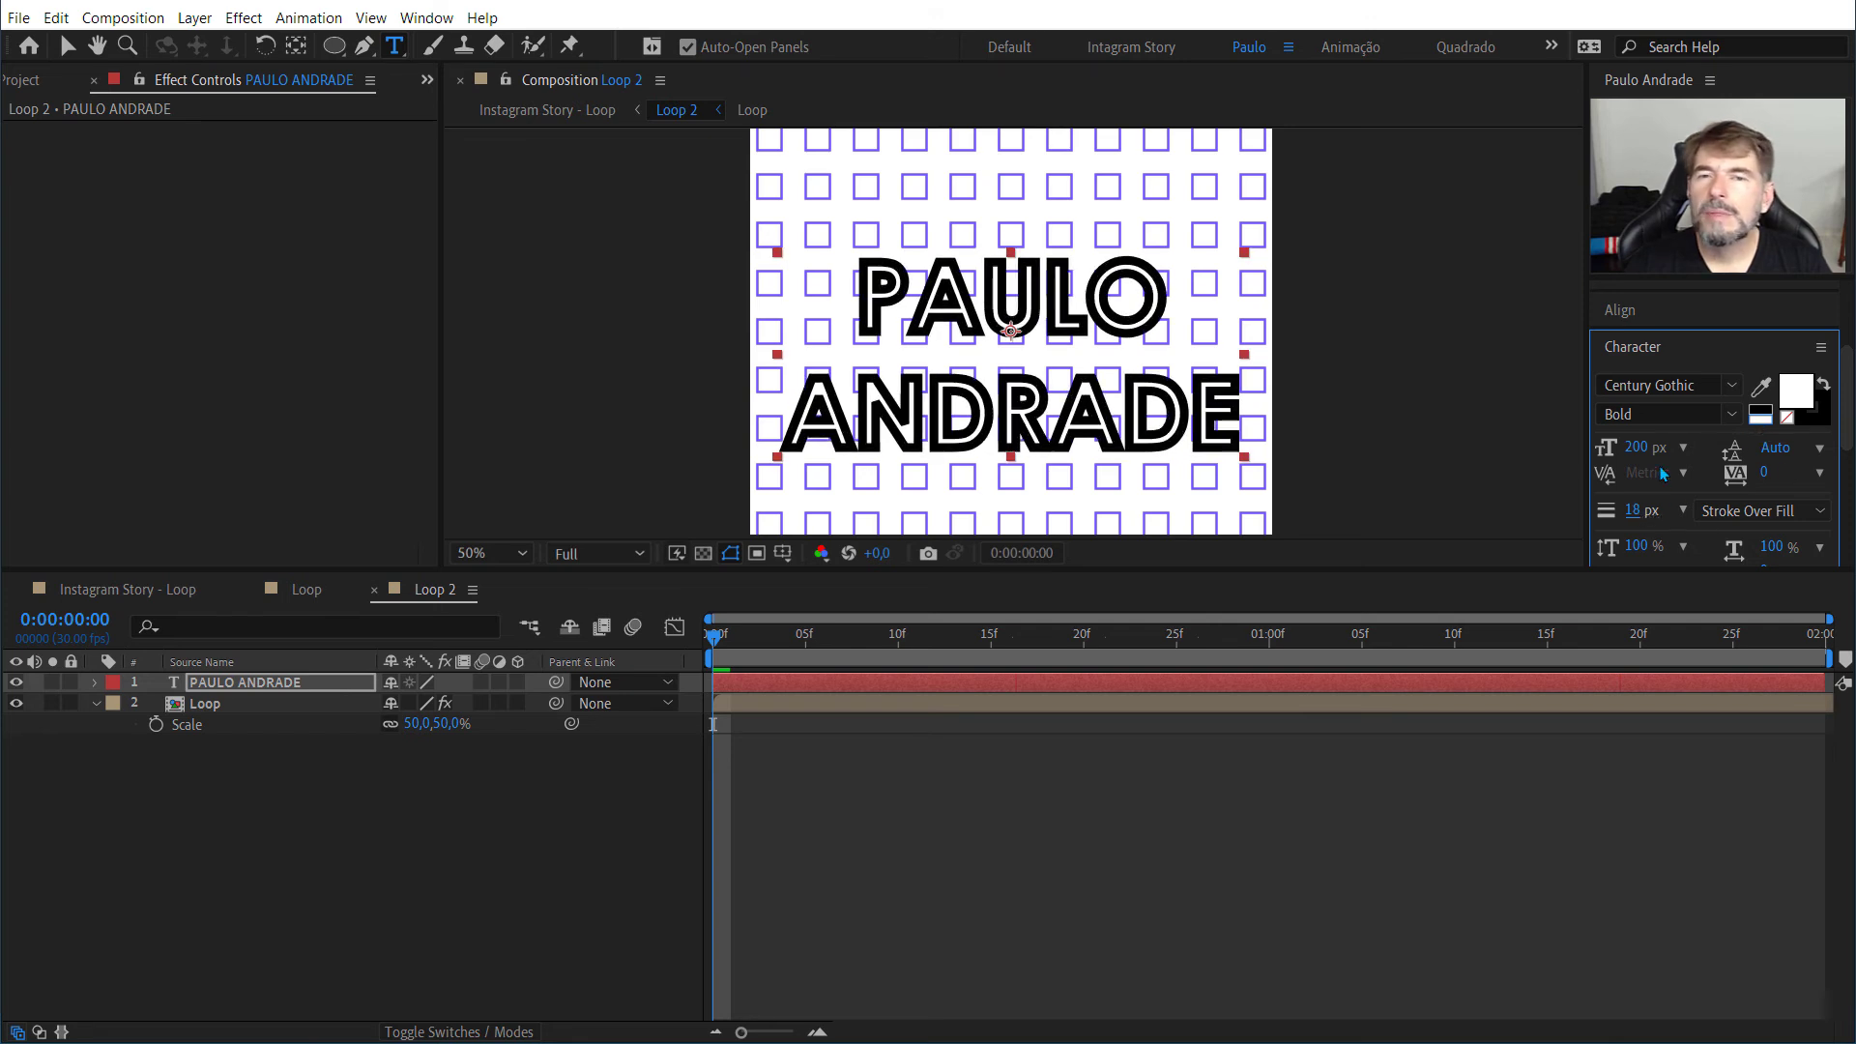
{"action": "left_click", "coordinate": [1786, 418]}
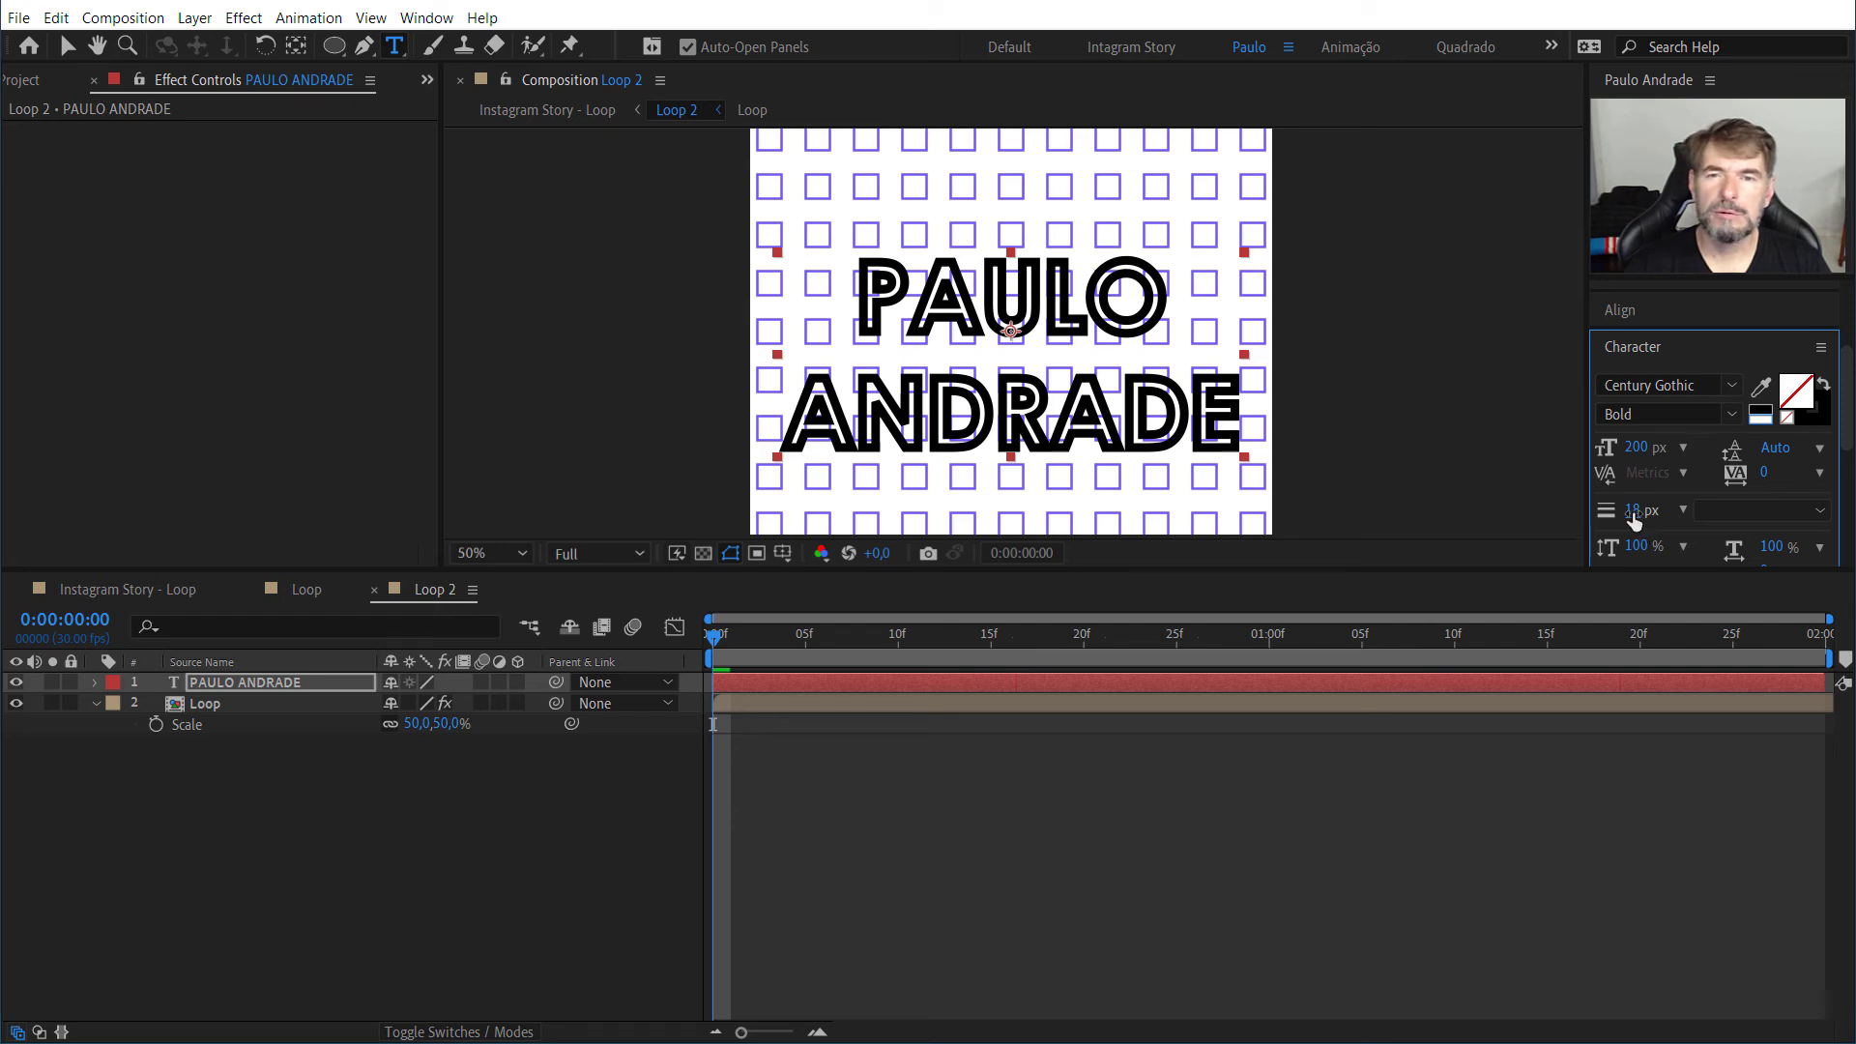
{"action": "left_click_drag", "start_coordinate": [1633, 511], "coordinate": [1614, 518]}
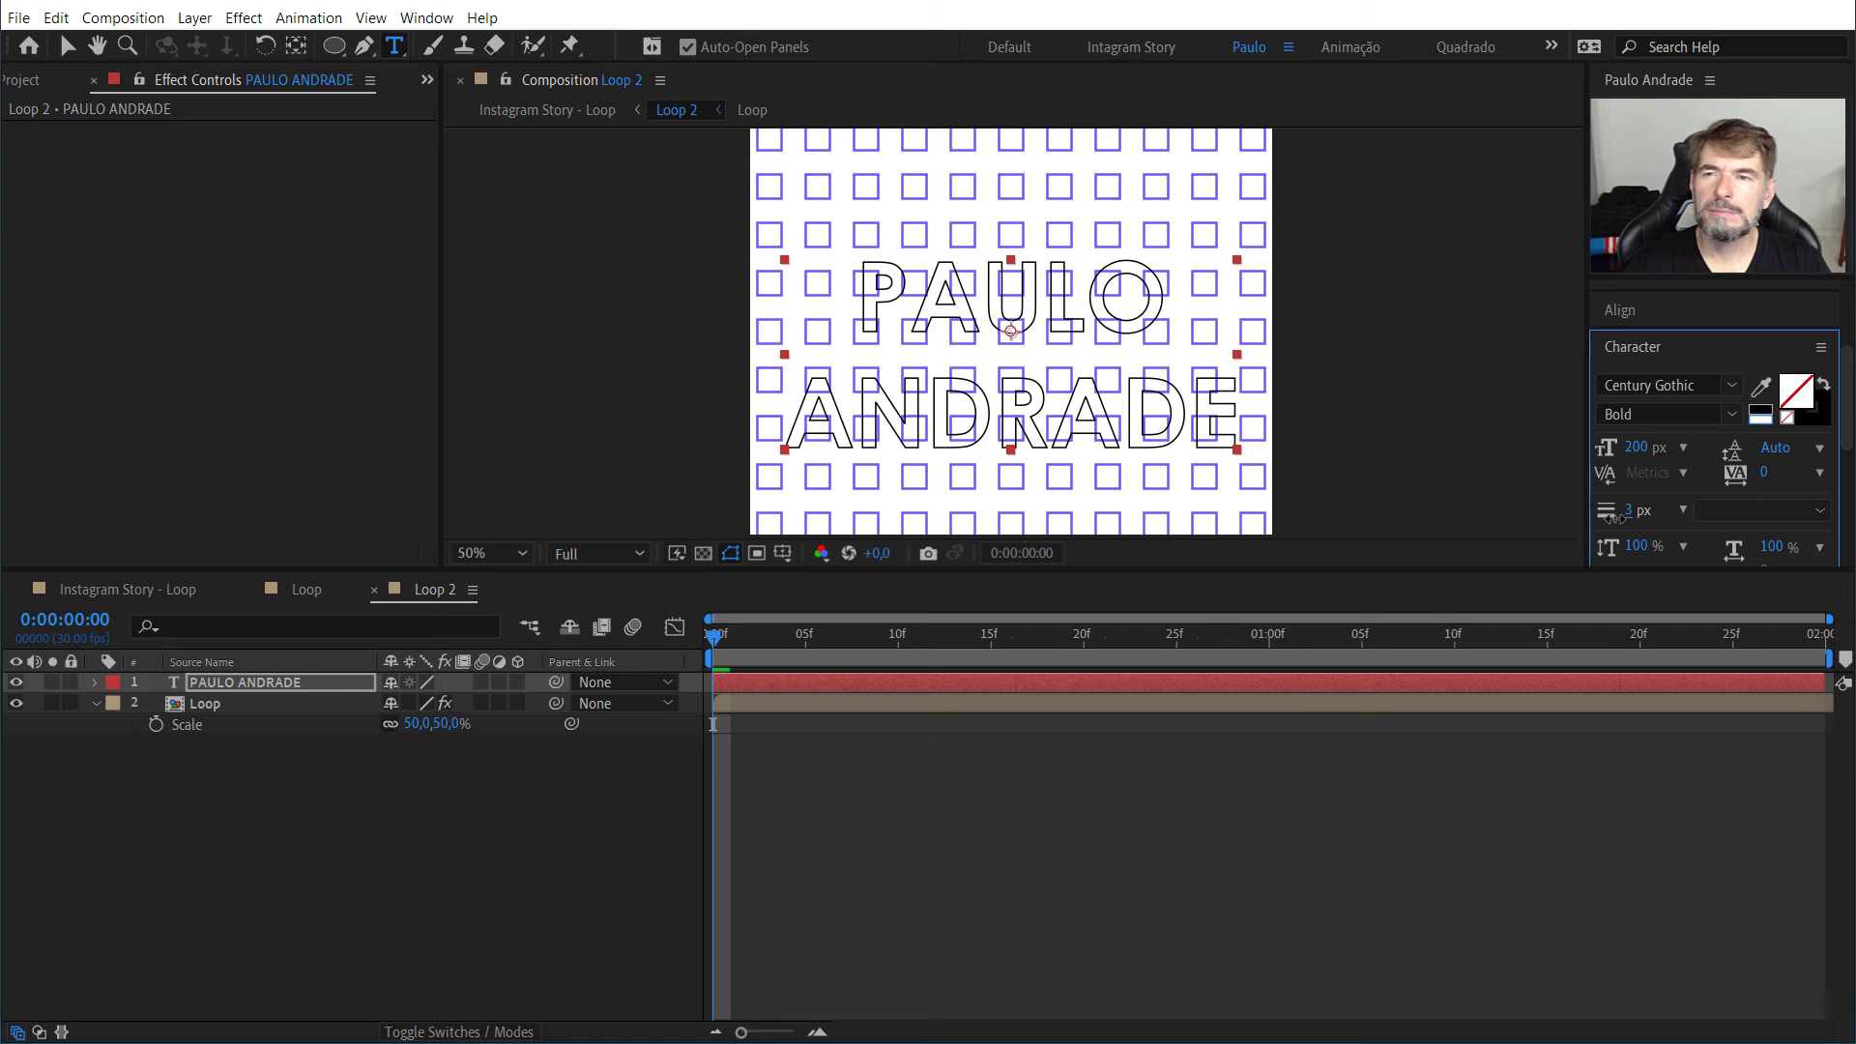
Step: Set the text's stroke colour to dark purple-blue 1F0676 and its stroke width to 19 px
{"action": "left_click", "coordinate": [1806, 414]}
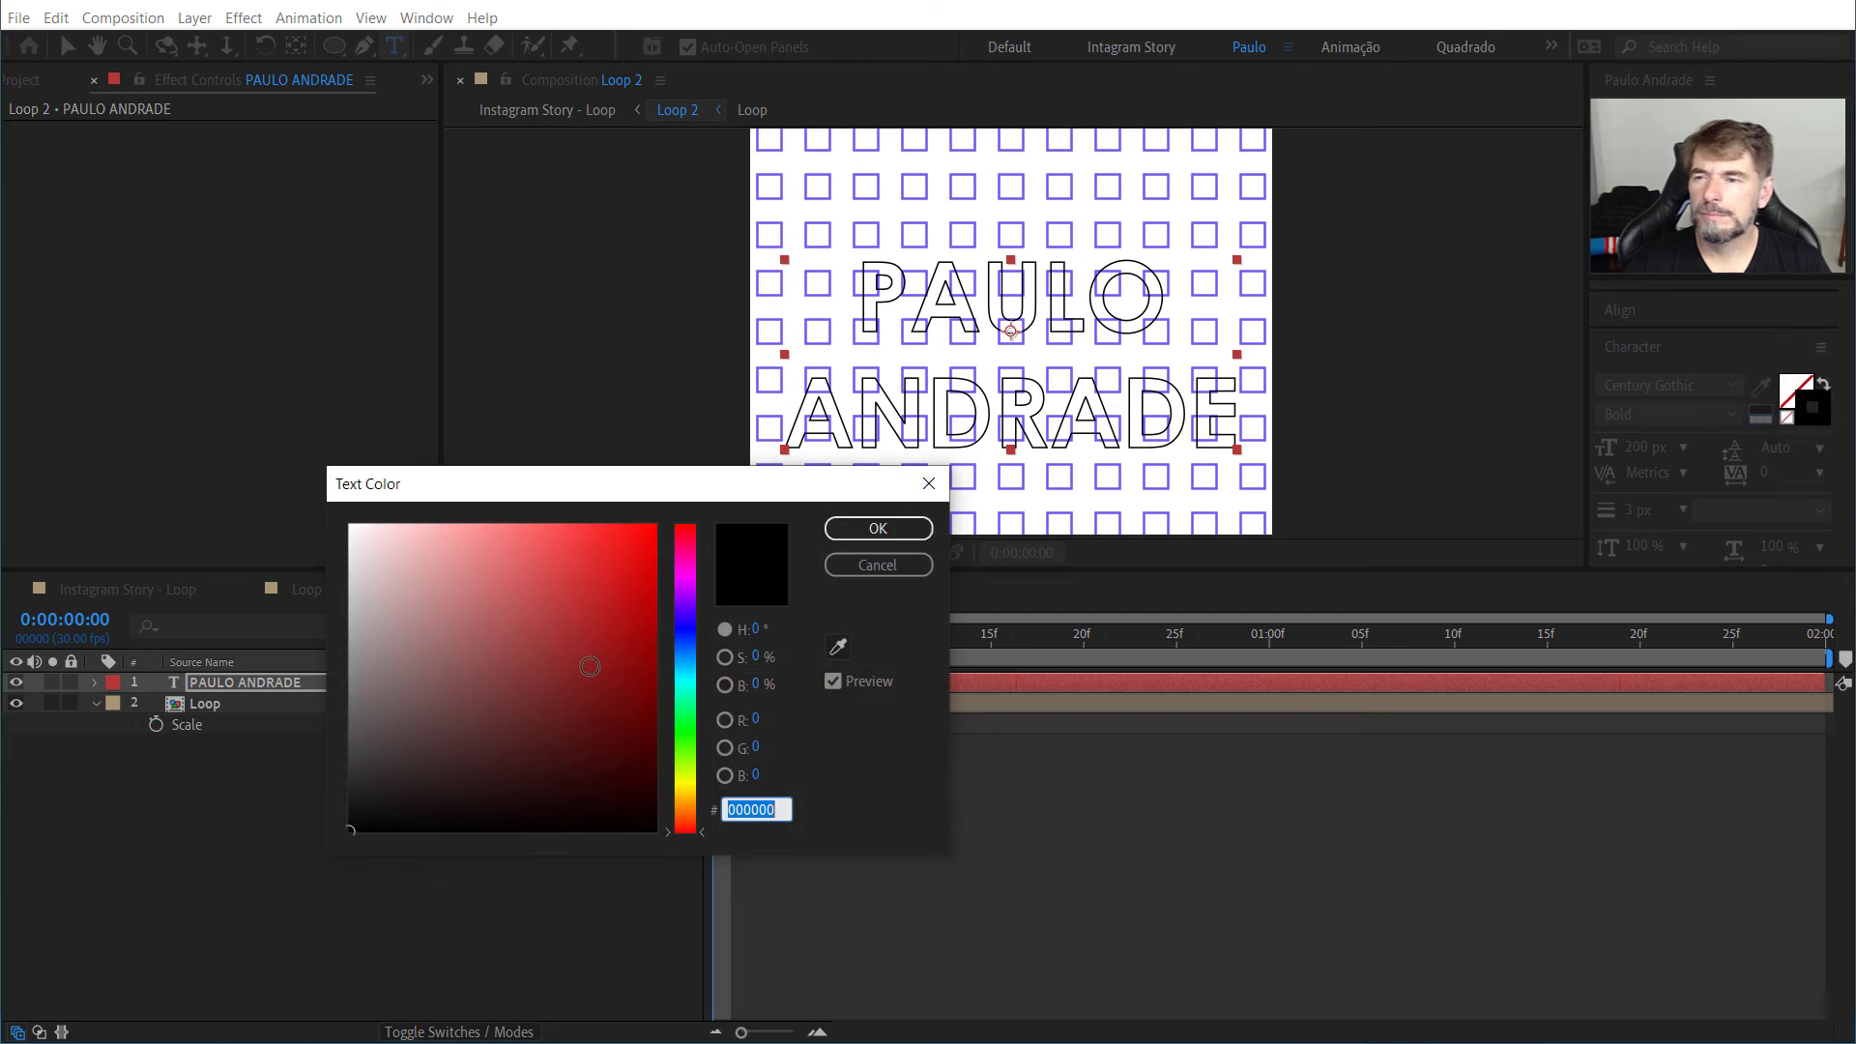
{"action": "left_click", "coordinate": [699, 616]}
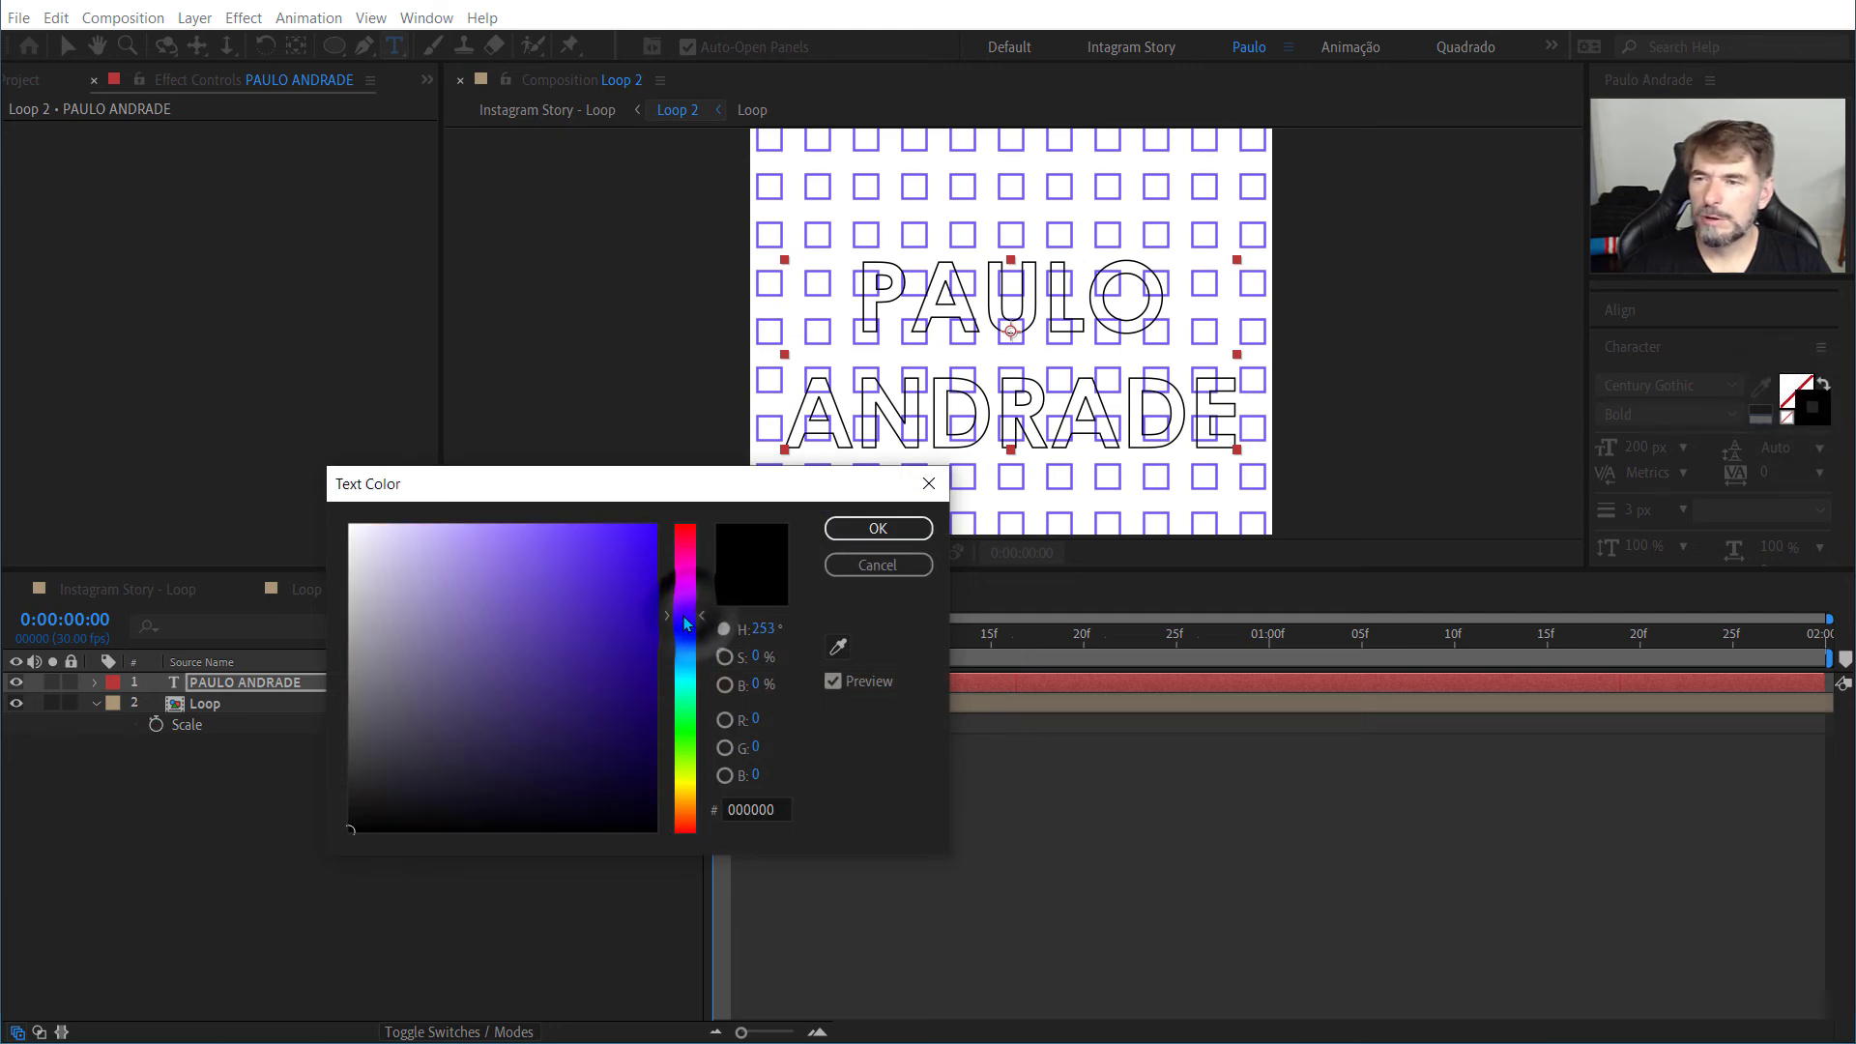
{"action": "mouse_move", "coordinate": [609, 709]}
{"action": "left_mouse_down"}
{"action": "mouse_move", "coordinate": [626, 745]}
{"action": "mouse_move", "coordinate": [638, 650]}
{"action": "mouse_move", "coordinate": [639, 689]}
{"action": "left_mouse_up"}
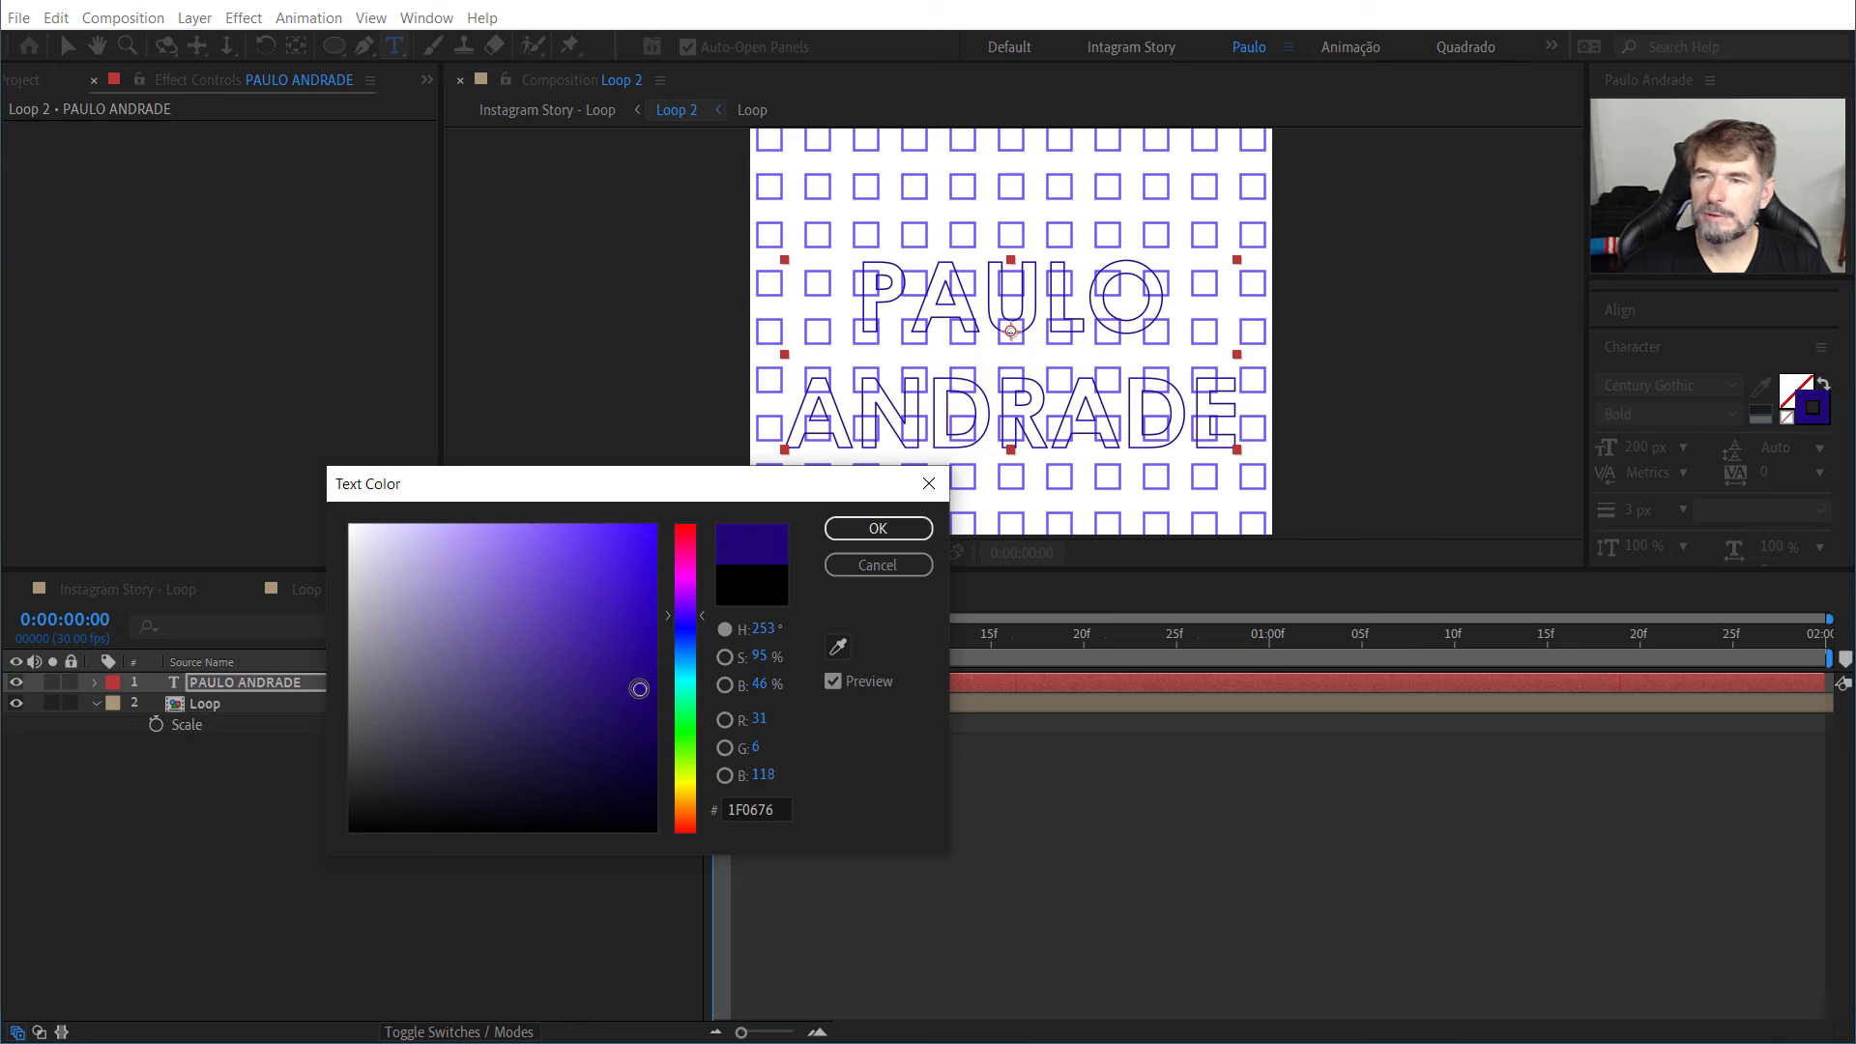
{"action": "left_click", "coordinate": [851, 528]}
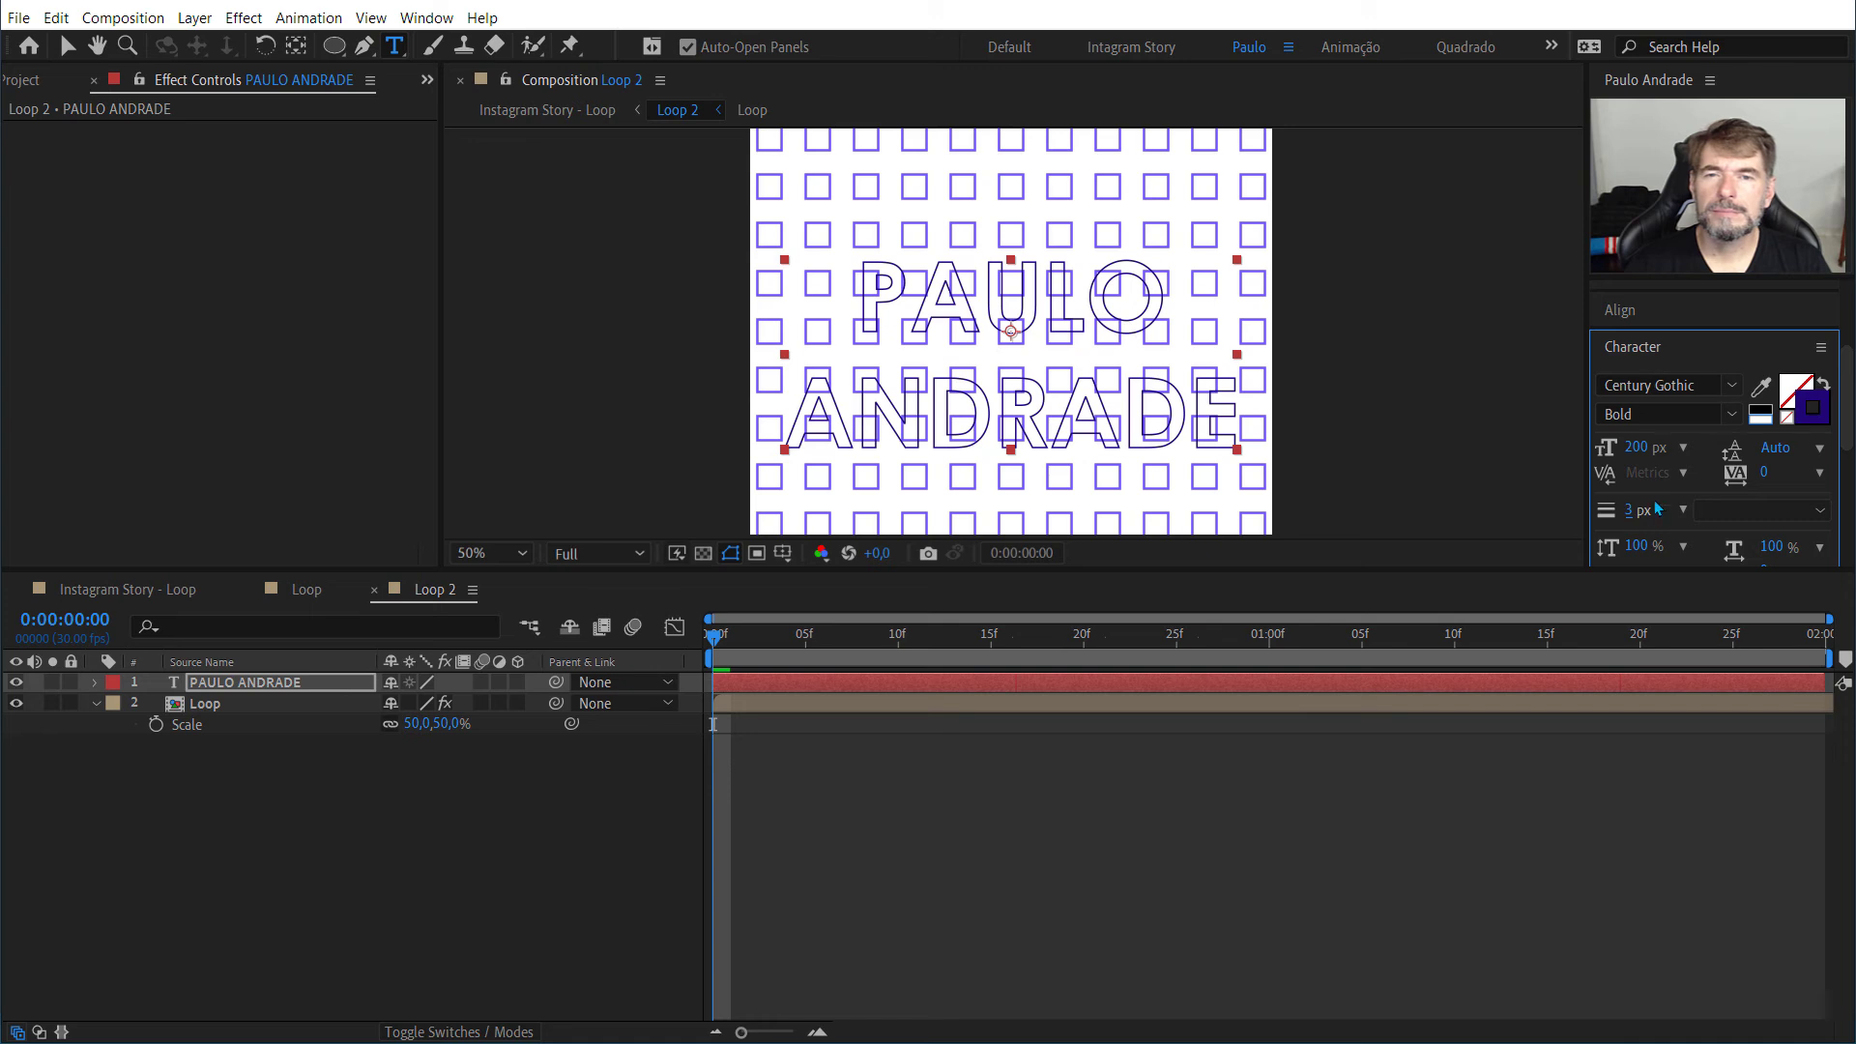
{"action": "left_click_drag", "start_coordinate": [1629, 510], "coordinate": [1648, 510]}
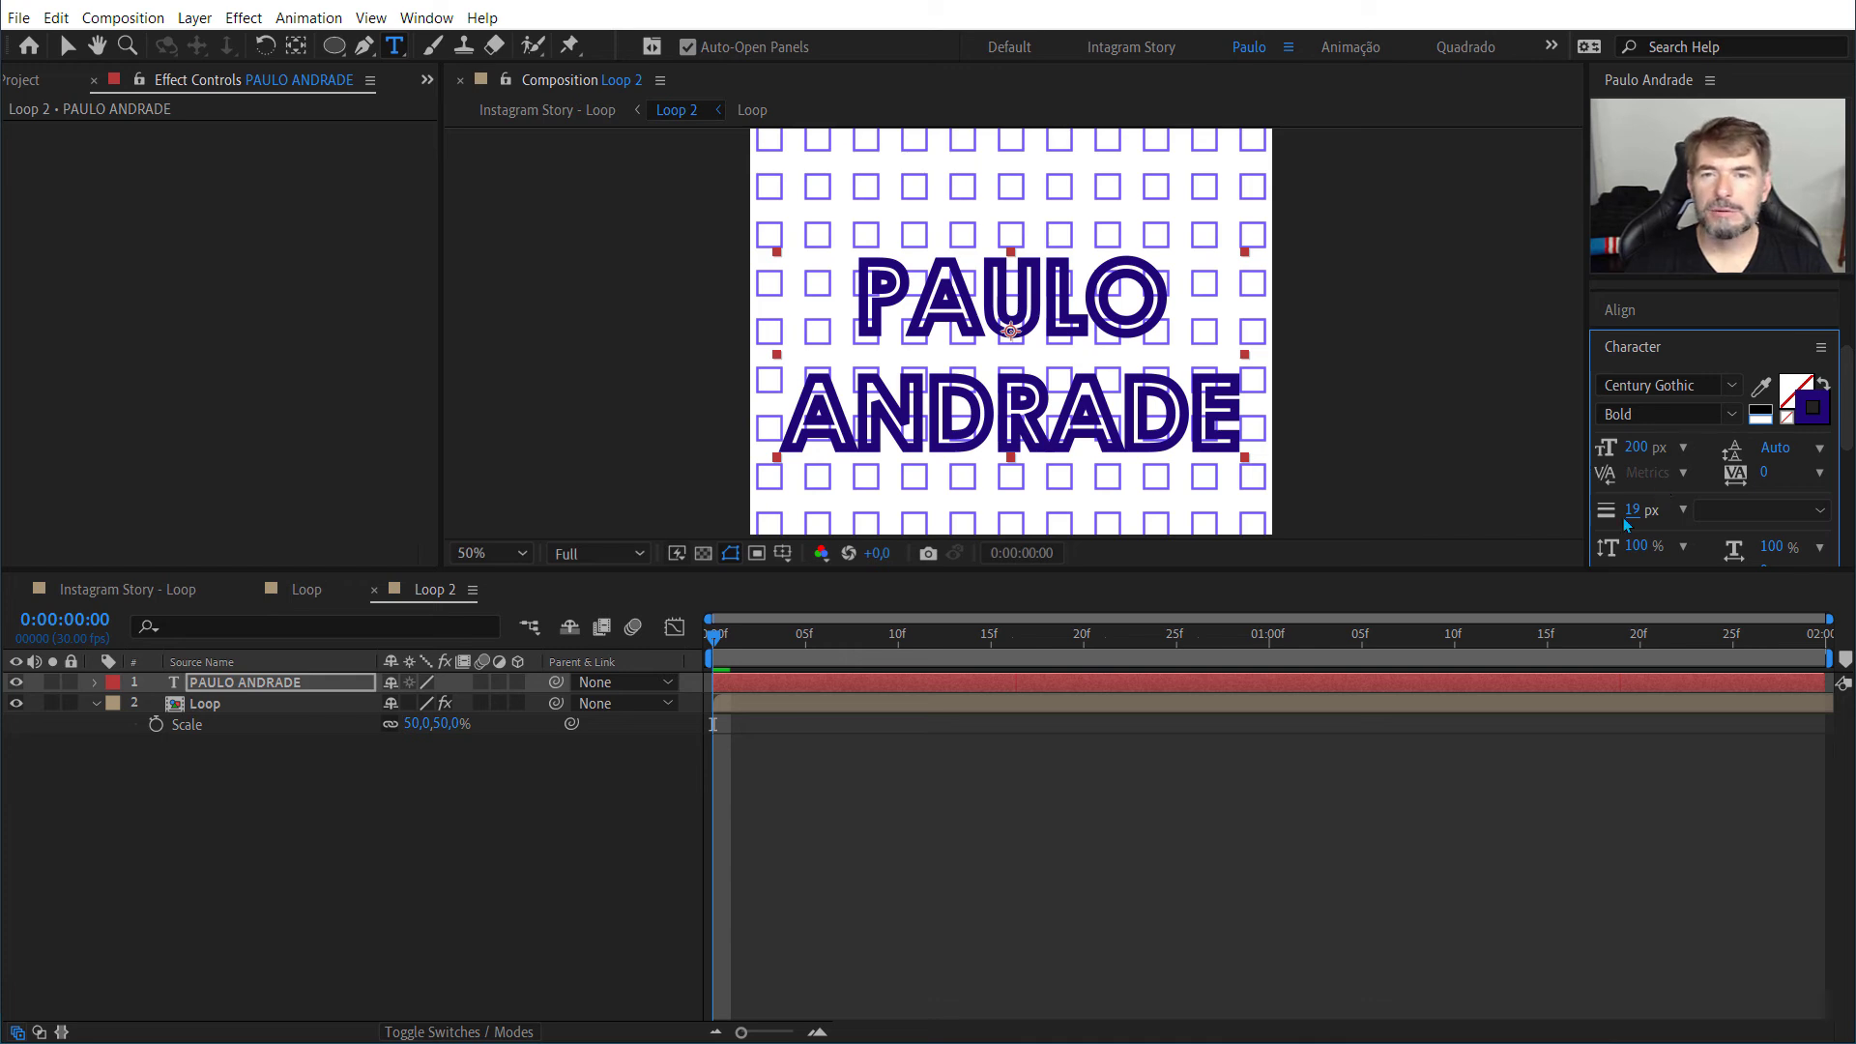
{"action": "left_click_drag", "start_coordinate": [1633, 508], "coordinate": [1631, 509]}
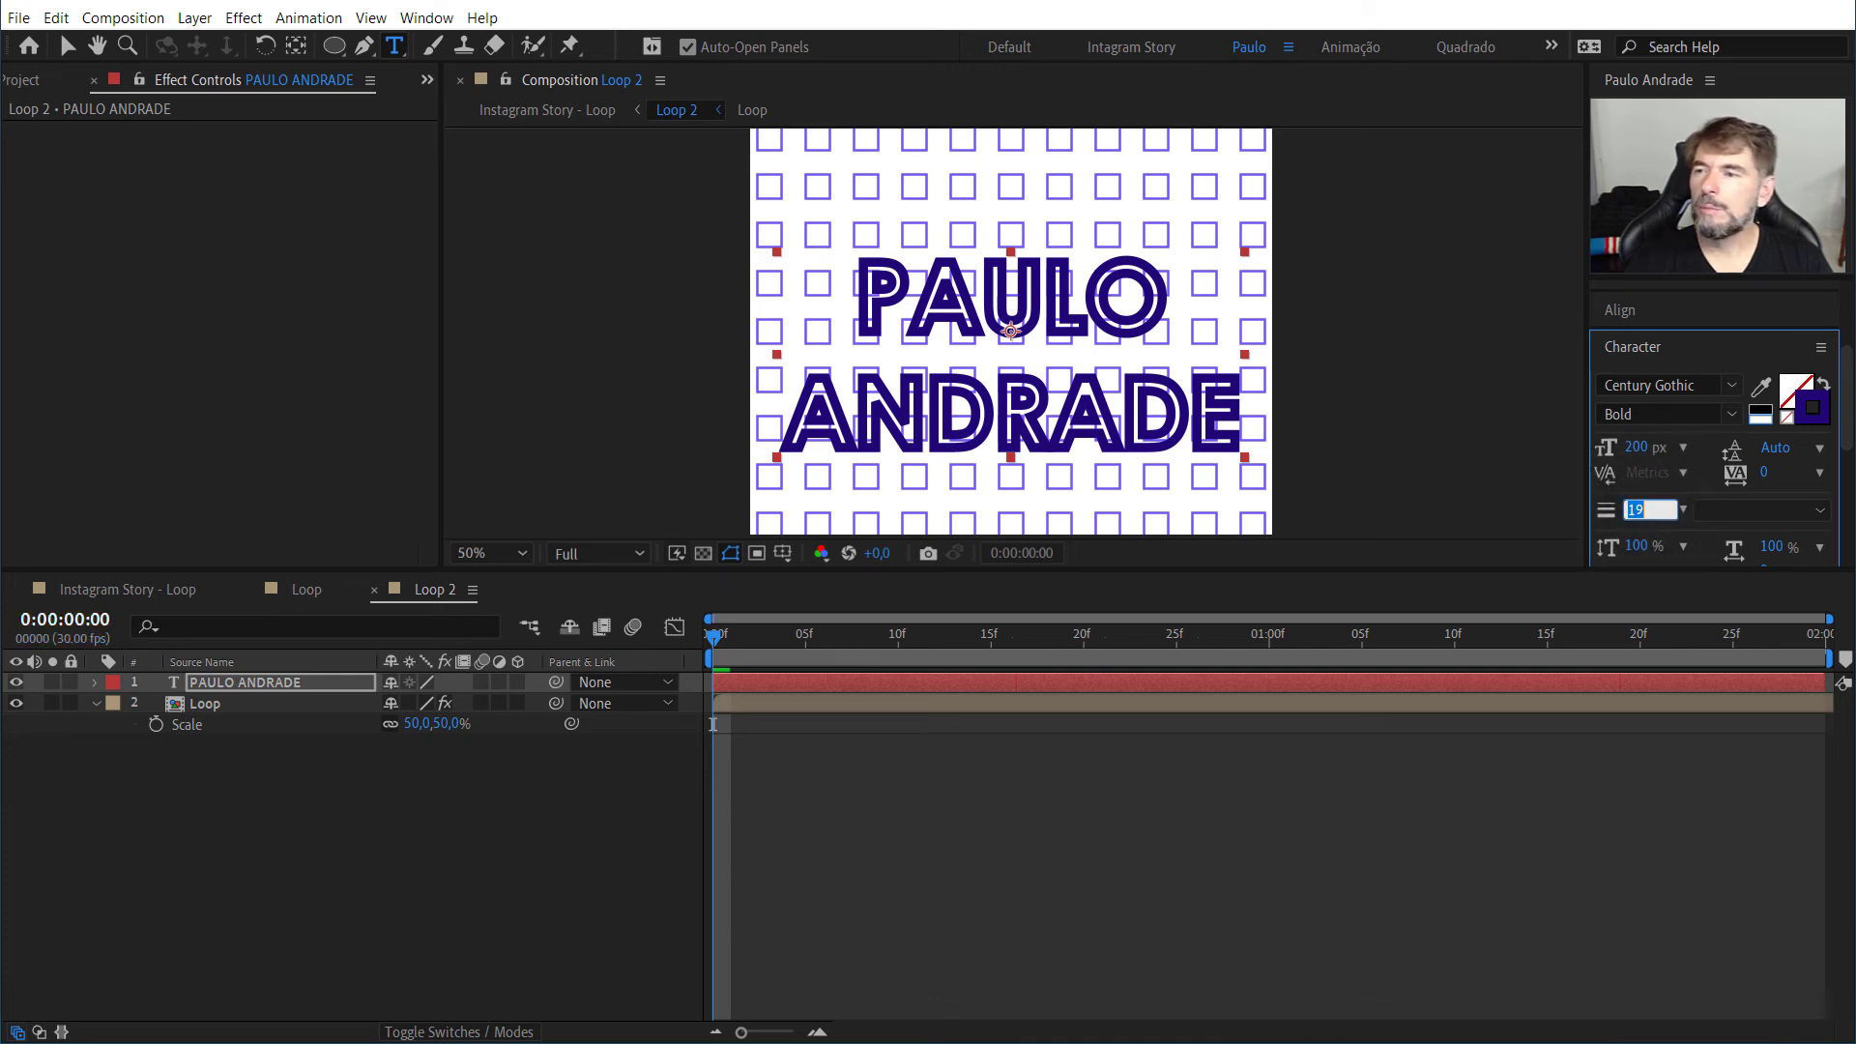
Step: Examine the text layer's Text, Path Options and More Options properties for a way to animate its stroke width
{"action": "left_click", "coordinate": [225, 684]}
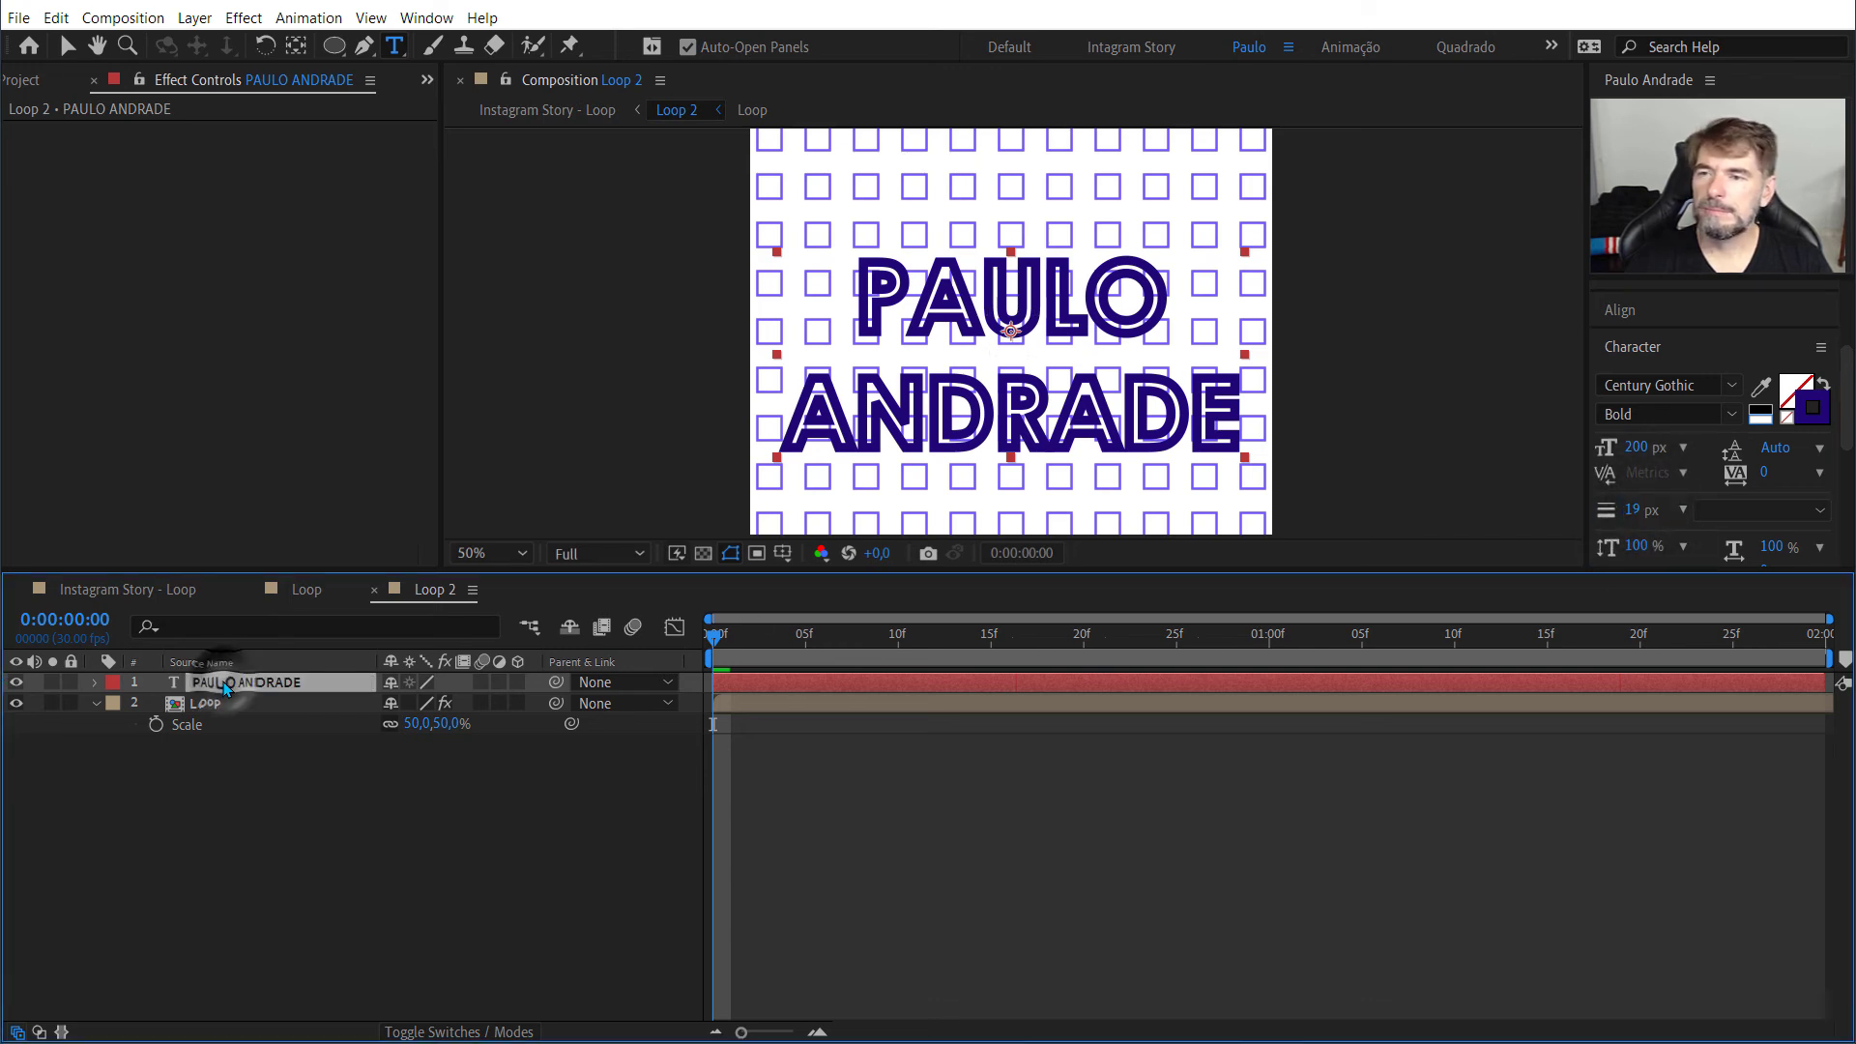
{"action": "left_click", "coordinate": [1627, 526]}
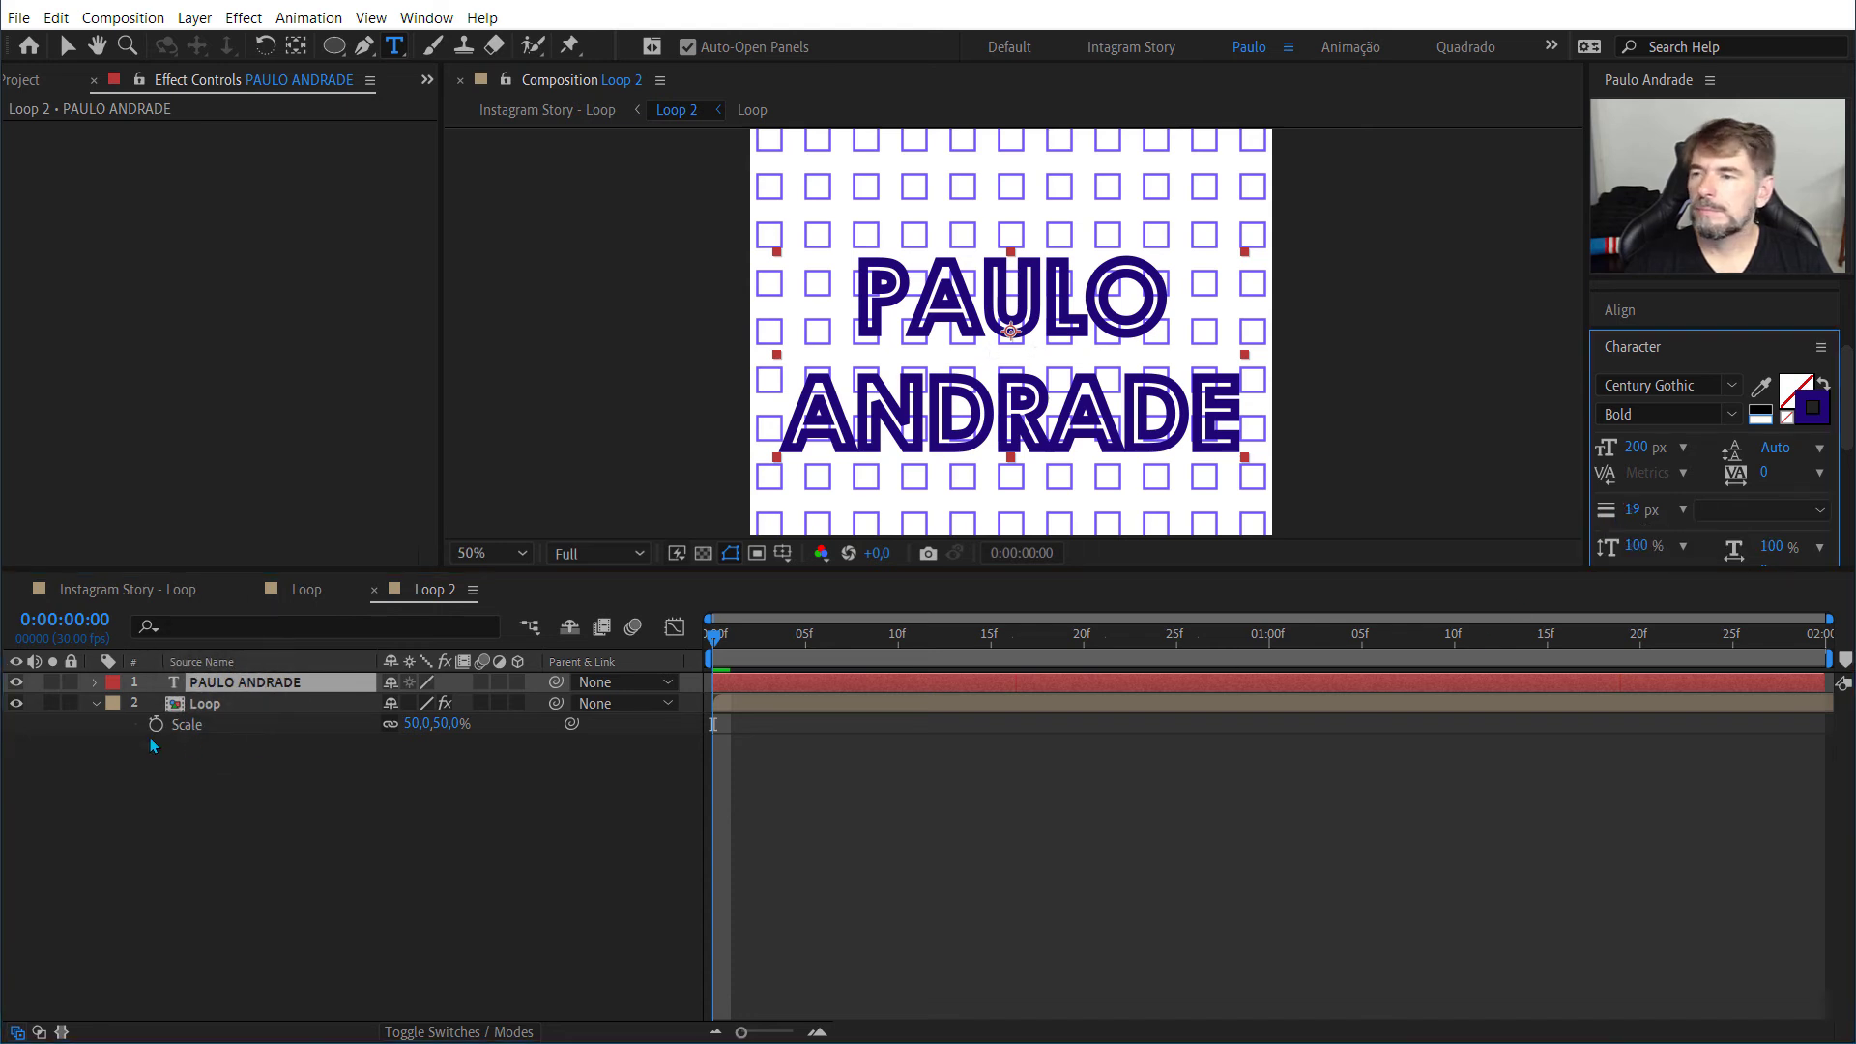
{"action": "left_click", "coordinate": [92, 681]}
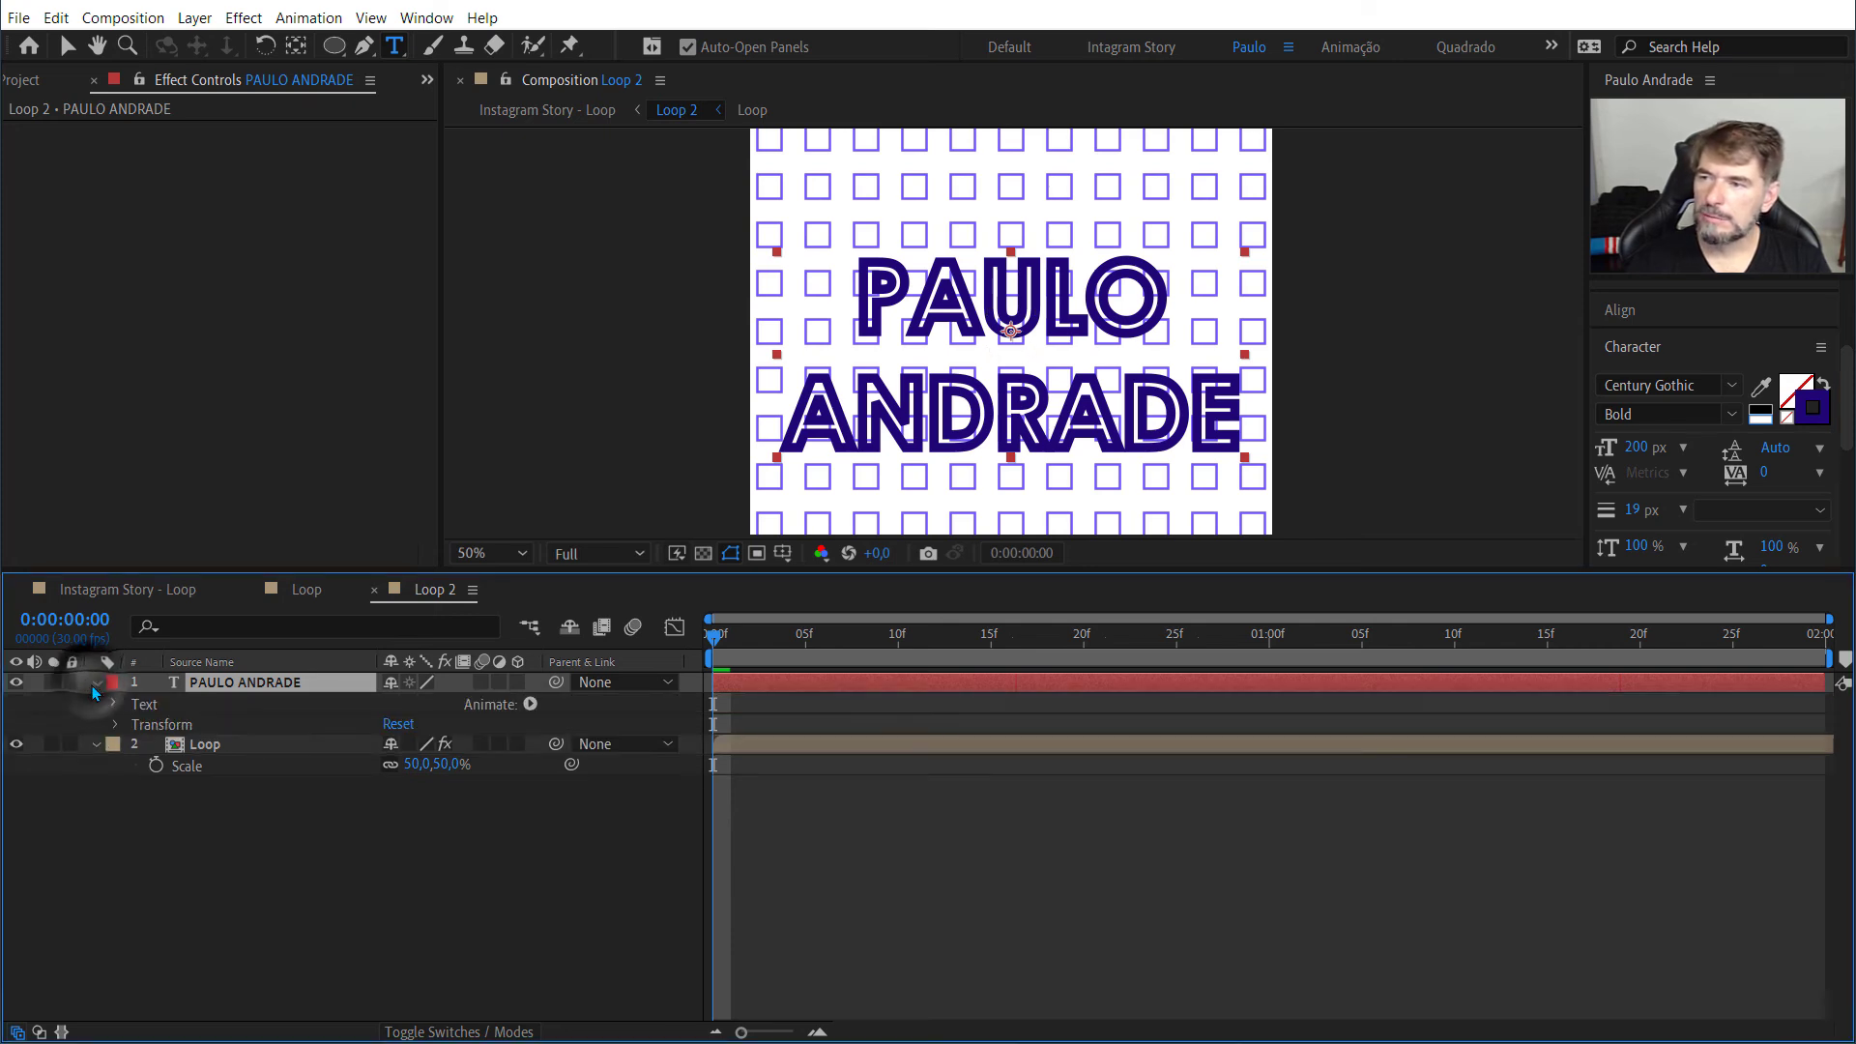
{"action": "left_click", "coordinate": [114, 705]}
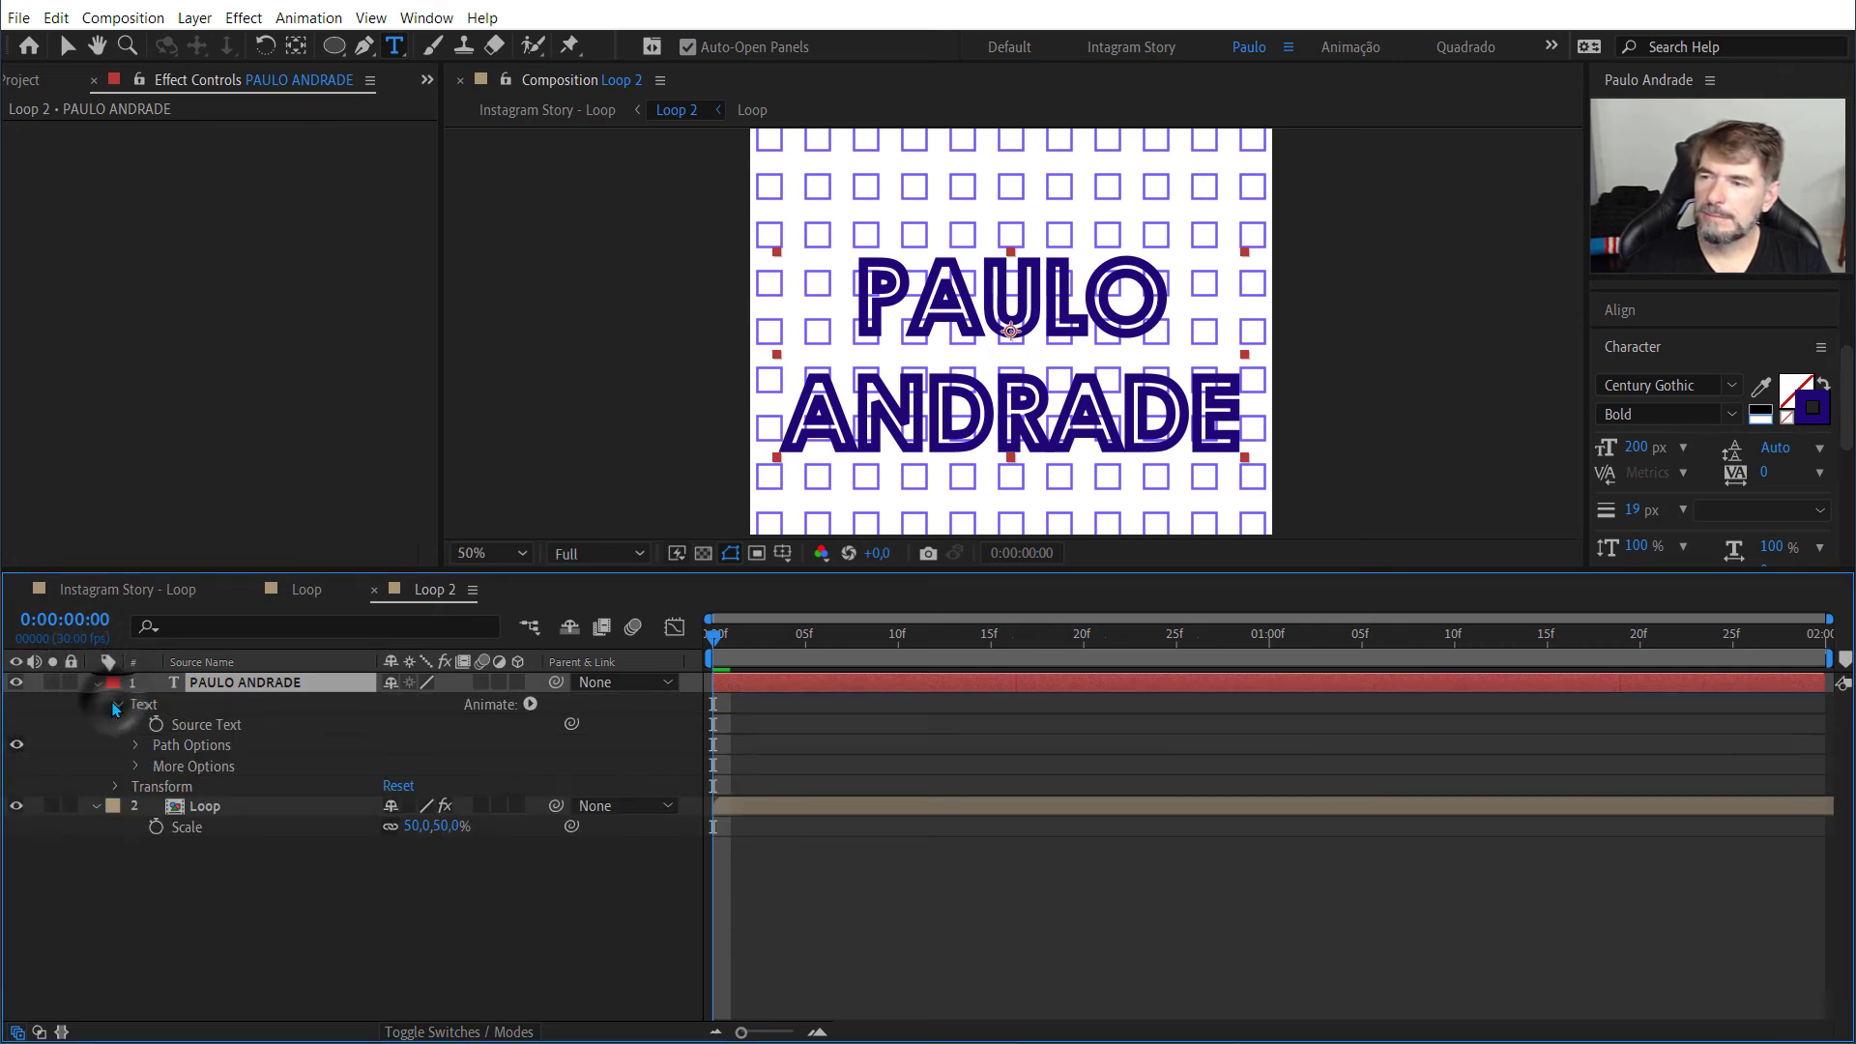
{"action": "left_click", "coordinate": [135, 765]}
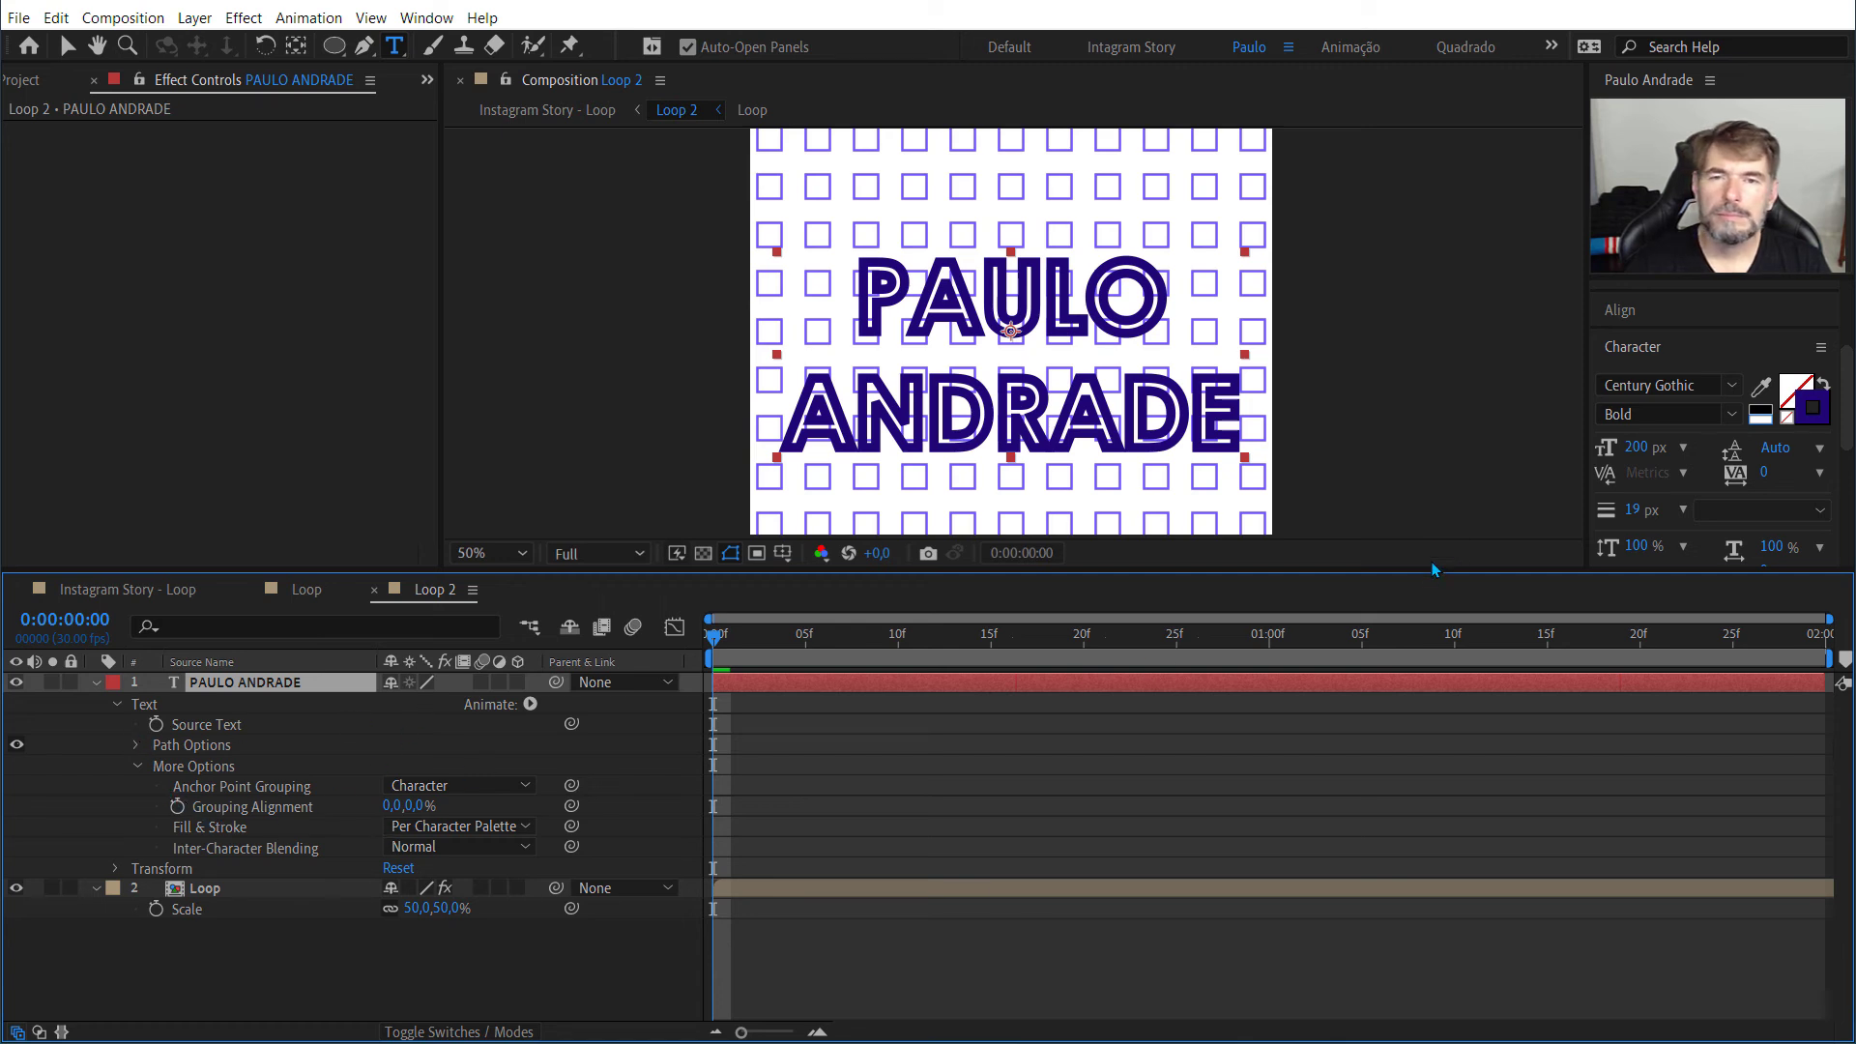
{"action": "left_click", "coordinate": [1612, 508]}
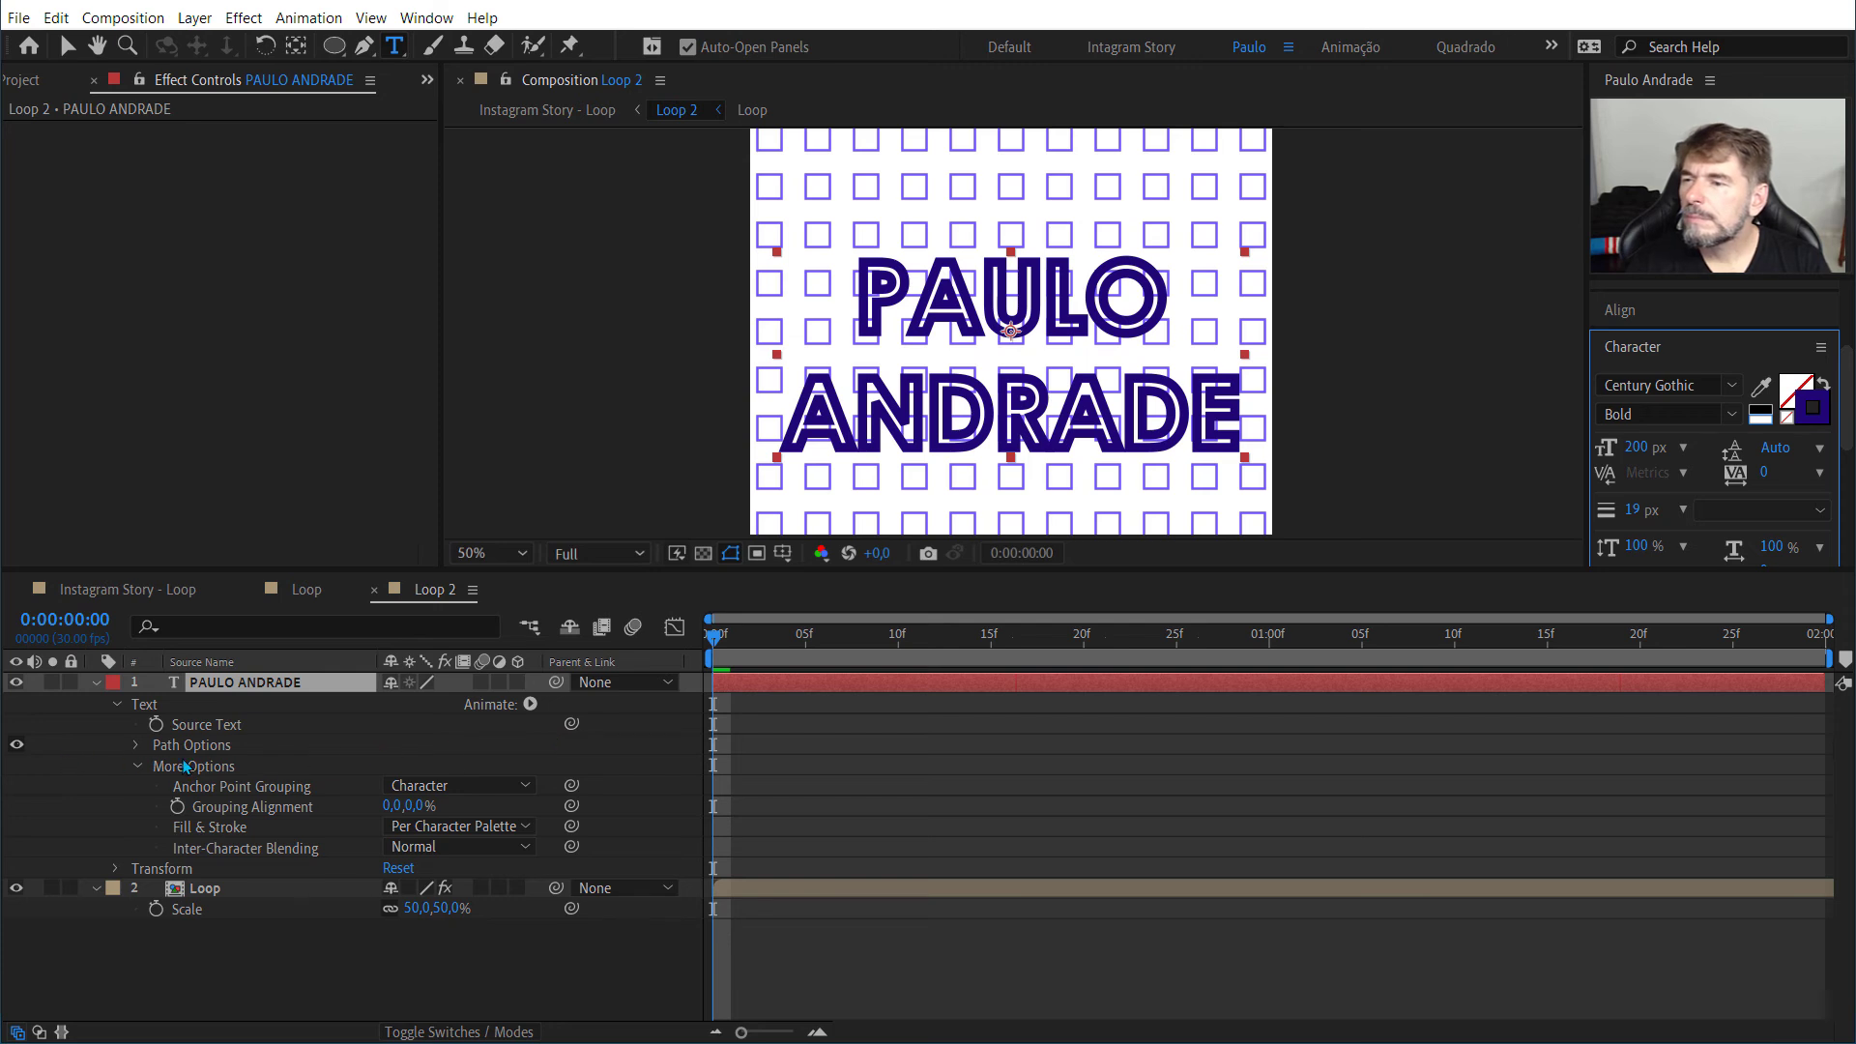
{"action": "left_click", "coordinate": [136, 745]}
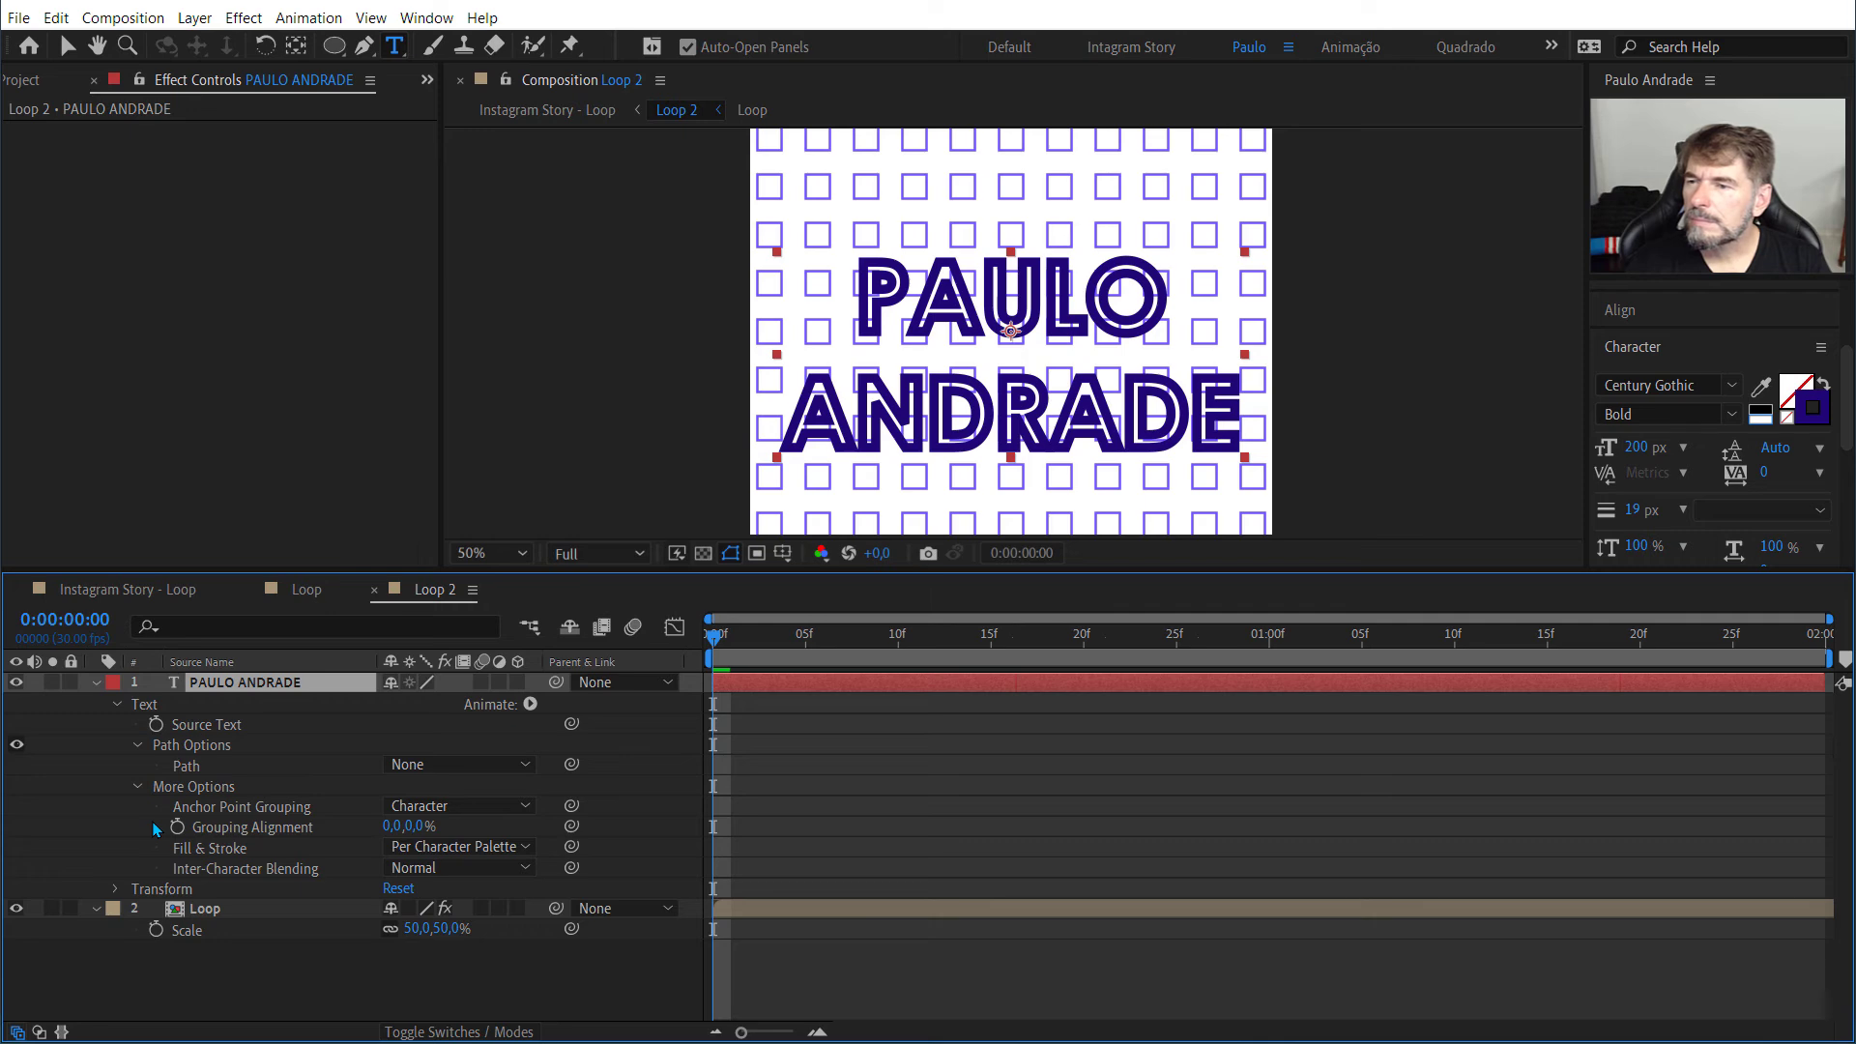
{"action": "left_click", "coordinate": [118, 704]}
{"action": "left_click", "coordinate": [155, 703]}
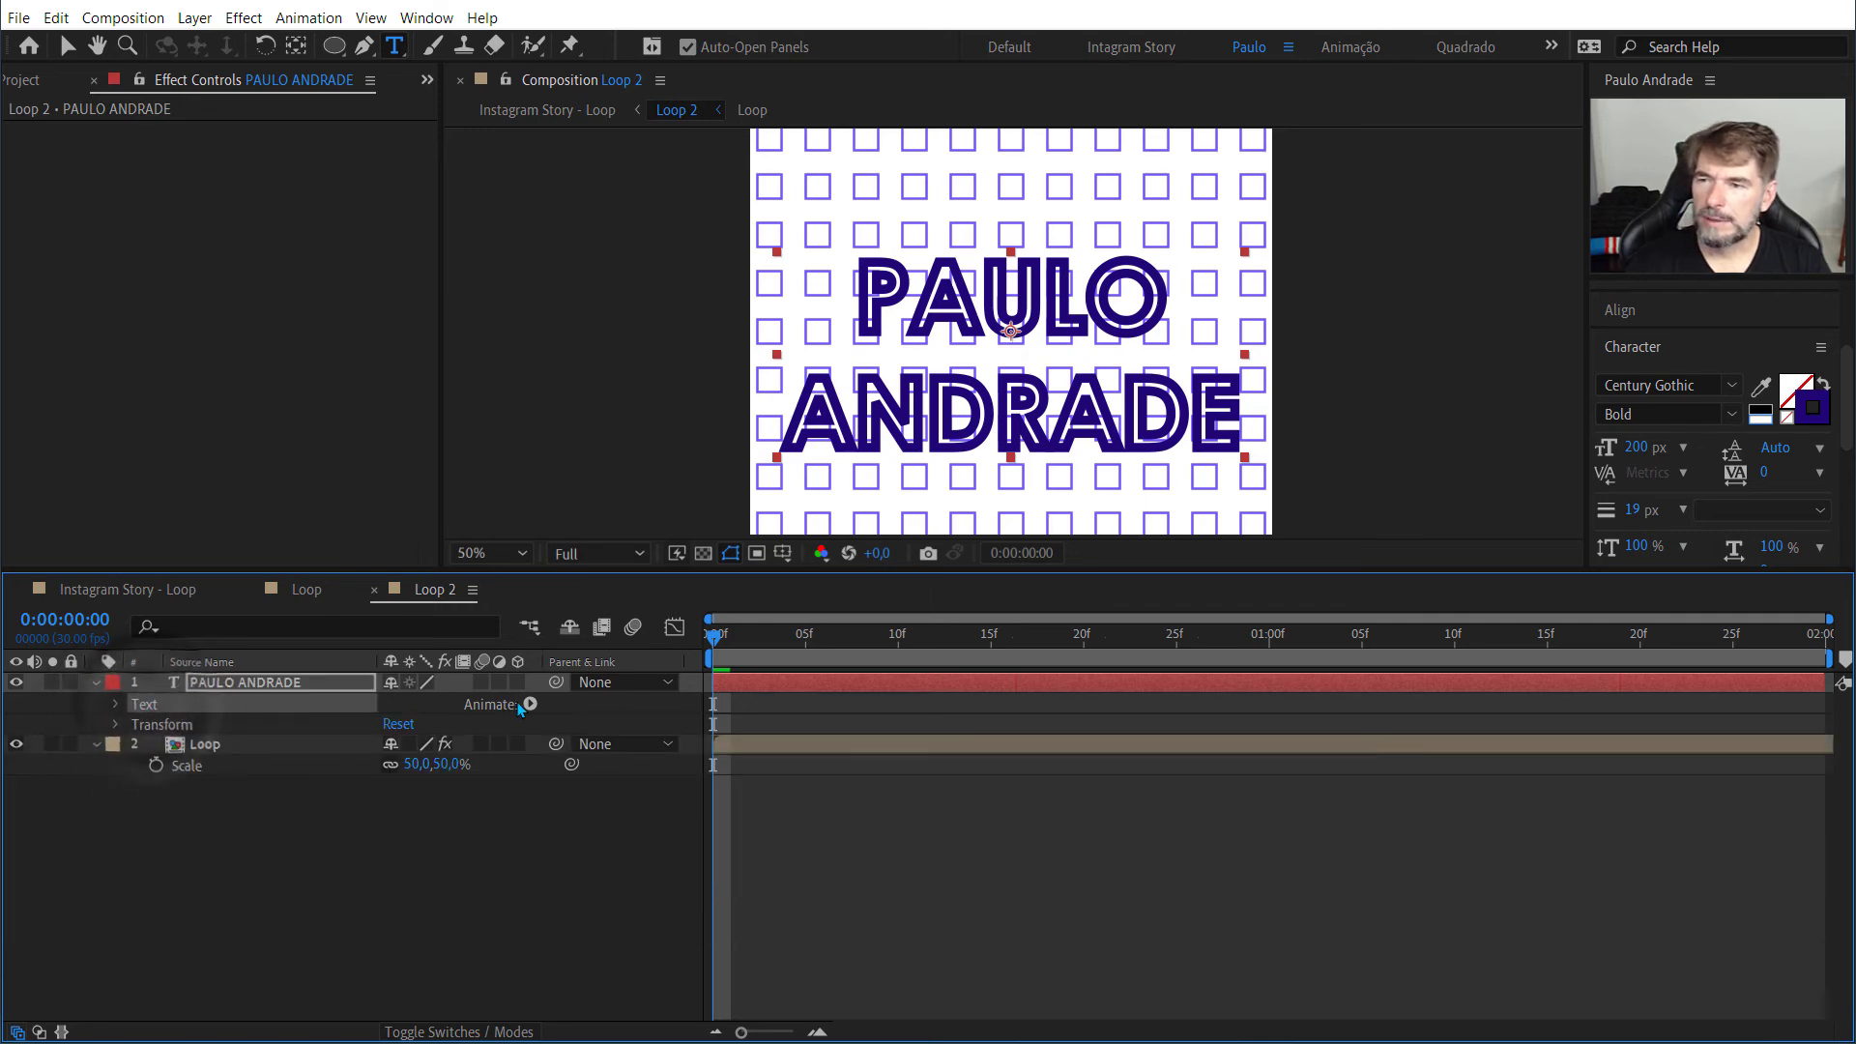
Step: Add a Stroke Width animator to the text with a 0 keyframe on the first frame, and set the base stroke width to 0,01 px
{"action": "left_click", "coordinate": [529, 704]}
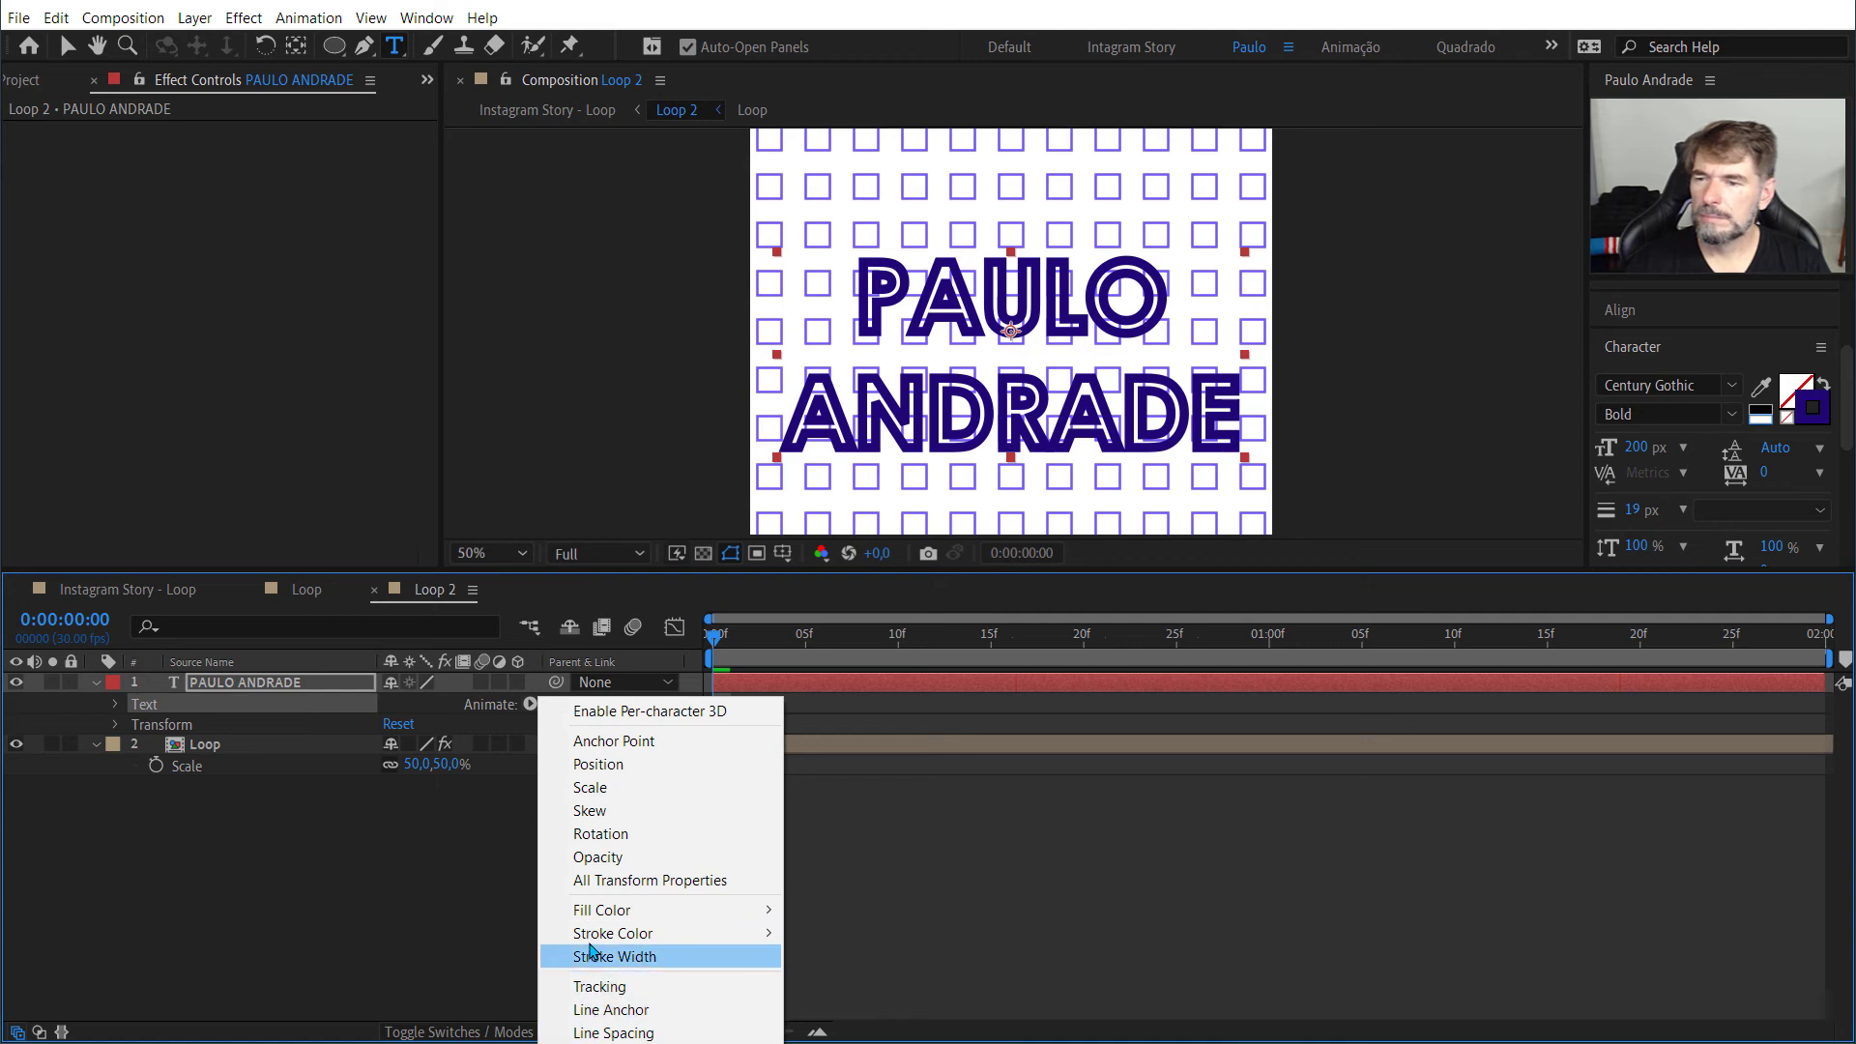
{"action": "mouse_move", "coordinate": [592, 937]}
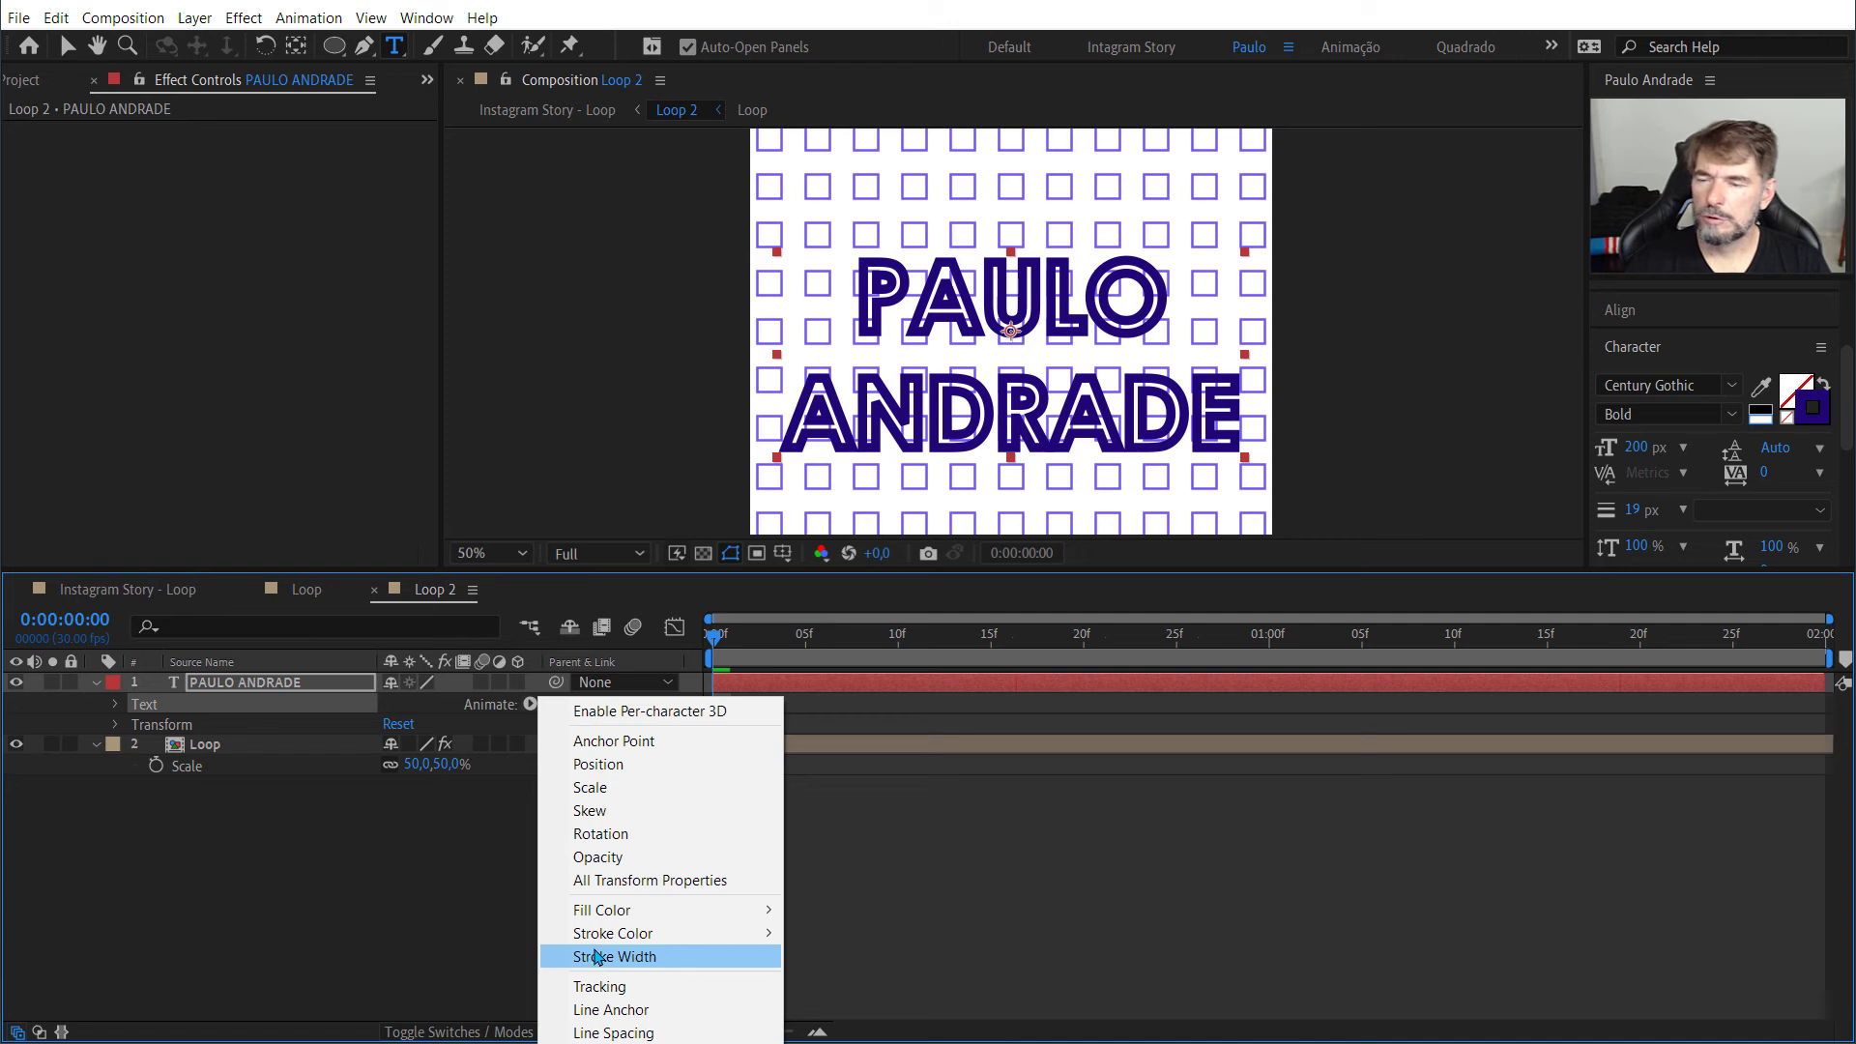
{"action": "left_click", "coordinate": [596, 957]}
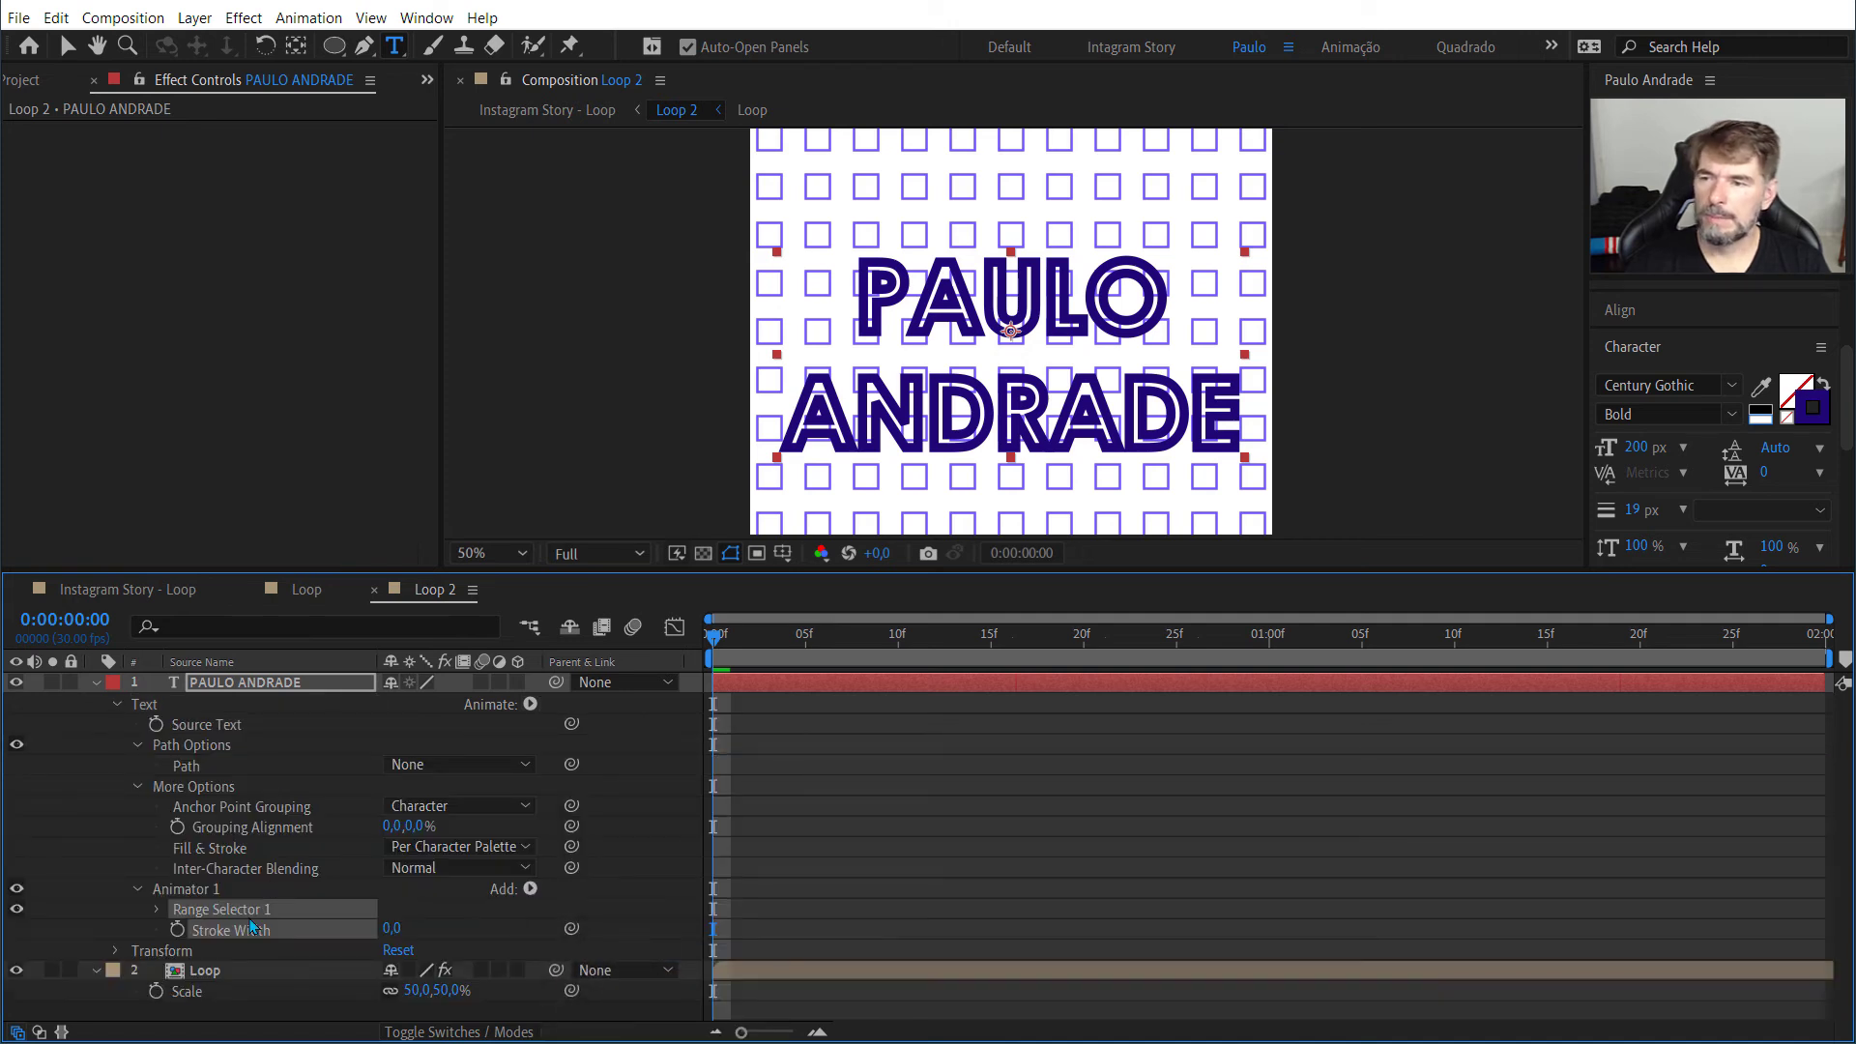
{"action": "left_click", "coordinate": [177, 929]}
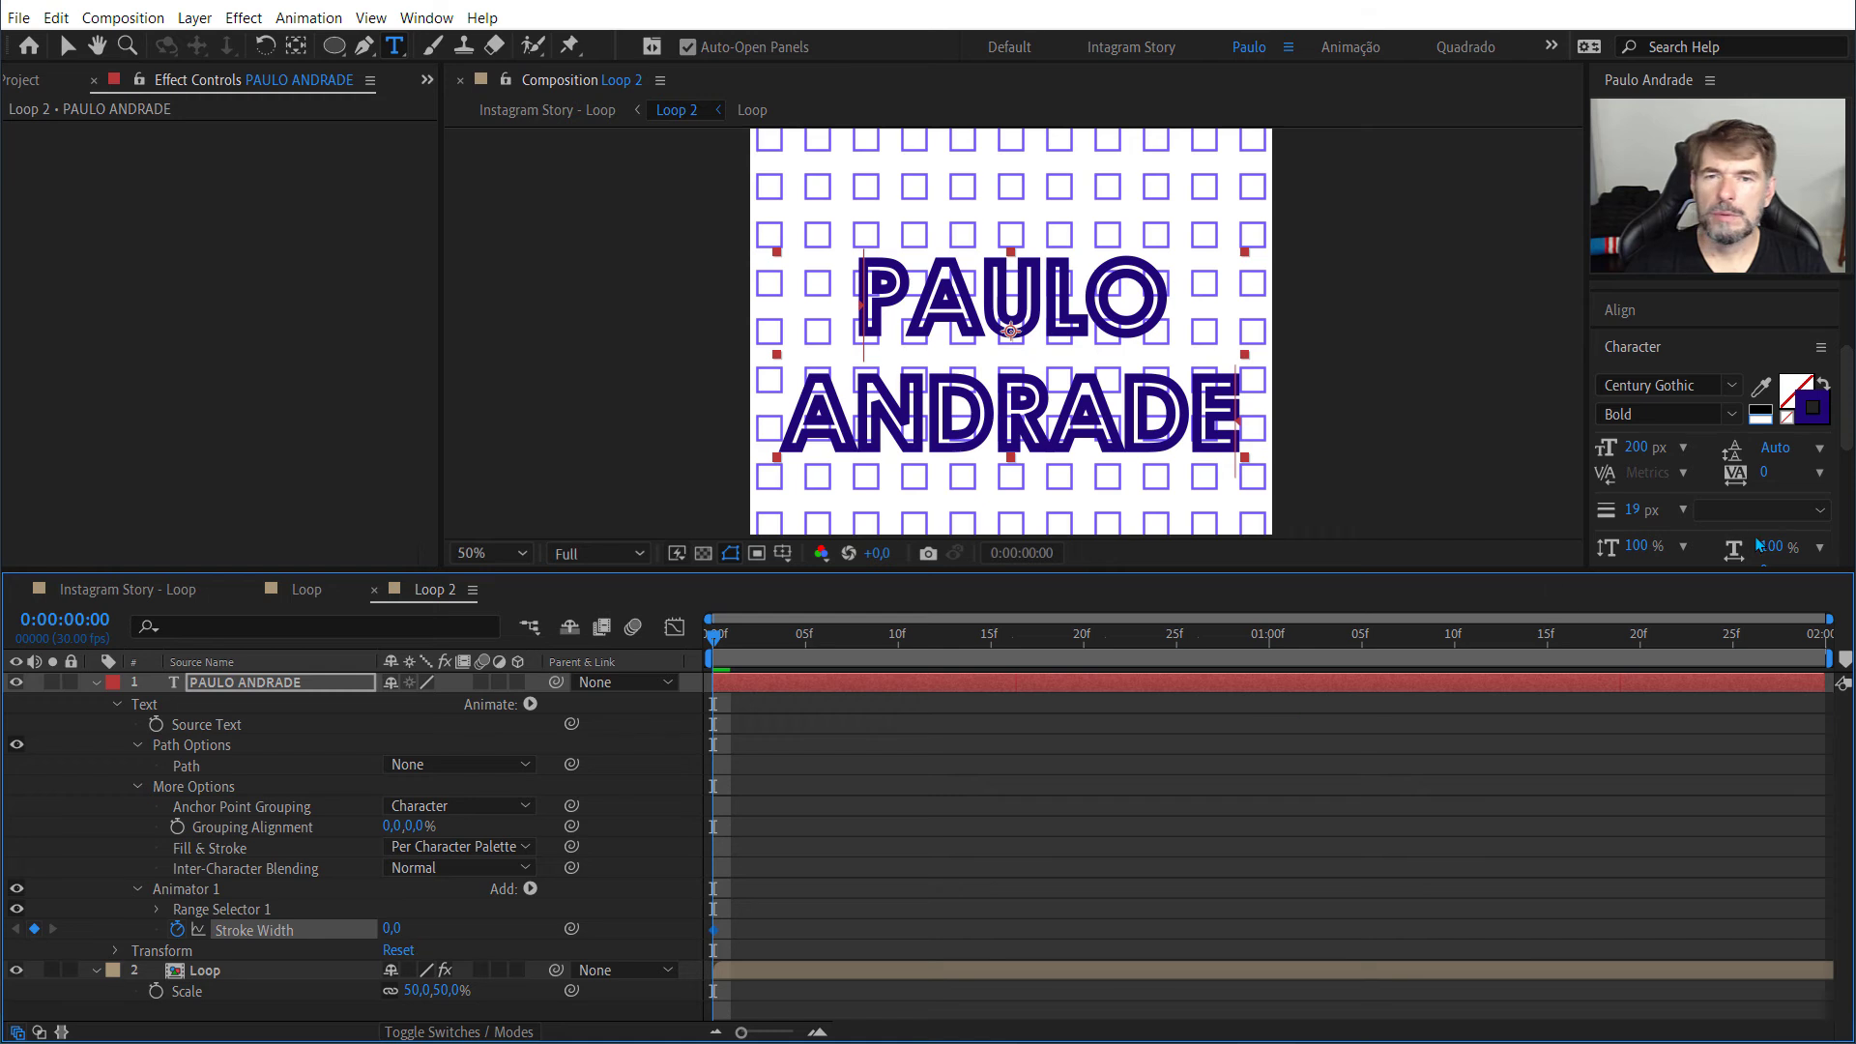
{"action": "left_click", "coordinate": [1632, 511]}
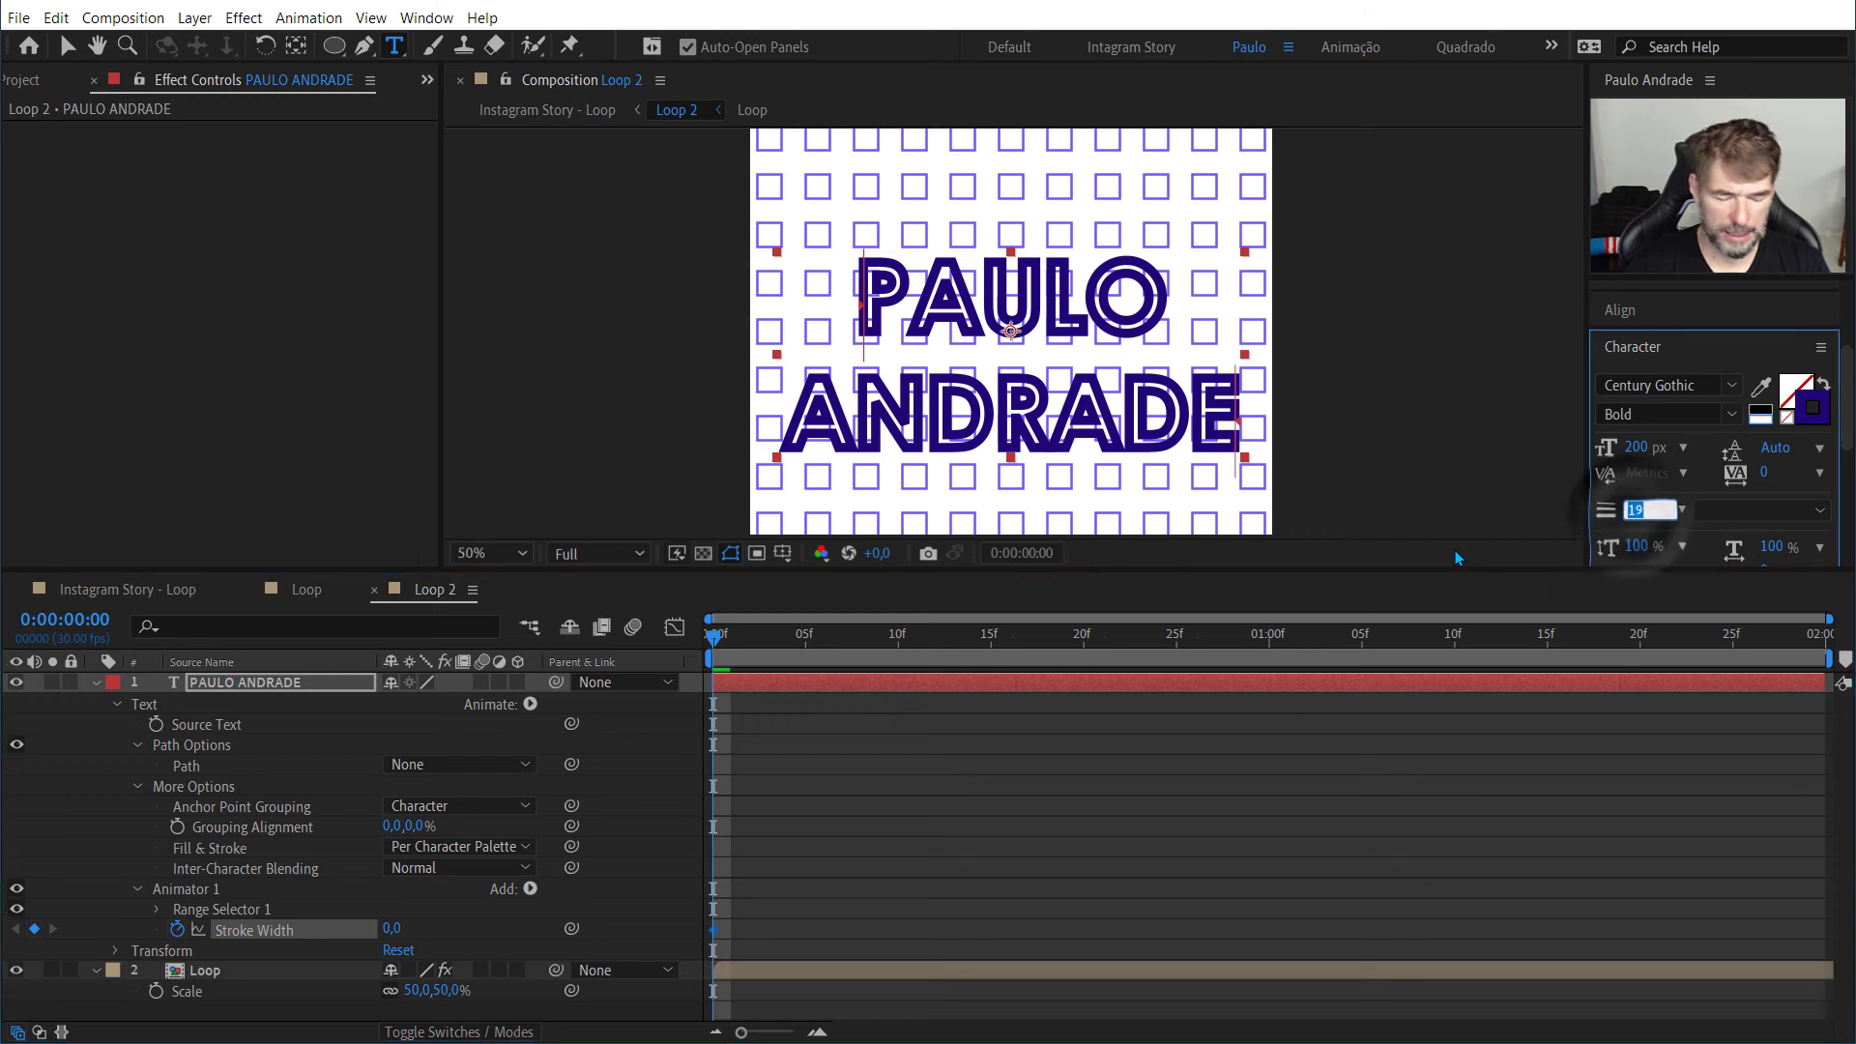
{"action": "type", "text": "0,01"}
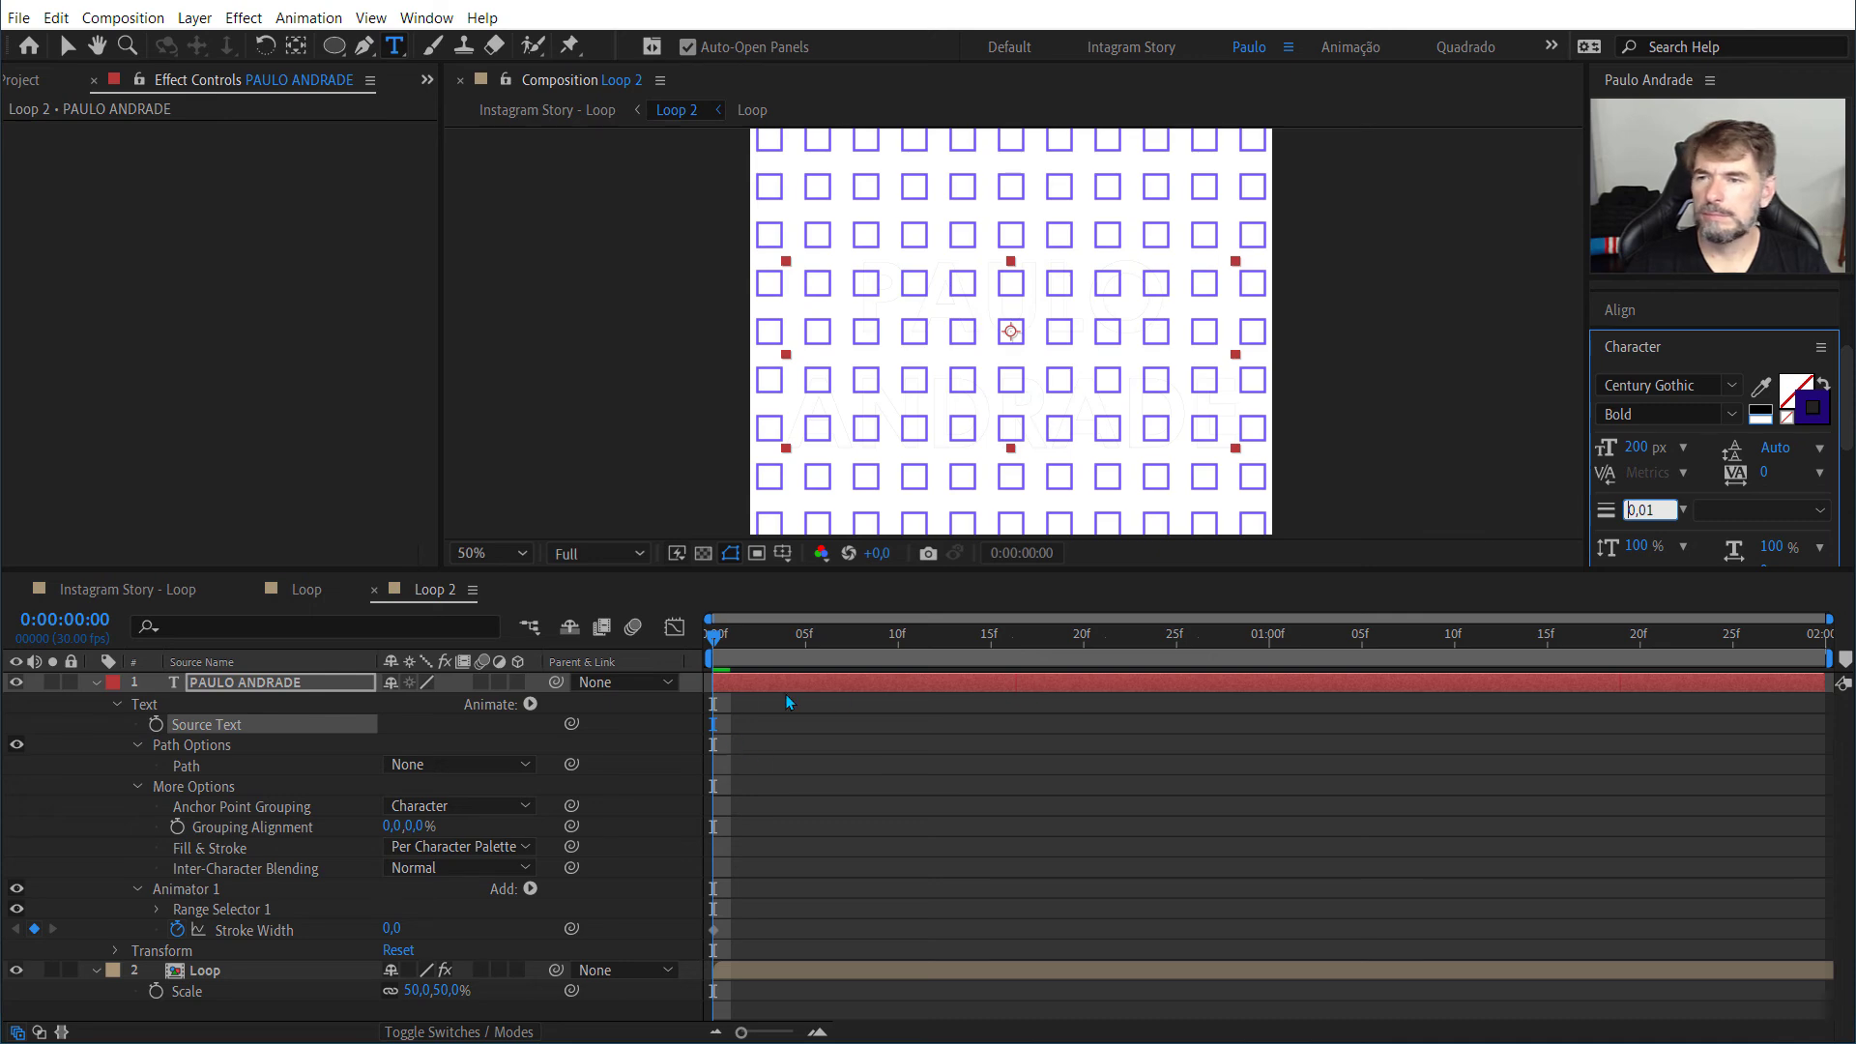
Step: Keyframe the animator's Stroke Width at 14 at the 1-second mark
{"action": "mouse_move", "coordinate": [721, 647]}
{"action": "left_mouse_down"}
{"action": "mouse_move", "coordinate": [1213, 638]}
{"action": "mouse_move", "coordinate": [1272, 669]}
{"action": "left_mouse_up"}
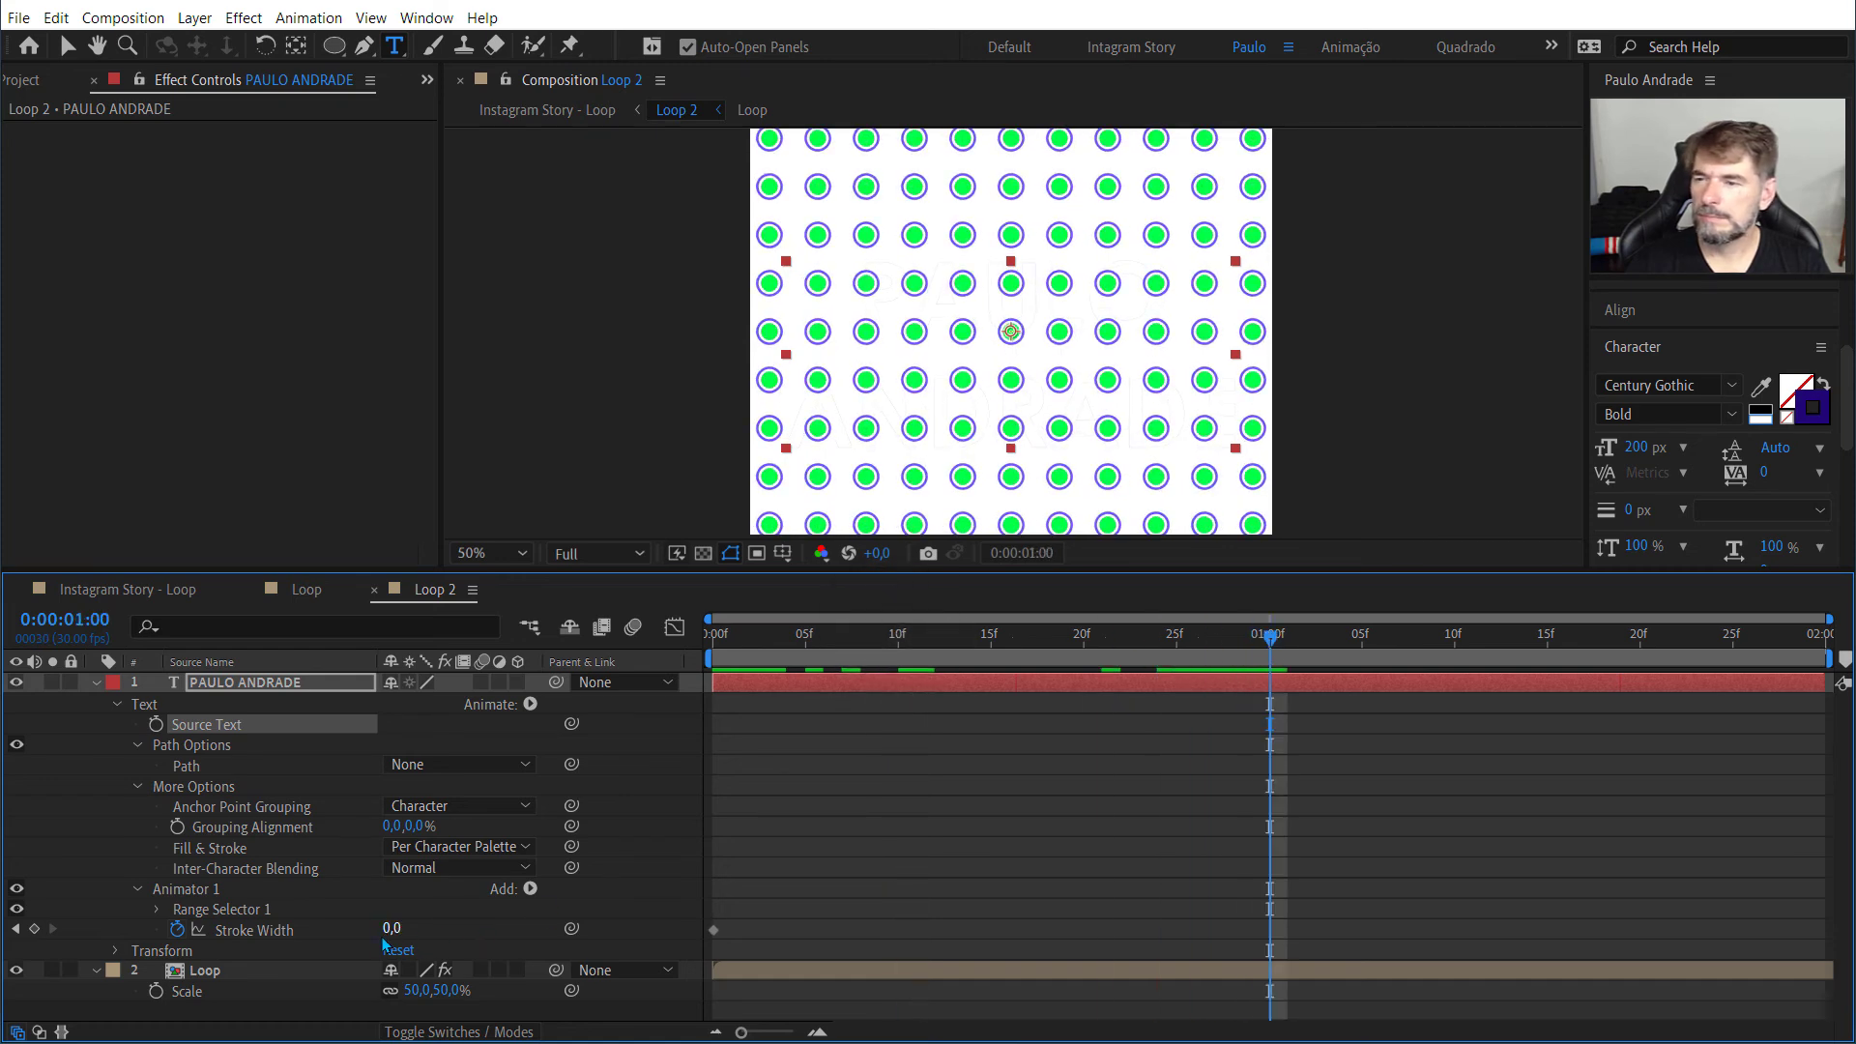
{"action": "mouse_move", "coordinate": [389, 929]}
{"action": "left_mouse_down"}
{"action": "mouse_move", "coordinate": [435, 929]}
{"action": "mouse_move", "coordinate": [397, 929]}
{"action": "left_mouse_up"}
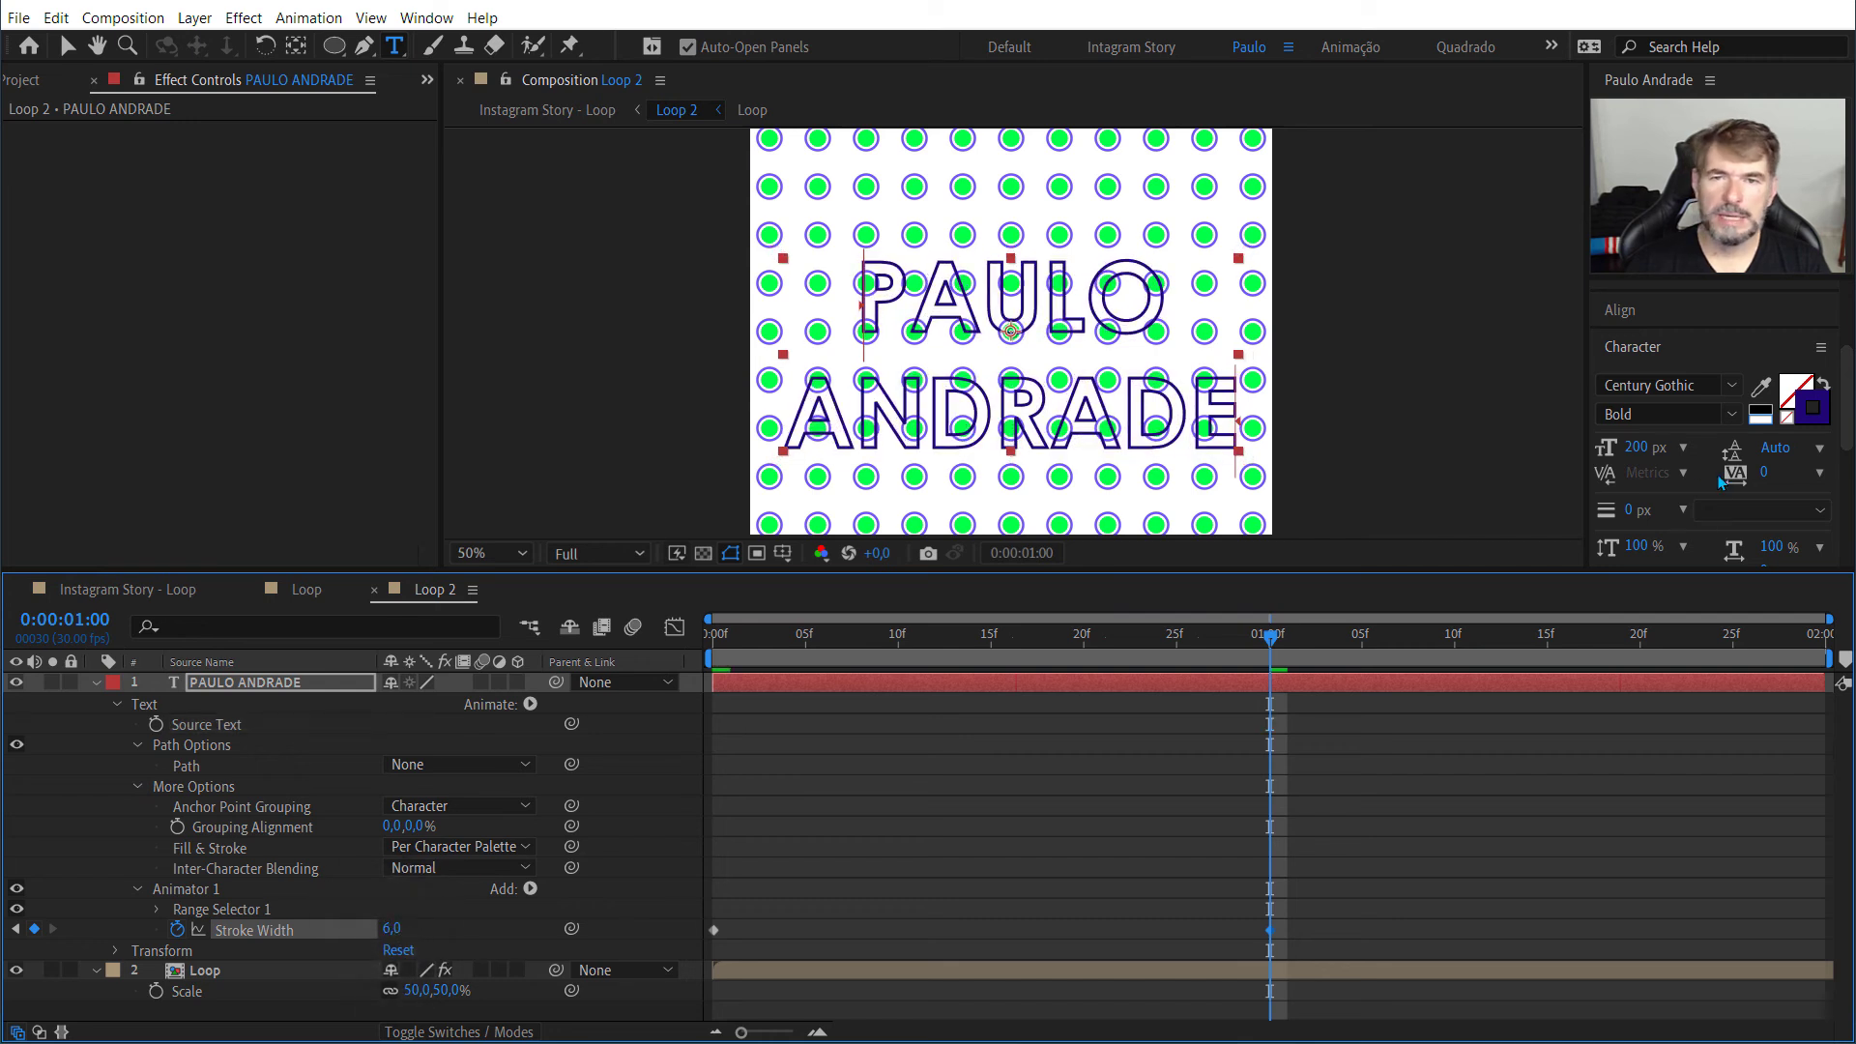
{"action": "left_click", "coordinate": [399, 930]}
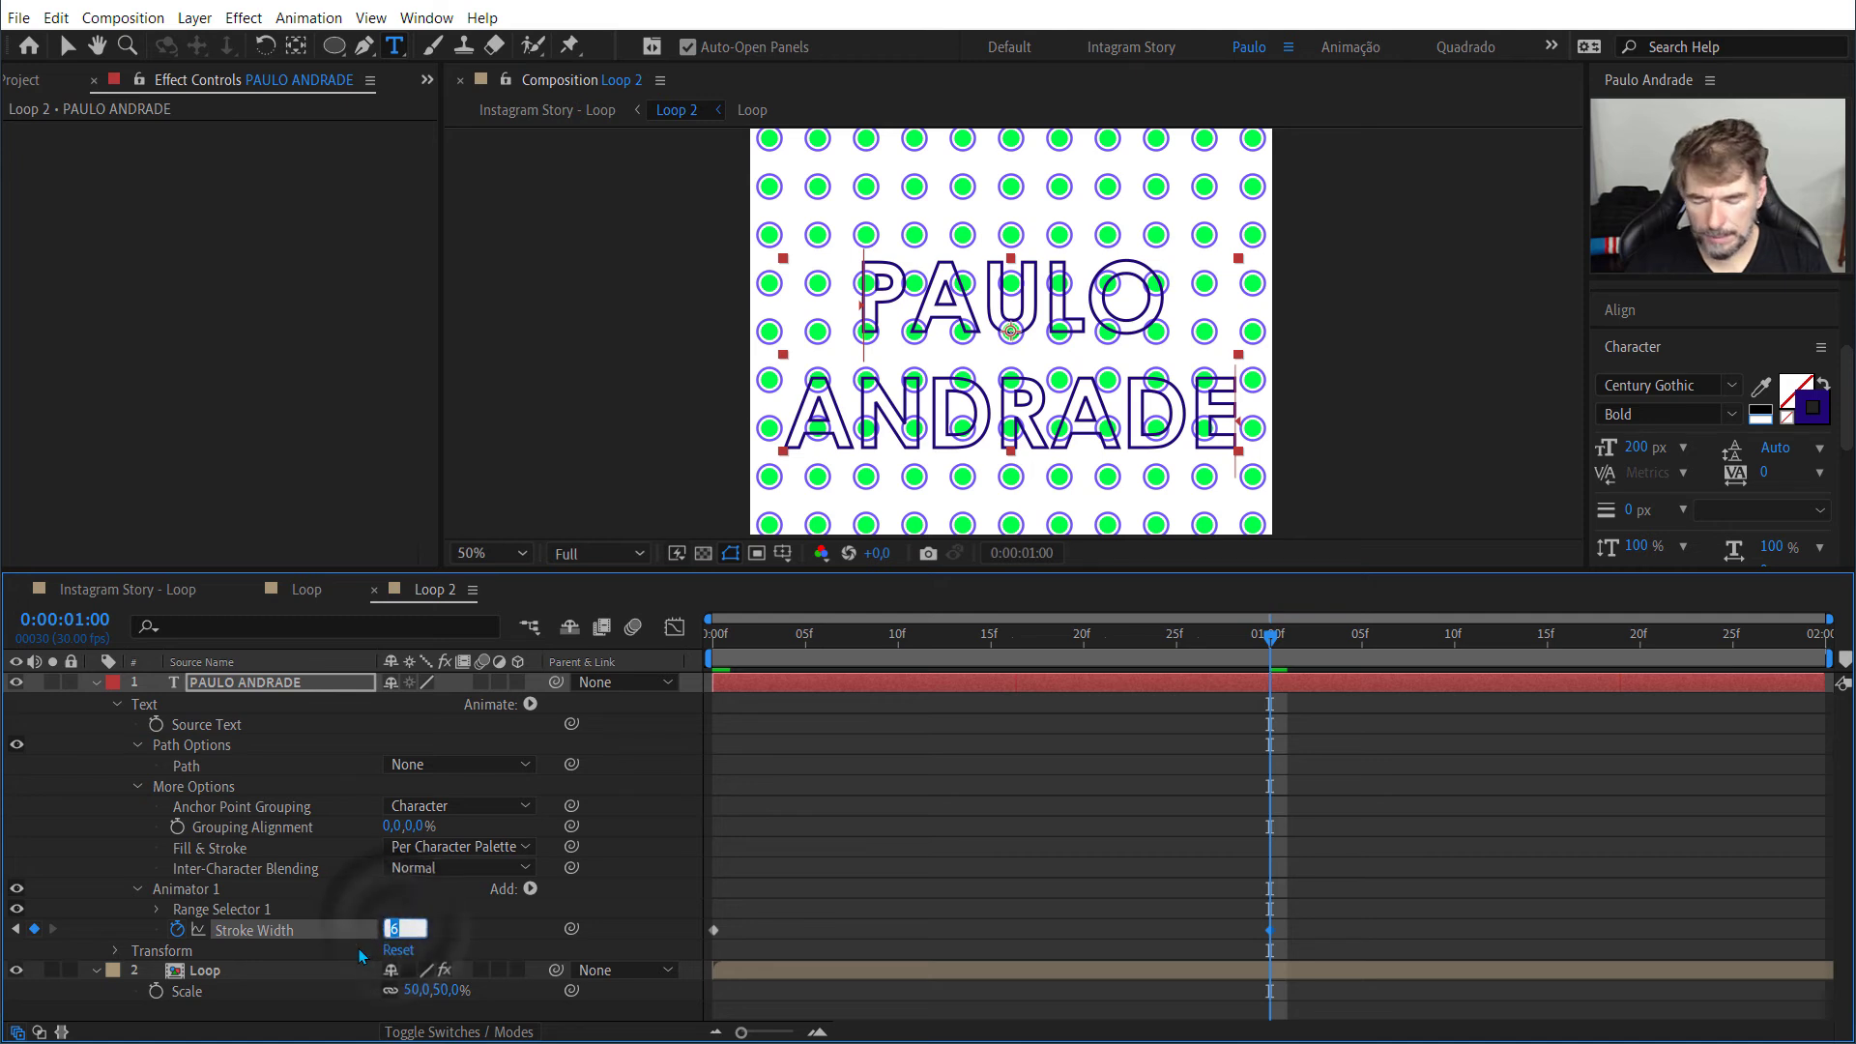
{"action": "left_click", "coordinate": [1137, 839]}
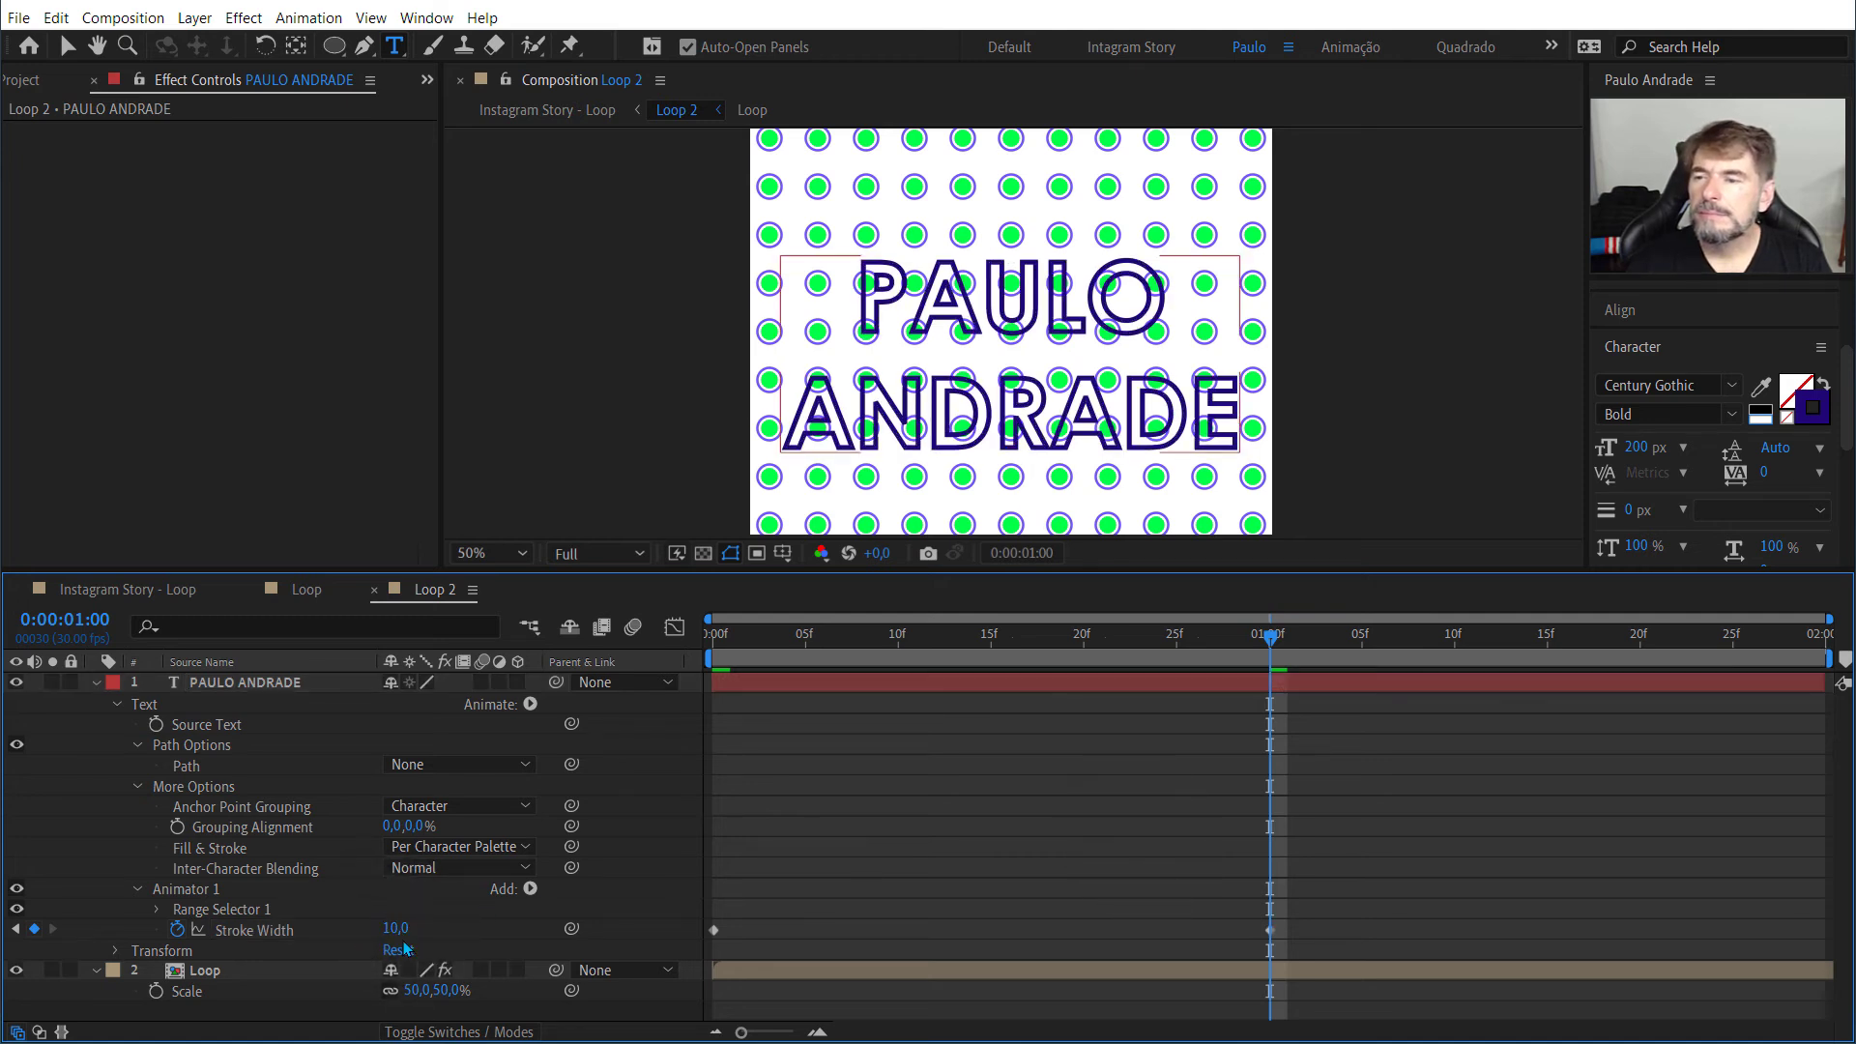
{"action": "mouse_move", "coordinate": [396, 928]}
{"action": "left_mouse_down"}
{"action": "mouse_move", "coordinate": [415, 926]}
{"action": "mouse_move", "coordinate": [393, 927]}
{"action": "left_mouse_up"}
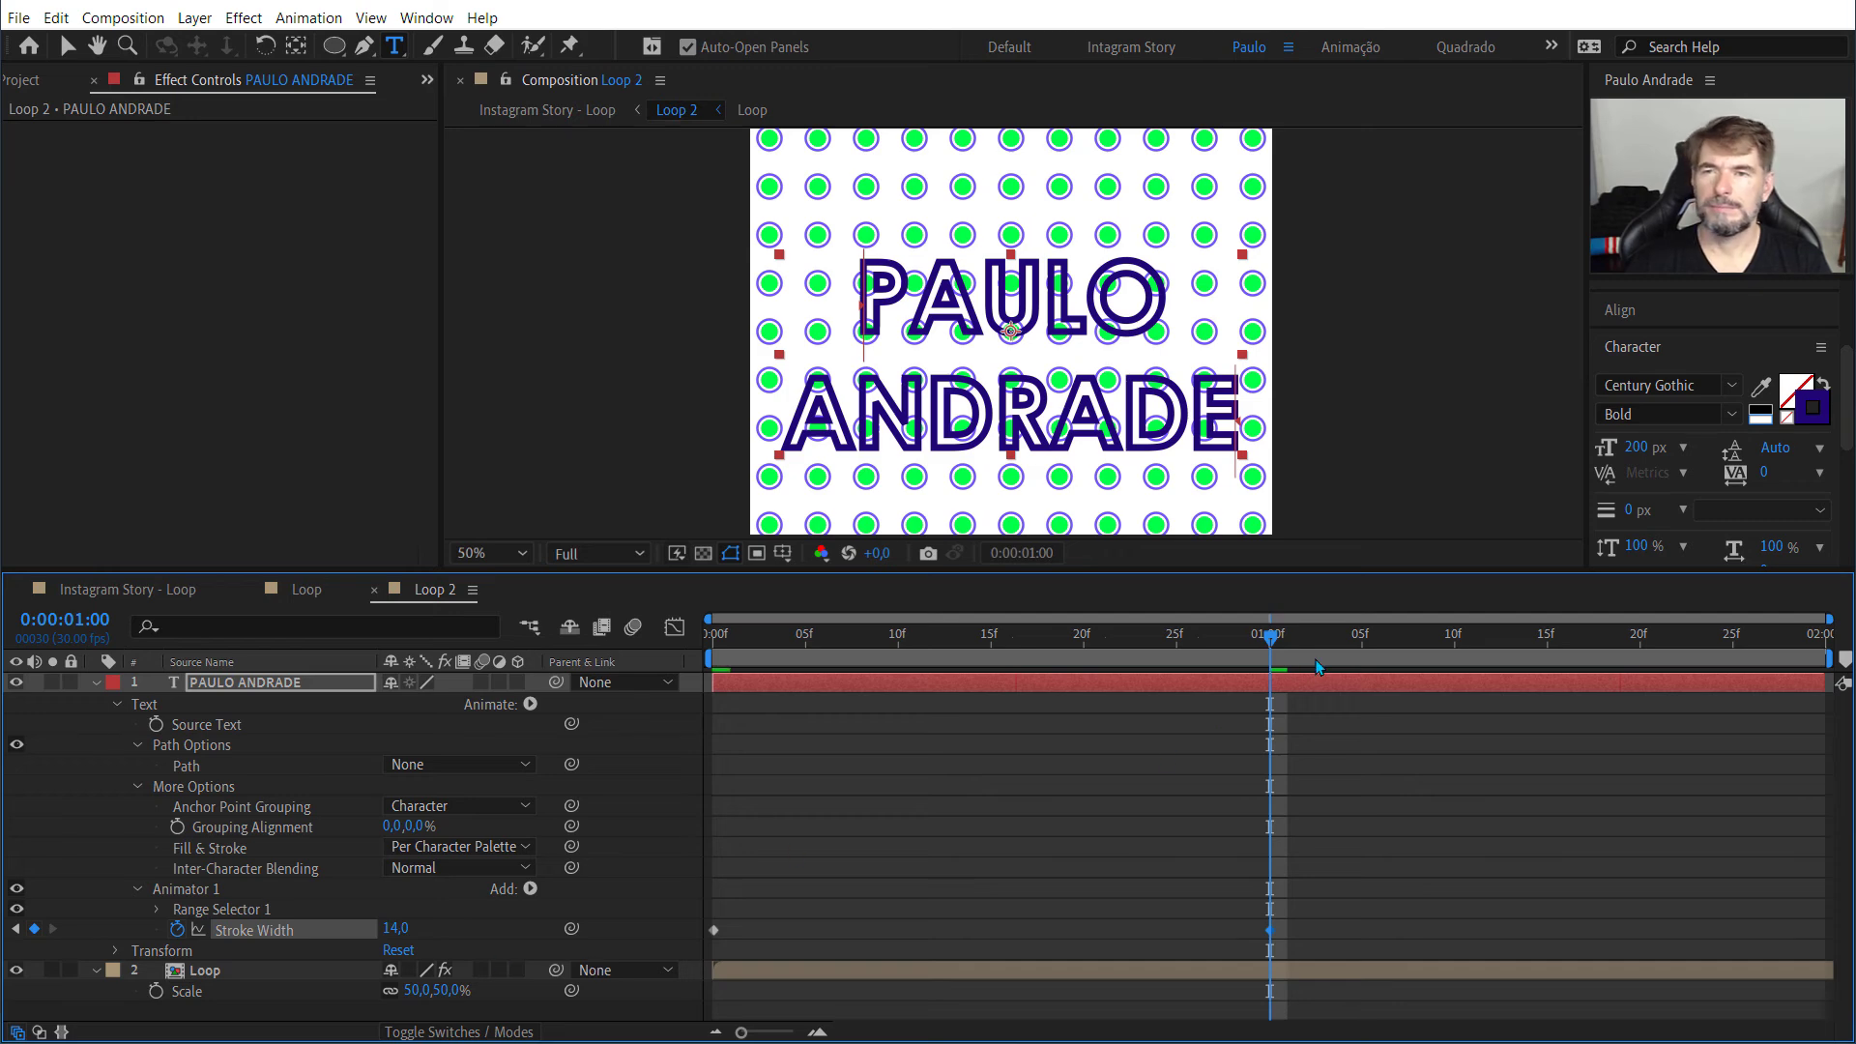
Step: Preview the text's stroke width animation repeatedly from the first frame of Loop 2
{"action": "left_click_drag", "start_coordinate": [1270, 638], "coordinate": [612, 652]}
{"action": "key", "text": "space"}
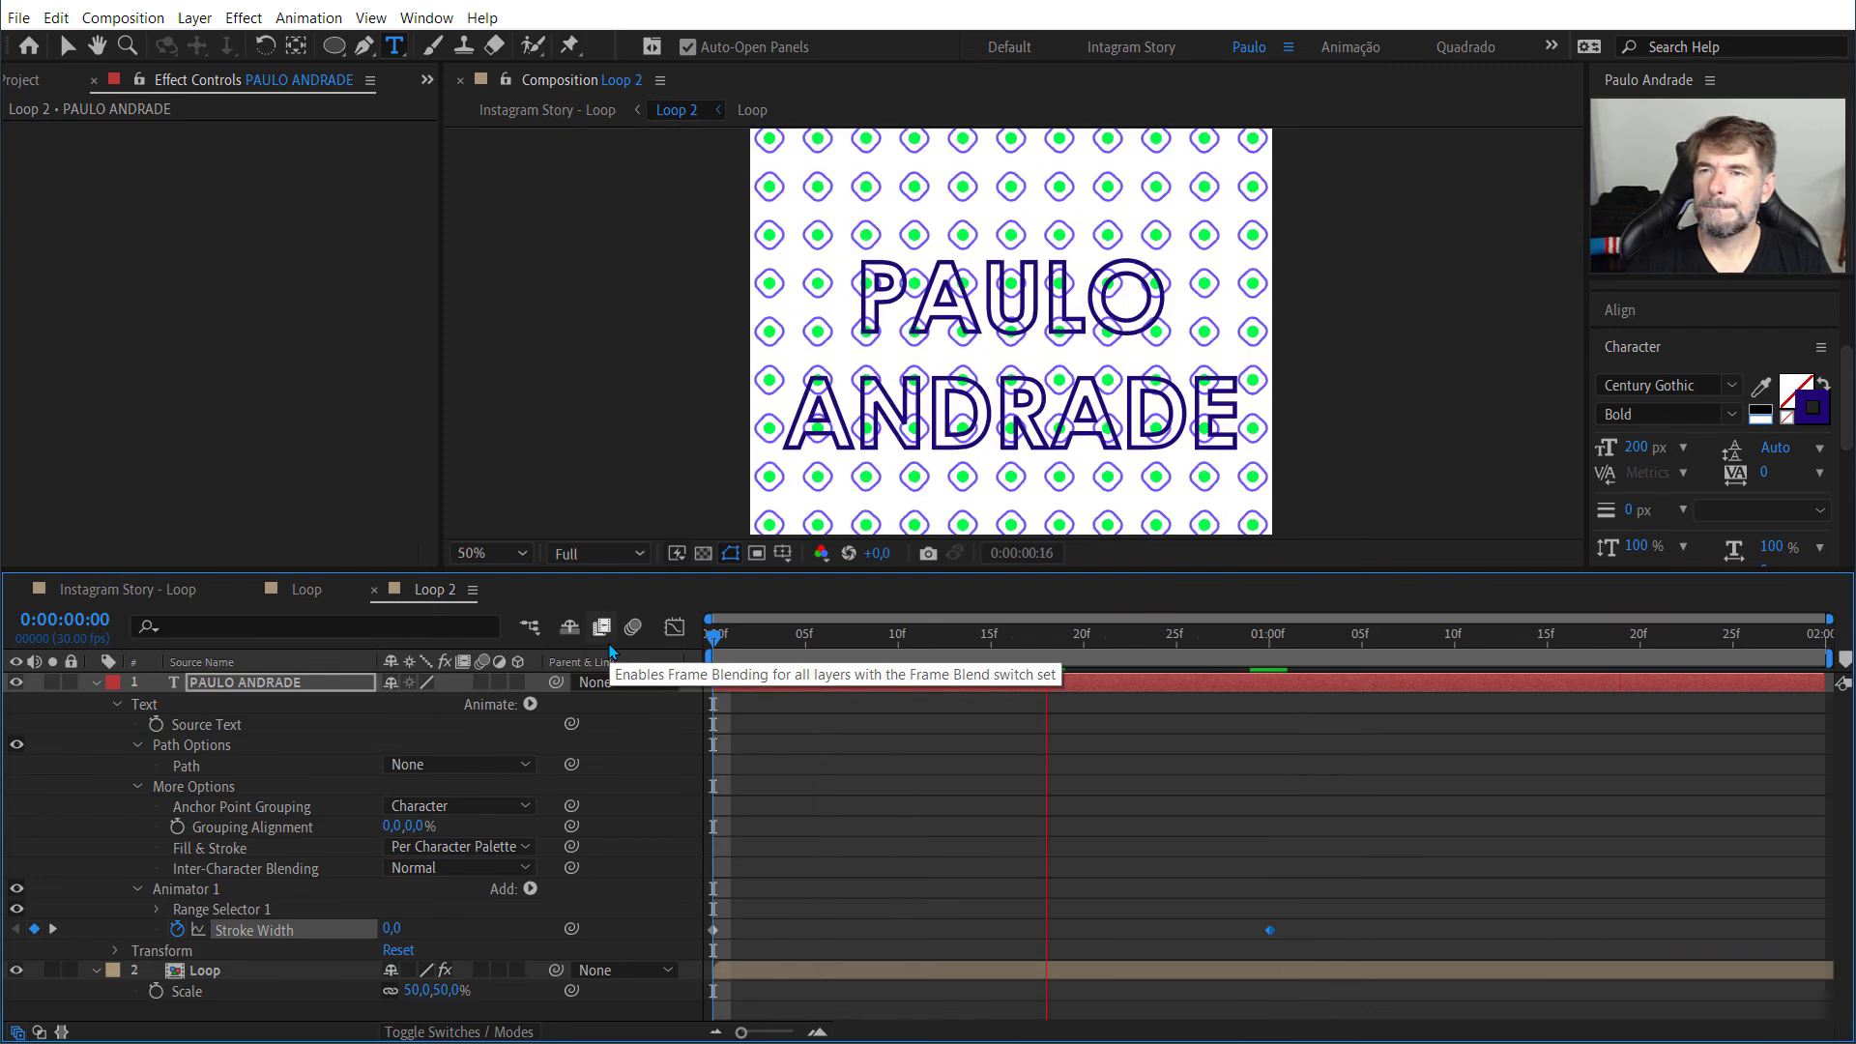
{"action": "key", "text": "space"}
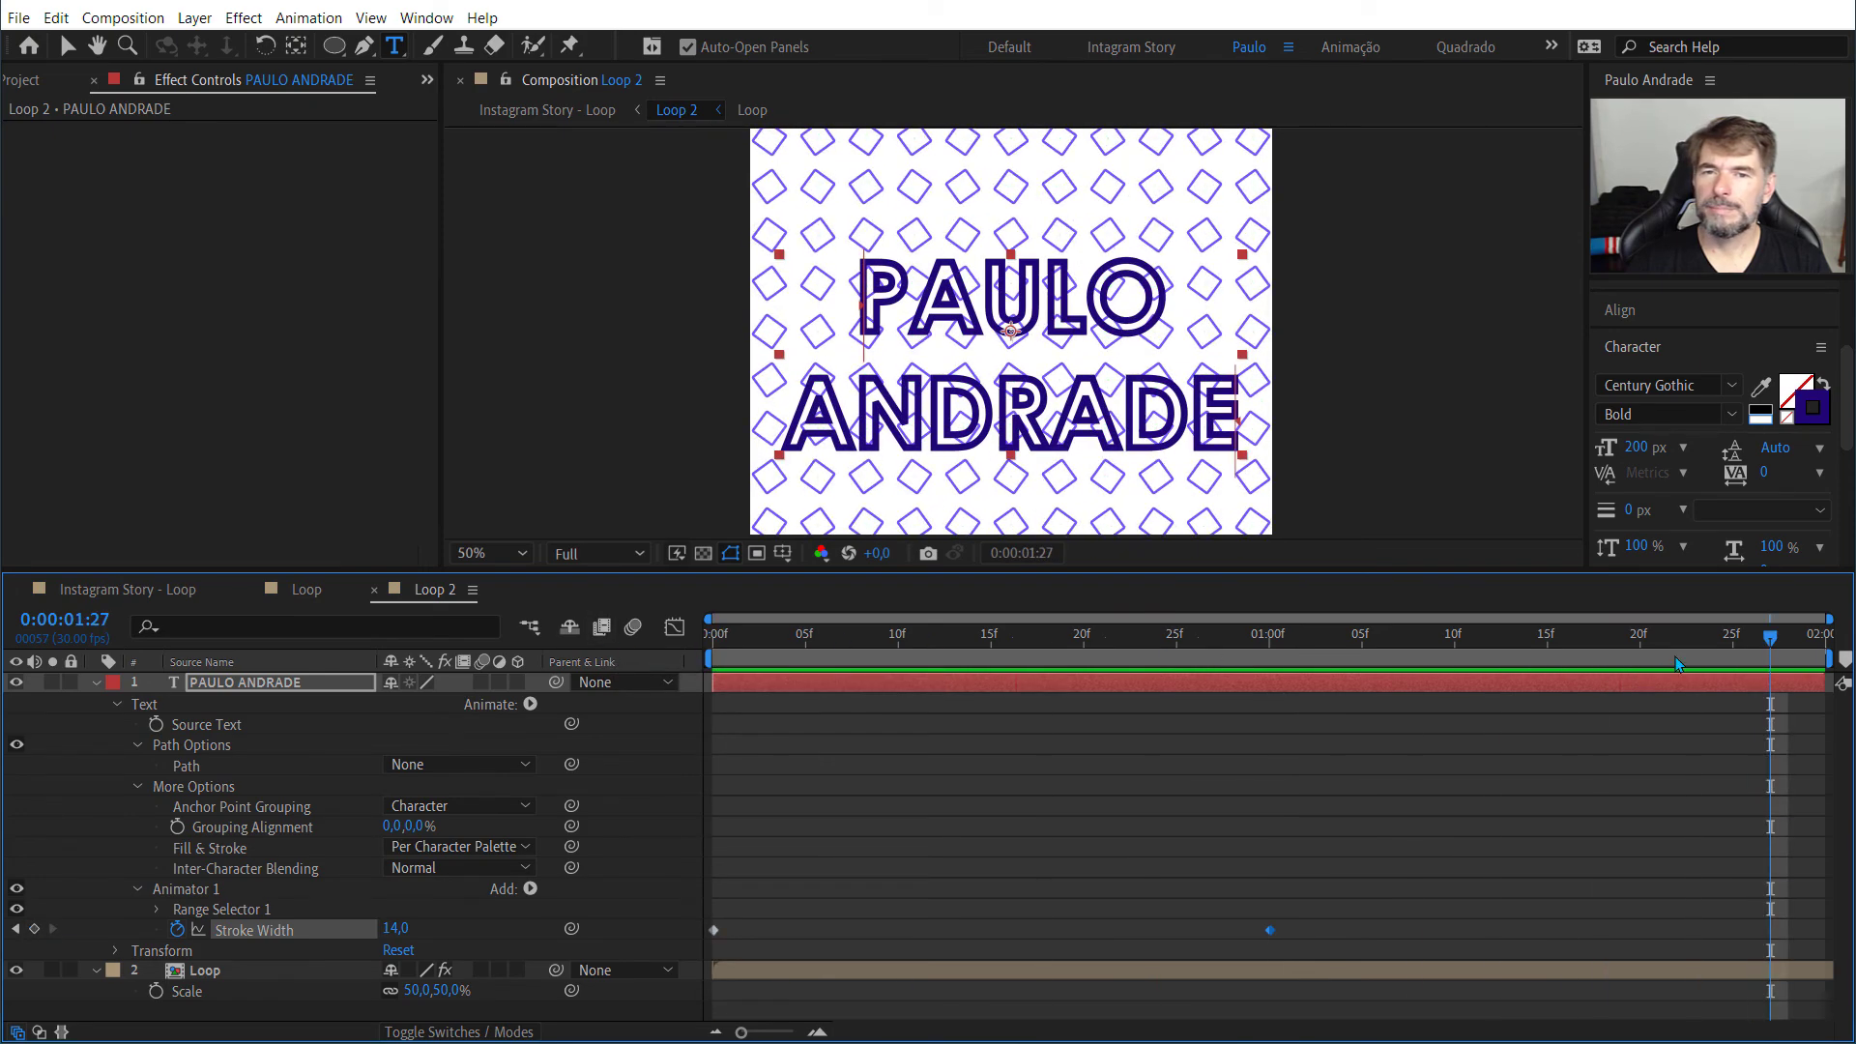
{"action": "left_click_drag", "start_coordinate": [1766, 643], "coordinate": [592, 657]}
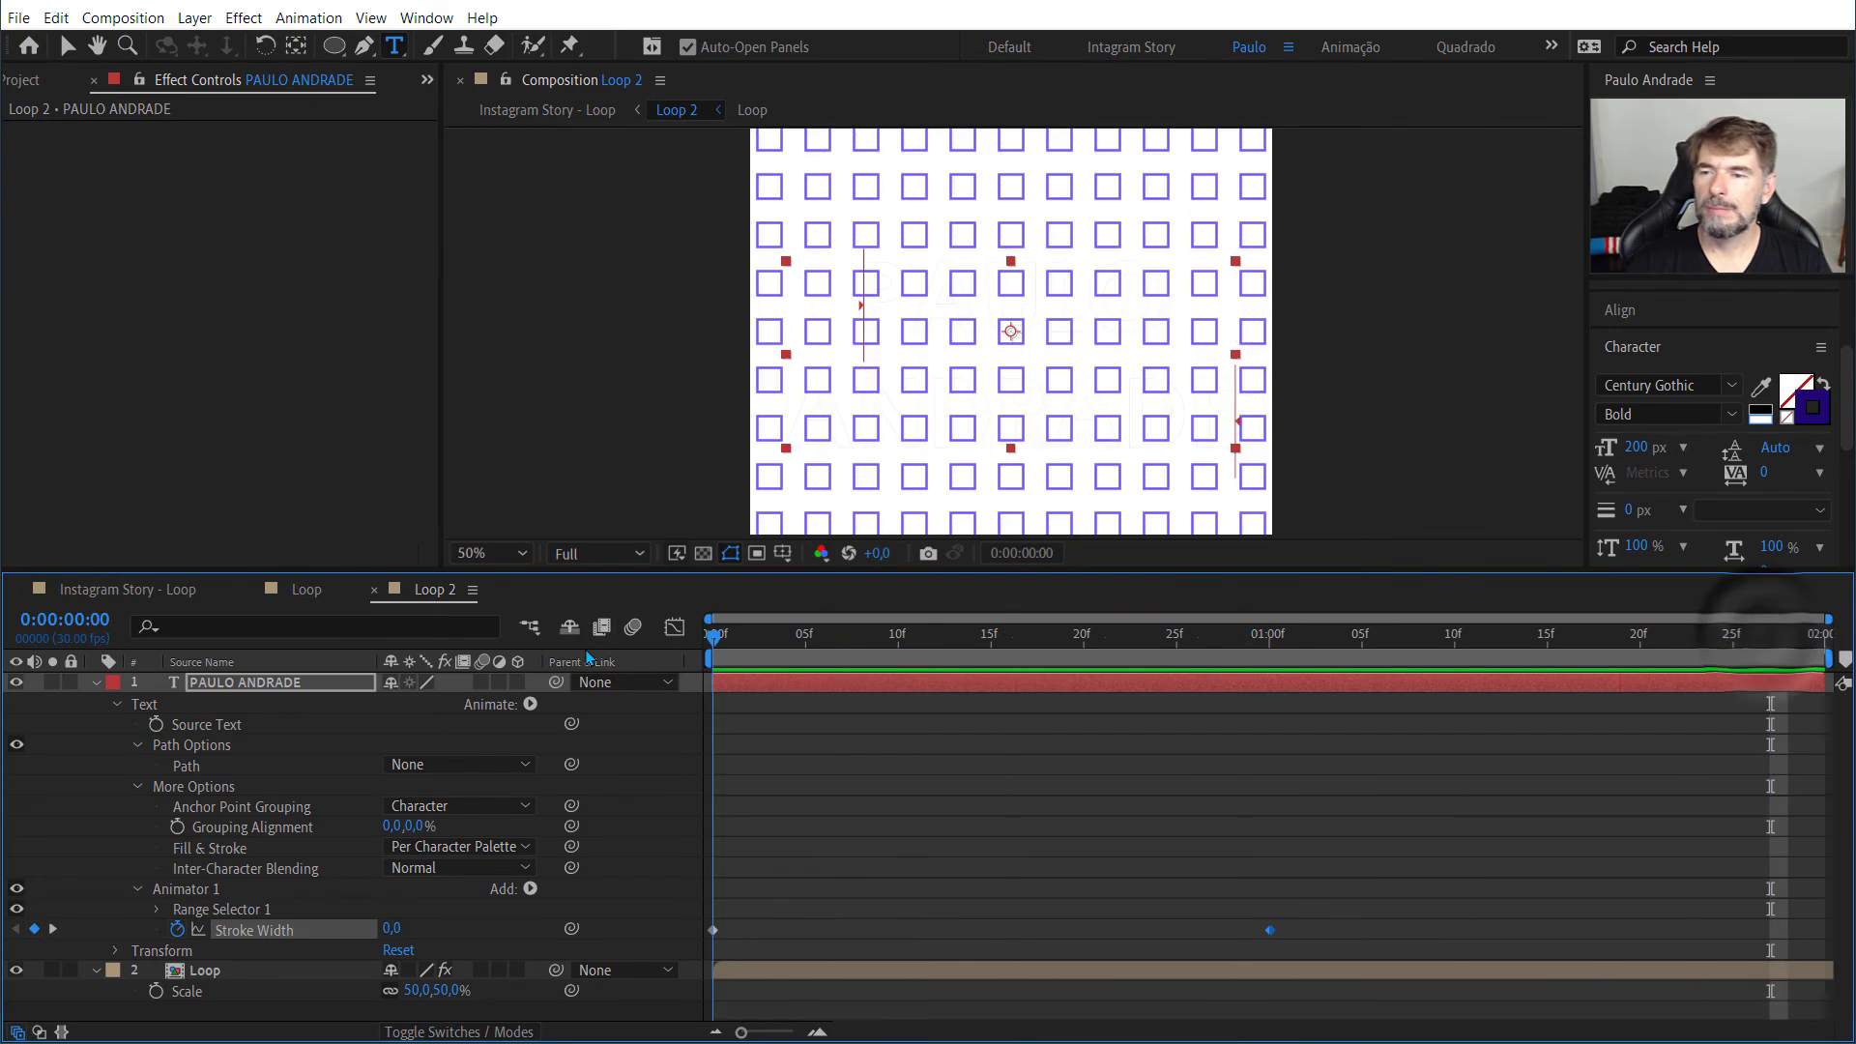
{"action": "key", "text": "space"}
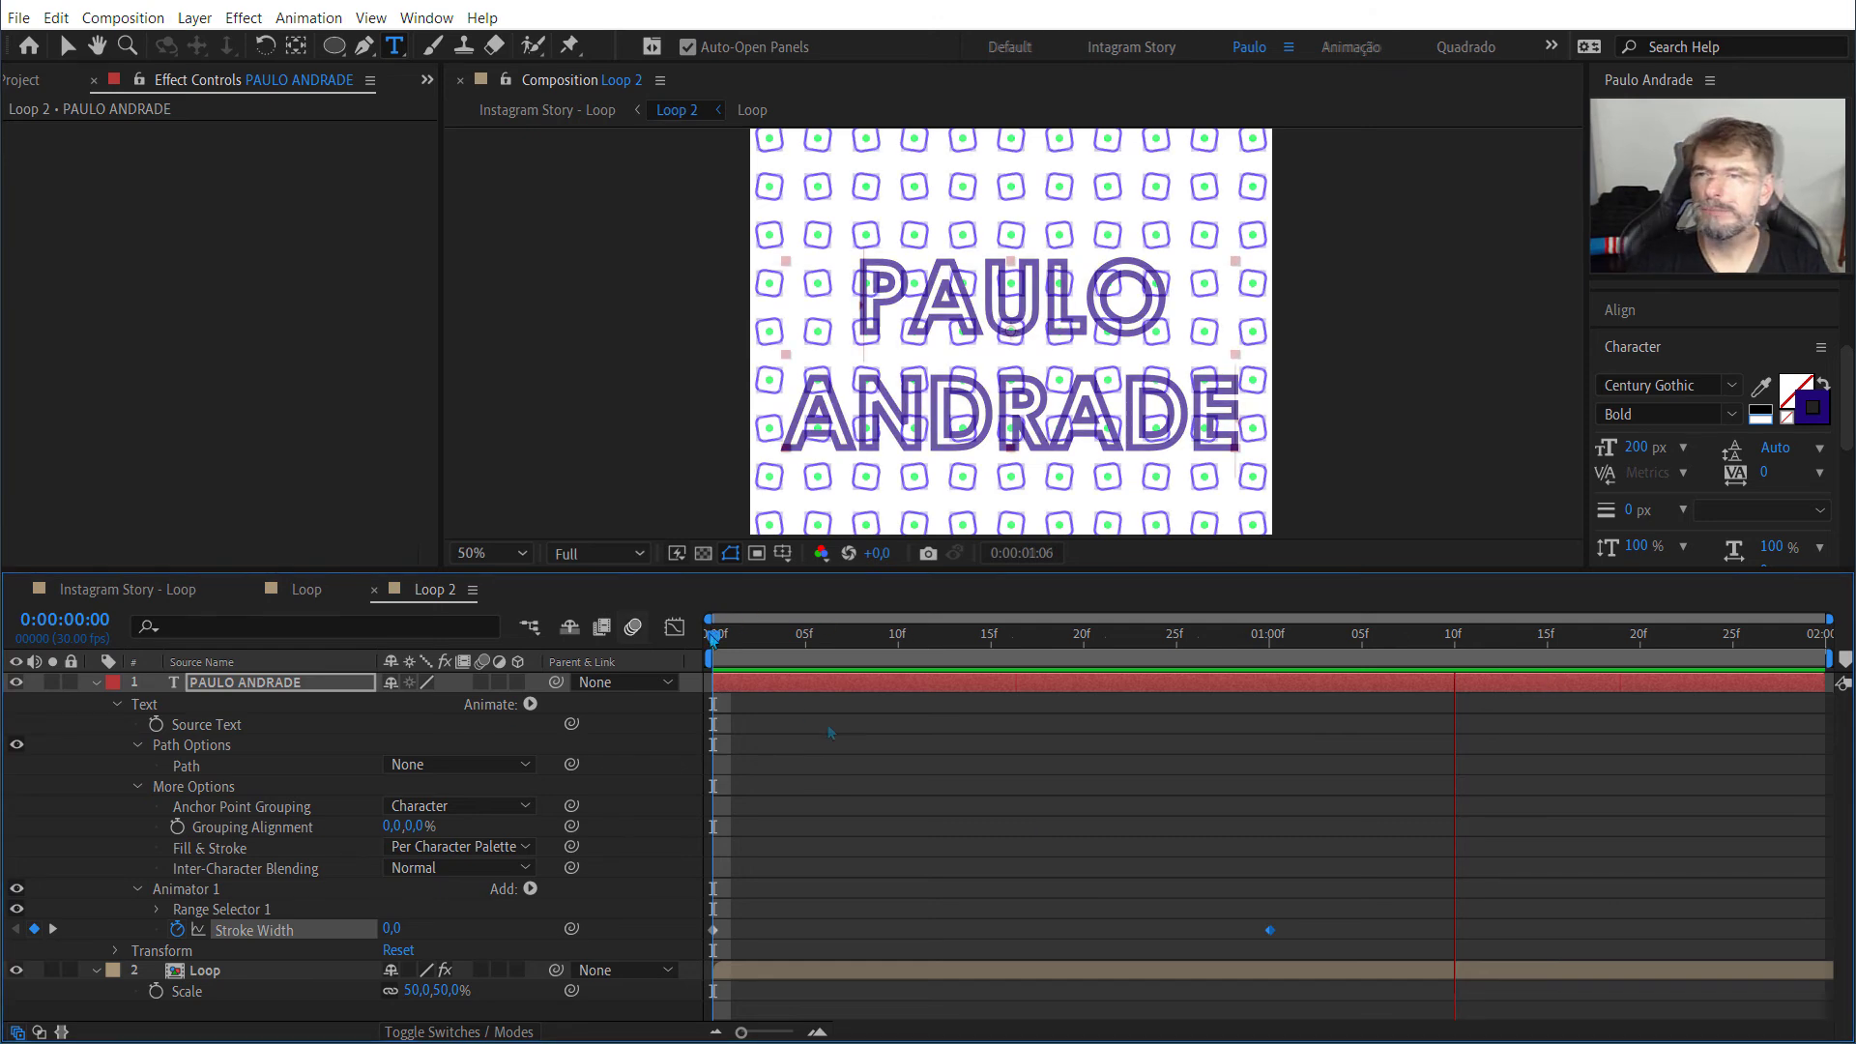
{"action": "mouse_move", "coordinate": [715, 640]}
{"action": "left_mouse_down"}
{"action": "mouse_move", "coordinate": [1244, 669]}
{"action": "mouse_move", "coordinate": [852, 674]}
{"action": "mouse_move", "coordinate": [1270, 682]}
{"action": "mouse_move", "coordinate": [703, 706]}
{"action": "left_mouse_up"}
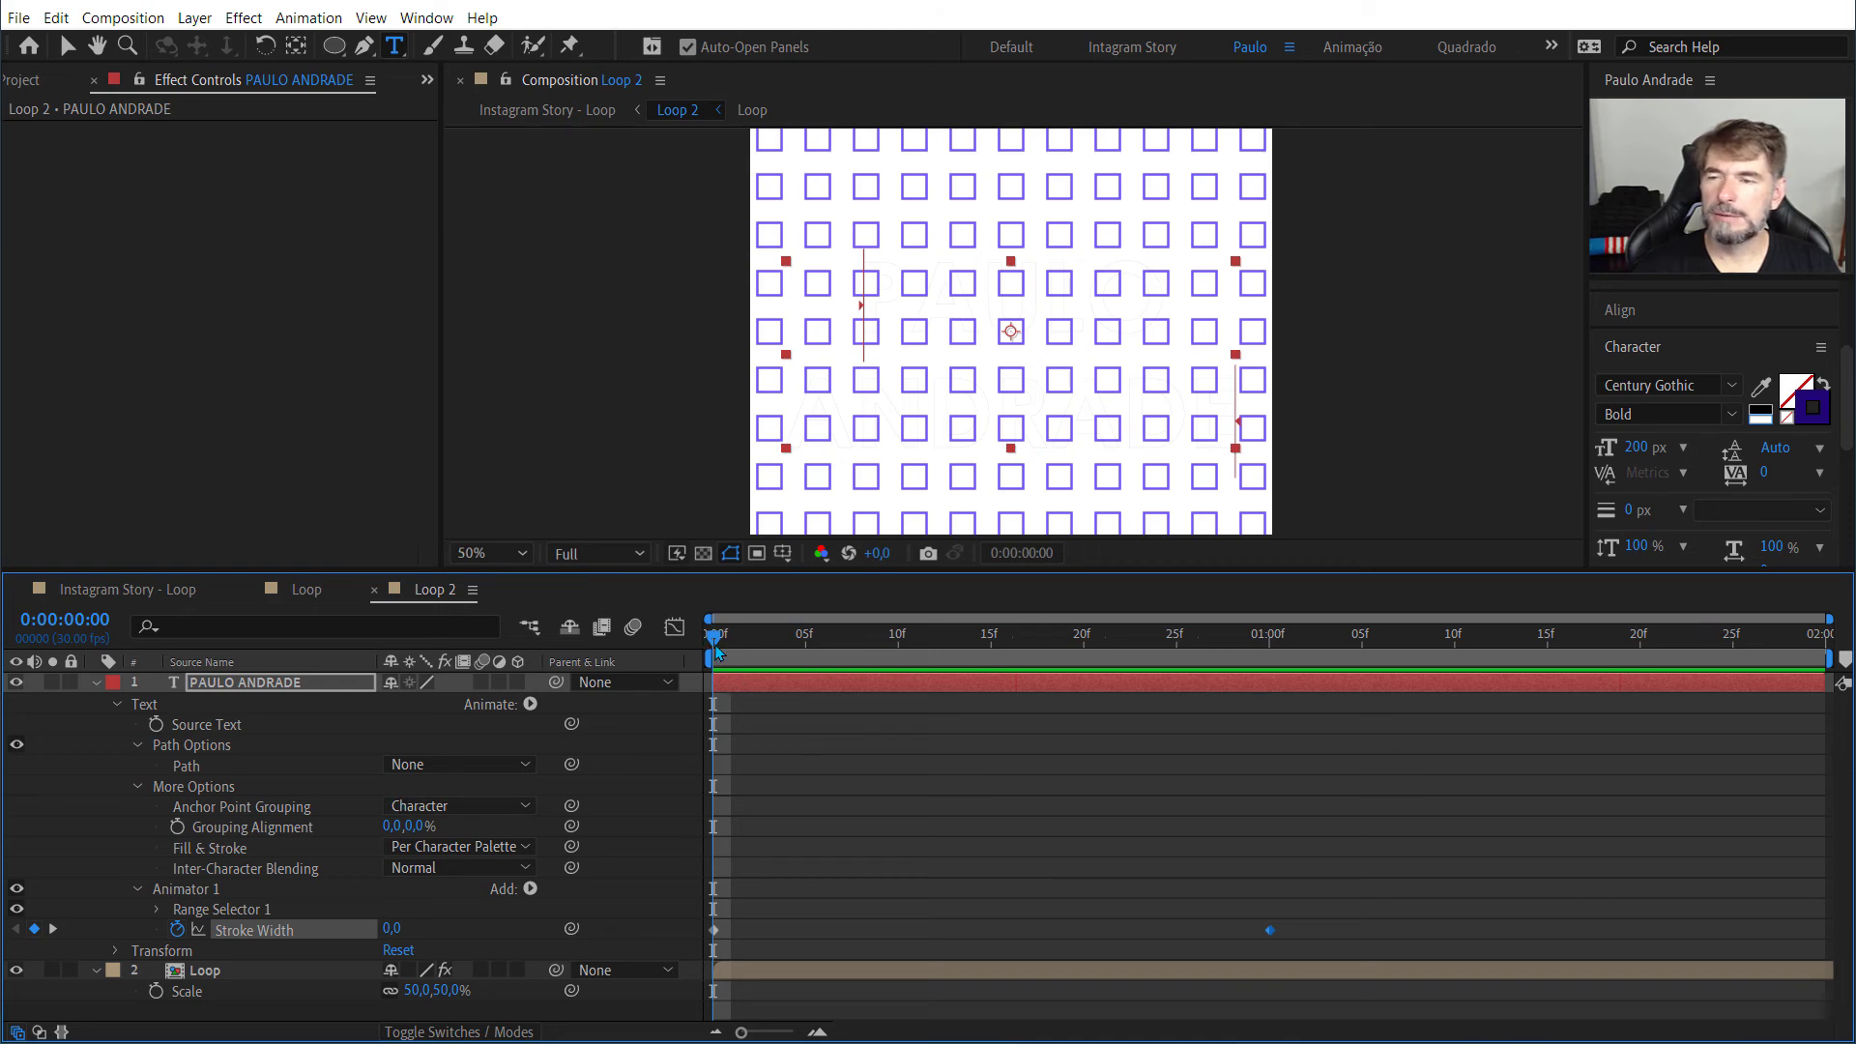
{"action": "key", "text": "space"}
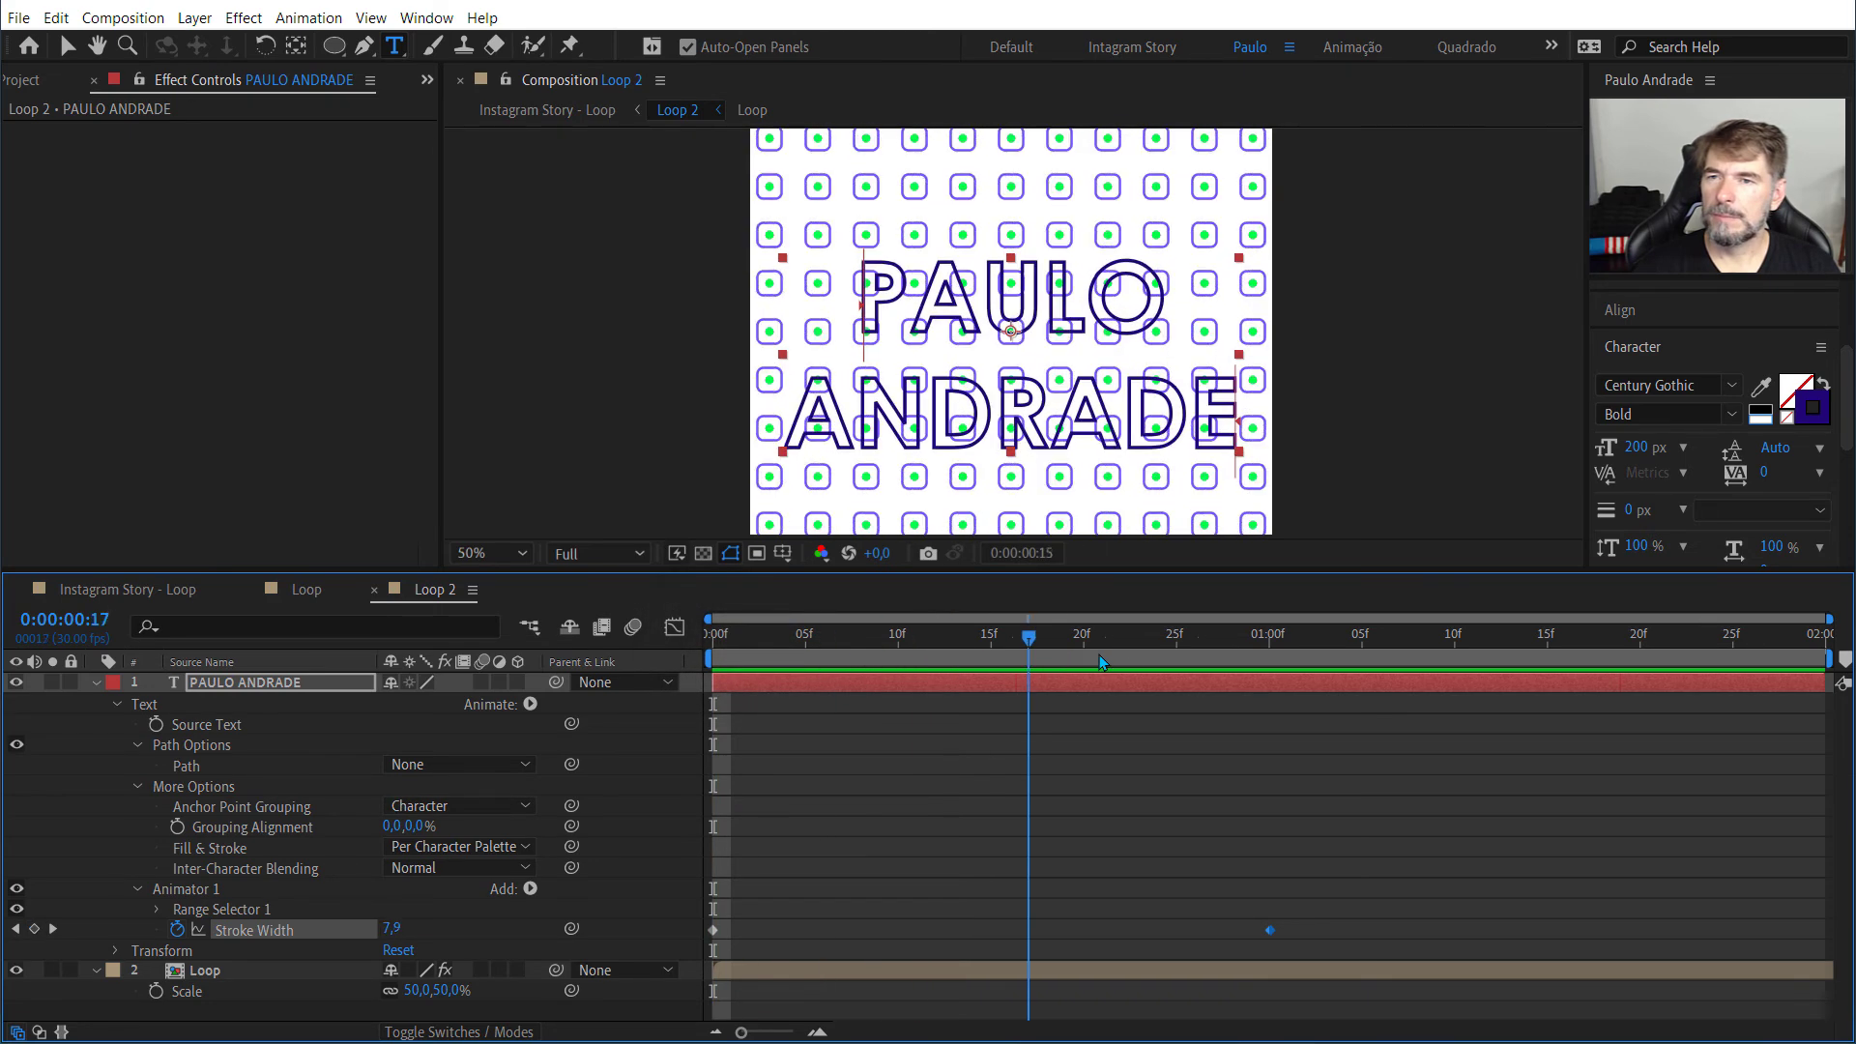
{"action": "key", "text": "space"}
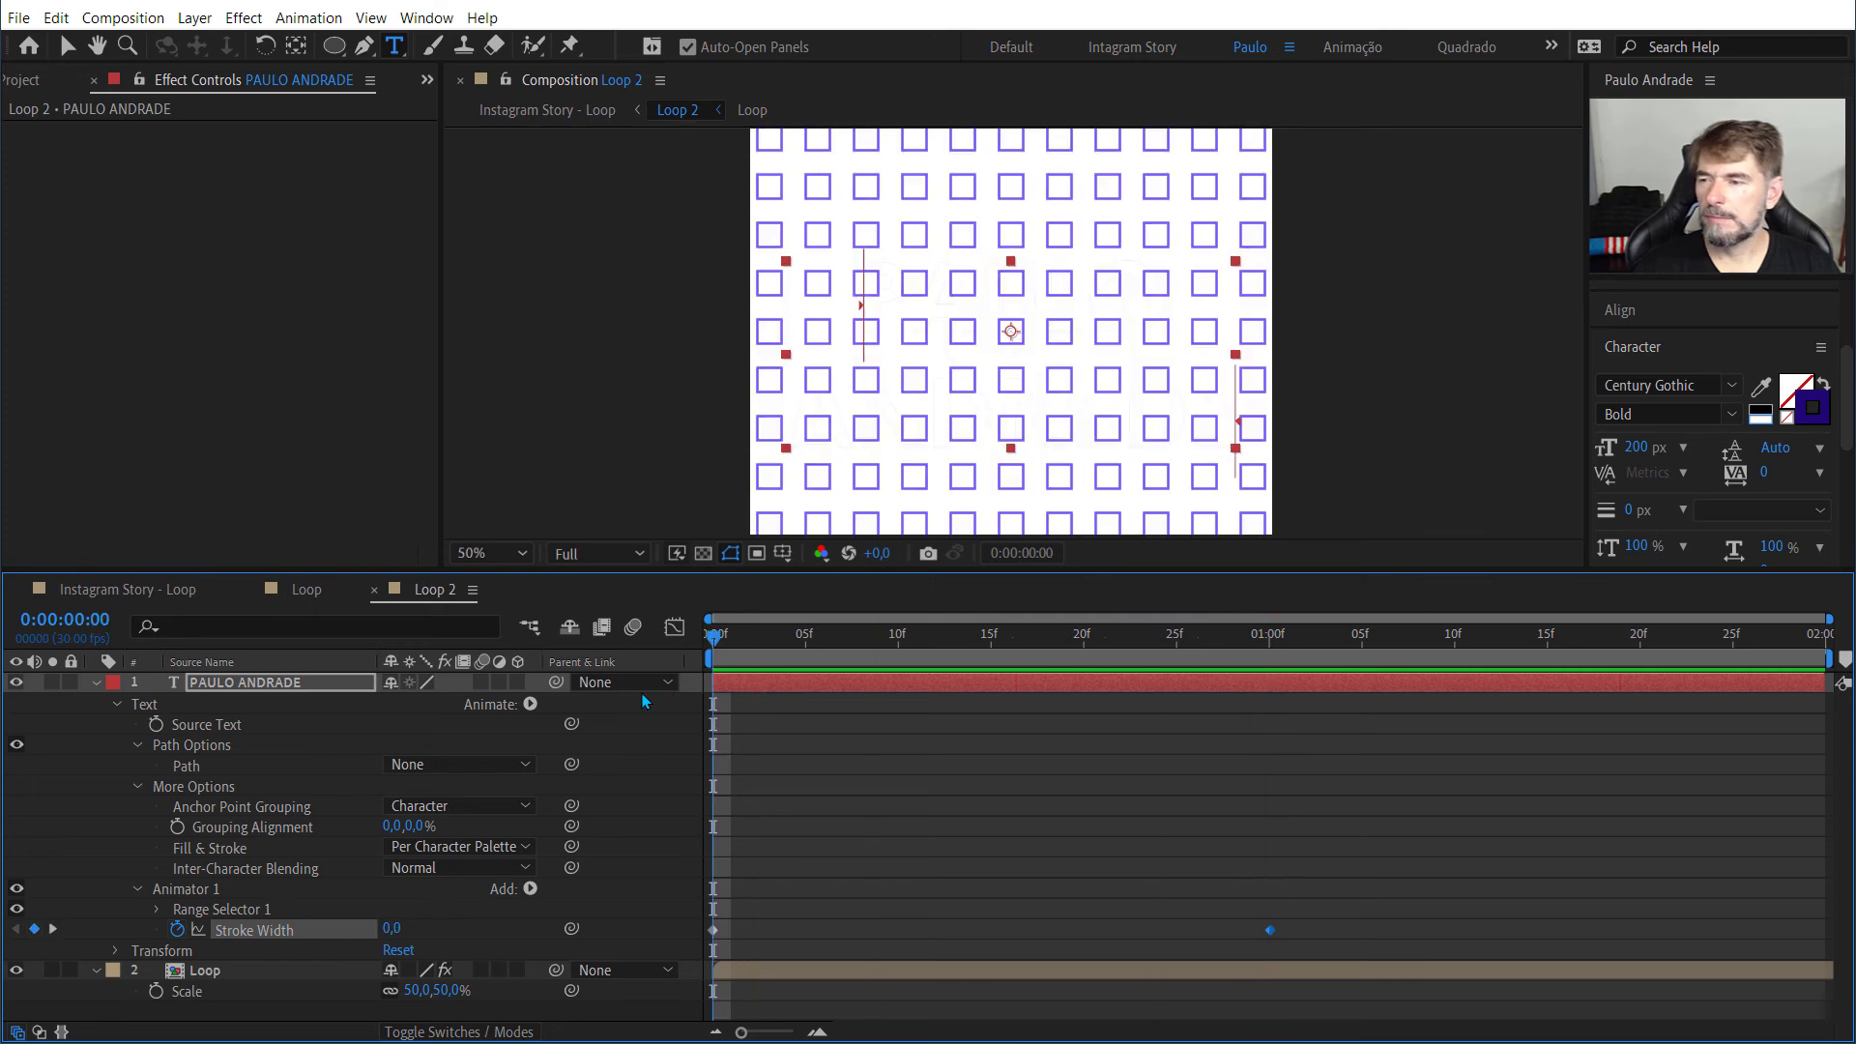
Step: Disable the text's Stroke Width animator, then give the text a dark blue 210591 fill and a black stroke colour
{"action": "left_click", "coordinate": [192, 890]}
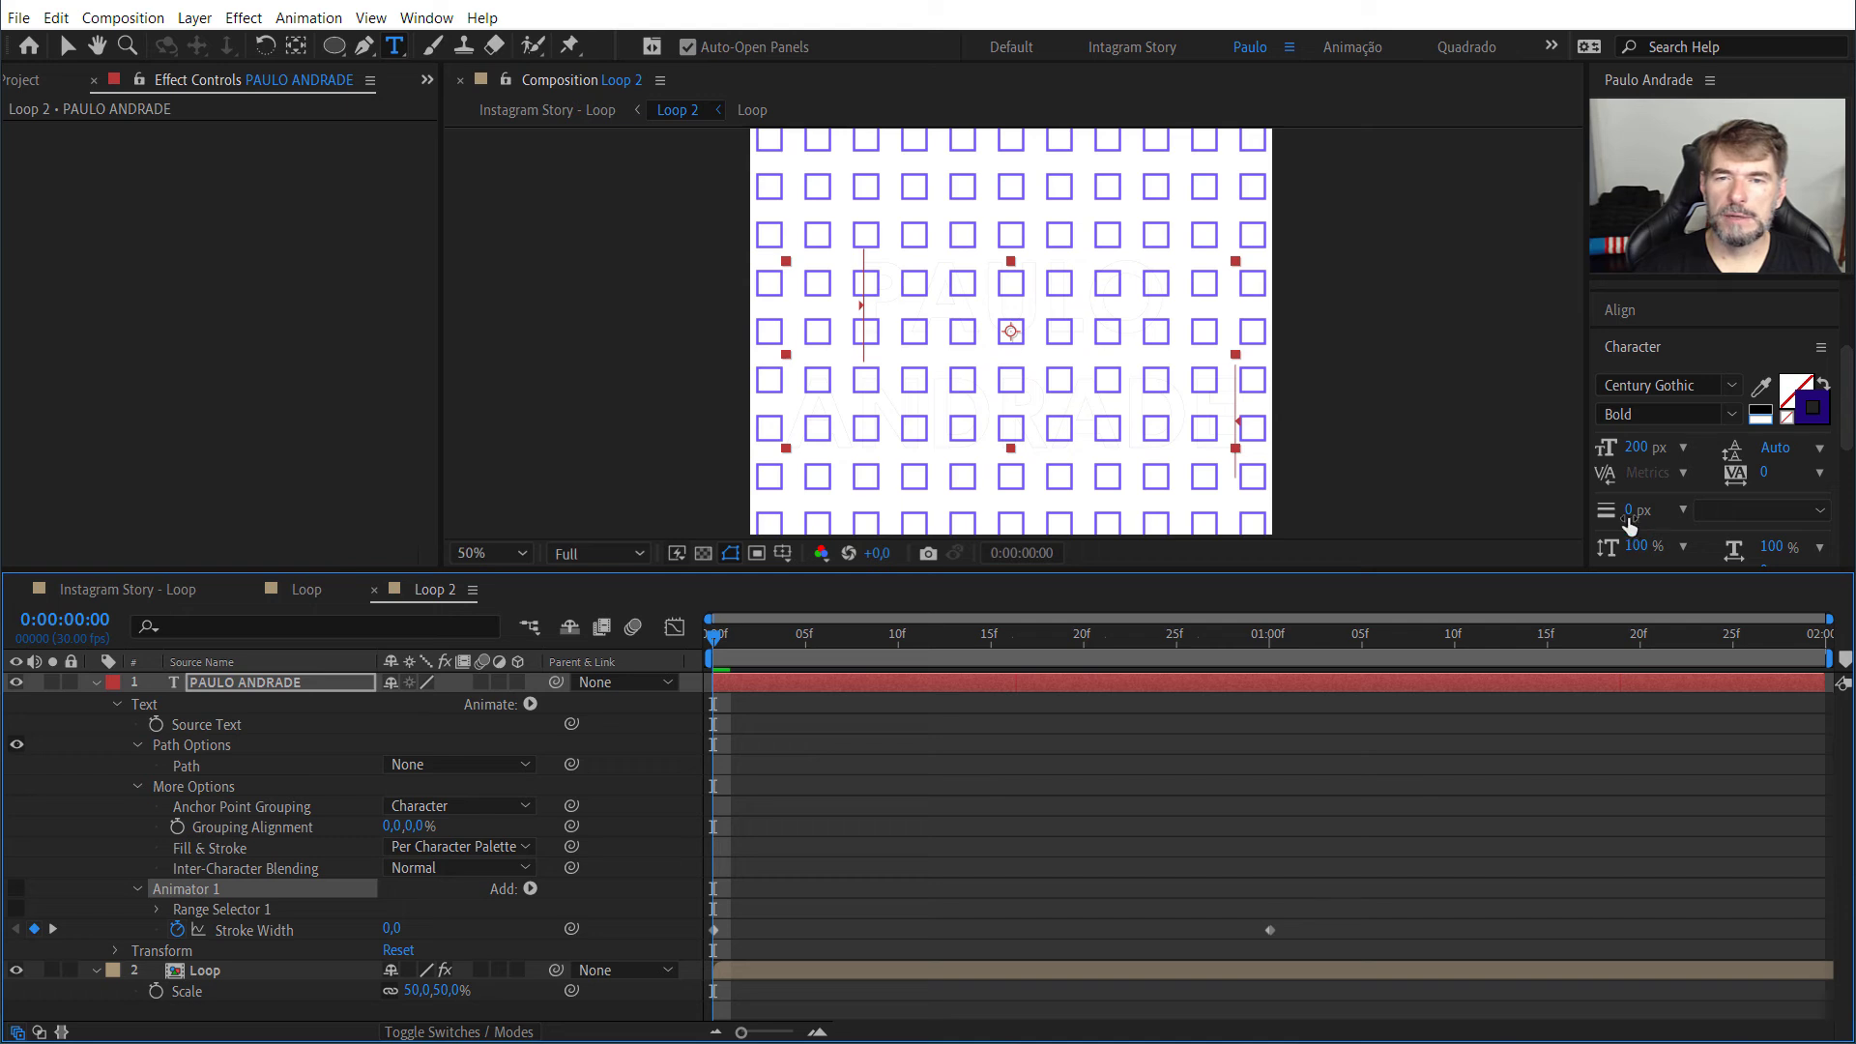
{"action": "mouse_move", "coordinate": [1629, 510]}
{"action": "left_mouse_down"}
{"action": "mouse_move", "coordinate": [1655, 505]}
{"action": "mouse_move", "coordinate": [1619, 522]}
{"action": "left_mouse_up"}
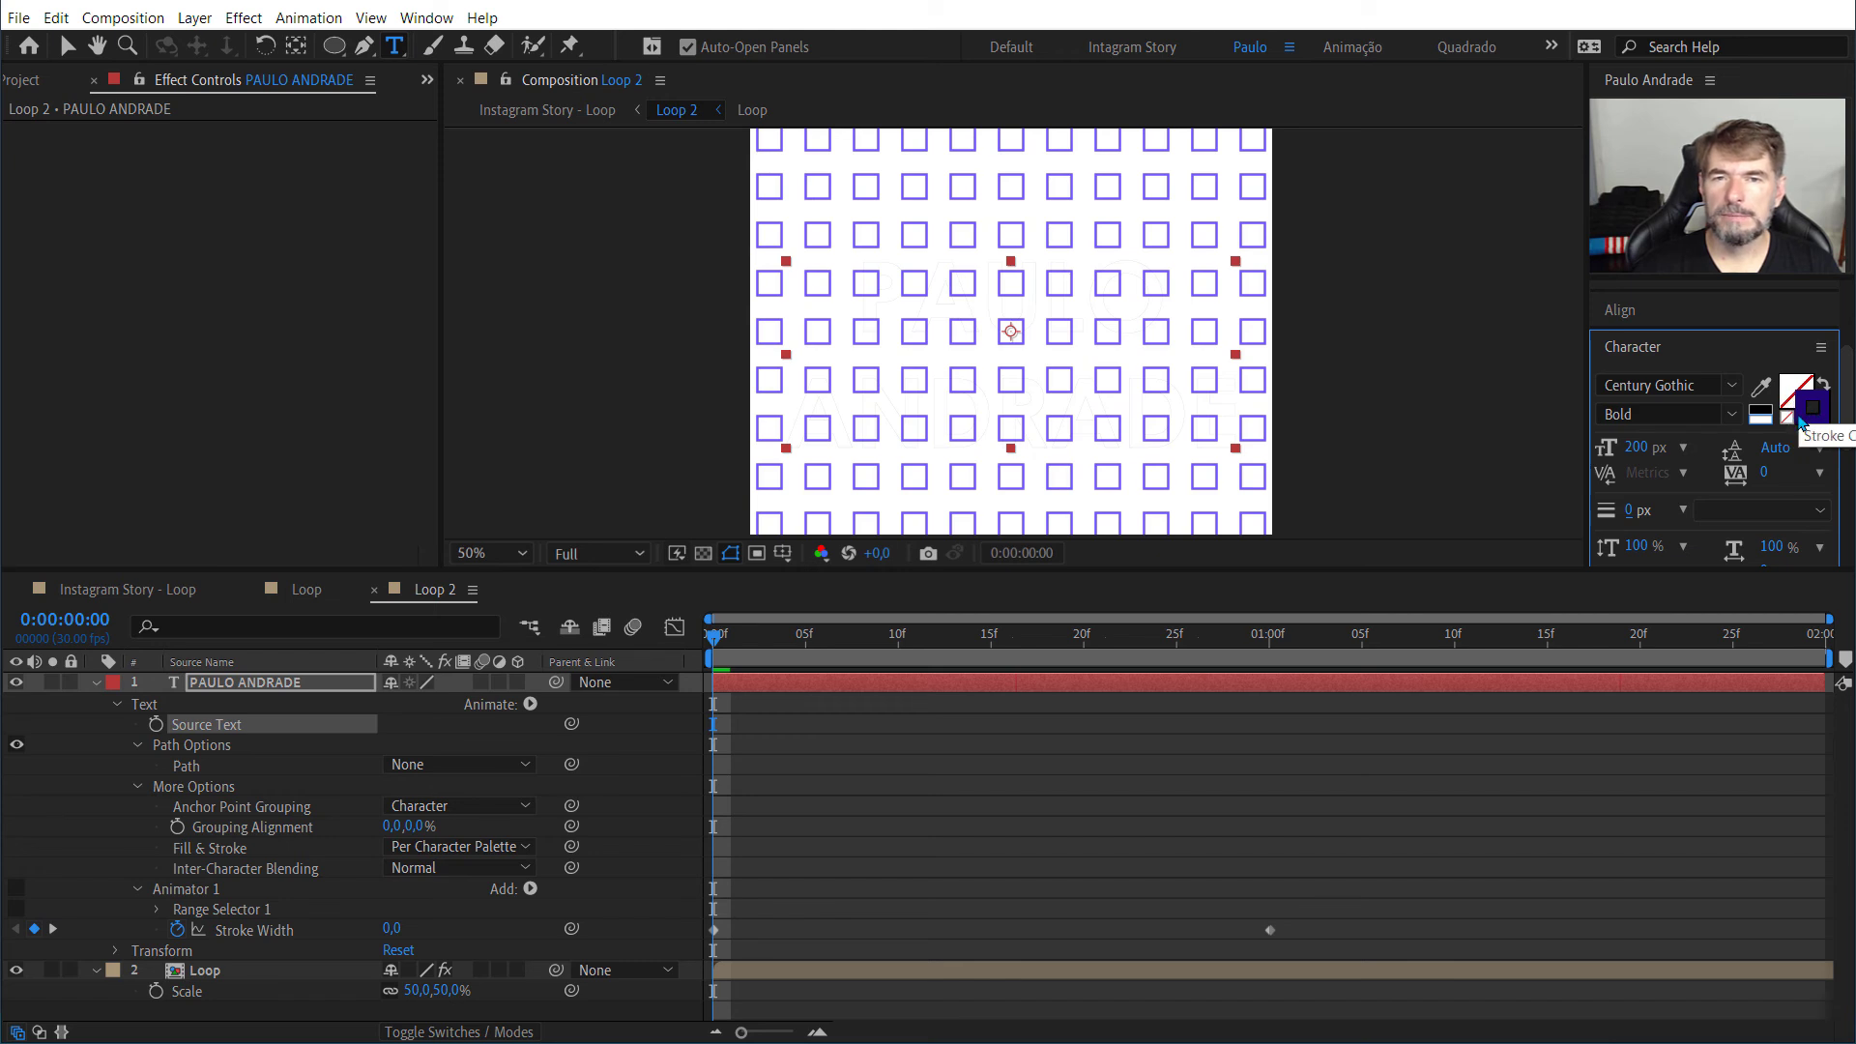
{"action": "left_click", "coordinate": [1785, 424]}
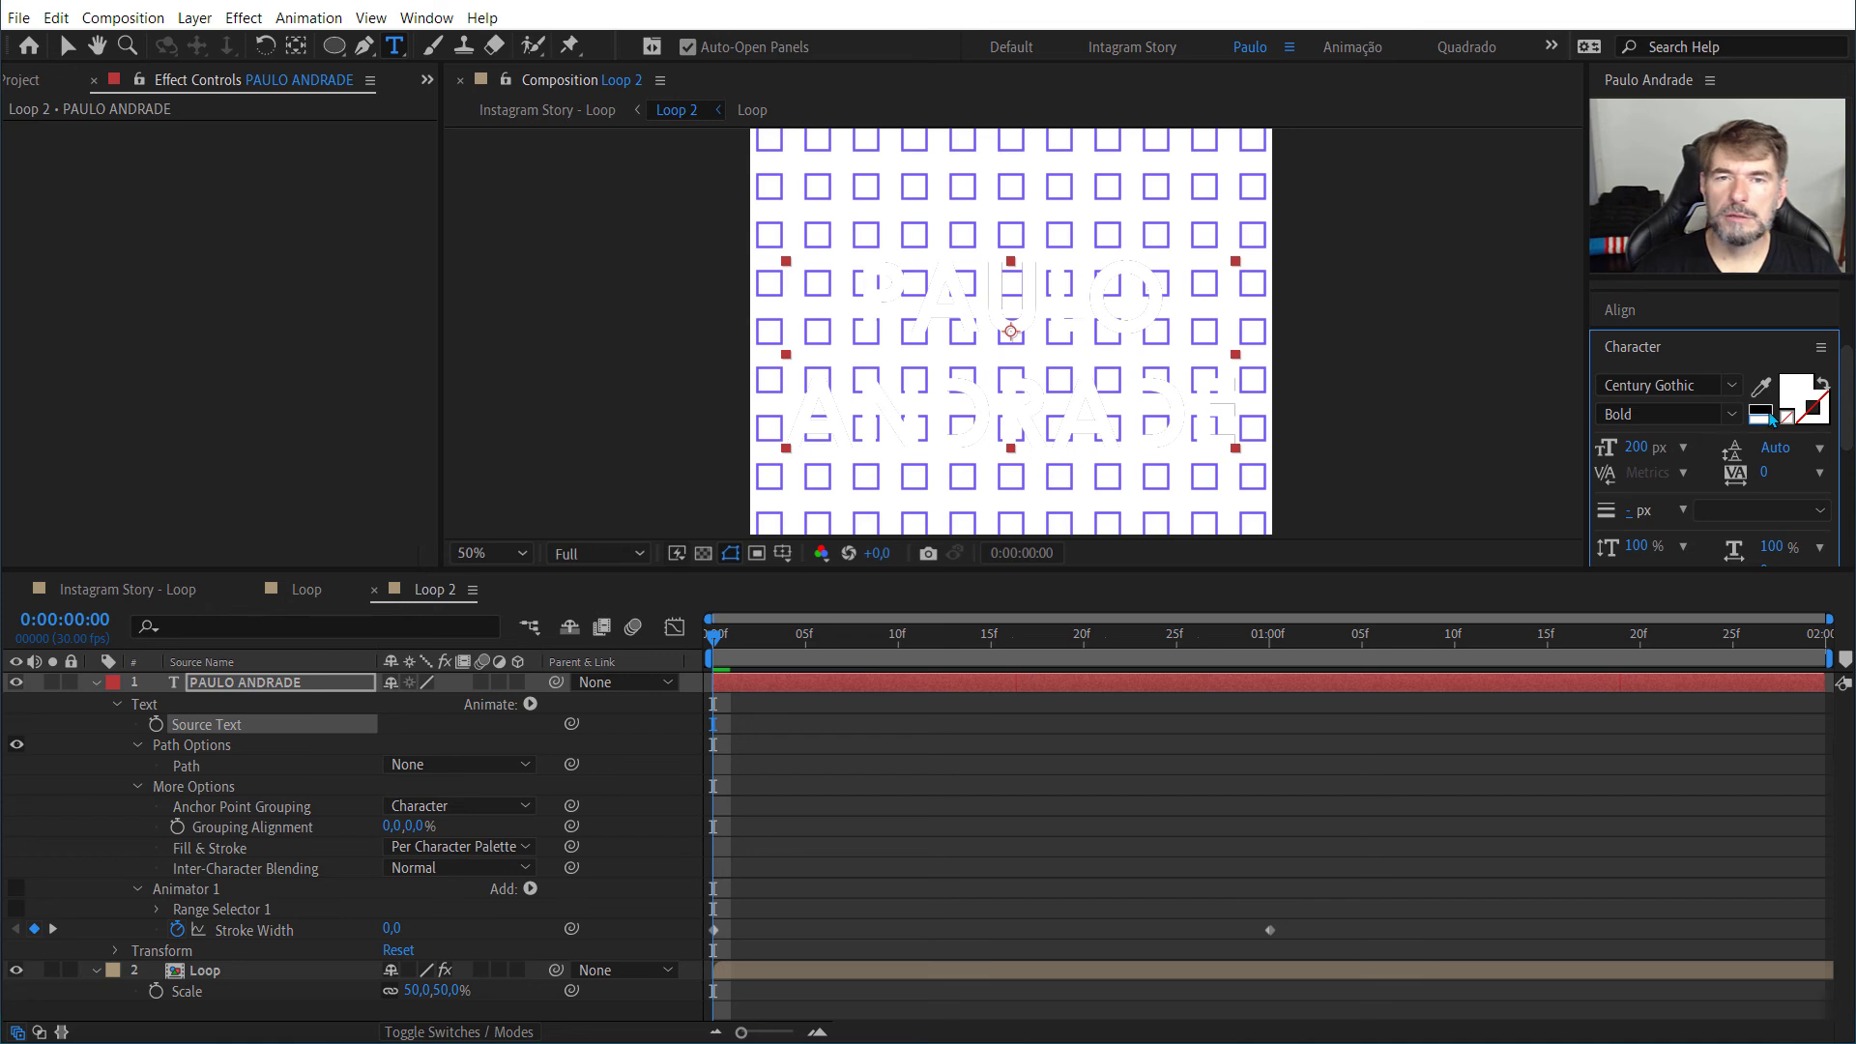
{"action": "left_click", "coordinate": [1768, 418]}
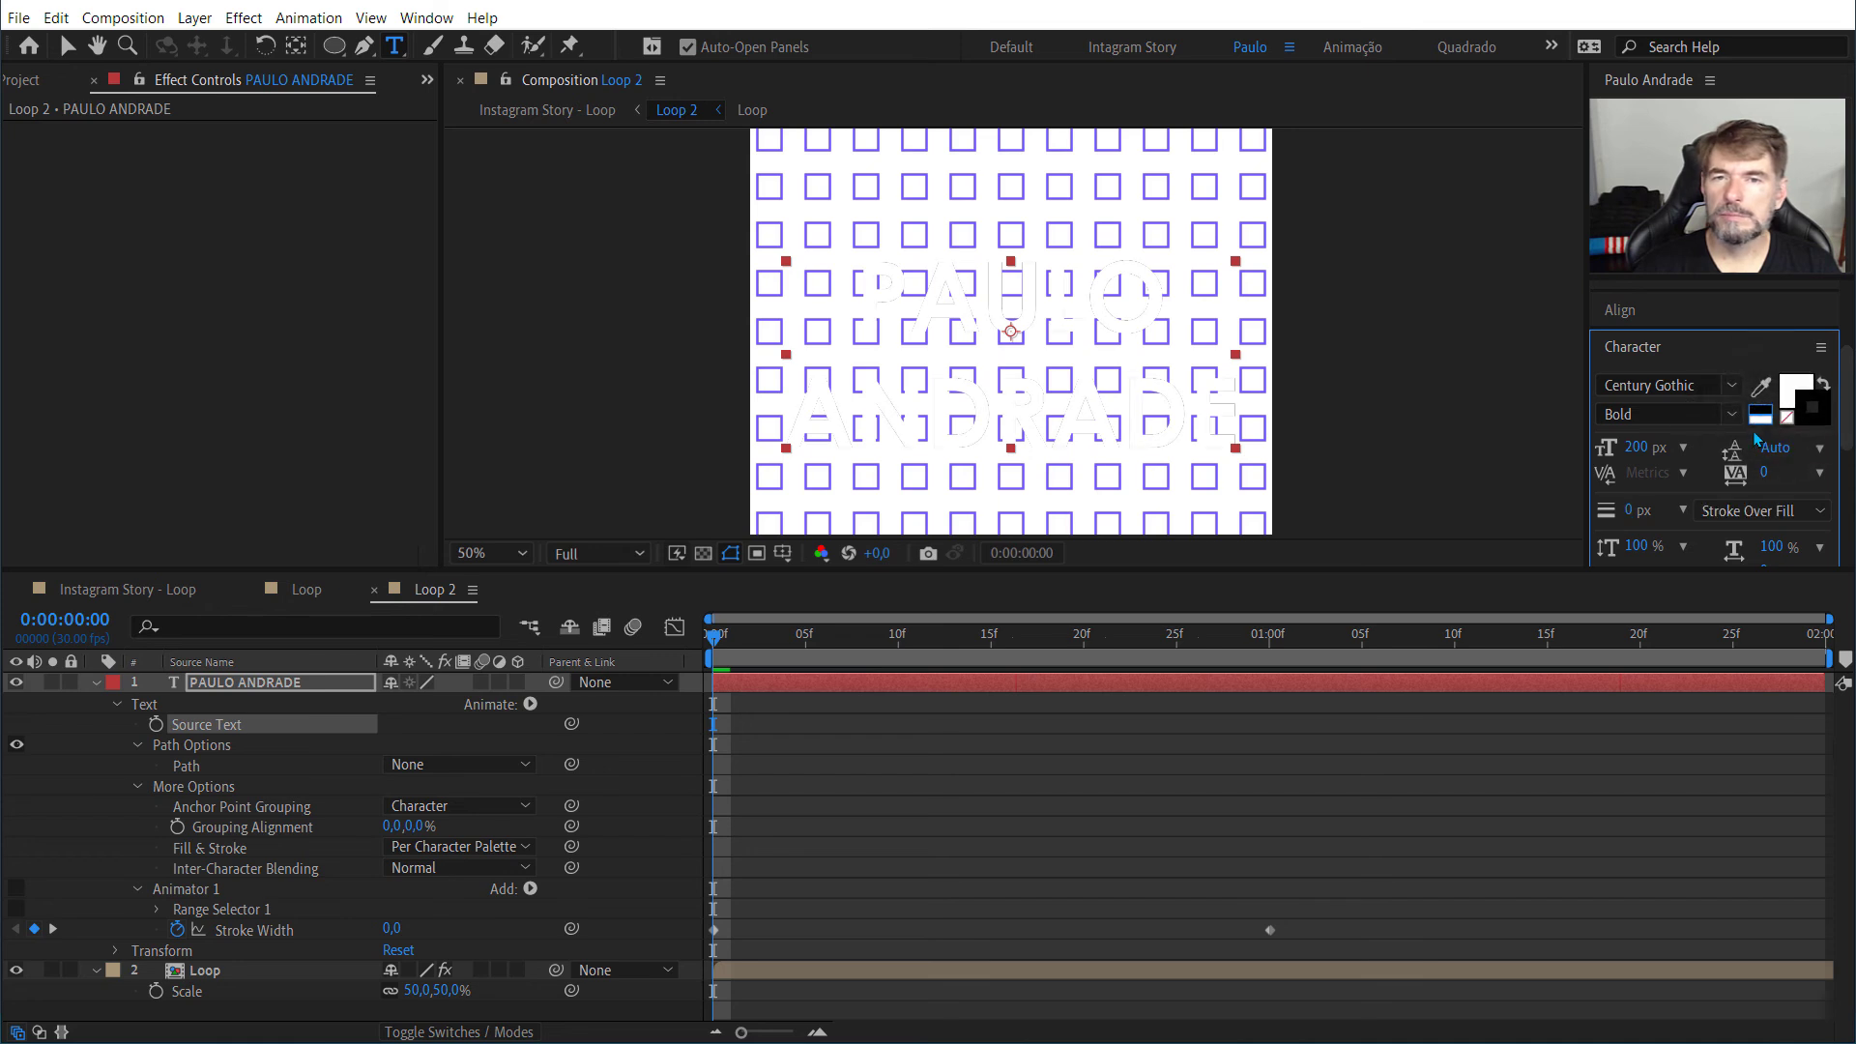
{"action": "left_click", "coordinate": [1790, 392]}
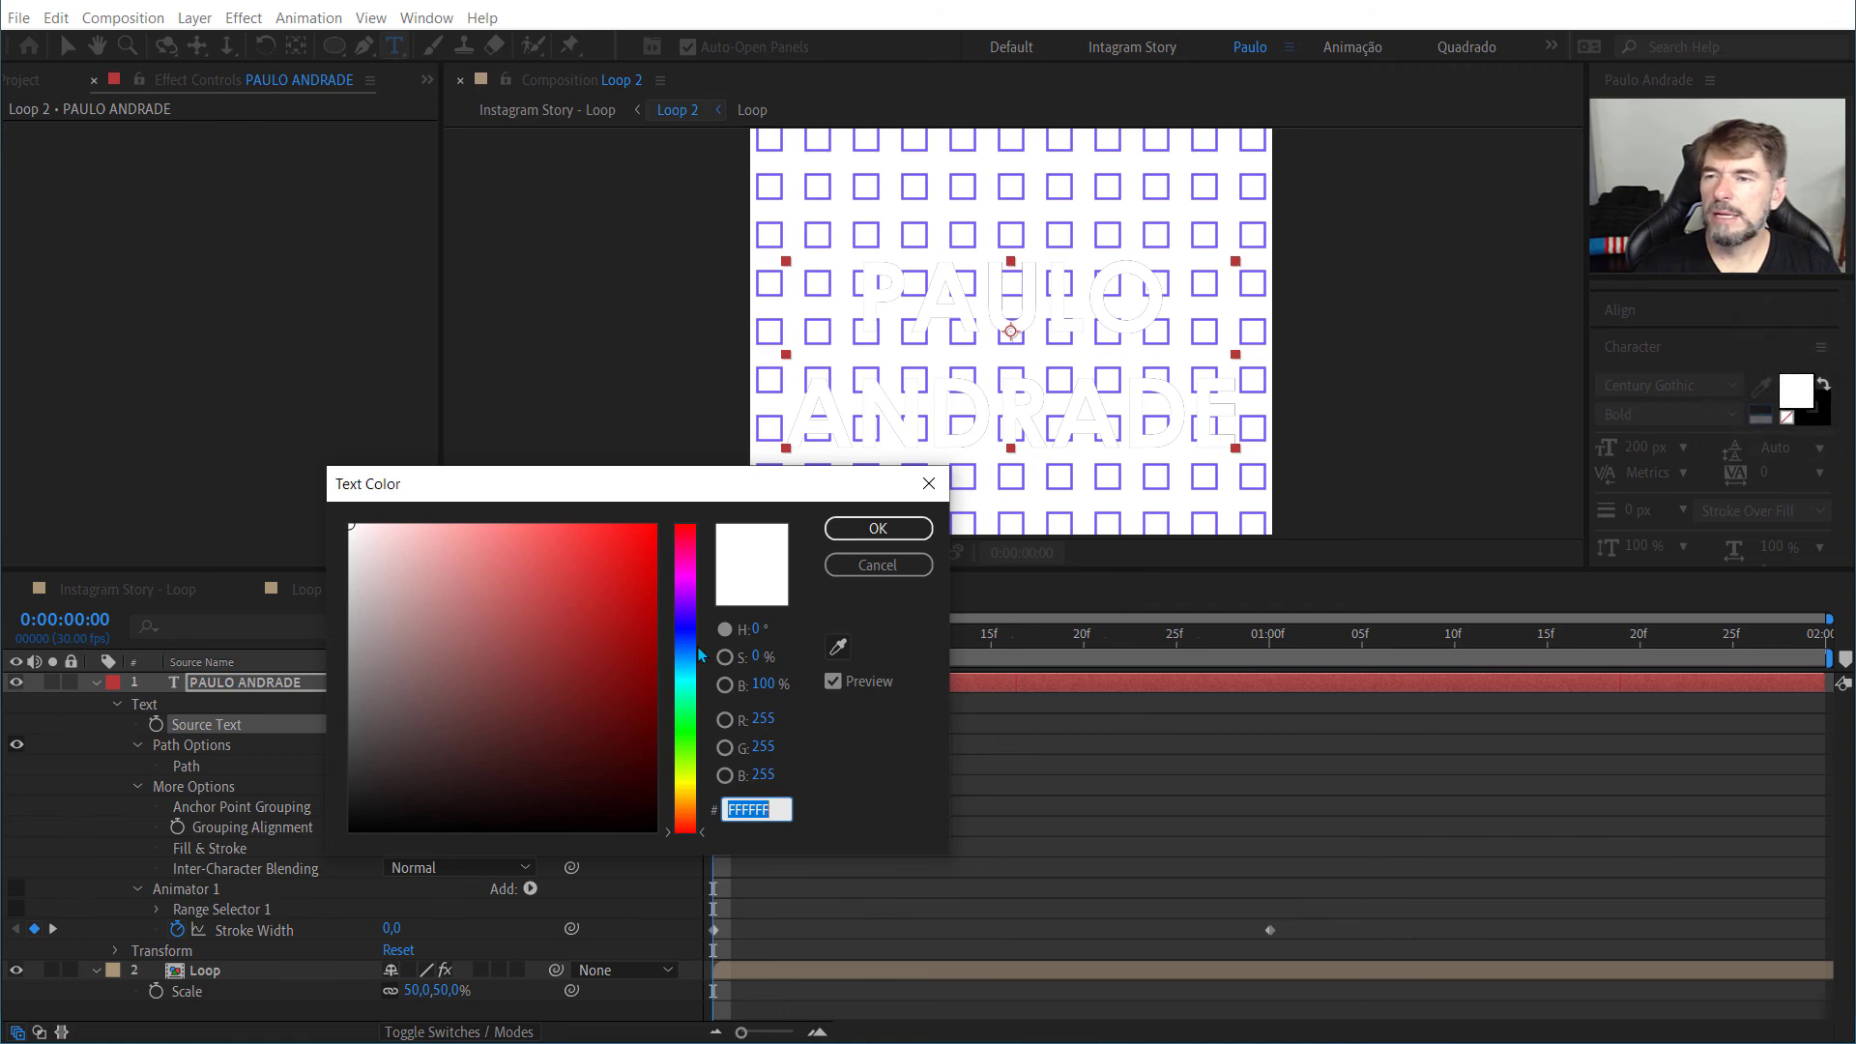
{"action": "mouse_move", "coordinate": [693, 633]}
{"action": "left_mouse_down"}
{"action": "mouse_move", "coordinate": [693, 616]}
{"action": "mouse_move", "coordinate": [647, 656]}
{"action": "left_mouse_up"}
{"action": "left_click", "coordinate": [645, 626]}
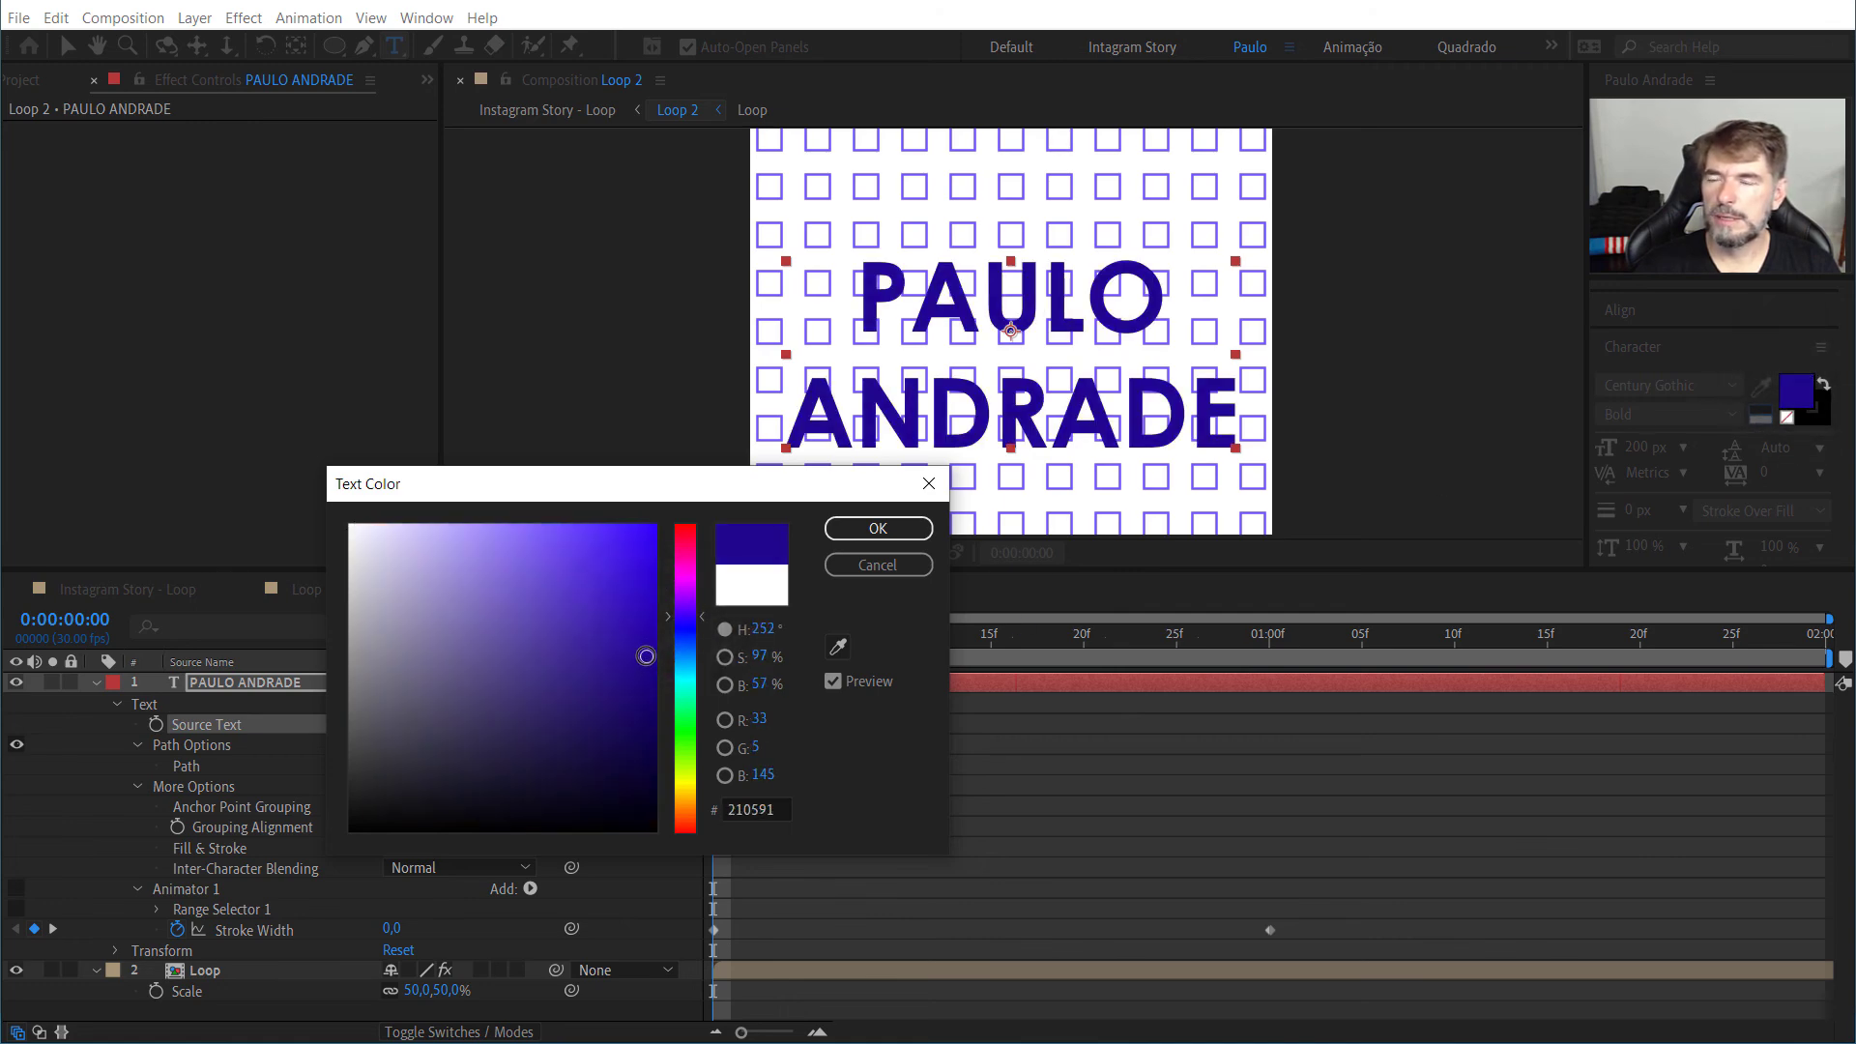
{"action": "left_click", "coordinate": [850, 532]}
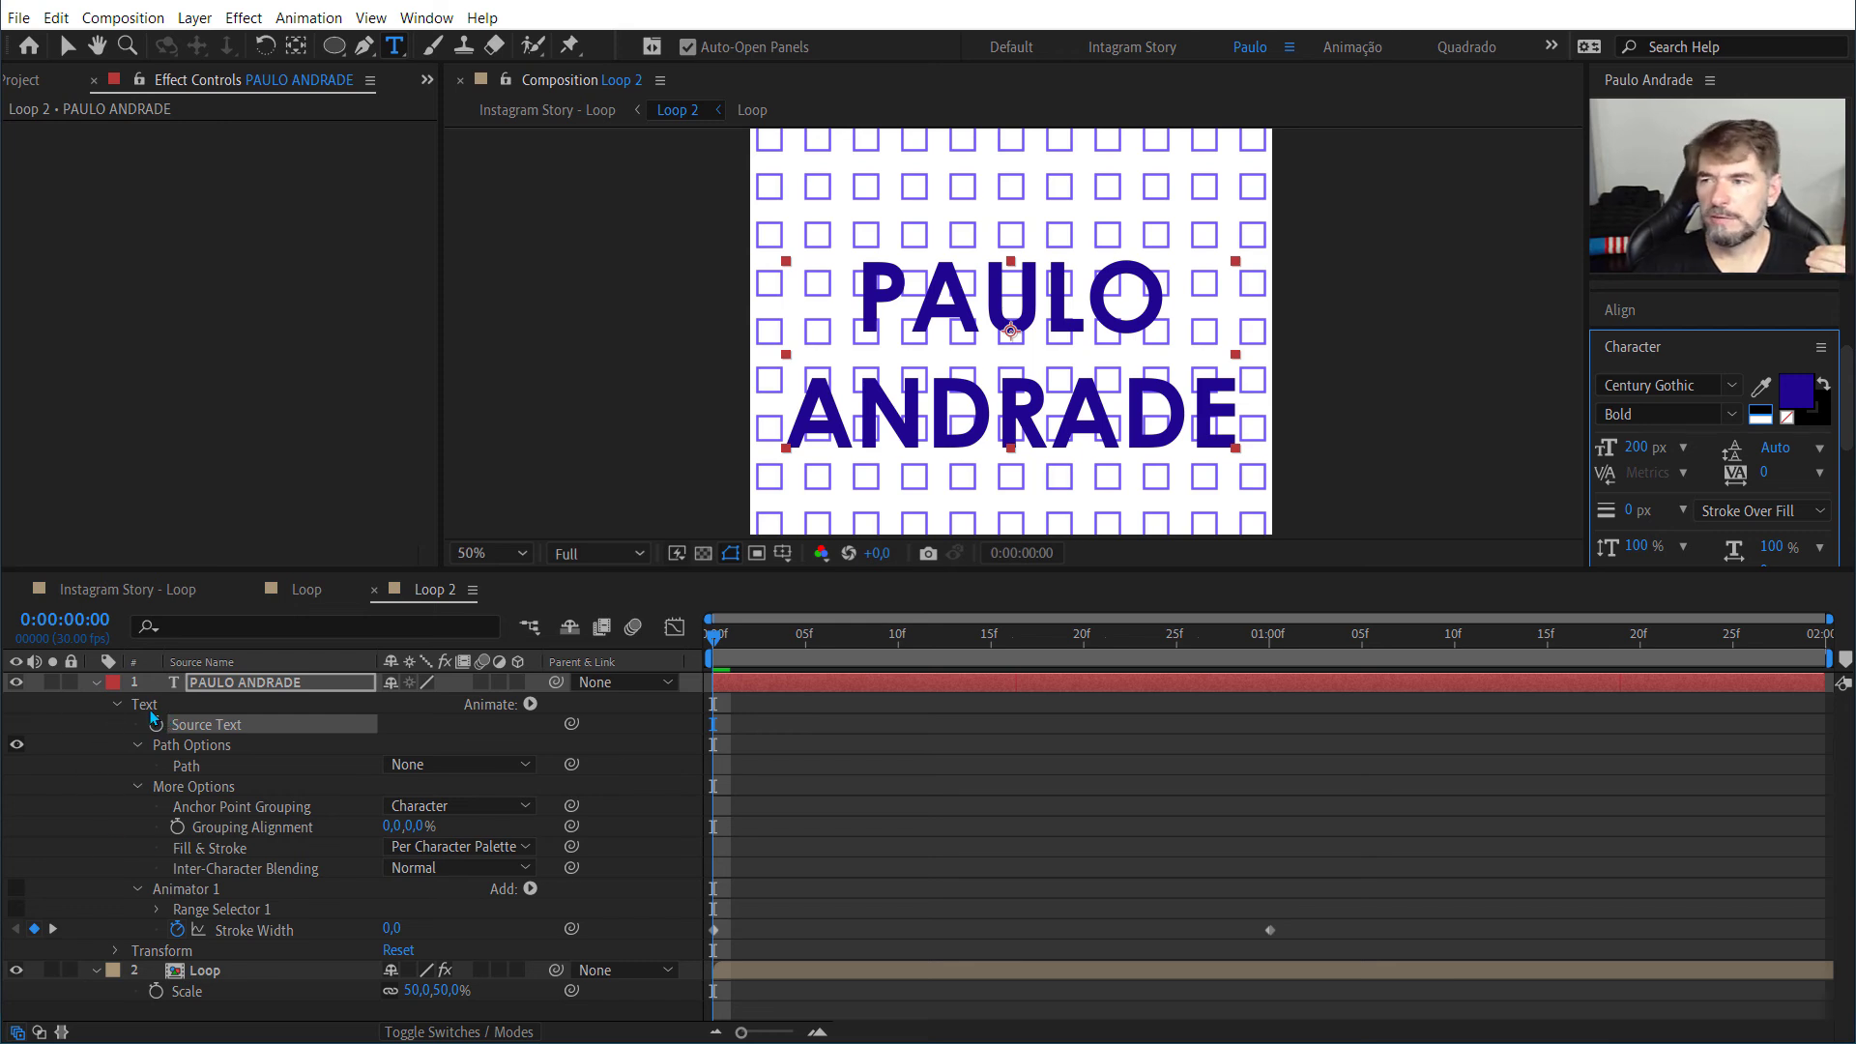
Step: Animate the text layer's Opacity from 0% on the first frame to 100% at 15 frames
{"action": "left_click", "coordinate": [96, 682]}
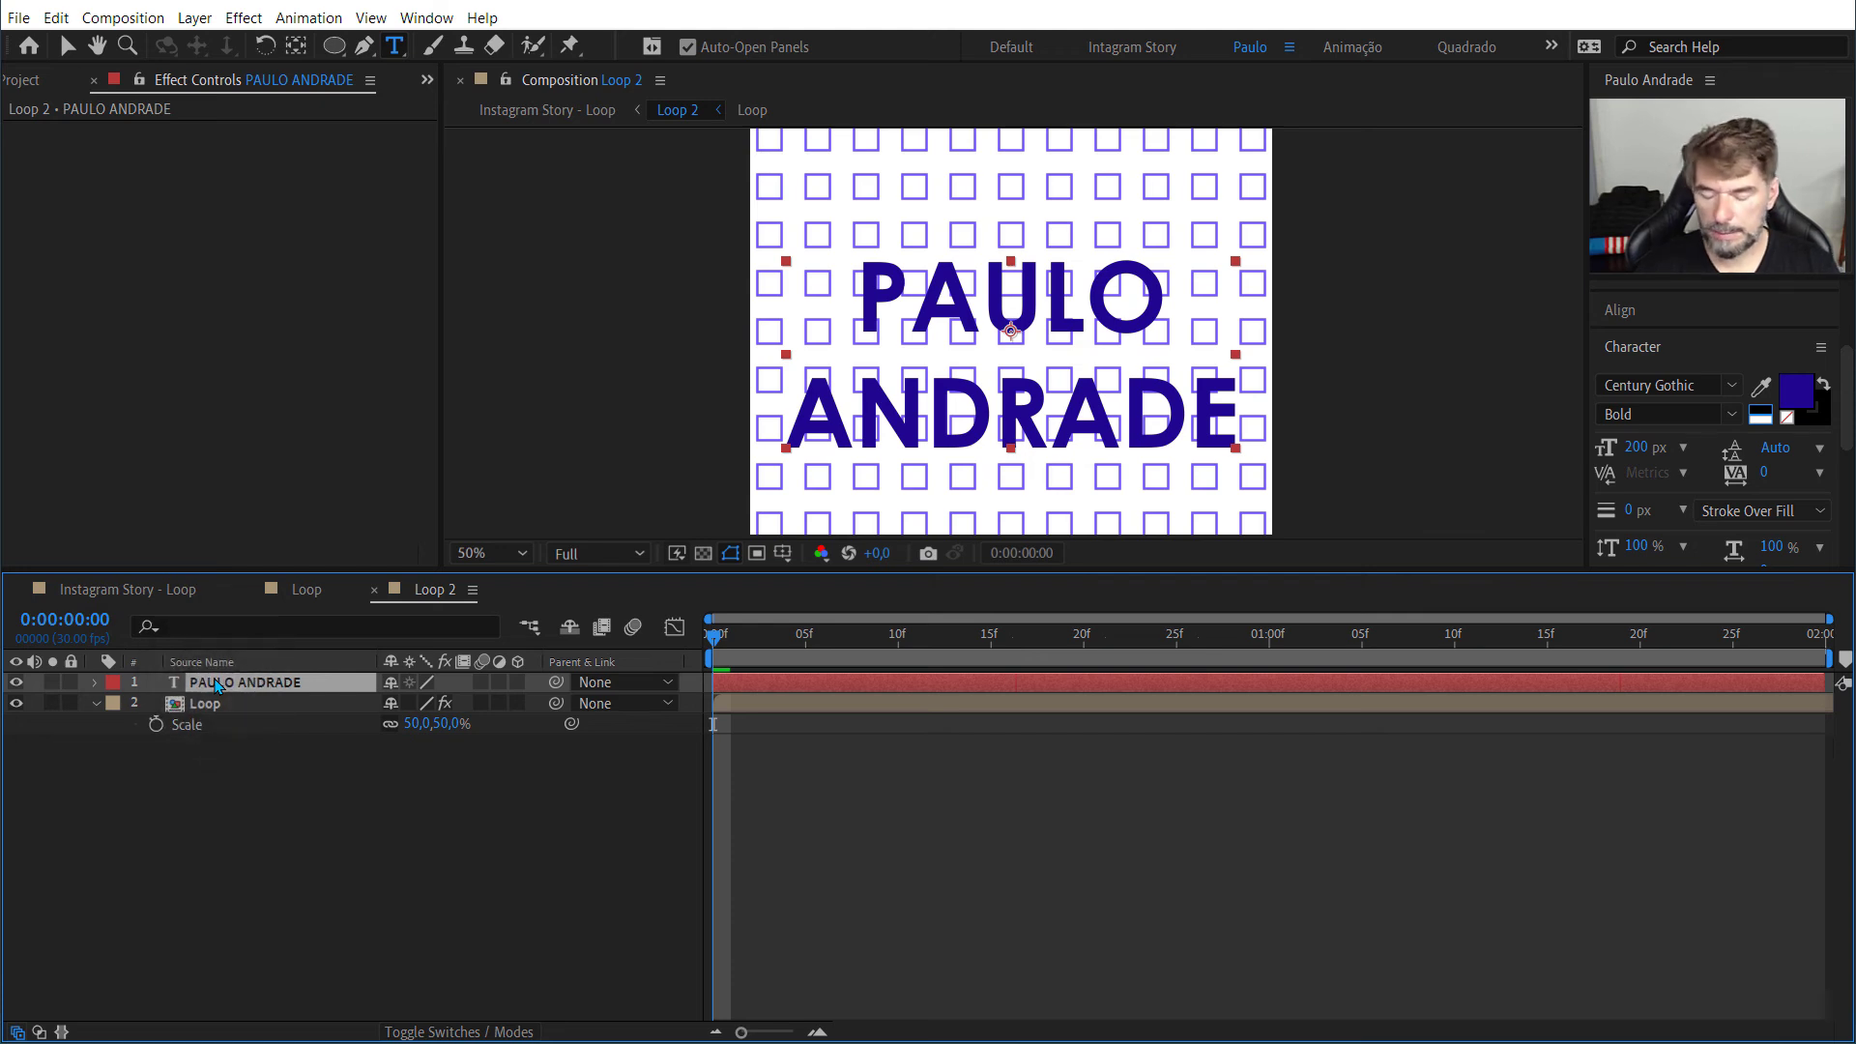
{"action": "key", "text": "t"}
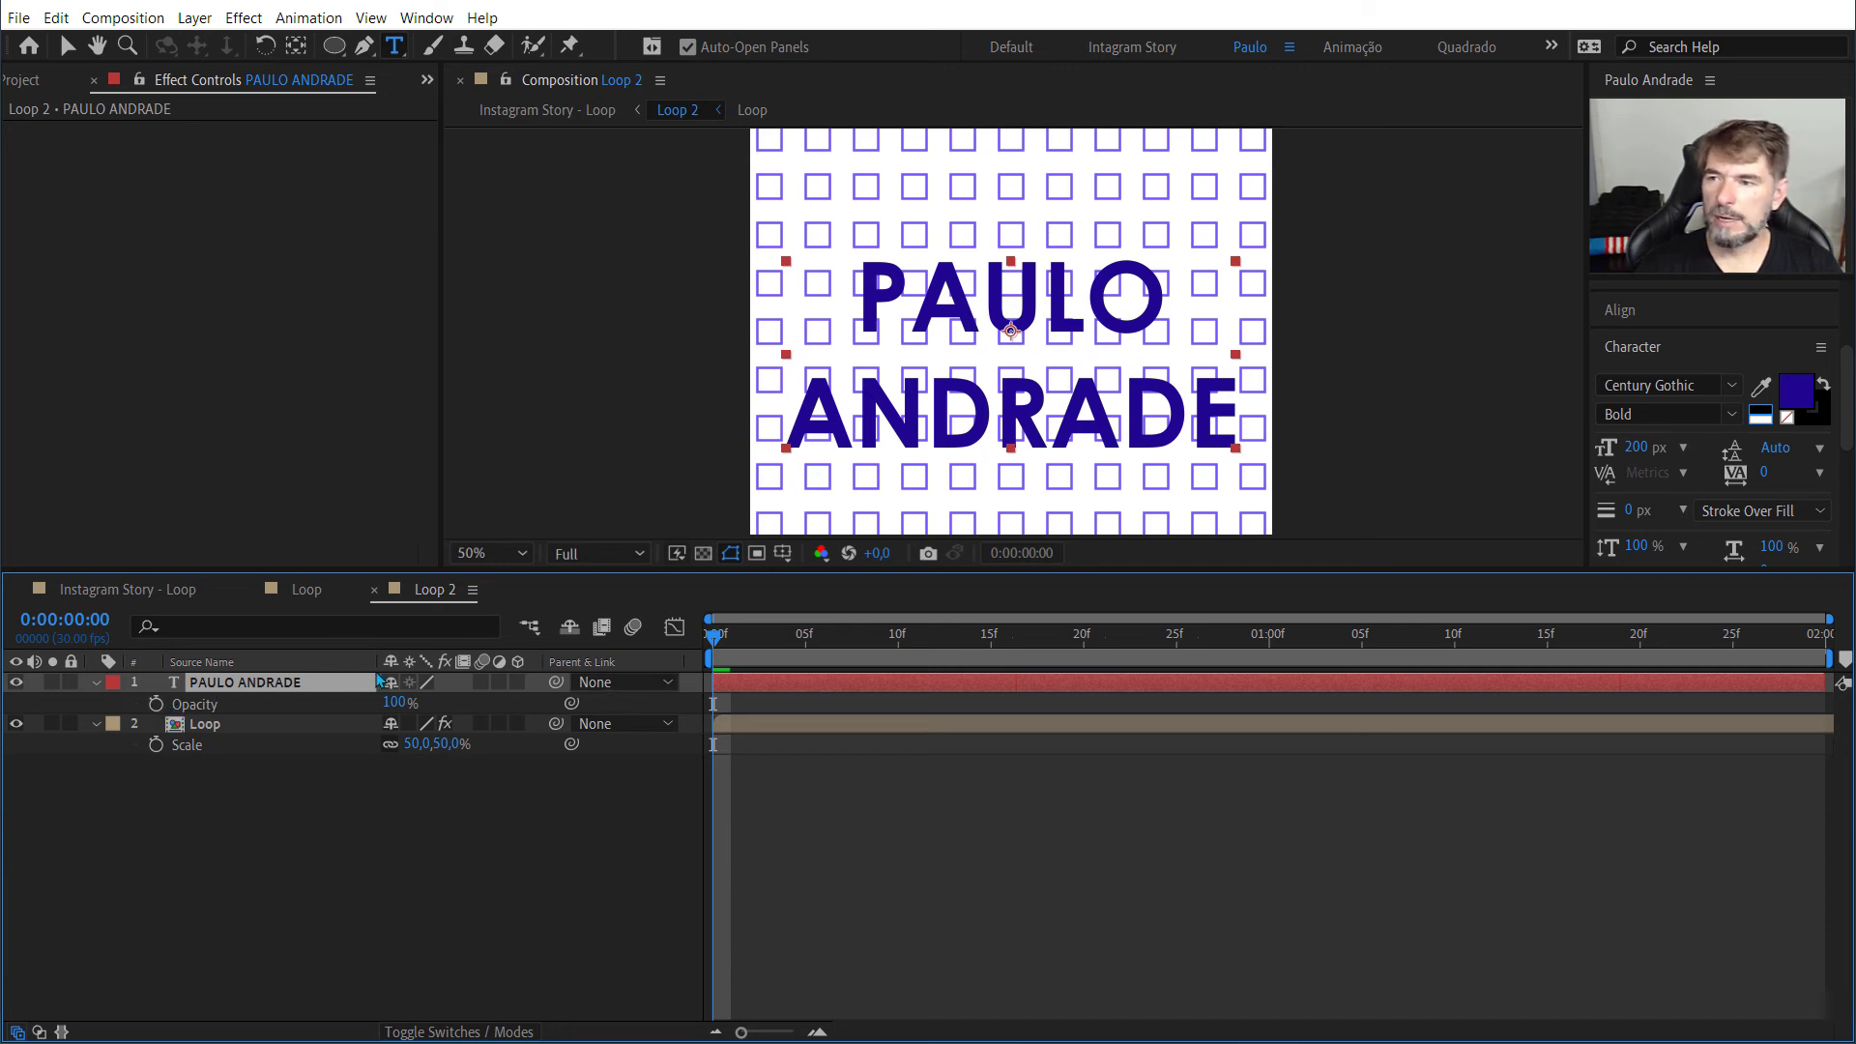
{"action": "left_click_drag", "start_coordinate": [393, 703], "coordinate": [120, 703]}
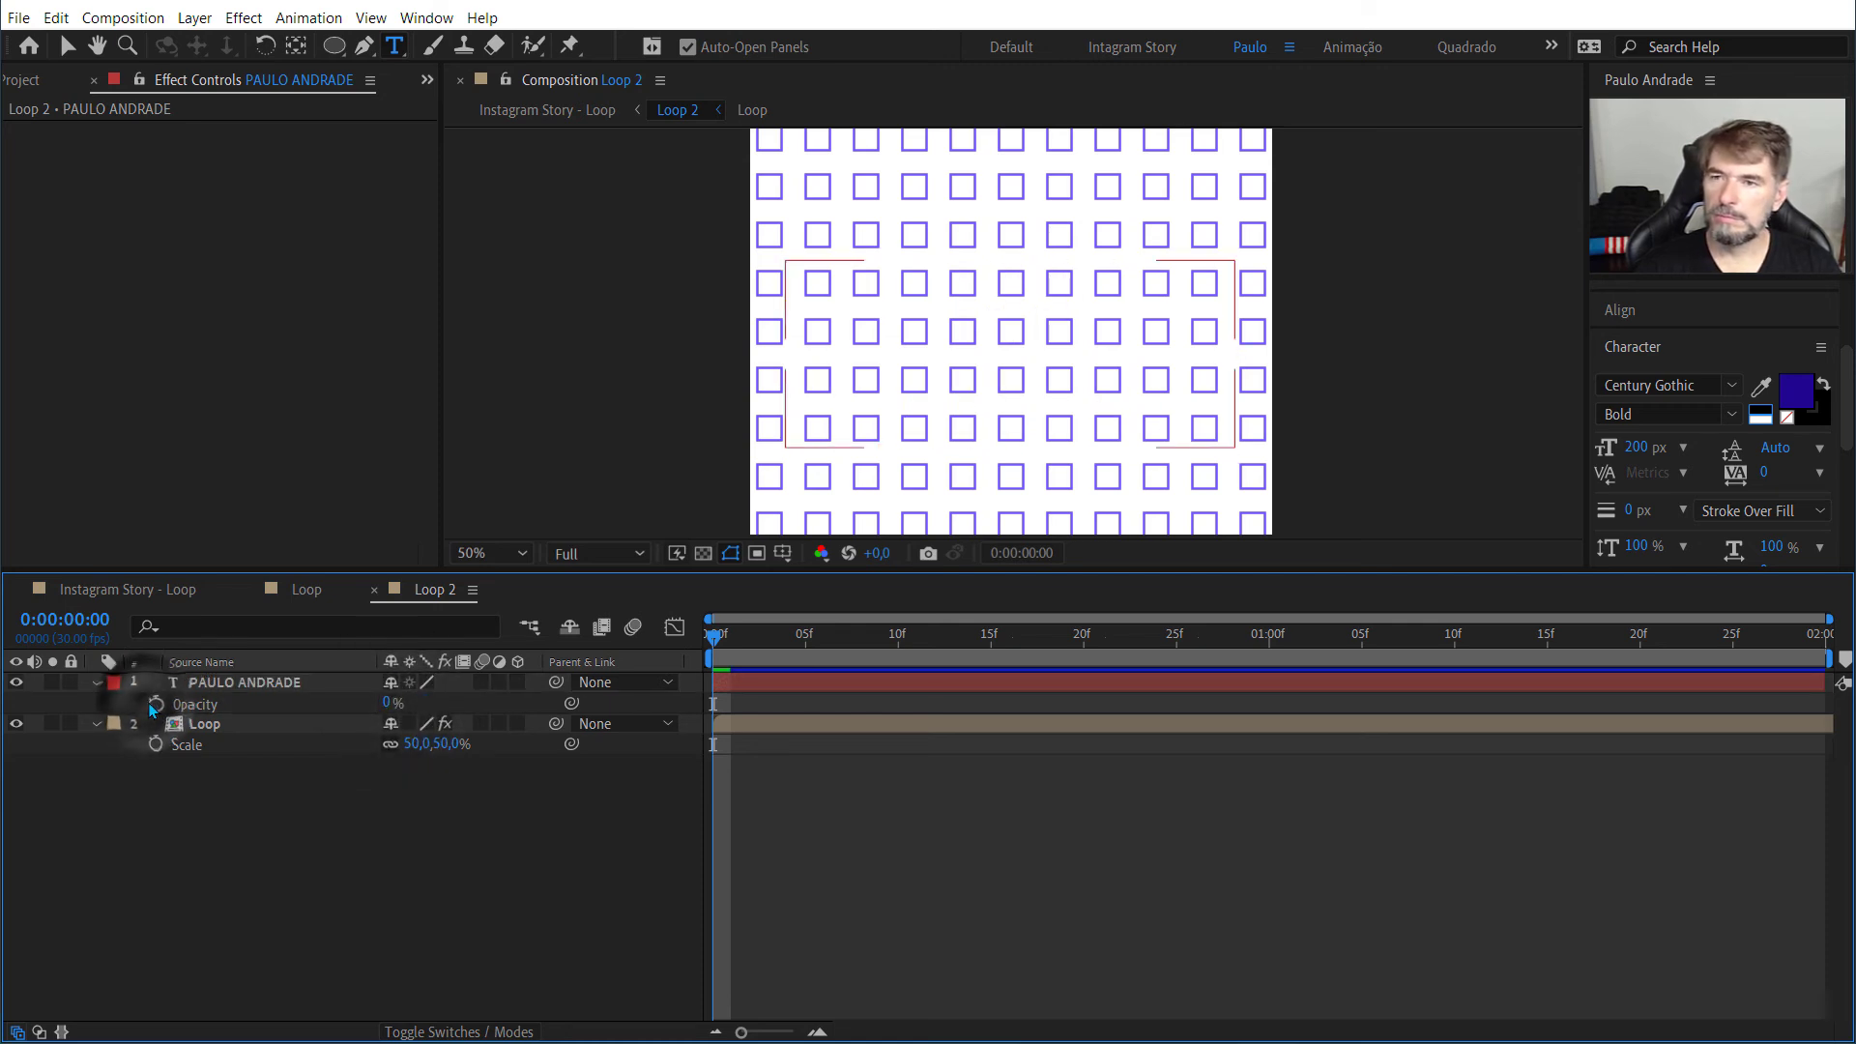
{"action": "left_click", "coordinate": [155, 704]}
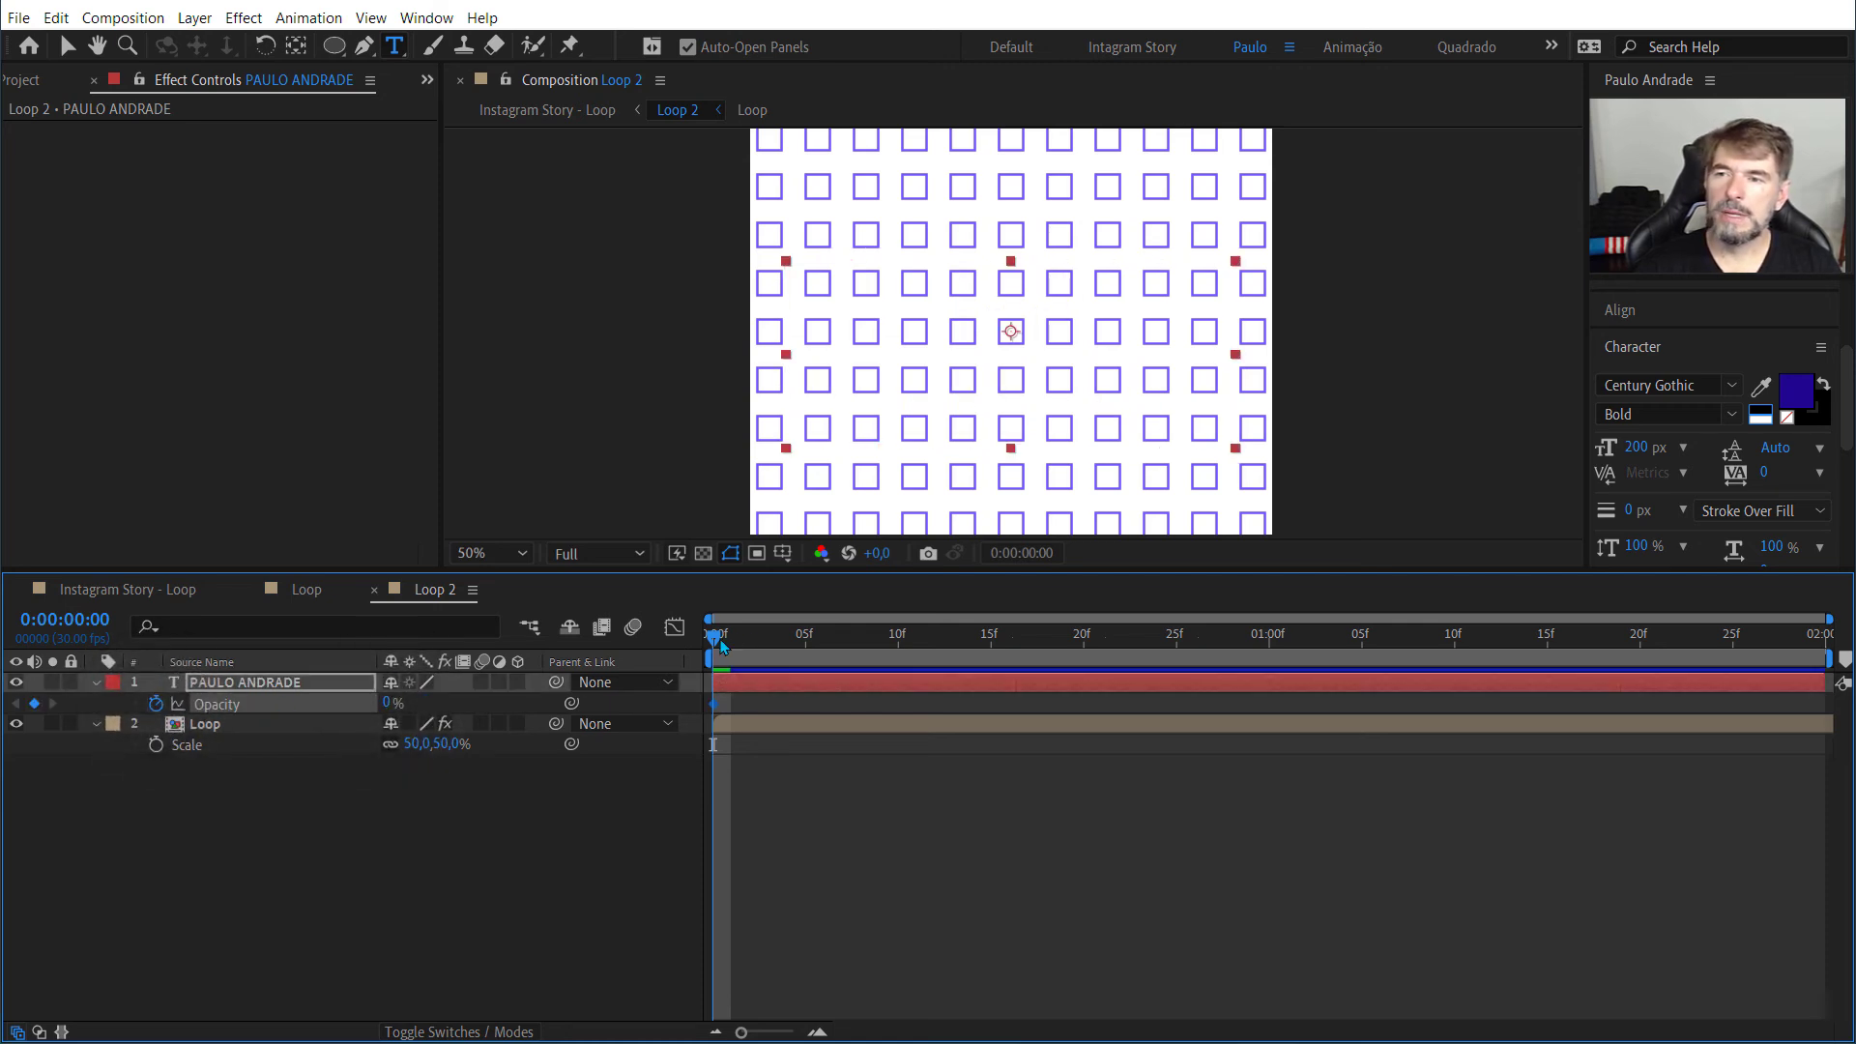
{"action": "left_click_drag", "start_coordinate": [720, 646], "coordinate": [990, 648]}
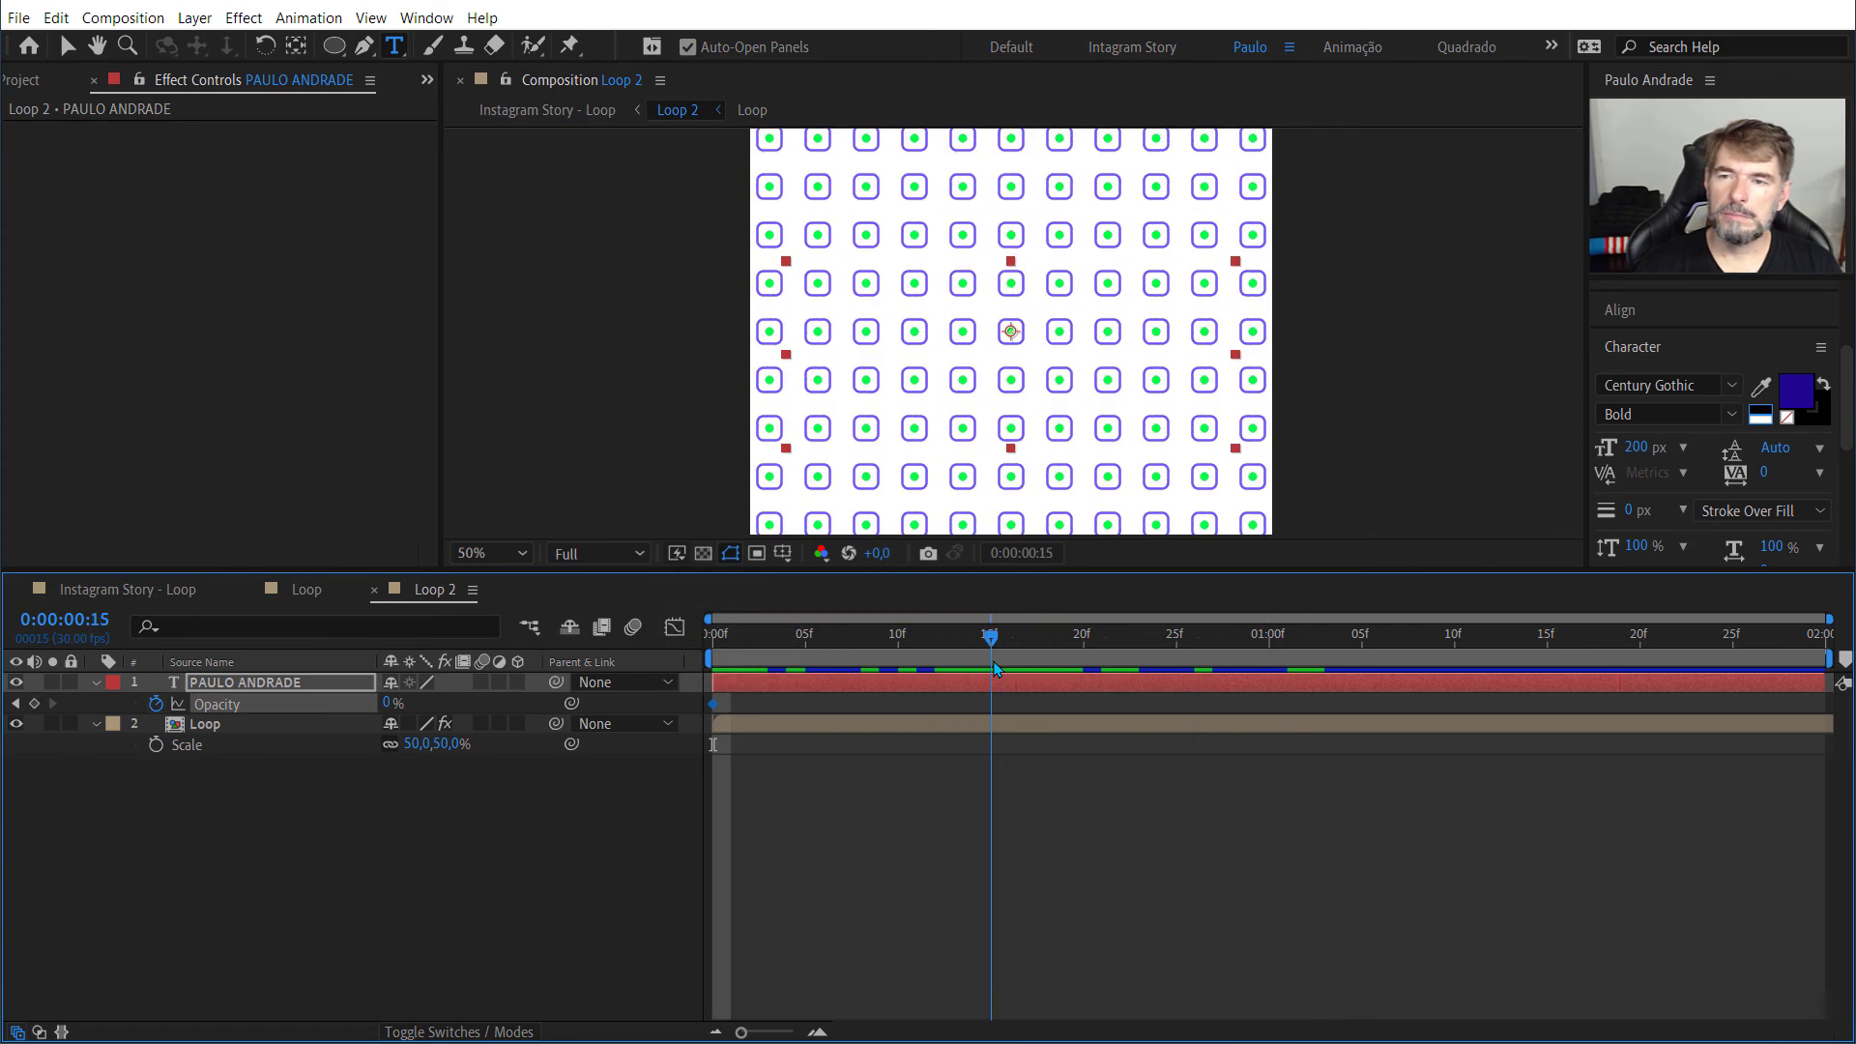
{"action": "left_click", "coordinate": [388, 704]}
{"action": "type", "text": "100"}
{"action": "key", "text": "Return"}
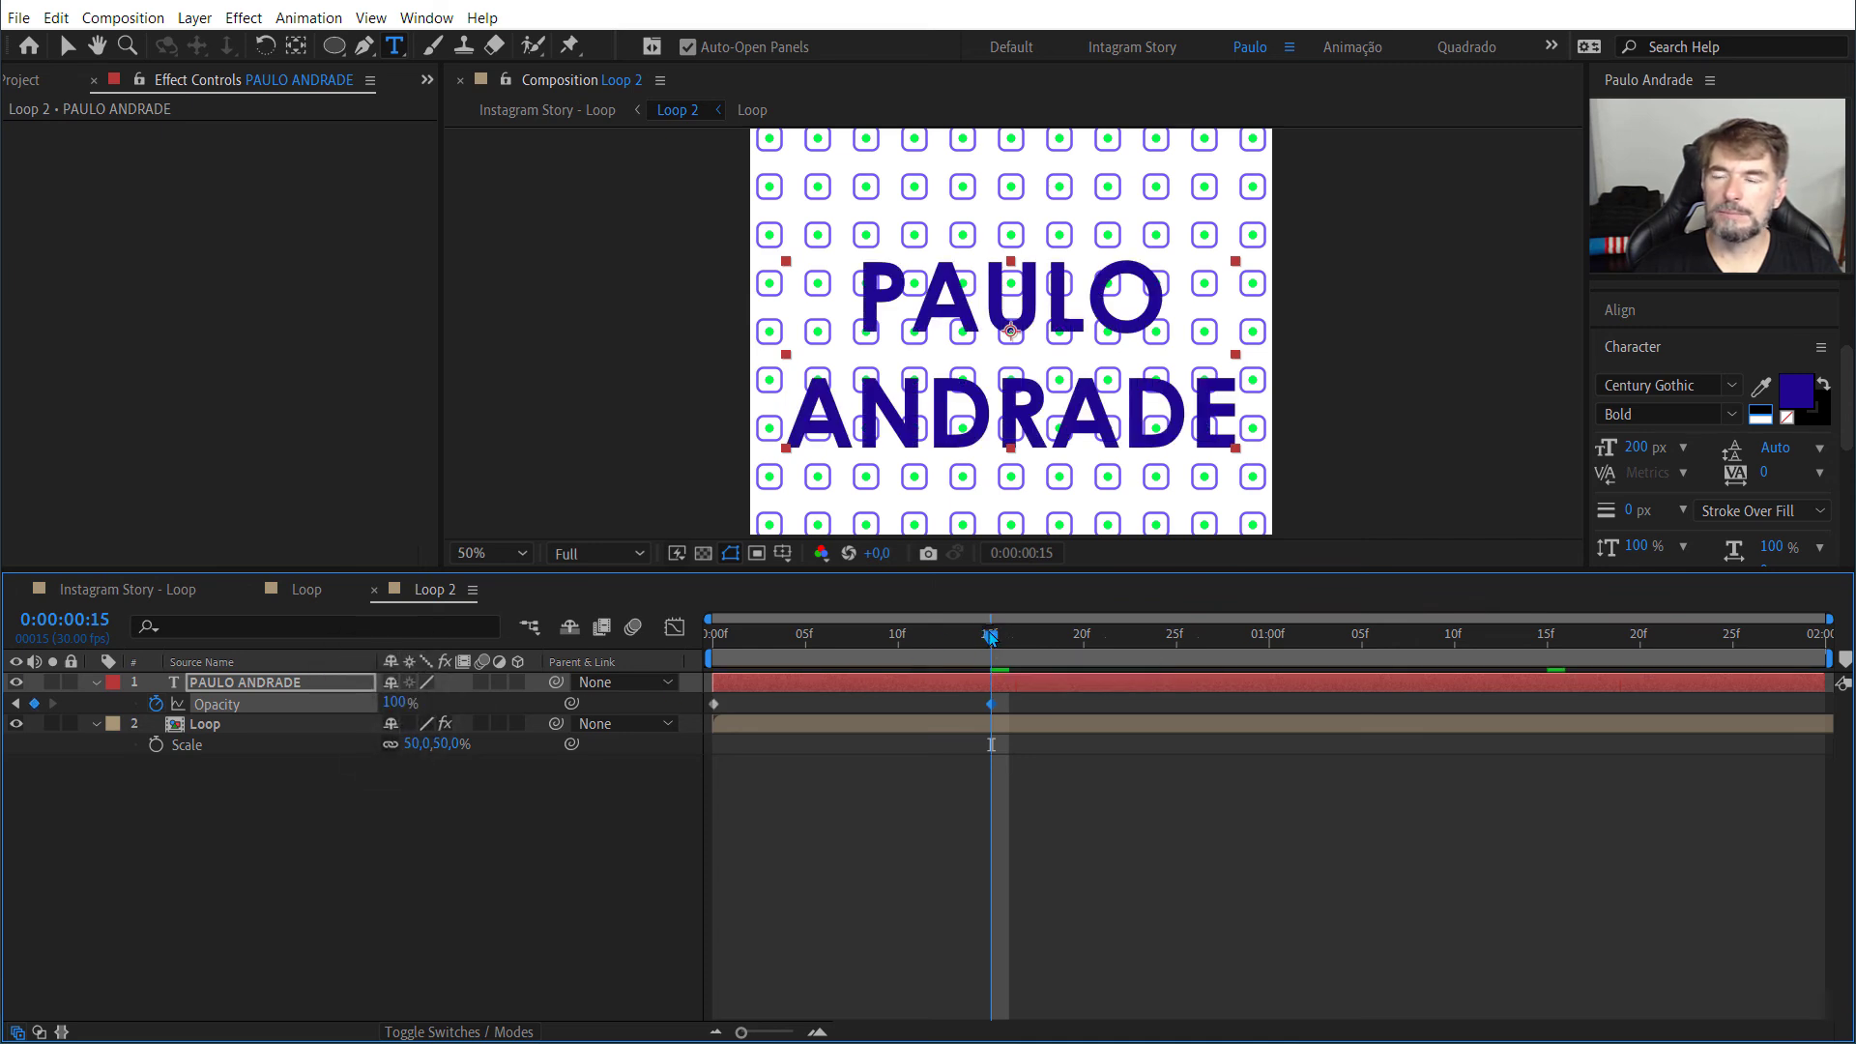
Step: Preview the text's fade-in from the first frame of Loop 2
{"action": "key", "text": "Home"}
{"action": "key", "text": "space"}
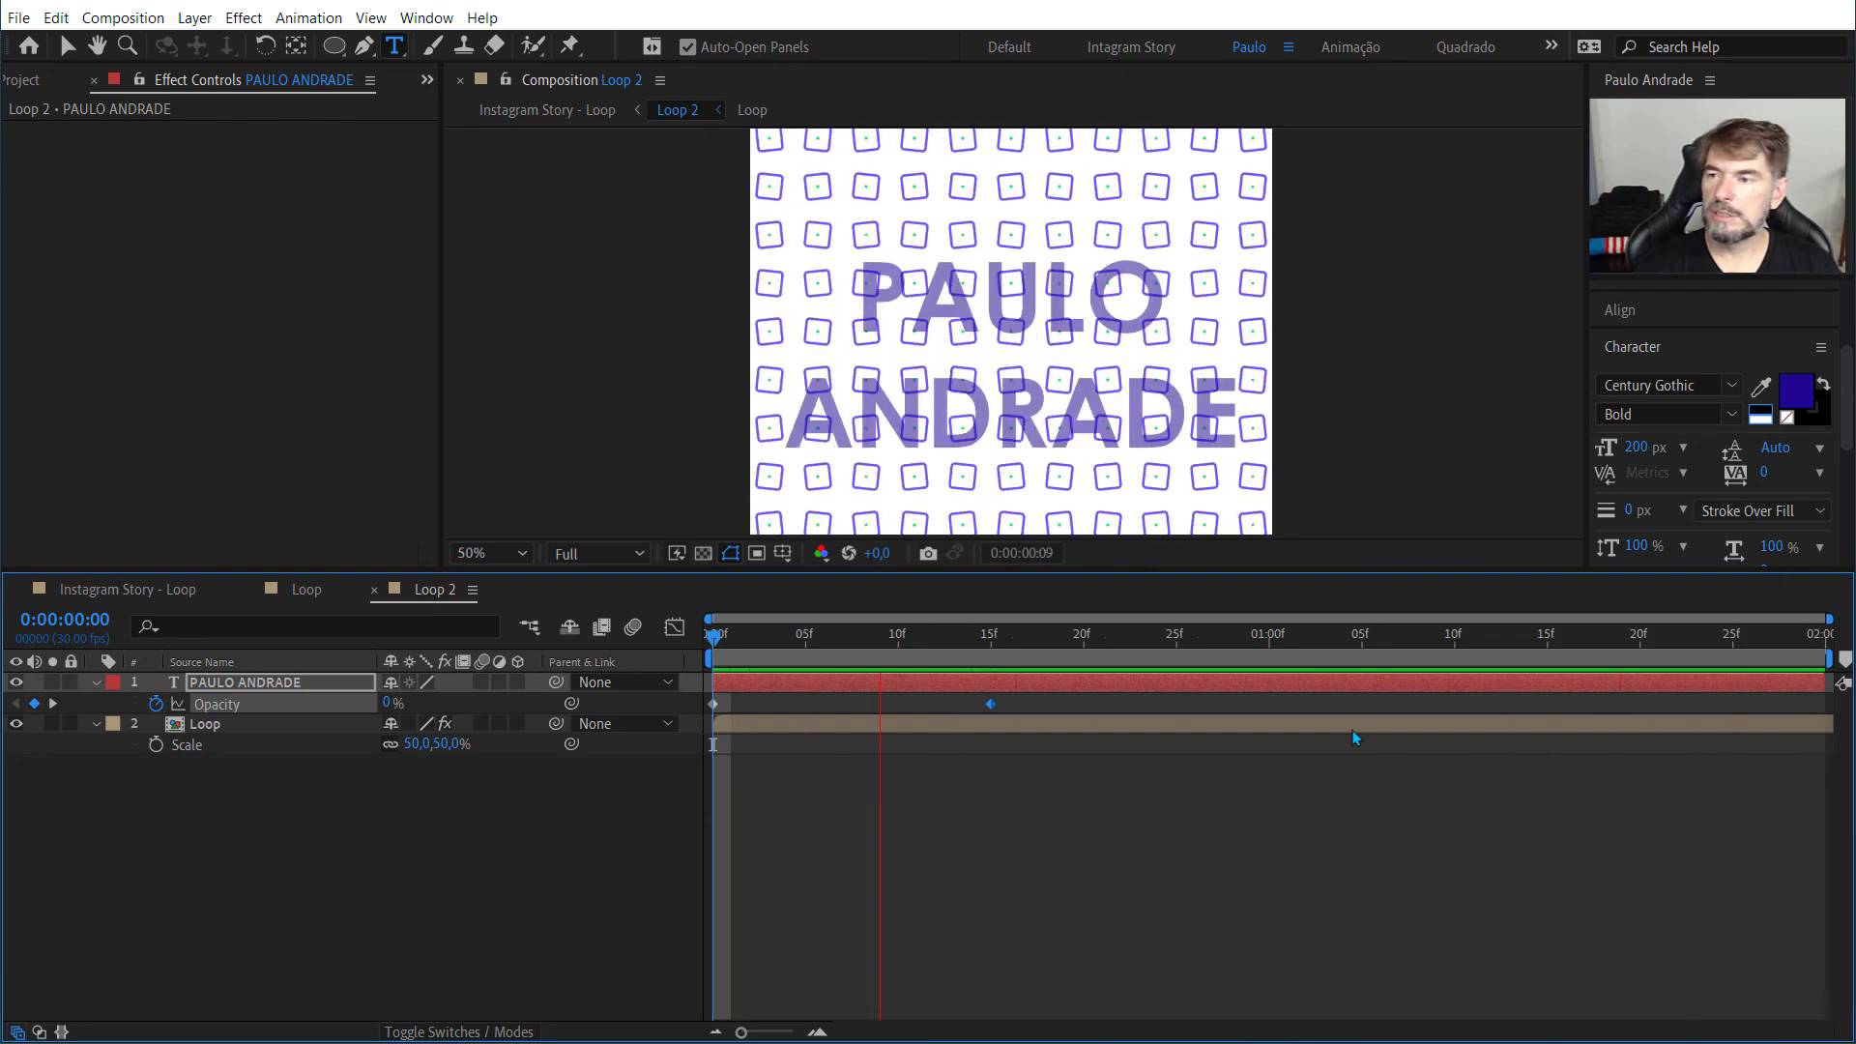
{"action": "left_click", "coordinate": [1082, 829]}
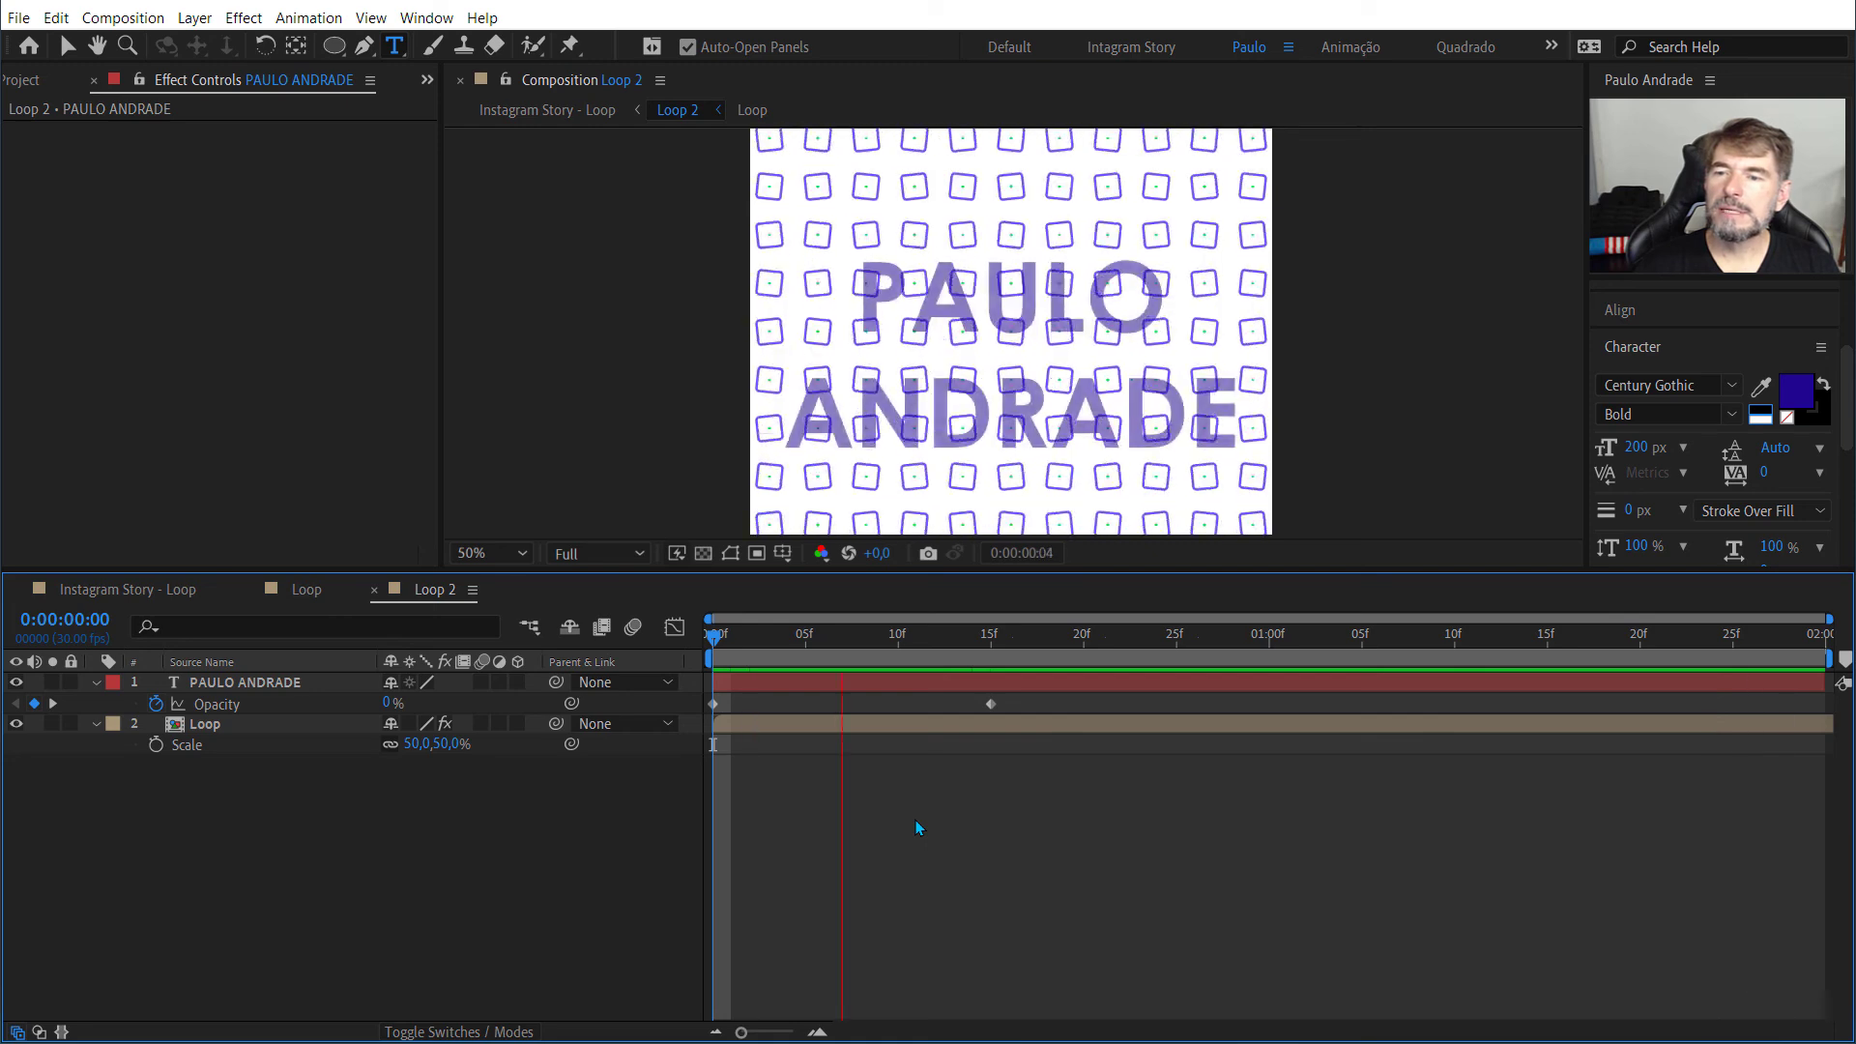
{"action": "key", "text": "space"}
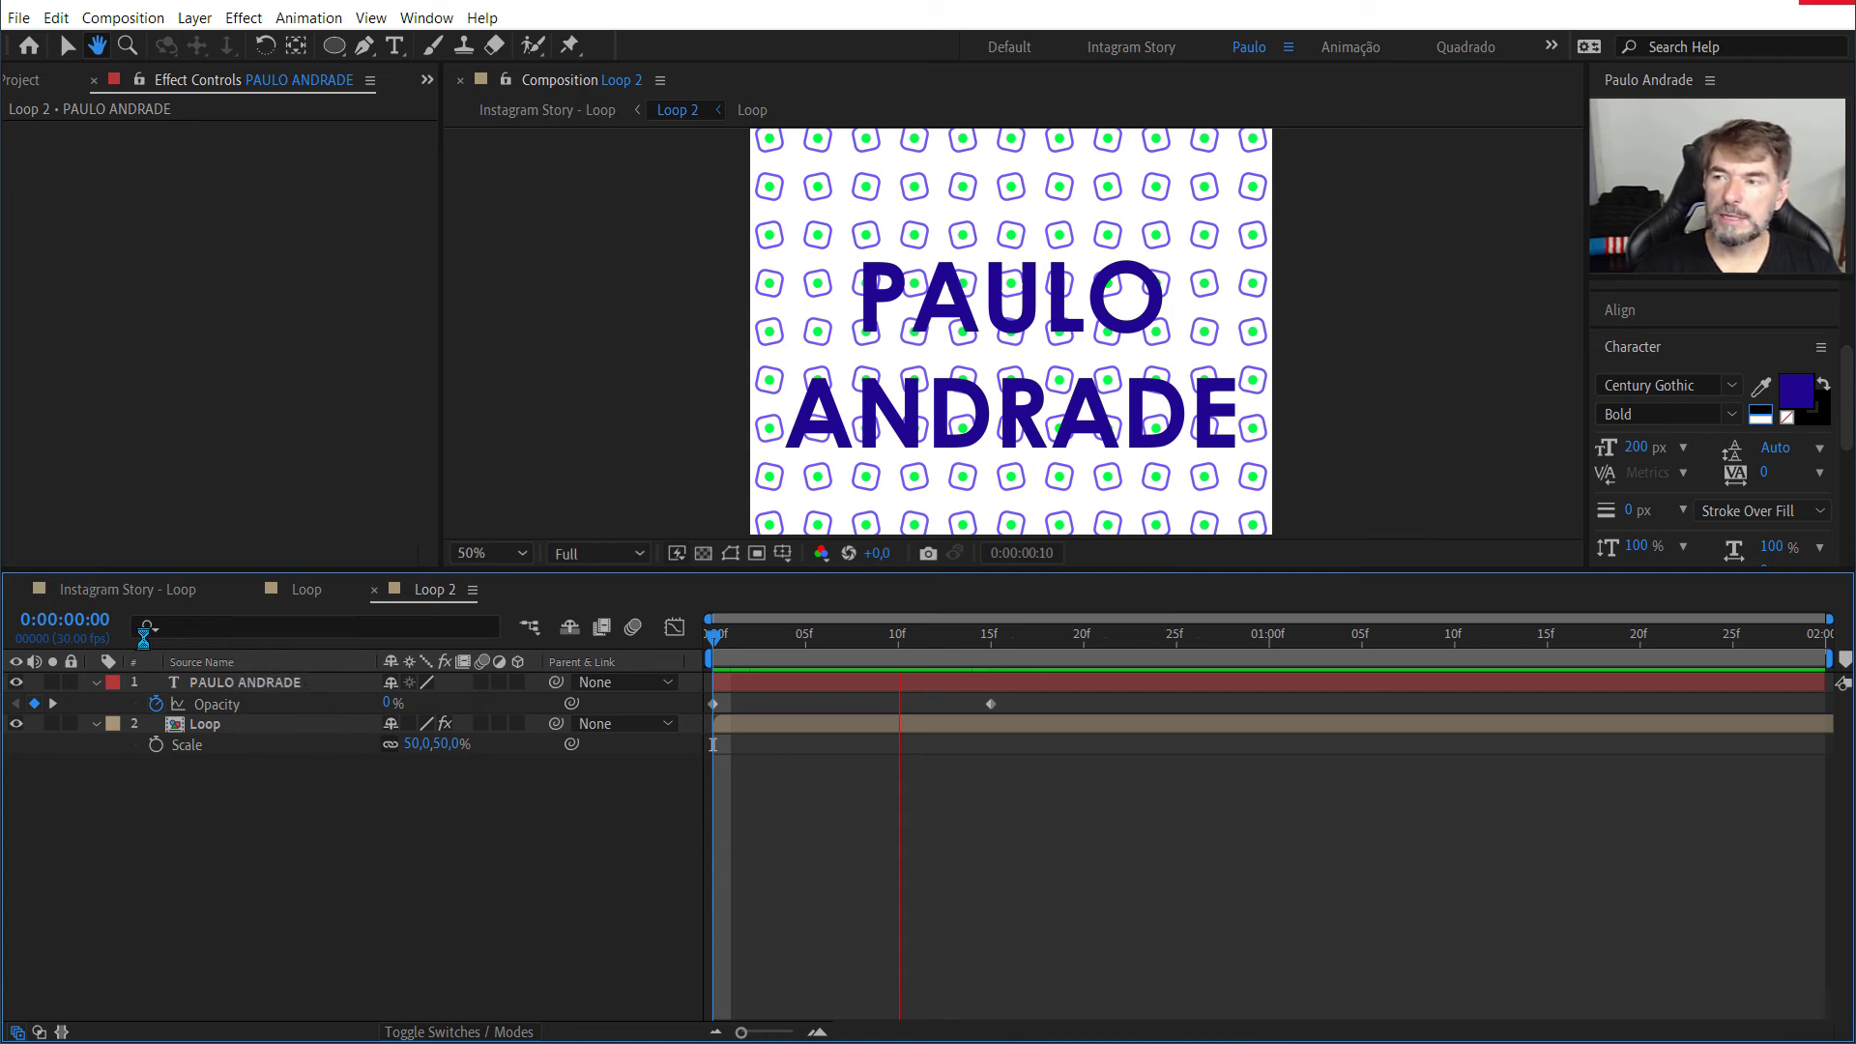
Step: Move the text layer out of Loop 2 into the Instagram Story - Loop composition and extend it to the composition's end
{"action": "left_click", "coordinate": [230, 686]}
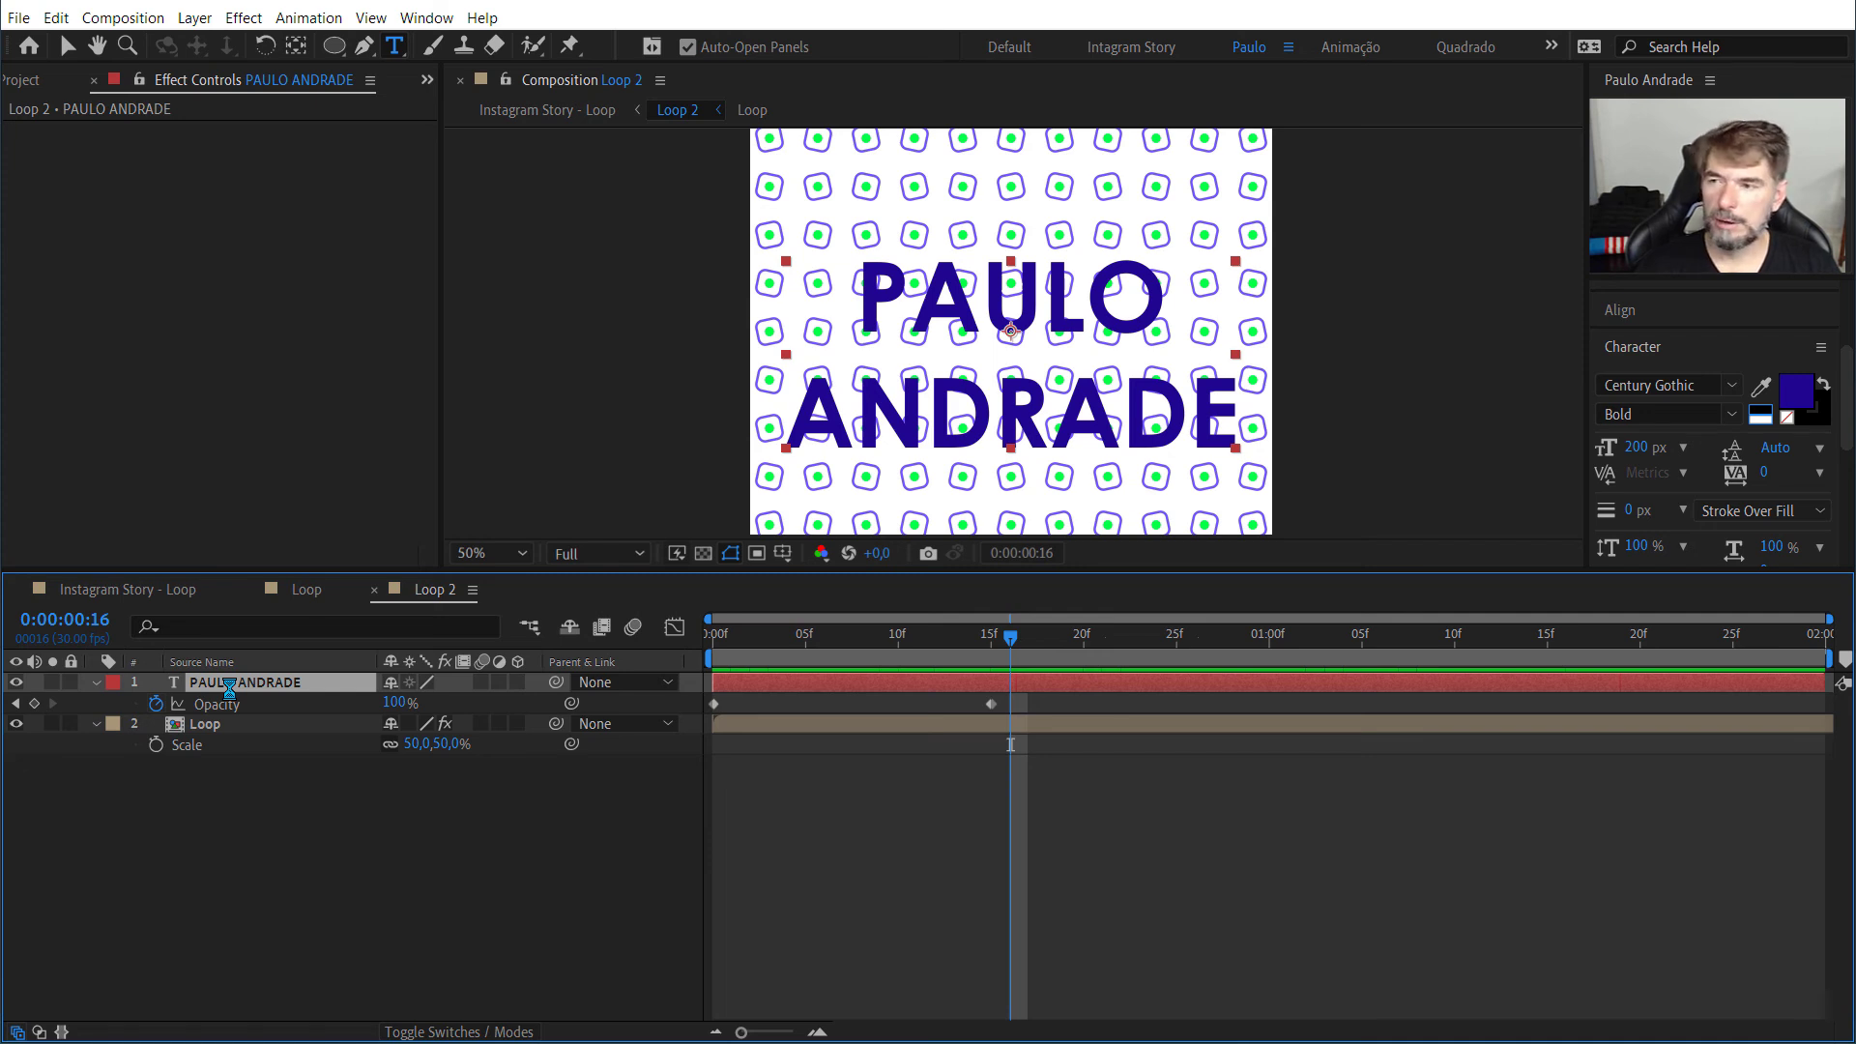
{"action": "key", "text": "ctrl+x"}
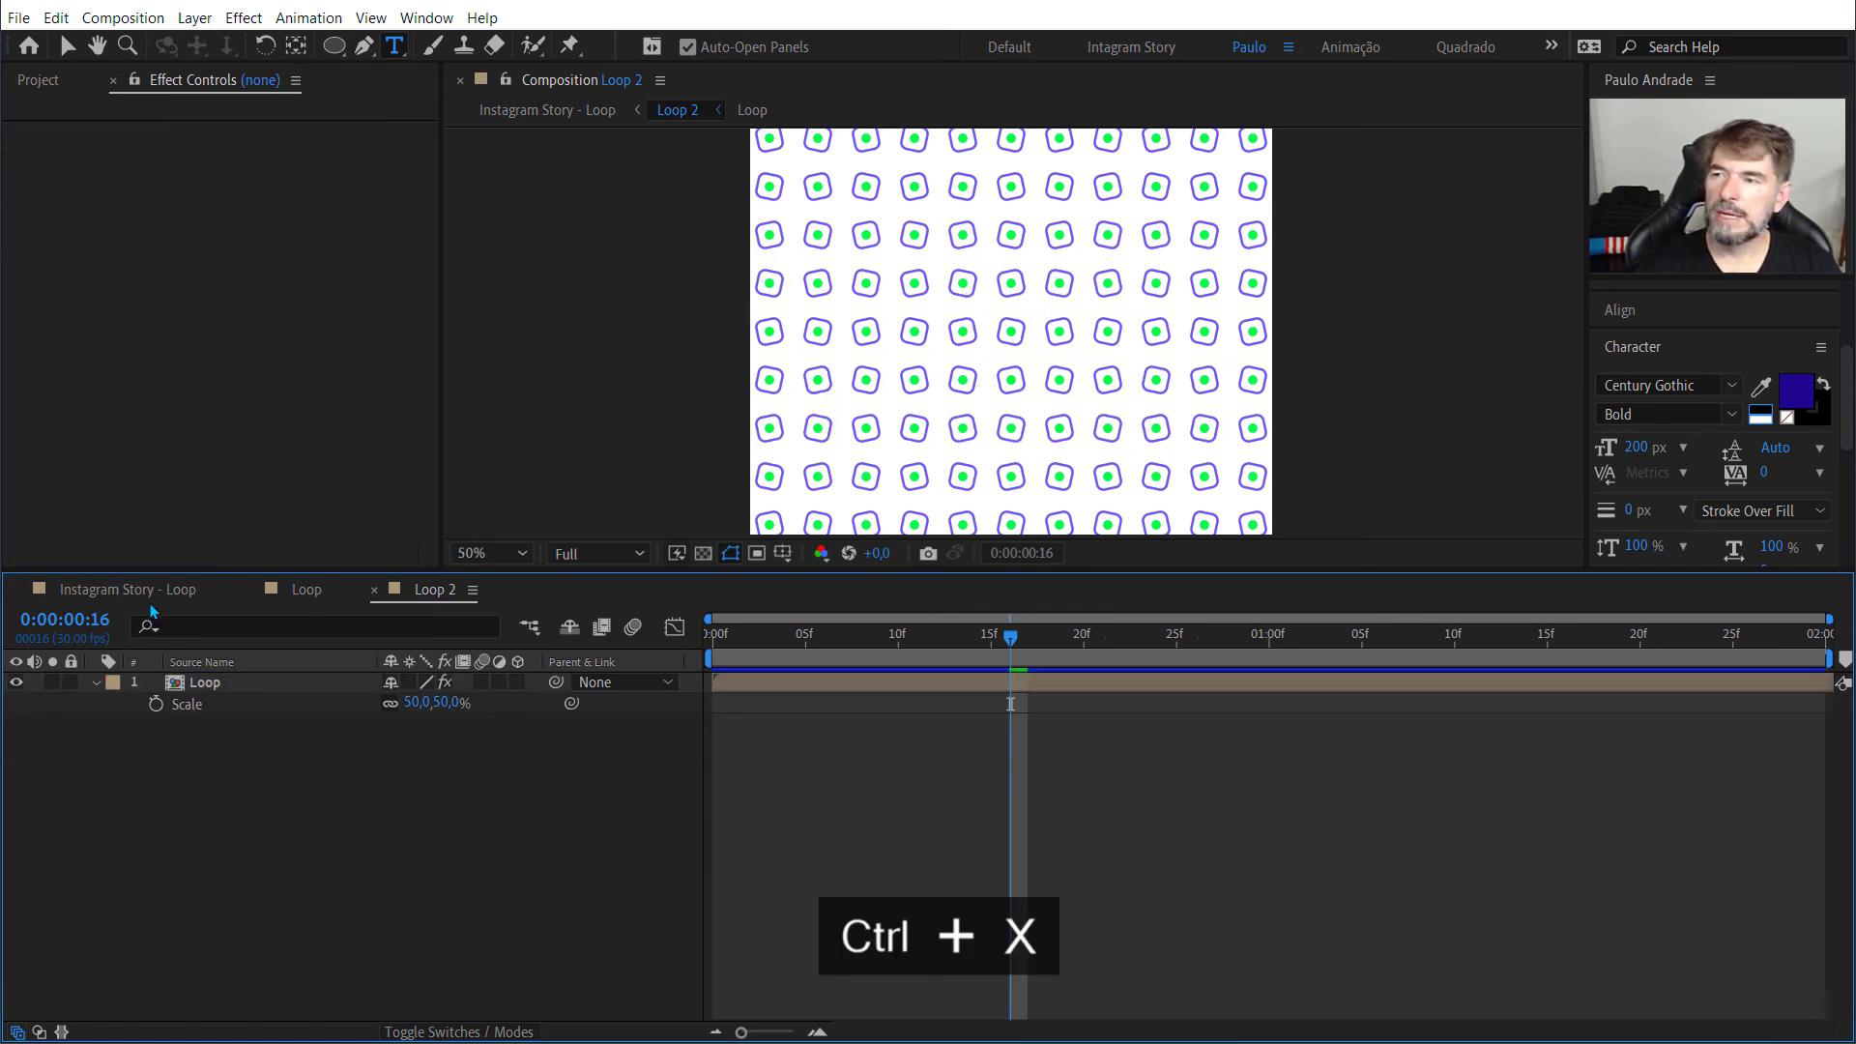
{"action": "left_click", "coordinate": [150, 602]}
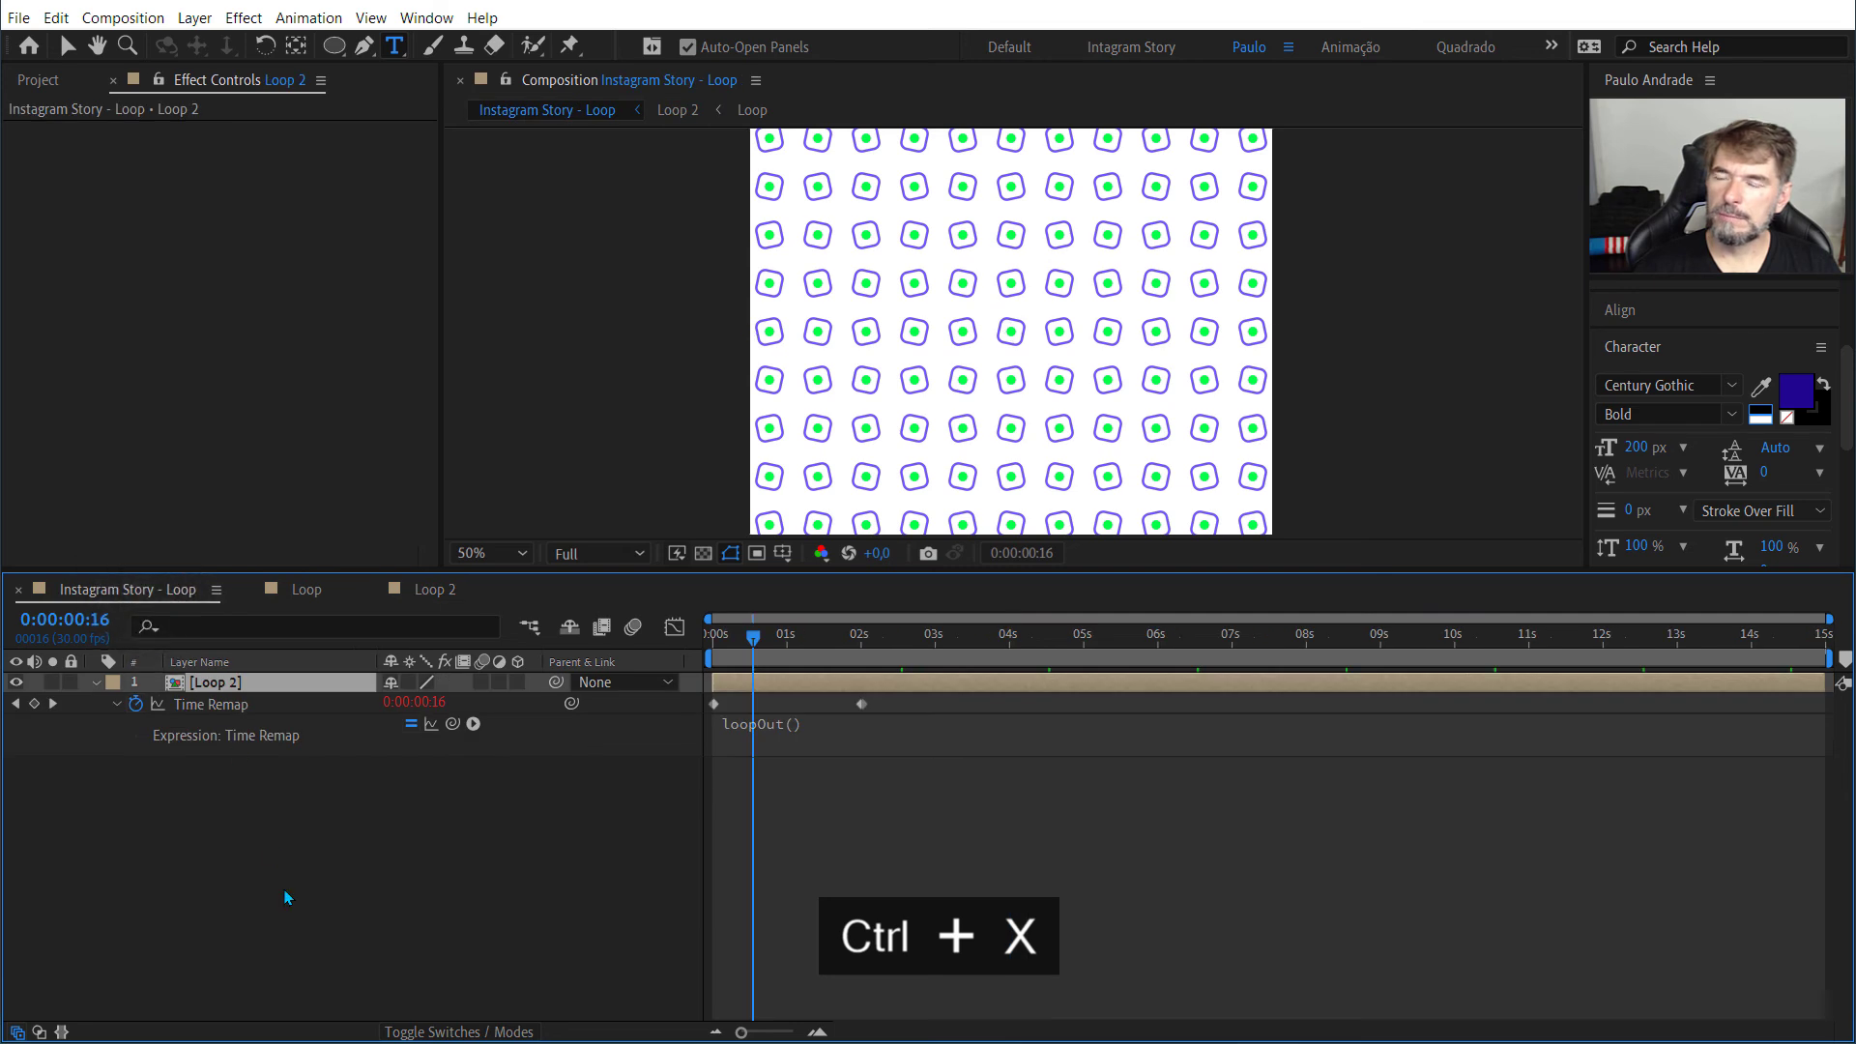
{"action": "key", "text": "ctrl+v"}
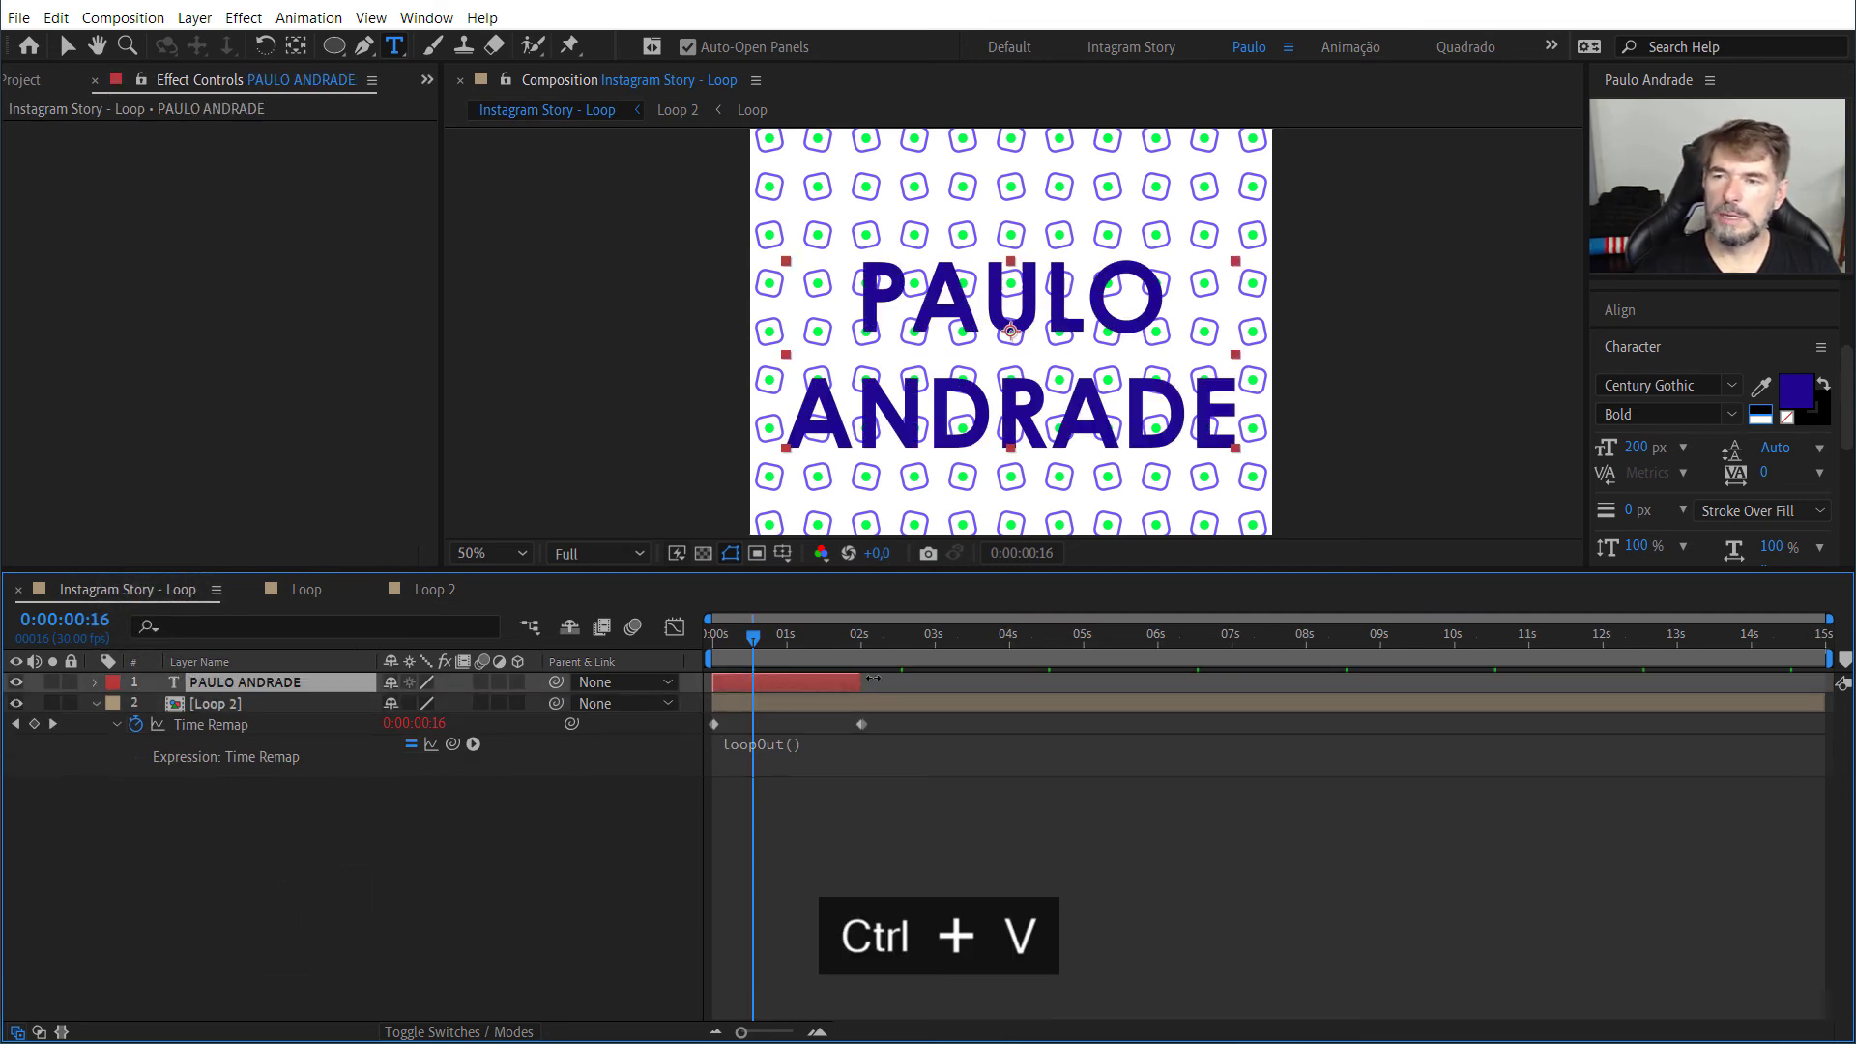
{"action": "left_click_drag", "start_coordinate": [865, 682], "coordinate": [1835, 694]}
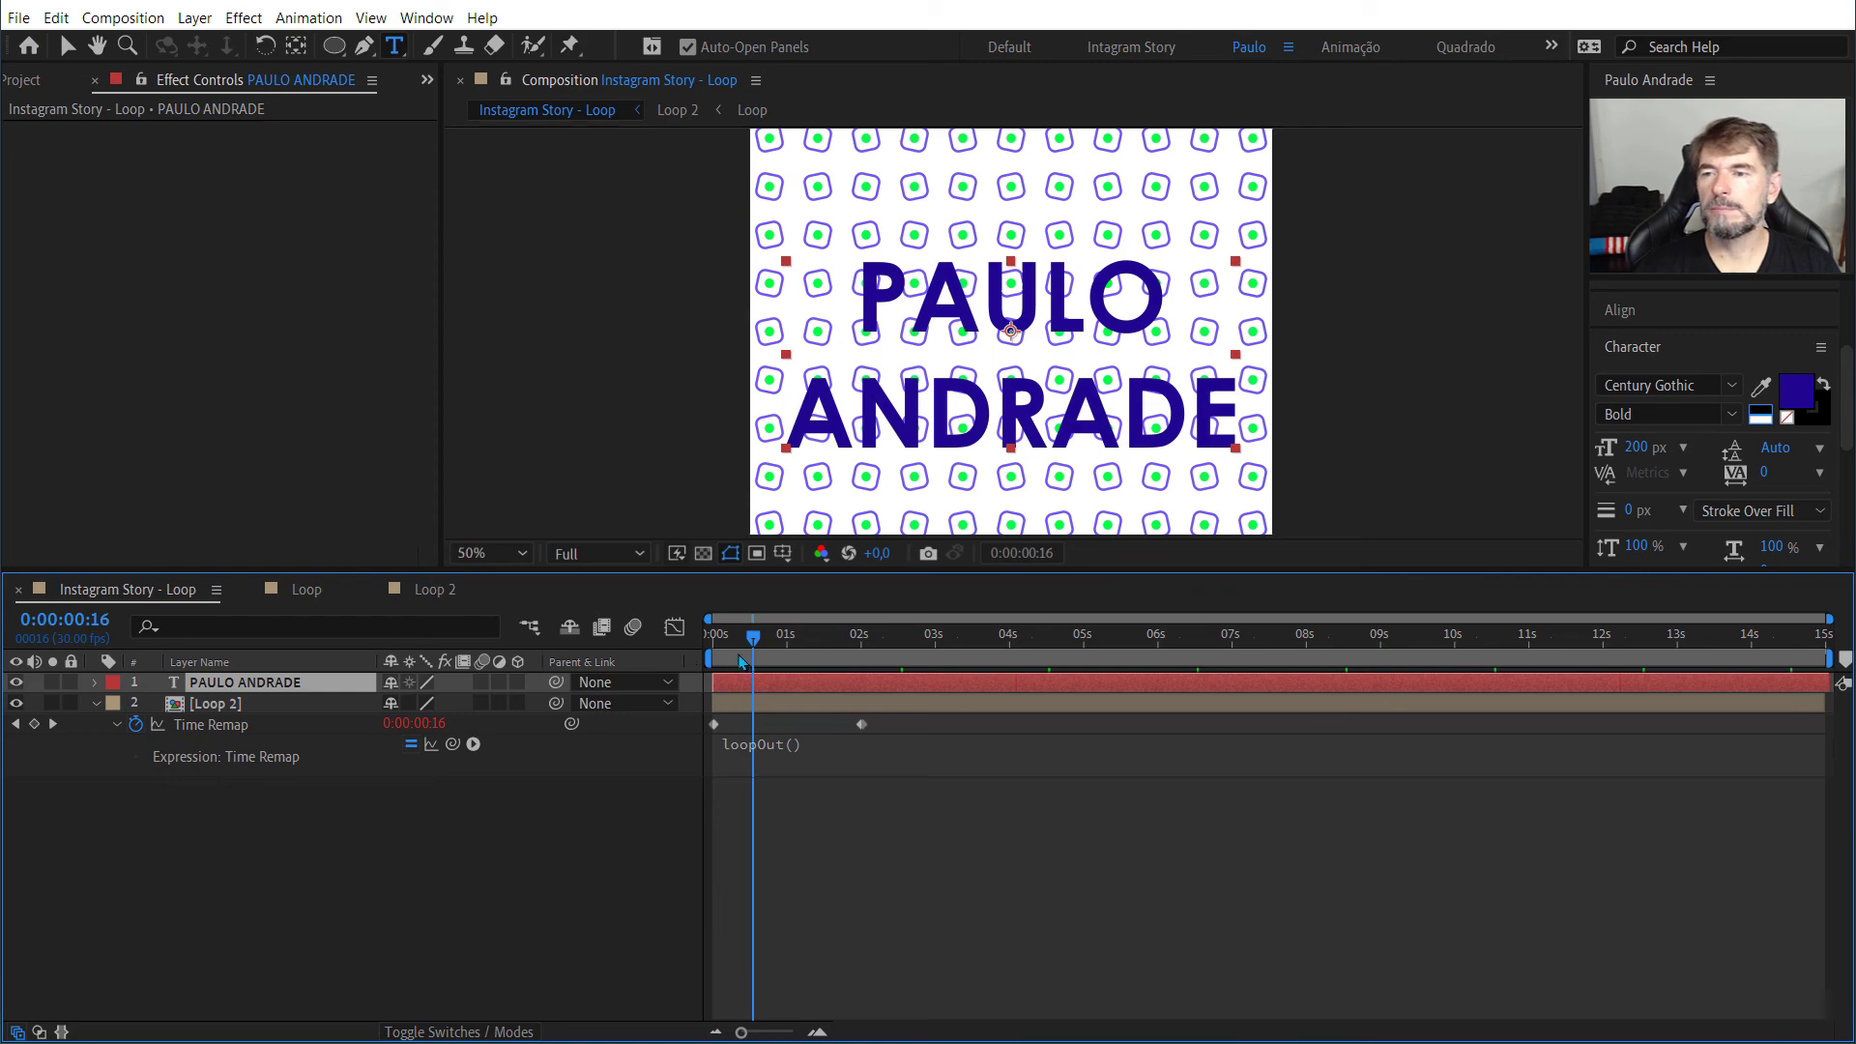
Step: Play the Instagram Story - Loop composition from the first frame and scrub back to just past 2 seconds
{"action": "left_click_drag", "start_coordinate": [751, 638], "coordinate": [713, 657]}
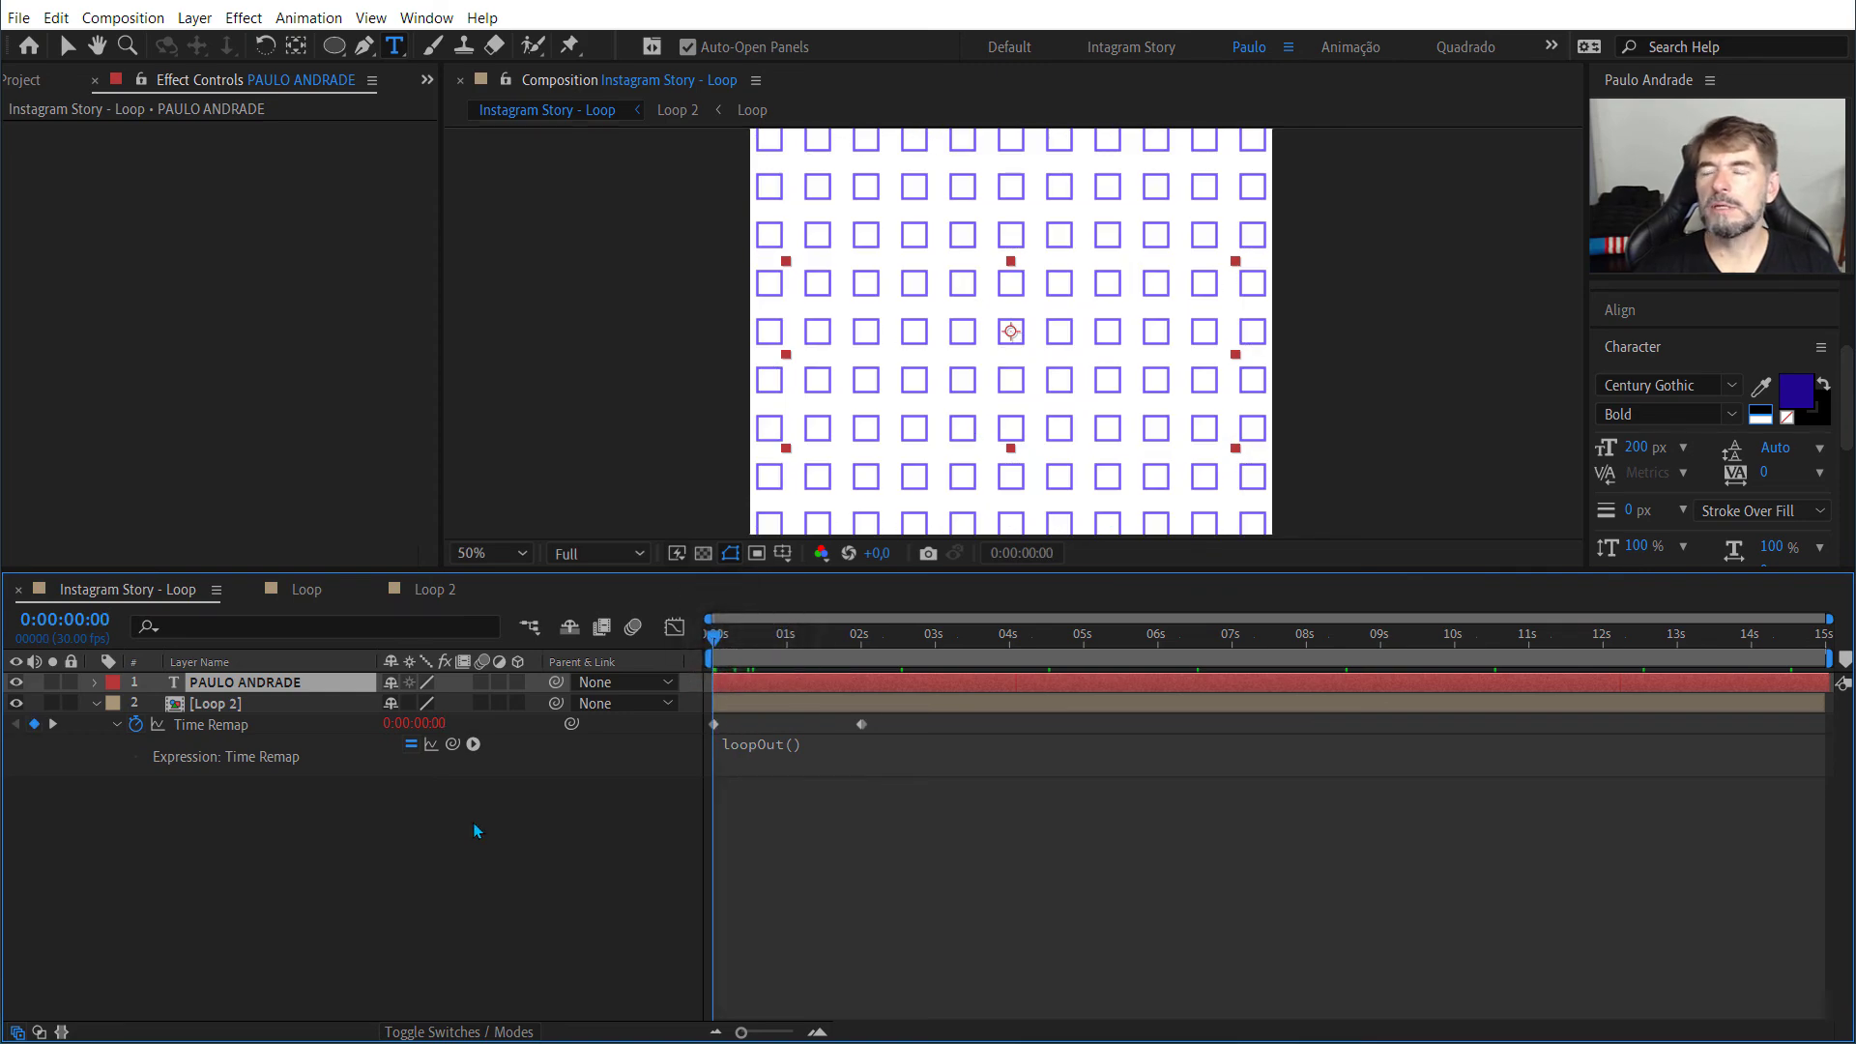
{"action": "key", "text": "space"}
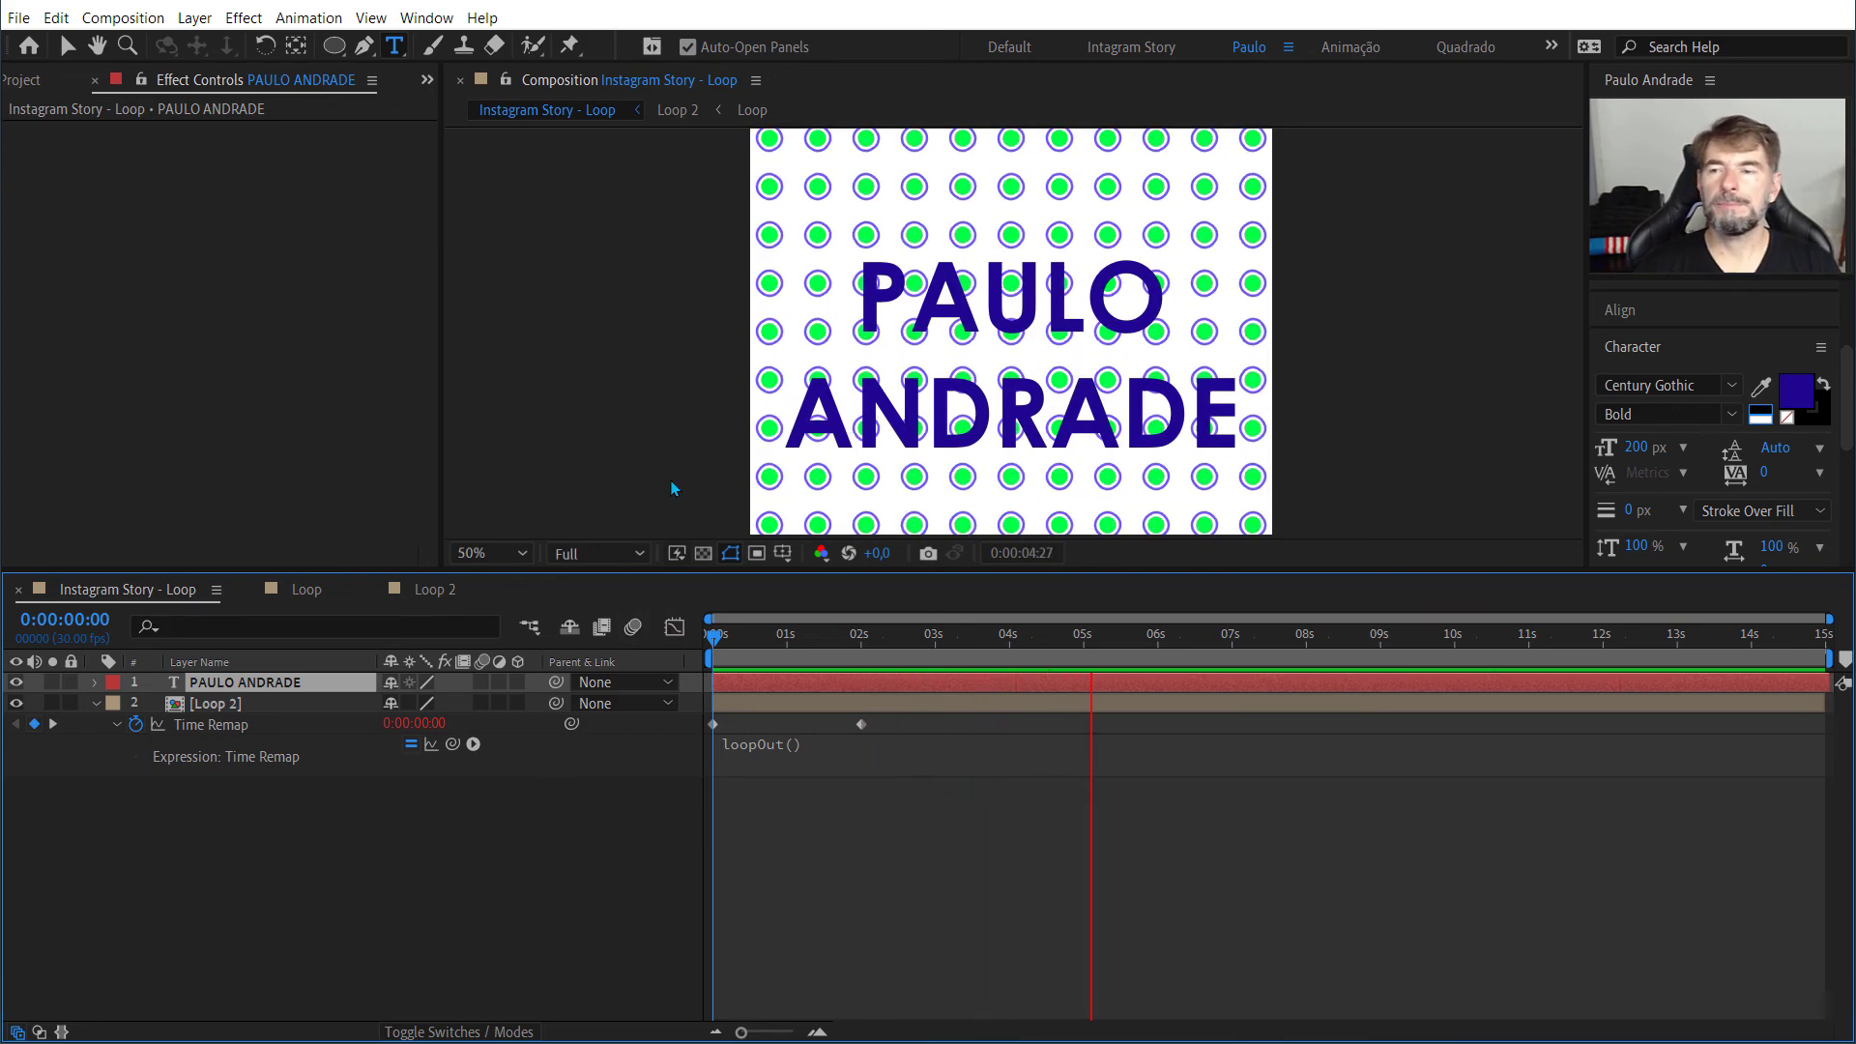
{"action": "key", "text": "space"}
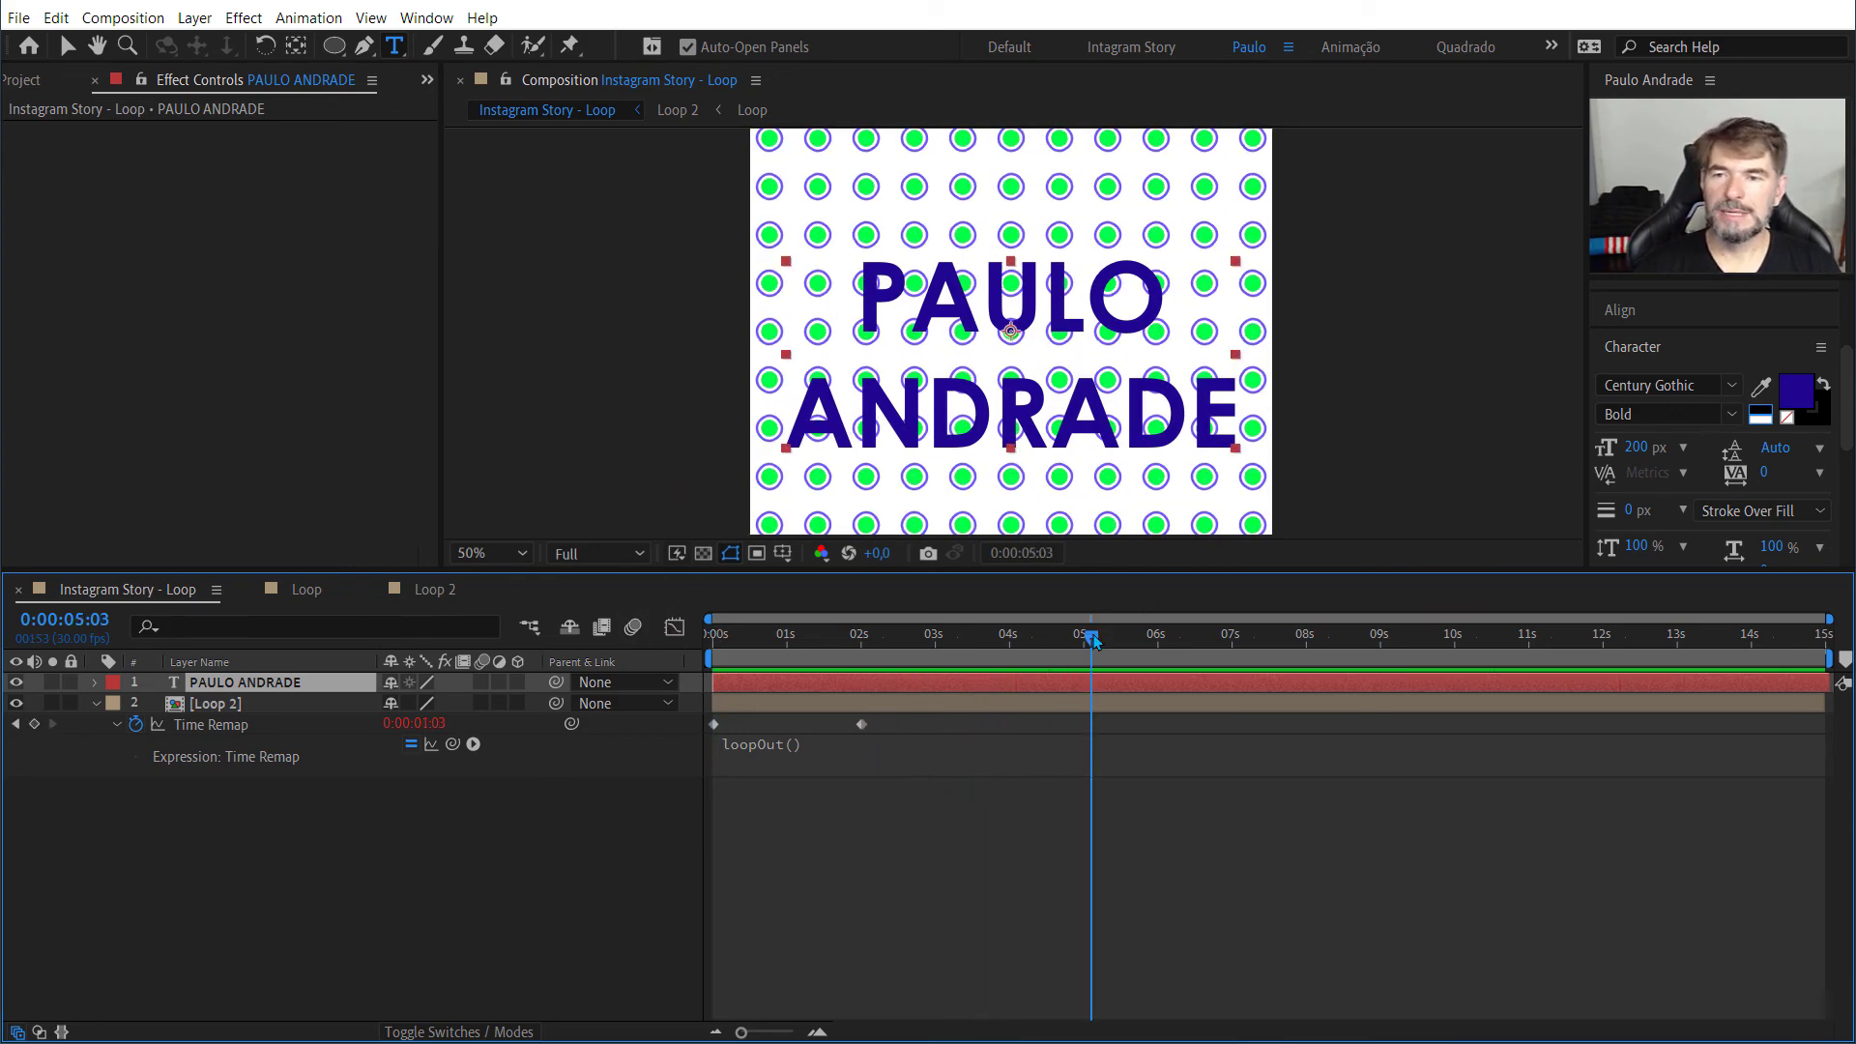
{"action": "left_click_drag", "start_coordinate": [1094, 640], "coordinate": [881, 640]}
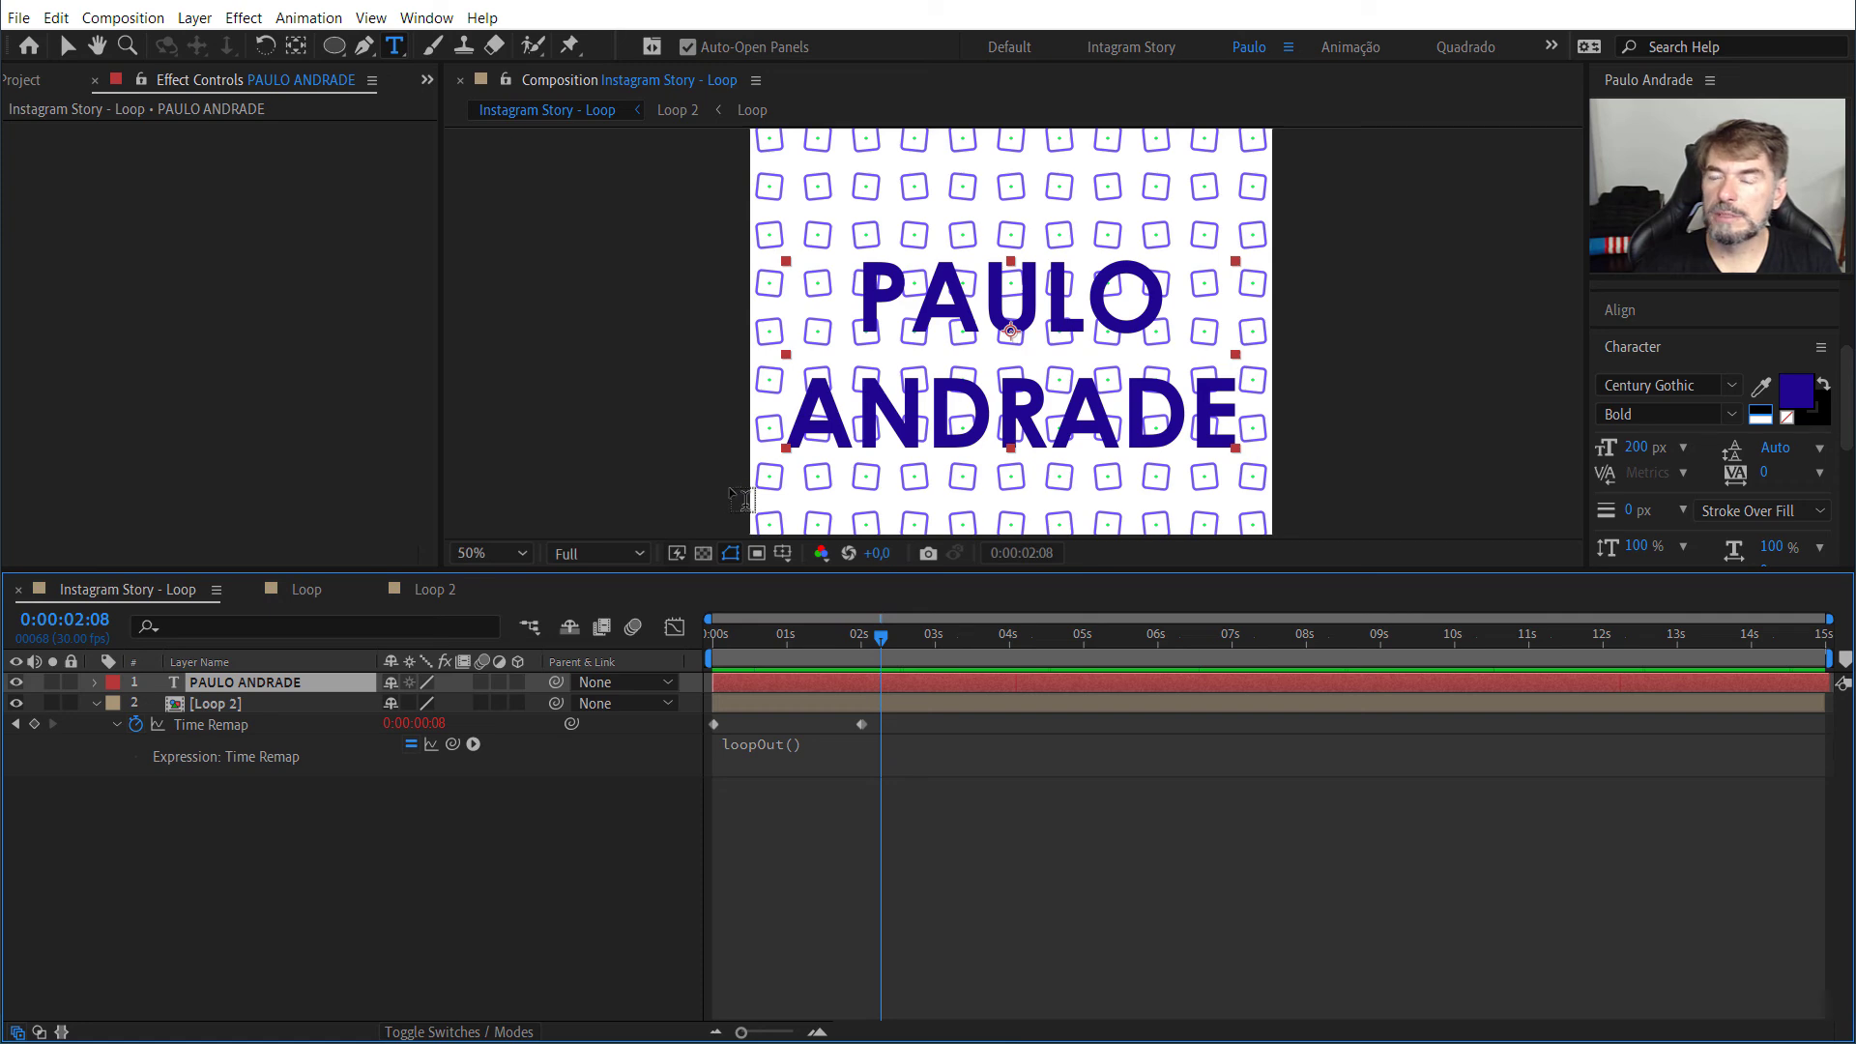
Step: Show the whole story frame at 25% and preview the text over the looping pattern from the first frame
{"action": "key", "text": "comma"}
{"action": "key", "text": "comma"}
{"action": "key", "text": "comma"}
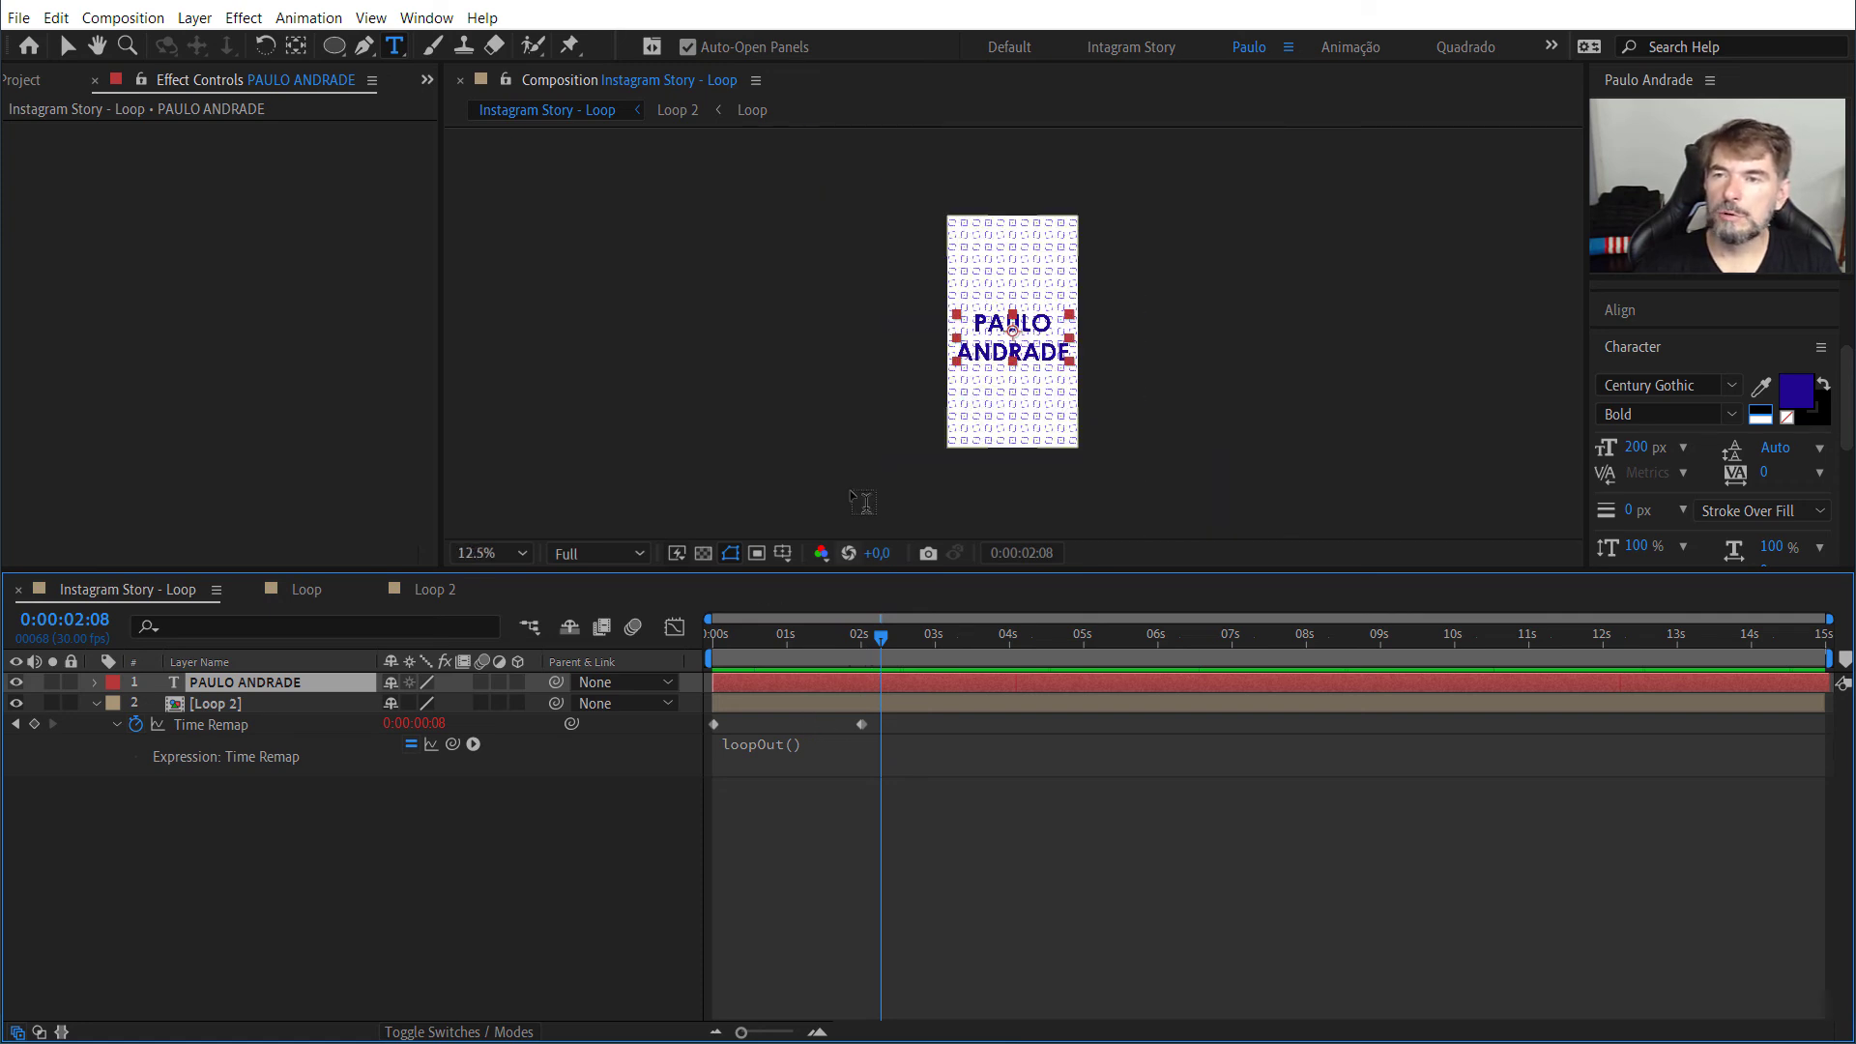
{"action": "key", "text": "period"}
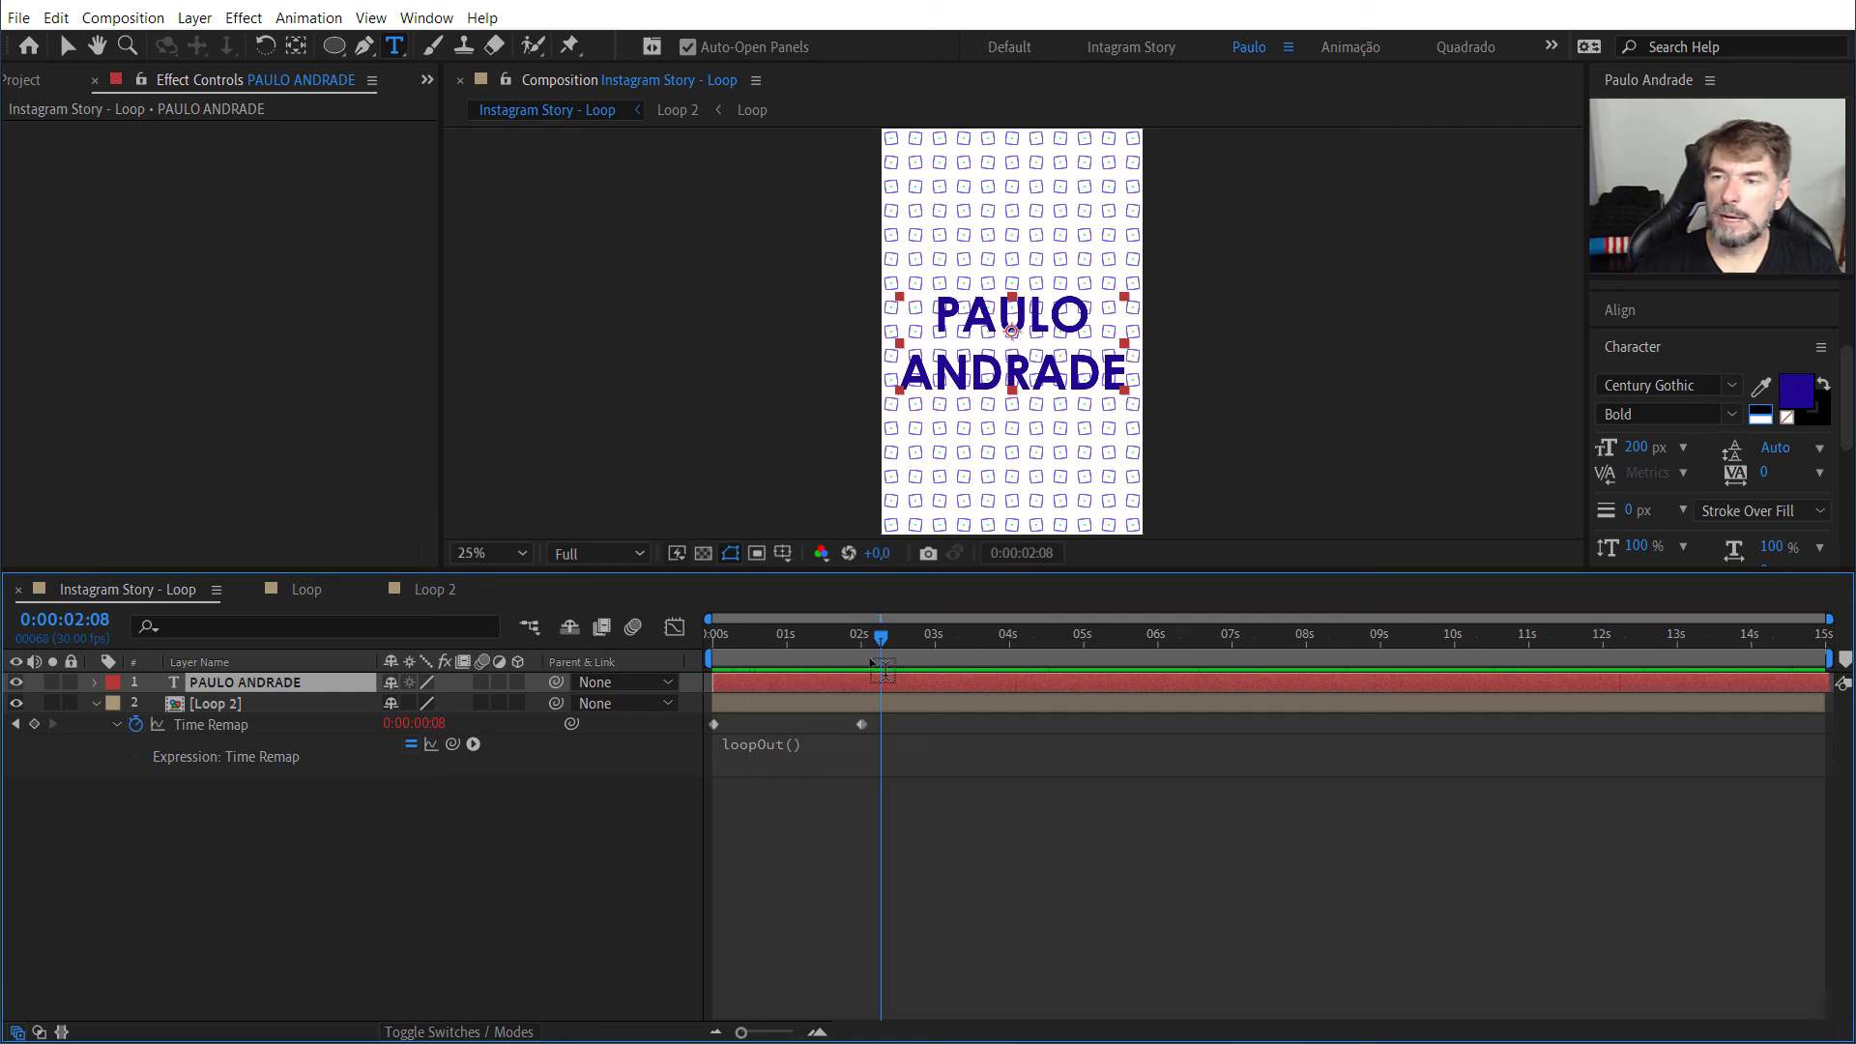
{"action": "left_click_drag", "start_coordinate": [881, 636], "coordinate": [899, 636]}
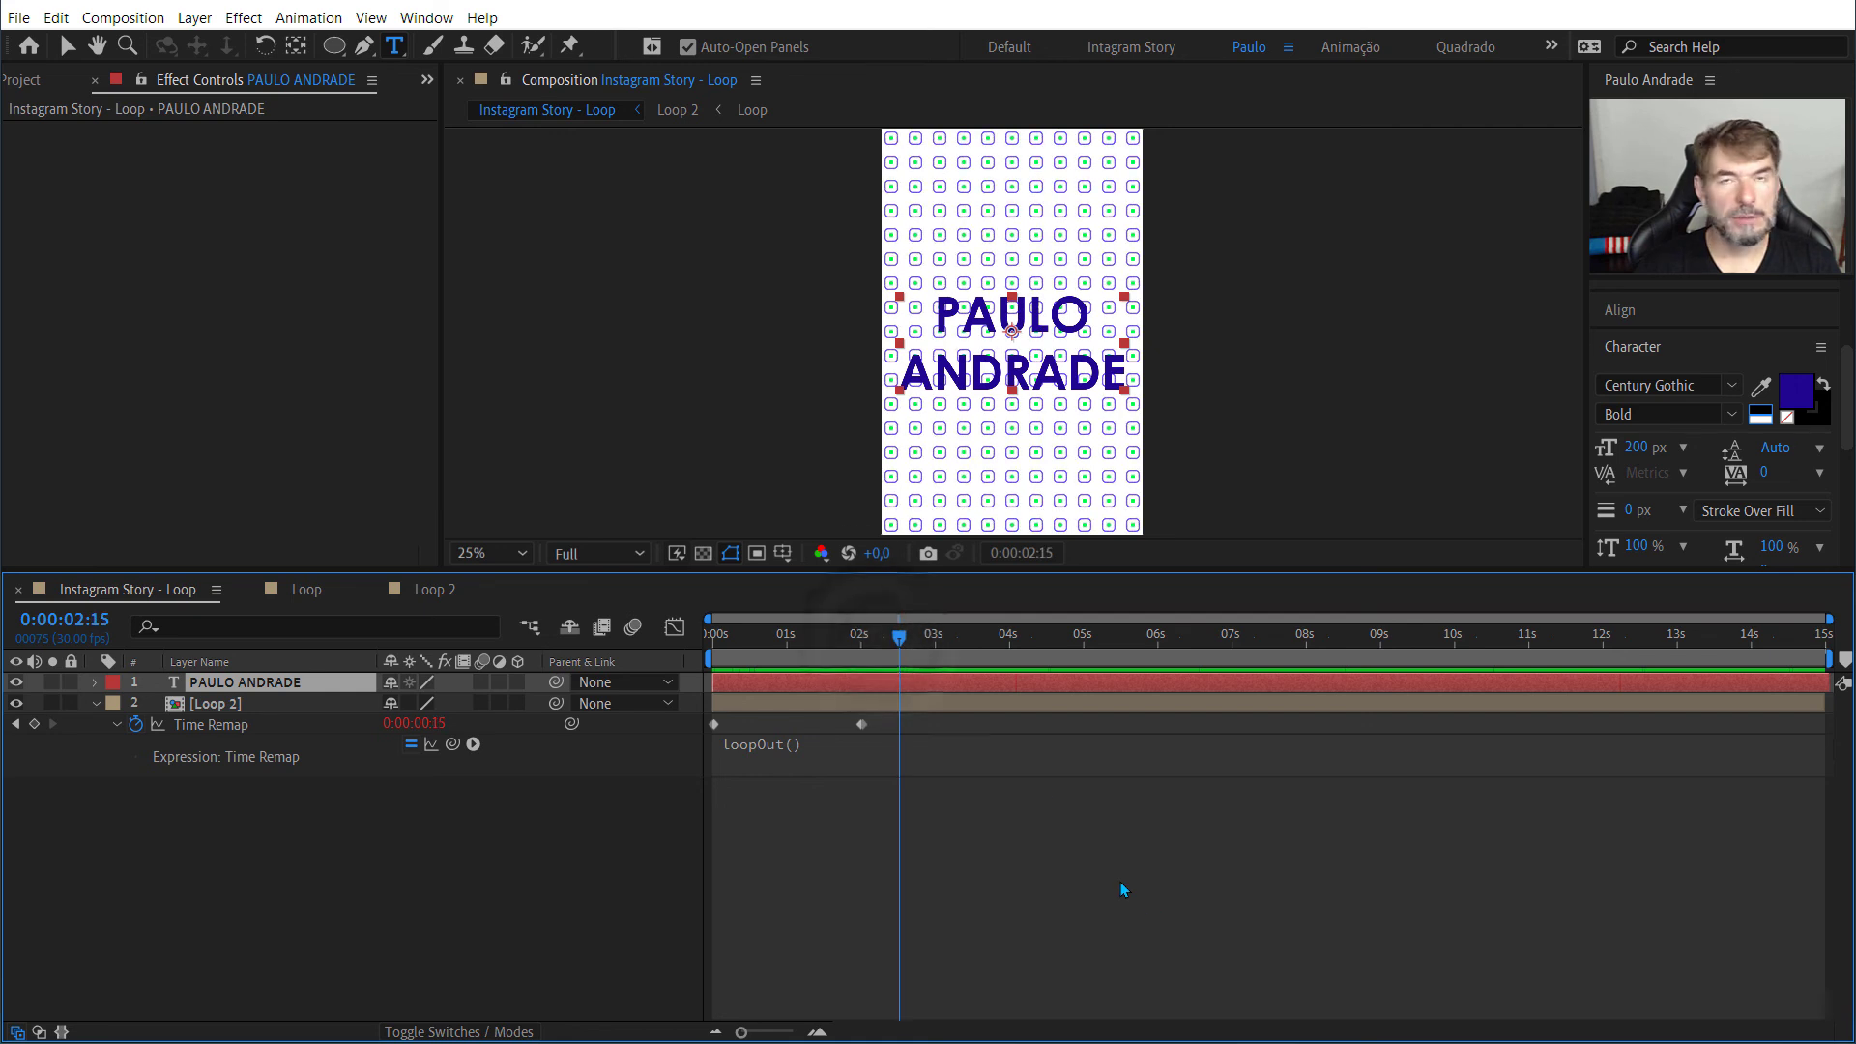
{"action": "left_click", "coordinate": [66, 45]}
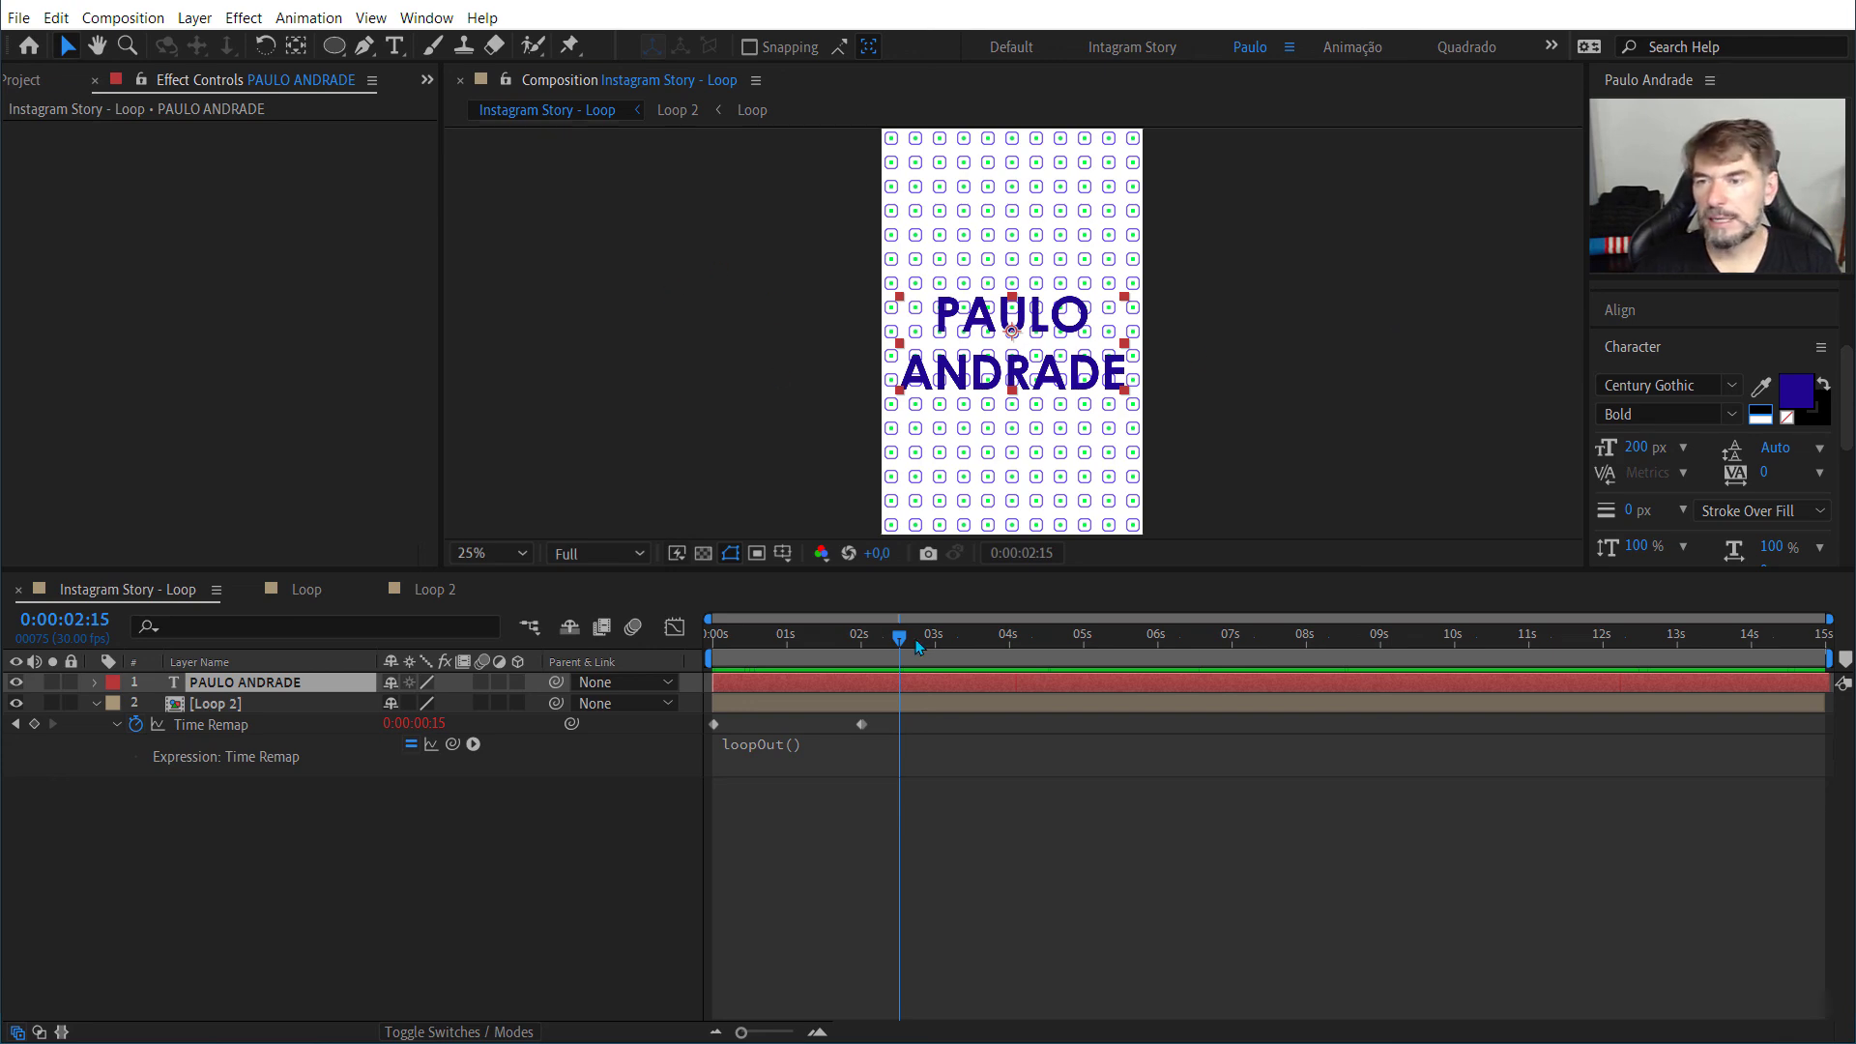
{"action": "left_click_drag", "start_coordinate": [898, 635], "coordinate": [753, 636]}
{"action": "key", "text": "Home"}
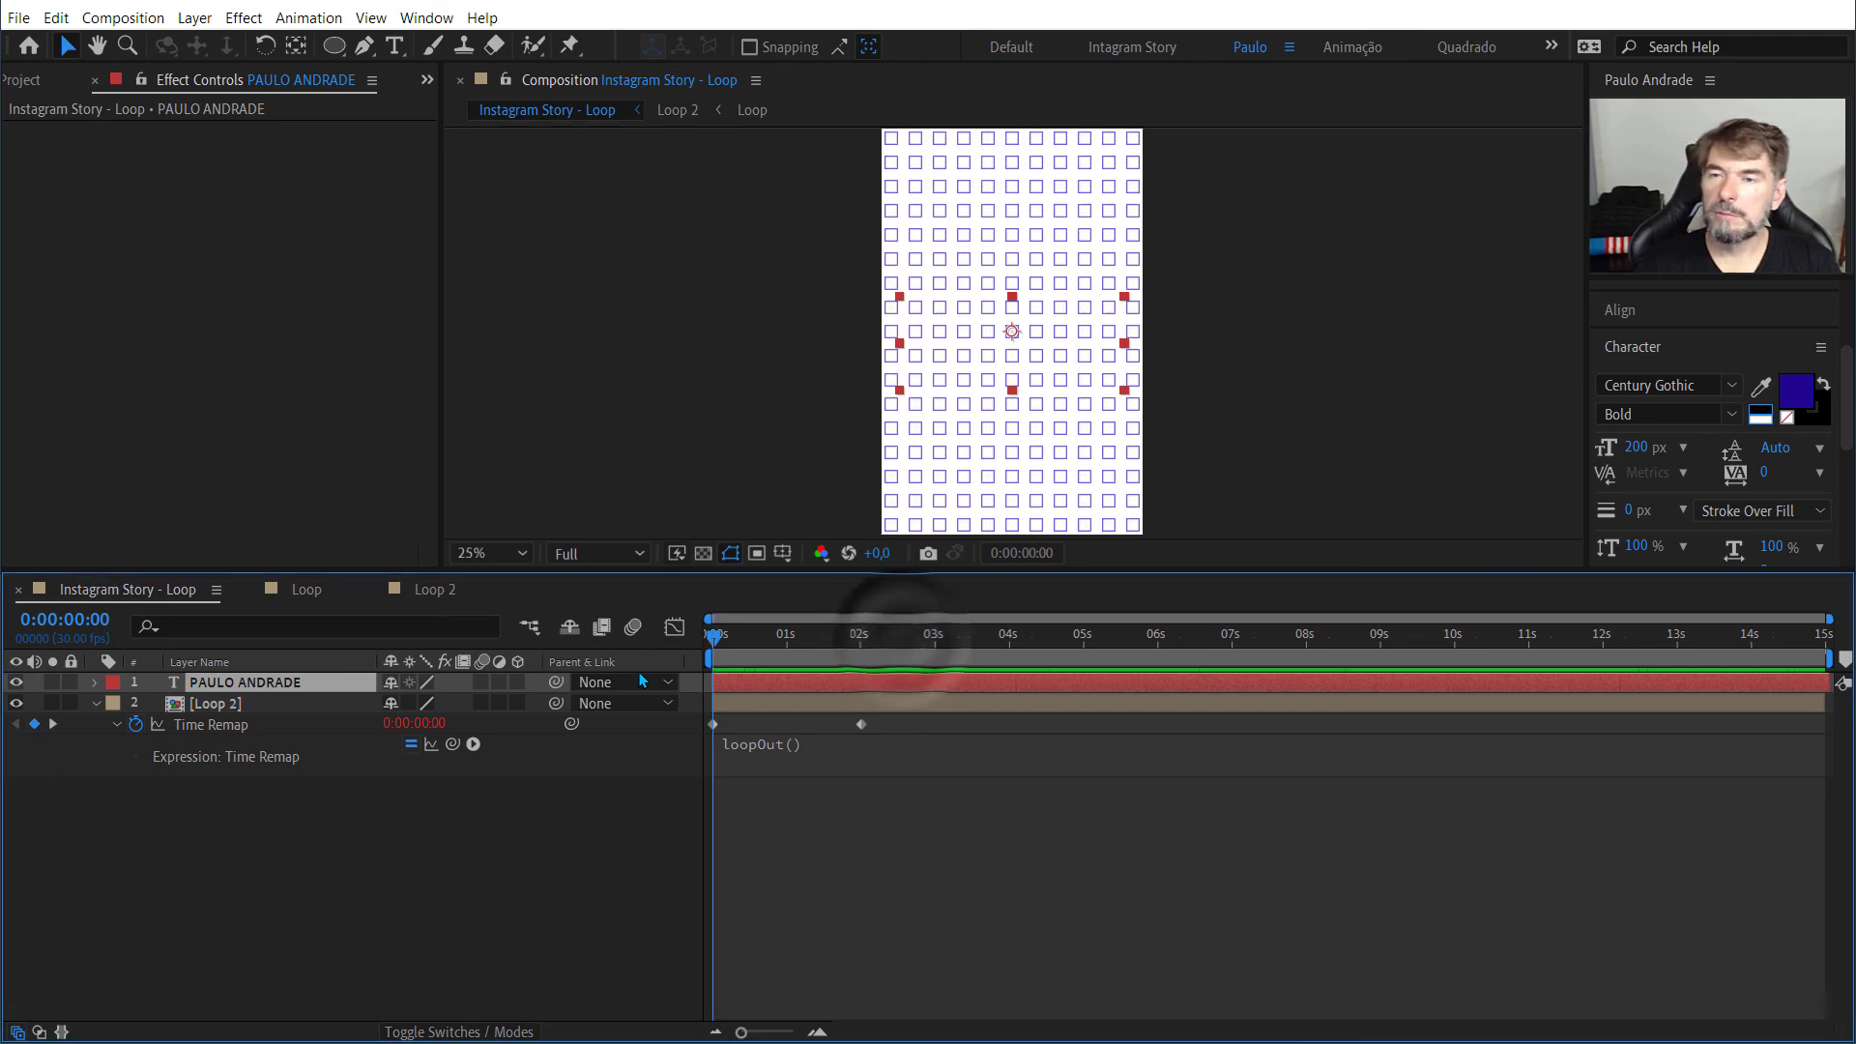
{"action": "key", "text": "space"}
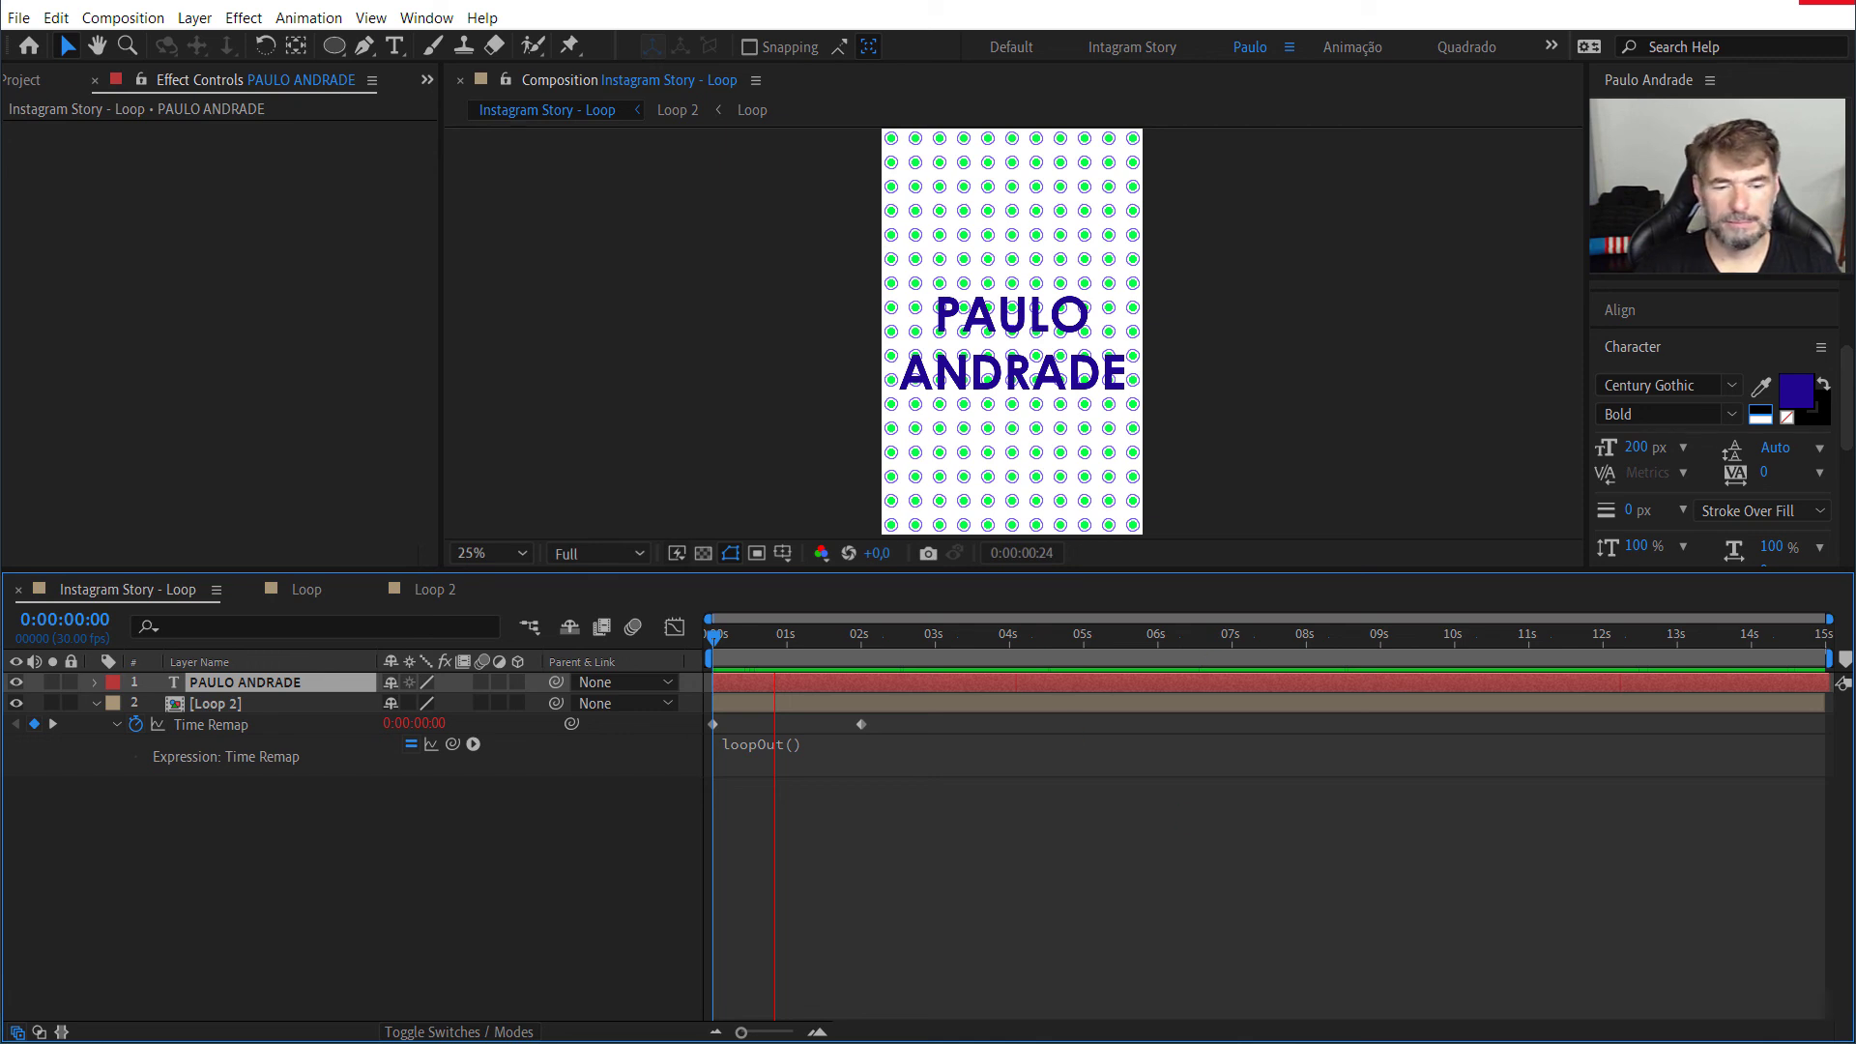
Step: Set the current time to 0:00:05:00 and save the project
{"action": "left_click", "coordinate": [1137, 635]}
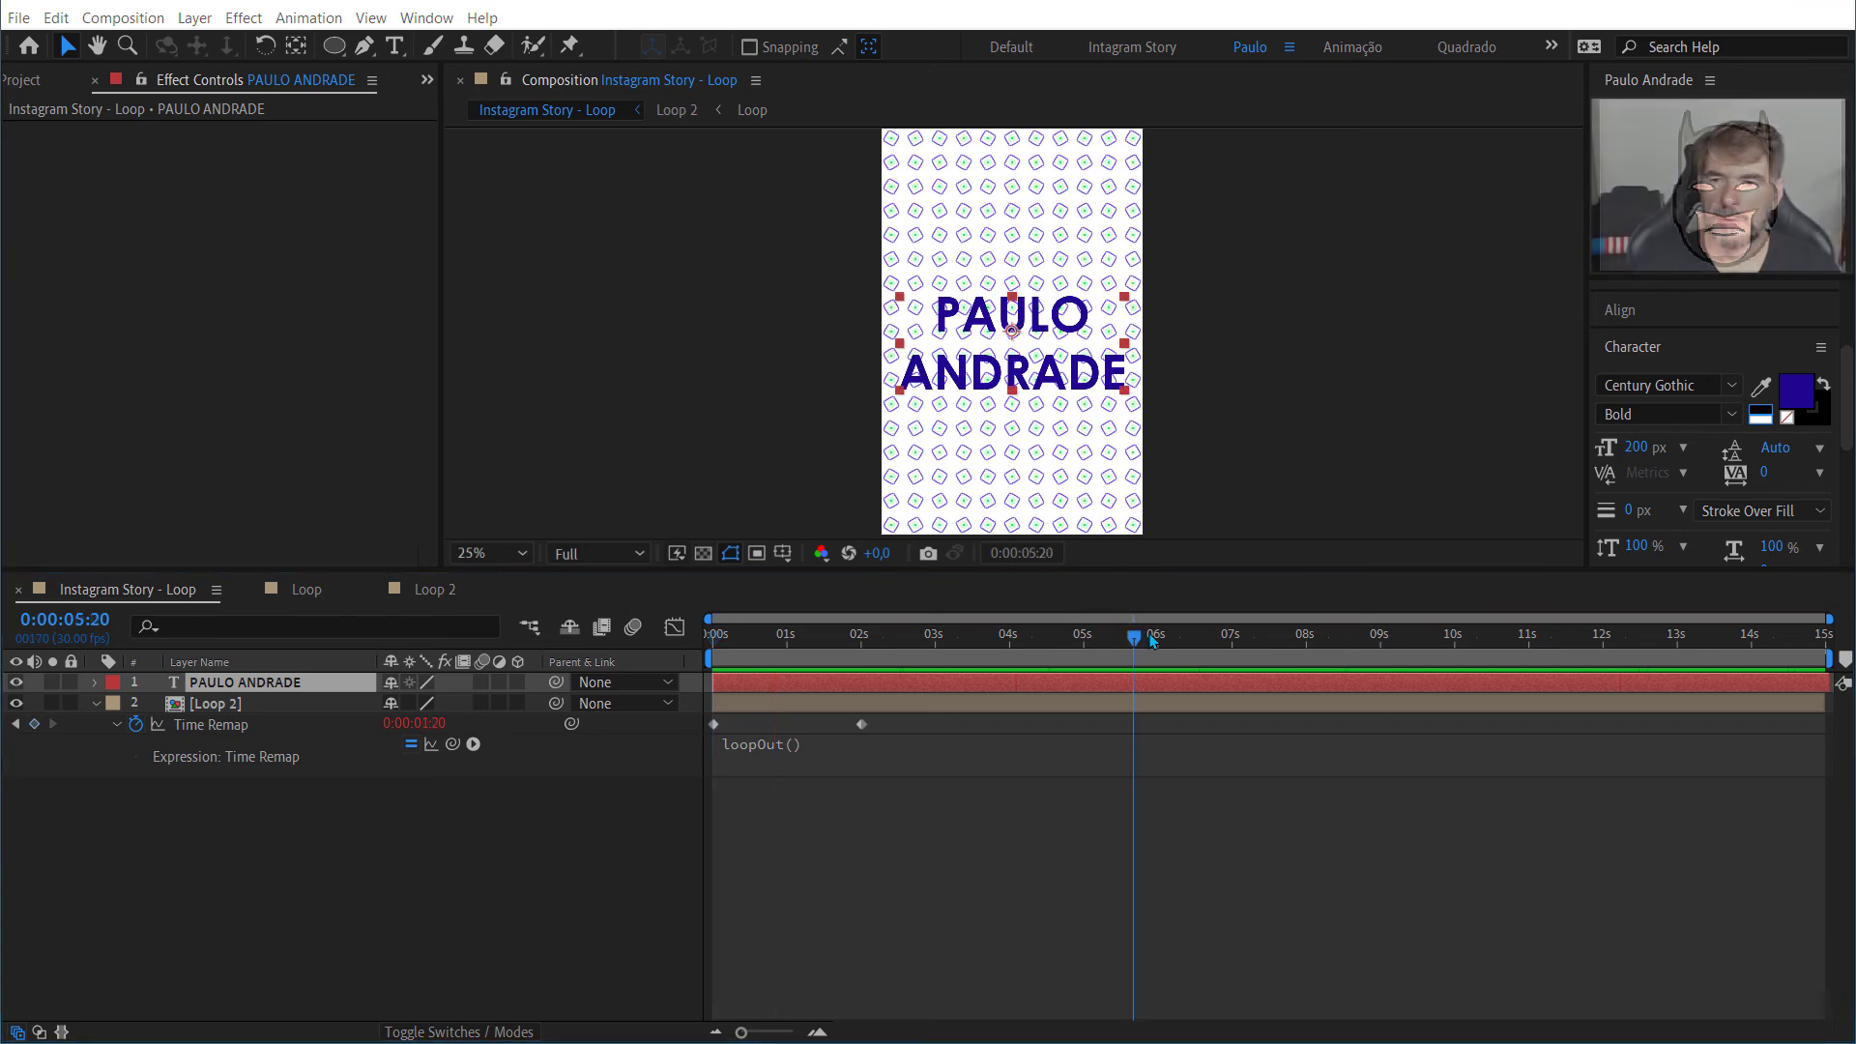
{"action": "left_click_drag", "start_coordinate": [1111, 646], "coordinate": [1078, 661]}
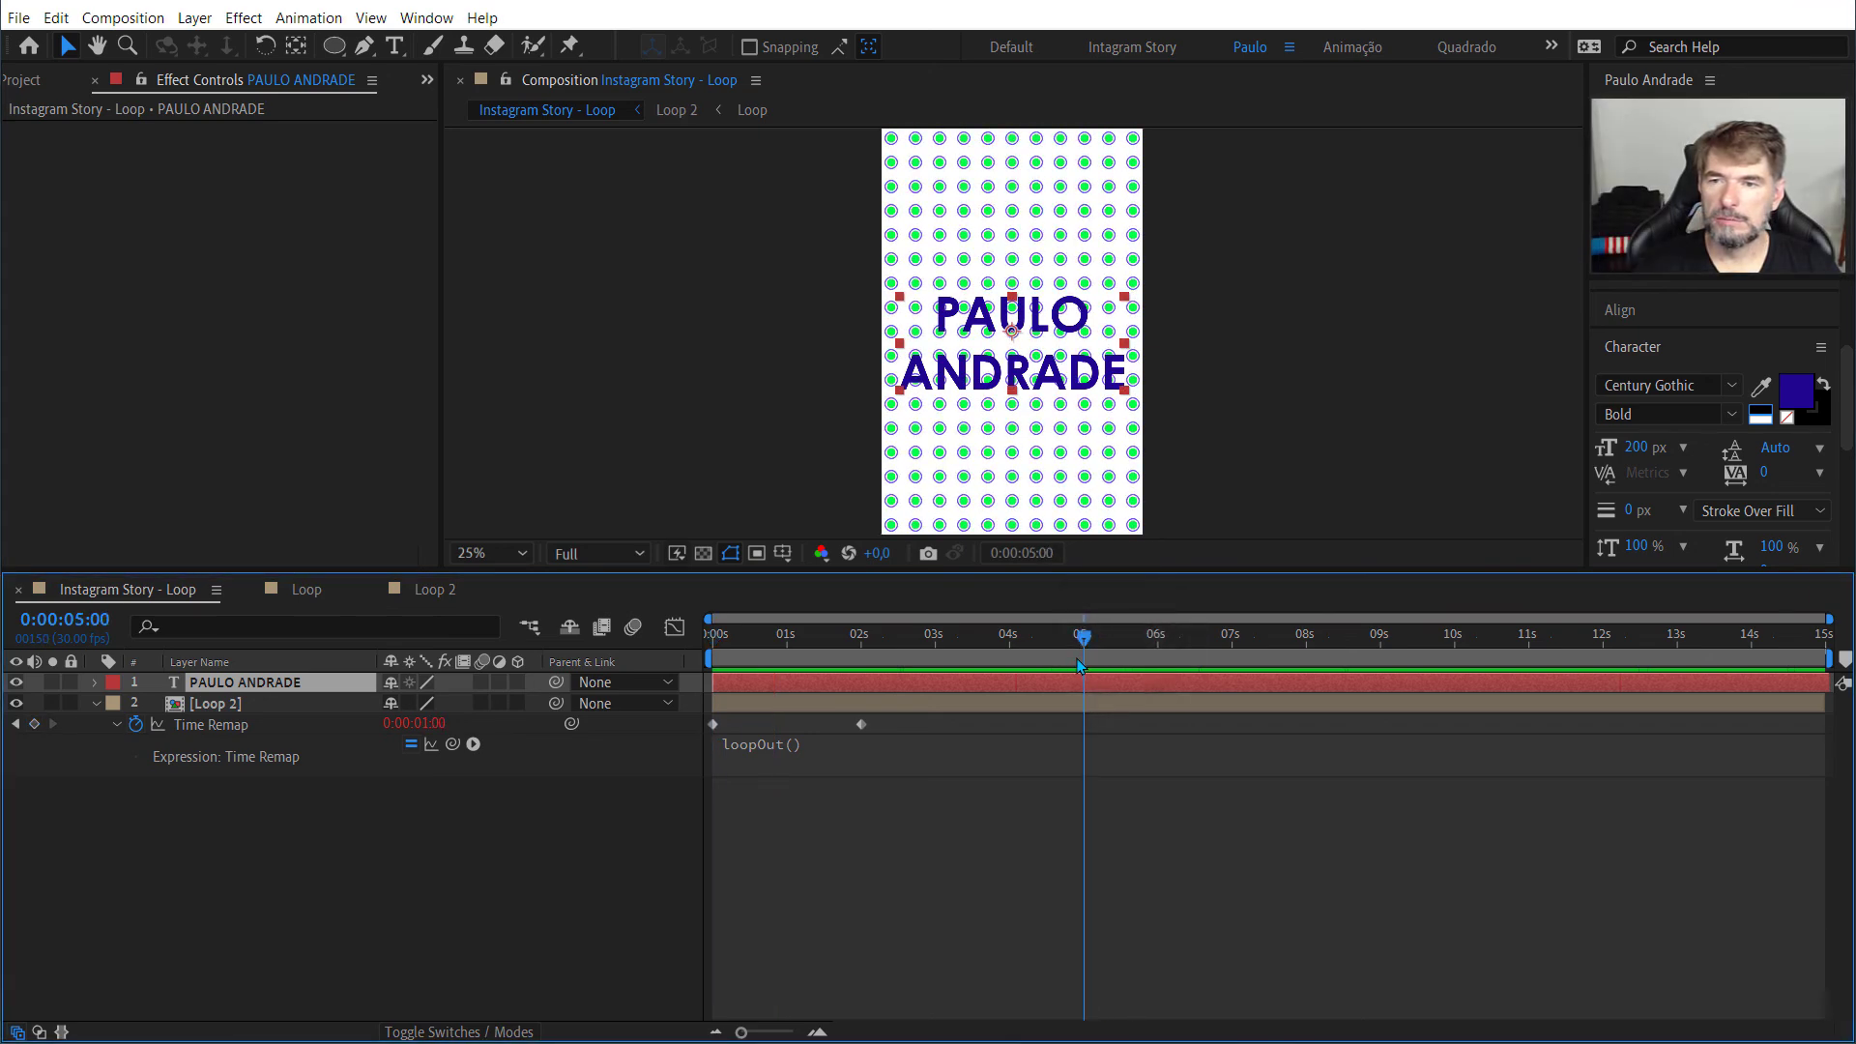
{"action": "left_click", "coordinate": [19, 17]}
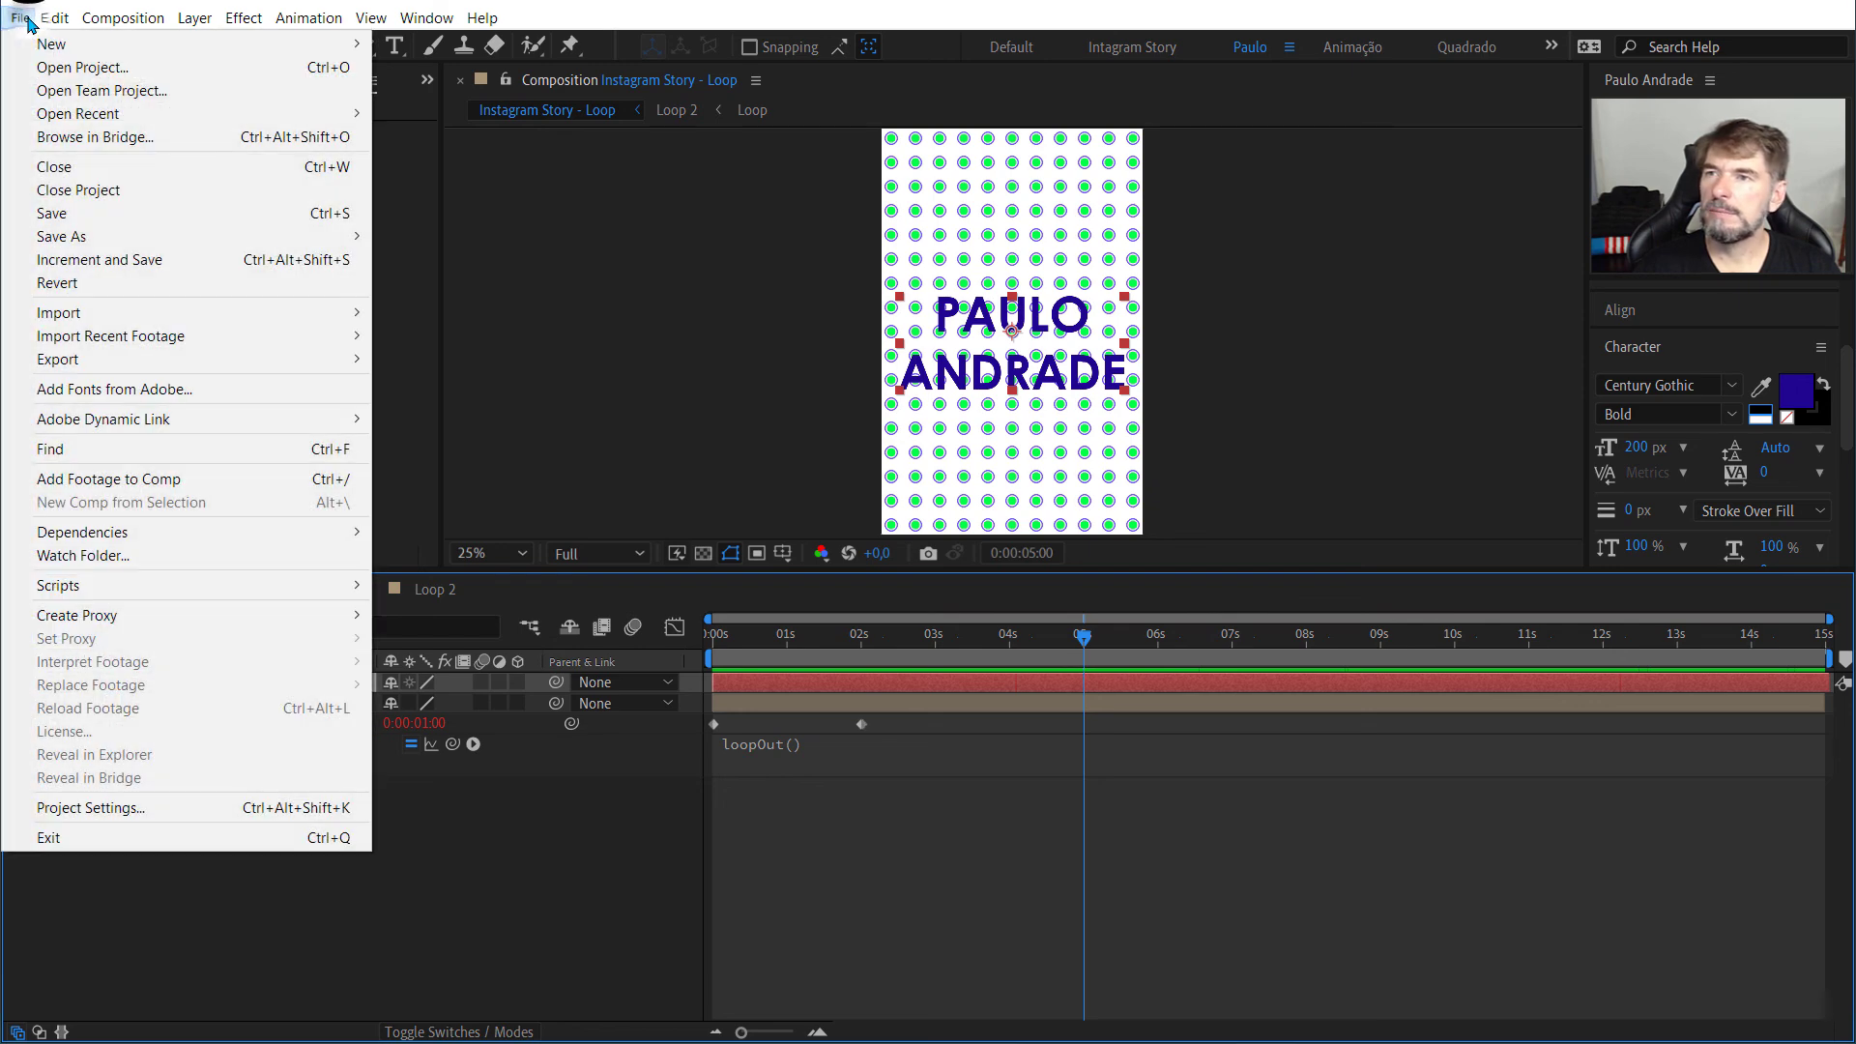
{"action": "left_click", "coordinate": [43, 216]}
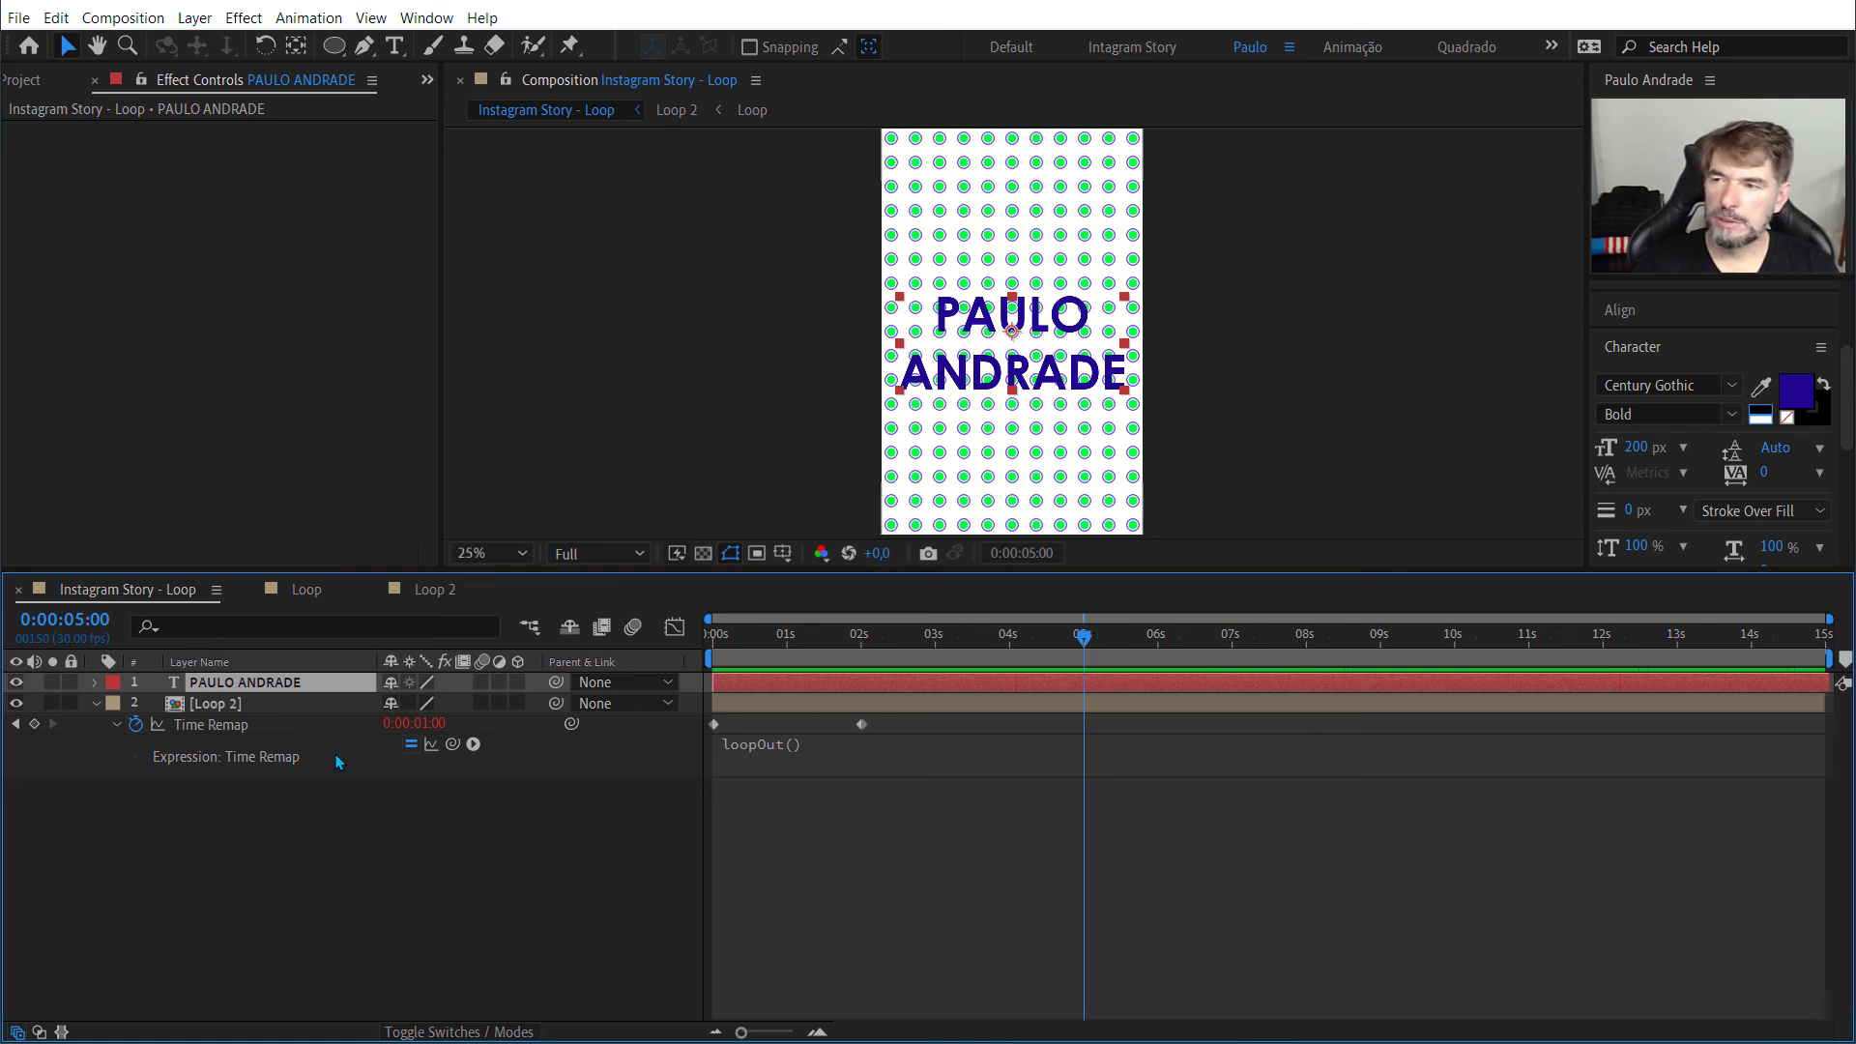
Step: Keyframe the text's Position at 5 seconds, then set it to 540,0, 2026,0 at 6 seconds so it exits downward
{"action": "key", "text": "p"}
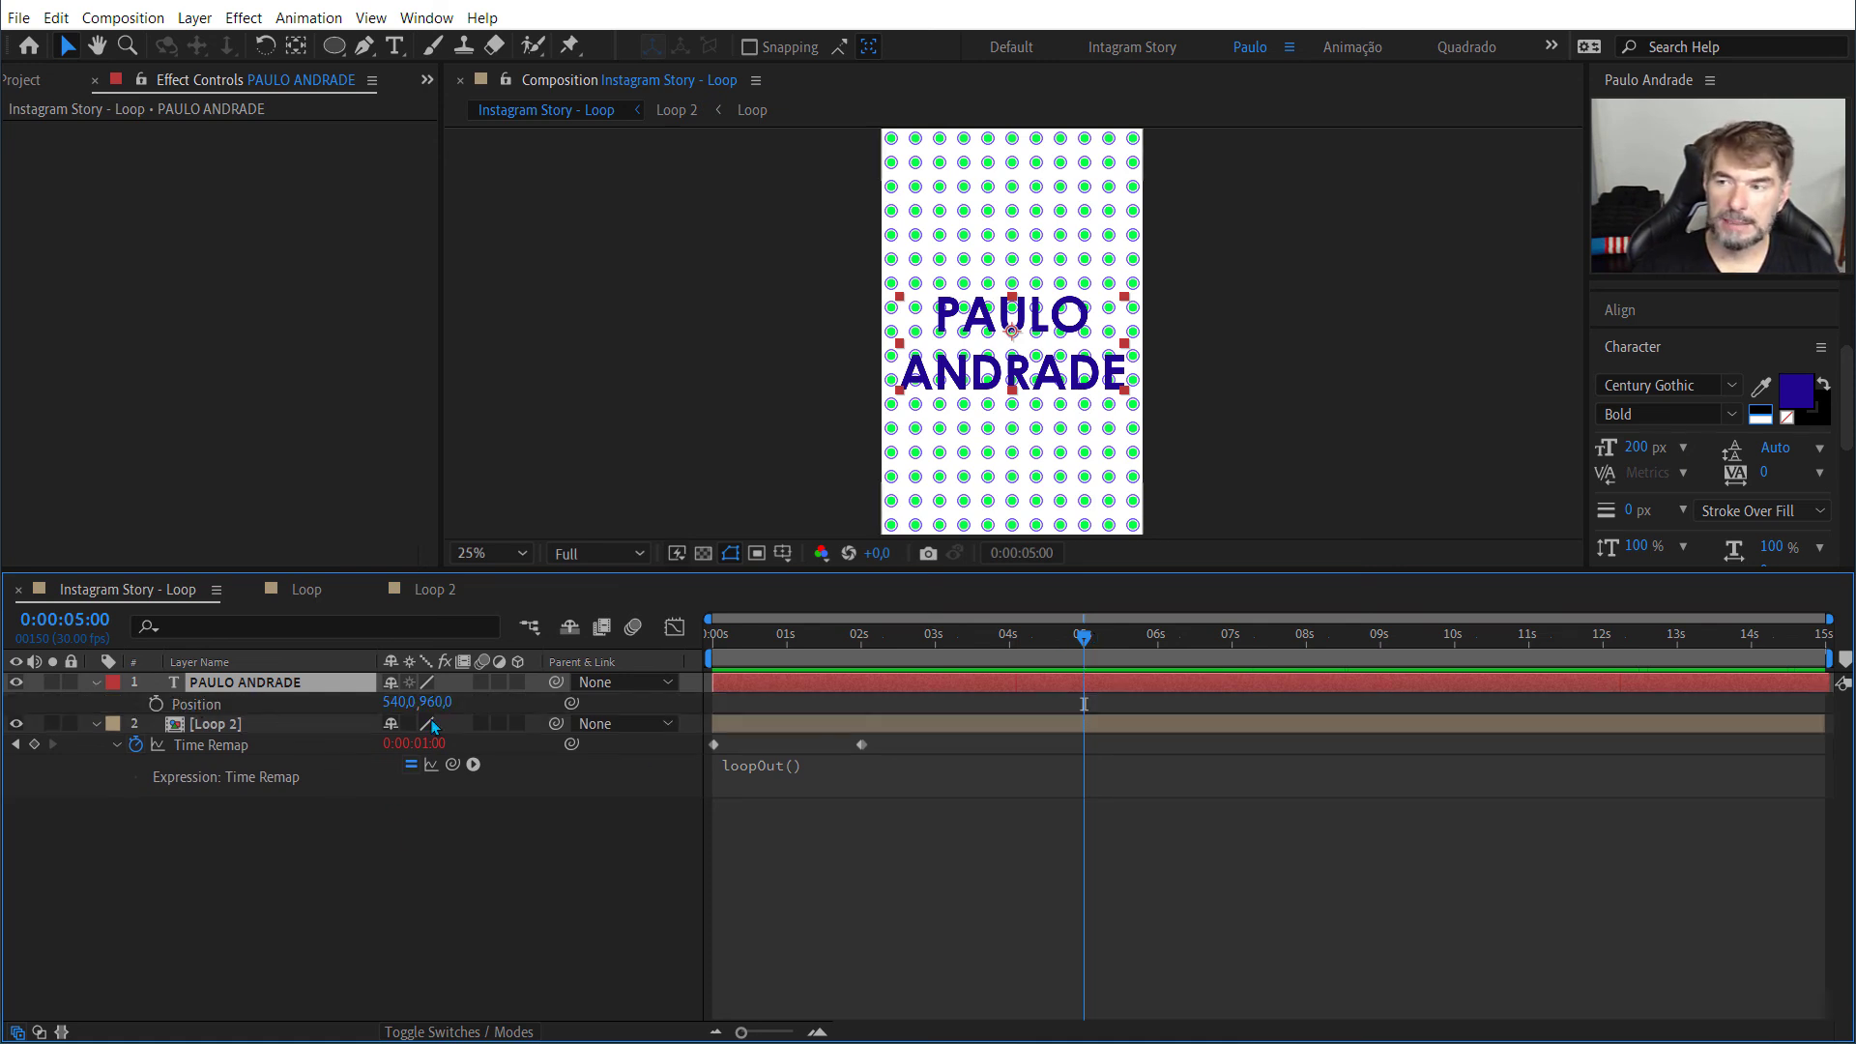
{"action": "left_click", "coordinate": [156, 704]}
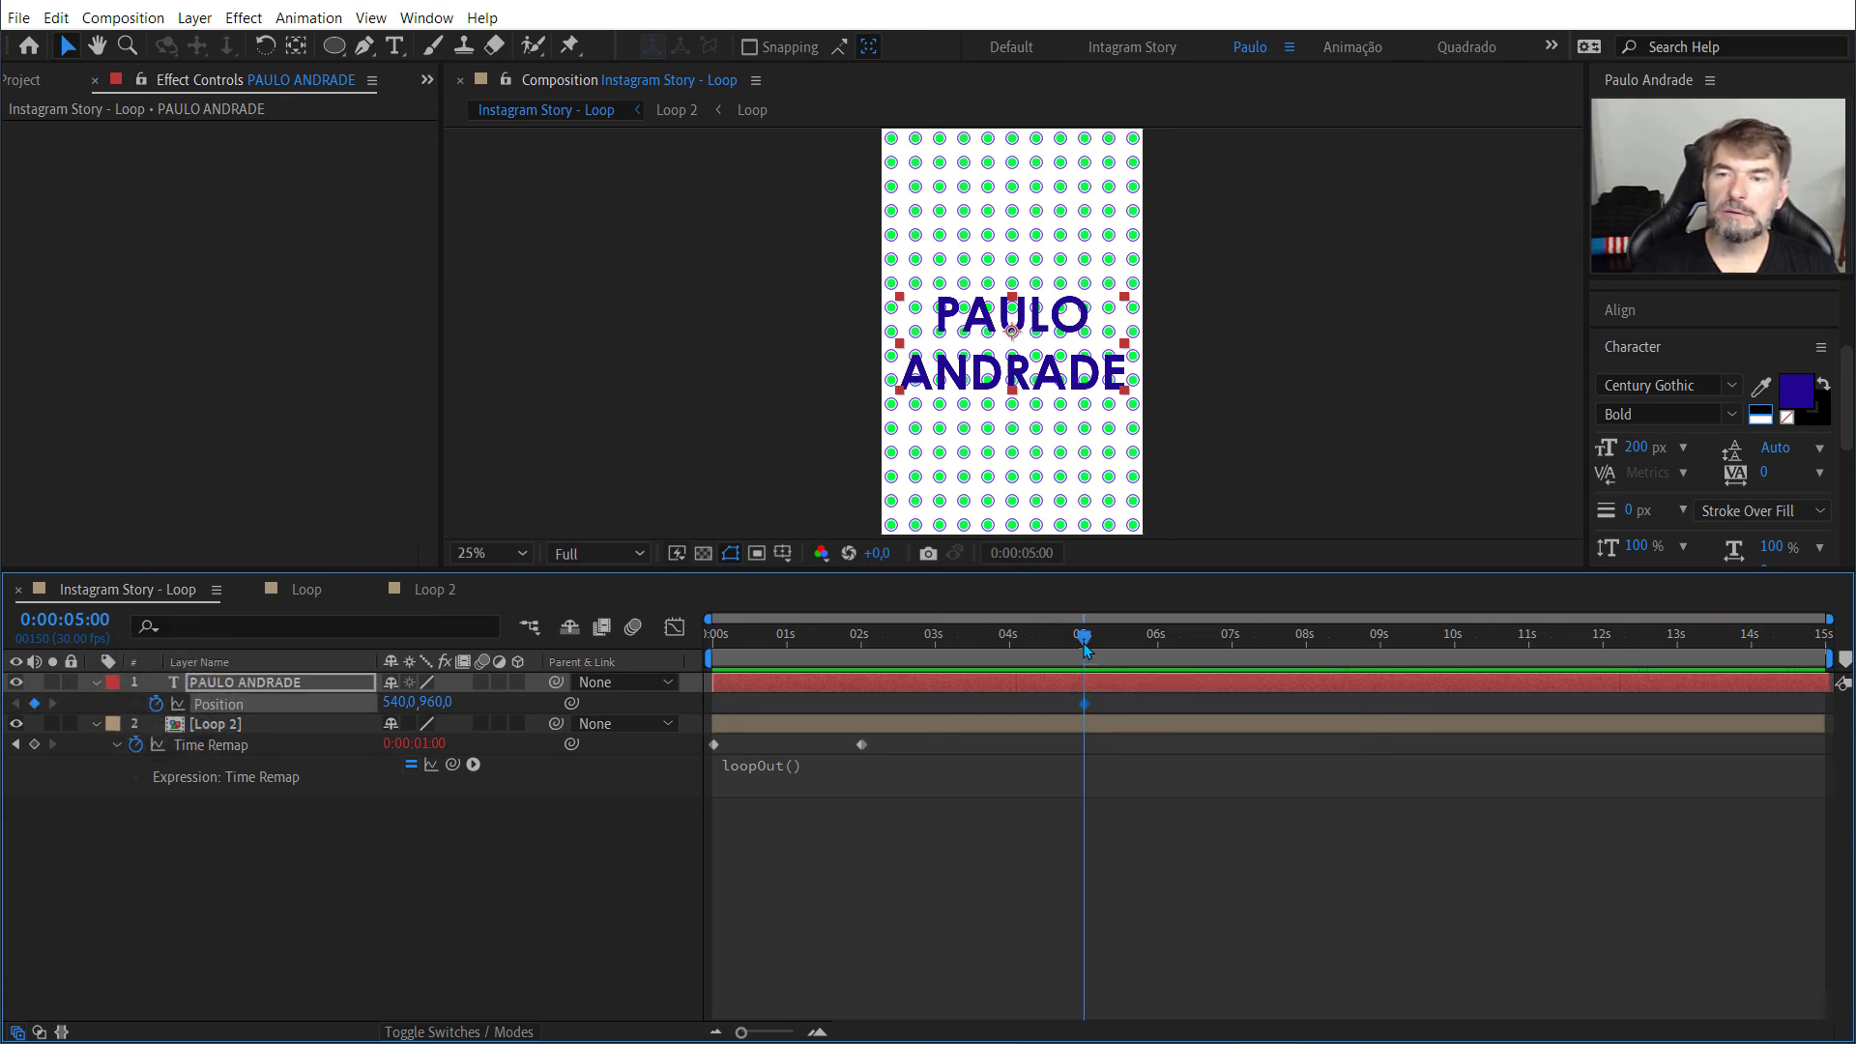
{"action": "left_click_drag", "start_coordinate": [1085, 662], "coordinate": [1157, 669]}
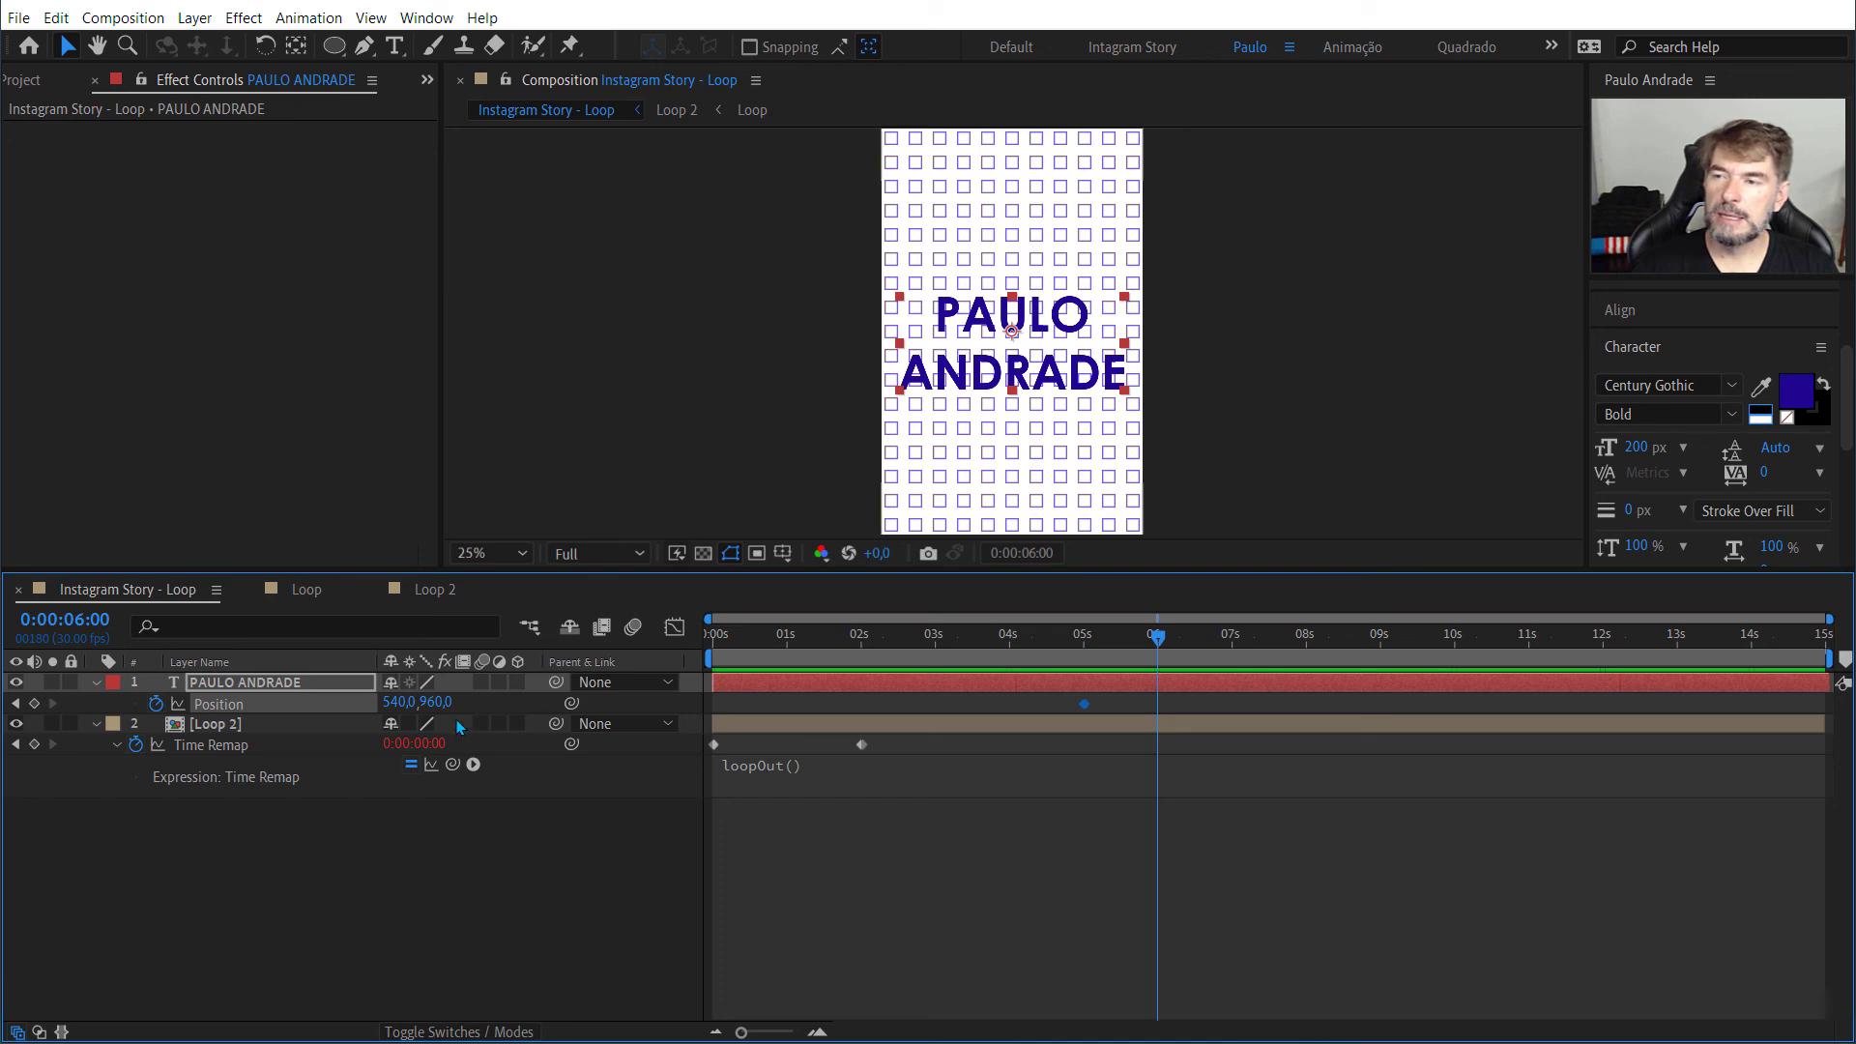
{"action": "left_click_drag", "start_coordinate": [437, 702], "coordinate": [1709, 725]}
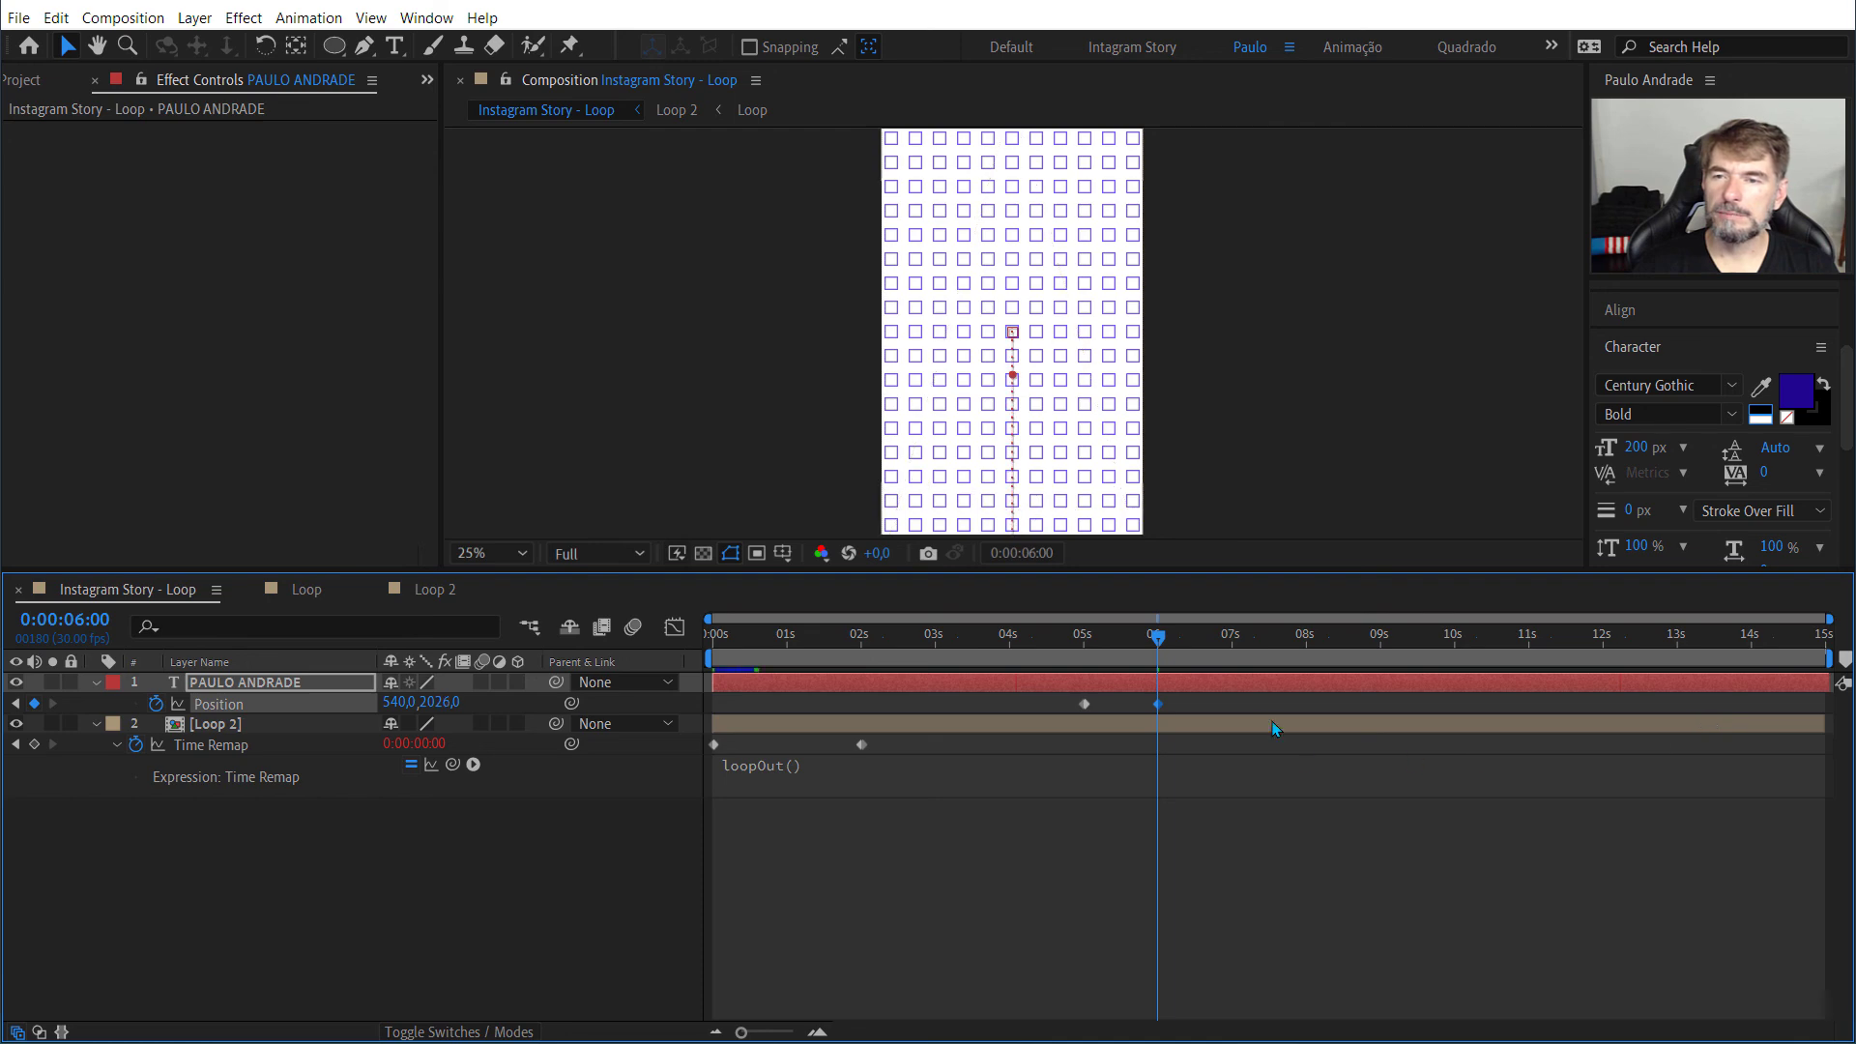
Step: Preview the text's downward exit by playing the composition from the first frame
{"action": "left_click_drag", "start_coordinate": [1158, 645], "coordinate": [712, 645]}
{"action": "key", "text": "space"}
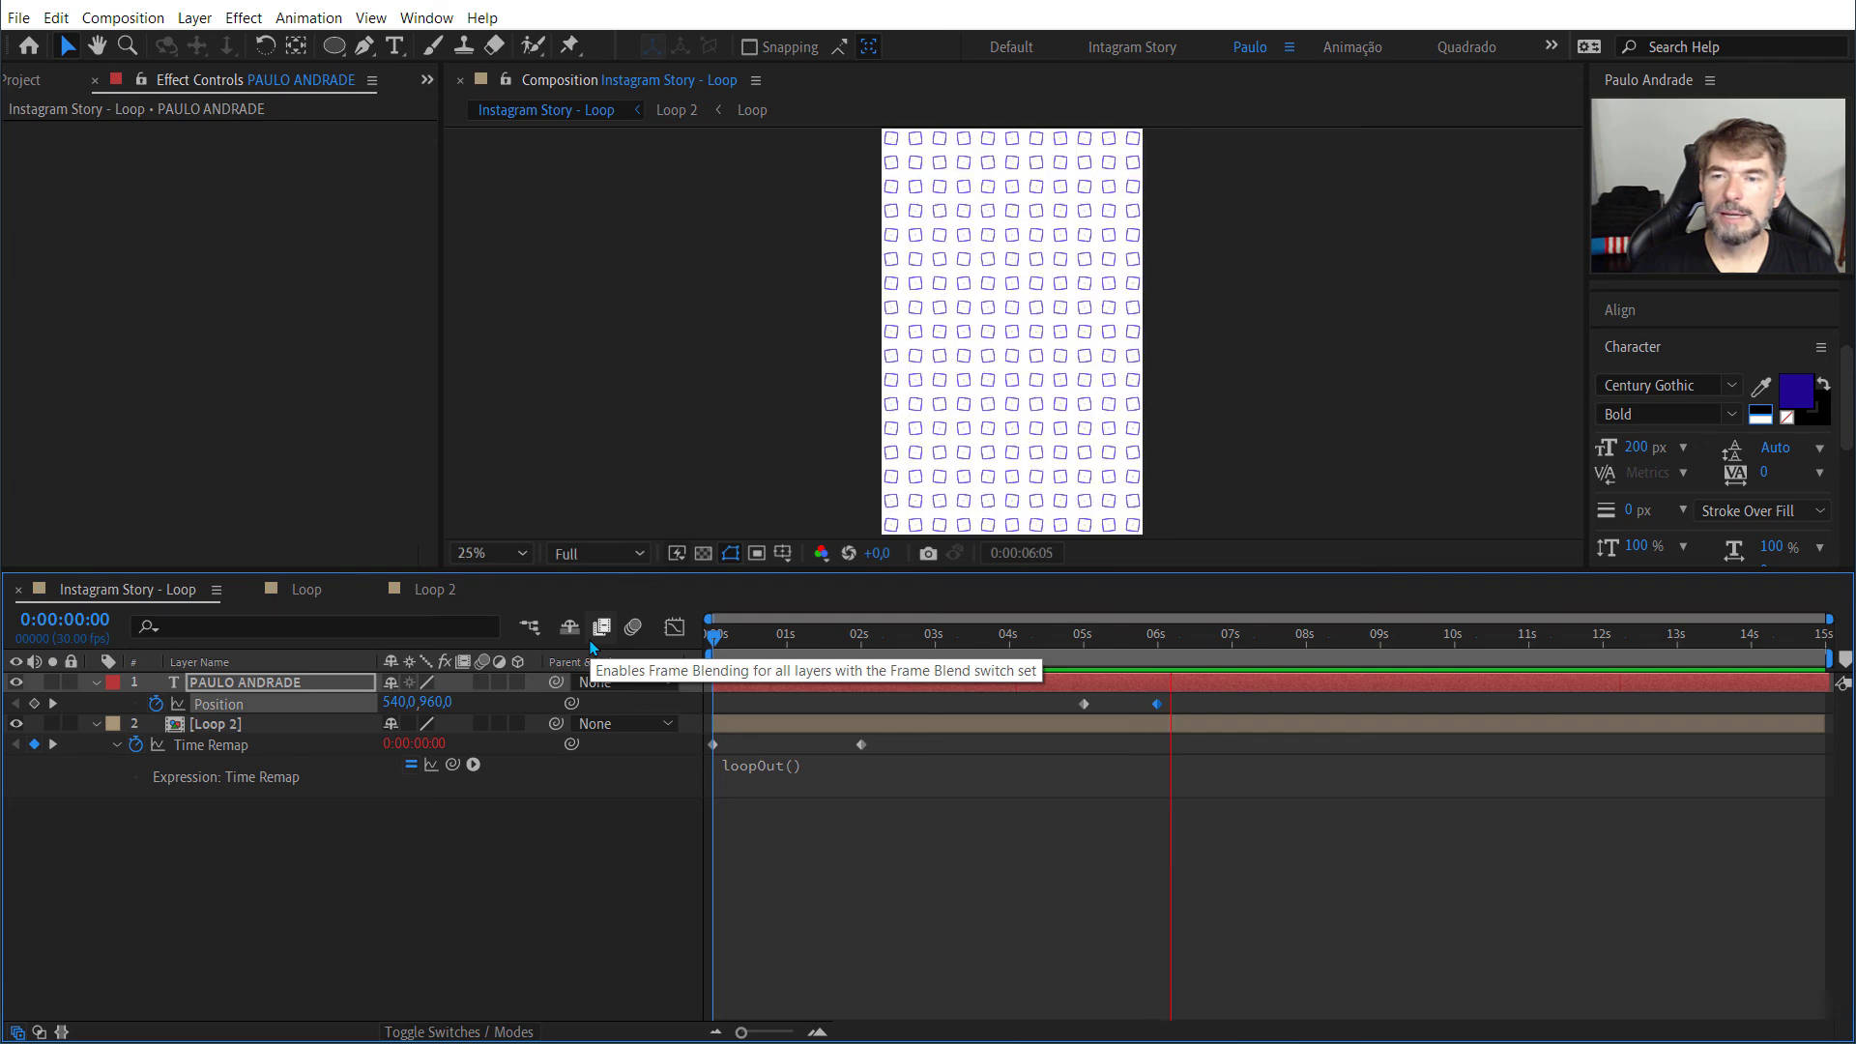
{"action": "key", "text": "space"}
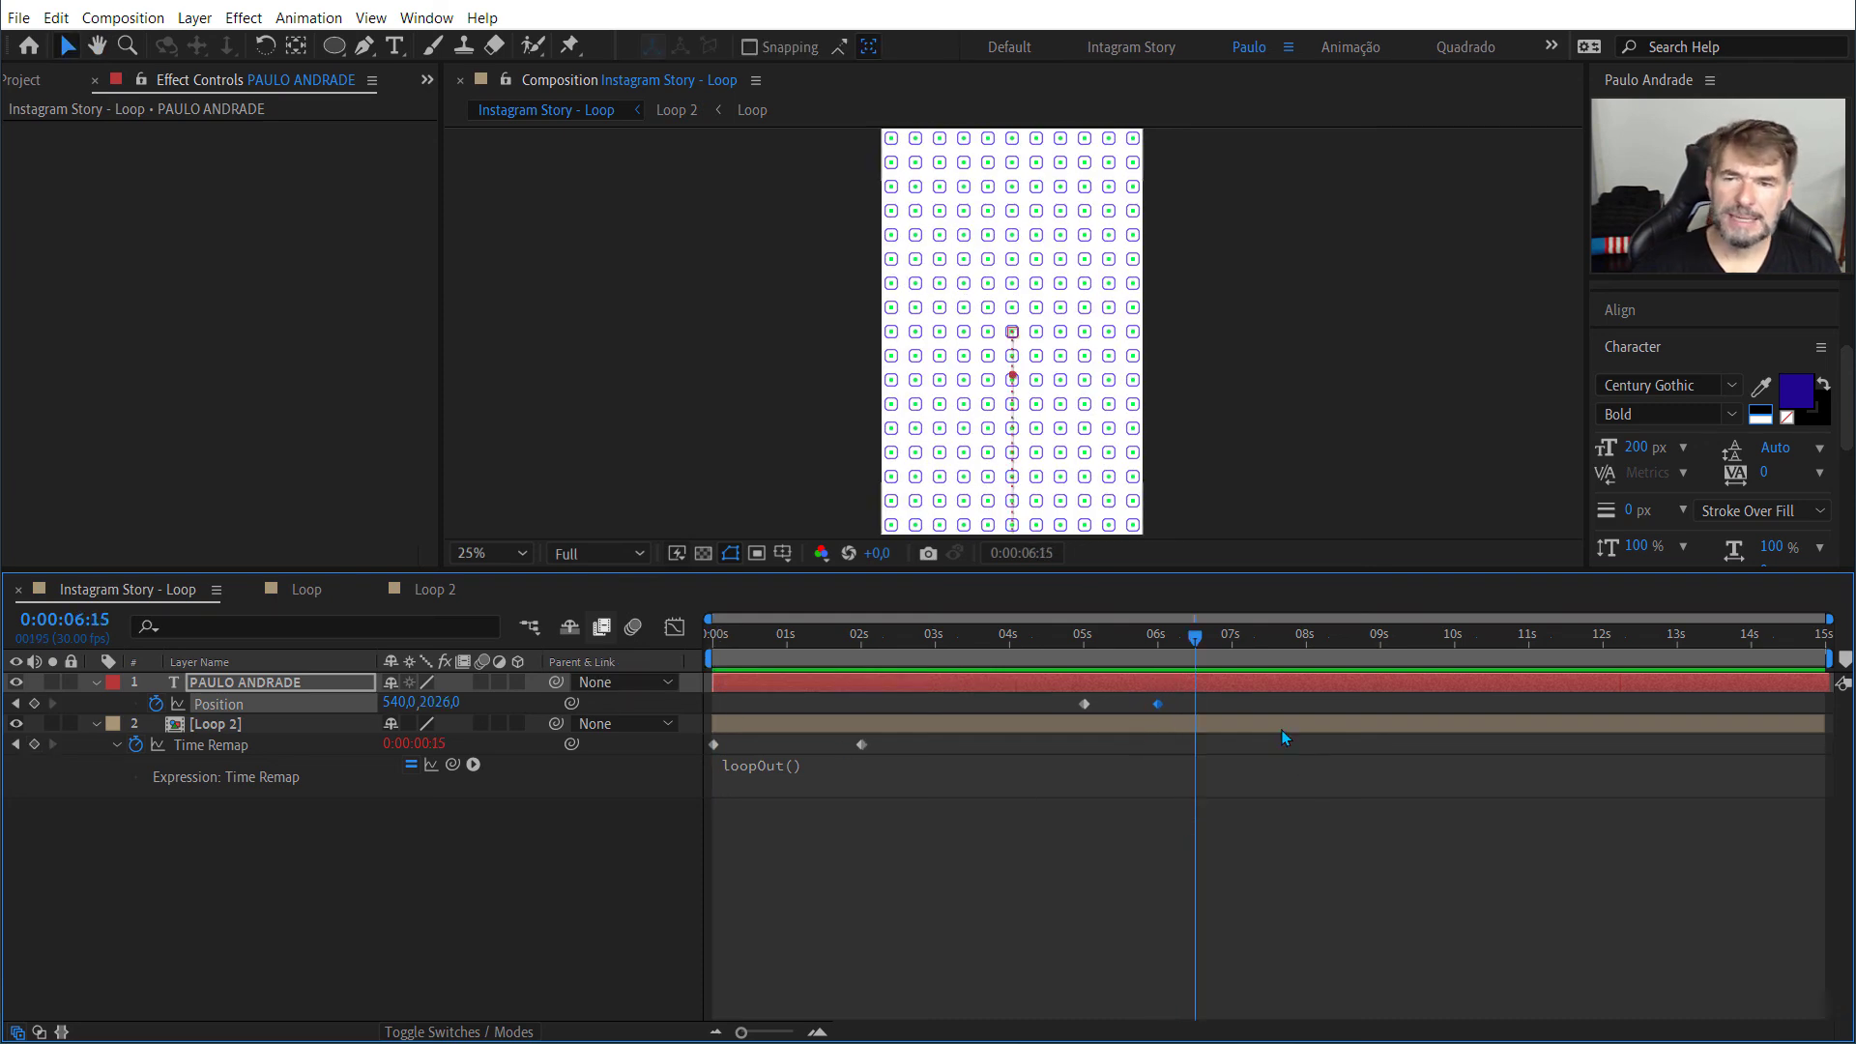
Step: Apply Easy Ease to both of the text layer's Position keyframes
{"action": "left_click_drag", "start_coordinate": [1070, 684], "coordinate": [1242, 718]}
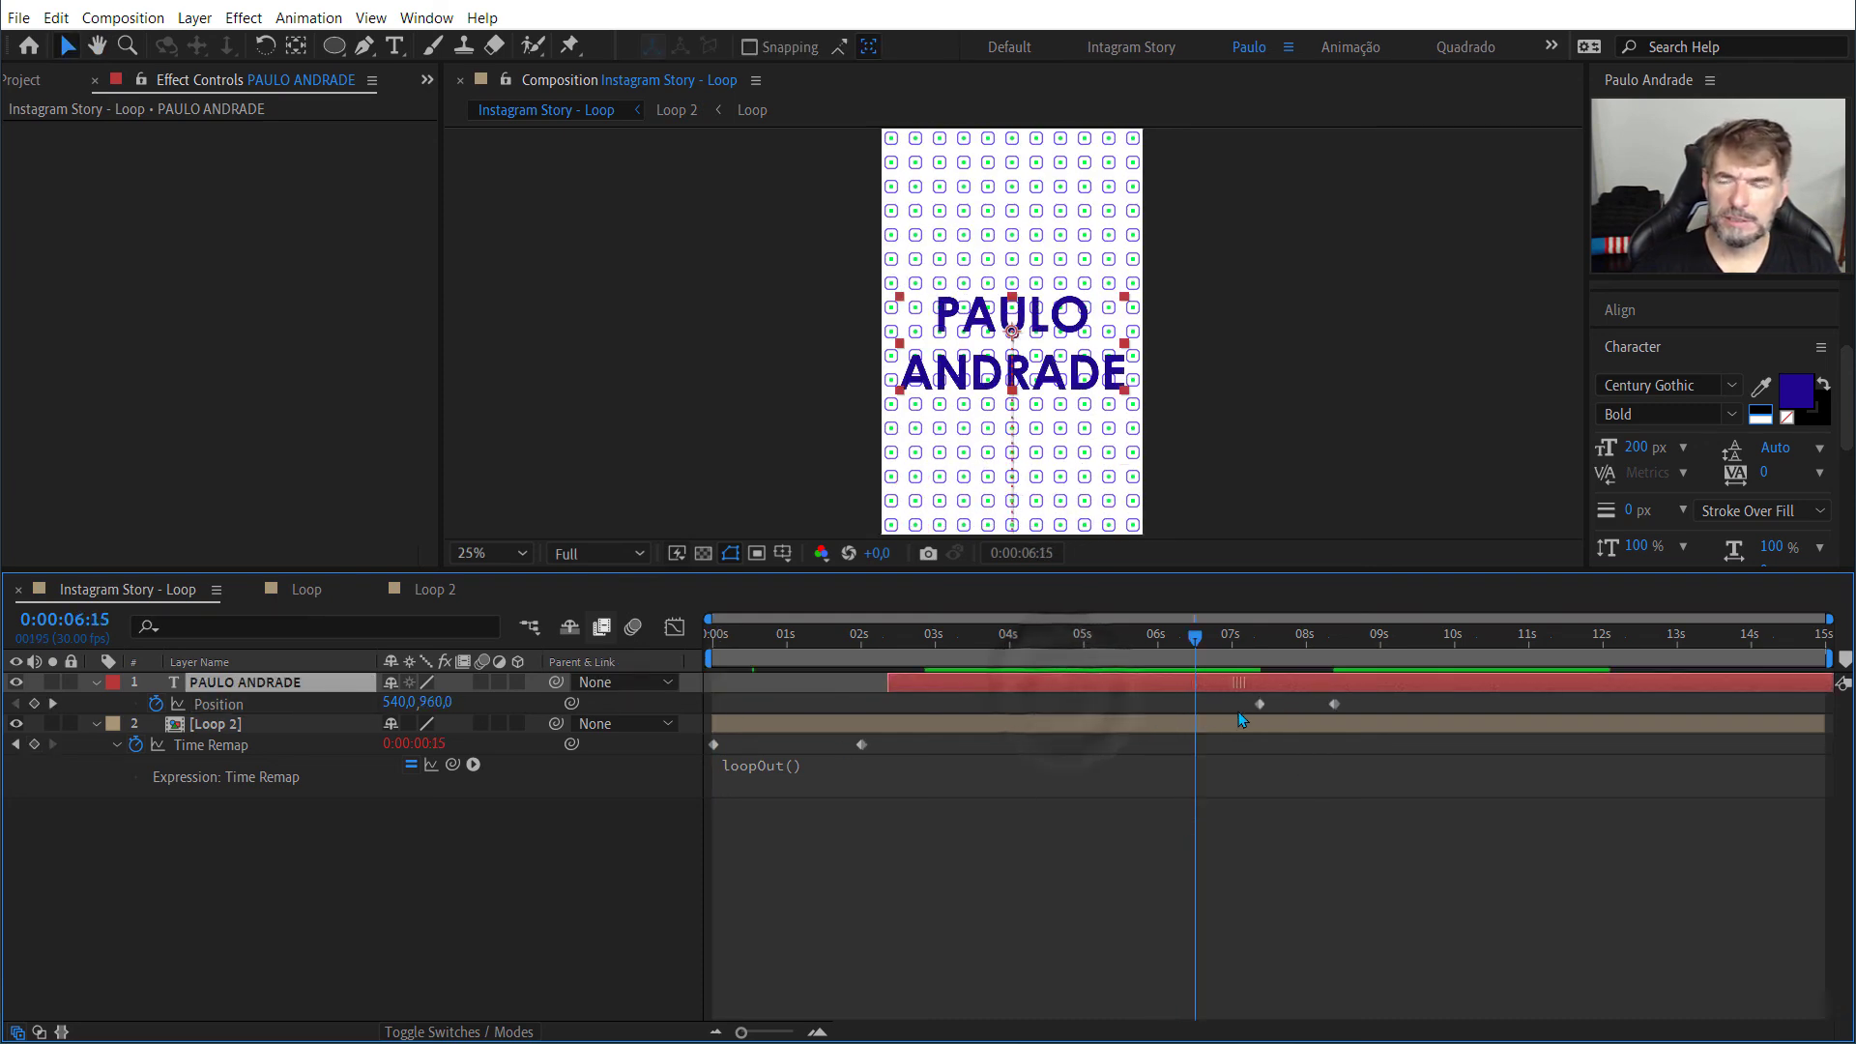
{"action": "key", "text": "ctrl+z"}
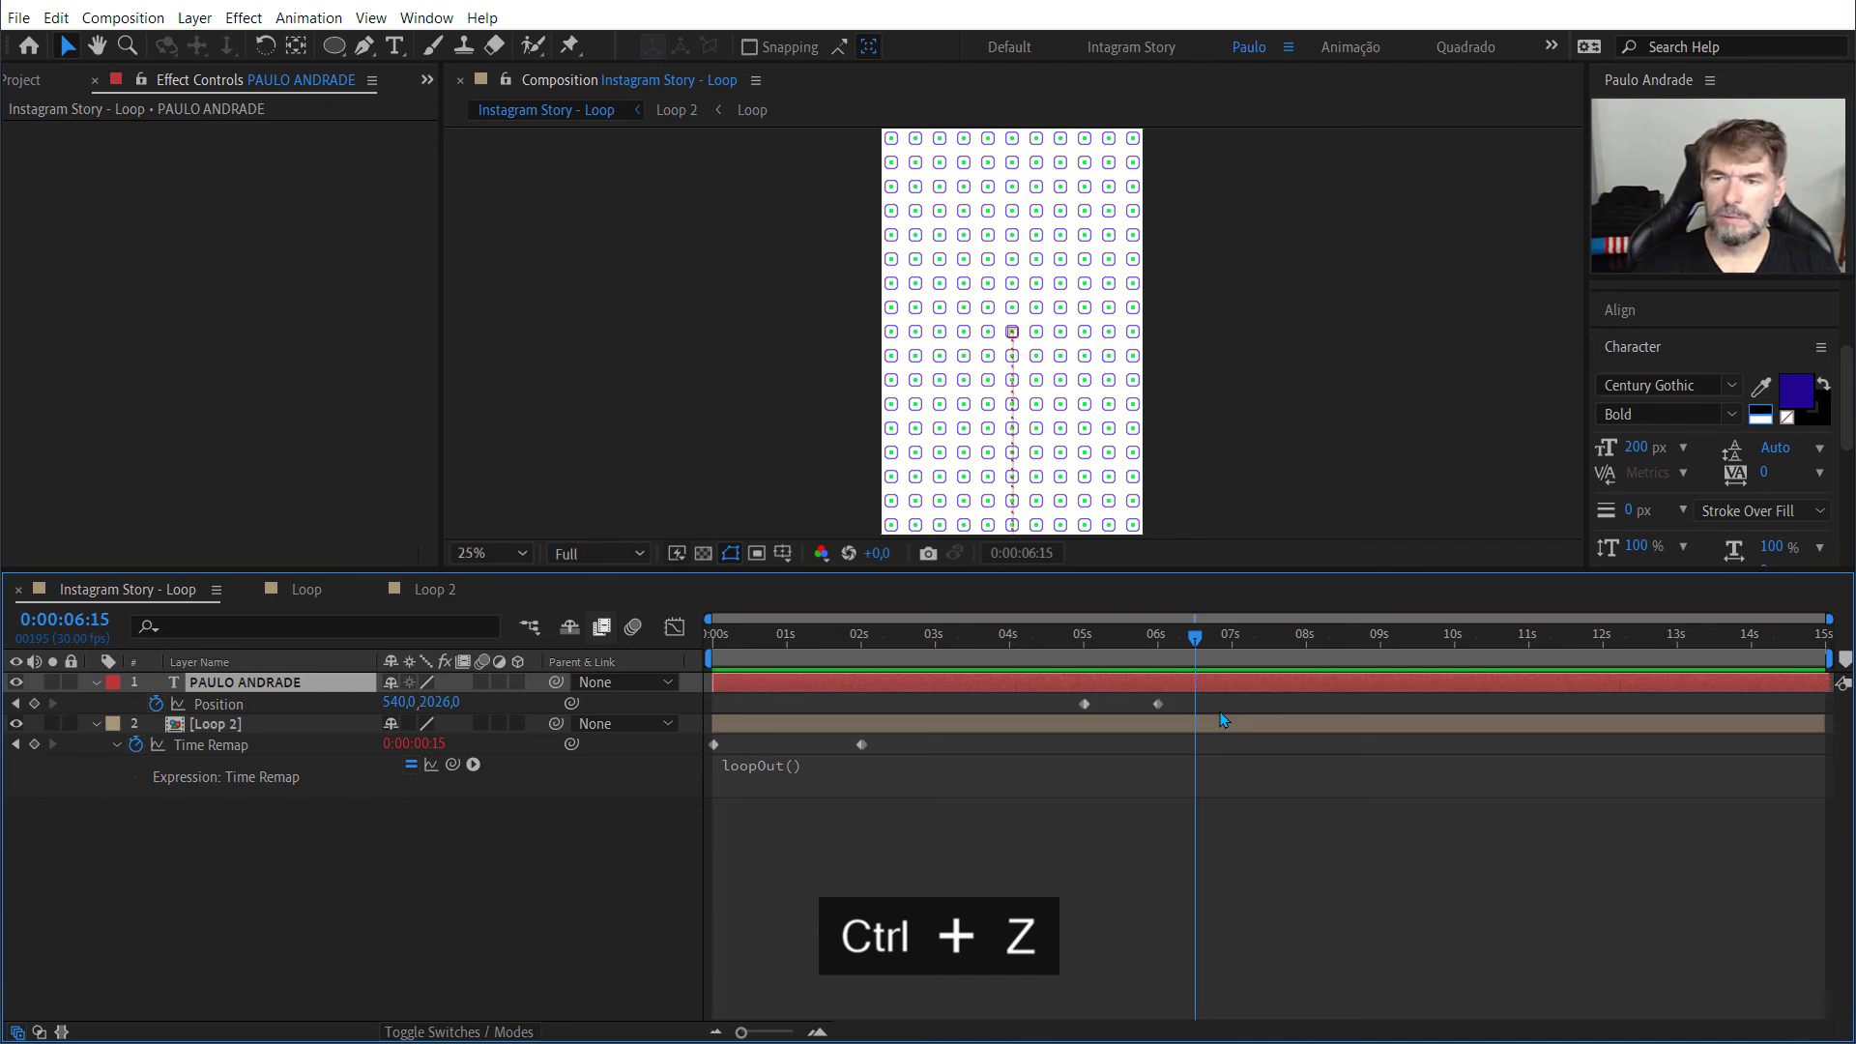
{"action": "left_click_drag", "start_coordinate": [1220, 711], "coordinate": [1070, 718]}
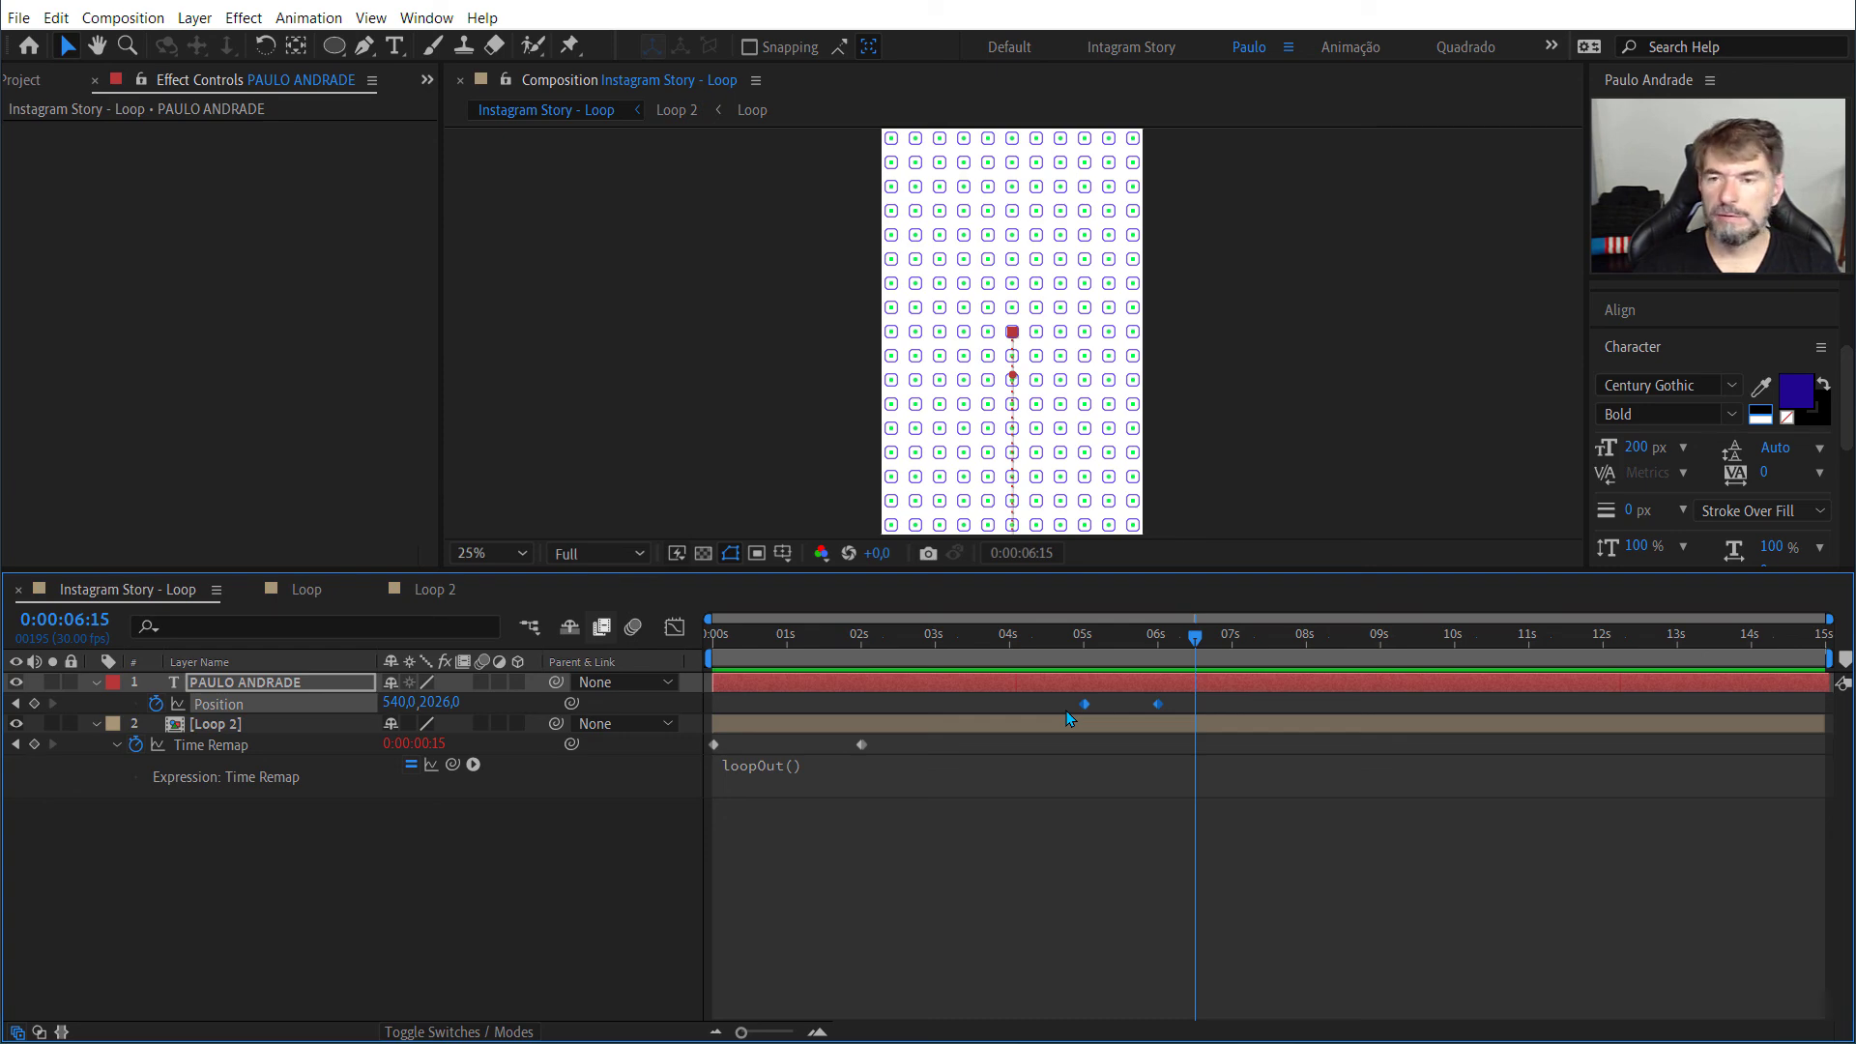
{"action": "key", "text": "F9"}
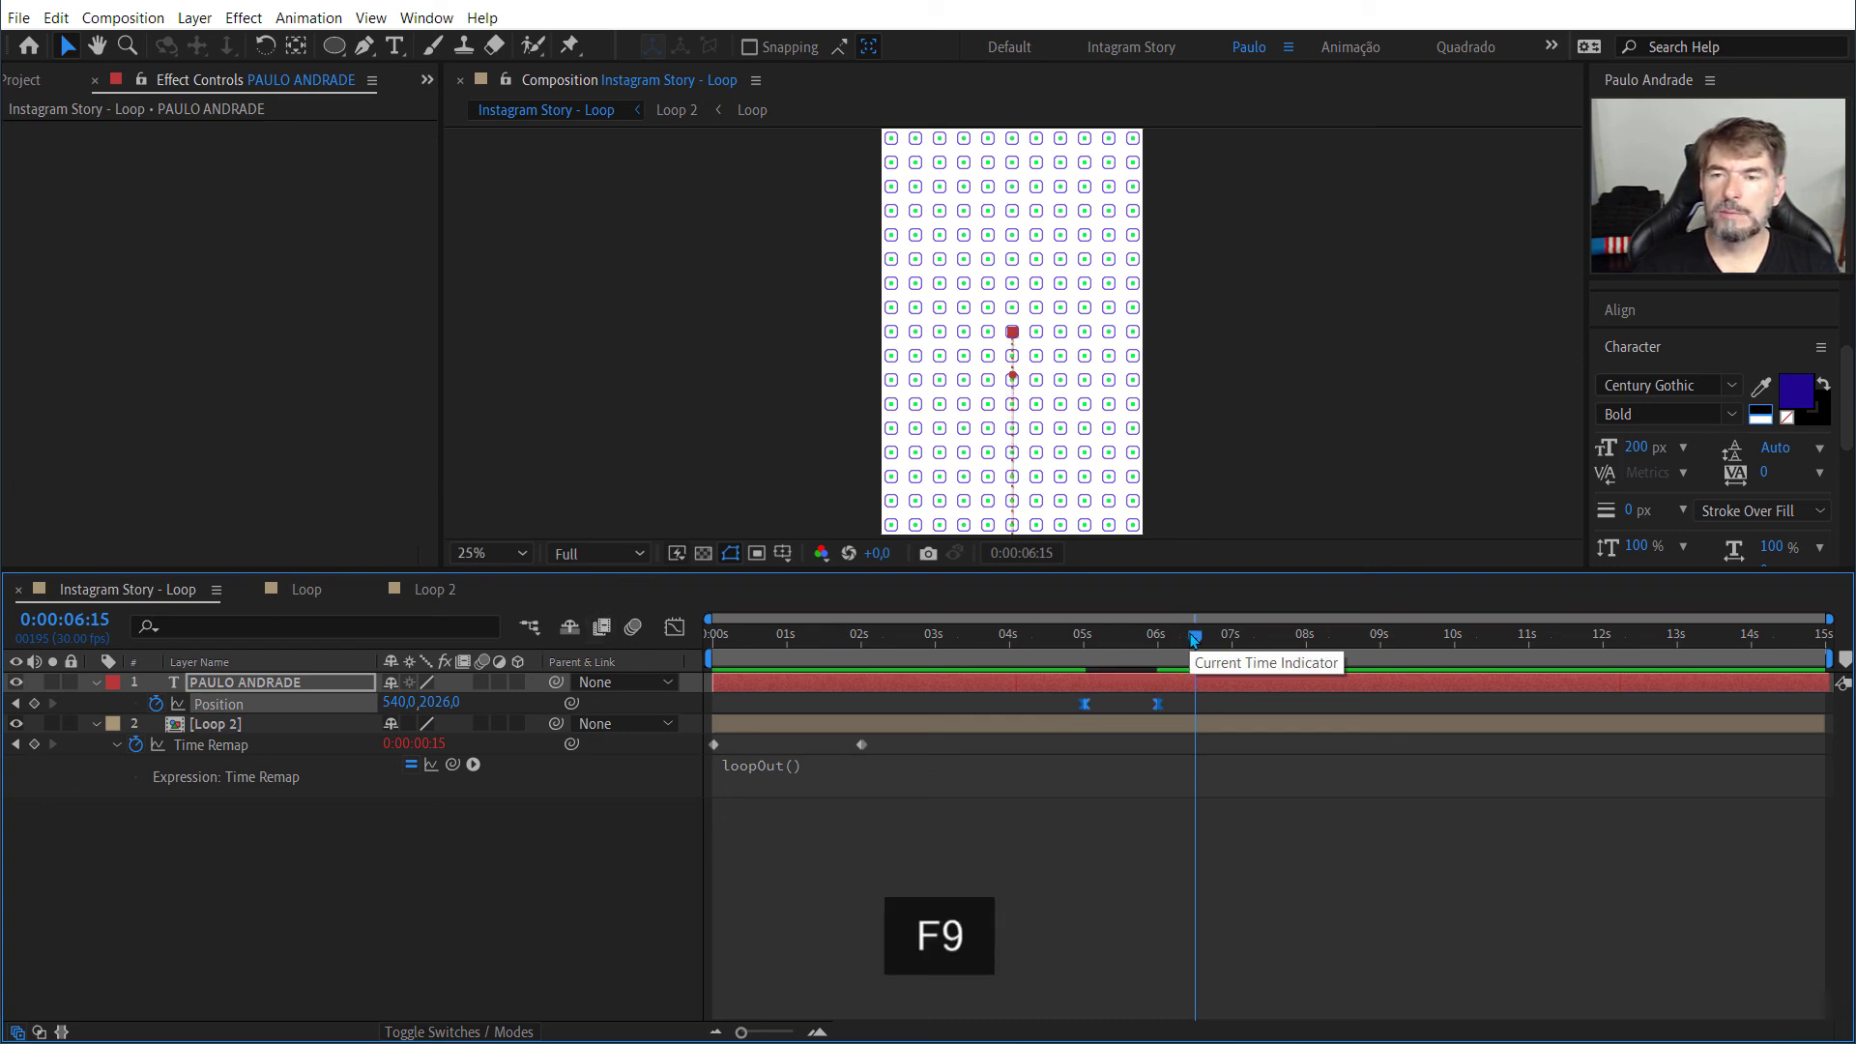
Step: Preview the text's eased downward exit from shortly before 5 seconds
{"action": "left_click_drag", "start_coordinate": [1191, 636], "coordinate": [1051, 654]}
{"action": "key", "text": "space"}
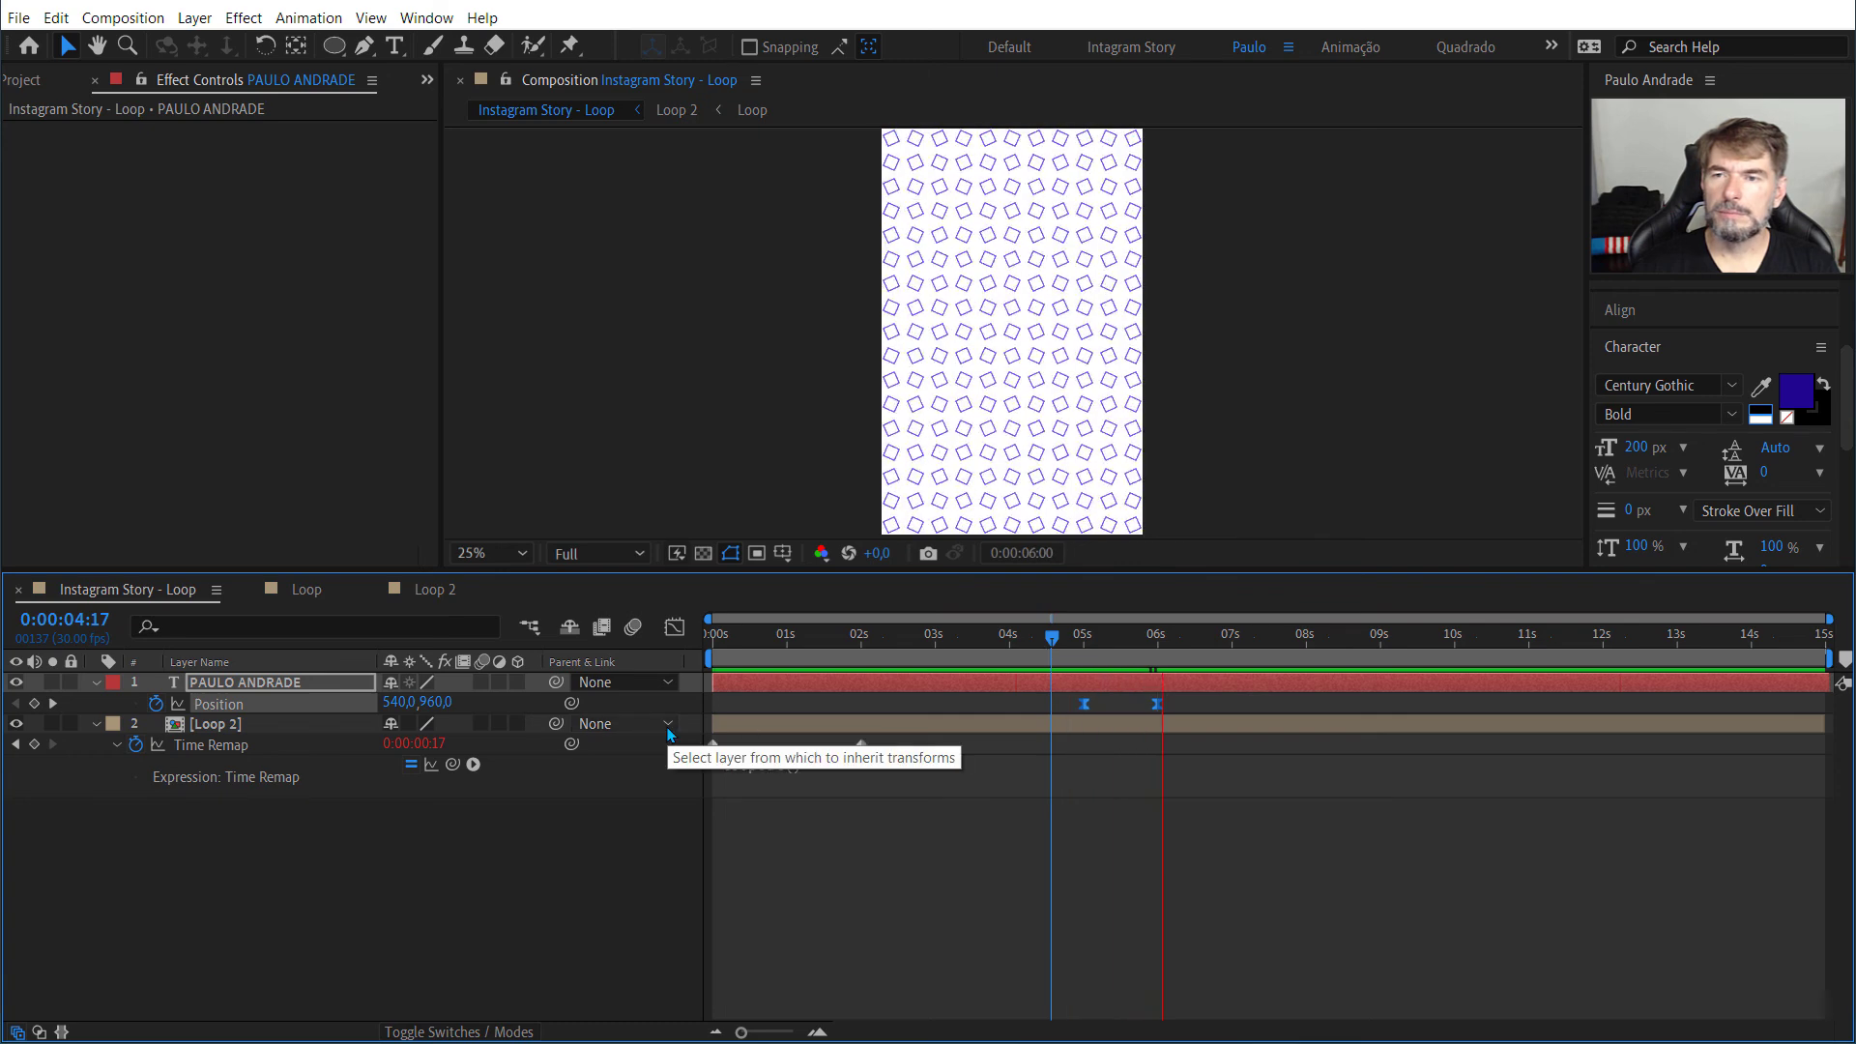
{"action": "key", "text": "space"}
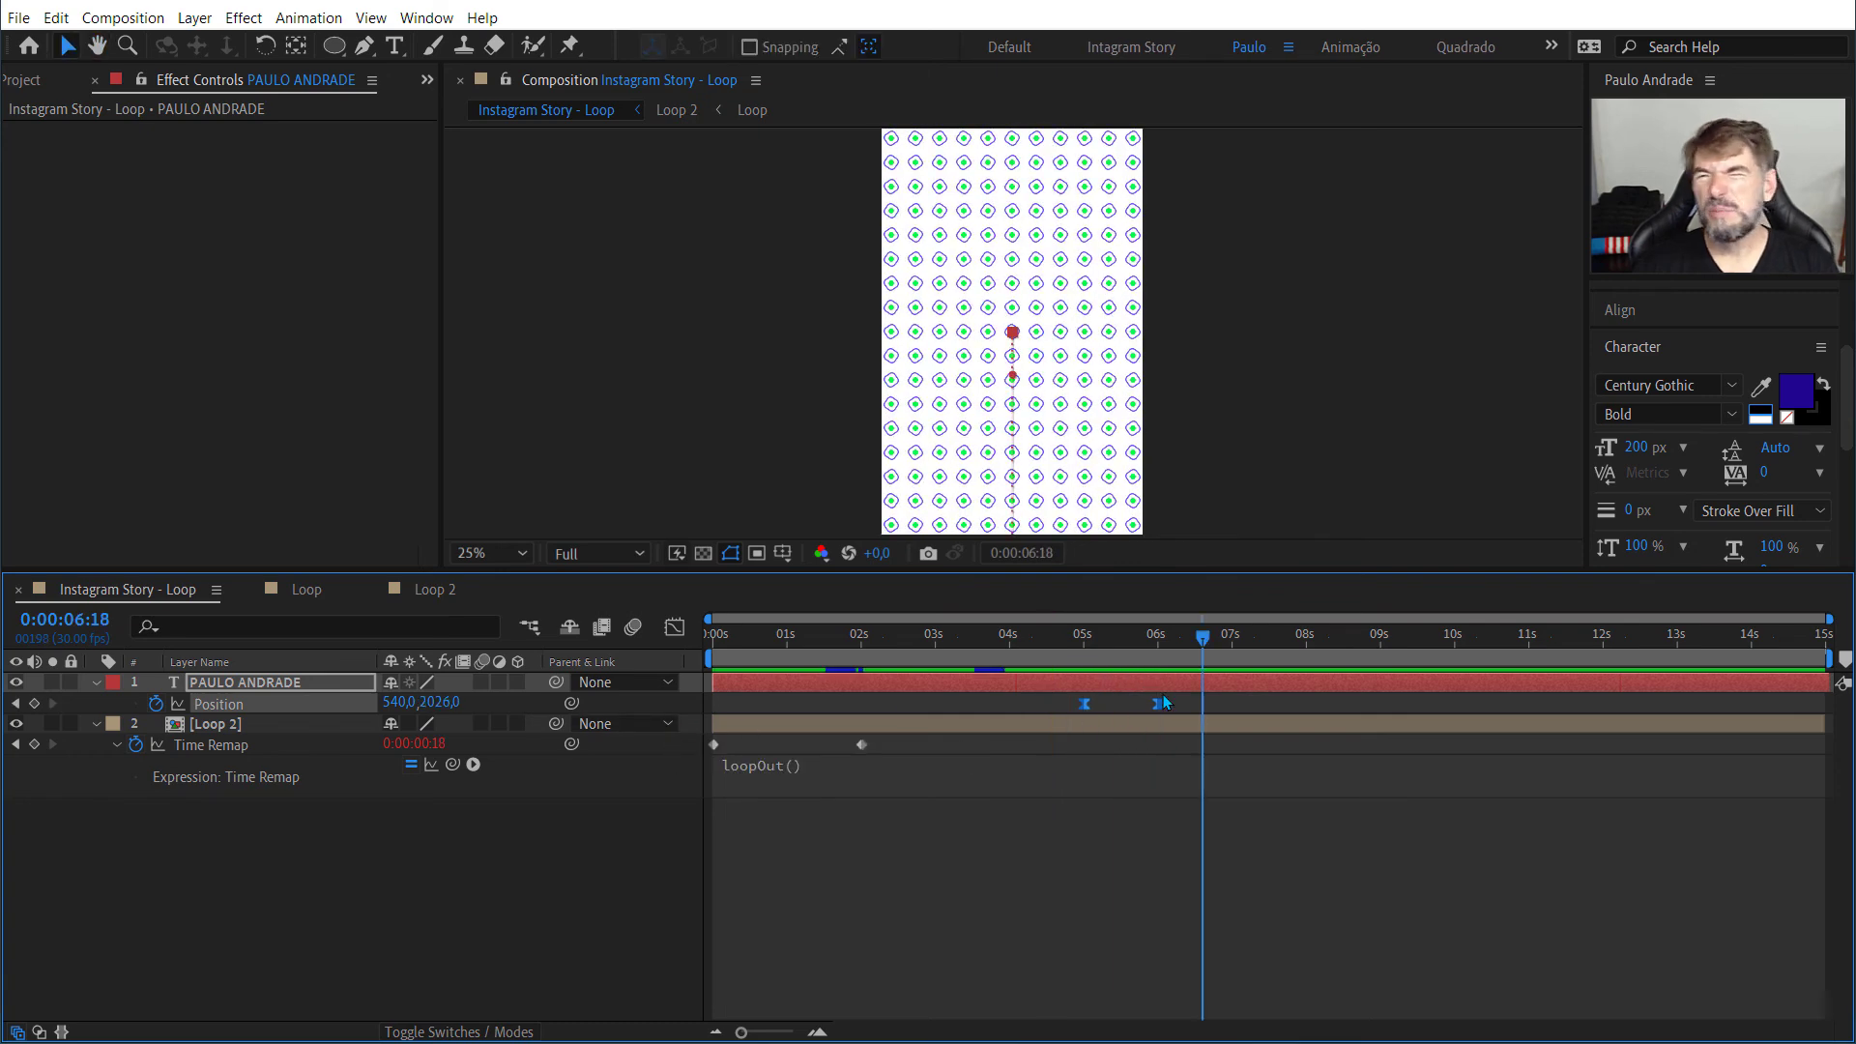
Step: Reapply Easy Ease to the text's Position keyframes with the keyframe assistant
{"action": "right_click", "coordinate": [1086, 706]}
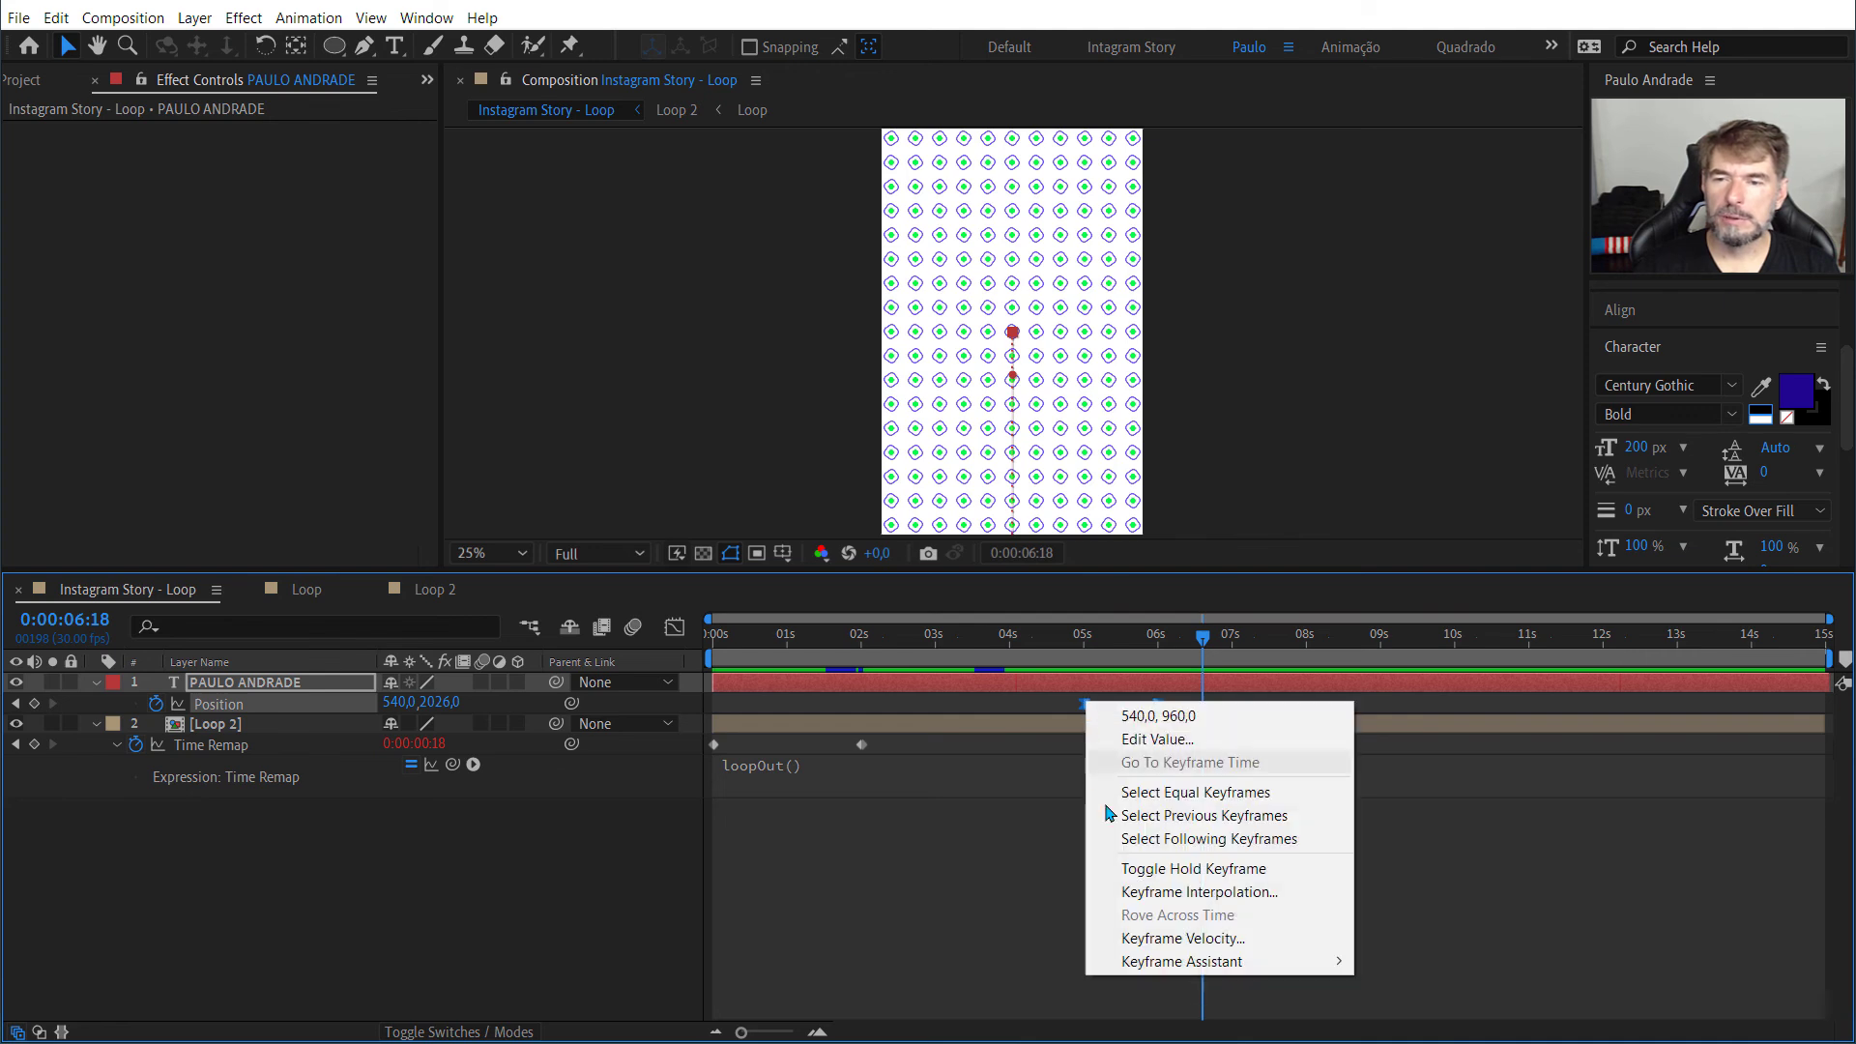
{"action": "mouse_move", "coordinate": [1242, 965]}
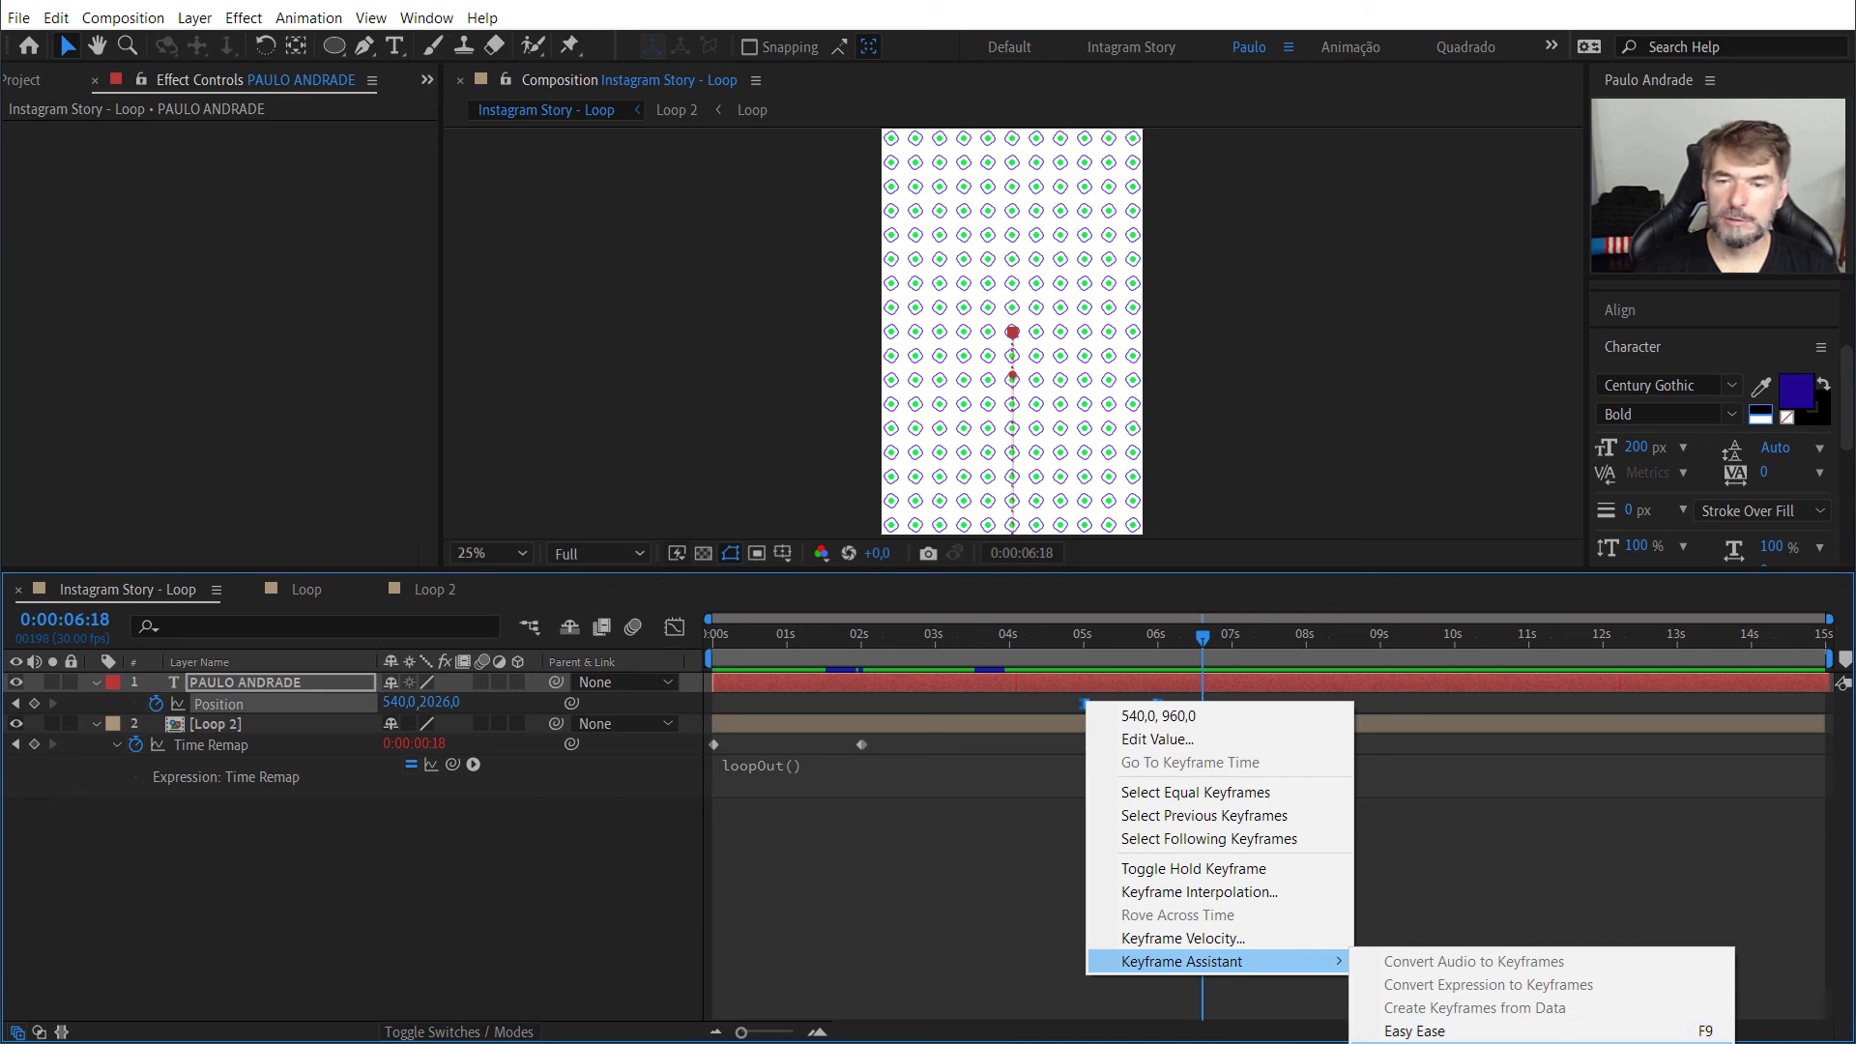
{"action": "left_click", "coordinate": [1414, 1031]}
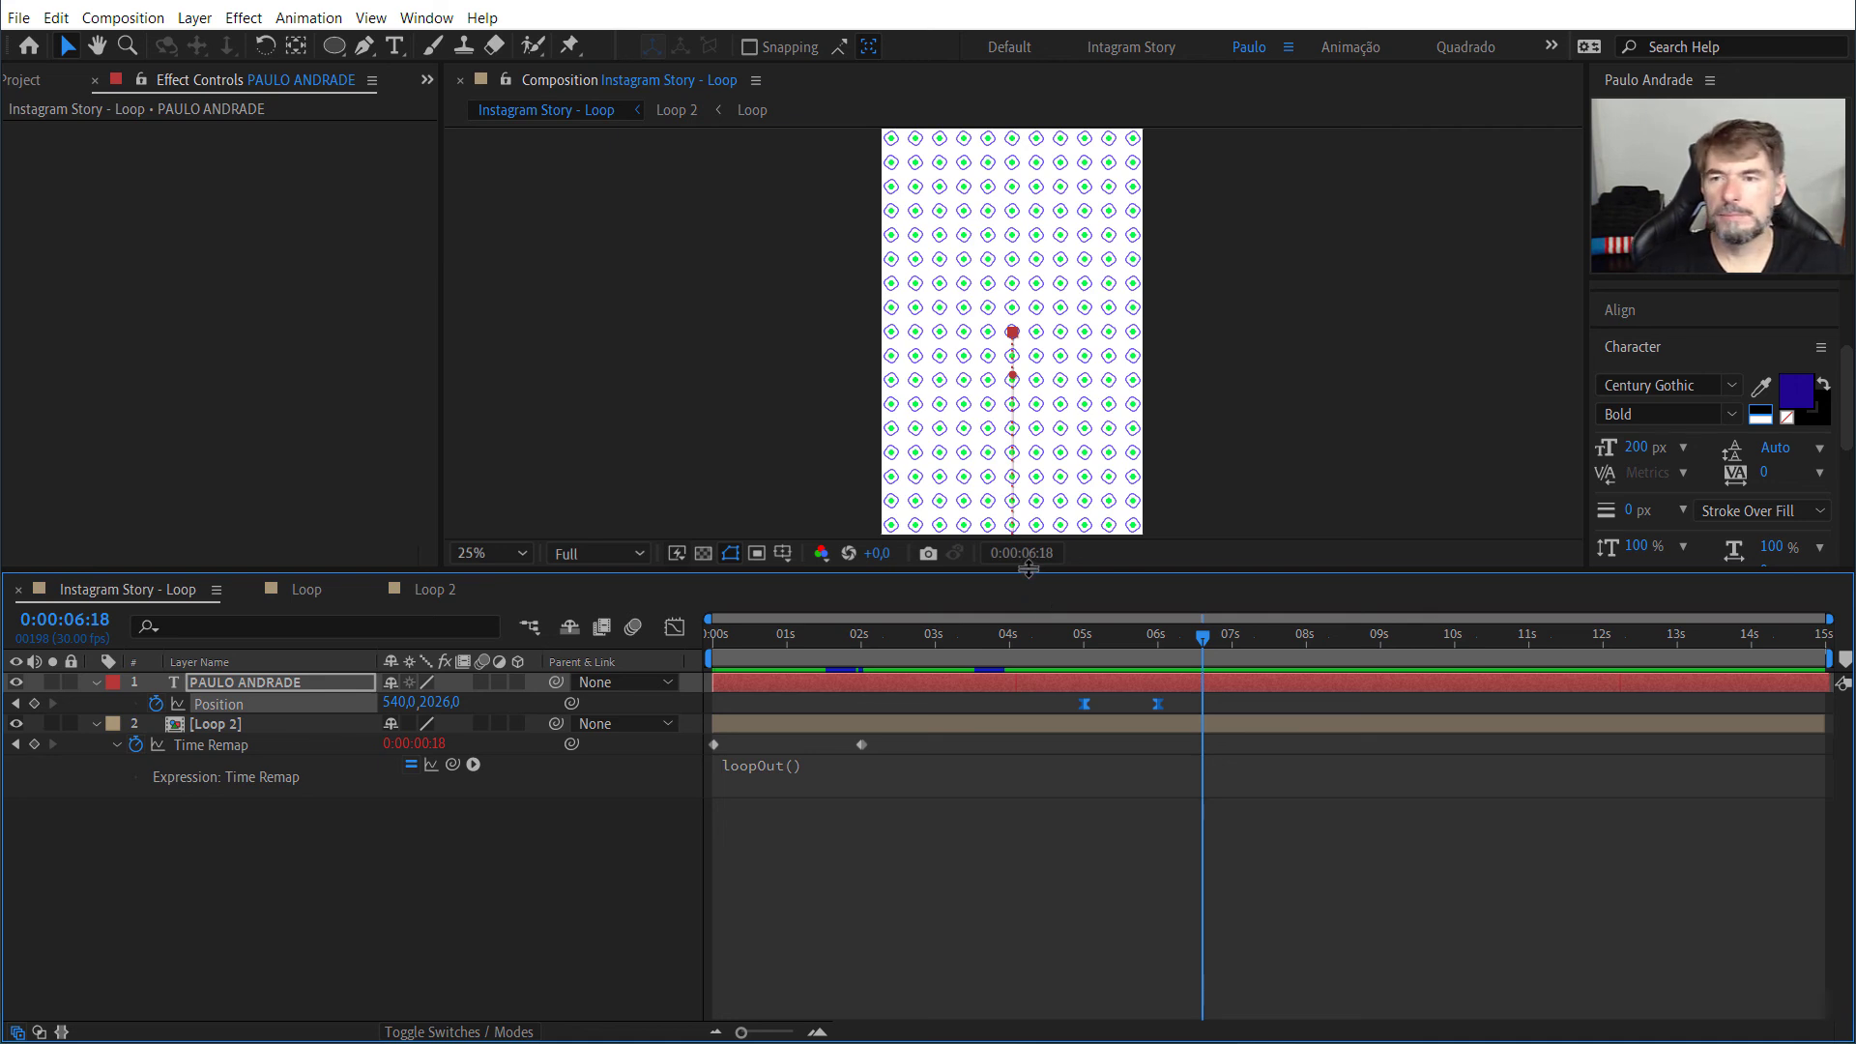
Step: Enlarge the timeline area and try to apply Easy Ease In to the text's Position keyframe at 6 seconds
{"action": "left_click_drag", "start_coordinate": [1028, 569], "coordinate": [1026, 524]}
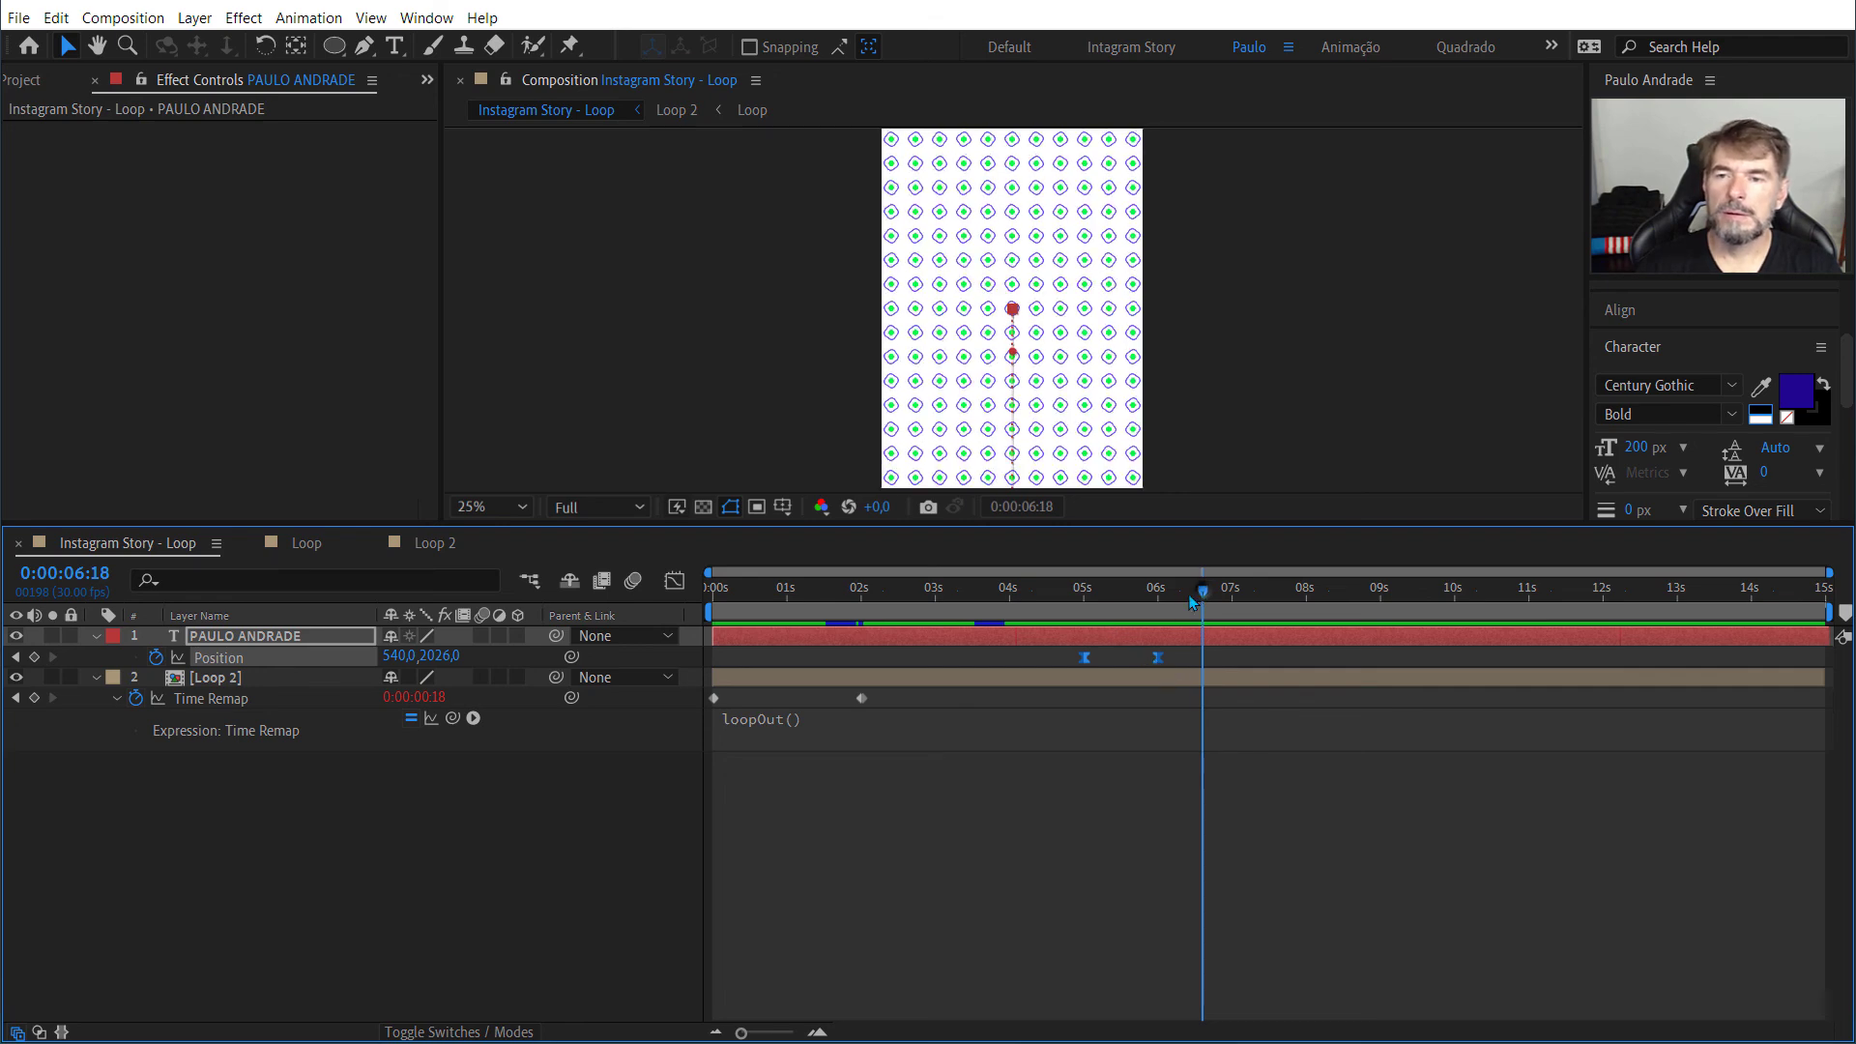
{"action": "left_click_drag", "start_coordinate": [1203, 600], "coordinate": [1085, 630]}
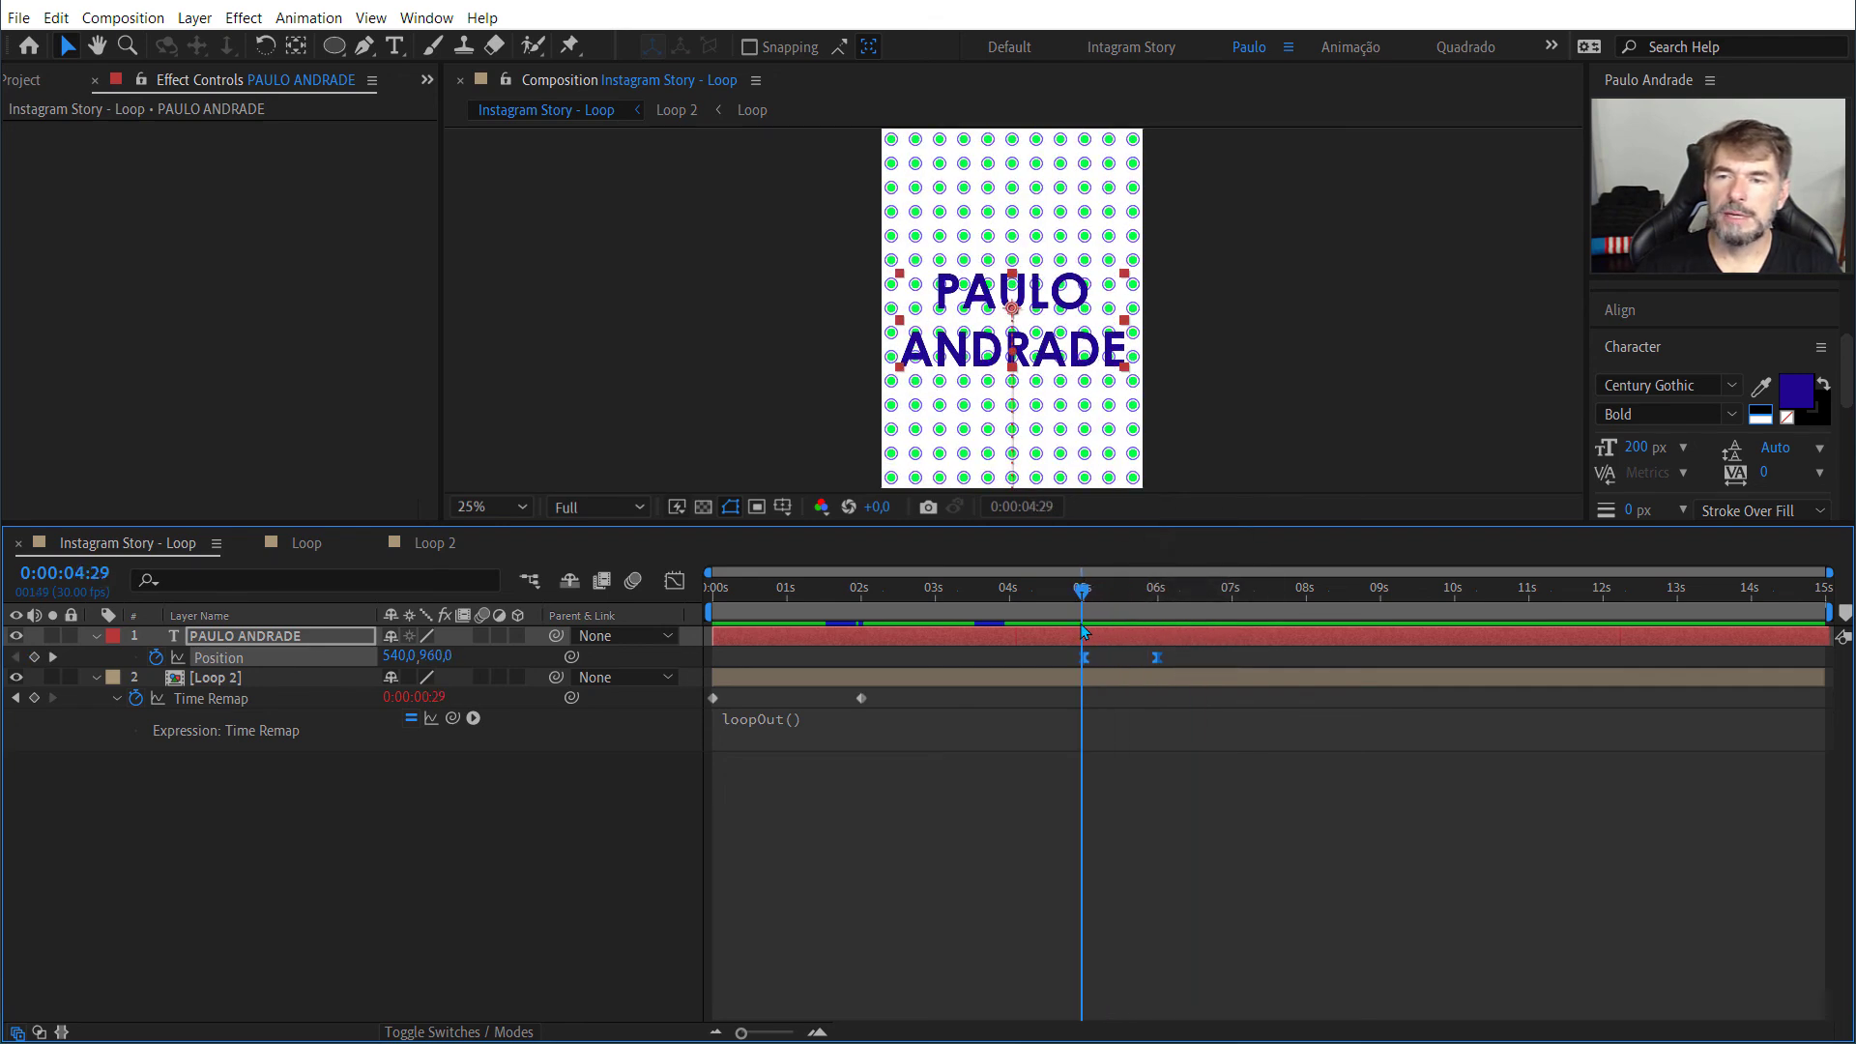
{"action": "right_click", "coordinate": [1158, 658]}
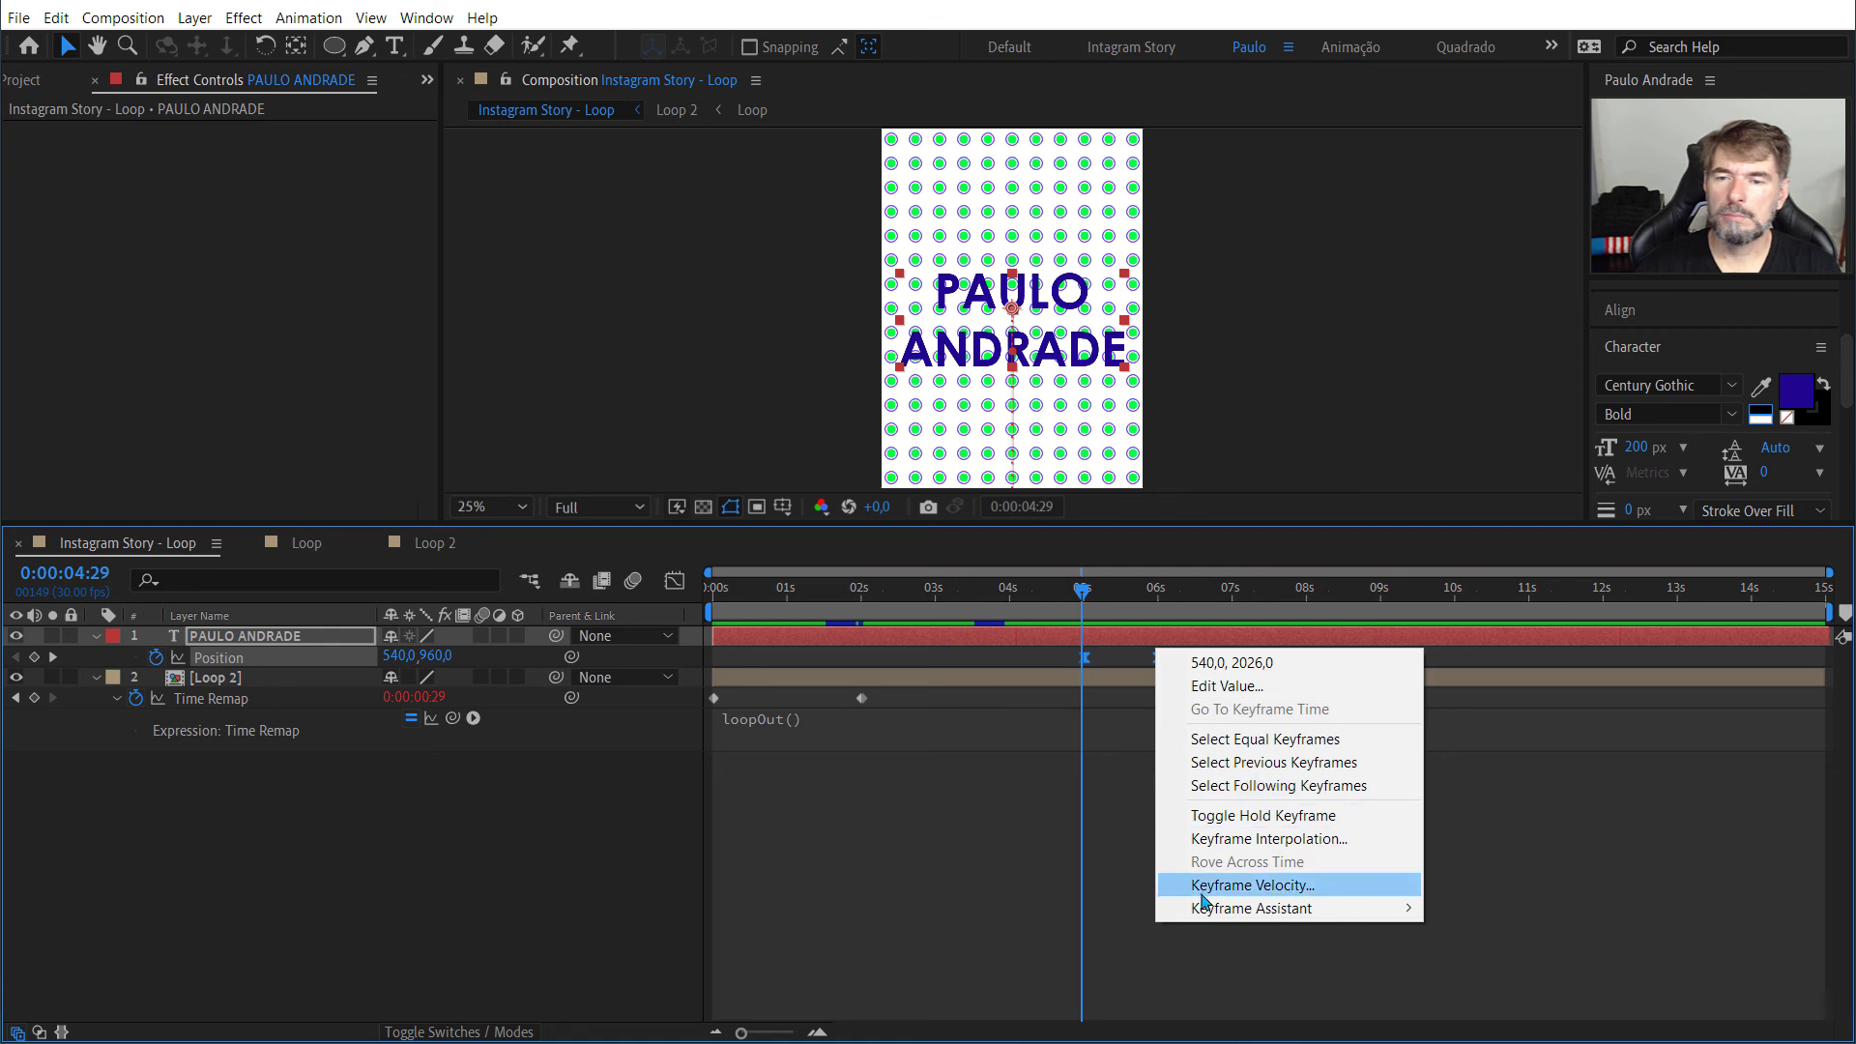
{"action": "mouse_move", "coordinate": [1209, 908]}
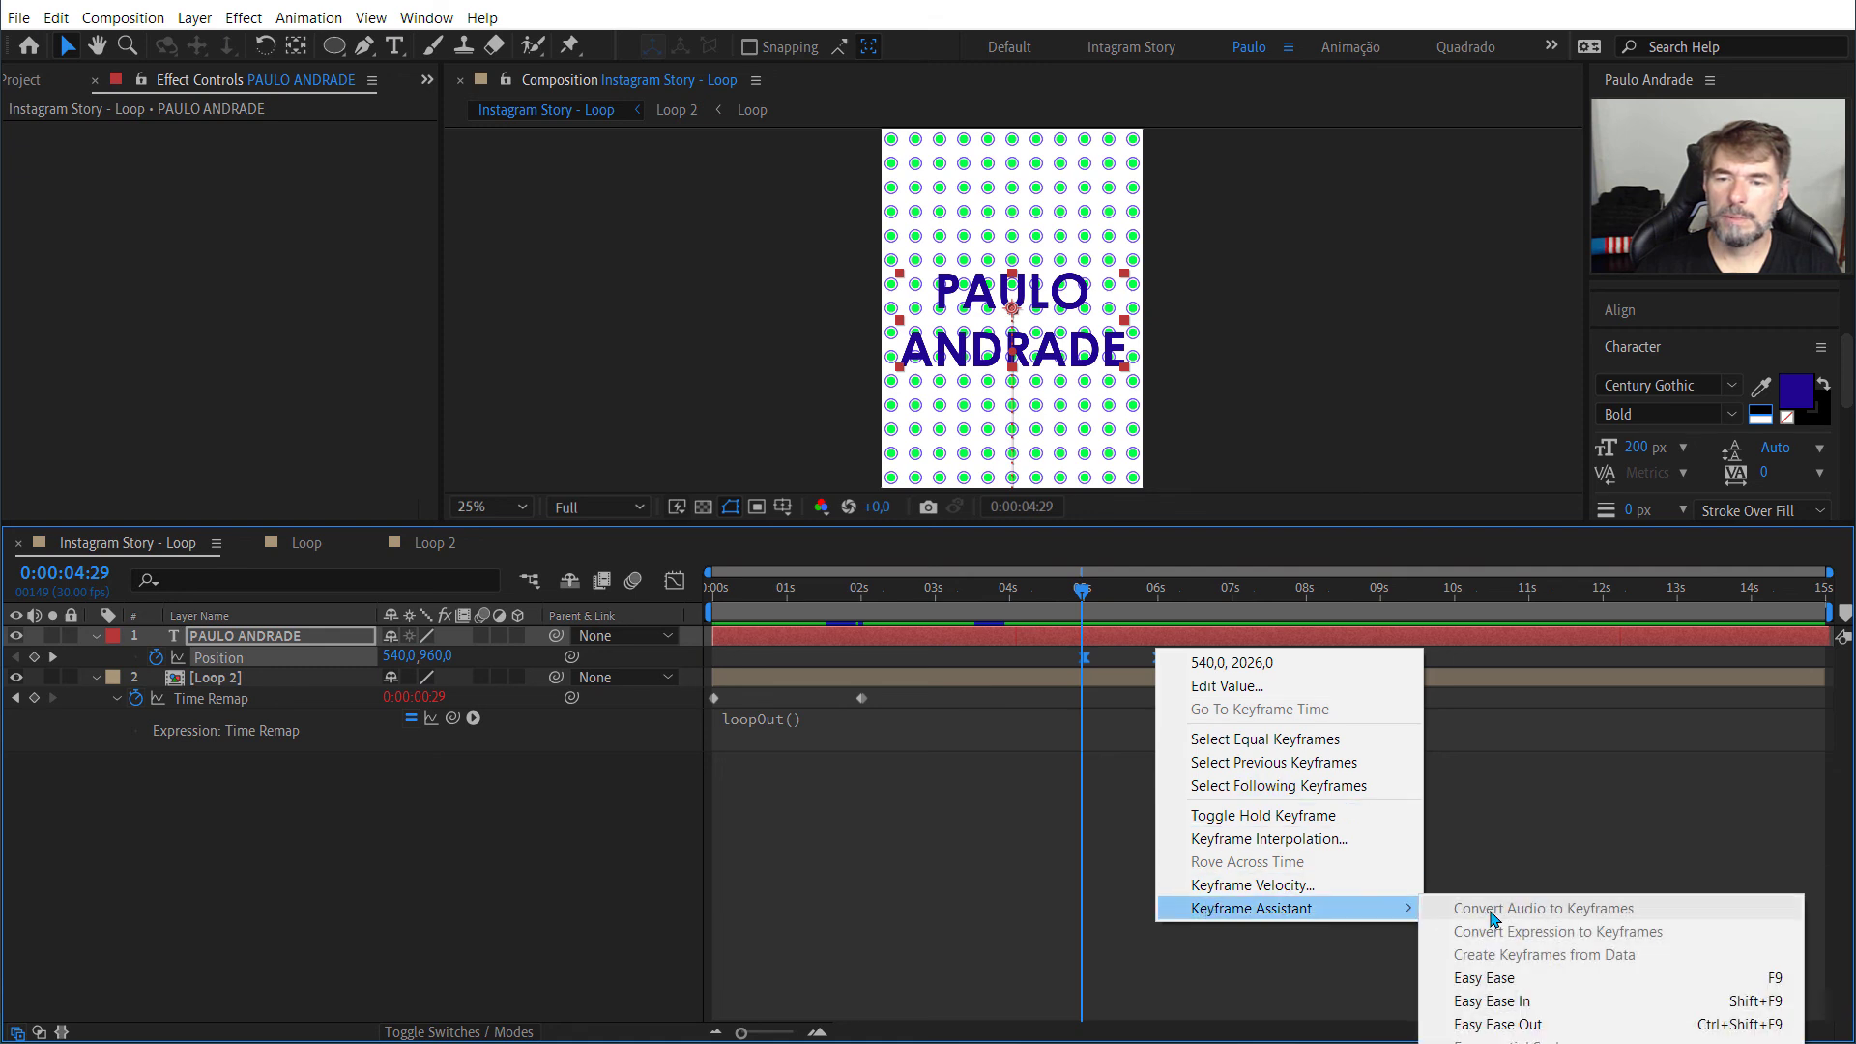
{"action": "left_click", "coordinate": [1535, 999]}
{"action": "left_click", "coordinate": [1085, 810]}
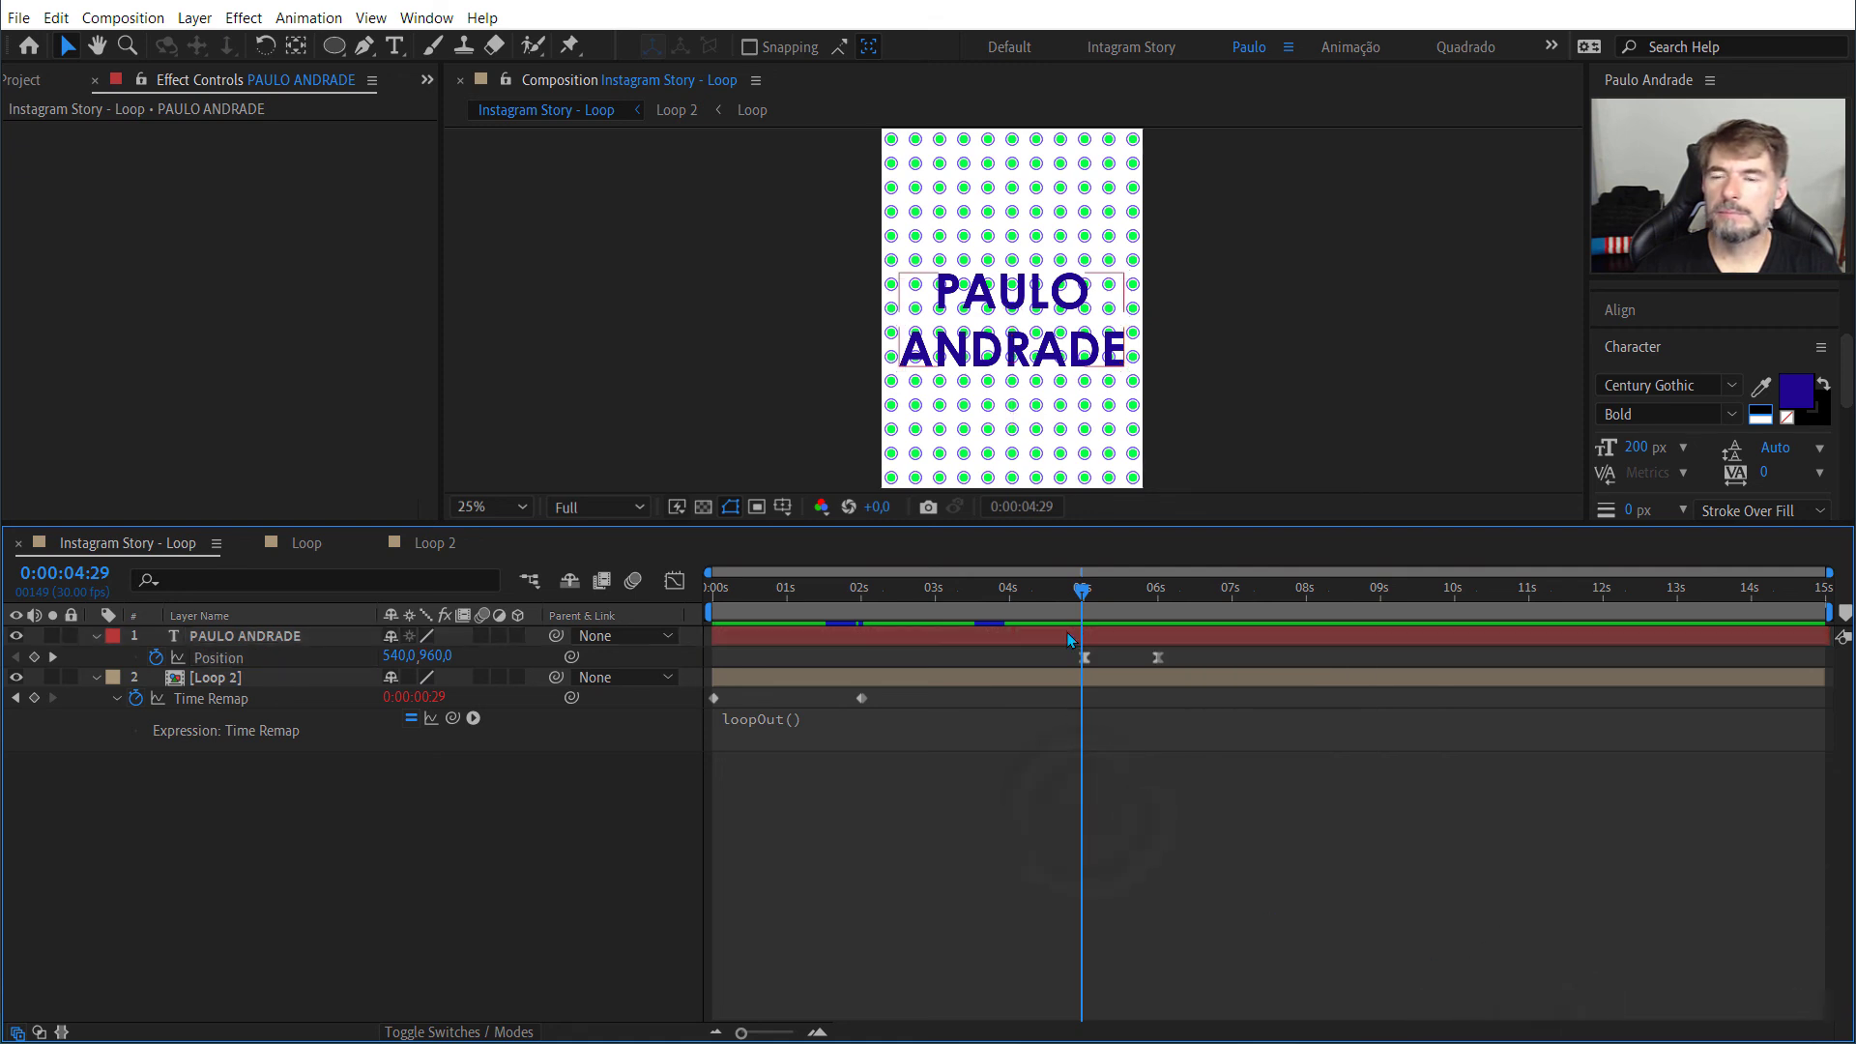
{"action": "left_click_drag", "start_coordinate": [1047, 644], "coordinate": [1175, 658]}
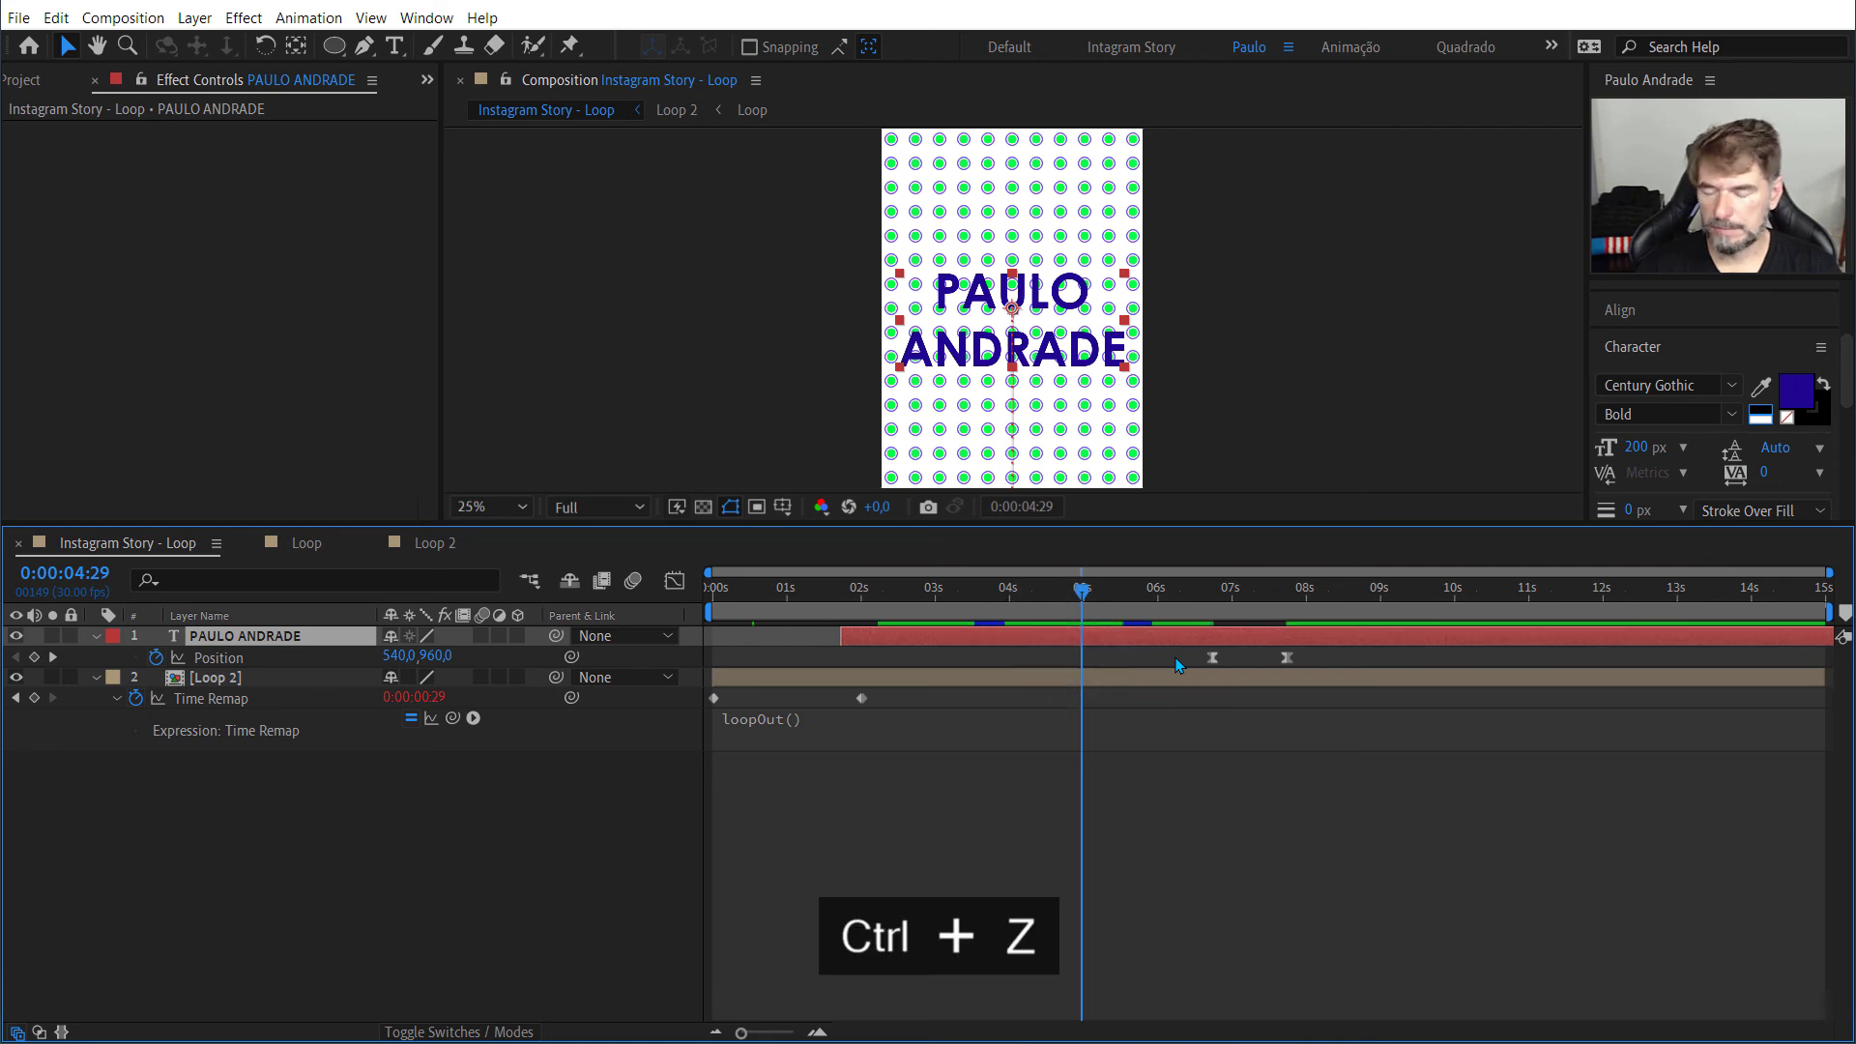
{"action": "key", "text": "ctrl+z"}
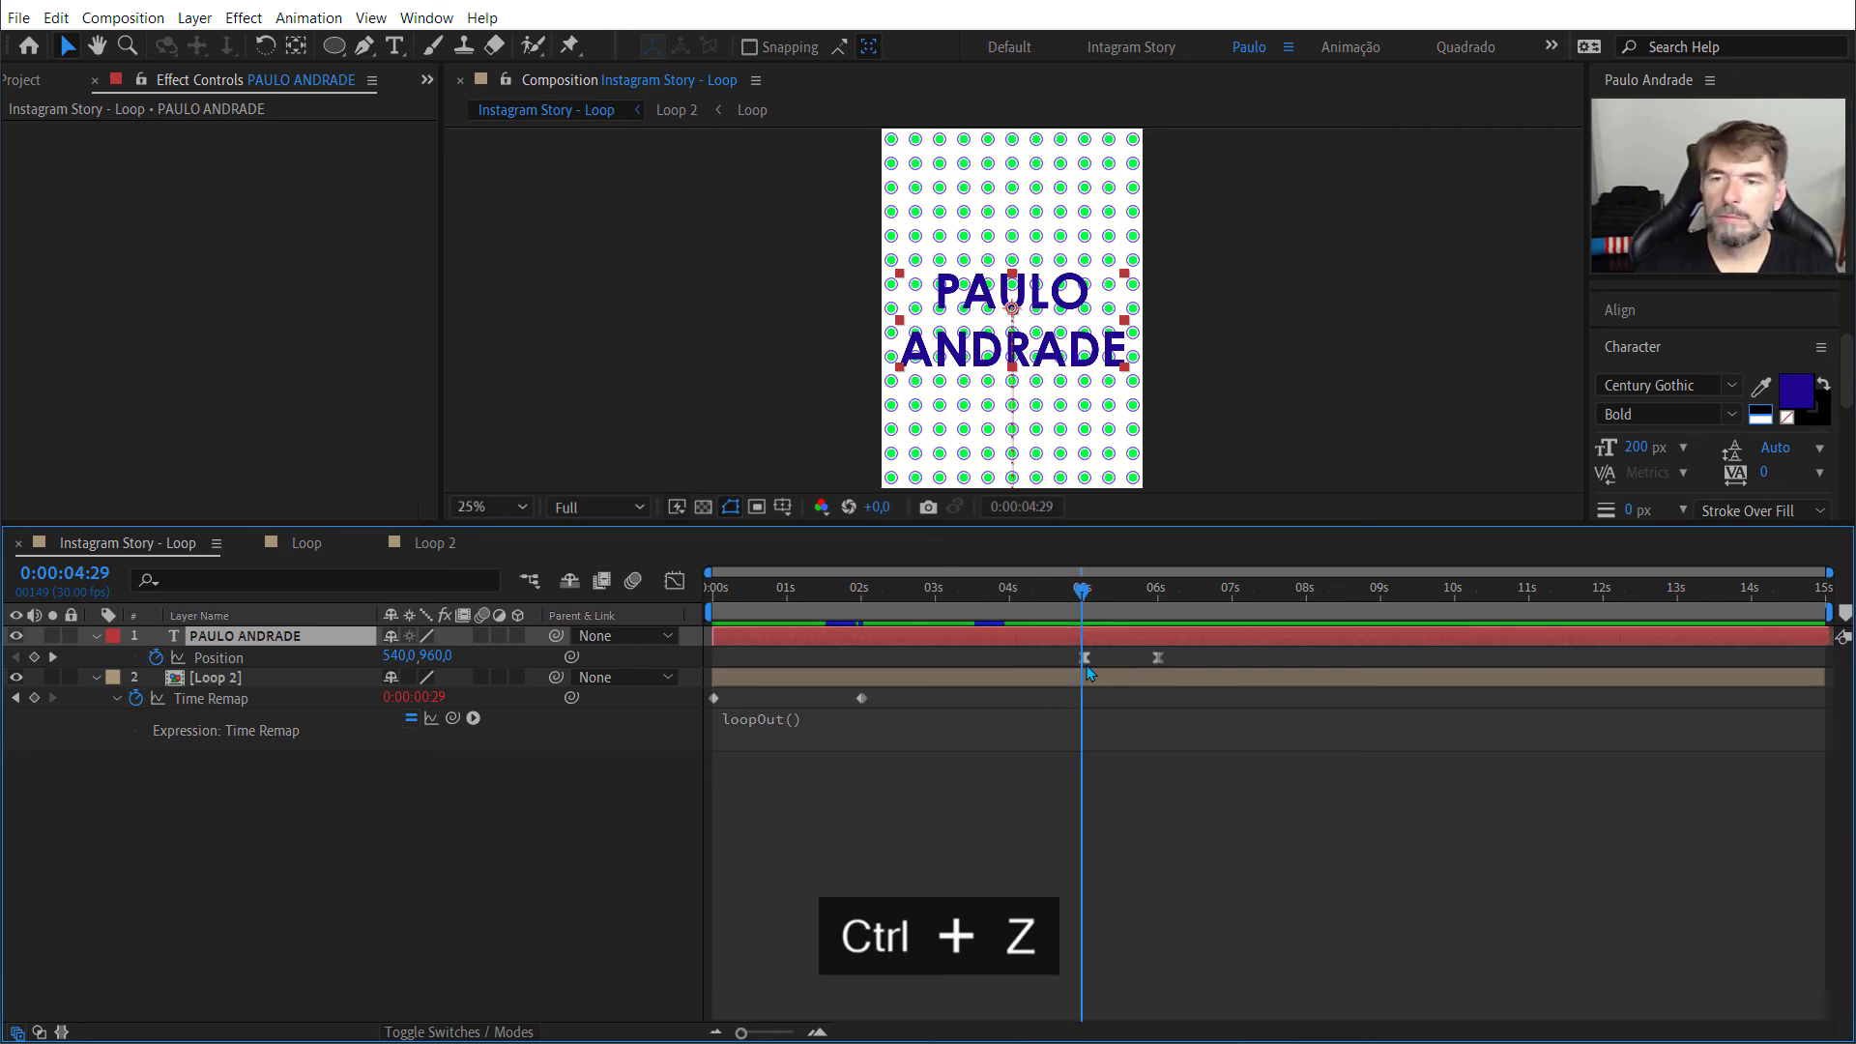
Step: Reset the text's two Position keyframes to linear, apply Easy Ease In to both, and preview the exit
{"action": "left_click", "coordinate": [1083, 658]}
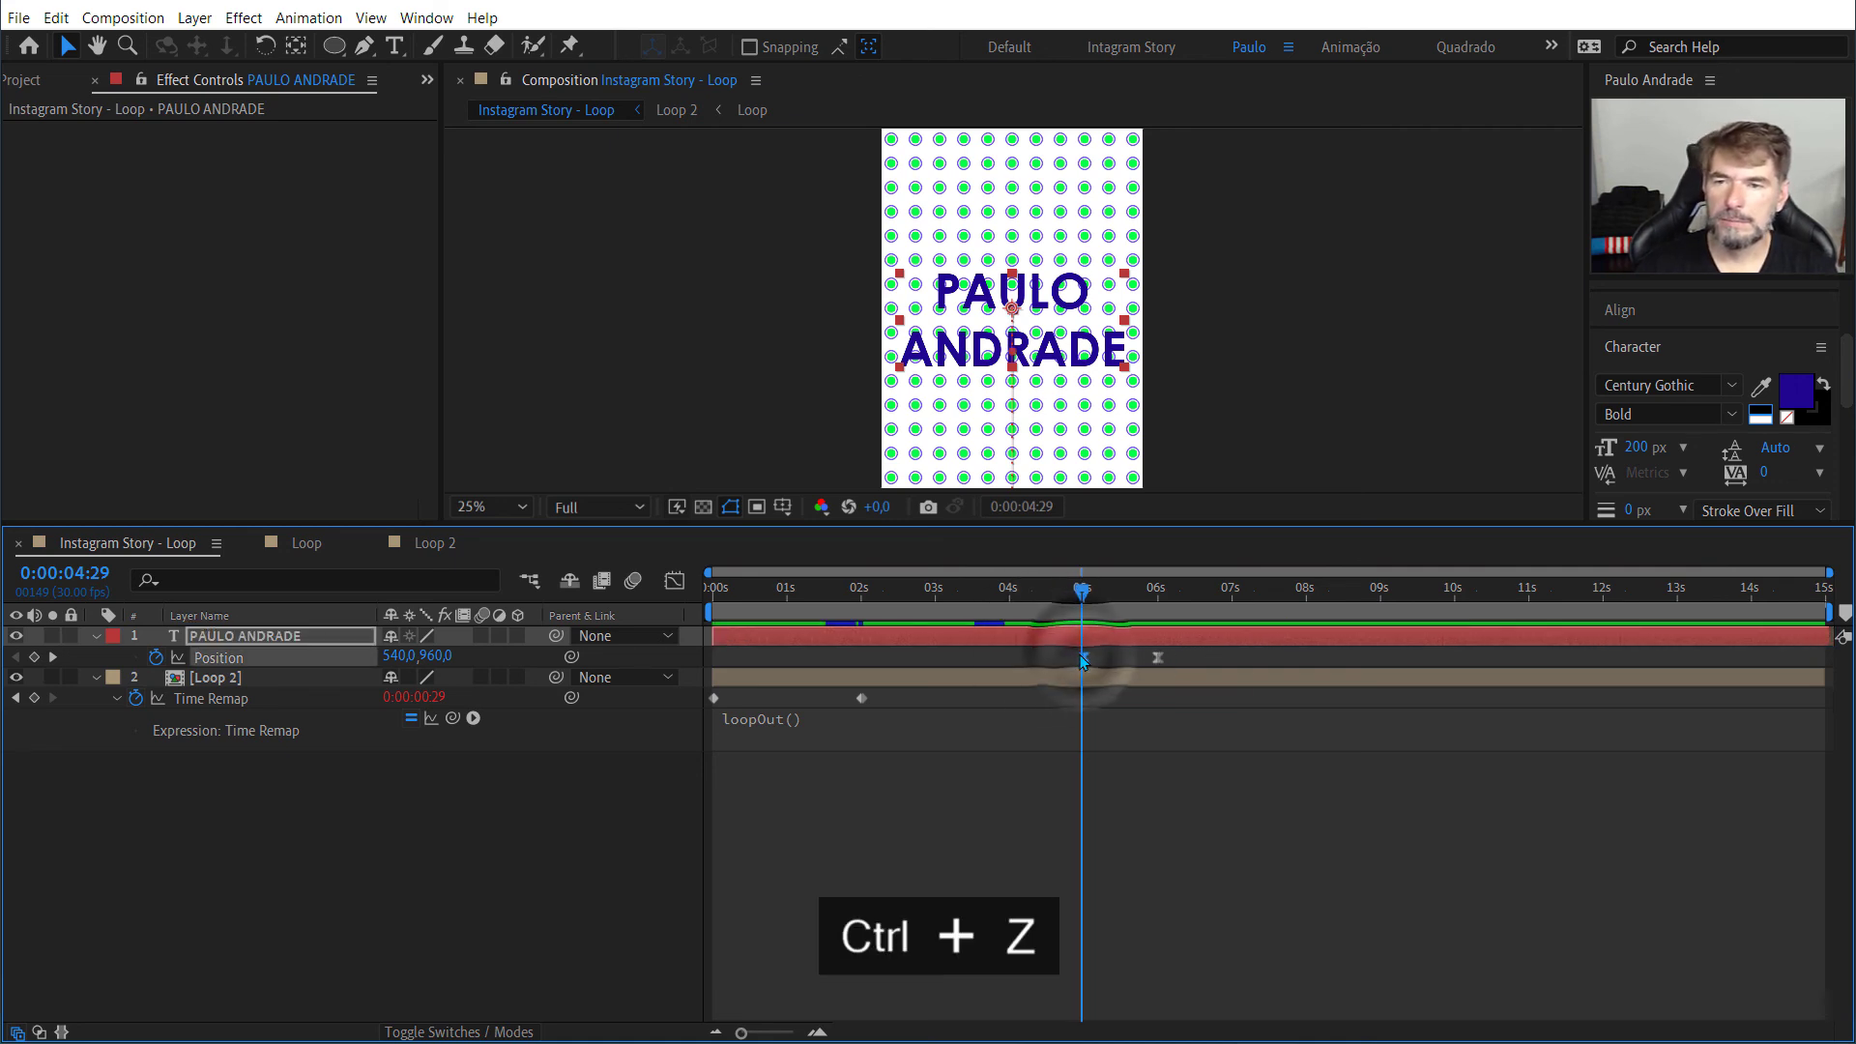
{"action": "left_click", "coordinate": [1157, 658]}
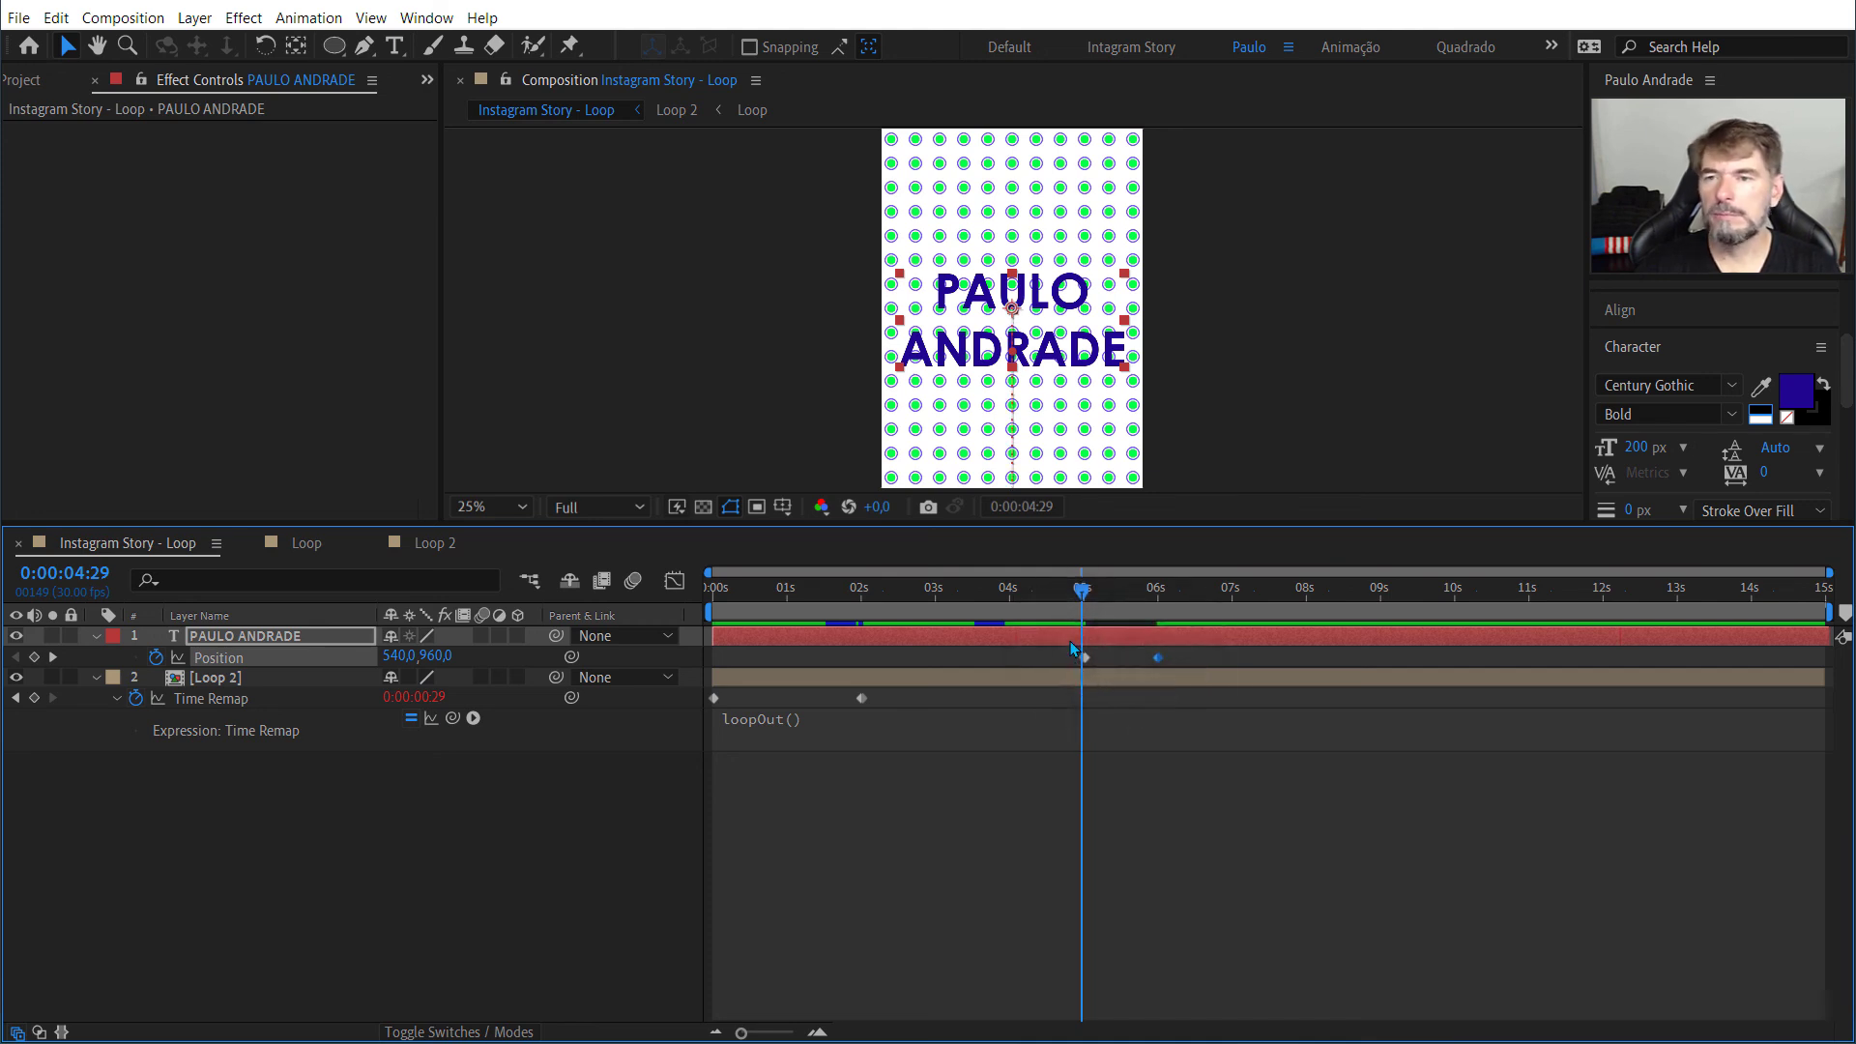
{"action": "mouse_move", "coordinate": [1090, 594]}
{"action": "left_mouse_down"}
{"action": "mouse_move", "coordinate": [1225, 591]}
{"action": "mouse_move", "coordinate": [1078, 592]}
{"action": "left_mouse_up"}
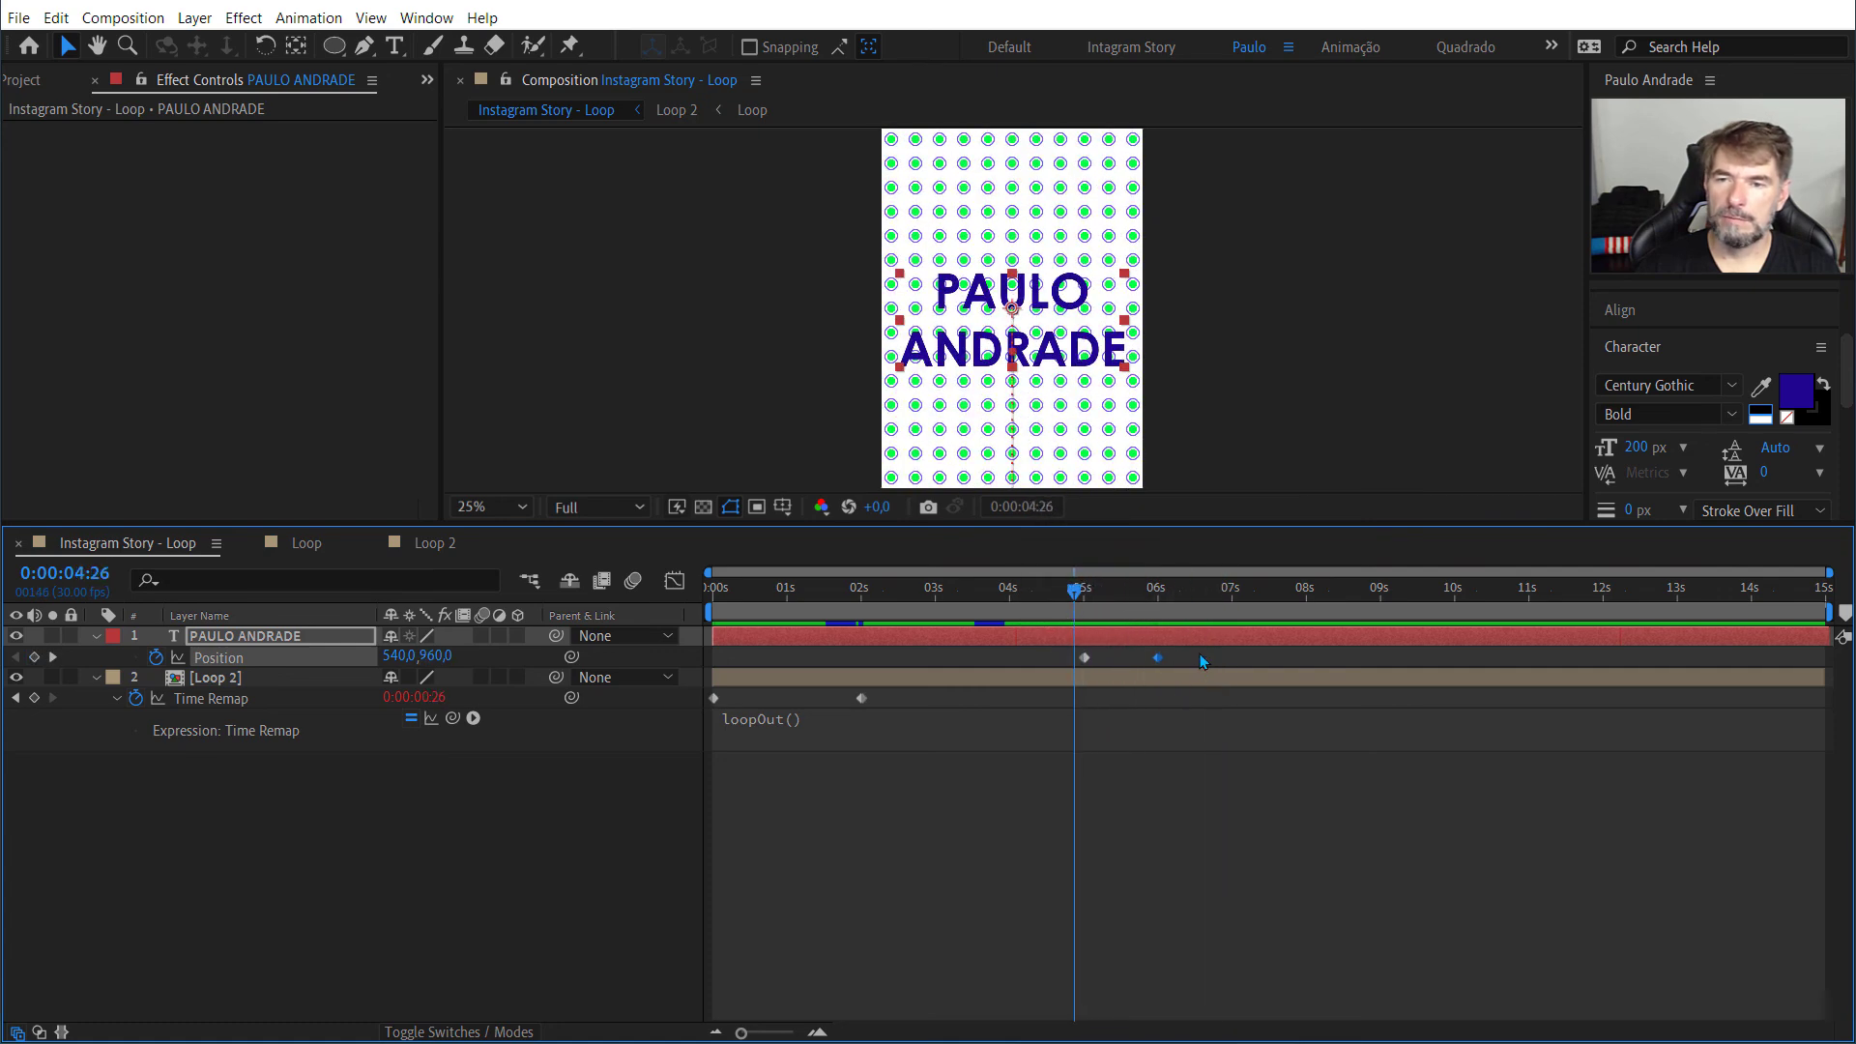
{"action": "left_click_drag", "start_coordinate": [1201, 653], "coordinate": [1064, 665]}
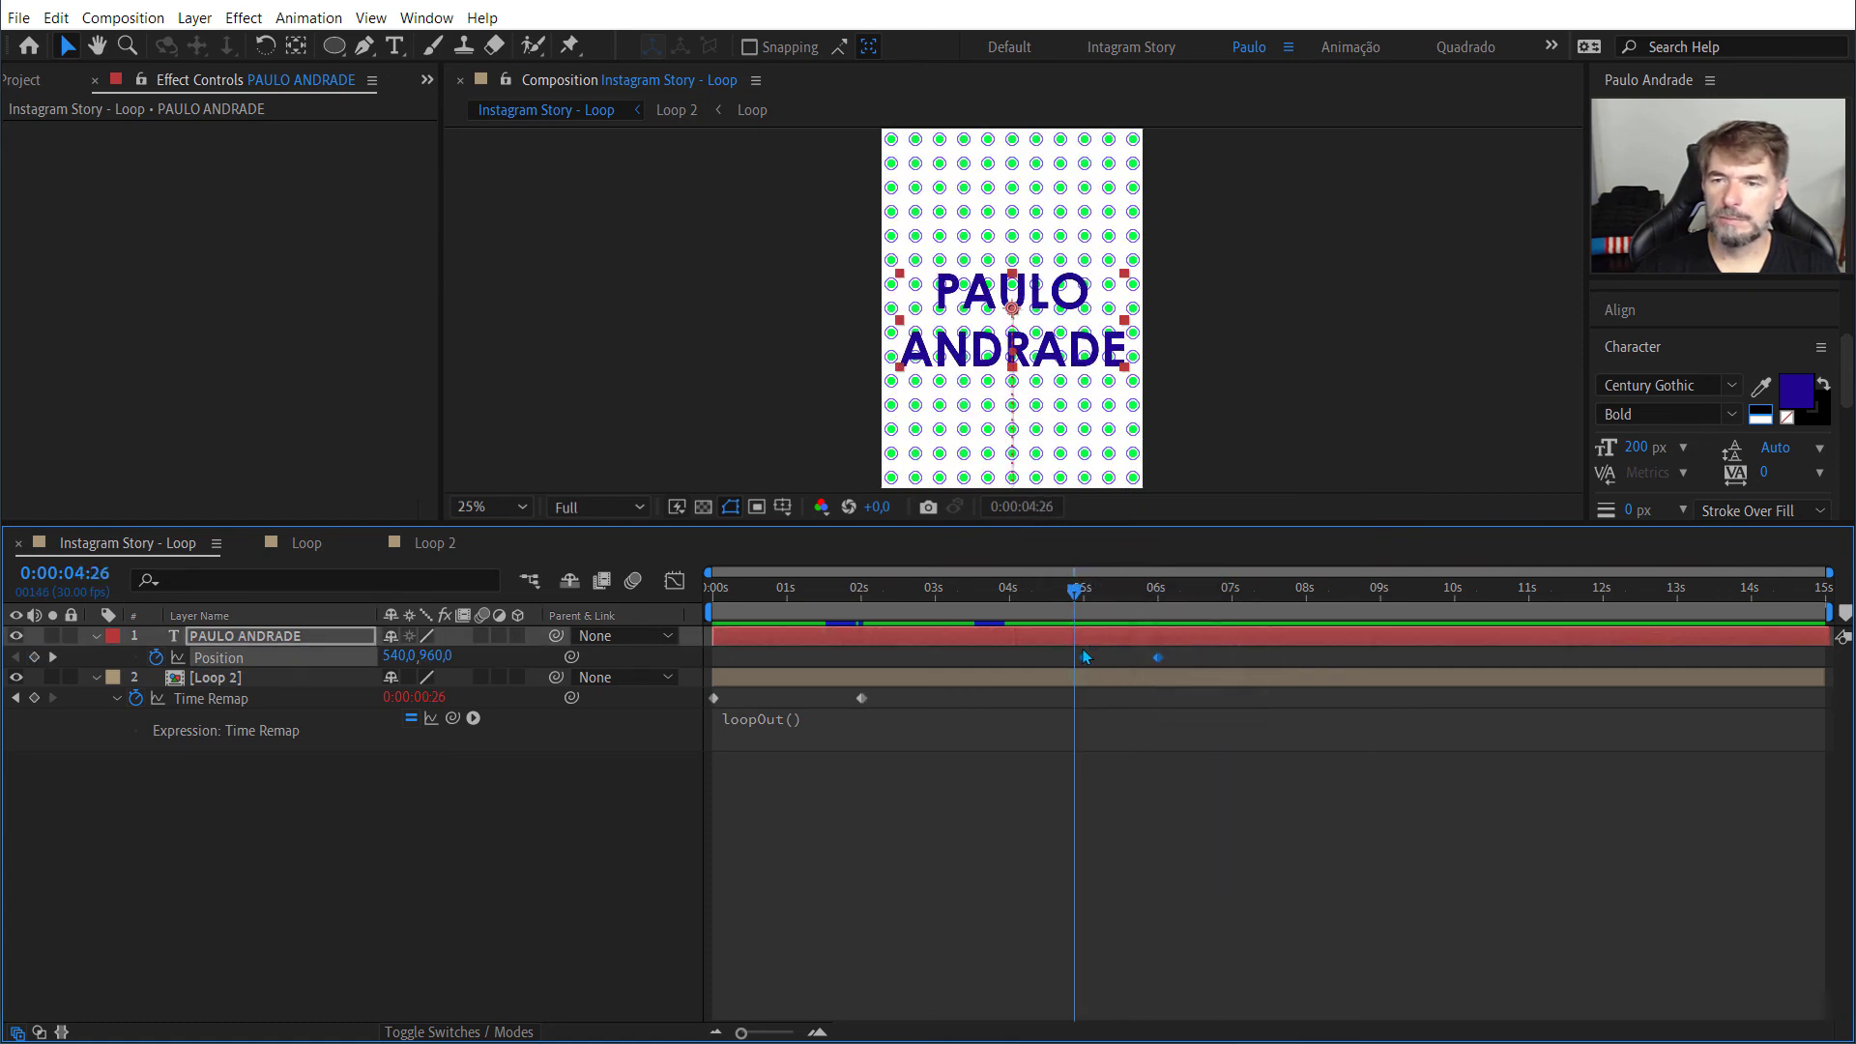
{"action": "right_click", "coordinate": [1083, 653]}
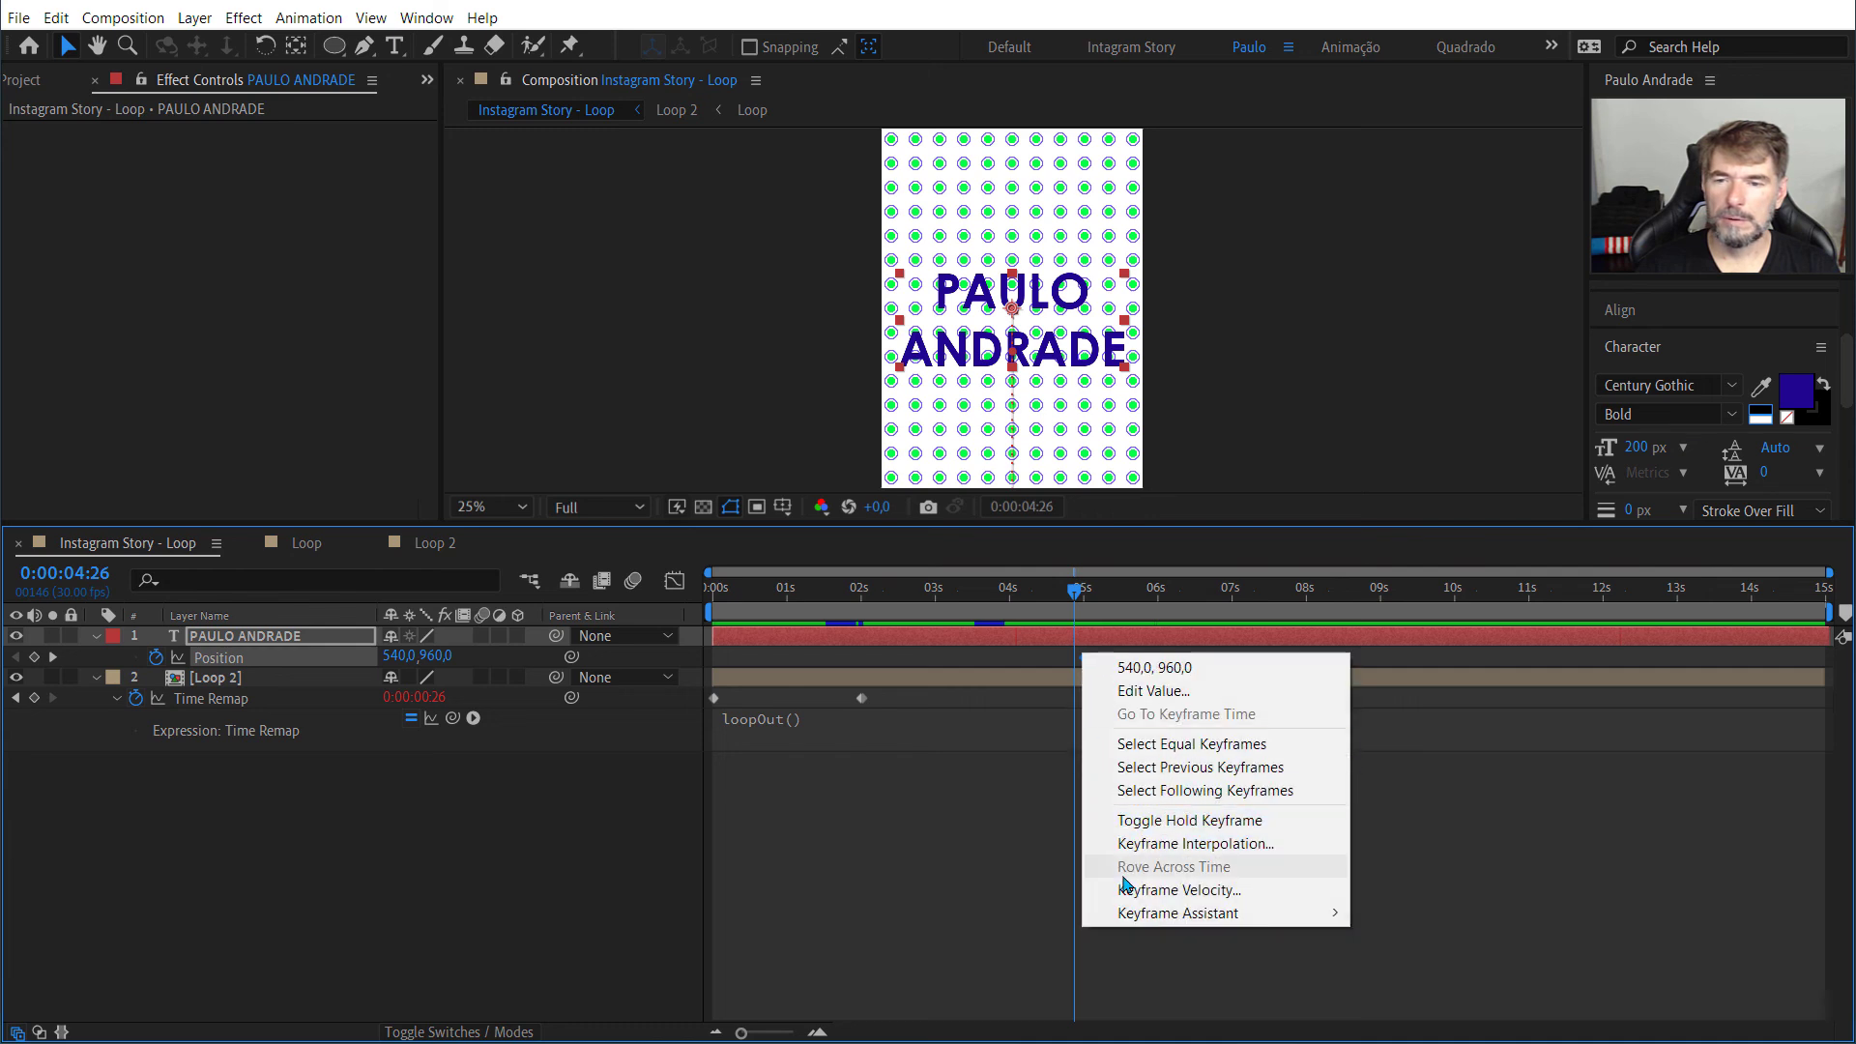
{"action": "mouse_move", "coordinate": [1150, 913]}
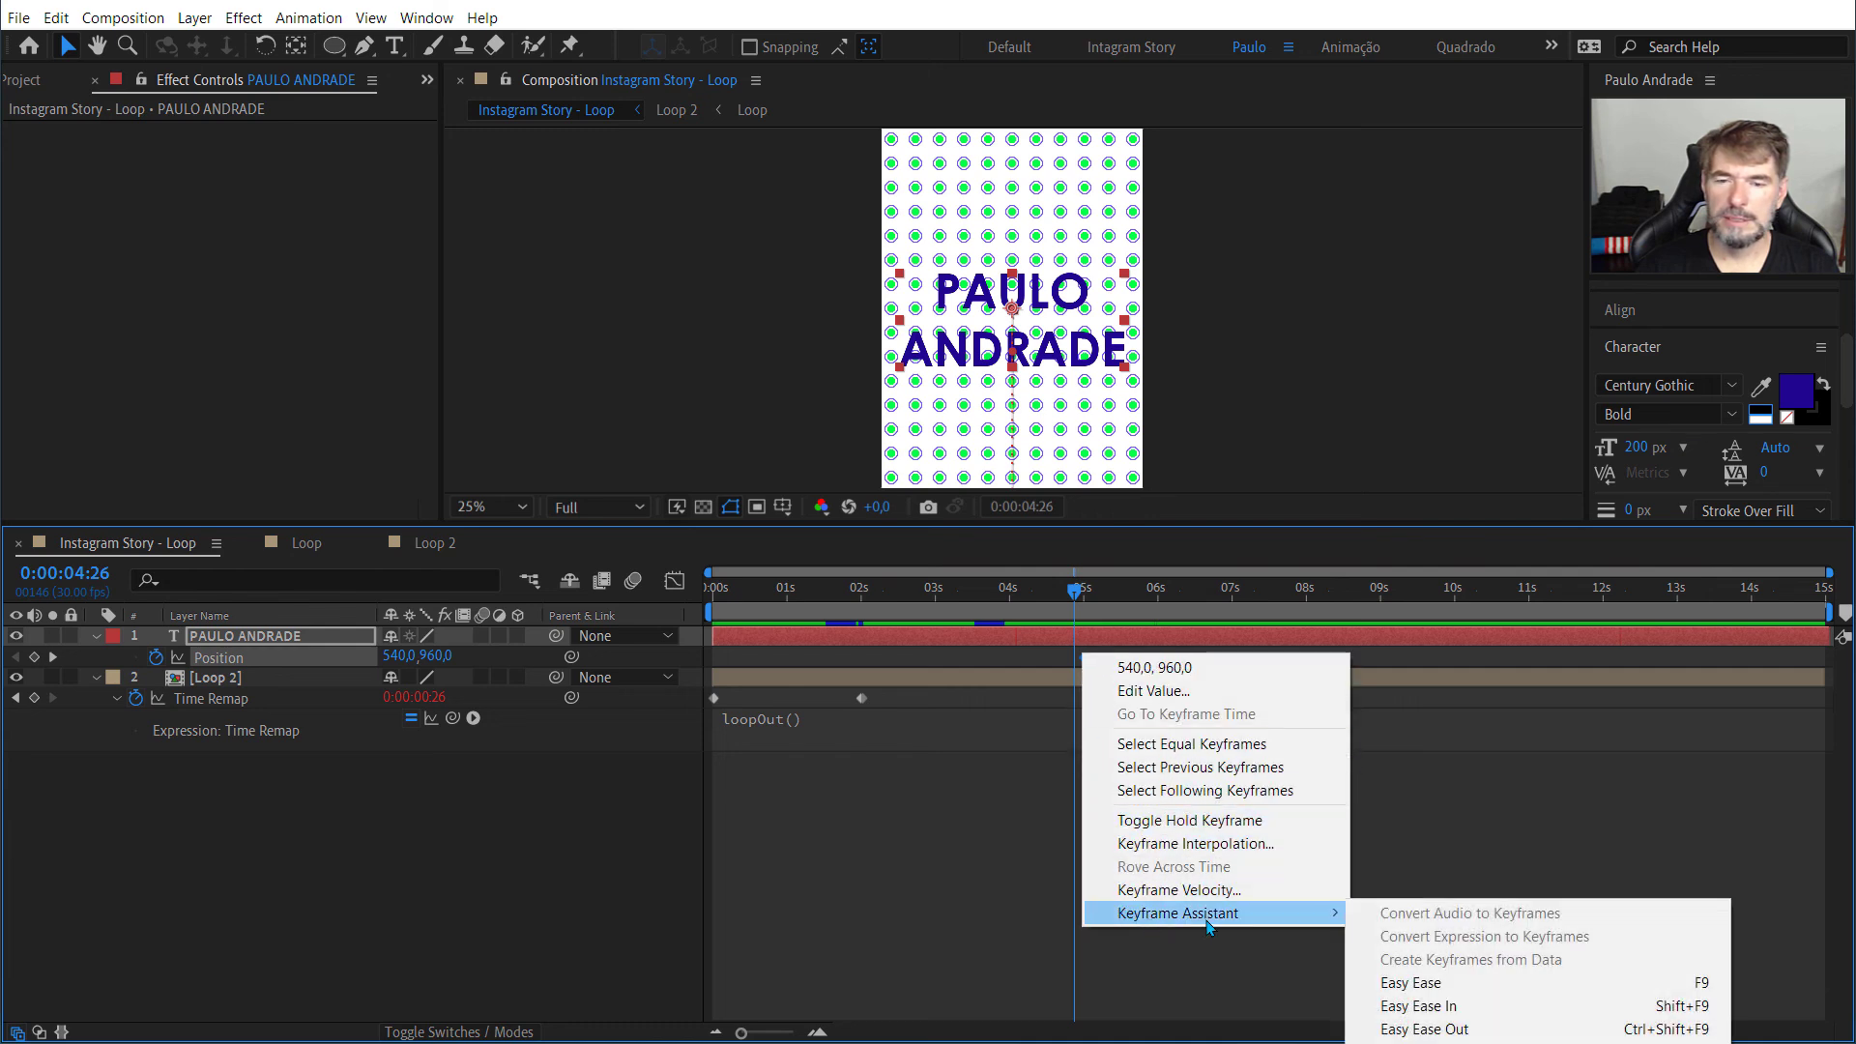
{"action": "left_click", "coordinate": [1421, 1007]}
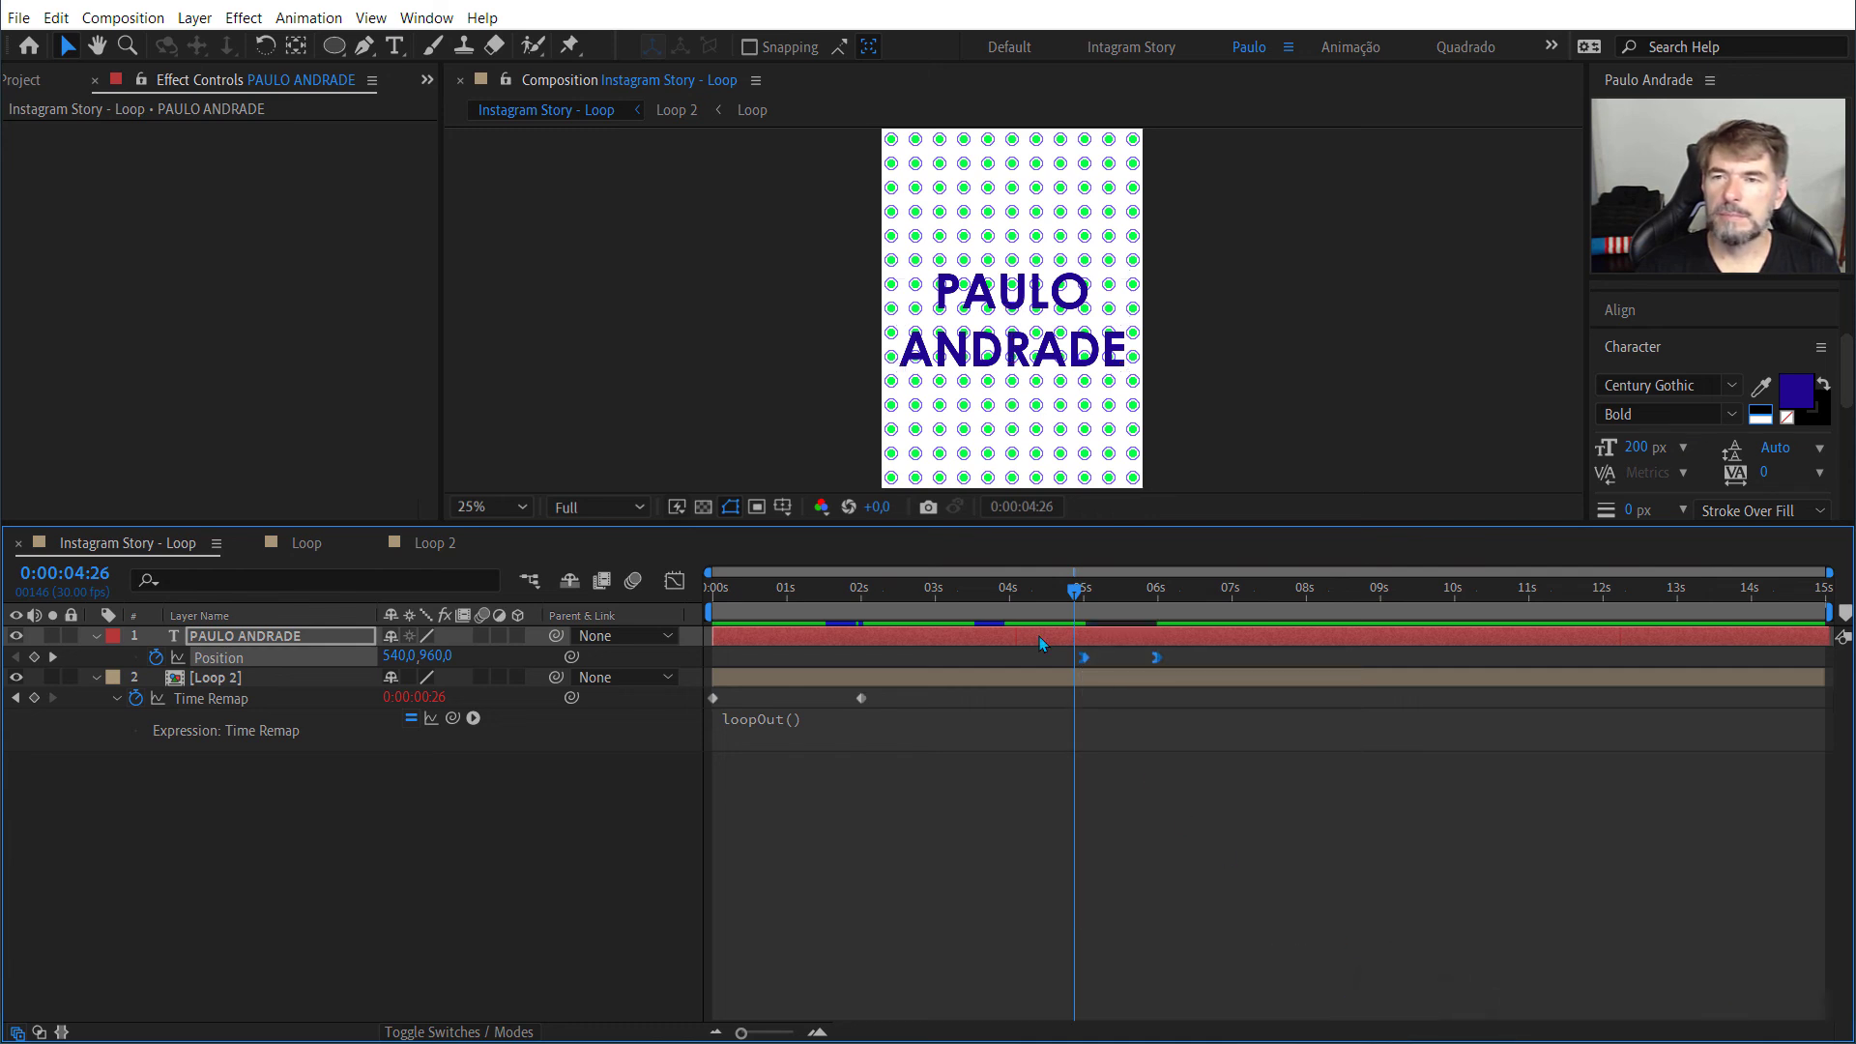
{"action": "key", "text": "space"}
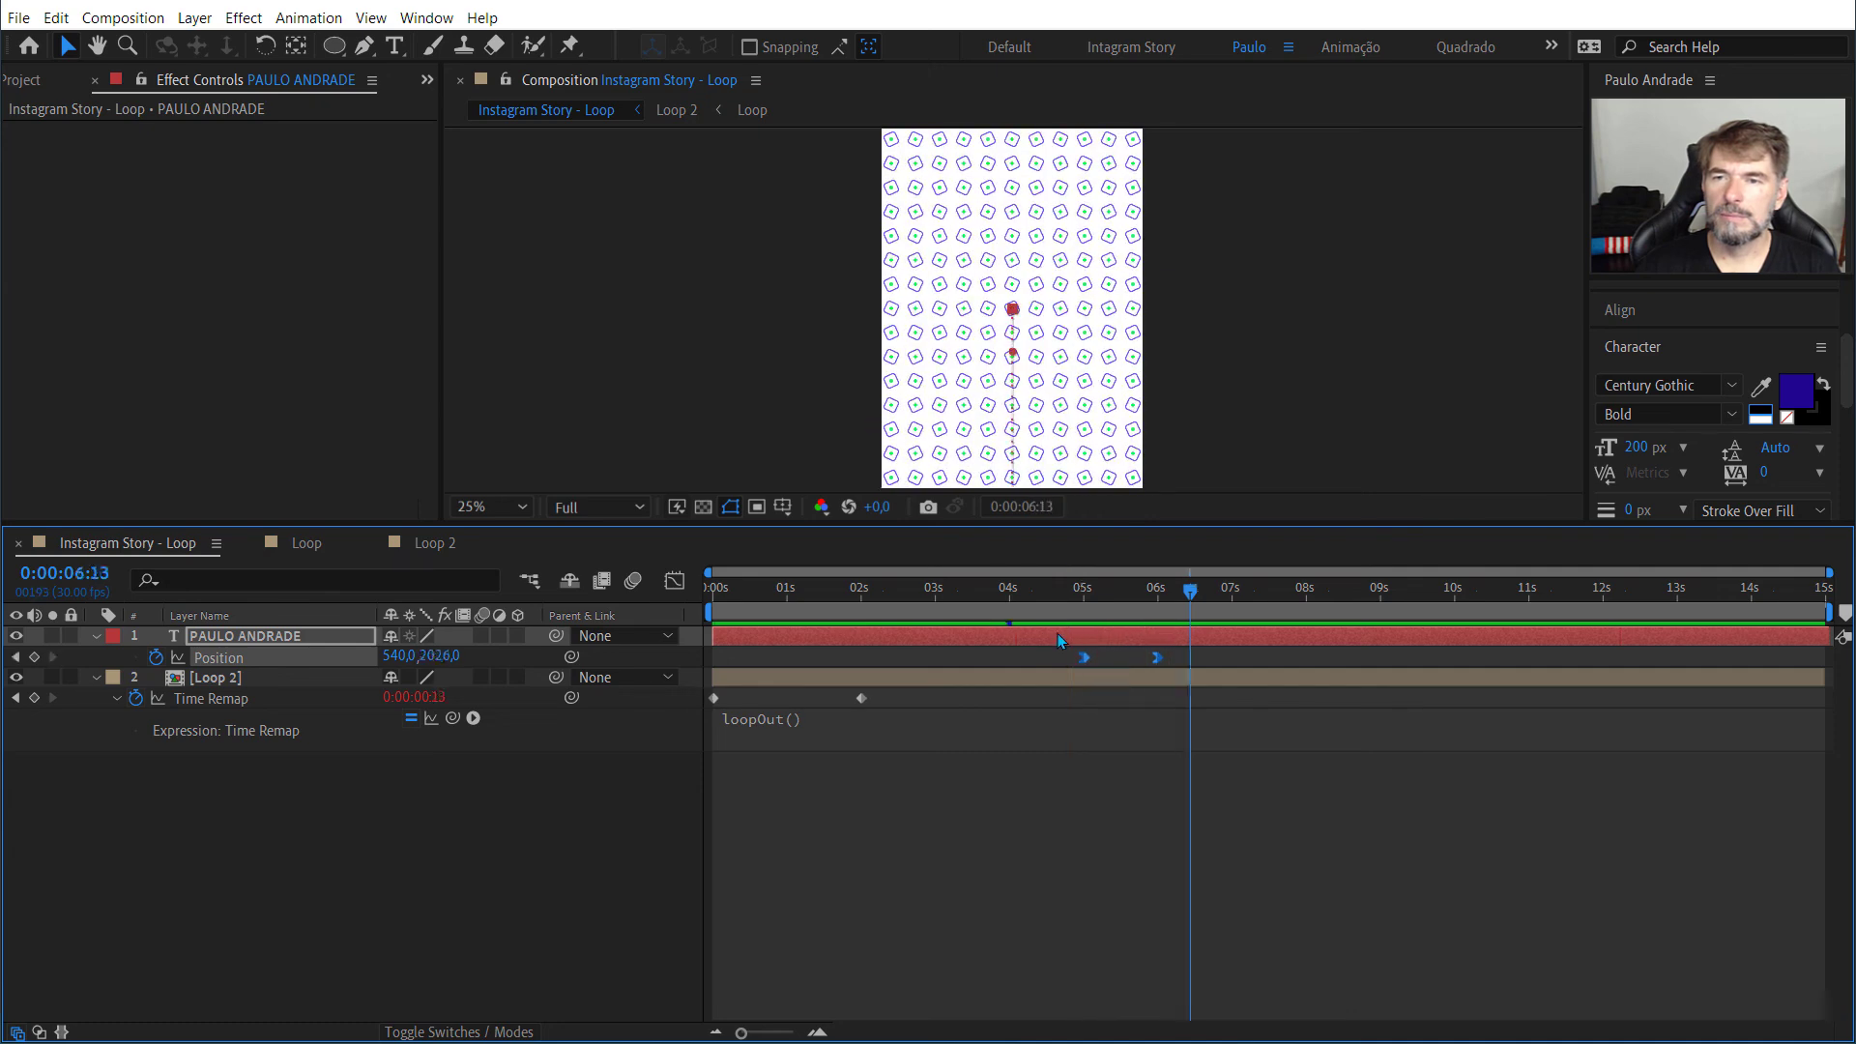
Step: Move the text's final Position keyframe to about 5.6 seconds and make the 5-second keyframe linear
{"action": "left_click_drag", "start_coordinate": [1153, 660], "coordinate": [1121, 664]}
{"action": "left_click", "coordinate": [1139, 762]}
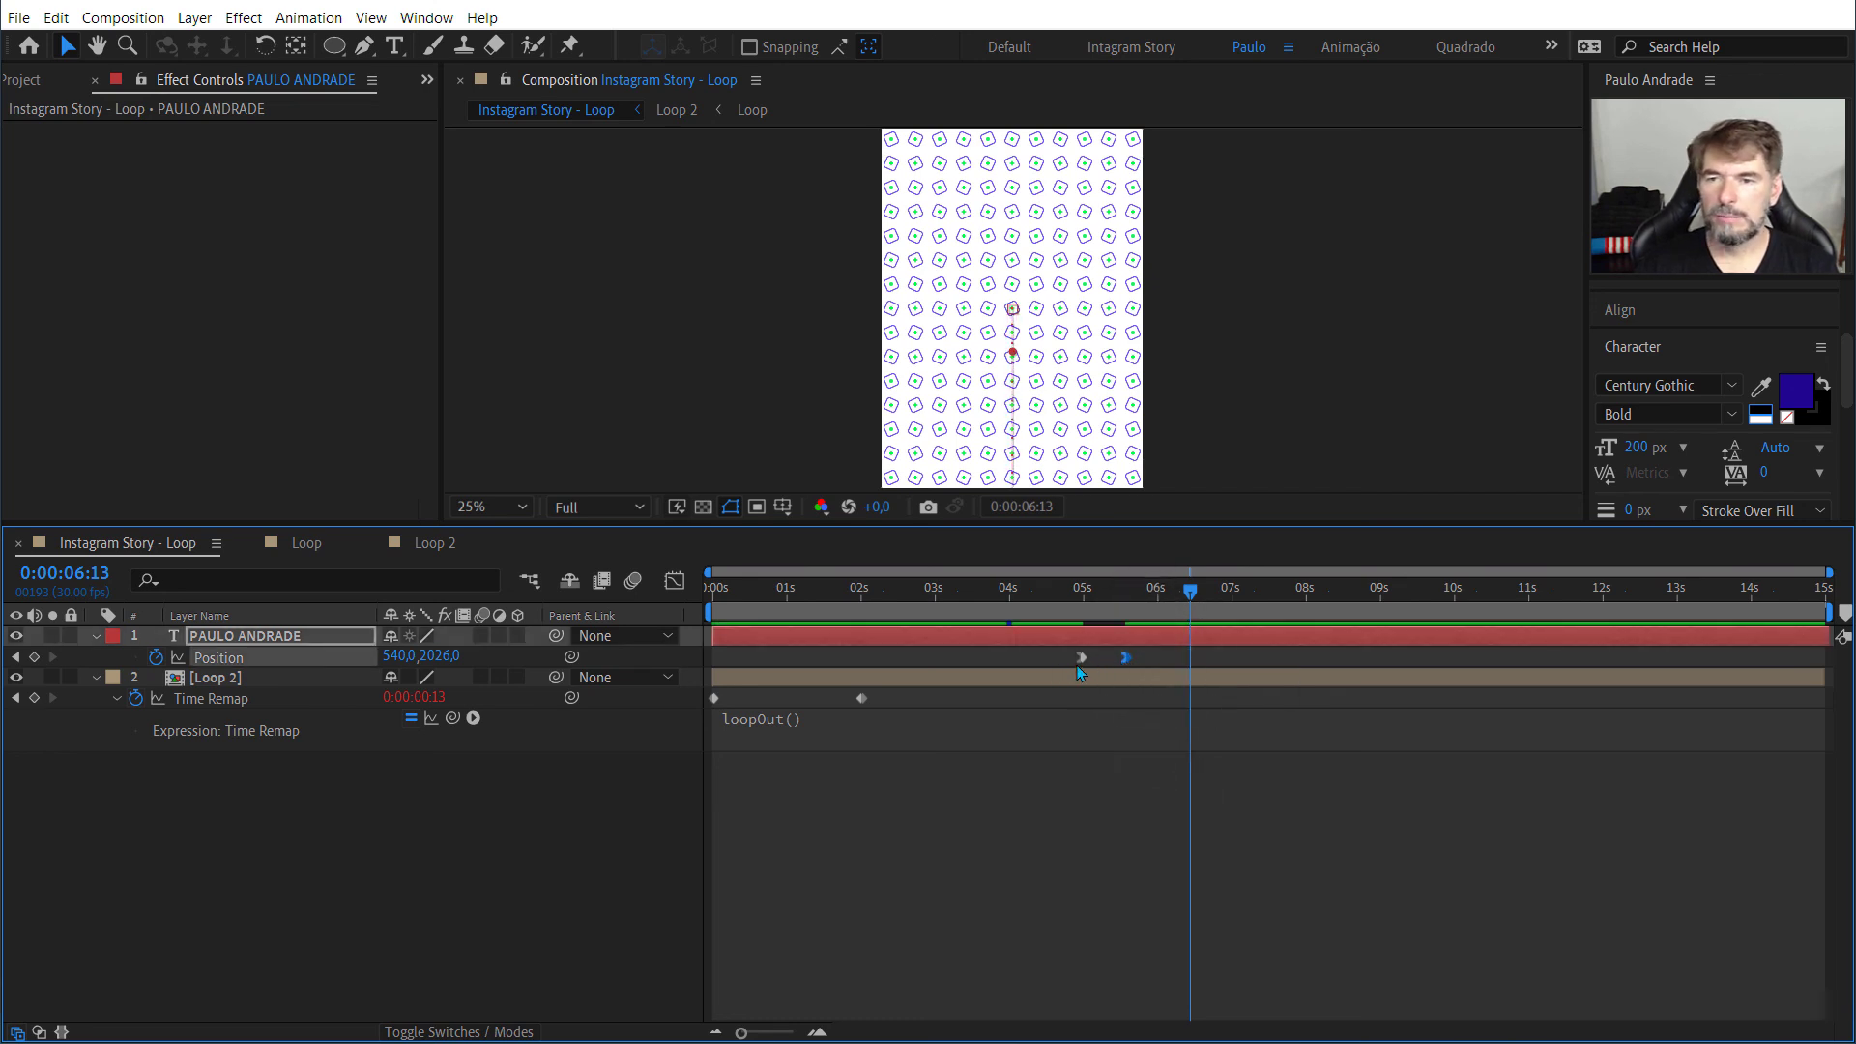
{"action": "left_click", "coordinate": [1082, 657]}
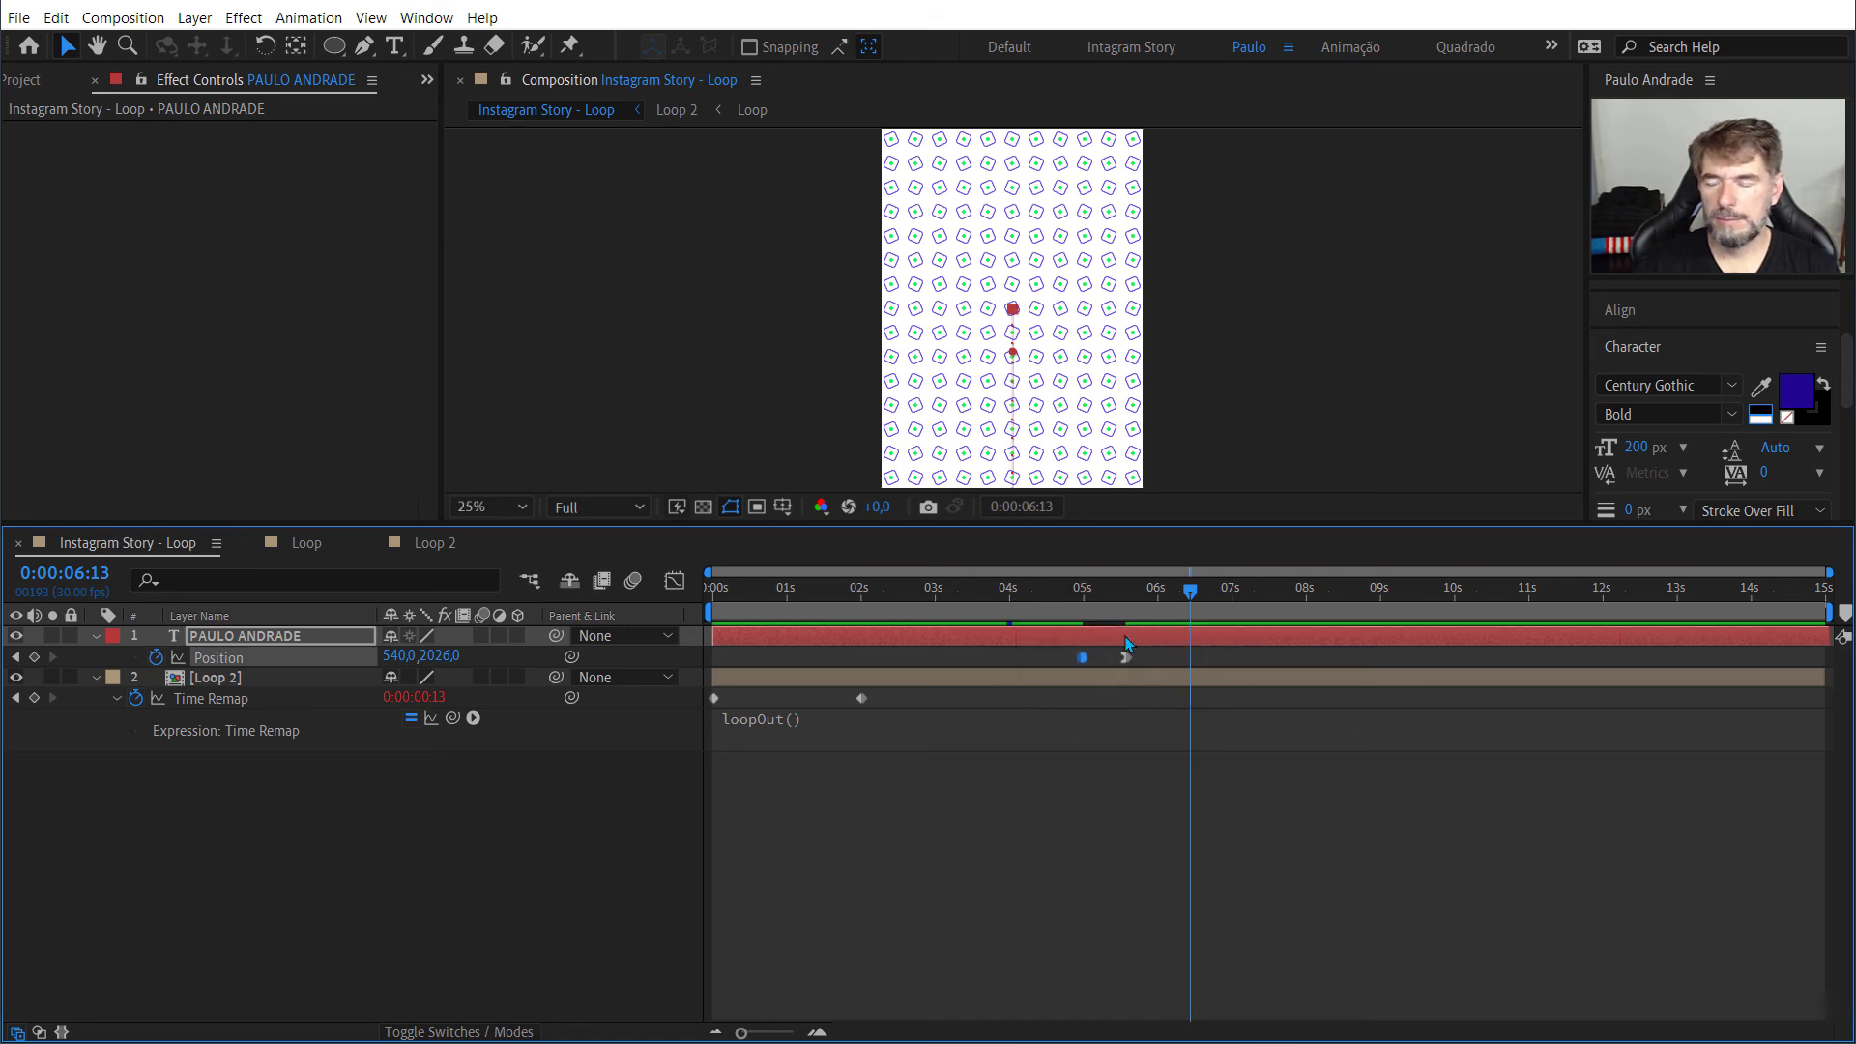
{"action": "left_click", "coordinate": [1082, 658], "text": "ctrl"}
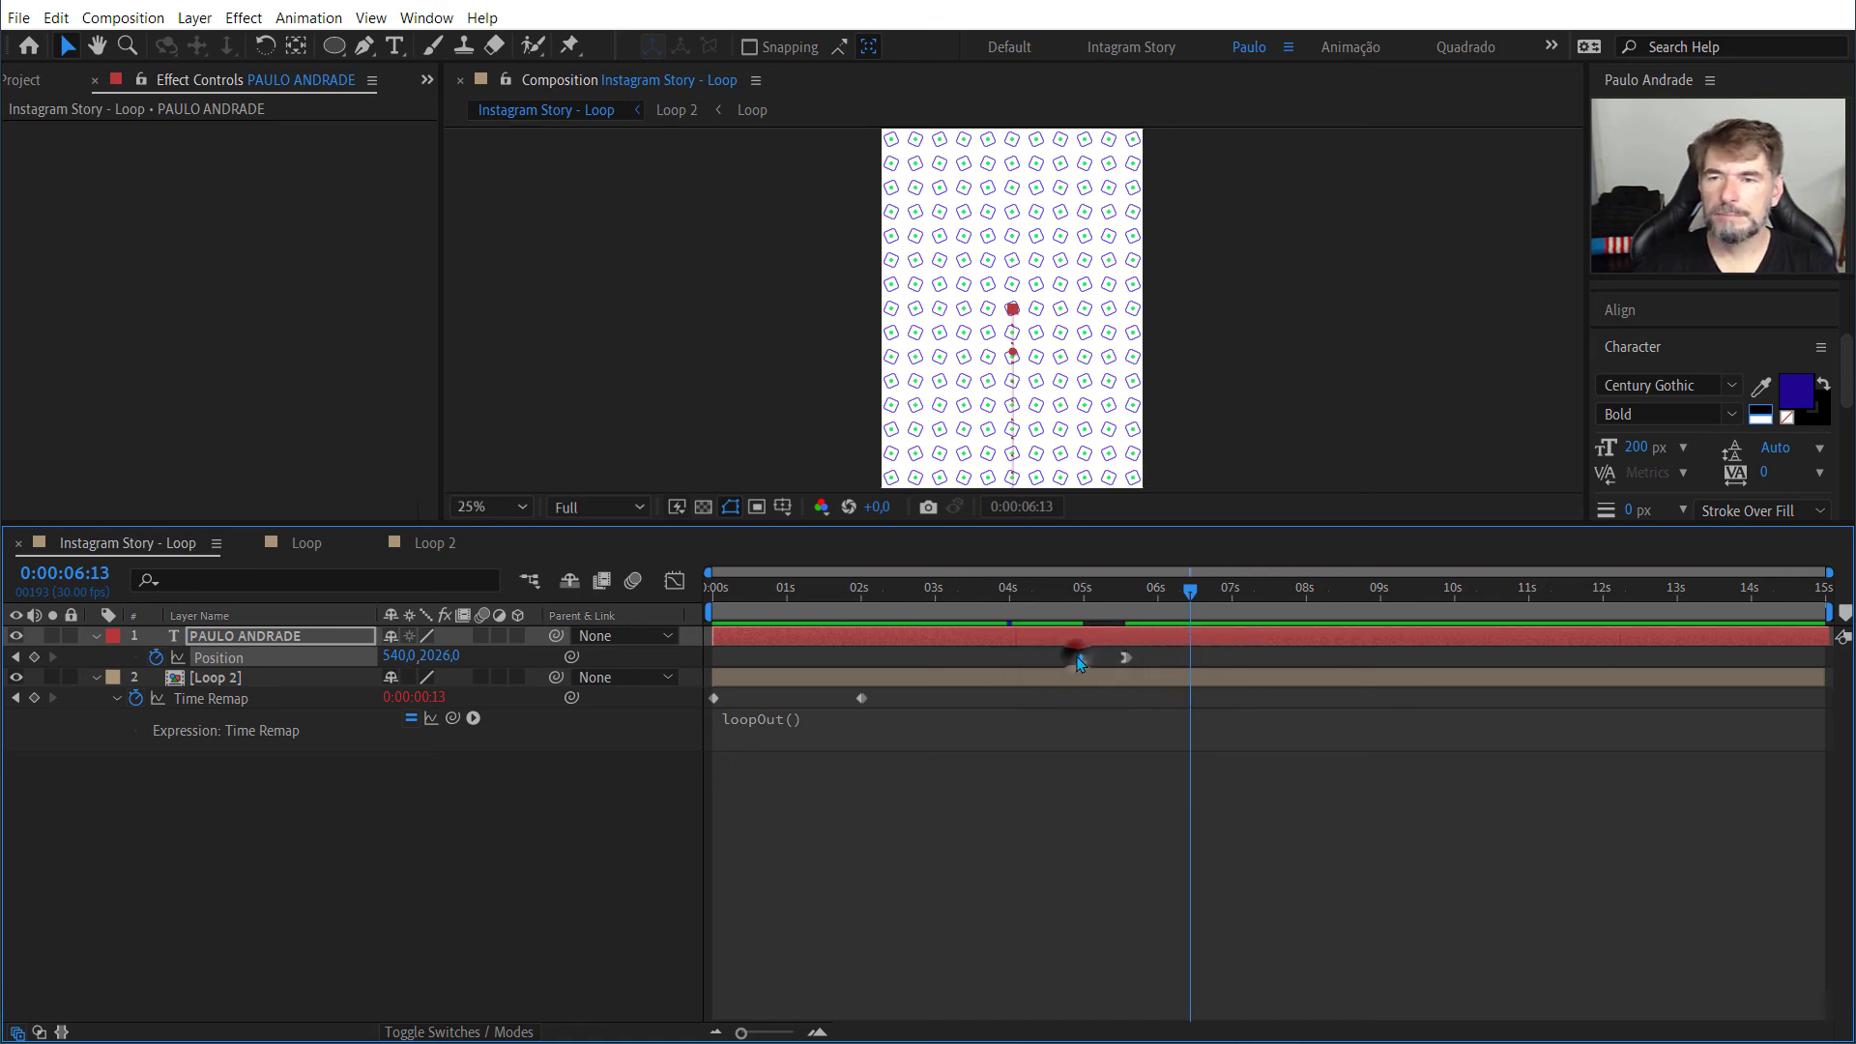
Step: Preview the text's shortened exit twice from shortly before 5 seconds
{"action": "left_click_drag", "start_coordinate": [1190, 592], "coordinate": [1066, 604]}
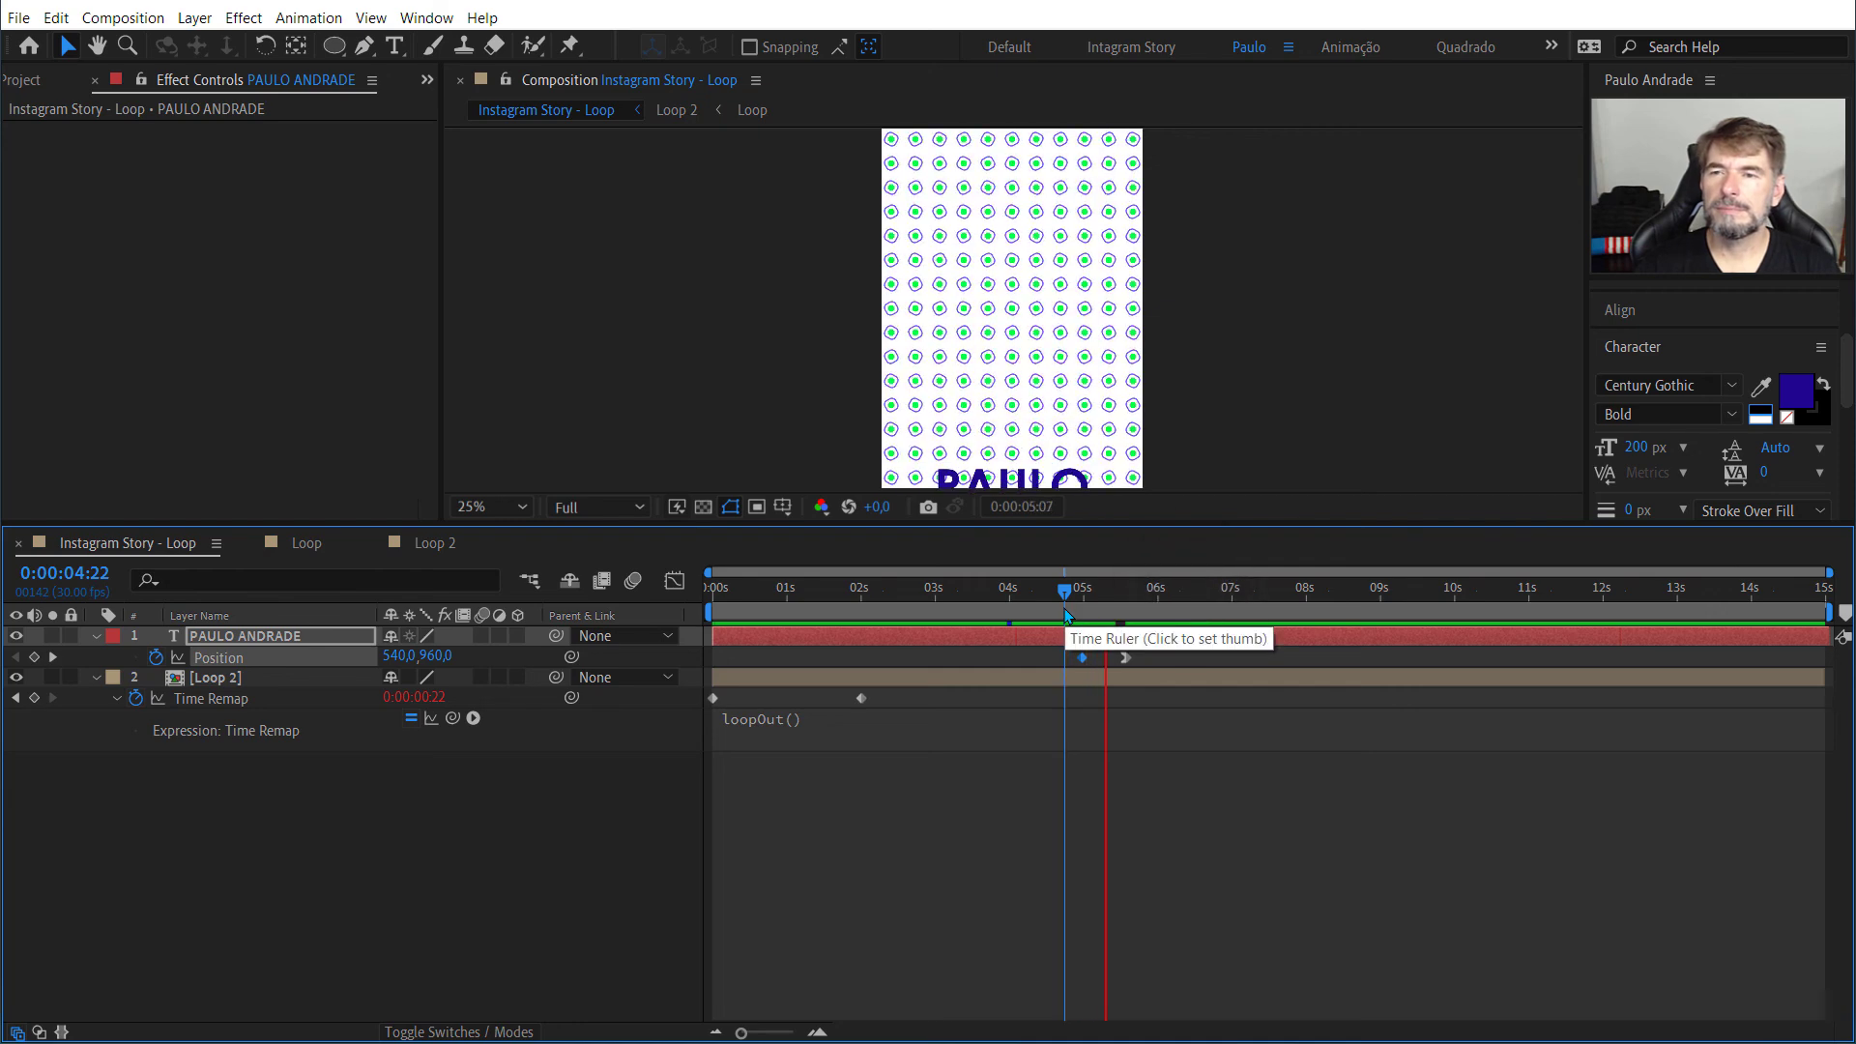
{"action": "key", "text": "space"}
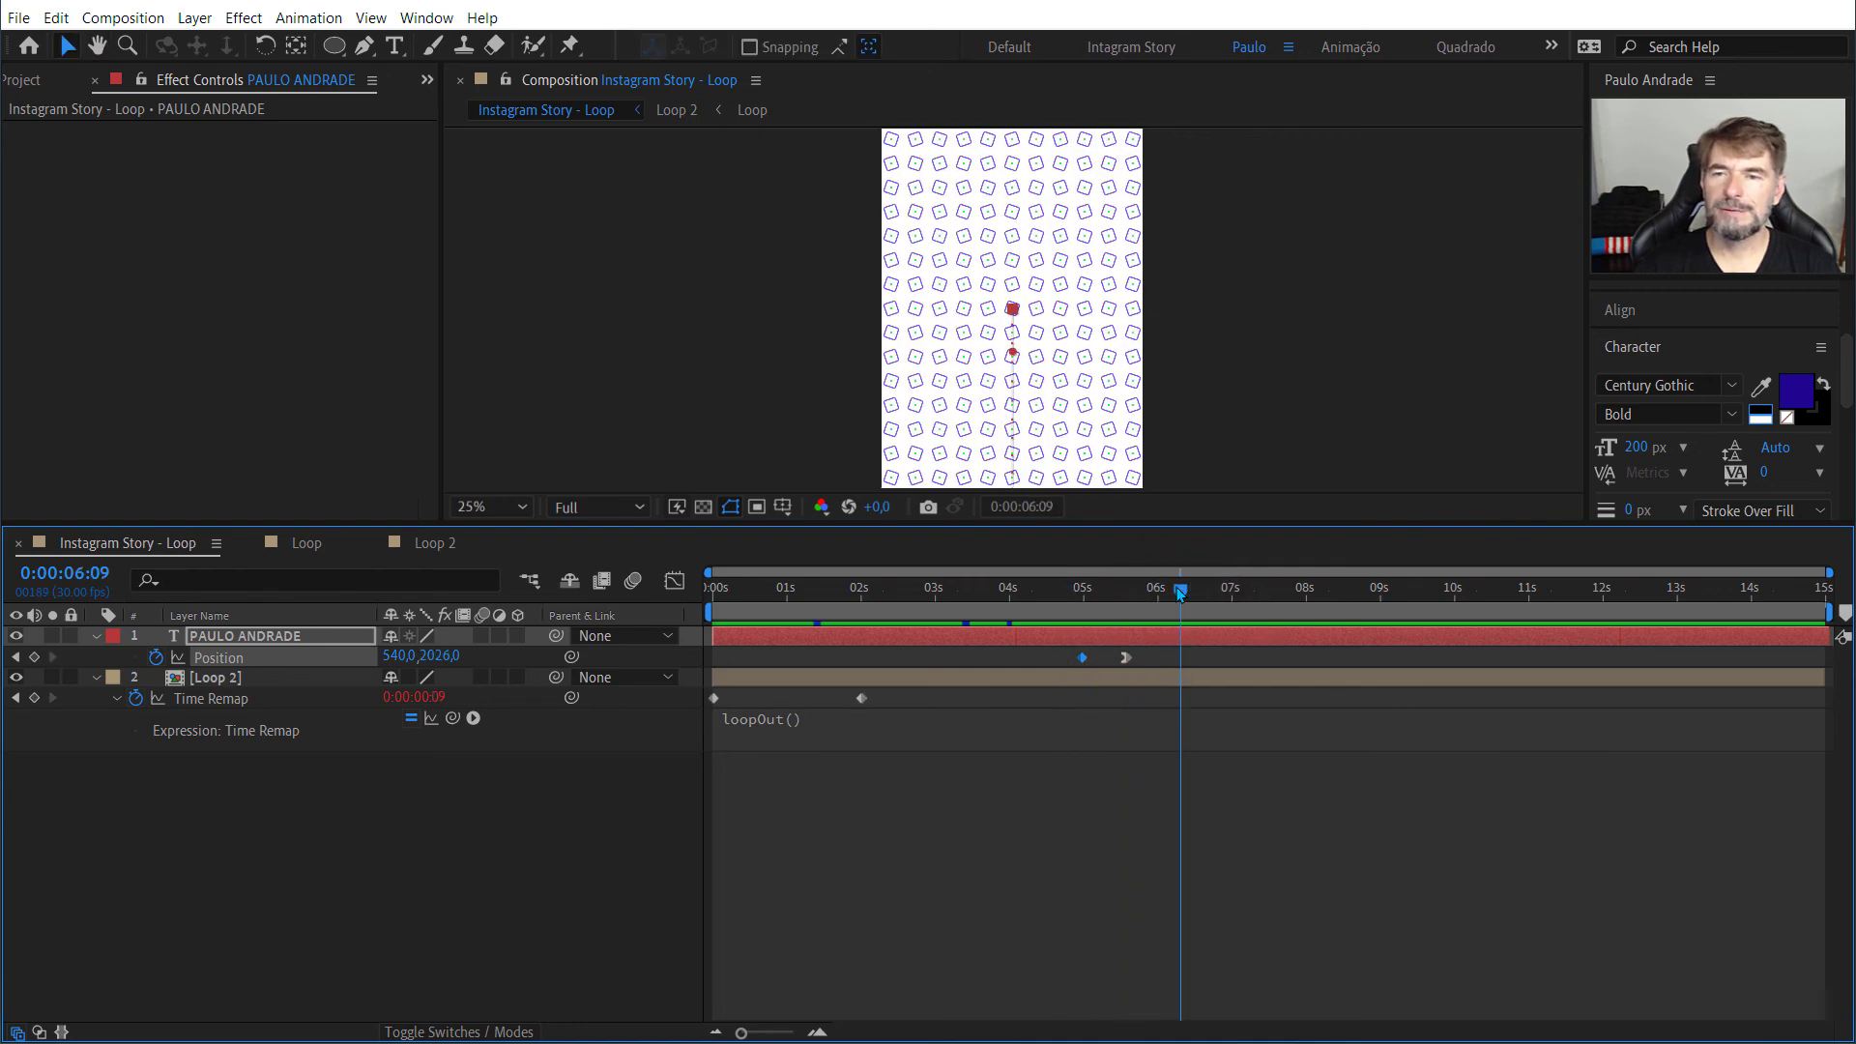
{"action": "left_click_drag", "start_coordinate": [1179, 590], "coordinate": [1033, 599]}
{"action": "key", "text": "space"}
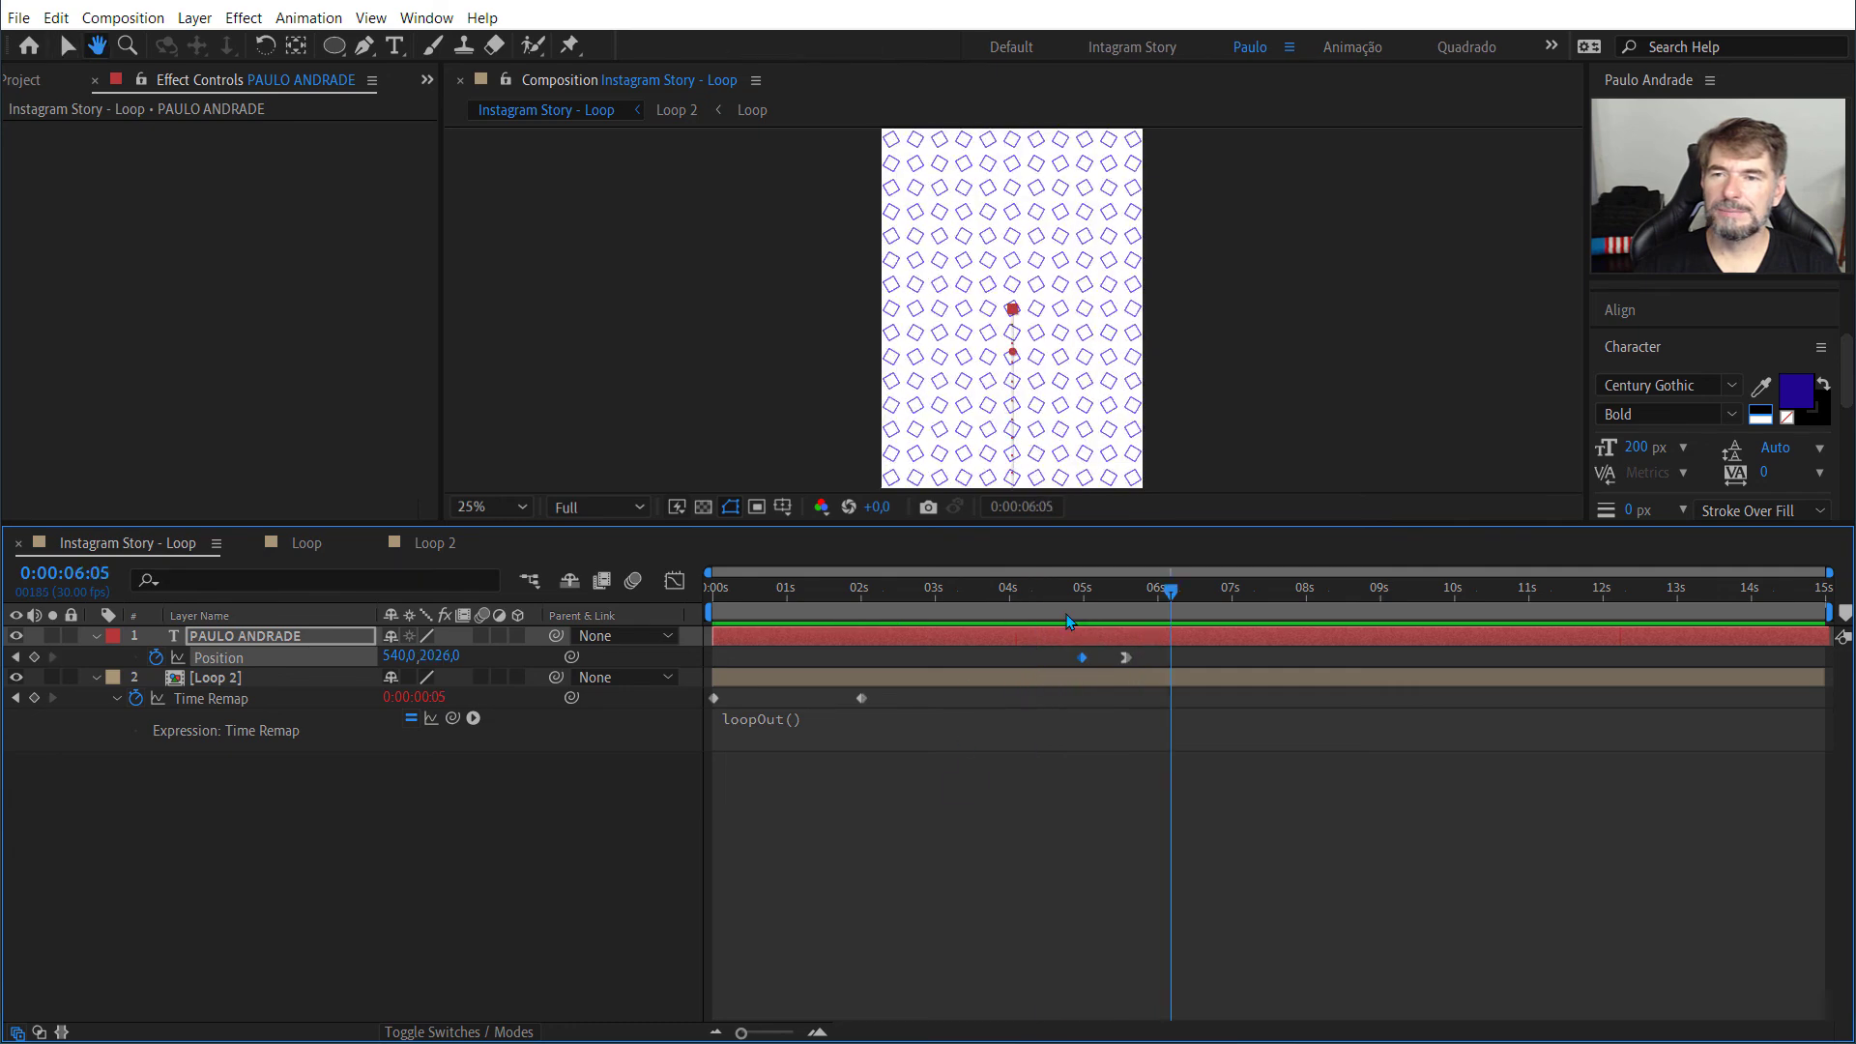
{"action": "key", "text": "space"}
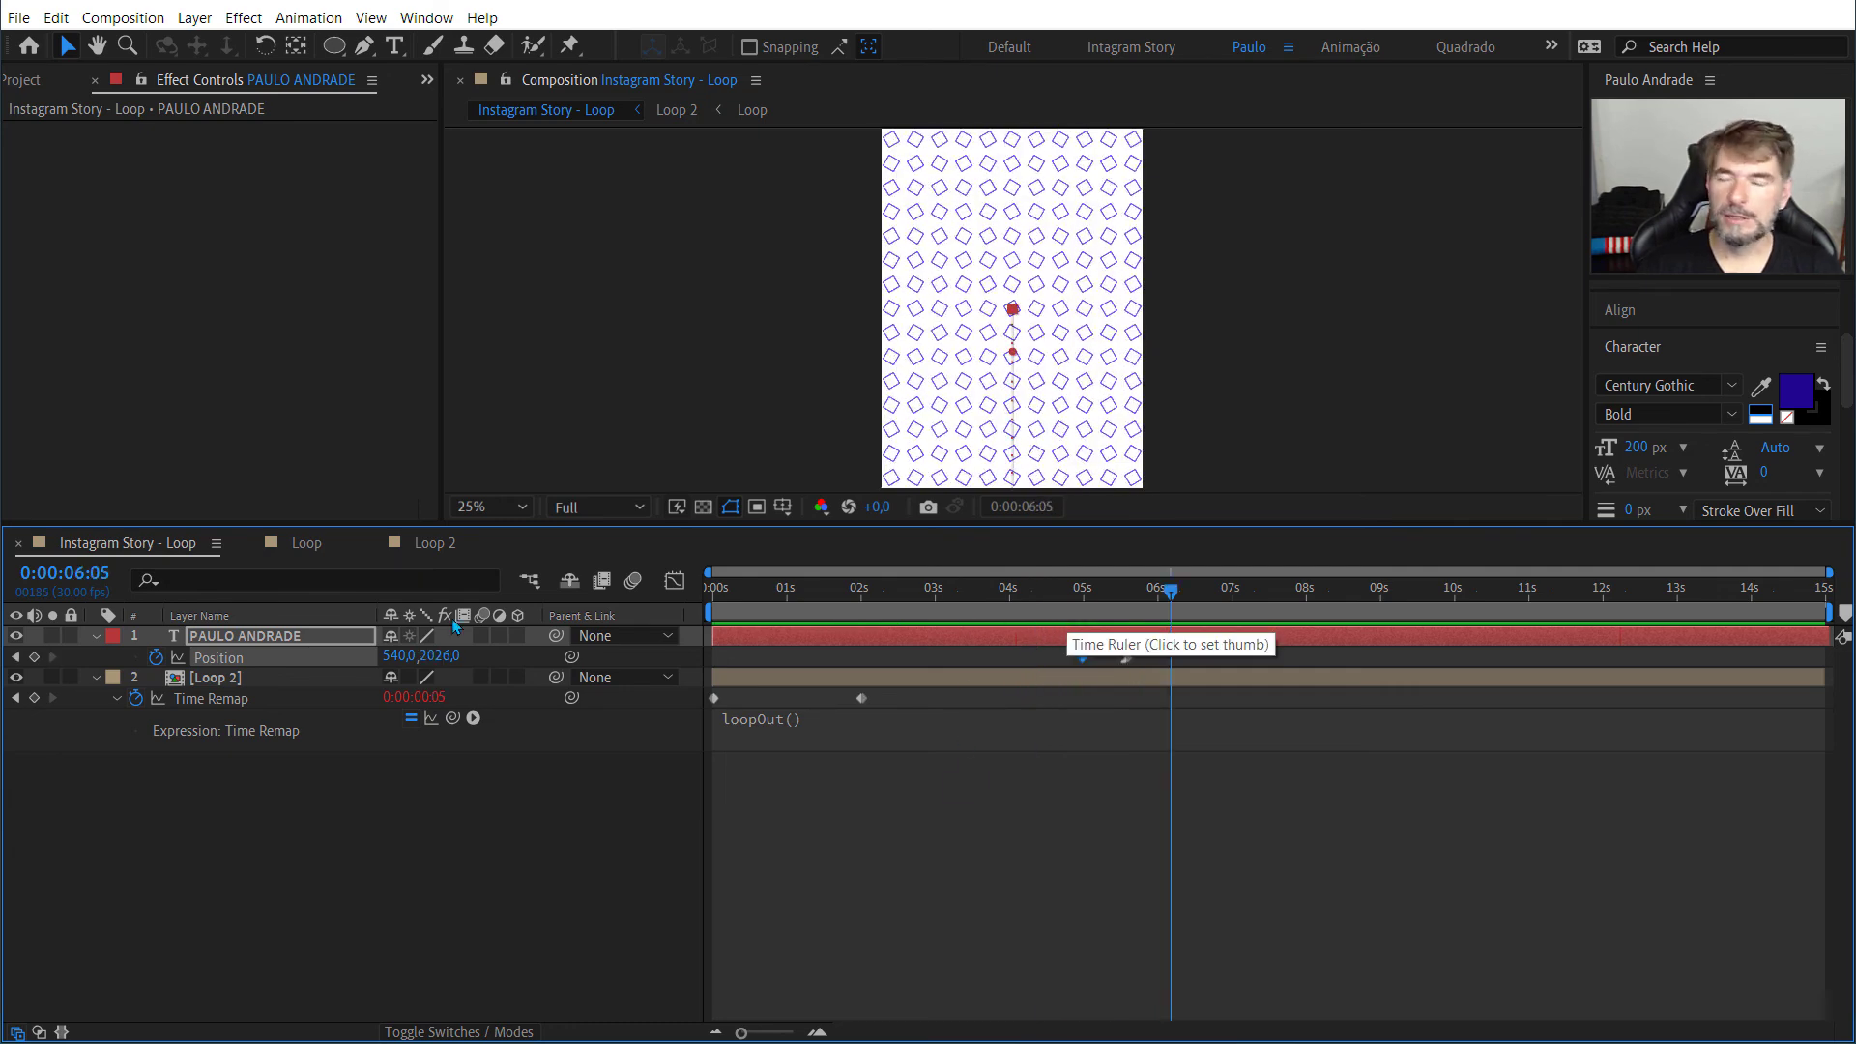
Step: Save the project
{"action": "left_click", "coordinate": [18, 18]}
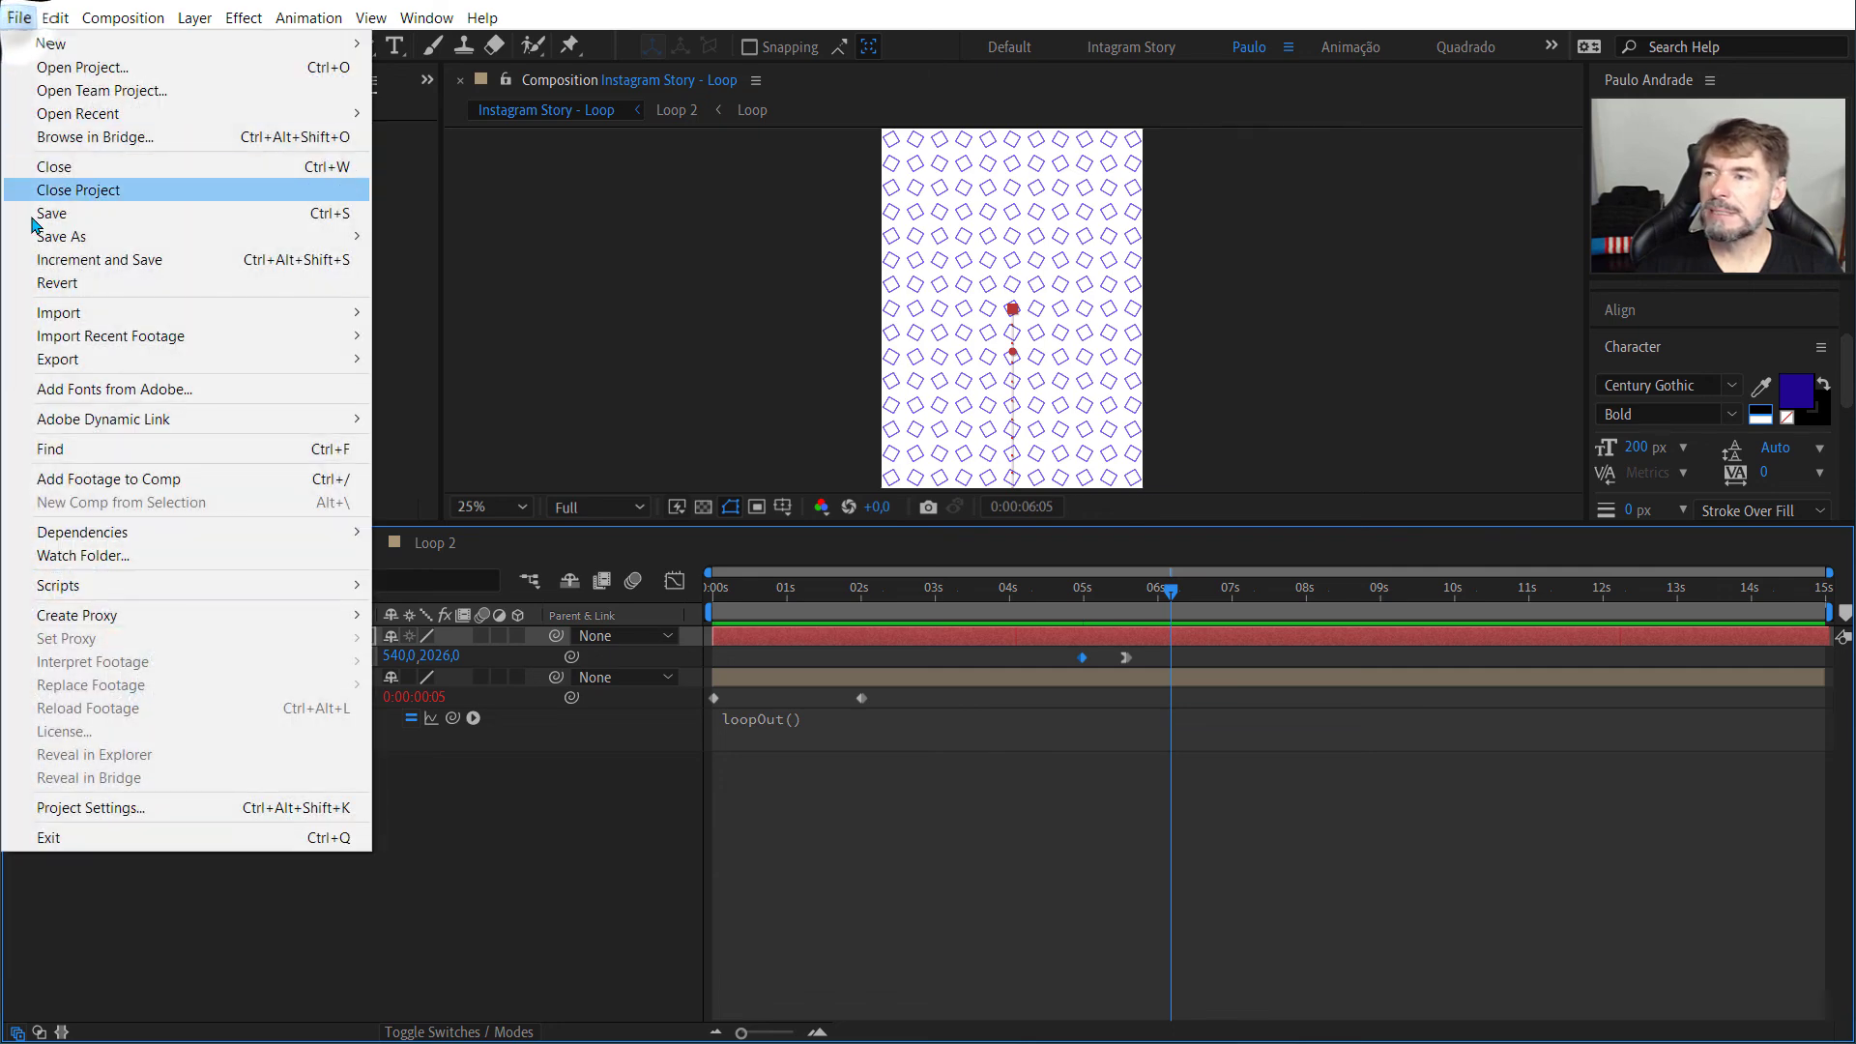
{"action": "left_click", "coordinate": [39, 214]}
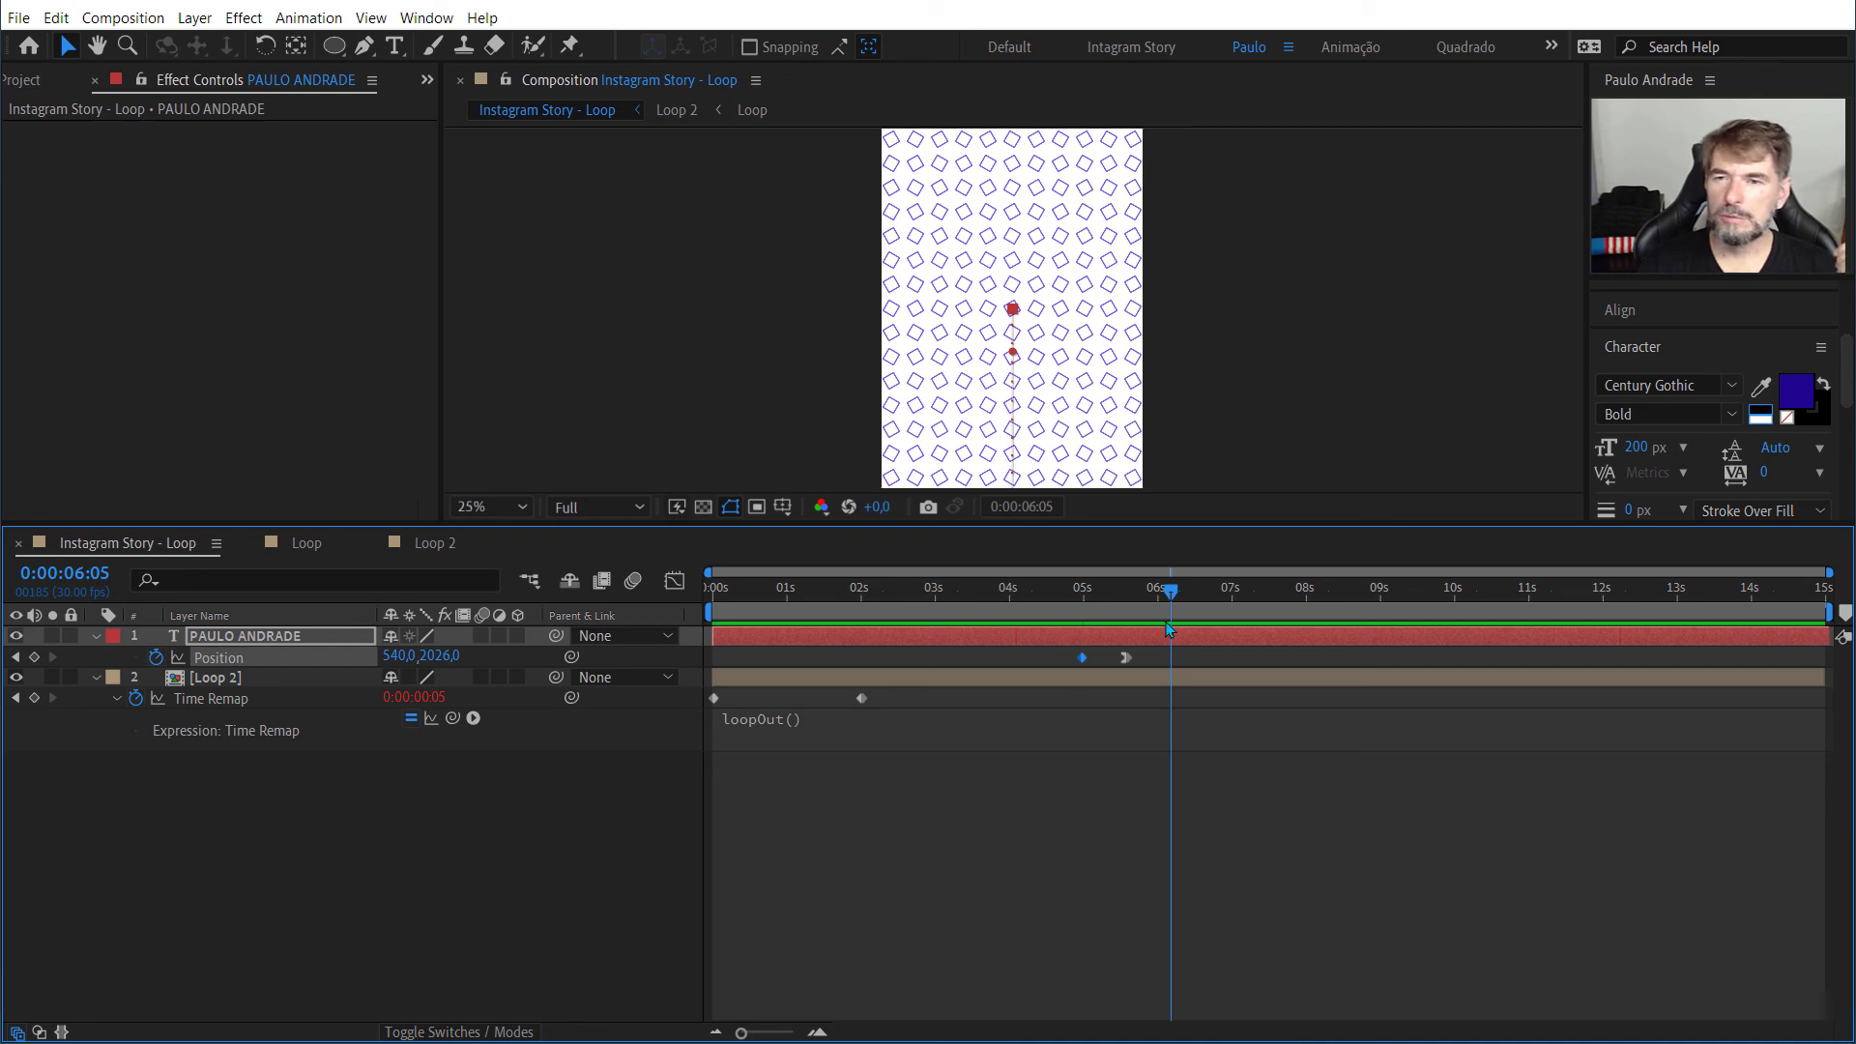
Step: Set the current time to 0:00:02:05 and zoom the composition to 100% to examine the text over the pattern
{"action": "left_click_drag", "start_coordinate": [1172, 600], "coordinate": [872, 591]}
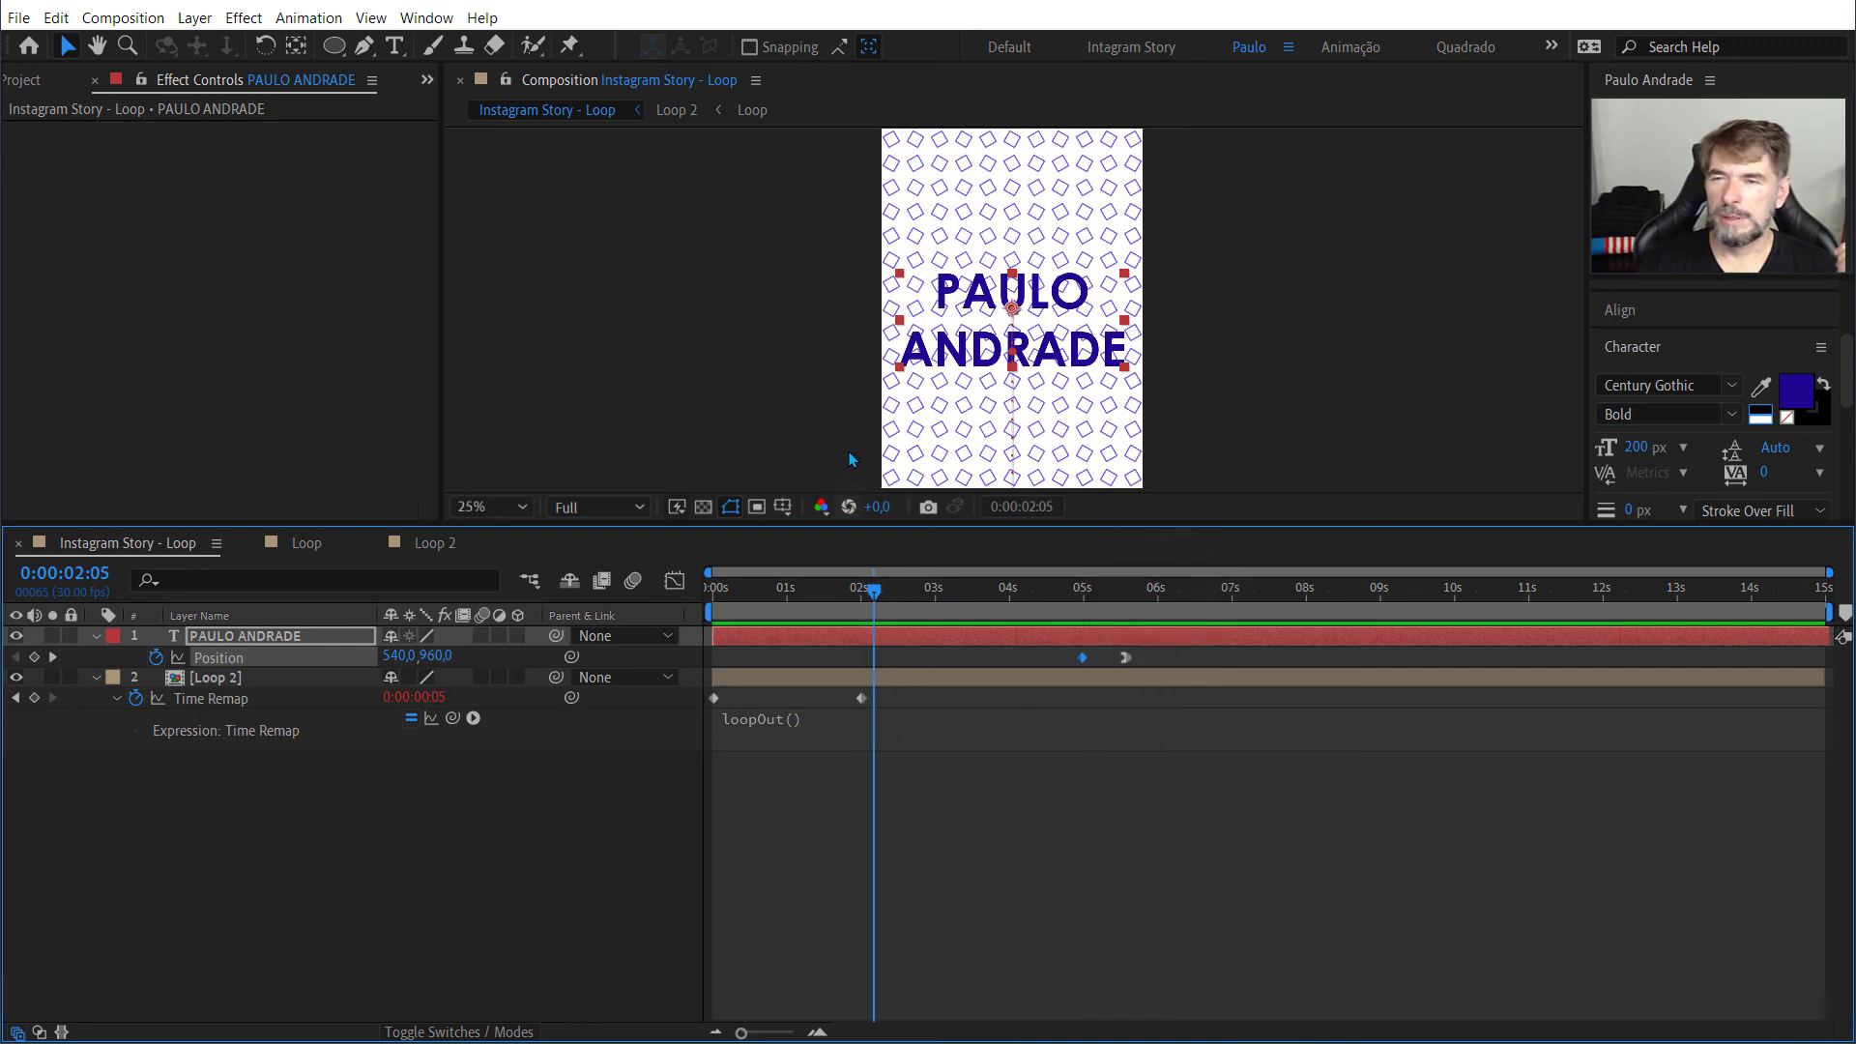
{"action": "scroll", "coordinate": [838, 430], "scroll_direction": "up", "scroll_amount": 2}
{"action": "scroll", "coordinate": [838, 425], "scroll_direction": "up", "scroll_amount": 2}
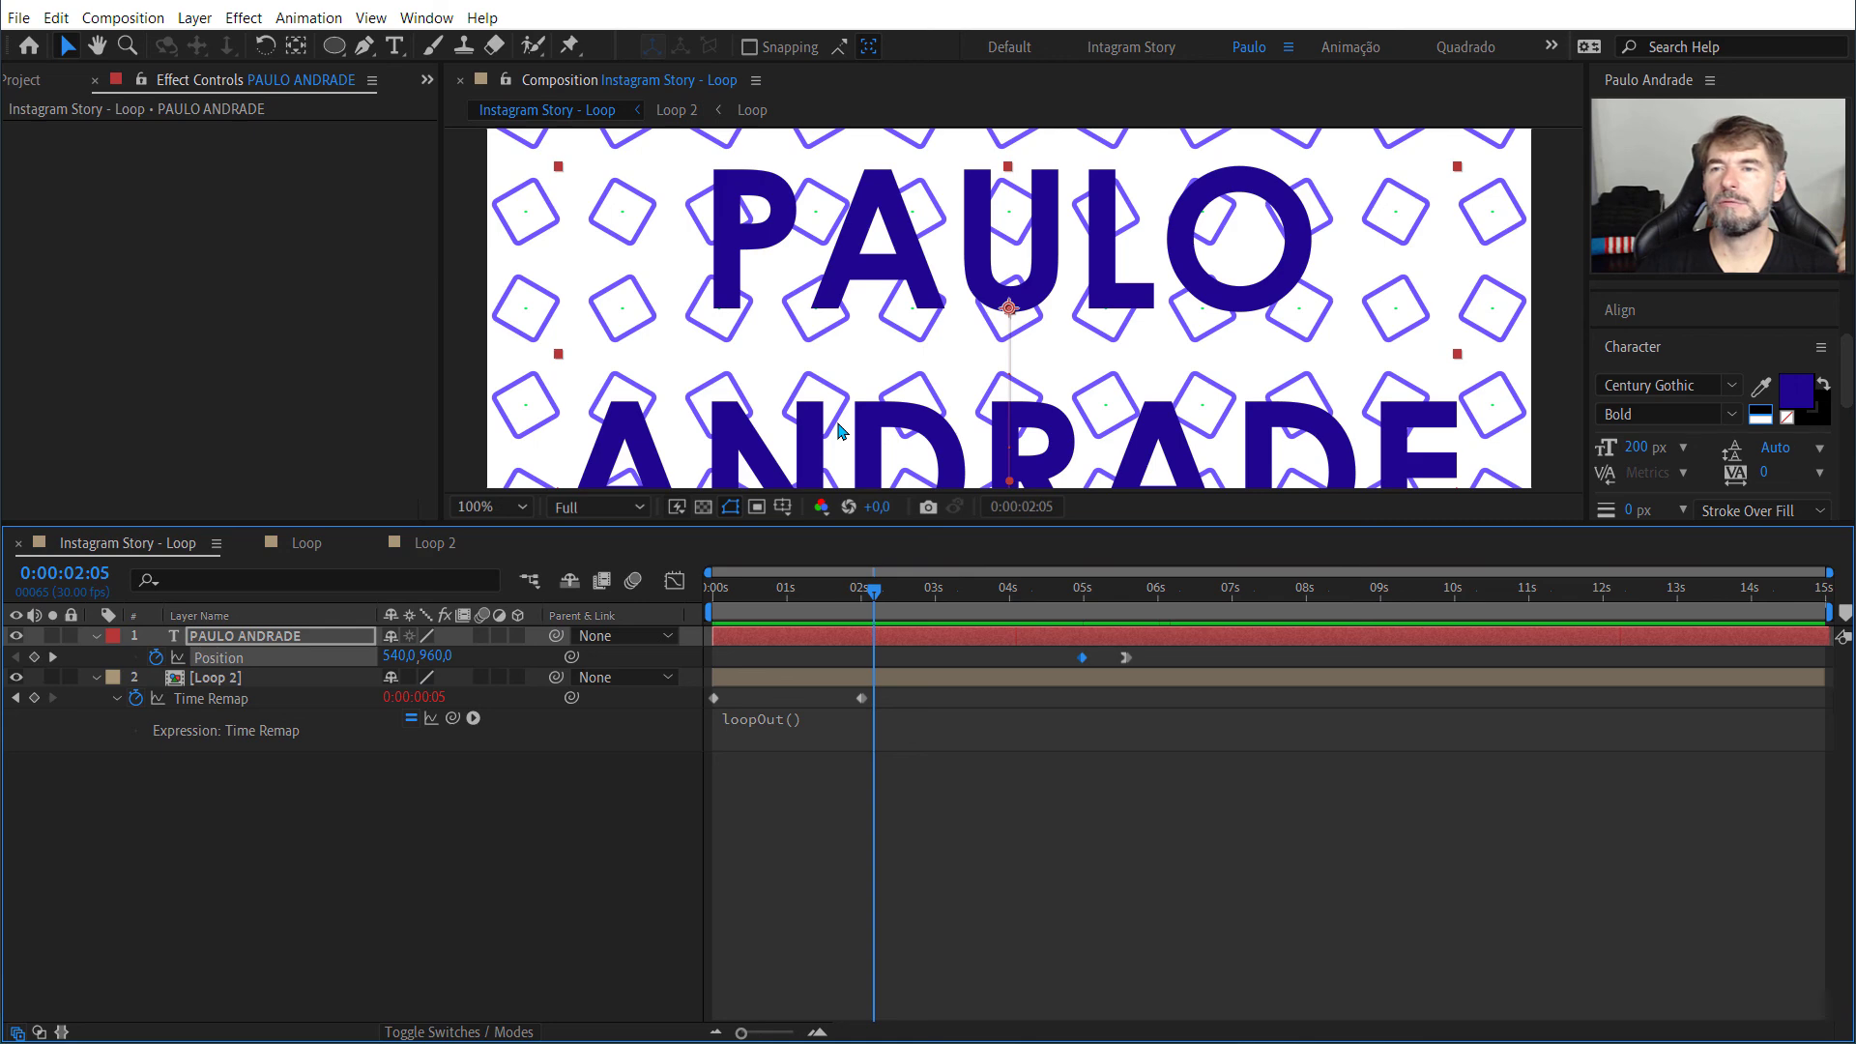
Step: Set the Loop 2 pattern layer's opacity to 58% and examine the faded pattern behind the enlarged text at 0:00:01:18
{"action": "scroll", "coordinate": [838, 431], "scroll_direction": "down", "scroll_amount": 4}
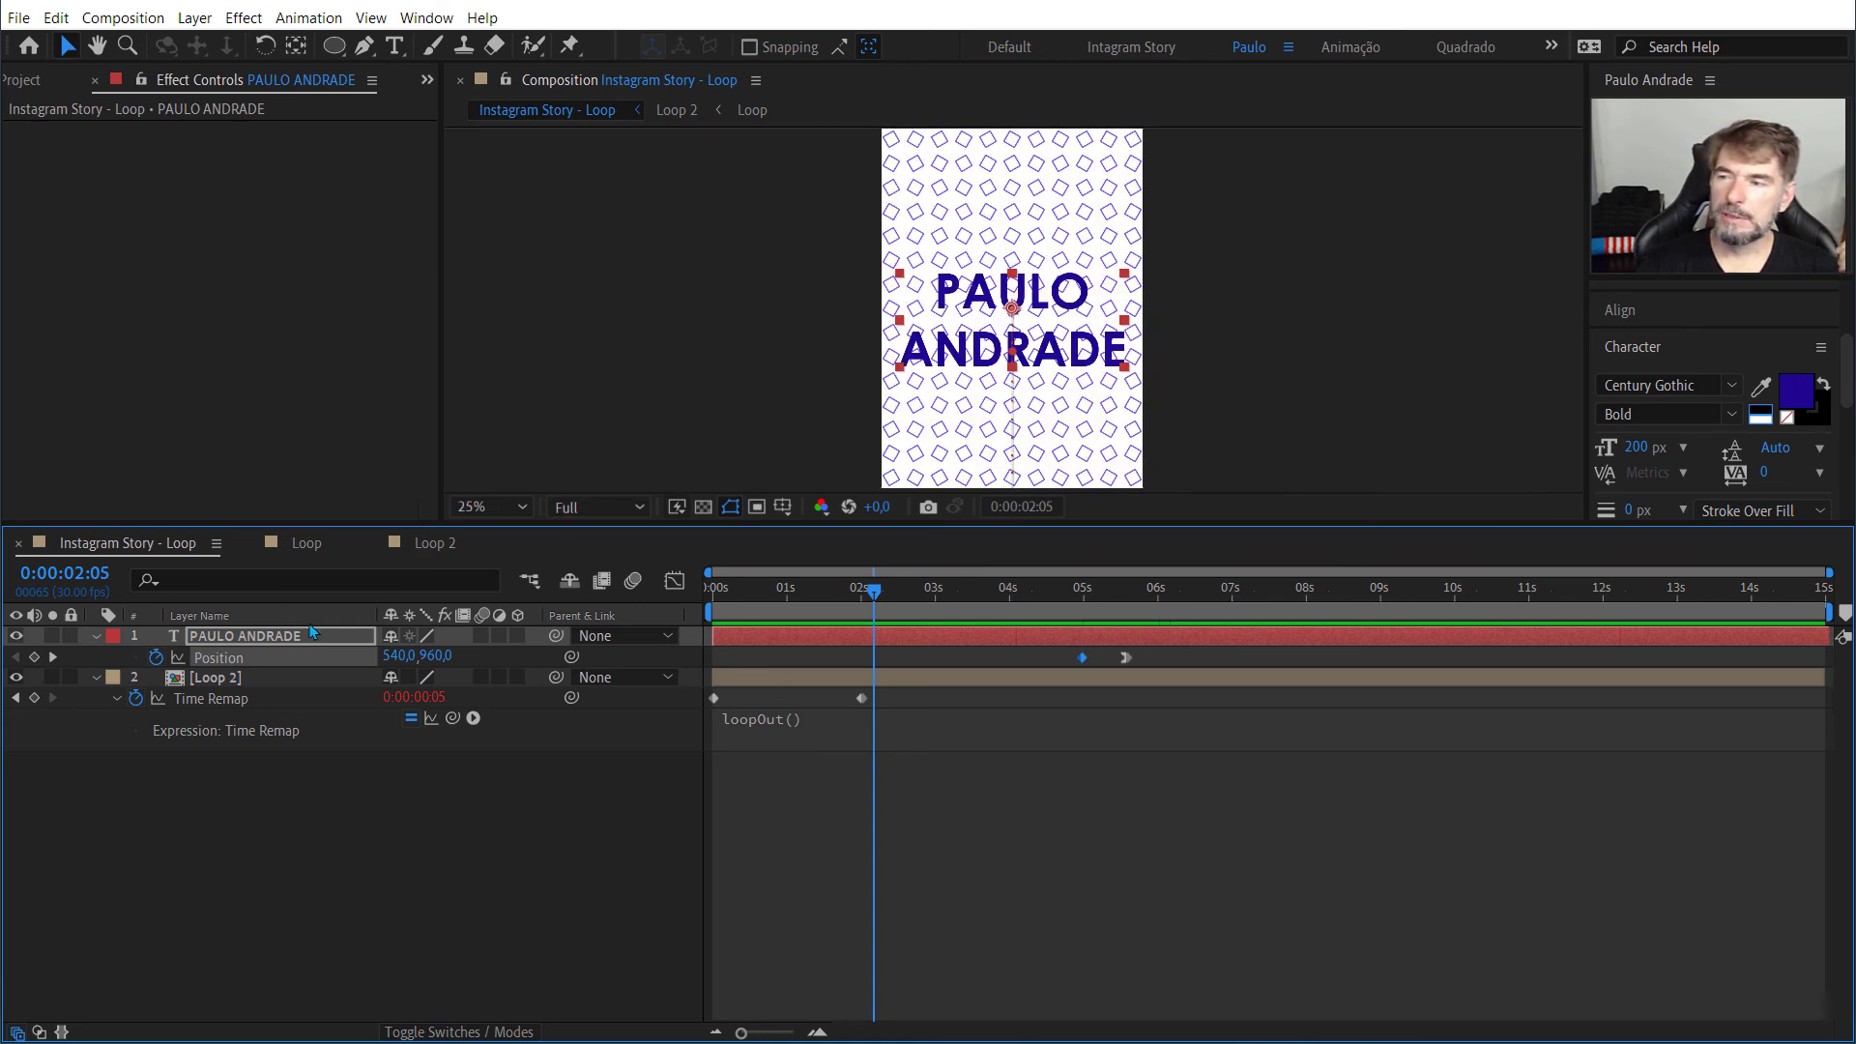
{"action": "left_click", "coordinate": [232, 681]}
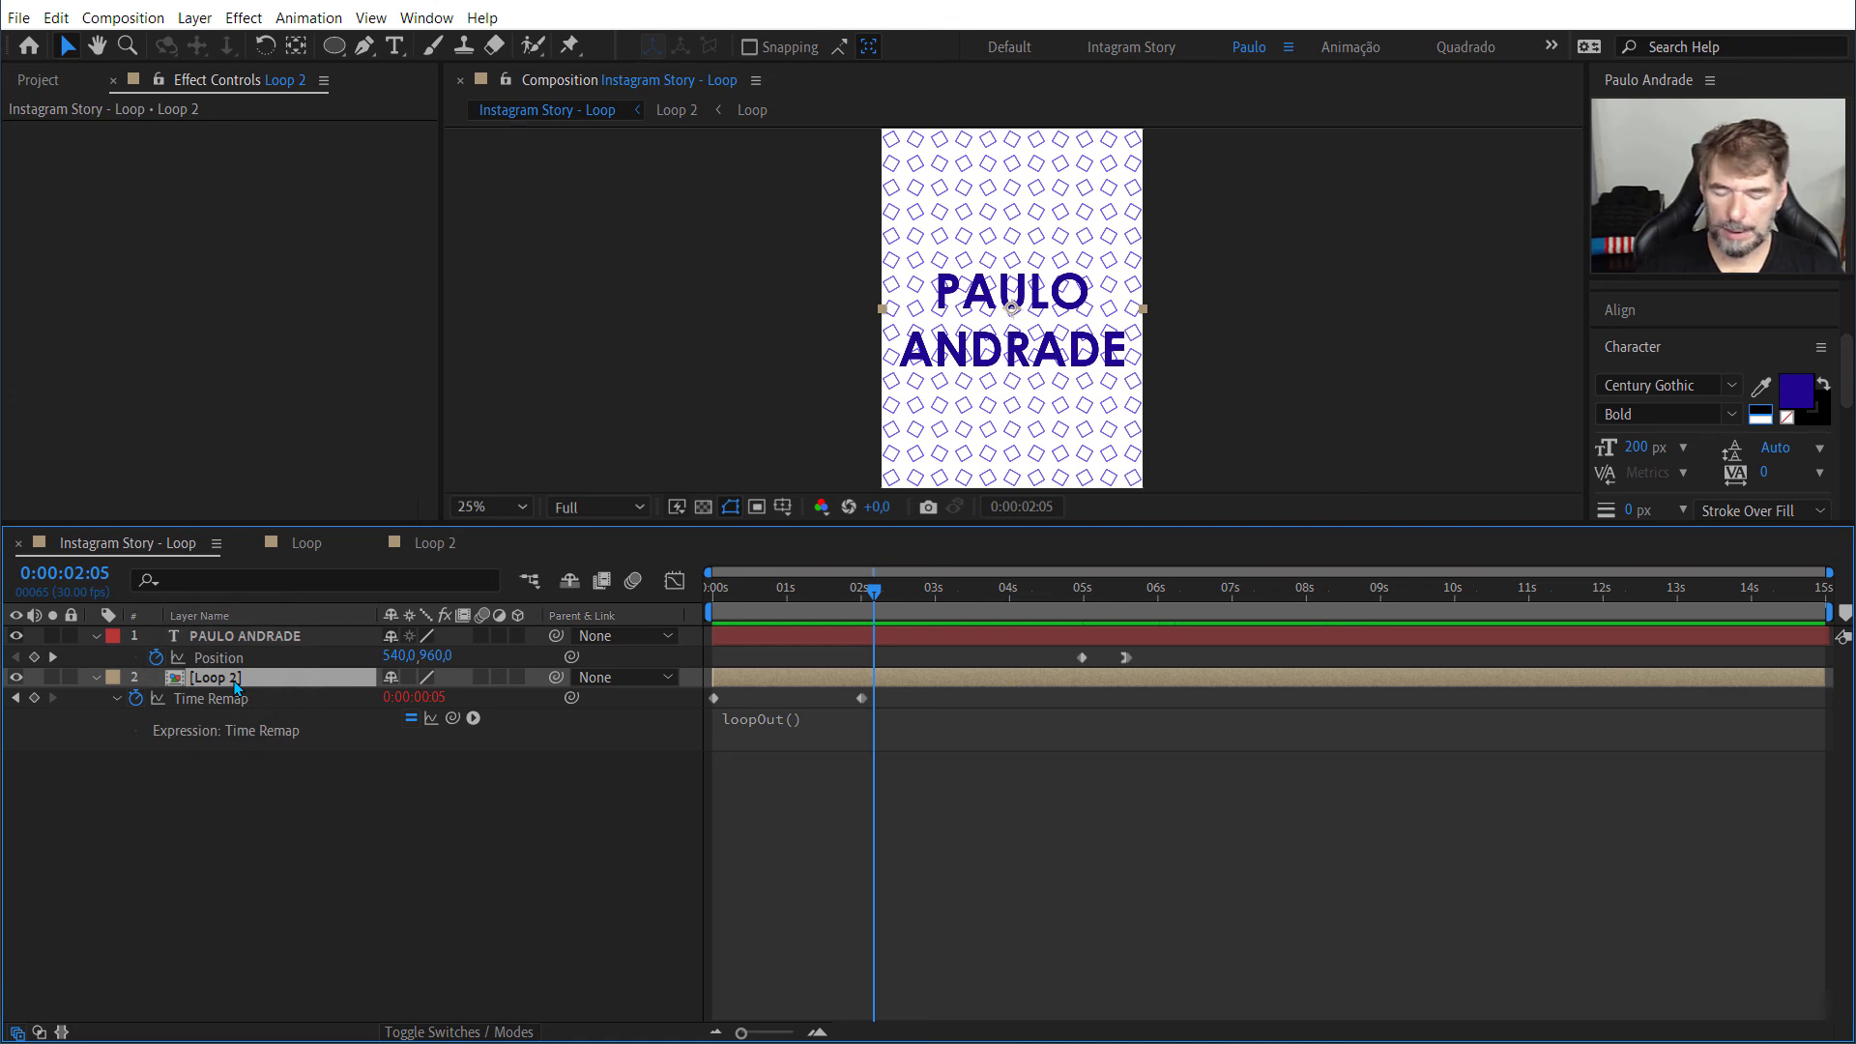
{"action": "key", "text": "t"}
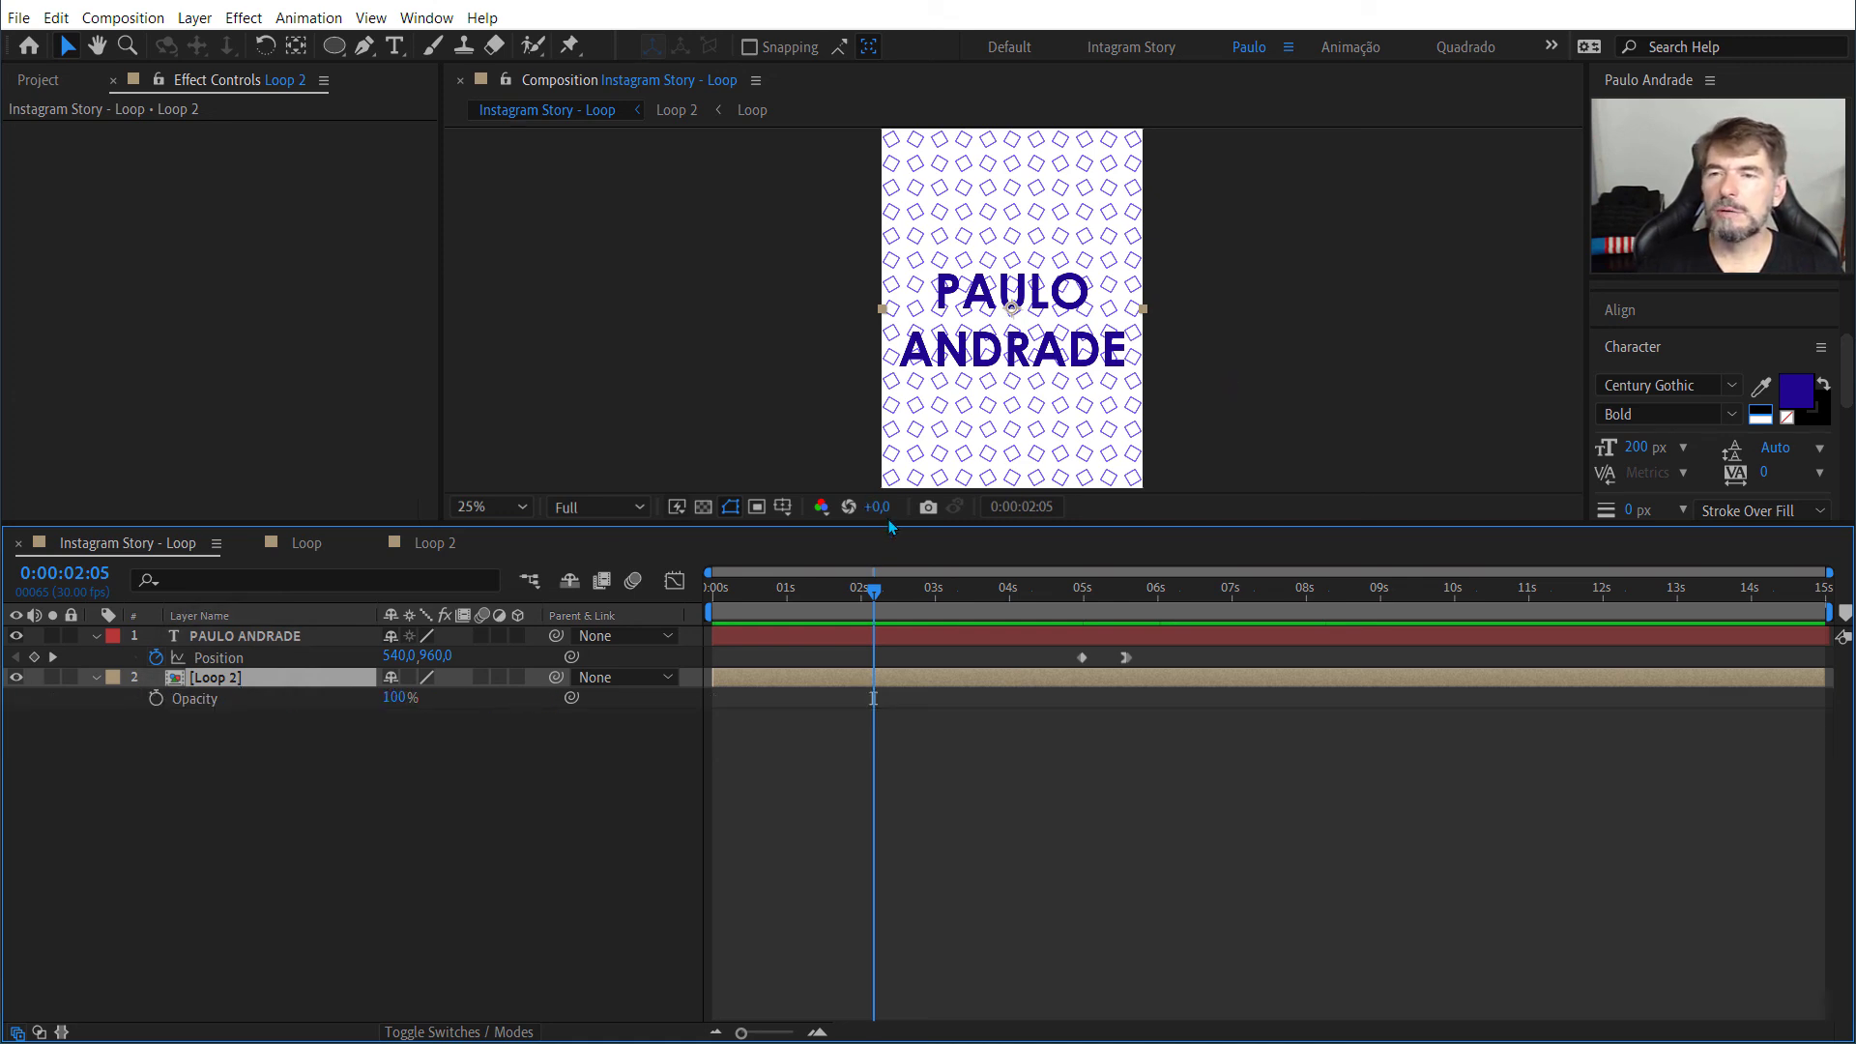
{"action": "key", "text": "slash"}
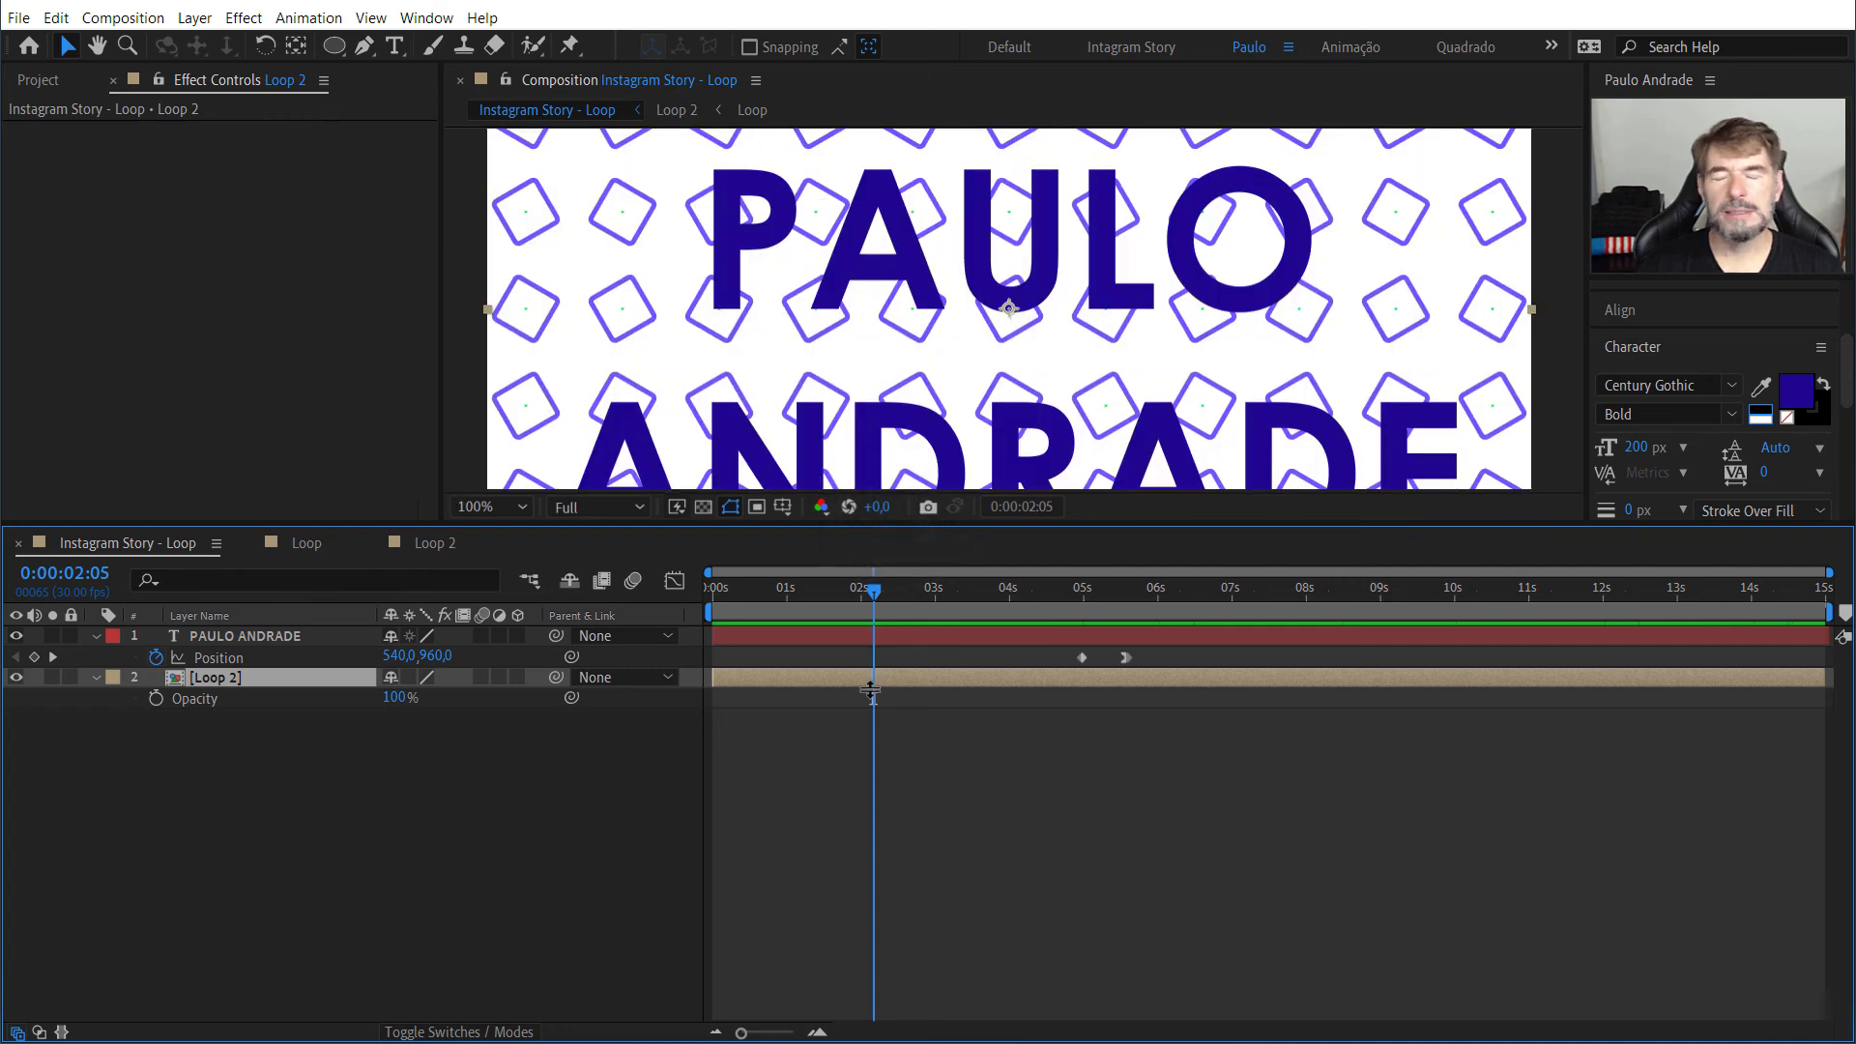
{"action": "left_click_drag", "start_coordinate": [870, 524], "coordinate": [869, 690]}
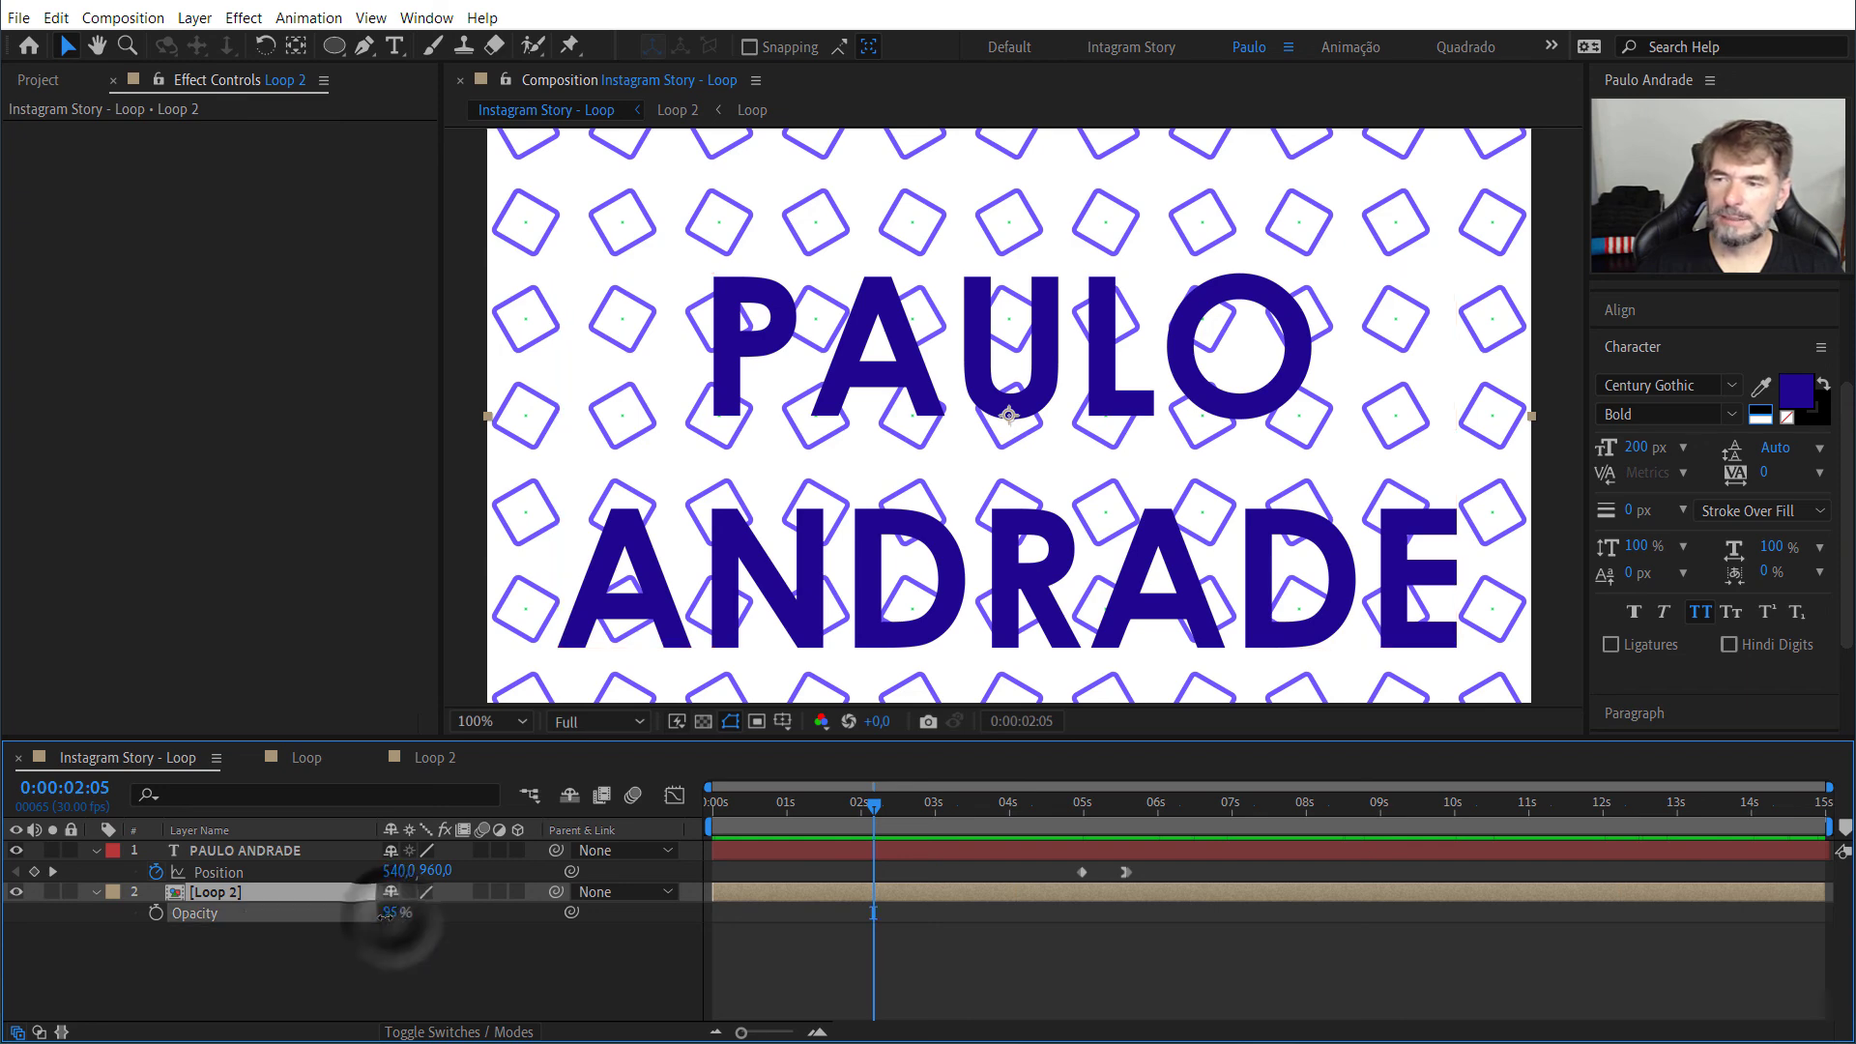
{"action": "left_click_drag", "start_coordinate": [391, 913], "coordinate": [352, 920]}
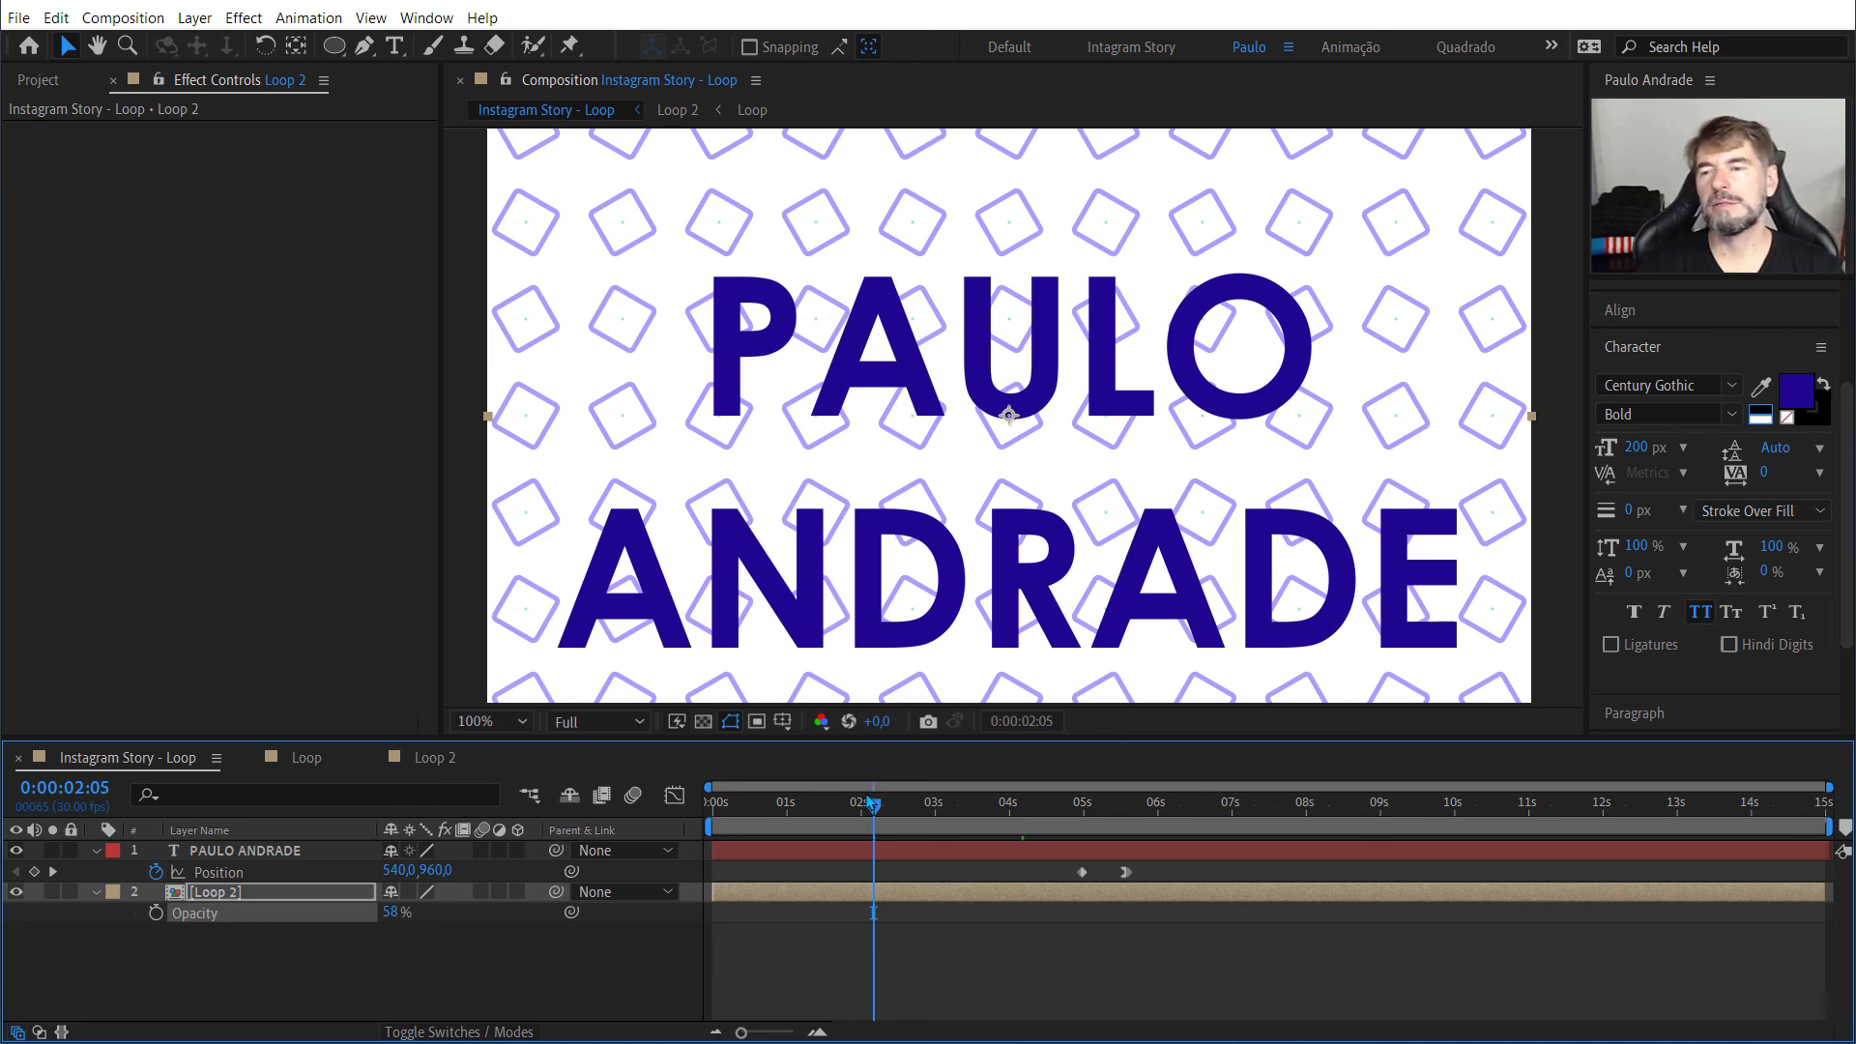
{"action": "left_click_drag", "start_coordinate": [873, 802], "coordinate": [835, 815]}
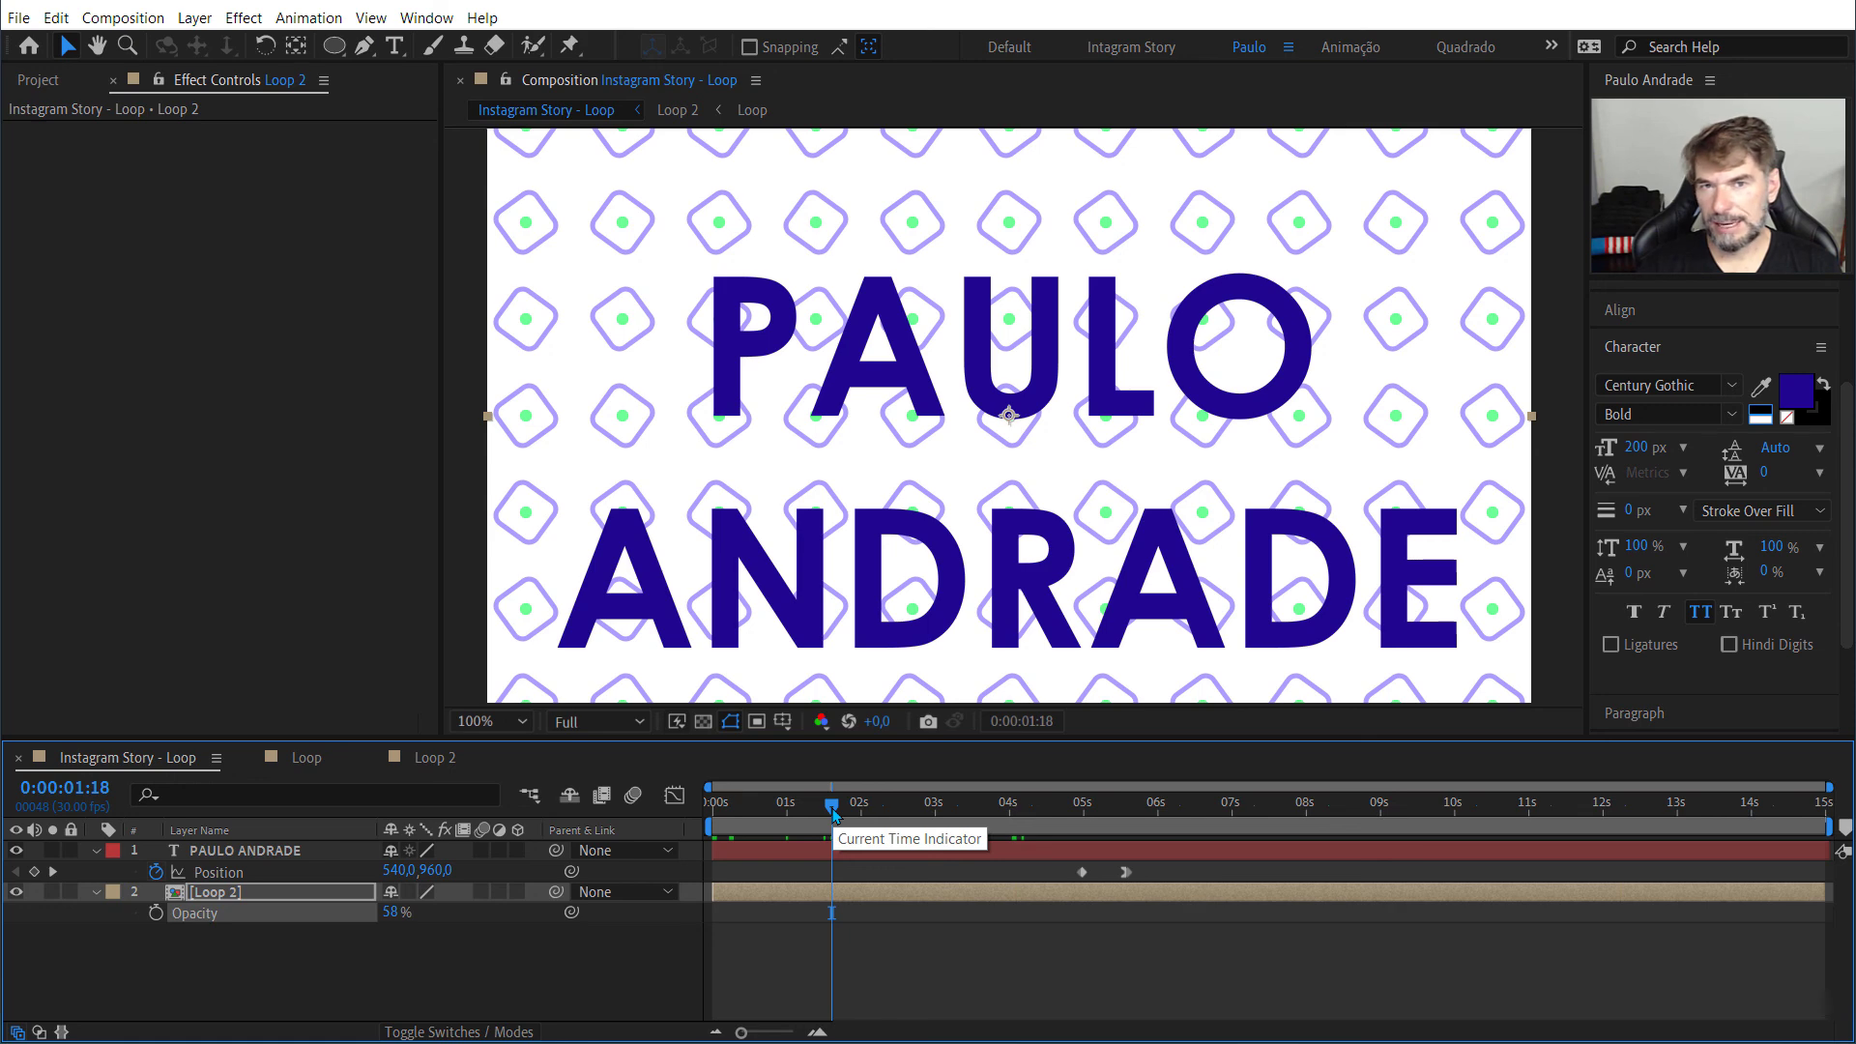